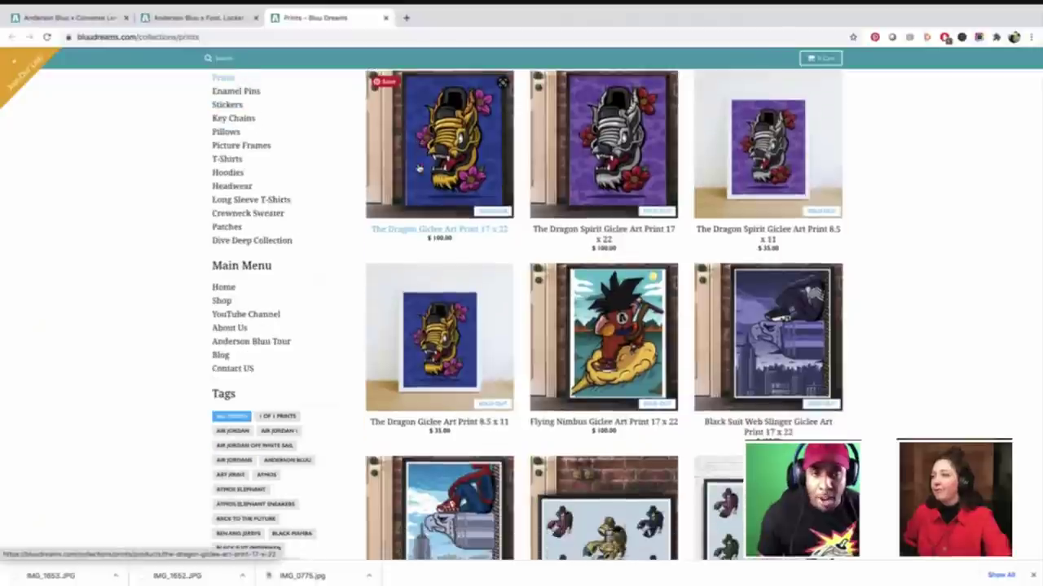
Look through the giclee art prints in the store's Prints collection
scroll(418, 169, down, 2)
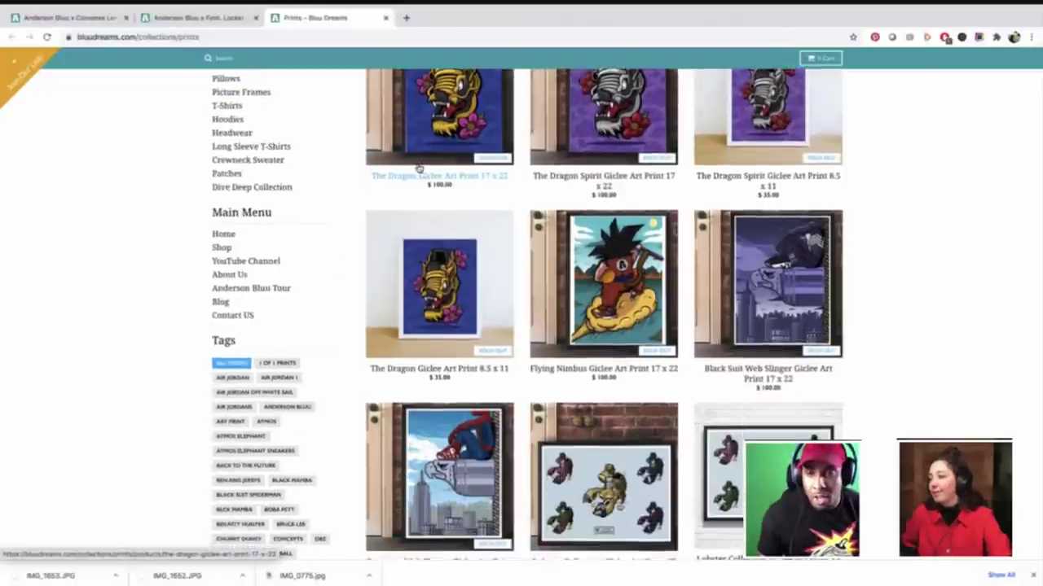
scroll(418, 169, down, 3)
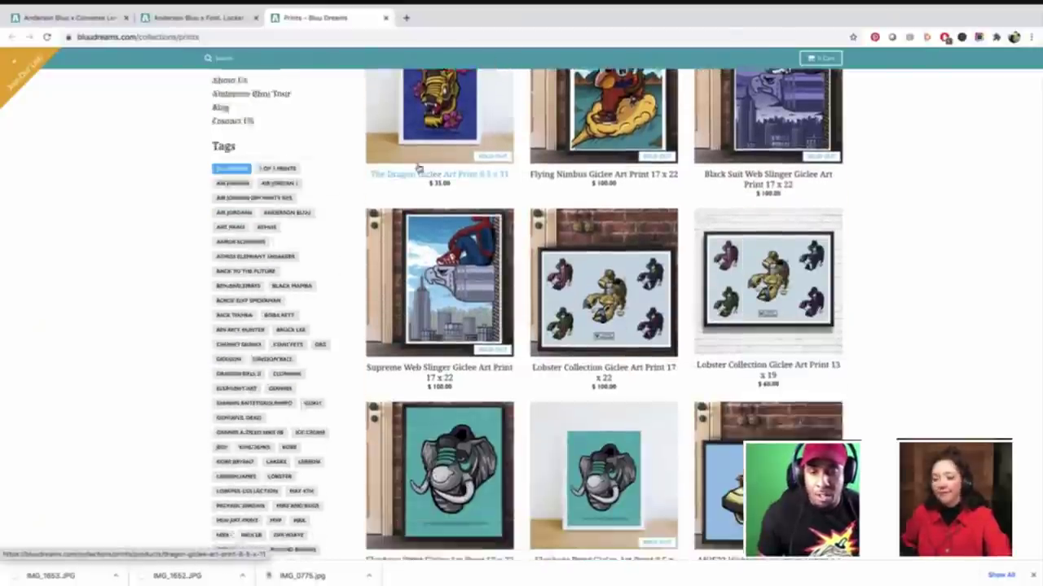
scroll(418, 168, down, 4)
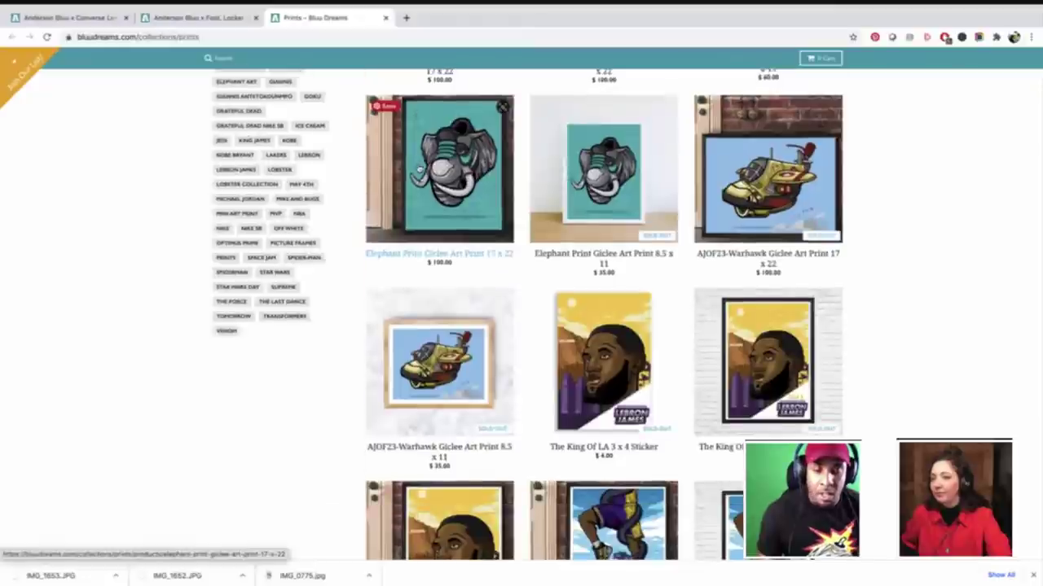
scroll(418, 168, down, 1)
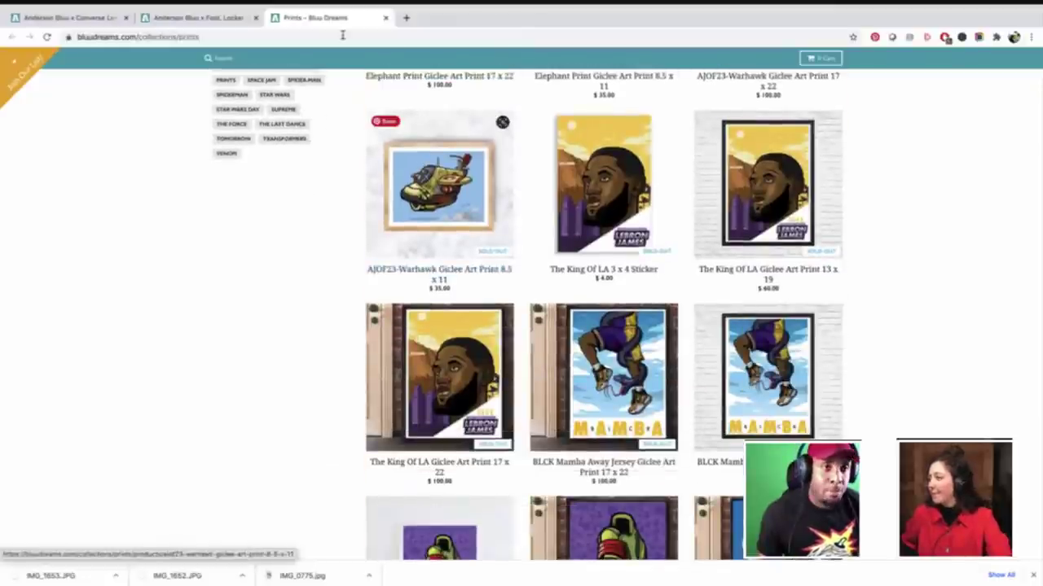
Review the Foot Locker x G.I. Joe collaboration article and its Asics sneaker photos
click(193, 18)
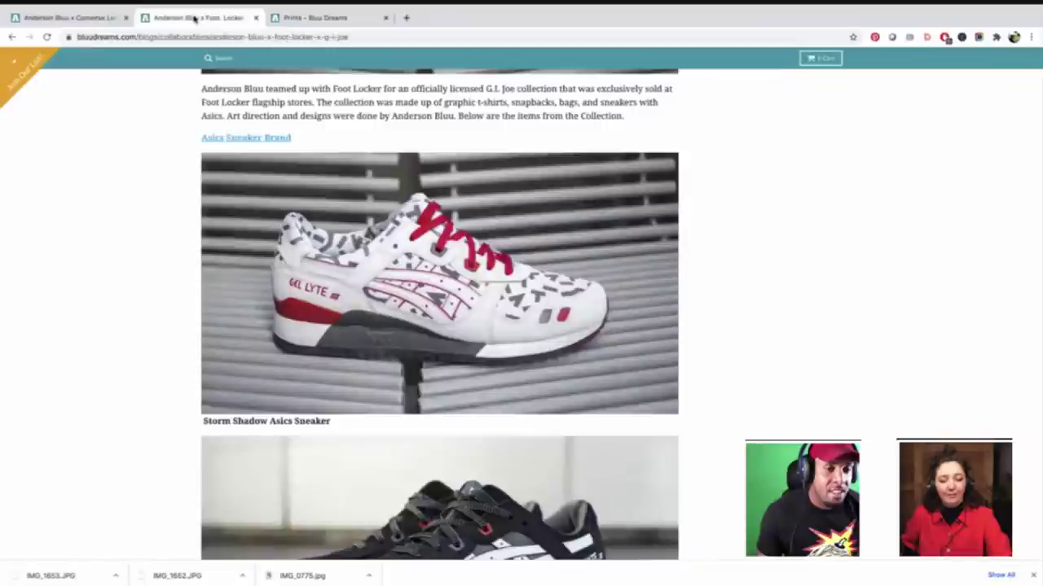
scroll(255, 116, up, 5)
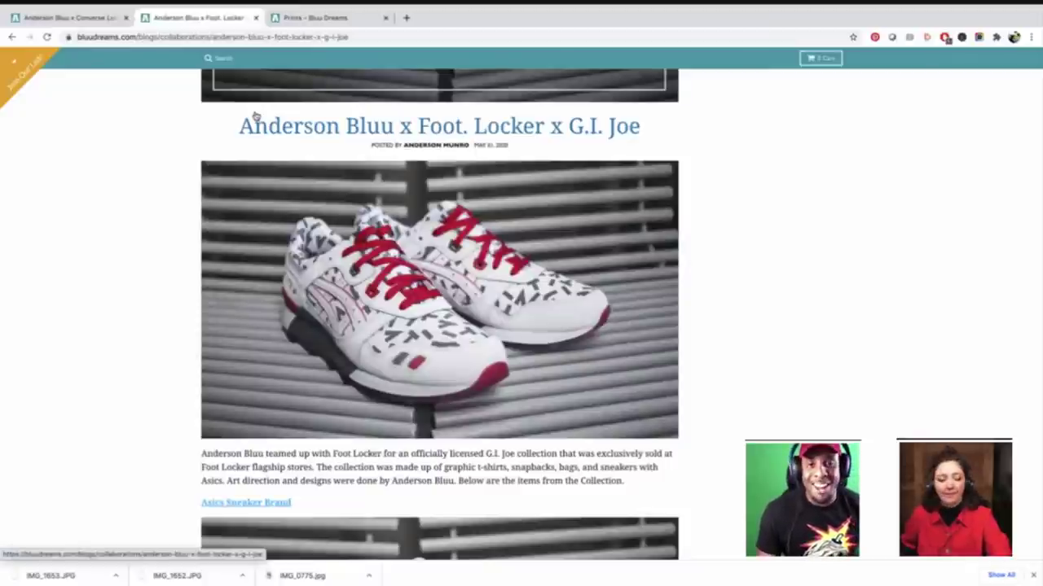
scroll(319, 124, down, 5)
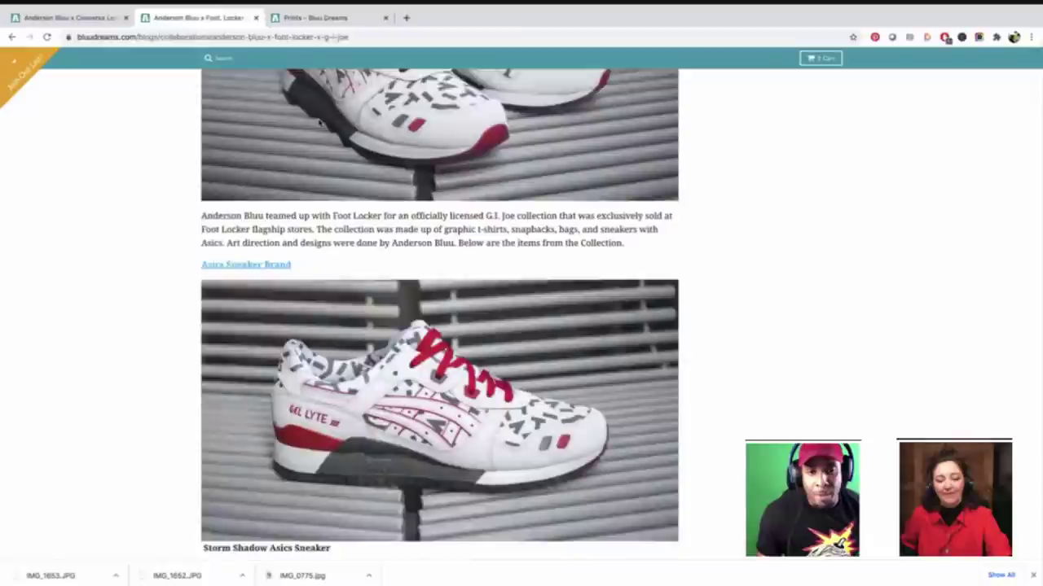
scroll(320, 123, down, 4)
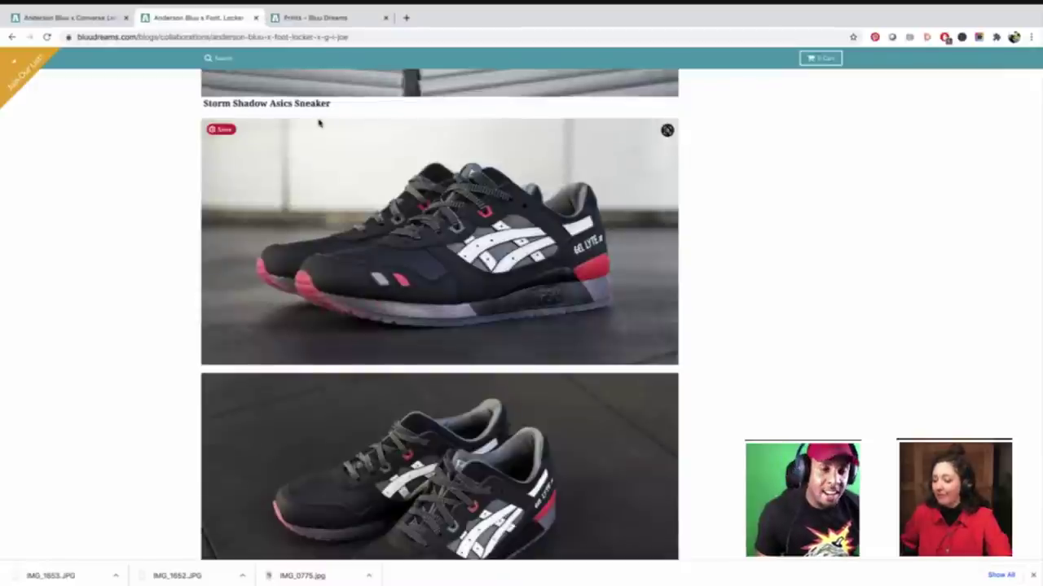
Review the Converse Lemonade Sneakers news article, including its introduction and shoe photos
click(92, 19)
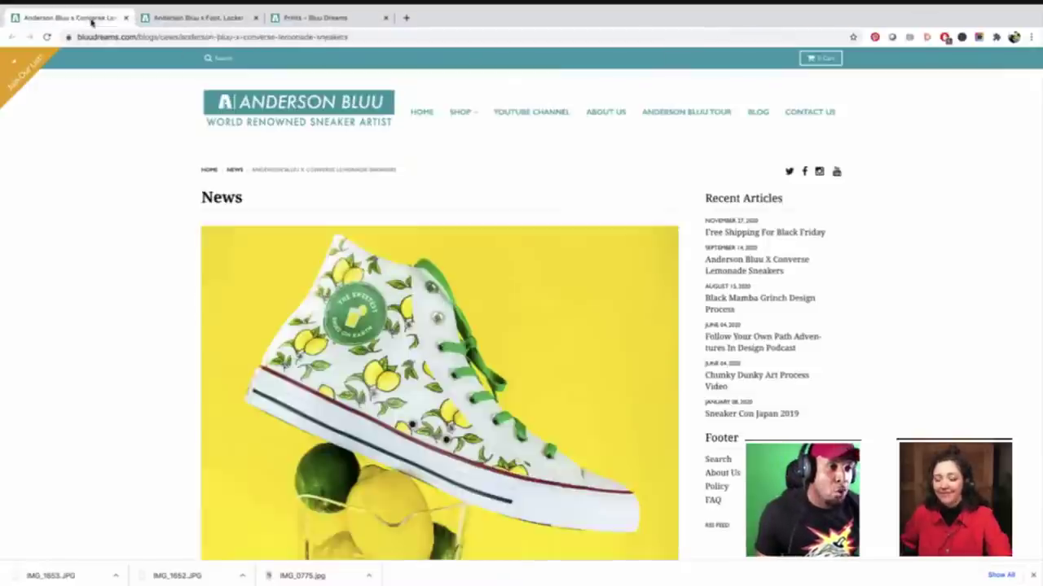
scroll(254, 186, down, 1)
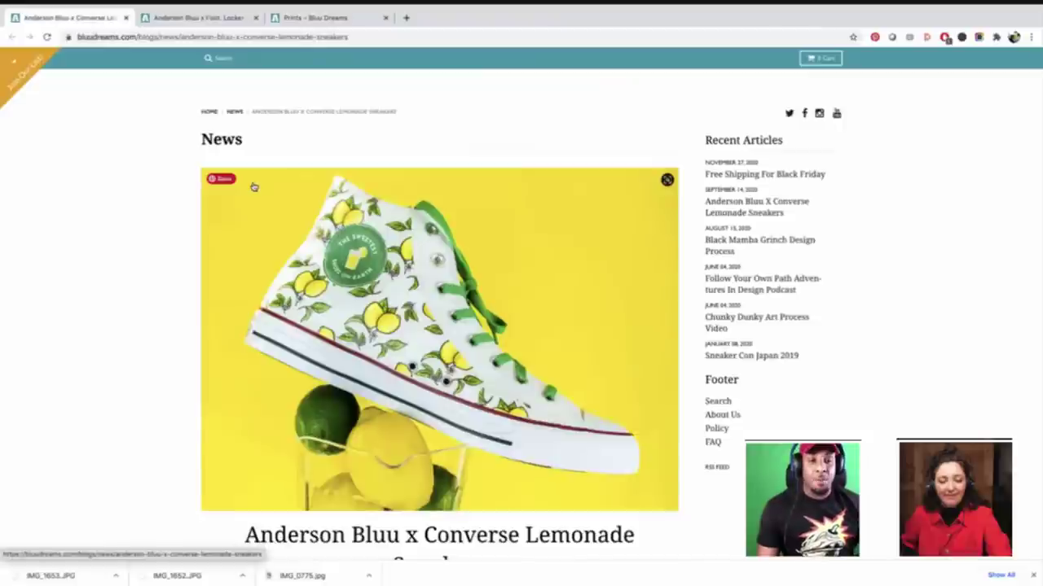
scroll(254, 187, down, 1)
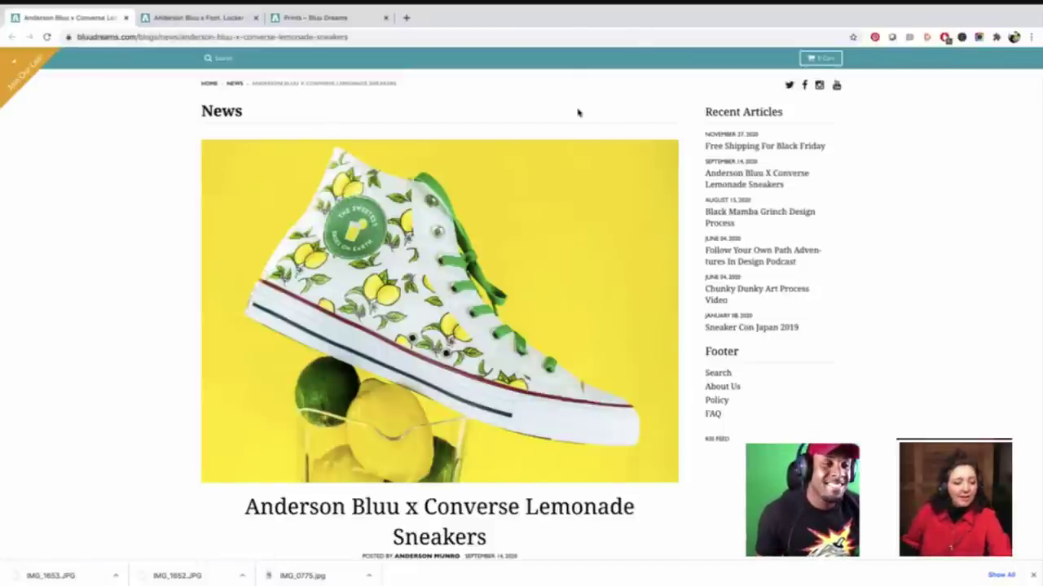
scroll(578, 112, down, 4)
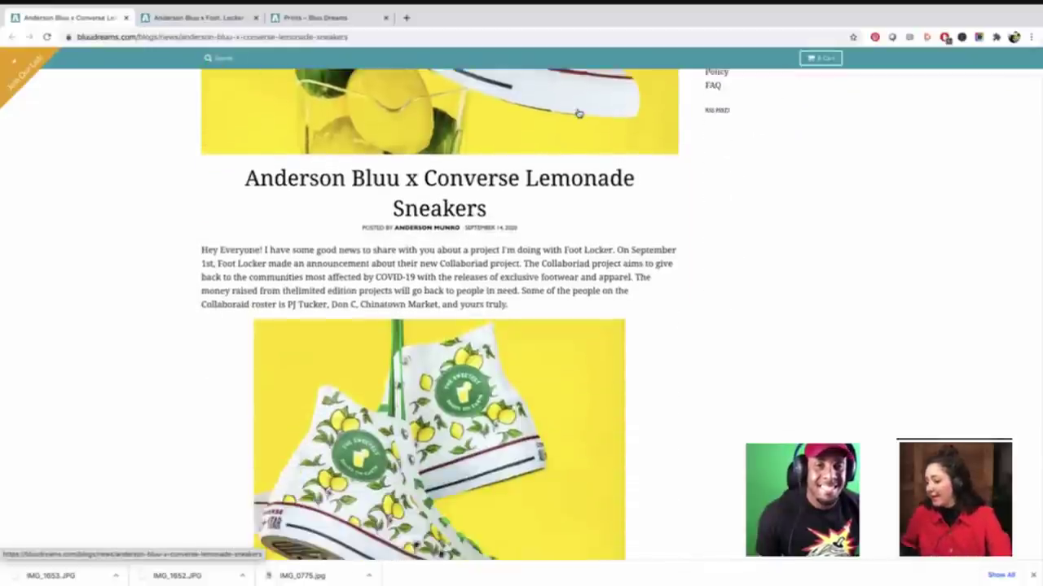
scroll(577, 112, down, 1)
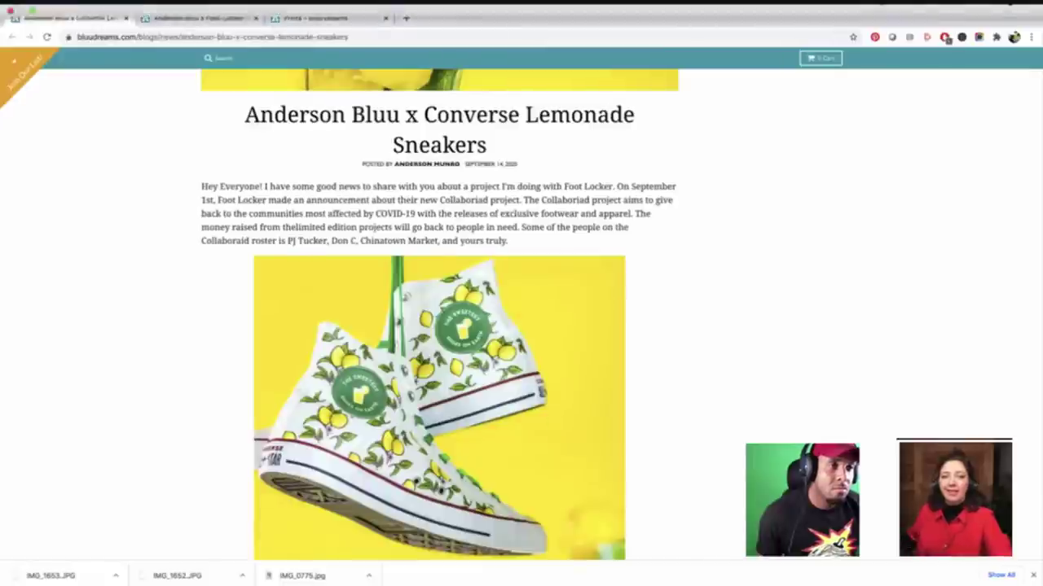
Leave the full-screen browser and switch to Illustrator to show the raging bull design
mouse_move(35, 30)
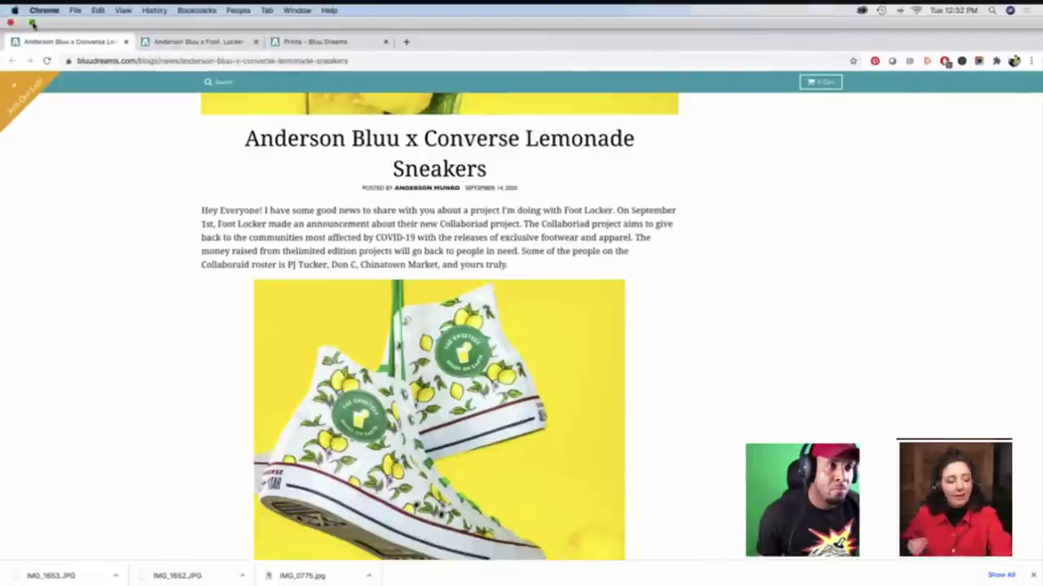
click(33, 23)
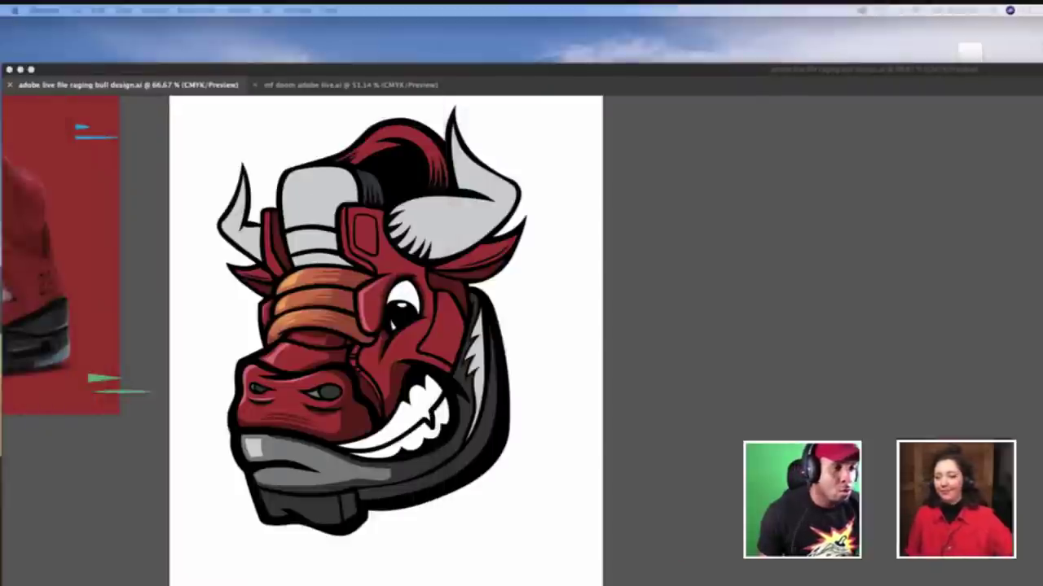
scroll(405, 238, down, 2)
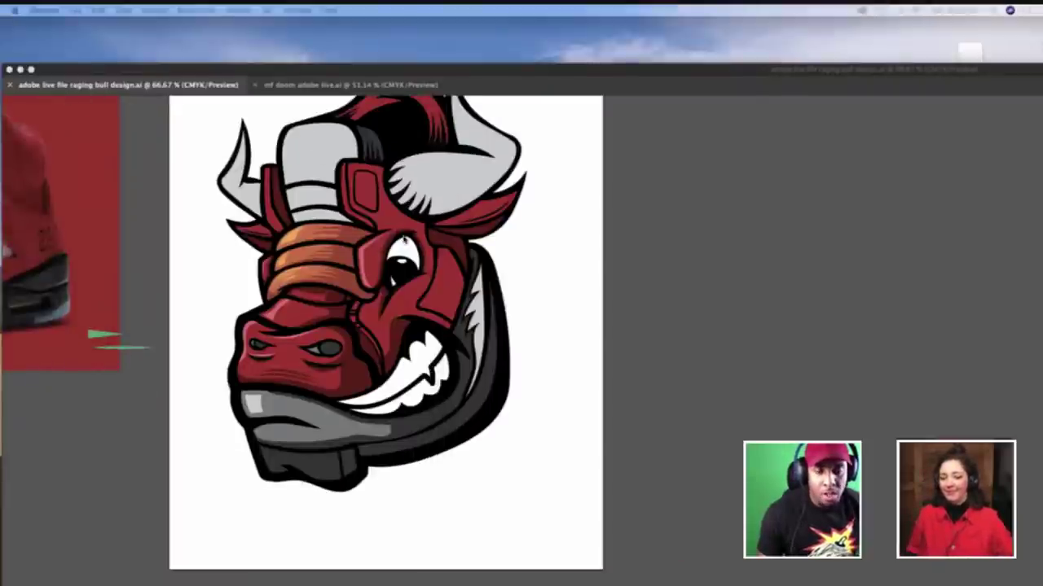
scroll(406, 239, left, 1)
scroll(405, 239, up, 2)
scroll(615, 227, up, 1)
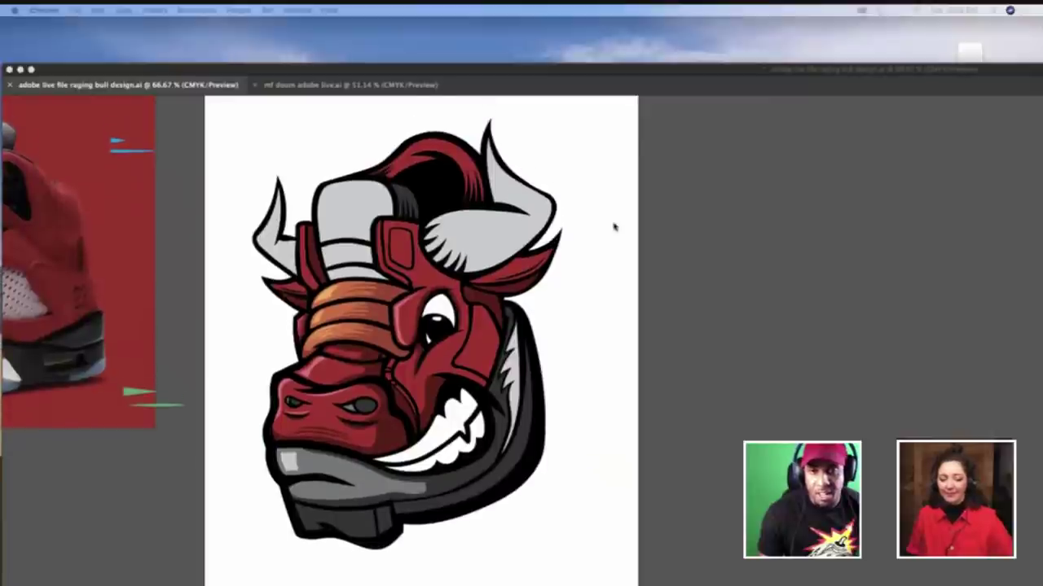
click(719, 222)
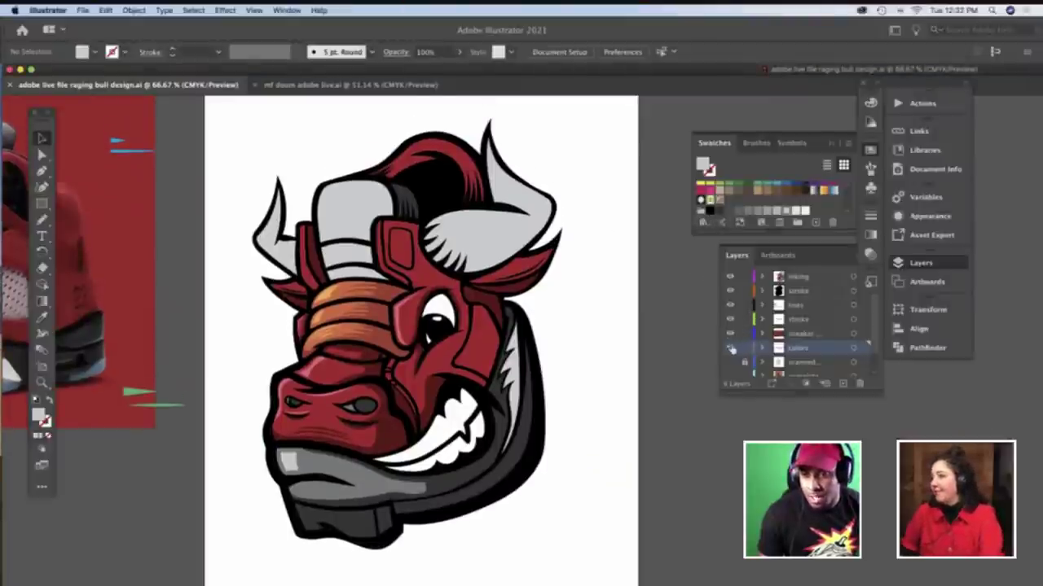
Hide the layers from colors up to inking and show the scanned sketch layer of the bull
drag(731, 348, 728, 305)
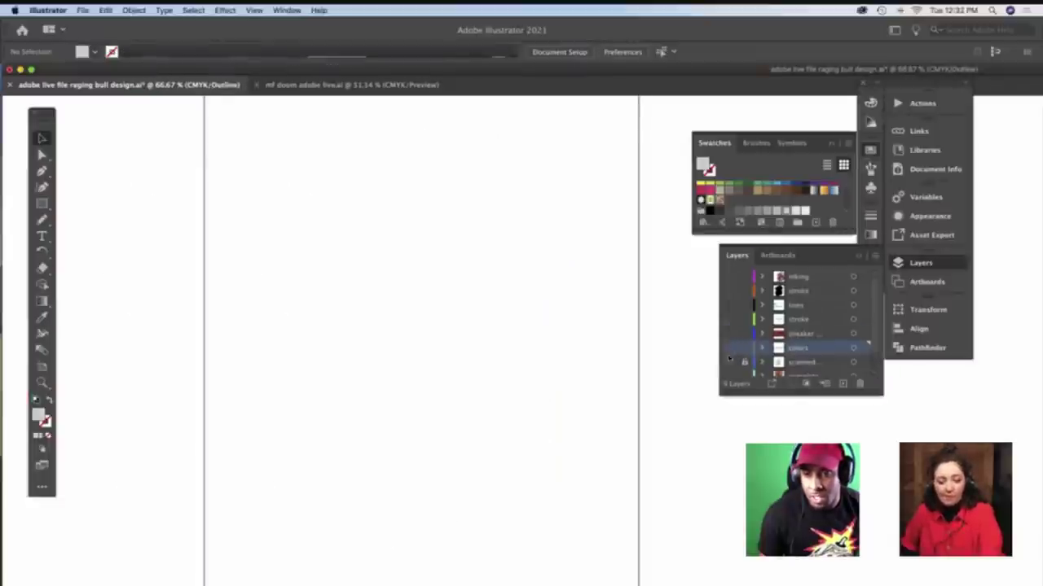
click(730, 363)
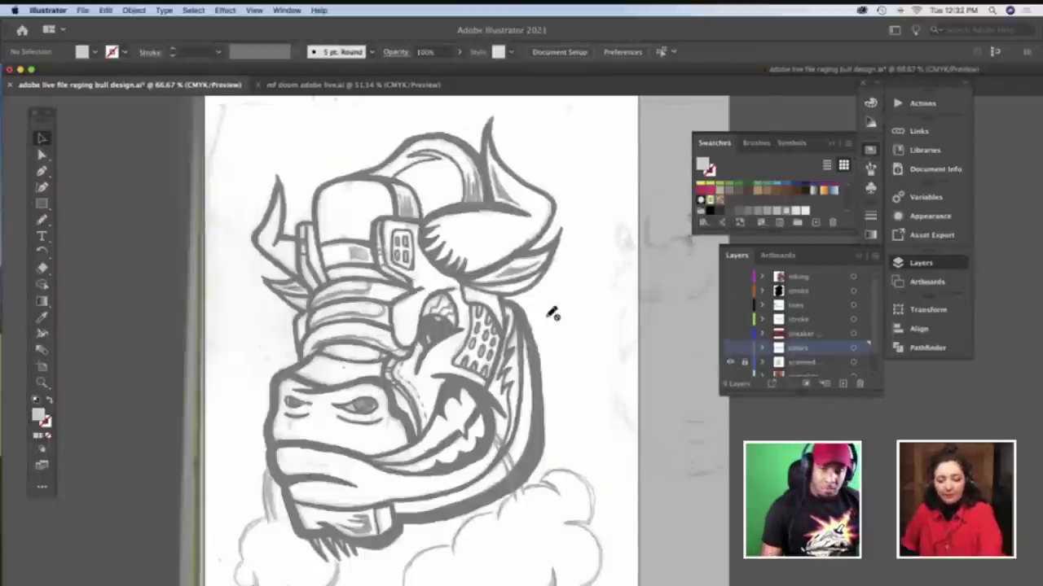
scroll(552, 314, right, 3)
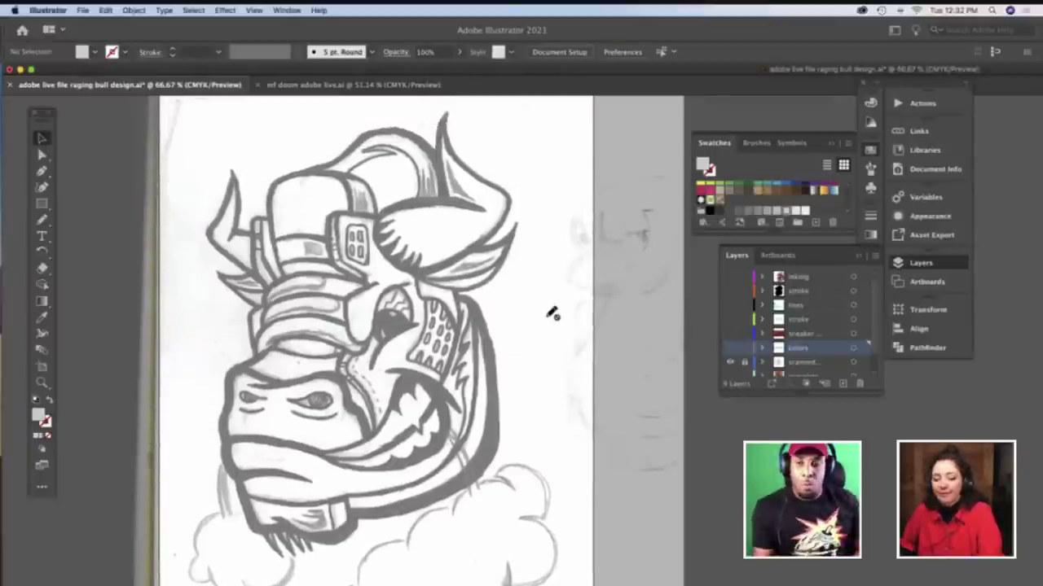
Show the sneaker reference layer and compare the red sneaker photo with the pencil sketch at 50% zoom
click(731, 334)
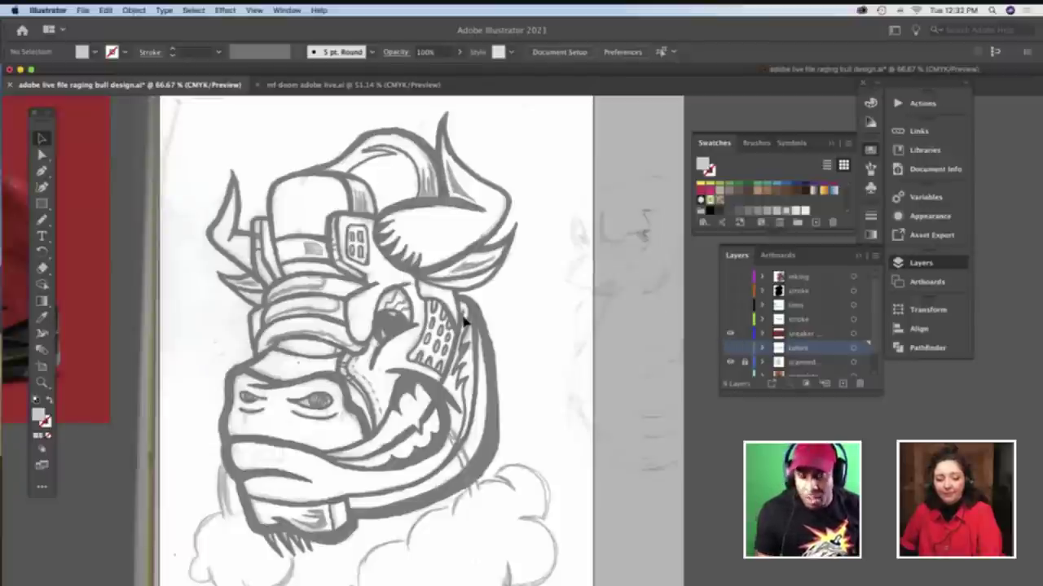
scroll(464, 322, left, 1)
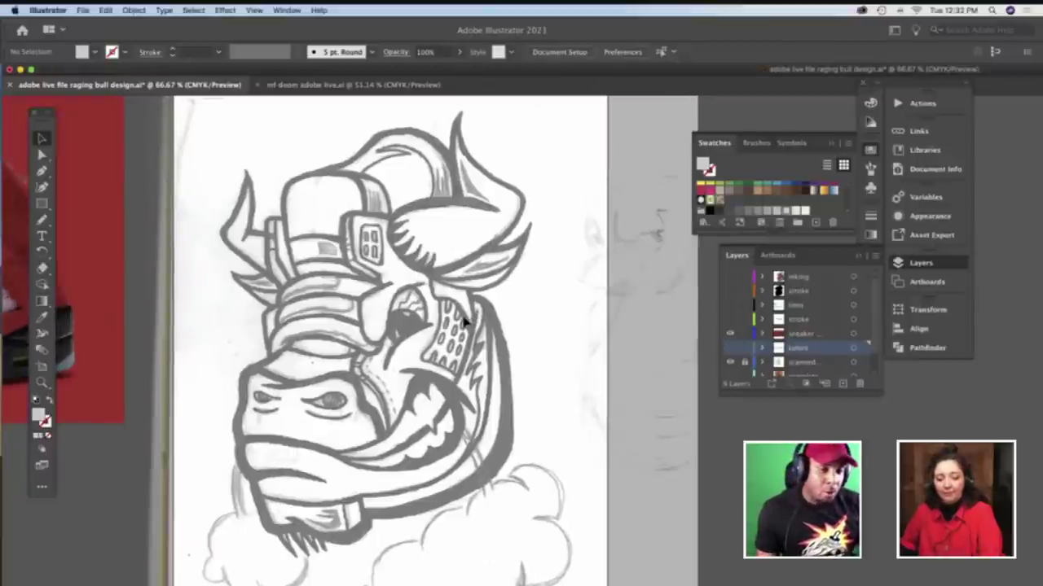
scroll(465, 322, left, 10)
key(z)
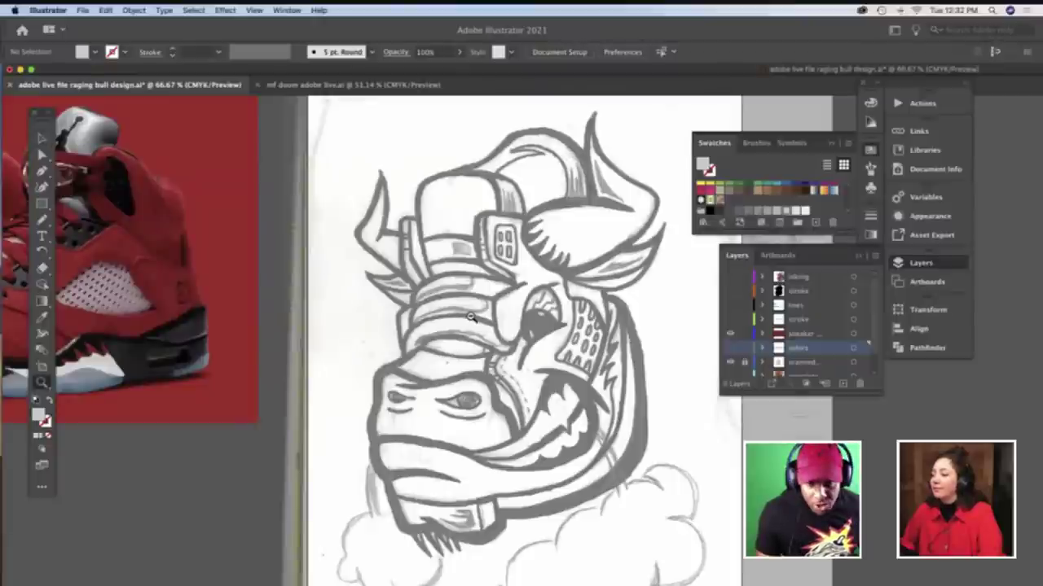
alt+click(471, 317)
scroll(471, 318, left, 20)
scroll(470, 318, up, 15)
scroll(468, 319, down, 9)
scroll(468, 318, right, 16)
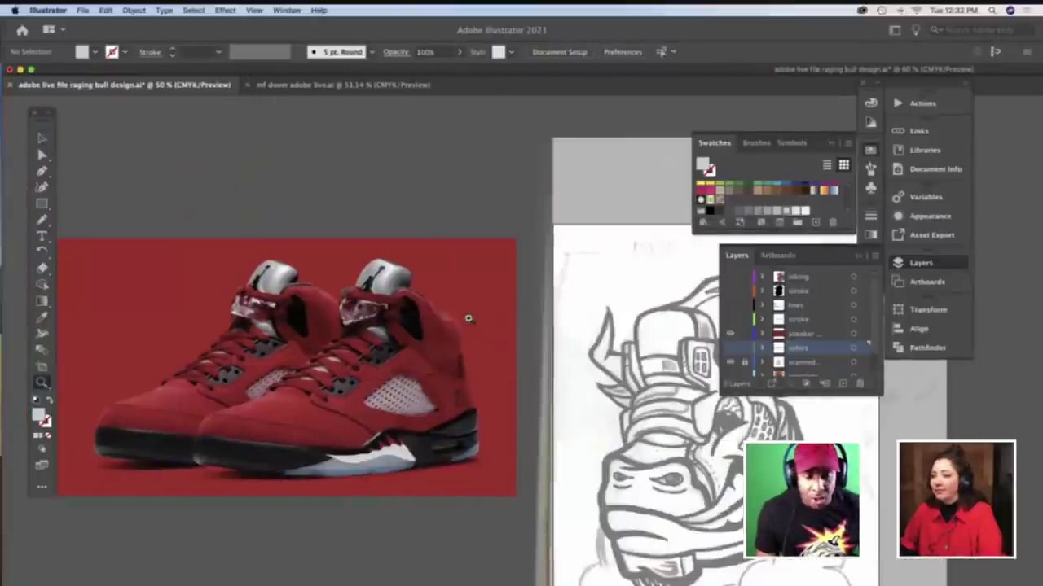
scroll(468, 318, down, 2)
scroll(468, 319, left, 8)
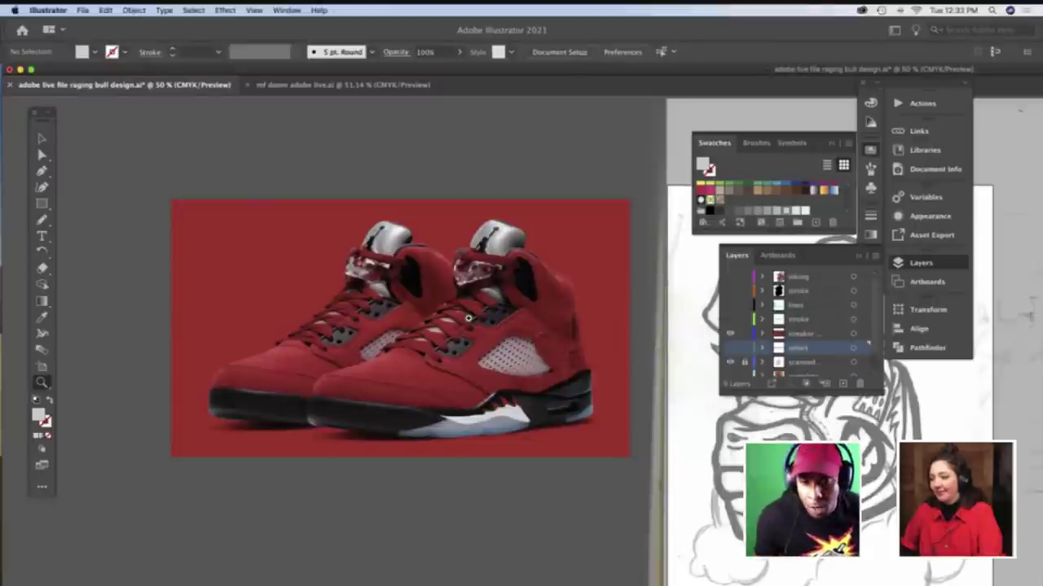
scroll(468, 318, down, 2)
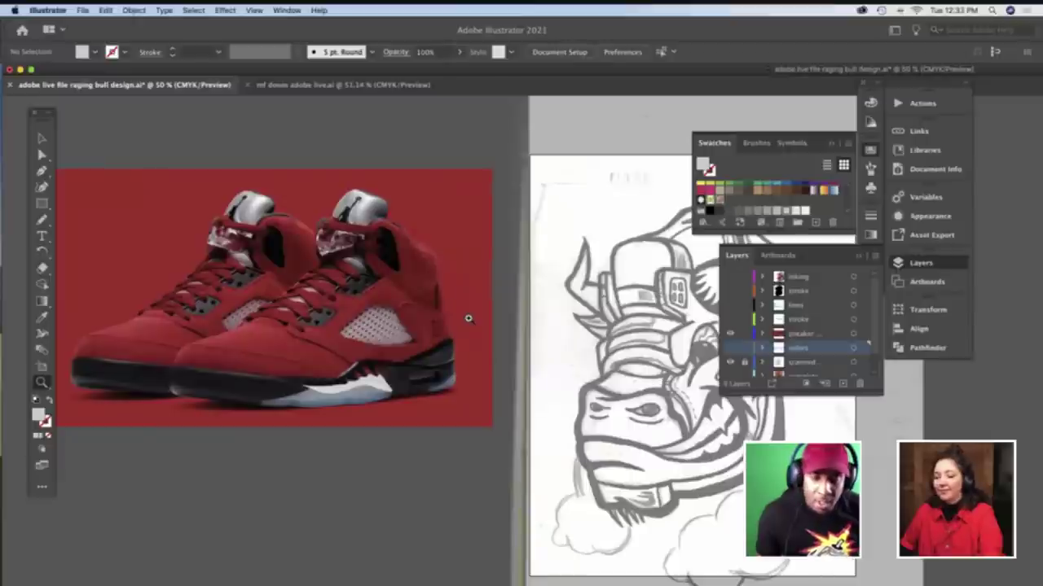
scroll(469, 318, right, 3)
scroll(468, 318, down, 1)
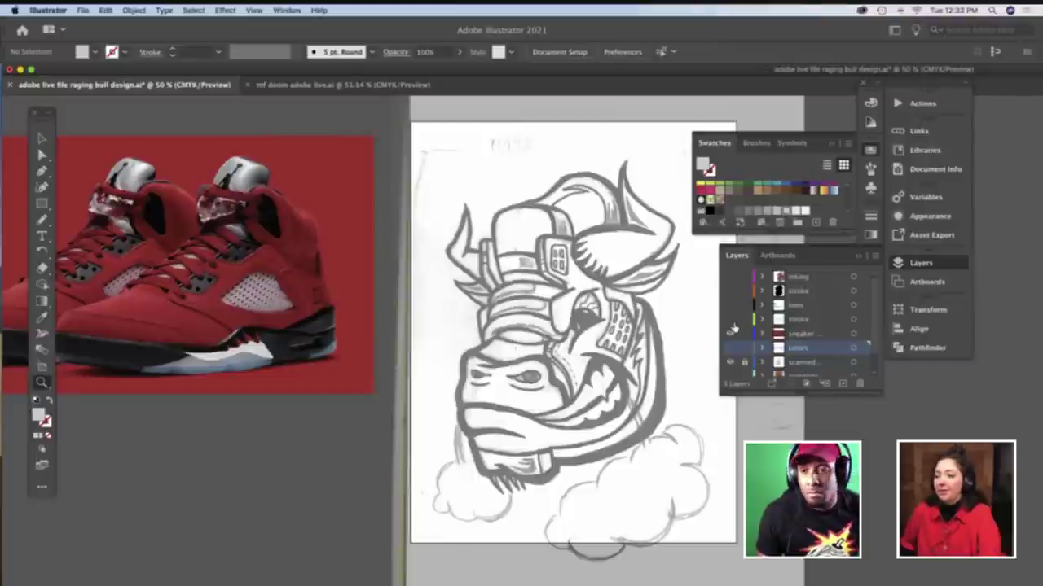
Show the inking layer and the three layers directly beneath it, and view the bull artwork at 66.67% zoom
click(729, 277)
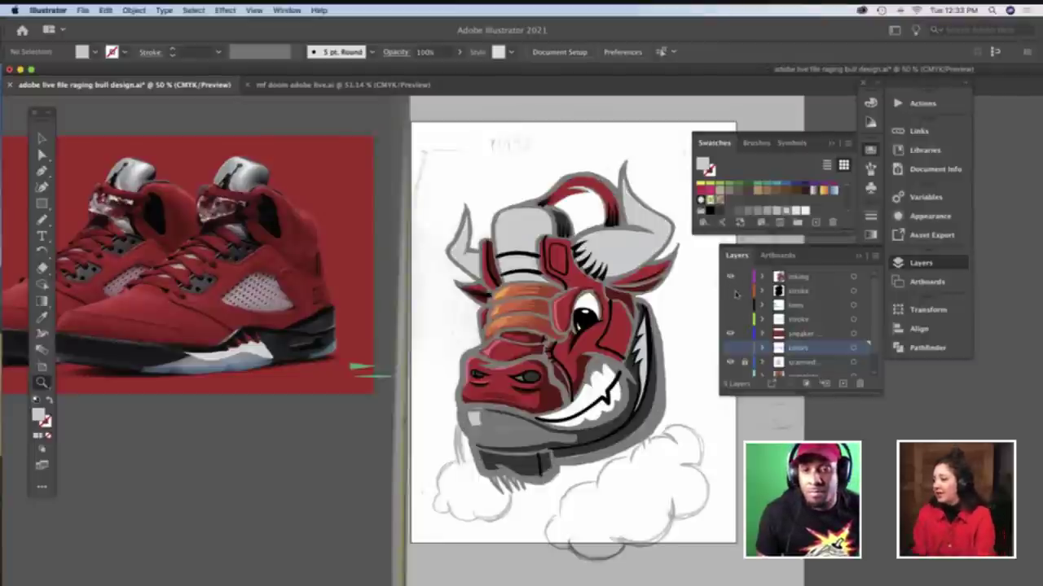
drag(730, 291, 730, 319)
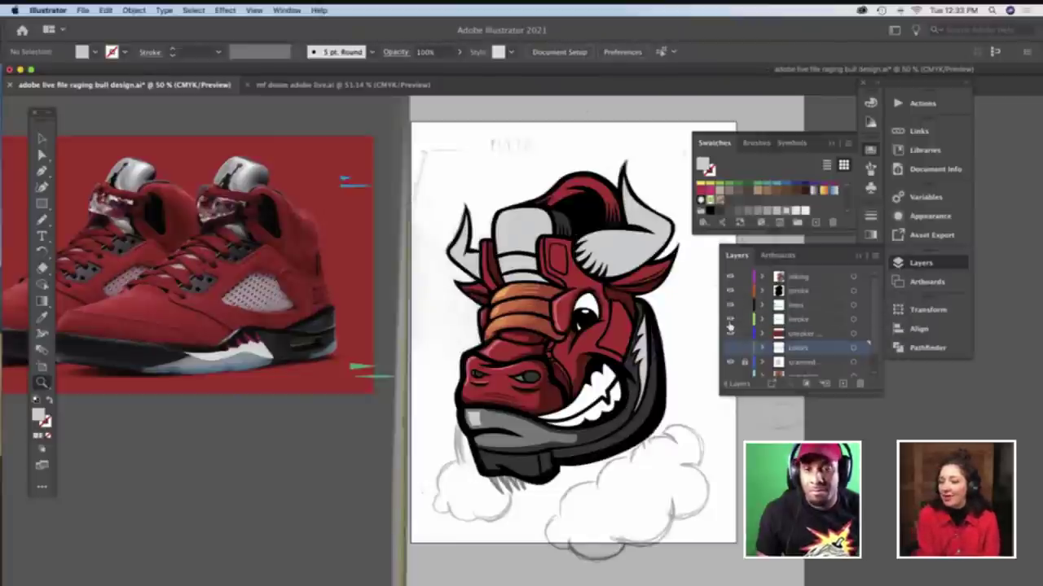
click(611, 314)
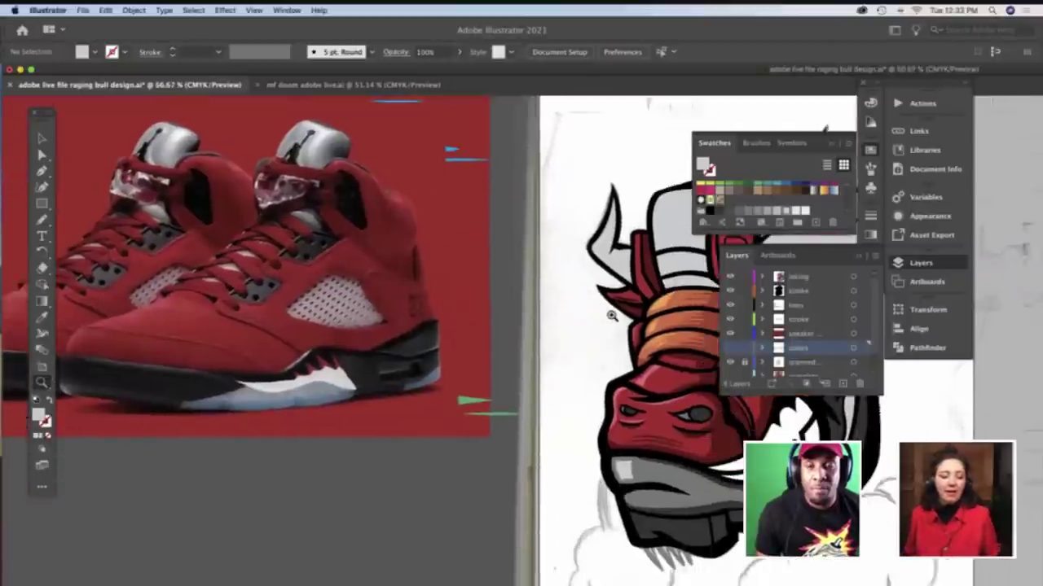
scroll(611, 315, right, 4)
scroll(610, 318, right, 1)
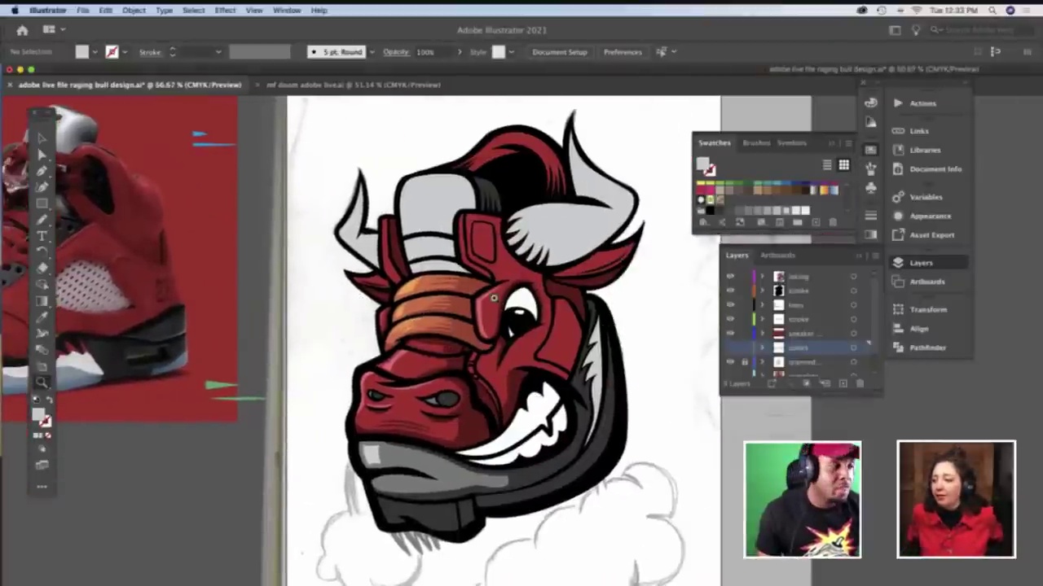
View the inked bull over the scanned sketch with the panels out of the way
key(Tab)
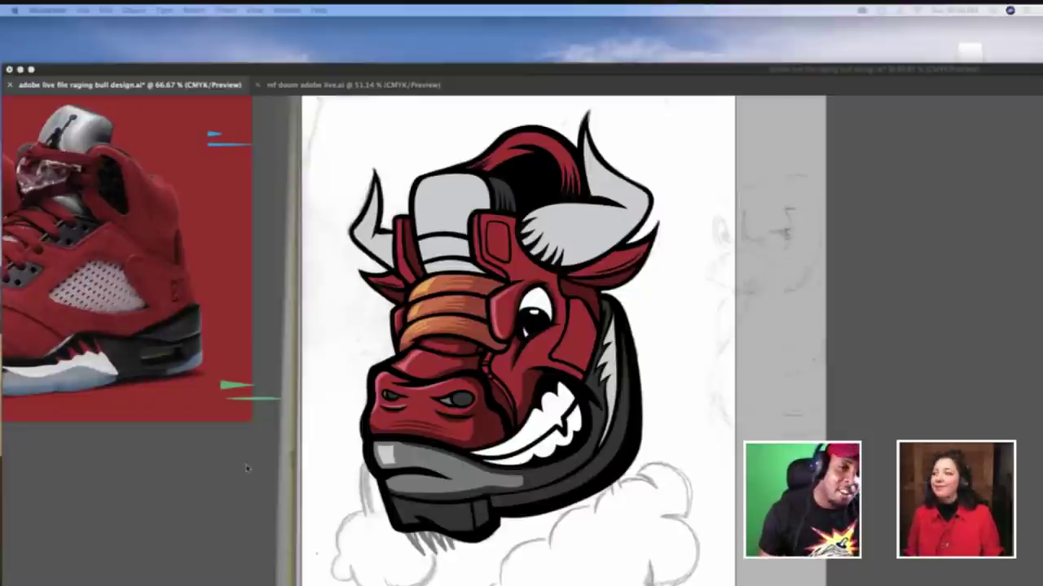
scroll(509, 383, down, 4)
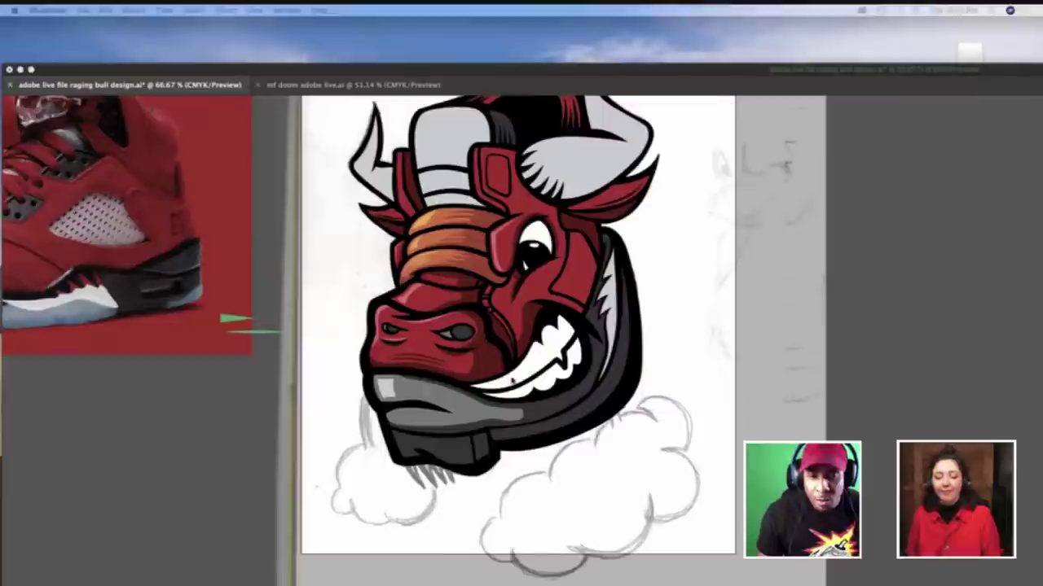
scroll(512, 378, up, 5)
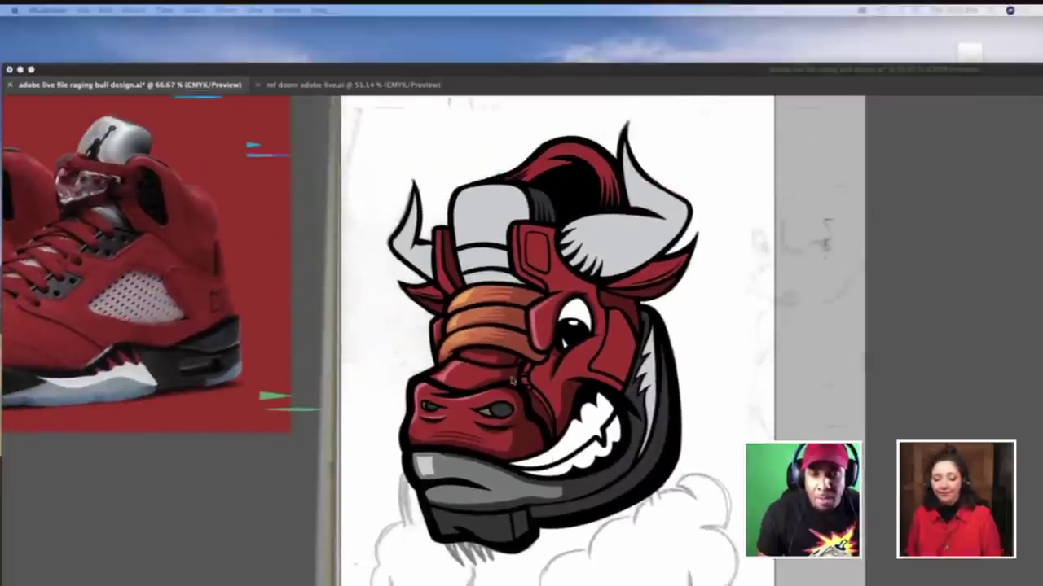
Bring the panels back and hide the scanned sketch layer beneath the bull artwork
scroll(512, 380, down, 7)
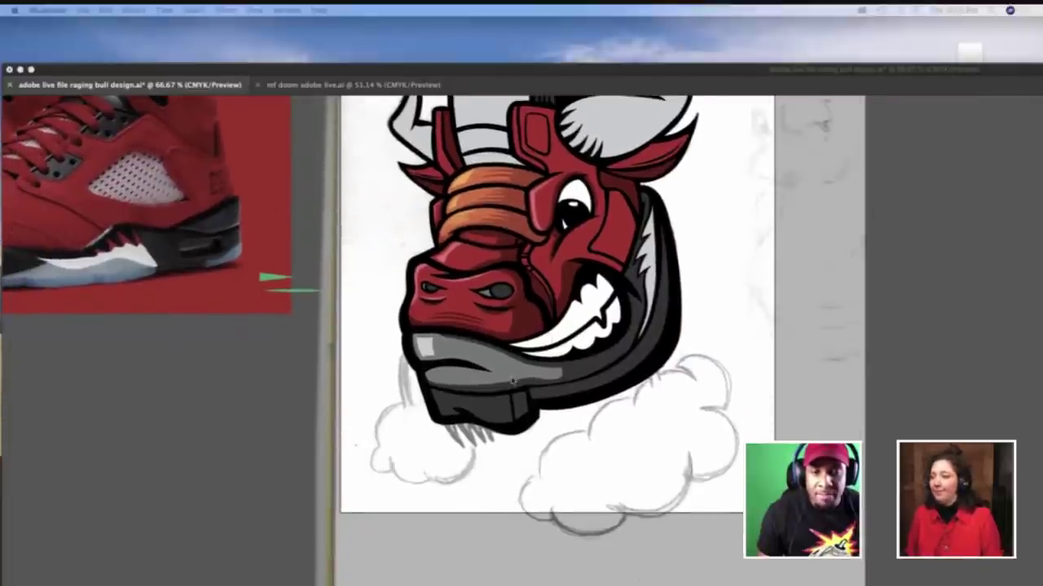
scroll(513, 380, right, 4)
key(Tab)
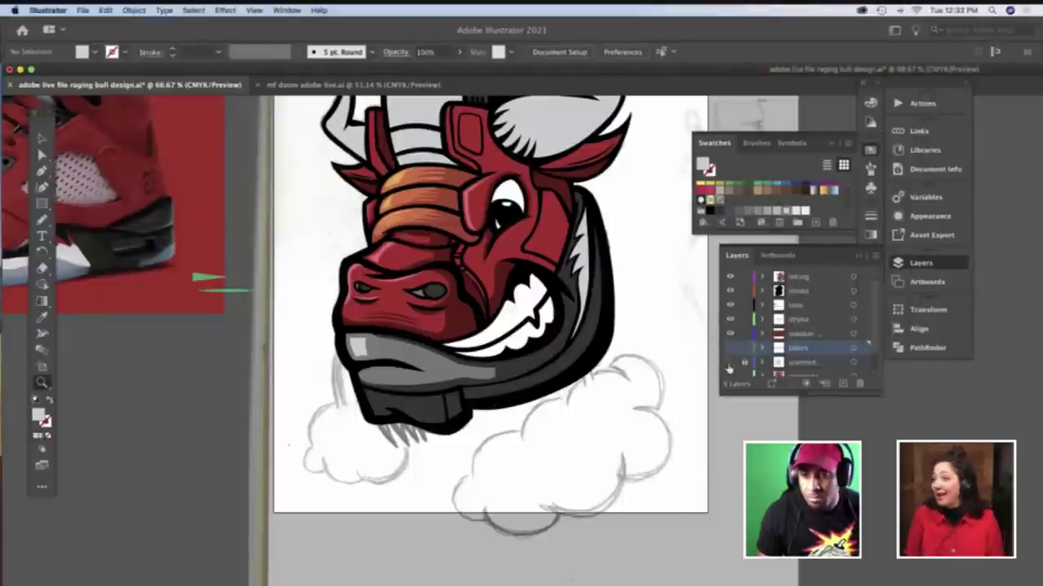
scroll(625, 310, up, 5)
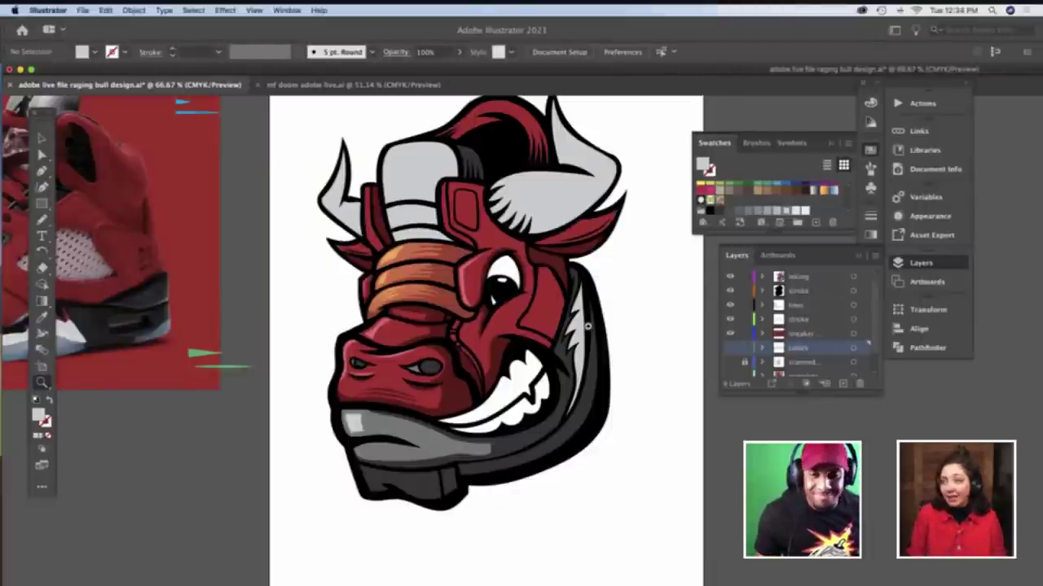
Make the inking layer the active layer with none of its artwork selected
click(556, 308)
scroll(556, 309, left, 5)
scroll(556, 309, right, 4)
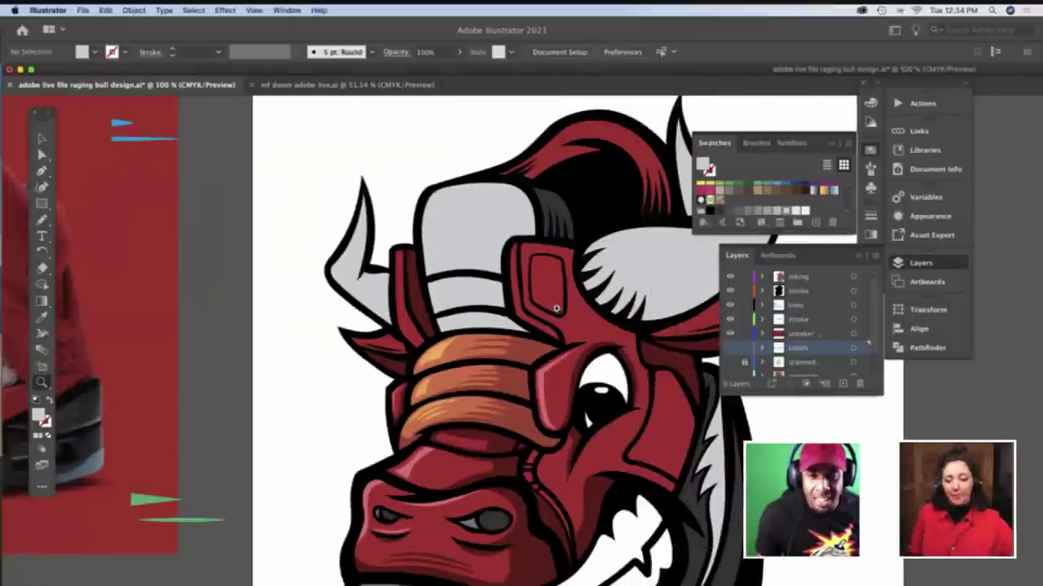
scroll(556, 308, right, 5)
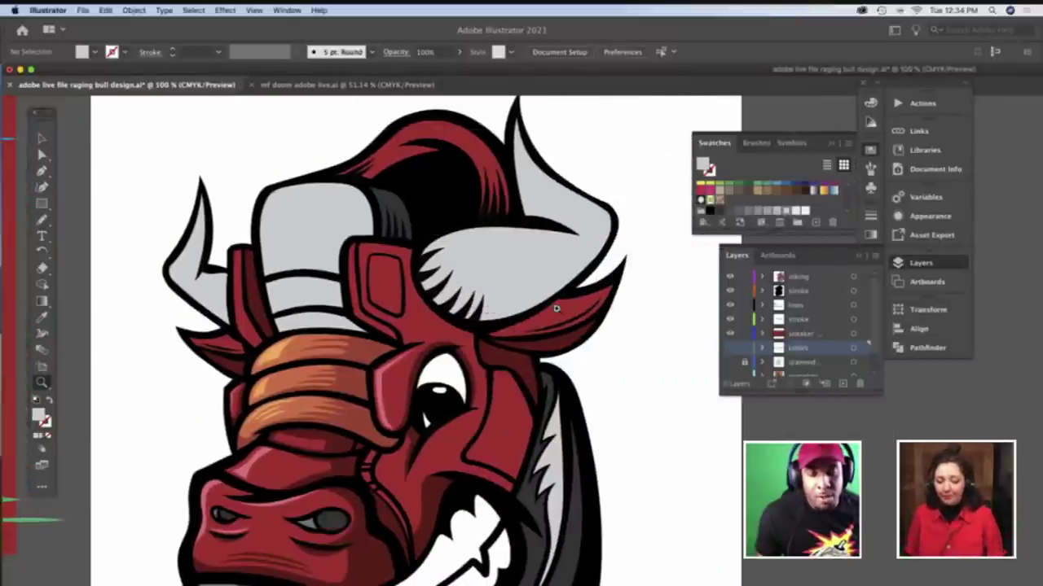
click(551, 291)
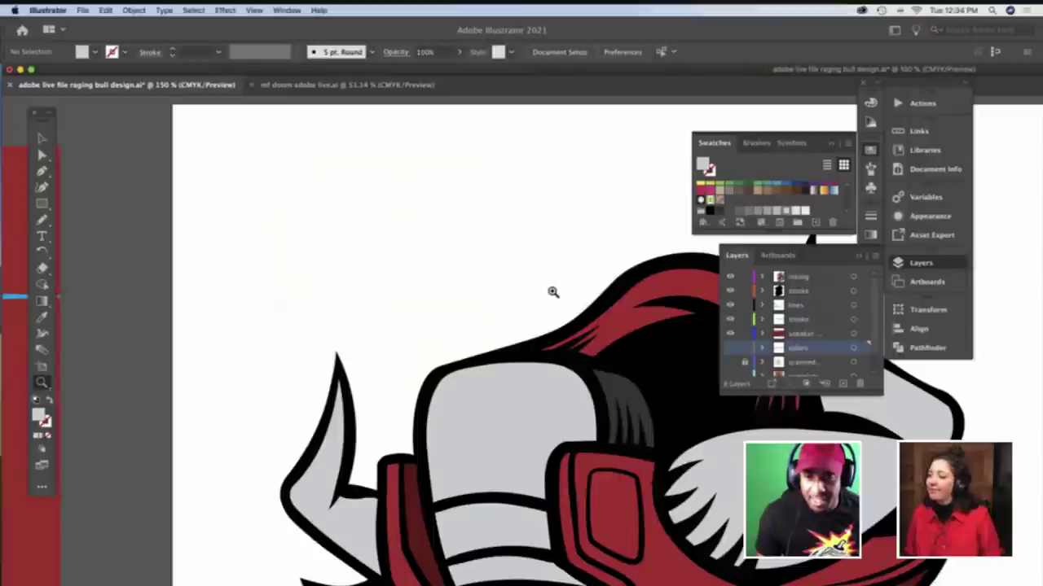
scroll(551, 291, right, 5)
scroll(552, 291, up, 2)
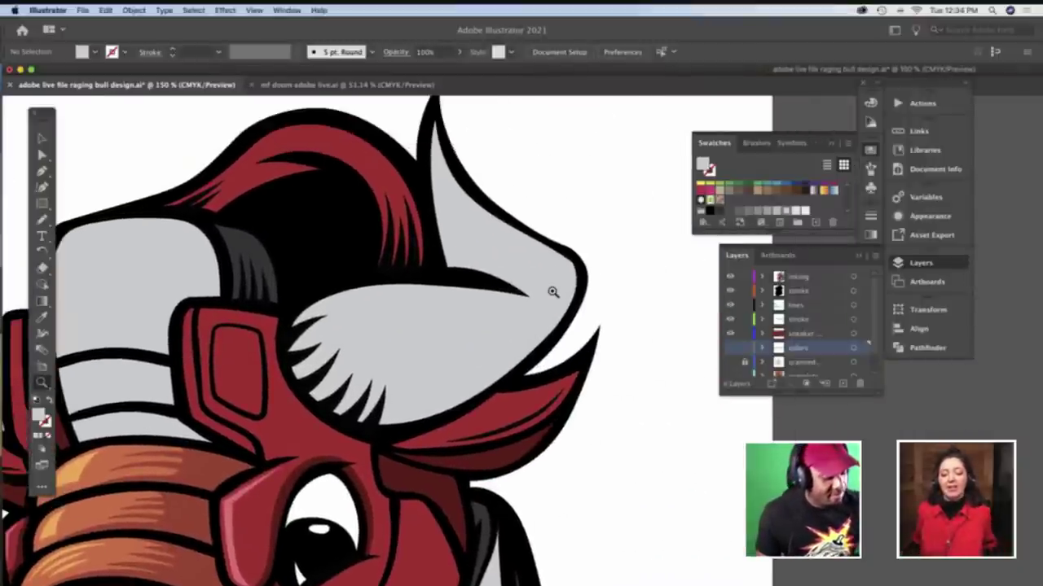
key(b)
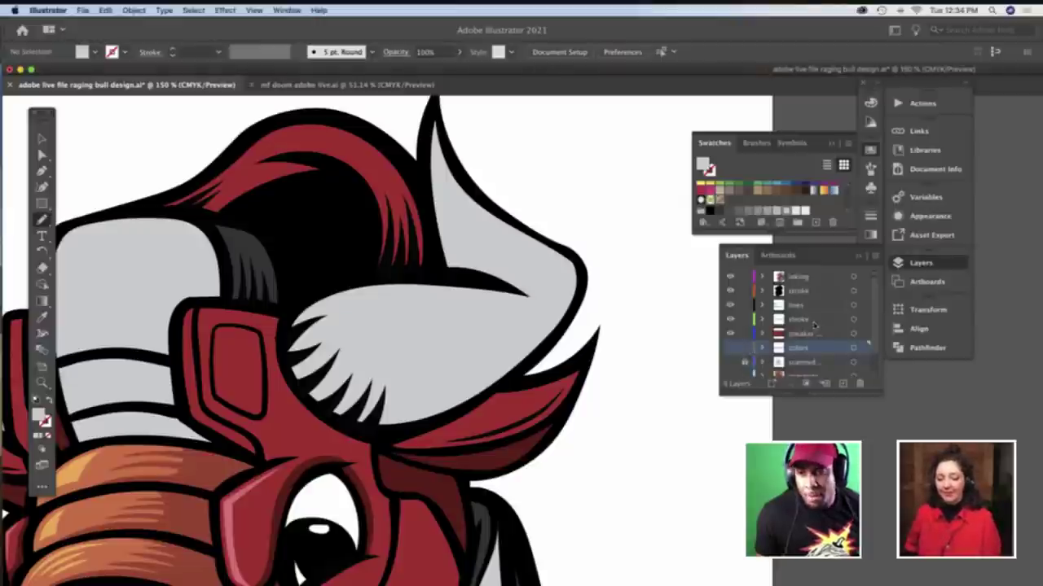
scroll(813, 325, down, 2)
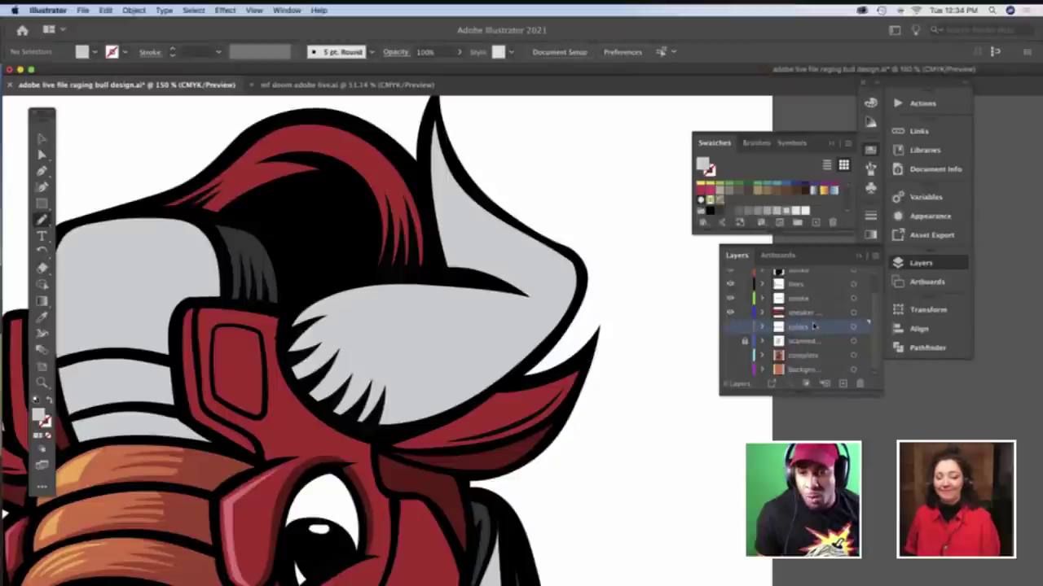
scroll(813, 326, up, 2)
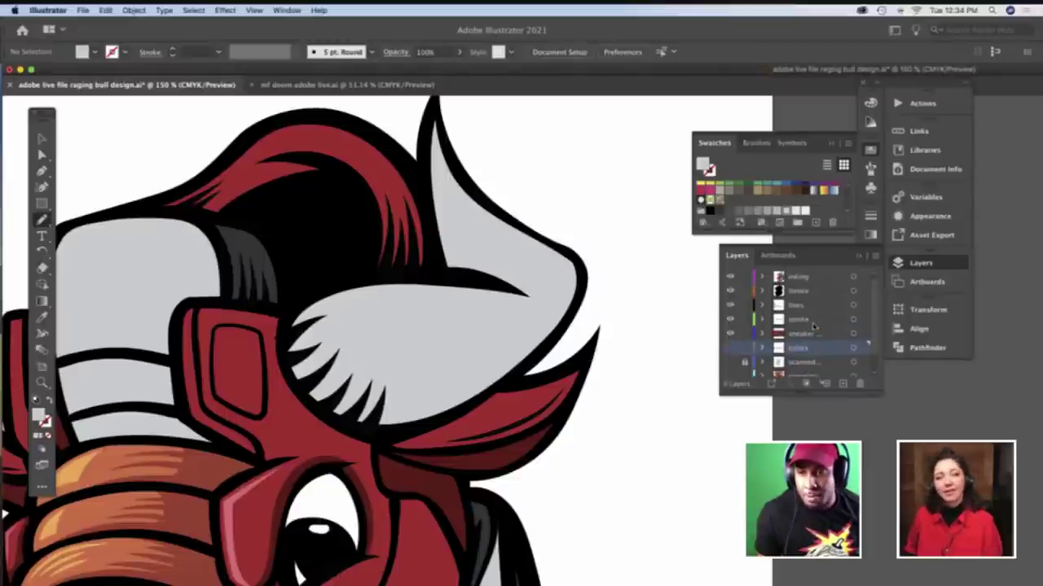
click(852, 279)
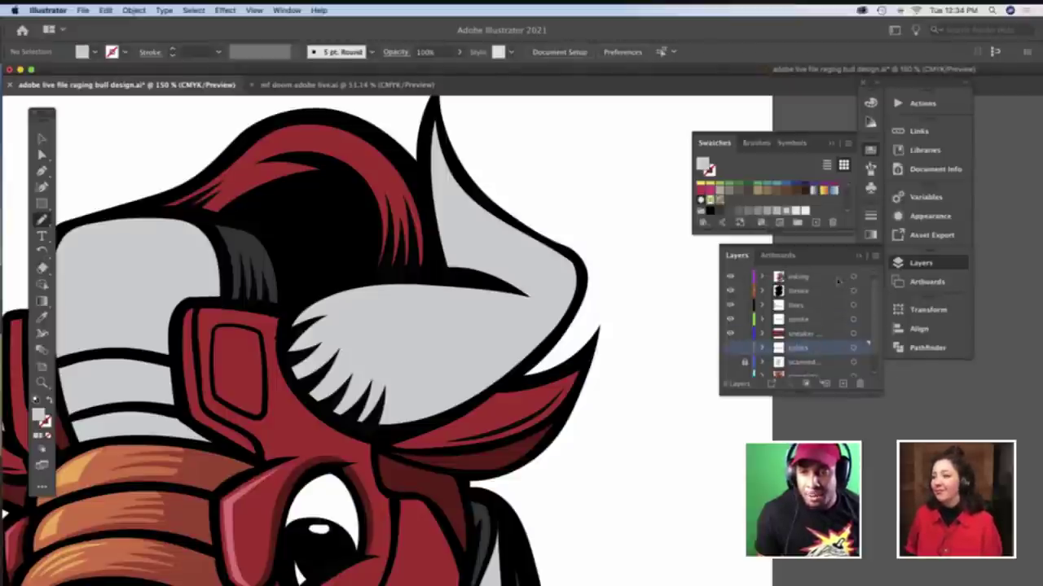
key(a)
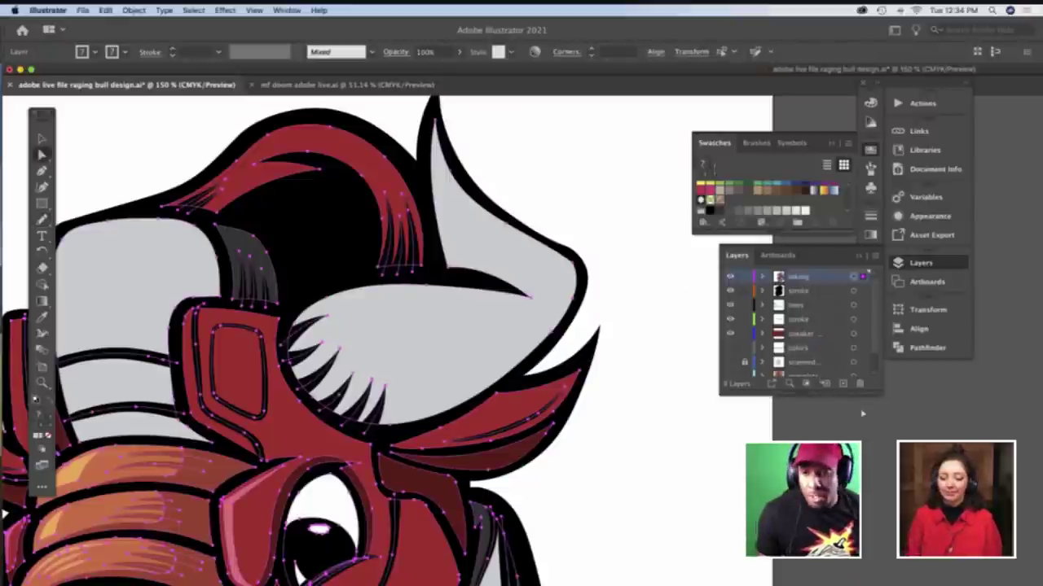
click(850, 412)
Draw a freehand Pencil path just inside the lower edge of the bull's larger horn to outline a shadow
key(n)
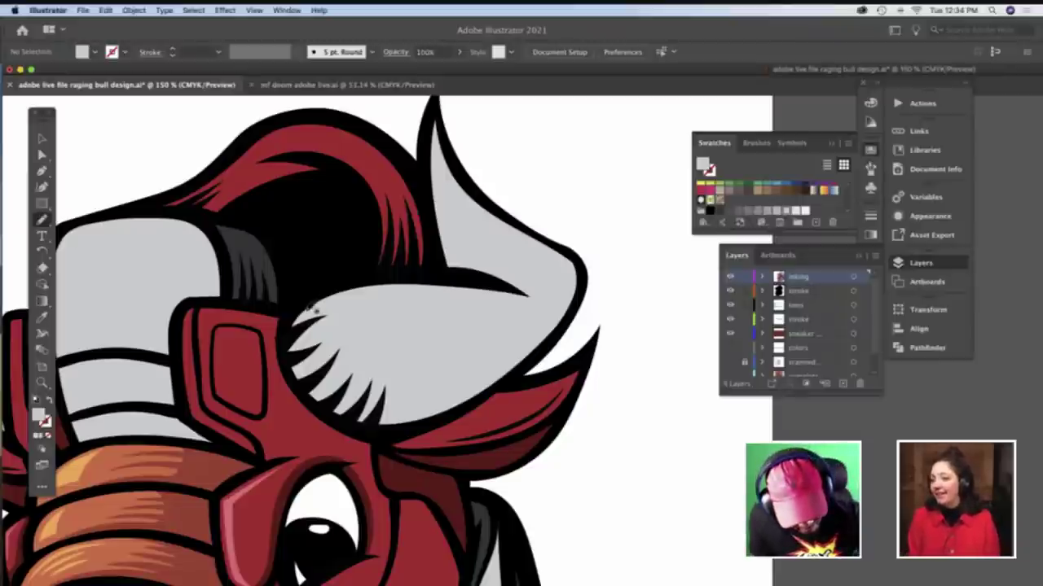
mouse_move(358, 390)
mouse_down()
mouse_move(428, 390)
mouse_move(536, 332)
mouse_move(570, 273)
mouse_move(558, 247)
mouse_move(528, 225)
mouse_up()
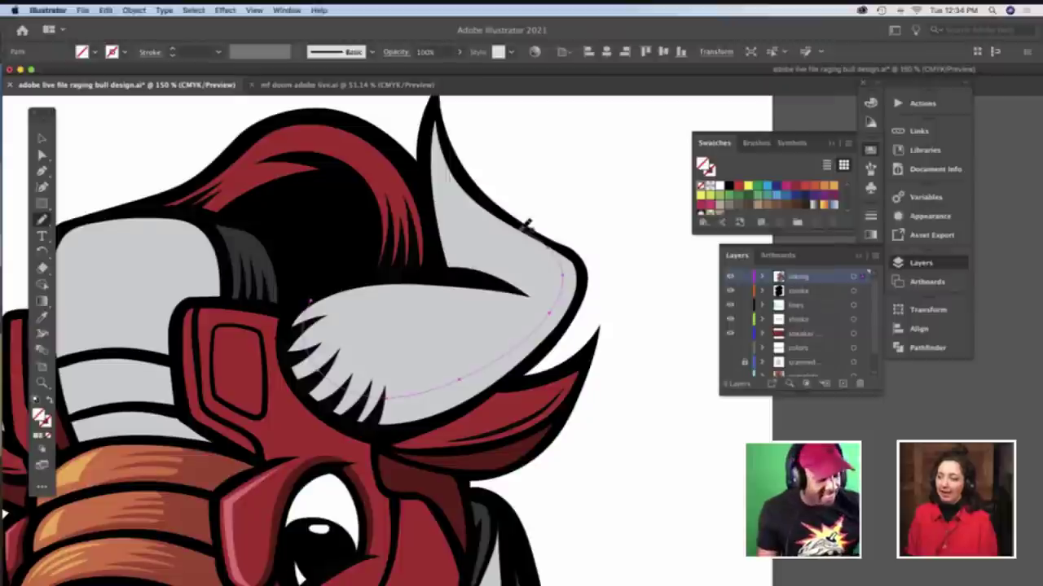
key(v)
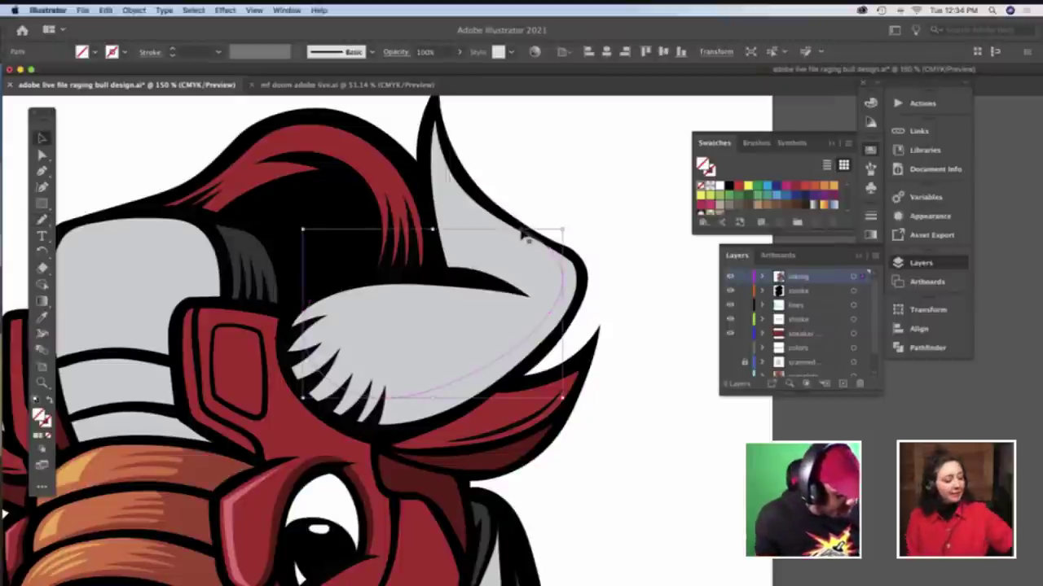
click(523, 235)
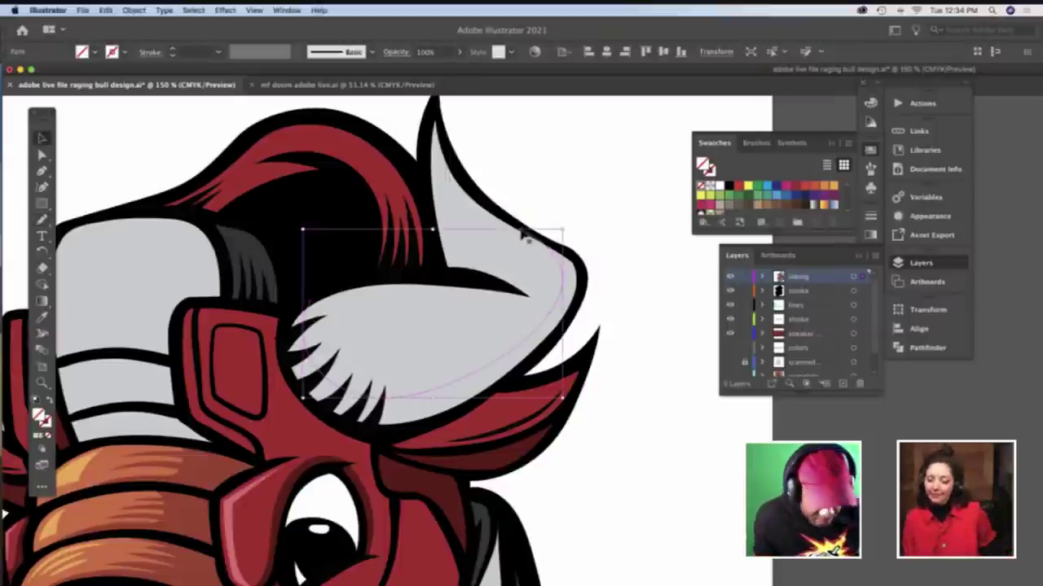
key(BackSpace)
Isolate the gray horn shape with the drawn path, divide them with Pathfinder and ungroup the pieces
double_click(548, 272)
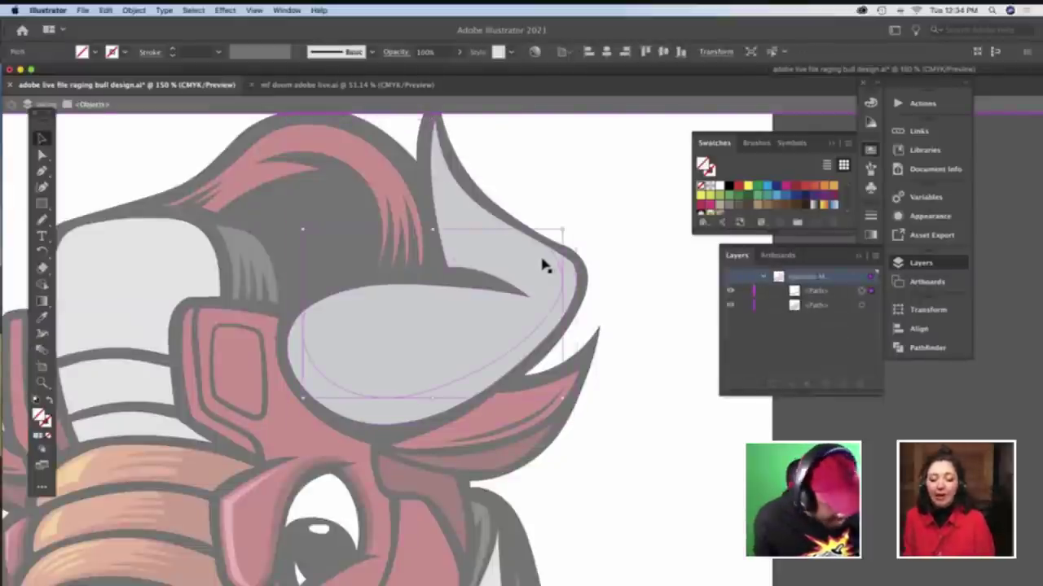
shift+click(544, 268)
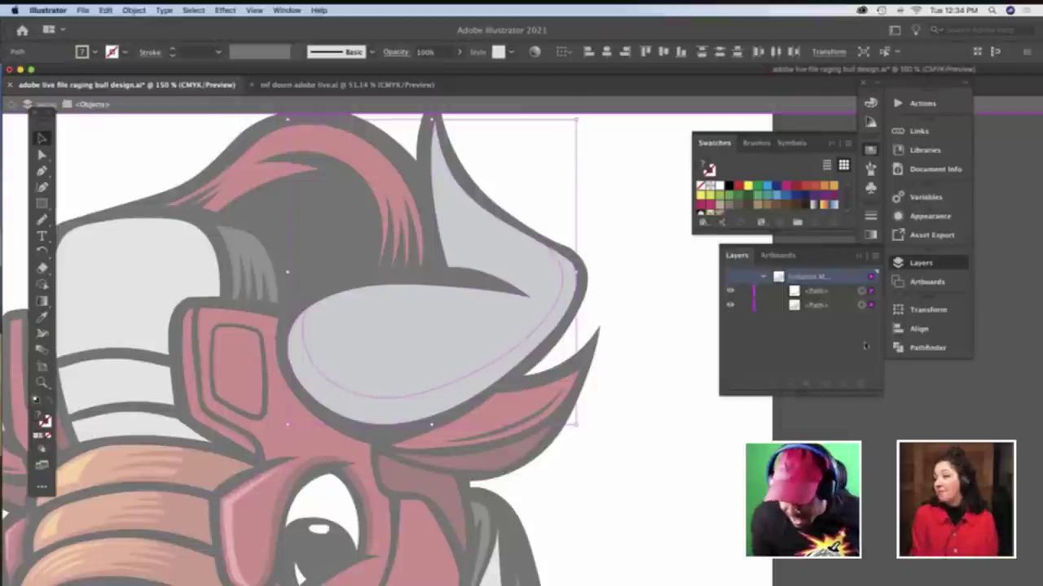
click(927, 347)
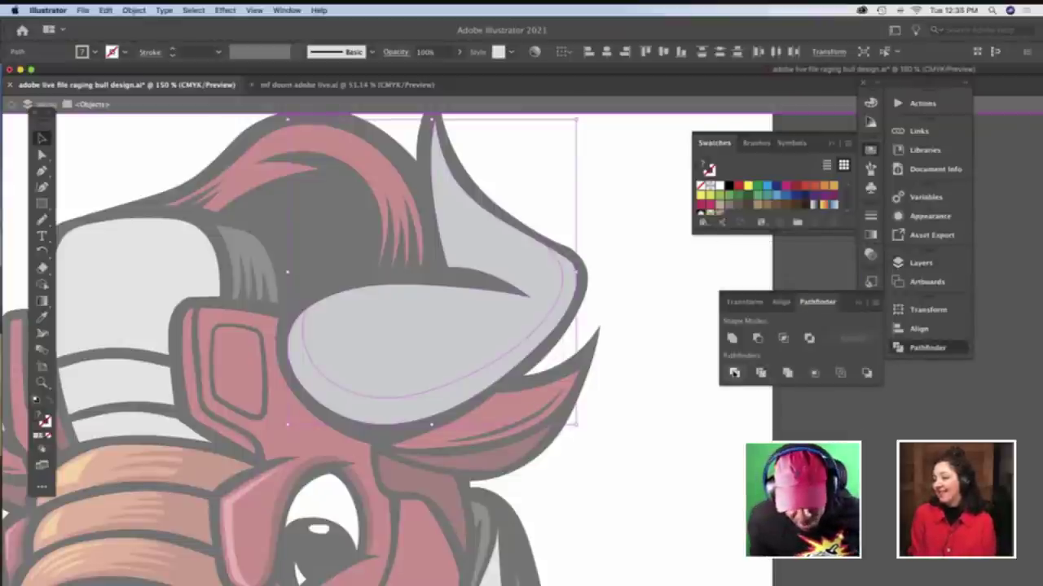
click(734, 372)
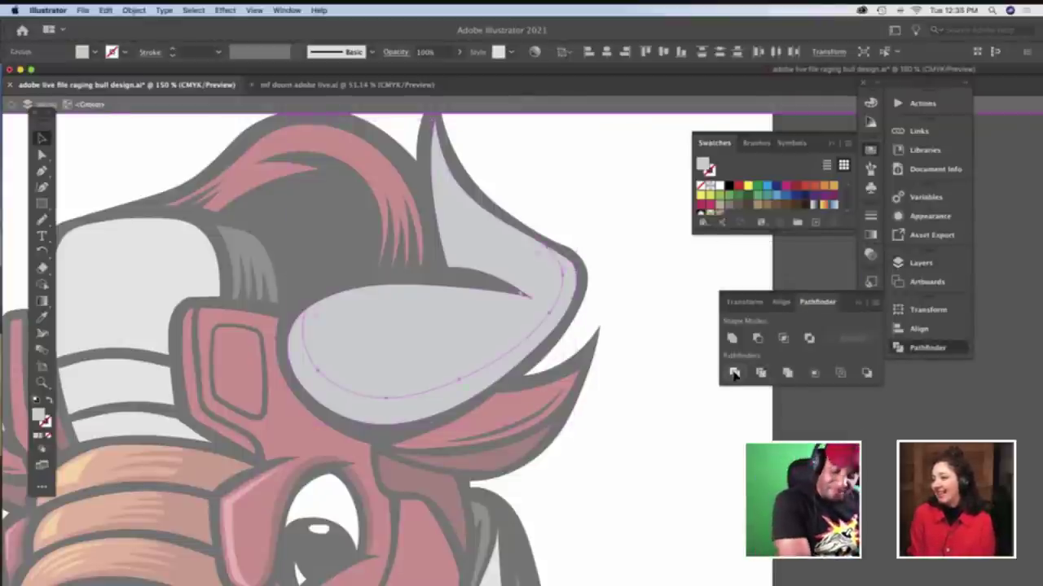
key(super+shift+g)
click(632, 376)
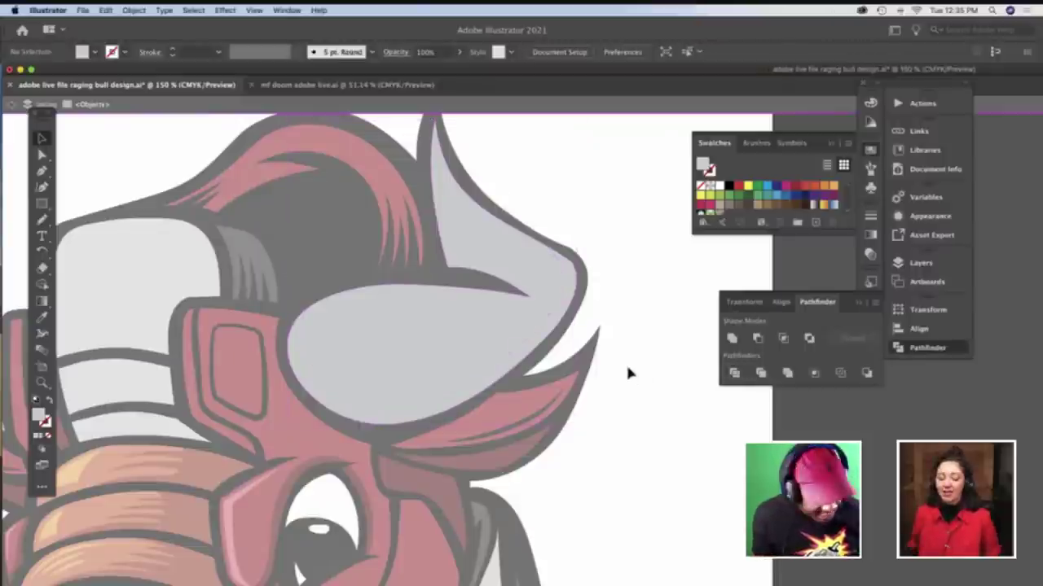
key(z)
click(584, 379)
scroll(587, 379, down, 3)
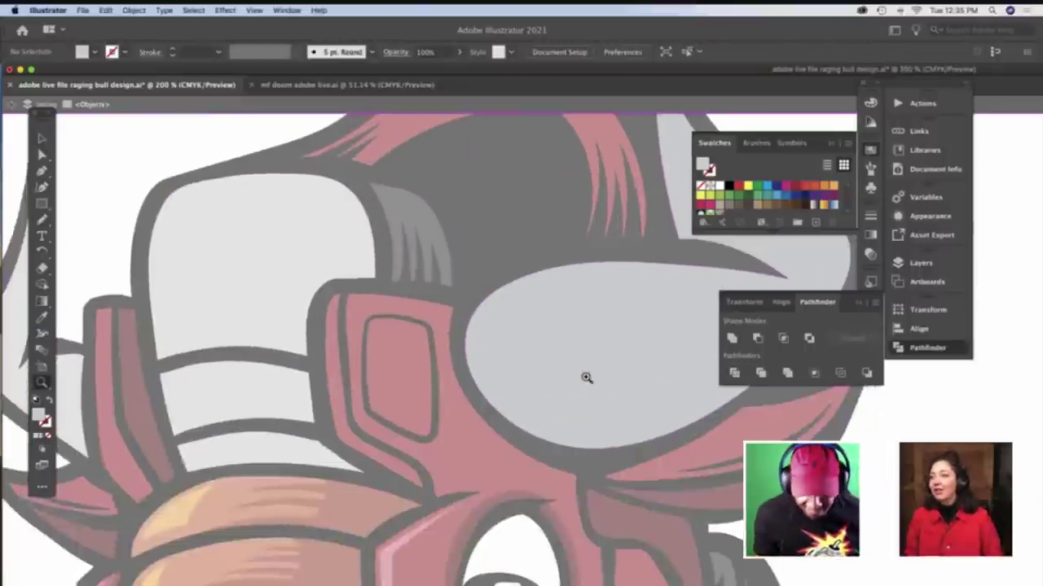
scroll(580, 379, right, 5)
scroll(530, 374, right, 3)
key(v)
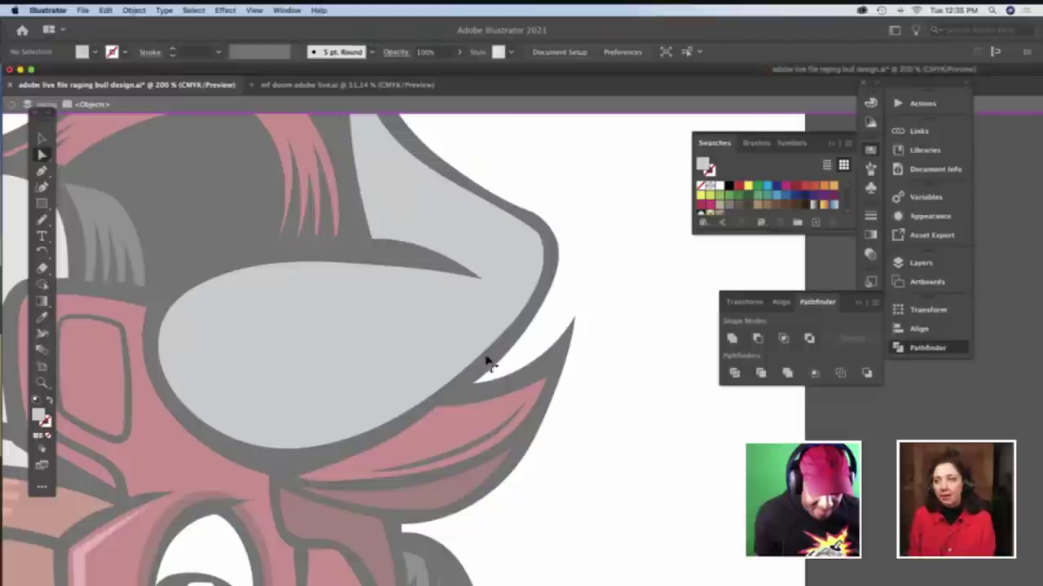
click(502, 340)
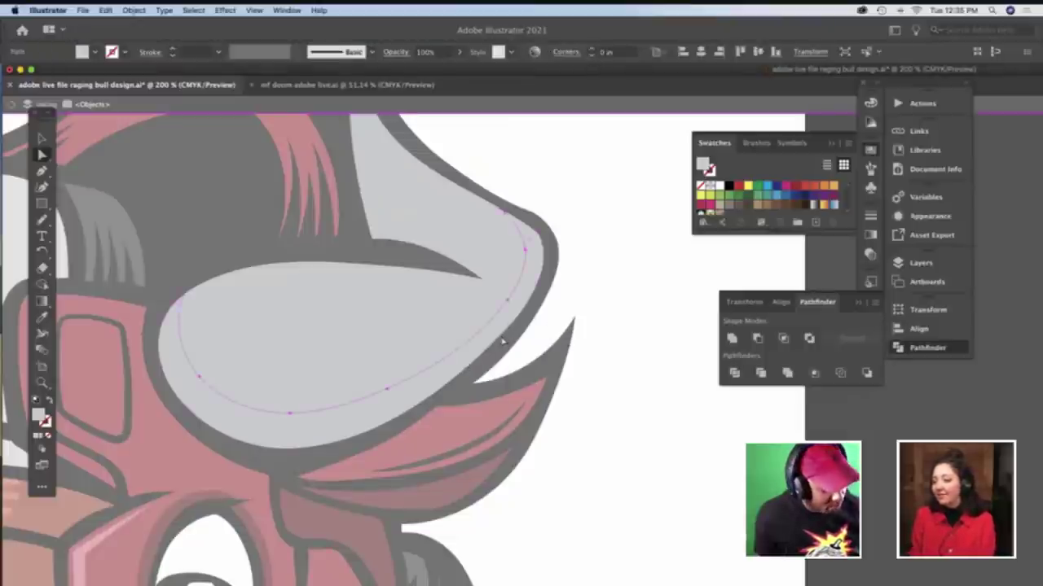
scroll(470, 326, up, 8)
key(i)
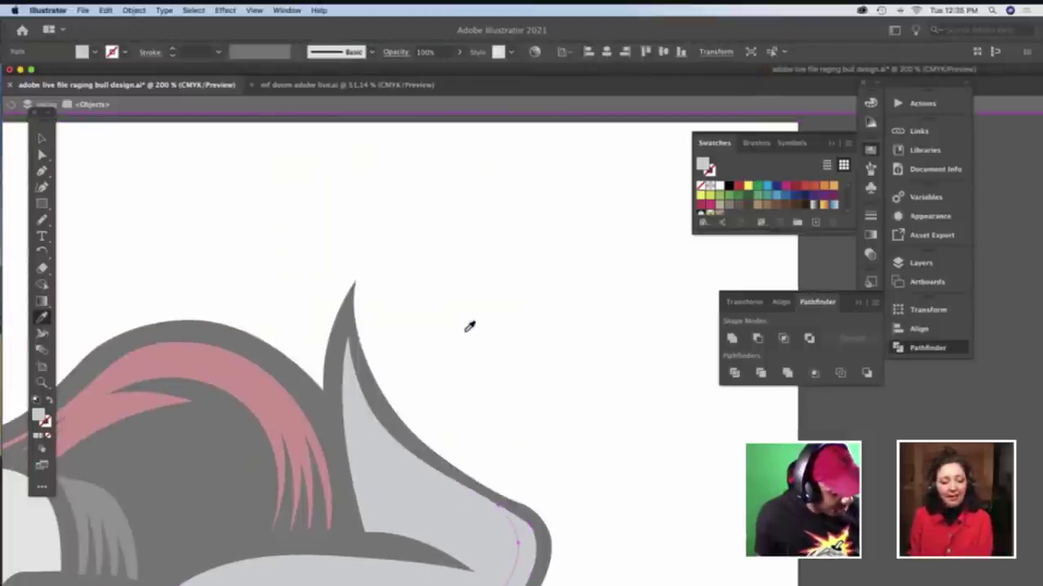
Exit isolation mode and show the colors layer
key(v)
double_click(518, 324)
scroll(517, 323, down, 4)
key(z)
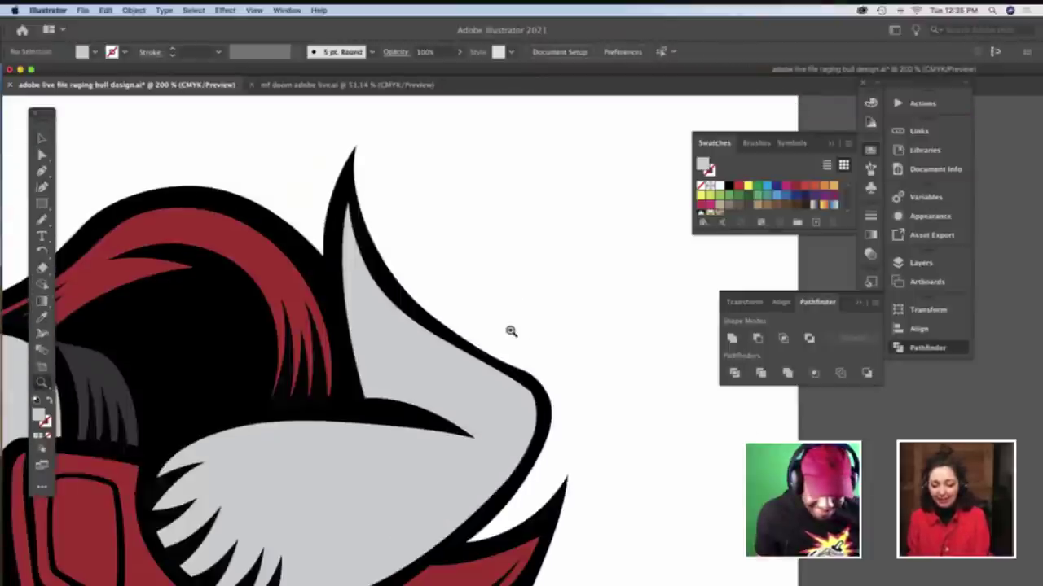
alt+click(511, 330)
scroll(511, 331, down, 3)
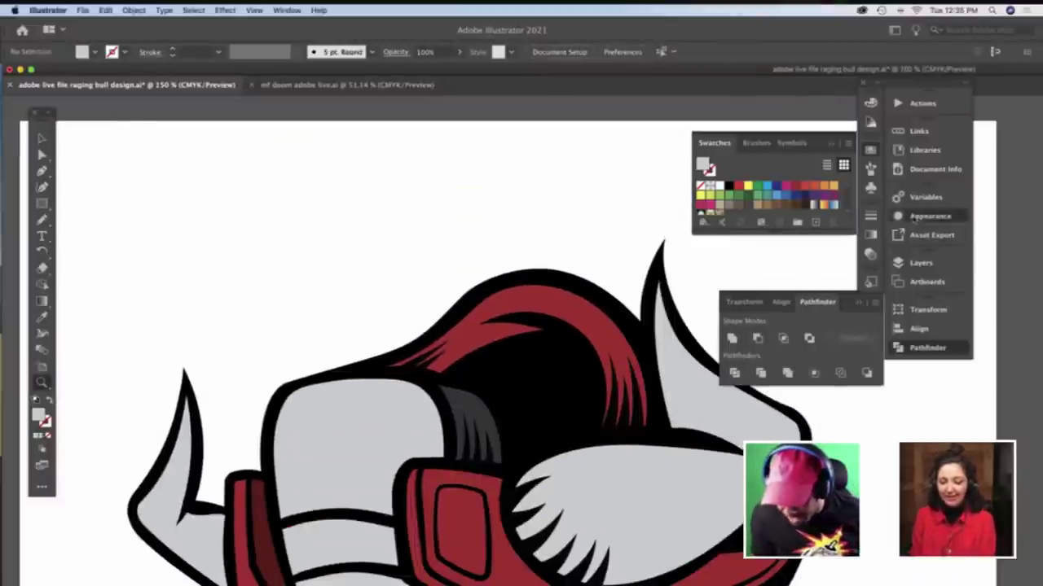
click(914, 217)
click(916, 262)
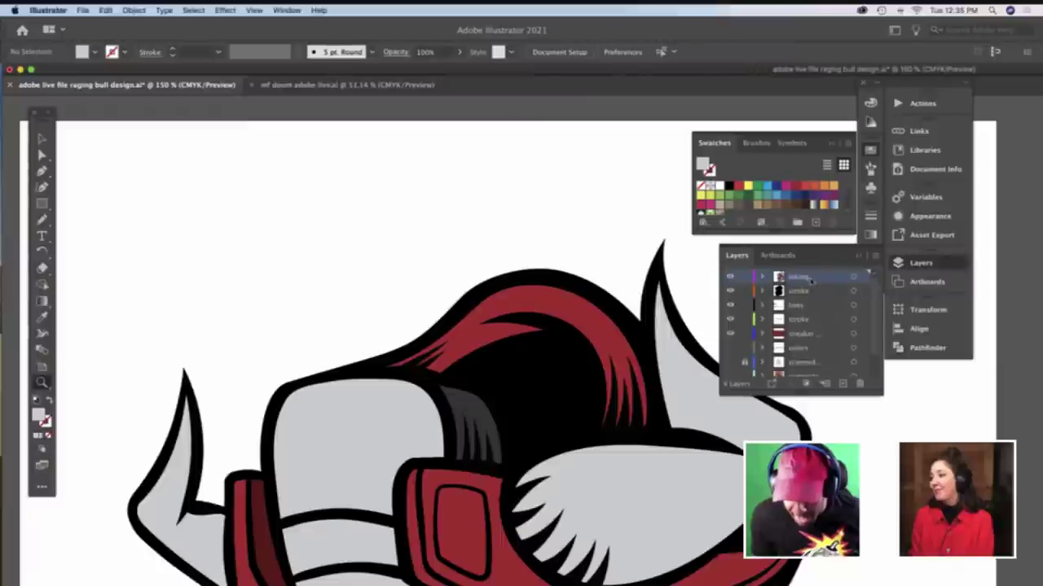
scroll(783, 324, down, 1)
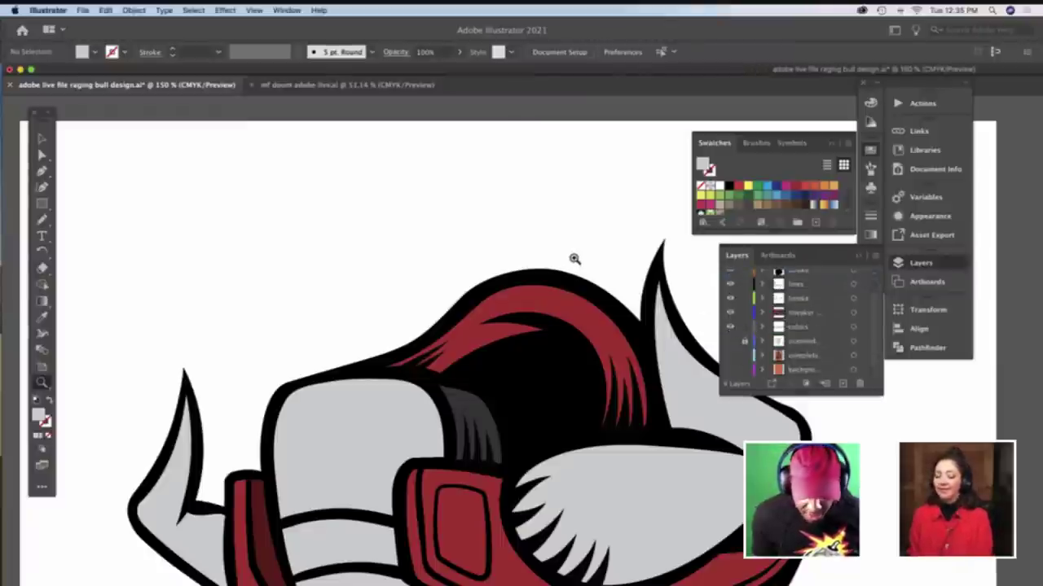
Fill the shadow piece along the larger horn's lower edge with the medium gray sampled from the gray color chips above the artboard
scroll(574, 259, up, 5)
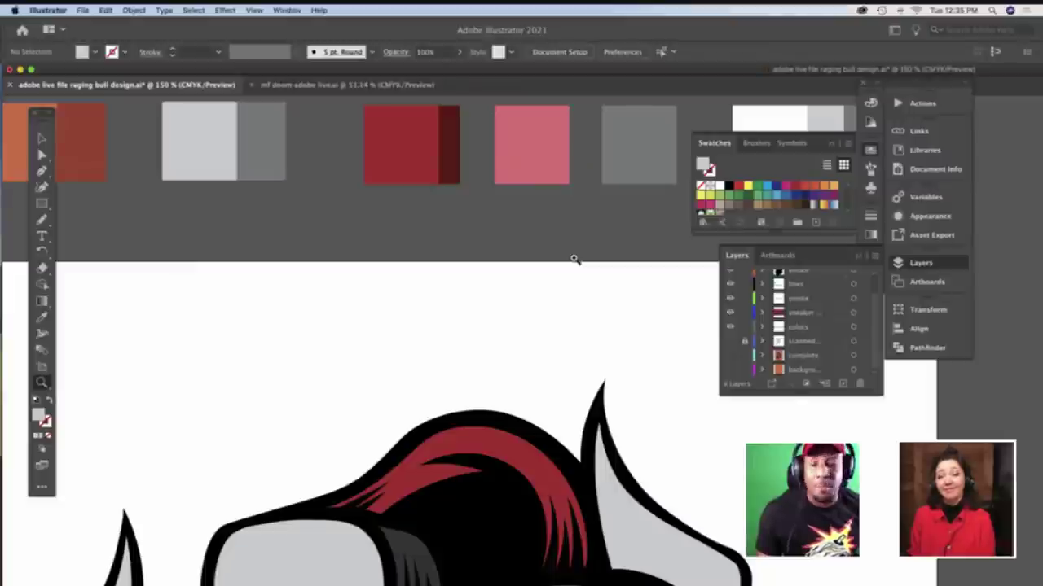
scroll(574, 259, right, 3)
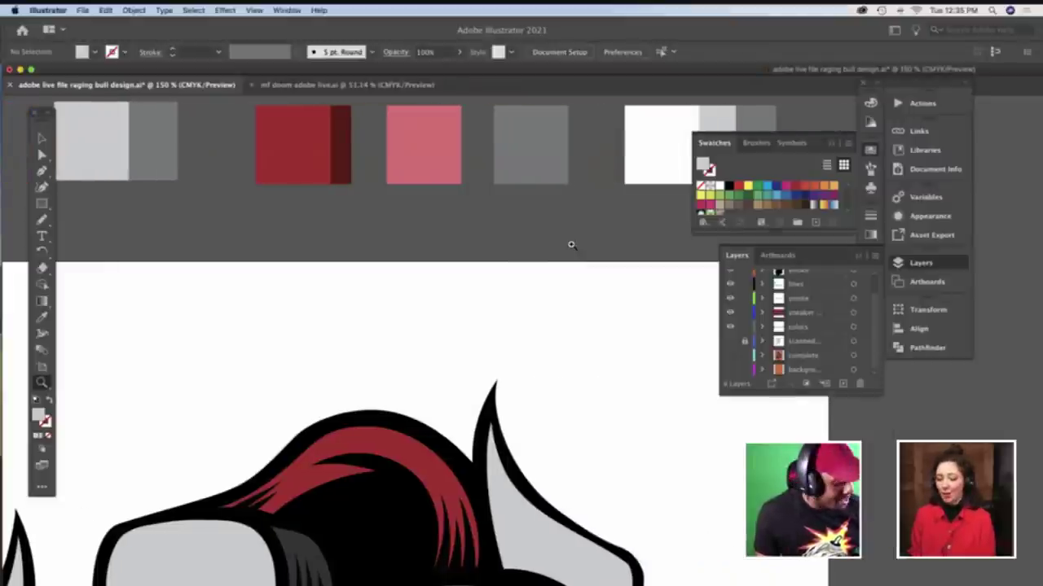
alt+click(570, 255)
scroll(569, 255, down, 4)
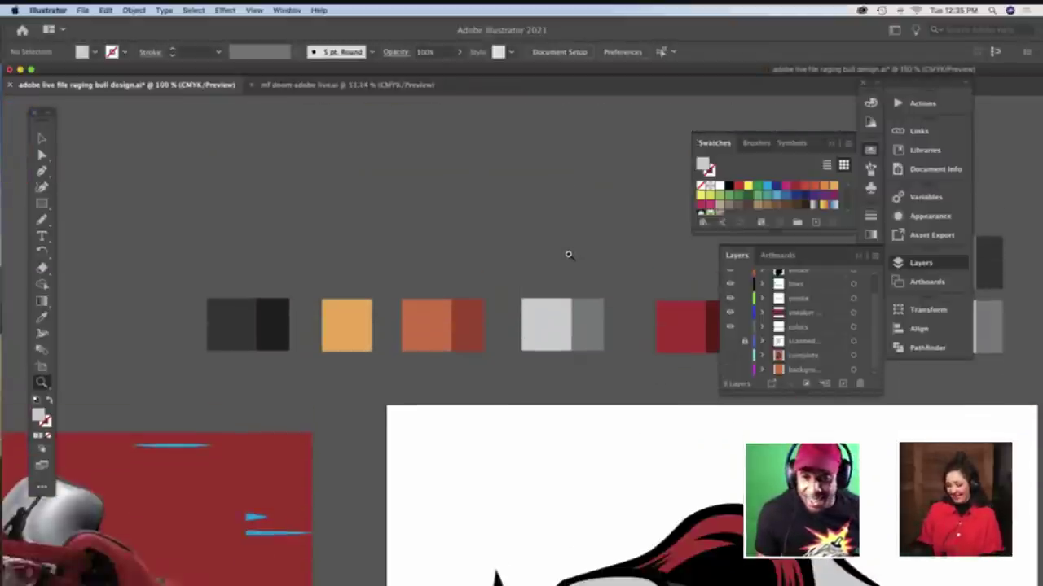
scroll(569, 254, right, 10)
scroll(569, 255, down, 3)
scroll(566, 251, left, 2)
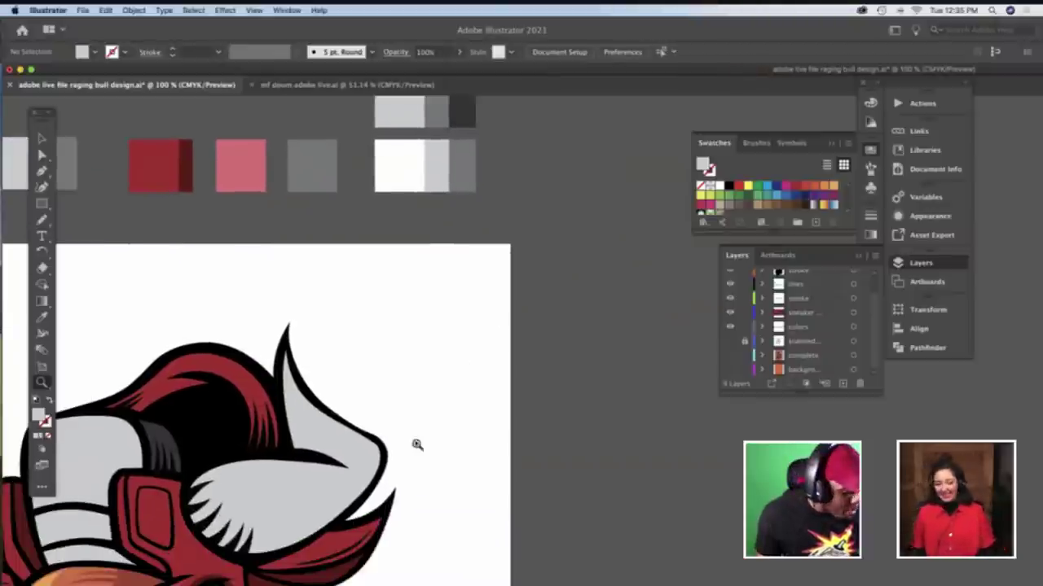
key(v)
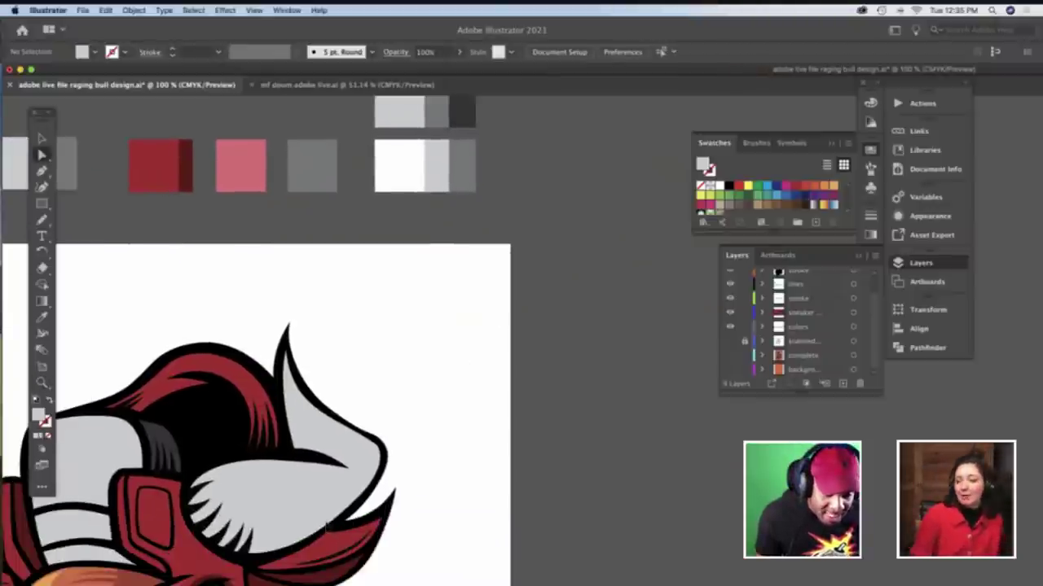
click(329, 501)
scroll(329, 502, up, 5)
key(i)
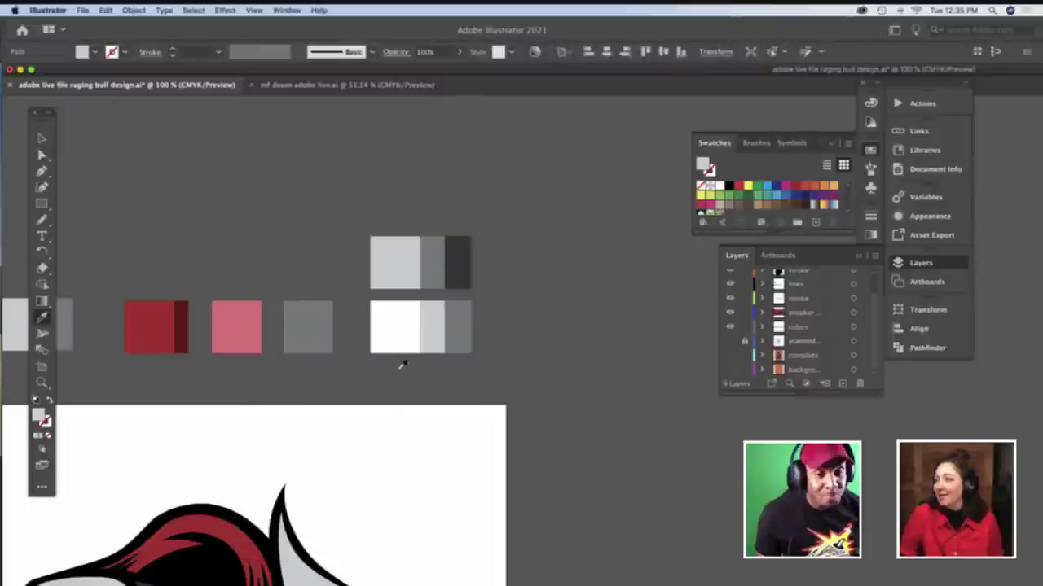
scroll(421, 352, down, 4)
scroll(421, 353, up, 1)
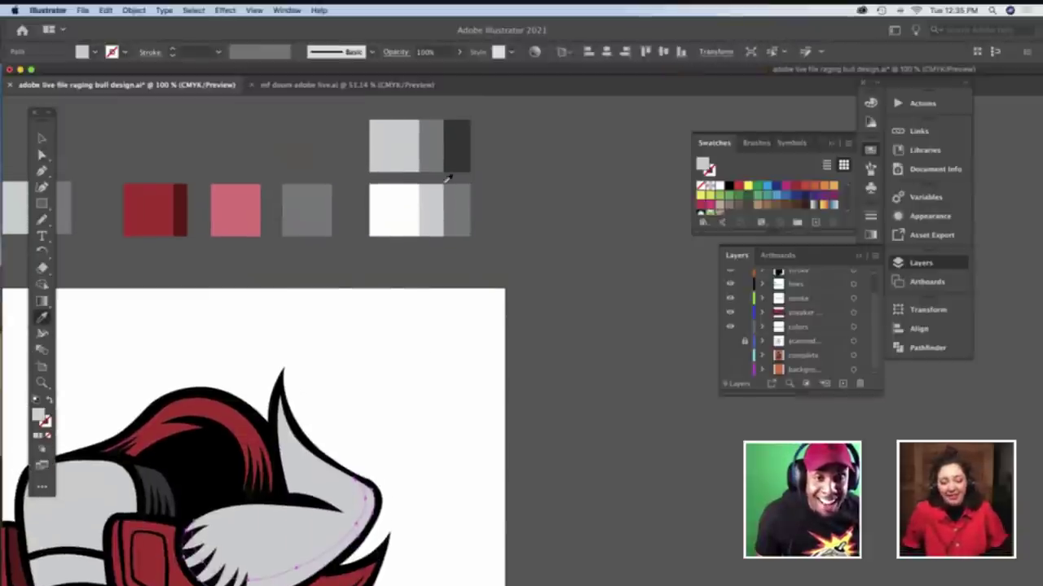
click(440, 156)
key(super+z)
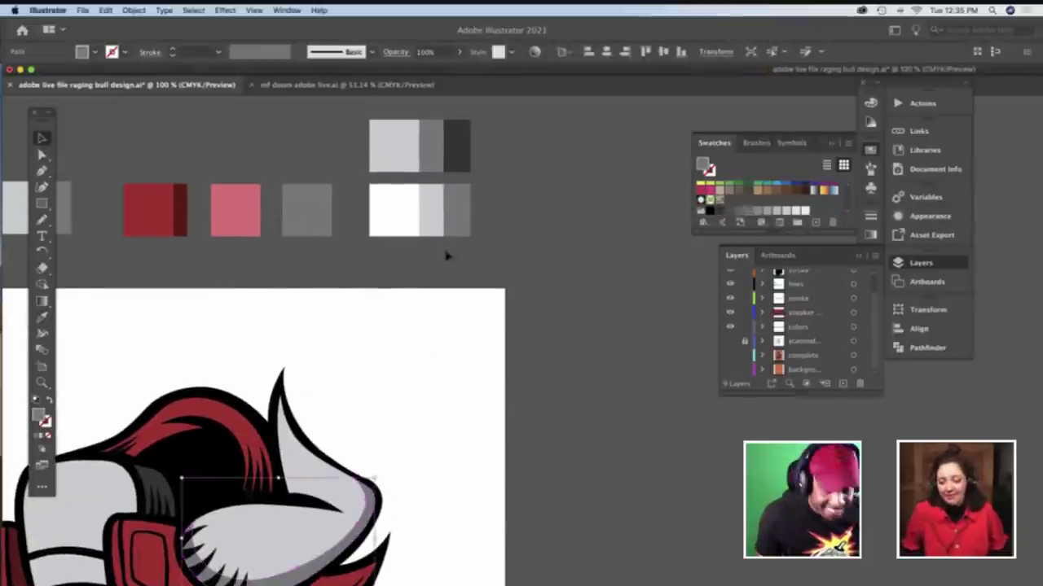
click(433, 291)
Draw a freehand Pencil path just inside the horn's outer edge, from its upward-pointing tip down to the existing shadow
scroll(428, 290, down, 4)
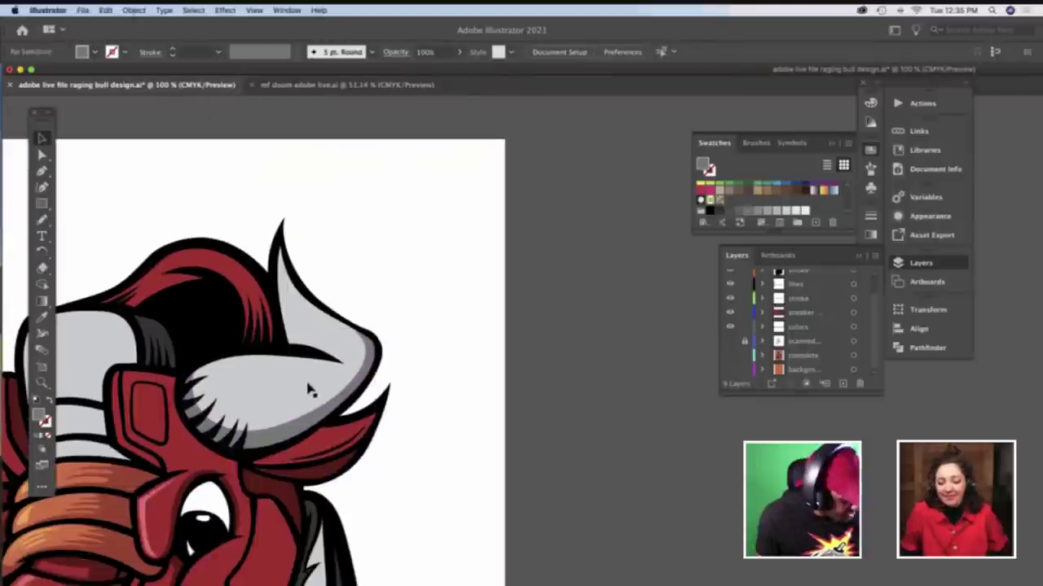
key(z)
click(331, 401)
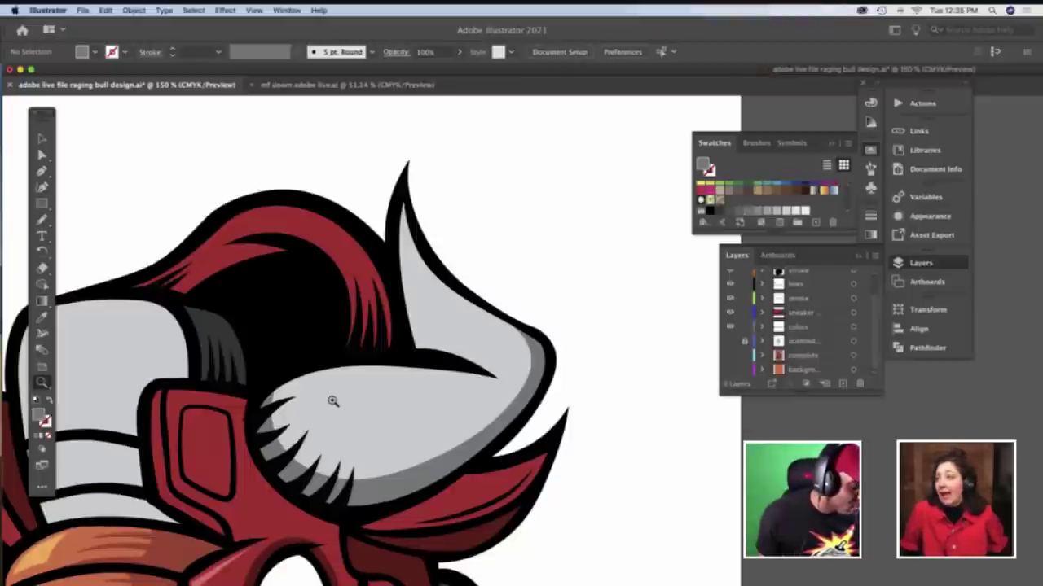
key(n)
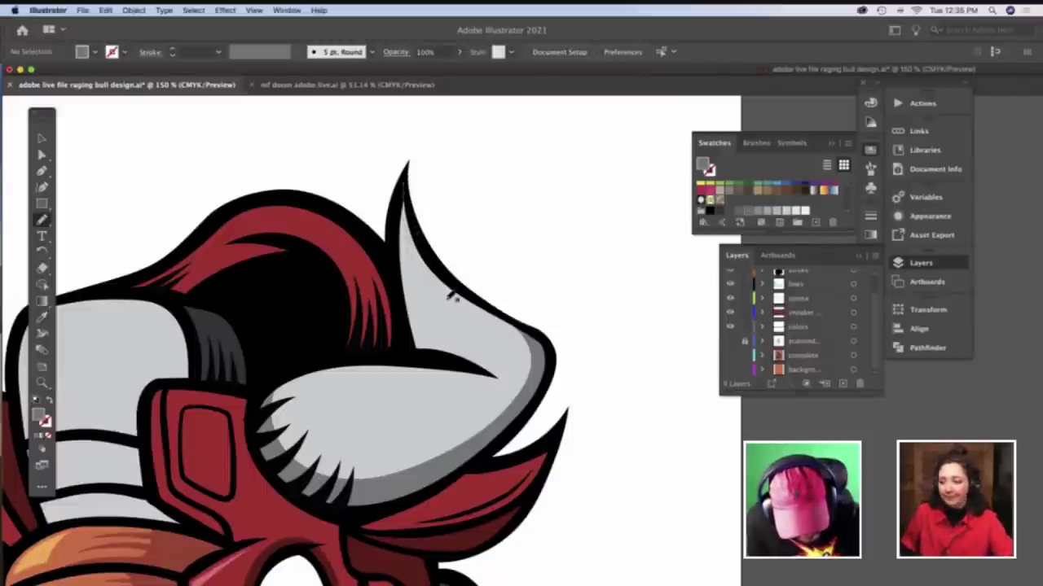
mouse_move(464, 310)
mouse_down()
mouse_move(527, 348)
mouse_move(534, 368)
mouse_move(523, 394)
mouse_up()
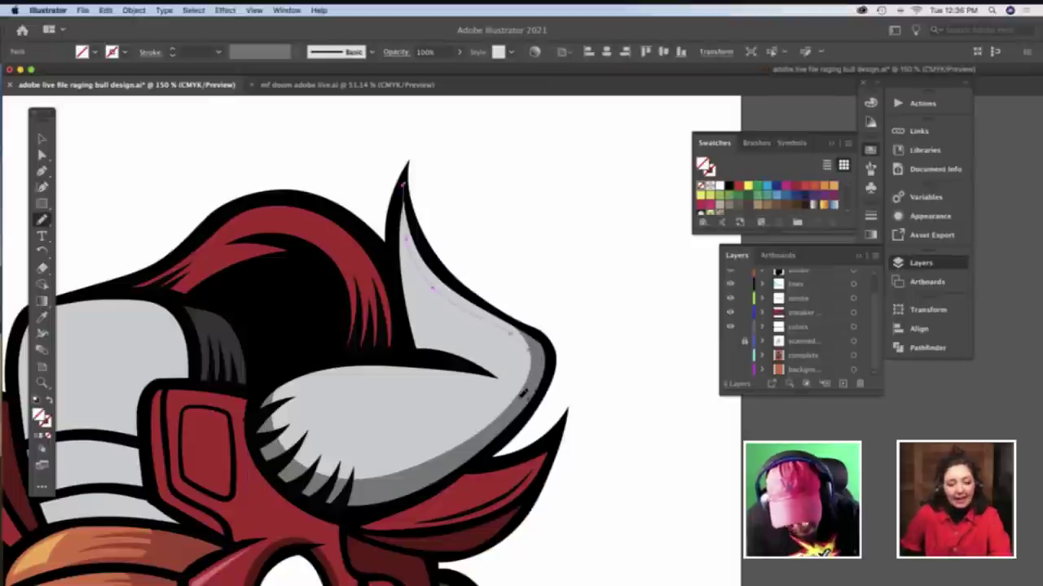
Isolate the light gray horn shape with the drawn path, divide them with Pathfinder and ungroup the pieces
key(v)
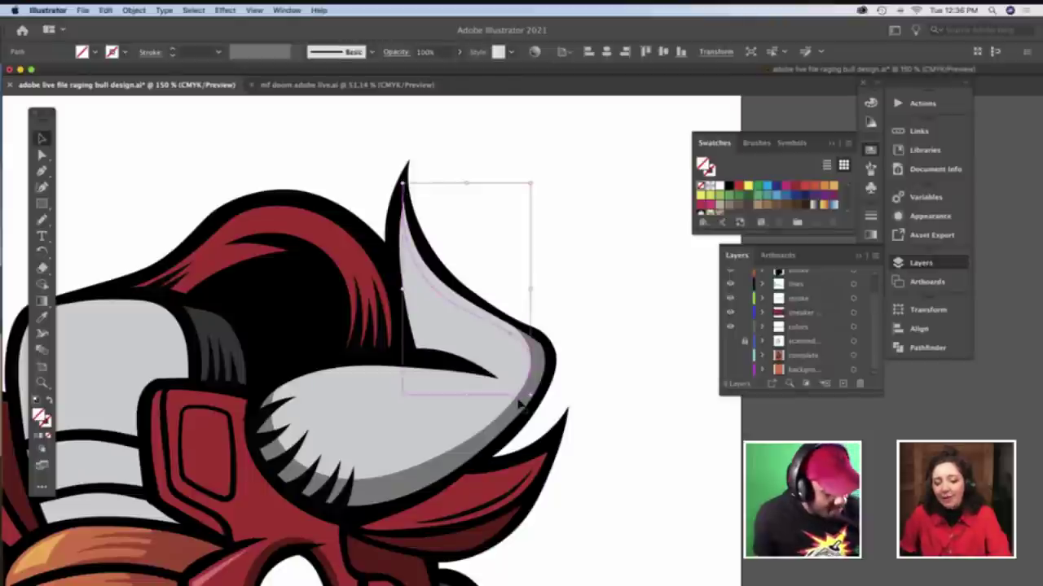
key(Delete)
double_click(507, 371)
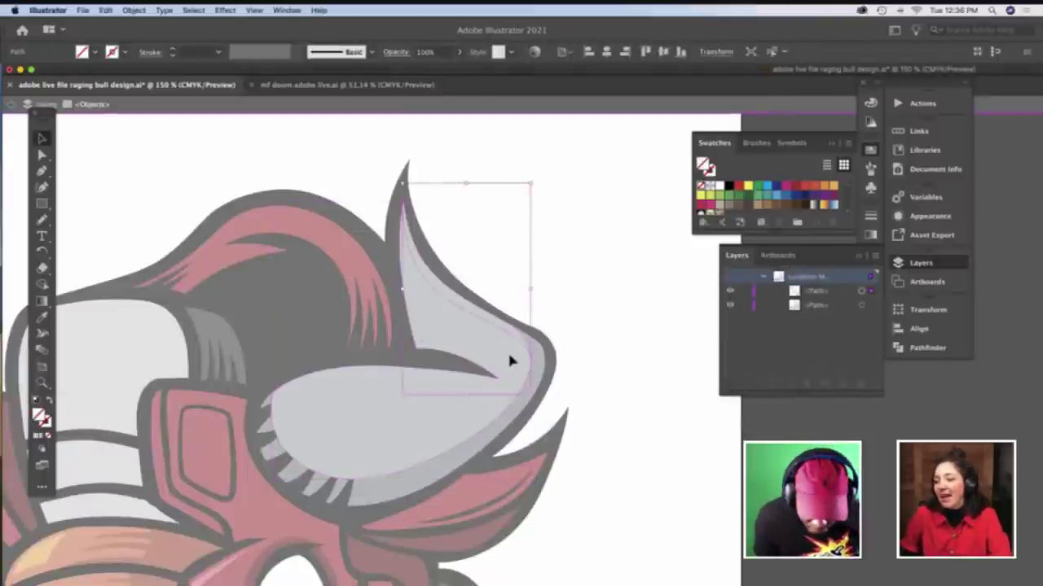
key(super+a)
click(926, 347)
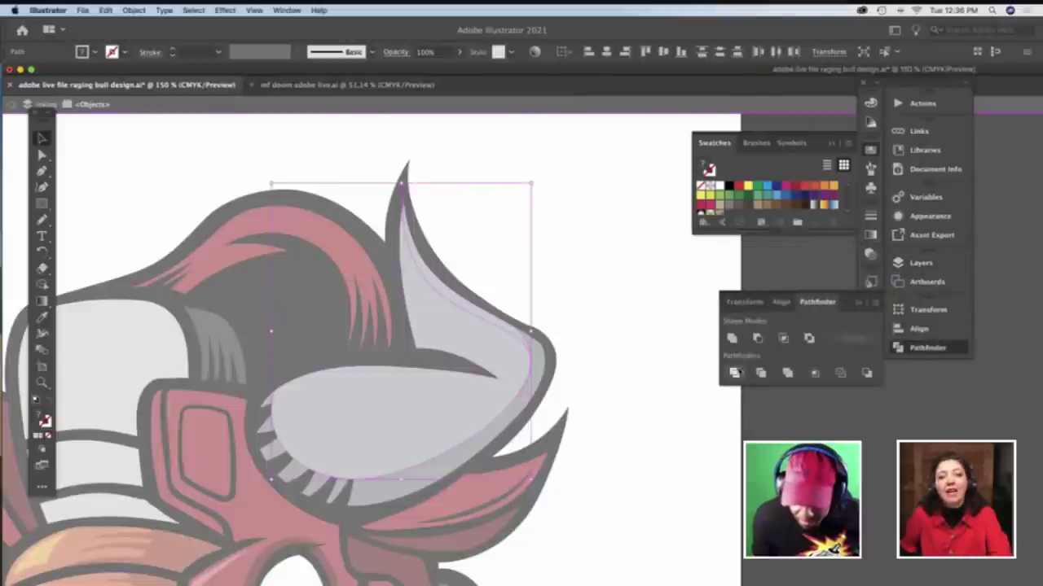
click(734, 372)
key(super+z)
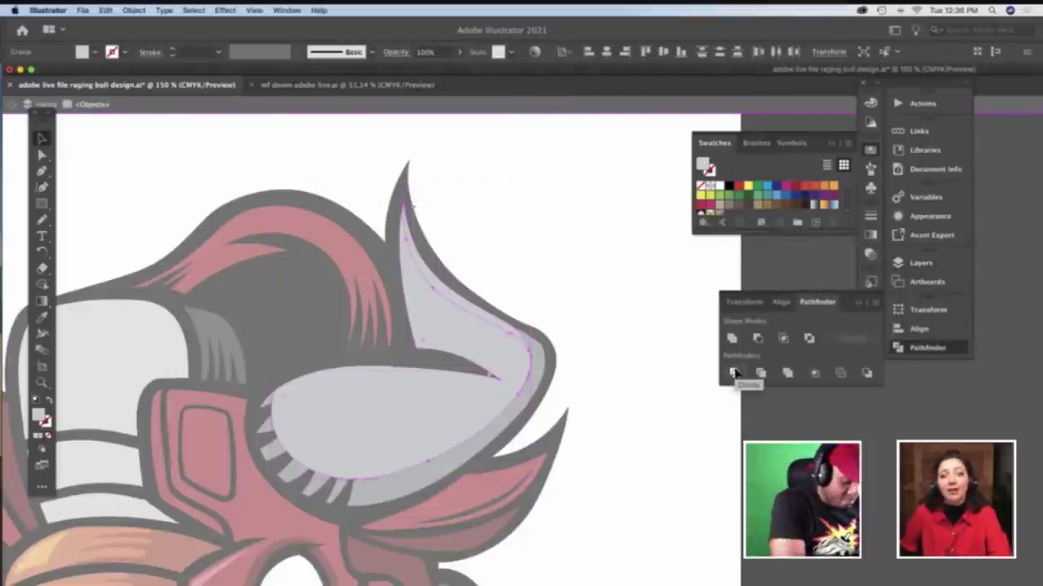
Fill the divided piece along the horn tip's outer edge with the existing shadow's gray and exit isolation mode
click(591, 313)
click(486, 318)
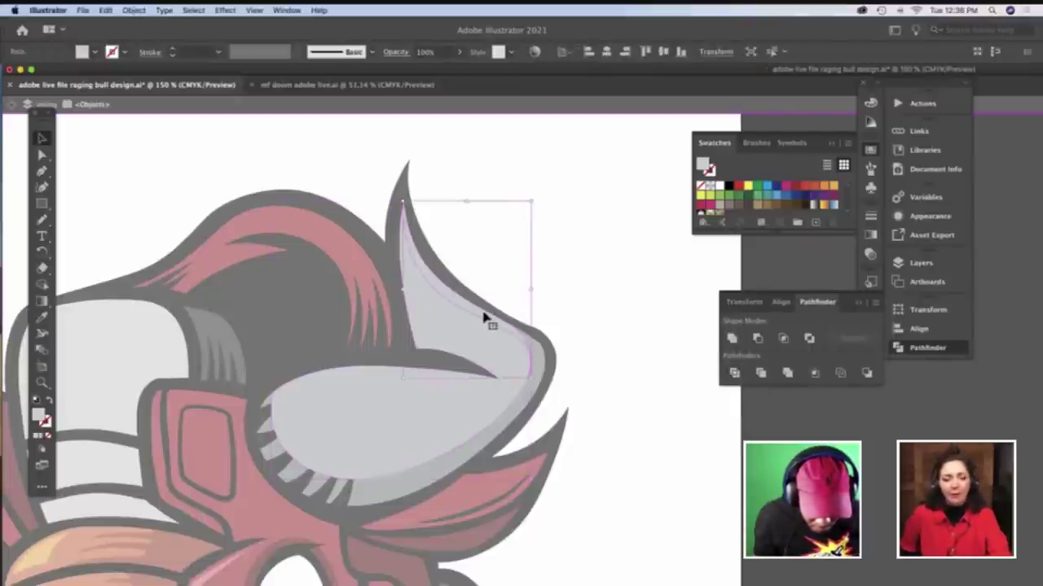
key(i)
click(548, 360)
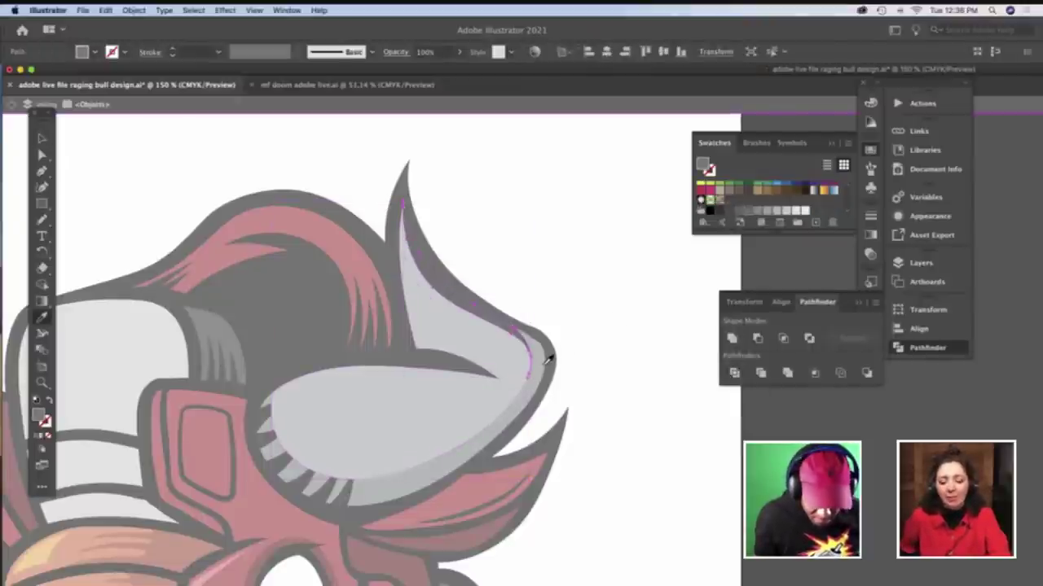
key(v)
double_click(571, 321)
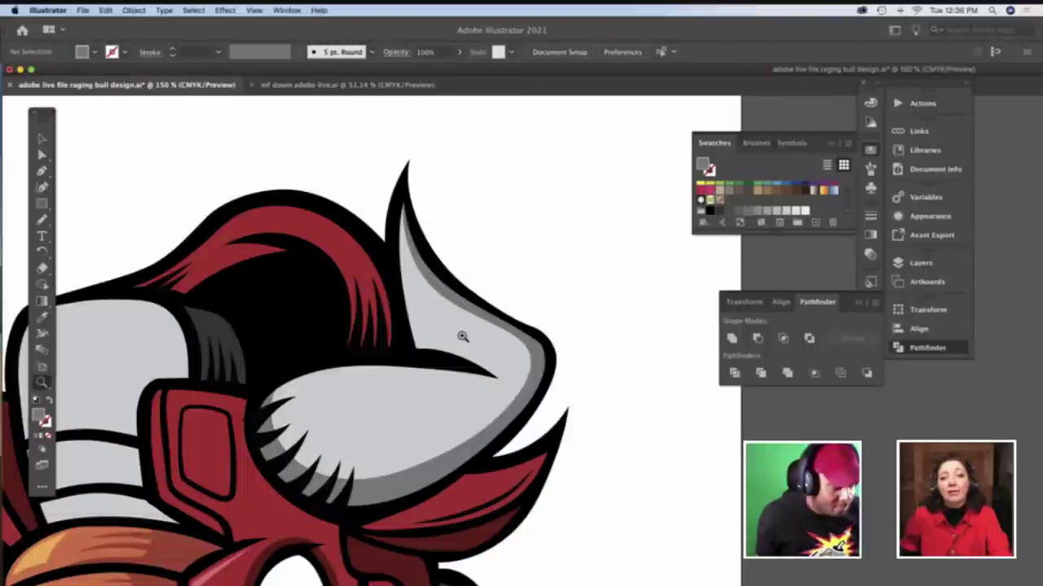
click(452, 390)
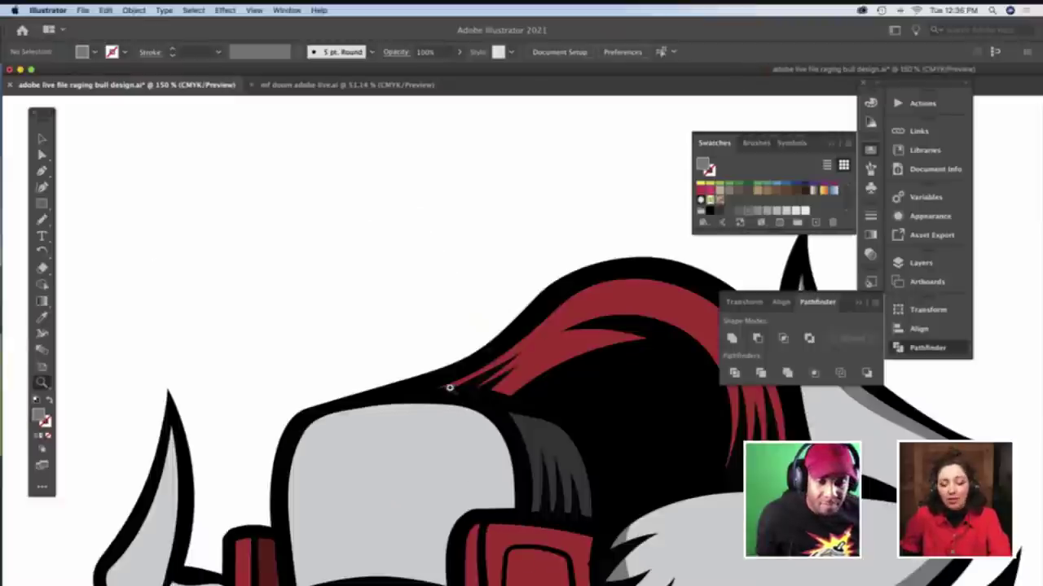
scroll(449, 388, down, 2)
scroll(449, 389, right, 3)
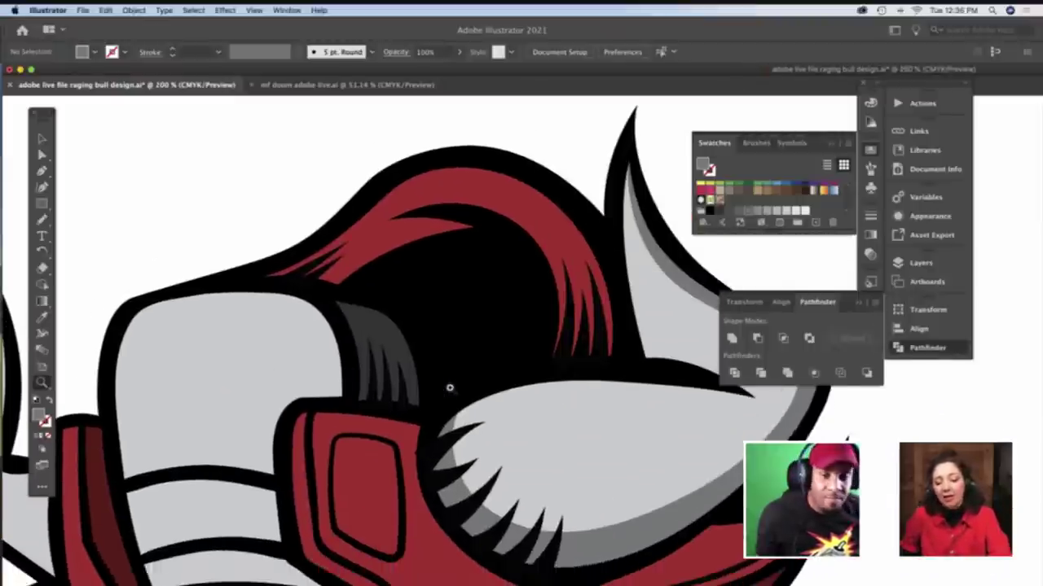
key(n)
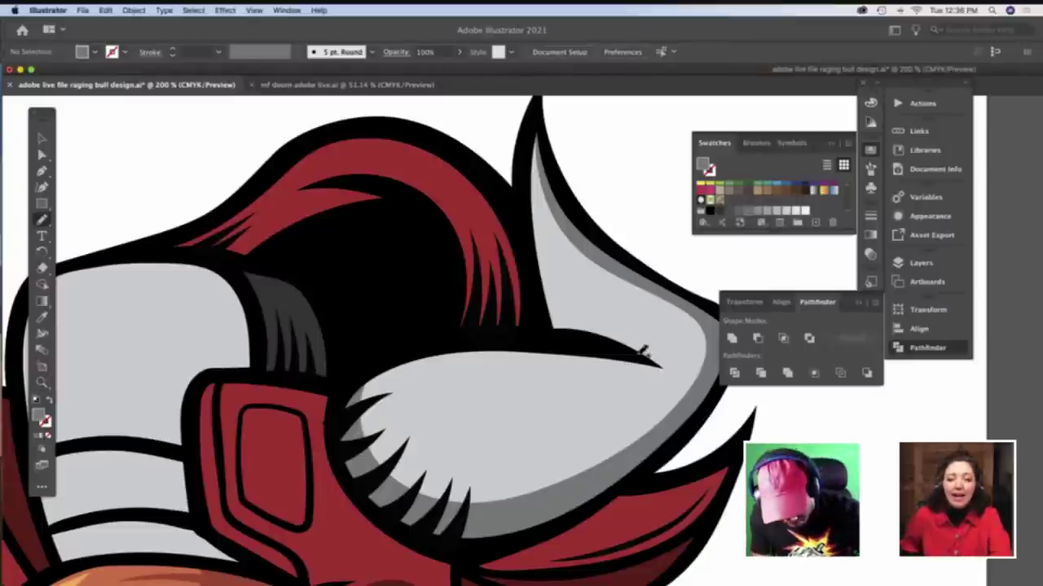
drag(650, 368, 603, 366)
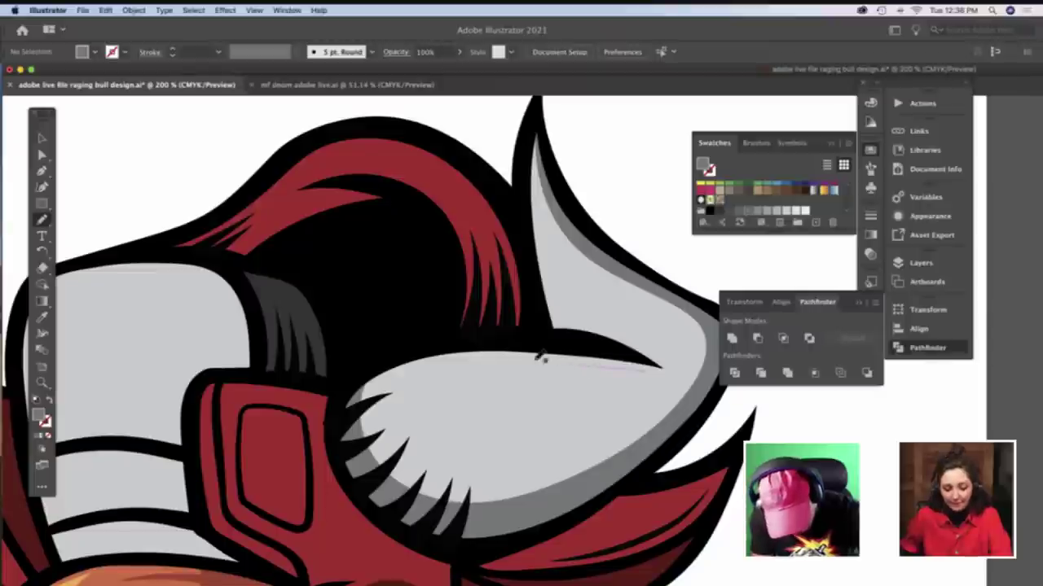
drag(540, 357, 494, 357)
drag(404, 373, 393, 379)
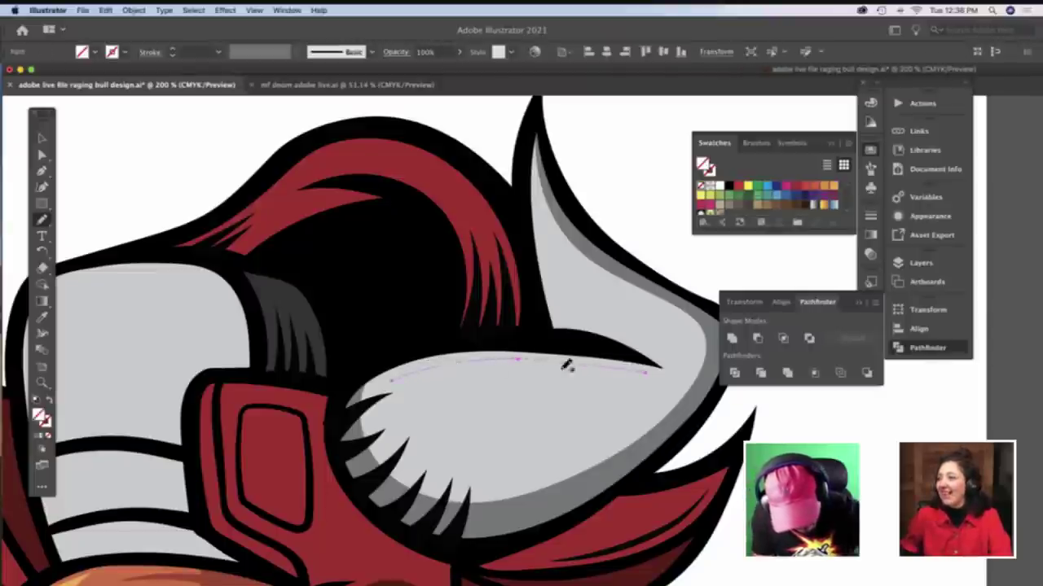
mouse_move(645, 373)
mouse_down()
mouse_move(514, 367)
mouse_move(400, 384)
mouse_up()
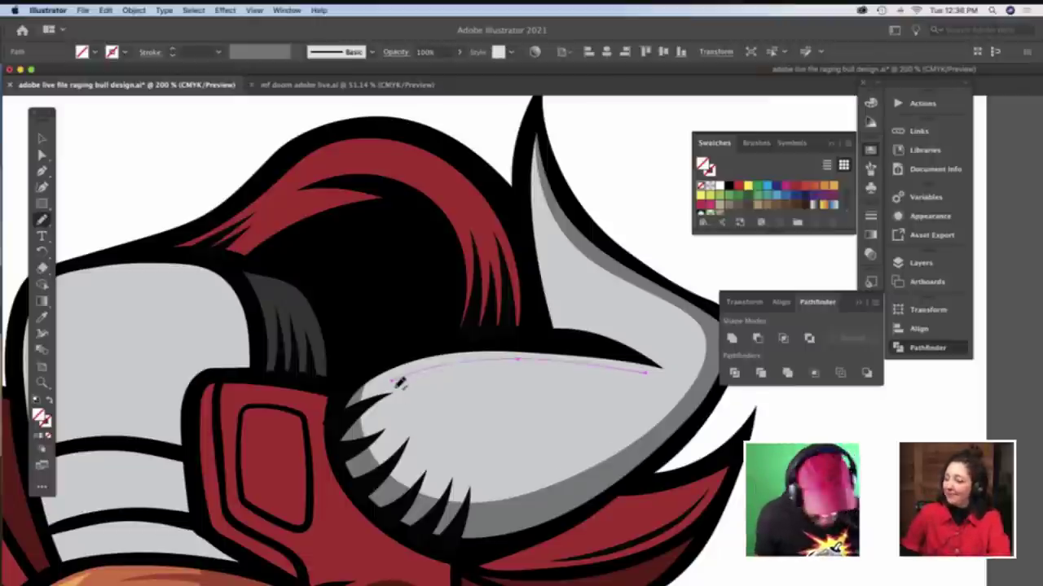
Draw a thin closed Pencil shape just below the upper edge of the larger horn's wide base to outline a highlight
key(super+shift+a)
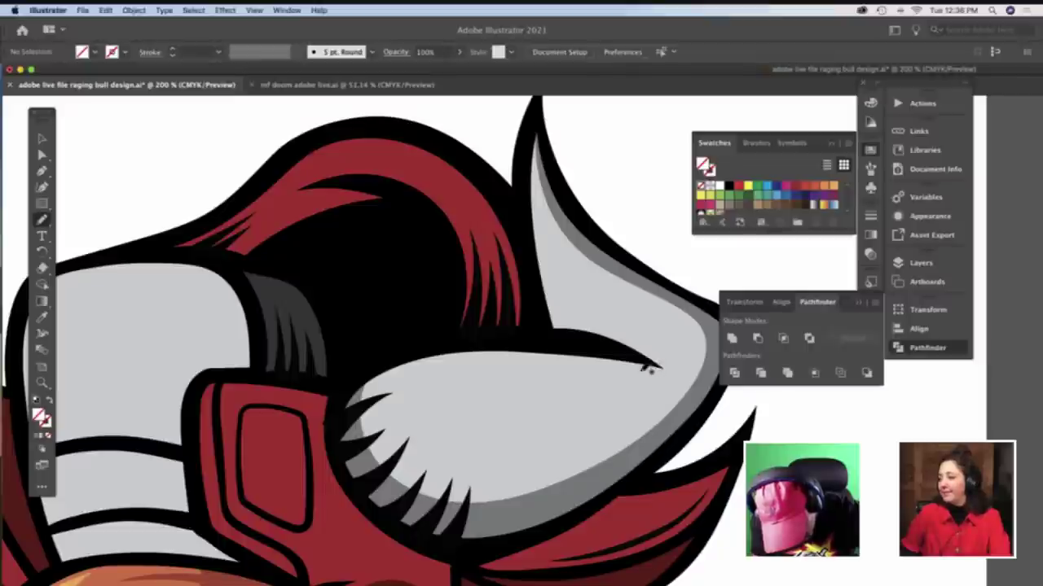
mouse_move(649, 371)
mouse_down()
mouse_move(462, 359)
mouse_move(385, 383)
mouse_up()
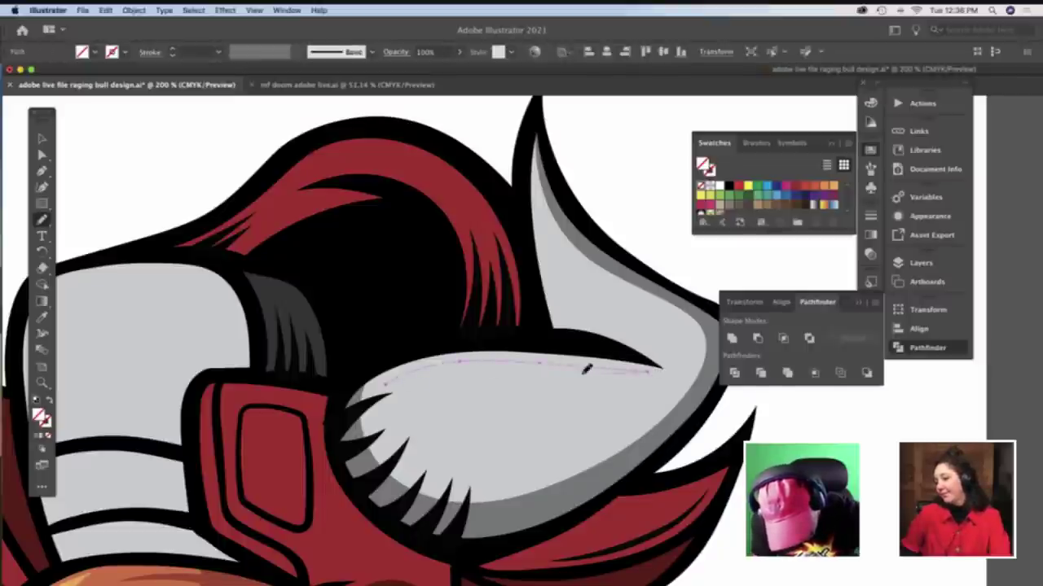
drag(585, 369, 529, 366)
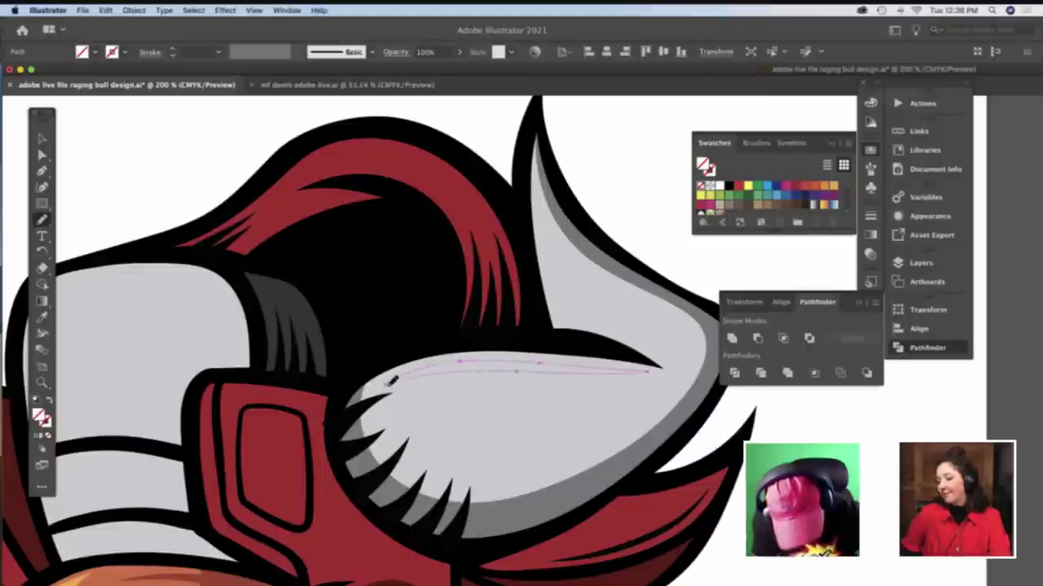
Fill the highlight shape on the horn with white sampled from the color chips above the artboard
key(z)
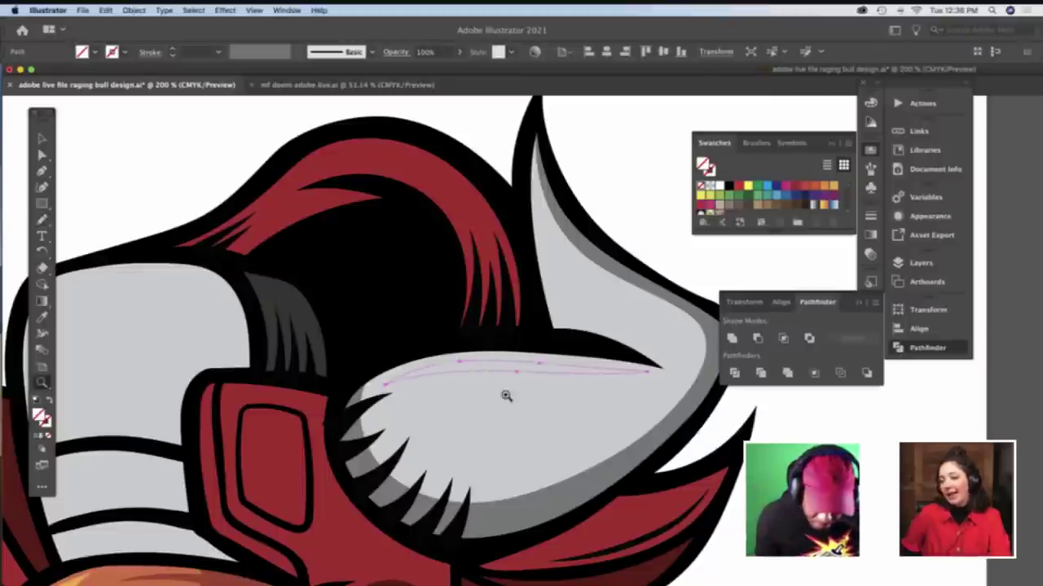
alt+click(529, 380)
scroll(529, 379, left, 4)
scroll(528, 380, right, 5)
key(i)
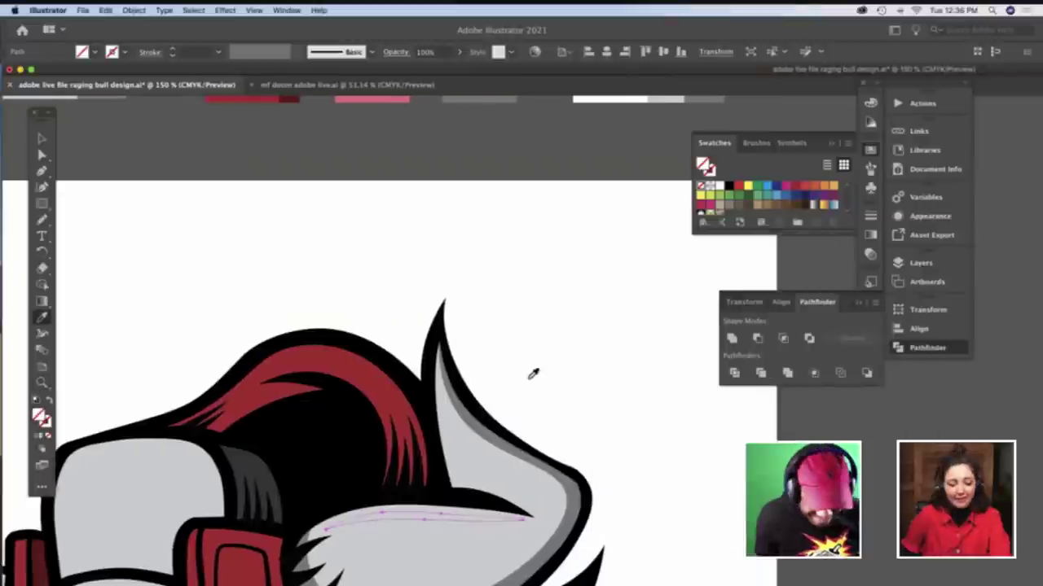
scroll(532, 374, right, 2)
scroll(521, 380, up, 2)
click(606, 120)
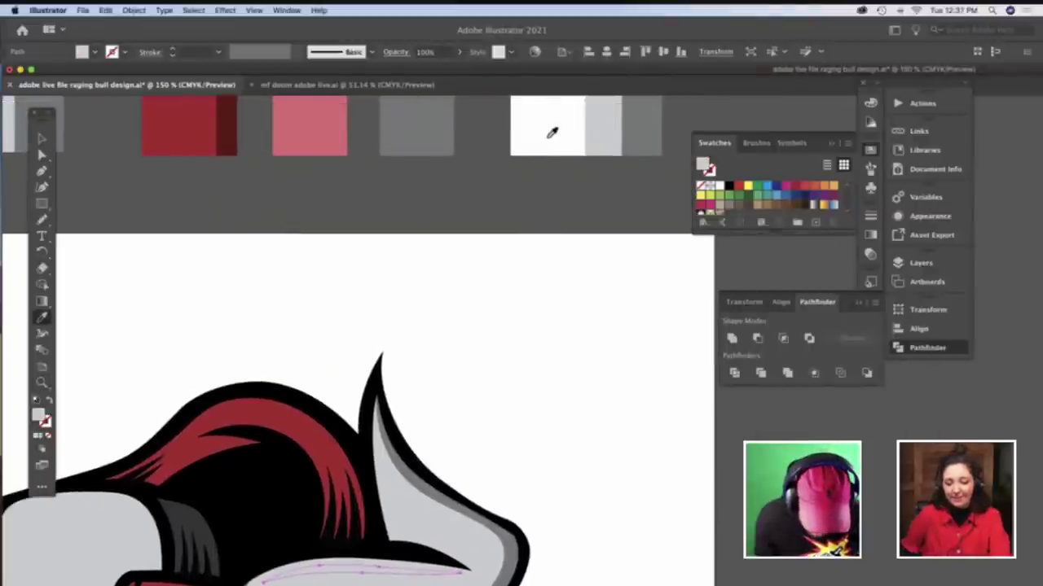
click(551, 132)
scroll(533, 158, down, 3)
Refine the anchor points and curves of the white highlight on the larger horn's wide base, then deselect it
key(z)
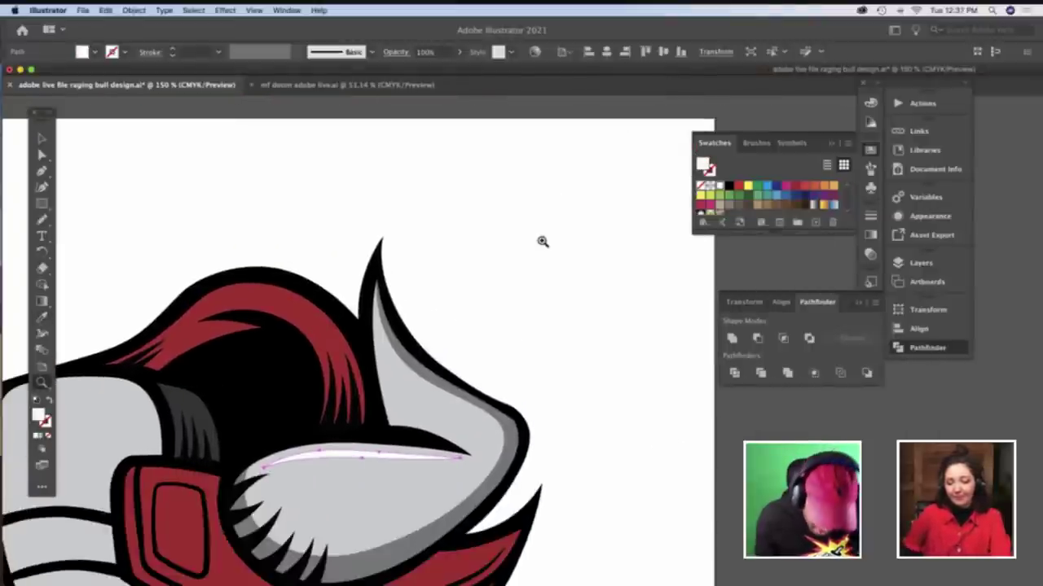
click(540, 239)
scroll(536, 205, down, 10)
scroll(535, 204, down, 3)
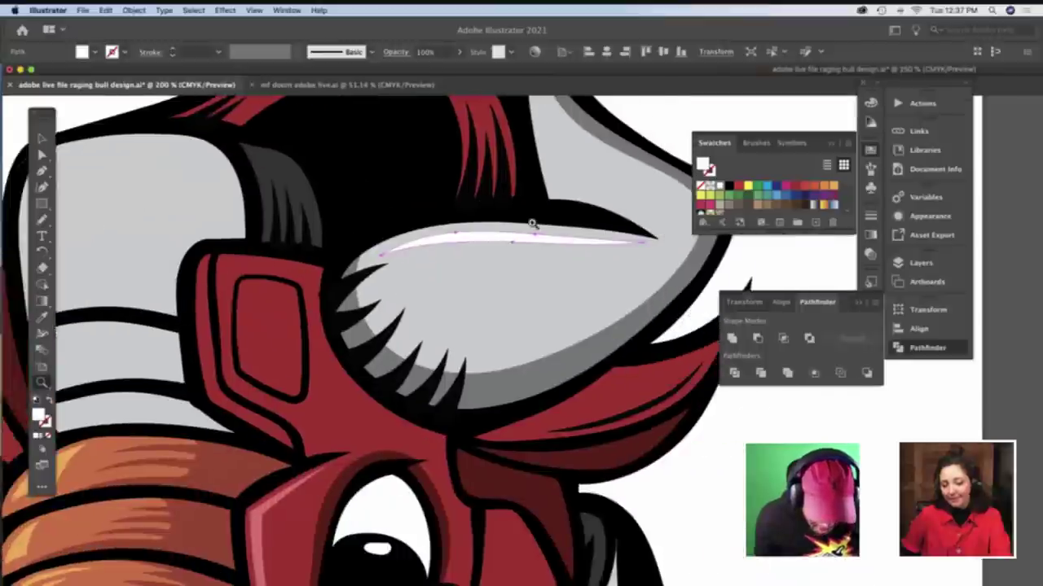
scroll(530, 223, right, 3)
key(a)
click(414, 261)
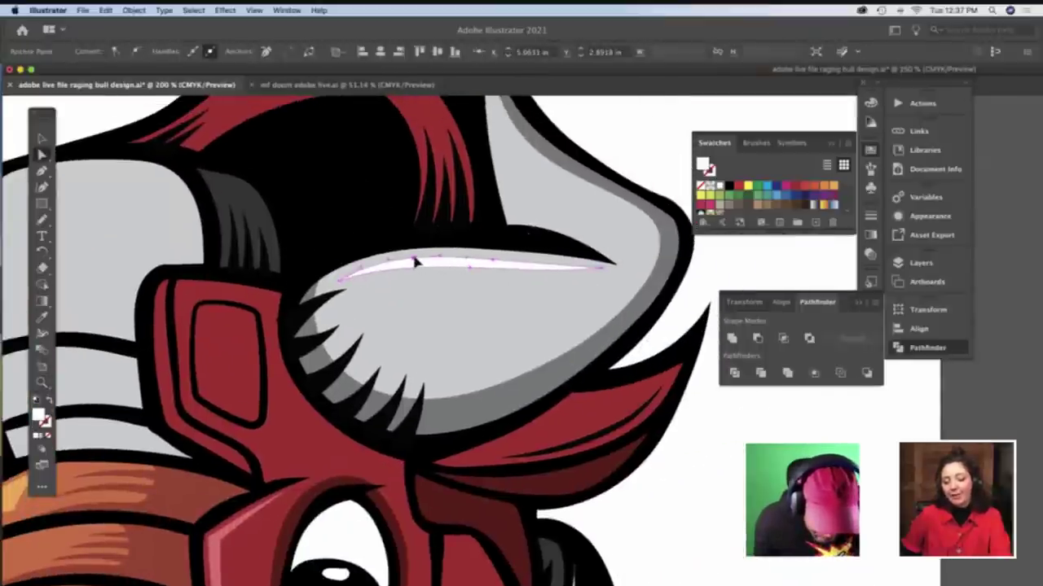
drag(414, 258, 414, 256)
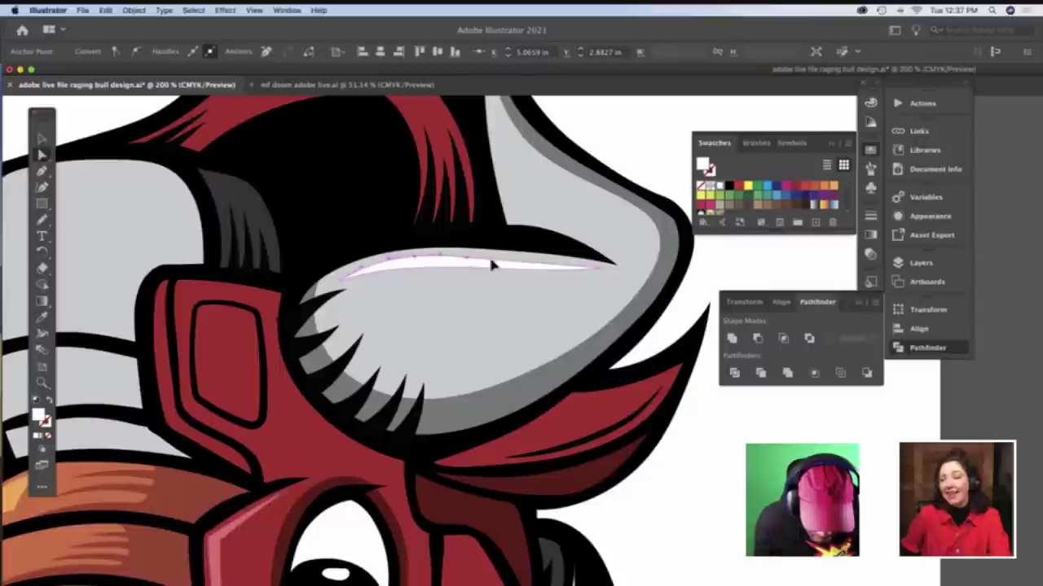
drag(491, 263, 497, 260)
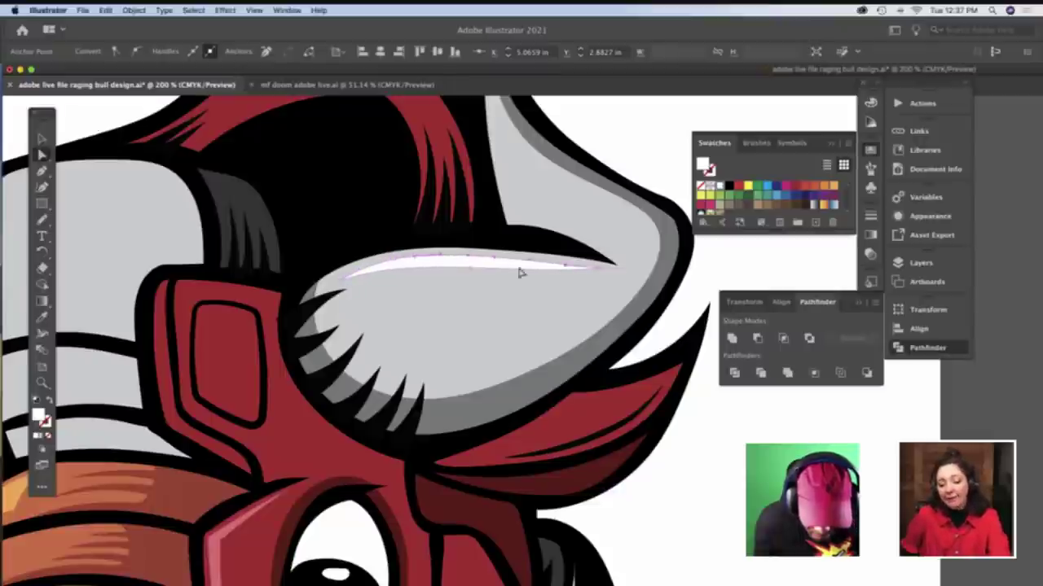
click(731, 395)
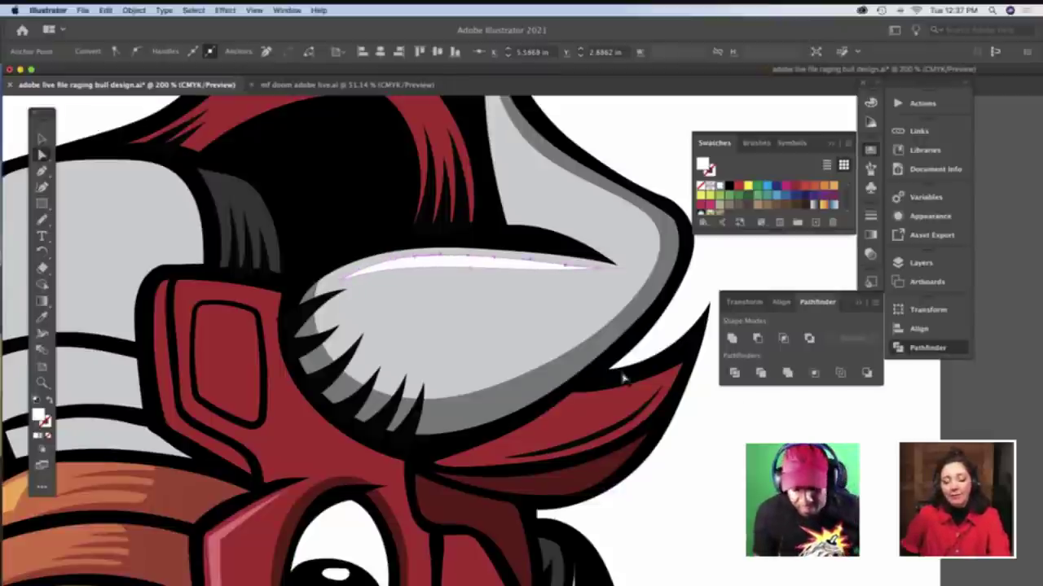
click(531, 268)
click(600, 273)
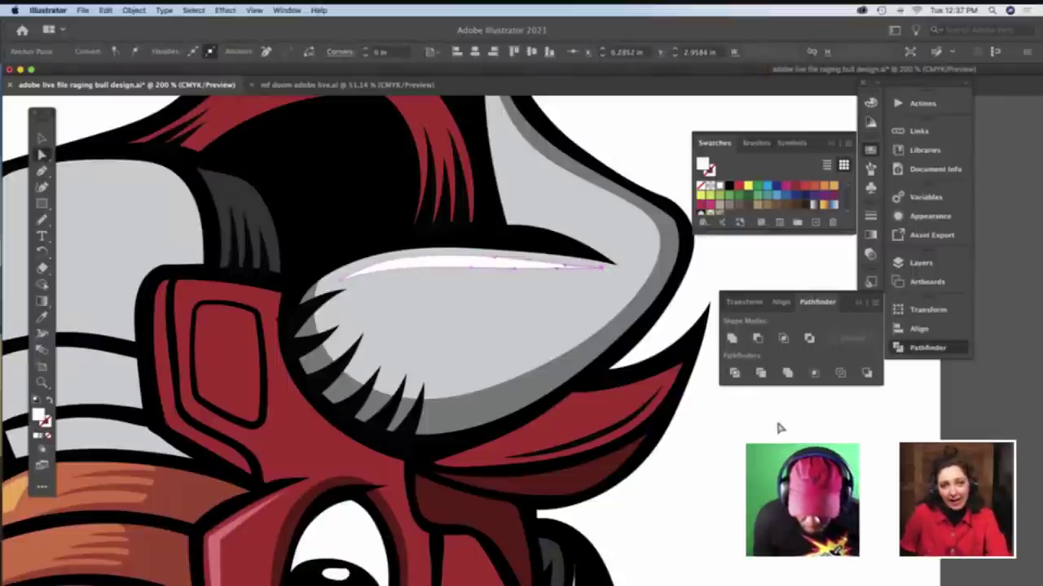
key(super+shift+a)
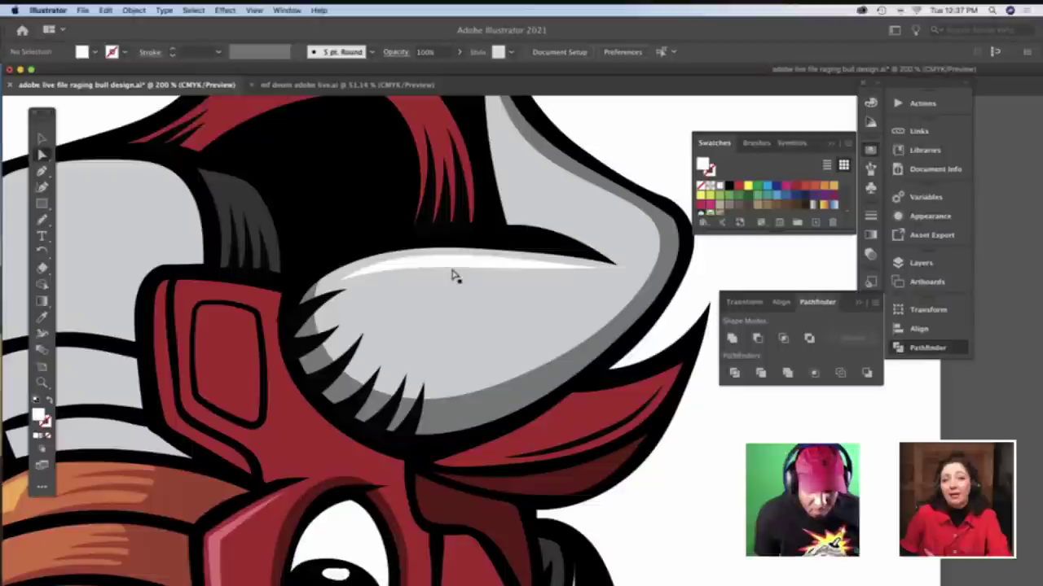
Draw a bent, tapered Pencil highlight along the inner corner of the horn's upper section and fill it with the existing highlight's white
scroll(454, 275, up, 5)
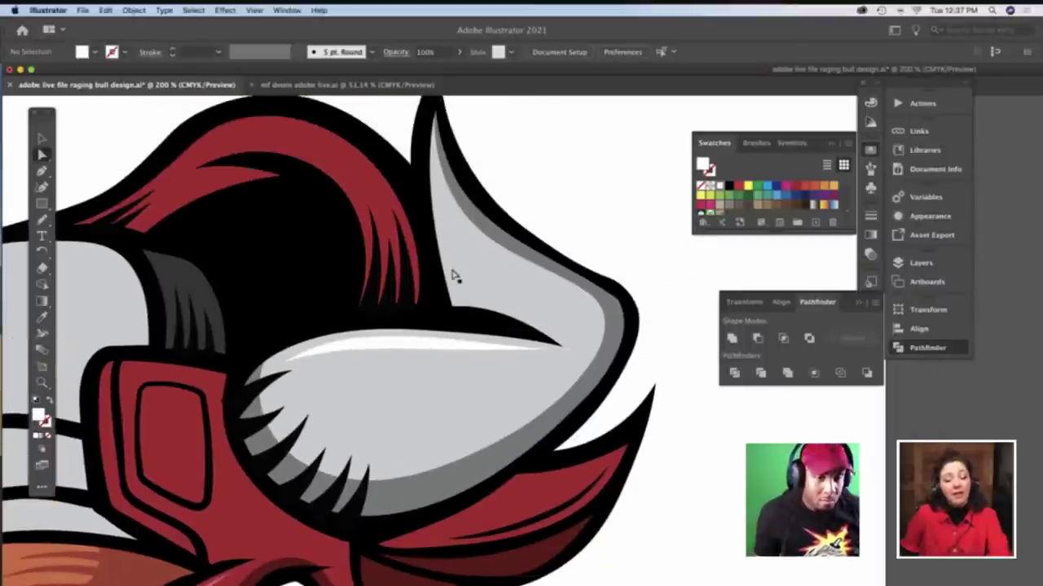
key(n)
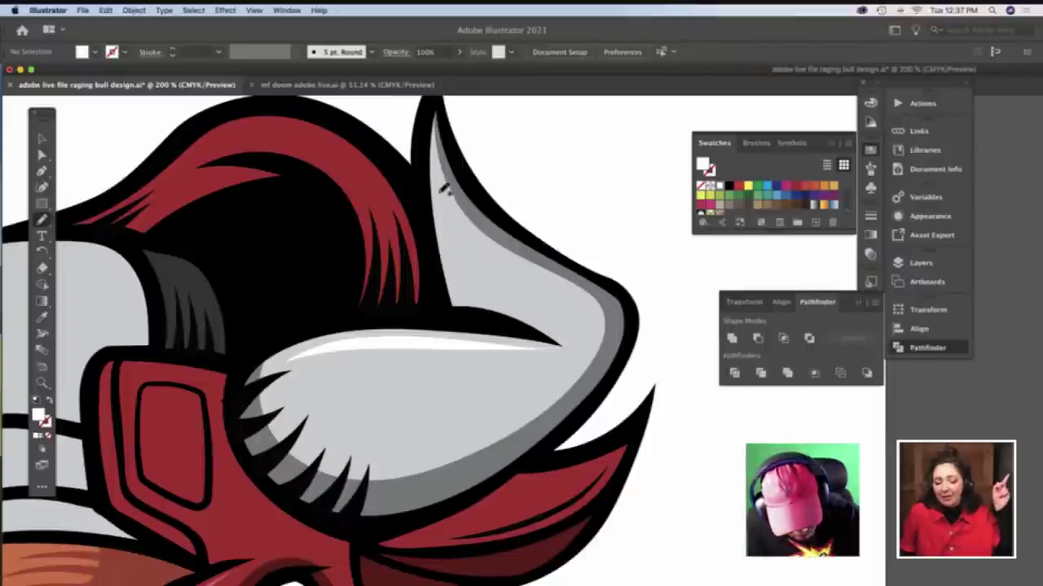
mouse_move(447, 230)
mouse_down()
mouse_move(466, 290)
mouse_move(443, 196)
mouse_move(461, 292)
mouse_move(522, 308)
mouse_up()
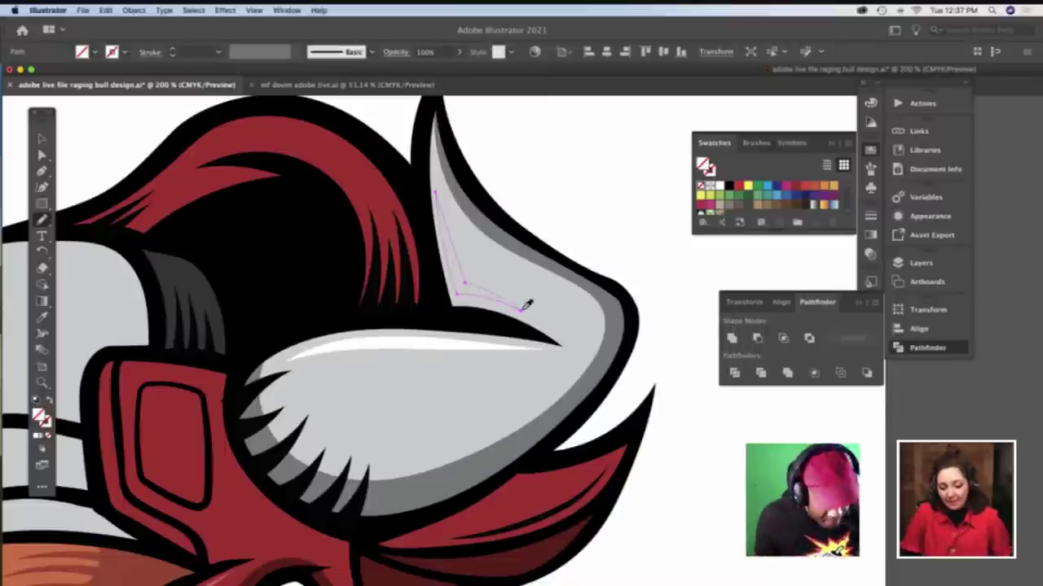
key(i)
click(479, 344)
Extend the upper point of the bent white highlight toward the horn tip and smooth its edge
key(v)
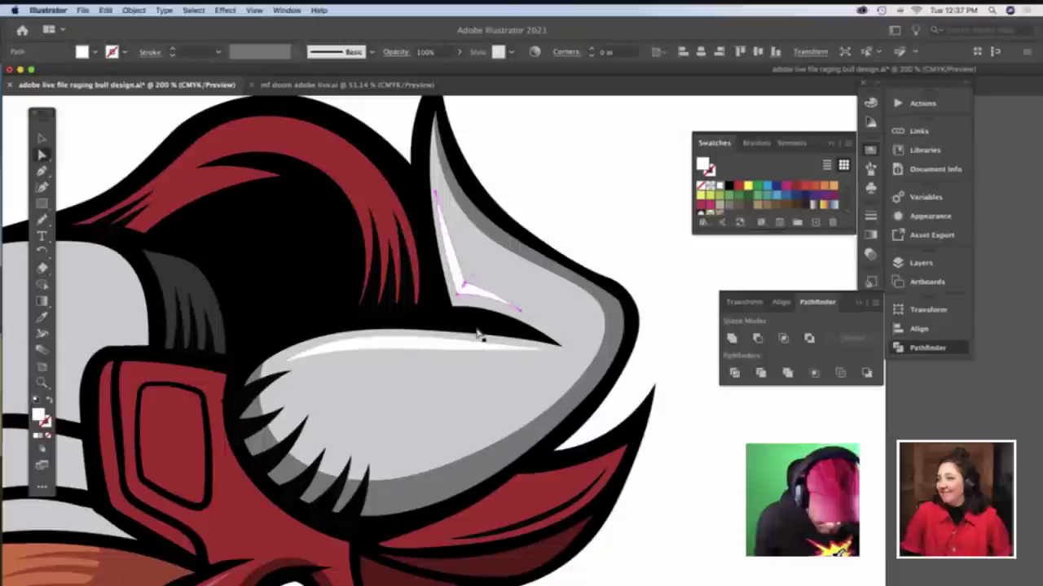
click(434, 194)
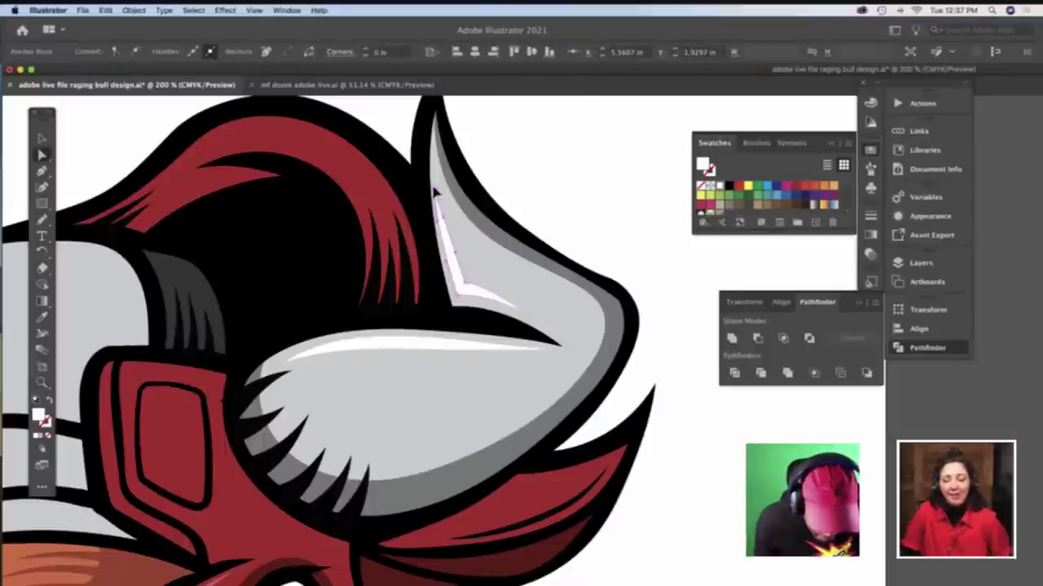
drag(435, 192, 445, 219)
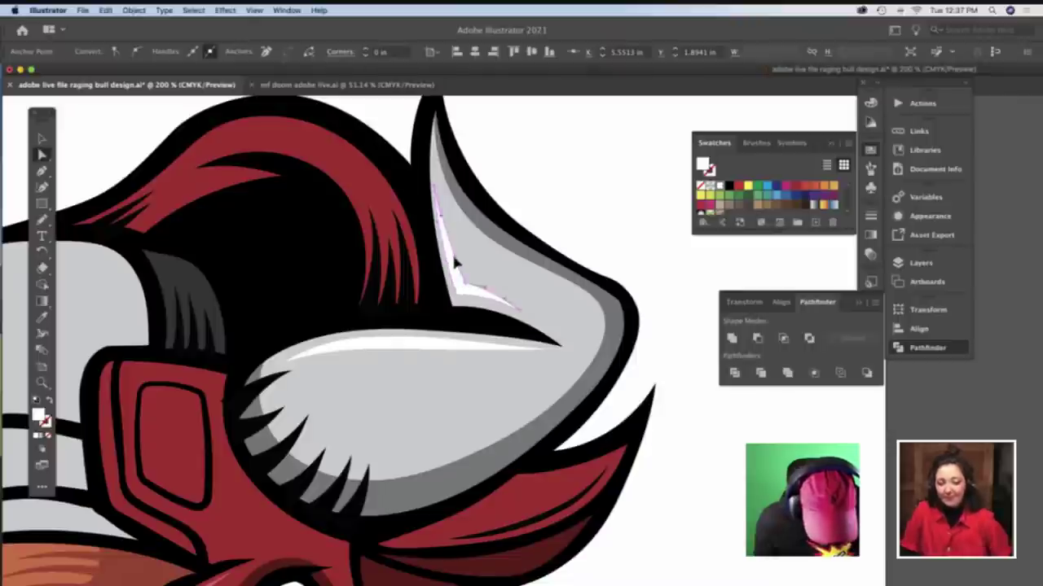
click(540, 197)
Load the tapered 1 pt black brush stroke from the crease line on the red ear below the horn
scroll(489, 244, down, 3)
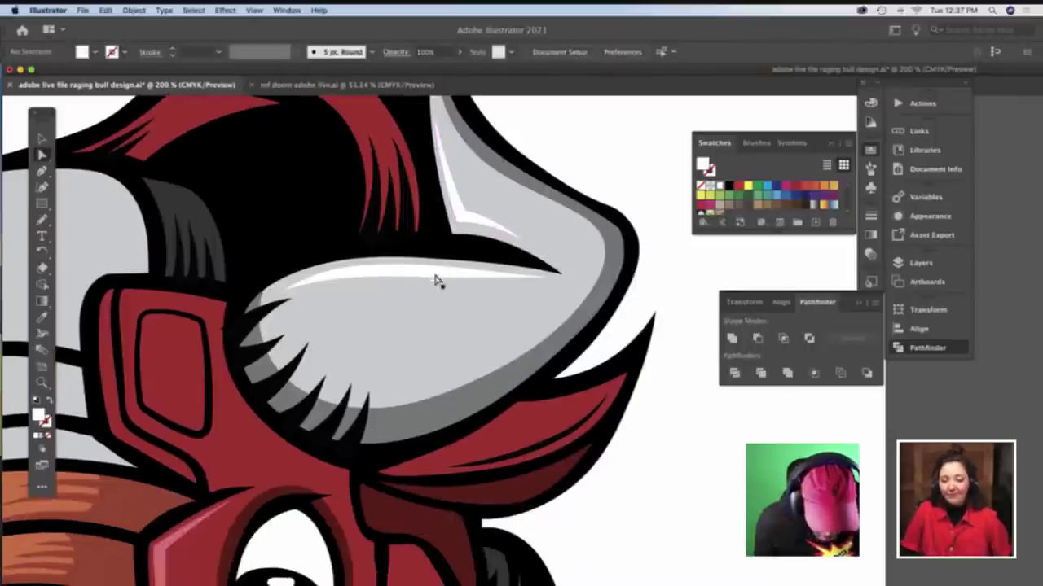
key(z)
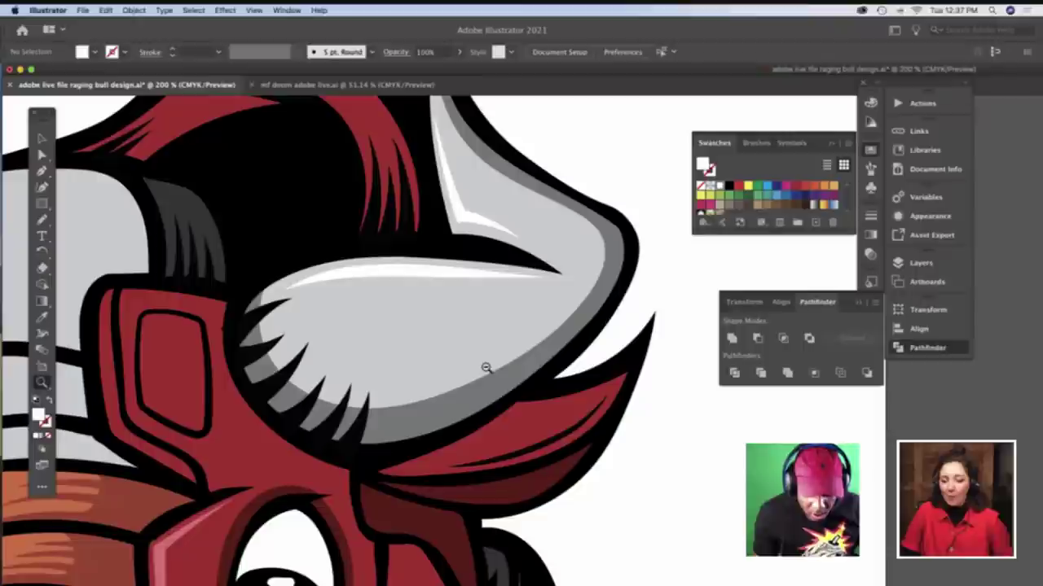
alt+click(485, 368)
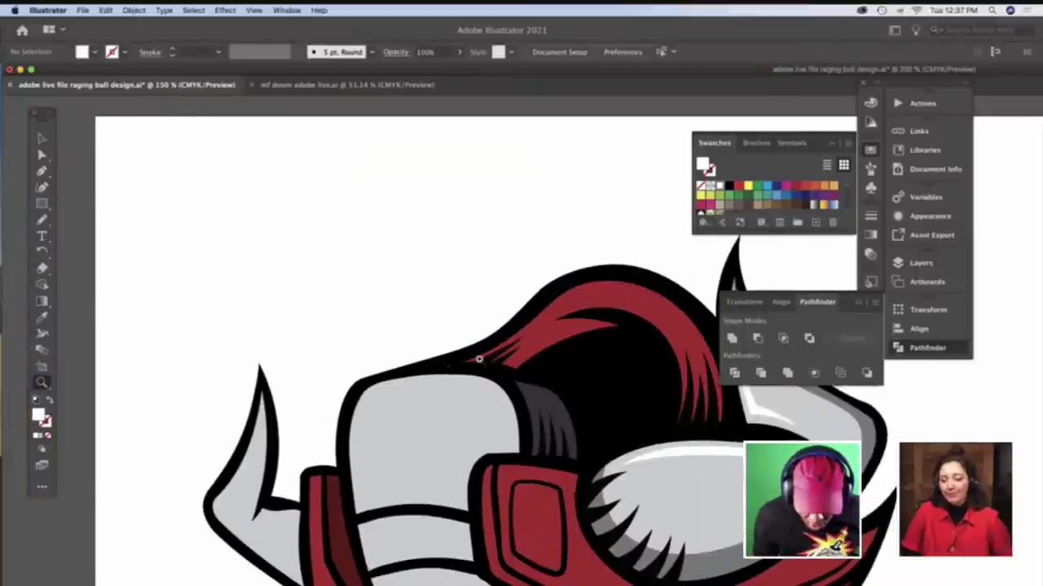
scroll(480, 361, down, 3)
scroll(480, 361, right, 4)
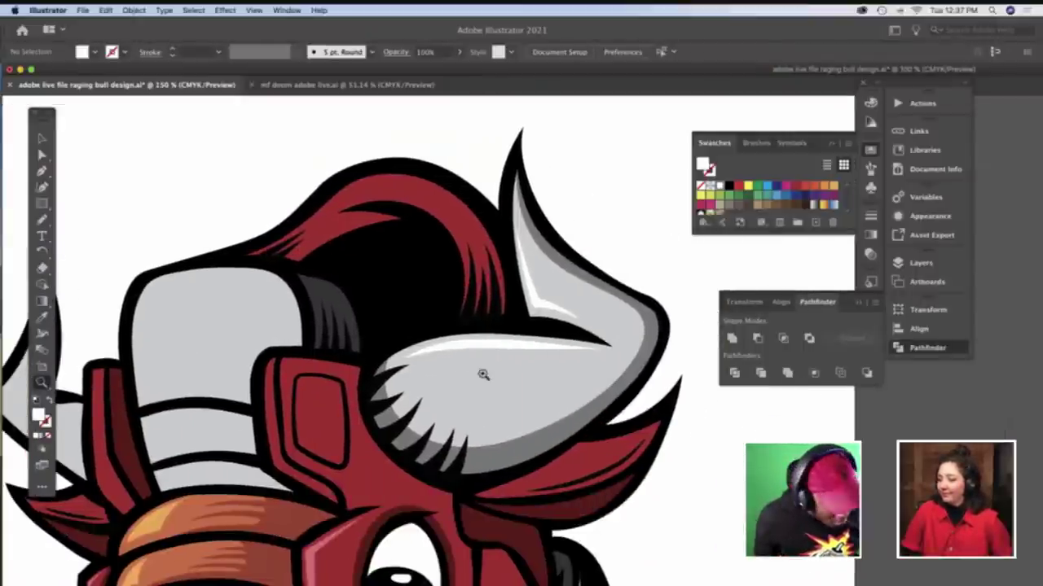
key(b)
key(v)
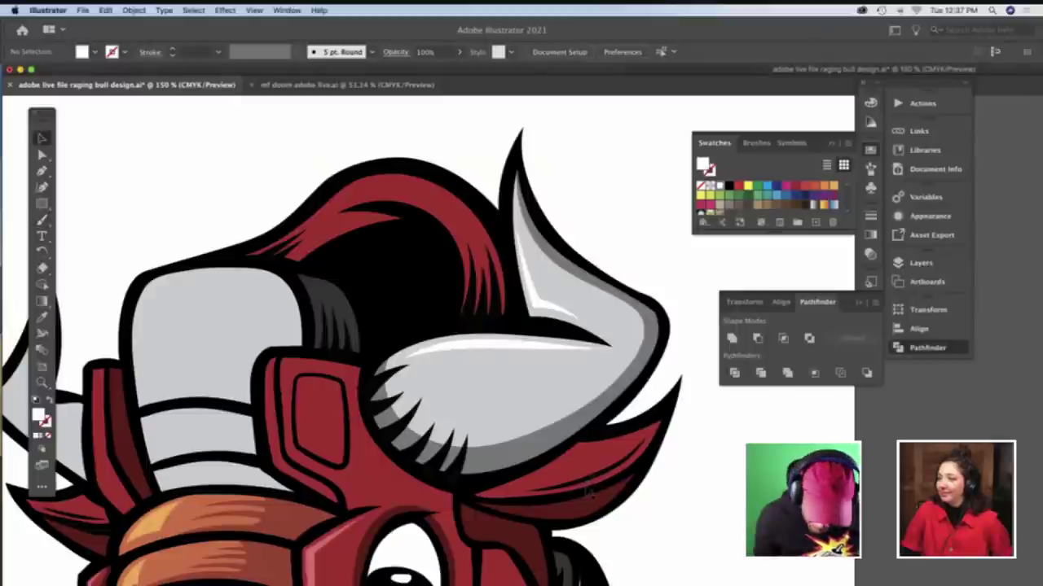
click(587, 487)
click(709, 492)
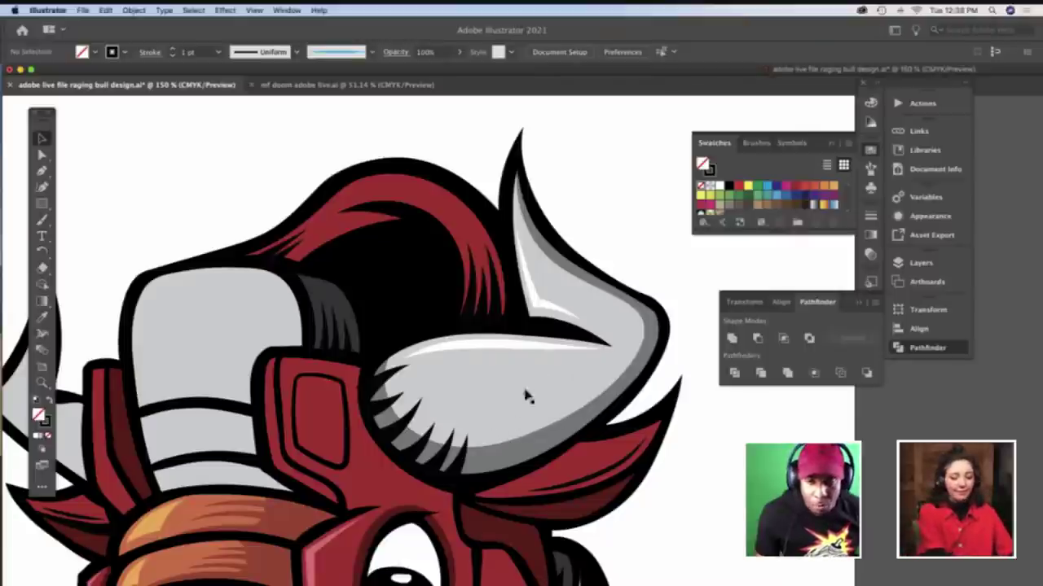
Paint two tapered Paintbrush strokes in the horn shadow's gray just above the shadow on the horn's lower side
key(b)
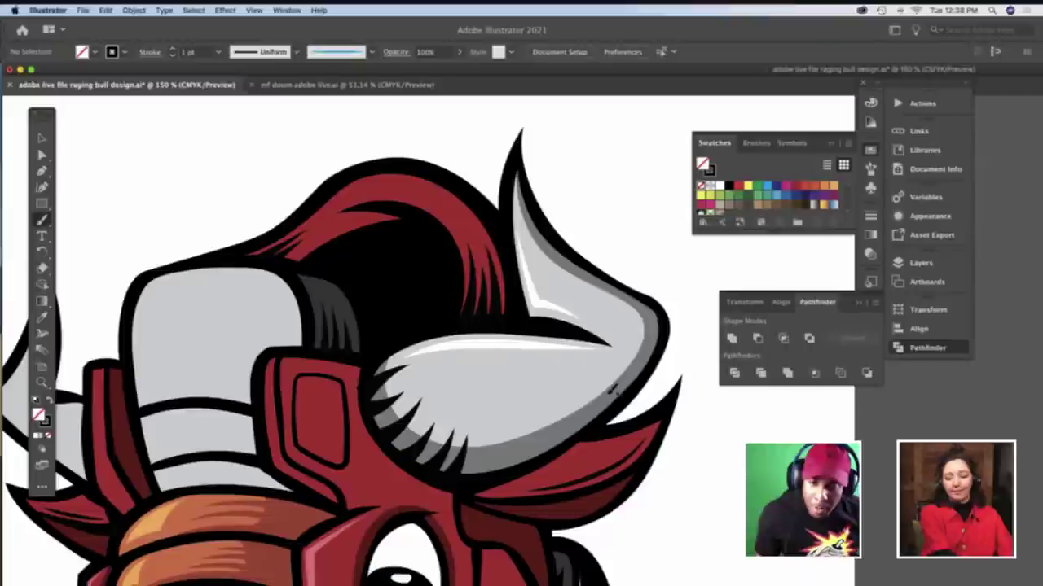
key(v)
click(601, 413)
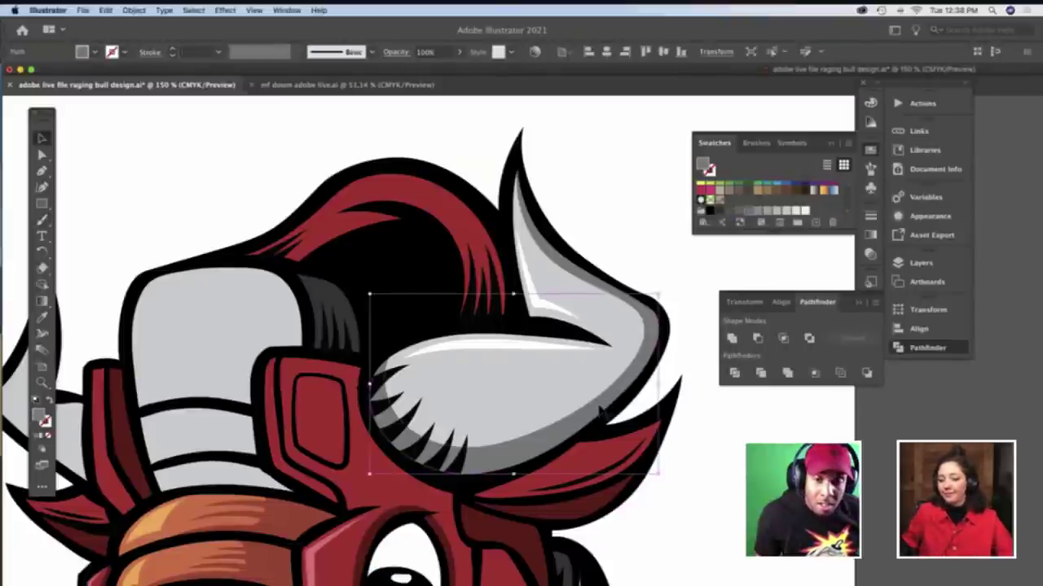
click(676, 371)
key(z)
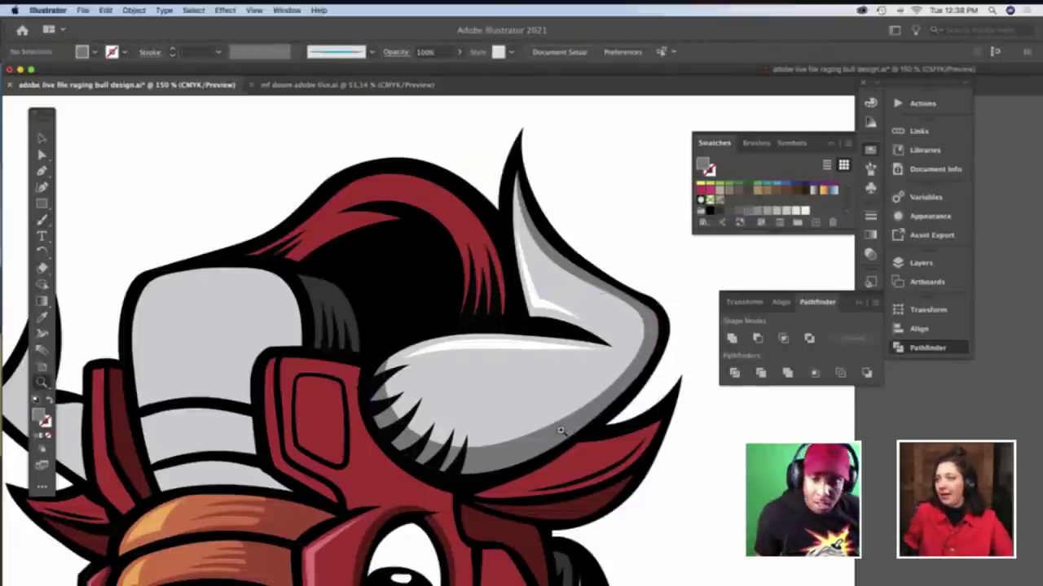
click(561, 426)
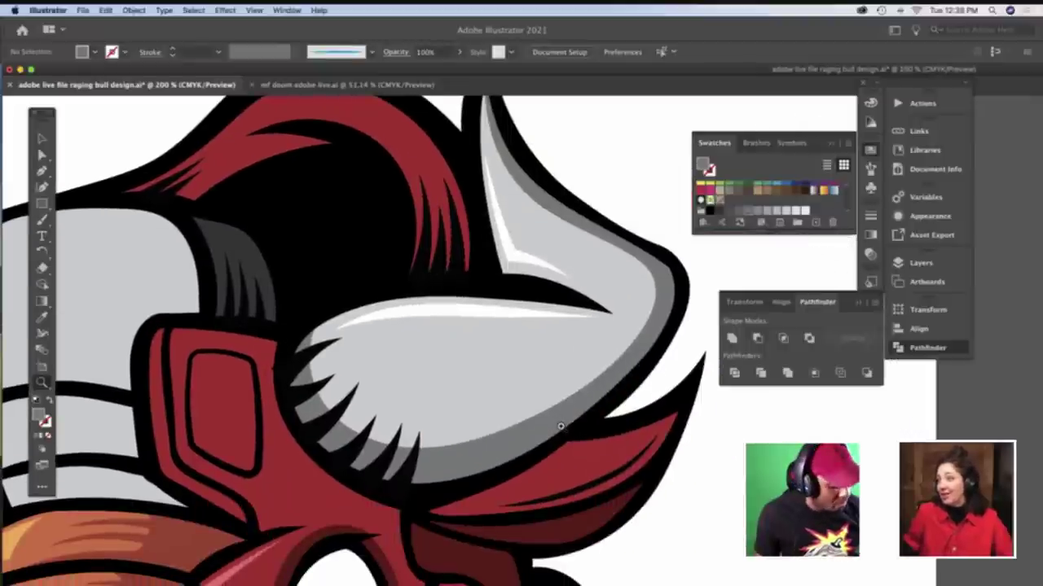
key(b)
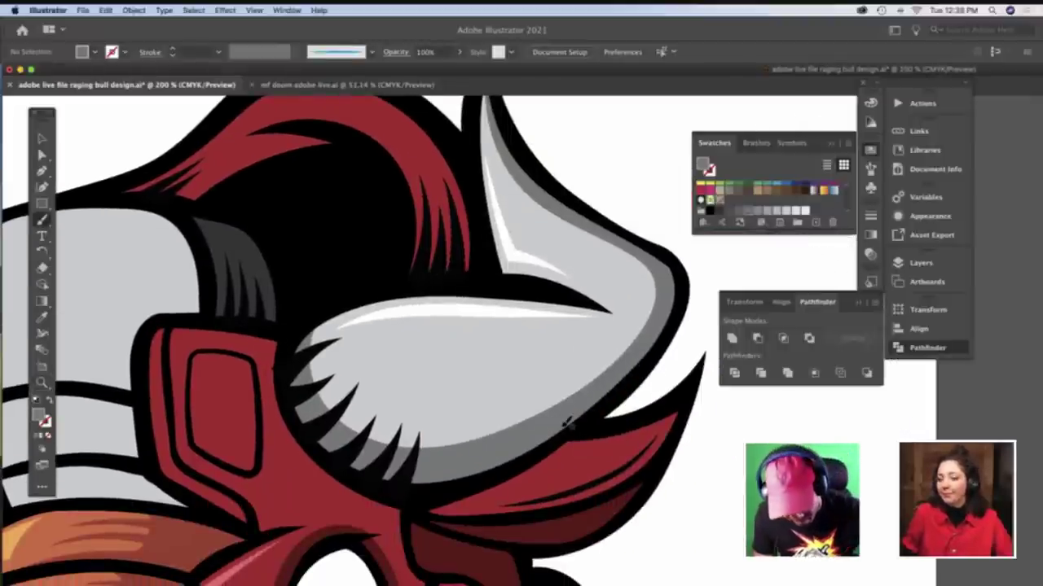
mouse_move(607, 354)
mouse_down()
mouse_move(514, 413)
mouse_move(438, 434)
mouse_up()
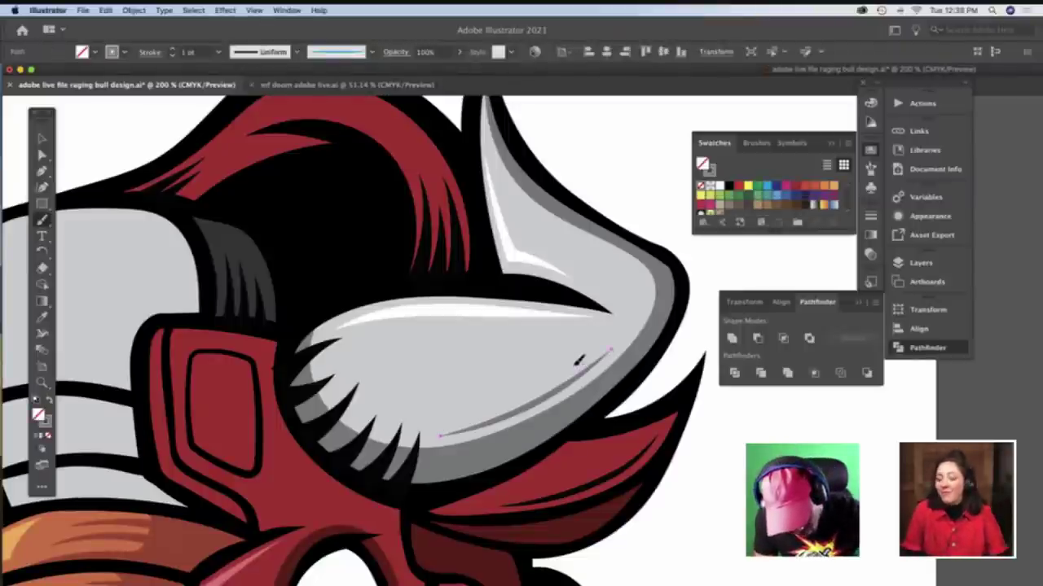
drag(574, 365, 461, 416)
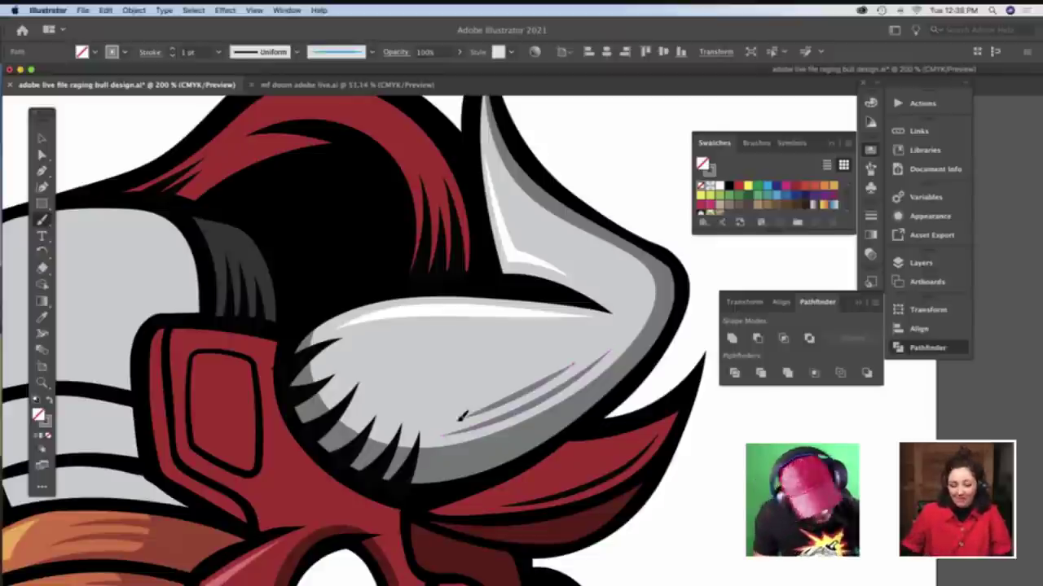
Paint a tapered brush stroke in the horn's light gray along the upper edge of the lower shadow
key(v)
click(472, 403)
click(712, 482)
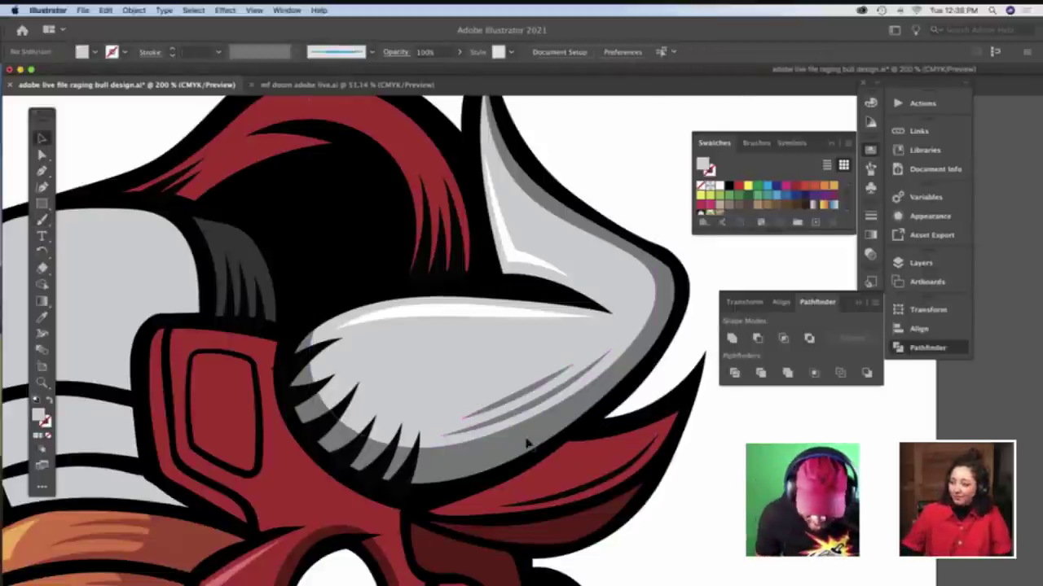
key(b)
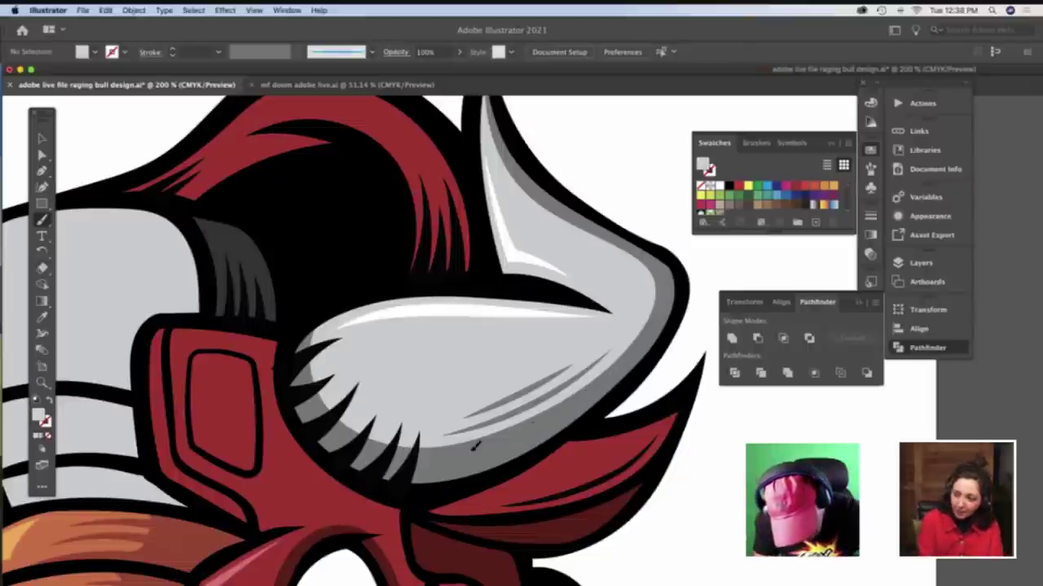
drag(475, 447, 620, 367)
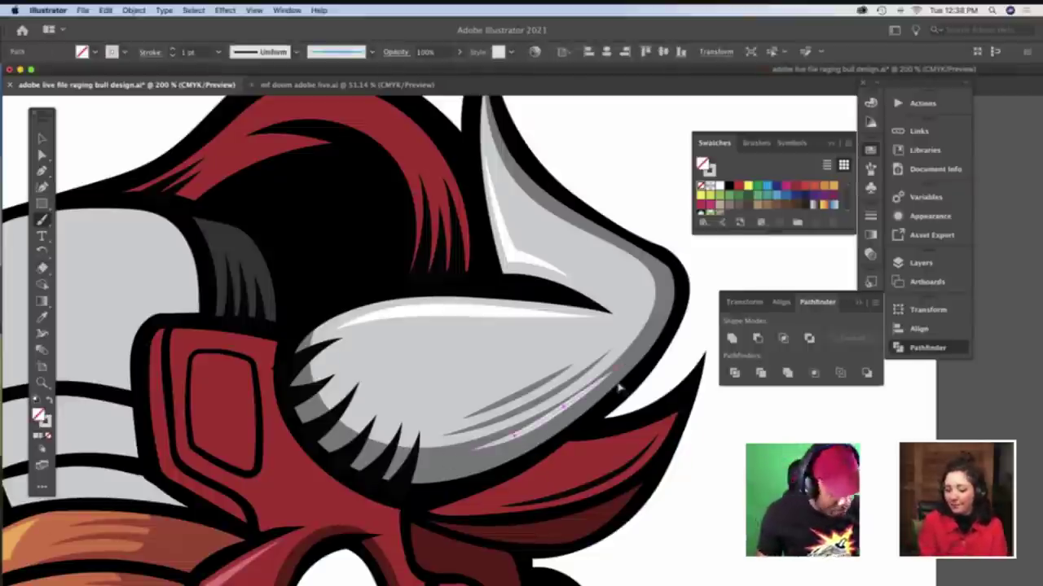
Adjust the middle anchor point of the light gray stroke on the horn's shadow and deselect the stroke
key(a)
click(566, 410)
click(565, 407)
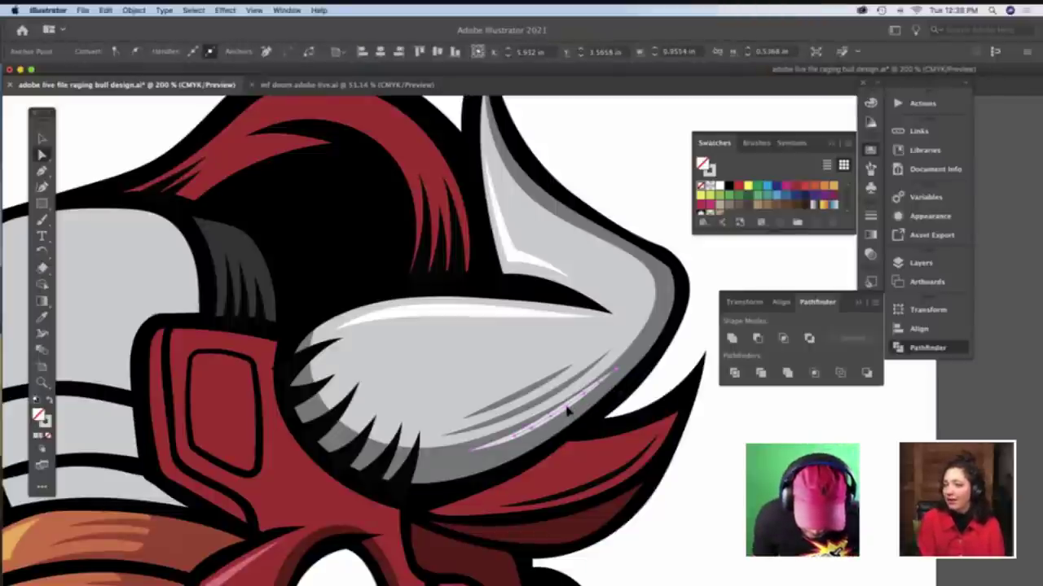
click(598, 414)
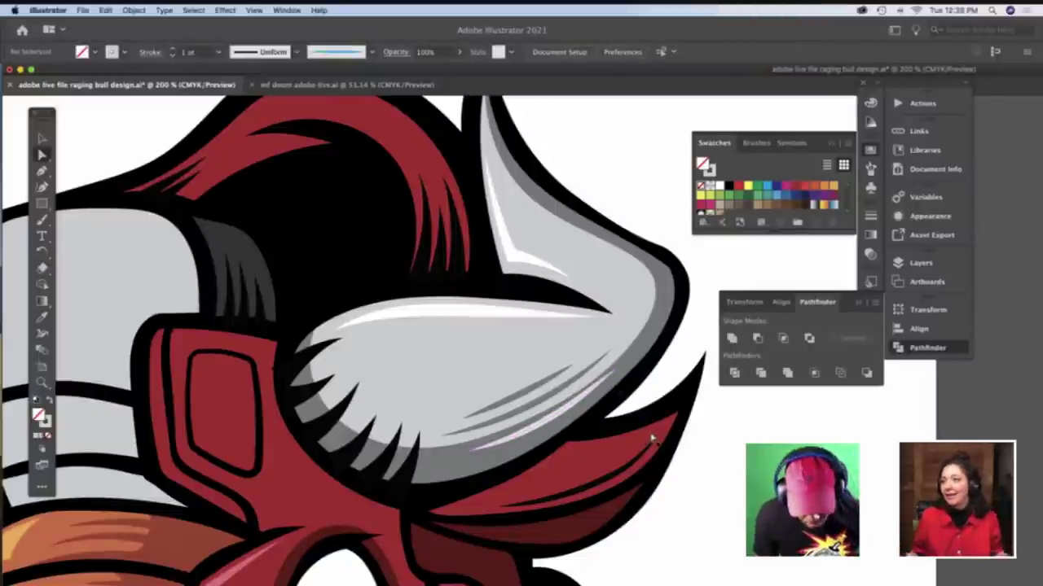
Paint a second tapered light gray brush stroke inside the horn's lower shadow, set its weight to 0.75 pt and deselect it
key(z)
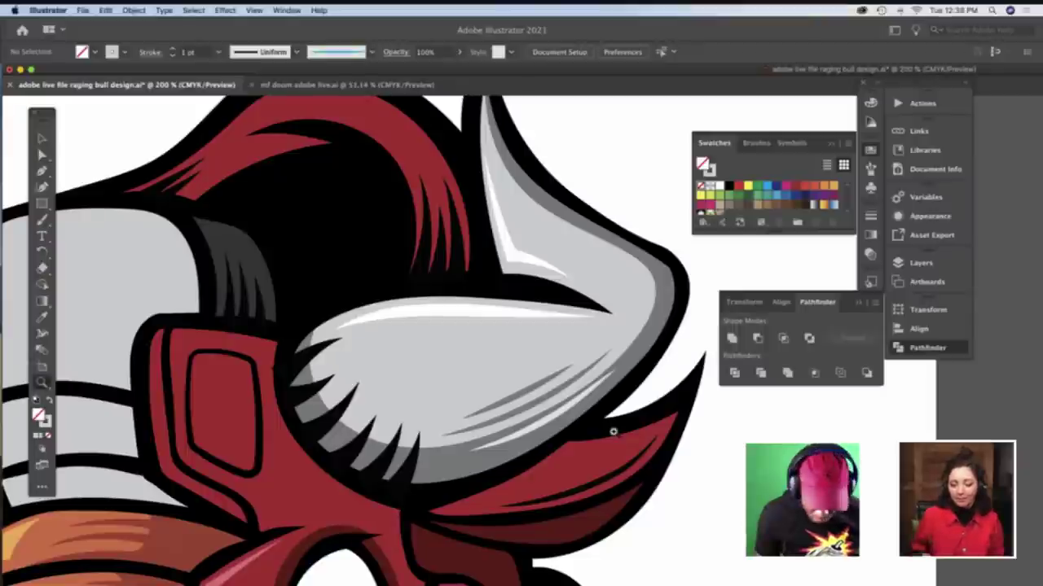
click(613, 432)
scroll(614, 431, right, 10)
scroll(613, 431, down, 3)
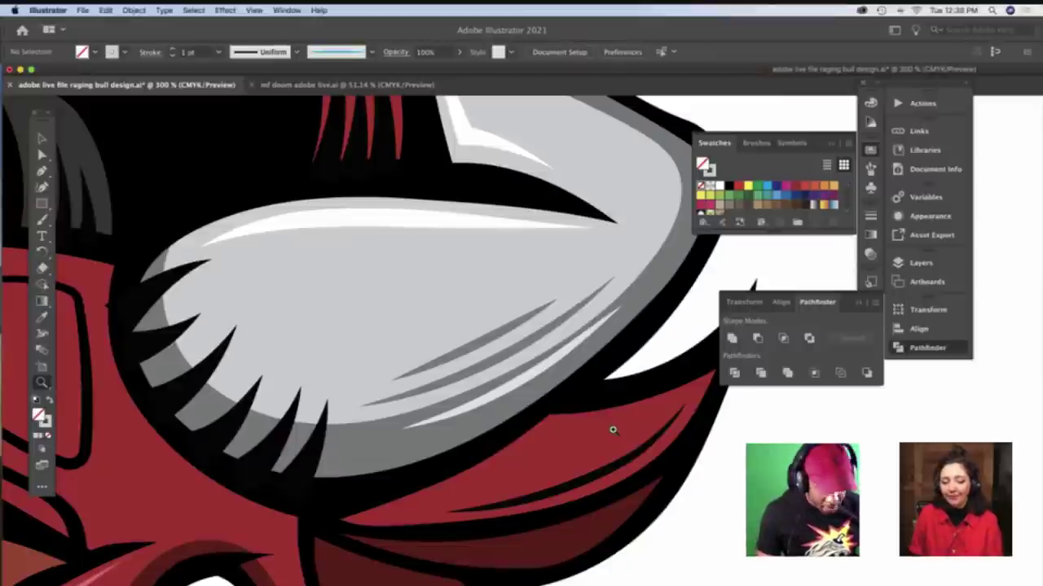
key(b)
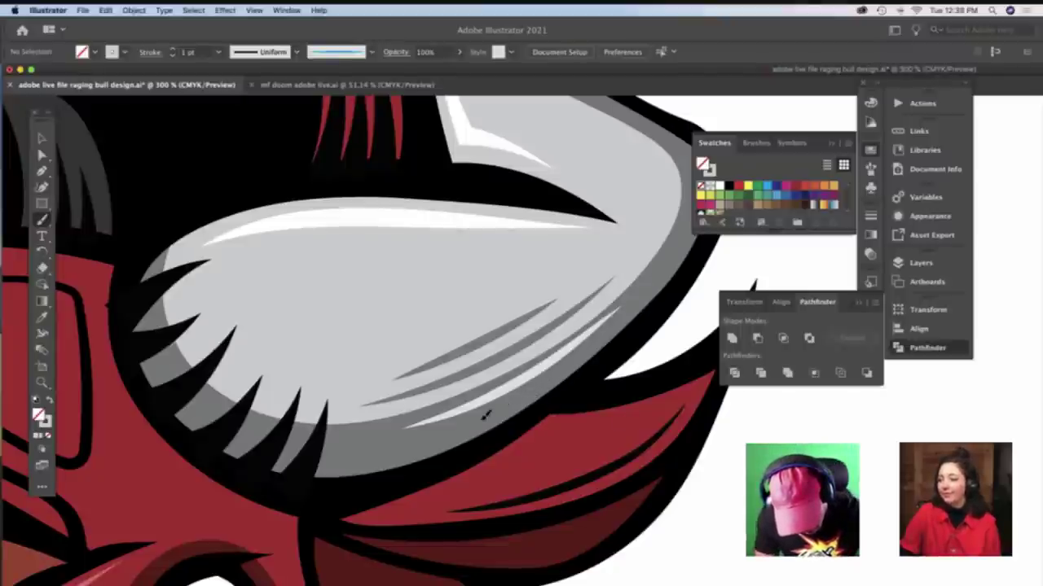
drag(539, 385, 353, 457)
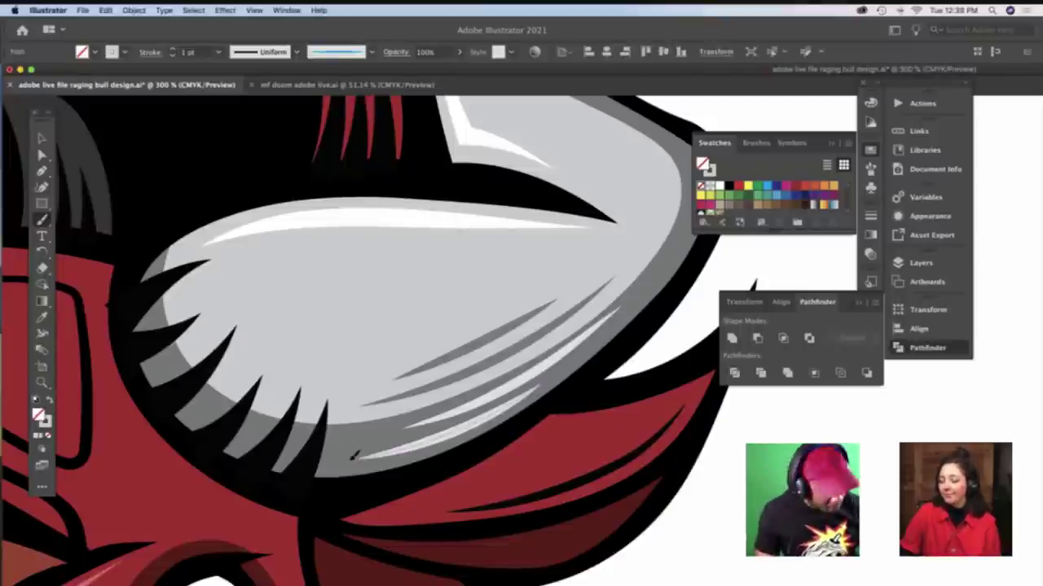
key(v)
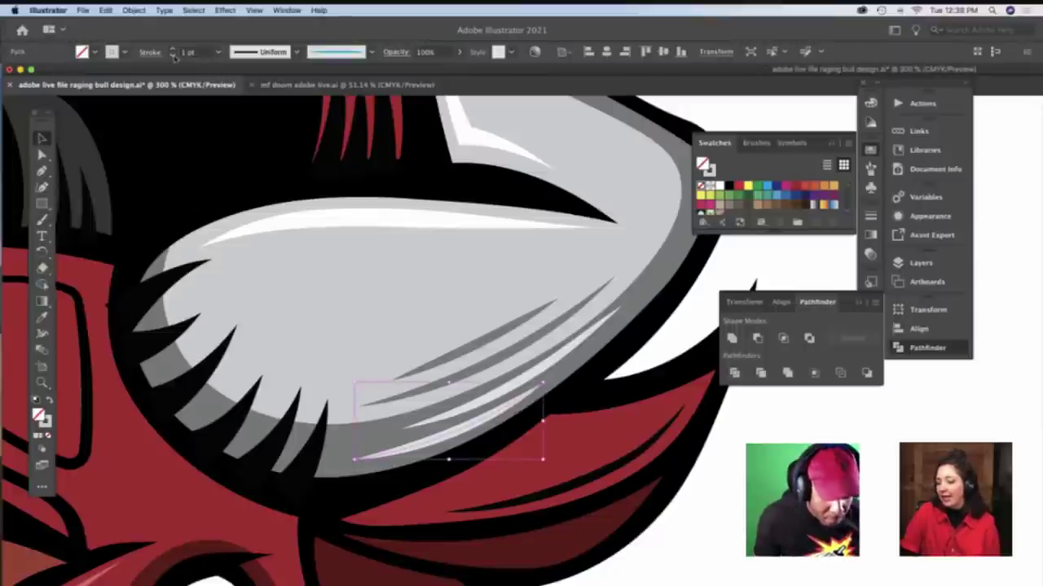
click(172, 55)
click(733, 484)
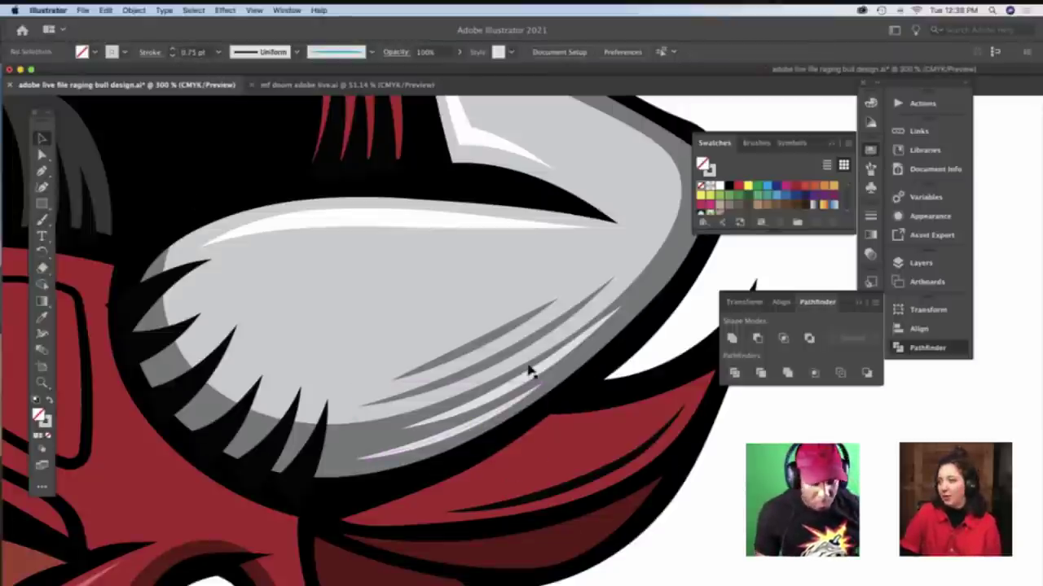
Load the white color from the highlight shape along the horn's upper edge
scroll(529, 368, up, 3)
click(401, 310)
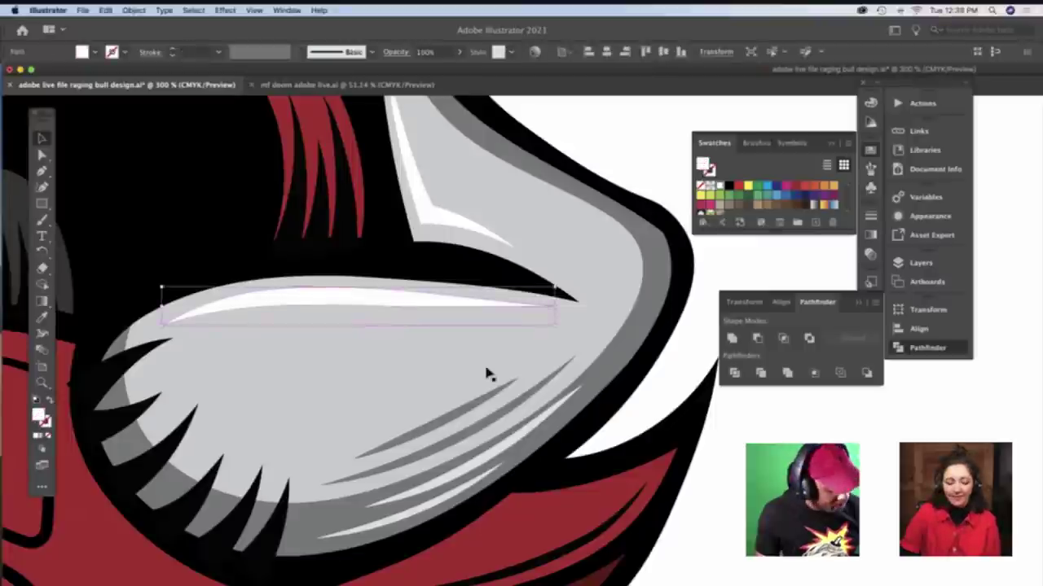
click(727, 446)
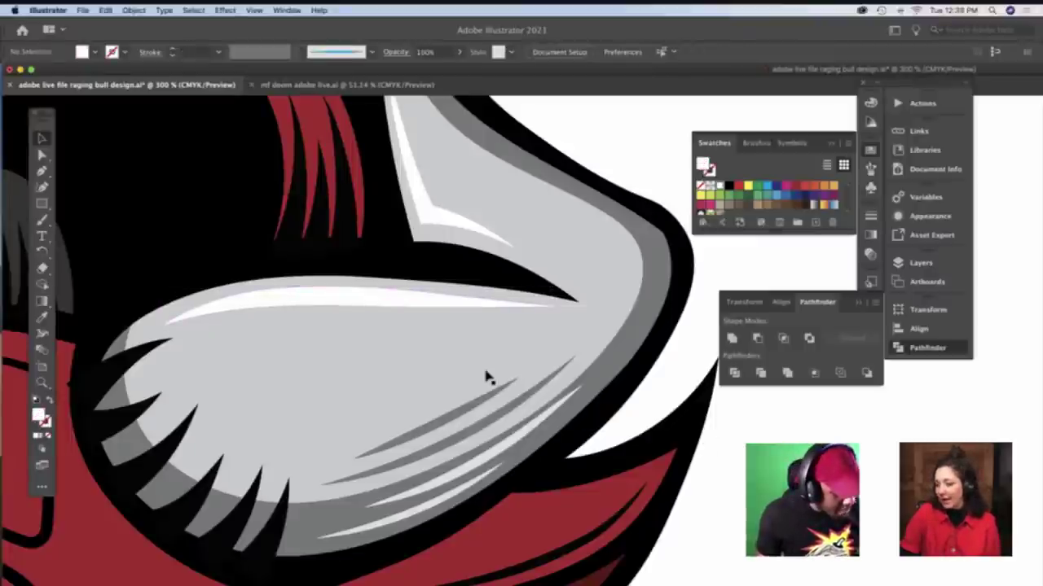
Try to paint a long tapered white brush stroke just below the horn's upper highlight
key(b)
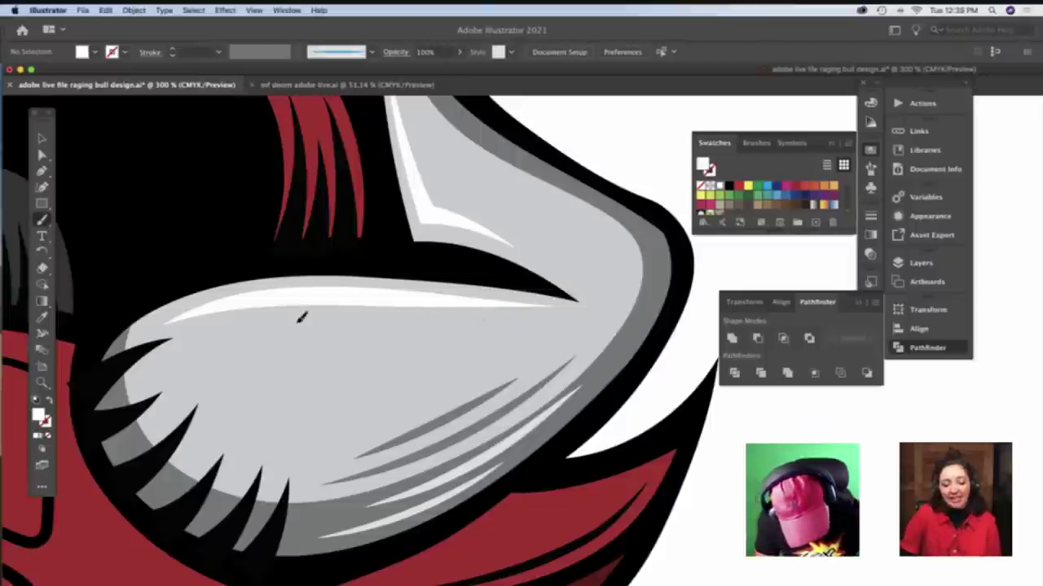
drag(491, 322, 244, 327)
key(super+z)
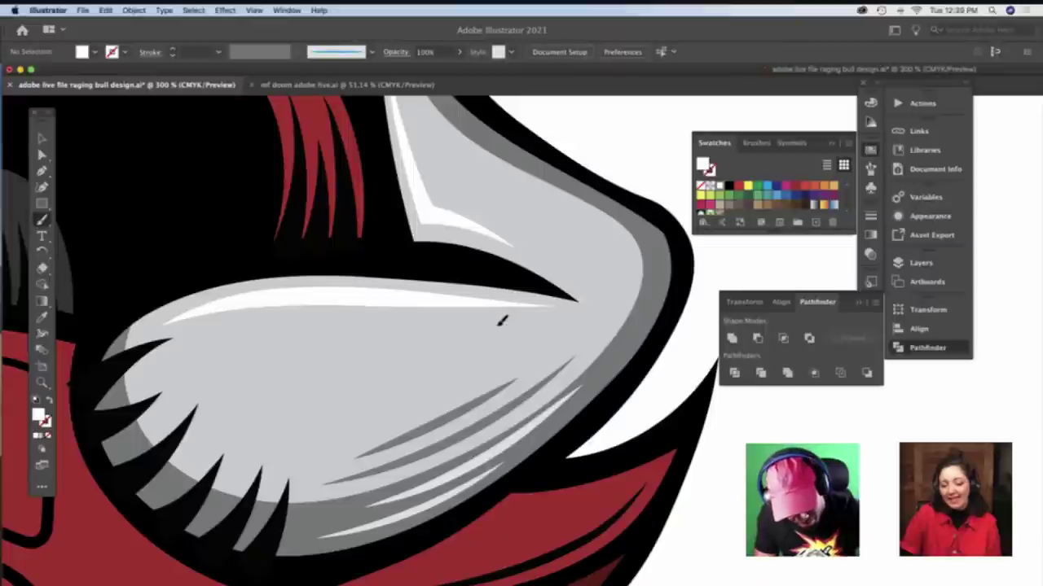
drag(494, 323, 203, 324)
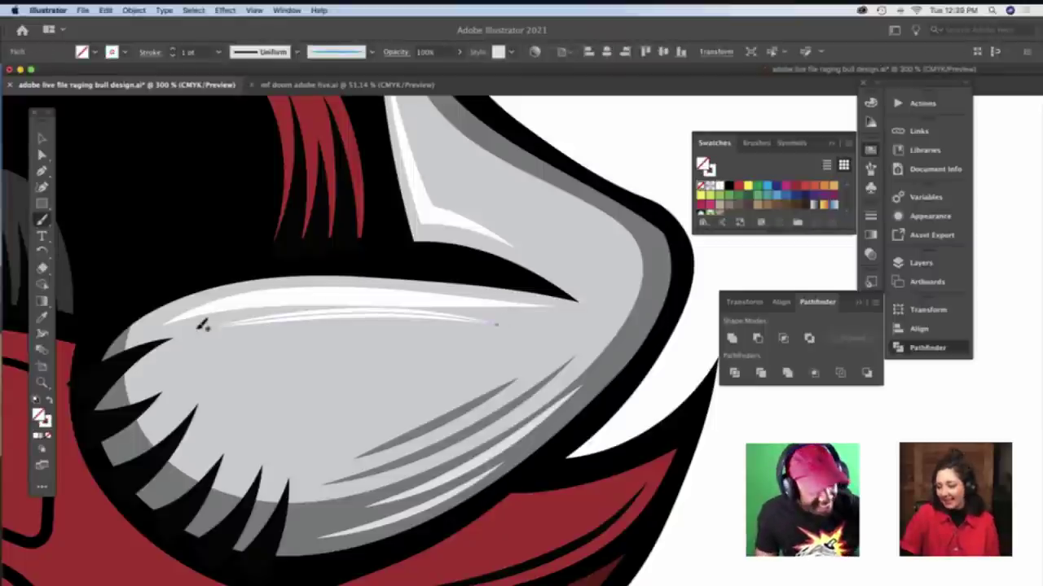
key(super+z)
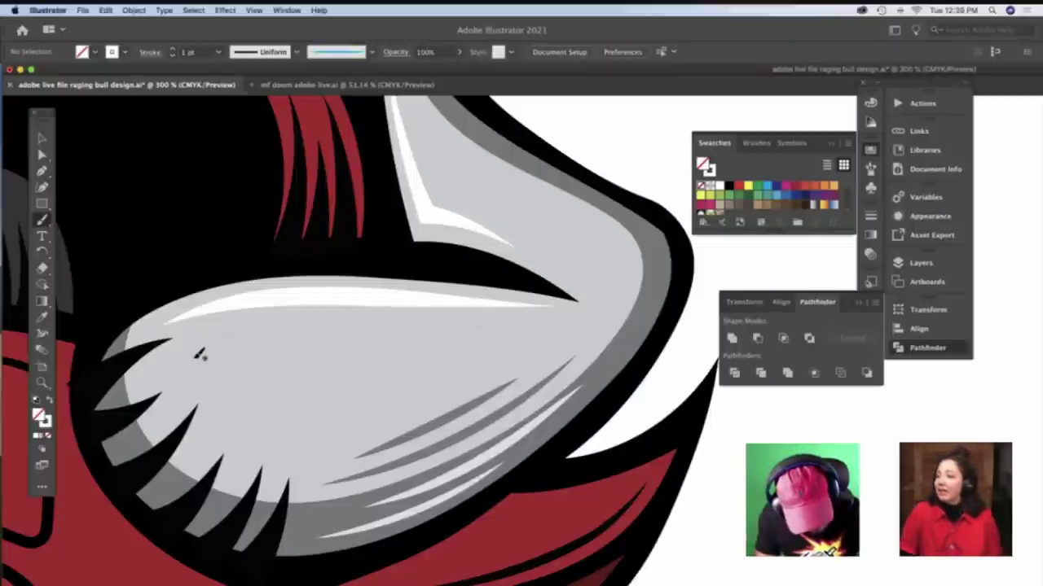
Try a reshaped white stroke under the highlight by shifting both of its end anchor points outward
key(super+shift+z)
key(a)
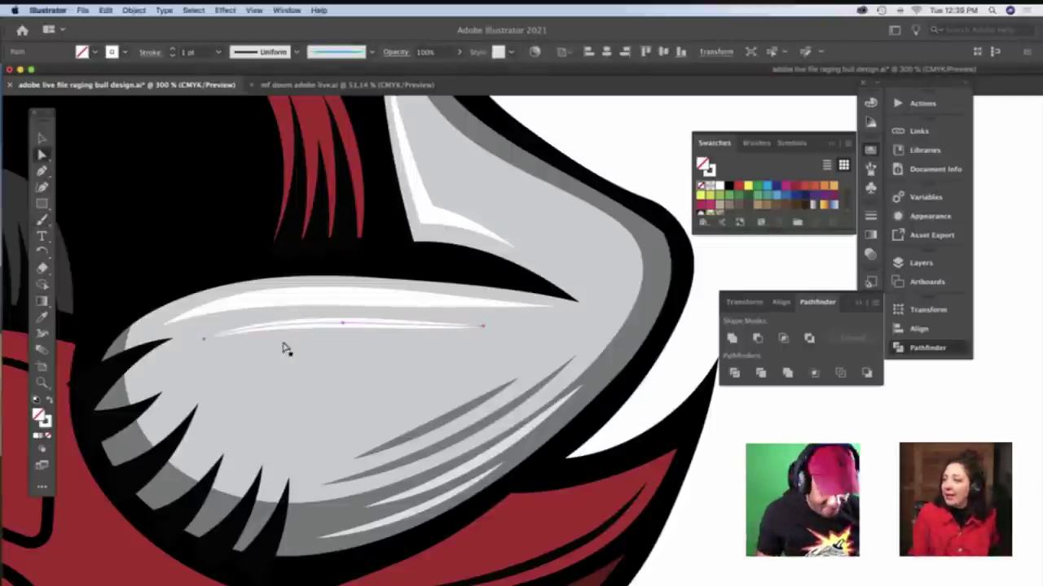
click(342, 326)
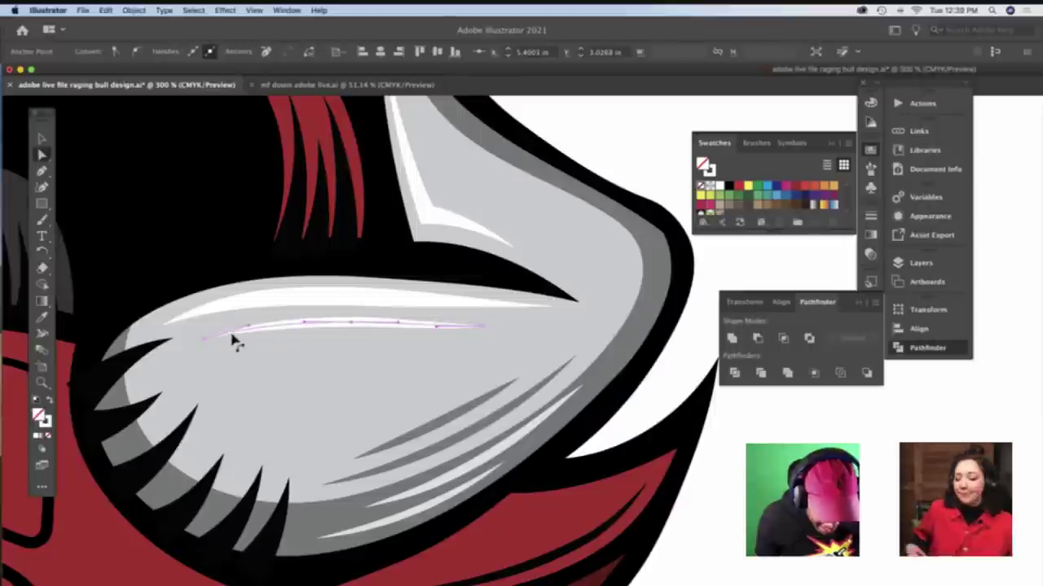
click(198, 338)
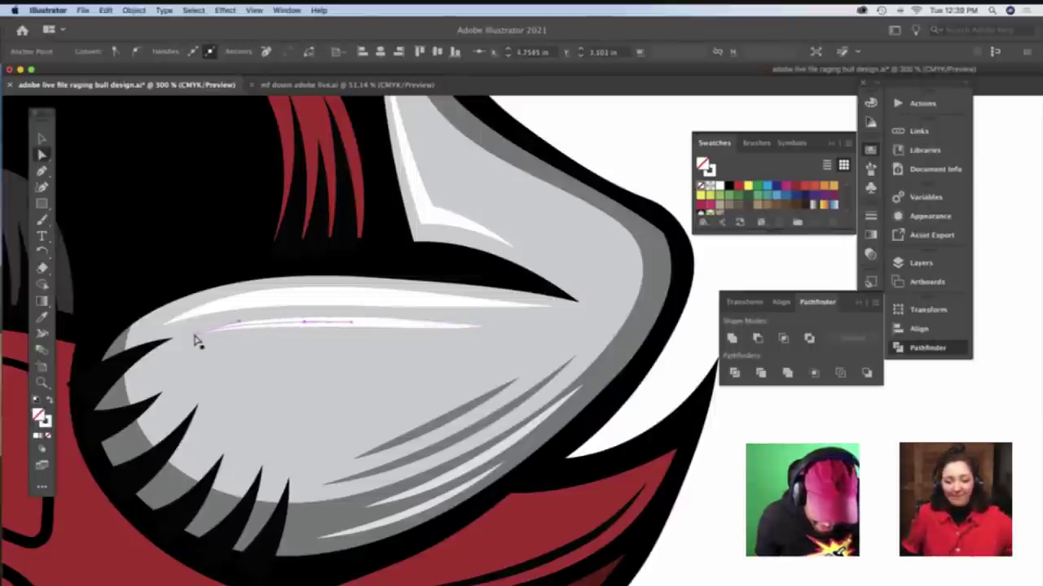
drag(194, 335, 193, 334)
drag(483, 327, 502, 325)
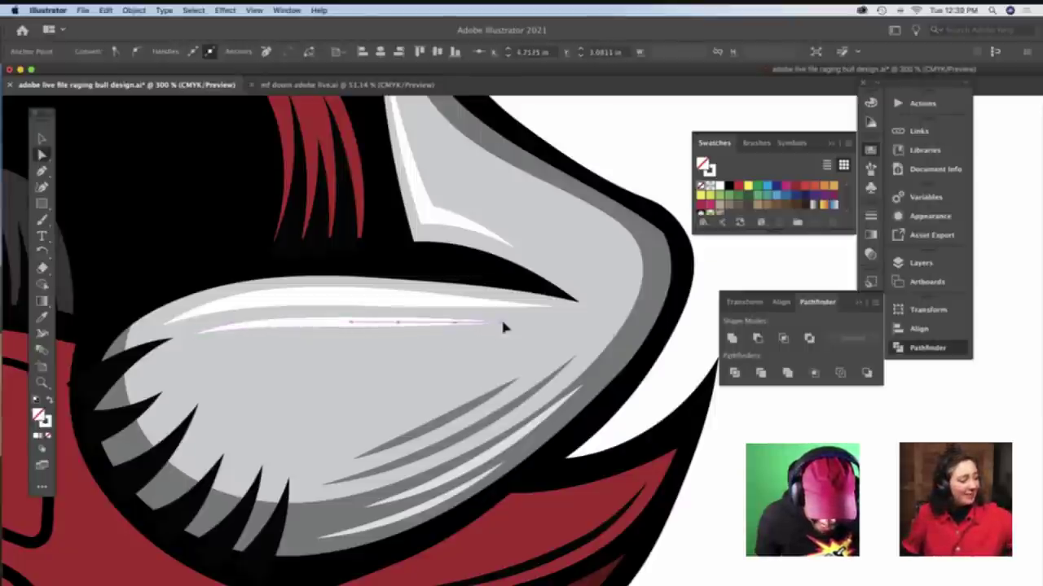
key(super+shift+a)
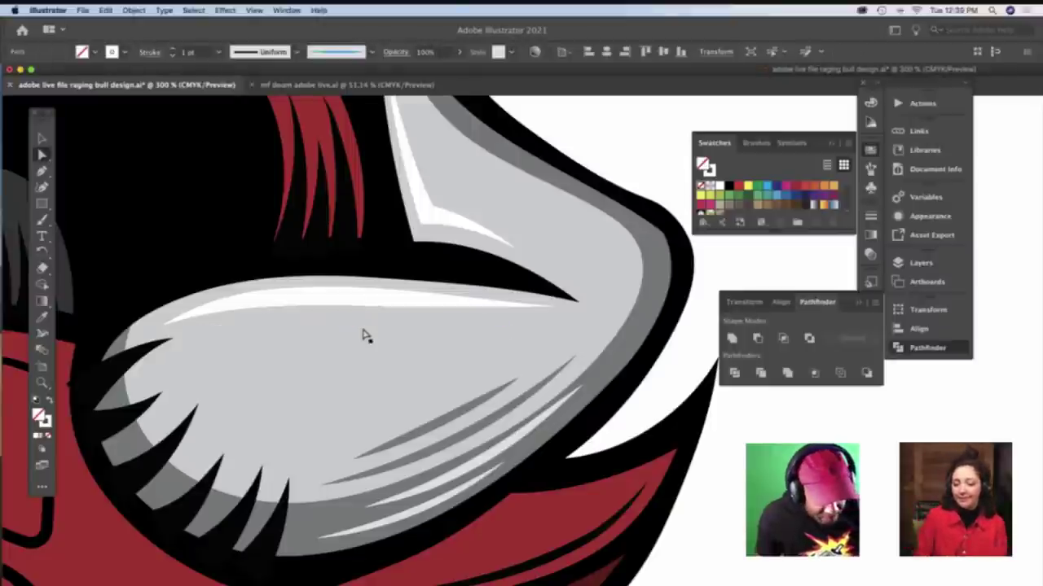
Paint a tapered 1 pt white brush stroke just below the horn's upper highlight and deselect it
key(b)
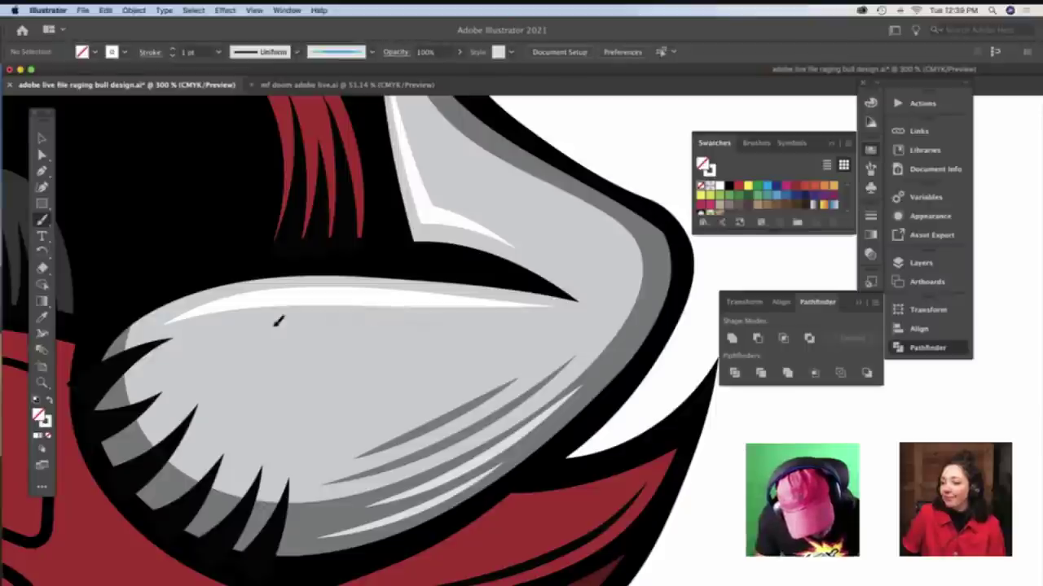
drag(436, 325, 214, 332)
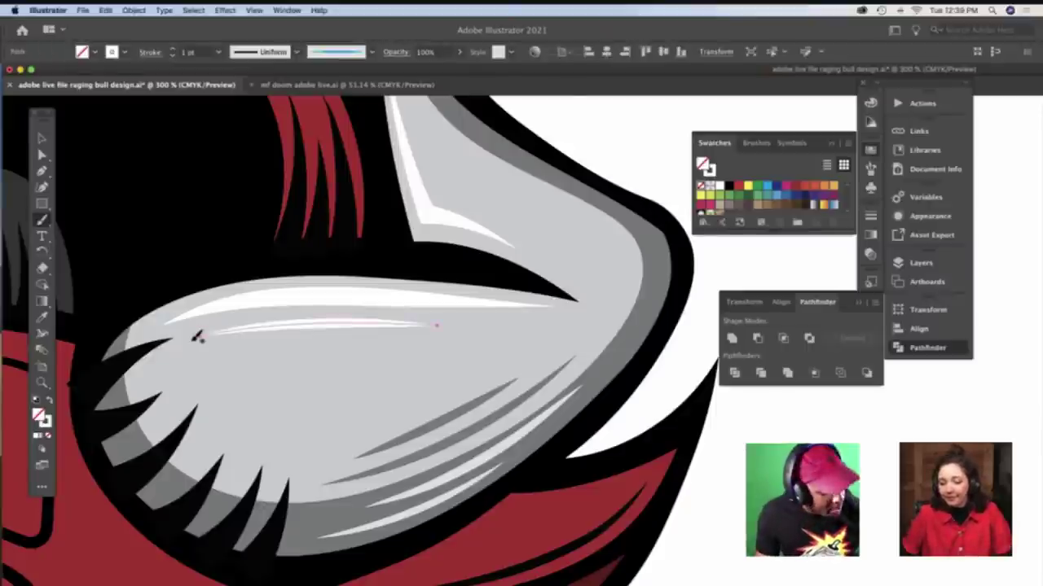
key(v)
click(729, 457)
scroll(442, 371, up, 2)
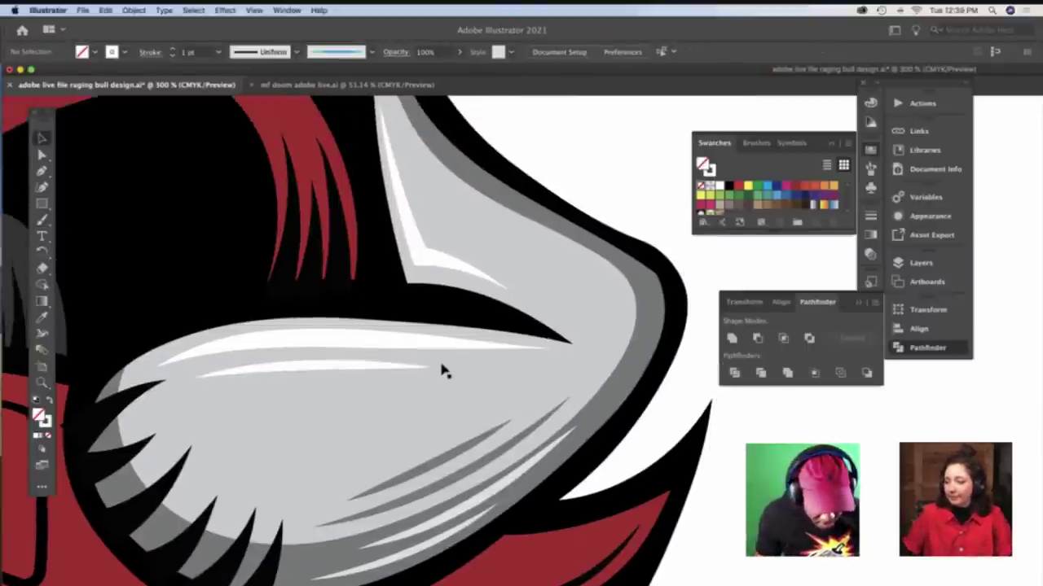
Paint a short white brush stroke beyond the tip of the long white stroke and set its weight to 0.75 pt
key(b)
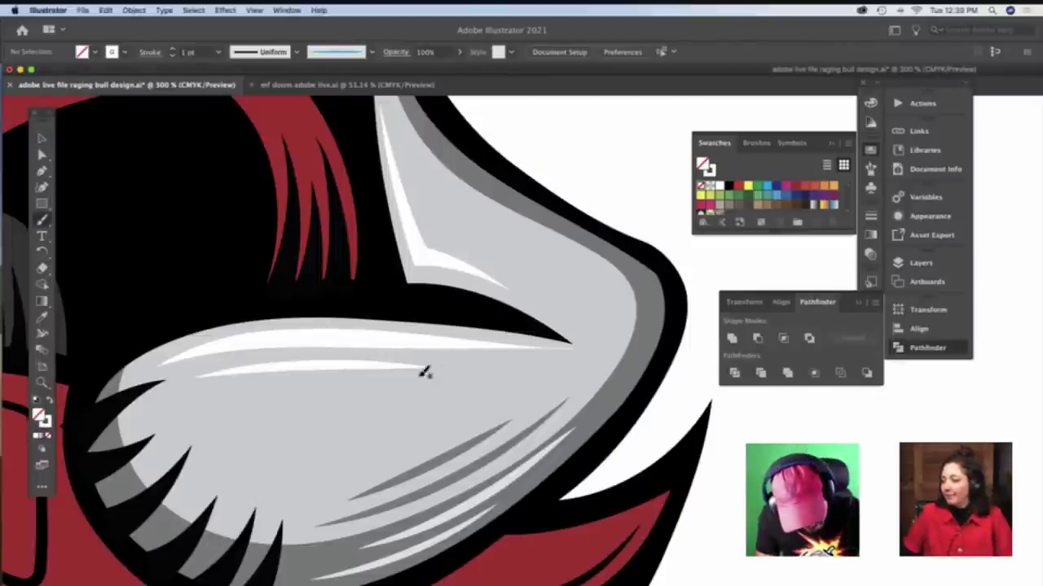
drag(488, 358, 463, 360)
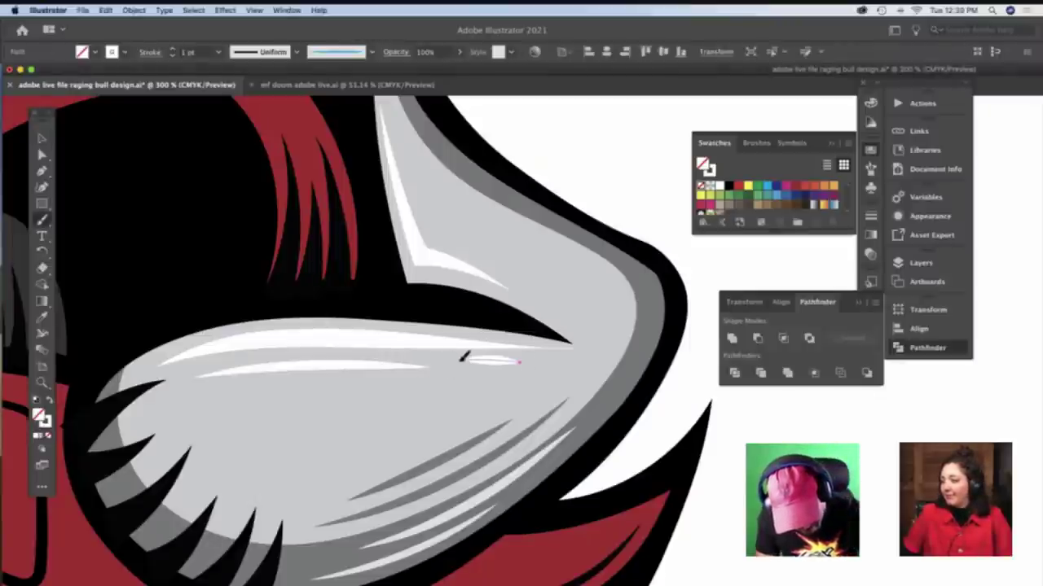
click(172, 55)
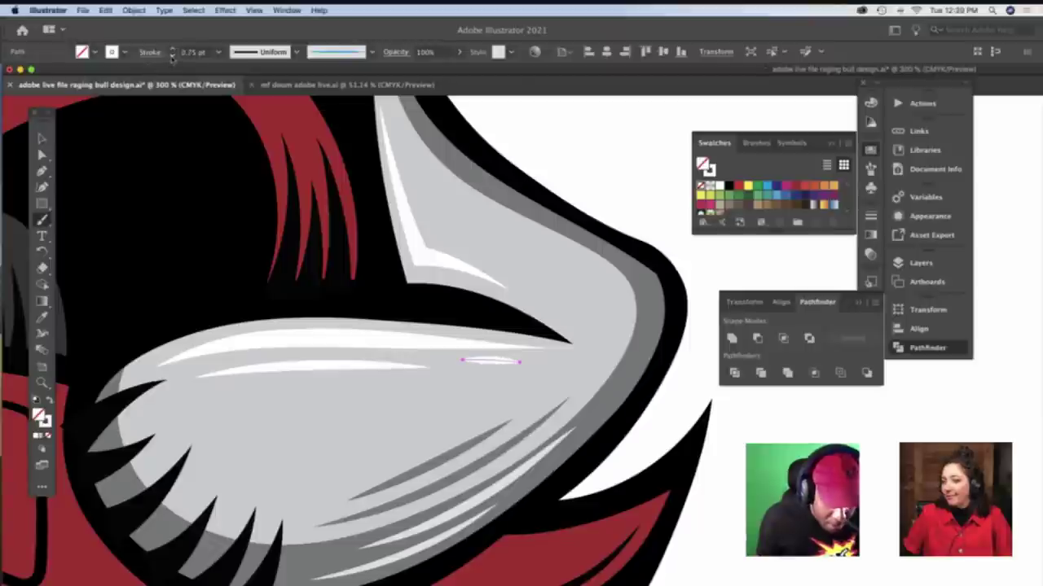
key(v)
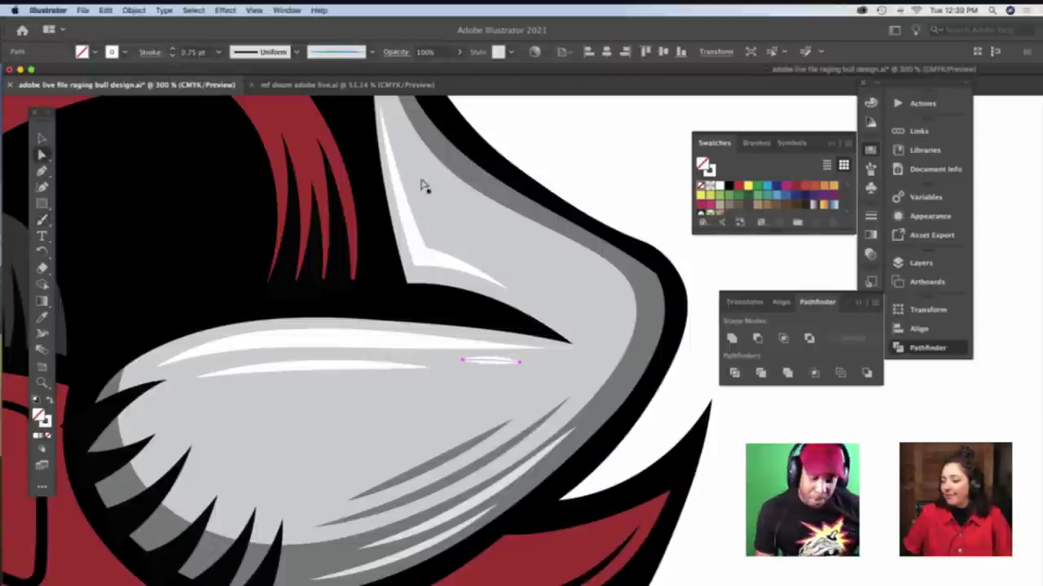
click(573, 163)
Thin the short white stroke on the horn to a weight of 0.5 pt and deselect it
scroll(570, 159, right, 2)
scroll(571, 164, up, 3)
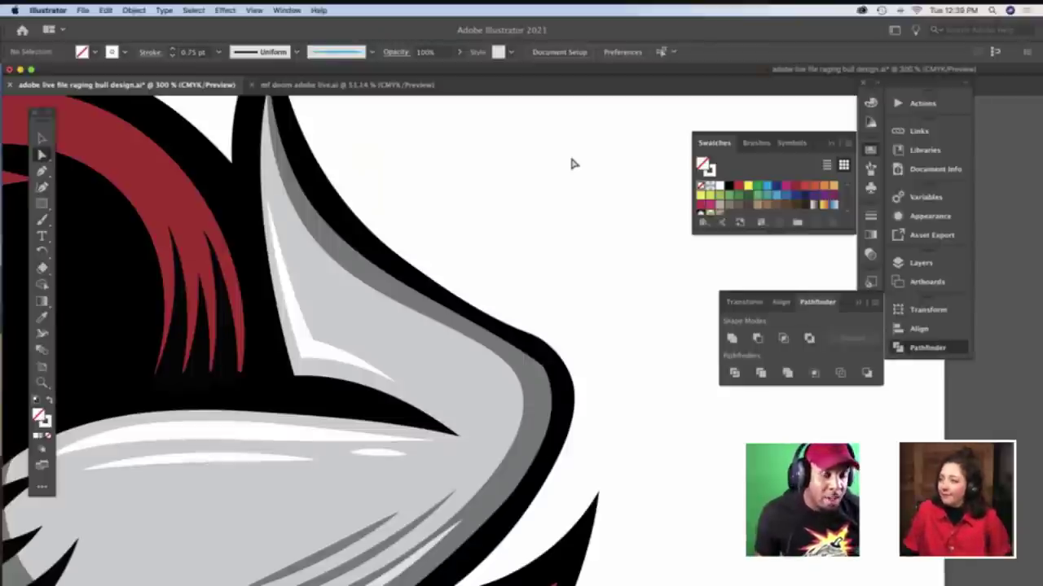
scroll(548, 189, down, 3)
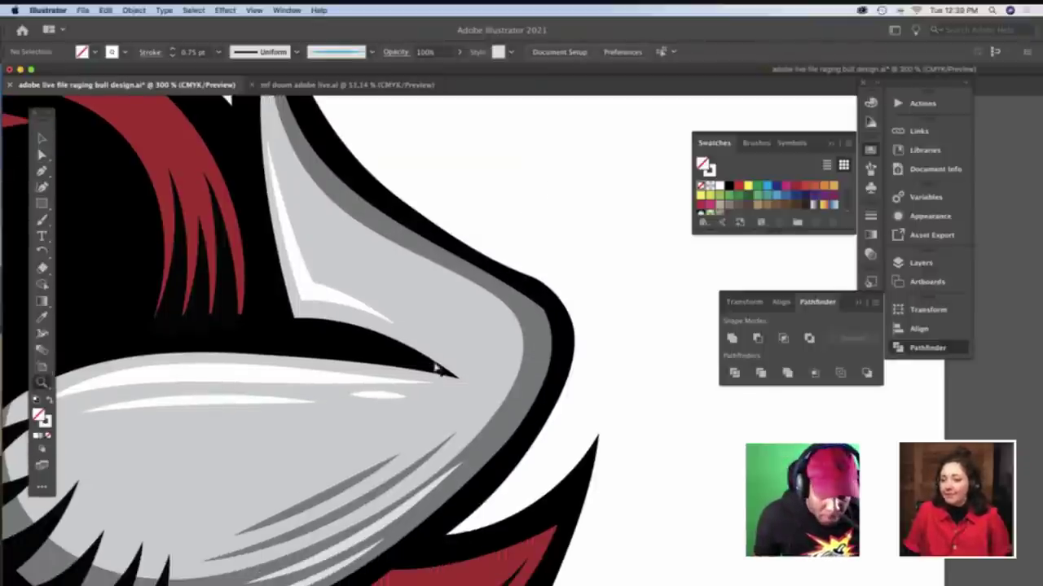
click(398, 396)
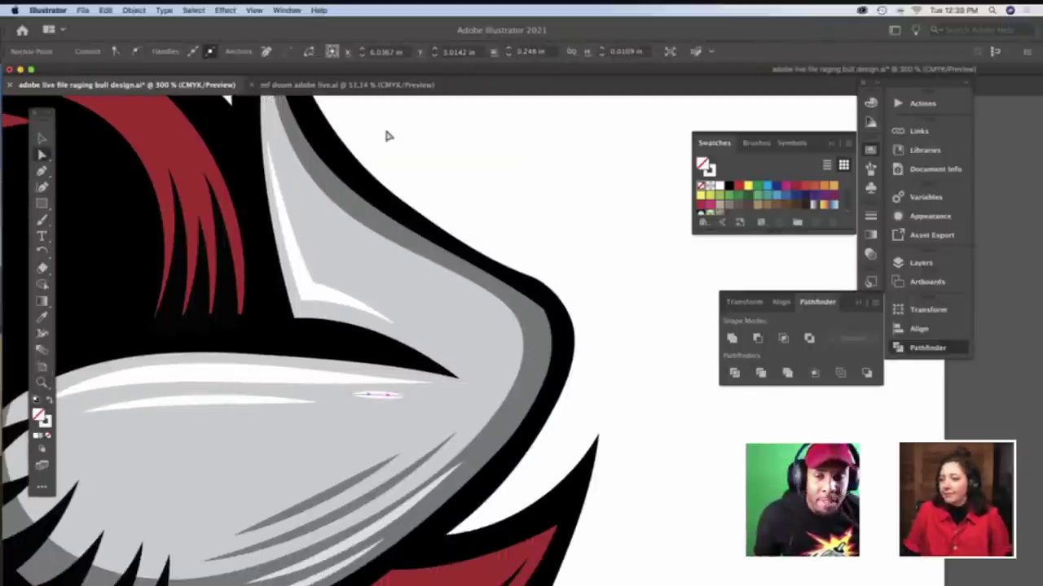
click(930, 215)
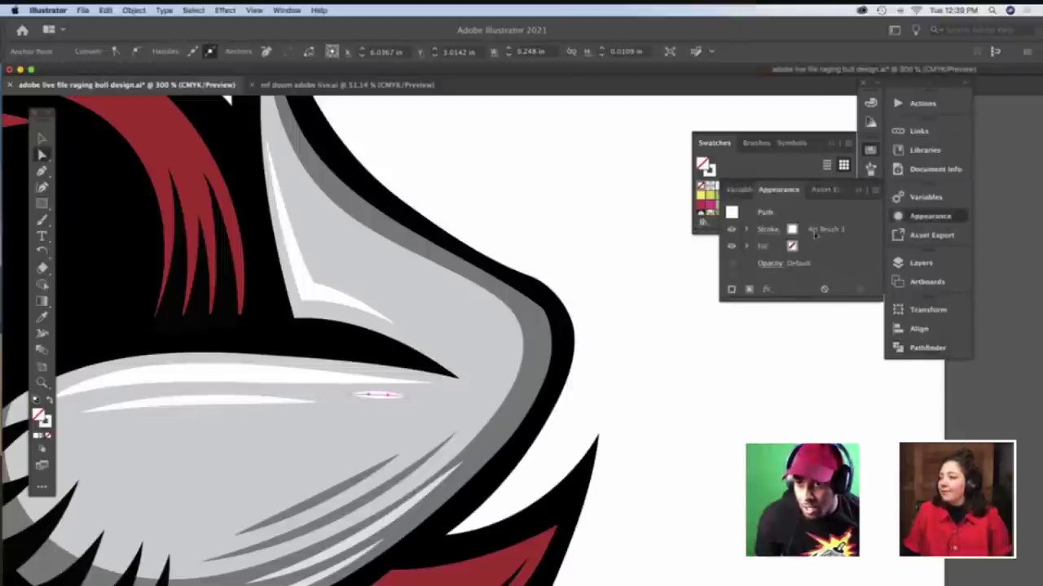
click(769, 229)
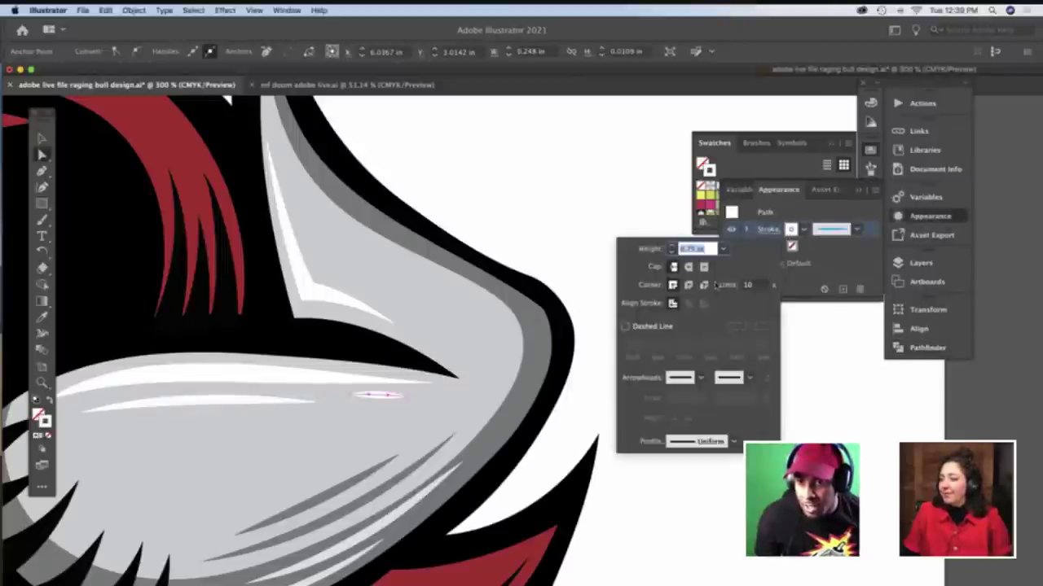
click(673, 253)
click(554, 207)
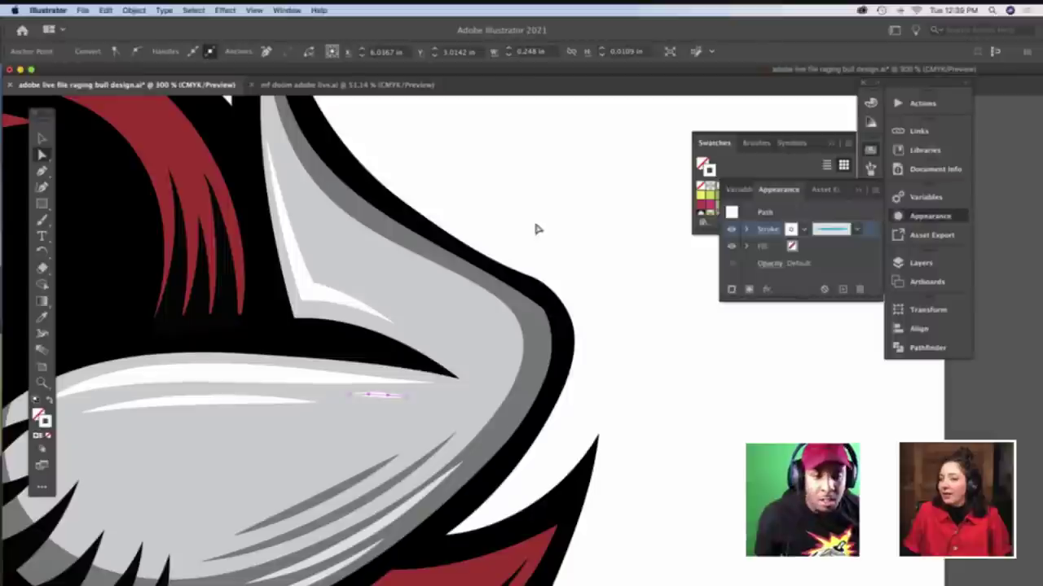
click(476, 216)
Try a thin 0.5 pt white brush stroke along the inner edge of the upper horn's gray shadow
scroll(476, 219, up, 5)
scroll(477, 219, right, 3)
key(b)
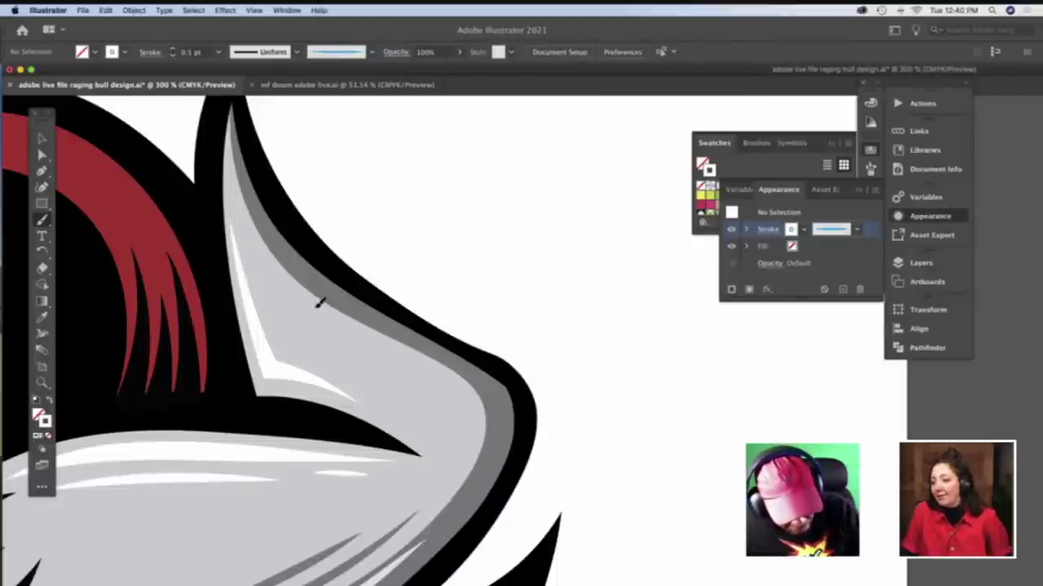
drag(369, 333, 444, 380)
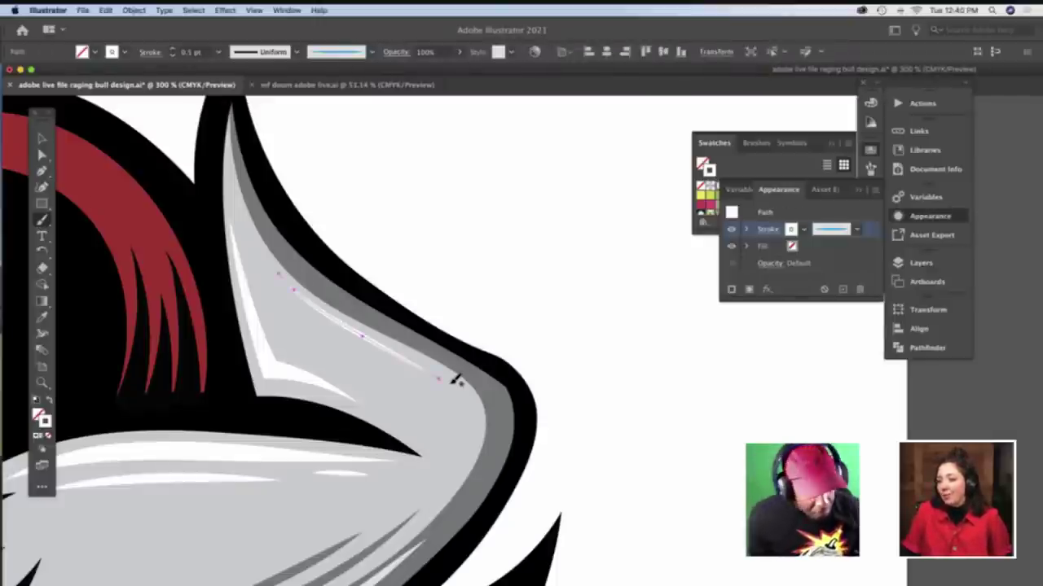
key(ctrl+z)
Remove the thin white stroke and paint a tapered gray brush stroke just inside the upper horn's shadow edge
key(v)
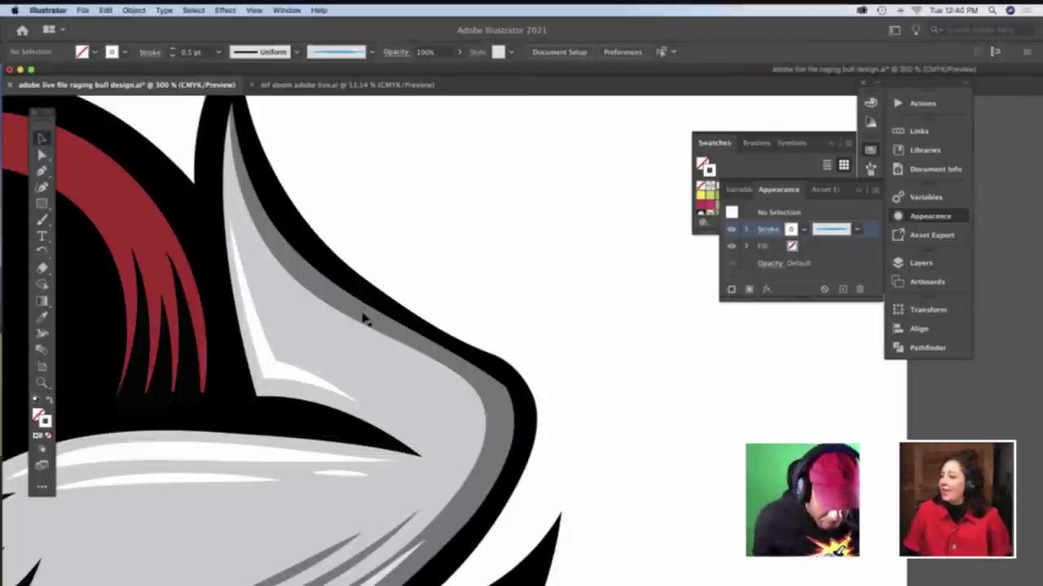
key(z)
click(427, 295)
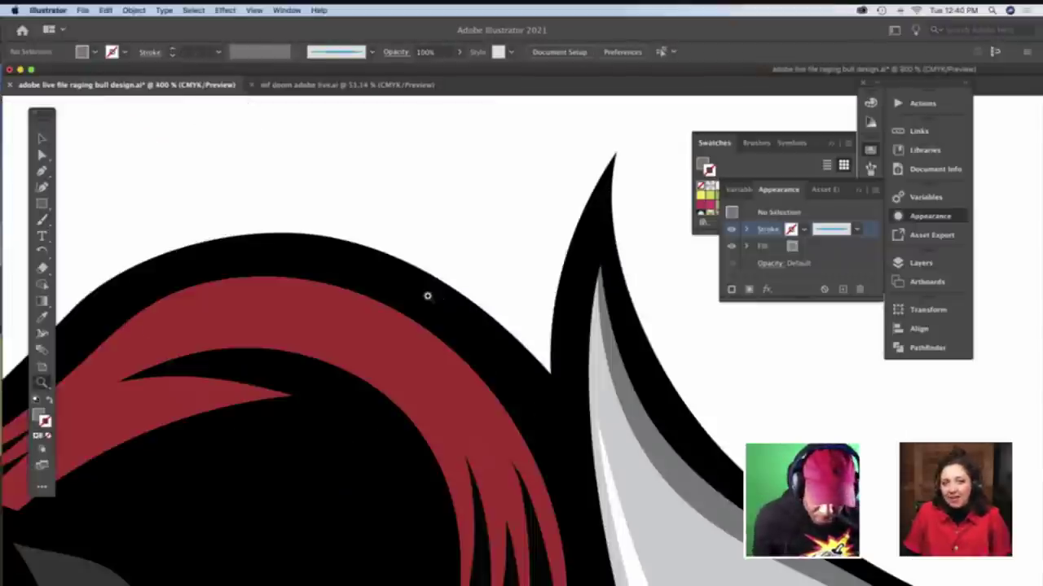
scroll(427, 296, right, 8)
scroll(427, 296, down, 6)
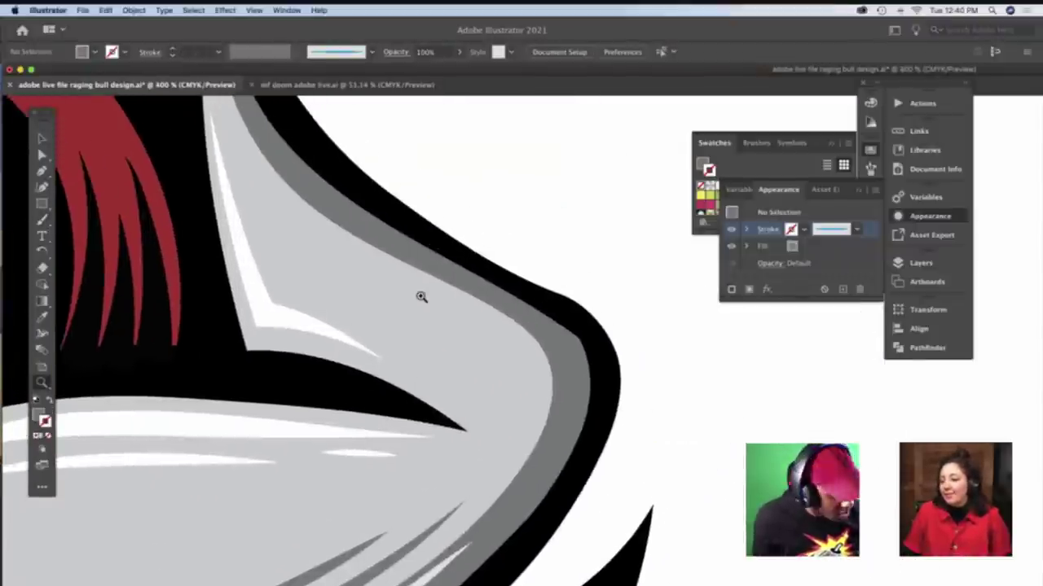
key(b)
scroll(423, 295, up, 4)
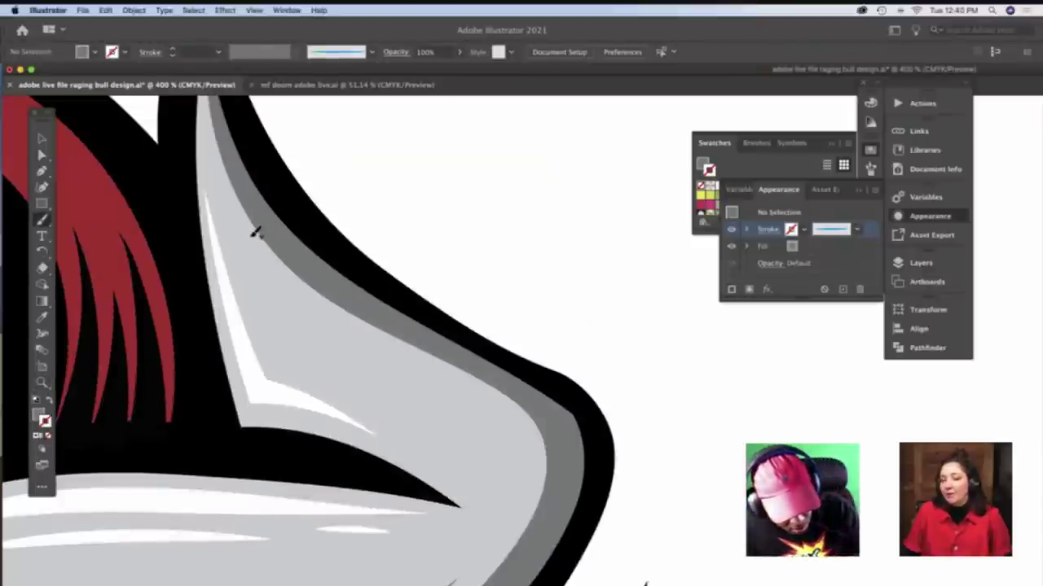
drag(309, 303, 468, 381)
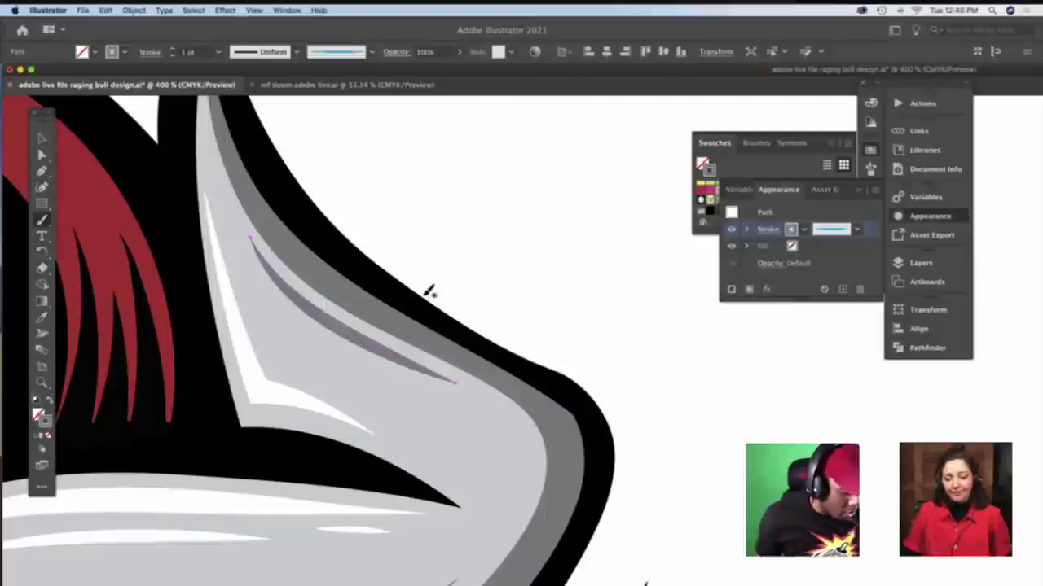
Set the new gray stroke's weight to 0.75 pt, nudge it slightly toward the shadow and deselect it
key(v)
click(172, 54)
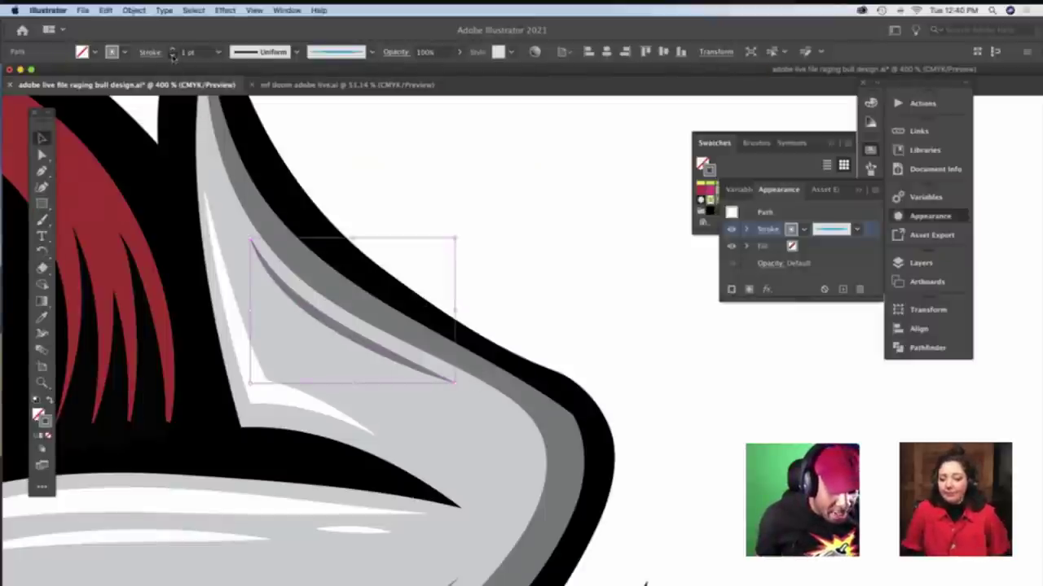
click(423, 249)
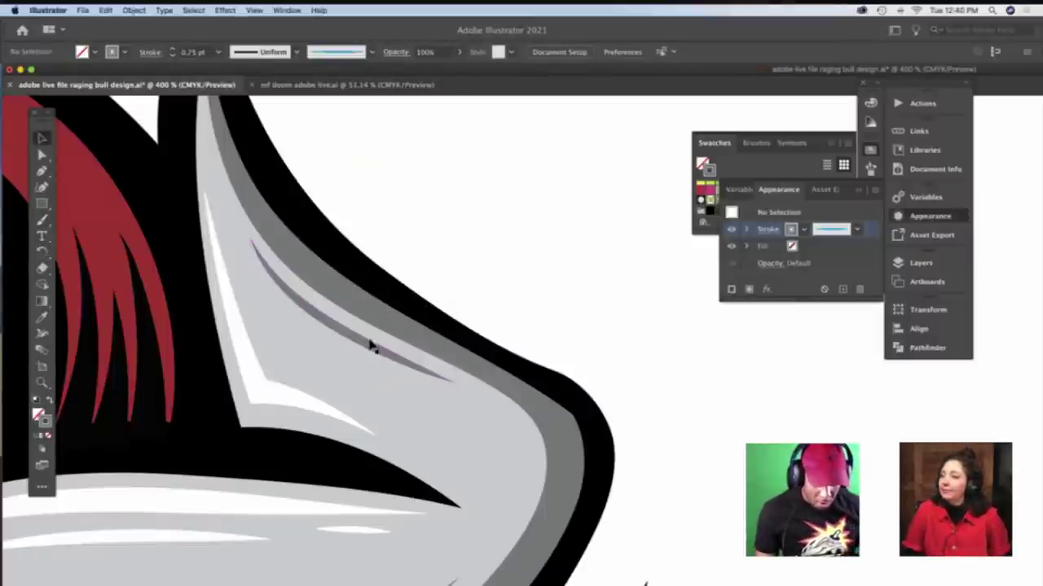
drag(370, 345, 374, 344)
click(406, 288)
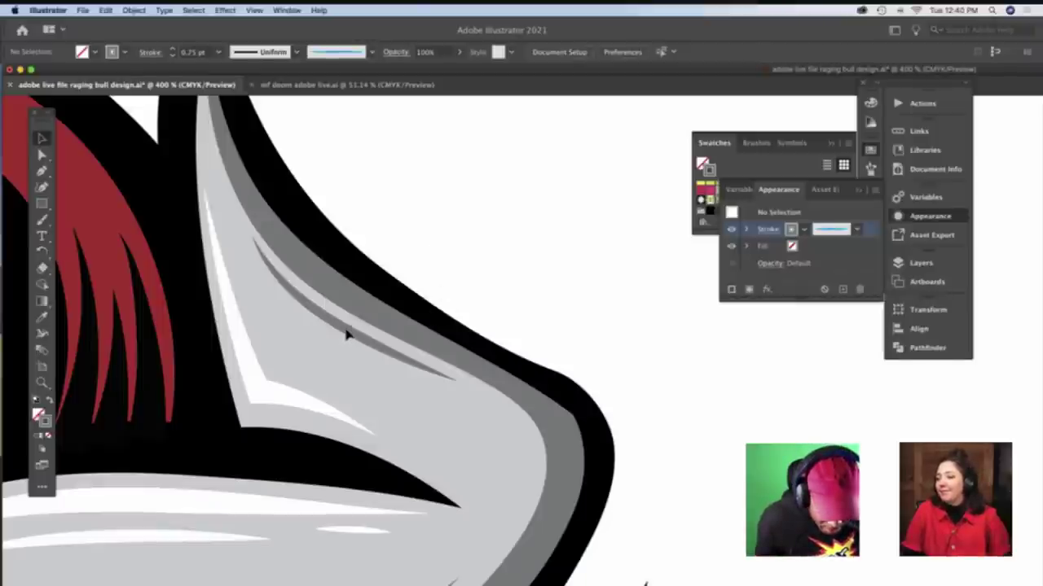
Paint a short light gray brush stroke inside the upper horn's dark gray shadow band and set its weight to 0.5 pt
scroll(421, 256, right, 2)
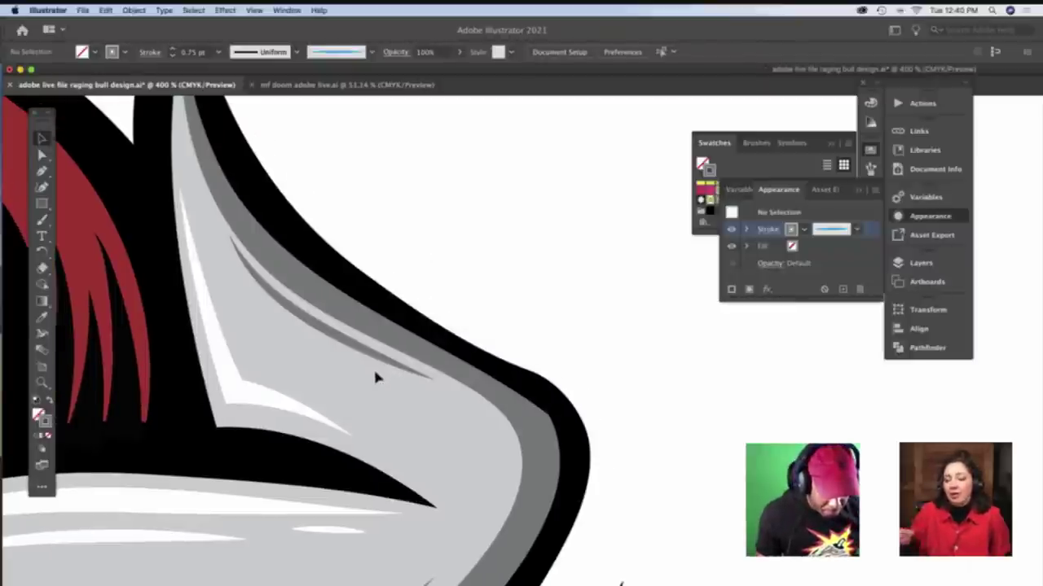
key(shift+x)
key(b)
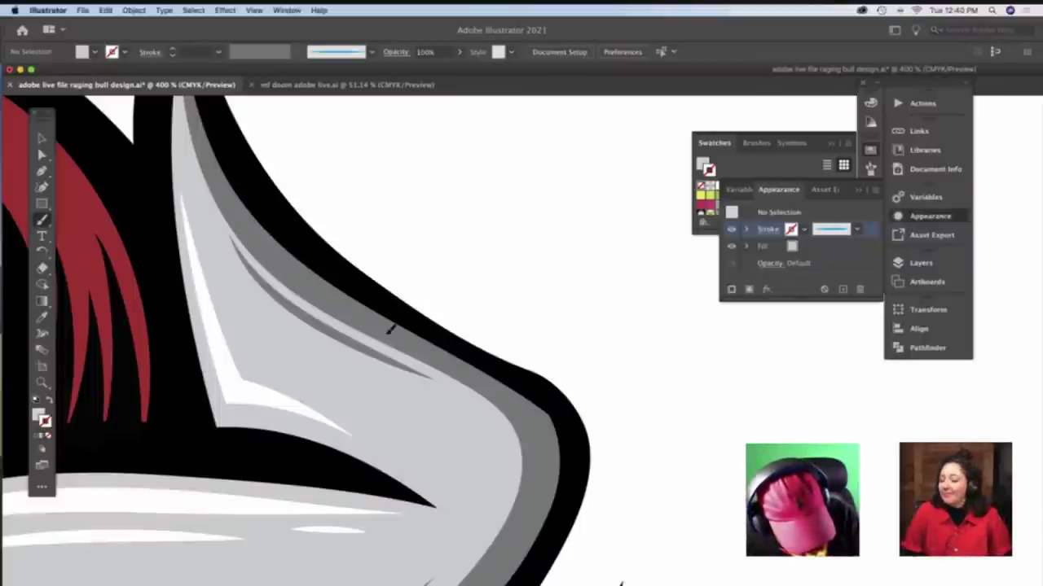
drag(390, 329, 389, 330)
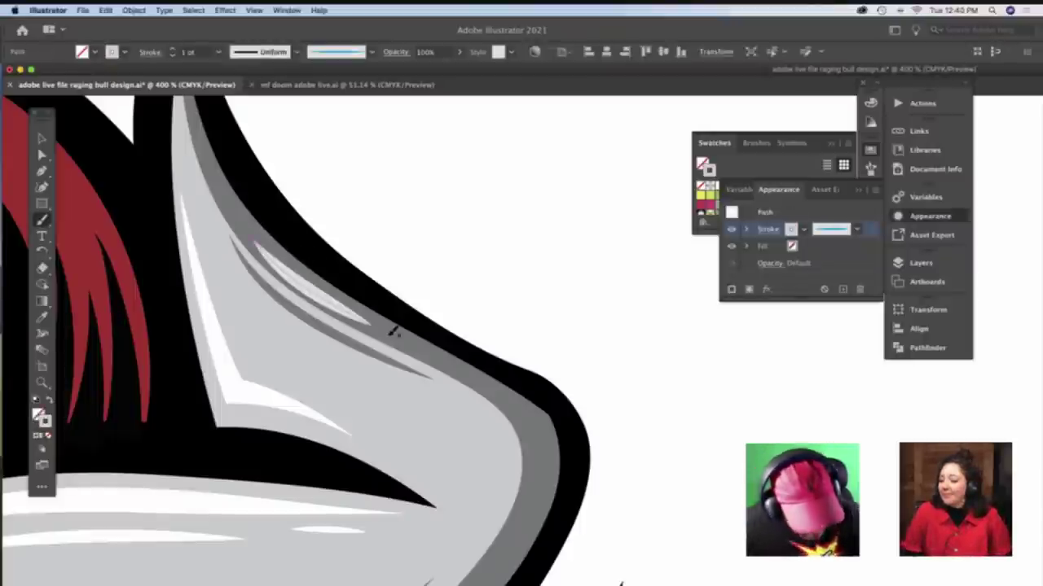
click(174, 54)
key(v)
click(383, 199)
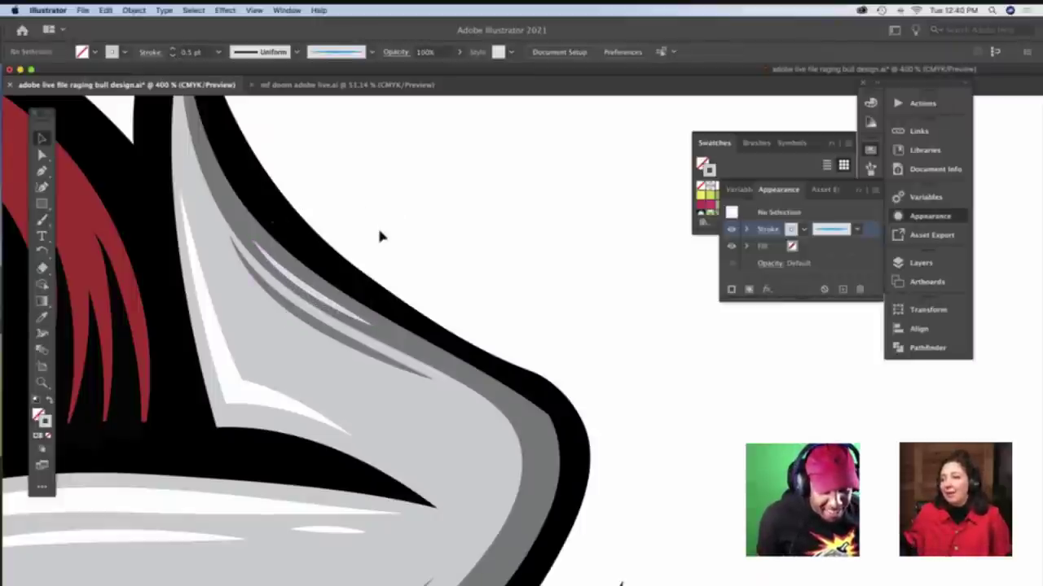
Load the white of the upper horn's angular highlight as the color for the next brush stroke
key(b)
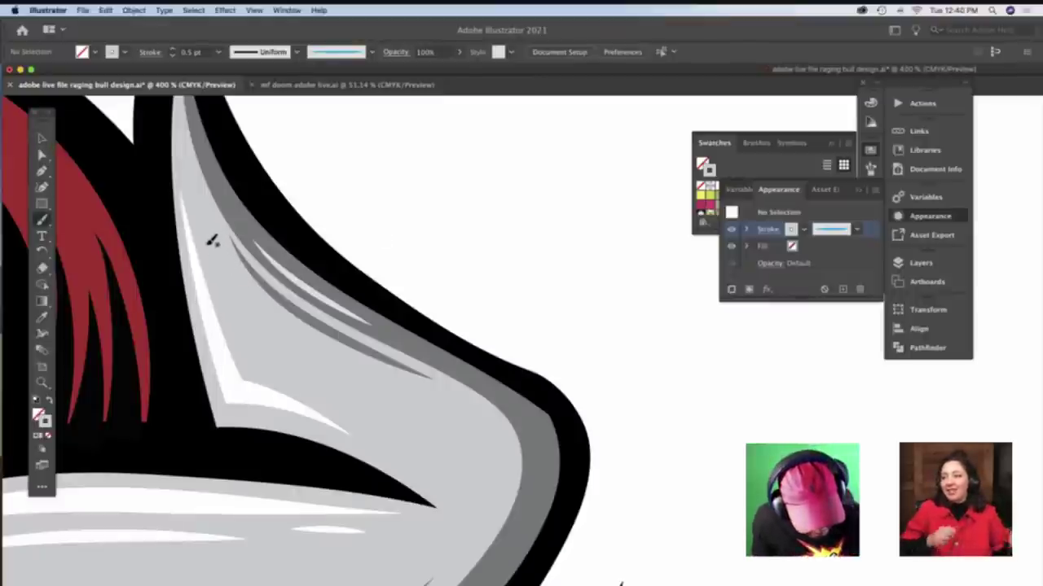
drag(217, 270, 251, 362)
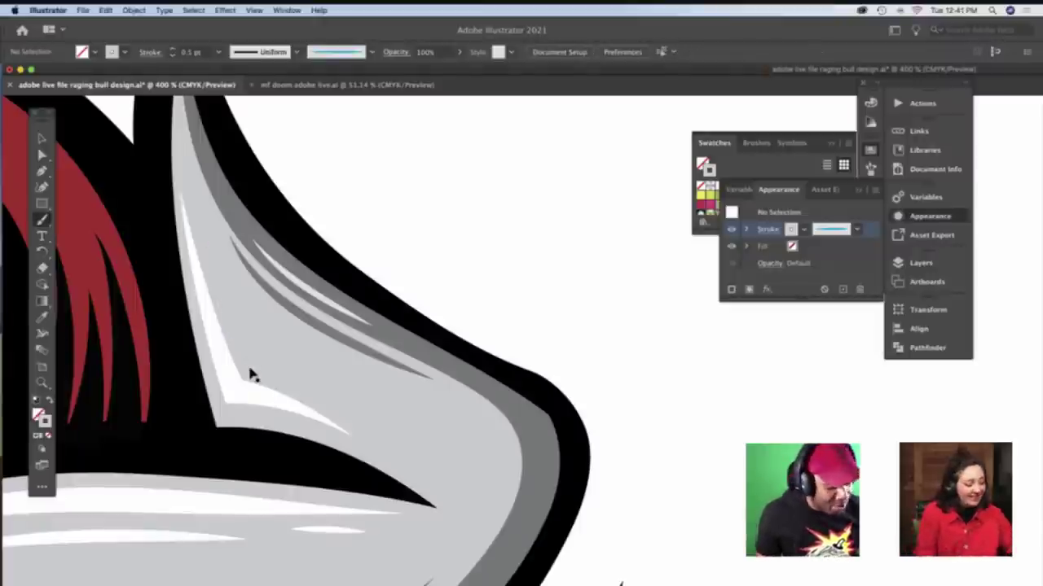
key(v)
click(224, 383)
click(362, 245)
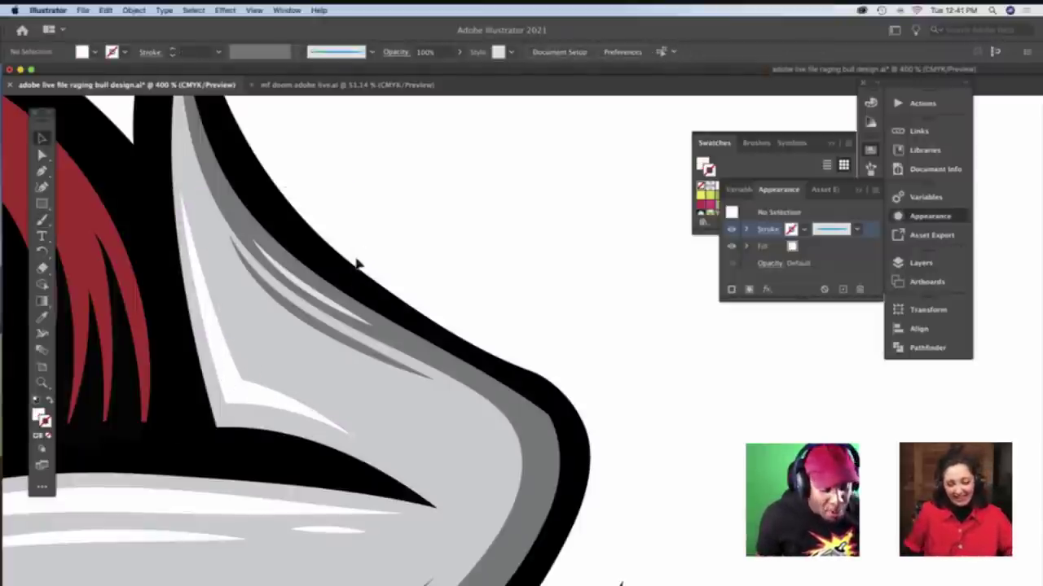
key(b)
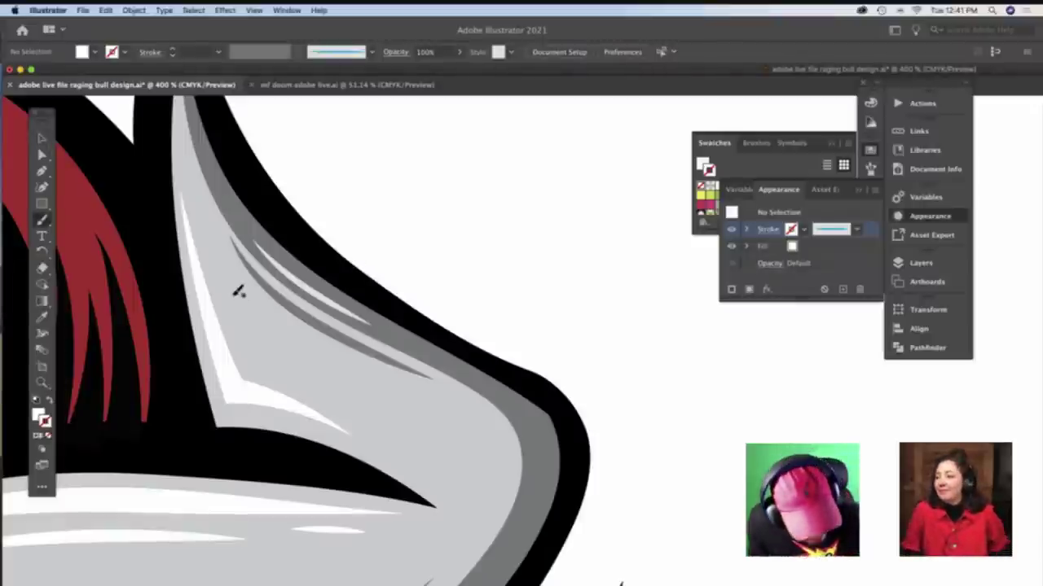
drag(239, 325, 257, 364)
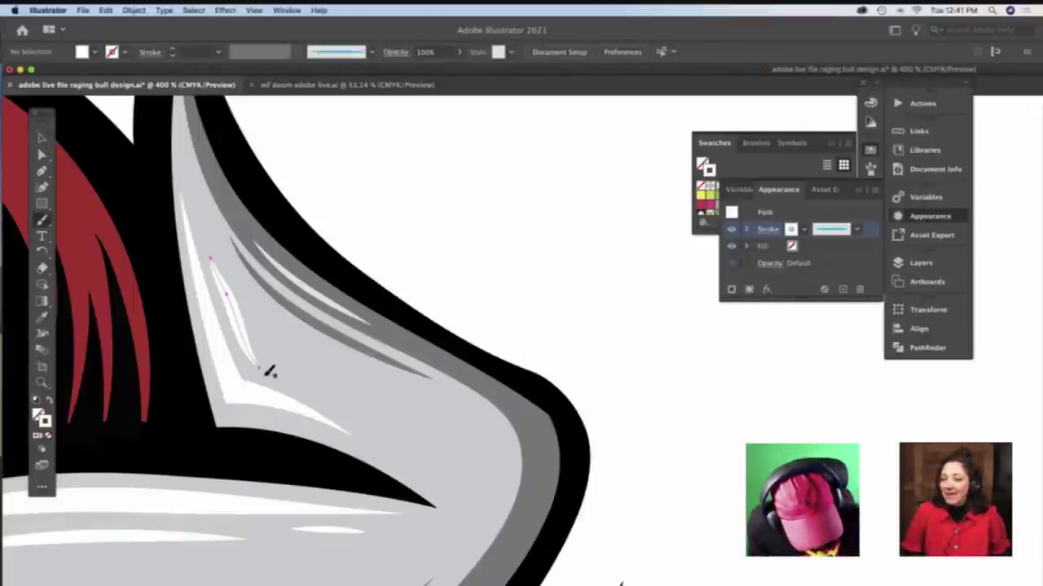
key(super+z)
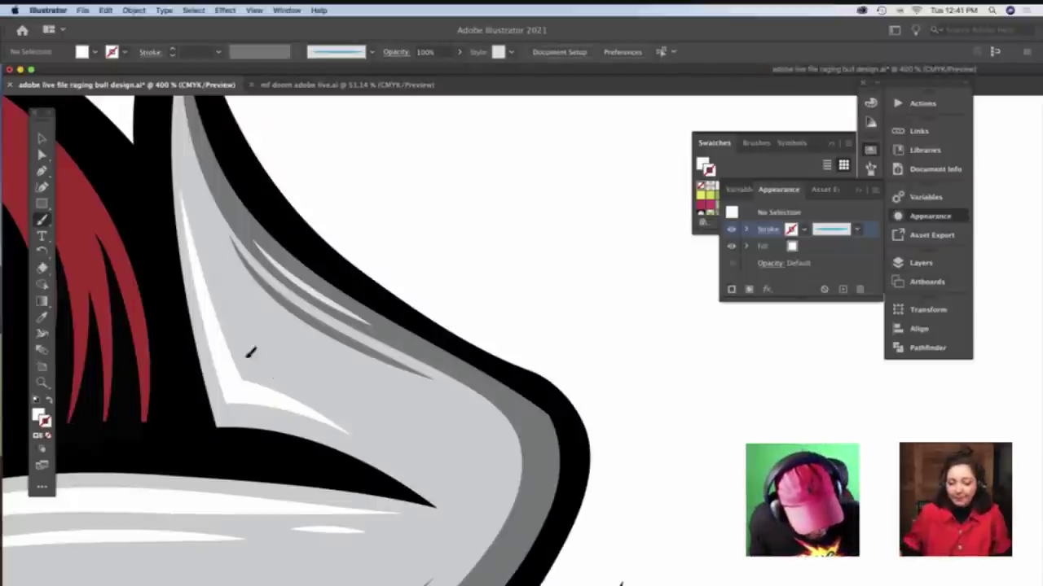
Paint a short white brush stroke alongside the upper horn's angular white highlight, set it to 0.5 pt and deselect it
drag(247, 356, 256, 366)
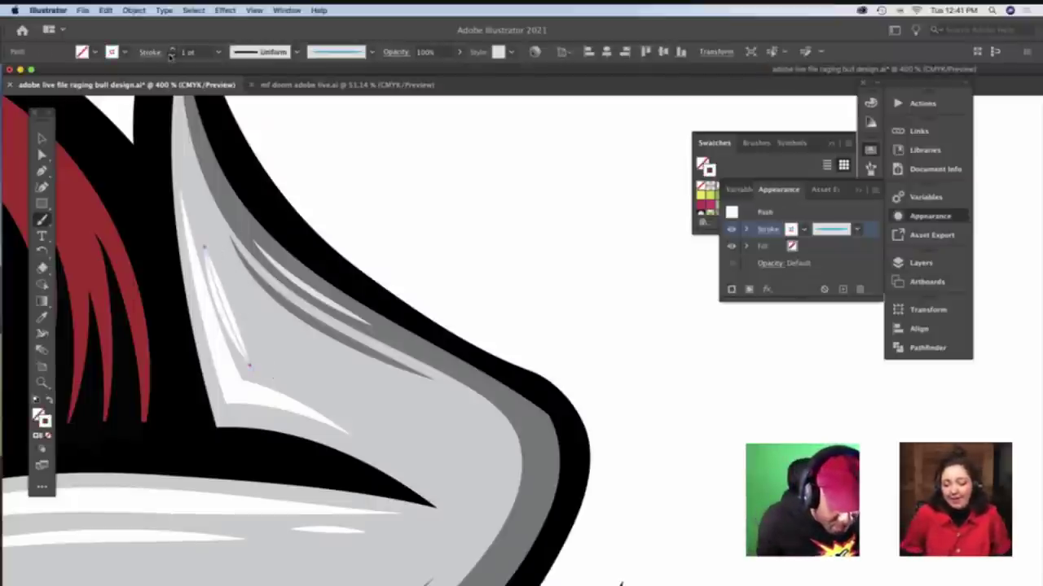
click(171, 55)
click(171, 56)
key(v)
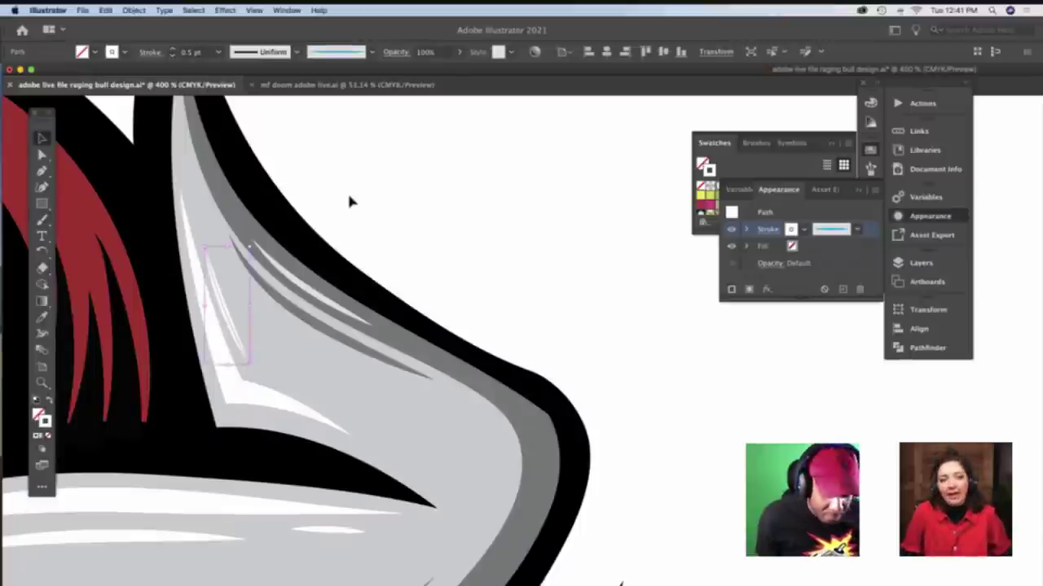
click(348, 201)
Draw a closed freehand shadow shape around the last black fur spike at the horn's base with the Pencil tool
key(z)
alt+click(364, 230)
scroll(357, 224, down, 3)
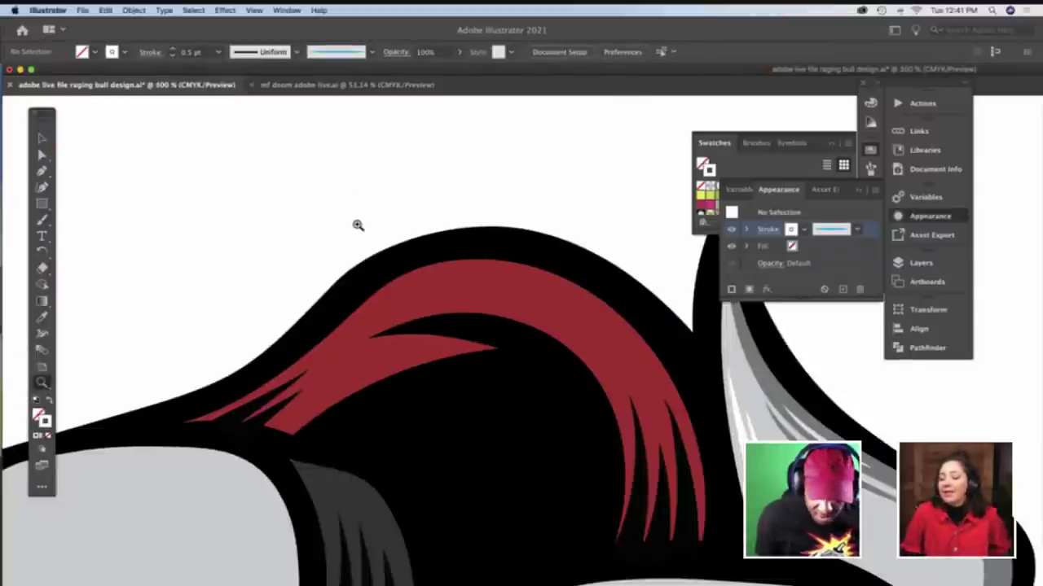
scroll(358, 224, right, 4)
alt+click(450, 291)
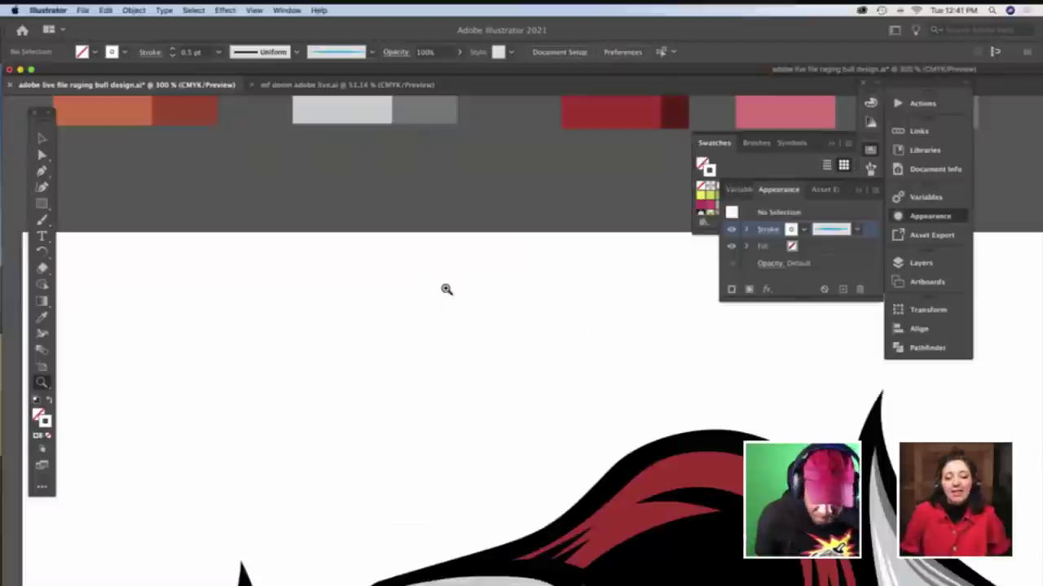
scroll(445, 284, down, 5)
scroll(442, 282, right, 5)
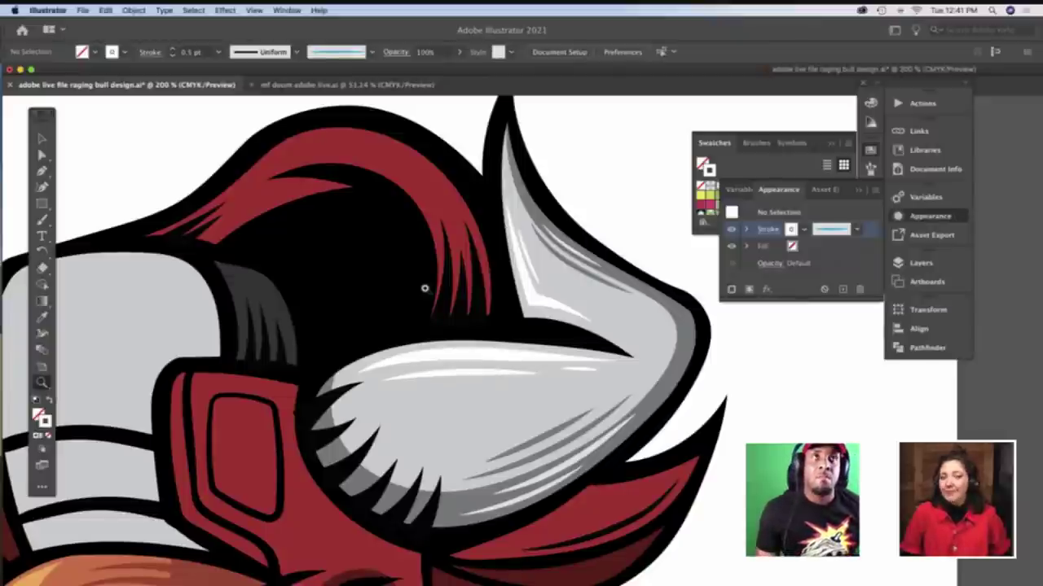
click(593, 430)
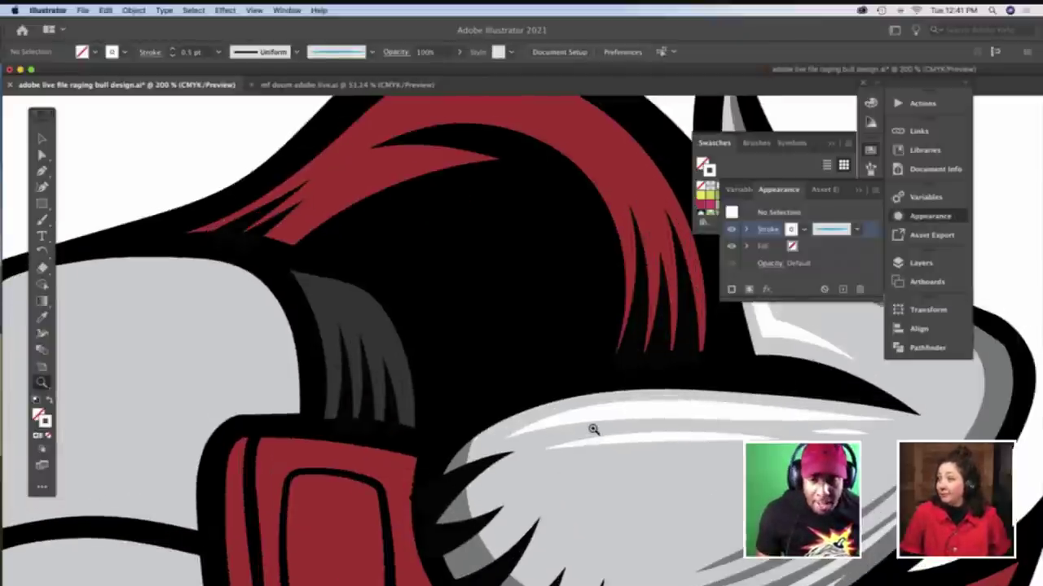
scroll(593, 429, down, 5)
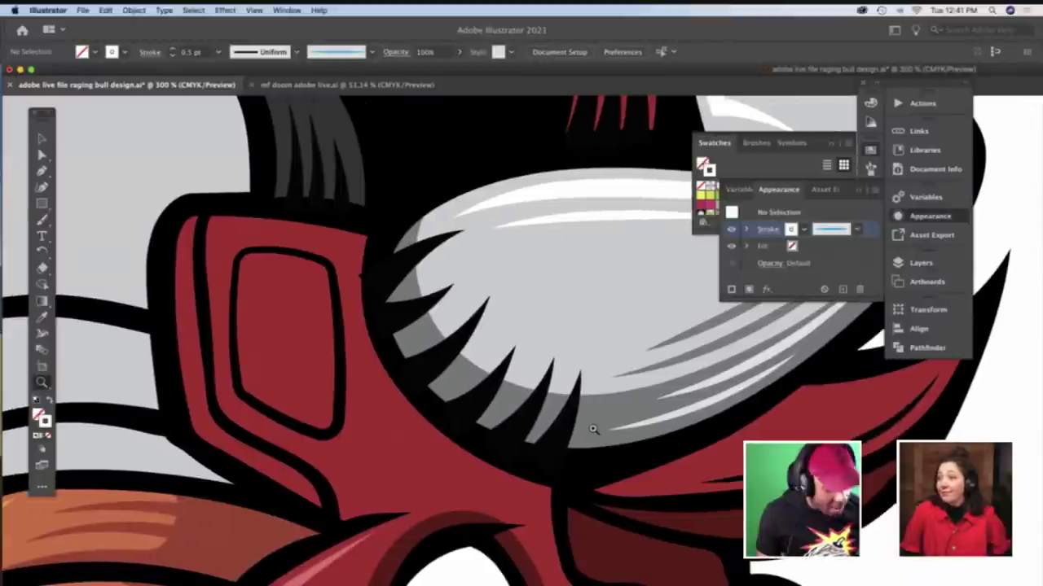
key(b)
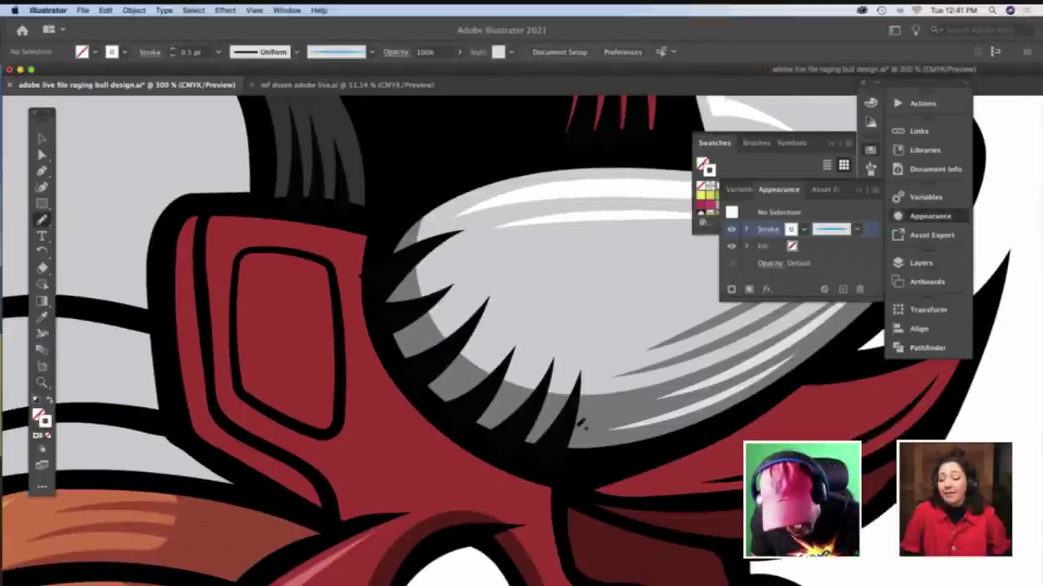
drag(585, 399, 580, 334)
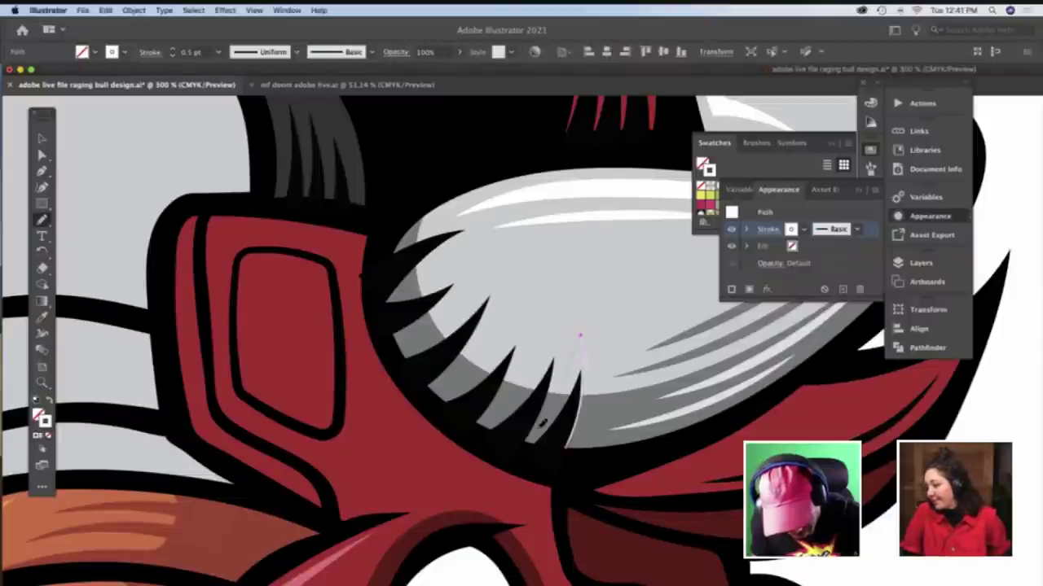
drag(539, 426, 570, 433)
Fill the freehand shape with the horn's shadow gray and place it behind the last black fur spike
key(i)
click(600, 419)
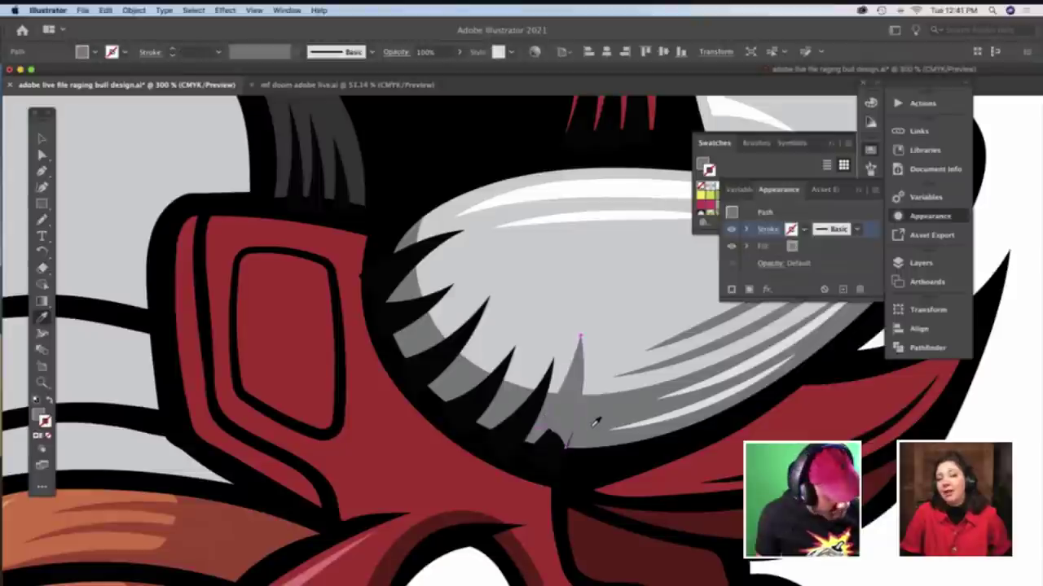
key(v)
key(BackSpace)
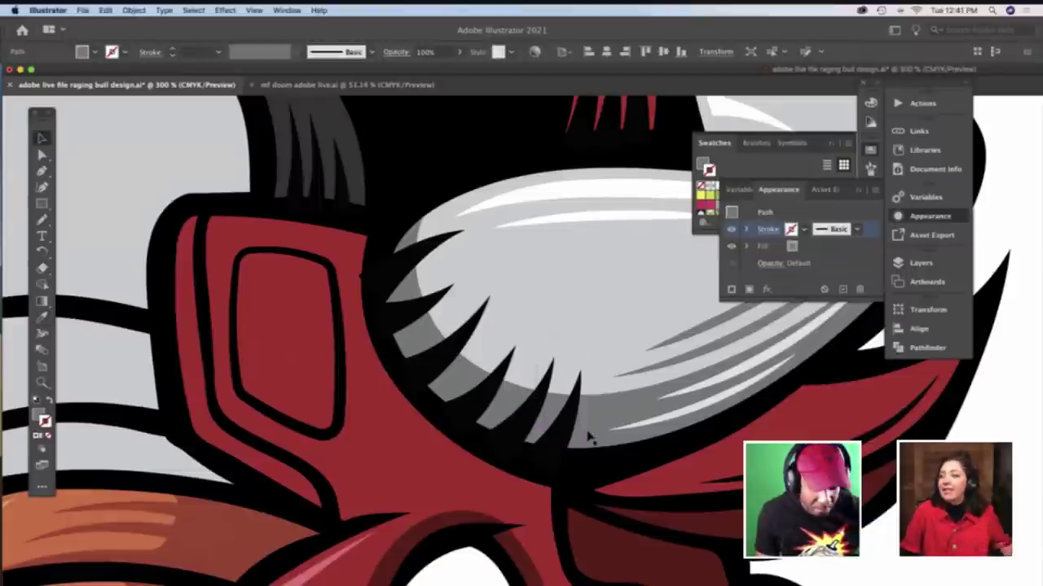
click(567, 428)
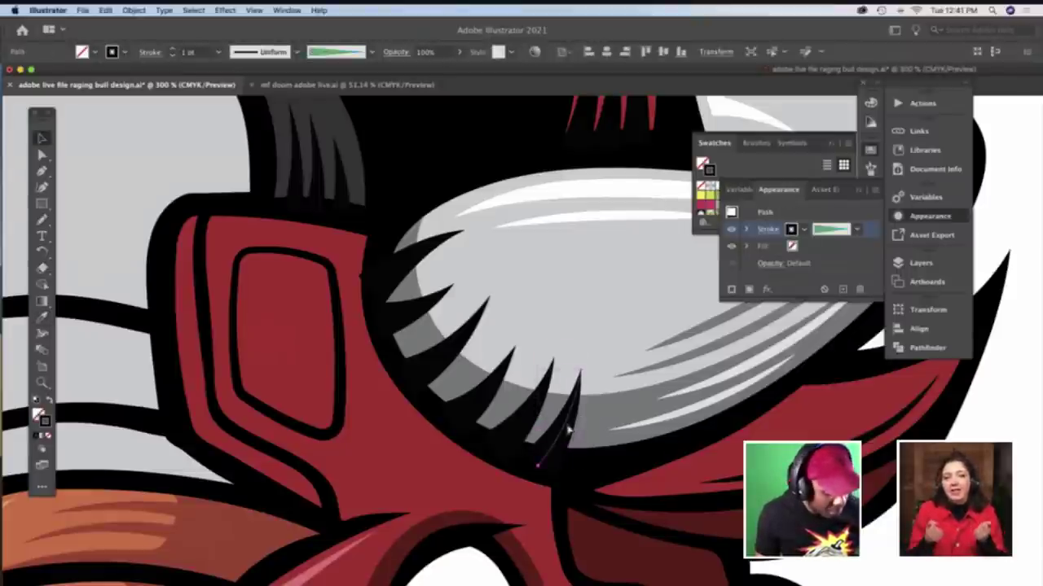
click(570, 432)
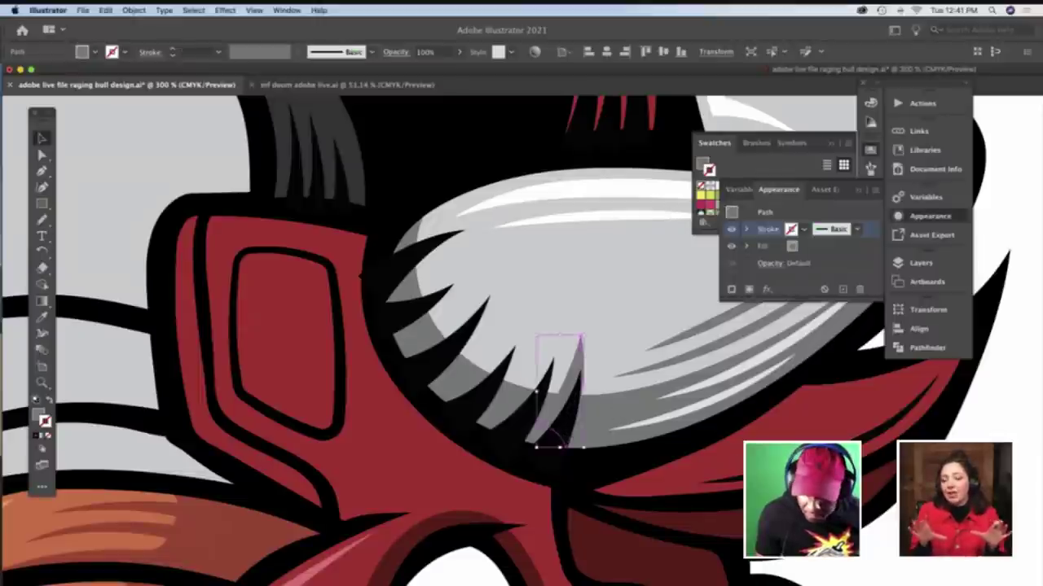
Draw a second closed freehand shadow shape around the neighboring fur spike and fill it with the same shadow gray
key(n)
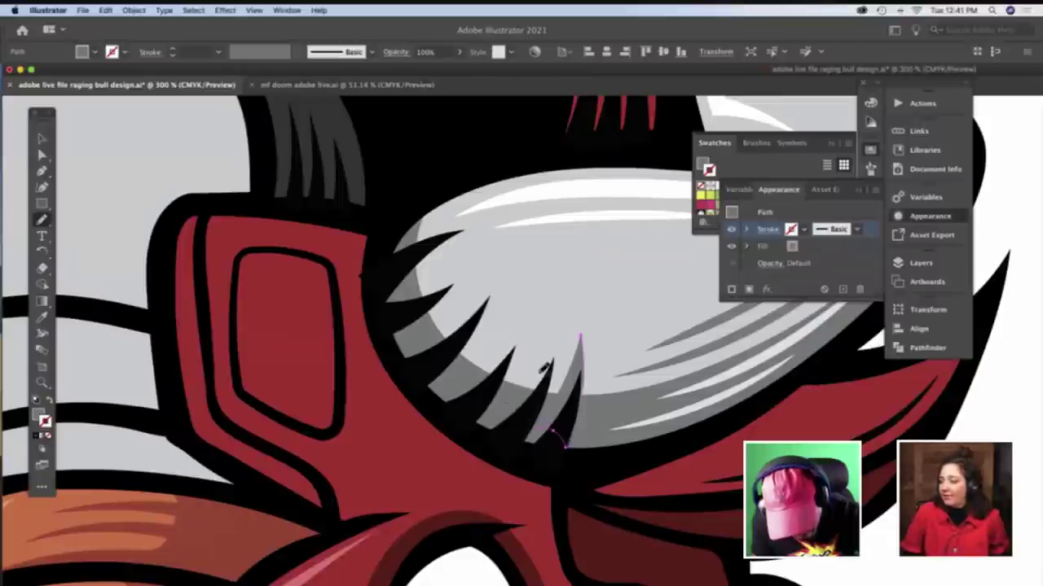
key(slash)
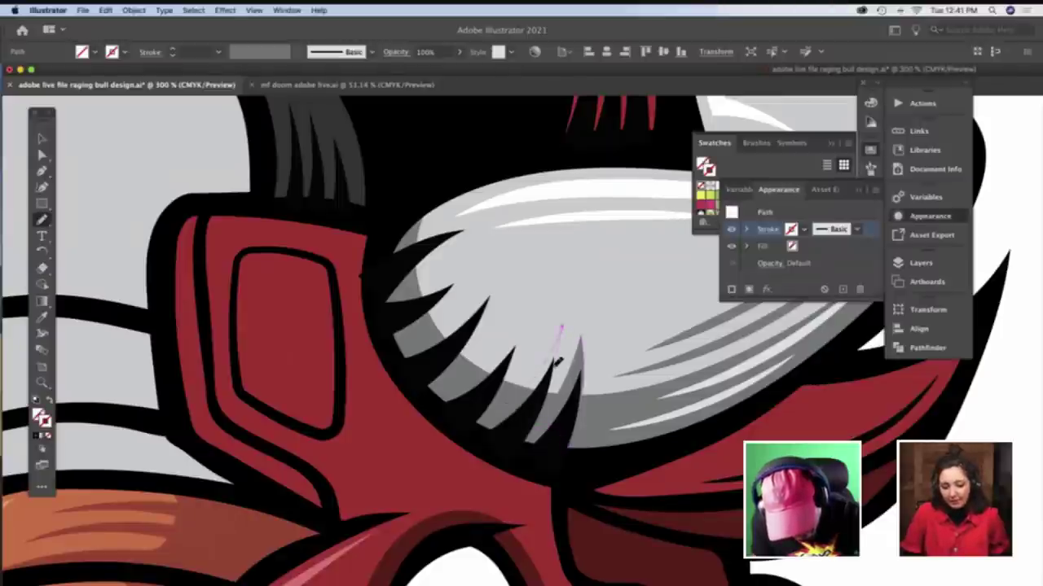
mouse_move(525, 436)
mouse_down()
mouse_move(505, 417)
mouse_move(498, 423)
mouse_up()
key(i)
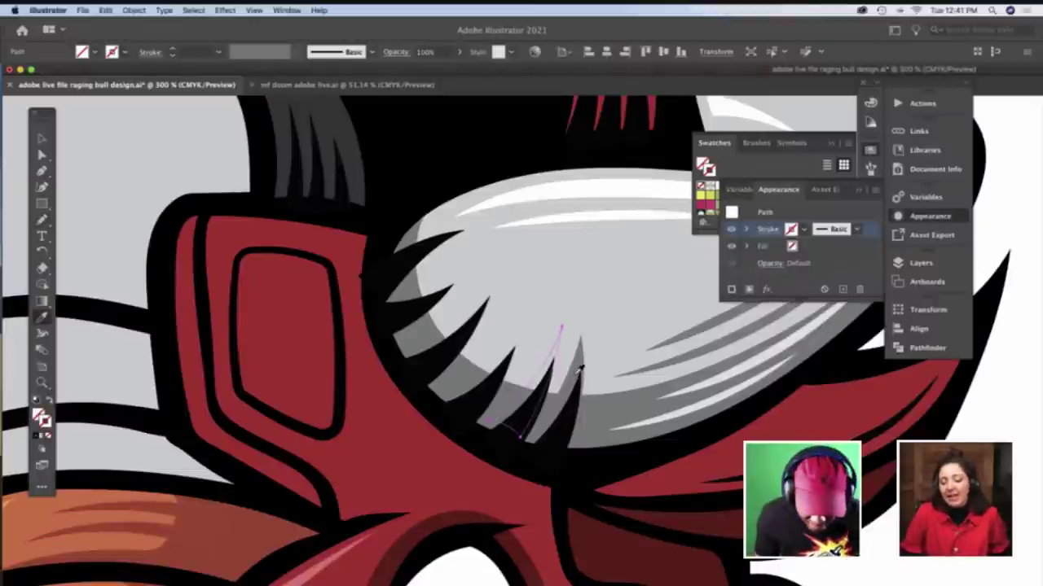
click(570, 387)
key(v)
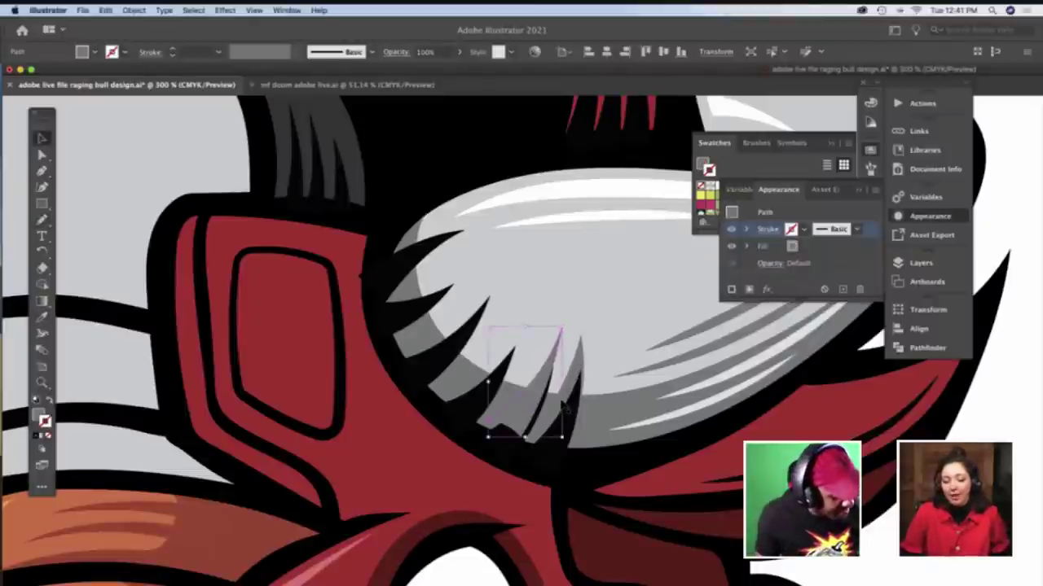
Place the second gray shadow shape behind its black fur spike and deselect it
key(super+shift+a)
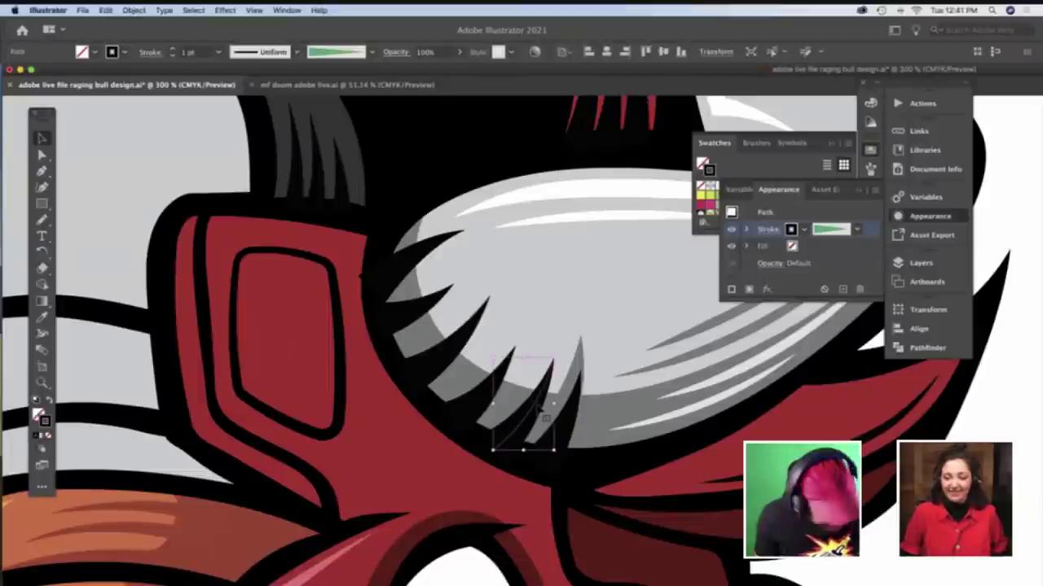
click(529, 422)
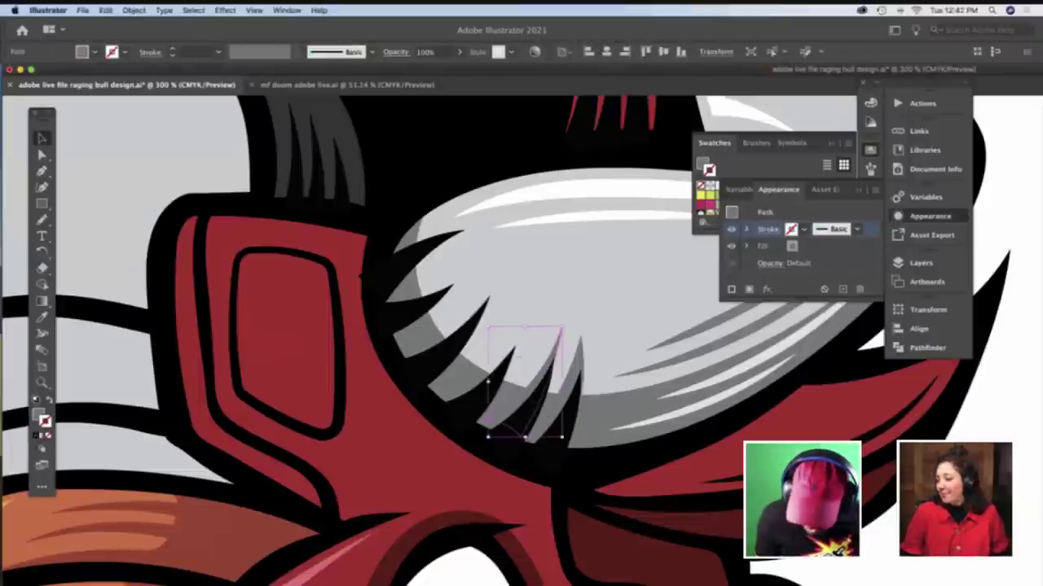
key(super+shift+a)
Draw a closed freehand shadow shape around the third fur spike from the bottom and fill it with the horn's shadow gray
key(n)
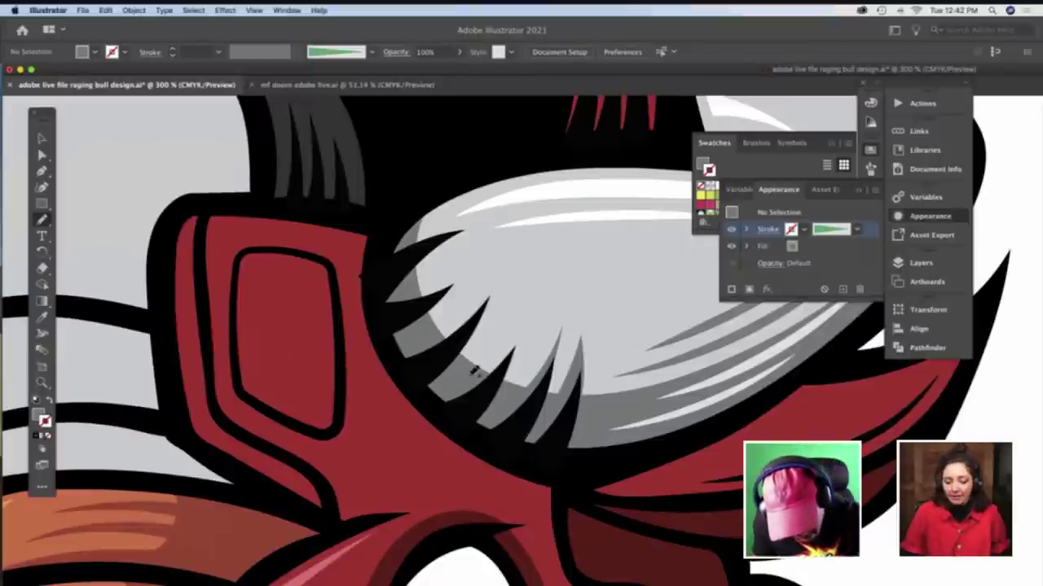
drag(475, 373, 525, 311)
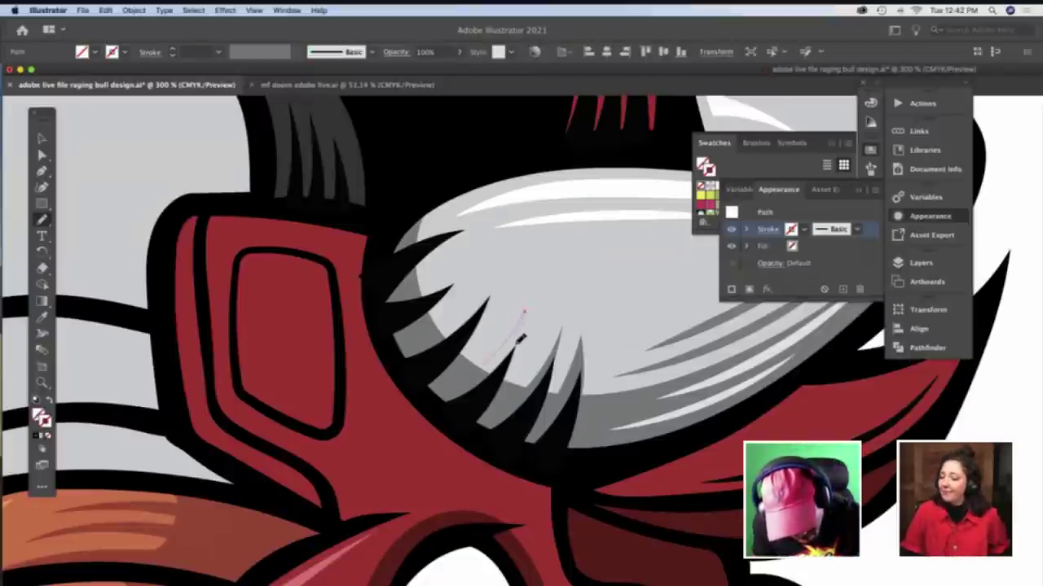
drag(442, 390, 451, 391)
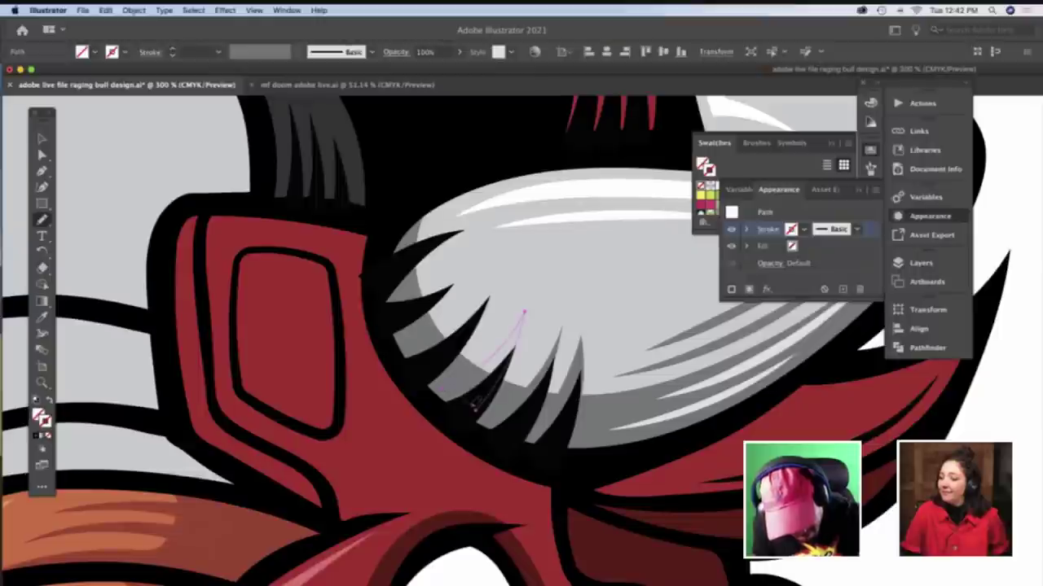
key(i)
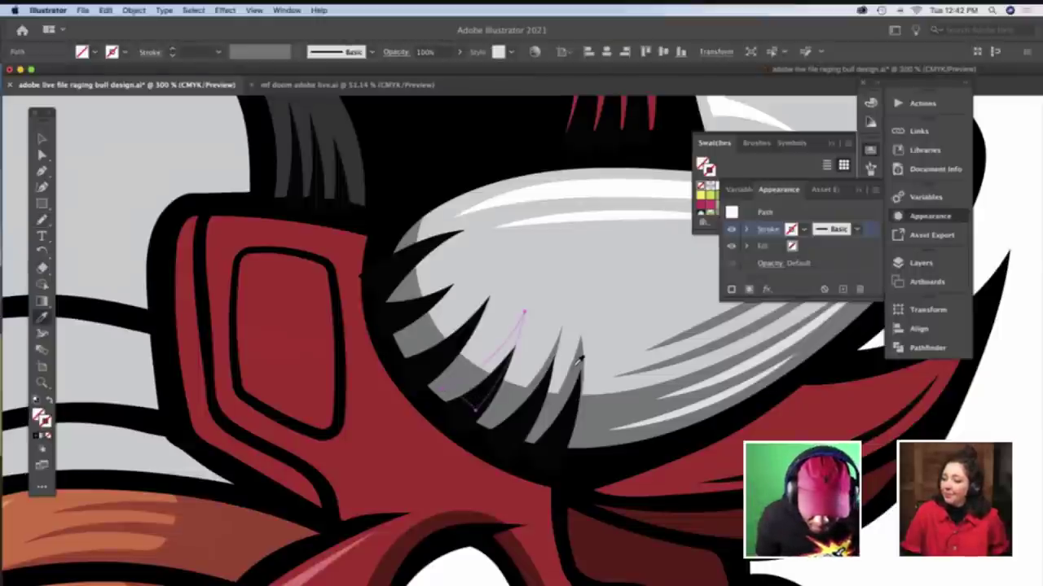
click(573, 363)
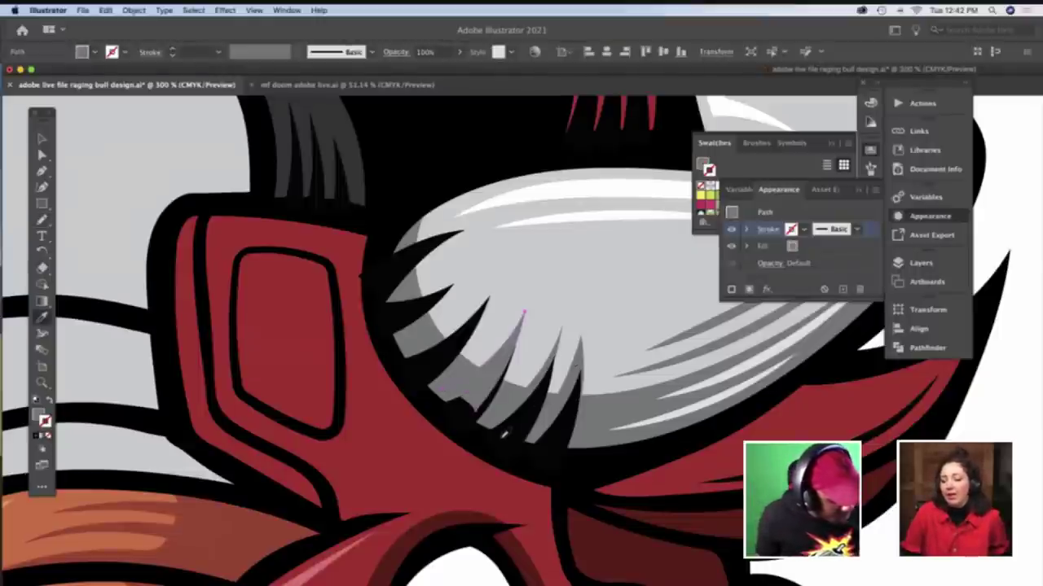
Place the third gray shadow shape behind its fur spike and deselect it
key(v)
click(501, 442)
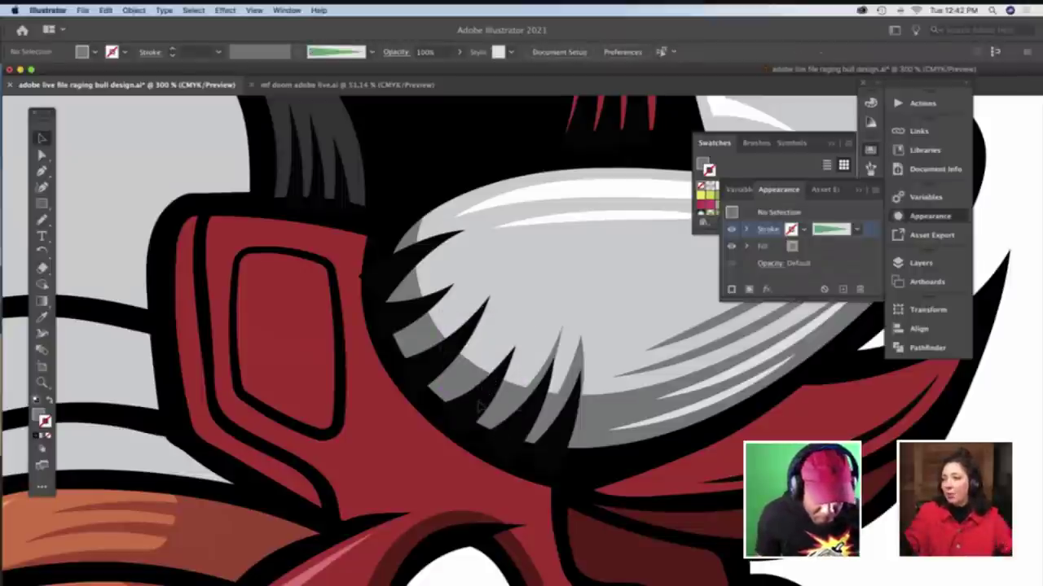
click(482, 407)
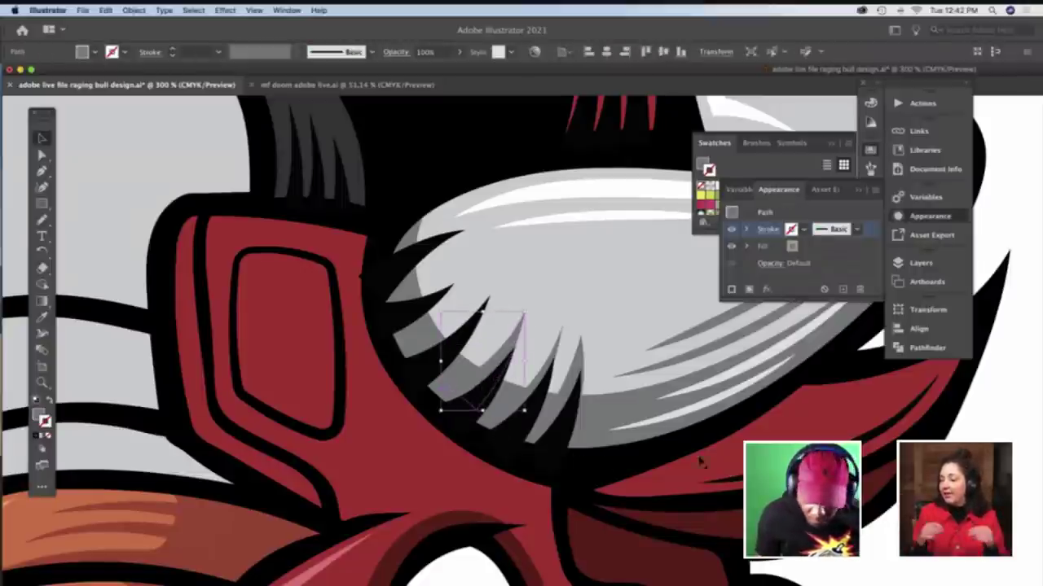
click(466, 373)
Draw a closed freehand shadow shape around the fourth fur spike from the bottom and fill it with the same shadow gray
scroll(466, 372, up, 3)
scroll(466, 373, right, 2)
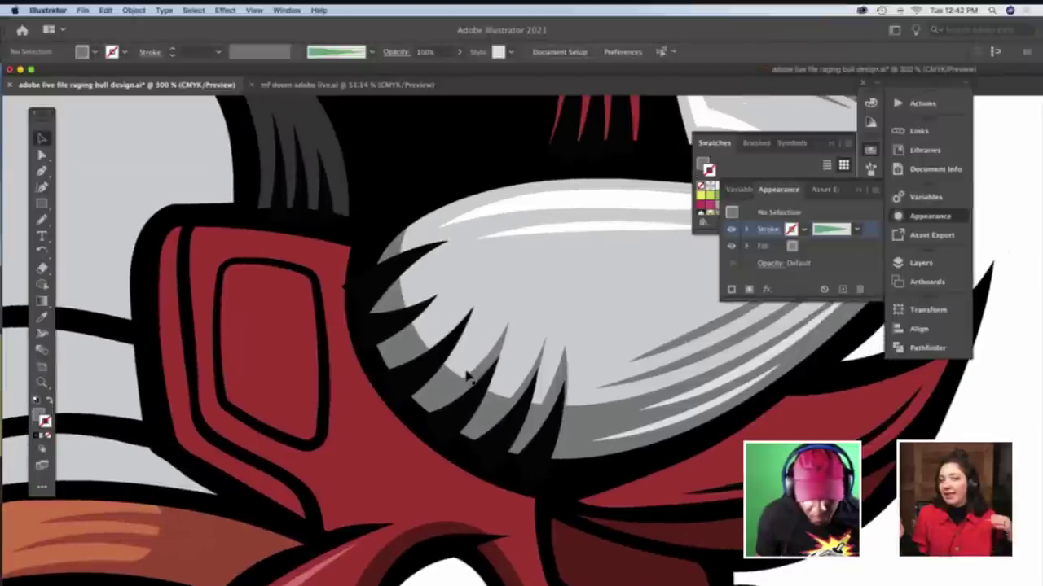
scroll(420, 443, left, 3)
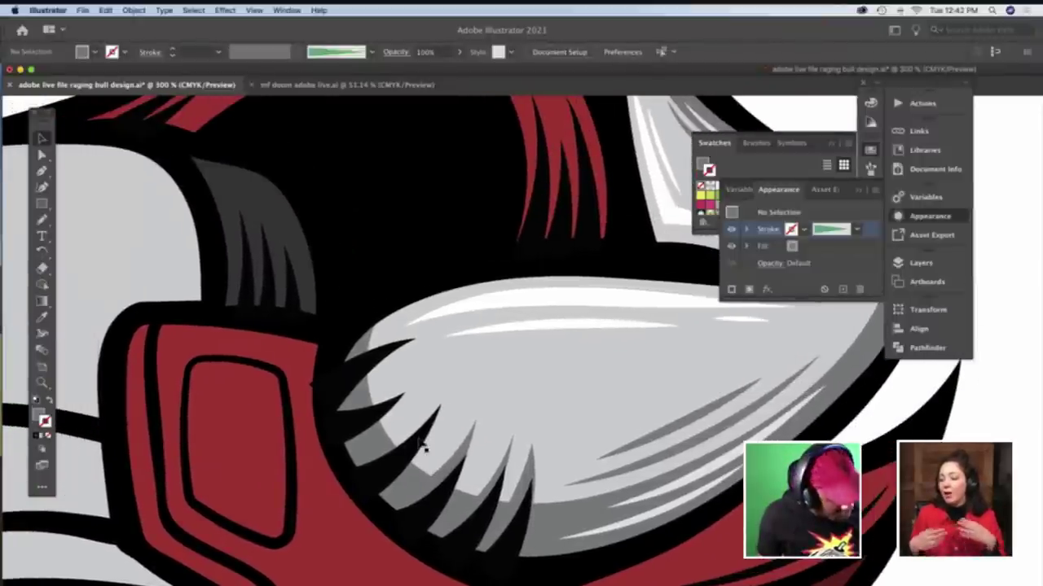
key(n)
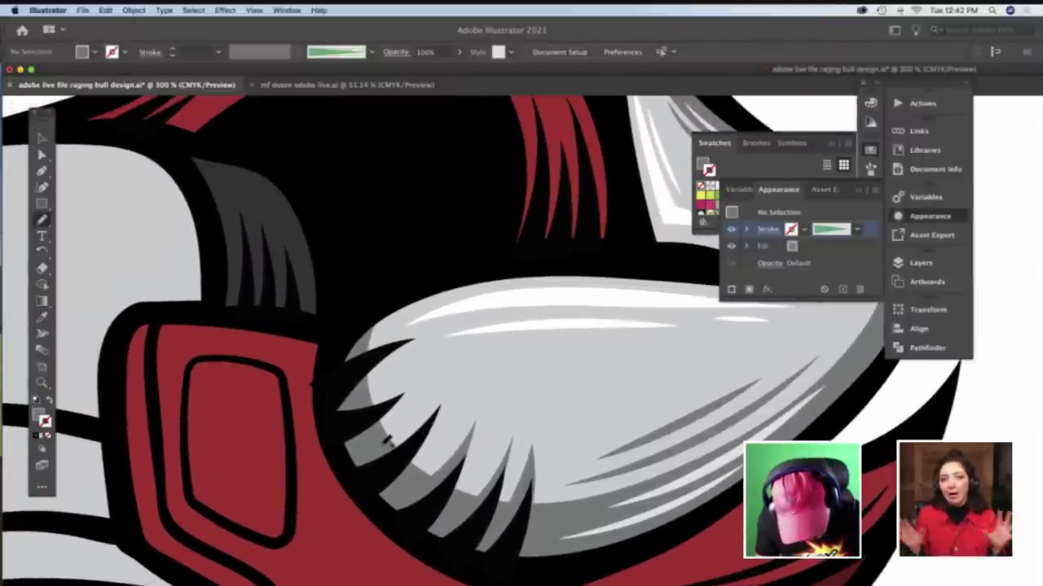
drag(436, 396, 448, 376)
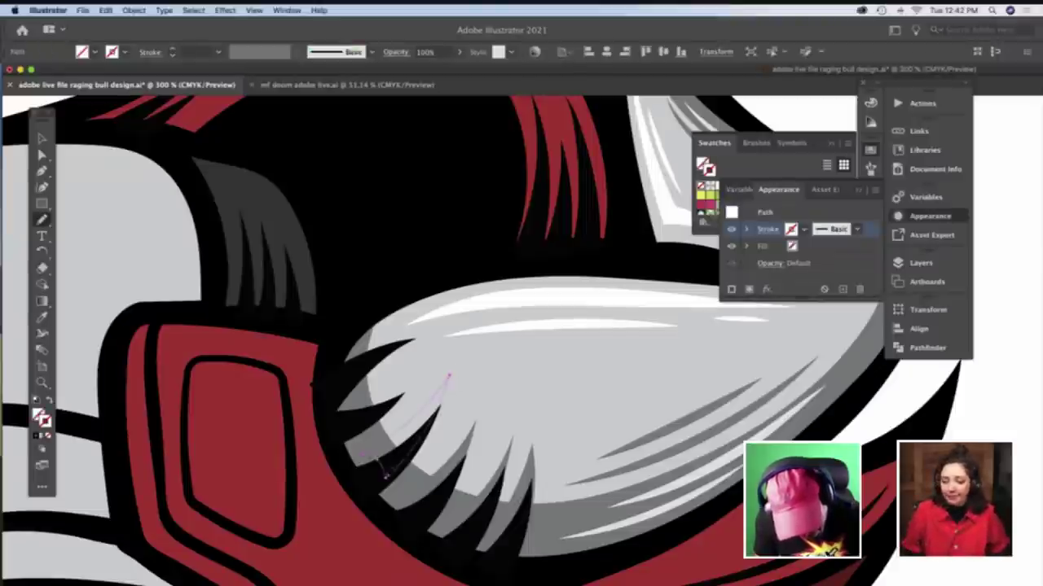
key(i)
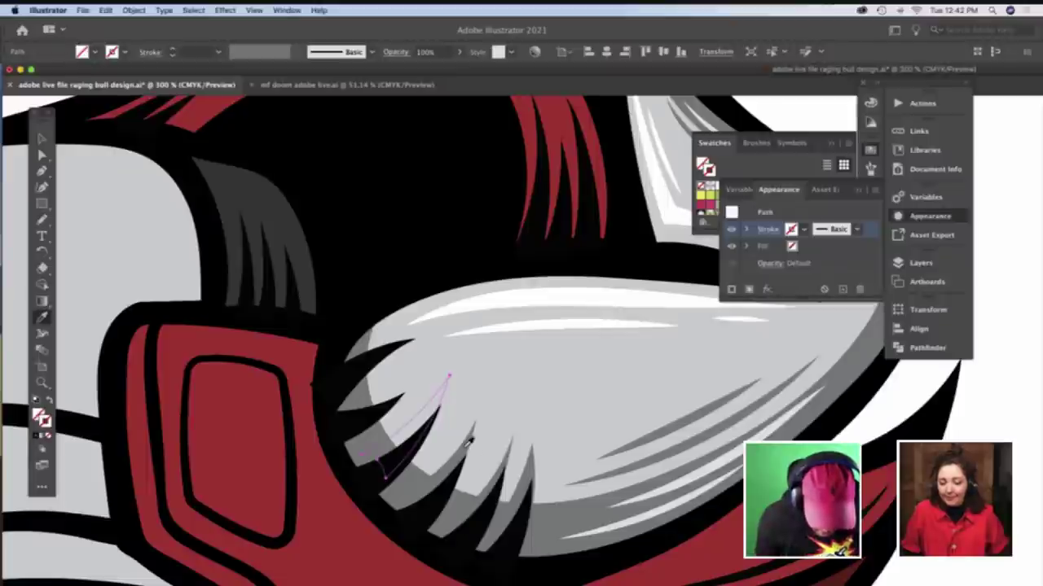
click(468, 444)
Place the fourth gray shadow shape behind its black fur spike and clear the selection
key(v)
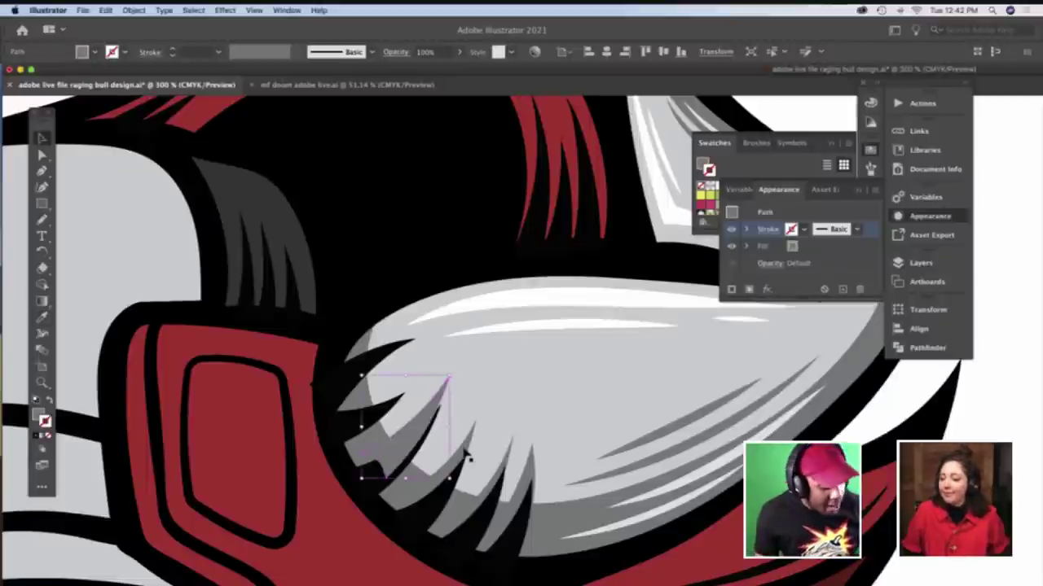
key(Delete)
click(413, 455)
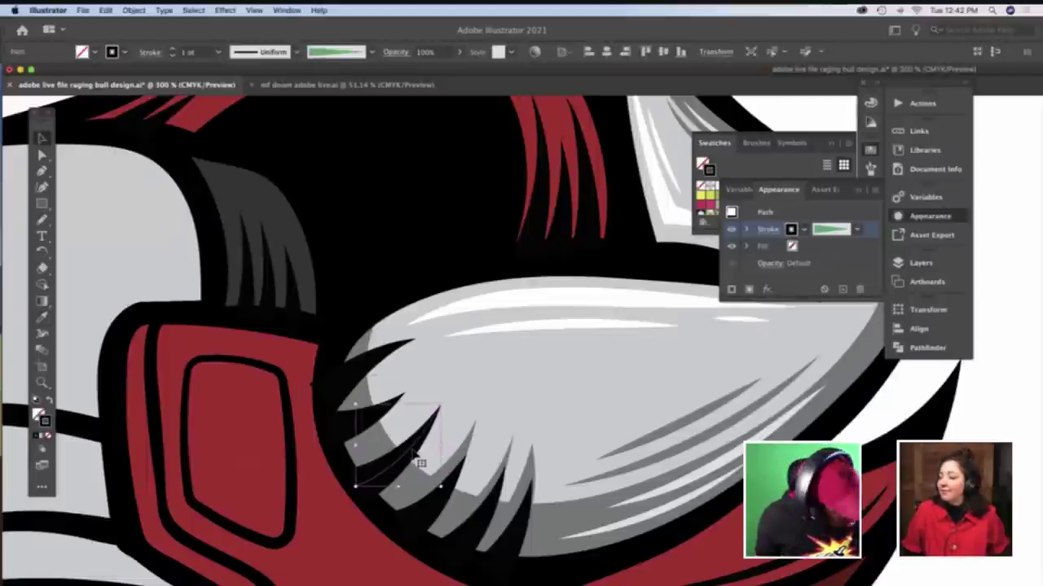
click(417, 459)
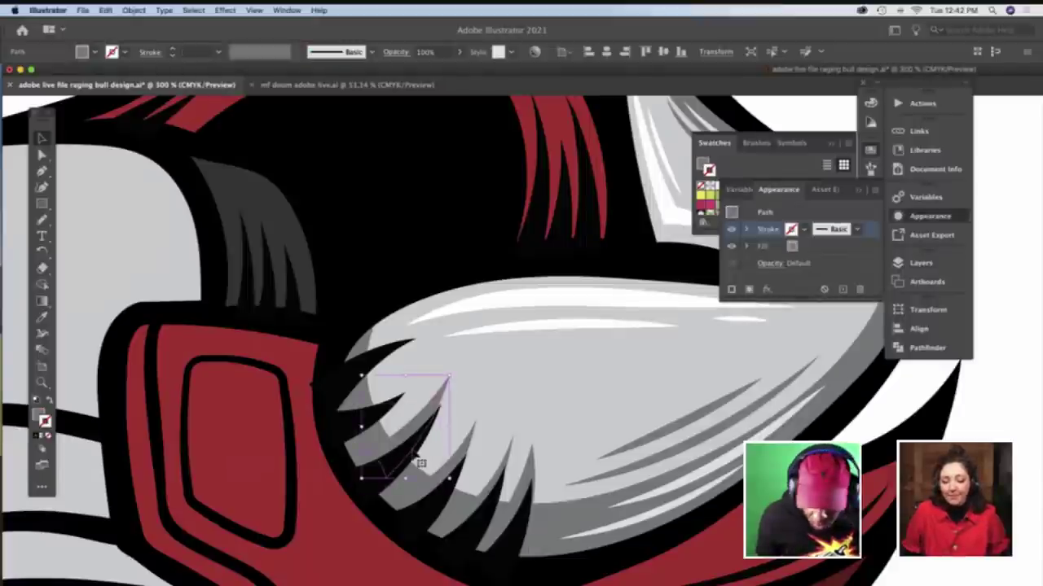
scroll(566, 462, right, 2)
click(846, 383)
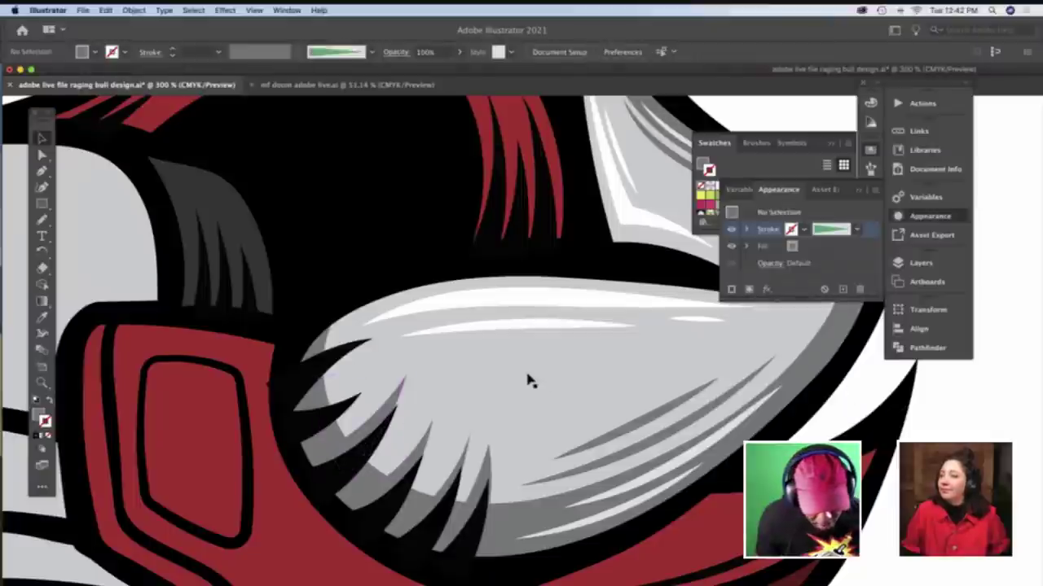
scroll(526, 376, left, 1)
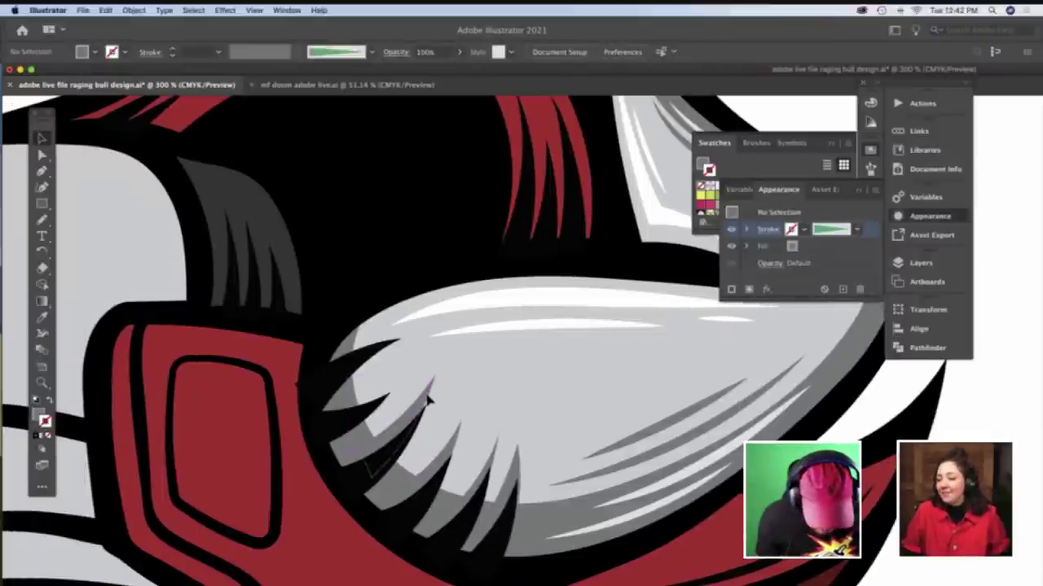
click(391, 435)
key(super+shift+a)
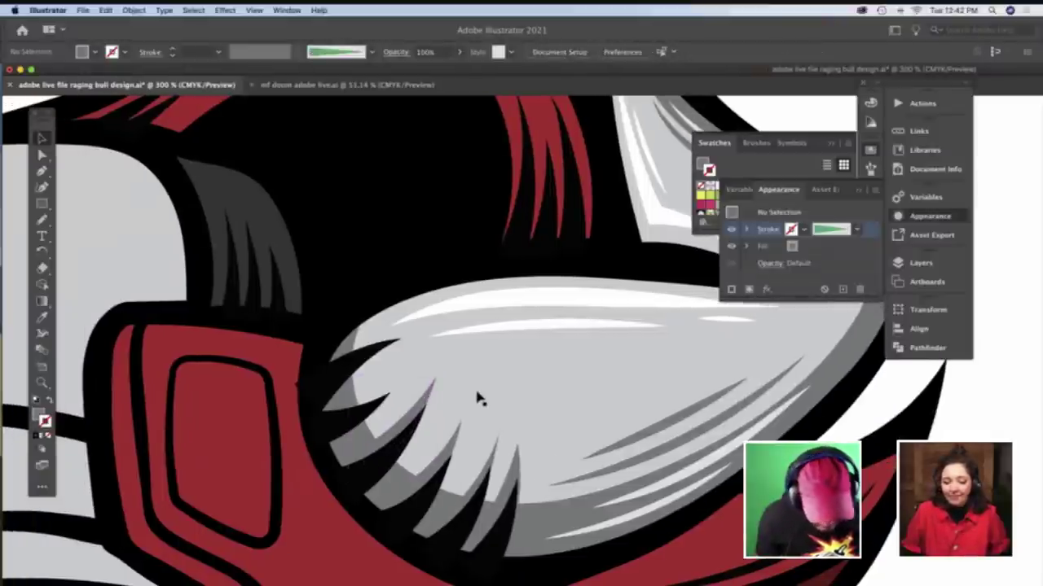
Draw a closed freehand shadow shape around the fifth fur spike, just below the uppermost one, and fill it with the shadow gray
scroll(477, 396, left, 1)
key(b)
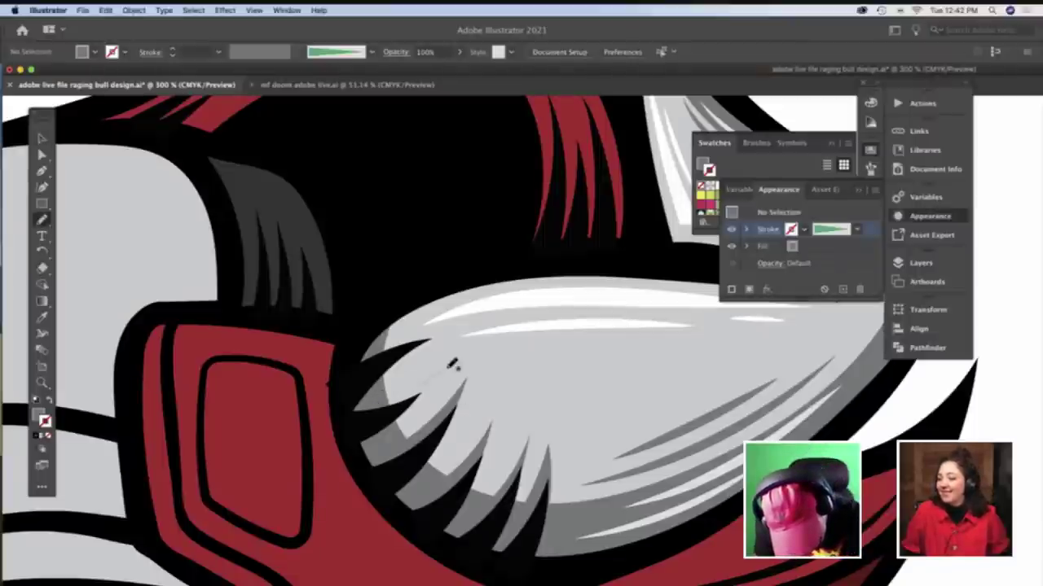
drag(391, 427, 379, 437)
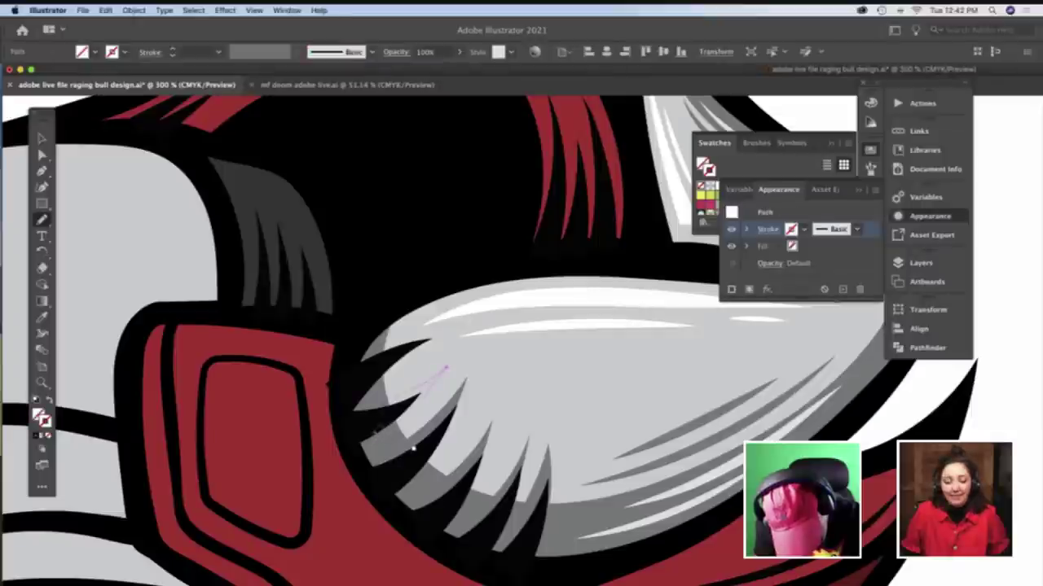
key(i)
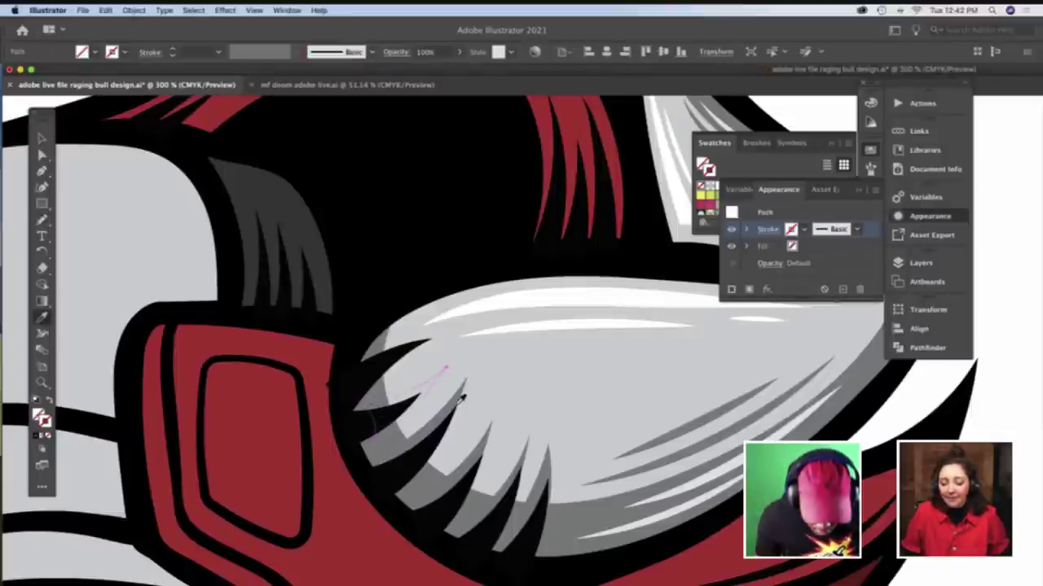
click(454, 399)
Place the fifth gray shadow shape behind its fur spike and deselect it
key(v)
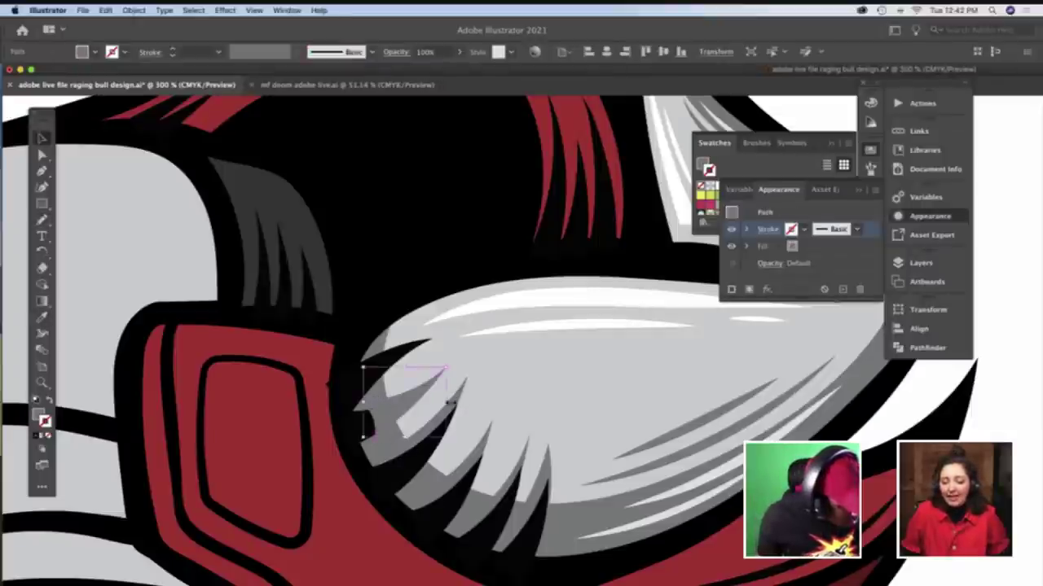
click(408, 418)
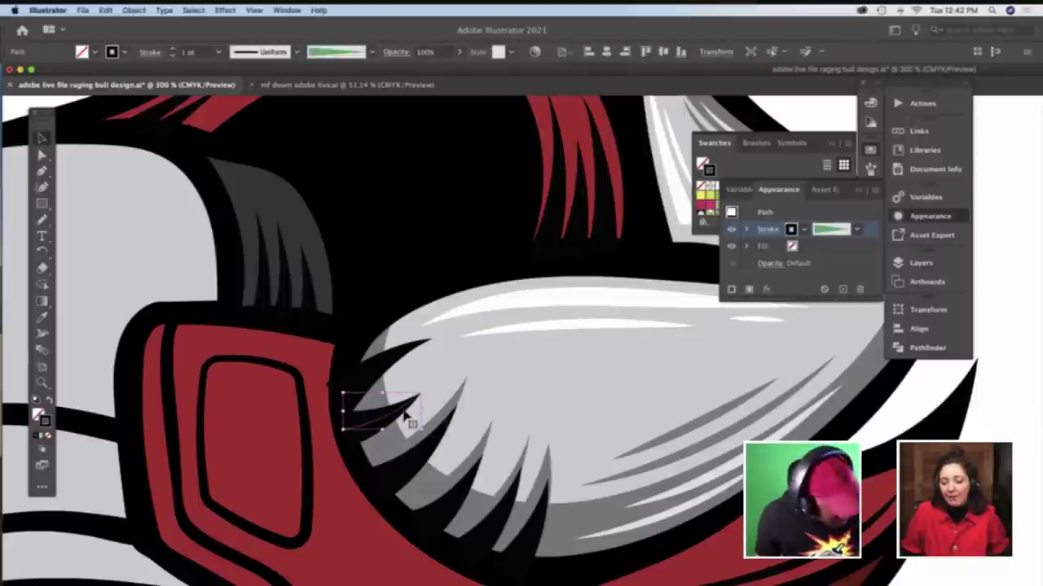
click(407, 419)
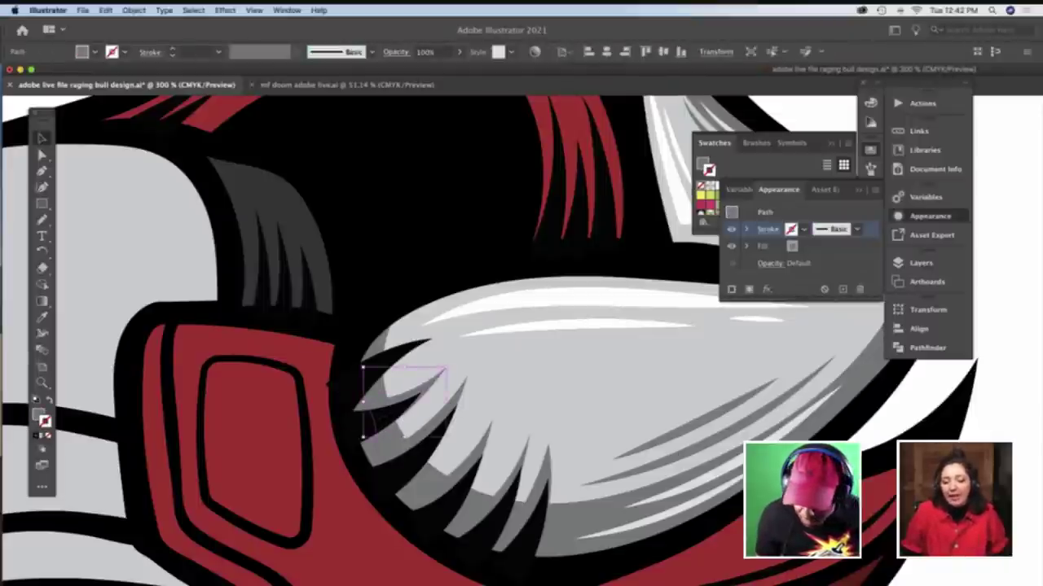
click(560, 422)
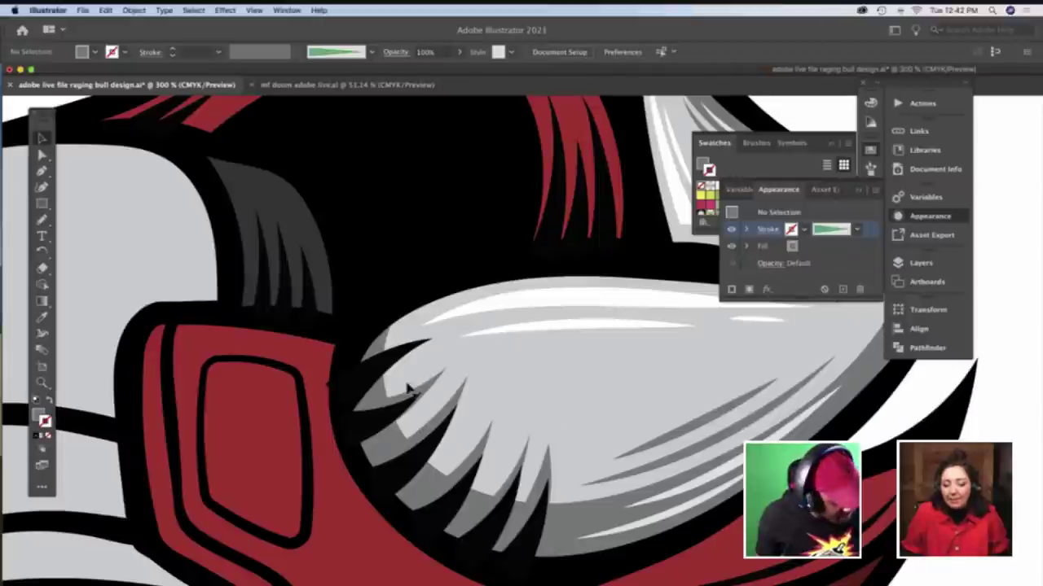
Draw a closed freehand shadow shape around the uppermost fur spike at the horn's base and fill it with the shadow gray
key(b)
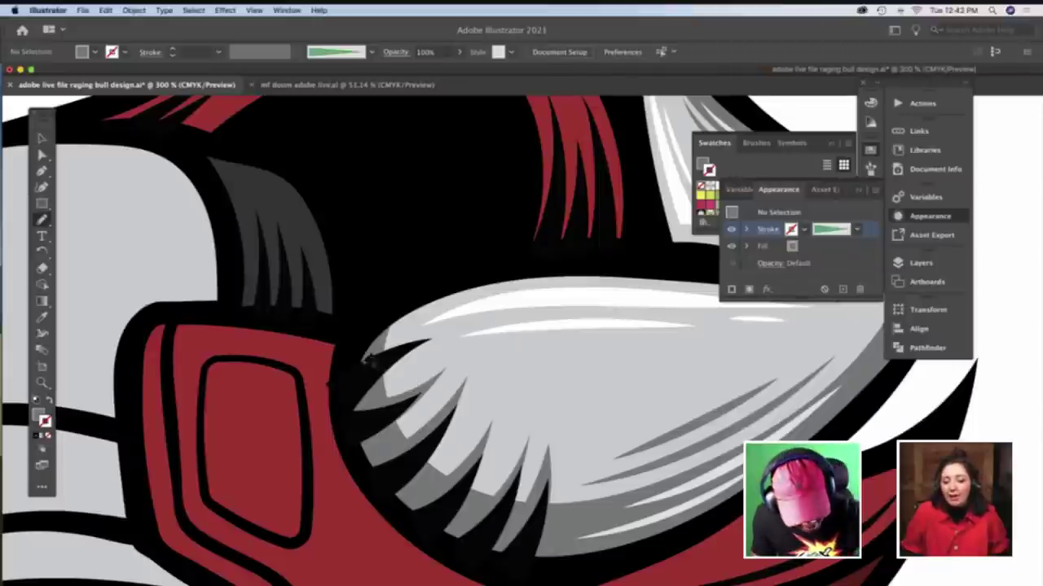
mouse_move(350, 365)
mouse_down()
mouse_move(445, 331)
mouse_move(367, 389)
mouse_move(353, 365)
mouse_up()
key(i)
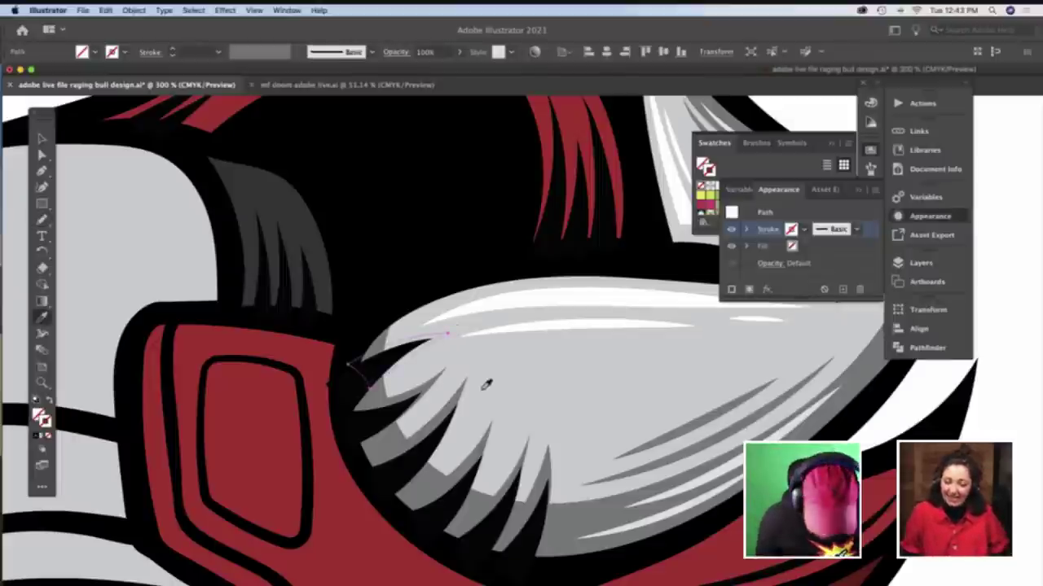
click(465, 387)
Place the uppermost gray shadow shape behind its black fur spike and clear the selection
key(v)
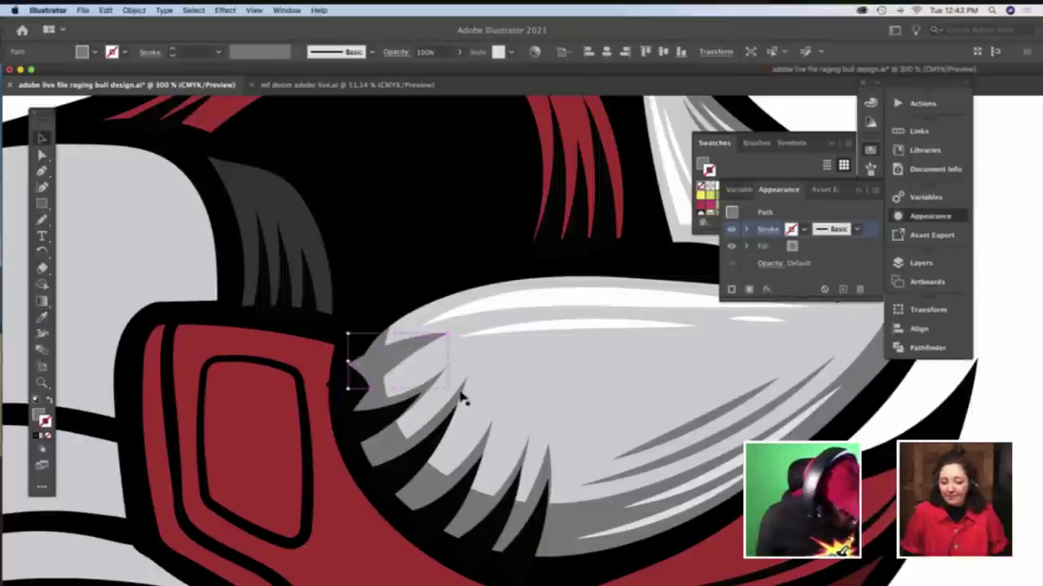
key(Delete)
click(390, 359)
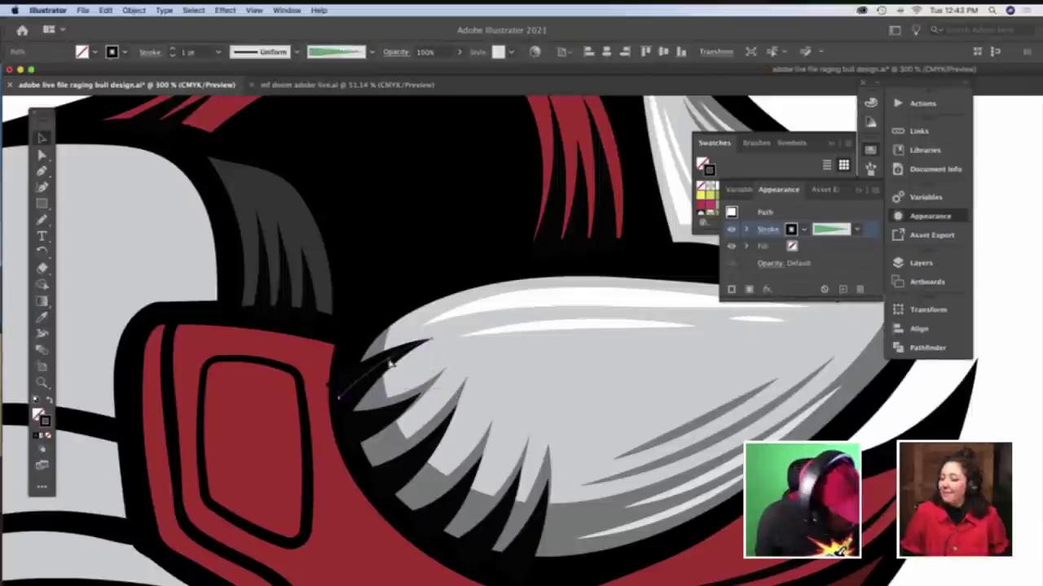
click(372, 368)
key(super+shift+a)
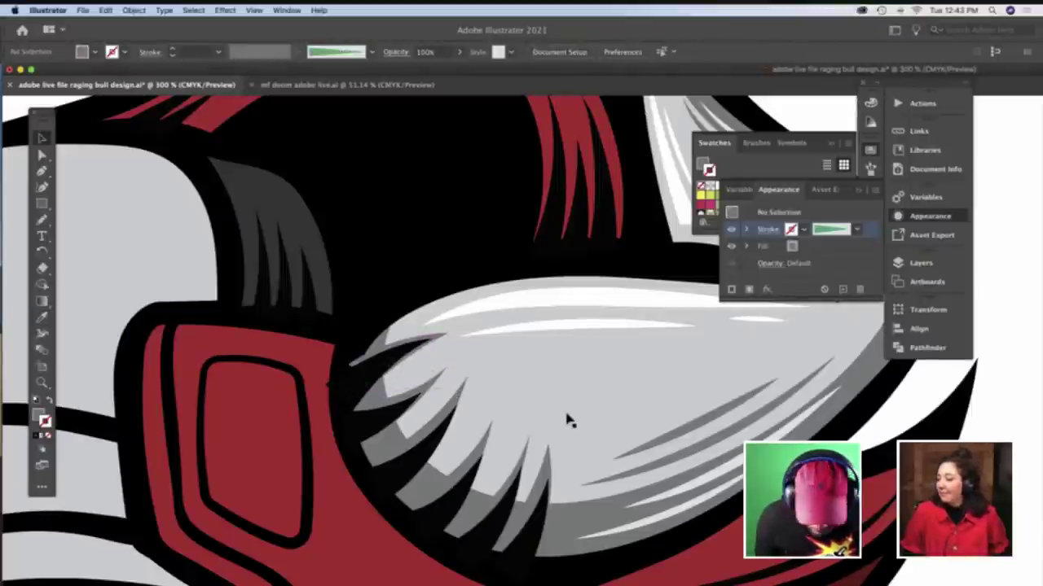
Refine the uppermost black fur spike's tapered path by removing its last anchor, extending its base end toward the black outline, and deselecting it
click(343, 397)
click(341, 400)
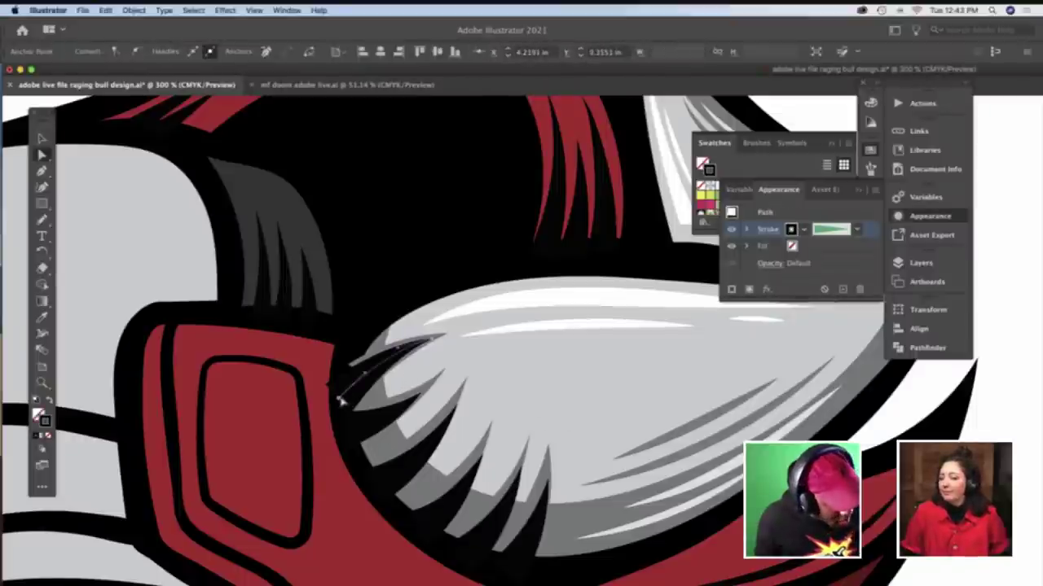
key(p)
key(plus)
click(350, 390)
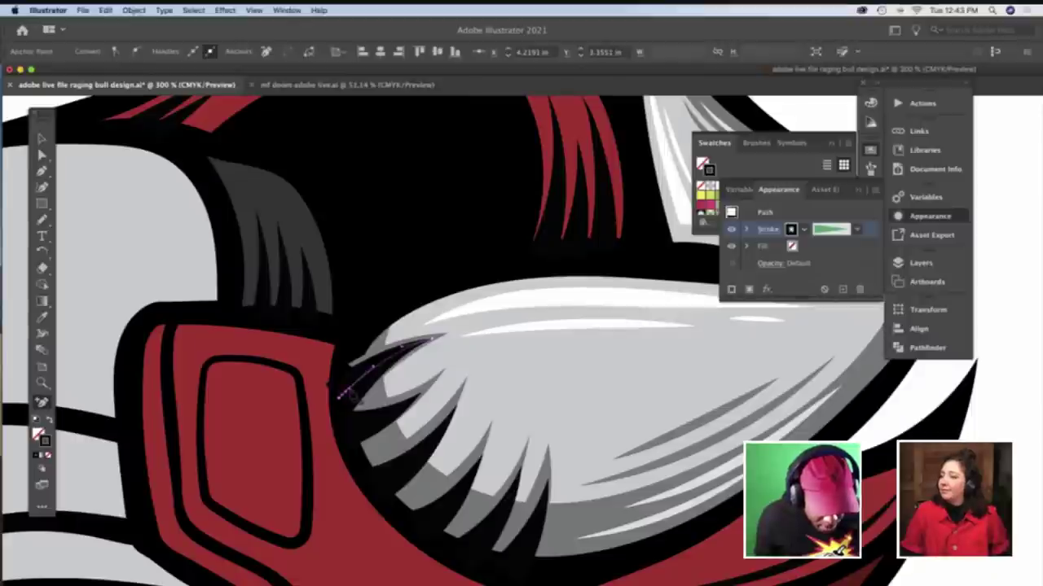
key(a)
click(340, 399)
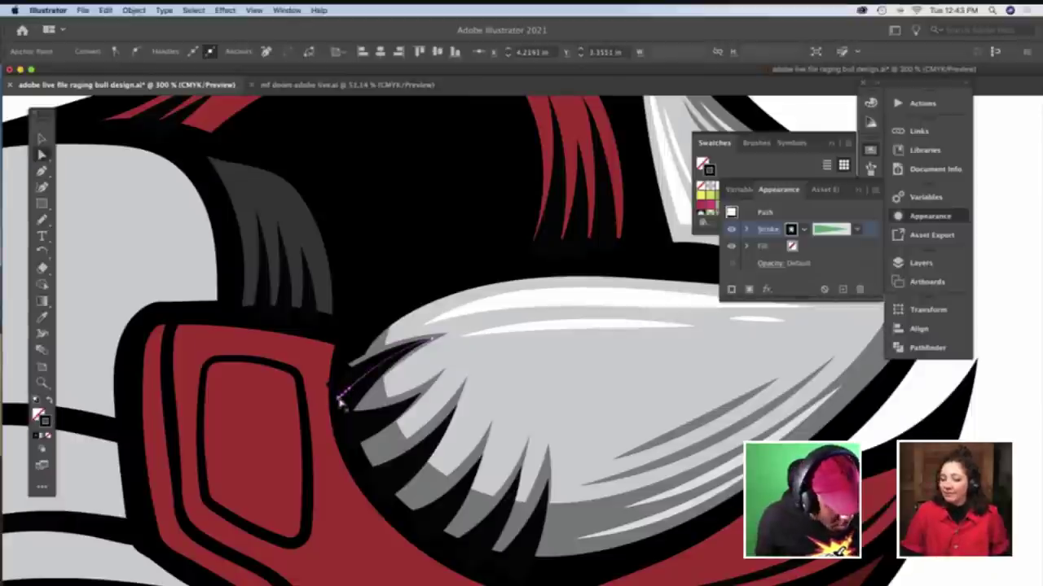
key(Delete)
click(341, 396)
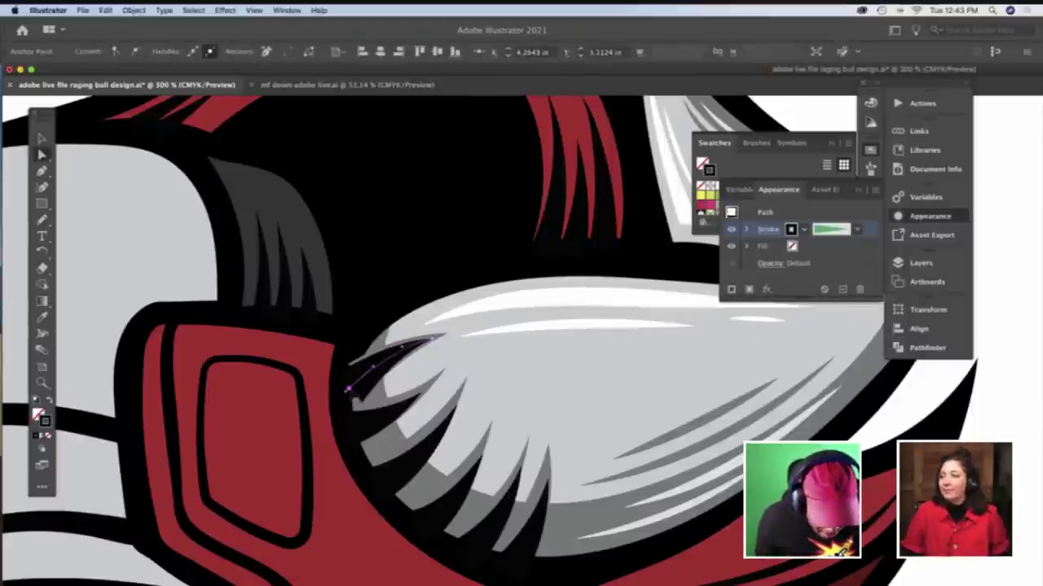
drag(341, 396, 338, 396)
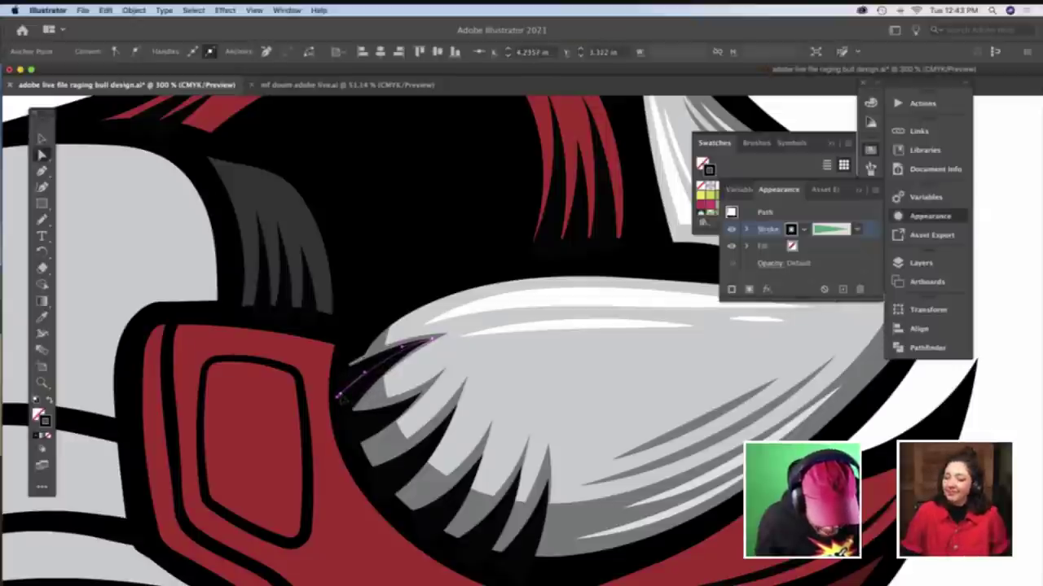
click(1015, 432)
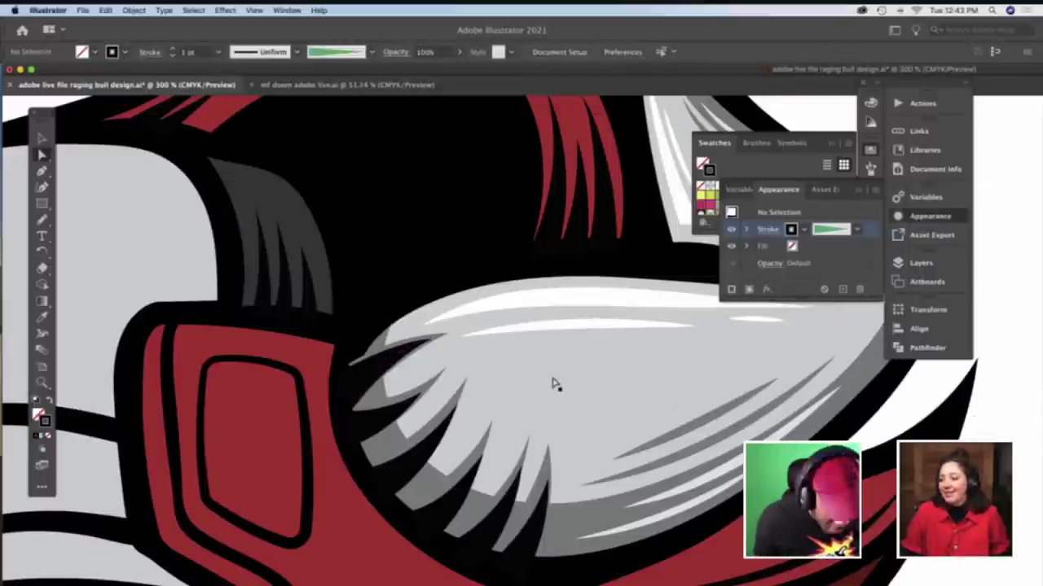
Shift the uppermost gray shadow shape slightly down along its black fur spike and clear the selection
key(v)
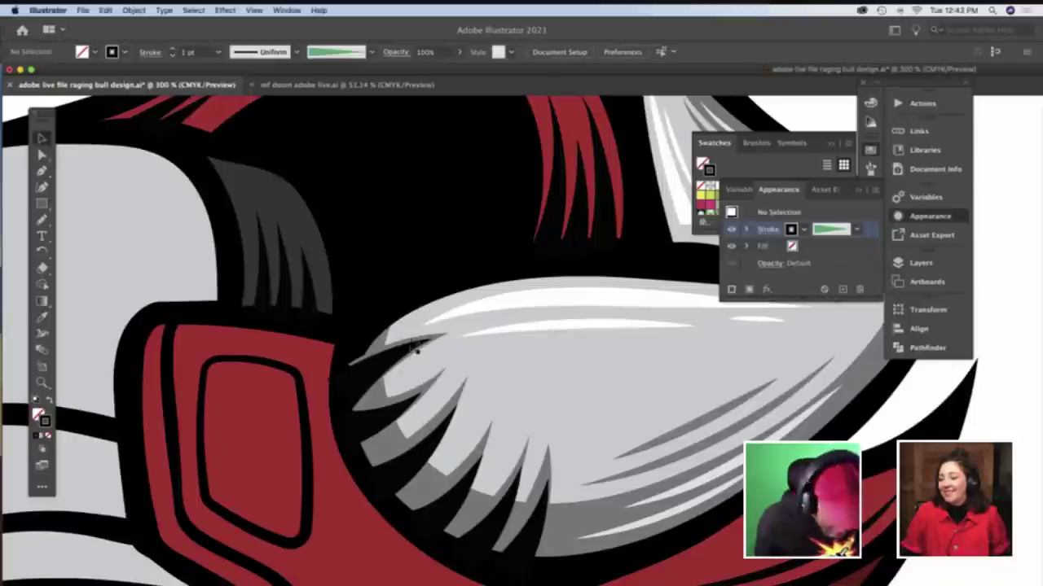
click(436, 340)
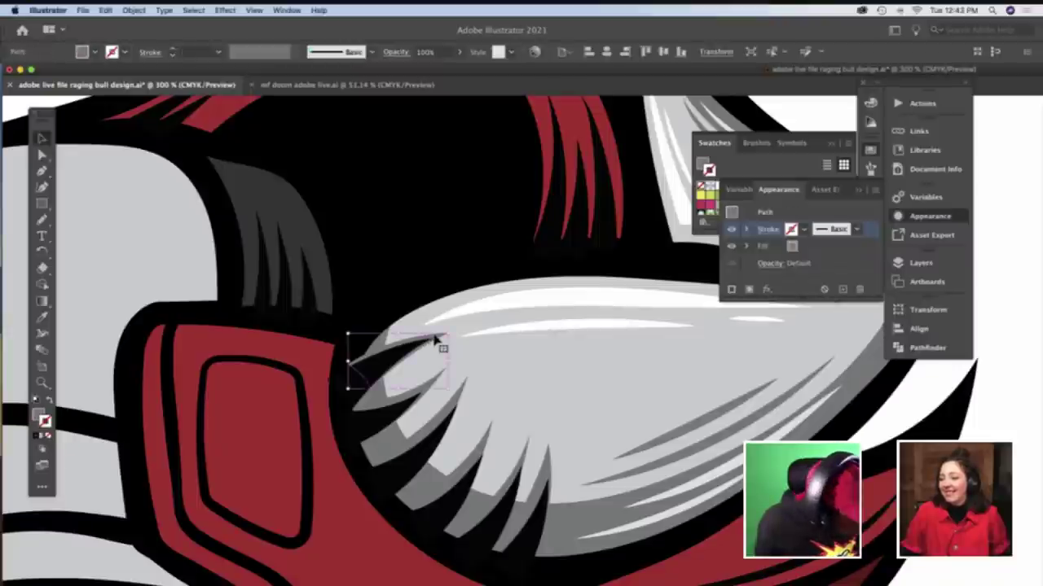
key(Delete)
click(408, 351)
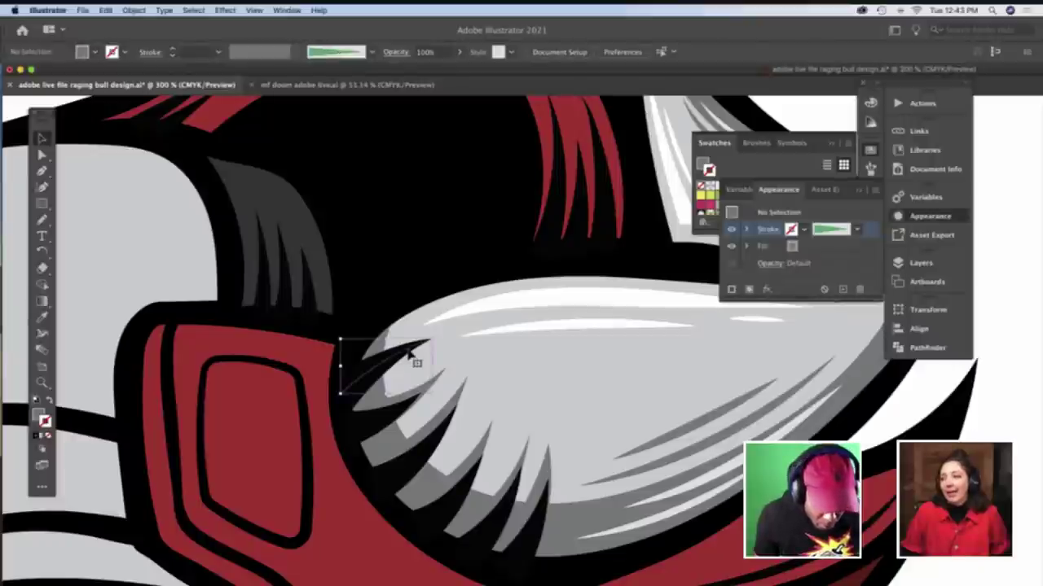
click(415, 355)
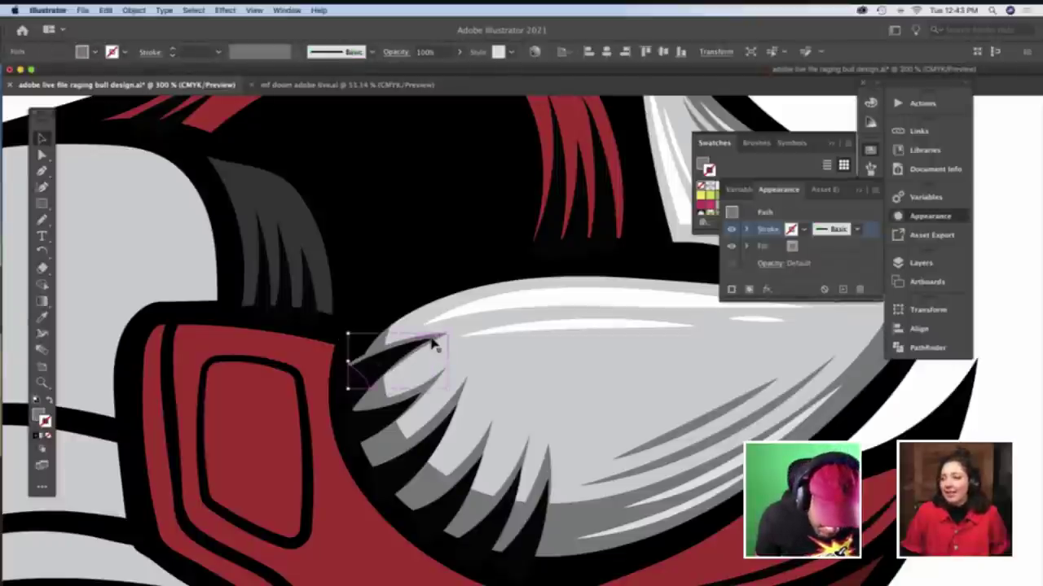
click(431, 342)
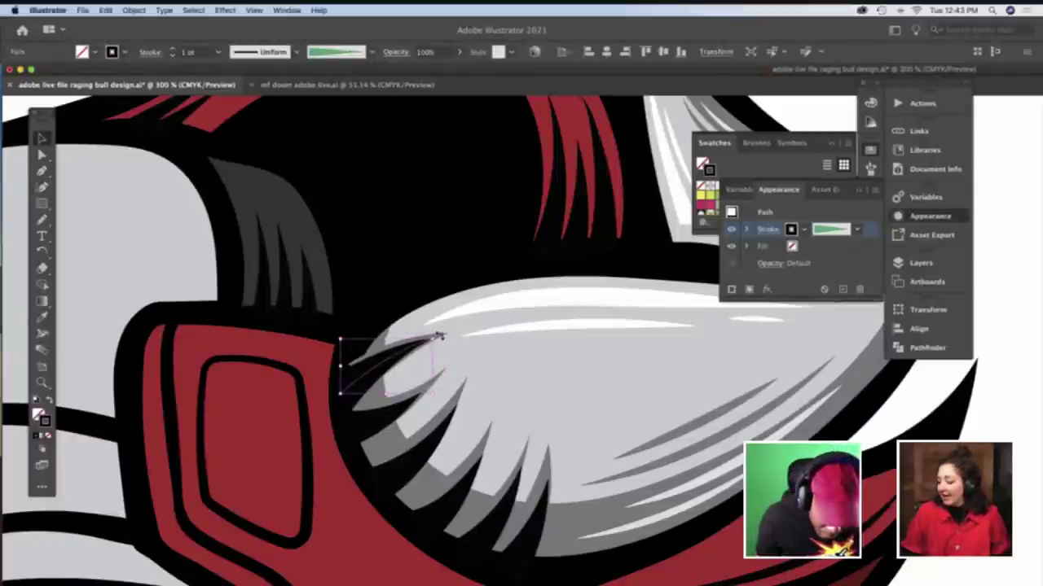
click(440, 341)
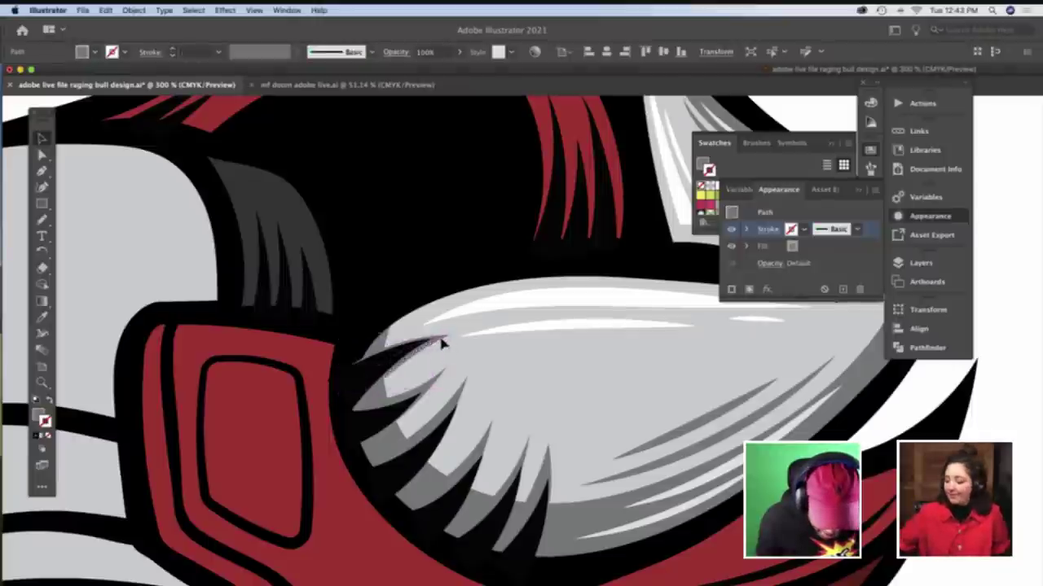
click(442, 345)
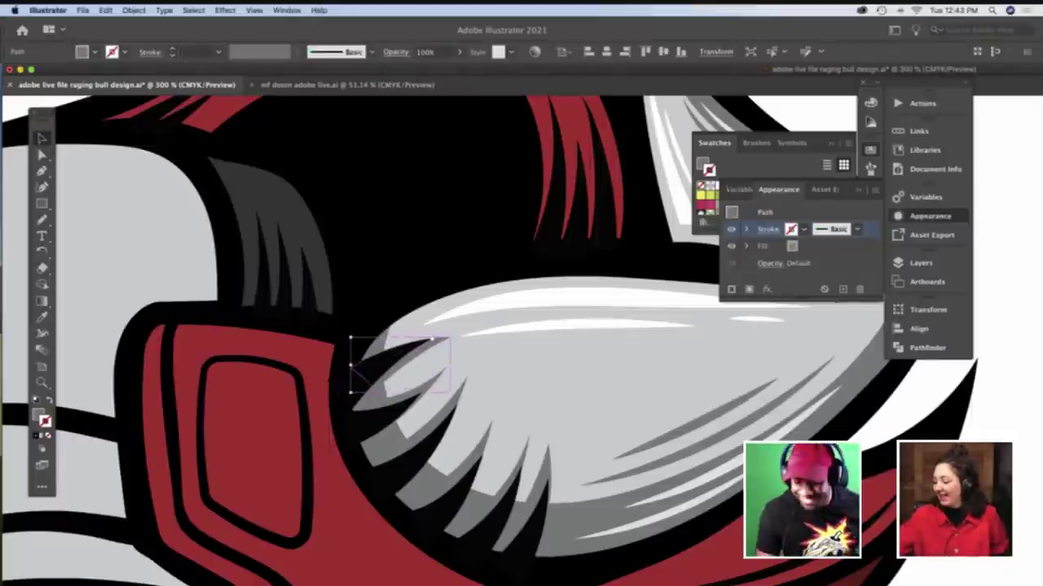
key(super+shift+a)
Recolor the upper red area of the ear below the horn with the dark red sampled from the ear's lower section, and deselect it
key(z)
alt+click(569, 400)
alt+click(568, 400)
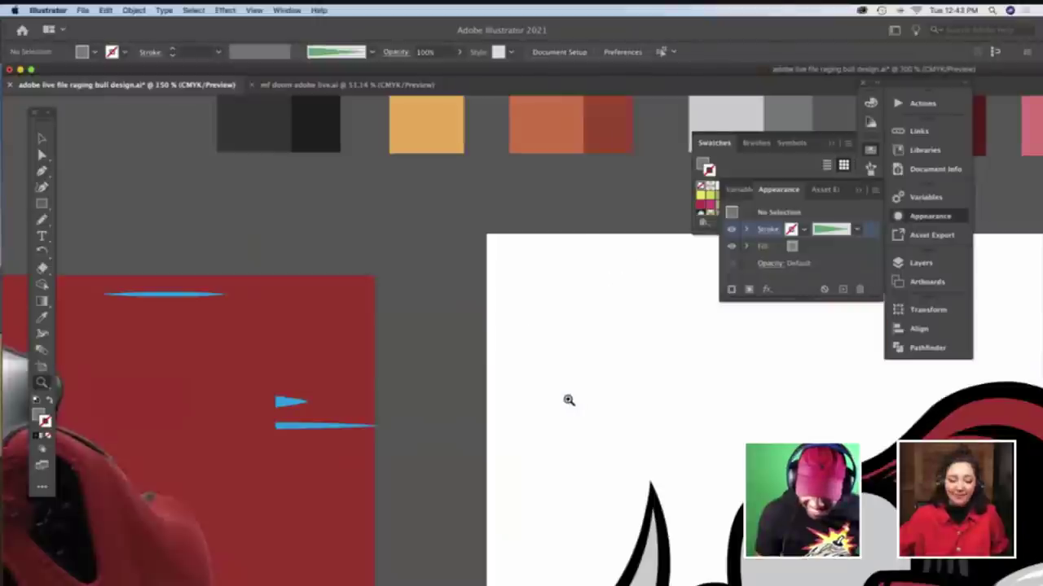
scroll(542, 399, right, 10)
scroll(522, 398, down, 3)
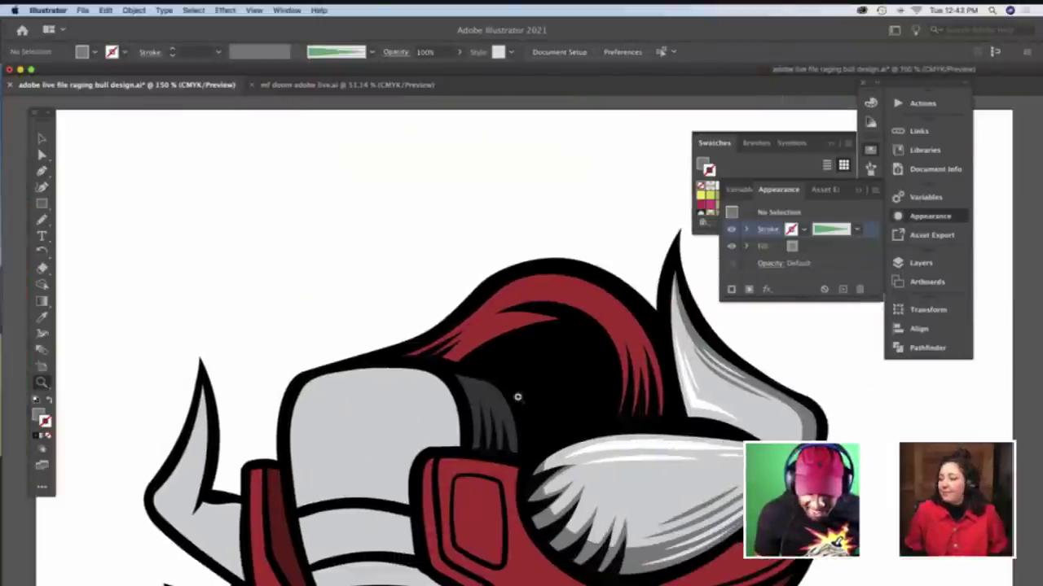
scroll(517, 397, right, 8)
scroll(518, 397, down, 5)
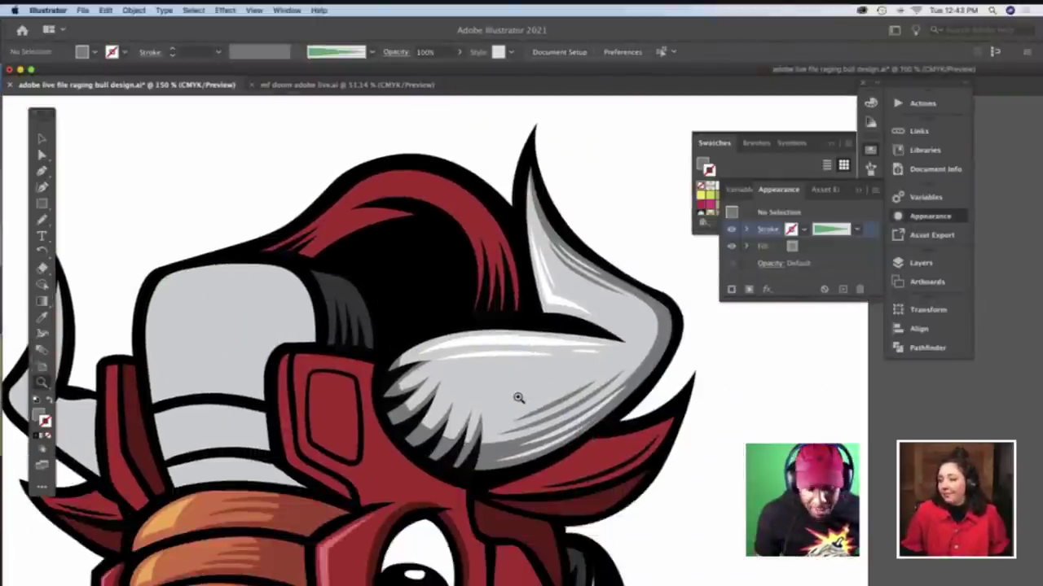
click(606, 452)
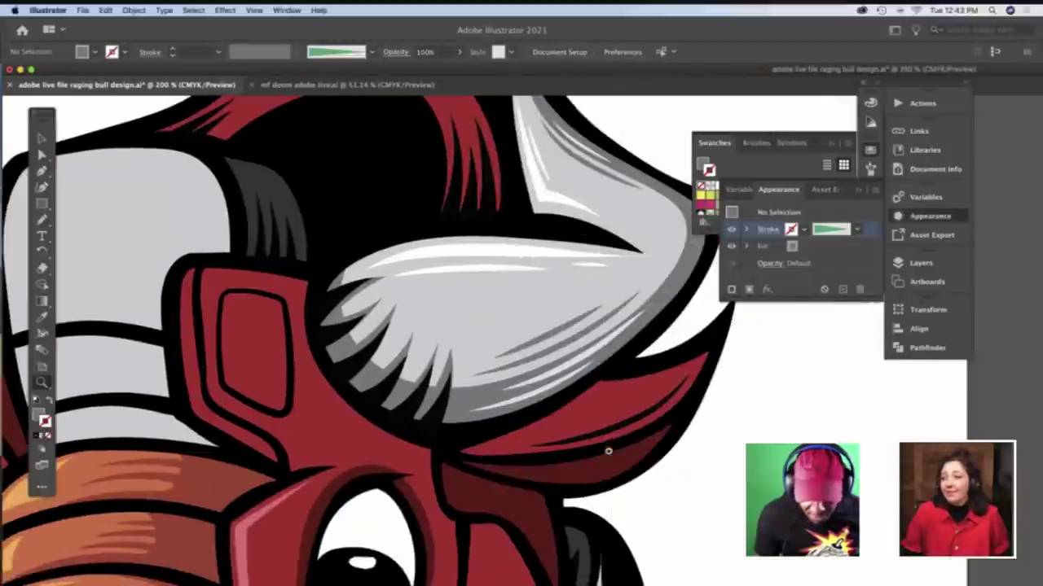
click(608, 451)
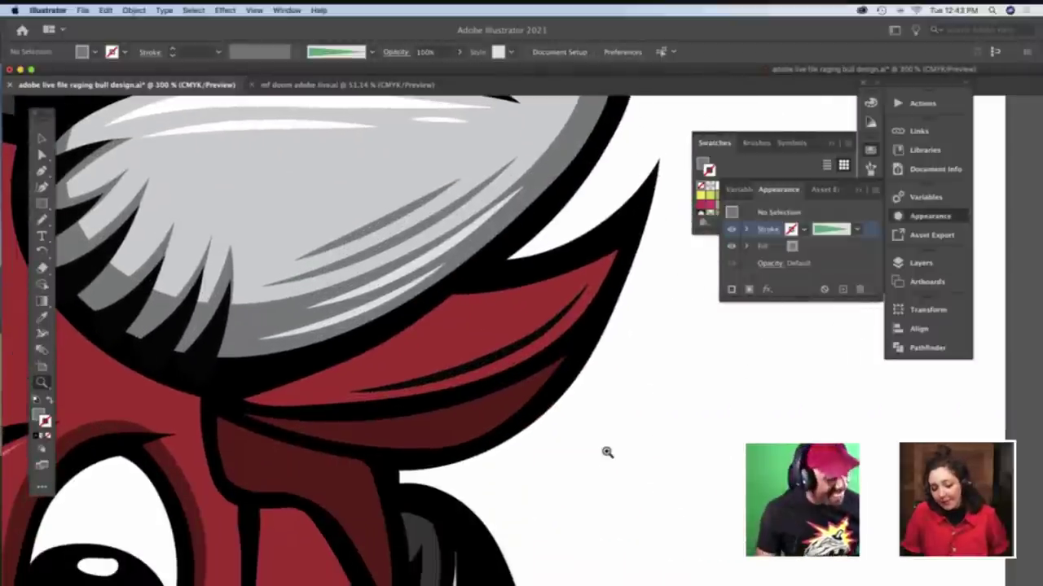
key(n)
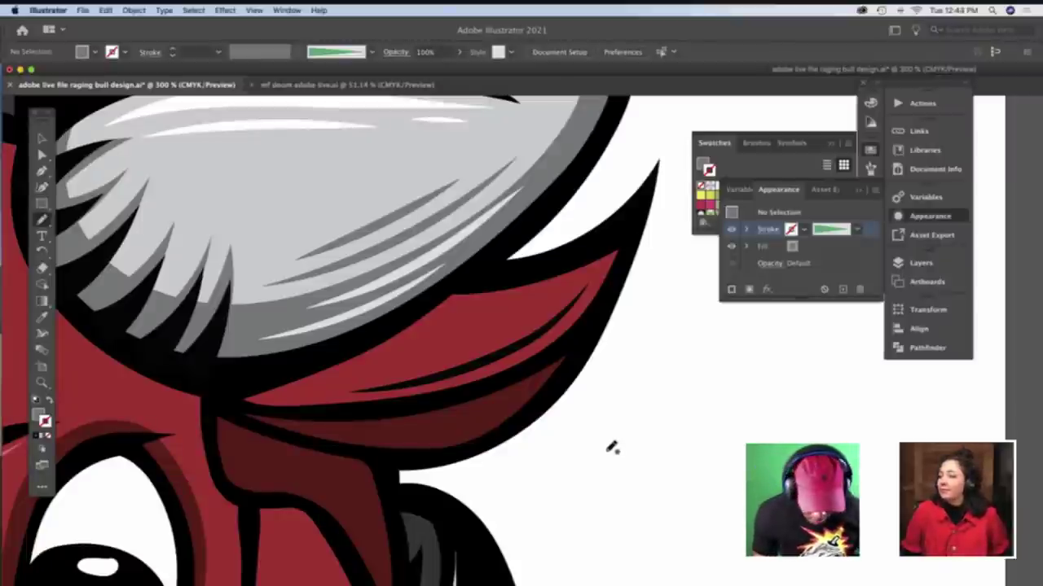
key(a)
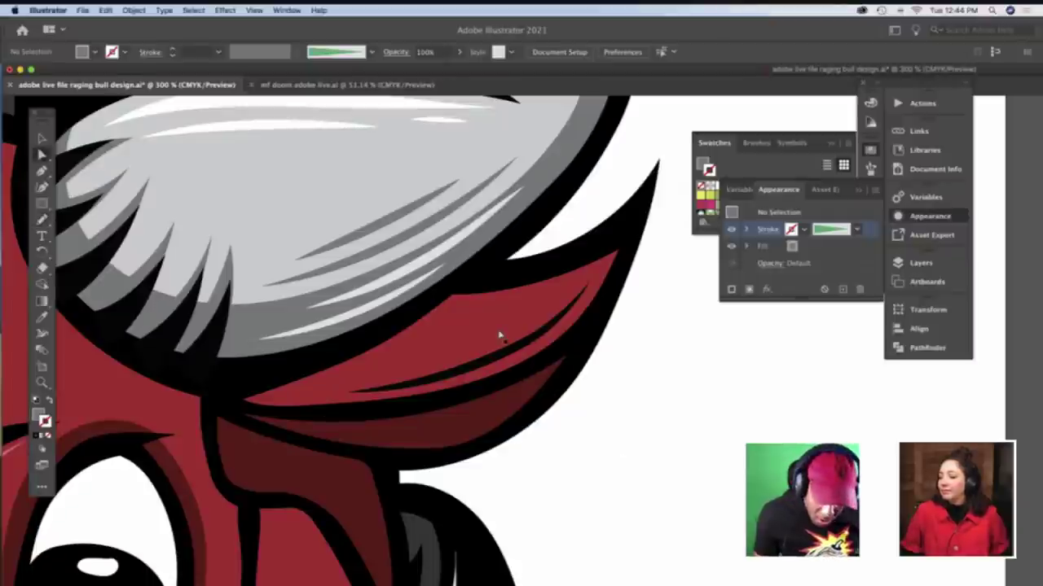
click(500, 334)
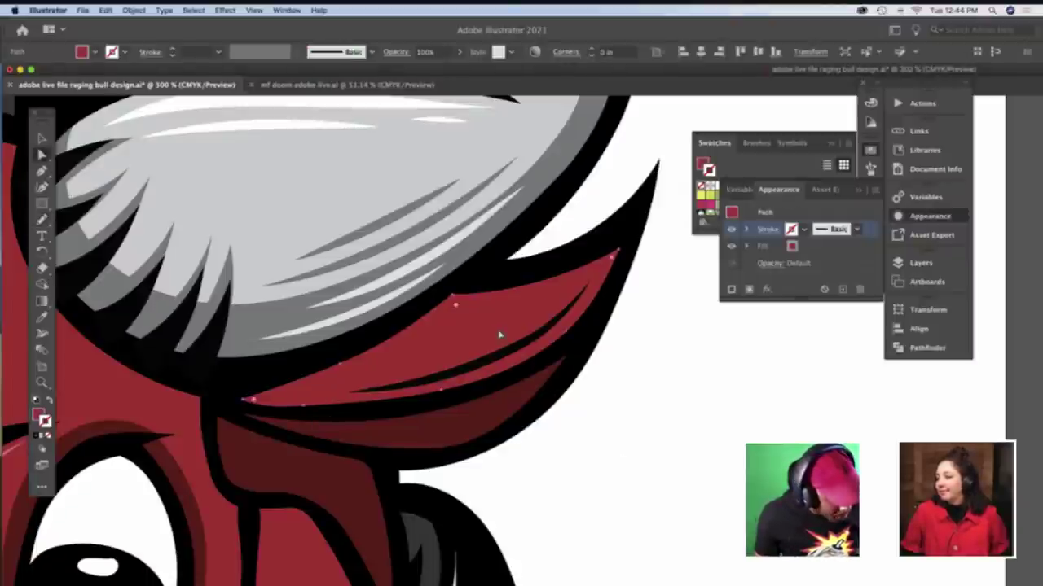
key(i)
click(511, 388)
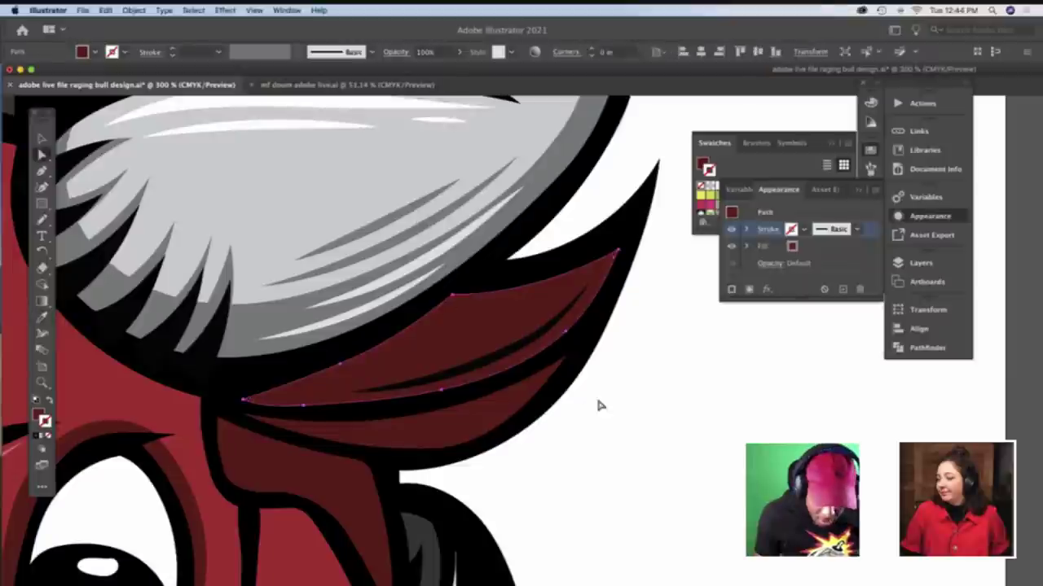
key(ctrl+shift+a)
Draw a closed freehand shape inside the ear's upper dark red area and fill it with the brighter red sampled from the face
key(n)
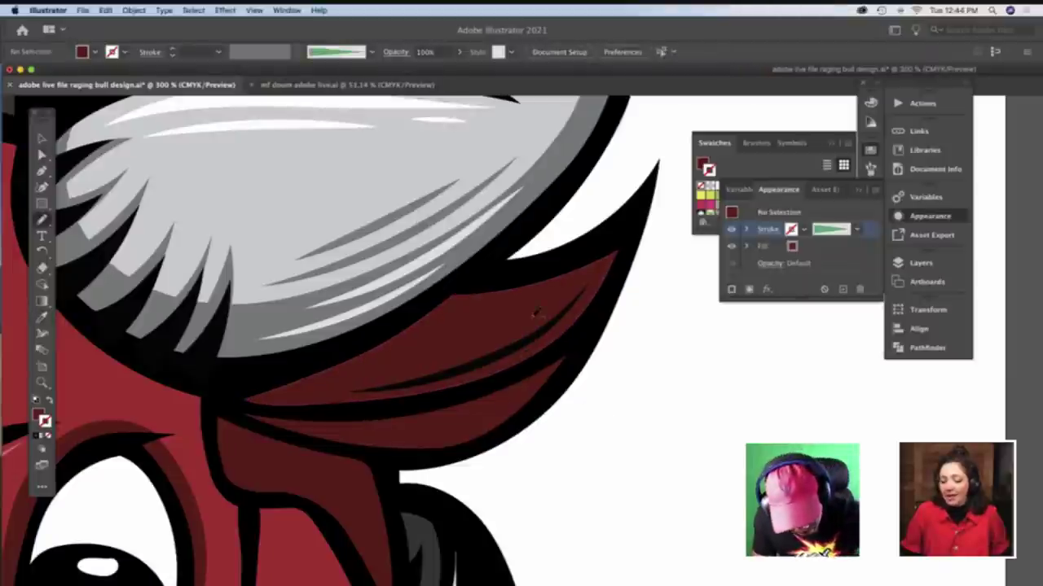
drag(567, 280, 450, 305)
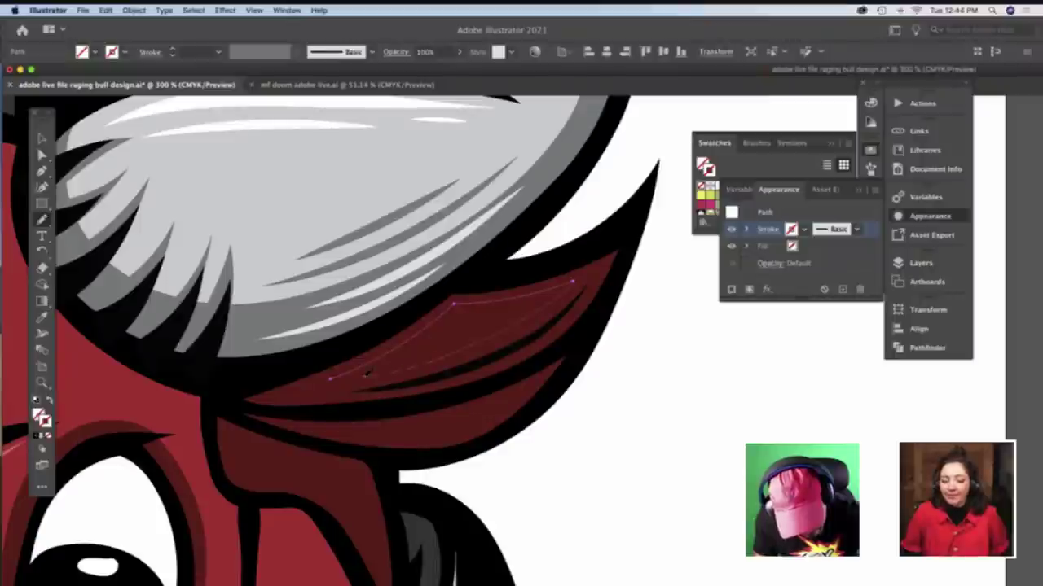
drag(365, 376, 333, 378)
key(i)
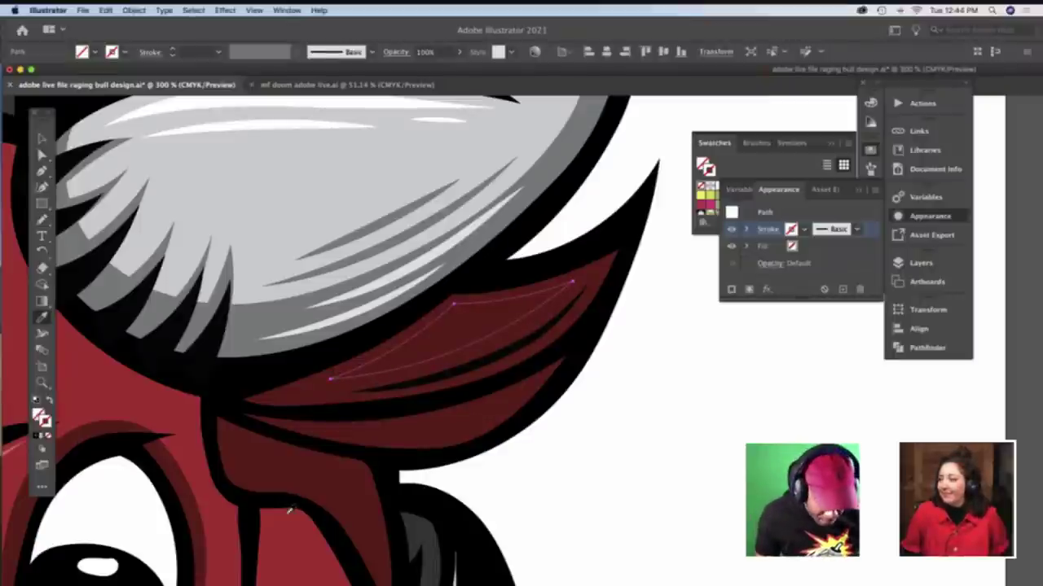
click(295, 505)
key(v)
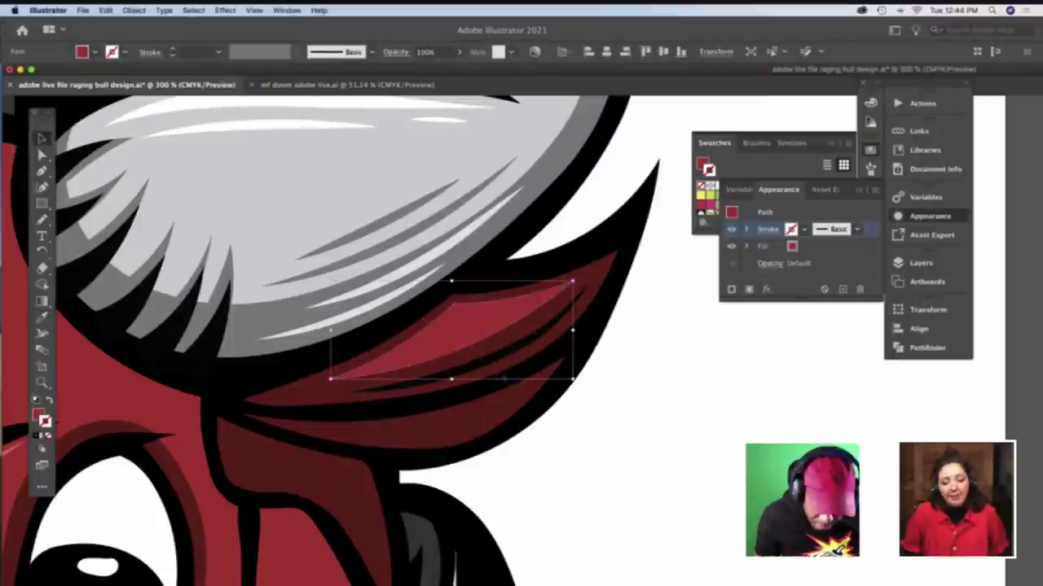
Reshape the lower edge of the ear's bright red shape into a fuller curve by adjusting its anchor points
key(a)
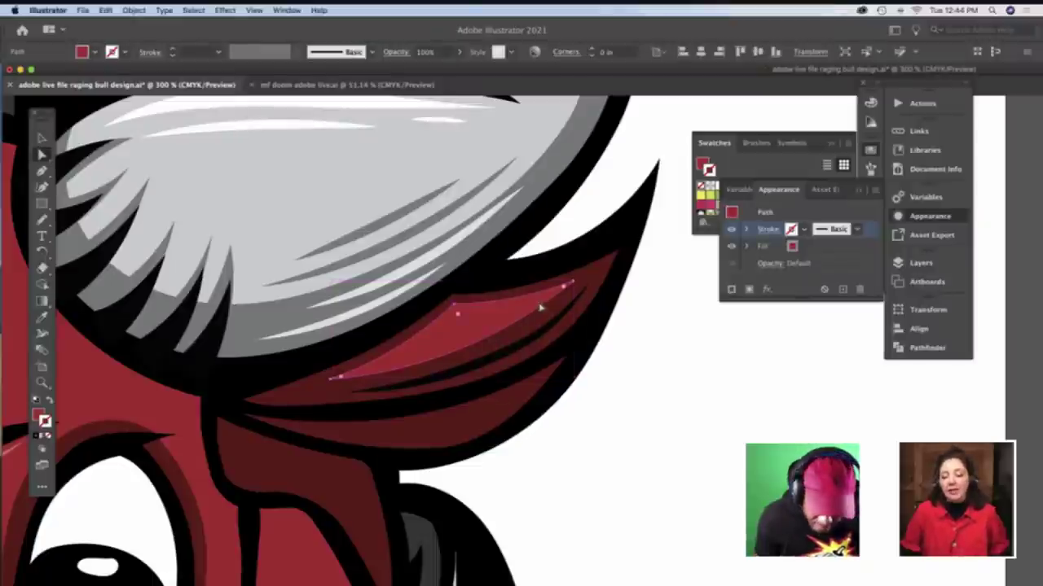
click(497, 341)
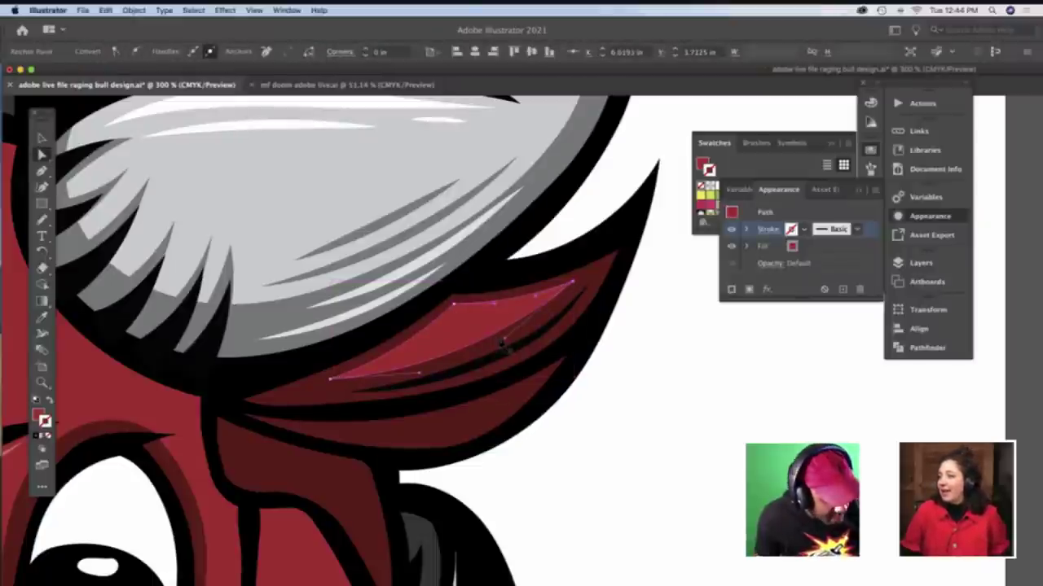
key(p)
click(472, 344)
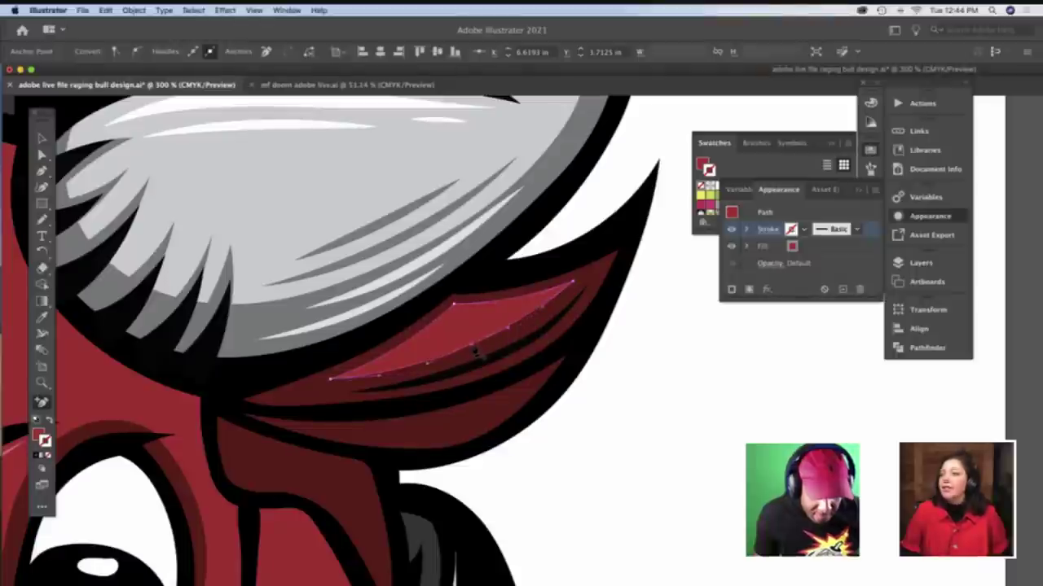
key(a)
drag(473, 344, 519, 332)
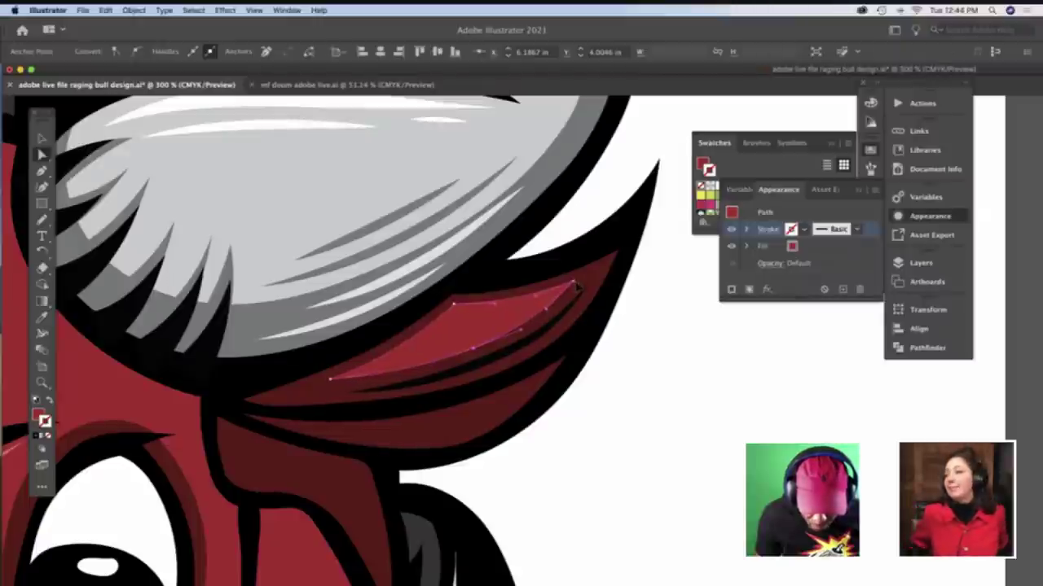
Extend both pointed ends of the ear's bright red shape slightly outward and deselect it
drag(573, 282, 582, 284)
key(super+shift+a)
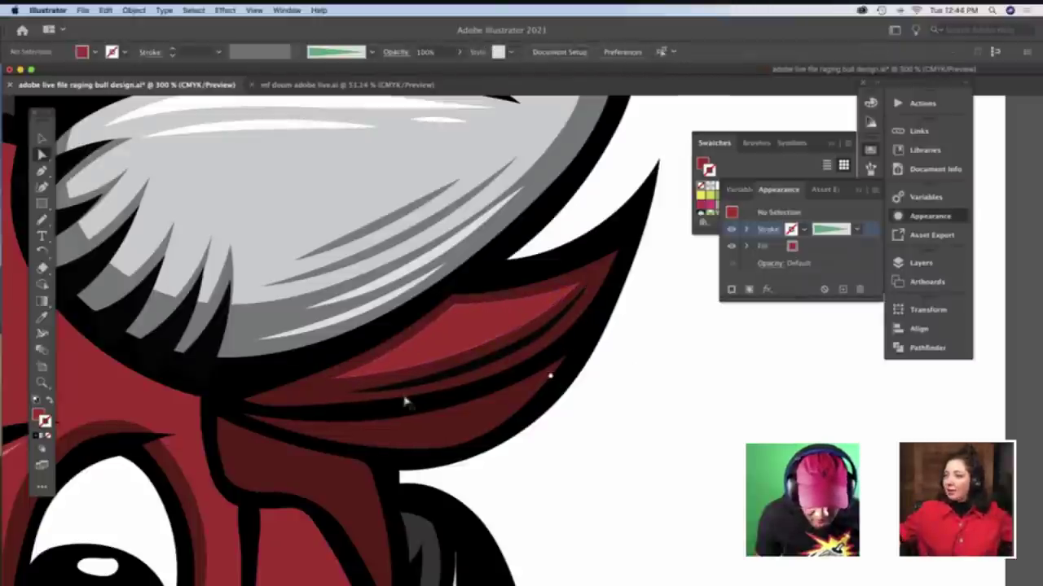
click(383, 381)
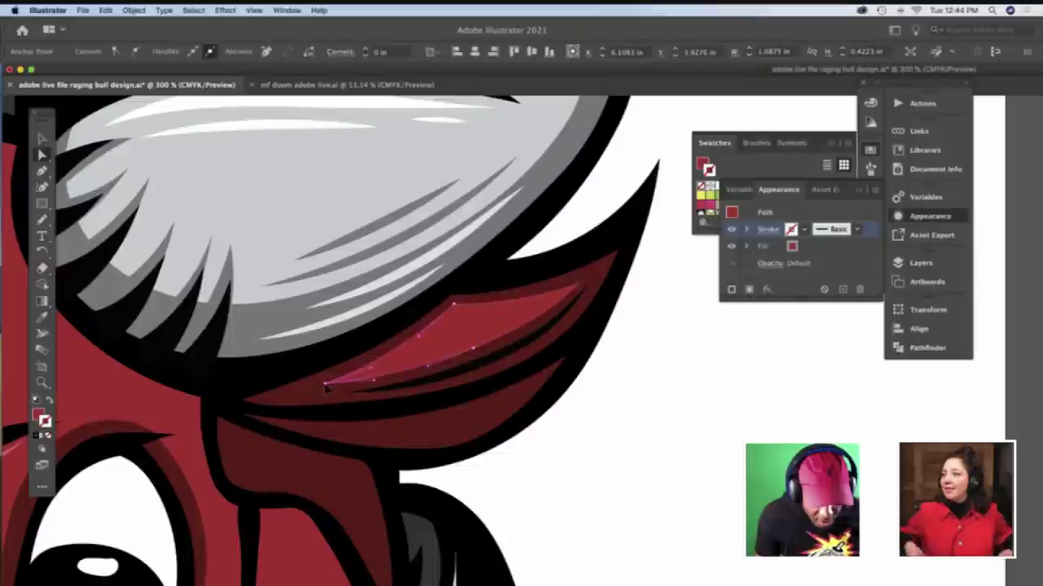
click(592, 404)
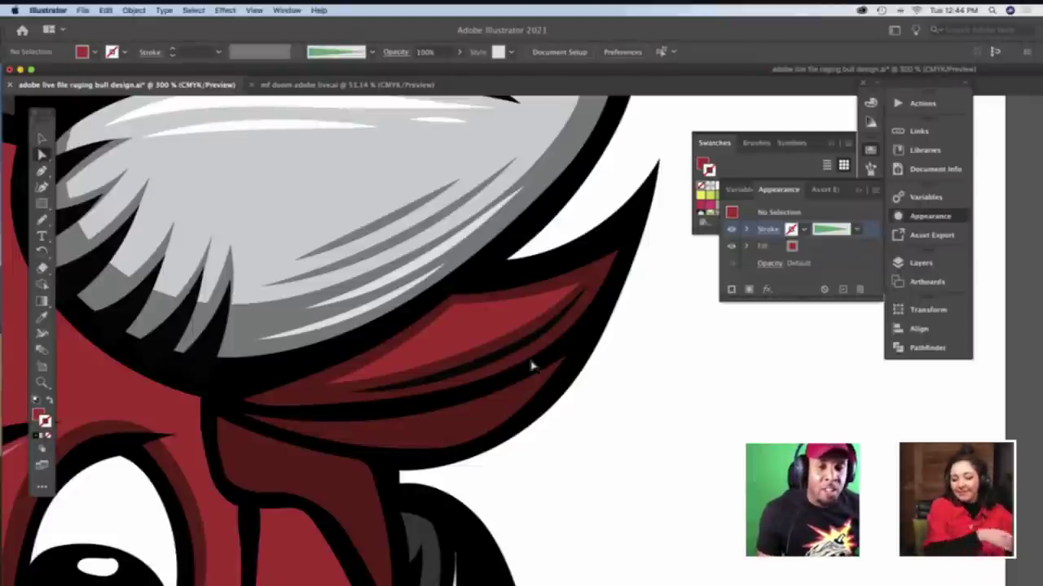
scroll(533, 366, up, 2)
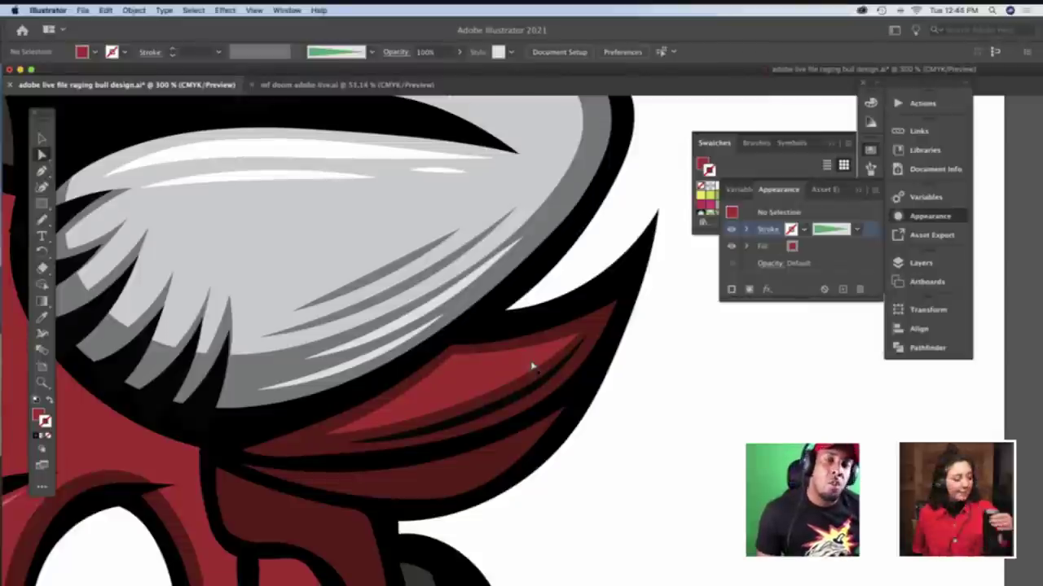
scroll(531, 367, up, 4)
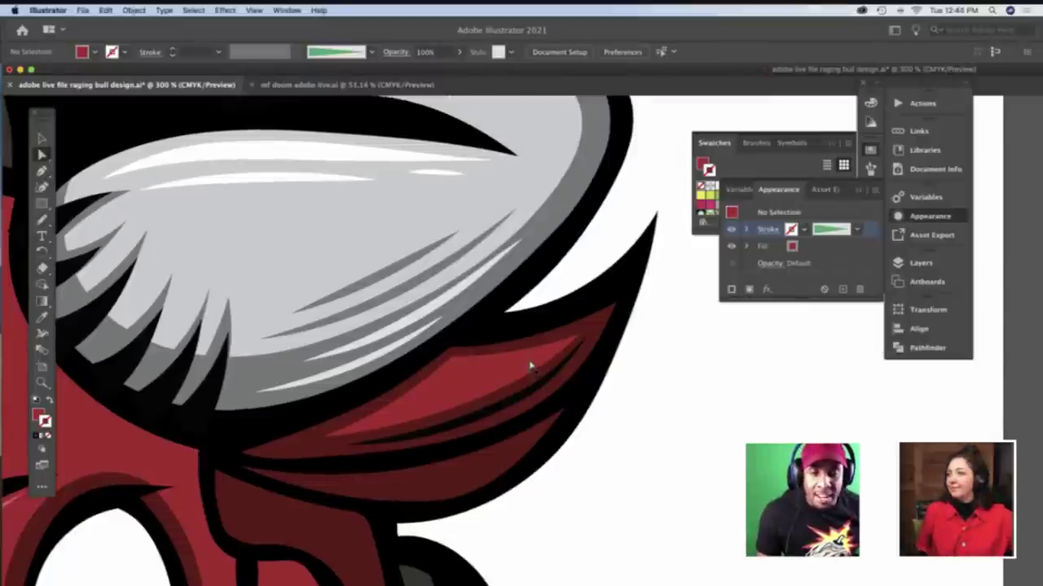
Add another tapered black line to the fur spikes at the lower-left end of the red arched band and deselect it
scroll(531, 366, up, 1)
scroll(530, 367, up, 2)
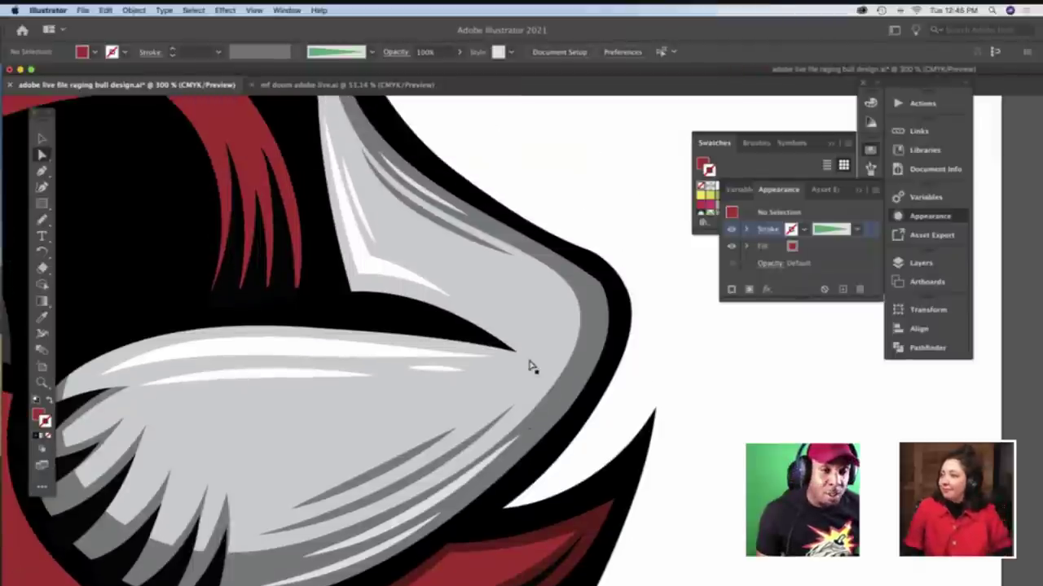
scroll(531, 367, up, 3)
scroll(530, 366, left, 3)
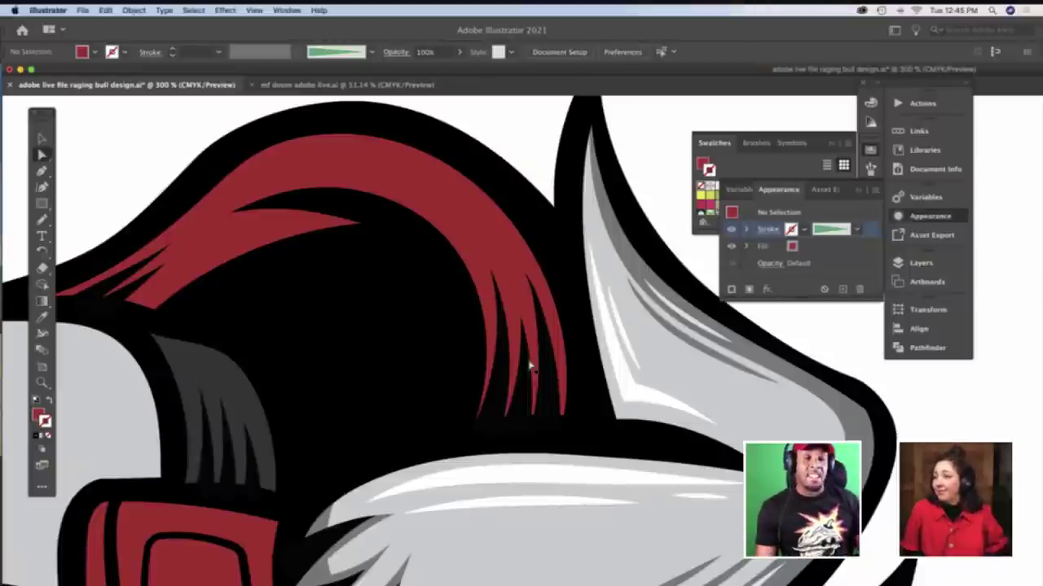
scroll(527, 365, left, 2)
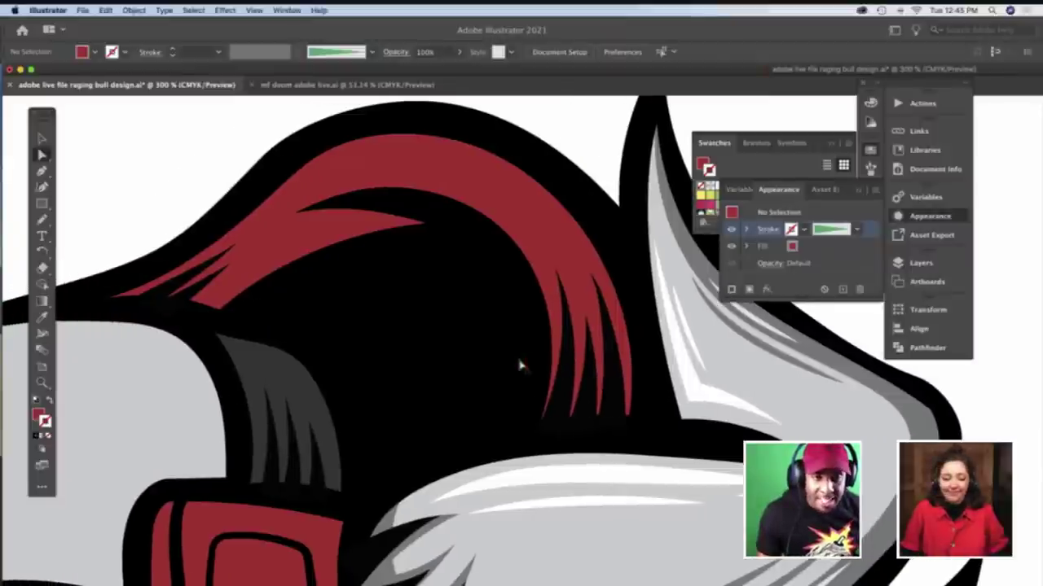
scroll(407, 277, up, 3)
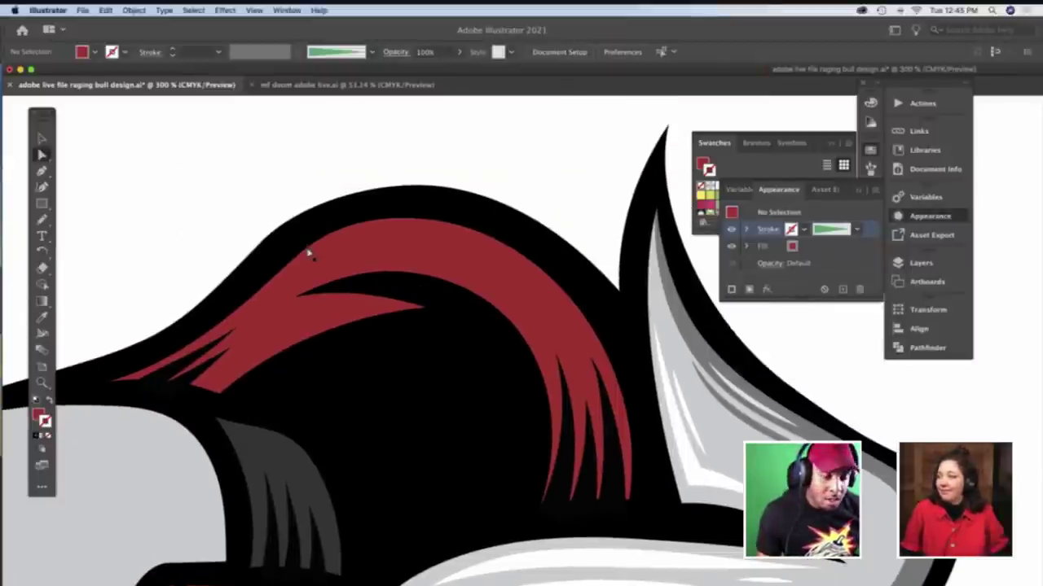
scroll(307, 249, down, 2)
key(v)
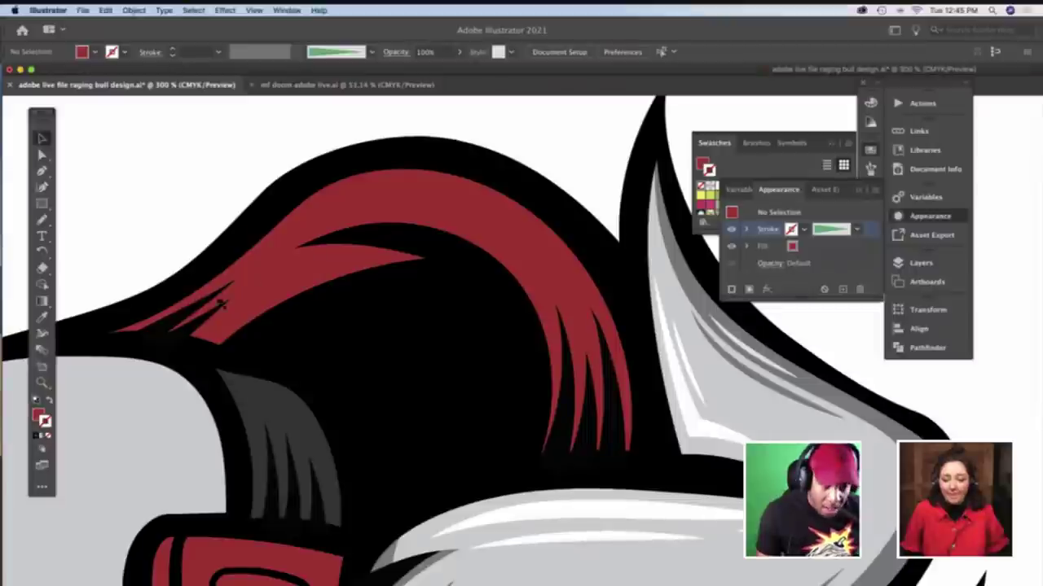
click(199, 326)
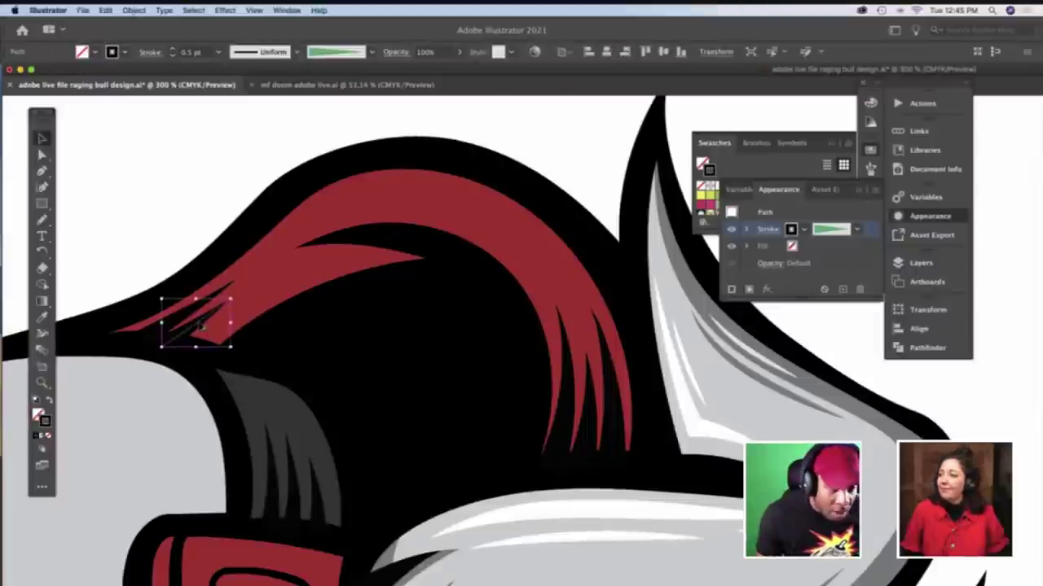
click(186, 191)
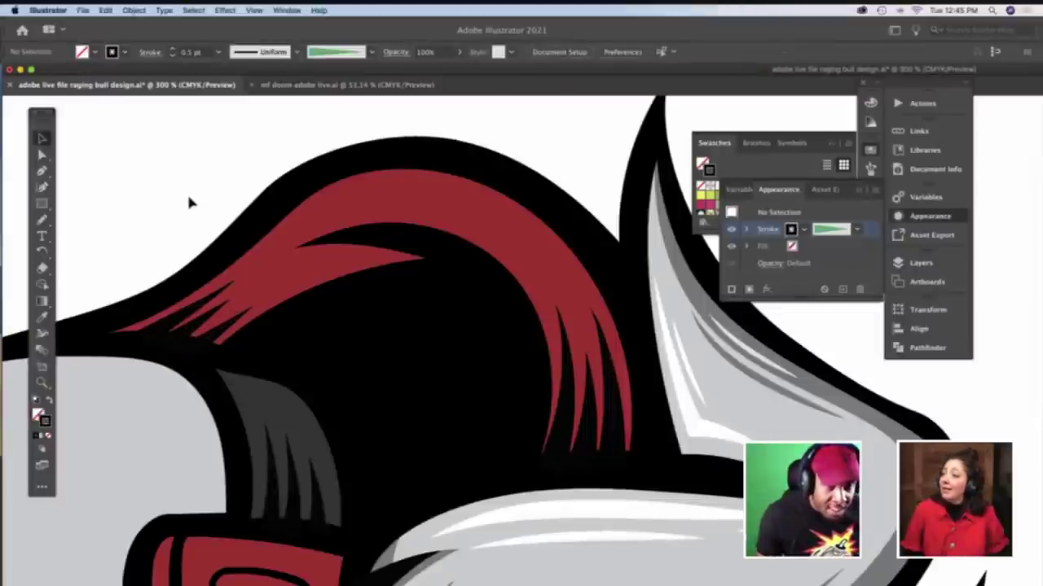
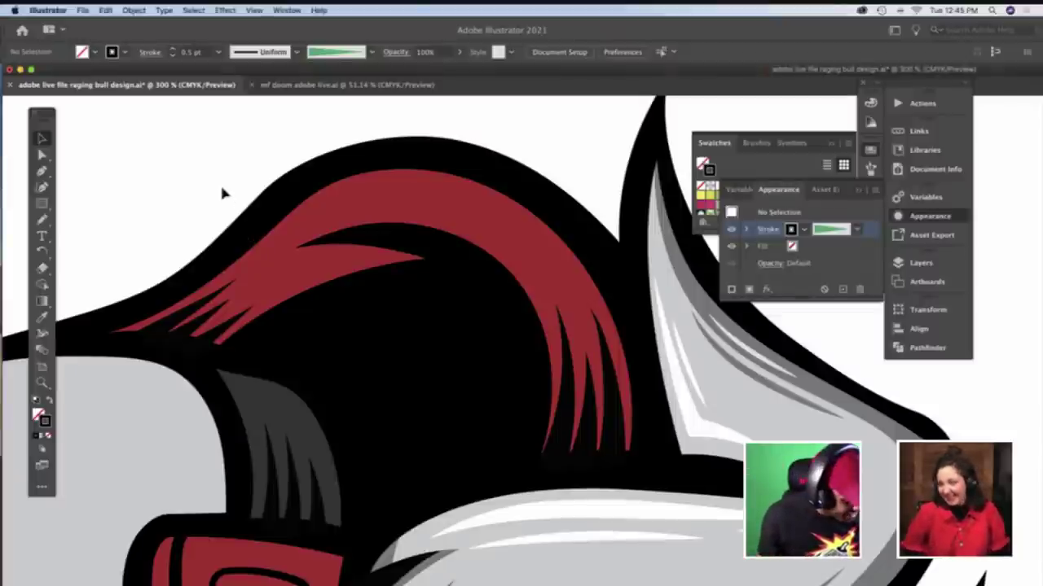
Draw a freehand curve across the lower-left end of the red band, sweeping past its inner pointed tip, replacing a first attempt
key(n)
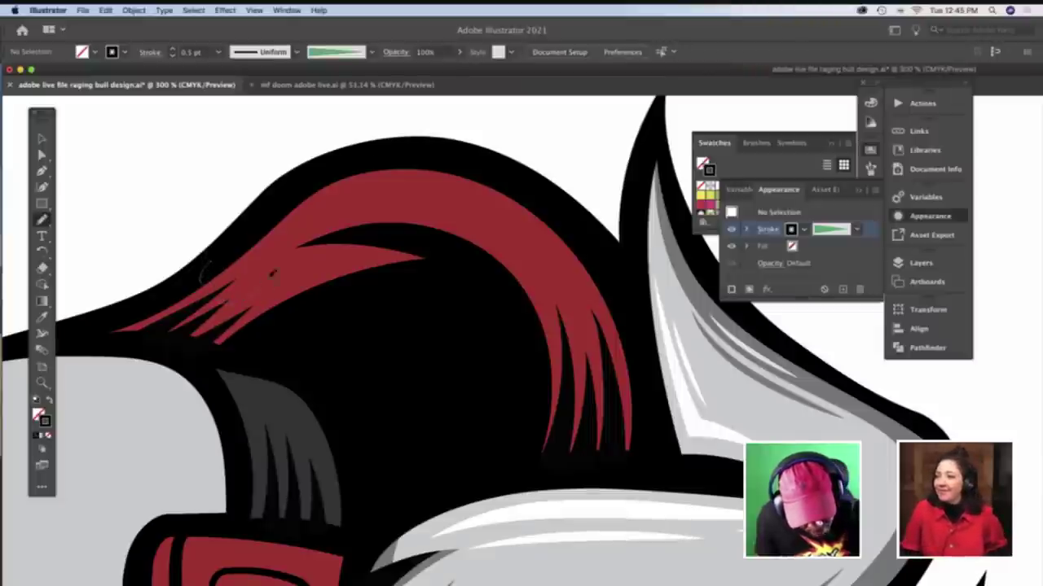
drag(342, 241, 444, 237)
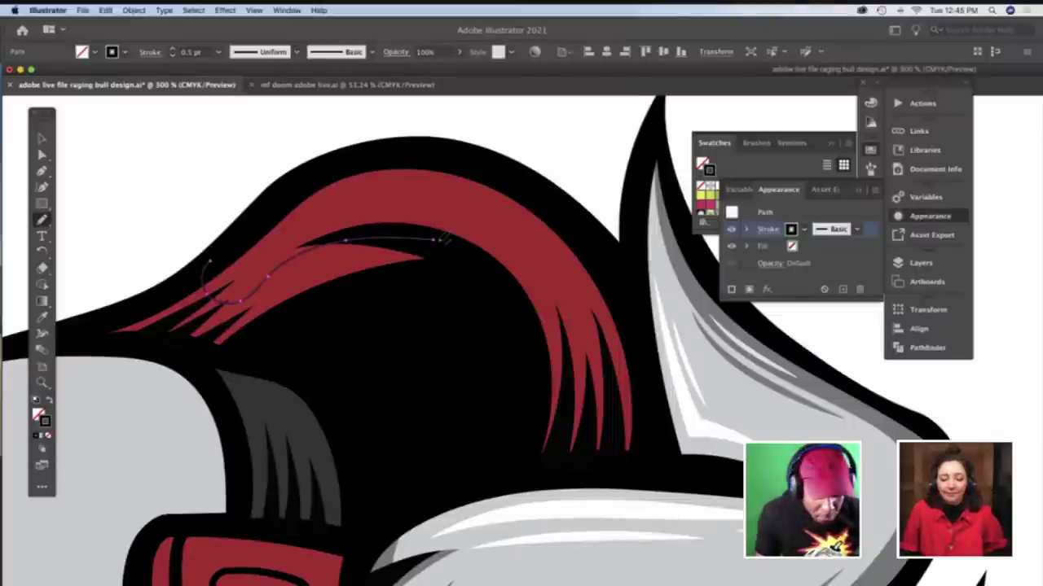
key(super+shift+a)
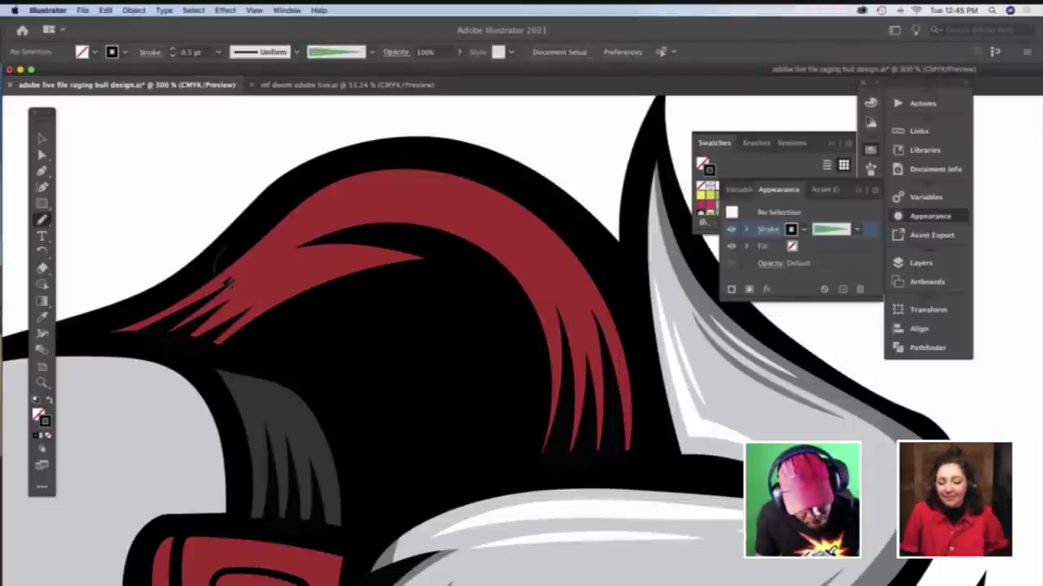
mouse_move(226, 282)
mouse_down()
mouse_move(300, 250)
mouse_move(353, 241)
mouse_move(459, 259)
mouse_up()
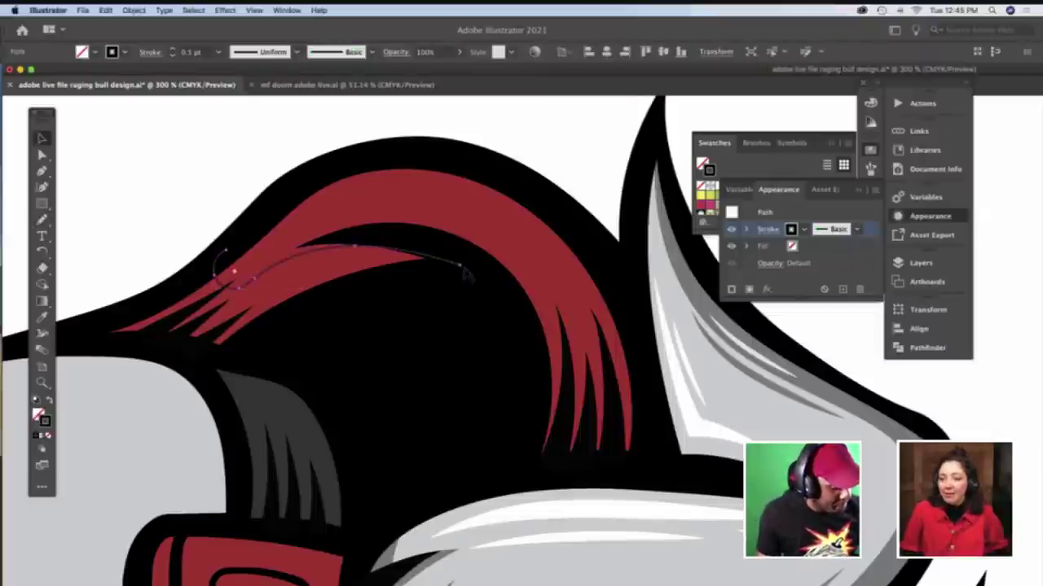
key(super+shift+a)
Isolate the red band, divide it along the freehand curve, ungroup the pieces and leave isolation
double_click(389, 273)
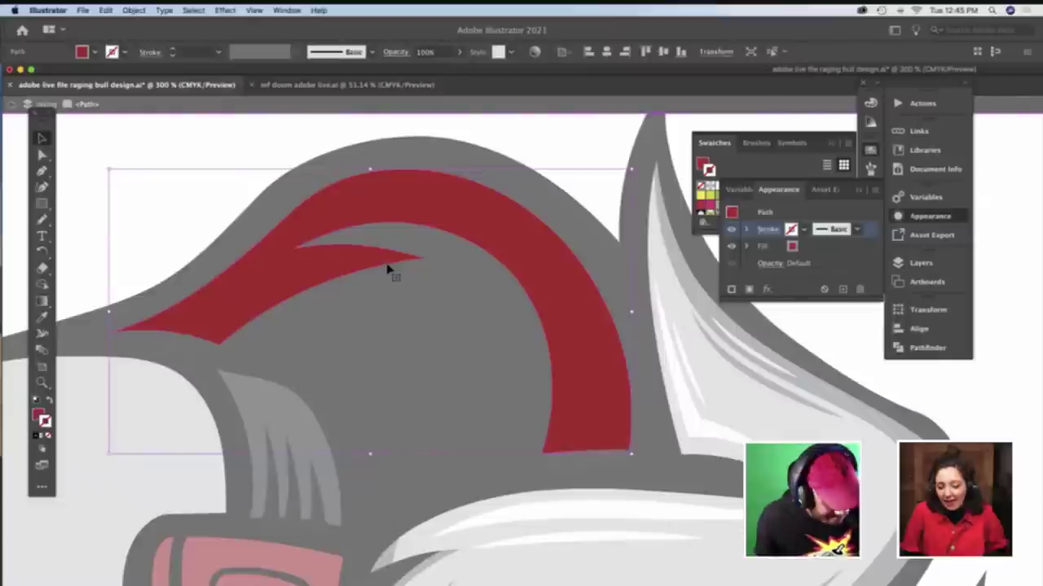
click(389, 273)
shift+click(386, 266)
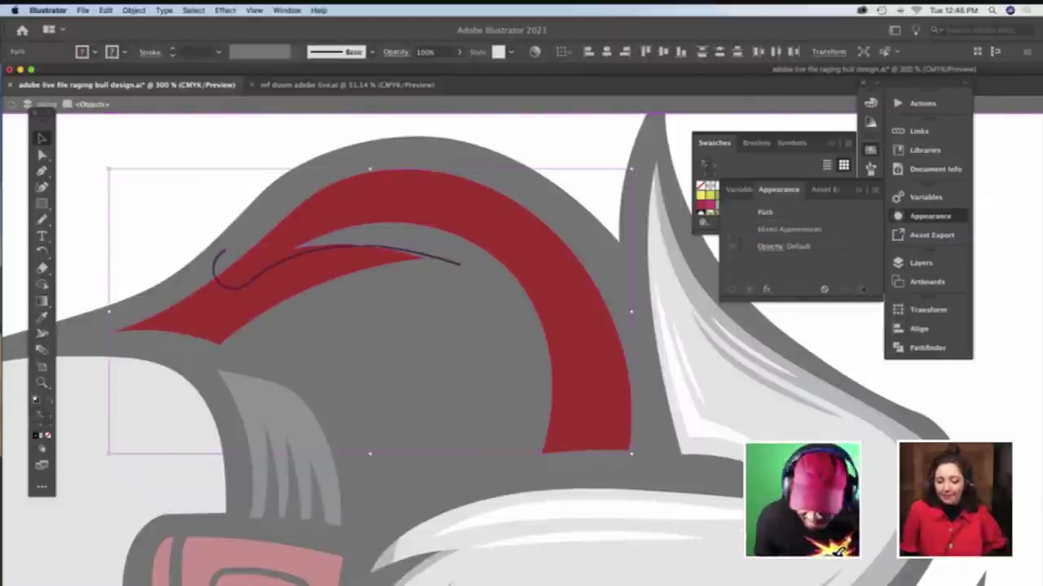
click(924, 348)
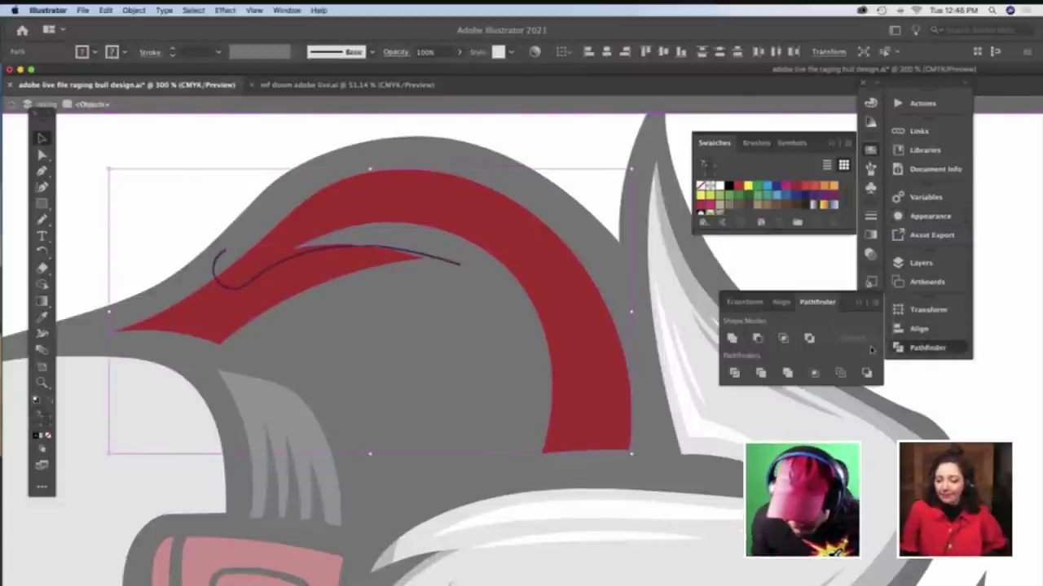
click(734, 373)
key(super+shift+g)
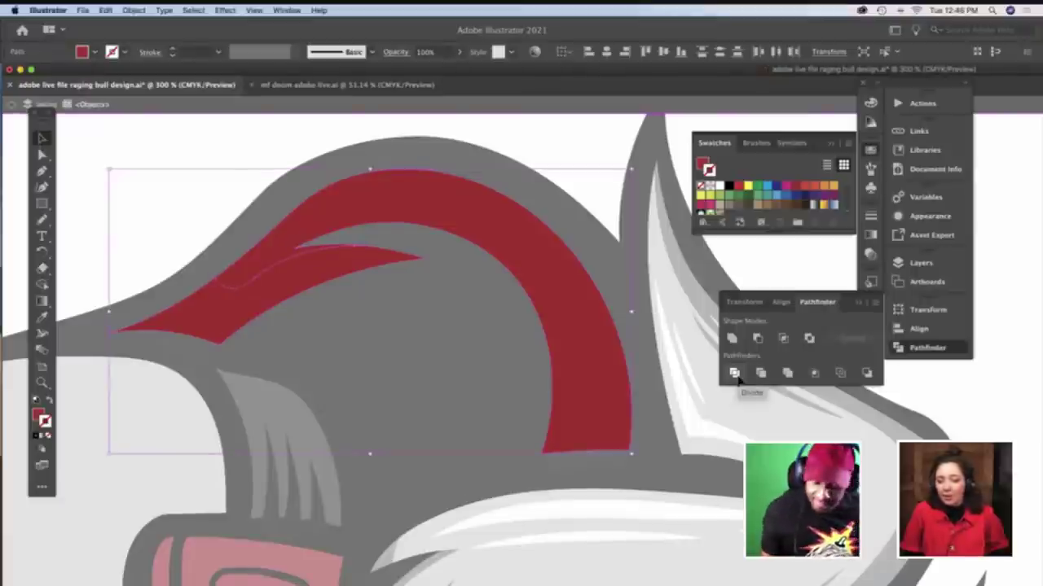
click(145, 182)
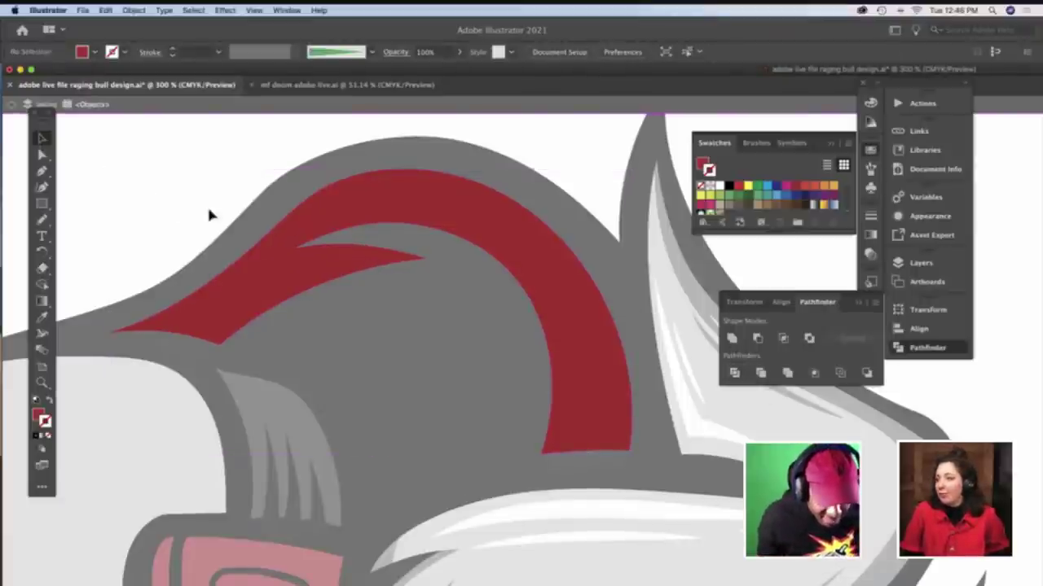
double_click(209, 214)
Recolor the spiked lower-left piece of the red band with the dark red sampled from the eye's shading, deselect it and save the file
click(331, 291)
key(i)
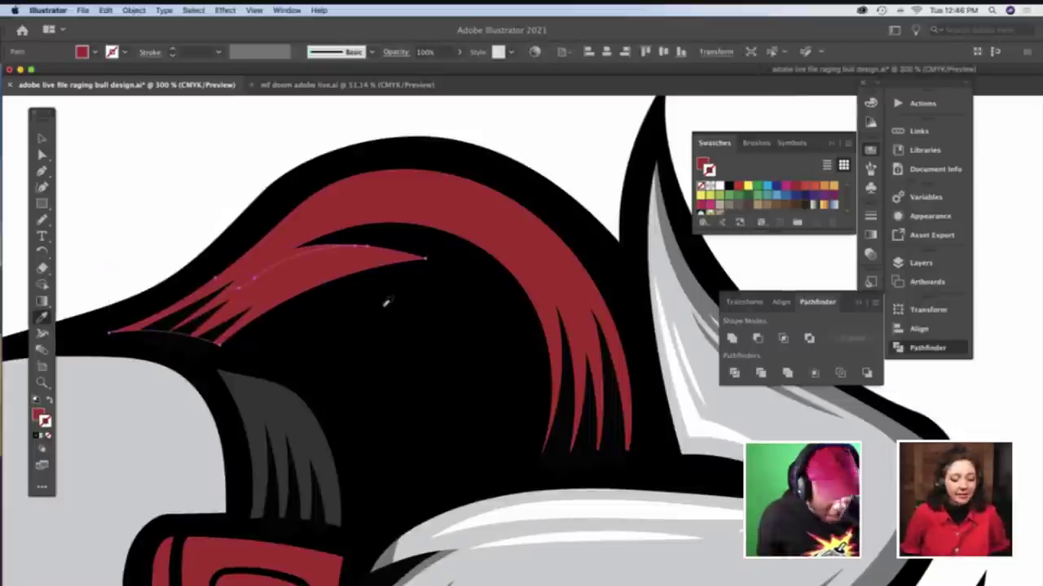
scroll(293, 425, down, 5)
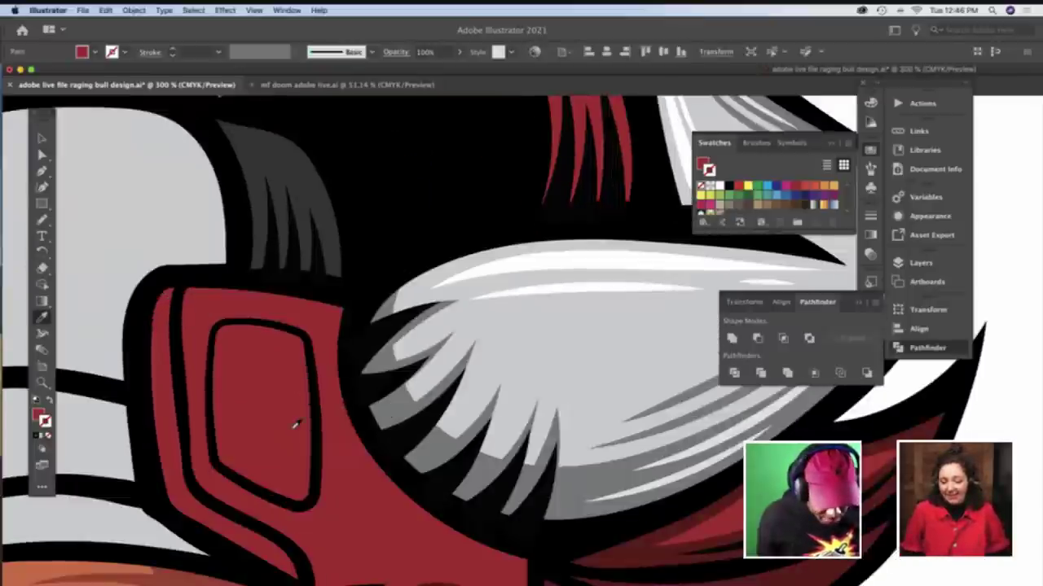
scroll(295, 424, down, 5)
scroll(448, 429, left, 3)
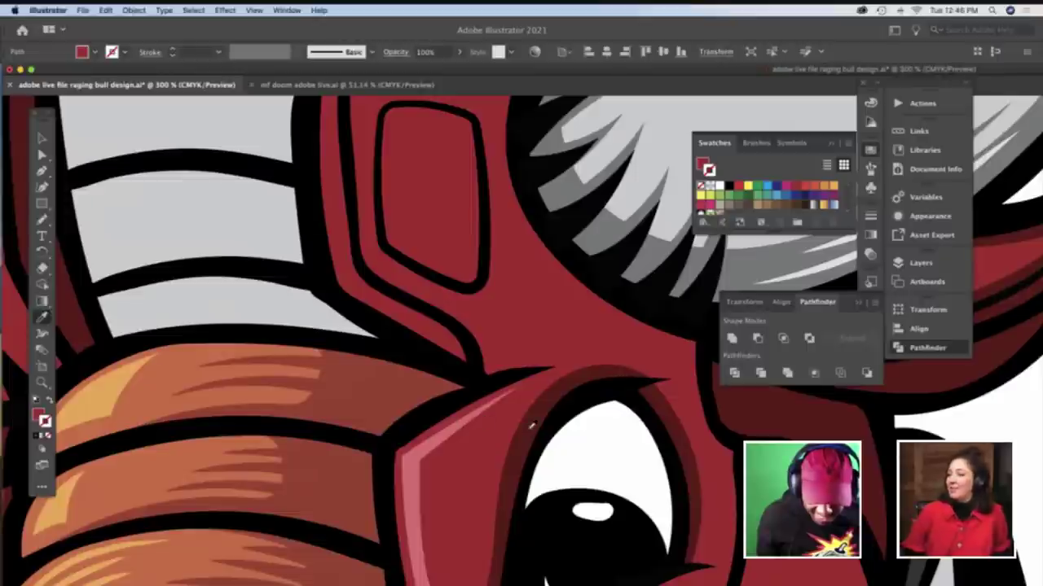
scroll(442, 367, up, 10)
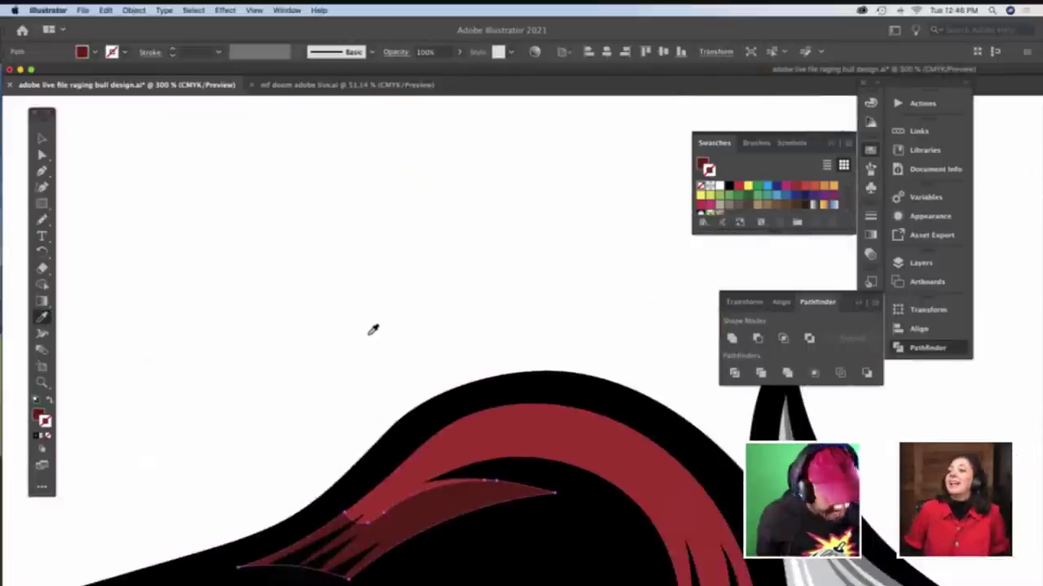
key(a)
click(367, 335)
scroll(368, 334, down, 3)
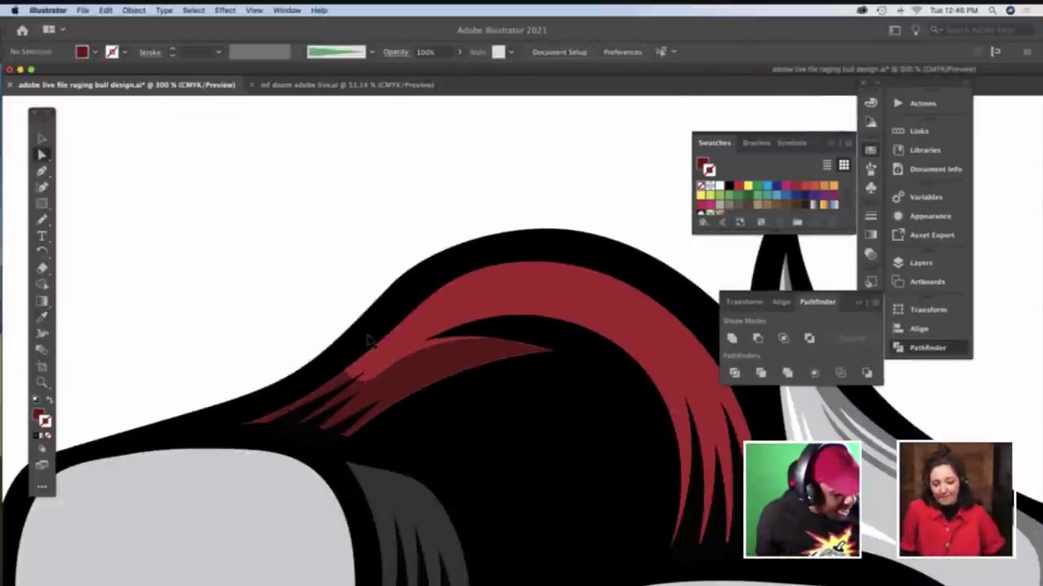
key(super+s)
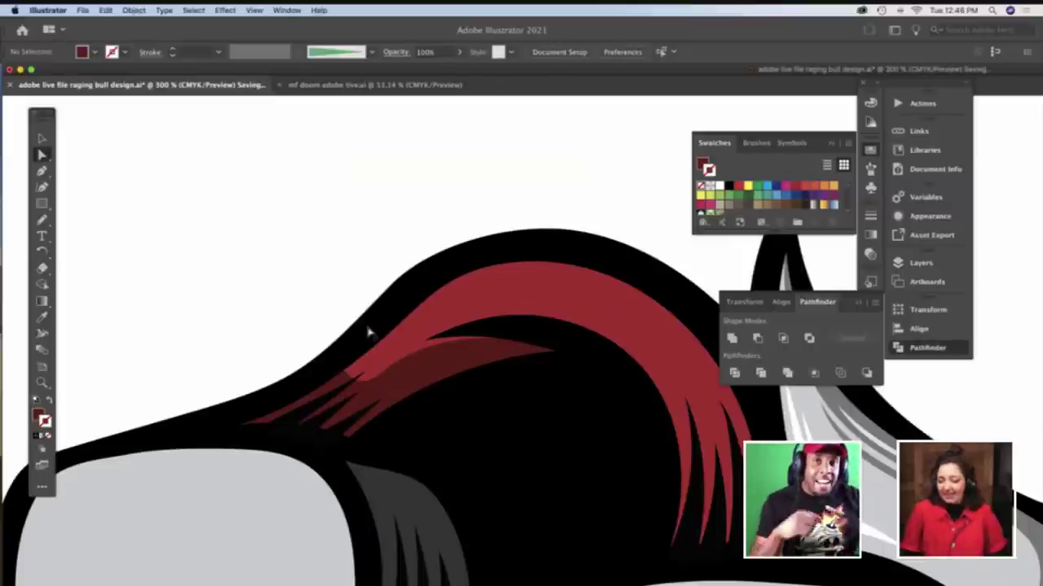
Draw a freehand curve across the red band's right-hand spikes and up along its outer edge, and deselect it
scroll(364, 330, down, 2)
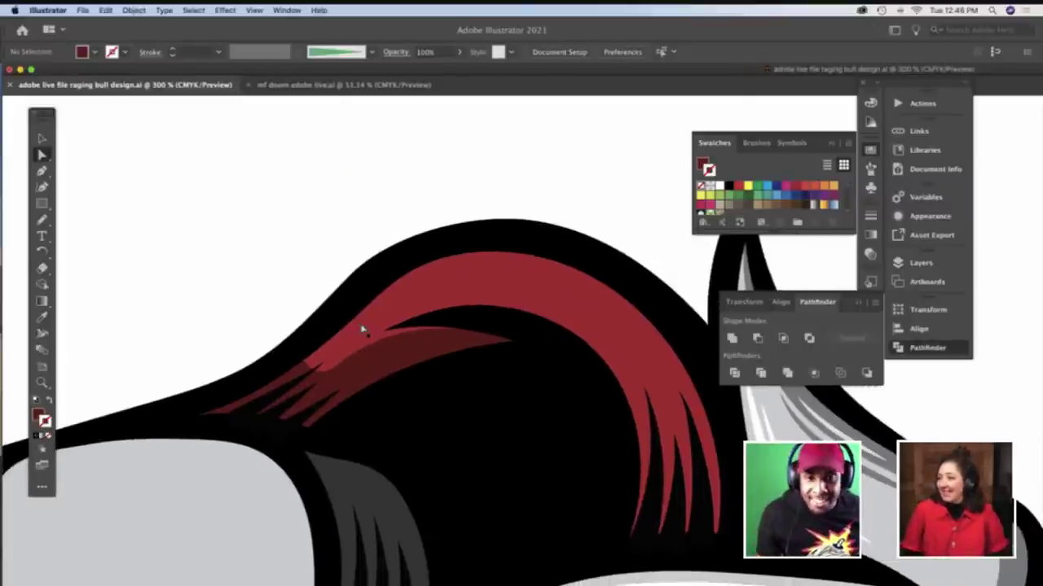
scroll(364, 330, right, 4)
key(n)
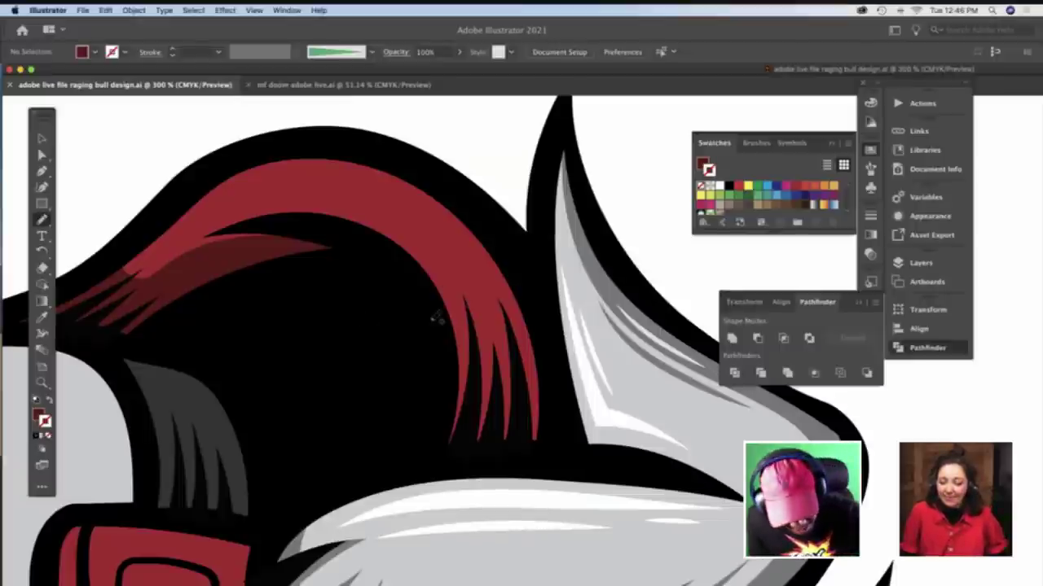
drag(423, 356, 466, 368)
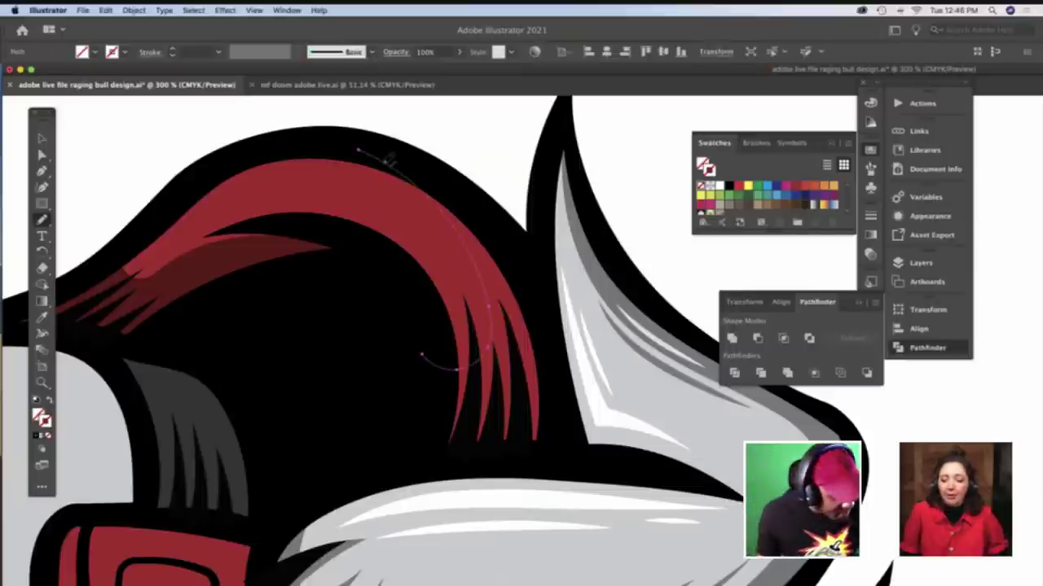
key(v)
key(Delete)
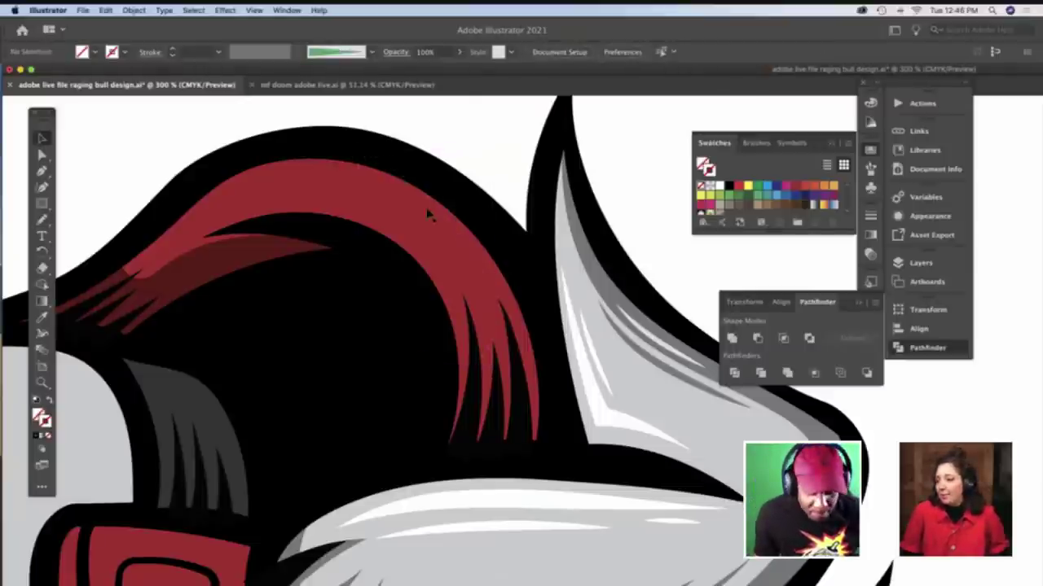
Isolate the red band, divide it along the new curve and separate the resulting pieces
double_click(434, 222)
click(467, 246)
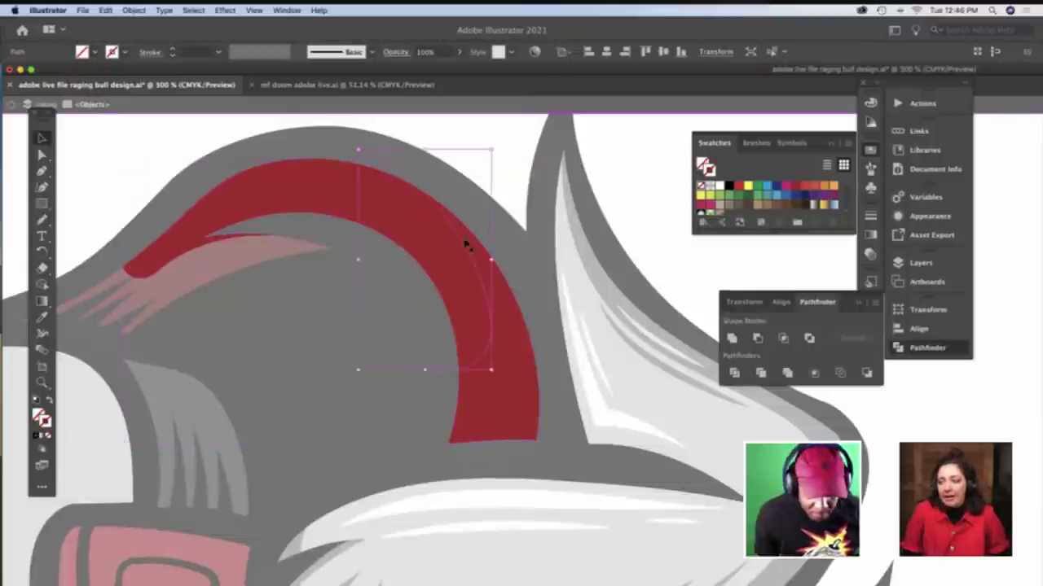
shift+click(502, 286)
click(734, 373)
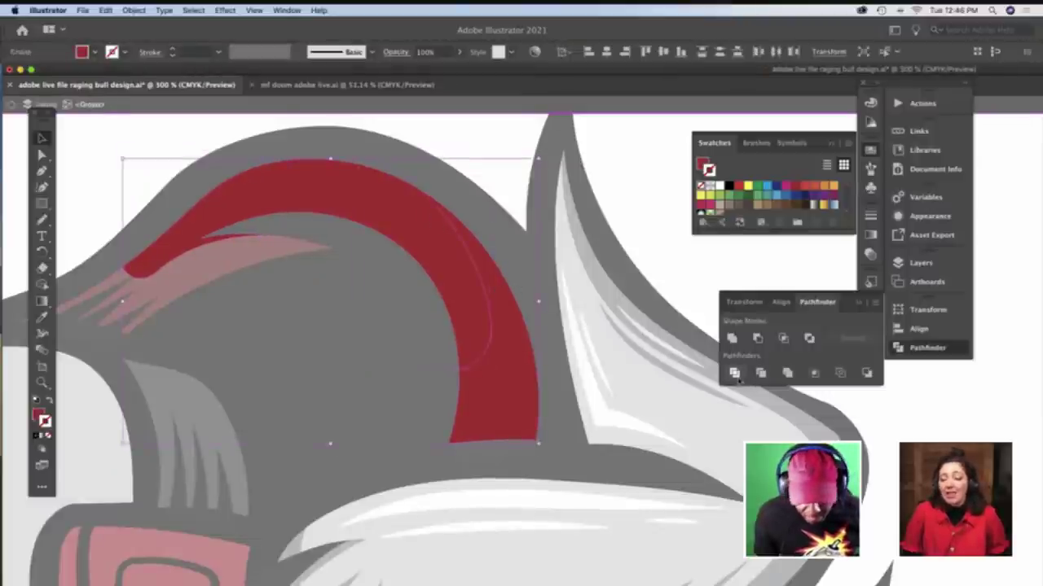
key(ctrl+z)
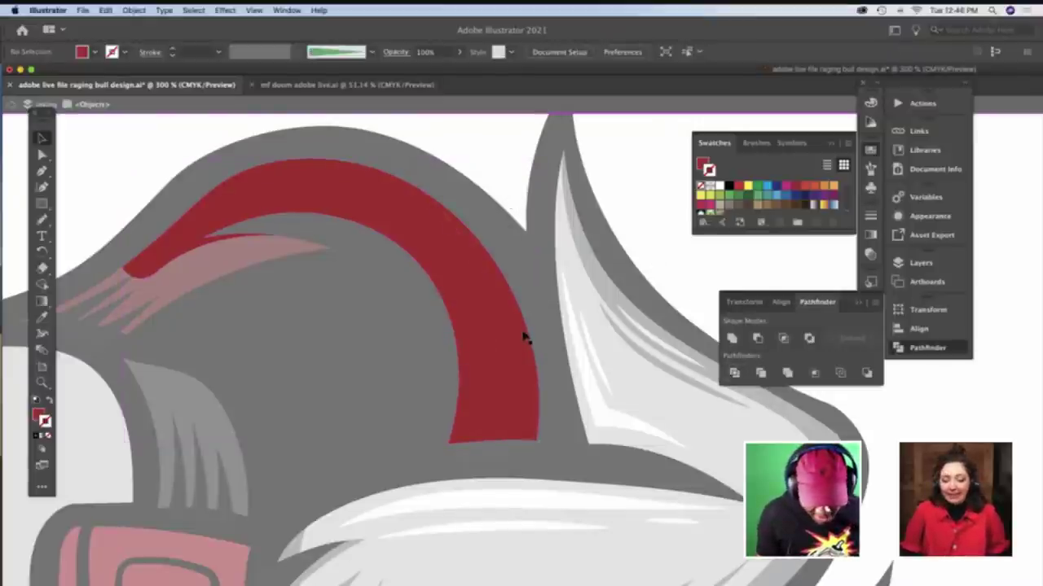
Recolor the right-hand spiked piece of the band with the dark red sampled from its shaded lower-left end, and leave isolation
key(i)
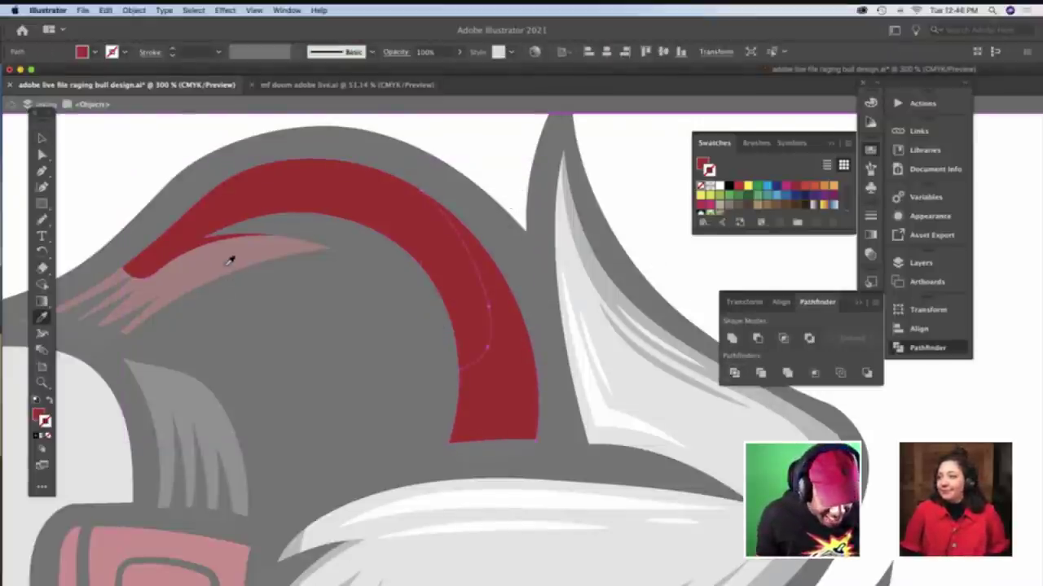
click(229, 262)
key(v)
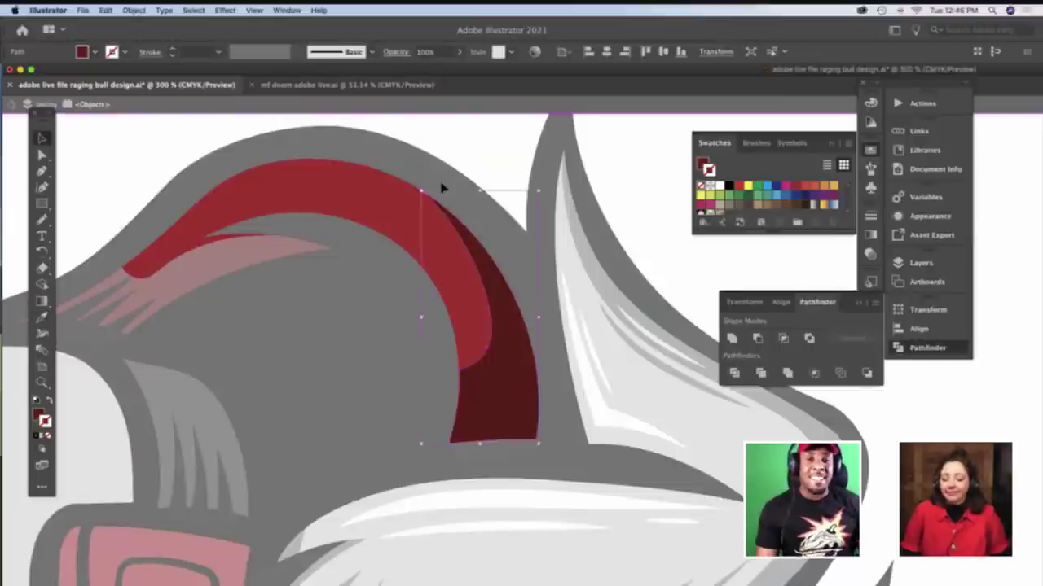
click(517, 155)
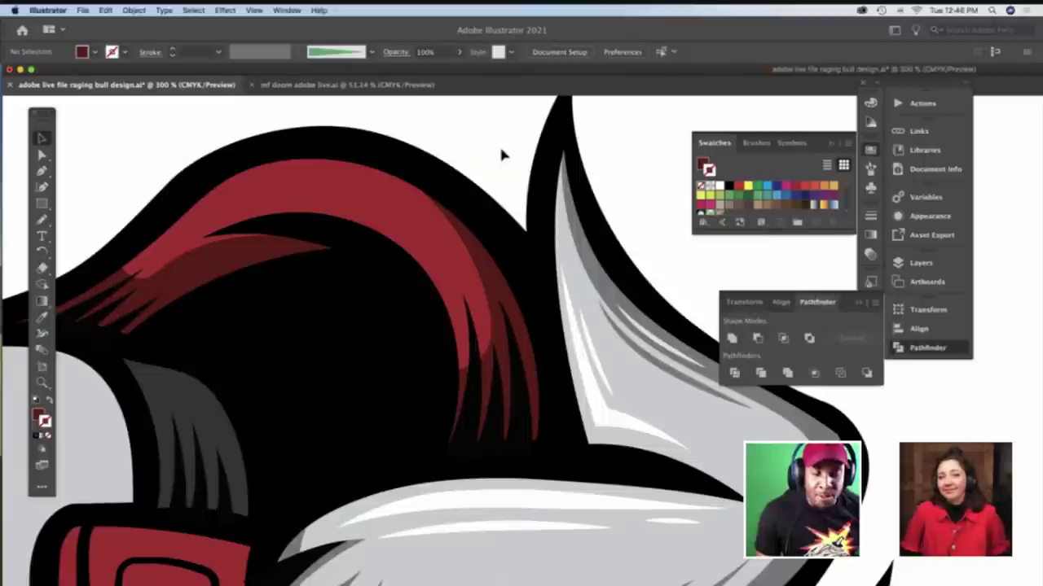
scroll(489, 163, down, 5)
scroll(489, 162, right, 2)
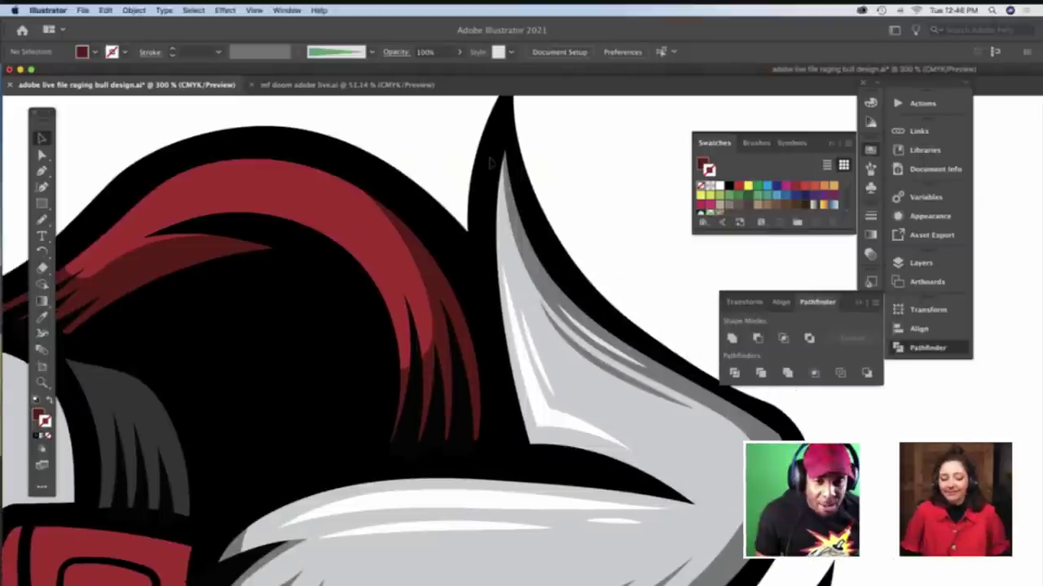
scroll(490, 163, down, 2)
scroll(490, 163, left, 3)
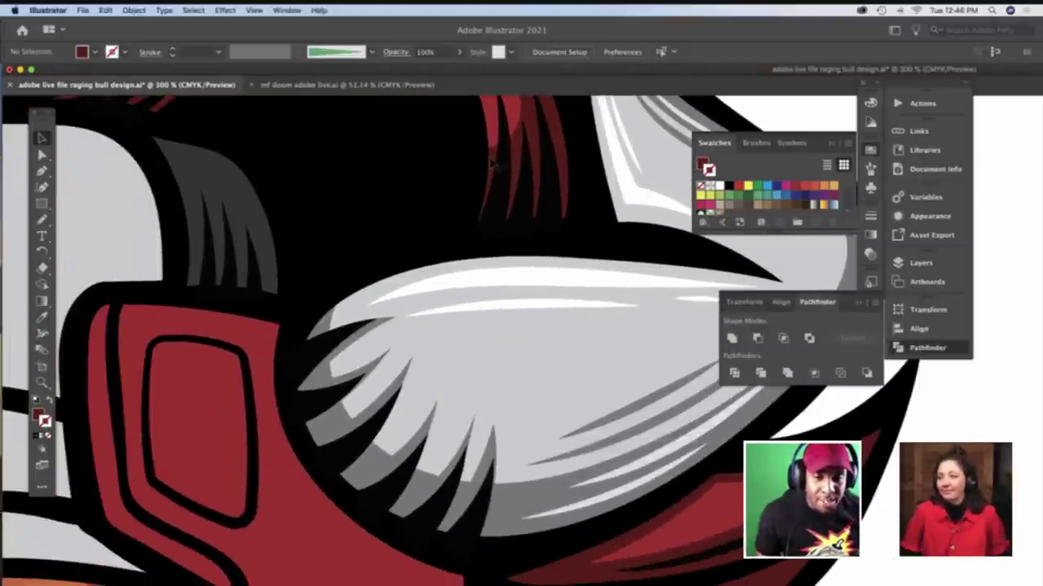
Examine the anchor points and outline of the red face shape around the rounded rectangular panel
scroll(425, 272, down, 1)
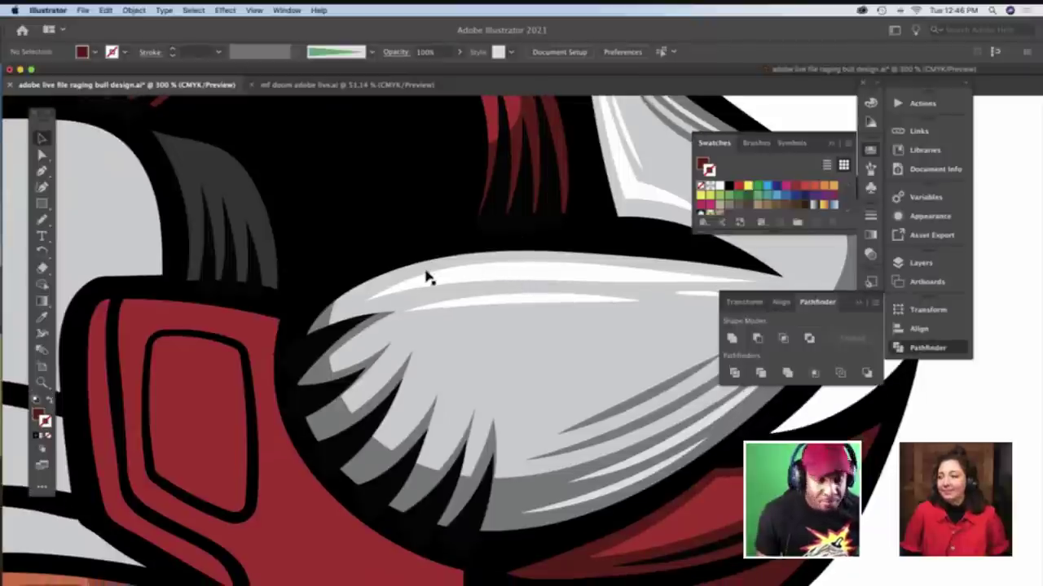
scroll(428, 277, down, 6)
scroll(427, 277, right, 5)
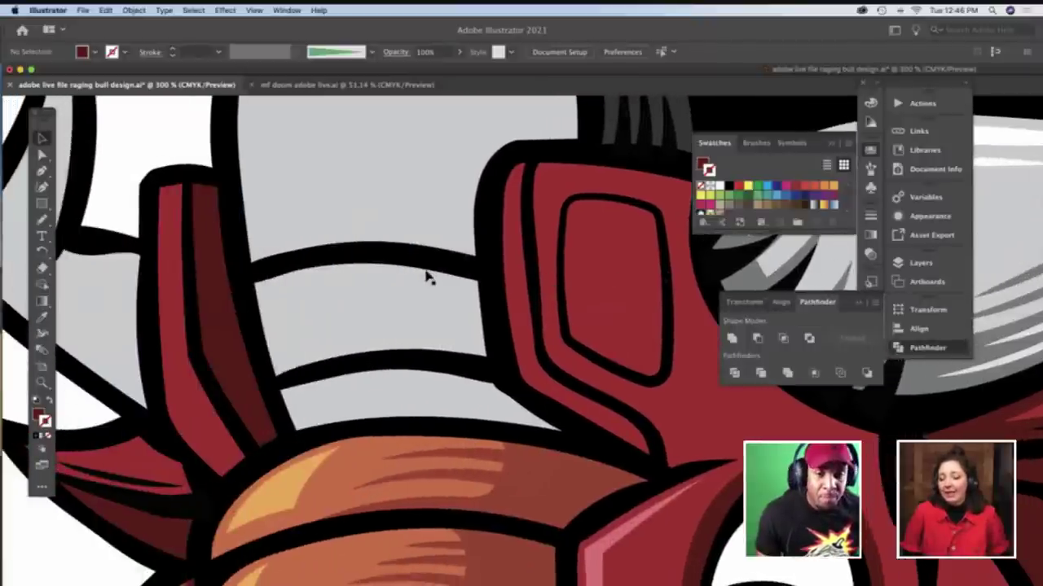
click(518, 277)
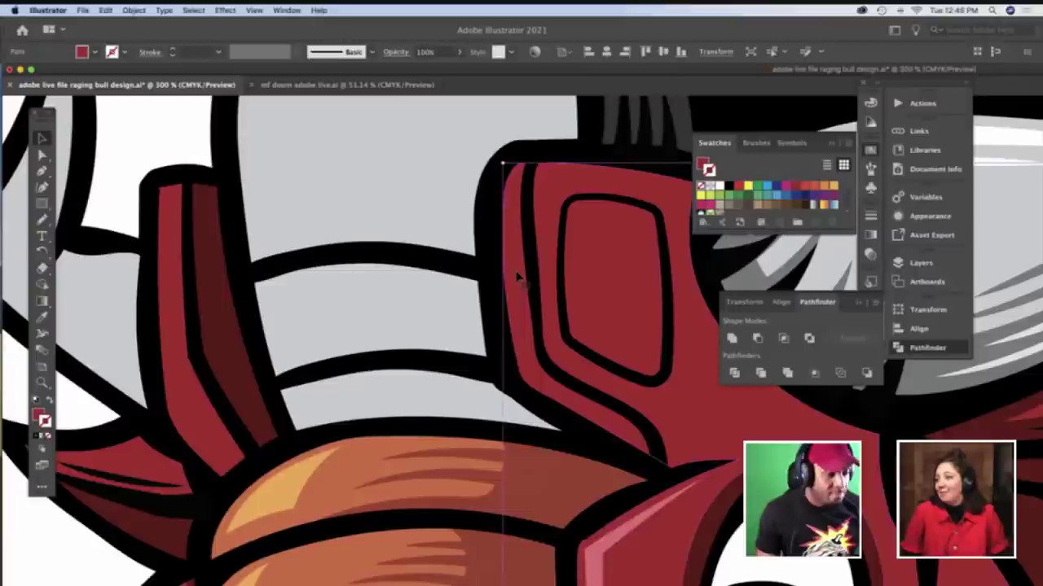
key(n)
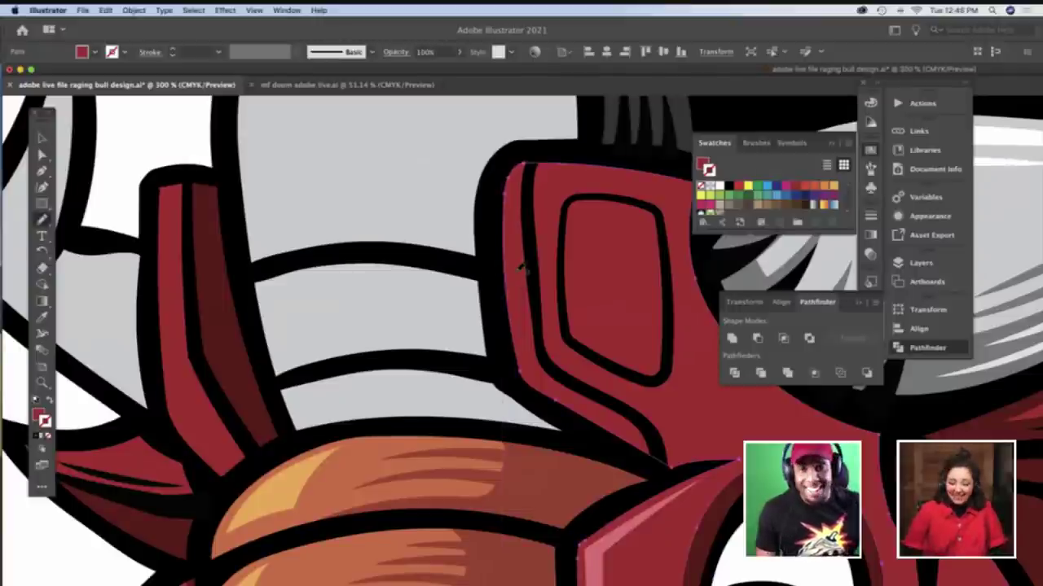
key(a)
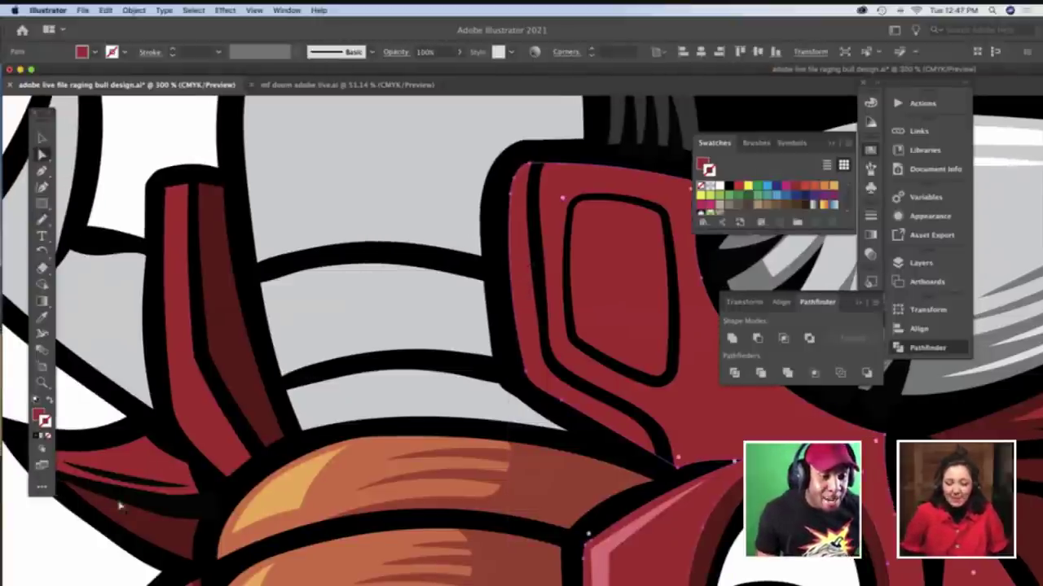
scroll(121, 502, left, 1)
click(82, 536)
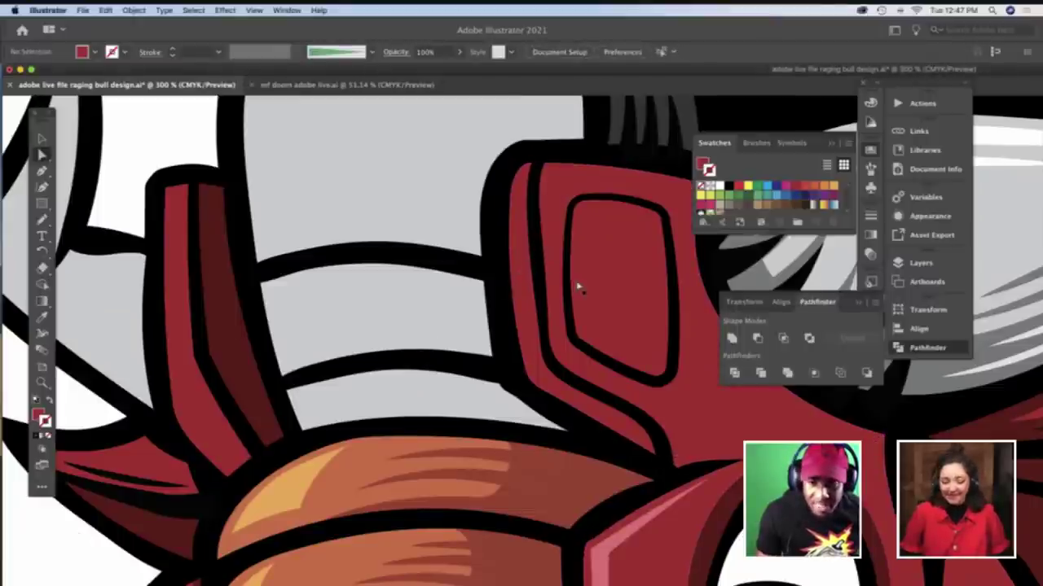
scroll(575, 285, right, 2)
scroll(570, 282, right, 2)
click(475, 249)
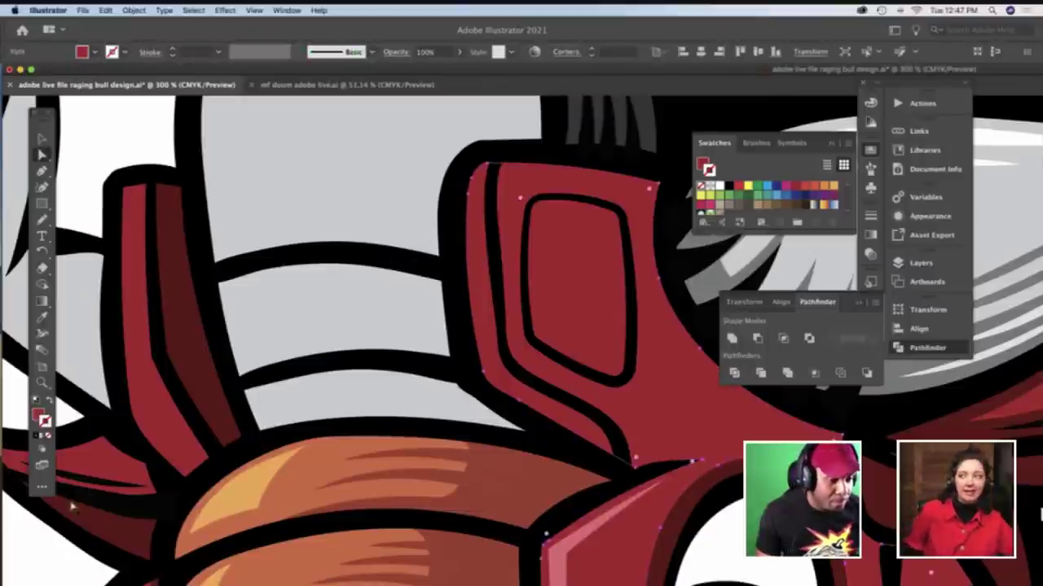
click(38, 546)
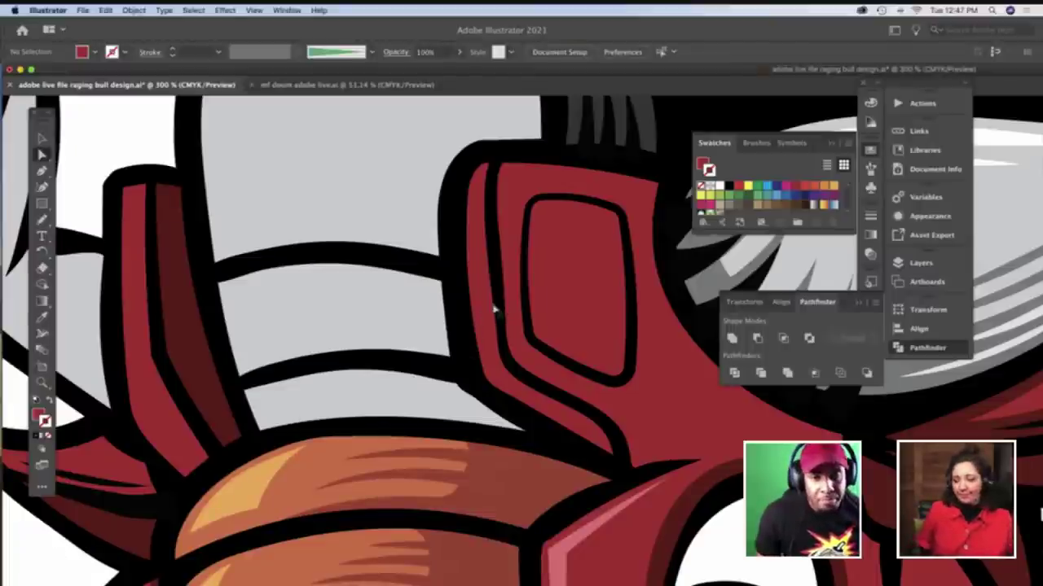
Draw a freehand curve just inside the outer edge of the narrow red strip beside the rectangular panel, and deselect it
key(n)
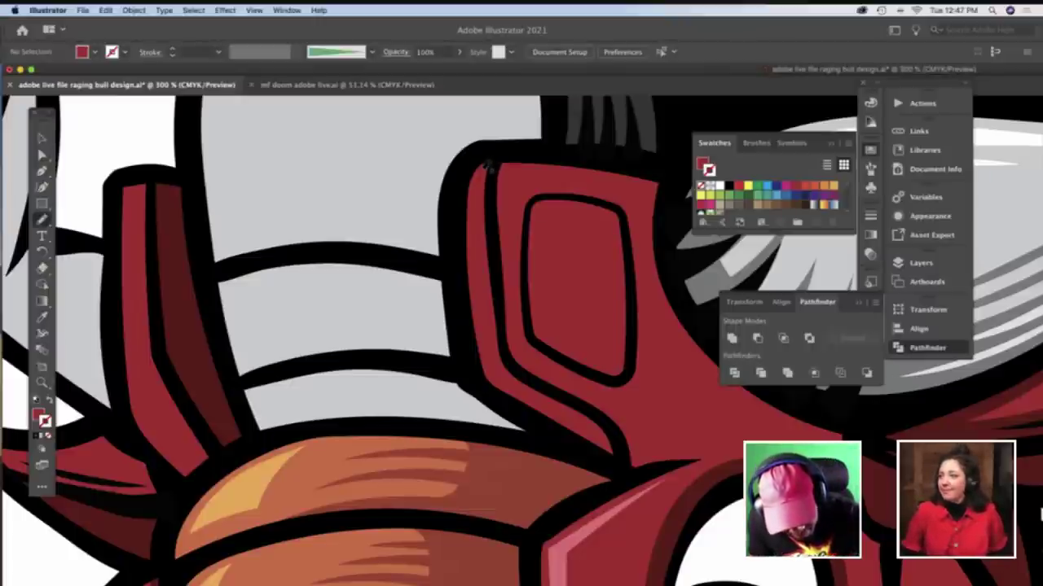
drag(493, 153, 483, 244)
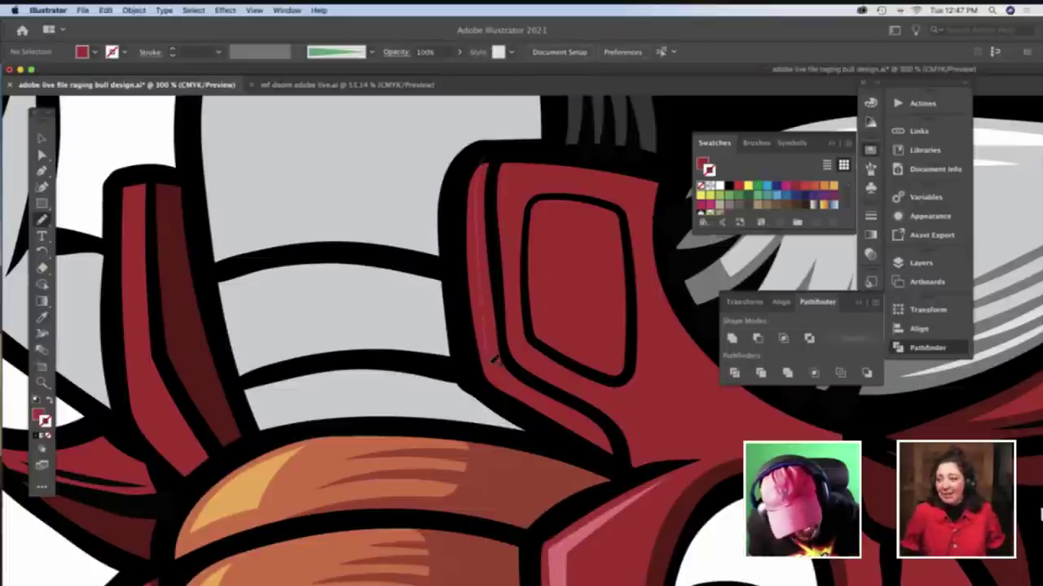
drag(496, 366, 513, 399)
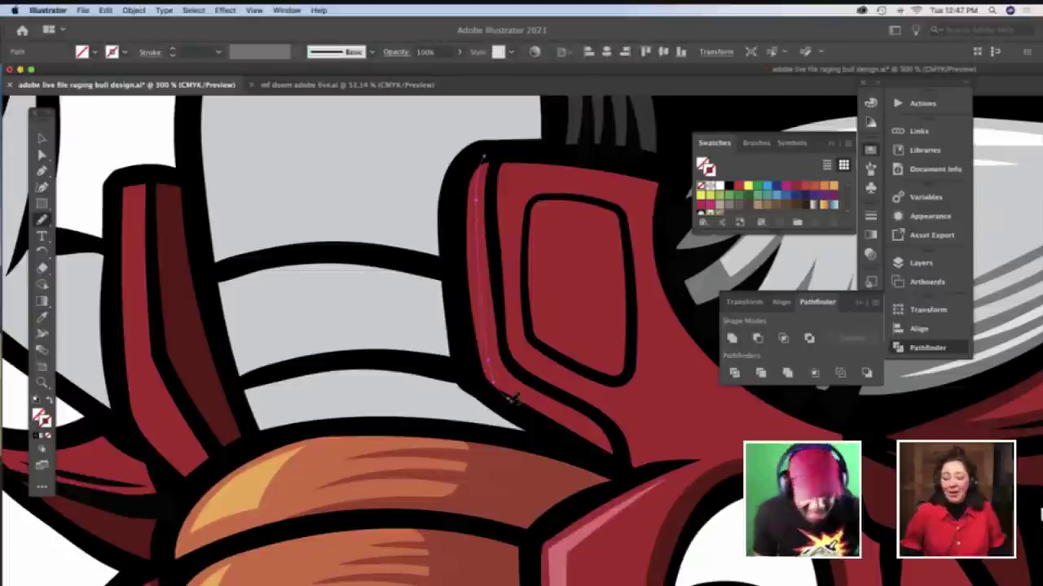
key(v)
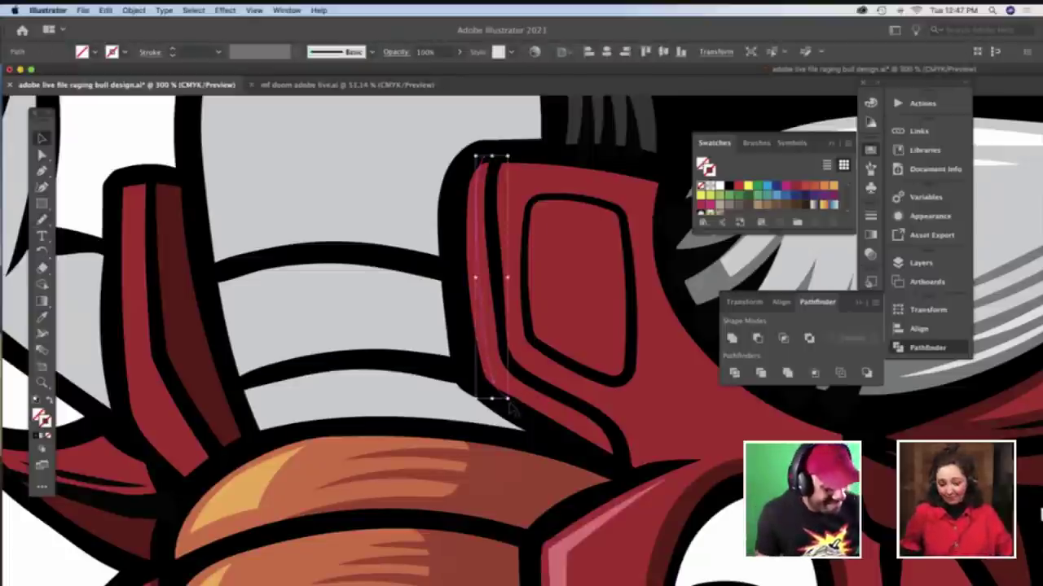
key(Delete)
Isolate the red face shape together with the new curve, divide it along that curve and deselect the pieces
double_click(497, 381)
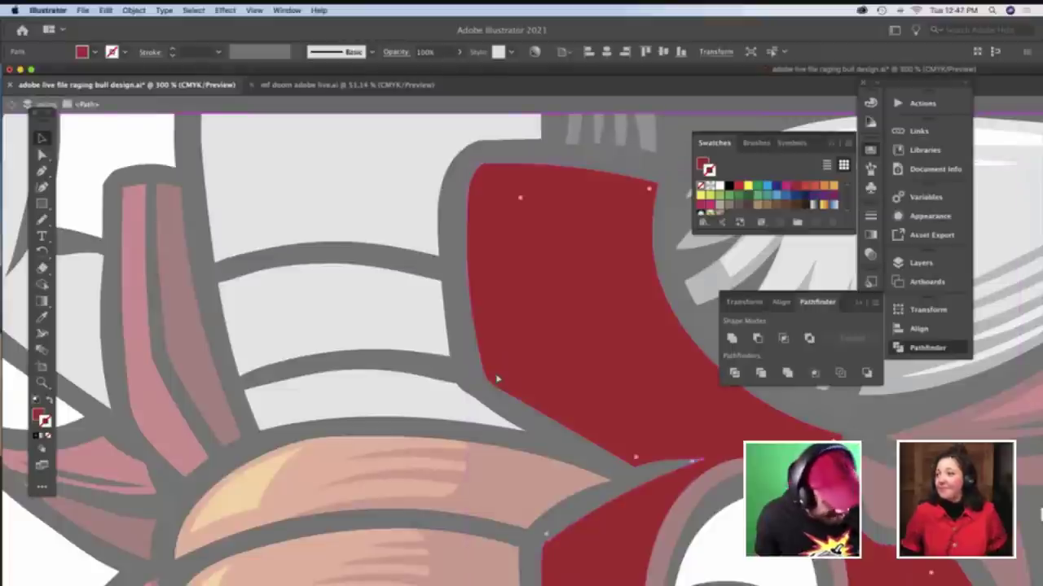
shift+click(505, 358)
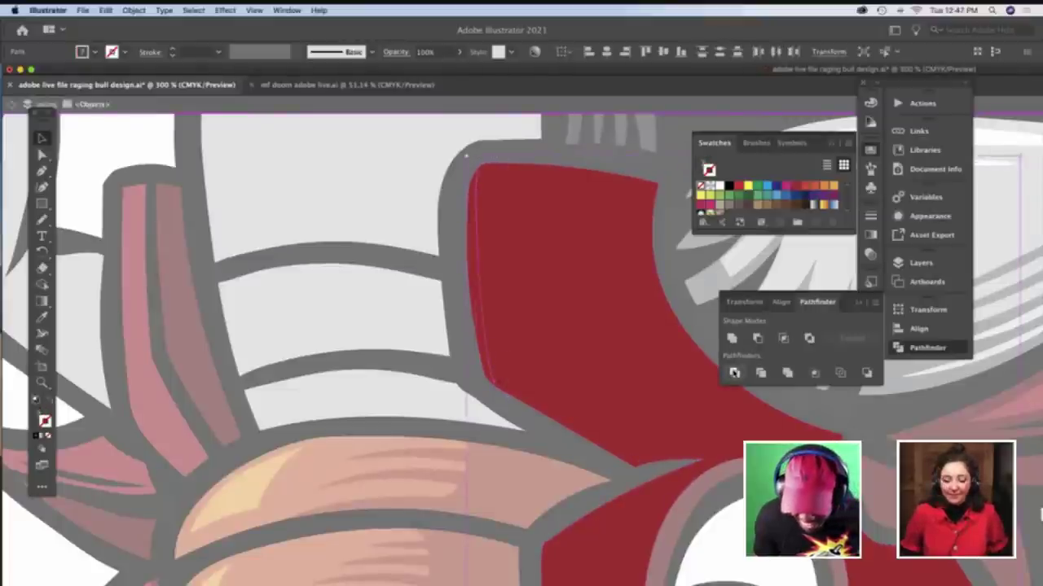
click(734, 373)
click(734, 372)
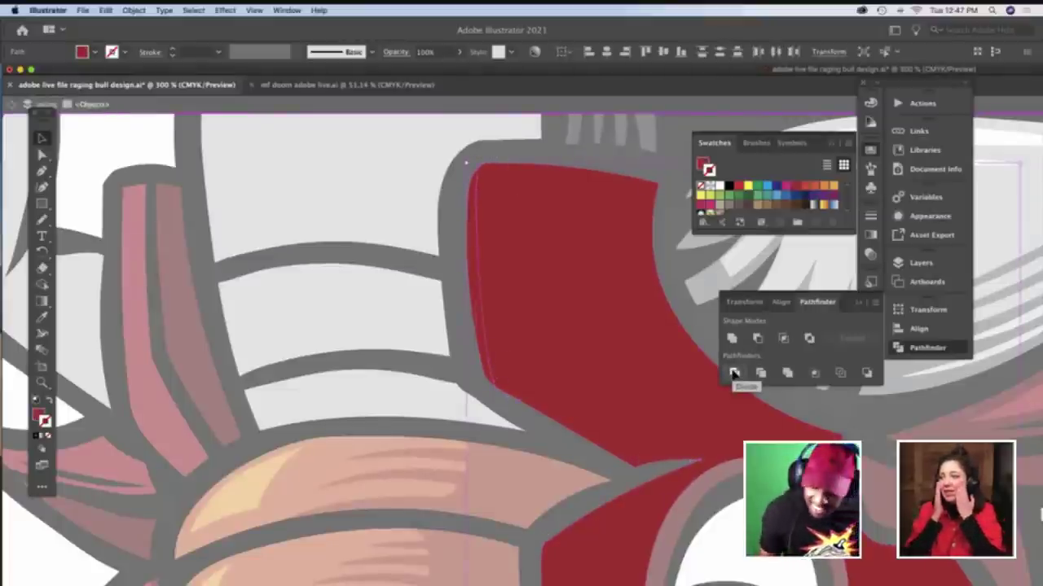
click(130, 144)
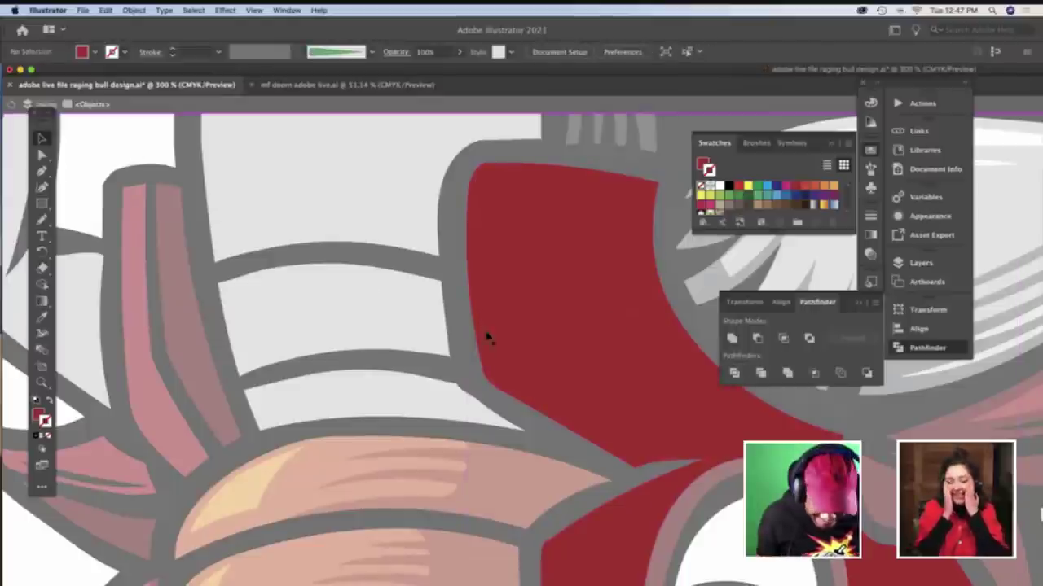
Recolor the thin outer sliver of the red strip with the pink sampled from the highlight beside the orange bands, and leave isolation
click(478, 329)
key(i)
scroll(477, 324, up, 5)
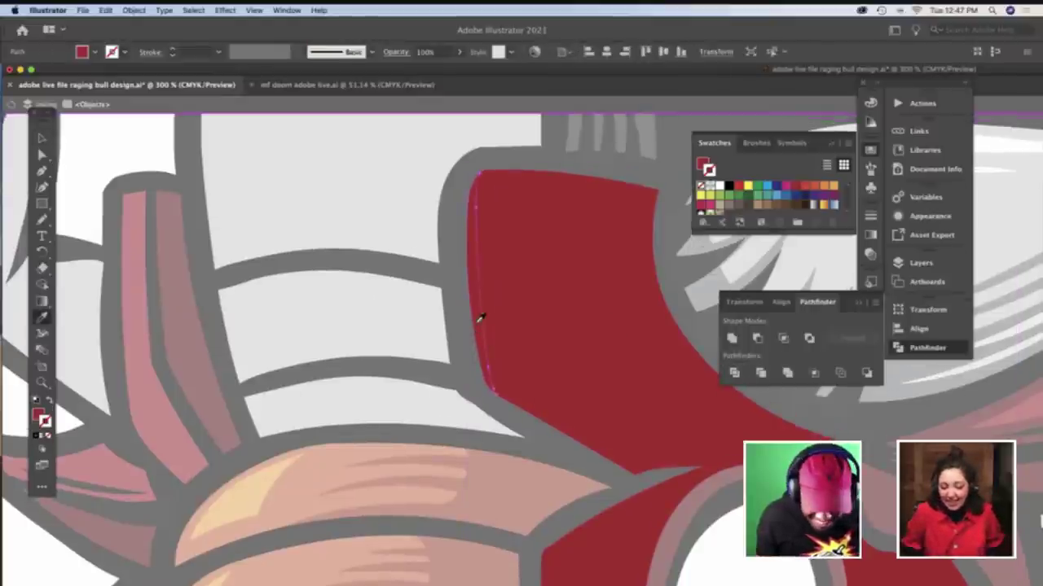
scroll(477, 321, down, 9)
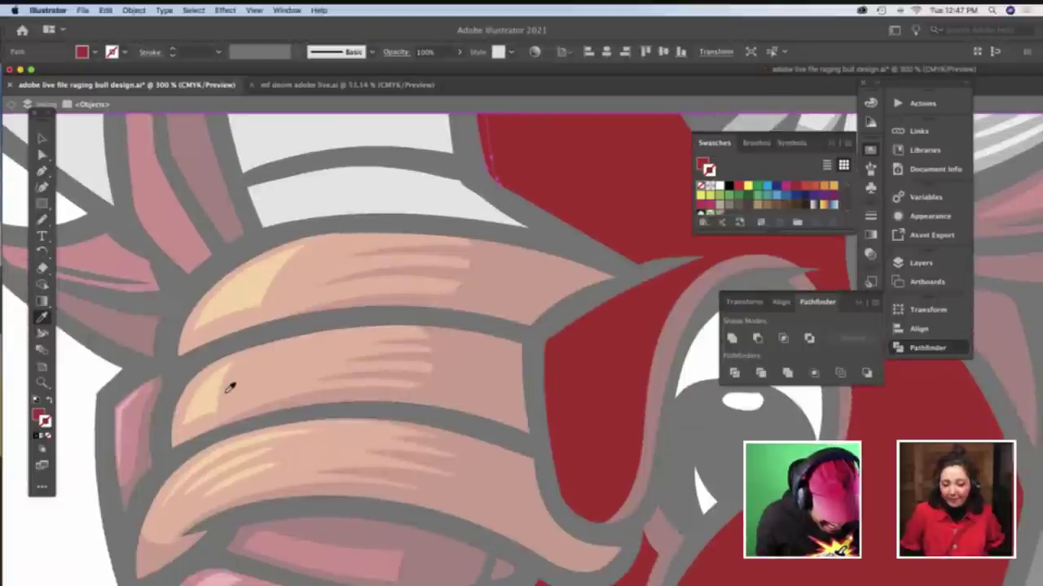
click(128, 399)
scroll(292, 358, right, 1)
scroll(291, 358, up, 10)
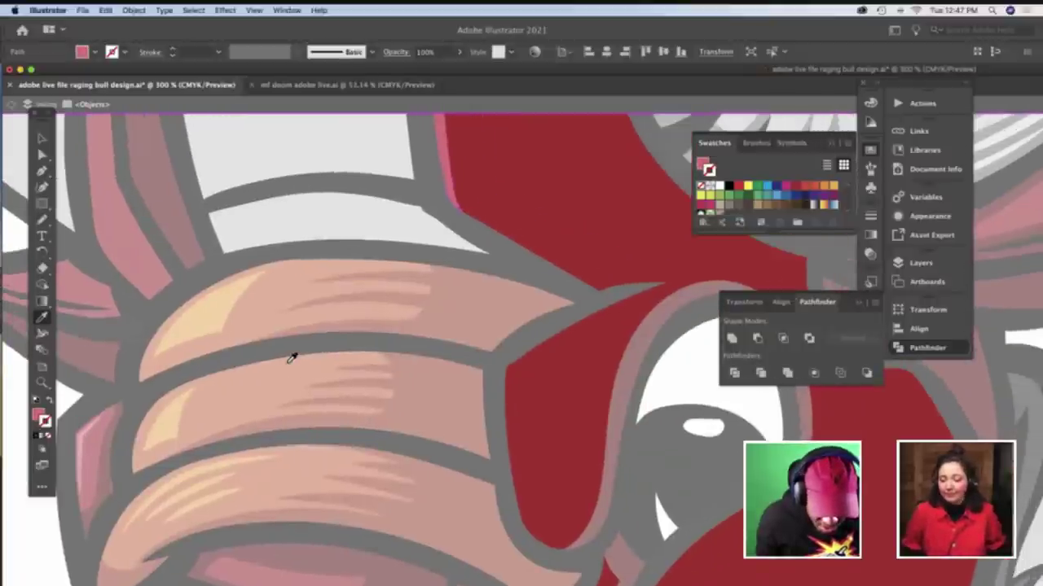
key(v)
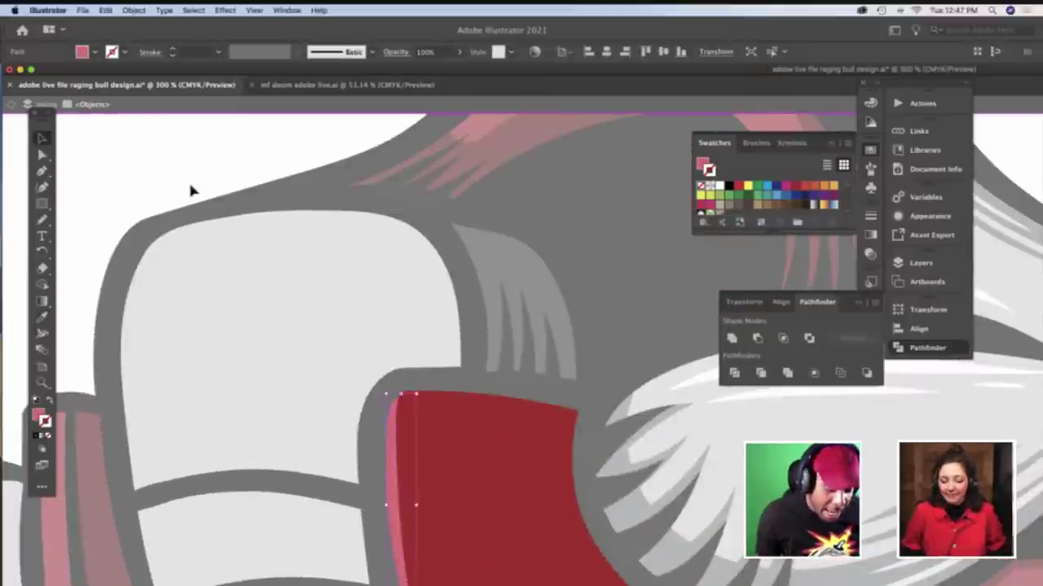
double_click(230, 300)
Look over the bull's head from the rectangular panel to the eye, fur and ear at 200% zoom
scroll(229, 301, down, 6)
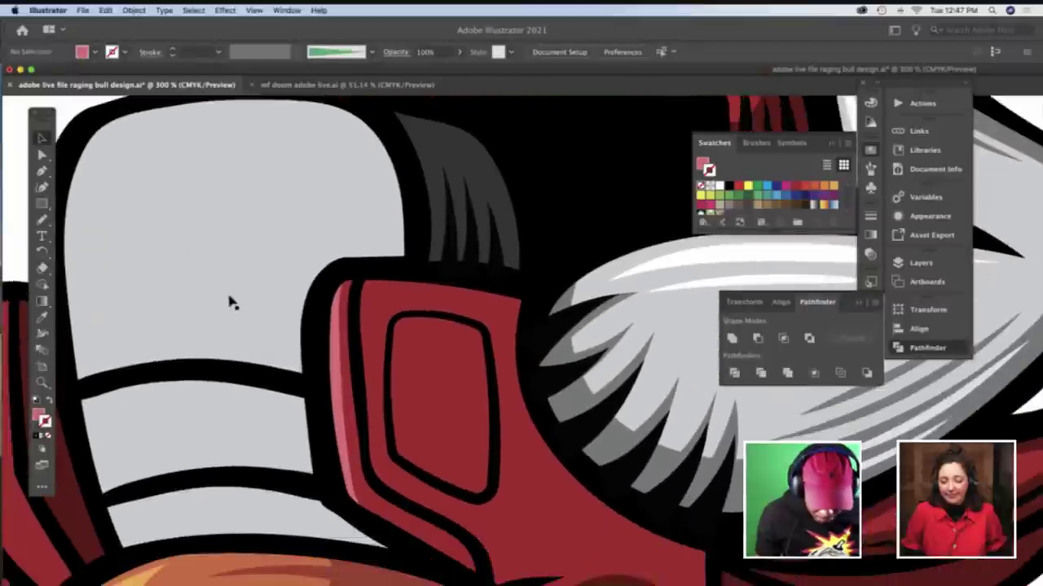
scroll(230, 302, right, 2)
scroll(230, 301, down, 4)
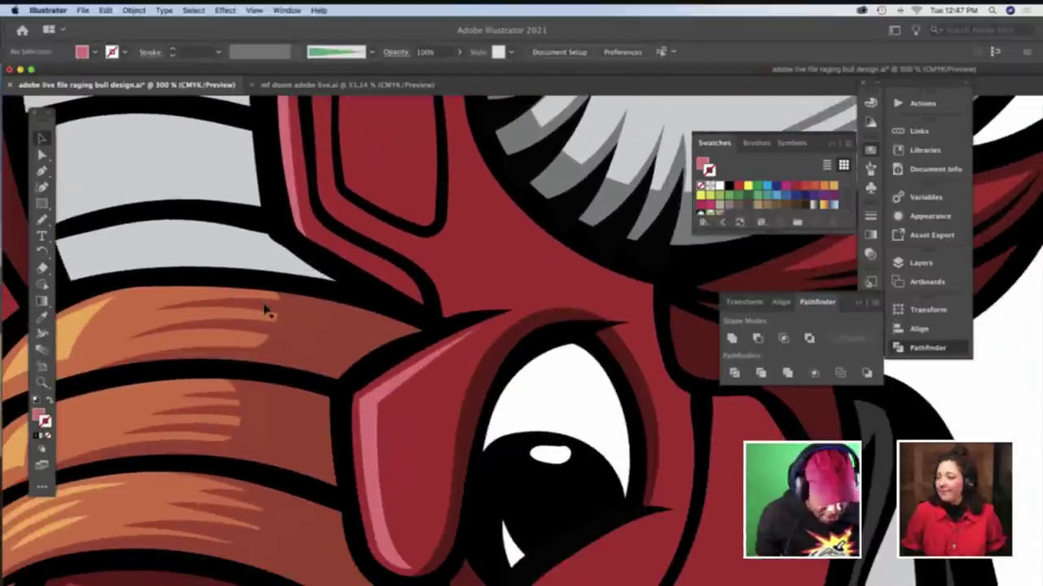
key(z)
alt+click(425, 316)
scroll(430, 316, right, 10)
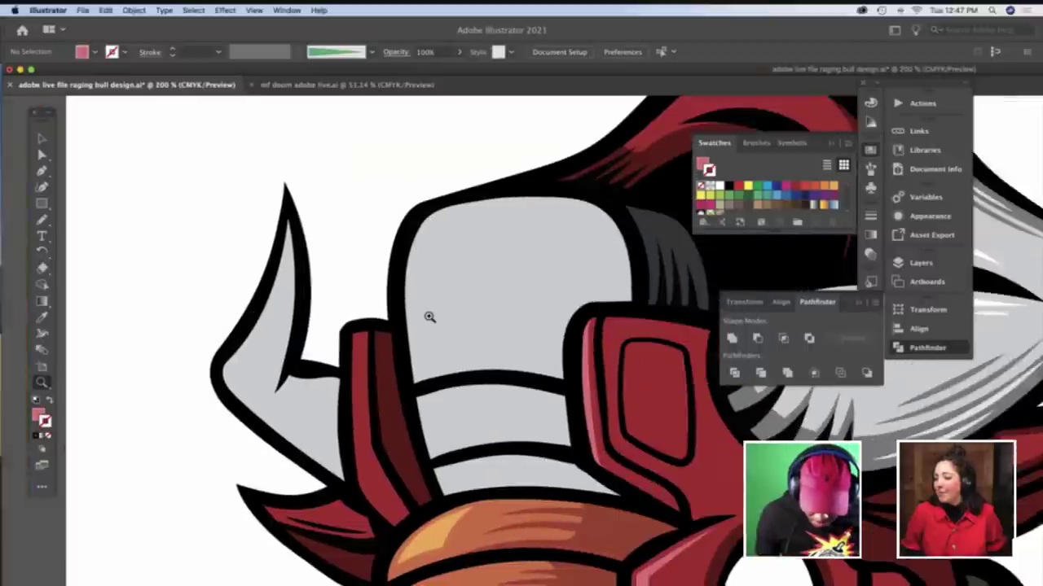
scroll(431, 317, down, 5)
scroll(423, 315, down, 3)
scroll(424, 315, right, 4)
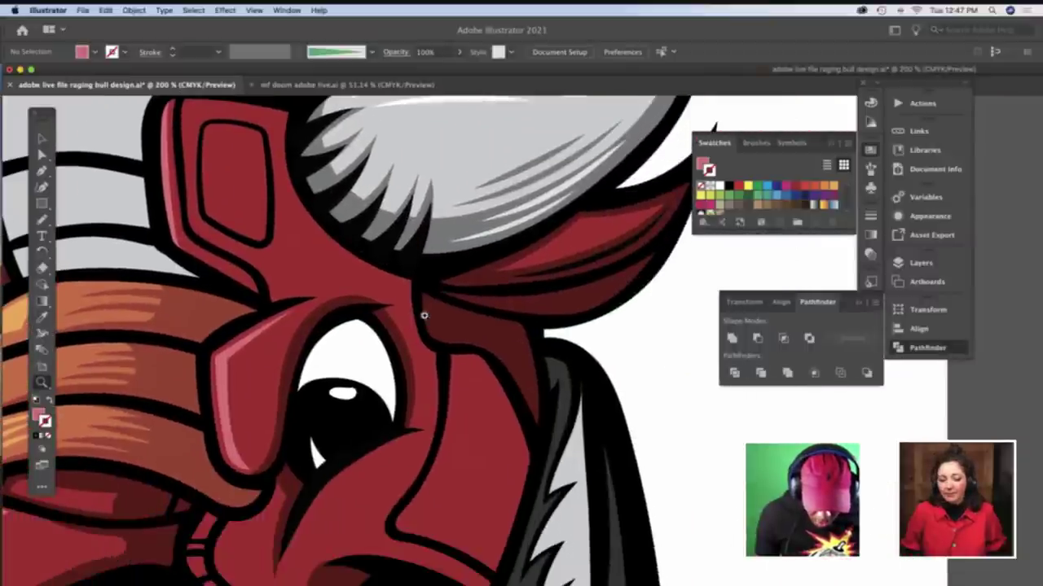
scroll(403, 309, down, 3)
scroll(382, 305, up, 6)
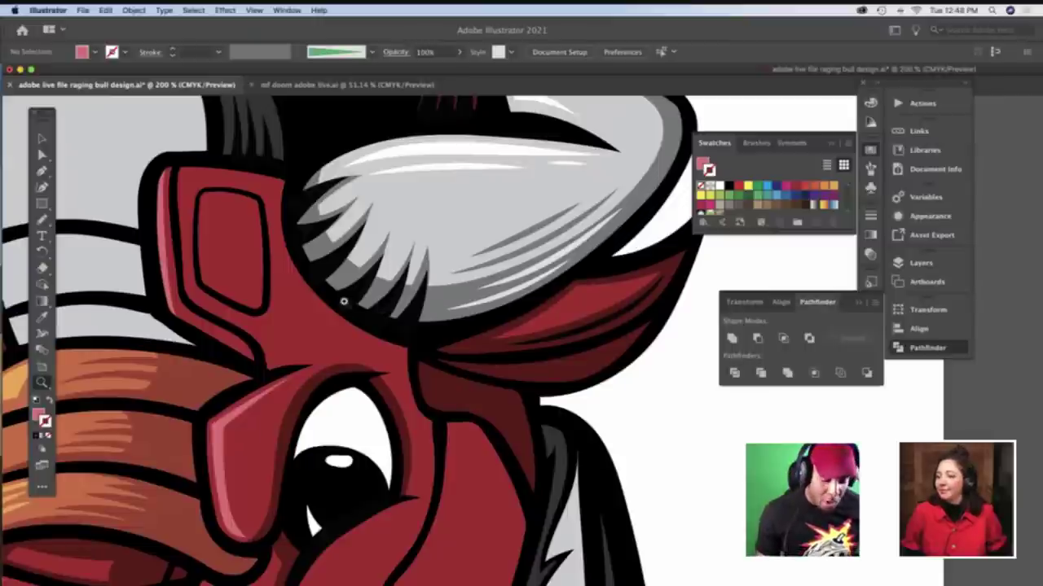
Draw a freehand shading curve from above the rectangular panel down the red face, following the fur's edge to beside the eye
key(b)
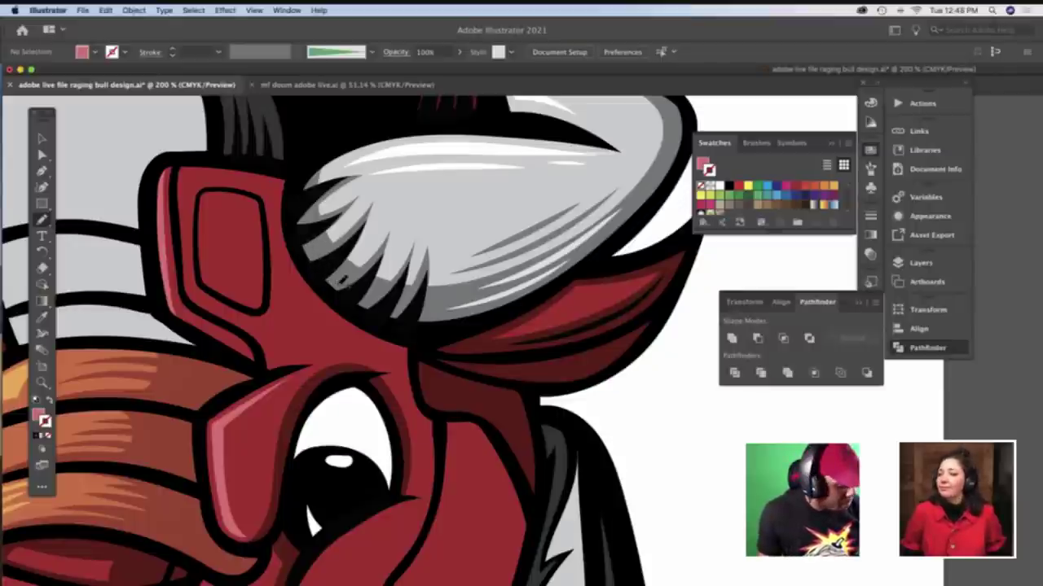
key(z)
click(399, 314)
scroll(400, 314, down, 5)
scroll(400, 313, right, 8)
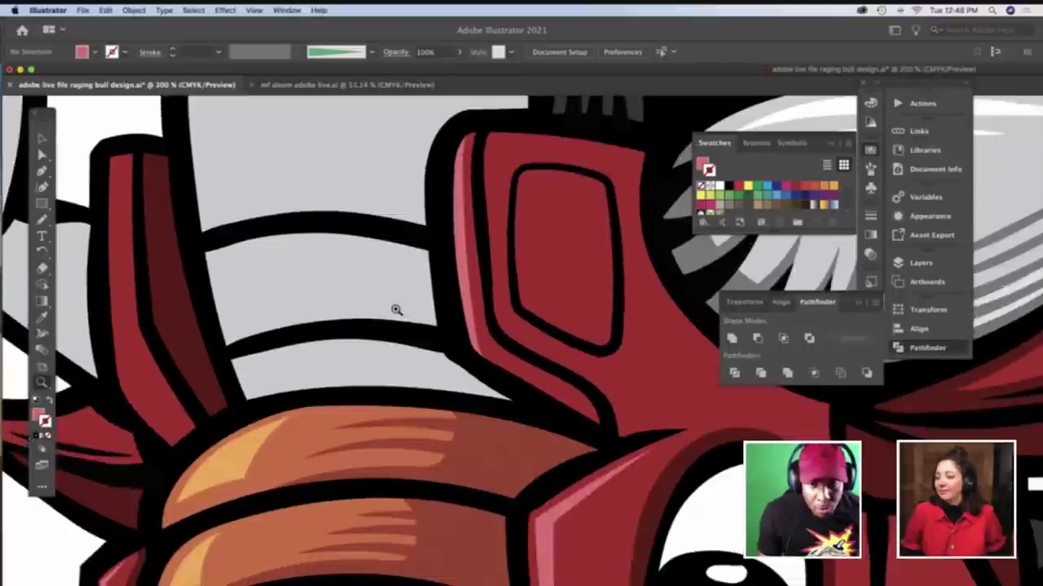
key(n)
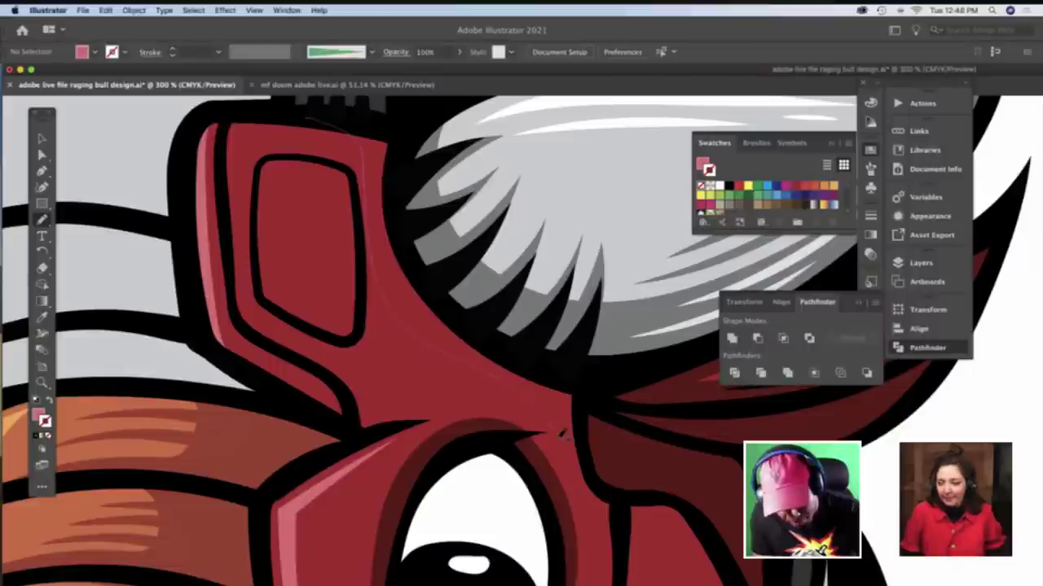
drag(562, 436, 563, 438)
scroll(565, 440, down, 5)
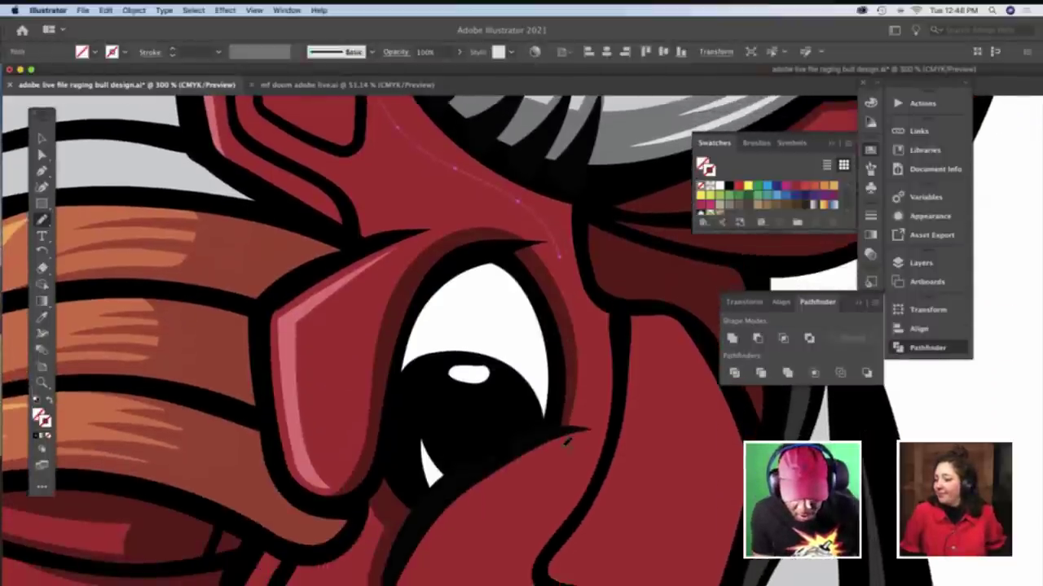
Continue the shading curve down beside the eye and across the cheek to the black outline below, and deselect it
scroll(568, 441, down, 1)
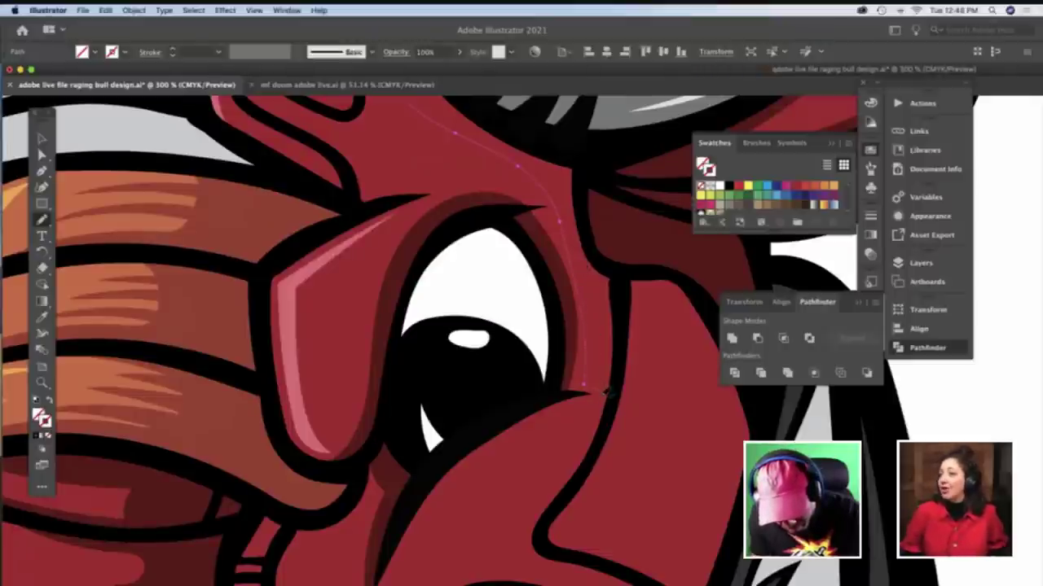
scroll(603, 391, down, 4)
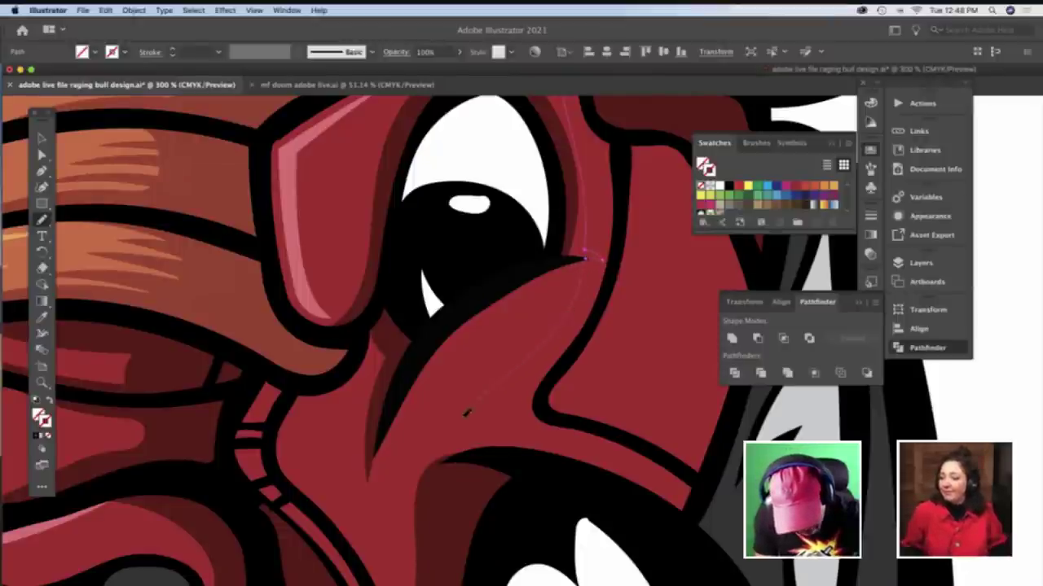
mouse_move(438, 461)
mouse_down()
mouse_move(533, 463)
mouse_move(576, 481)
mouse_up()
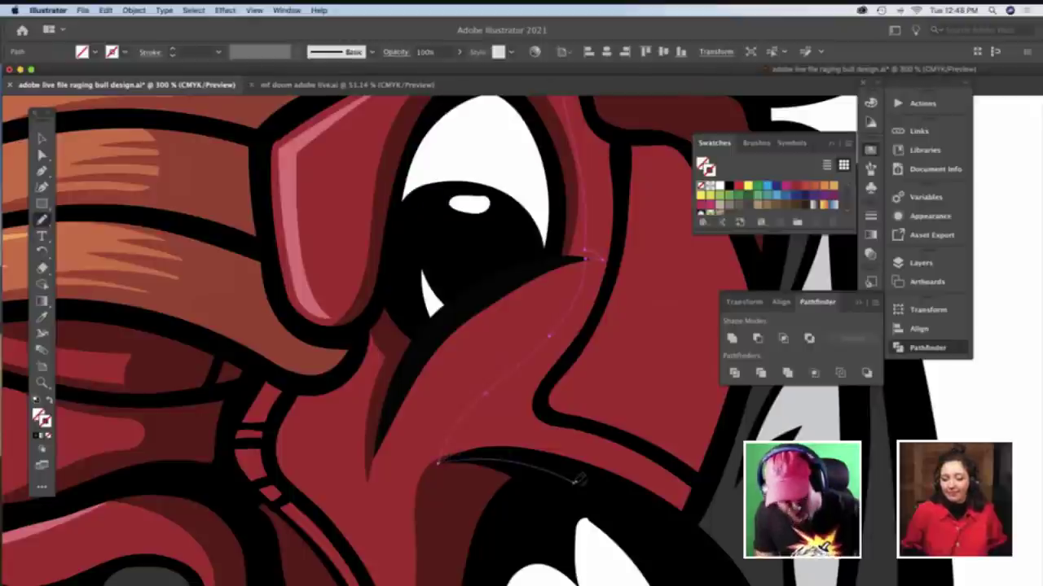
key(v)
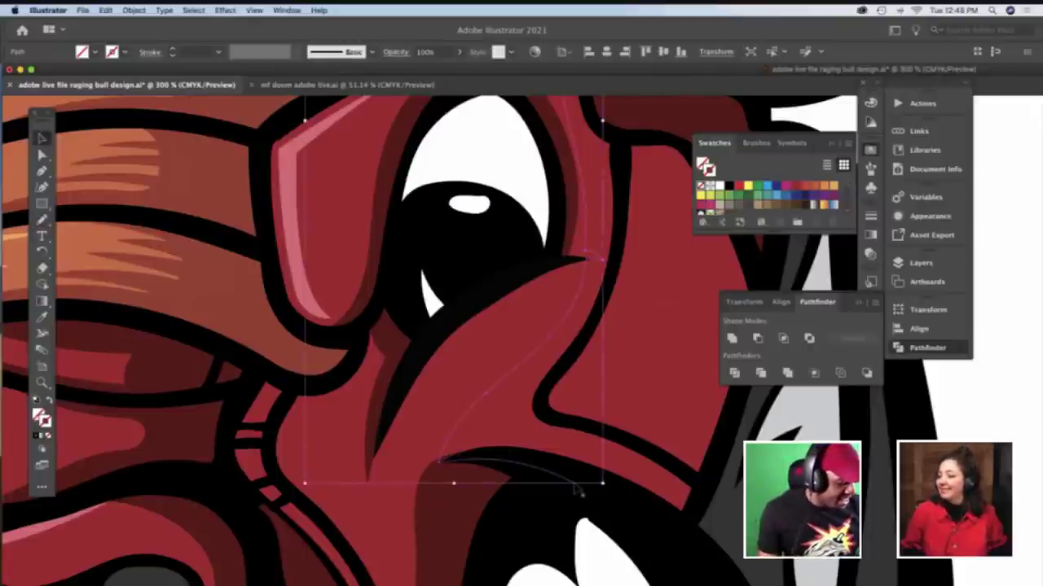
key(super+shift+a)
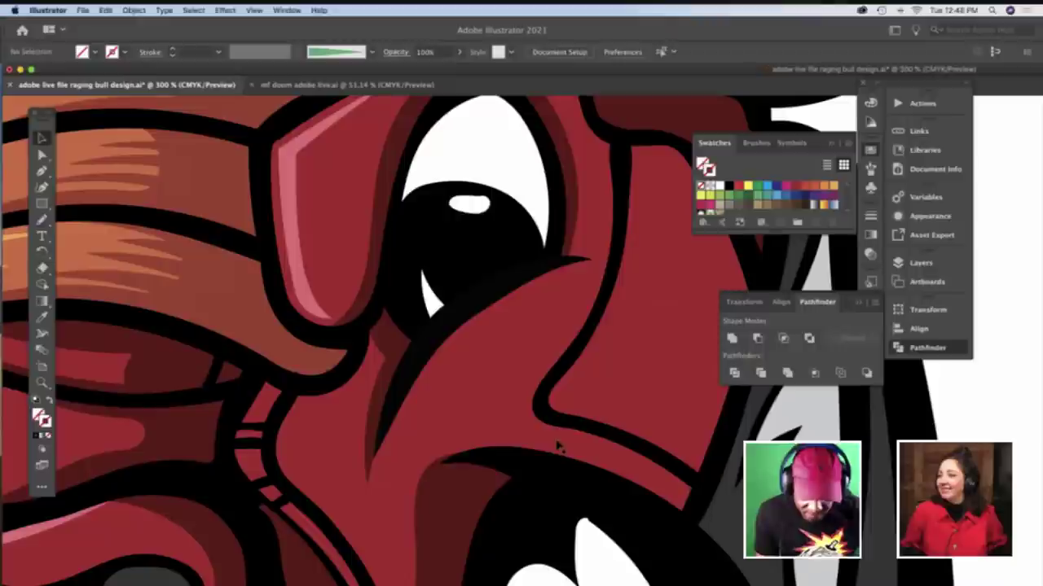
Isolate the red face shape, divide it along the shading curve, and ungroup and deselect the resulting pieces
double_click(509, 432)
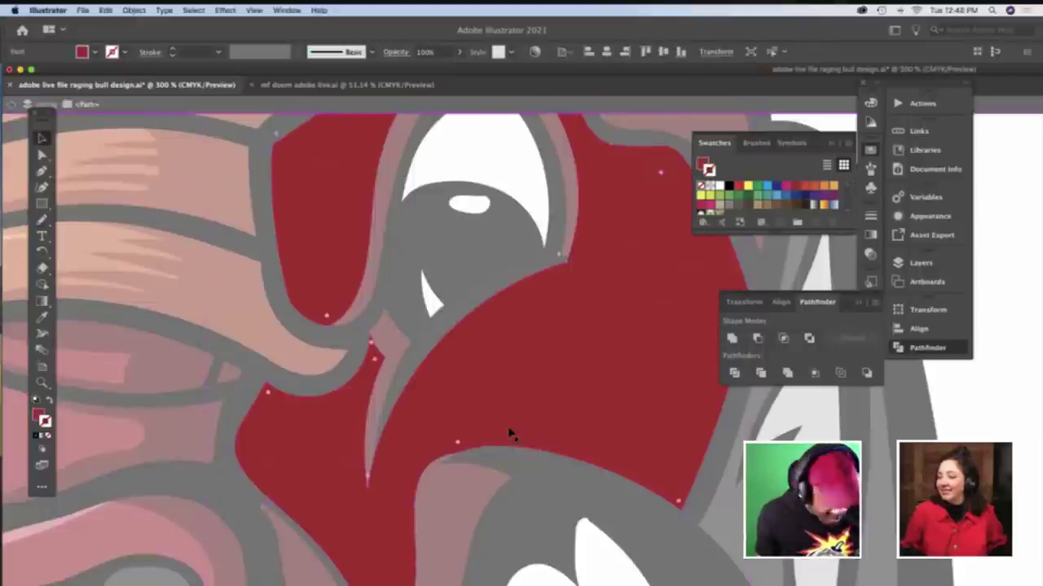
key(super+a)
click(734, 373)
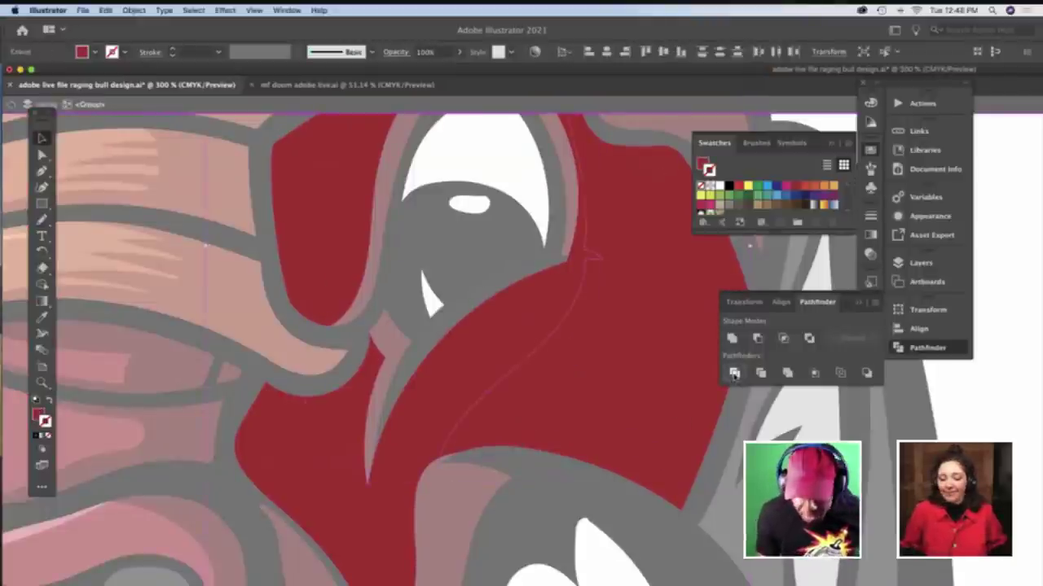
key(super+shift+g)
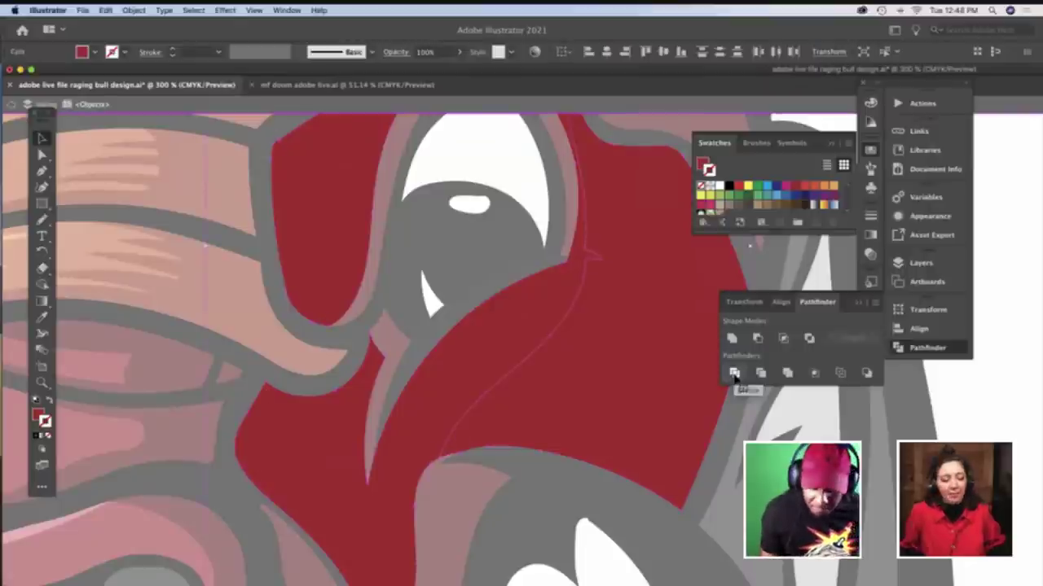
key(super+shift+a)
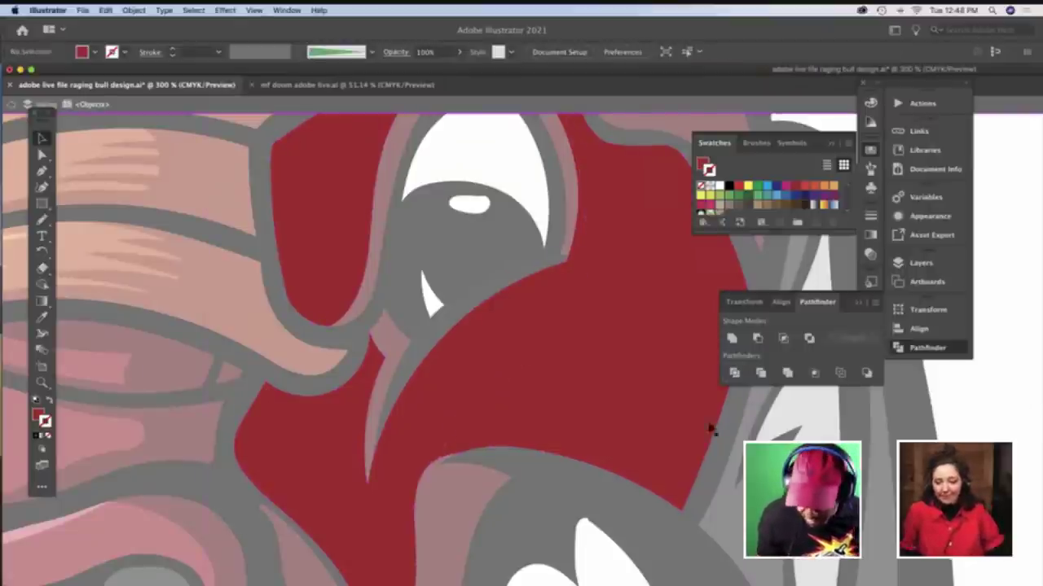
Recolor the face piece outside the shading curve with the dark maroon sampled from the shaded area below the ear, and leave isolation
click(559, 417)
key(i)
scroll(542, 381, up, 5)
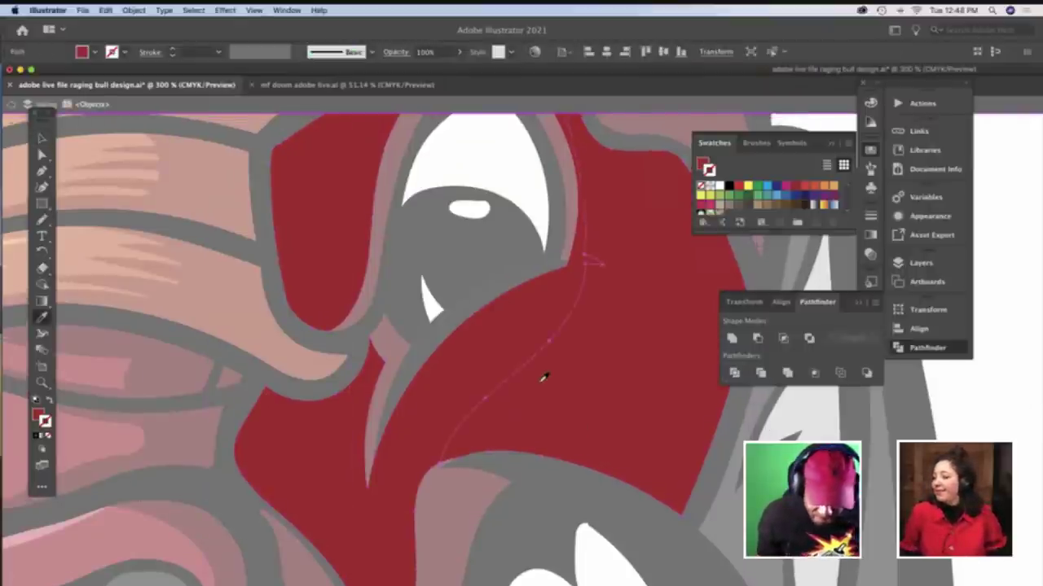
scroll(570, 375, up, 2)
click(615, 375)
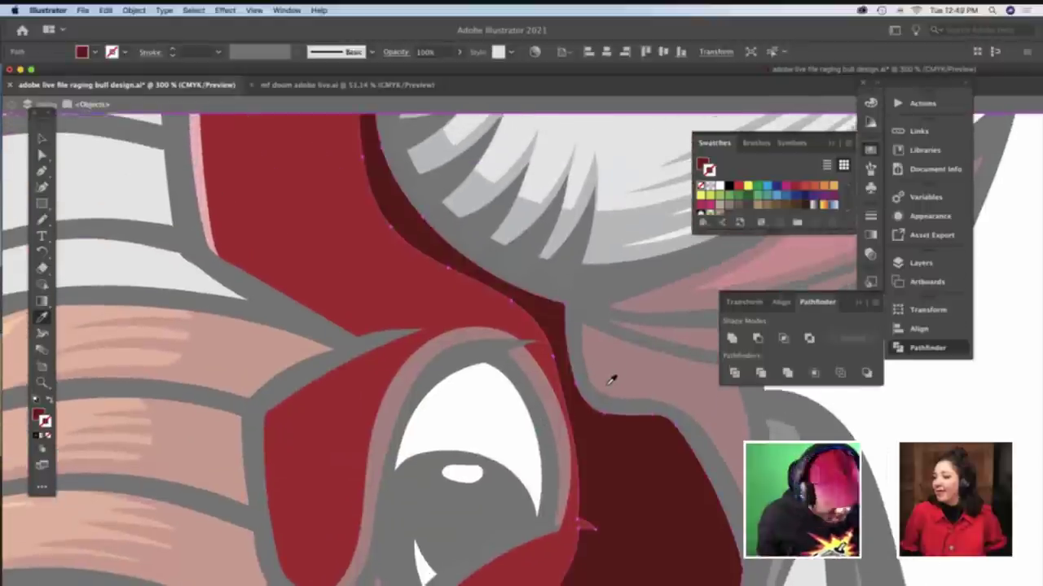
scroll(610, 381, down, 5)
scroll(610, 381, right, 1)
key(v)
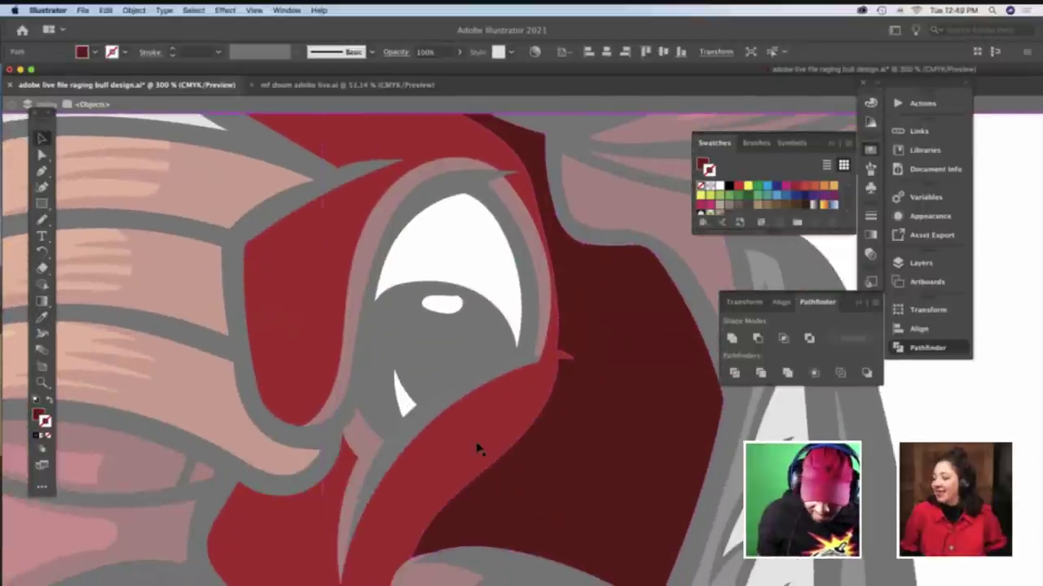
key(Escape)
Look over the newly shaded face at 150% zoom, and examine the area around the eye and cheek up to 400%
key(z)
alt+click(598, 439)
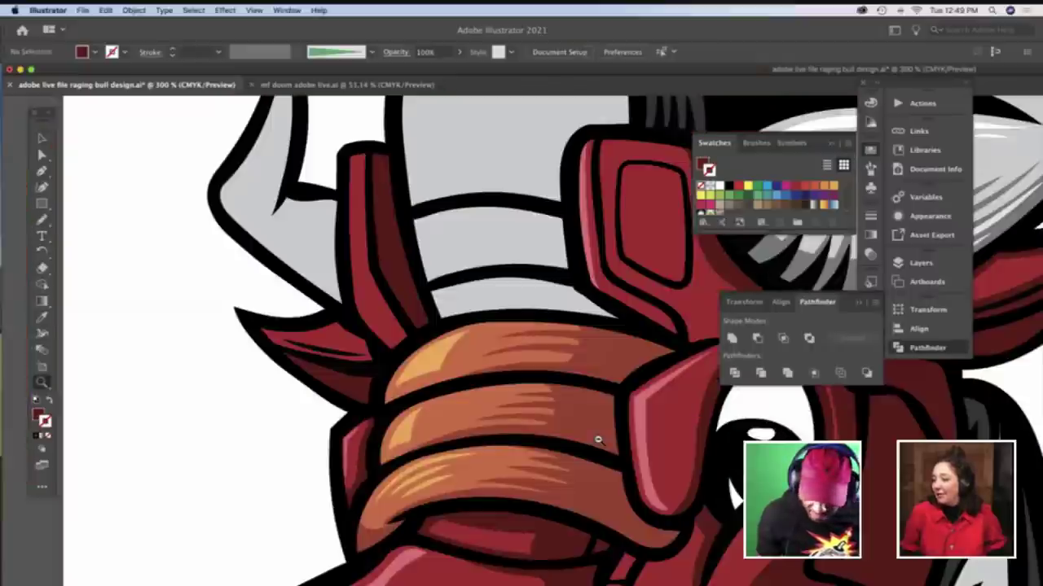
alt+click(597, 440)
scroll(598, 440, down, 3)
scroll(597, 440, right, 10)
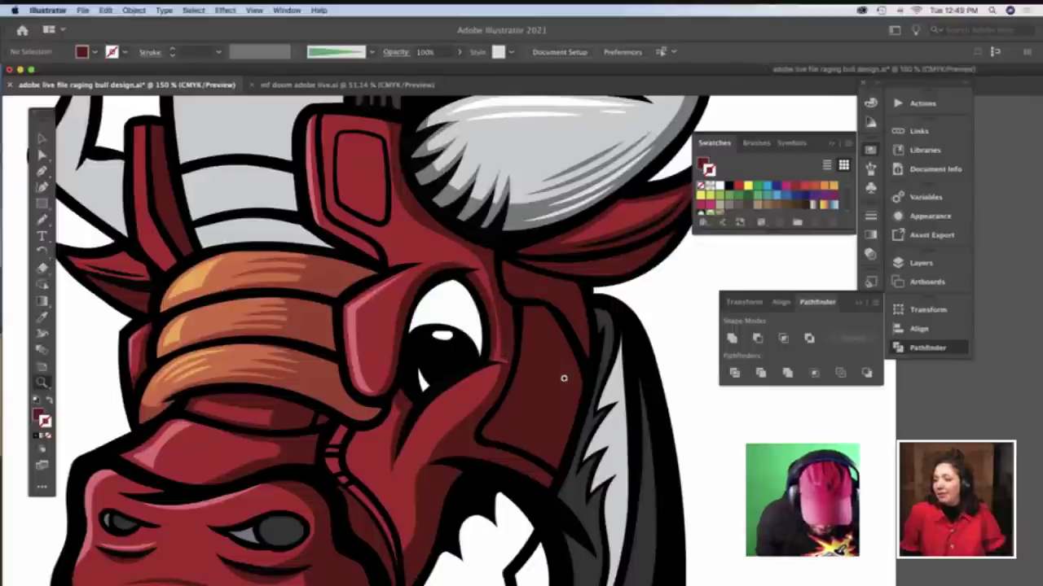
scroll(518, 352, down, 2)
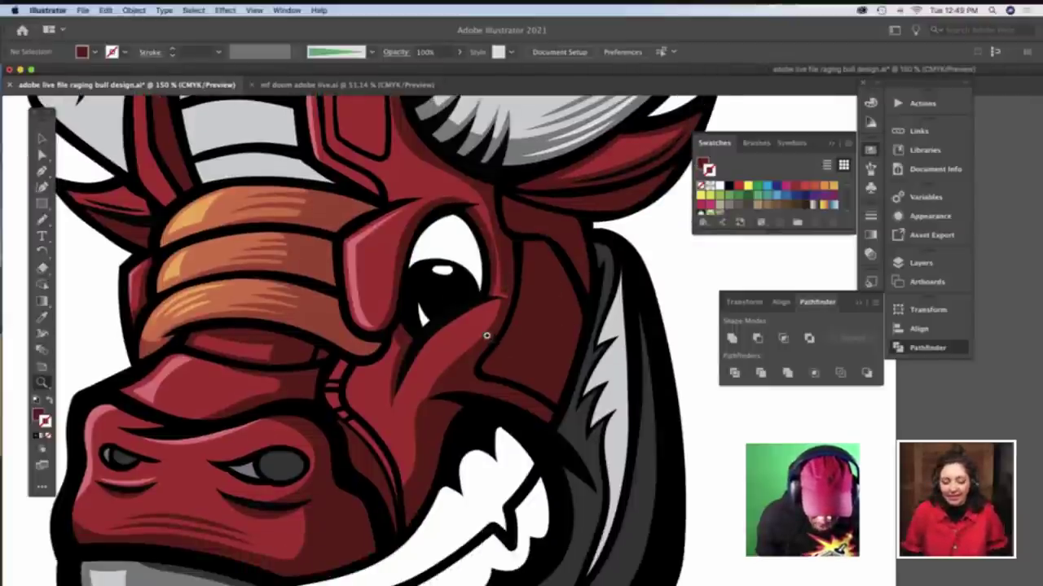
click(488, 337)
scroll(518, 356, down, 4)
scroll(517, 355, right, 3)
click(516, 355)
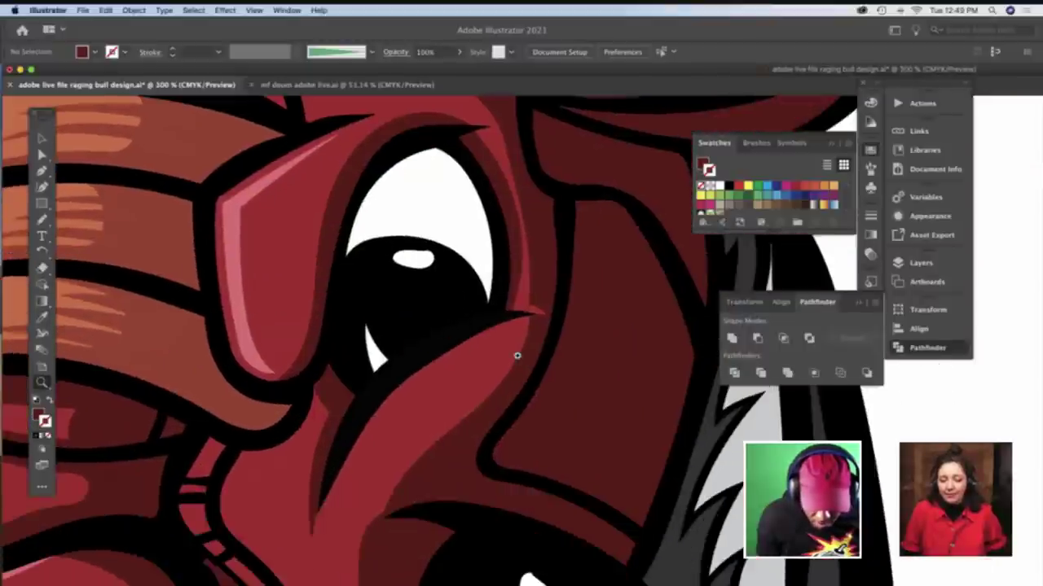
click(516, 355)
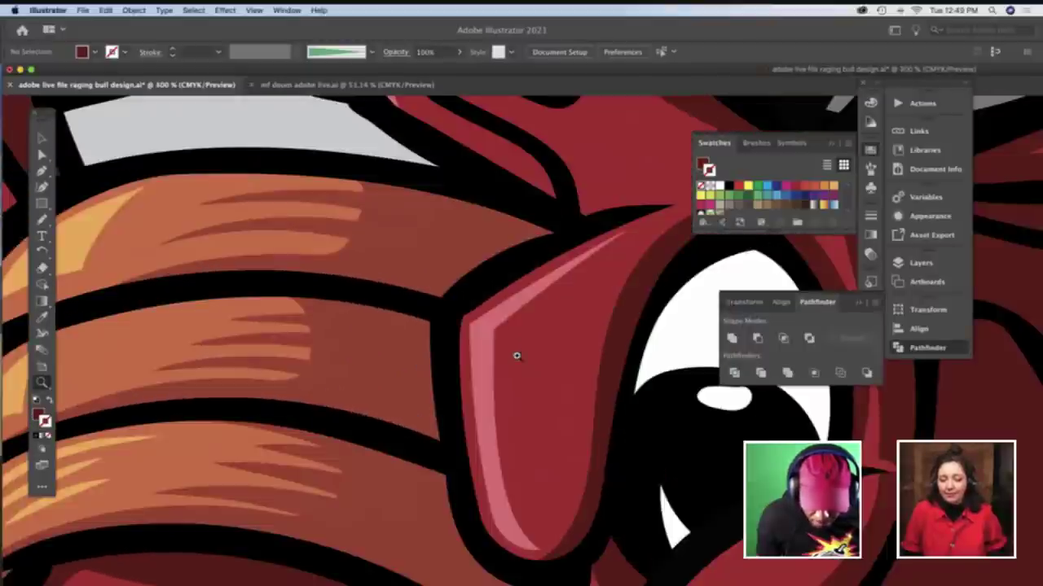
Paint a highlight along the upper edge of the cheek fold below the eye, using a tapered brush and the brow highlight's pink
key(n)
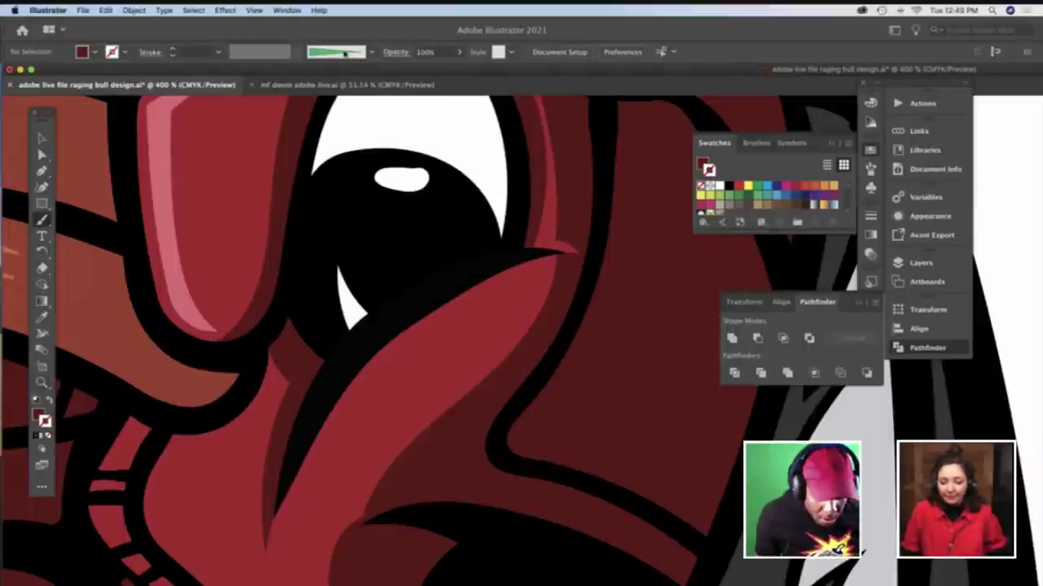
click(346, 52)
click(331, 121)
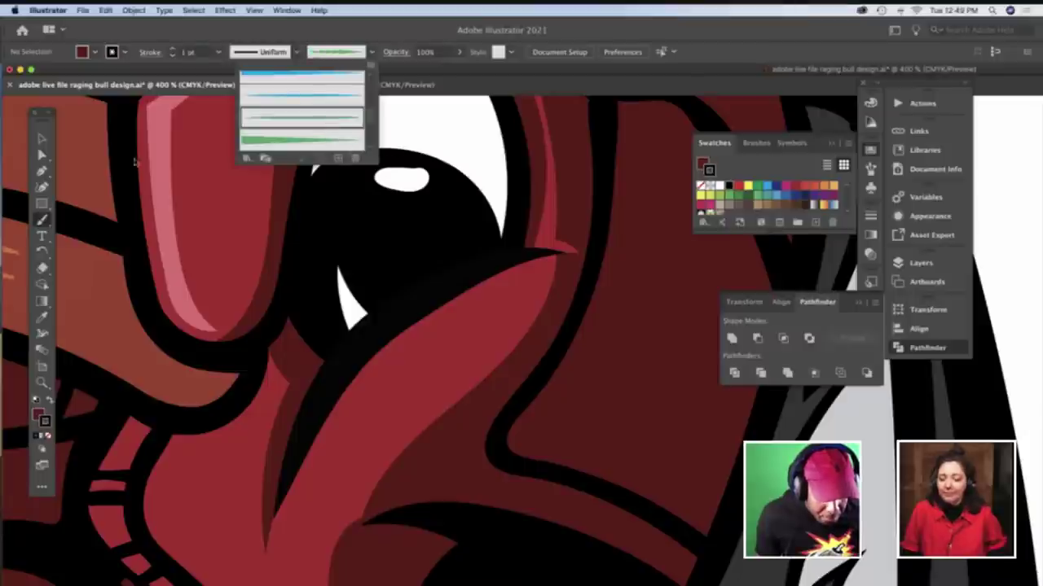
click(135, 162)
key(v)
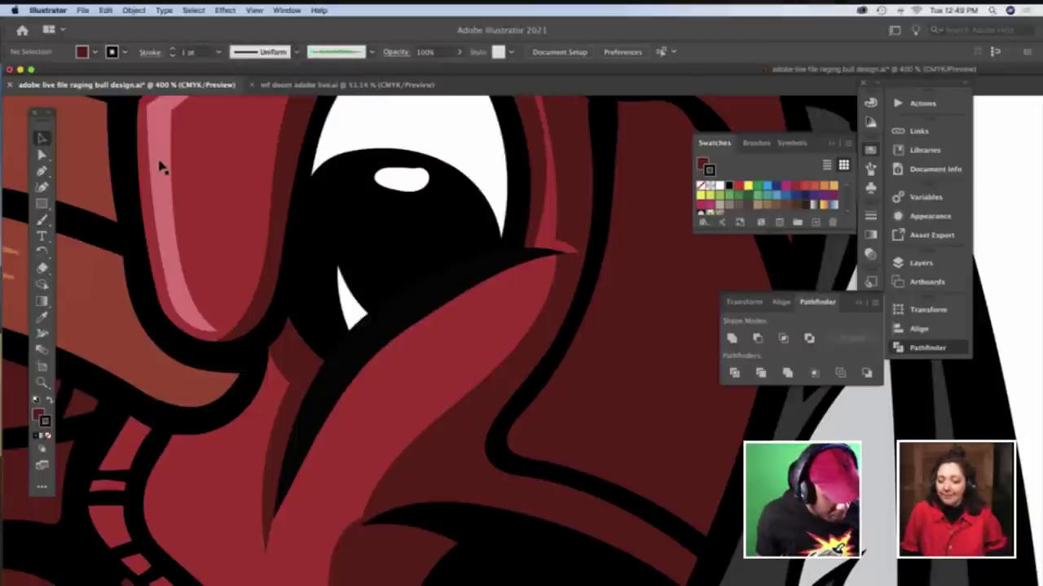
click(160, 165)
key(b)
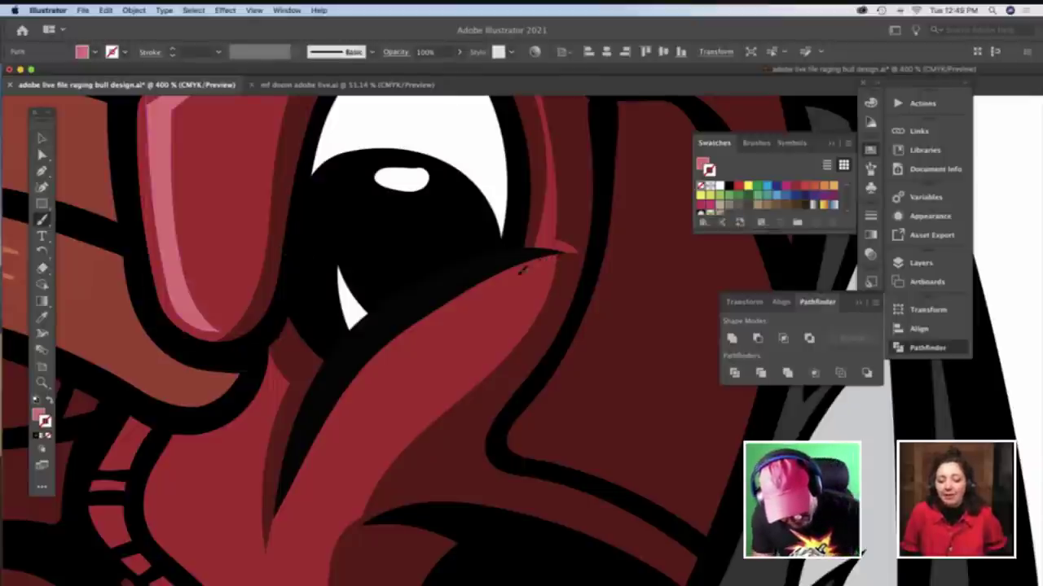
drag(387, 364, 303, 500)
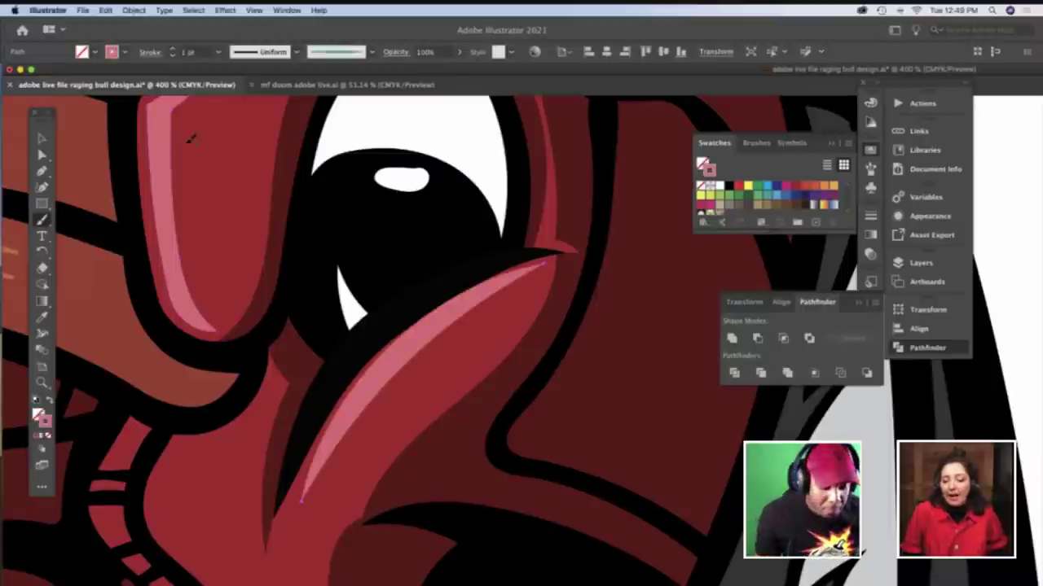
Thin the cheek highlight to a 0.5 pt stroke and move its upper end point slightly away from the black outline
click(172, 54)
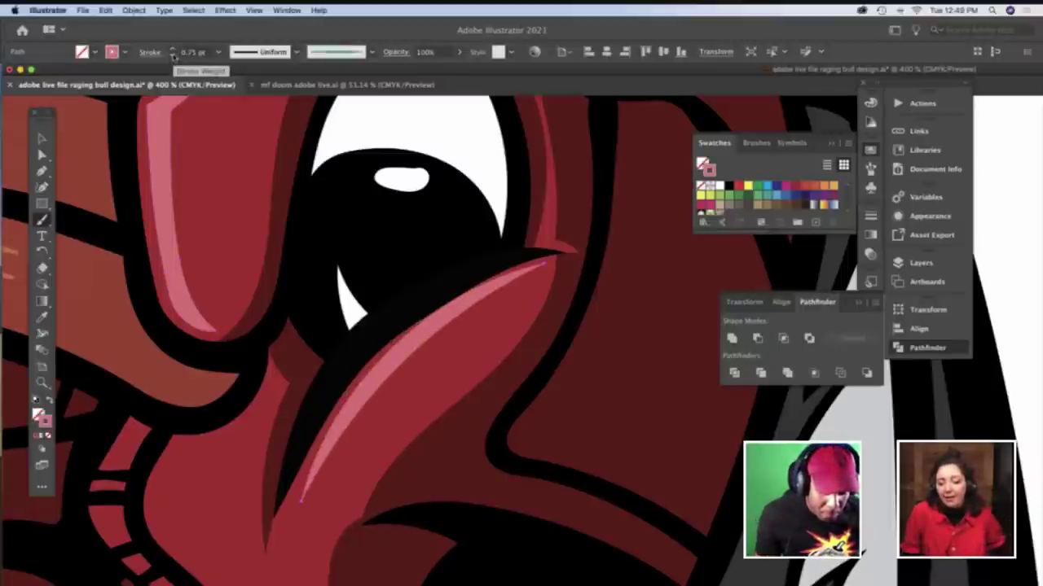
click(172, 55)
key(v)
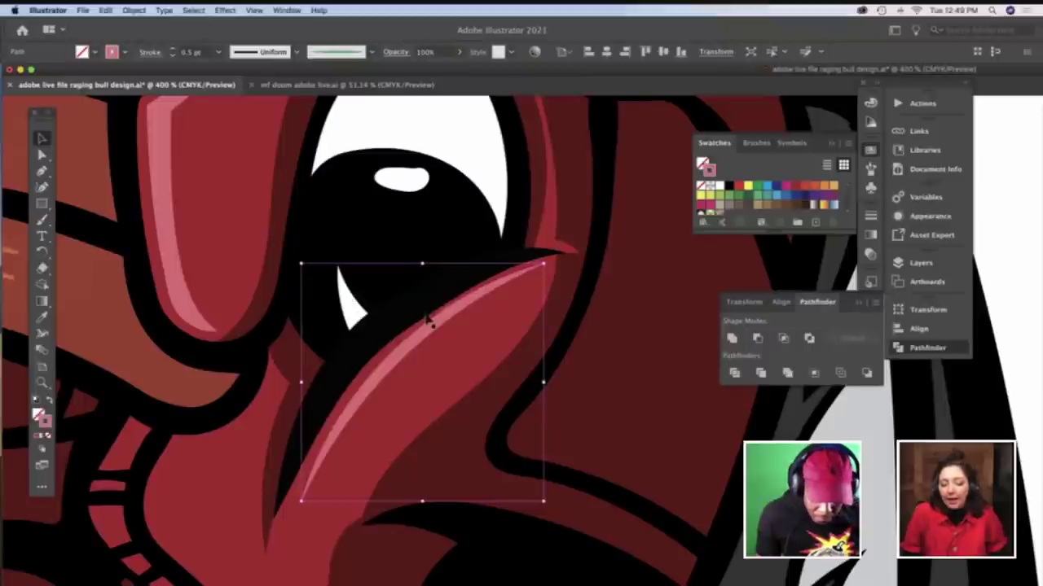
key(a)
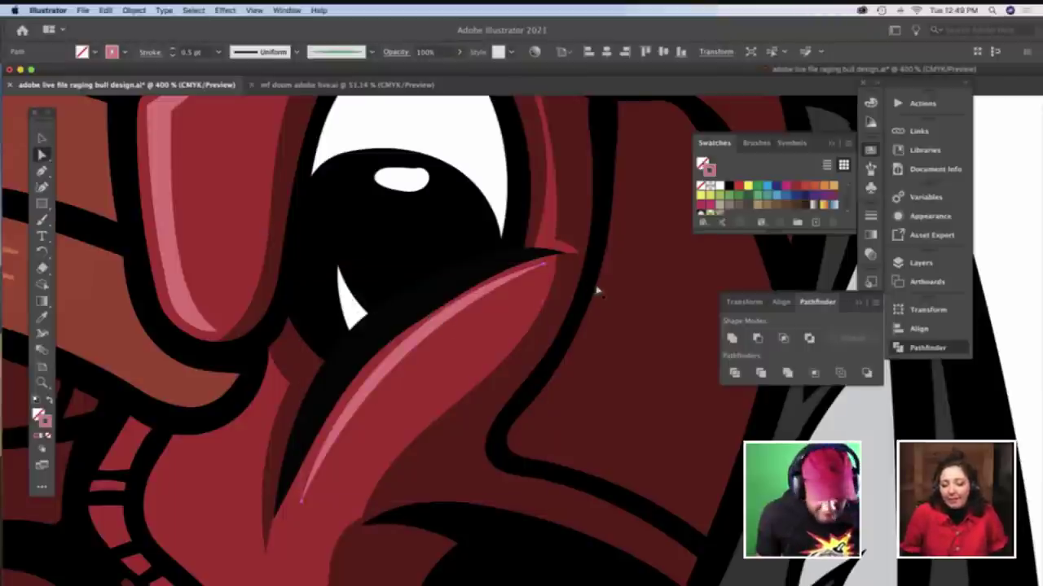
click(542, 271)
drag(541, 270, 541, 272)
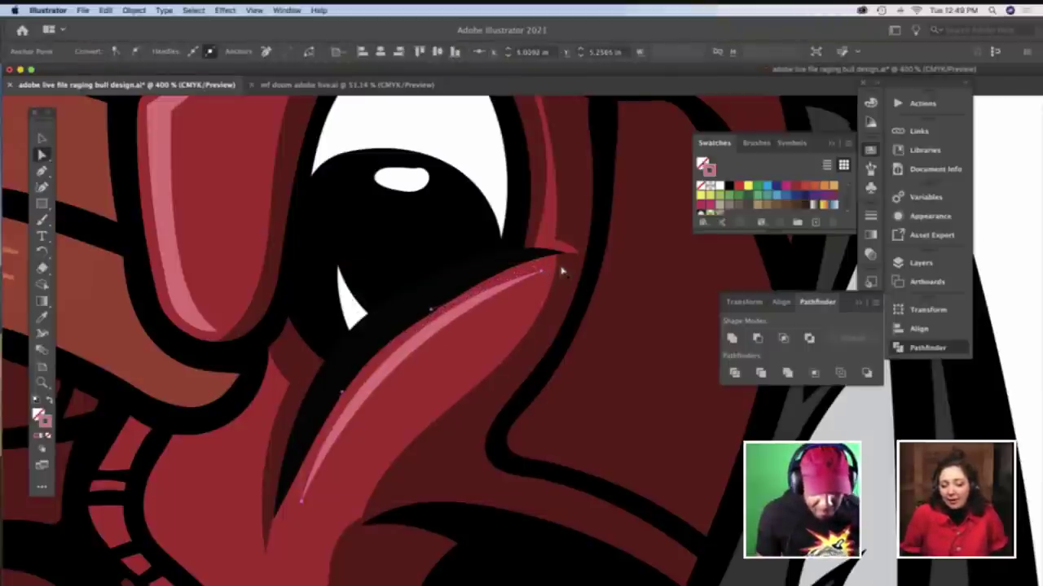
key(v)
Look over the bull's head from the rectangular panel down to the eye, muzzle and teeth at 200% zoom
scroll(847, 274, right, 3)
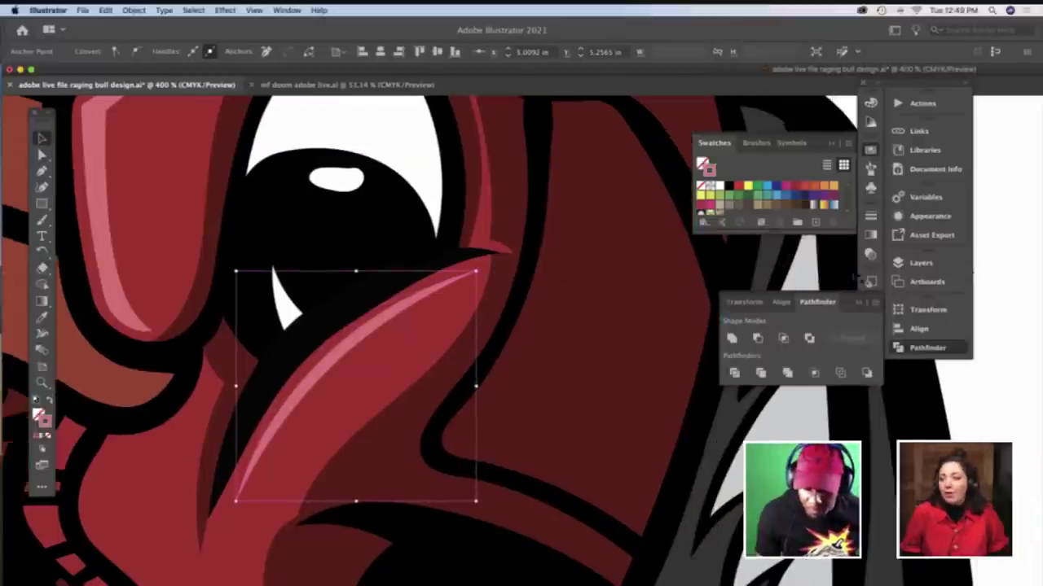
scroll(839, 274, right, 4)
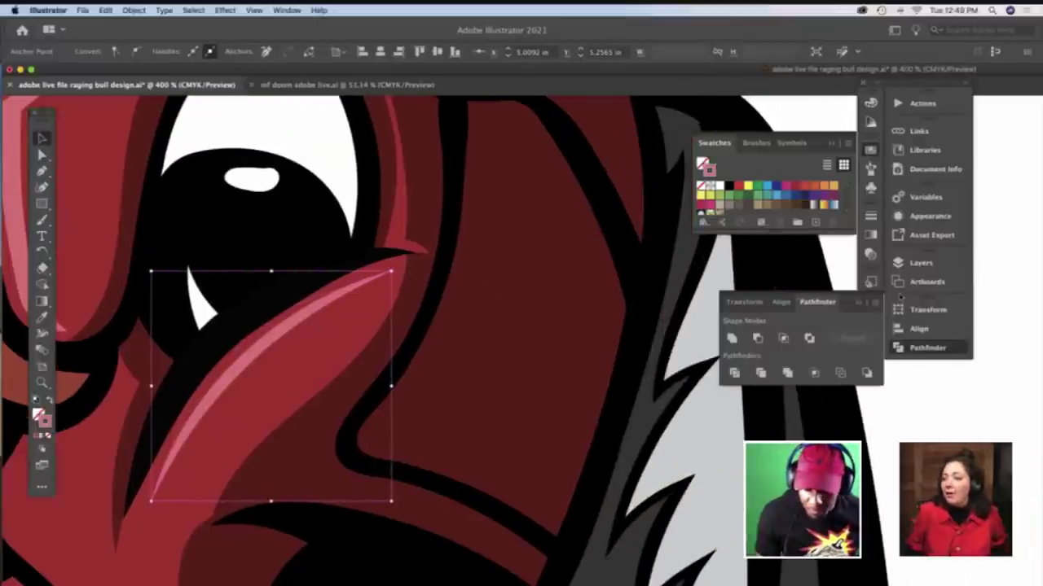
key(z)
alt+click(510, 333)
alt+click(511, 331)
click(512, 331)
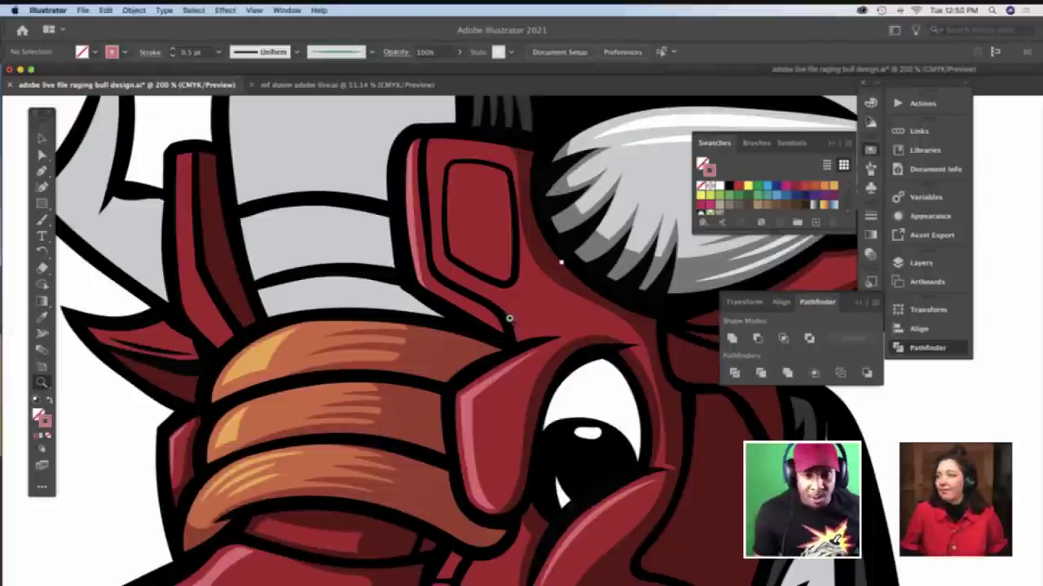
scroll(510, 322, down, 3)
scroll(510, 318, down, 4)
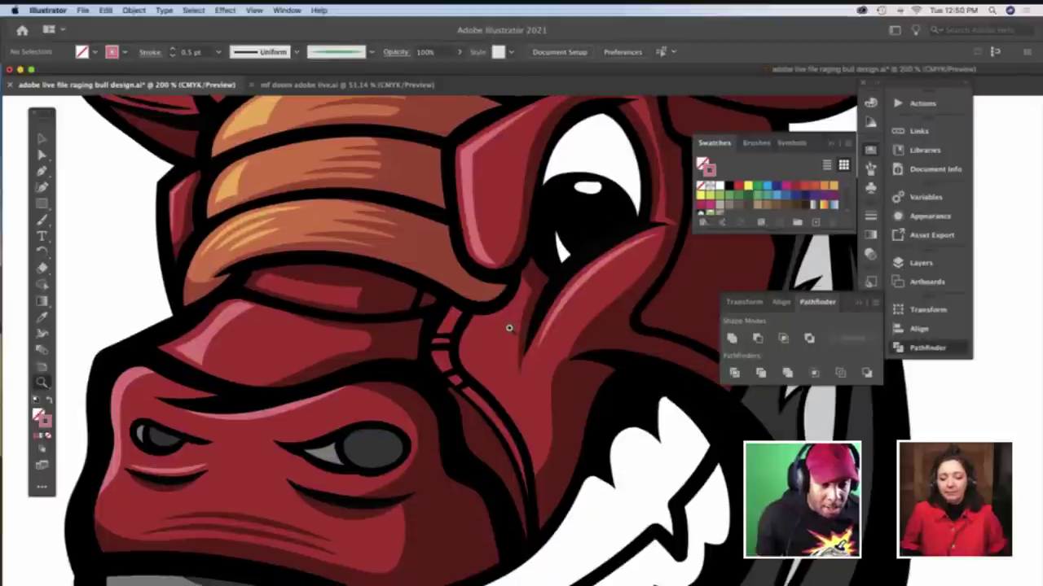
scroll(510, 323, down, 3)
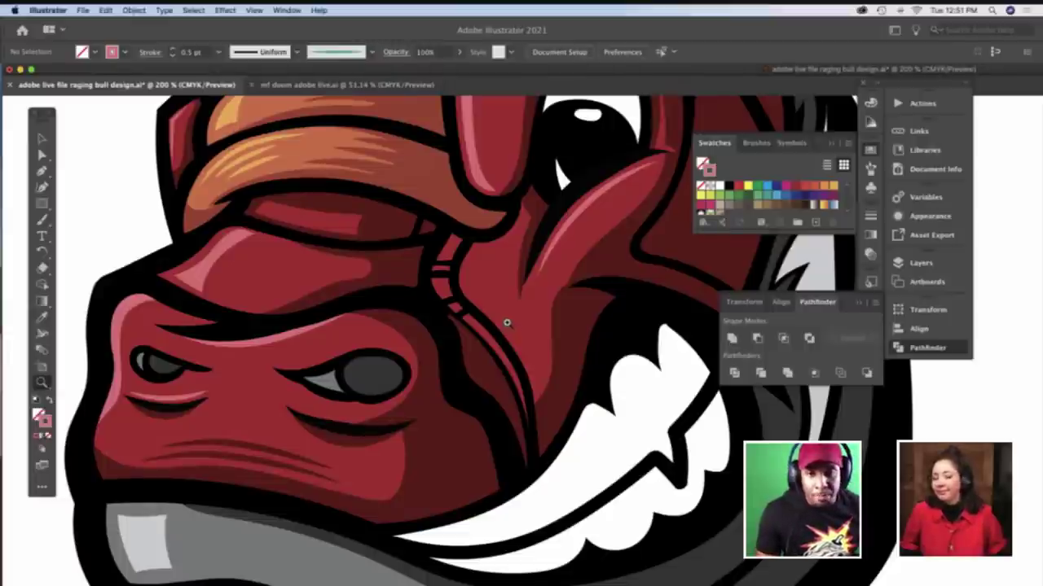
Examine the muzzle, the orange bands and the narrow segmented strip beside the nose at 300% to 400% zoom
click(507, 322)
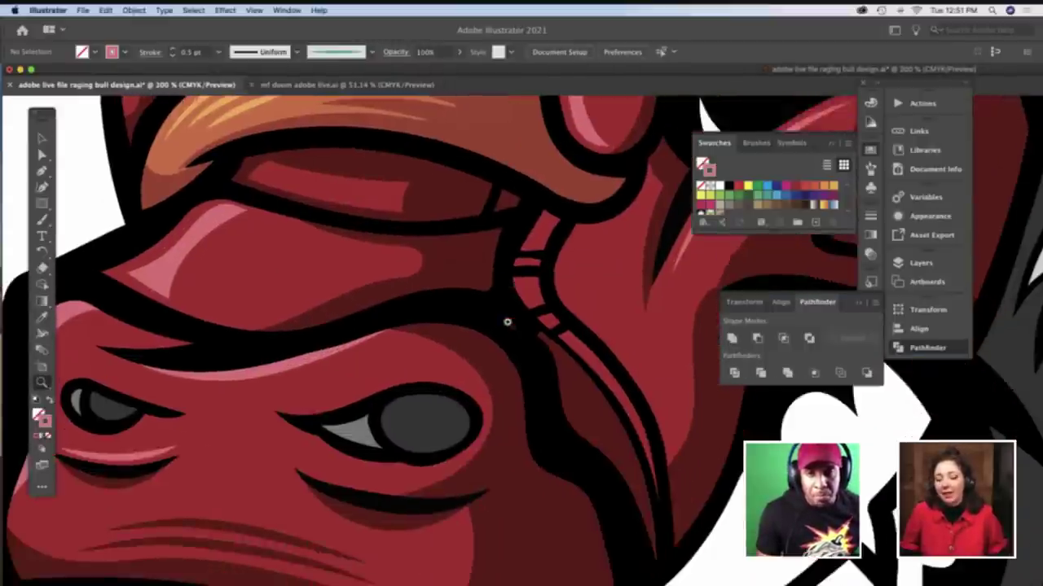
click(507, 322)
scroll(508, 321, left, 4)
scroll(507, 322, right, 3)
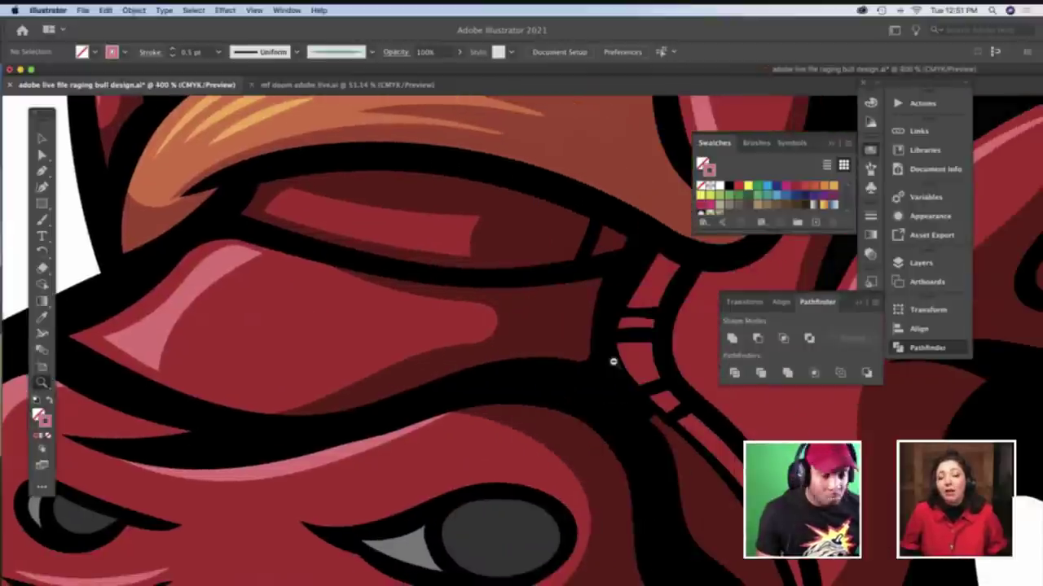
alt+click(613, 362)
scroll(612, 351, left, 4)
scroll(612, 351, right, 4)
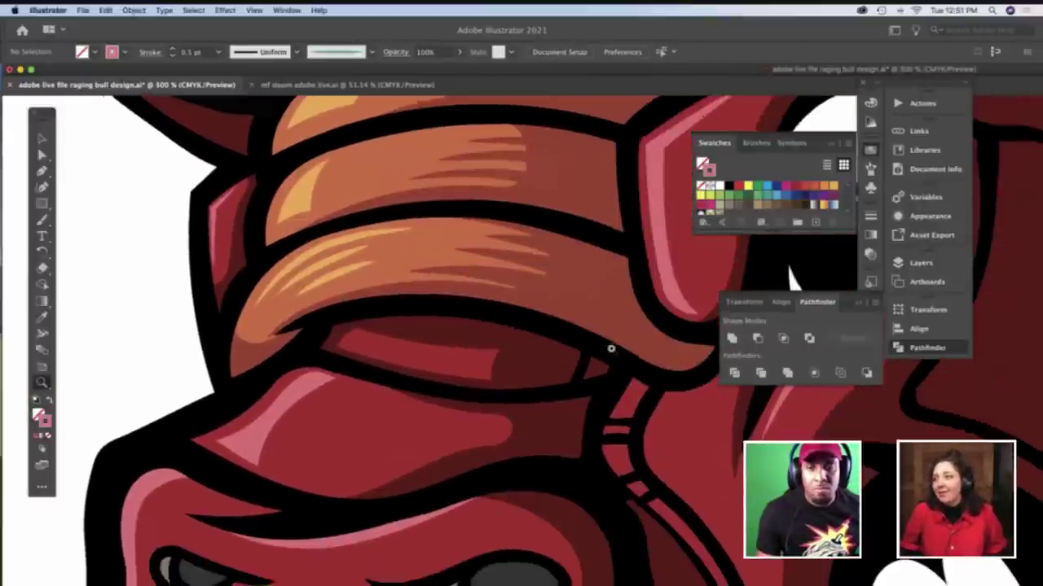
scroll(612, 349, down, 3)
scroll(610, 350, right, 5)
scroll(611, 349, down, 5)
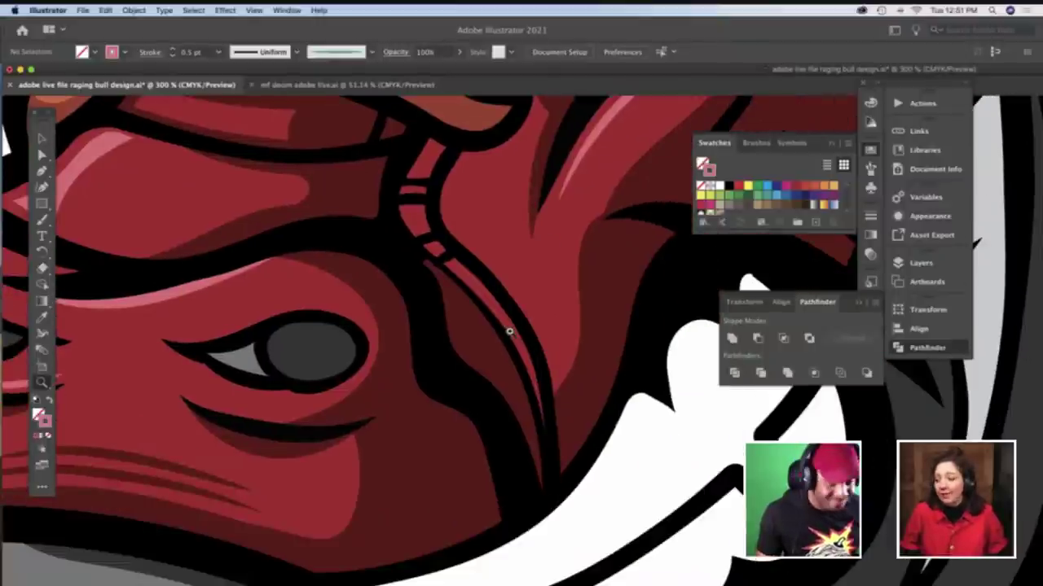
click(509, 332)
scroll(509, 331, left, 5)
scroll(510, 330, up, 3)
scroll(510, 330, down, 3)
scroll(511, 331, right, 4)
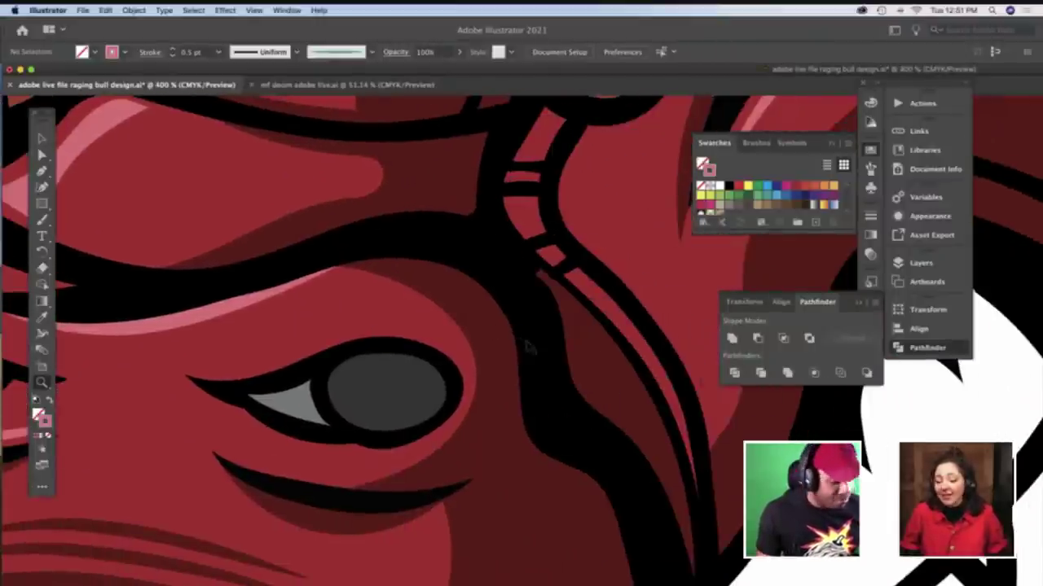
Divide the red face shape along a copy of the black line bordering the segmented strip beside the eye
key(v)
double_click(612, 320)
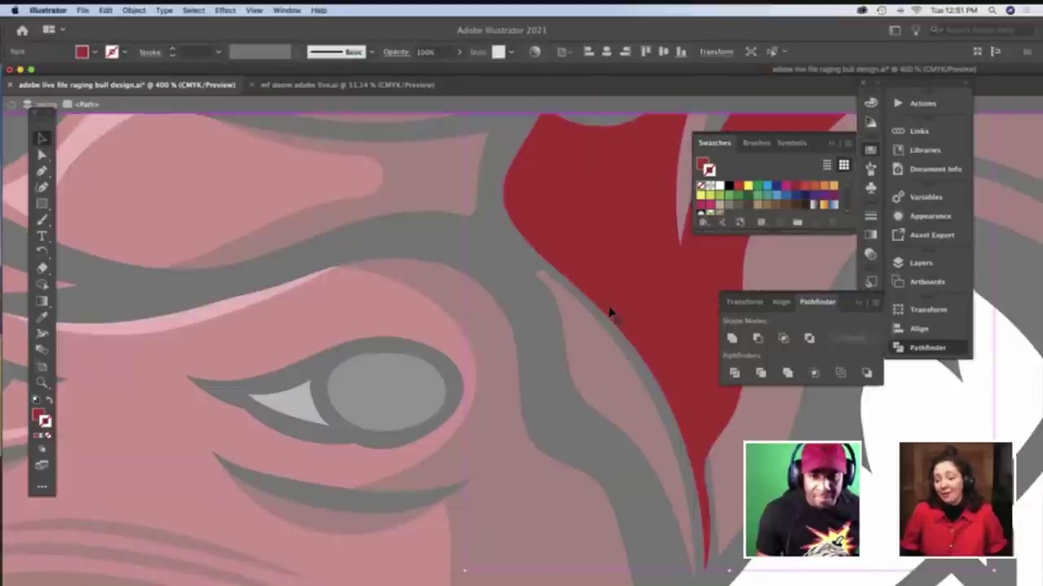
double_click(556, 317)
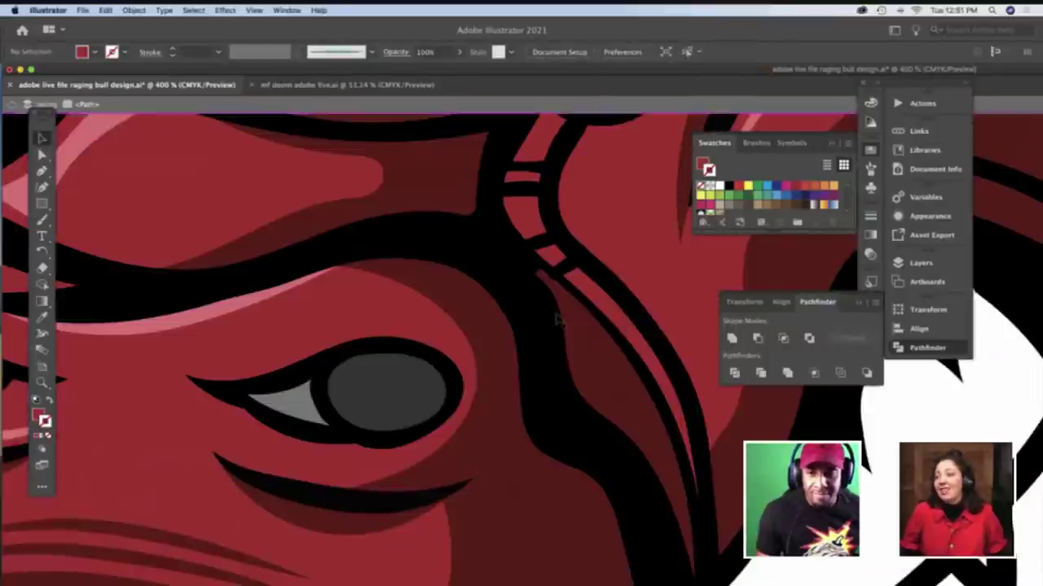
click(631, 310)
click(632, 308)
double_click(653, 278)
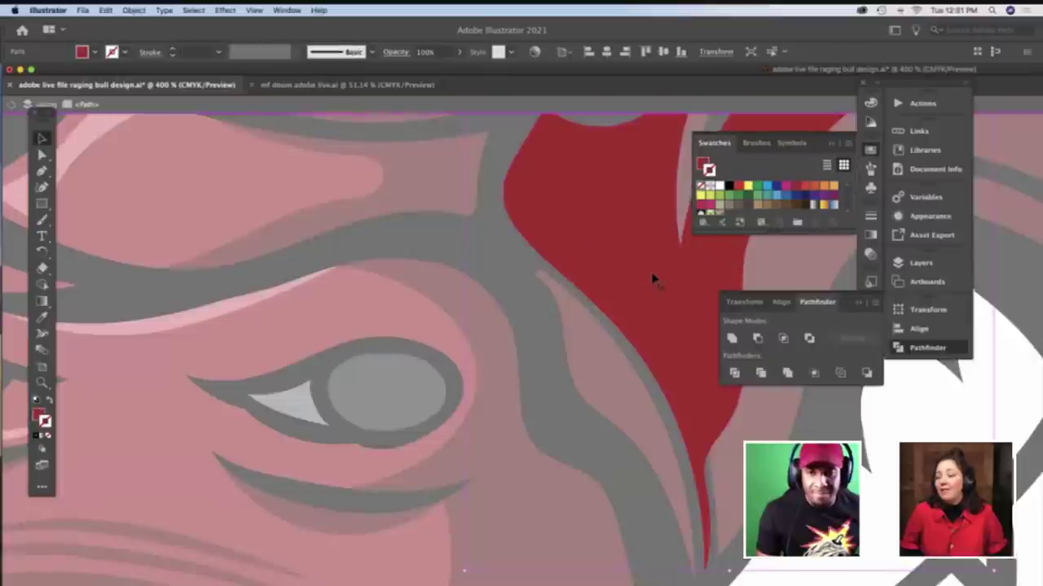
key(super+f)
shift+click(654, 278)
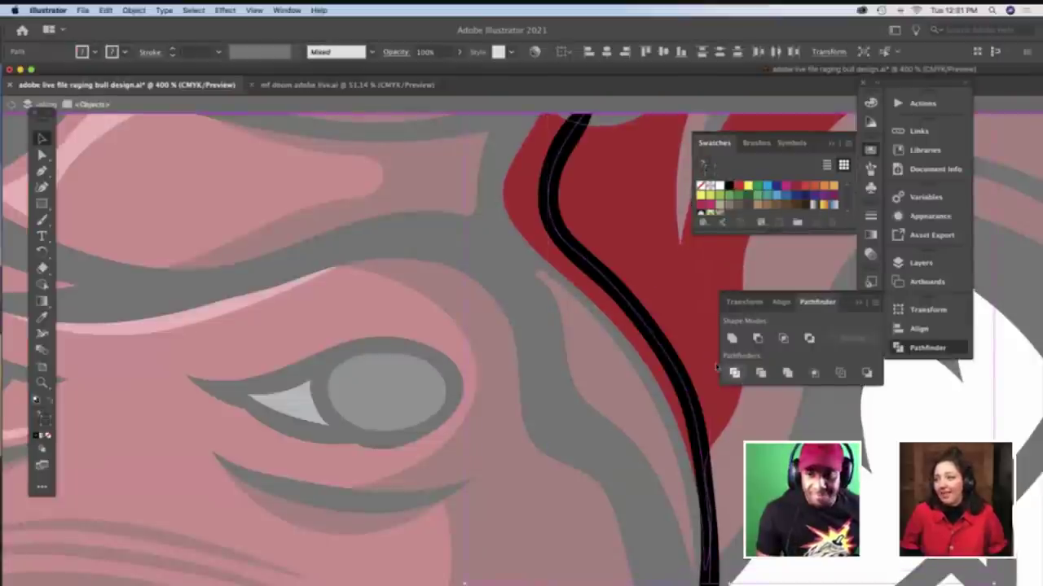
click(735, 373)
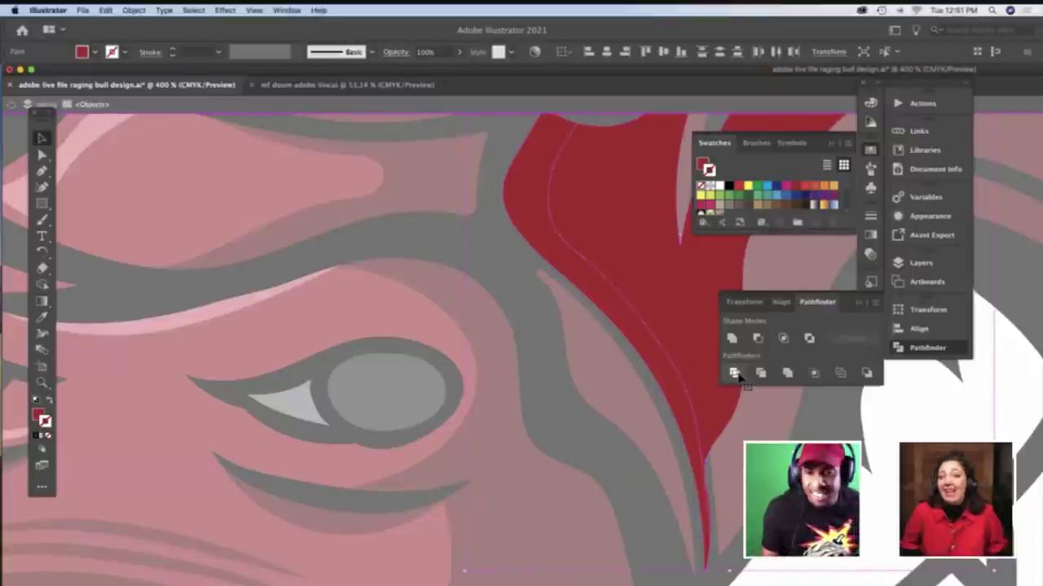
double_click(560, 371)
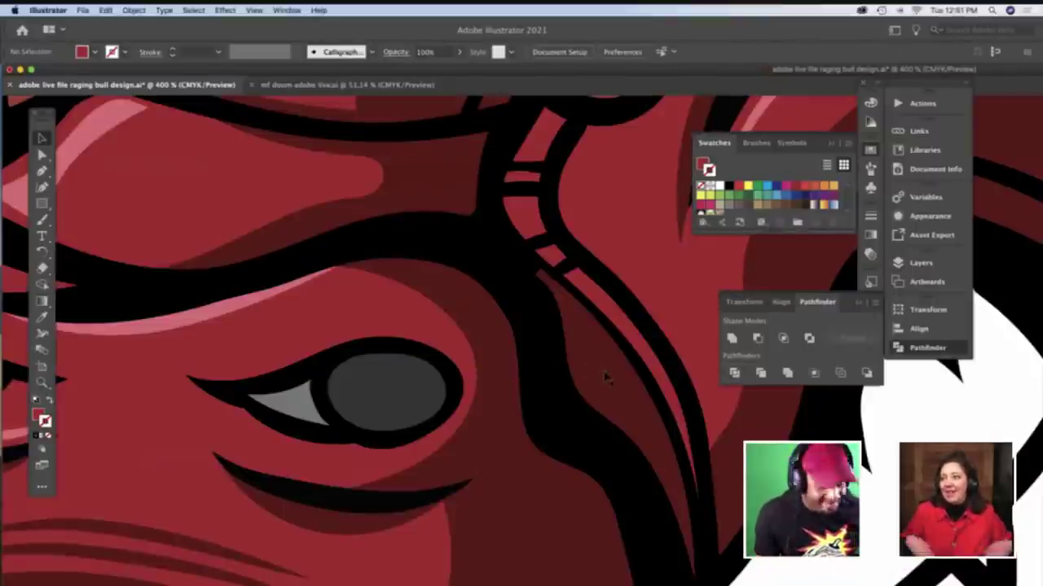
key(n)
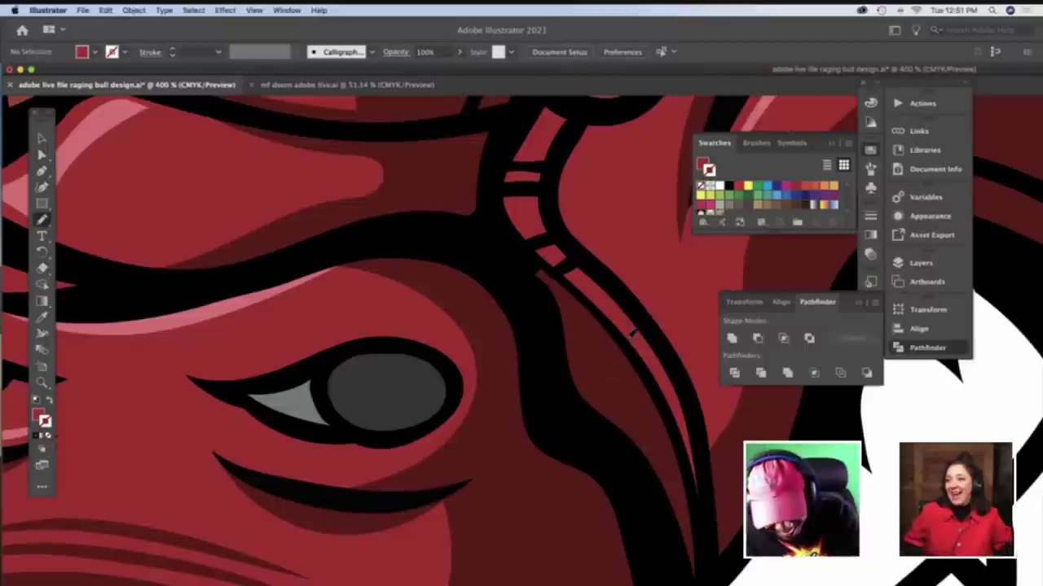
mouse_move(640, 337)
mouse_down()
mouse_move(646, 309)
mouse_move(699, 430)
mouse_move(705, 504)
mouse_up()
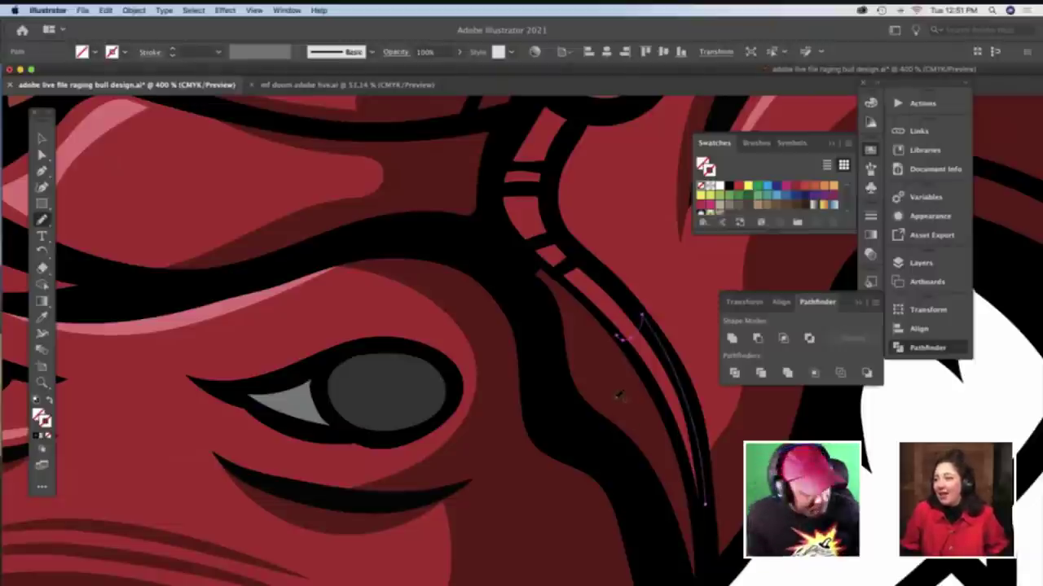
key(super+z)
key(super+shift+a)
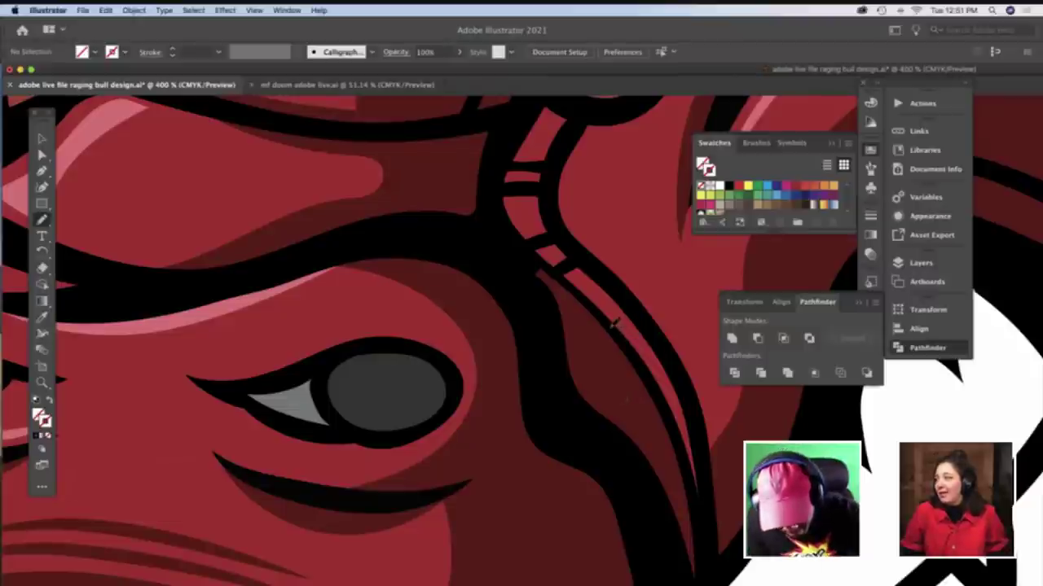
Divide the red strip shape along a short freehand curve drawn across its lower section, and ungroup the pieces
drag(600, 328, 654, 311)
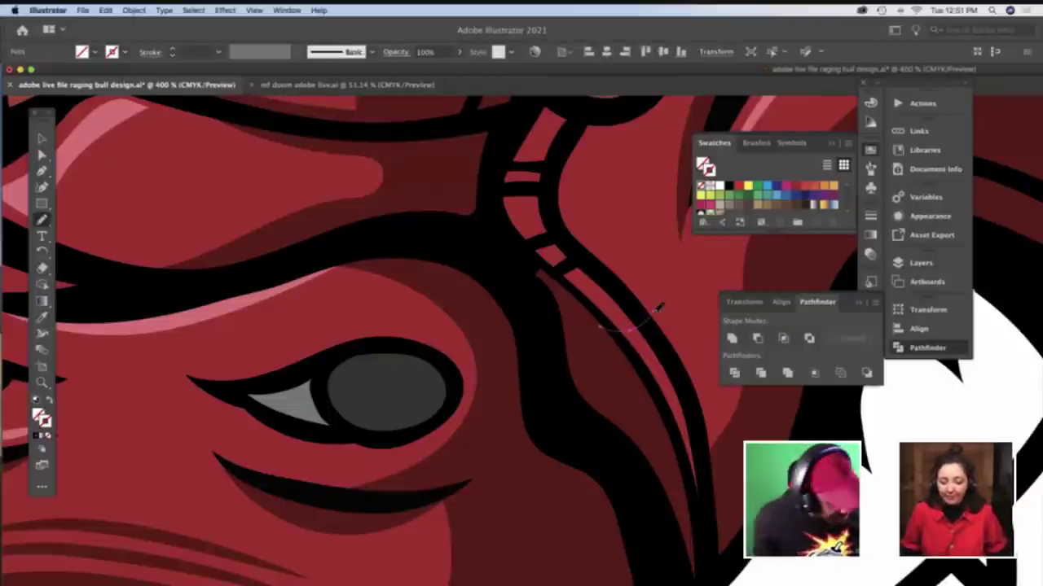
key(v)
key(Delete)
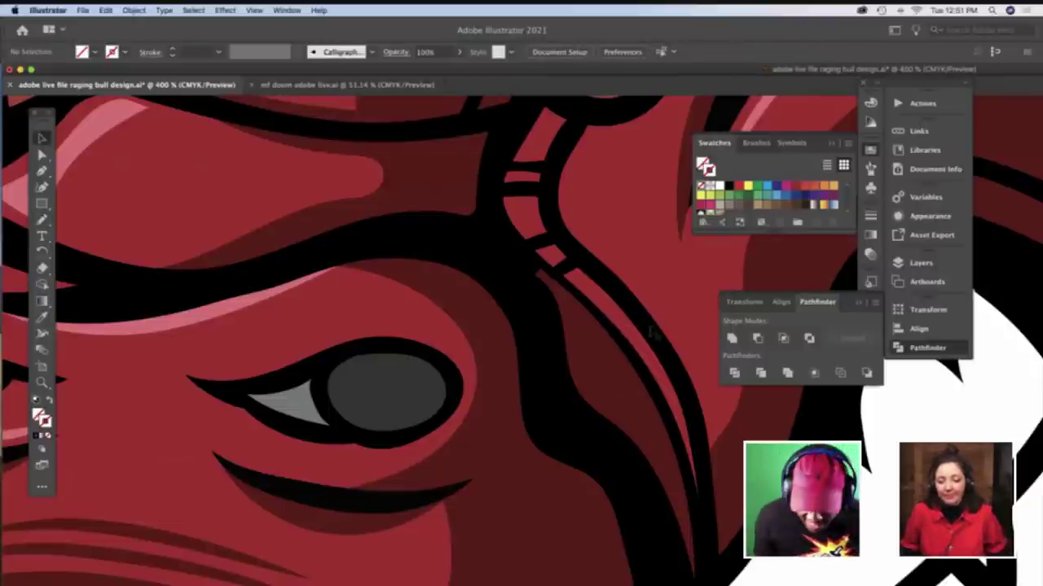
double_click(650, 356)
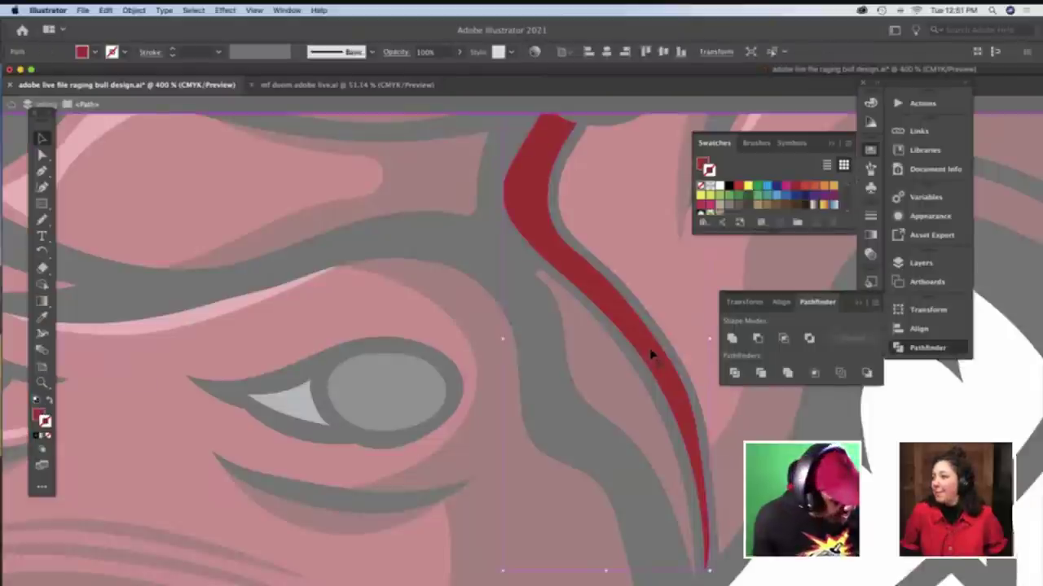
key(super+z)
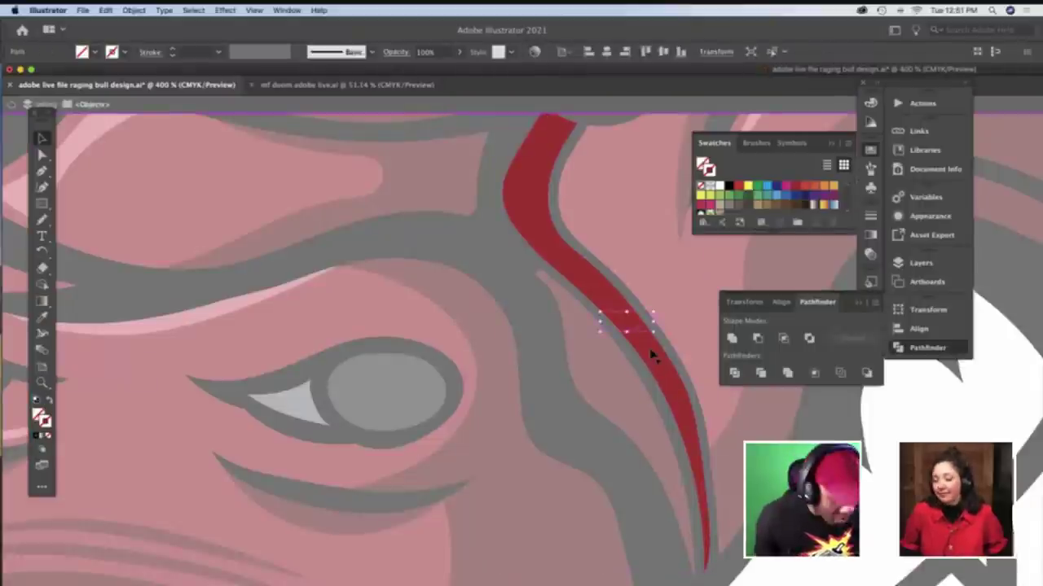
shift+click(650, 356)
click(734, 372)
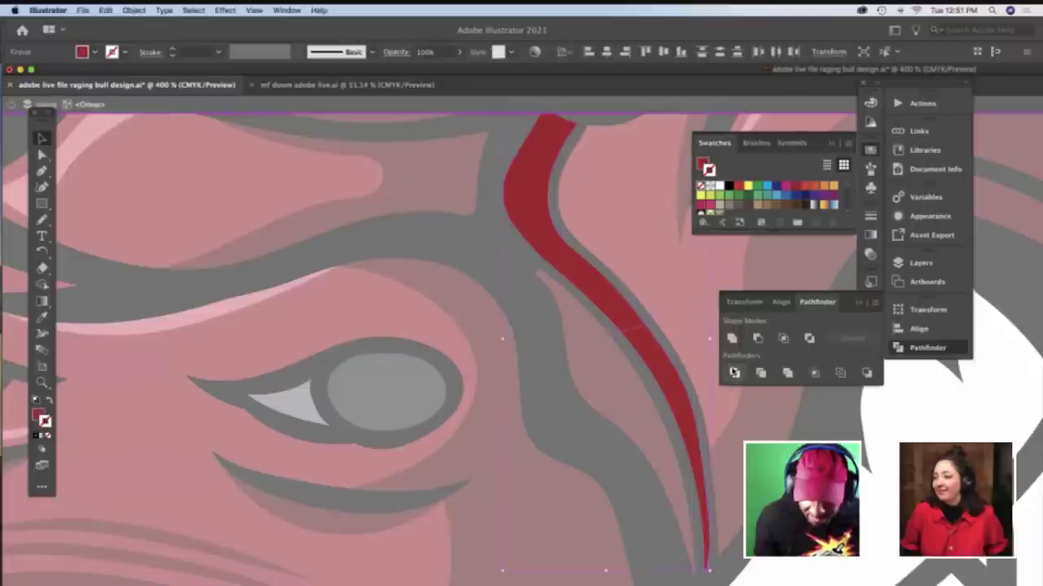
key(super+shift+g)
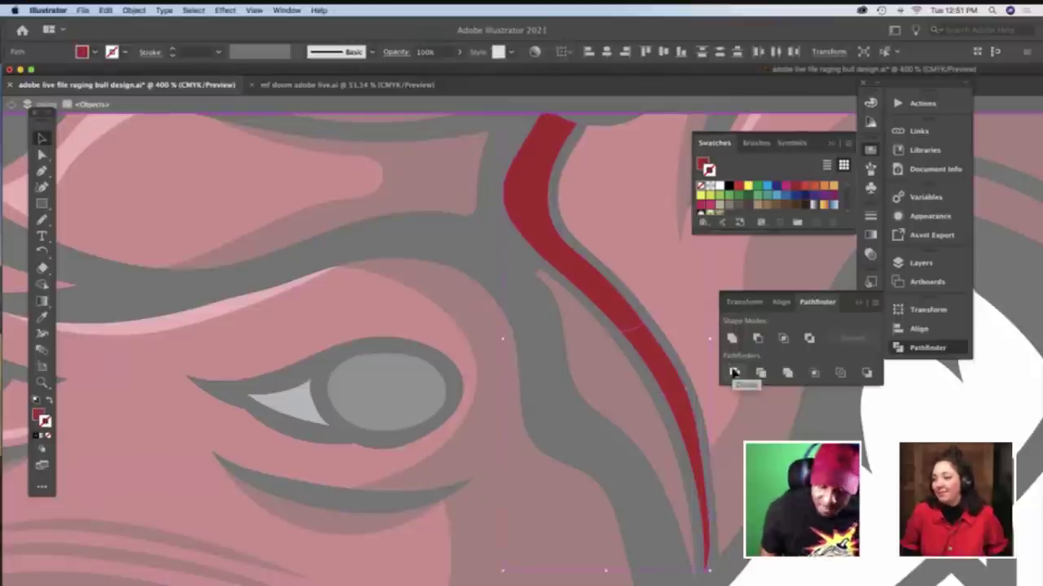
Fill the lower tapering piece of the strip with the dark red sampled from the shading around the eye
click(669, 342)
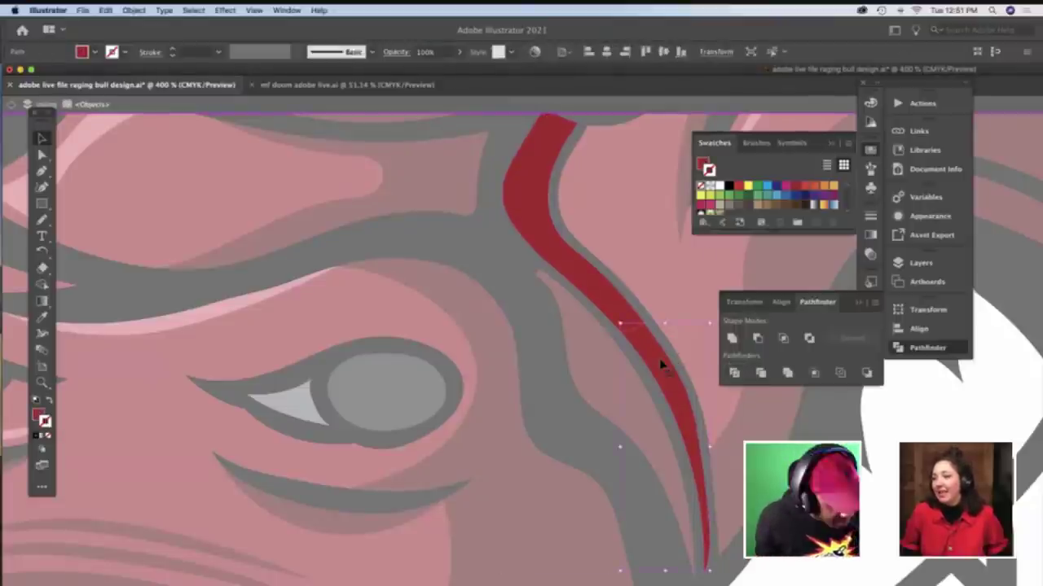
key(i)
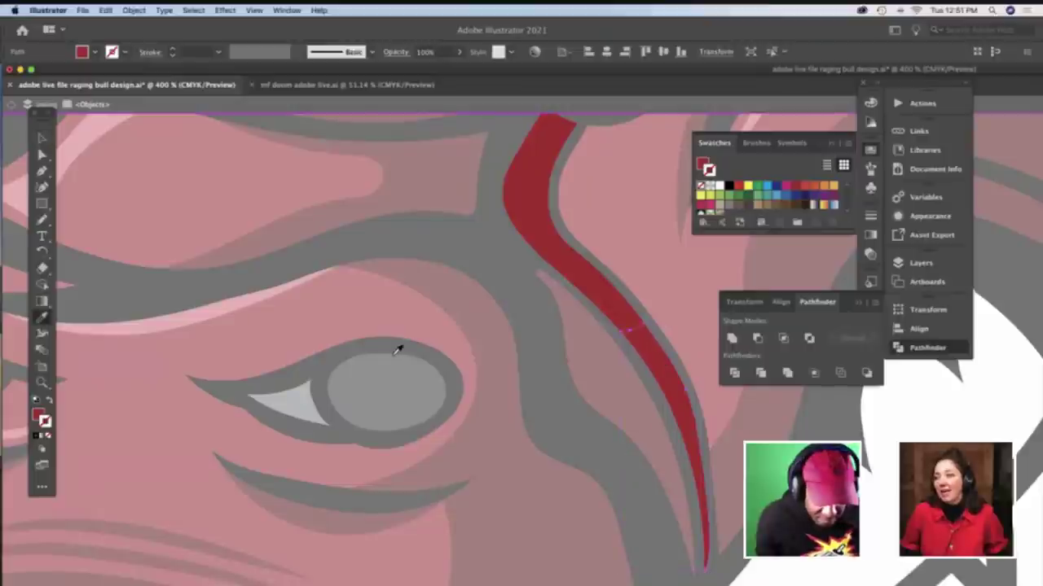
click(441, 293)
key(v)
scroll(439, 295, right, 1)
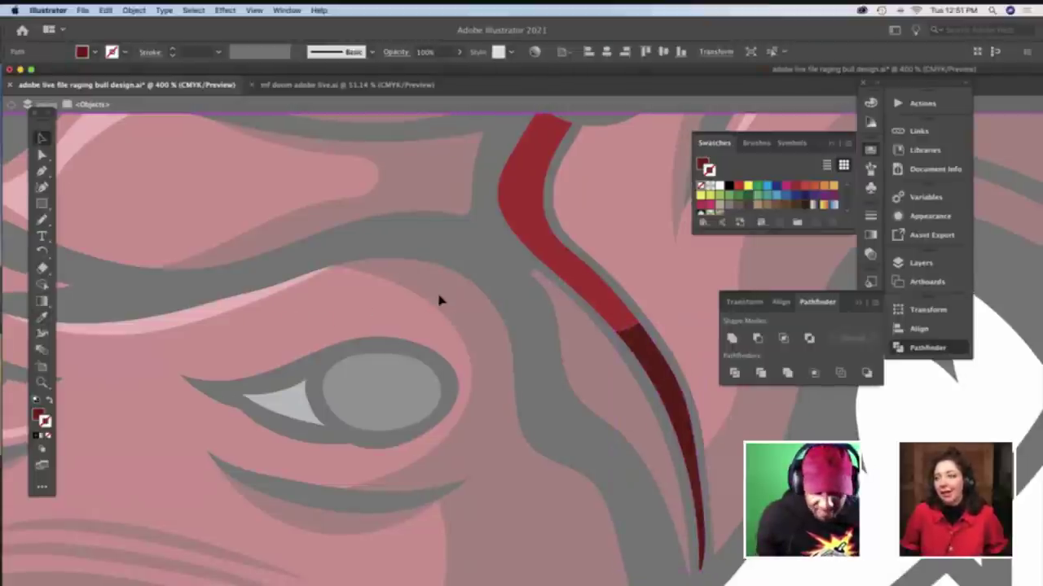
double_click(439, 300)
Outline a small tapered four-sided highlight freehand inside the strip's middle segment at 600% zoom
scroll(440, 300, right, 4)
scroll(440, 301, up, 2)
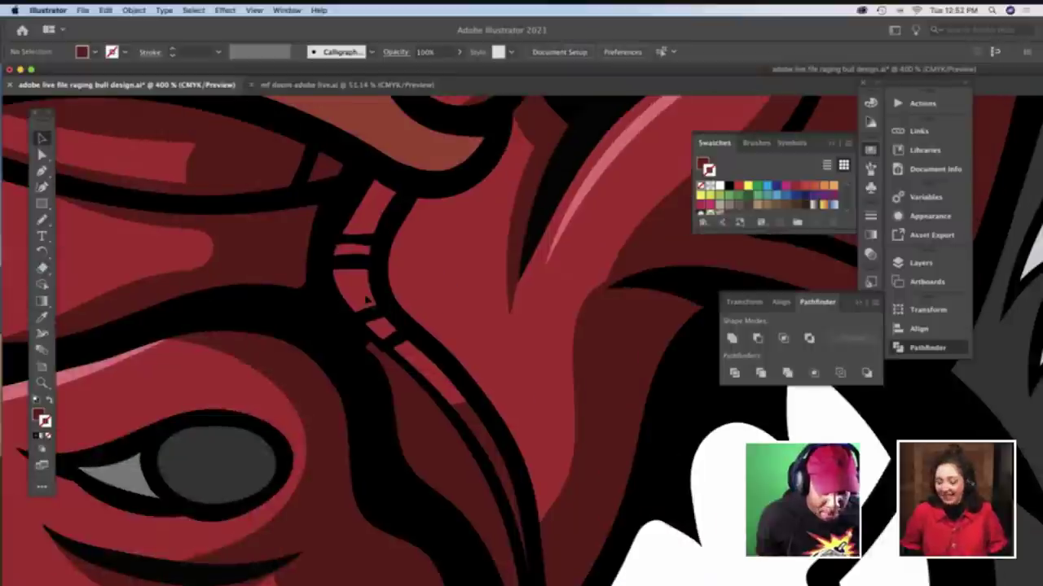
key(z)
scroll(416, 301, down, 2)
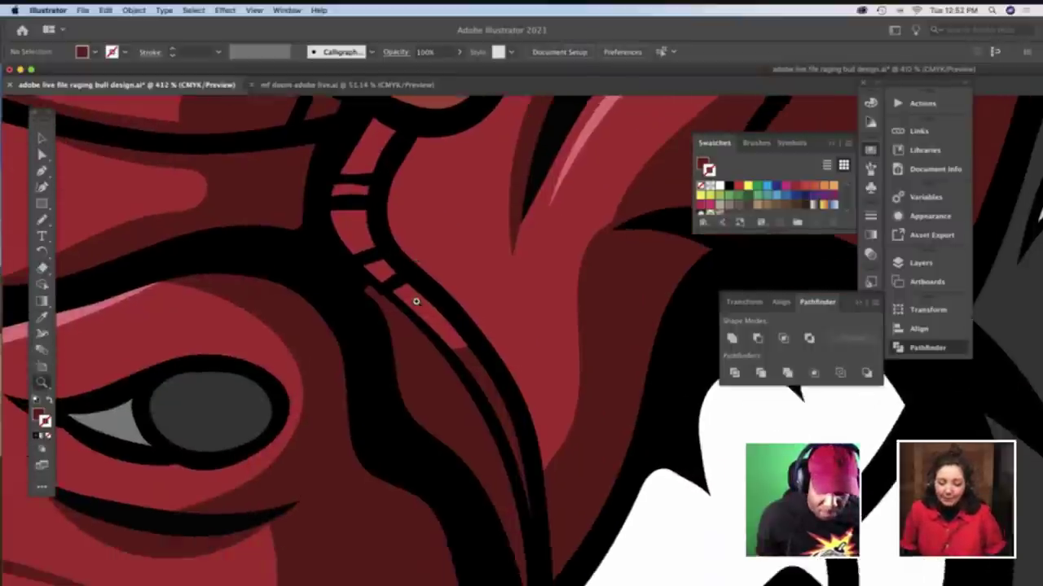
scroll(416, 300, right, 4)
click(311, 288)
scroll(318, 288, left, 4)
scroll(318, 288, up, 3)
scroll(320, 289, down, 2)
scroll(320, 288, right, 3)
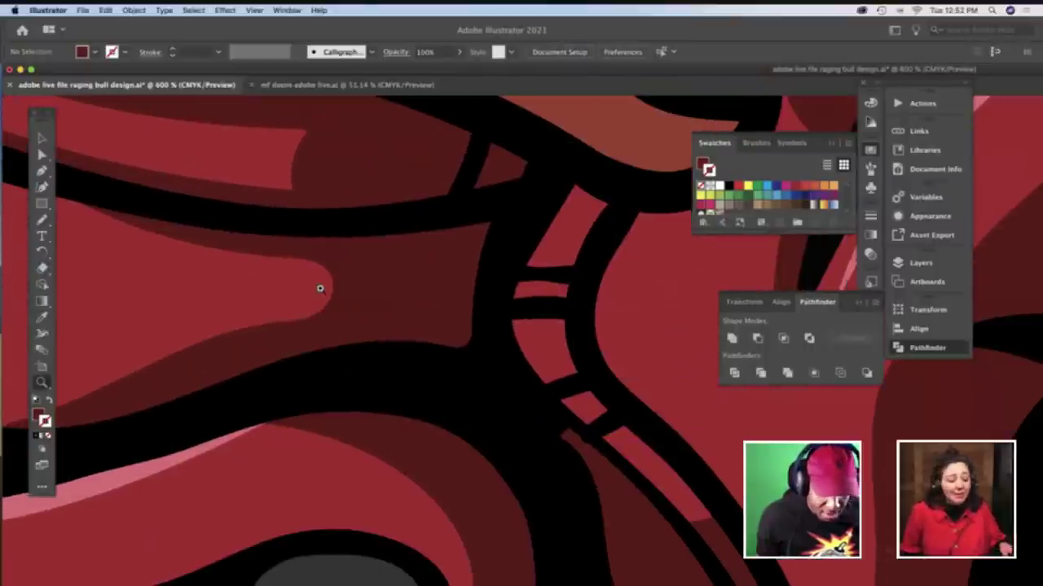
key(b)
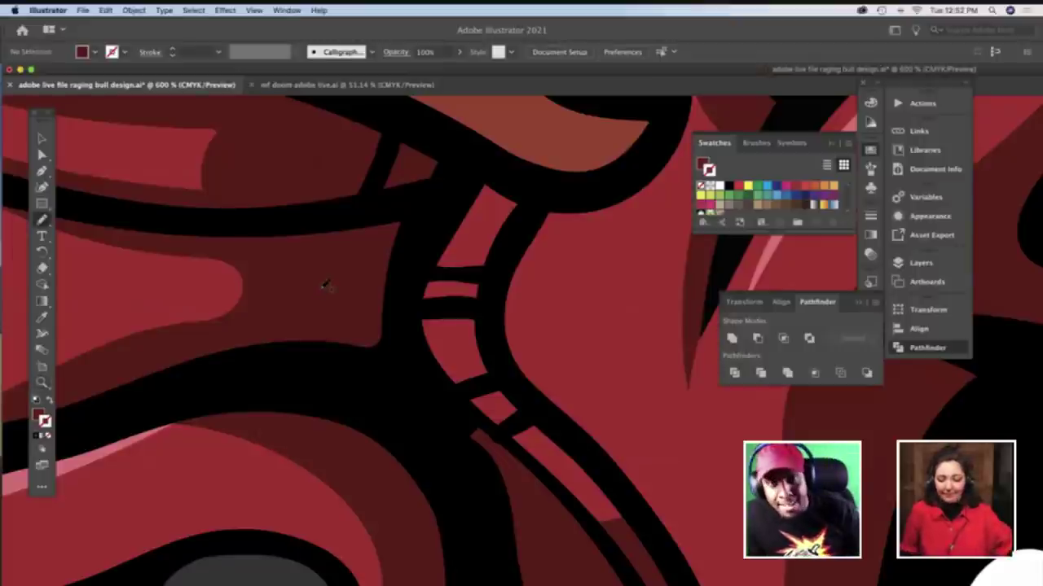
mouse_move(466, 338)
mouse_down()
mouse_move(452, 320)
mouse_move(432, 334)
mouse_up()
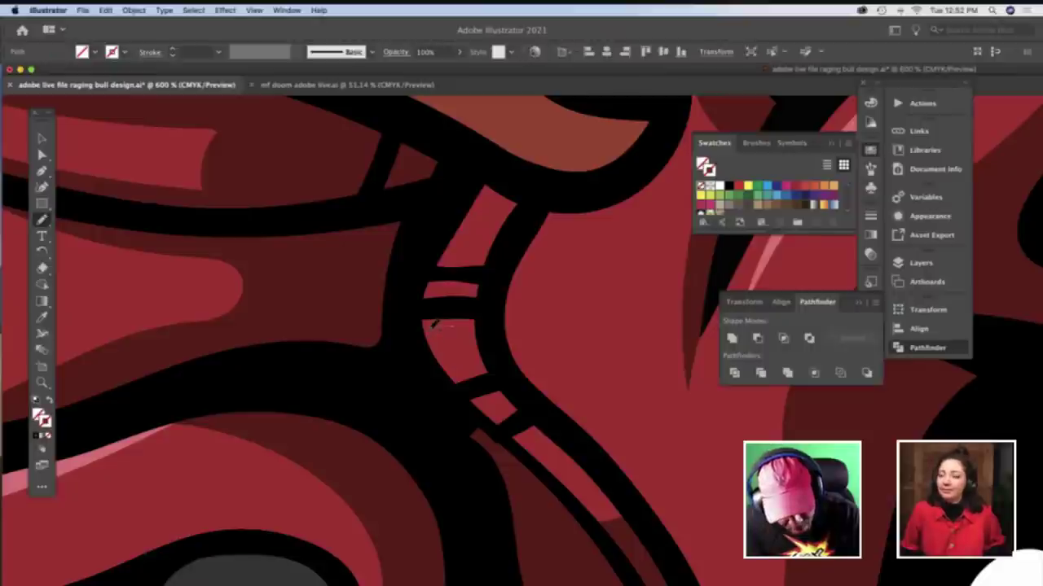
drag(456, 371, 453, 326)
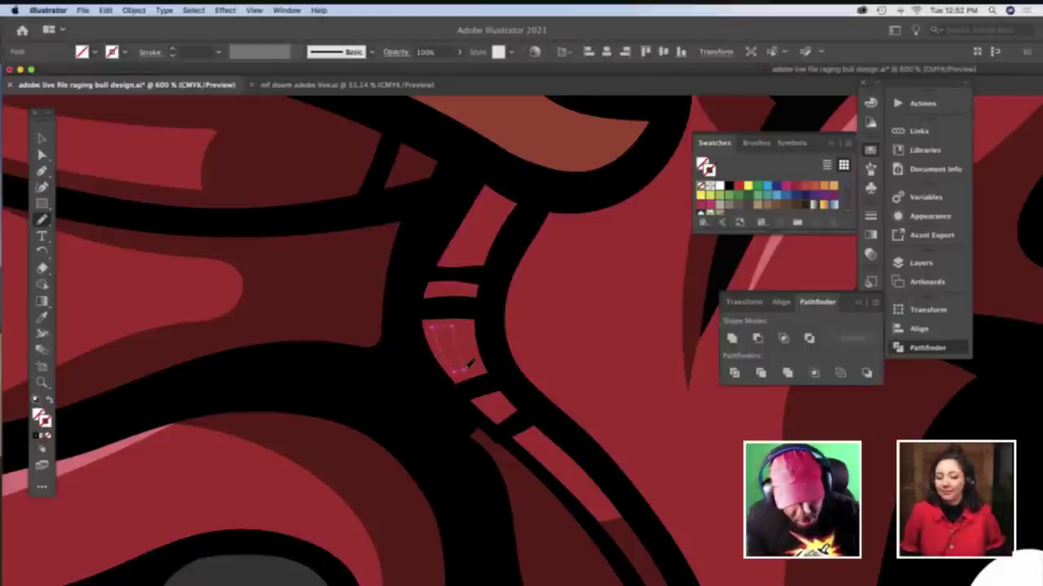
Fill the small strip highlight with the pink sampled from the highlight above the eye
key(i)
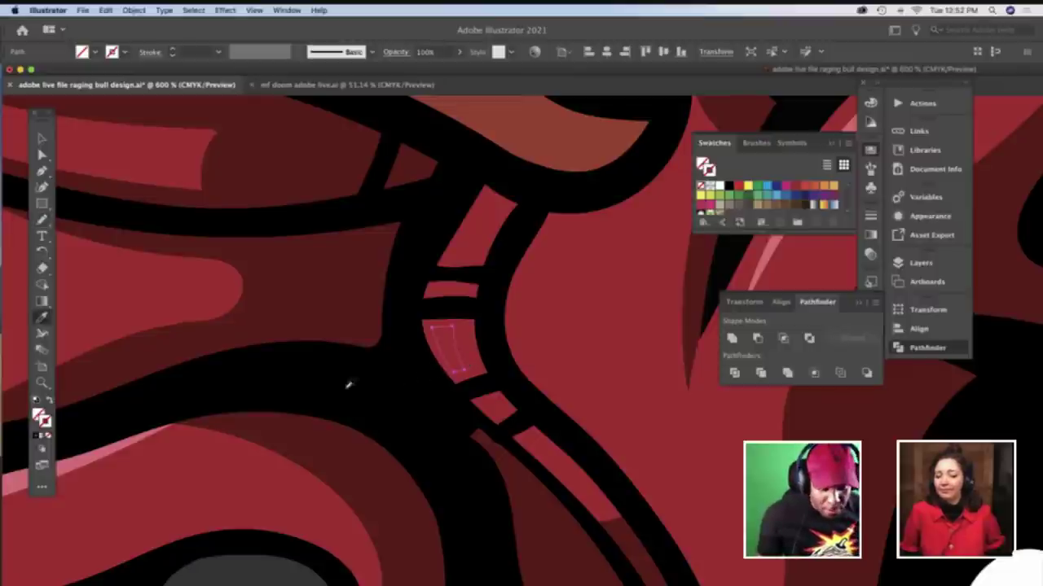
scroll(278, 404, left, 5)
scroll(278, 404, down, 2)
click(277, 401)
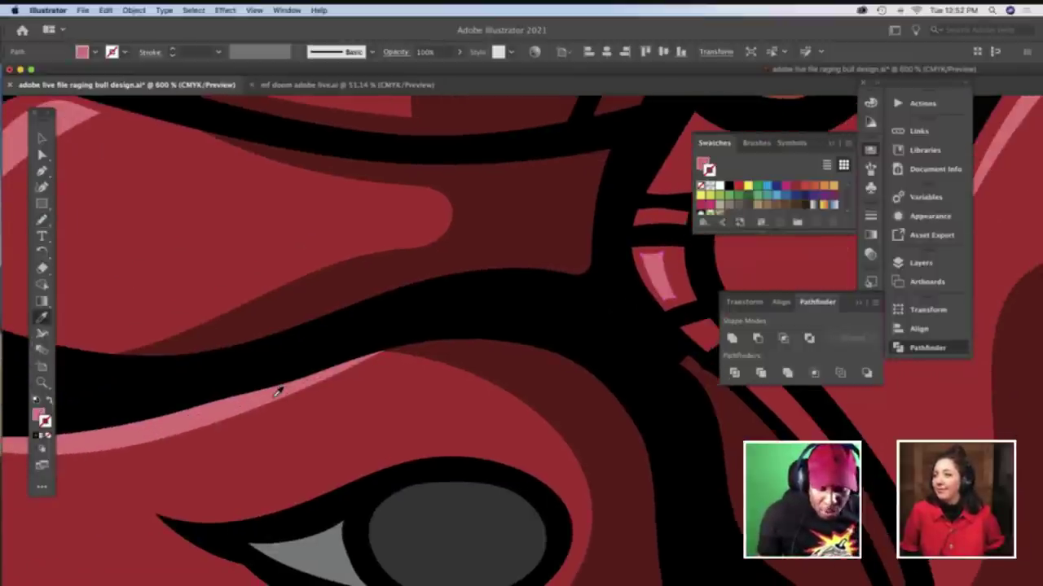
scroll(276, 395, right, 4)
scroll(276, 394, right, 2)
Deselect the highlight and look over the strip, brow and orange bands at 388% zoom
key(z)
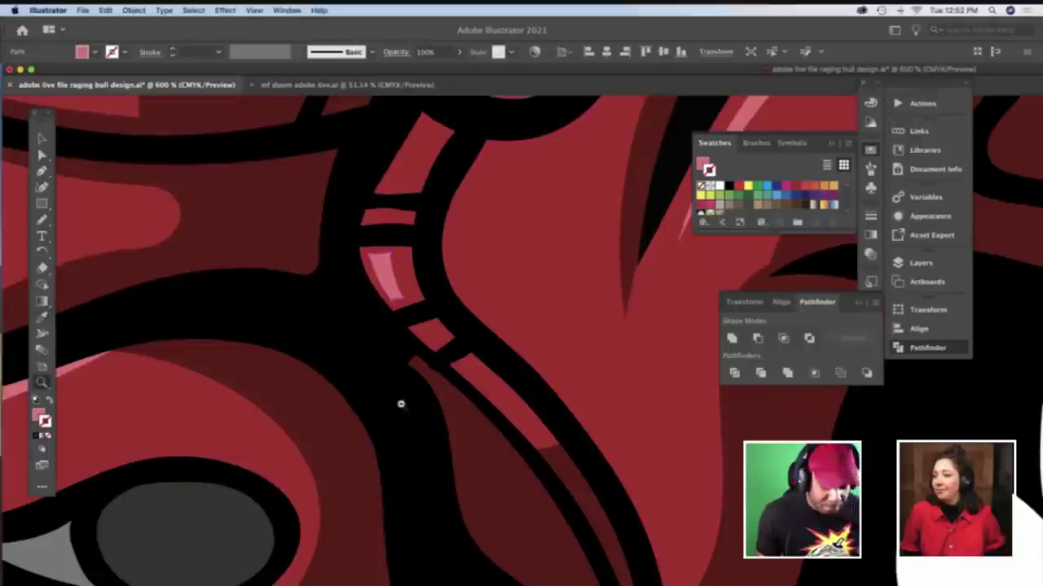
alt+click(401, 404)
scroll(401, 404, left, 6)
scroll(401, 404, right, 8)
scroll(400, 404, left, 5)
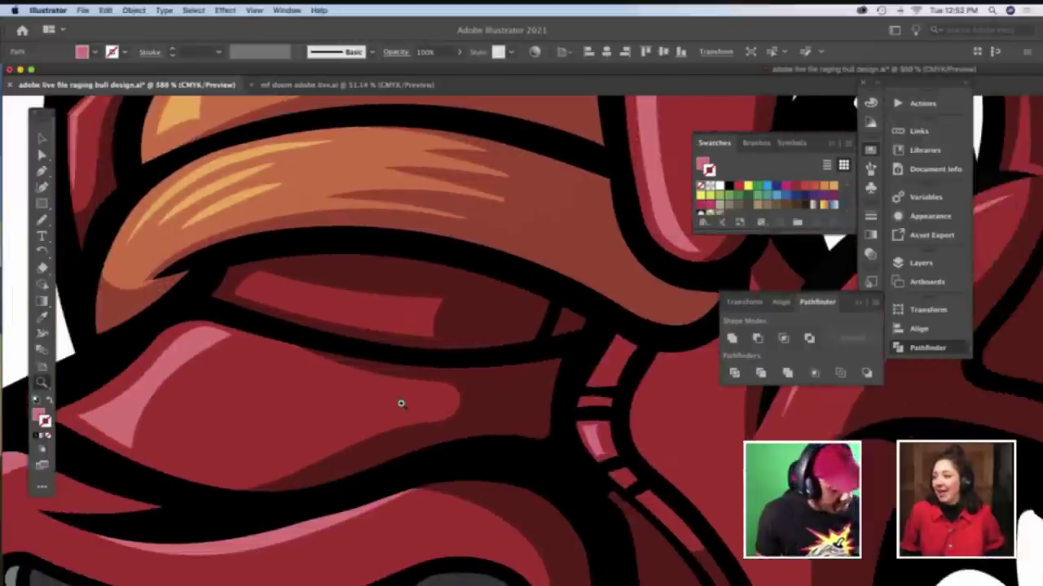
key(a)
click(98, 345)
scroll(98, 345, right, 8)
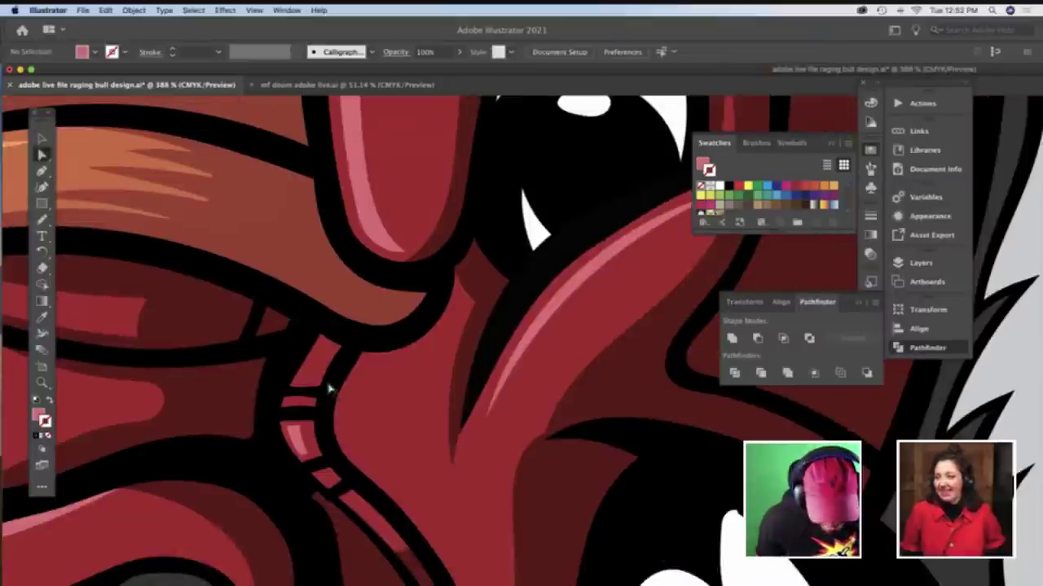
key(z)
scroll(381, 391, left, 10)
scroll(381, 391, up, 3)
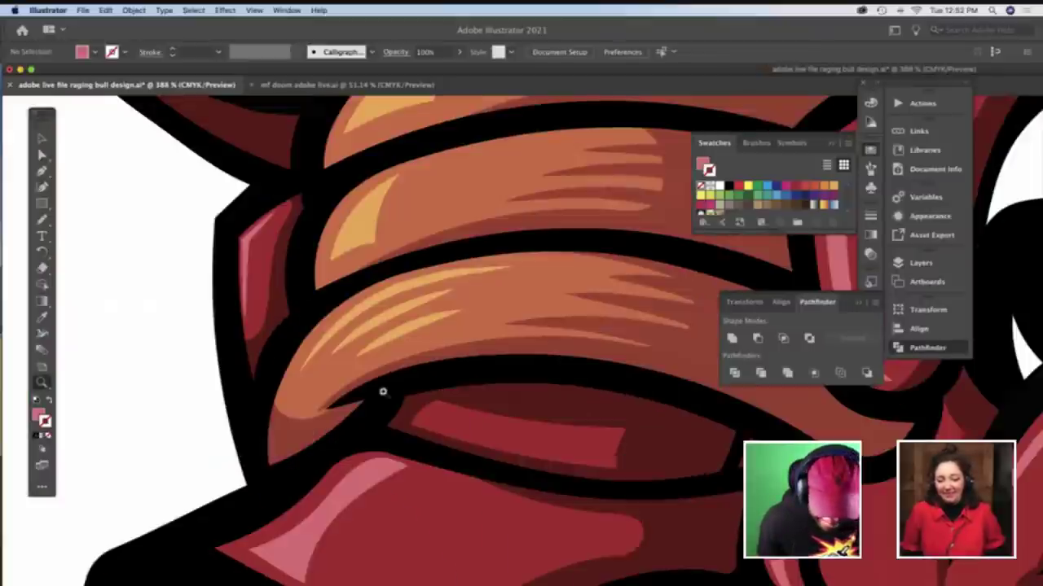
Outline the strip's upper end beneath the orange band freehand, and select that outline together with the isolated red strip shape
click(383, 391)
scroll(383, 392, right, 8)
scroll(383, 392, down, 4)
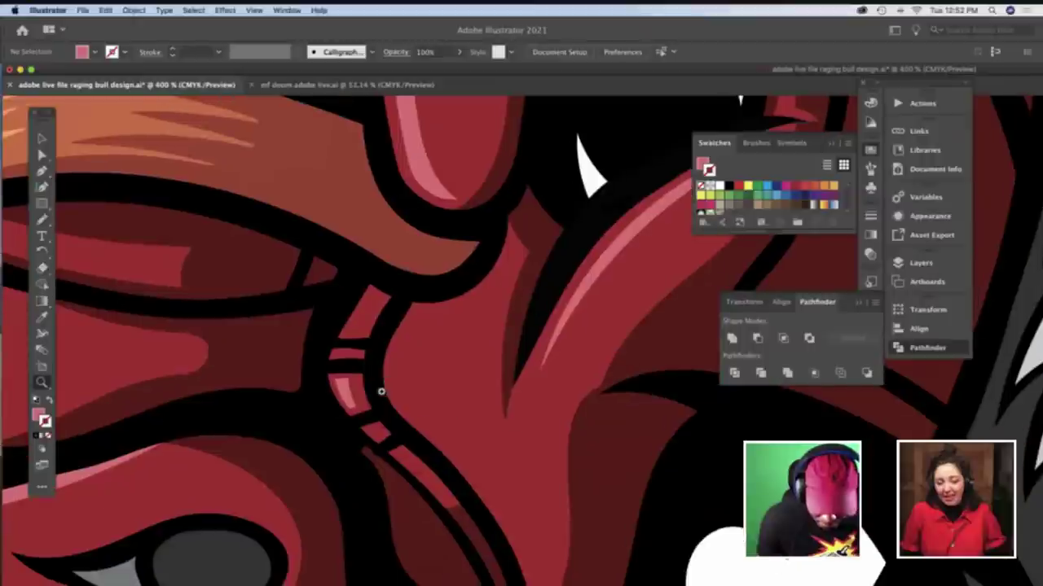
scroll(383, 392, left, 4)
click(383, 391)
scroll(382, 391, right, 5)
key(b)
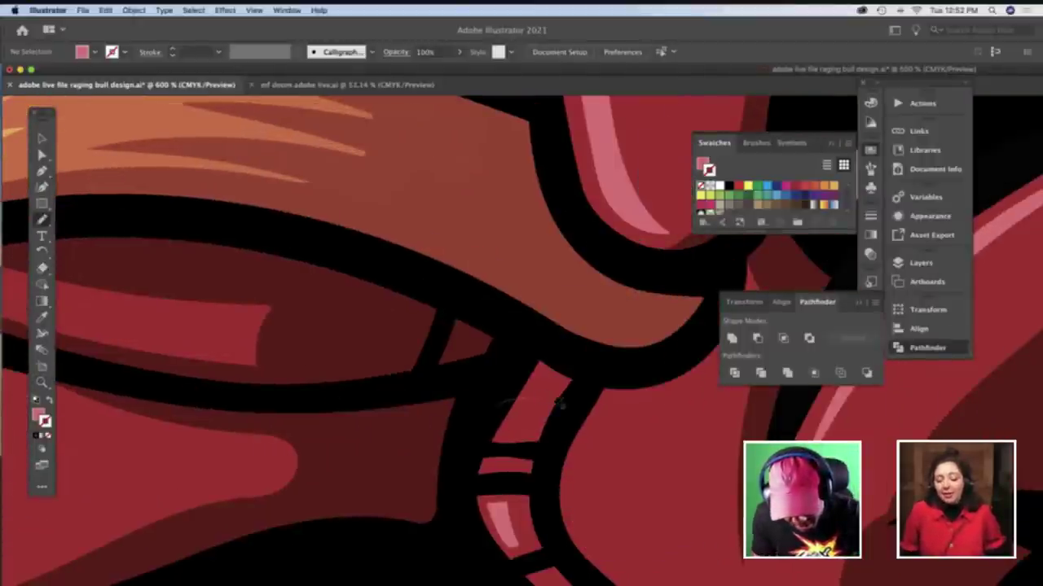
drag(562, 412, 591, 377)
drag(534, 355, 496, 404)
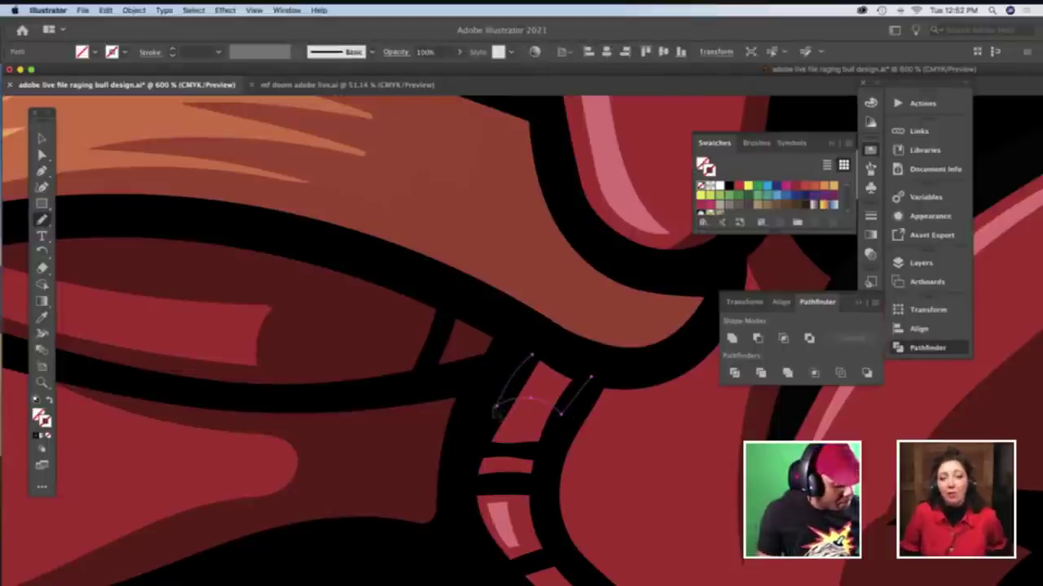
key(v)
key(Delete)
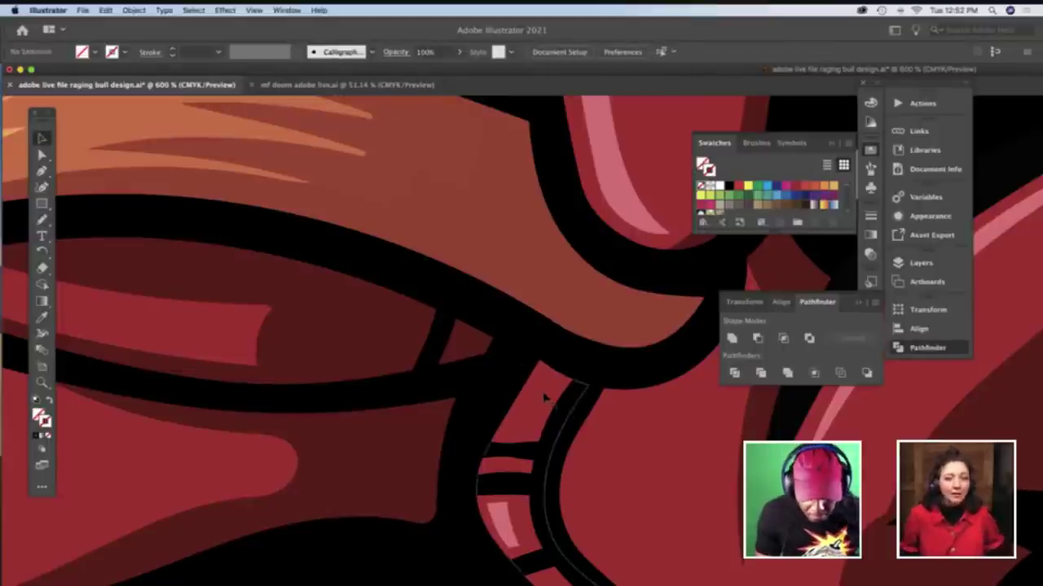
double_click(546, 397)
click(548, 392)
shift+click(545, 390)
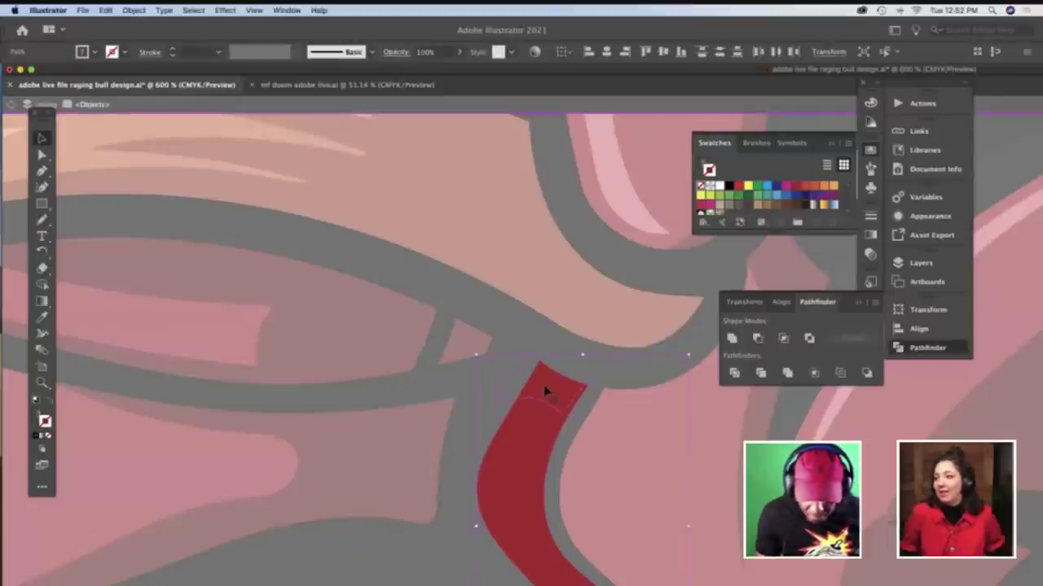
Divide the narrow red band with Pathfinder, recolour its upper end piece with the sampled dark red shading, and leave isolation mode
click(732, 374)
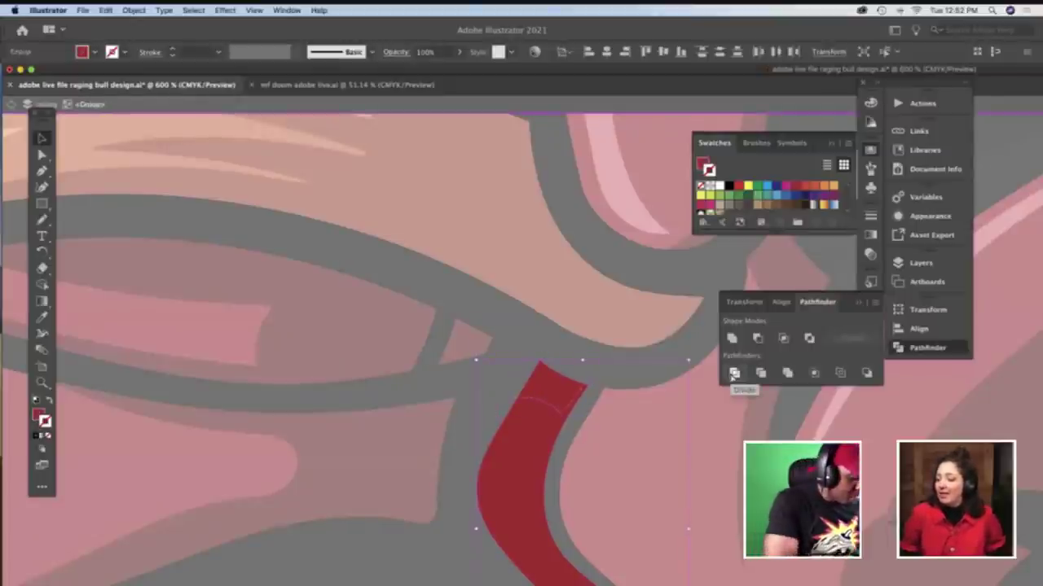
click(732, 373)
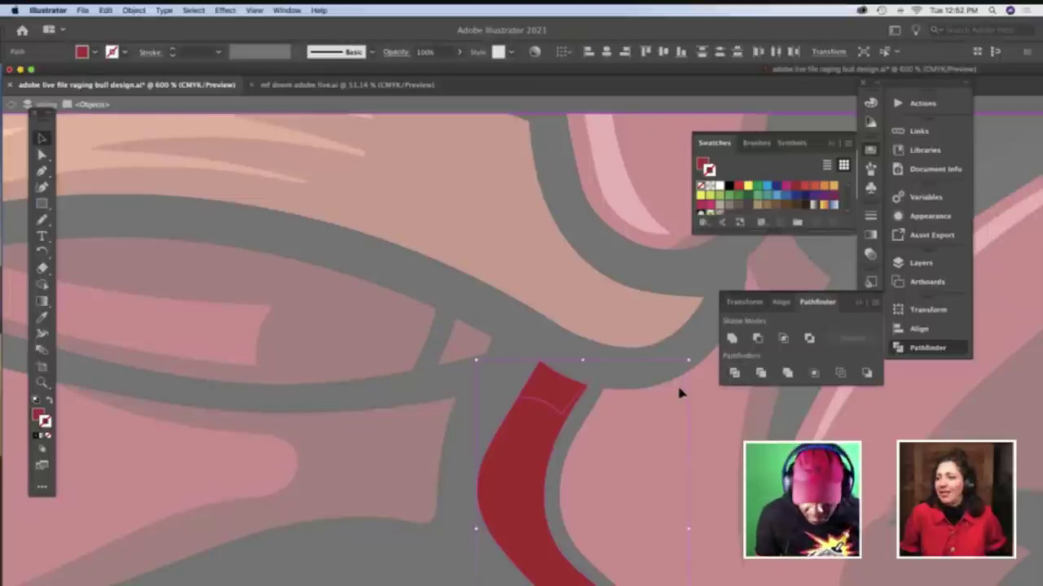
click(561, 391)
key(i)
scroll(560, 386, down, 5)
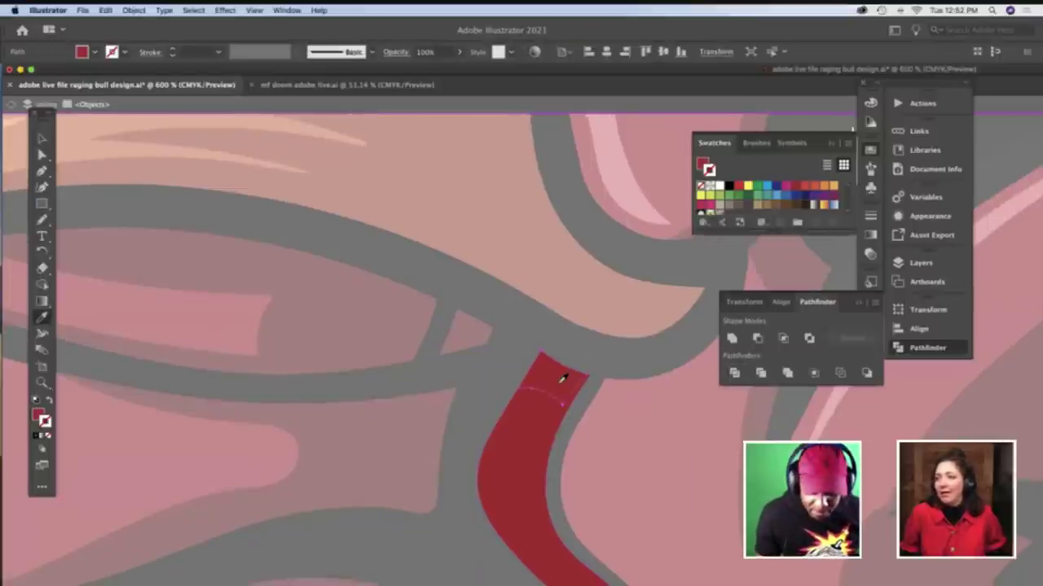
click(675, 494)
click(678, 490)
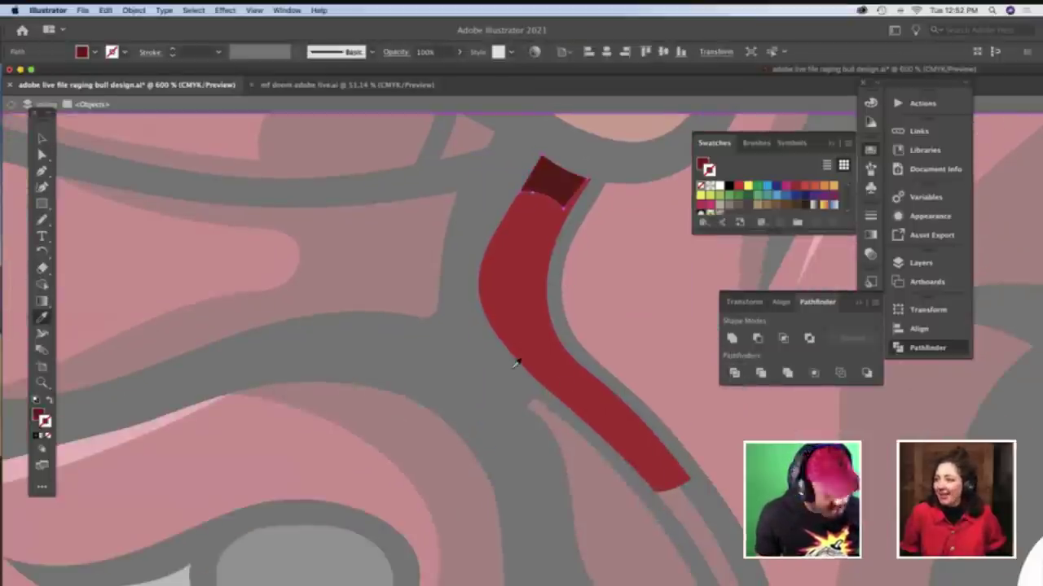
key(v)
click(405, 334)
double_click(404, 332)
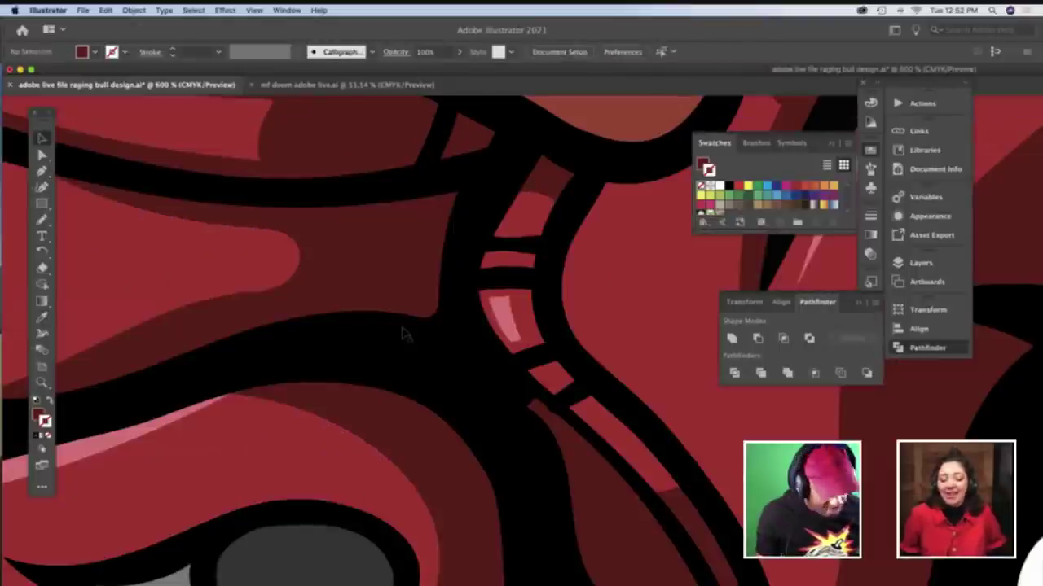
Paint a tapered highlight on the red cheek along the segmented band, fill it with the sampled pink, and deselect it
key(z)
alt+click(585, 357)
scroll(584, 356, right, 5)
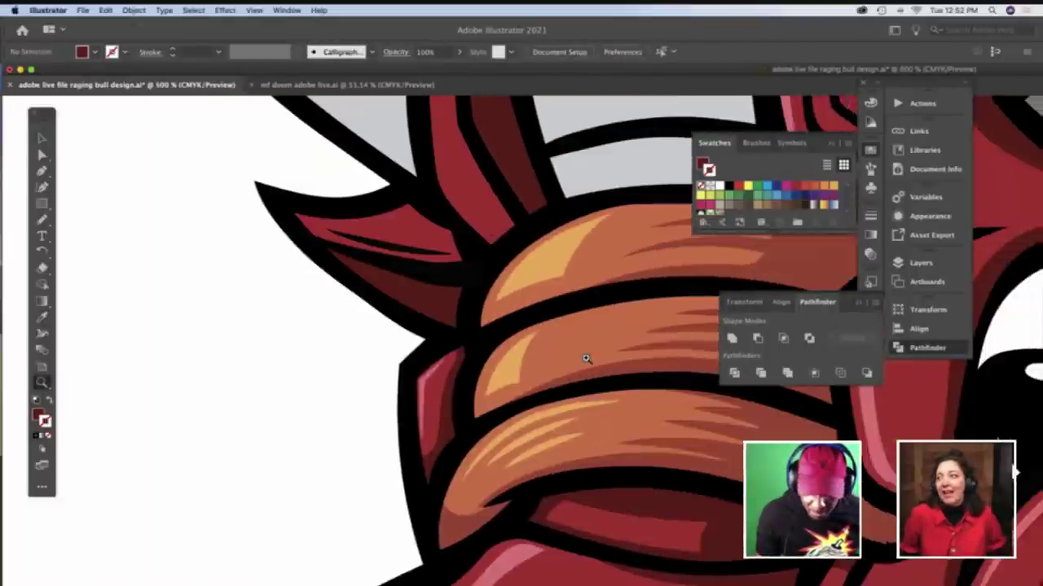
scroll(584, 356, down, 3)
scroll(543, 367, down, 2)
scroll(543, 366, right, 2)
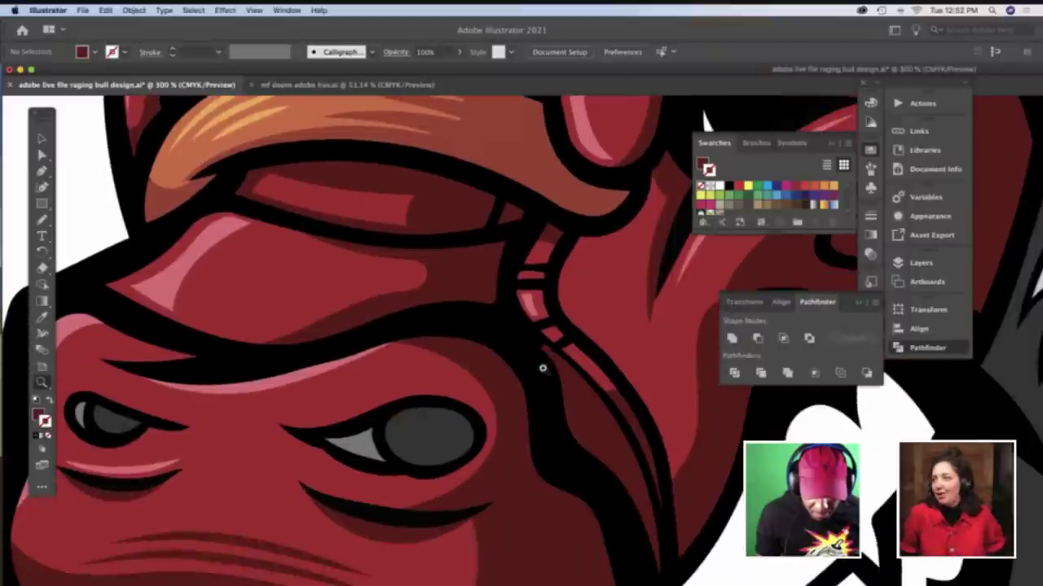
scroll(513, 359, right, 4)
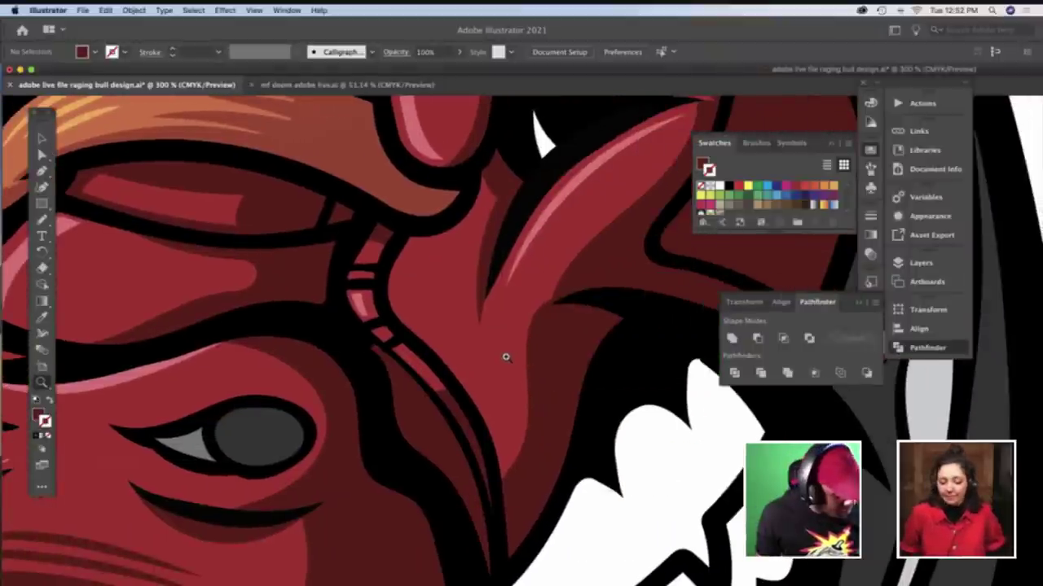
click(506, 356)
scroll(506, 357, right, 4)
scroll(505, 357, down, 4)
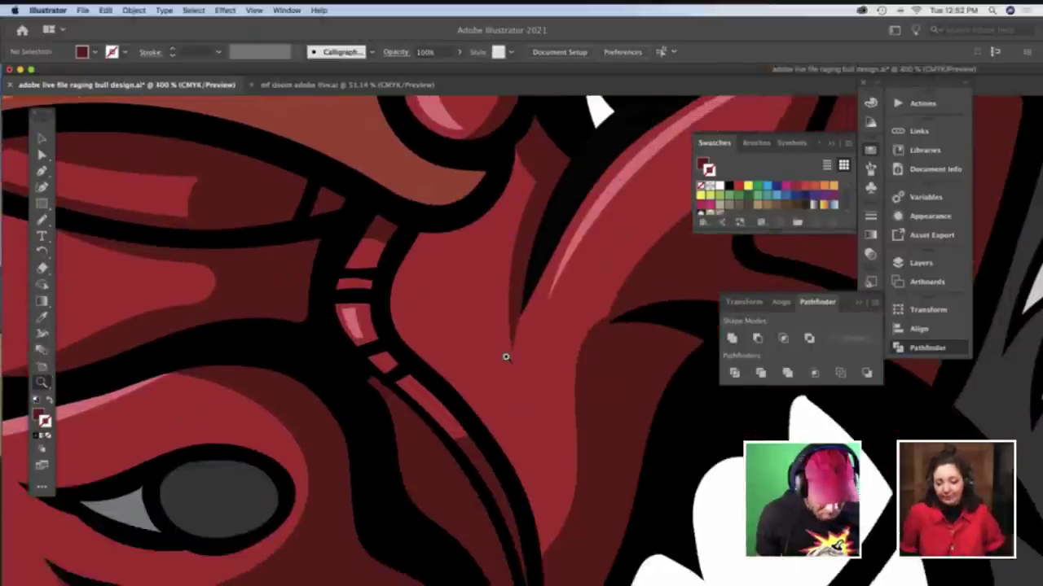
key(b)
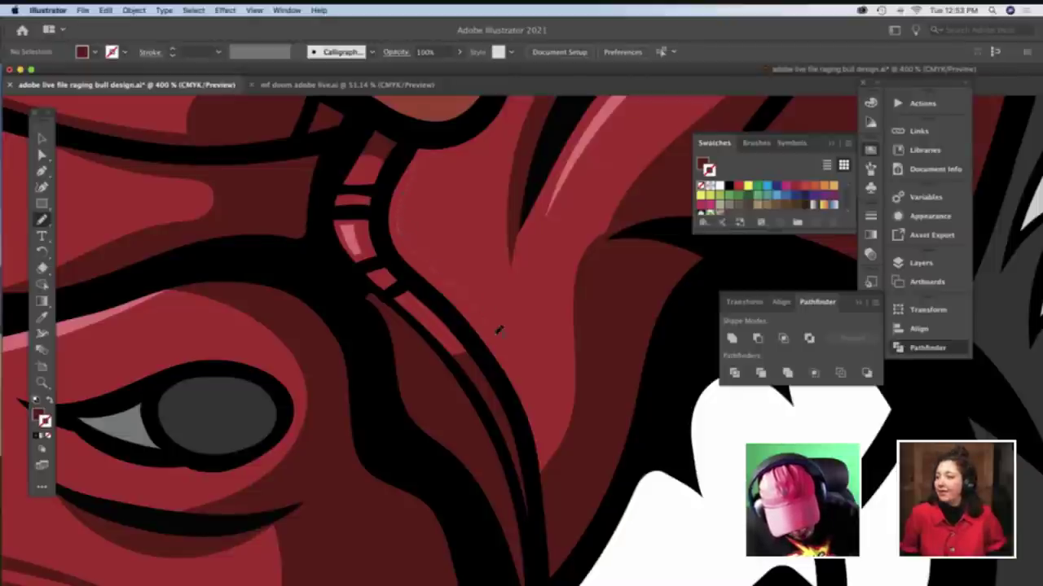
drag(508, 347, 430, 166)
mouse_move(423, 161)
mouse_down()
mouse_move(415, 220)
mouse_move(507, 337)
mouse_move(508, 353)
mouse_up()
key(i)
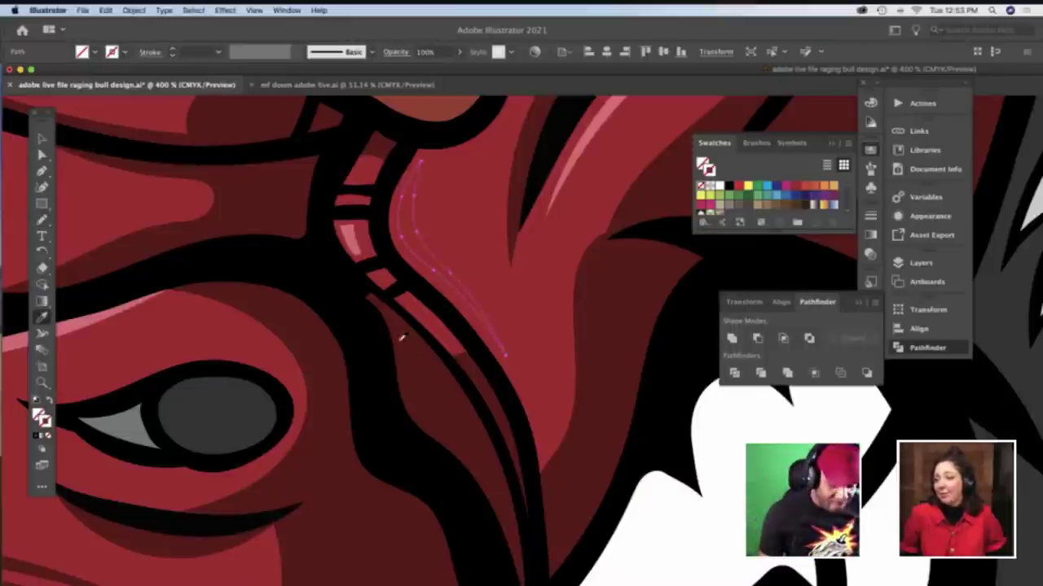
click(355, 237)
key(z)
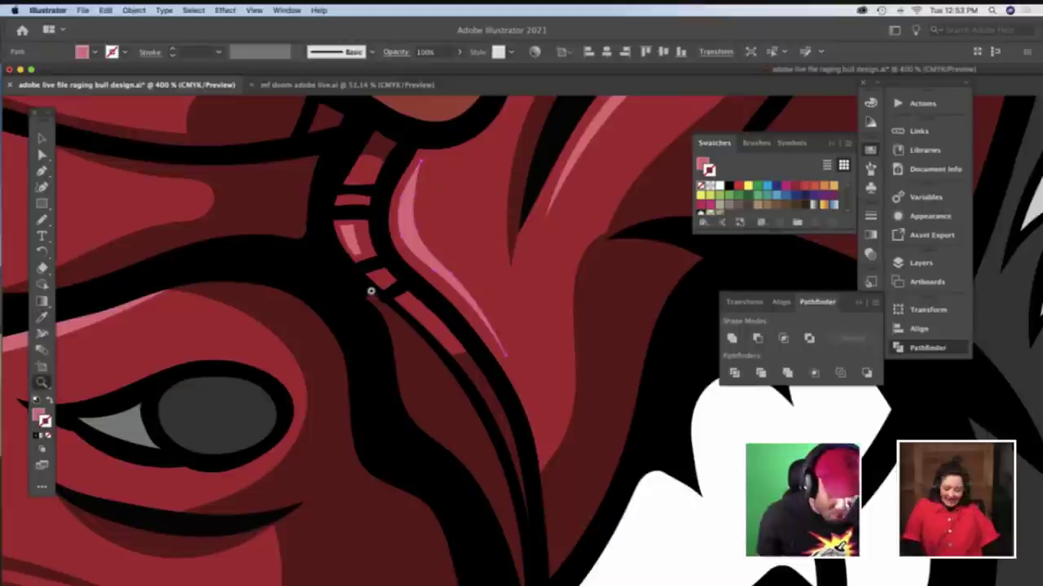
scroll(370, 291, left, 10)
scroll(371, 290, left, 3)
key(a)
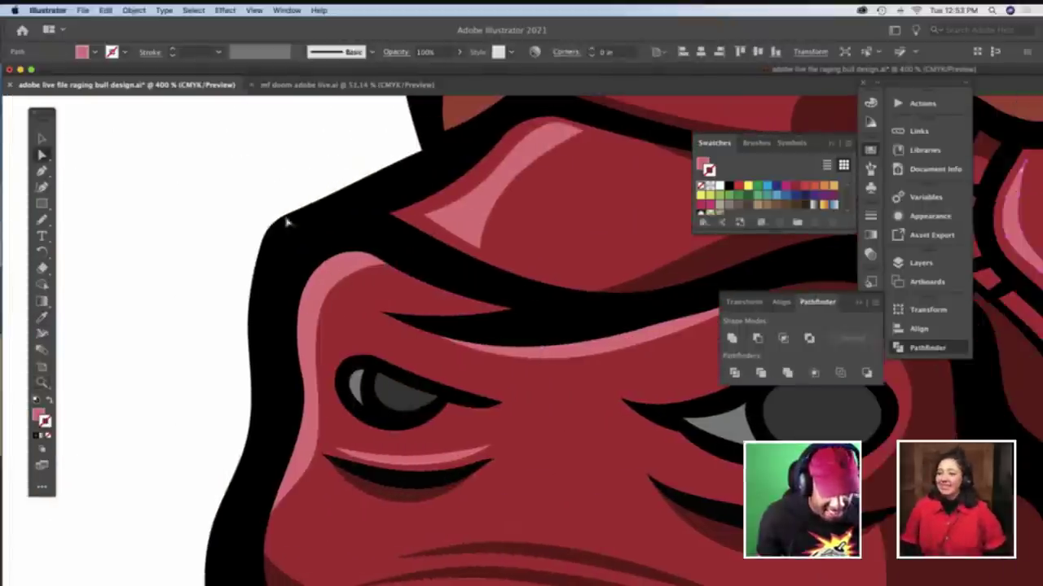
click(398, 298)
Examine the shading and highlights across the bull's snout and around both nostrils
key(z)
key(super+minus)
scroll(503, 342, left, 8)
key(super+minus)
scroll(496, 337, left, 6)
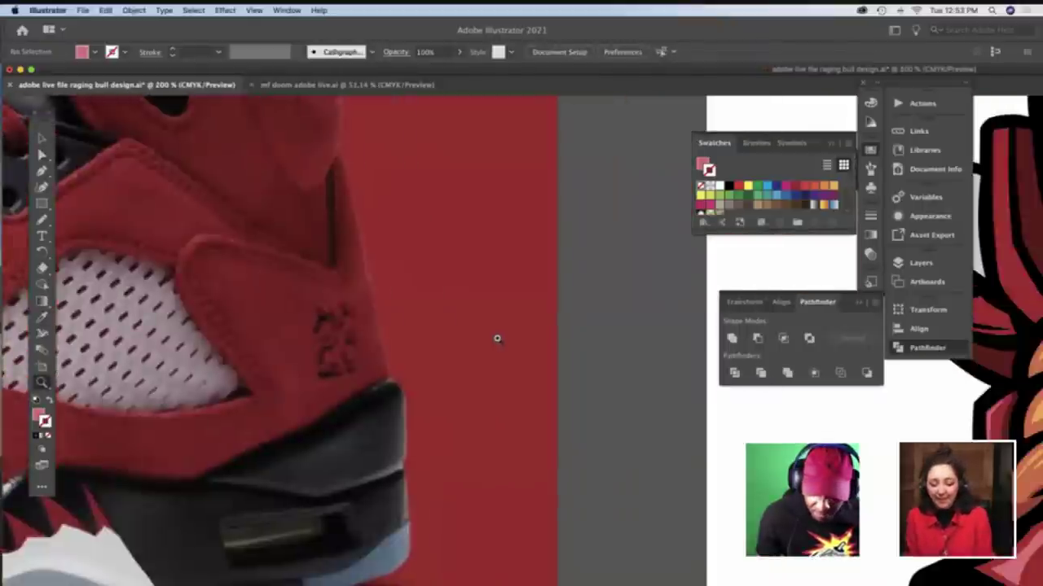
scroll(491, 337, right, 10)
scroll(480, 336, down, 10)
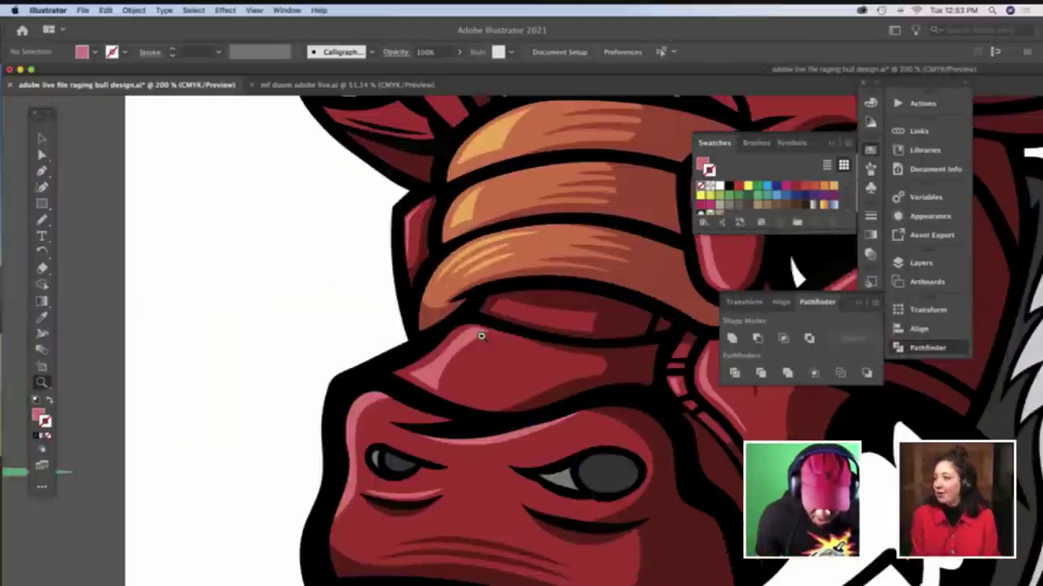
scroll(384, 353, right, 3)
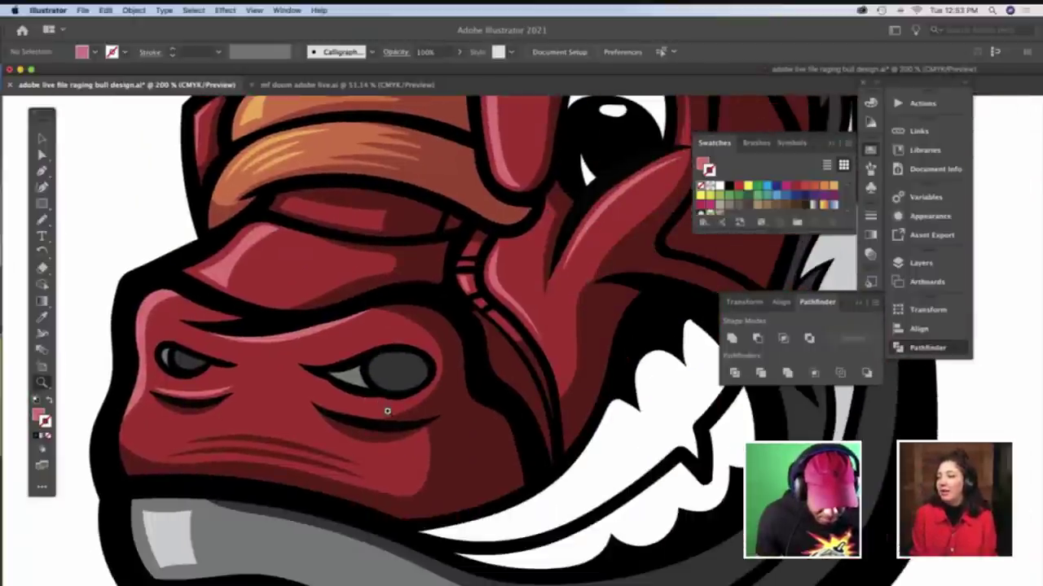
key(super+plus)
scroll(406, 405, right, 6)
scroll(404, 404, down, 5)
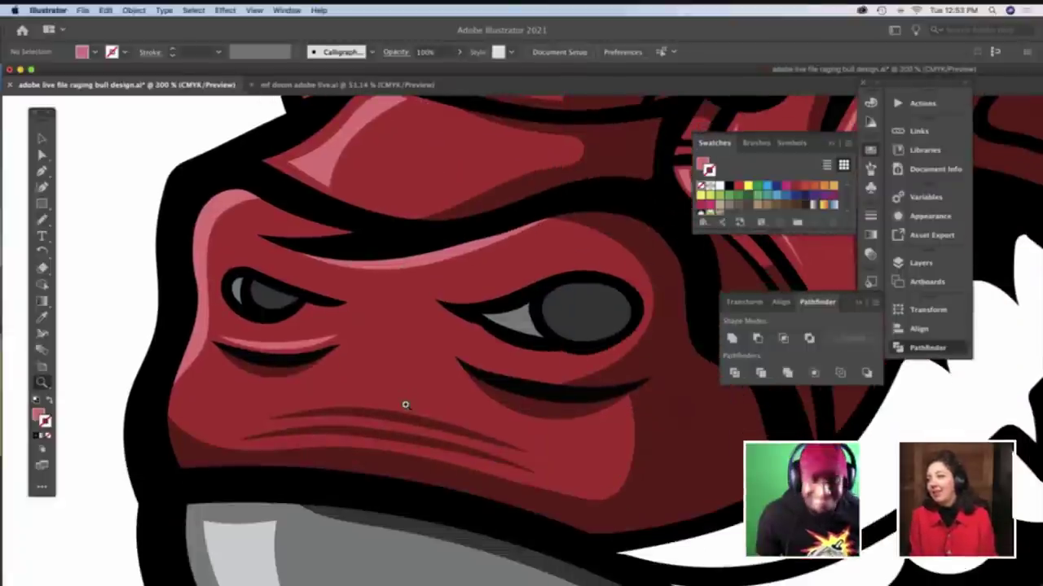
scroll(544, 387, up, 1)
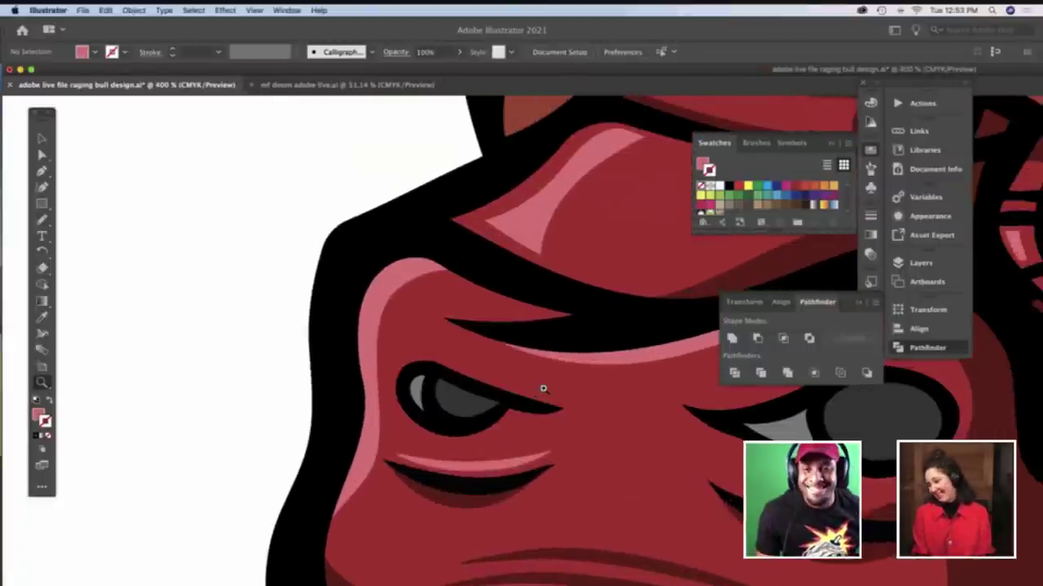
scroll(540, 386, down, 3)
scroll(524, 366, up, 1)
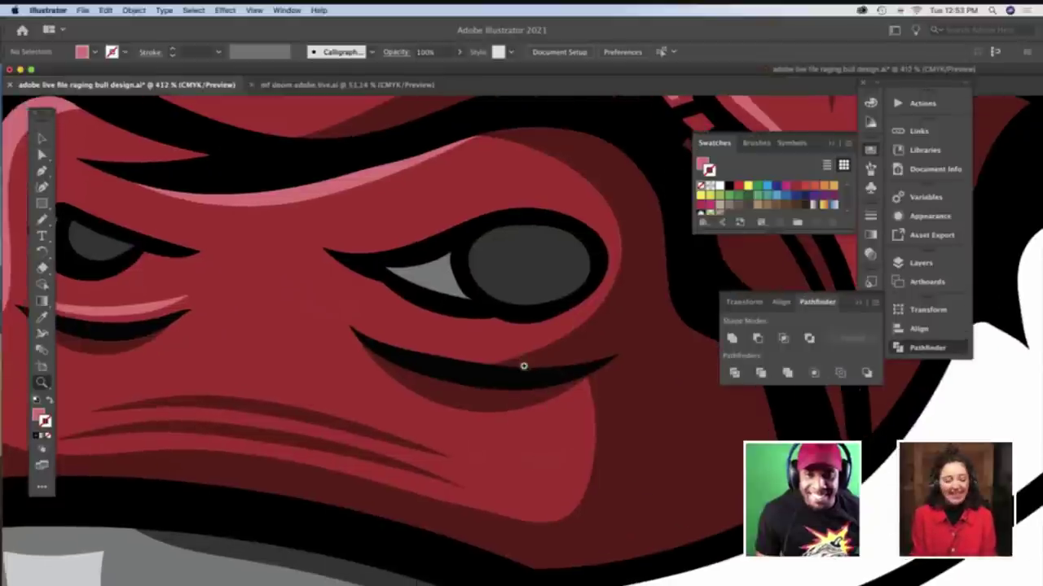
scroll(524, 366, right, 3)
scroll(451, 366, up, 1)
scroll(451, 366, left, 2)
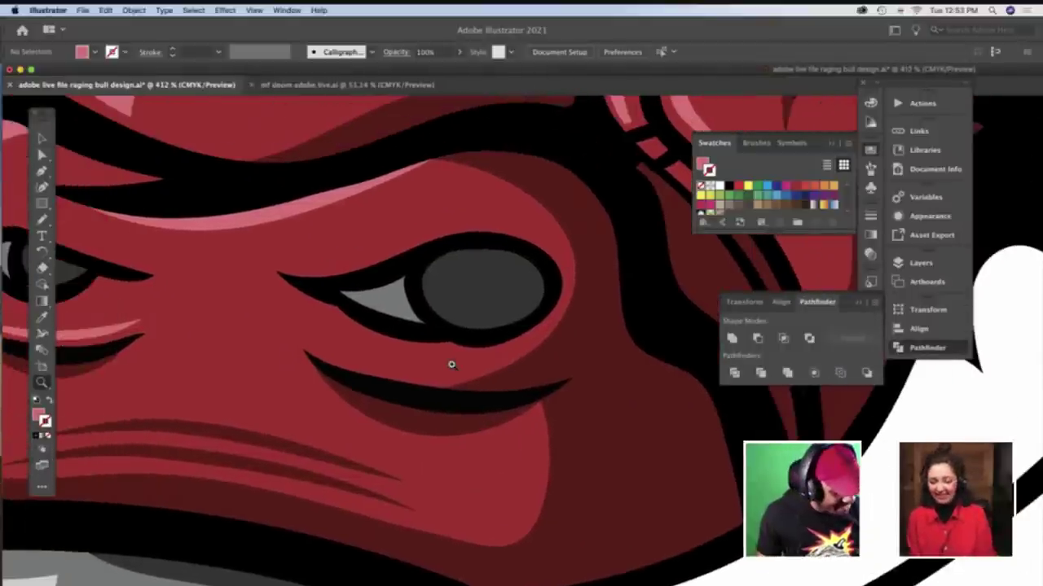
Paint a thin highlight above the black crease beneath the larger nostril and fill it with the sampled highlight pink
key(b)
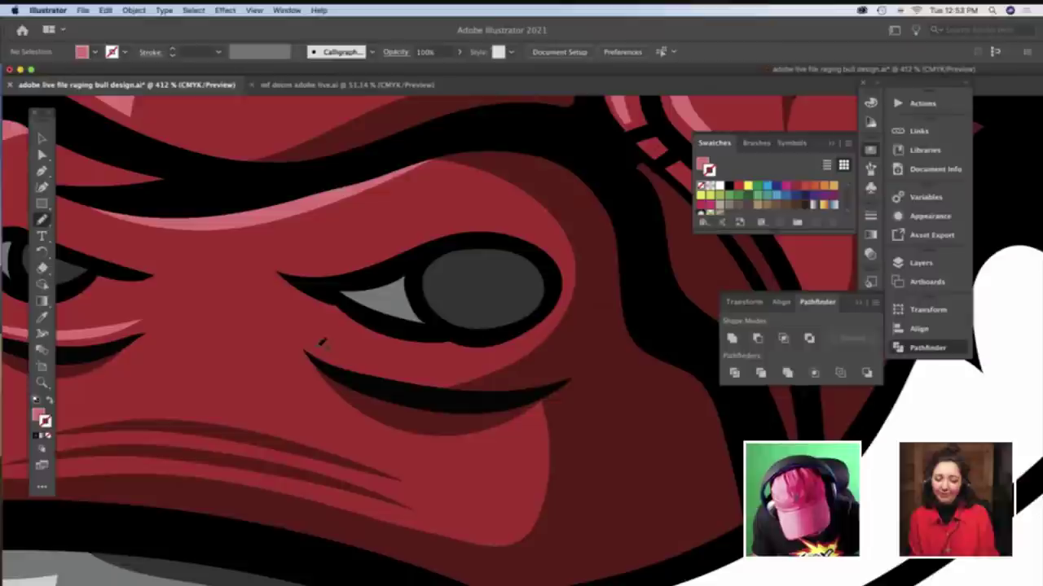
drag(357, 342, 439, 376)
drag(316, 349, 437, 376)
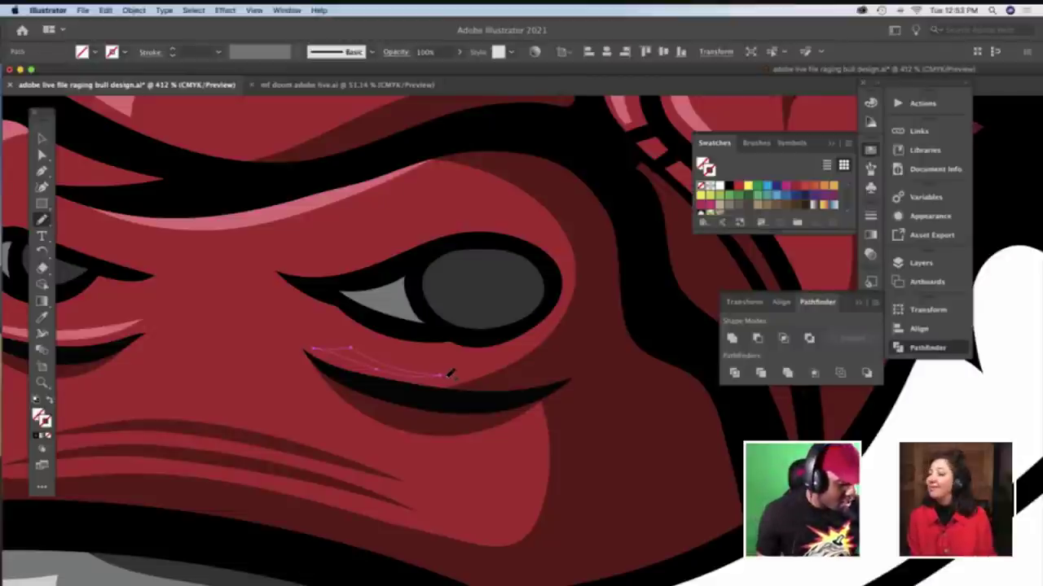
key(i)
click(269, 210)
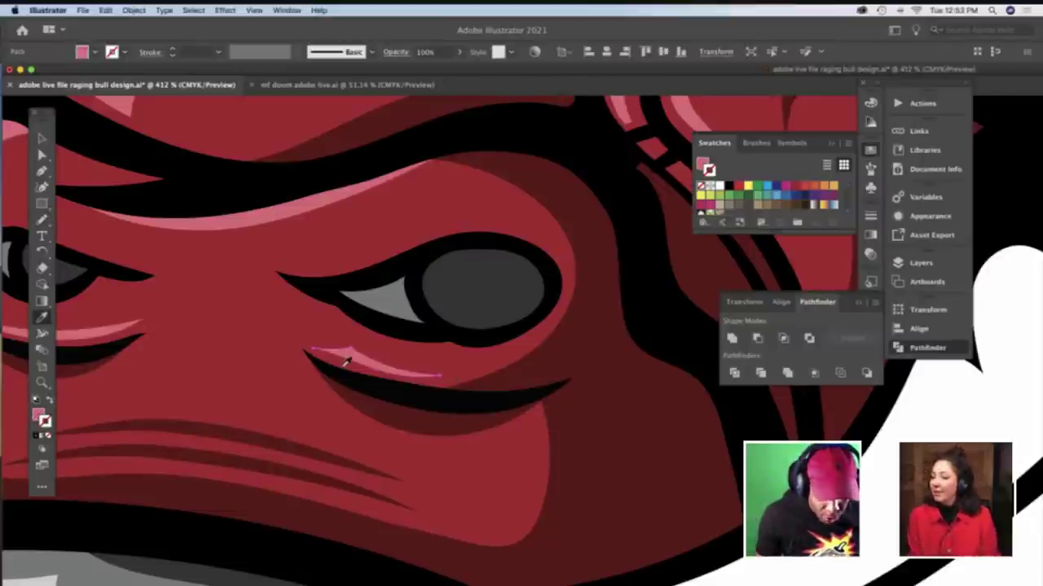
Reshape the new highlight by moving its lower anchor point against the black crease beneath the larger nostril
key(a)
click(377, 379)
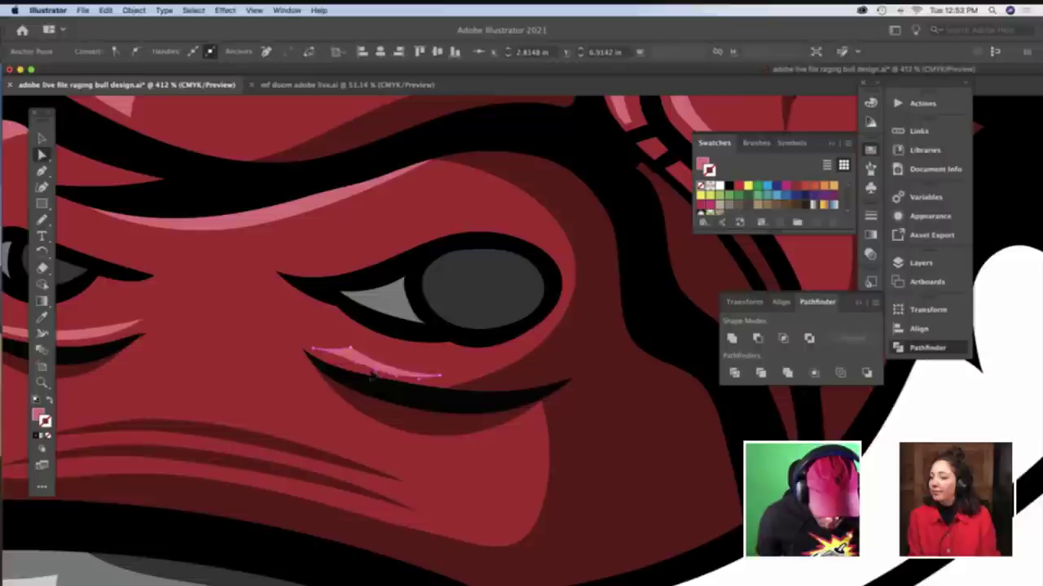
mouse_move(348, 367)
mouse_down()
mouse_move(331, 357)
mouse_move(335, 364)
mouse_up()
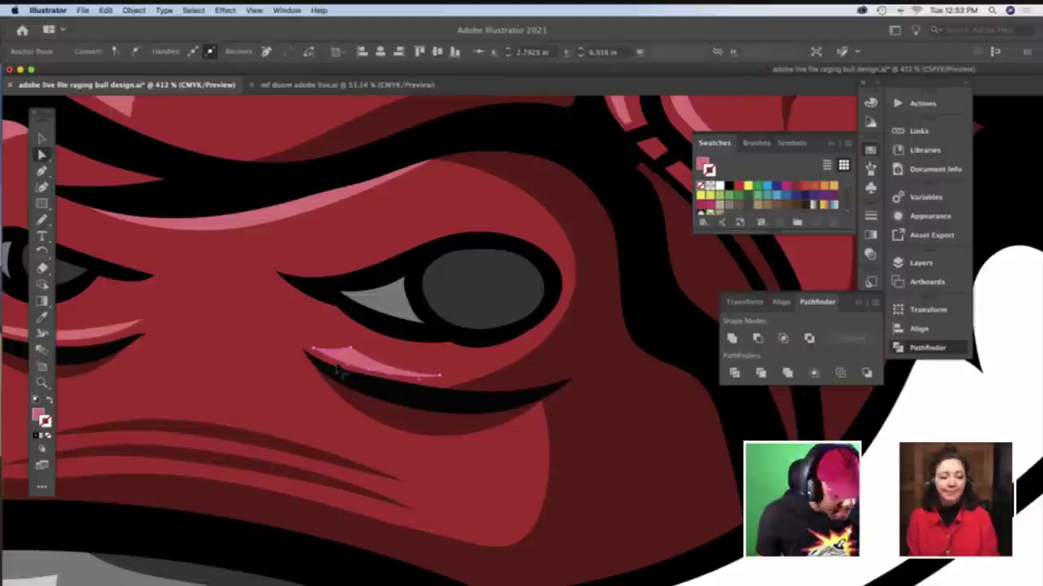
Examine the bull's snout, orange bands, eye, forehead and grey upper panels for the state of their shading and highlights
key(z)
alt+click(504, 376)
scroll(504, 377, right, 5)
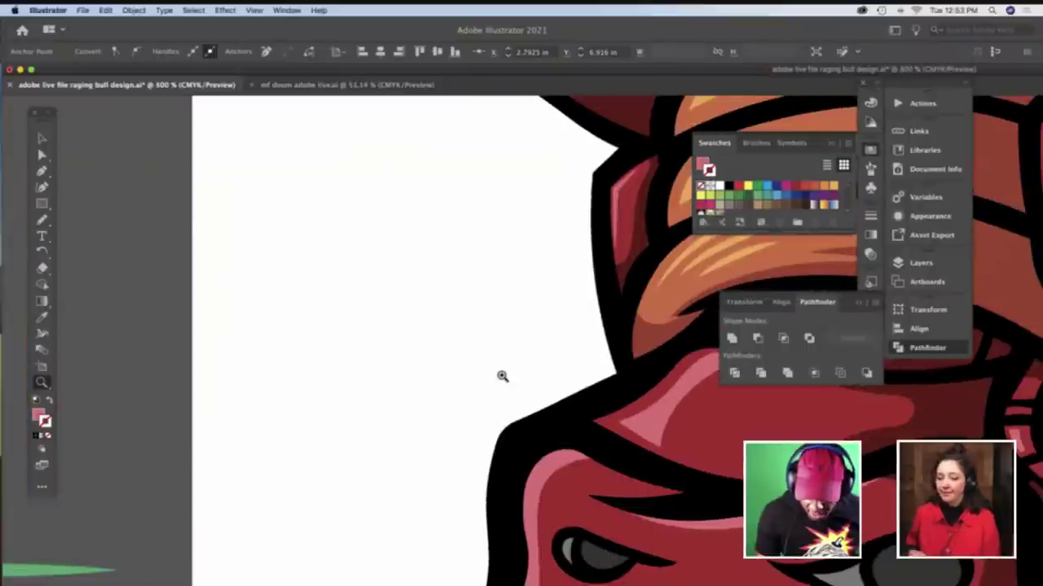
scroll(503, 376, down, 2)
scroll(501, 375, right, 2)
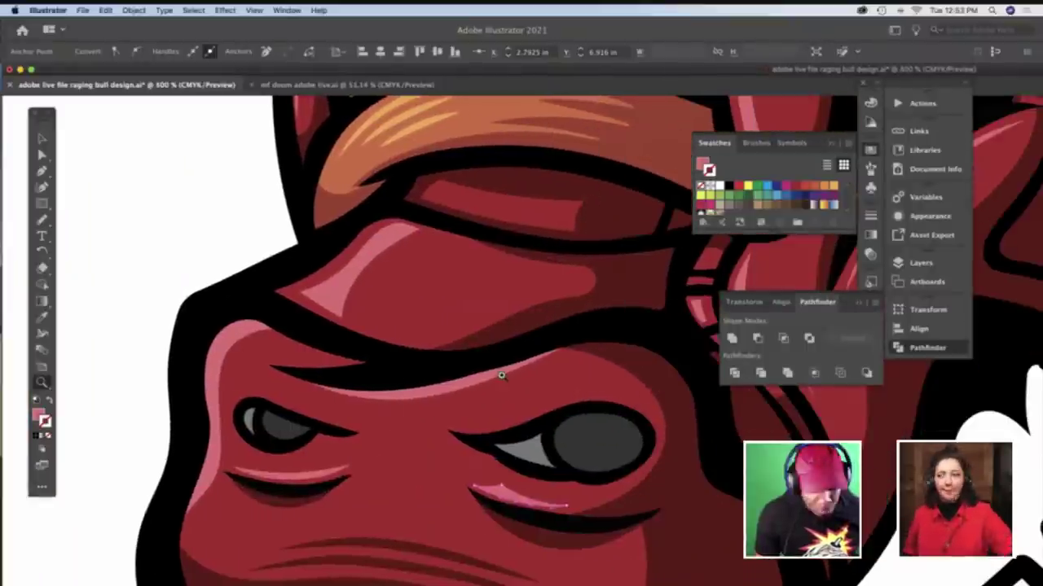
alt+click(604, 392)
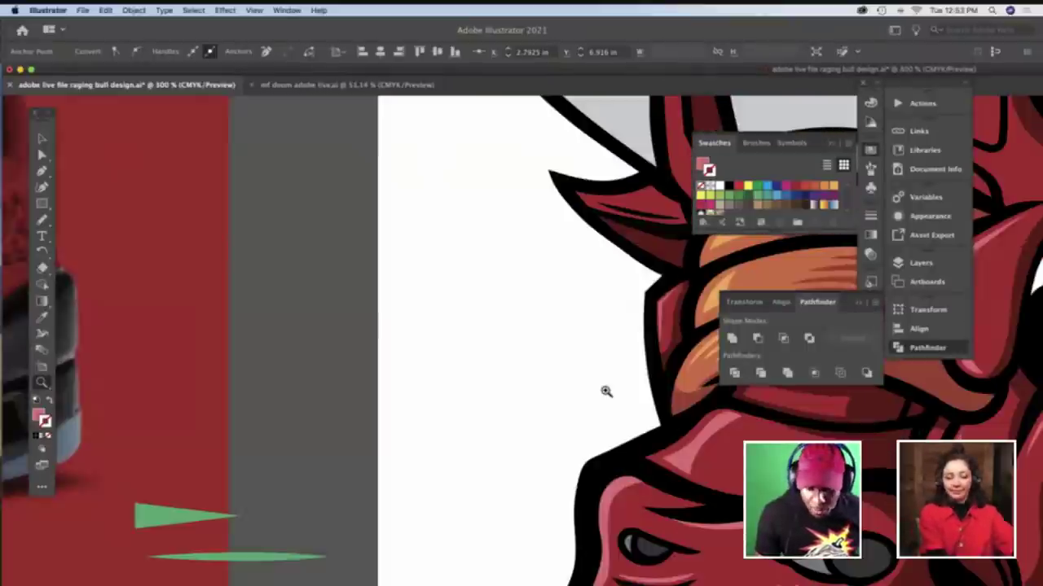
scroll(605, 391, right, 15)
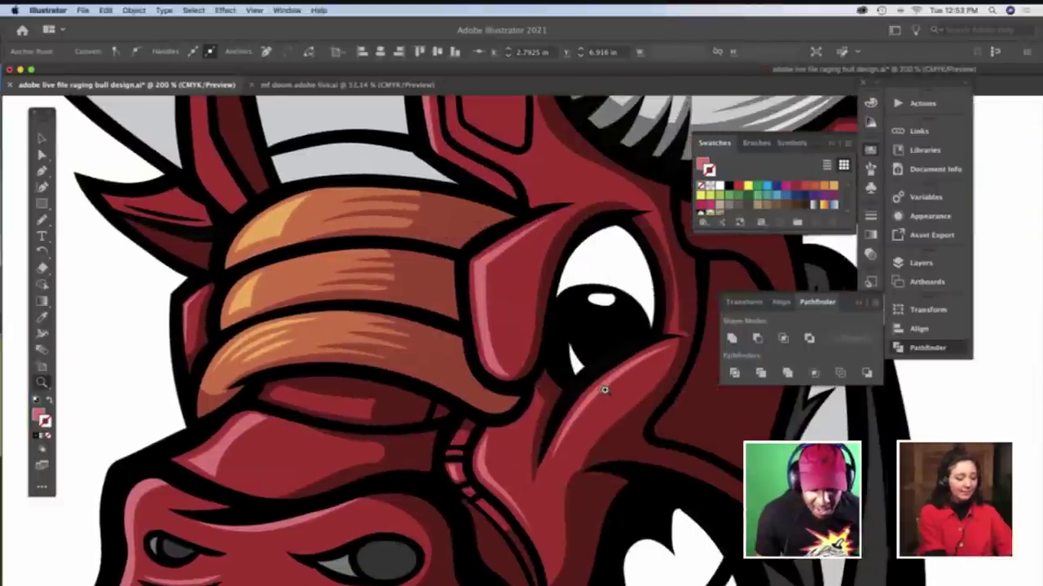
scroll(604, 391, up, 5)
scroll(604, 391, right, 3)
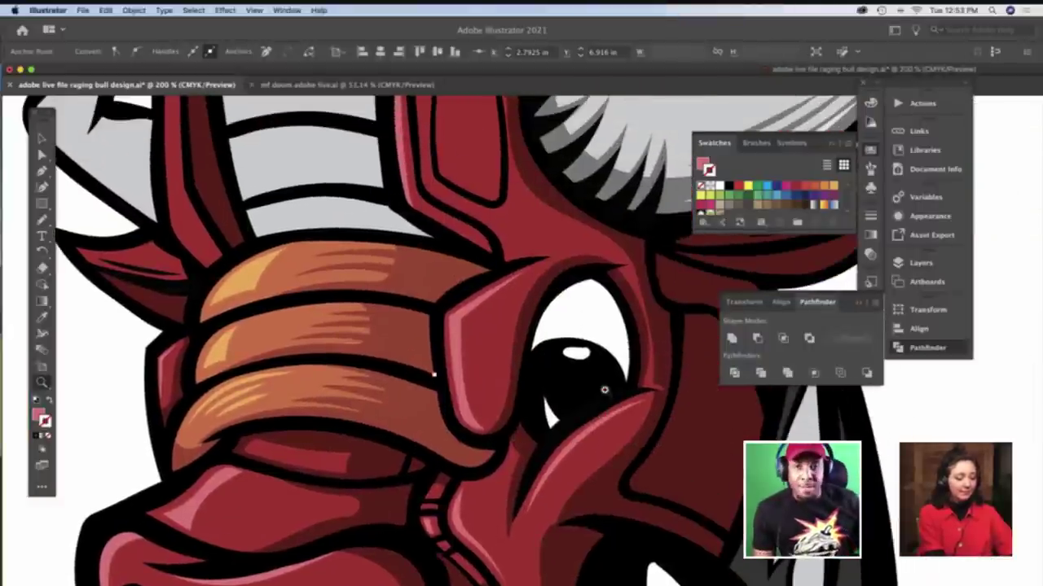
scroll(546, 379, up, 12)
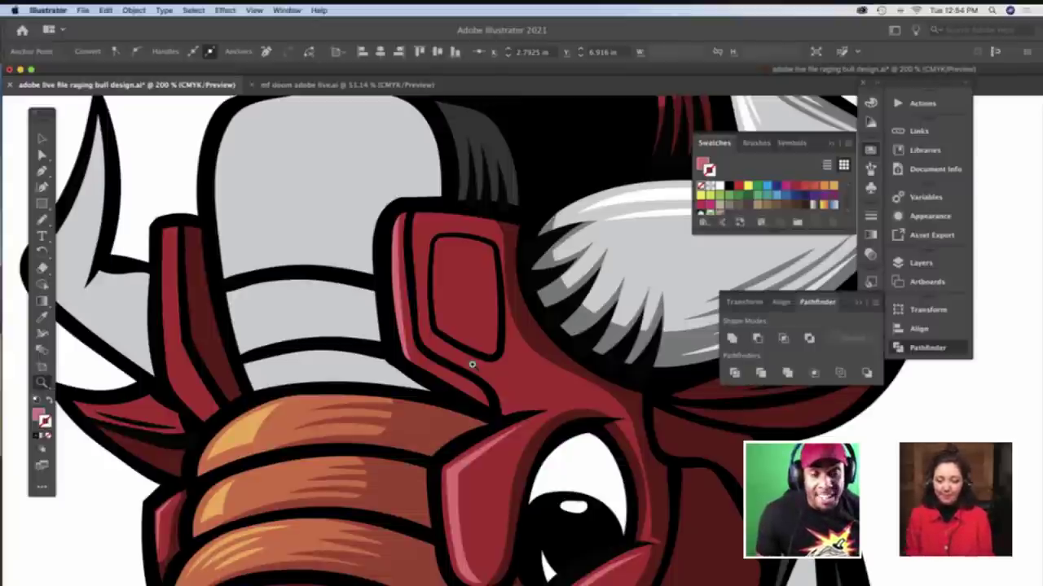
key(super+plus)
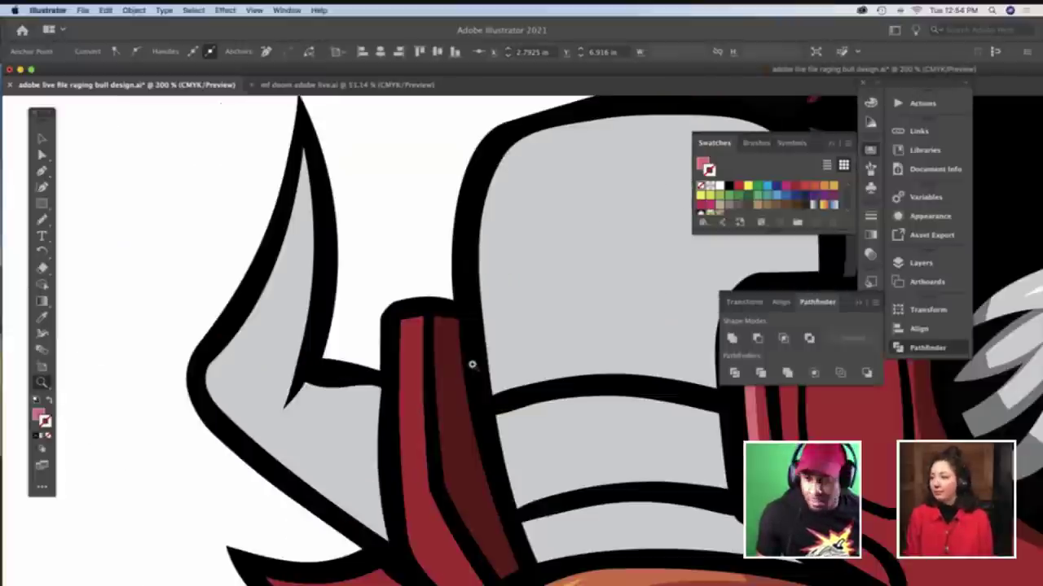
scroll(472, 365, right, 5)
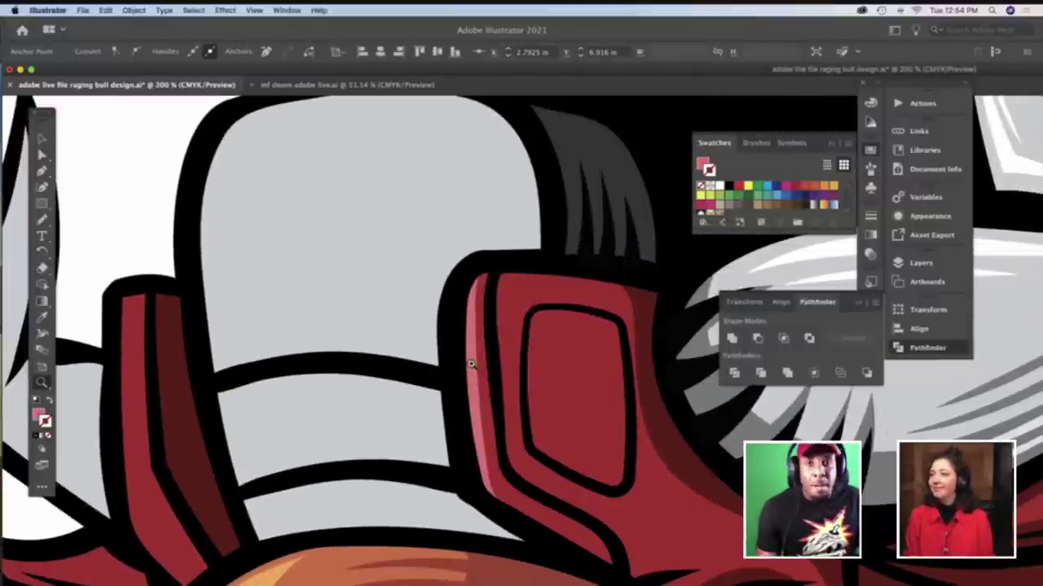
scroll(471, 364, down, 3)
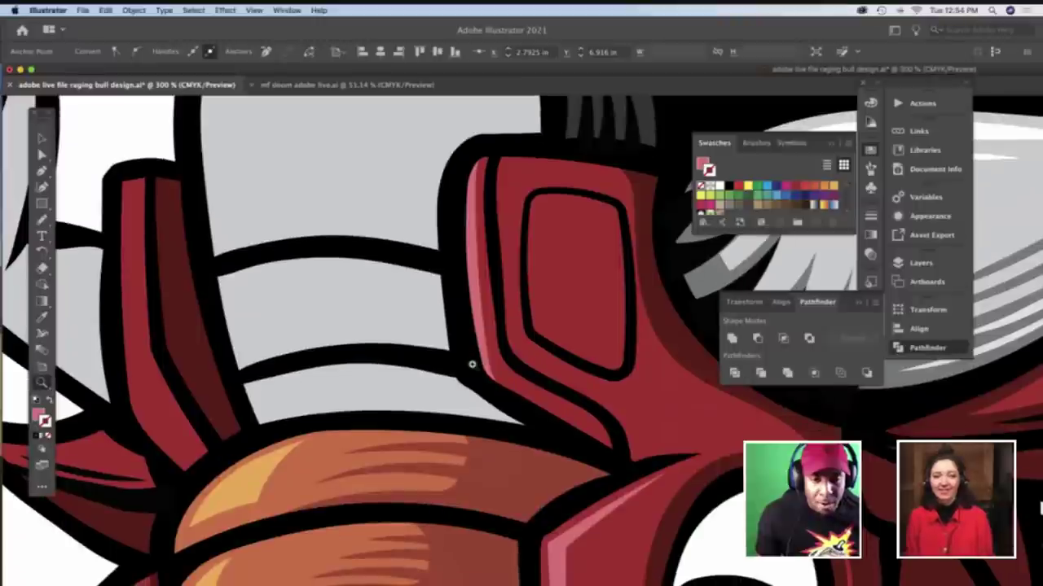
key(super+plus)
scroll(509, 369, down, 1)
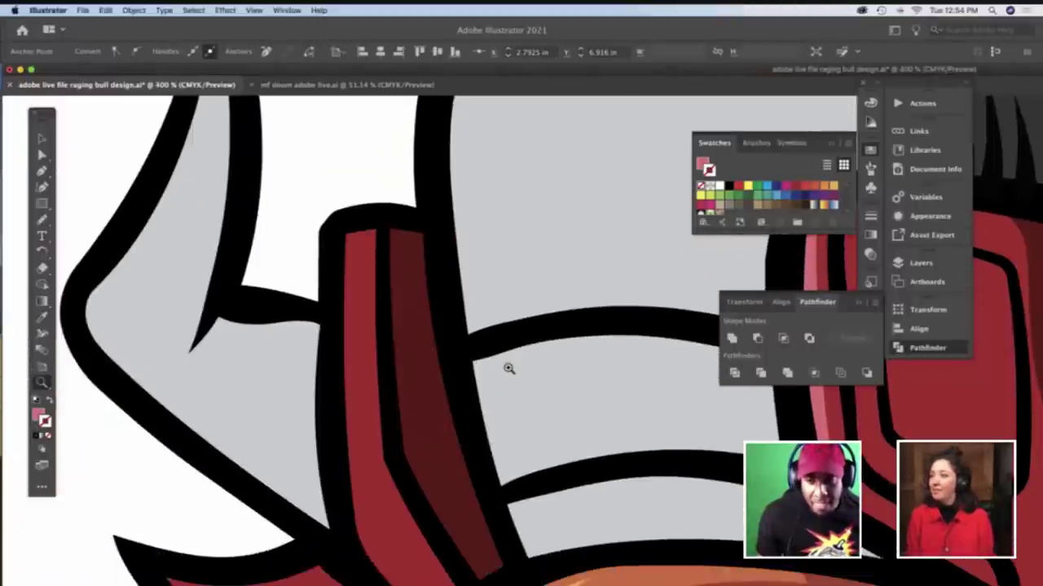
Draw a short curve across the lower end of the pink highlight strip beside the grey panels and sample a 1 pt black stroke onto it
scroll(507, 367, right, 5)
key(n)
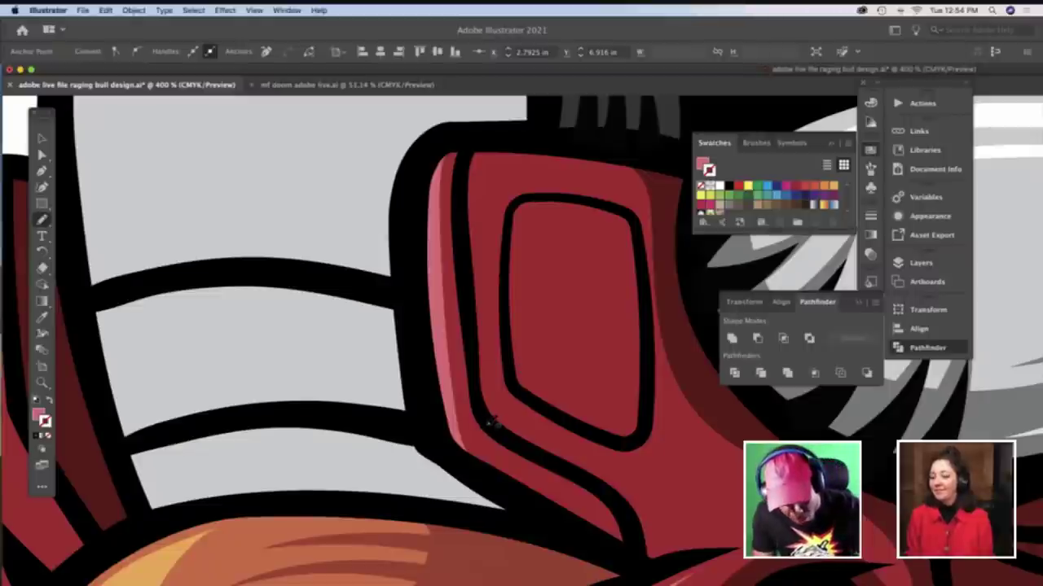
drag(486, 424, 444, 438)
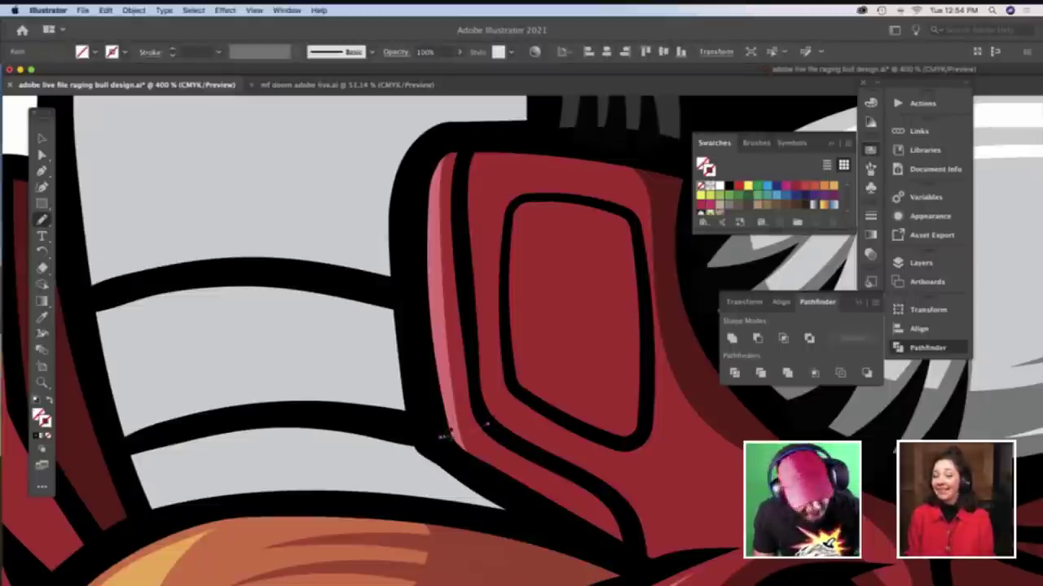
key(v)
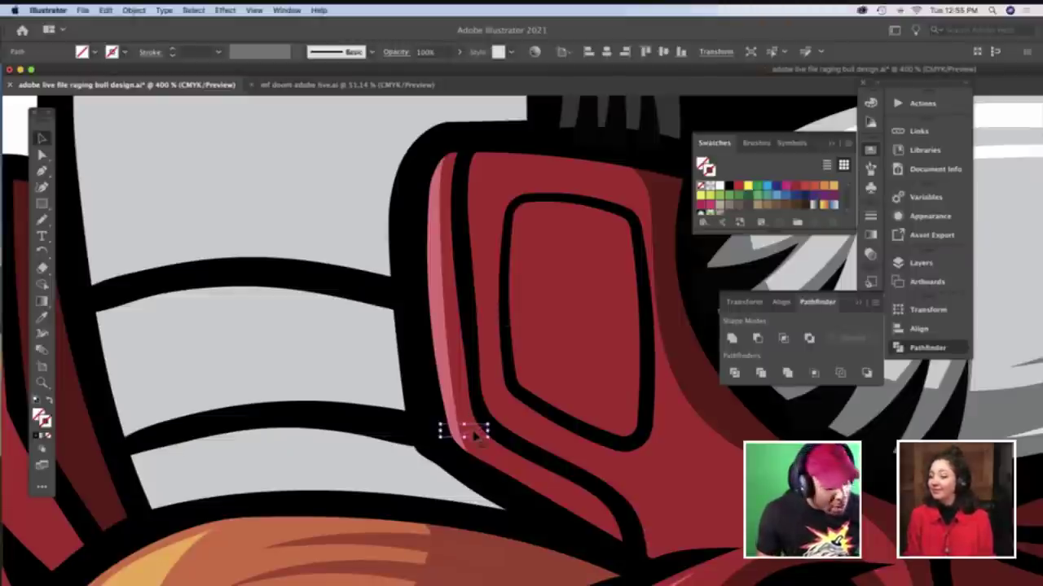
key(i)
click(480, 394)
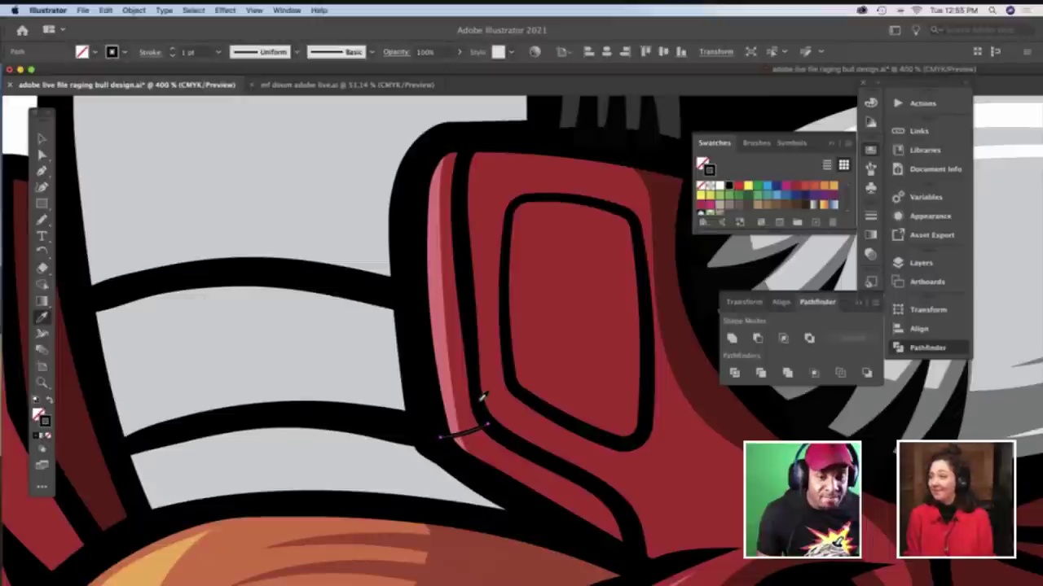
key(v)
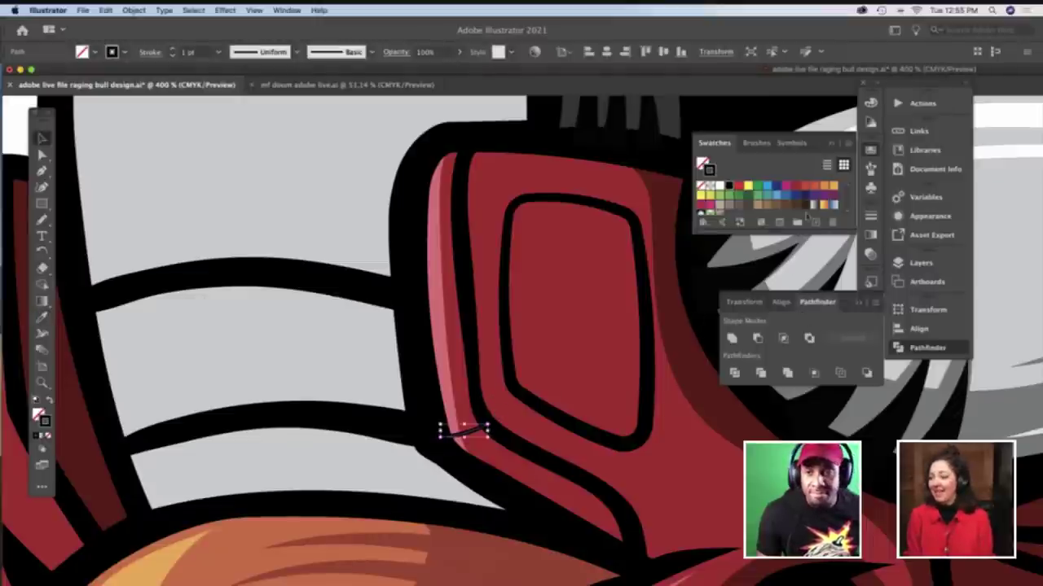
Open the short black curve's stroke attributes in the Appearance settings
click(871, 121)
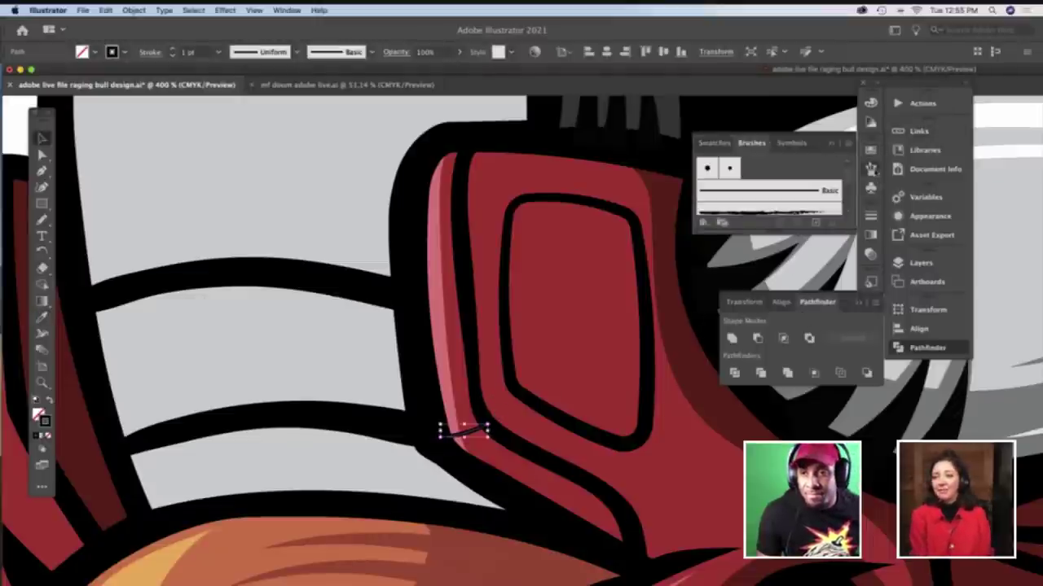
click(870, 104)
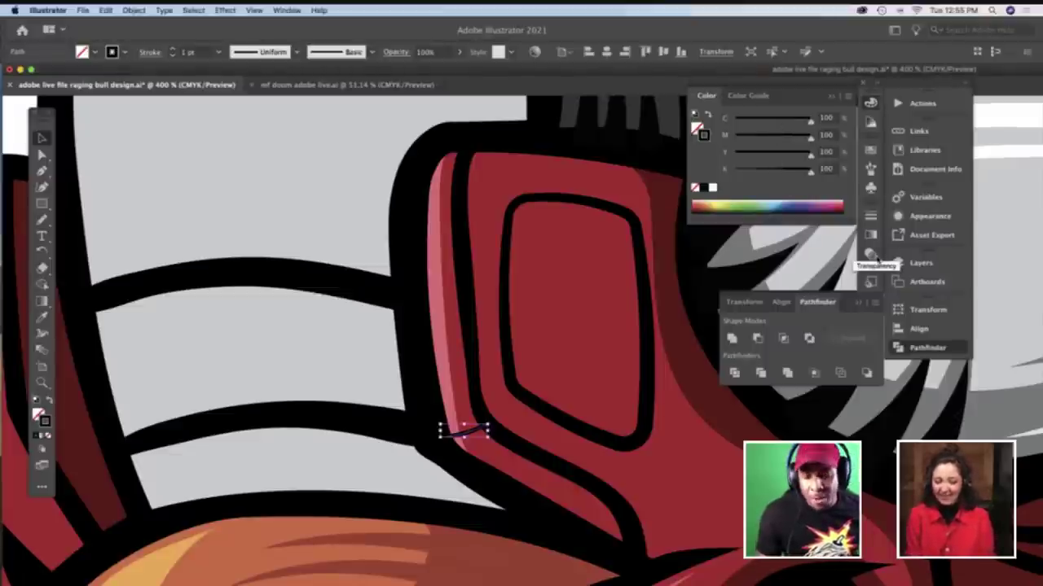
click(928, 216)
click(770, 230)
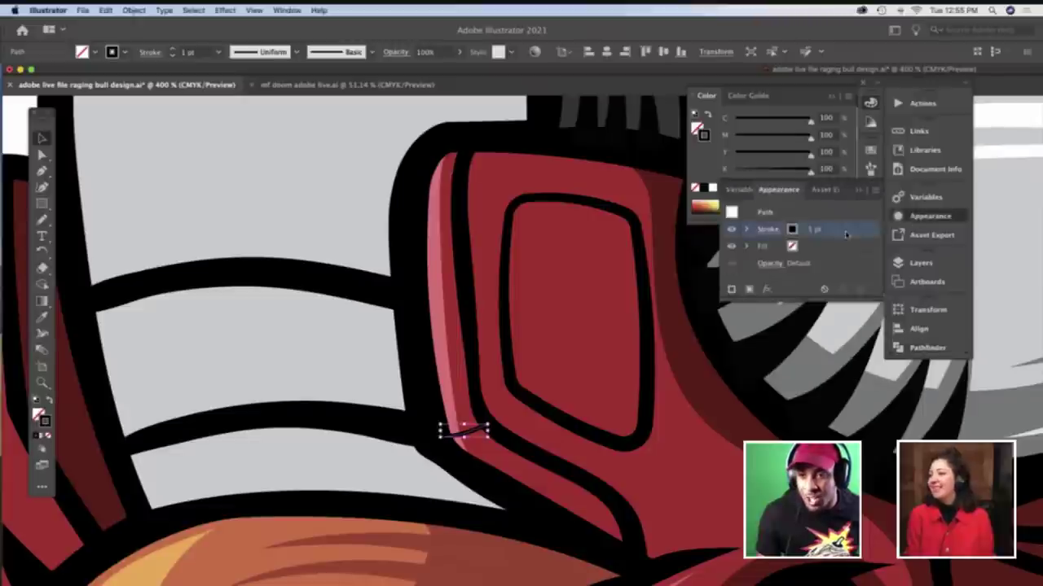
click(819, 227)
click(819, 232)
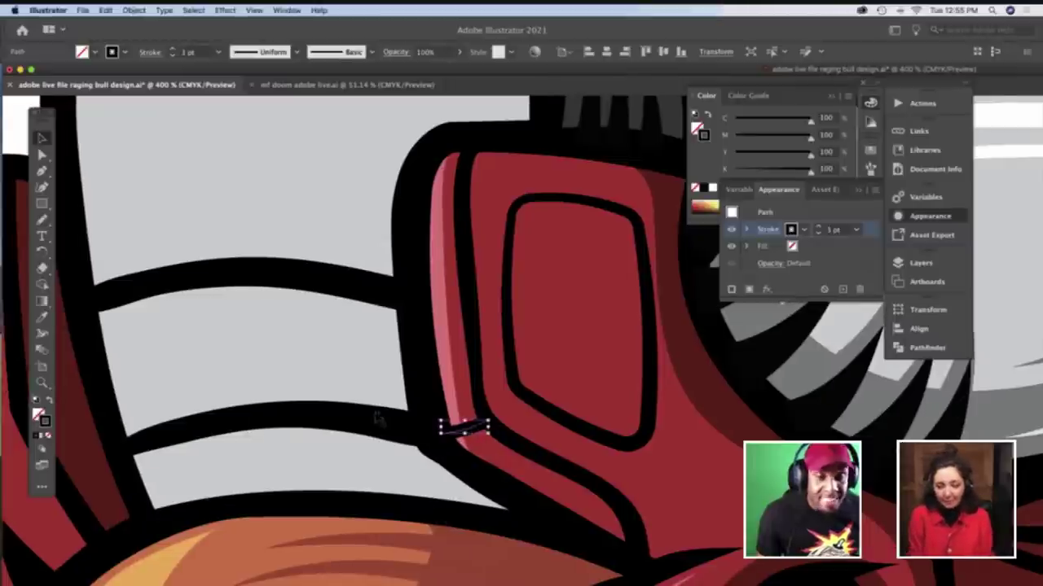
Paint a curve inside the pointed grey horn, following its outer edge from the tip around the bend to the lower outline
scroll(375, 420, left, 6)
scroll(350, 432, left, 2)
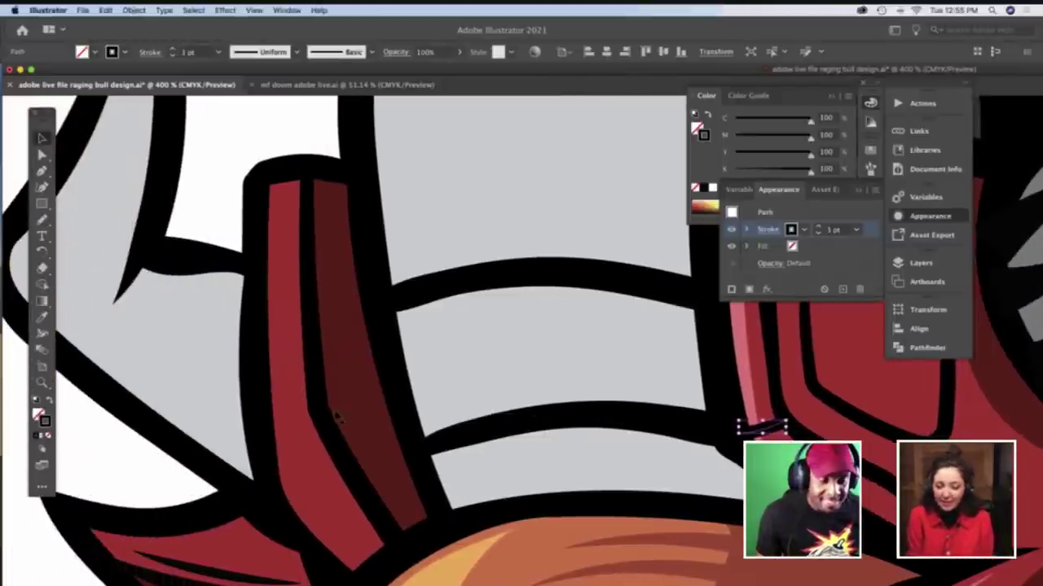
scroll(337, 414, down, 3)
key(z)
scroll(489, 485, left, 5)
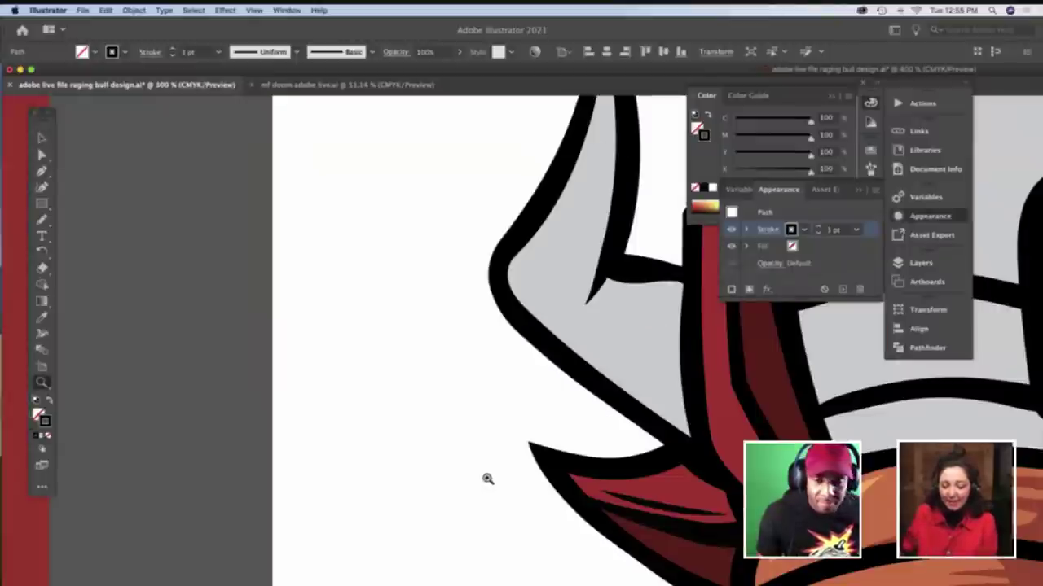
click(486, 479)
scroll(486, 477, right, 1)
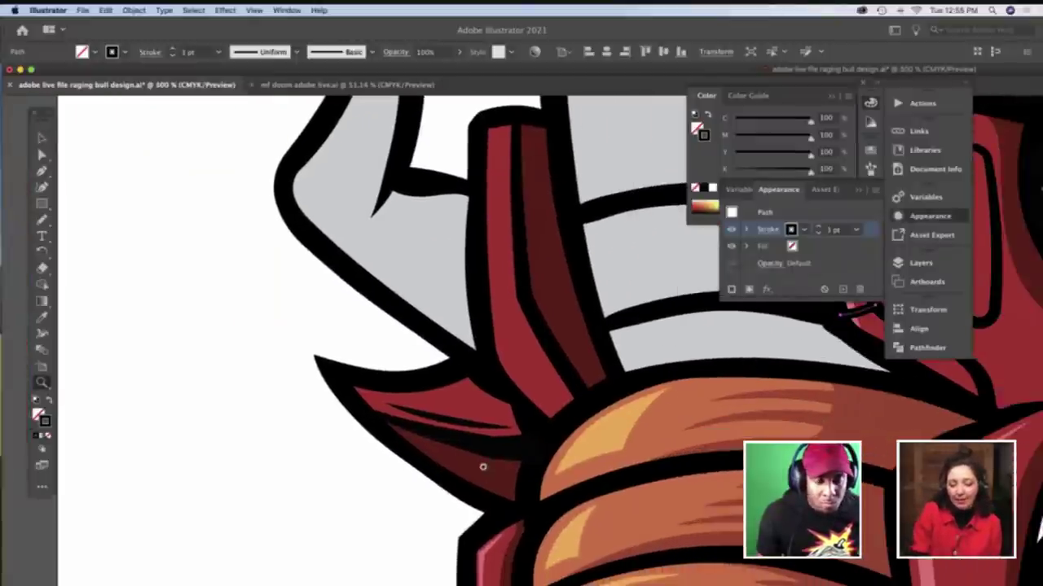
alt+click(649, 502)
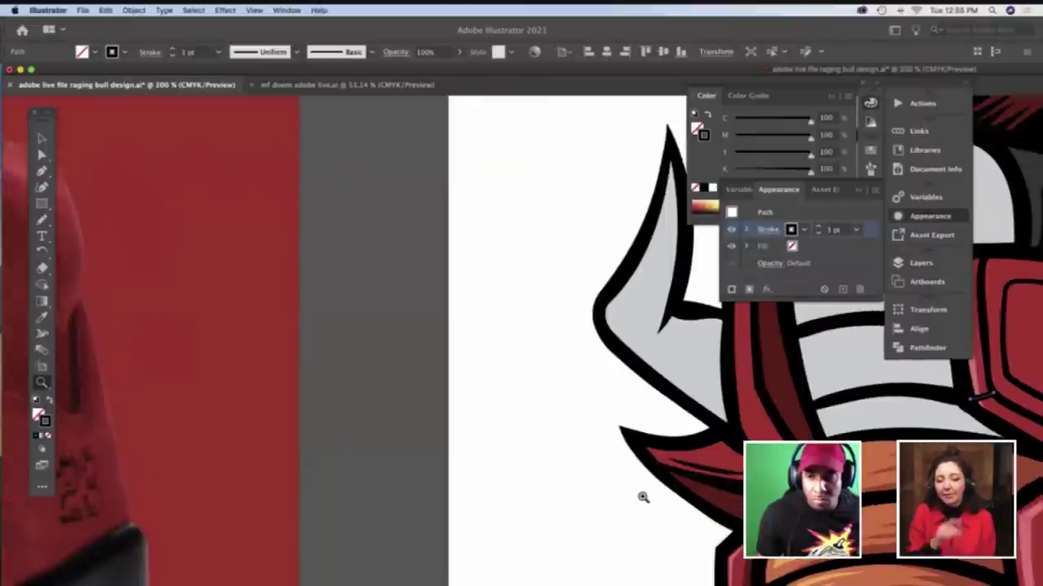
scroll(642, 496, right, 7)
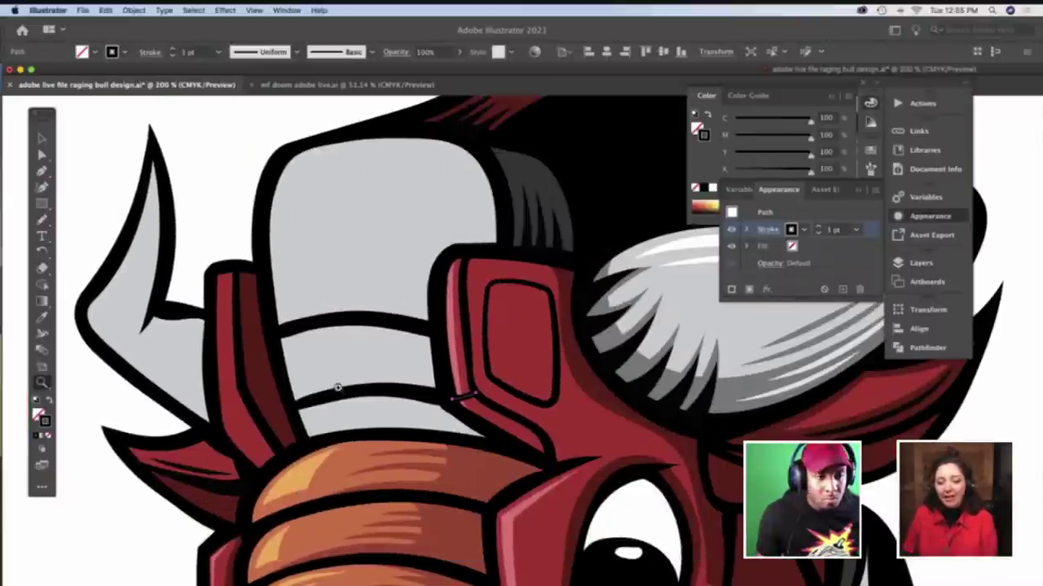
click(265, 365)
scroll(268, 363, right, 5)
scroll(267, 363, down, 5)
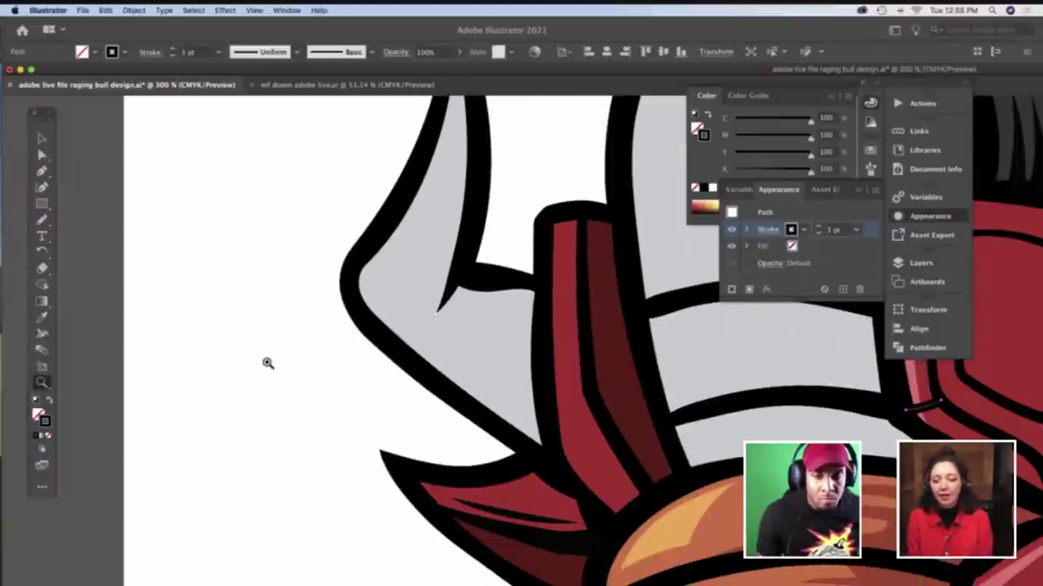
scroll(267, 363, right, 2)
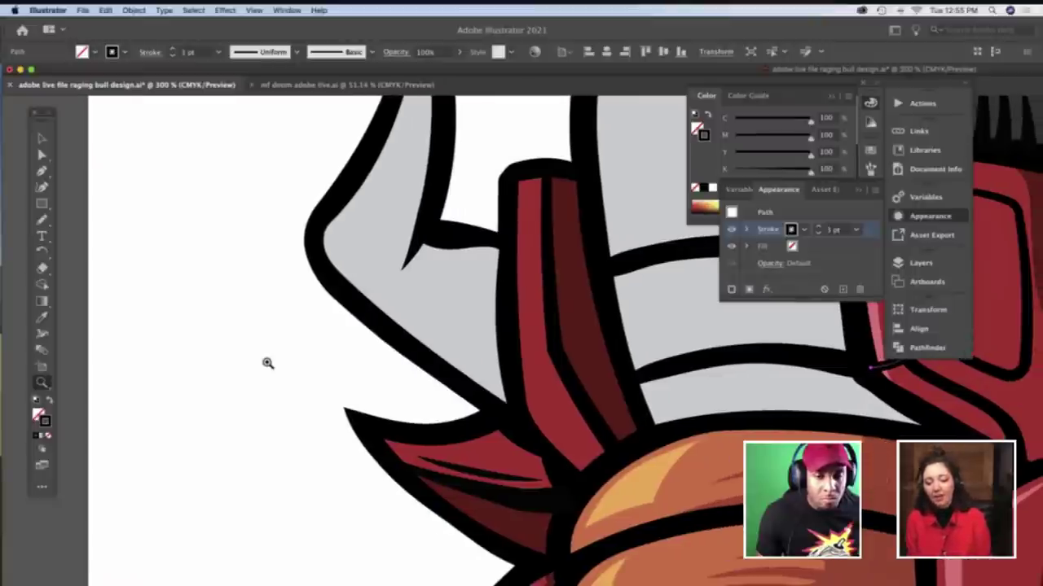
scroll(267, 362, right, 1)
scroll(268, 363, up, 3)
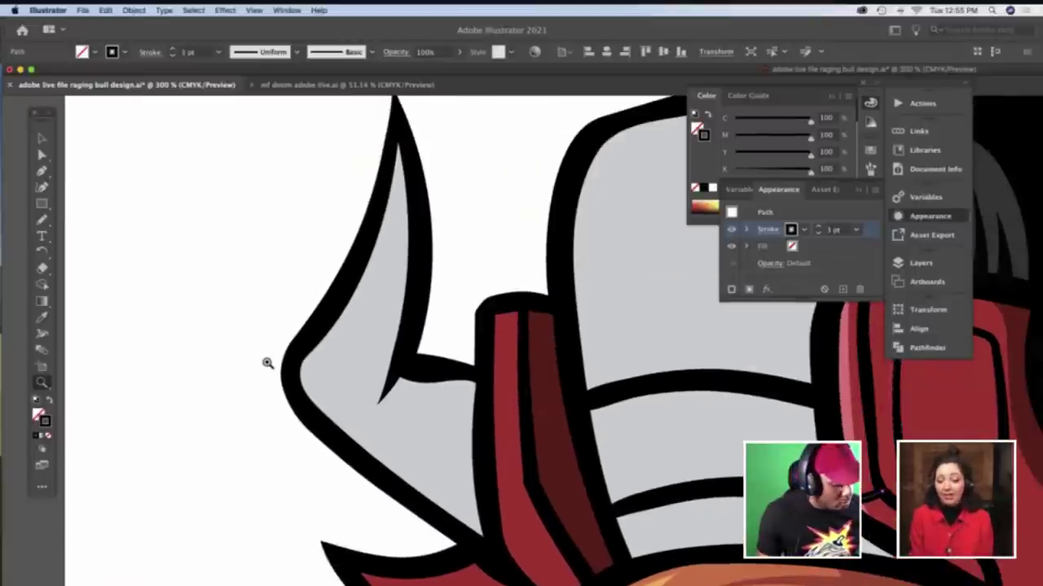
key(b)
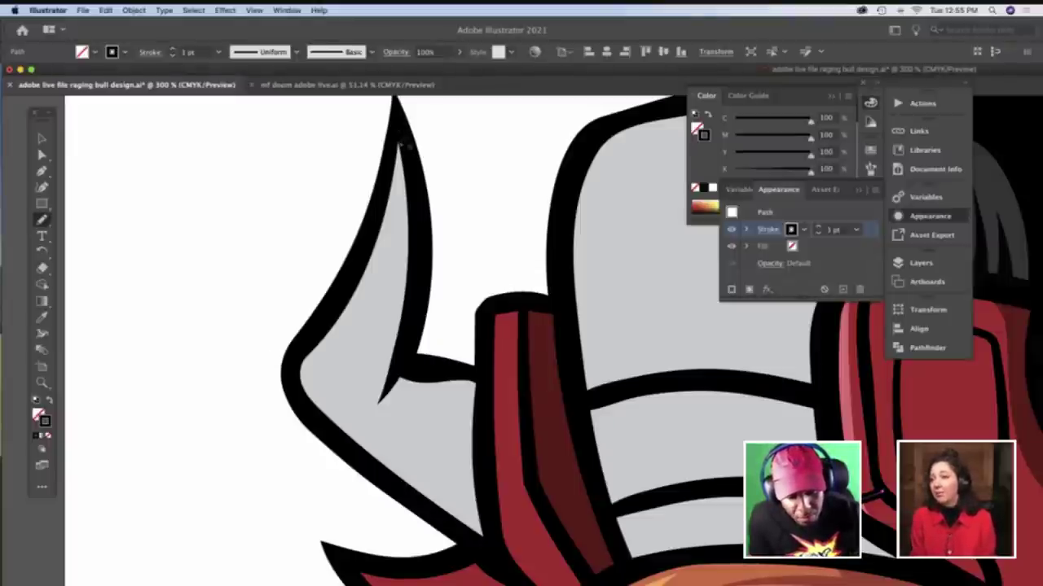
drag(399, 186, 349, 319)
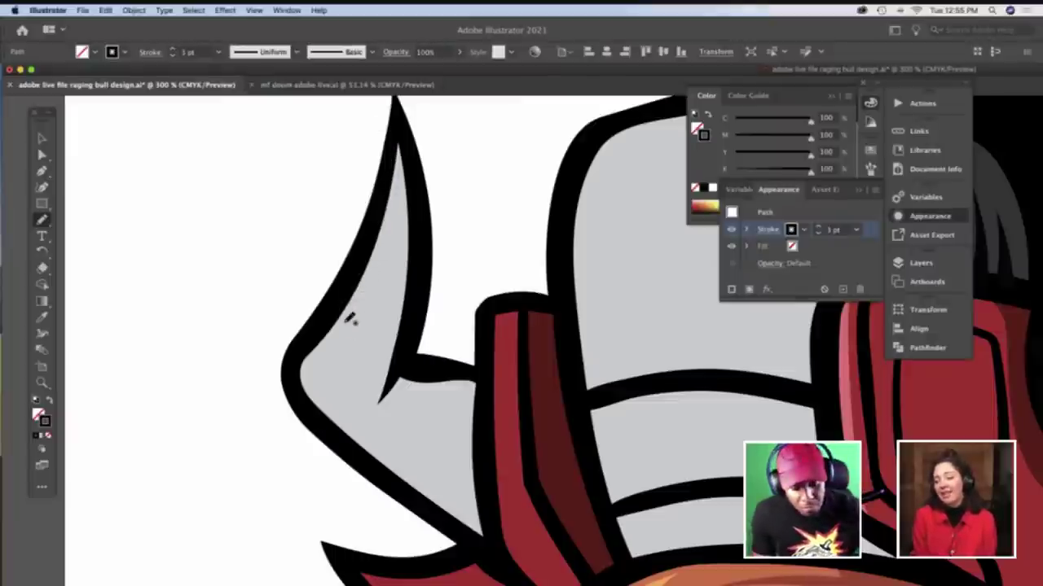
mouse_move(402, 123)
mouse_down()
mouse_move(386, 249)
mouse_move(325, 367)
mouse_move(331, 397)
mouse_move(408, 482)
mouse_up()
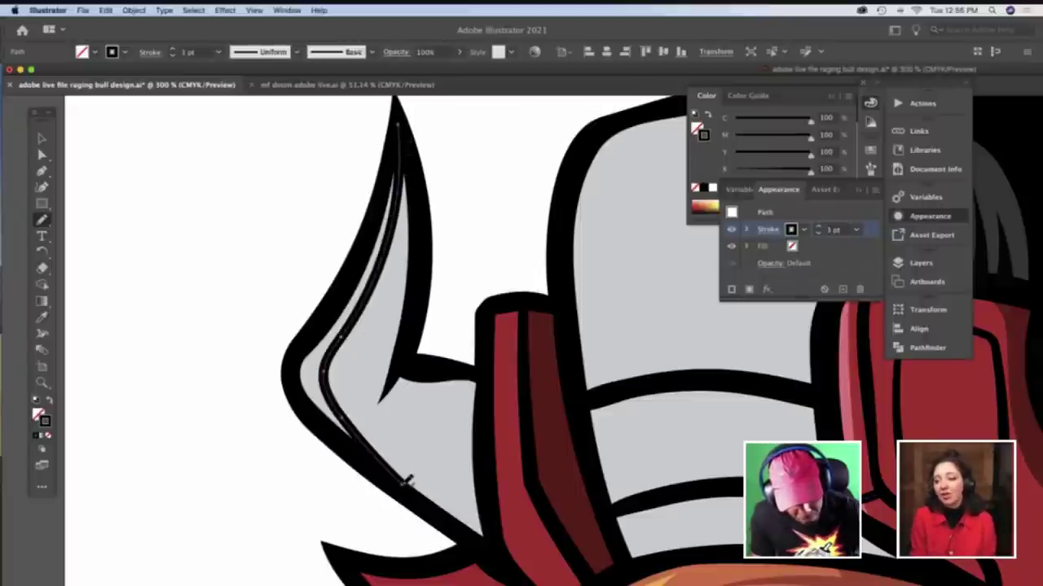
Cut the painted curve, isolate the grey horn shape and paste the curve in front of it
key(v)
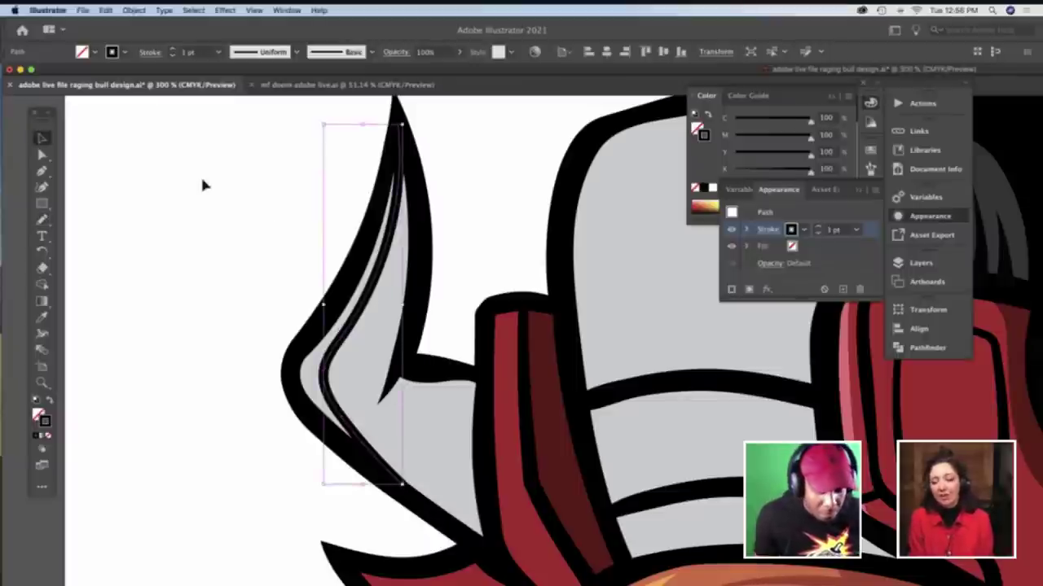
click(172, 50)
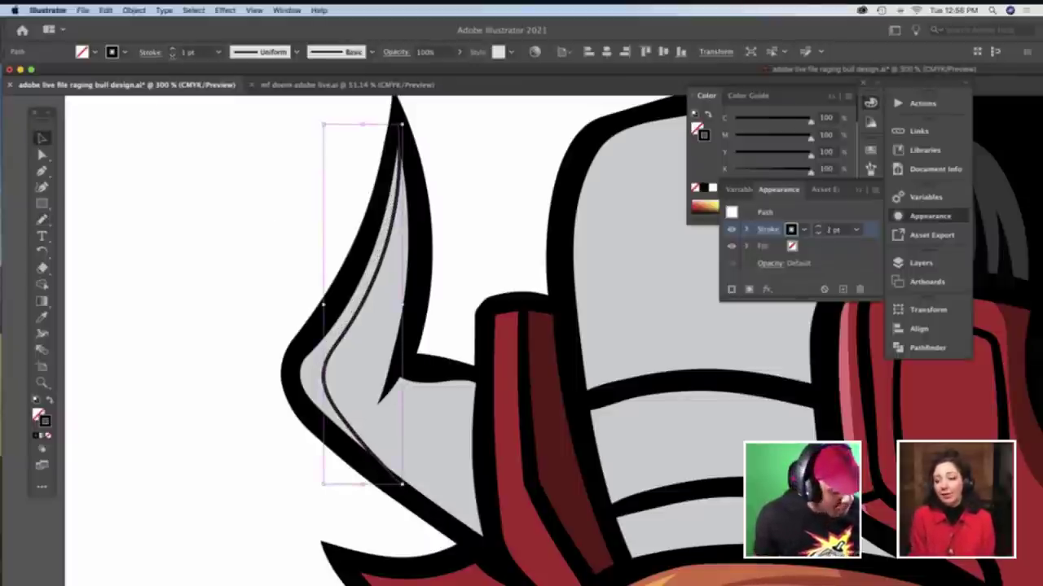
click(258, 168)
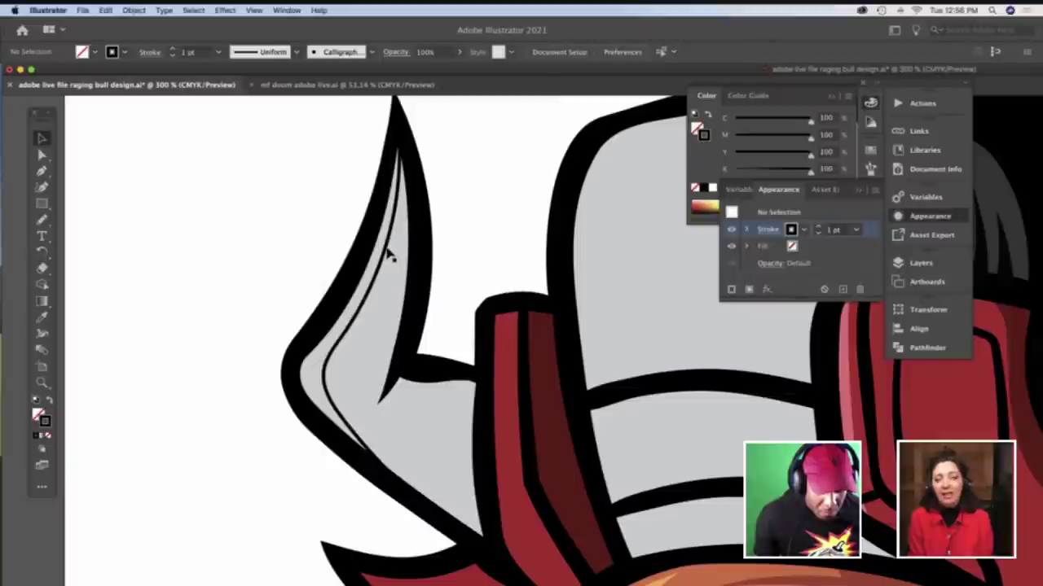
click(384, 249)
key(Delete)
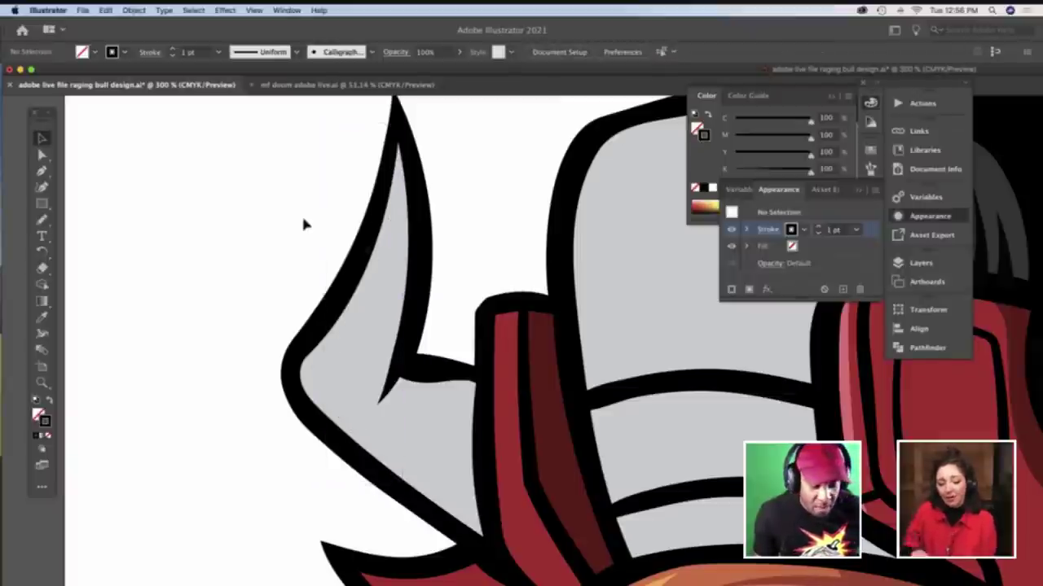
click(381, 275)
double_click(380, 270)
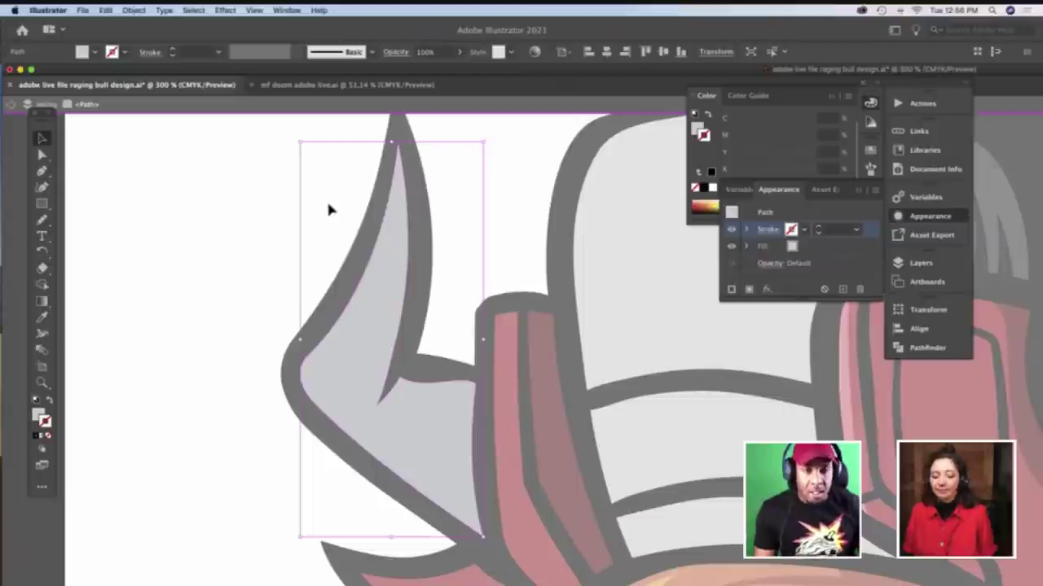
double_click(329, 209)
double_click(389, 246)
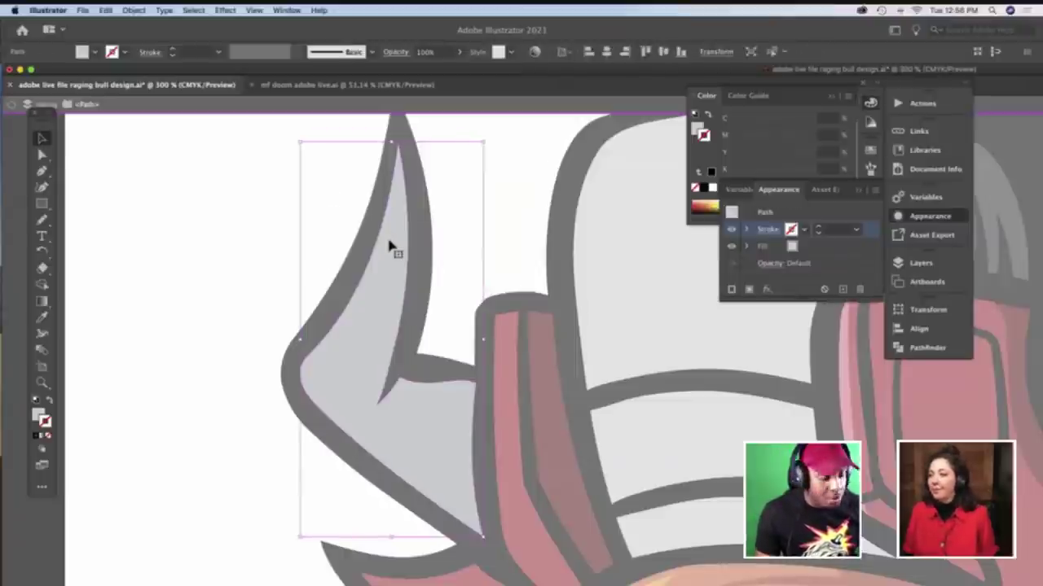
key(super+c)
key(super+f)
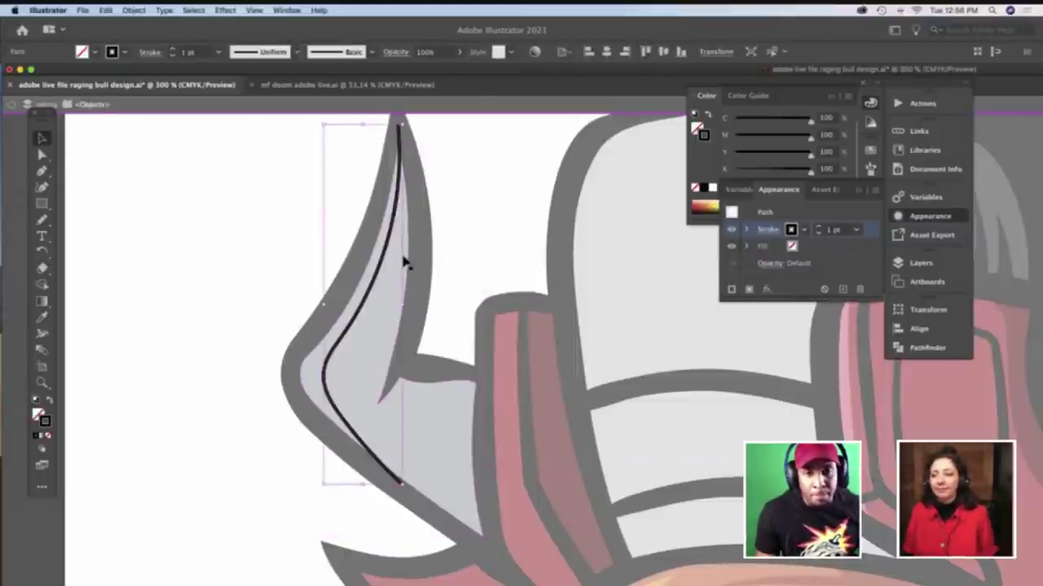
Divide the grey horn shape along the pasted curve with Pathfinder Divide and ungroup the resulting pieces
key(super+a)
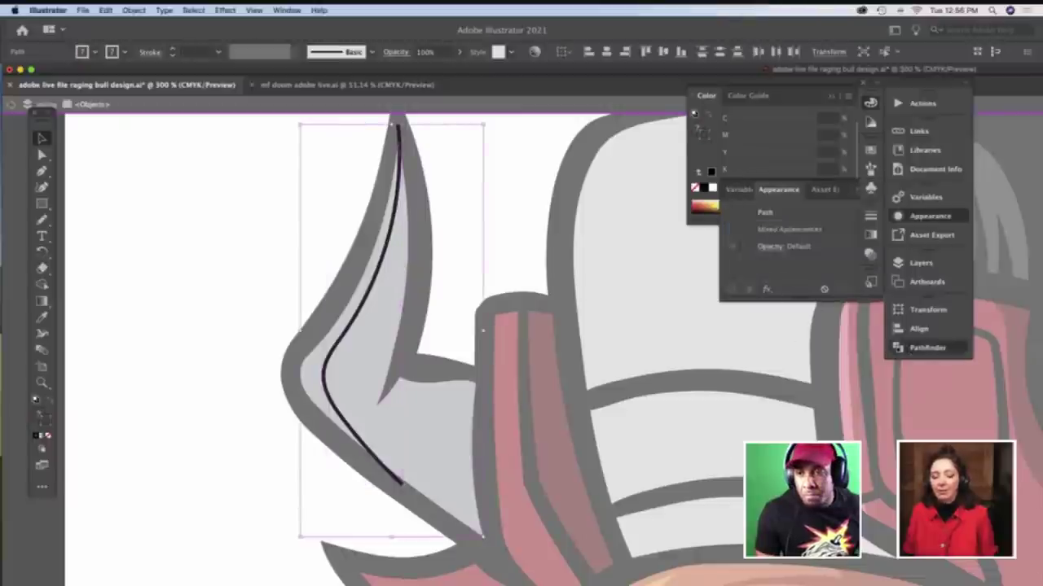
click(925, 347)
click(734, 372)
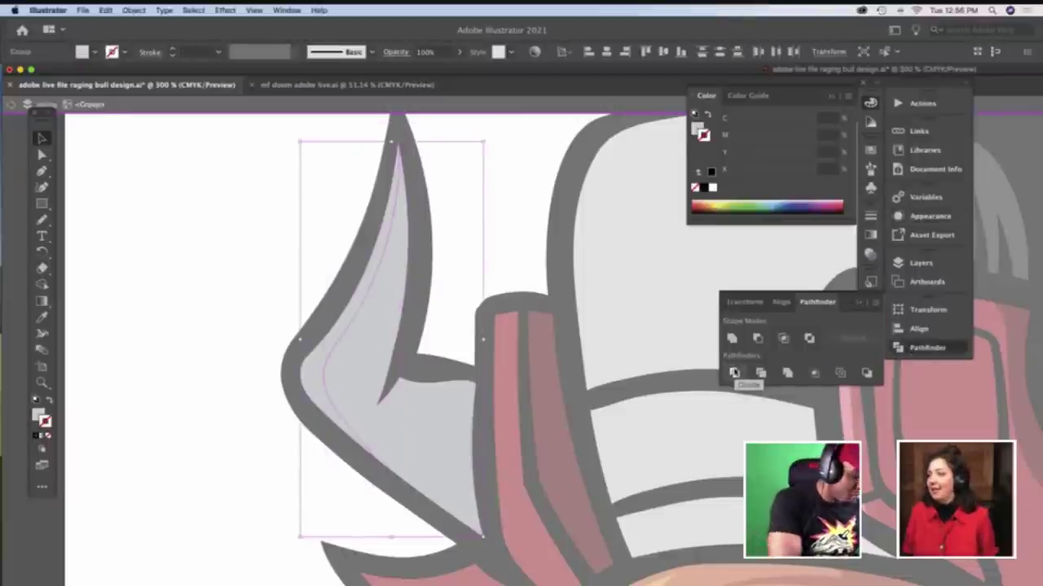
key(super+shift+g)
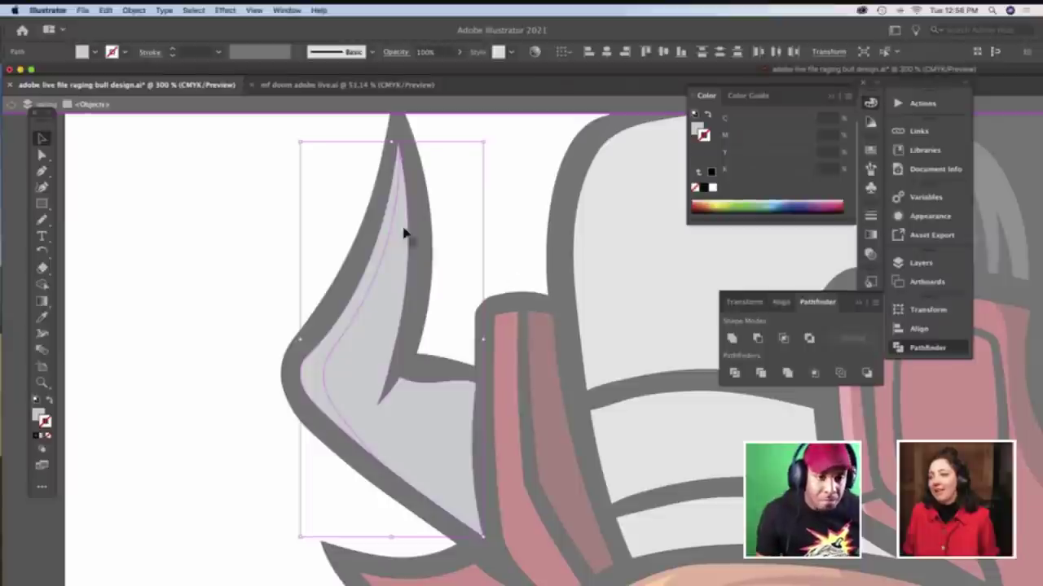
Fill the thin sliver along the horn's outer edge with white sampled from the large grey shape's highlight, and exit isolation mode
click(350, 212)
click(377, 257)
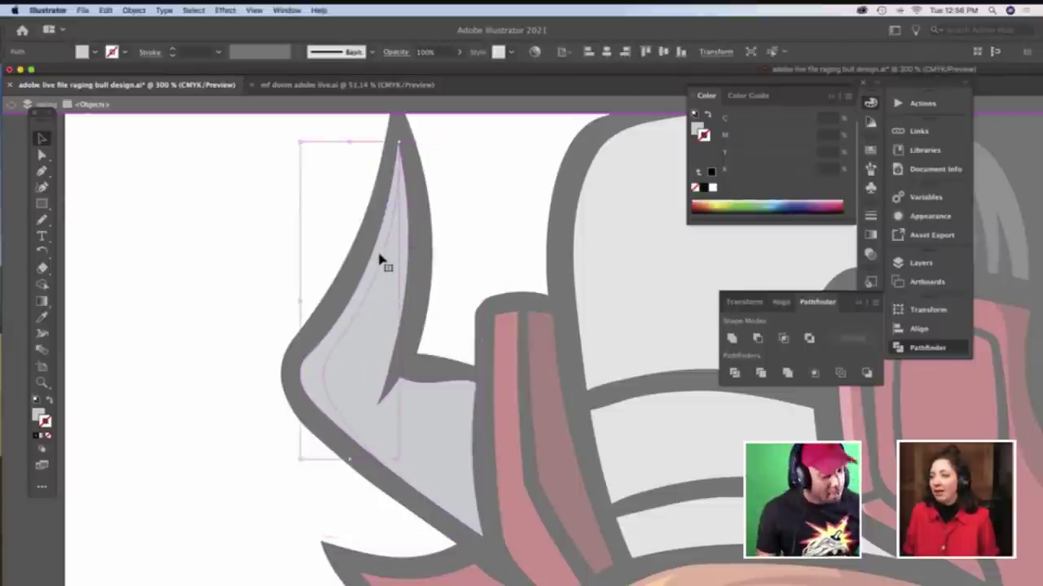
scroll(384, 249, down, 3)
key(i)
scroll(385, 247, right, 2)
scroll(385, 247, right, 6)
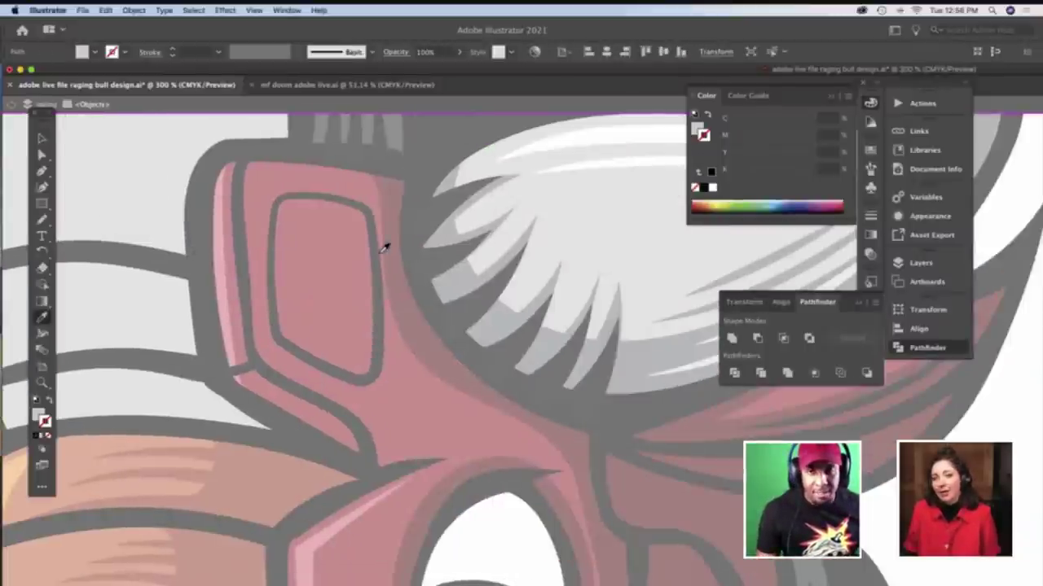
click(562, 133)
scroll(275, 179, left, 6)
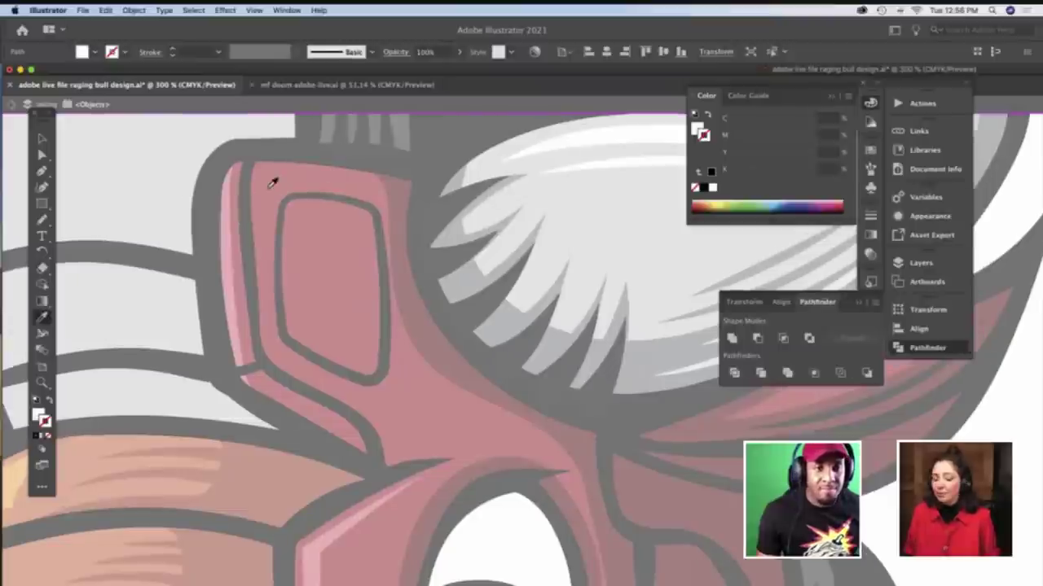
scroll(273, 181, up, 2)
key(v)
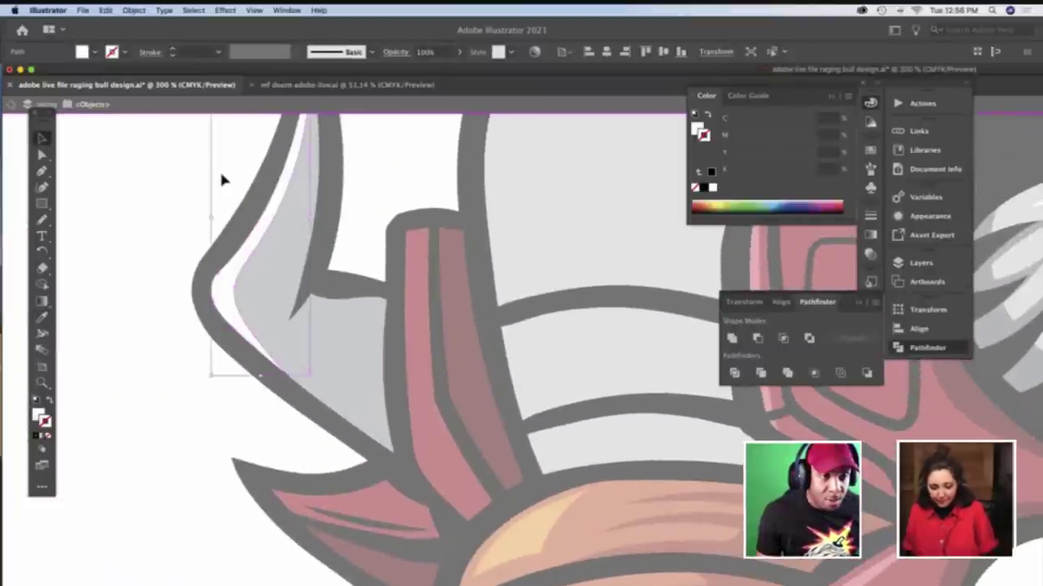
double_click(219, 168)
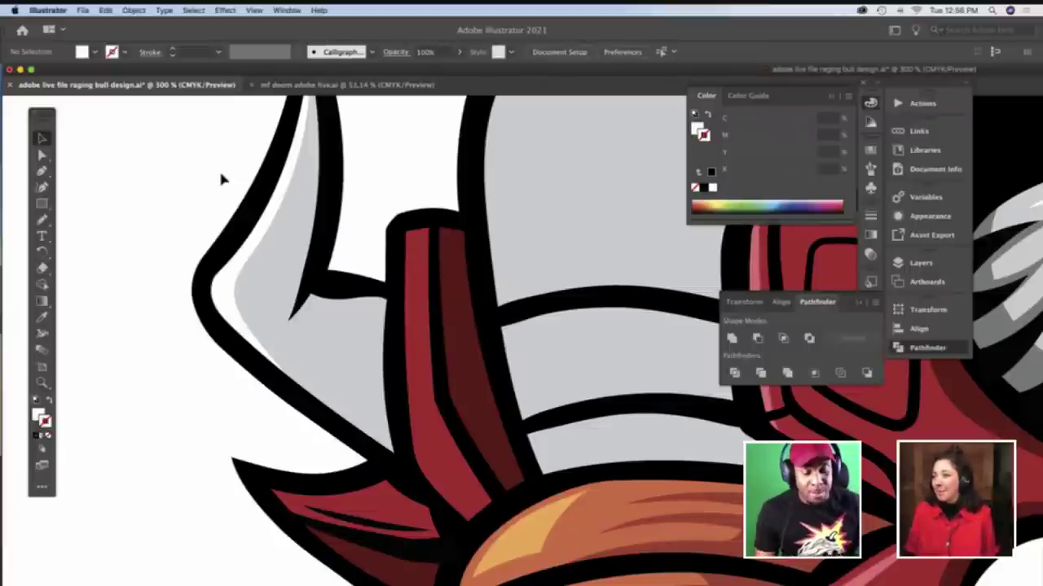
Paint a curve just inside the pointed grey horn's inner edge, from near the tip down to the crease
key(b)
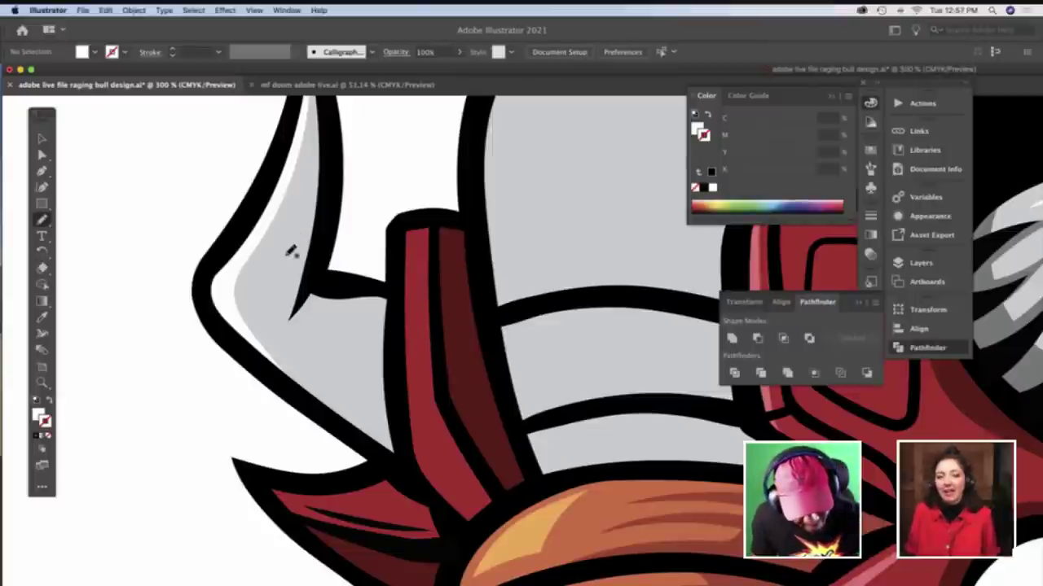
scroll(292, 238, up, 3)
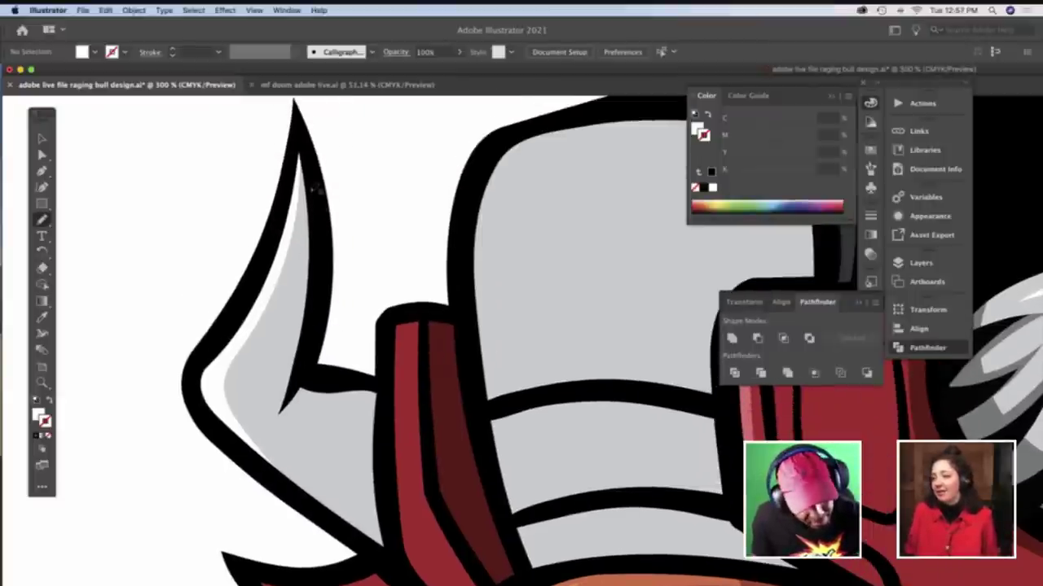
drag(308, 267, 272, 420)
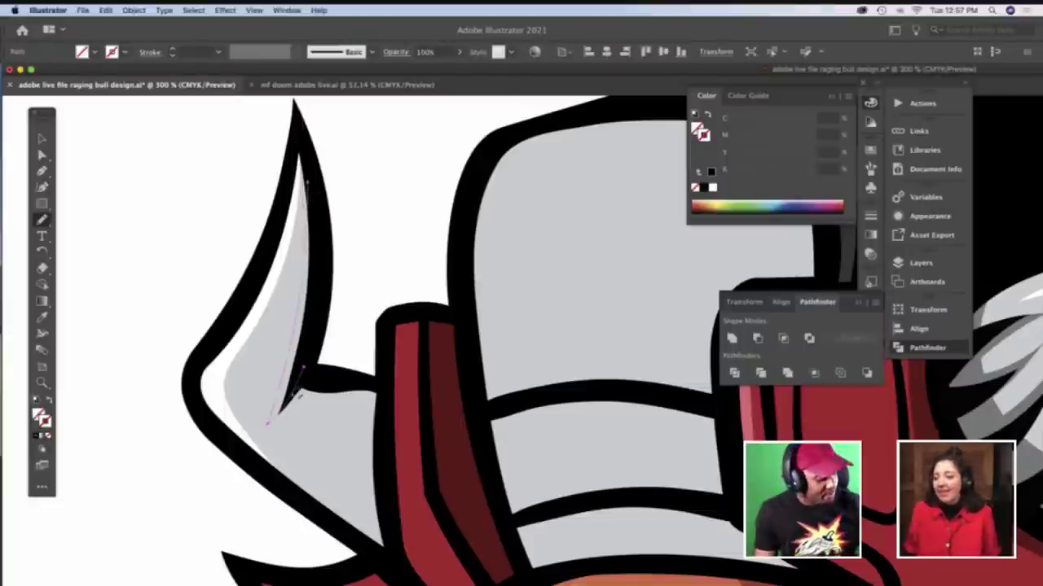
Cut the inner-edge curve, isolate the horn's grey shape and paste the curve in front of it
key(v)
key(Delete)
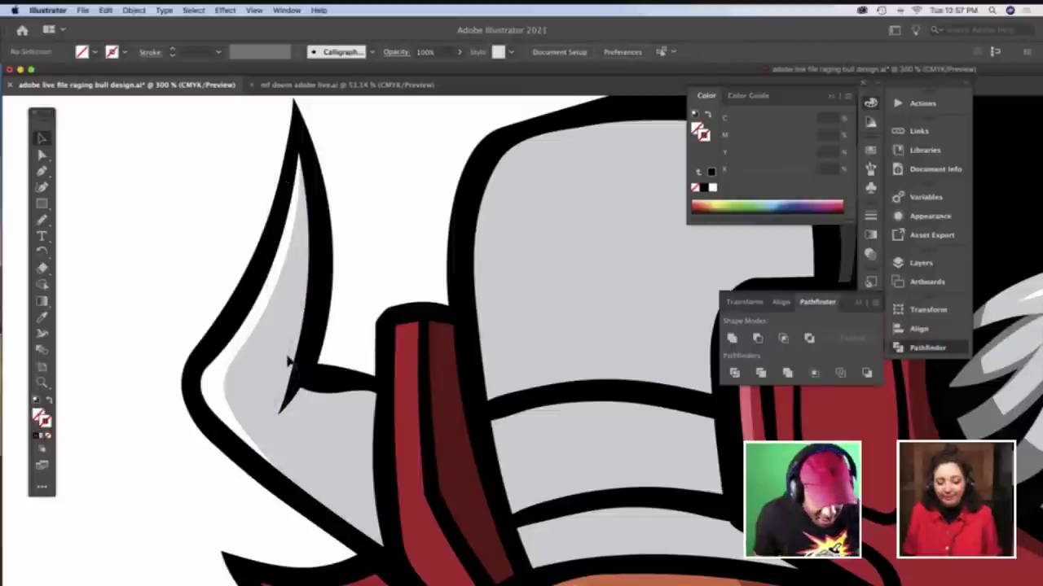
click(287, 358)
double_click(289, 362)
click(289, 363)
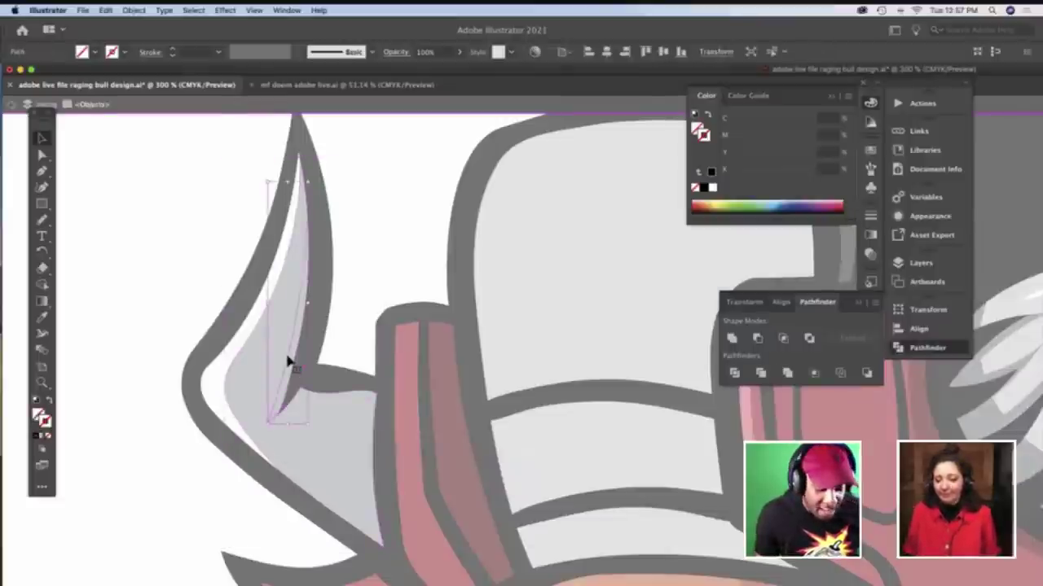
Divide the horn's grey shape along the inner-edge curve with Pathfinder Divide and ungroup the pieces
shift+click(340, 415)
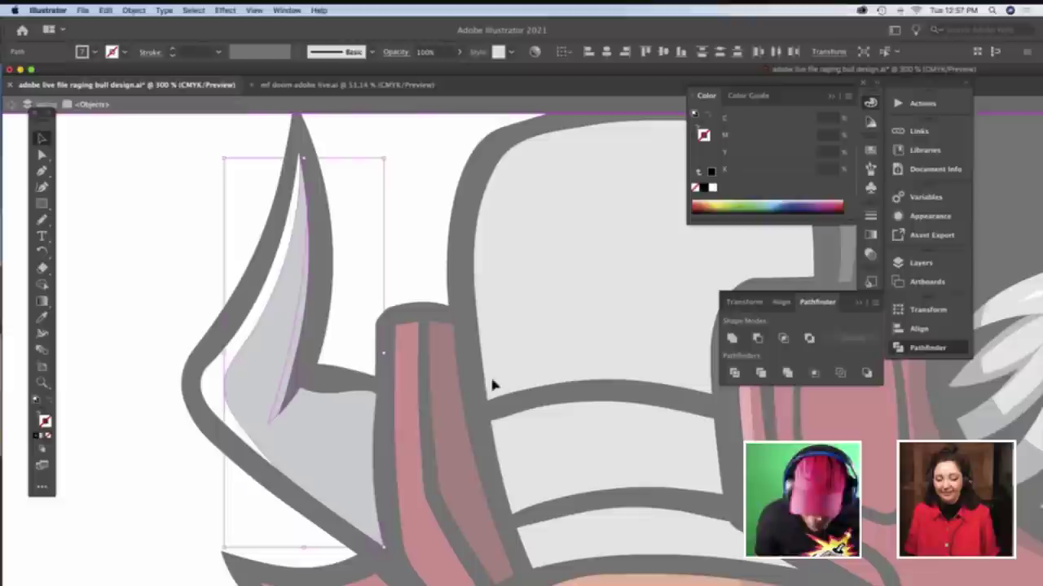
click(734, 374)
key(super+z)
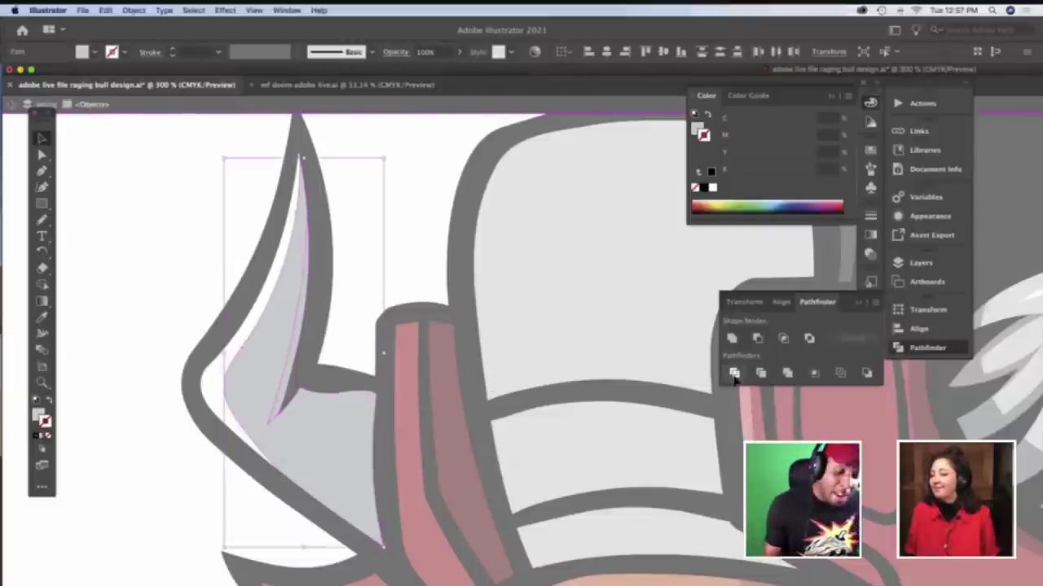
click(358, 271)
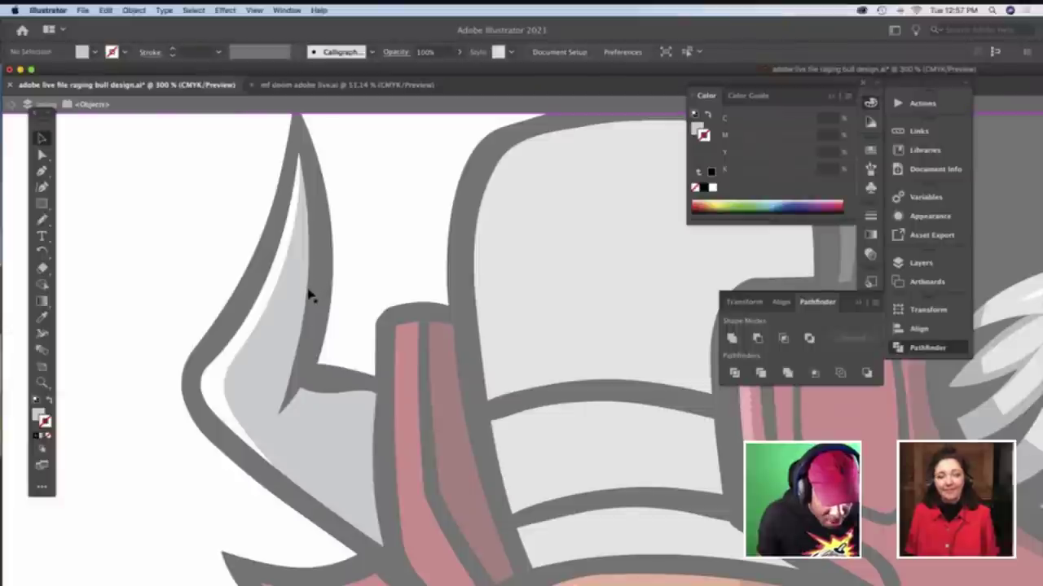
Fill the thin sliver along the horn's inner edge with a darker grey sampled from the artwork's existing grey shading, and exit isolation mode
click(309, 296)
key(n)
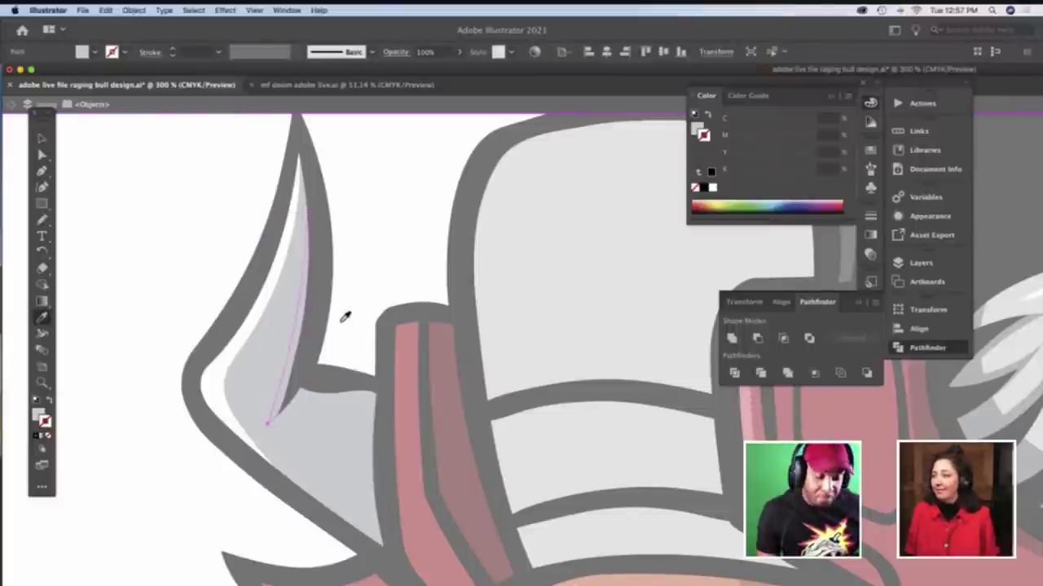
scroll(436, 319, right, 15)
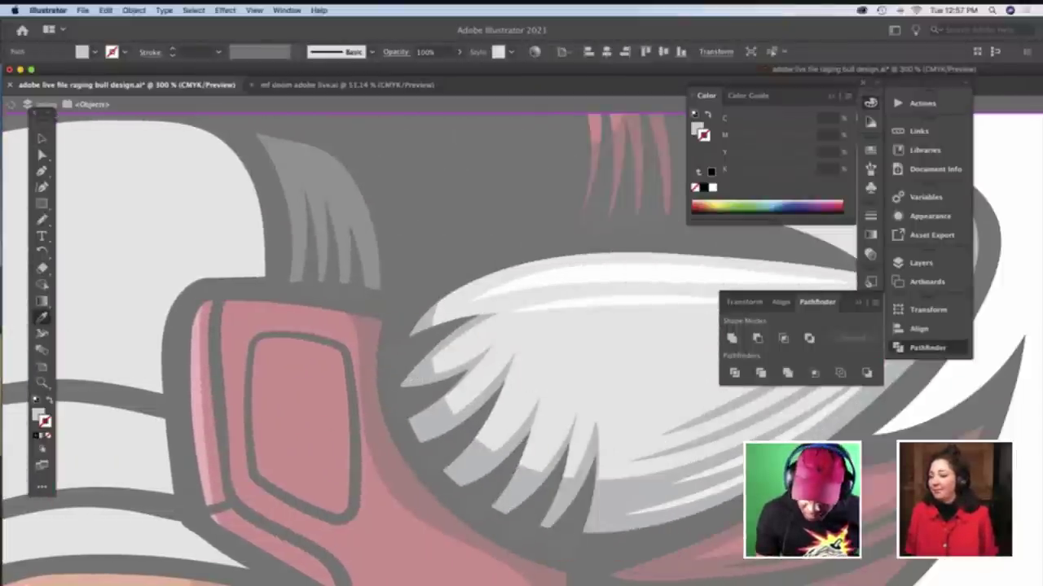
scroll(511, 402, left, 10)
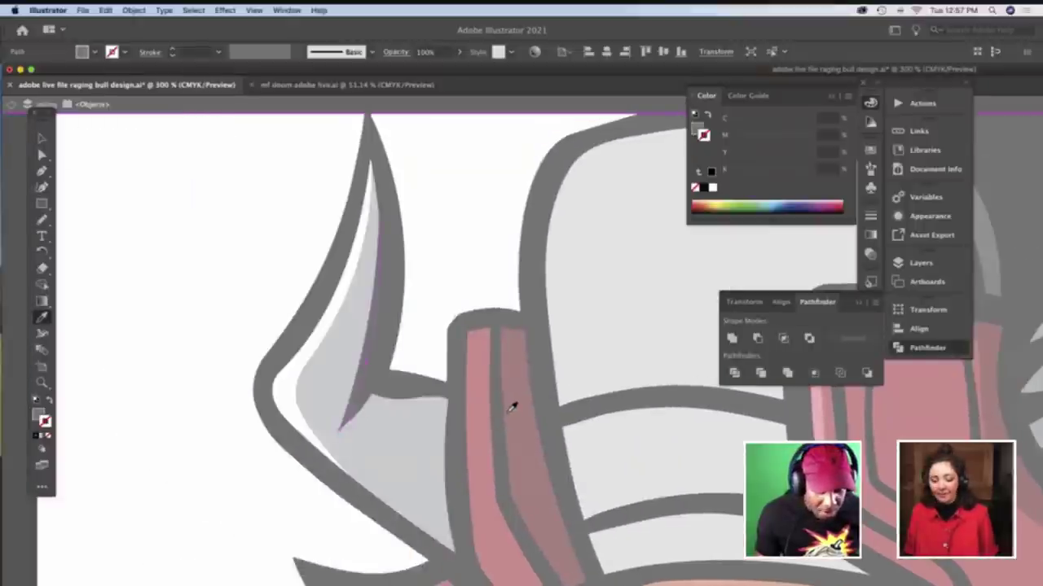
key(v)
click(434, 257)
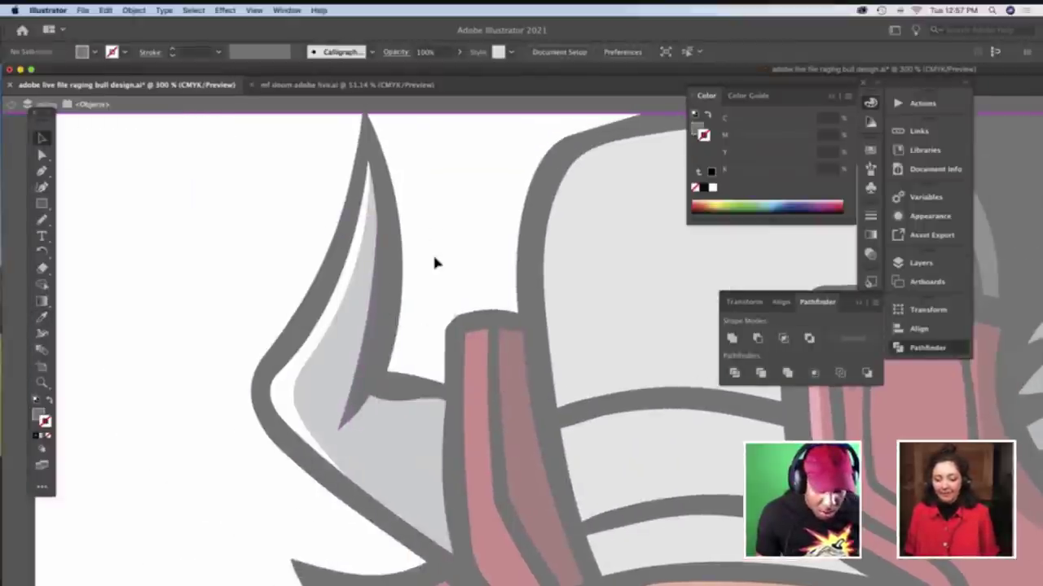
scroll(434, 257, up, 4)
double_click(432, 257)
scroll(432, 258, down, 5)
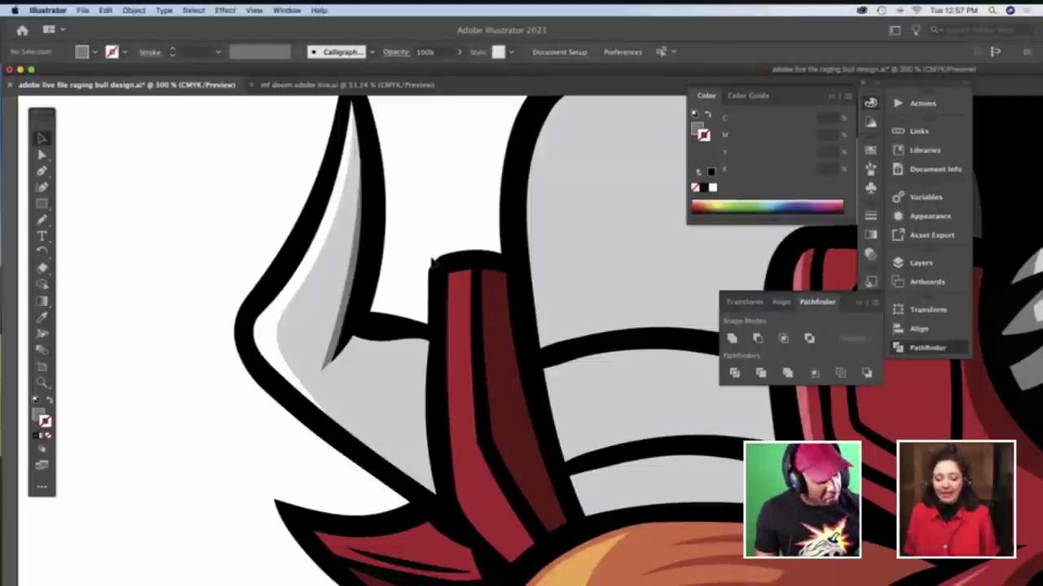
key(n)
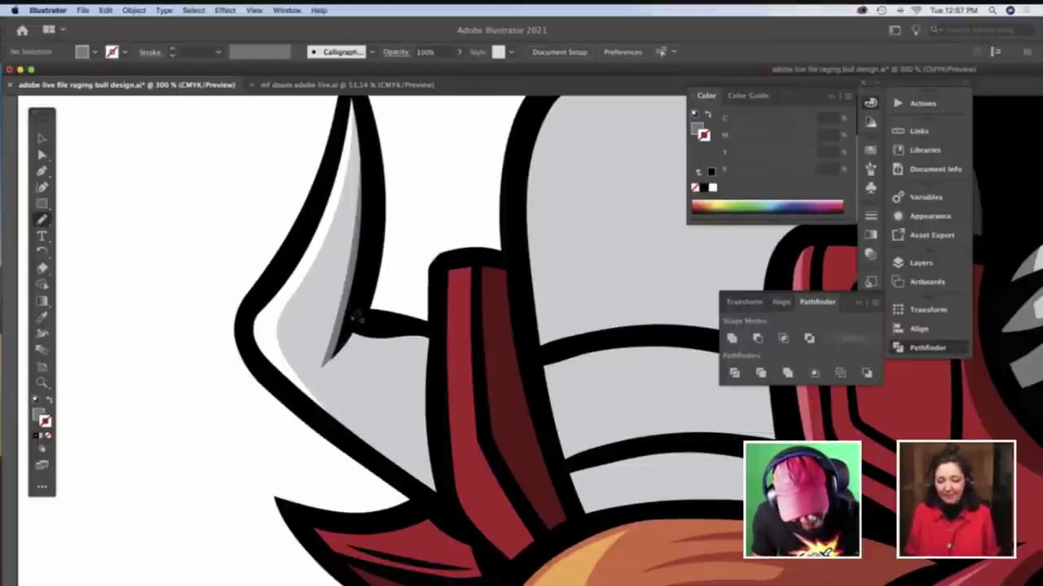
mouse_move(330, 361)
mouse_down()
mouse_move(393, 366)
mouse_move(402, 399)
mouse_move(388, 426)
mouse_move(312, 400)
mouse_move(279, 373)
mouse_up()
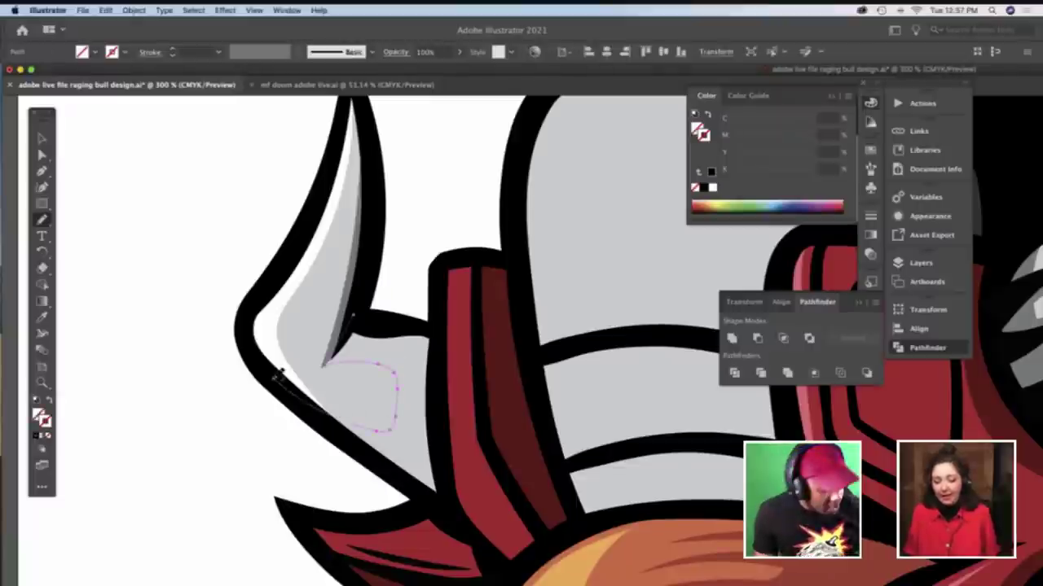
key(super+z)
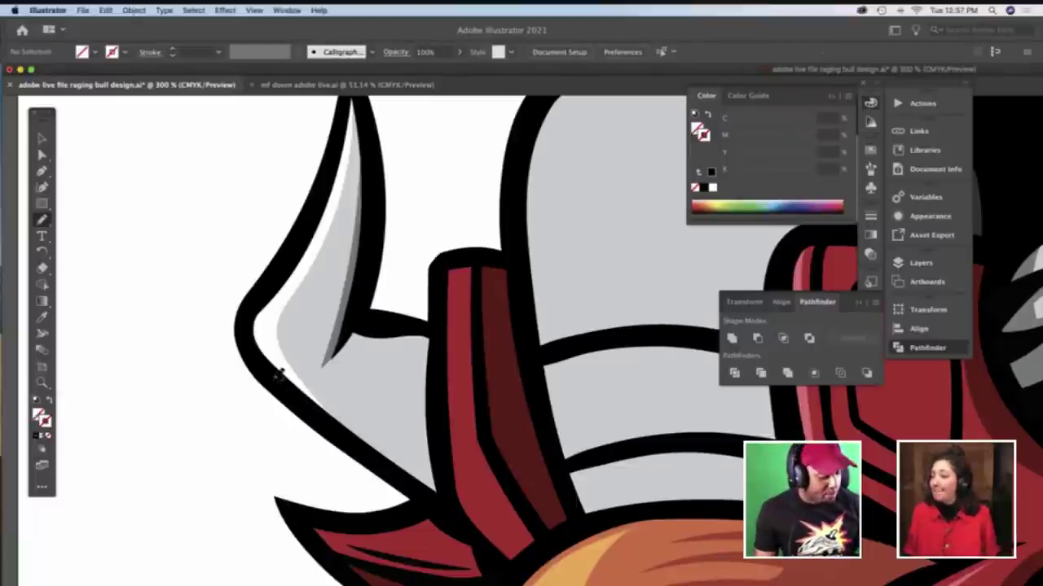
Paint a rounded curve across the horn's base, from the inner crease around the lower area and back to the outer bend
key(i)
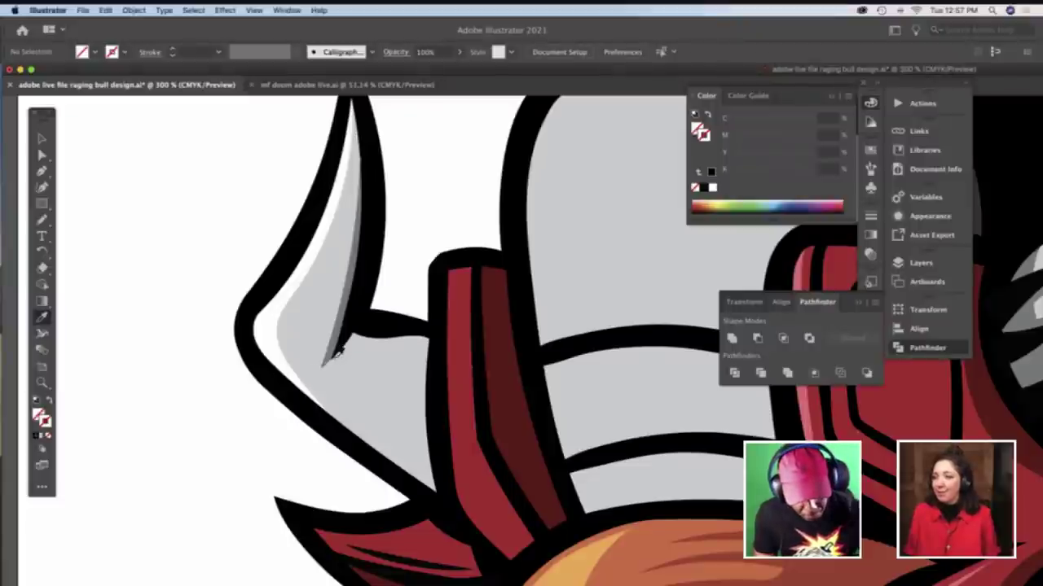
click(401, 369)
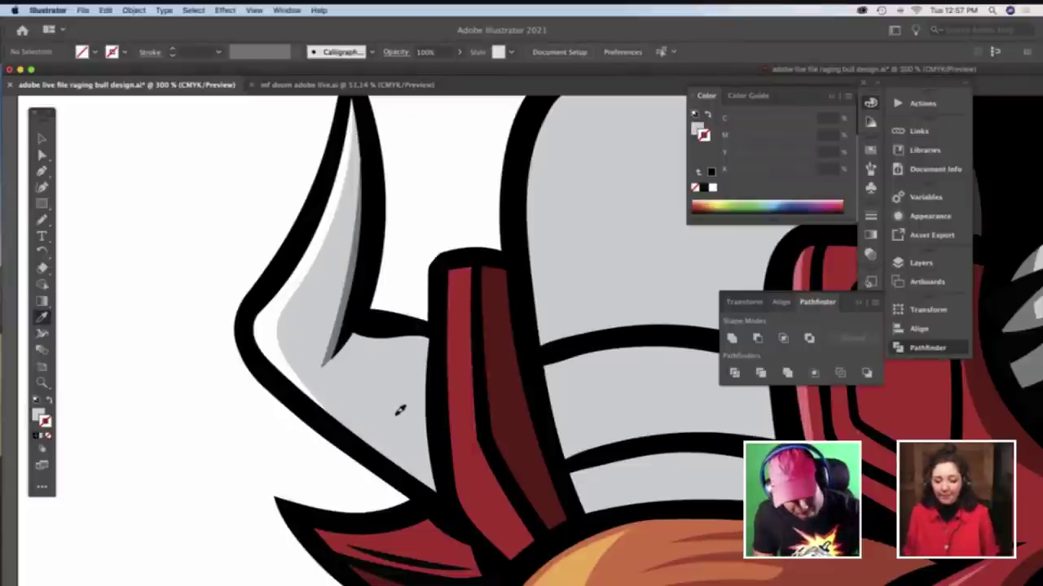
click(346, 404)
key(n)
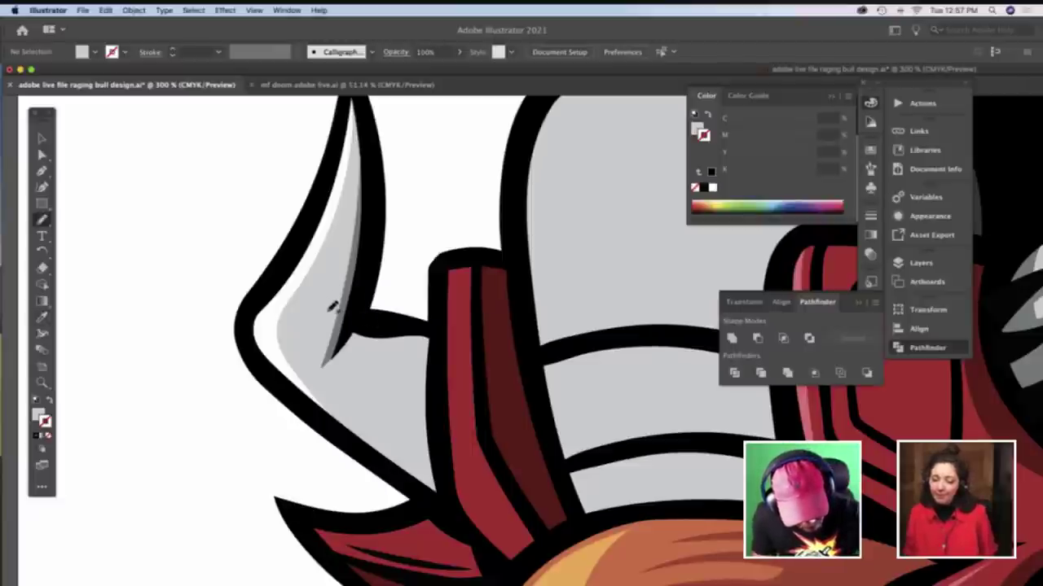
mouse_move(352, 332)
mouse_down()
mouse_move(397, 365)
mouse_move(405, 389)
mouse_move(390, 423)
mouse_move(298, 369)
mouse_move(267, 337)
mouse_move(258, 287)
mouse_up()
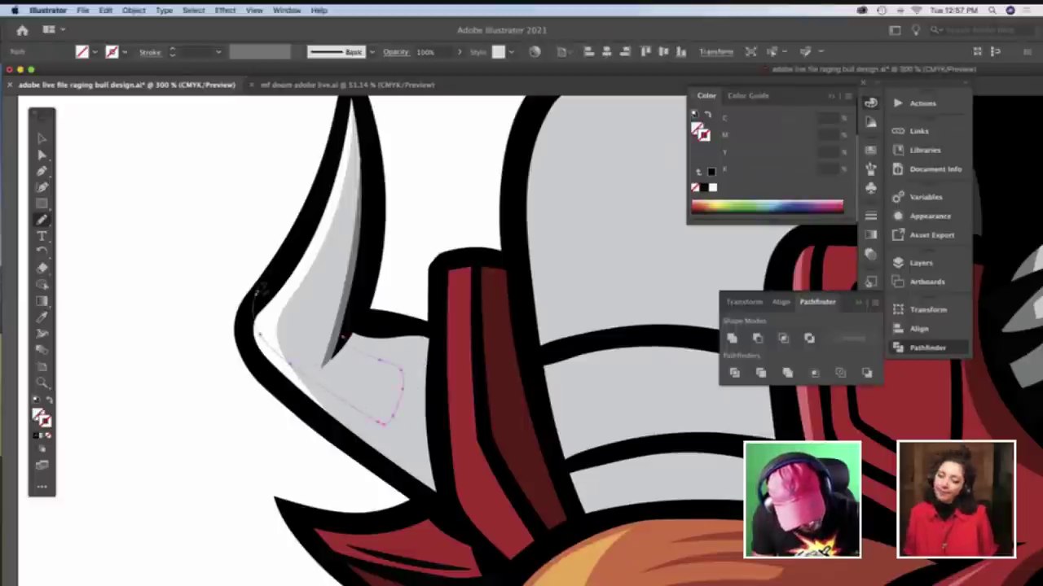
Cut the rounded base curve, isolate the horn's light grey shape and paste the curve in front of it
key(v)
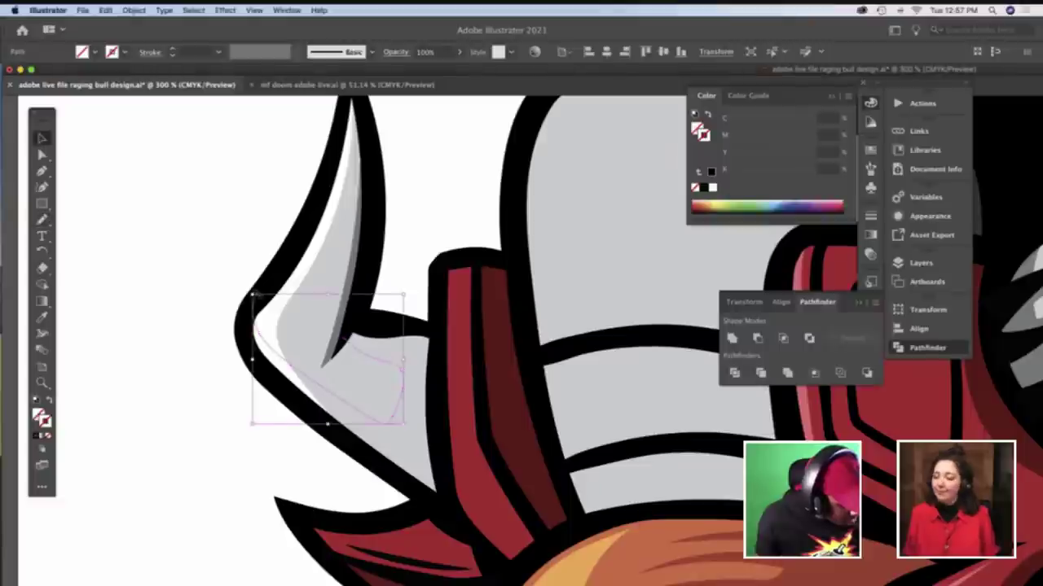
key(super+shift+a)
double_click(381, 366)
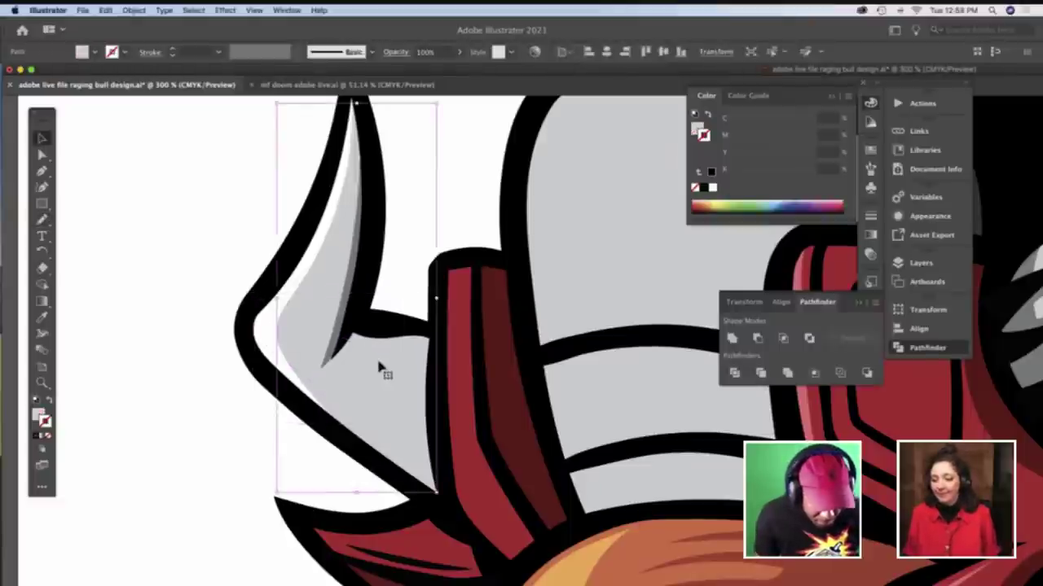
click(380, 385)
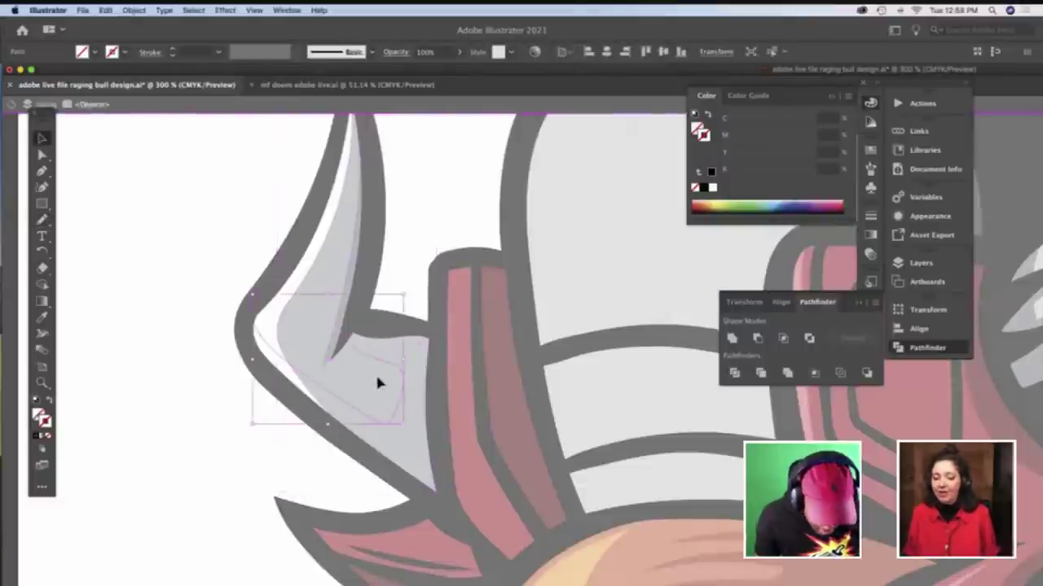
Divide the light grey horn shape along the rounded curve with Pathfinder Divide and ungroup the pieces
shift+click(377, 383)
click(410, 419)
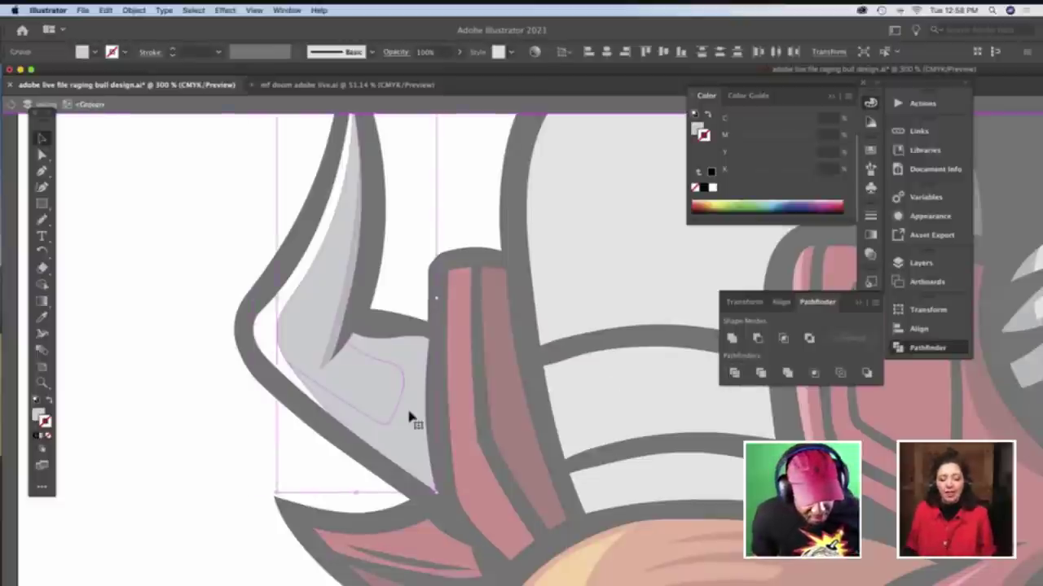
key(super+shift+g)
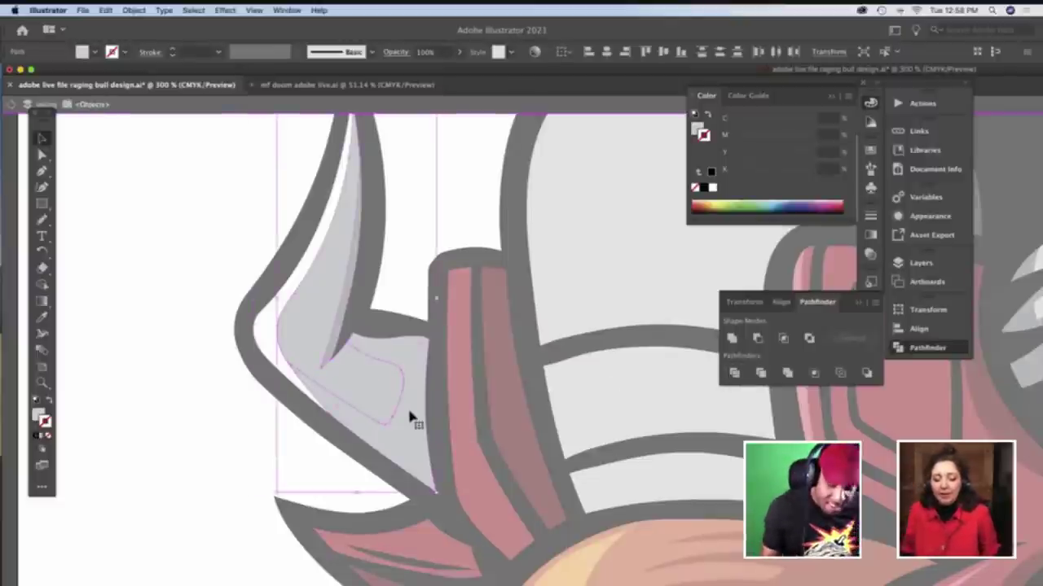
Fill the piece surrounding the rounded curve at the horn's base with darker grey sampled from the existing shading, and exit isolation mode
click(403, 396)
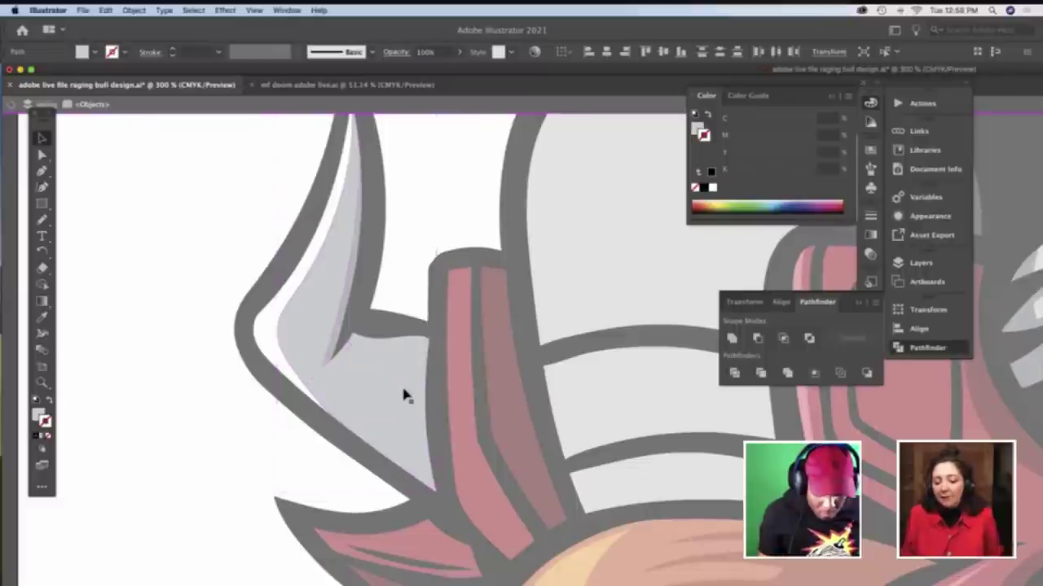
click(411, 393)
key(i)
scroll(416, 381, right, 7)
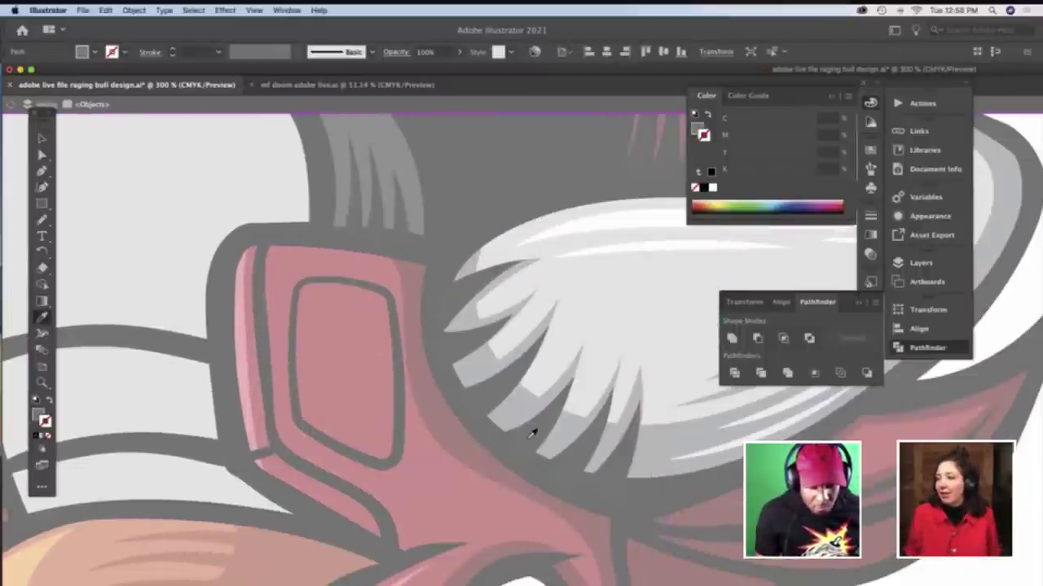
scroll(532, 433, left, 10)
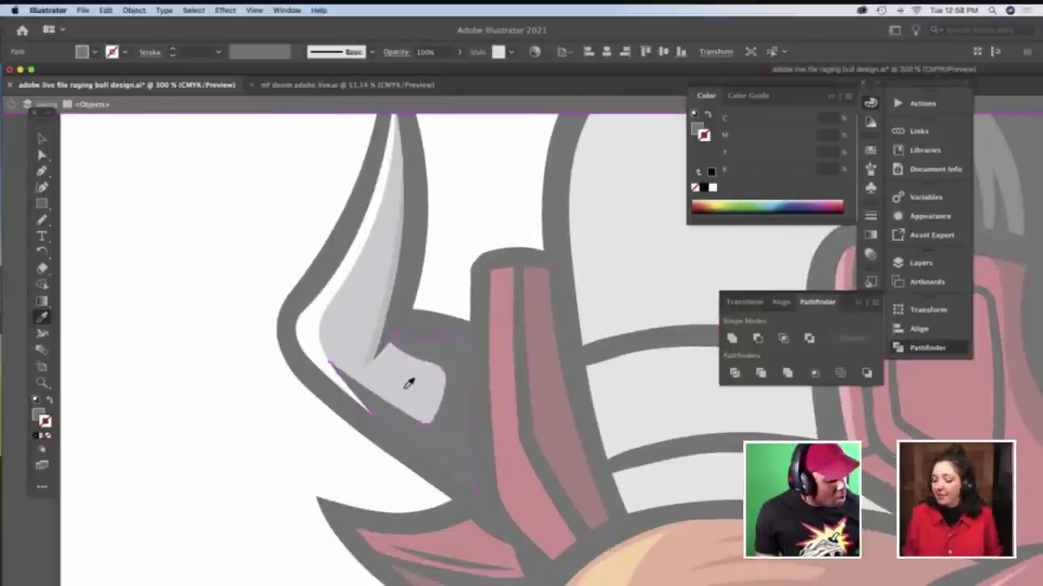
key(v)
double_click(253, 268)
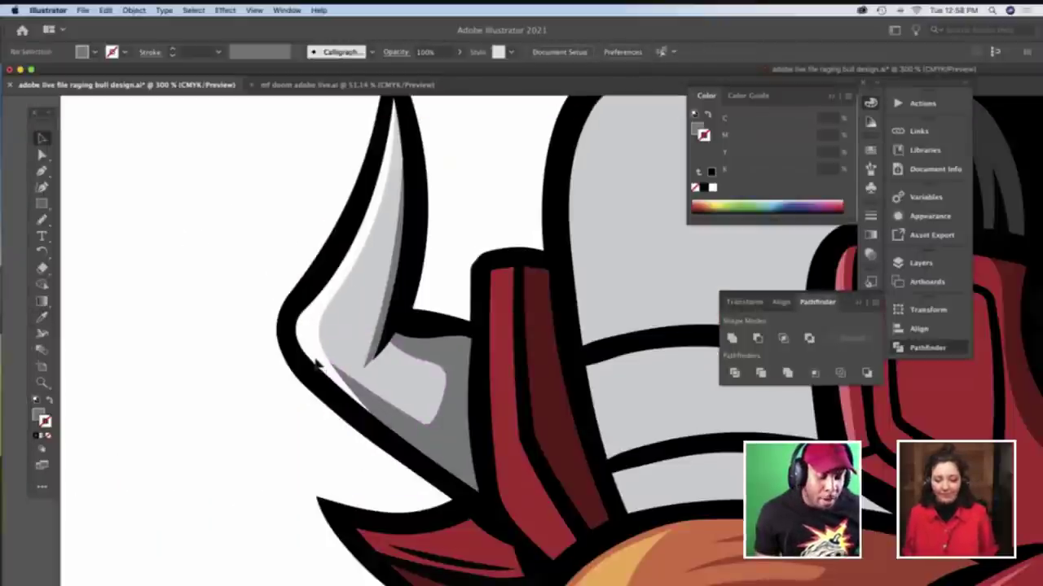
Paste the curve in front of the isolated white horn highlight, divide the highlight along it with Pathfinder Divide and ungroup the pieces
double_click(317, 365)
double_click(317, 365)
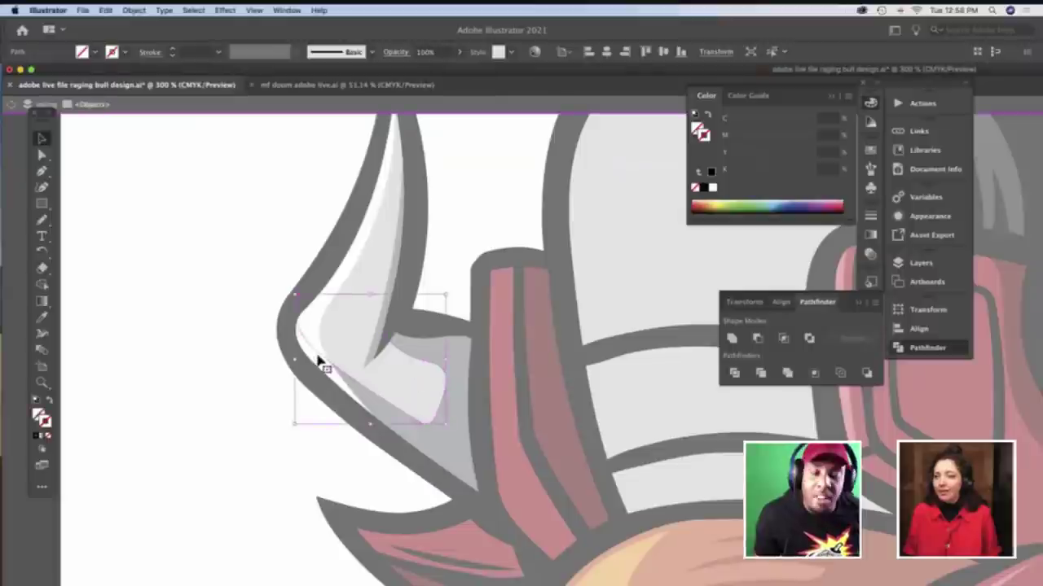
click(318, 334)
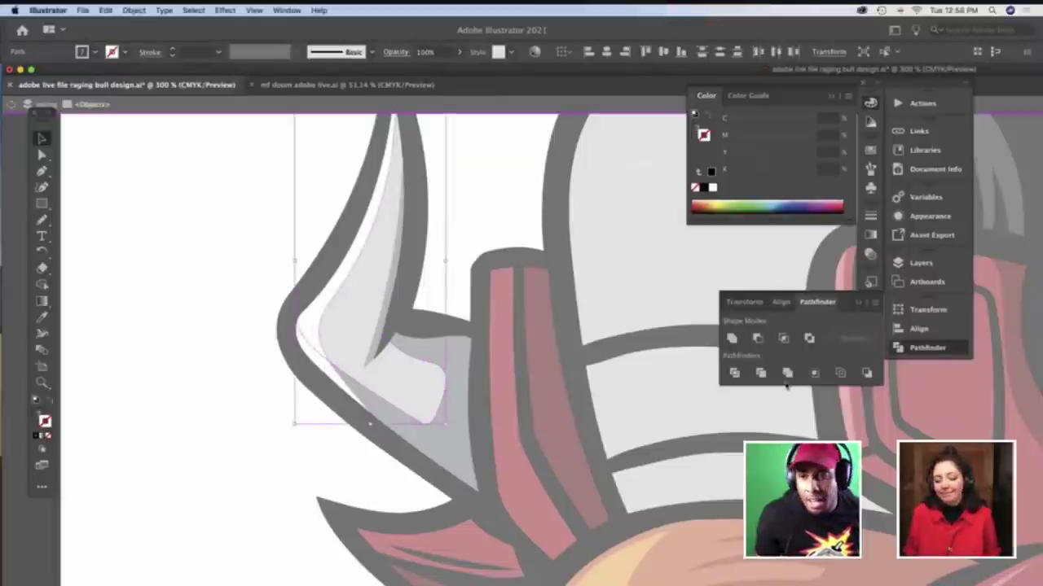
click(735, 373)
click(736, 373)
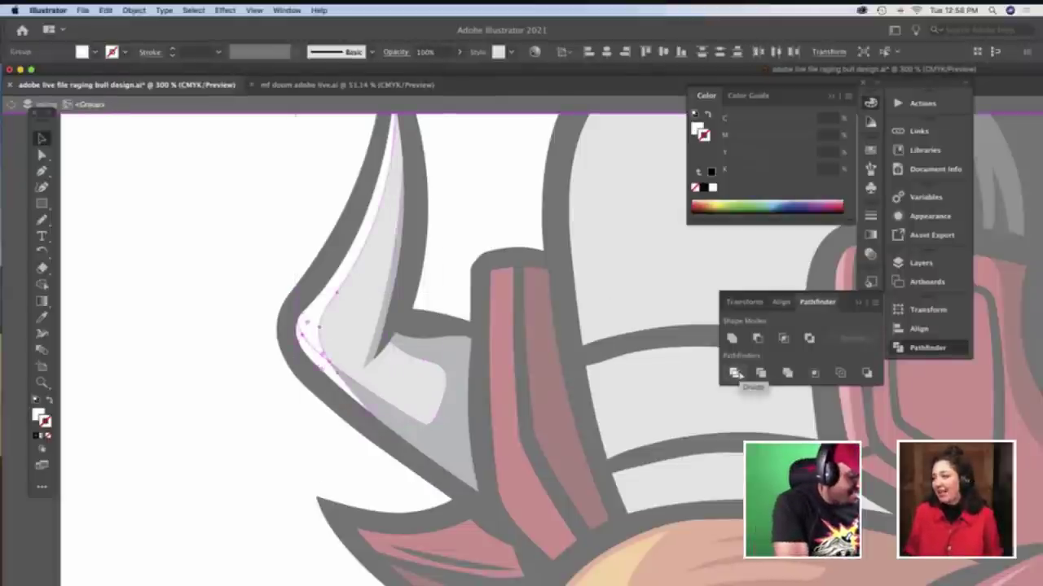
click(734, 373)
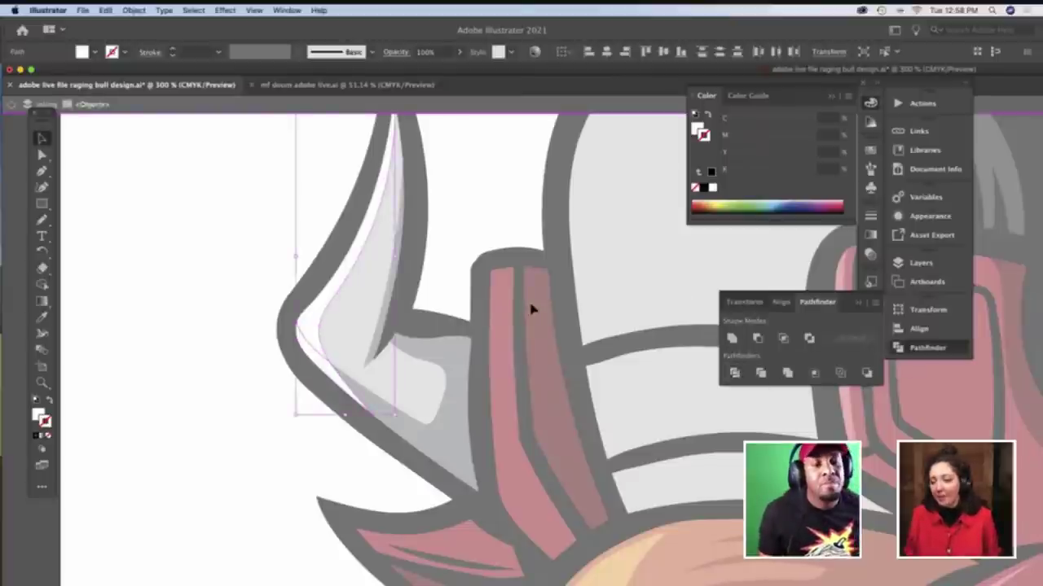
Fill the lower piece of the divided white highlight with the darker grey sampled from the shadow at the horn's base
click(286, 232)
click(331, 374)
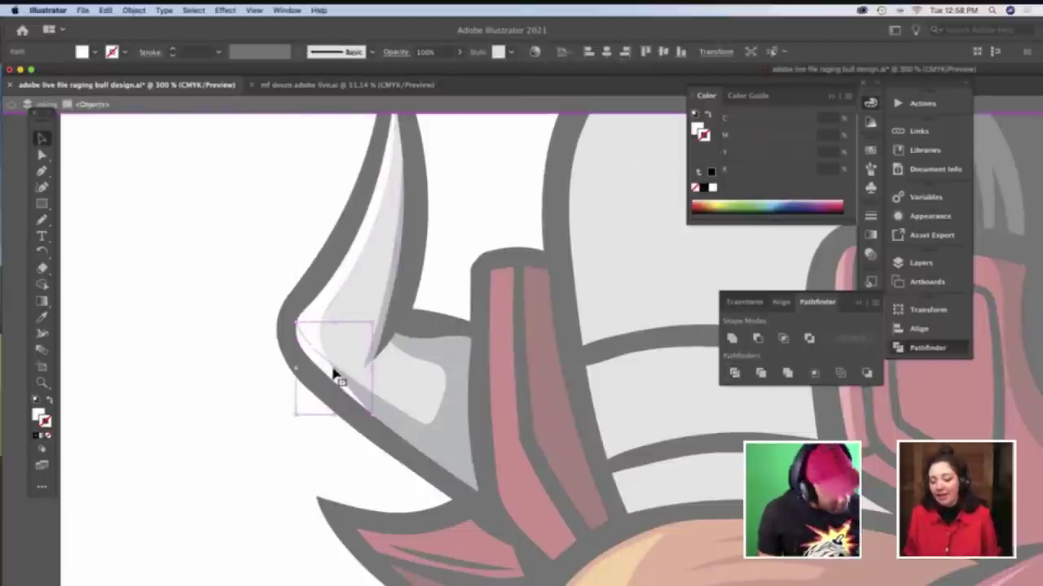
key(i)
click(459, 433)
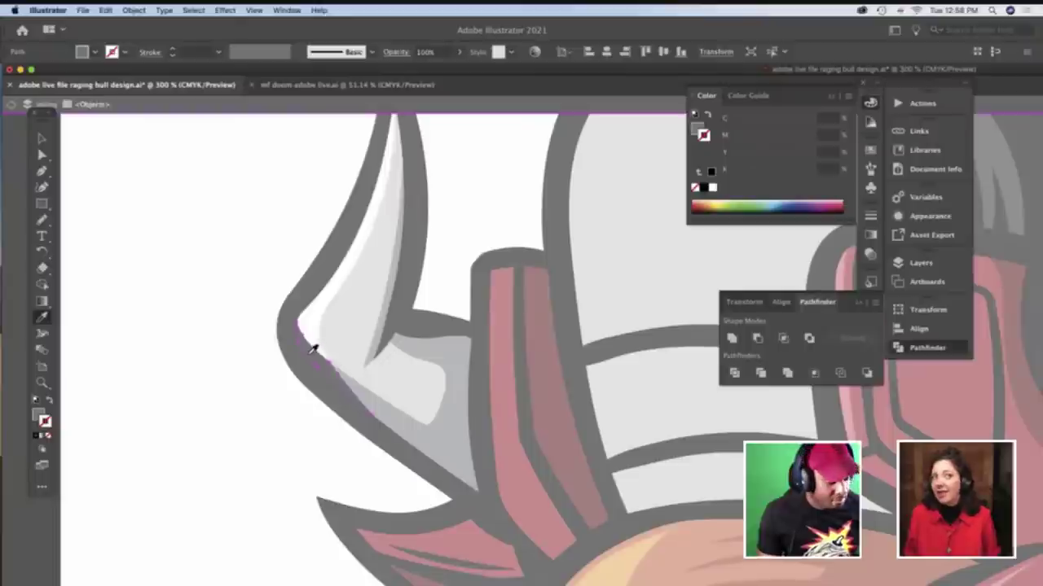
Exit isolation mode and try drawing a pointed path with two strokes across the white highlight near the horn's bend
key(v)
double_click(261, 267)
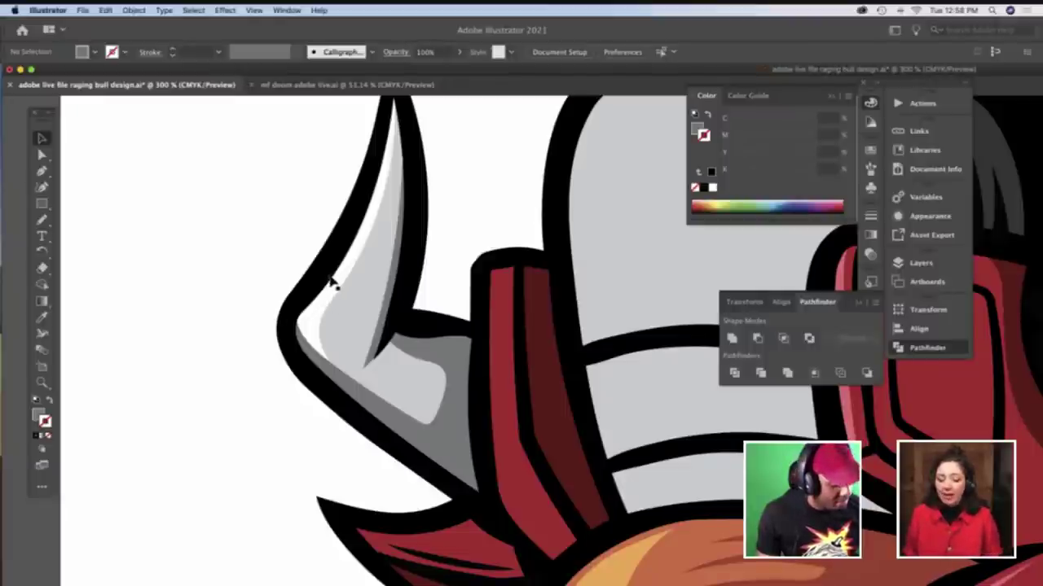
key(b)
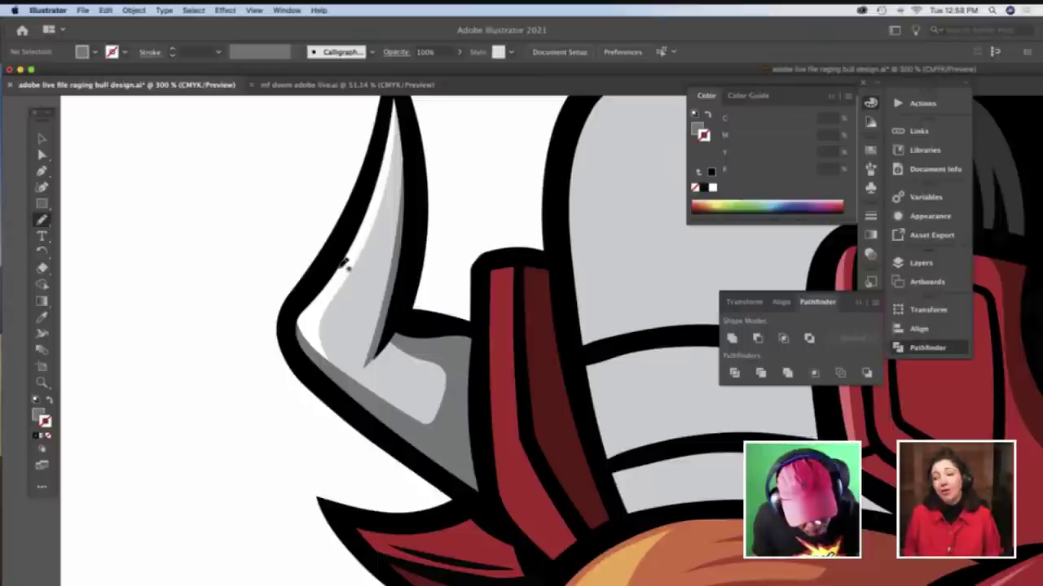
mouse_move(331, 273)
mouse_down()
mouse_move(321, 328)
mouse_move(377, 247)
mouse_up()
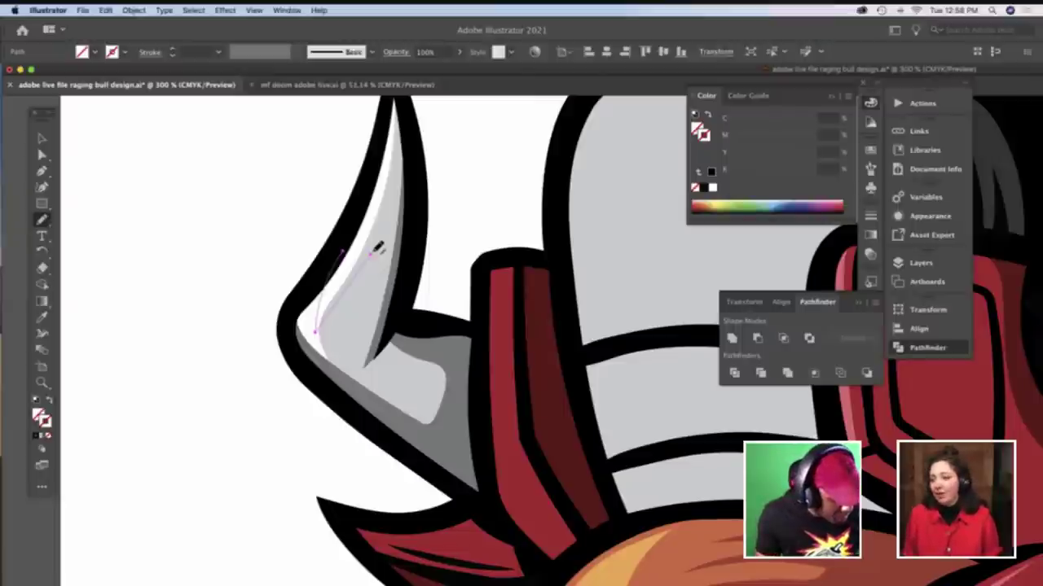
key(v)
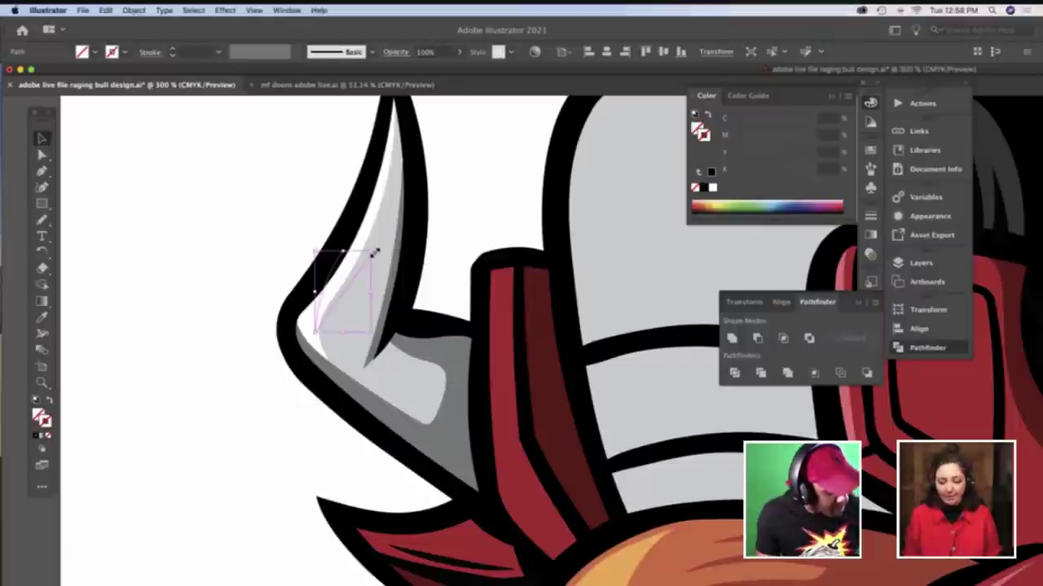
key(super+z)
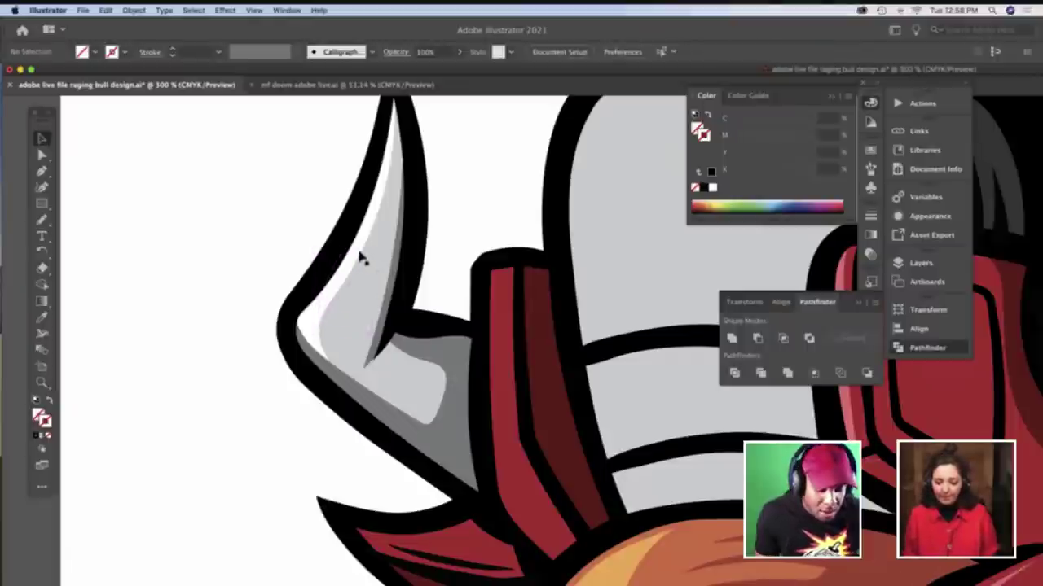
click(356, 257)
double_click(356, 257)
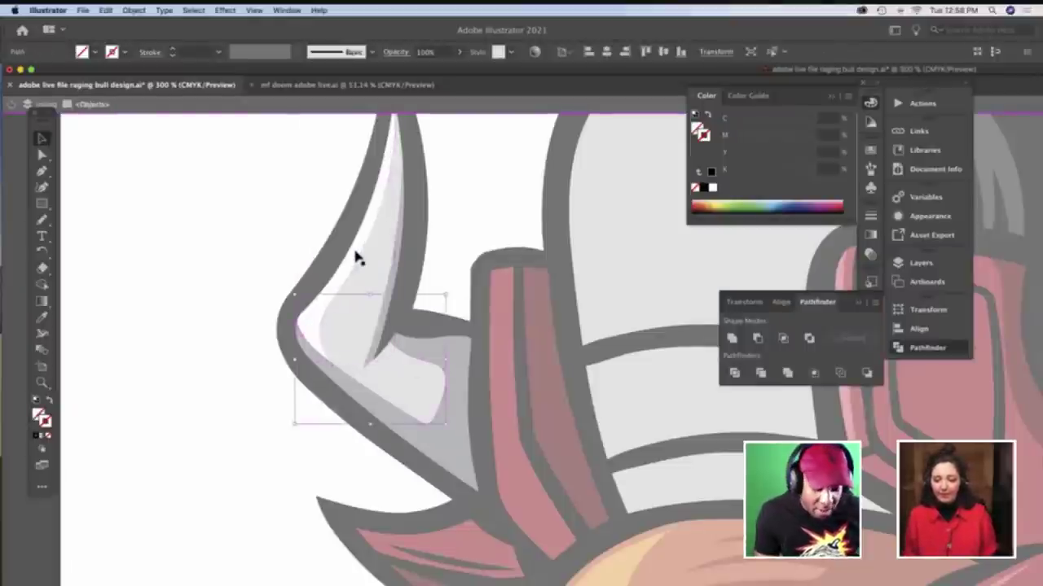
double_click(320, 241)
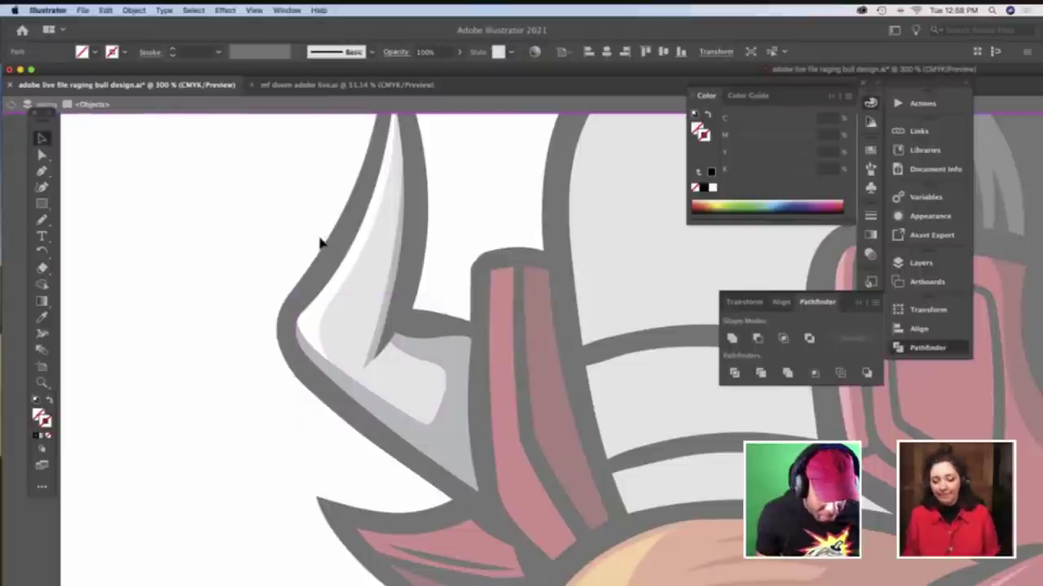
Draw a new curve down through the white highlight at the horn's bend and delete the earlier stray path there
key(b)
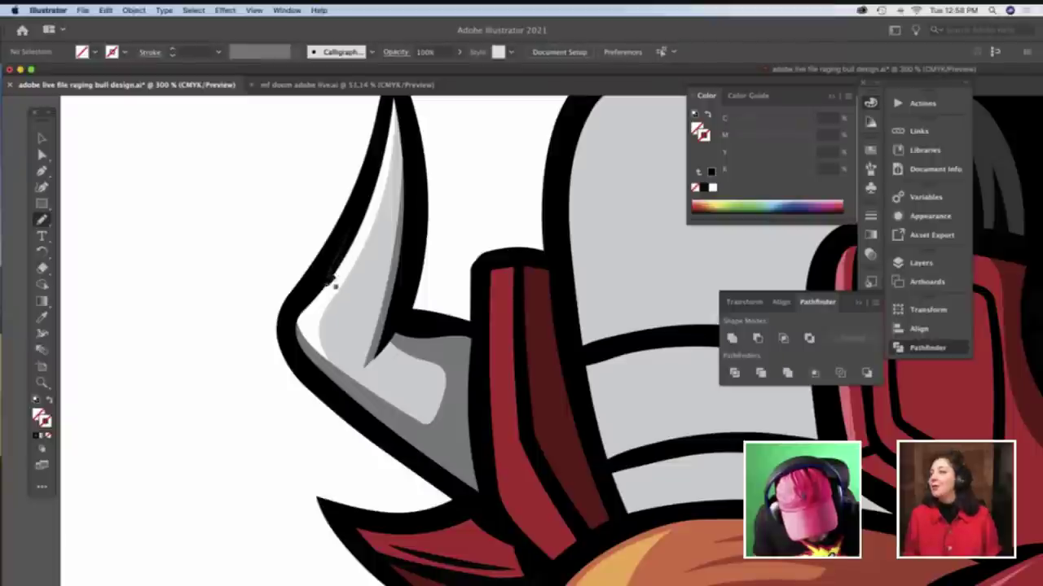
drag(333, 285, 332, 346)
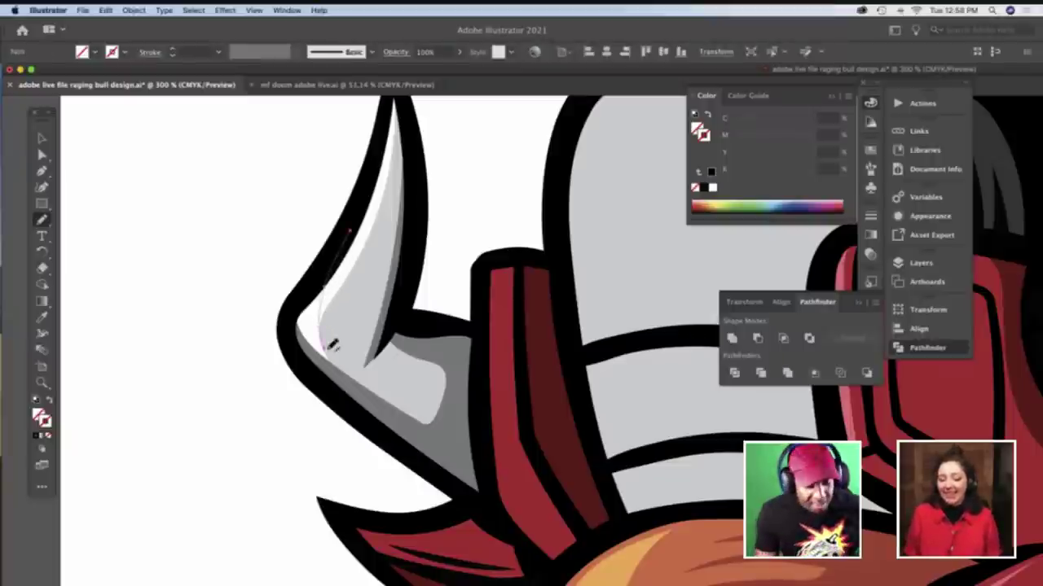
key(v)
key(super+shift+a)
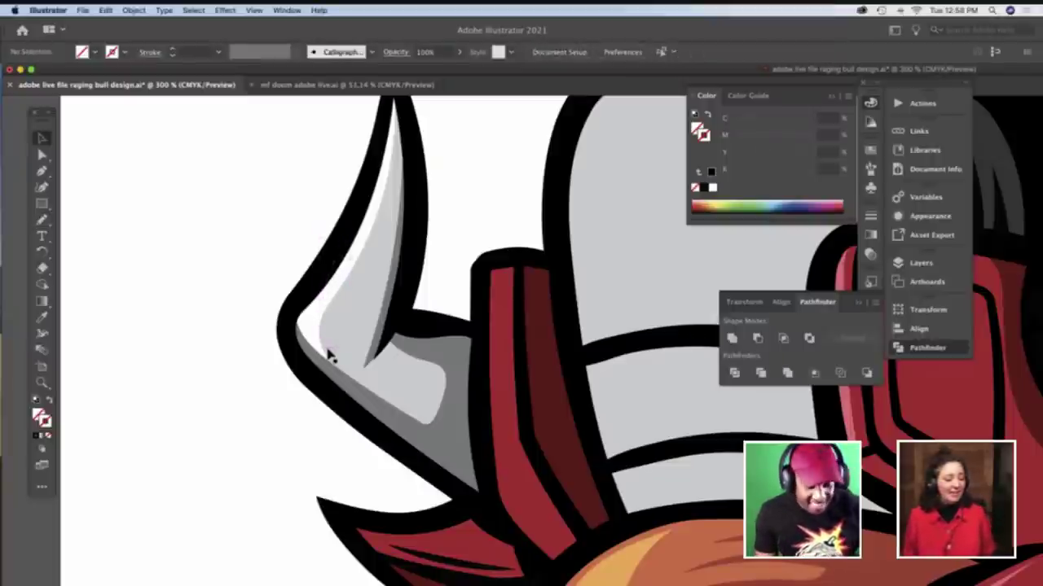
double_click(324, 306)
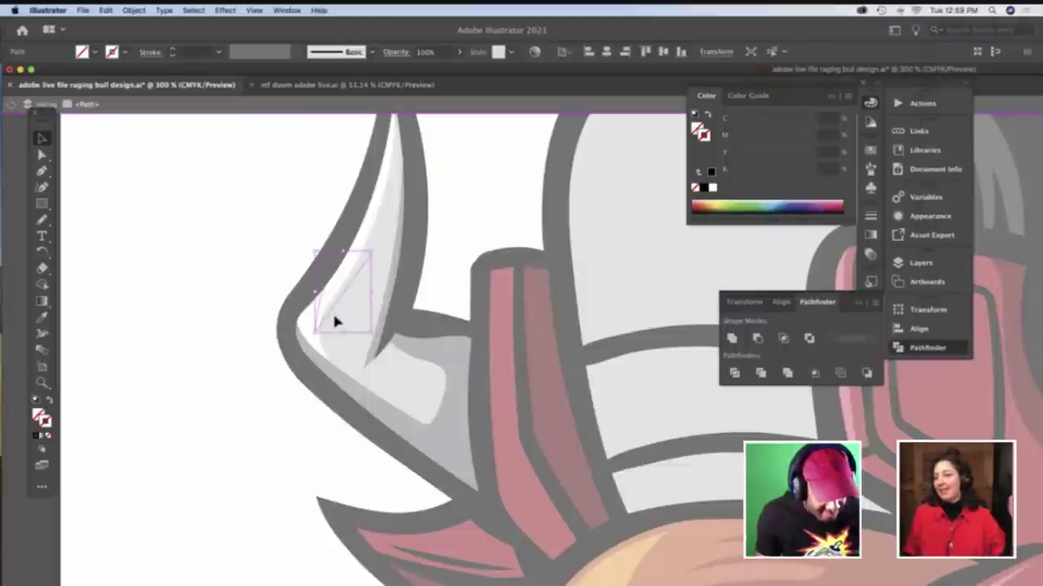
key(Delete)
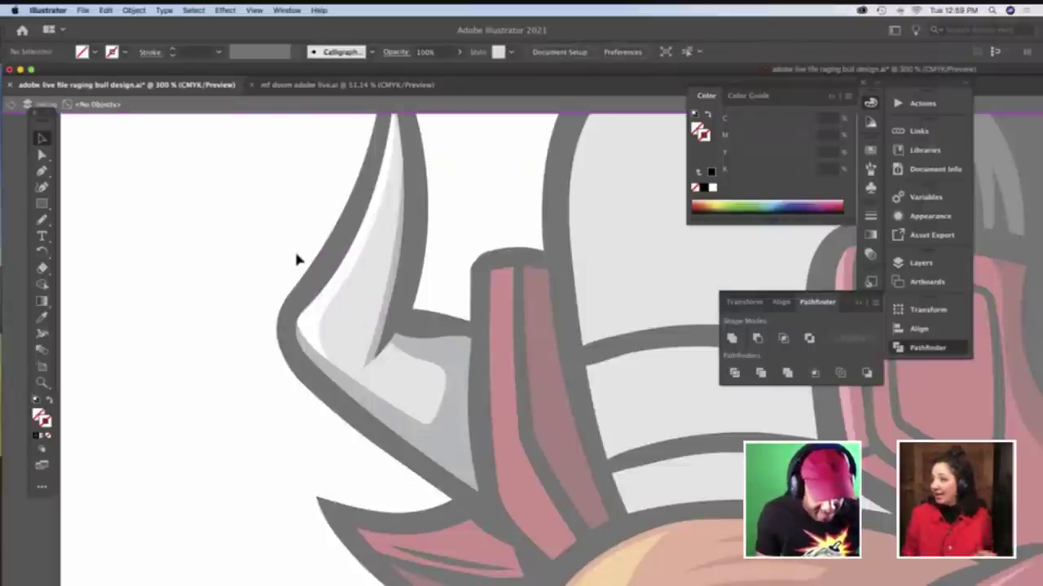
Isolate the white highlight with the new curve, split it with Pathfinder Divide, ungroup the pieces and exit isolation mode
double_click(308, 263)
double_click(341, 289)
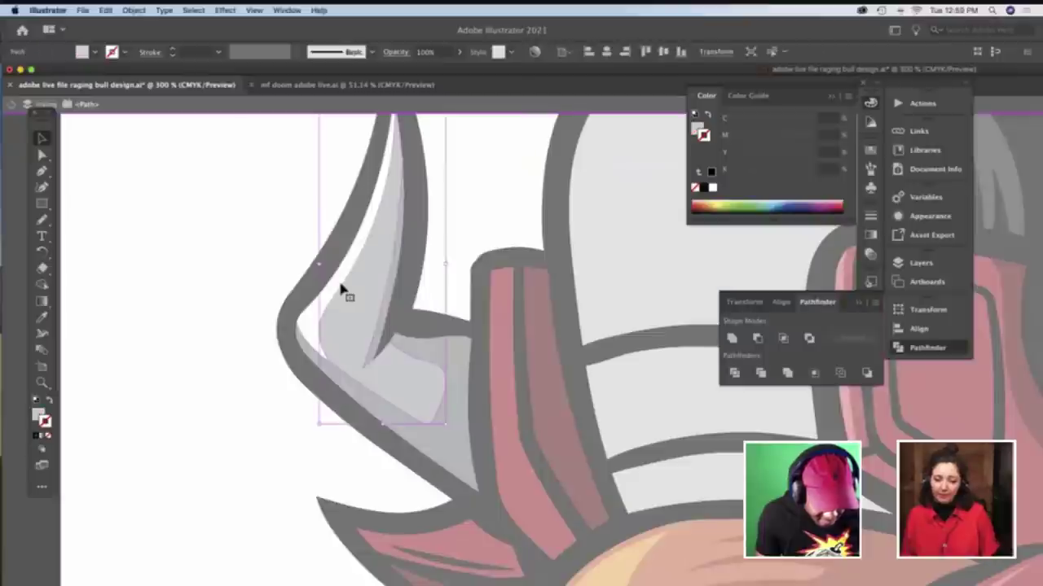
double_click(293, 259)
double_click(334, 295)
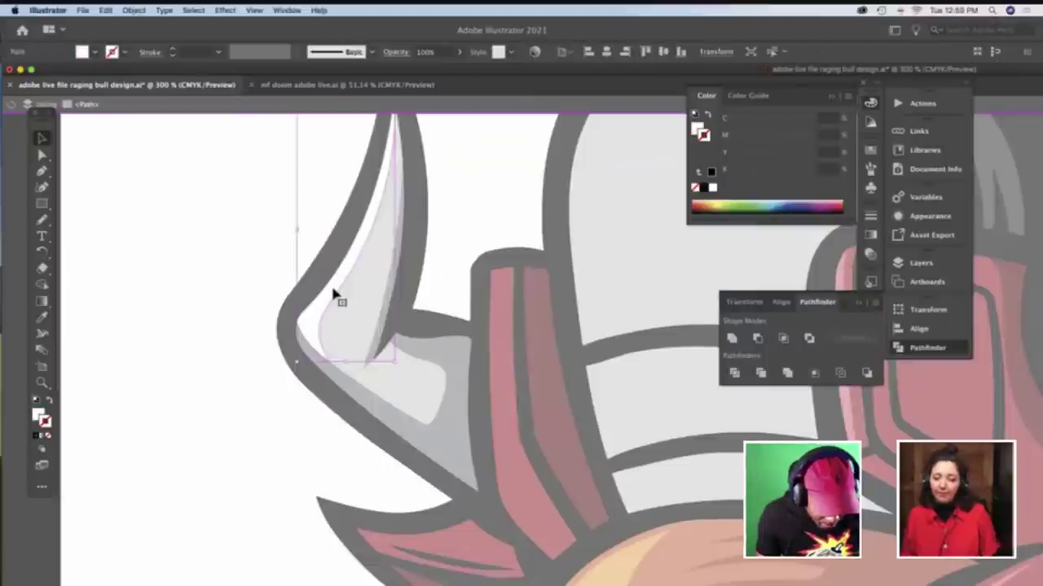
click(305, 270)
click(318, 280)
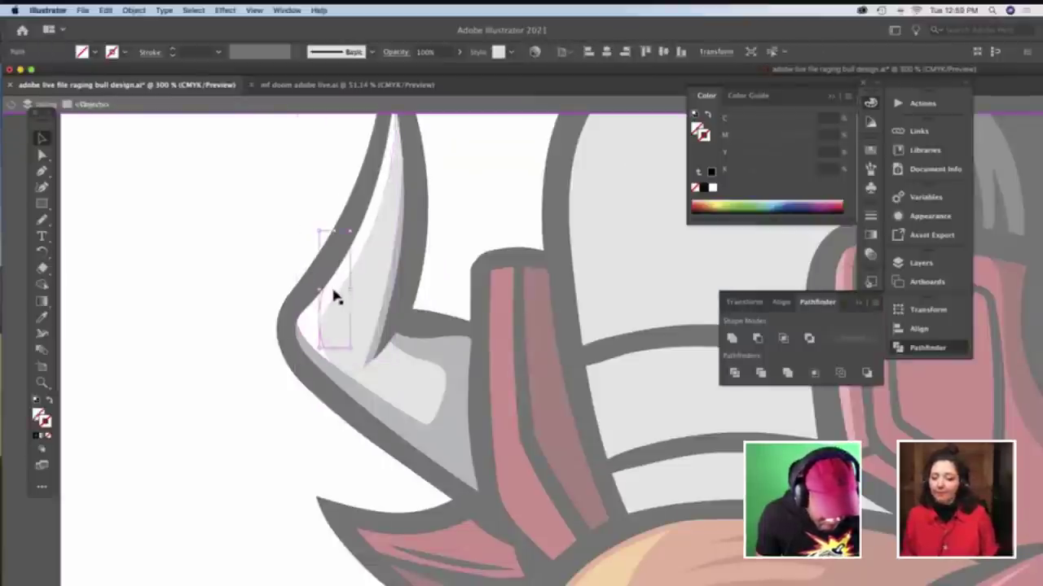
shift+click(334, 293)
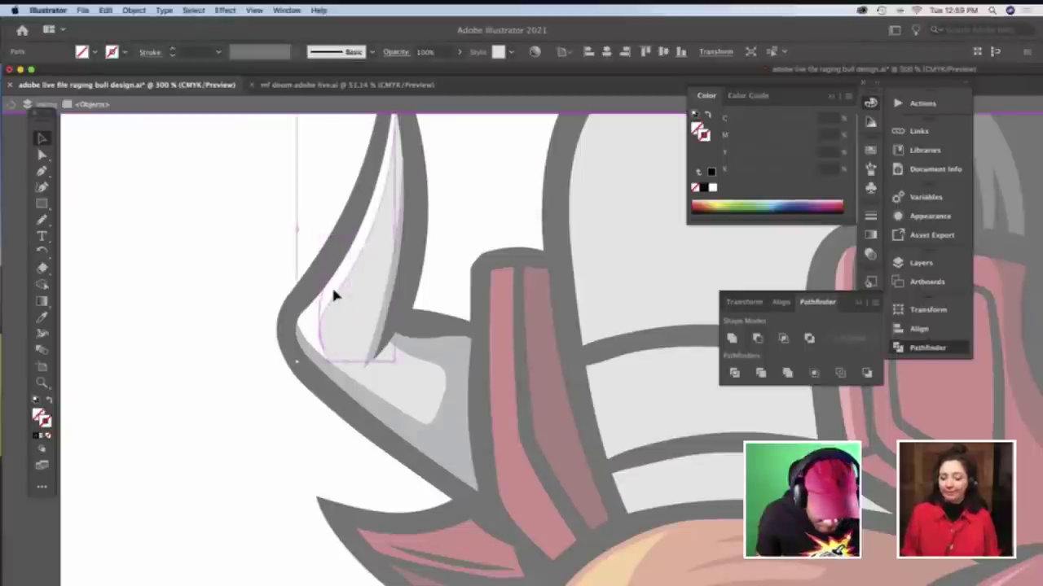
click(734, 372)
key(shift+super+g)
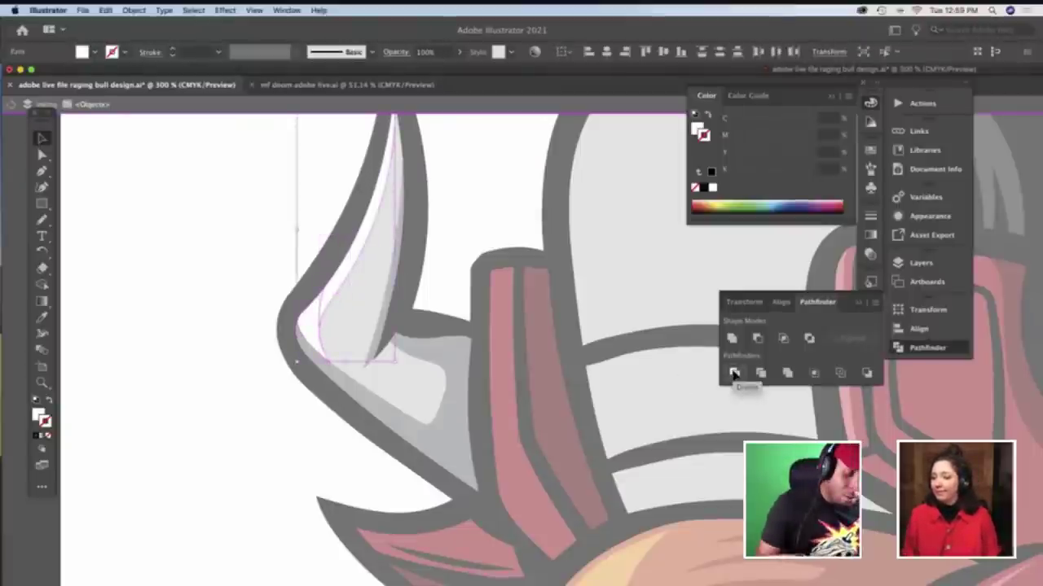
click(310, 198)
double_click(310, 198)
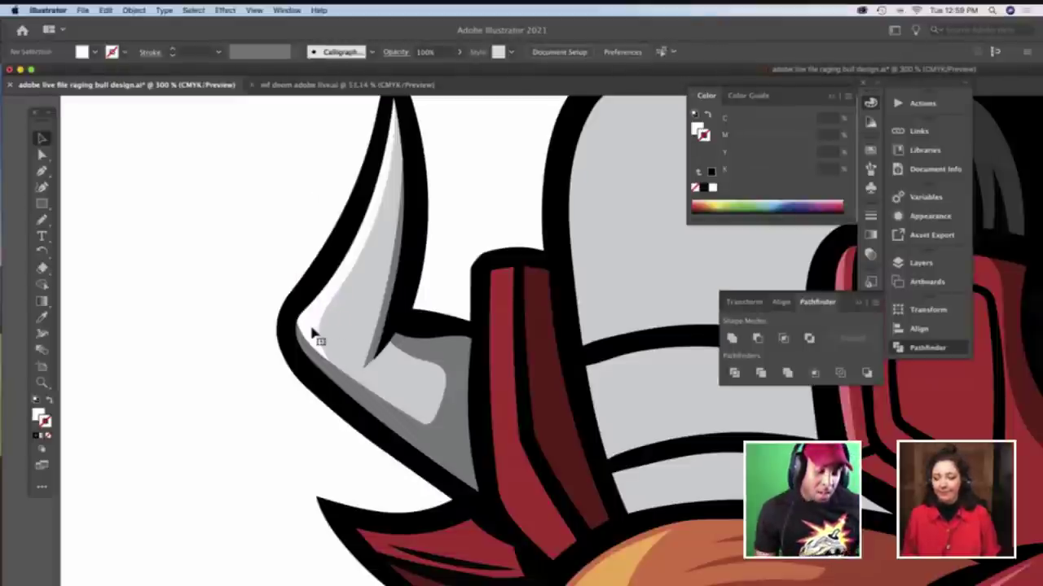
Fill the lower piece of the divided white highlight with light grey sampled from the horn's body
click(312, 332)
key(i)
click(347, 336)
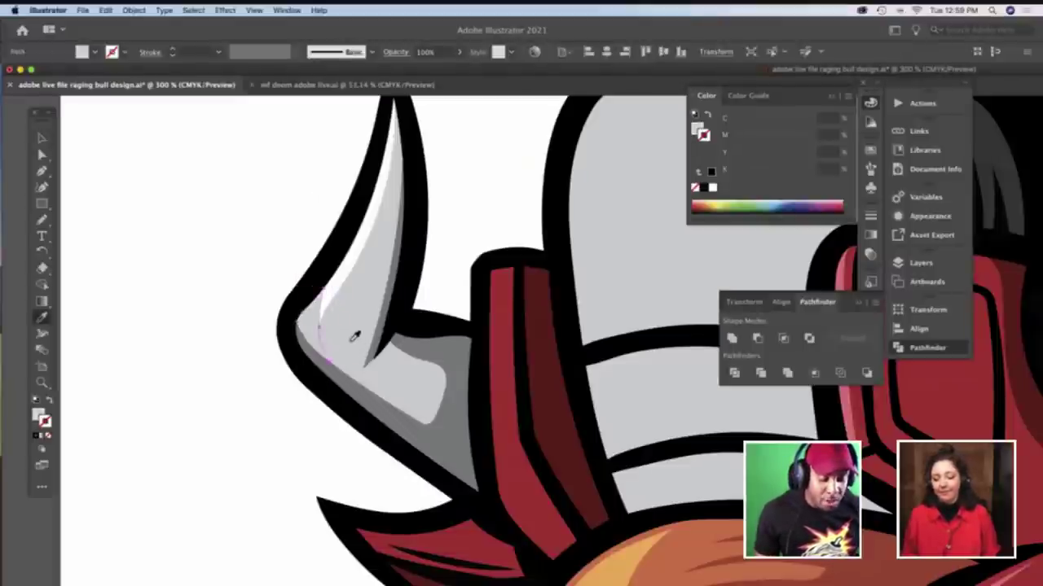
key(a)
click(268, 269)
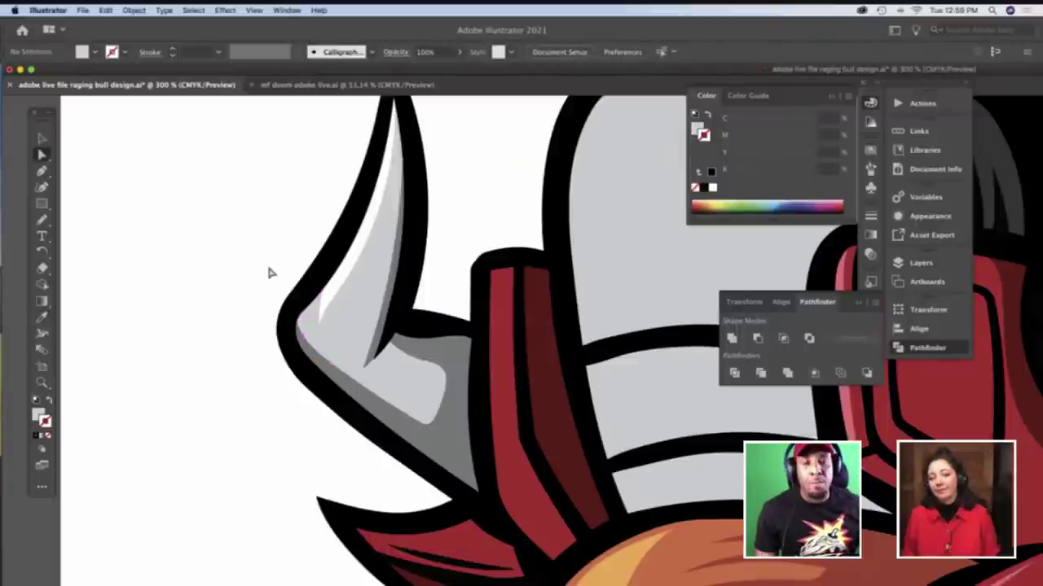
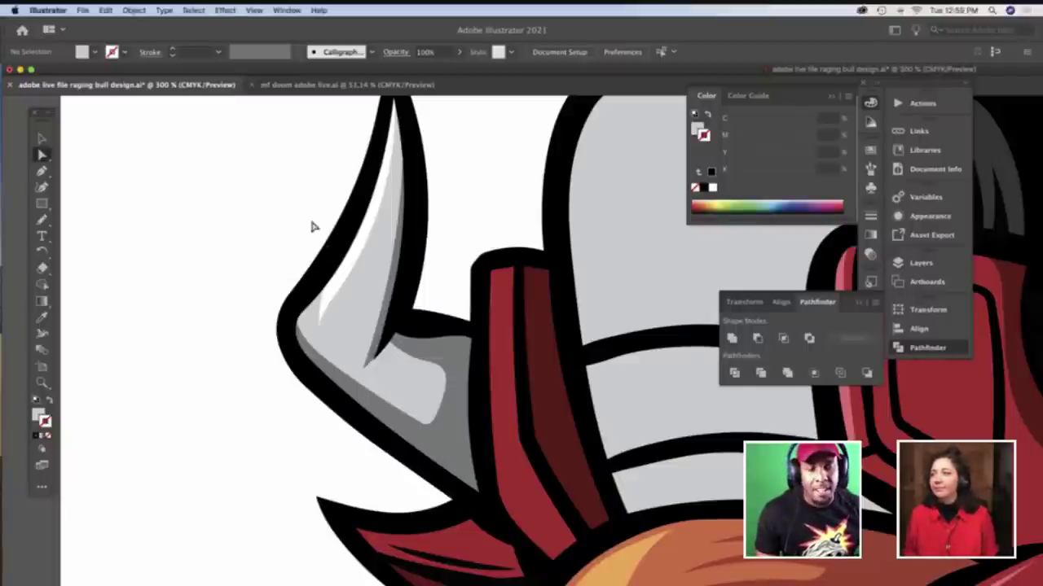
Merge the white highlight and the light grey pieces of the pointed horn into one light grey shape with Pathfinder Unite
scroll(312, 223, right, 1)
scroll(312, 227, up, 3)
scroll(312, 227, right, 5)
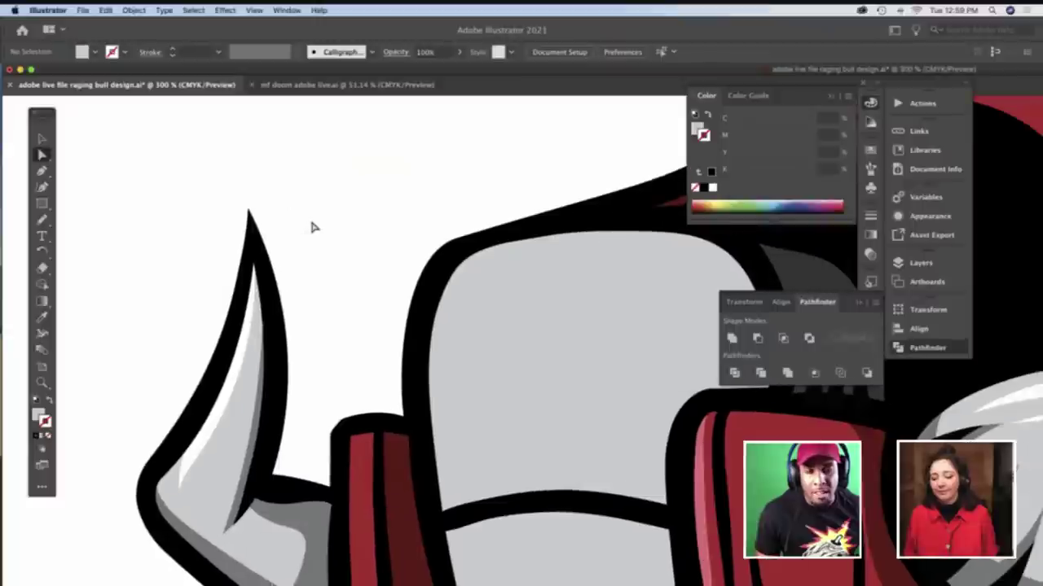
scroll(312, 227, right, 3)
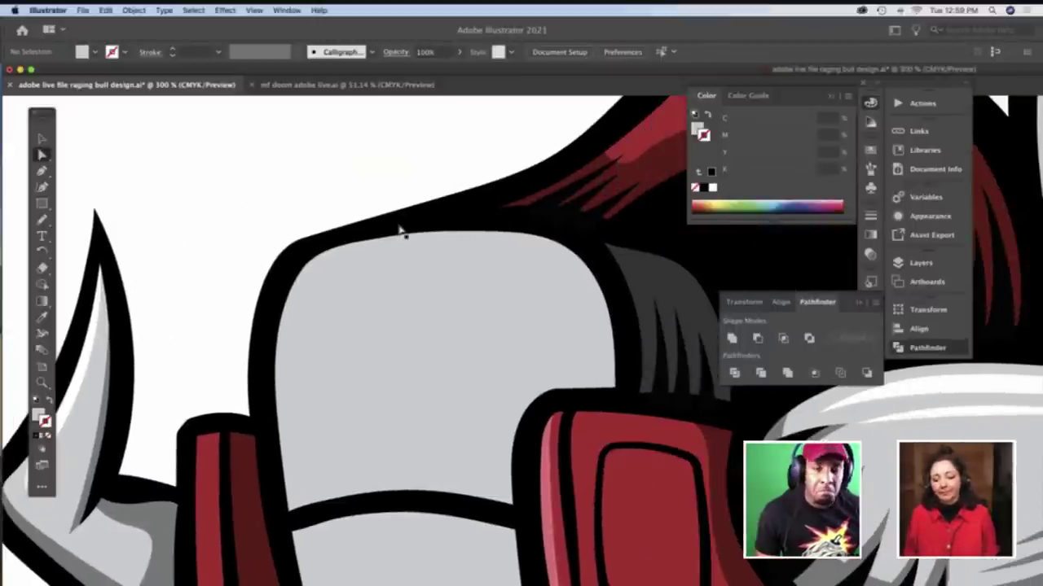
key(z)
alt+click(572, 314)
scroll(570, 314, down, 3)
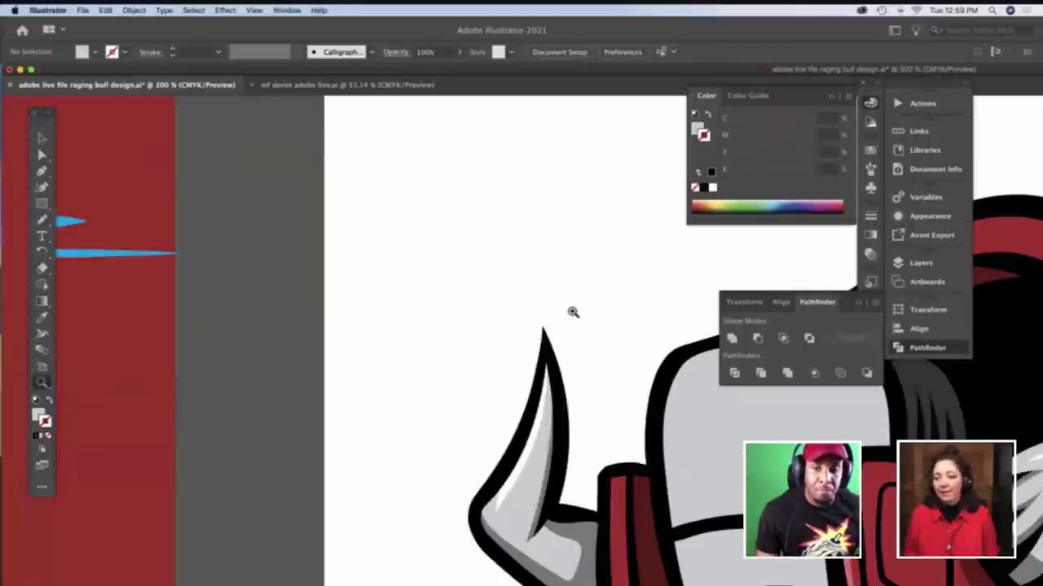
scroll(570, 311, right, 3)
scroll(570, 311, down, 5)
scroll(565, 305, right, 7)
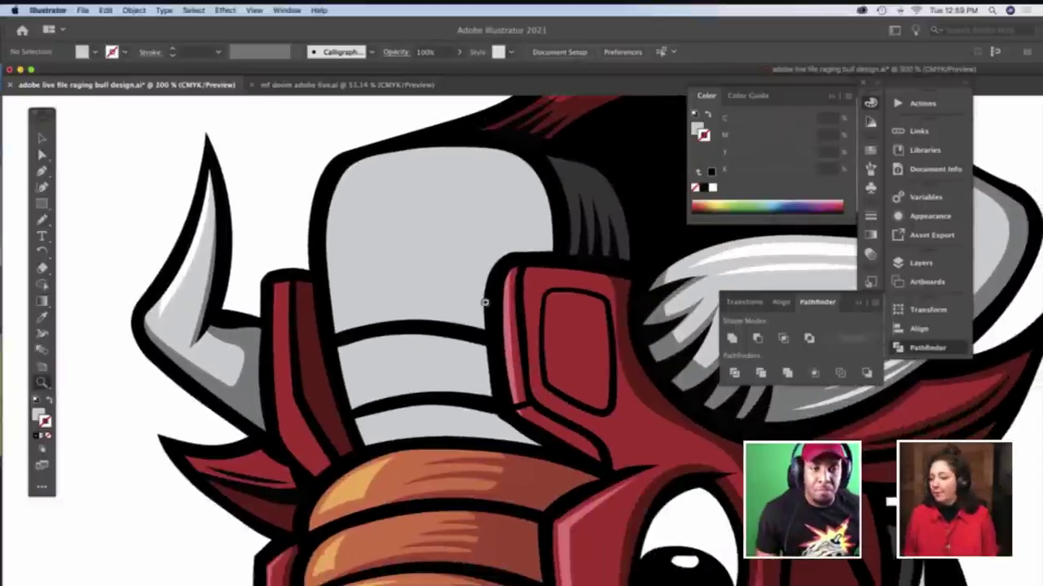
scroll(204, 271, left, 5)
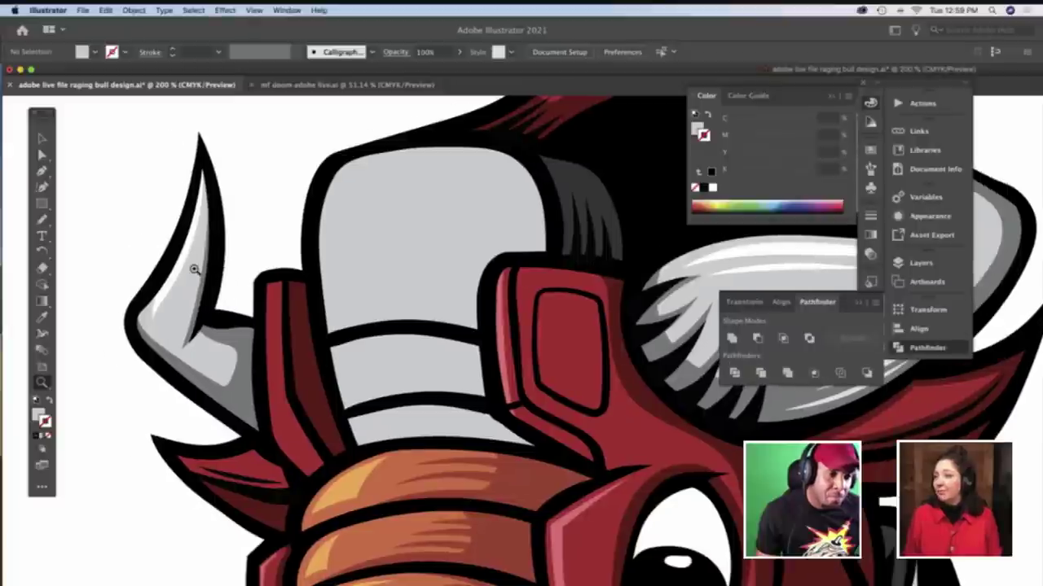
key(v)
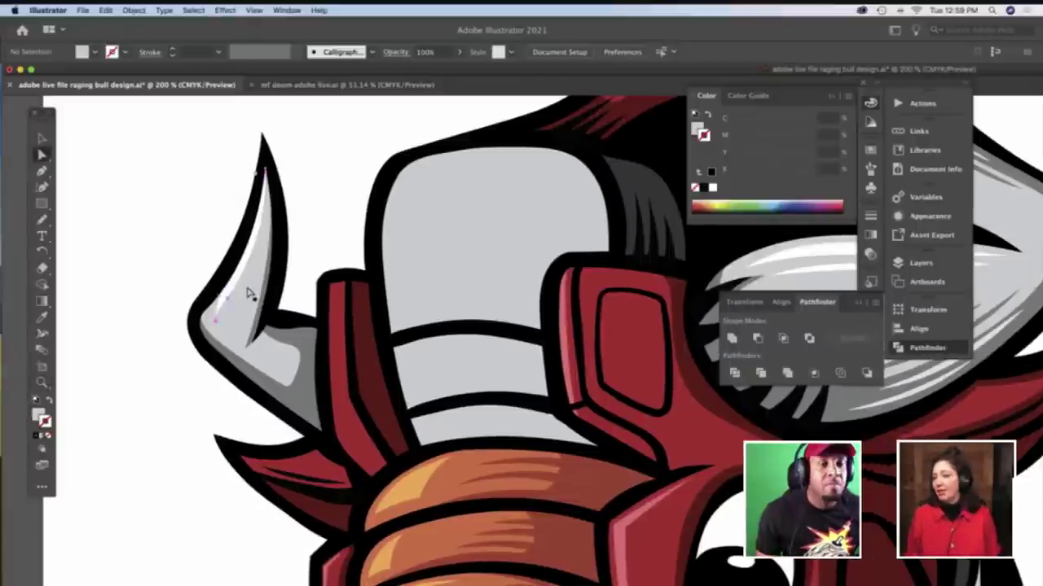
click(249, 295)
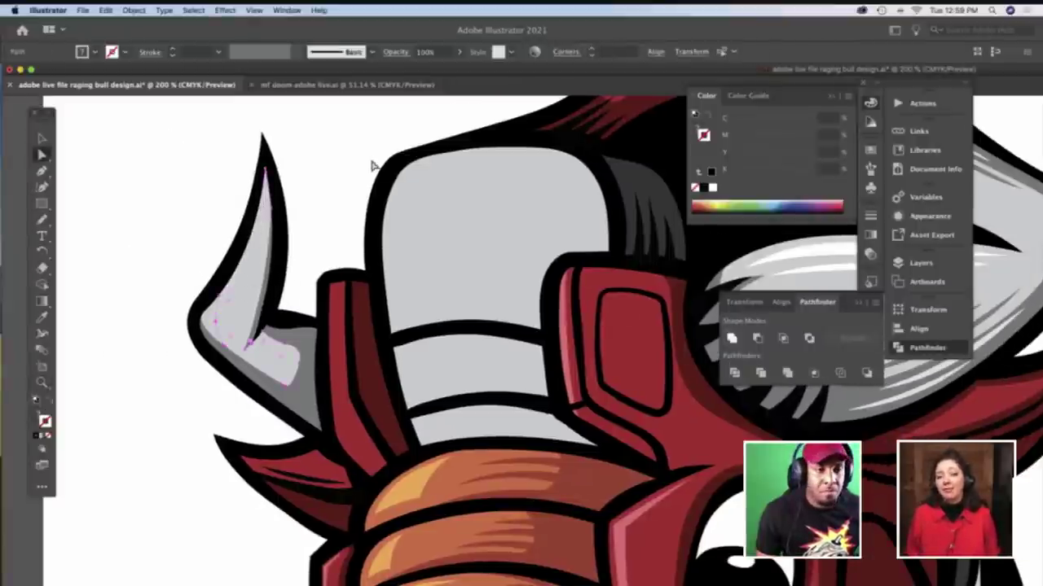
click(298, 154)
scroll(298, 156, down, 1)
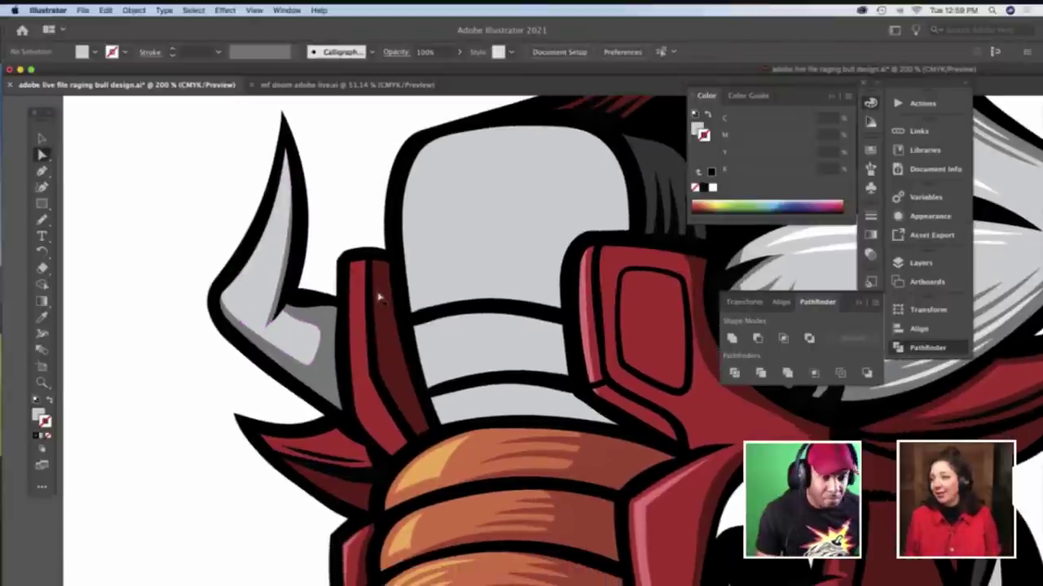
Unite the dark grey shadow pieces along the horn's lower edge and base with the light grey horn shape
click(288, 359)
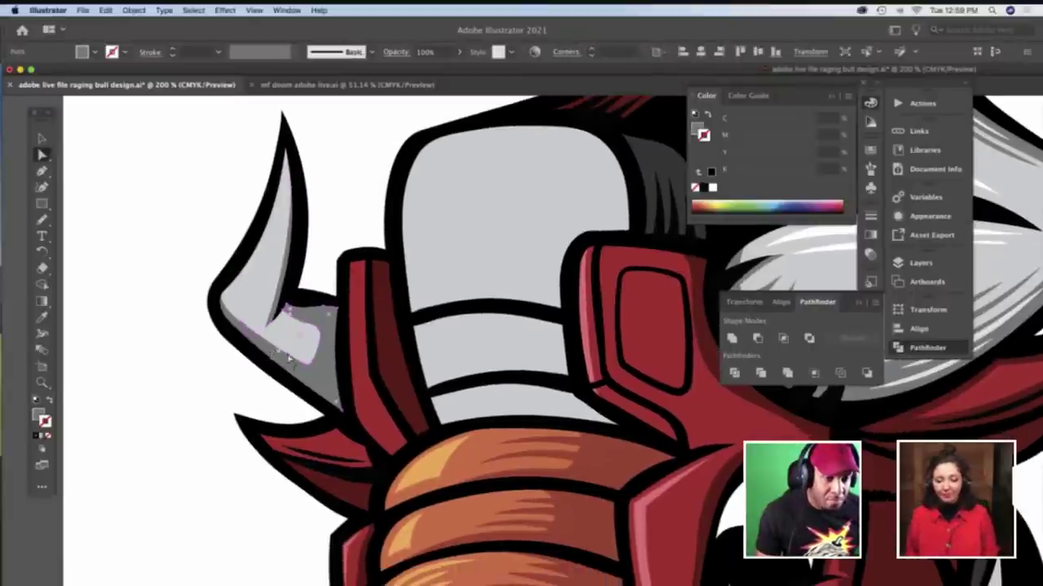
click(240, 328)
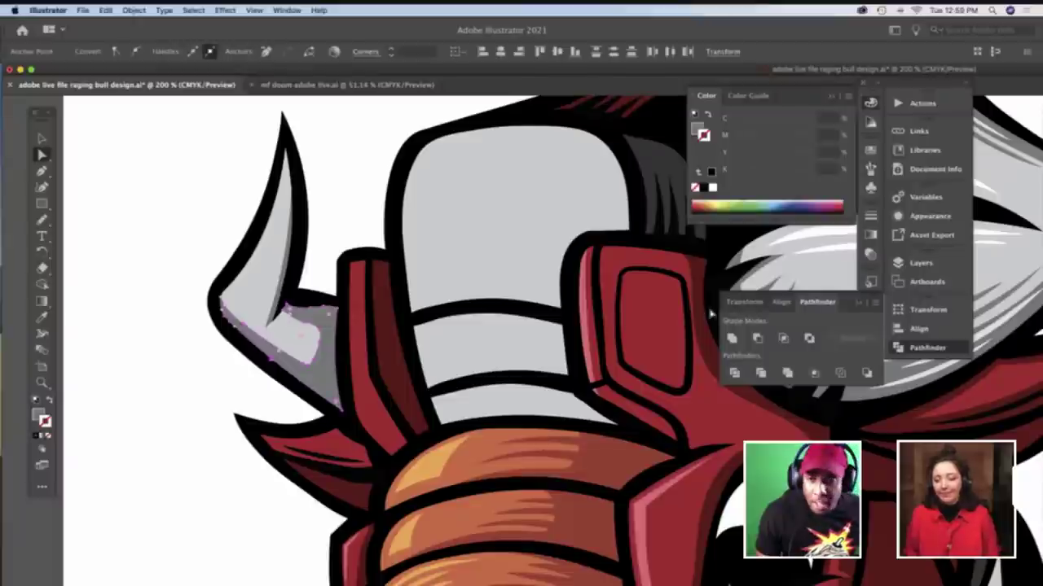
click(732, 339)
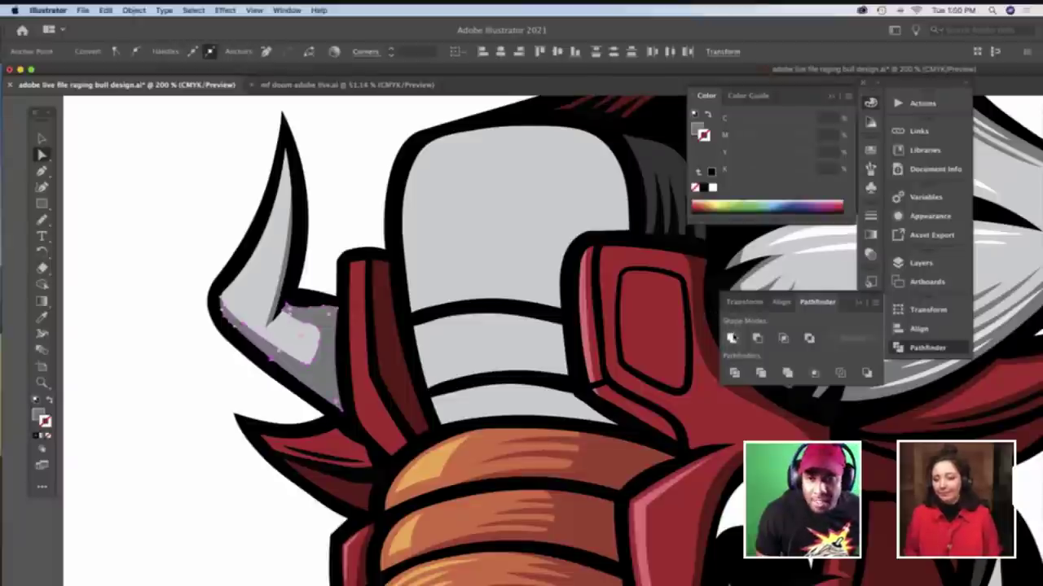
shift+click(305, 345)
click(732, 338)
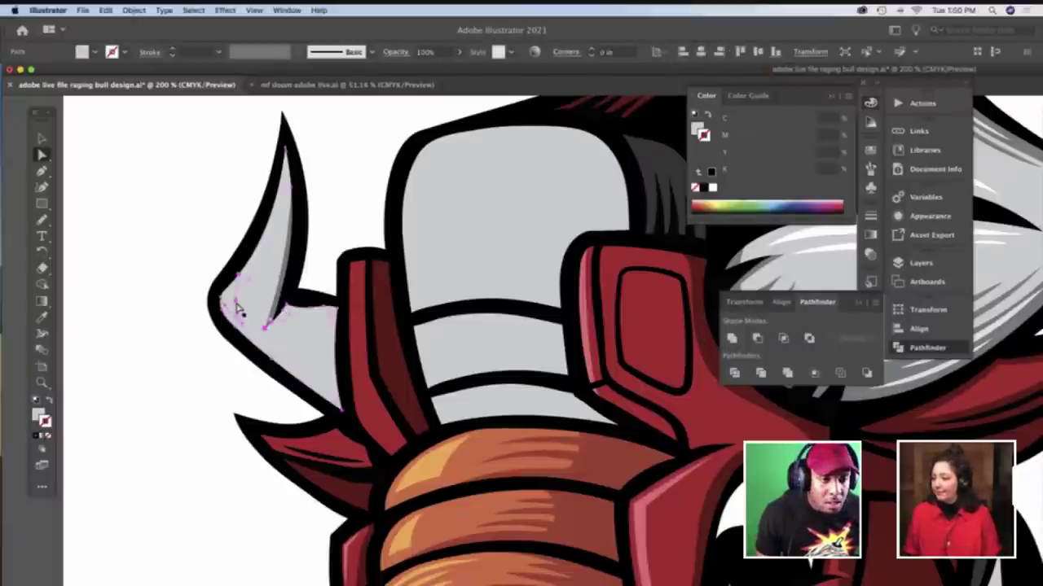
click(210, 259)
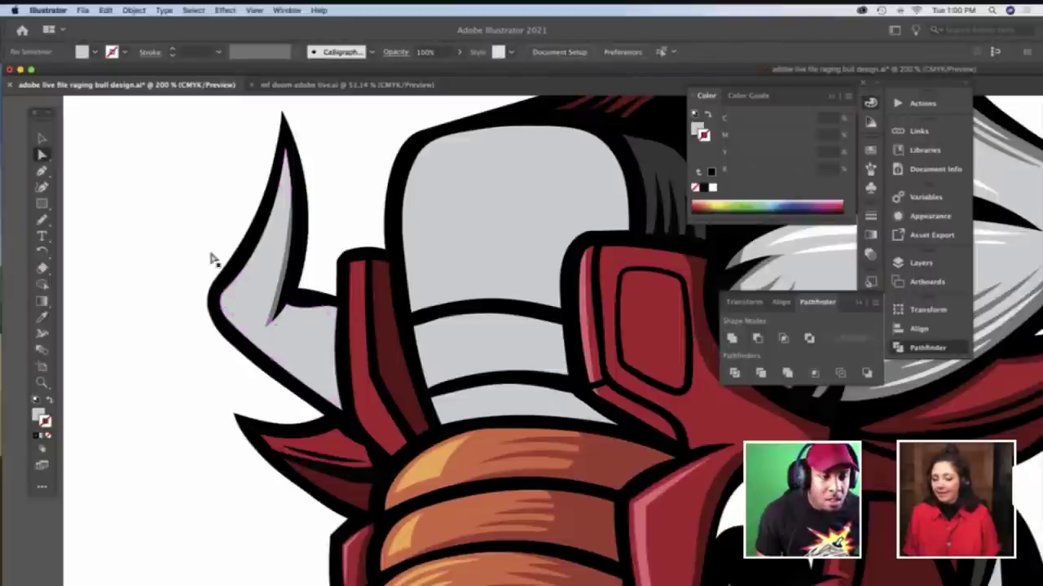
key(z)
click(420, 355)
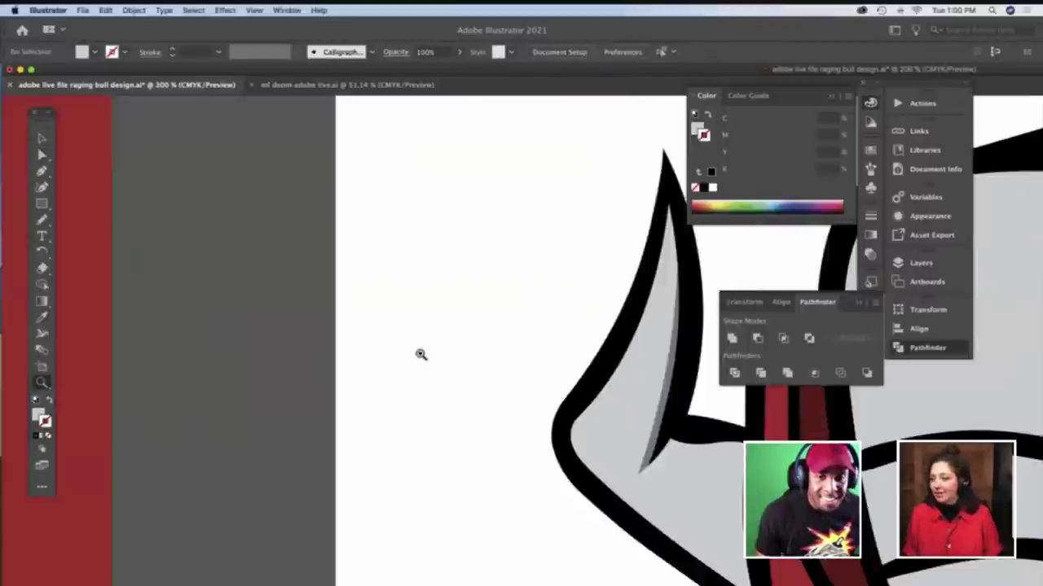
Draw a thin freehand highlight shape along the outer inside edge of the pointed horn, from near its tip down to the bend
click(421, 354)
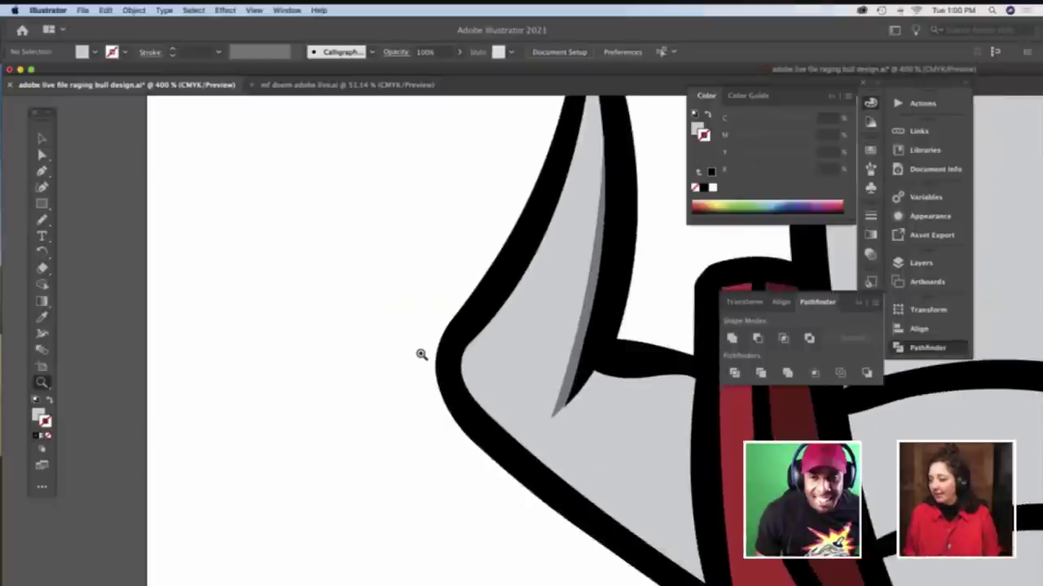
scroll(421, 355, right, 3)
scroll(421, 354, up, 1)
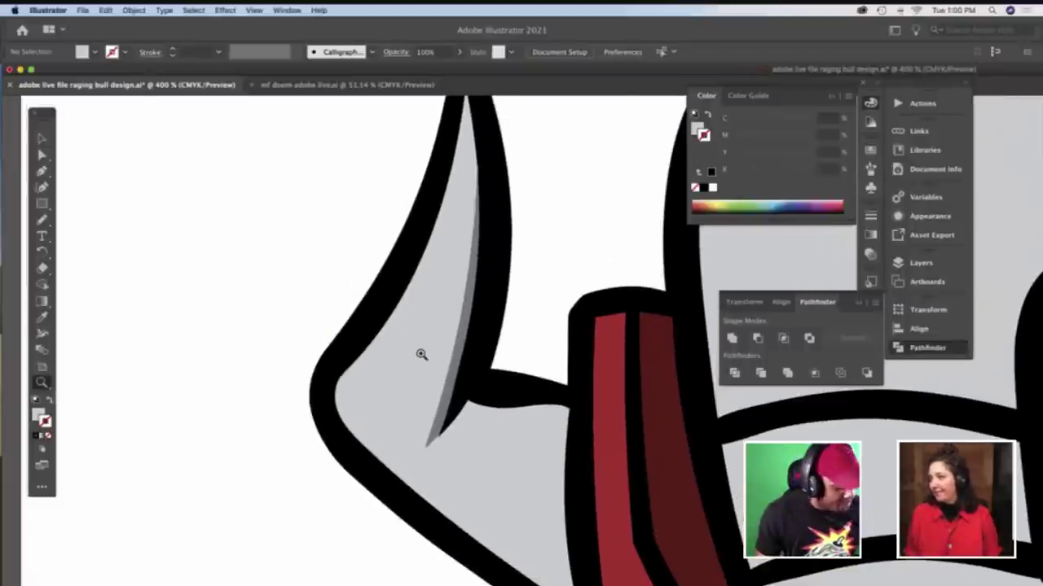
key(b)
scroll(425, 351, up, 2)
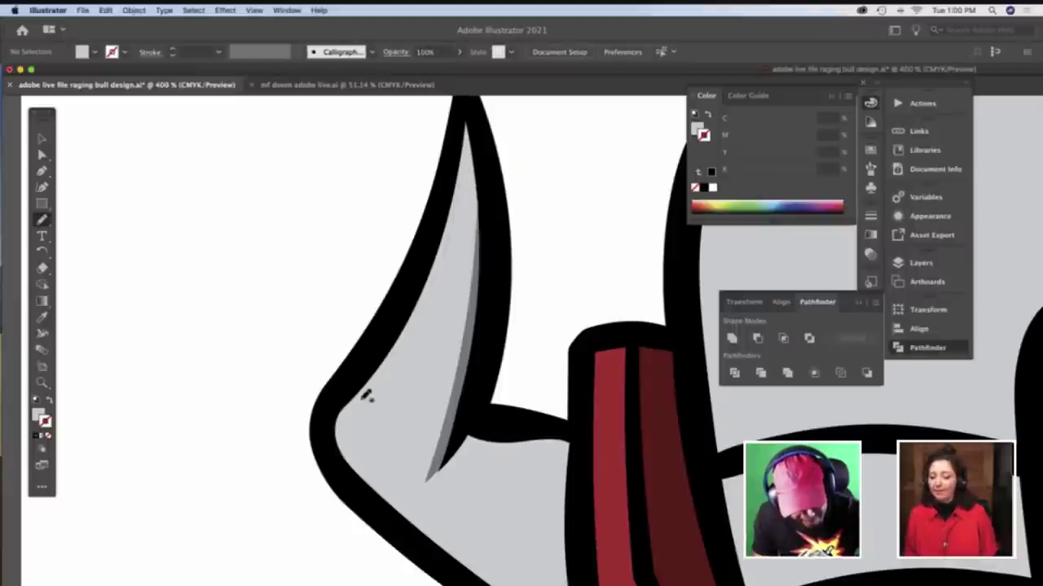
mouse_move(355, 405)
mouse_down()
mouse_move(412, 313)
mouse_move(461, 177)
mouse_move(450, 253)
mouse_move(424, 318)
mouse_move(360, 400)
mouse_up()
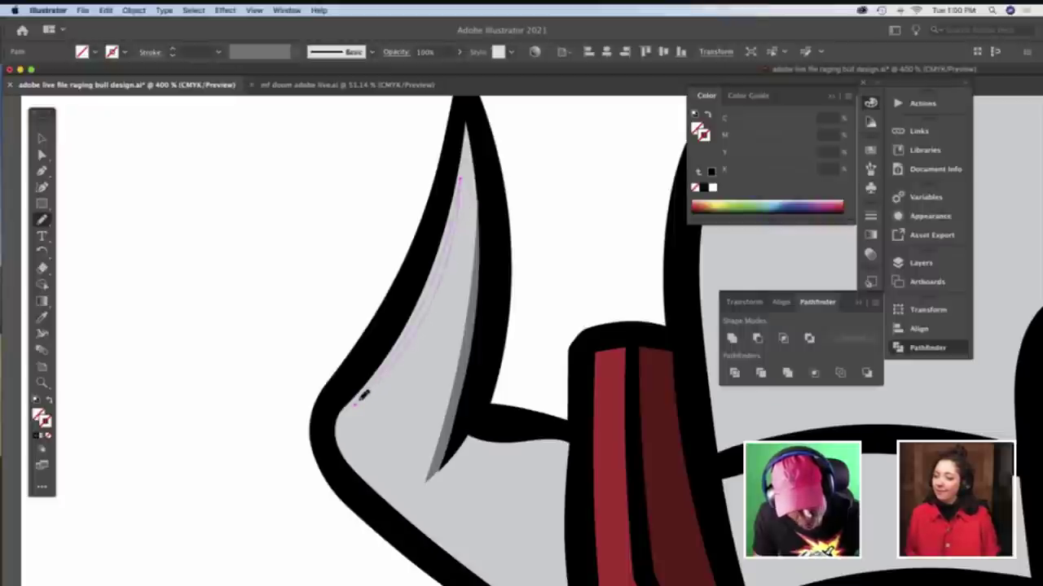
Fill the horn's new highlight shape with white sampled from the bull's finished highlights, and leave it deselected
key(i)
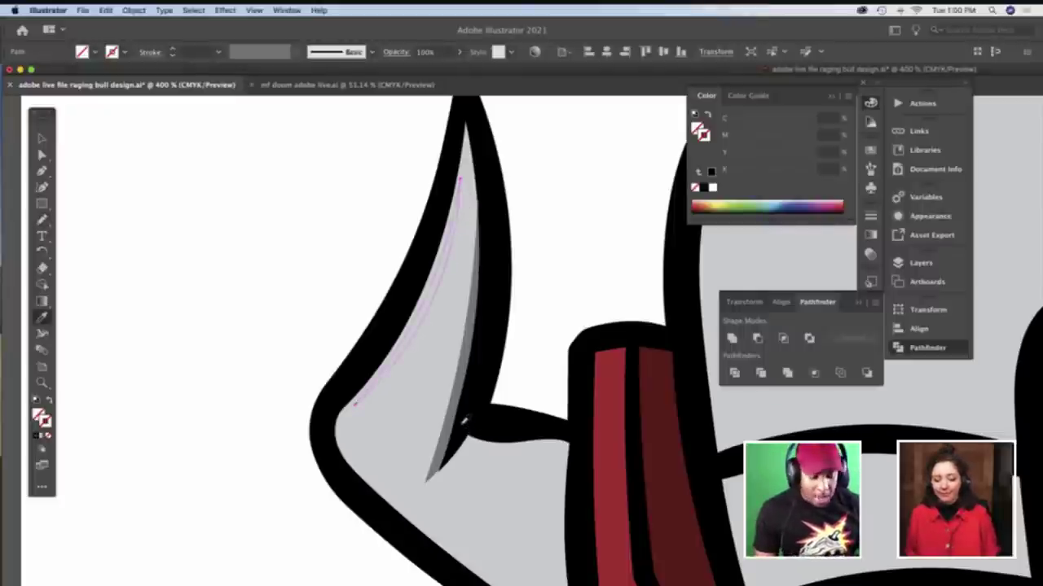
key(z)
alt+click(473, 422)
scroll(473, 423, left, 8)
scroll(472, 423, right, 4)
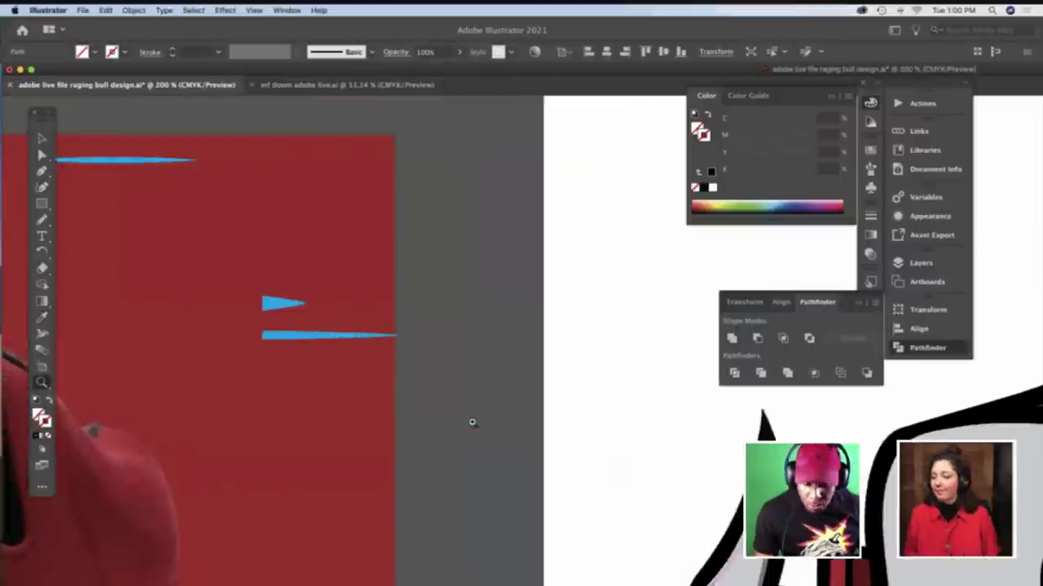
scroll(472, 423, right, 10)
scroll(472, 423, down, 3)
key(i)
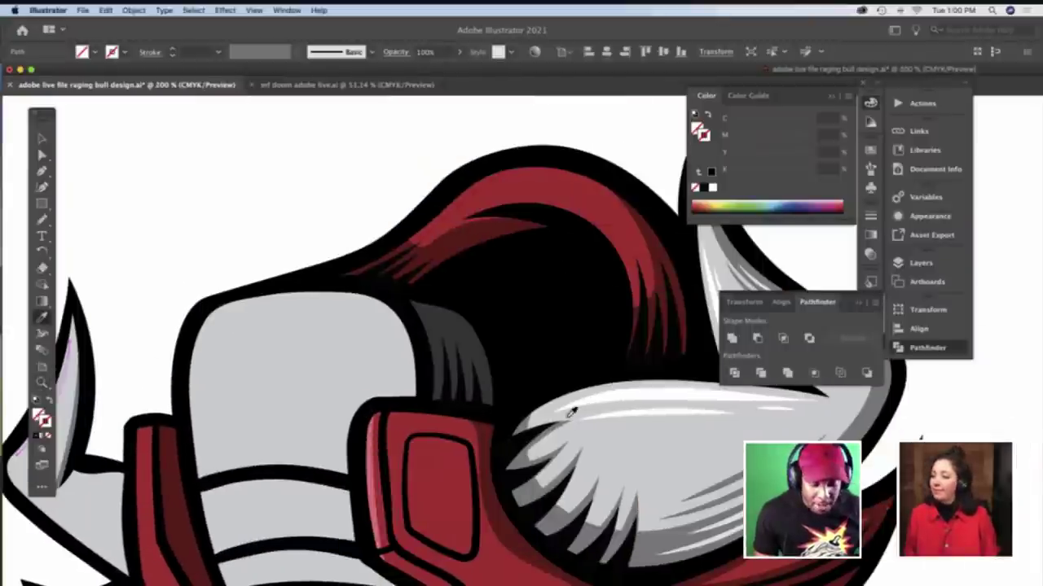
click(636, 393)
scroll(398, 391, left, 4)
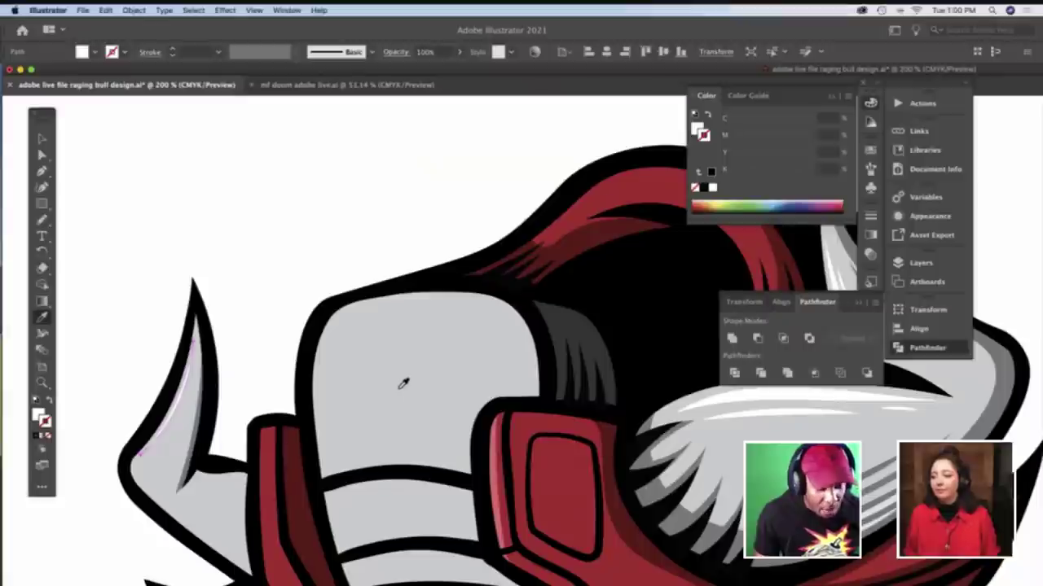
key(v)
click(311, 275)
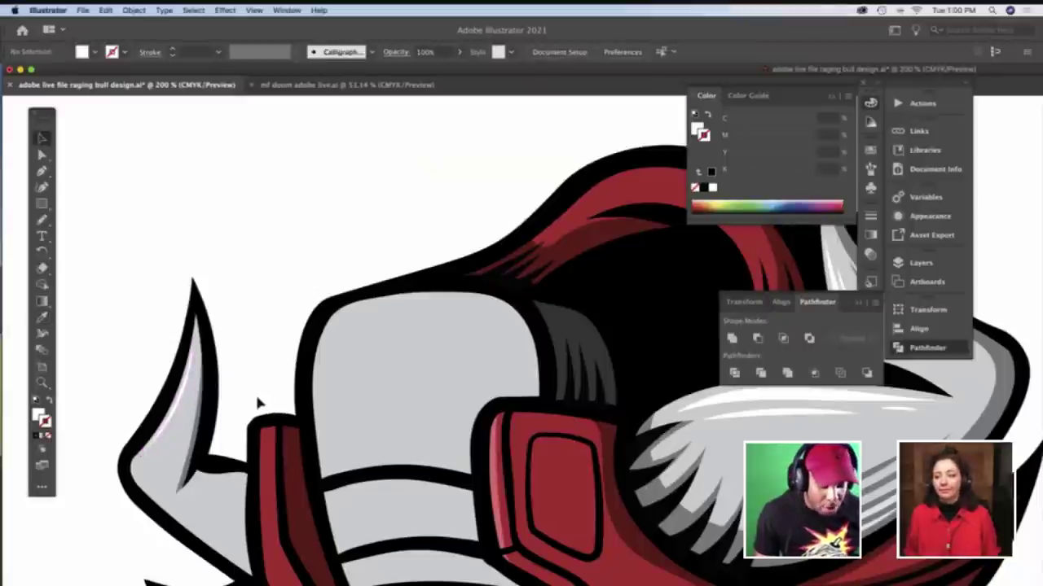
click(192, 389)
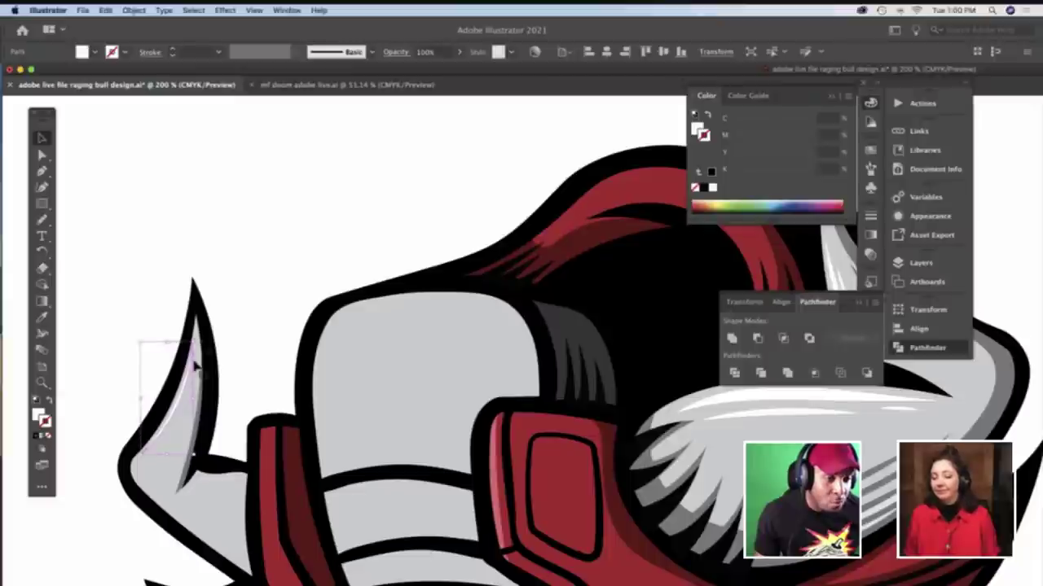
drag(185, 386, 186, 388)
key(super+h)
click(233, 385)
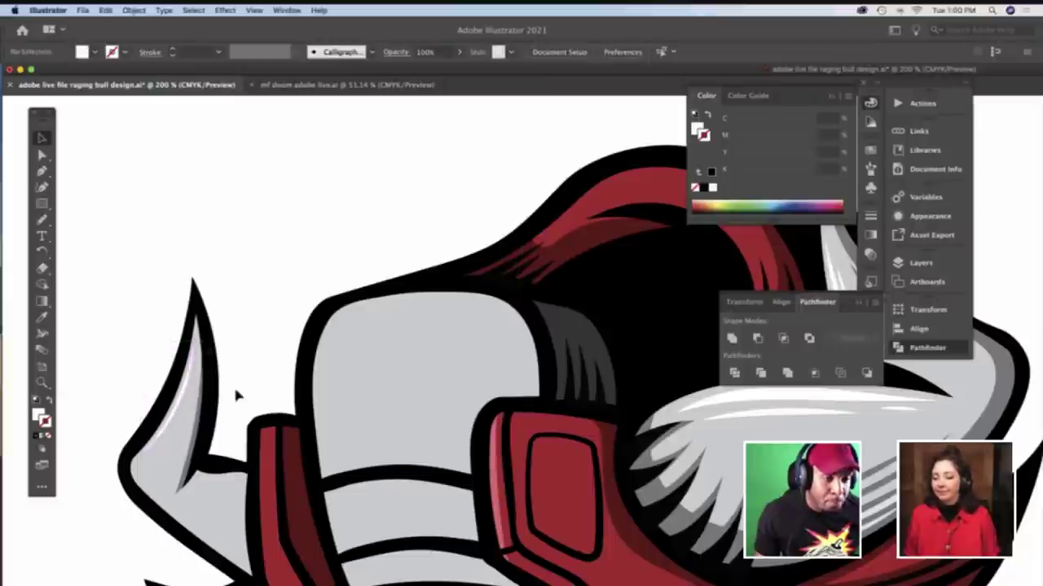
Try a closed freehand outline inside the horn's lower part, running from the inner notch around to the outer bend
scroll(233, 385, down, 3)
key(z)
click(302, 417)
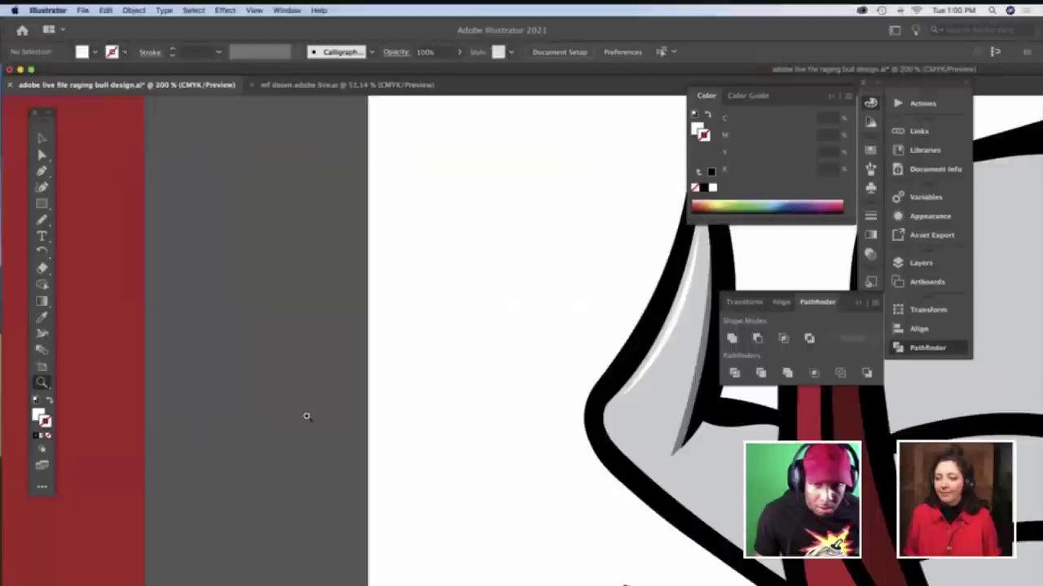
scroll(306, 416, right, 5)
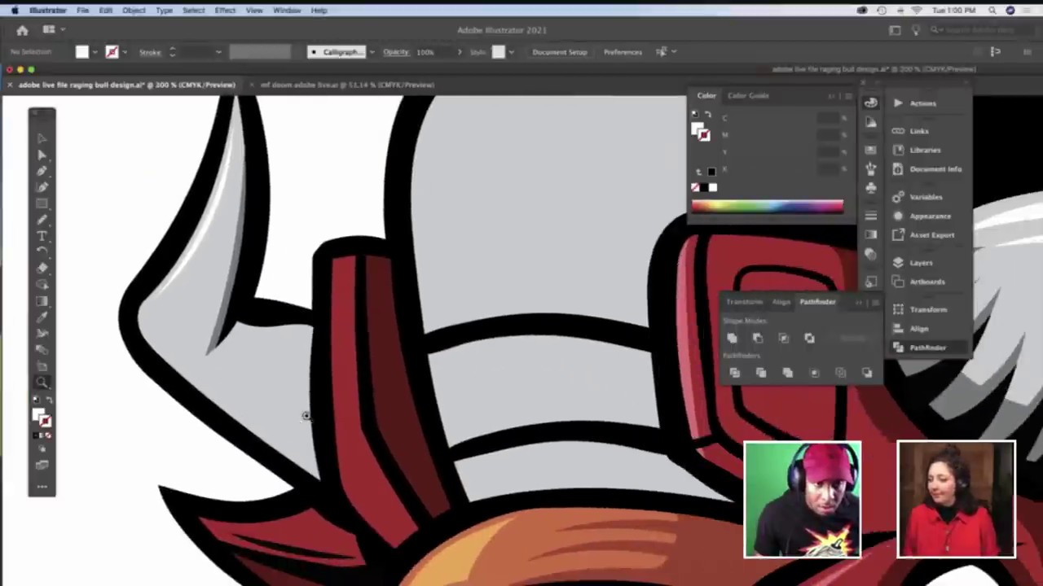
key(b)
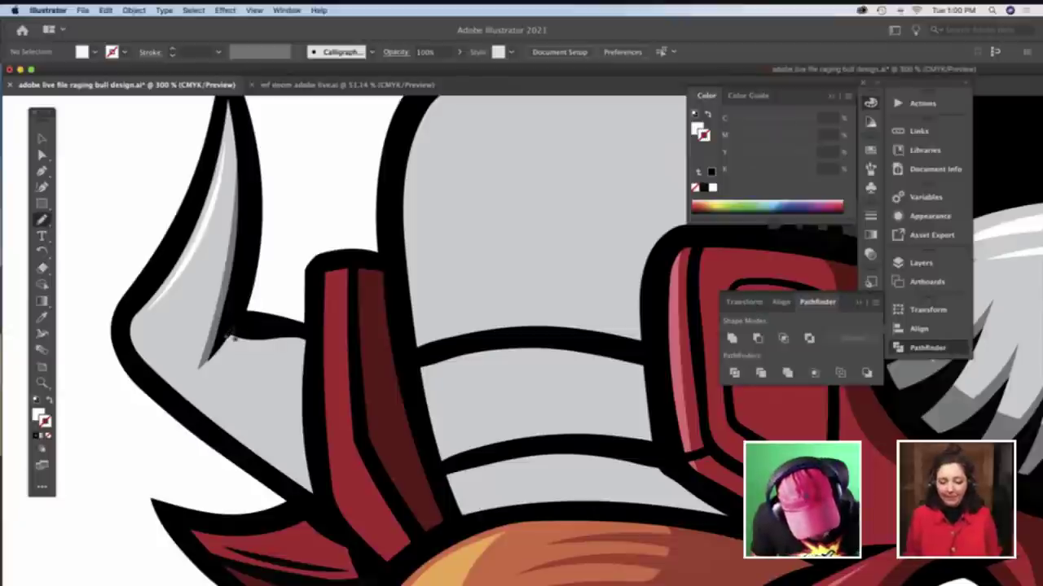
mouse_move(230, 335)
mouse_down()
mouse_move(277, 365)
mouse_move(273, 432)
mouse_up()
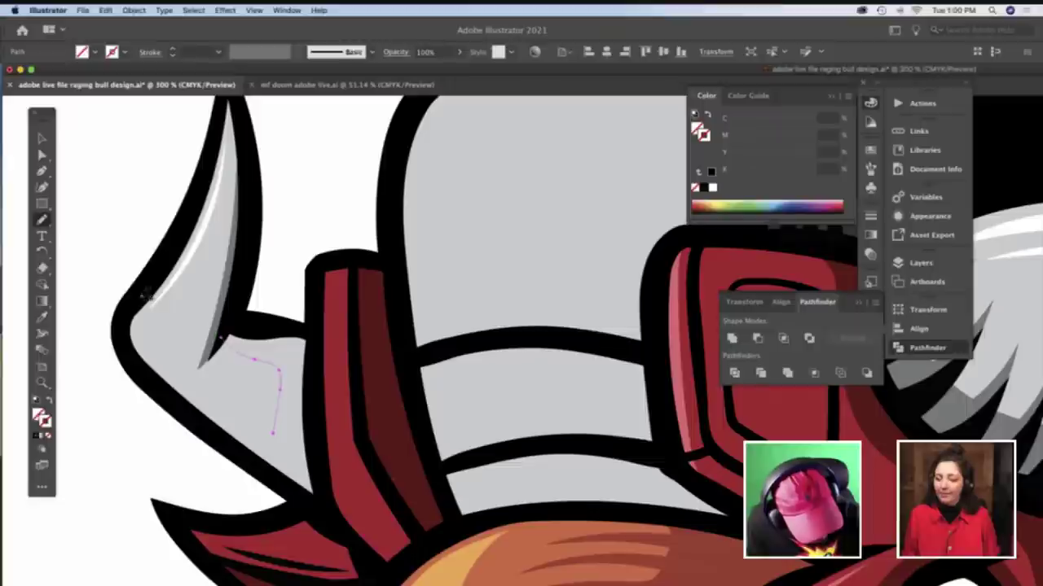
mouse_move(139, 304)
mouse_down()
mouse_move(145, 343)
mouse_move(172, 373)
mouse_move(277, 434)
mouse_up()
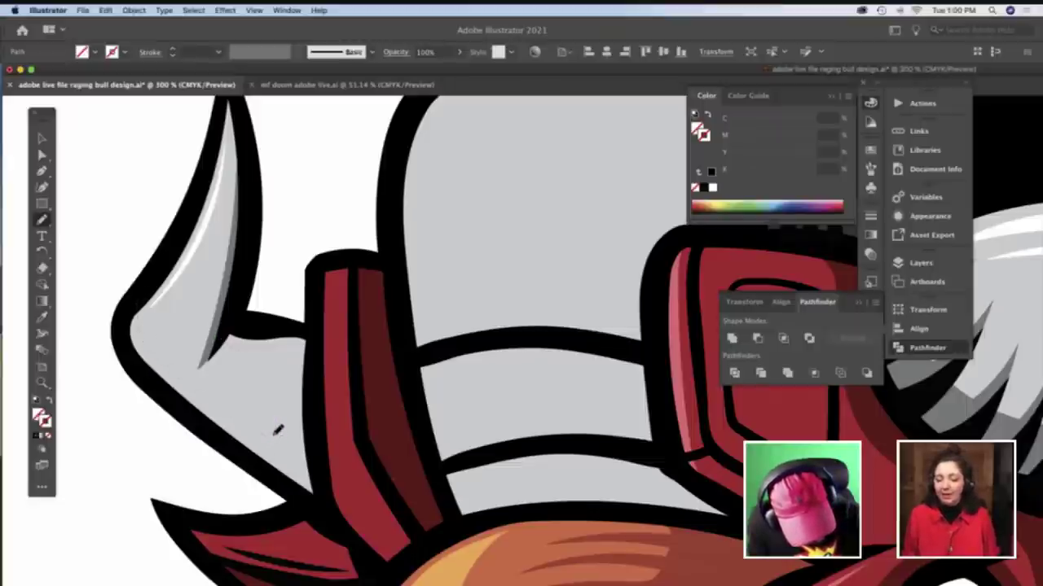
Isolate the horn's light grey compound path, delete the freehand outline from its lower part and exit isolation mode
key(v)
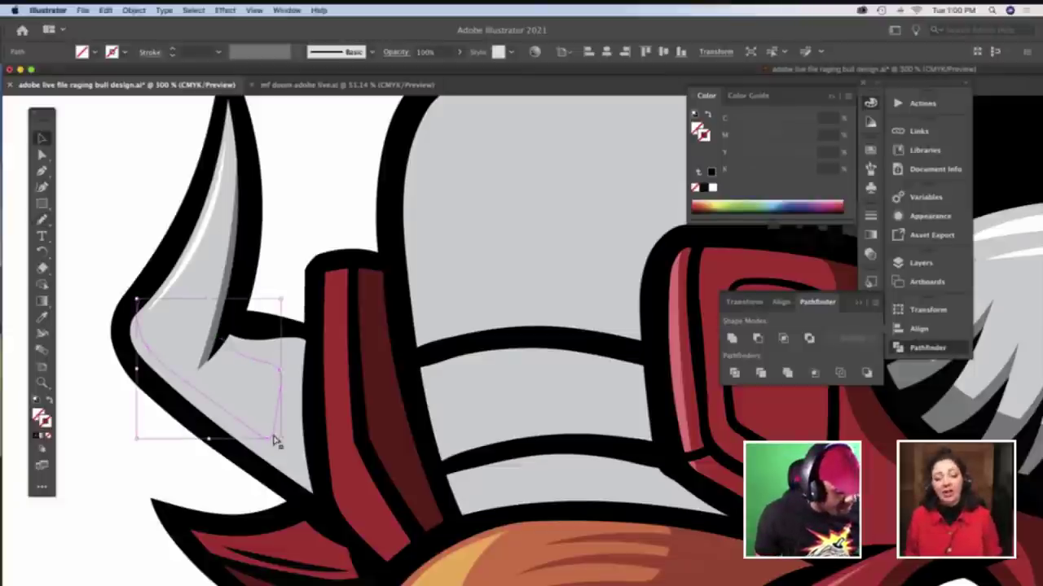
double_click(274, 441)
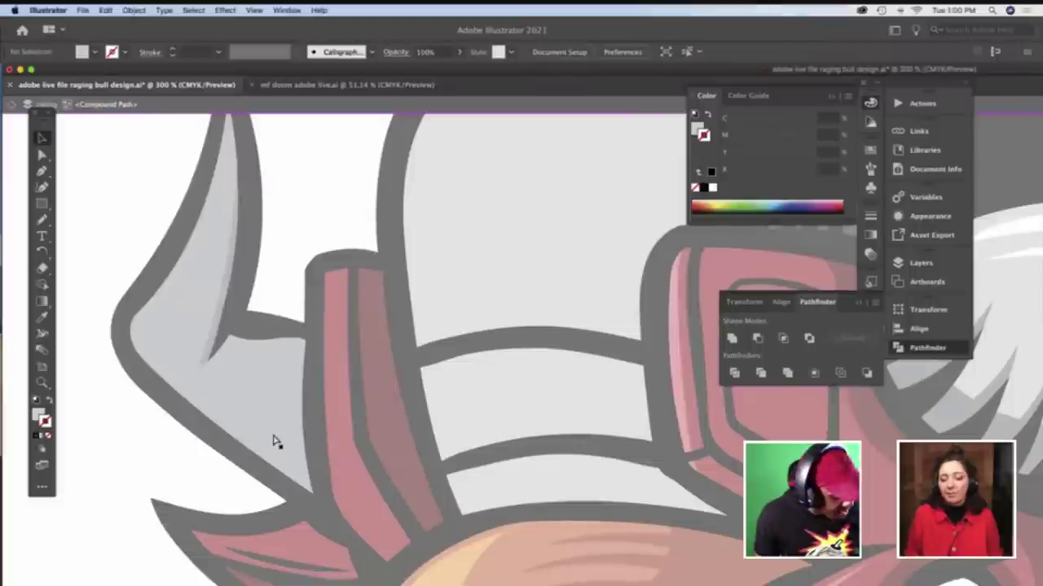
click(280, 440)
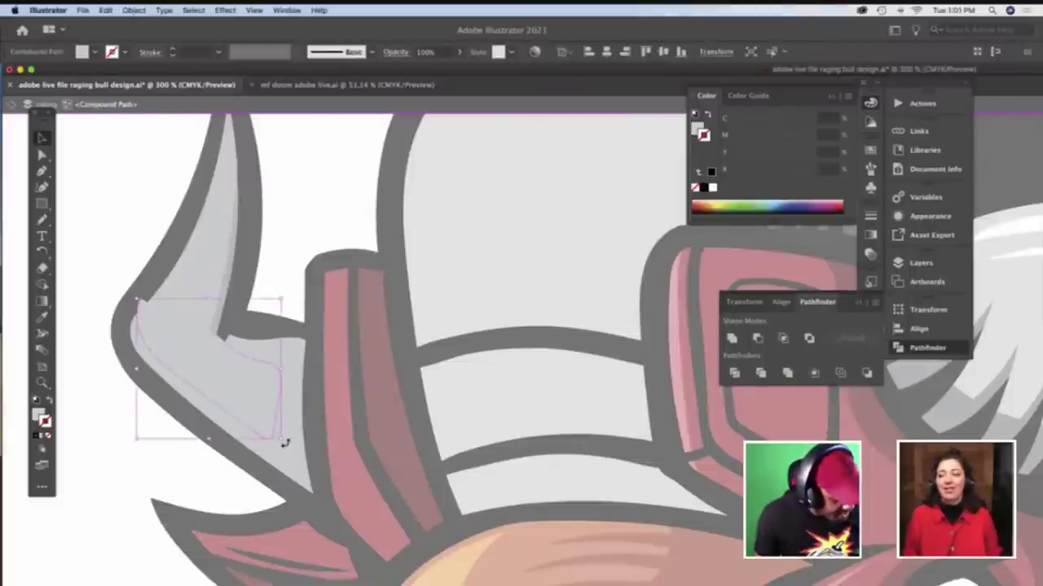
click(280, 282)
click(221, 408)
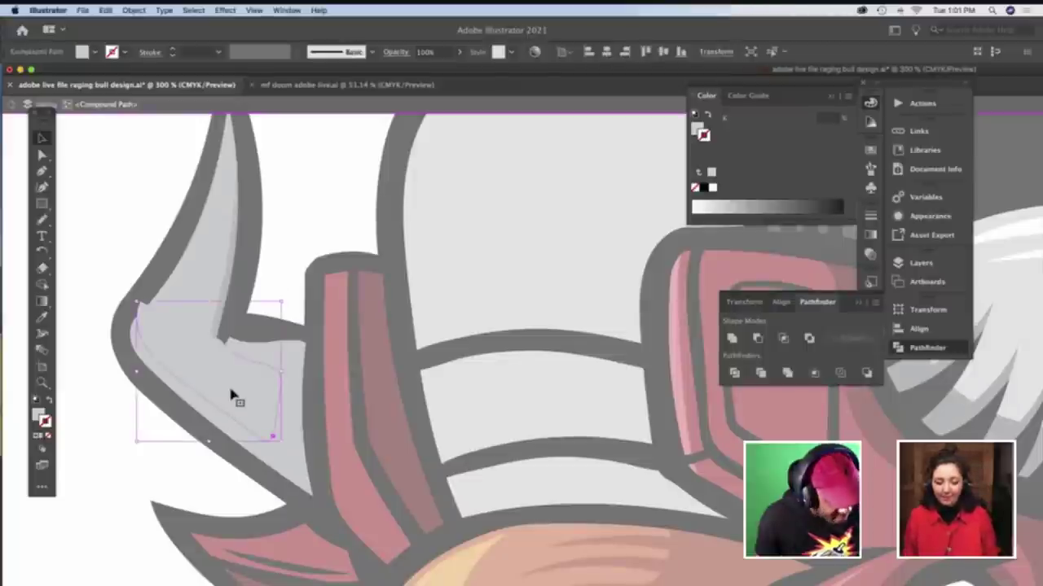
key(Delete)
key(Escape)
Delete the stray anchor point left inside the bend of the horn's light grey shape
click(195, 293)
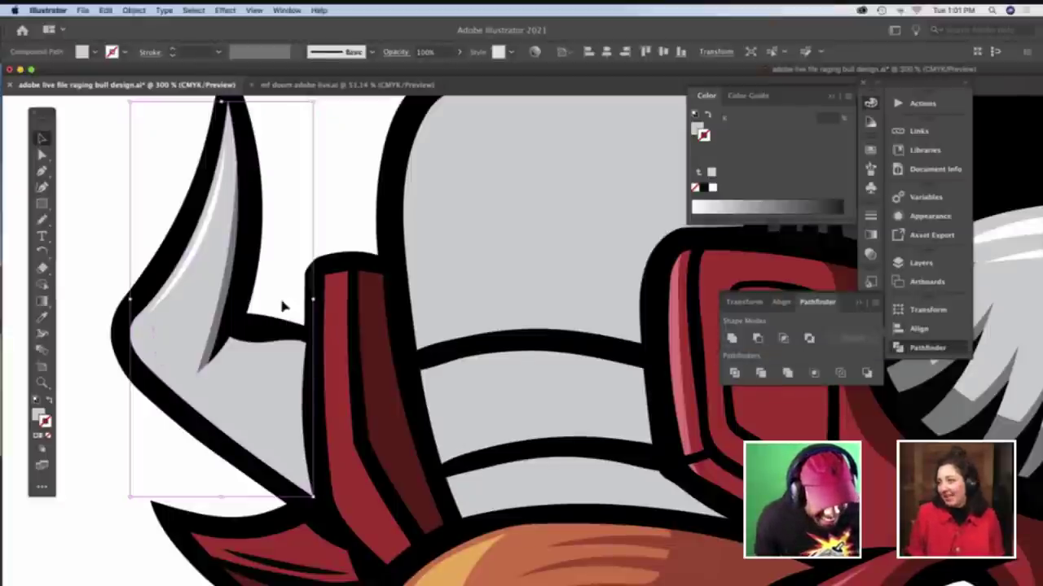
key(a)
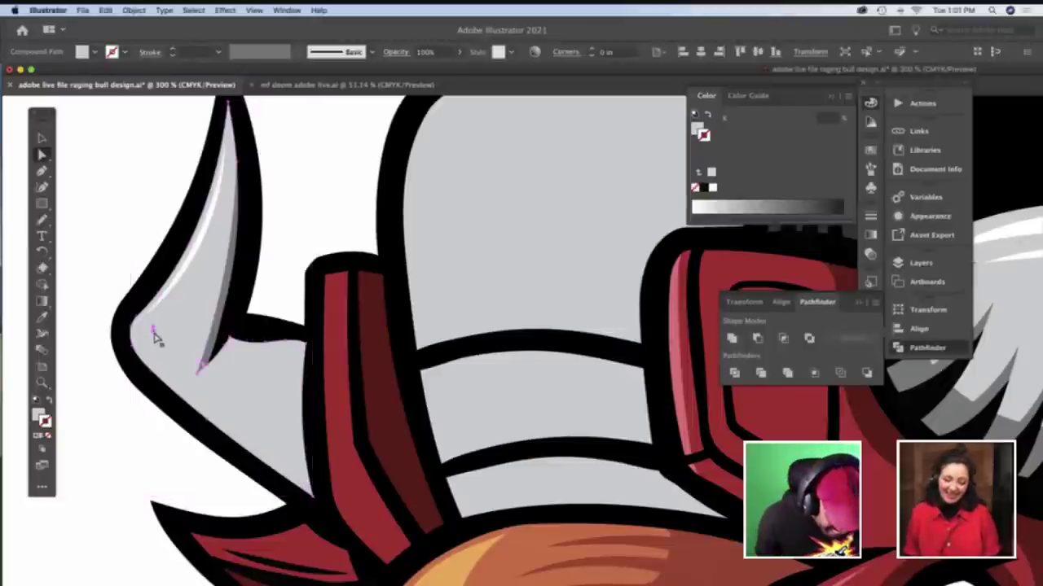
click(153, 330)
key(Delete)
key(Delete)
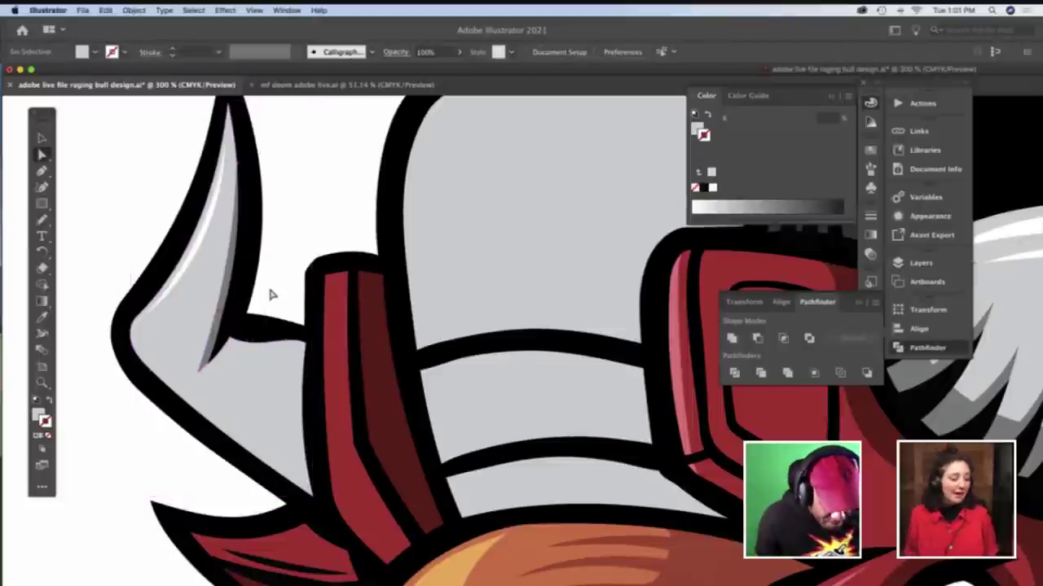
Redraw the closed freehand outline inside the horn's lower part and round its corners to about 0.0281 in
key(n)
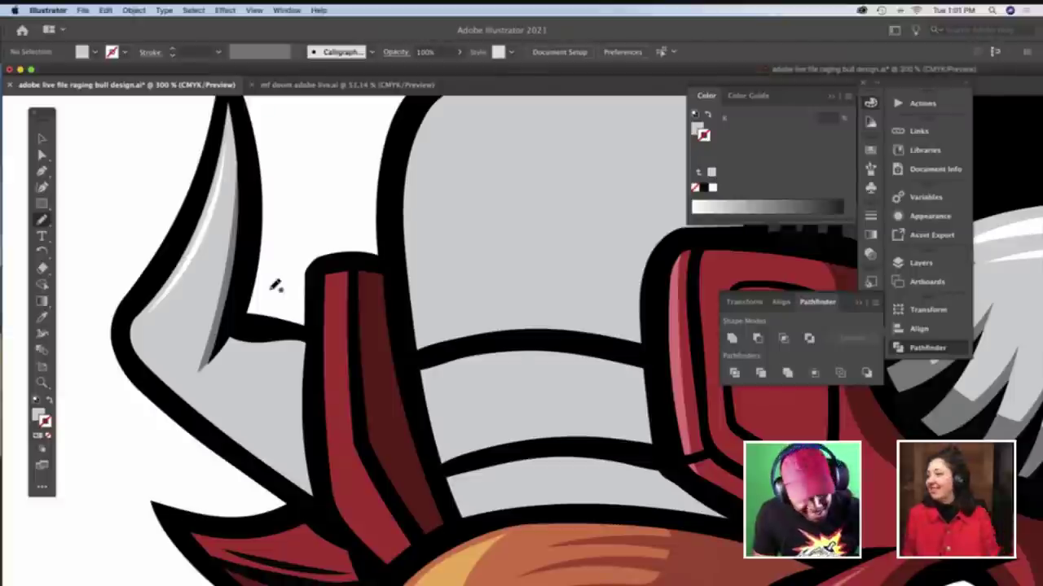
mouse_move(227, 346)
mouse_down()
mouse_move(289, 377)
mouse_move(282, 371)
mouse_move(280, 433)
mouse_up()
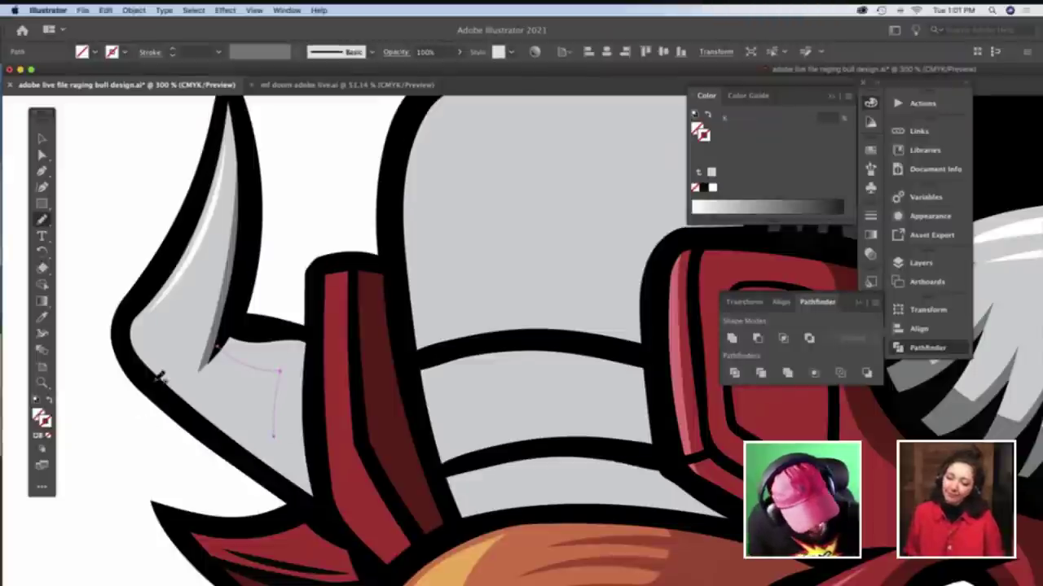
mouse_move(143, 305)
mouse_down()
mouse_move(152, 344)
mouse_move(171, 364)
mouse_move(273, 436)
mouse_up()
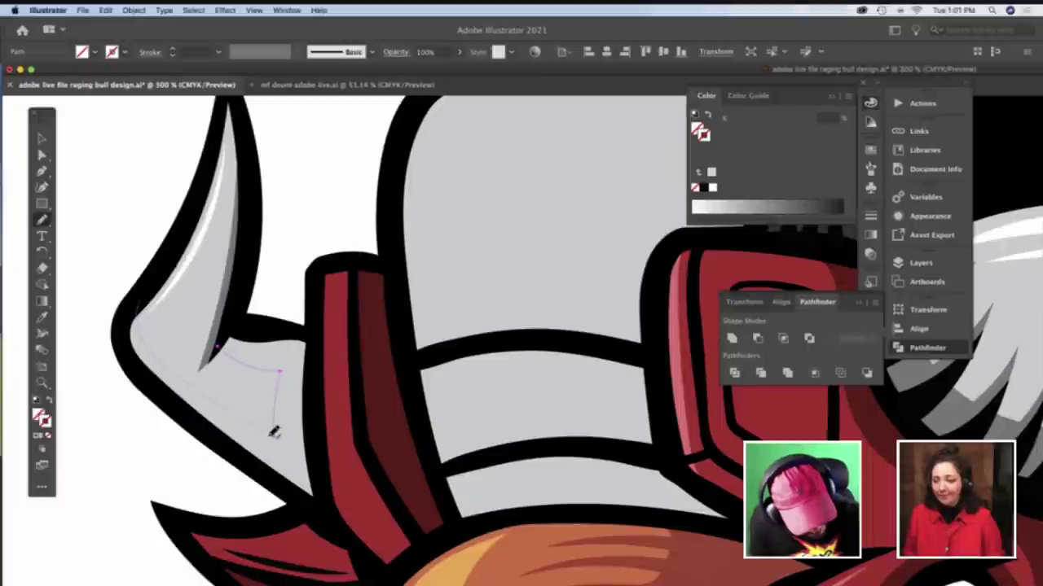
key(a)
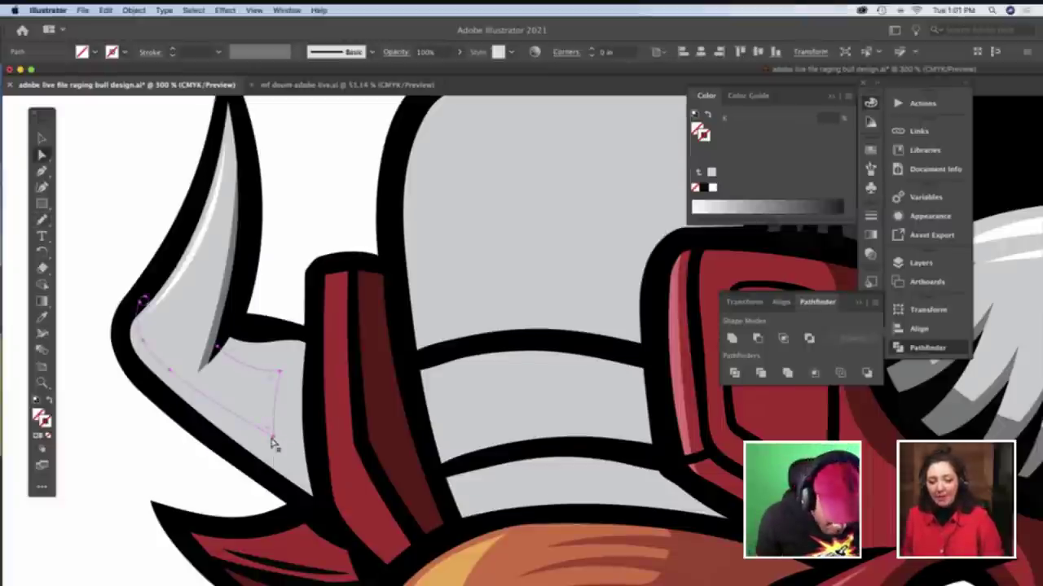
drag(268, 429, 268, 432)
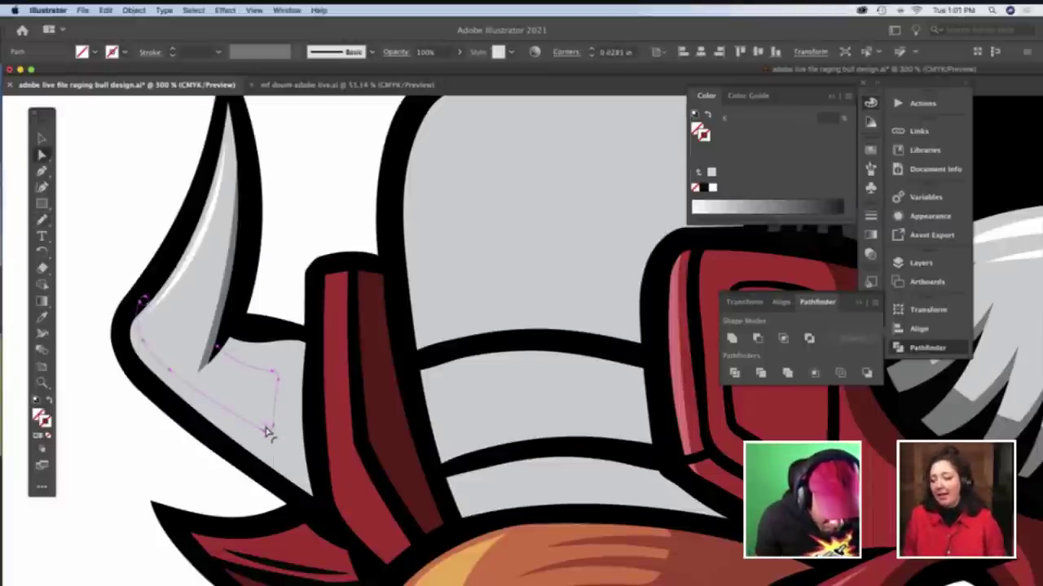
Isolate the freehand outline inside the horn's lower part, check its selection, and exit isolation mode
key(v)
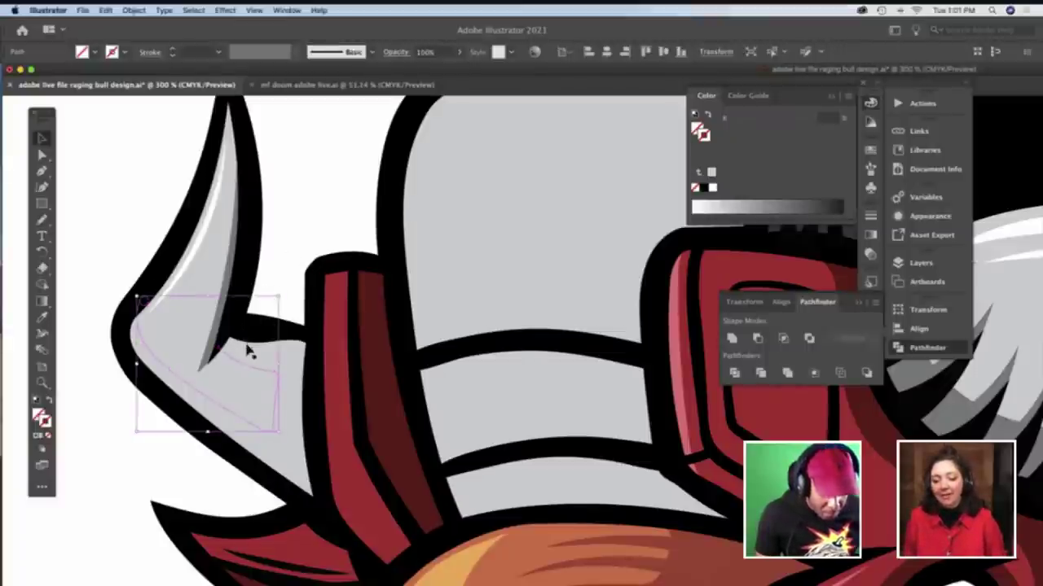
double_click(251, 371)
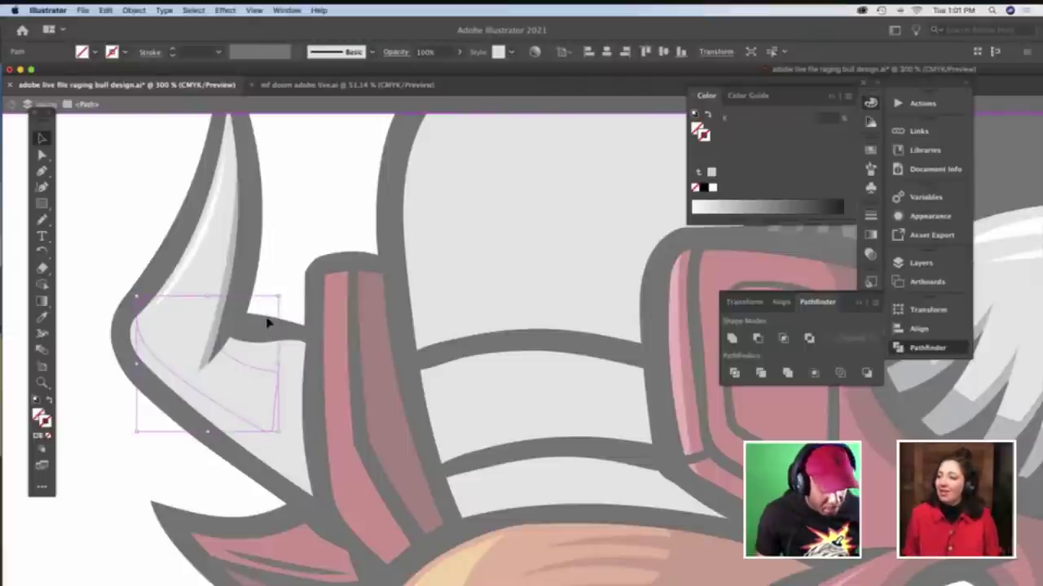
click(254, 373)
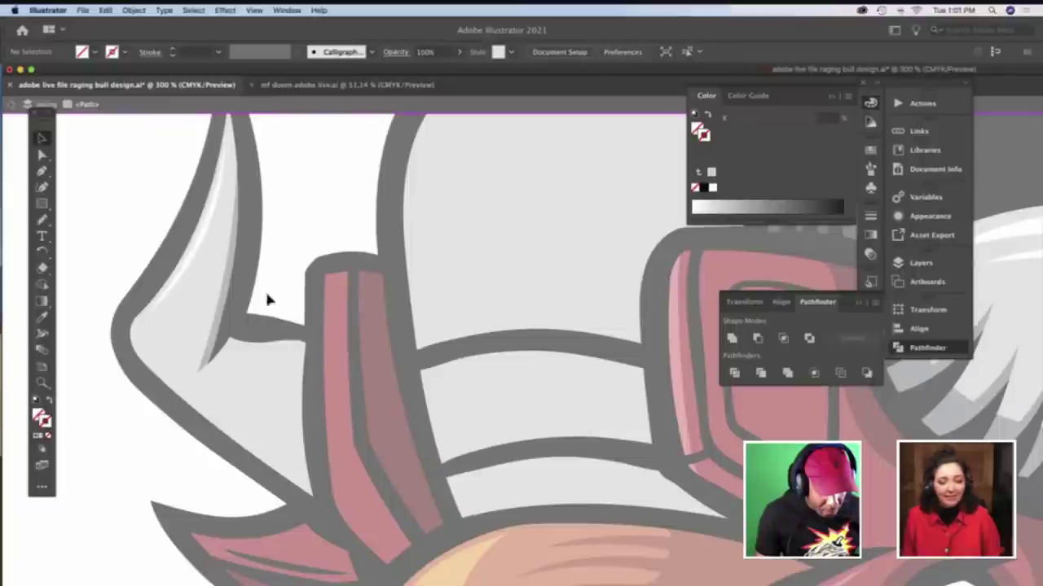
click(254, 391)
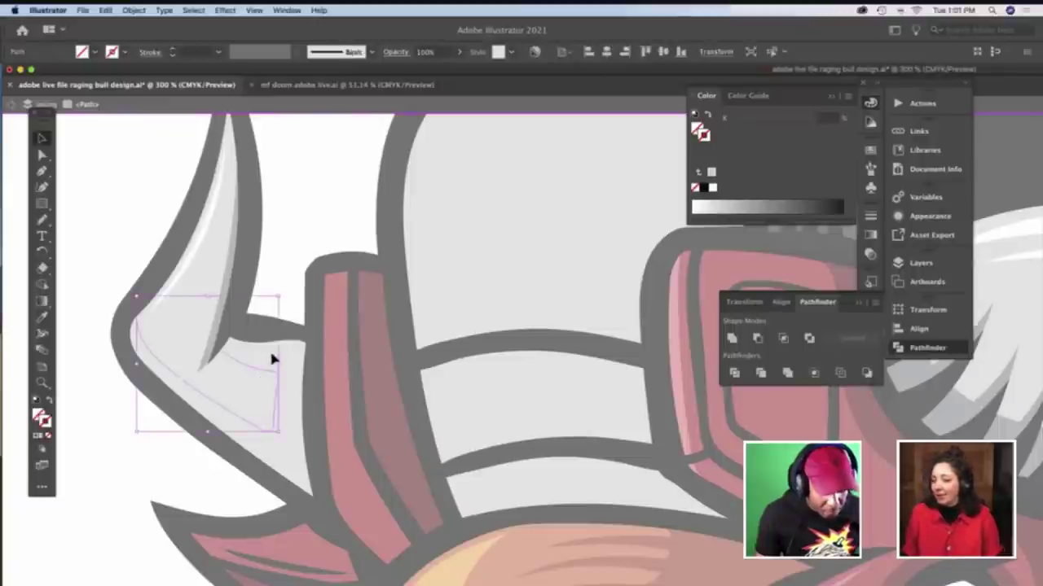
click(273, 295)
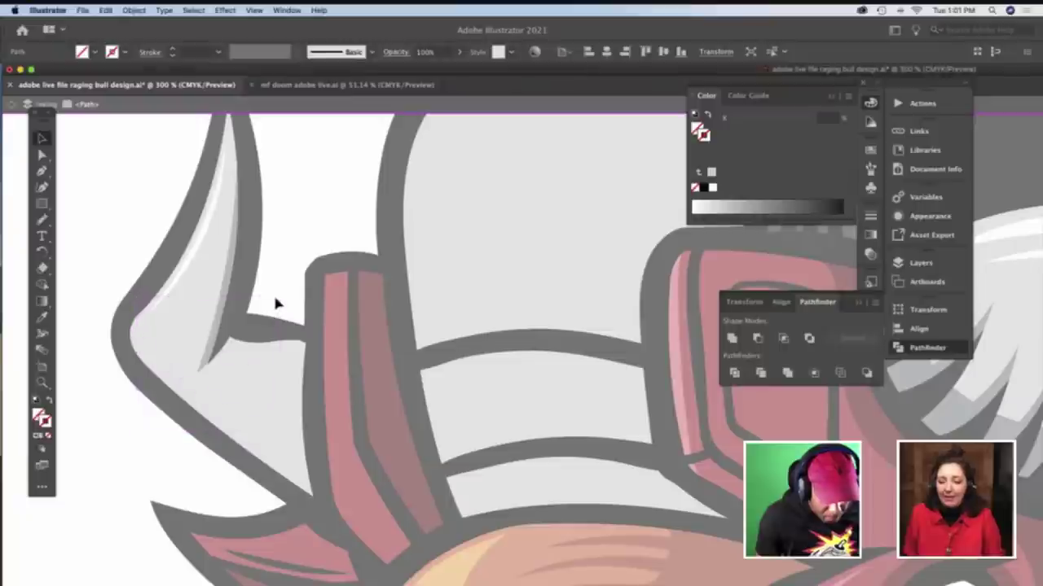
click(262, 404)
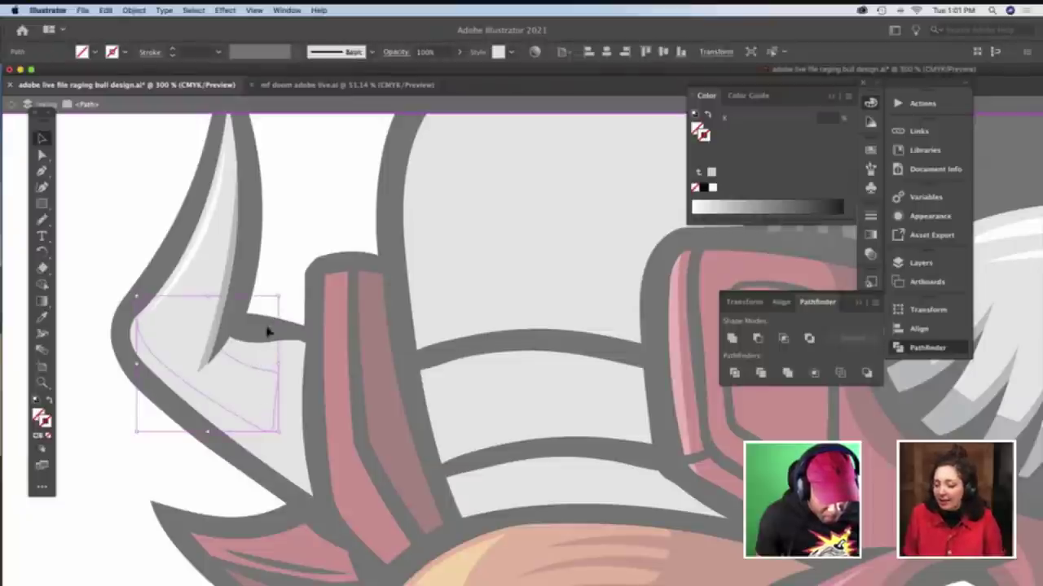
click(256, 372)
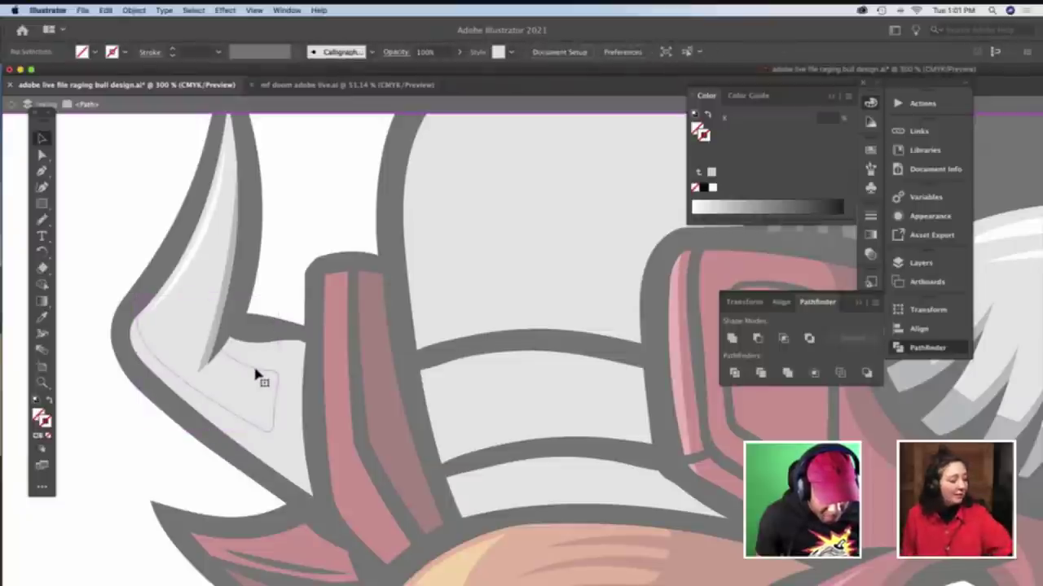
click(256, 372)
click(278, 296)
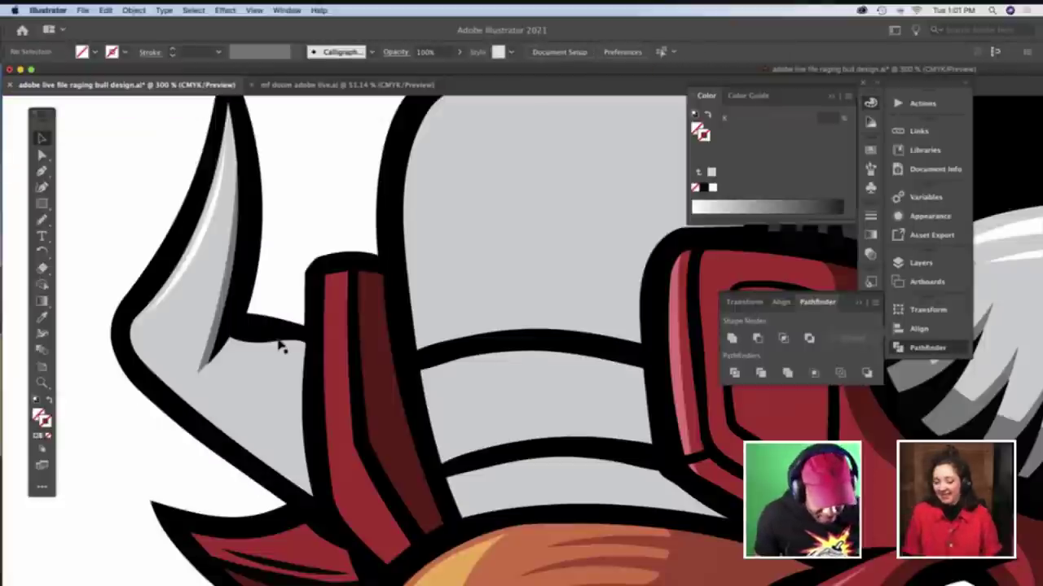
Isolate the horn's light grey compound path, delete the rounded freehand outline from its lower part, and exit isolation mode
click(279, 354)
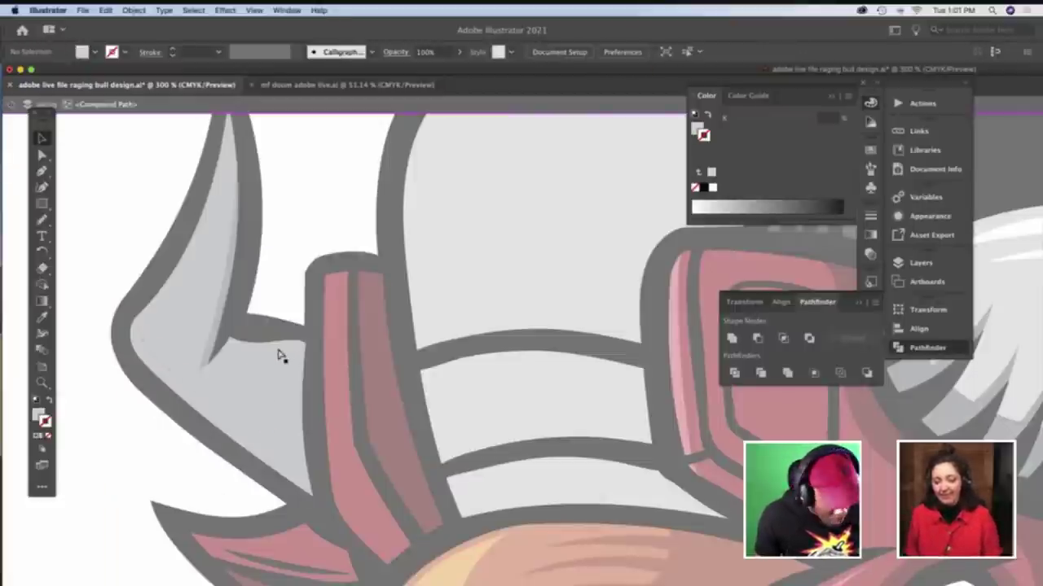
double_click(282, 309)
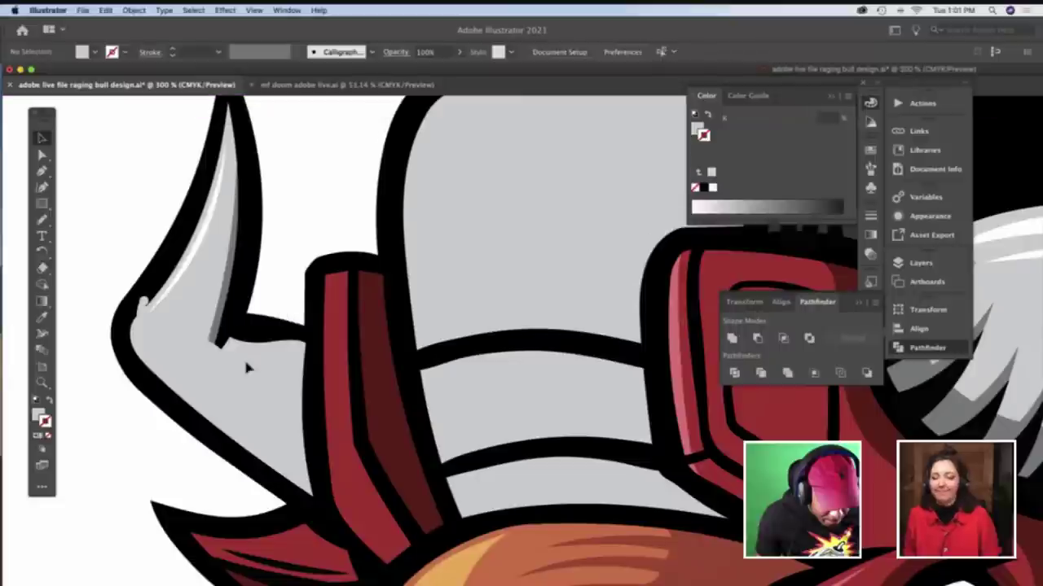
click(245, 366)
click(263, 311)
click(229, 391)
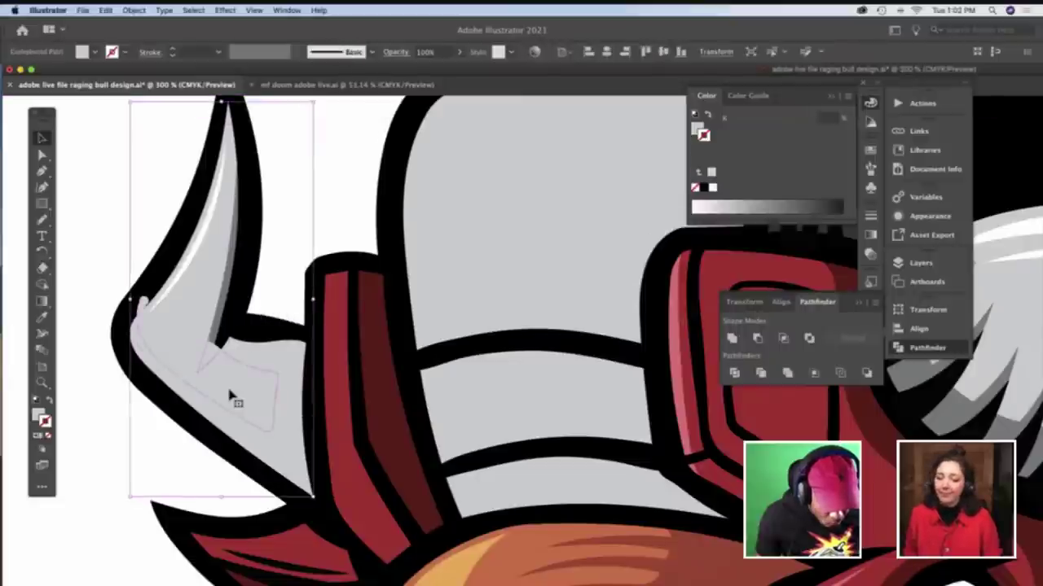
double_click(231, 394)
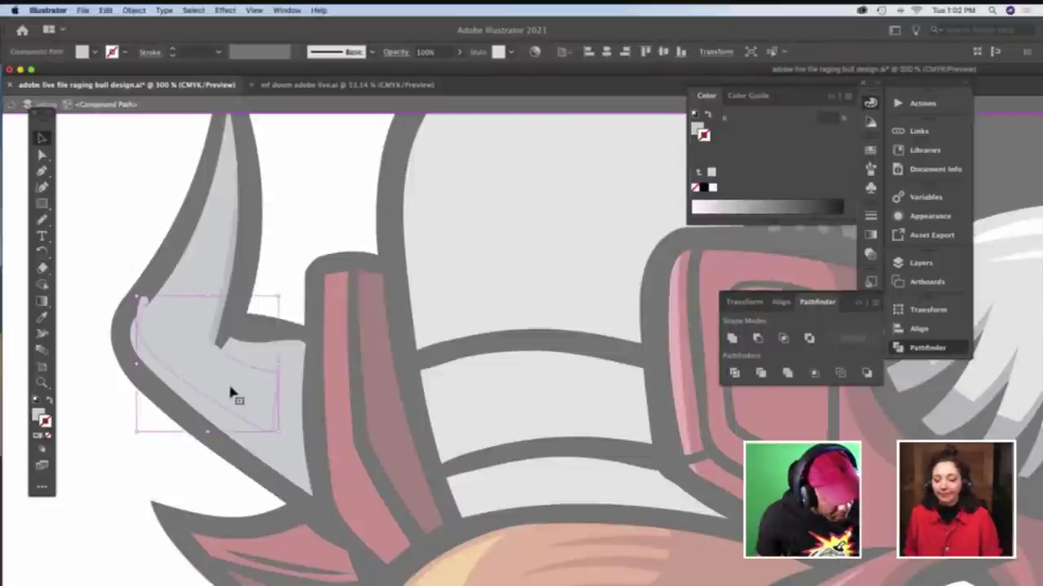
double_click(272, 305)
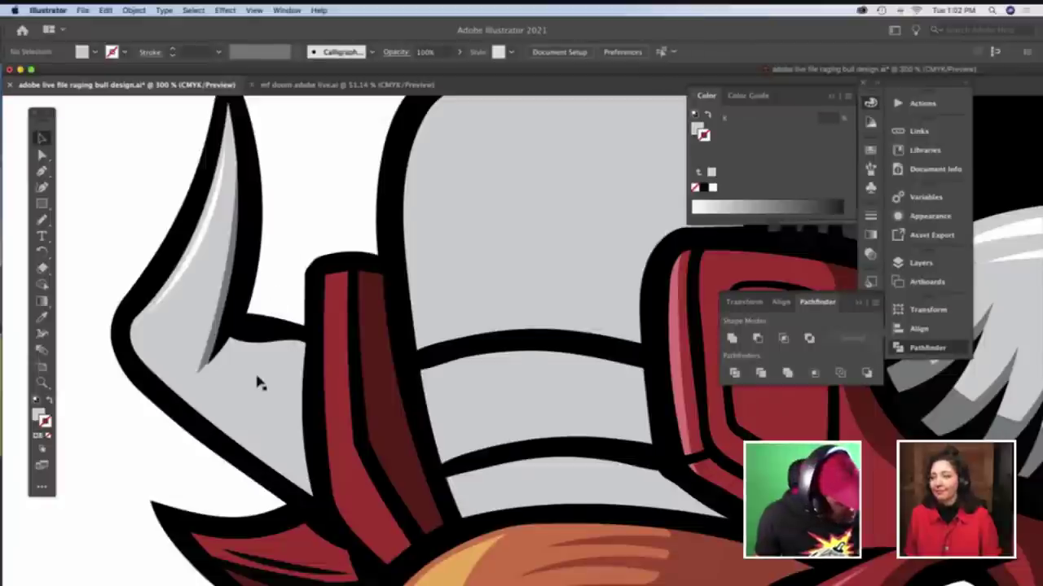
Try swapping the fill and stroke of the horn's light grey compound path, restore them, and deselect the shape
key(z)
click(264, 397)
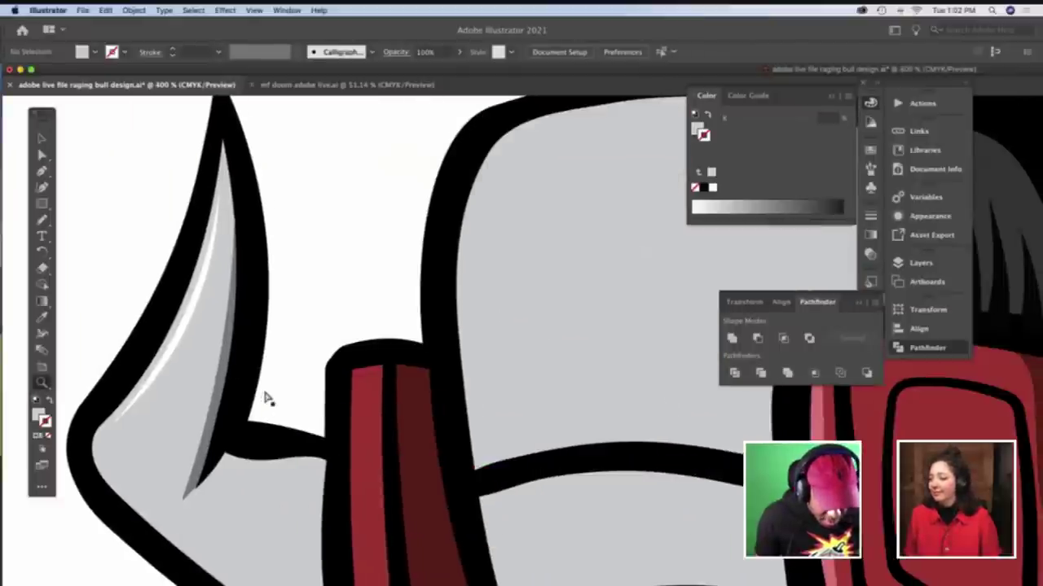
key(v)
click(204, 372)
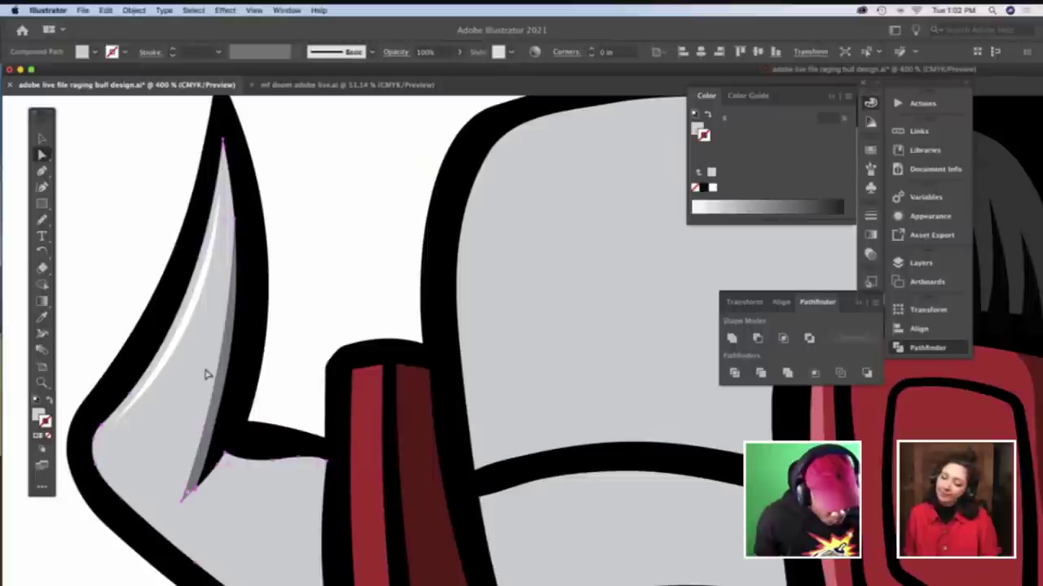
scroll(205, 385, down, 3)
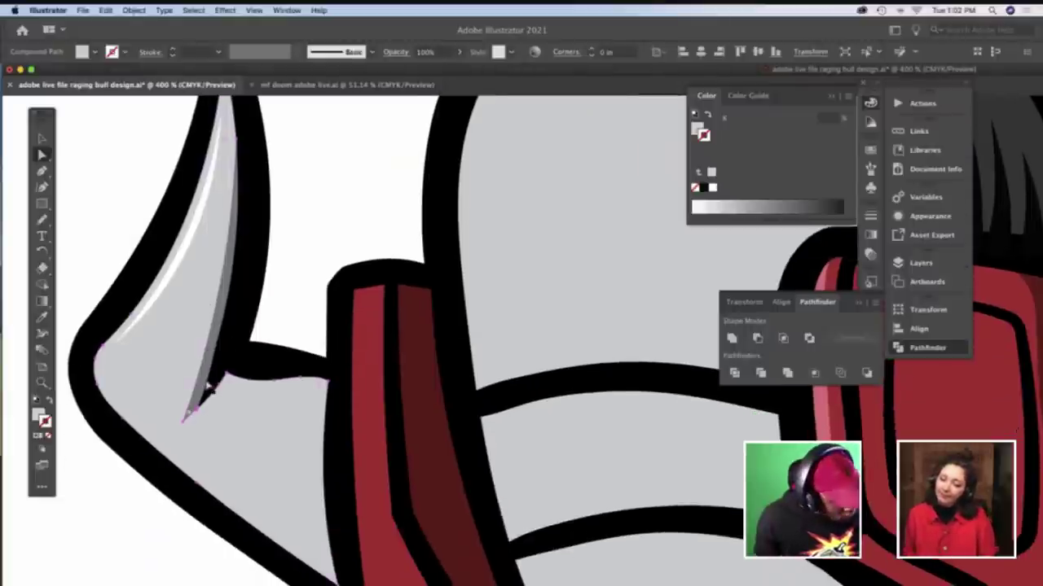
key(shift+x)
key(shift+x)
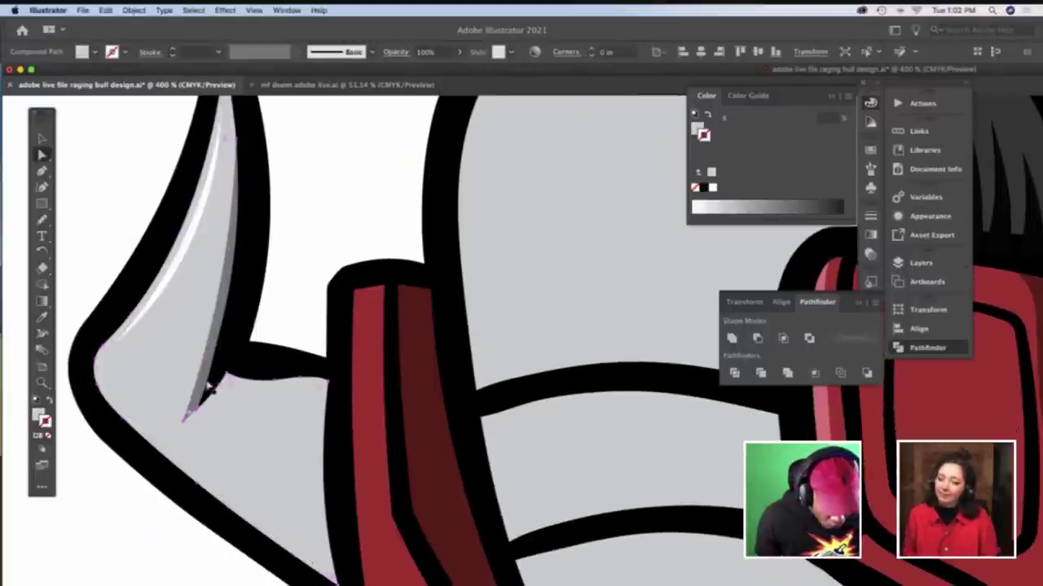
key(shift+x)
key(shift+x)
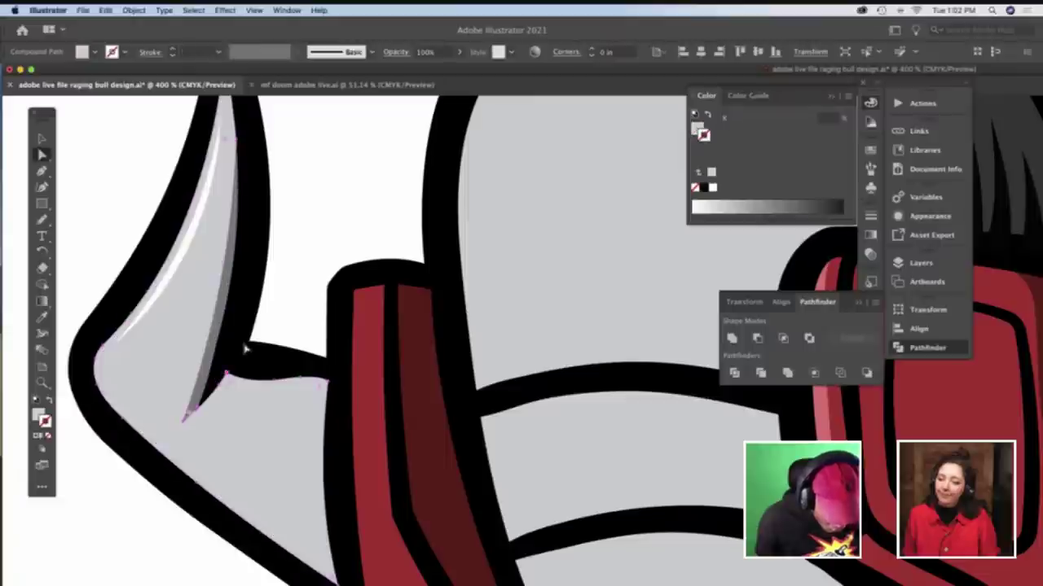
click(290, 320)
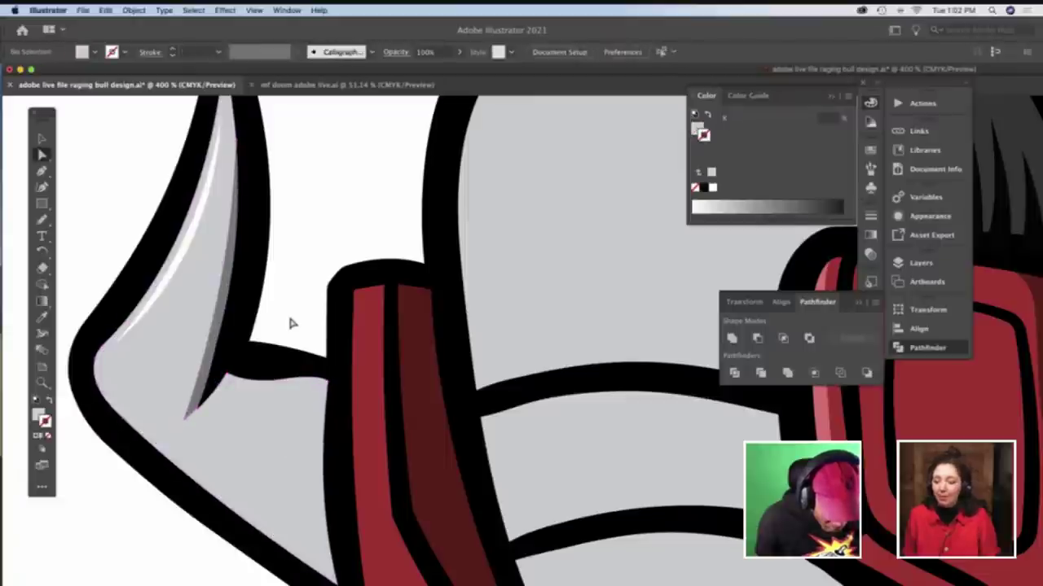
scroll(288, 318, down, 3)
scroll(288, 318, right, 2)
scroll(286, 330, up, 2)
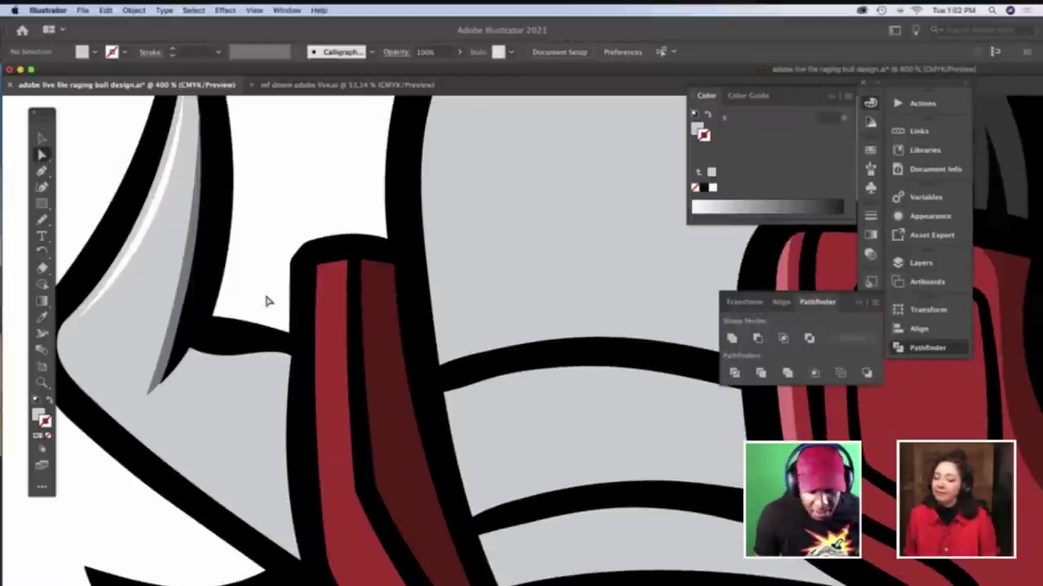
scroll(264, 297, down, 2)
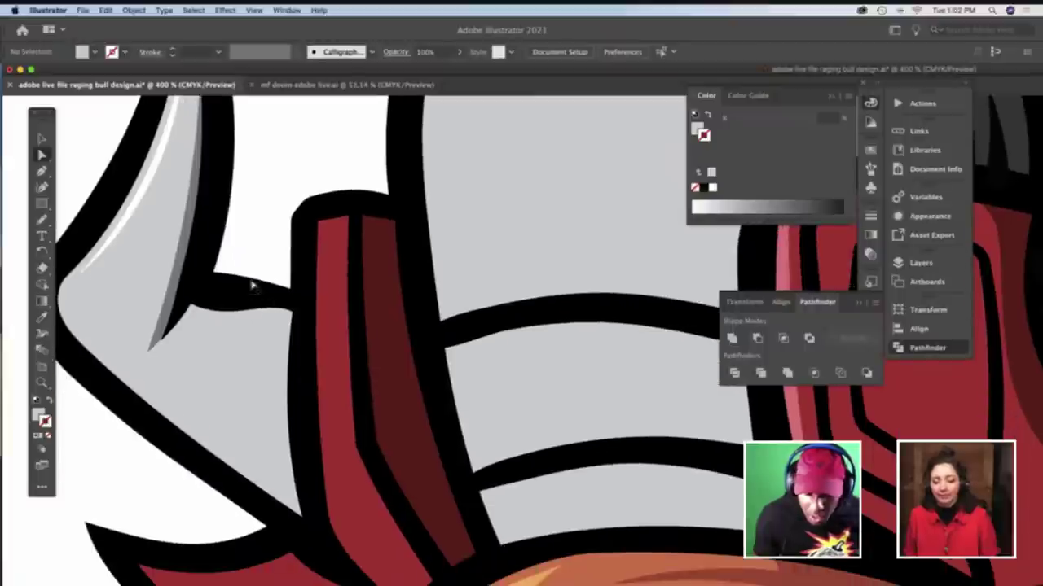
scroll(251, 285, left, 2)
scroll(253, 284, up, 2)
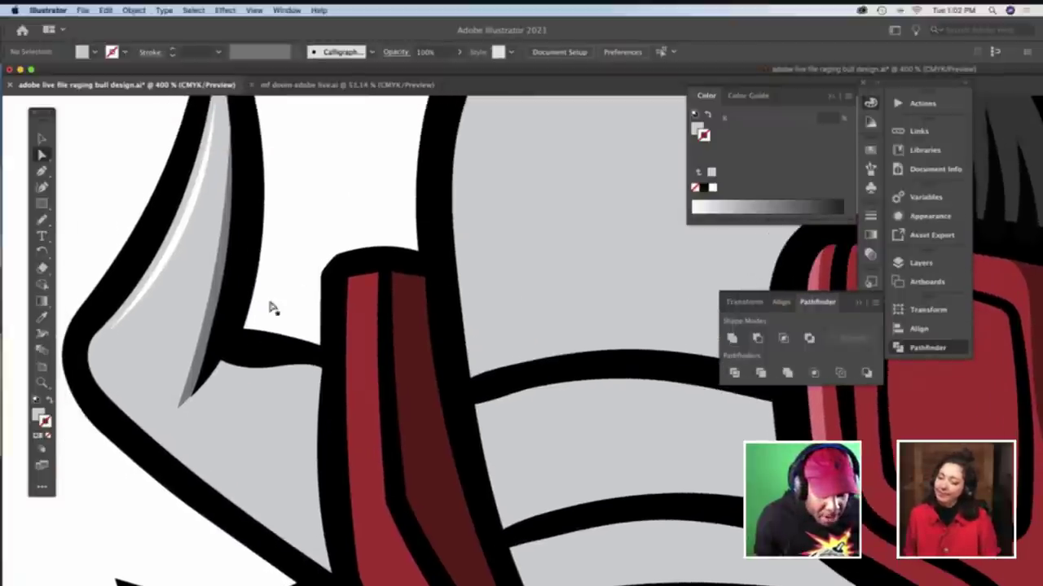
Select the horn's light grey compound path and locate its entry among the objects of the topmost layer
click(260, 380)
scroll(260, 376, up, 4)
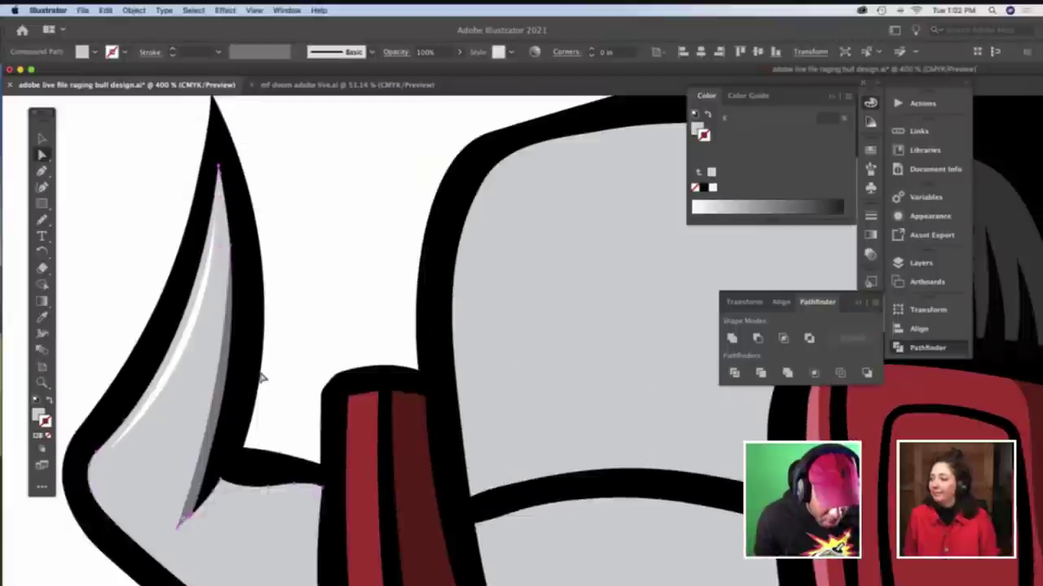
scroll(259, 373, down, 4)
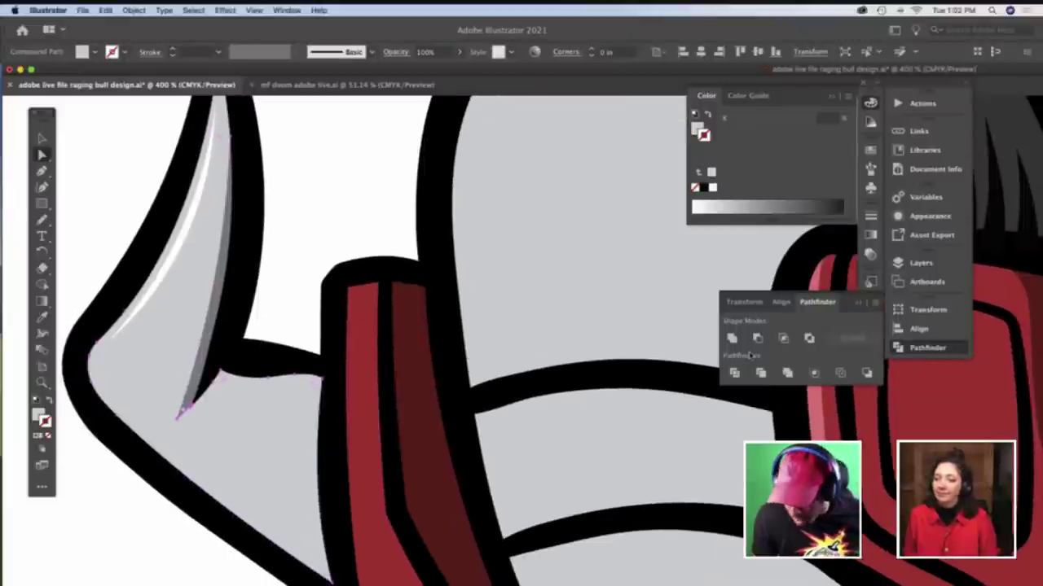
click(930, 215)
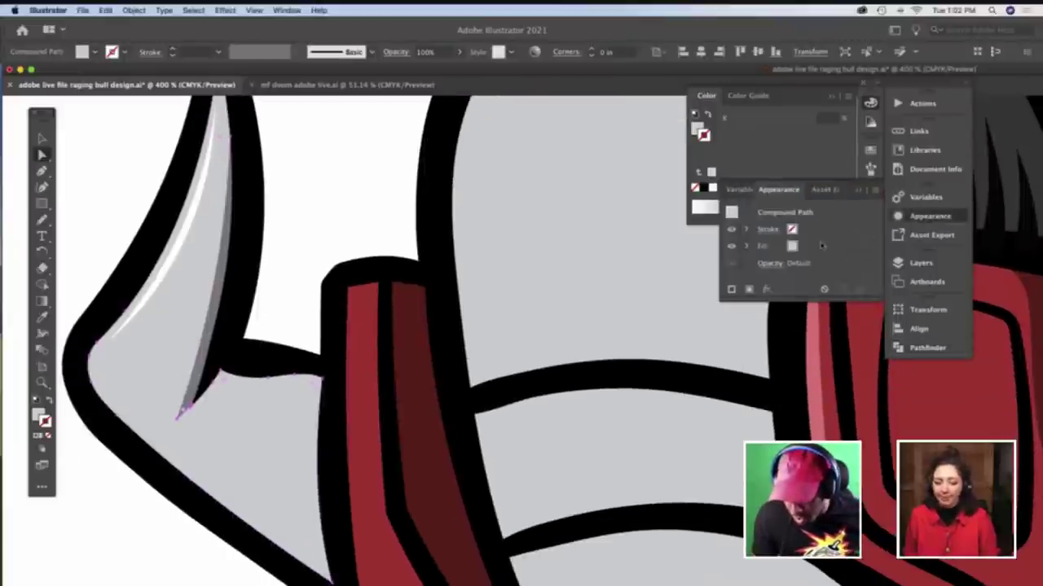
click(922, 262)
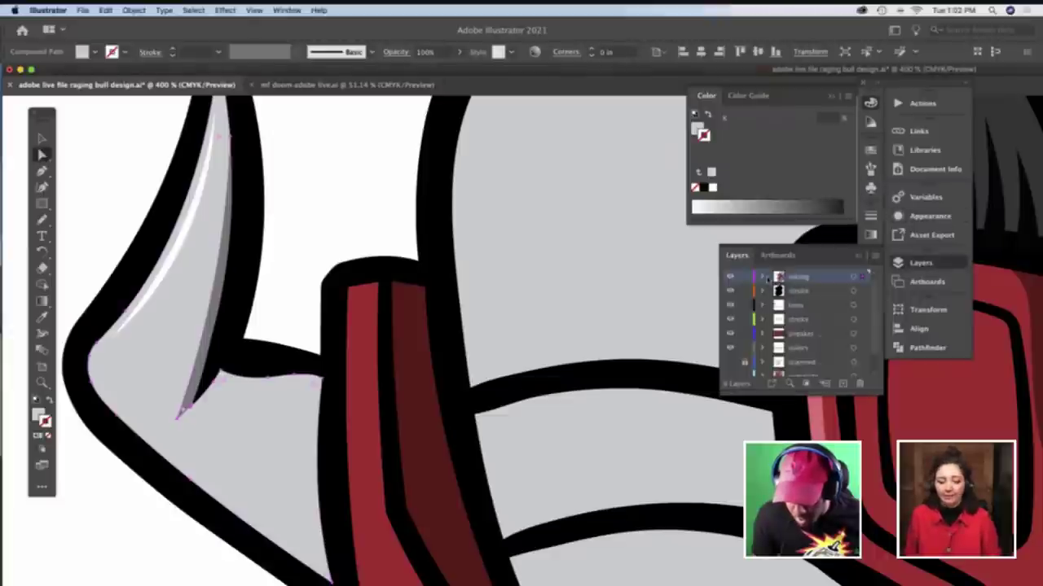
click(762, 277)
scroll(803, 314, down, 1)
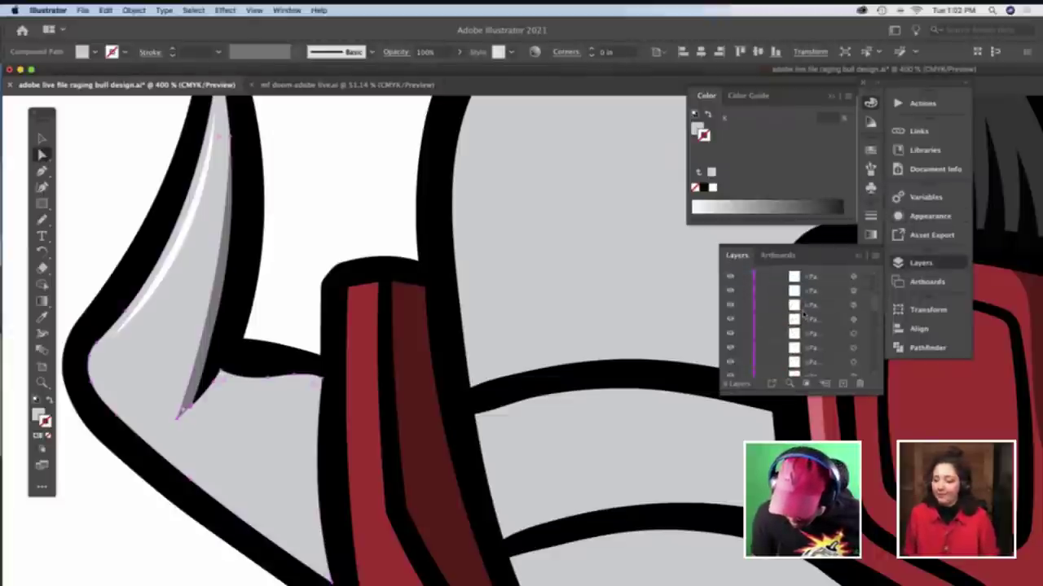
scroll(805, 314, down, 2)
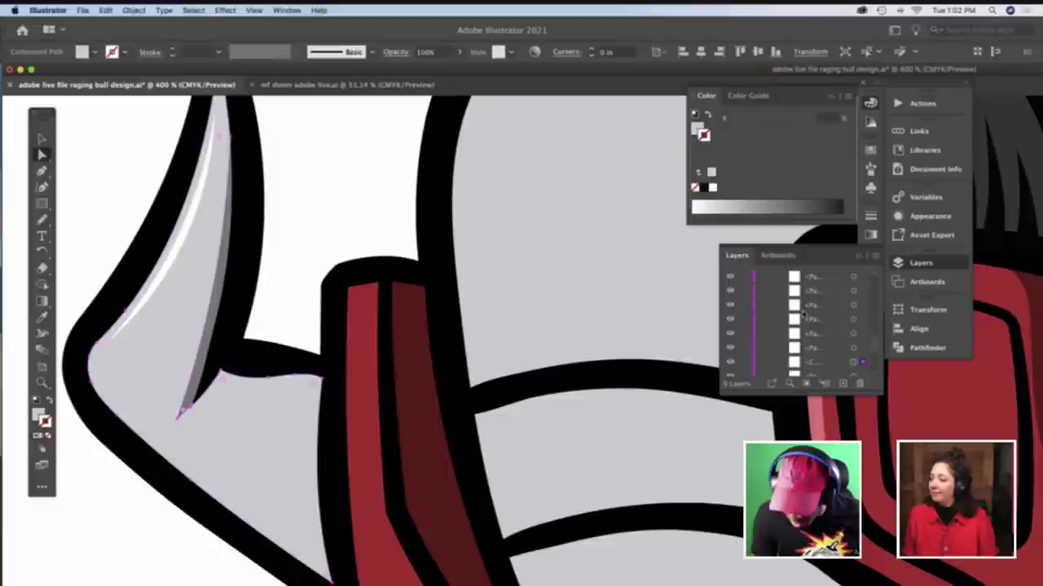
click(834, 320)
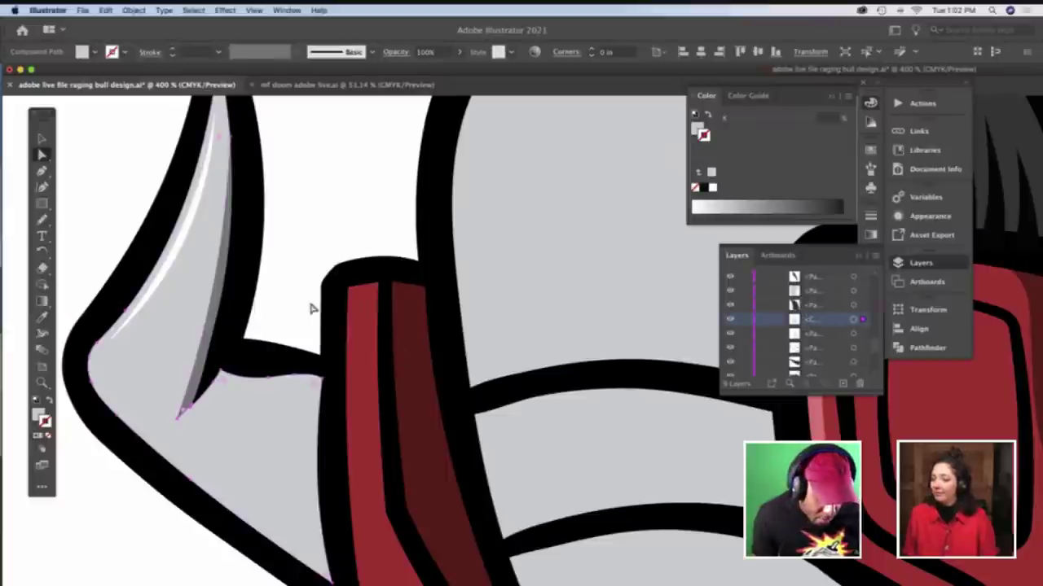
Try releasing the horn's light grey compound path into separate paths, and undo the release
right_click(280, 396)
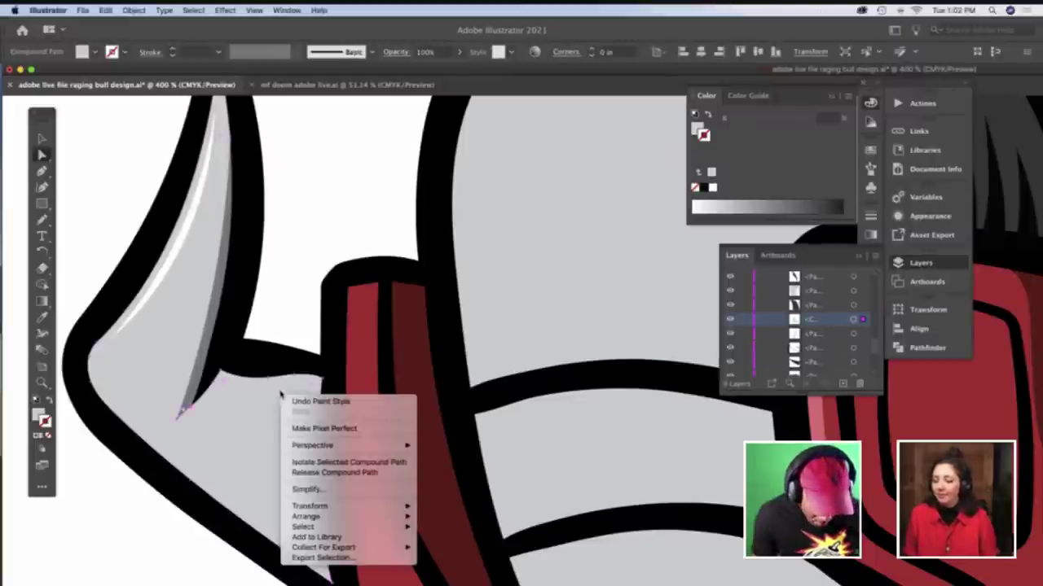
click(333, 472)
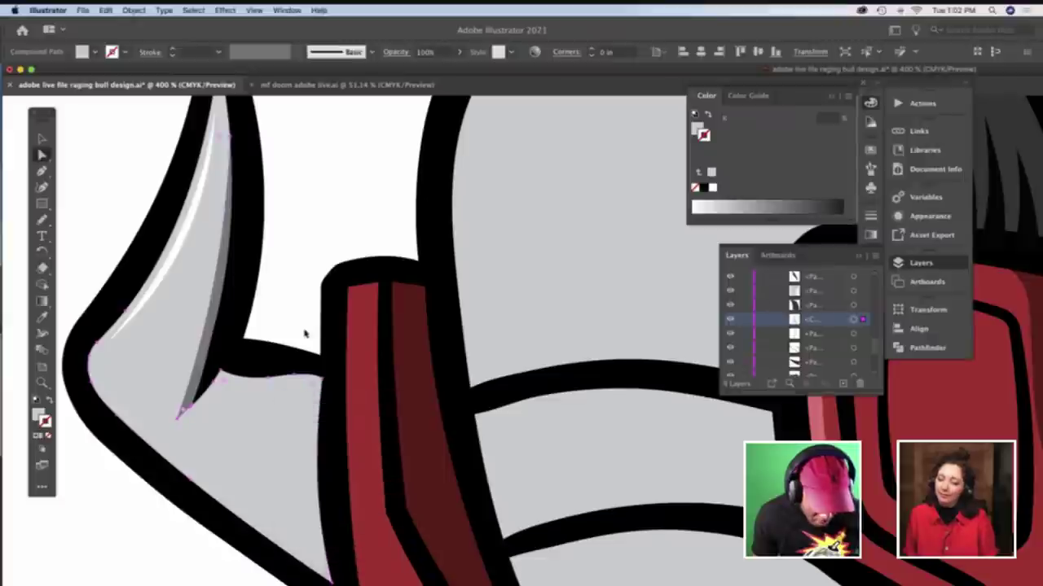
click(299, 326)
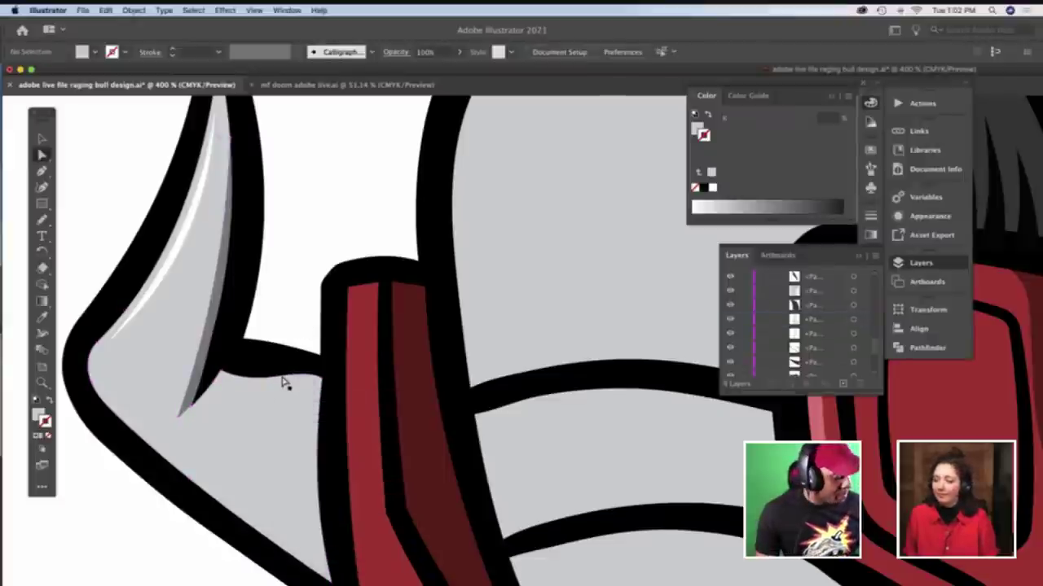
key(super+z)
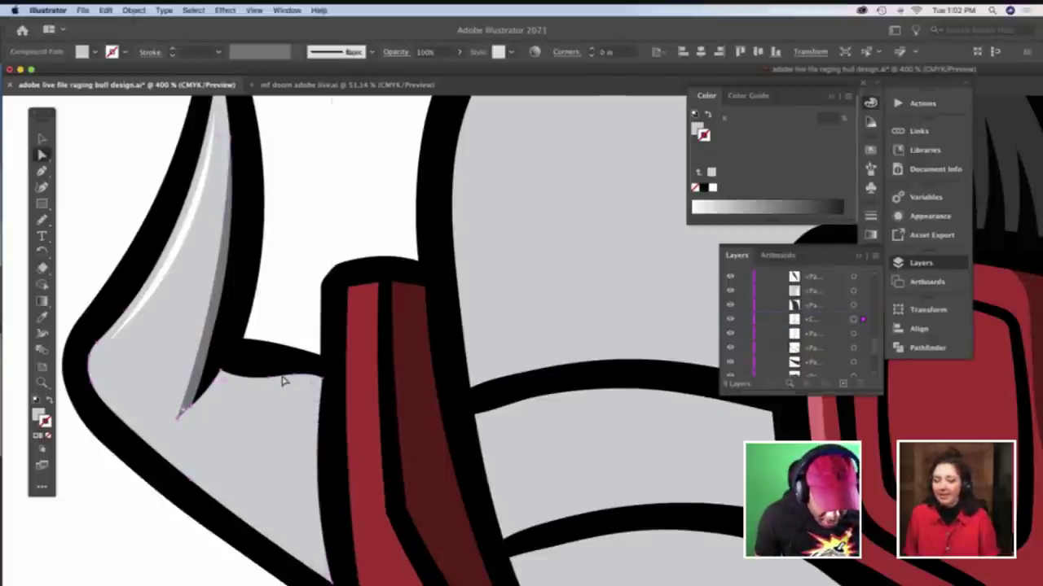
Draw a freehand Paintbrush outline across the horn's lower part, from the upper edge beside the red band down and around to the outer bend
click(308, 298)
key(b)
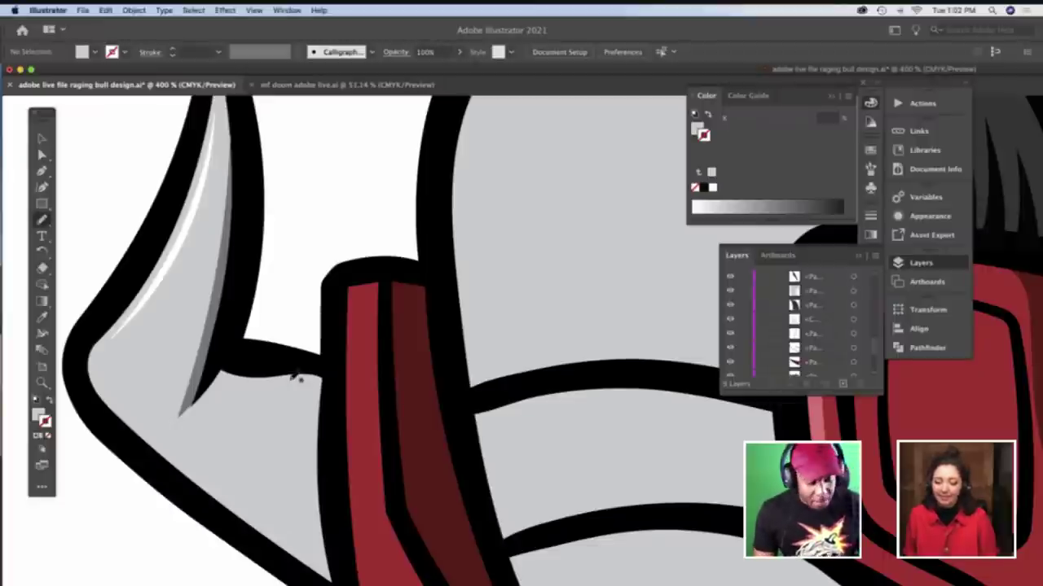
mouse_move(316, 348)
mouse_down()
mouse_move(248, 487)
mouse_move(132, 400)
mouse_move(98, 282)
mouse_up()
key(v)
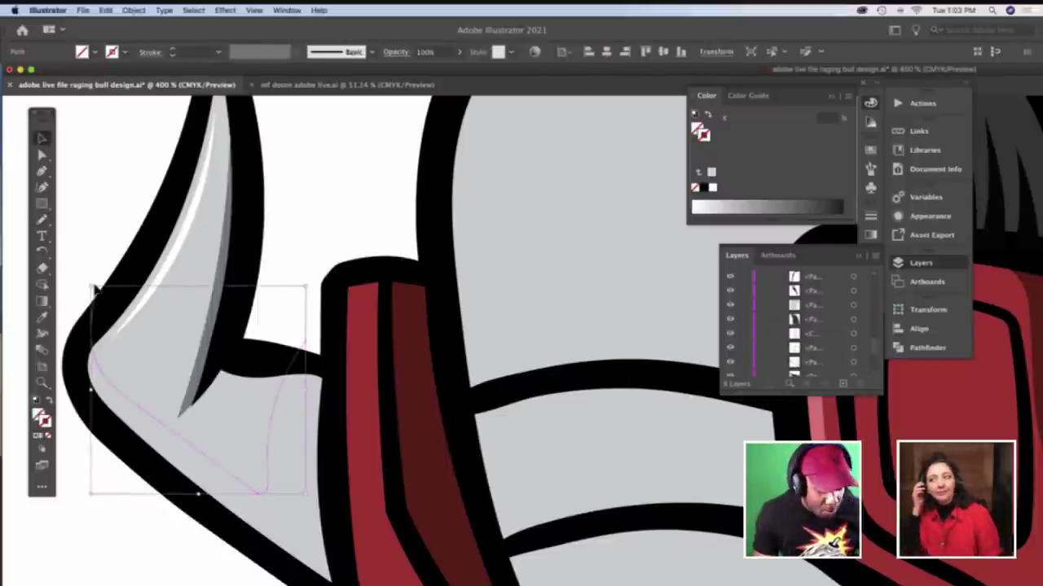
Try dividing the horn's light grey shape along the freehand outline with Pathfinder Divide, undo the division, and deselect everything
shift+click(141, 345)
click(926, 348)
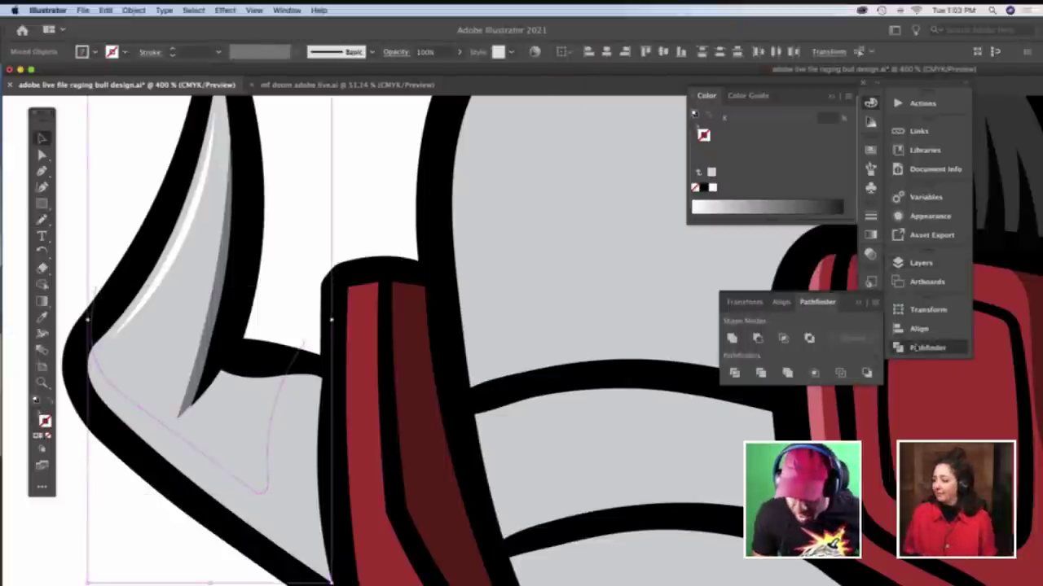
click(733, 373)
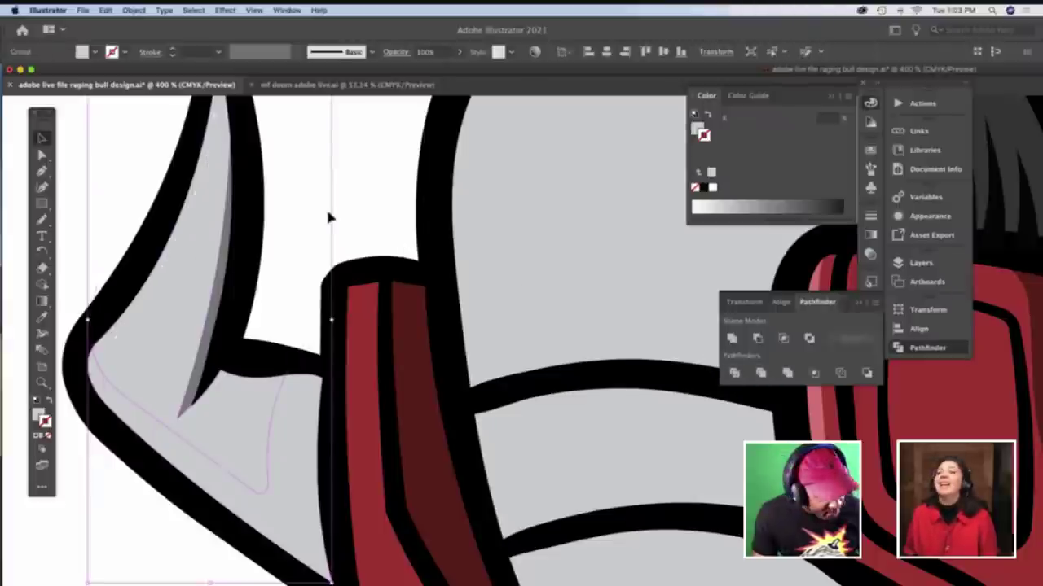
key(super+z)
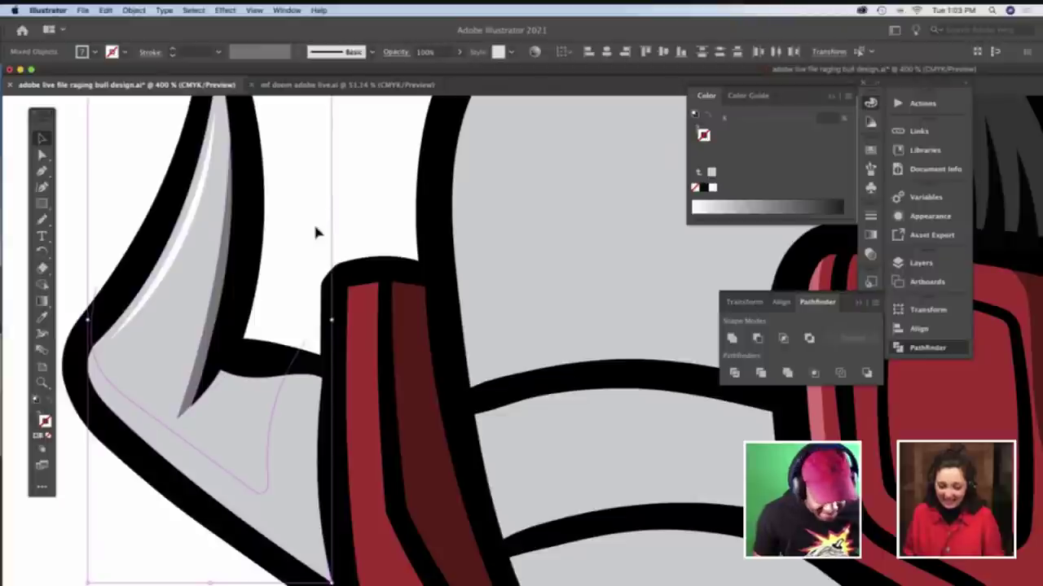
key(a)
click(311, 227)
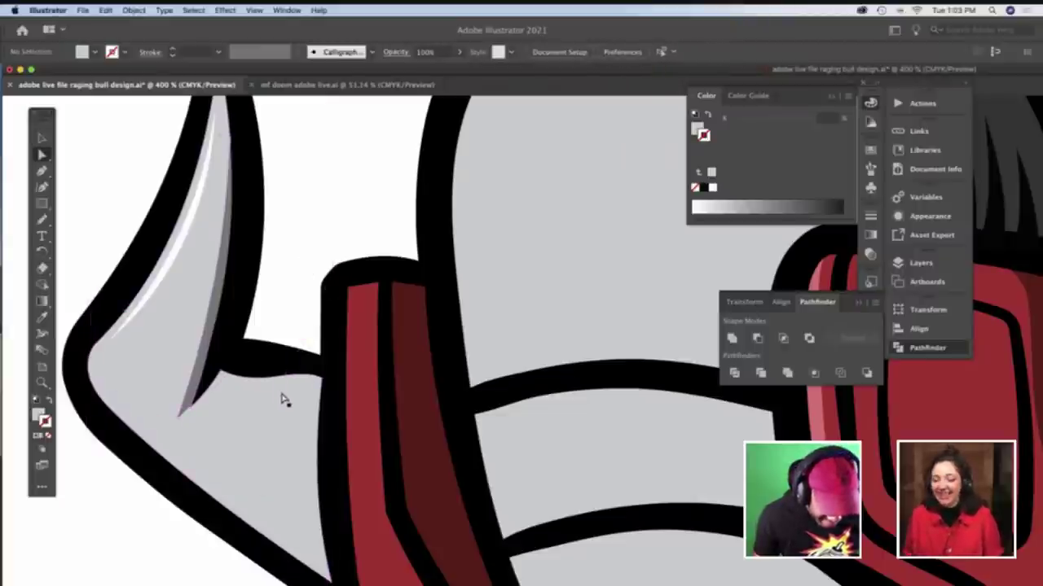
Draw a new Paintbrush outline from the horn's upper edge near the red band down to a corner, joined by a stroke from the outer bend
key(b)
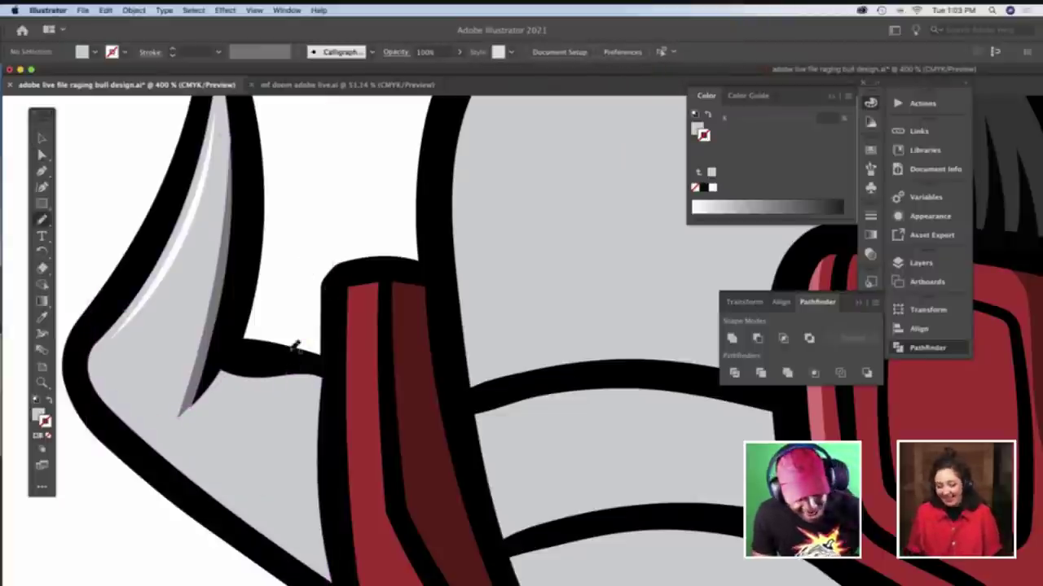
mouse_move(312, 363)
mouse_down()
mouse_move(281, 412)
mouse_move(261, 479)
mouse_up()
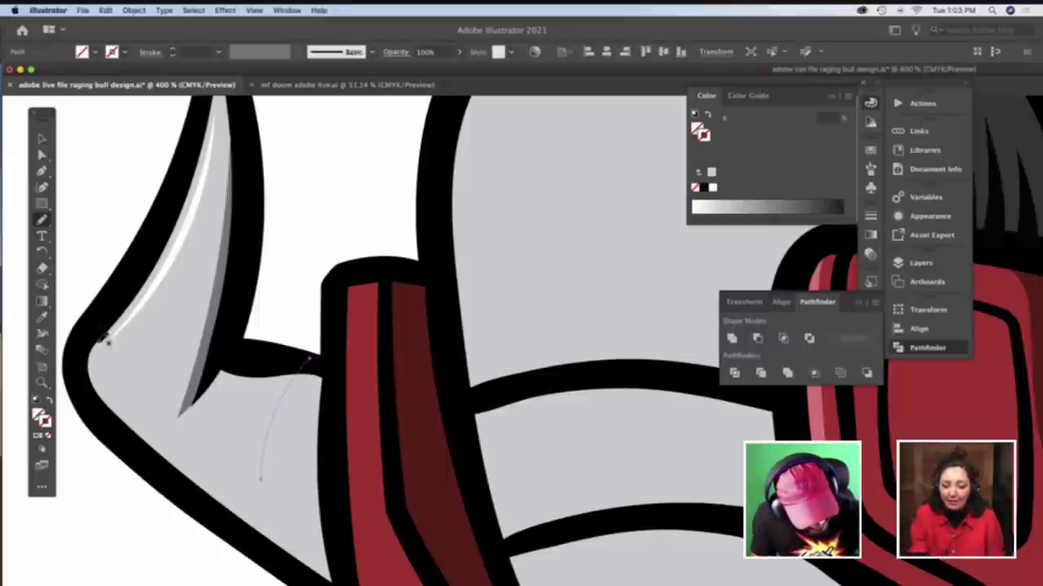
mouse_move(106, 342)
mouse_down()
mouse_move(113, 375)
mouse_move(171, 436)
mouse_move(261, 492)
mouse_up()
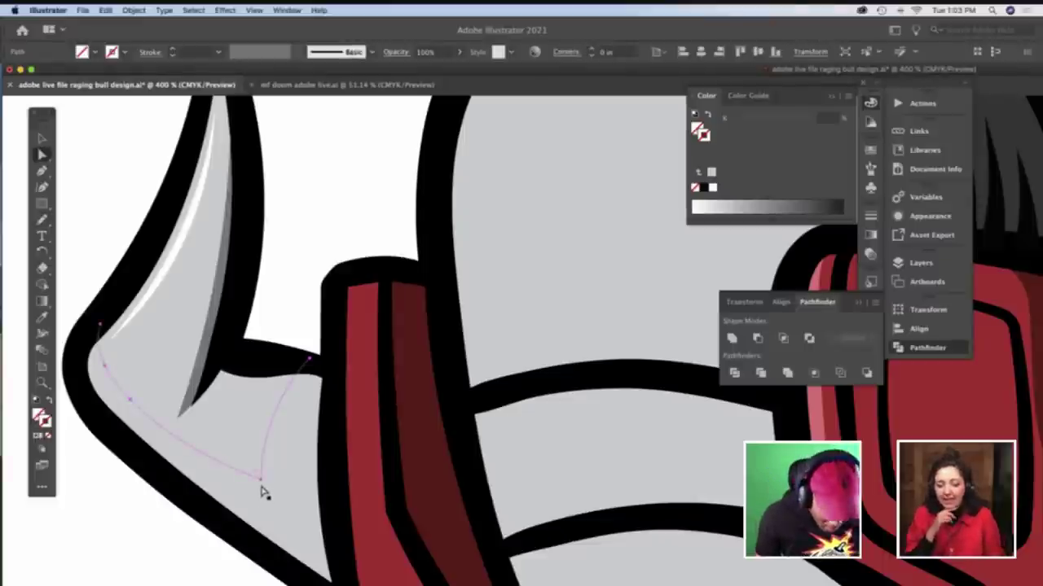
Try lowering the new outline's bottom corner anchor and working on the horn shapes in isolation mode, and undo the changes
key(a)
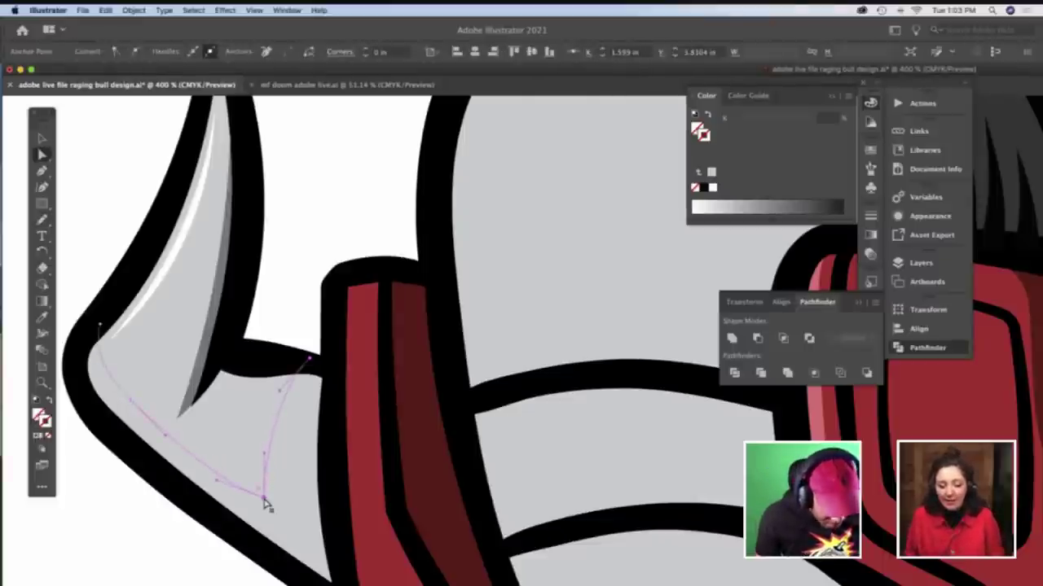
key(v)
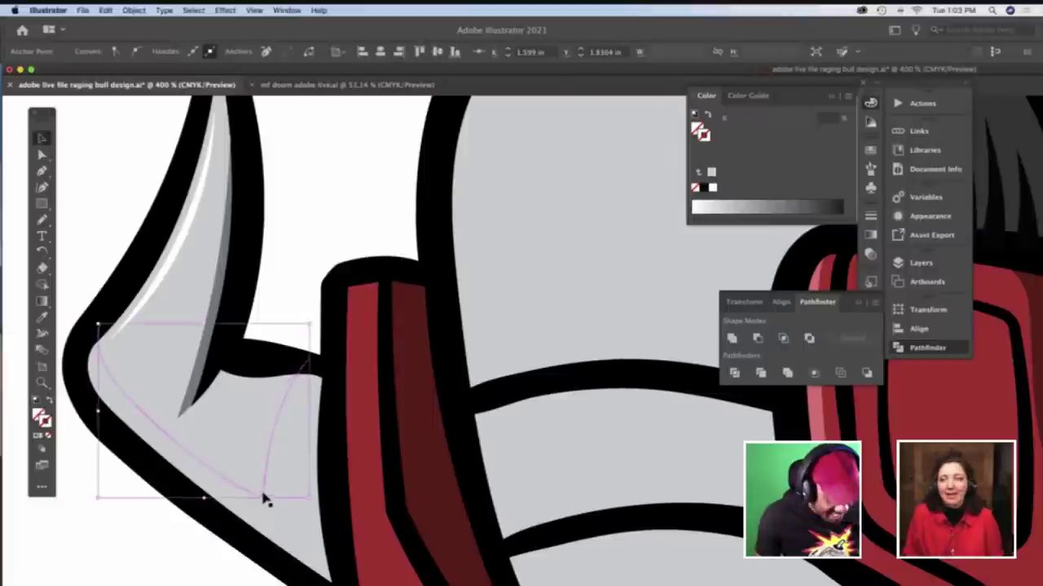
double_click(302, 373)
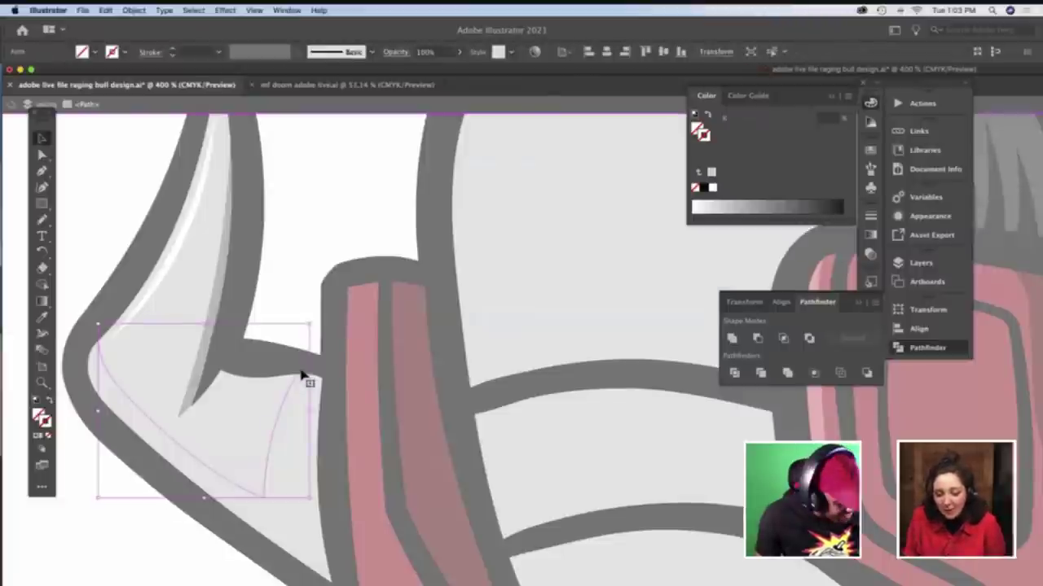
key(Delete)
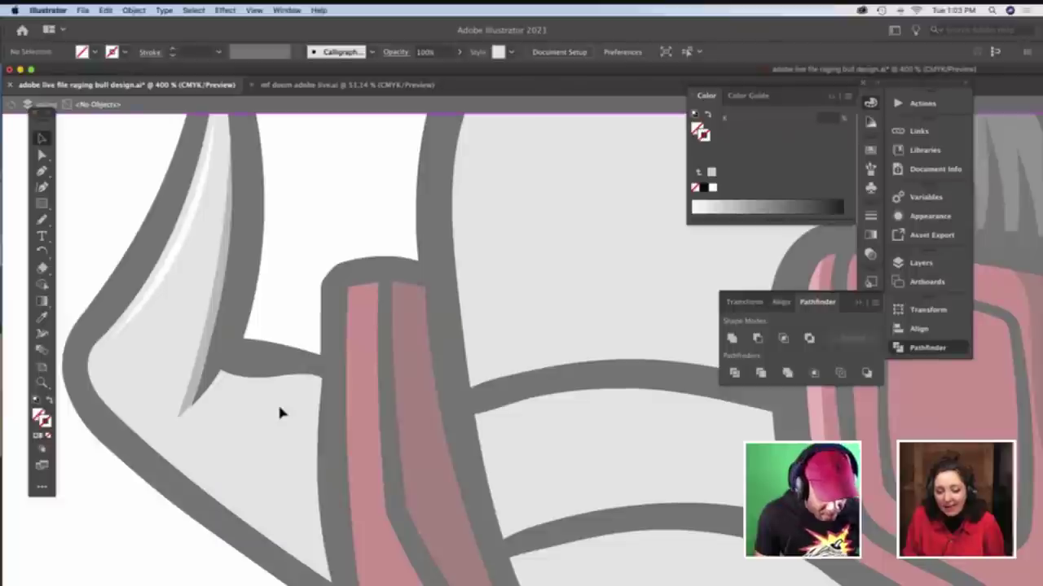
double_click(280, 413)
double_click(280, 413)
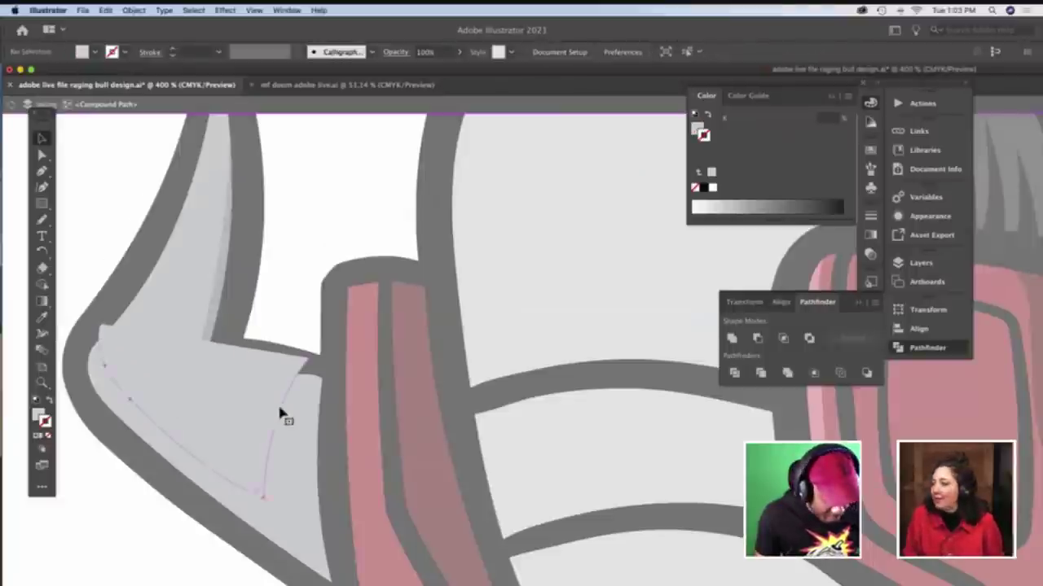
click(283, 422)
key(Delete)
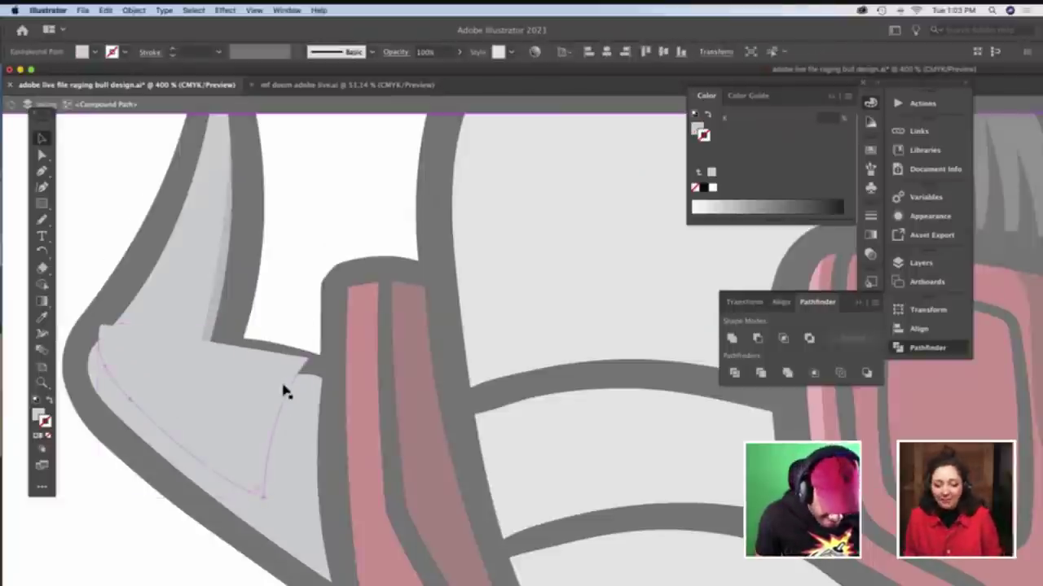
key(Escape)
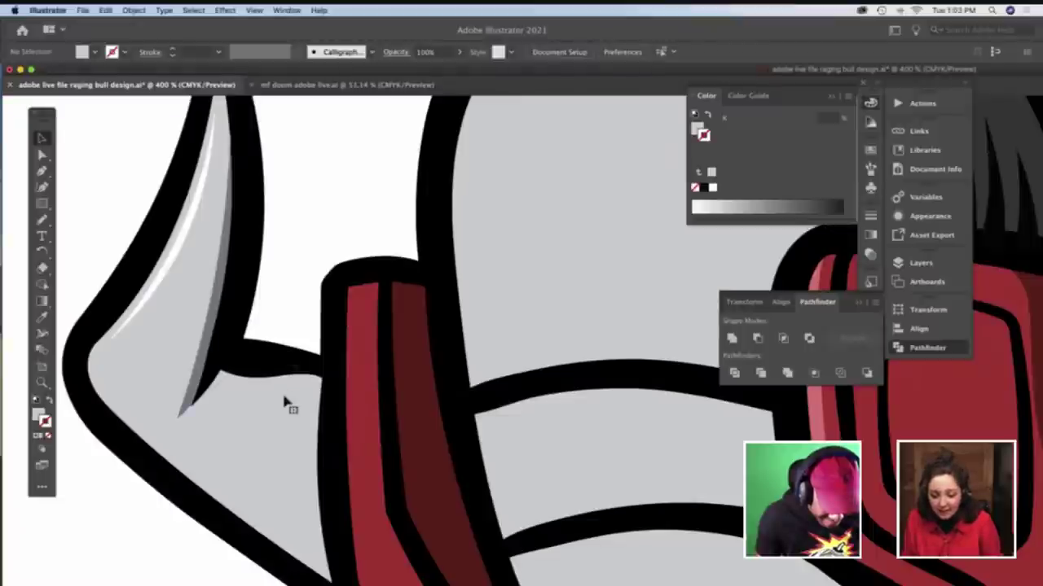
click(285, 403)
key(super+z)
key(super+z)
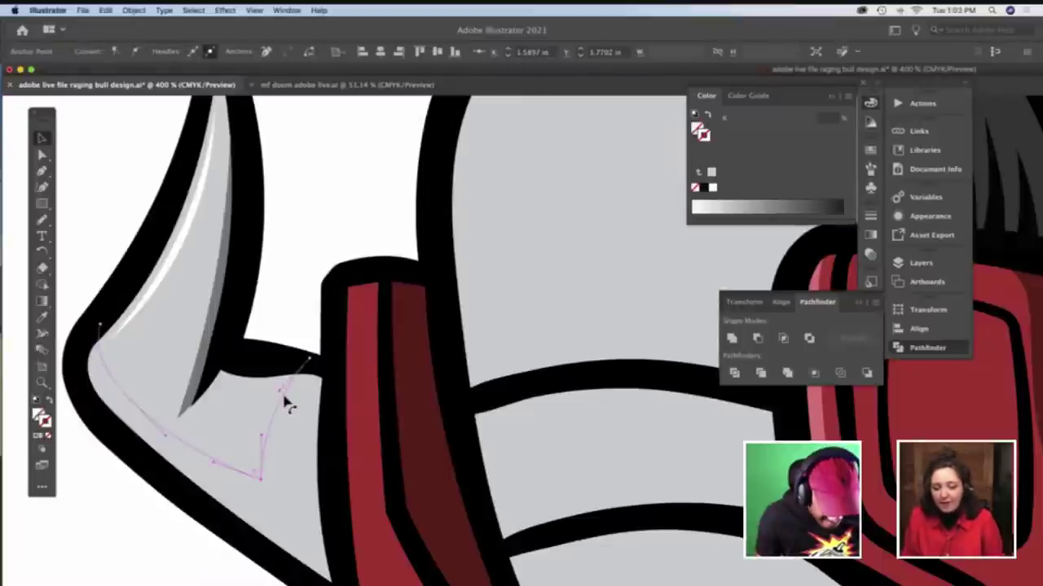
Divide the horn's light grey shape along the freehand outline with Pathfinder Divide and ungroup the resulting pieces
click(285, 437)
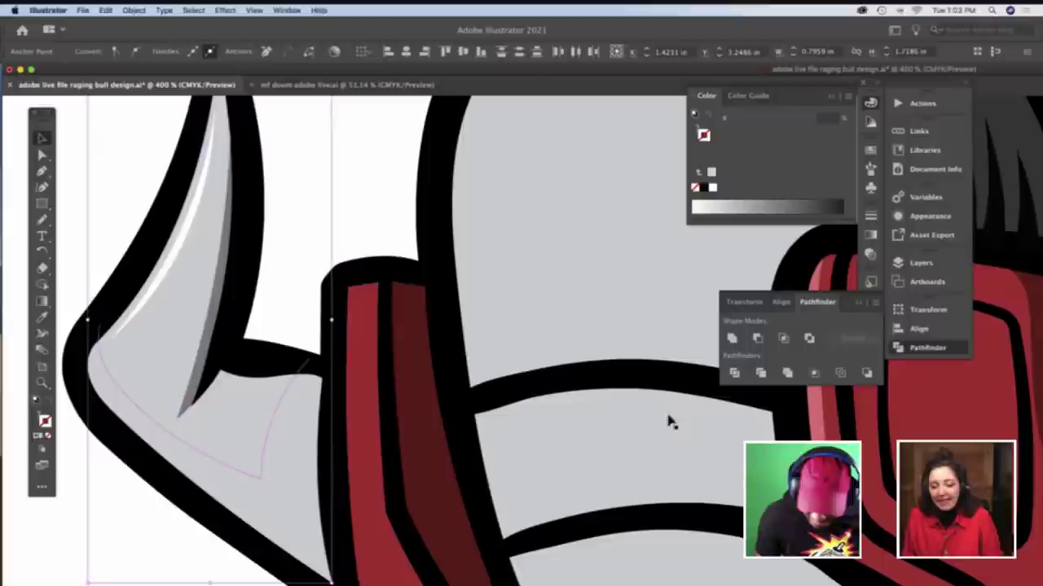
click(734, 373)
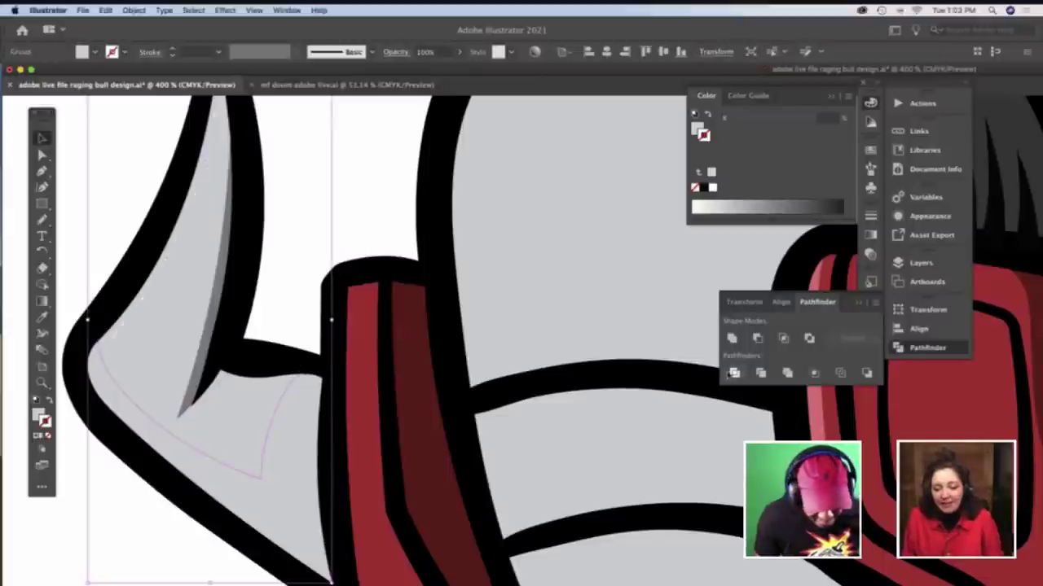
click(257, 356)
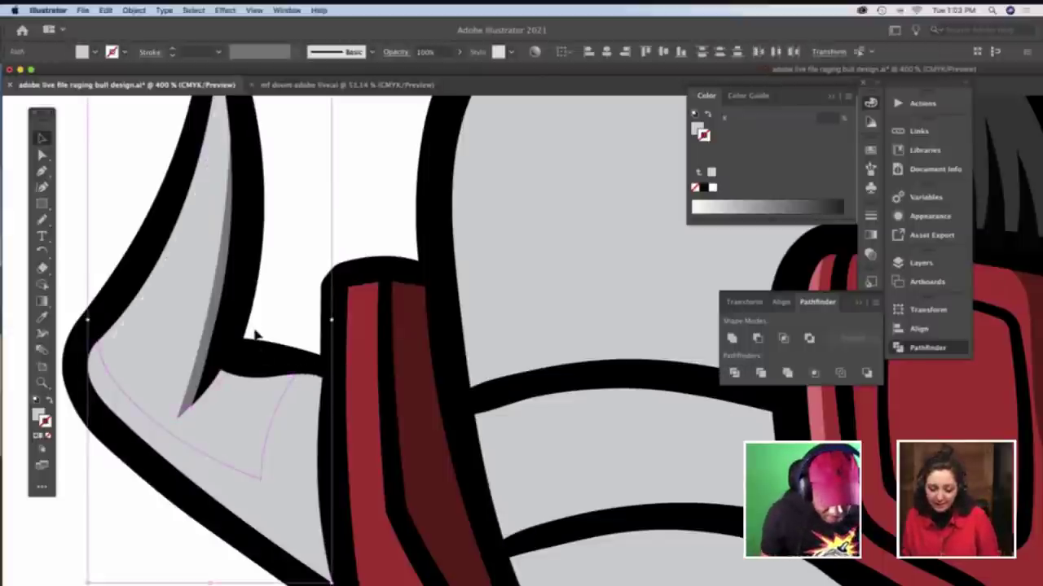
scroll(254, 333, right, 2)
click(268, 321)
Try filling the horn's lower shading piece with the darker grey sampled from the horn's inner shadow, and undo the fill
key(a)
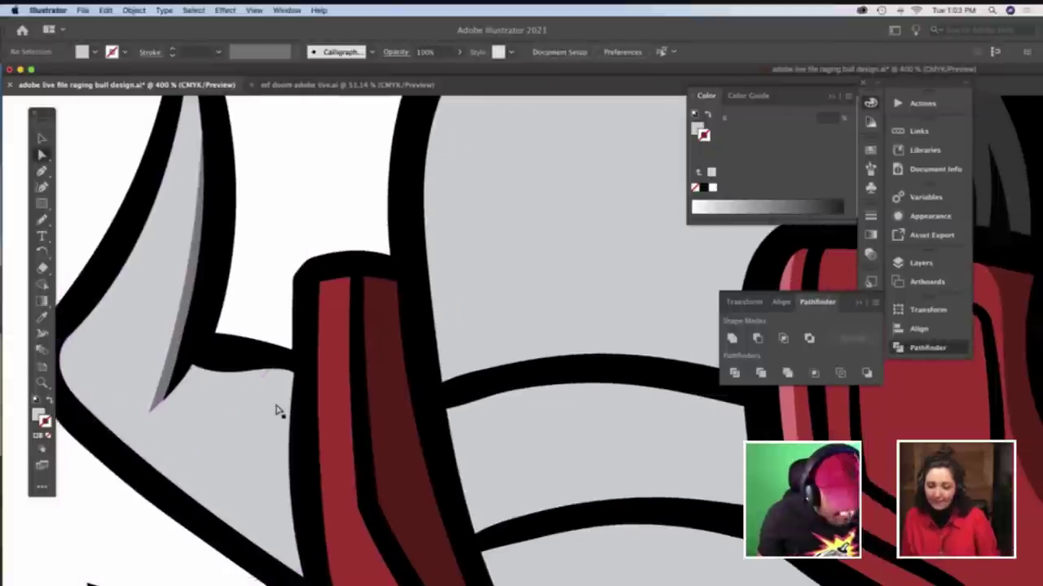
click(276, 414)
key(i)
click(192, 284)
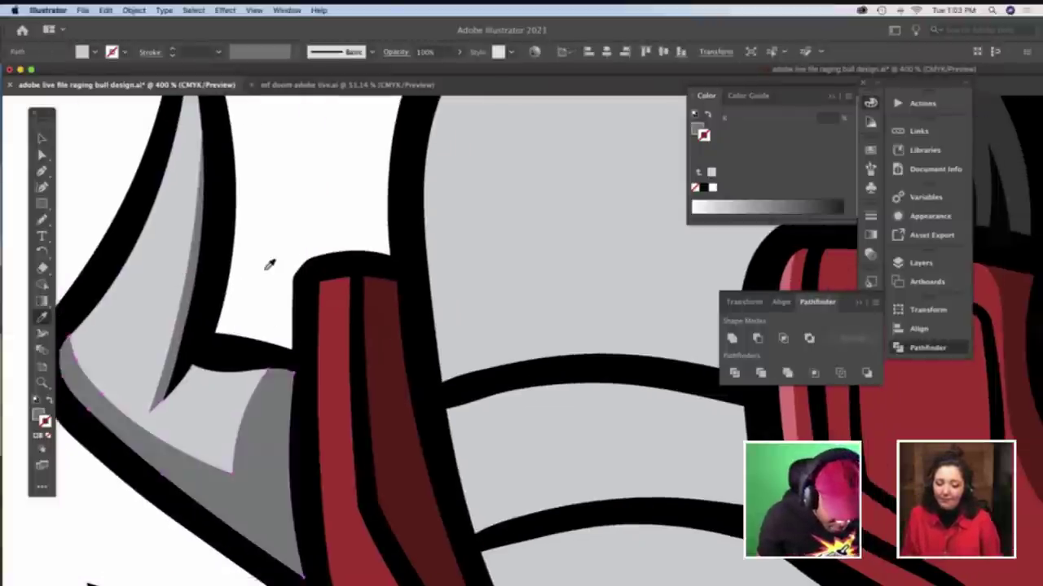
key(a)
click(262, 267)
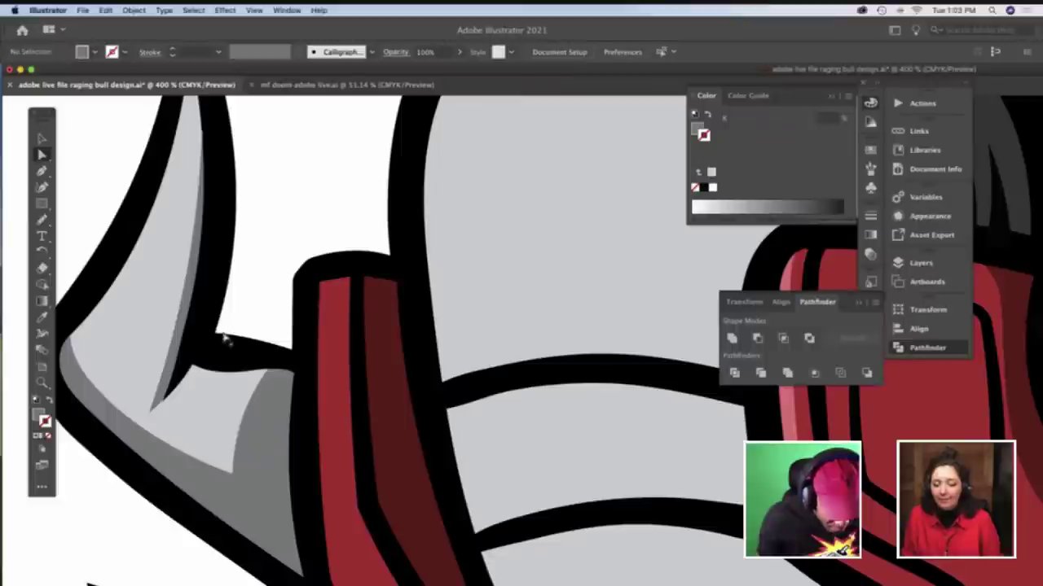
key(super+z)
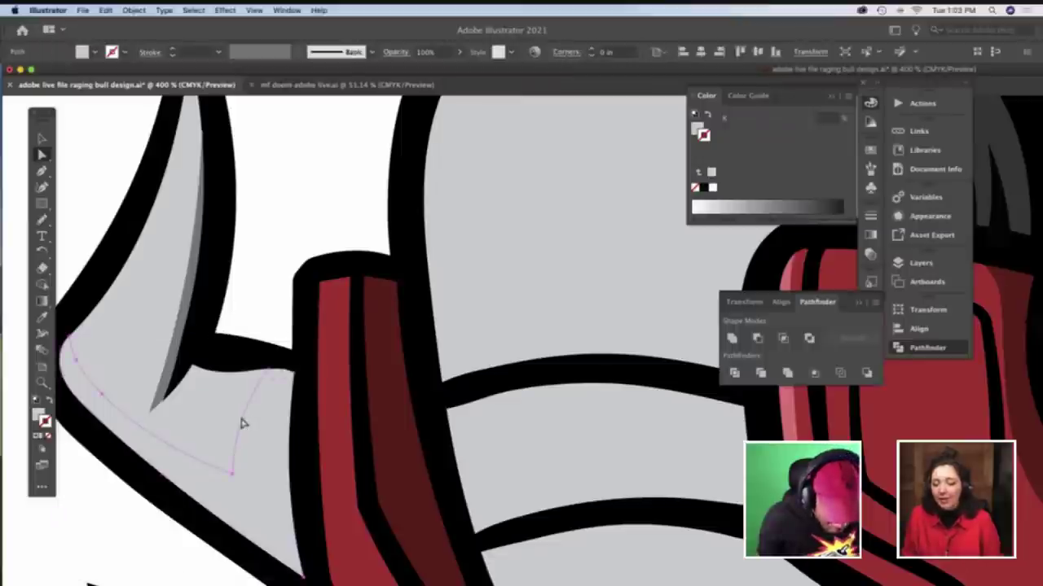
Round the sharp inner corner of the horn's lower shading piece
click(233, 475)
drag(227, 465, 215, 447)
key(v)
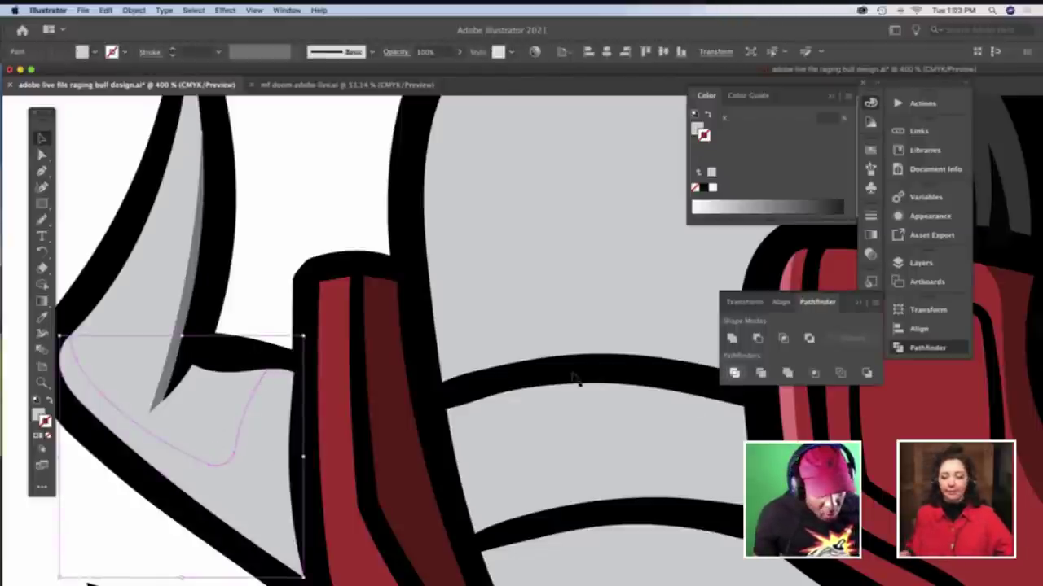
click(234, 390)
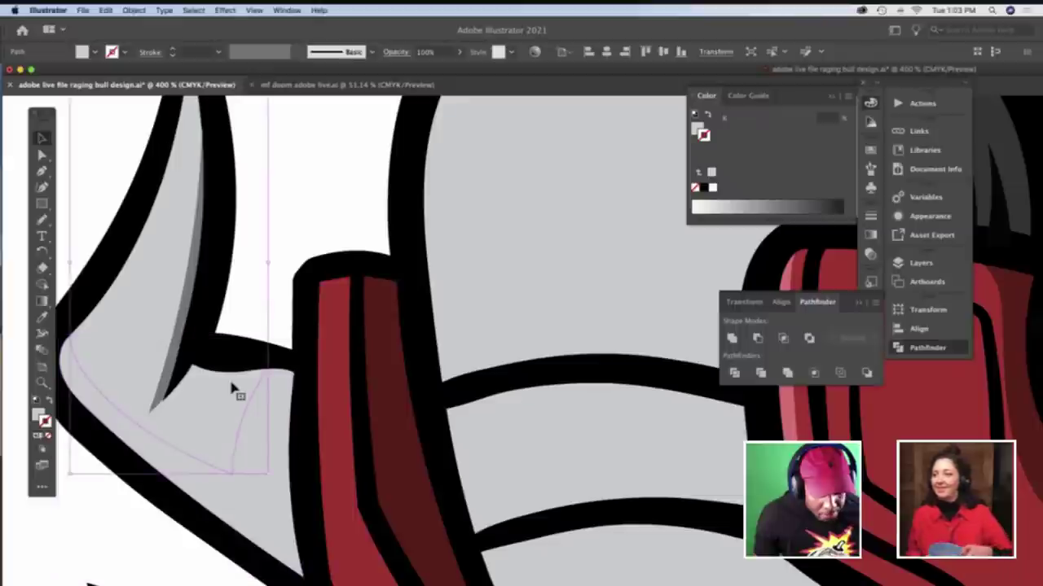
click(263, 453)
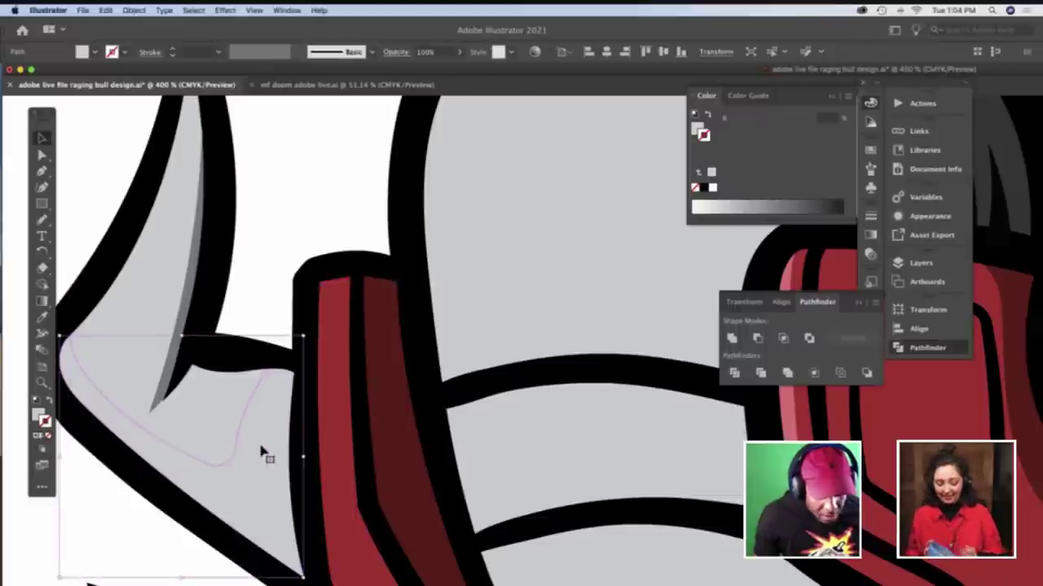
Fill the horn's lower shading piece with the darker grey of the inner shadow, undoing the accidental white sample, and deselect it
click(261, 312)
click(263, 391)
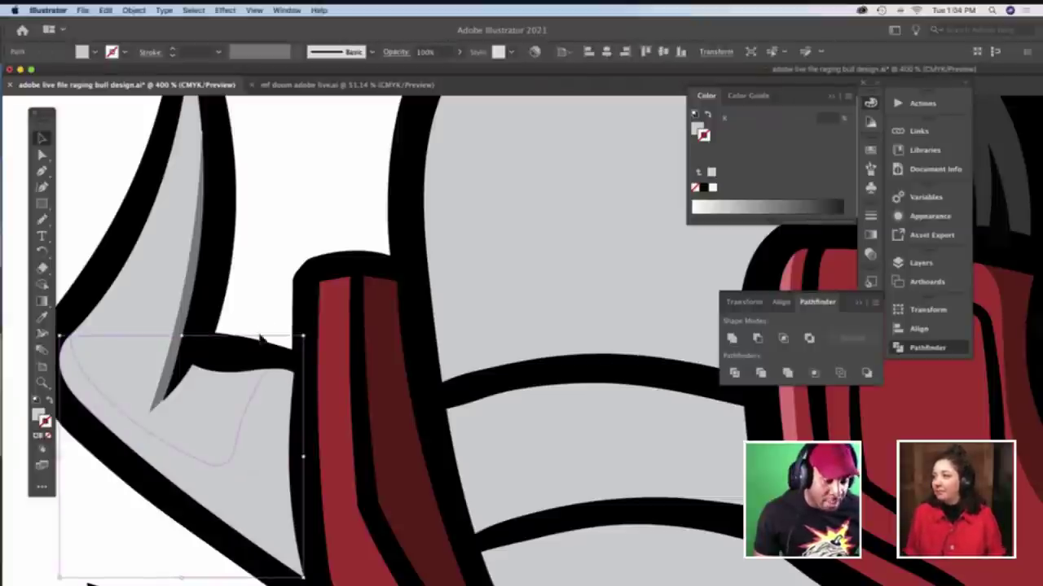
key(i)
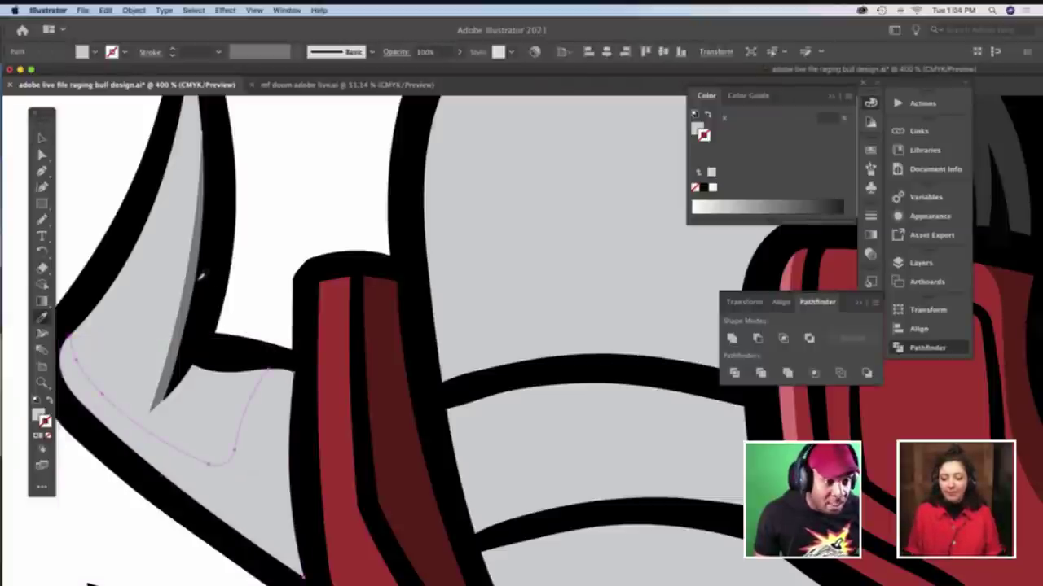
click(193, 281)
click(257, 279)
key(v)
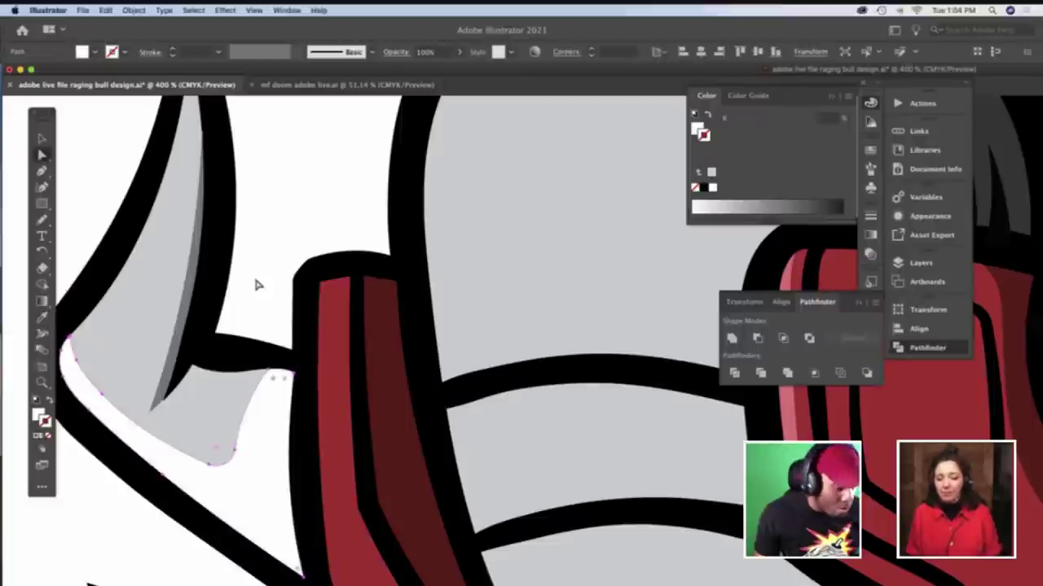
key(super+z)
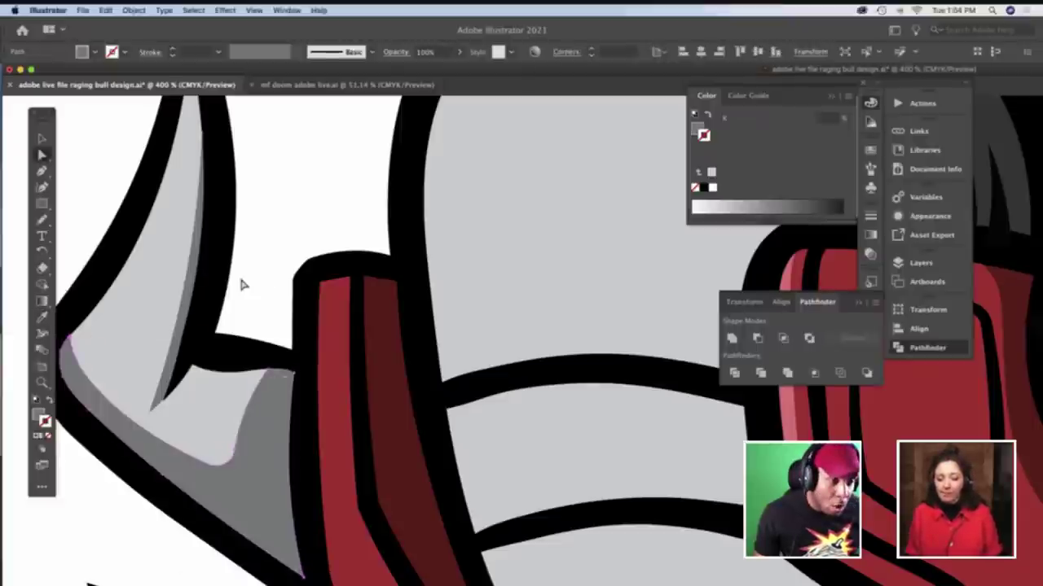
click(241, 282)
Draw a thin closed Paintbrush highlight shape along the outer edge of the horn's upper part, from near the tip down toward the bend
scroll(221, 290, left, 2)
scroll(218, 287, up, 2)
scroll(220, 295, up, 2)
scroll(220, 295, left, 2)
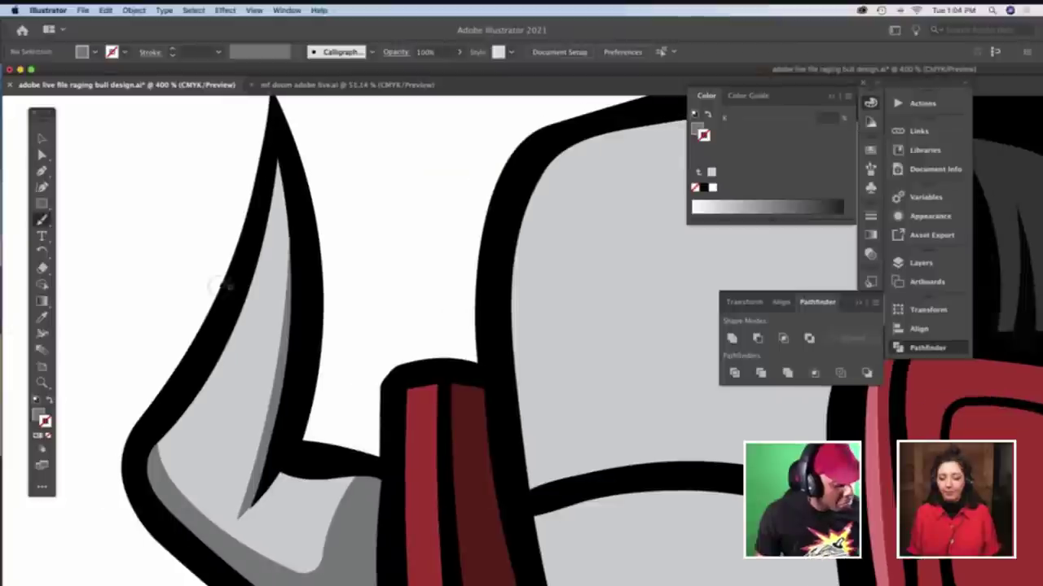
key(b)
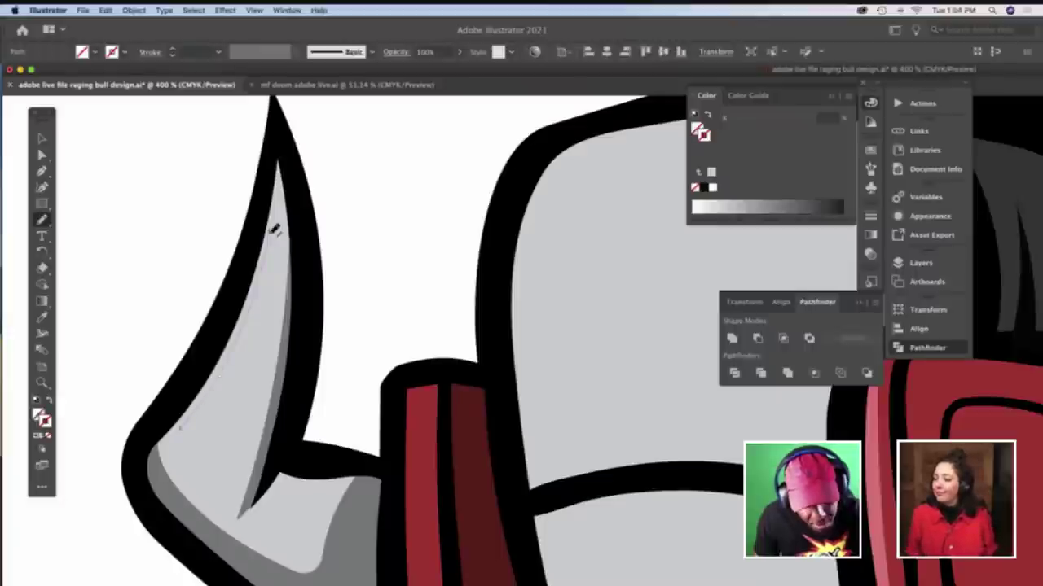
mouse_move(274, 228)
mouse_down()
mouse_move(250, 328)
mouse_move(182, 427)
mouse_up()
Fill the horn's new highlight shape with white sampled from elsewhere in the bull artwork
key(i)
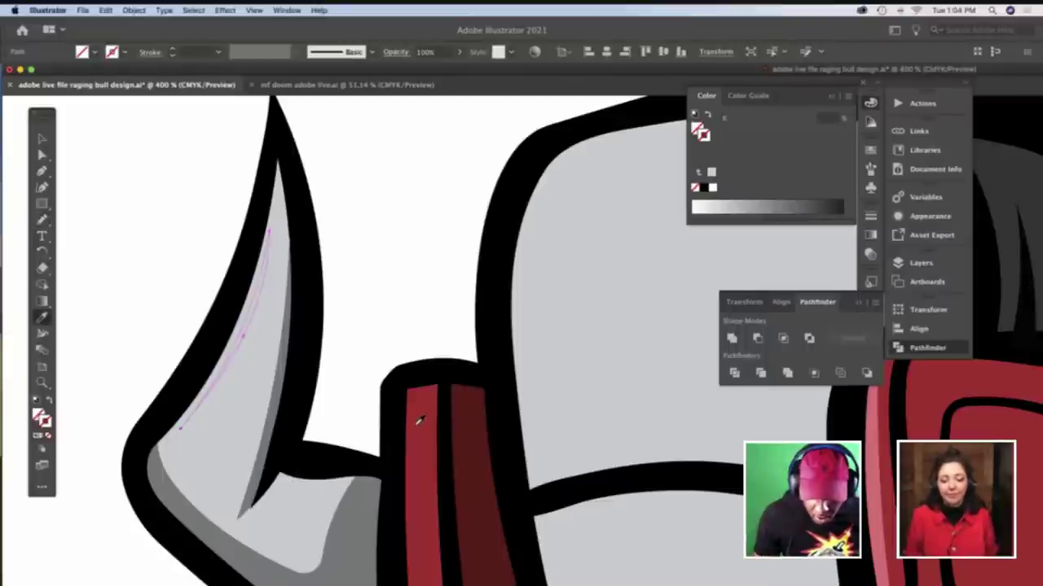
key(z)
alt+click(461, 354)
alt+click(464, 353)
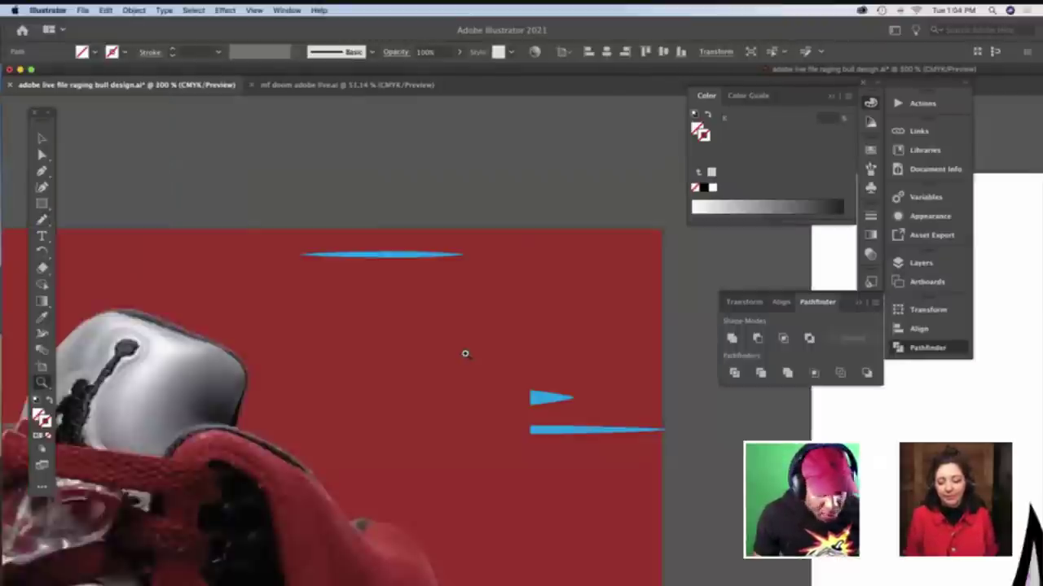
scroll(466, 354, right, 3)
scroll(465, 354, right, 10)
key(i)
scroll(468, 348, down, 3)
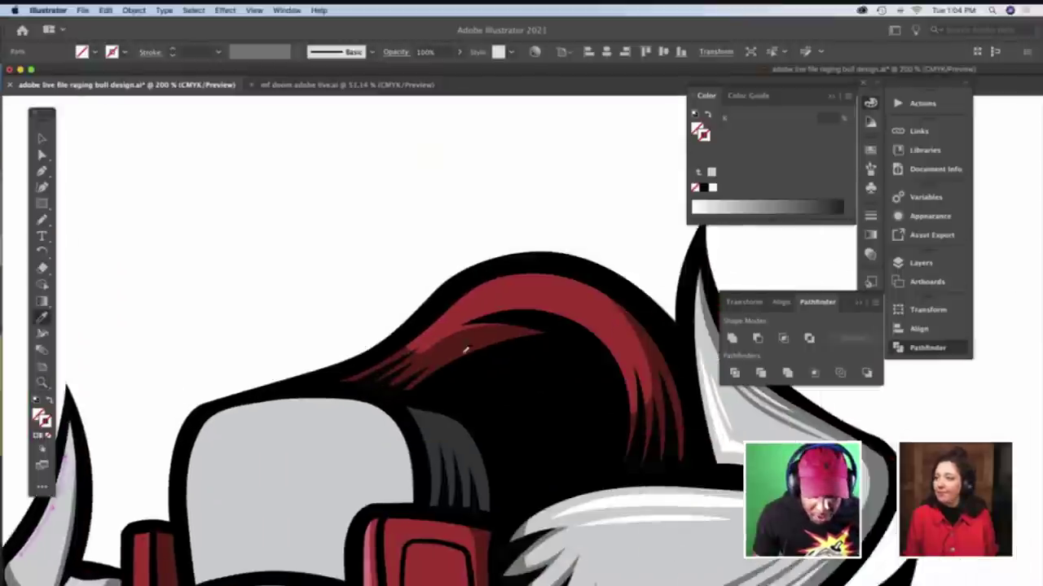
click(557, 430)
scroll(291, 275, left, 3)
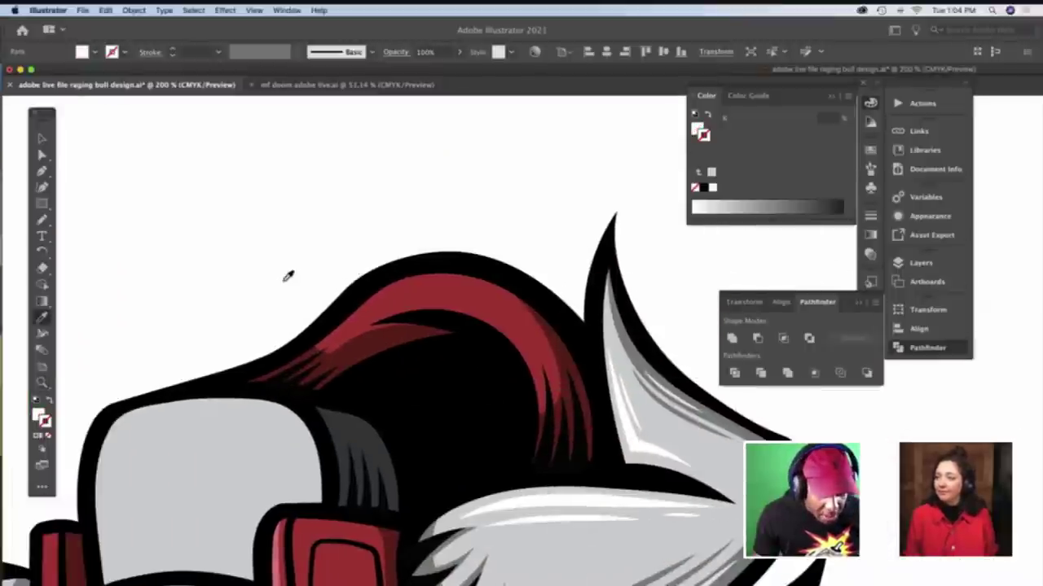
Return to the horn and deselect its finished white highlight shape
scroll(289, 276, down, 2)
scroll(288, 276, down, 3)
scroll(288, 276, left, 5)
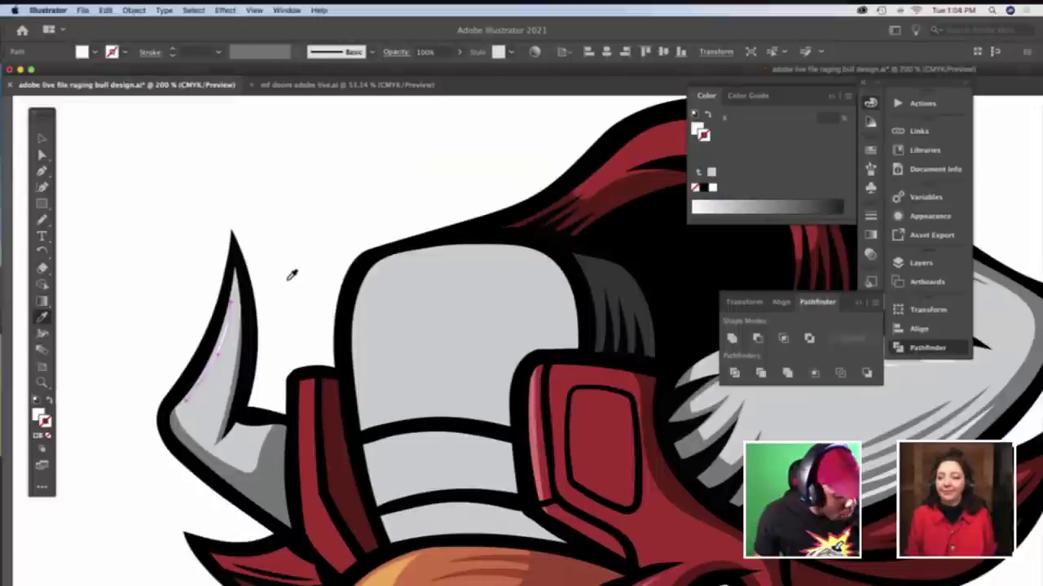
key(v)
click(297, 267)
Draw a Paintbrush shading outline across the large light grey banded piece, curving from its upper edge down through its lowest band and back to the outer edge
scroll(298, 268, down, 4)
scroll(298, 273, right, 5)
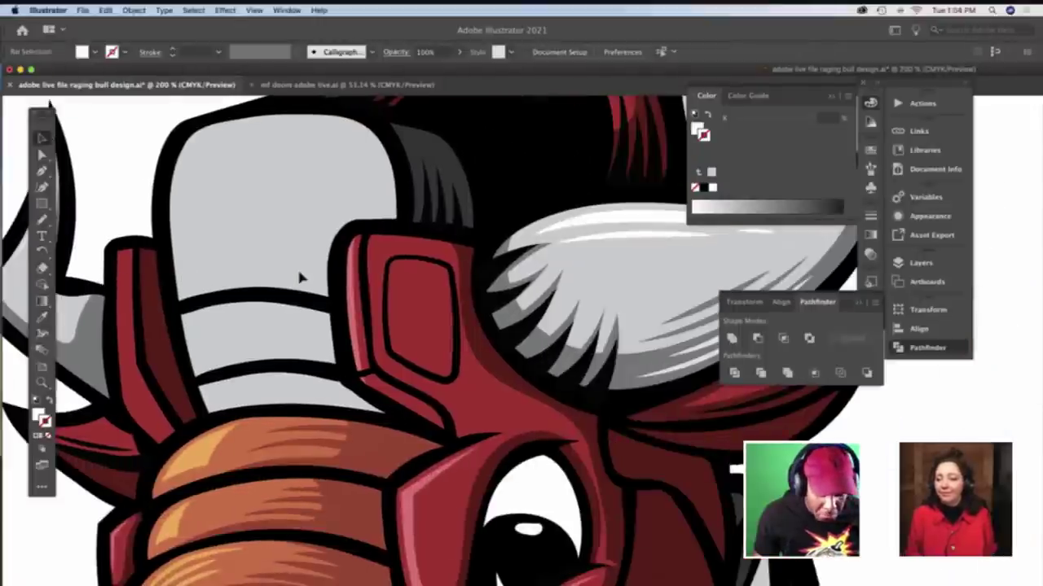
scroll(298, 276, up, 3)
scroll(326, 326, left, 5)
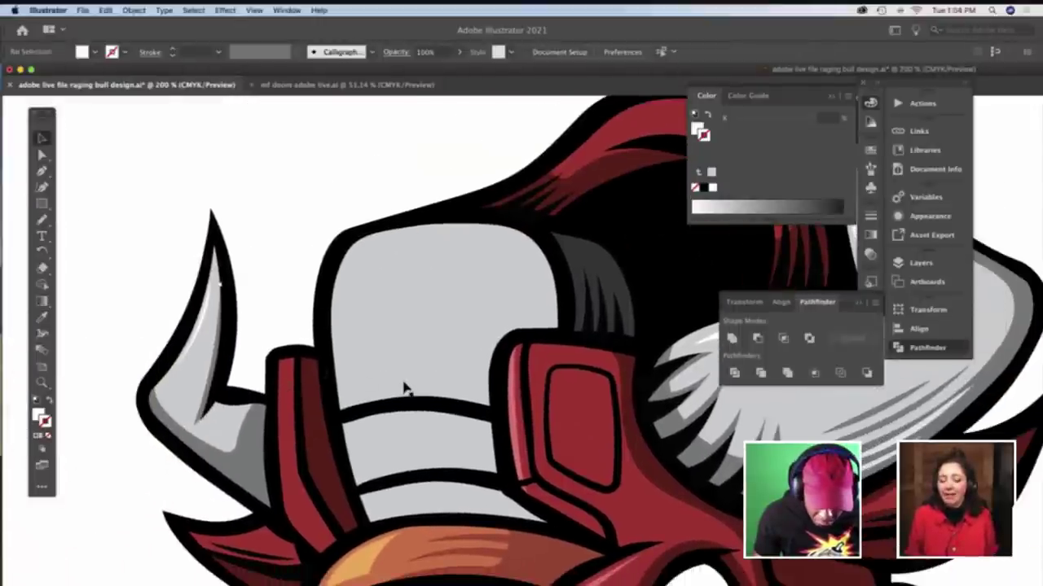
scroll(403, 385, right, 5)
scroll(403, 385, down, 1)
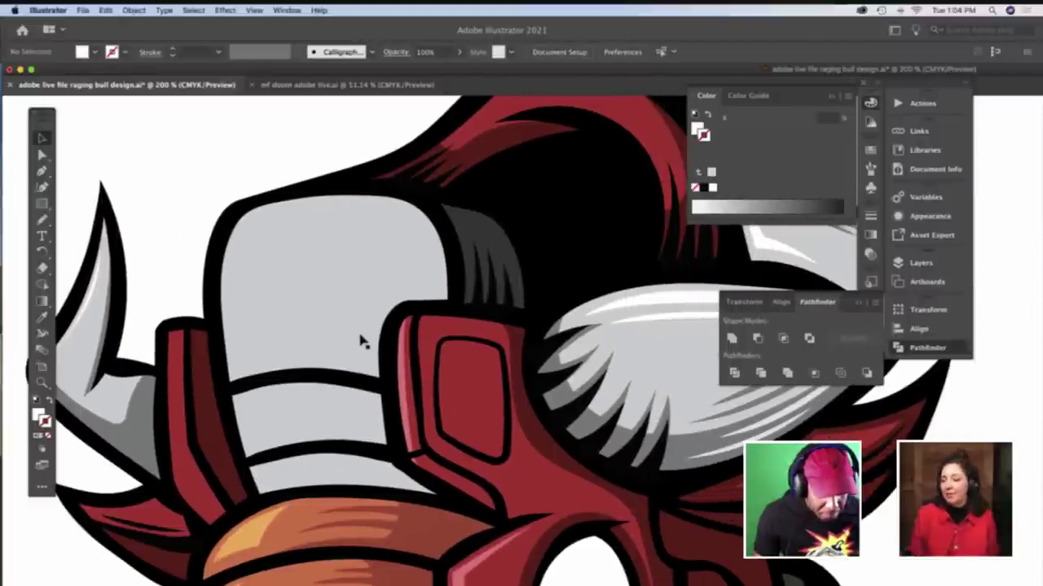
click(307, 237)
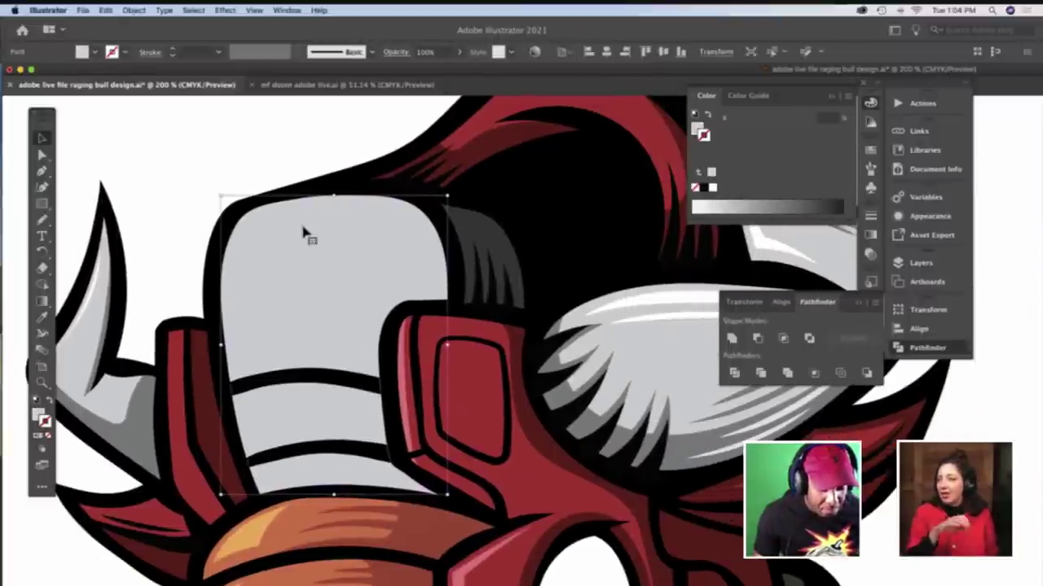
click(272, 168)
key(b)
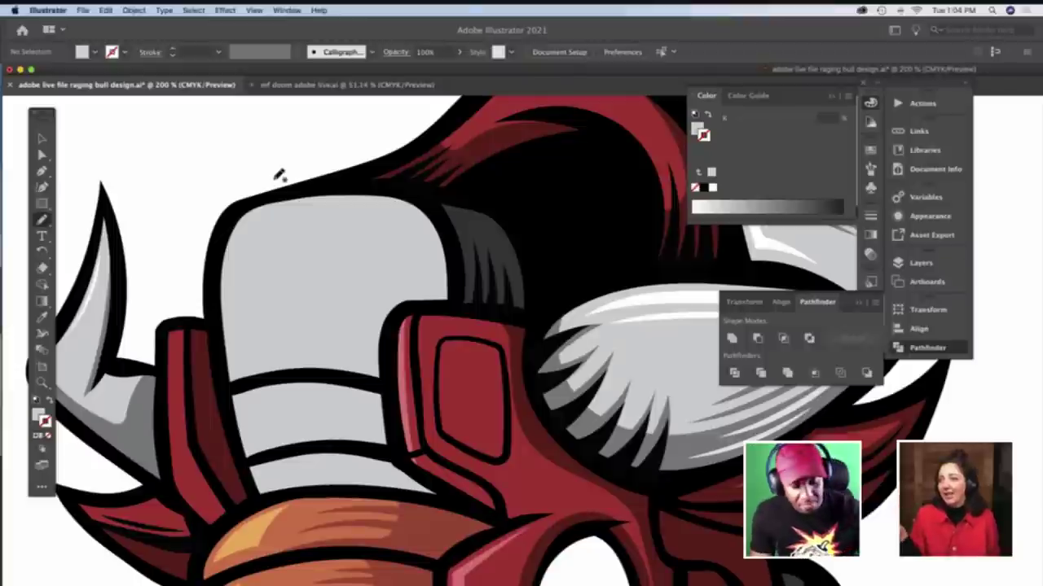
mouse_move(274, 197)
mouse_down()
mouse_move(356, 200)
mouse_move(383, 230)
mouse_move(395, 273)
mouse_up()
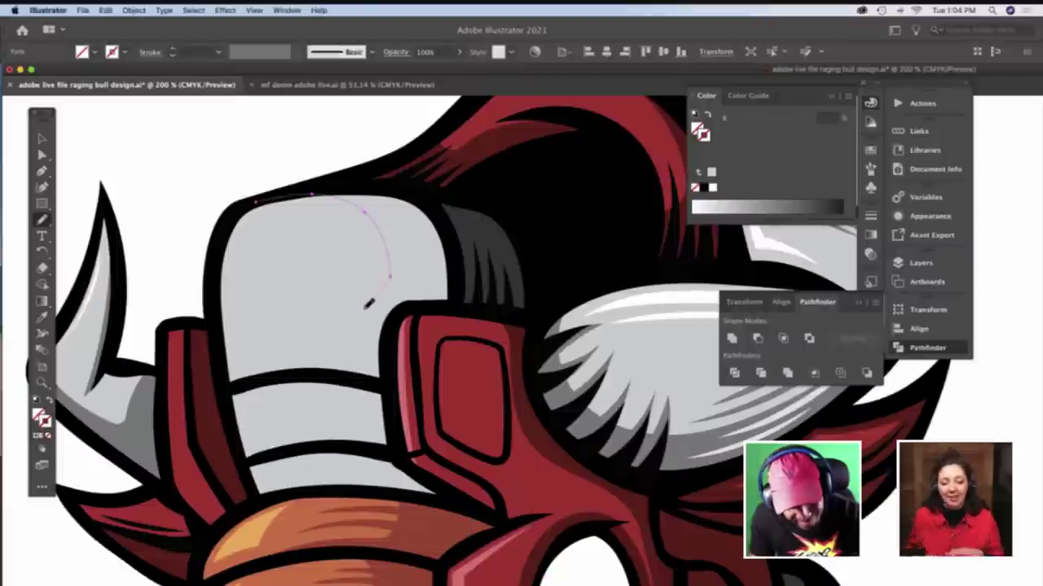
mouse_move(360, 323)
mouse_down()
mouse_move(365, 438)
mouse_move(358, 457)
mouse_move(309, 472)
mouse_up()
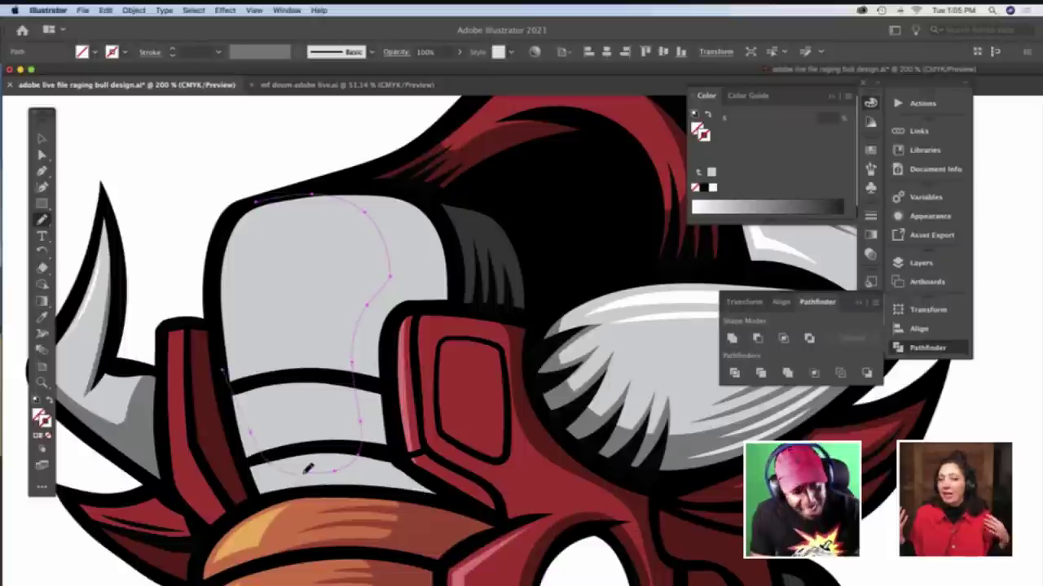
Adjust the lowest anchor of the shading outline to smooth its bottom curve, undoing the accidental deletion of that anchor
key(a)
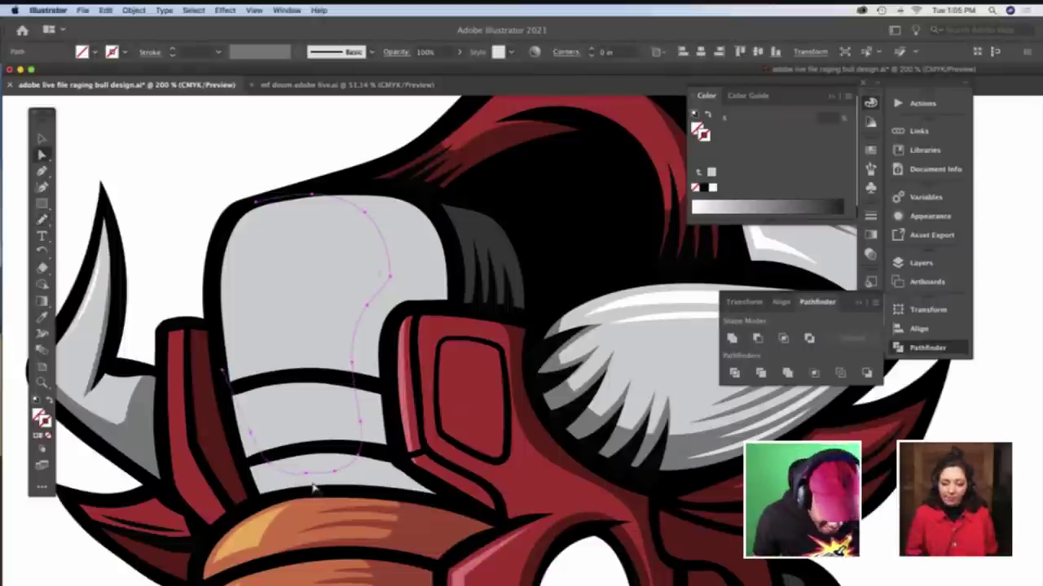
click(307, 477)
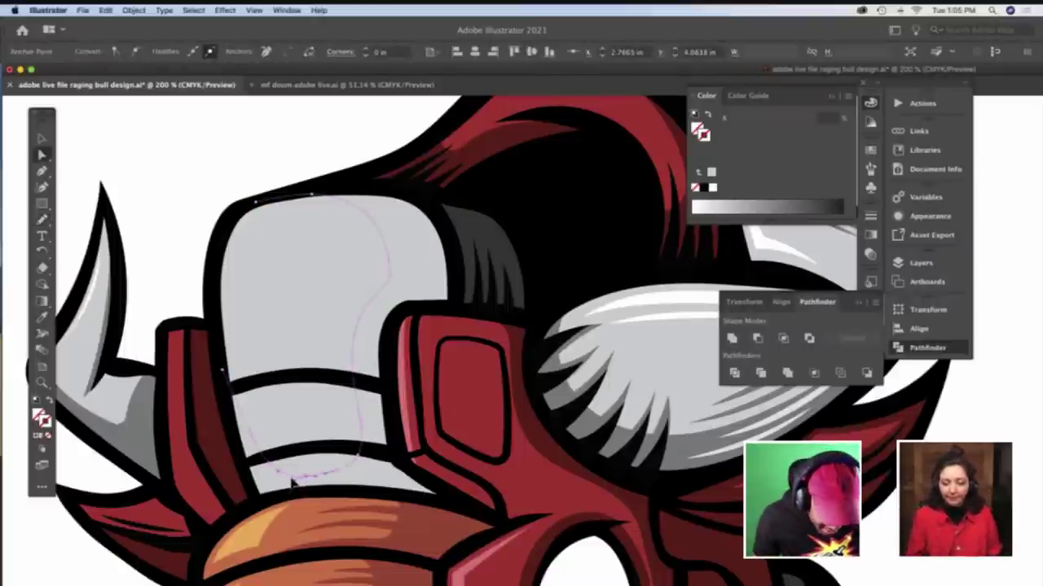
drag(316, 478, 315, 476)
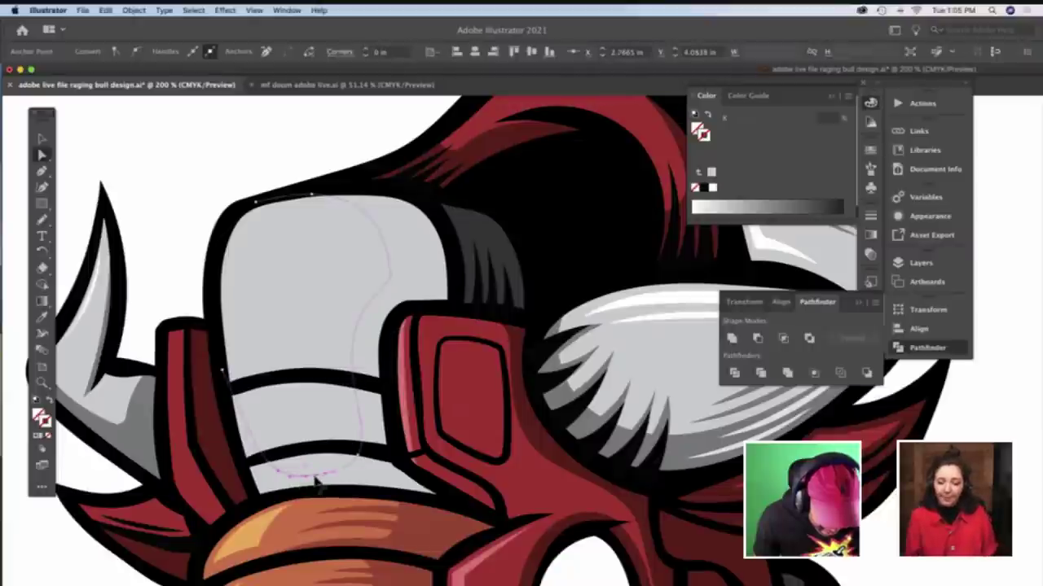
key(v)
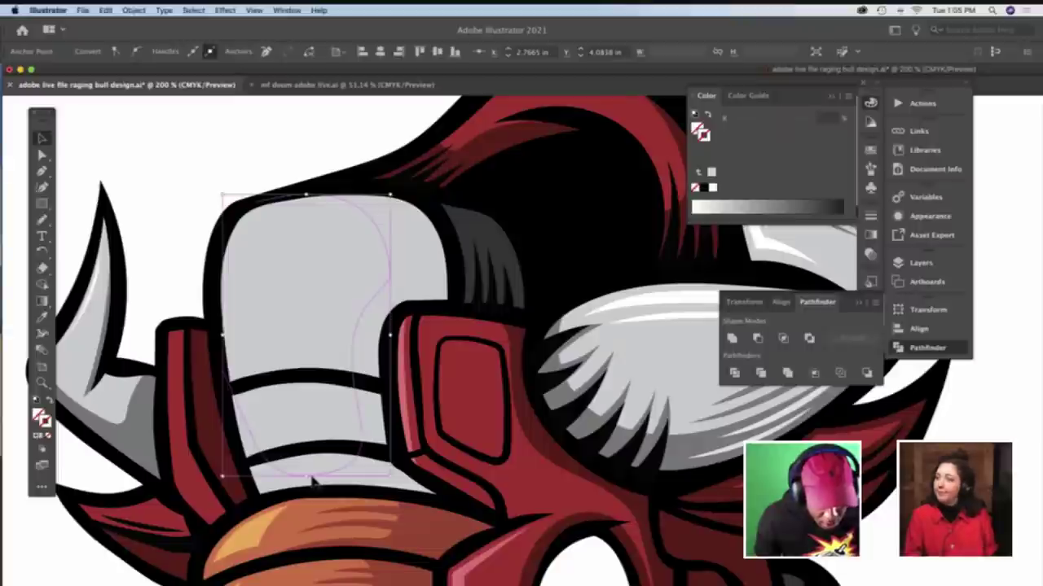
key(Delete)
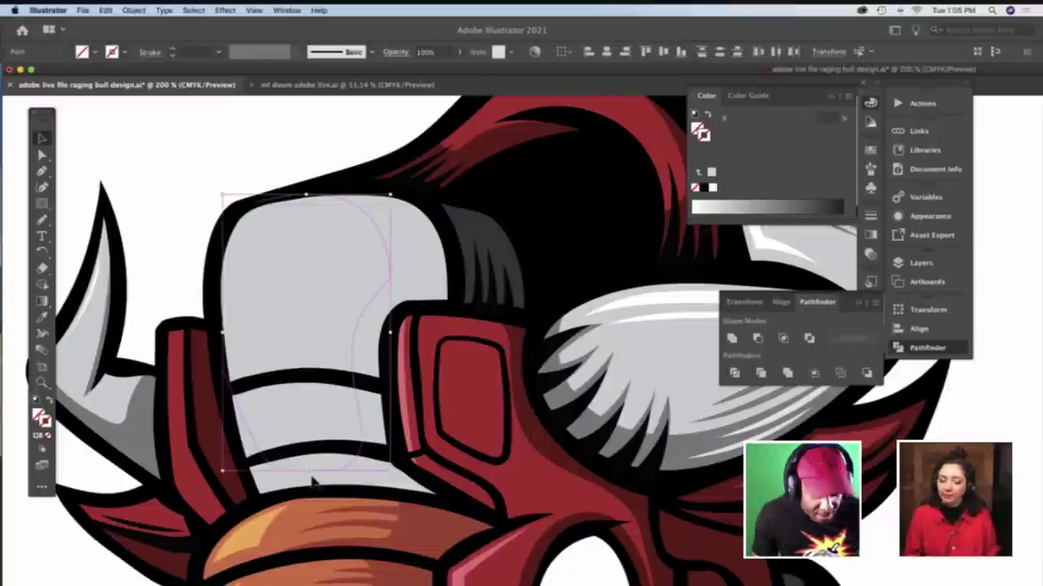
key(super+z)
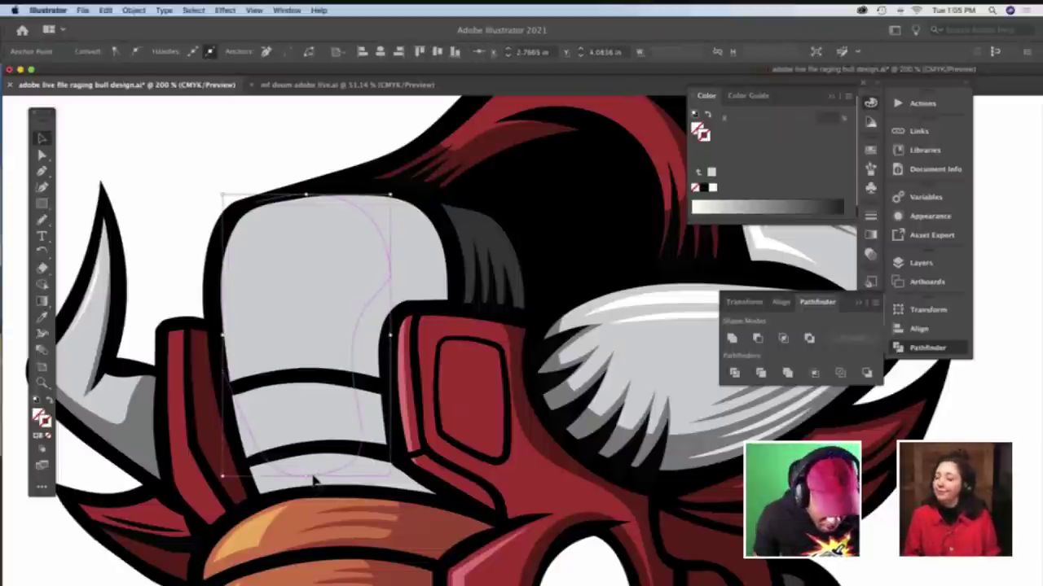
Cut the shading outline, isolate the light grey banded piece, paste the outline in front inside it, and select both paths
double_click(314, 481)
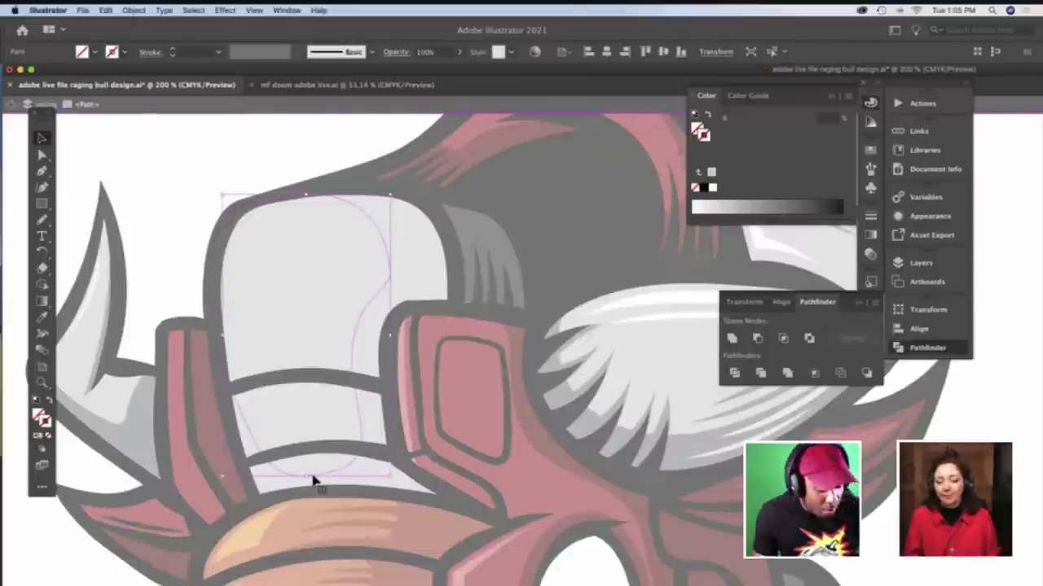
click(313, 481)
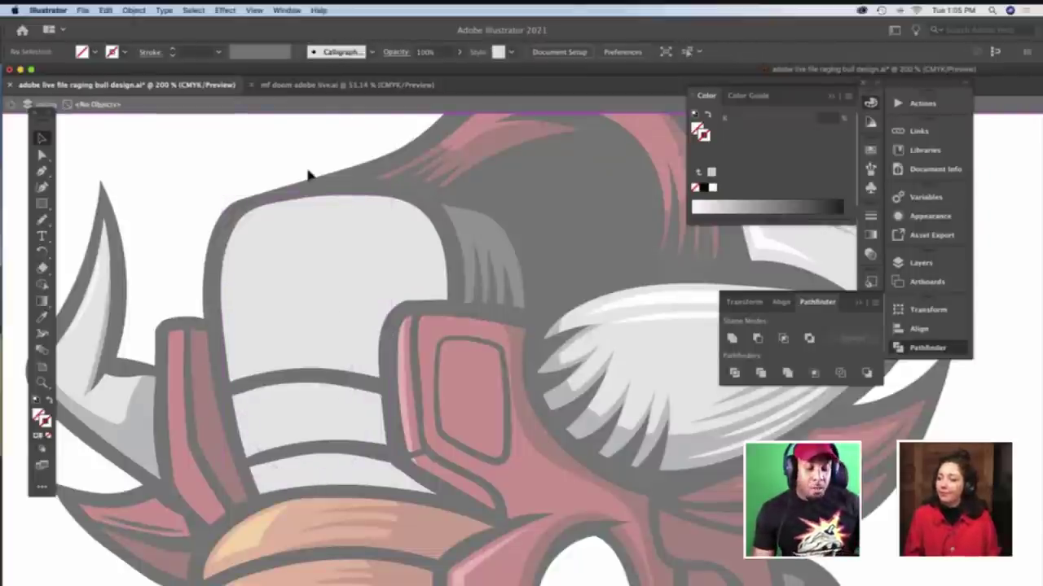
double_click(306, 169)
click(331, 250)
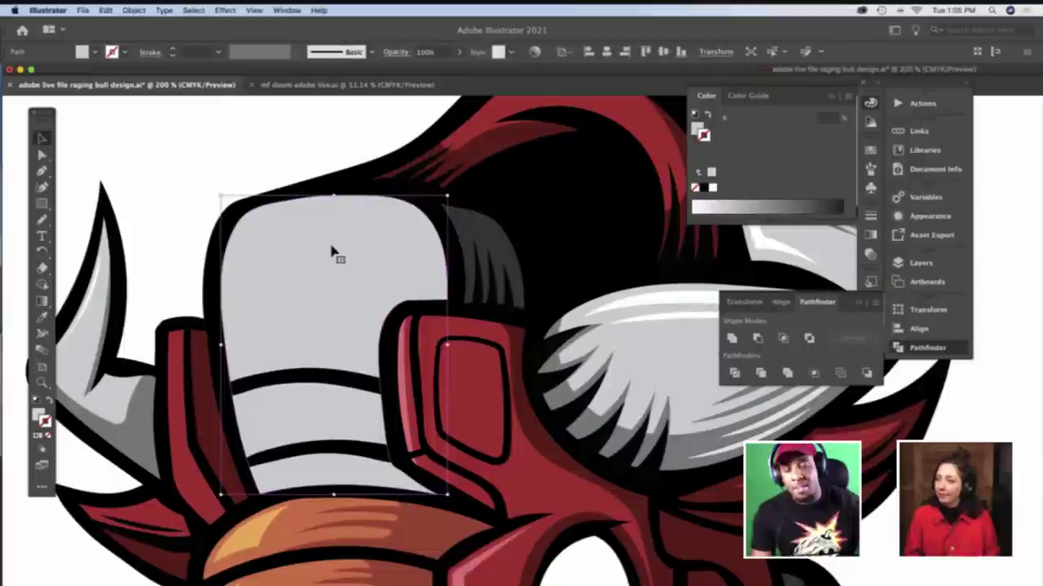
double_click(319, 220)
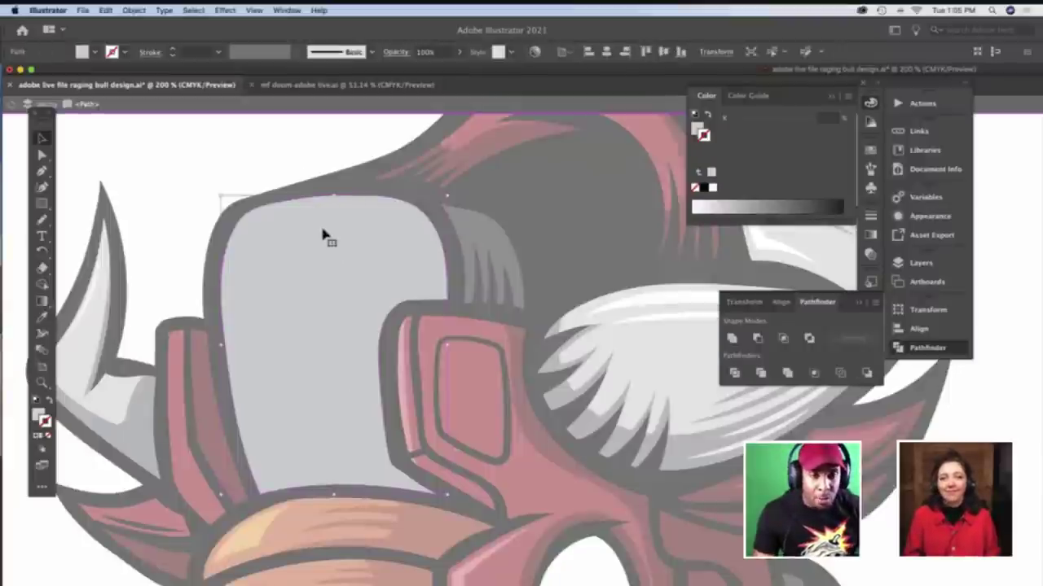
key(super+f)
key(super+a)
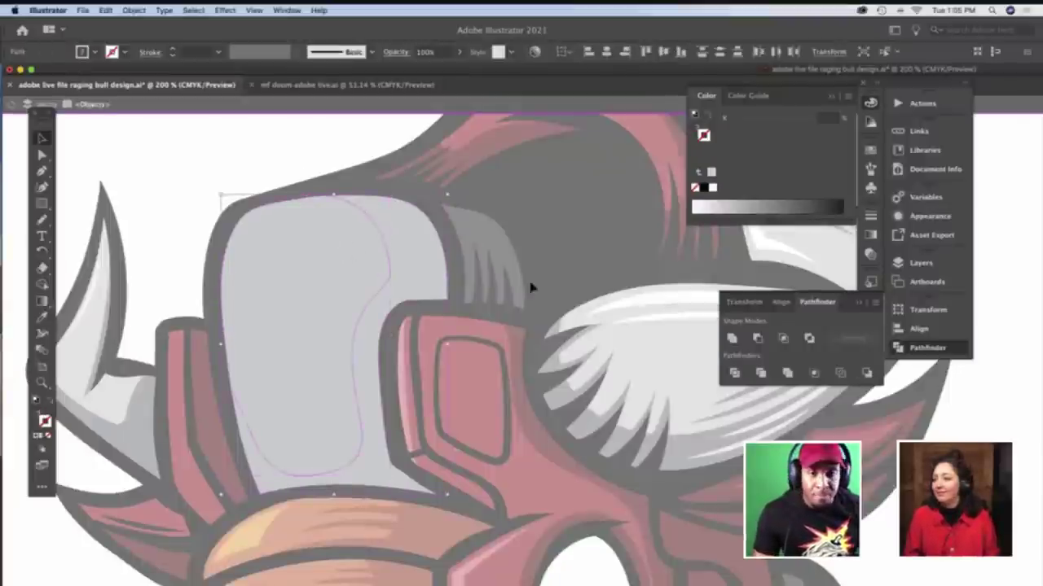
Divide the light grey piece along the shading outline, ungroup the result, and leave isolation mode
click(734, 373)
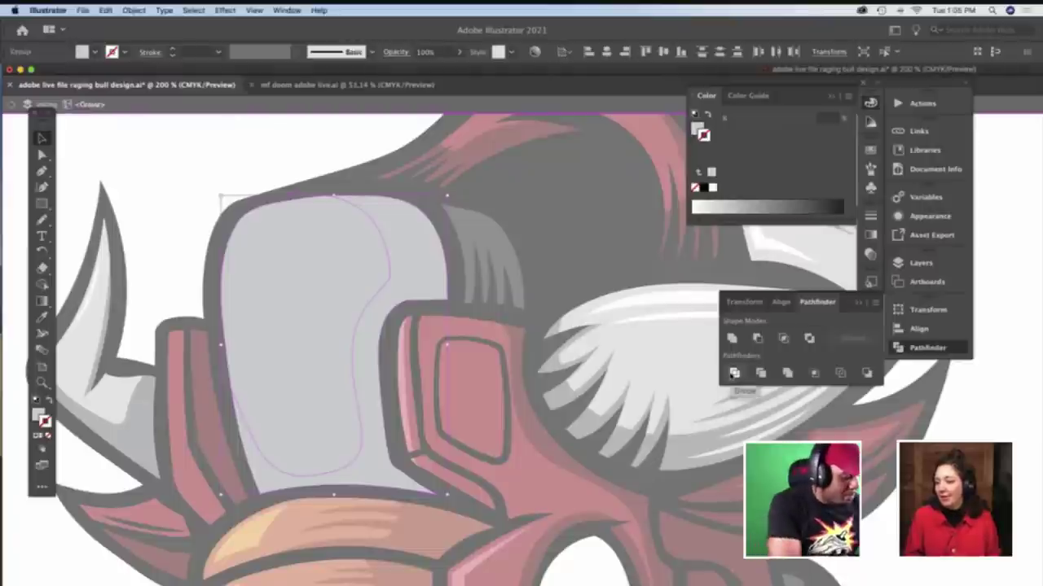
key(super+shift+g)
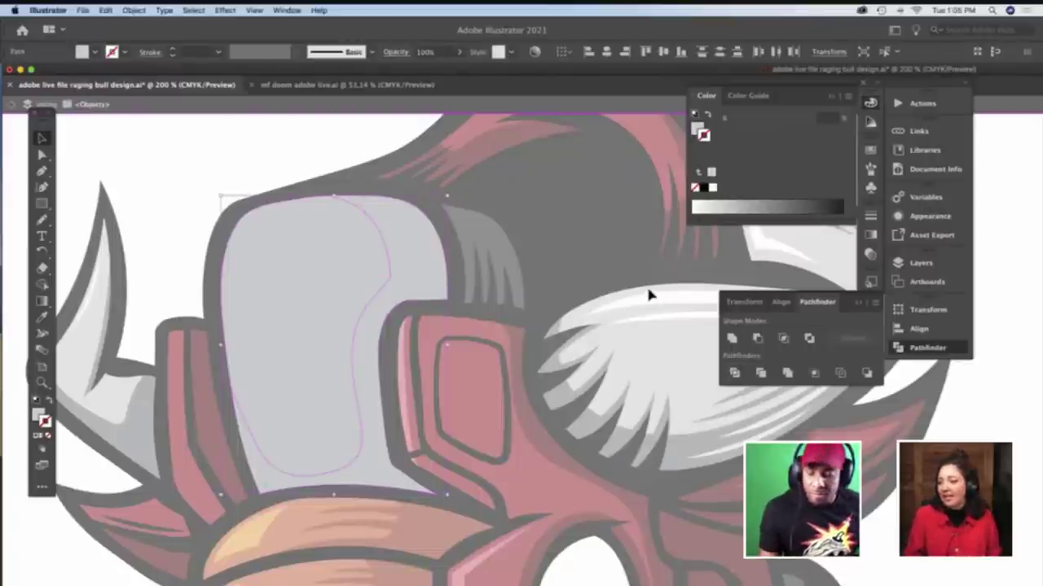
click(374, 130)
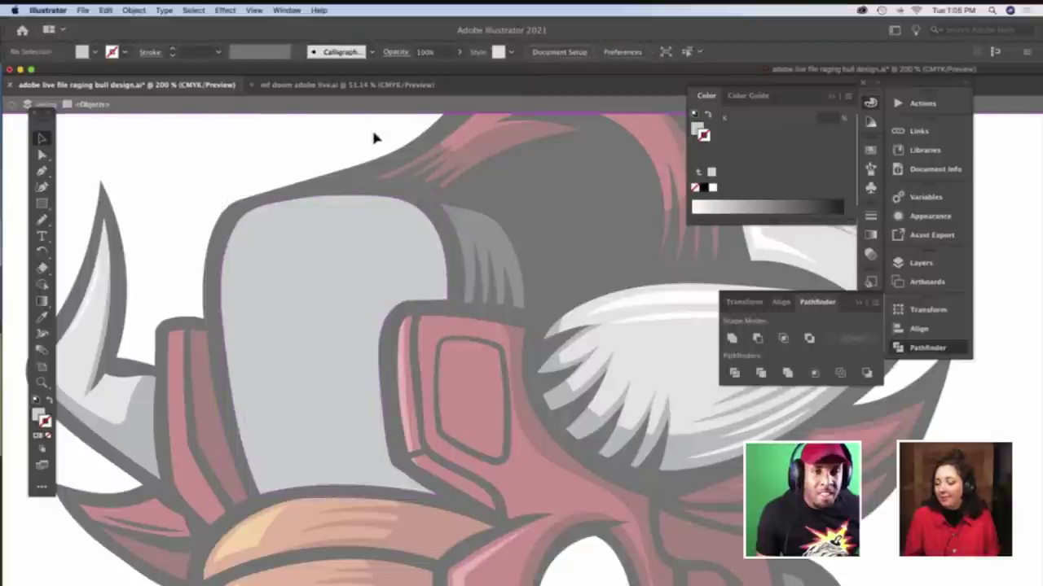
double_click(374, 133)
Try filling the divided shading piece with the dark charcoal of the adjacent hair, and undo that fill
click(427, 254)
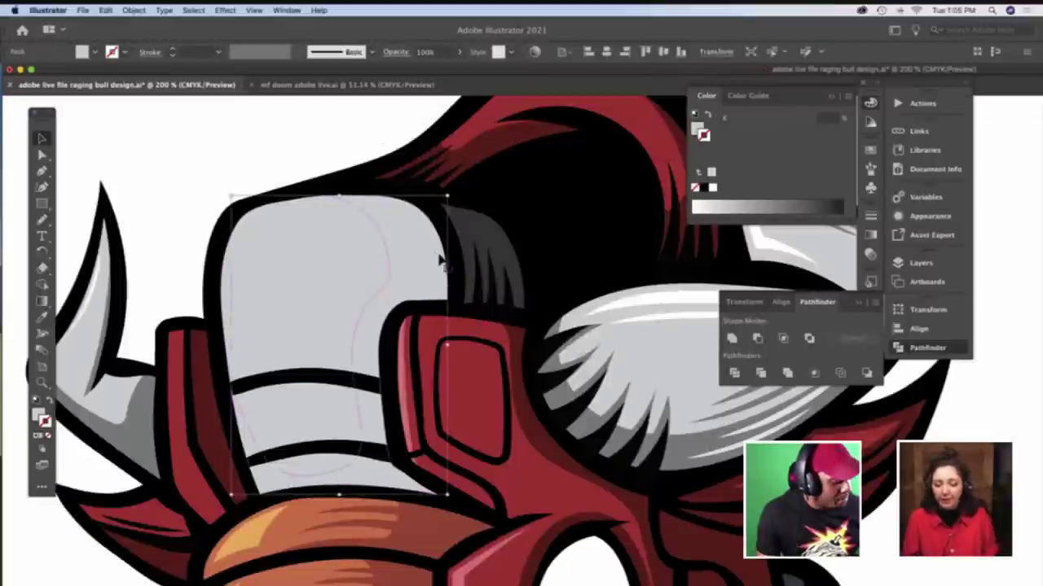
key(a)
key(i)
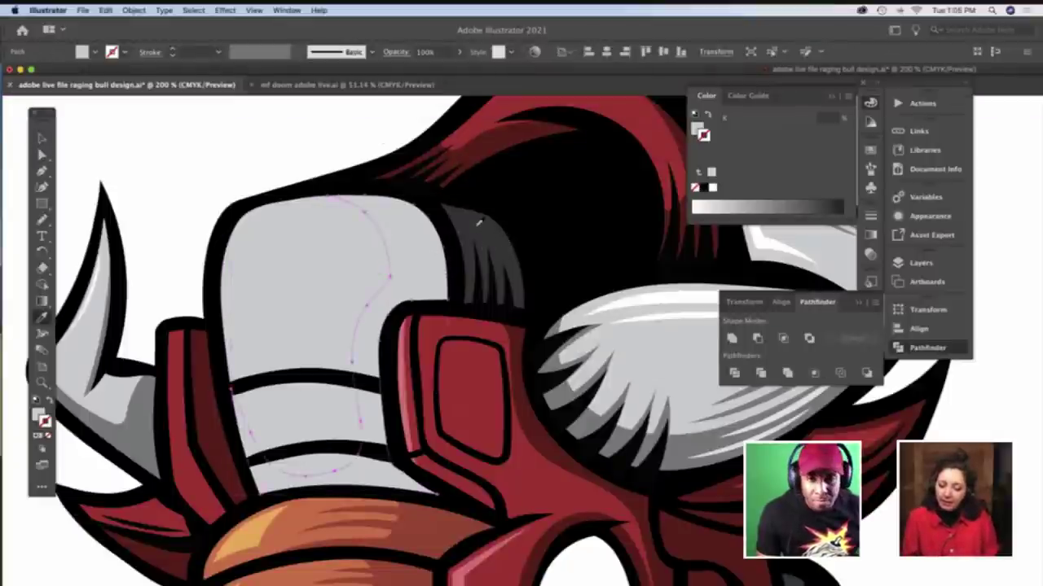
click(469, 214)
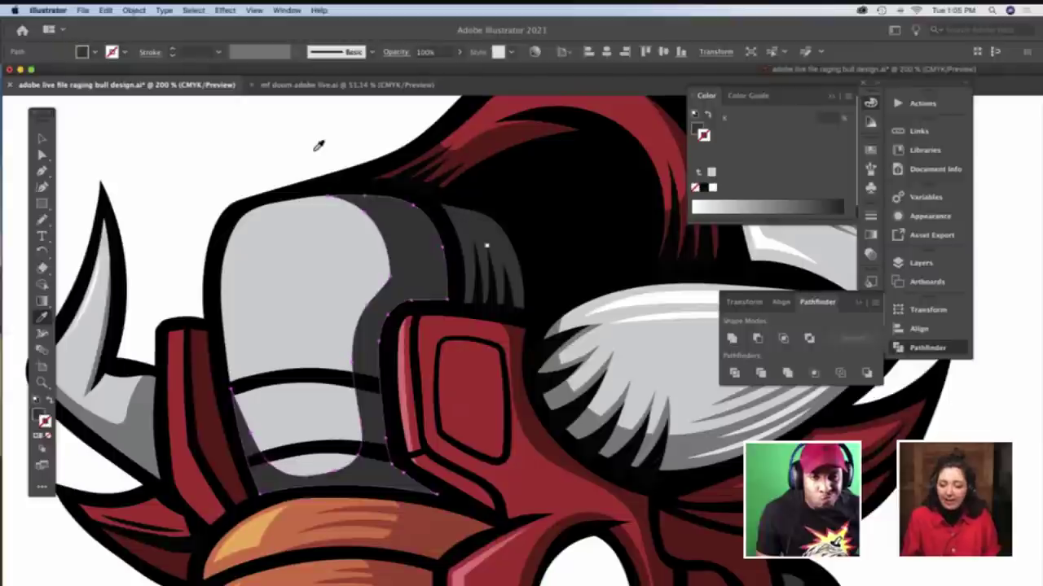
key(v)
click(307, 143)
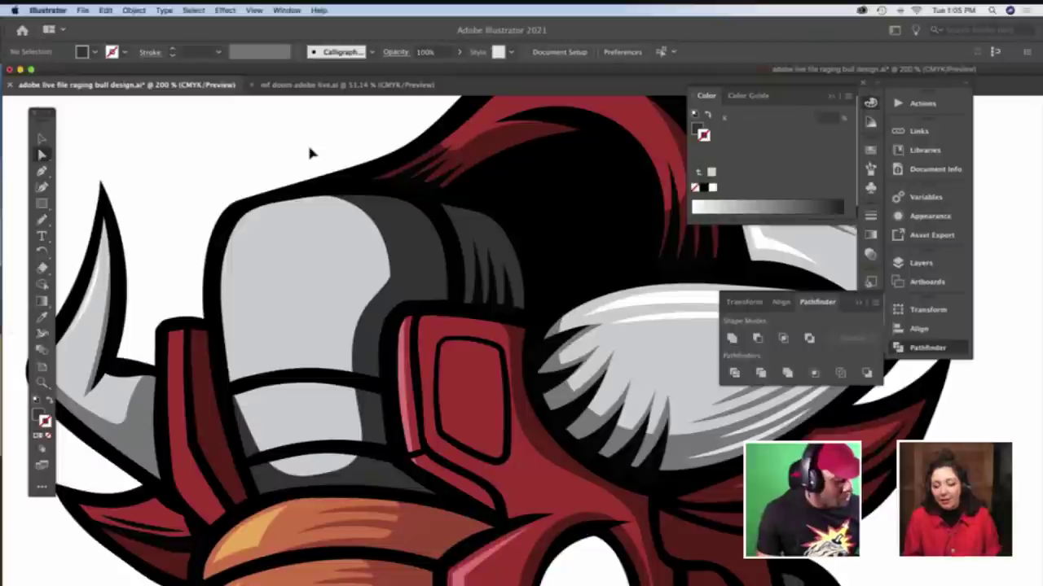
key(super+z)
click(310, 149)
Fill the divided shading piece with the medium grey sampled from the furry light grey shape's lower shadow, and deselect it
click(396, 243)
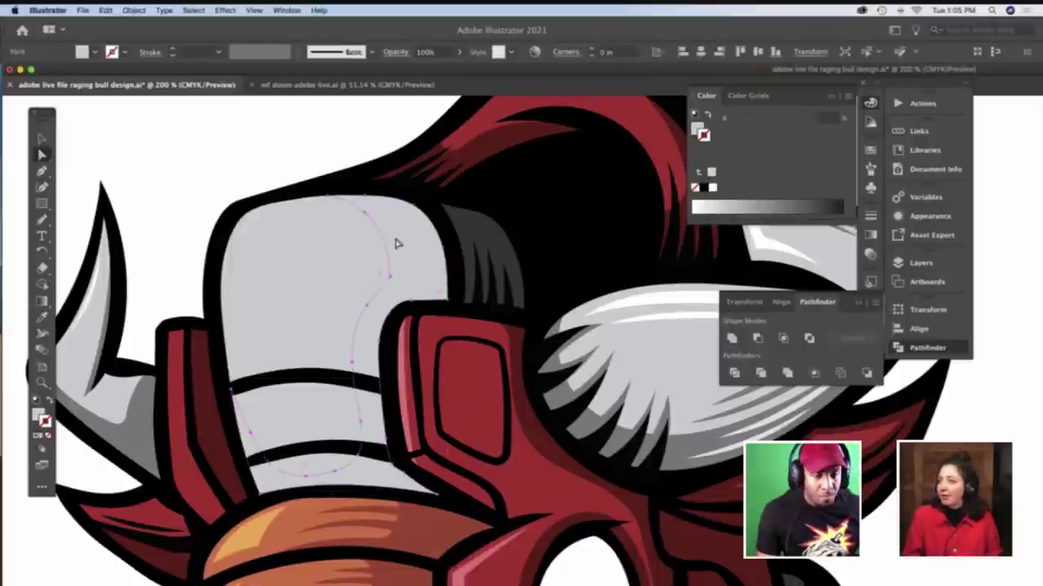
key(i)
click(684, 440)
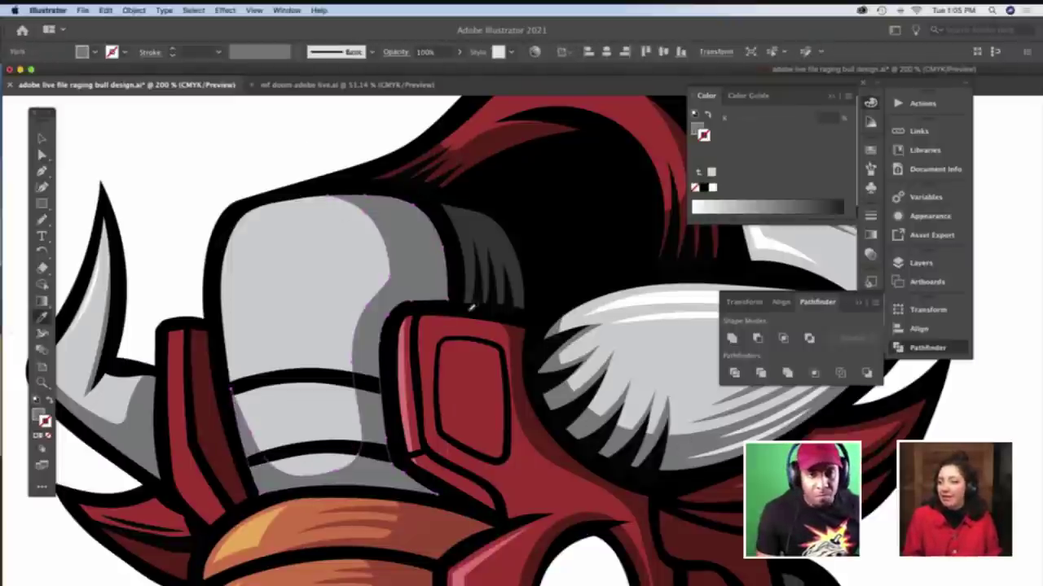
key(v)
key(super+shift+a)
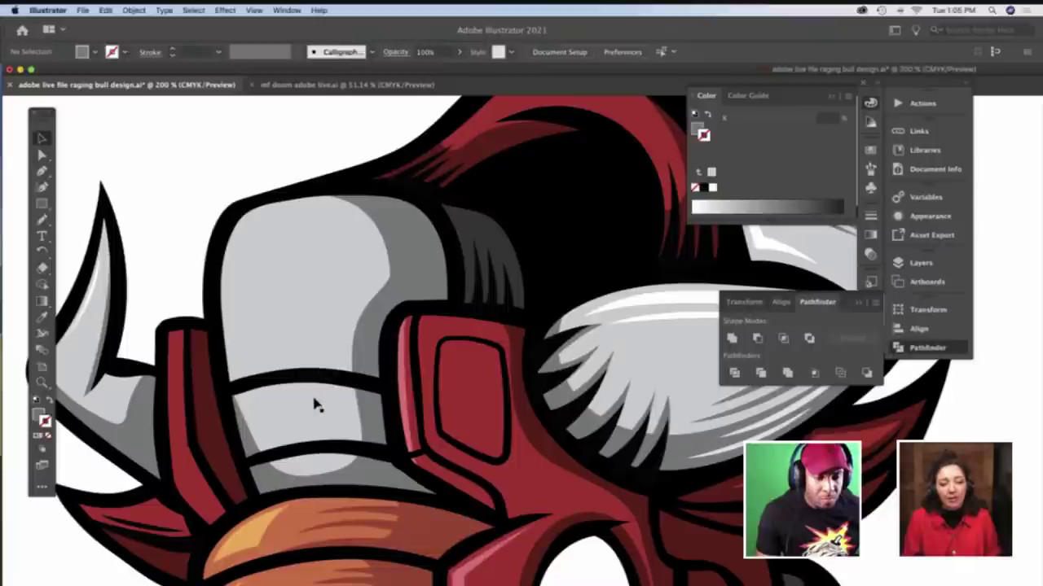
Draw a tapered Paintbrush highlight along the light grey piece's upper outer edge, redoing its lower stroke, and fill it with white sampled from the artwork
key(b)
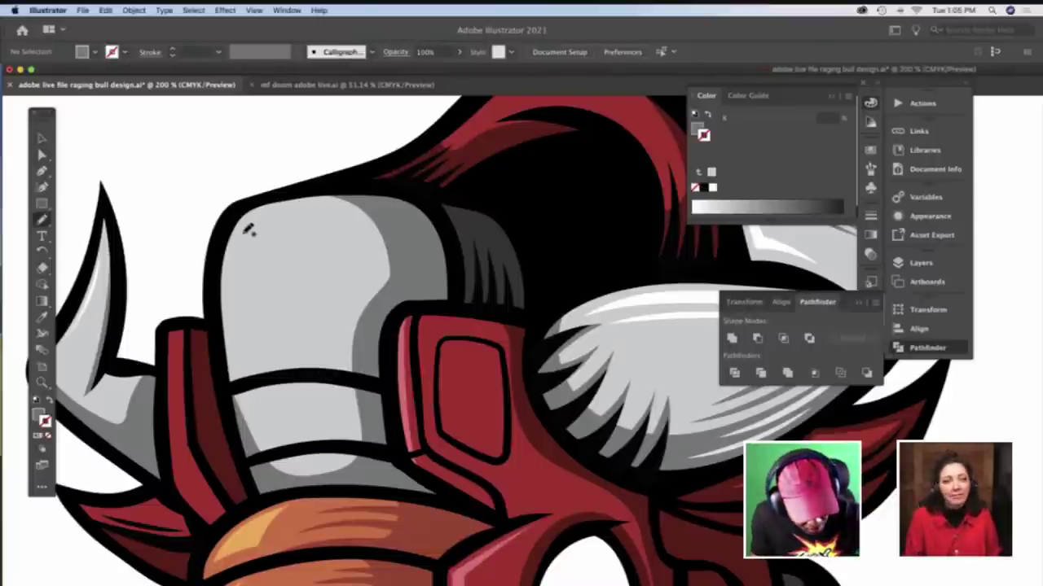
mouse_move(234, 264)
mouse_down()
mouse_move(231, 310)
mouse_move(266, 310)
mouse_up()
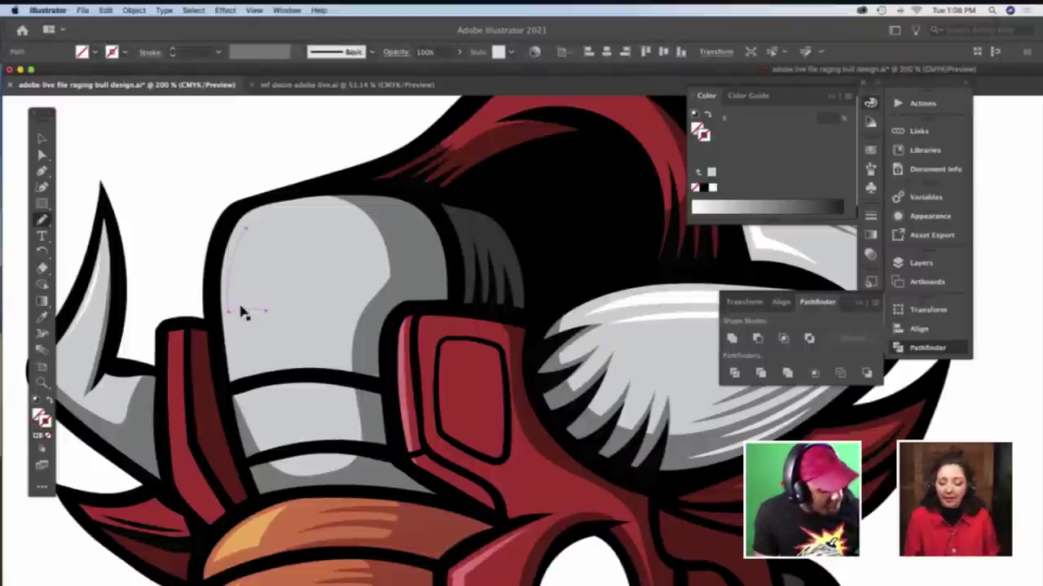
key(super+z)
drag(236, 306, 254, 304)
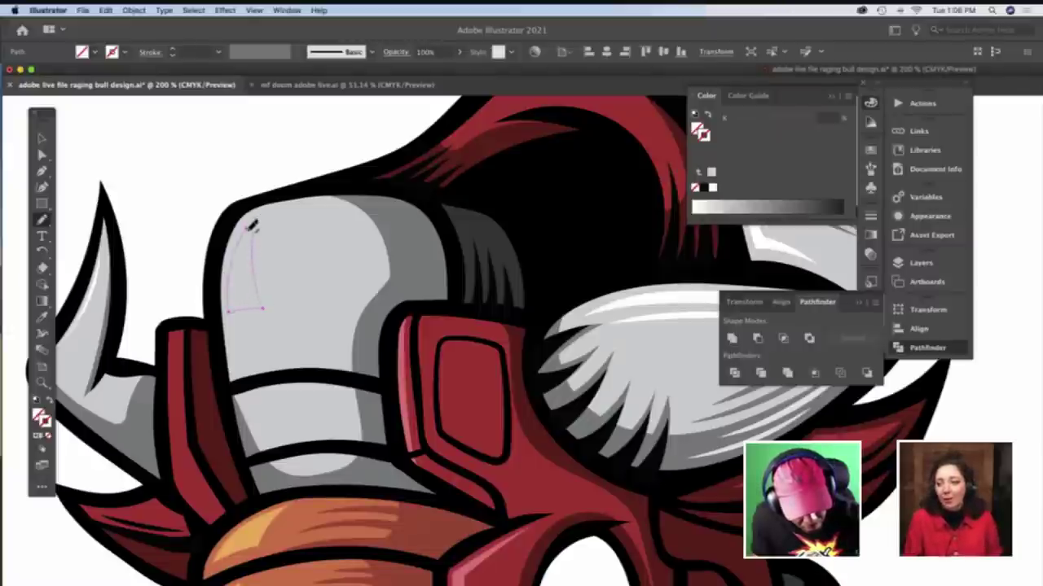
key(i)
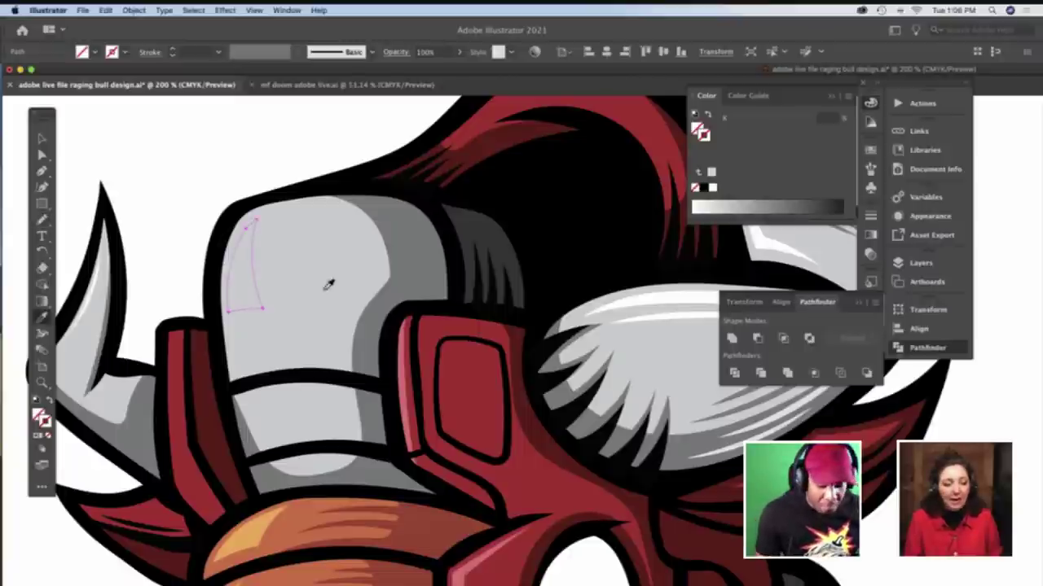
click(684, 290)
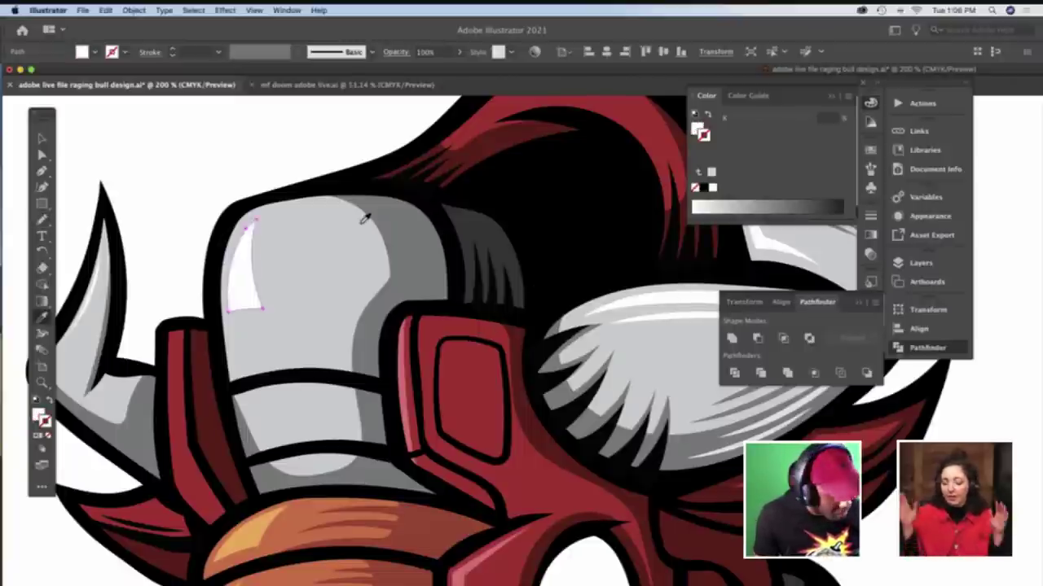
key(v)
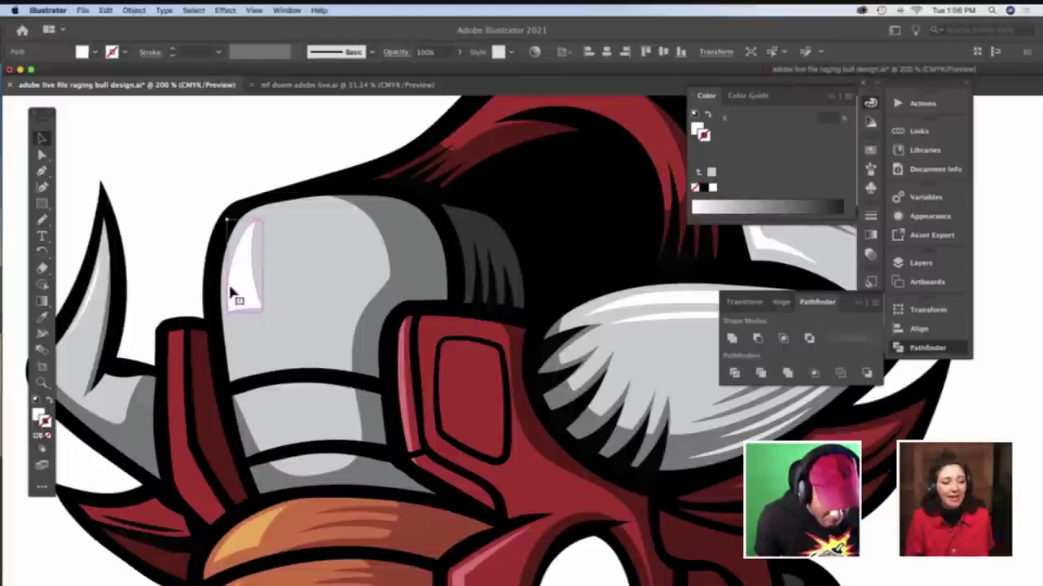
Nudge the white highlight so it sits just inside the light grey piece's outer outline, and deselect it
drag(228, 268, 235, 269)
key(Left)
key(Left)
key(Left)
key(Up)
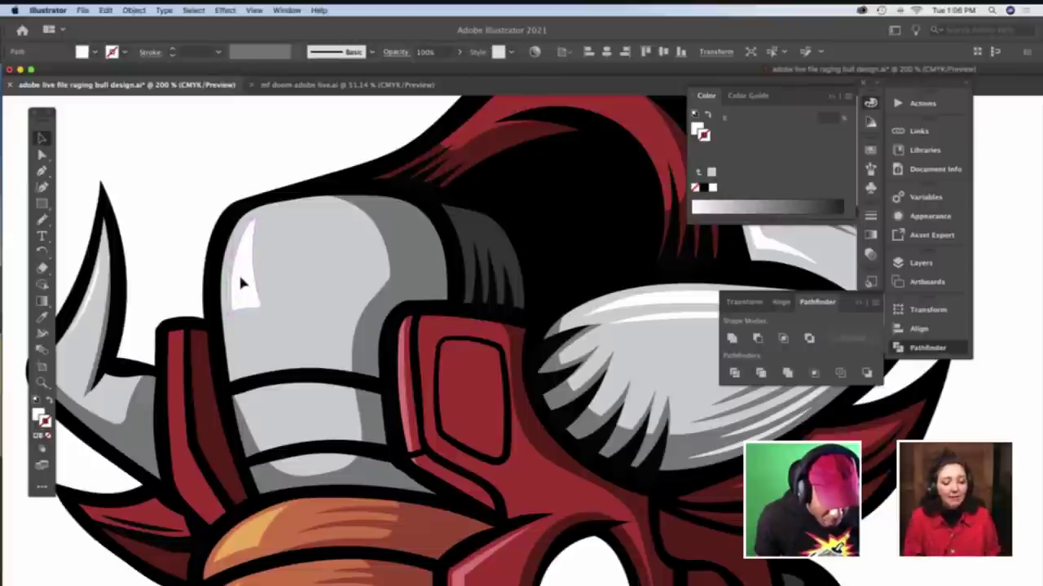
click(209, 160)
Draw a thin Pencil shadow beneath the black line atop the middle grey band, filled with medium grey sampled from the adjacent shading
scroll(209, 204, down, 3)
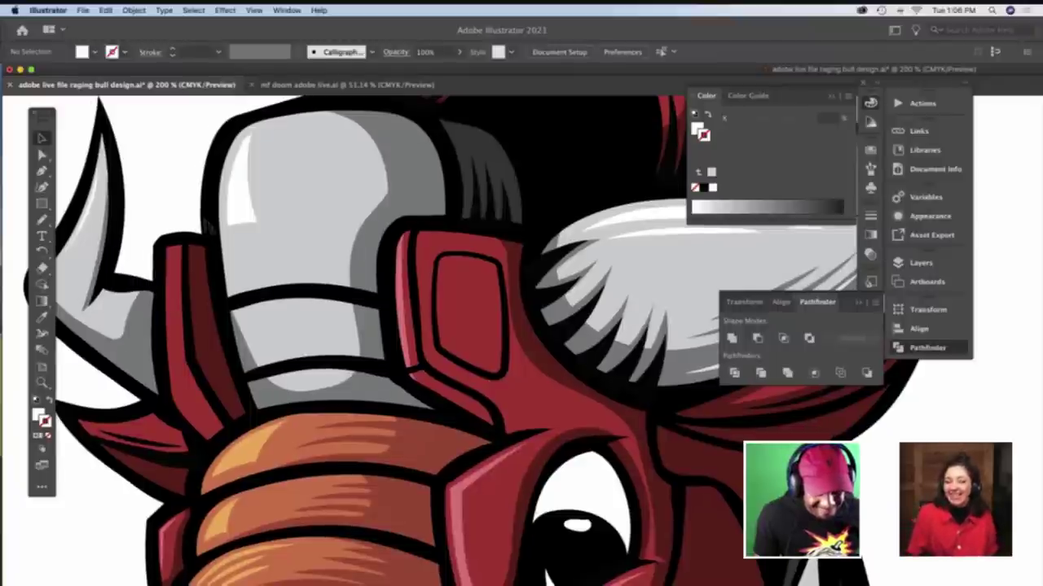
scroll(210, 224, down, 1)
key(n)
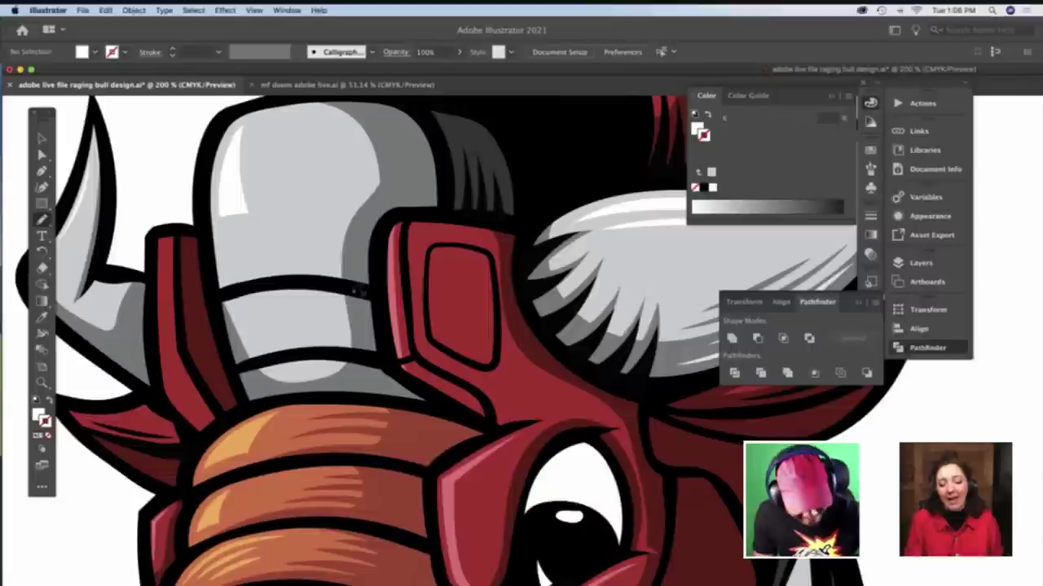
drag(341, 300, 228, 303)
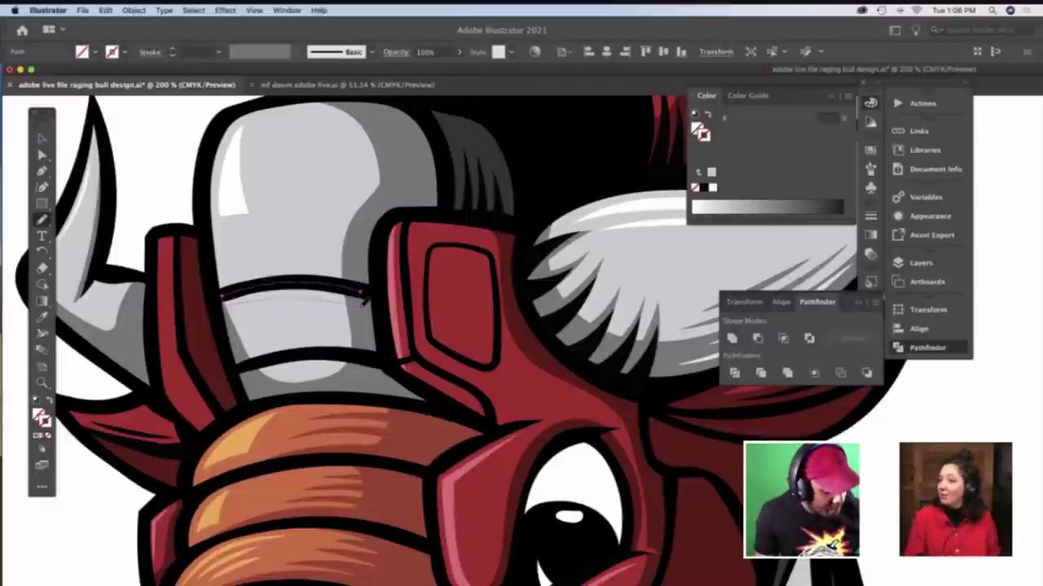
key(i)
click(362, 246)
key(v)
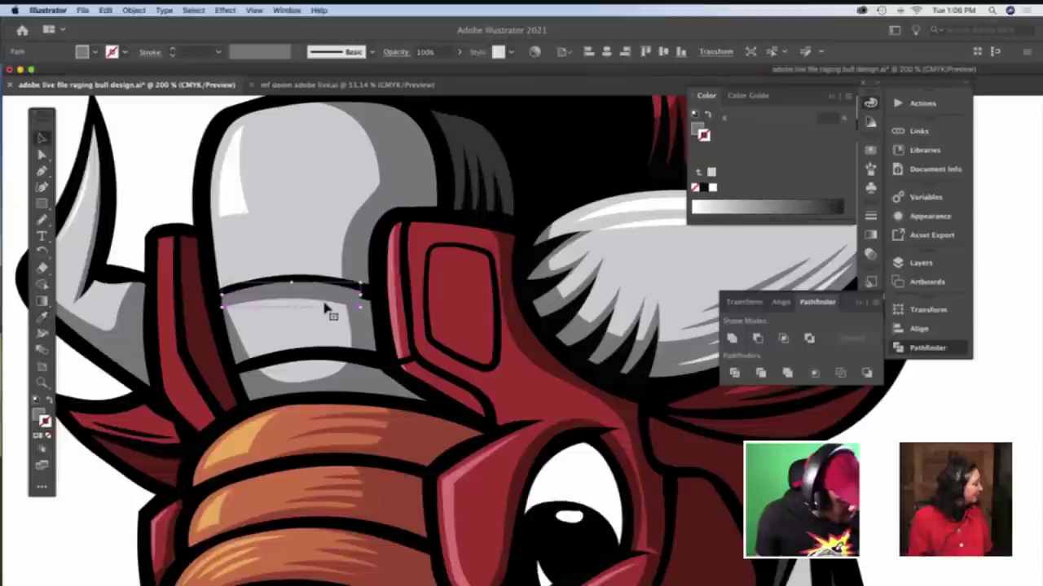
click(314, 290)
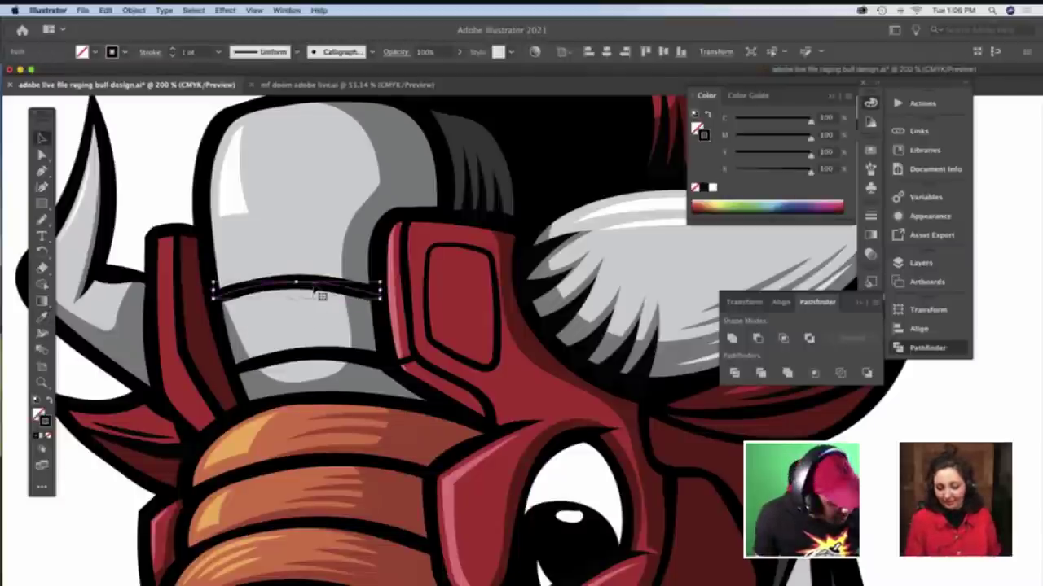
click(319, 299)
click(138, 173)
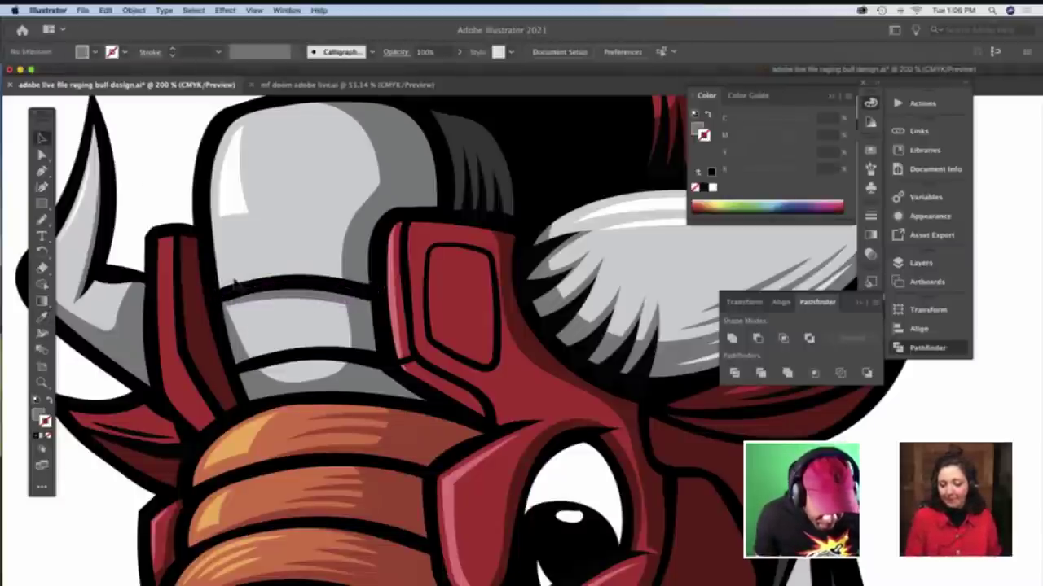
Move the anchor point at the left end of the band's new shadow upward to taper it into the black outline
scroll(233, 279, right, 3)
scroll(234, 279, down, 2)
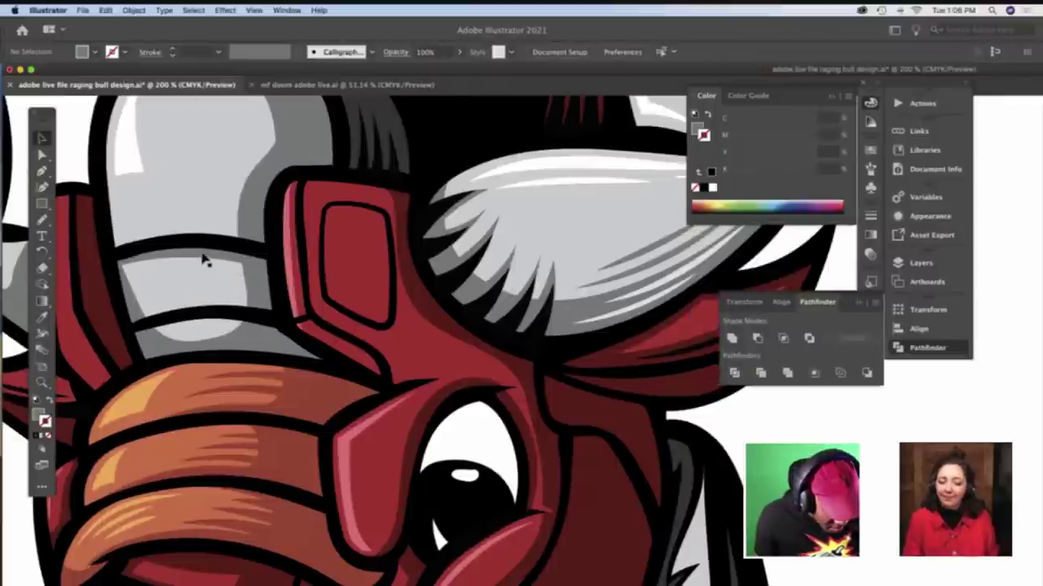
click(203, 257)
key(a)
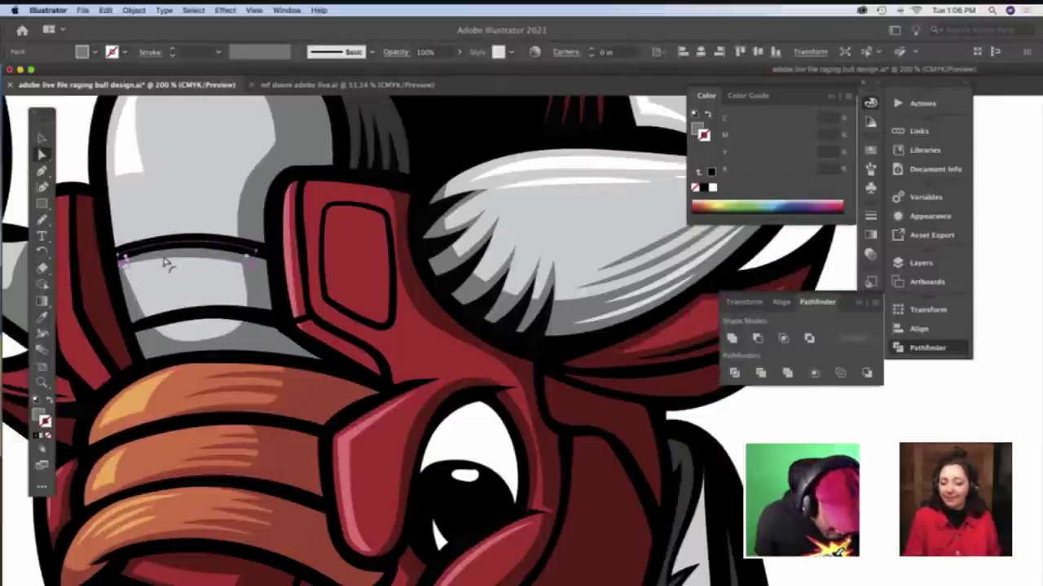
click(120, 262)
drag(121, 268, 122, 258)
scroll(71, 201, up, 3)
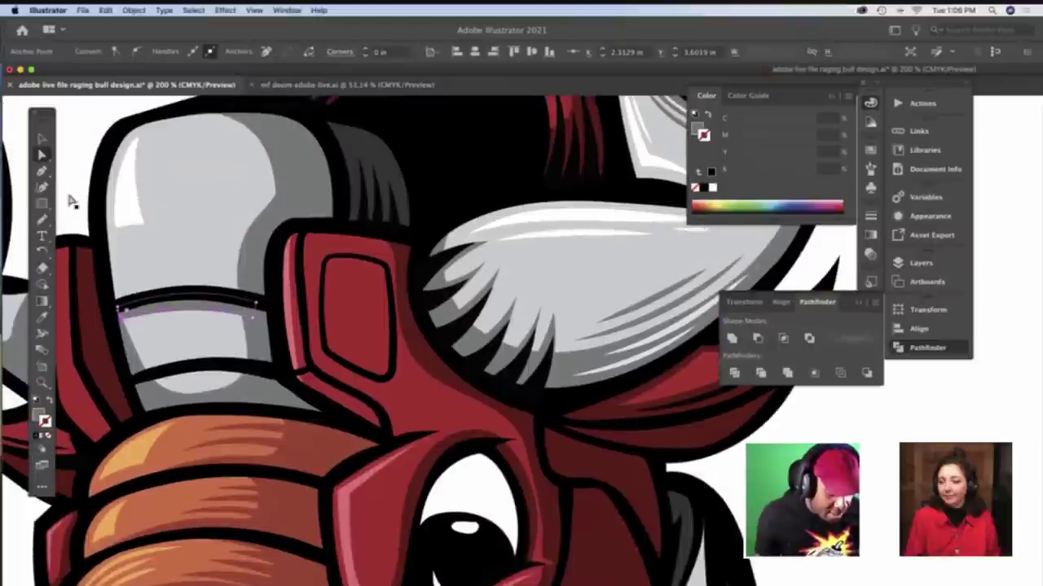
click(78, 196)
Choose the thin blue tapered art brush for detailing the small horn beside the light grey piece
scroll(85, 261, down, 6)
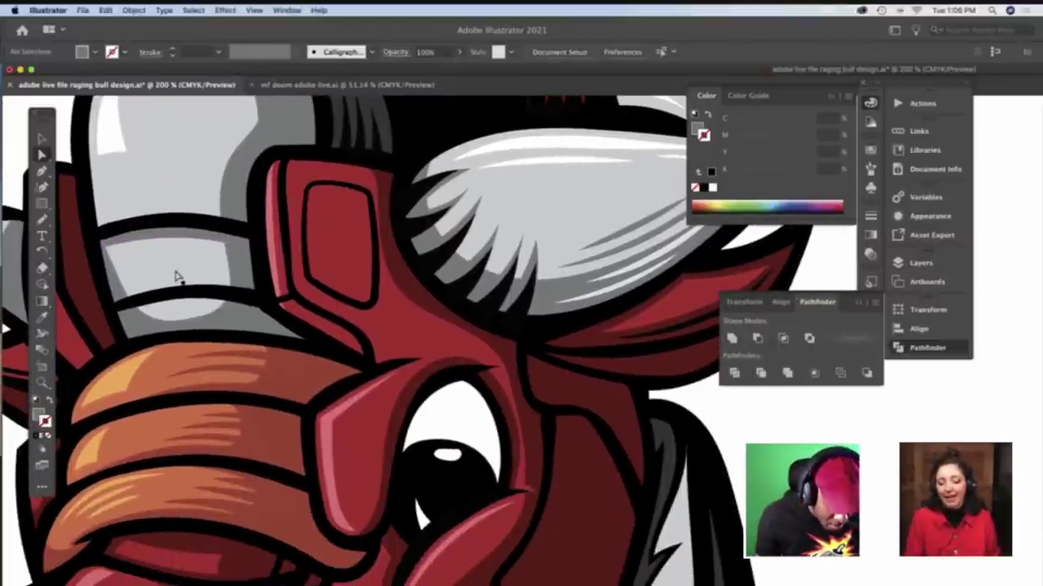
scroll(179, 277, up, 4)
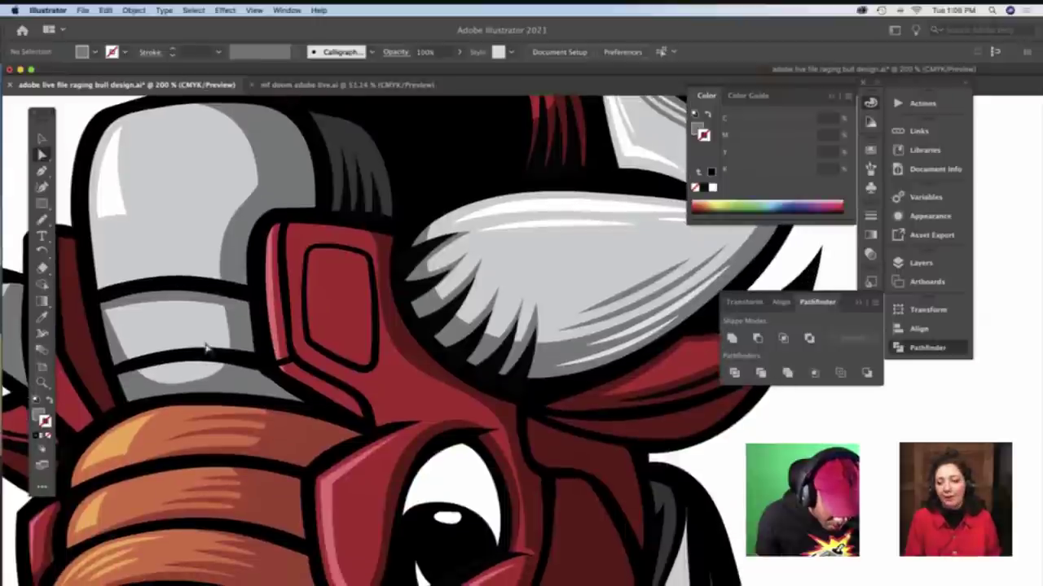
scroll(206, 348, up, 3)
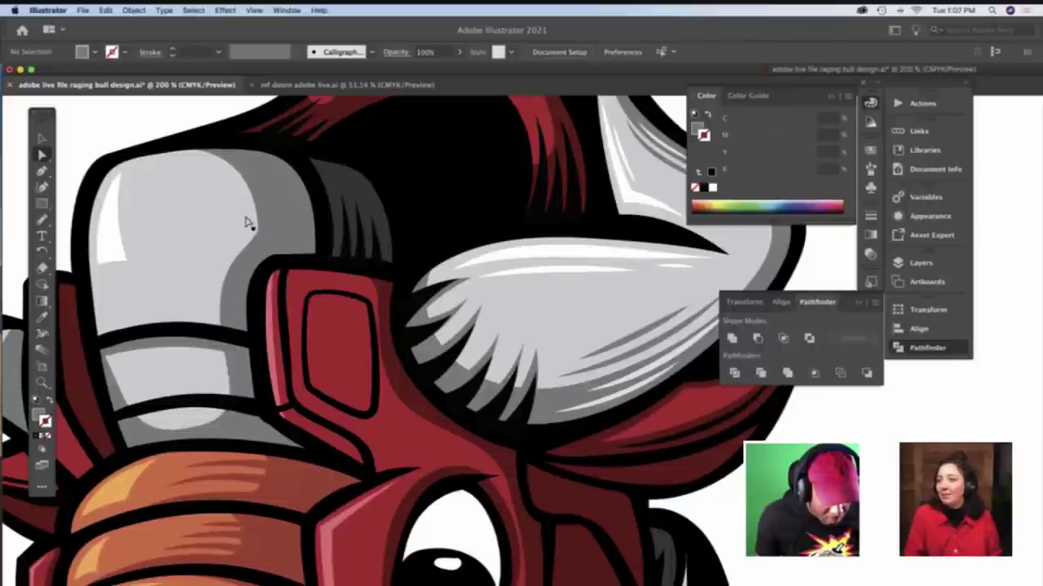
key(z)
alt+click(354, 341)
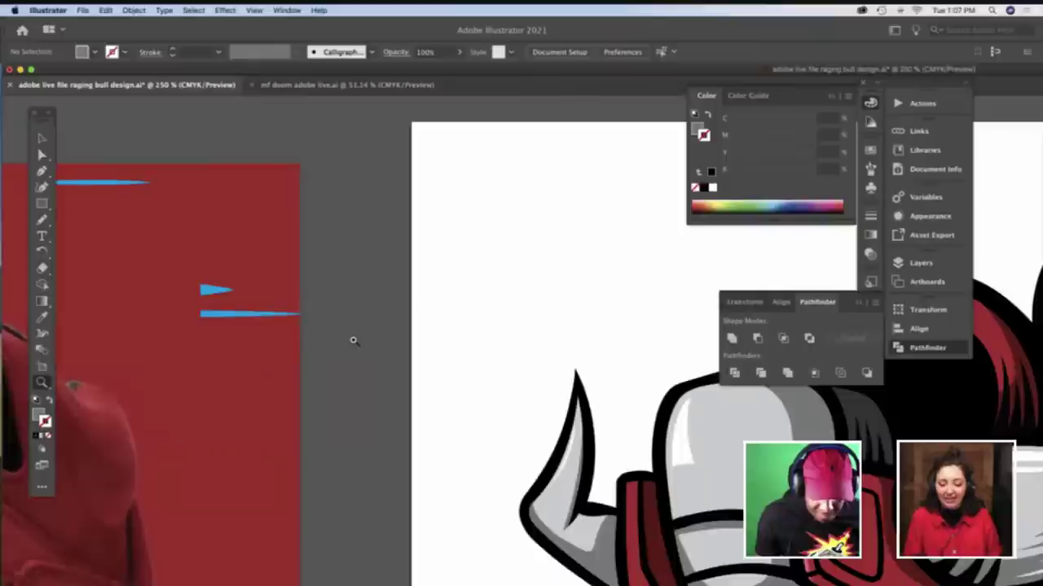
scroll(354, 334, down, 8)
scroll(353, 329, right, 7)
scroll(350, 330, right, 5)
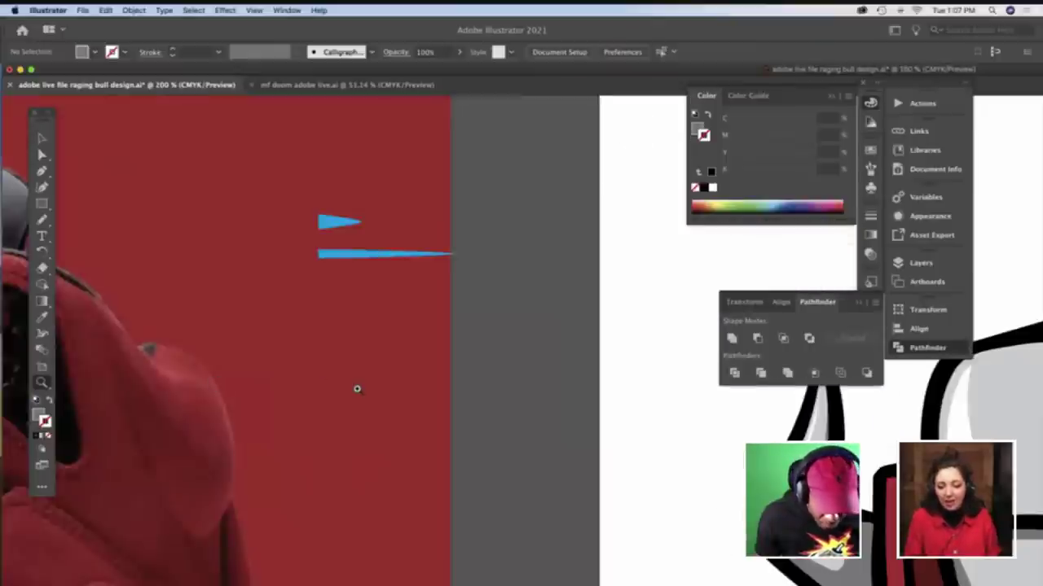
scroll(698, 473, right, 5)
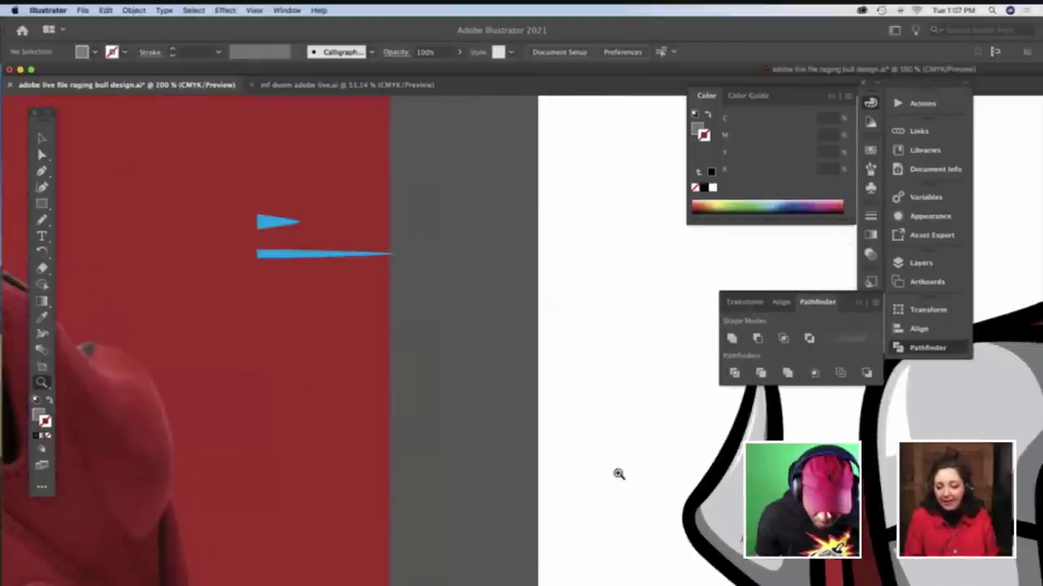
scroll(592, 484, right, 3)
click(591, 482)
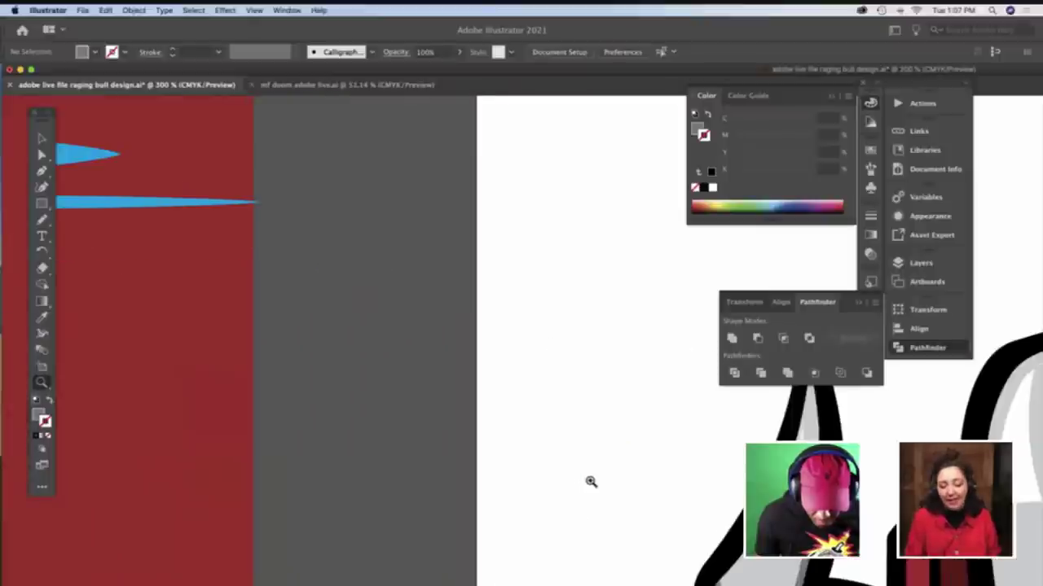
scroll(591, 481, right, 8)
scroll(590, 481, down, 5)
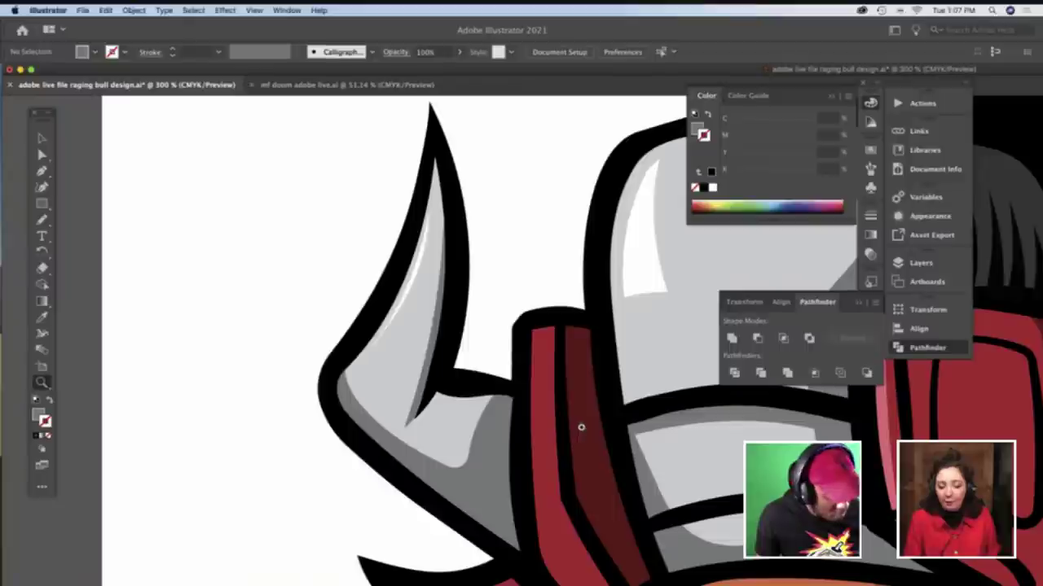
key(b)
key(v)
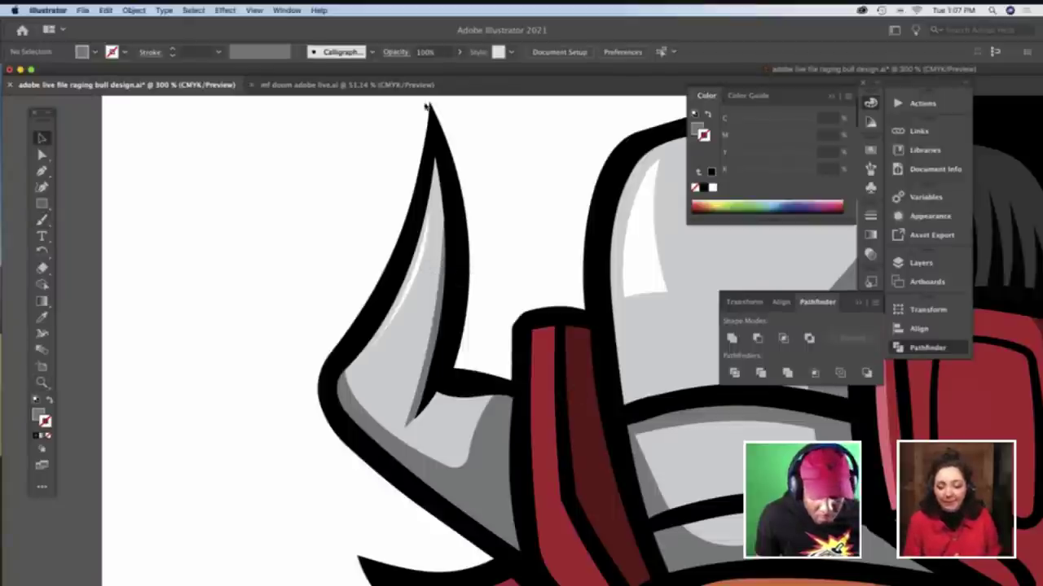
click(349, 53)
scroll(303, 130, down, 3)
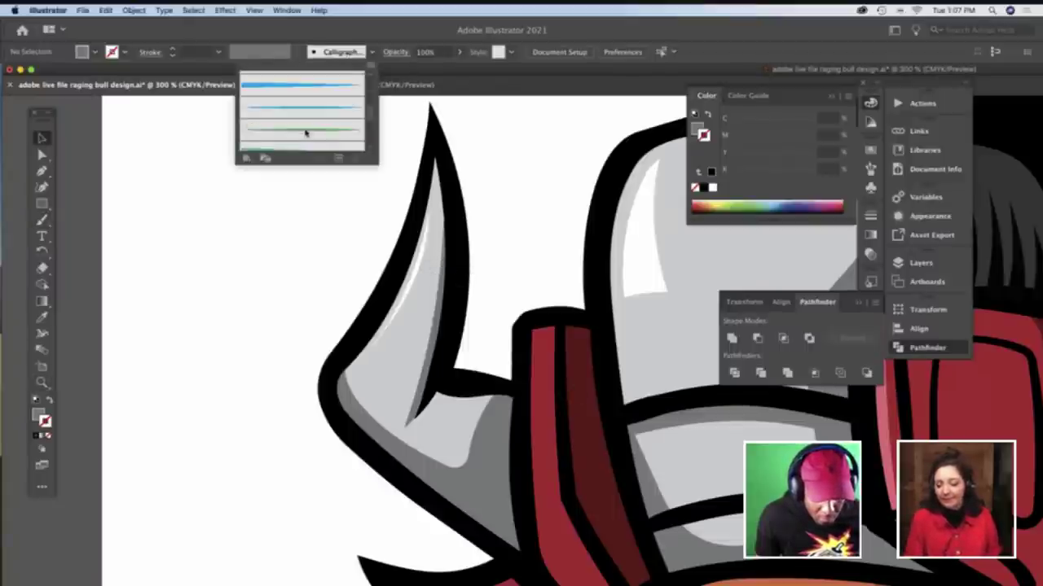
click(305, 102)
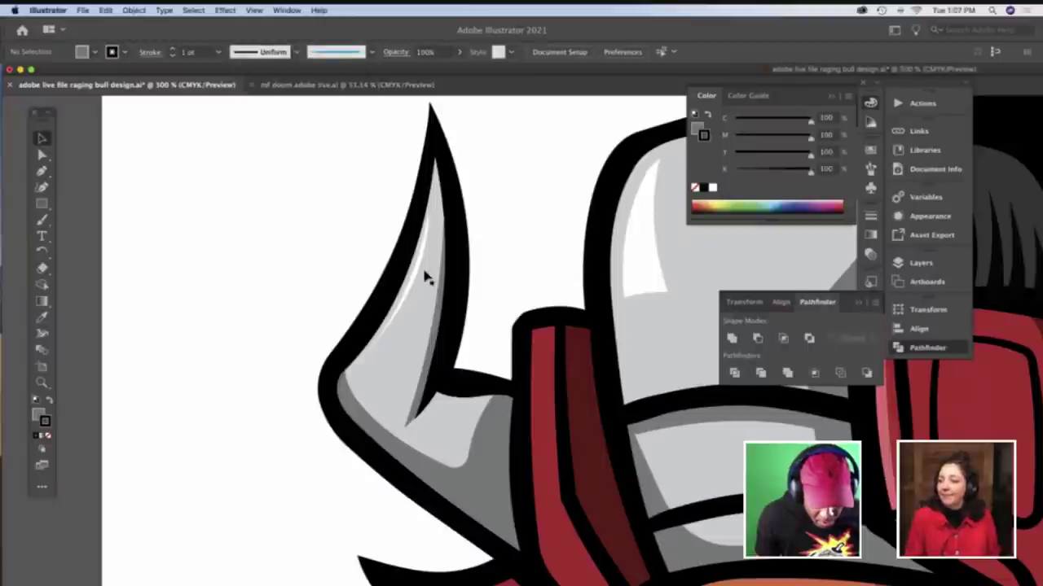
Paint a tapered white brush stroke beside the small horn's existing highlight and set its weight to 0.5 pt
click(413, 268)
click(481, 244)
key(b)
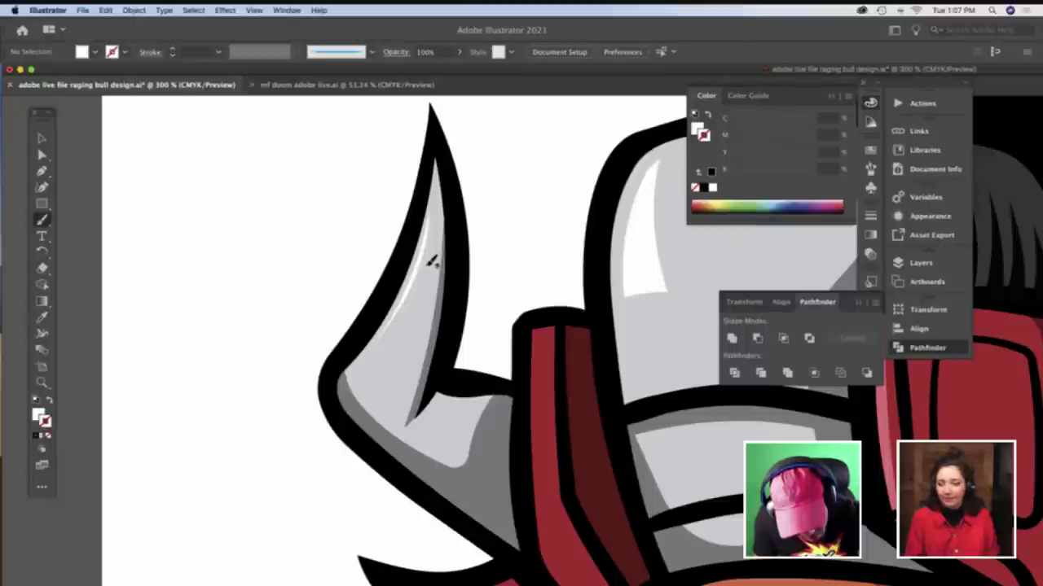
drag(374, 364, 369, 365)
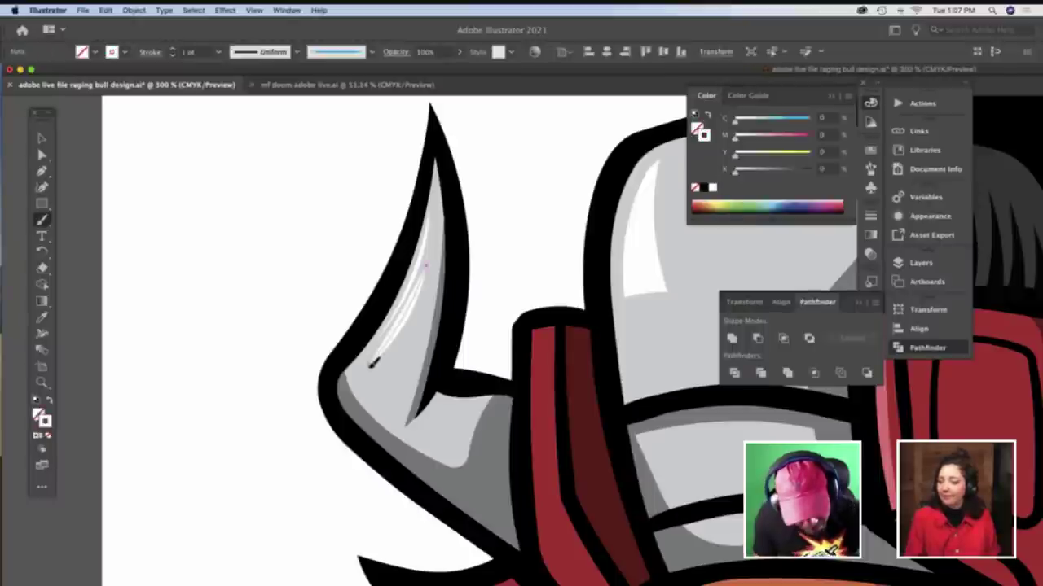
click(172, 56)
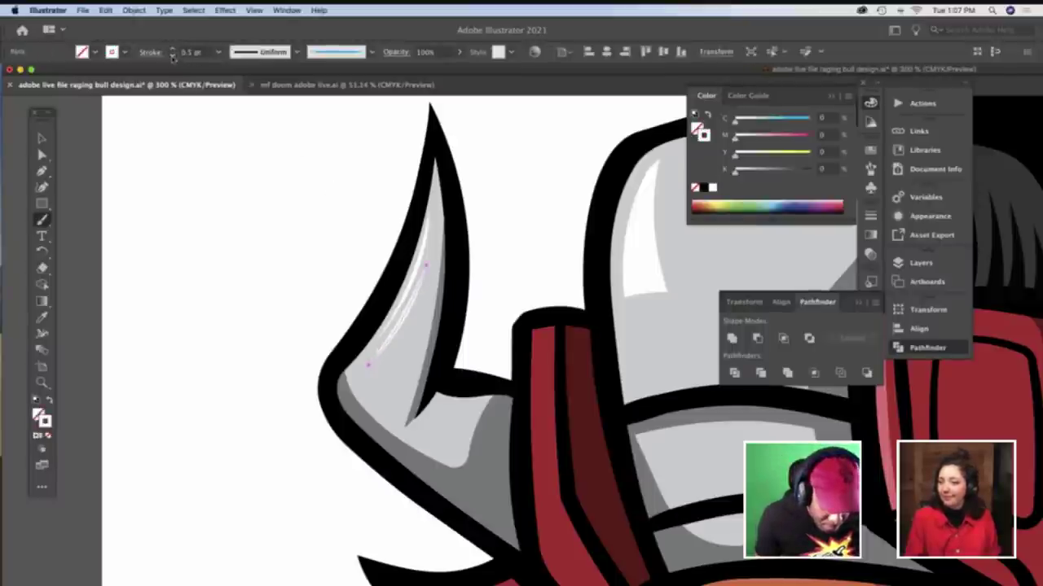
key(v)
click(245, 213)
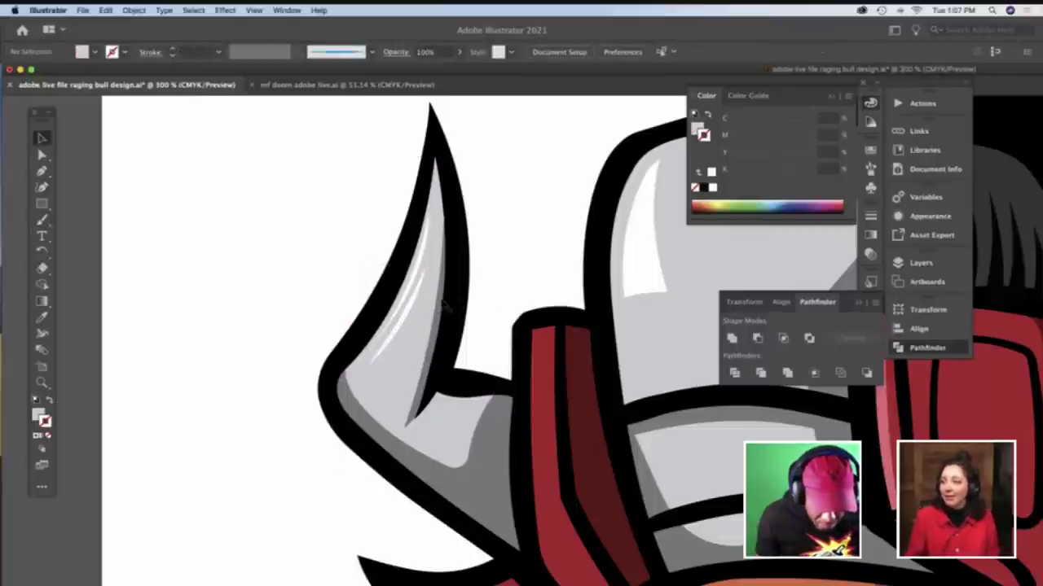
Paint a tapered stroke beside the small horn's inner shadow using that shadow's medium grey, and set its weight to 0.5 pt
click(443, 302)
click(498, 268)
key(b)
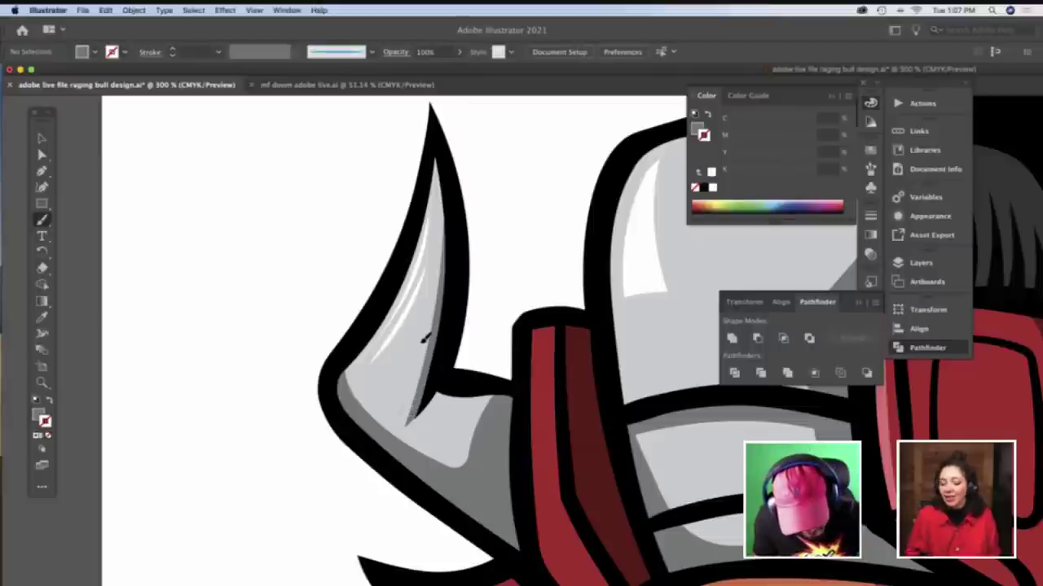
drag(424, 338, 425, 317)
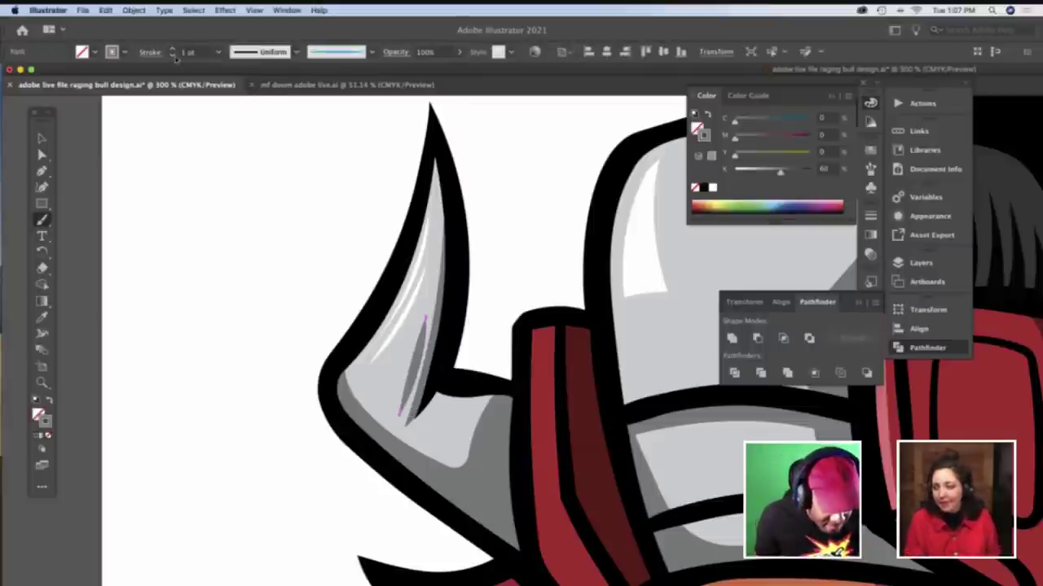
click(172, 55)
click(172, 54)
key(v)
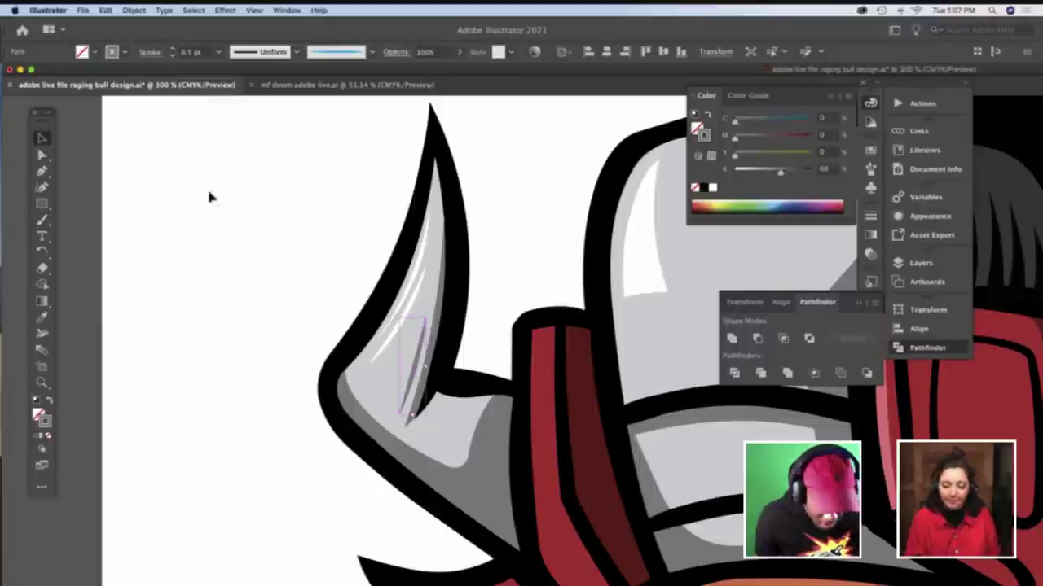
click(209, 197)
Examine the bull head illustration at 100% zoom to review the shading and highlights
key(z)
alt+click(581, 351)
alt+click(582, 351)
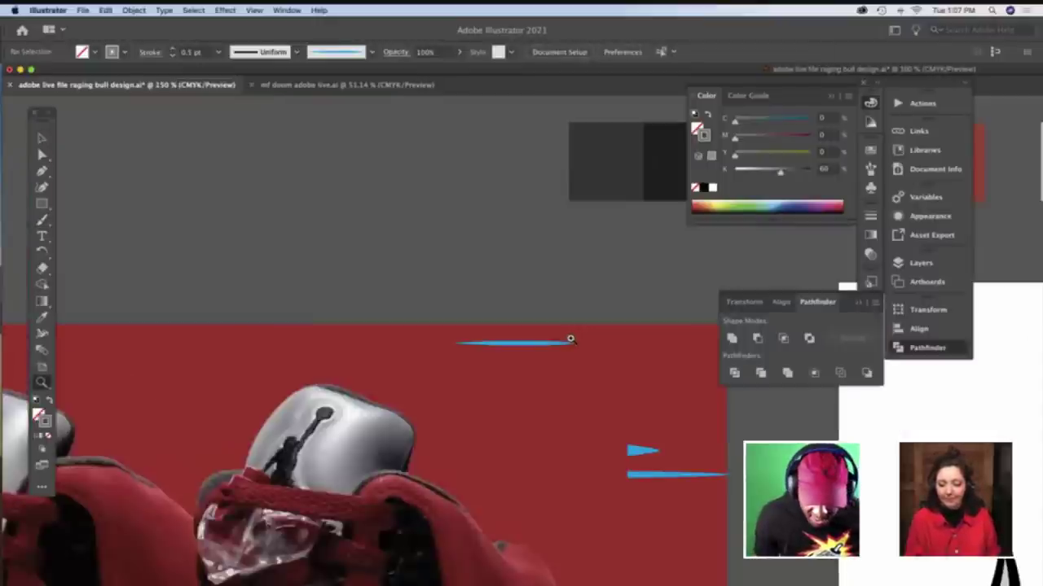
scroll(570, 338, right, 10)
scroll(536, 333, down, 8)
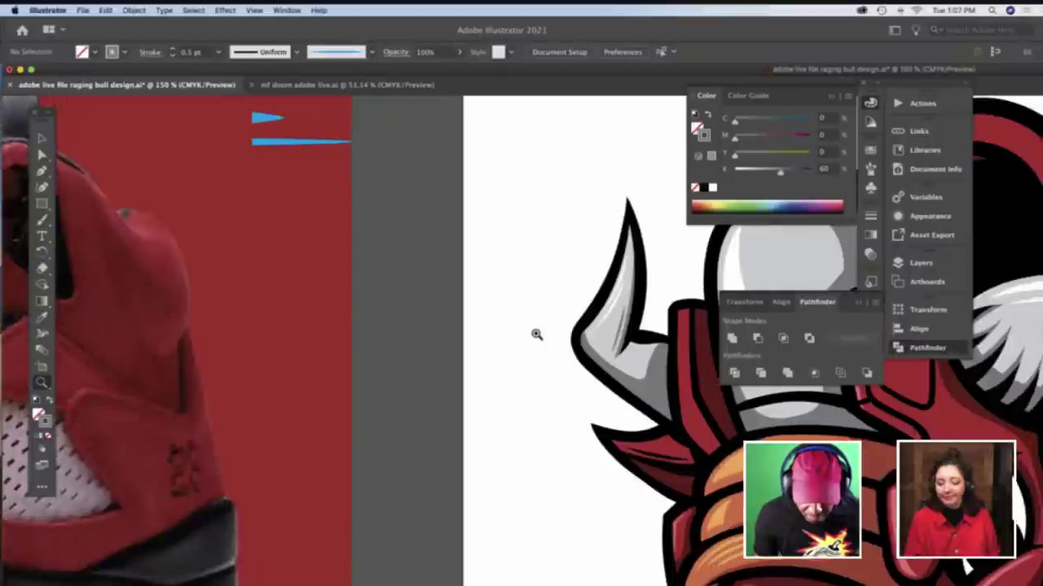
scroll(536, 334, right, 12)
scroll(489, 351, down, 4)
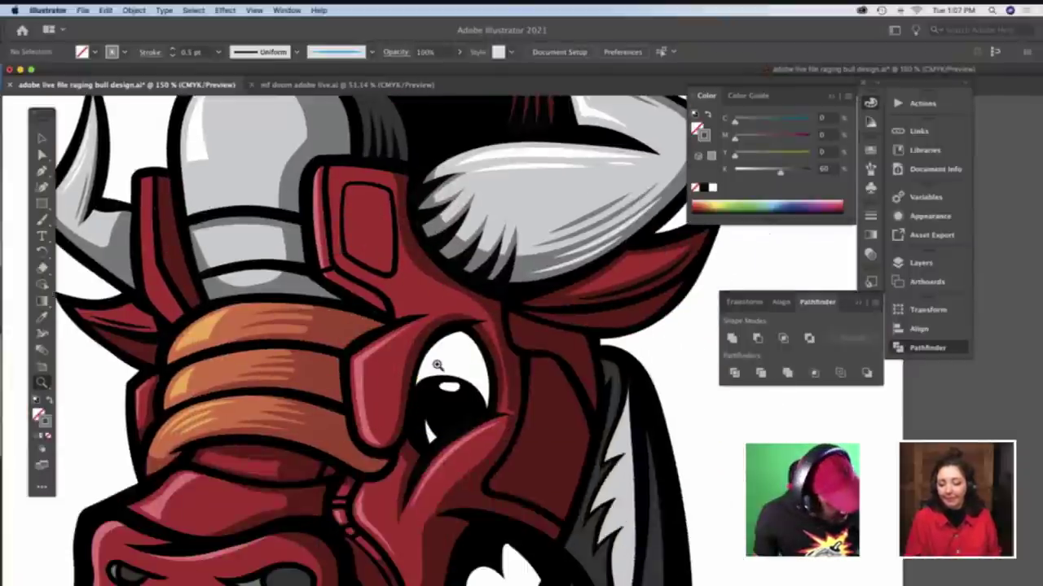
scroll(437, 365, down, 5)
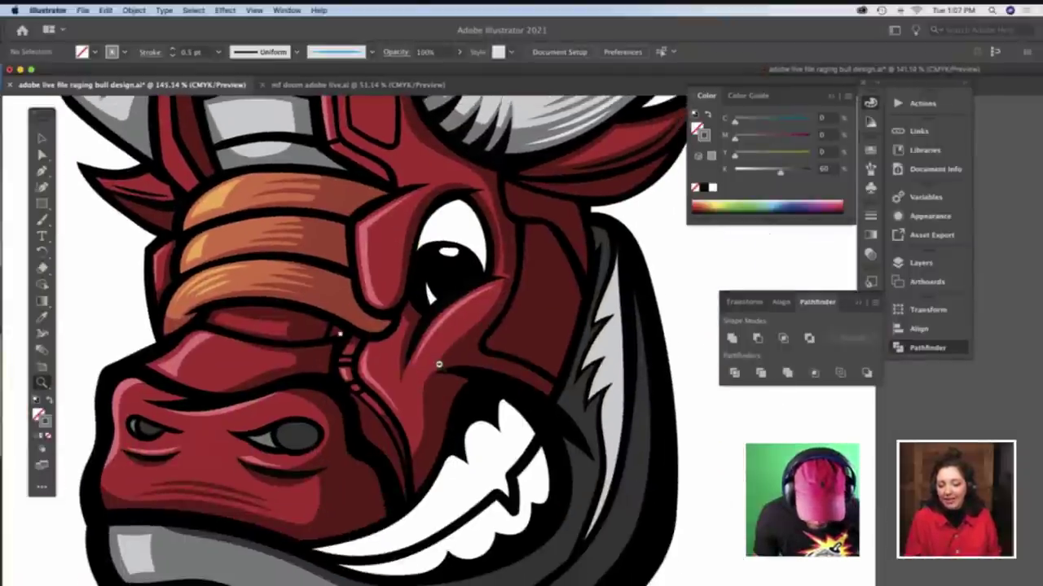
key(super+1)
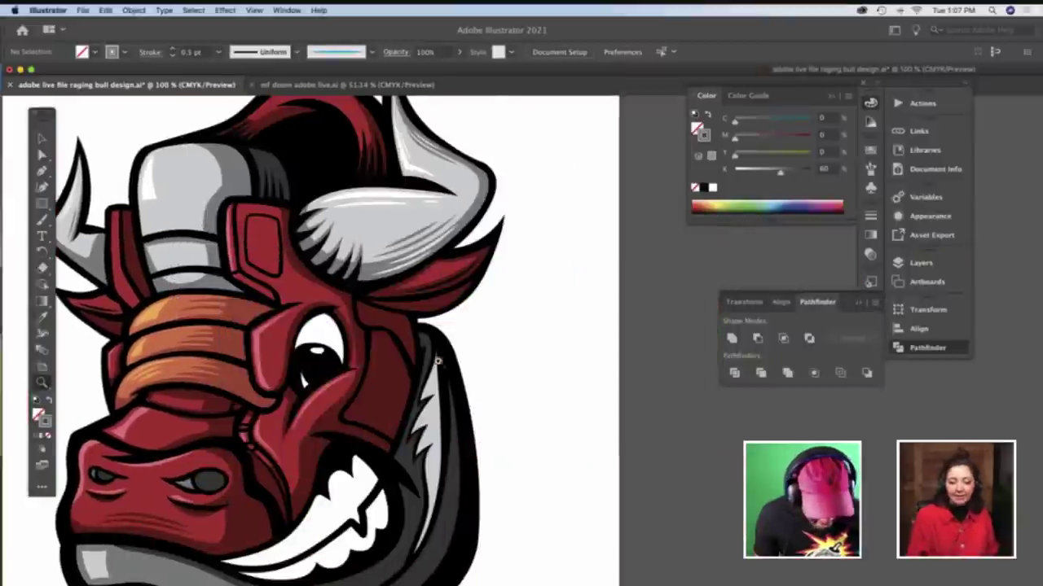
scroll(437, 361, right, 5)
scroll(438, 361, left, 7)
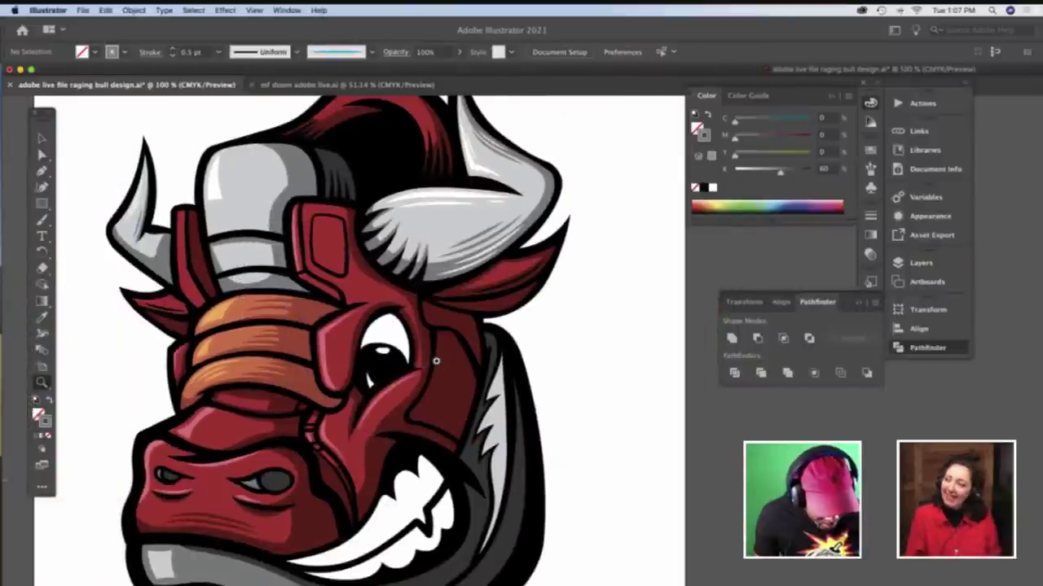
scroll(435, 361, down, 1)
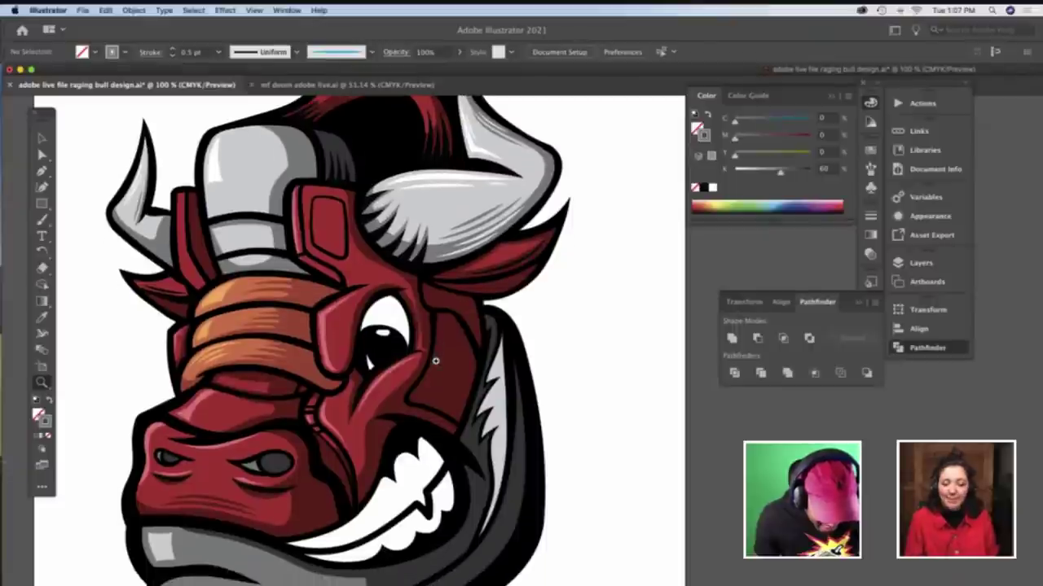
Examine the bull head illustration against the red sneaker reference photo
scroll(435, 361, down, 5)
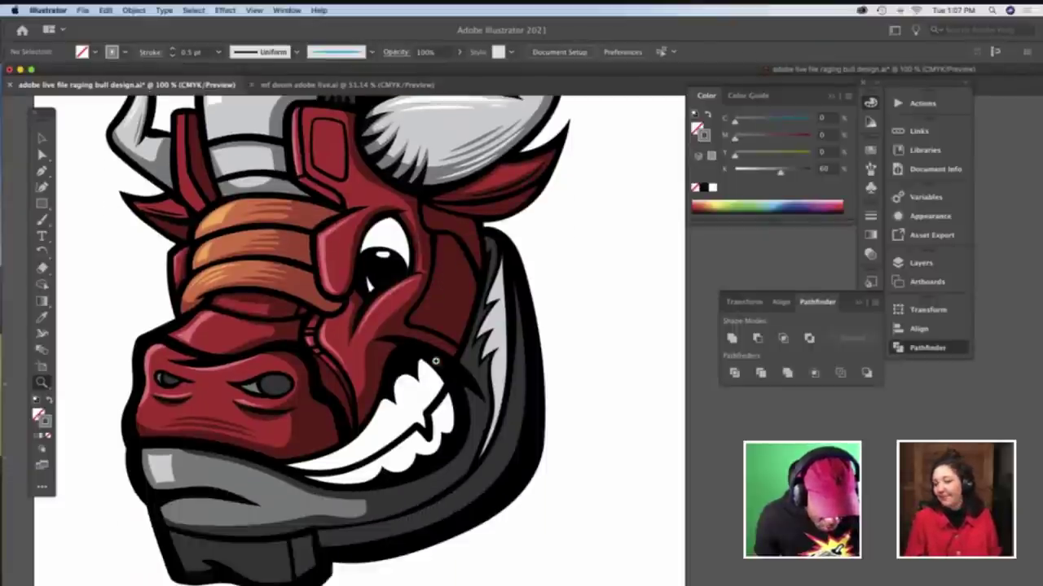
scroll(418, 362, left, 20)
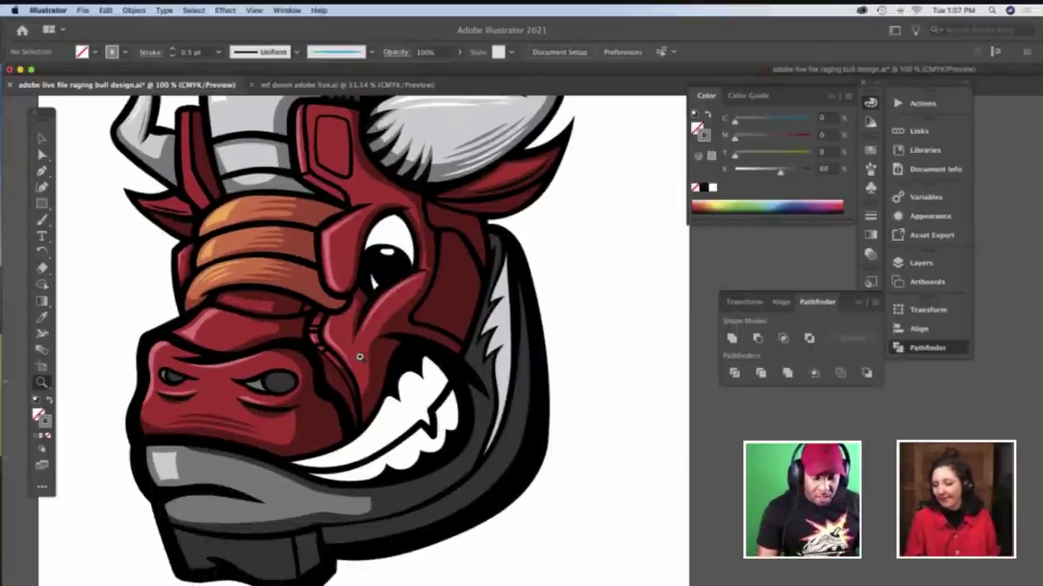
scroll(375, 345, up, 2)
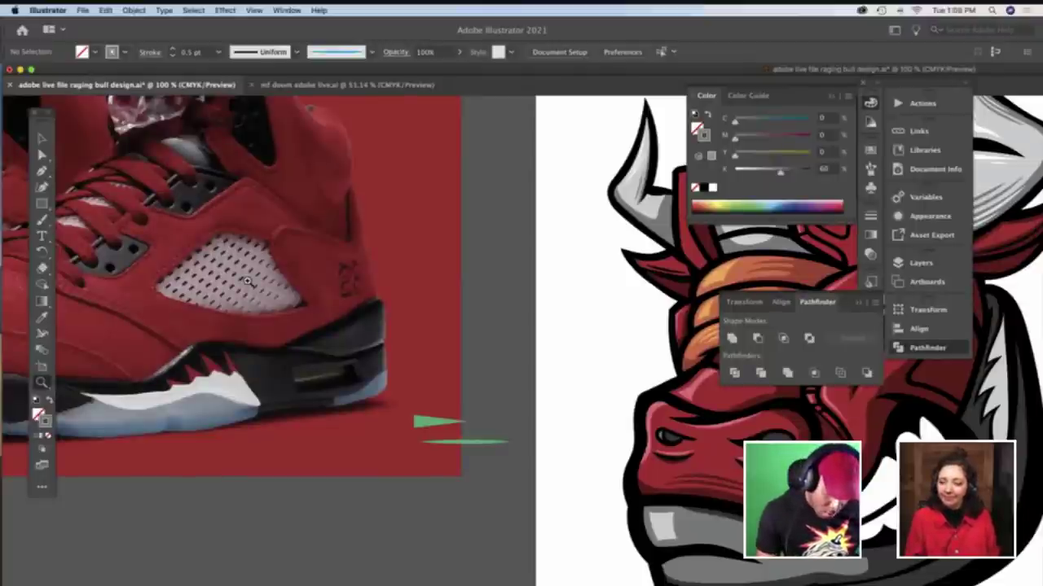
scroll(247, 281, right, 5)
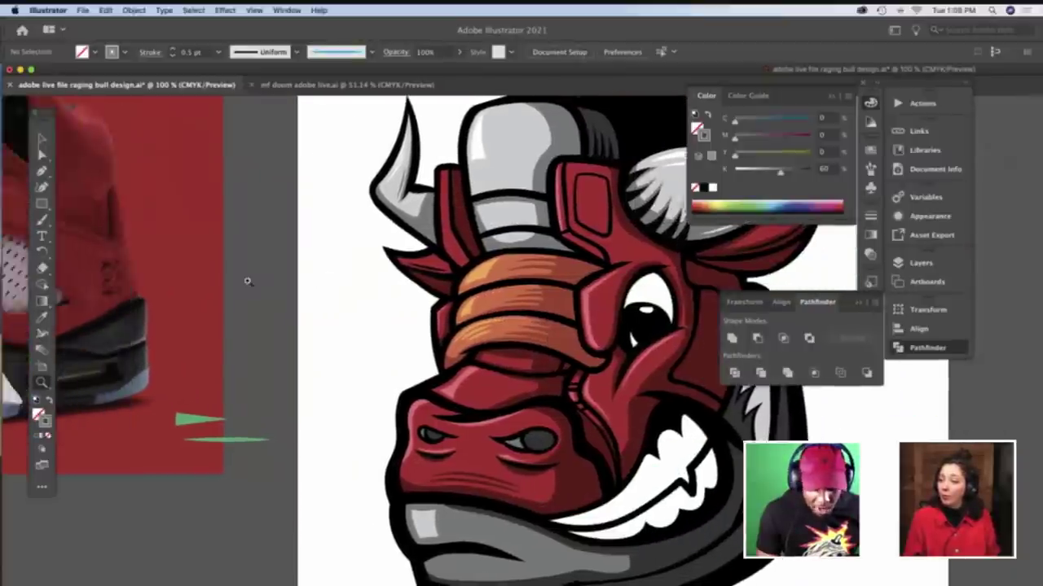
scroll(247, 281, left, 4)
scroll(247, 281, right, 10)
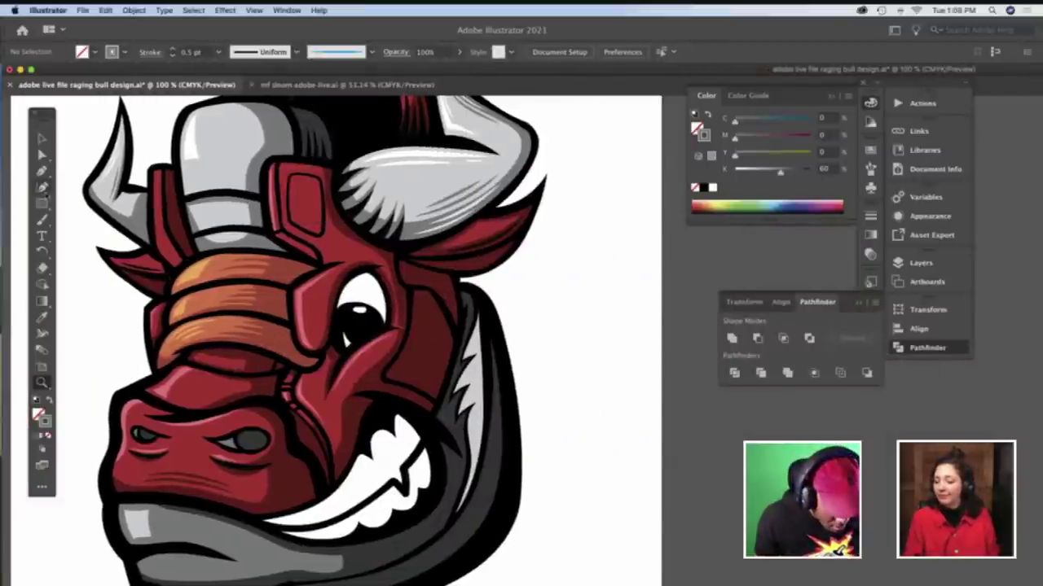
Draw a small horizontal rectangle in the empty white area beside the bull's head, below the ear tip
click(41, 203)
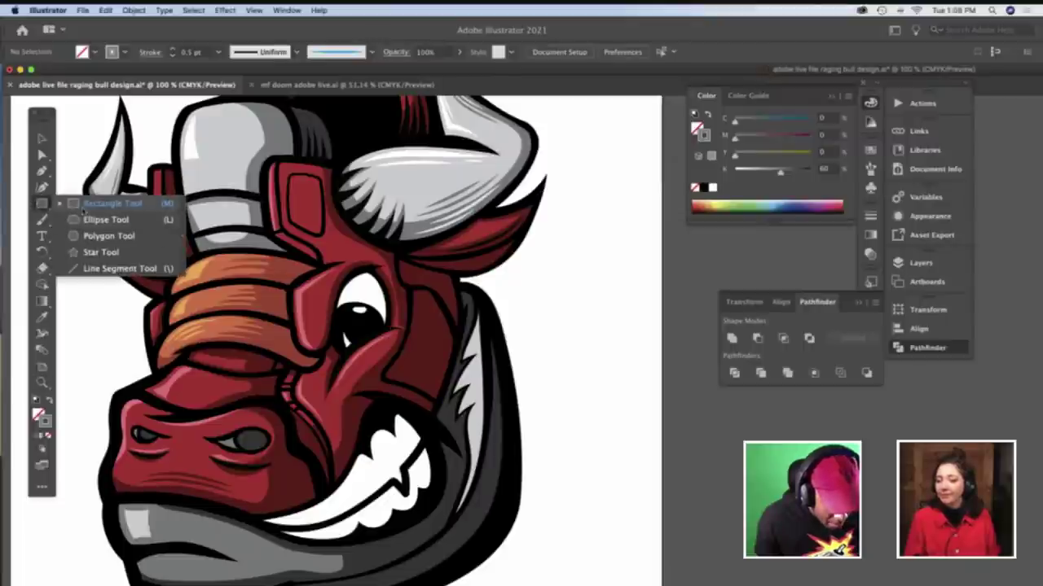
click(106, 203)
key(z)
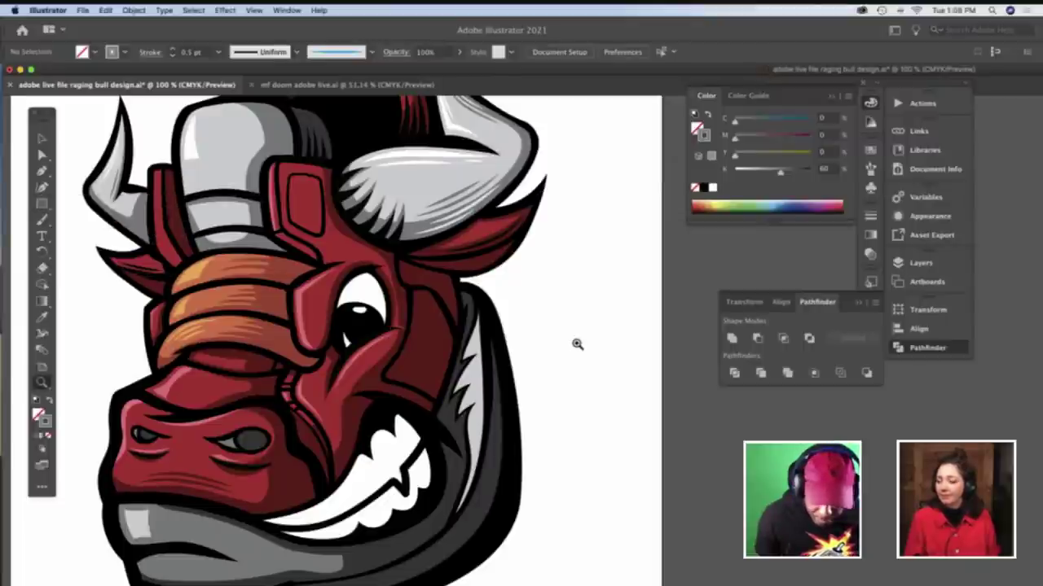
click(574, 343)
scroll(426, 351, right, 5)
scroll(415, 351, down, 5)
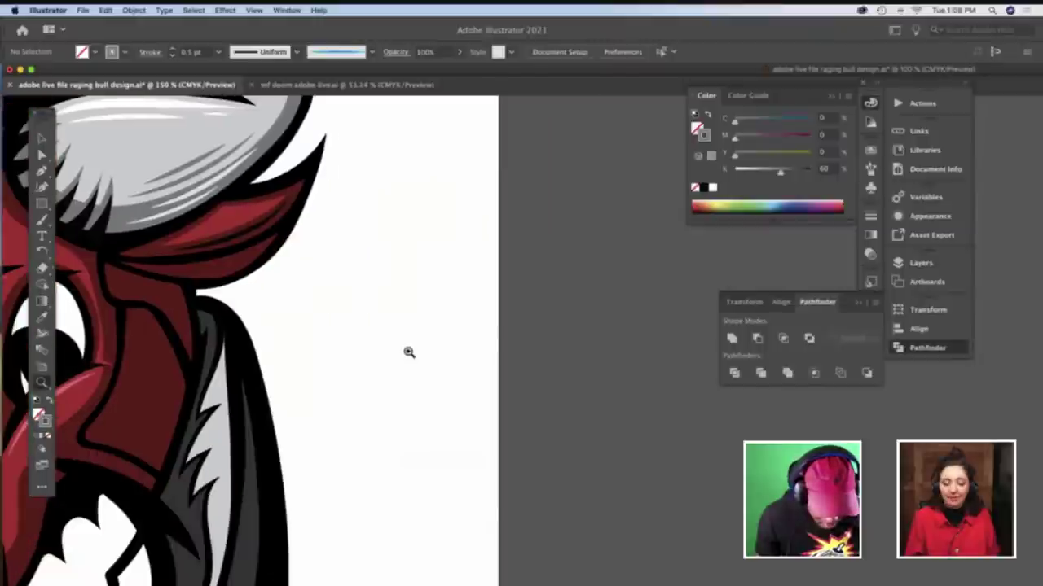
scroll(407, 351, up, 1)
click(42, 203)
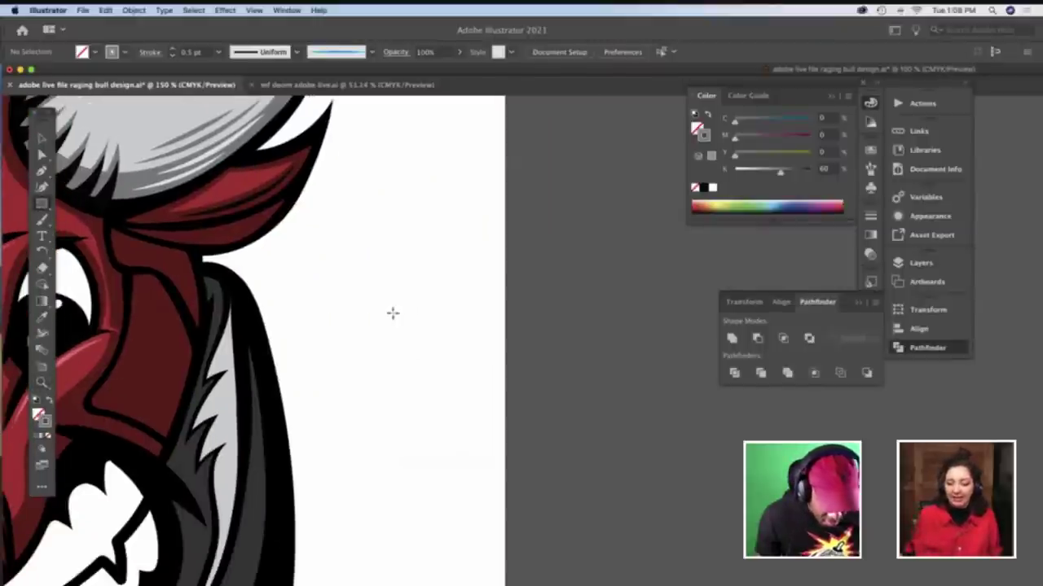
mouse_move(393, 312)
mouse_down()
mouse_move(405, 322)
mouse_move(421, 298)
mouse_move(412, 306)
mouse_up()
key(v)
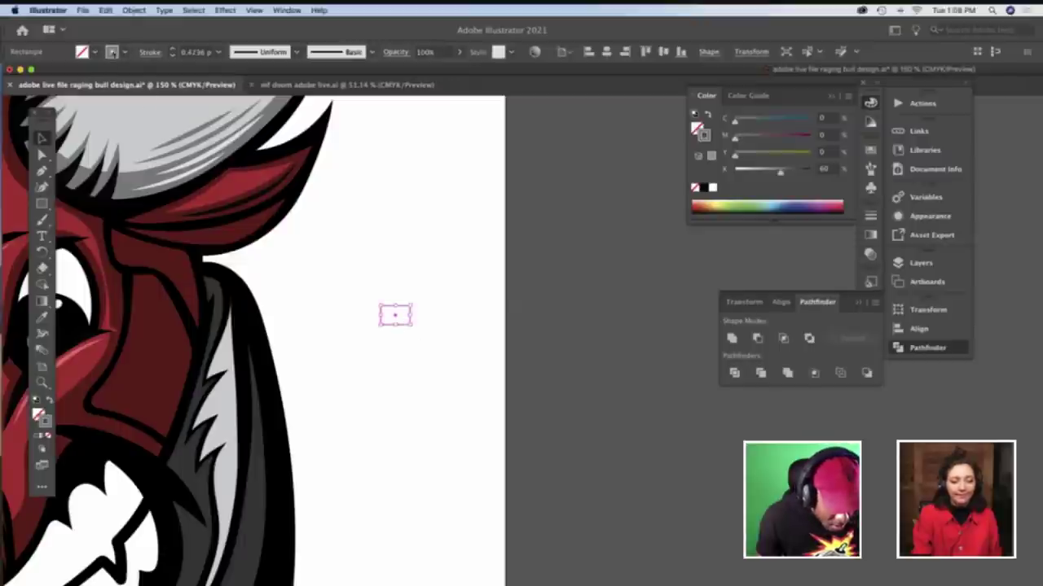
Give the small rectangle a black stroke (100% C, M, Y and K) with a 1 pt weight
click(124, 52)
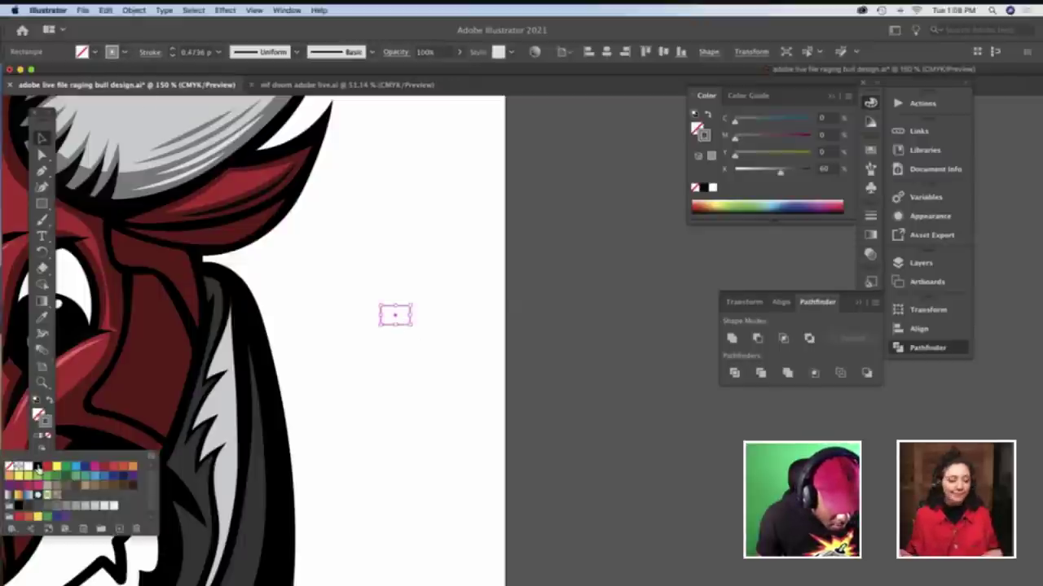
click(38, 468)
click(397, 316)
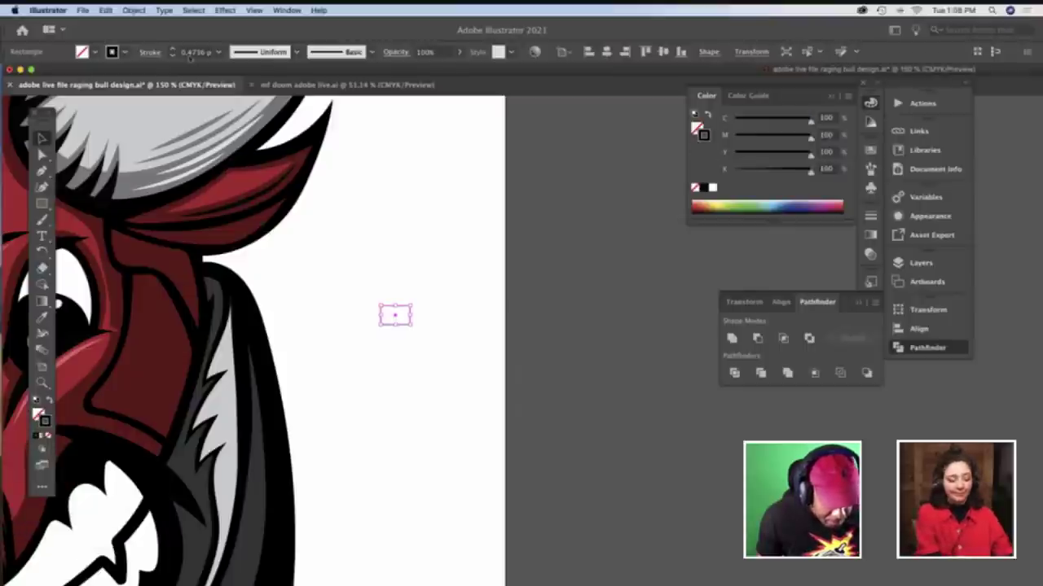
click(172, 49)
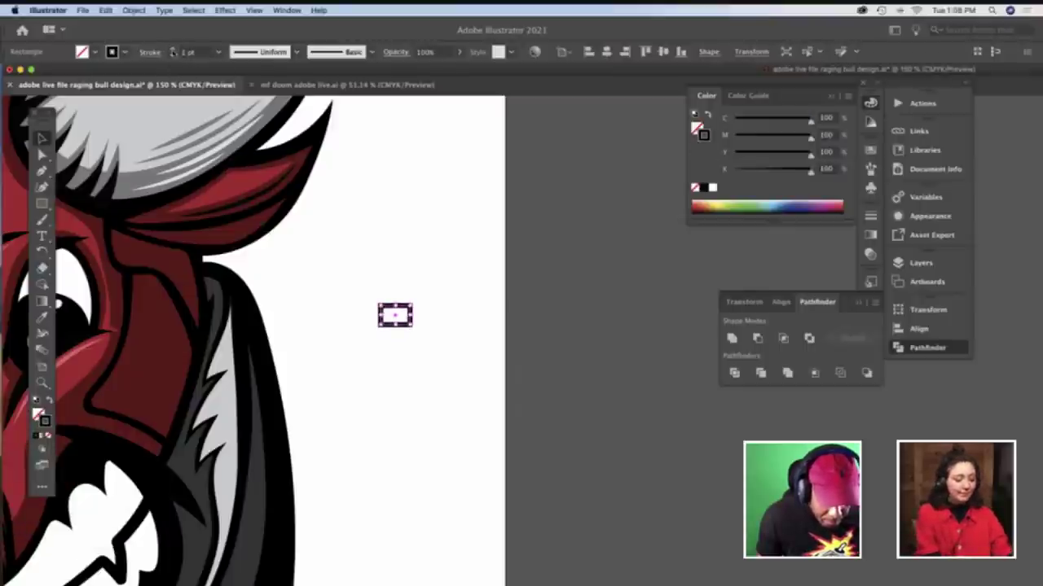
Round the small rectangle's corners to 0.051 in and thicken its outline to about 2.94 pt
key(z)
click(440, 379)
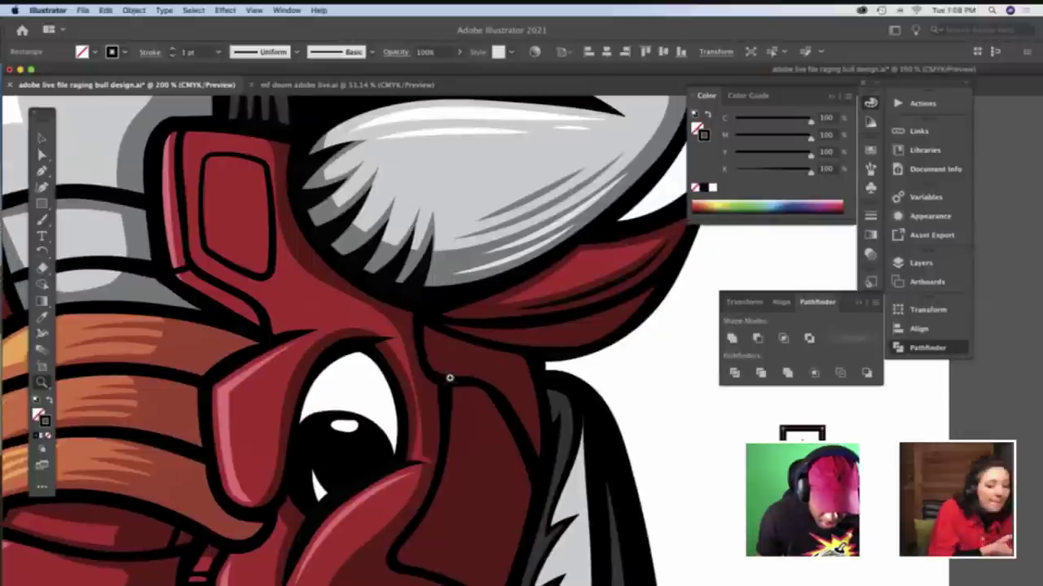
mouse_move(634, 432)
mouse_down()
mouse_move(472, 437)
mouse_move(434, 429)
mouse_move(420, 438)
mouse_up()
scroll(456, 436, right, 5)
key(v)
key(a)
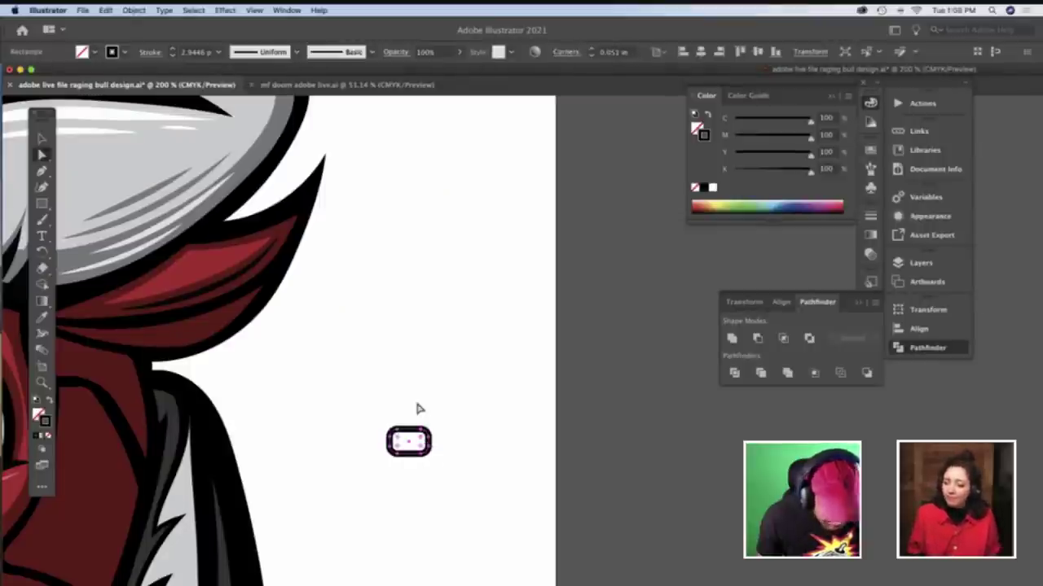
click(417, 408)
scroll(411, 391, down, 3)
scroll(411, 391, left, 3)
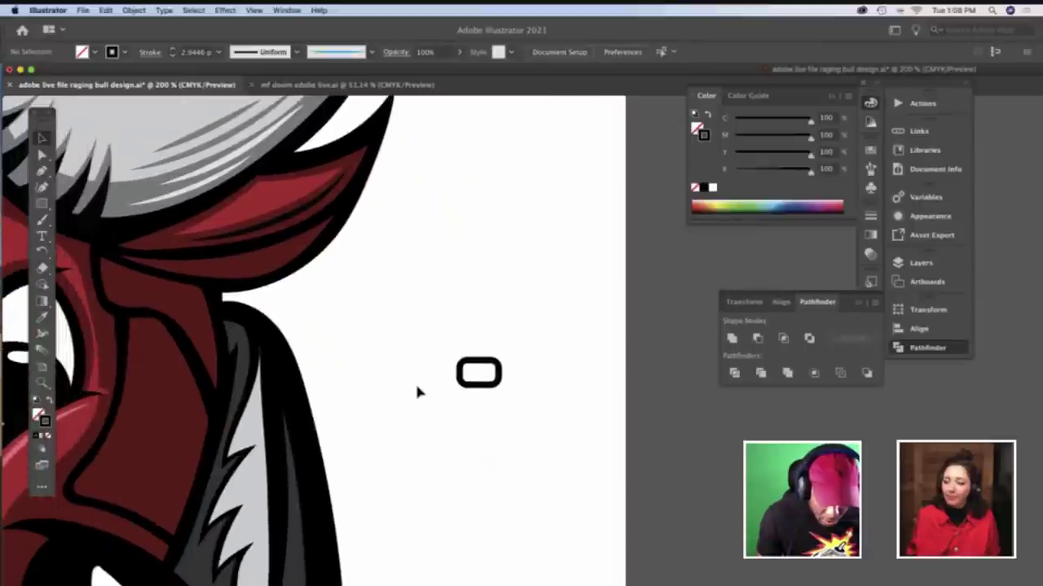
Duplicate the rounded rectangle up and to the left, scaled down with an outline of about 1.8 pt
click(489, 384)
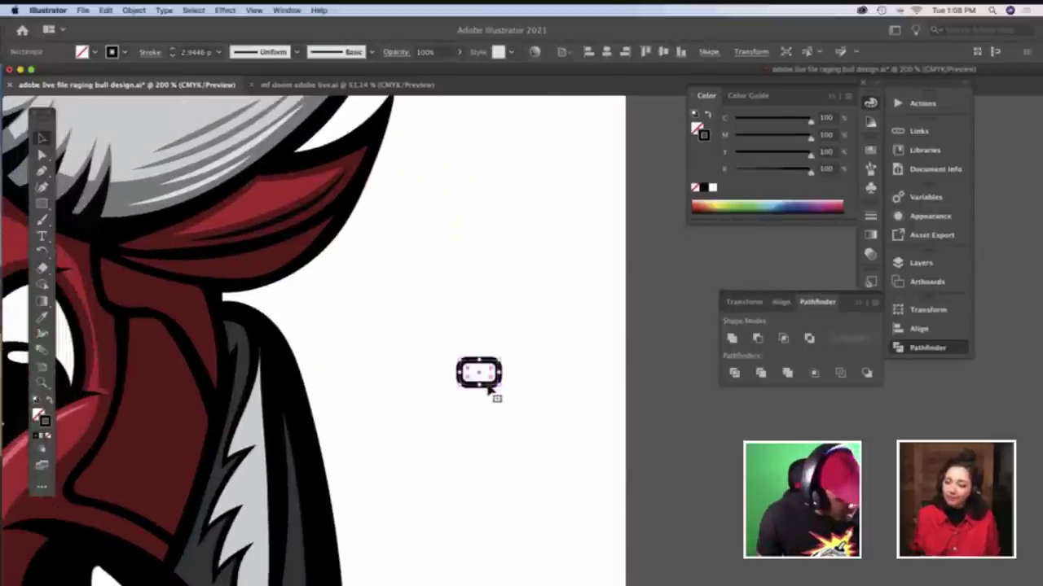
drag(471, 373, 420, 314)
click(440, 329)
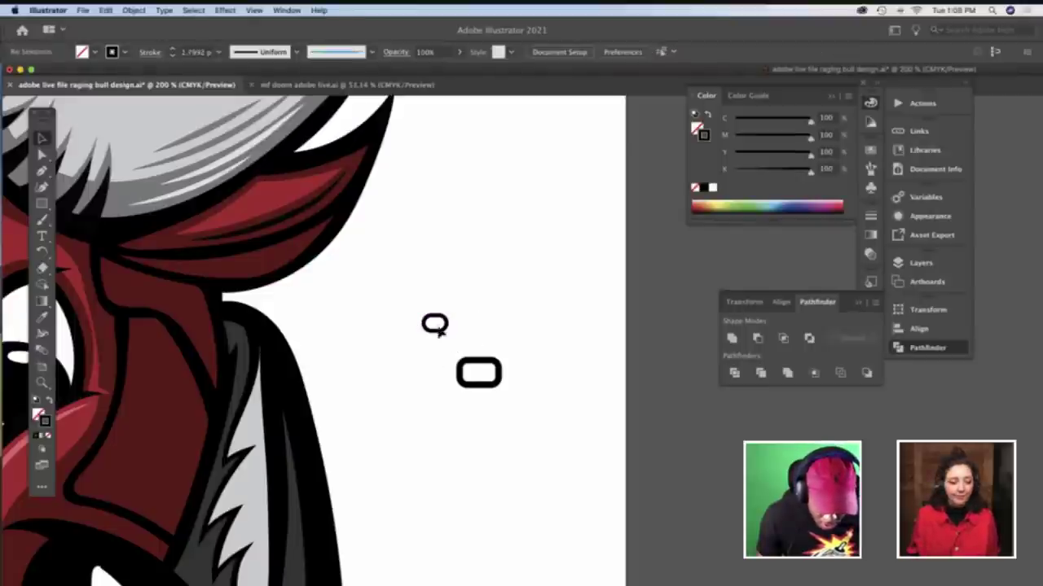
Reduce the corner rounding of the smaller copy so its sides are straighter, like the larger rounded rectangle
key(a)
click(438, 327)
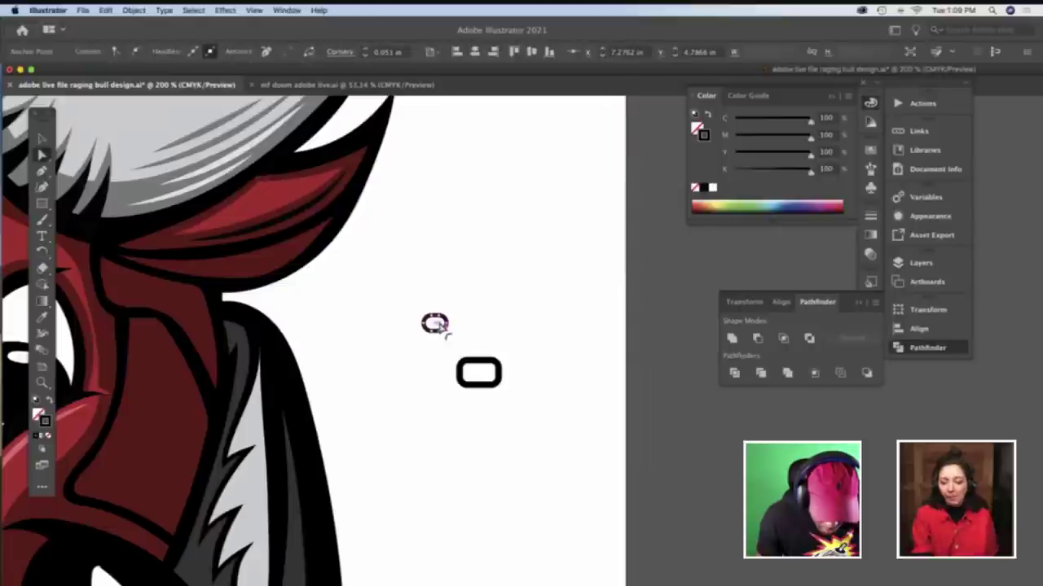
drag(441, 324, 442, 325)
key(z)
click(477, 355)
click(806, 487)
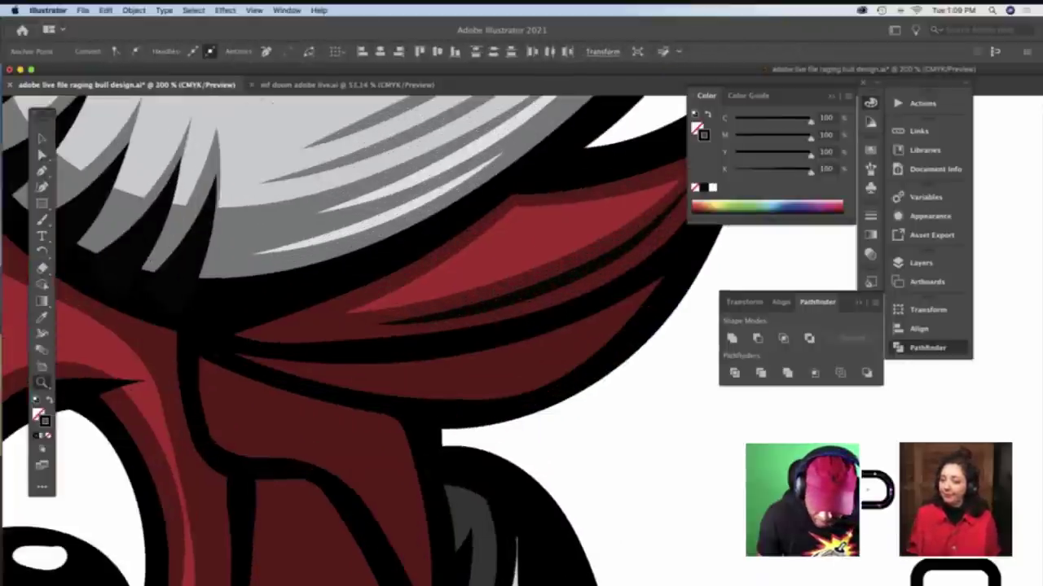
click(826, 477)
scroll(656, 507, right, 8)
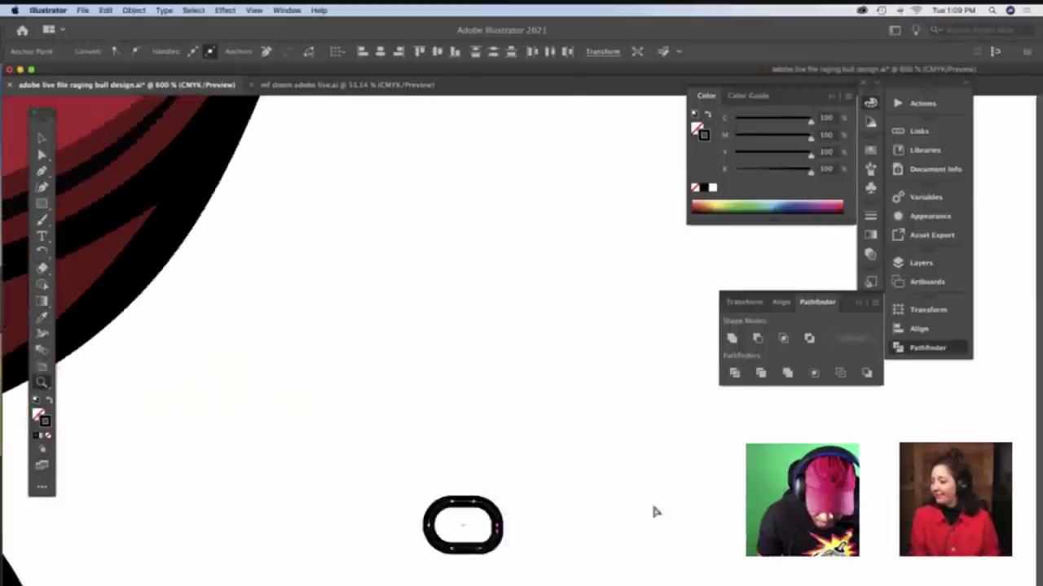
scroll(650, 501, down, 3)
key(a)
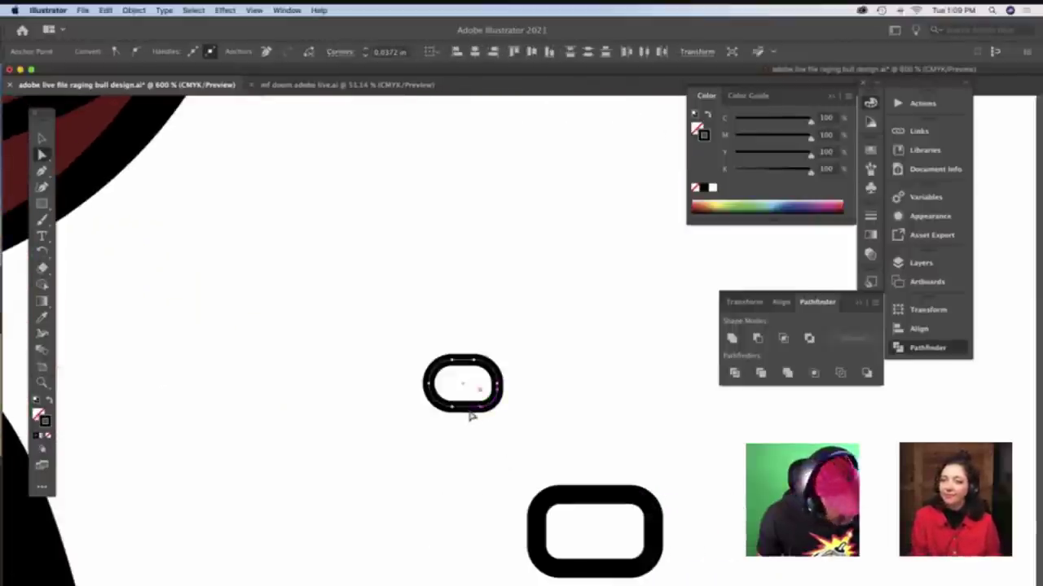
key(v)
click(471, 426)
click(474, 409)
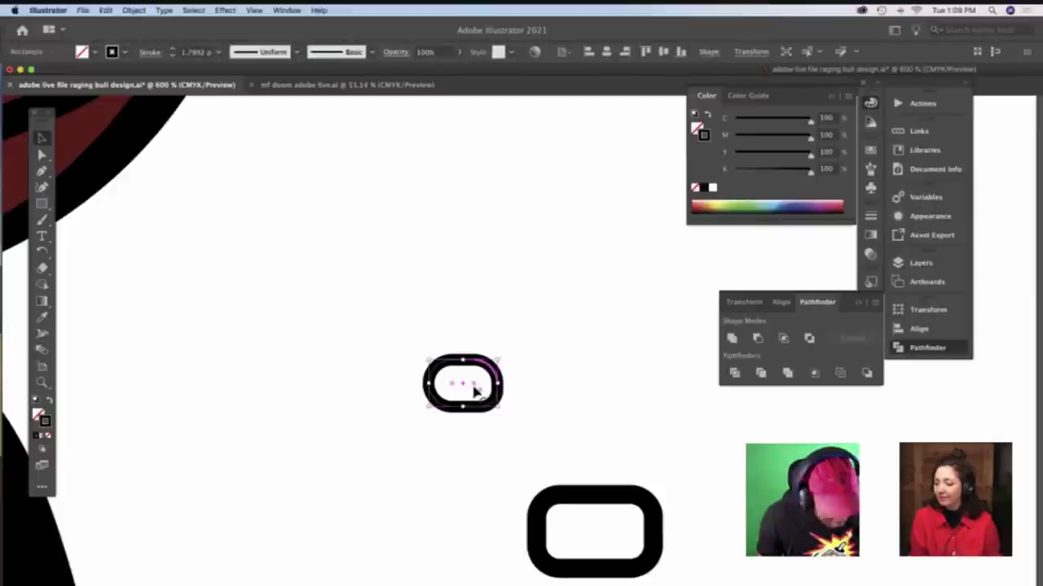
key(a)
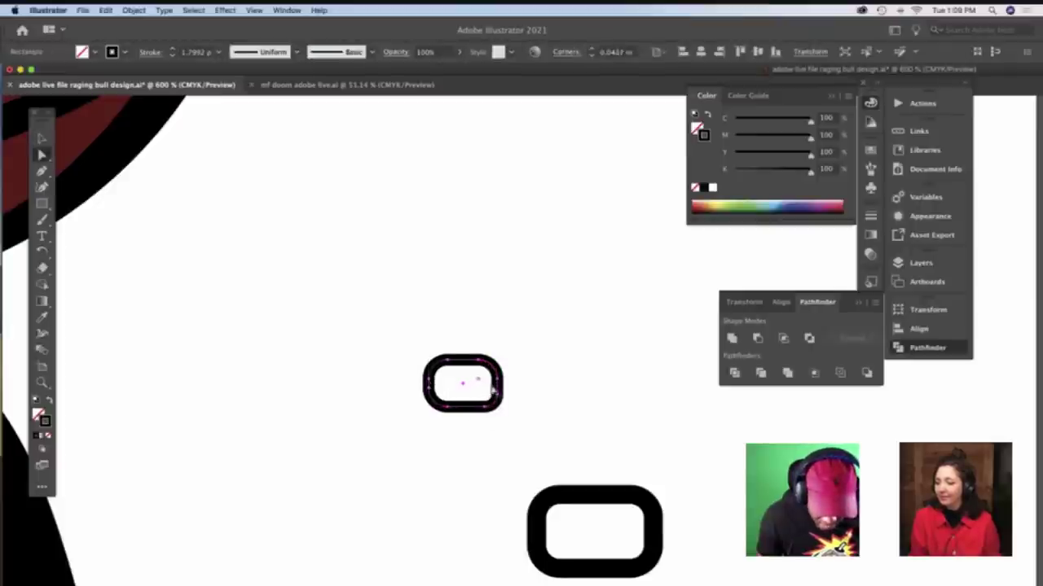
drag(490, 388, 498, 394)
Move the smaller rounded rectangle slightly up and to the right, keeping it above the larger one
key(z)
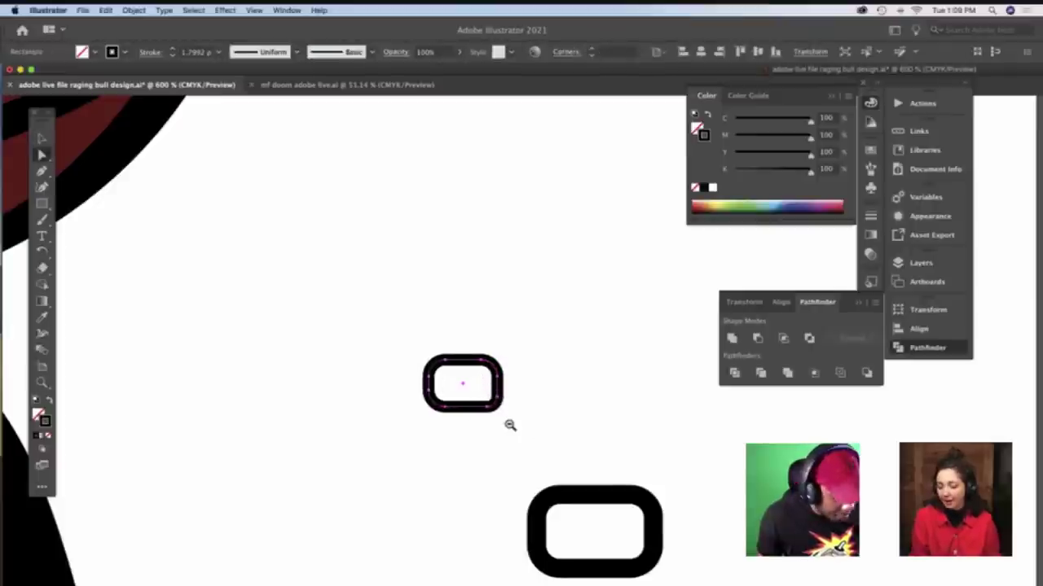
alt+click(505, 425)
alt+click(501, 425)
scroll(501, 424, right, 5)
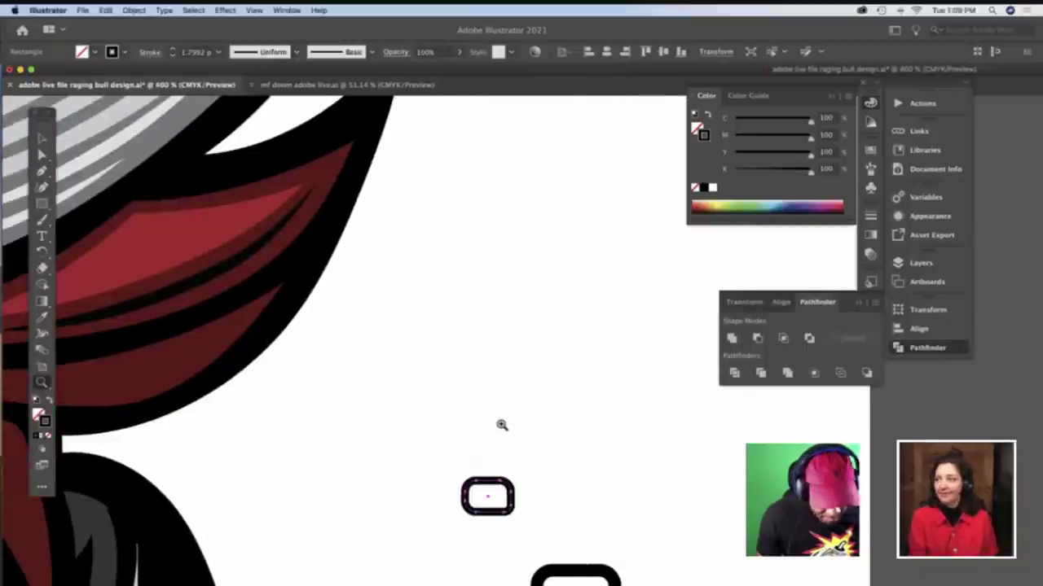
alt+click(505, 432)
scroll(505, 431, down, 5)
scroll(505, 431, right, 8)
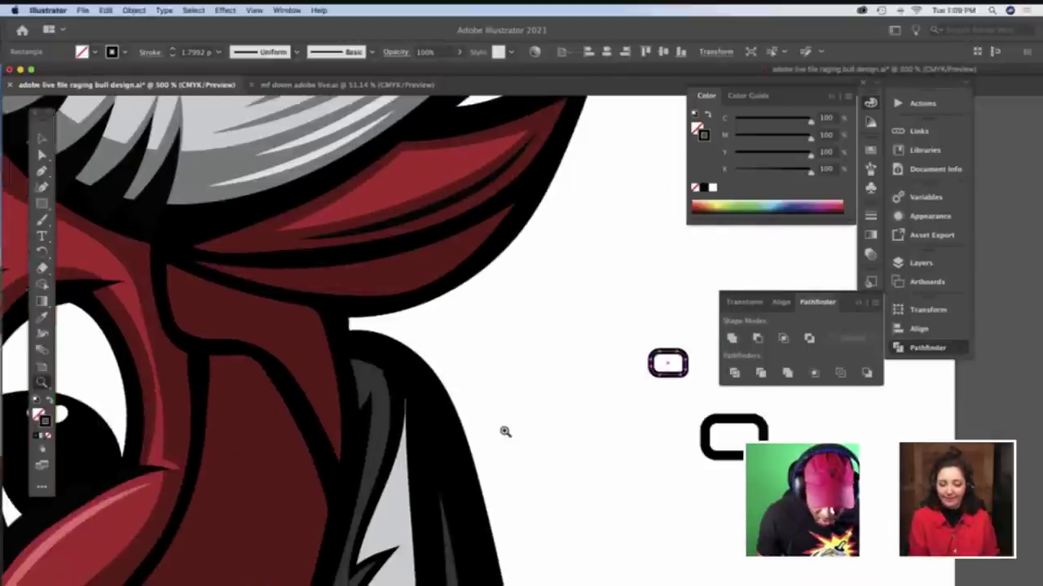
alt+click(505, 430)
scroll(504, 429, right, 8)
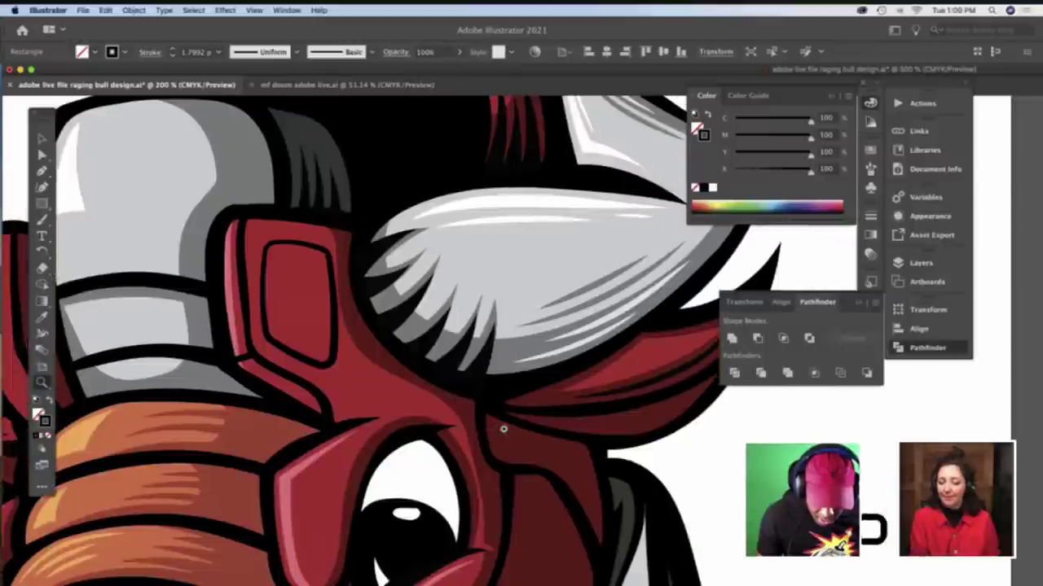
scroll(505, 431, down, 3)
key(v)
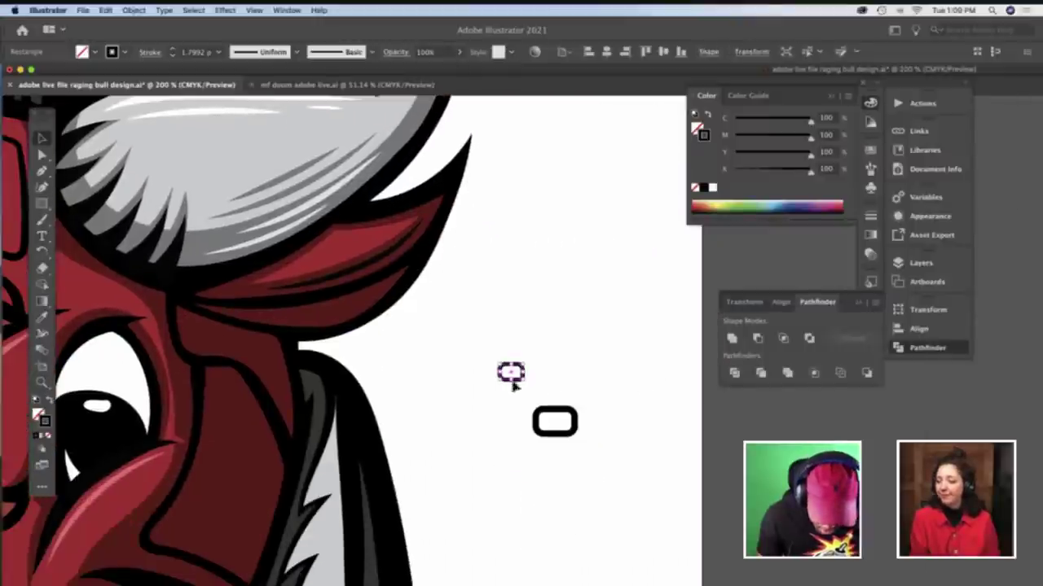
click(509, 384)
mouse_move(512, 385)
mouse_down()
mouse_move(214, 467)
mouse_move(236, 456)
mouse_move(226, 454)
mouse_move(529, 377)
mouse_up()
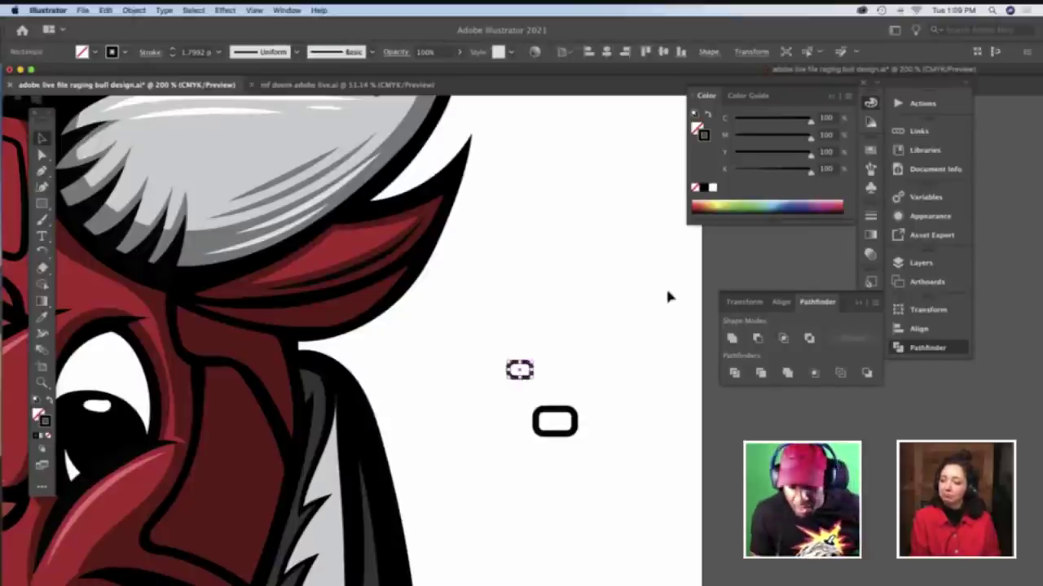
Create a new pattern brush from the smaller black rounded rectangle
click(870, 168)
scroll(747, 179, down, 3)
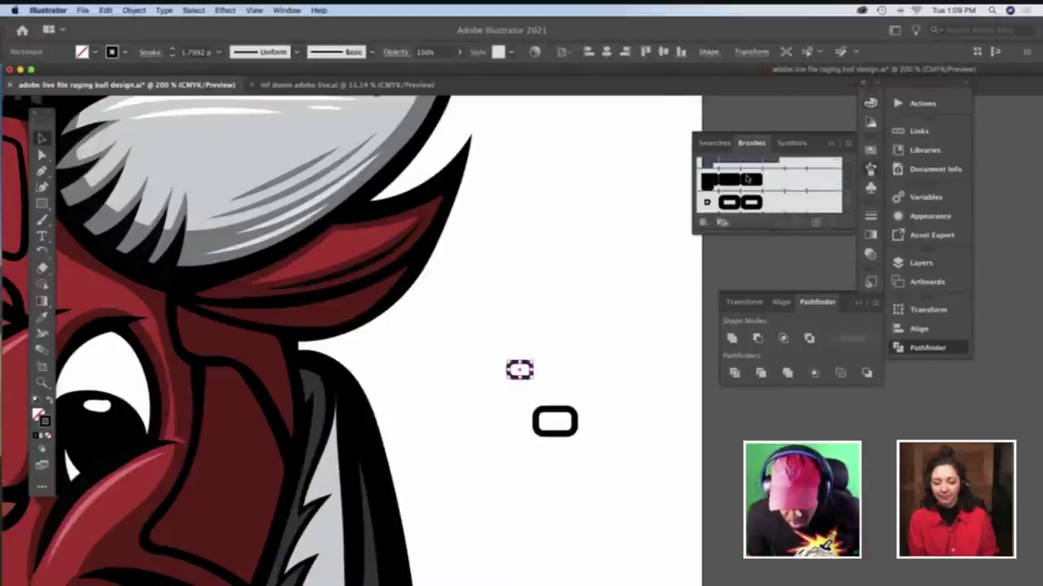
scroll(747, 180, up, 1)
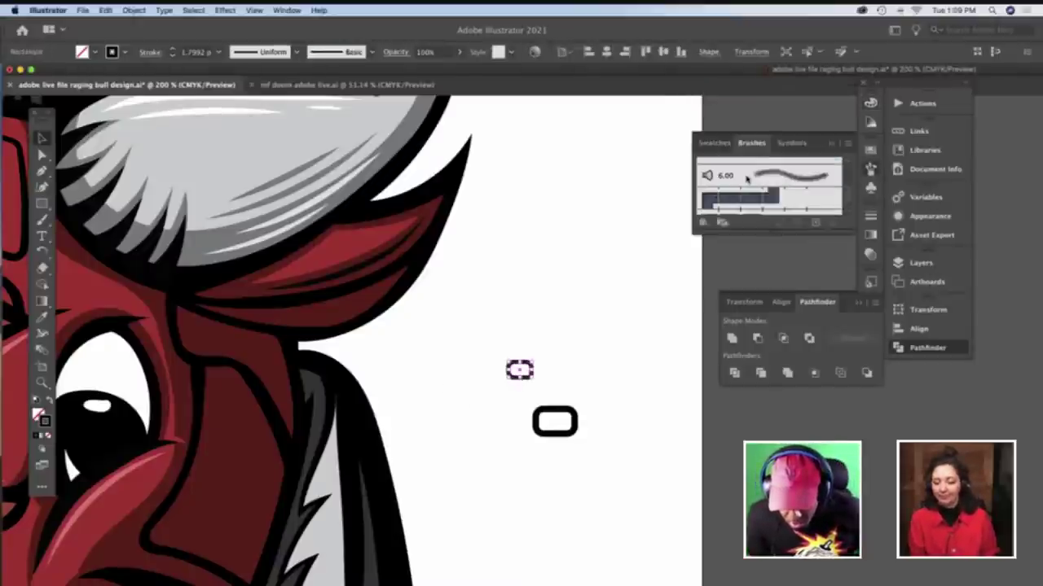
key(z)
click(533, 388)
scroll(534, 389, right, 5)
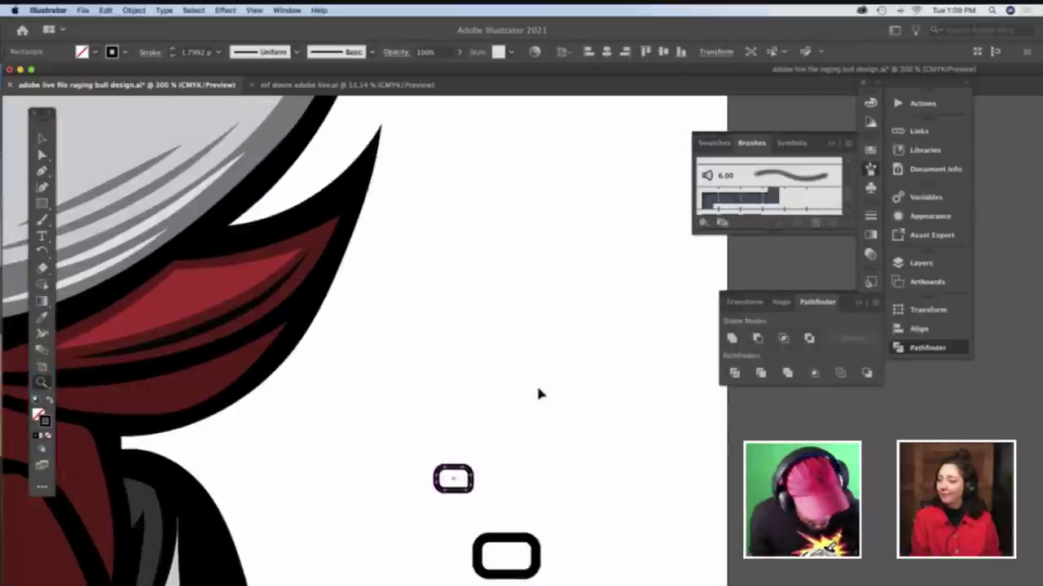
key(v)
mouse_move(452, 479)
mouse_down()
mouse_move(682, 265)
mouse_move(730, 194)
mouse_up()
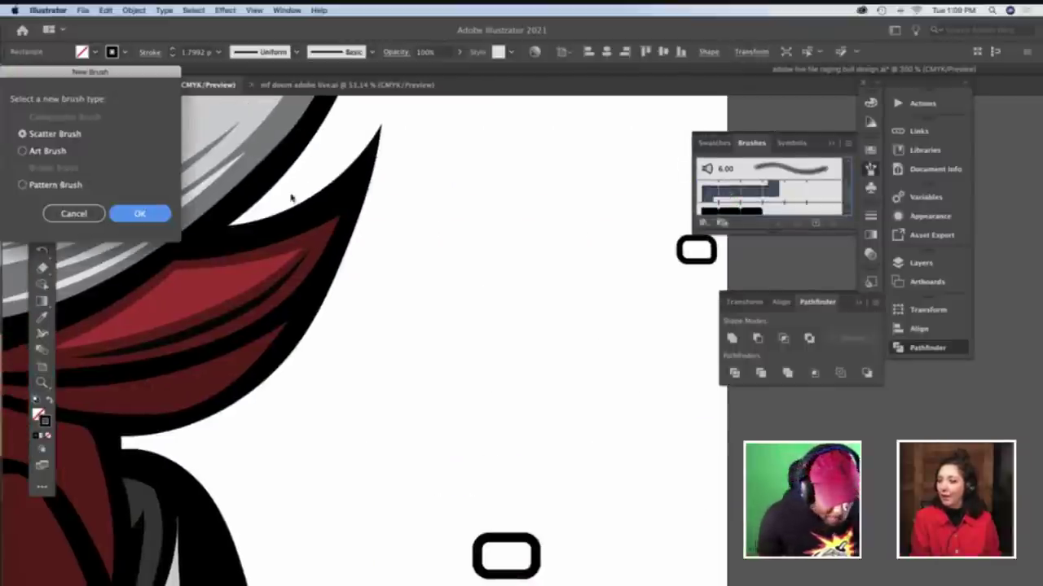
click(48, 185)
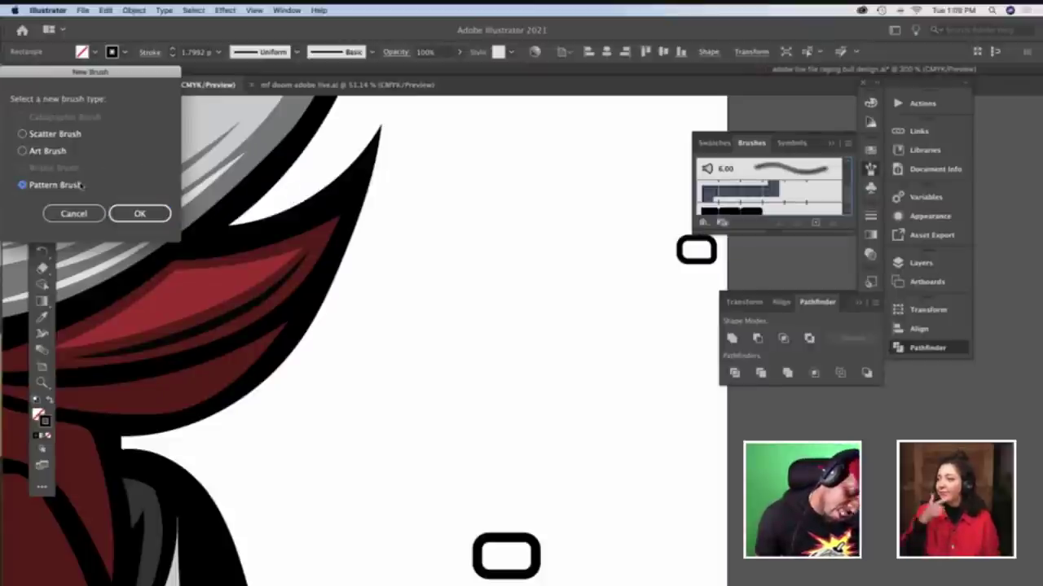
click(140, 214)
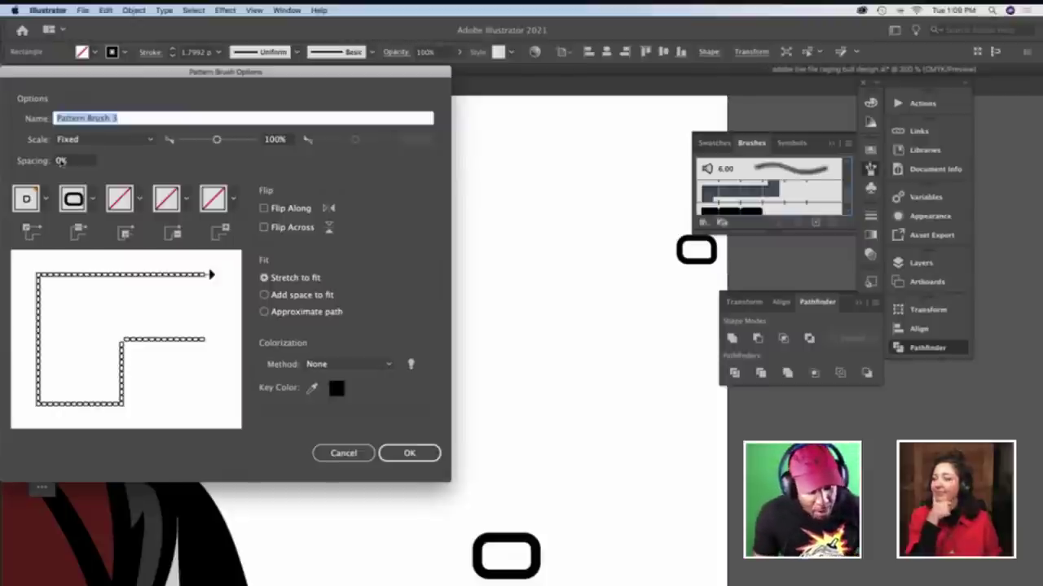
Set the new pattern brush's spacing to 100%, keep its colorization method at None, and save the brush
key(Tab)
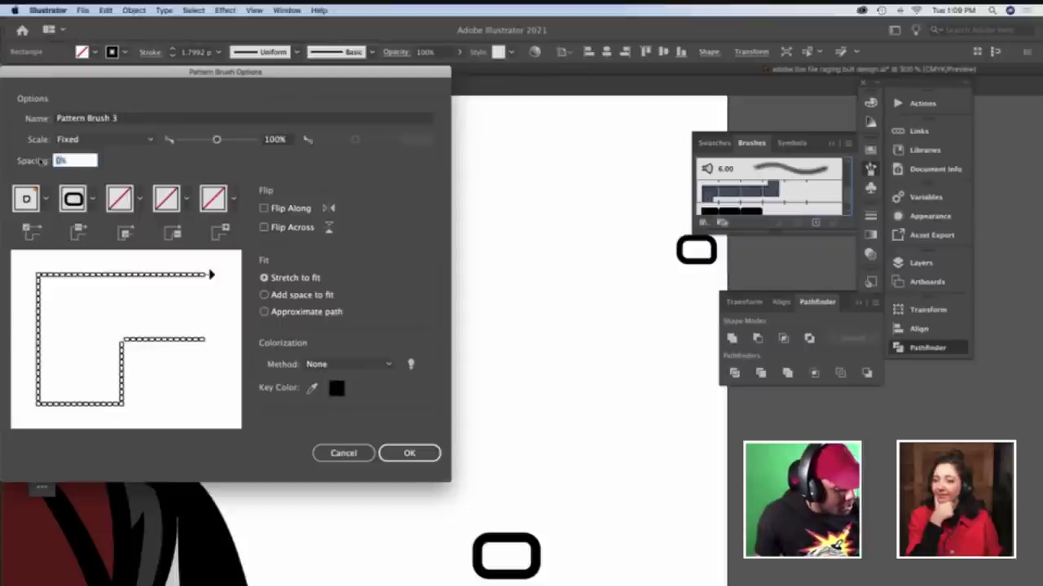
text(100)
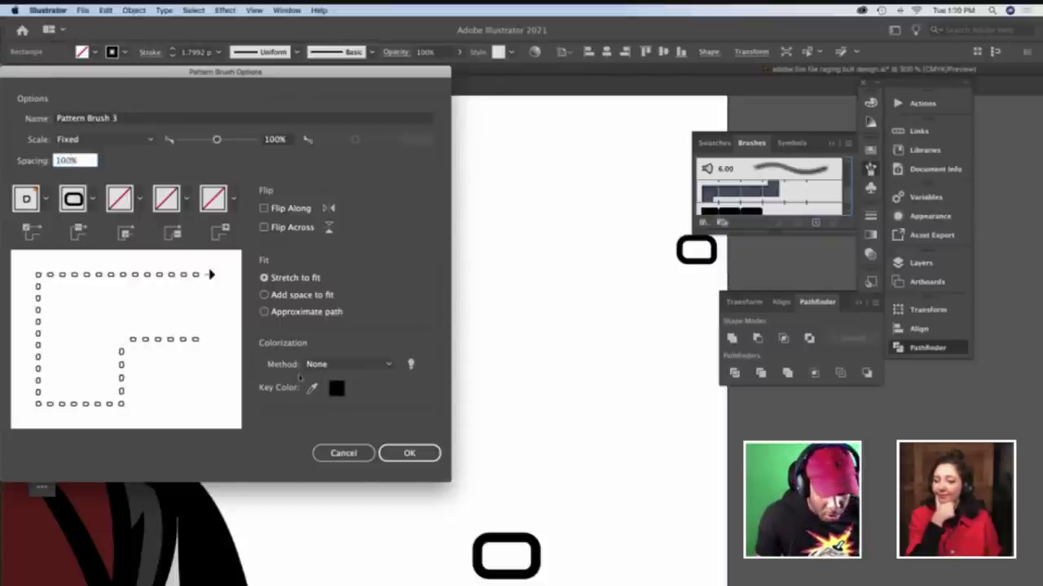
click(371, 364)
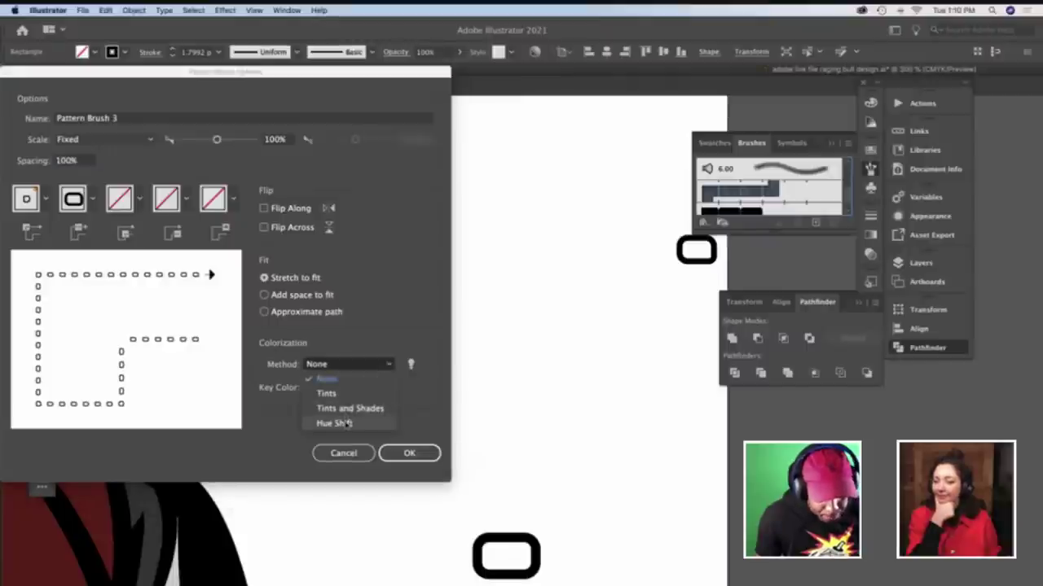
click(348, 424)
click(352, 370)
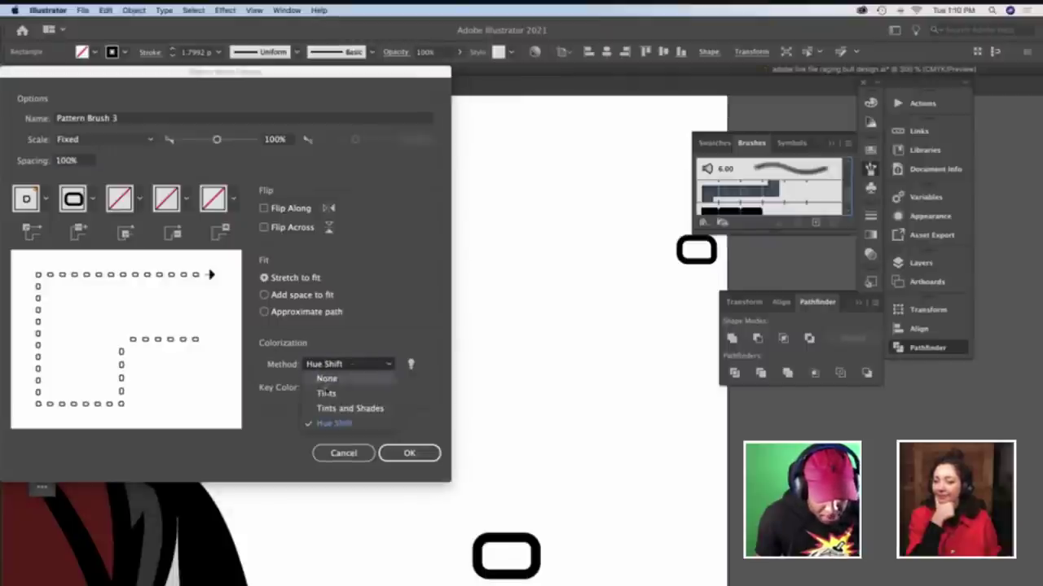
click(328, 378)
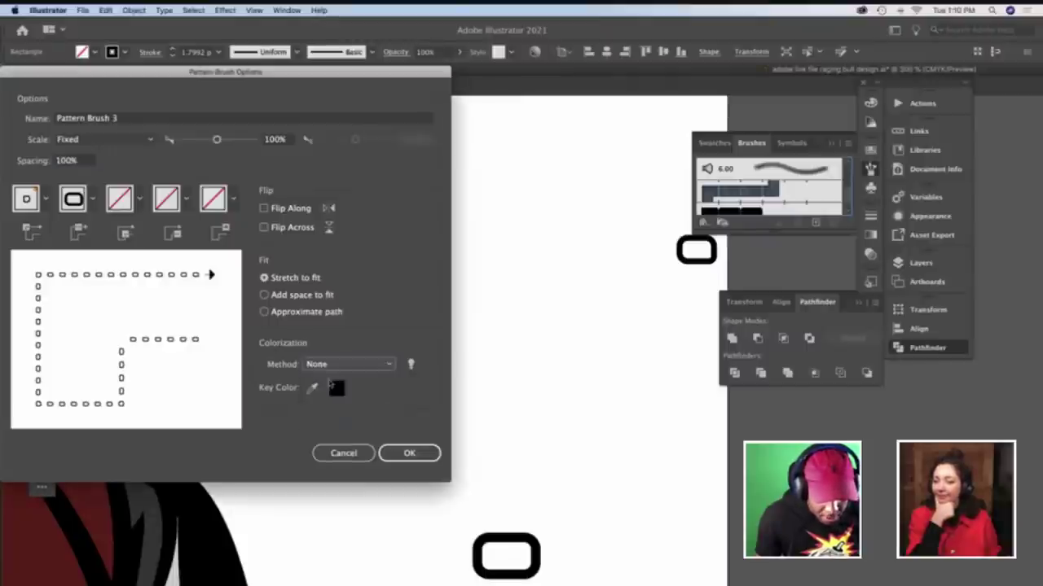
click(409, 455)
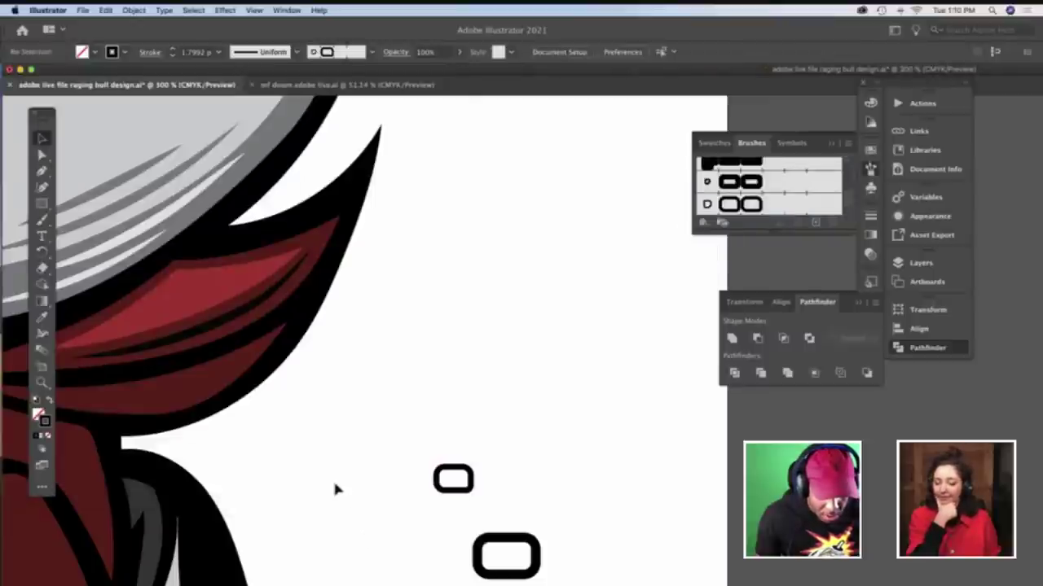
Paint a wavy test stroke with the new pattern brush on the blank area below the rounded rectangles, and undo it
scroll(333, 487, down, 8)
scroll(332, 487, left, 8)
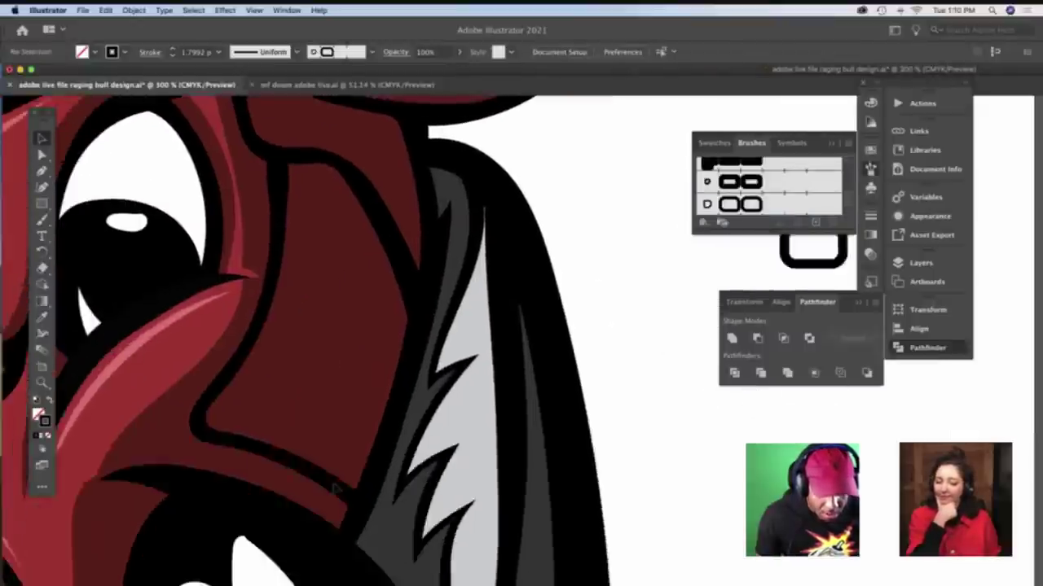
scroll(335, 488, right, 1)
key(b)
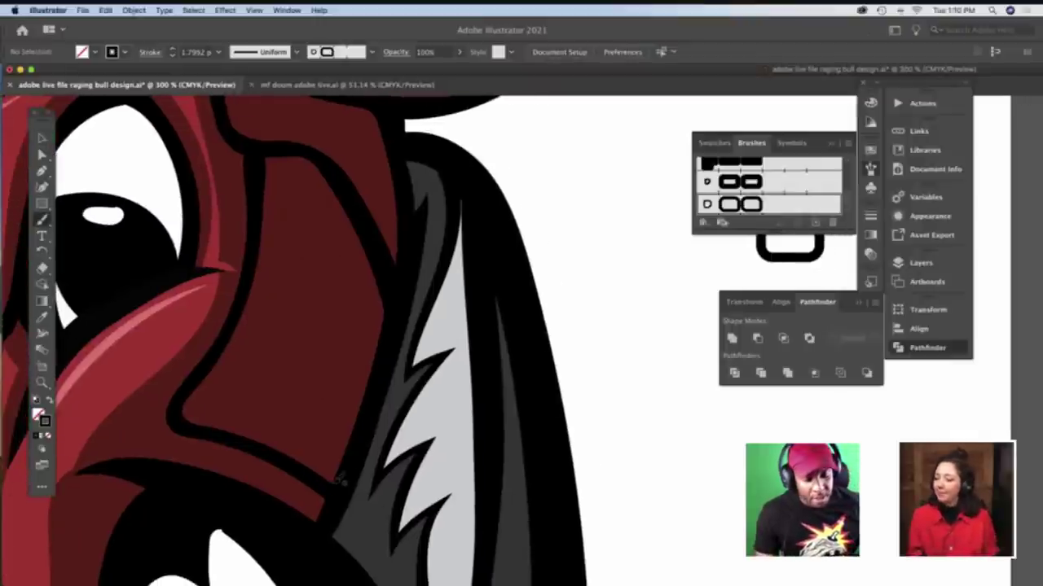
scroll(339, 481, right, 10)
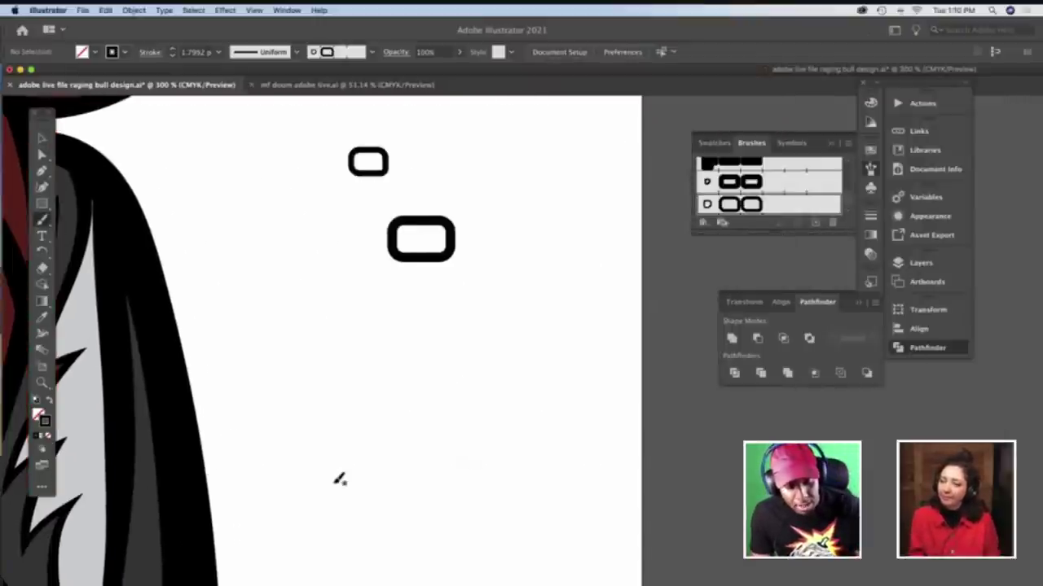
mouse_move(280, 417)
mouse_down()
mouse_move(332, 377)
mouse_move(501, 440)
mouse_move(629, 408)
mouse_move(690, 377)
mouse_up()
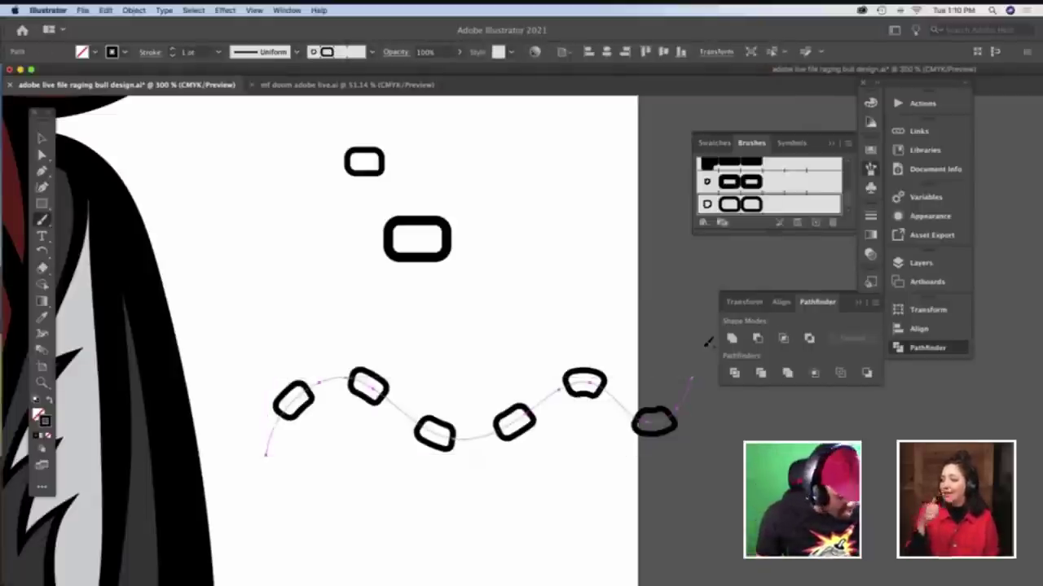
key(super+z)
Paint a curved stitch line along the inner edge of the dark red panel beside the eye, with a 0.5 pt stroke
scroll(657, 338, left, 3)
scroll(656, 338, left, 10)
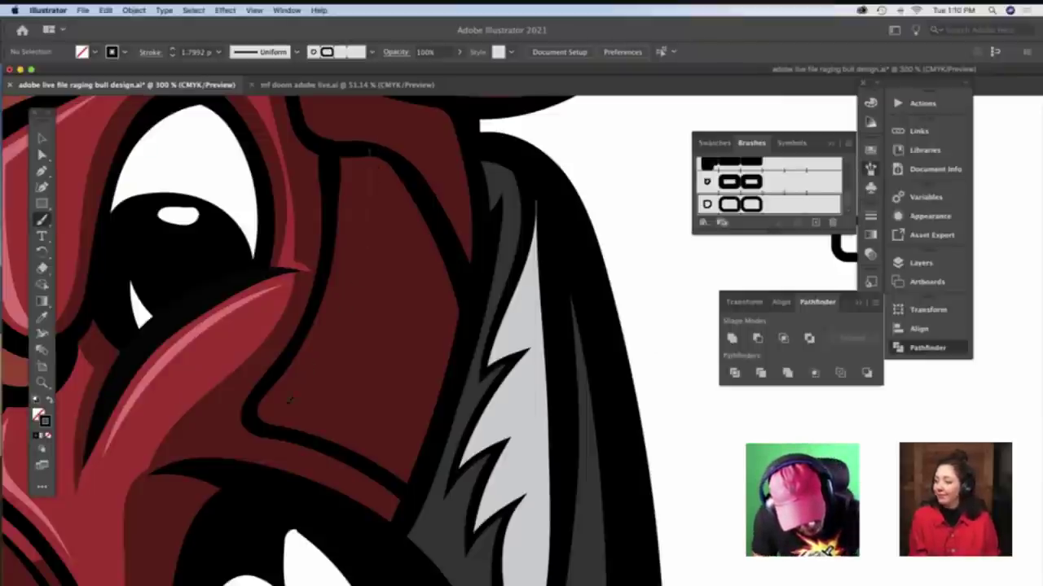
drag(290, 399, 270, 425)
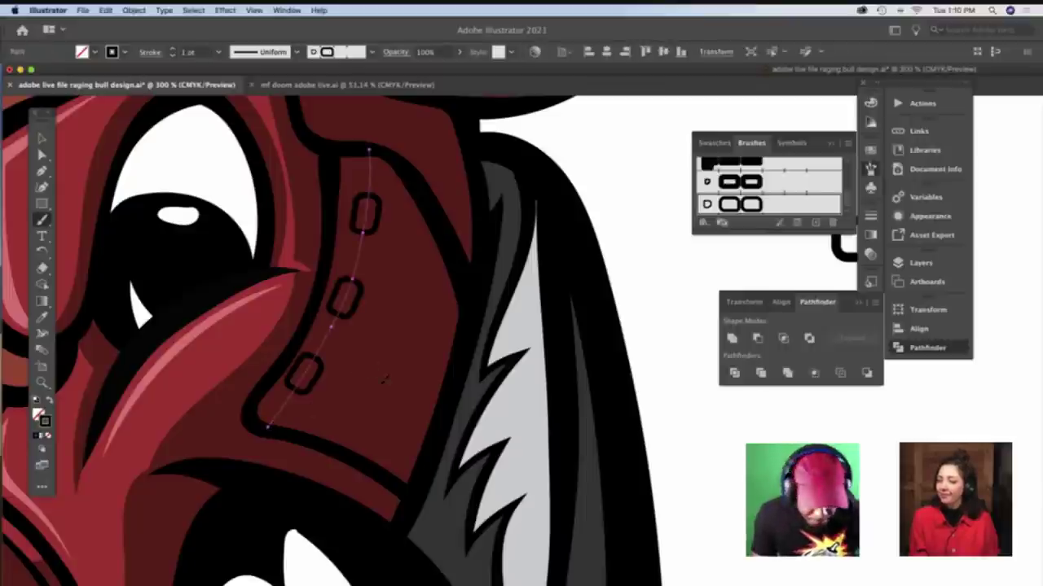
click(172, 55)
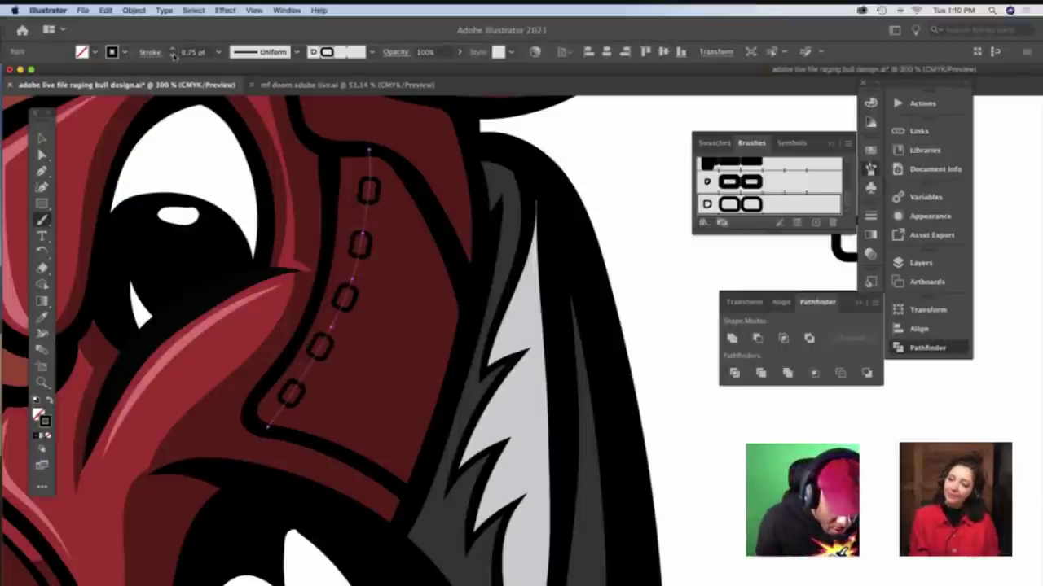
click(172, 55)
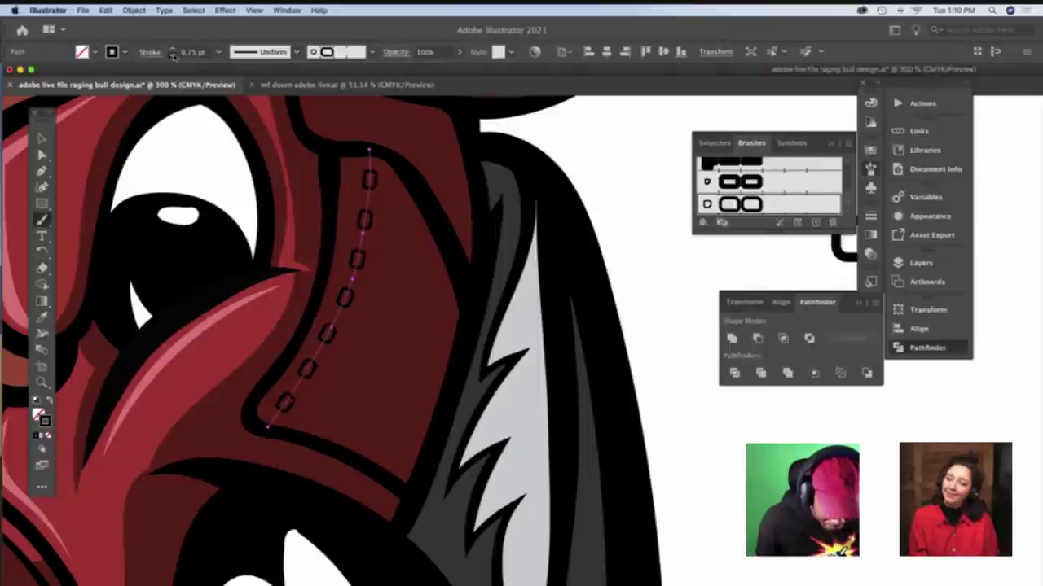
click(172, 49)
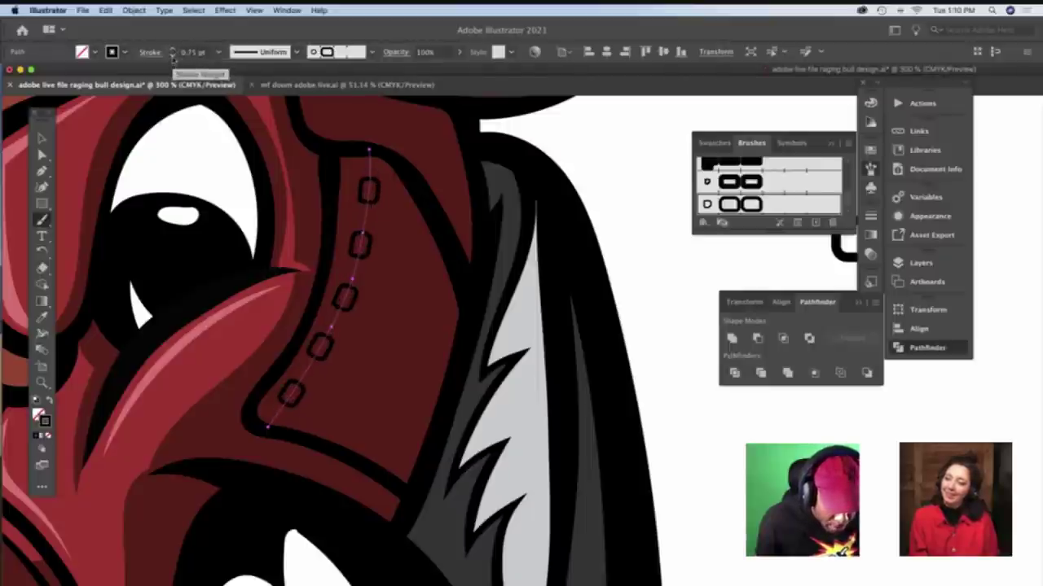
click(172, 56)
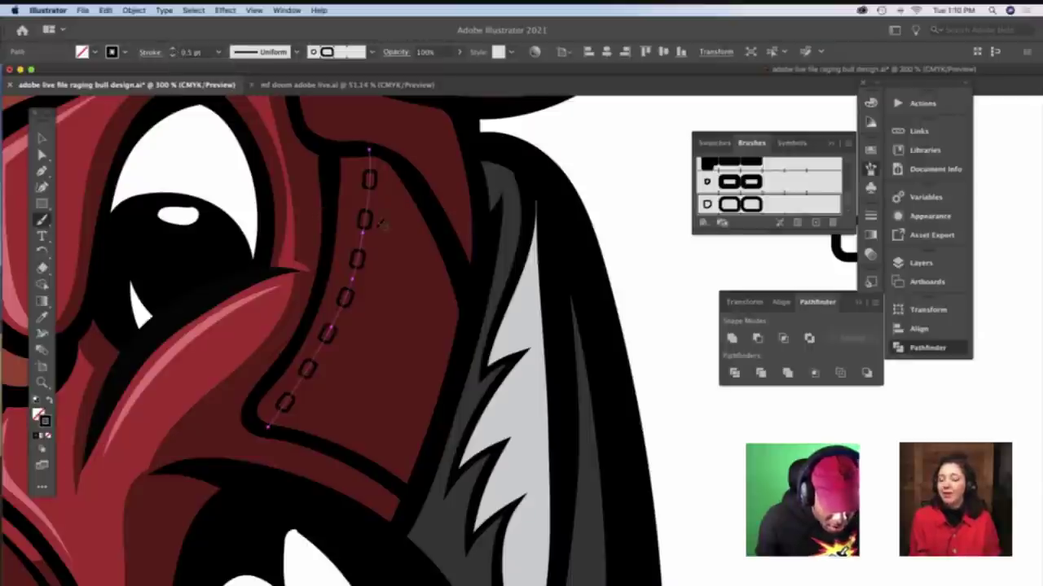
key(v)
click(632, 252)
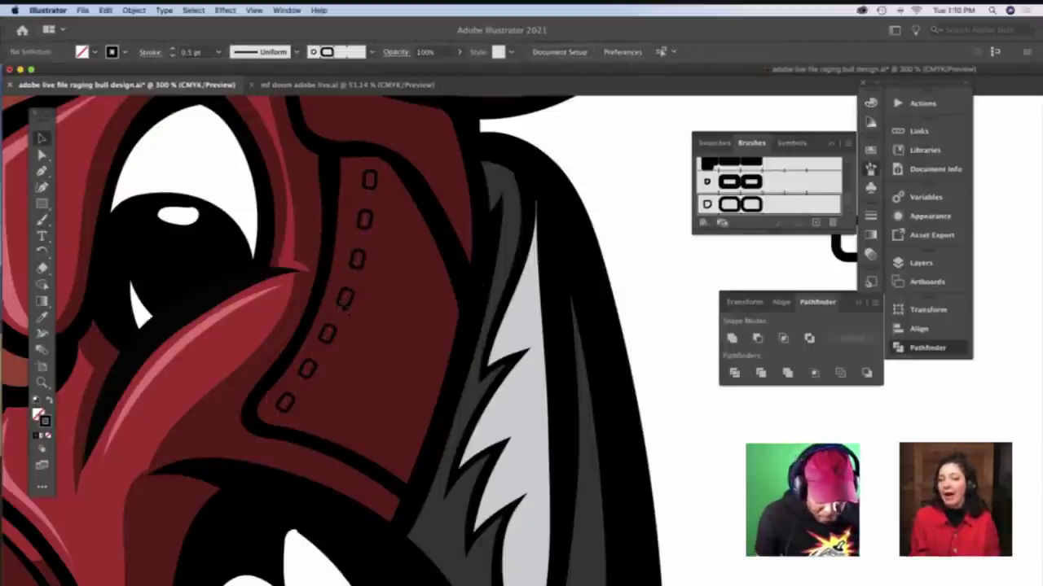
Shift the stitch line slightly down and left, and move its top anchor point a little up and left
click(342, 314)
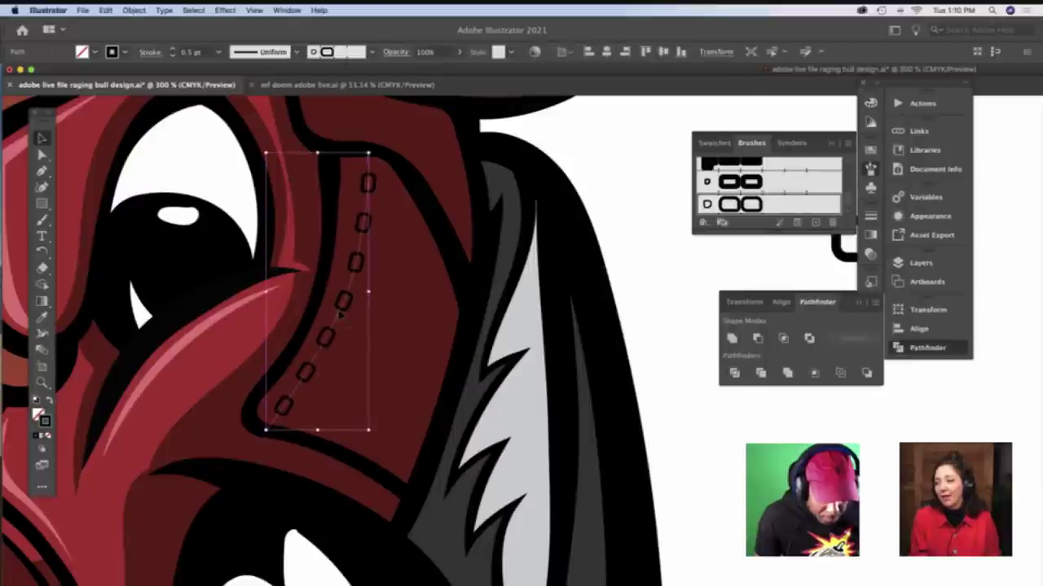
key(a)
click(363, 154)
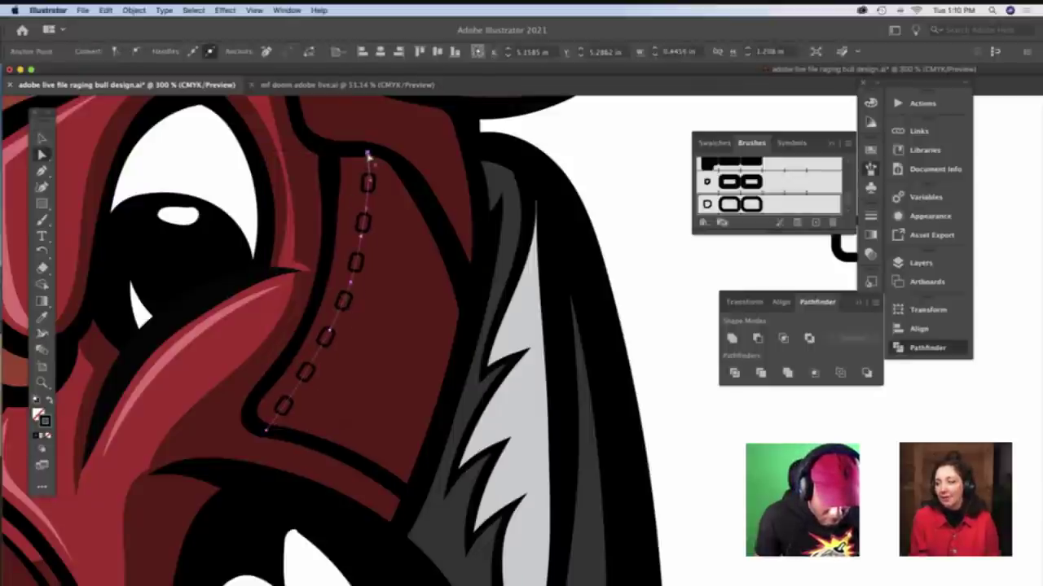
drag(362, 154, 363, 149)
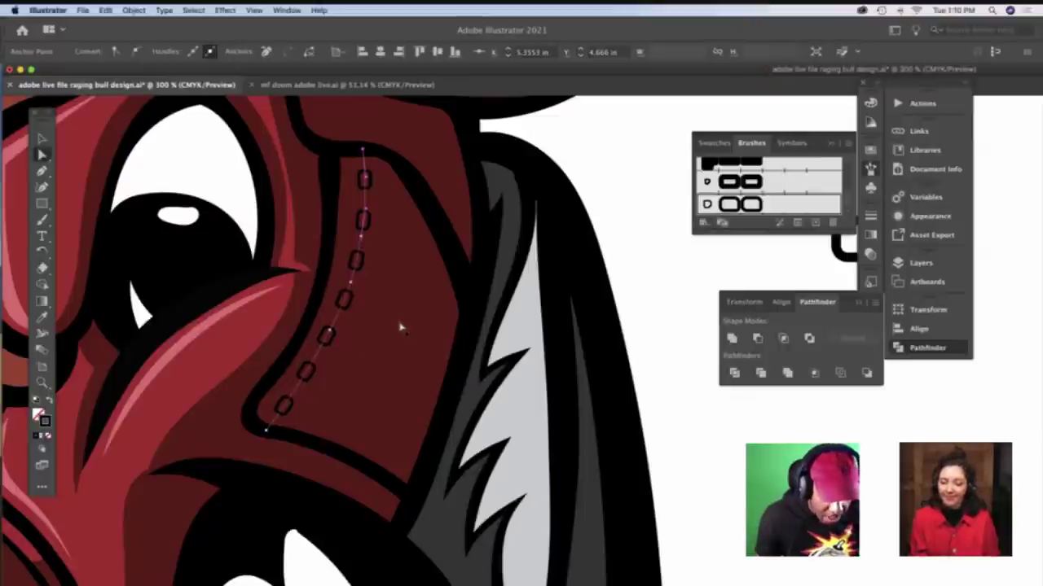
click(621, 267)
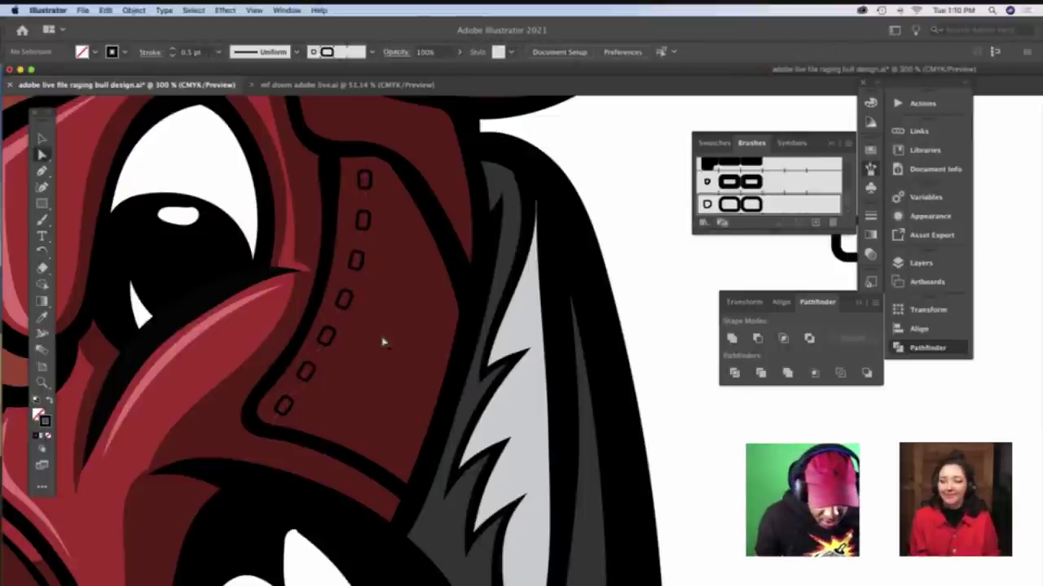
Set the stitch pattern brush's scale to 132% and apply the change to the existing strokes
scroll(437, 308, right, 10)
scroll(439, 307, left, 2)
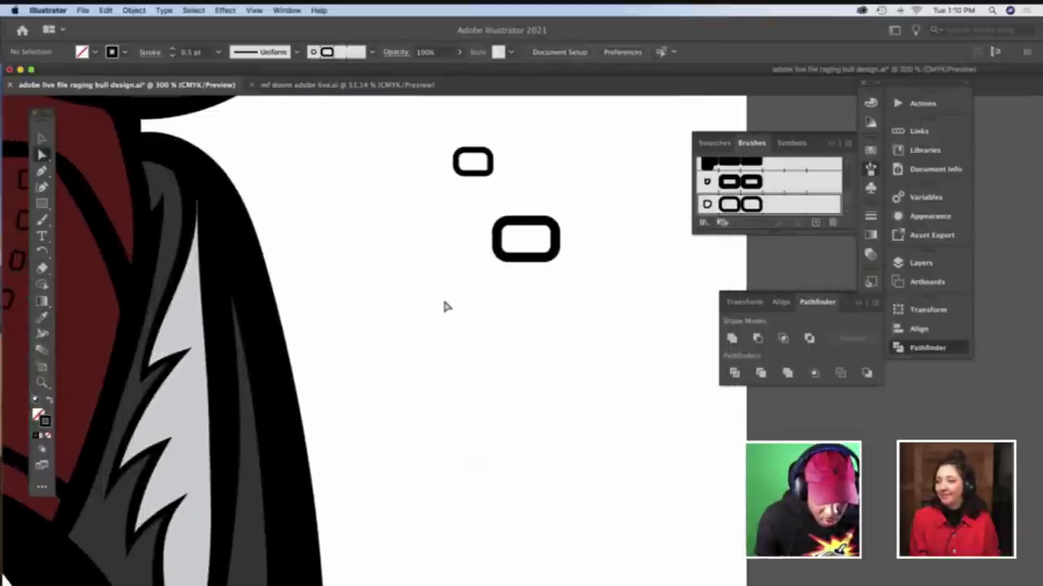
scroll(407, 308, left, 2)
click(341, 53)
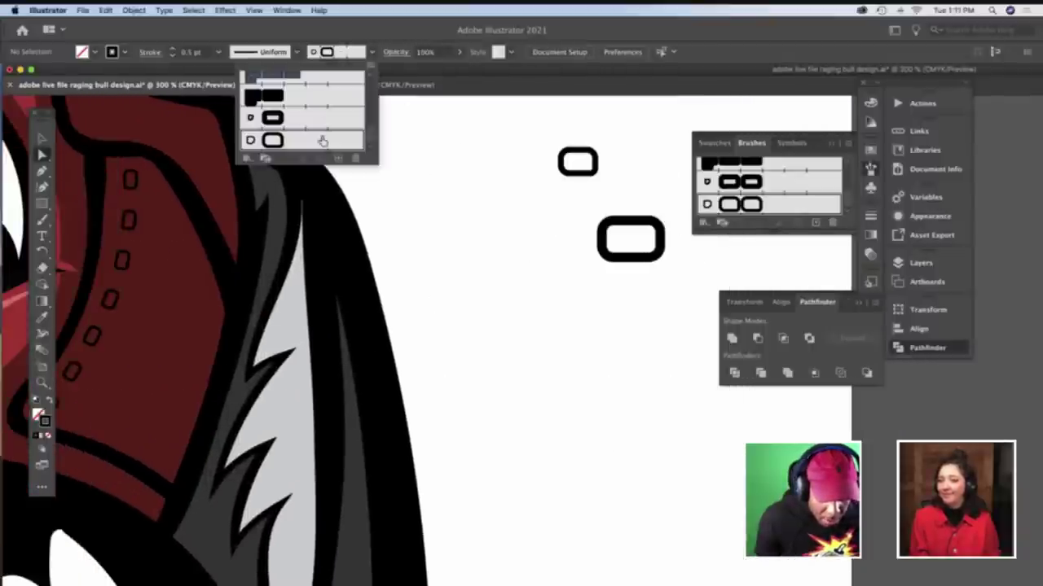
double_click(333, 142)
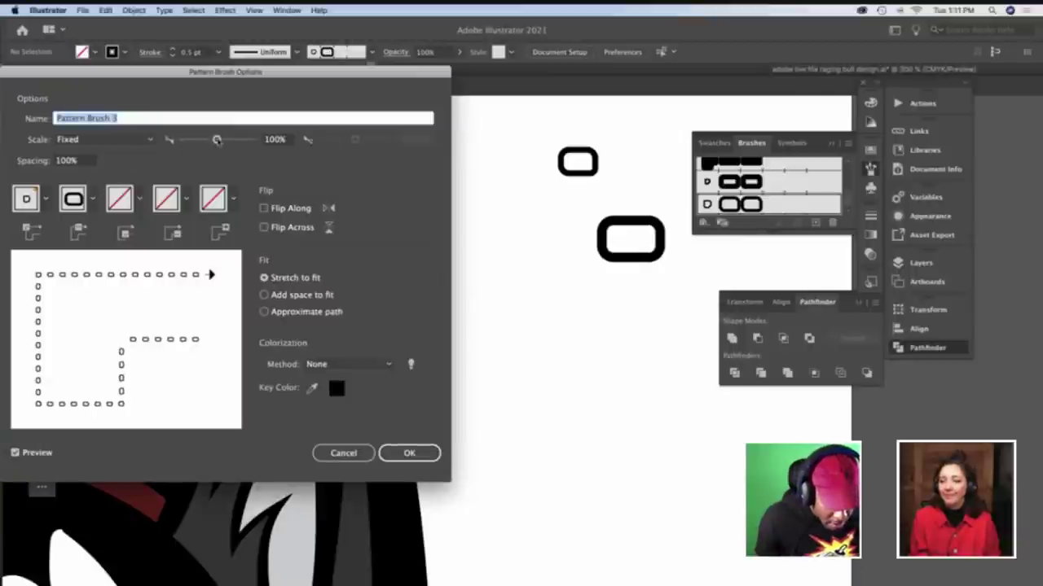
drag(216, 140, 220, 140)
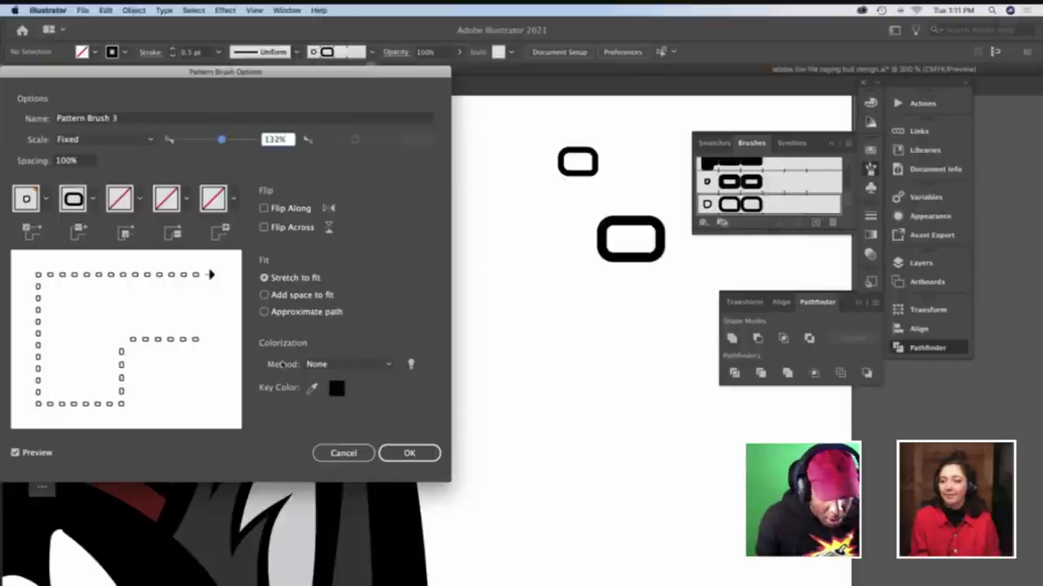
click(409, 453)
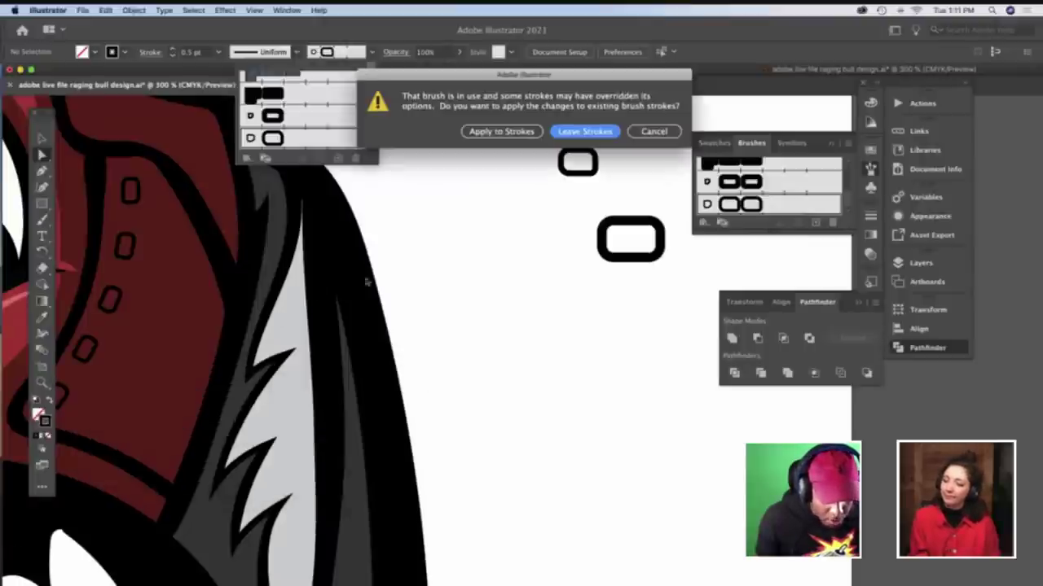
click(501, 131)
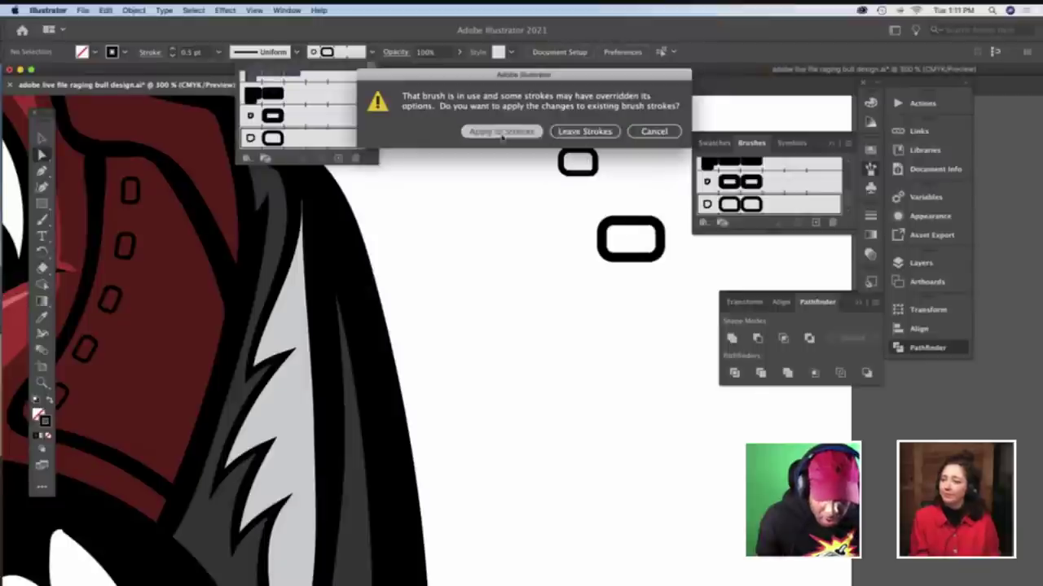
Set the stroke weight of the stitch line on the dark red panel to 0.75 pt
click(376, 235)
click(128, 261)
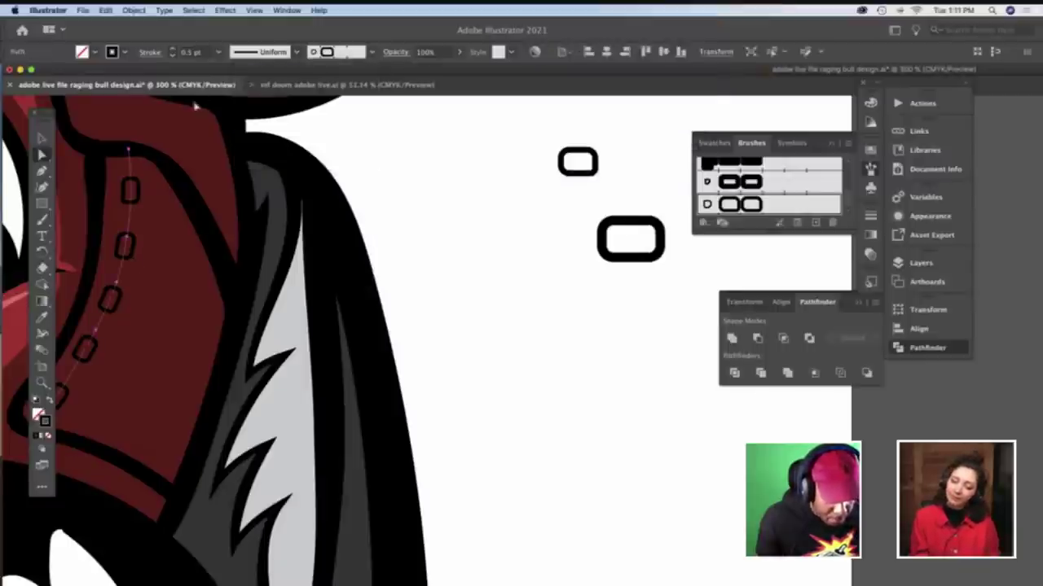
click(173, 49)
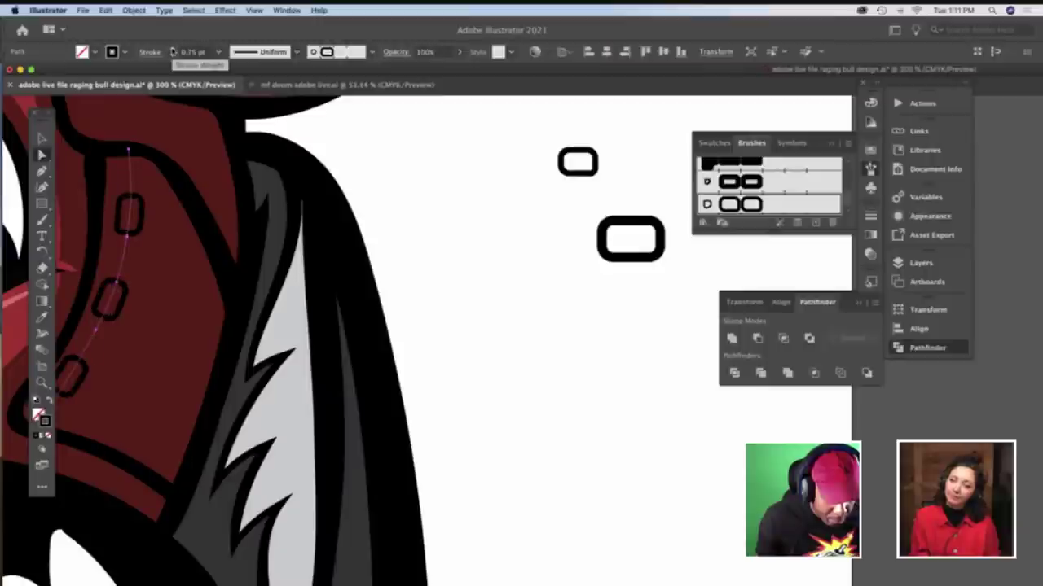
Undo the last stroke weight change on the stitch line and deselect it
key(super+z)
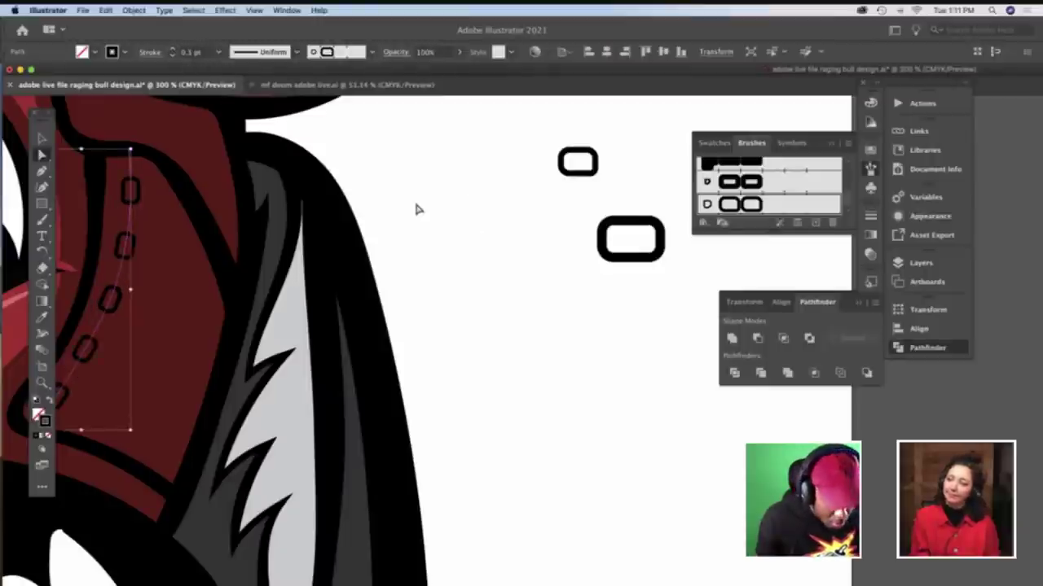
click(537, 174)
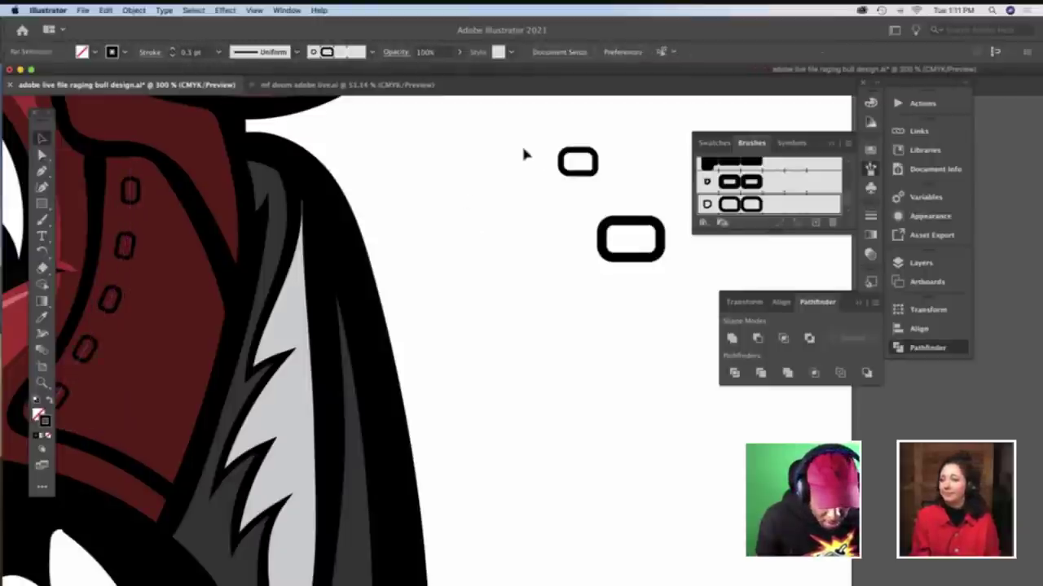
Move the small rounded rectangle down and left, then thicken its stroke and shrink it, ending with a stroke of about 2.04 pt
click(579, 175)
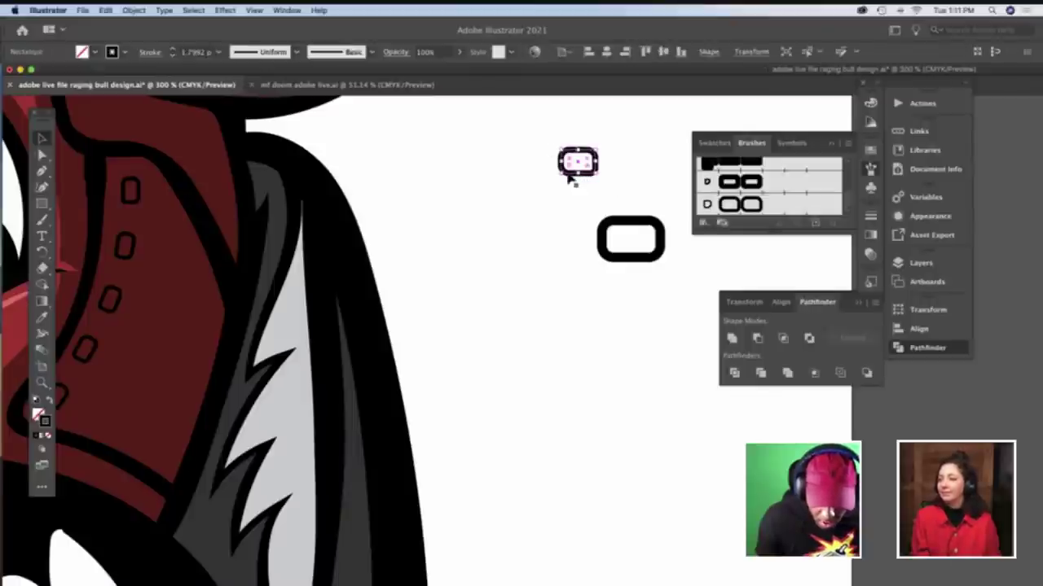
drag(571, 179, 524, 229)
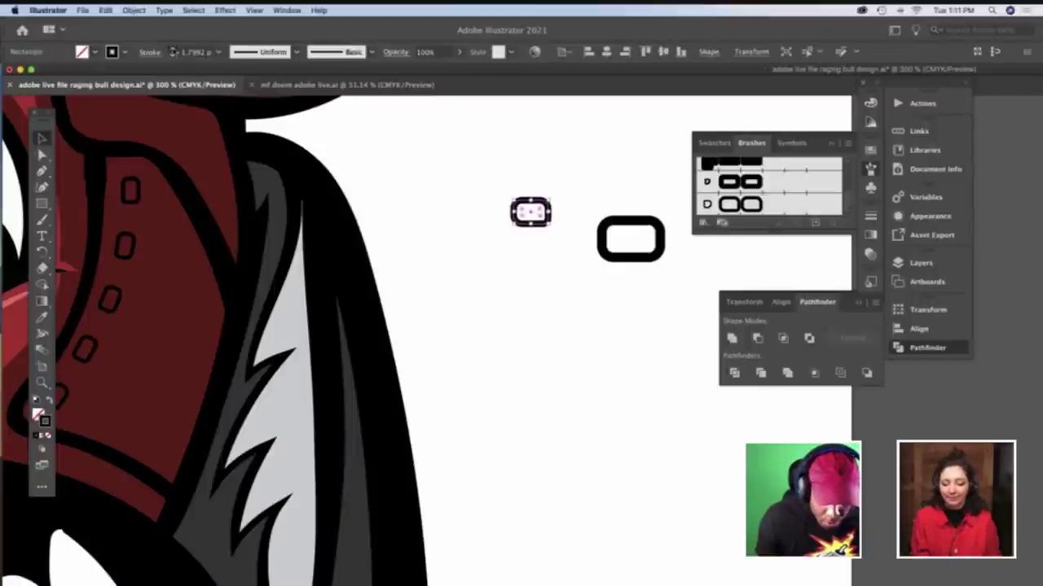
click(172, 48)
click(172, 48)
click(465, 184)
drag(472, 180, 560, 235)
drag(508, 196, 515, 206)
click(536, 239)
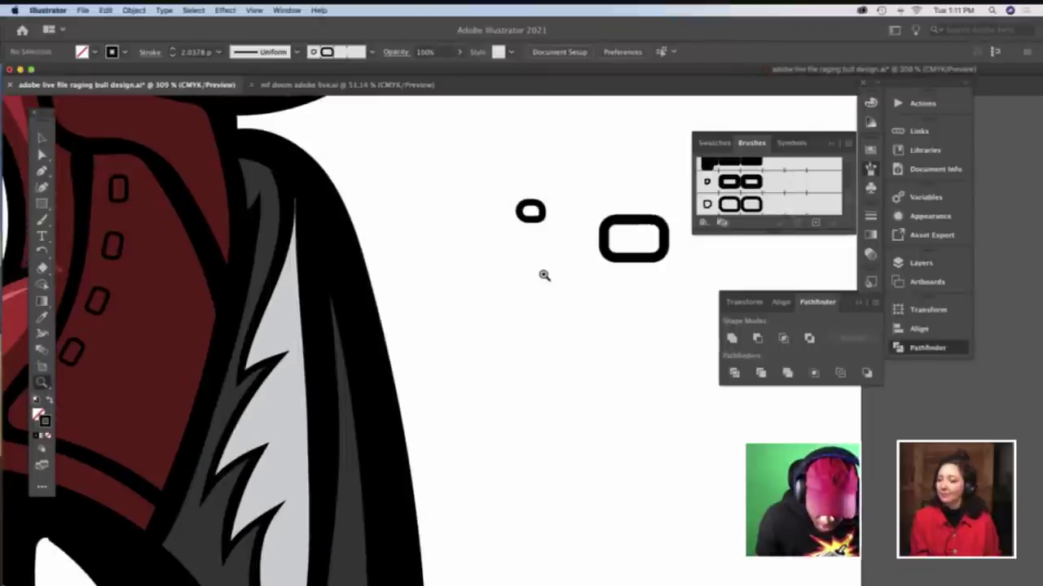
Examine the small rounded rectangle's corners and outline up close
click(544, 276)
click(547, 260)
scroll(531, 254, right, 10)
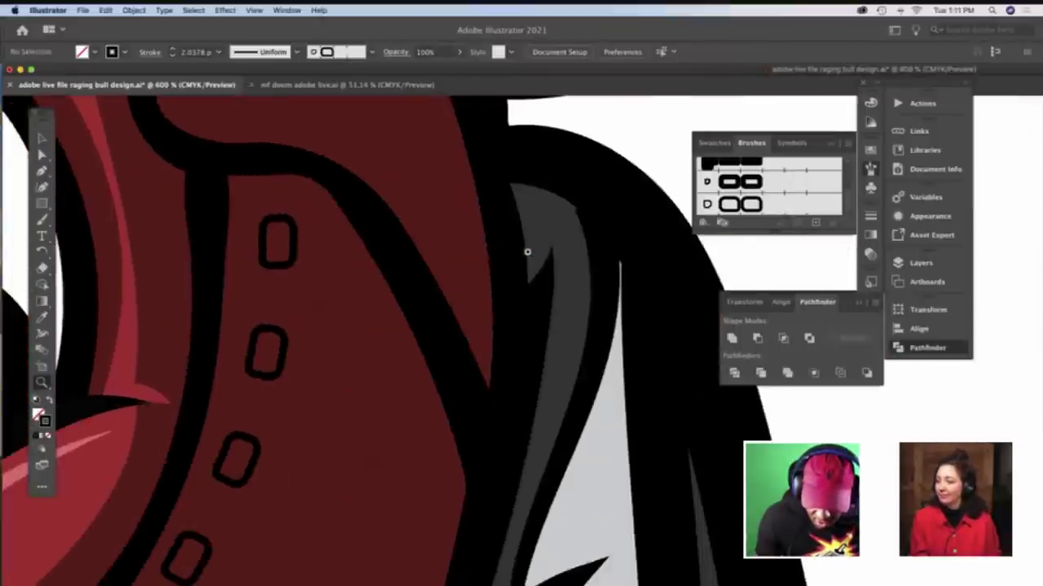
scroll(526, 252, right, 15)
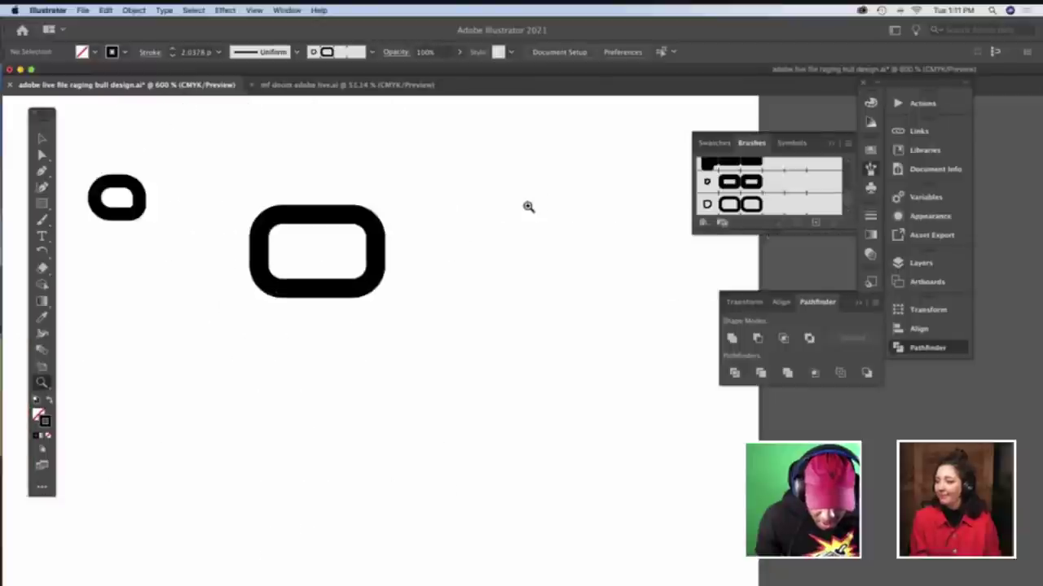
key(a)
scroll(454, 252, left, 1)
scroll(454, 252, left, 10)
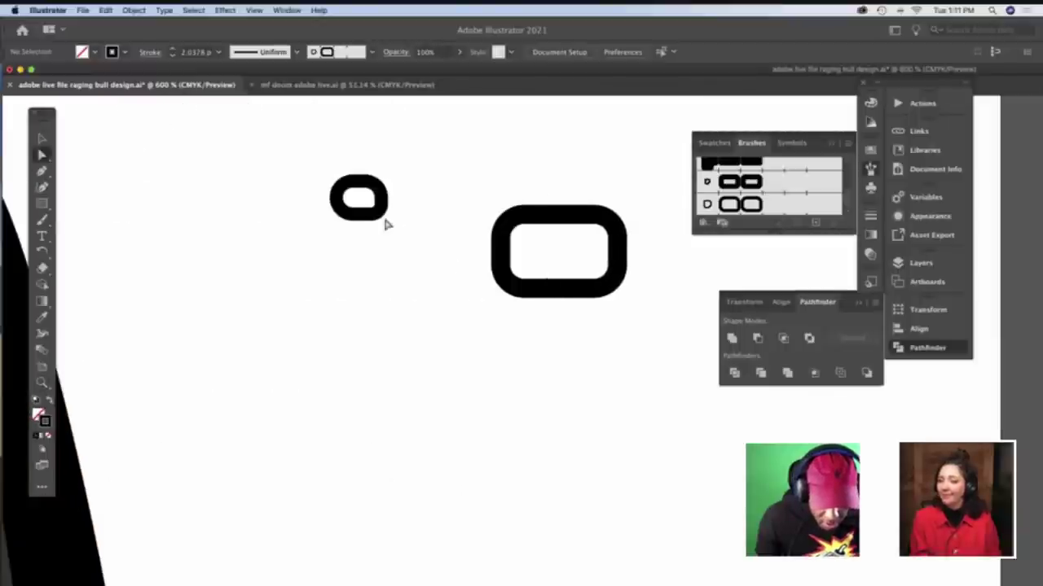
click(374, 212)
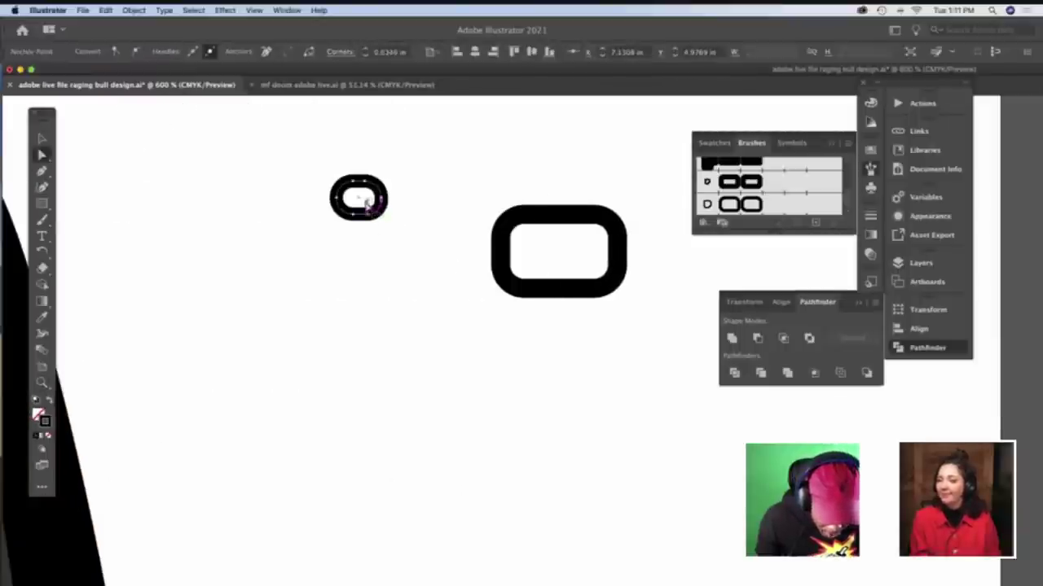
click(359, 200)
click(358, 200)
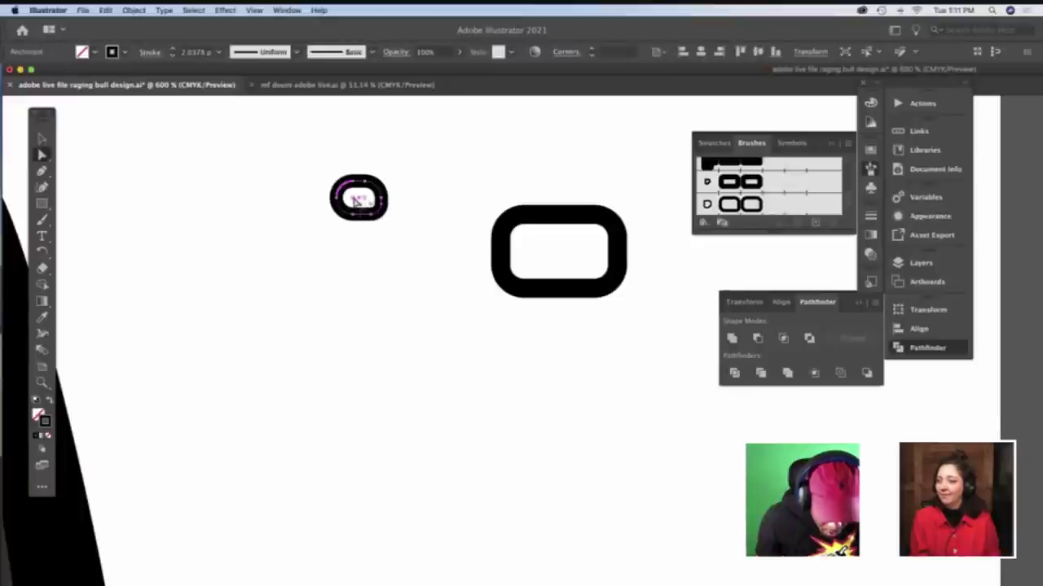
Create a new pattern brush from the small rounded rectangle
key(v)
click(341, 250)
click(345, 201)
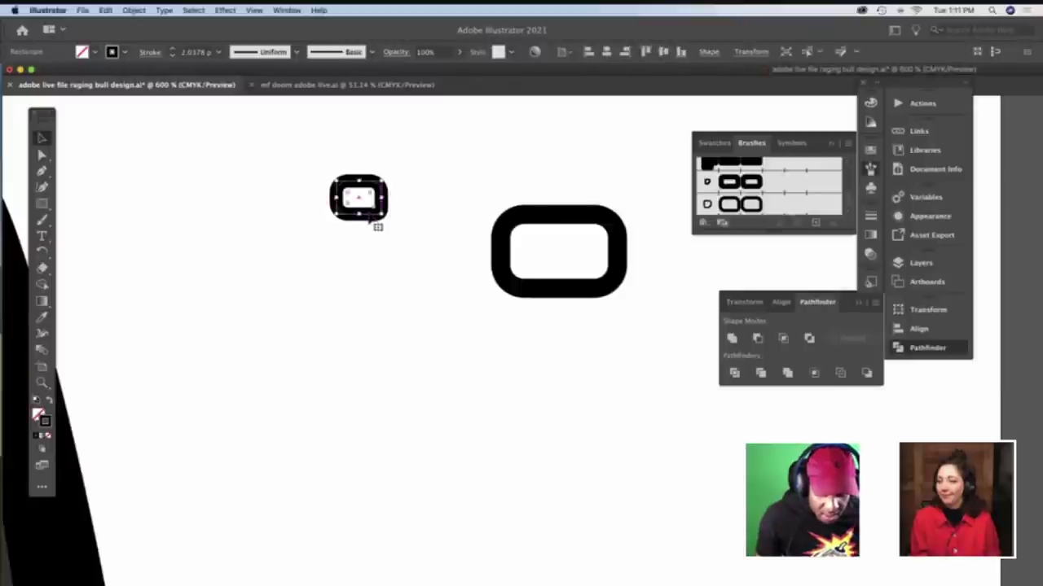
drag(375, 216, 791, 206)
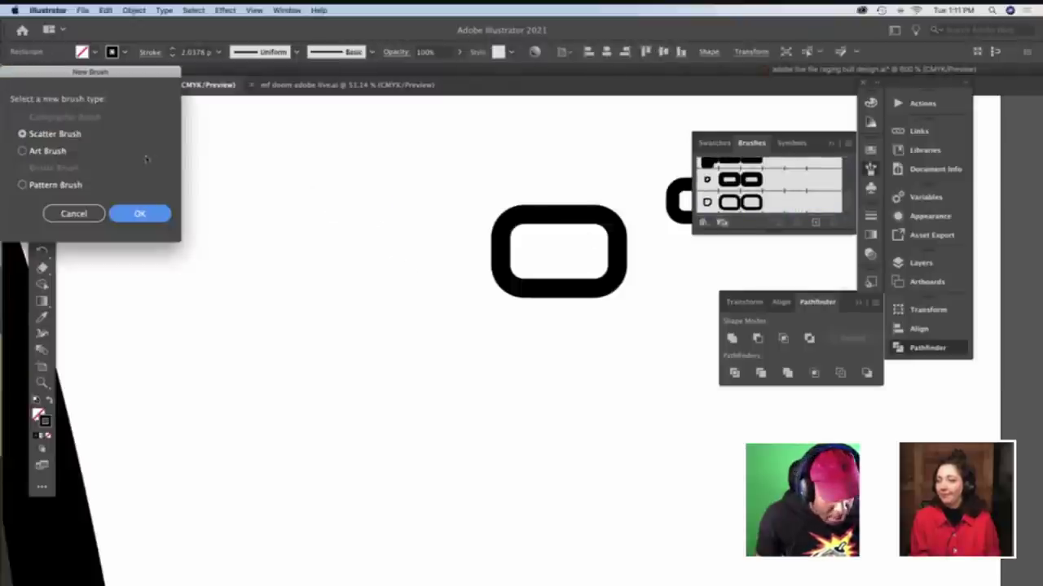
click(23, 184)
click(130, 215)
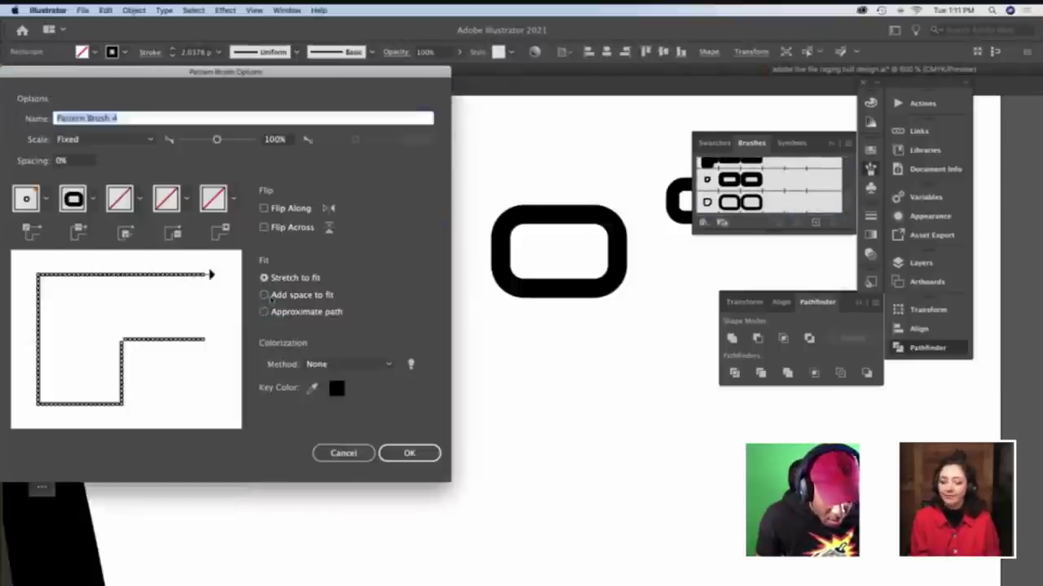
Set the new pattern brush's spacing to 75% and accept its options
click(69, 161)
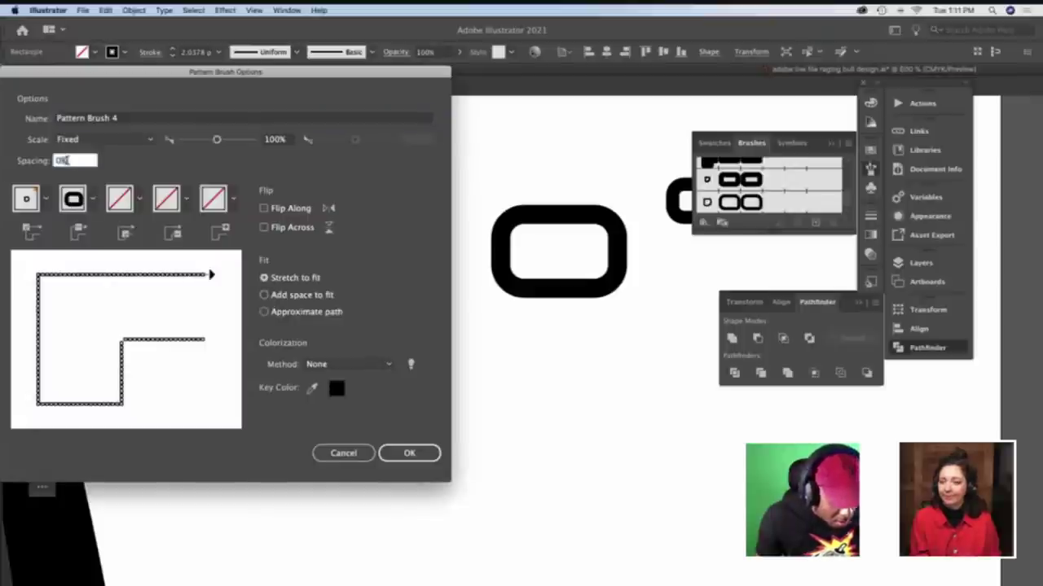
text(100)
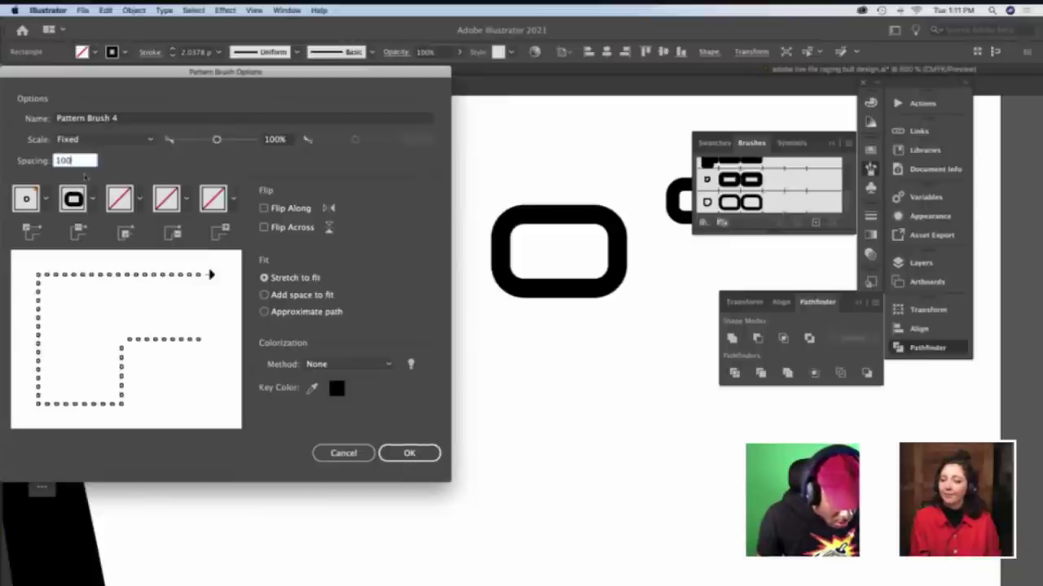
drag(86, 162, 24, 161)
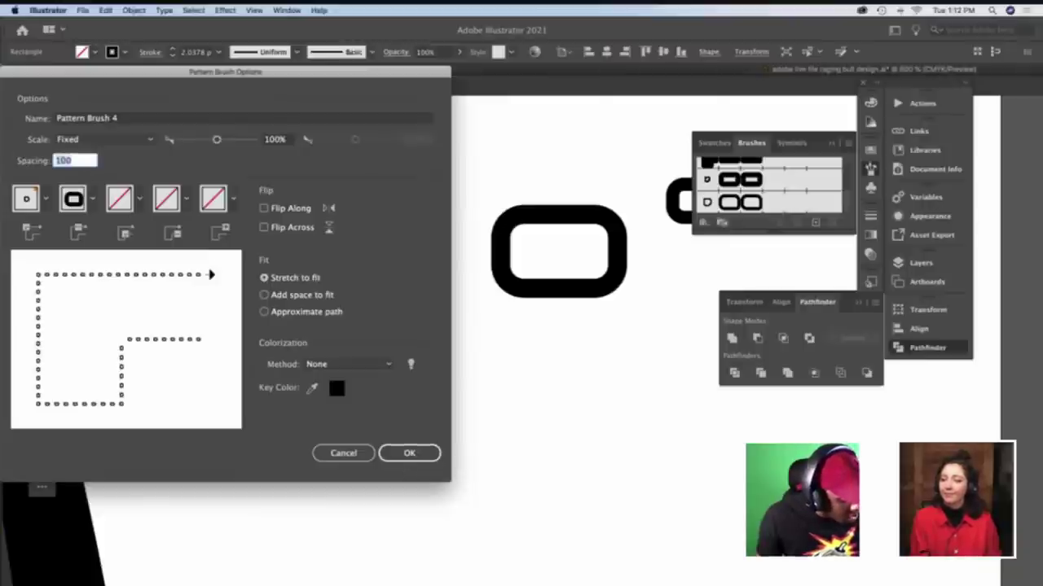
text(75)
click(415, 453)
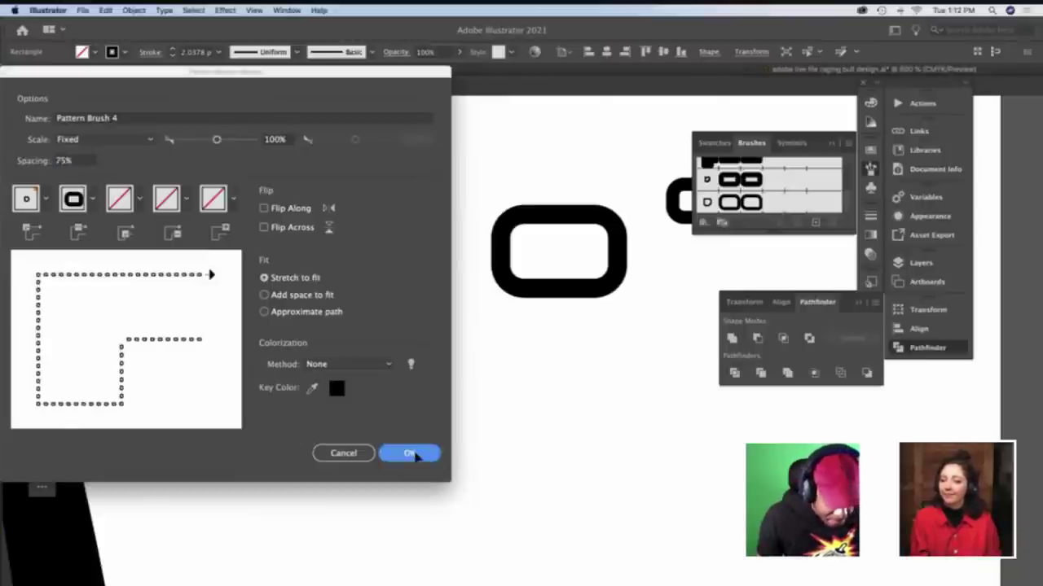
Apply the new, thicker rounded-rectangle pattern brush to the stitch line on the dark red panel
scroll(235, 414, left, 5)
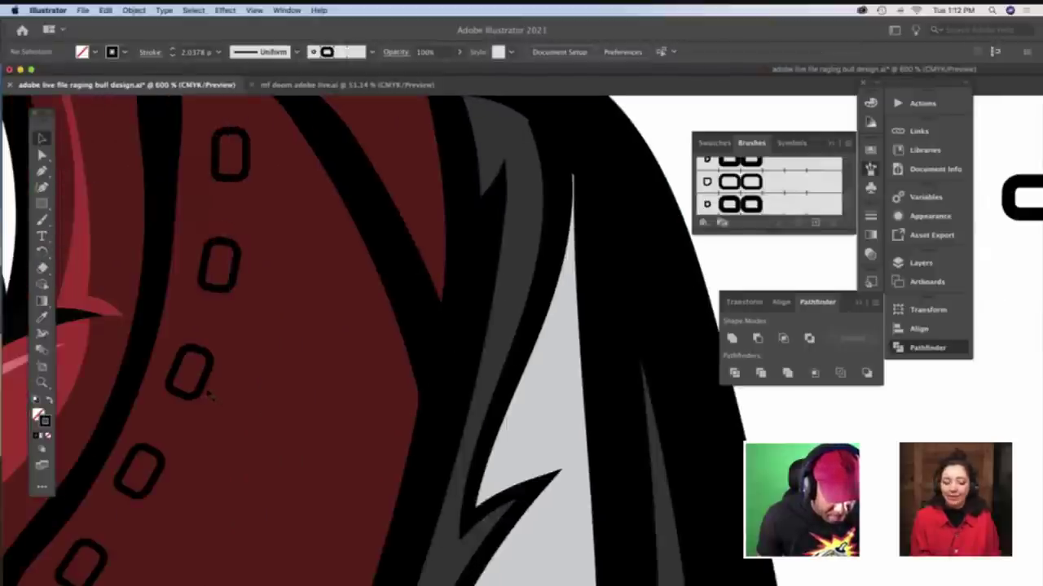
click(204, 389)
click(337, 51)
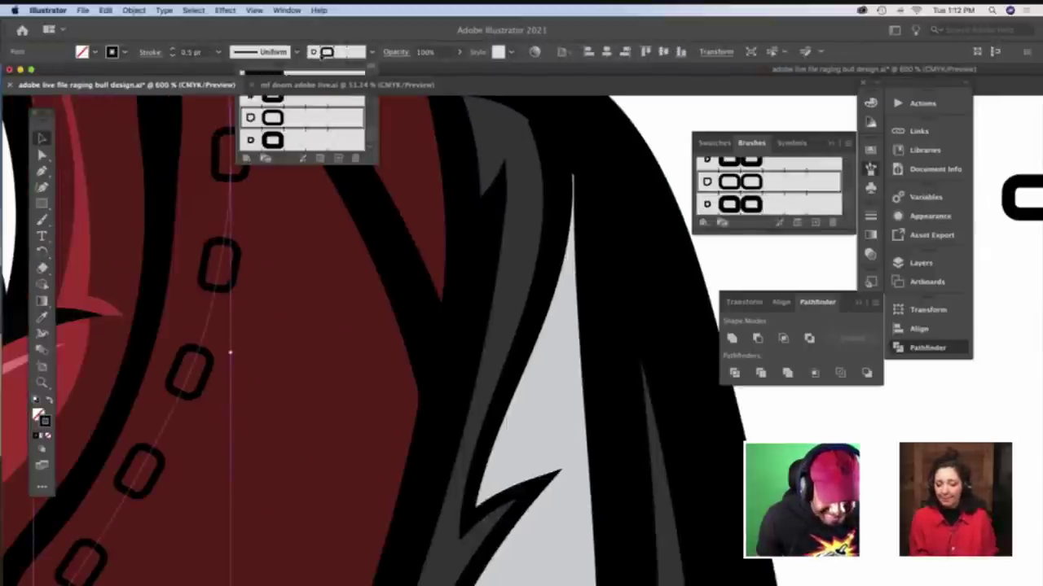
click(305, 140)
click(644, 122)
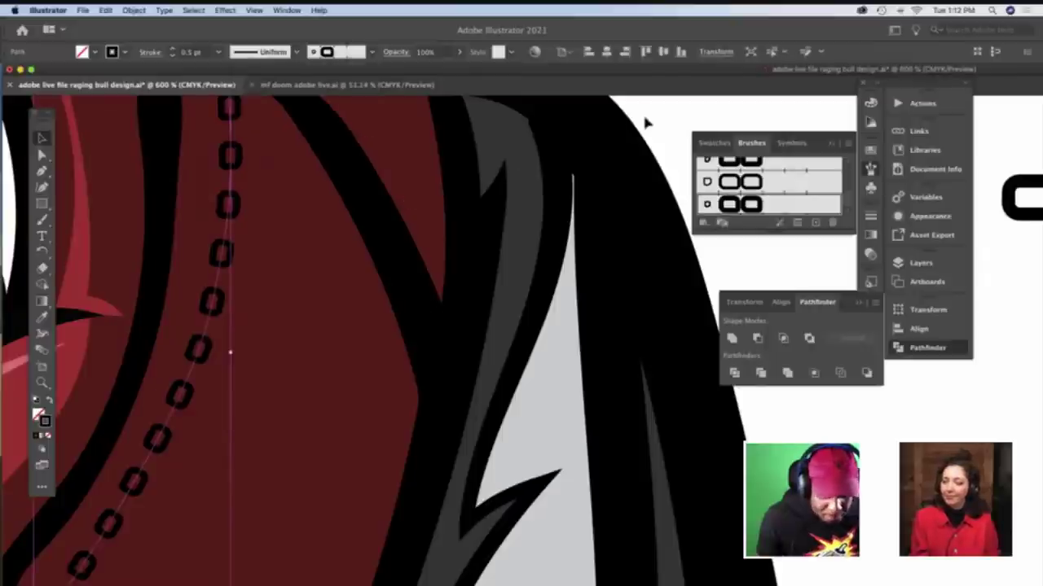
Examine the restyled stitch line against the surrounding eye and face panels
key(z)
scroll(493, 213, up, 6)
scroll(493, 214, left, 8)
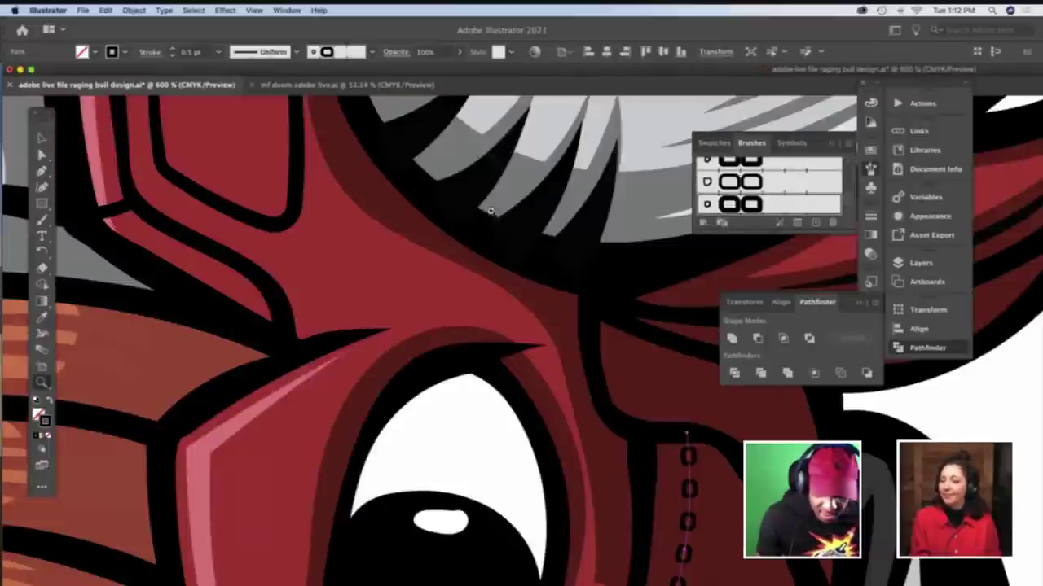
scroll(496, 214, down, 2)
scroll(497, 203, right, 3)
scroll(497, 200, down, 8)
scroll(496, 201, right, 8)
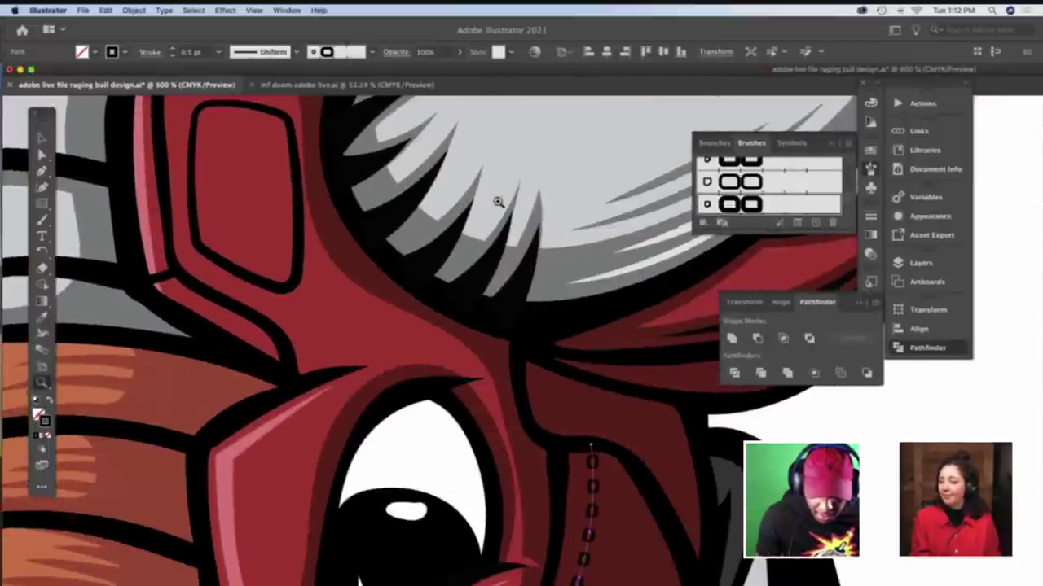
scroll(497, 201, right, 3)
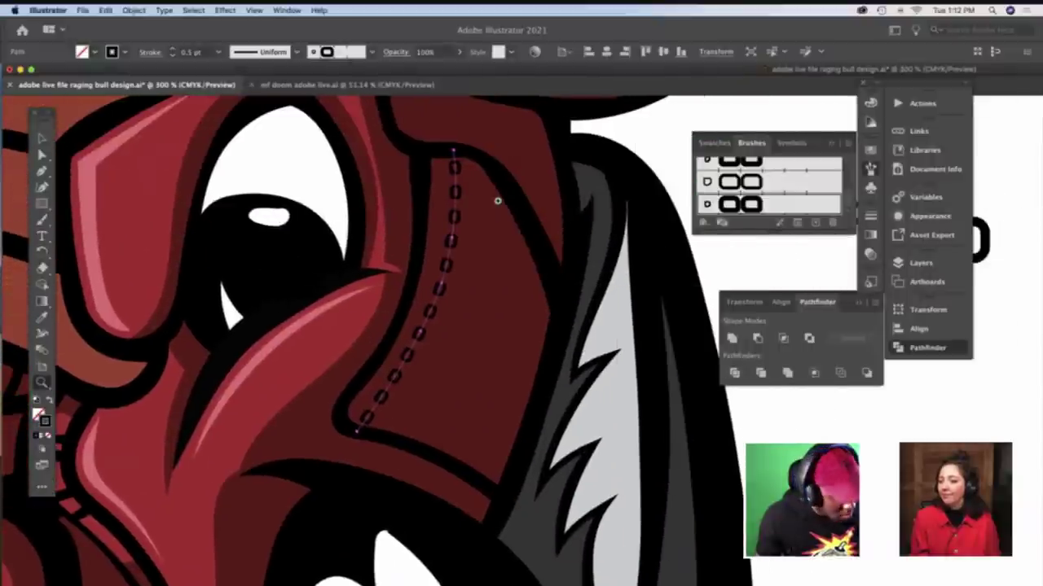
key(v)
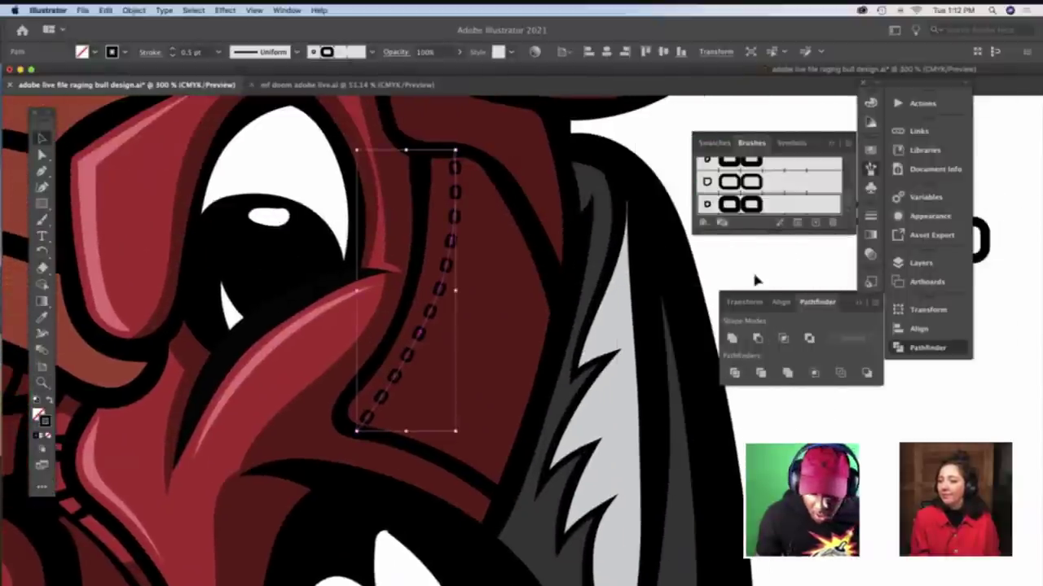
Delete the single row of rounded-rectangle brush marks running down the dark red panel beside the eye
click(462, 254)
key(a)
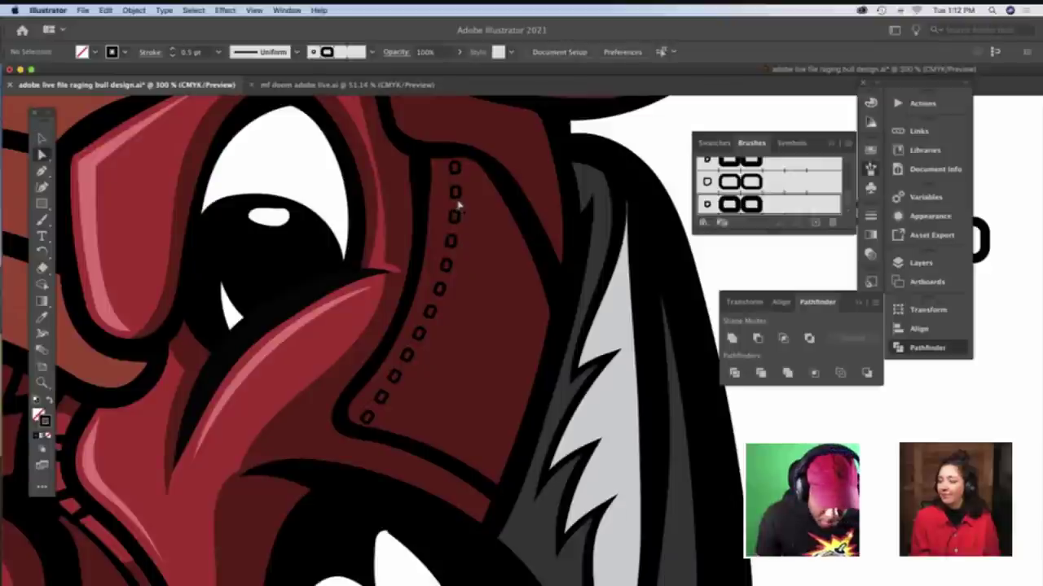
click(458, 202)
drag(454, 153, 448, 149)
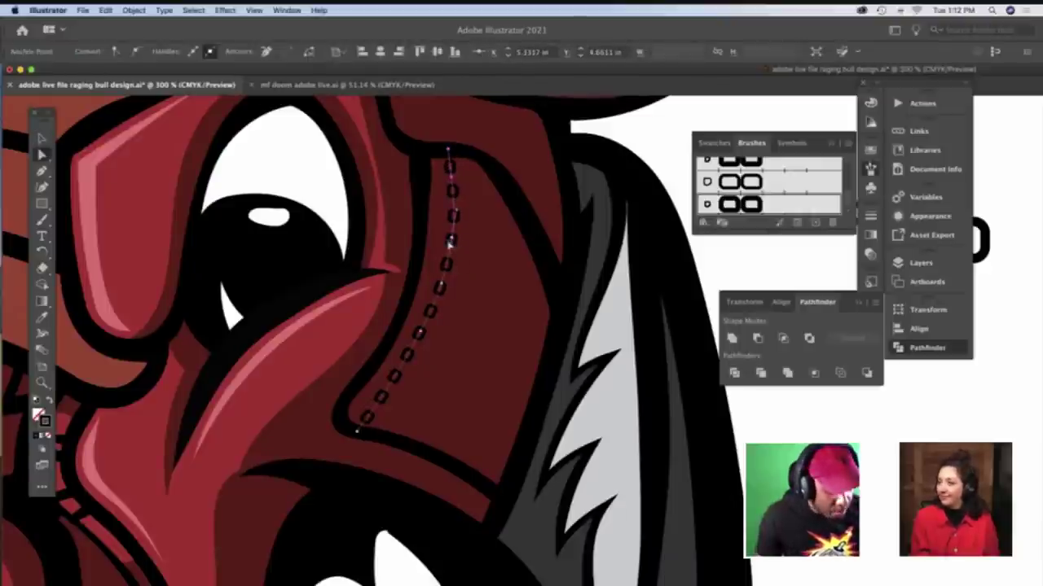
key(Delete)
key(Delete)
Paint seven parallel rows with the 0.5 pt rounded-rectangle pattern brush to fill the dark red panel beside the eye with mesh
key(b)
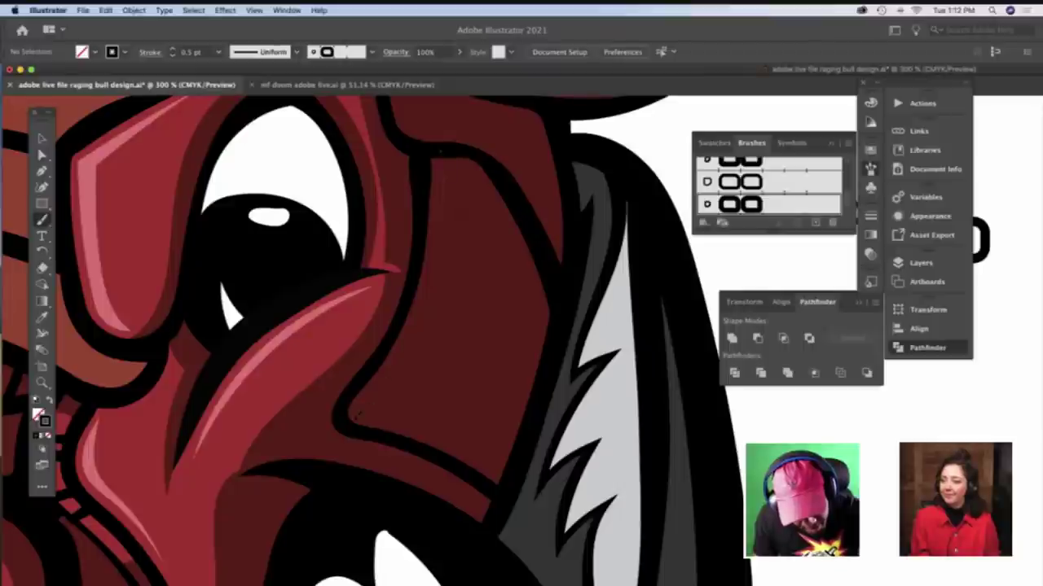
drag(352, 414, 441, 149)
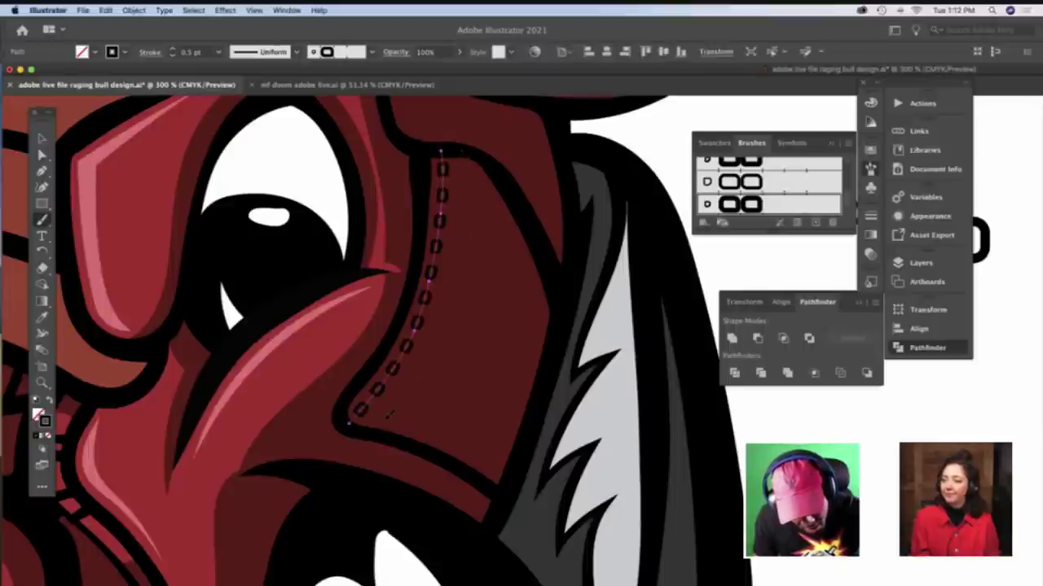
drag(376, 426, 462, 152)
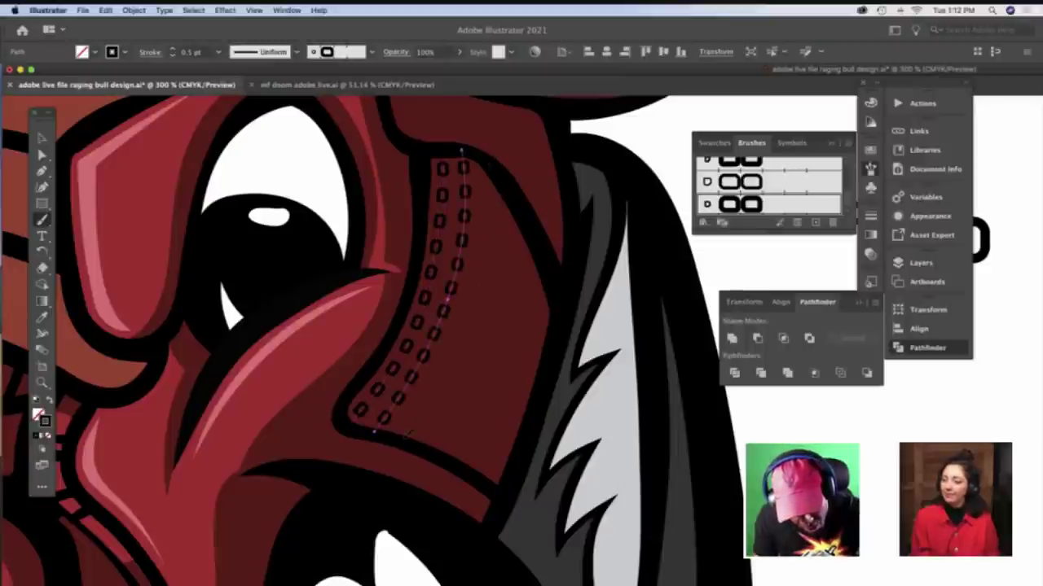
mouse_move(408, 435)
mouse_down()
mouse_move(437, 368)
mouse_move(490, 161)
mouse_up()
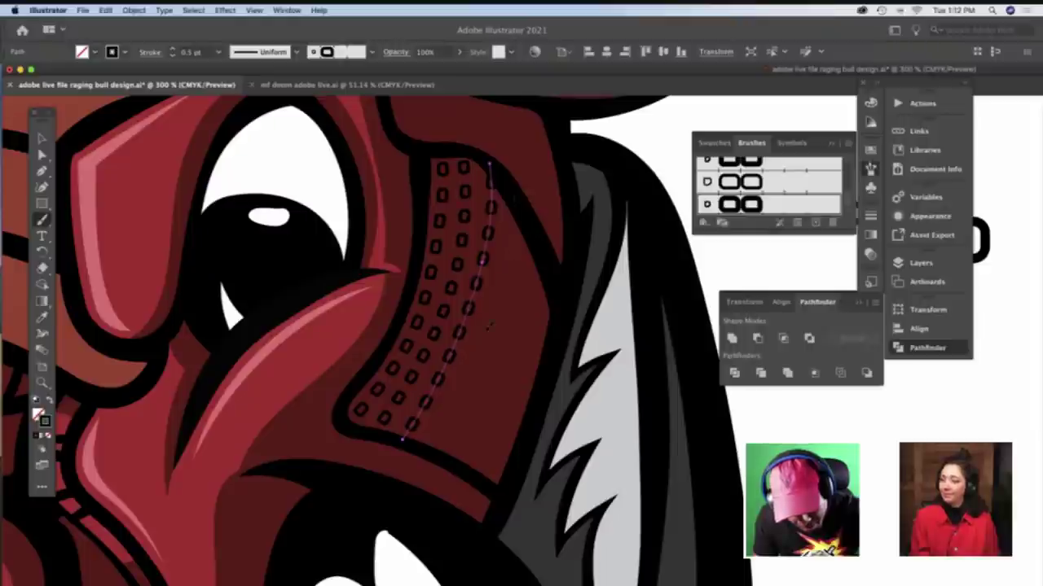
drag(424, 445, 514, 195)
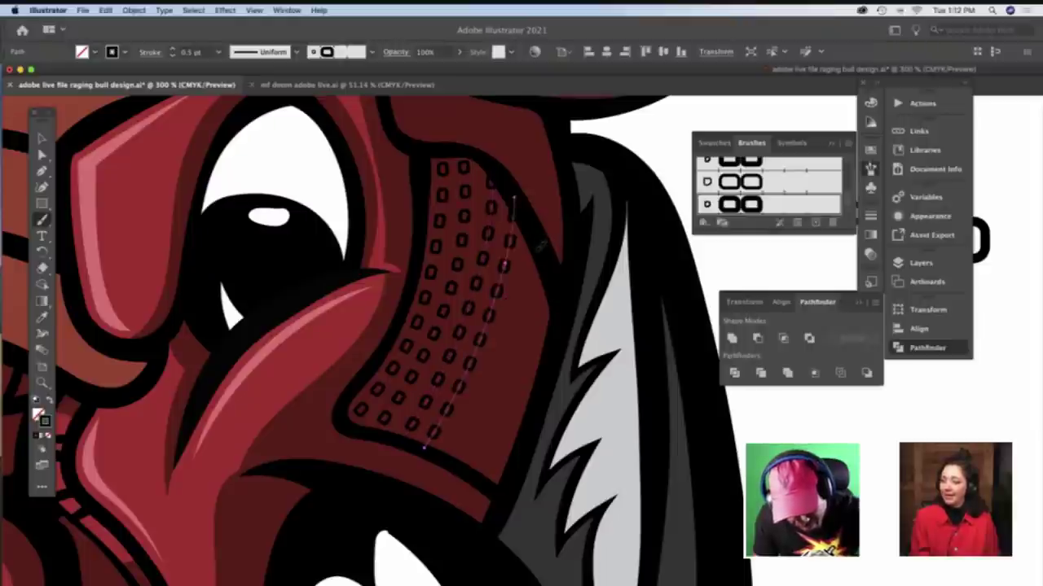
drag(445, 457, 538, 240)
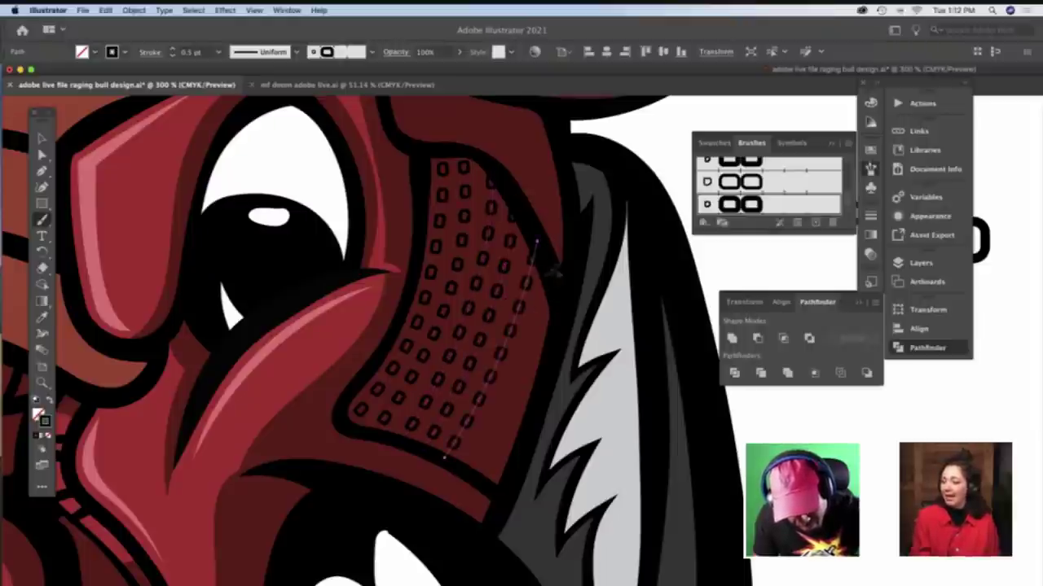
drag(469, 467, 548, 274)
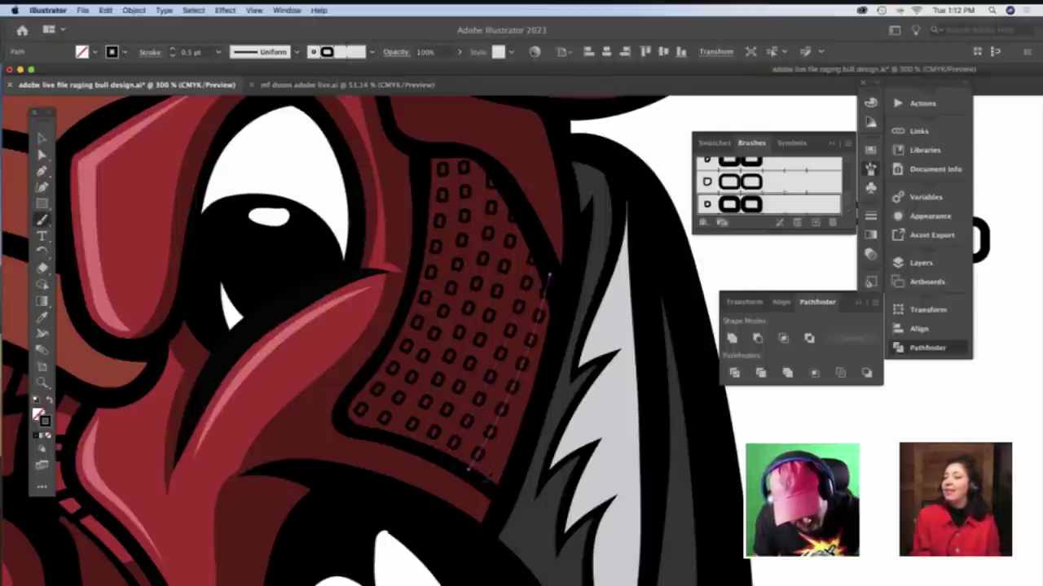
drag(486, 476, 541, 364)
Move the last short mesh row slightly down into the panel's lower corner and deselect it
key(v)
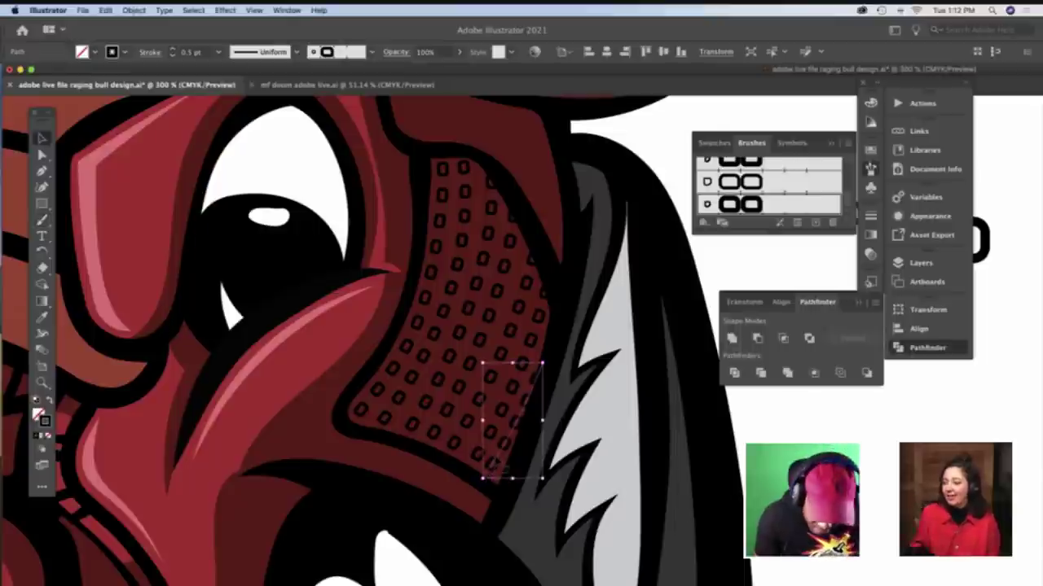
drag(496, 469, 494, 477)
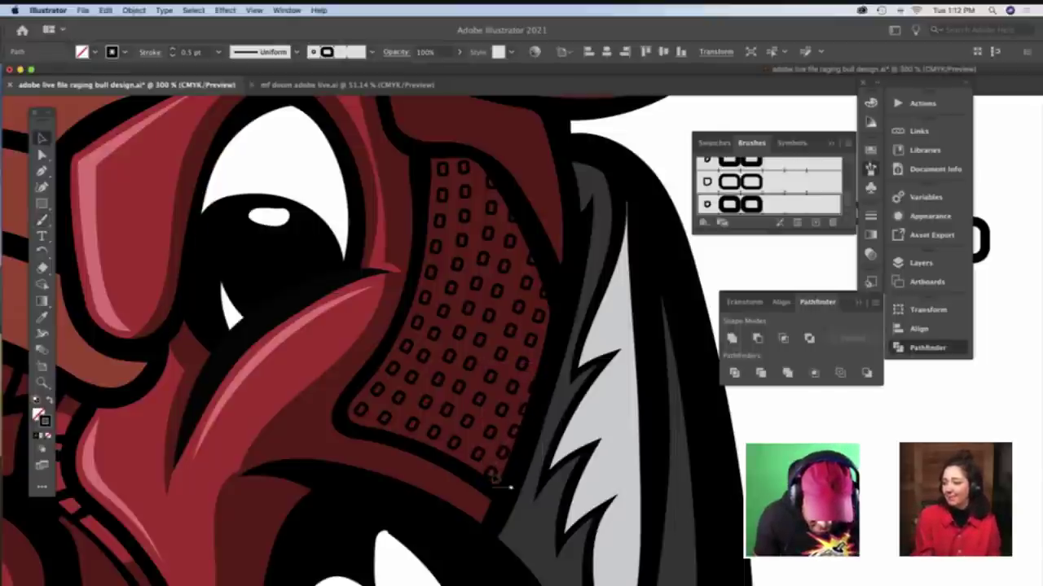
click(778, 435)
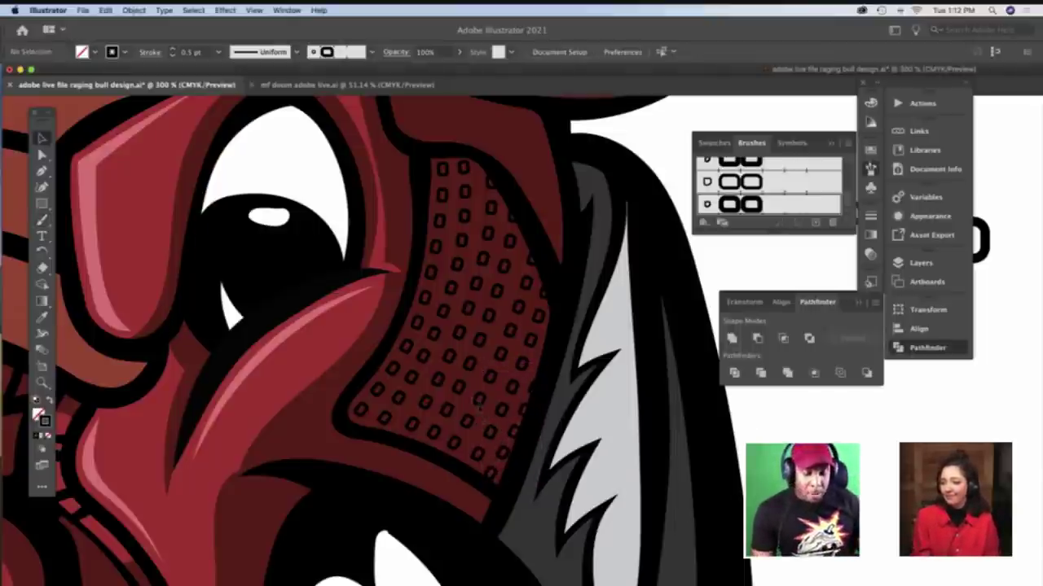
Examine the mesh panel within the whole bull head, from the horns to the lower jaw, beside the red shoe reference
key(z)
alt+click(505, 400)
alt+click(499, 397)
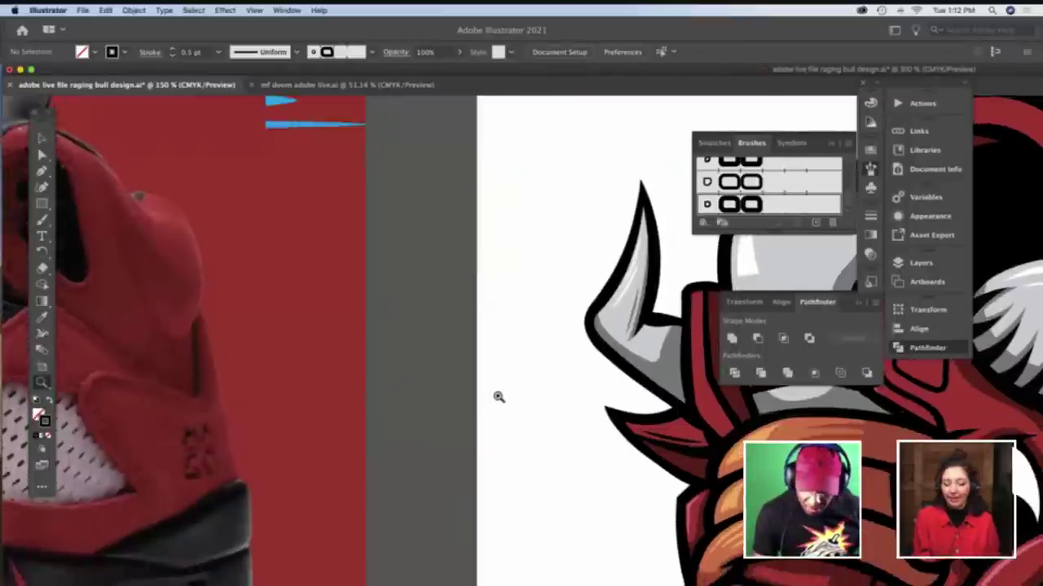
scroll(497, 397, right, 5)
scroll(481, 399, down, 6)
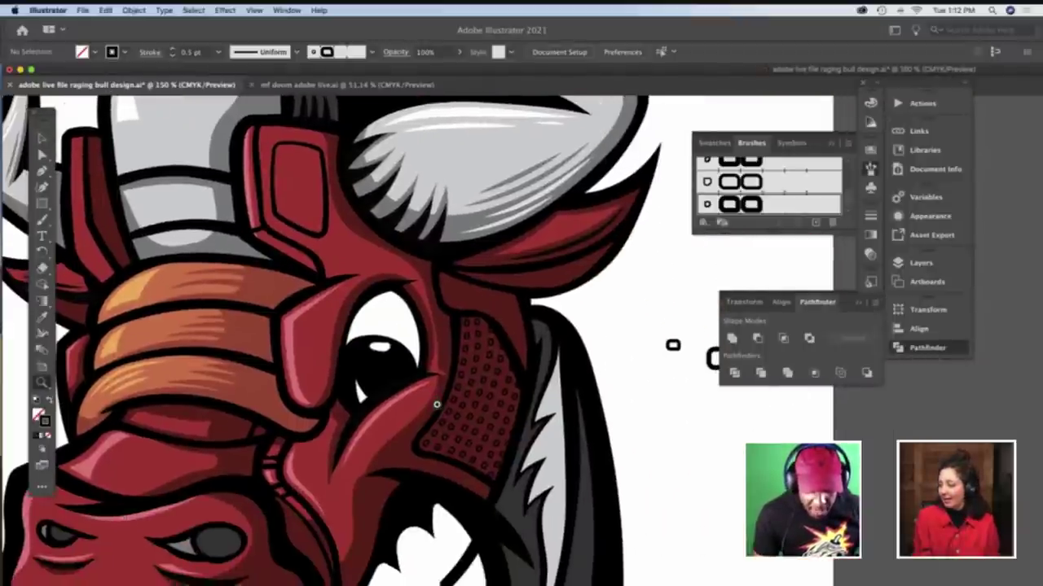
scroll(436, 405, down, 2)
scroll(436, 404, down, 2)
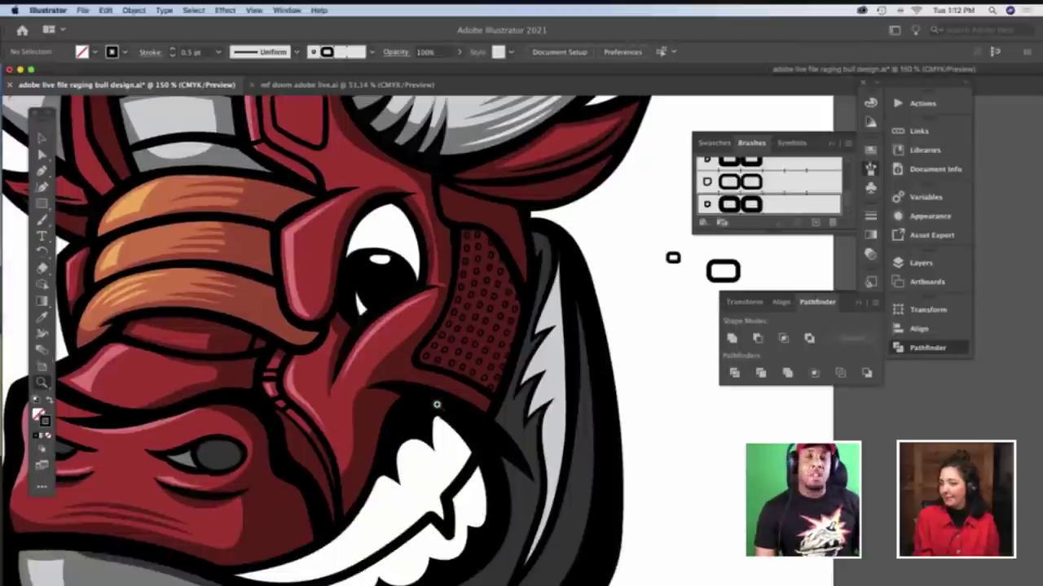
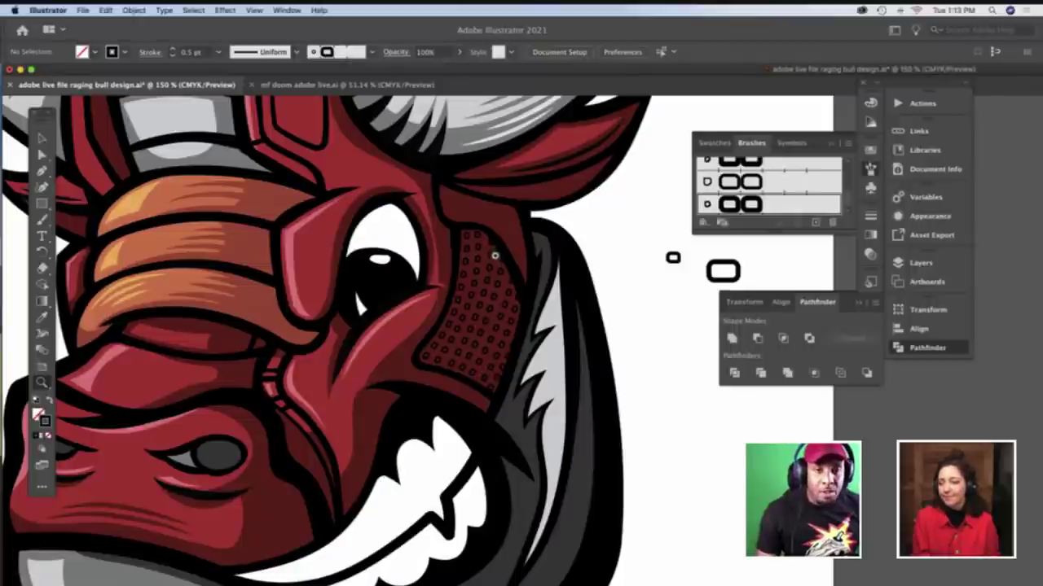
alt+click(529, 358)
scroll(525, 350, down, 3)
scroll(525, 349, right, 5)
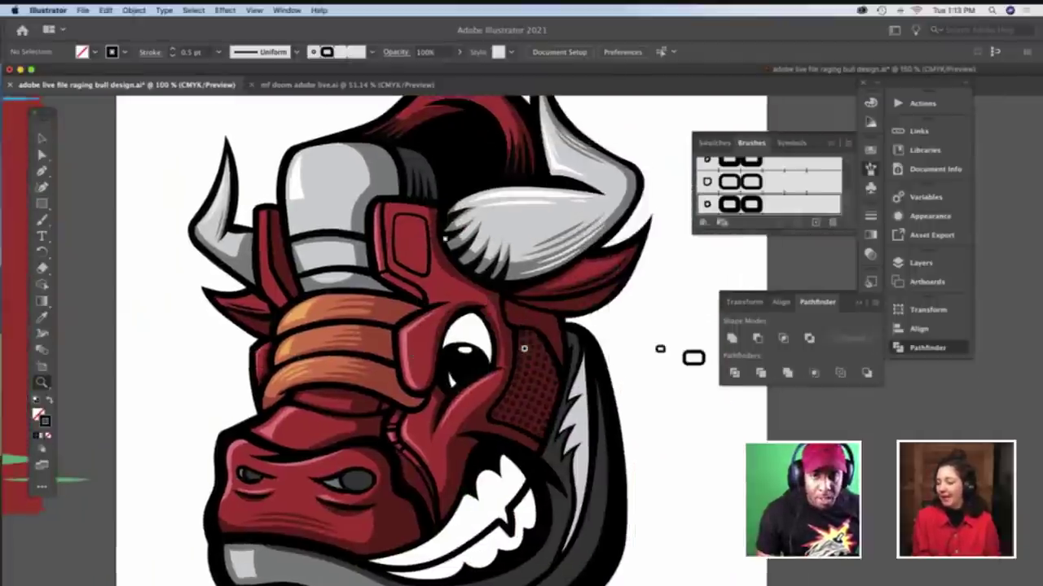
scroll(524, 348, down, 3)
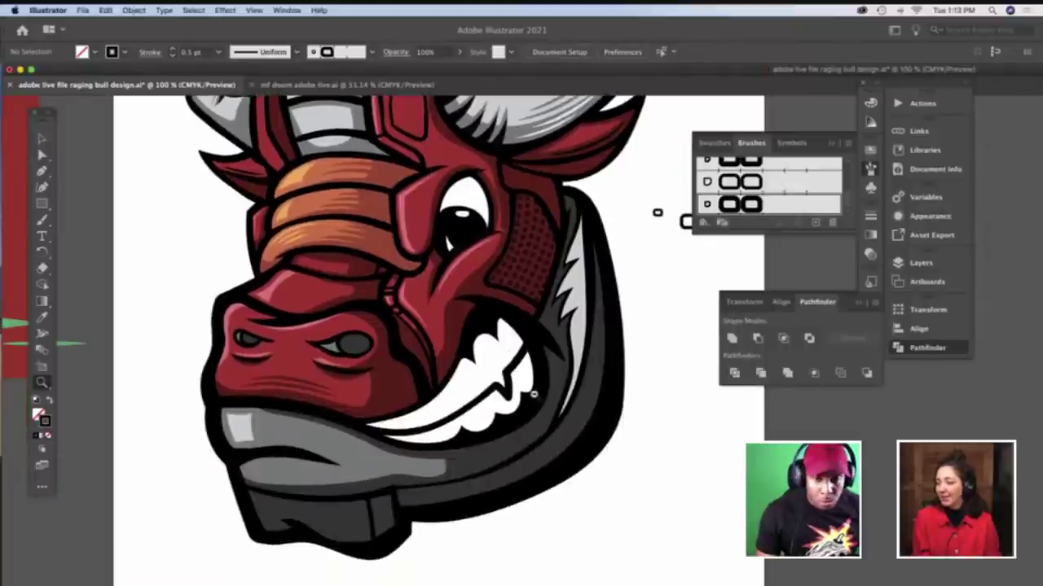
scroll(533, 391, down, 5)
scroll(546, 415, up, 4)
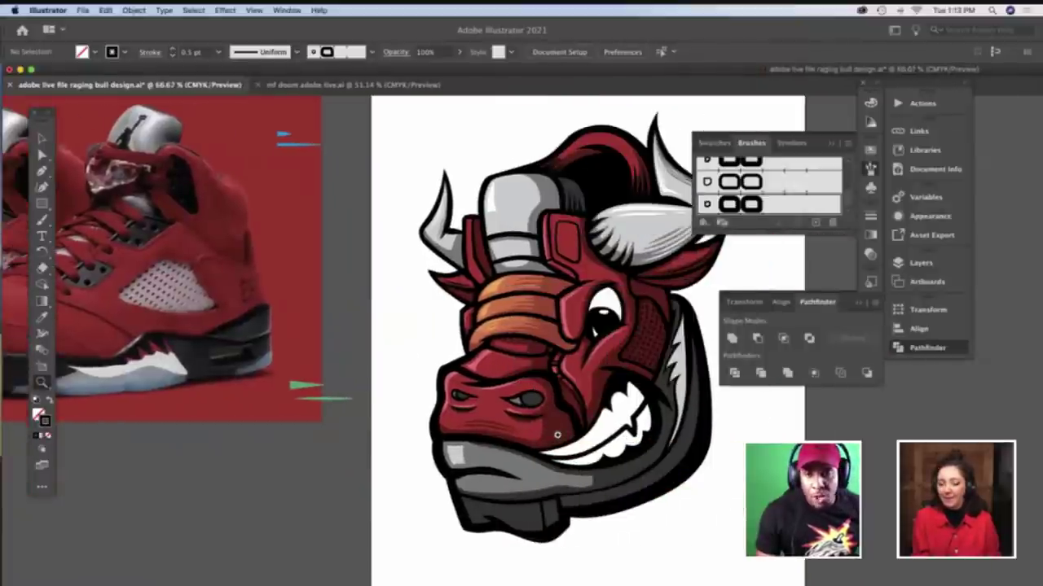
scroll(557, 435, right, 3)
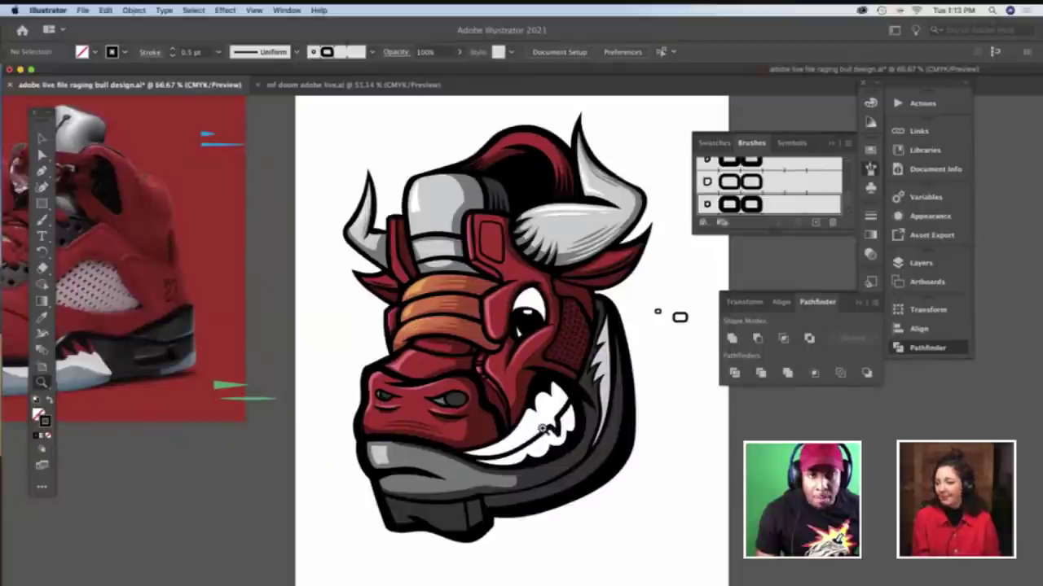
scroll(534, 432, up, 2)
scroll(538, 426, right, 5)
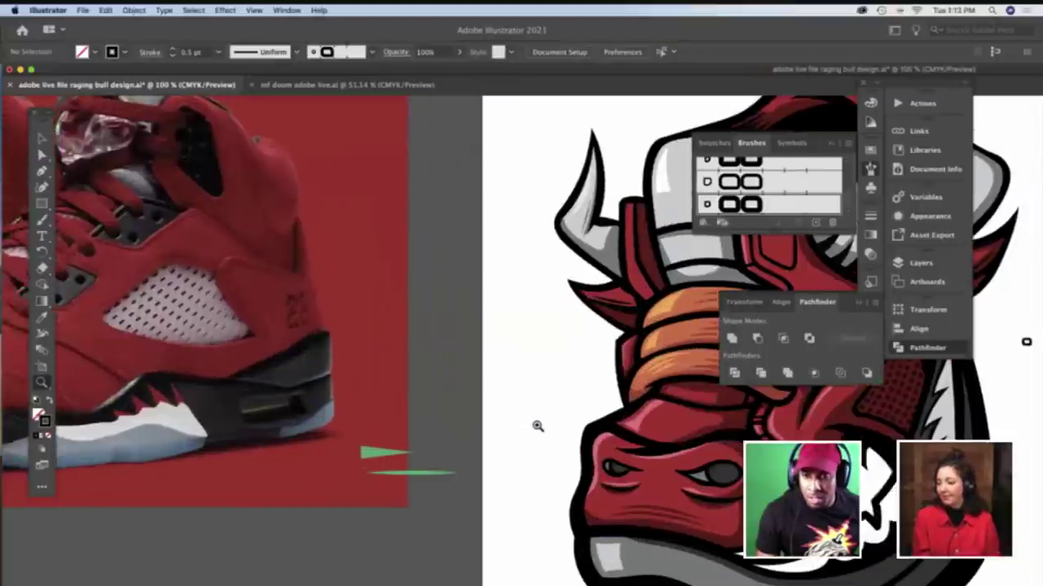
scroll(529, 424, down, 6)
scroll(529, 423, right, 5)
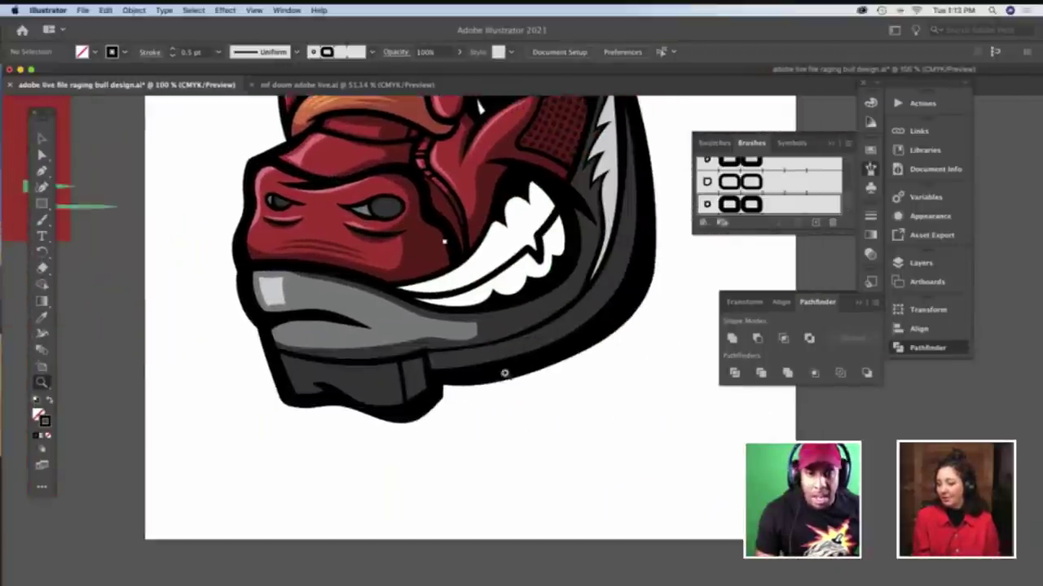
Draw a scalloped freehand line across the front lower teeth to outline the edge of their shading
click(478, 282)
scroll(477, 342, right, 10)
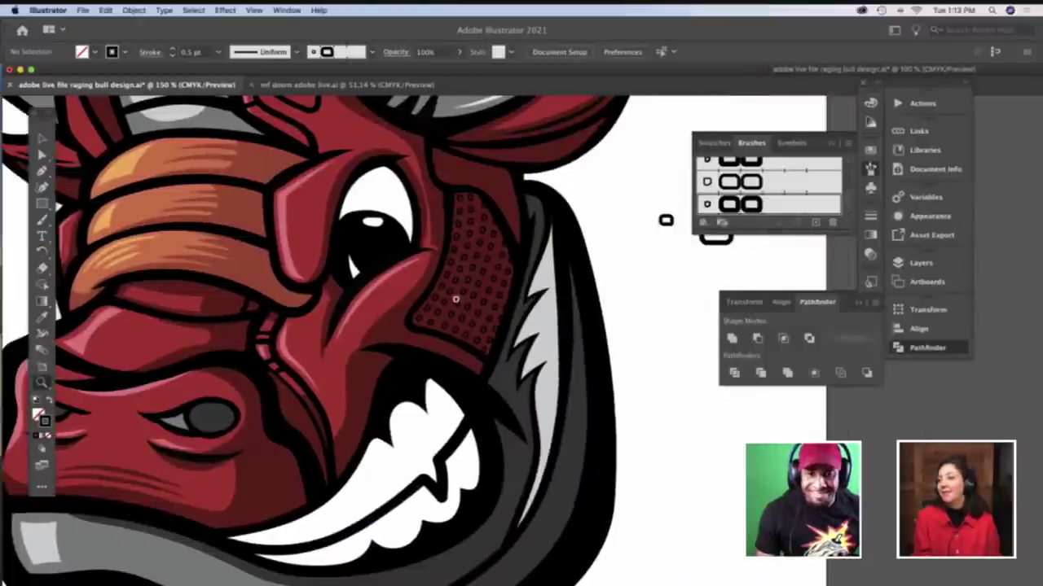
scroll(455, 298, down, 6)
drag(452, 296, 454, 295)
scroll(454, 295, down, 1)
key(b)
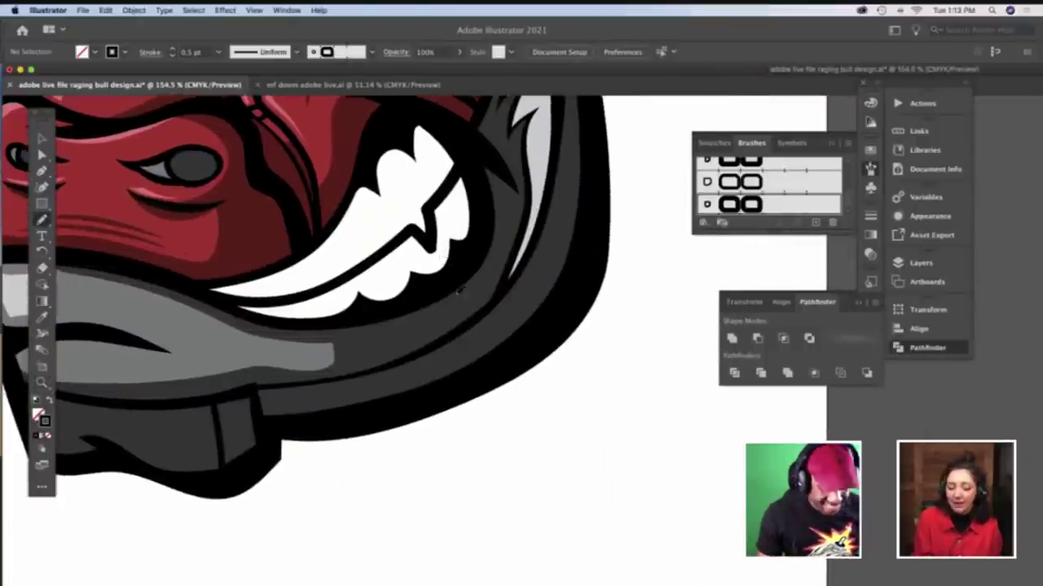
scroll(456, 292, up, 3)
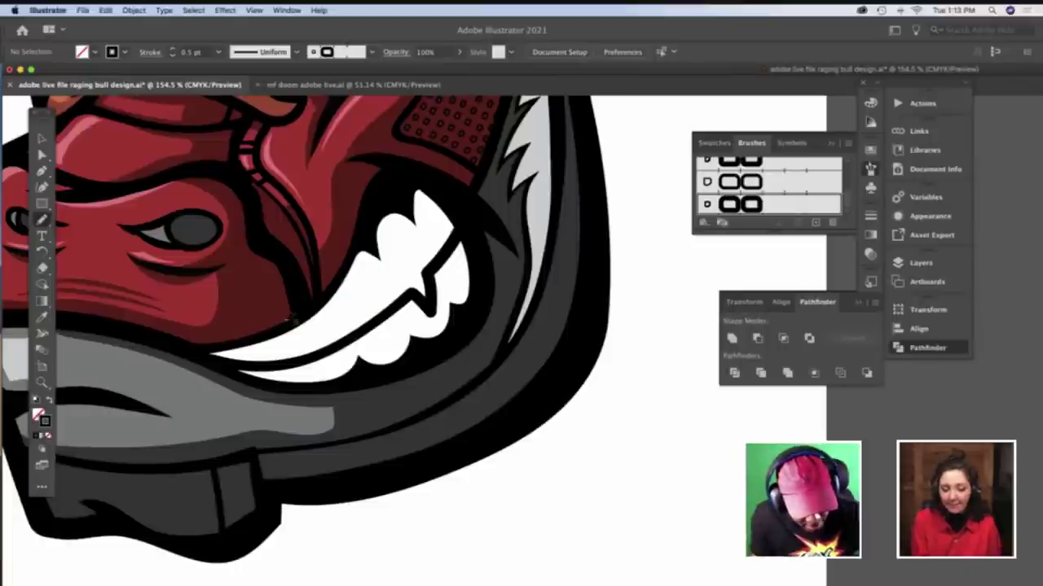
mouse_move(305, 318)
mouse_down()
mouse_move(291, 343)
mouse_move(303, 367)
mouse_move(359, 367)
mouse_move(363, 357)
mouse_move(403, 373)
mouse_up()
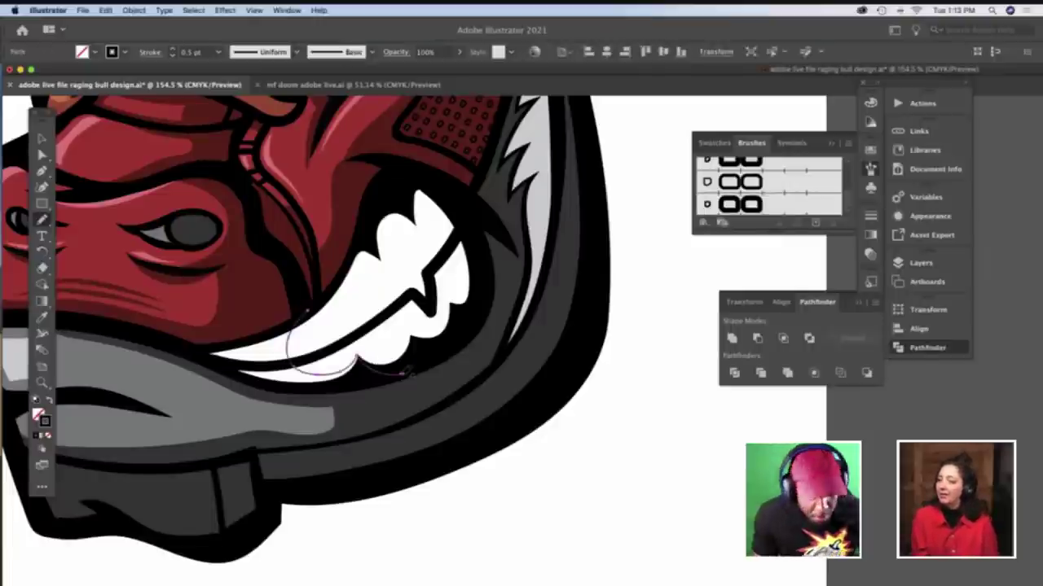
Transfer the drawn line into the isolated white teeth shape, divide the shape along it with Pathfinder Divide, and ungroup the pieces
key(v)
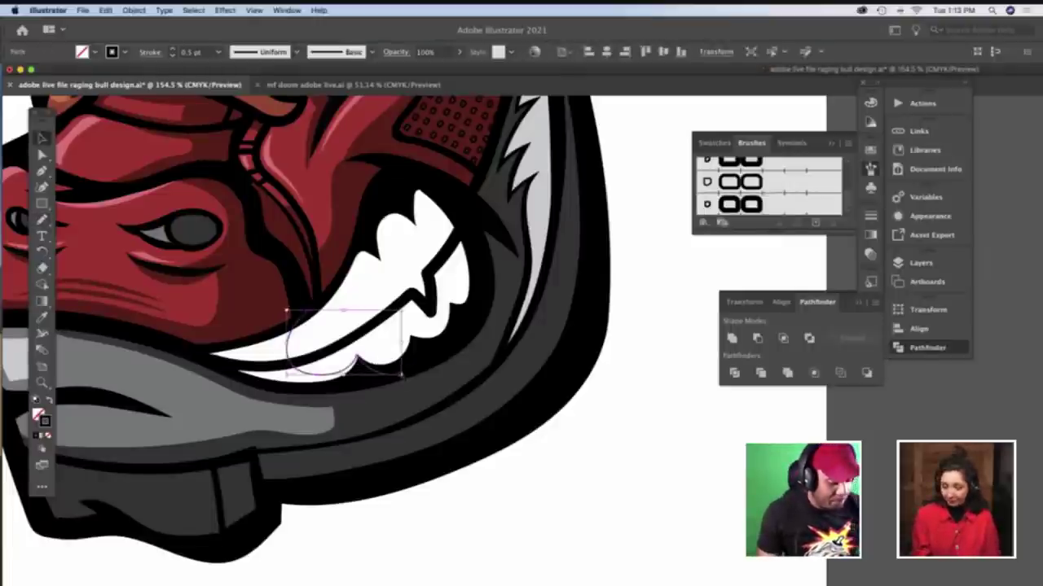
key(Delete)
click(388, 350)
double_click(389, 347)
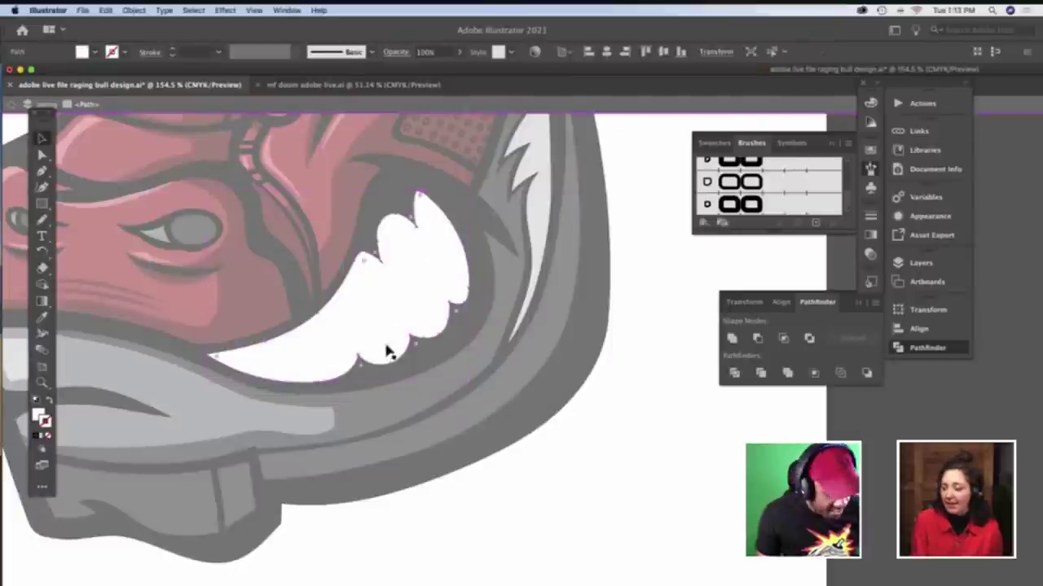
click(382, 335)
click(734, 373)
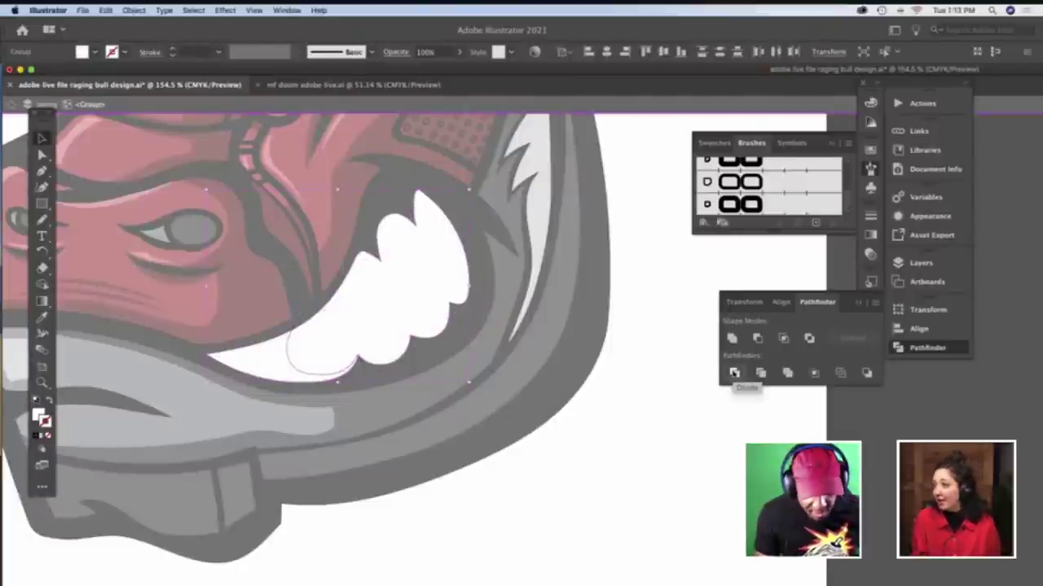
key(super+z)
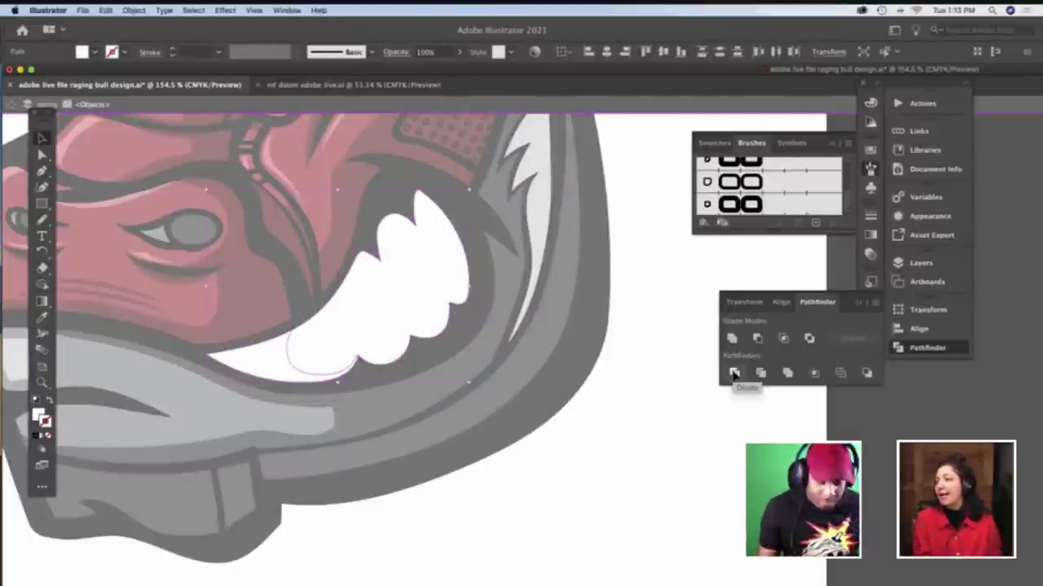
click(676, 411)
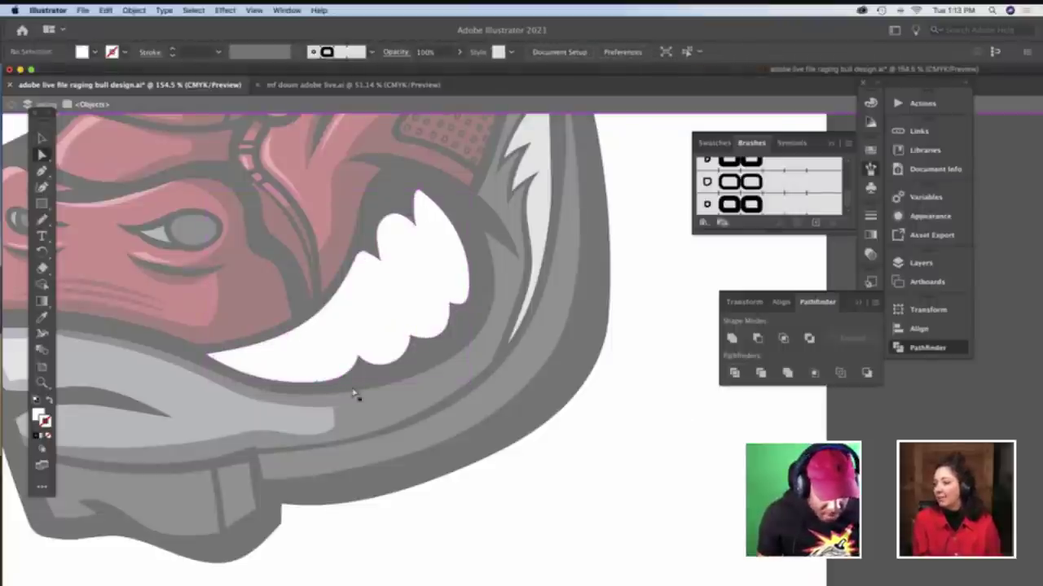
Fill the divided front piece of the teeth with the light grey sampled from the jagged neck highlight, and leave isolation mode
click(263, 362)
key(i)
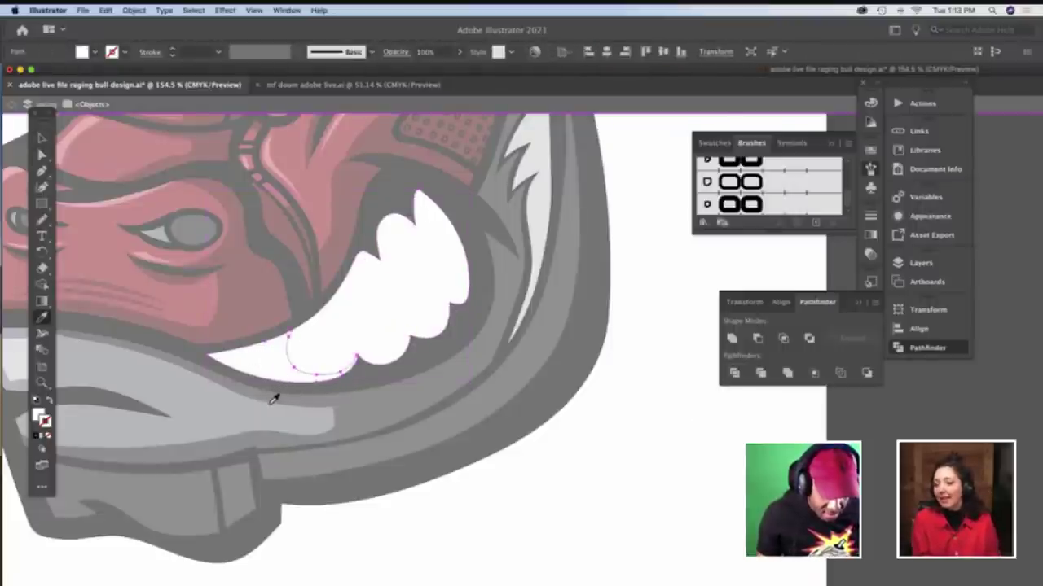
scroll(273, 399, up, 3)
click(527, 275)
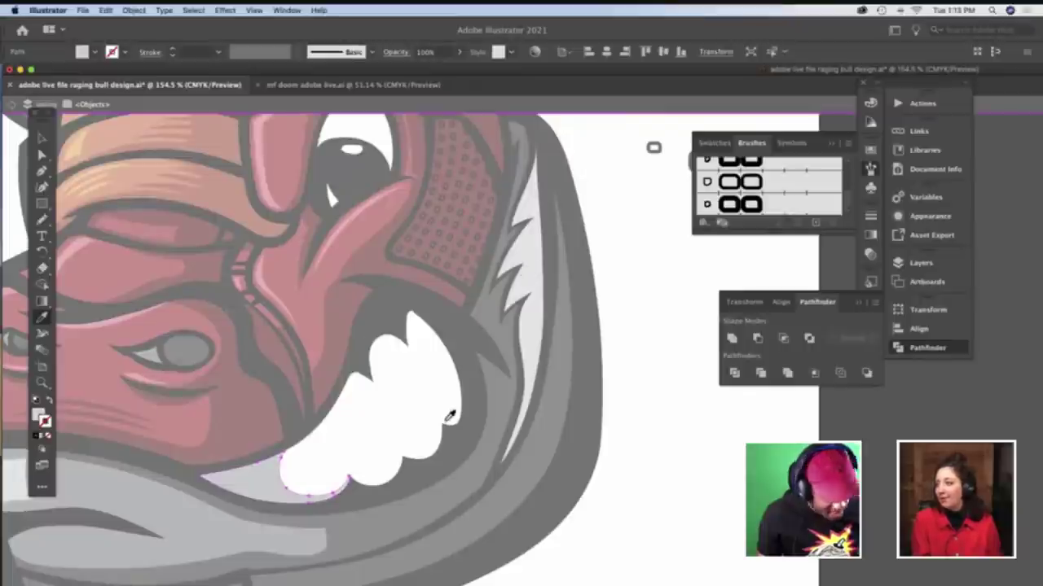
key(v)
key(Escape)
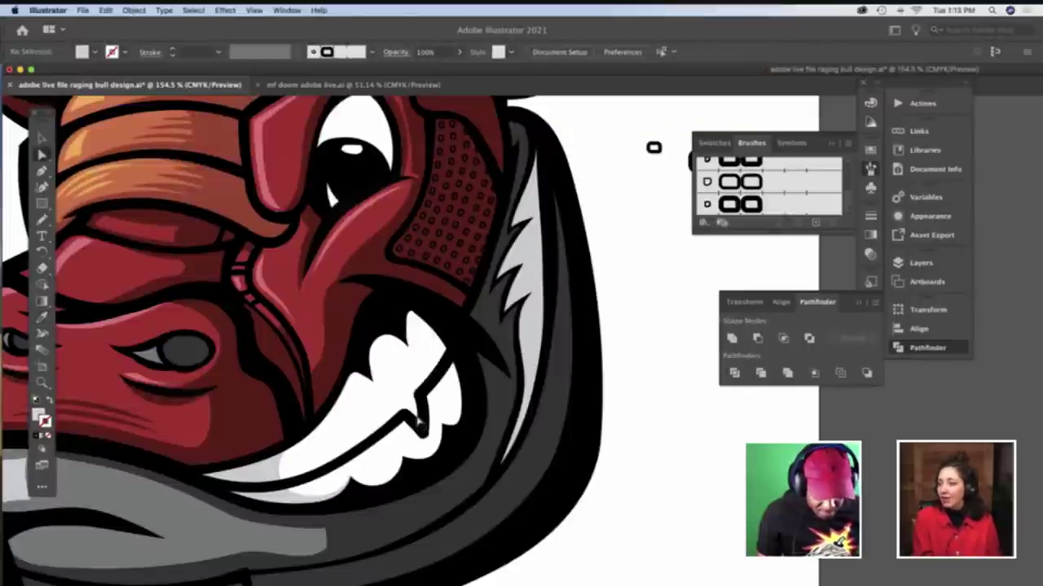
key(b)
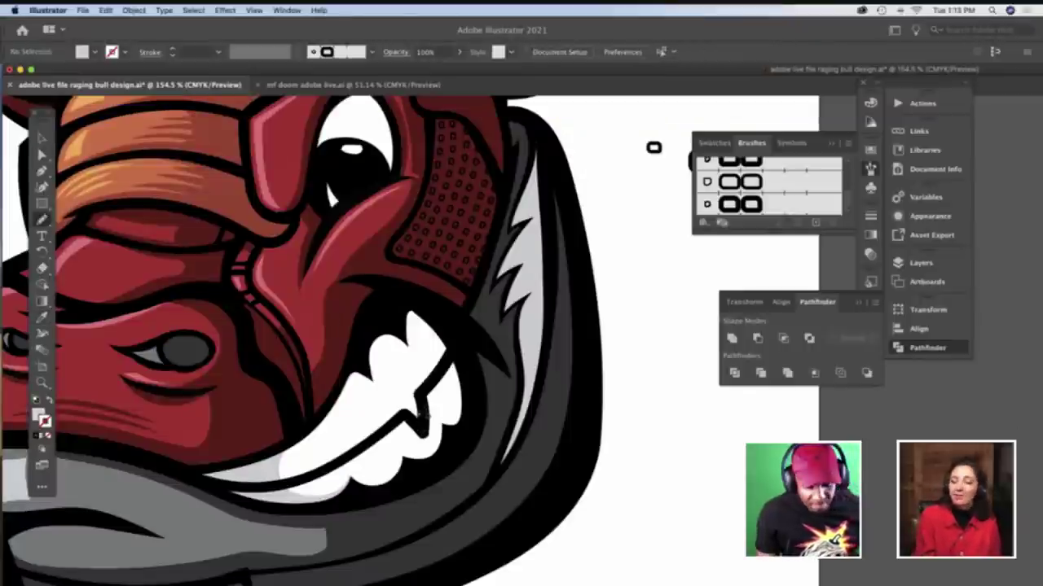
Draw a curved freehand line down across the upper and lower back teeth to outline the edge of their shading
right_click(399, 336)
key(Escape)
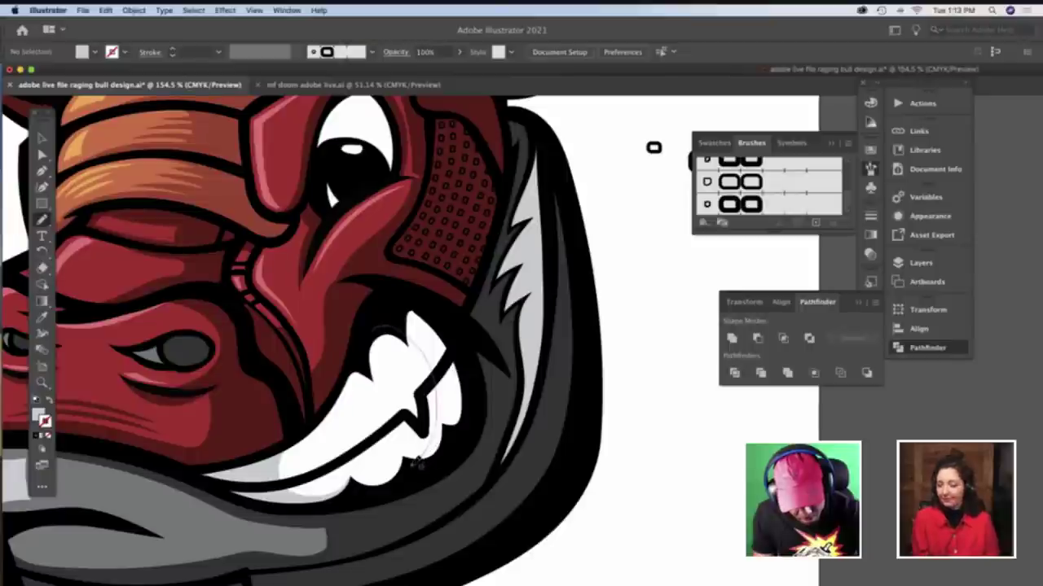
drag(415, 462, 415, 463)
key(v)
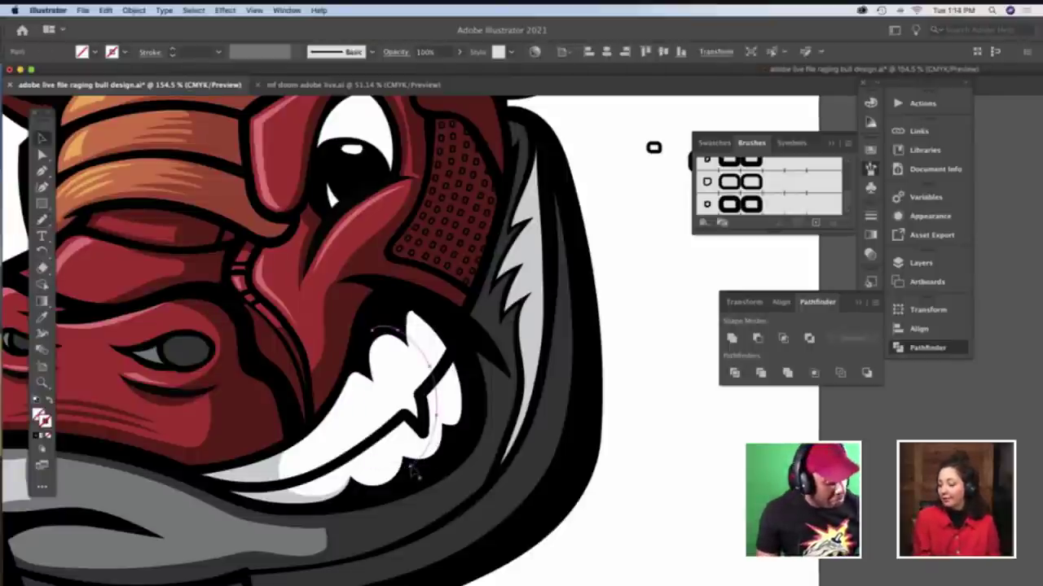
Move the curved line into the isolated white teeth shape, divide the shape along it with Pathfinder Divide, and ungroup the pieces
key(Delete)
click(444, 414)
double_click(450, 419)
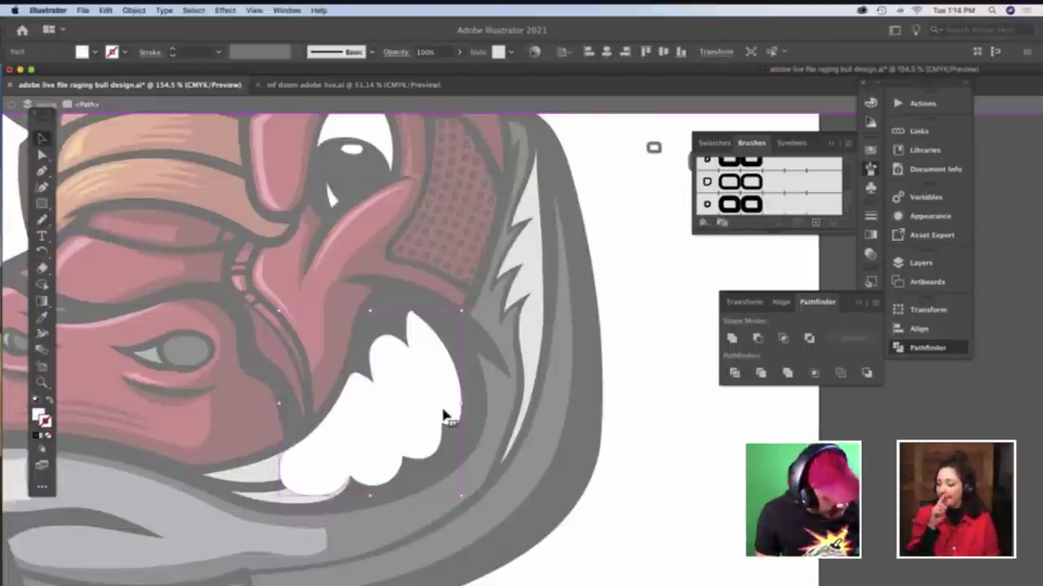
click(443, 413)
key(ctrl+a)
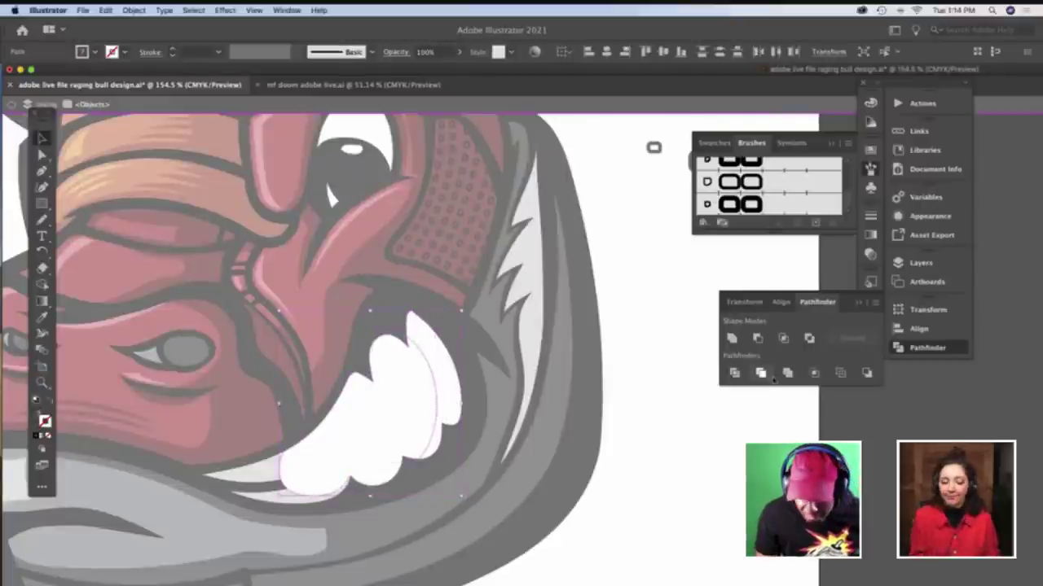
click(735, 373)
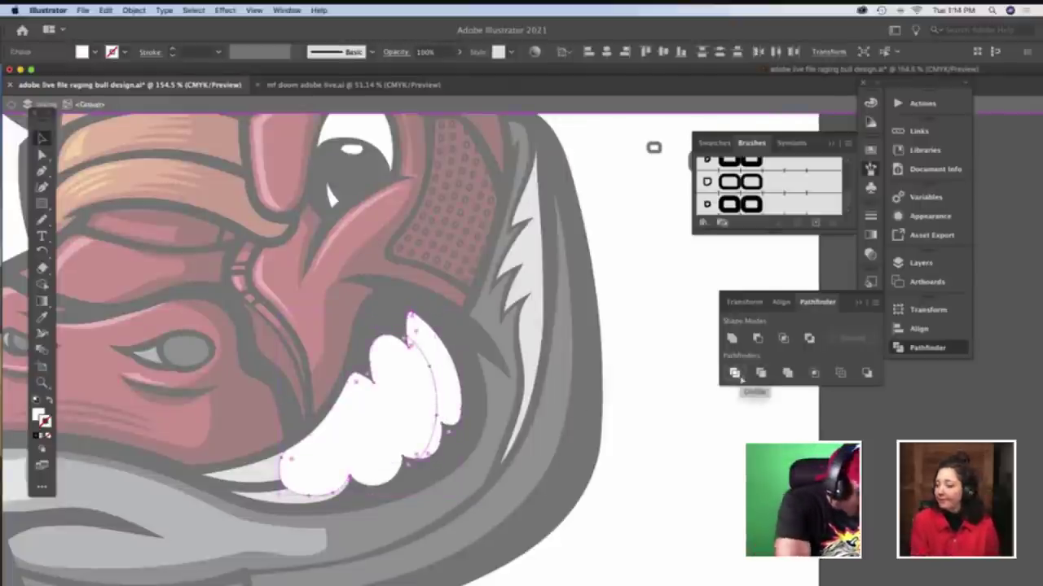
key(shift+super+g)
click(635, 391)
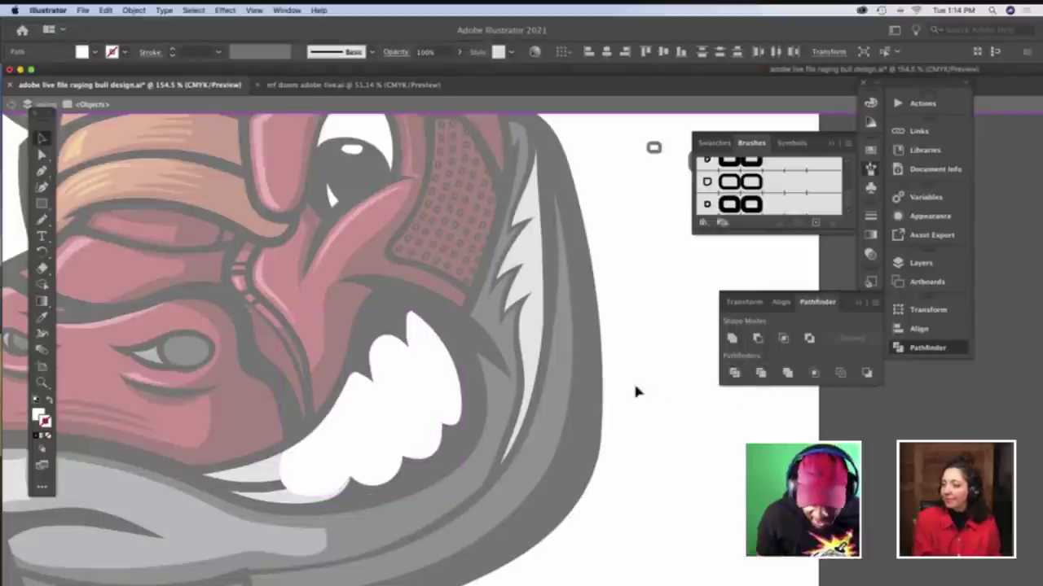
Fill the divided back piece of the teeth with the light grey sampled from the shaded front teeth, and leave isolation mode
click(454, 379)
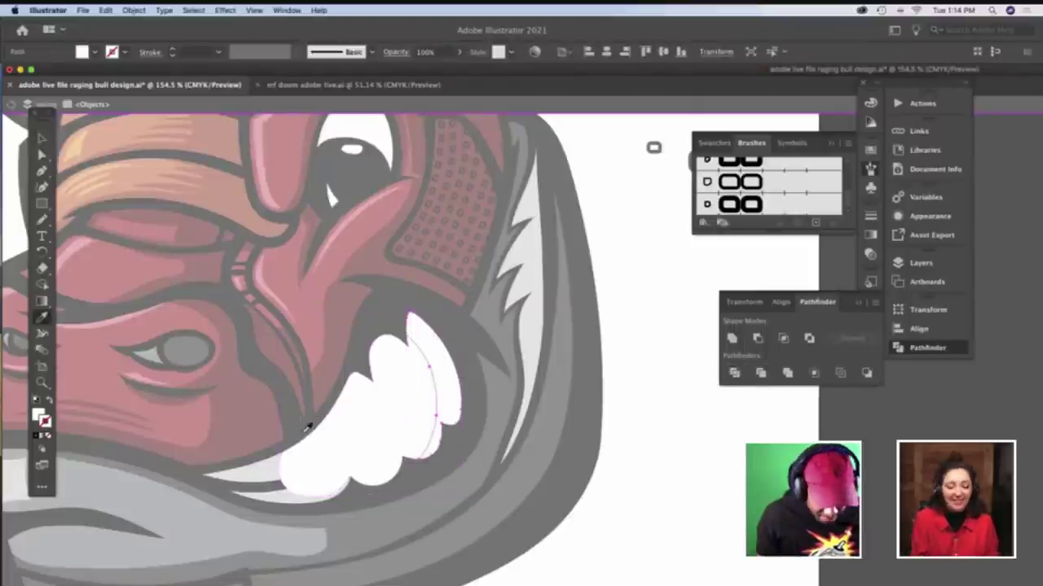
click(275, 461)
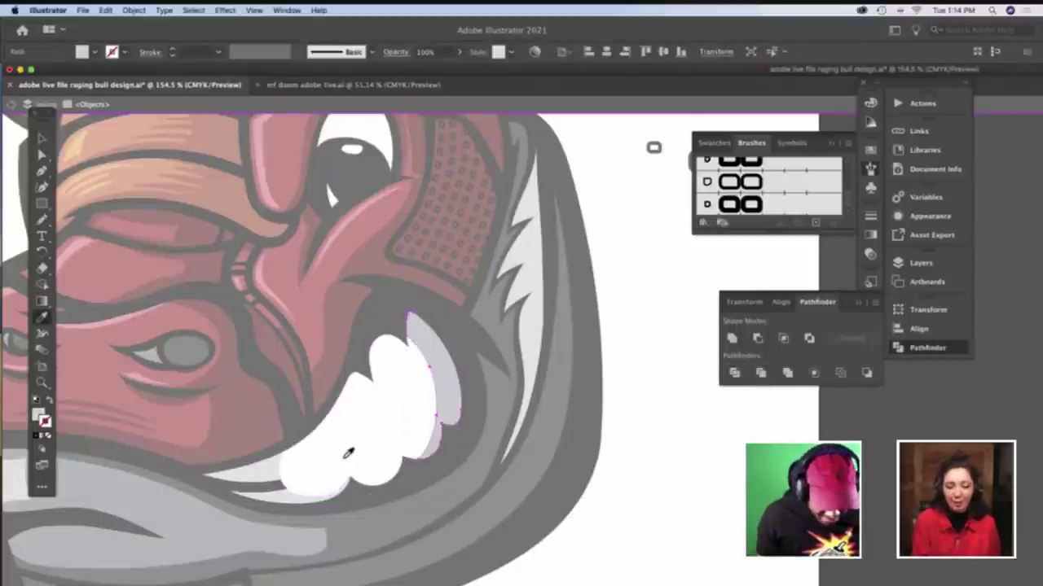
double_click(621, 422)
Draw a small four-sided highlight at the front of the lower grey lip and fill it with the light grey of the highlight above
scroll(334, 391, left, 5)
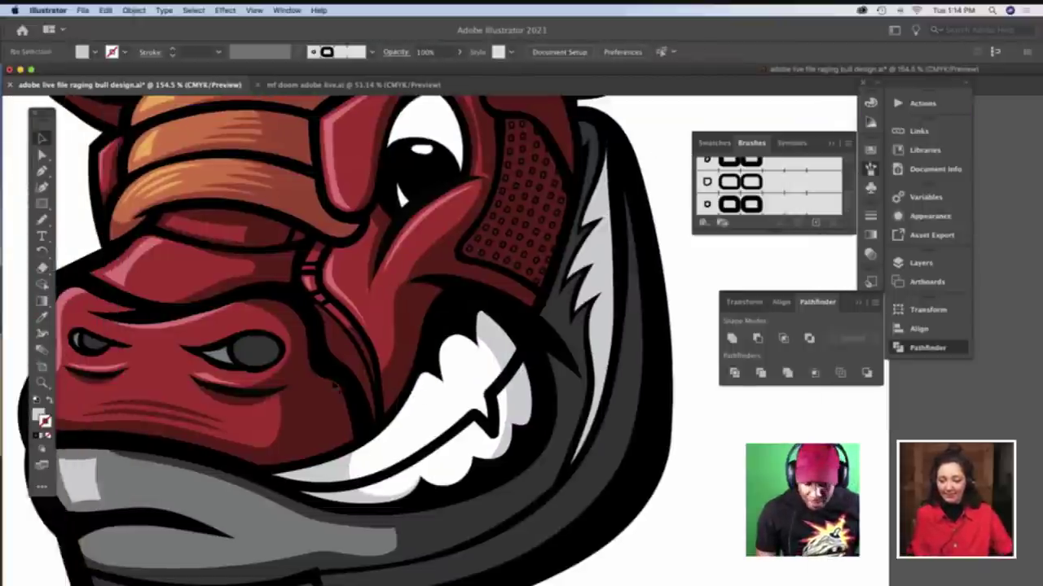
scroll(339, 388, up, 1)
scroll(226, 451, down, 5)
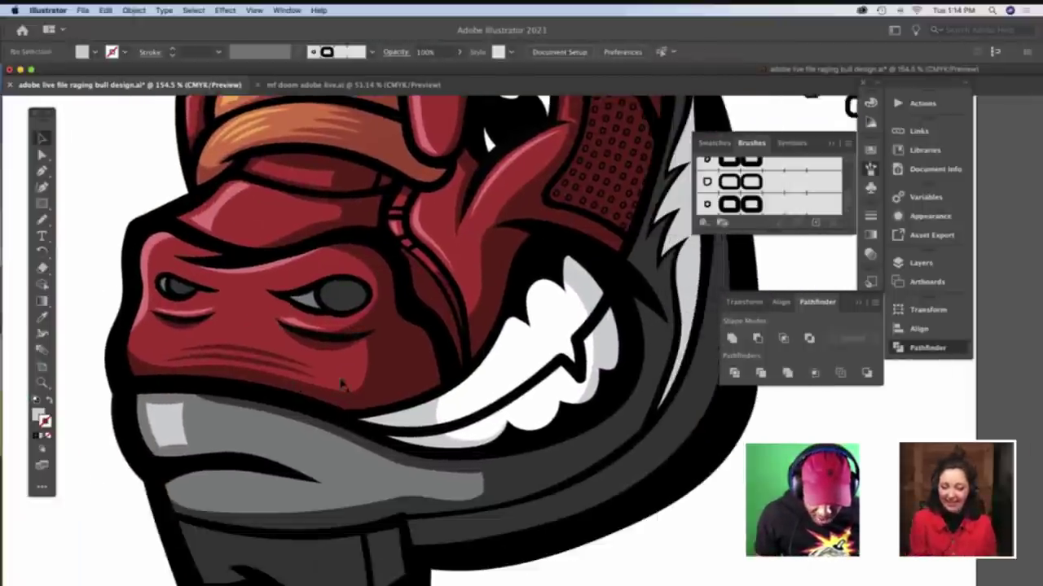
key(n)
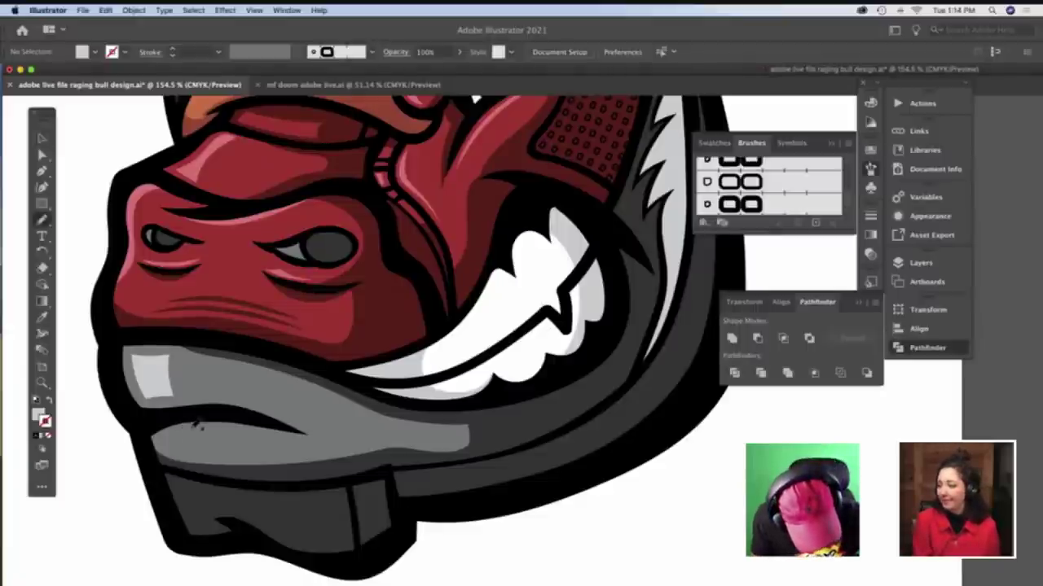
drag(179, 429, 170, 427)
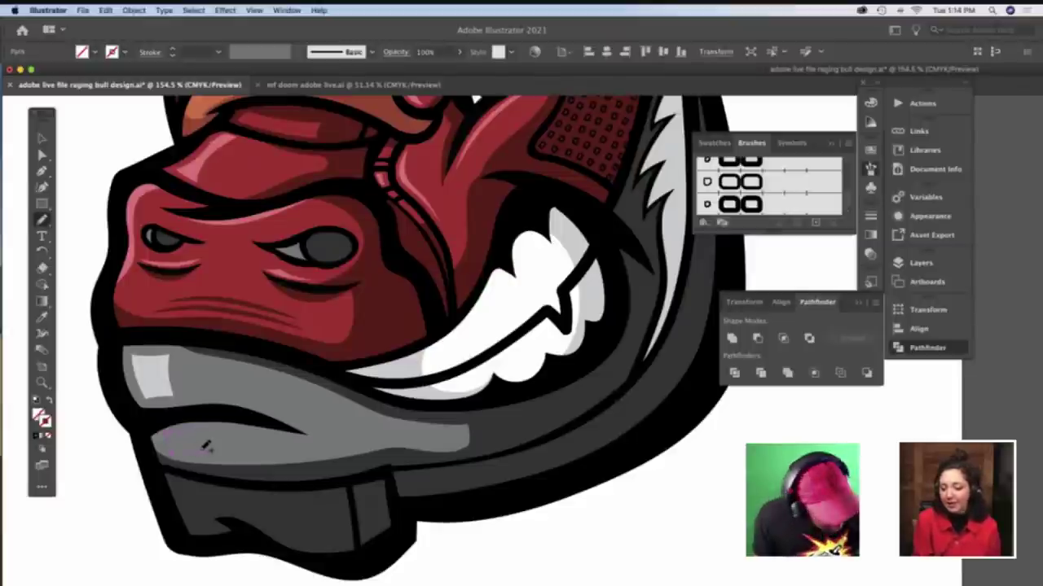
key(i)
click(163, 383)
key(v)
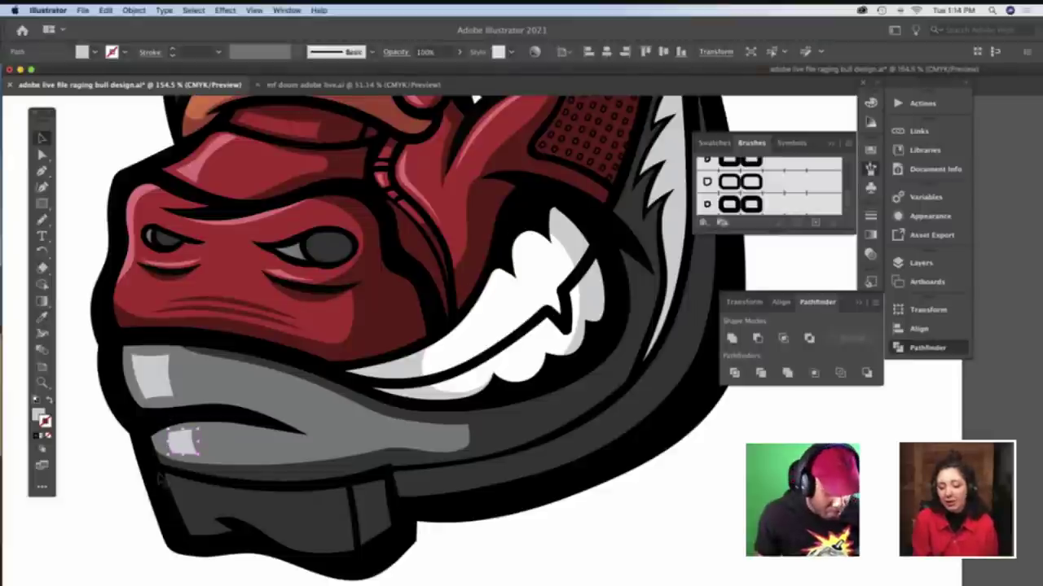
click(129, 468)
Examine the whole bull head at 100% zoom, from the horns to the lower jaw
key(z)
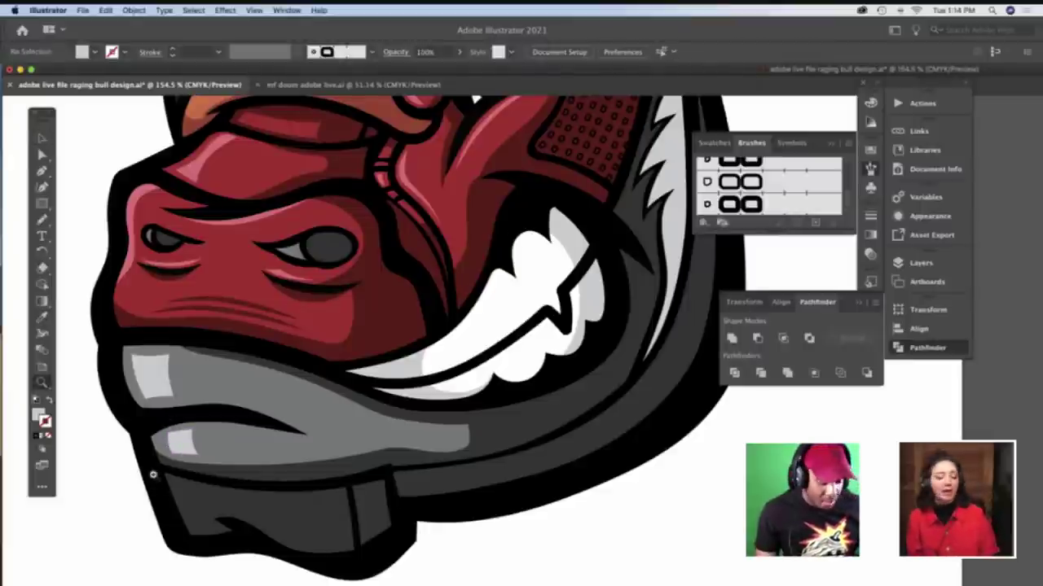
key(super+1)
scroll(319, 469, right, 7)
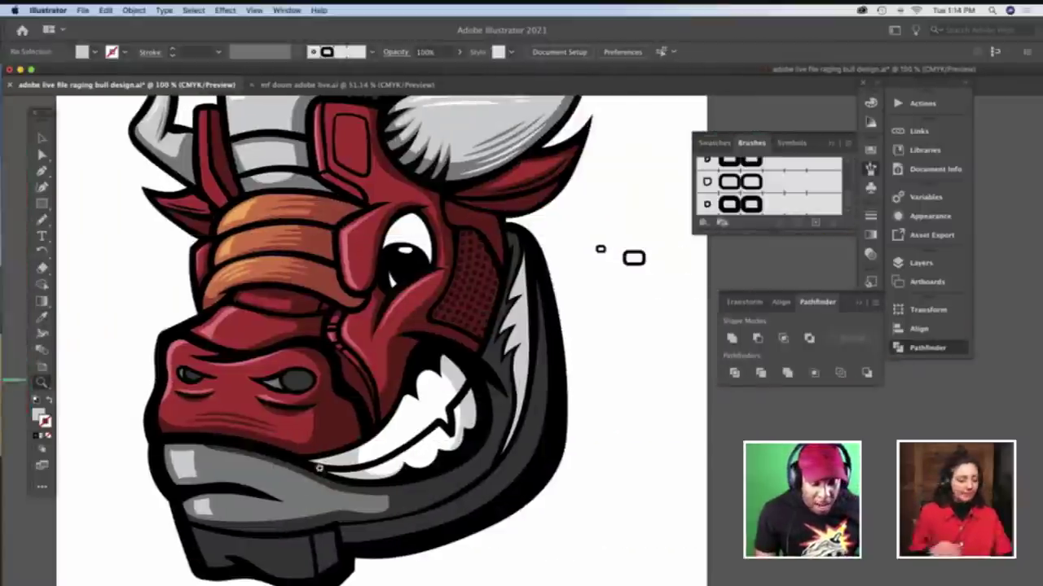
scroll(319, 468, up, 1)
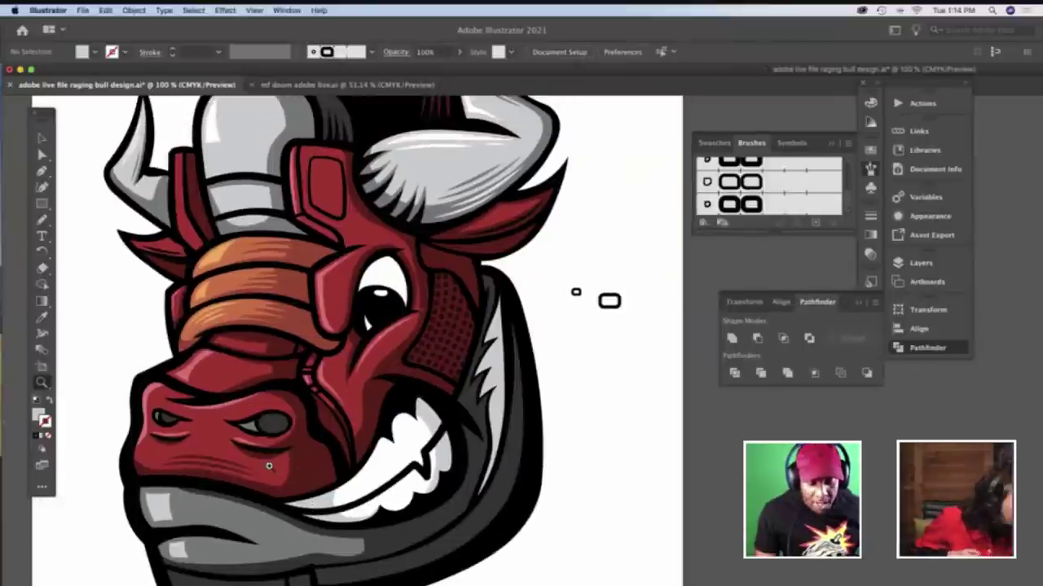
scroll(301, 450, down, 3)
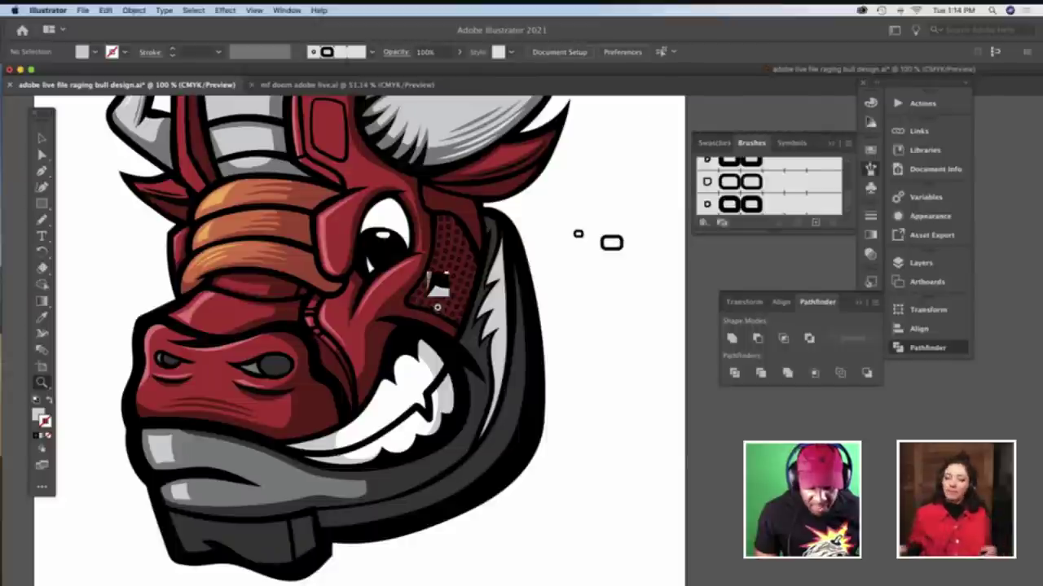
Draw a curved freehand line over the bull's large eye, following its upper and inner edge, to outline the eye shading
click(437, 303)
scroll(435, 305, right, 10)
scroll(435, 304, down, 3)
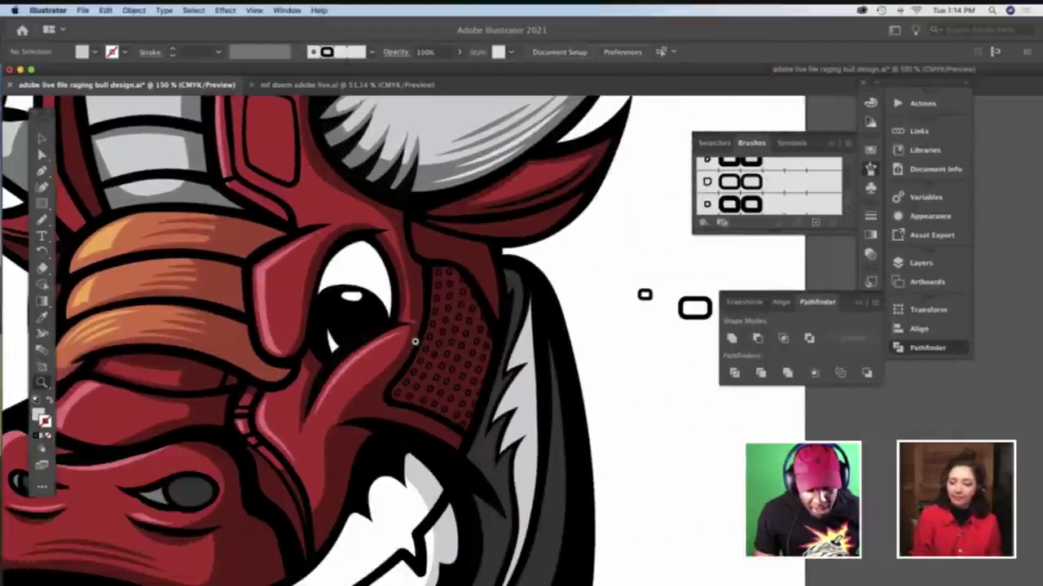
scroll(415, 342, left, 7)
scroll(415, 342, up, 3)
click(415, 342)
scroll(418, 365, right, 6)
scroll(417, 366, down, 1)
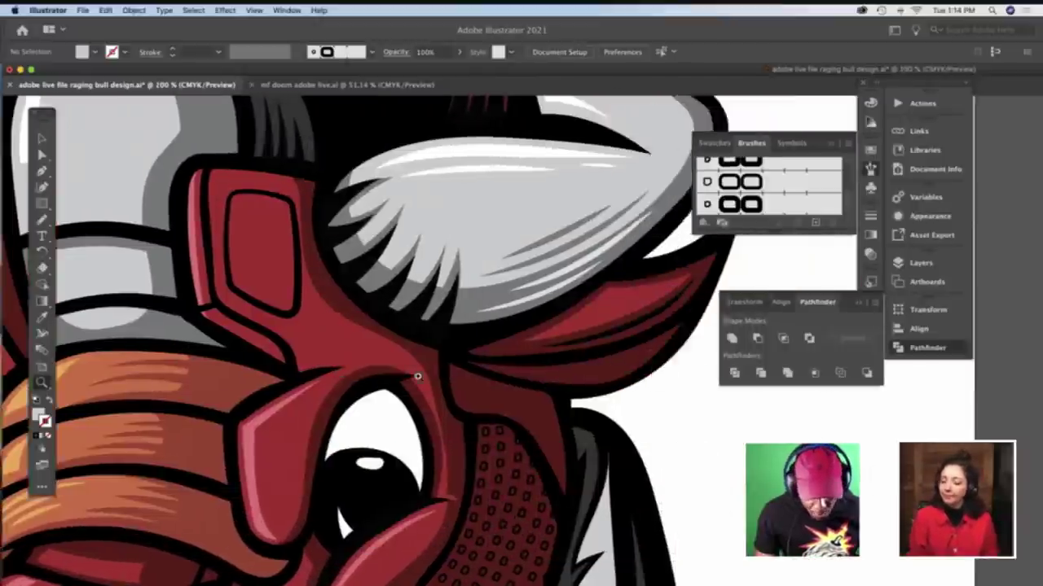
click(417, 374)
scroll(416, 372, left, 7)
scroll(416, 368, right, 6)
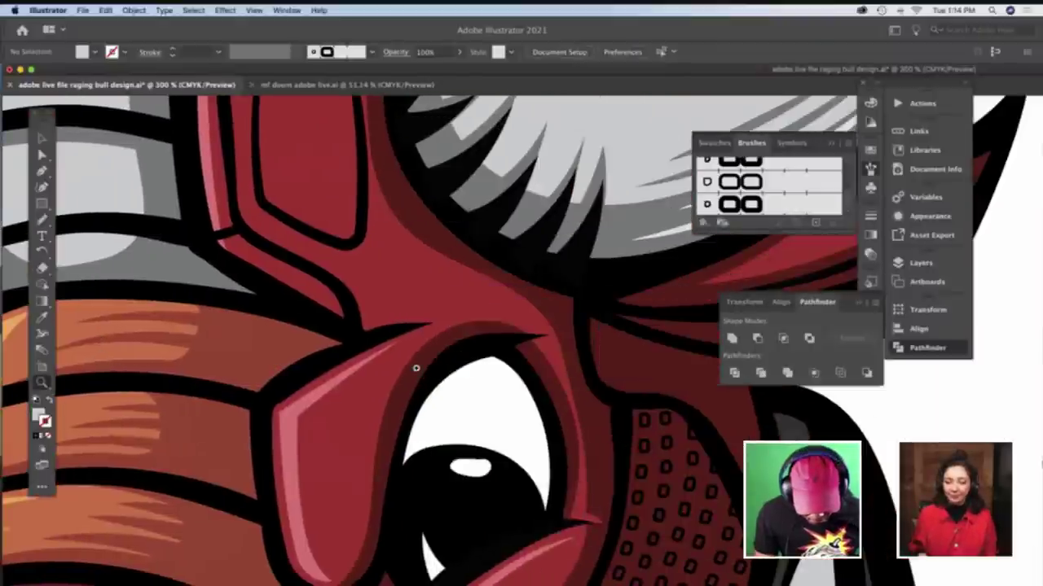
scroll(416, 368, down, 2)
scroll(416, 368, right, 5)
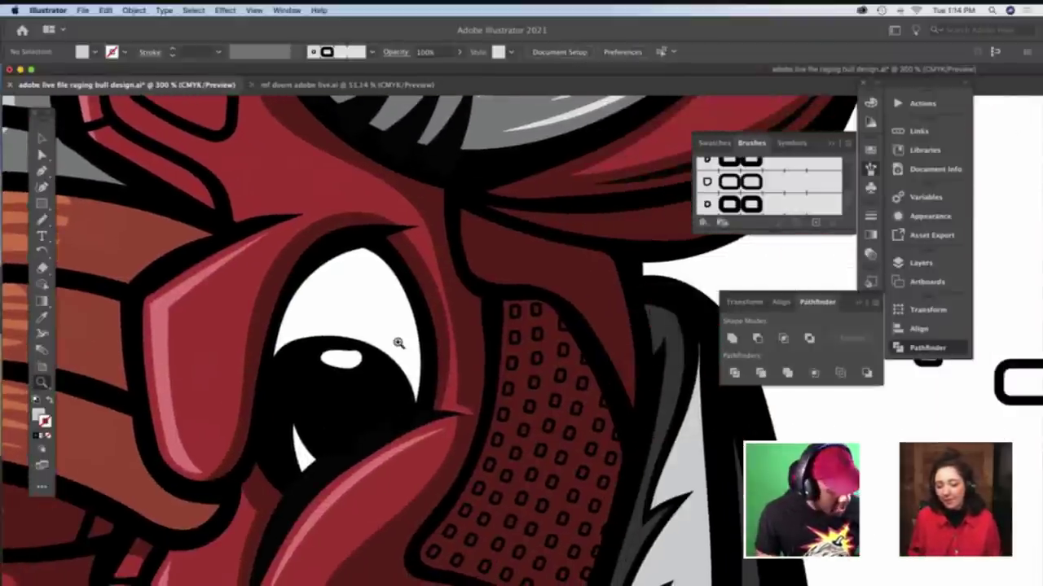
key(b)
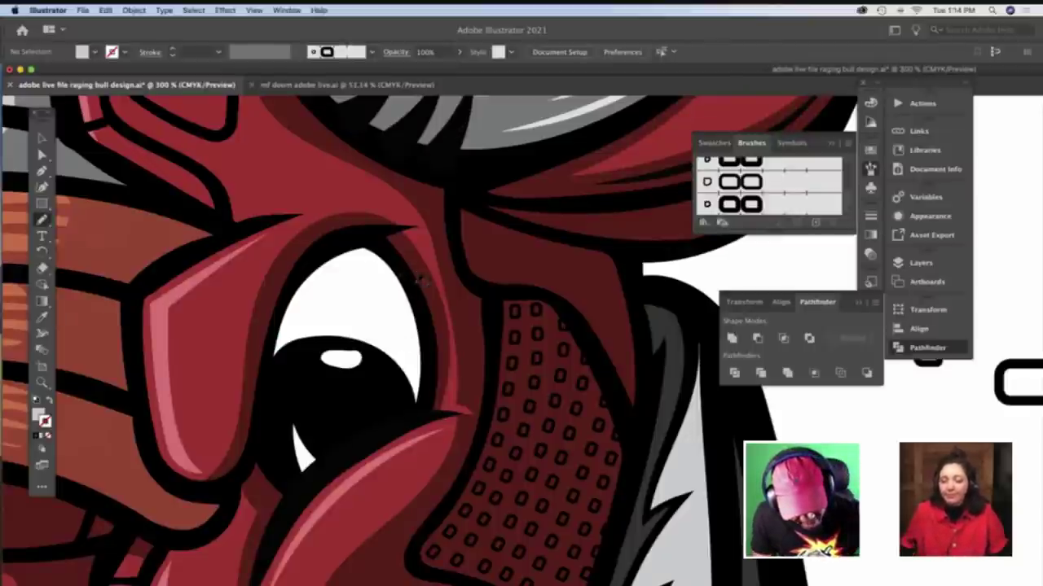
mouse_move(391, 271)
mouse_down()
mouse_move(361, 275)
mouse_move(324, 300)
mouse_move(301, 342)
mouse_move(283, 410)
mouse_move(287, 500)
mouse_up()
key(v)
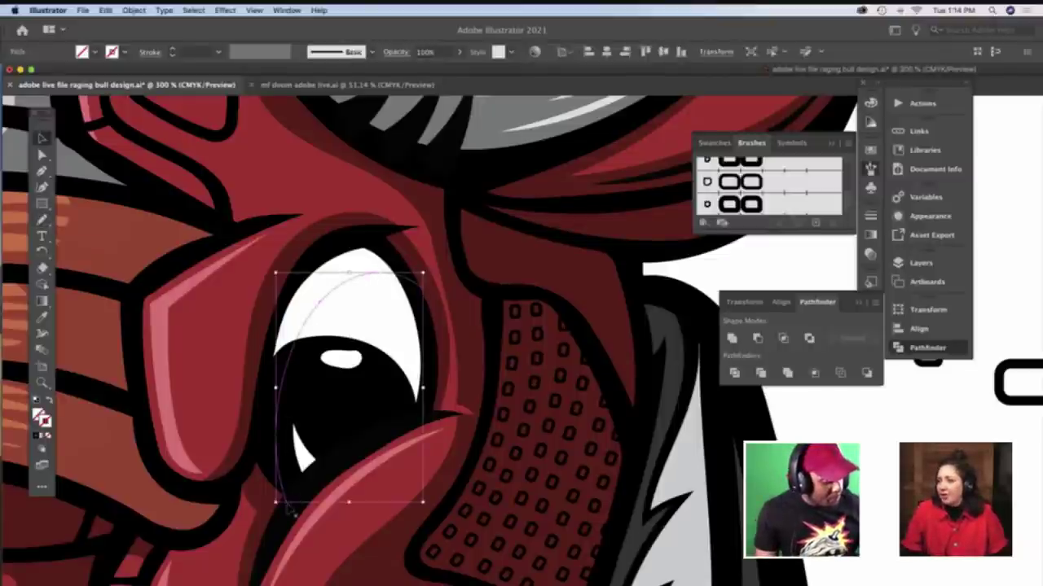
Move the curved line into the isolated eye white, divide the shape along it with Pathfinder Divide, and ungroup the pieces
key(Delete)
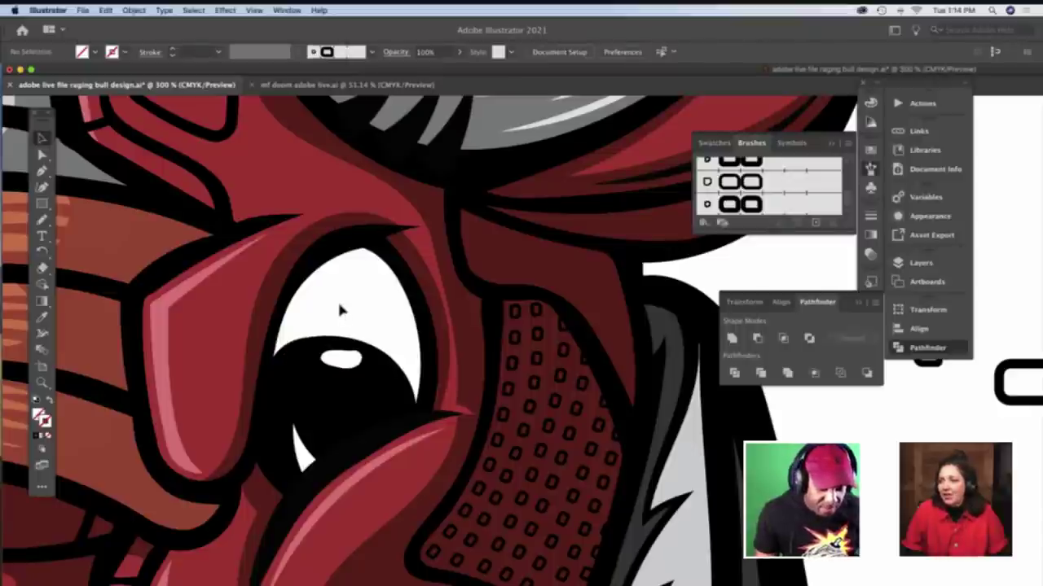
double_click(341, 310)
key(super+f)
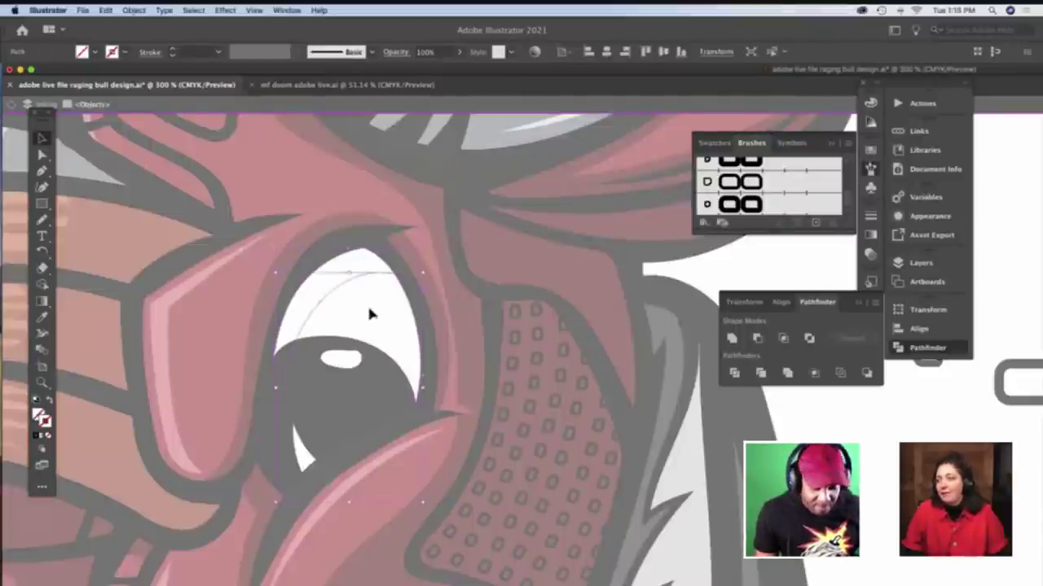
shift+click(370, 314)
click(733, 372)
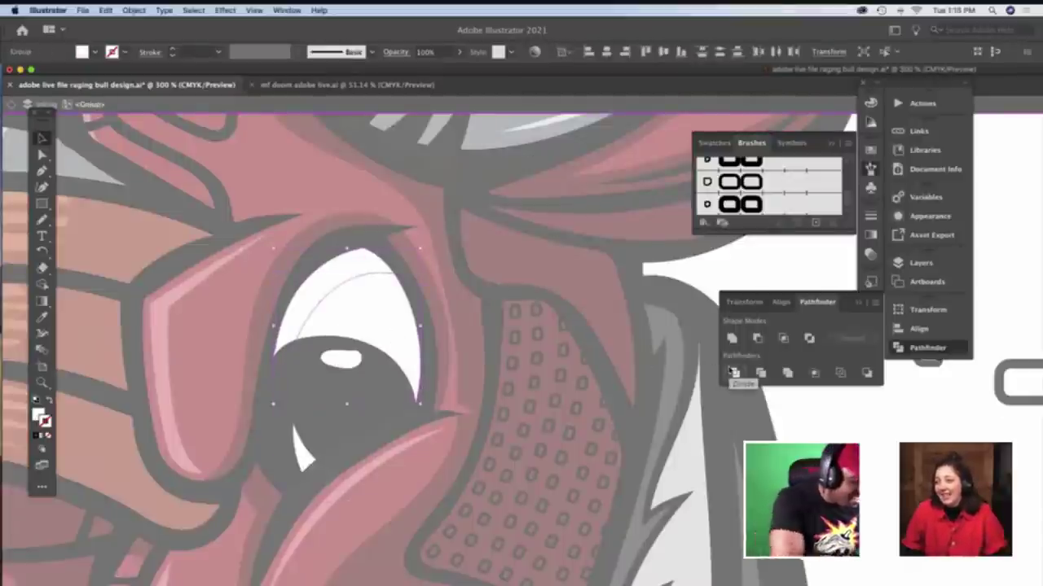
key(a)
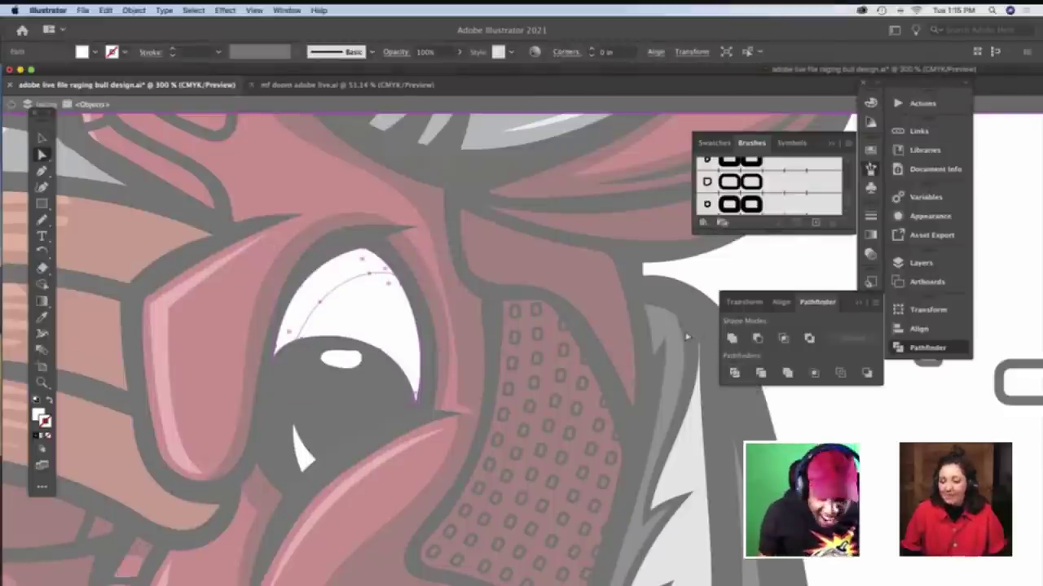
click(538, 342)
click(350, 291)
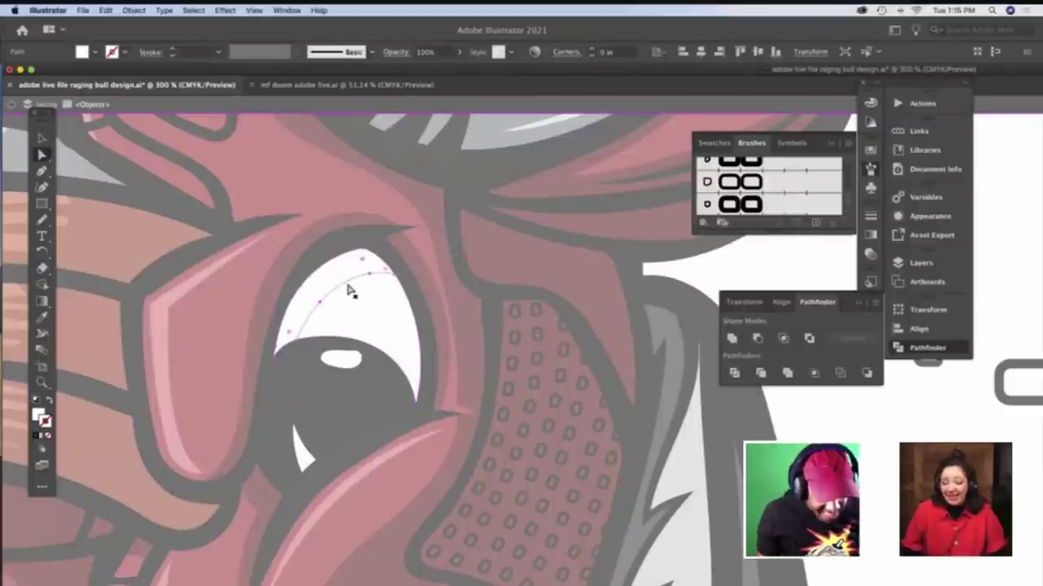
key(i)
scroll(380, 275, up, 3)
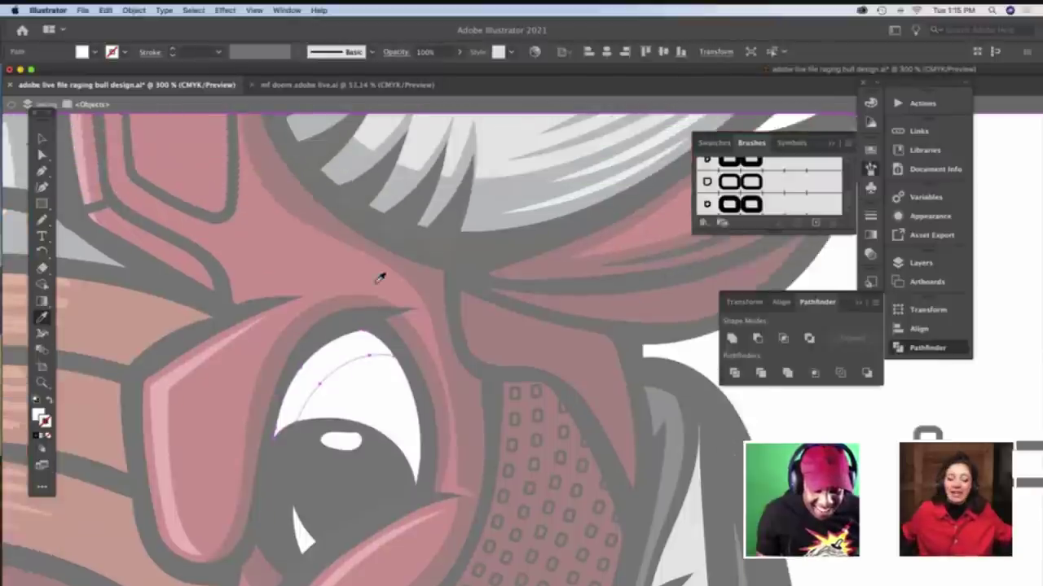
scroll(494, 204, up, 2)
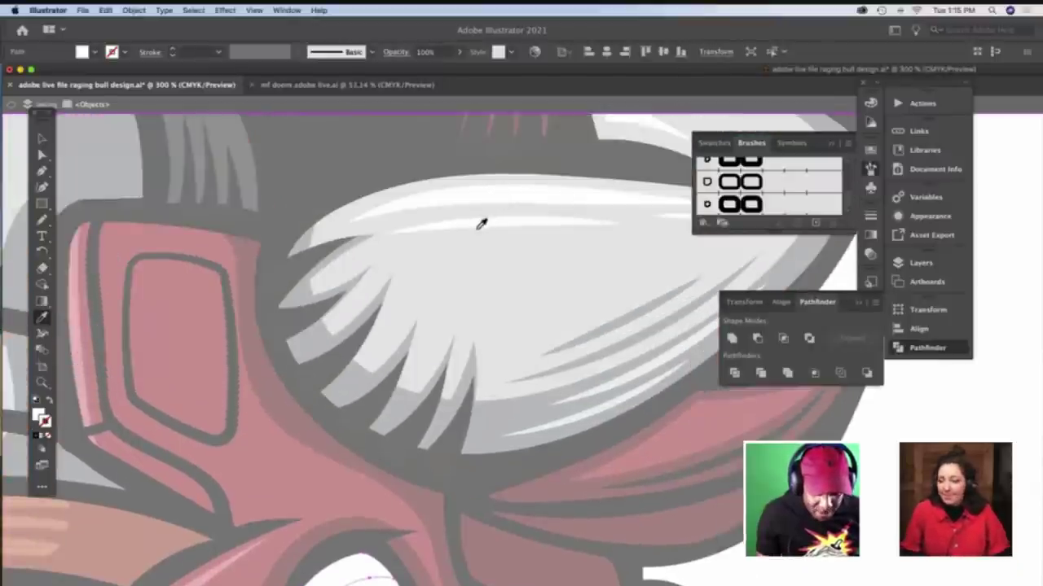
scroll(482, 222, down, 4)
key(v)
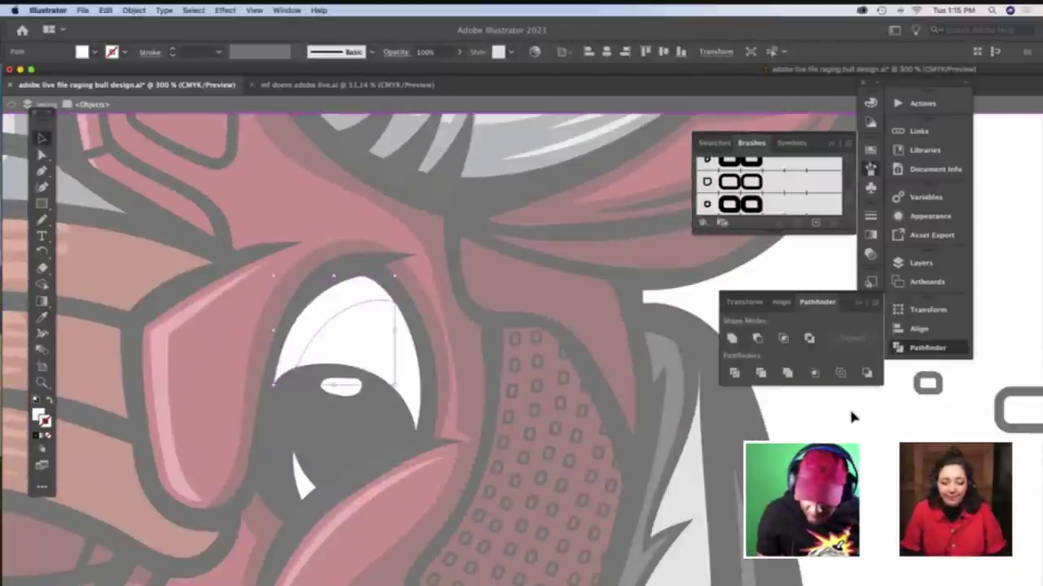
Leave isolation mode, fill the eye white's upper strip with the light grey sampled from the jagged neck highlight, and deselect it
double_click(360, 282)
click(334, 300)
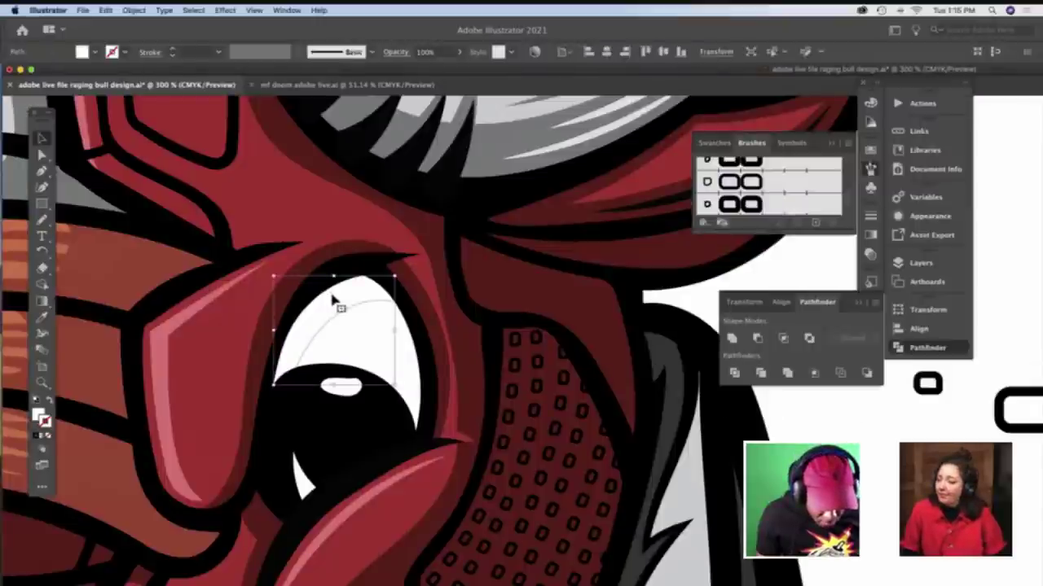
key(n)
scroll(369, 289, down, 4)
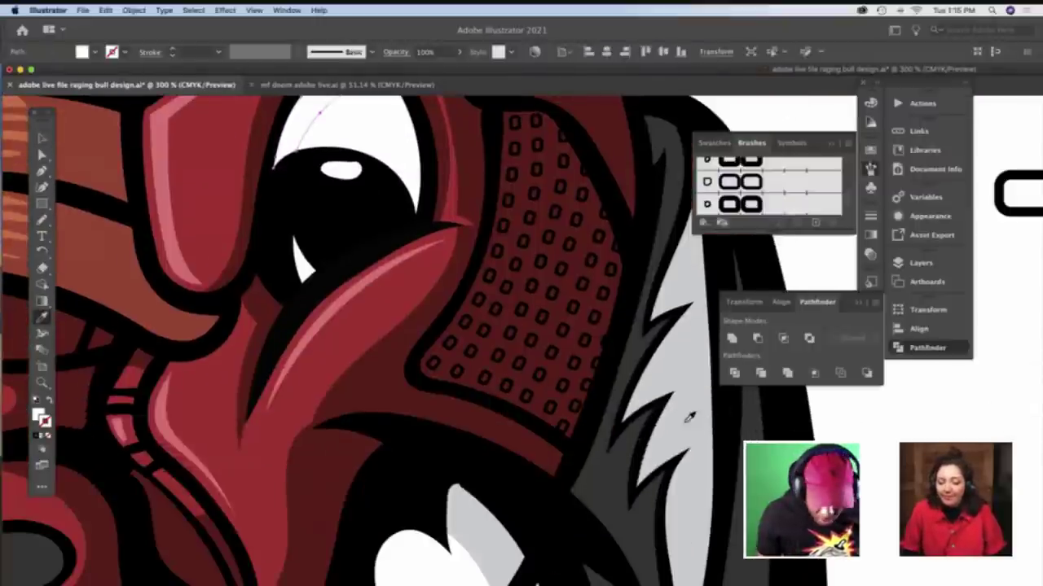
scroll(615, 358, up, 4)
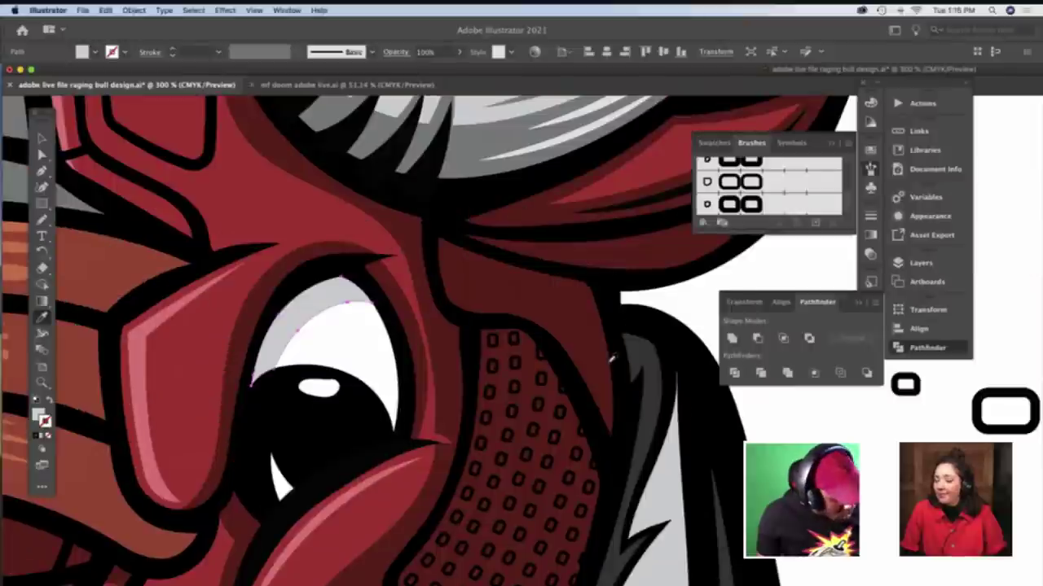
key(v)
key(super+shift+a)
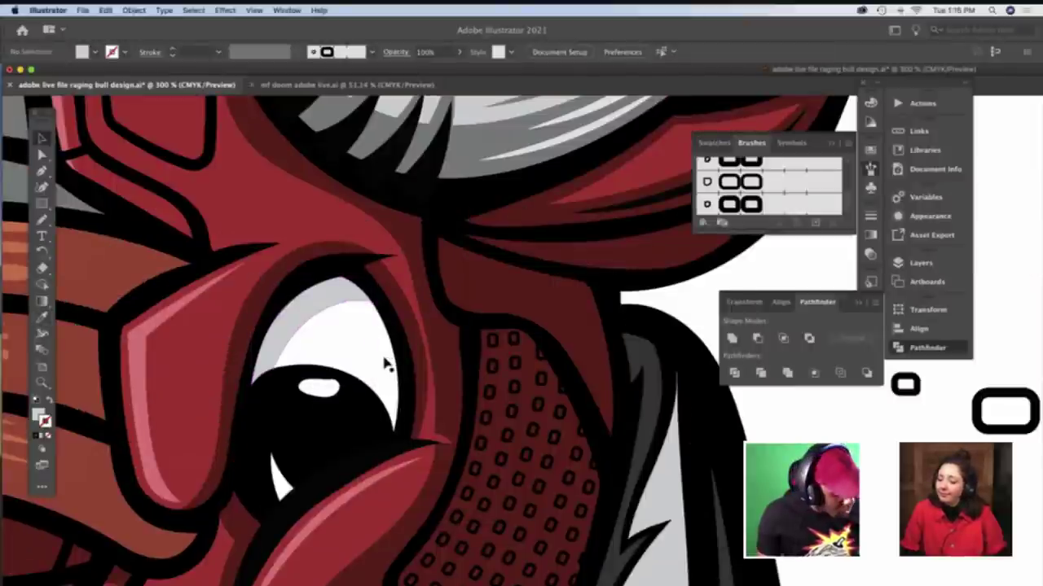
Set the Paintbrush to a small round calligraphic brush and test it with a dot beside the bull head
key(b)
click(371, 52)
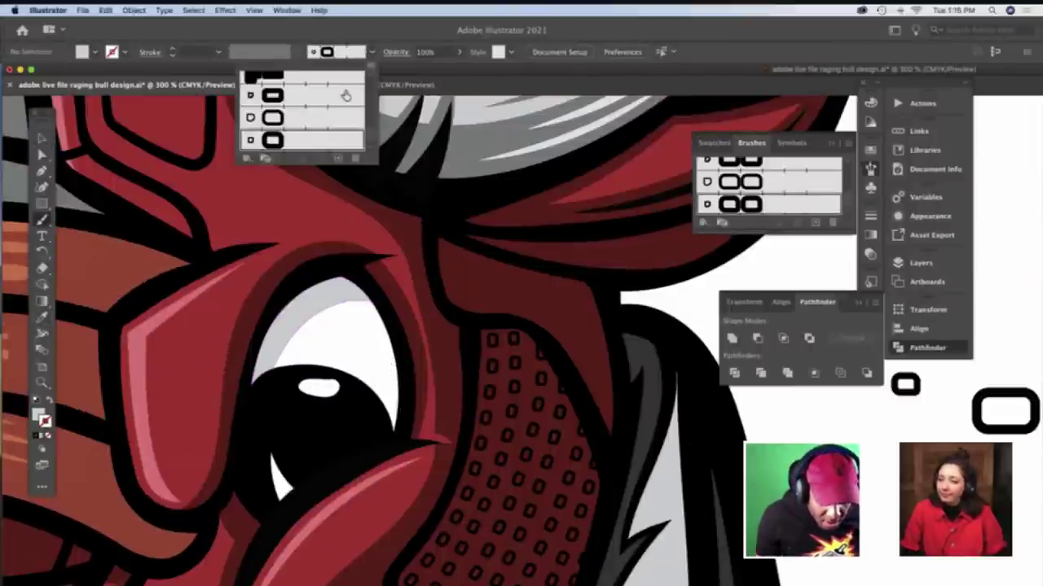
scroll(346, 106, down, 5)
scroll(346, 98, up, 5)
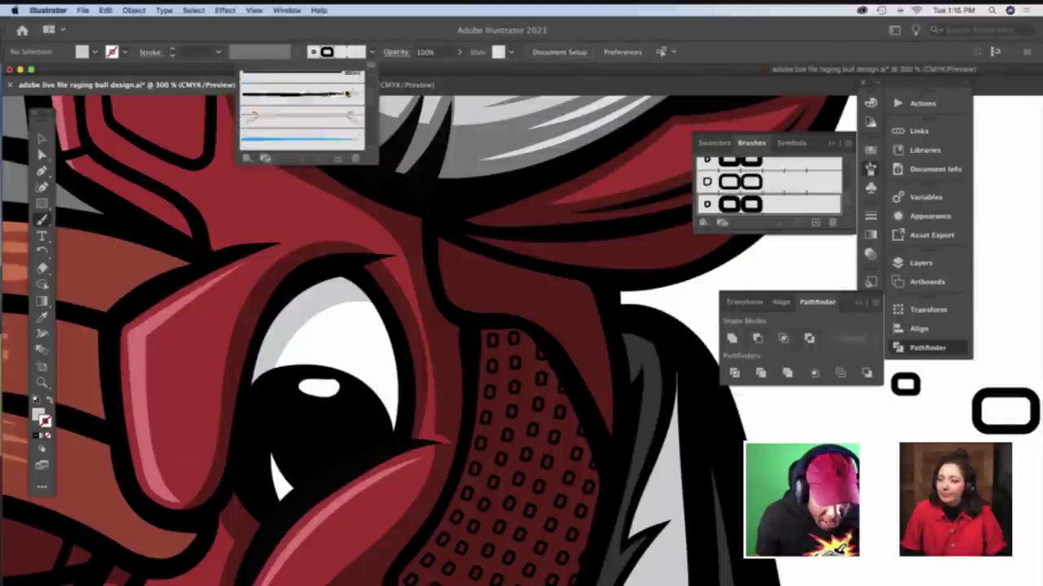
click(295, 104)
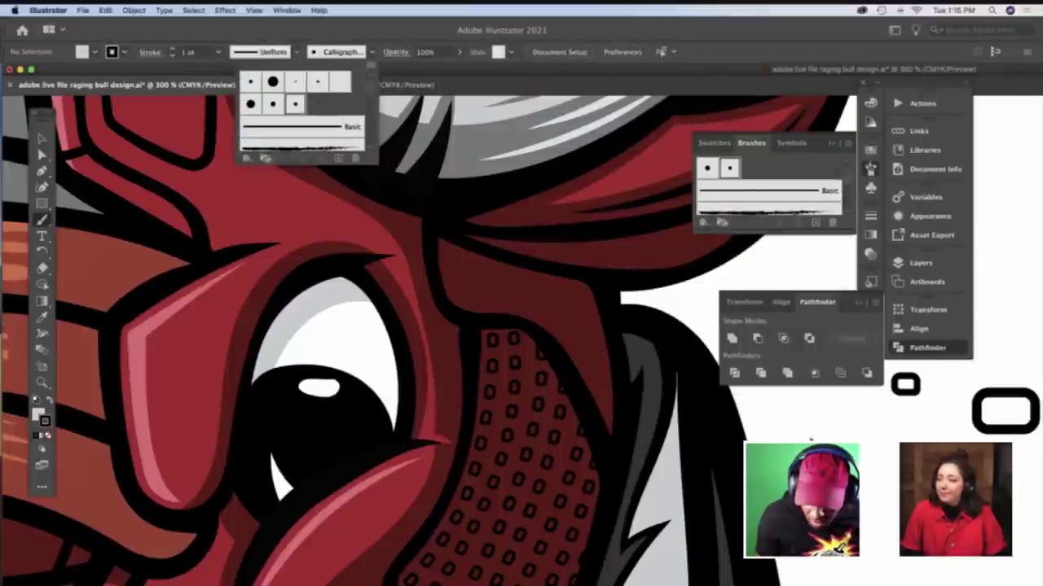
click(698, 415)
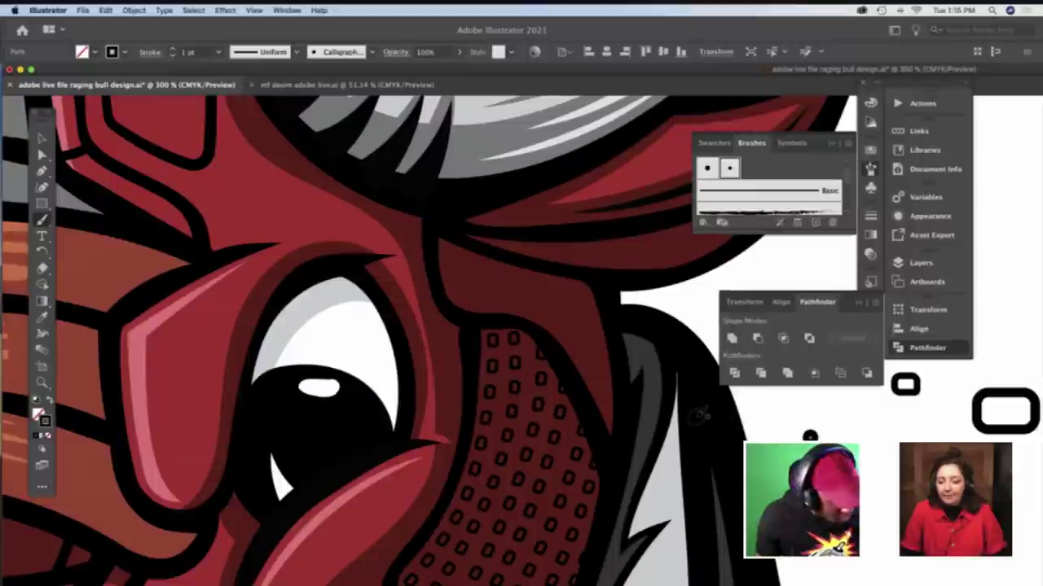
click(320, 54)
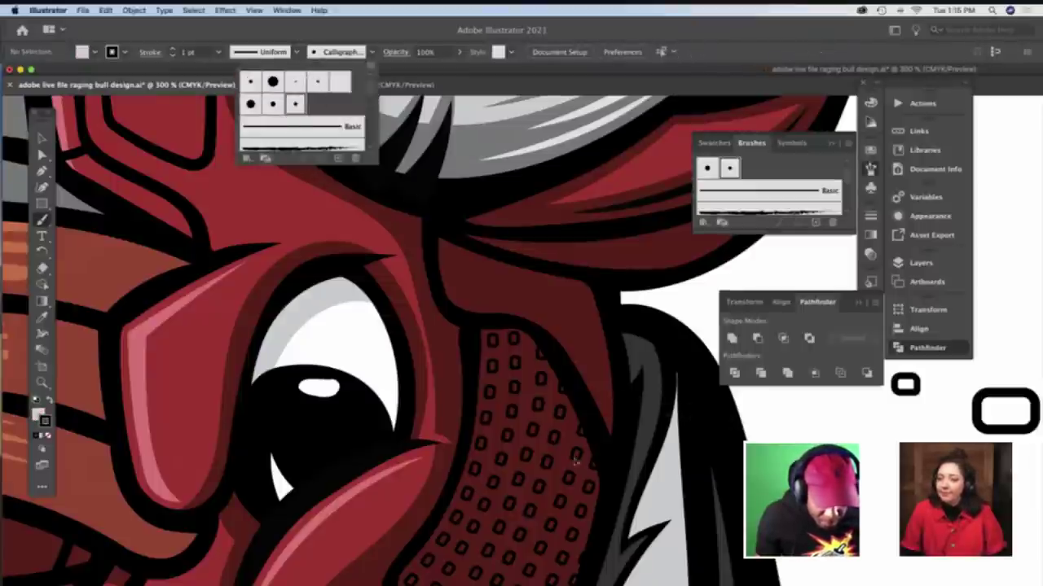
click(603, 432)
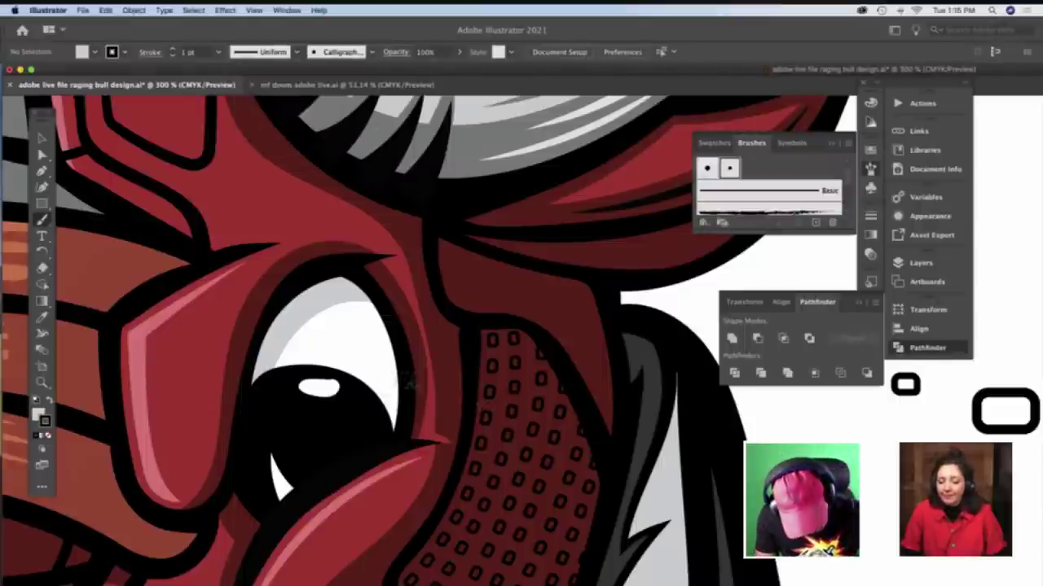
Paint three curved black strokes across the white of the bull's large eye, one above another over the pupil
mouse_move(401, 378)
mouse_down()
mouse_move(332, 325)
mouse_move(265, 333)
mouse_move(253, 350)
mouse_up()
key(super+z)
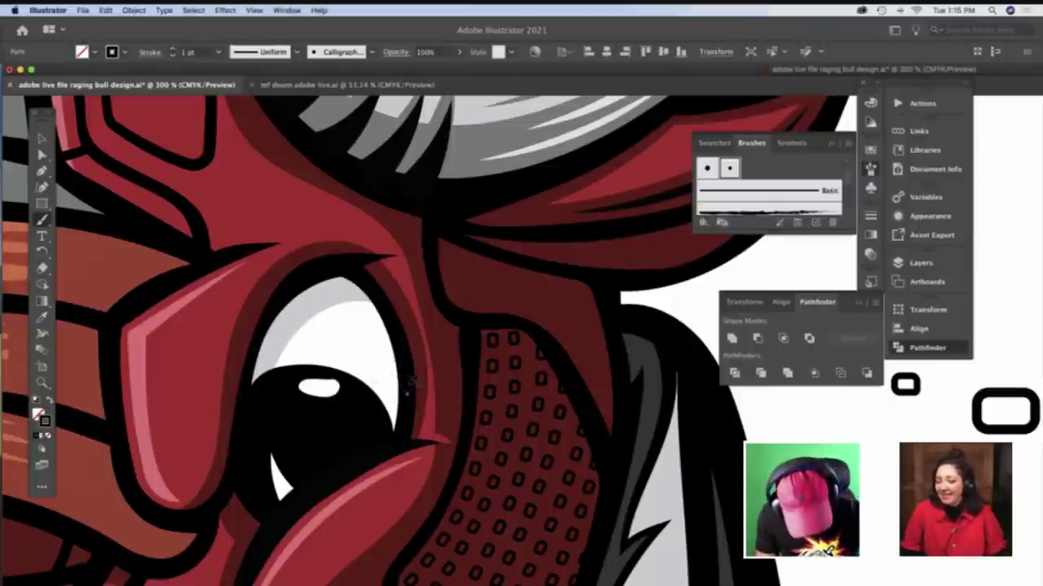
key(shift+super+a)
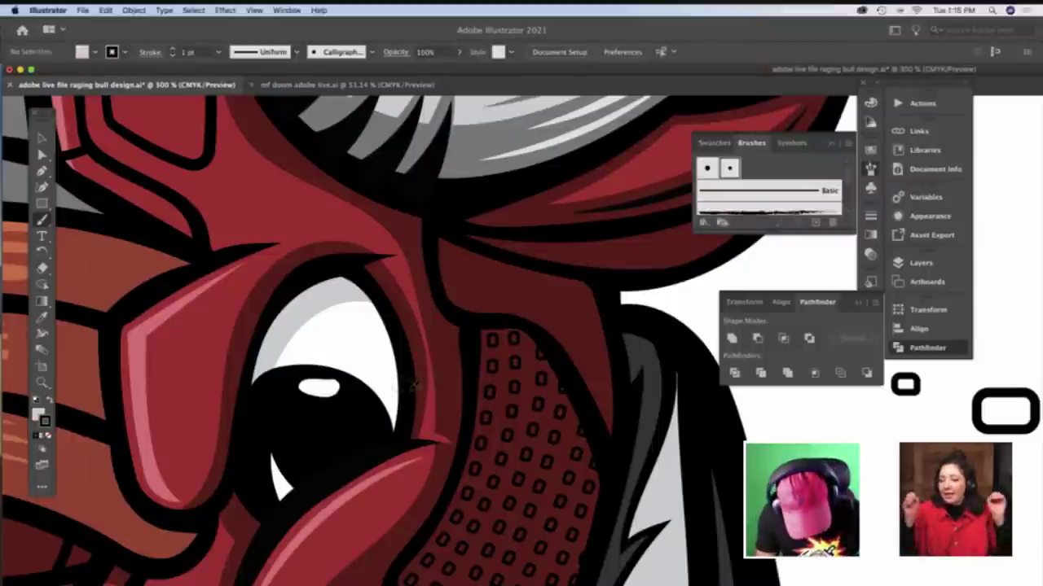
mouse_move(410, 388)
mouse_down()
mouse_move(378, 350)
mouse_move(329, 335)
mouse_move(277, 337)
mouse_move(259, 355)
mouse_up()
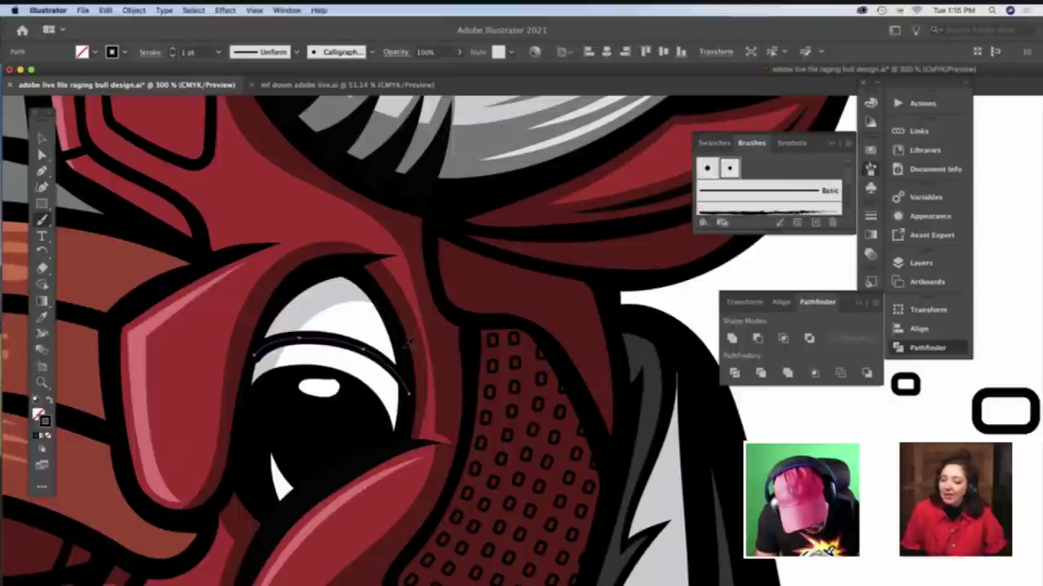
mouse_move(394, 329)
mouse_down()
mouse_move(358, 311)
mouse_move(303, 307)
mouse_move(269, 321)
mouse_up()
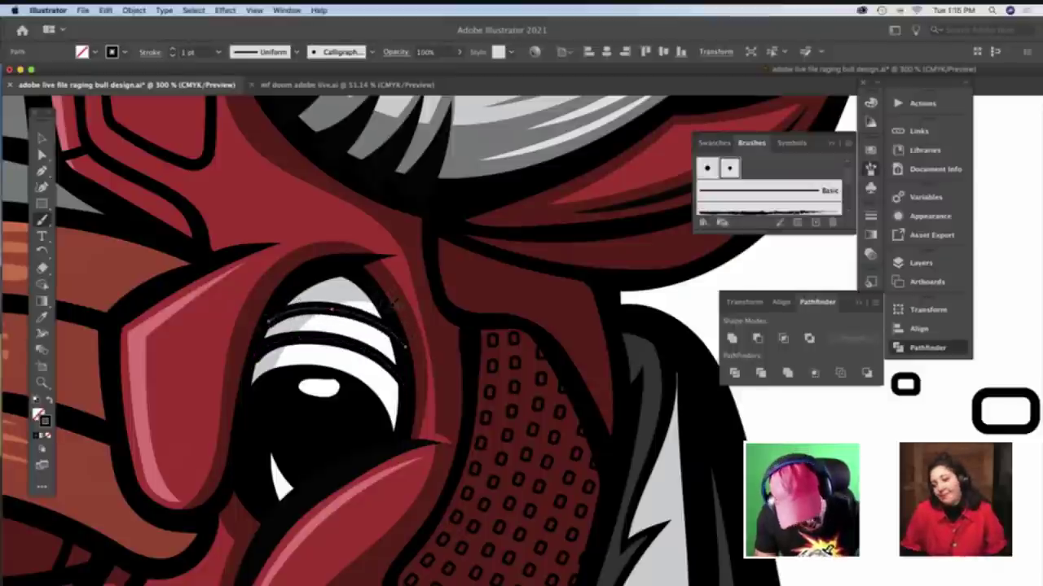
drag(346, 281, 300, 285)
Move the lowest and middle curved strokes slightly down toward the pupil to even out the spacing
key(v)
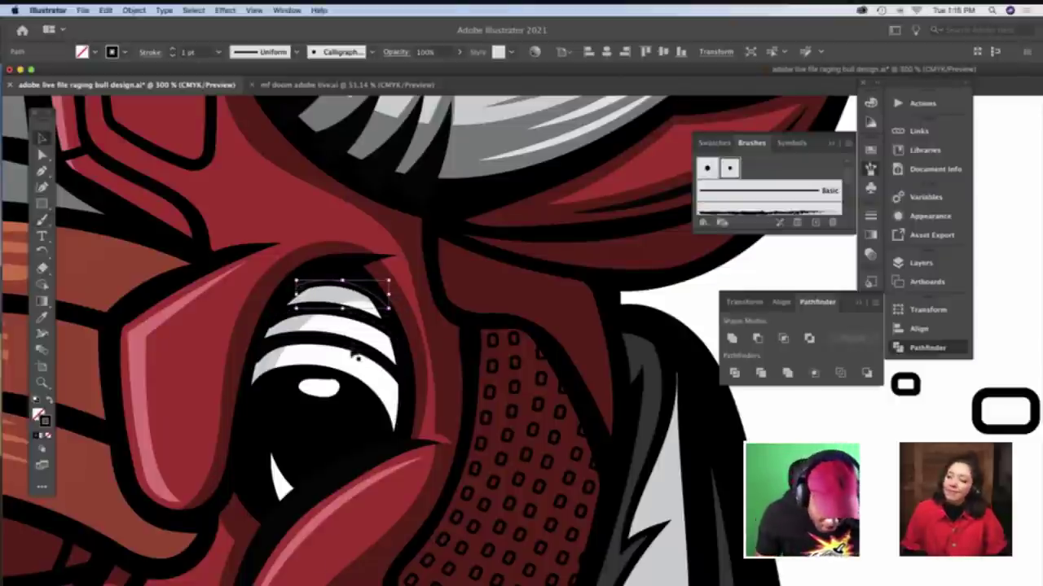
drag(353, 352, 355, 364)
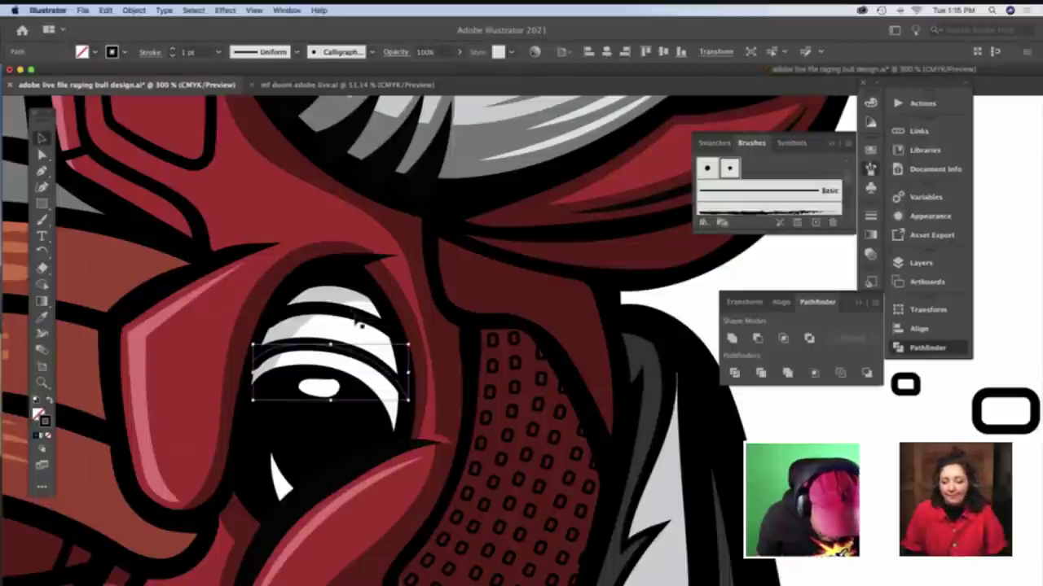
key(ctrl+z)
key(ctrl+z)
key(super+z)
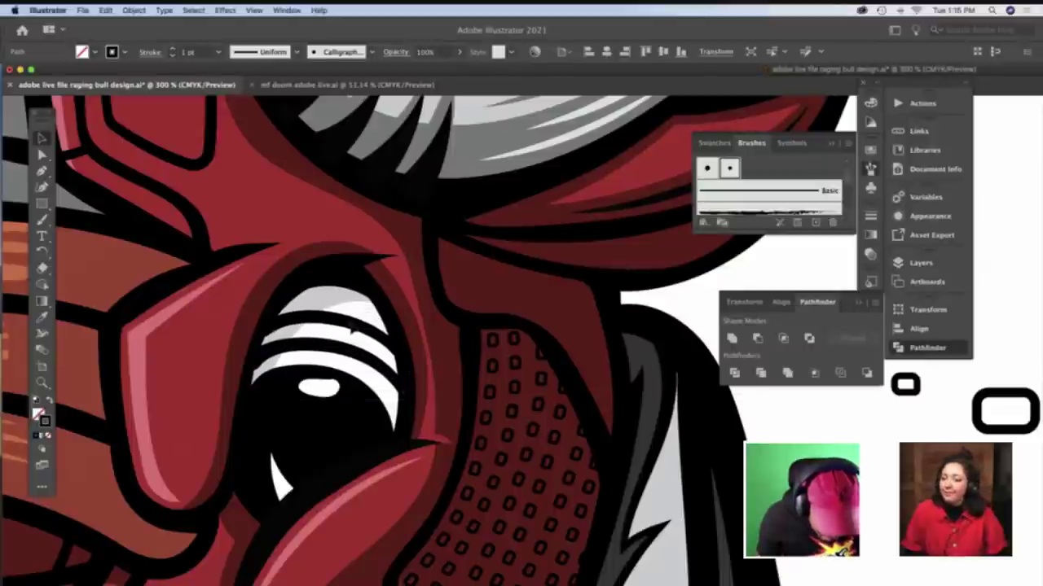
click(353, 328)
Adjust the end anchor points of the middle curved stroke so it meets the eye's black outline
key(a)
click(400, 356)
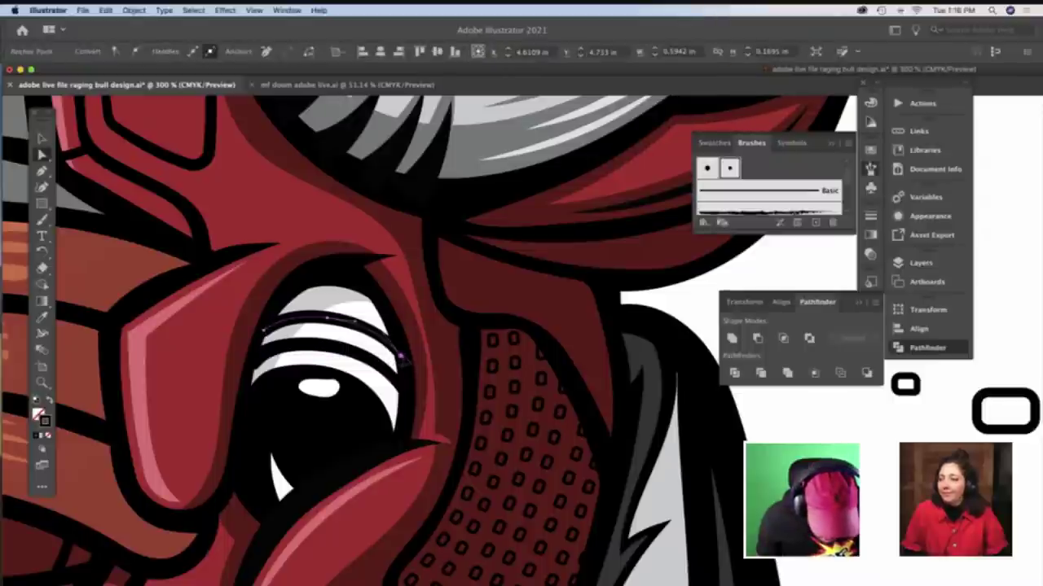
click(263, 330)
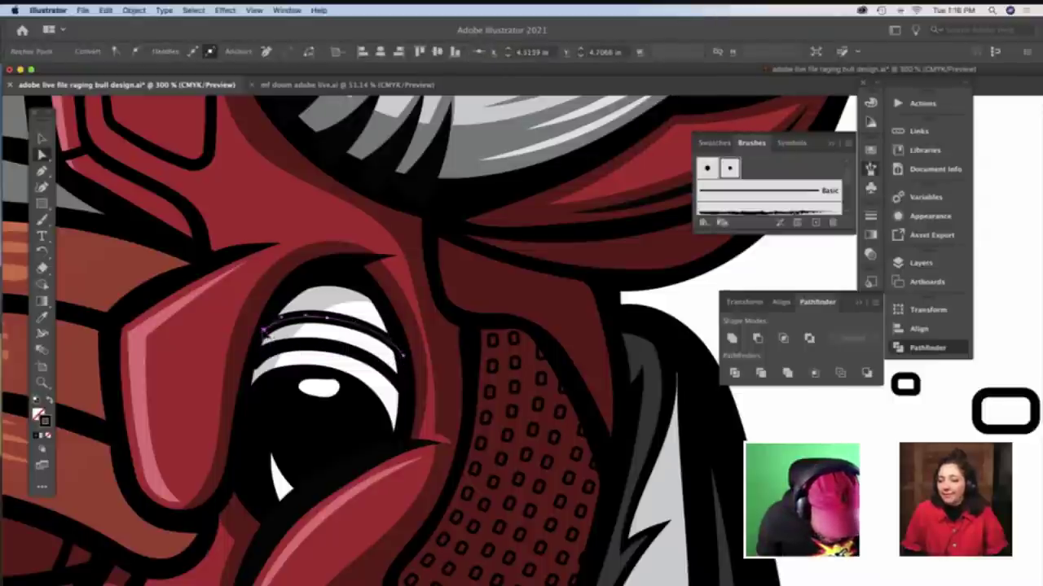
click(326, 318)
key(b)
Move the top curved stroke down, extend both its ends to the eye outline, and fine-tune the lowest stroke's left end anchor
key(v)
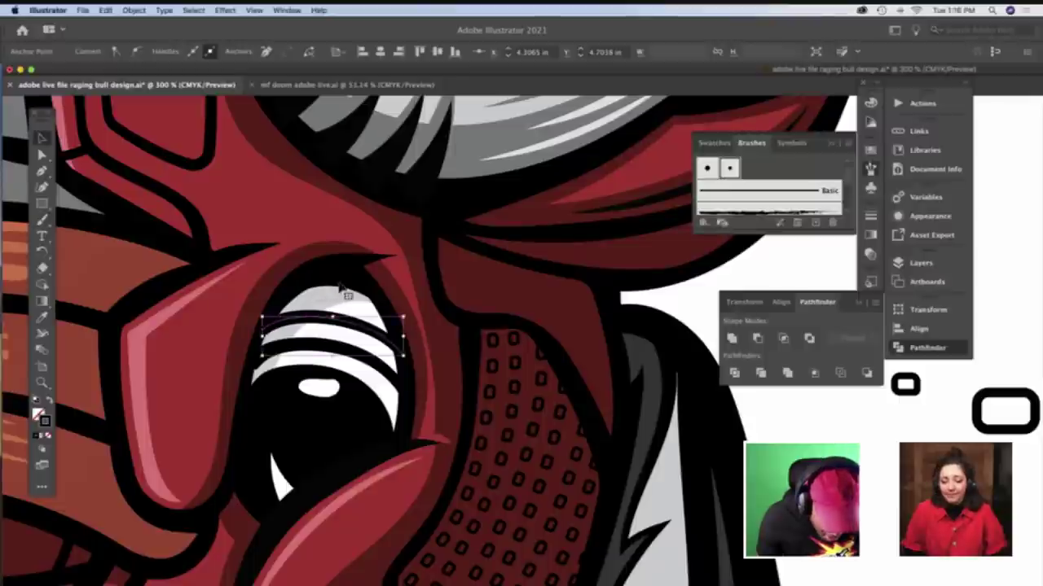
click(336, 292)
key(super+z)
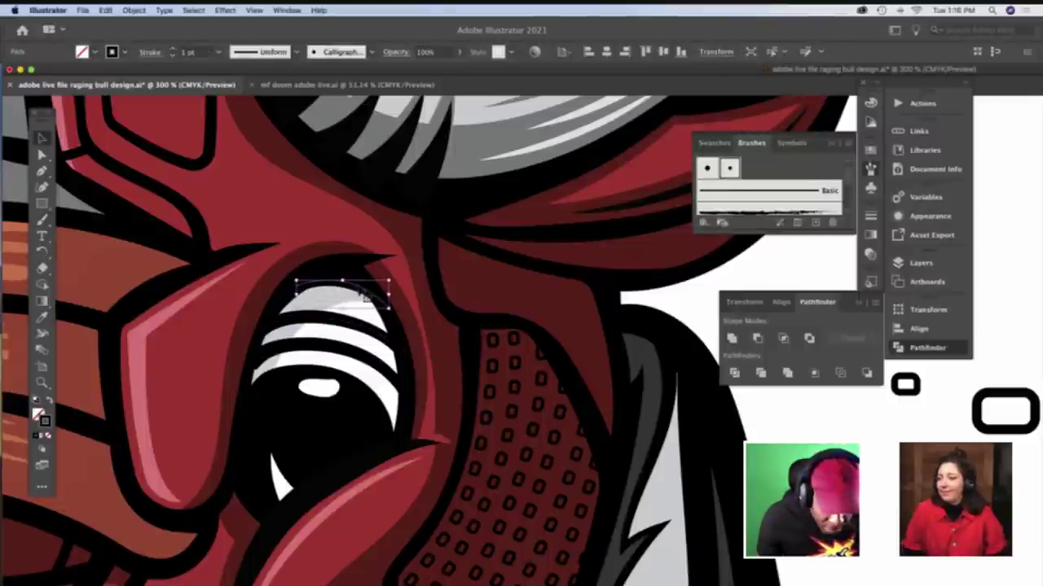
drag(365, 297, 361, 306)
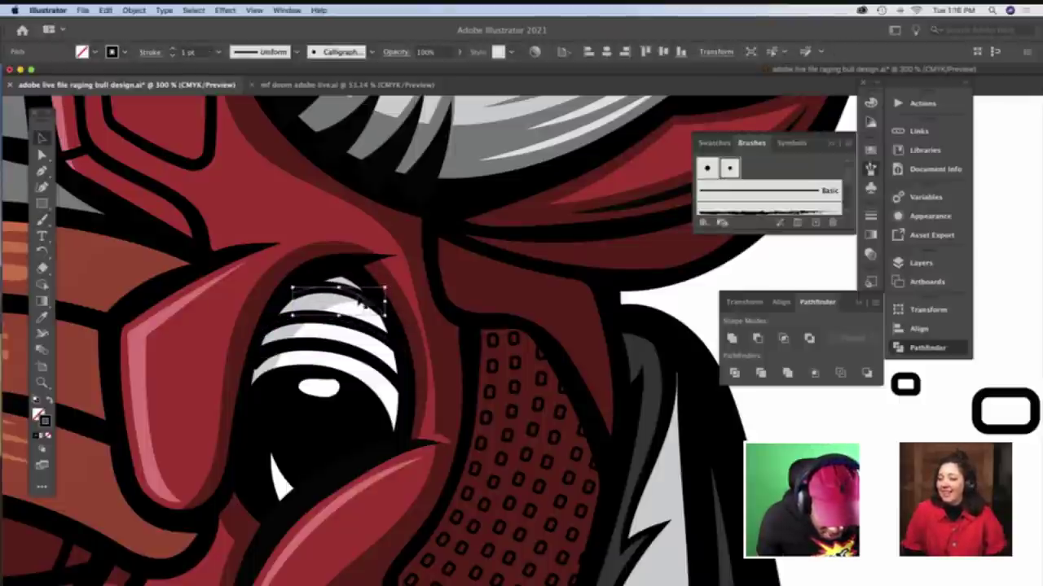
key(a)
drag(292, 294, 288, 293)
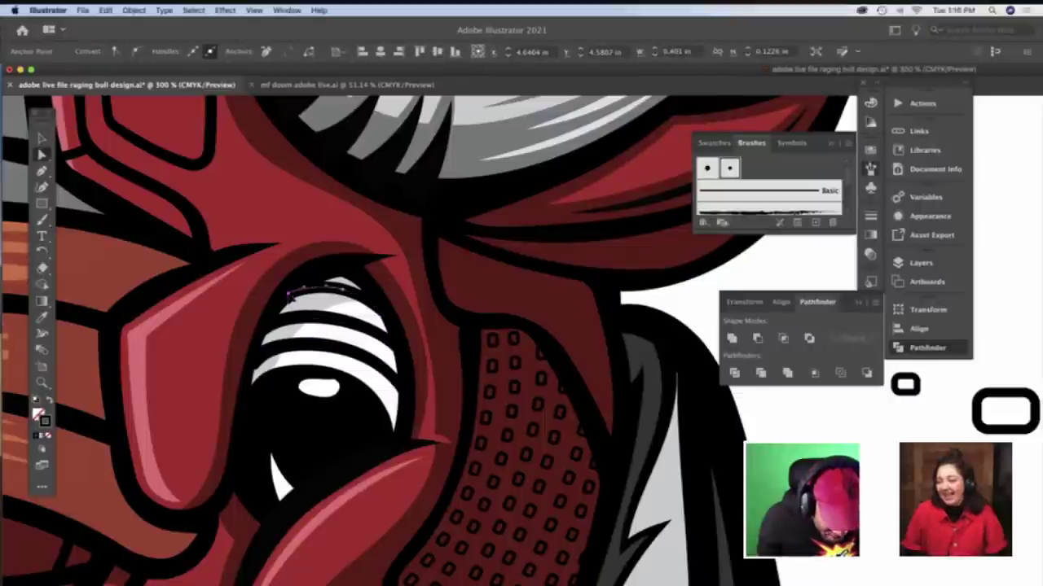
click(385, 316)
mouse_move(386, 316)
mouse_down()
mouse_move(395, 318)
mouse_move(388, 316)
mouse_up()
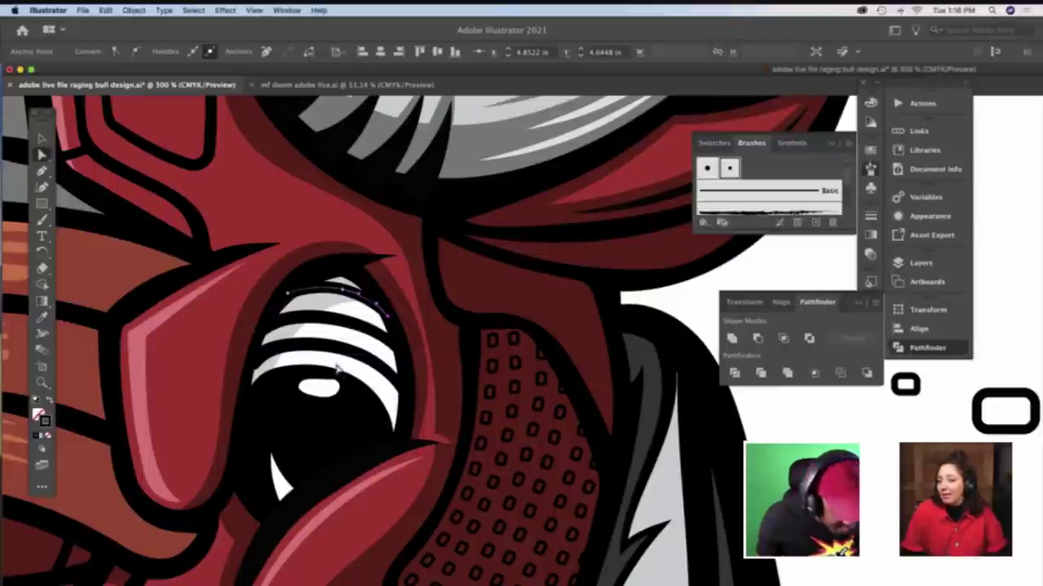
click(254, 368)
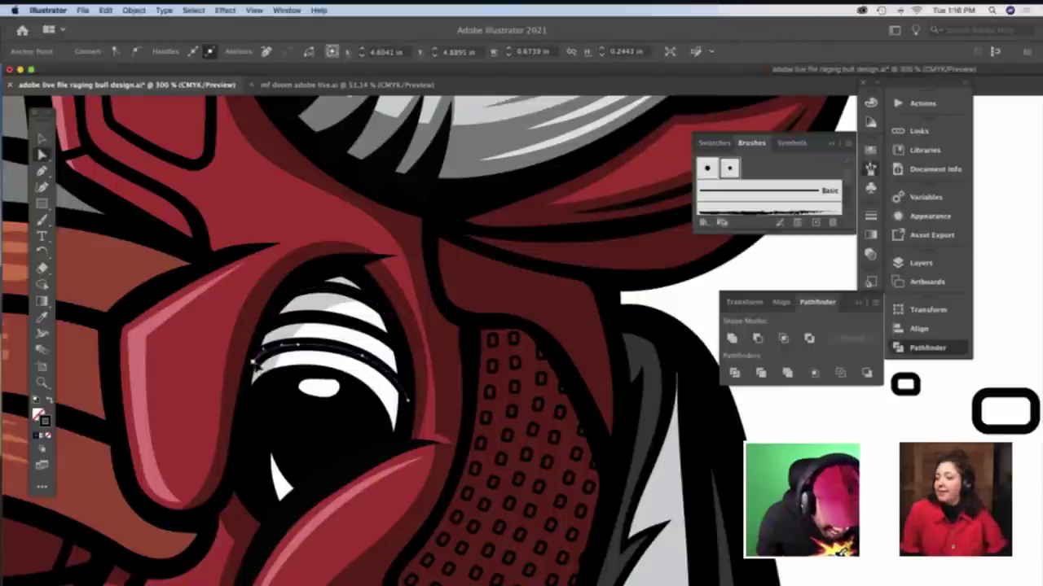
click(254, 367)
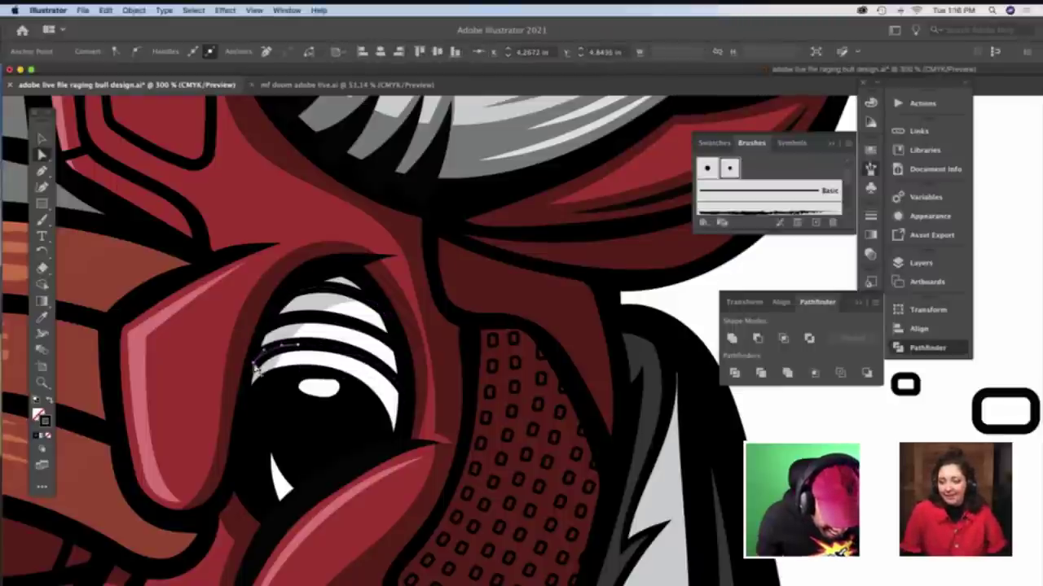
Examine the whole bull head next to the reference sneaker photo at reduced zoom, with nothing left selected
key(z)
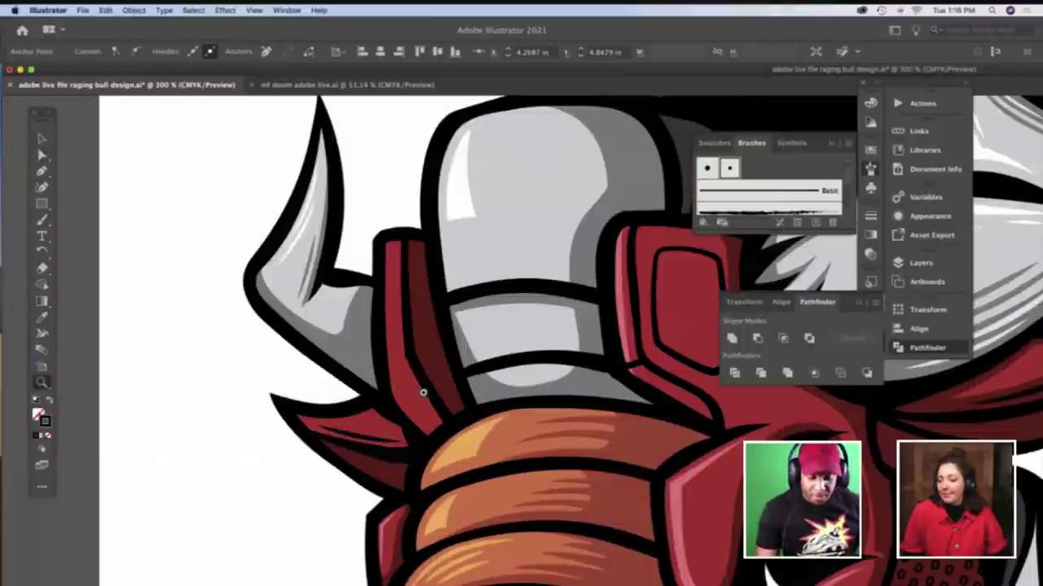
scroll(416, 391, down, 4)
scroll(443, 395, right, 4)
scroll(442, 396, left, 8)
alt+click(442, 396)
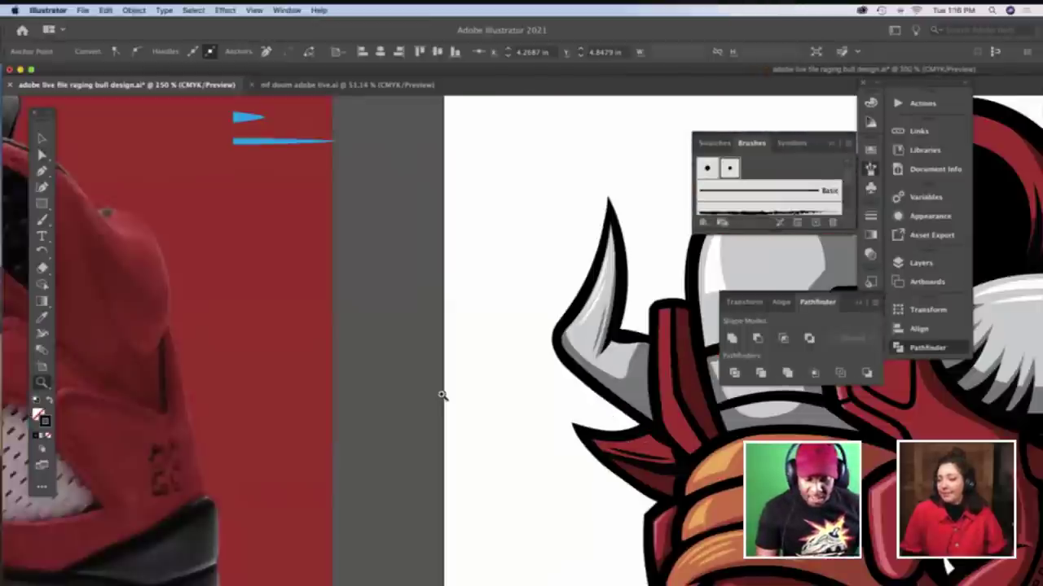
scroll(442, 396, right, 10)
scroll(466, 400, down, 1)
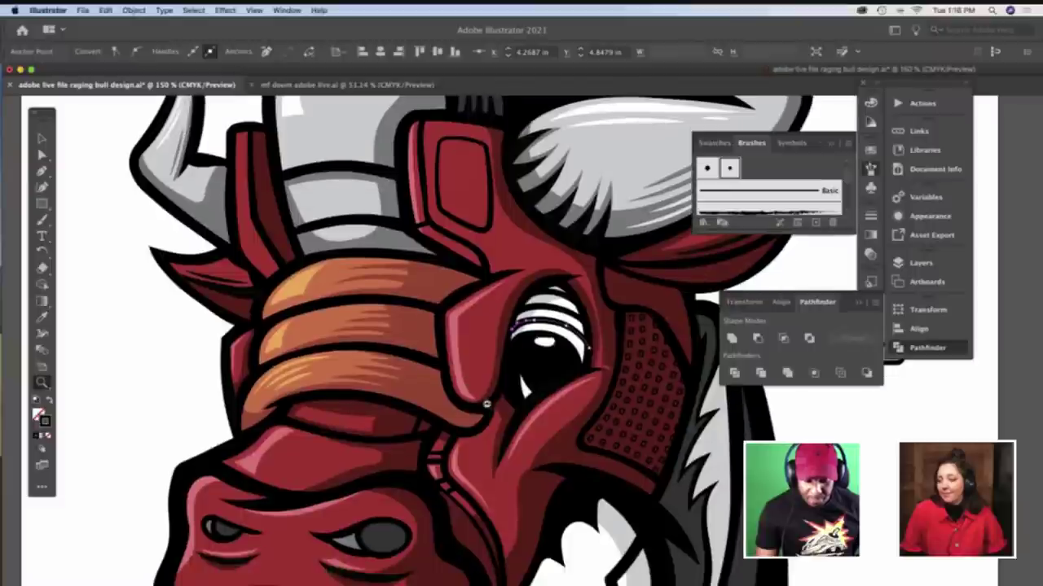
key(super+1)
scroll(512, 403, down, 2)
scroll(505, 405, right, 4)
scroll(499, 418, right, 4)
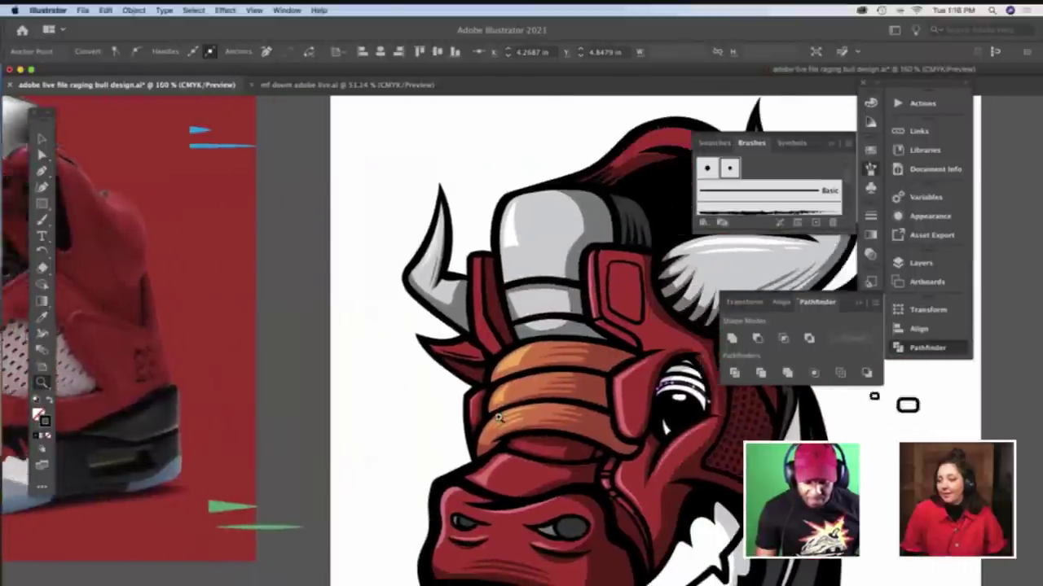
scroll(500, 415, down, 2)
key(super+minus)
alt+click(510, 409)
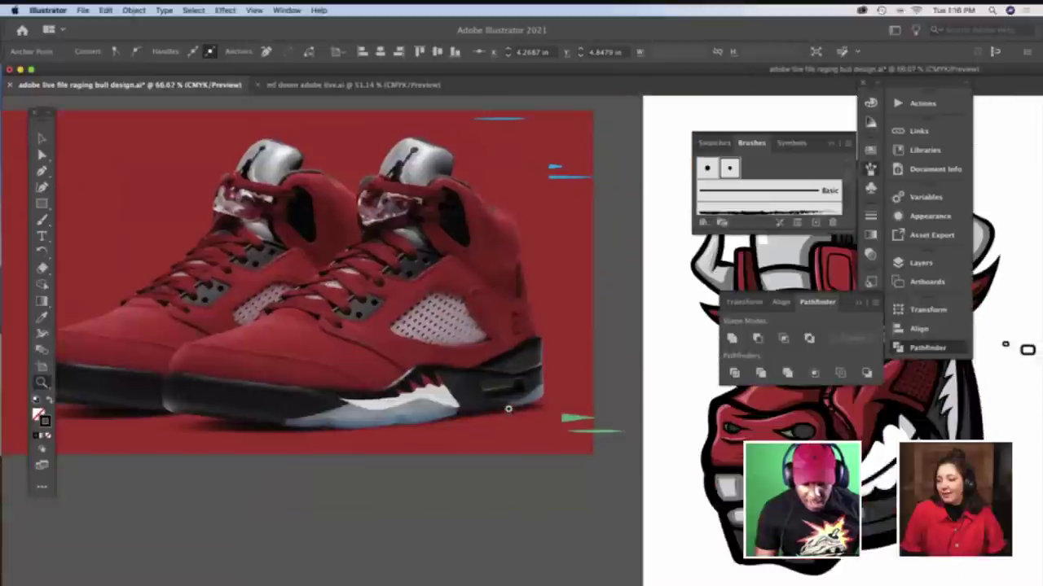
scroll(510, 410, right, 10)
scroll(503, 407, right, 6)
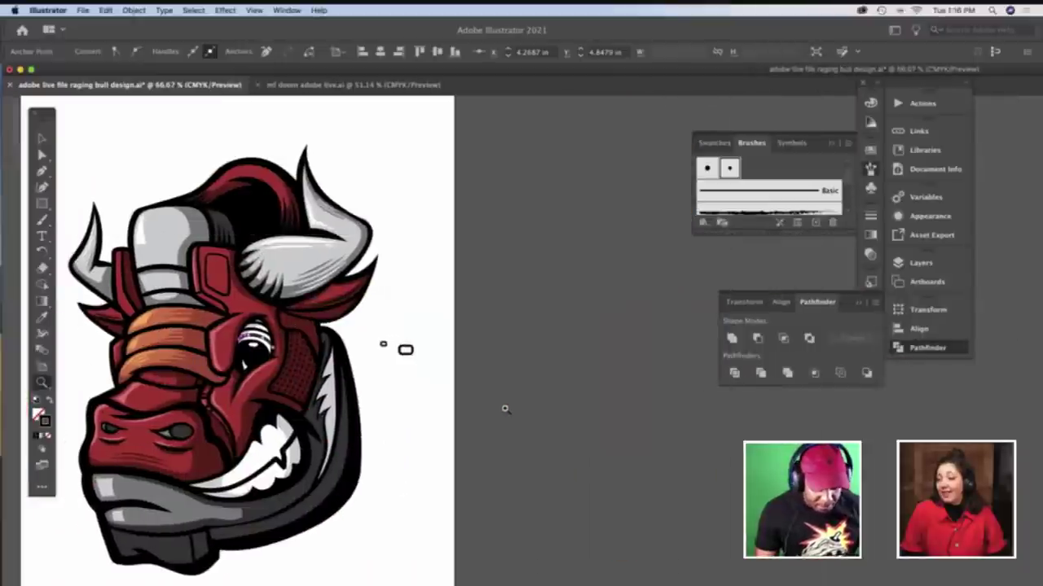
scroll(505, 409, left, 4)
click(550, 424)
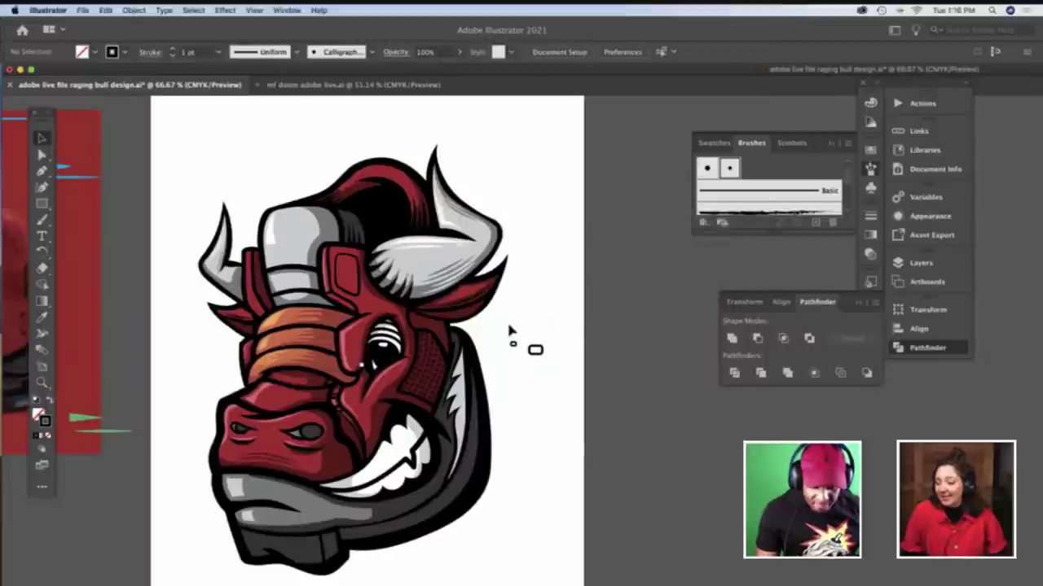
Move the two small rounded-rectangle outlines from beside the bull head off the artboard onto the grey canvas
click(534, 349)
drag(535, 351, 669, 342)
click(607, 402)
Collapse the inking layer, create a new layer, and place it directly above the lines layer
scroll(607, 402, down, 3)
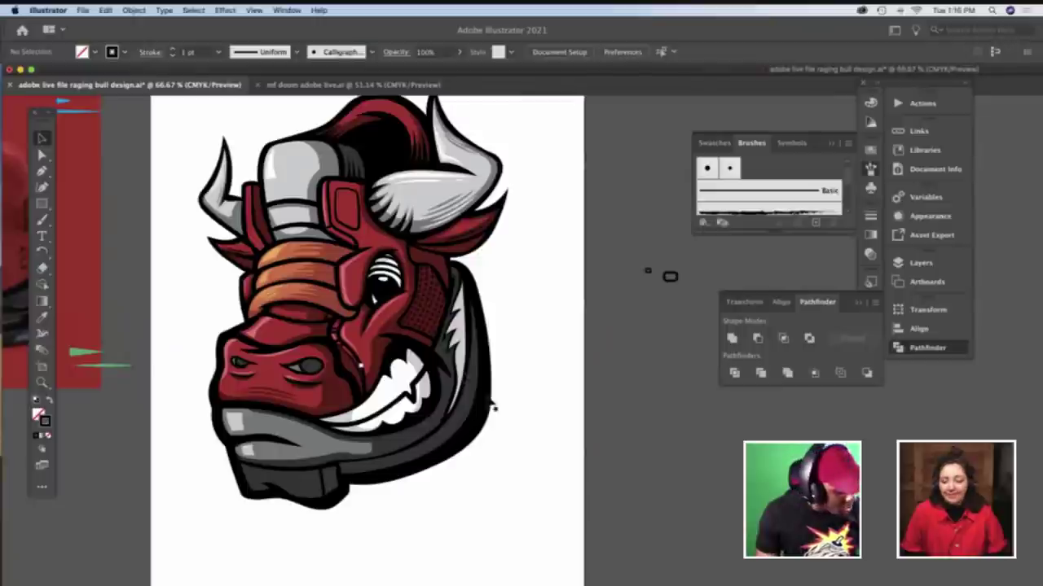
key(z)
alt+click(535, 419)
scroll(533, 418, right, 4)
scroll(533, 418, down, 2)
scroll(533, 418, right, 3)
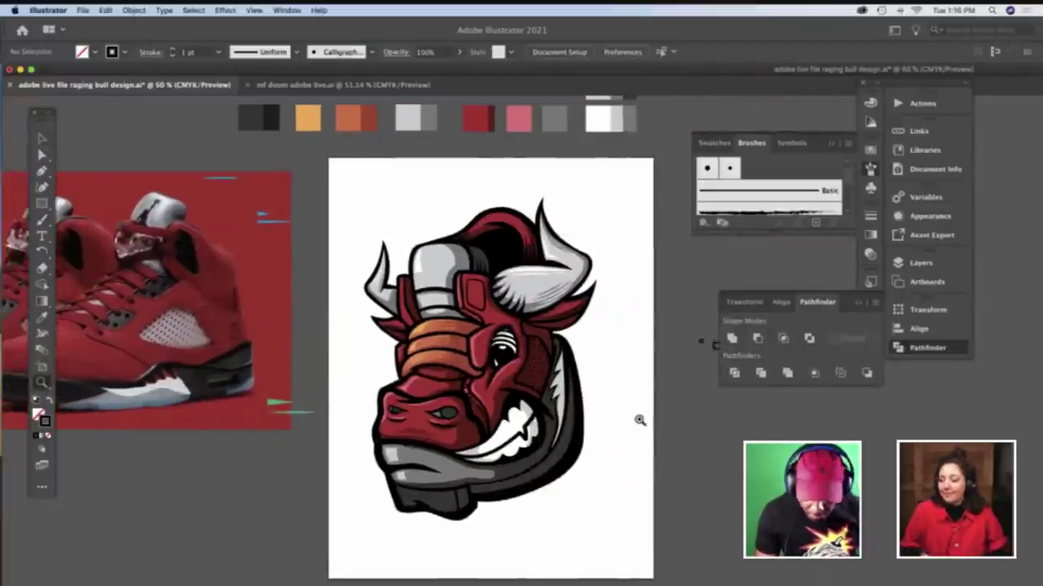
click(921, 262)
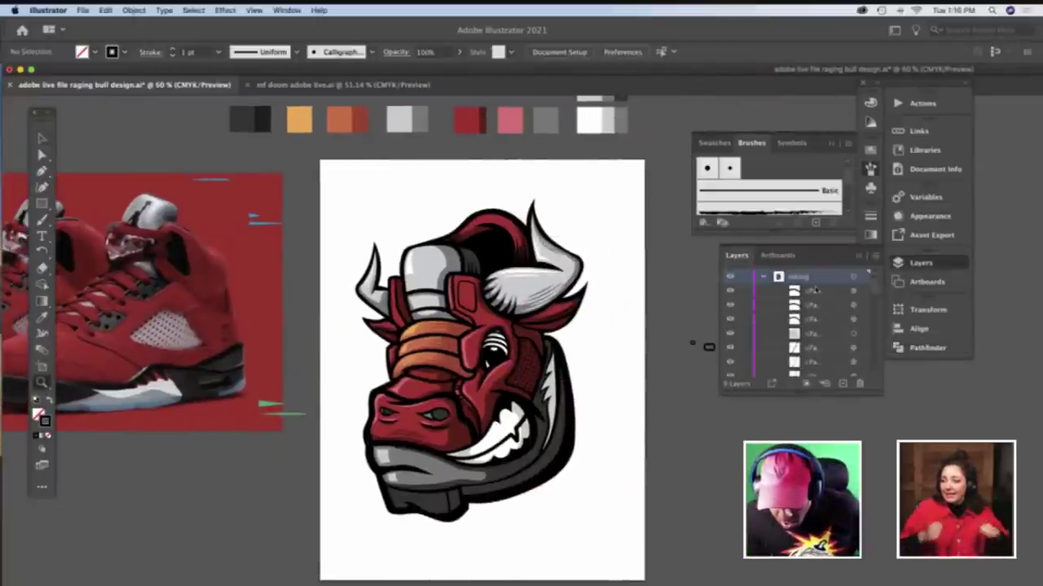
click(763, 278)
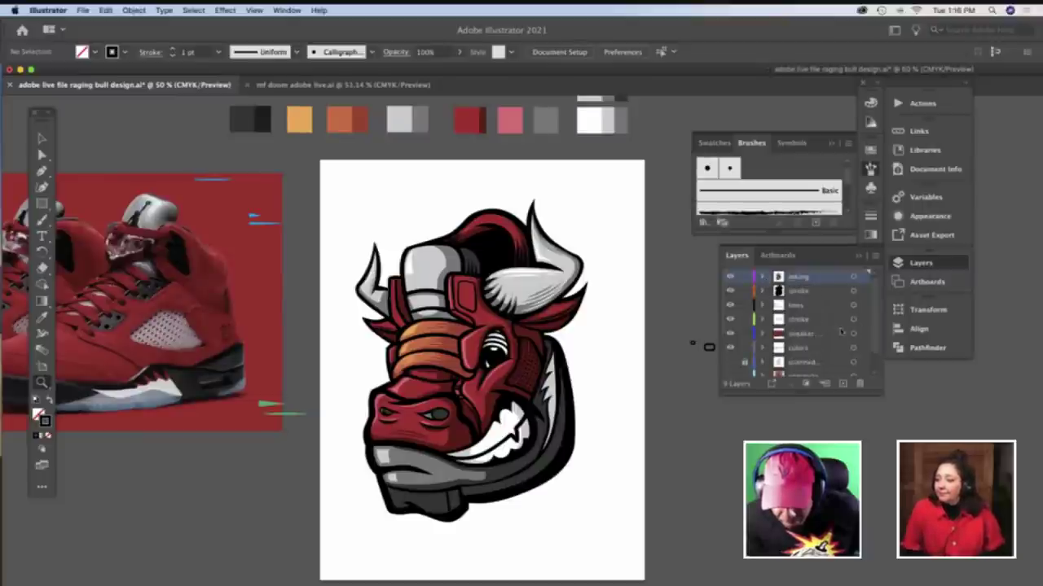
click(843, 383)
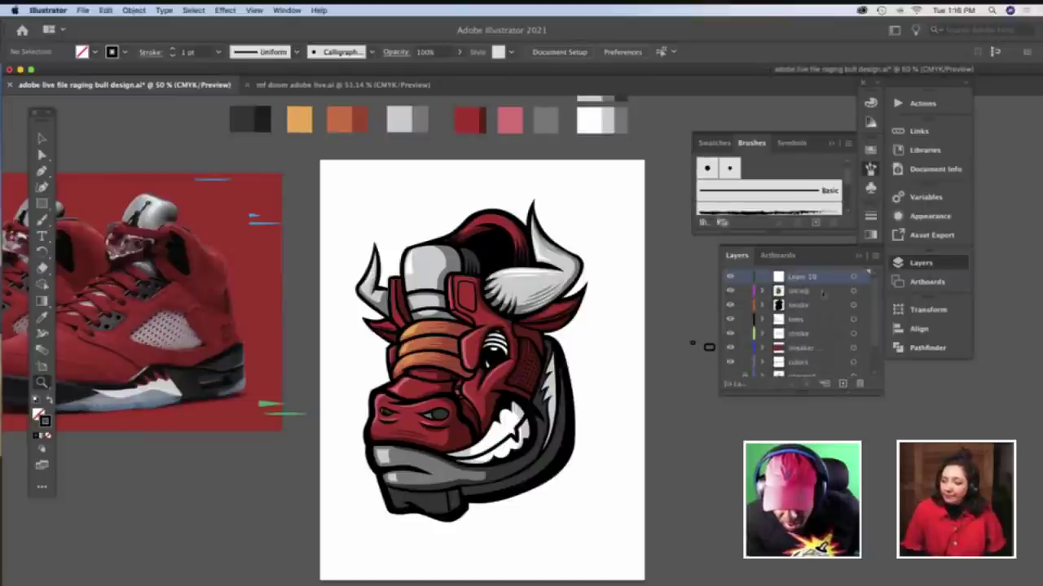
drag(824, 287, 806, 306)
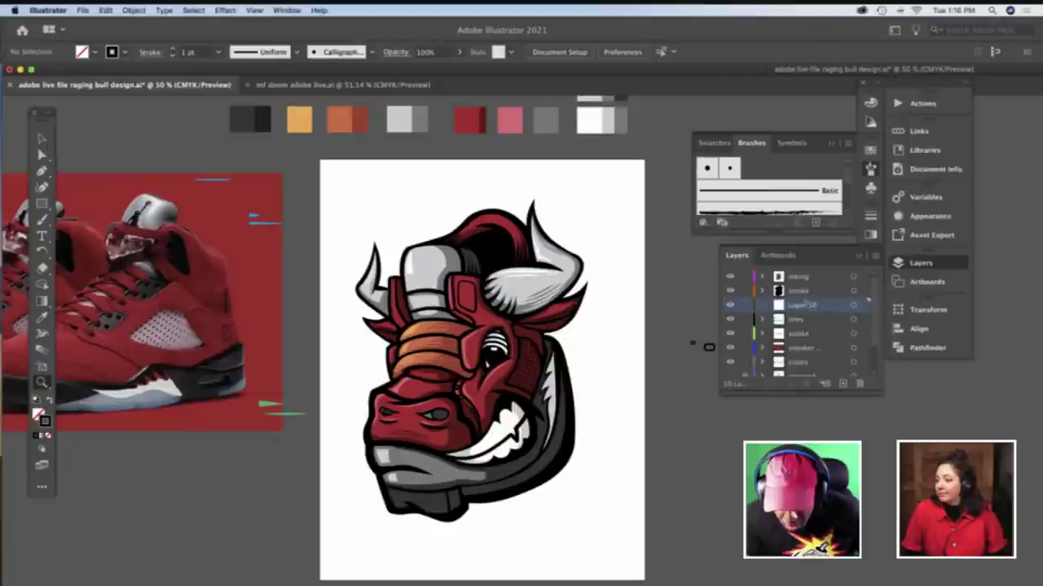
Rename the new layer as background
double_click(806, 304)
text(fla)
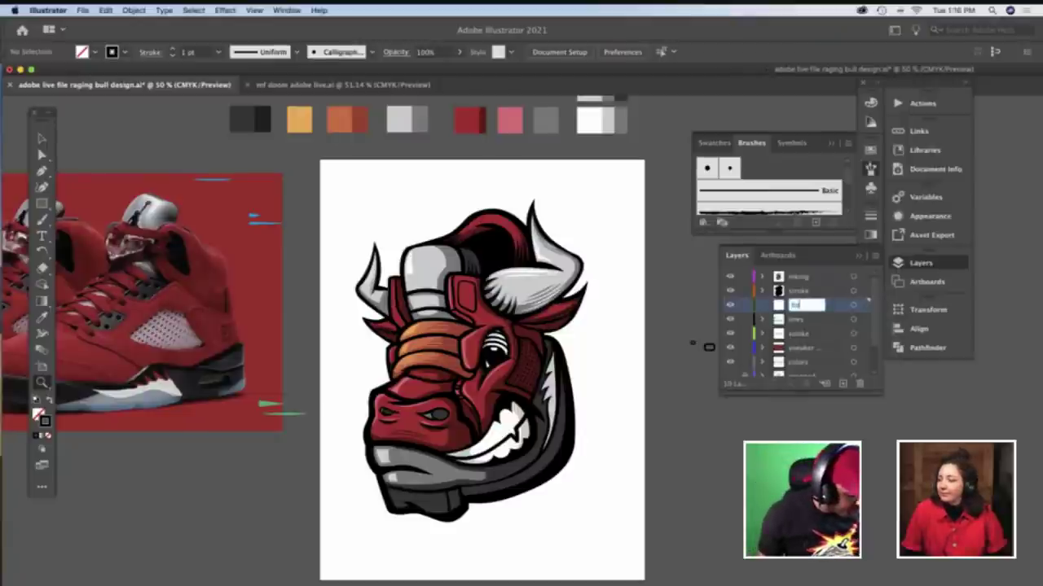
text(kgrou)
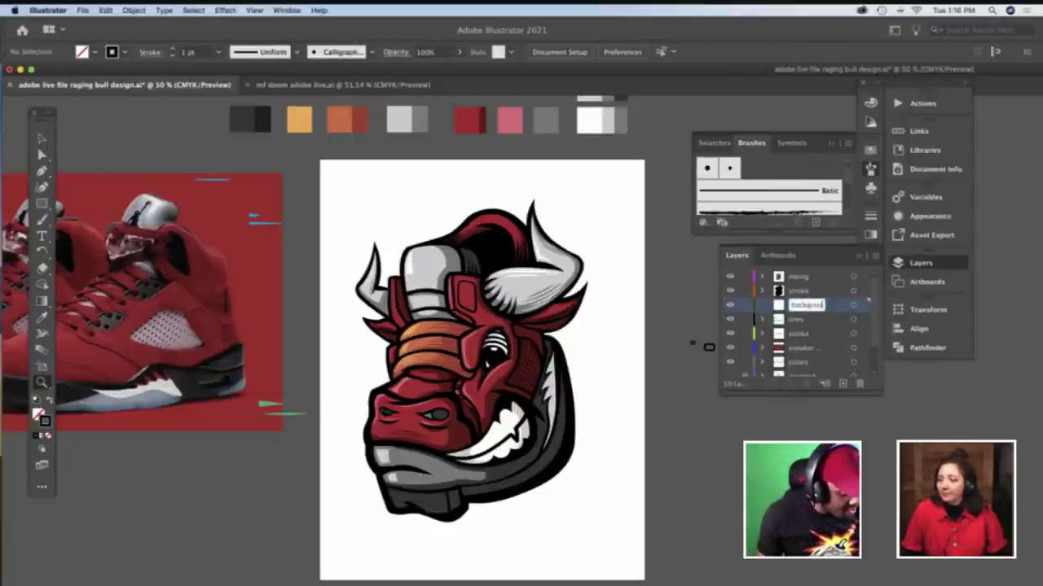
text(nd)
key(Return)
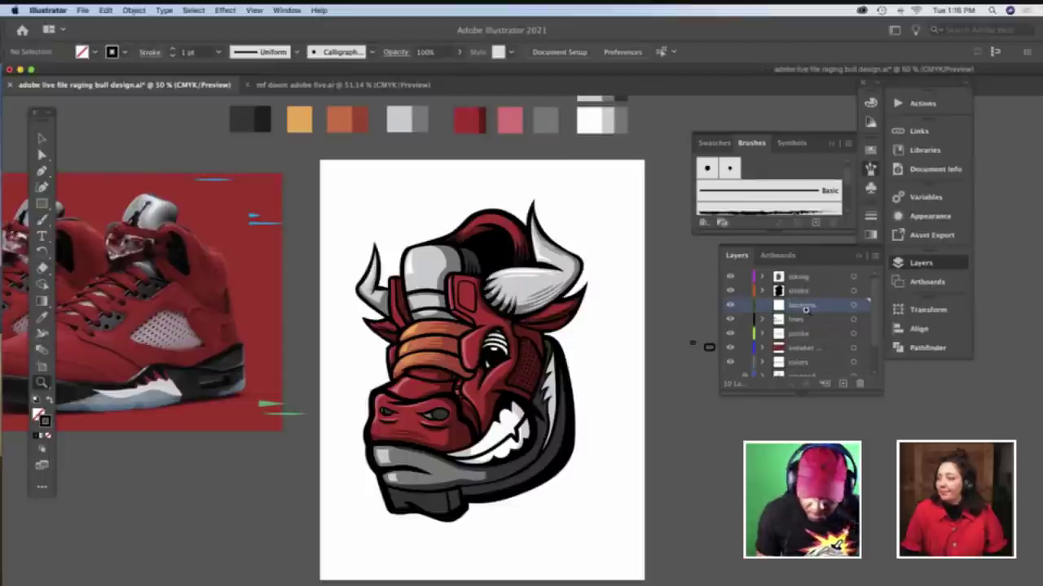
Draw a rectangle across the artboard on the background layer and stretch its lower edge down to cover the full artboard
key(m)
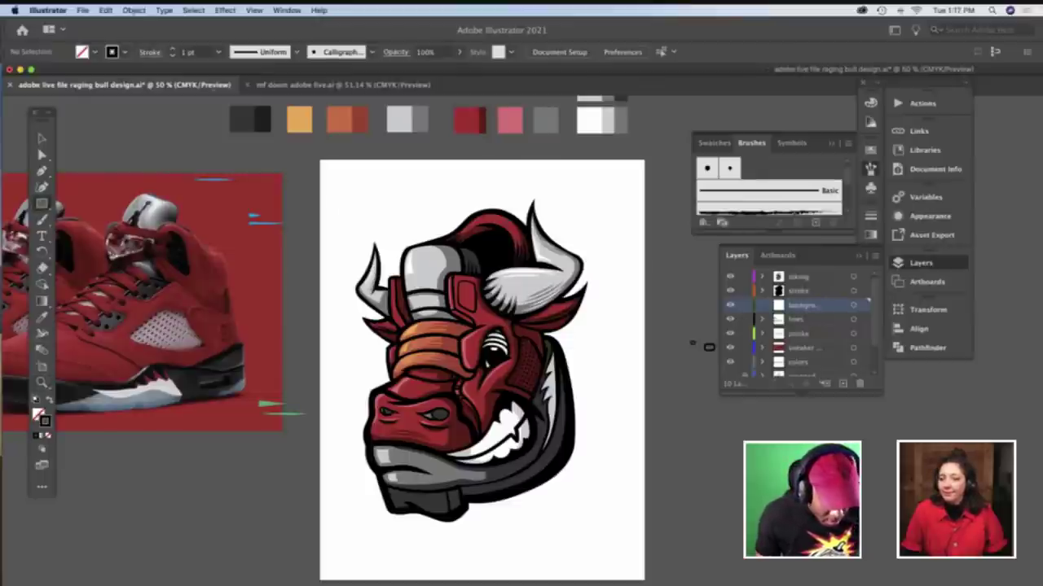
drag(325, 166, 645, 459)
scroll(621, 440, down, 5)
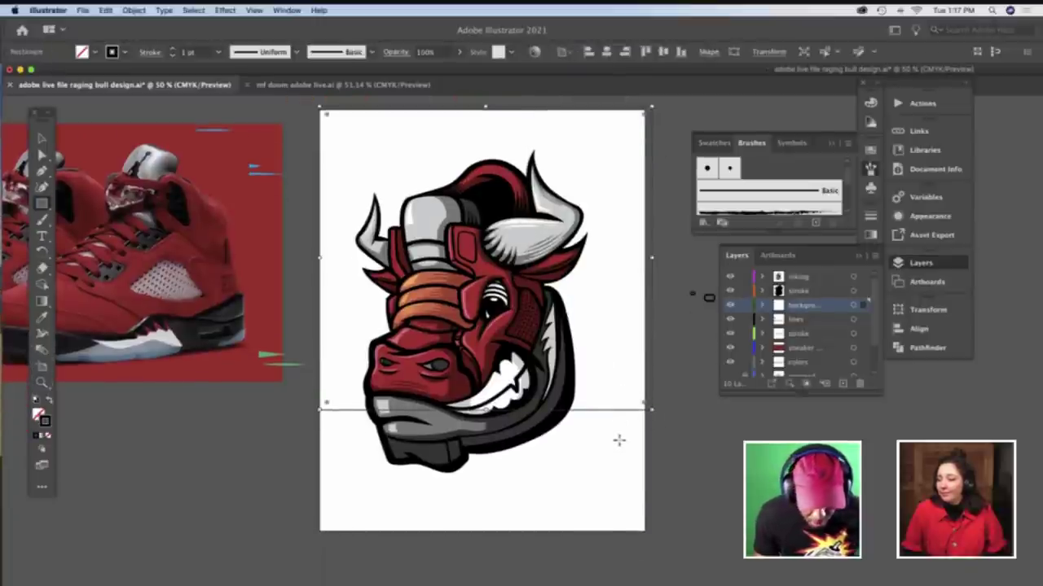
key(v)
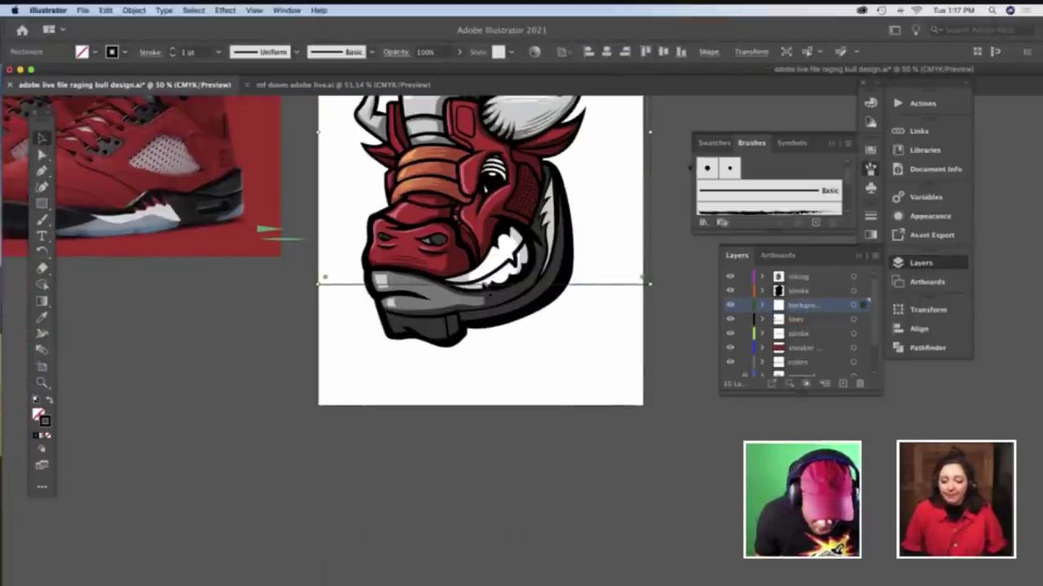
drag(487, 286, 493, 415)
scroll(494, 416, up, 5)
Fill the background rectangle with the light yellow-orange sampled from the bull's nose bands and deselect it
key(i)
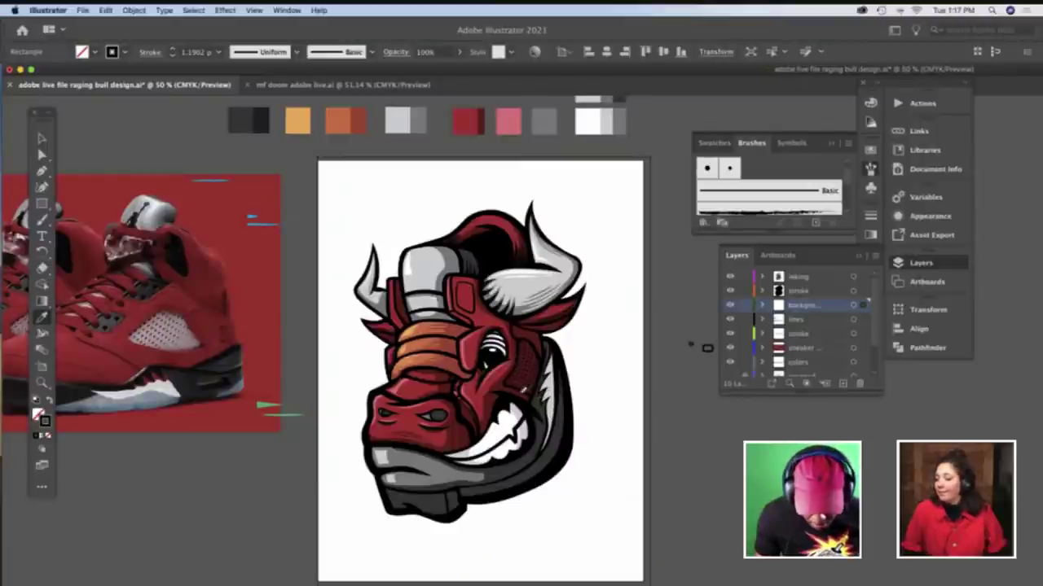
click(420, 326)
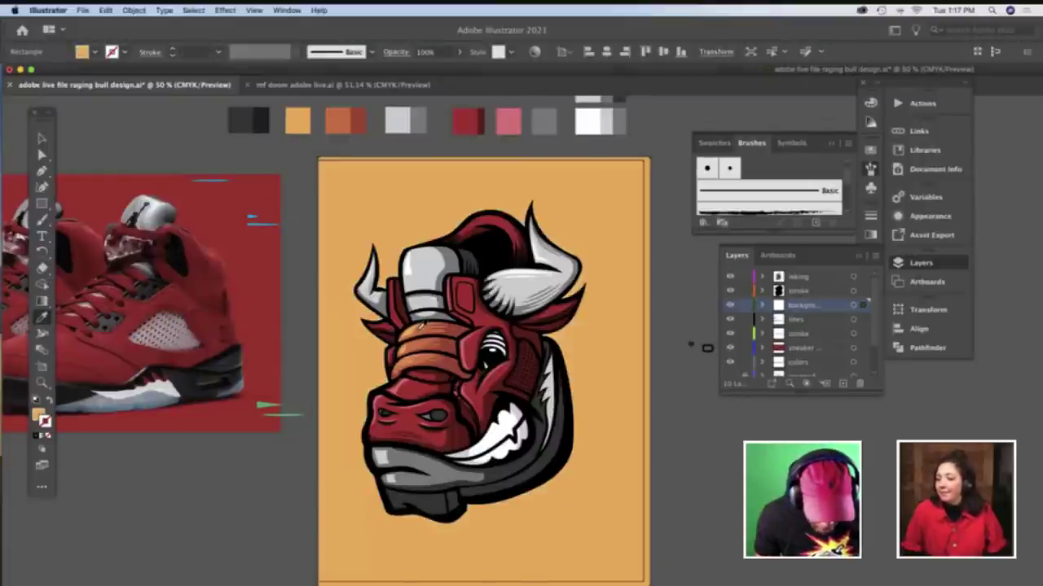
key(v)
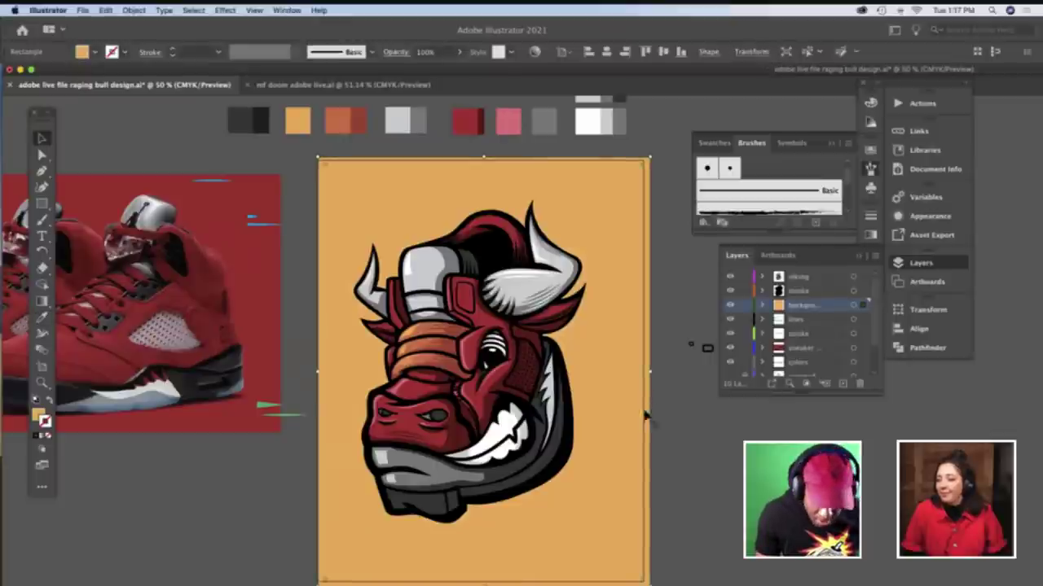
click(664, 416)
Try the dark red-brown sampled from the nose bands' shading on the background rectangle, and return it to light yellow-orange
key(z)
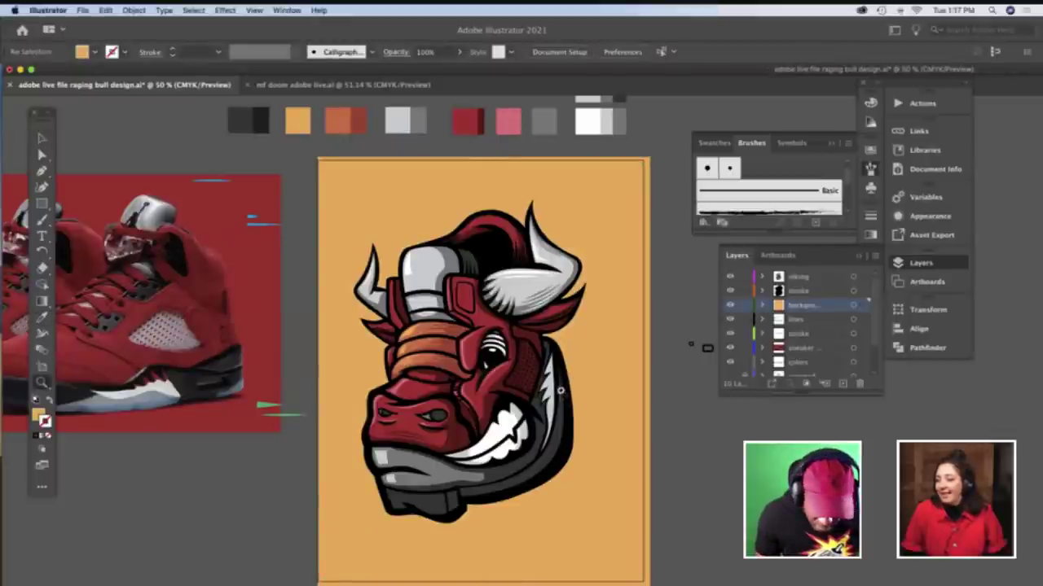
click(561, 391)
scroll(554, 385, down, 3)
scroll(554, 385, right, 5)
scroll(555, 386, right, 4)
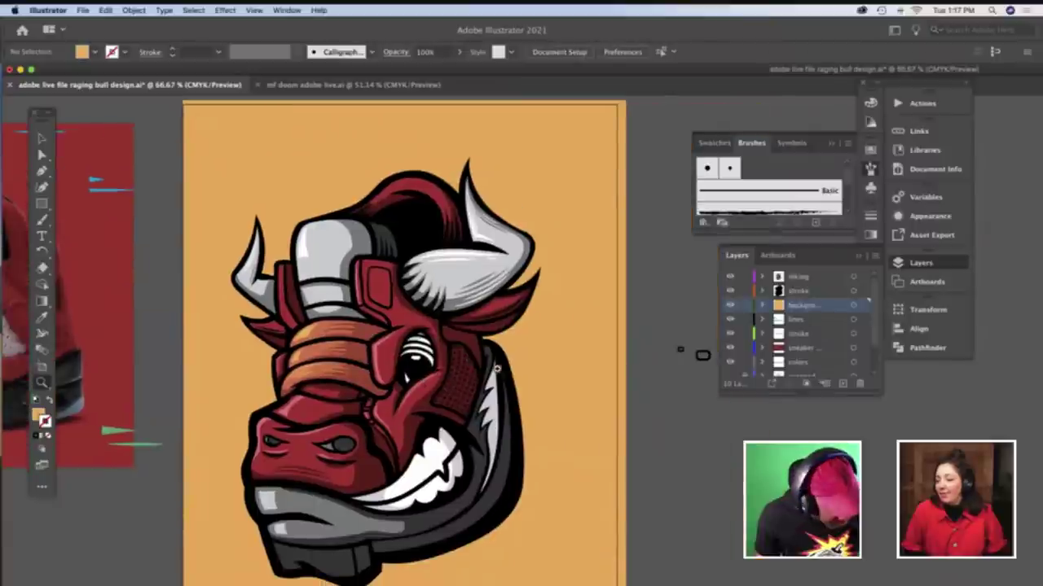
key(i)
key(shift+x)
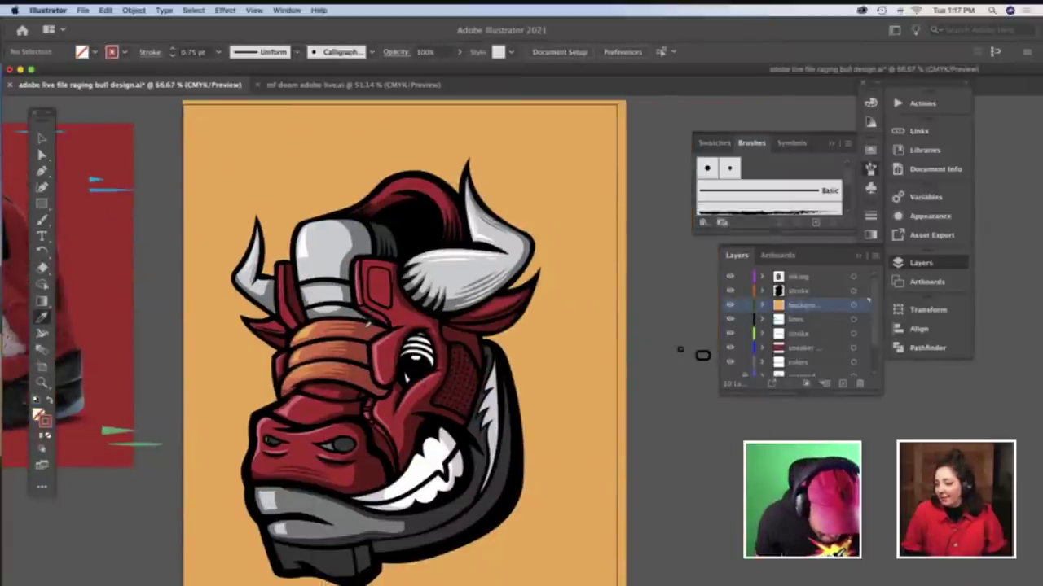
key(v)
click(515, 332)
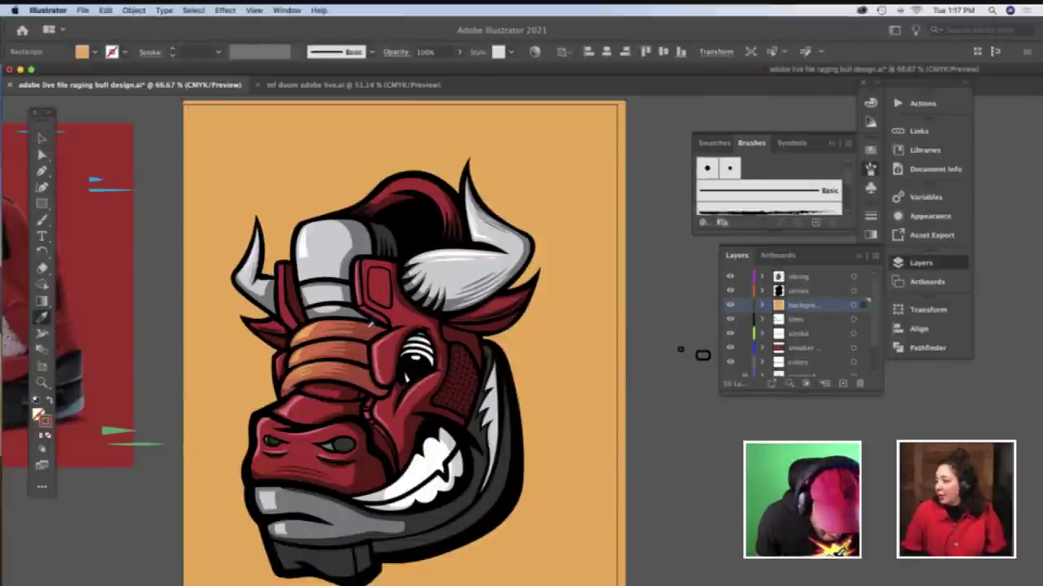
key(shift+x)
key(shift+x)
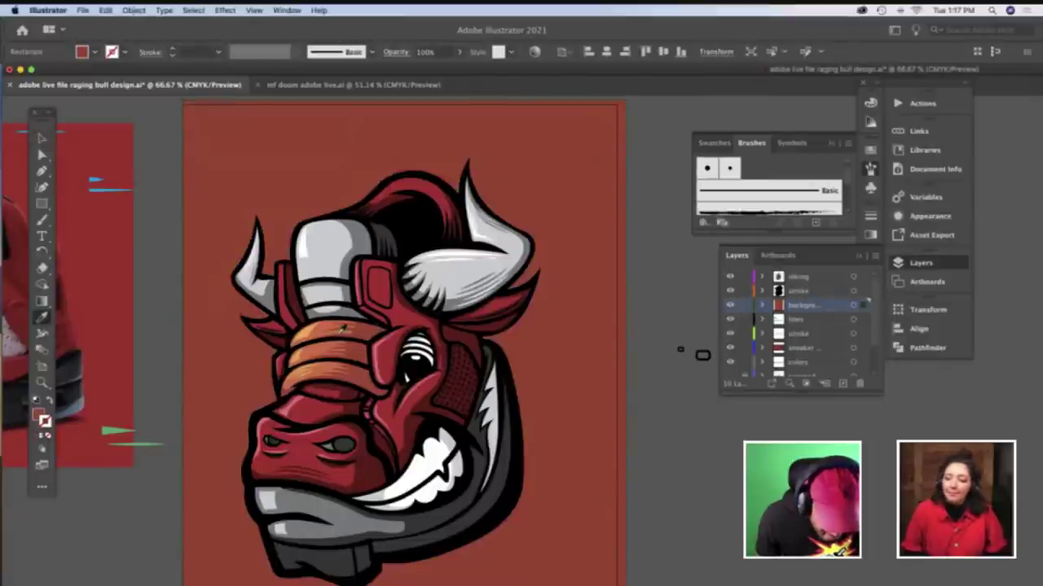
click(319, 327)
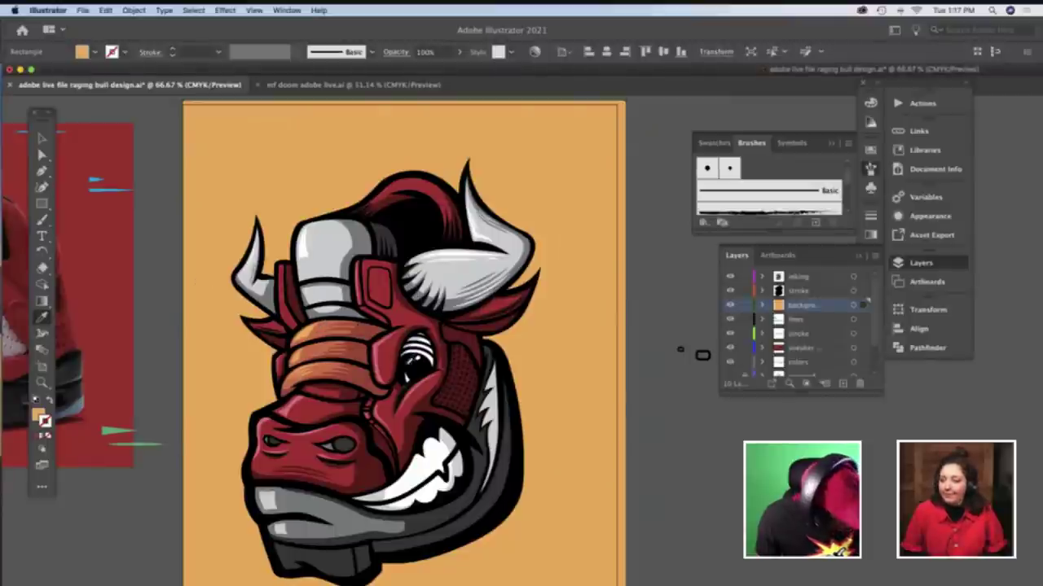
Fill the background rectangle with the burnt orange from the palette swatches above the artboard and deselect it
key(z)
alt+click(482, 387)
drag(660, 388, 499, 279)
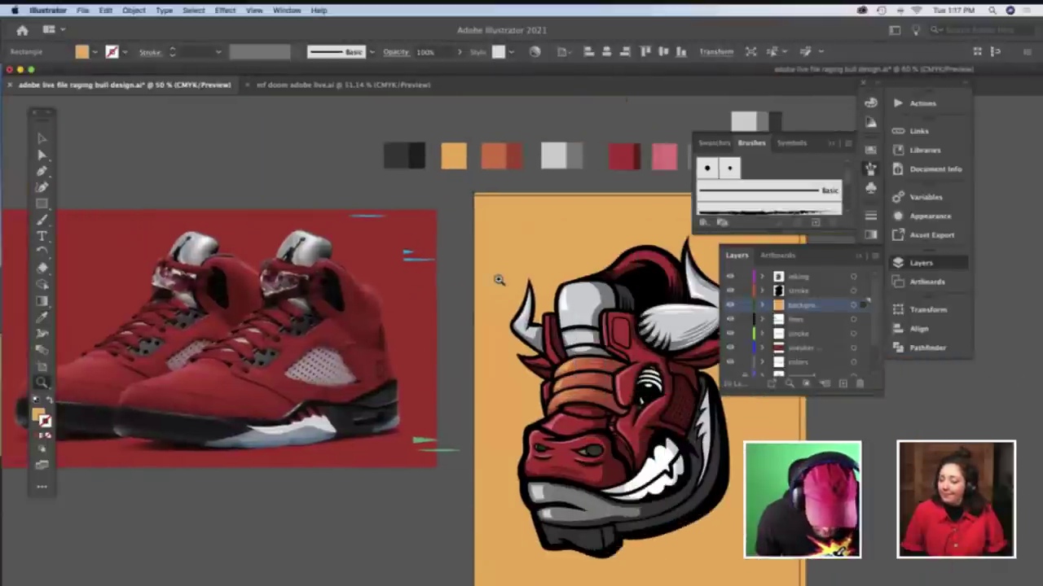
key(v)
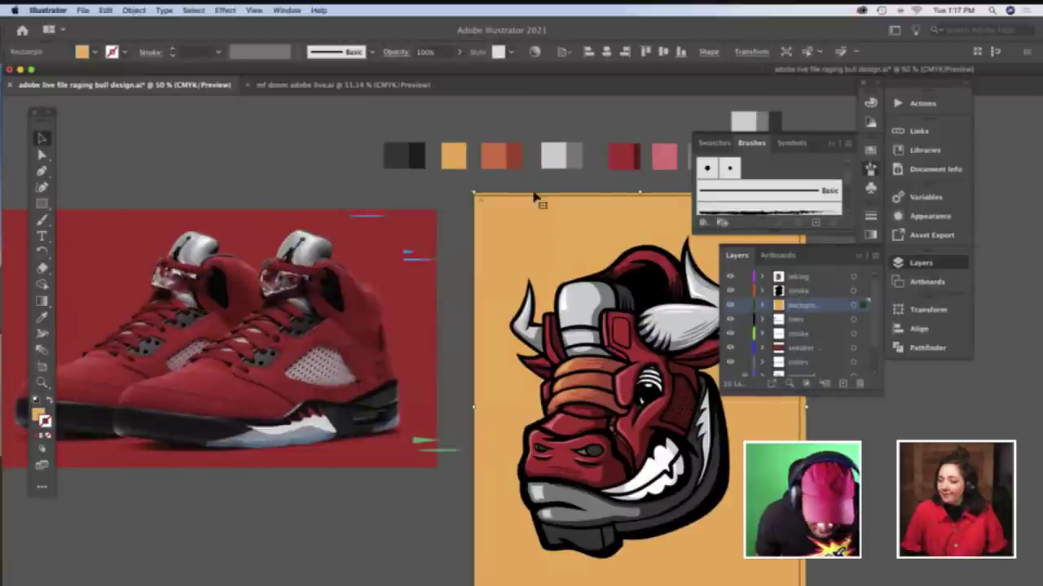
key(i)
click(493, 157)
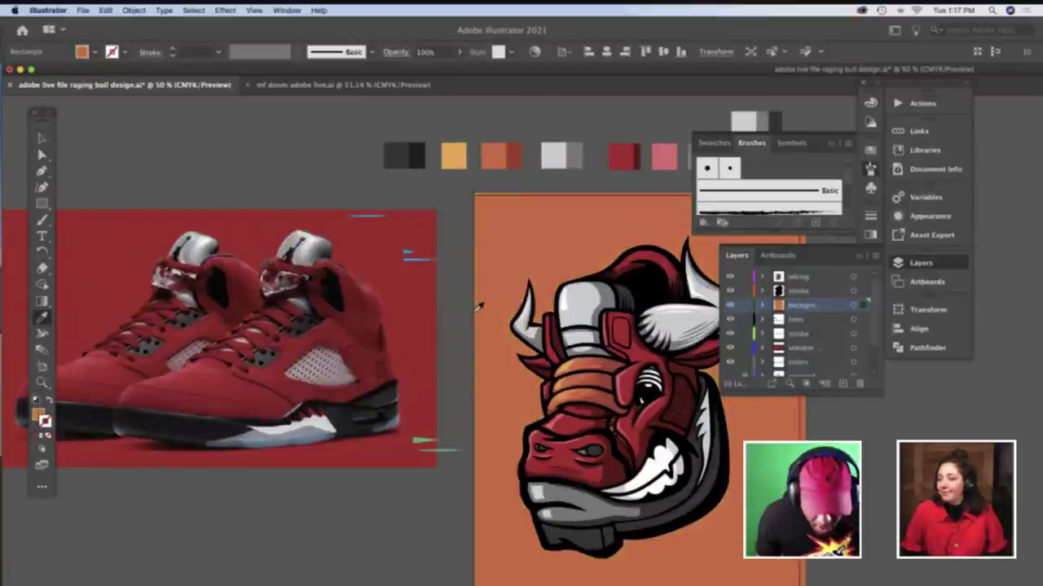
key(v)
click(462, 303)
Draw a wide, flat ellipse beneath the bull's head as a ground shadow
scroll(459, 313, down, 5)
scroll(458, 312, right, 2)
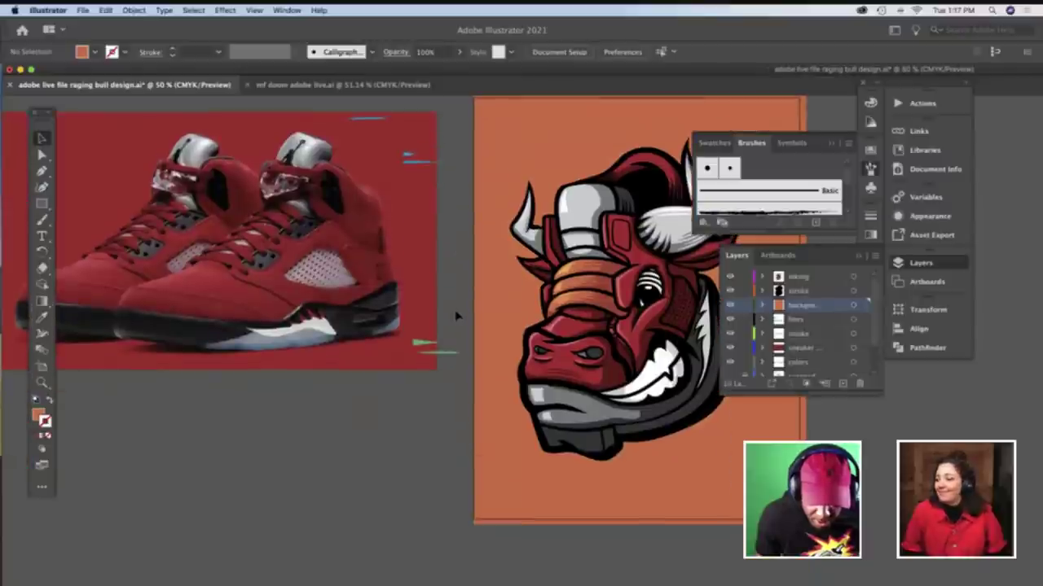
scroll(615, 260, right, 4)
scroll(614, 261, up, 1)
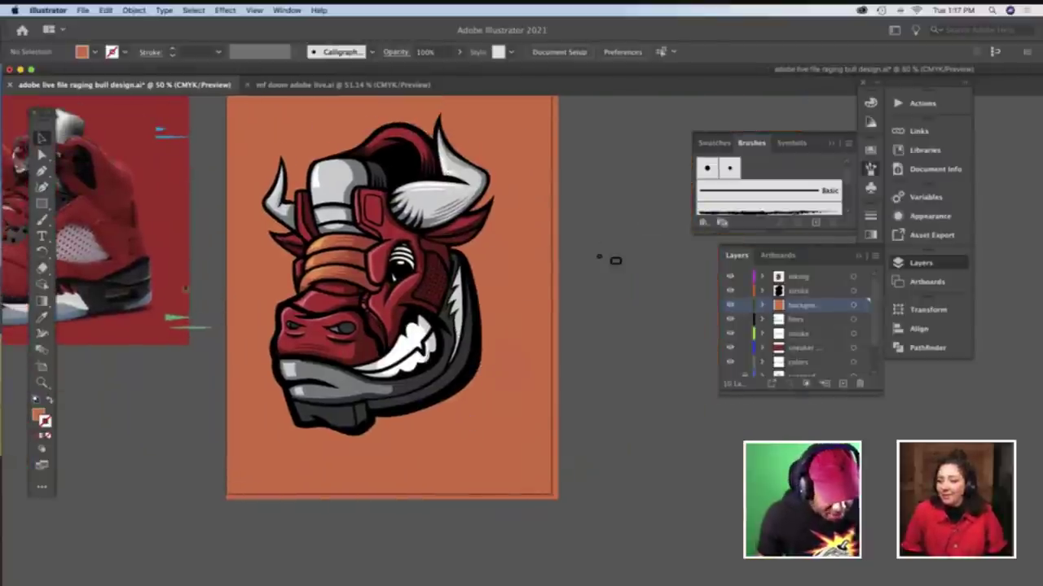
drag(42, 202, 110, 236)
drag(269, 454, 519, 469)
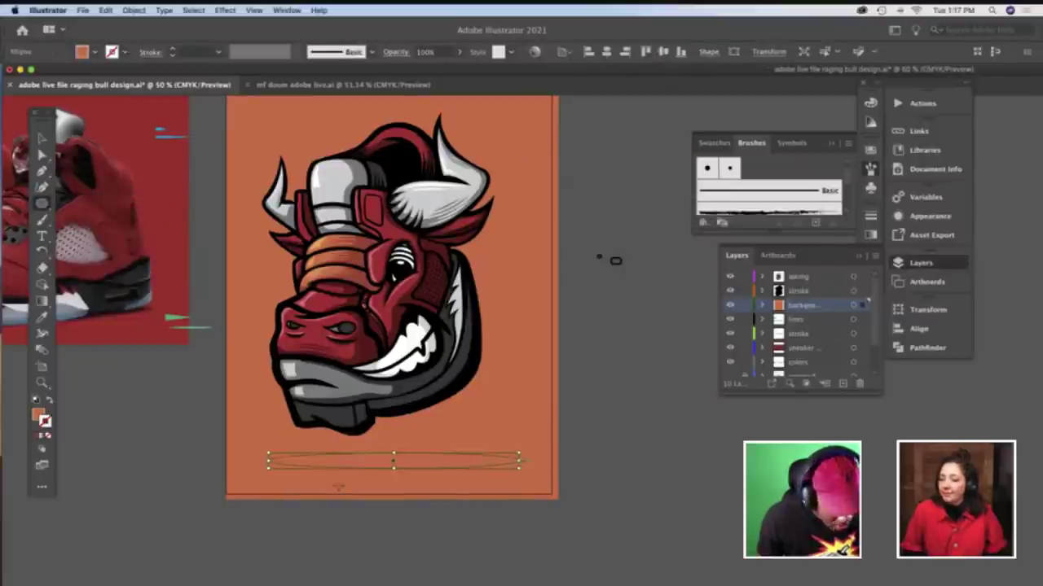
Fill the shadow ellipse with the dark rust palette swatch and shift it slightly up and to the left beneath the head
key(i)
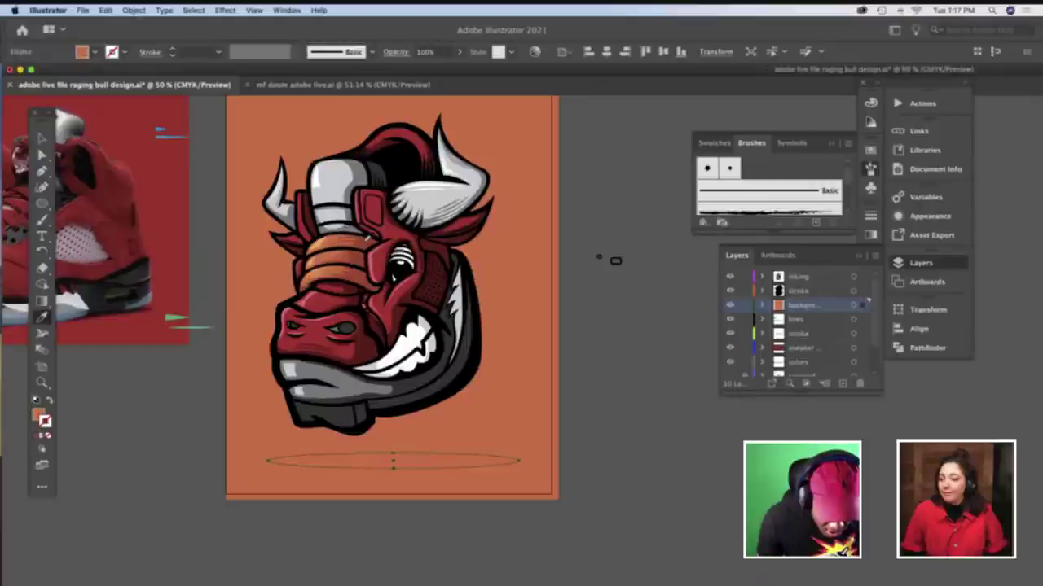
key(shift+x)
scroll(356, 231, up, 3)
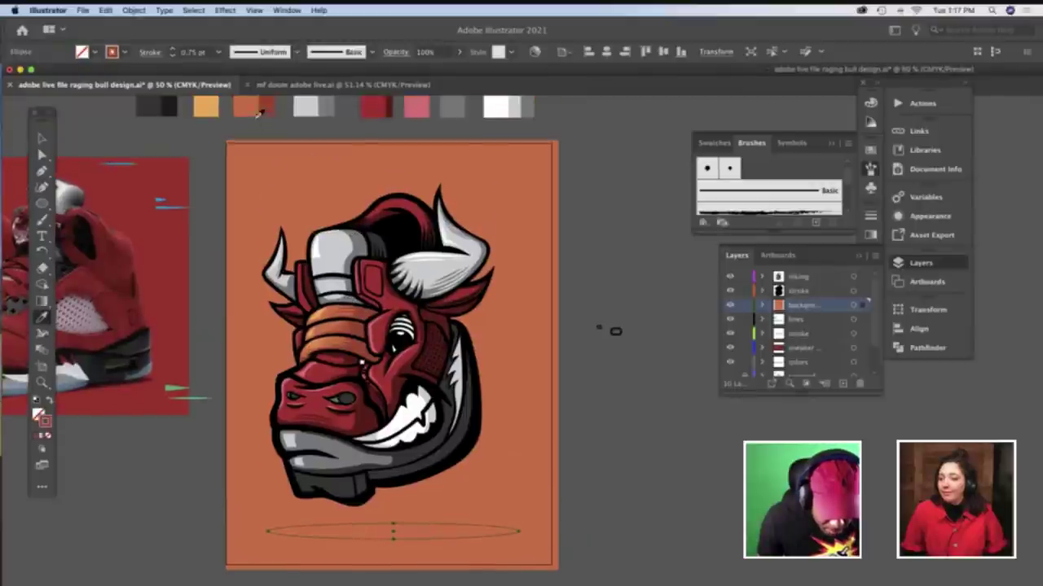
click(266, 106)
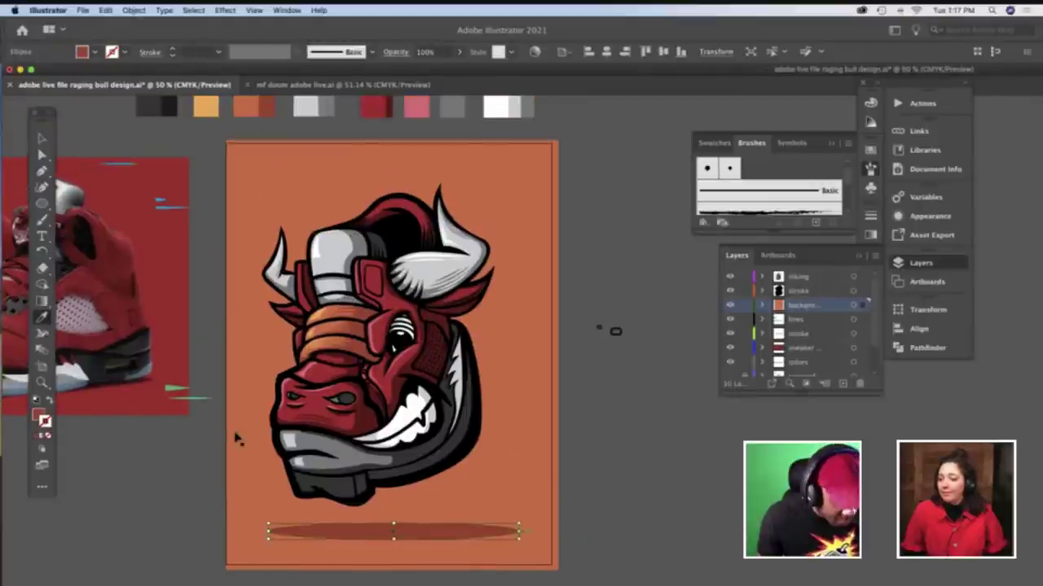
key(v)
click(216, 361)
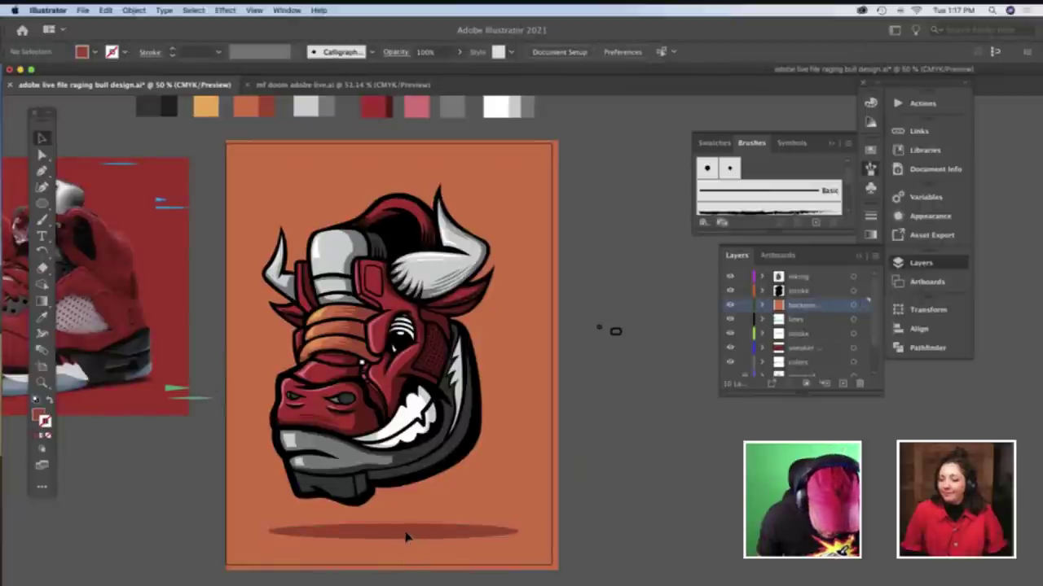
drag(406, 533, 463, 523)
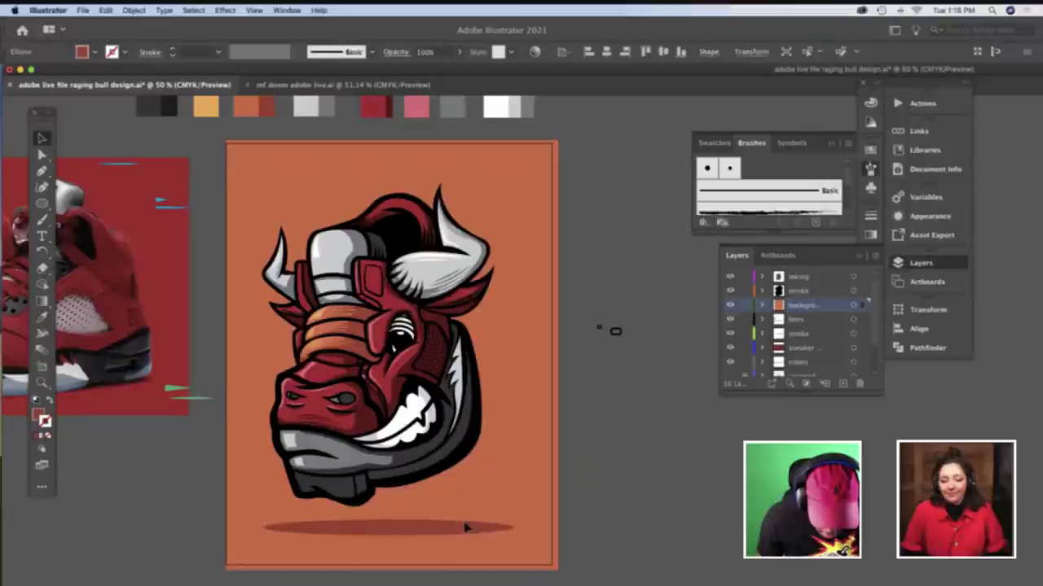
click(600, 492)
Check the bull with its background and shadow at closer zoom and save the document
scroll(552, 489, right, 1)
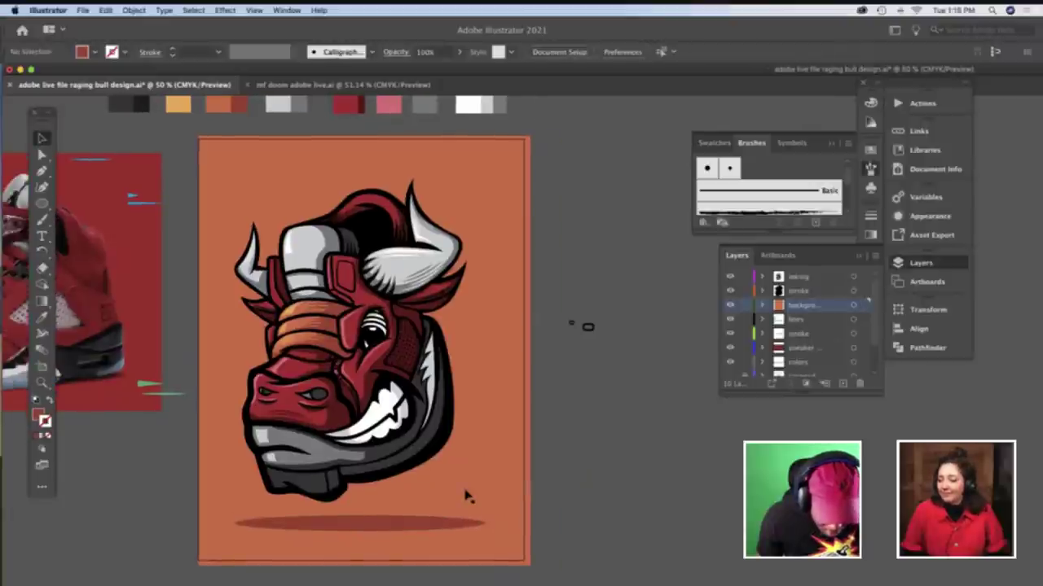
scroll(466, 496, down, 2)
key(z)
click(464, 475)
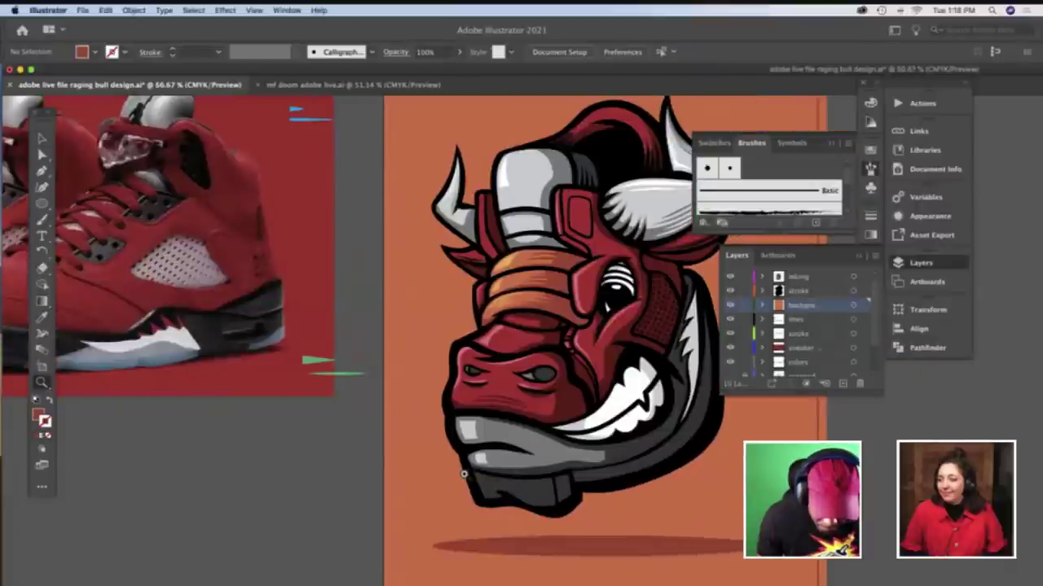
scroll(465, 475, right, 6)
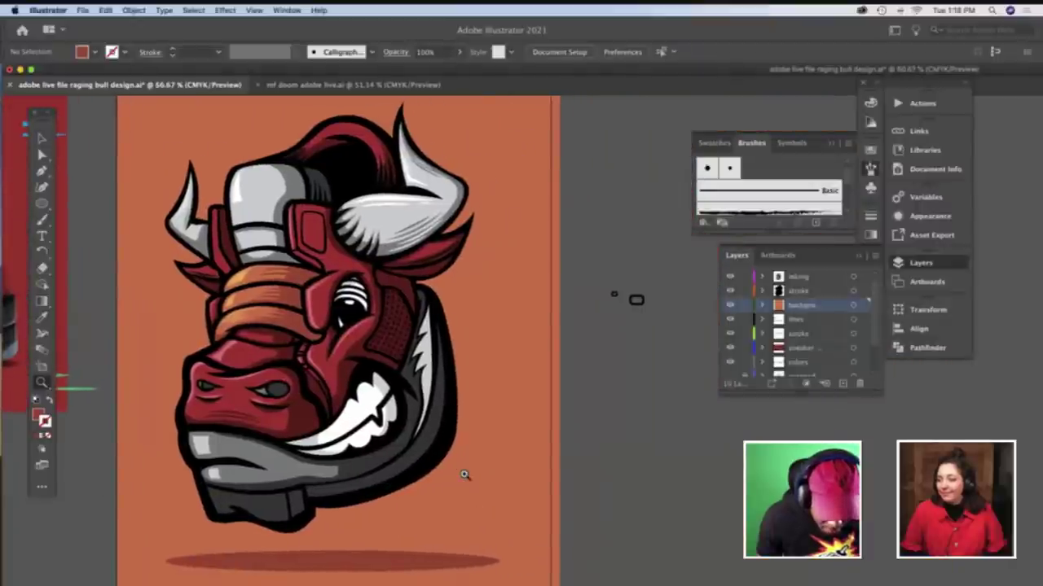
scroll(465, 475, down, 2)
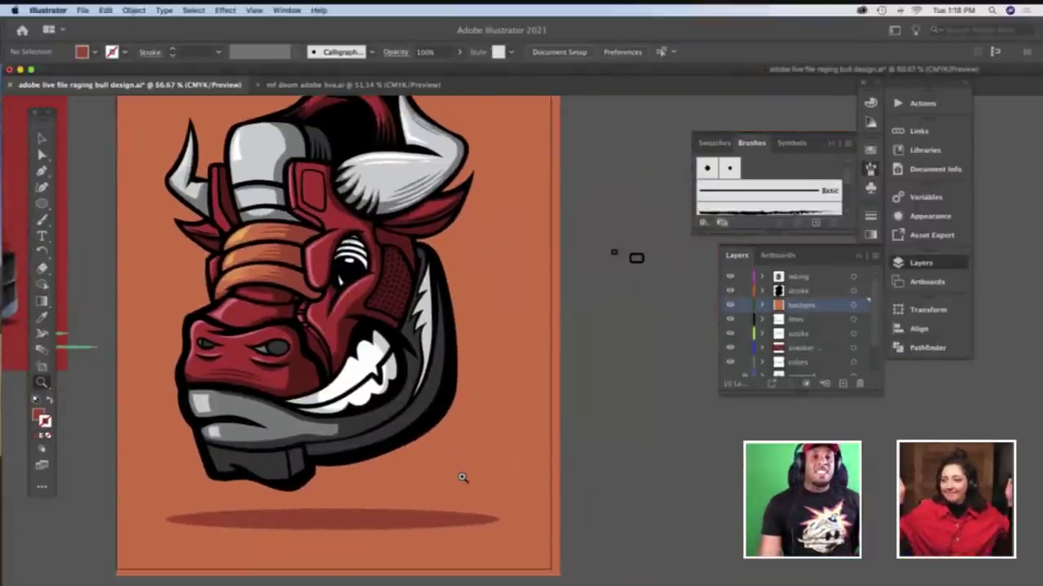
scroll(453, 483, up, 3)
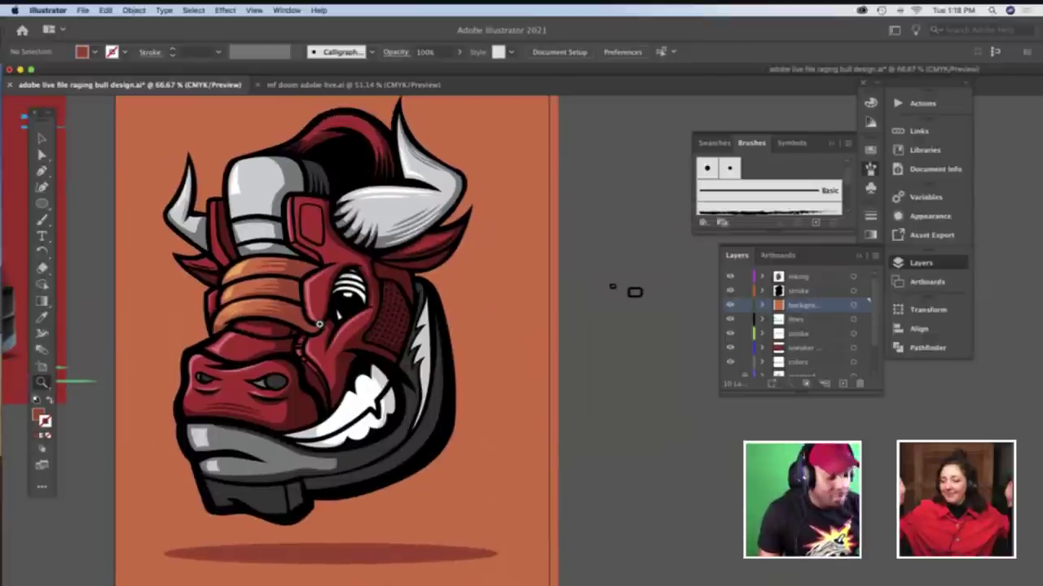
key(super+s)
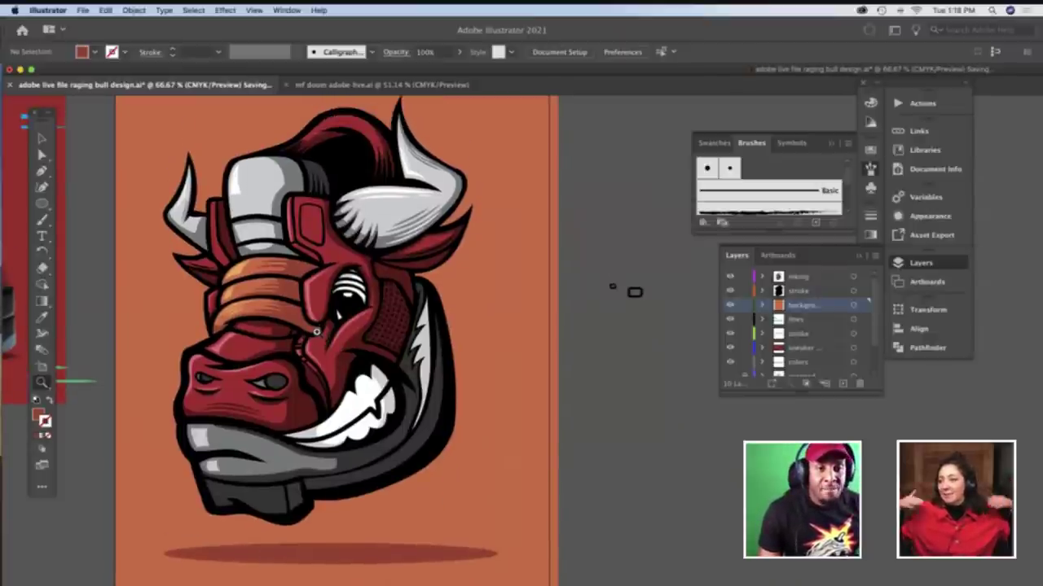
scroll(316, 331, left, 4)
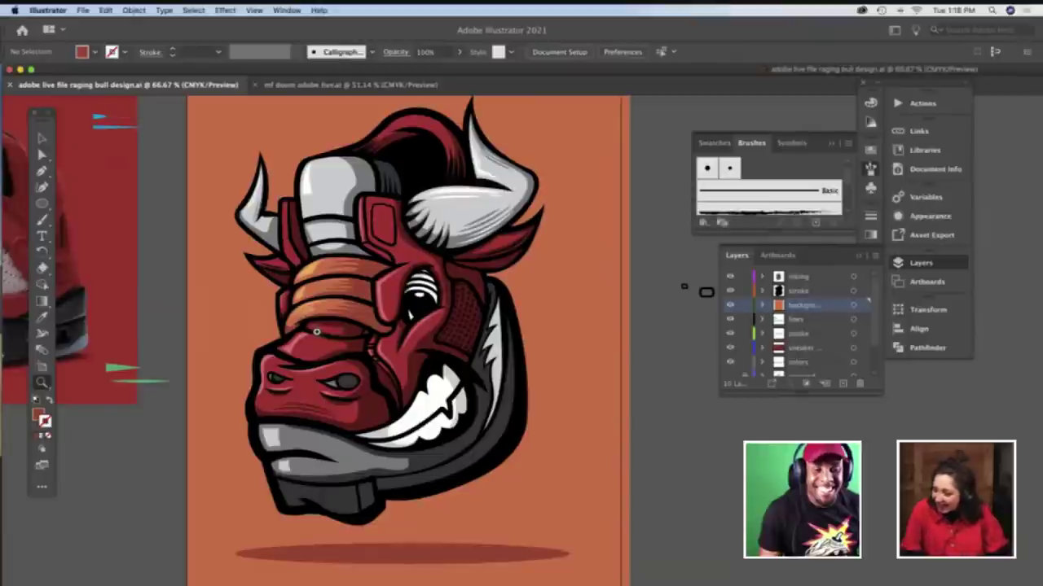
scroll(316, 332, left, 2)
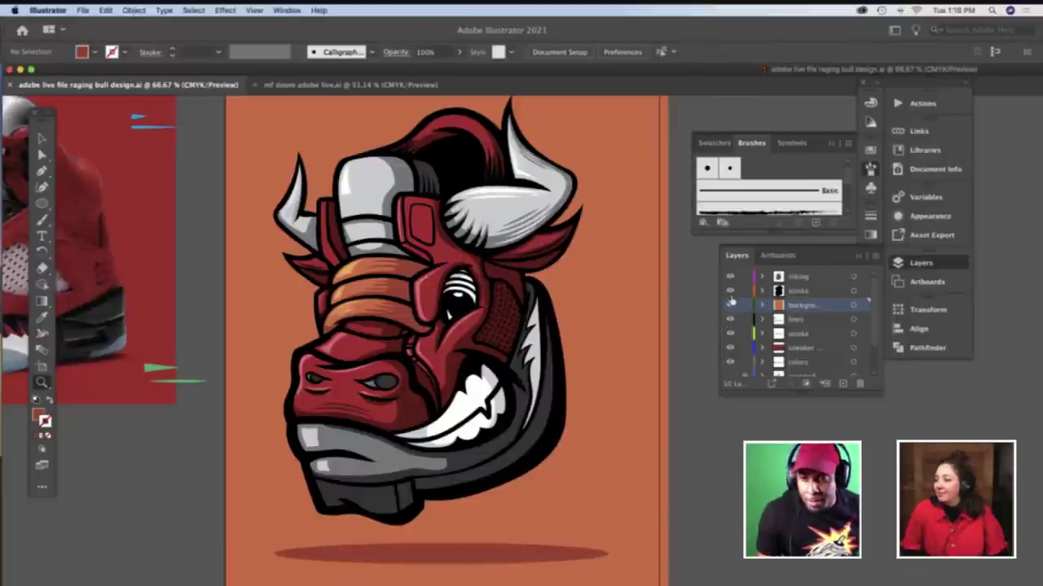
scroll(732, 311, down, 2)
scroll(732, 310, up, 1)
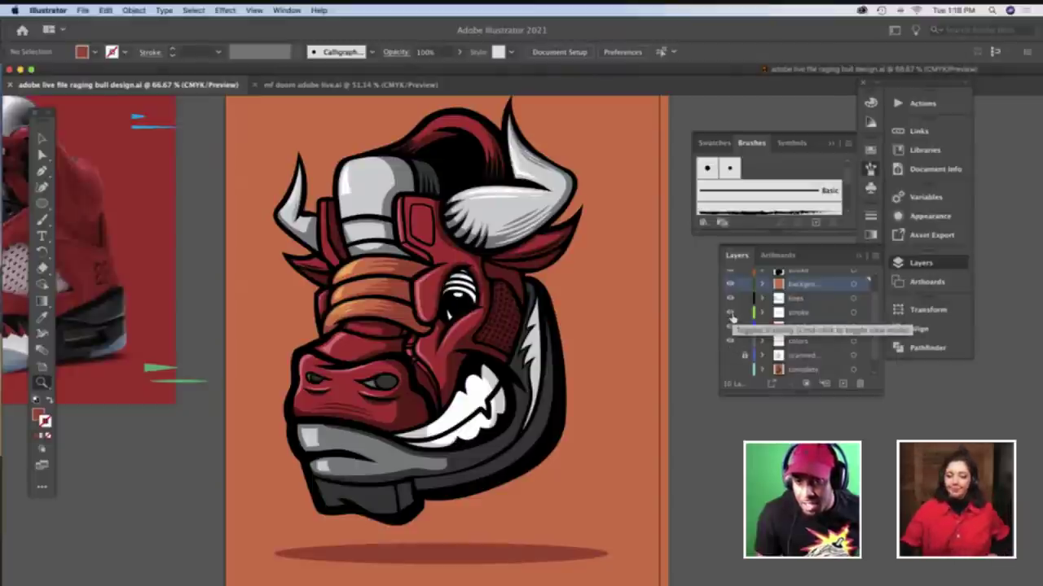
Hide the inking, bull silhouette and background layers and isolate the scanned layer so only the pencil sketch shows
scroll(733, 303, up, 2)
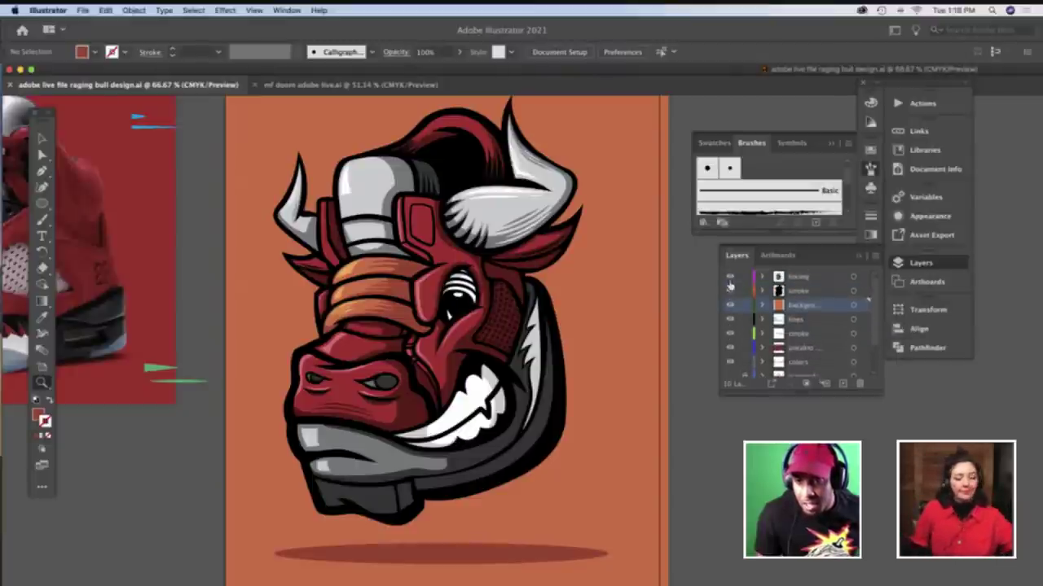
click(730, 277)
click(730, 290)
click(730, 305)
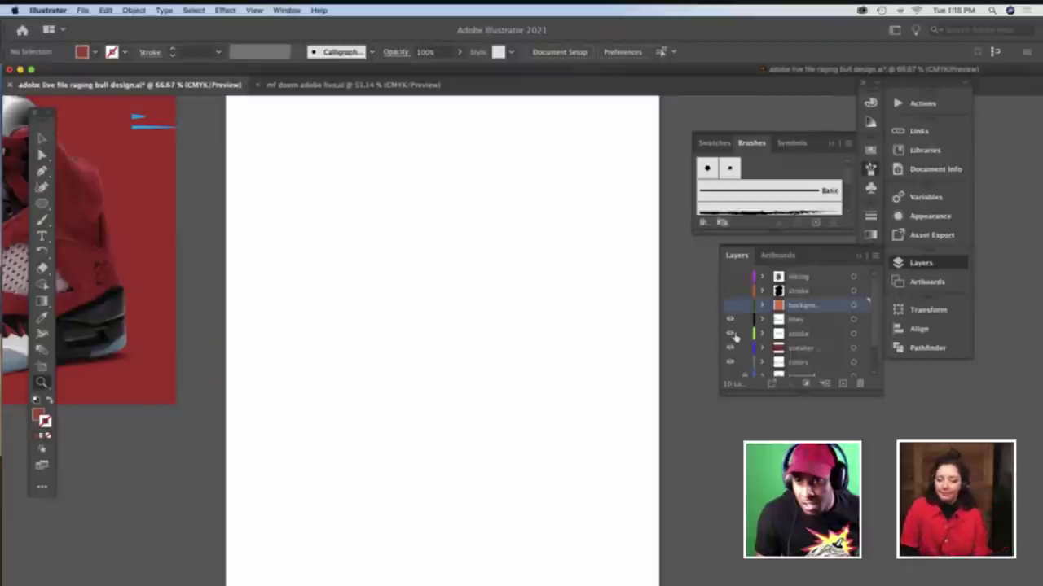
scroll(733, 334, down, 2)
alt+click(729, 342)
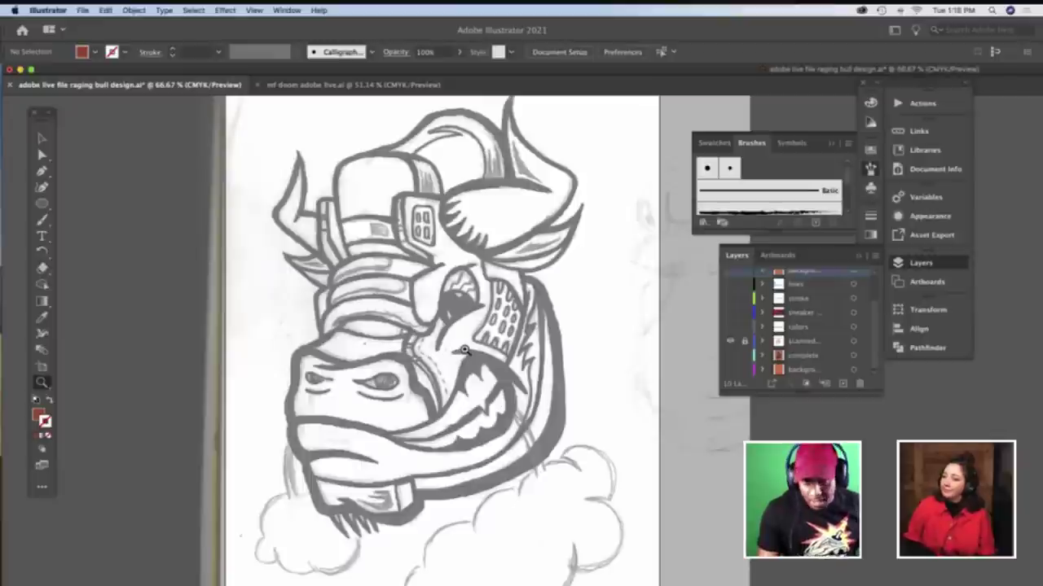
scroll(465, 350, up, 1)
scroll(465, 351, up, 1)
scroll(465, 350, down, 2)
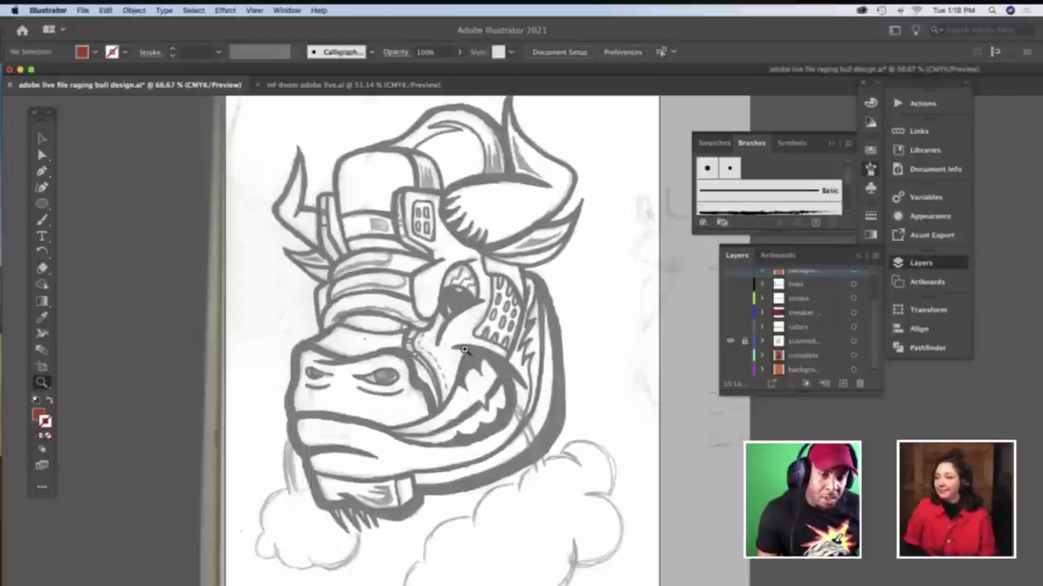
Show the sneaker layer again and compare the red sneaker reference photo with the scanned bull sketch
click(729, 313)
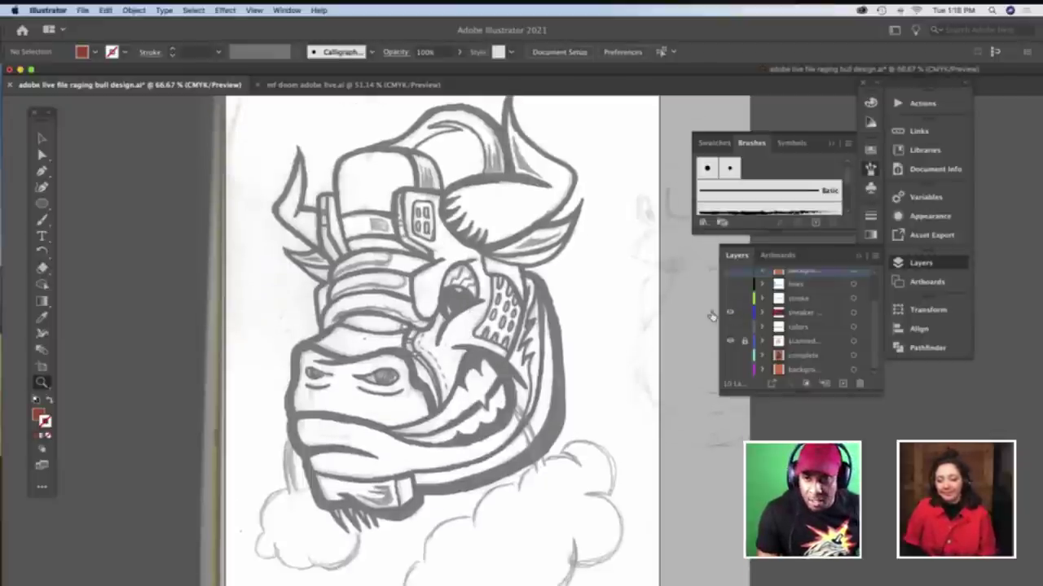
scroll(353, 290, left, 10)
scroll(353, 291, left, 10)
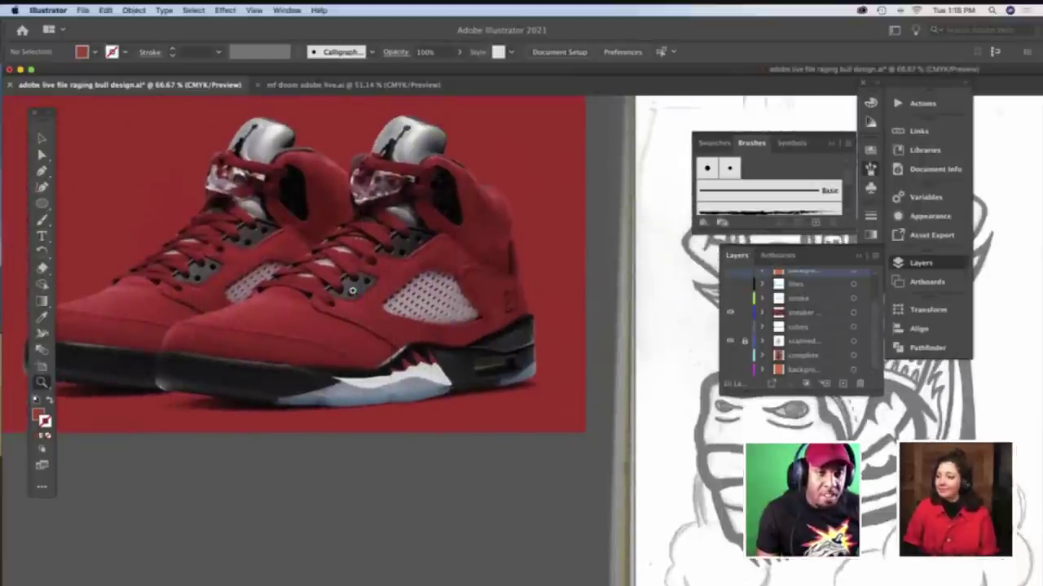
scroll(351, 290, right, 3)
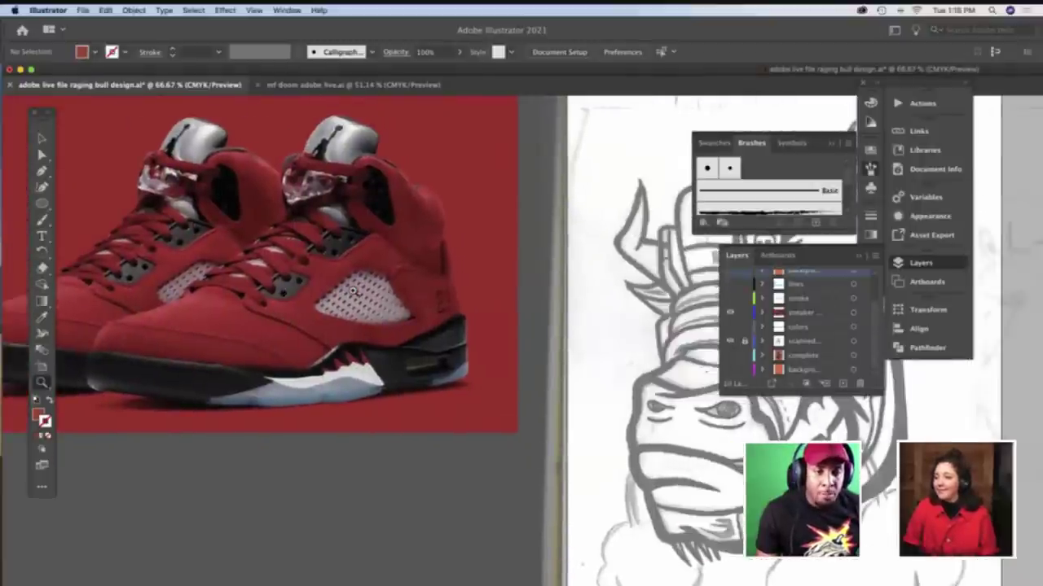
scroll(352, 290, right, 3)
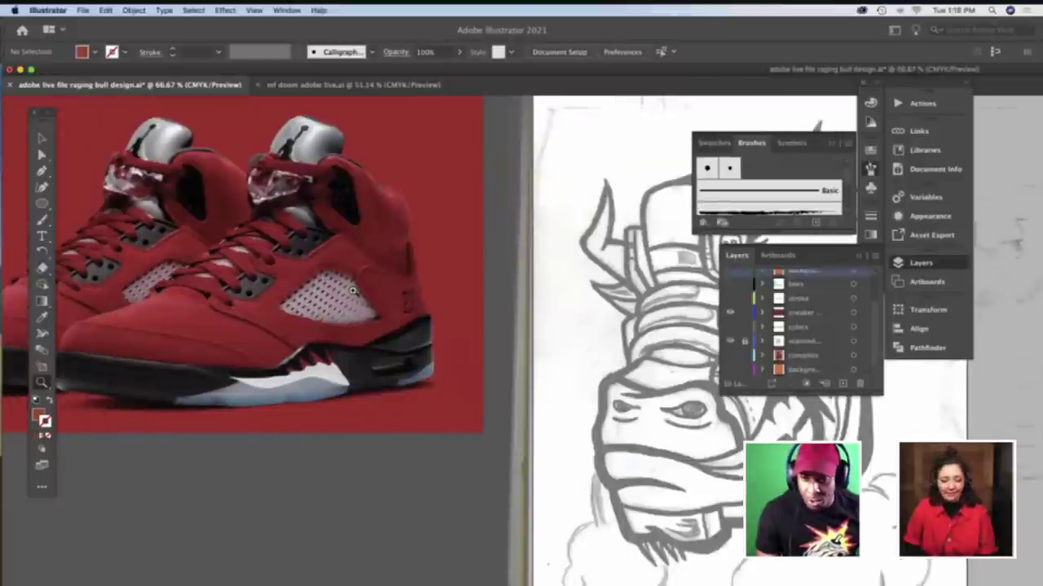
scroll(353, 291, right, 1)
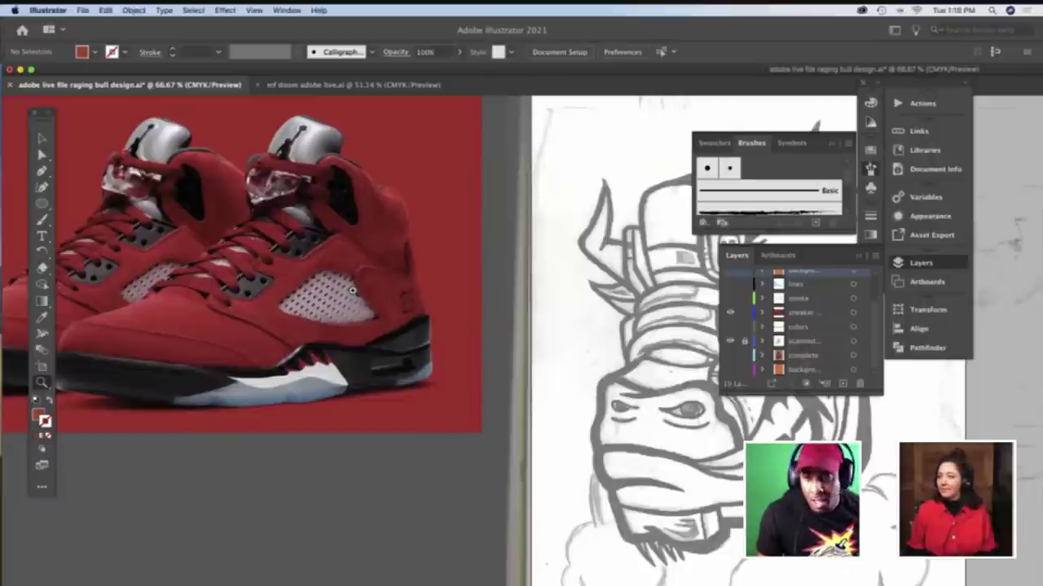
scroll(353, 291, right, 5)
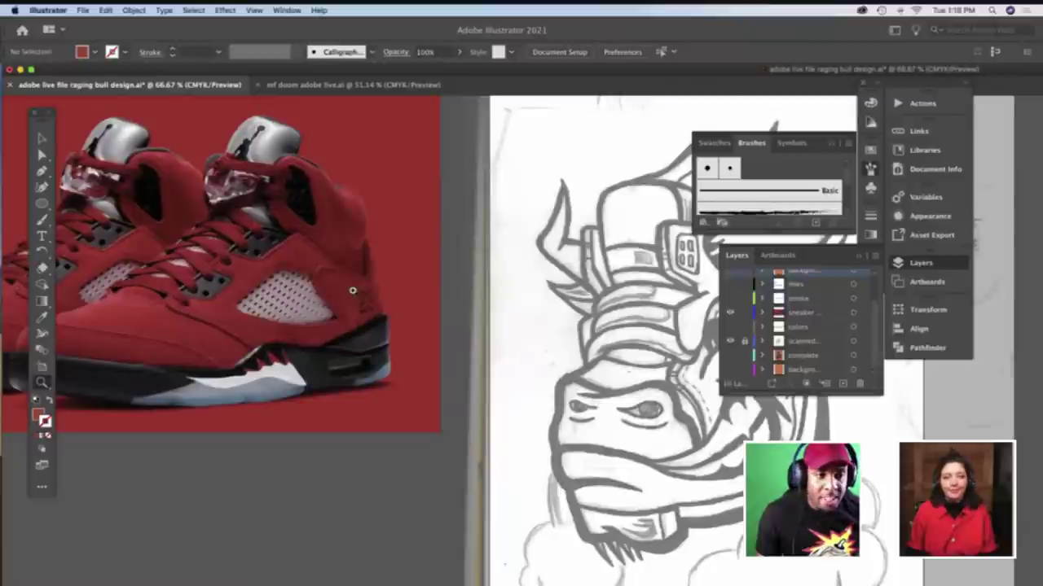
scroll(353, 291, right, 10)
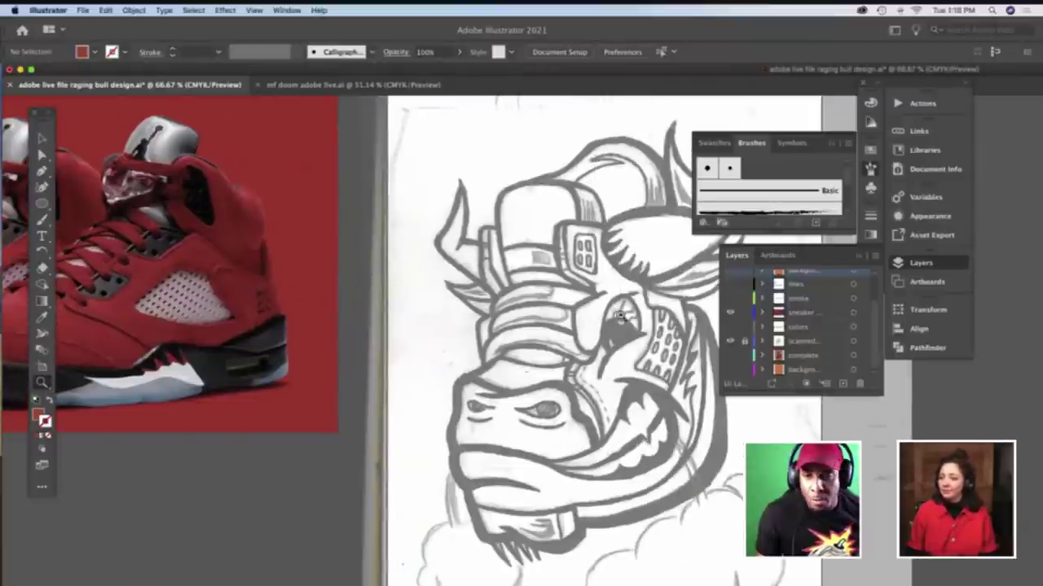
Make the inking layer and the black silhouette layer visible again over the scanned sketch
scroll(745, 312, up, 3)
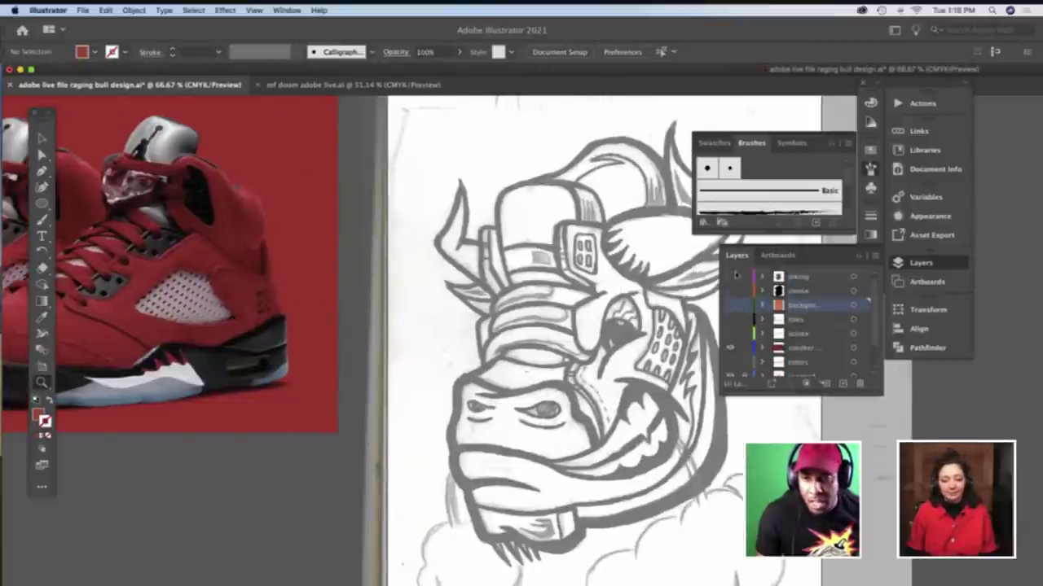
click(733, 290)
click(733, 294)
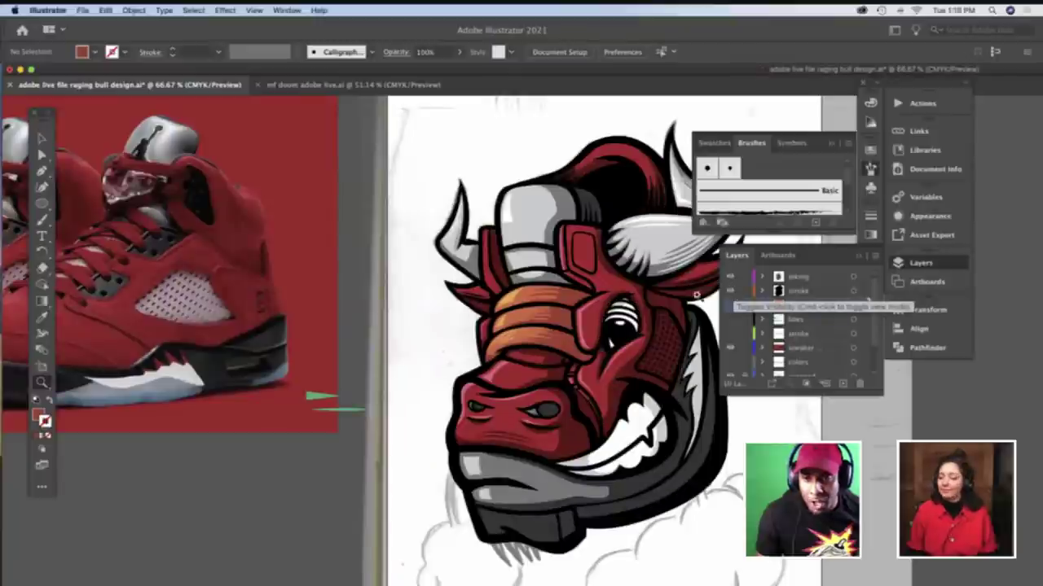
scroll(674, 309, right, 10)
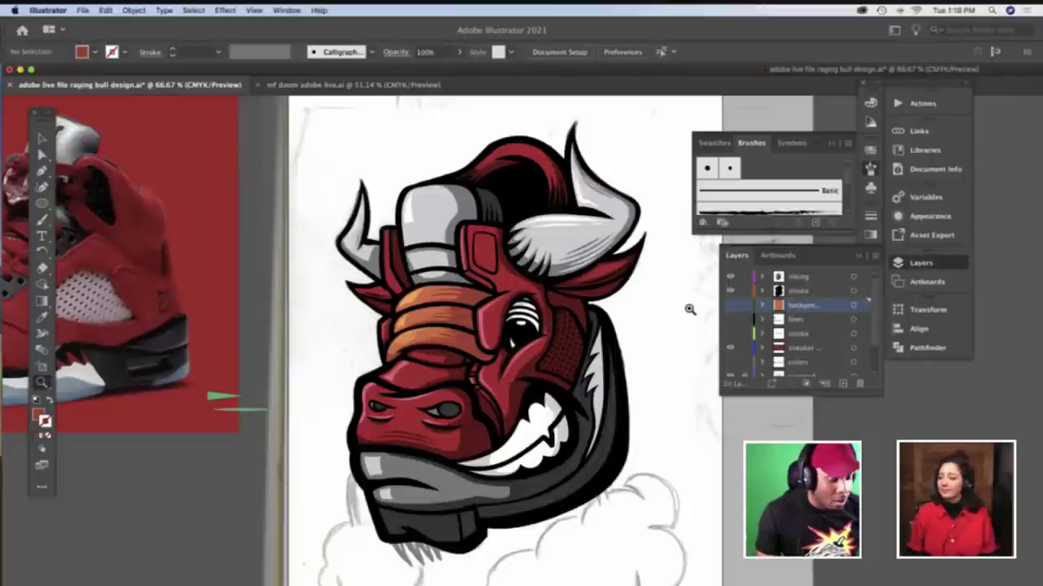
Try shifting the black outline shape behind the bull's head slightly to the right
key(v)
mouse_move(626, 397)
mouse_down()
mouse_move(654, 385)
mouse_move(641, 365)
mouse_move(590, 383)
mouse_move(629, 398)
mouse_up()
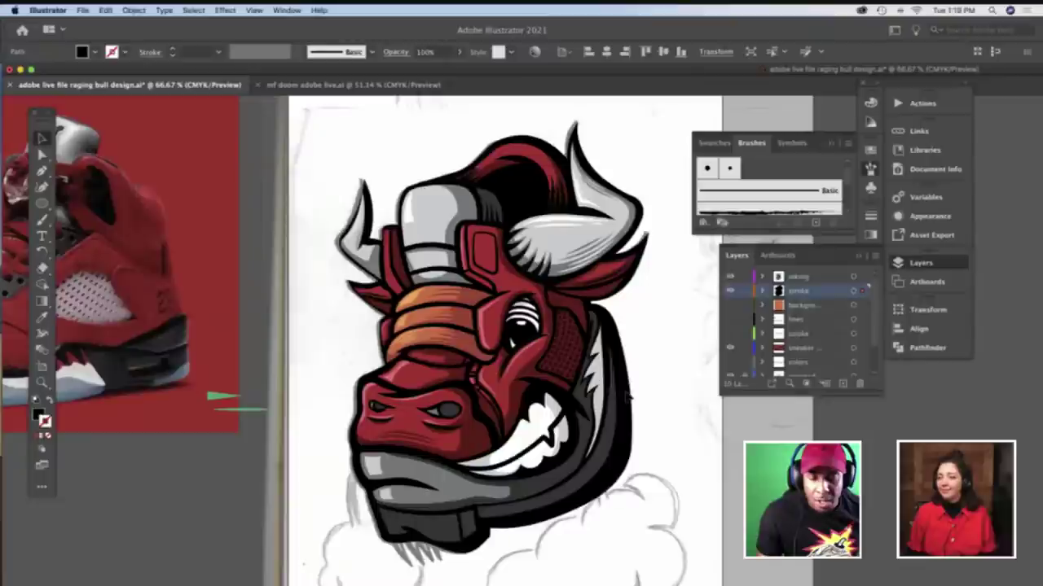
click(627, 396)
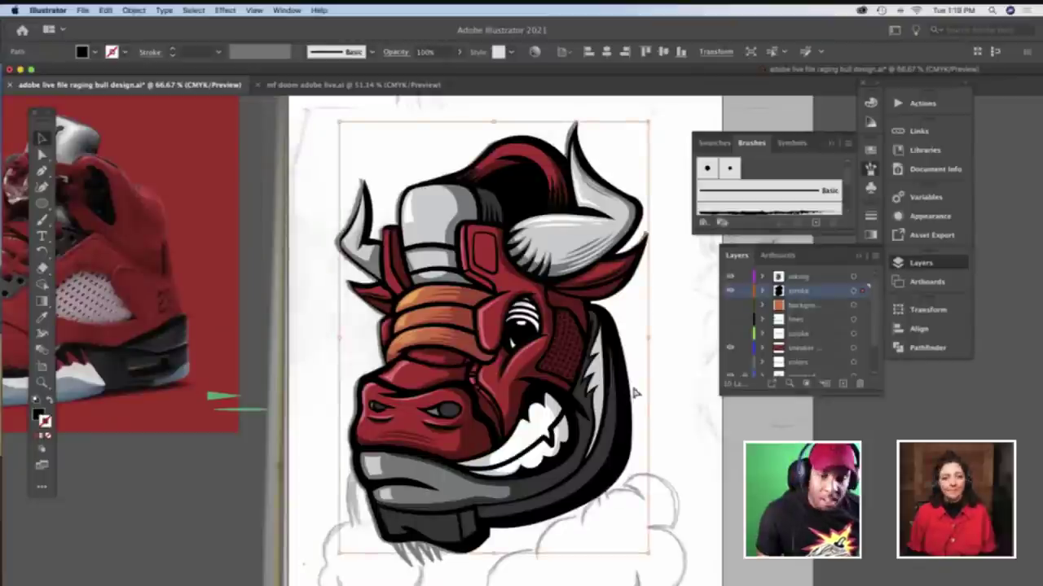
Show the orange background layer behind the bull again, deselect the artwork and save the document
click(730, 305)
click(755, 408)
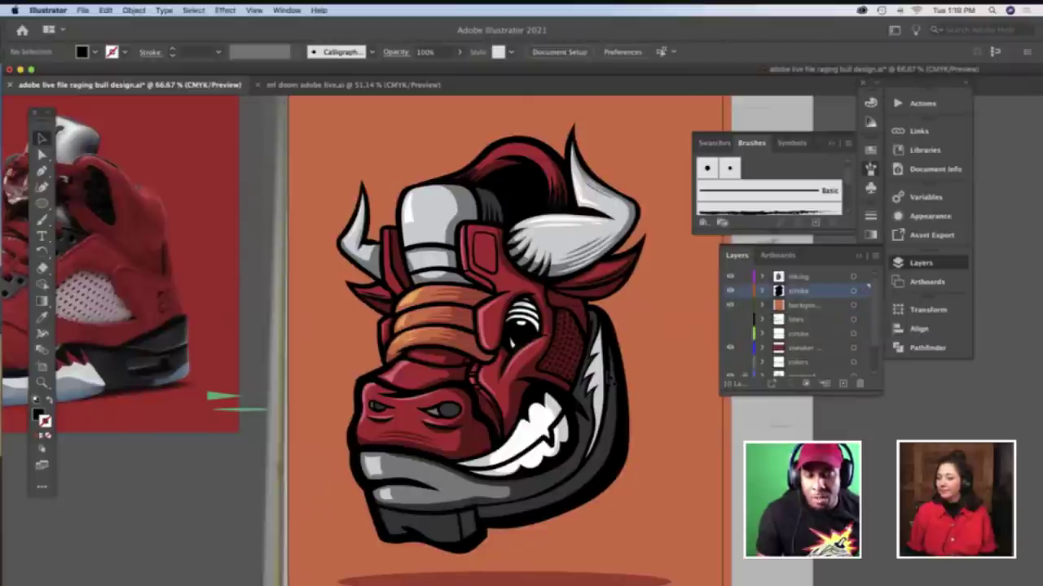
scroll(651, 383, down, 2)
scroll(651, 383, right, 2)
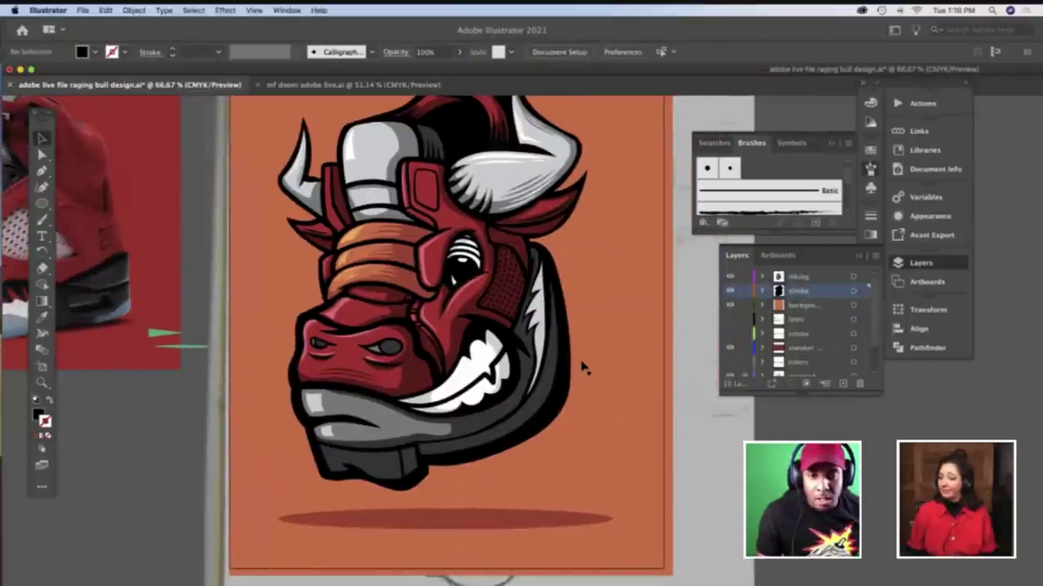
scroll(583, 368, up, 2)
scroll(582, 369, right, 2)
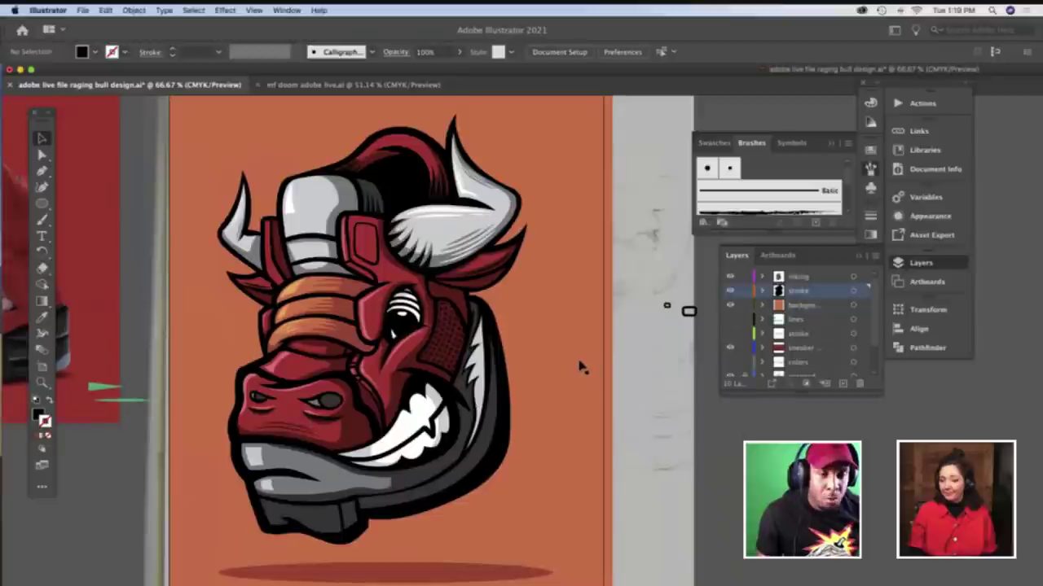
scroll(540, 356, left, 2)
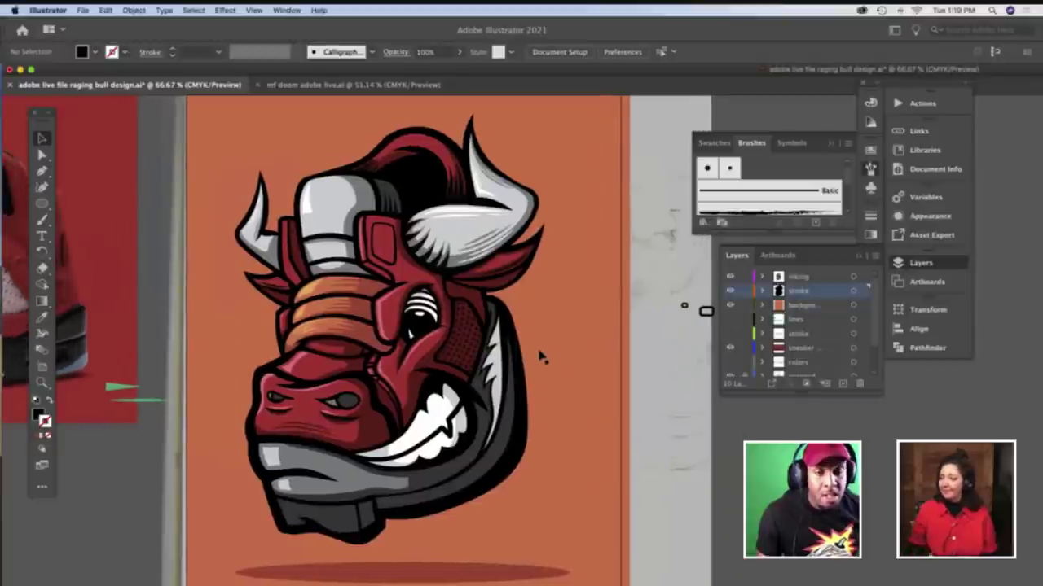
scroll(540, 356, down, 2)
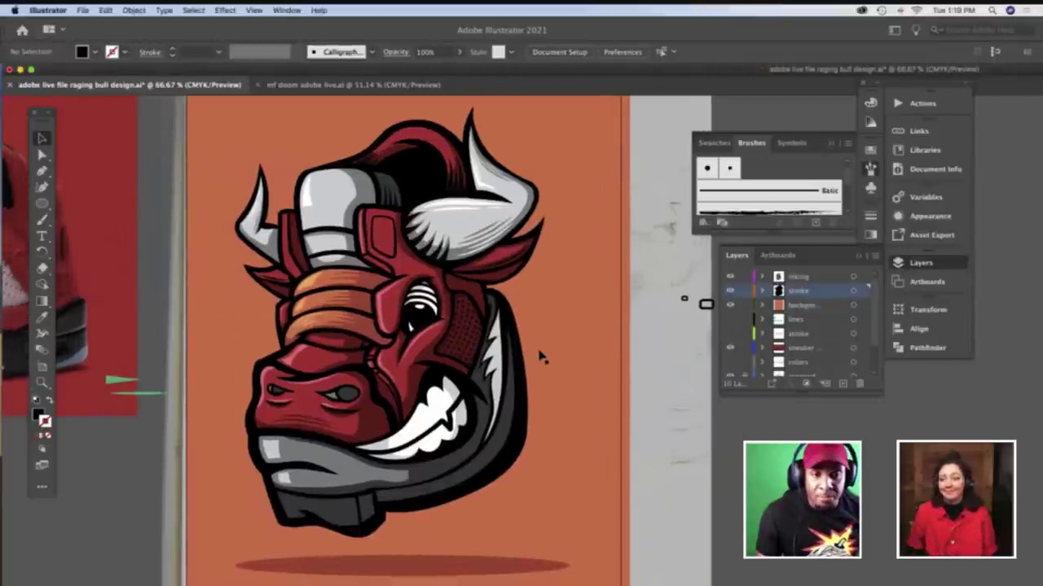
scroll(540, 351, up, 2)
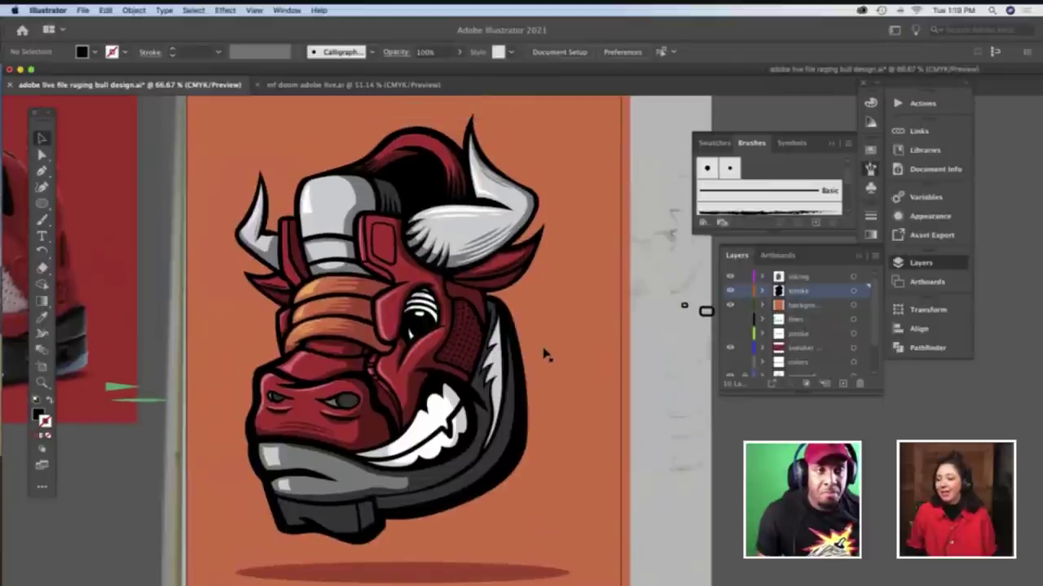
key(super+s)
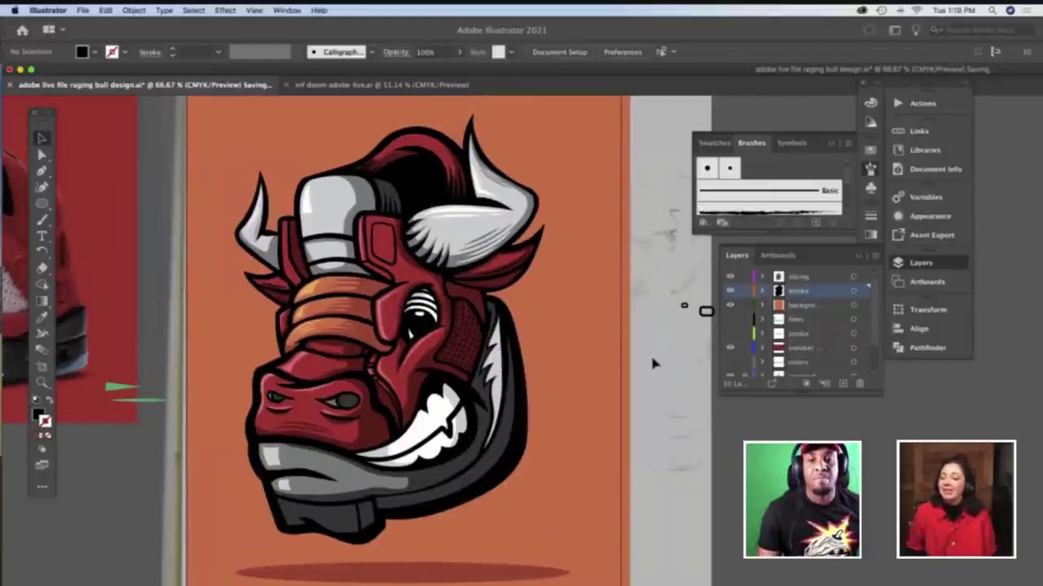
scroll(534, 349, down, 3)
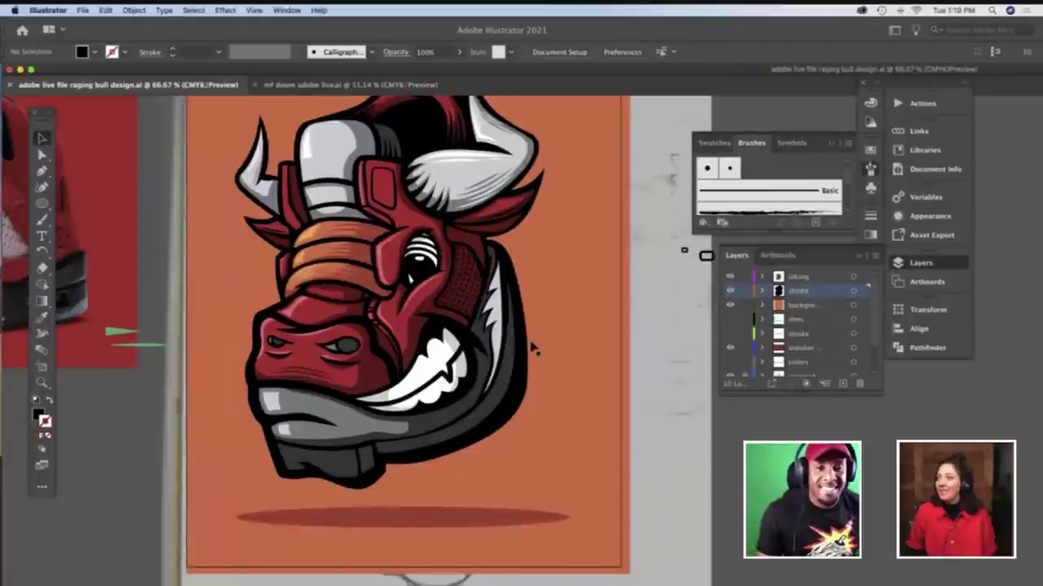
scroll(533, 349, up, 5)
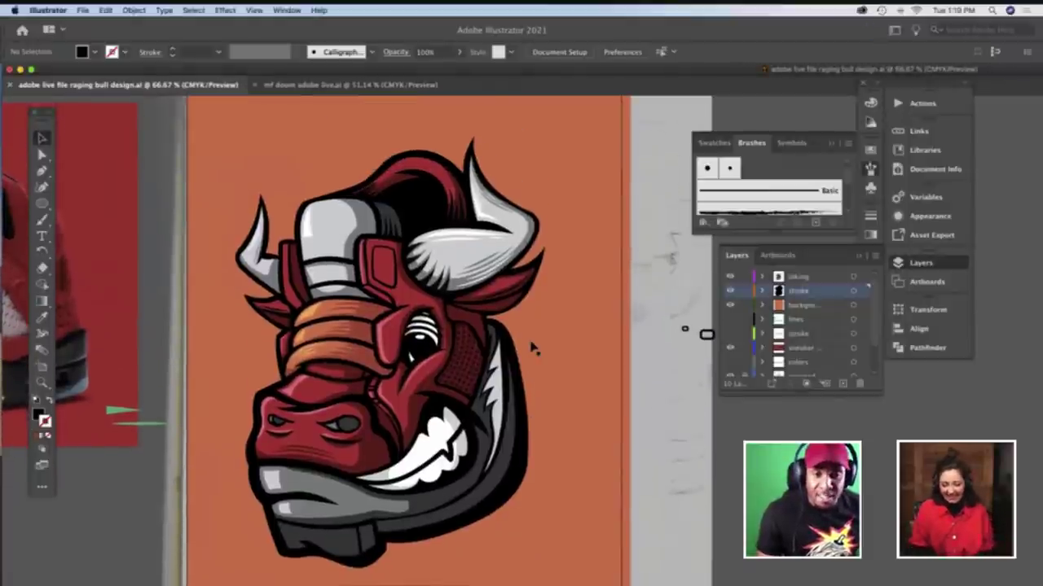
scroll(534, 349, down, 5)
scroll(533, 348, up, 3)
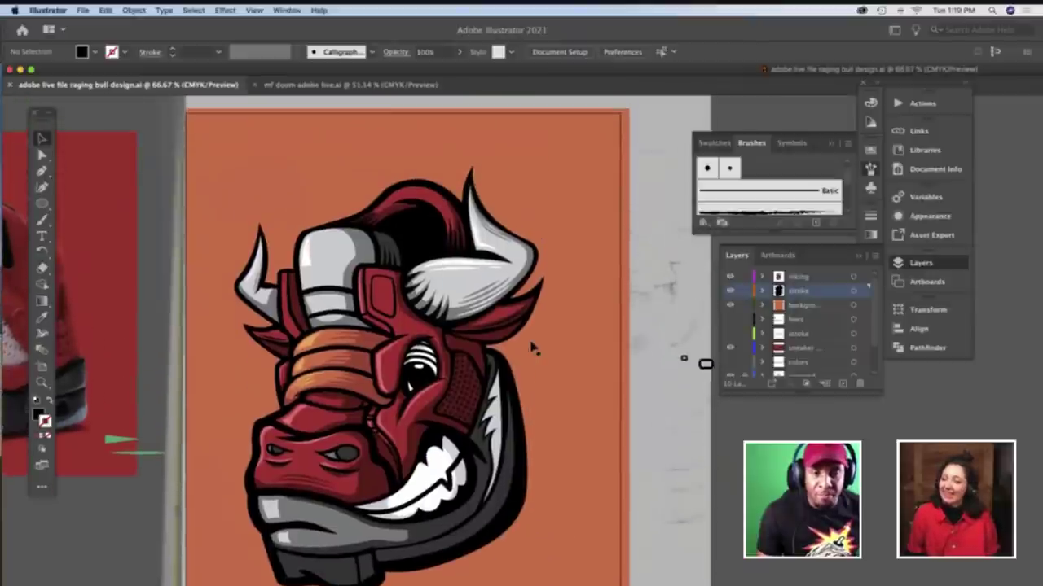
scroll(534, 349, down, 4)
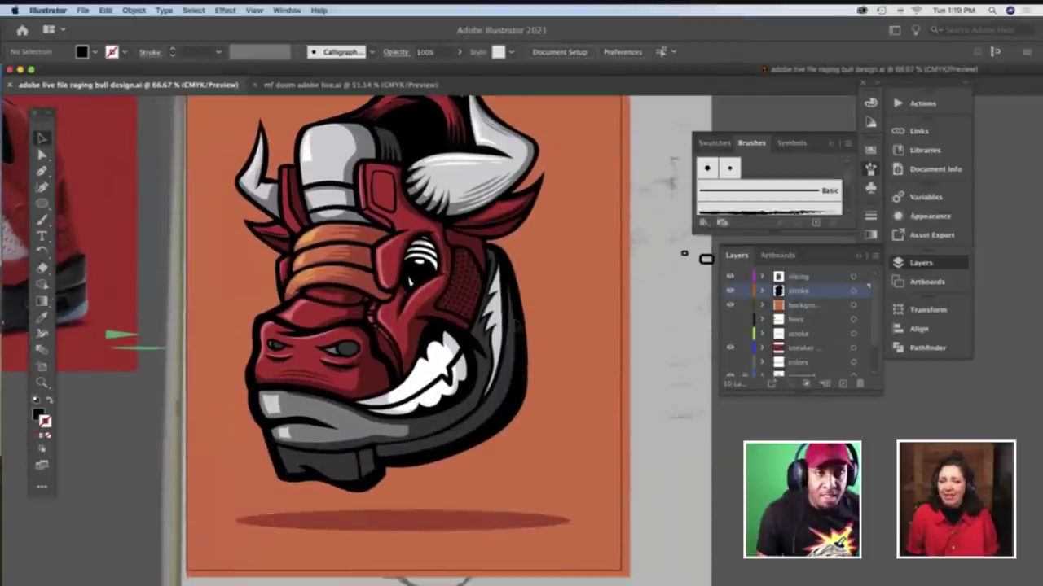
scroll(402, 155, up, 4)
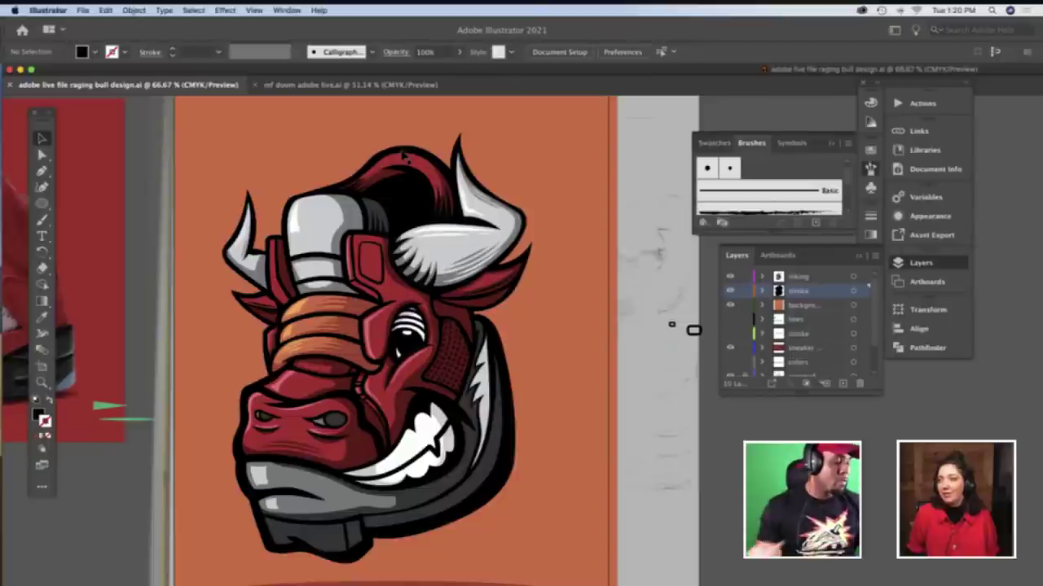
Switch to the mf doom adobe live.ai document and examine its sneaker and mask reference photos beside the sketch
click(358, 85)
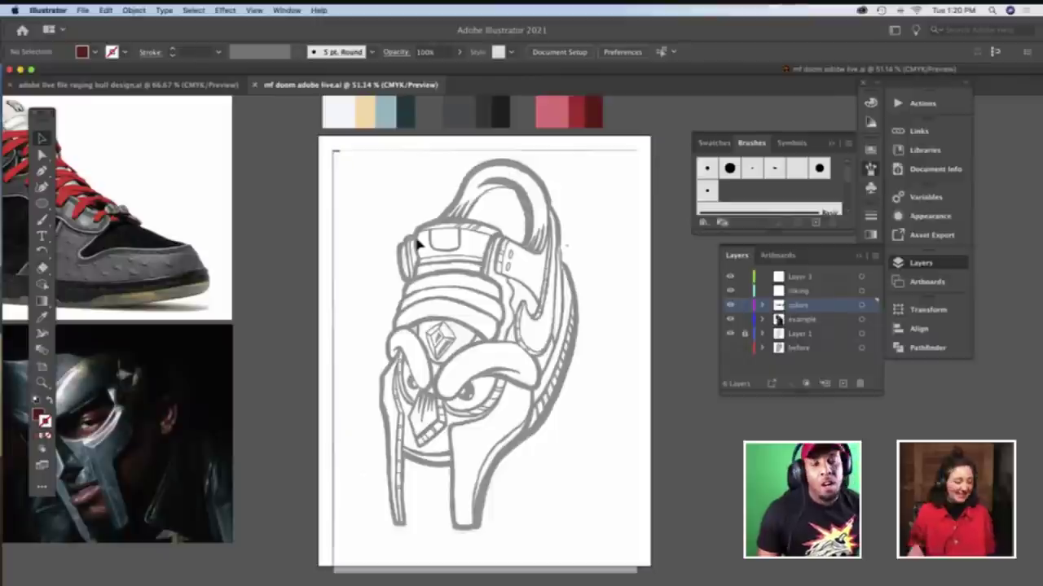
scroll(417, 244, down, 1)
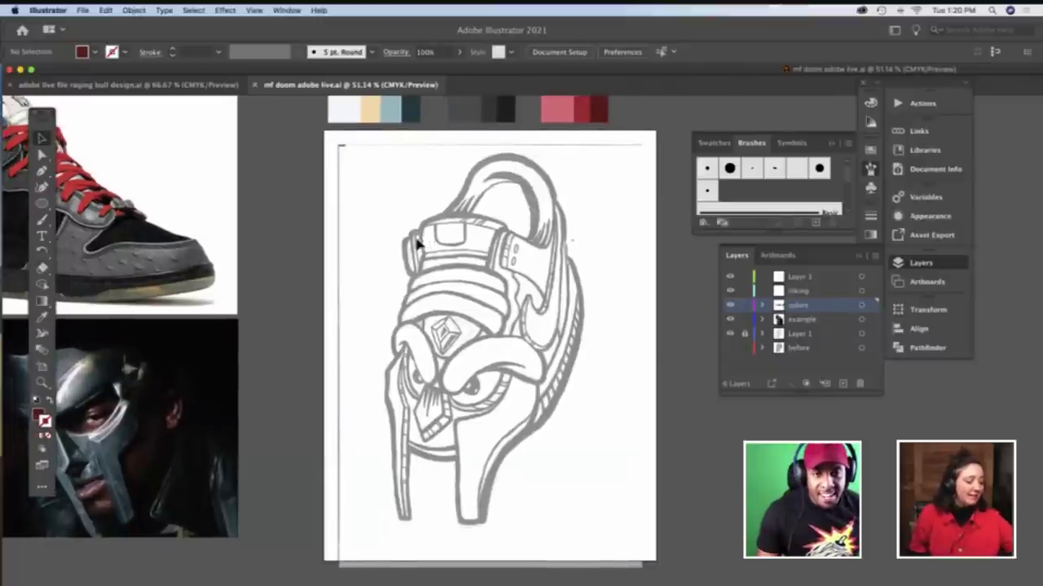
scroll(417, 242, left, 5)
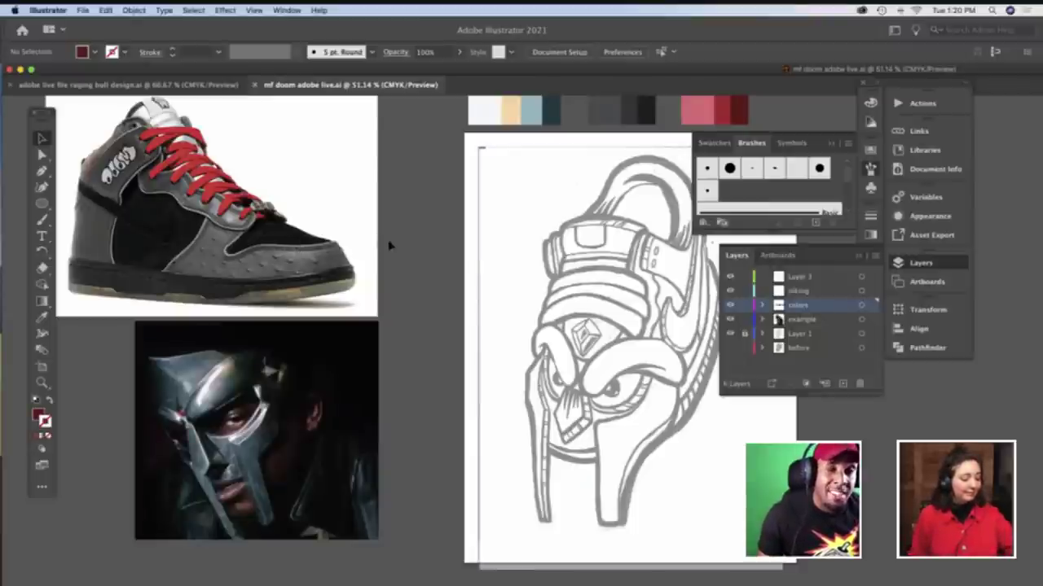
scroll(389, 245, right, 2)
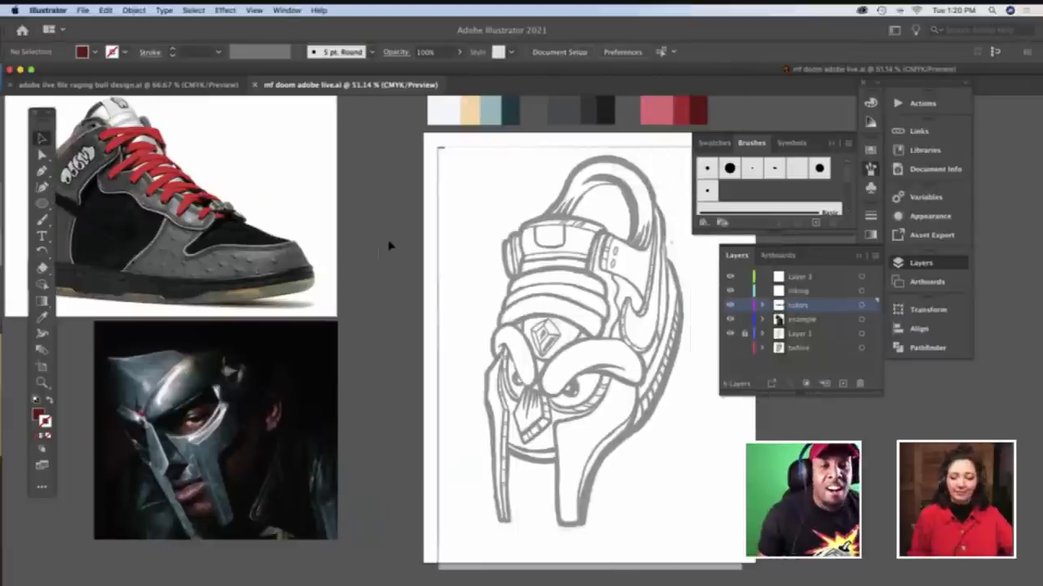
scroll(327, 272, down, 3)
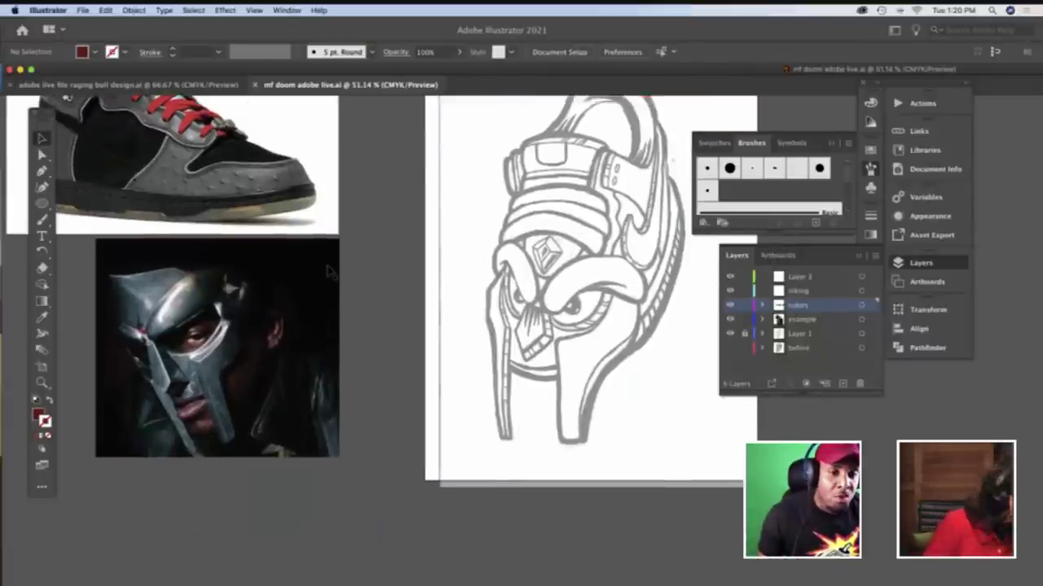
scroll(330, 273, left, 2)
scroll(330, 273, right, 2)
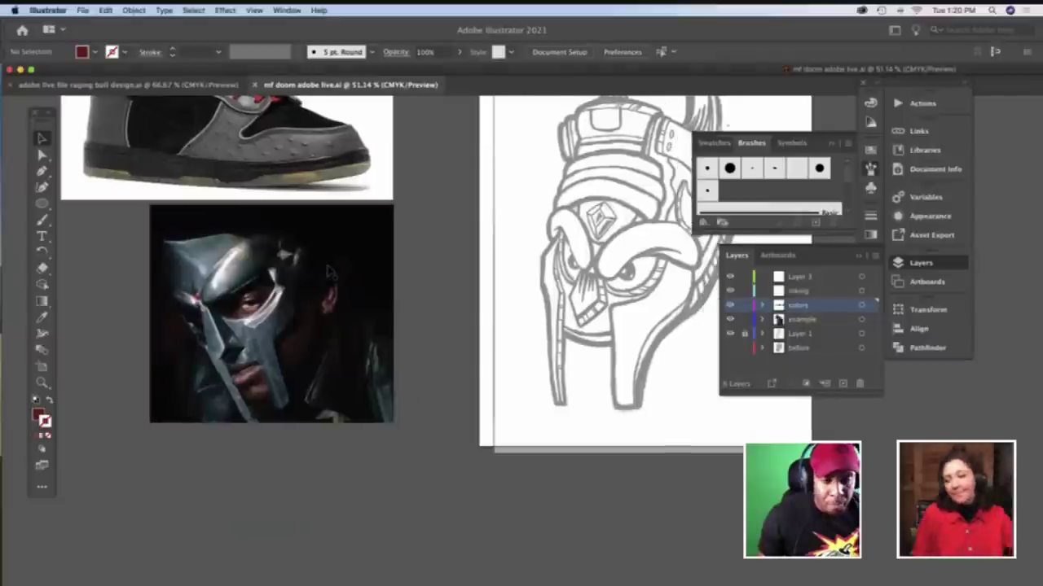
scroll(330, 273, up, 3)
scroll(329, 272, left, 2)
scroll(330, 272, down, 1)
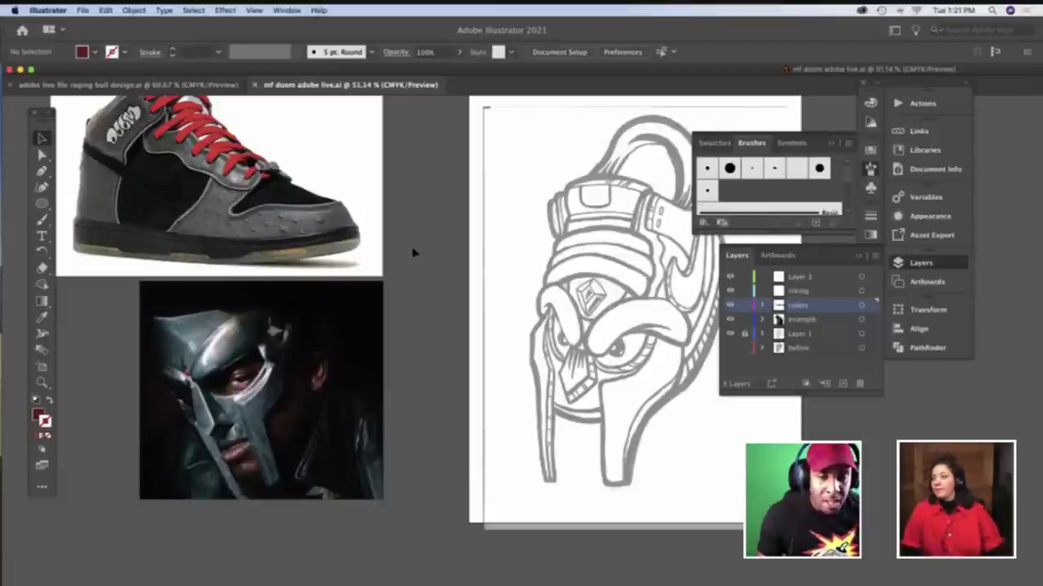
Compare the horned mask sketch with the sneaker photo, the metal mask photo and the colour palettes above the artboard
scroll(413, 254, right, 3)
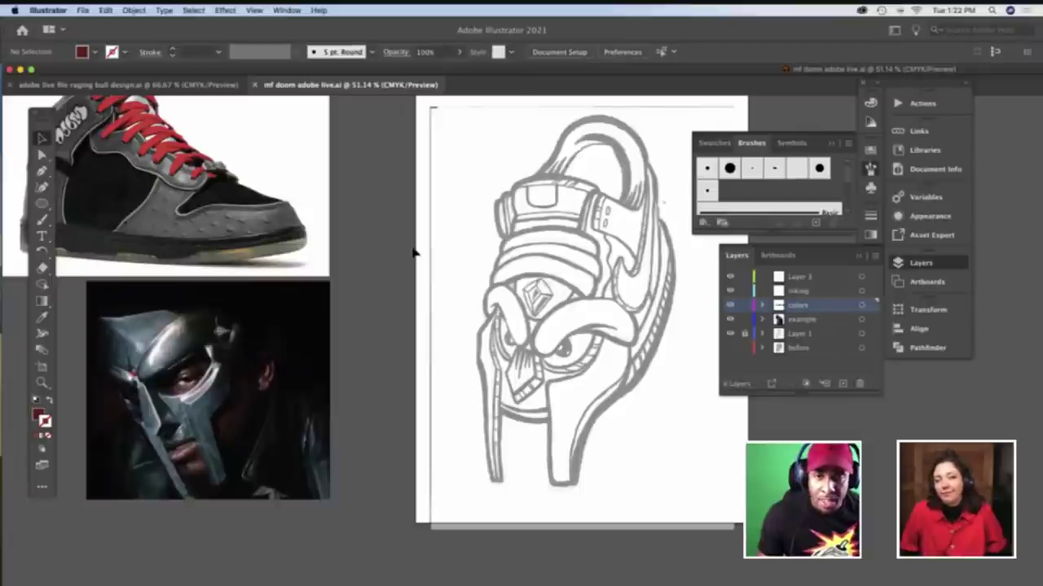
scroll(413, 253, up, 5)
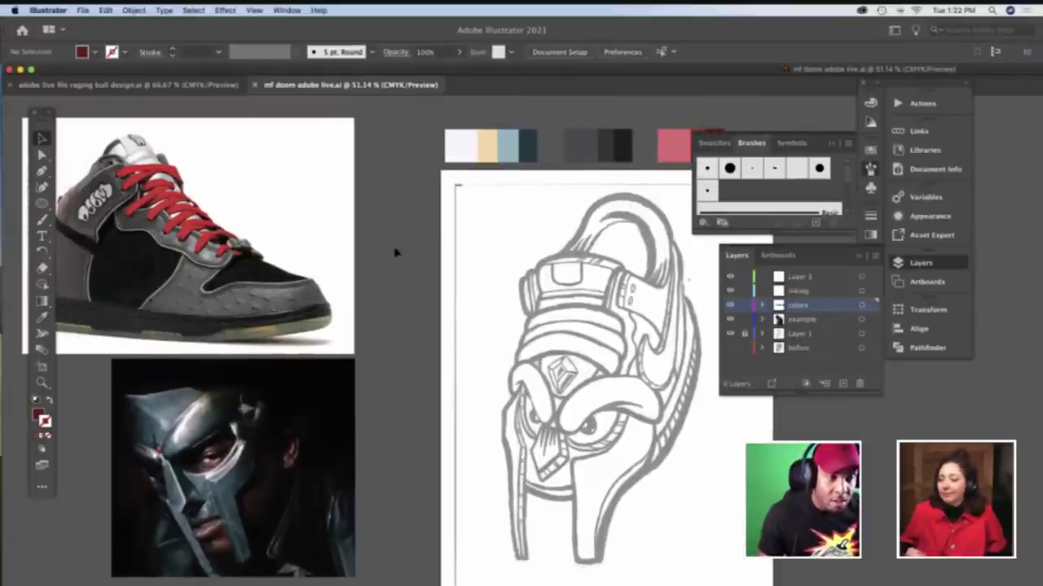
scroll(395, 253, left, 2)
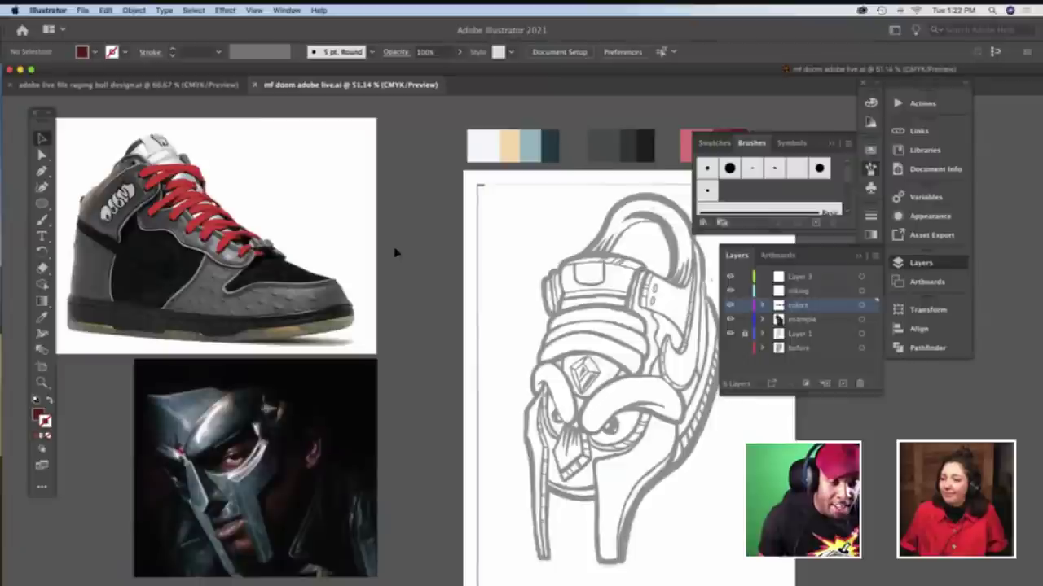
scroll(395, 253, right, 3)
scroll(395, 252, down, 2)
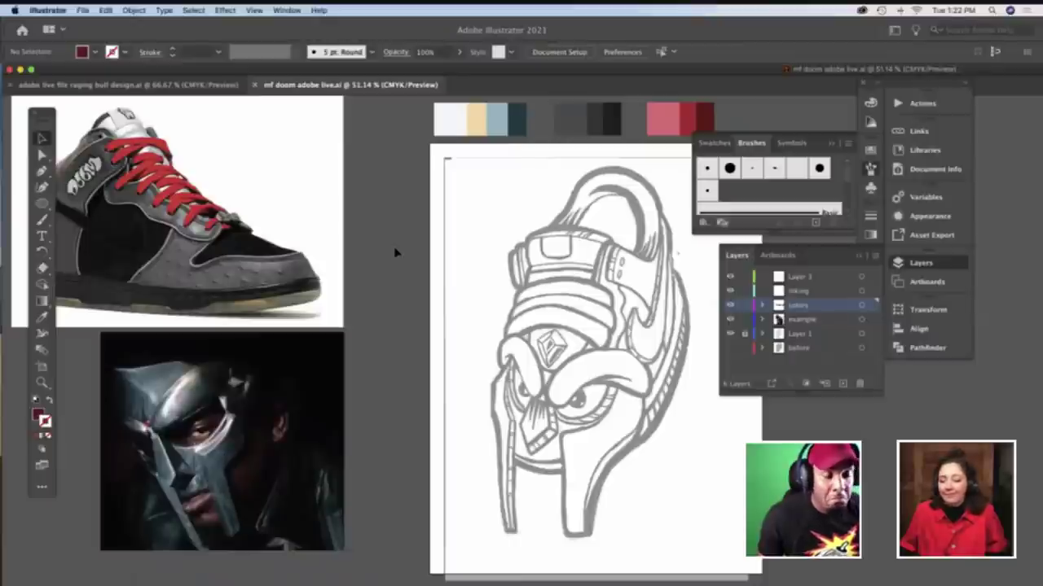
scroll(395, 253, down, 2)
scroll(395, 252, right, 5)
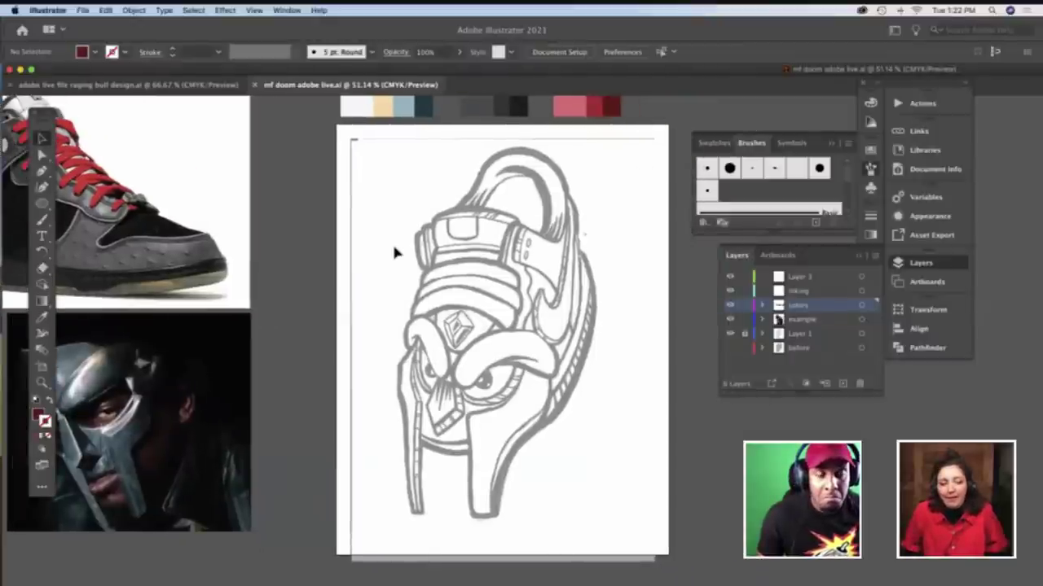
scroll(395, 253, left, 4)
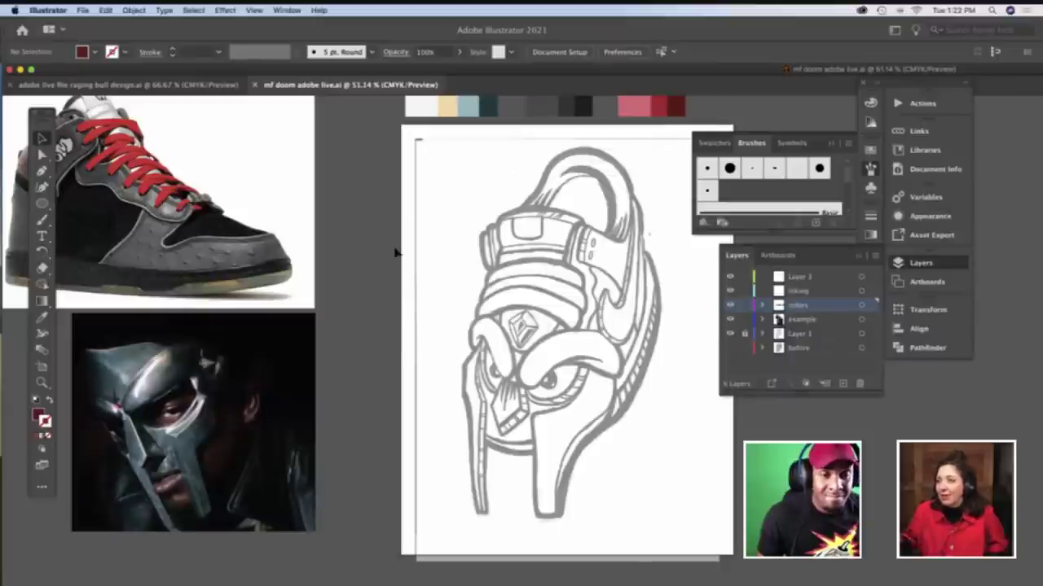
scroll(395, 253, up, 3)
scroll(395, 252, right, 3)
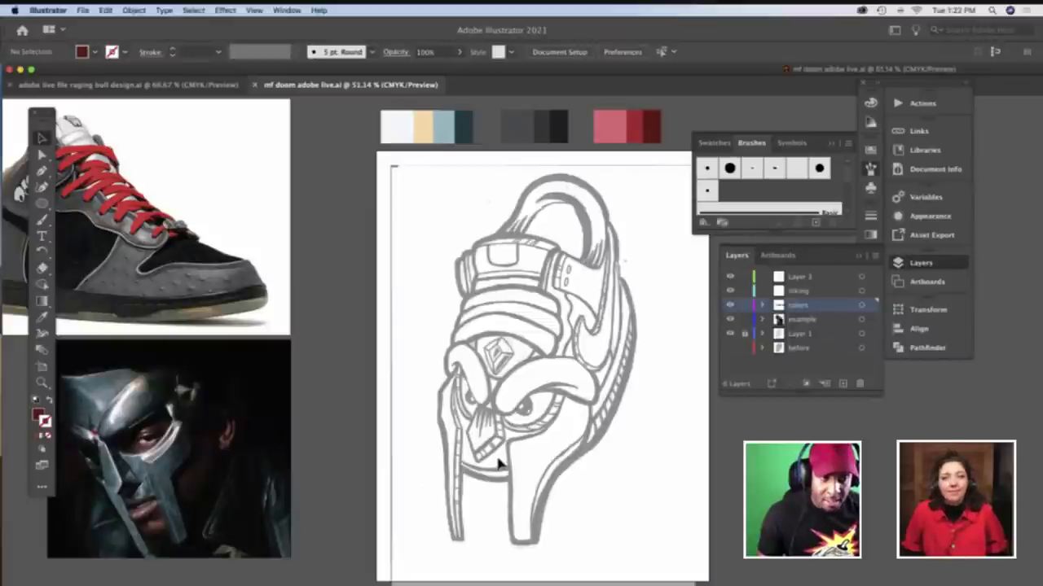
scroll(497, 461, up, 2)
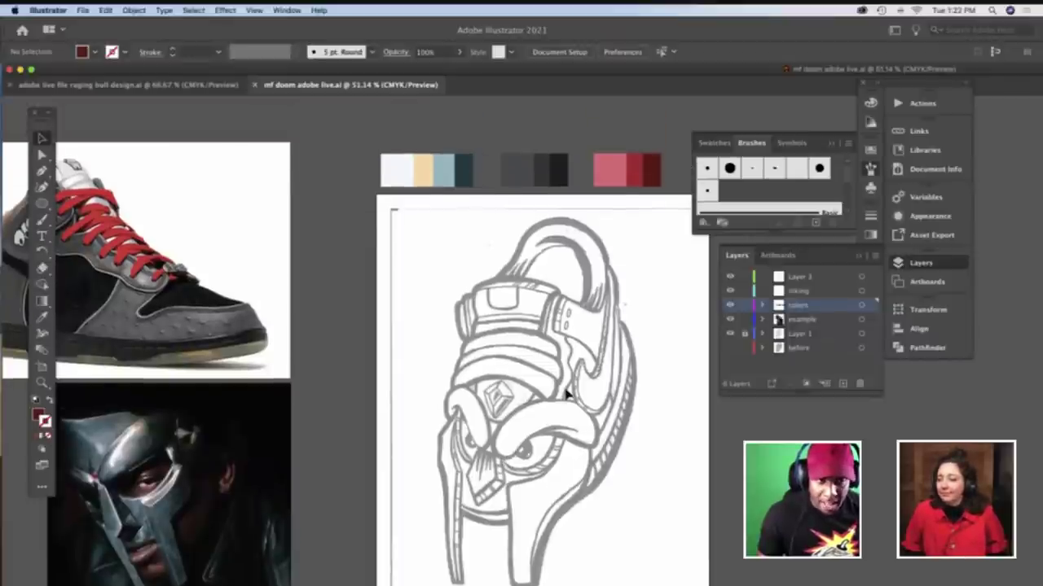
scroll(566, 392, left, 2)
scroll(568, 395, down, 4)
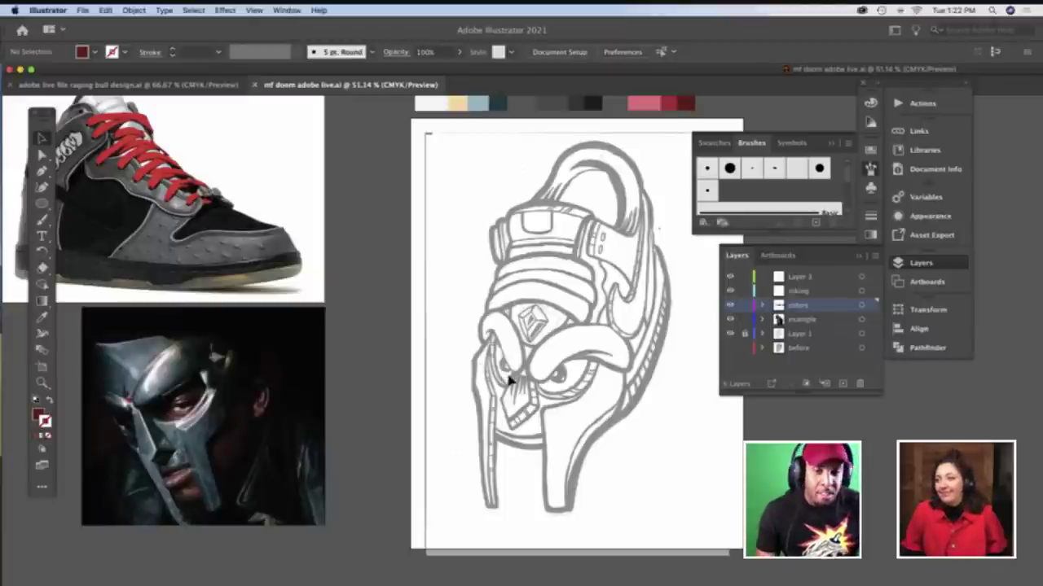
Make the inking layer the active layer for tracing the mask sketch
key(z)
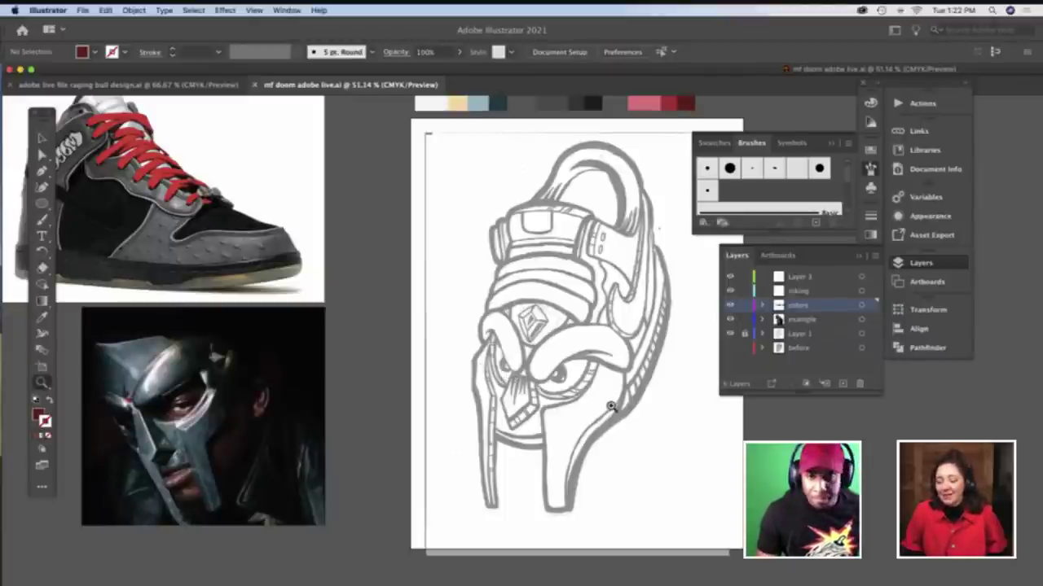
click(609, 392)
click(609, 390)
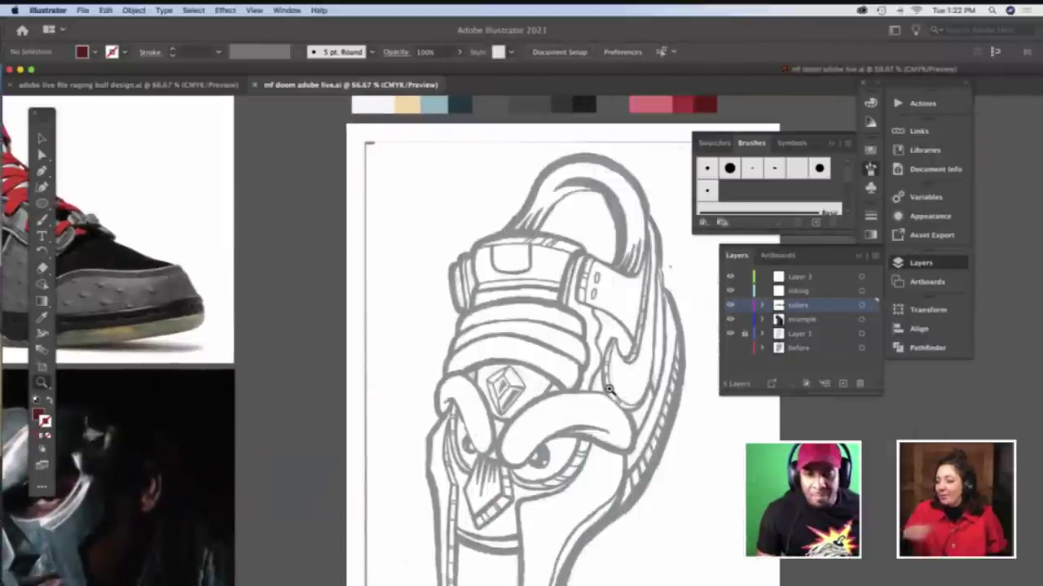
click(609, 390)
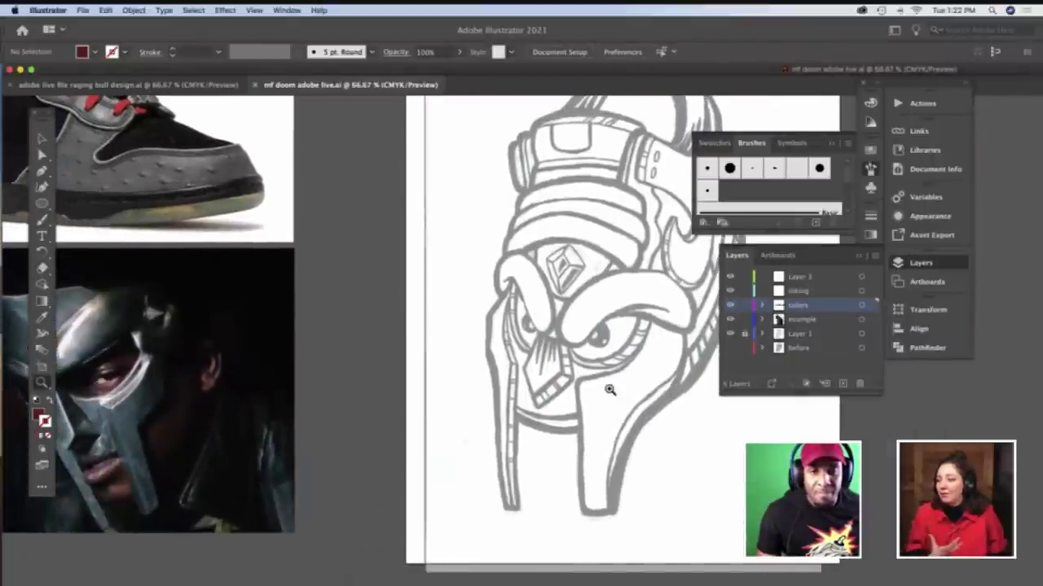
click(609, 390)
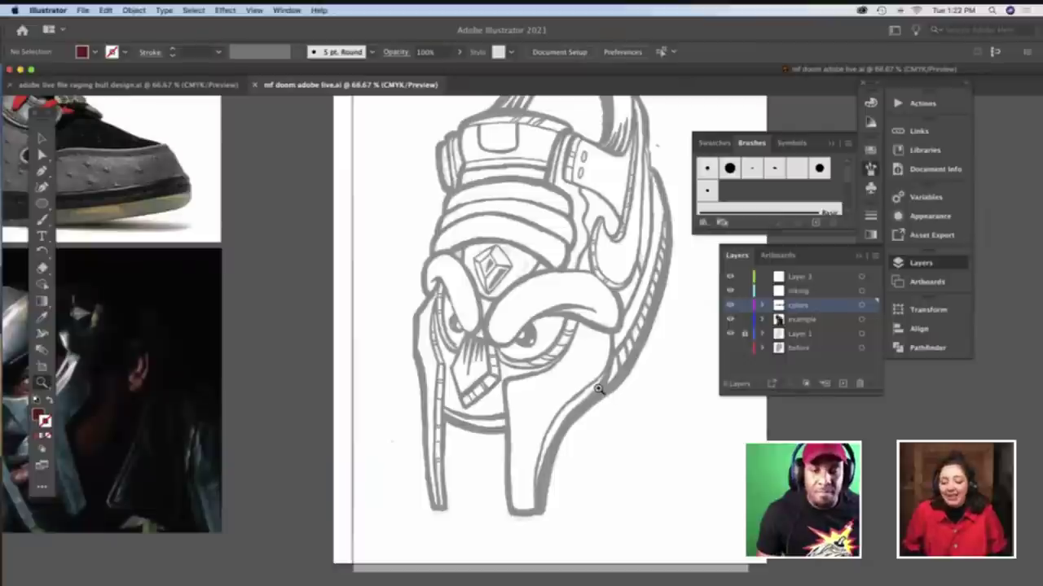
scroll(599, 389, down, 4)
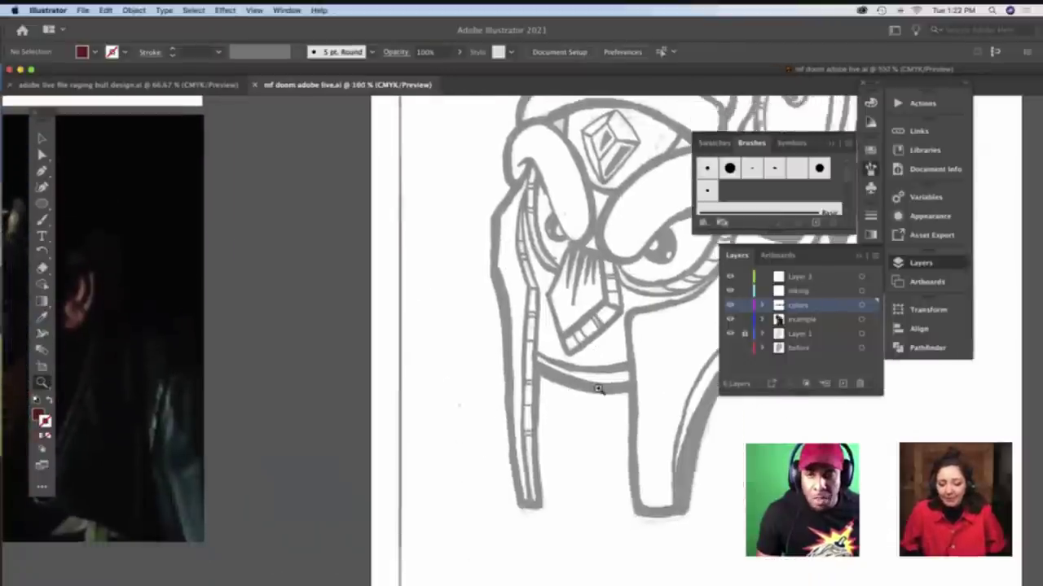
scroll(599, 389, right, 3)
click(810, 291)
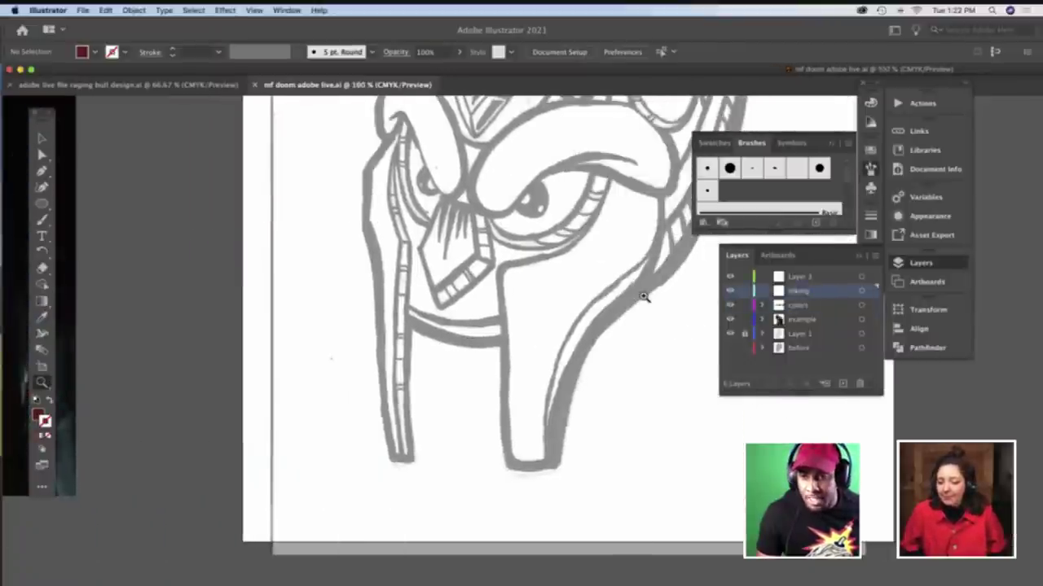
Trace the upper and lower edges of the large brow above the right eye with the Paintbrush on the inking layer
scroll(642, 298, up, 5)
scroll(645, 297, up, 2)
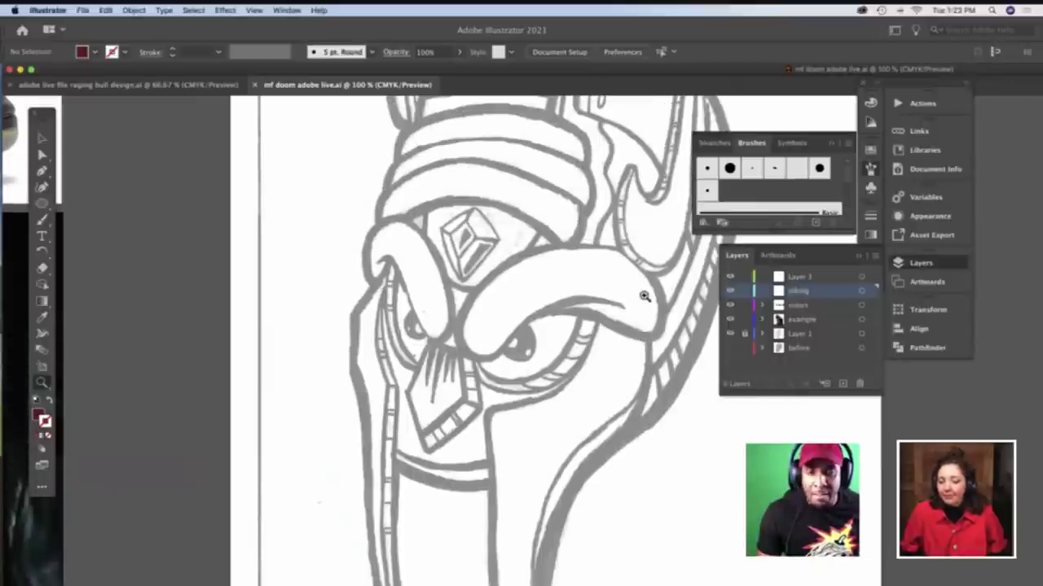
scroll(644, 297, up, 2)
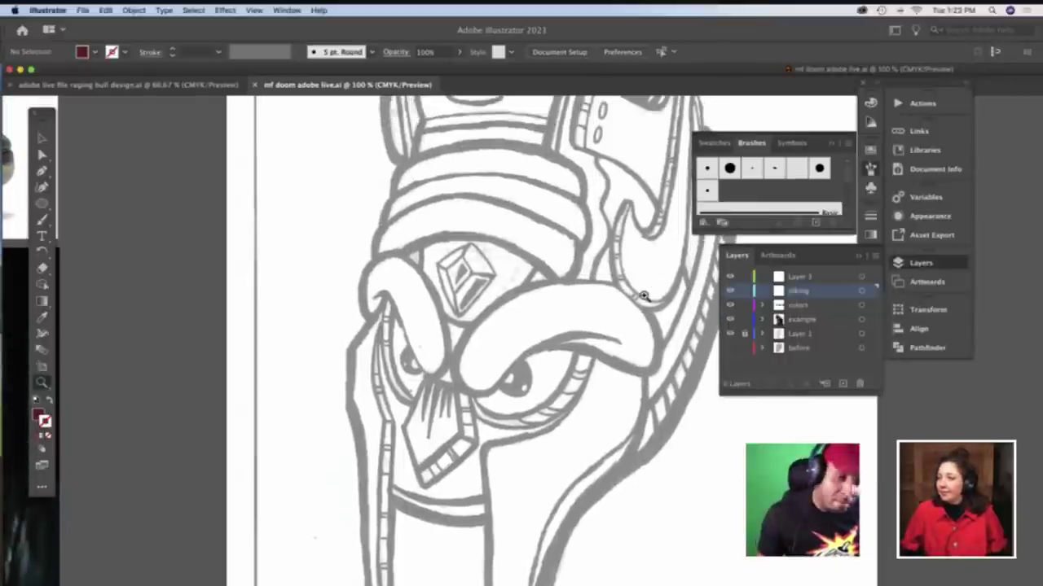
scroll(618, 308, up, 3)
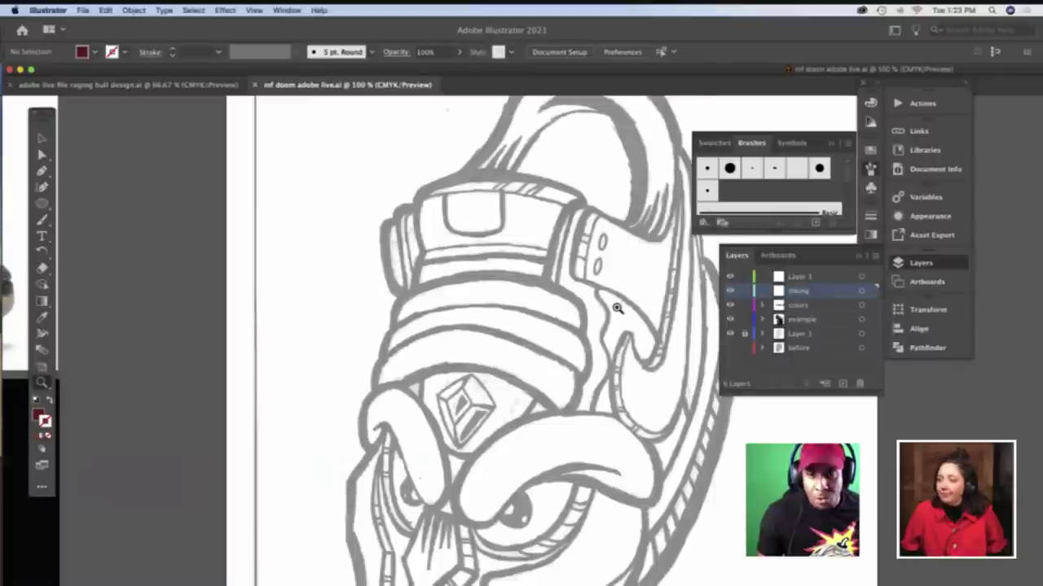
scroll(617, 308, down, 4)
click(618, 308)
scroll(615, 305, right, 10)
scroll(607, 309, down, 2)
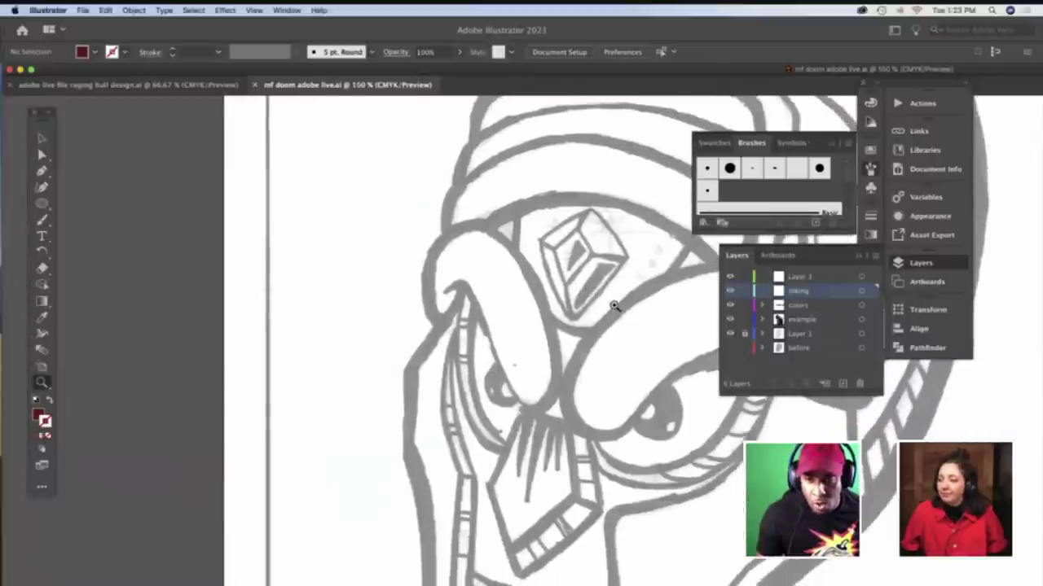
key(b)
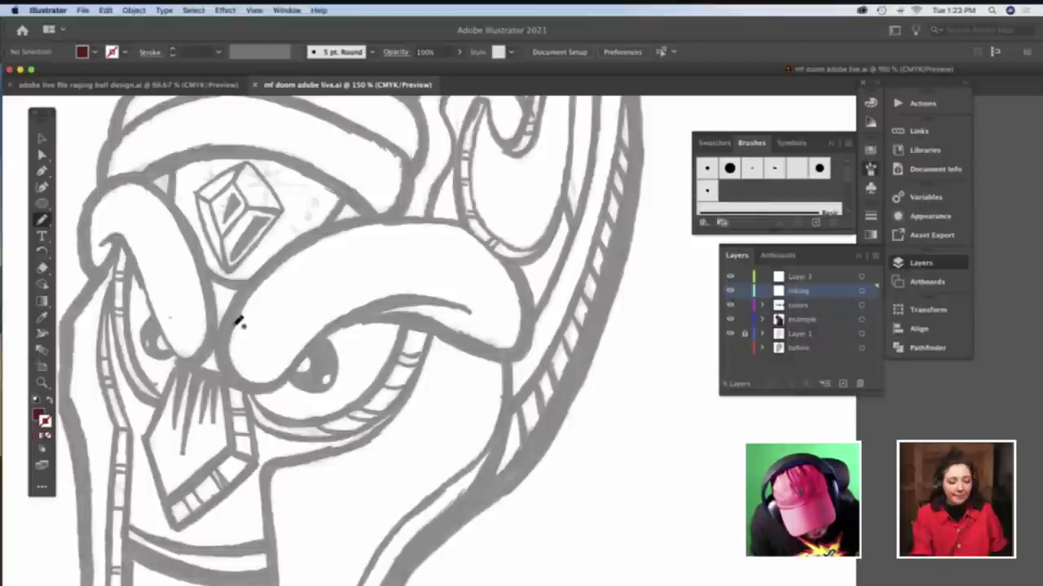
drag(248, 371, 252, 372)
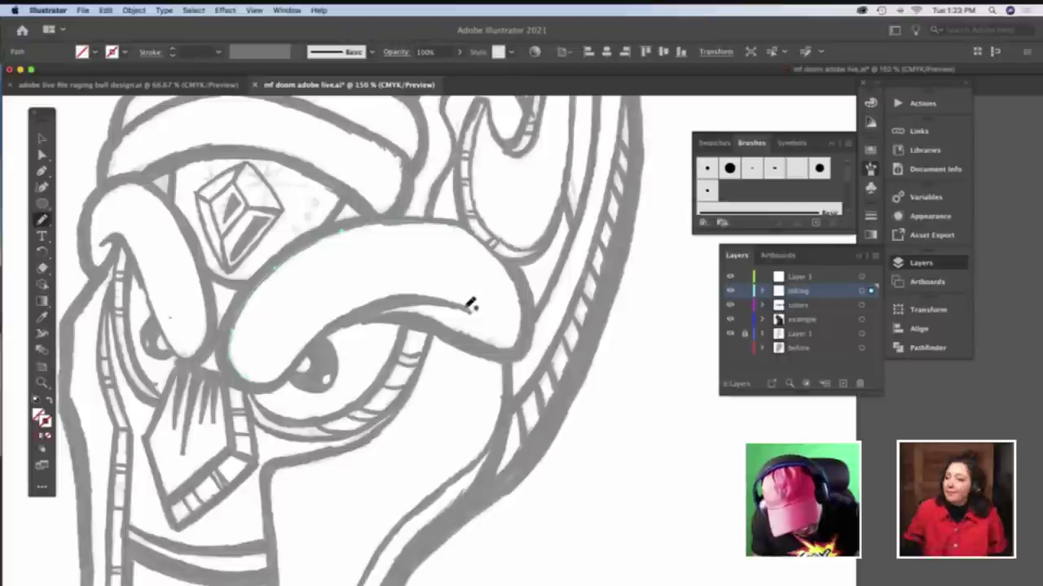
mouse_move(469, 306)
mouse_down()
mouse_move(385, 299)
mouse_move(306, 343)
mouse_move(263, 382)
mouse_up()
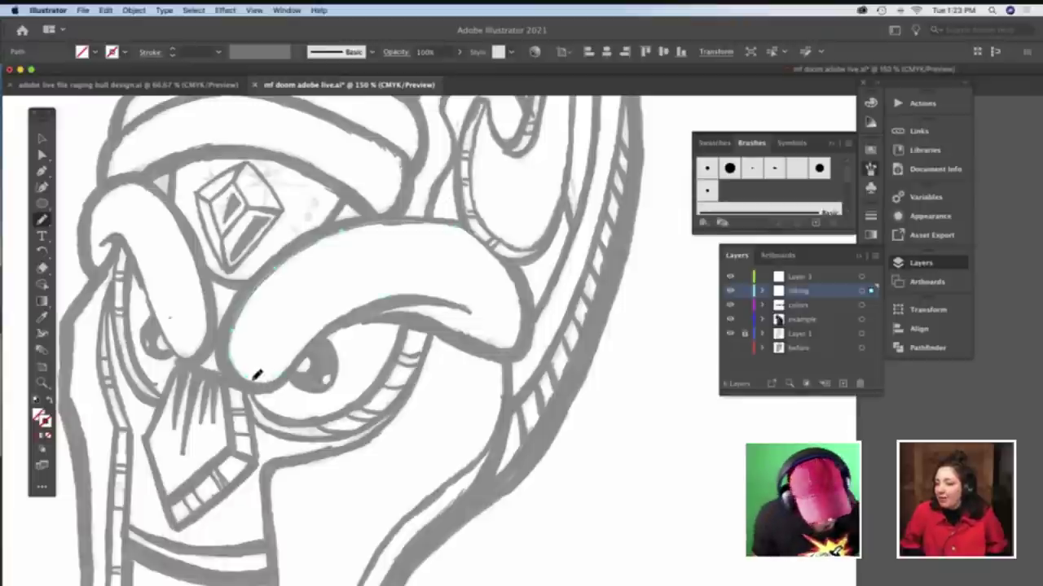
Give the traced brow path a black stroke
key(v)
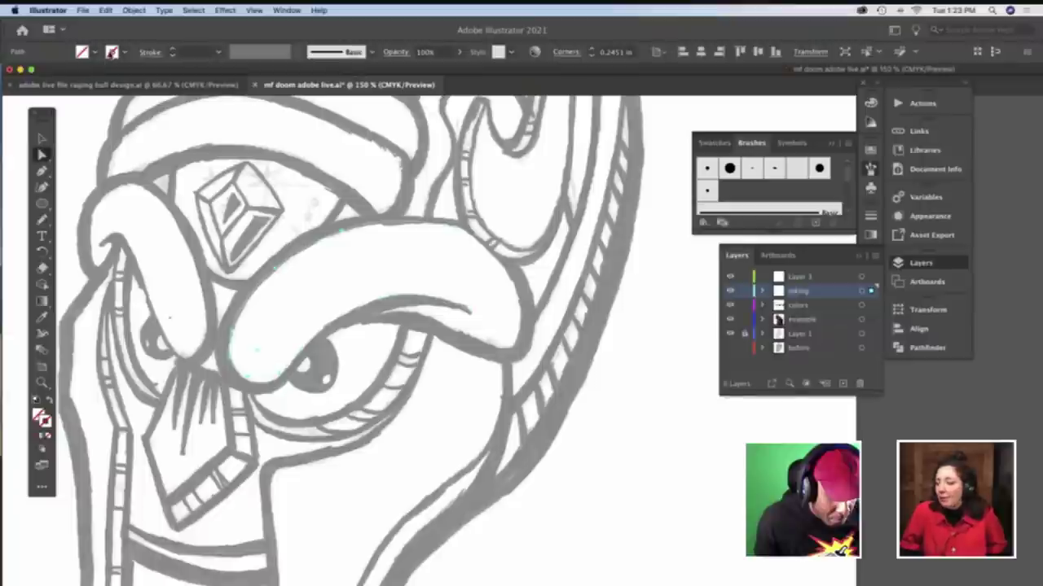
click(111, 53)
click(38, 104)
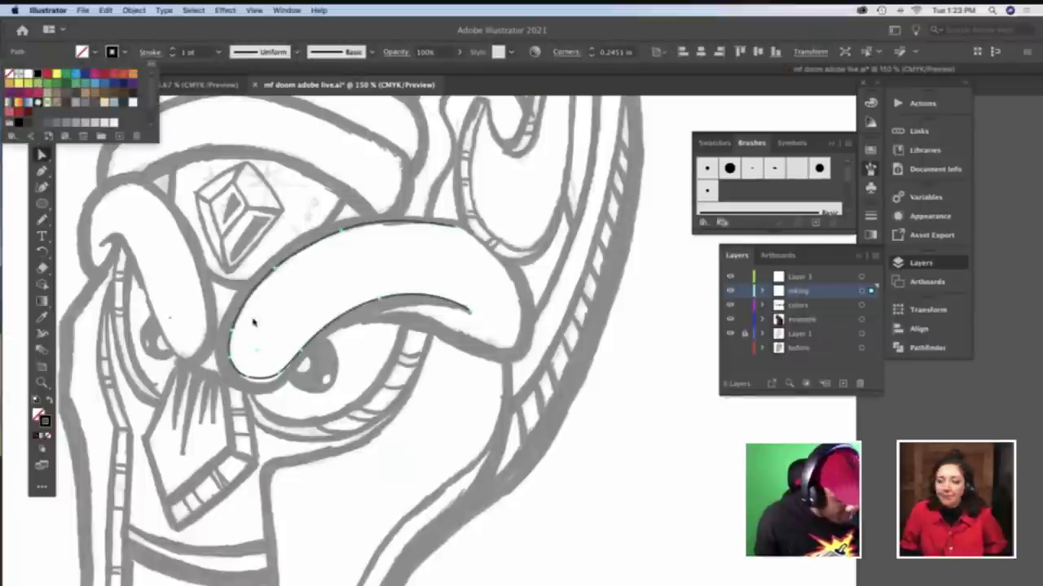
click(312, 341)
Reshape the rounded inner tip of the brow path by adjusting its anchor points to follow the sketch line
alt+scroll(322, 363, up, 2)
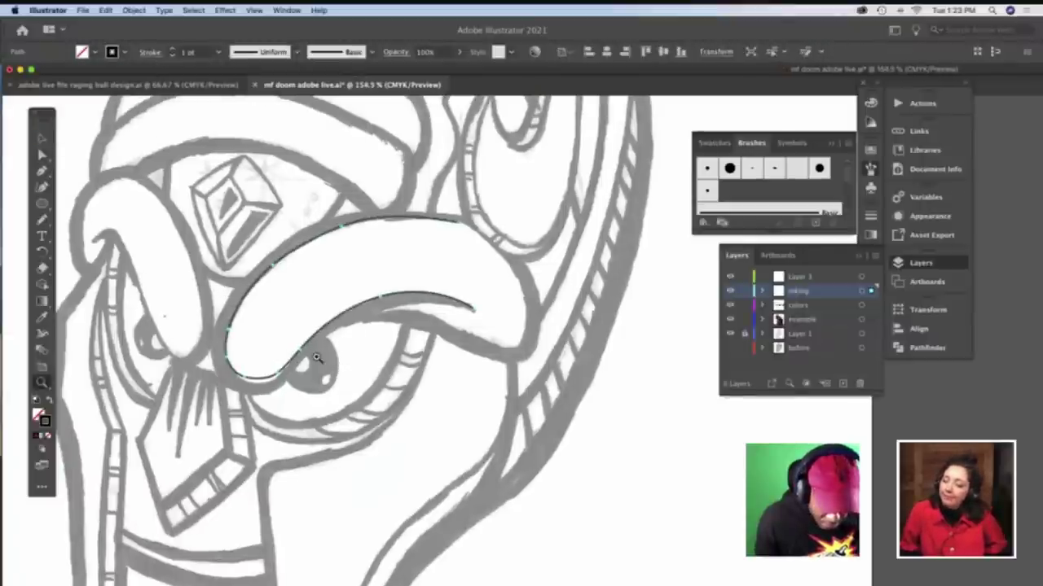
click(243, 379)
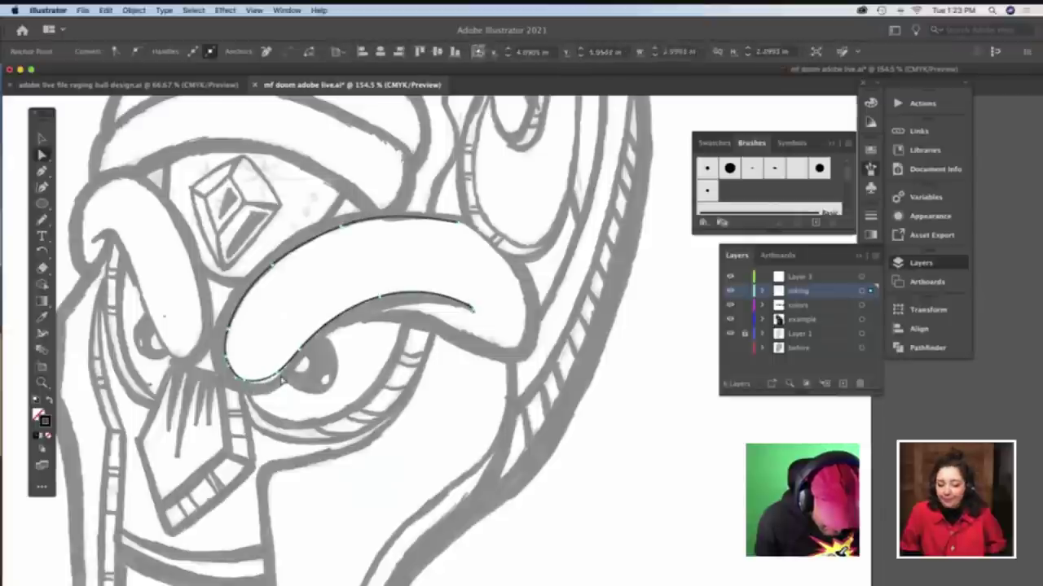
click(277, 379)
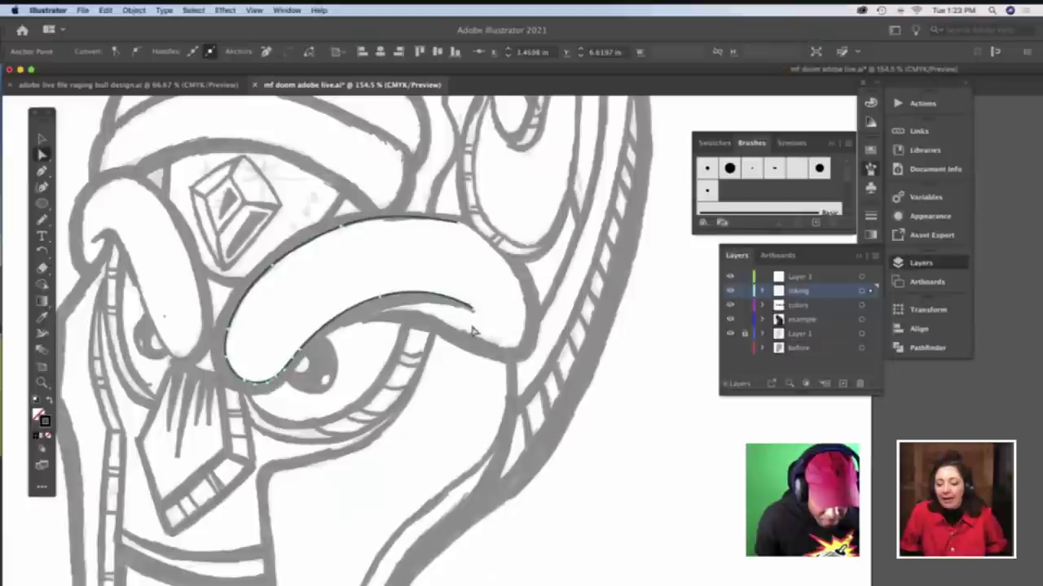
Adjust the end anchor point and curve of the brow's upper line so it follows the sketched edge
key(z)
click(522, 358)
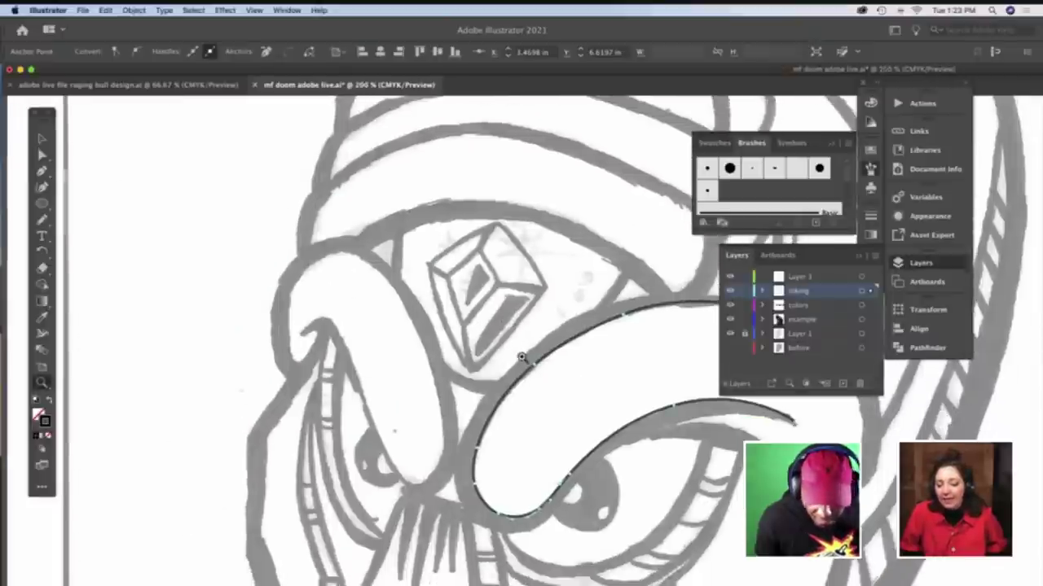
scroll(522, 356, right, 10)
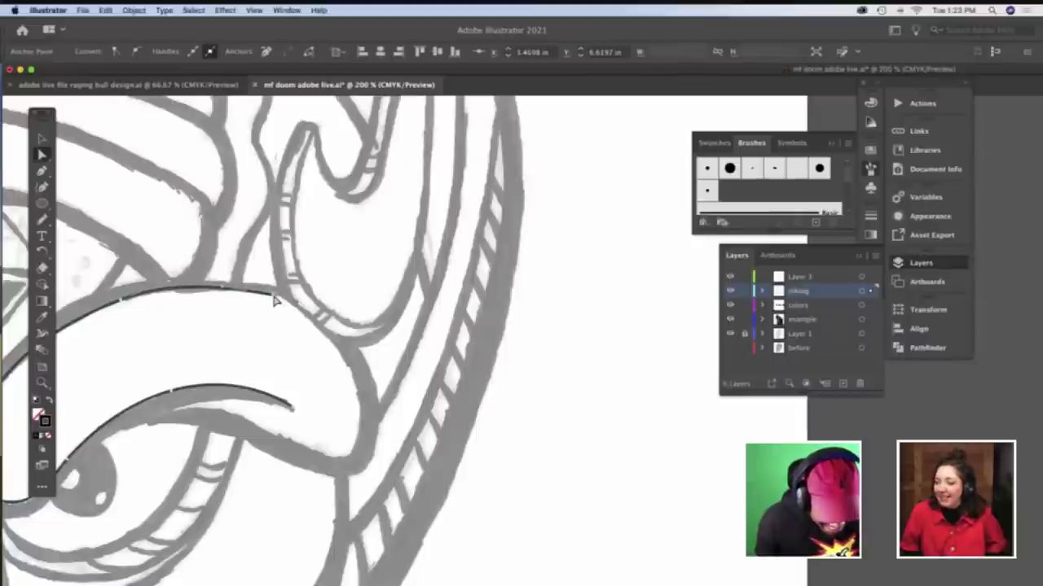
mouse_move(273, 300)
mouse_down()
mouse_move(295, 310)
mouse_move(249, 291)
mouse_move(272, 293)
mouse_up()
click(242, 307)
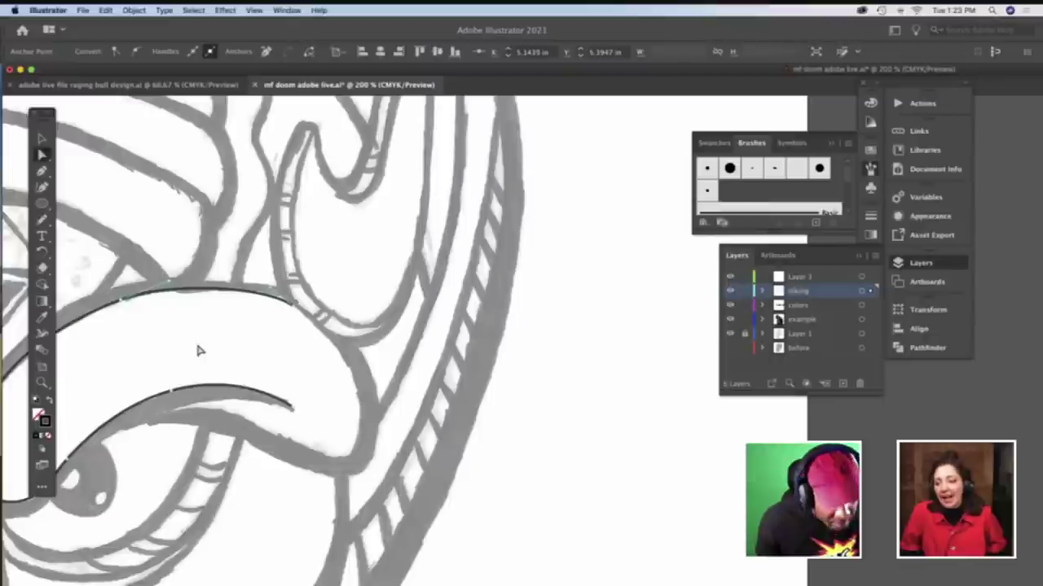
Trace the pointed crease from the end of the brow's lower line and its underside toward the outer corner with the Paintbrush
scroll(199, 339, down, 3)
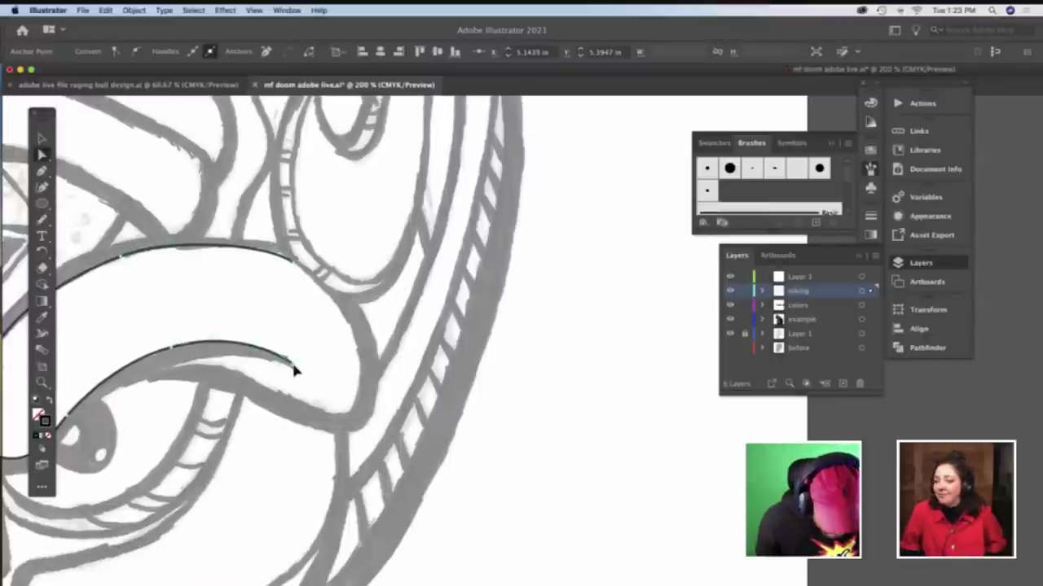
click(294, 365)
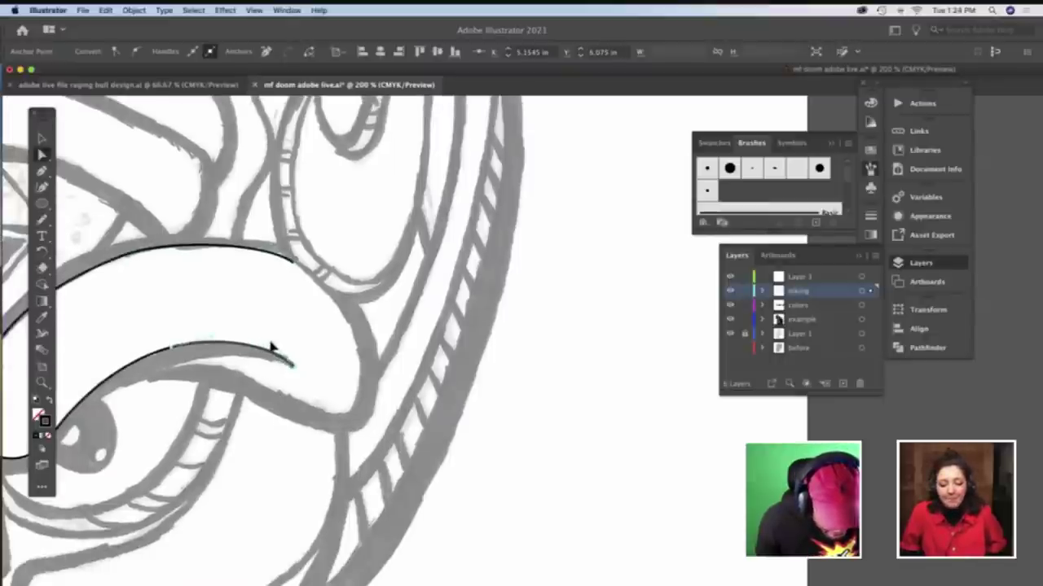
key(z)
click(357, 423)
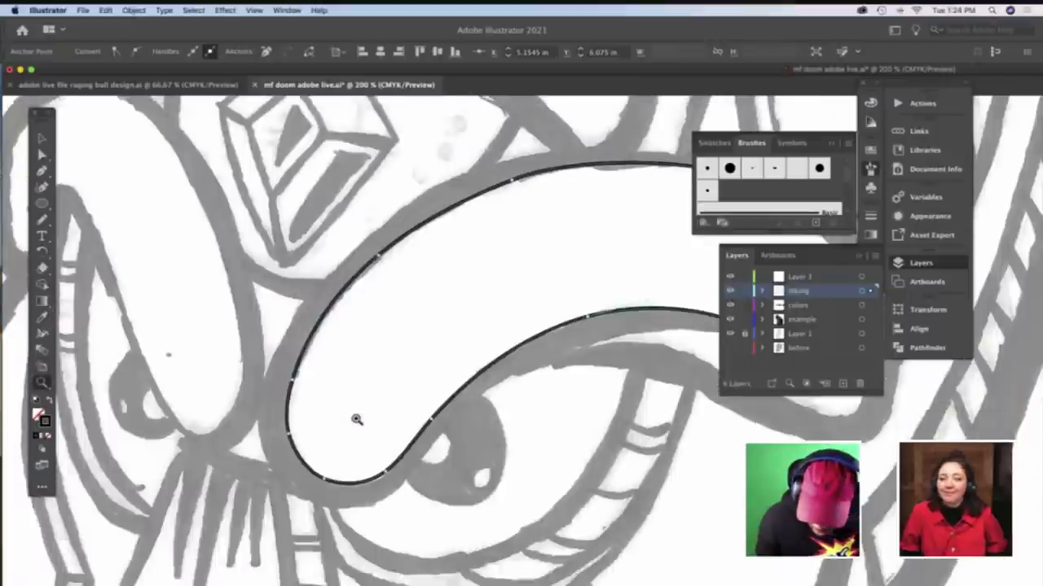
scroll(358, 419, right, 5)
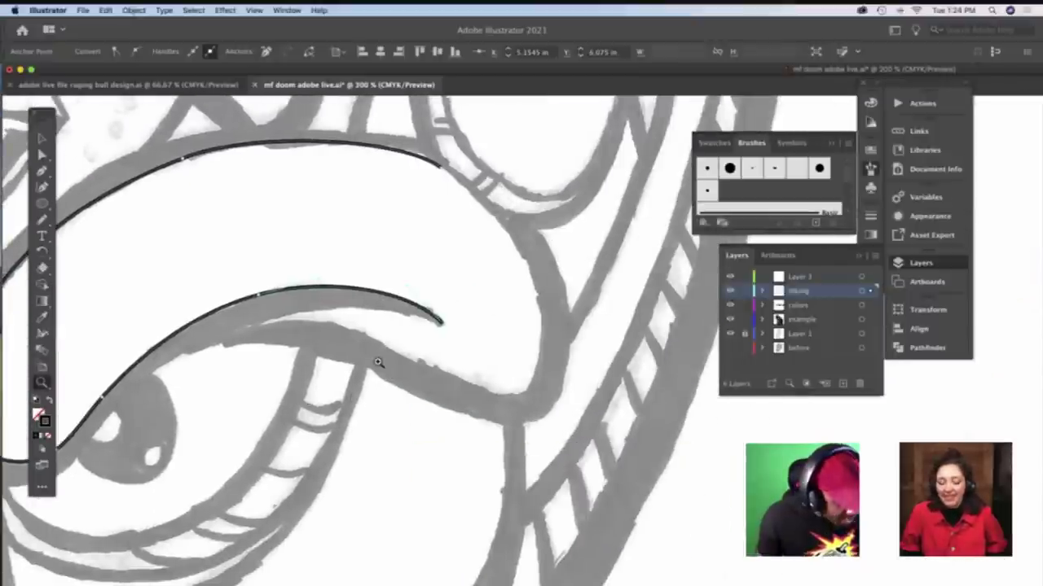
key(n)
key(a)
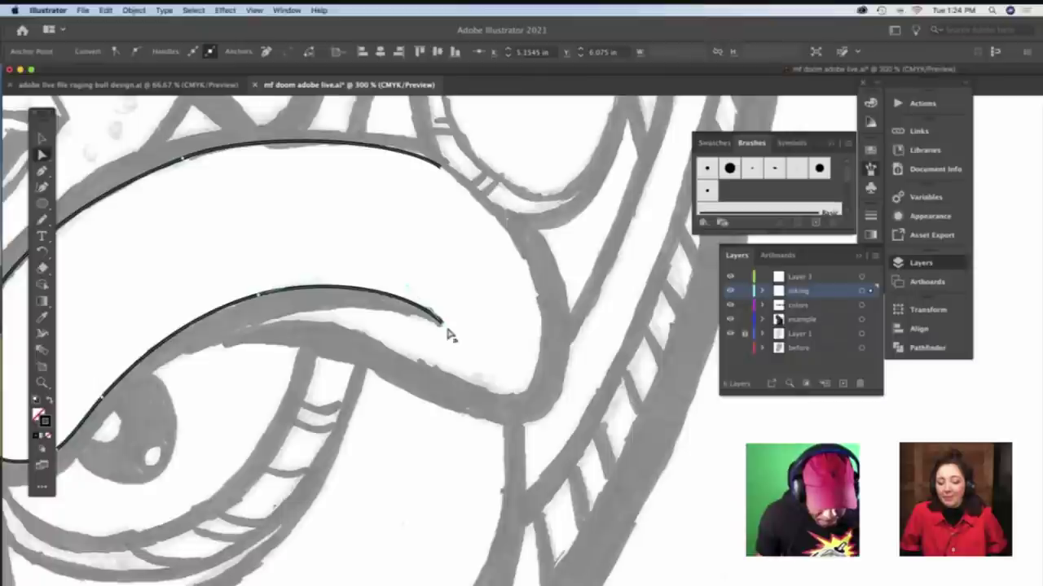
key(n)
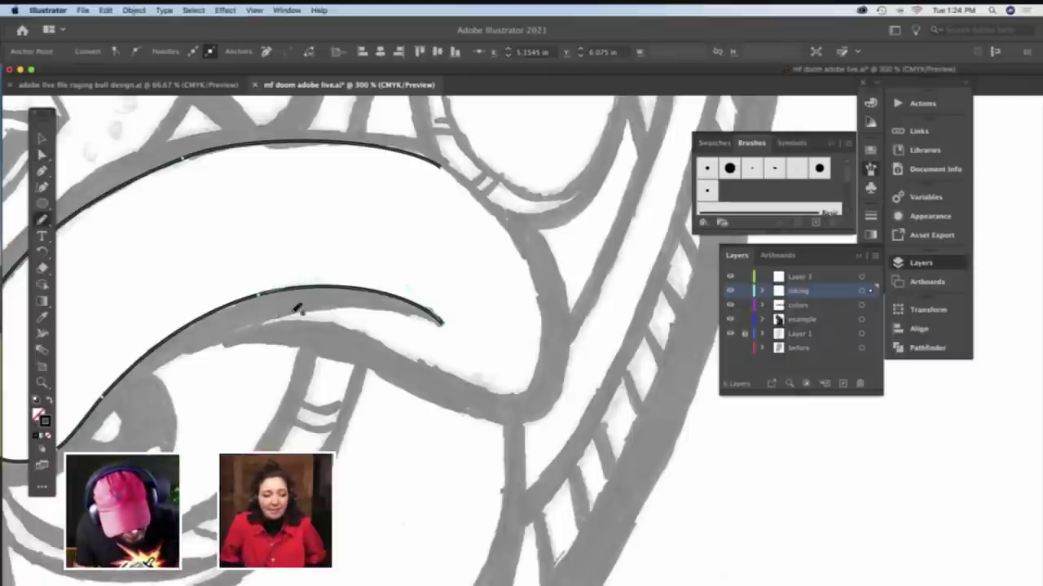
drag(442, 321, 242, 326)
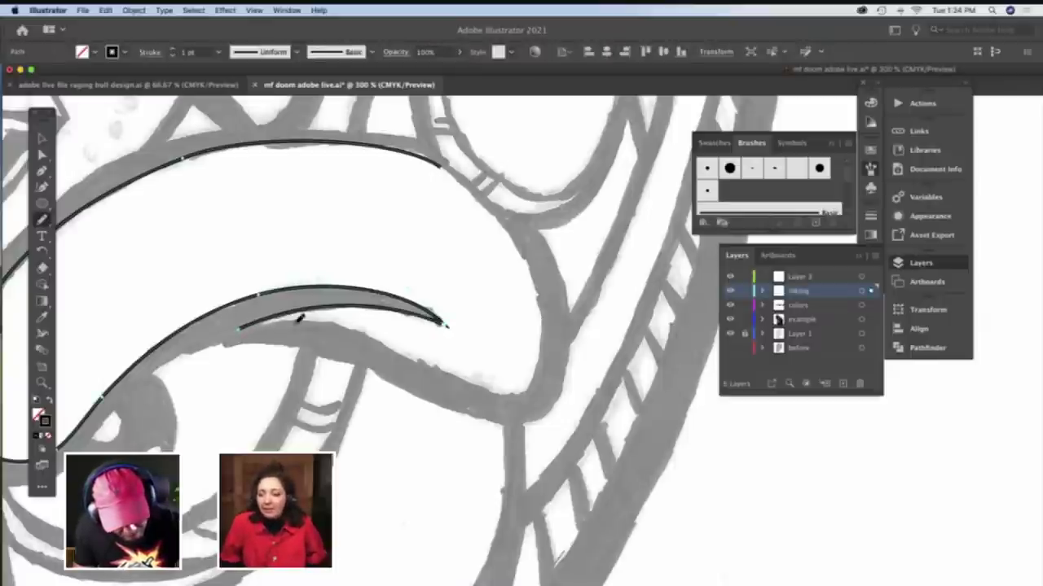
drag(401, 346, 492, 384)
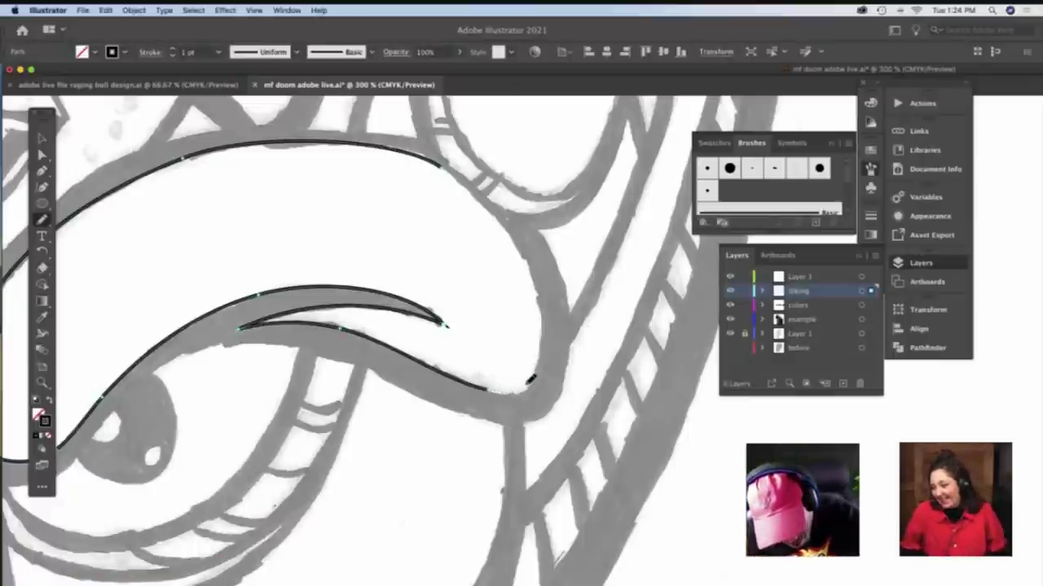
Continue the brow outline around its rounded outer end and join it to the end of the upper line
drag(491, 389, 526, 246)
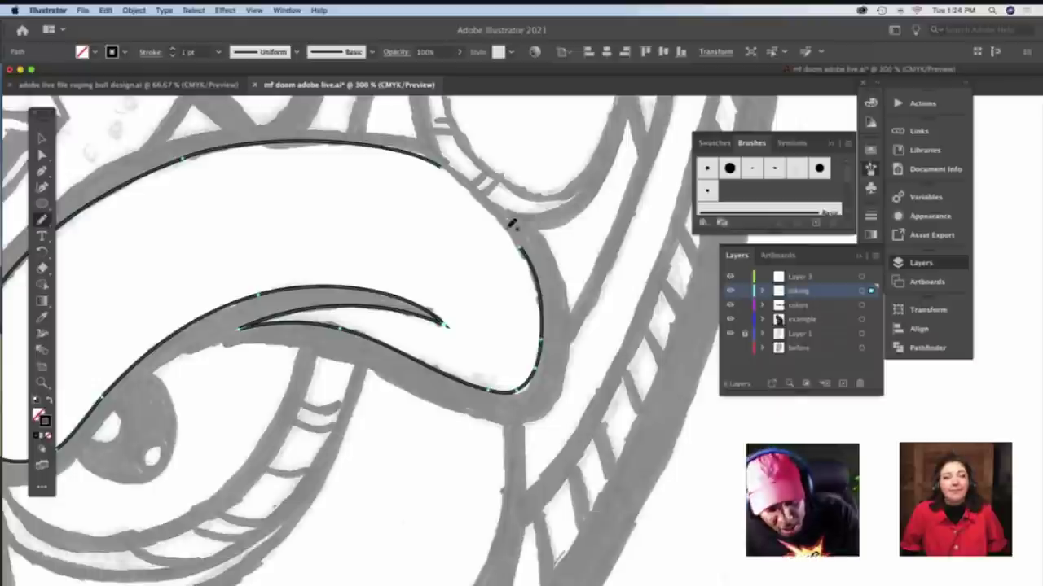
mouse_move(525, 244)
mouse_down()
mouse_move(491, 196)
mouse_move(444, 161)
mouse_up()
key(v)
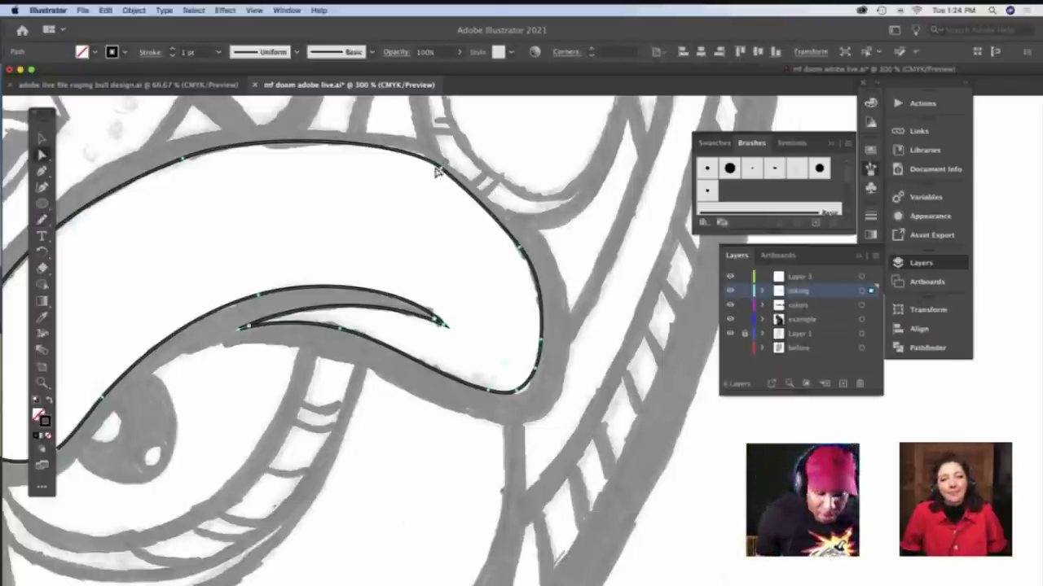
Adjust the anchor point where the outer end joins the brow's upper line and the curve handle along its top edge
key(a)
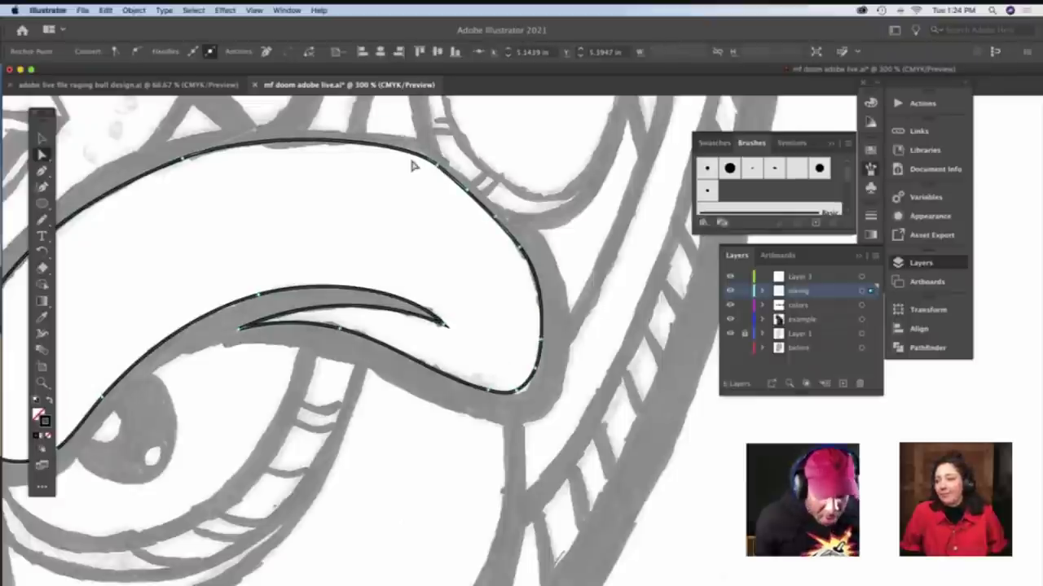
drag(404, 138, 404, 138)
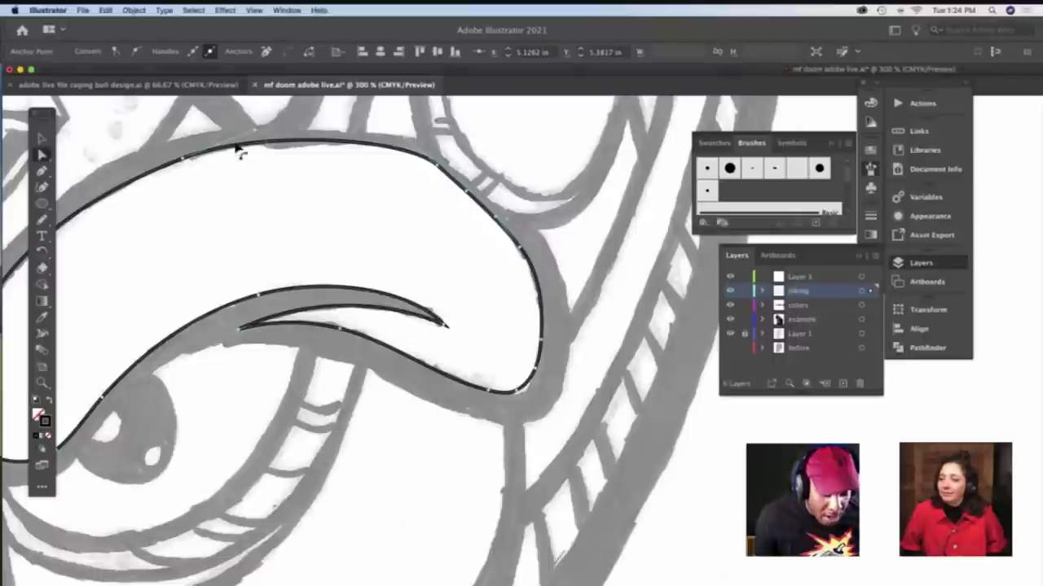
scroll(236, 154, up, 2)
click(186, 202)
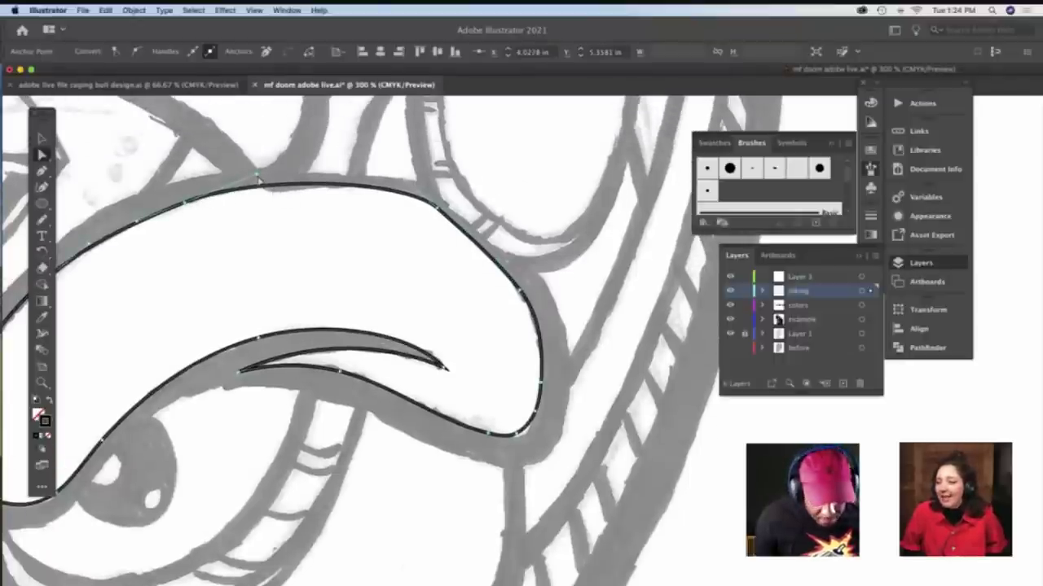
drag(257, 175, 254, 179)
click(398, 211)
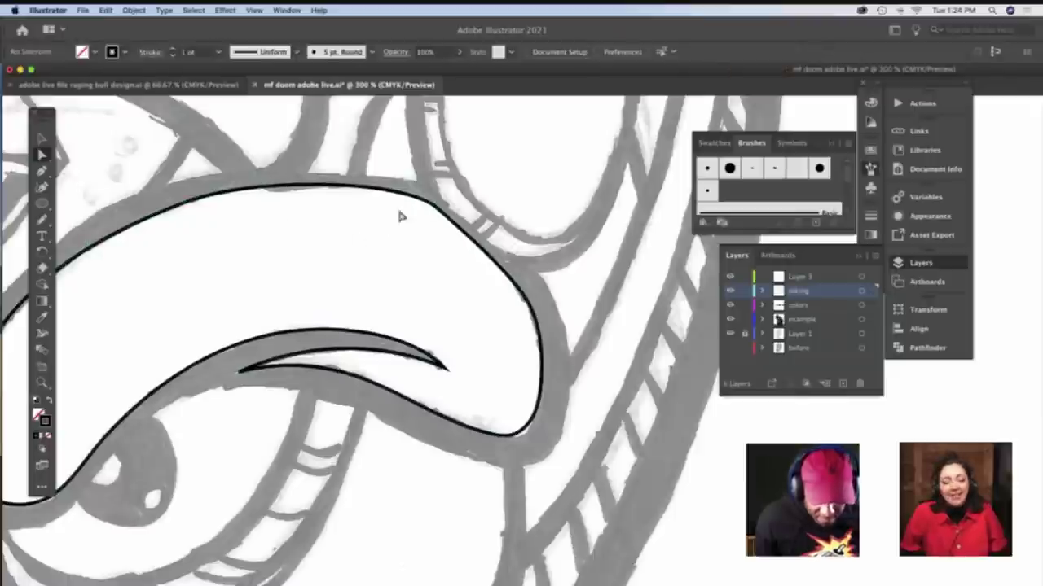
Refine the anchor point and handles at the brow's upper outer bend to smooth its curve along the sketch
click(429, 203)
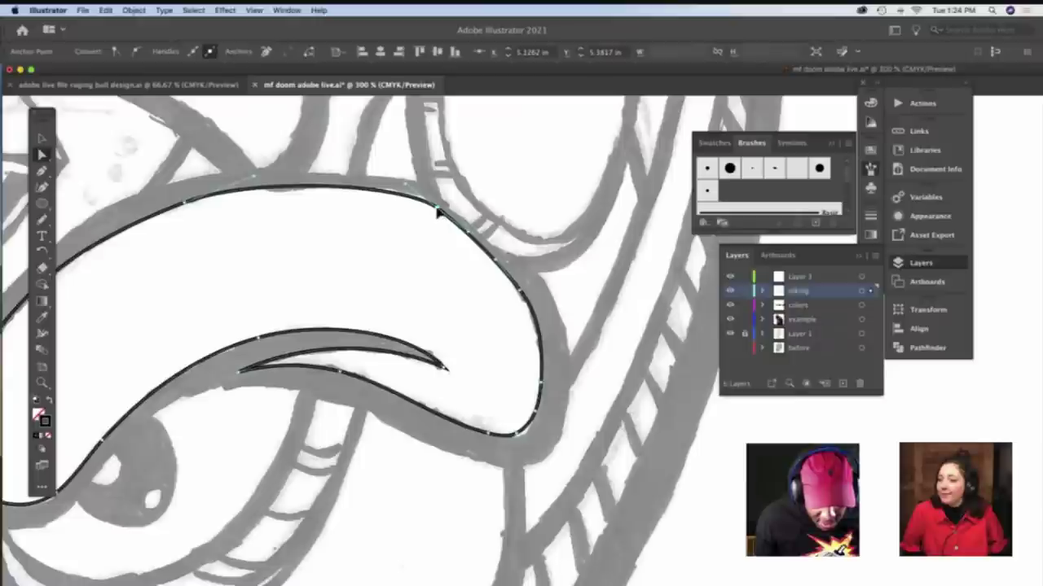
drag(436, 208, 406, 185)
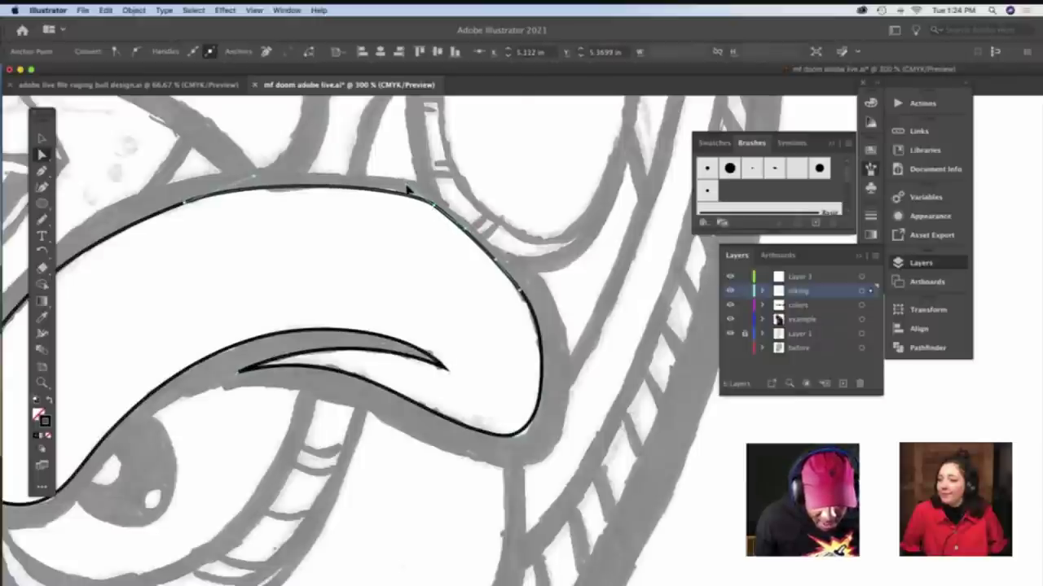
click(397, 242)
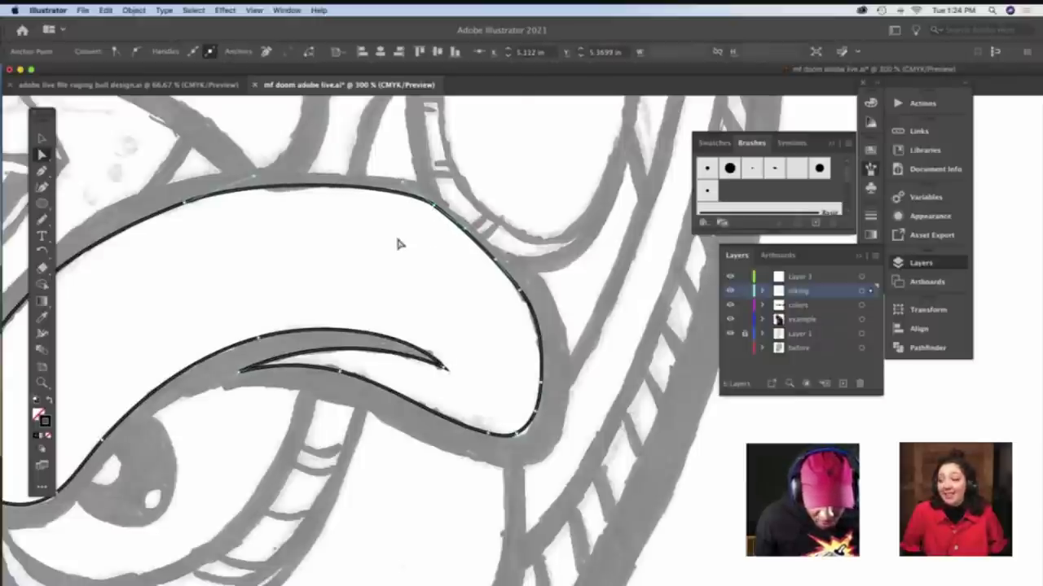
click(468, 234)
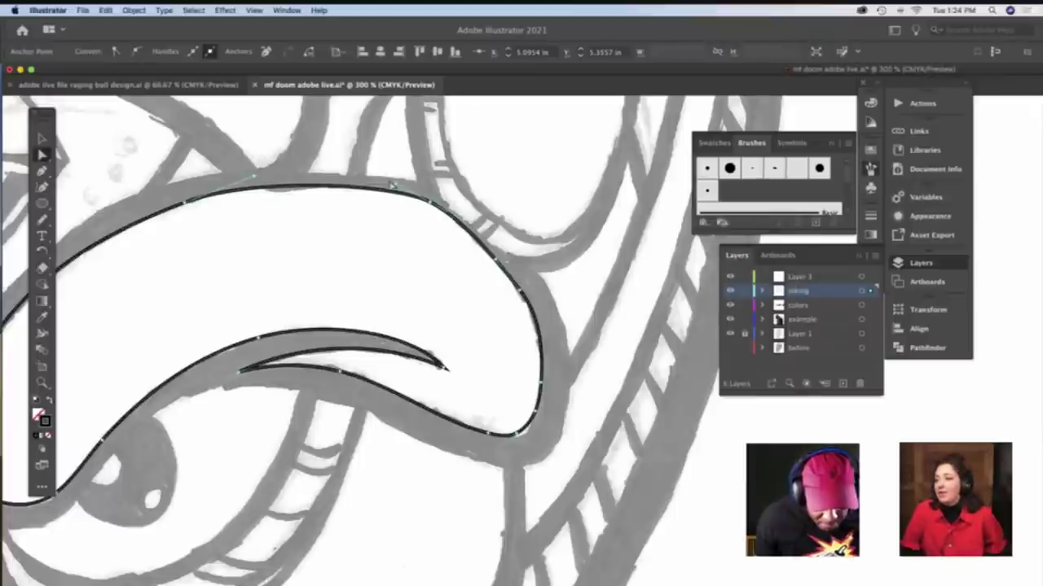
click(383, 225)
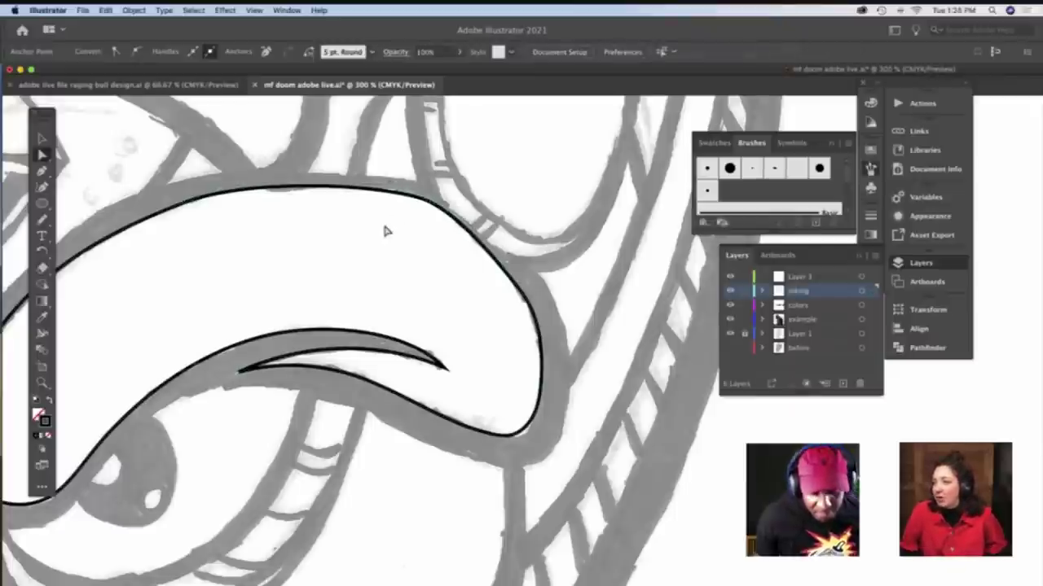
Reshape the curve at the brow's lower outer corner to follow the sketched edge
scroll(416, 257, down, 2)
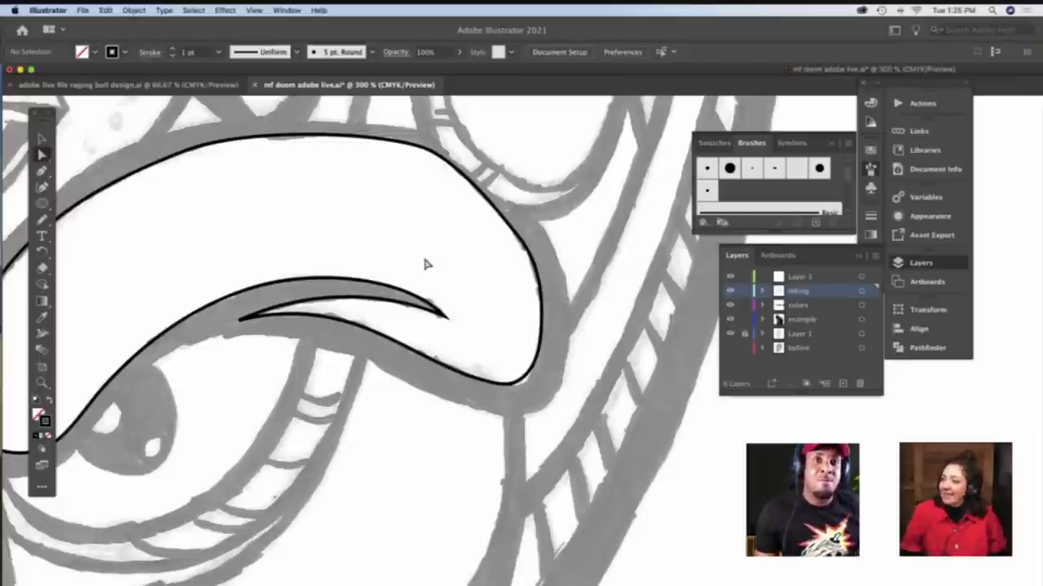
scroll(440, 281, down, 1)
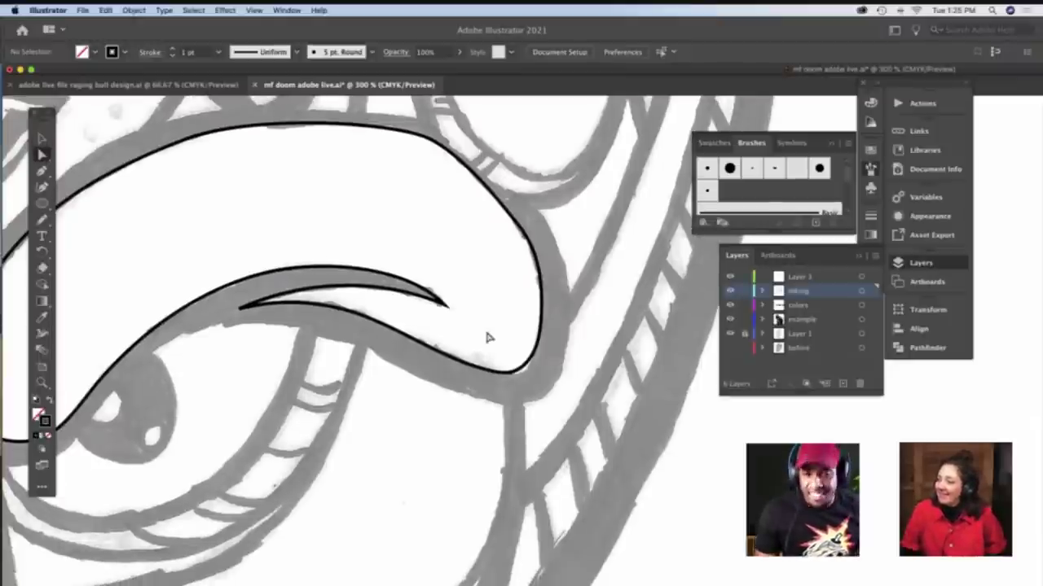
click(525, 372)
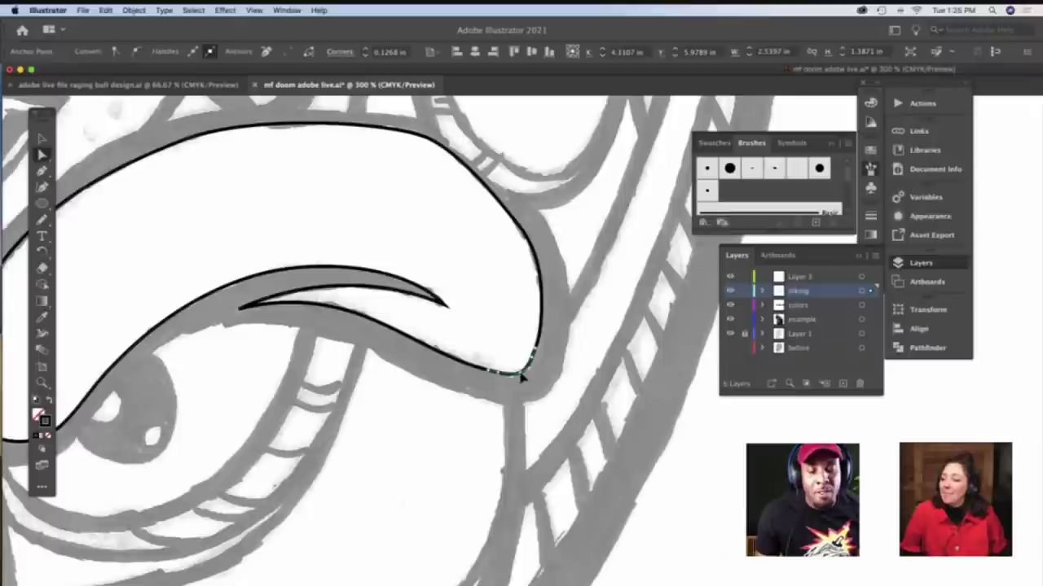
click(509, 307)
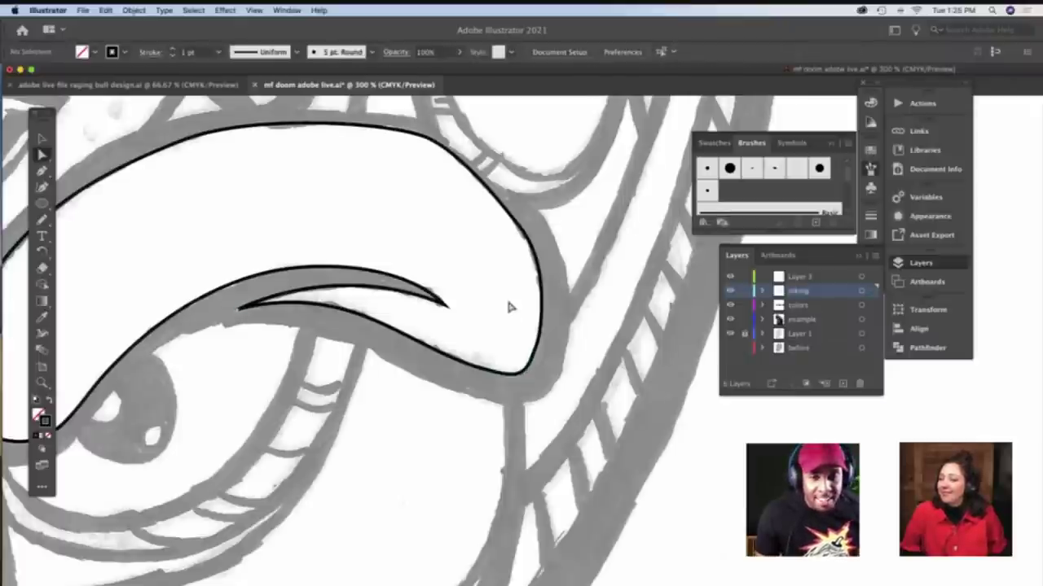
Trace the closed outline of the curved band beneath the right eye with the Paintbrush
scroll(508, 306, left, 5)
scroll(508, 305, down, 3)
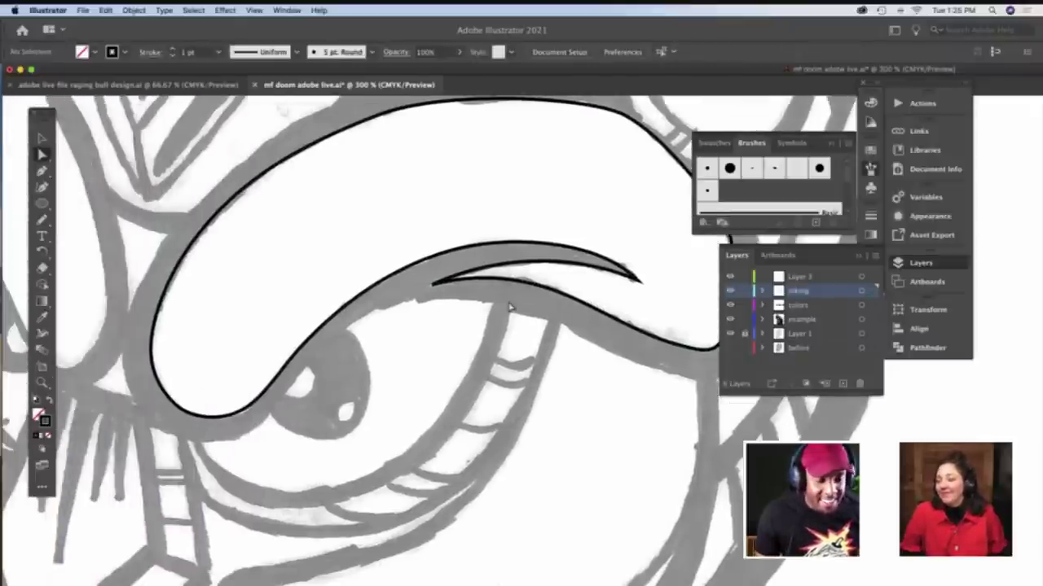
scroll(491, 312, down, 3)
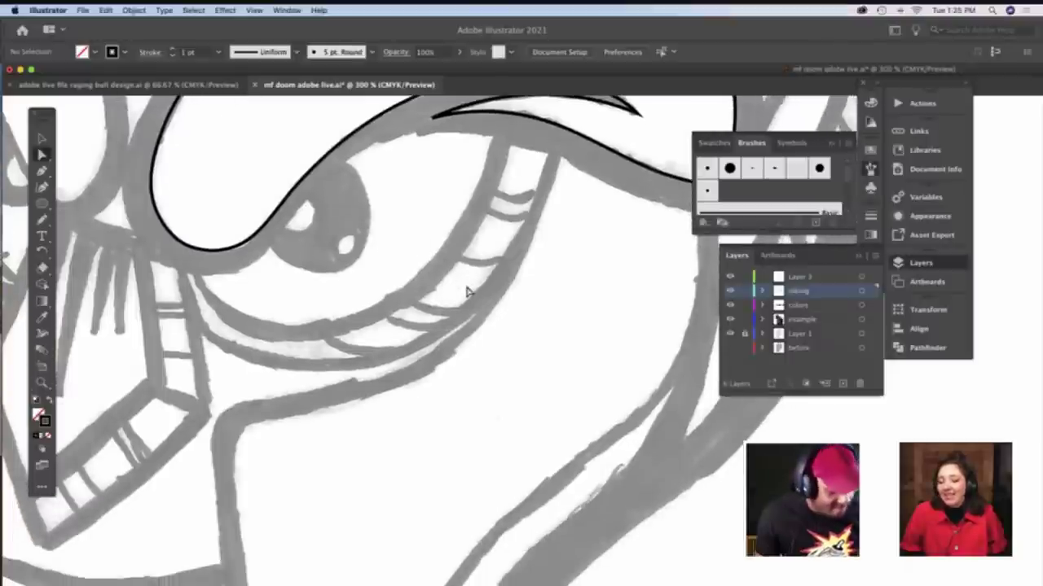
key(b)
scroll(470, 287, left, 2)
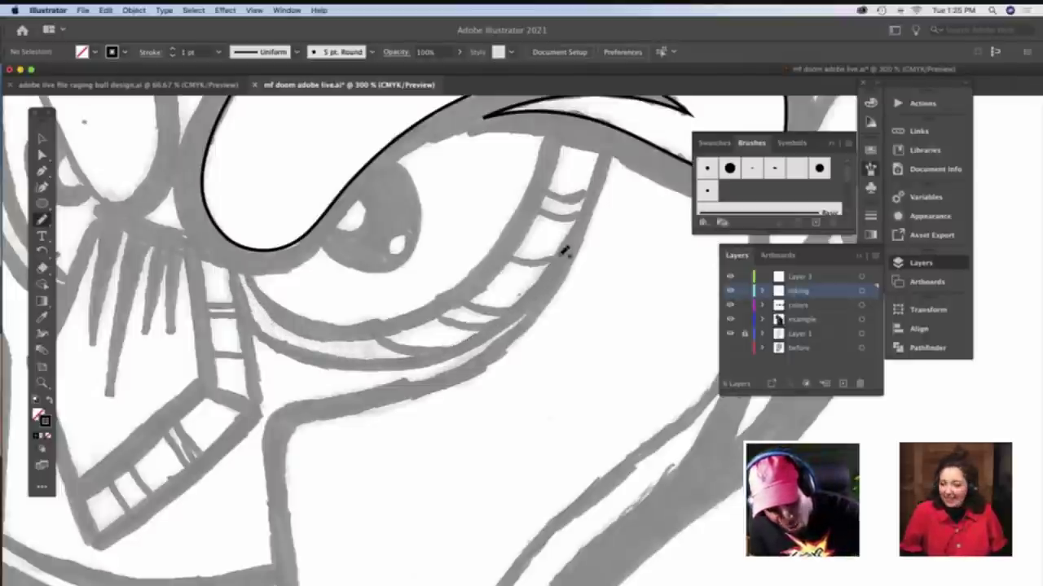
drag(584, 210, 603, 152)
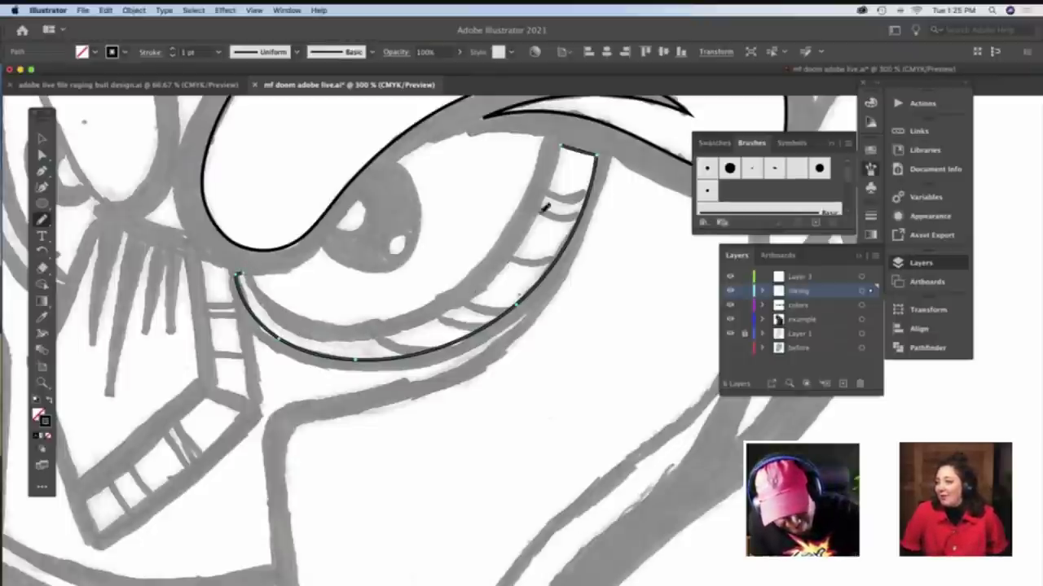
drag(546, 208, 568, 145)
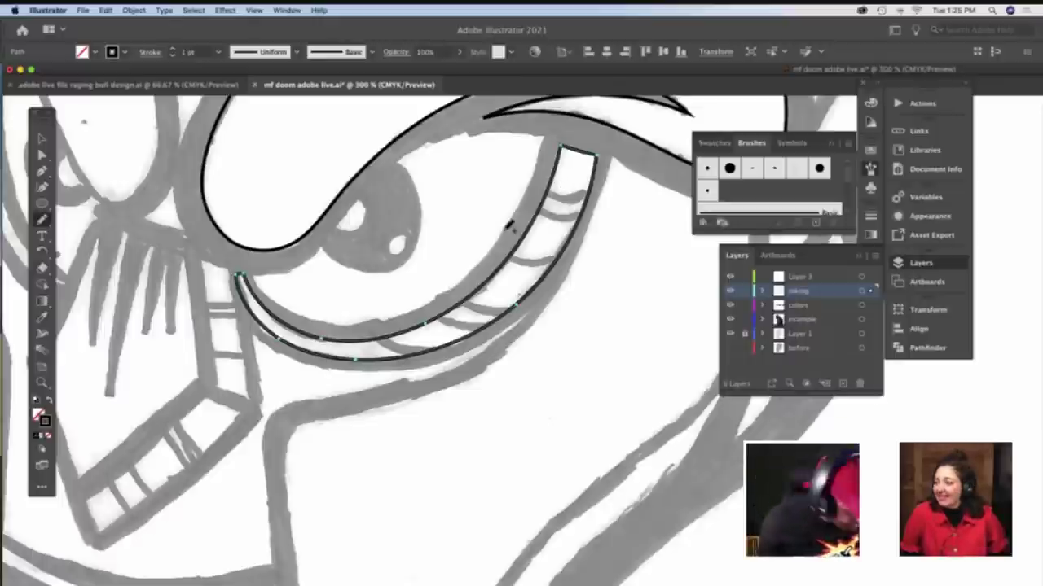
Adjust the lower-edge curve near the inner end of the band beneath the eye and refine the anchor points at its narrow tip
key(a)
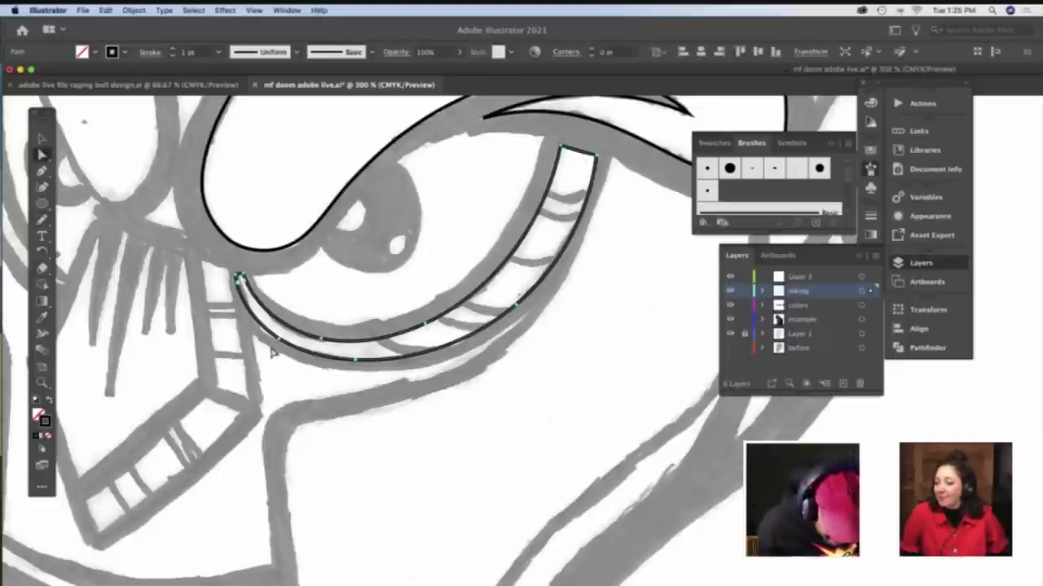
click(279, 346)
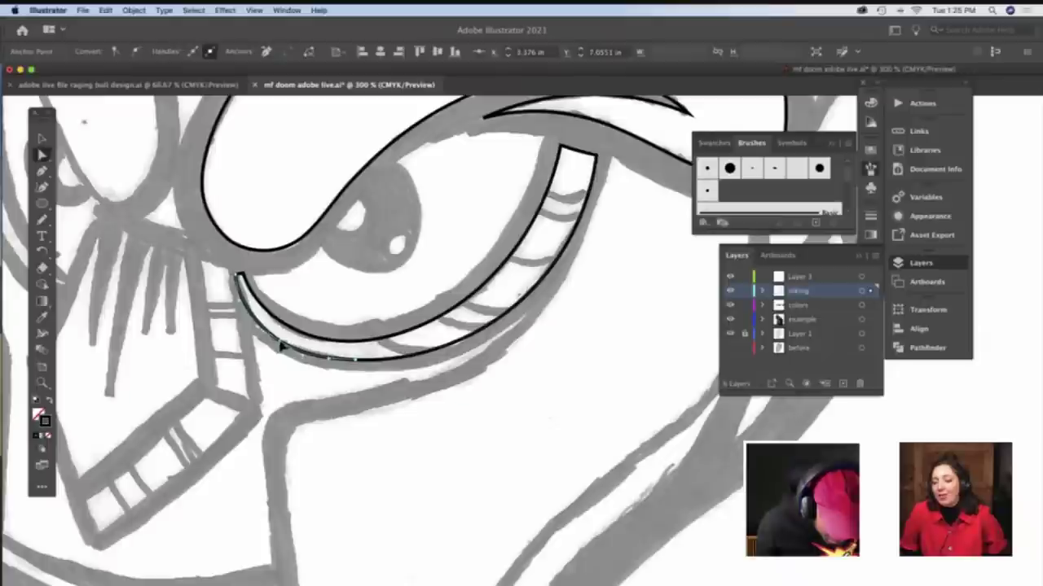
key(z)
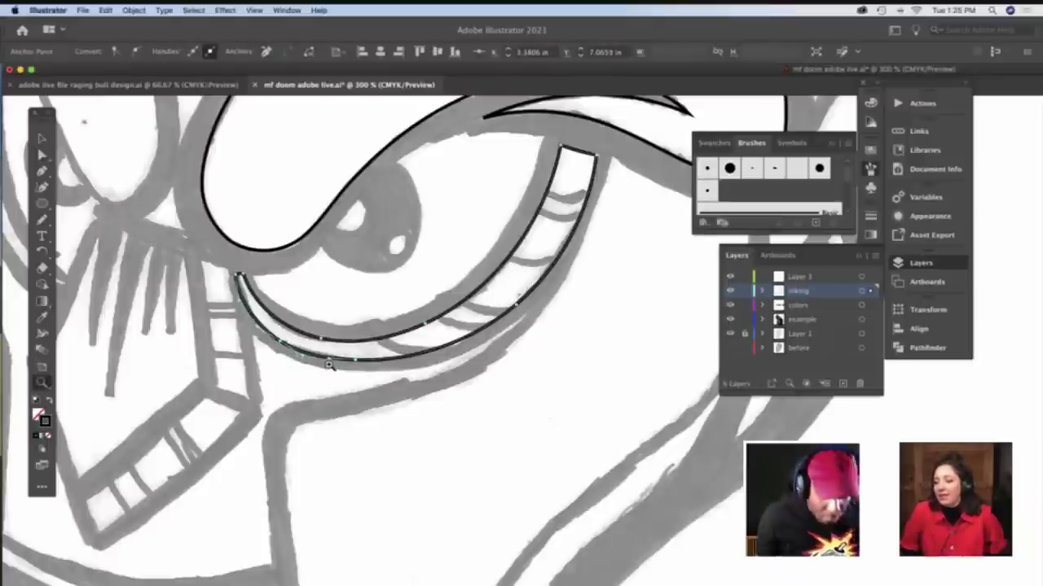
click(332, 364)
scroll(330, 362, right, 6)
scroll(306, 368, down, 5)
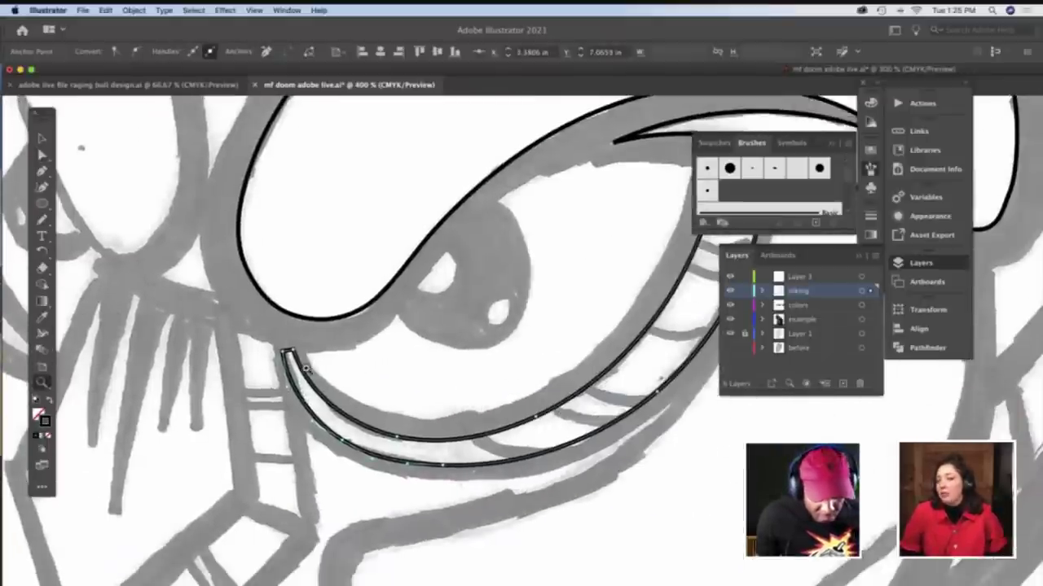
key(a)
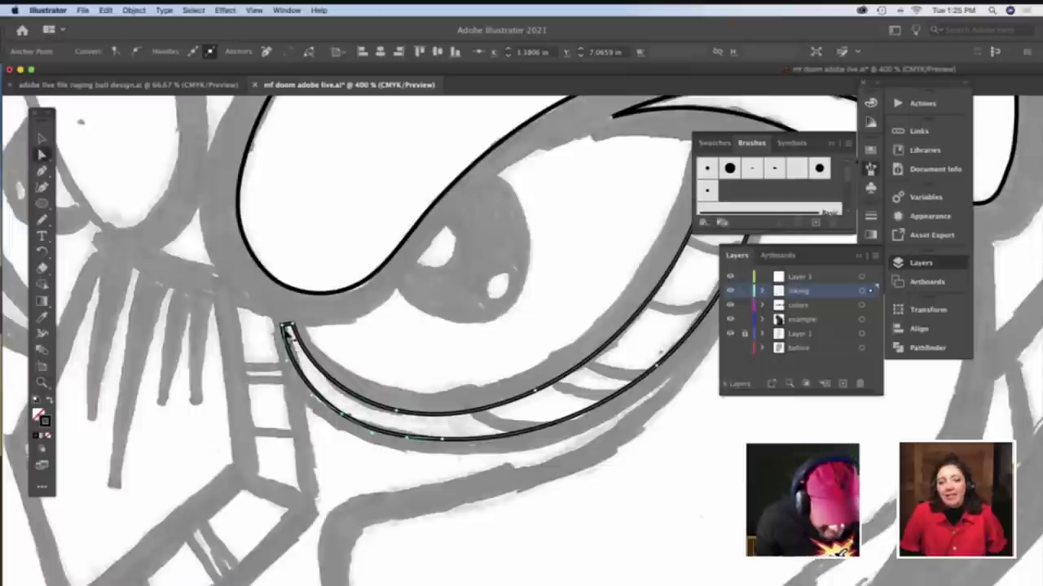
click(286, 329)
click(286, 329)
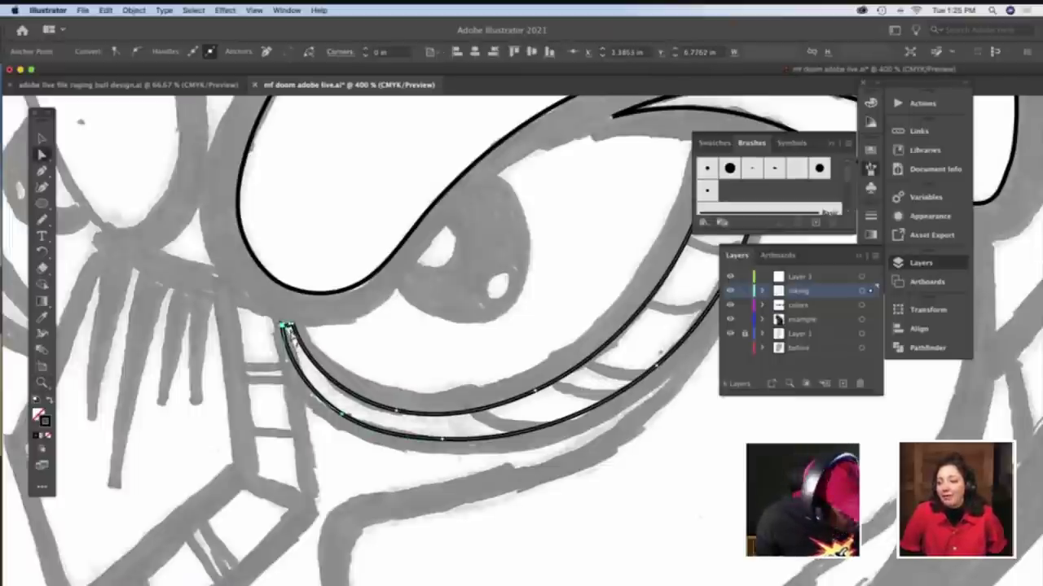
click(289, 335)
click(286, 329)
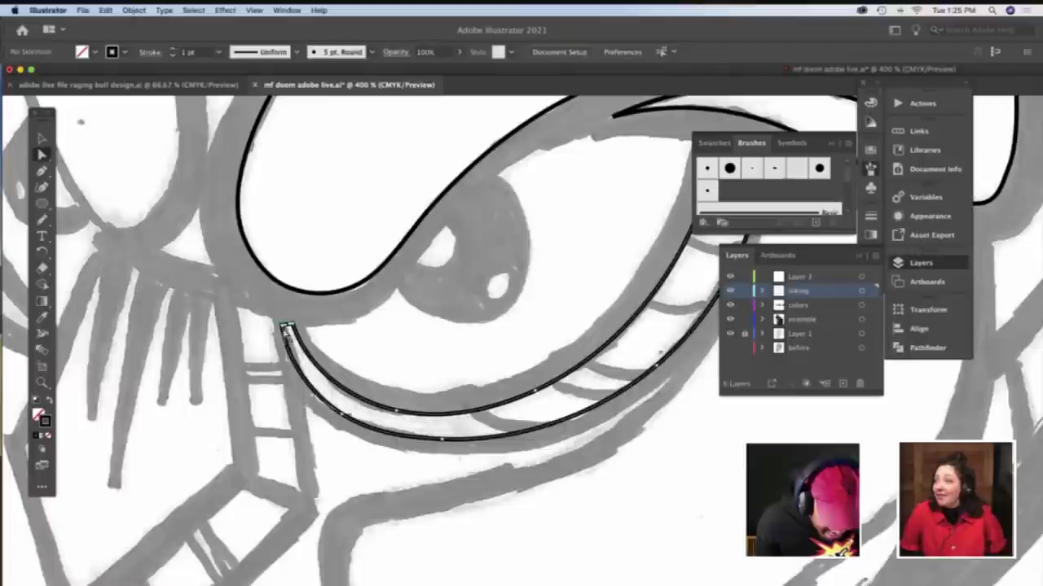
click(287, 329)
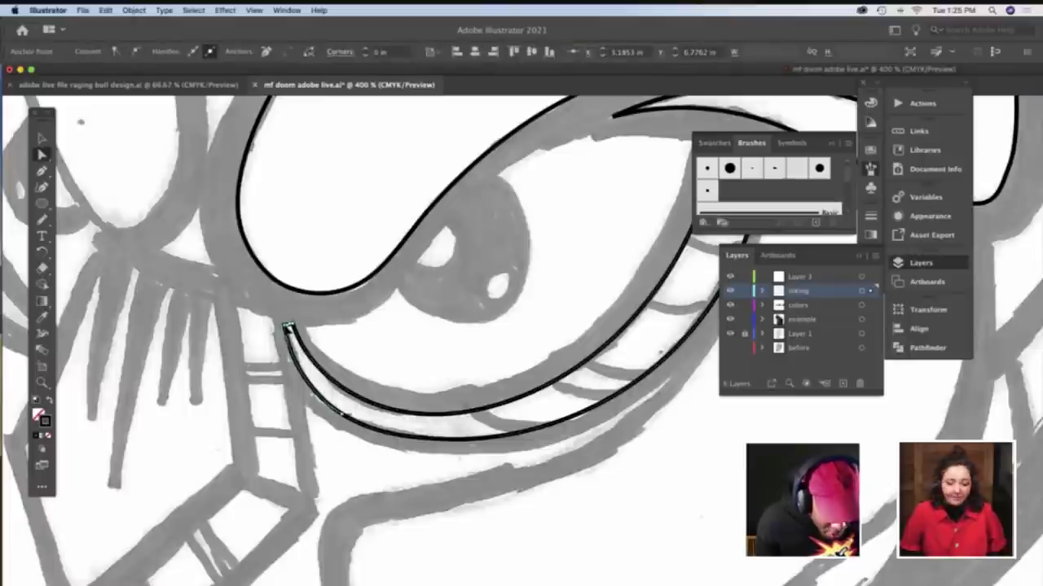
scroll(400, 359, right, 2)
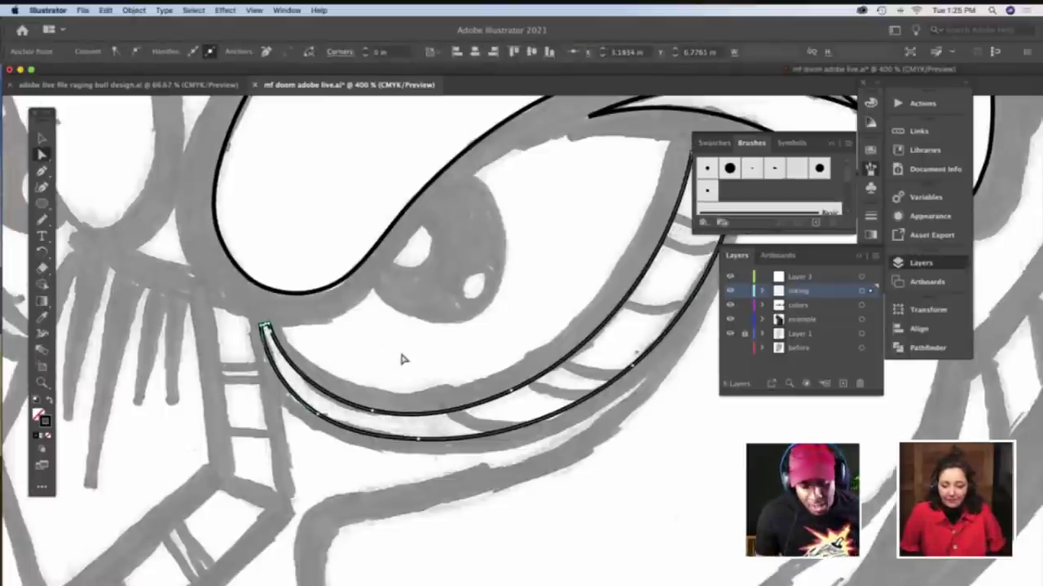
click(401, 358)
scroll(401, 359, right, 10)
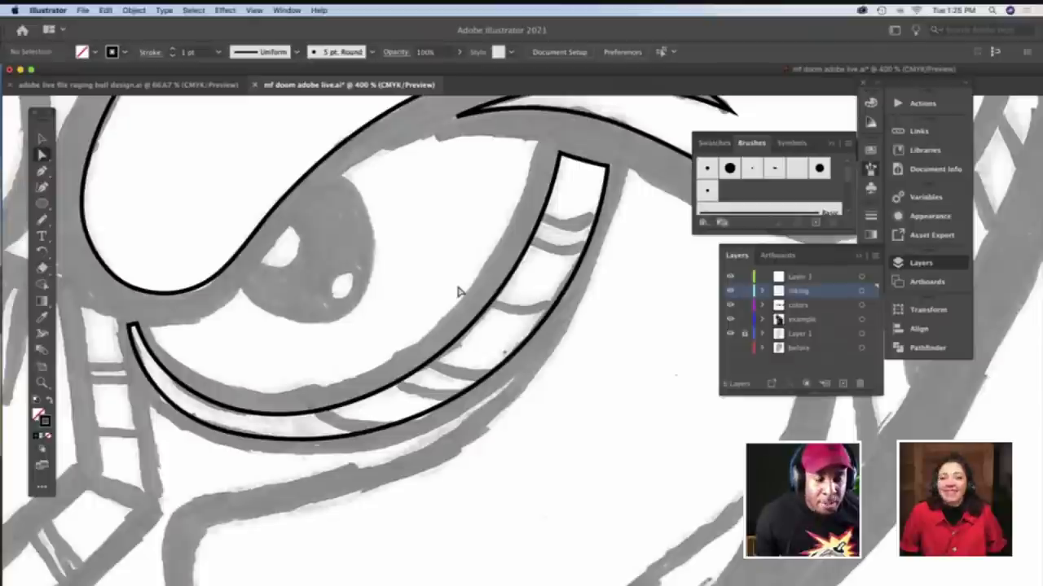
Trace the two side edges and the two lower edges of the pointed nose panel with the Paintbrush, leaving its top open
scroll(432, 300, left, 20)
scroll(431, 299, down, 5)
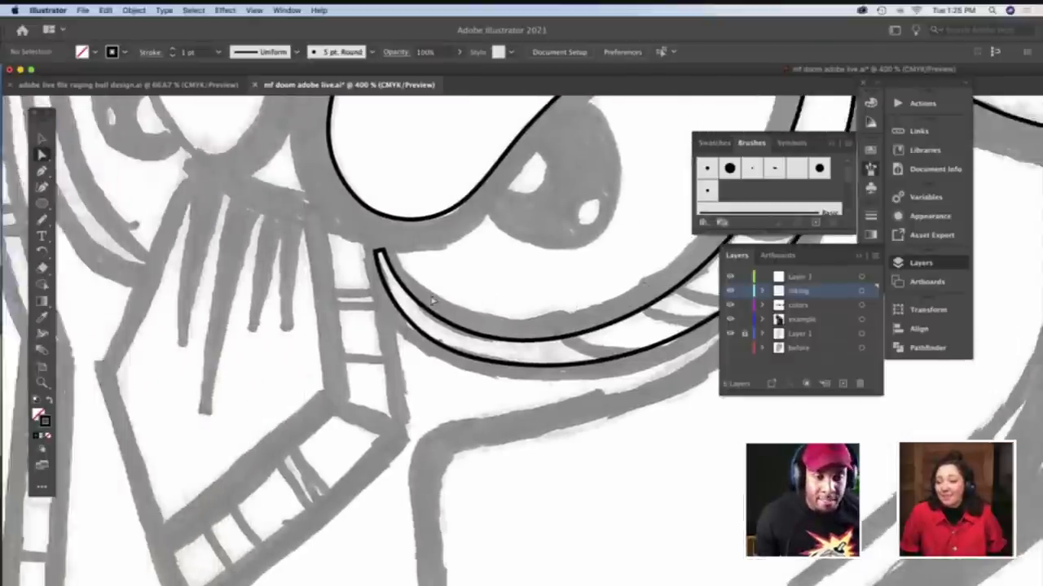
scroll(432, 299, left, 3)
scroll(432, 299, down, 2)
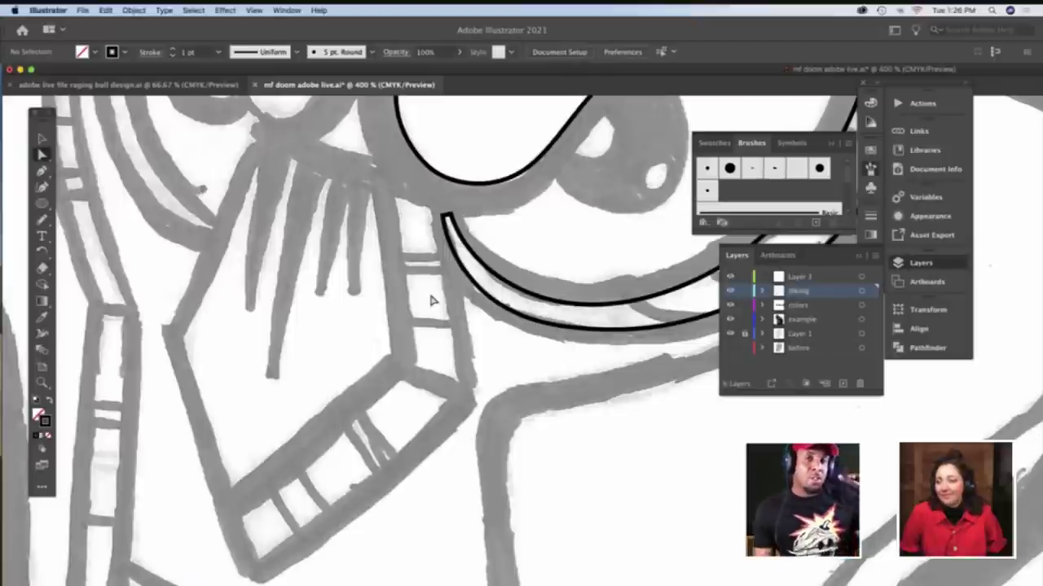
key(b)
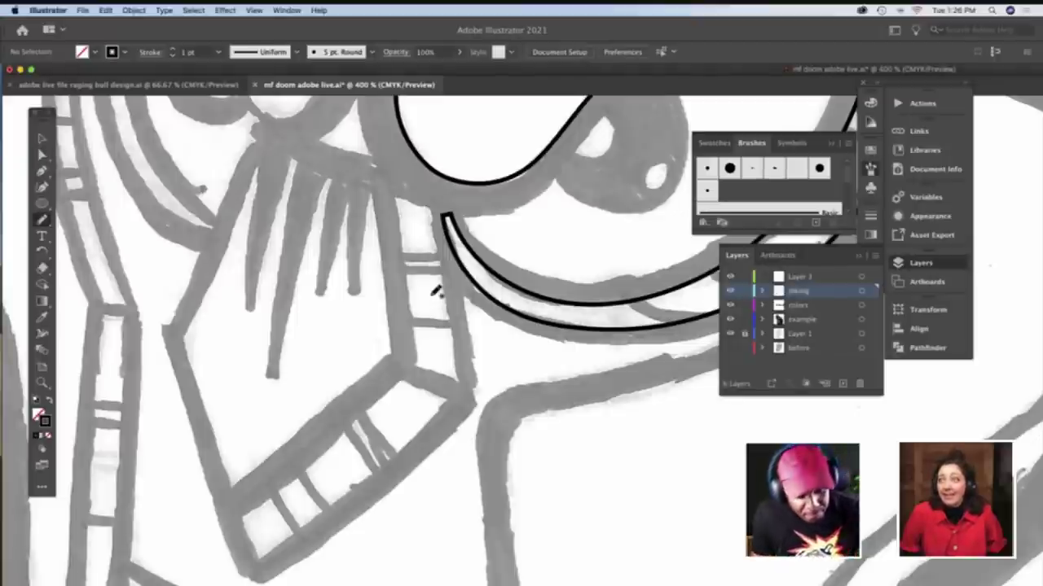
drag(263, 149, 186, 334)
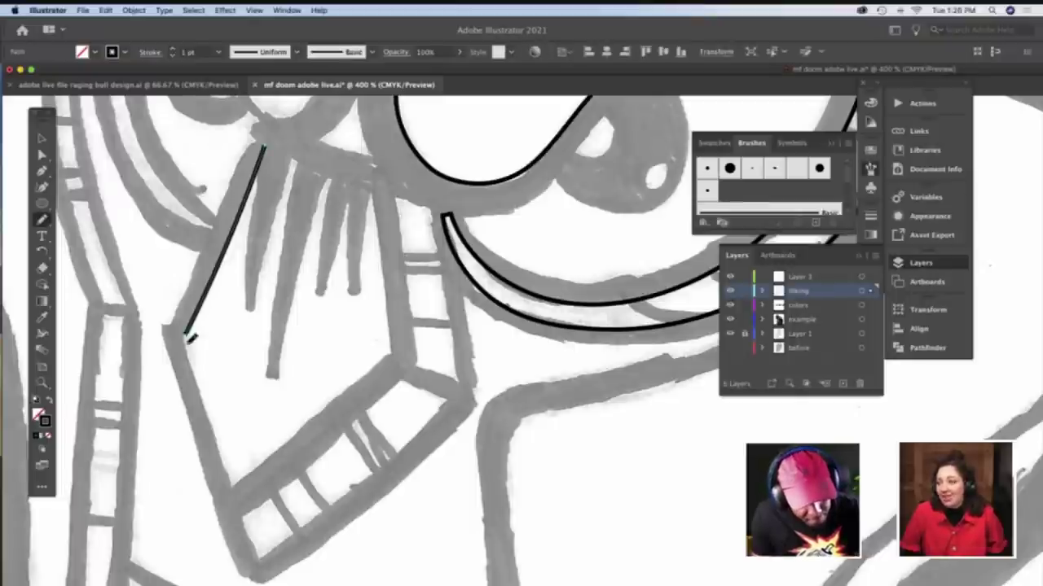
drag(234, 463, 232, 480)
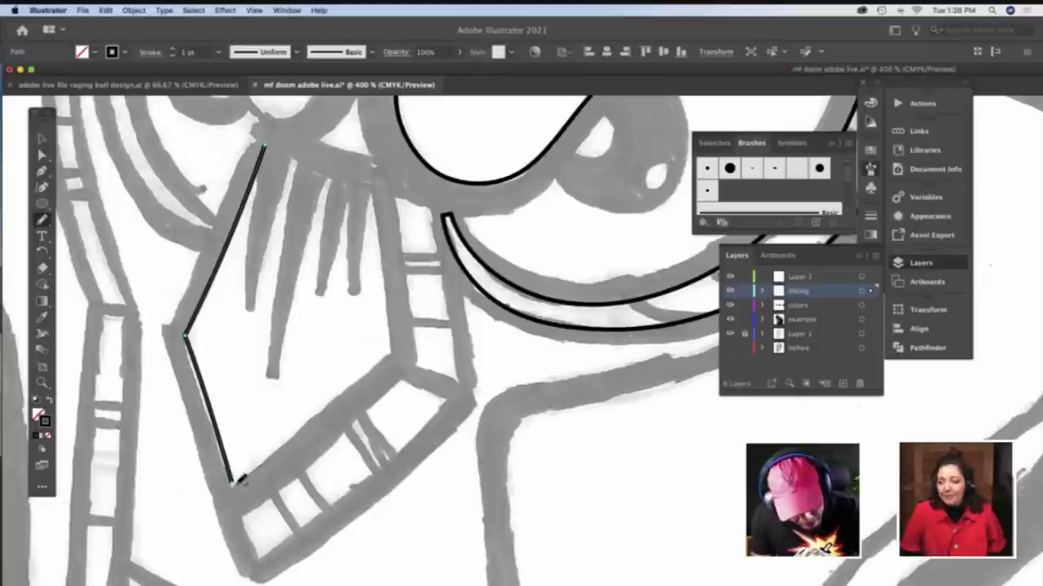
drag(236, 482, 391, 355)
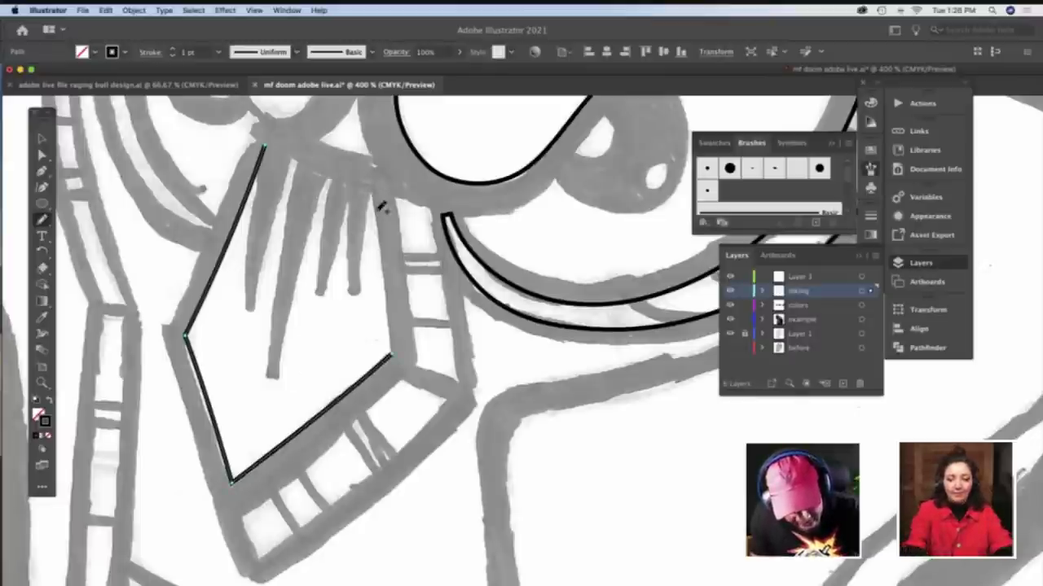
drag(378, 210, 391, 353)
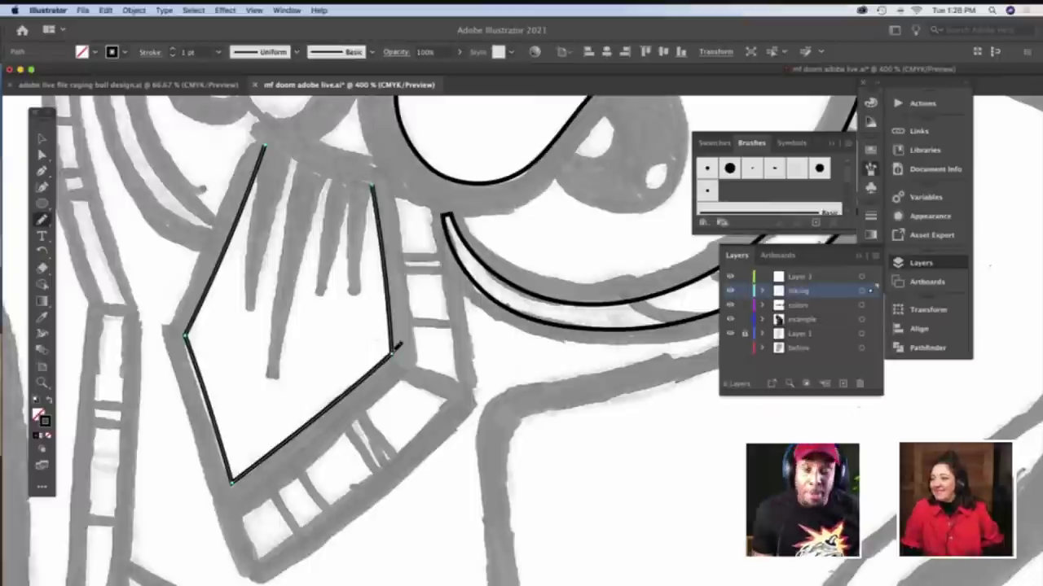
Refine the anchor points and curve handles along the nose panel's right and upper-left edges to match the sketch
key(a)
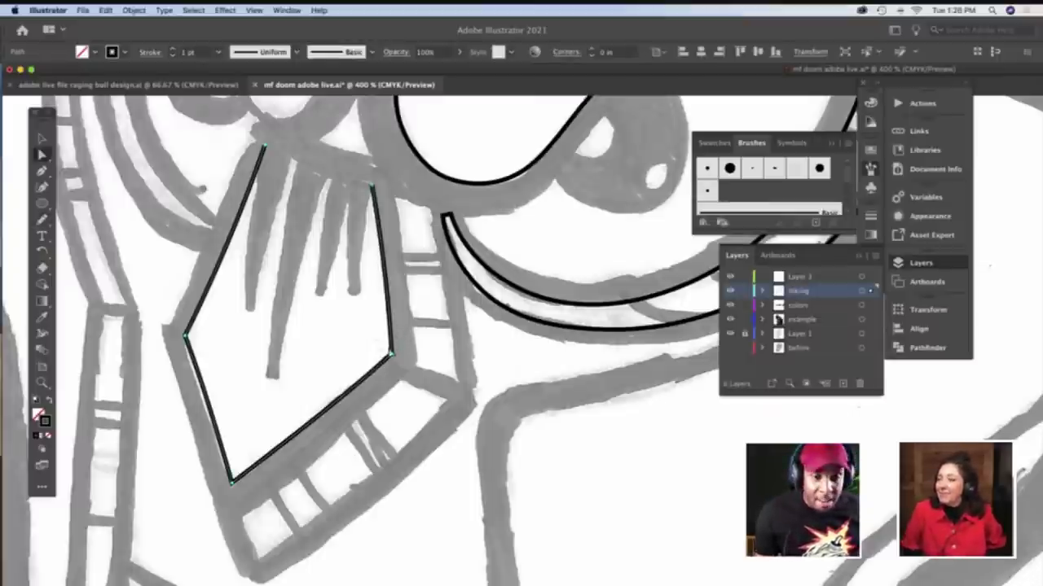
click(391, 306)
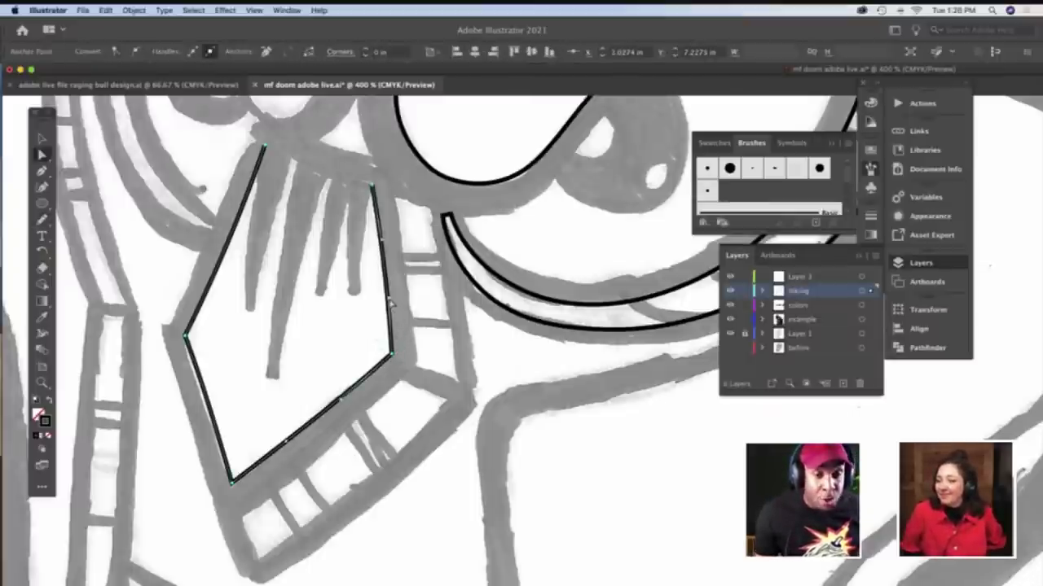
drag(389, 302, 386, 302)
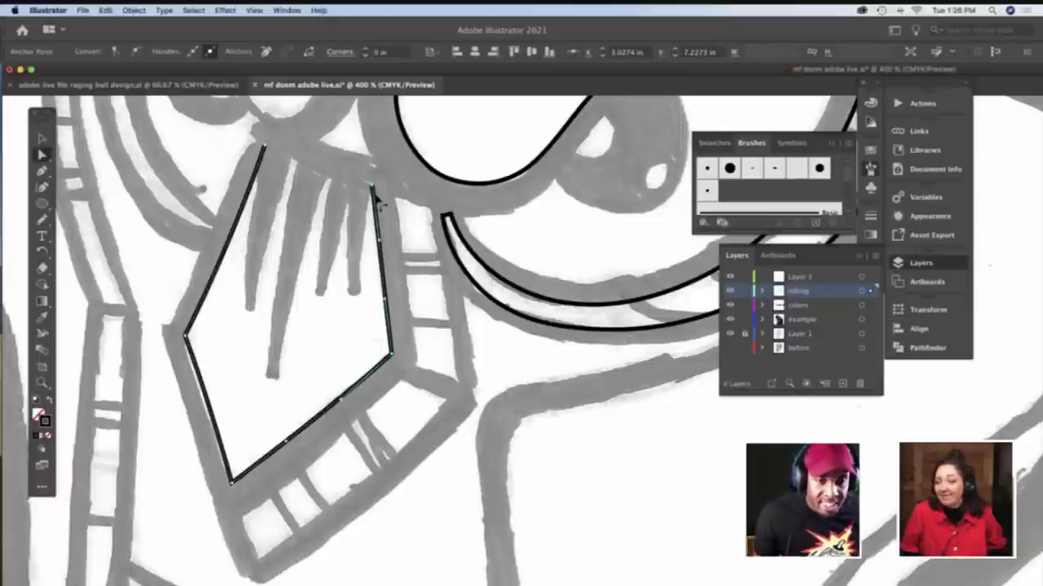
click(244, 214)
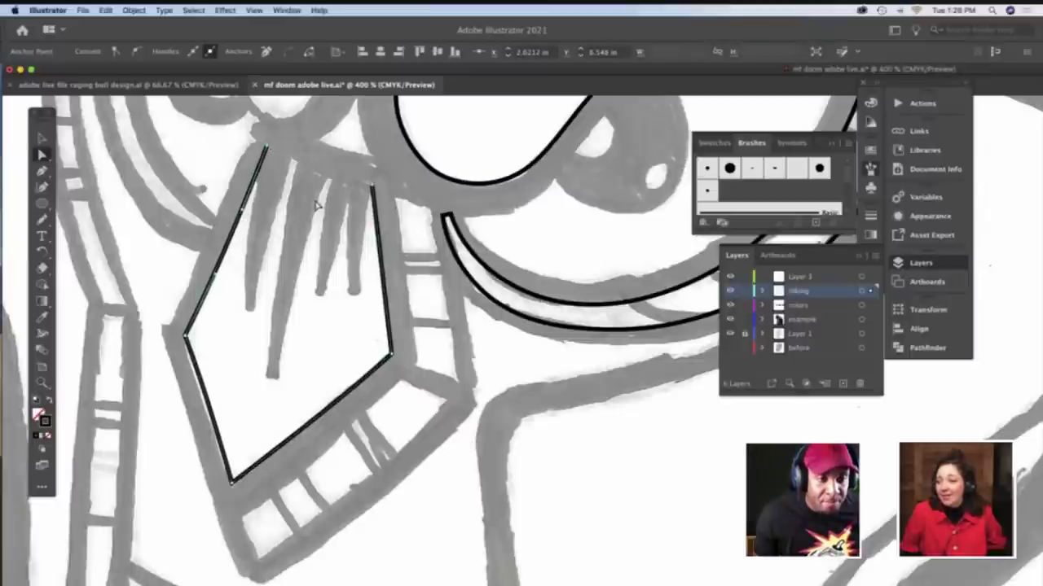
click(362, 191)
click(373, 190)
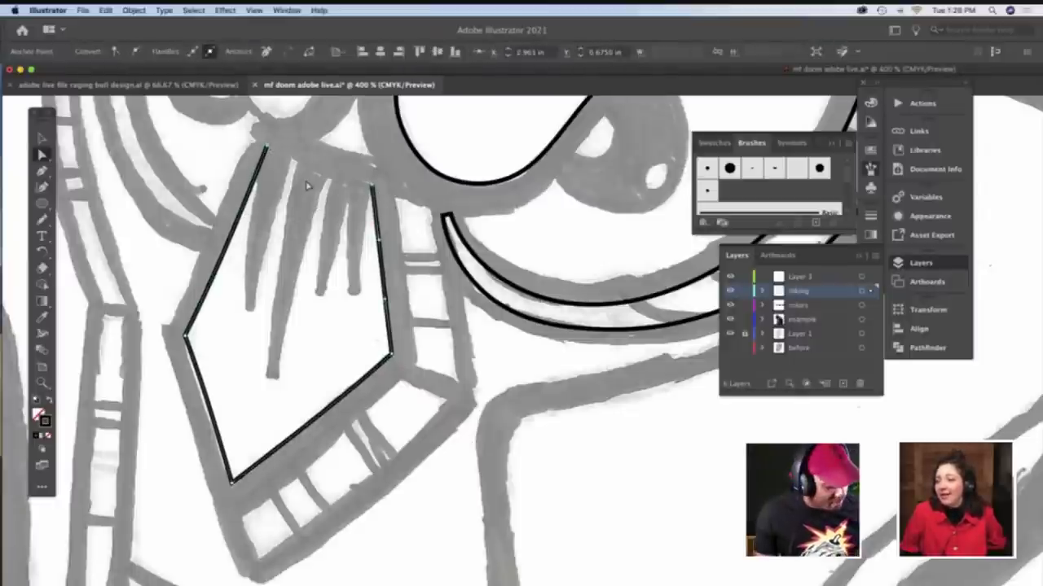
Close the nose panel outline with a curved Paintbrush stroke joining its two upper corners
key(n)
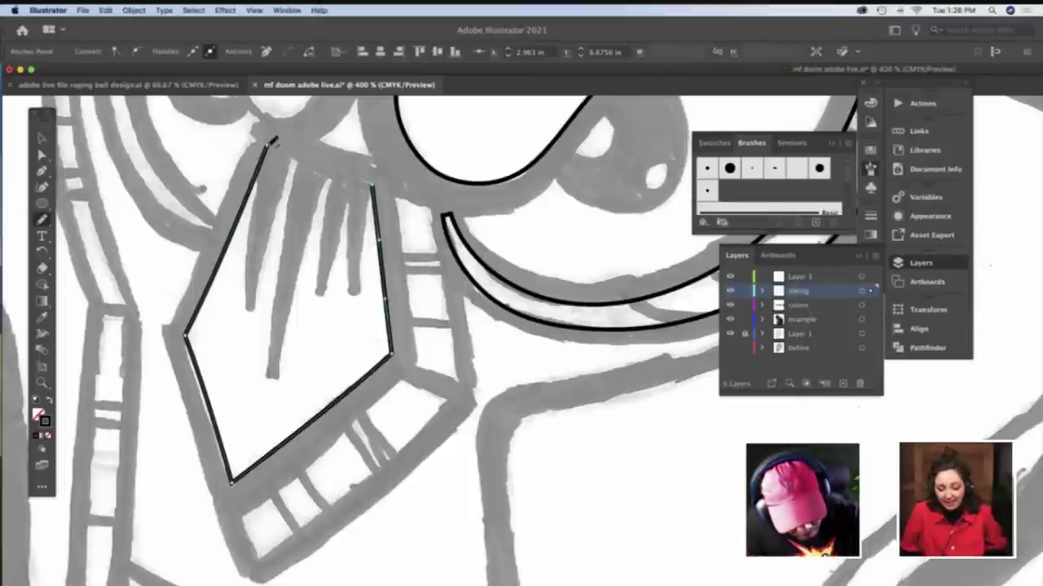
drag(347, 178, 371, 185)
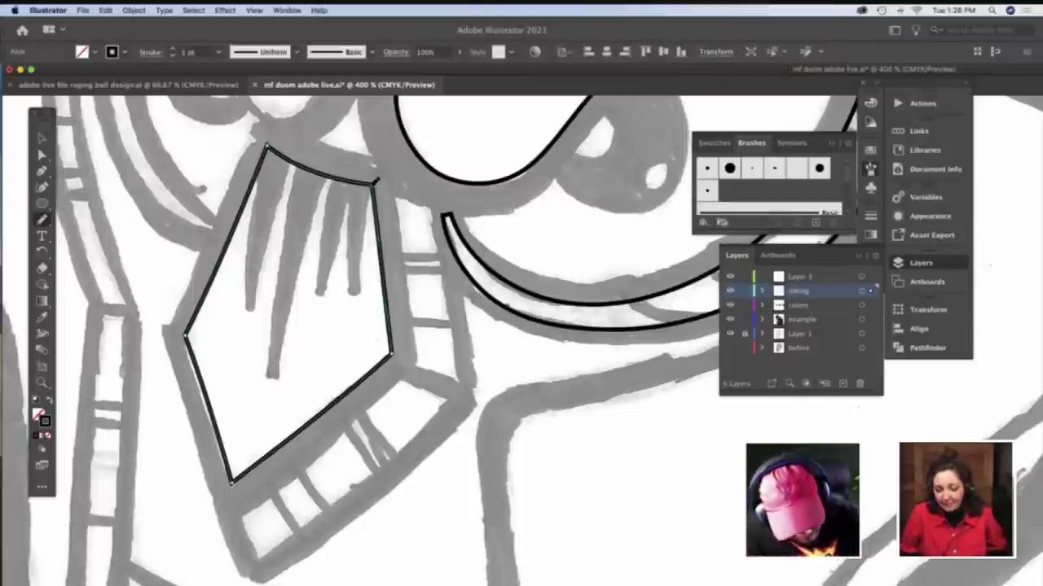
key(a)
click(347, 241)
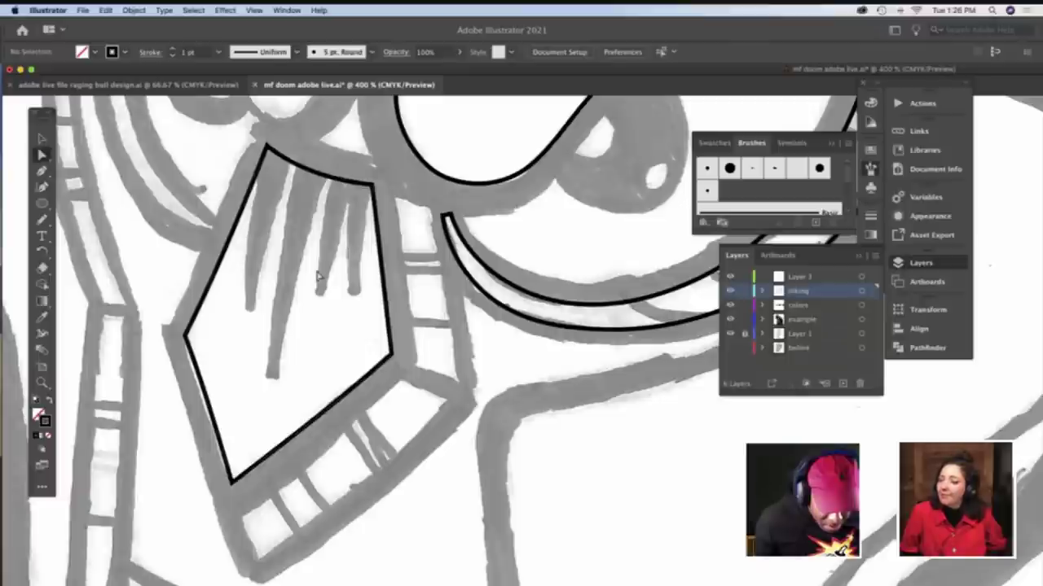
Adjust the anchor point at the nose panel's bottom tip and the curve of its lower-left edge
click(232, 487)
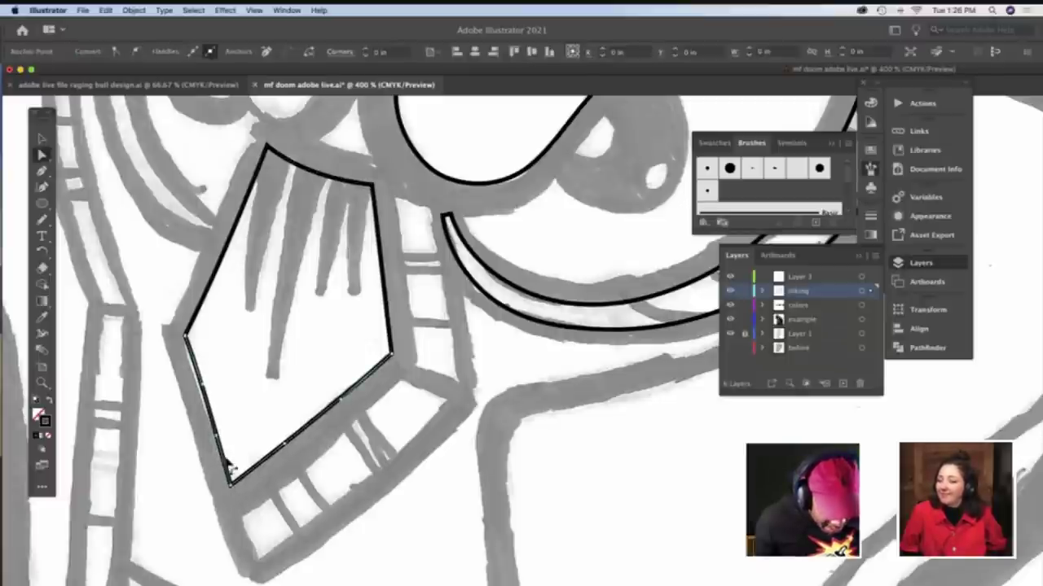
click(201, 391)
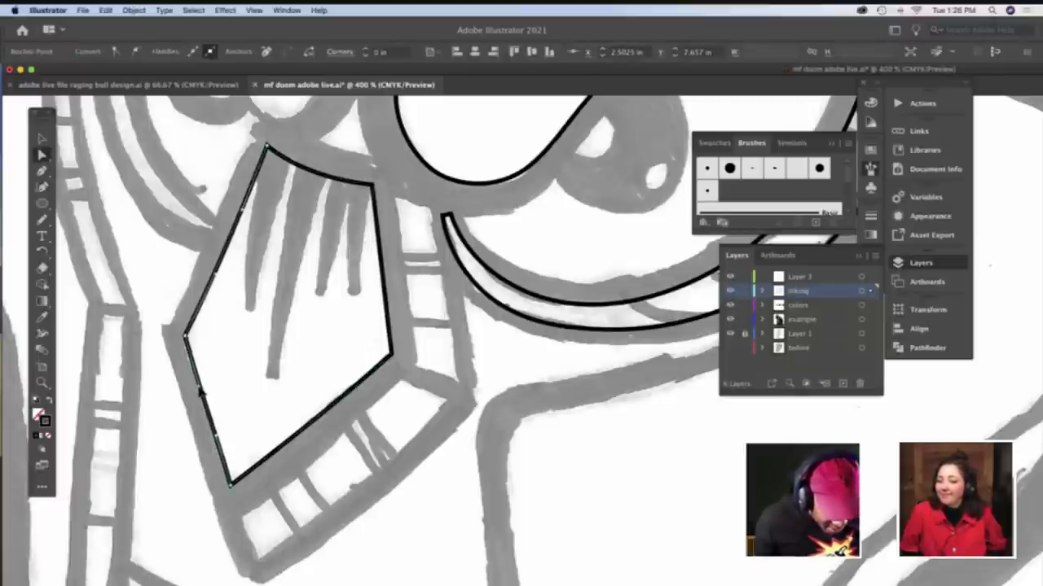
click(230, 376)
Trace the closed four-sided outline of the segmented strip below the nose panel with the Paintbrush
scroll(230, 383, down, 2)
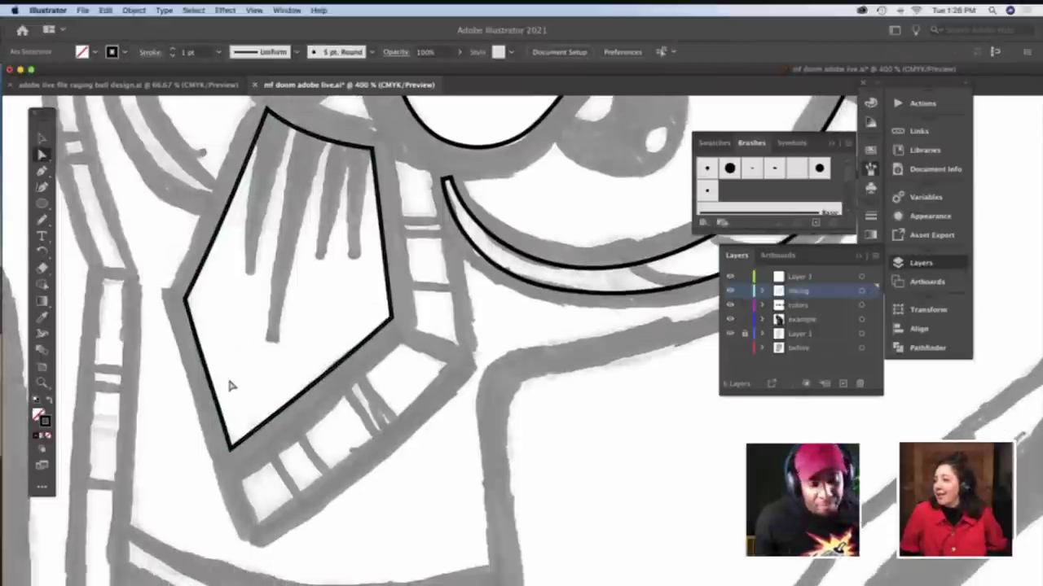
key(b)
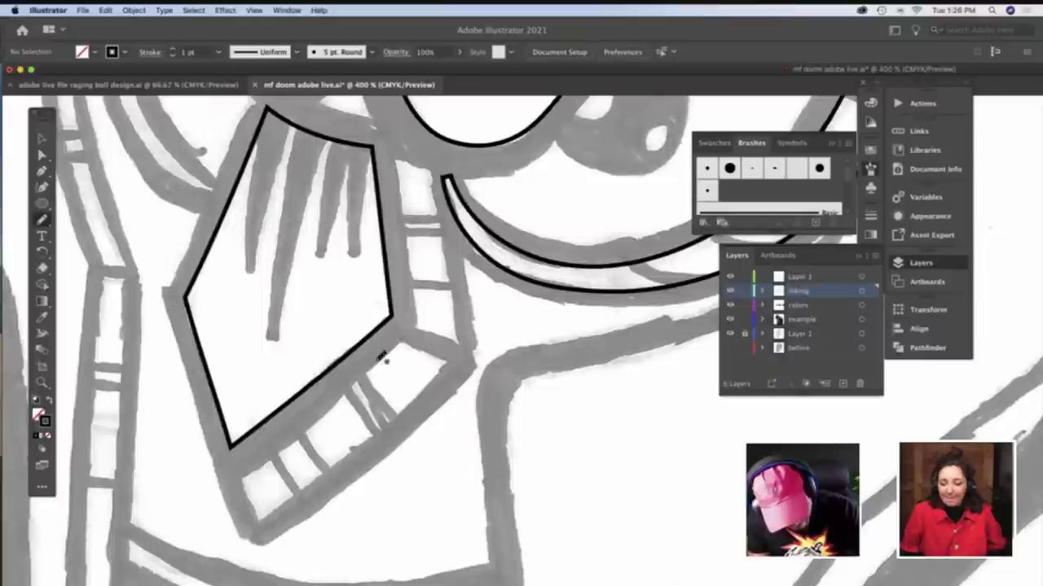
drag(249, 475, 398, 340)
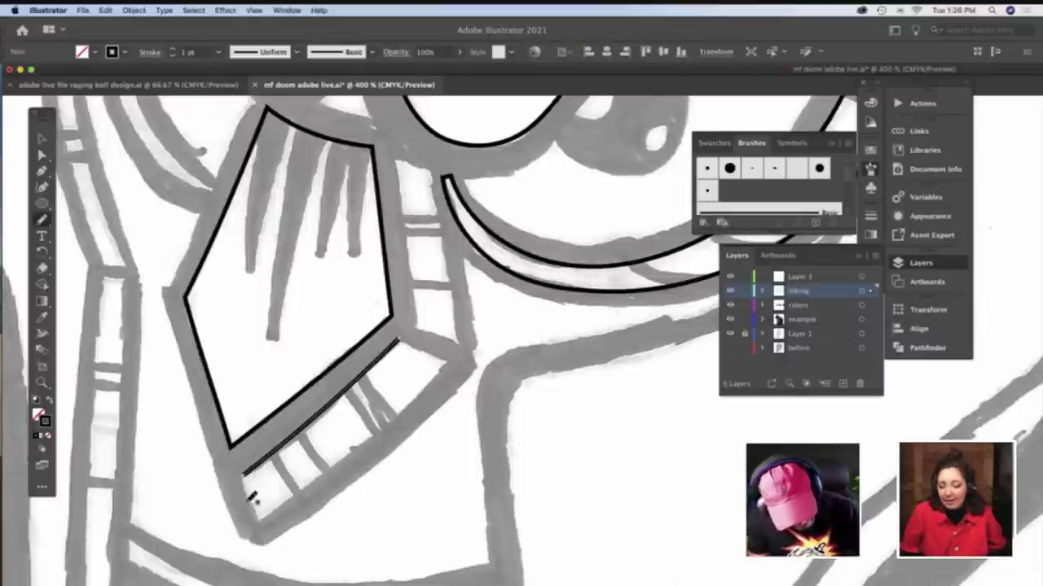
drag(249, 477, 258, 520)
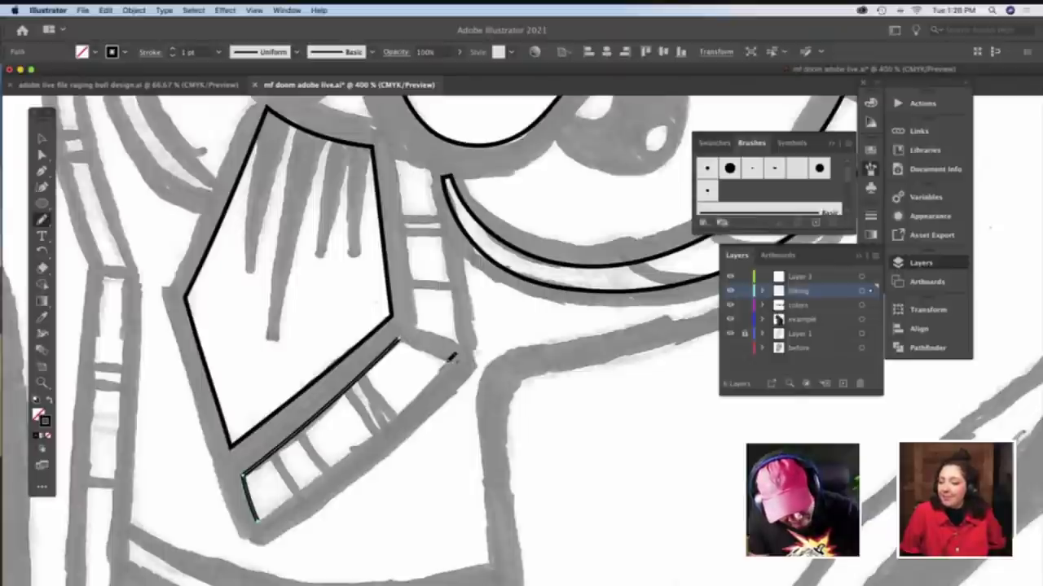
drag(446, 361, 397, 341)
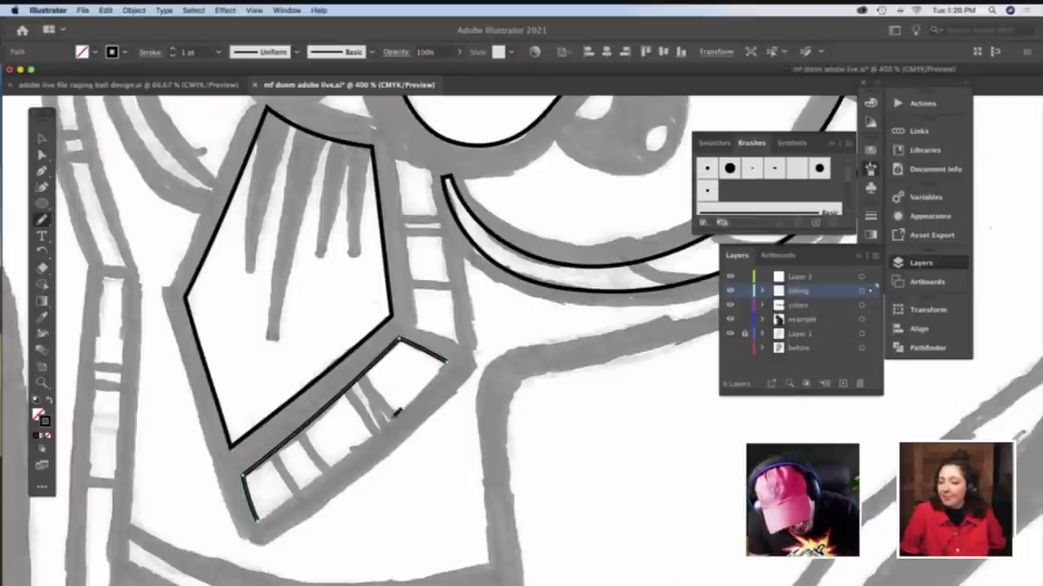
drag(446, 361, 262, 514)
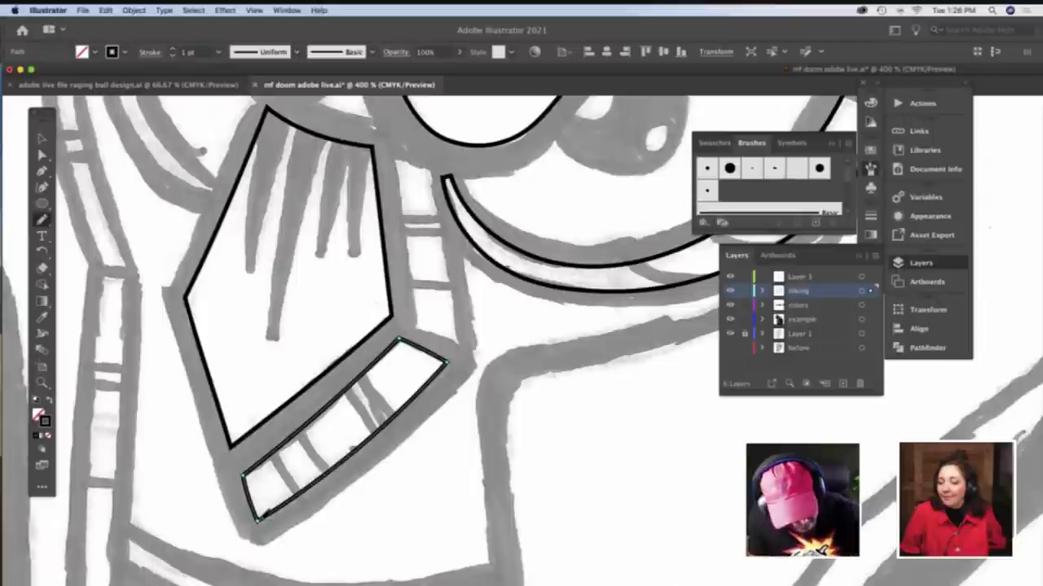
Trace the left, bottom and right edges of the narrow segmented strip beside the nose panel and adjust its right edge's curve
scroll(310, 470, up, 5)
scroll(310, 471, right, 5)
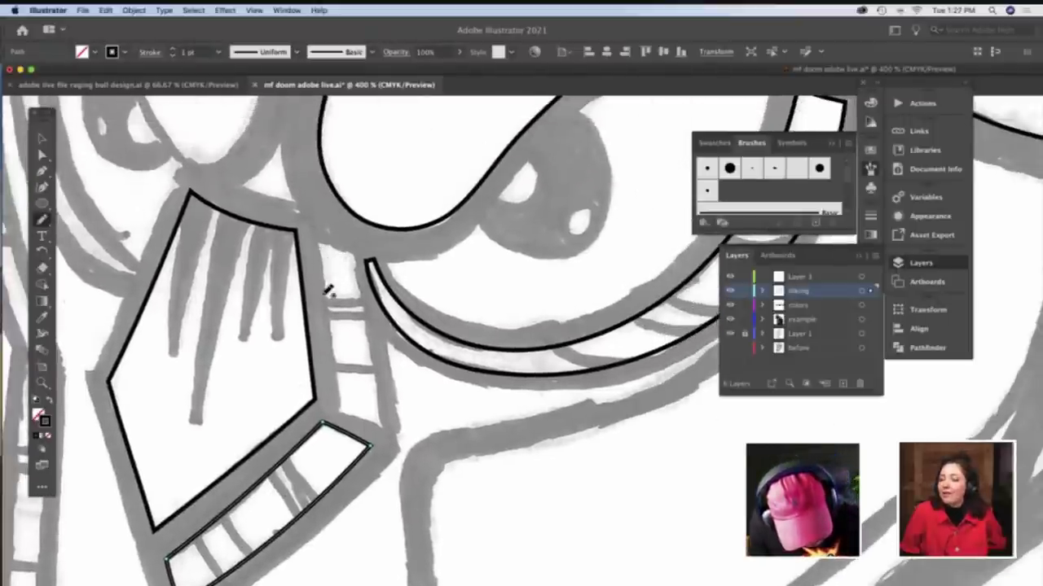
mouse_move(336, 342)
mouse_down()
mouse_move(337, 401)
mouse_move(382, 423)
mouse_up()
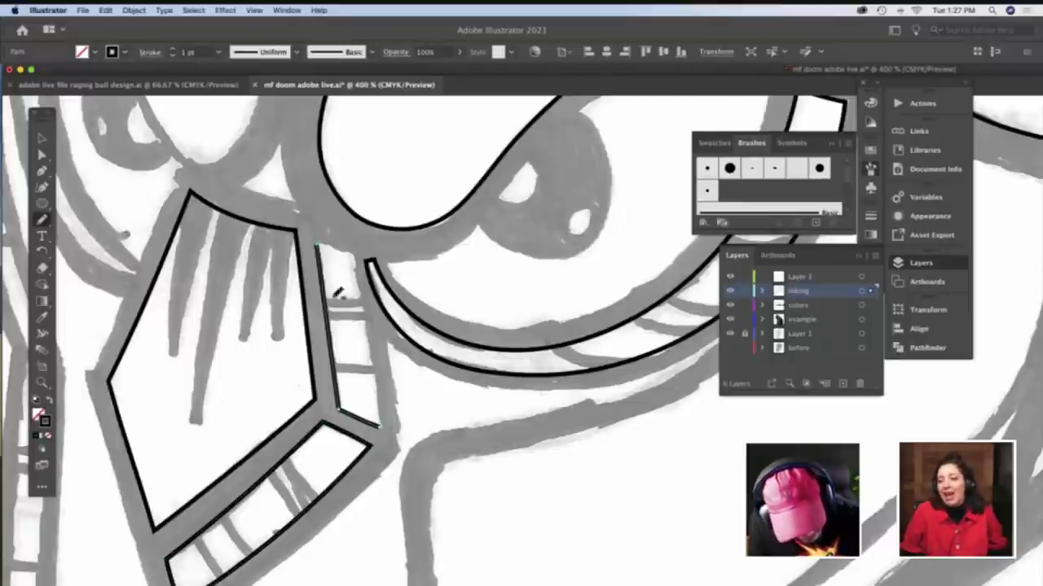
drag(369, 294, 389, 421)
key(a)
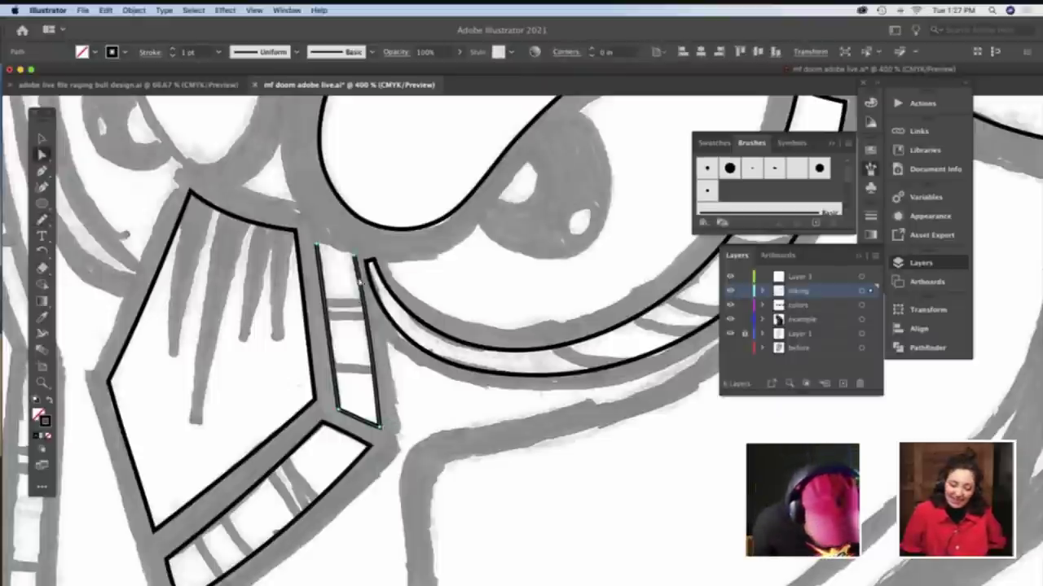
click(367, 330)
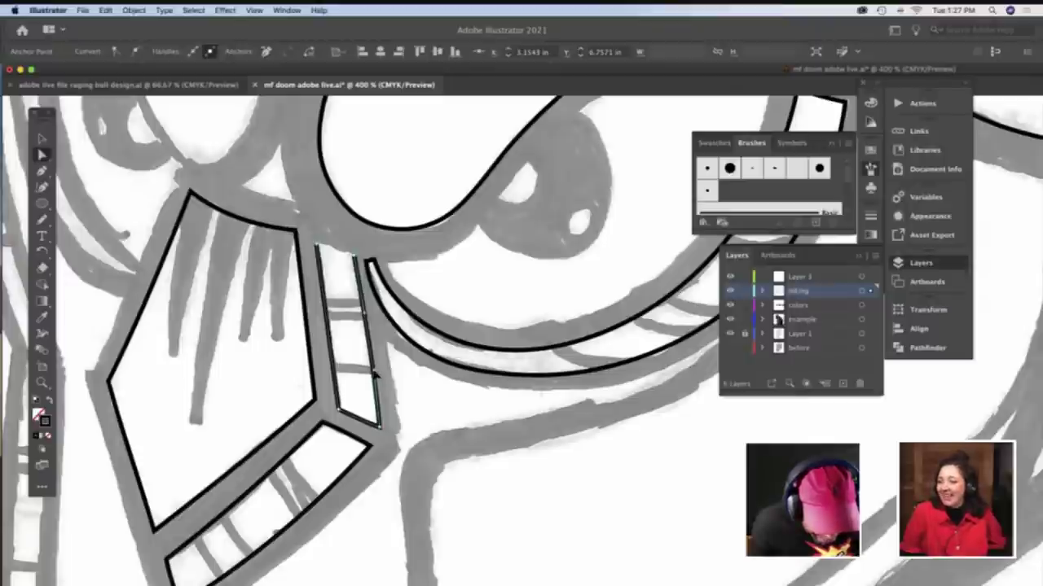
click(376, 350)
Close the narrow strip's outline with a slightly curved Paintbrush stroke joining its two upper corners, and deselect it
key(z)
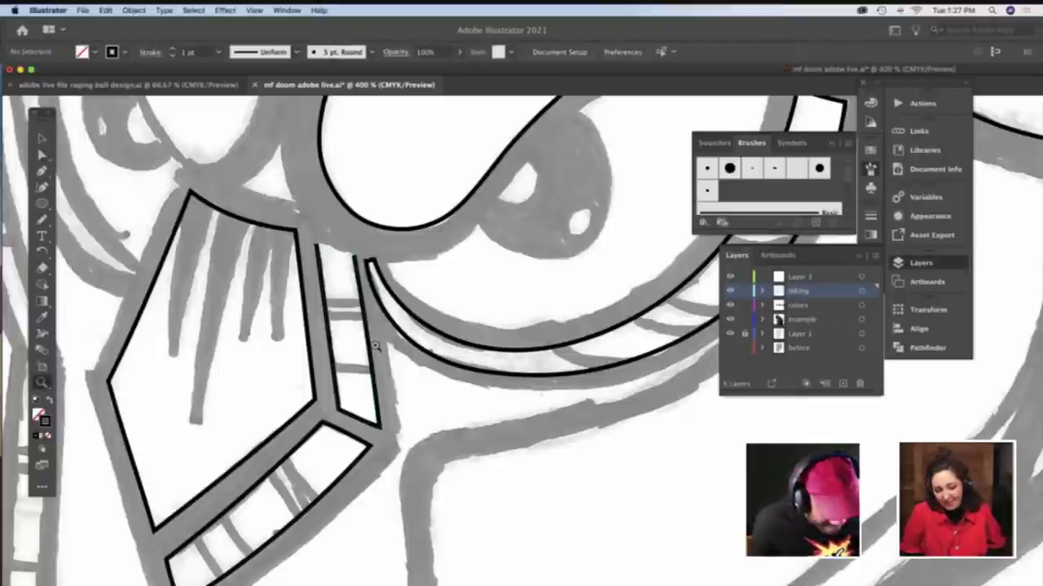
click(376, 346)
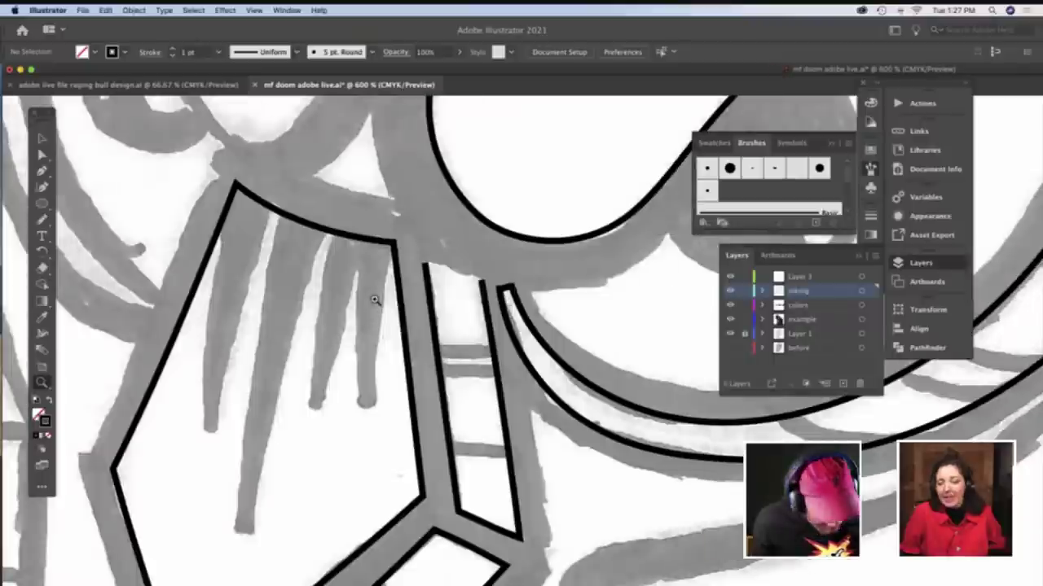
key(v)
click(422, 268)
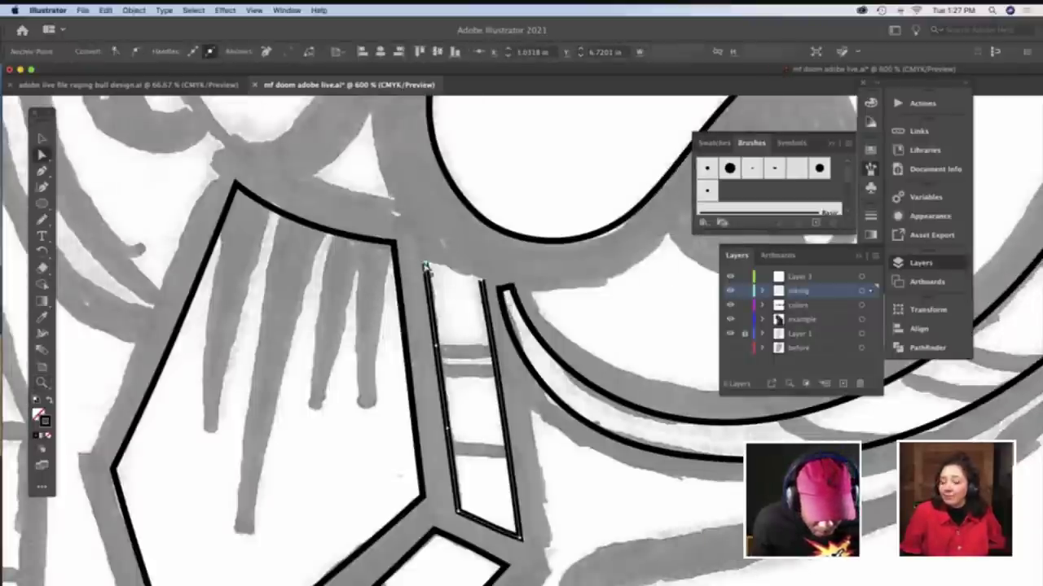
key(n)
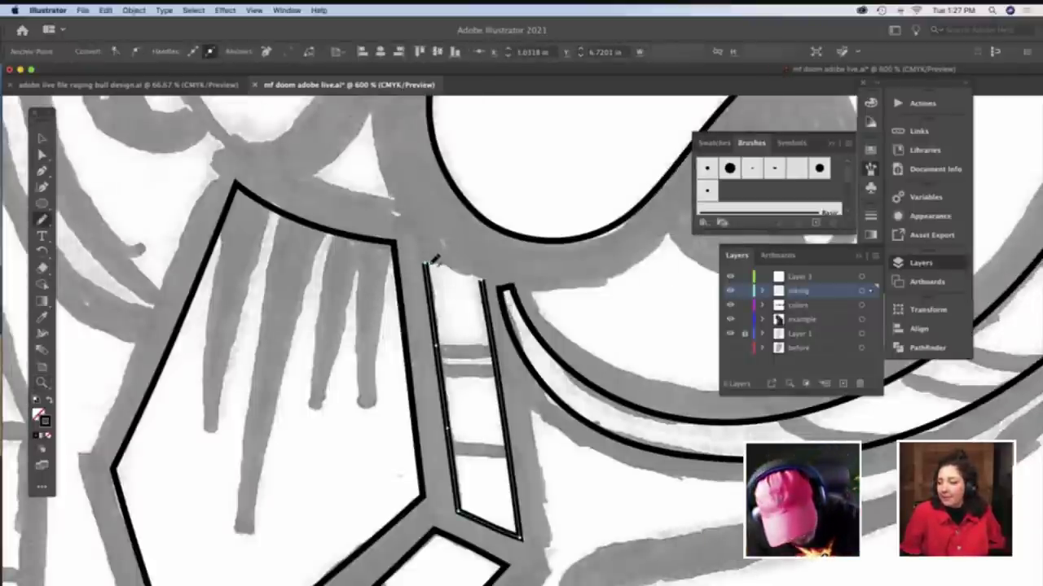
drag(485, 281, 483, 280)
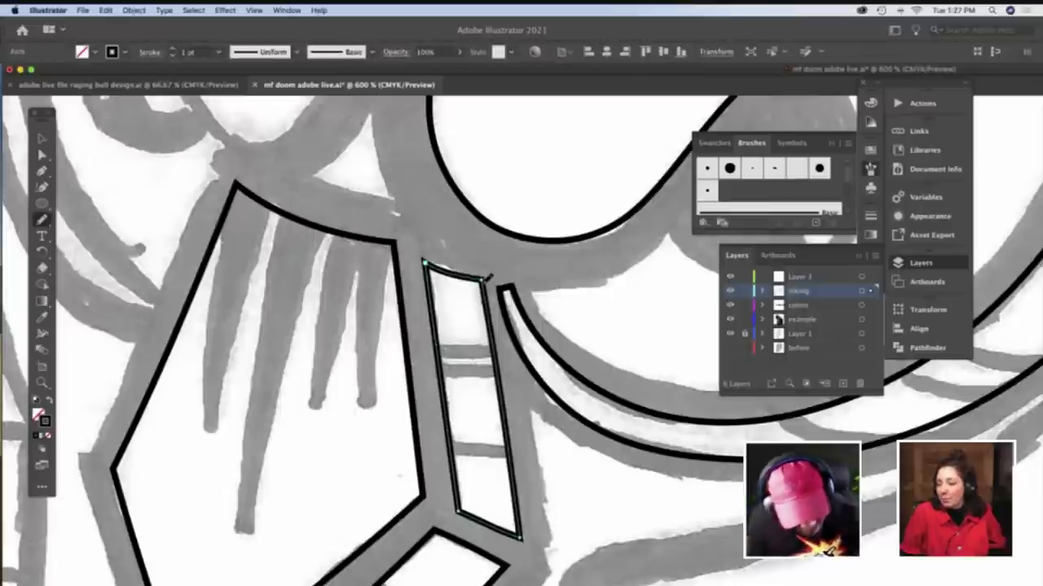
key(a)
click(436, 256)
Trace the closed outline of the small curved triangle between the two eye shapes just above the nose panel
scroll(436, 259, up, 5)
scroll(436, 259, left, 3)
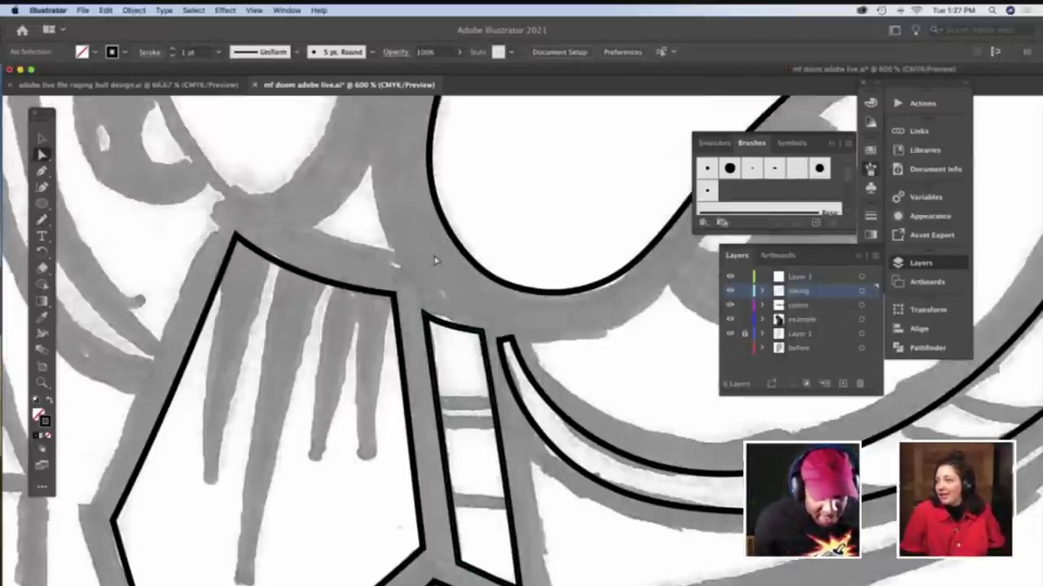
key(n)
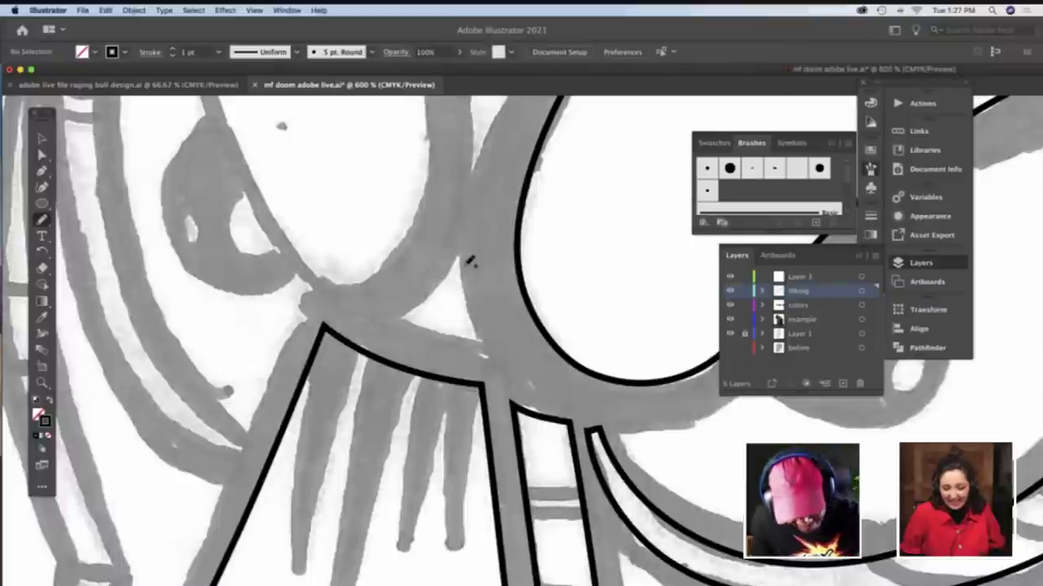
mouse_move(457, 252)
mouse_down()
mouse_move(397, 317)
mouse_move(480, 342)
mouse_up()
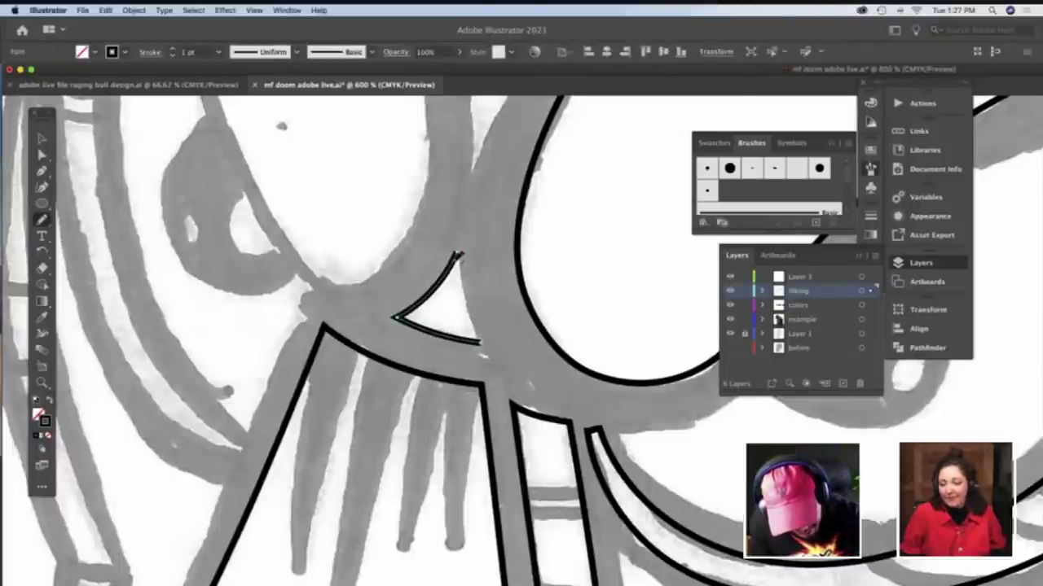
drag(463, 259, 487, 340)
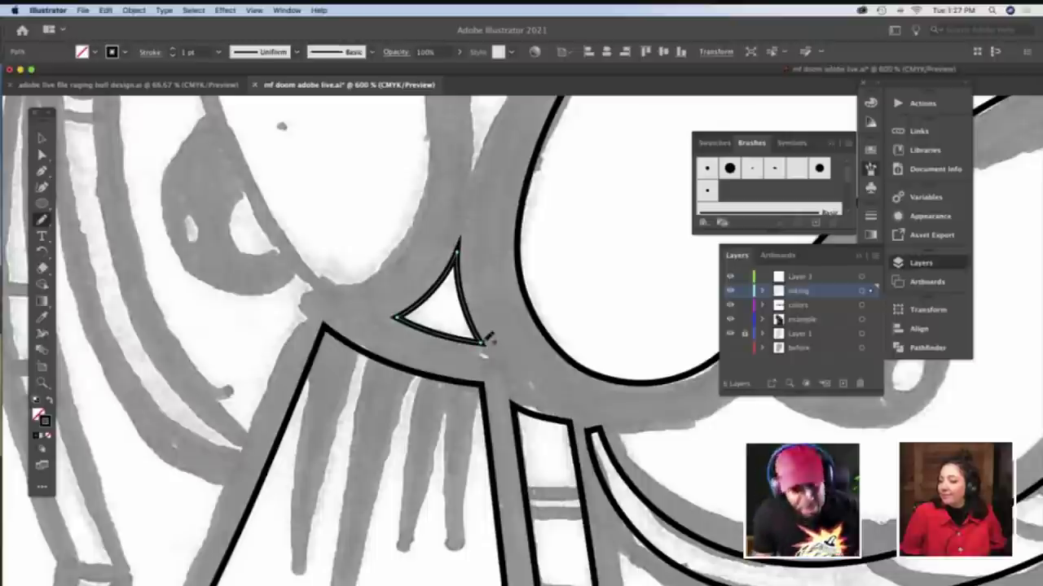
Examine the sketch around the nose panel, the forehead gem and the uninked left brow and eye area
key(z)
scroll(530, 313, left, 8)
scroll(530, 313, up, 6)
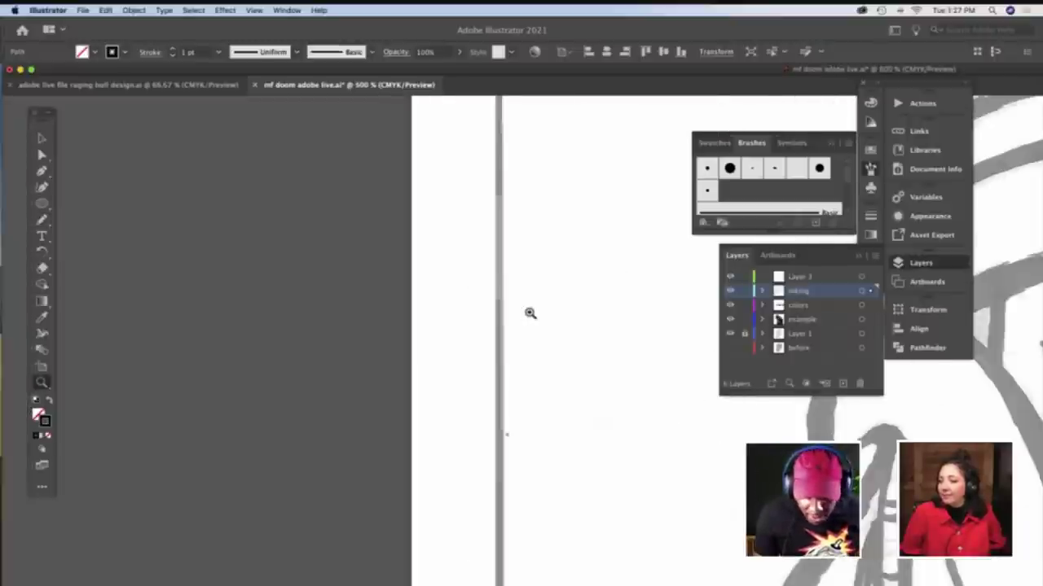
scroll(531, 313, right, 2)
click(529, 312)
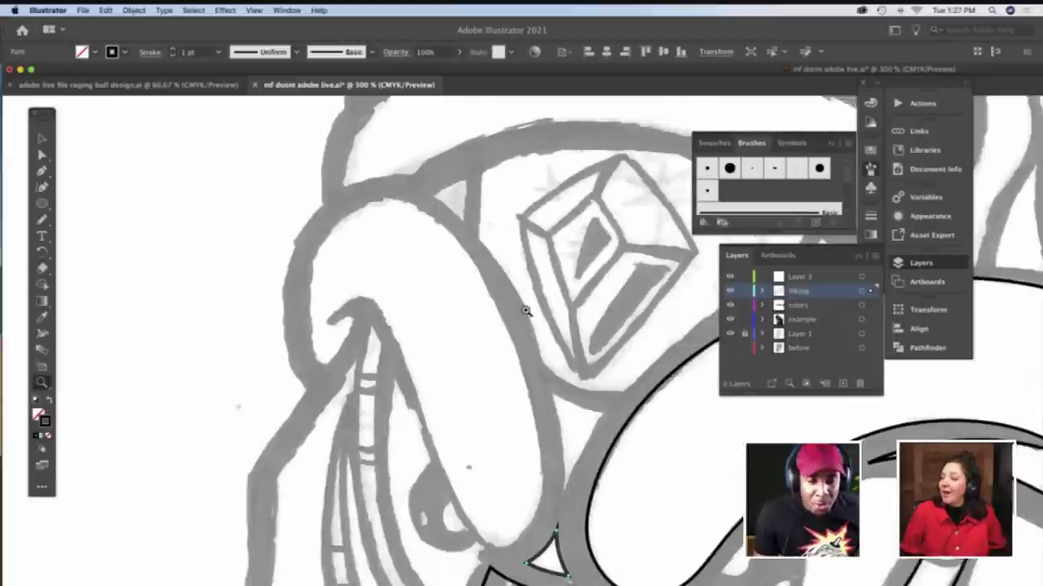
scroll(527, 319, down, 10)
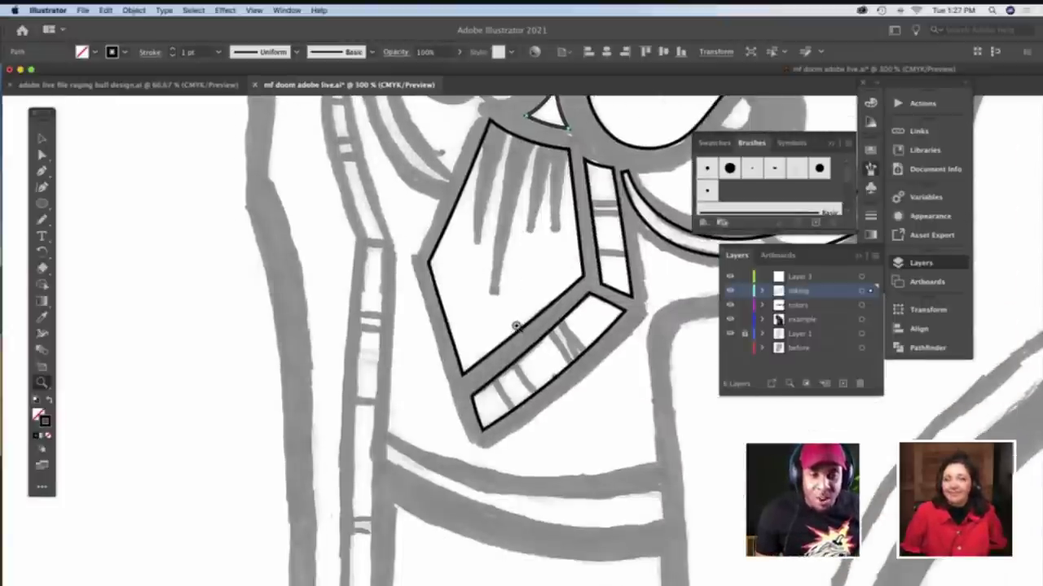
scroll(516, 326, up, 3)
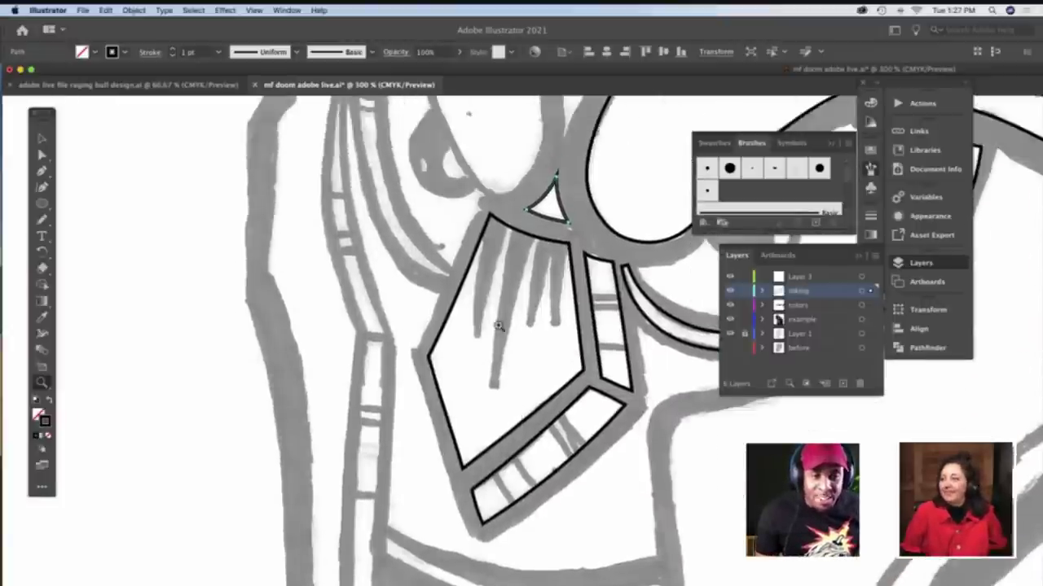
alt+click(543, 342)
scroll(537, 340, right, 3)
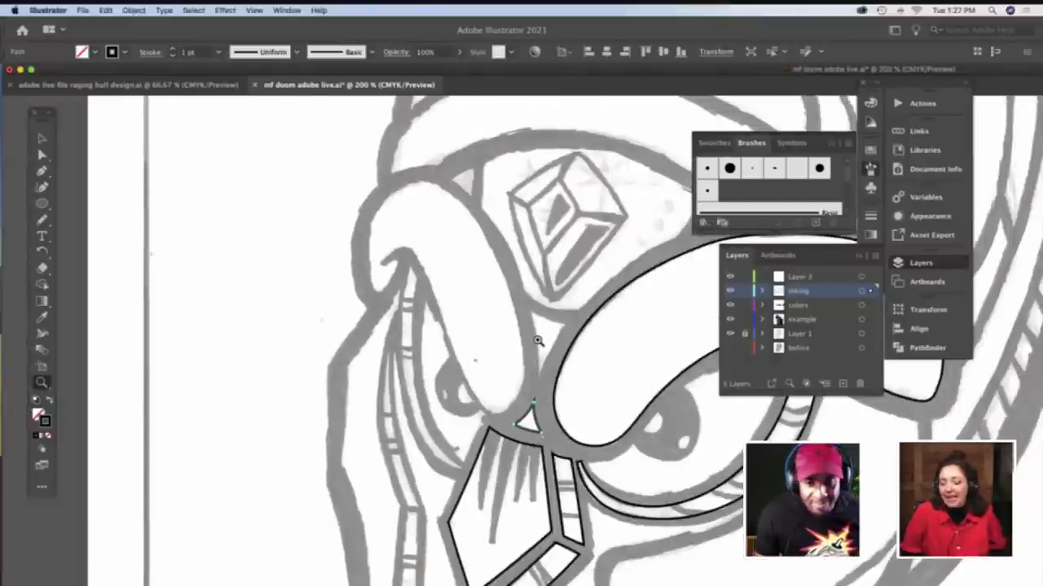
scroll(538, 341, down, 2)
click(536, 342)
scroll(536, 340, right, 4)
scroll(536, 340, right, 4)
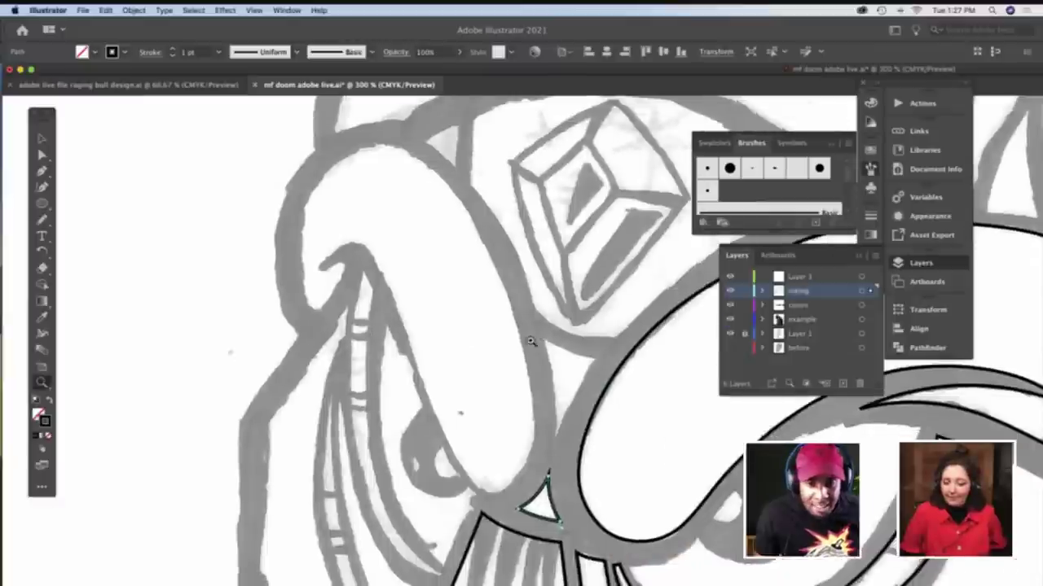
scroll(524, 344, left, 6)
scroll(524, 345, up, 2)
click(523, 343)
scroll(523, 343, right, 10)
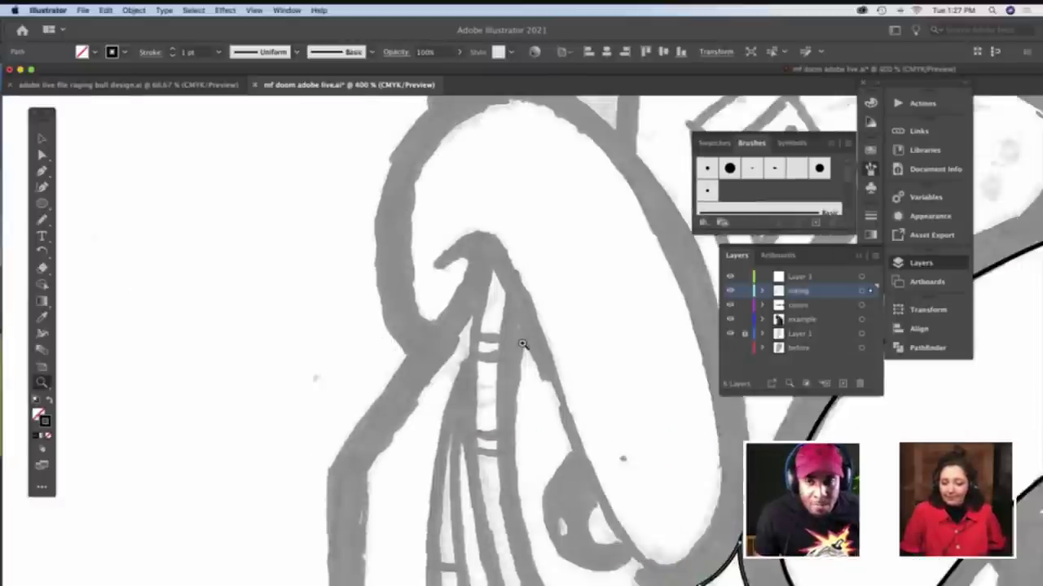
scroll(515, 344, up, 2)
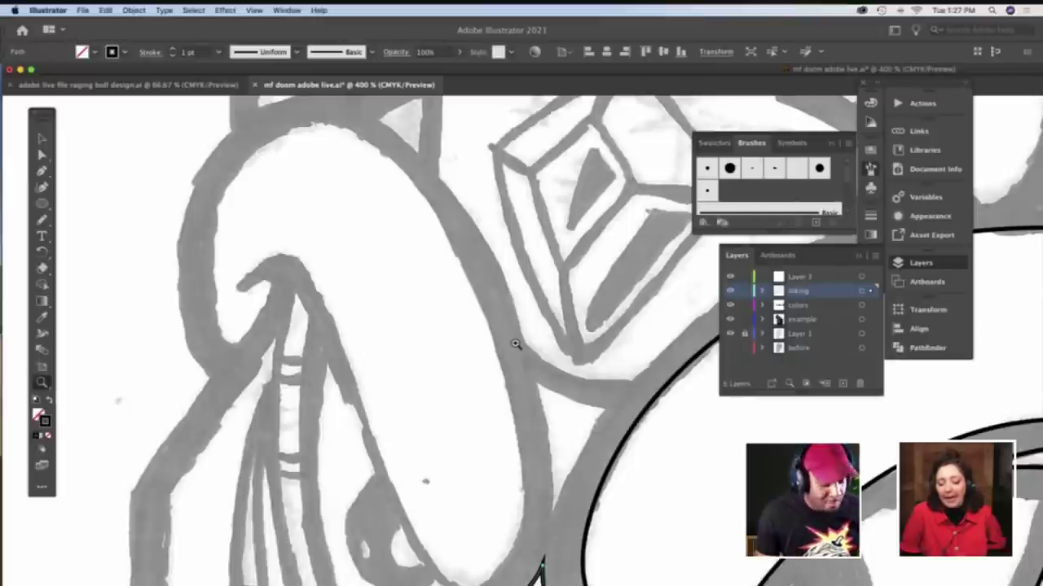
Trace the closed outline of the large hooked brow shape over the left eye with joined Paintbrush strokes
key(b)
scroll(518, 342, left, 3)
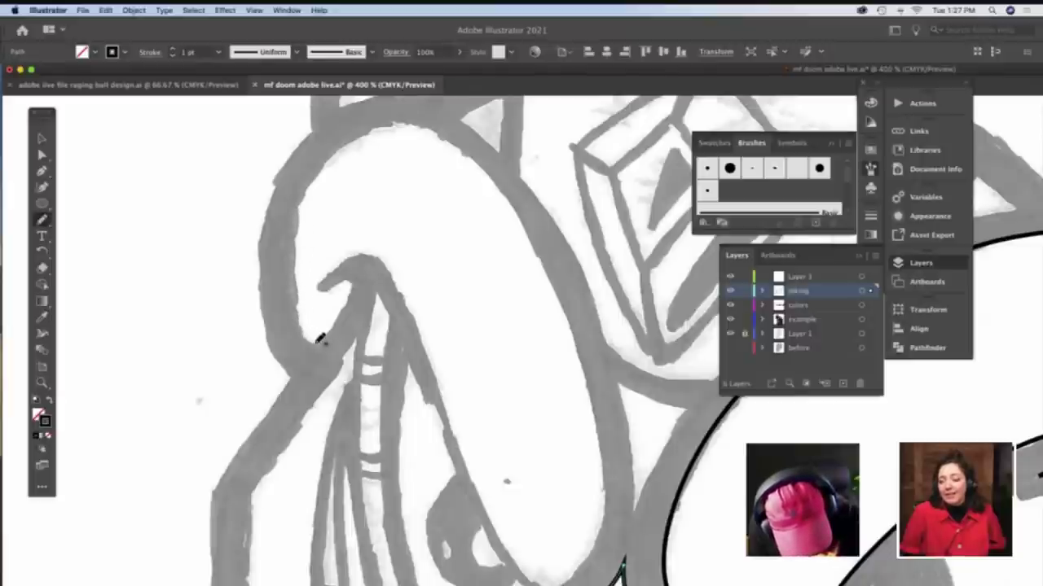
mouse_move(341, 323)
mouse_down()
mouse_move(325, 285)
mouse_move(366, 253)
mouse_up()
scroll(373, 252, down, 3)
scroll(372, 252, right, 3)
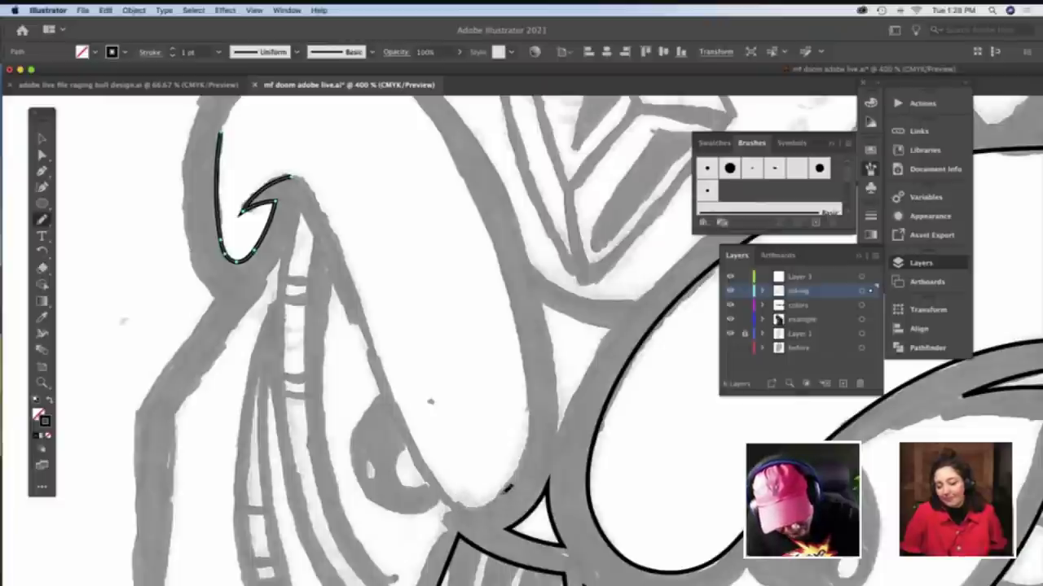
drag(528, 447, 525, 444)
scroll(527, 444, up, 2)
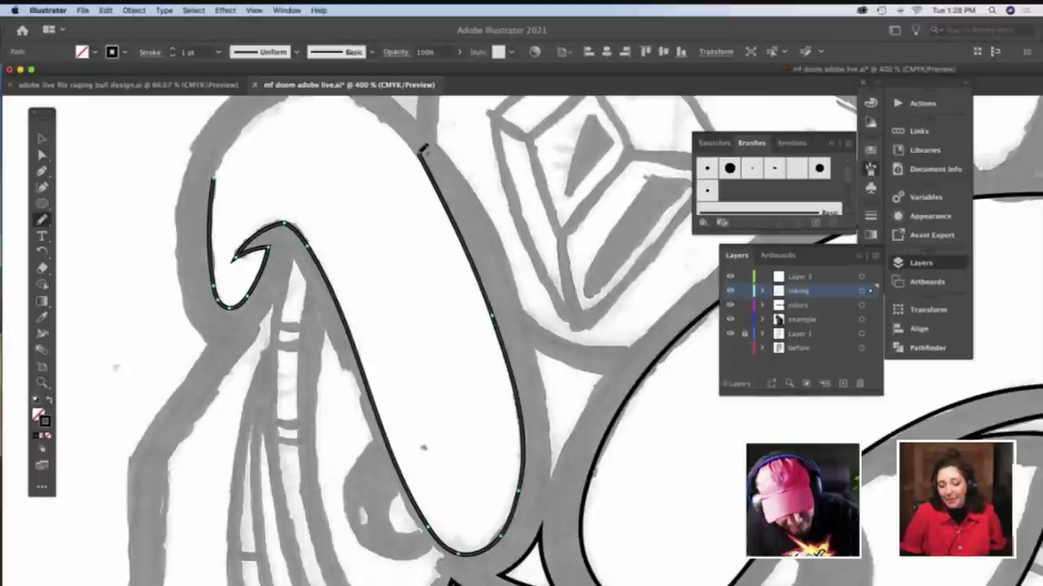
scroll(424, 146, up, 5)
scroll(350, 228, left, 2)
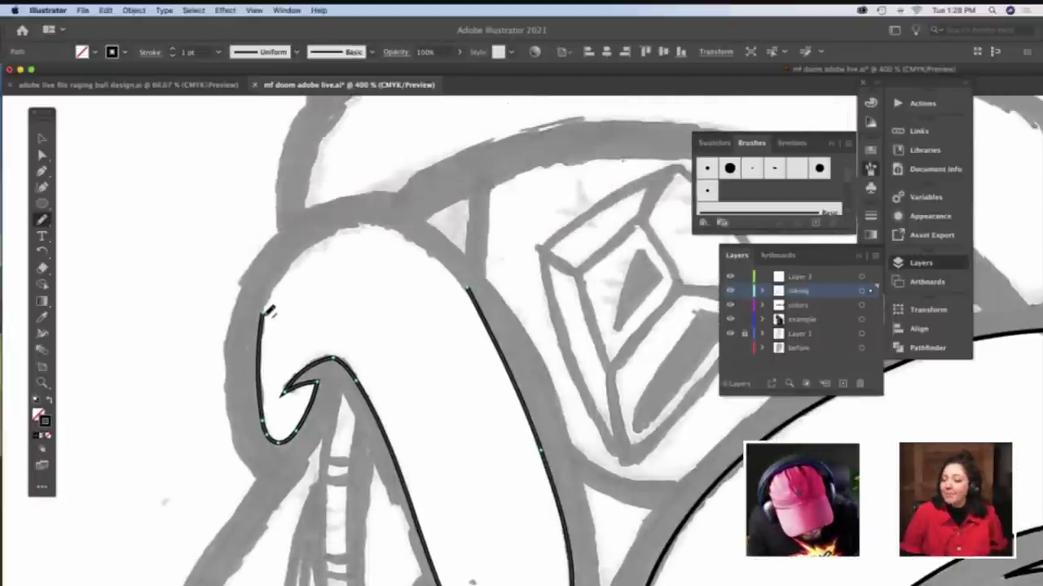
mouse_move(340, 229)
mouse_down()
mouse_move(381, 224)
mouse_move(436, 249)
mouse_move(470, 282)
mouse_up()
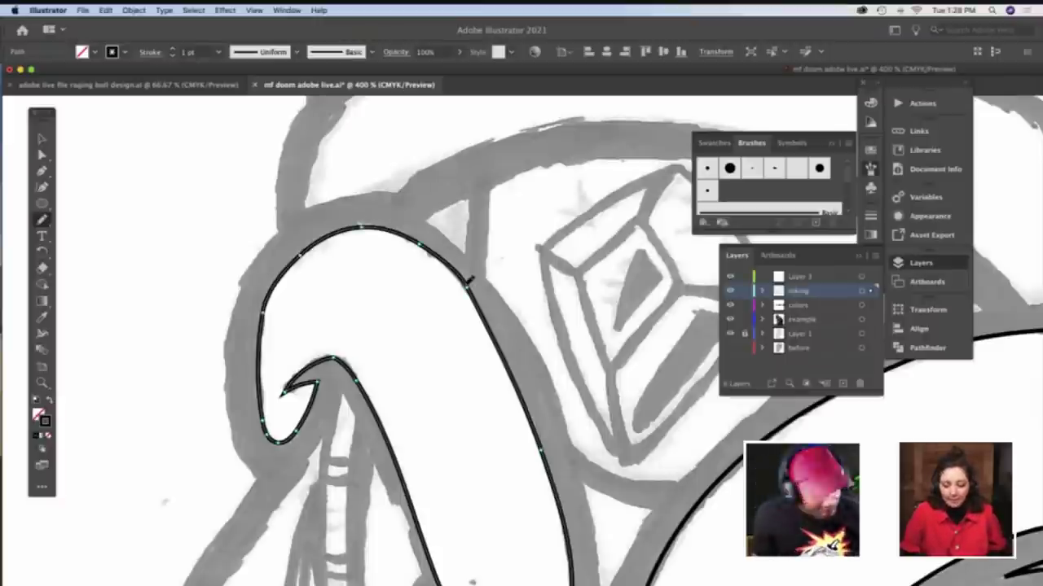
Smooth the left brow shape's top and upper-right curve by adjusting its anchor points to match the sketch
key(a)
click(468, 290)
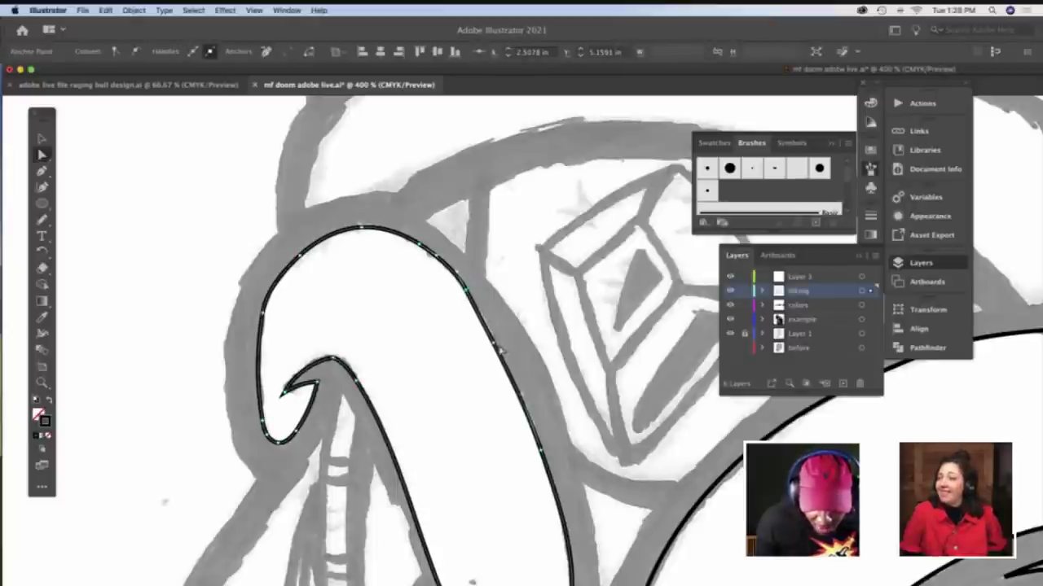
click(465, 350)
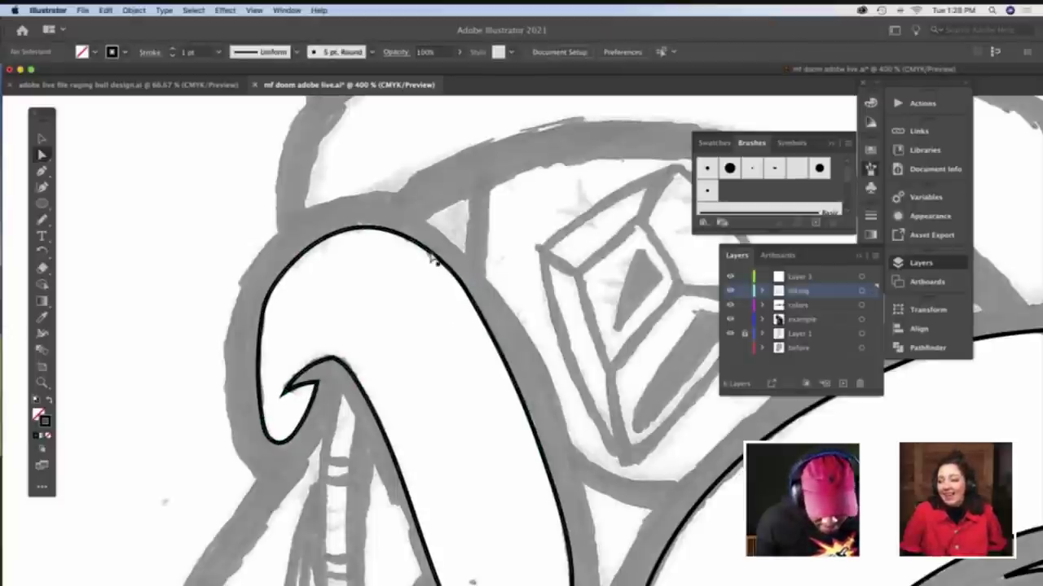
click(433, 258)
drag(419, 246, 404, 262)
click(401, 260)
drag(364, 230, 362, 227)
click(397, 295)
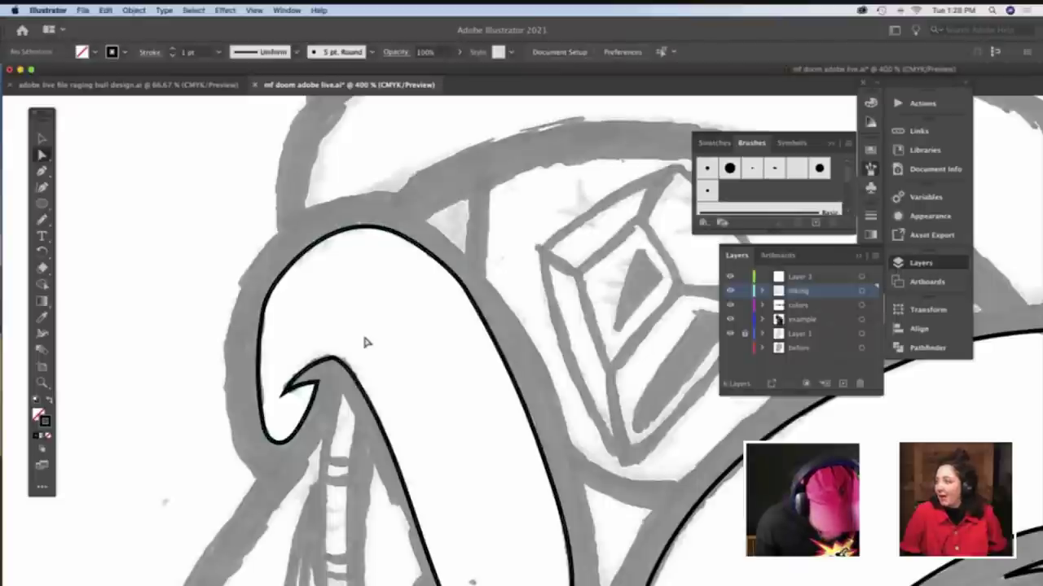
Trace the closed outline of the long curved band running around the left eye down to the nose panel with the Paintbrush
scroll(362, 331, down, 5)
scroll(364, 342, down, 5)
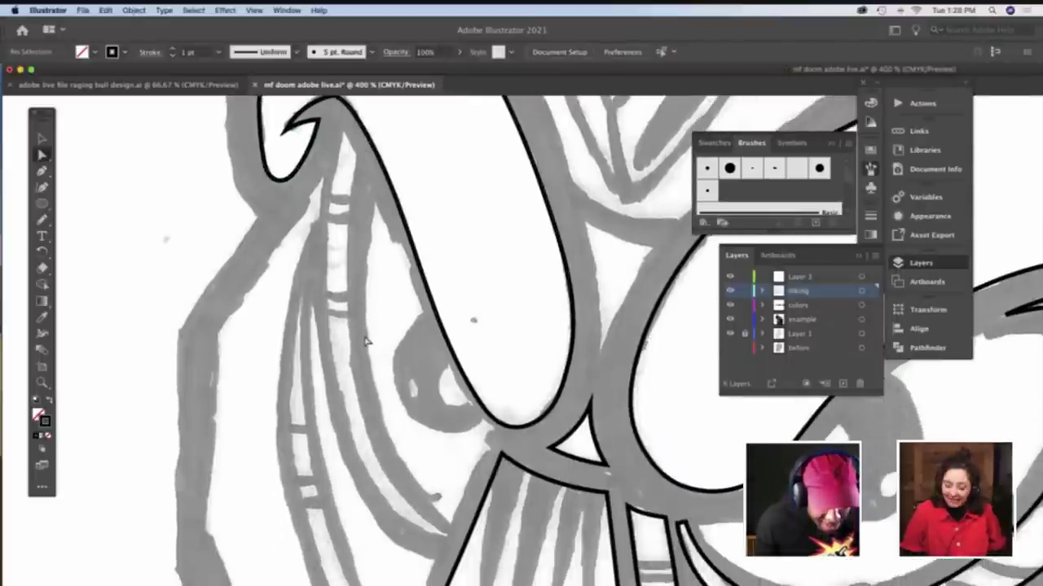
scroll(366, 342, right, 2)
key(b)
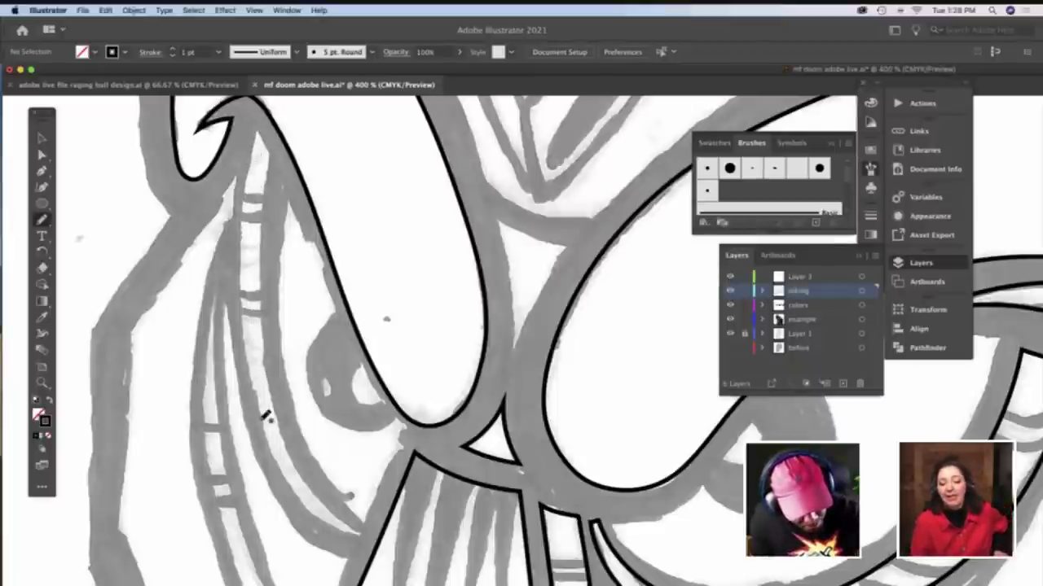
mouse_move(284, 463)
mouse_down()
mouse_move(311, 498)
mouse_move(365, 531)
mouse_up()
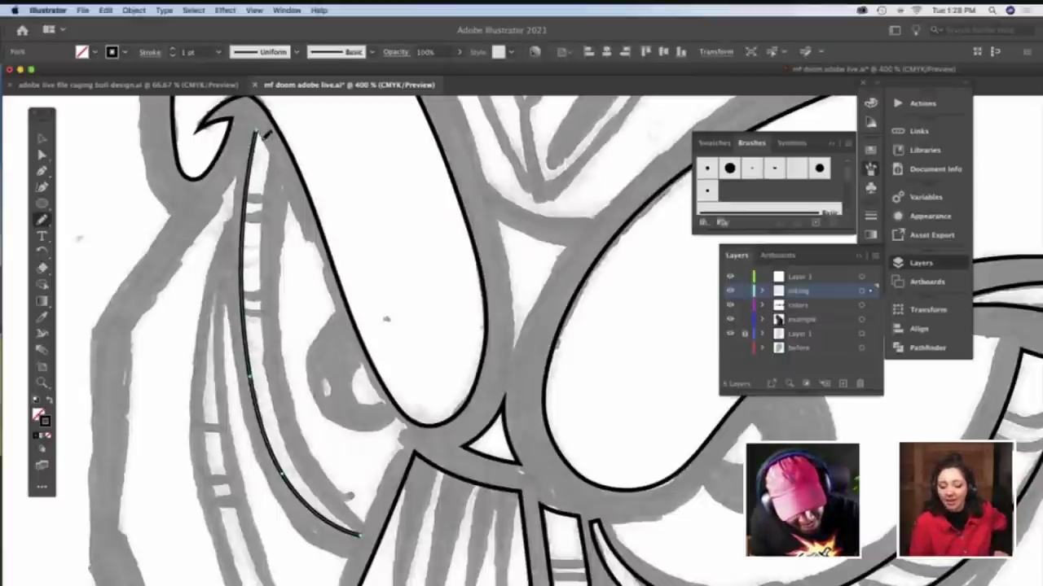
drag(270, 148, 269, 150)
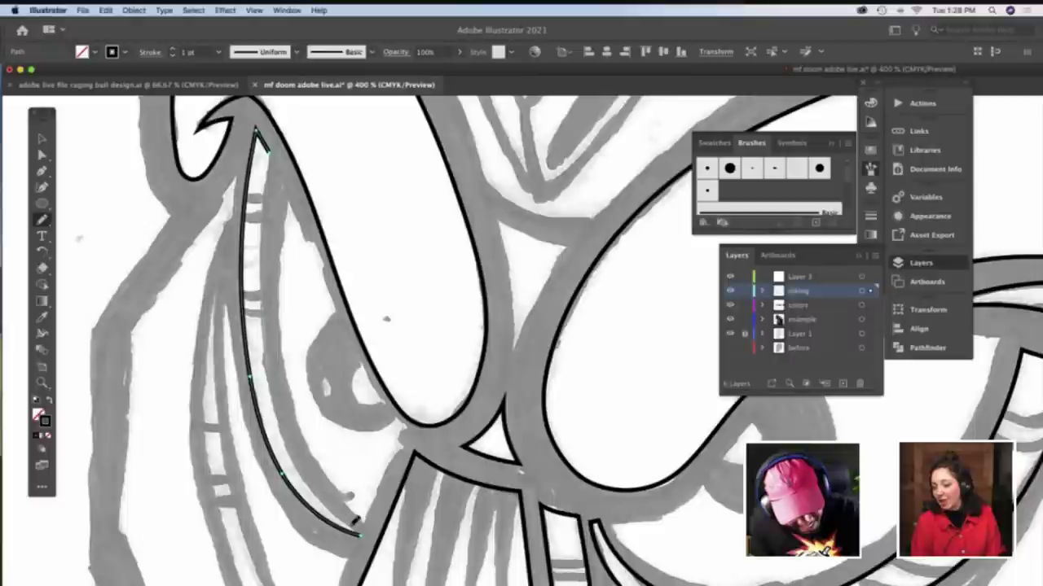
drag(364, 533, 365, 535)
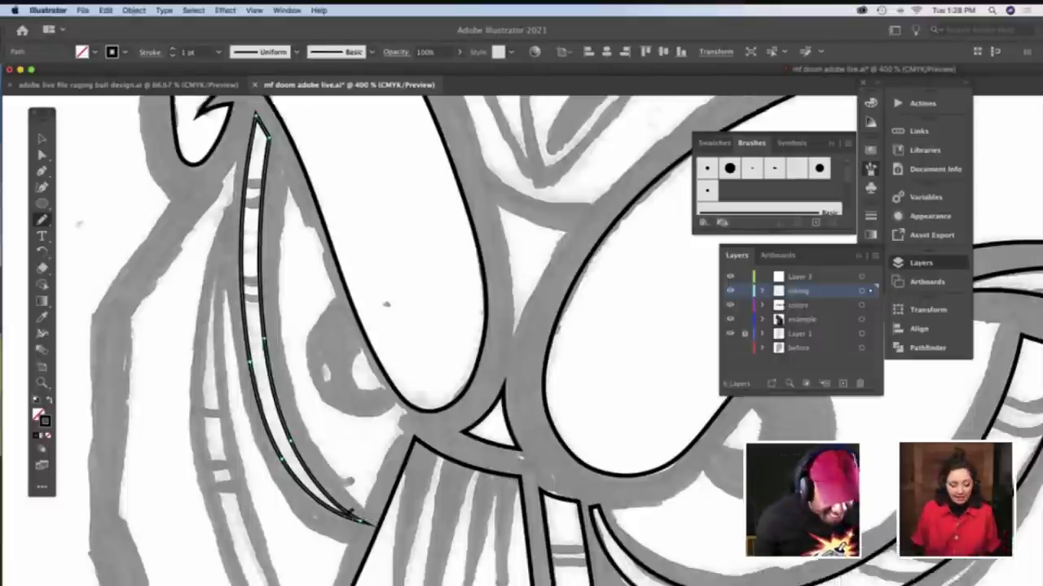
scroll(349, 517, down, 3)
key(z)
key(super+minus)
scroll(400, 472, right, 4)
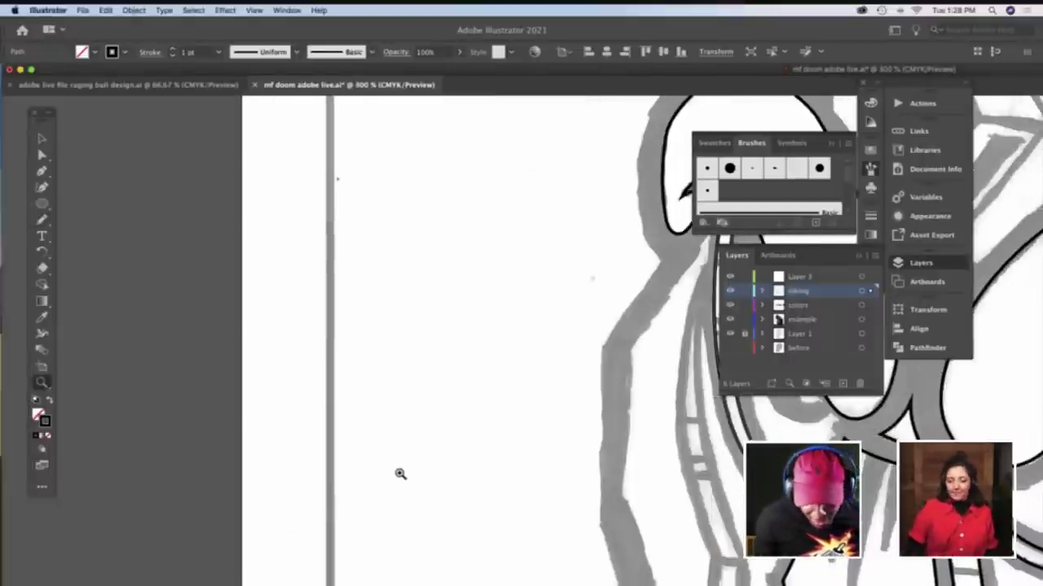
Trace the inner edge of the left vertical strip from beside the left eye band down to the curved line below the nose with the Paintbrush
scroll(372, 505, down, 10)
scroll(372, 501, right, 6)
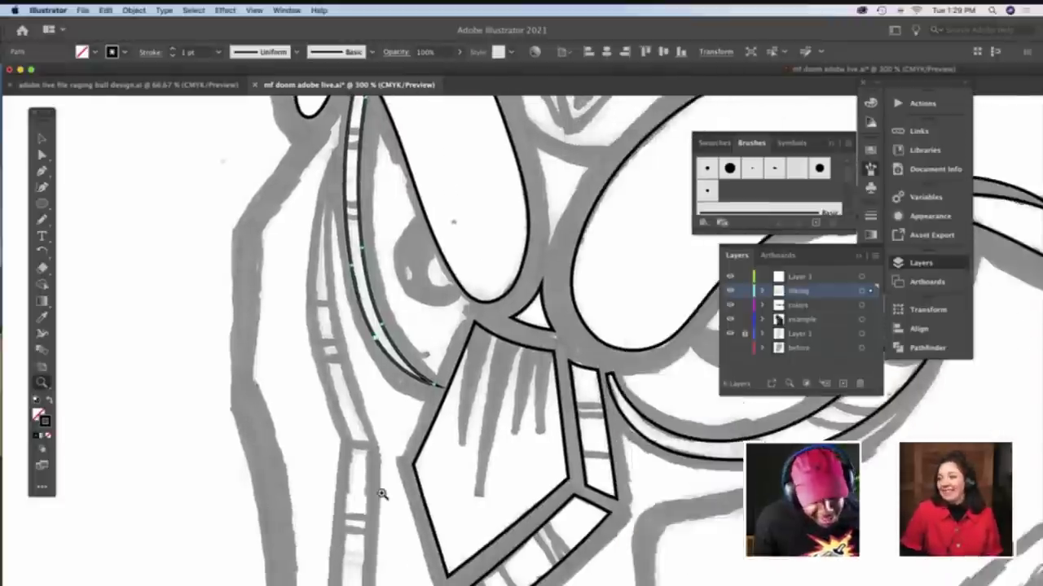
scroll(372, 492, down, 2)
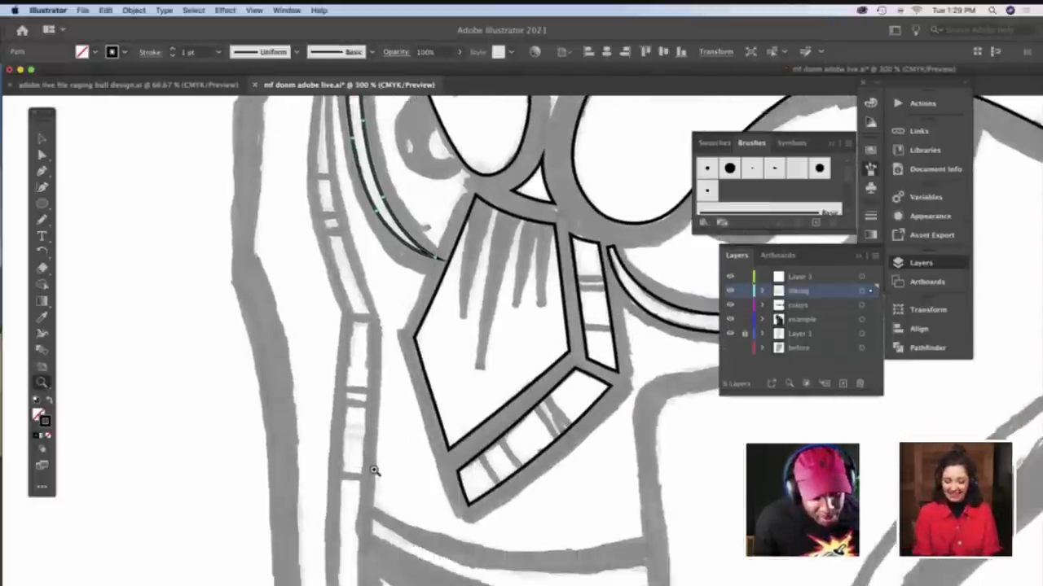
scroll(374, 471, up, 3)
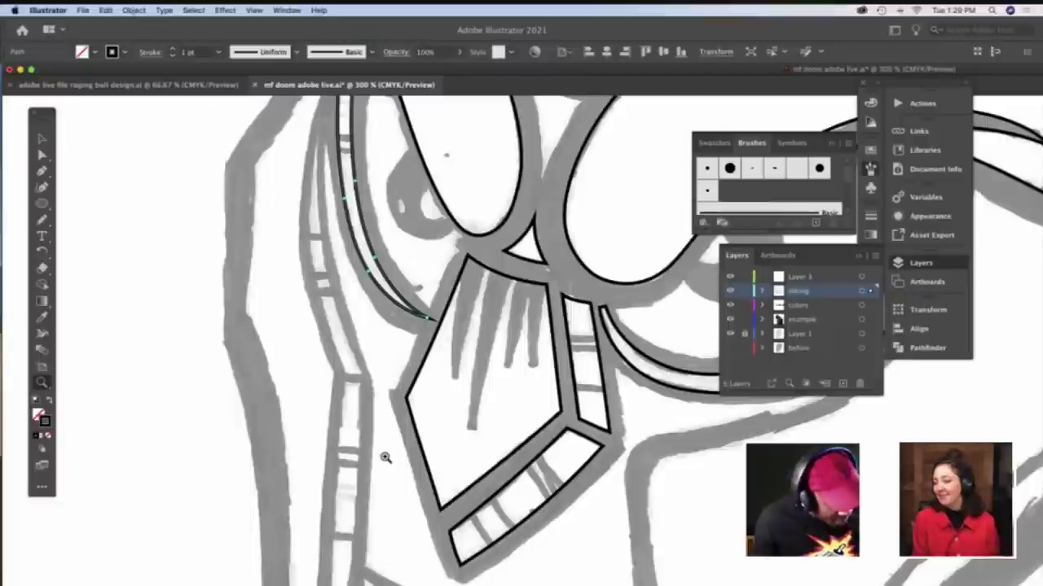
key(b)
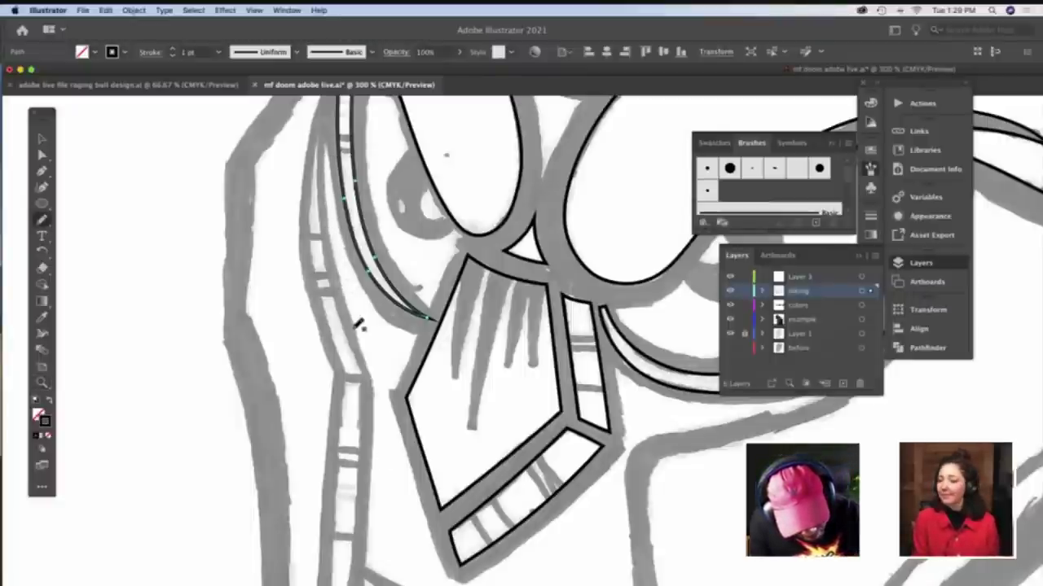
mouse_move(372, 381)
mouse_down()
mouse_move(364, 267)
mouse_move(374, 242)
mouse_up()
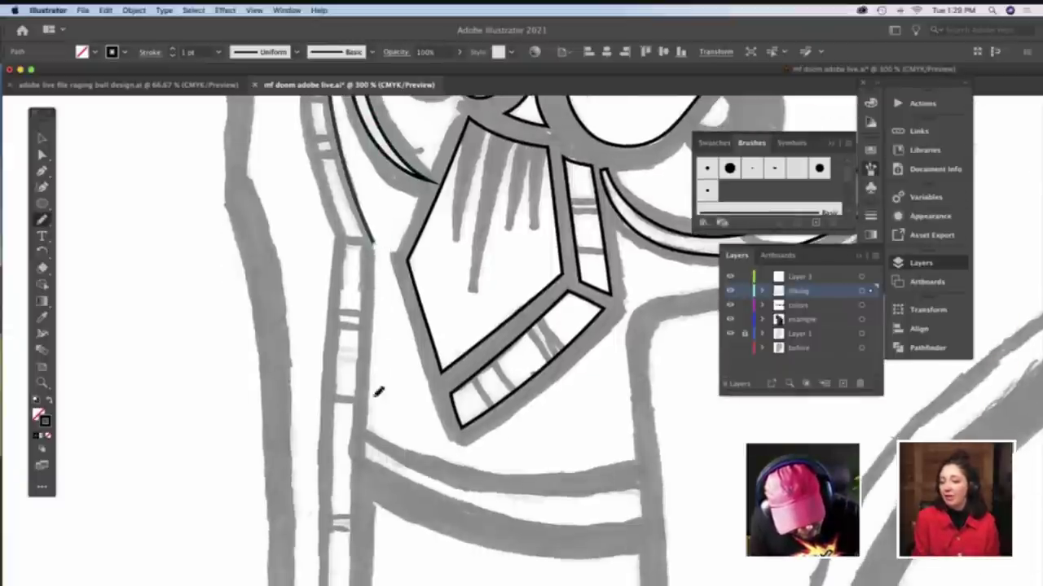
drag(371, 453, 370, 459)
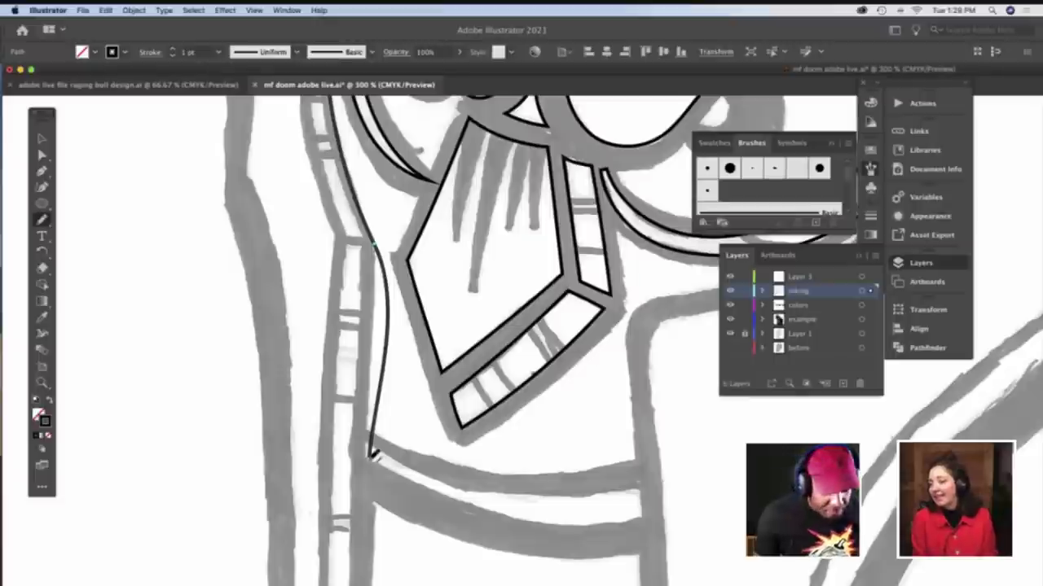
Align the traced strip edge's lower endpoint with the sketch corner and flatten its outward bulge to follow the strip
key(a)
click(368, 460)
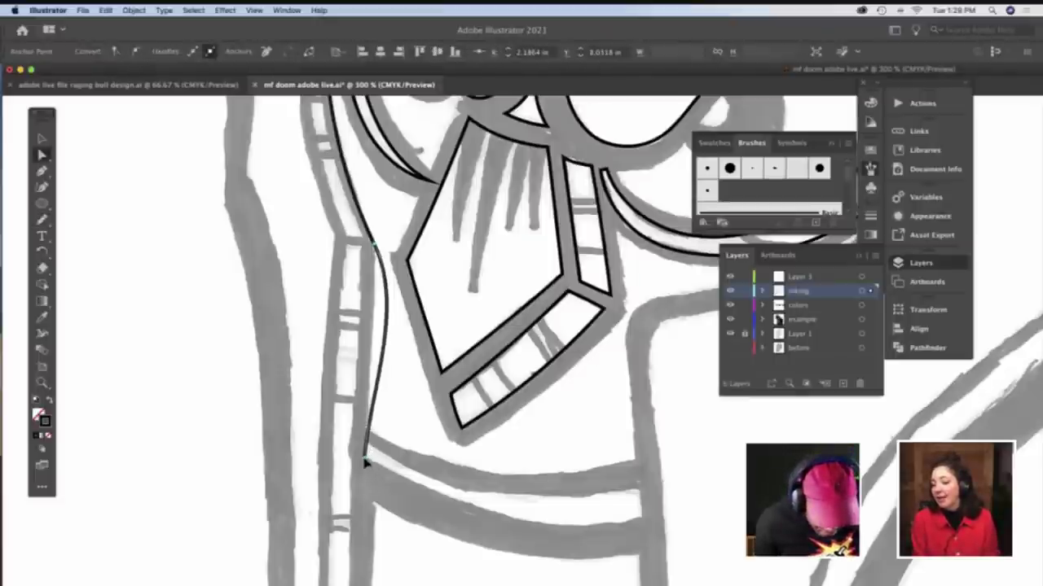
drag(366, 459, 365, 458)
key(p)
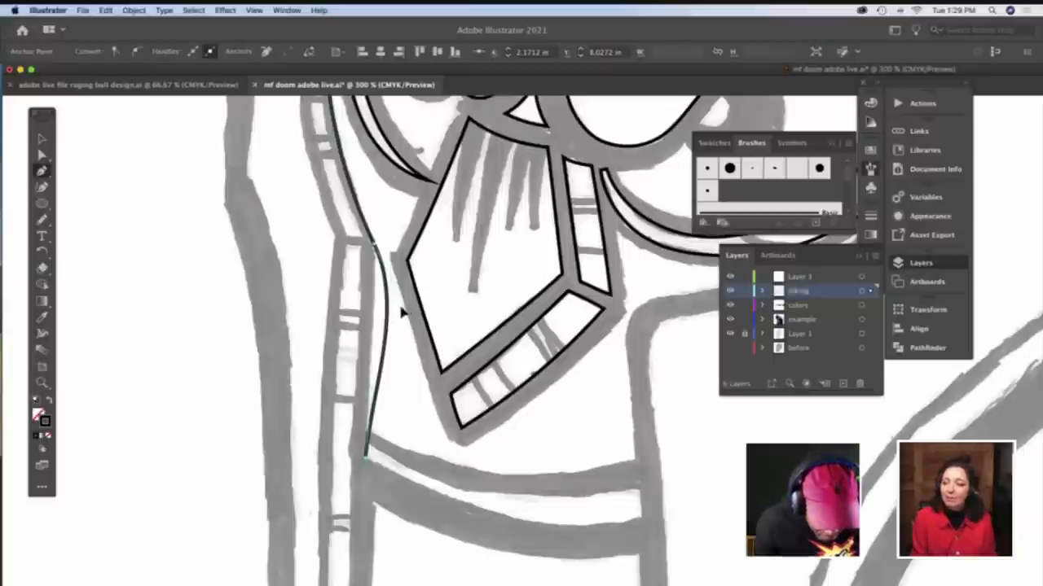
drag(402, 314, 377, 318)
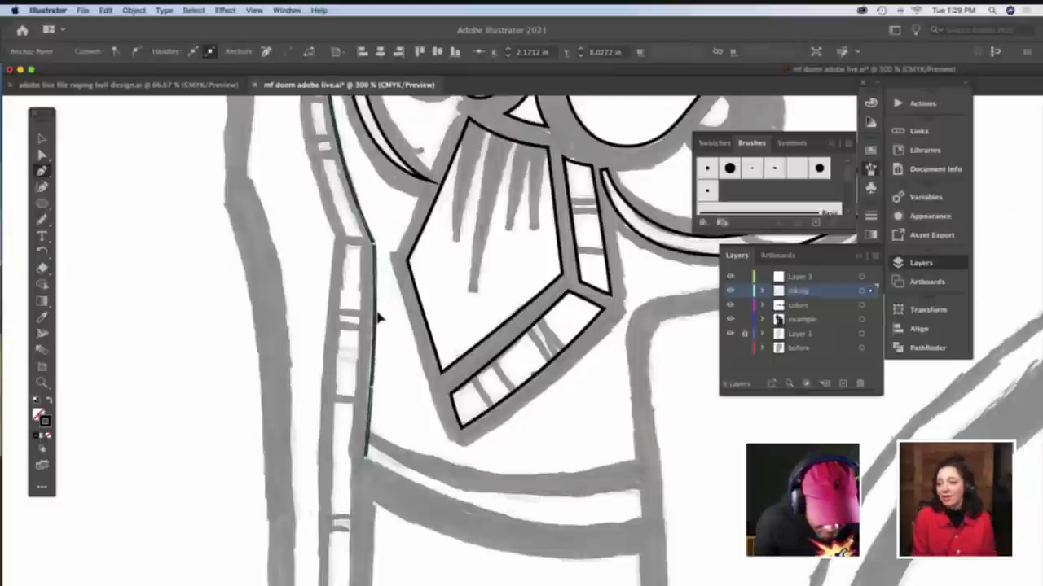
key(a)
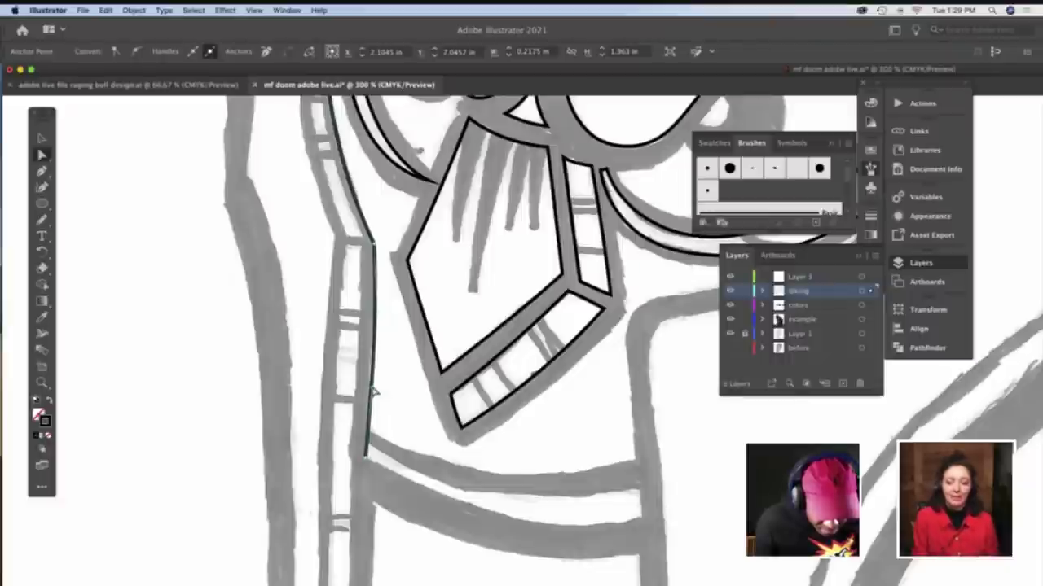
click(386, 366)
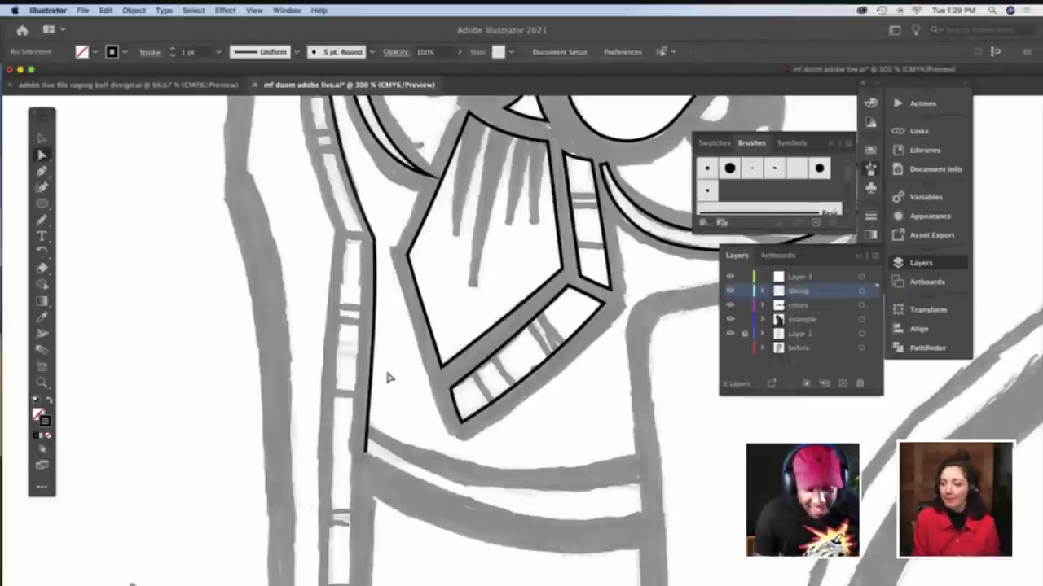
Continue the outline along the curved line below the nose panel and up the vertical edge to its right with joined Paintbrush strokes
scroll(385, 375, down, 2)
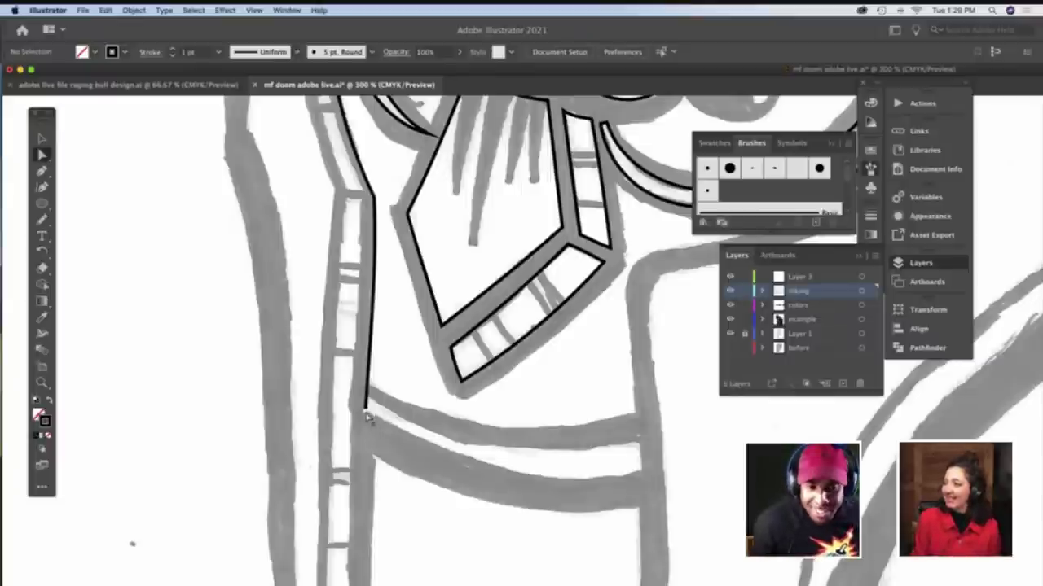
click(366, 416)
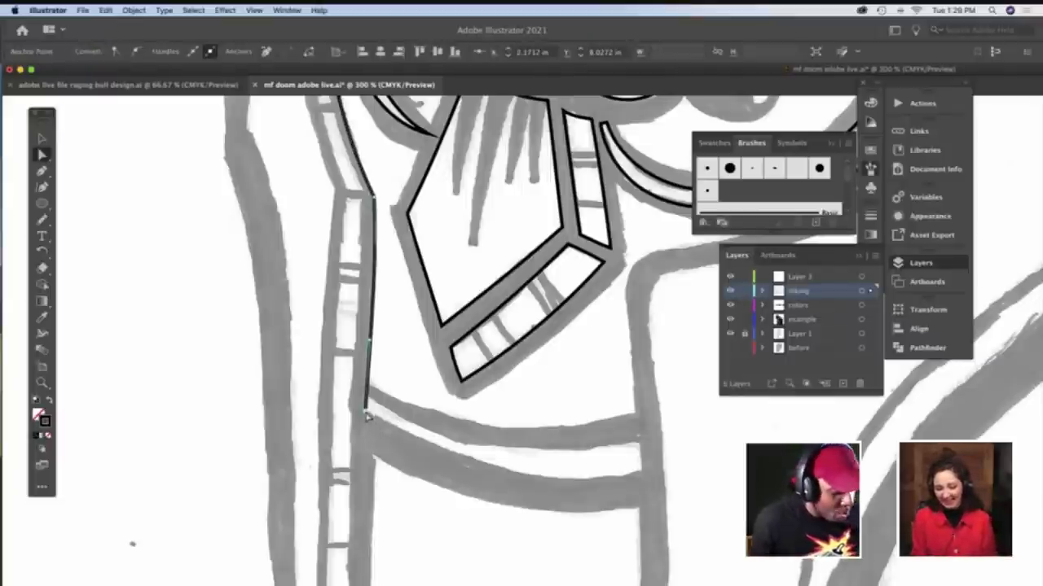
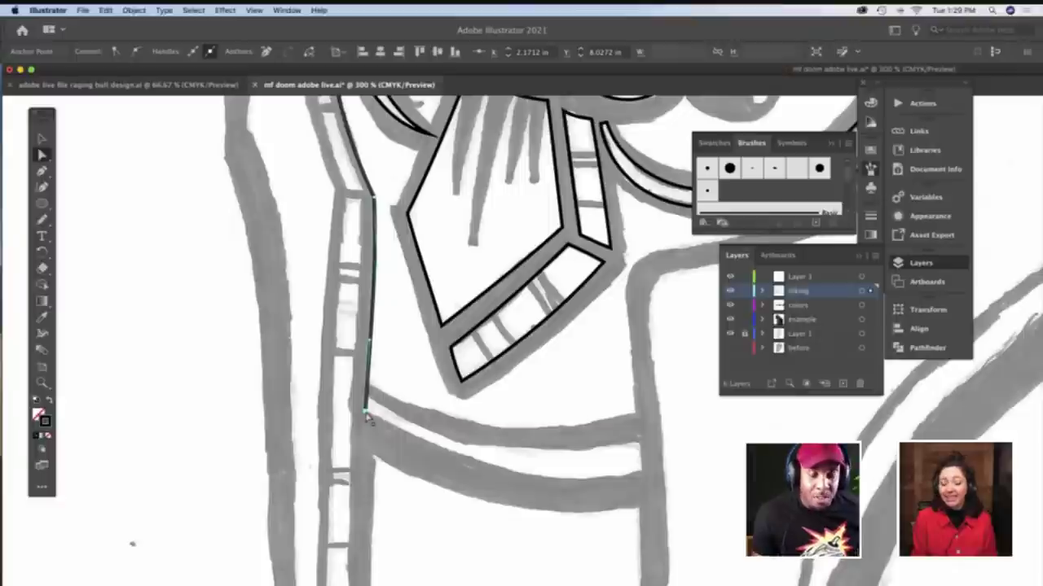
key(b)
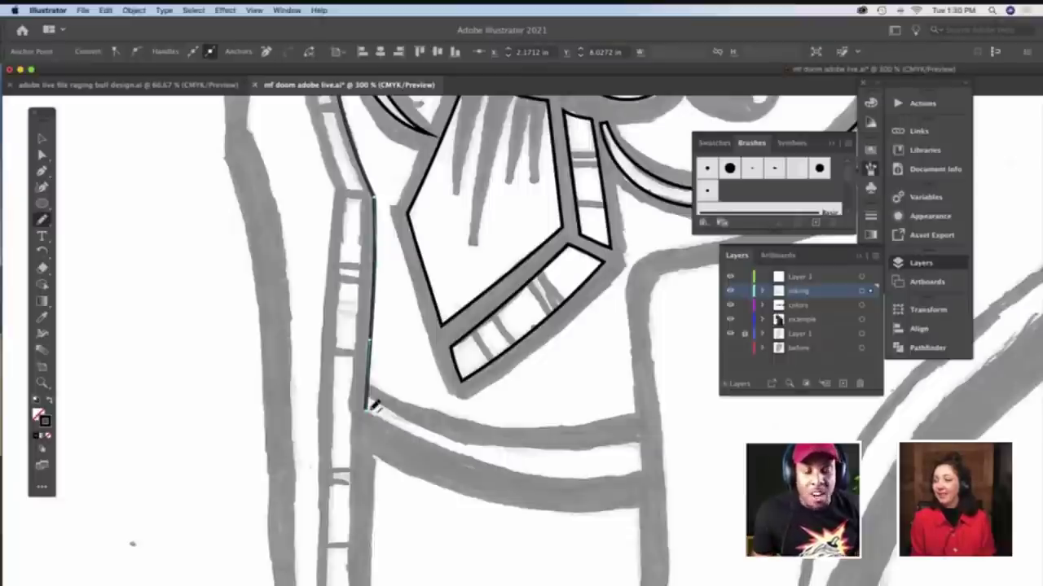
key(a)
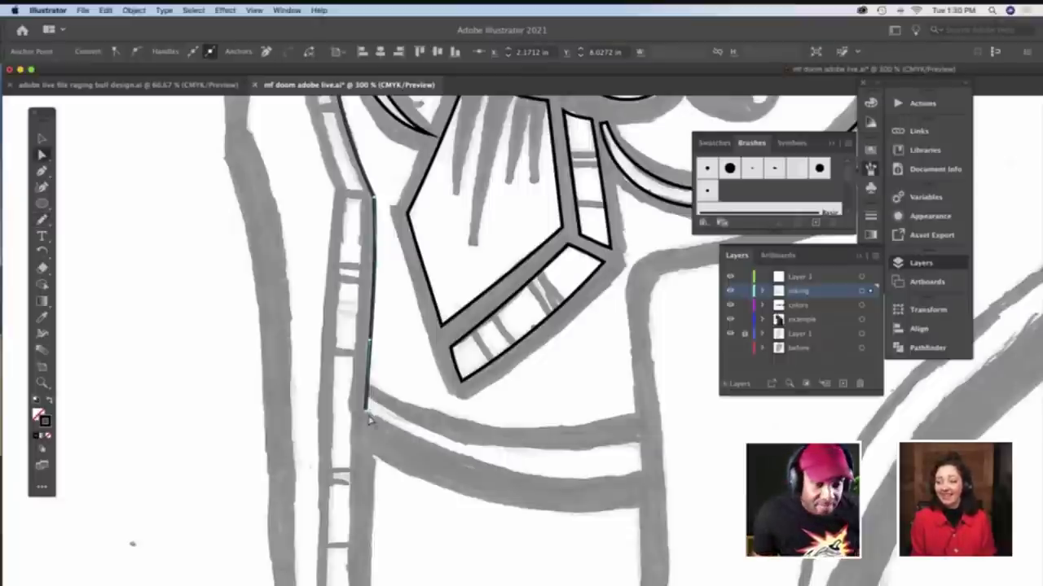
key(n)
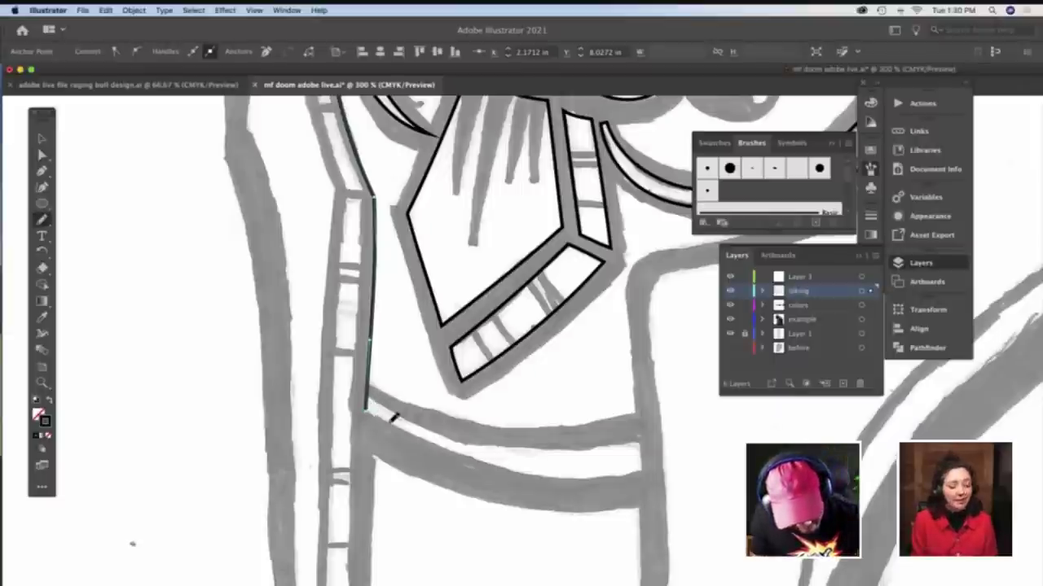
drag(558, 474, 643, 470)
scroll(643, 471, right, 5)
scroll(643, 470, up, 2)
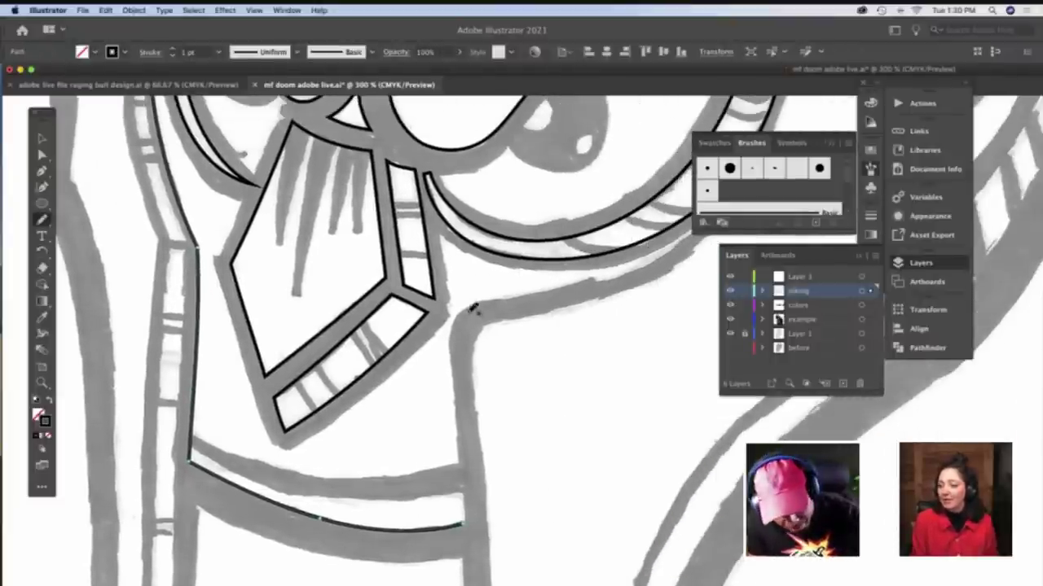
drag(458, 388, 467, 515)
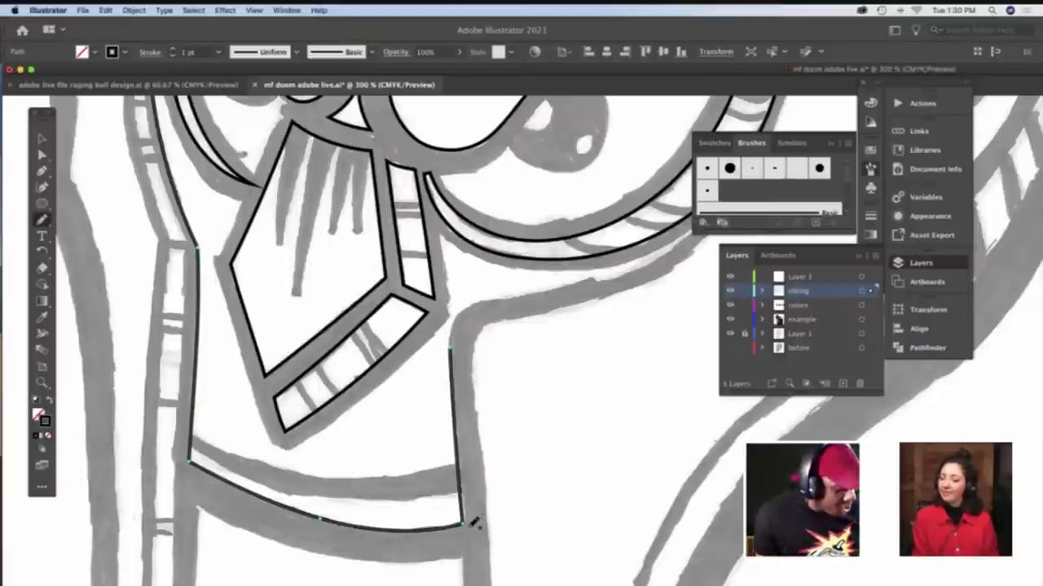
Adjust the outline's lower-right corner and extend the right vertical edge's upper end toward the bend below the nose strips
key(v)
drag(462, 526, 465, 522)
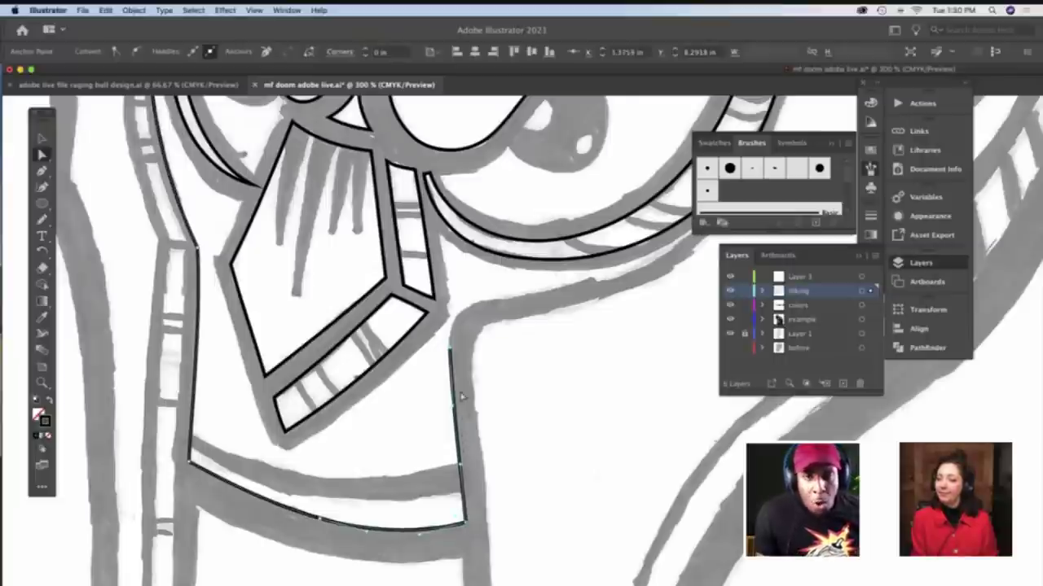
click(450, 352)
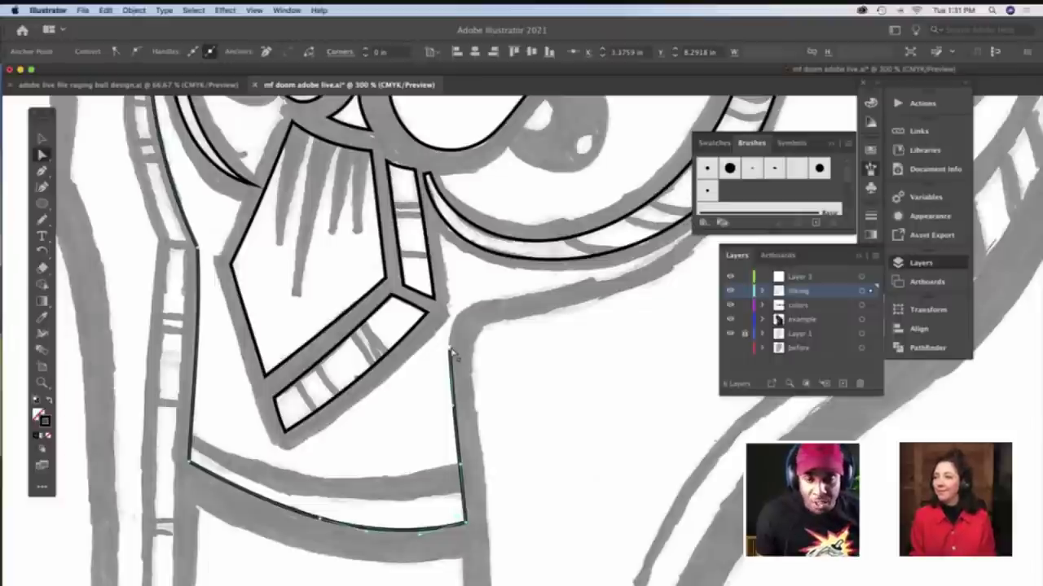
scroll(454, 352, right, 3)
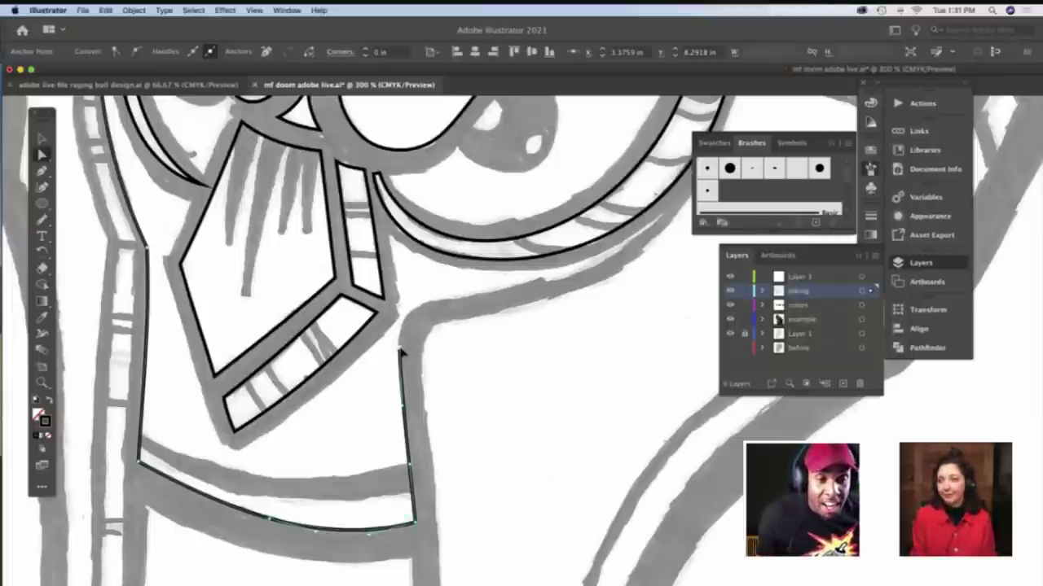
drag(399, 350, 407, 318)
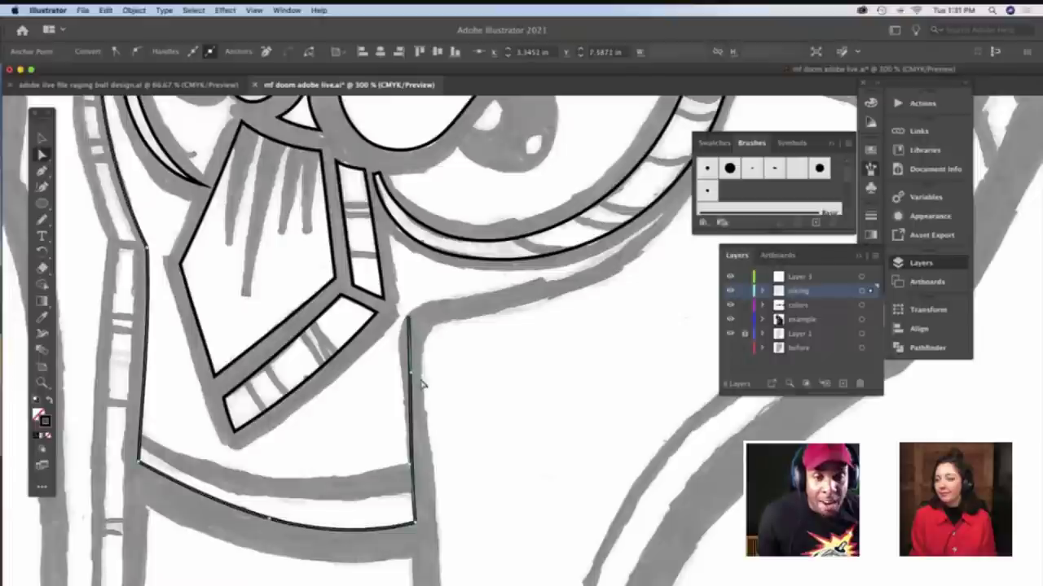
drag(411, 372, 399, 380)
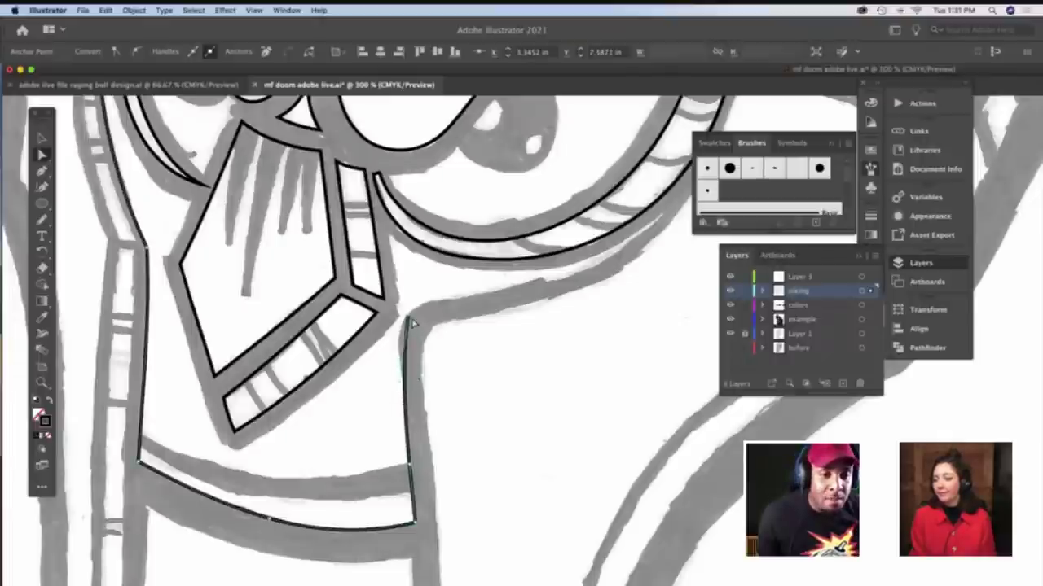
drag(408, 317, 404, 322)
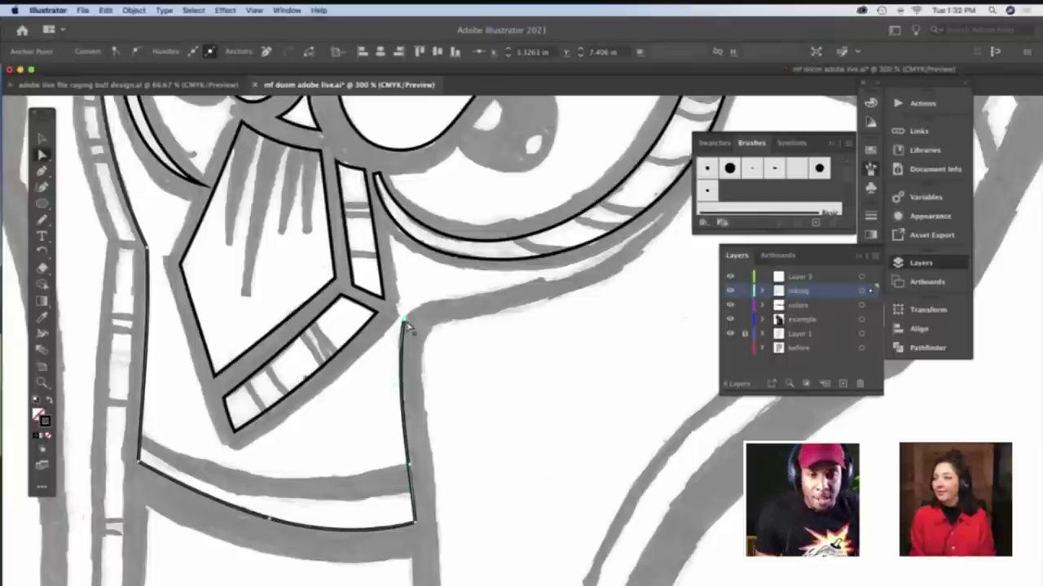
click(396, 374)
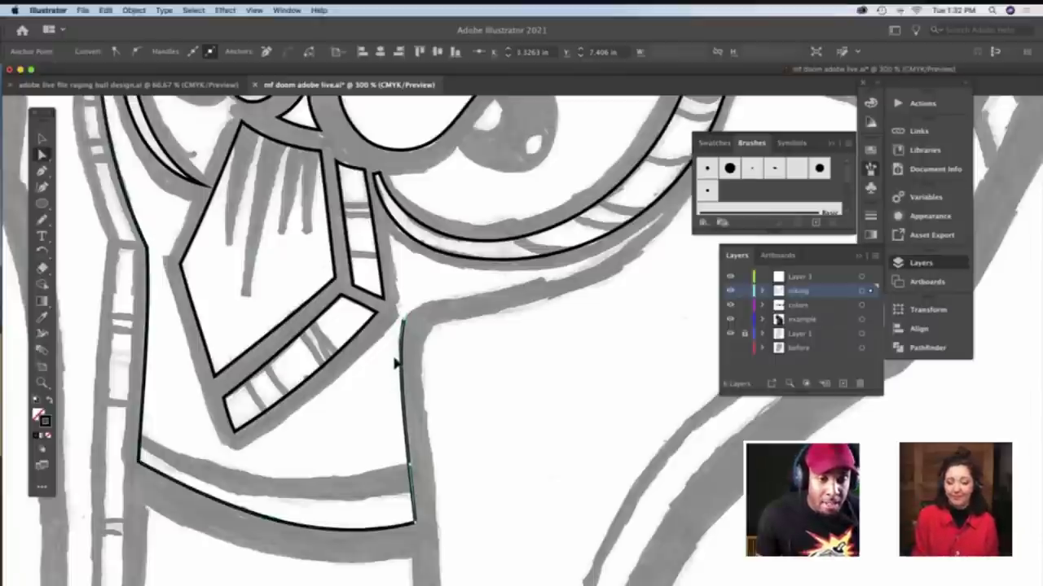
Refine the upper end of the right vertical edge by repositioning its endpoint and curve handle to match the sketched bend
click(403, 352)
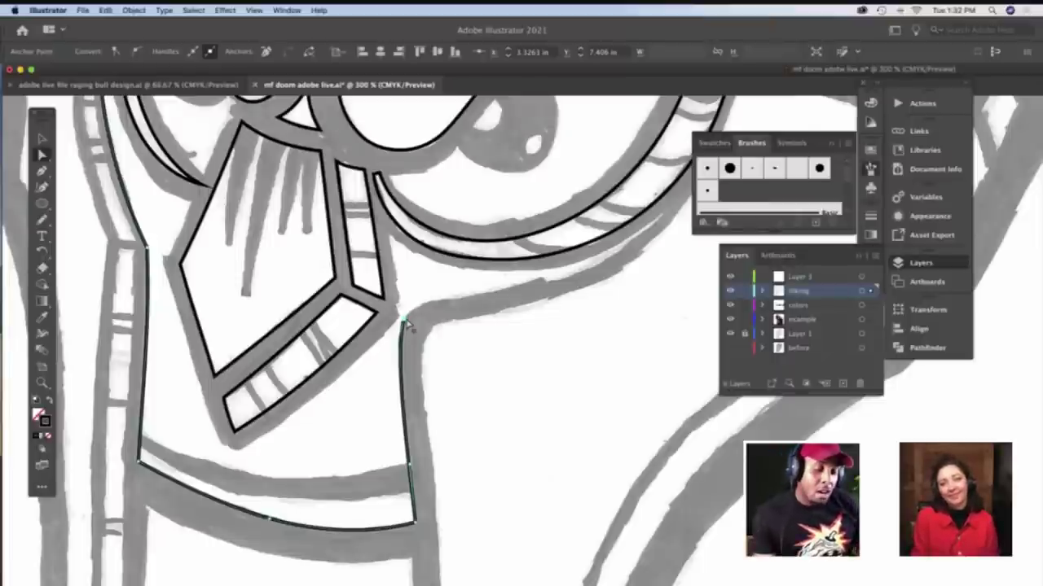
scroll(407, 323, down, 1)
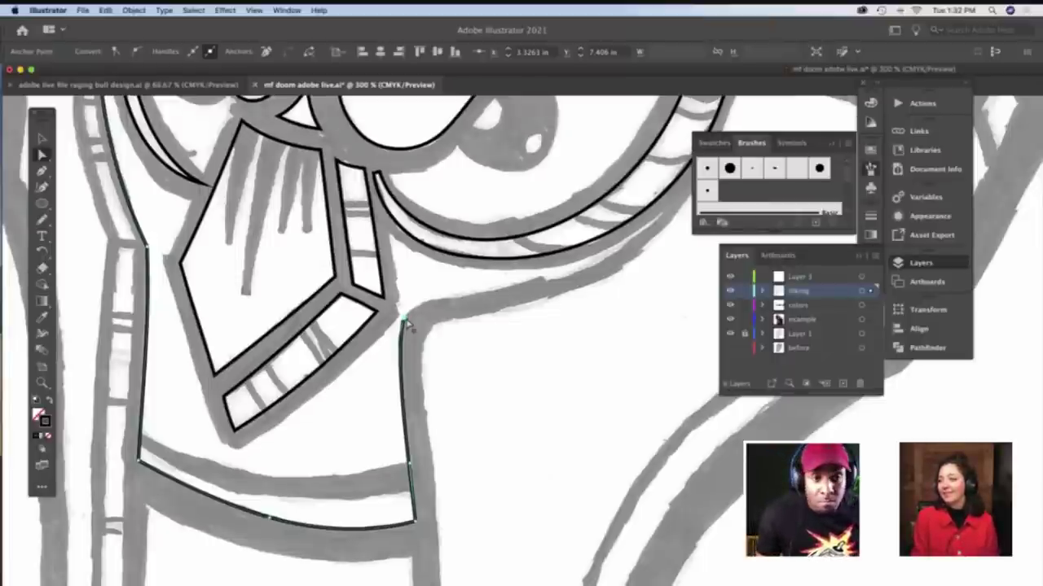
drag(403, 314, 409, 309)
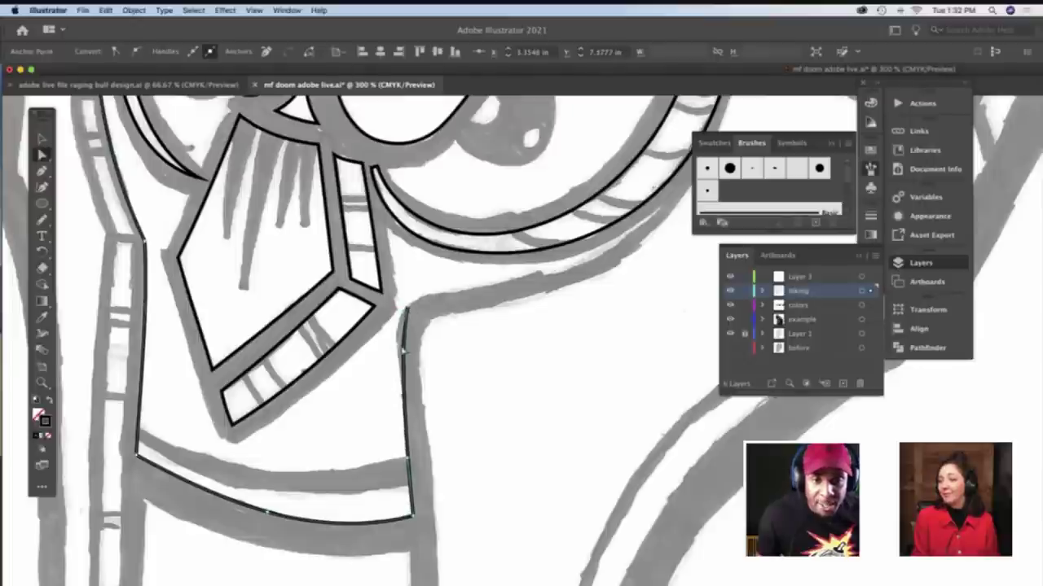
drag(403, 347, 390, 345)
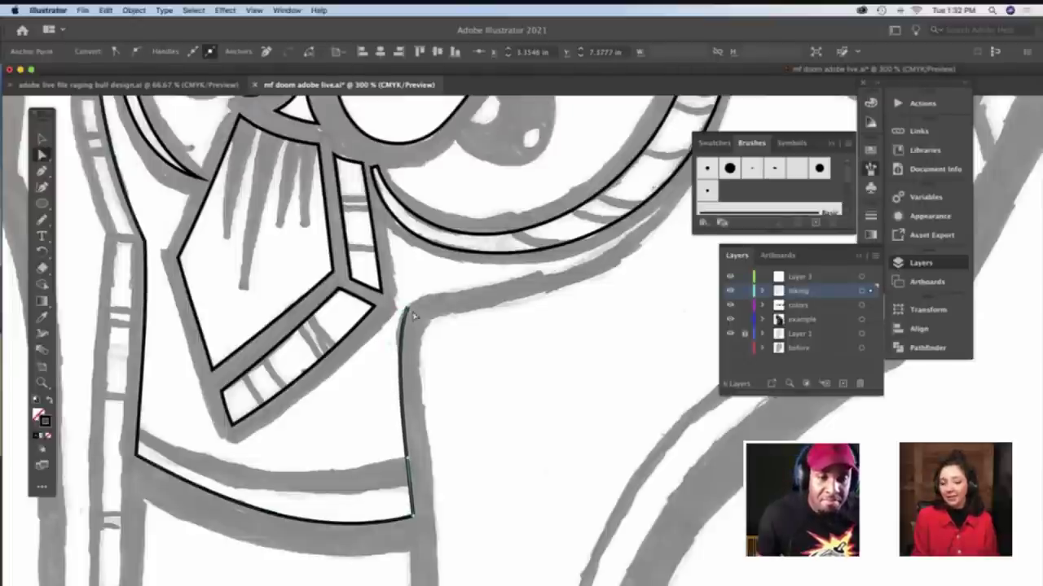
drag(407, 308, 403, 312)
drag(395, 358, 399, 349)
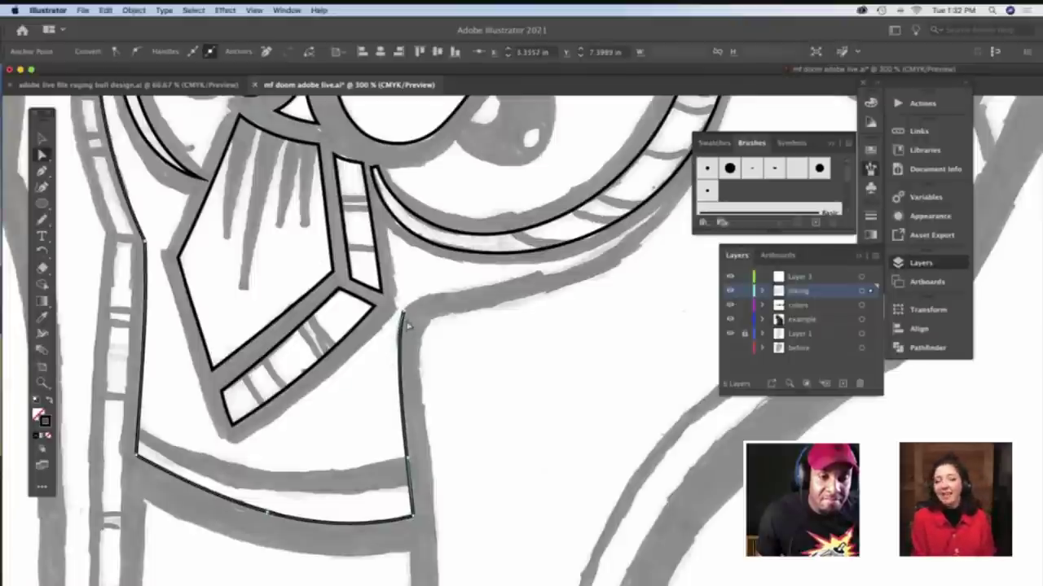
Trace the cheek curve under the right eye band, join it to the right vertical edge, and smooth the rounded corner between them
key(b)
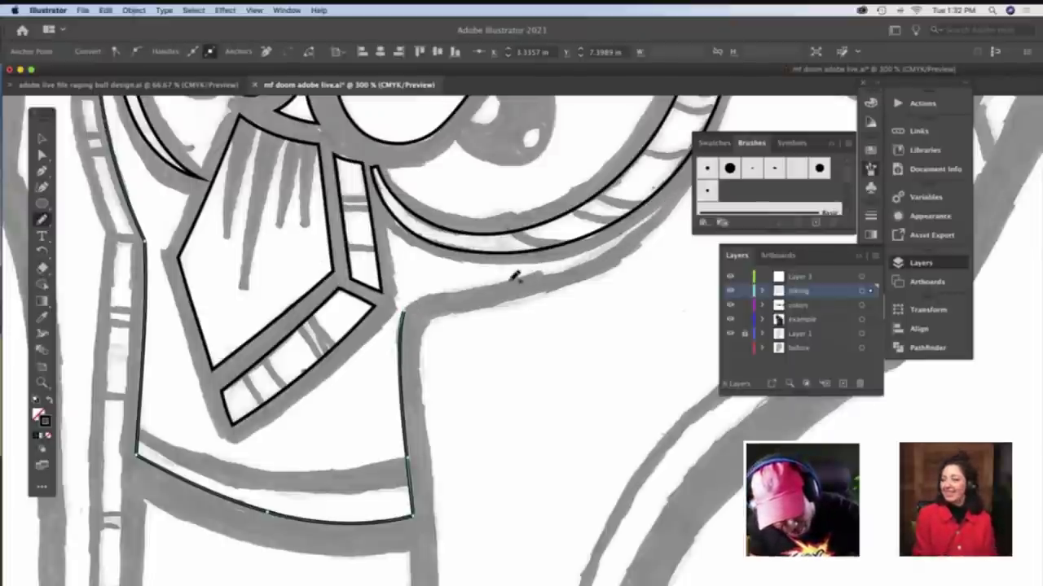
drag(419, 295, 408, 306)
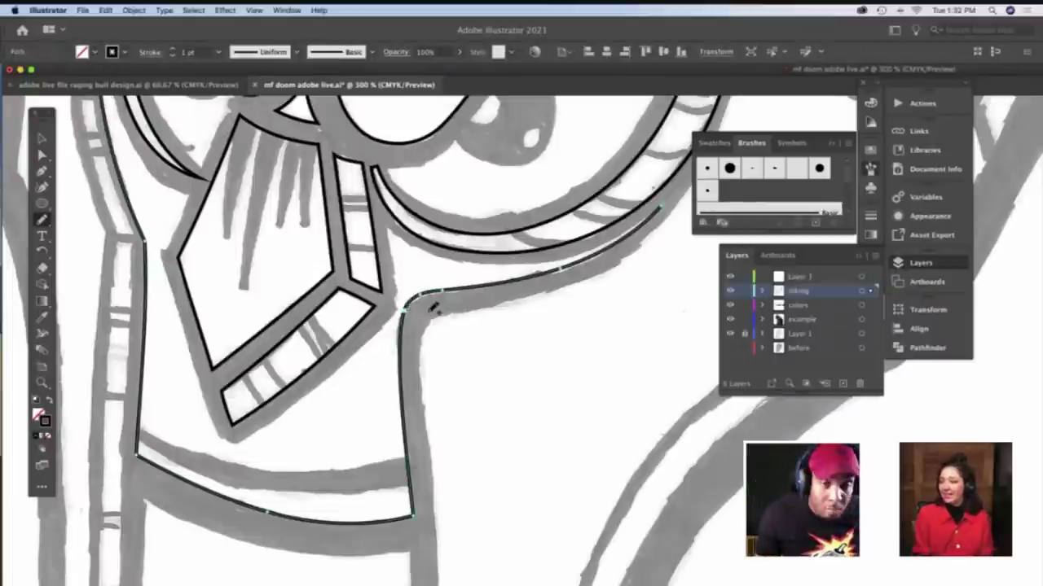
key(a)
drag(405, 313, 423, 298)
click(420, 296)
click(443, 292)
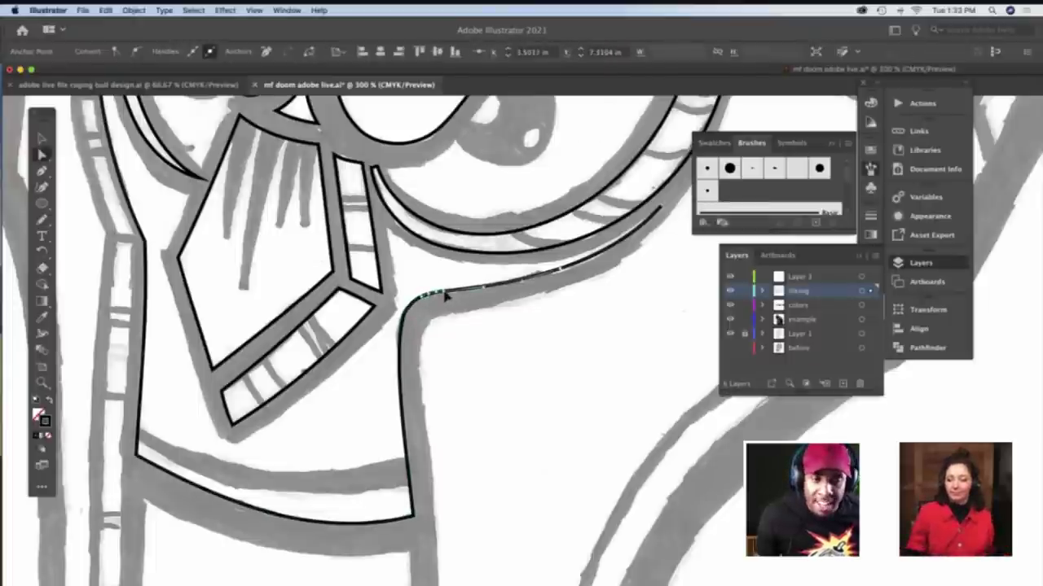
click(529, 290)
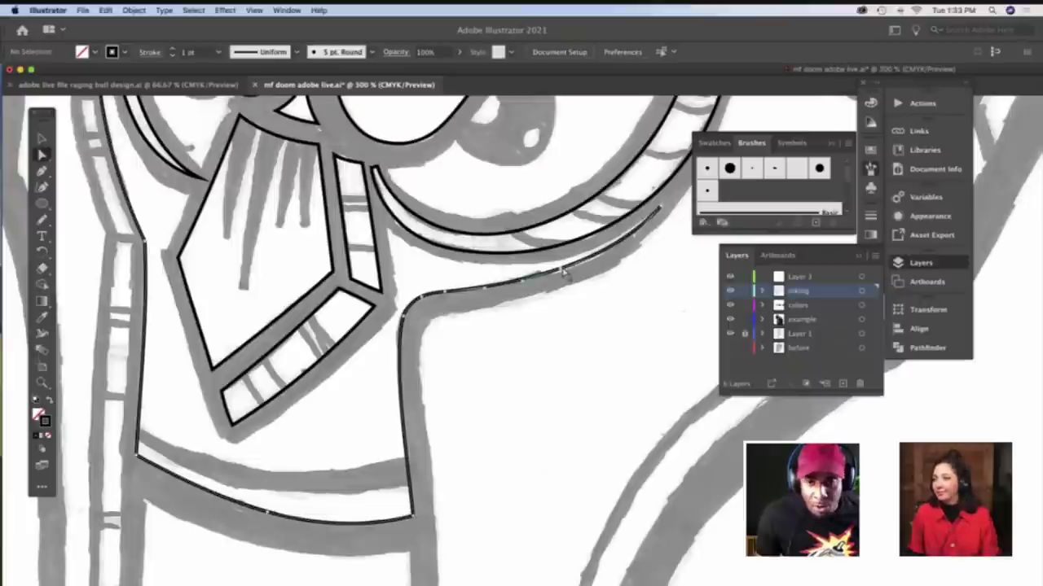
Adjust the anchor points of the cheek curve under the right eye band, fitting its outer end to the sketched tip
click(561, 274)
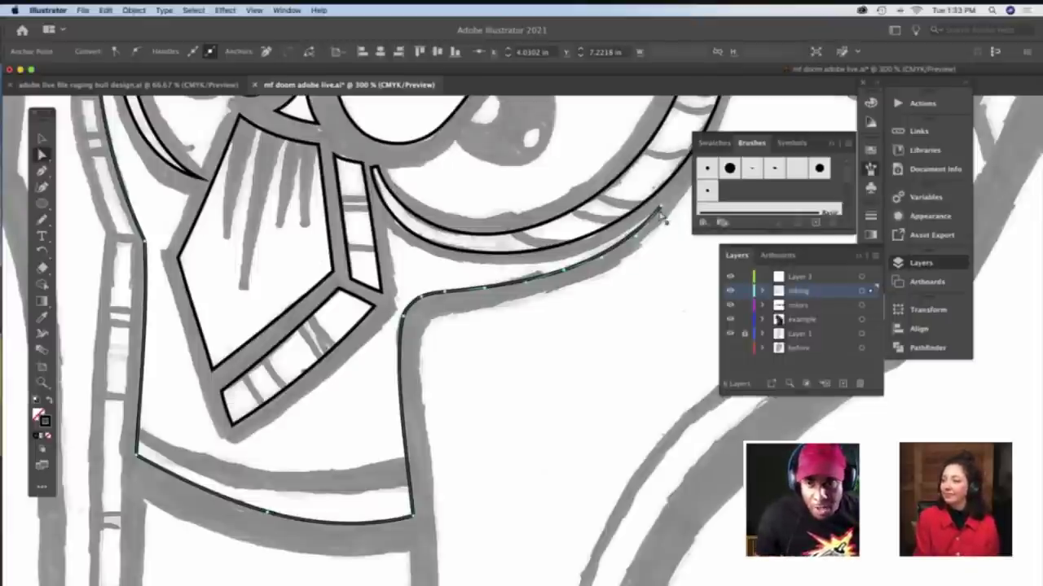
drag(660, 207, 659, 210)
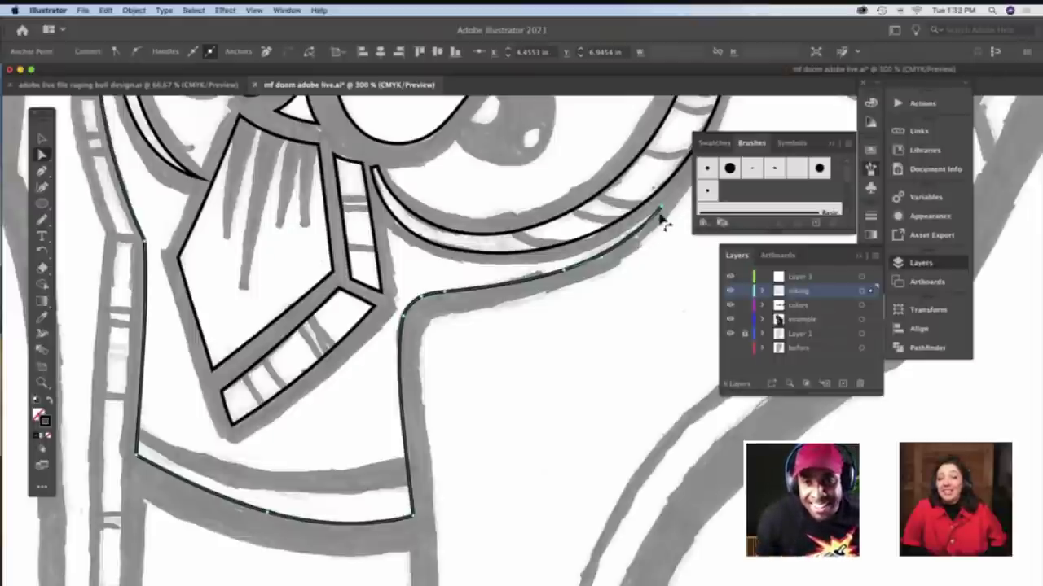
drag(661, 207, 659, 212)
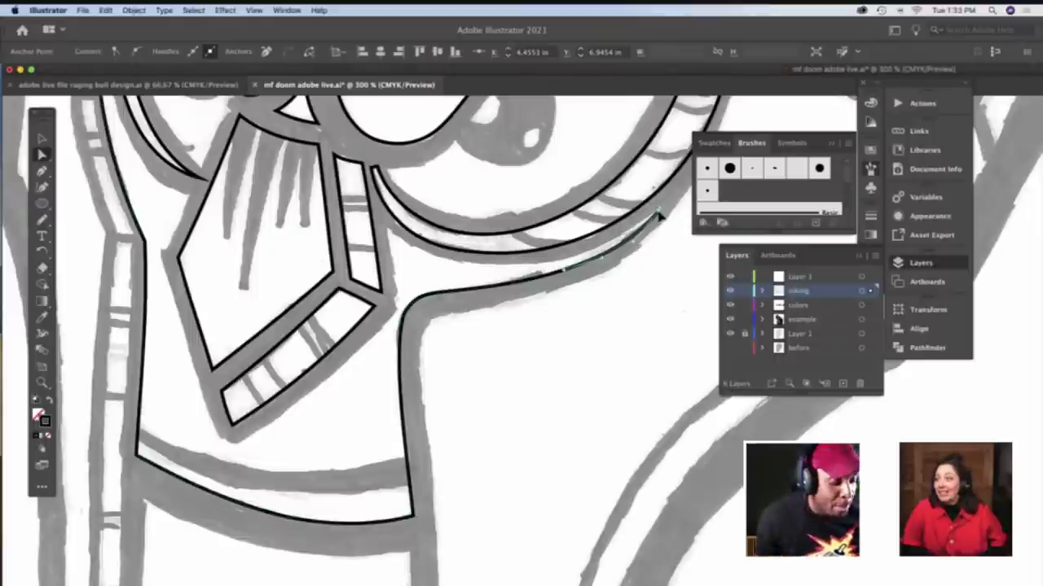
click(662, 216)
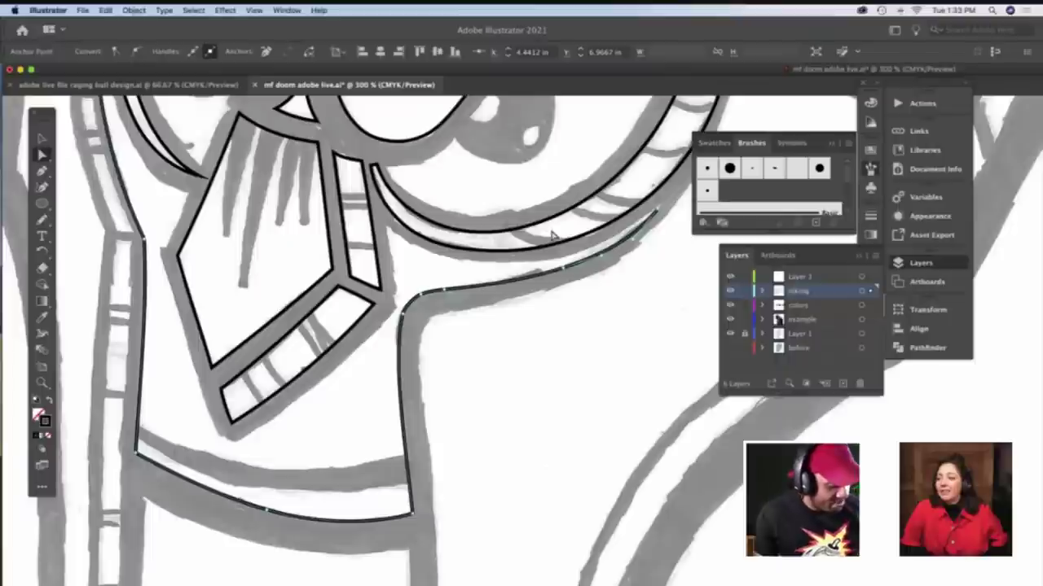
Trace the lower edge of the right eye band from the outline's outer tip inward to the right nose strip
key(n)
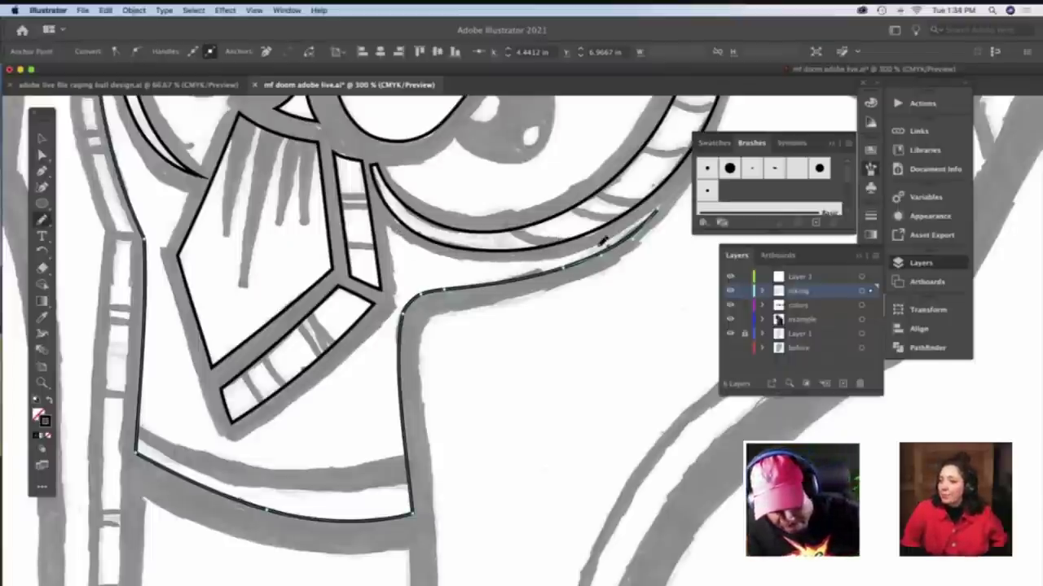
drag(652, 212, 654, 210)
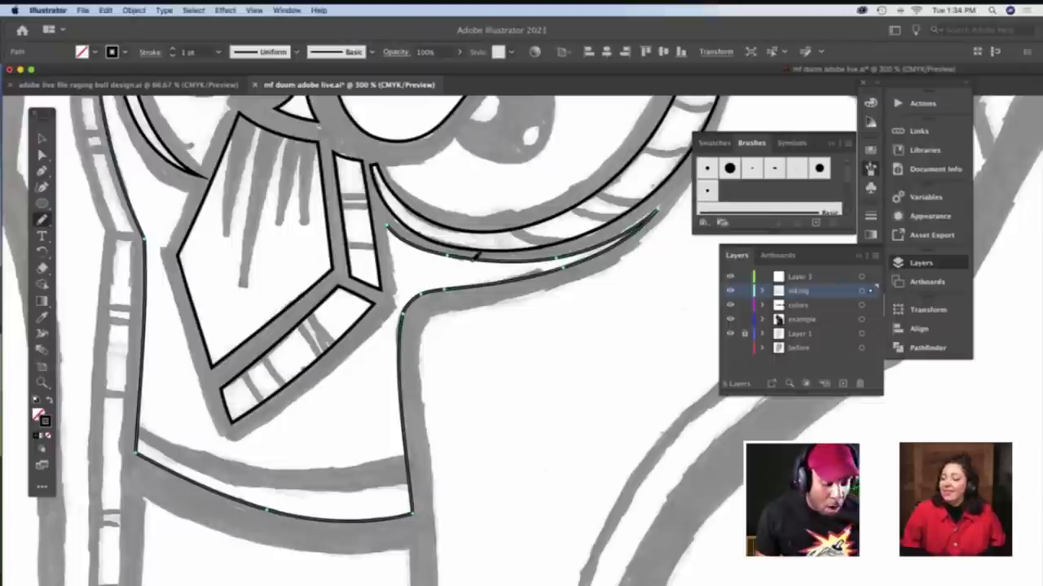
key(a)
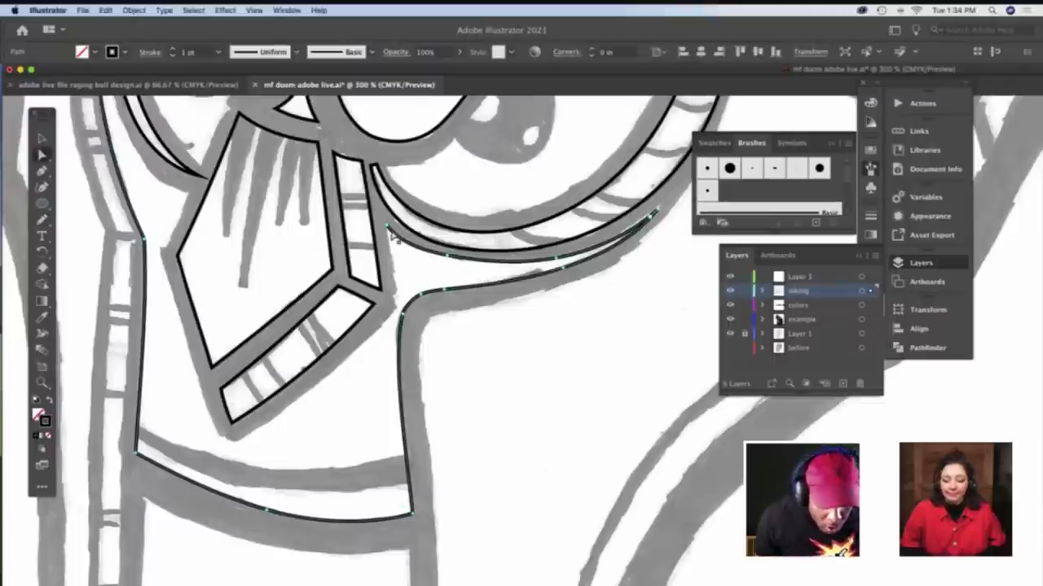
click(388, 232)
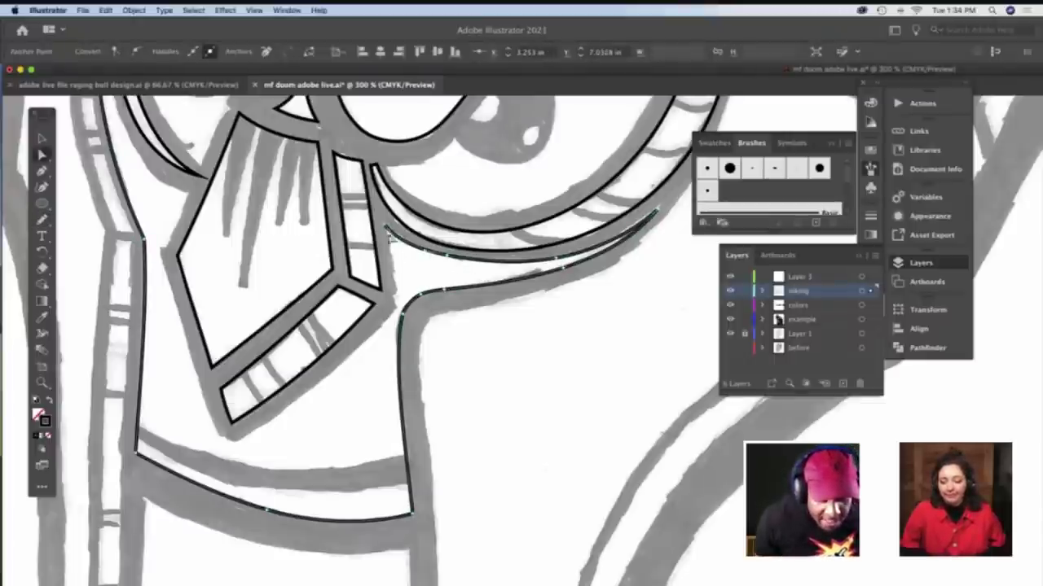
Continue the outline down the outer edge of the right nose strip and fit its lower endpoint to the sketched corner
key(n)
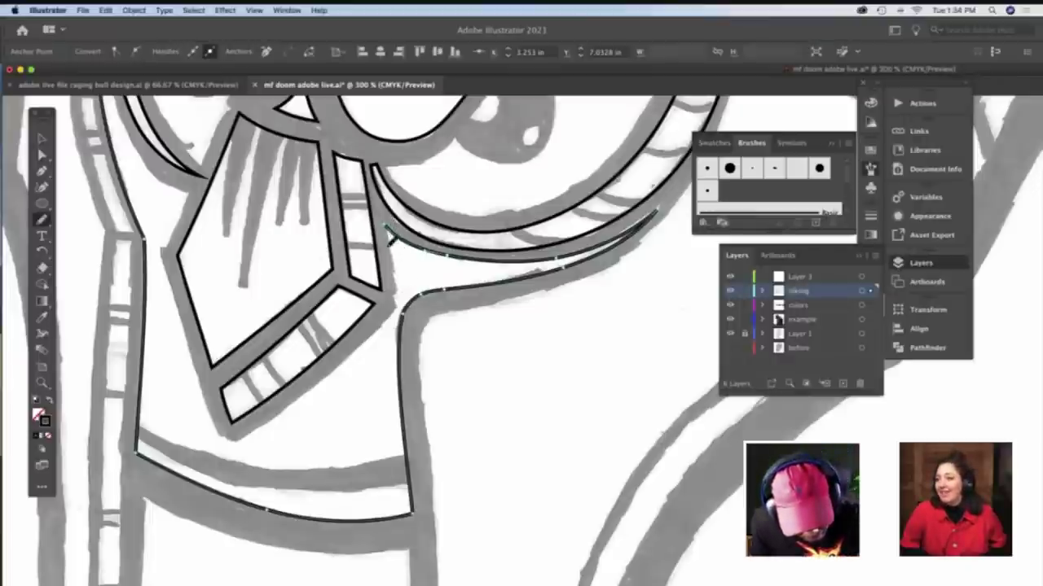
drag(398, 295, 396, 287)
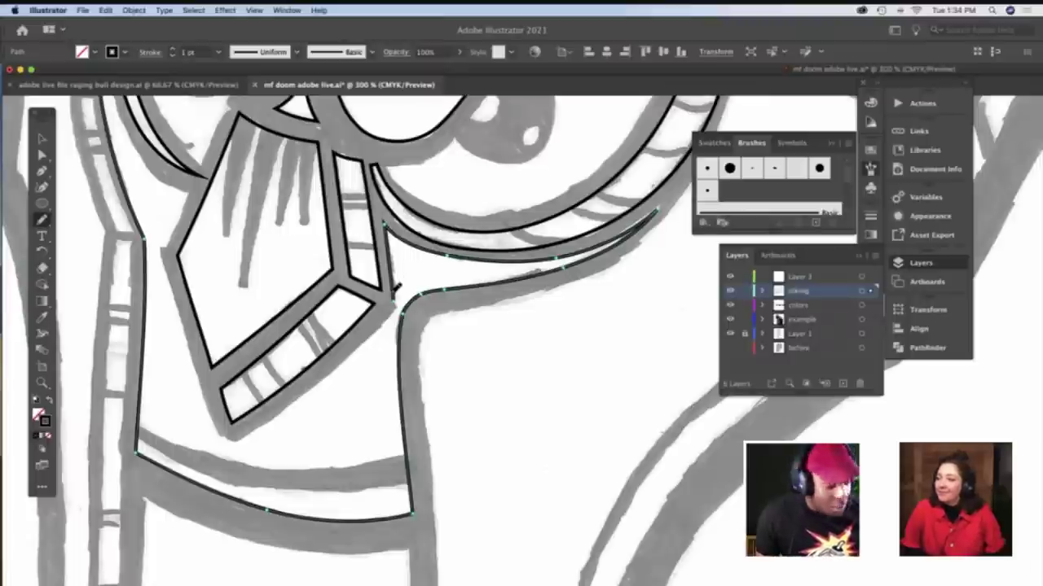
key(a)
drag(393, 301, 396, 310)
click(397, 312)
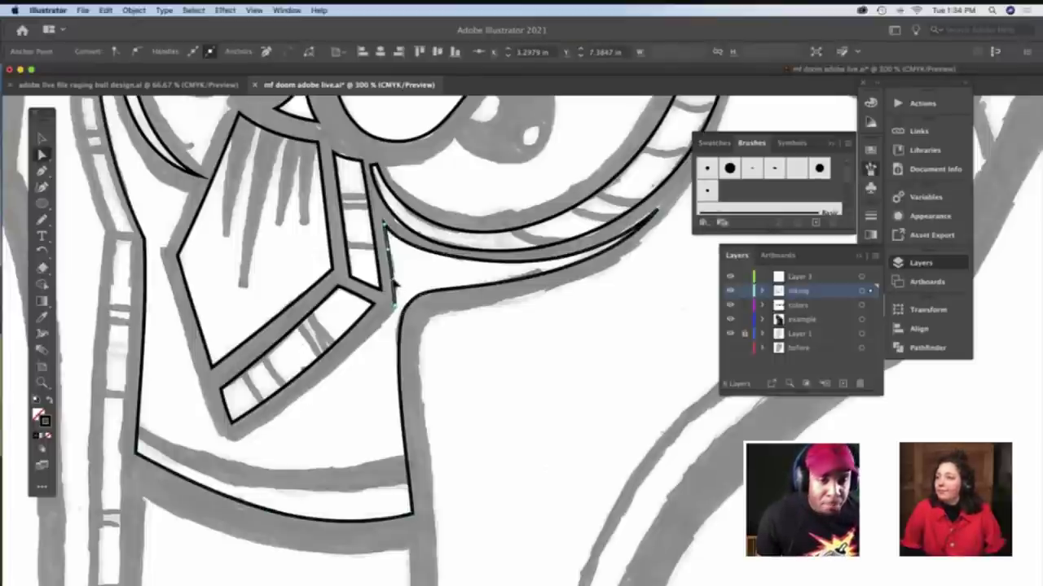
click(391, 251)
click(395, 306)
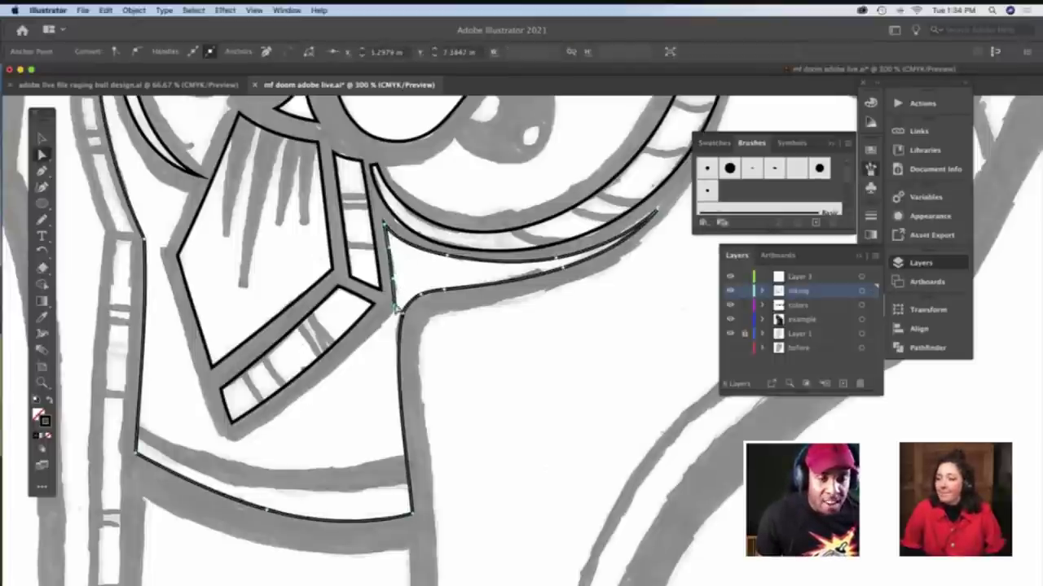
click(396, 306)
click(394, 316)
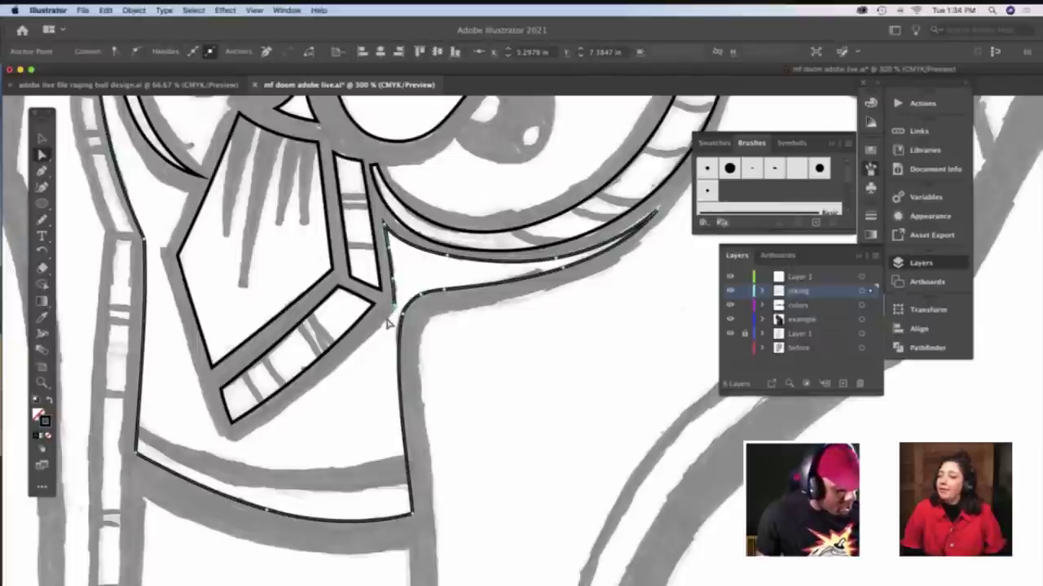
Trace the outer edge beneath the lower nose strip down to the nose's bottom tip and refine the endpoint there
key(n)
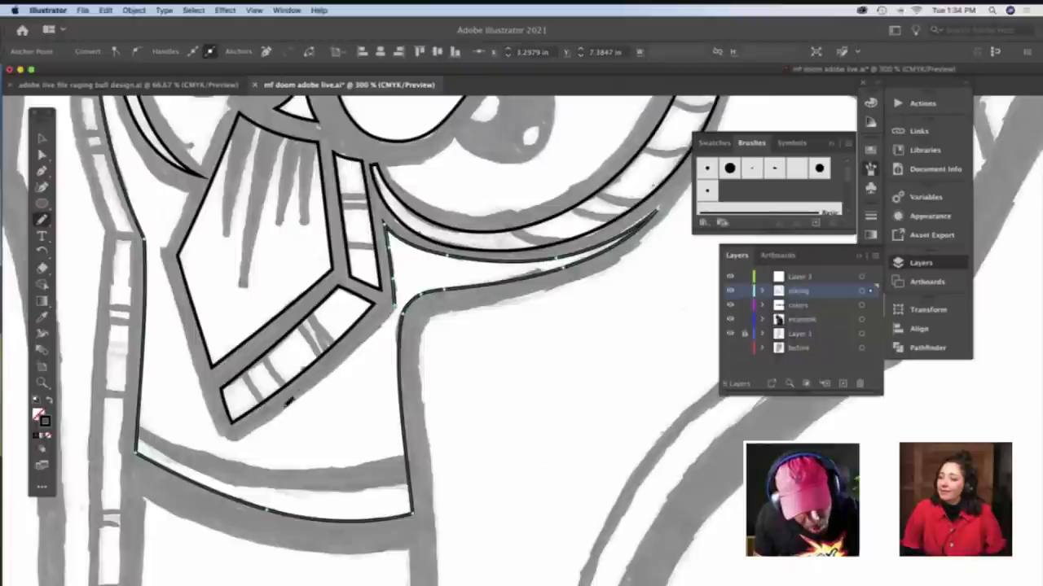
drag(238, 437, 240, 440)
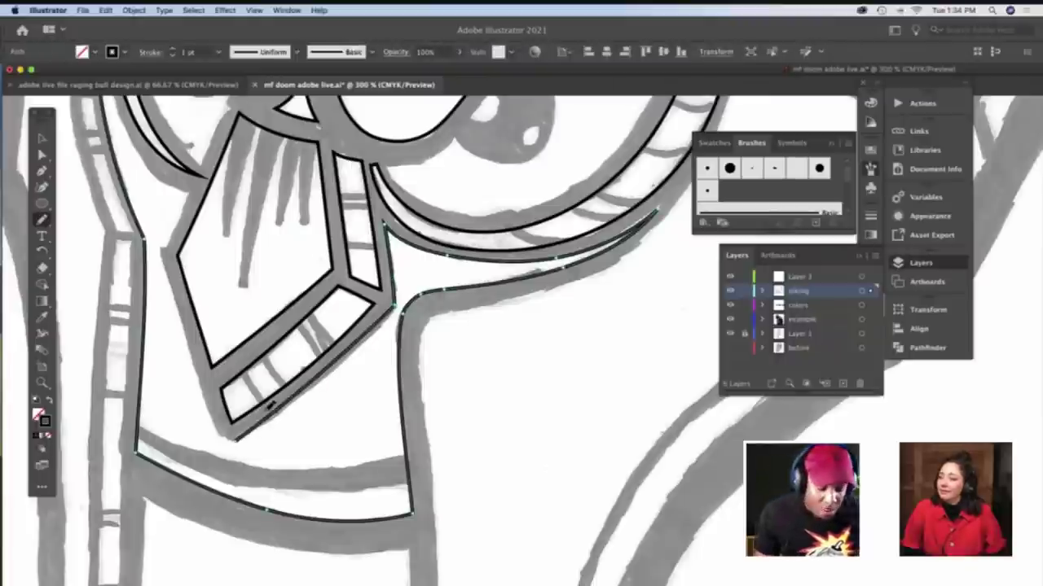
key(v)
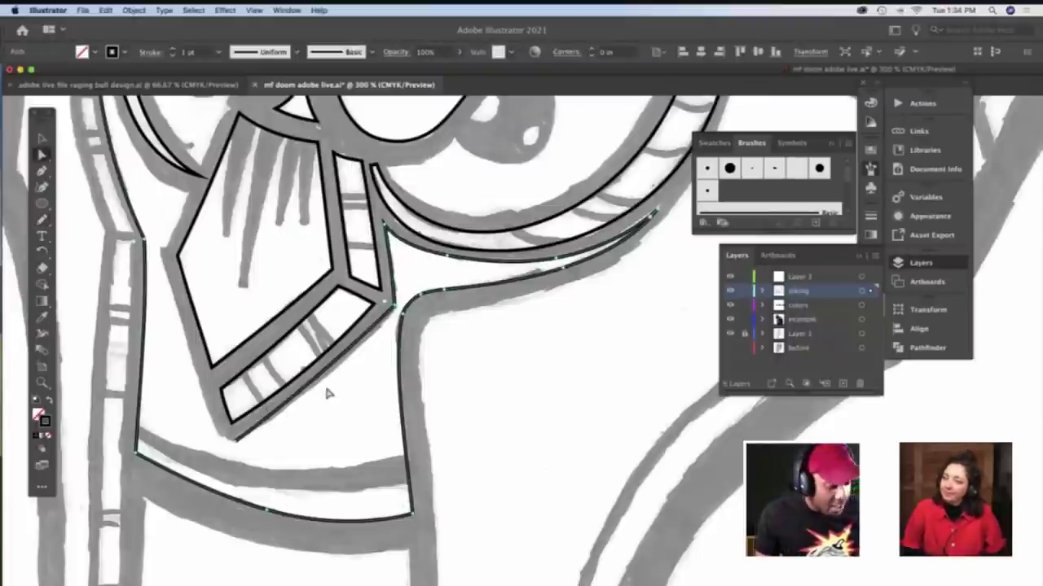
click(345, 360)
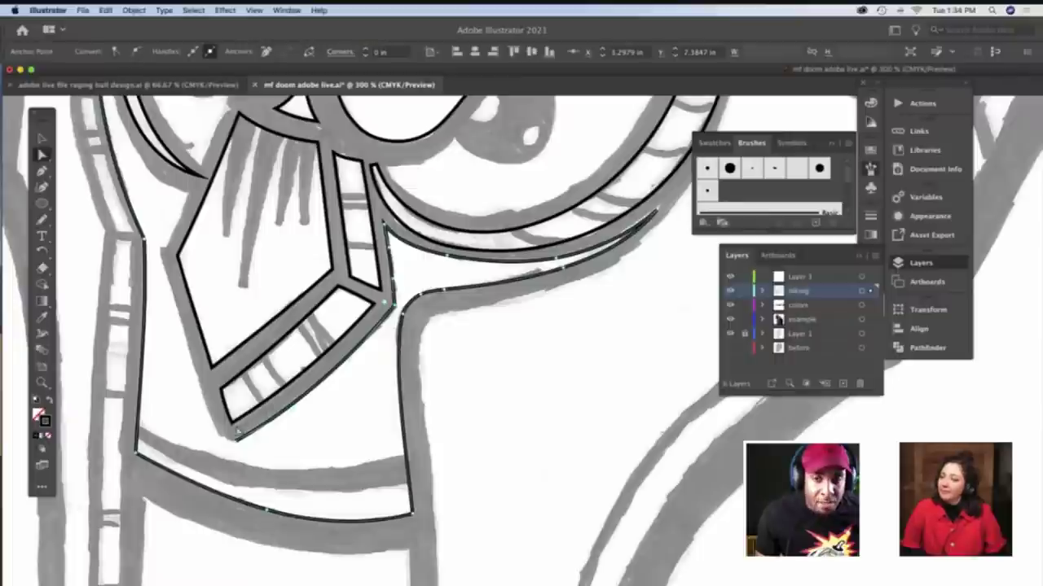
click(235, 444)
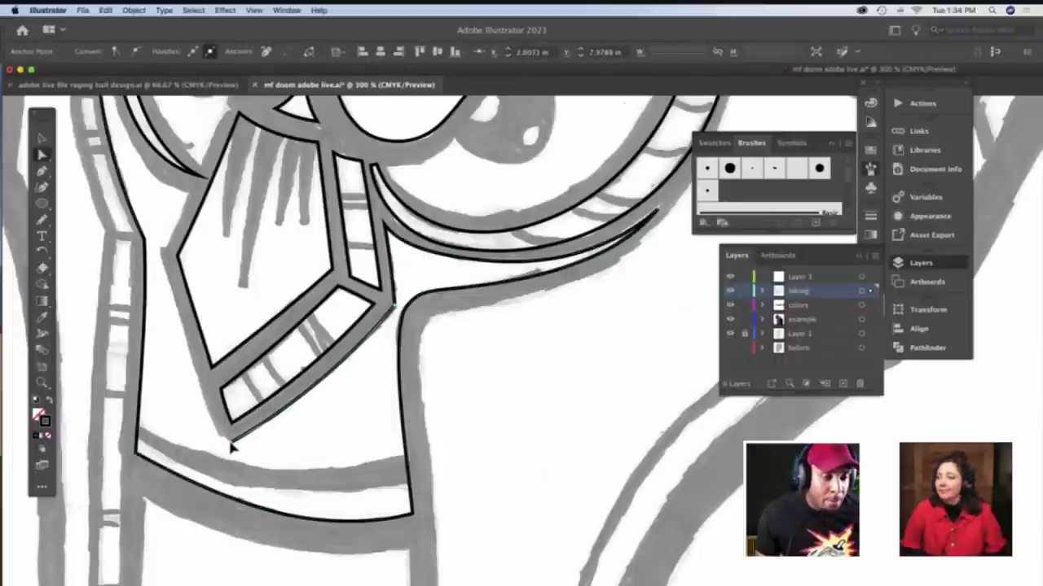
click(233, 448)
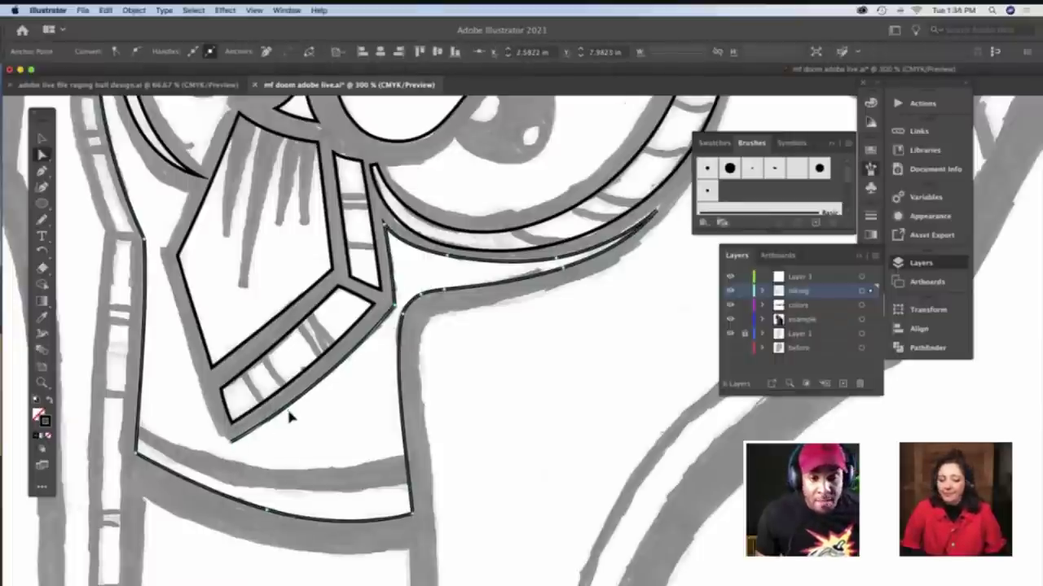
drag(231, 442, 230, 442)
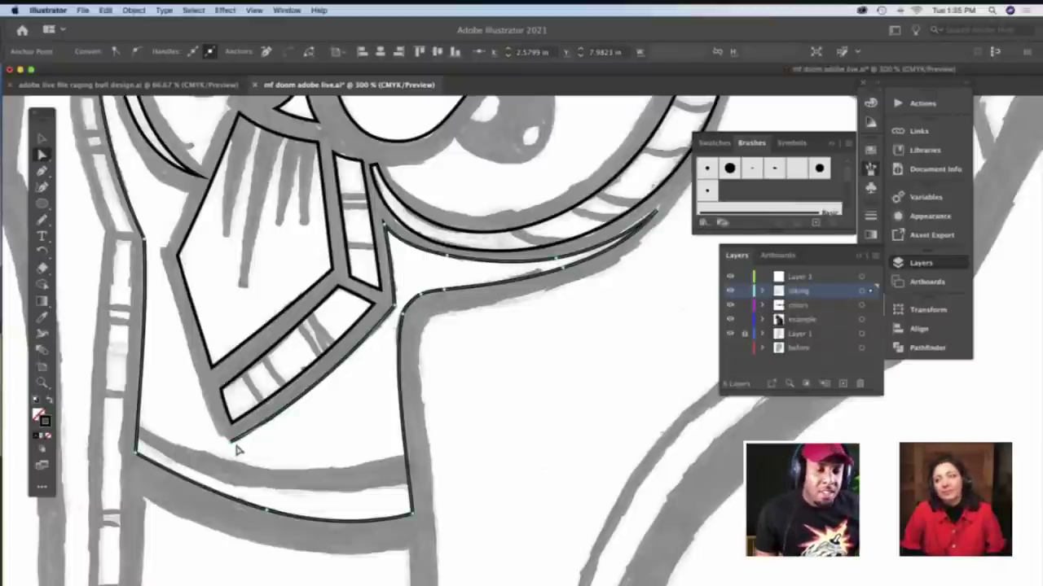
drag(229, 444, 227, 444)
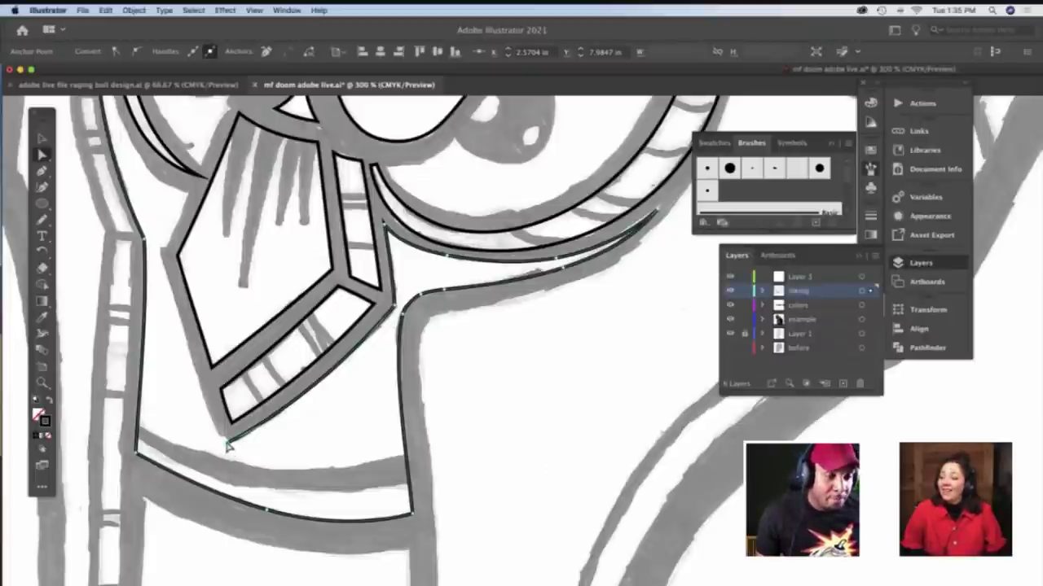
Trace the nose's outer left edge from the bottom tip up to the left corner and adjust the bottom tip anchor
key(n)
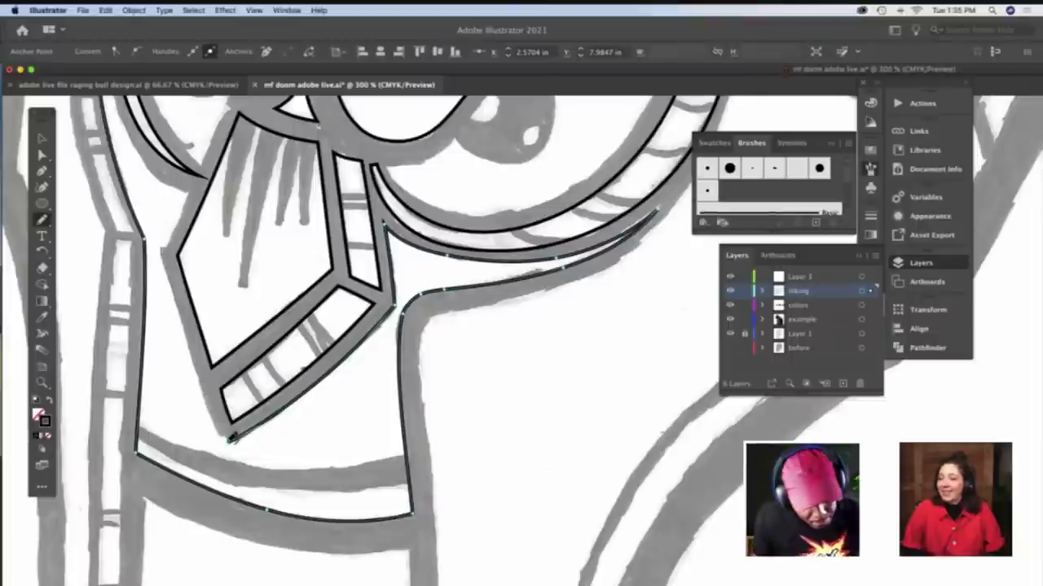
drag(170, 248, 231, 440)
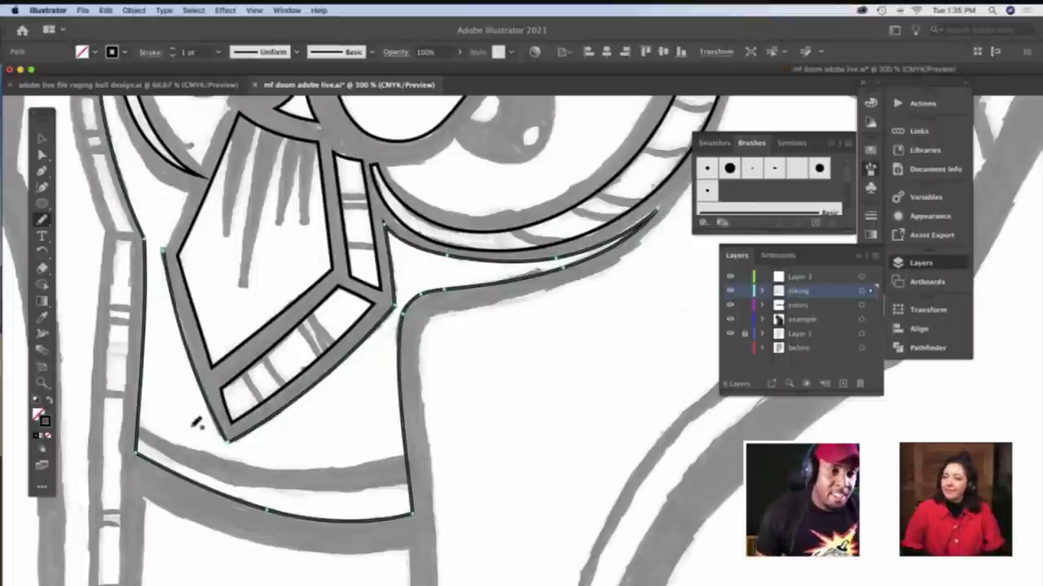
key(a)
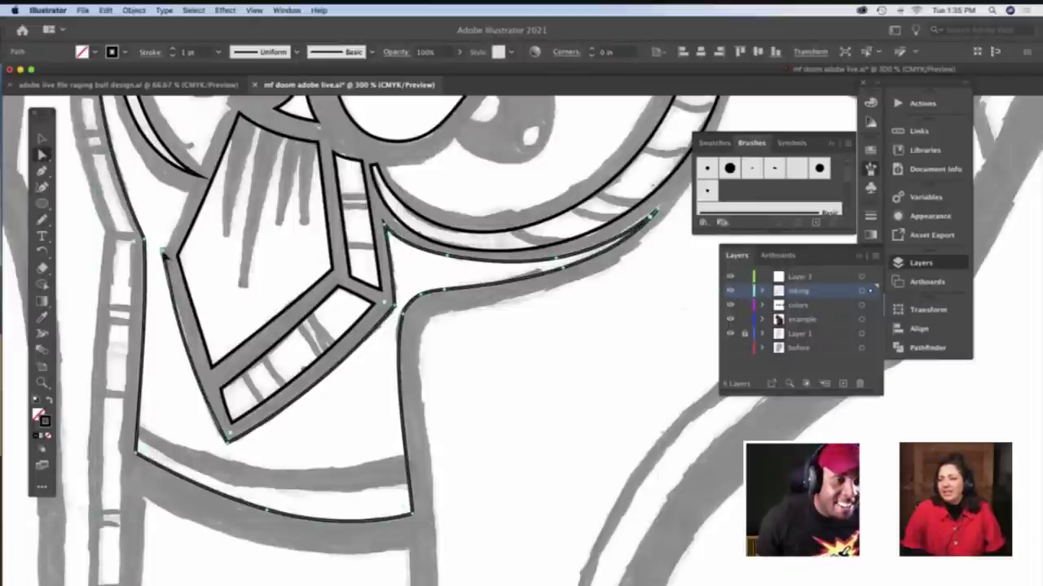
click(167, 256)
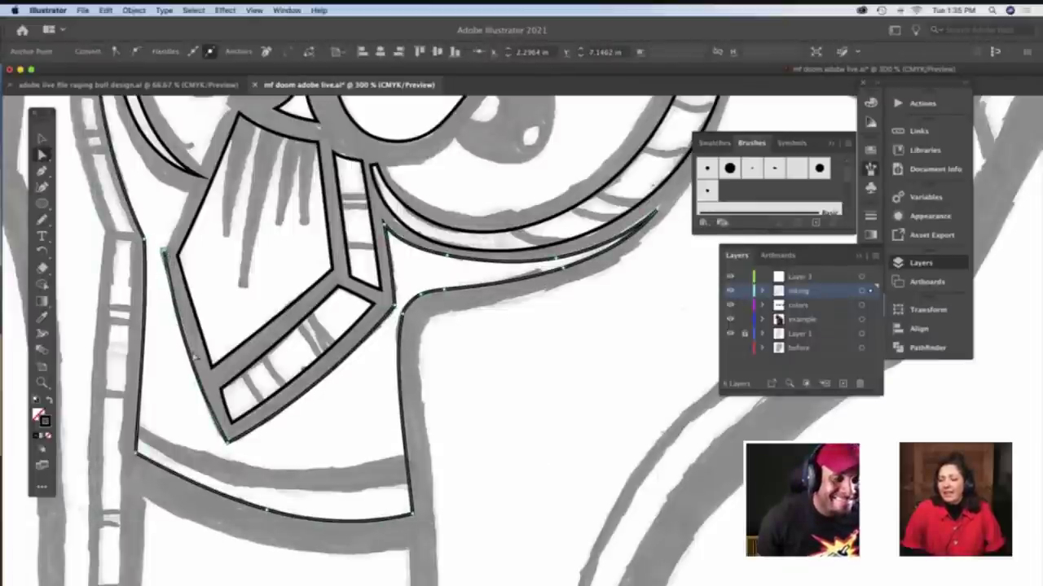
click(228, 441)
click(229, 444)
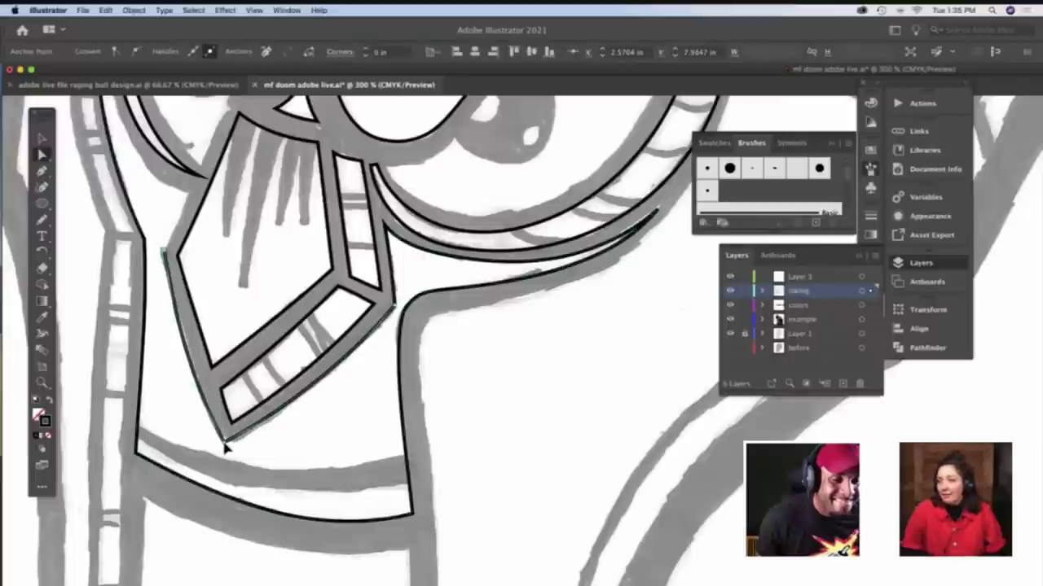
click(266, 443)
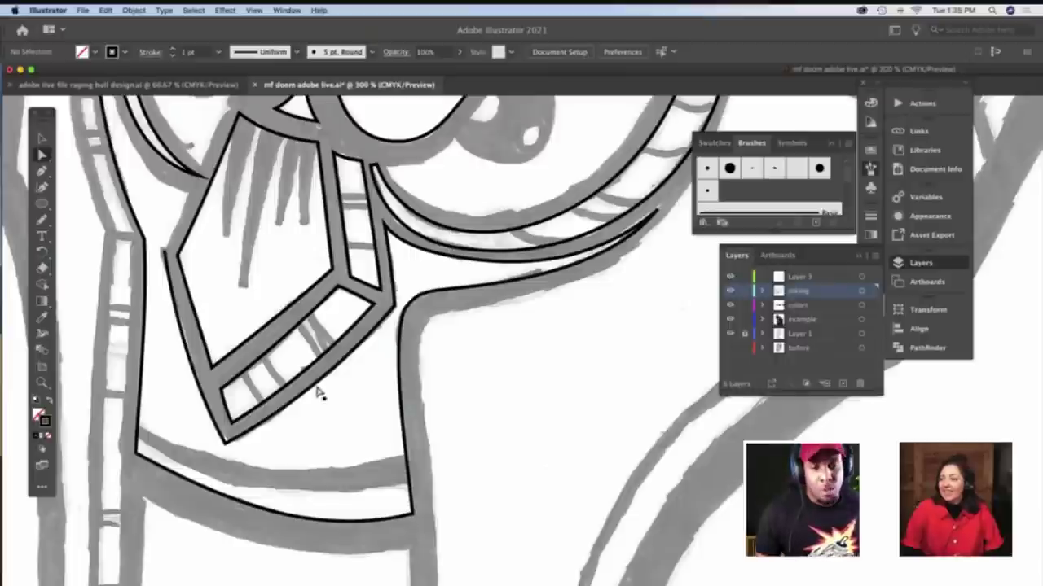
Nudge the endpoint at the nose's left corner and extend the outline from it up toward the left eye band
click(165, 254)
drag(165, 255, 166, 254)
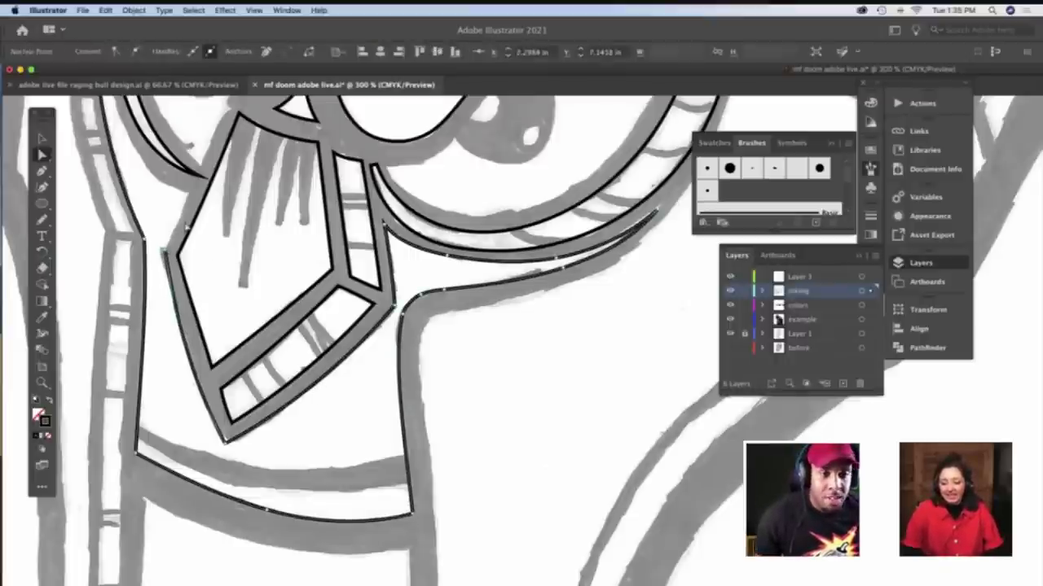
key(b)
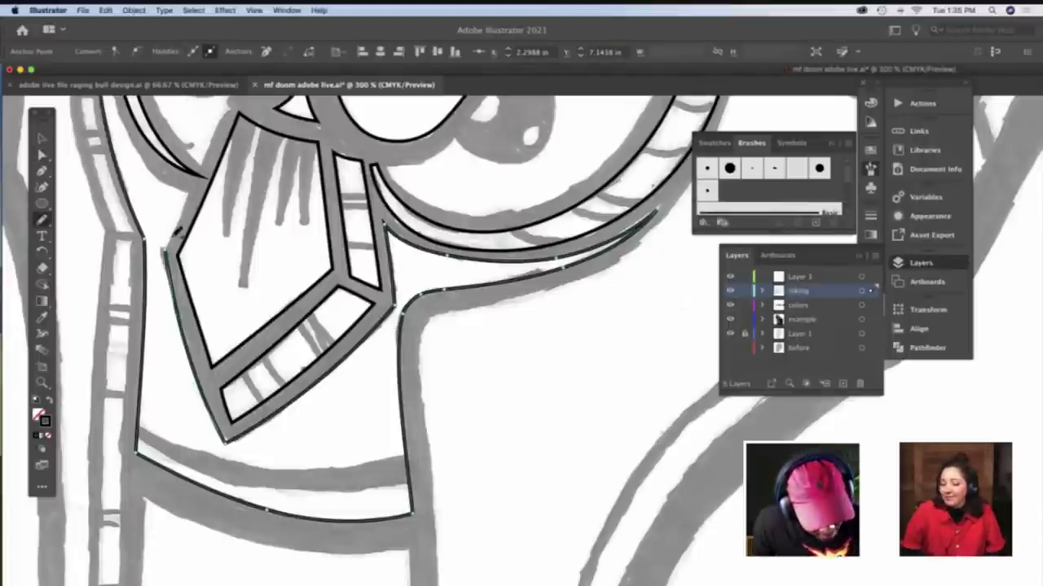
scroll(177, 244, up, 5)
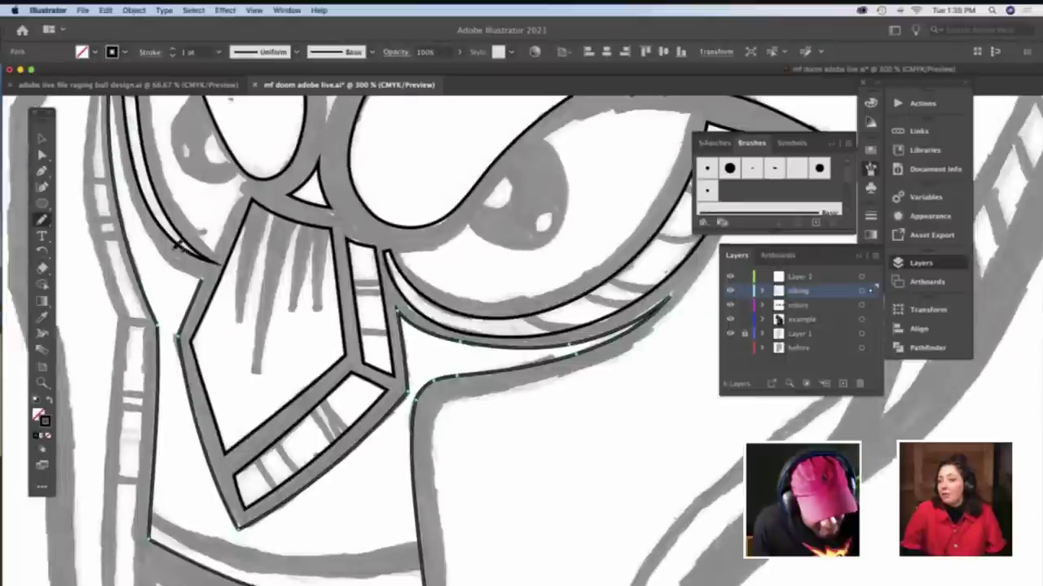
Trace the lower edge of the left eye band to join the outline's upper-left tip, and nudge the tip's anchor into place
scroll(177, 246, up, 5)
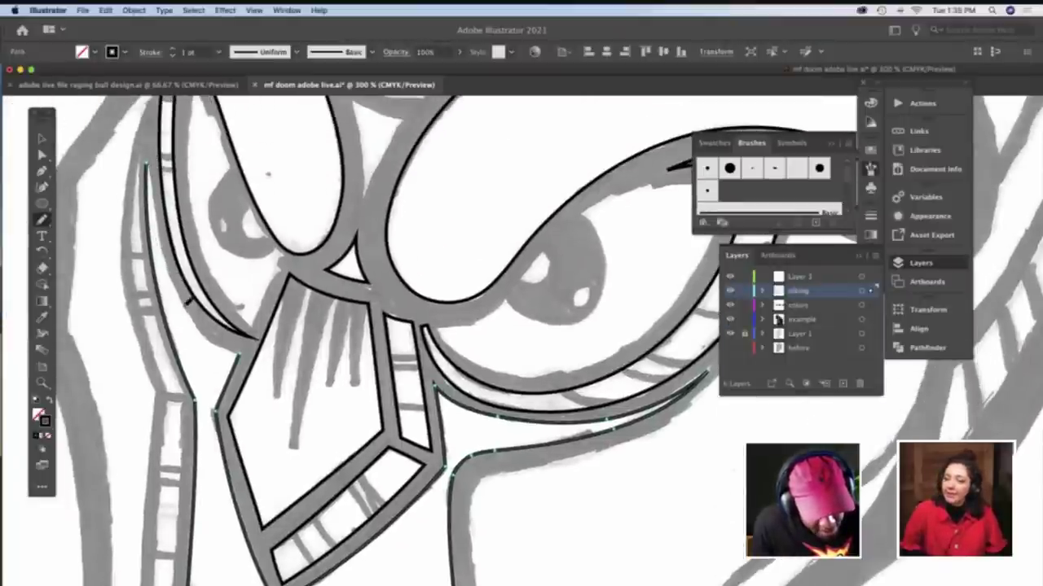
drag(191, 305, 243, 347)
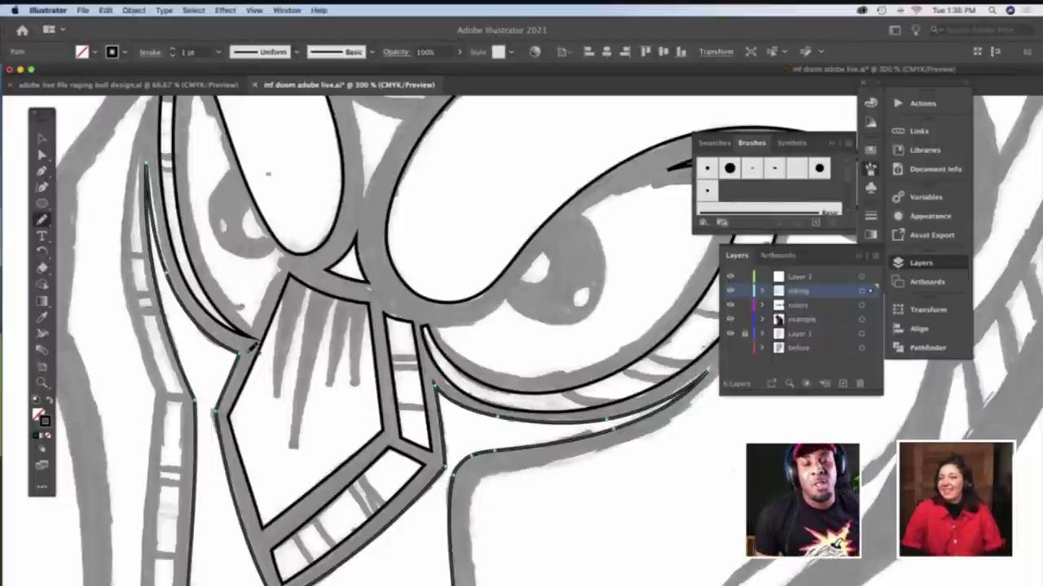
key(a)
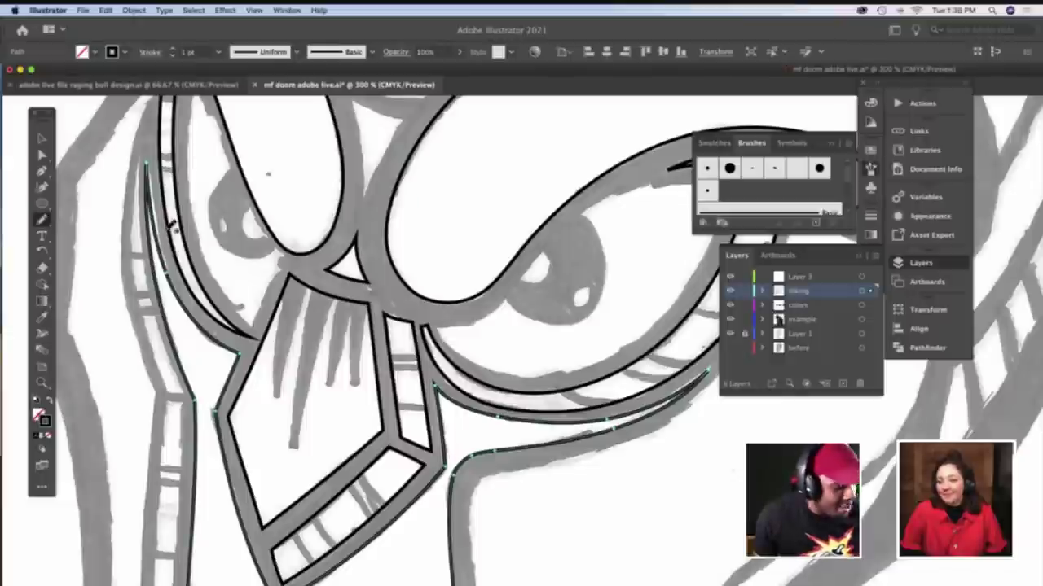
click(147, 167)
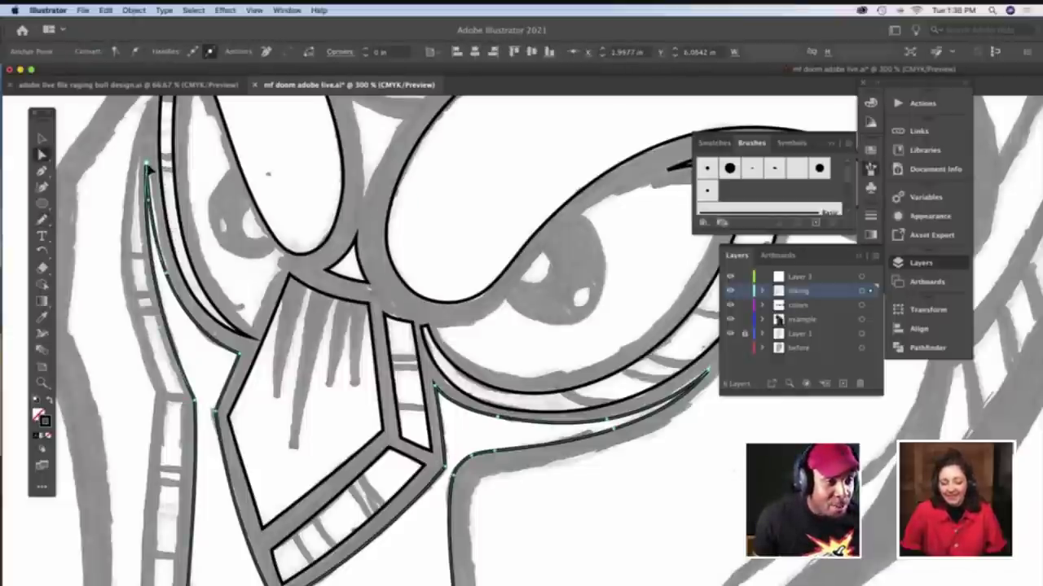
drag(147, 165, 148, 167)
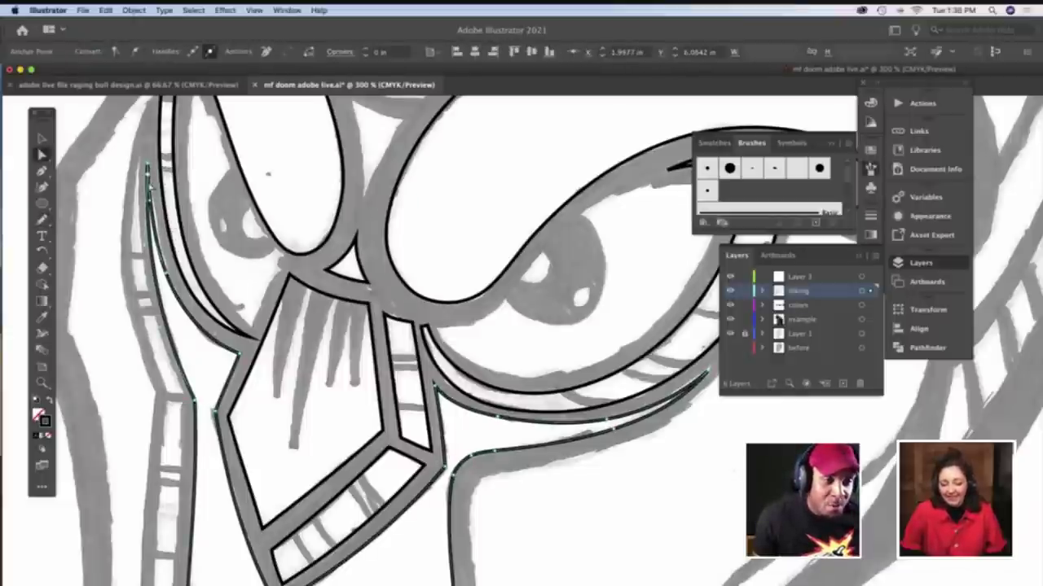
Adjust the face panel outline's anchor on the curve beside the left eye band and deselect the path
click(167, 272)
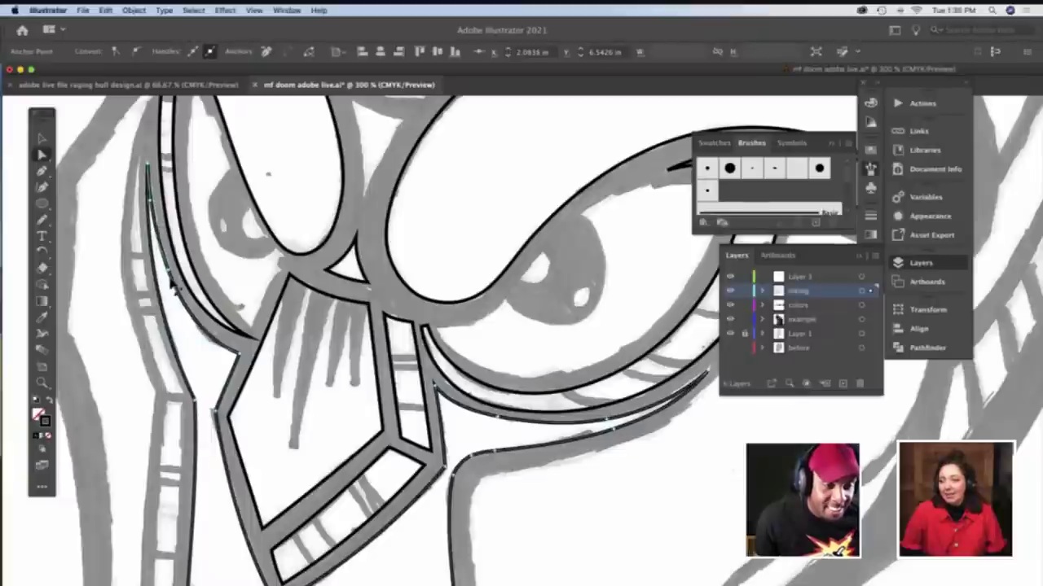
click(181, 339)
Trace the right cheek panel's inner edge from beneath the eye band down to the bottom and across its short lower edge
scroll(186, 330, down, 5)
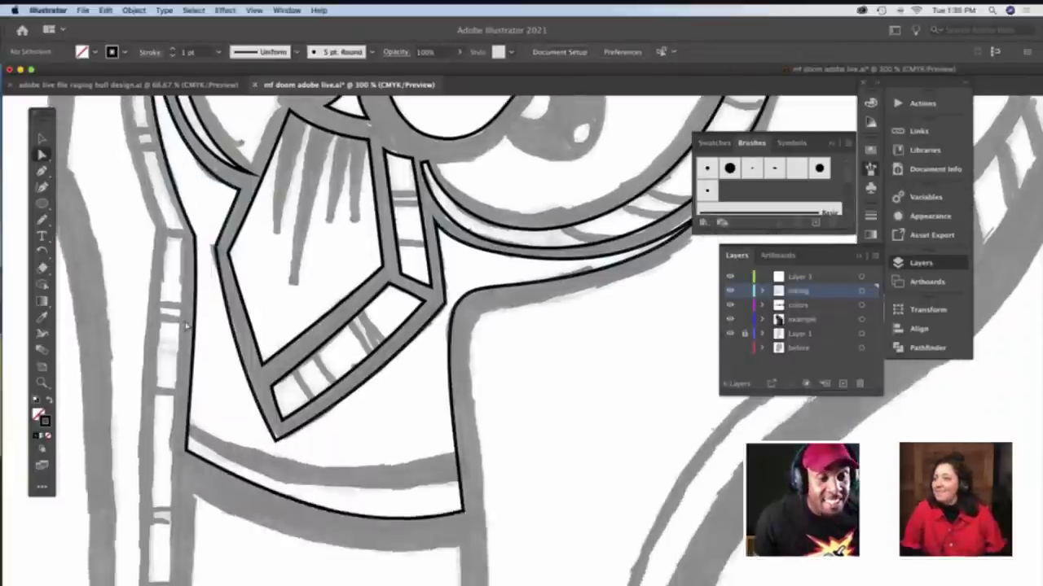
scroll(199, 330, down, 3)
key(z)
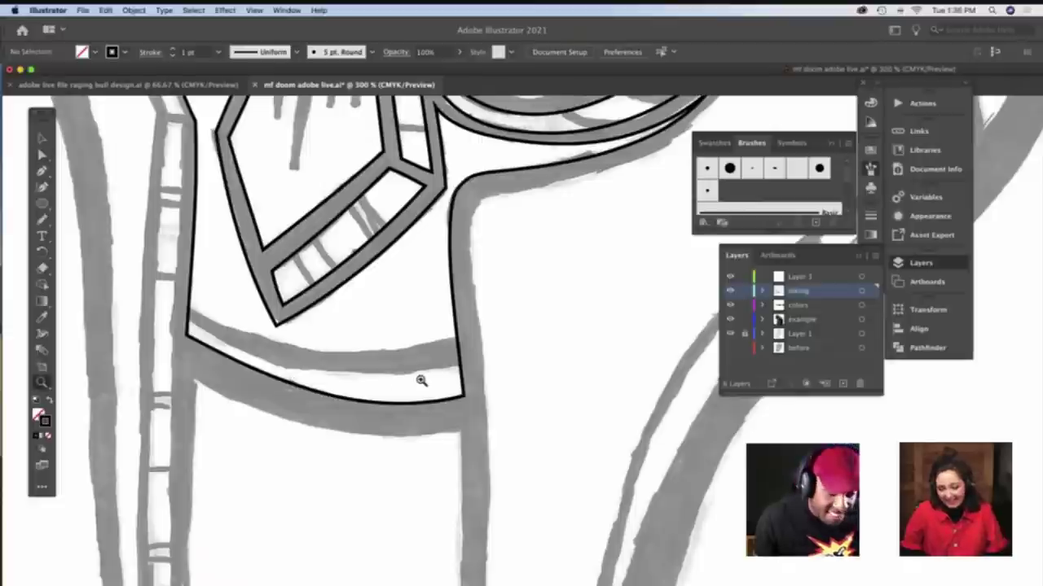
alt+click(426, 379)
scroll(425, 377, down, 1)
scroll(424, 376, right, 6)
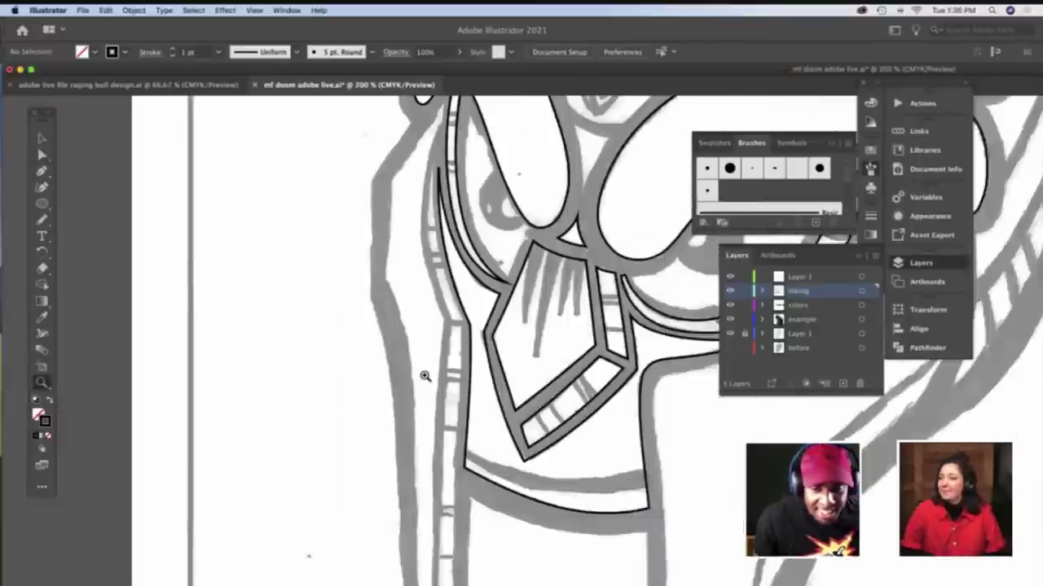
scroll(425, 375, right, 4)
scroll(422, 375, down, 2)
scroll(417, 374, right, 8)
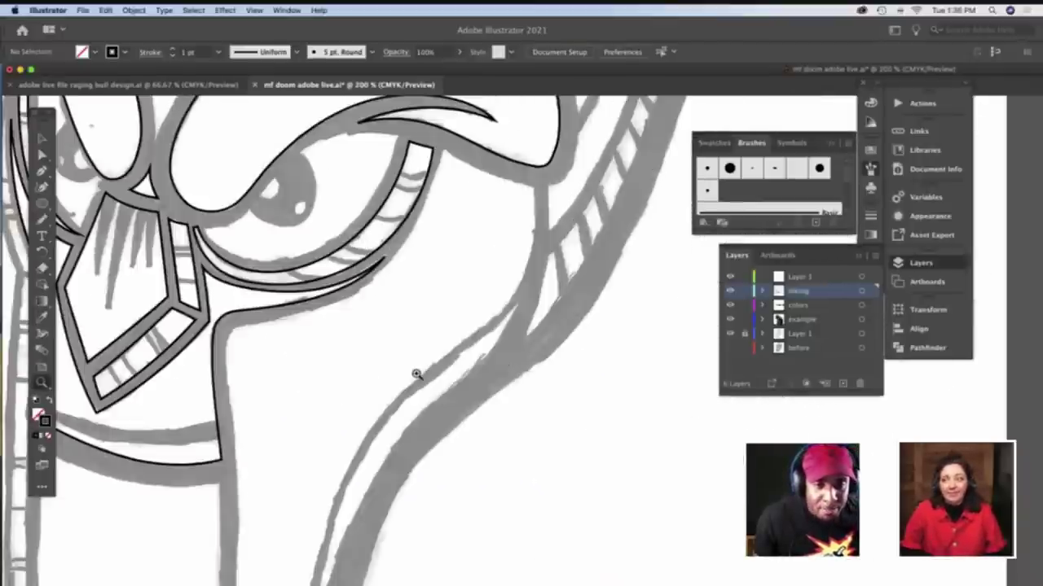
scroll(417, 374, down, 5)
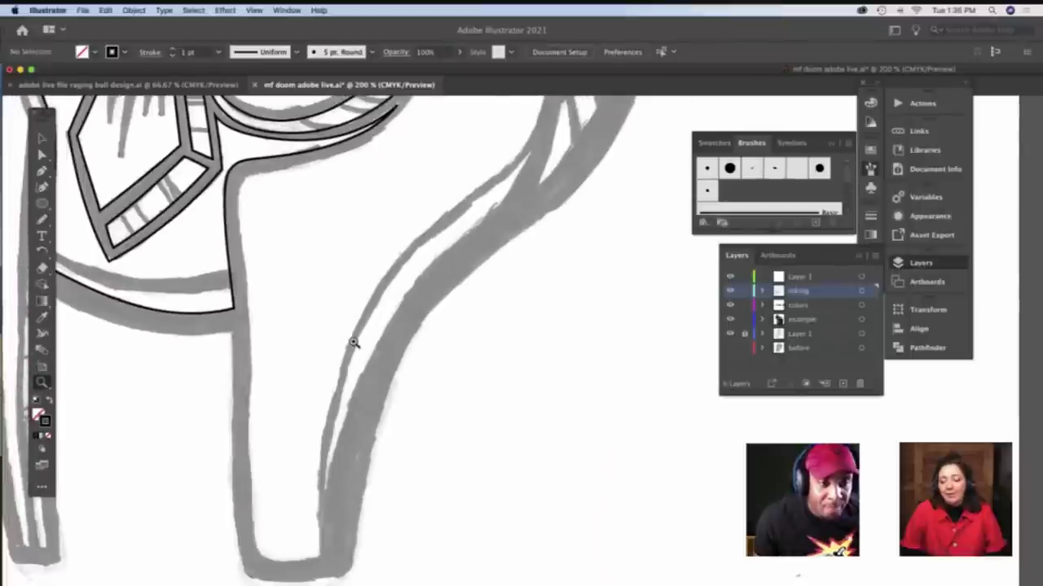
key(b)
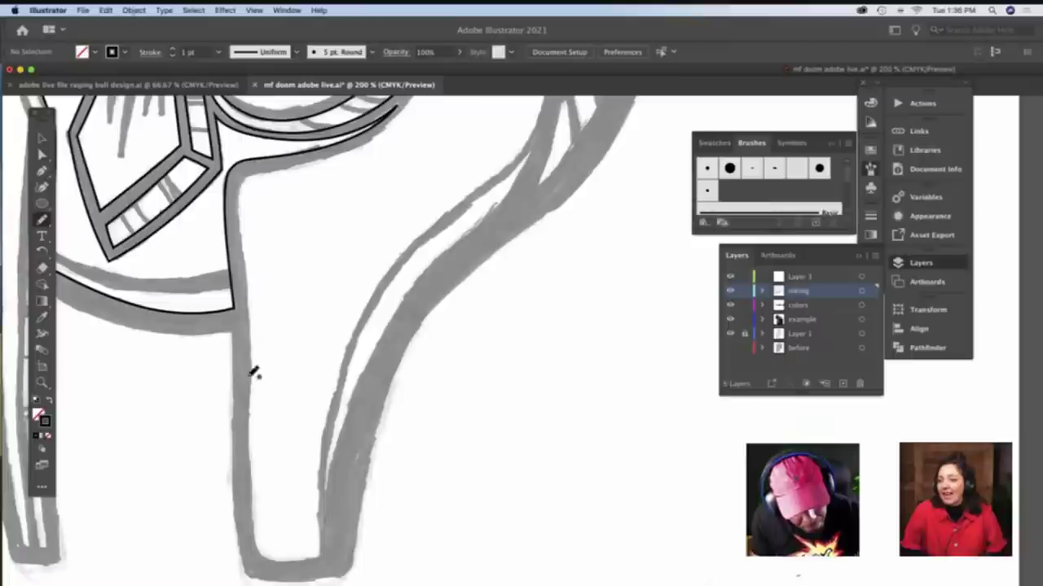
drag(240, 182, 260, 554)
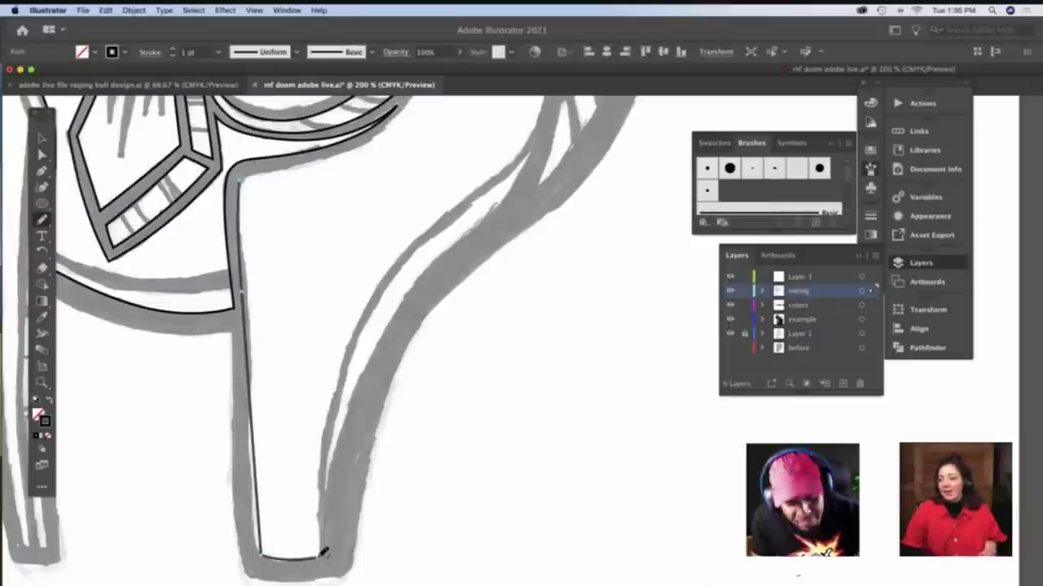
Trace the lower part of the cheek panel's curved outer edge to meet the short bottom edge
scroll(310, 554, up, 2)
scroll(476, 244, down, 4)
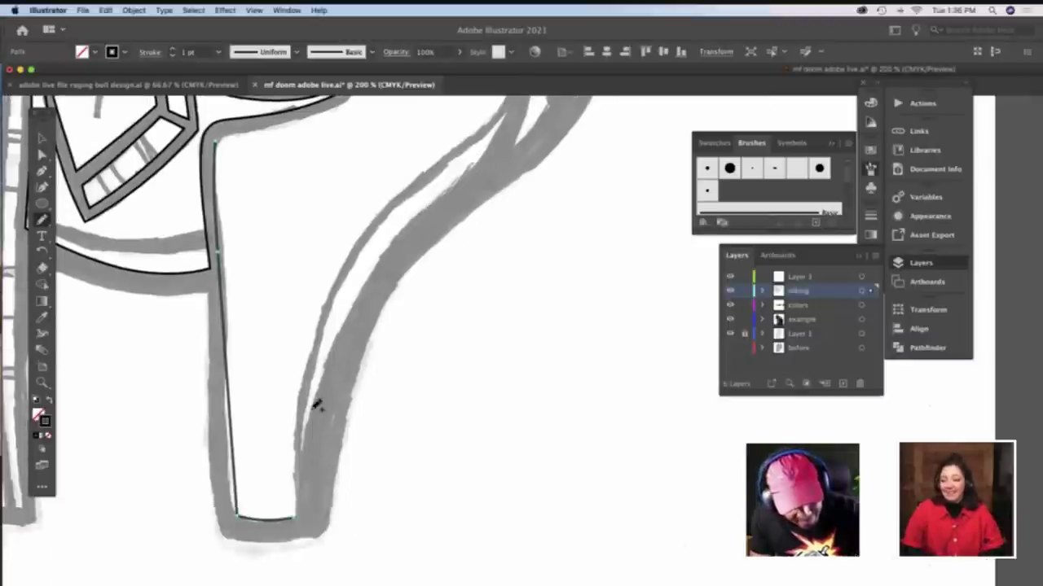
drag(301, 493, 302, 513)
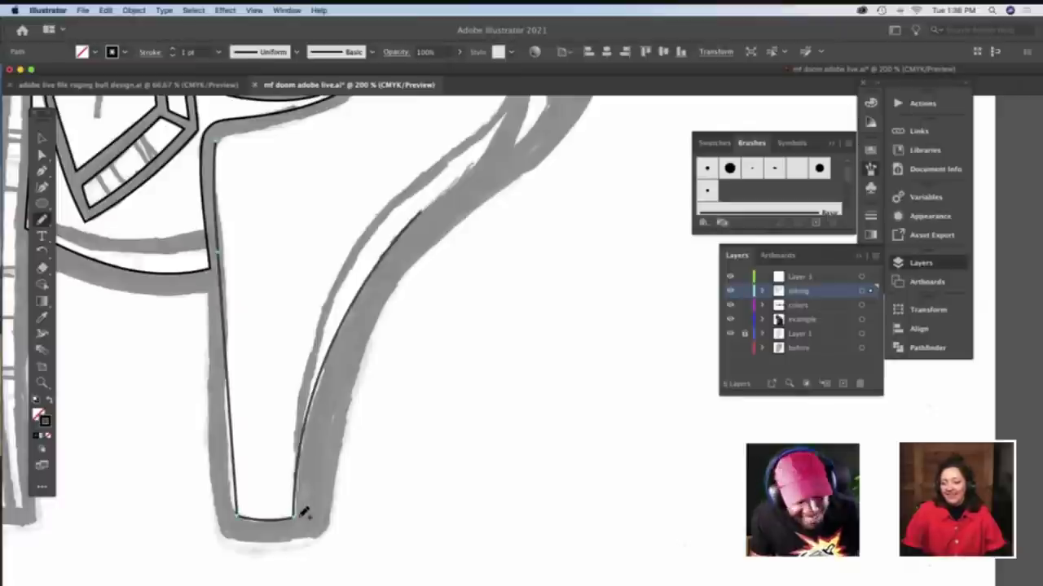
Nudge the two anchors at the cheek panel's bottom corners to line up with the sketch
key(a)
click(295, 520)
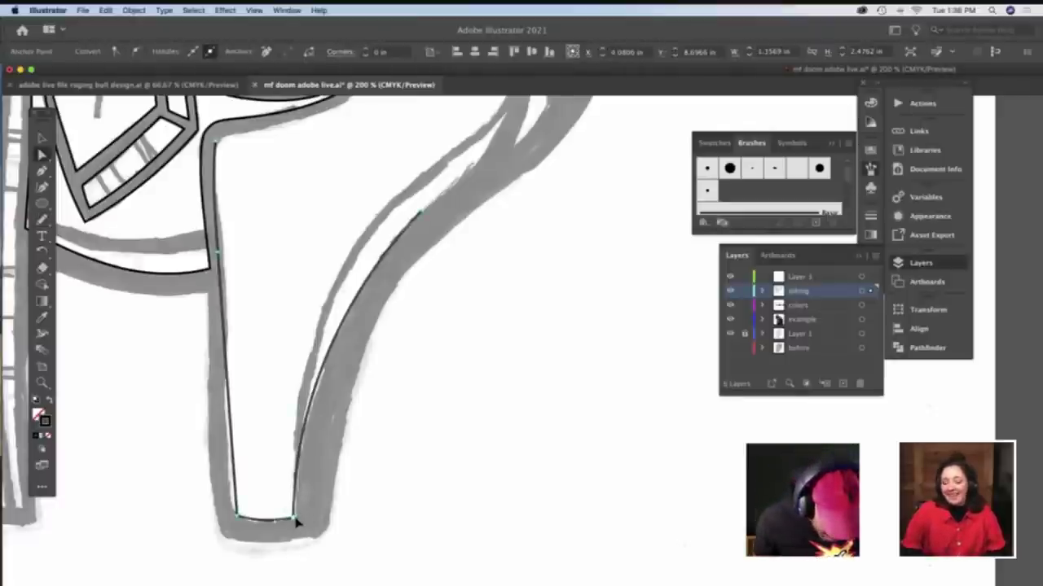
click(238, 518)
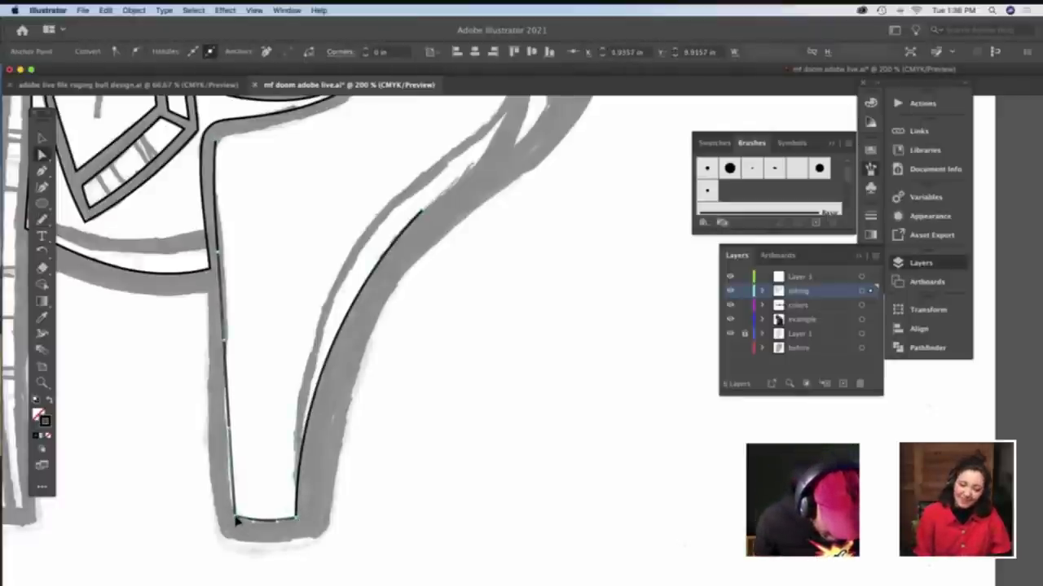
click(254, 499)
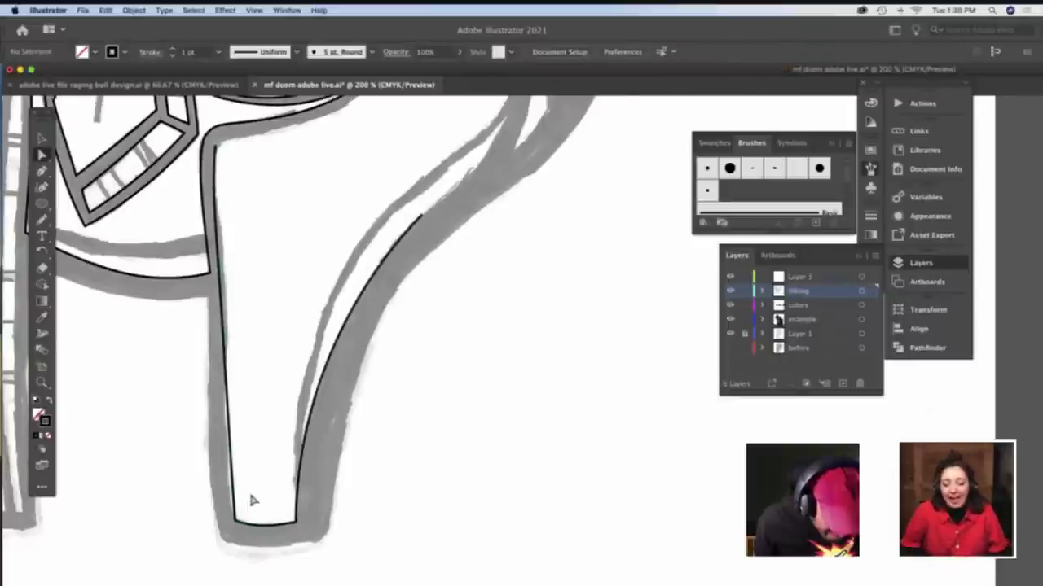
scroll(248, 487, up, 2)
scroll(241, 477, down, 2)
click(234, 521)
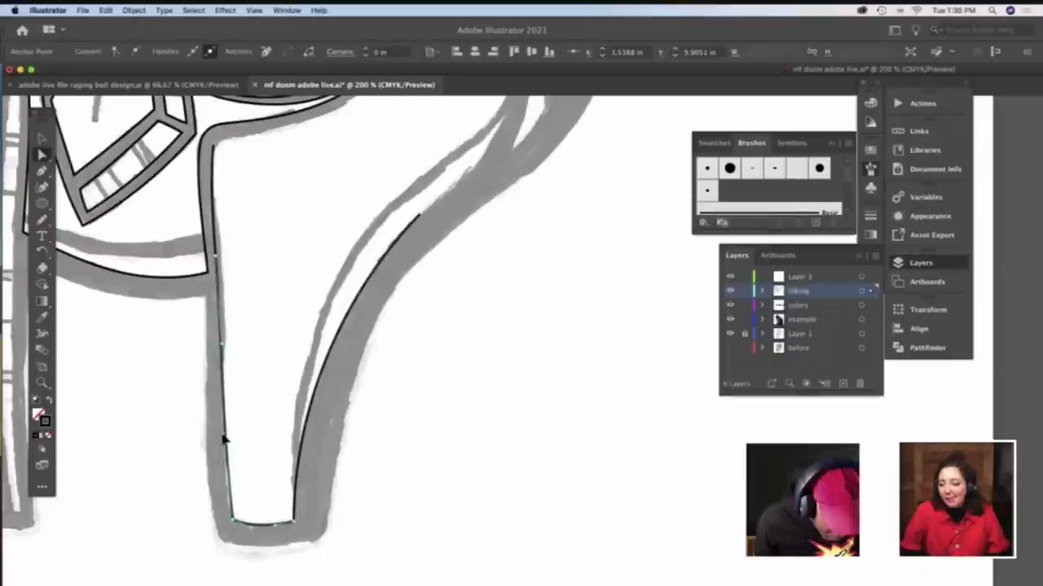
Adjust the anchors and curve along the upper part of the cheek panel's inner edge beside the nose panel
scroll(262, 435, up, 3)
scroll(259, 427, up, 3)
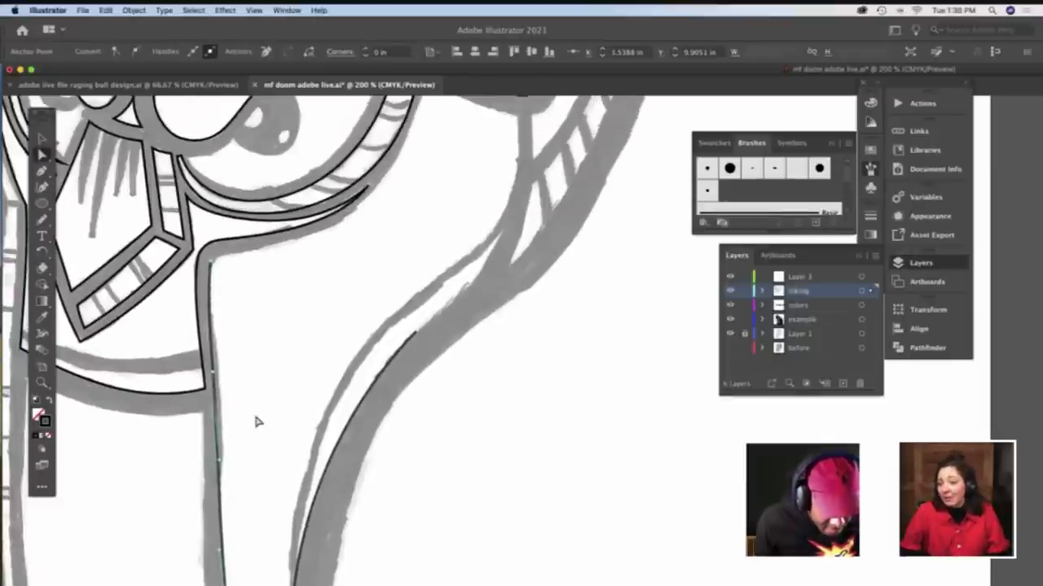
click(211, 324)
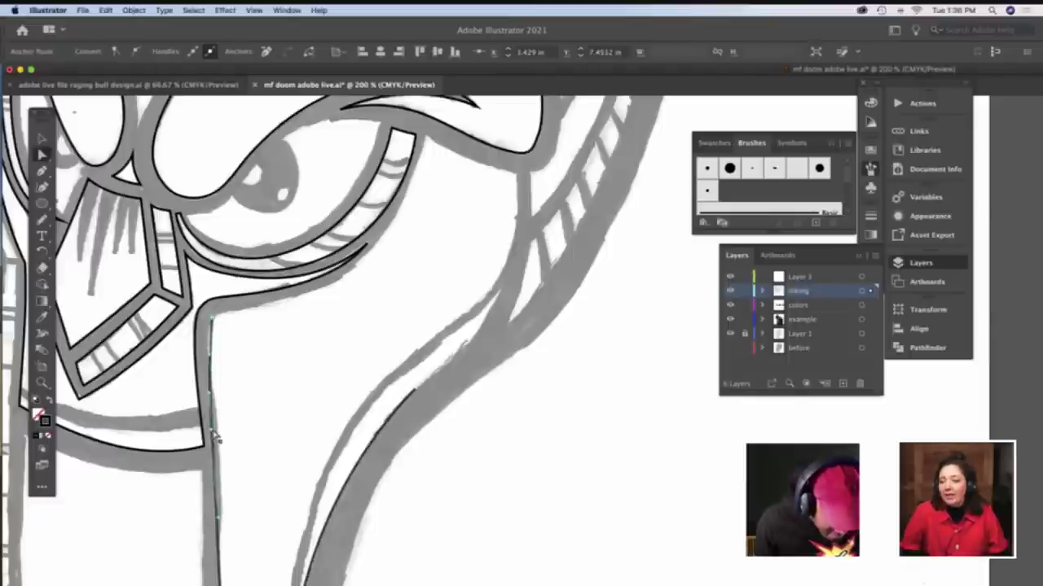
drag(213, 433, 214, 428)
Trace the cheek panel's upper edge from the inner corner along the right eye band and beneath the eyebrow to its outer corner
scroll(245, 371, up, 1)
scroll(244, 369, up, 2)
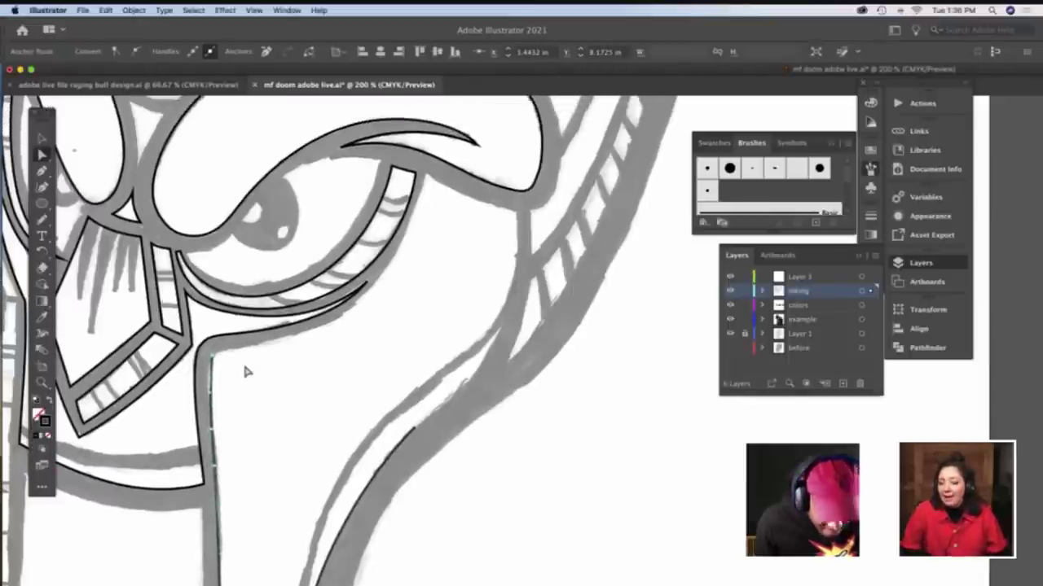
scroll(228, 376, right, 2)
click(159, 369)
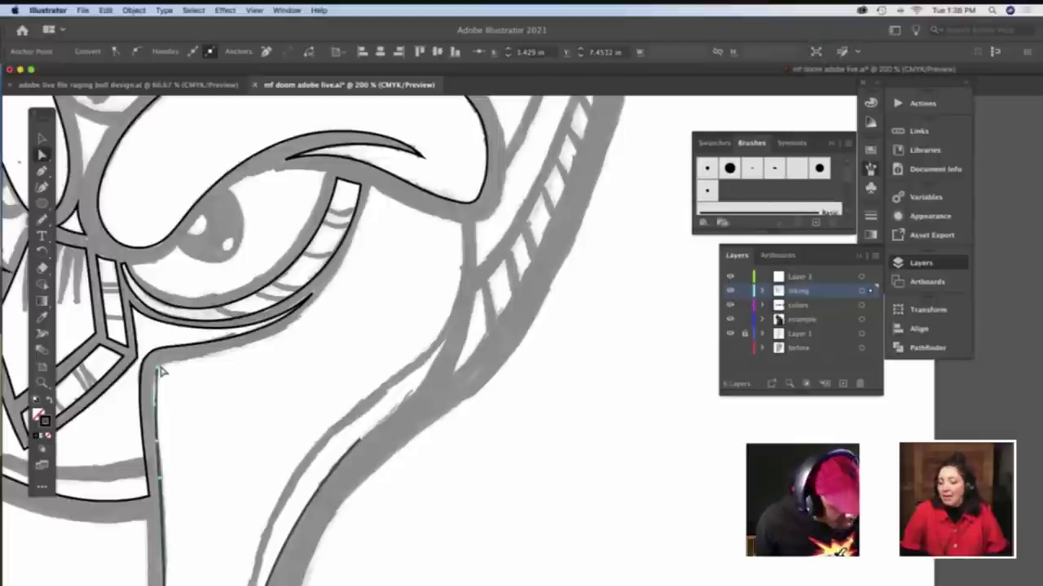
key(n)
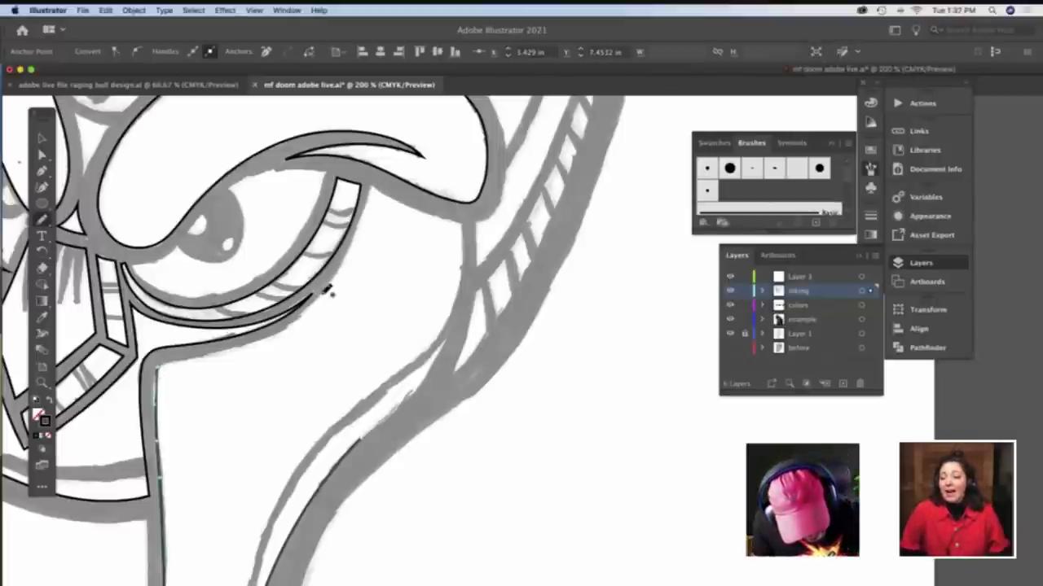
mouse_move(297, 324)
mouse_down()
mouse_move(261, 341)
mouse_move(161, 364)
mouse_up()
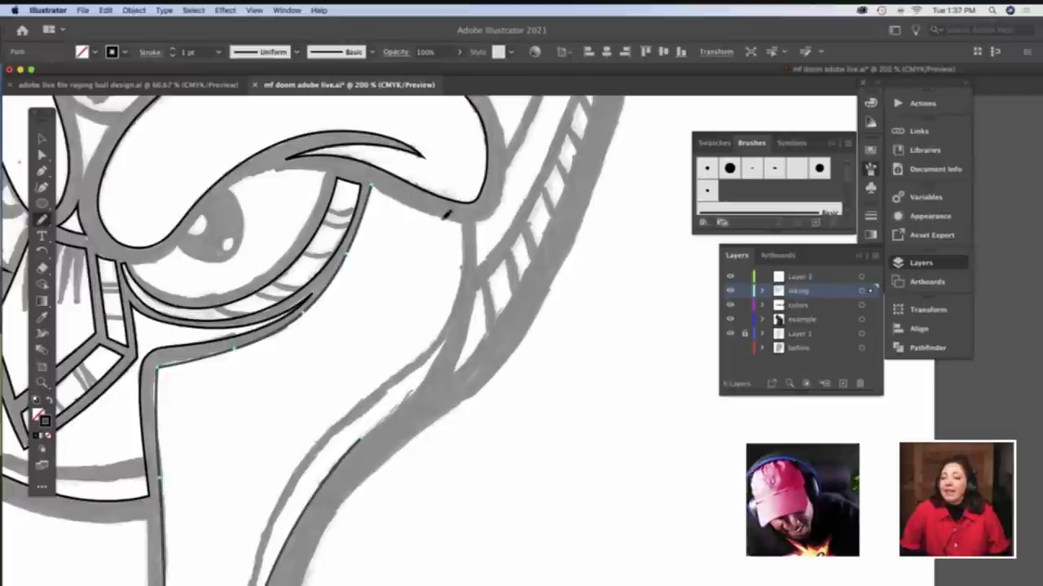
drag(458, 221, 465, 224)
Close the cheek panel outline by tracing its upper outer edge from the brow corner, and smooth the curve at its bend
scroll(466, 220, down, 2)
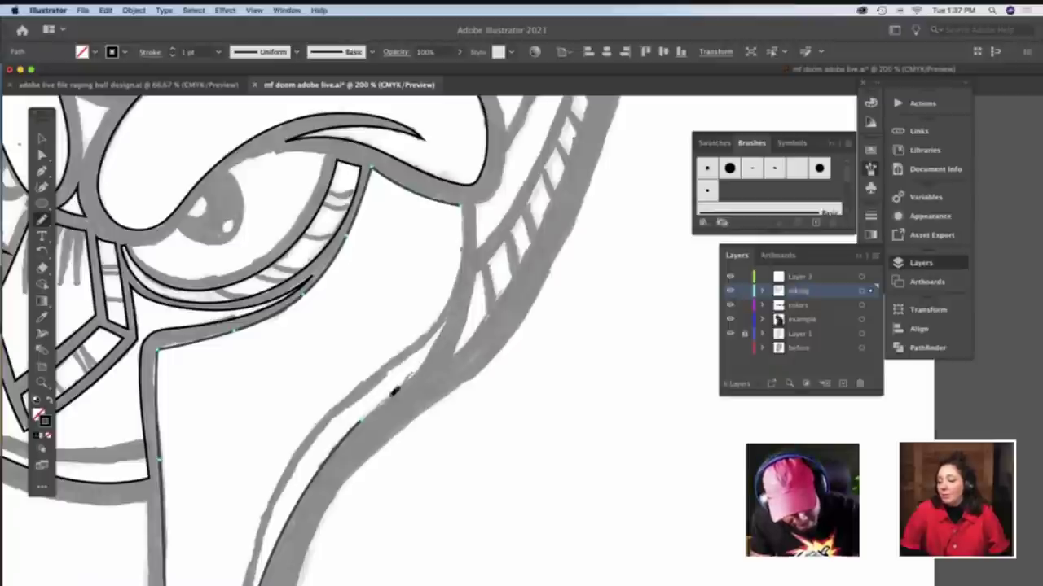
drag(393, 391, 366, 417)
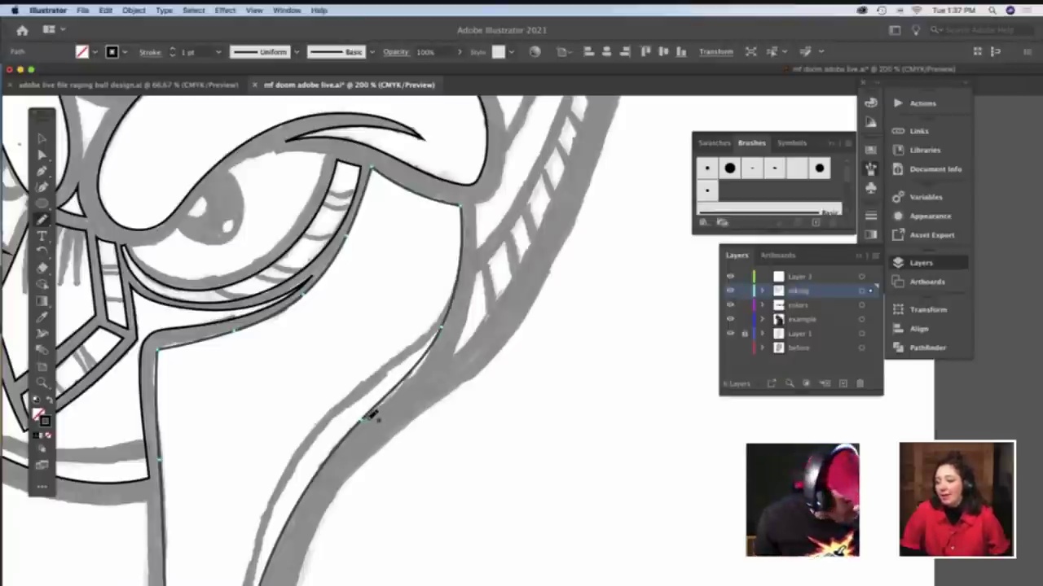
key(a)
click(441, 331)
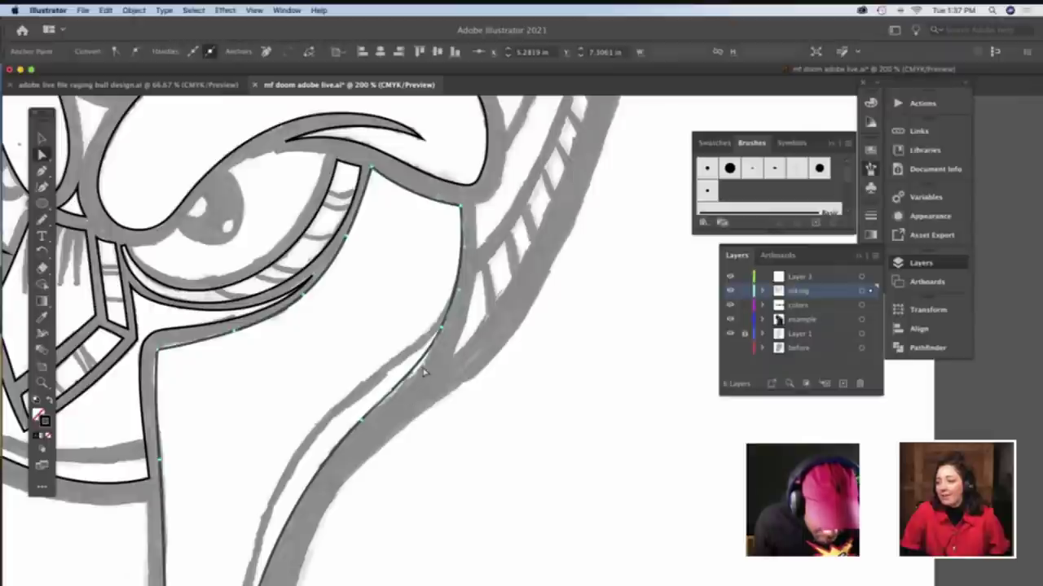
drag(424, 368, 412, 391)
click(368, 360)
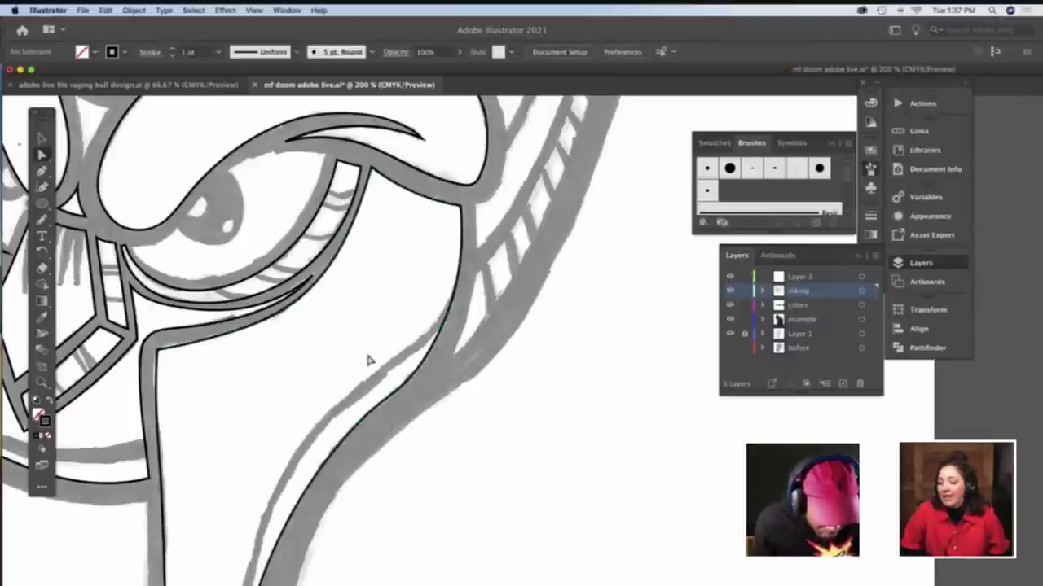
Adjust the cheek panel's inner upper corner beneath the right eye band to follow the sketch
click(161, 355)
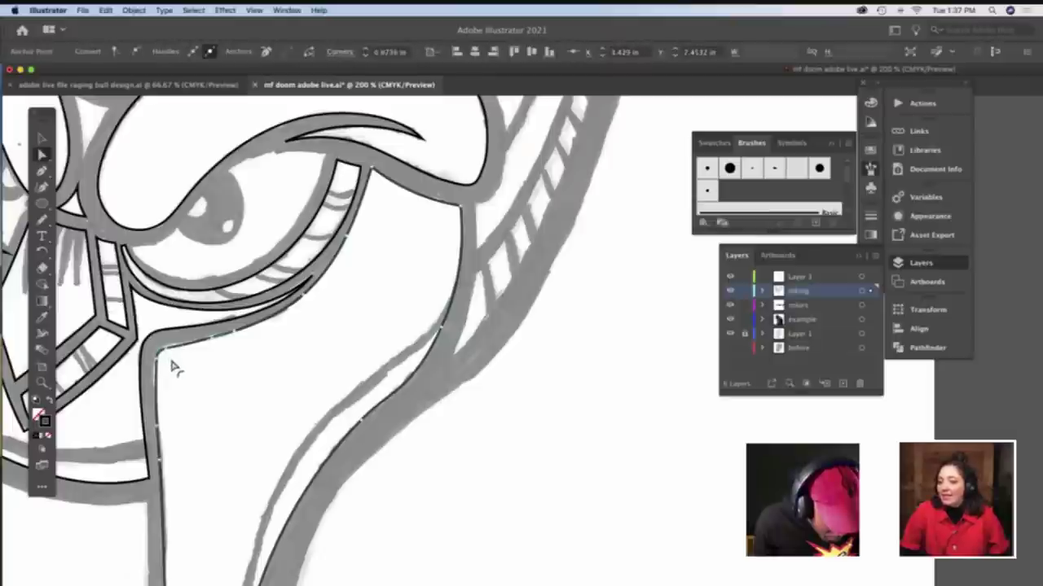
Refine the anchor points at the two bottom corners of the right cheek plate's inked outline
click(243, 363)
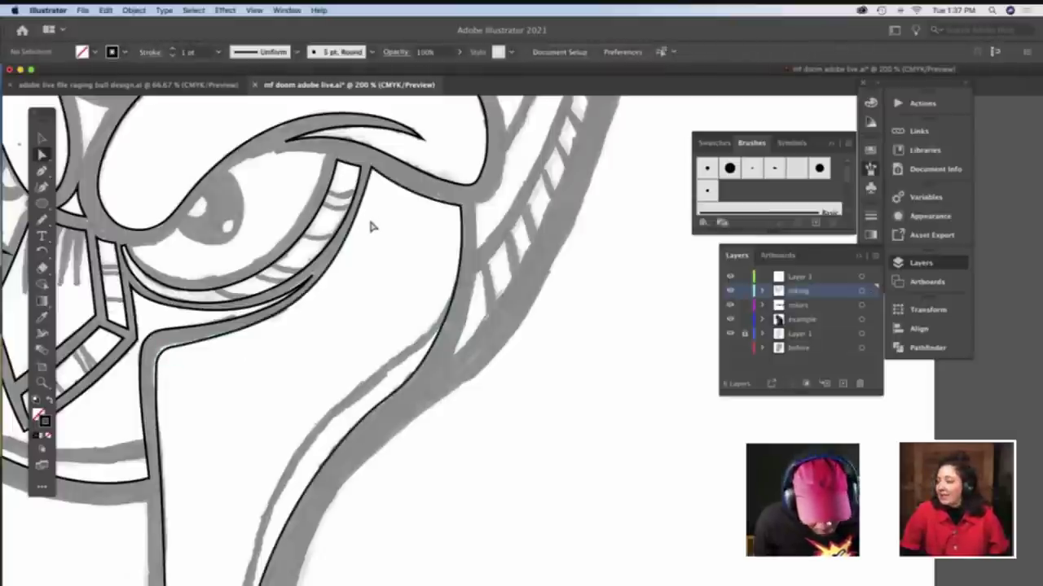
scroll(368, 216, down, 10)
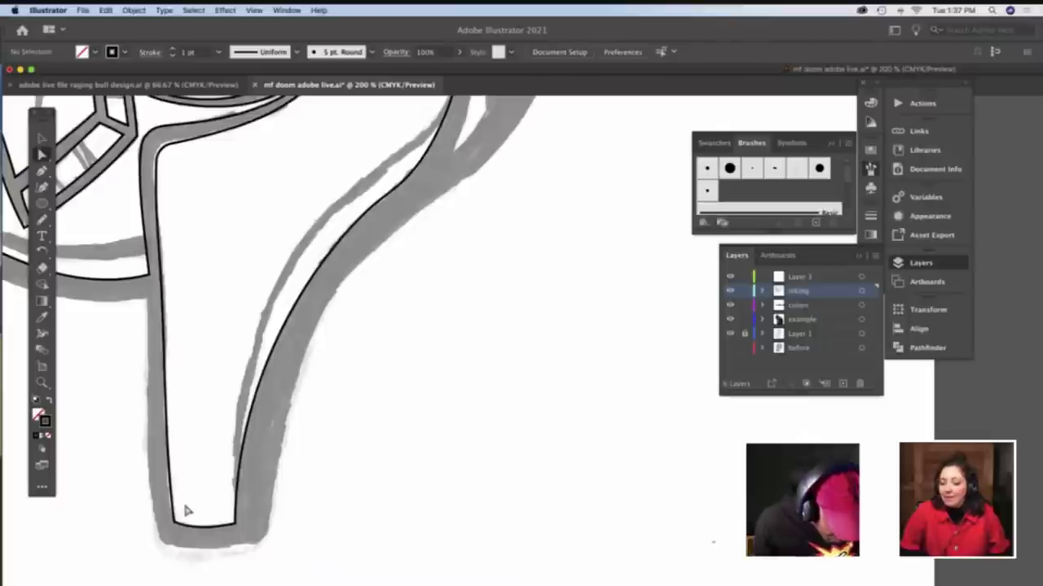
click(175, 528)
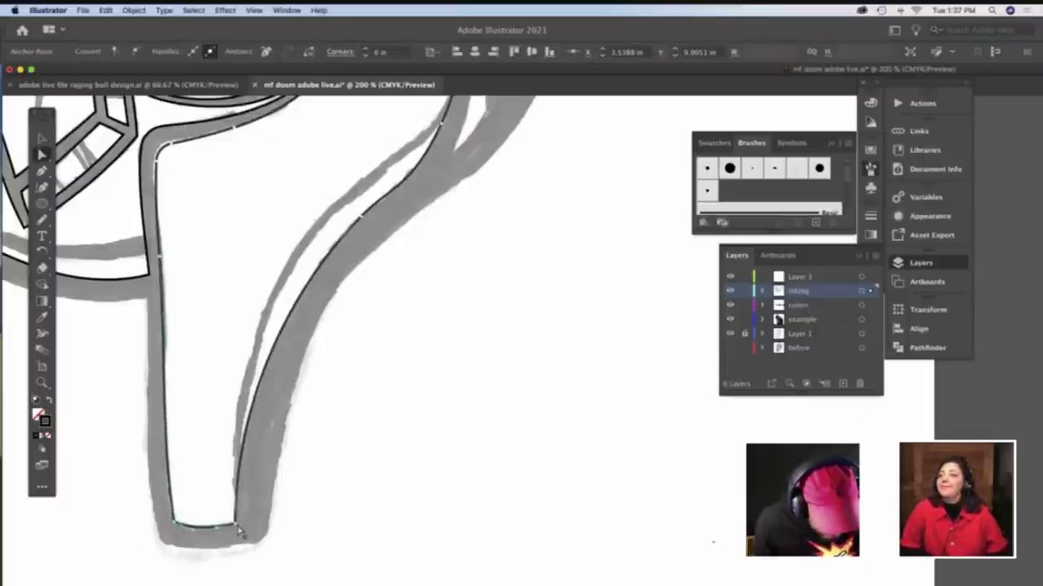
scroll(207, 465, up, 5)
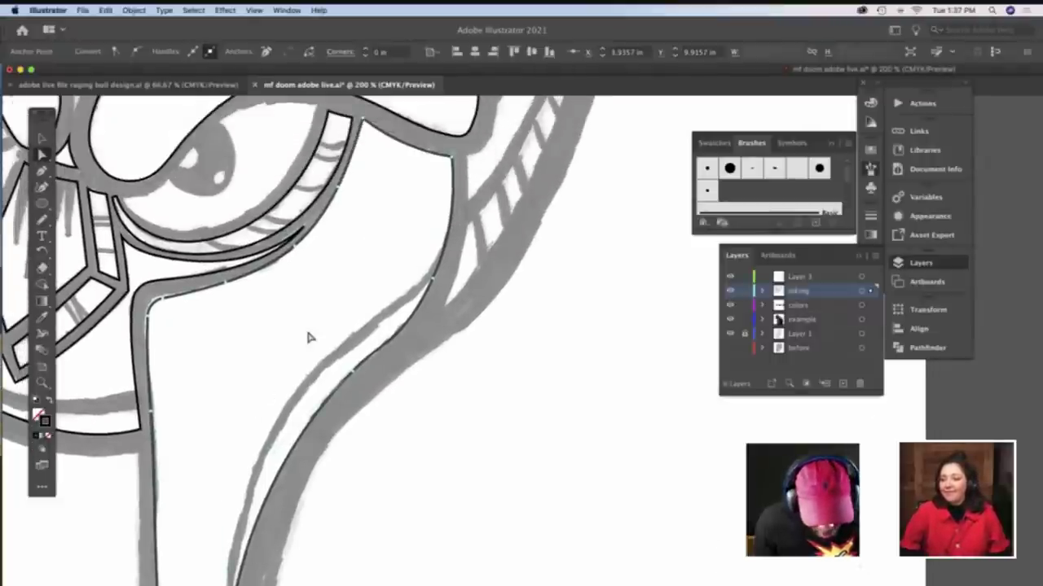
scroll(308, 337, right, 3)
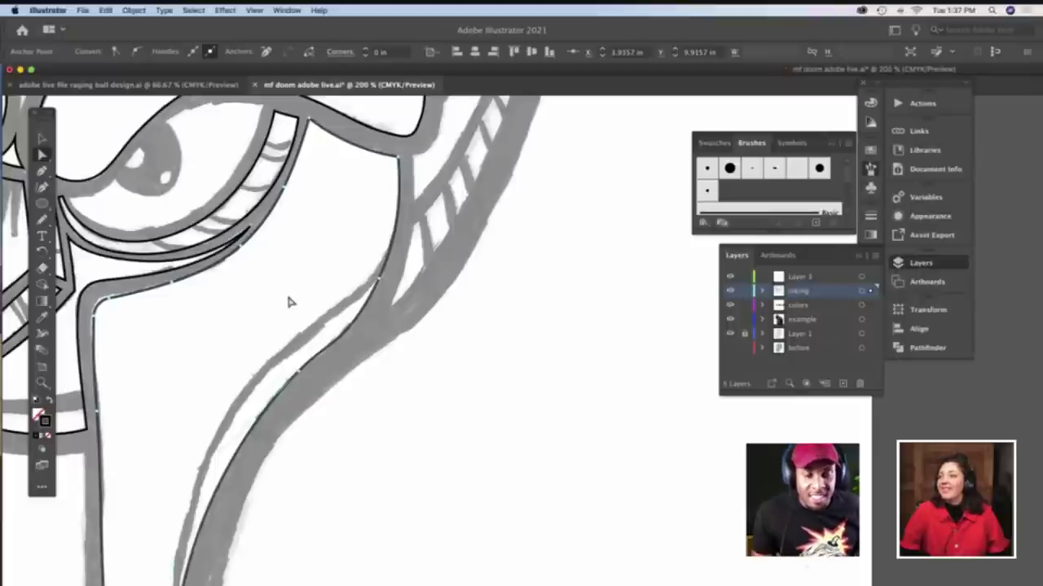
scroll(269, 295, down, 5)
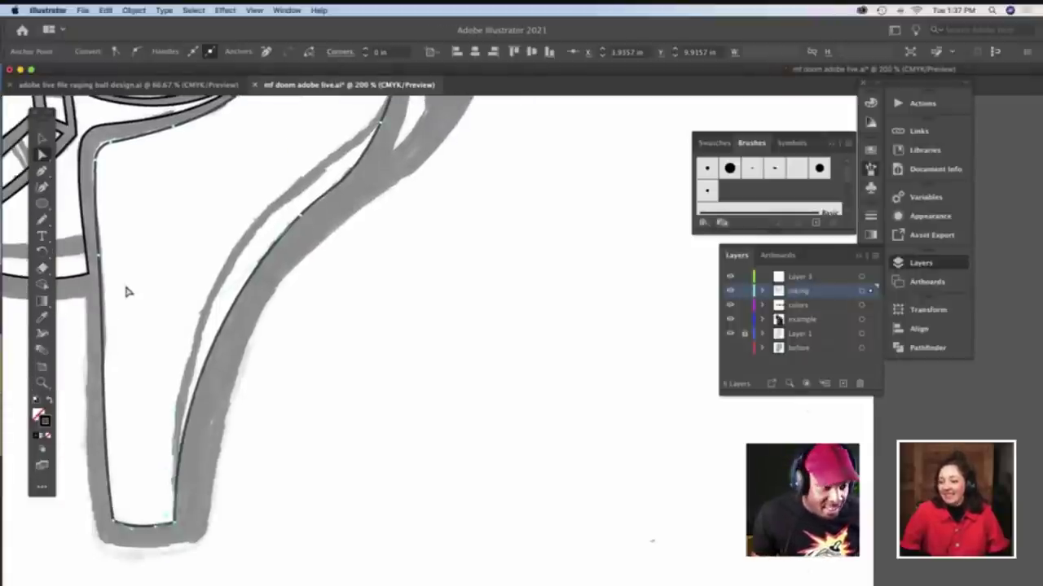
Refine the anchor points along the cheek plate's inner edge and at its upper outer corner, then deselect the outline
scroll(126, 292, up, 1)
scroll(128, 290, down, 2)
click(100, 229)
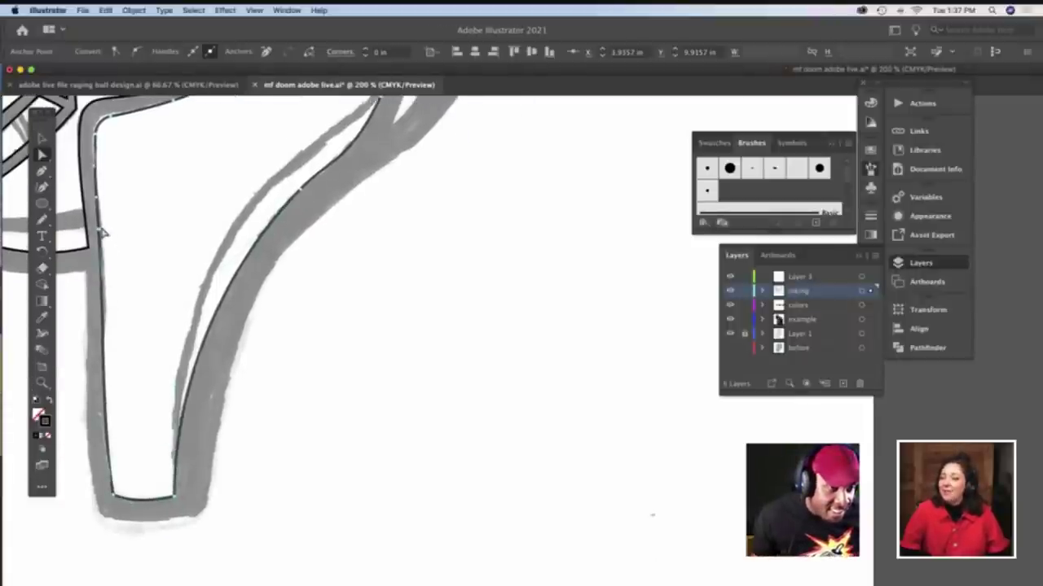
scroll(135, 232, up, 4)
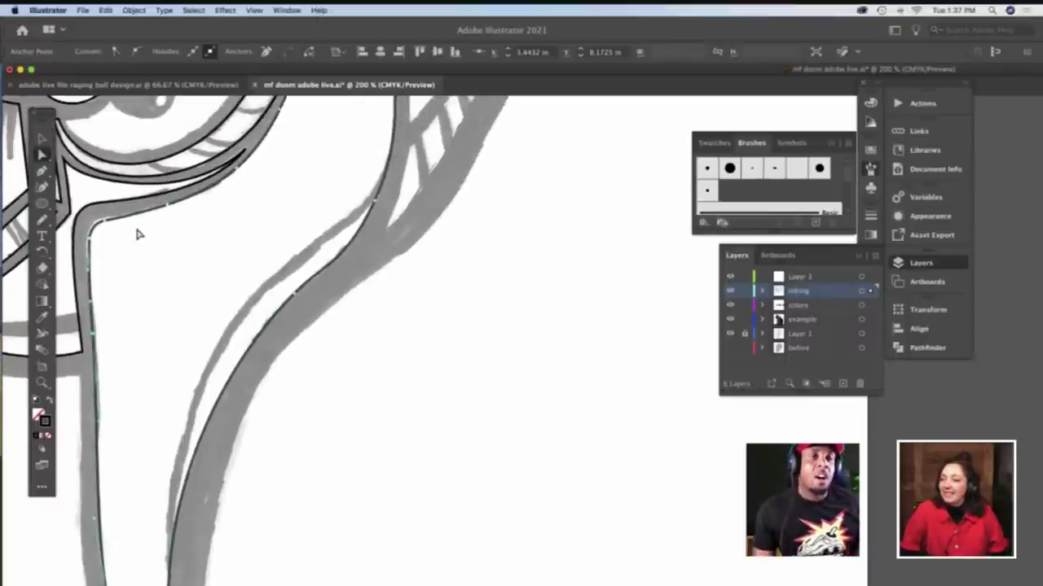
scroll(137, 232, up, 3)
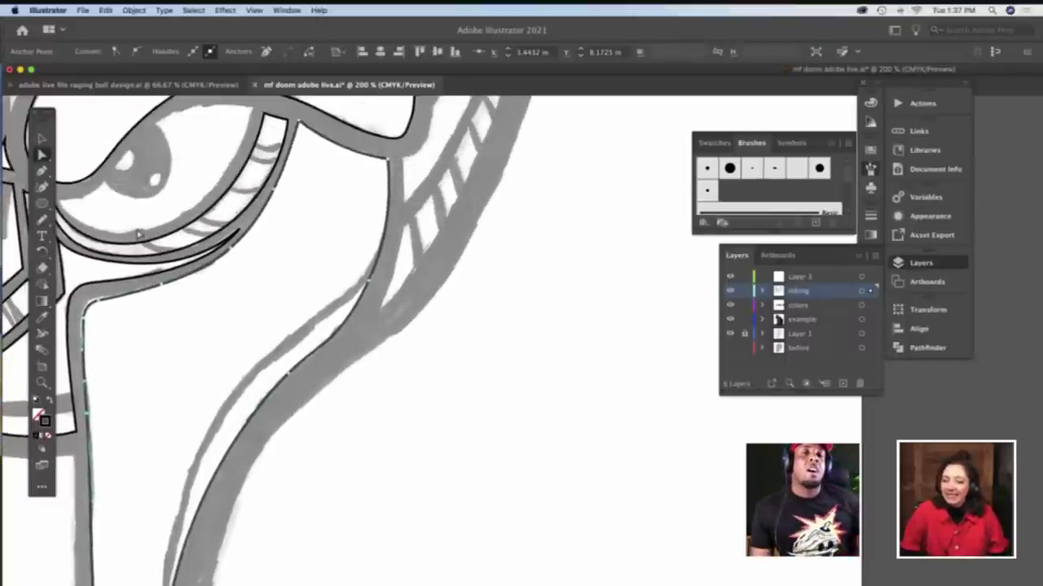
click(388, 160)
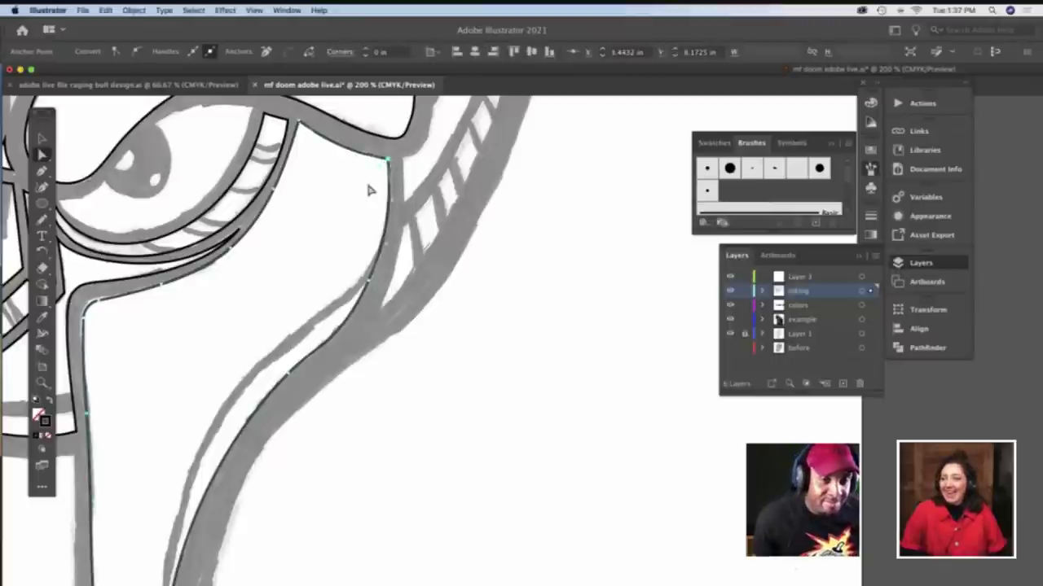
click(371, 284)
click(359, 260)
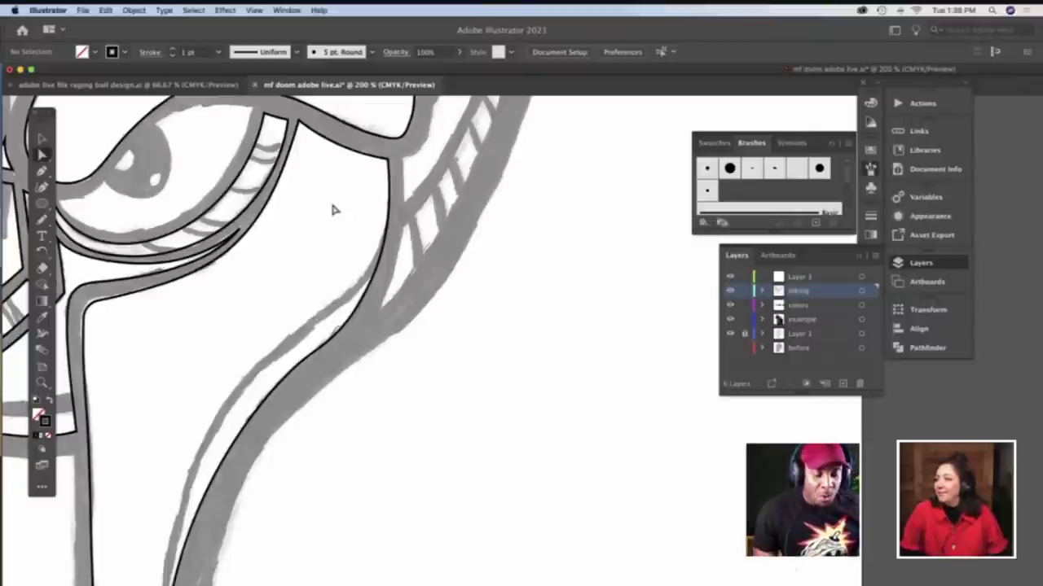
Examine the inked outlines of the cheek plate, nose guard and both eyes against the grey mask sketch
key(z)
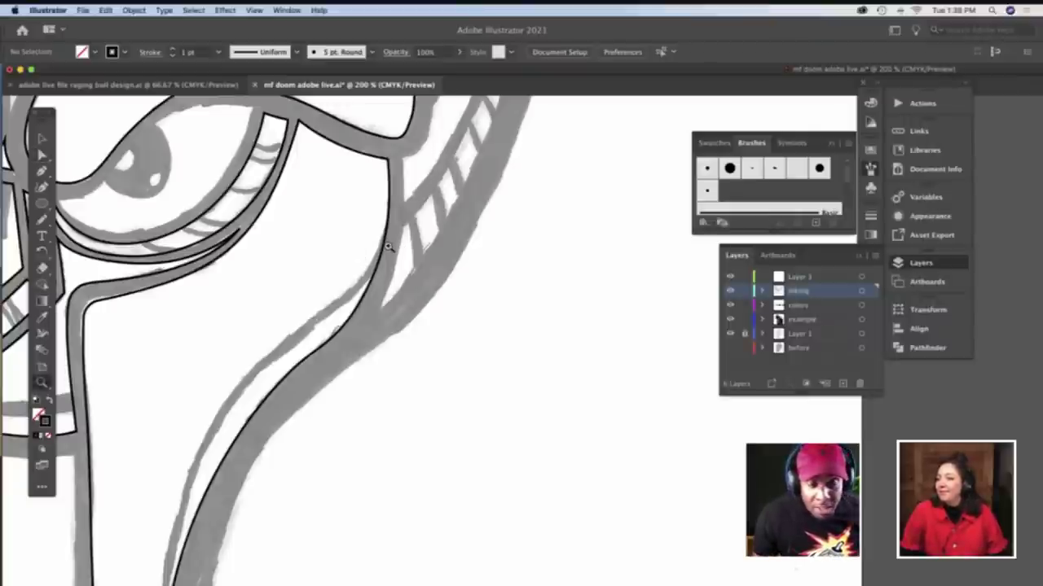
scroll(388, 247, down, 3)
scroll(388, 246, right, 3)
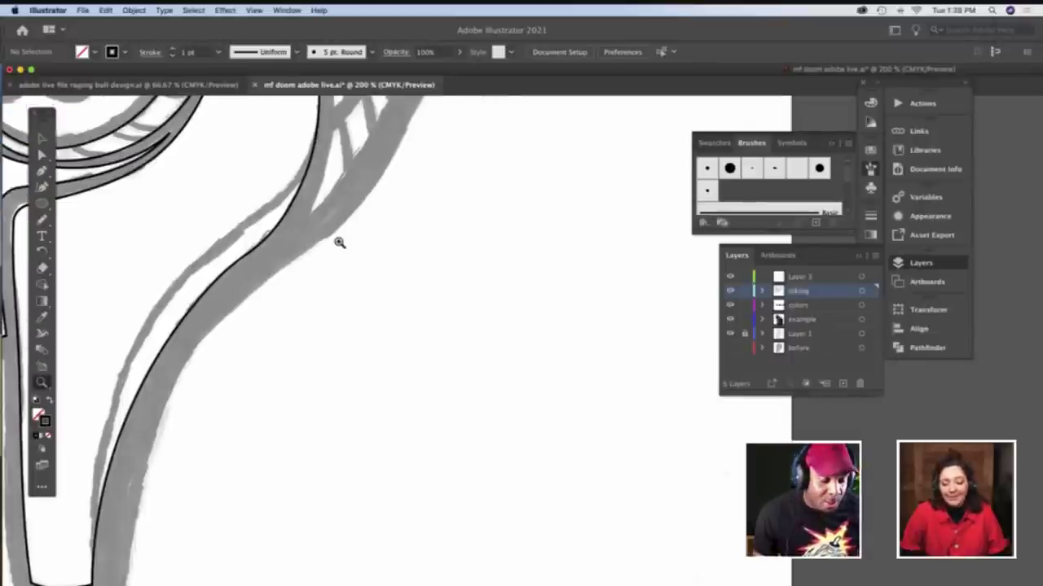
scroll(339, 242, left, 5)
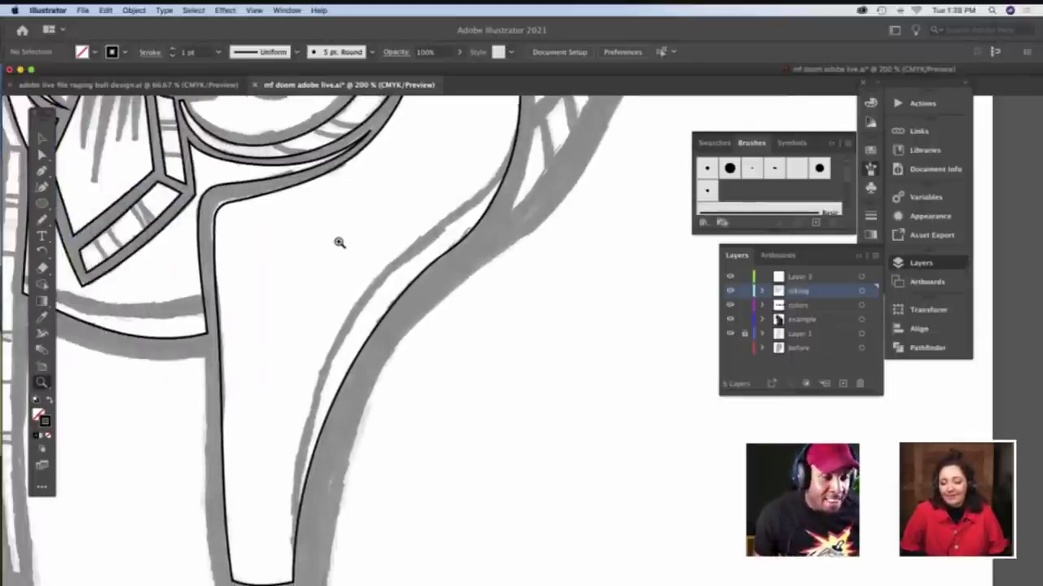
scroll(340, 242, down, 2)
scroll(340, 242, left, 5)
scroll(340, 242, up, 5)
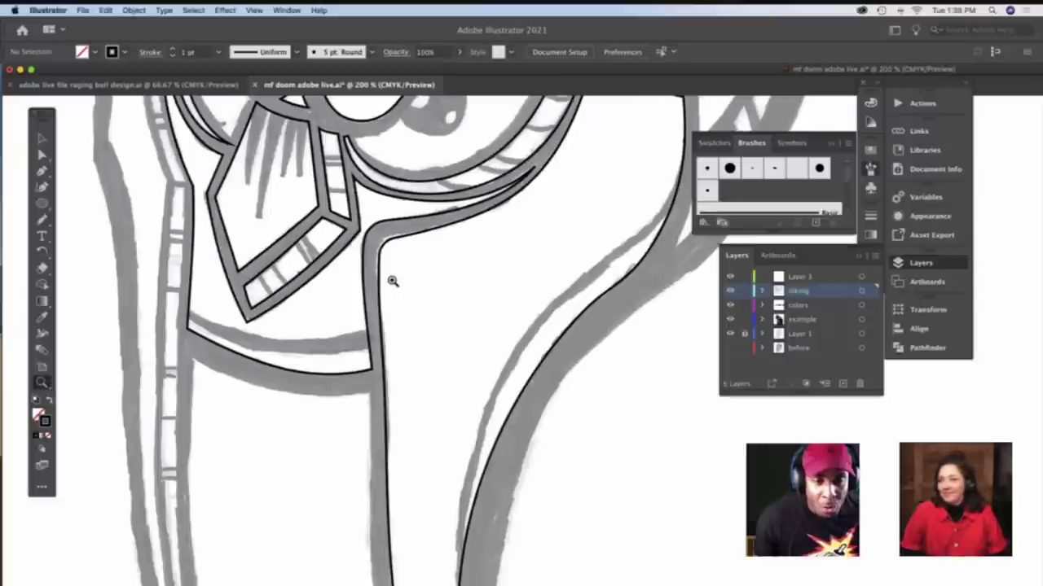
scroll(386, 279, down, 5)
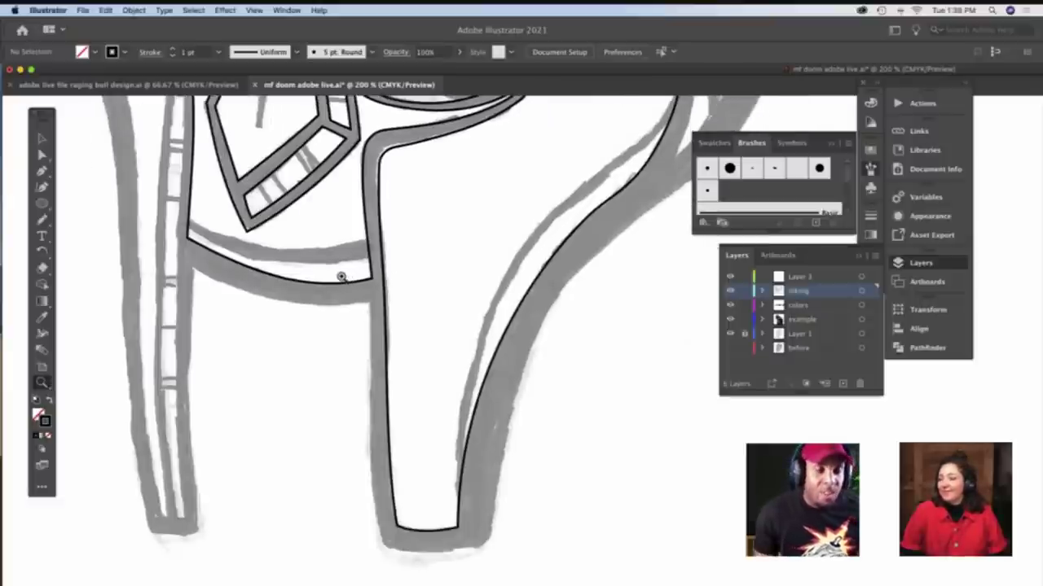
scroll(341, 277, up, 15)
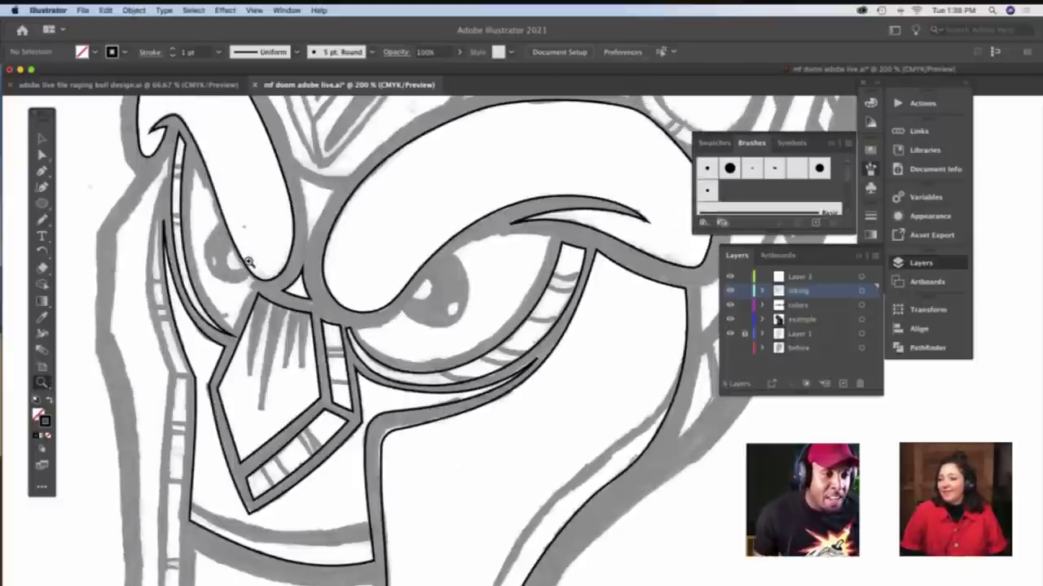
scroll(181, 205, down, 3)
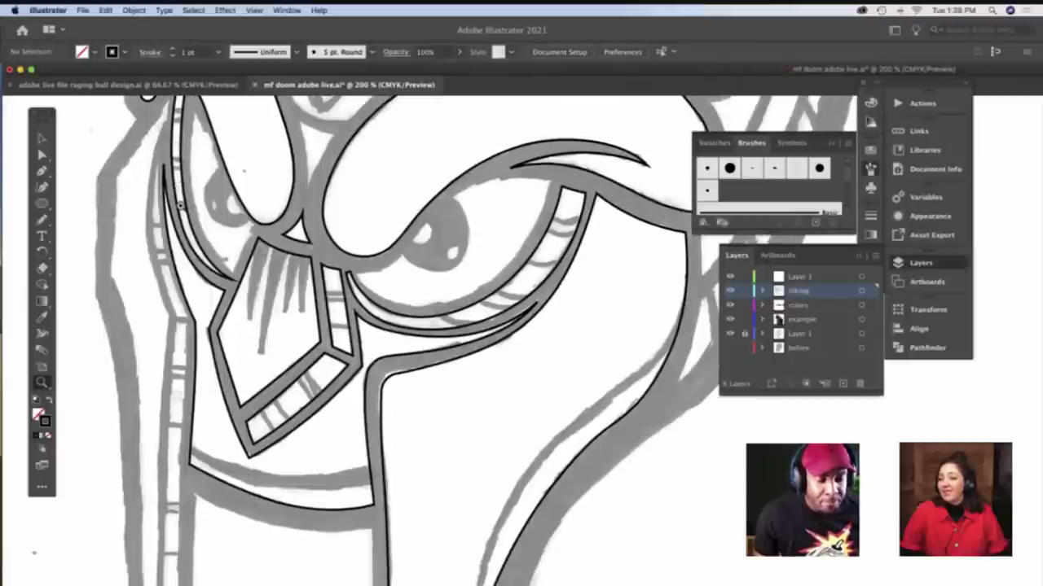
scroll(203, 222, down, 3)
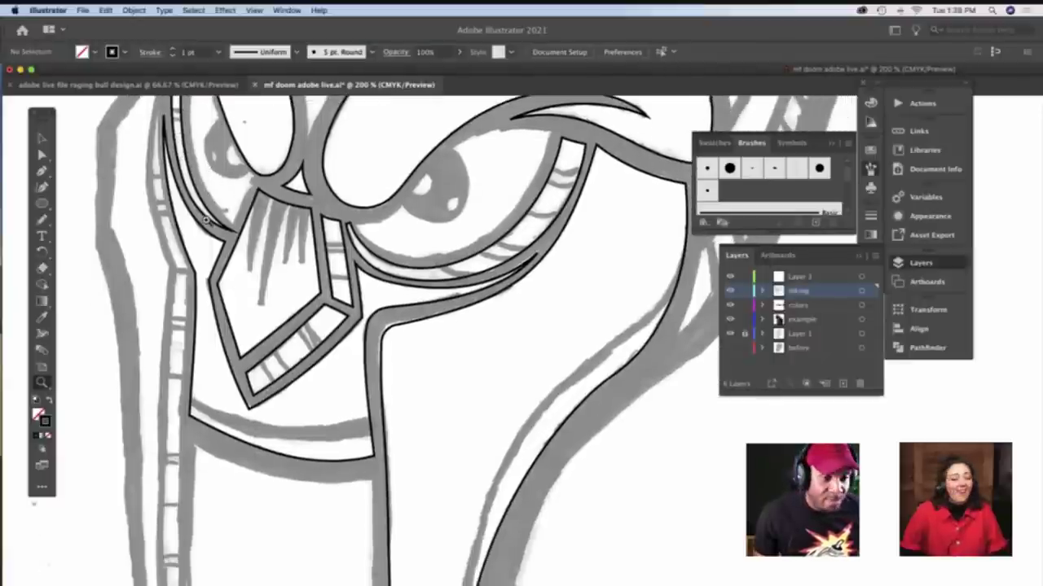
Ink the inner line of the mask's outer left edge beside the left eye with two connected Paintbrush segments, following the sketch
click(206, 220)
scroll(206, 218, right, 15)
scroll(206, 218, down, 8)
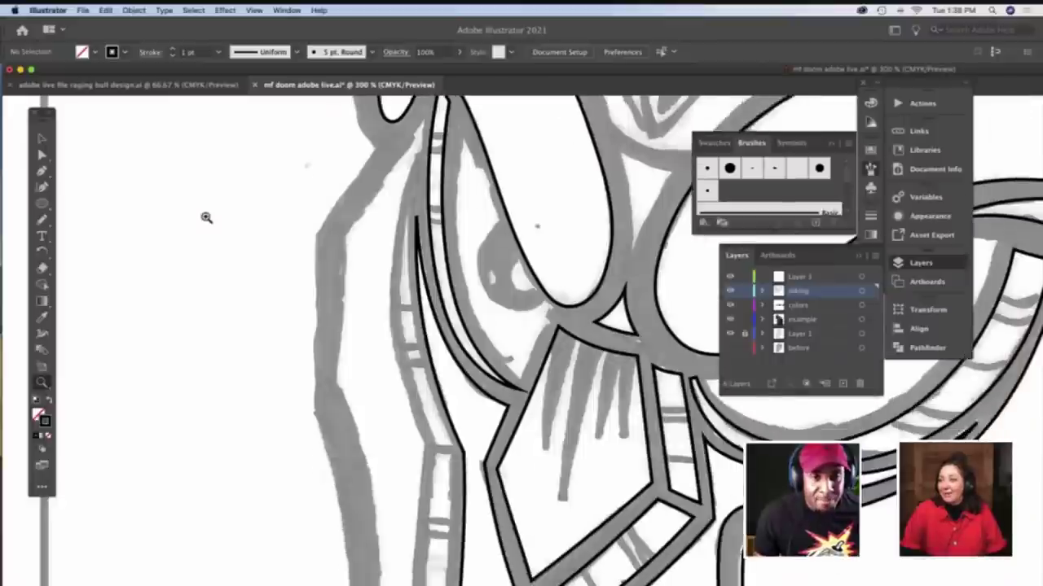
scroll(206, 219, right, 5)
key(b)
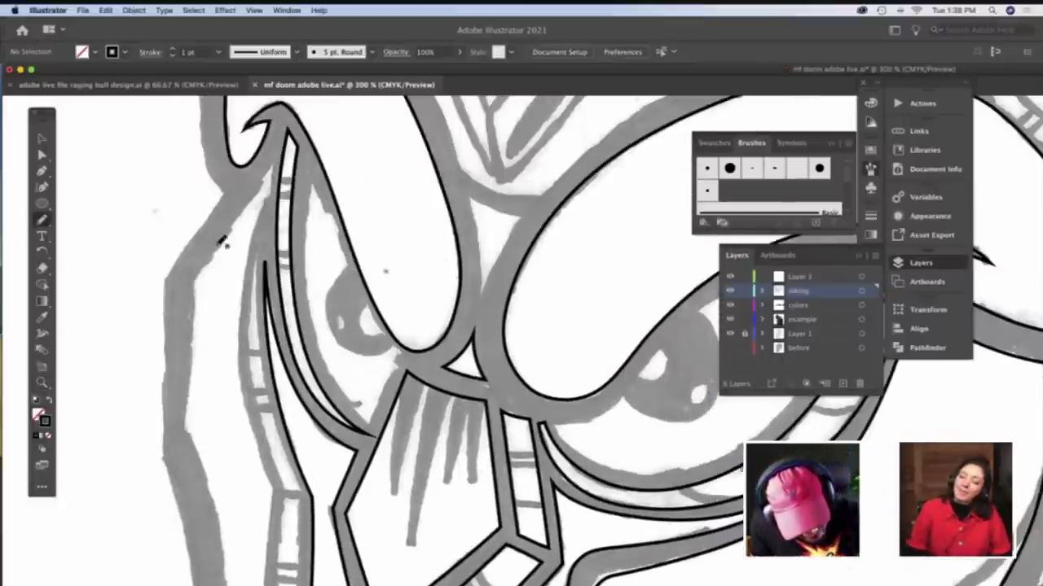
drag(218, 246, 196, 277)
scroll(197, 277, down, 5)
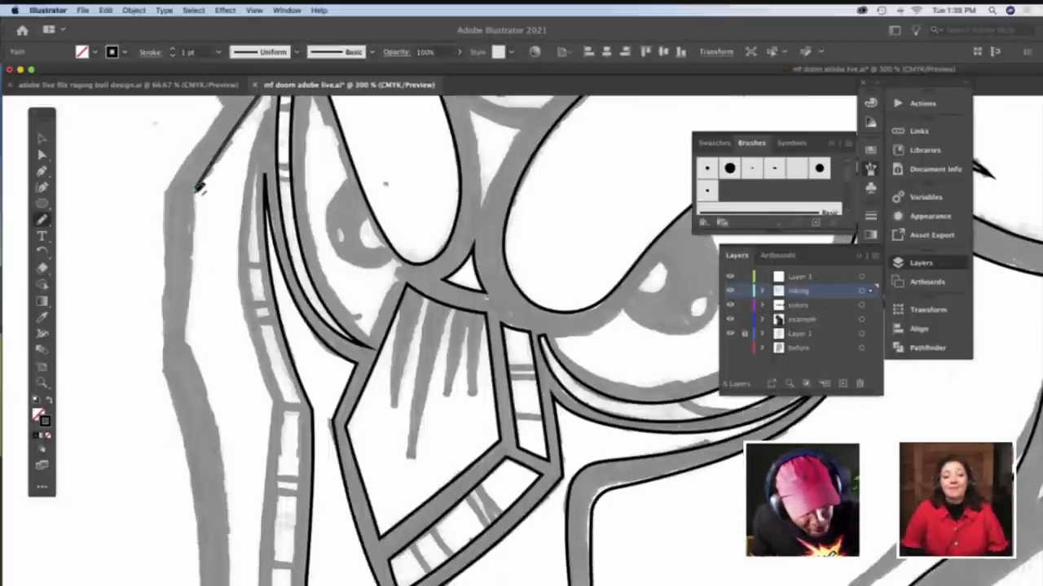
drag(200, 188, 194, 346)
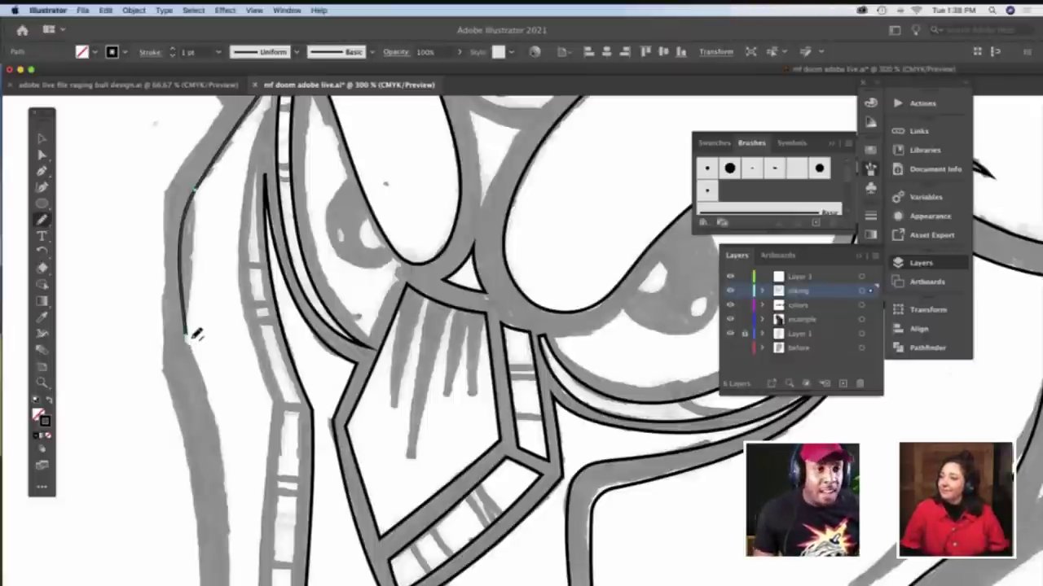
Straighten the lower segment of the new left-edge line by reshaping its corner anchor and fine-tuning its lower end
key(p)
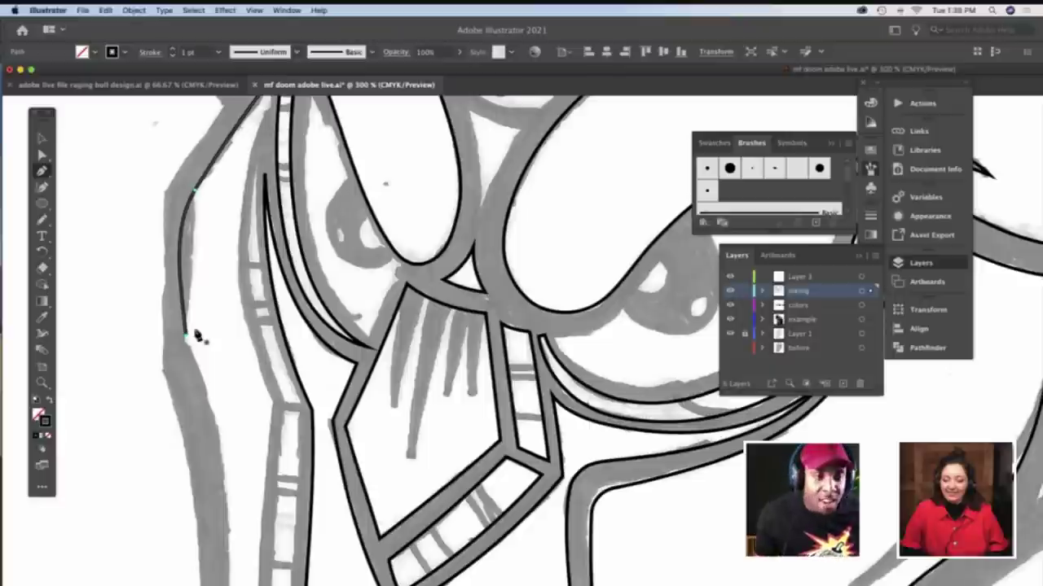
key(a)
click(194, 191)
key(p)
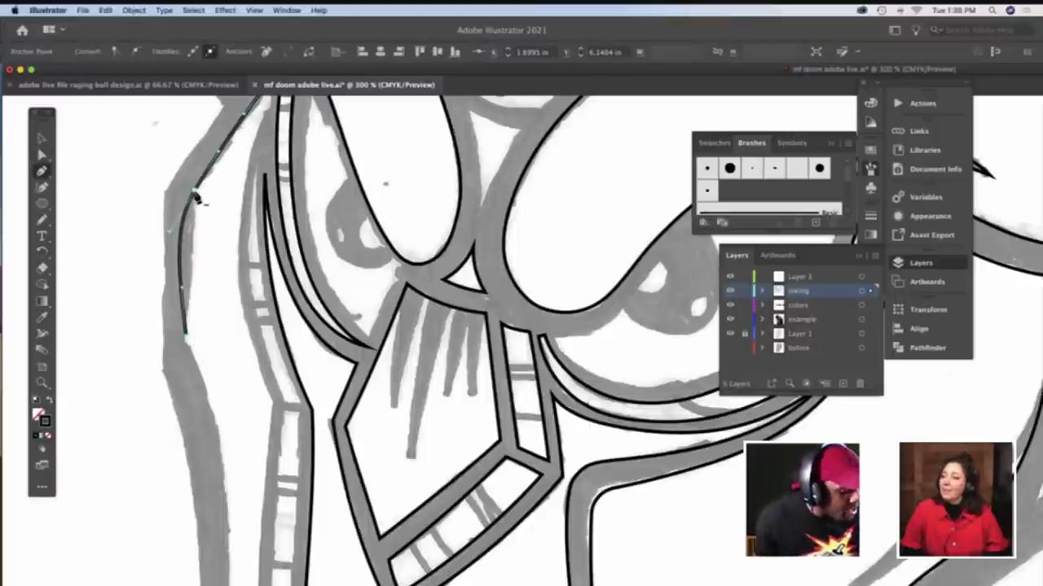
key(super+z)
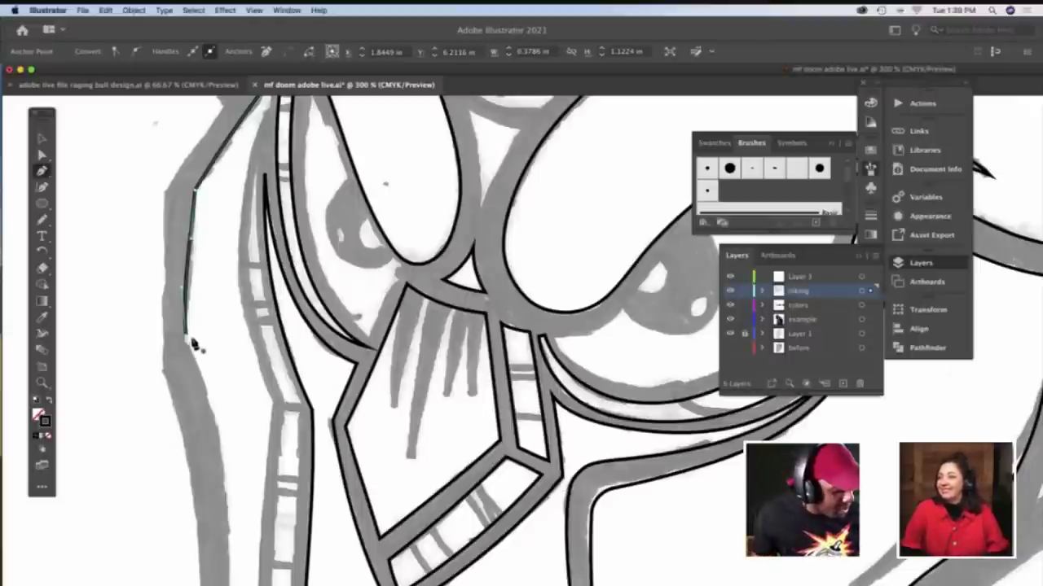
key(a)
drag(187, 336, 186, 340)
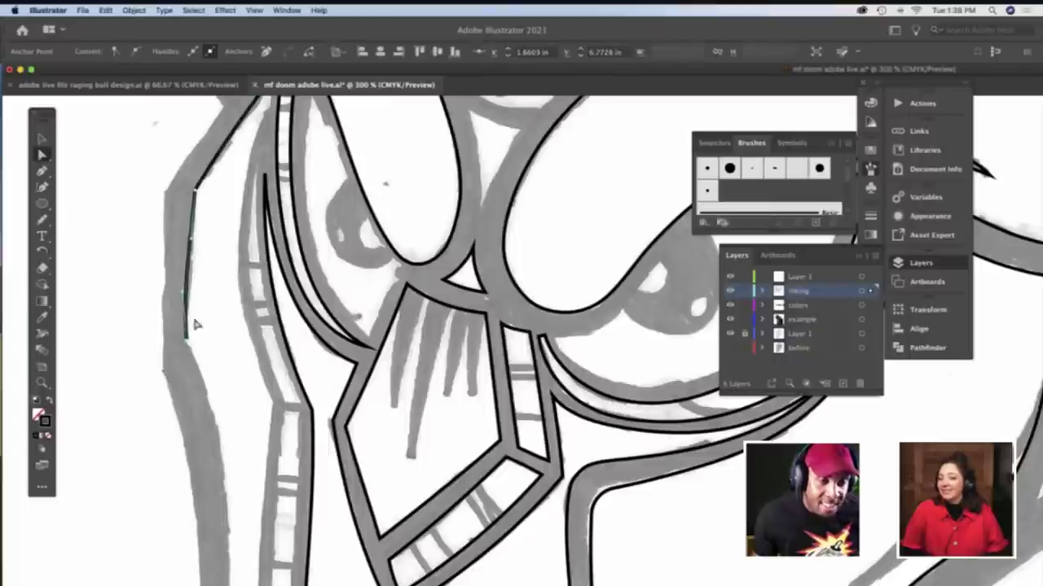
click(196, 281)
Refine the diagonal upper segment of the left-edge line and shift its lower endpoint slightly to follow the sketch
scroll(197, 282, up, 3)
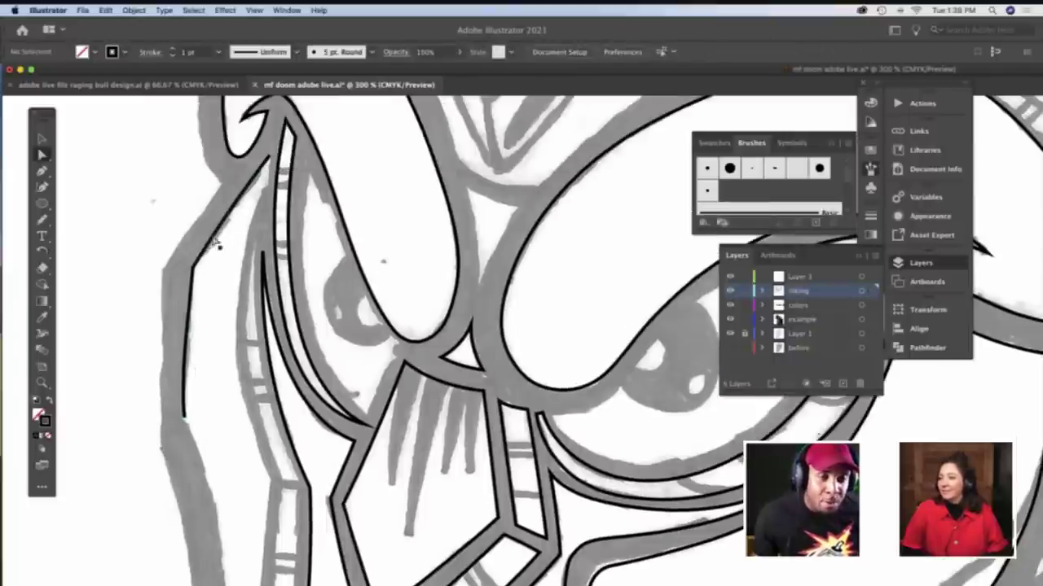
click(269, 159)
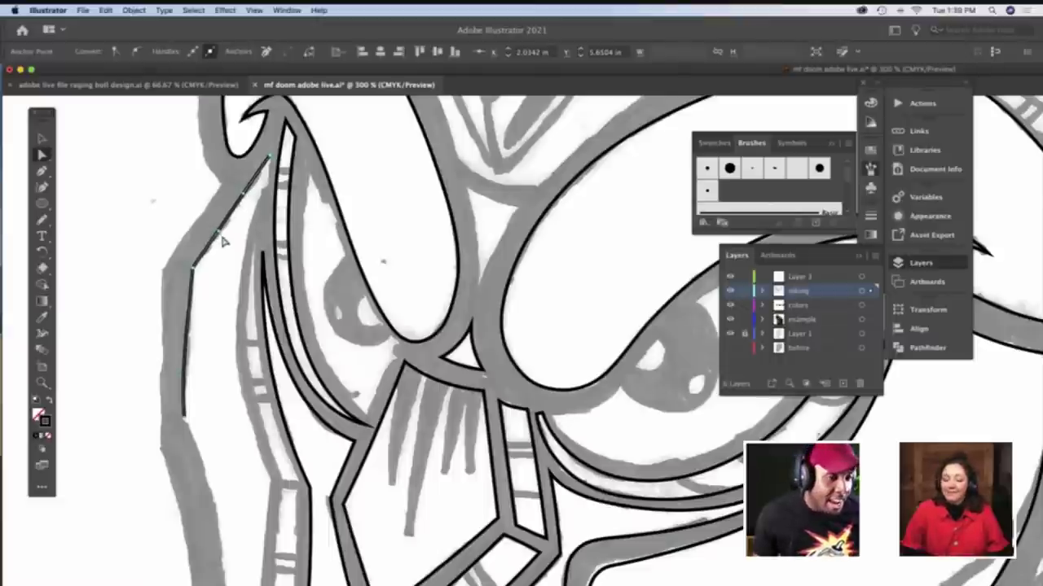
scroll(224, 240, down, 5)
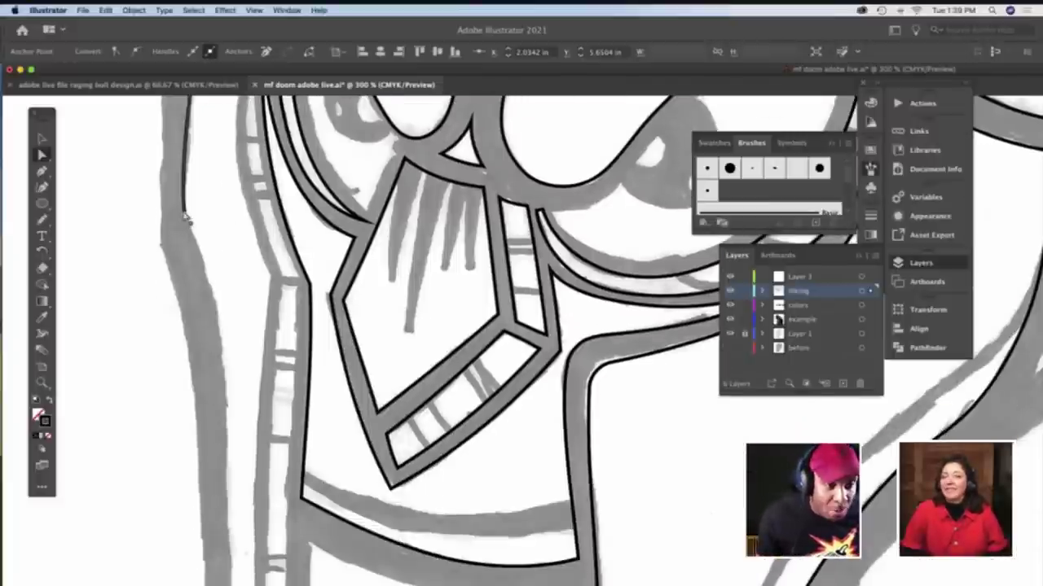
click(187, 218)
Inspect the untraced lower part of the mask's outer left edge, below the end of the new line
scroll(244, 238, down, 3)
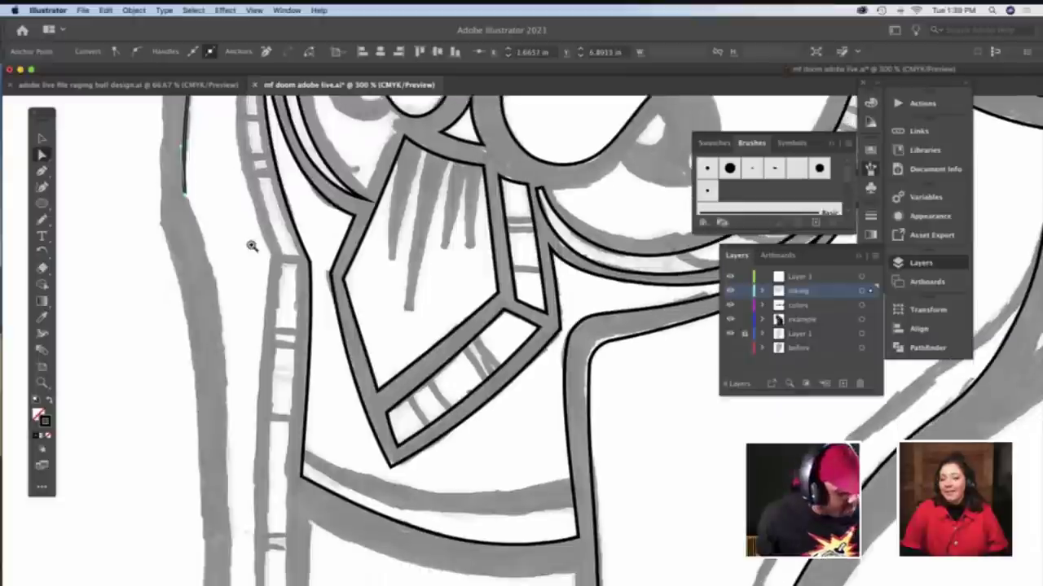
scroll(261, 247, left, 10)
key(z)
click(257, 247)
scroll(257, 247, right, 15)
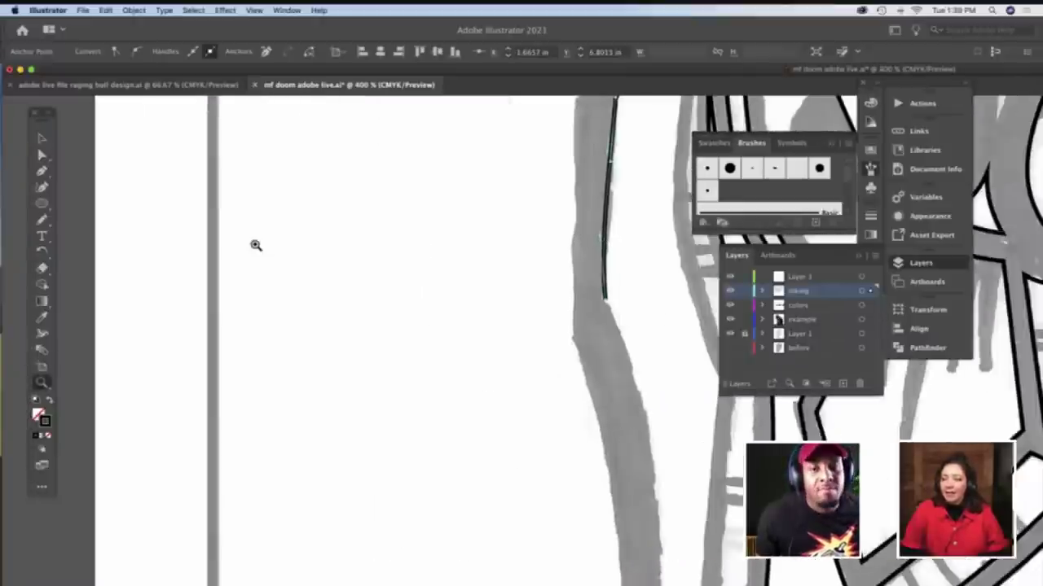
scroll(254, 244, down, 10)
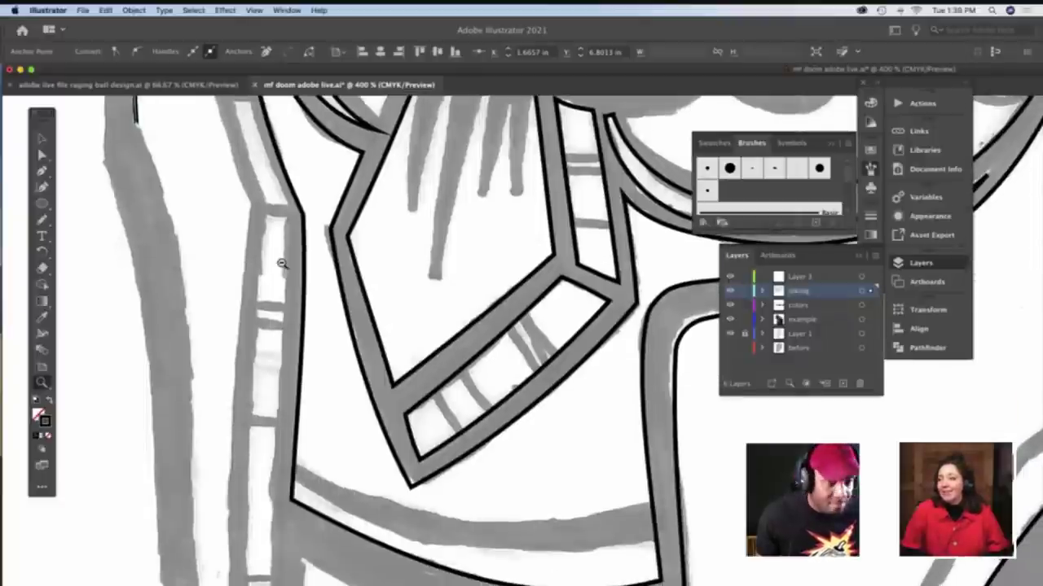
click(280, 261)
scroll(277, 254, right, 4)
scroll(275, 251, right, 10)
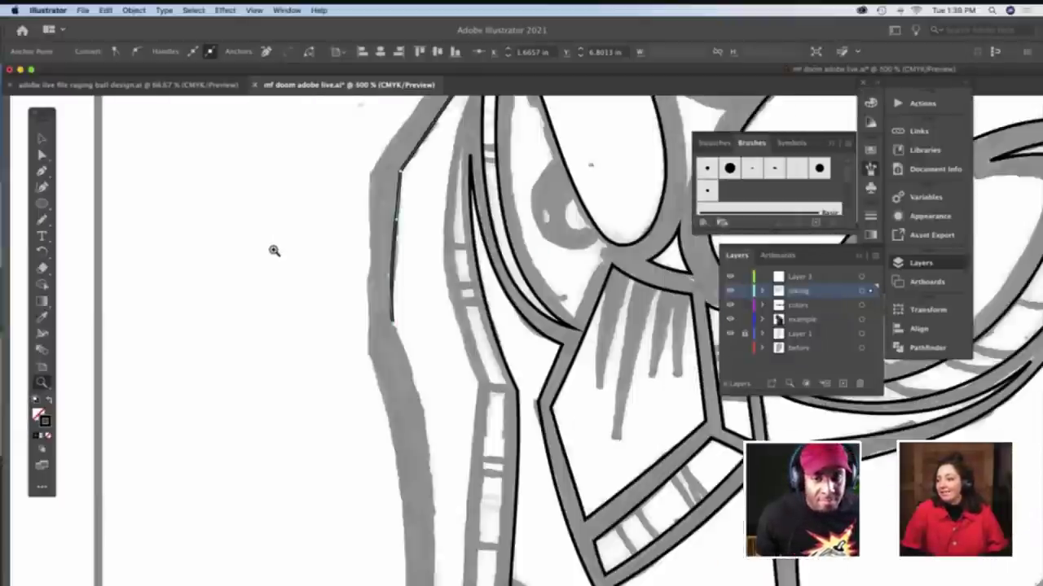
scroll(274, 250, down, 3)
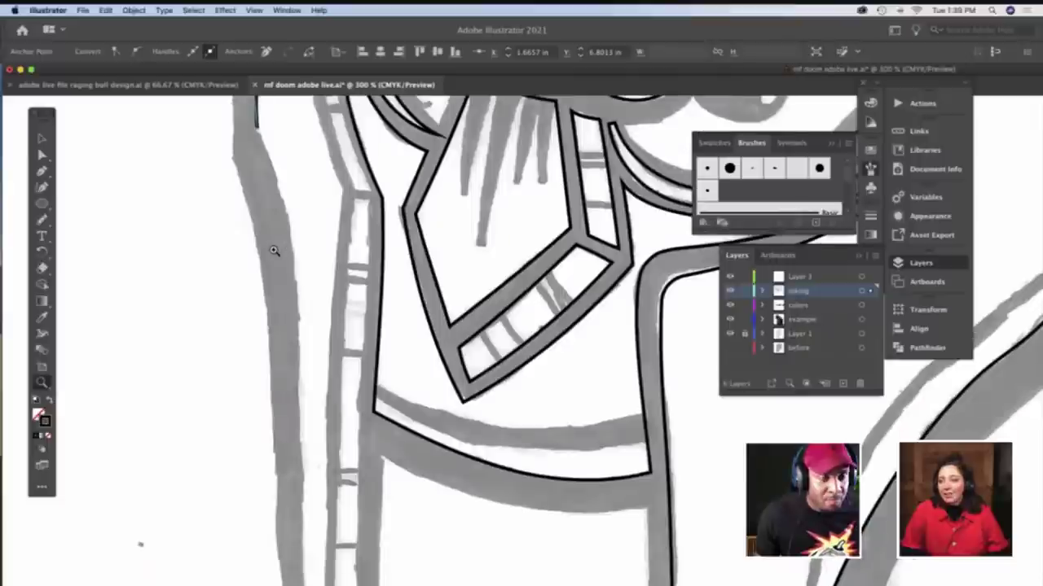
Extend the mask's left-edge line downward past the bend with a curved Paintbrush segment, following the sketch's inner border
scroll(275, 250, down, 3)
scroll(277, 241, up, 5)
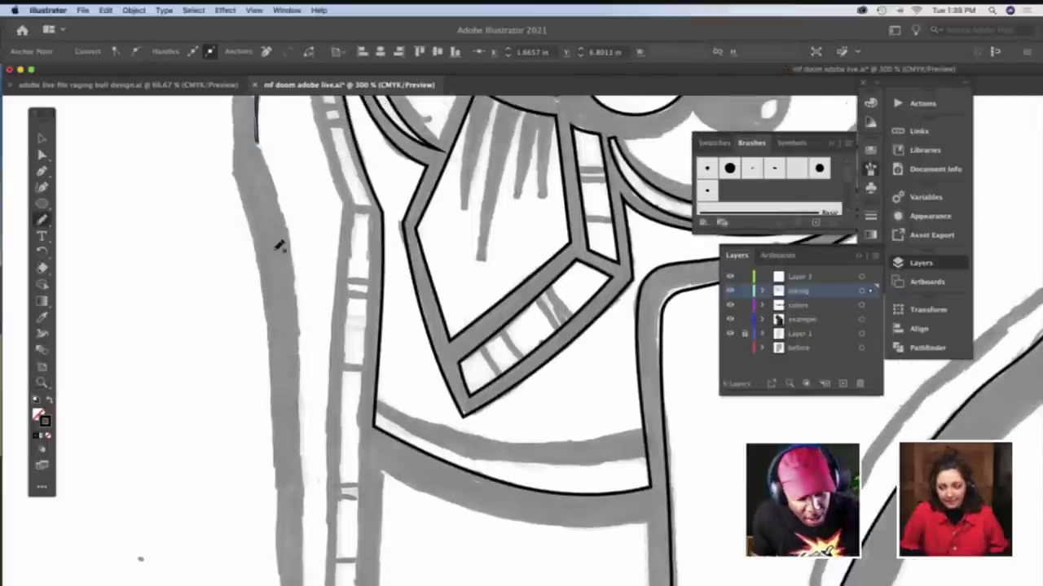
key(b)
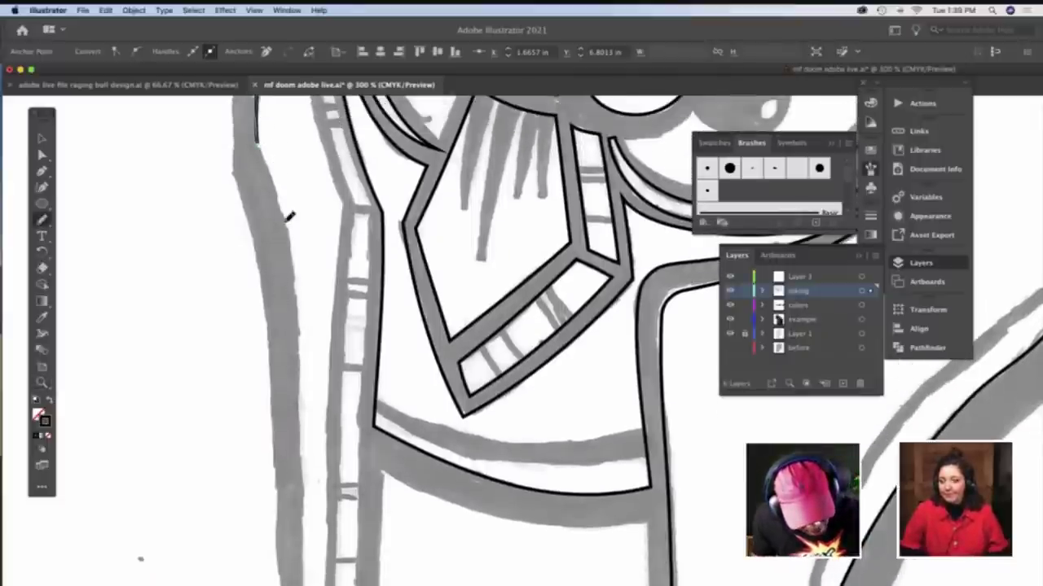
drag(298, 274, 300, 438)
scroll(303, 436, down, 2)
scroll(303, 436, up, 3)
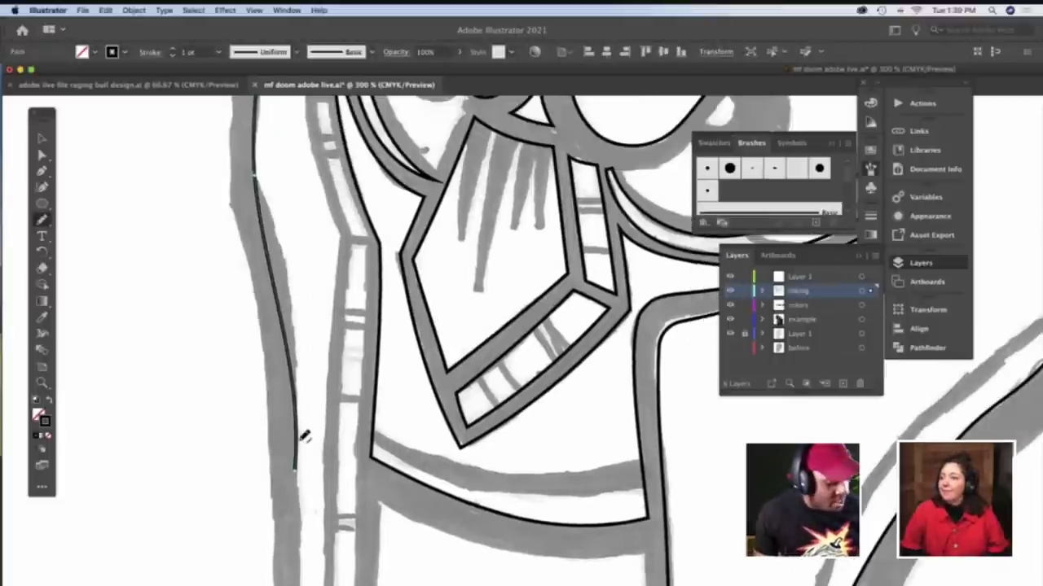
Bend the new curved segment outward so it follows the sketch's inner border just below the bend
key(p)
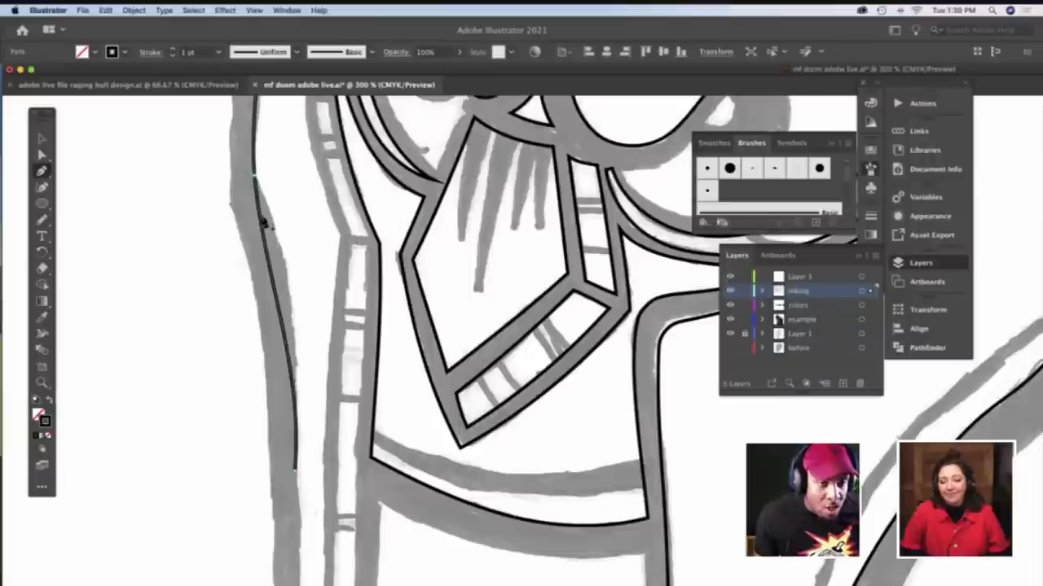
key(a)
key(p)
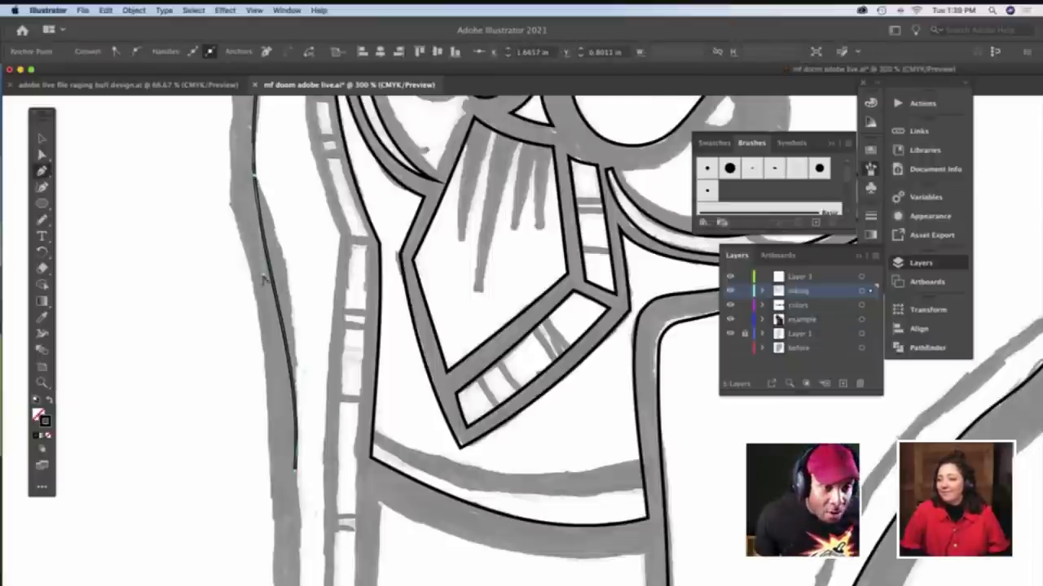
mouse_move(272, 278)
mouse_down()
mouse_move(288, 277)
mouse_move(288, 247)
mouse_up()
scroll(290, 279, down, 5)
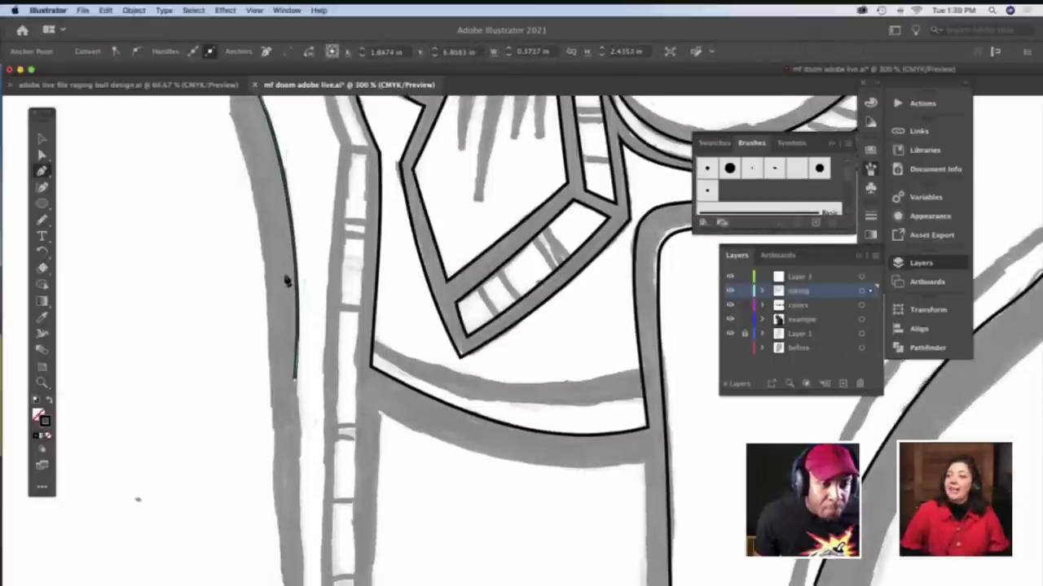
Shift the lower endpoint of the left-edge line farther down along the sketch and fine-tune its position
key(v)
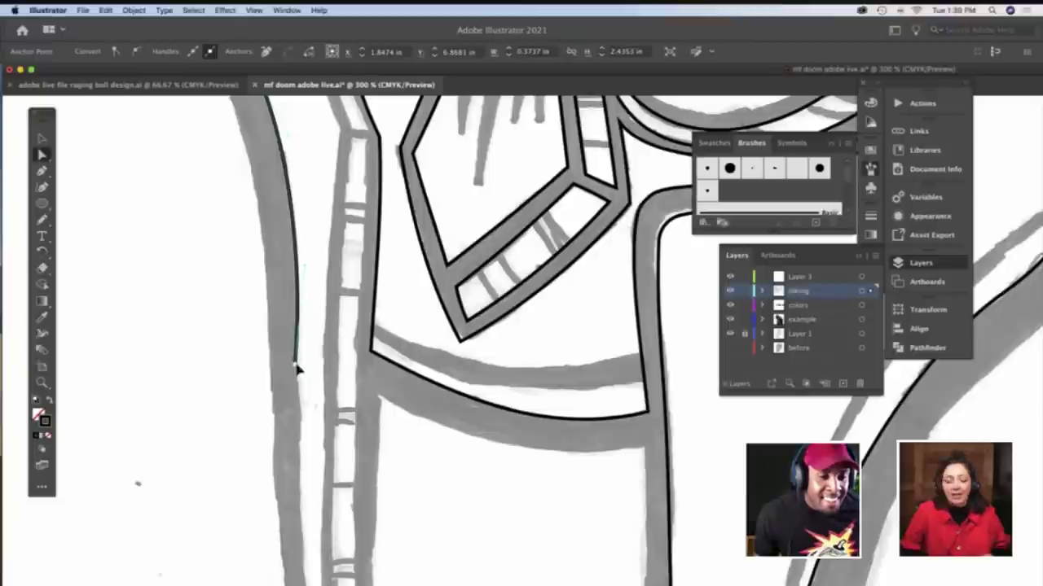
click(297, 369)
drag(297, 370, 298, 393)
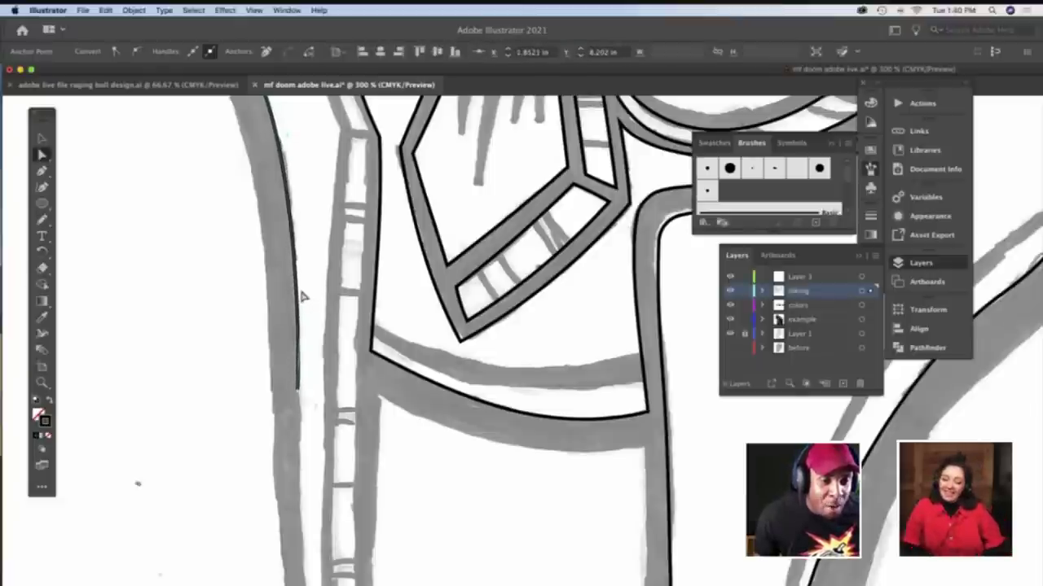
scroll(302, 290, up, 2)
scroll(300, 289, down, 8)
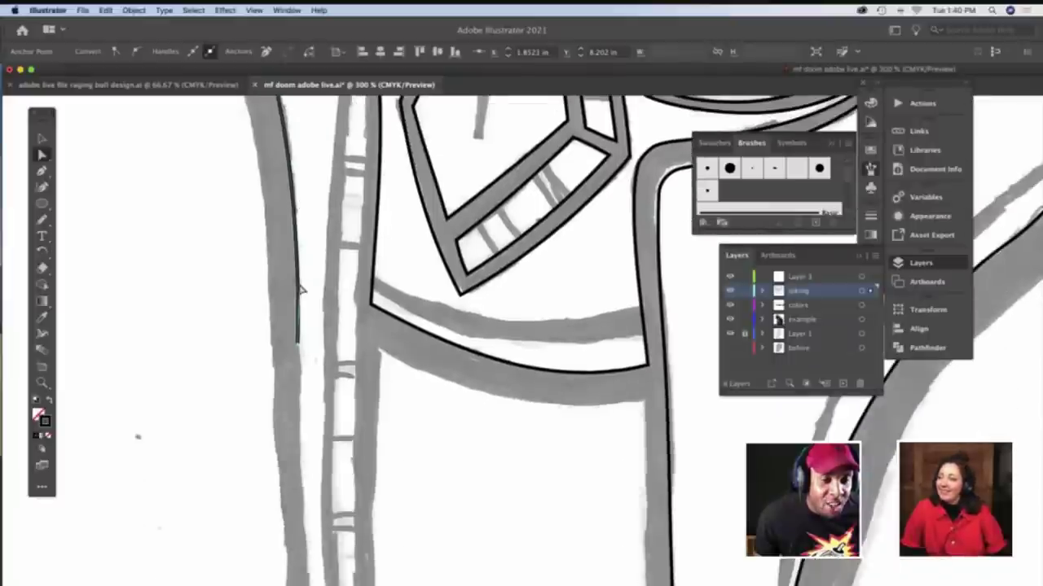
scroll(299, 289, down, 1)
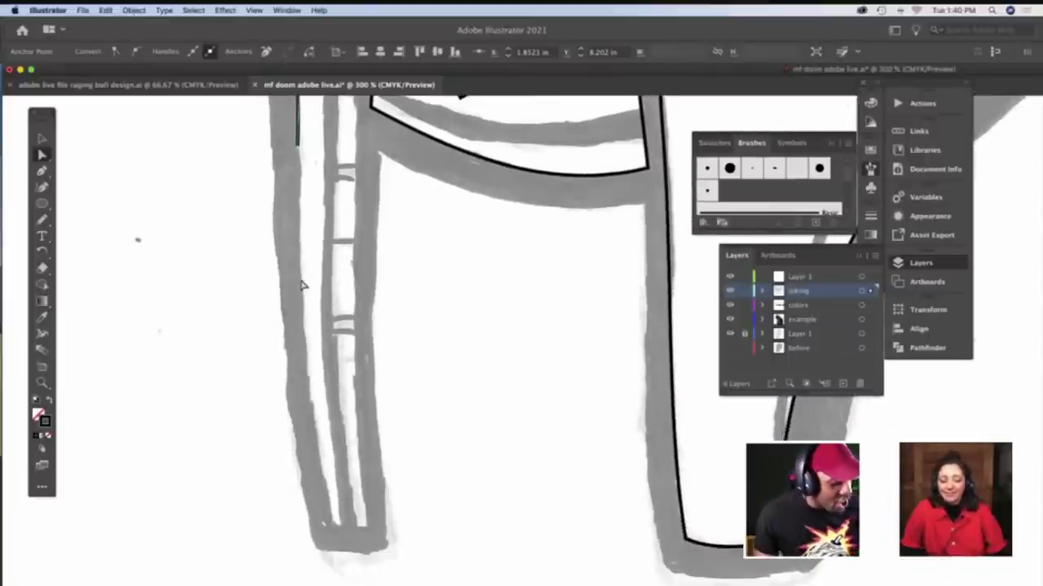
key(b)
key(v)
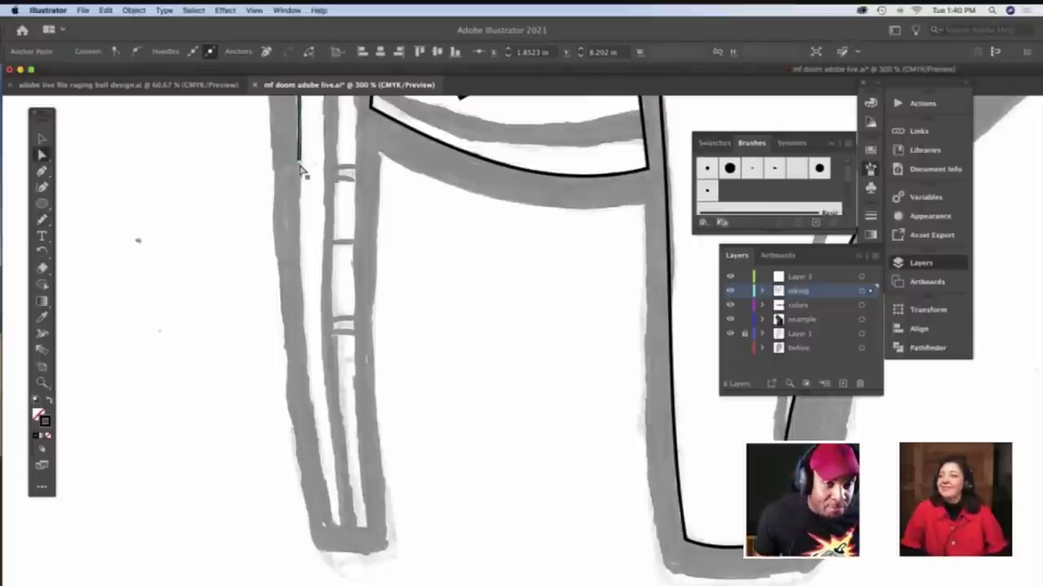
scroll(301, 172, up, 3)
scroll(302, 168, down, 5)
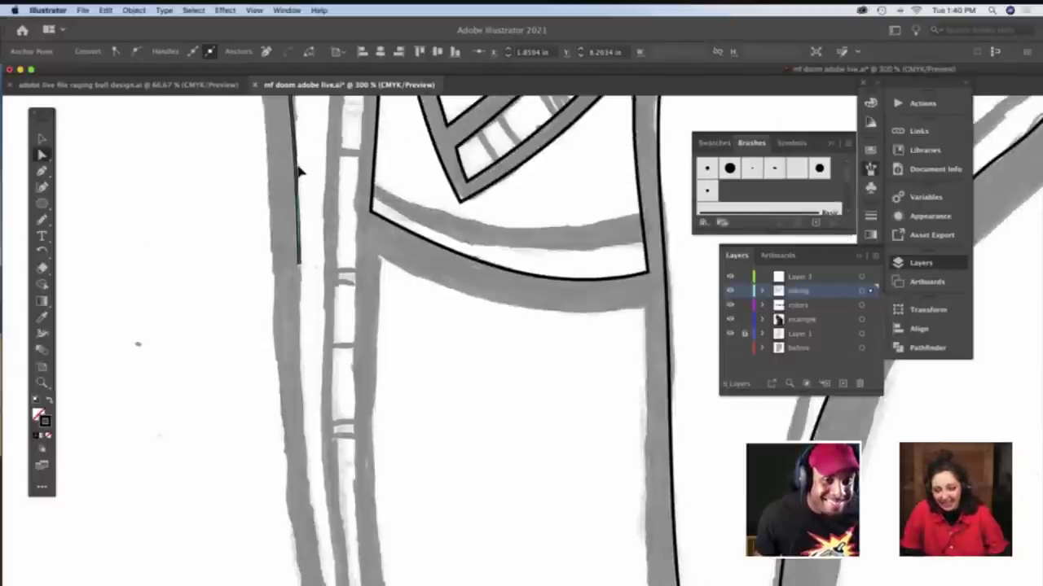
Ink the rest of the left-edge line down to the mask's lower tip and add the short bottom edge across it
key(b)
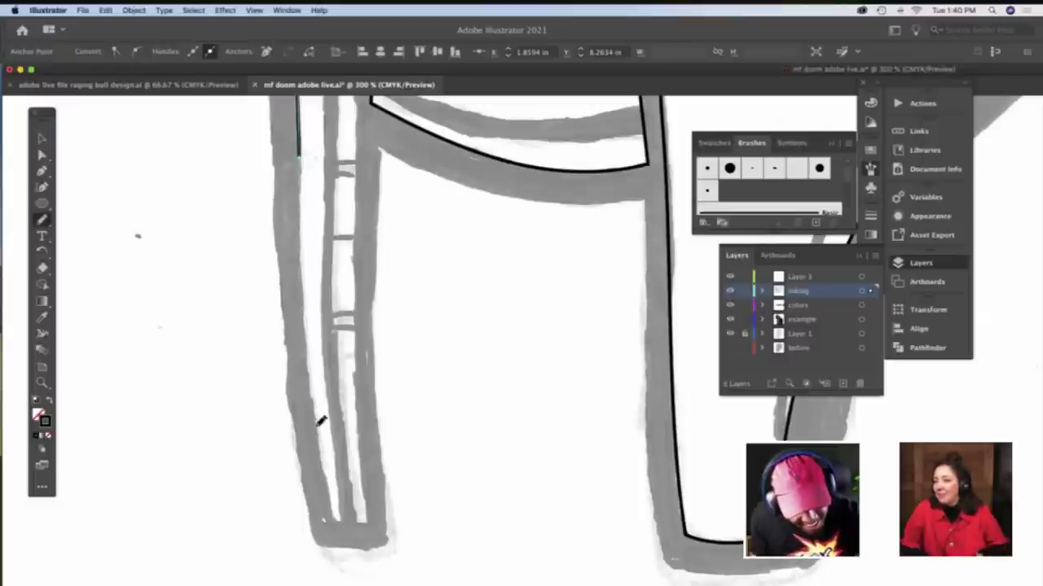
click(336, 513)
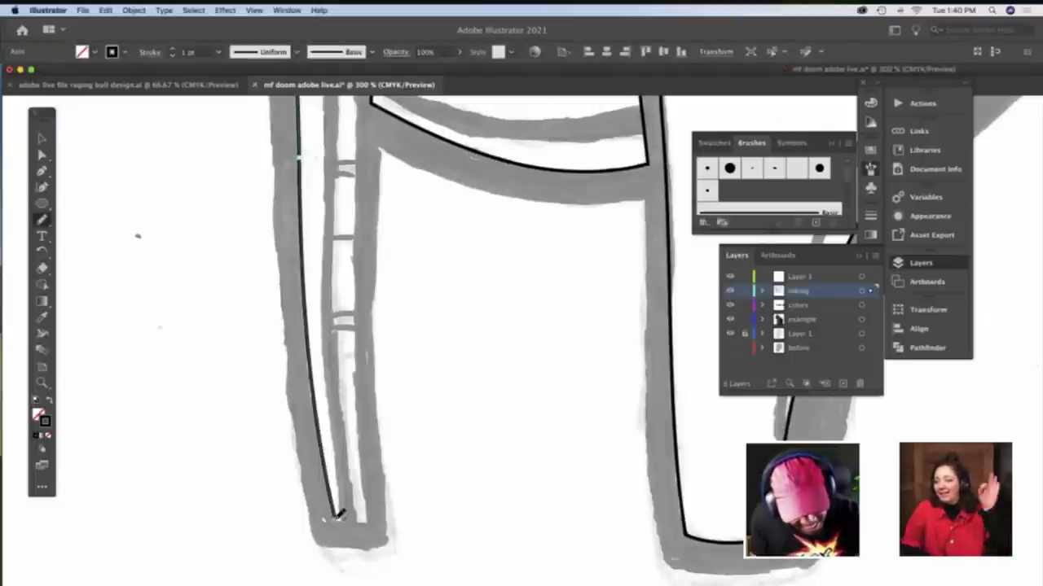
scroll(371, 518, up, 3)
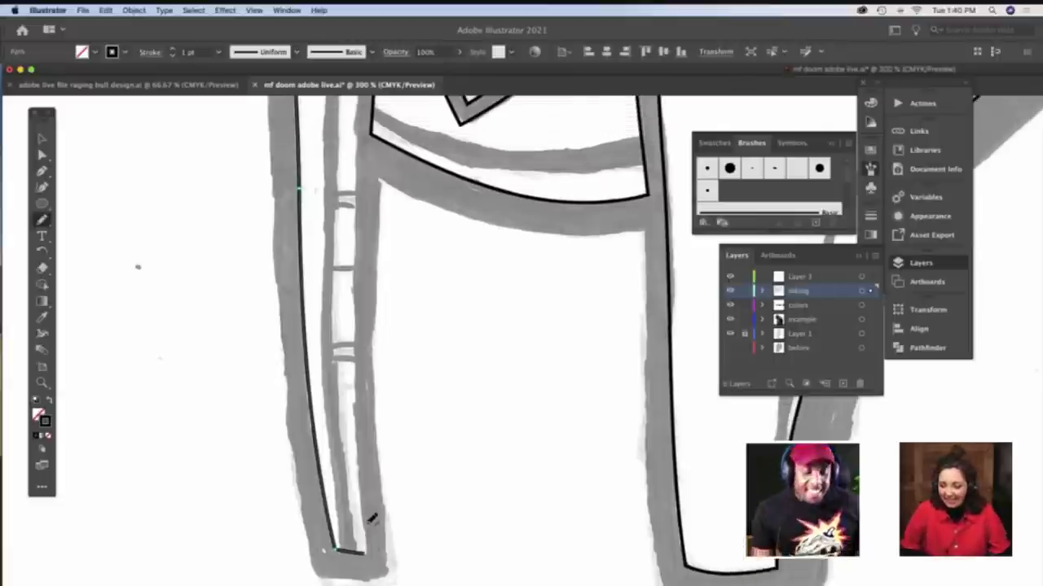
scroll(371, 519, down, 3)
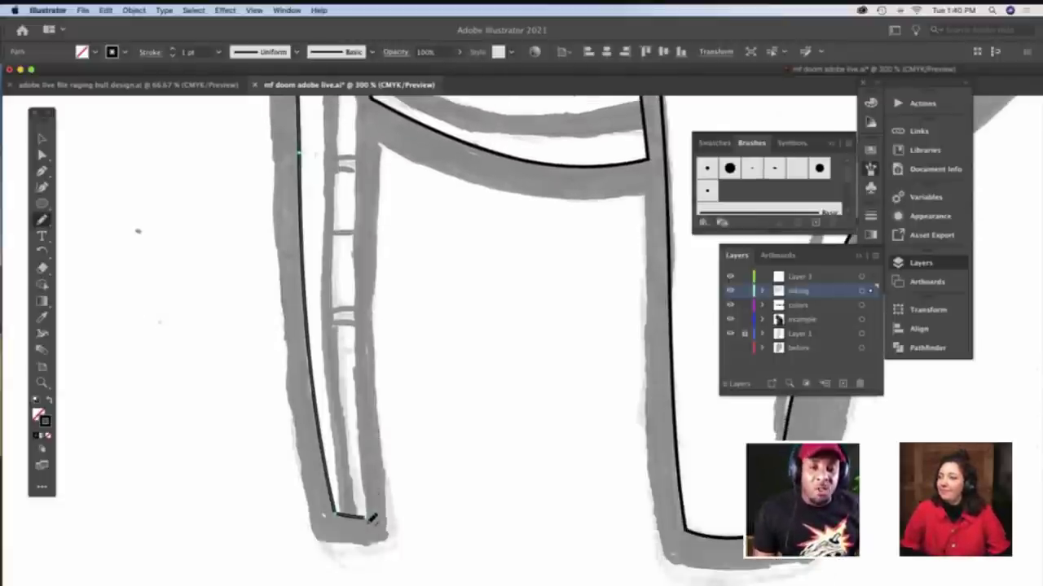
scroll(371, 520, up, 2)
scroll(370, 519, down, 1)
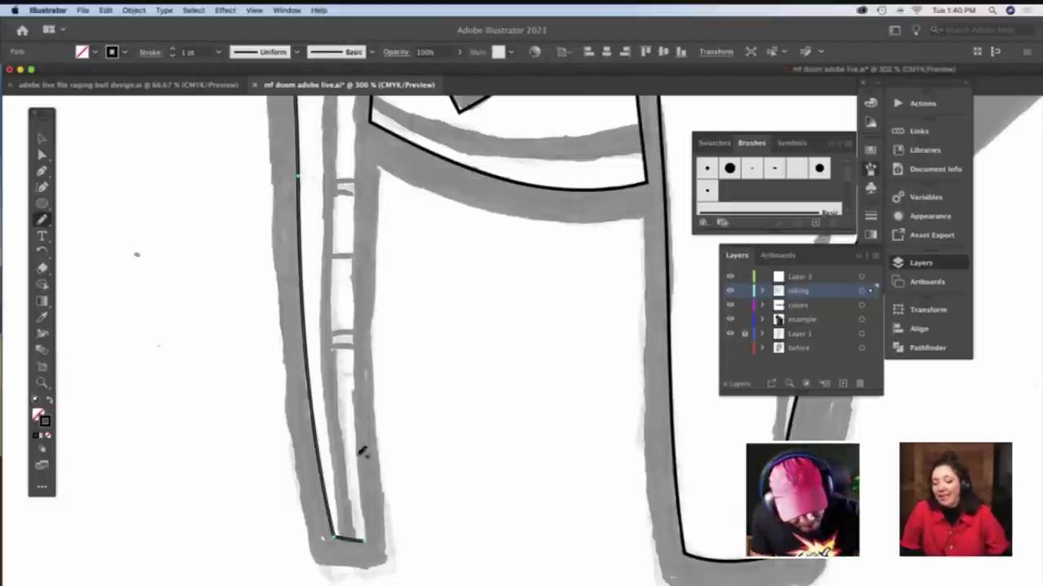
Ink the opposite side of the narrow left strip from the lower tip up to the bend beside the cheek
scroll(369, 521, up, 6)
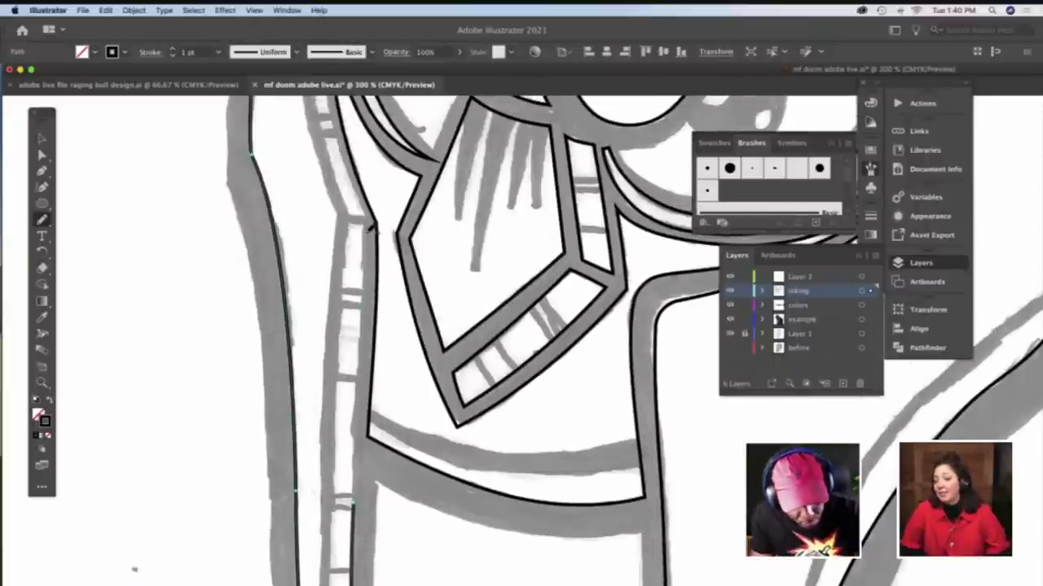
drag(361, 375, 353, 503)
scroll(356, 500, up, 1)
scroll(355, 494, up, 2)
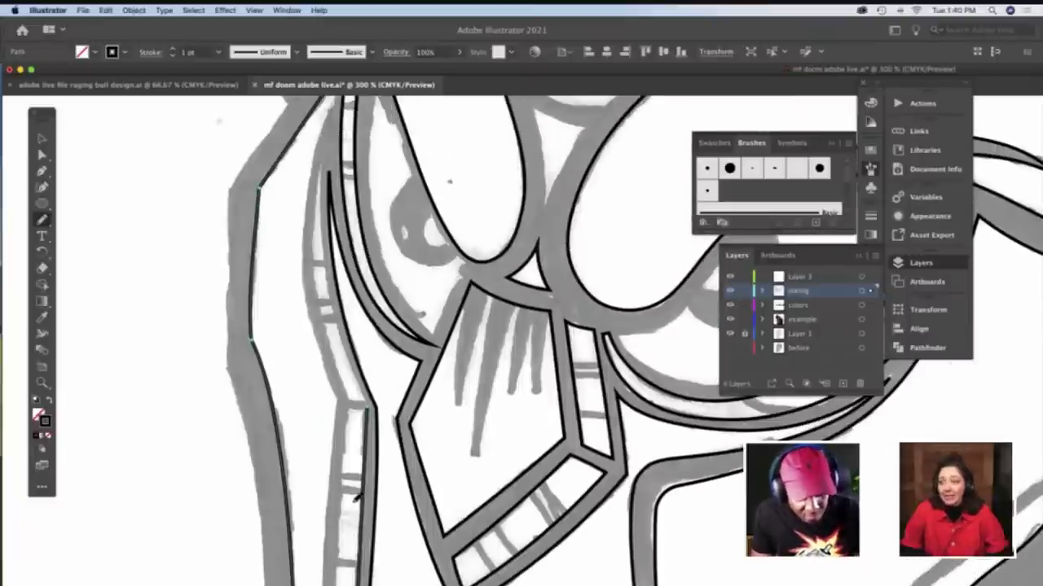
Ink the short vertical line below the eye's hooked corner and the curved line down to the bend, closing the strip outline
scroll(307, 168, up, 2)
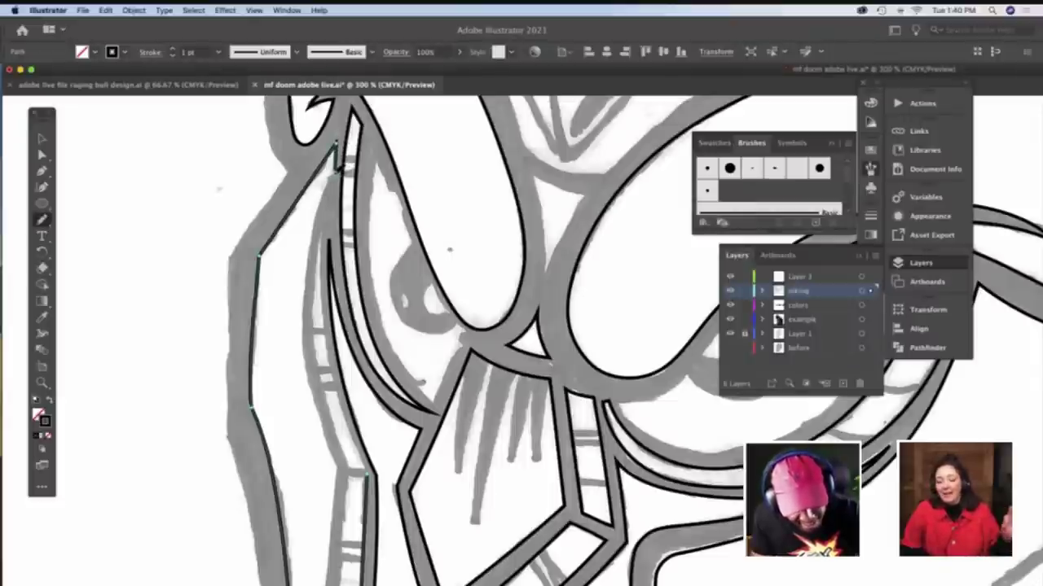
mouse_move(307, 318)
mouse_down()
mouse_move(307, 373)
mouse_move(345, 463)
mouse_up()
scroll(343, 463, down, 2)
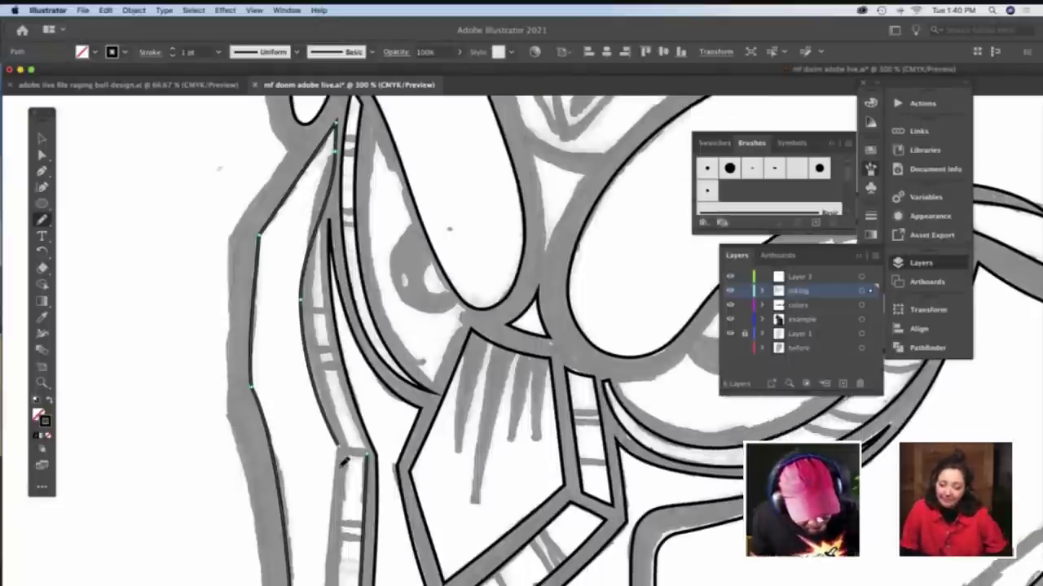
scroll(343, 462, up, 5)
Smooth the curved line beneath the hooked eye corner and nudge its middle anchor to match the sketch
key(a)
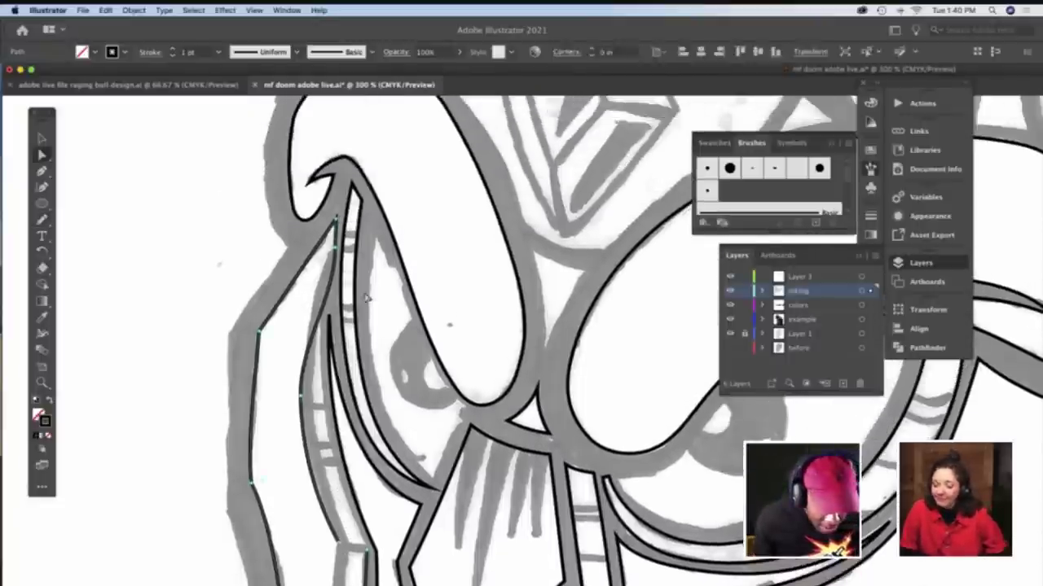
click(337, 254)
key(p)
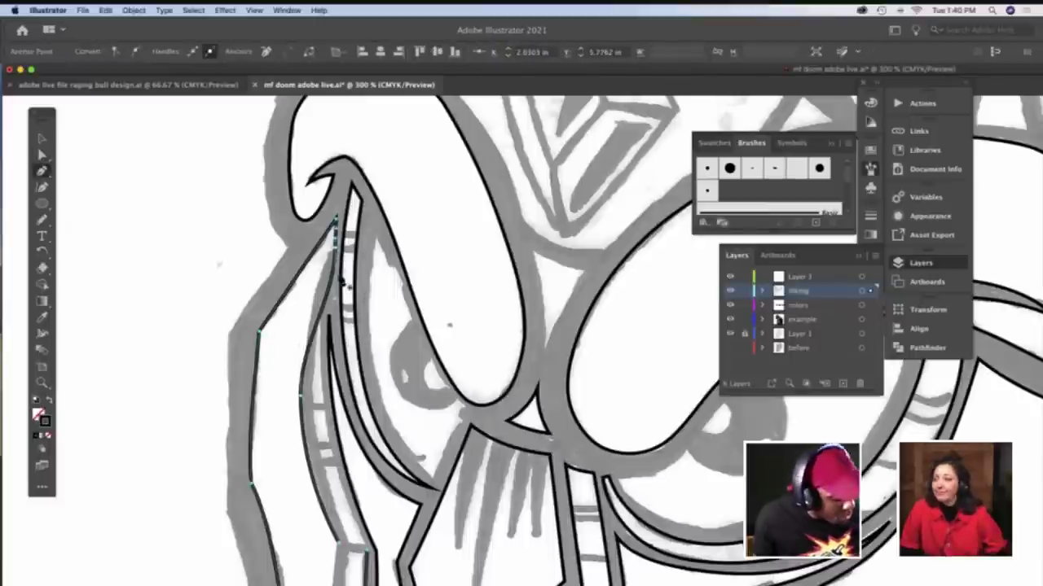
mouse_move(332, 301)
mouse_down()
mouse_move(312, 282)
mouse_move(323, 298)
mouse_up()
key(a)
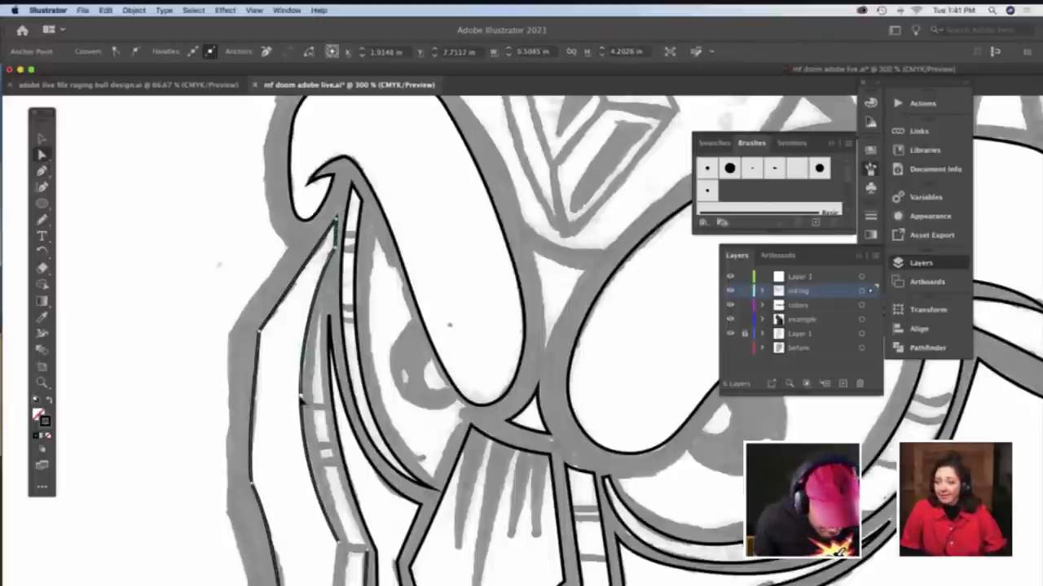
click(301, 397)
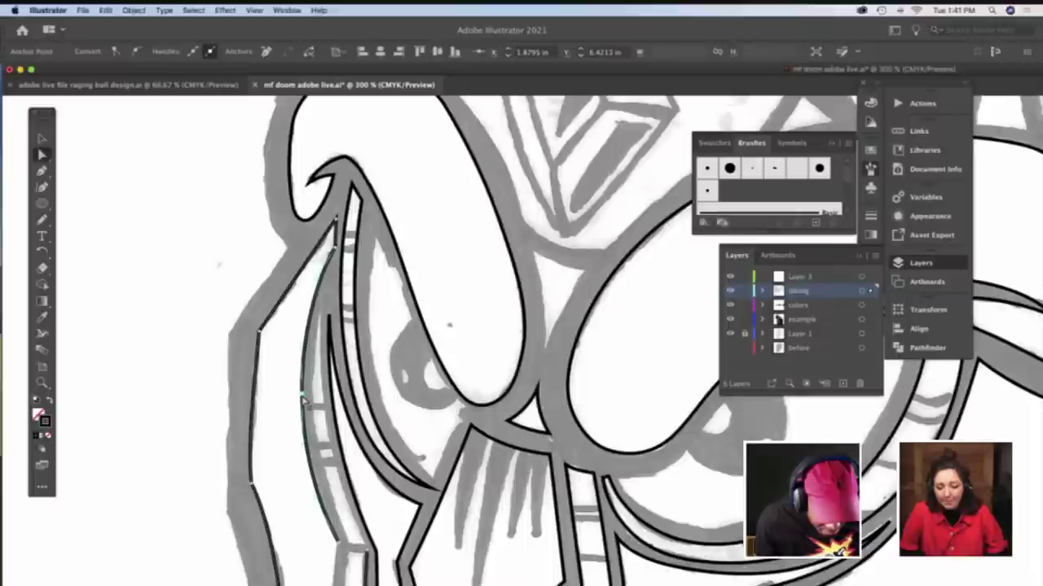
Review the inked outline of the left strip from beside the eye down to its lower tip
scroll(302, 398, down, 5)
scroll(301, 397, down, 10)
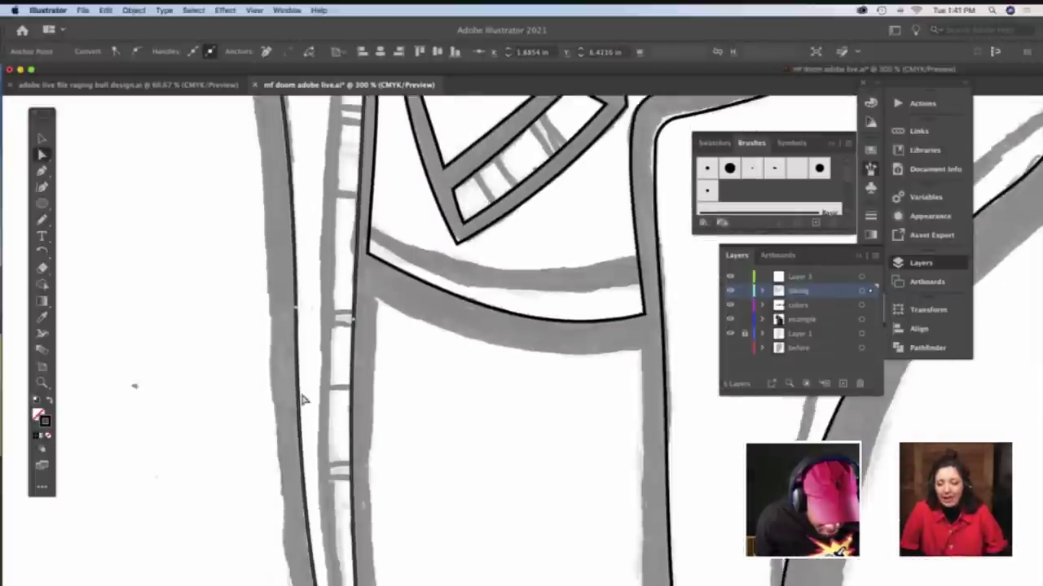
scroll(302, 395, up, 10)
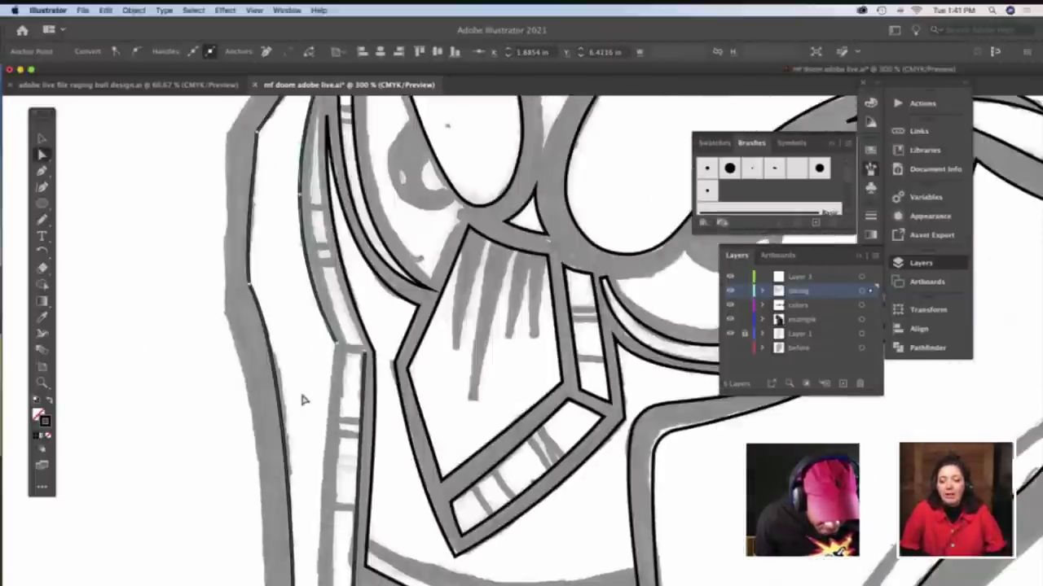
scroll(358, 405, down, 4)
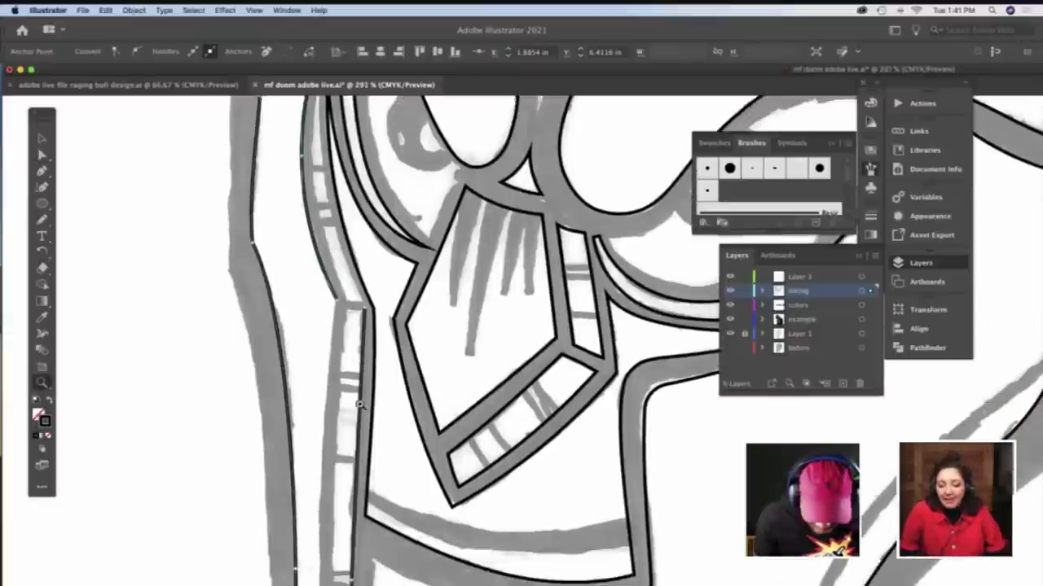
alt+click(376, 405)
scroll(373, 400, right, 8)
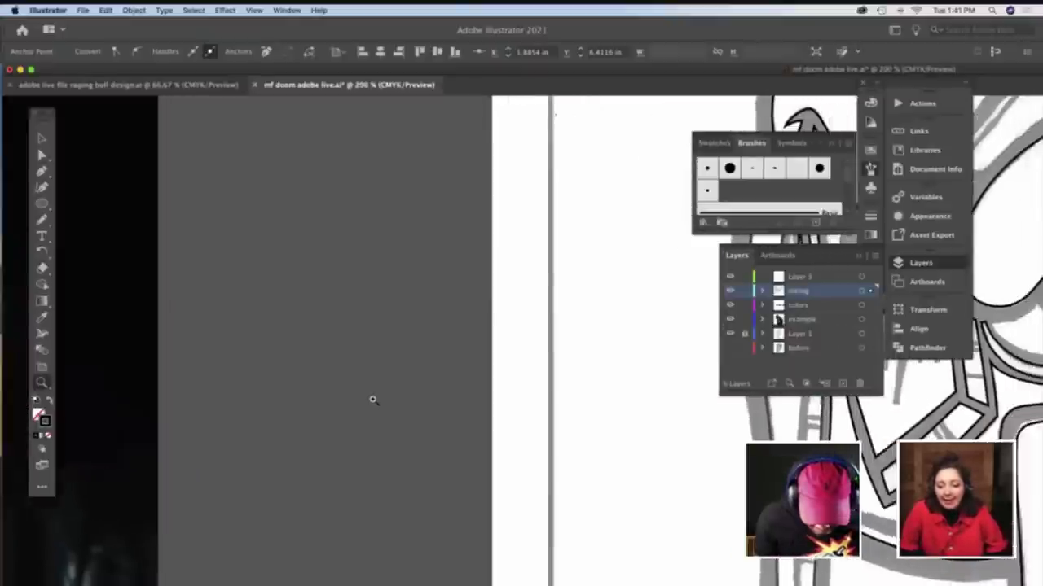
scroll(372, 400, right, 5)
scroll(373, 400, down, 6)
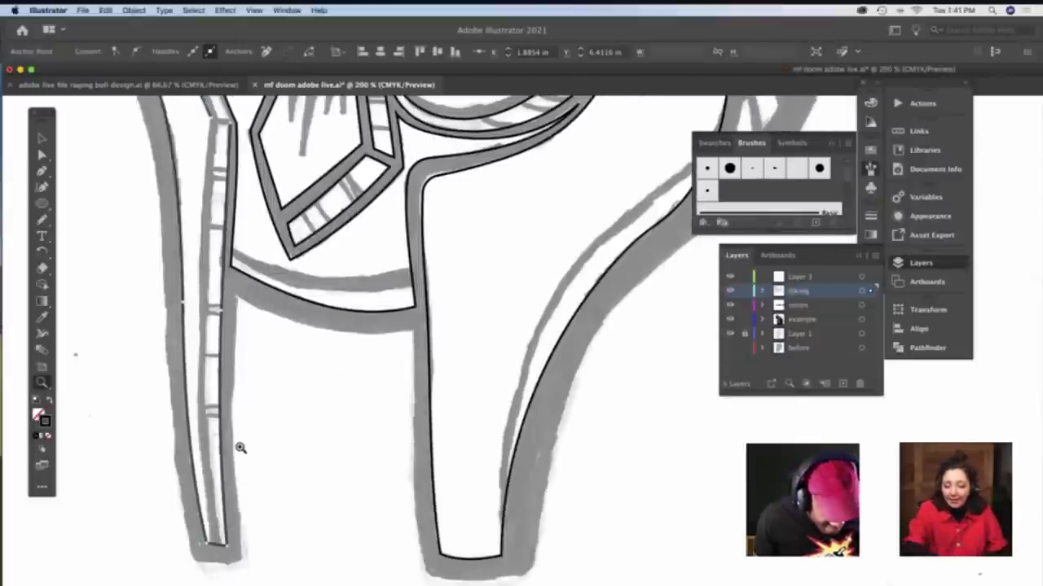
scroll(240, 447, up, 2)
scroll(233, 444, down, 3)
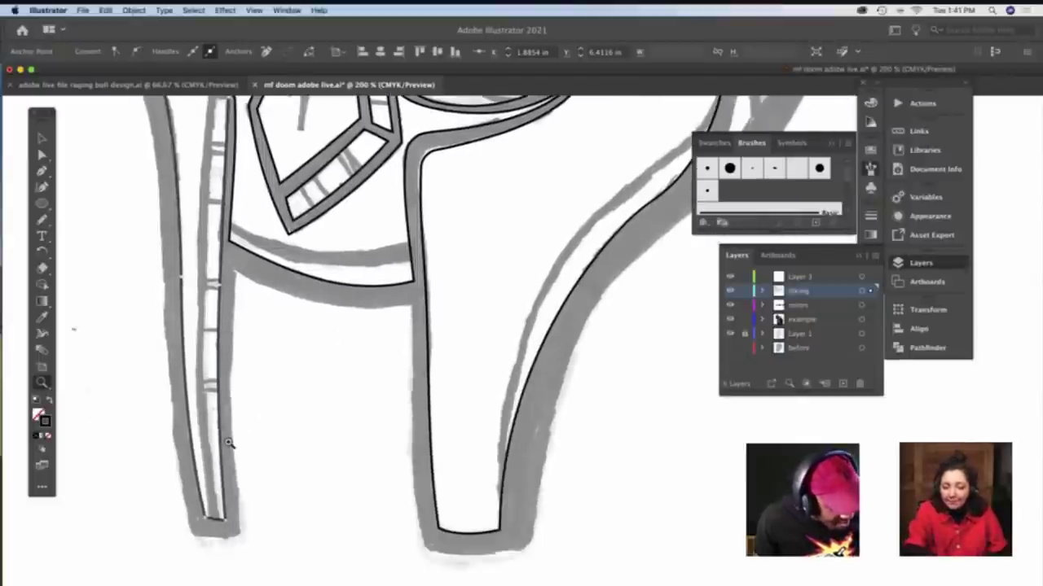
Add an anchor point on the short bottom edge at the left strip's lower tip and deselect the path
key(p)
key(plus)
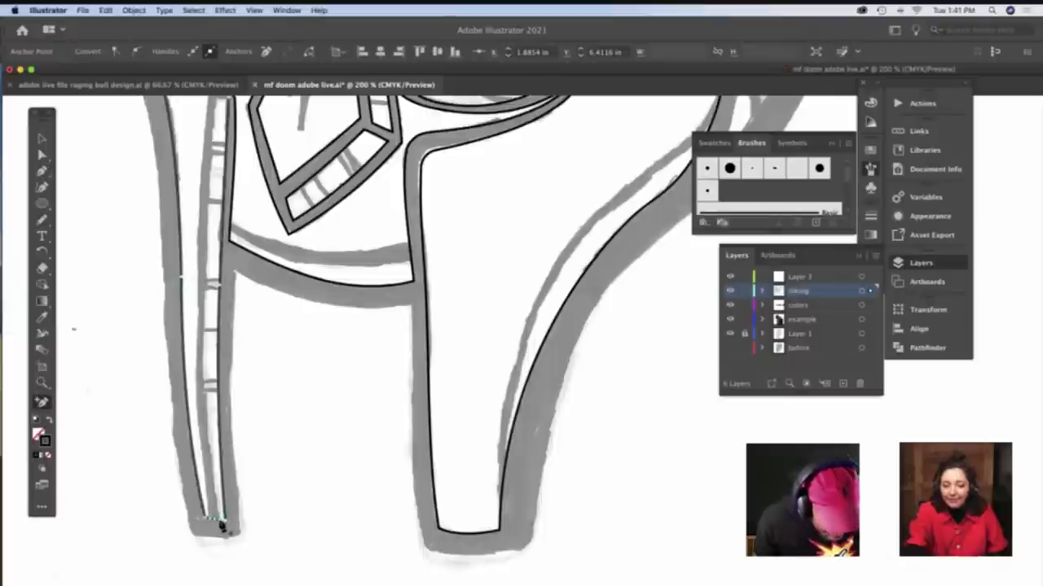
click(211, 521)
key(a)
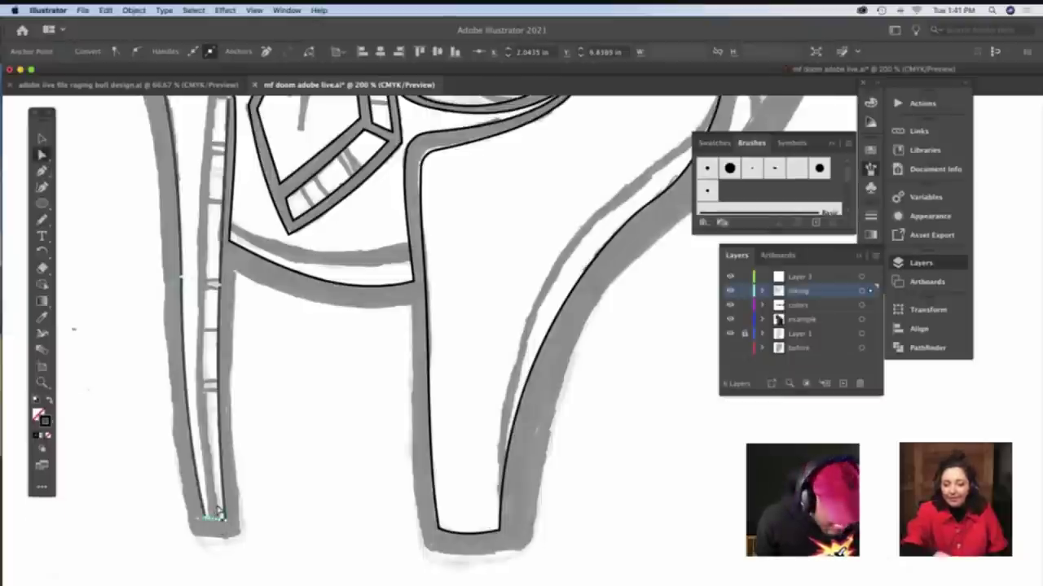
click(215, 507)
click(213, 522)
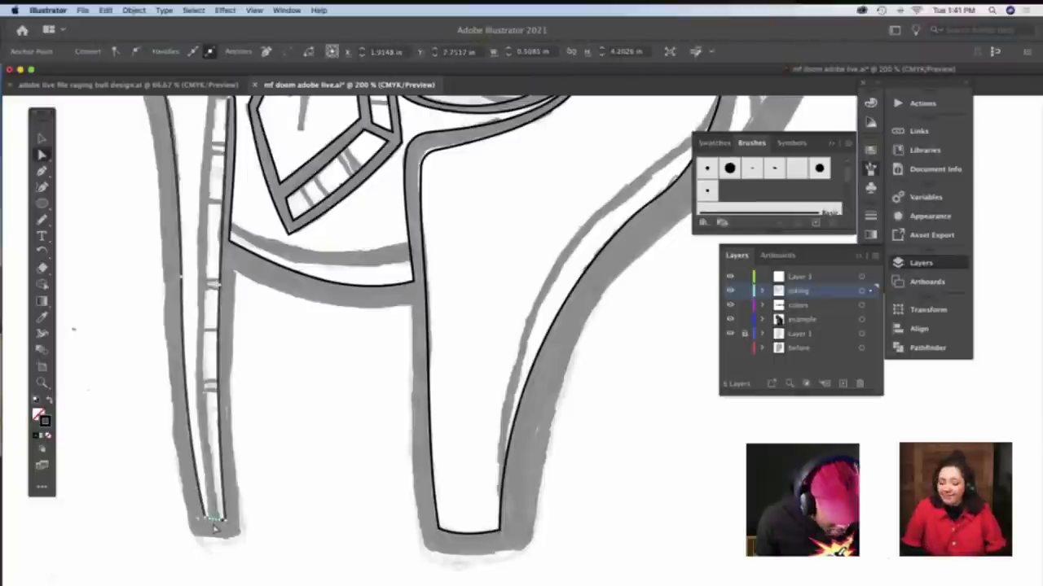
click(213, 497)
scroll(212, 496, up, 3)
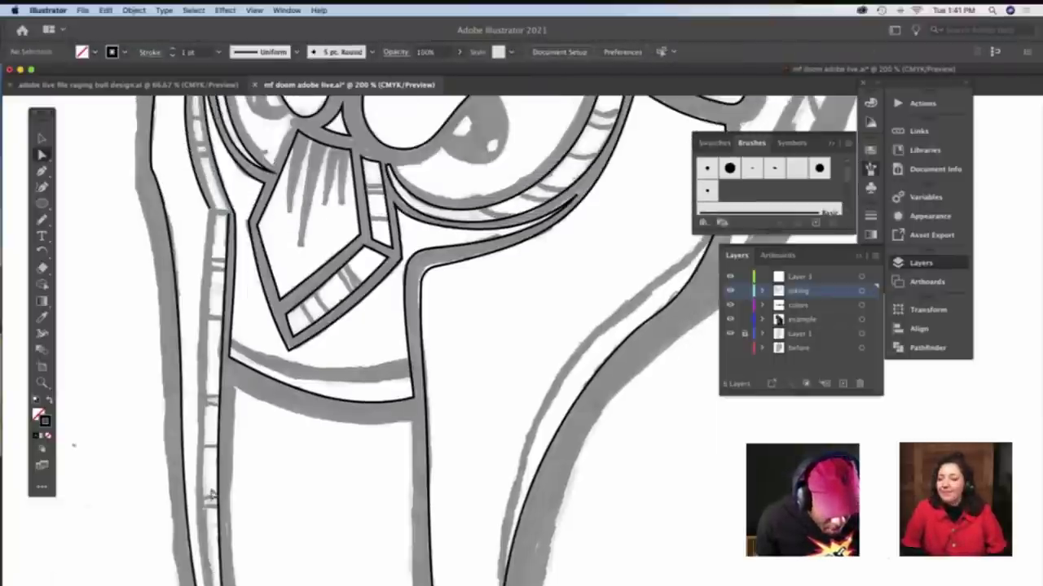
Ink the inner edge of the mask's left side plate from the bend down to its lower tip, closing the plate outline
click(214, 212)
scroll(207, 244, down, 3)
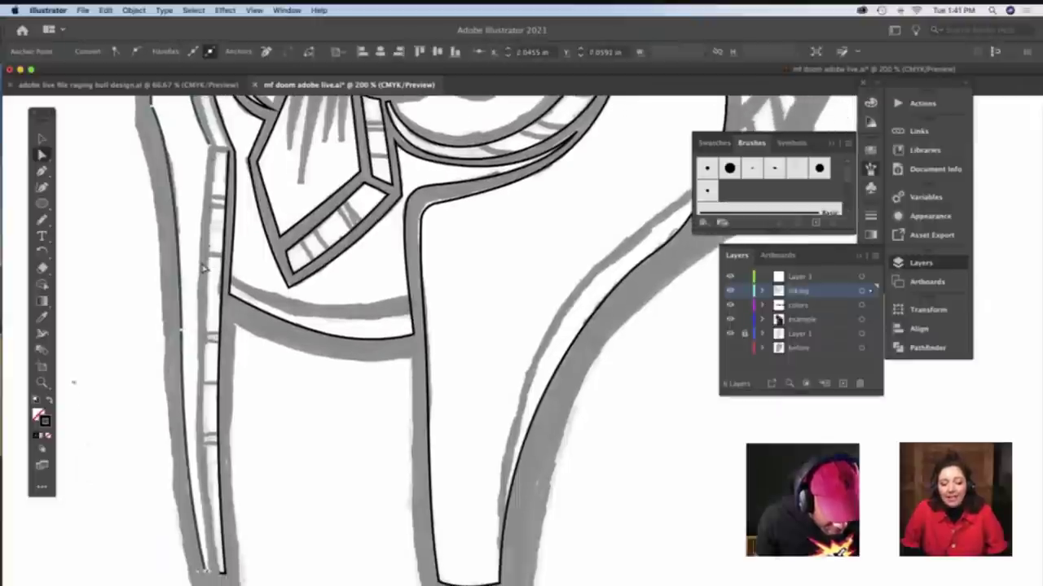
key(n)
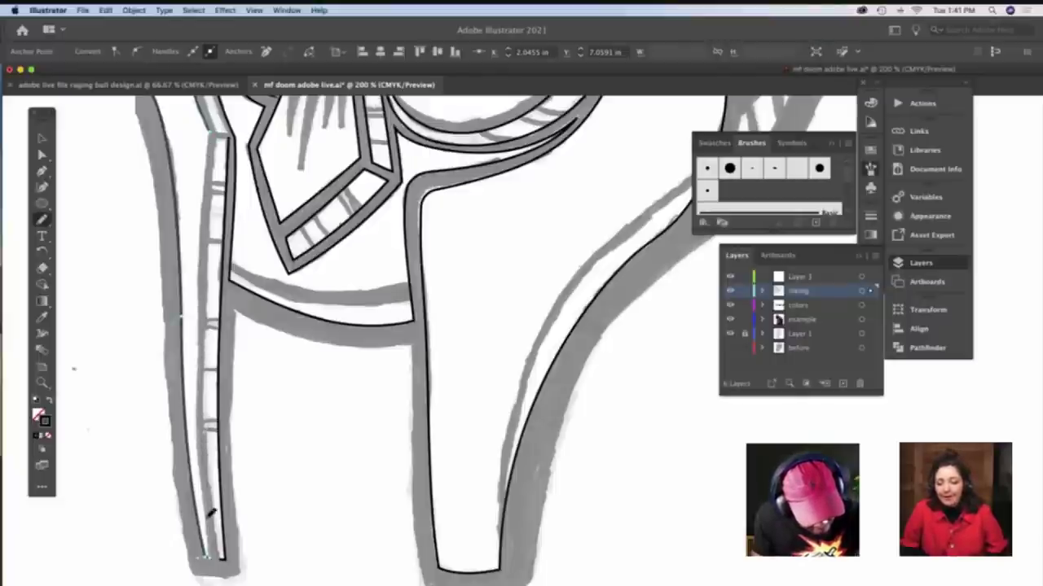
drag(210, 512, 215, 552)
scroll(214, 552, up, 2)
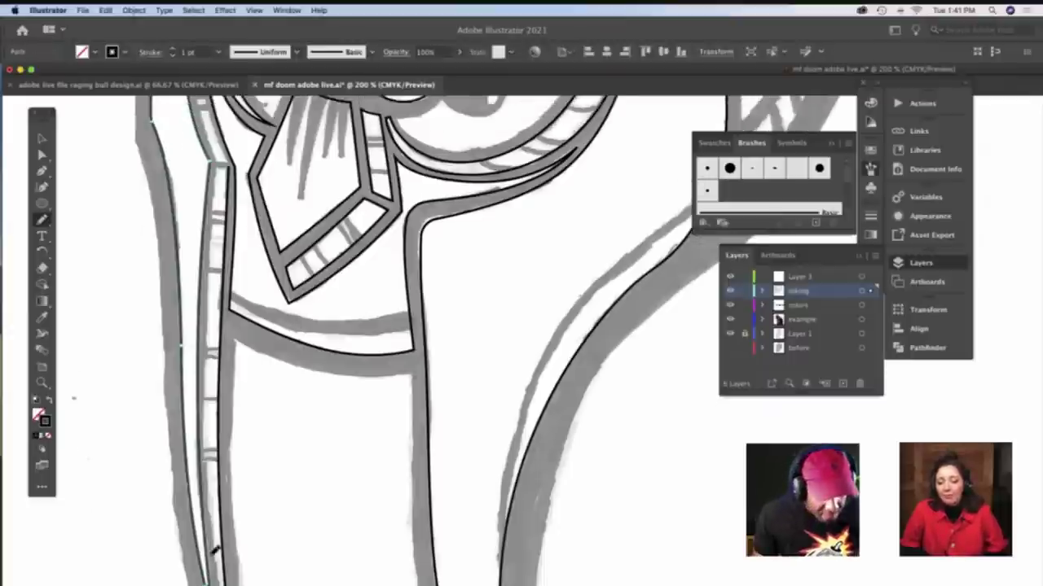
Ink the upper stretch of the narrow inset strip's left edge from beside the eye past the bend
scroll(214, 551, up, 5)
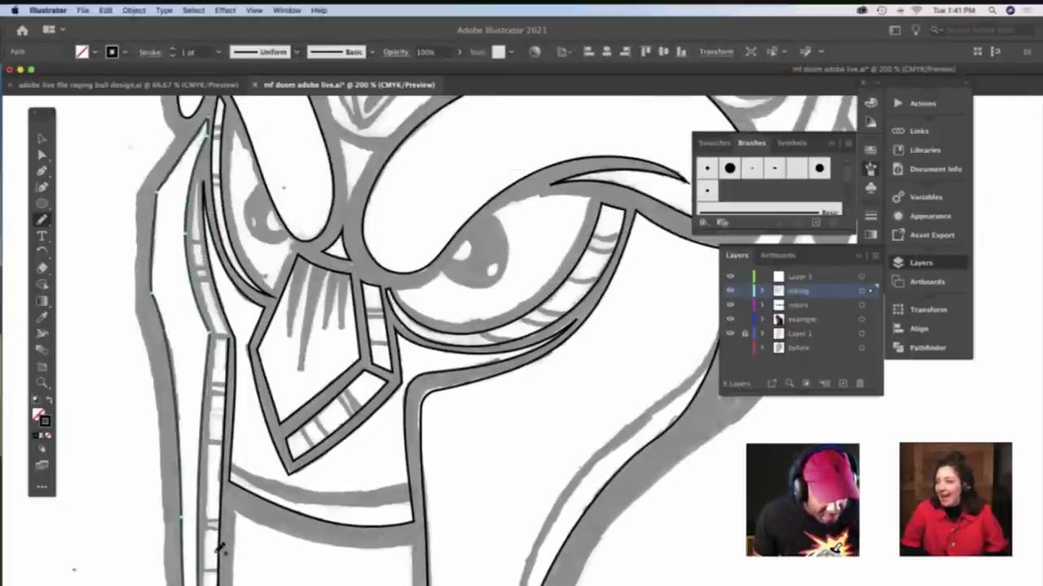
key(z)
click(261, 486)
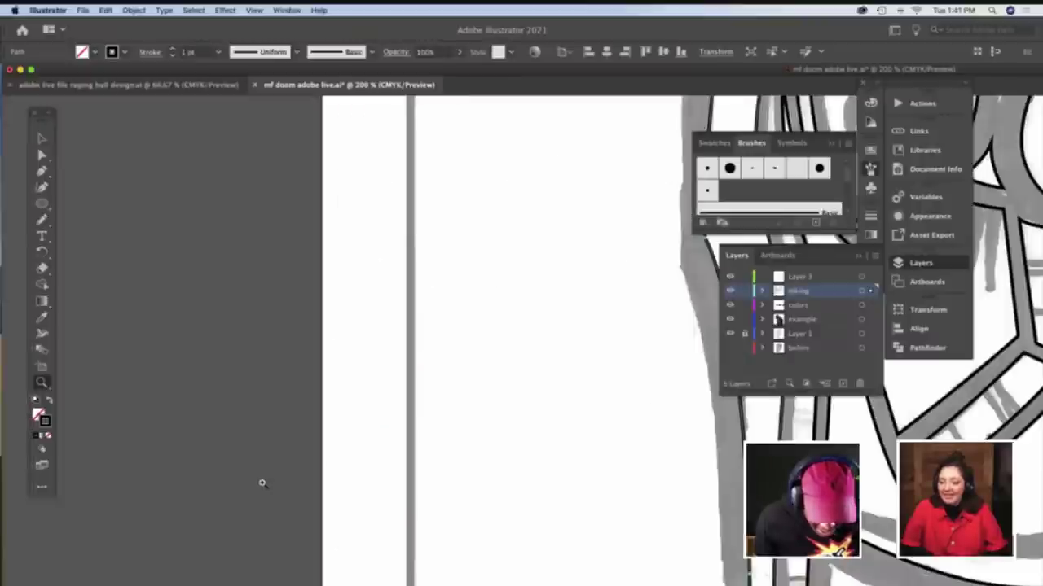
scroll(261, 484, right, 10)
click(310, 369)
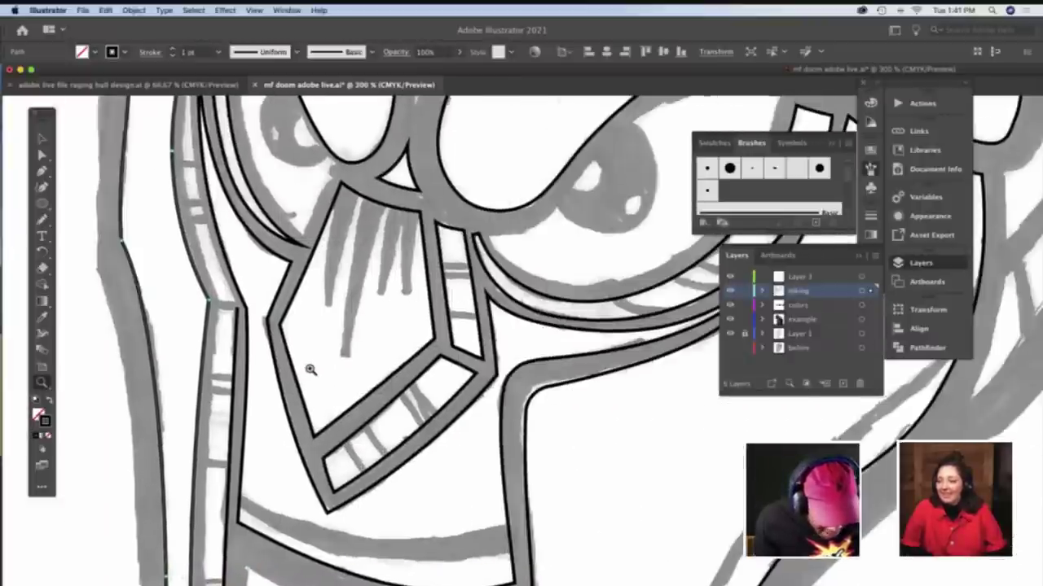
scroll(309, 369, up, 3)
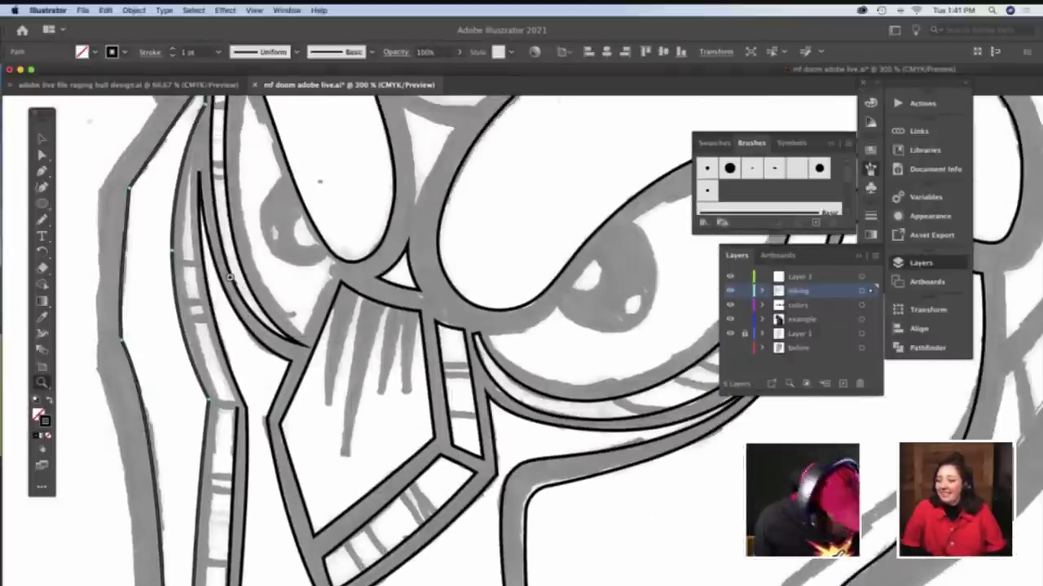
key(a)
click(218, 294)
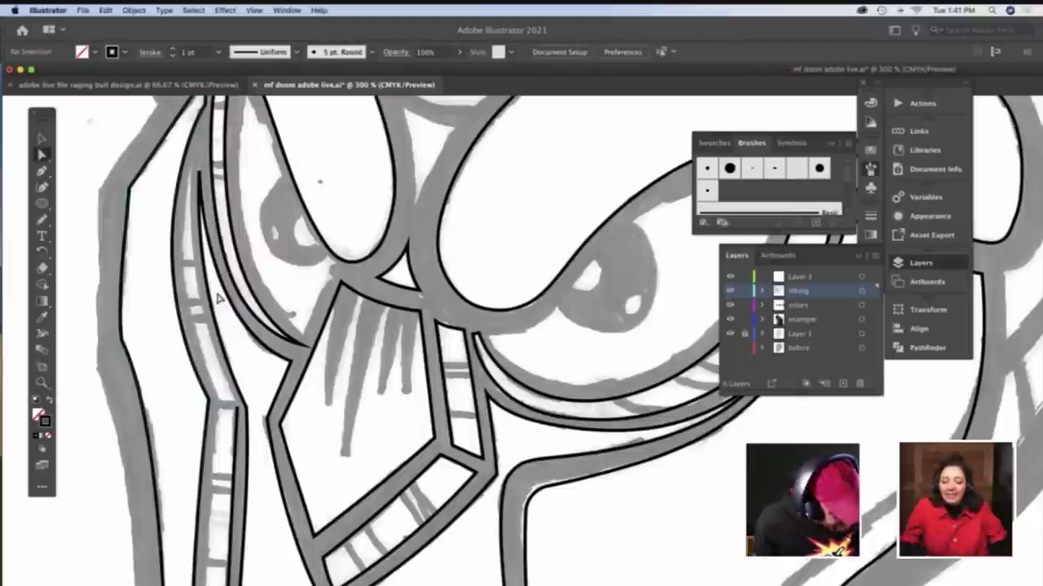
key(b)
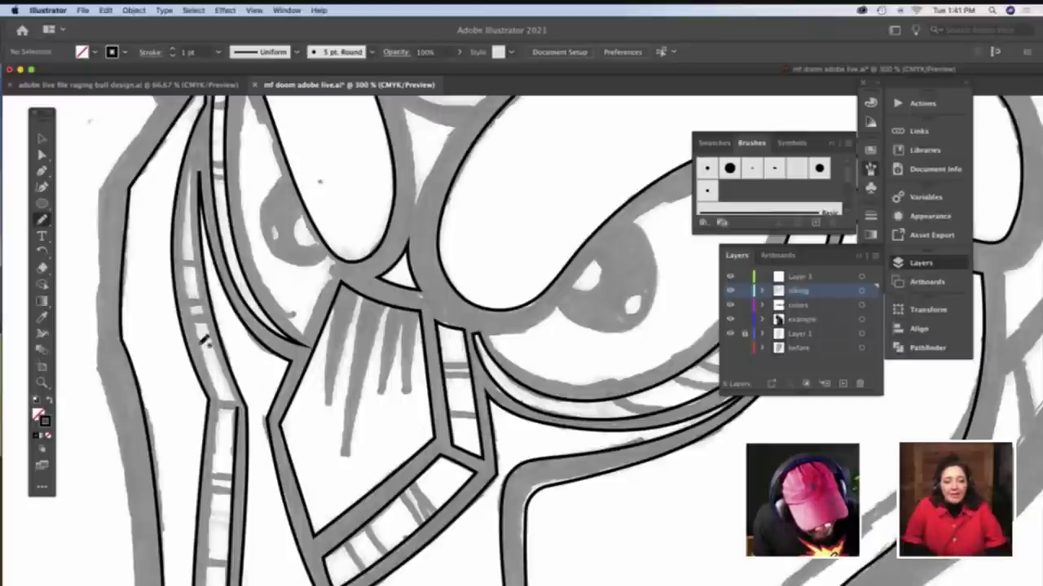
drag(204, 340, 232, 399)
Continue the narrow inset strip's left edge down along the sketch to its lower tip
scroll(225, 395, down, 3)
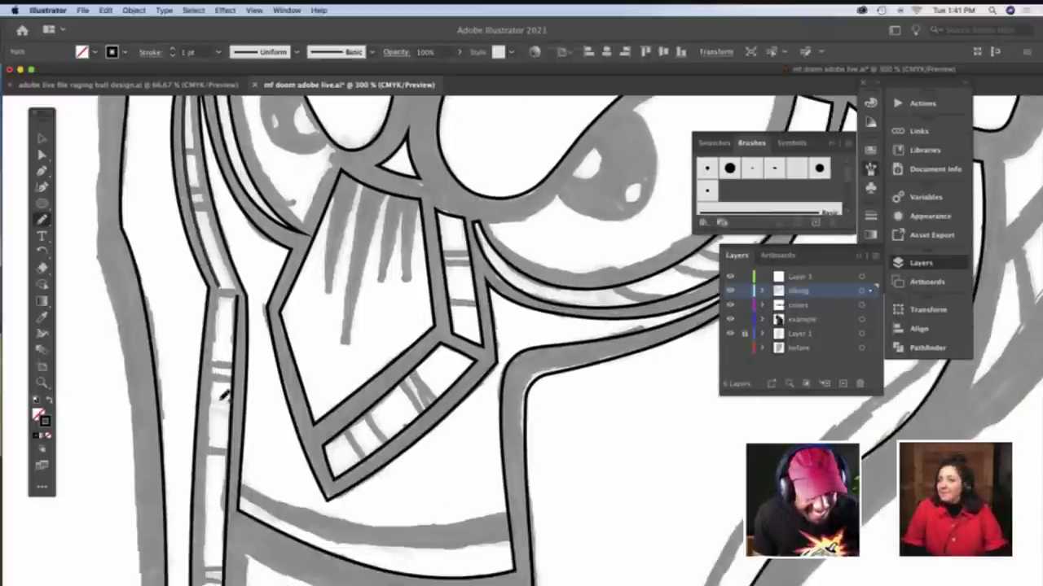
scroll(225, 395, down, 3)
scroll(229, 396, down, 3)
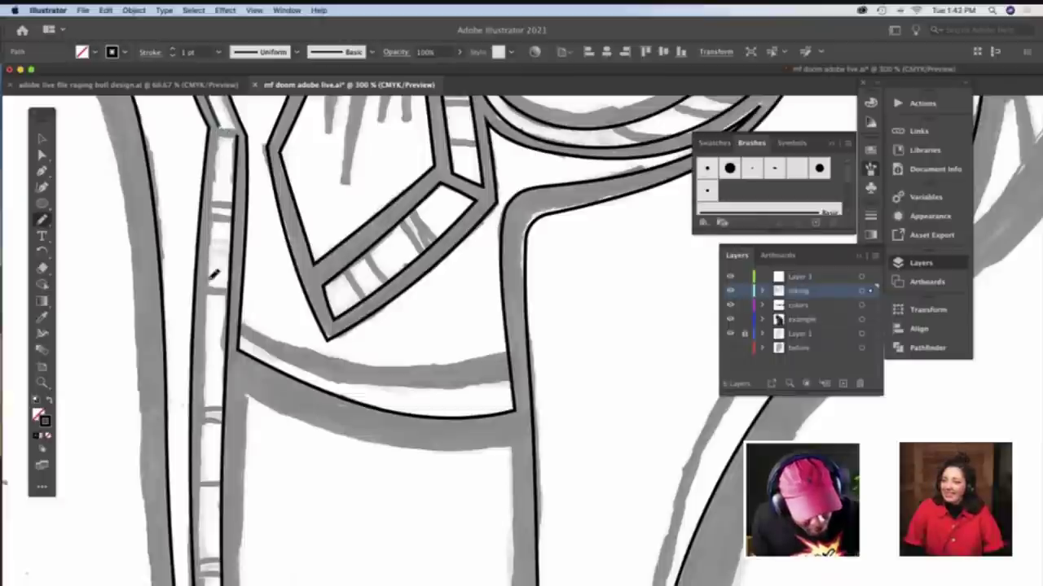
scroll(204, 545, down, 7)
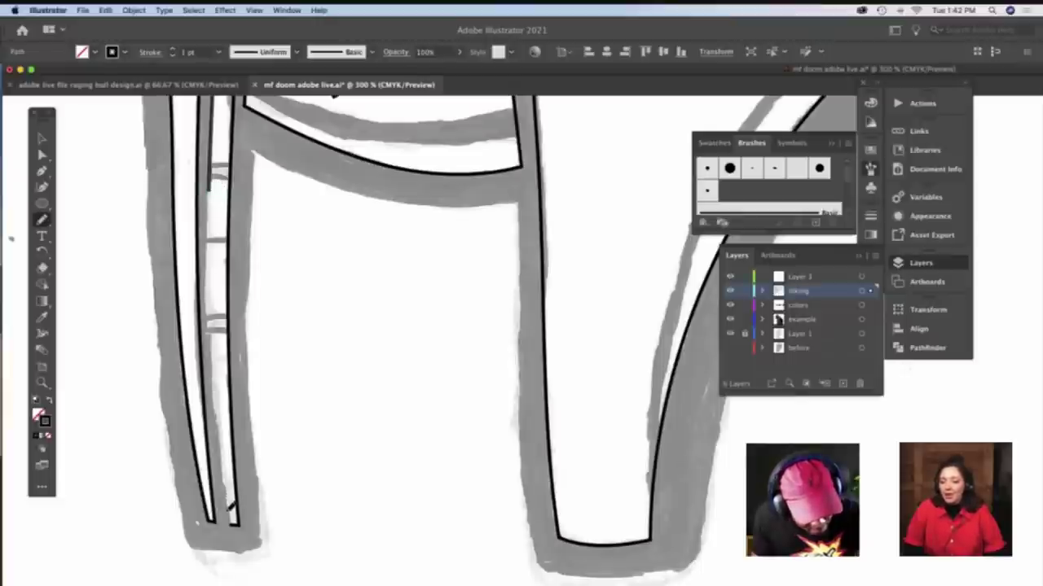
drag(229, 519, 230, 518)
key(v)
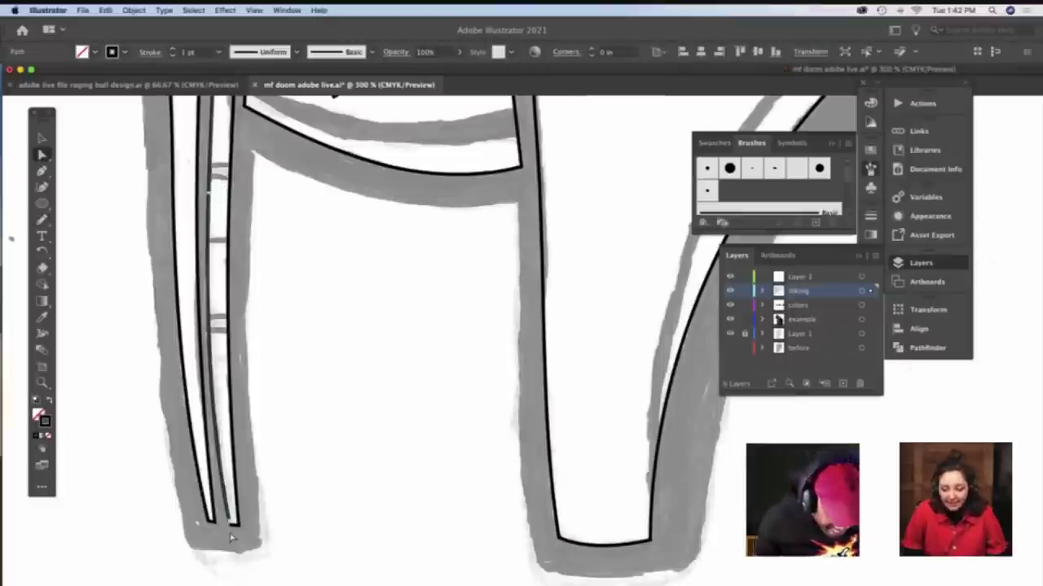
Join the narrow strip's open end points at its lower tip and deselect the path
key(super+shift+a)
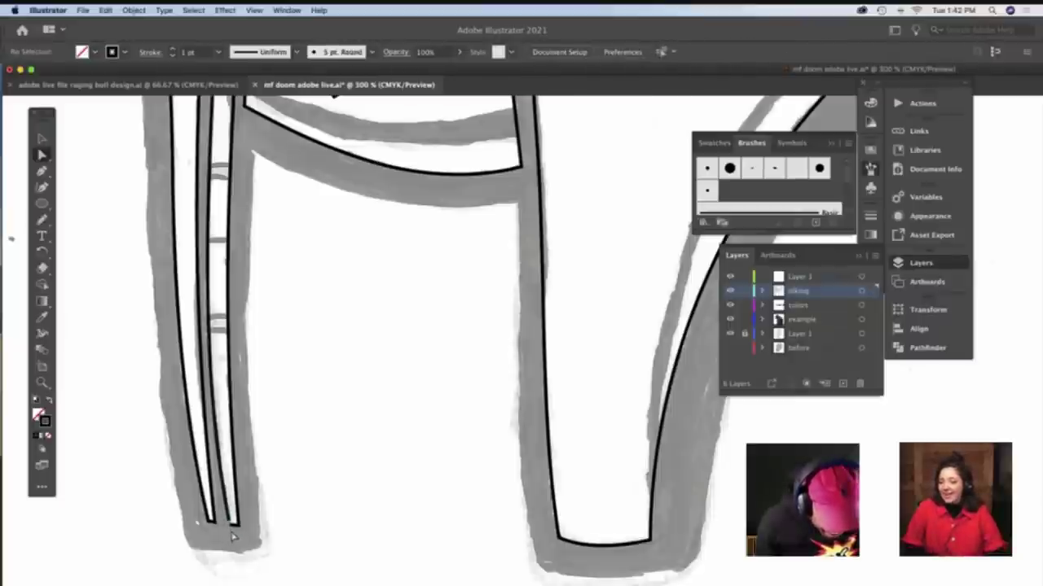
click(233, 533)
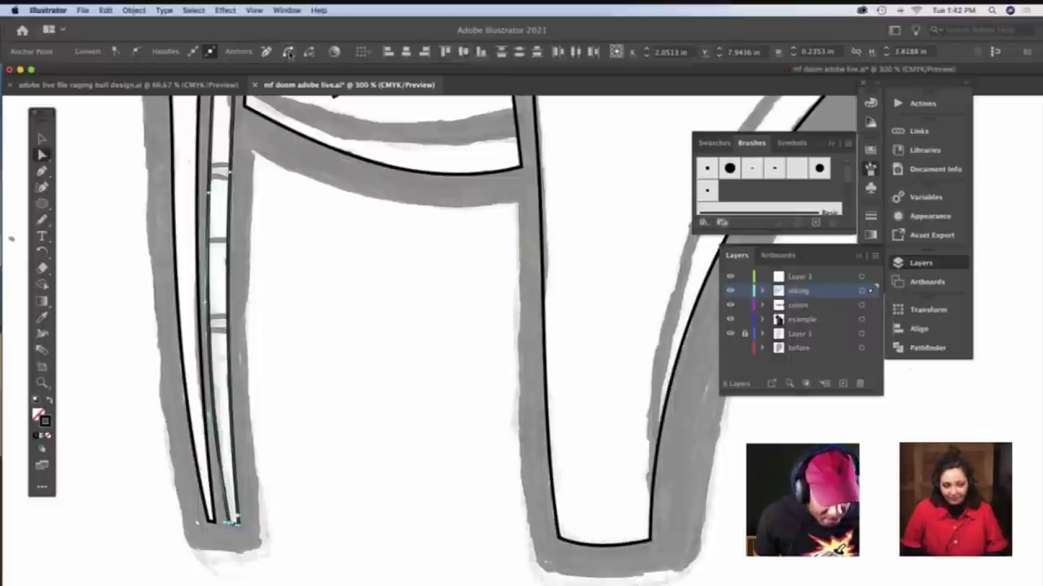
click(274, 275)
Ink the upper right edge of the narrow strip from its point beside the eye down to the bend
scroll(274, 275, up, 10)
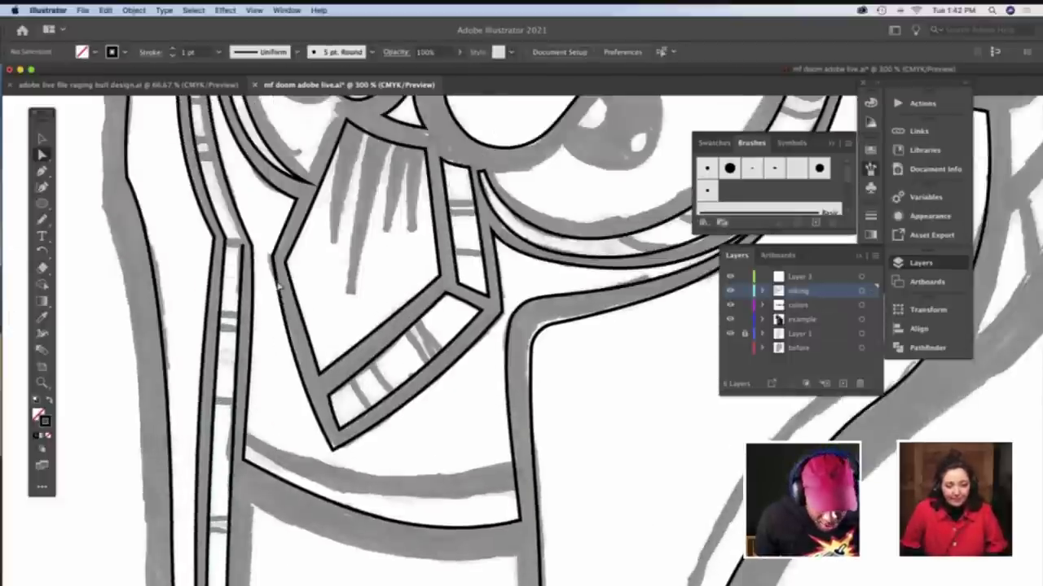
scroll(236, 244, up, 5)
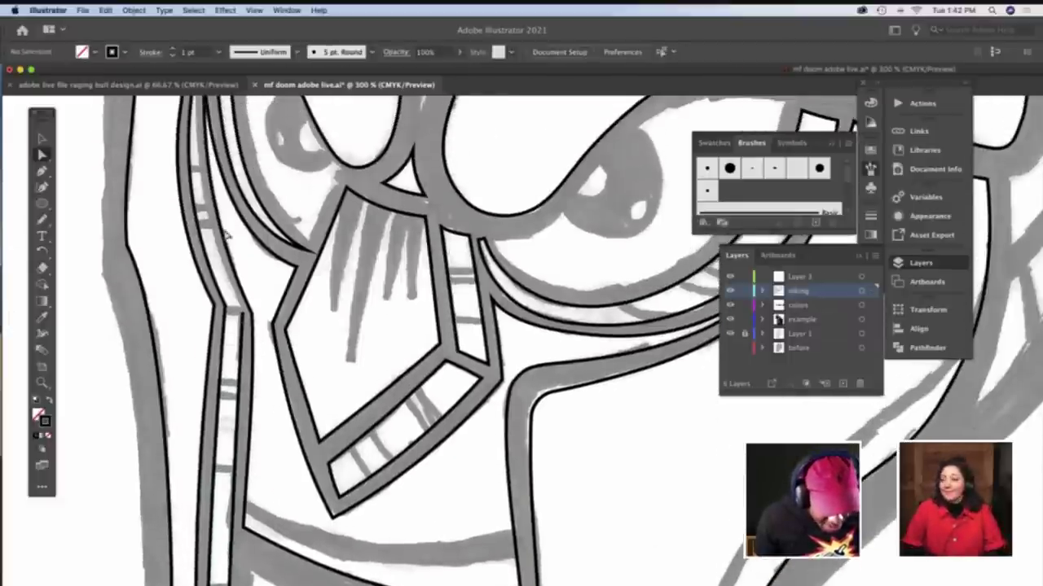
scroll(205, 192, up, 5)
click(179, 201)
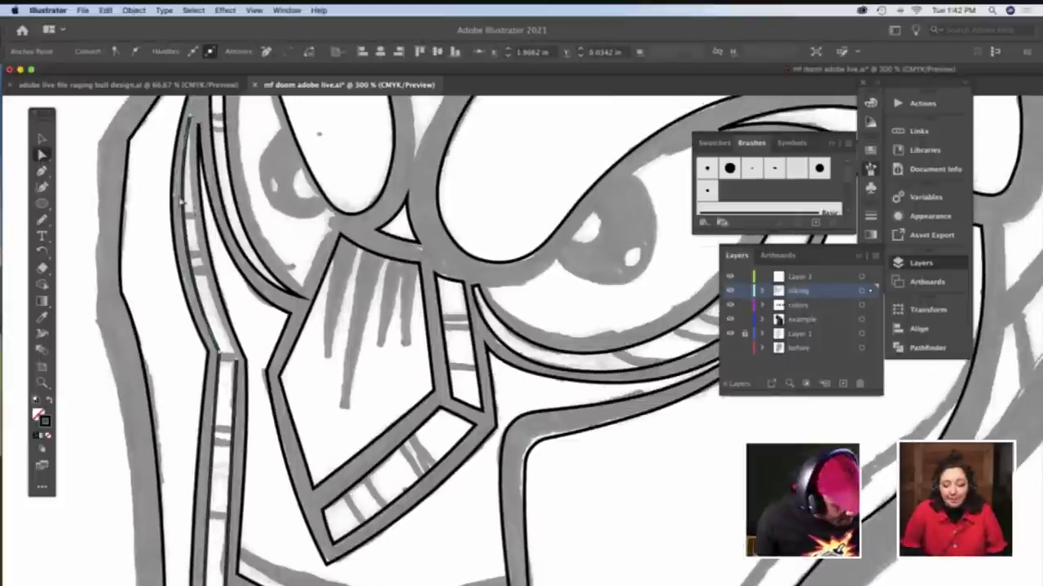
key(b)
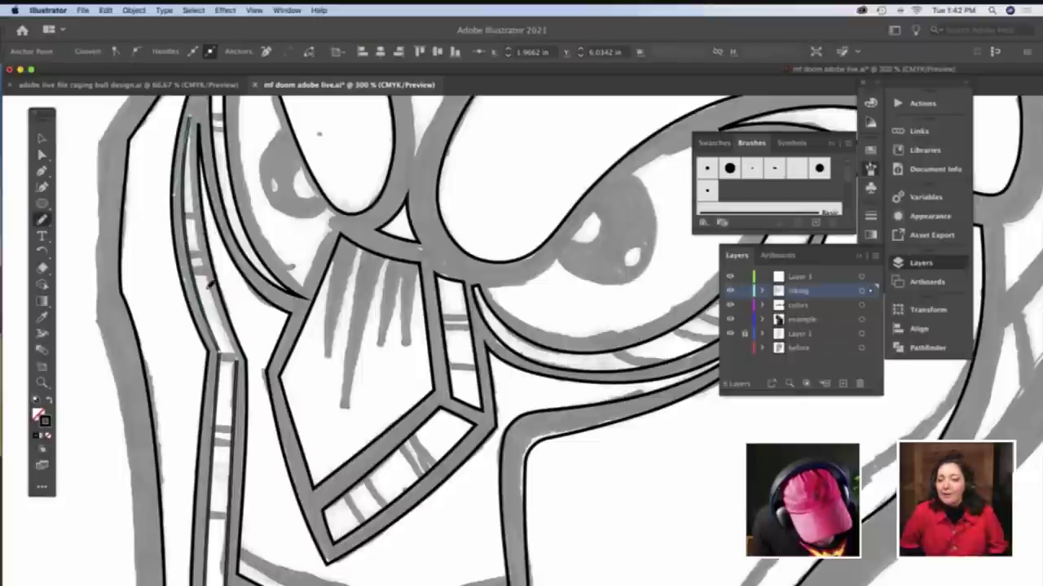
drag(241, 348, 238, 357)
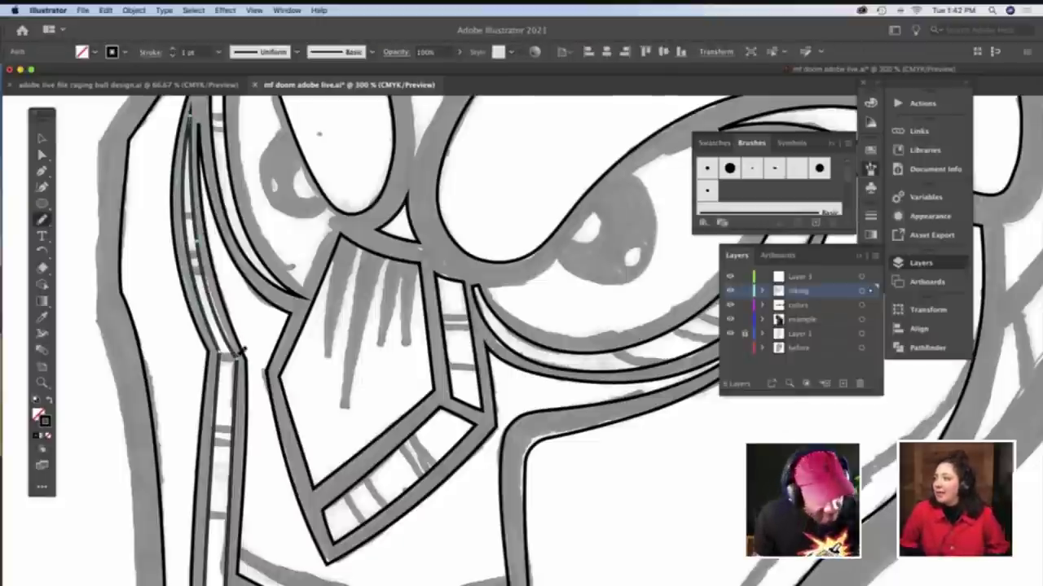
Join the strip's open end points at the bend to close its outline, and deselect the path
key(a)
click(235, 360)
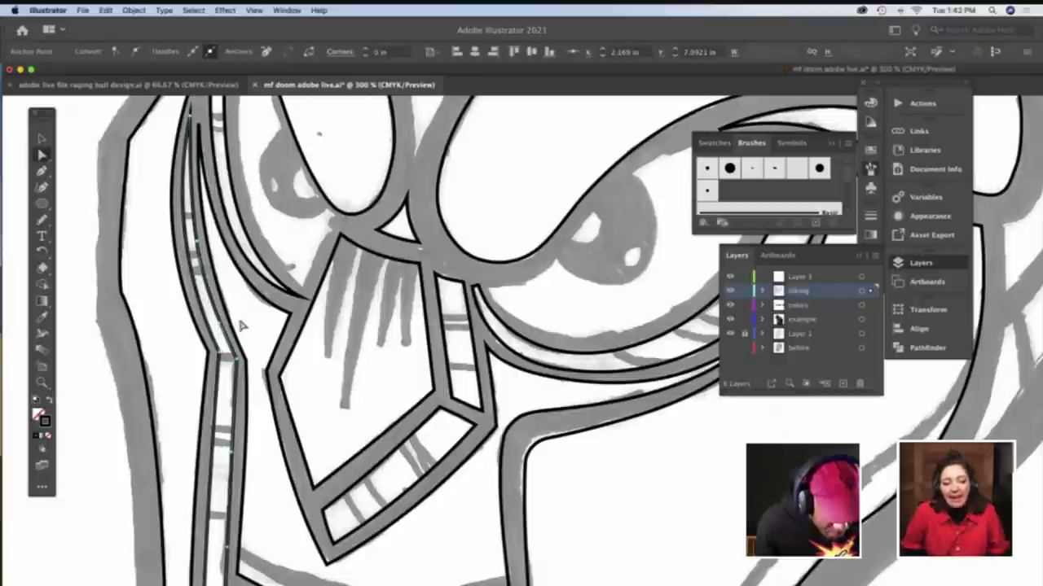
click(247, 346)
Review the inked outlines across the brows, eyes and side plates, and the remaining helmet sketch above them
key(z)
click(361, 351)
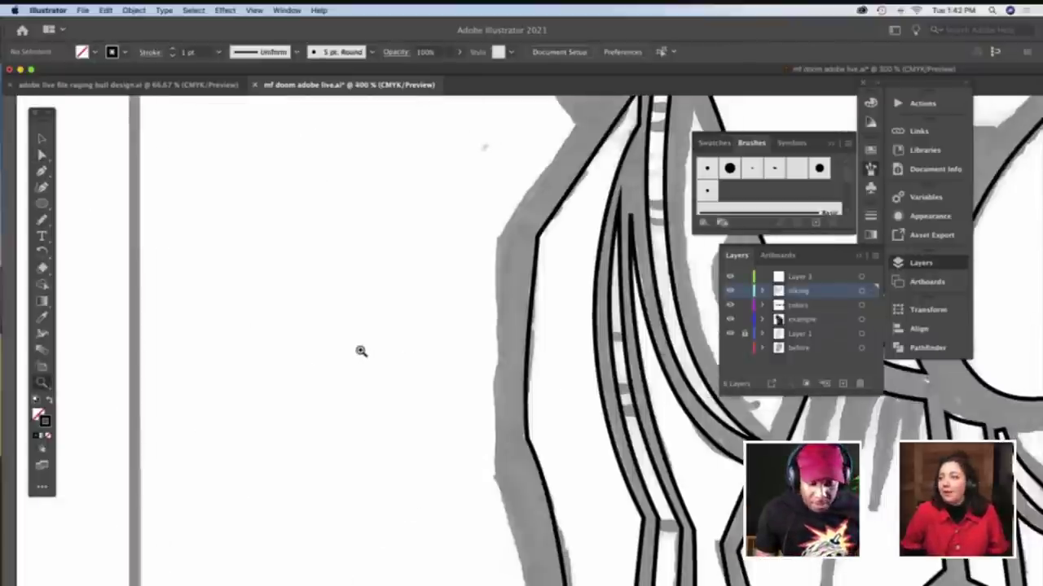
scroll(361, 351, right, 10)
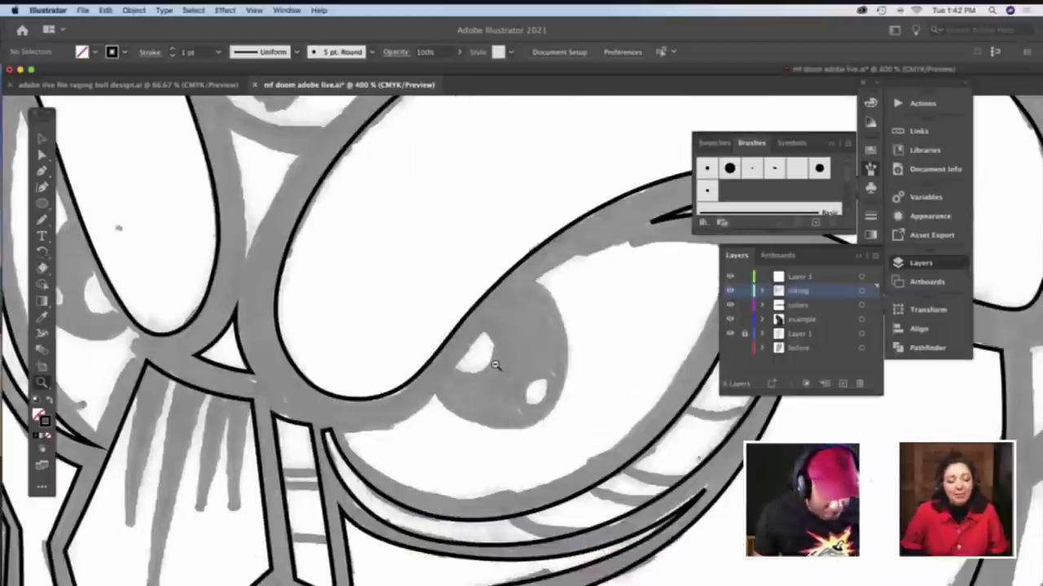
alt+click(495, 365)
scroll(493, 357, right, 6)
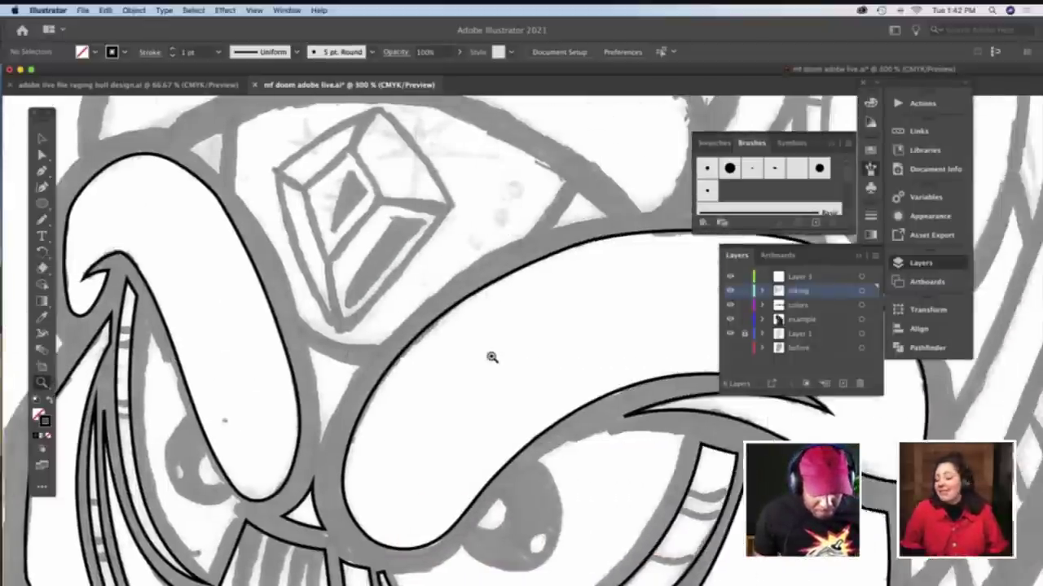
scroll(491, 357, right, 6)
scroll(491, 356, down, 3)
alt+click(486, 353)
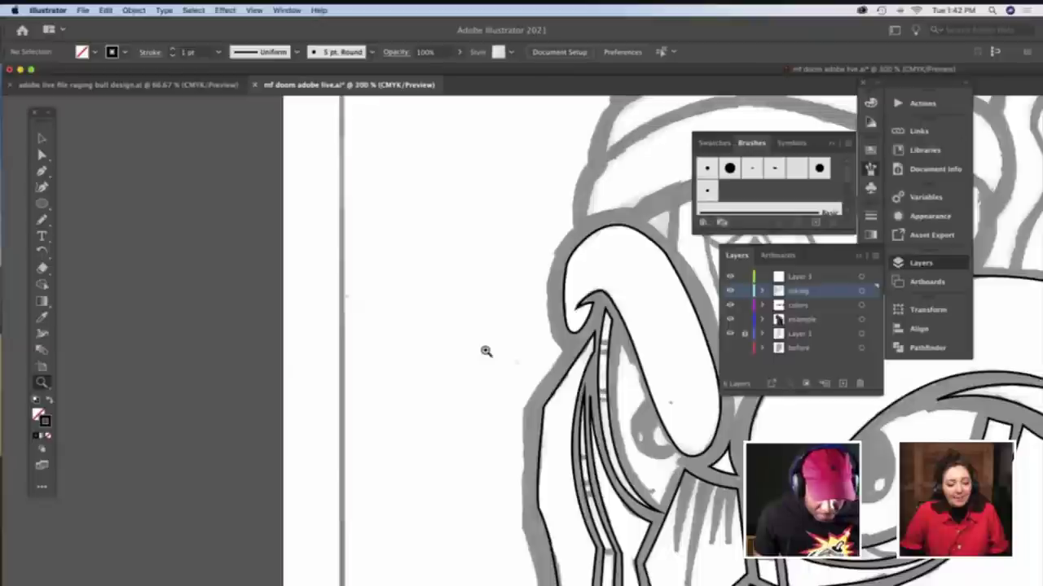
scroll(531, 339, right, 8)
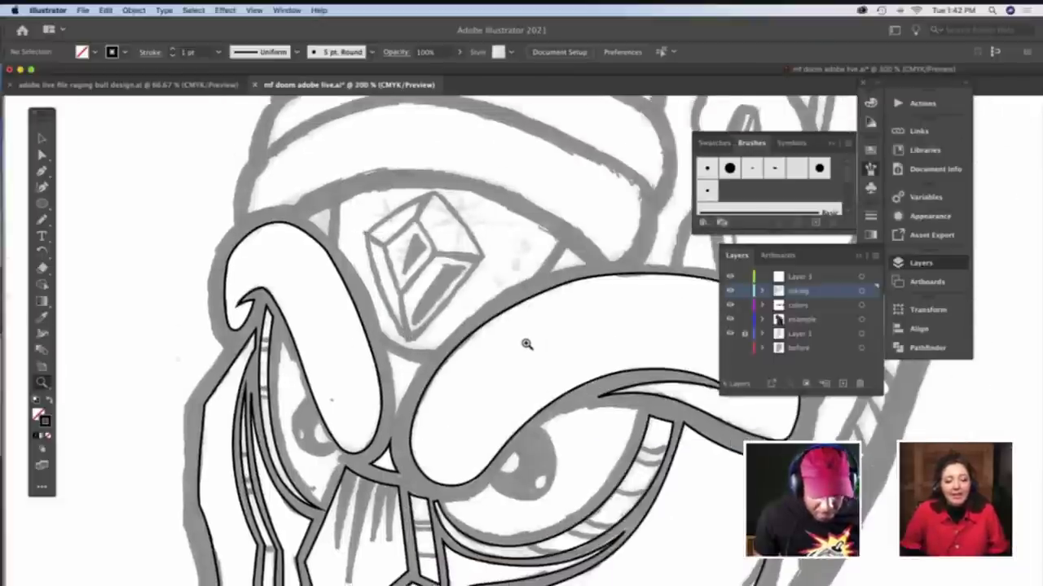
scroll(526, 344, down, 3)
alt+click(533, 345)
scroll(533, 345, down, 4)
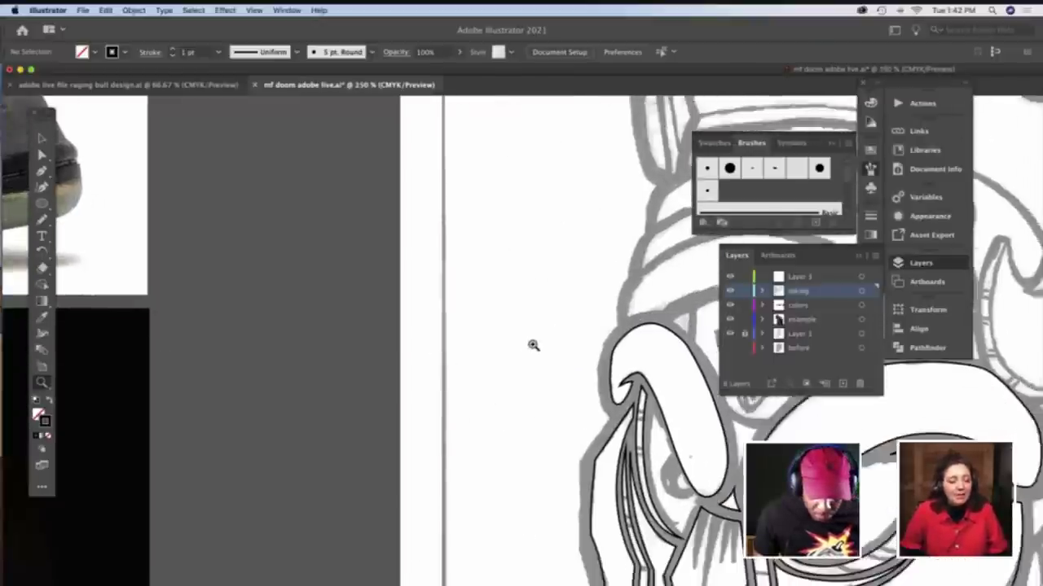
scroll(533, 344, right, 6)
scroll(531, 345, down, 4)
scroll(531, 345, right, 2)
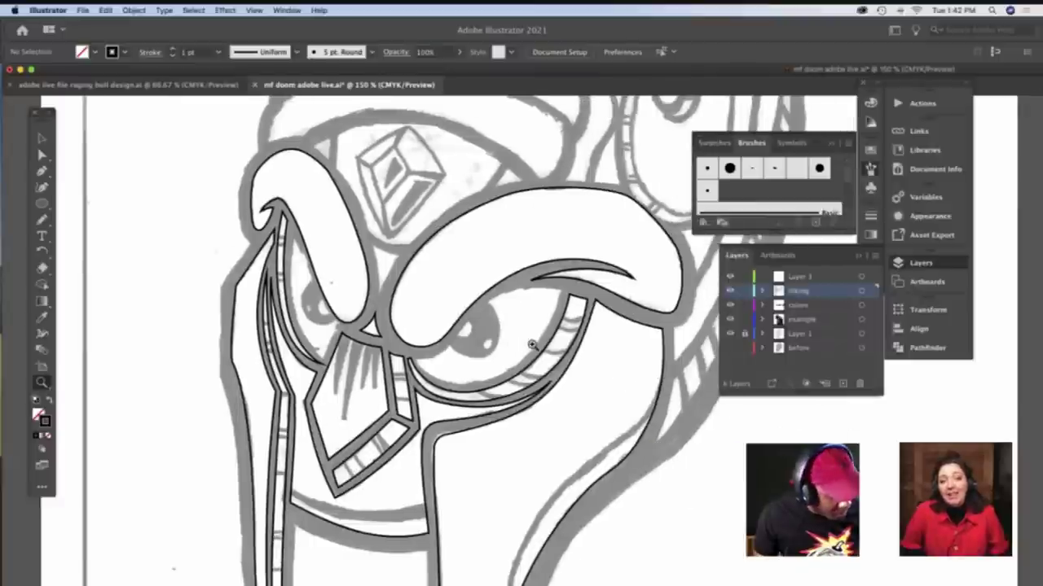
scroll(531, 345, down, 5)
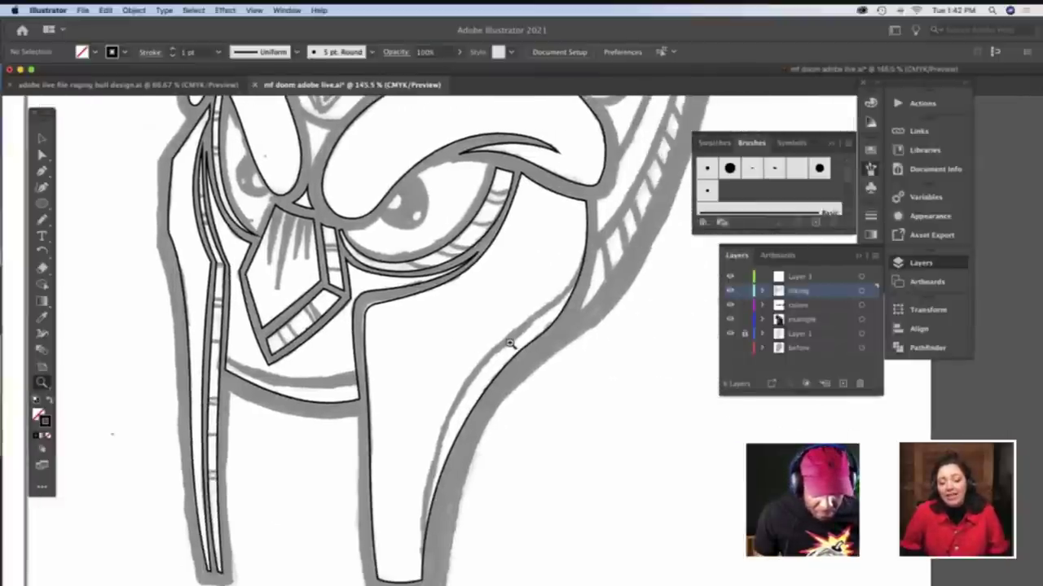
scroll(509, 343, down, 5)
scroll(509, 343, up, 4)
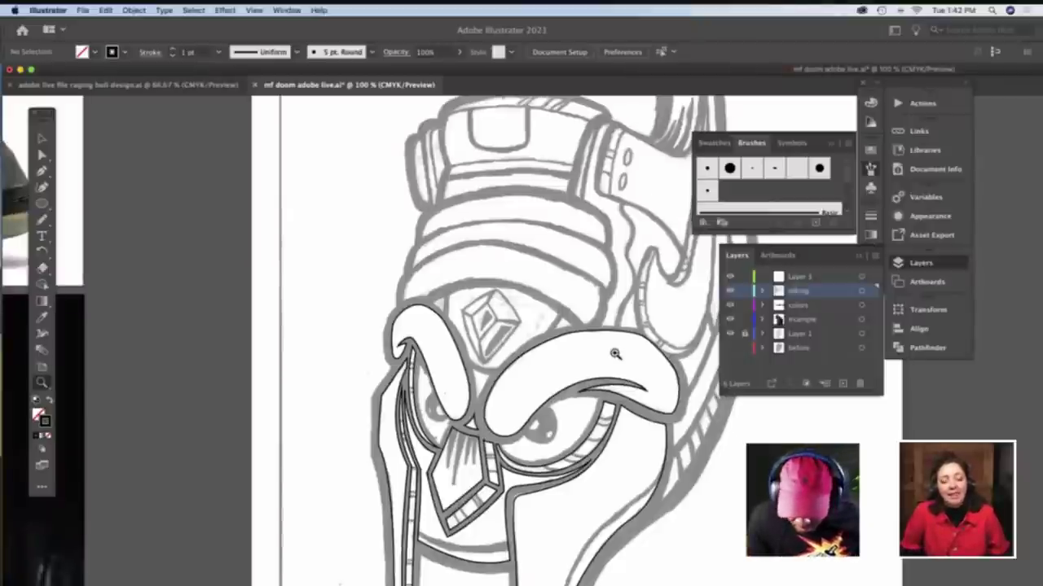
scroll(581, 342, down, 4)
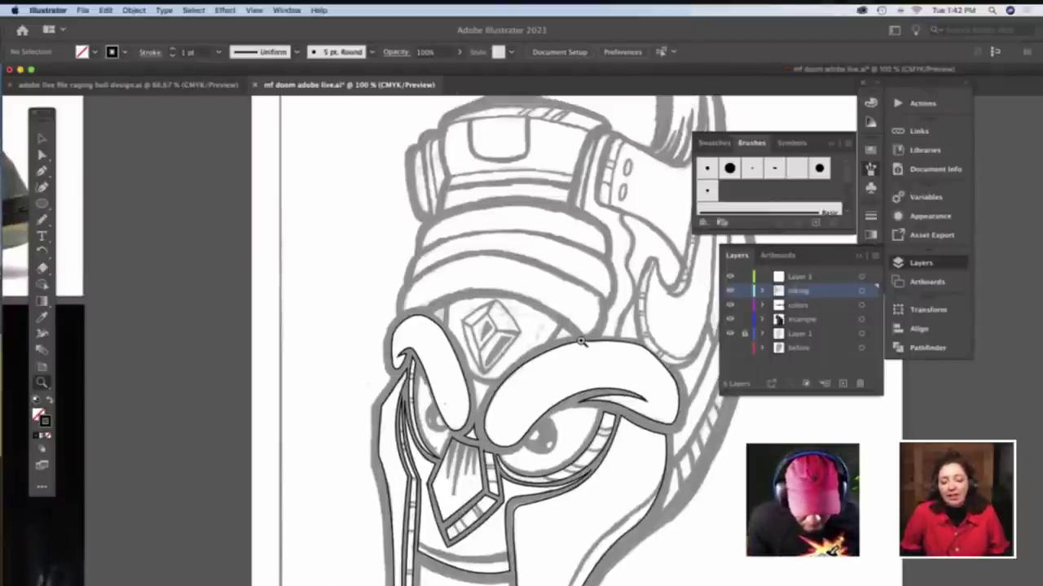
scroll(581, 341, up, 9)
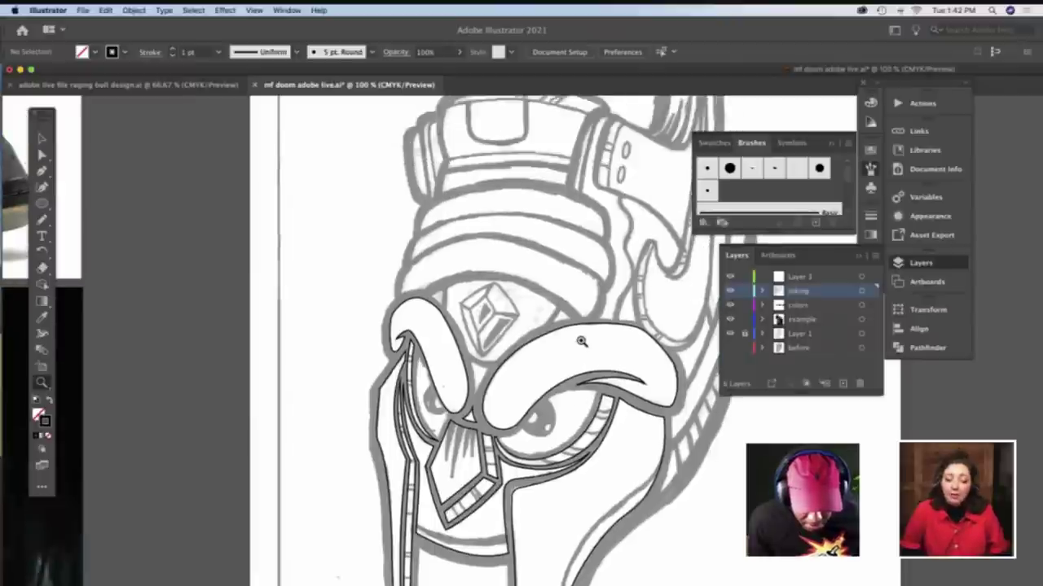
scroll(580, 341, right, 4)
scroll(581, 341, down, 1)
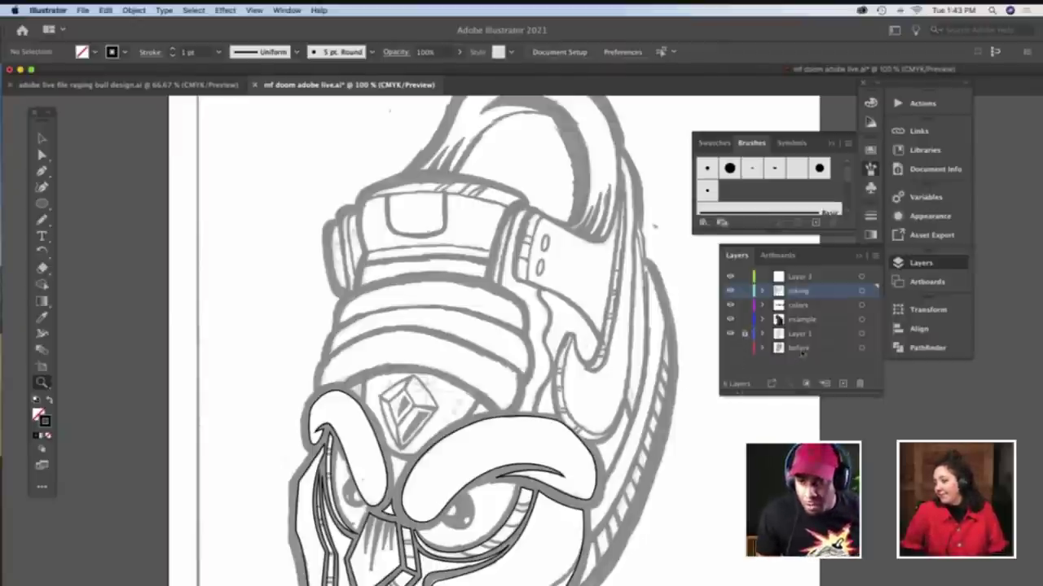
Move the before layer directly beneath the inking layer, then hide inking and show before to display the colored artwork
click(823, 351)
drag(824, 348, 817, 303)
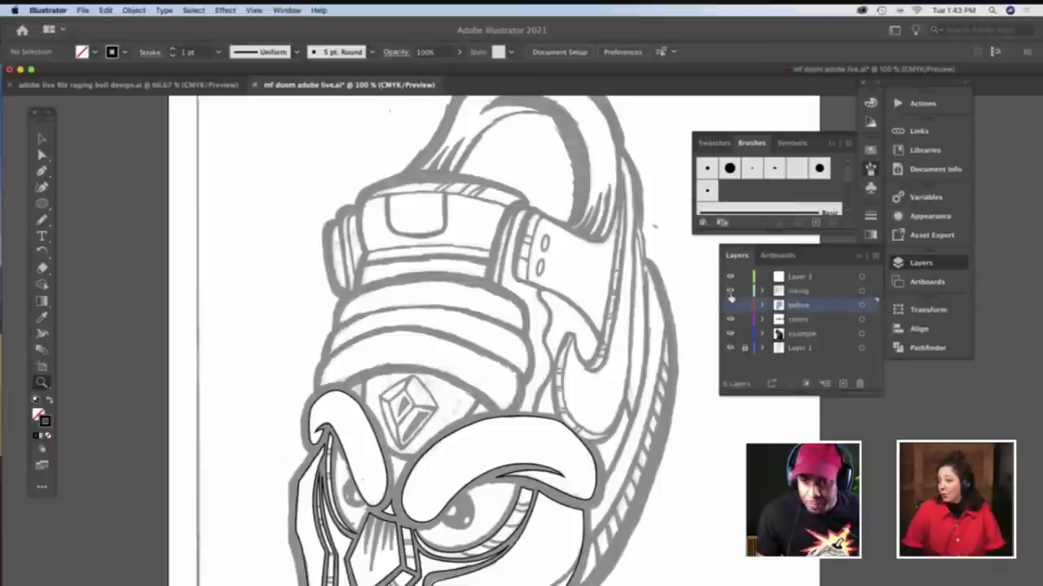
click(730, 291)
click(730, 304)
scroll(557, 372, down, 3)
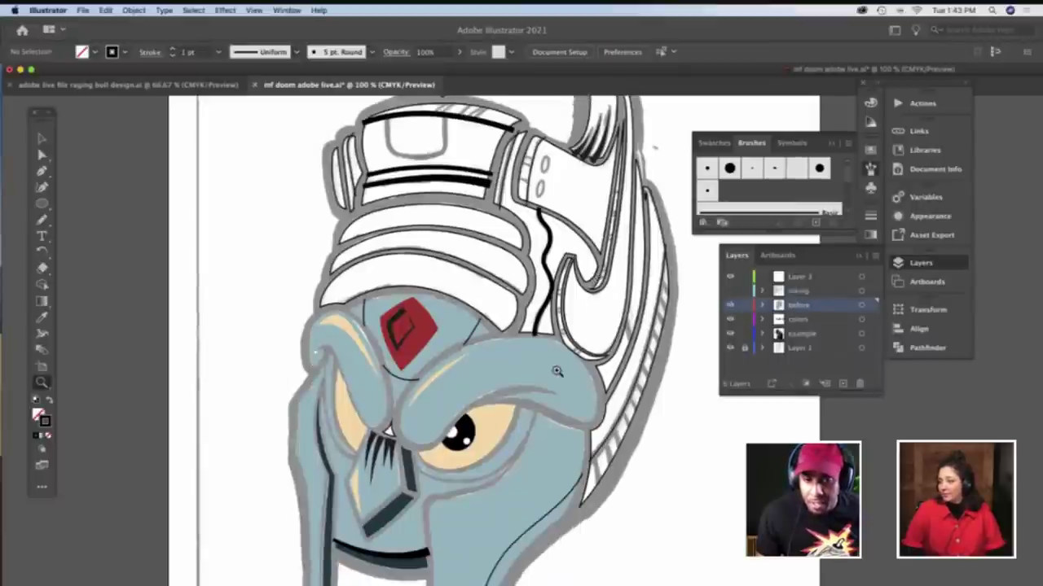
Swap the fill and stroke of the left eye shape so its tan color becomes the outline, and deselect it
scroll(556, 371, down, 1)
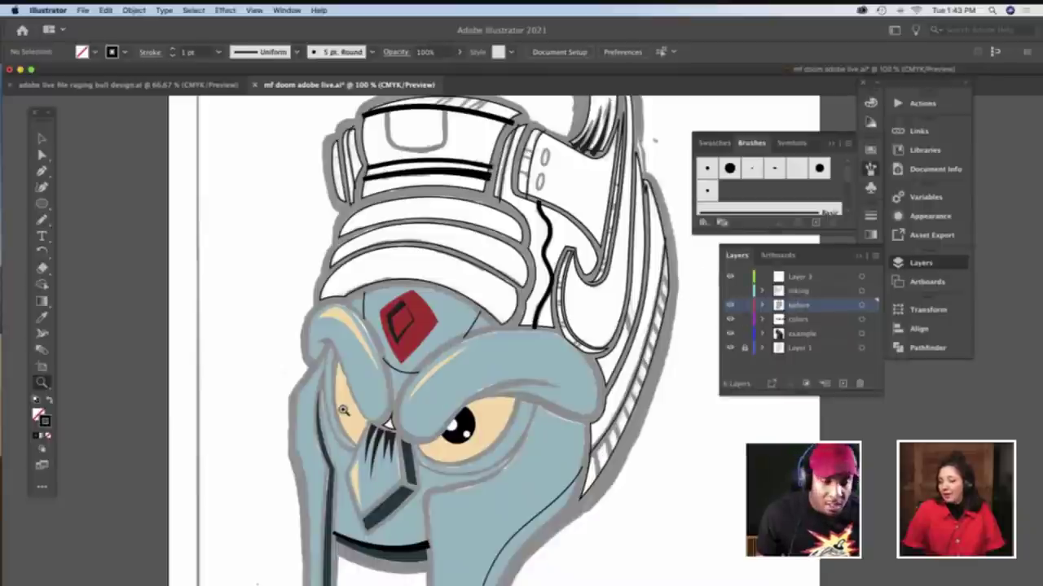
key(v)
click(352, 416)
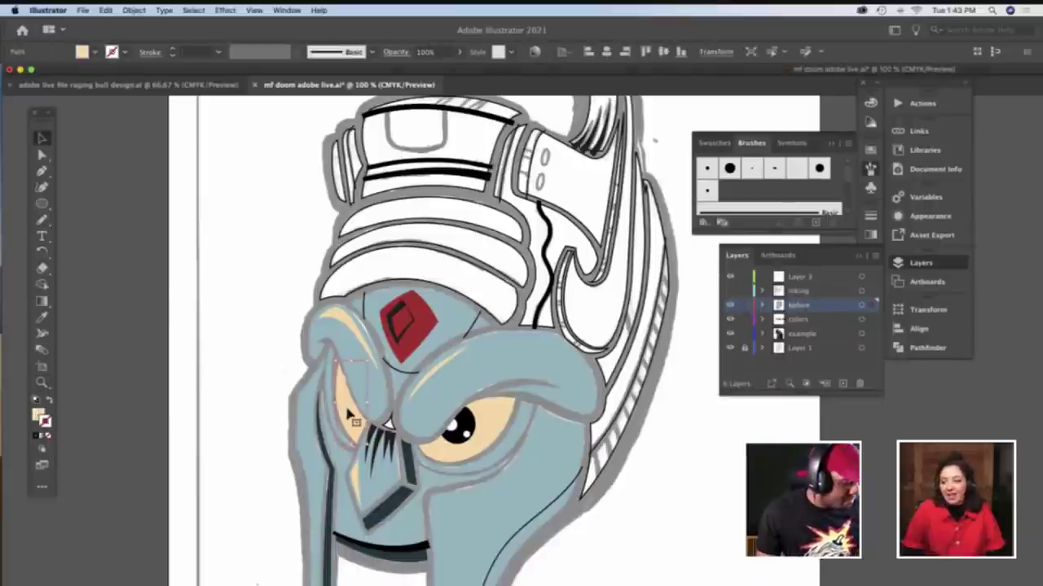
key(shift+x)
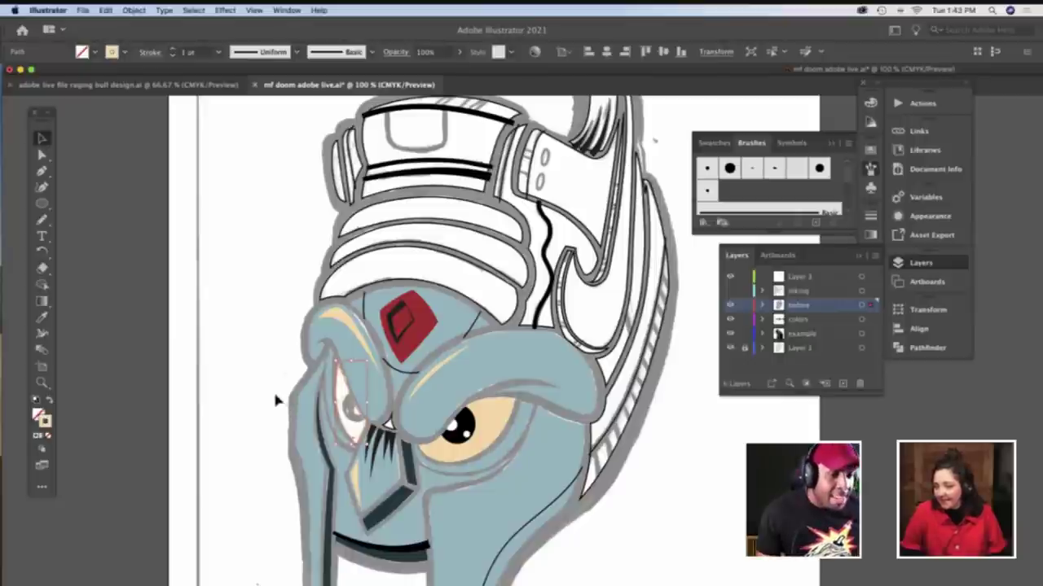
click(273, 390)
Create a new layer and place it directly beneath the before layer
scroll(274, 396, down, 5)
scroll(275, 395, right, 2)
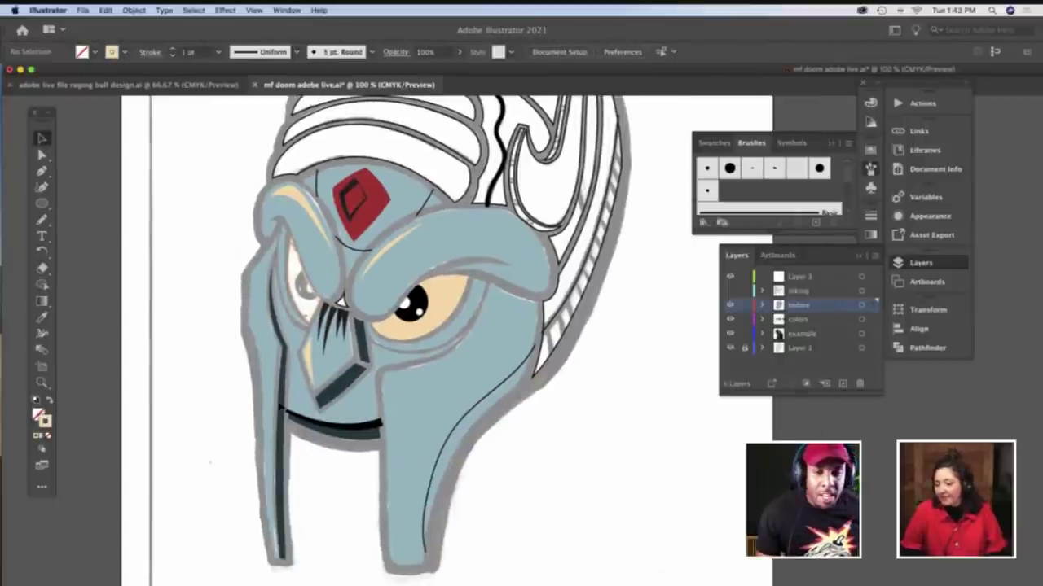
scroll(276, 396, right, 2)
scroll(276, 396, up, 6)
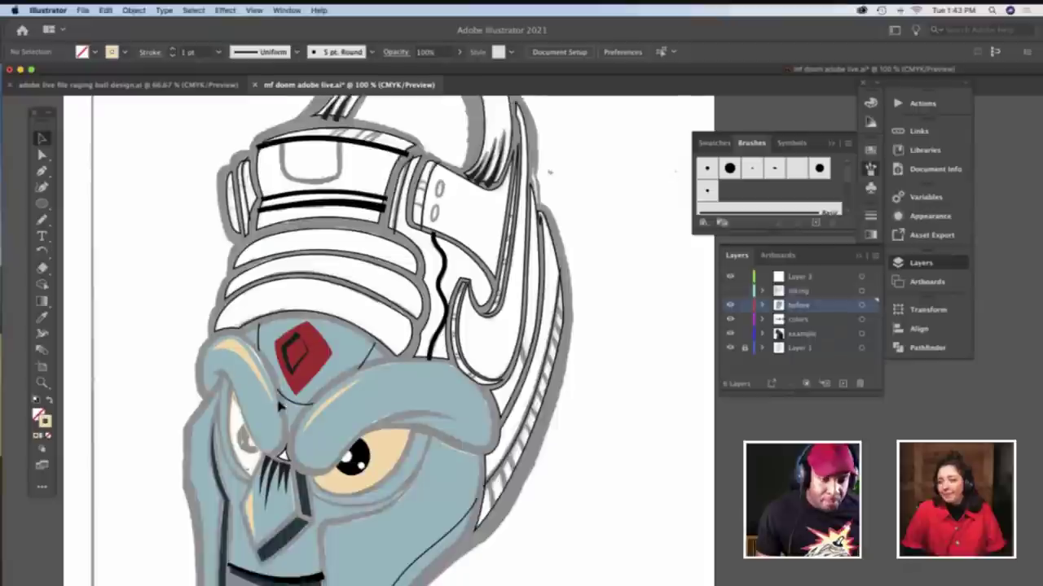
scroll(276, 396, down, 3)
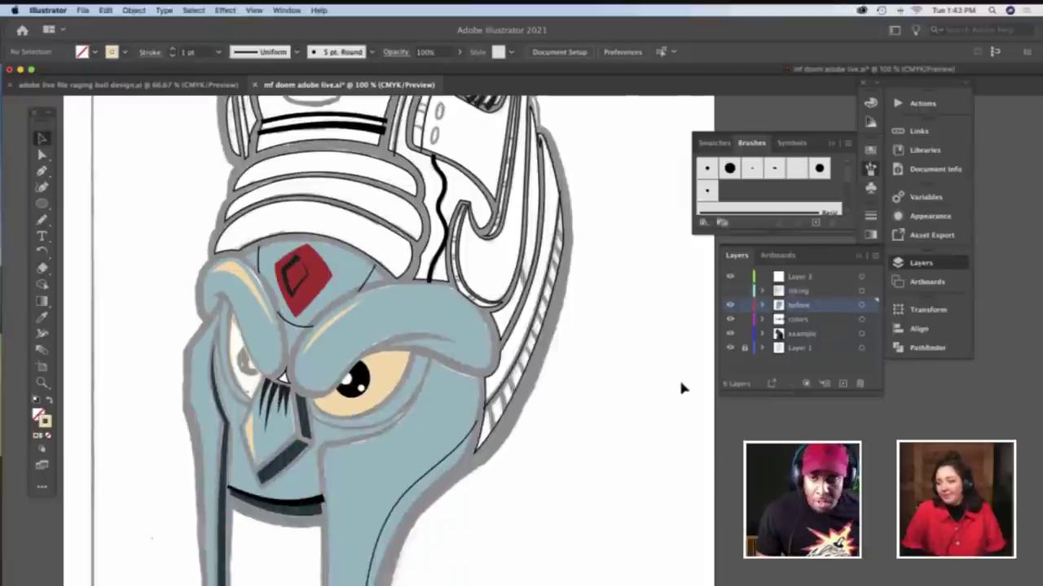
click(844, 384)
drag(826, 309, 822, 325)
Examine the colored mask, the uncolored helmet bands and handle, and the forehead and brows up close
scroll(598, 333, down, 4)
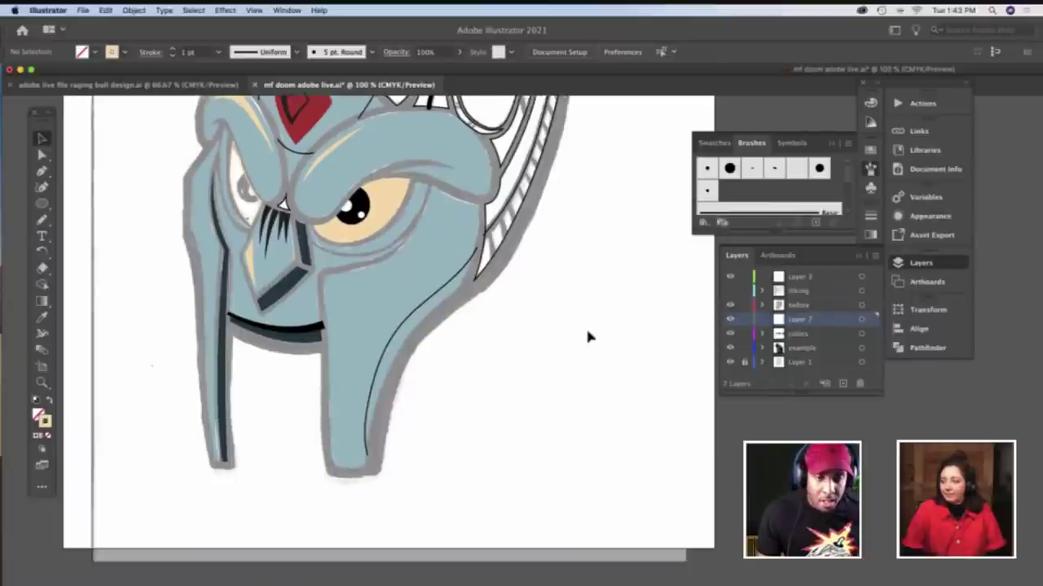
scroll(585, 326, left, 2)
scroll(585, 325, up, 4)
scroll(588, 336, up, 5)
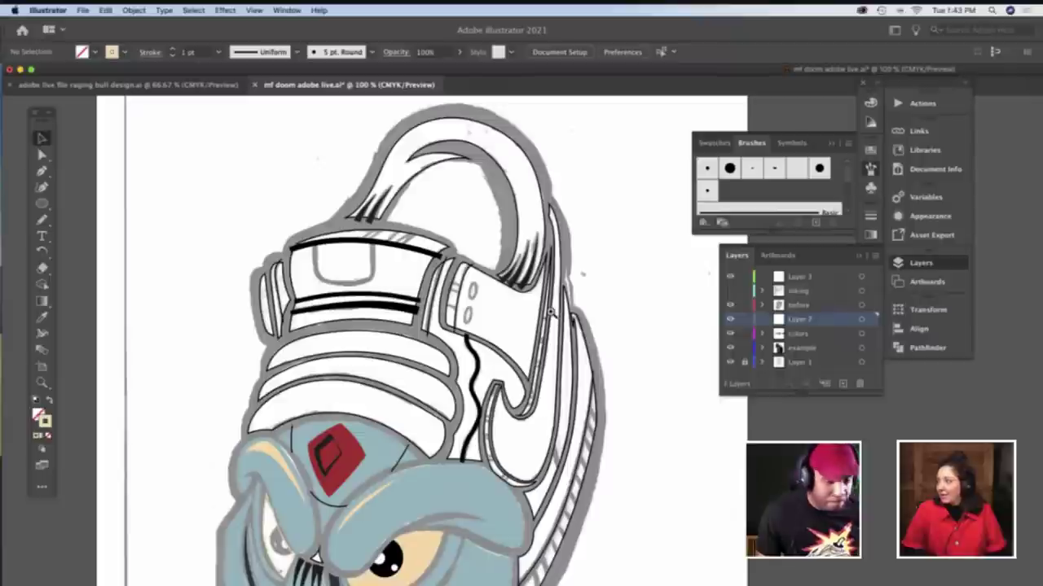
key(z)
click(556, 312)
scroll(557, 312, down, 3)
scroll(443, 335, right, 3)
scroll(442, 335, down, 5)
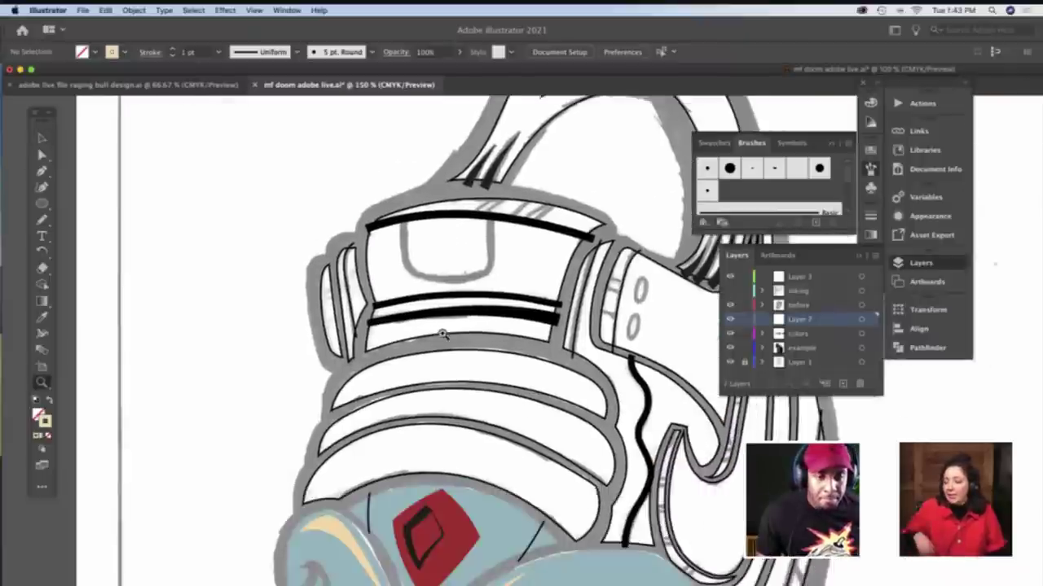
click(457, 334)
scroll(457, 331, down, 2)
scroll(457, 328, down, 5)
scroll(457, 328, right, 5)
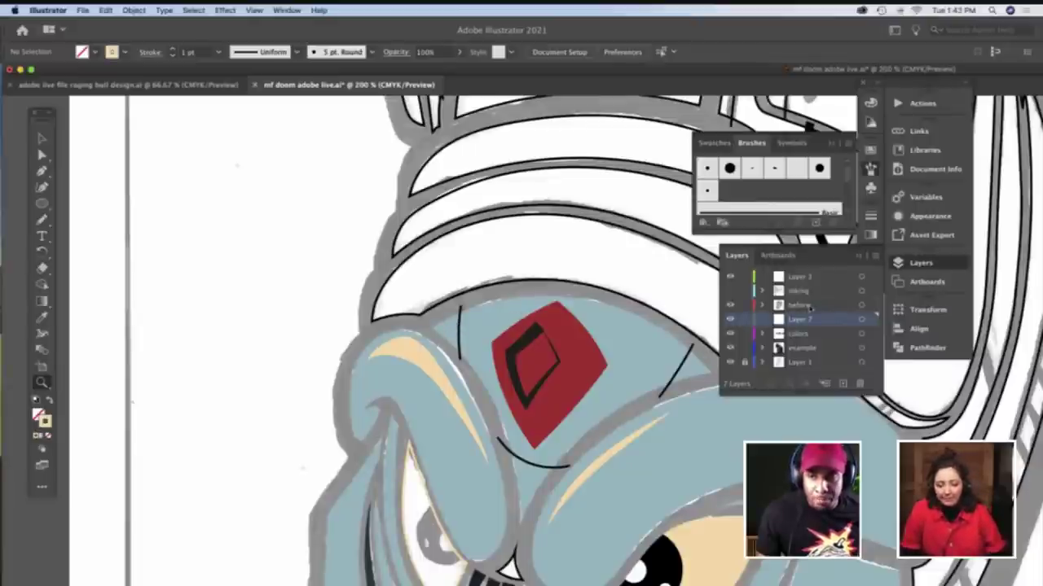
Rename the new layer beneath before as stroke
click(809, 307)
scroll(421, 303, down, 2)
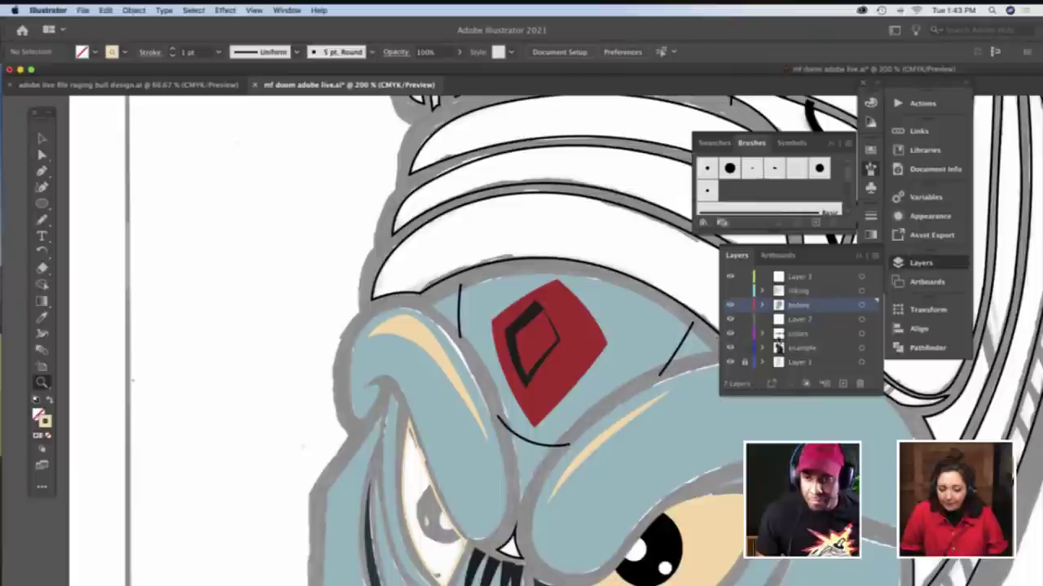
double_click(800, 320)
text(sketch)
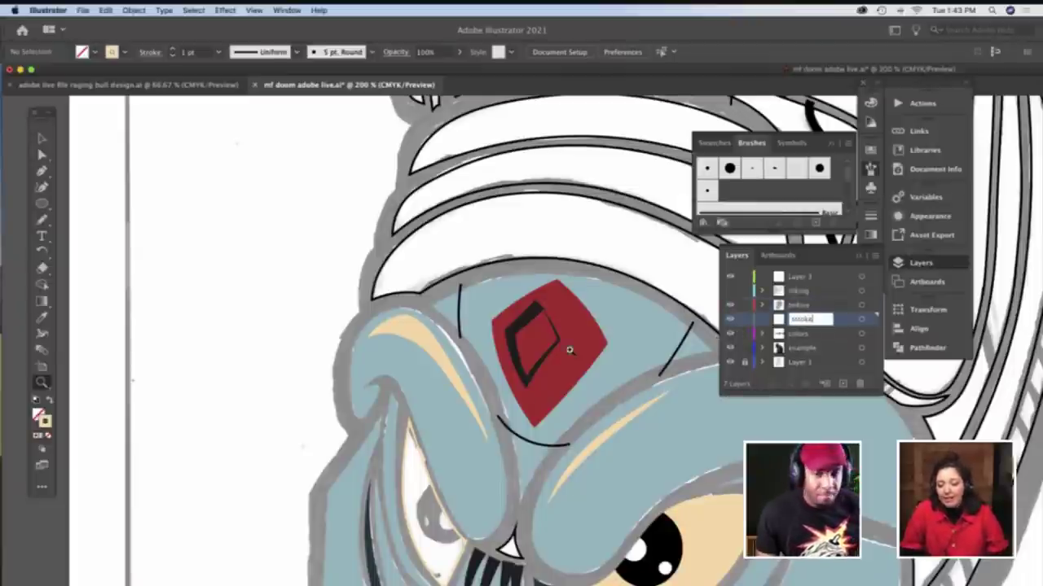
key(Return)
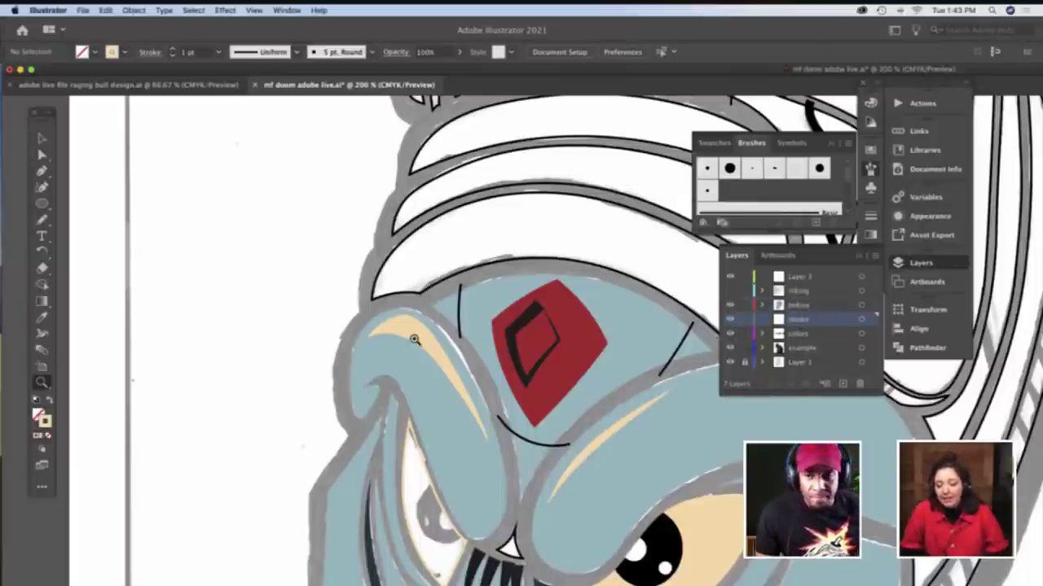
Trace the mask's left outer silhouette with the Paintbrush, from the top of the brow down along the narrow side plate
key(b)
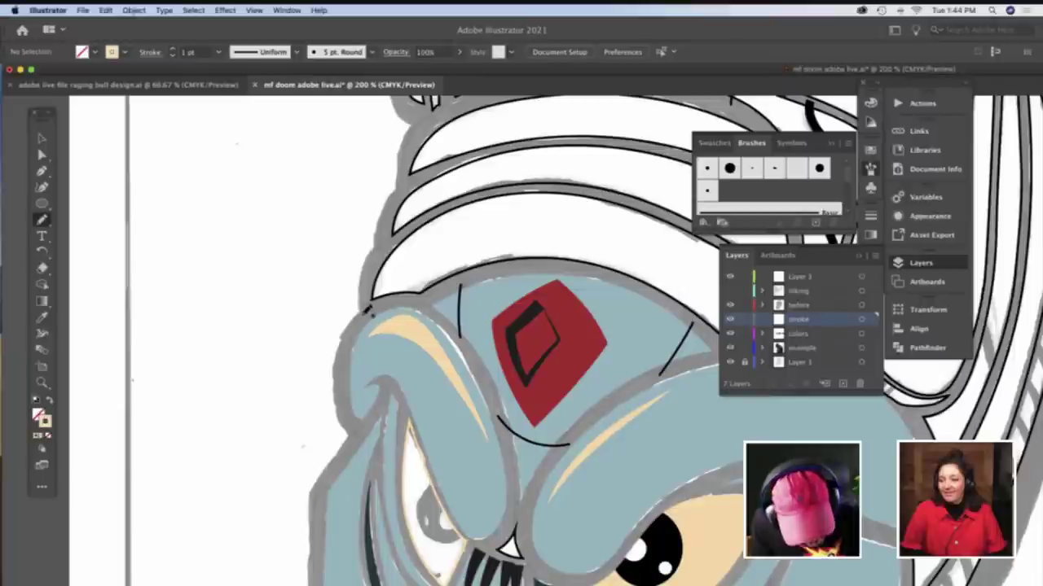
mouse_move(359, 315)
mouse_down()
mouse_move(332, 383)
mouse_move(341, 422)
mouse_move(356, 431)
mouse_up()
scroll(356, 431, down, 3)
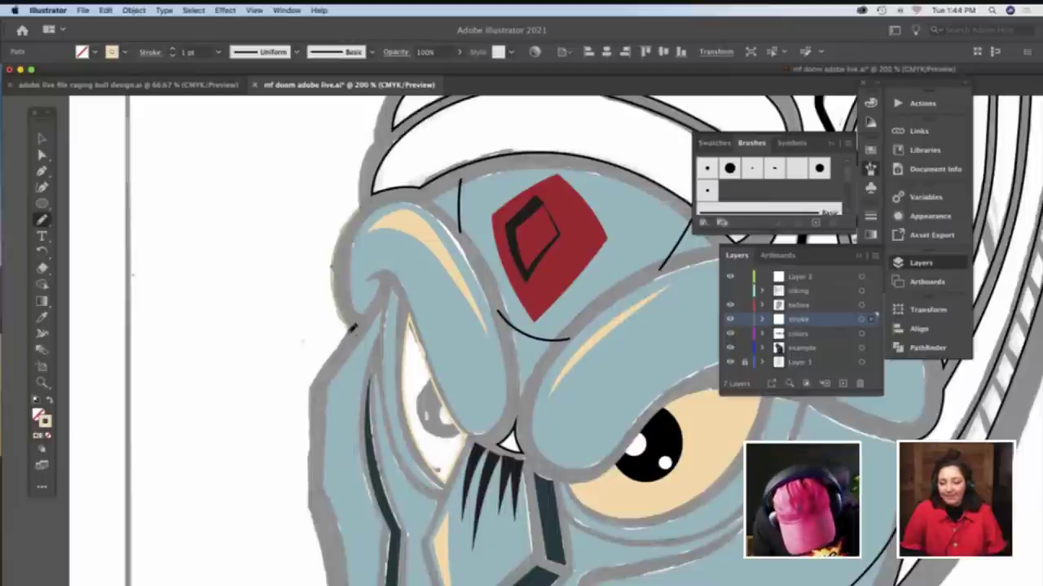
scroll(316, 377, down, 4)
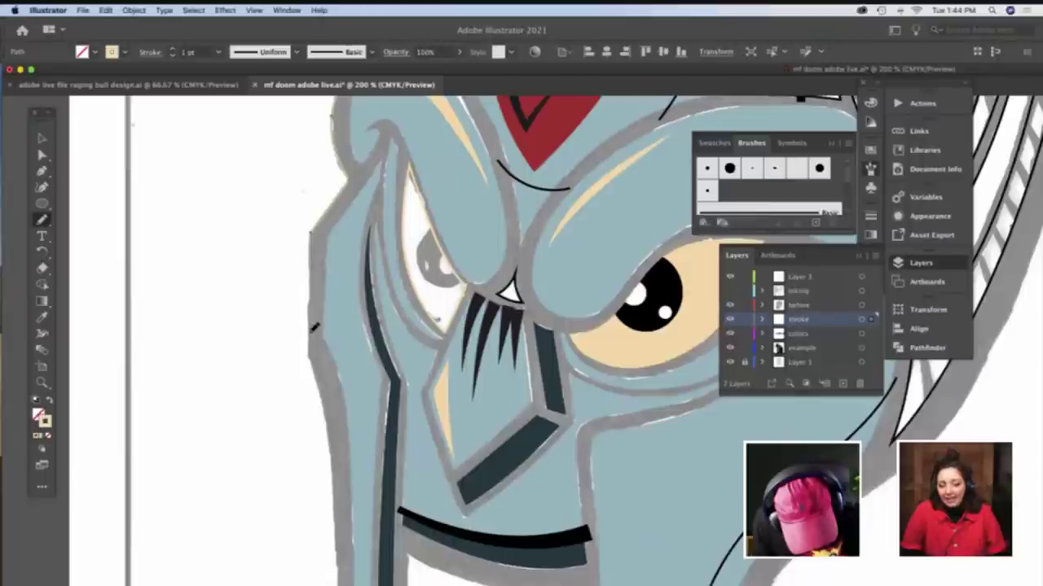
scroll(315, 318, down, 4)
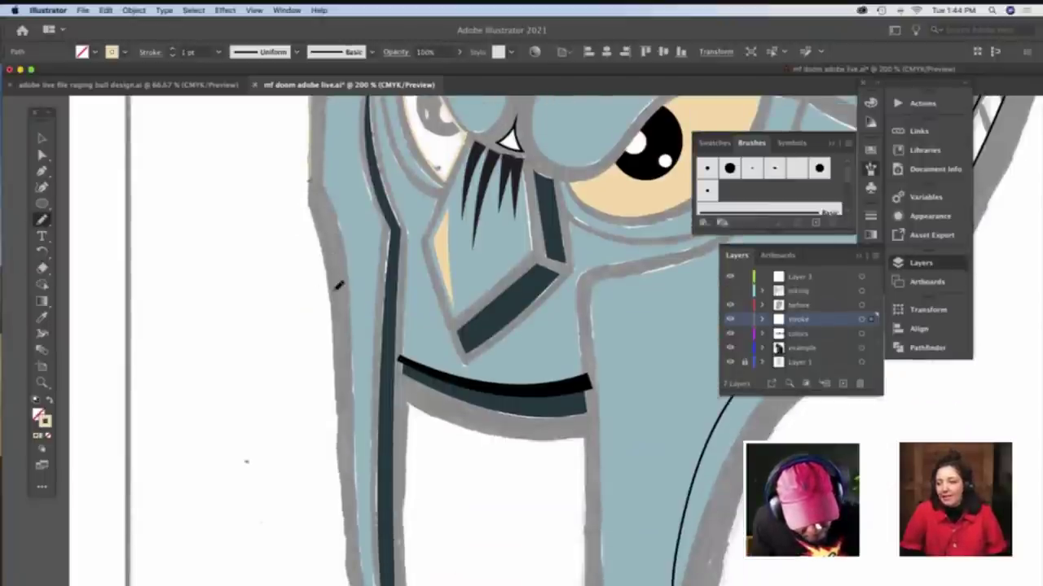
scroll(338, 289, down, 3)
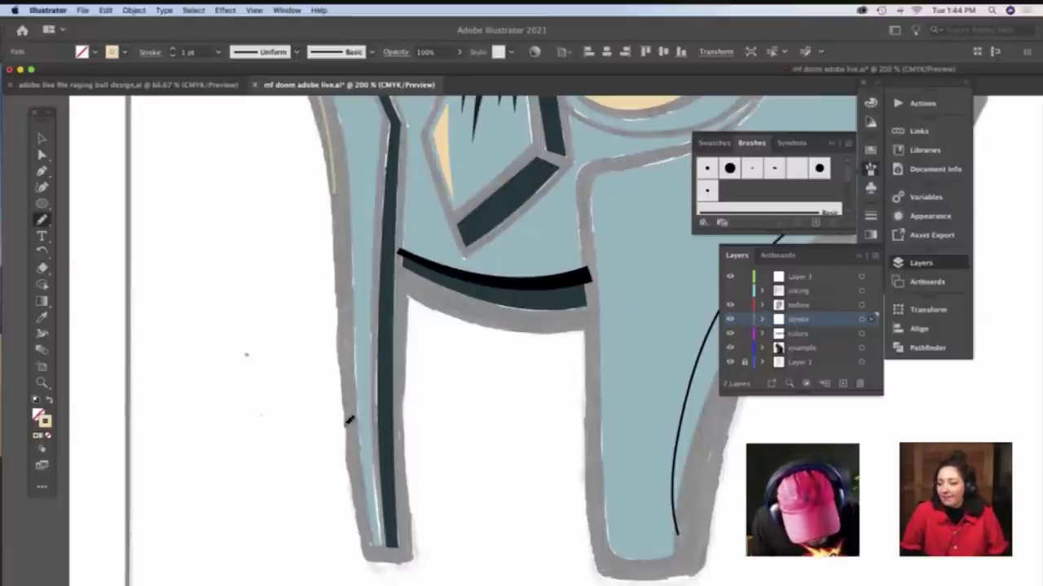
Continue the Paintbrush outline around the narrow plate's foot and along its inner edge below the mouth
drag(368, 546, 370, 552)
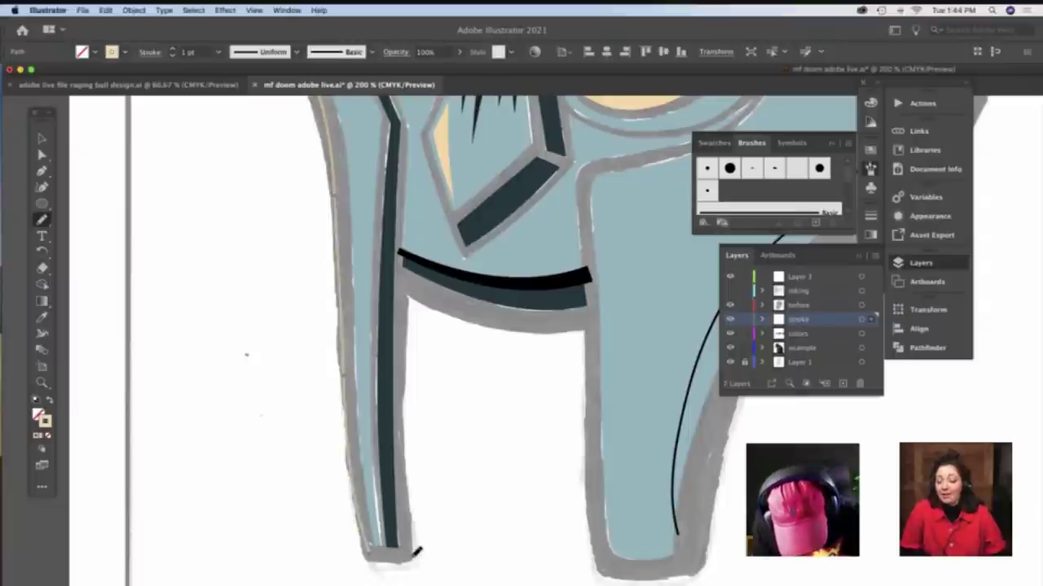
scroll(413, 551, up, 1)
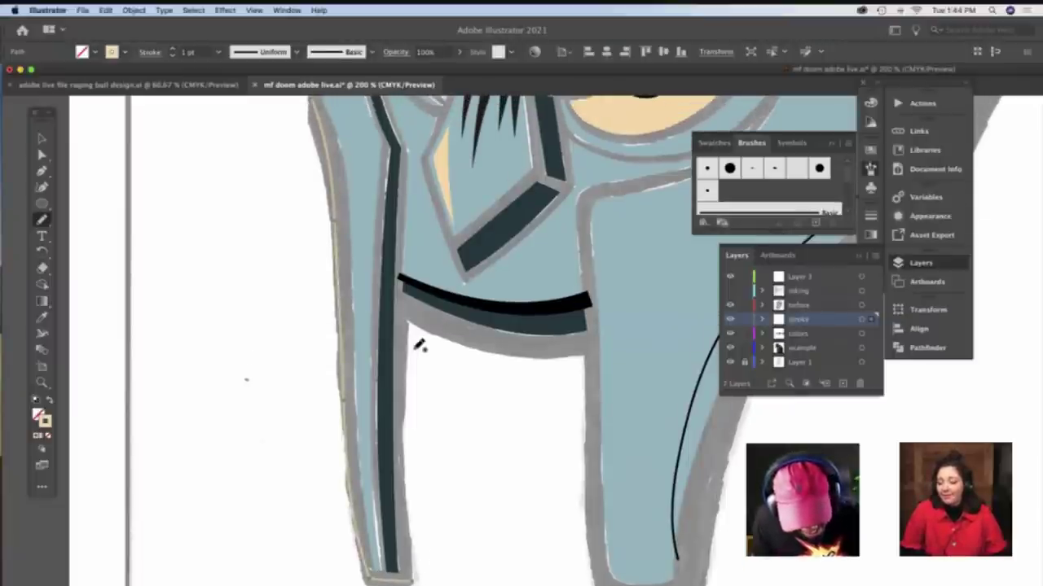
scroll(418, 346, down, 3)
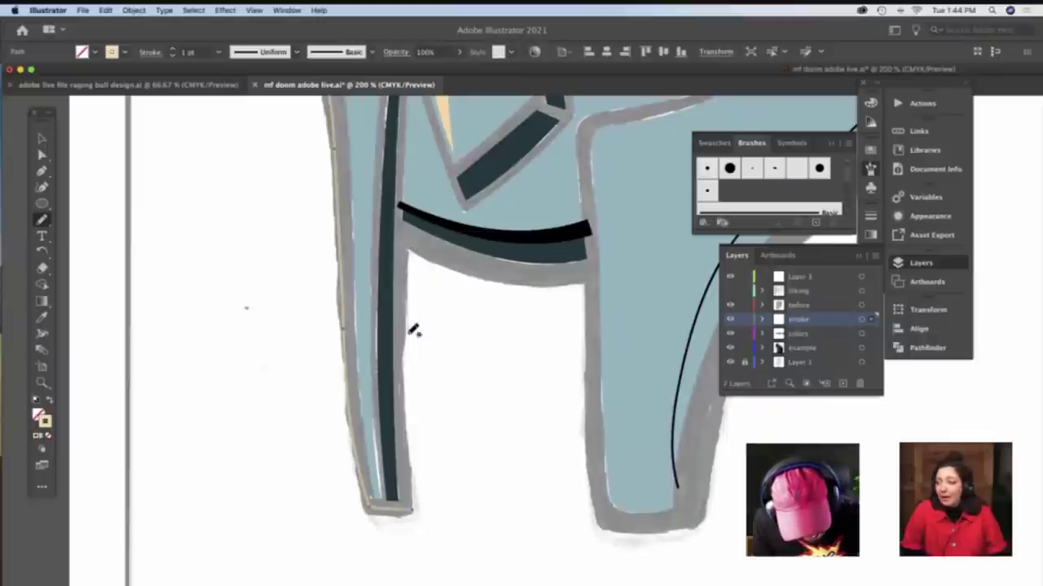
drag(414, 330, 417, 505)
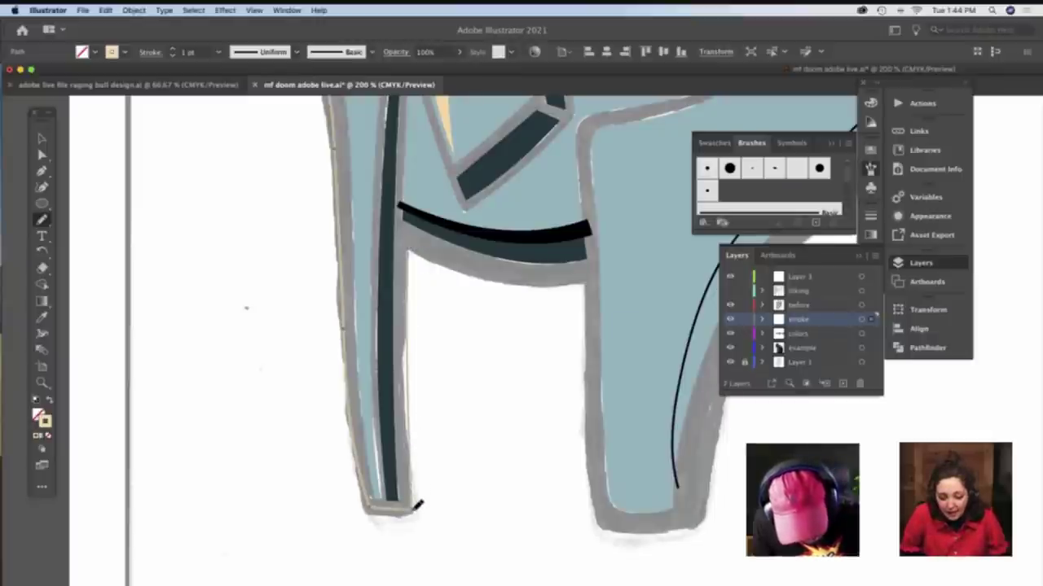
Join the outline's end points at both corners of the narrow plate's foot
key(a)
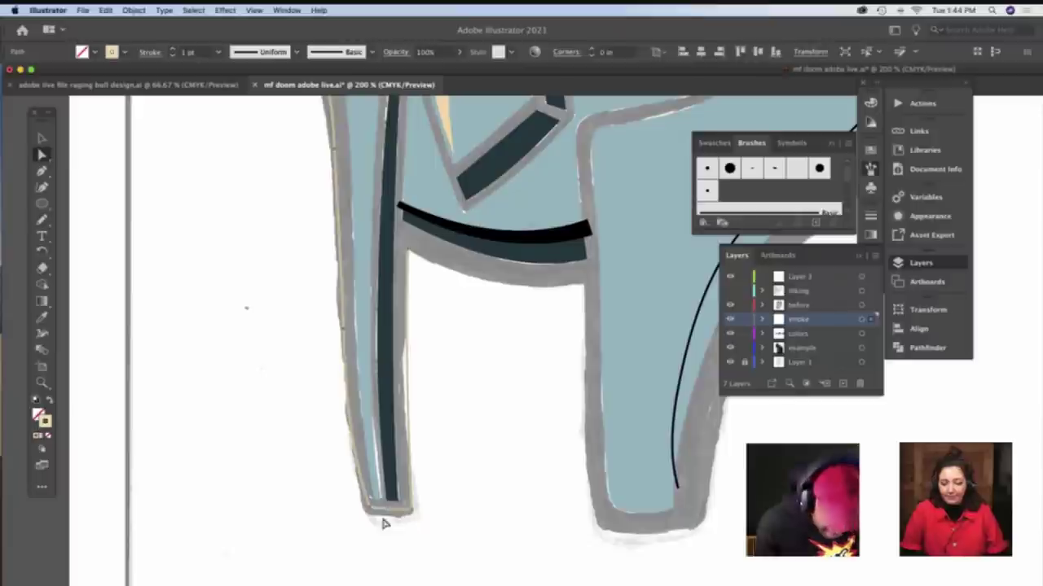
click(366, 515)
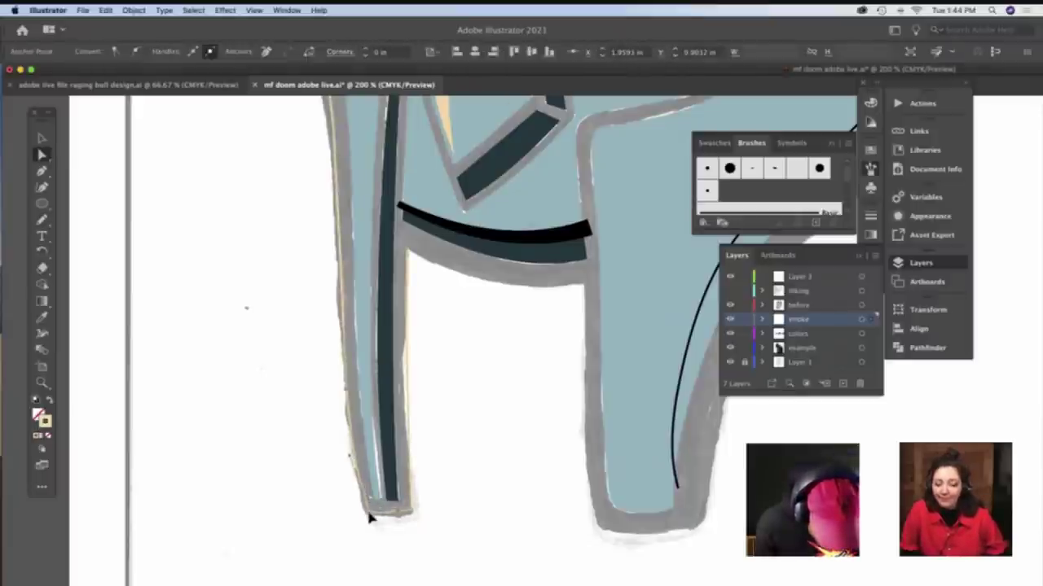
click(412, 511)
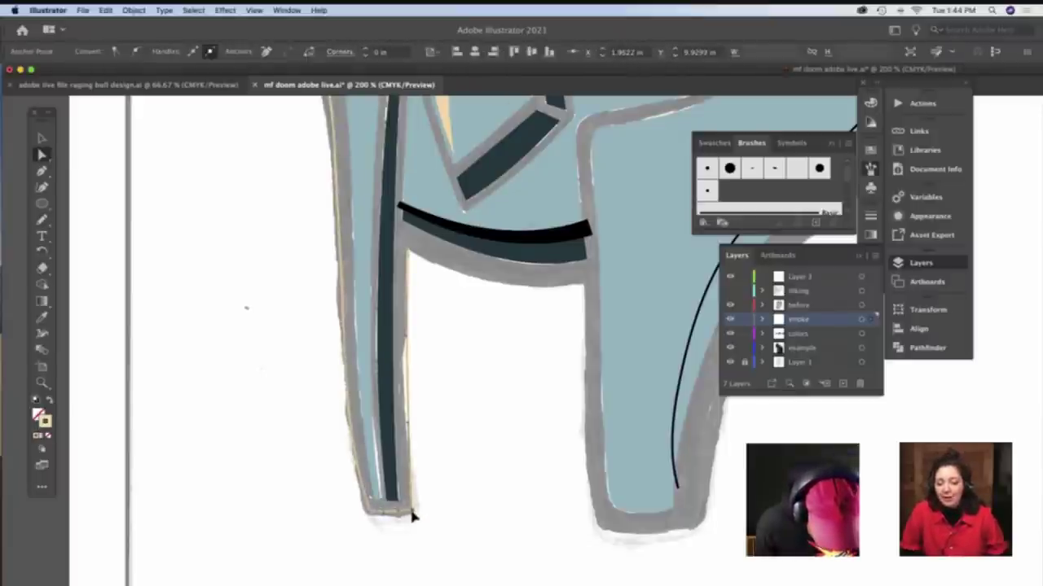
Change the stroke color of the narrow plate's new outline to black
scroll(440, 452, up, 10)
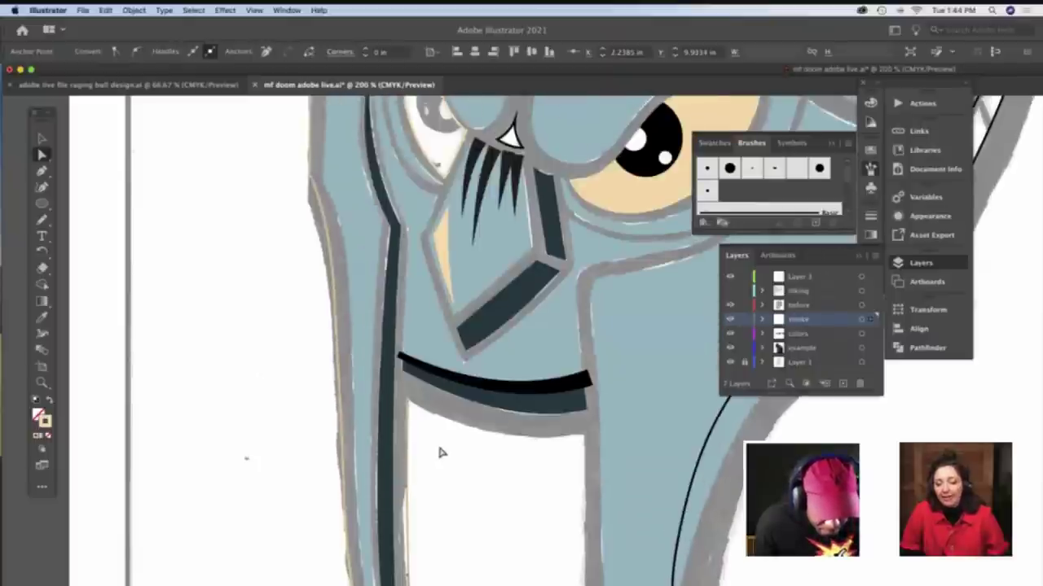
scroll(373, 438, down, 5)
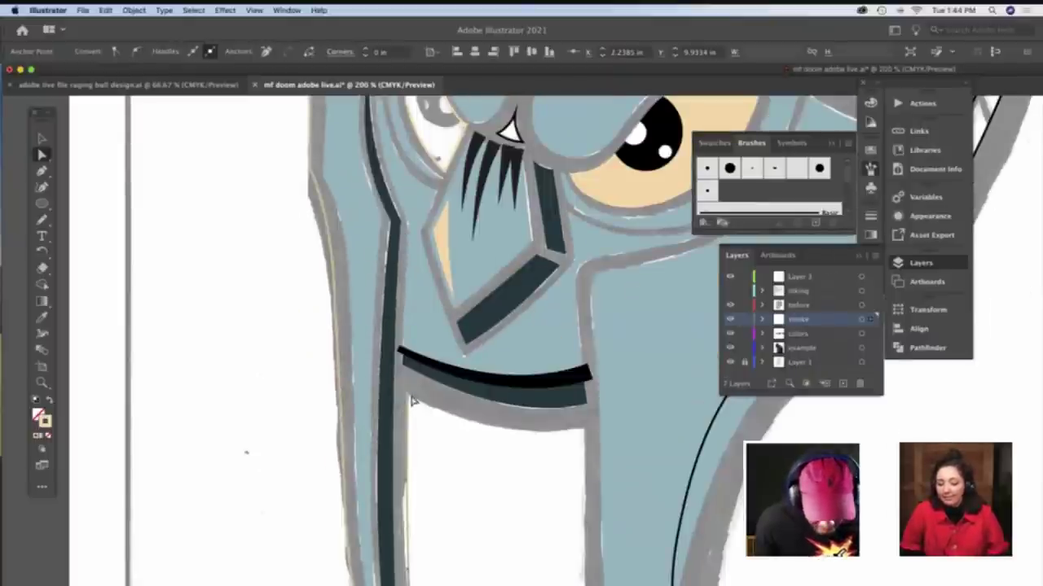
key(v)
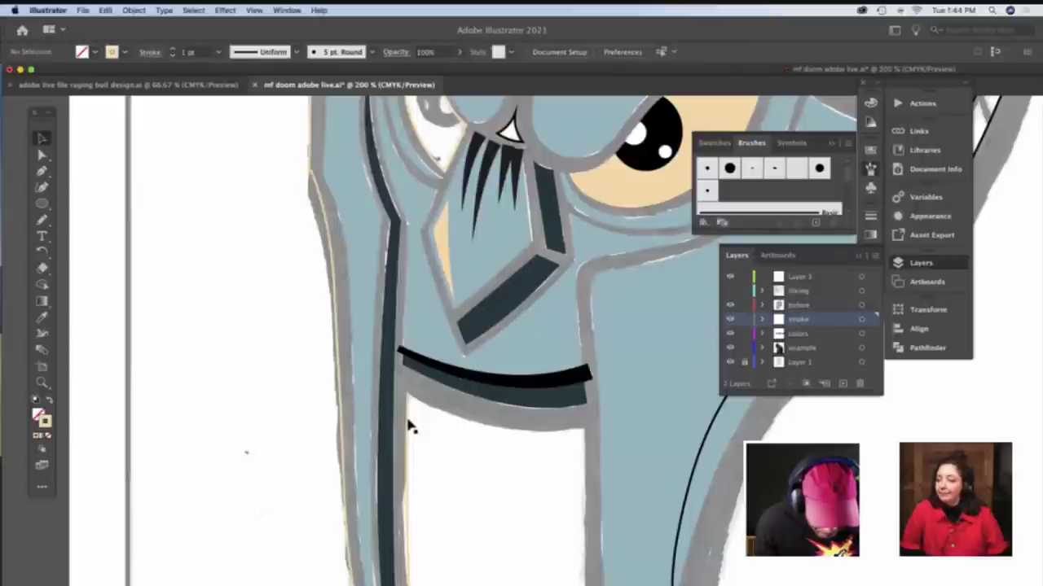
click(124, 51)
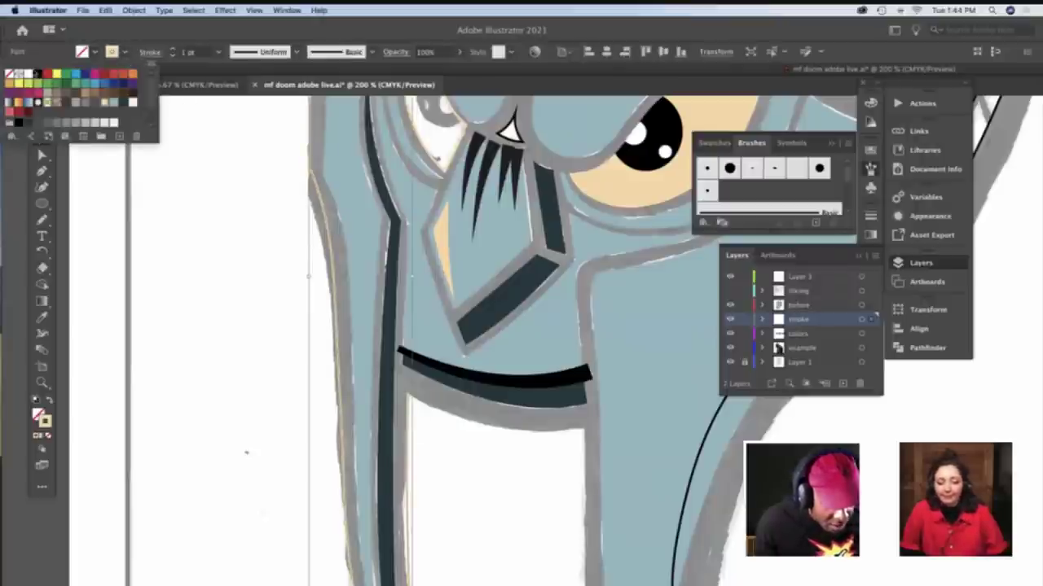
click(36, 75)
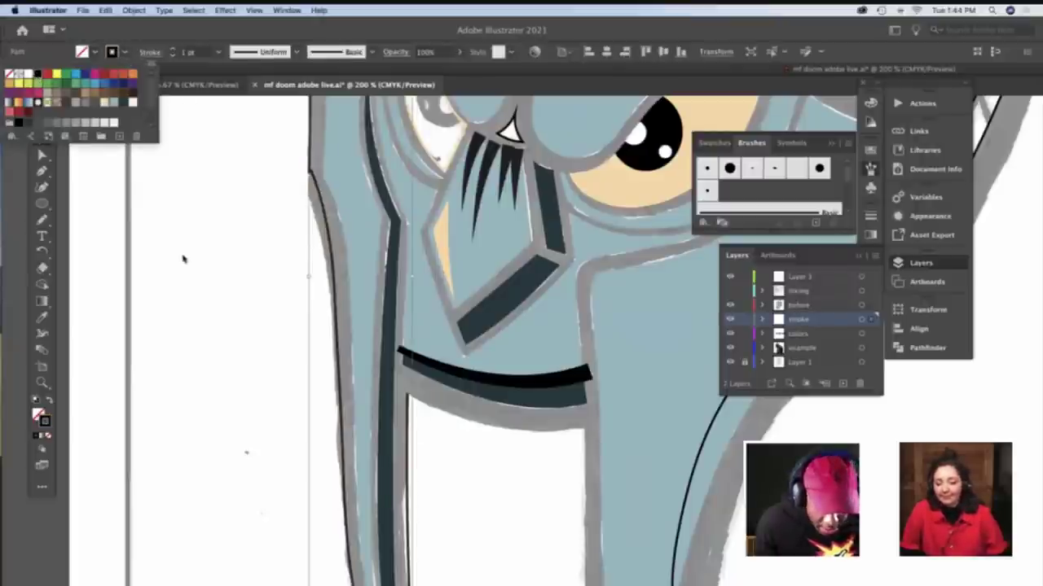
click(412, 440)
click(412, 403)
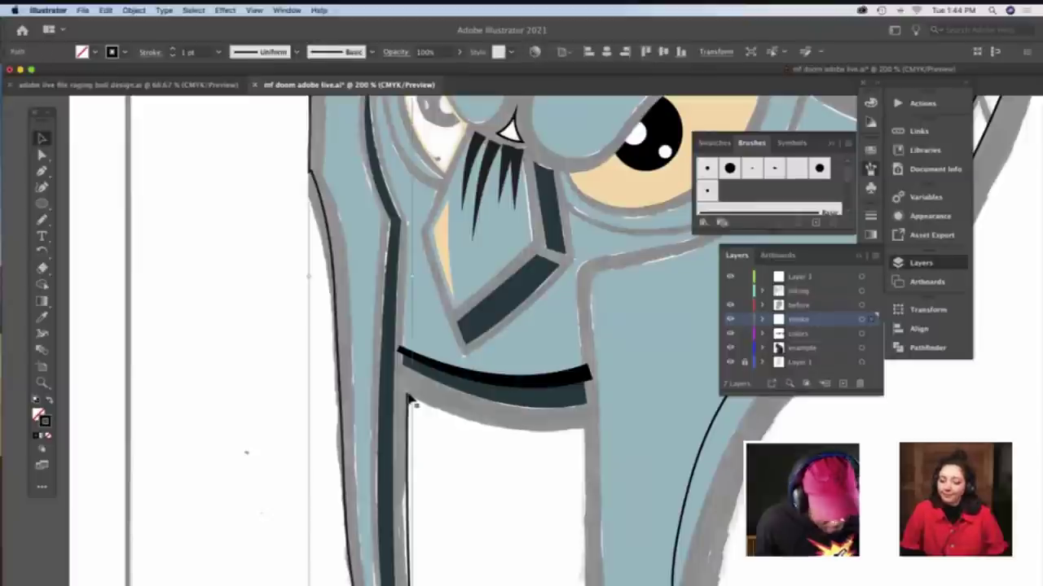
Trace the underside of the mouth strip and the wide plate's inner edge down to its foot with the Paintbrush
key(a)
click(428, 410)
click(411, 397)
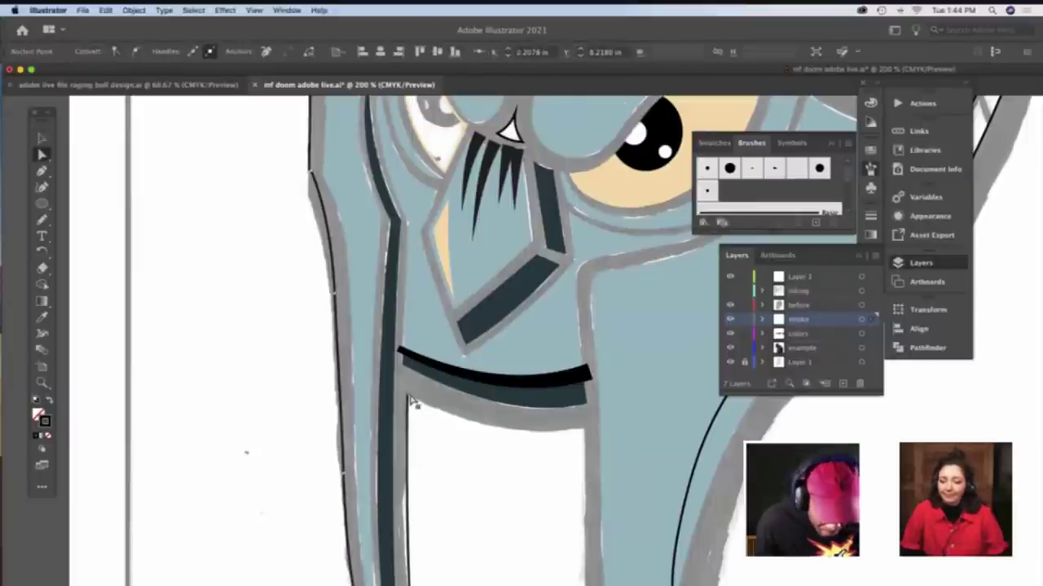
key(b)
scroll(411, 383, down, 2)
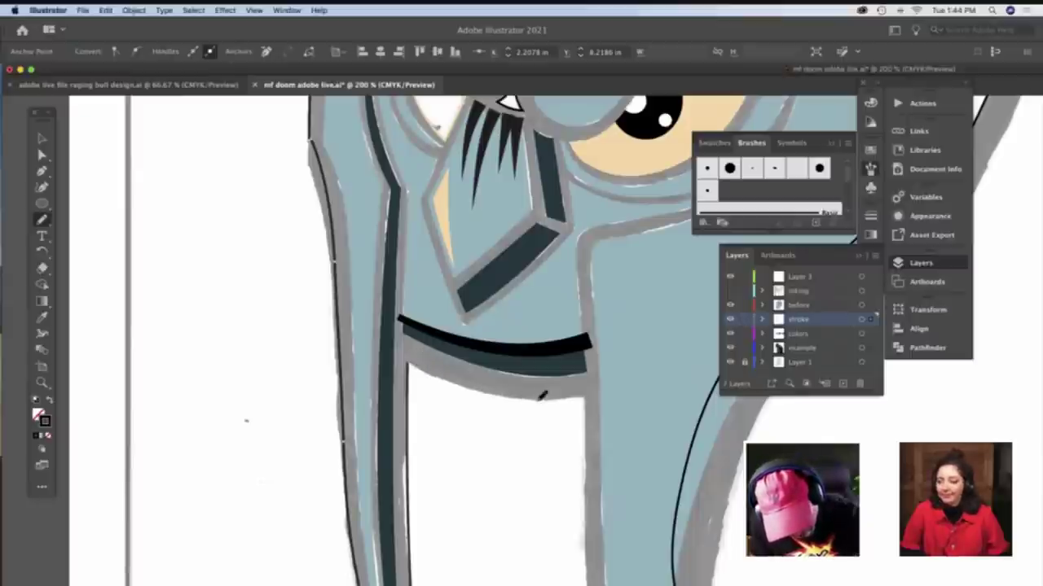
drag(542, 396, 590, 394)
scroll(589, 396, down, 8)
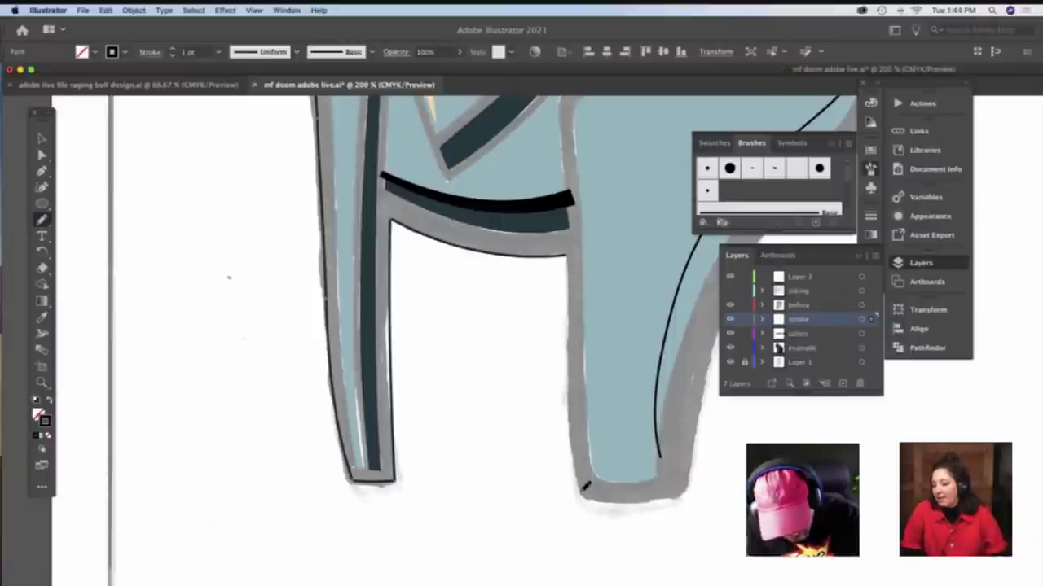
scroll(585, 486, right, 3)
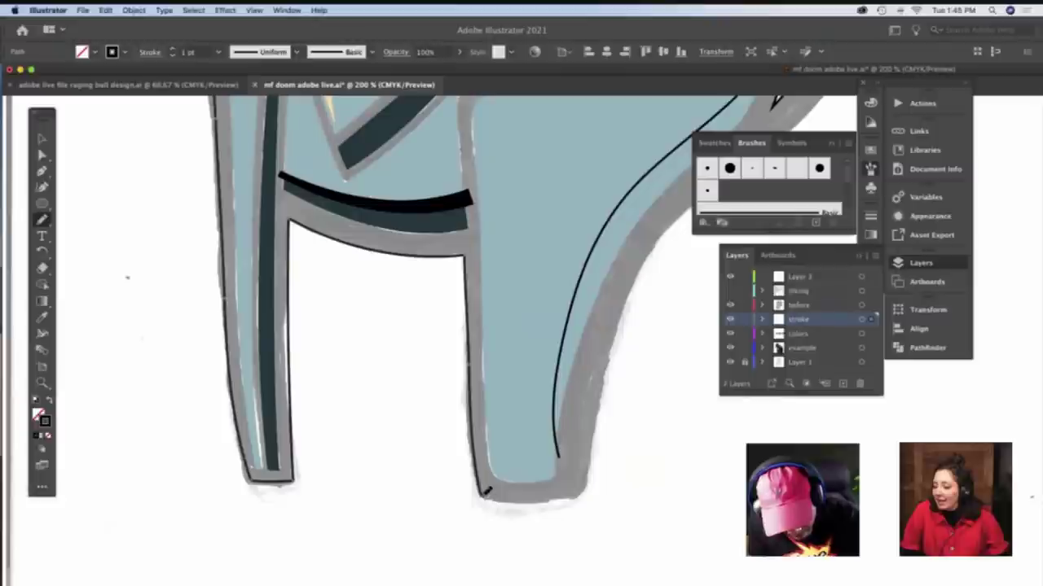
Trace the underside of the wide plate's foot and its outer edge up toward the cheek as freehand outlines
scroll(585, 490, right, 3)
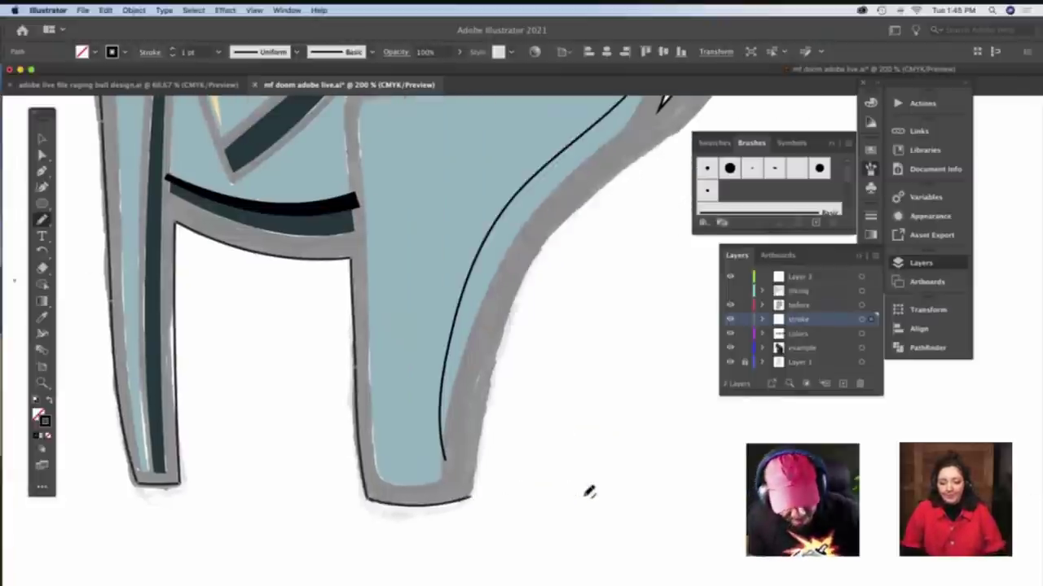
scroll(588, 491, up, 3)
scroll(588, 491, down, 3)
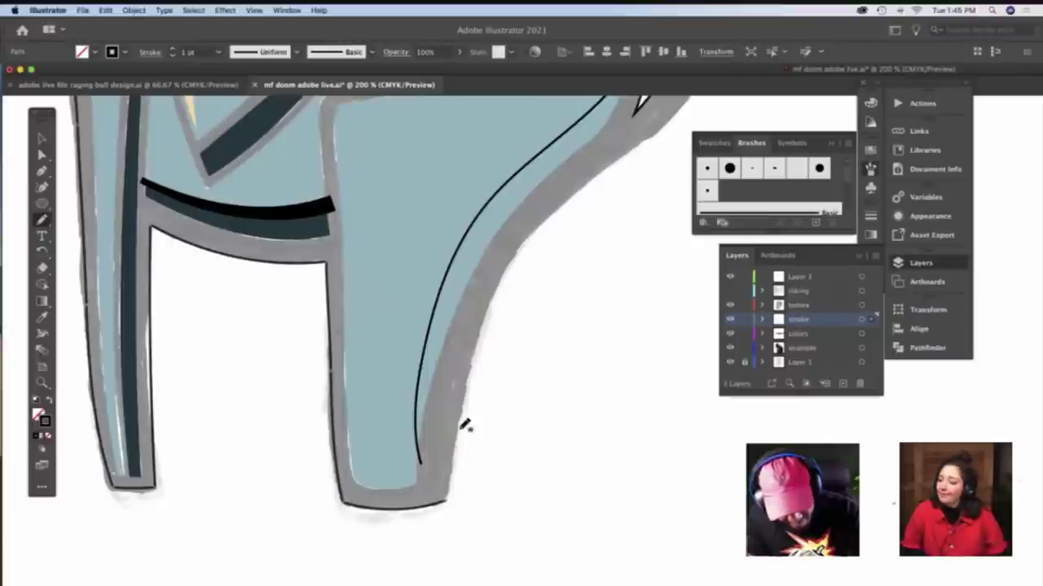
drag(464, 423, 456, 497)
key(a)
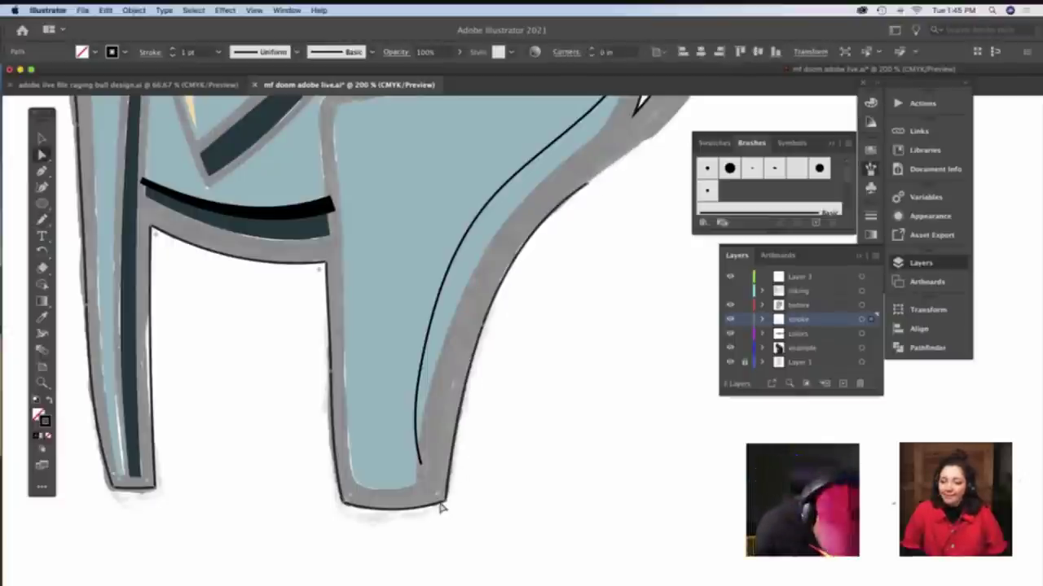
click(478, 456)
Move the cheek outline's upper end point toward the corner below the striped band and adjust the anchor lower on the curve
scroll(478, 456, up, 10)
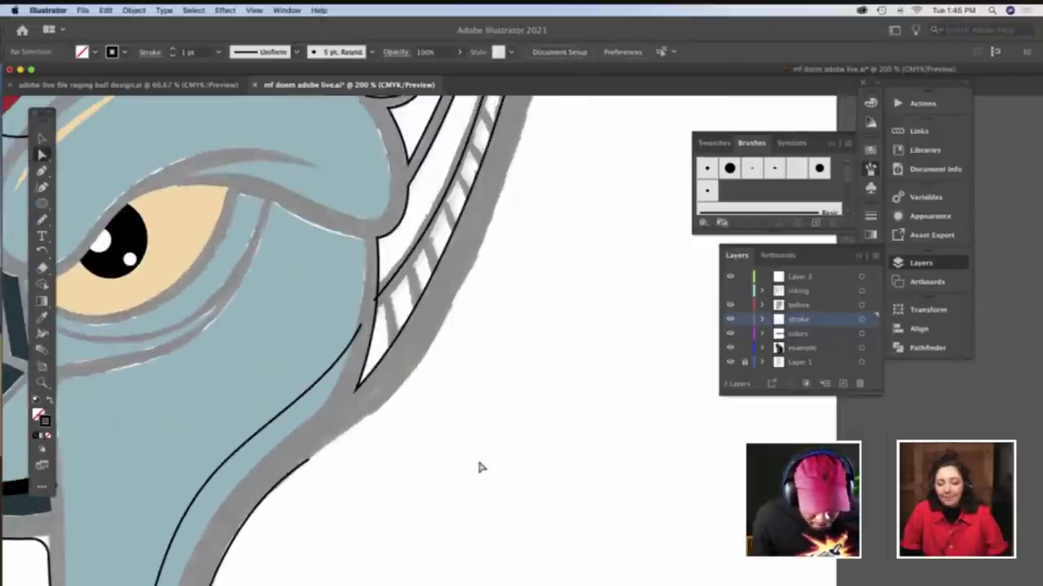
key(z)
alt+click(477, 434)
scroll(477, 435, right, 5)
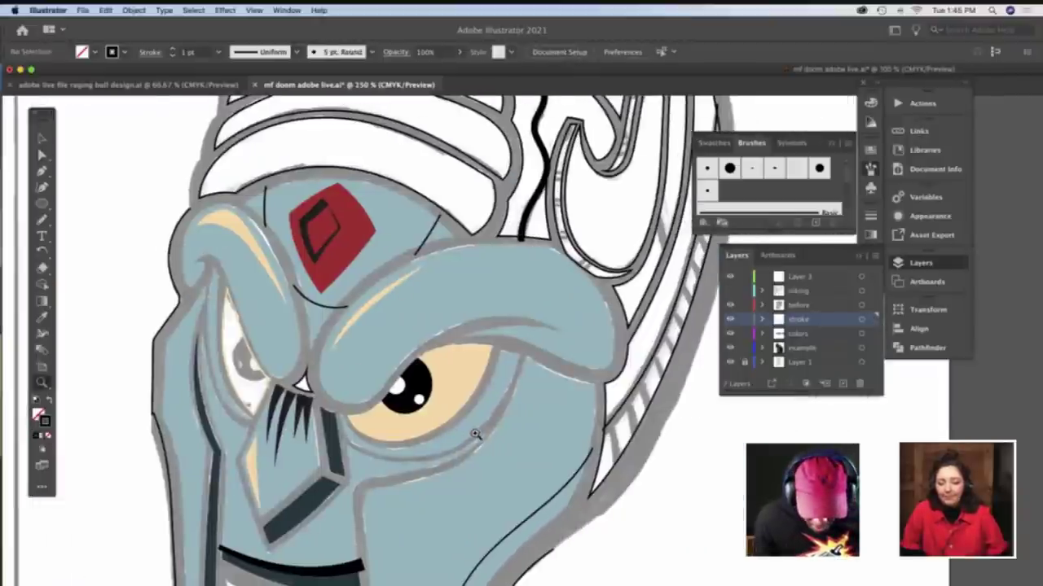
scroll(475, 433, down, 2)
key(v)
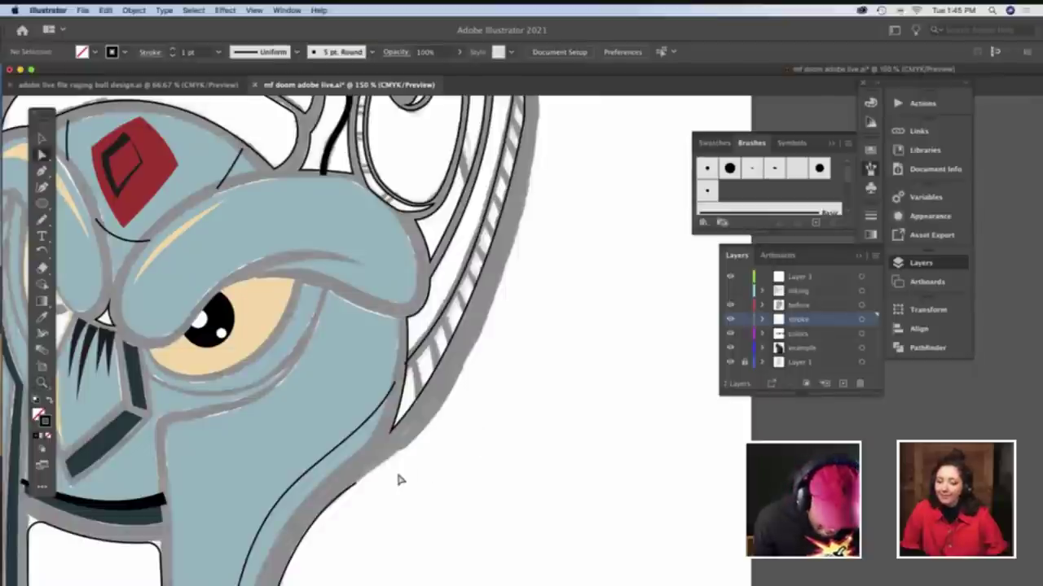
click(358, 487)
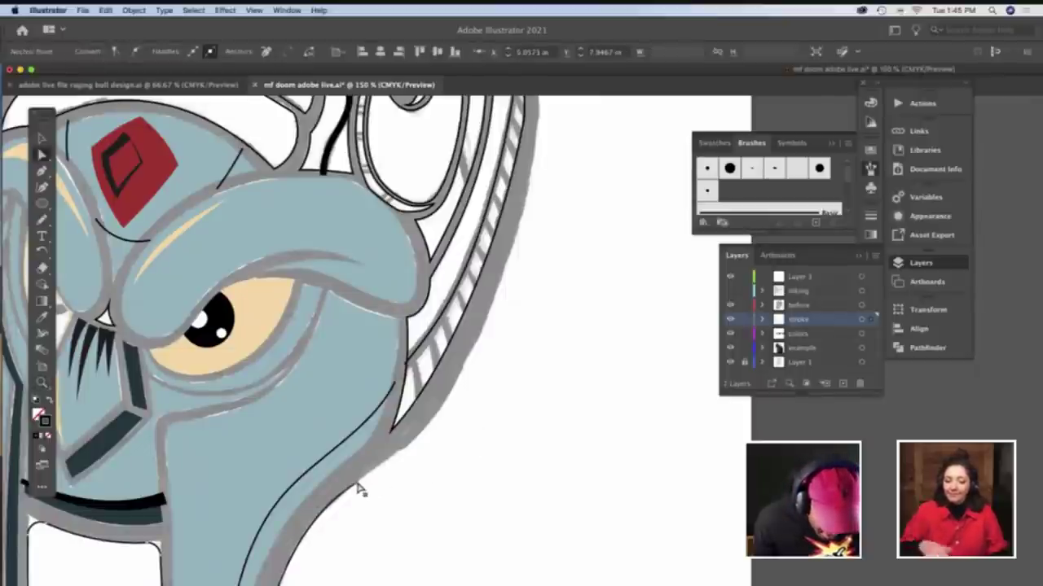
drag(356, 487, 386, 461)
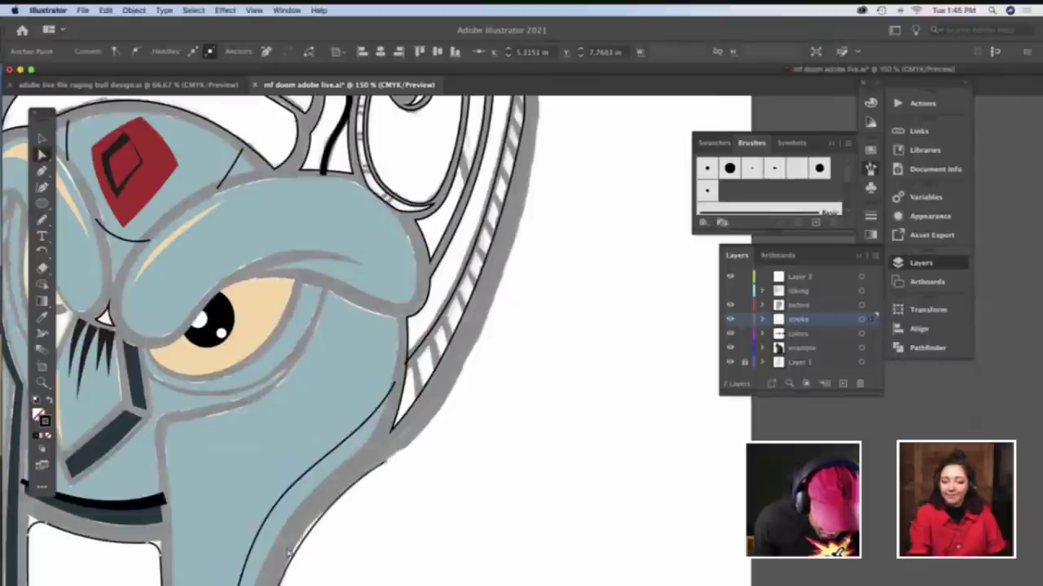
scroll(299, 554, down, 5)
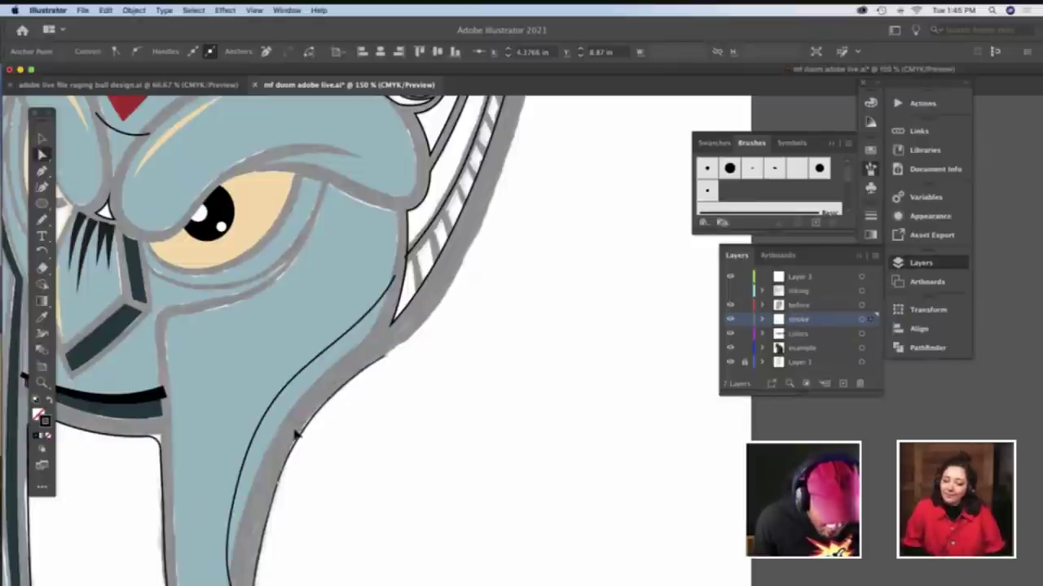
click(353, 452)
scroll(348, 481, up, 3)
scroll(347, 482, left, 3)
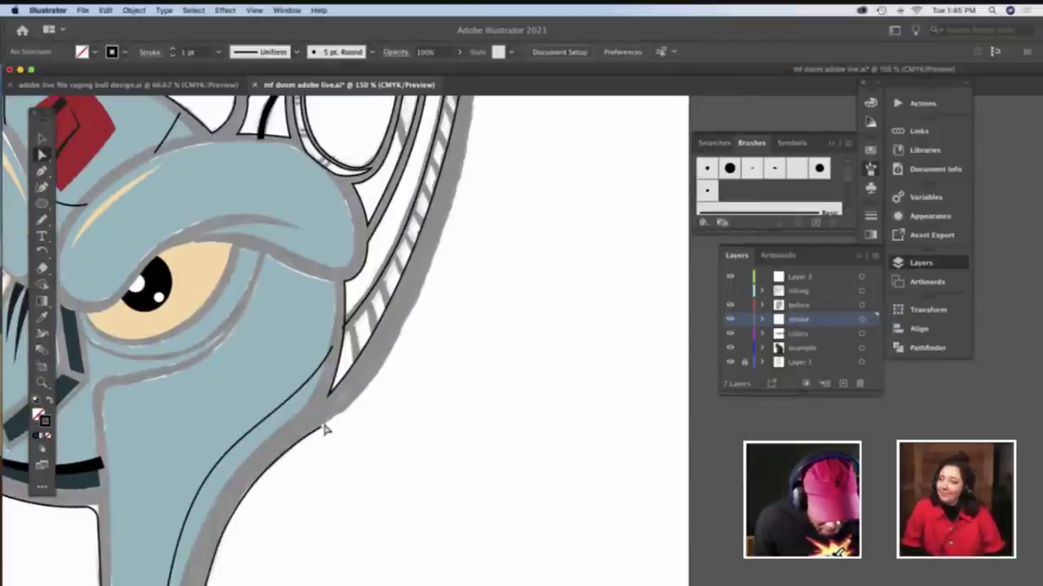
Trace the striped side band's outer edge freehand from the cheek corner up to its rounded upper tip
click(324, 427)
key(n)
scroll(329, 422, up, 2)
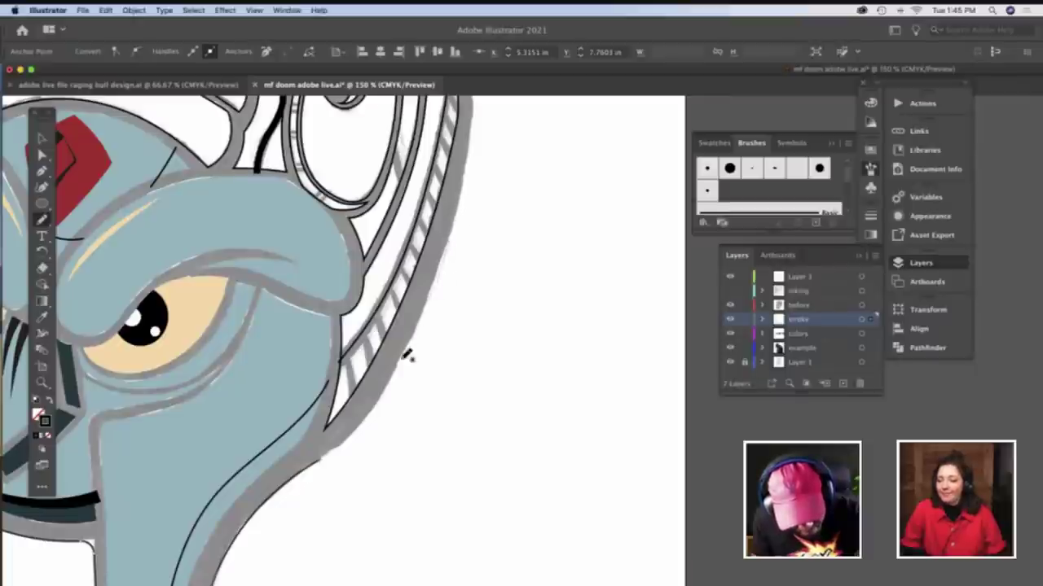
drag(332, 450, 323, 458)
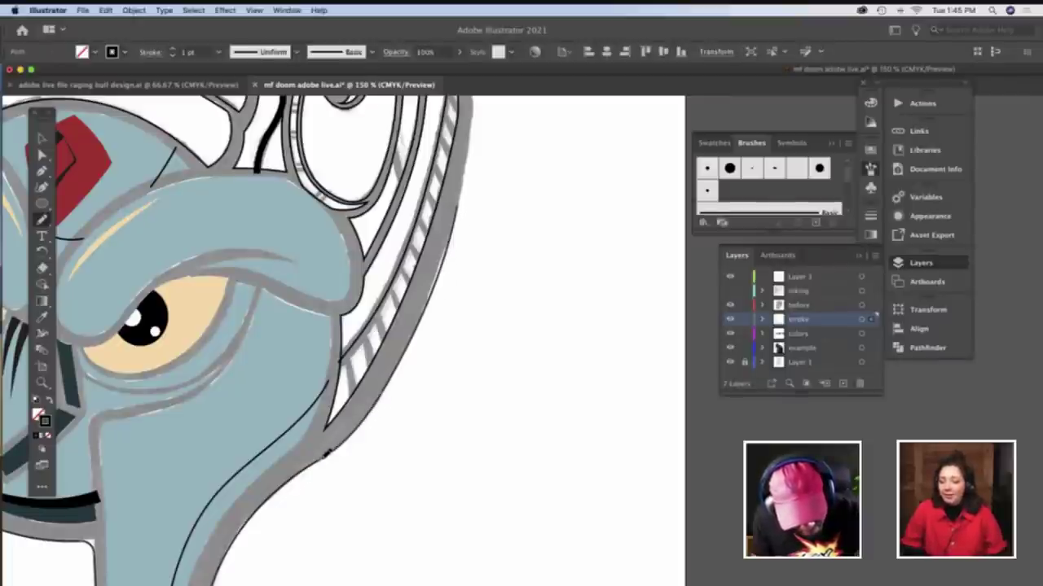
scroll(324, 456, up, 8)
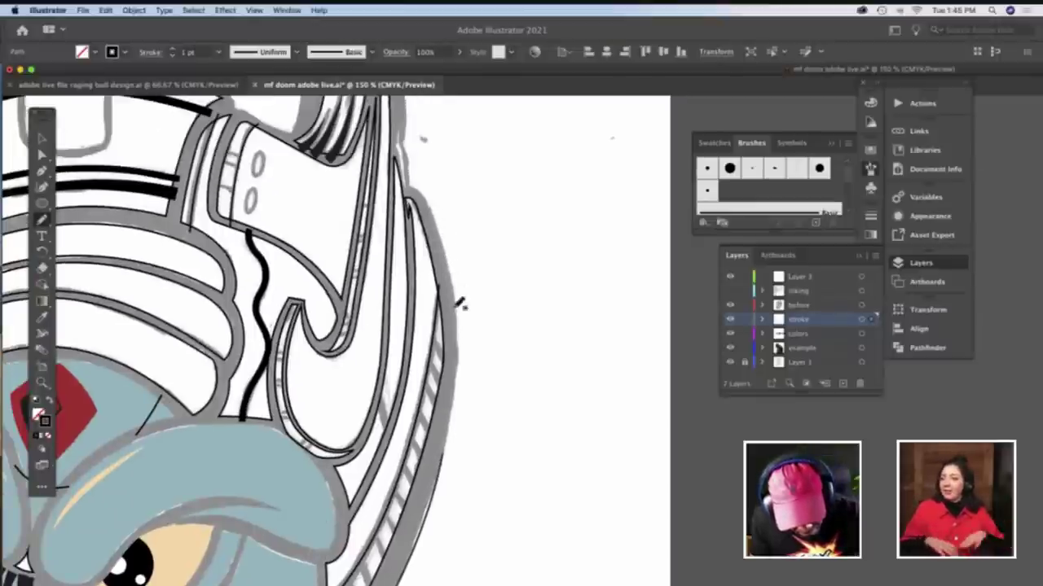
drag(452, 425, 446, 453)
scroll(447, 452, up, 6)
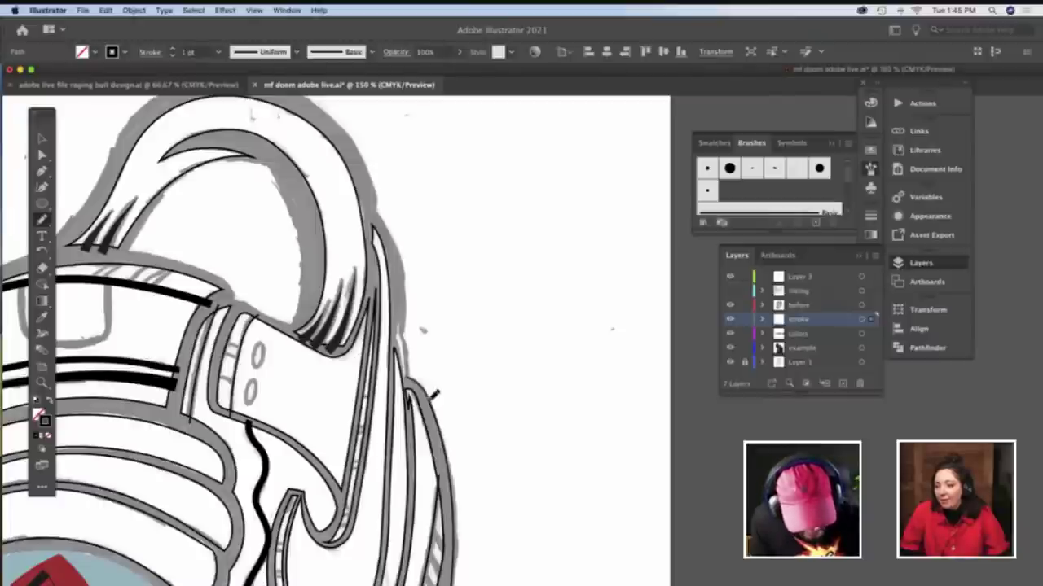
Select the outline's end point at the band's upper tip and trace the short notch and adjoining edge above it
key(a)
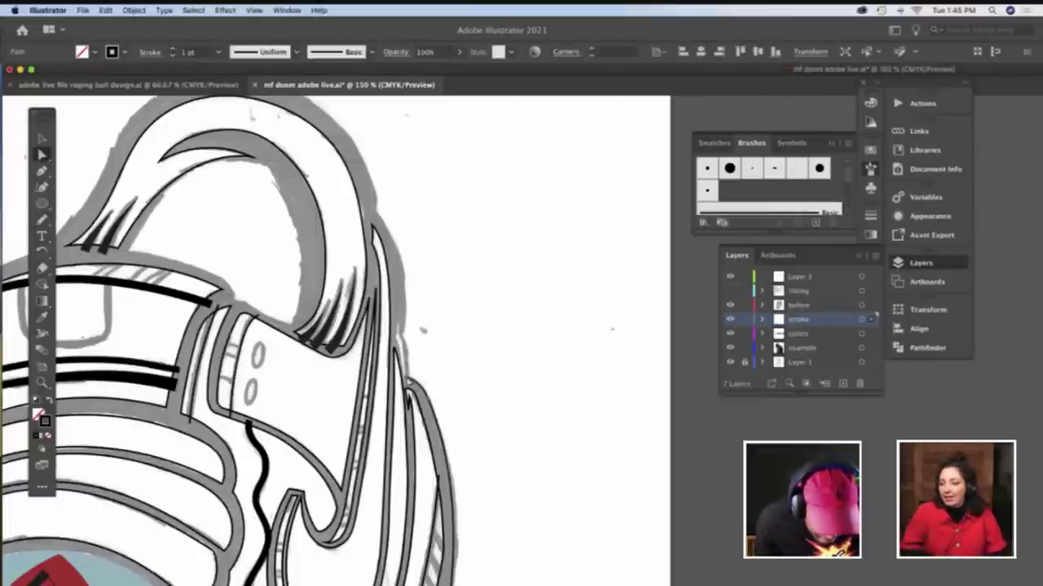
click(409, 381)
click(420, 383)
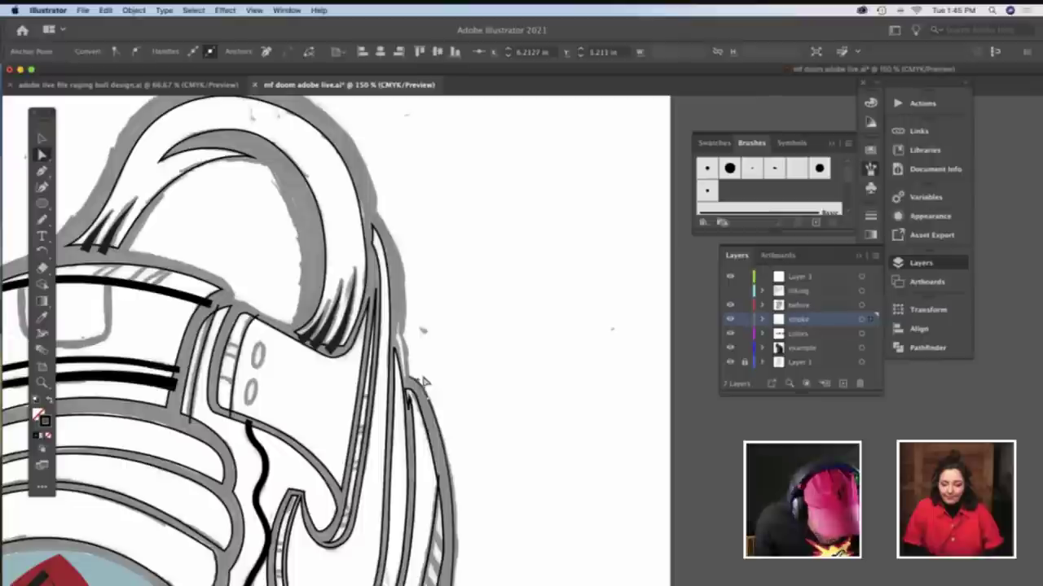
key(n)
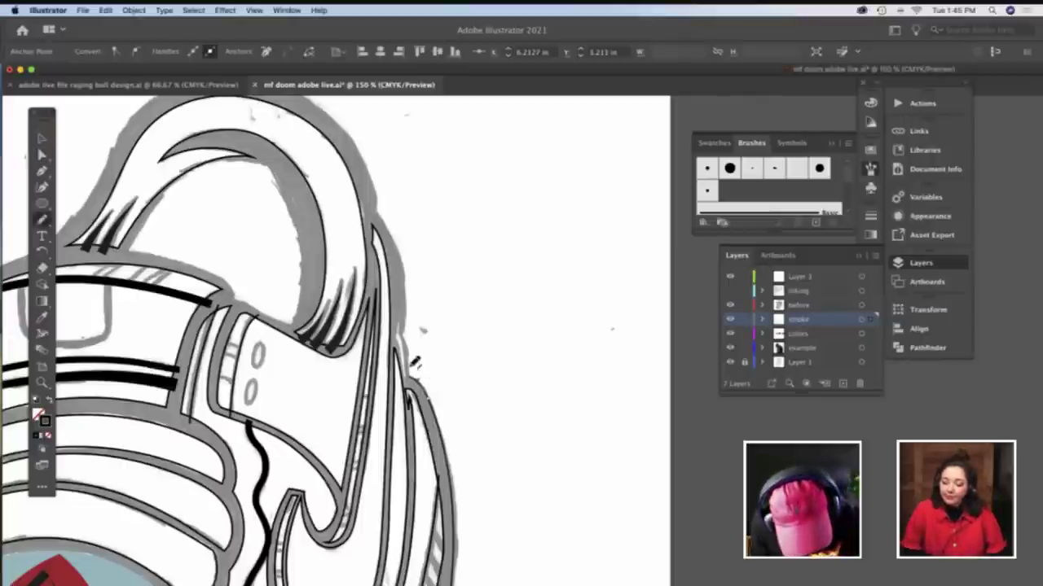
drag(410, 365, 411, 369)
scroll(408, 337, up, 2)
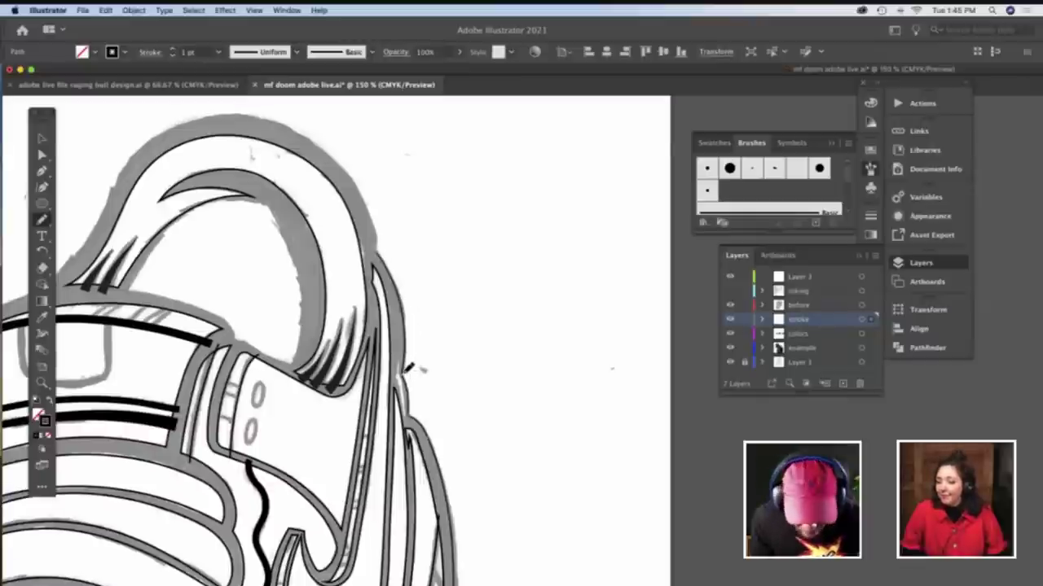
Trace the outer edge of the large arch over the helmet and continue down to the near corner of the front band
scroll(409, 364, up, 5)
scroll(409, 368, left, 5)
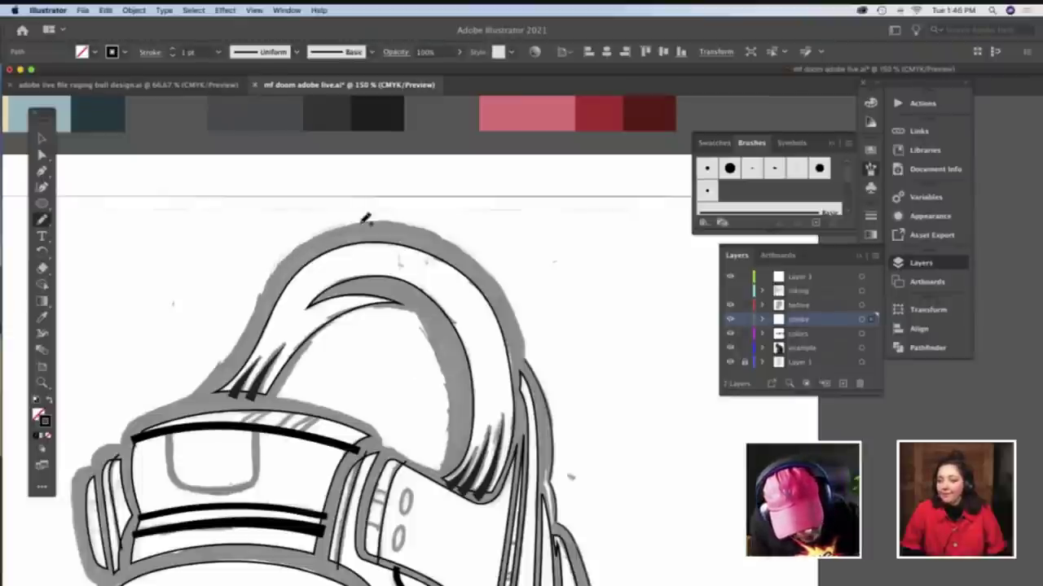
mouse_move(456, 249)
mouse_down()
mouse_move(506, 283)
mouse_move(526, 356)
mouse_up()
scroll(528, 351, left, 10)
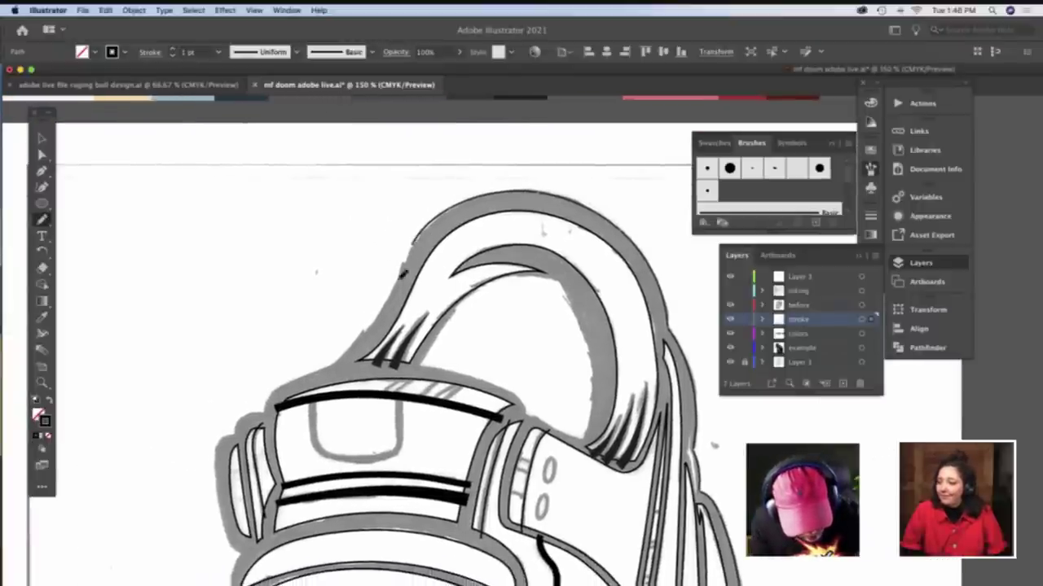
drag(340, 358, 330, 364)
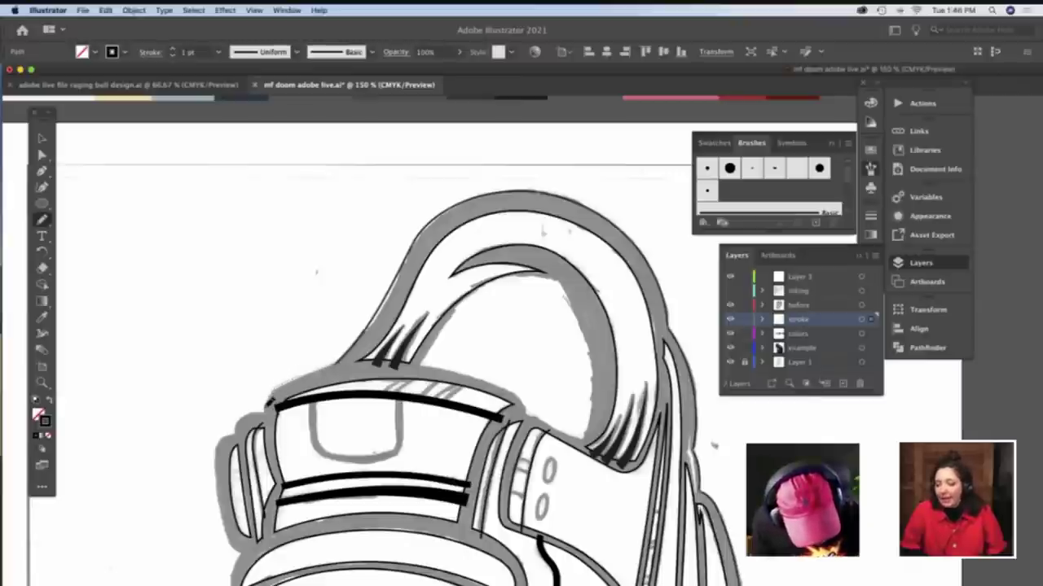
drag(269, 403, 275, 402)
Trace the outer contour of the helmet's small side piece and stacked curved bands down to the brow
scroll(274, 403, down, 3)
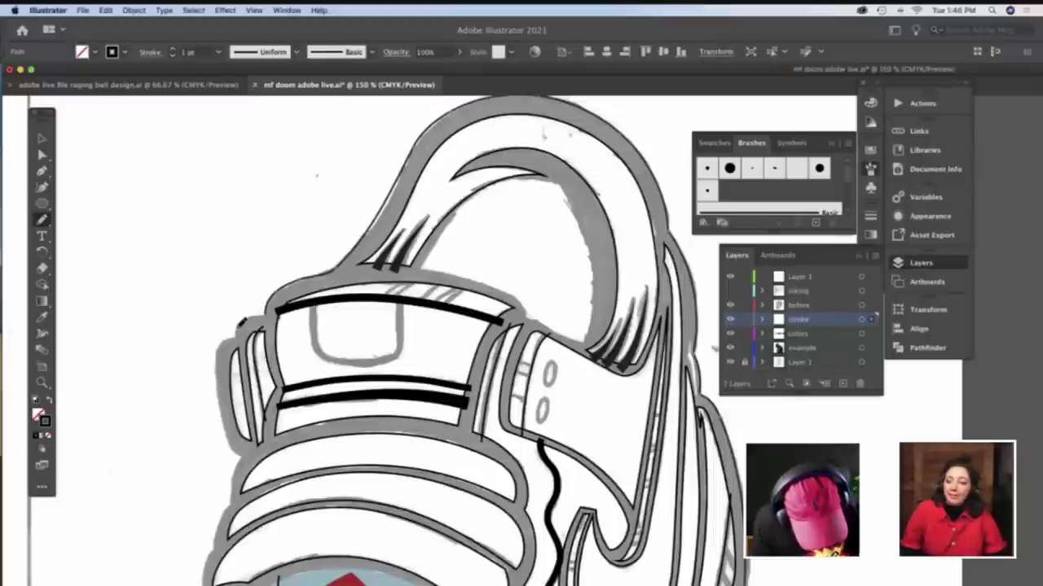
scroll(389, 340, down, 3)
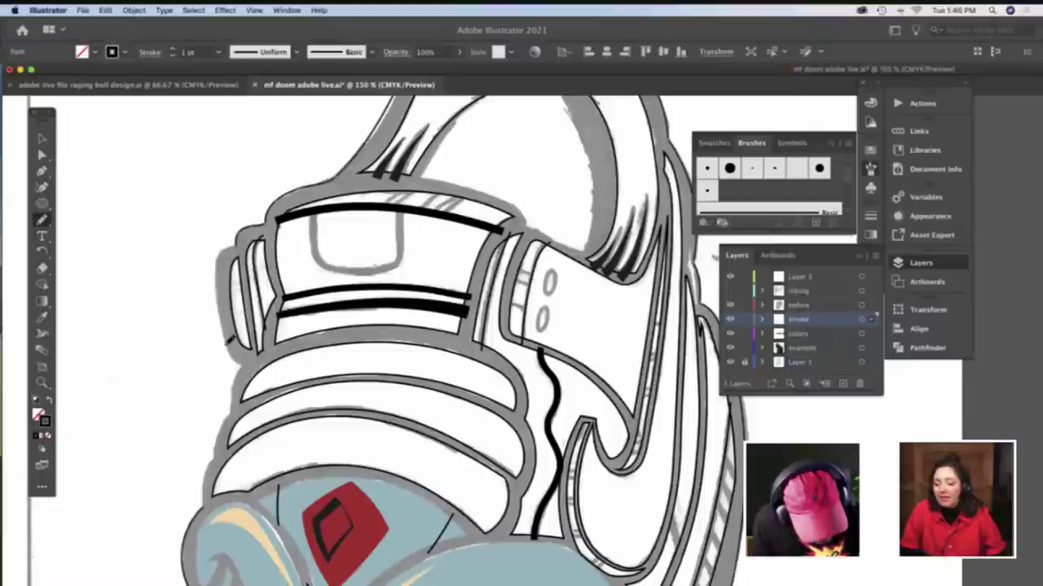
scroll(245, 343, down, 5)
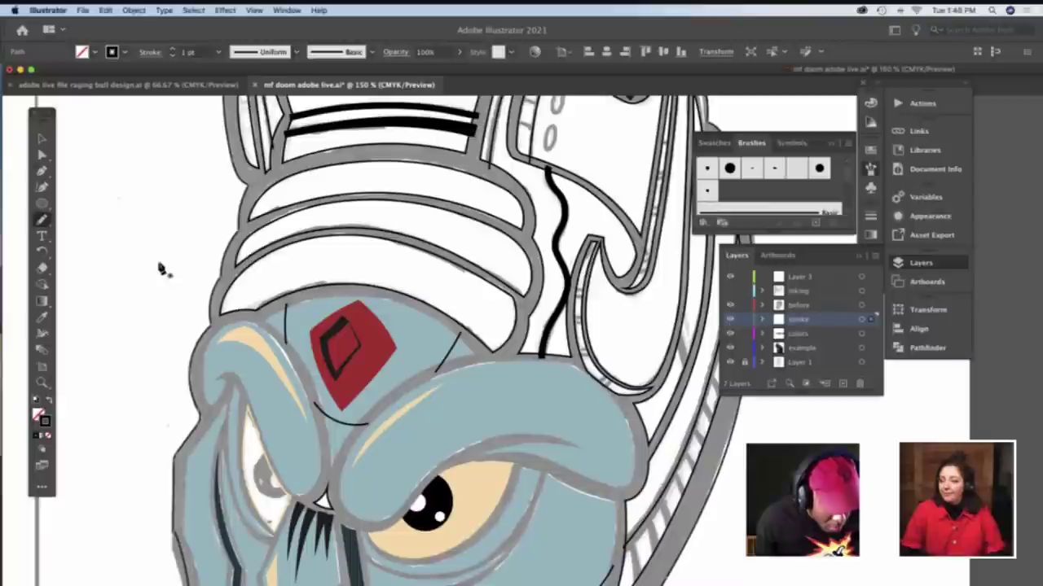
Draw a closed five-sided sample shape with the Pen tool on the blank area beside the helmet, and delete it
key(p)
click(127, 256)
click(164, 234)
click(153, 190)
click(122, 194)
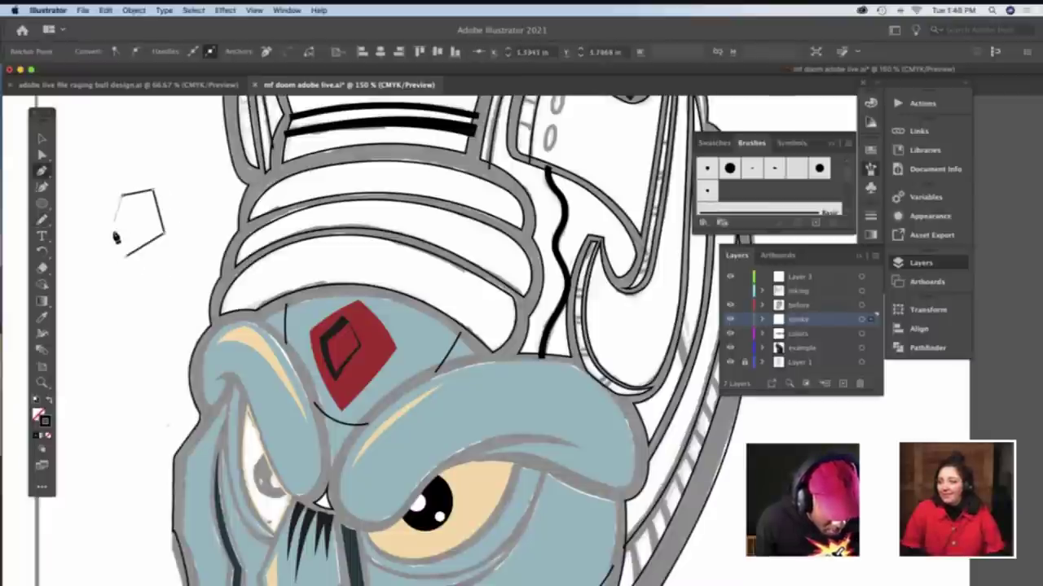
click(112, 229)
click(126, 255)
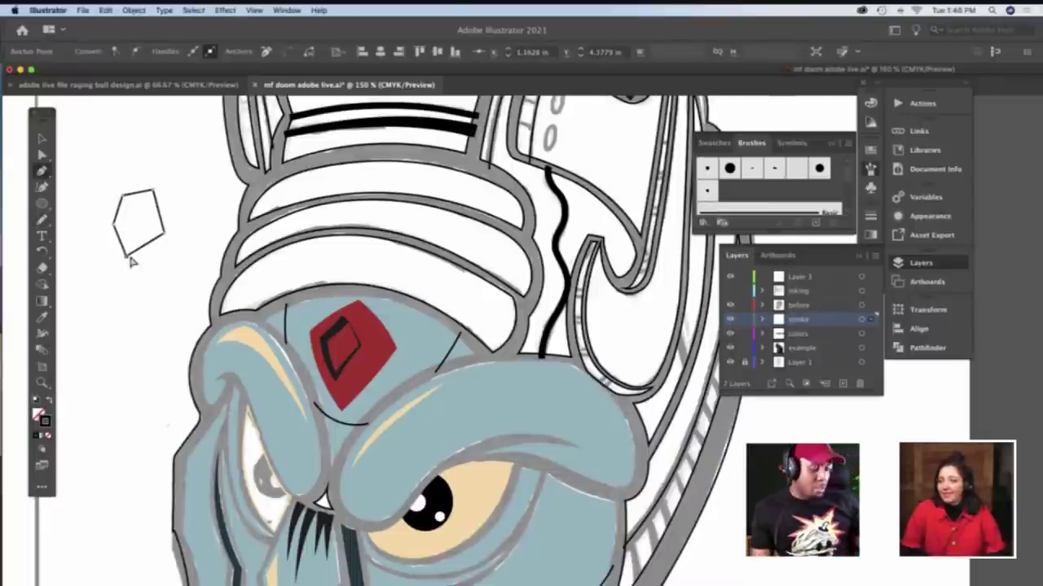
key(v)
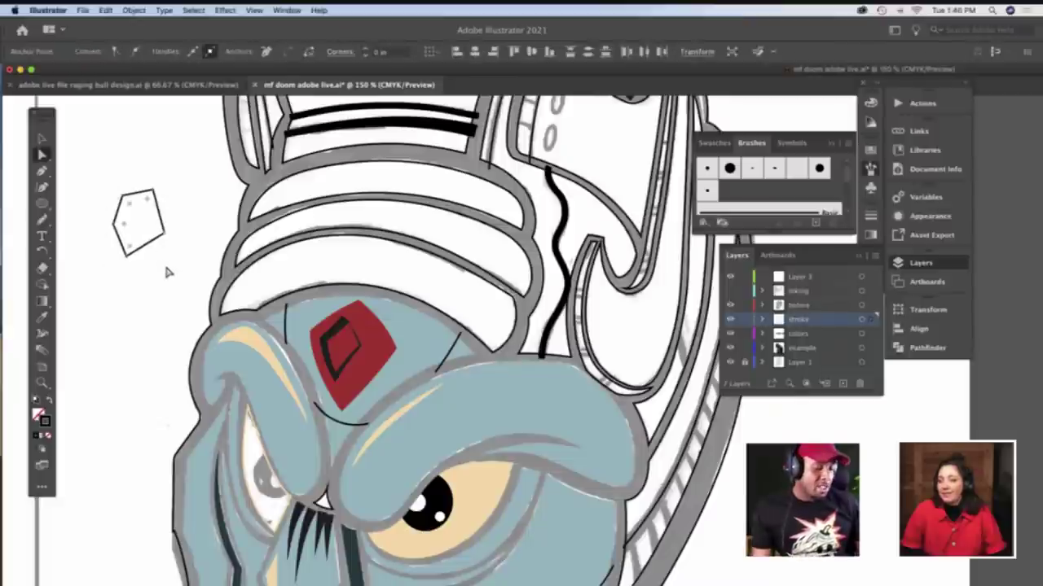
key(Delete)
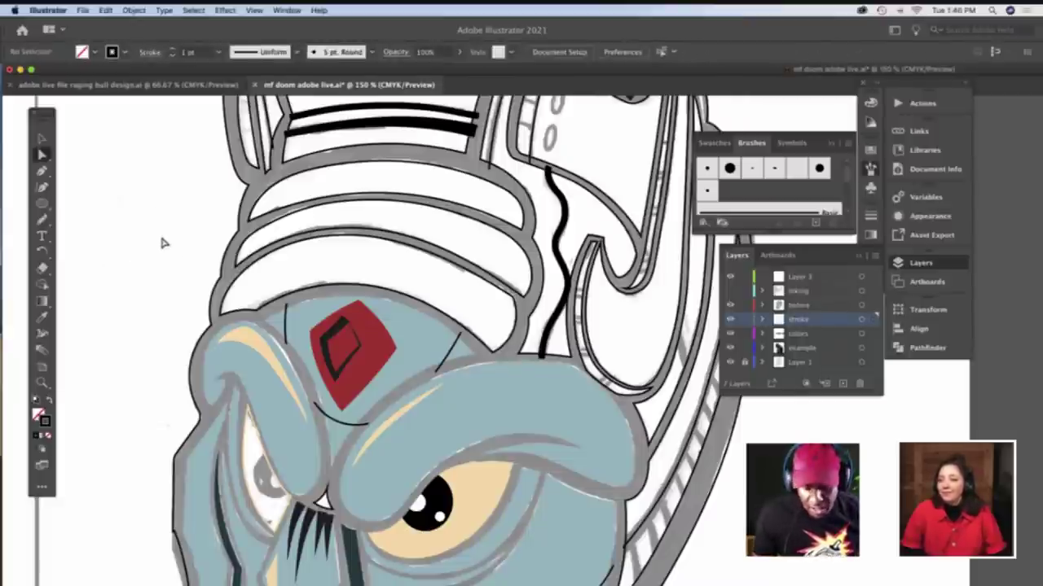
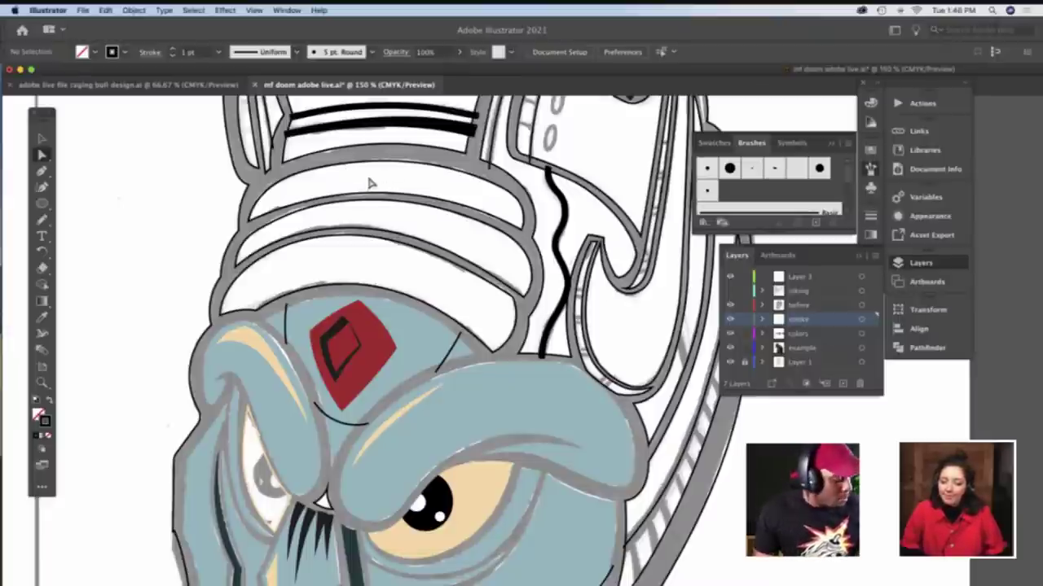
click(411, 169)
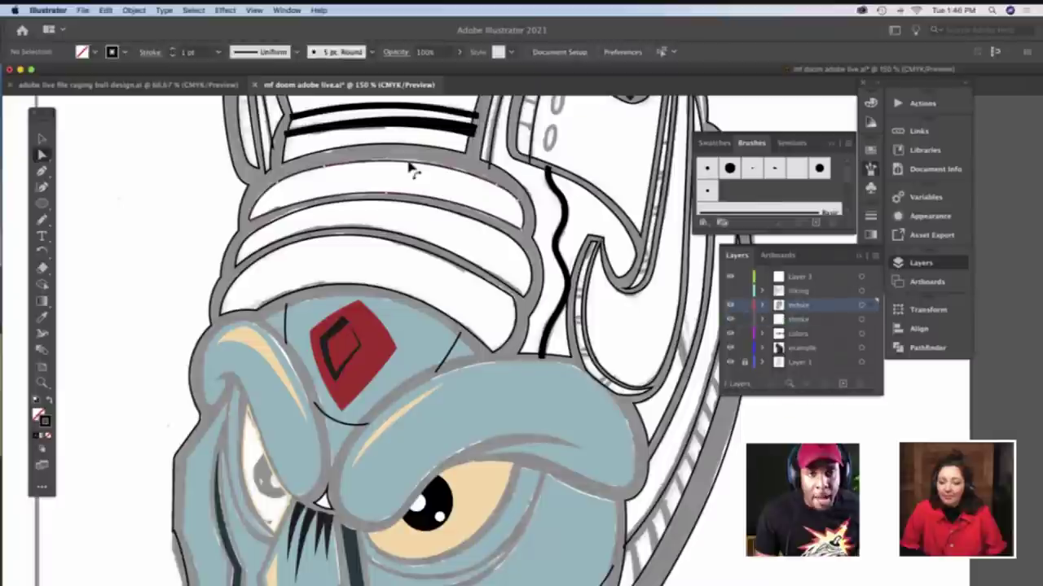
click(431, 186)
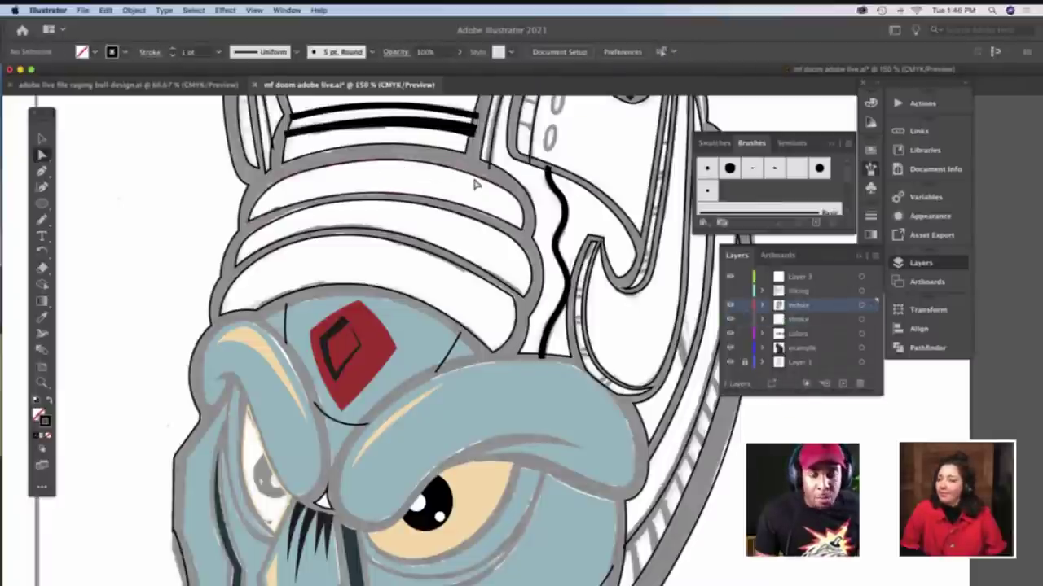
scroll(456, 203, down, 3)
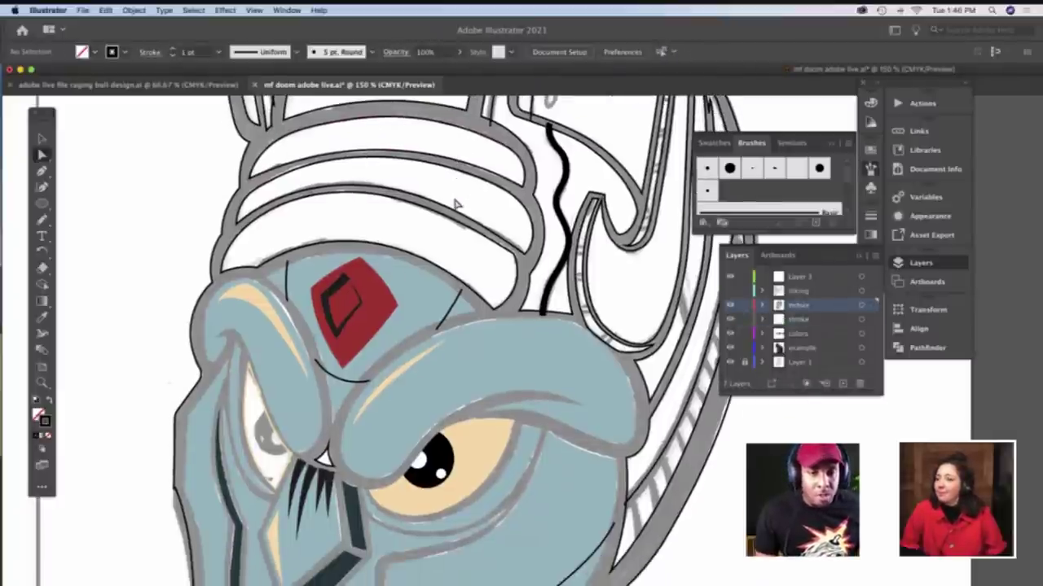
scroll(458, 220, down, 5)
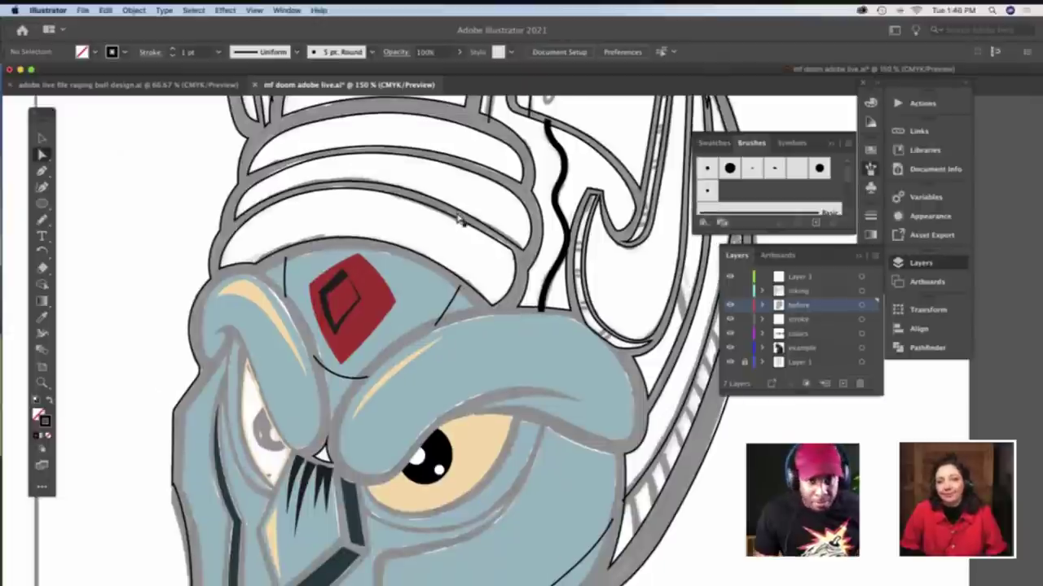
scroll(458, 220, right, 5)
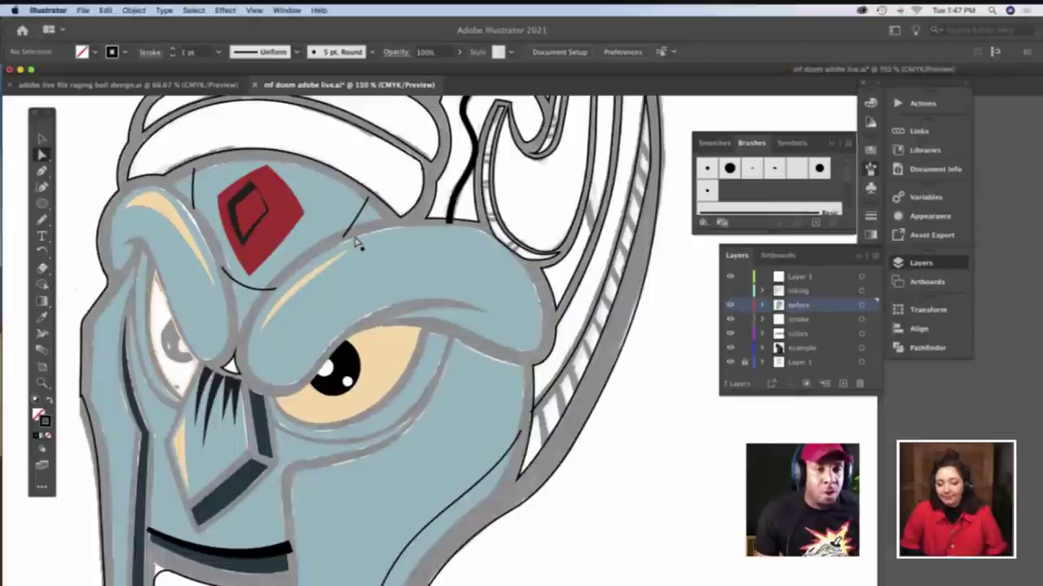
scroll(360, 245, down, 2)
scroll(361, 245, left, 3)
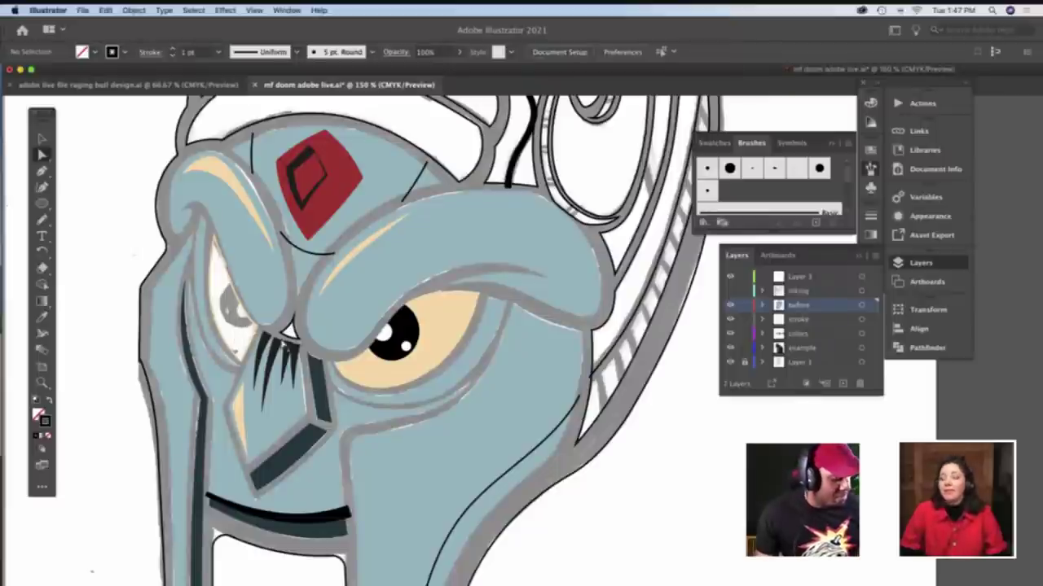
Draw a circle with the Ellipse tool over the iris of the mask's narrow far eye
key(z)
click(345, 344)
scroll(345, 343, right, 10)
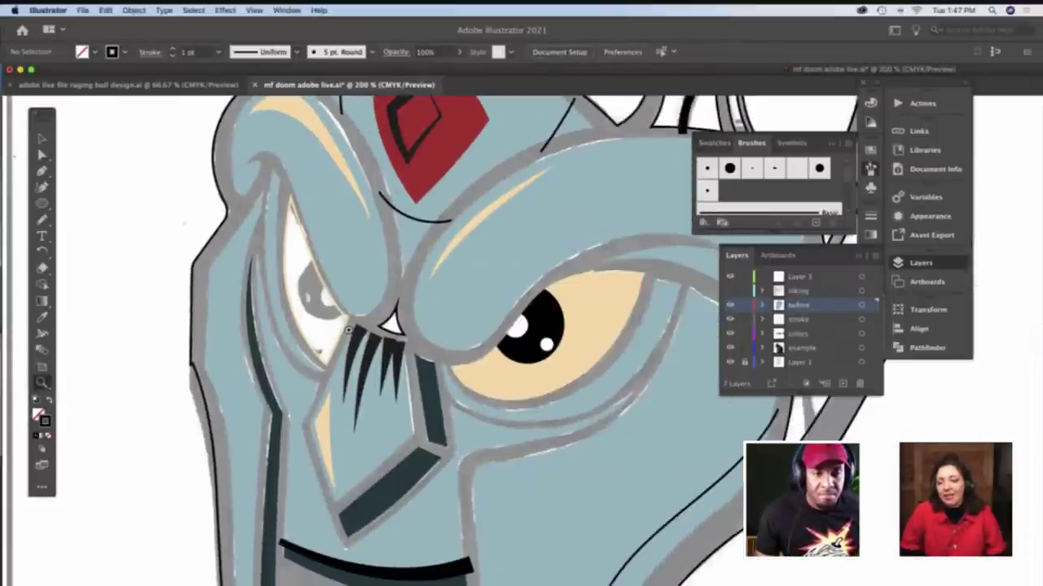
click(349, 329)
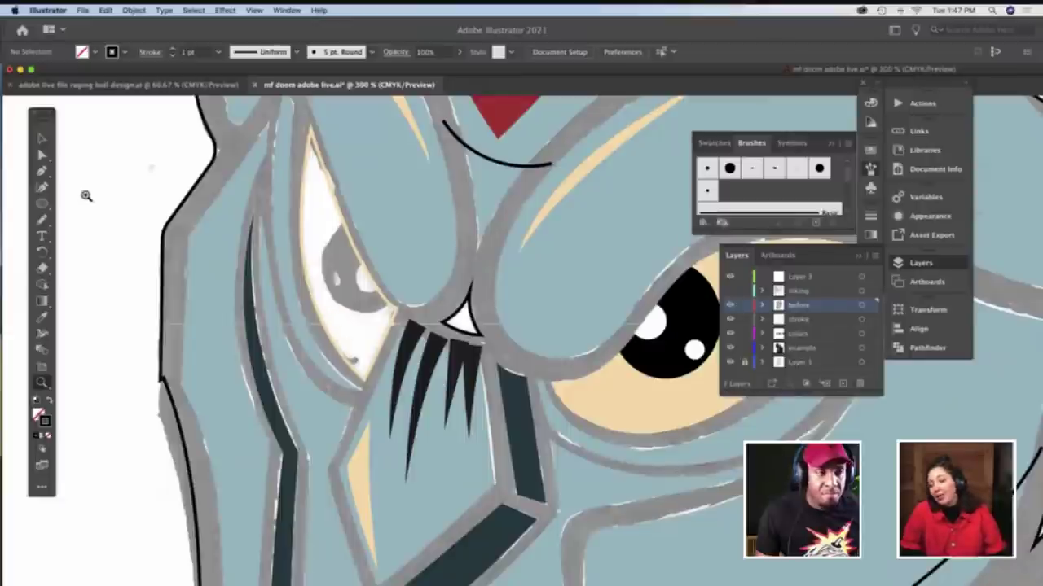
click(41, 203)
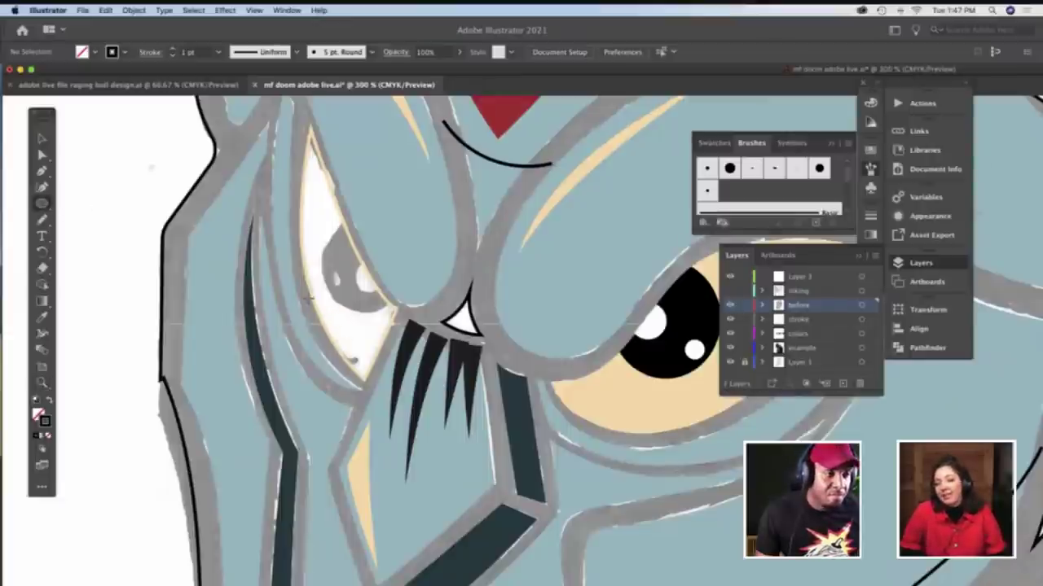
drag(352, 275, 369, 314)
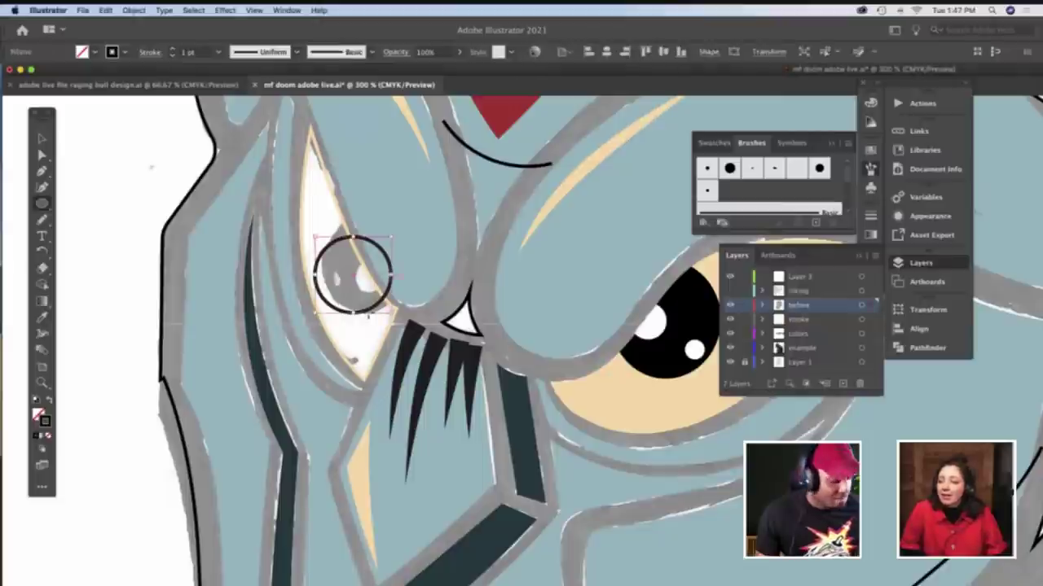
Shift the circle into place against the brow edge and swap its black stroke for a solid black fill
key(v)
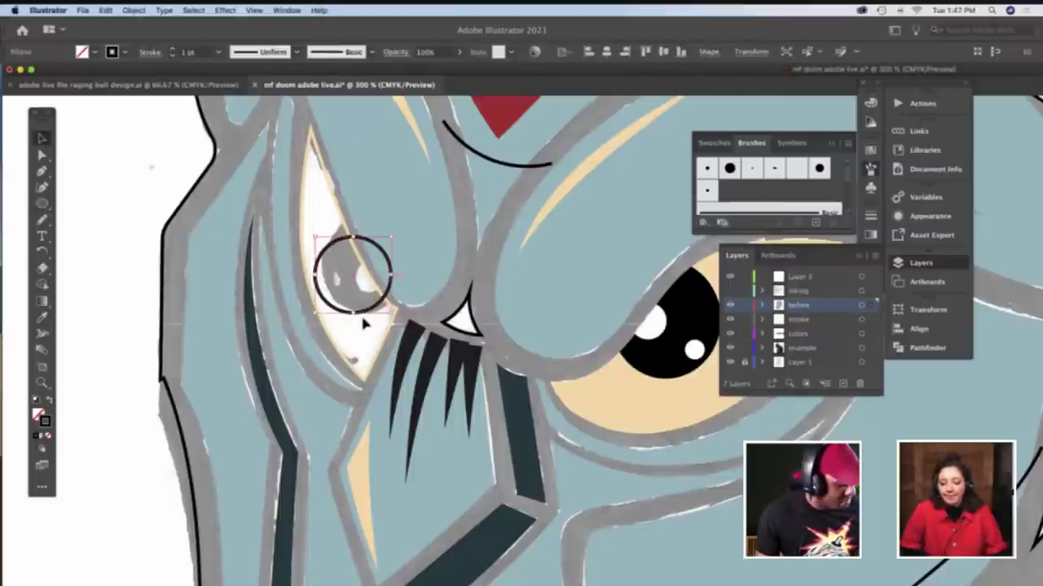
mouse_move(335, 254)
mouse_down()
mouse_move(344, 254)
mouse_move(324, 233)
mouse_move(340, 241)
mouse_up()
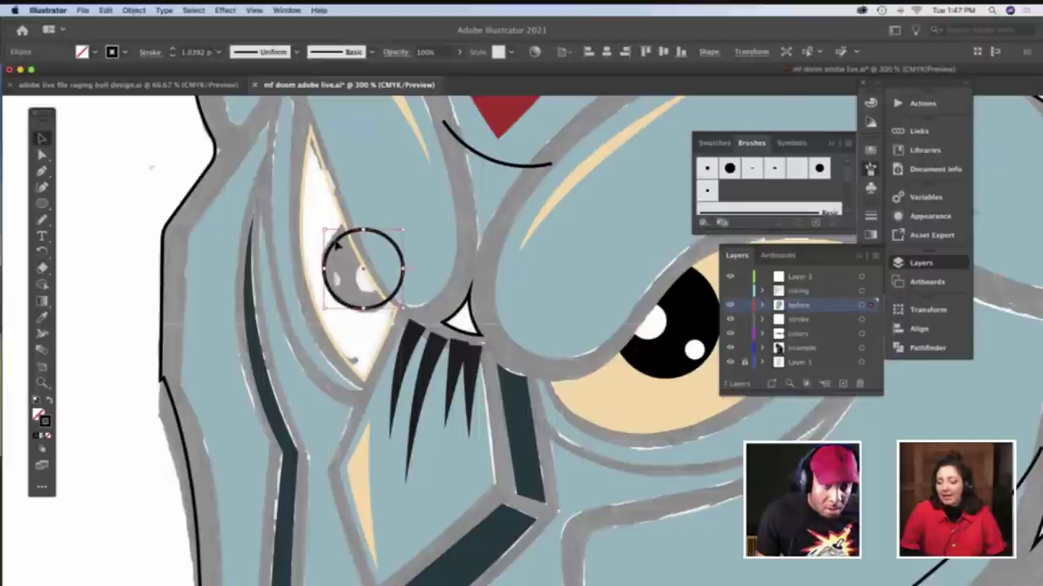
drag(357, 307, 357, 308)
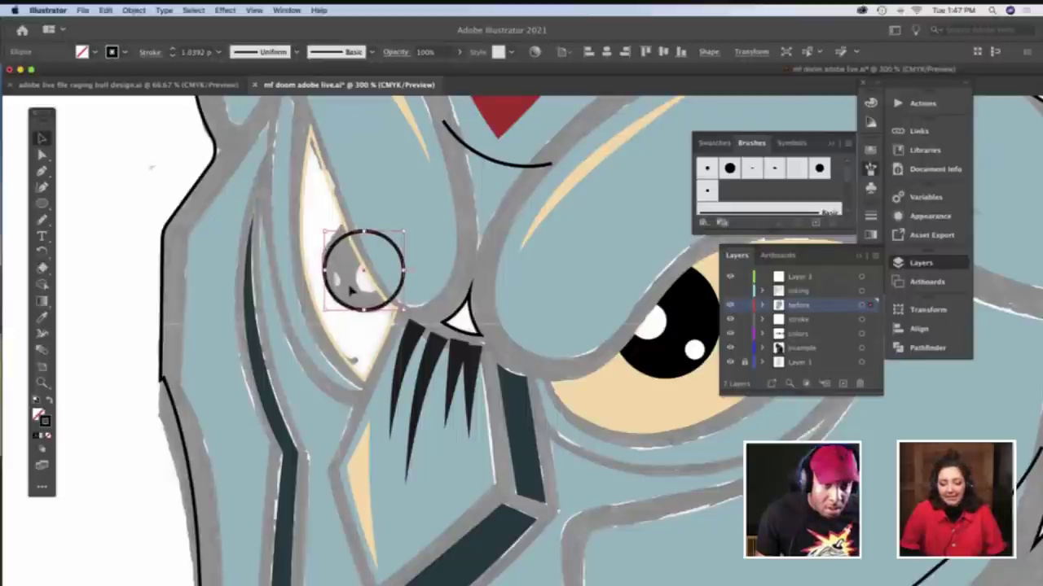
key(shift+x)
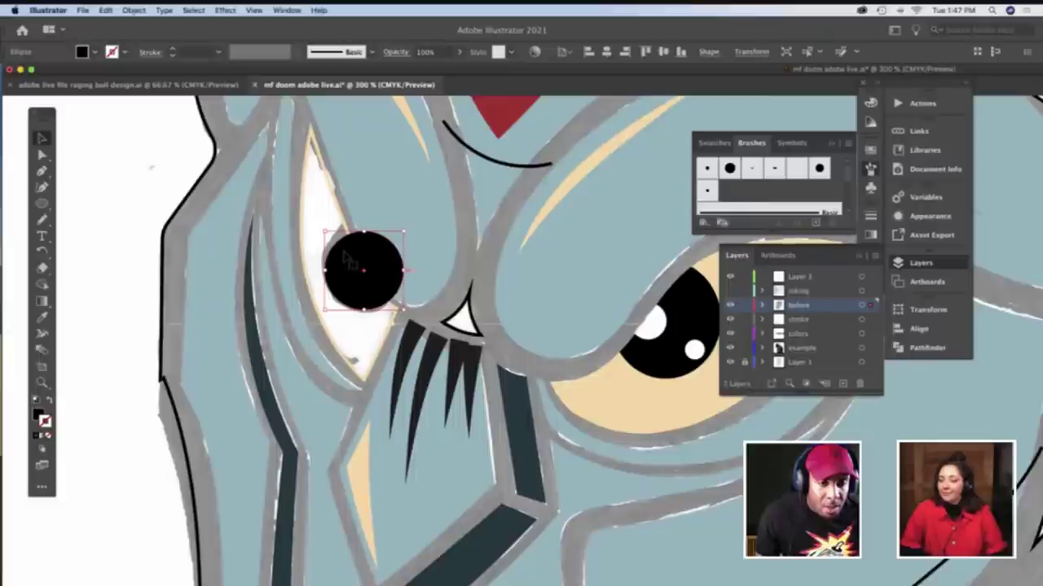
Cut the black circle, fill the isolated narrow eye shape with cream, and paste the circle in front of it
double_click(344, 231)
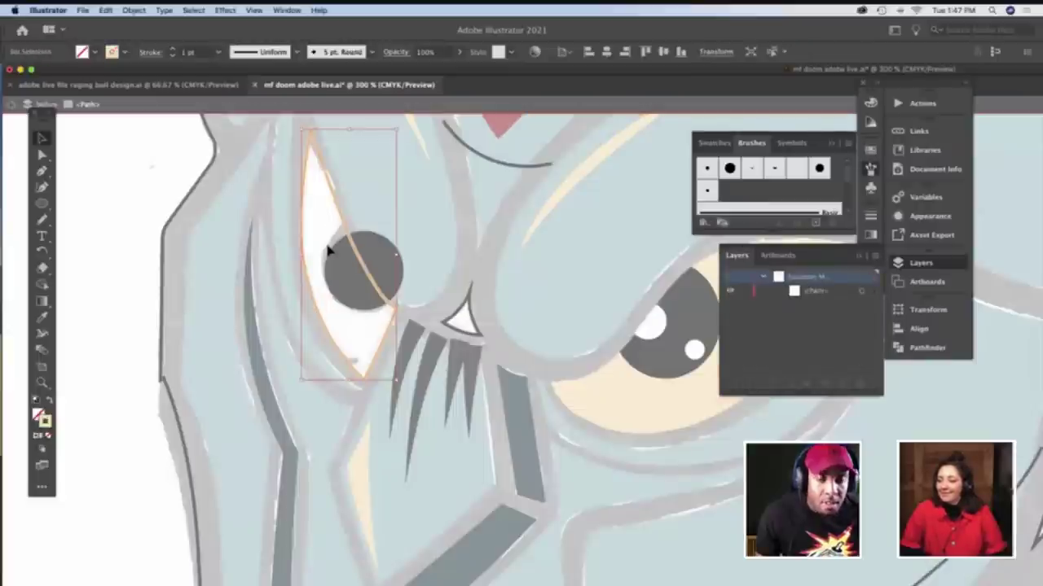
double_click(328, 246)
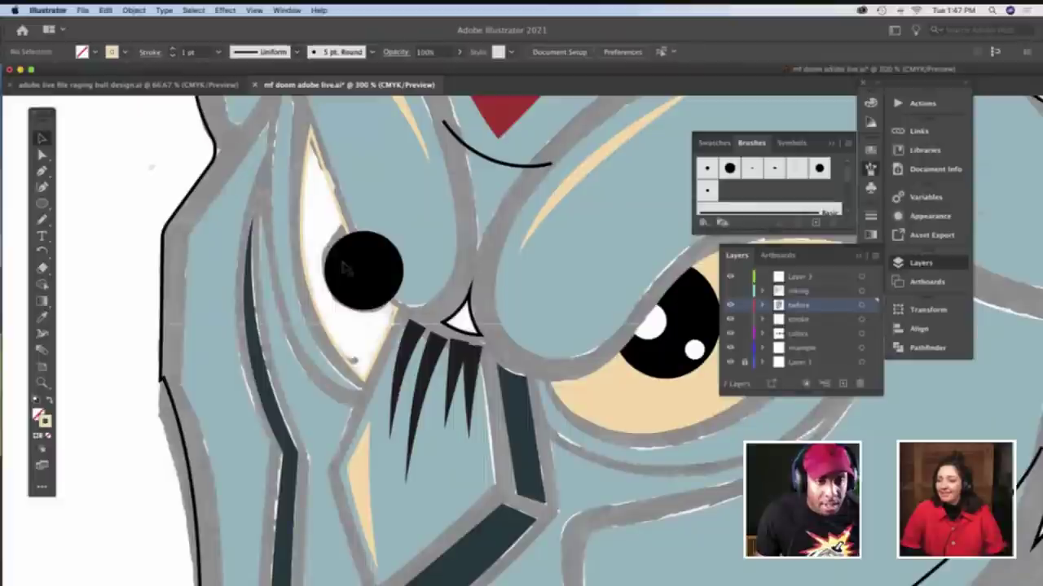
click(347, 271)
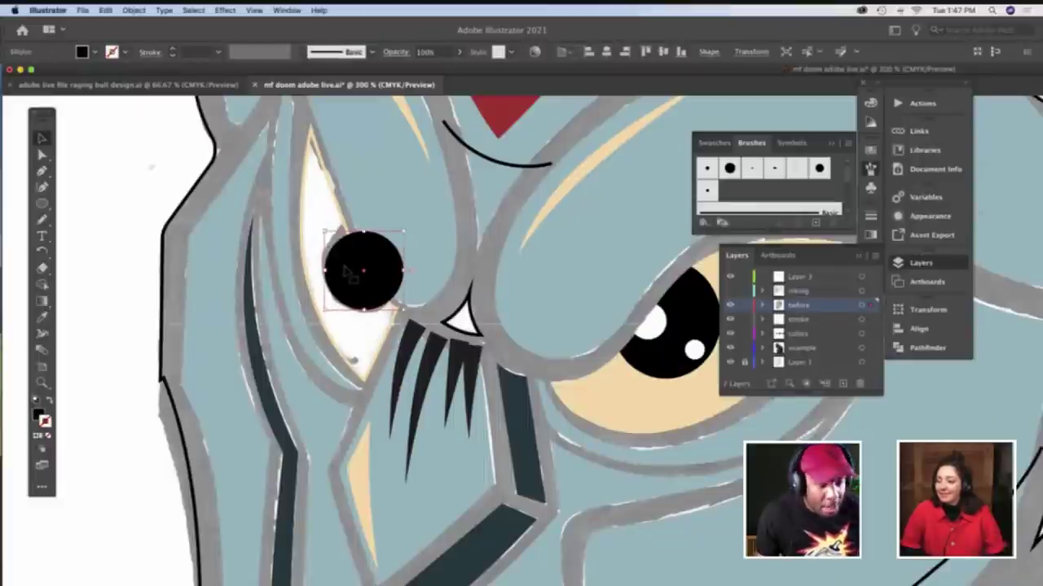
key(super+x)
double_click(359, 259)
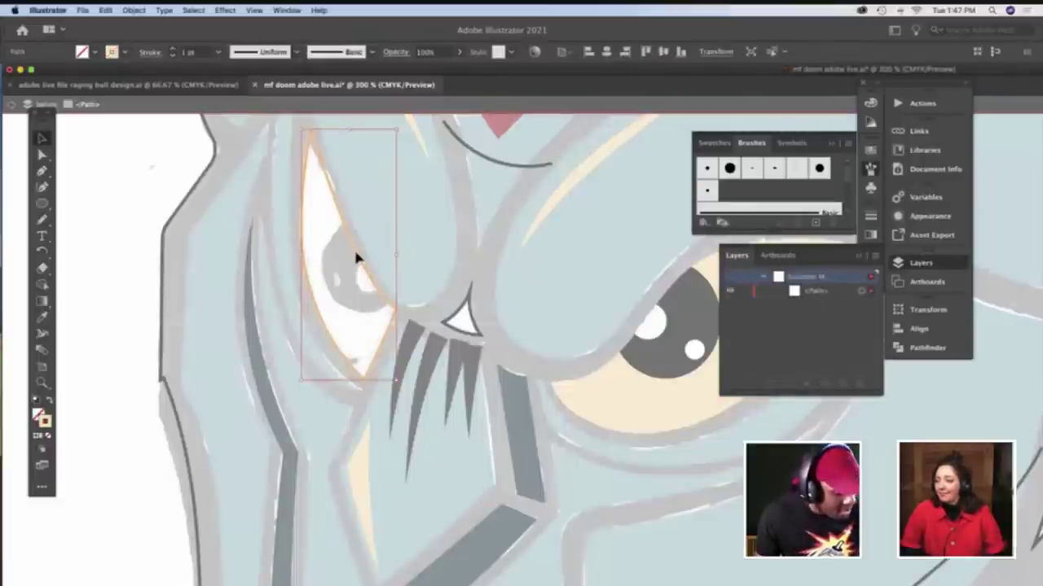
key(shift+x)
key(super+f)
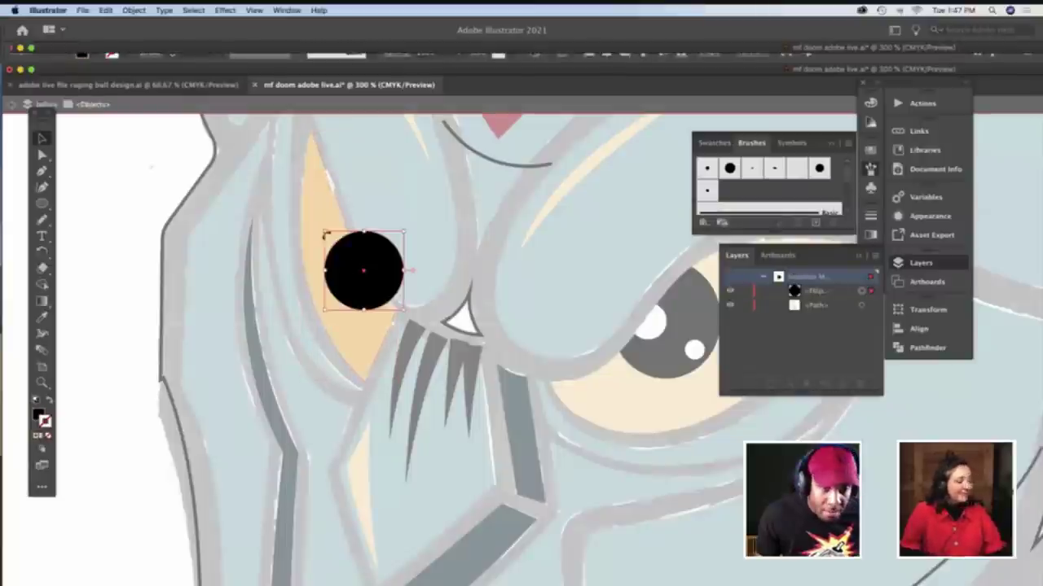
Select the black pupil together with the cream eye shape and split them with the Pathfinder Divide operation
click(320, 230)
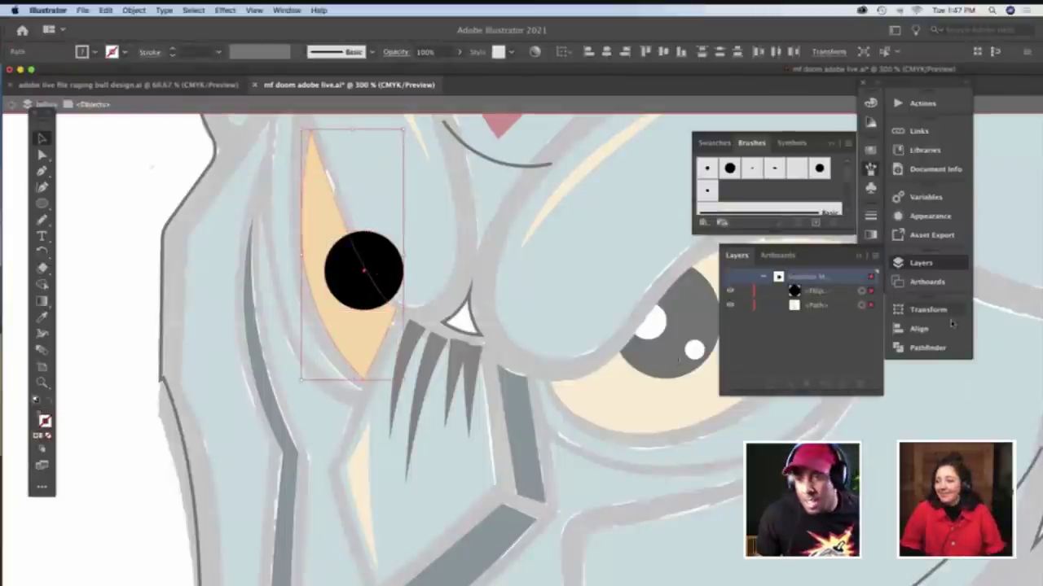
click(927, 347)
click(734, 372)
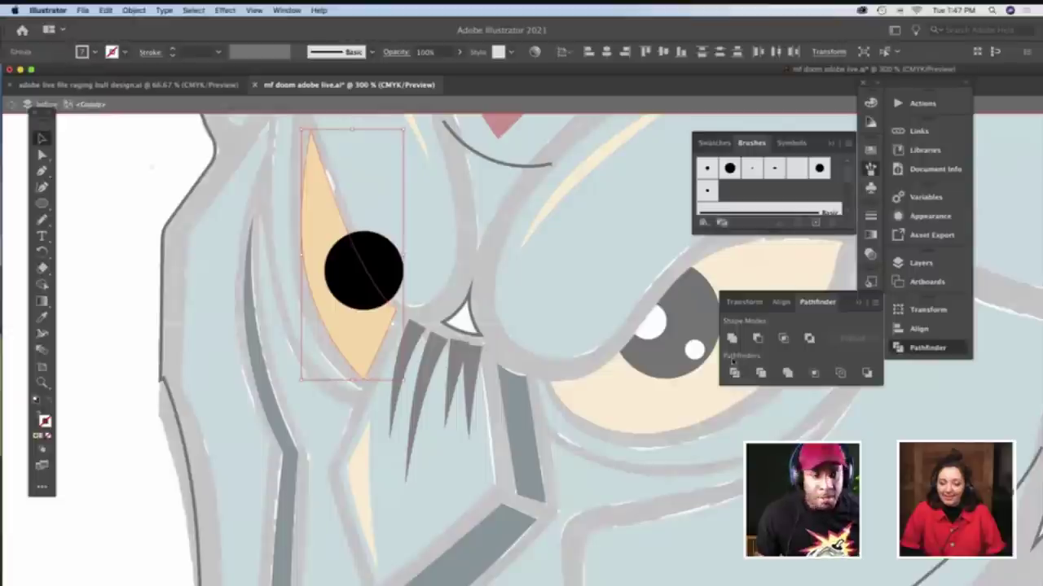
key(super+z)
click(734, 371)
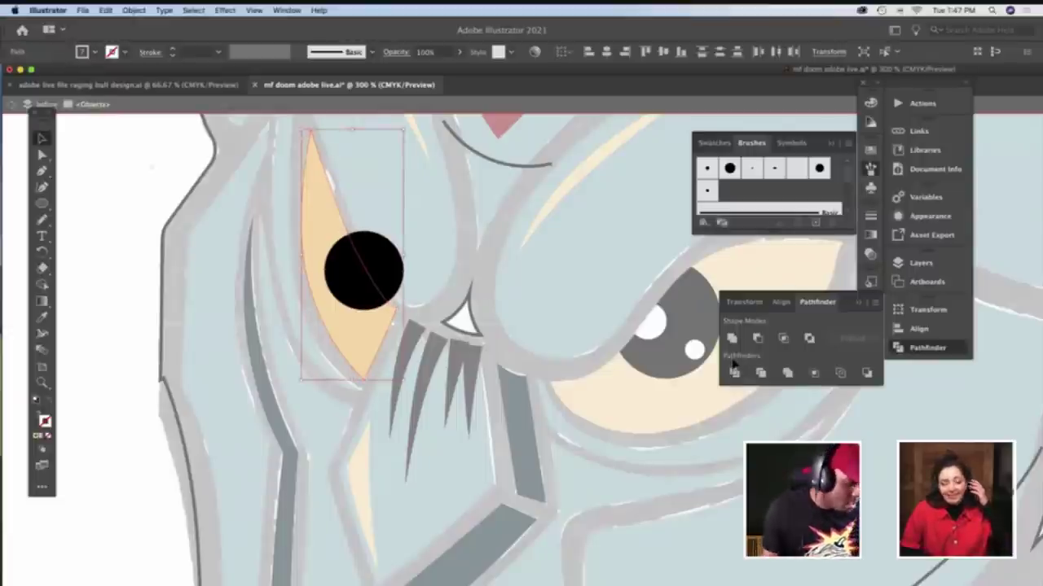
Try to remove the part of the pupil that overhangs the eye's brow edge, and exit isolation mode
key(a)
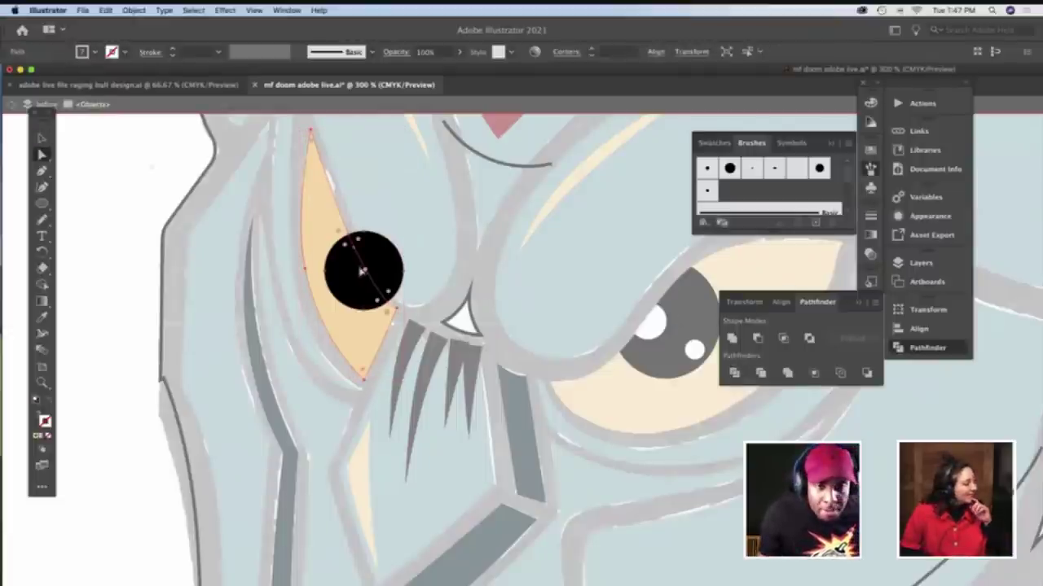
click(195, 248)
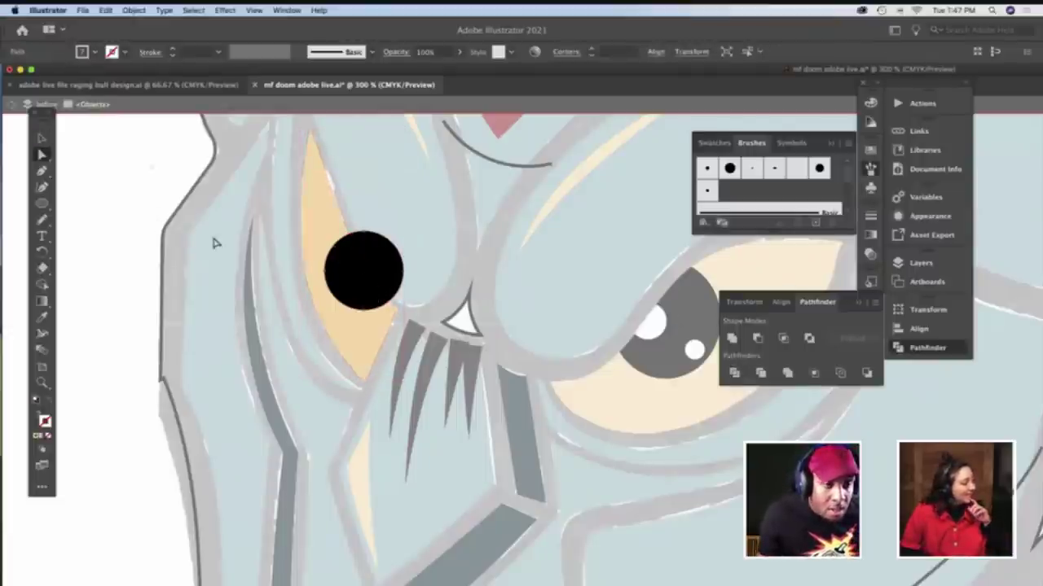
click(391, 266)
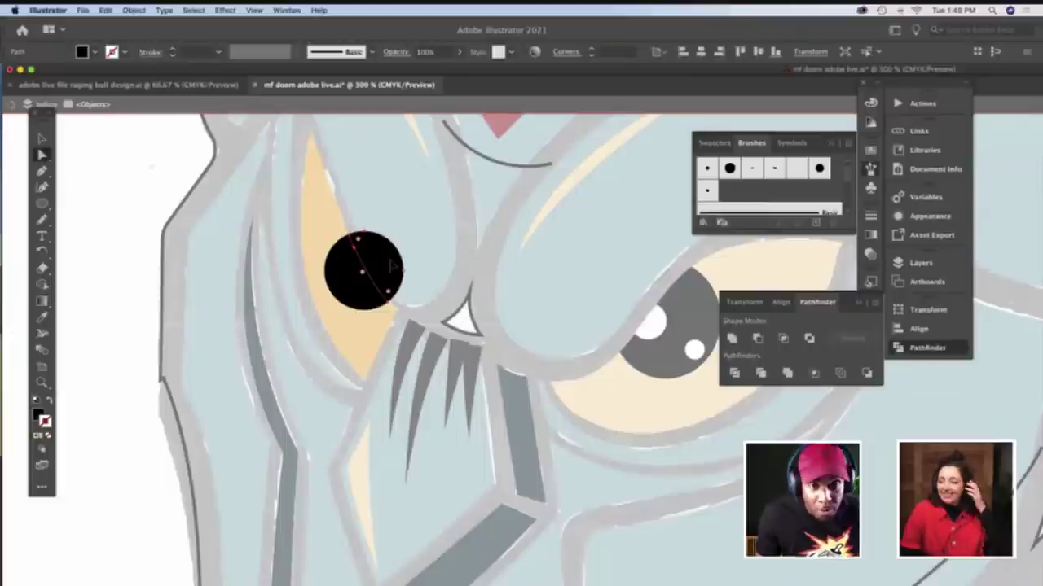
key(super+bracketleft)
click(236, 203)
double_click(179, 167)
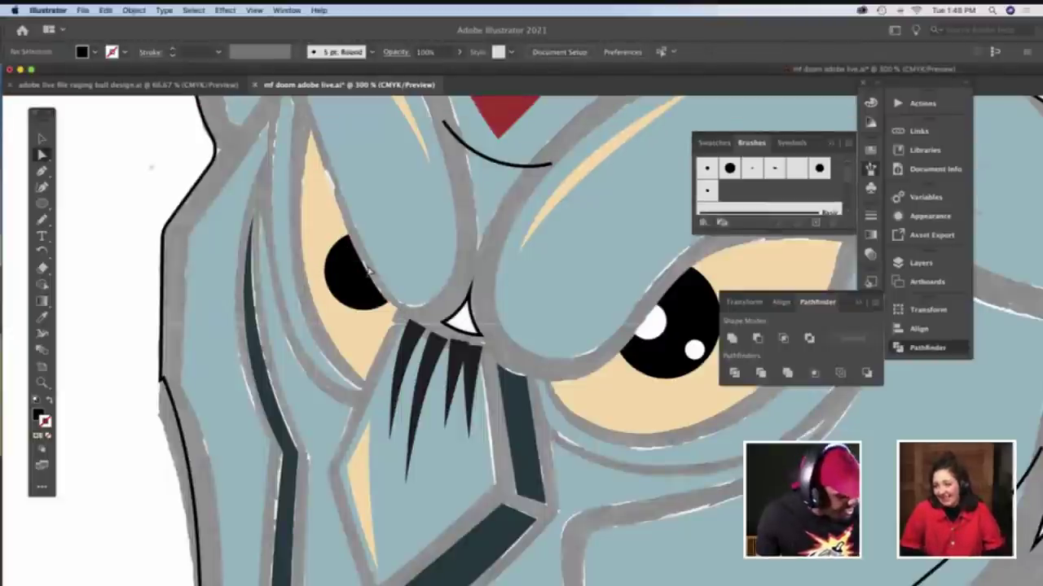
Undo the pupil's division and its pasting into the narrow eye, and leave isolation mode
double_click(368, 272)
double_click(368, 272)
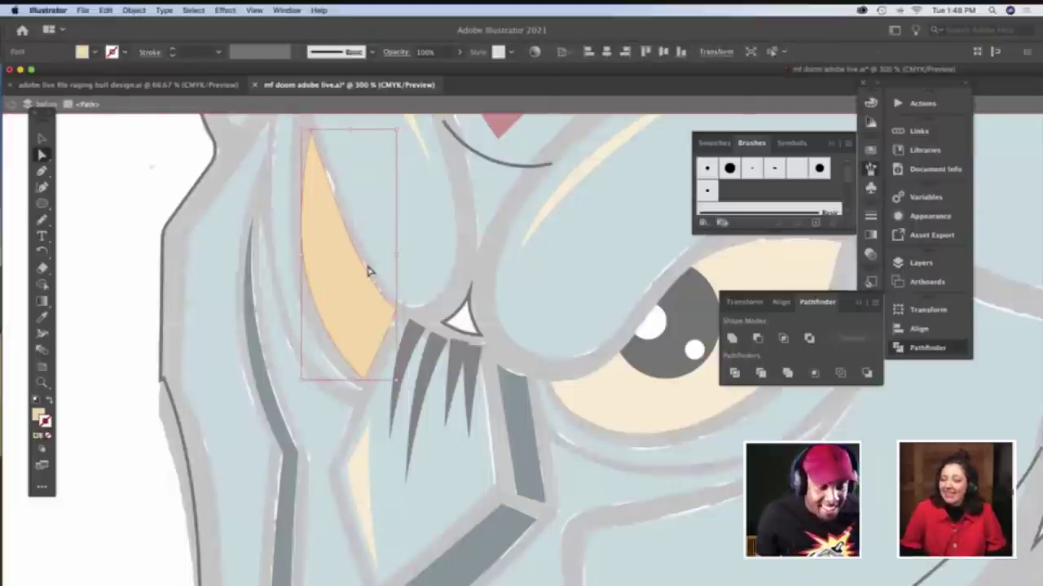
click(368, 272)
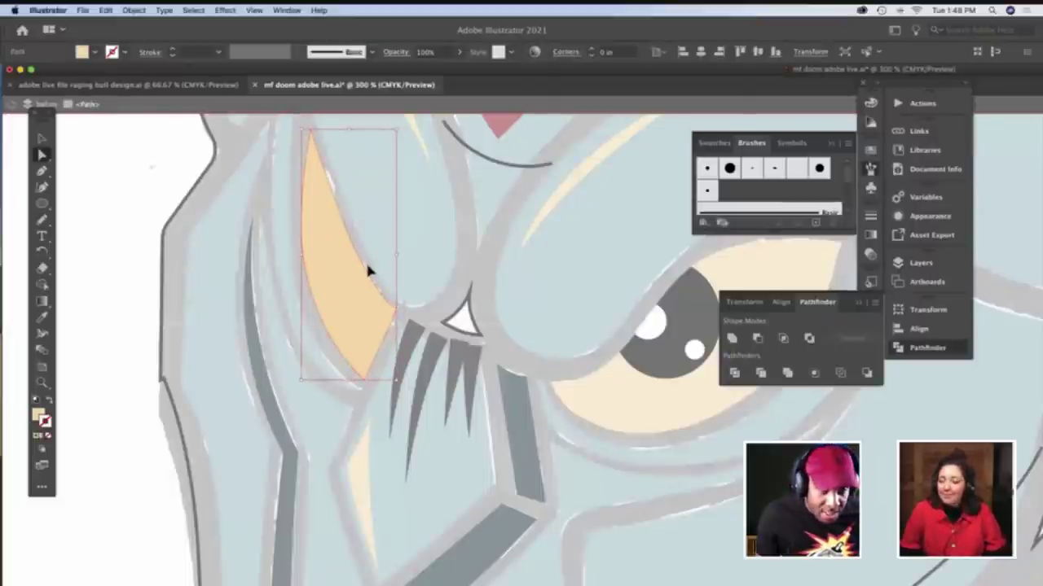
double_click(177, 201)
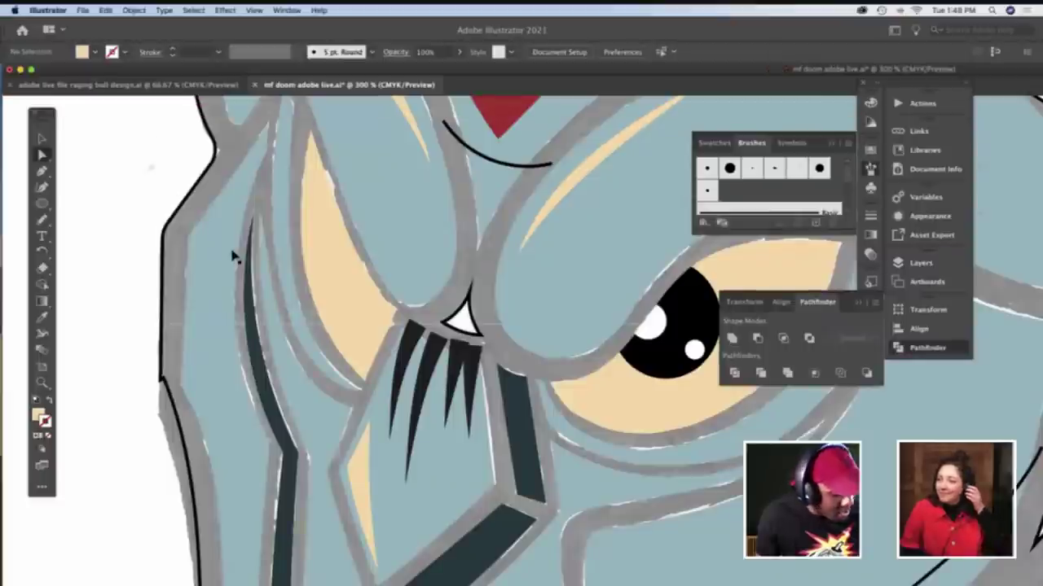
Paste the black pupil circle back over the narrow eye, and try placing it behind the adjoining brow shape
key(ctrl+f)
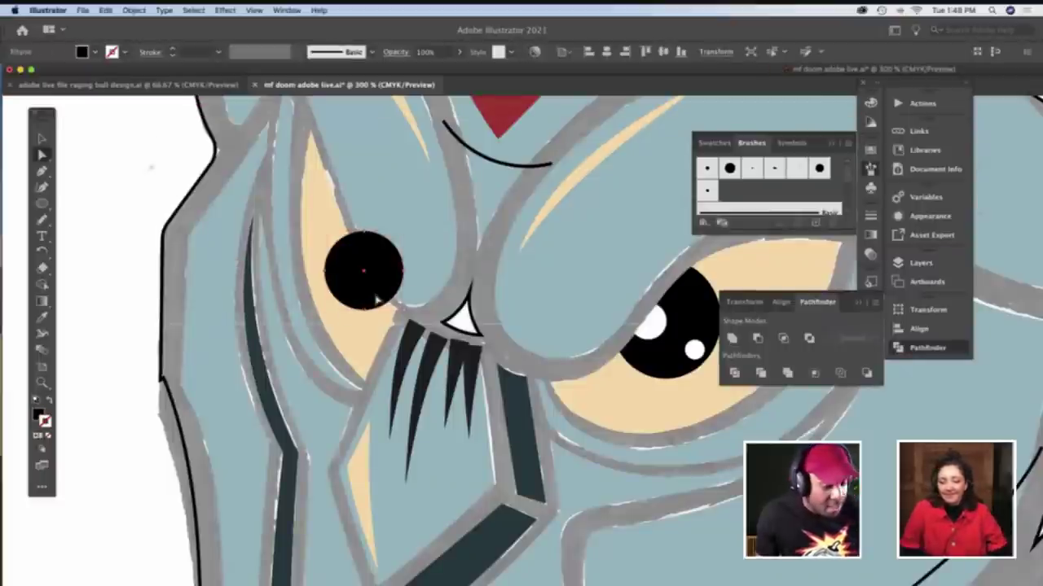
key(super+x)
click(390, 271)
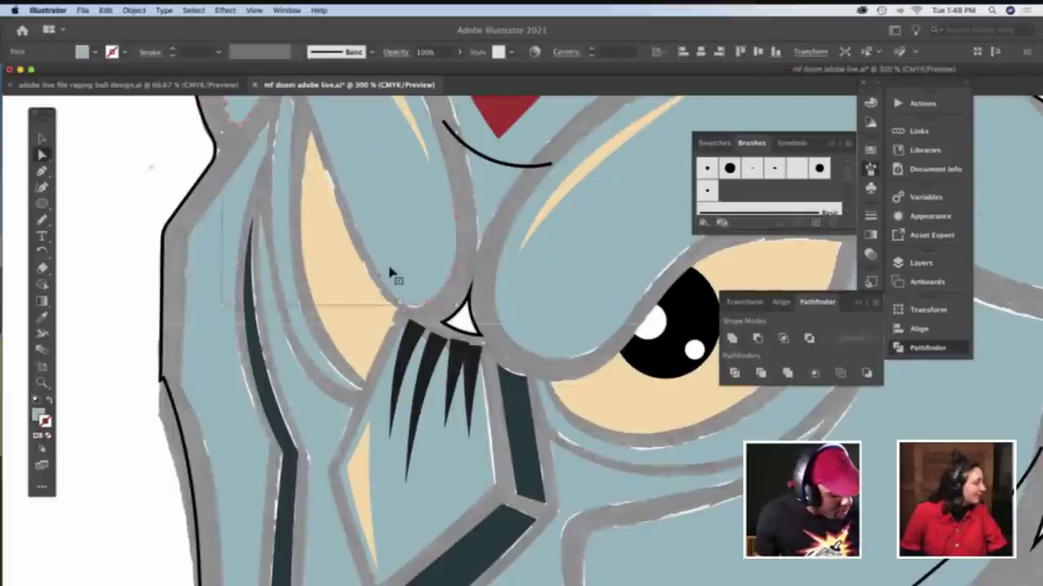
key(ctrl+f)
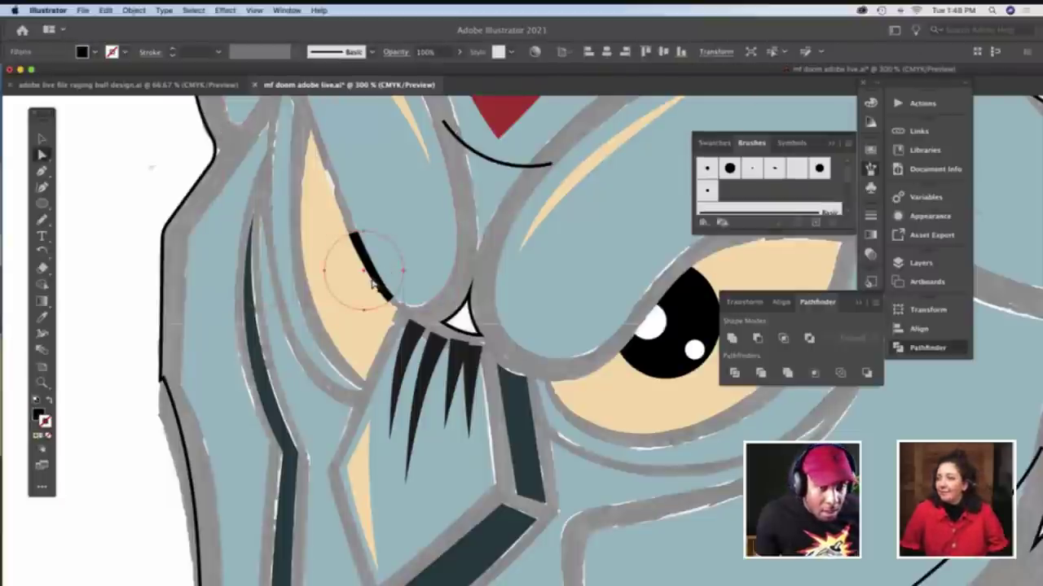
key(super+x)
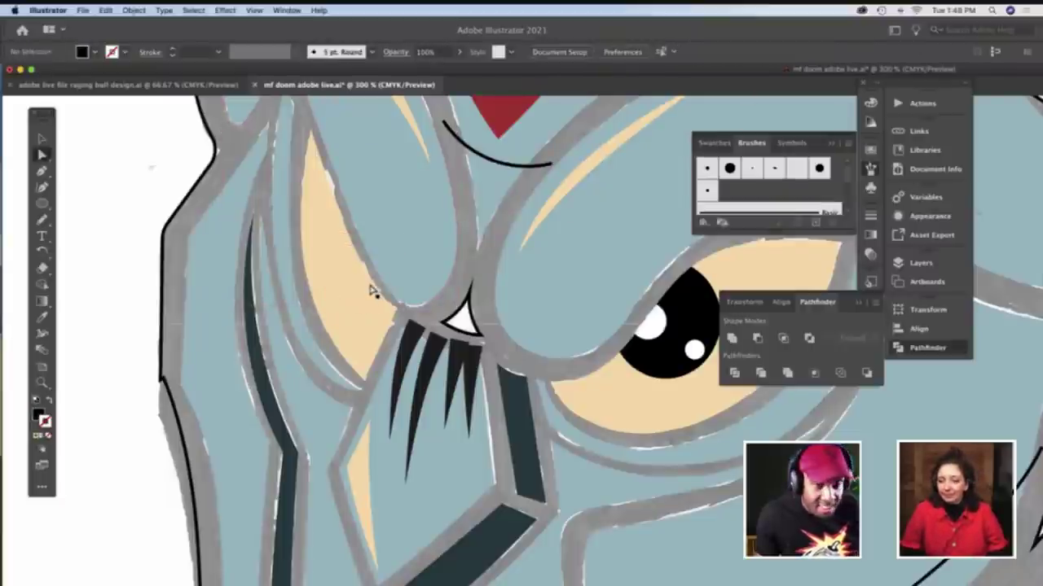
click(371, 290)
key(ctrl+z)
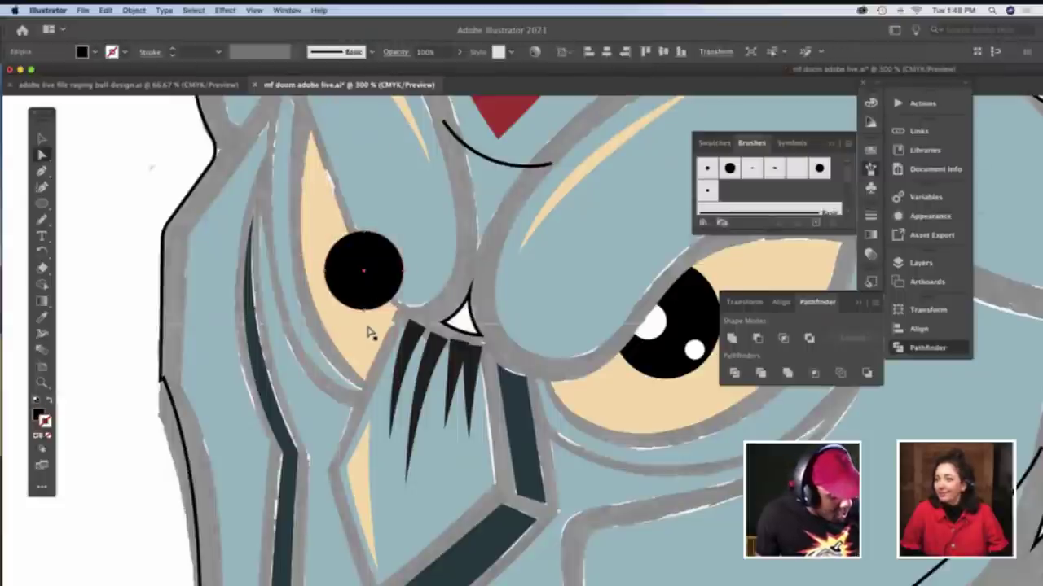
Try deleting the narrow eye's cream shape, and undo the deletion
key(v)
click(373, 361)
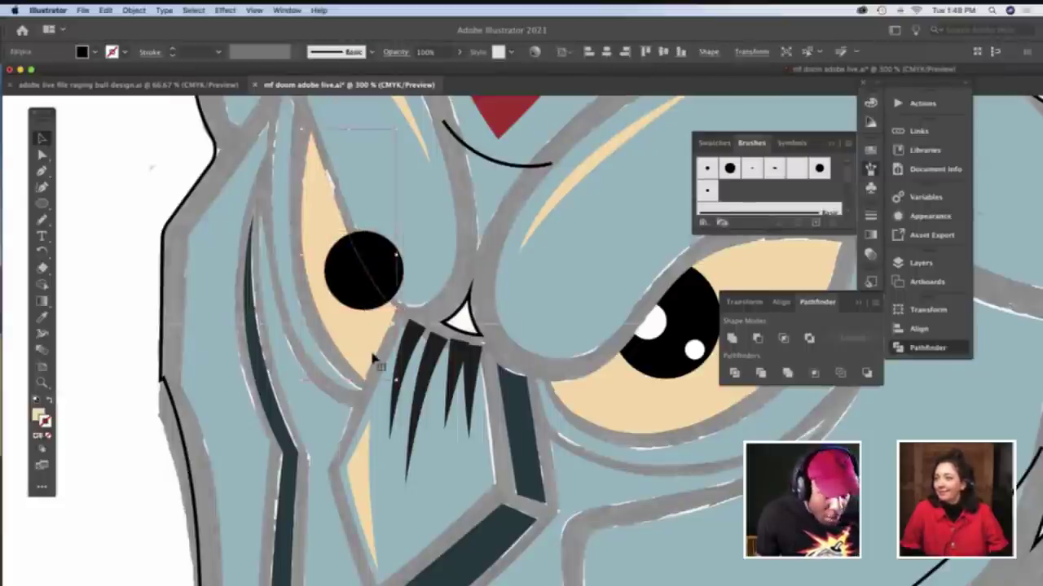
key(Delete)
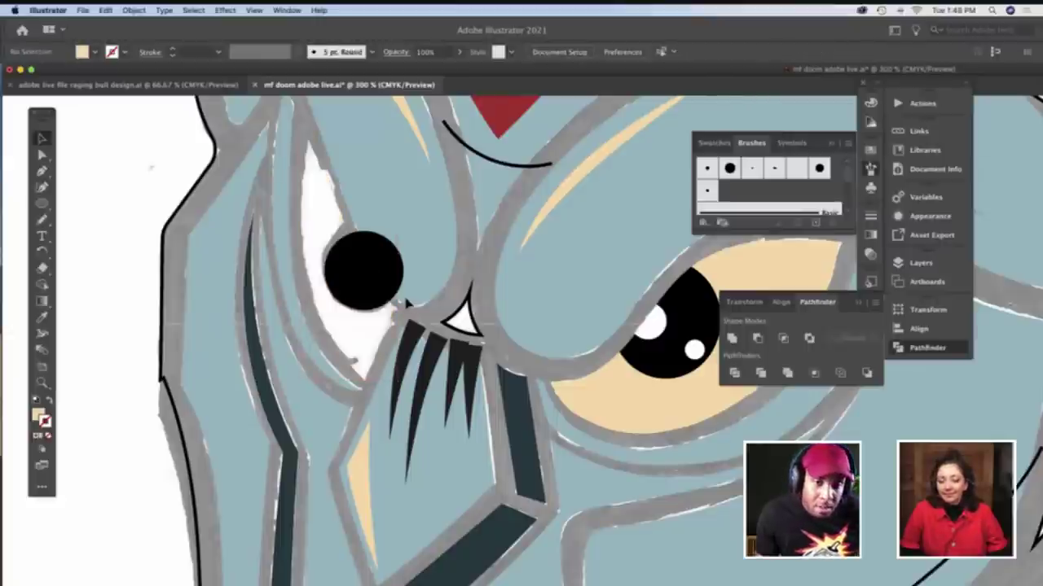
click(407, 302)
key(super+z)
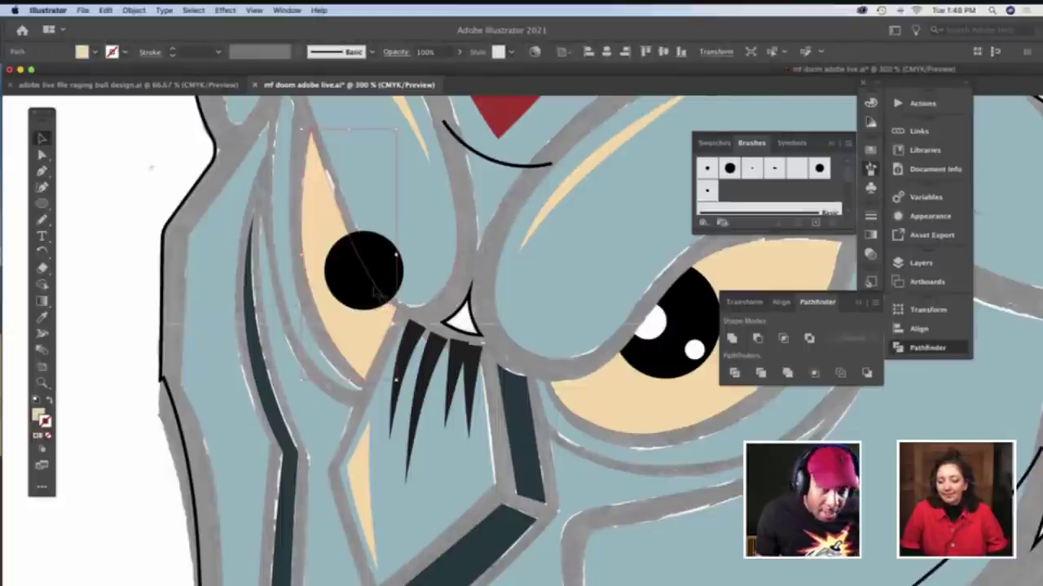
Cut the black pupil circle and paste it directly in front of the cream eye shape, beneath the brow
click(363, 295)
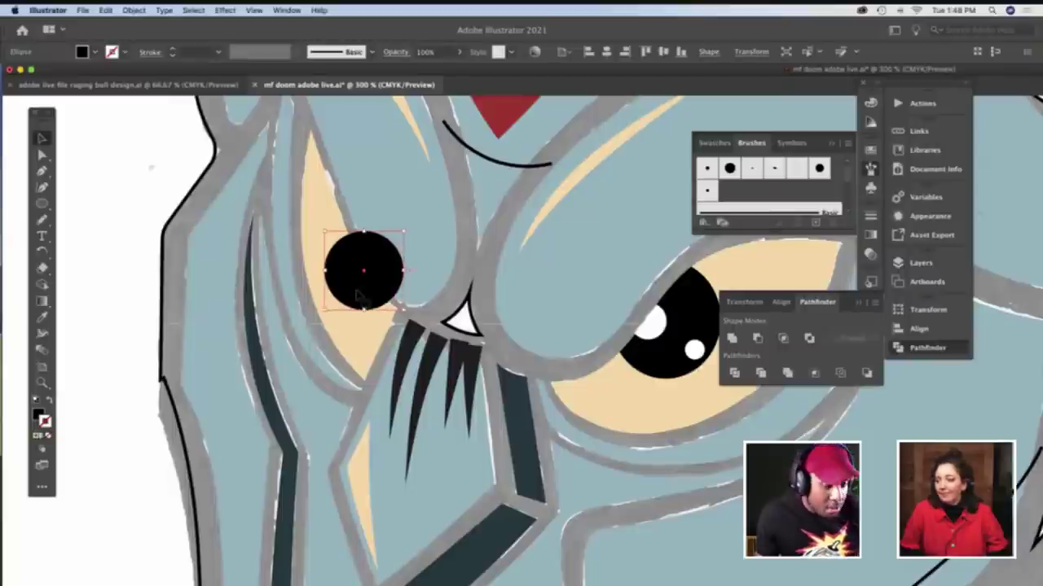
key(super+x)
click(356, 293)
key(super+f)
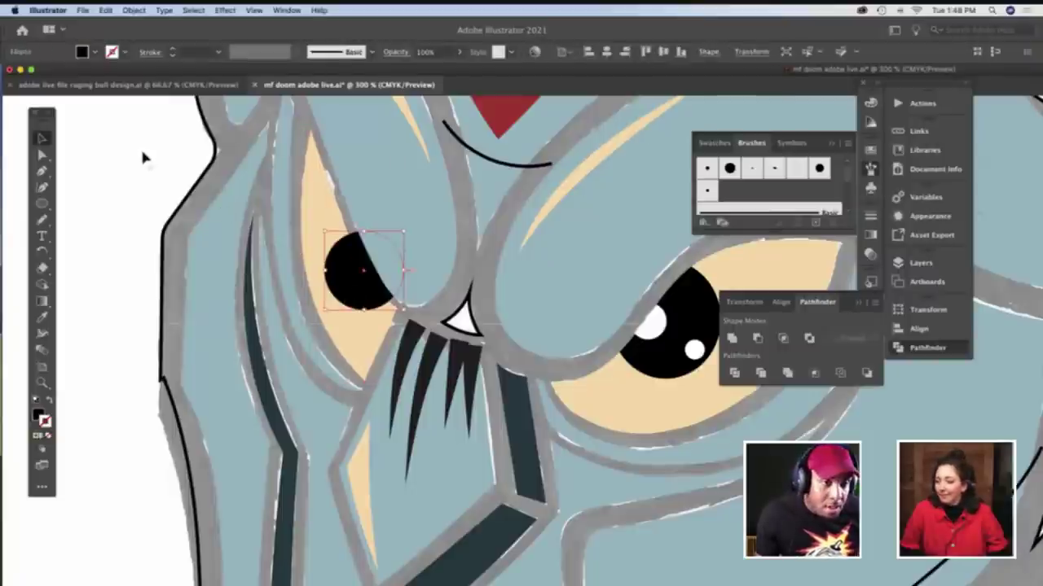
click(140, 147)
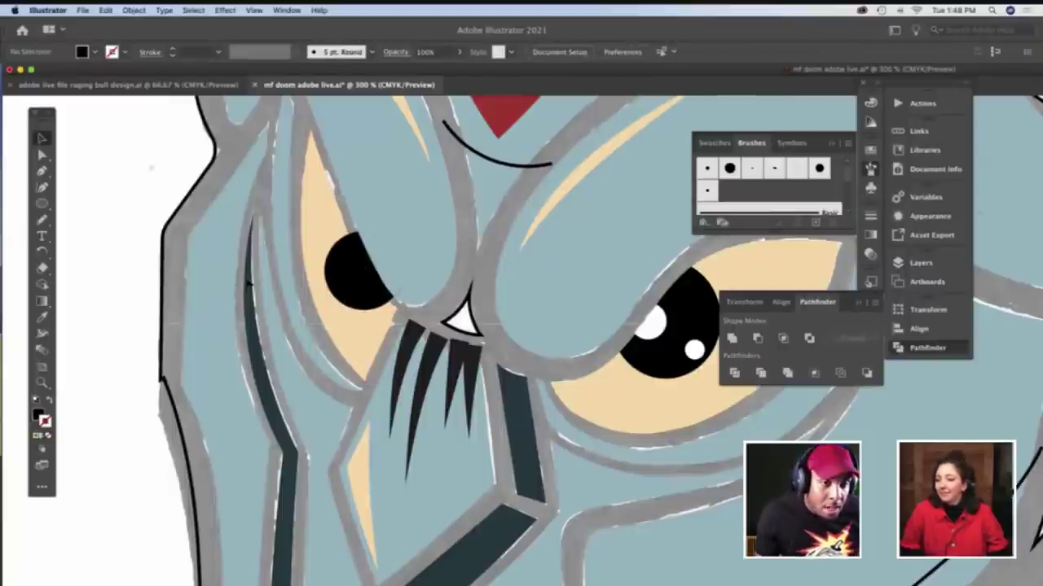
click(182, 215)
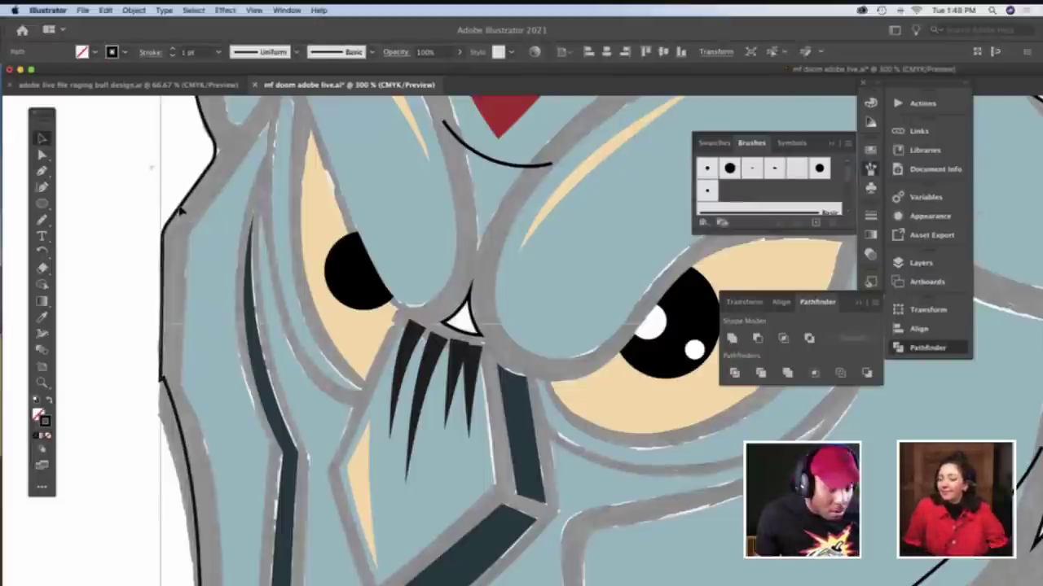
Try filling the outer silhouette with black, and undo the change
key(shift+x)
key(super+z)
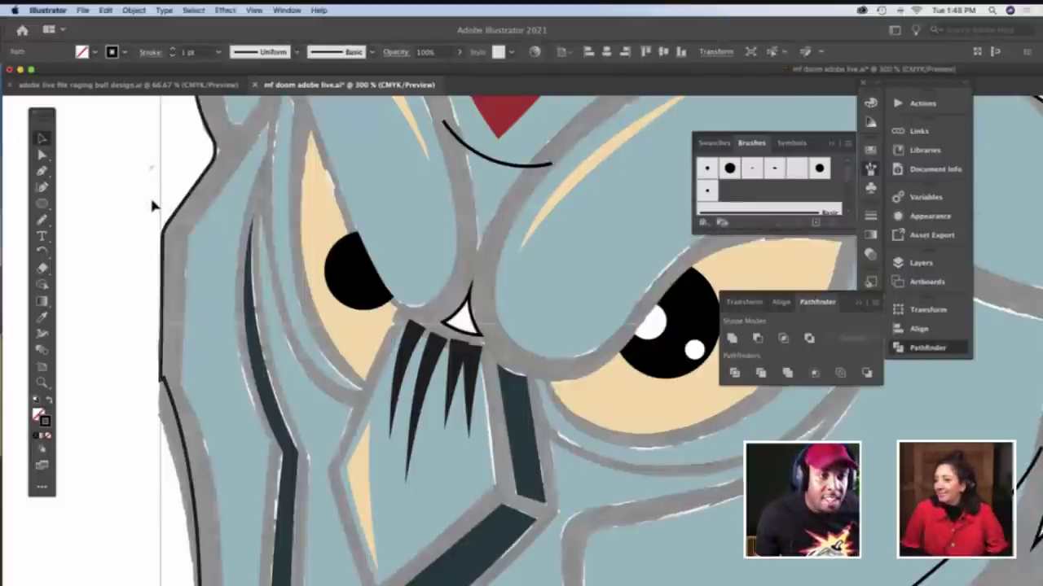
click(361, 306)
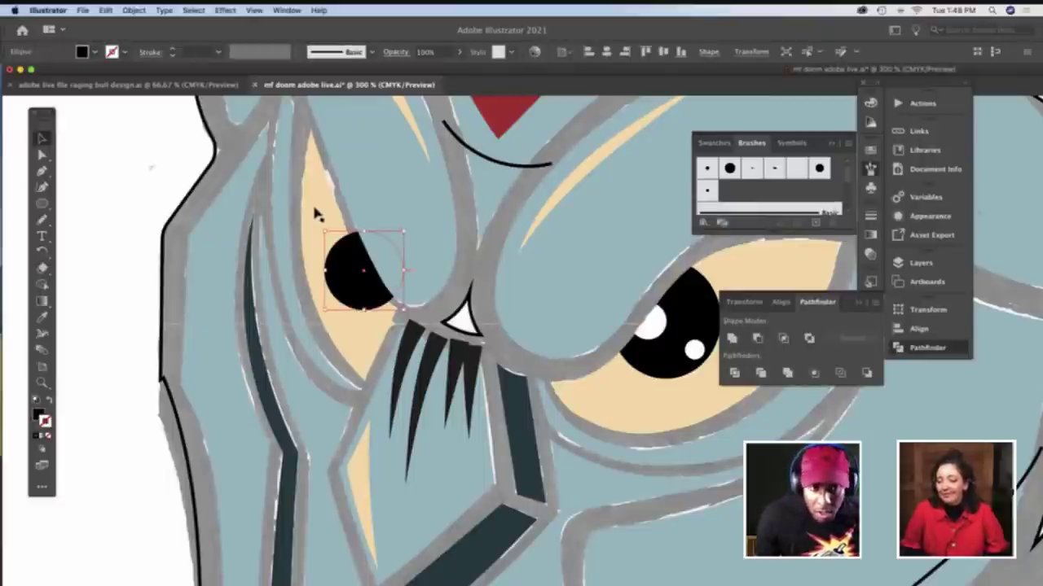
click(159, 140)
Turn the narrow eye's black pupil circle and cream eye shape into unfilled outlines so the sketched highlights beneath can be traced
click(346, 261)
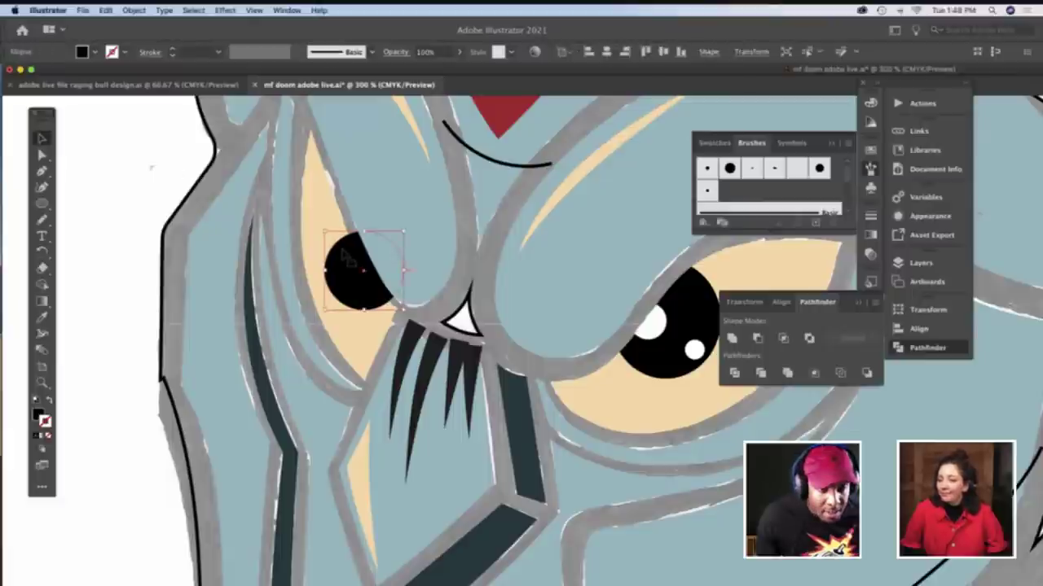
key(shift+x)
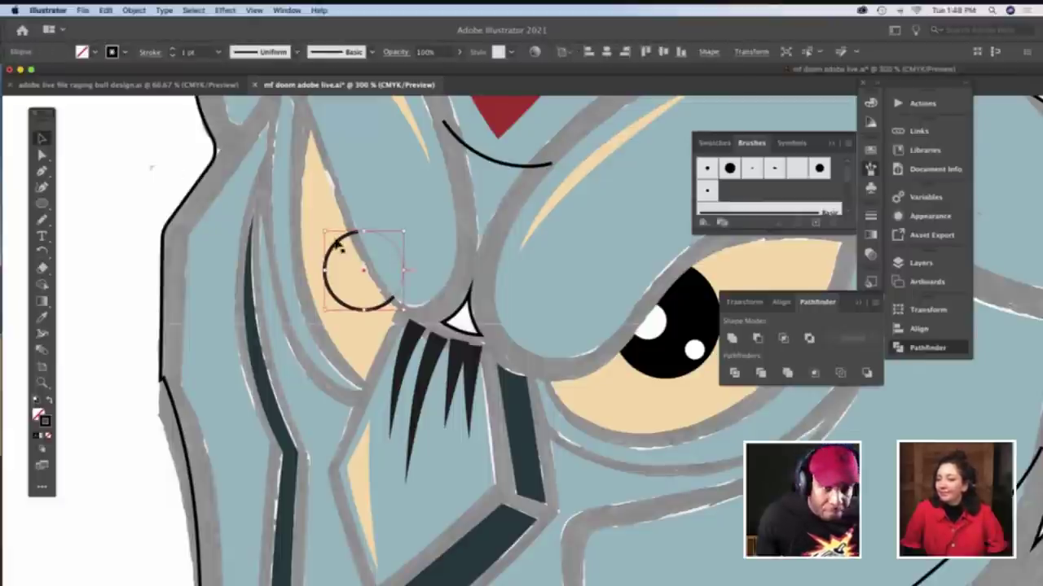
click(322, 228)
key(shift+x)
click(352, 287)
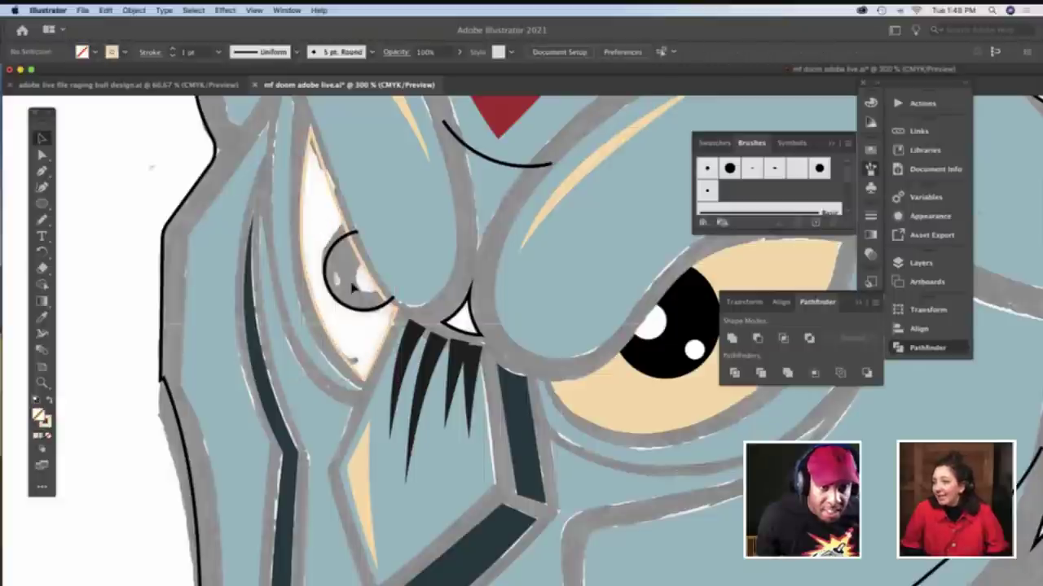
Add a smaller circle over the sketched large highlight in the narrow eye and give it the wide eye highlight's white fill
click(322, 233)
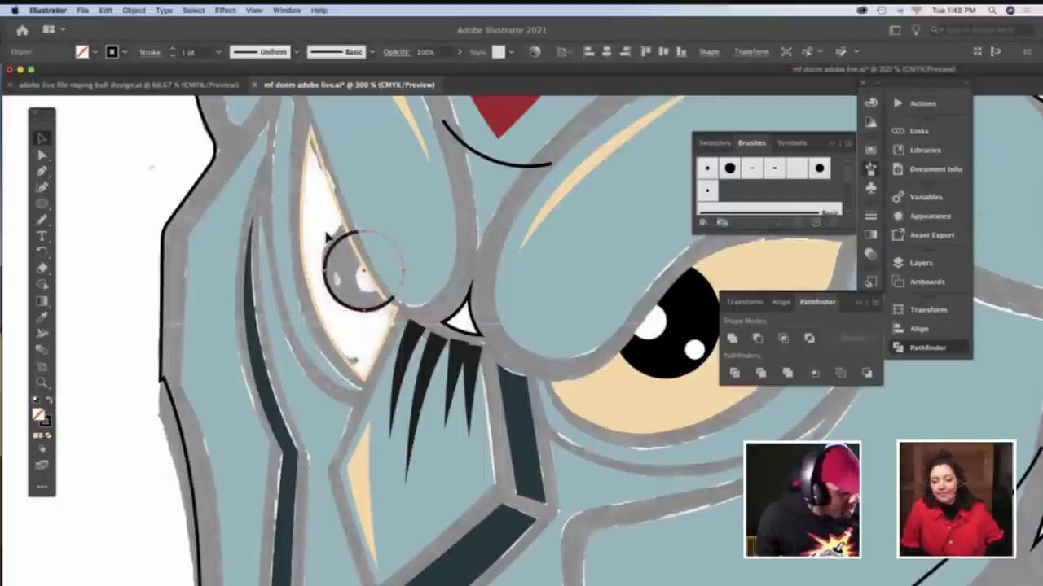
drag(325, 231, 356, 271)
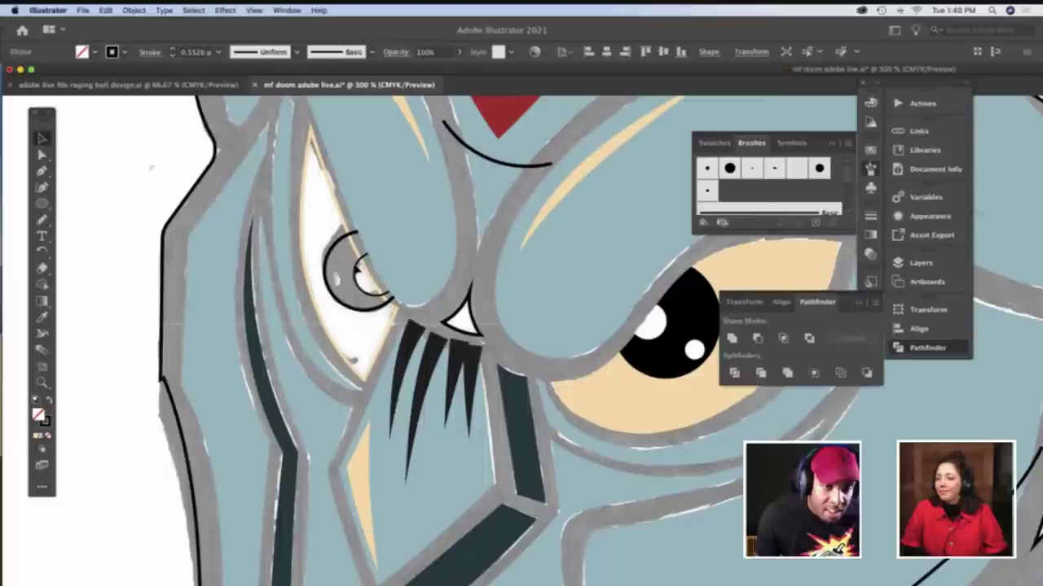
click(335, 279)
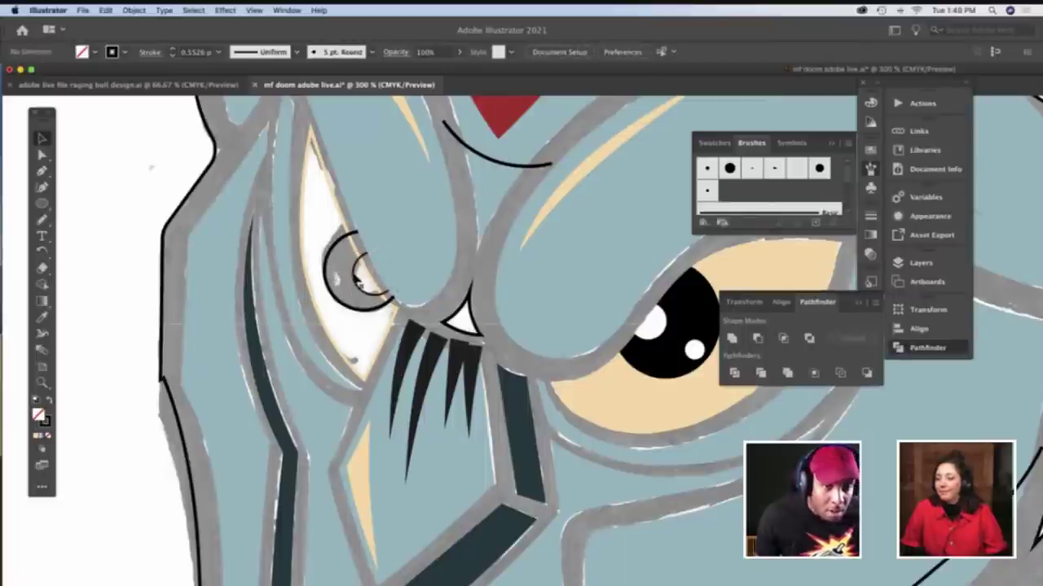
key(shift+x)
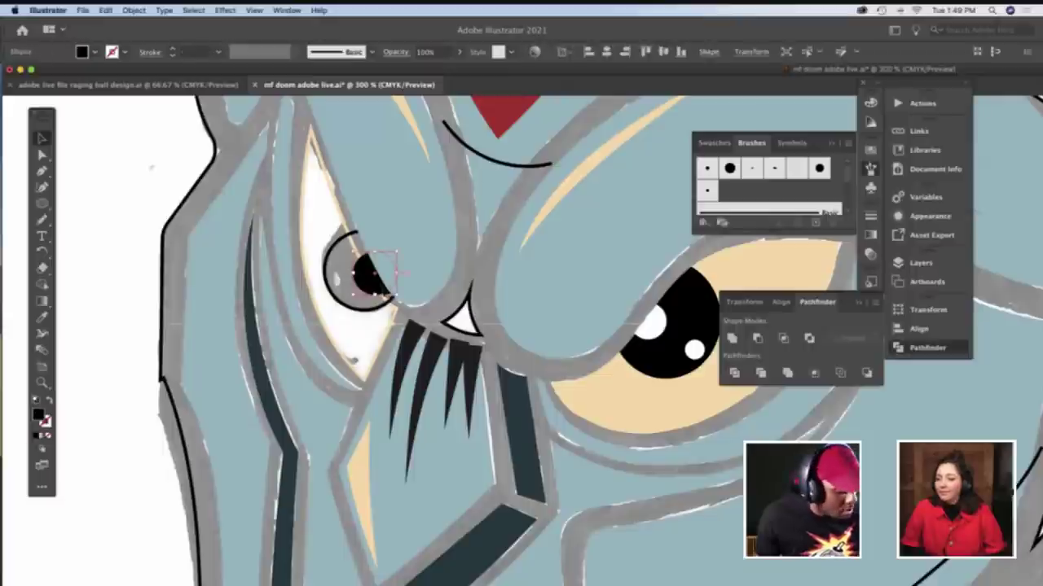
key(i)
click(647, 334)
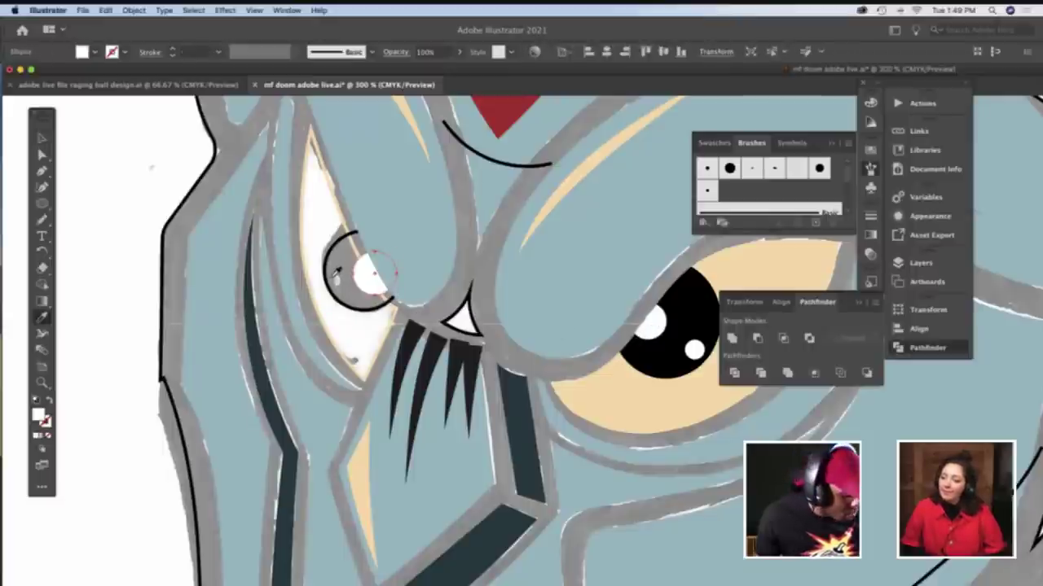
key(v)
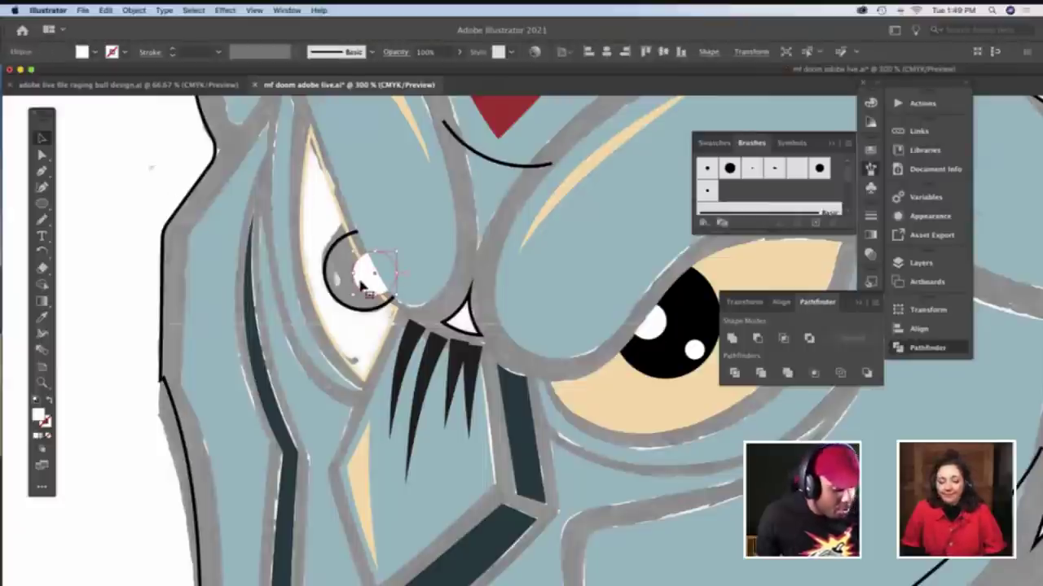
Cut the white highlight circle and paste it in front of the narrow eye shape in isolation mode, with the eye's cream fill restored
key(Delete)
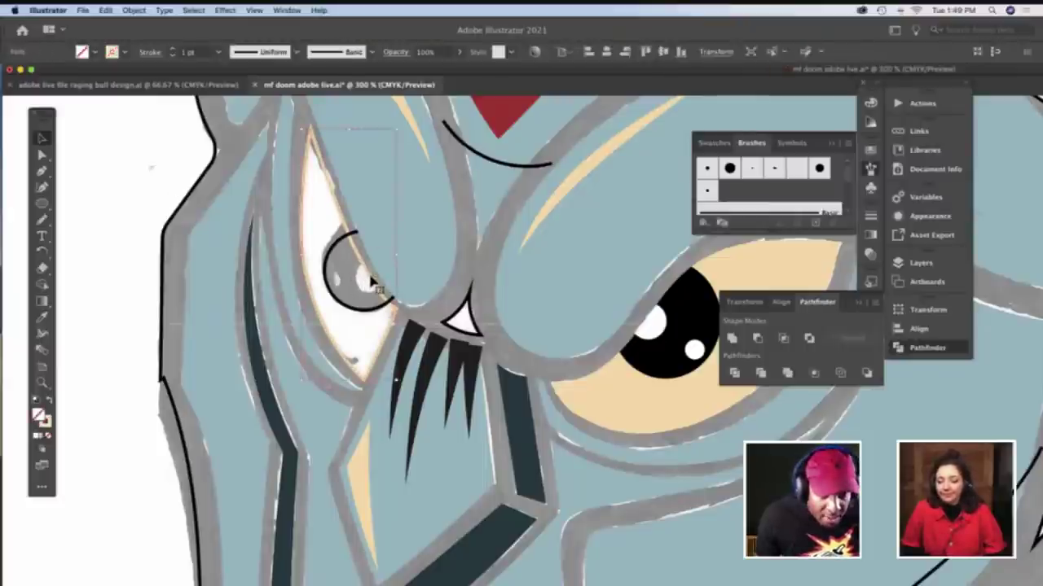
double_click(372, 281)
key(shift+x)
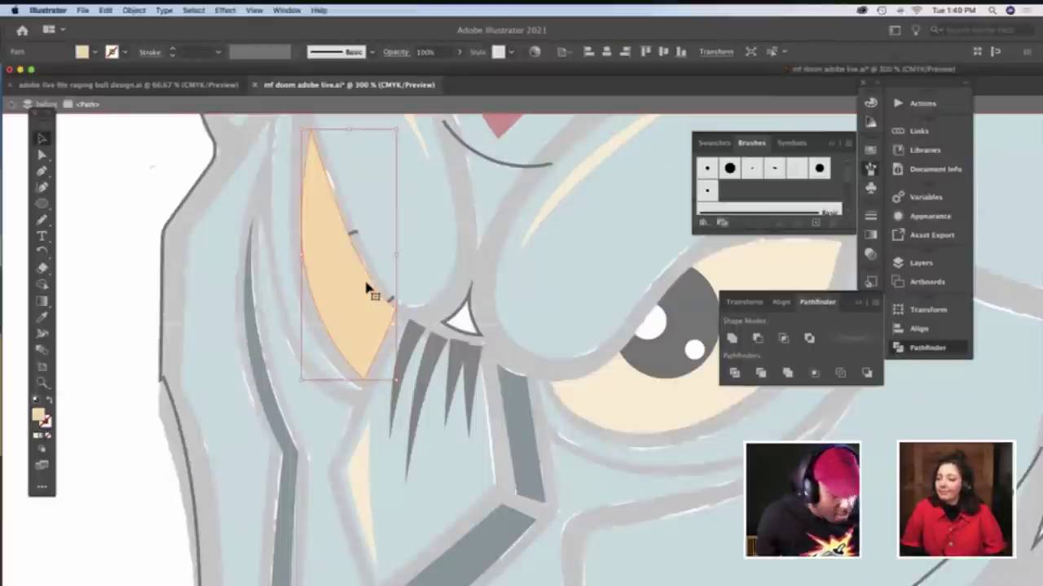
key(a)
key(super+f)
shift+click(376, 315)
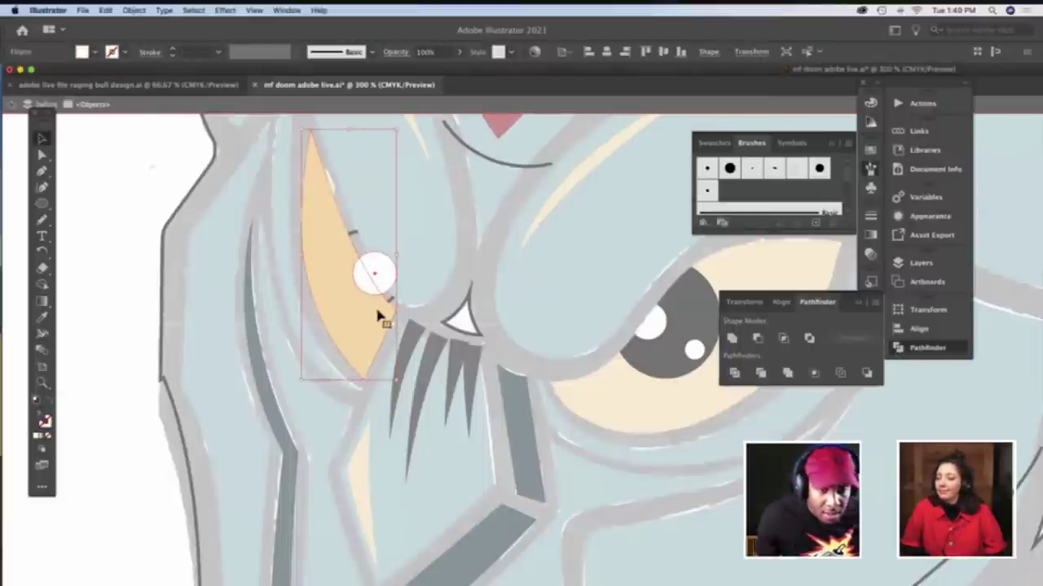
Divide the white circle and cream eye shape with Pathfinder, delete the circle part outside the eye, and leave isolation mode
click(734, 372)
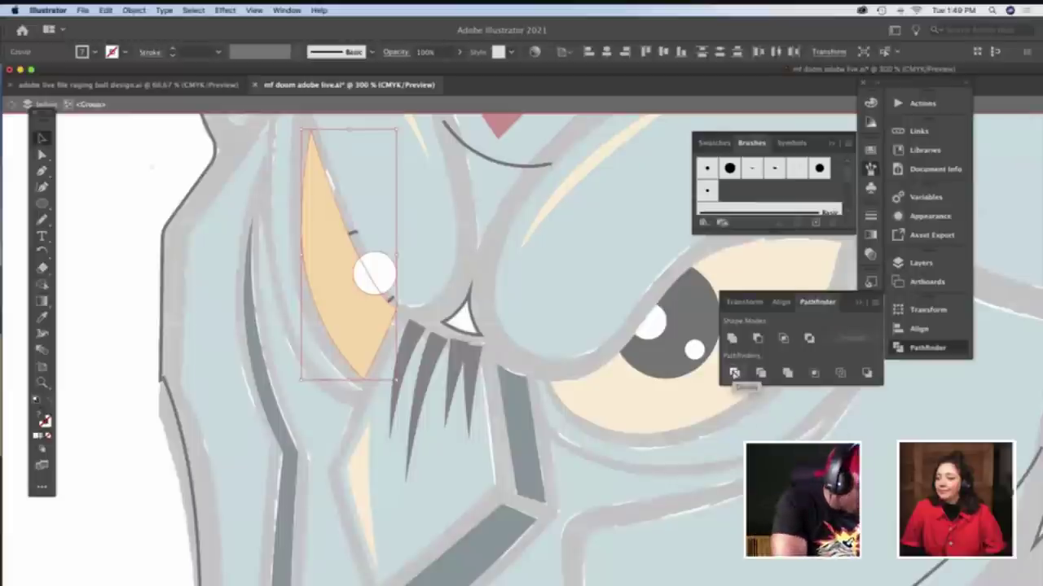
key(a)
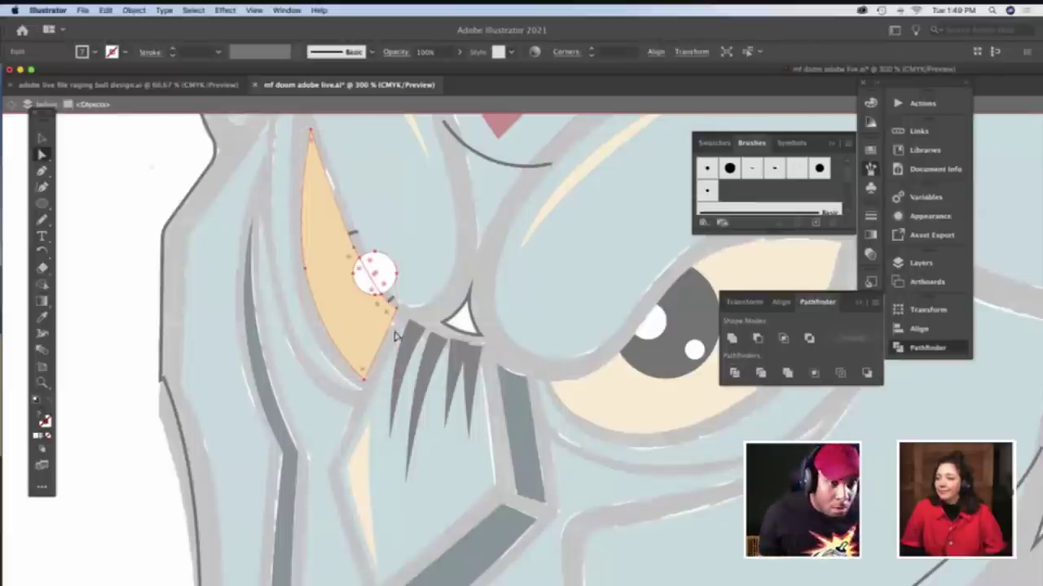
click(158, 215)
click(378, 270)
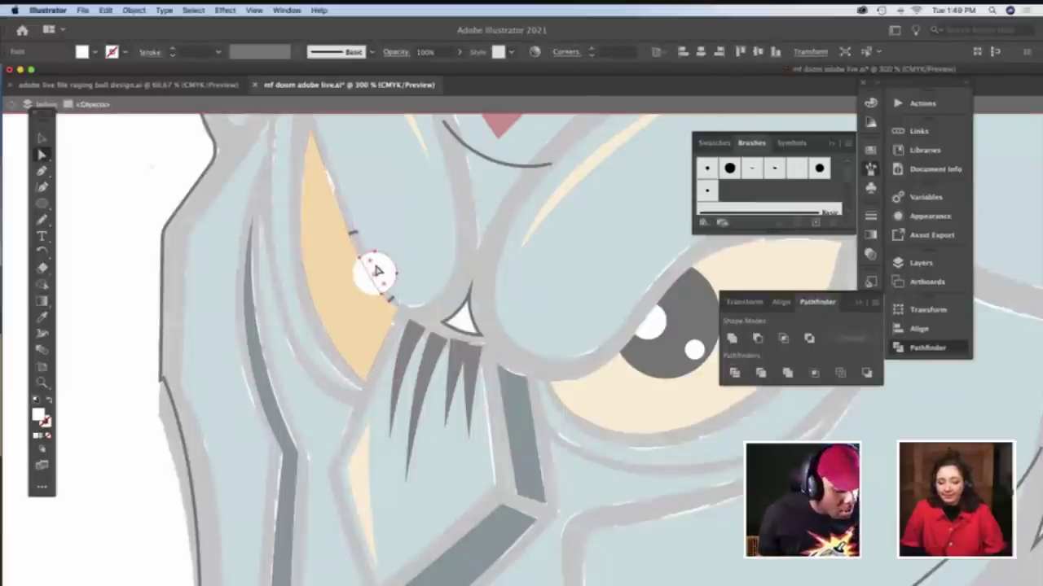
key(BackSpace)
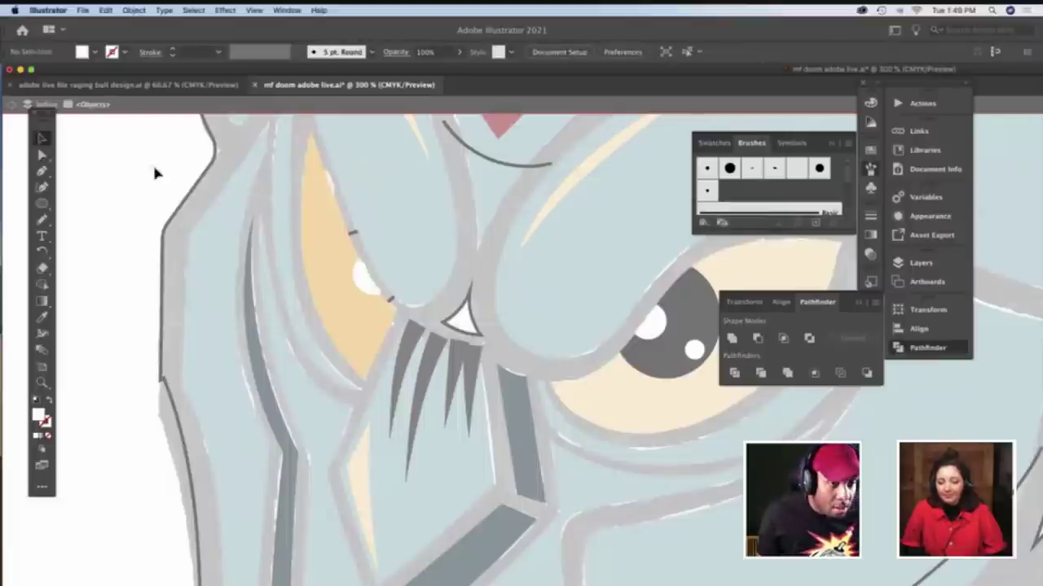
double_click(172, 209)
Fill the narrow eye's pupil circle with black and arrange it so the white highlight sits on top within the eye
click(365, 314)
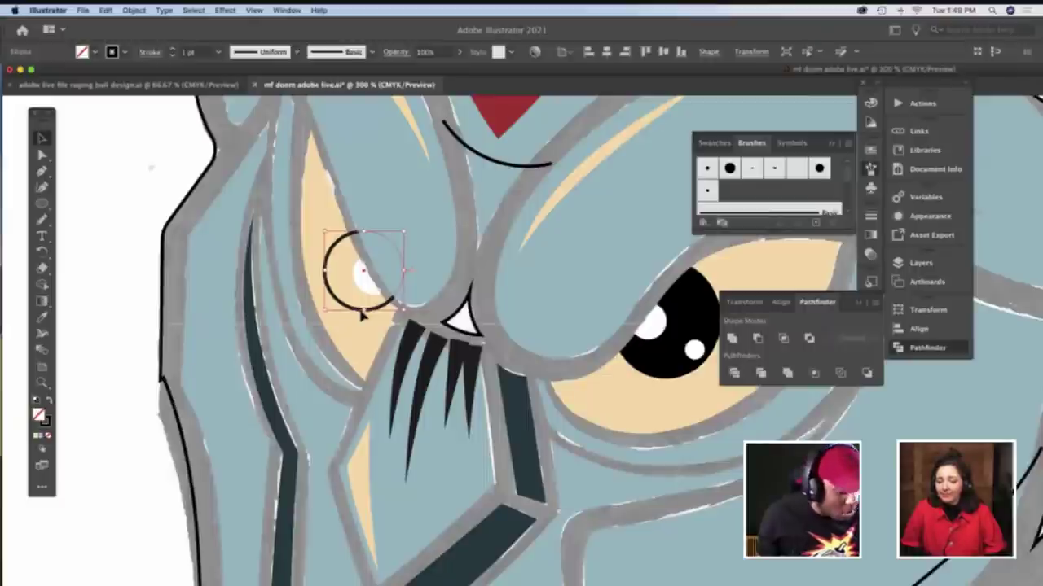
key(shift+x)
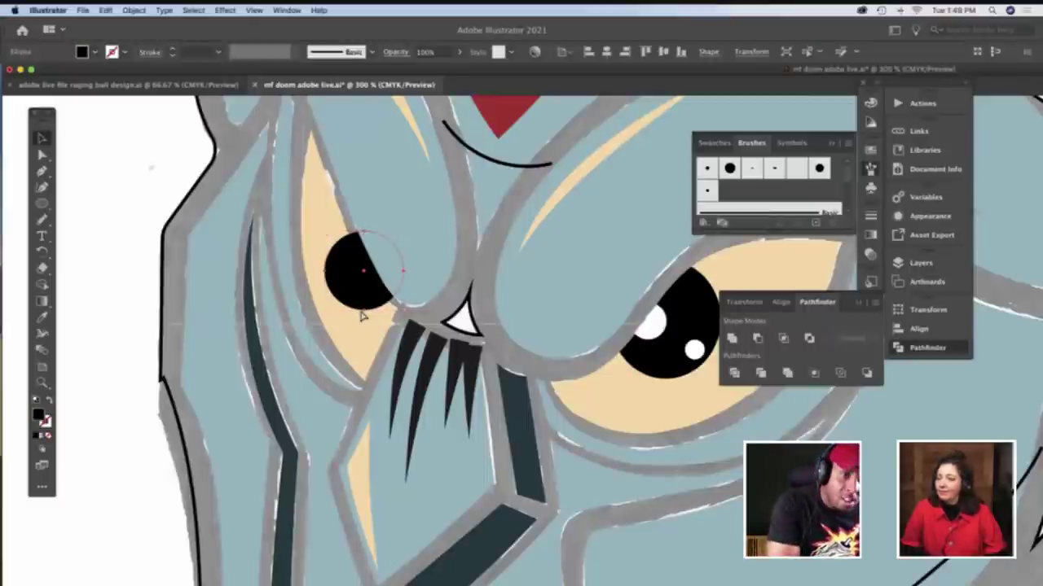
key(super+[)
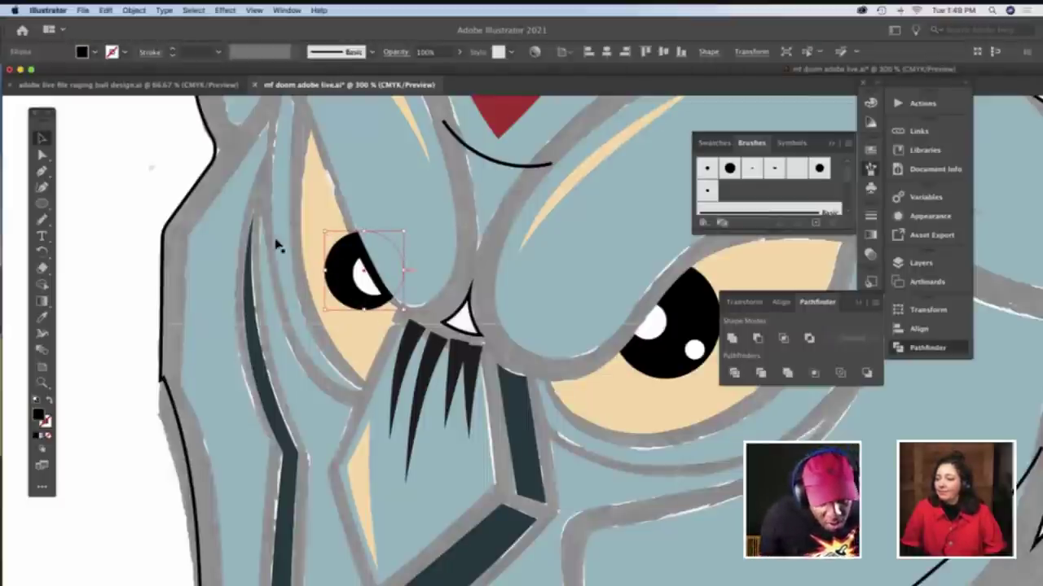
click(178, 172)
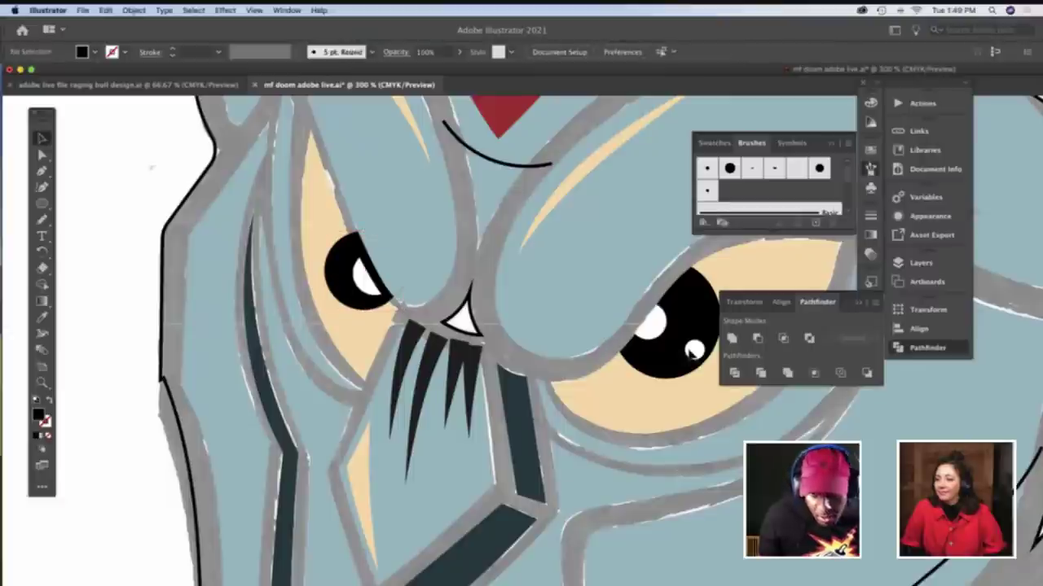
click(693, 352)
double_click(693, 352)
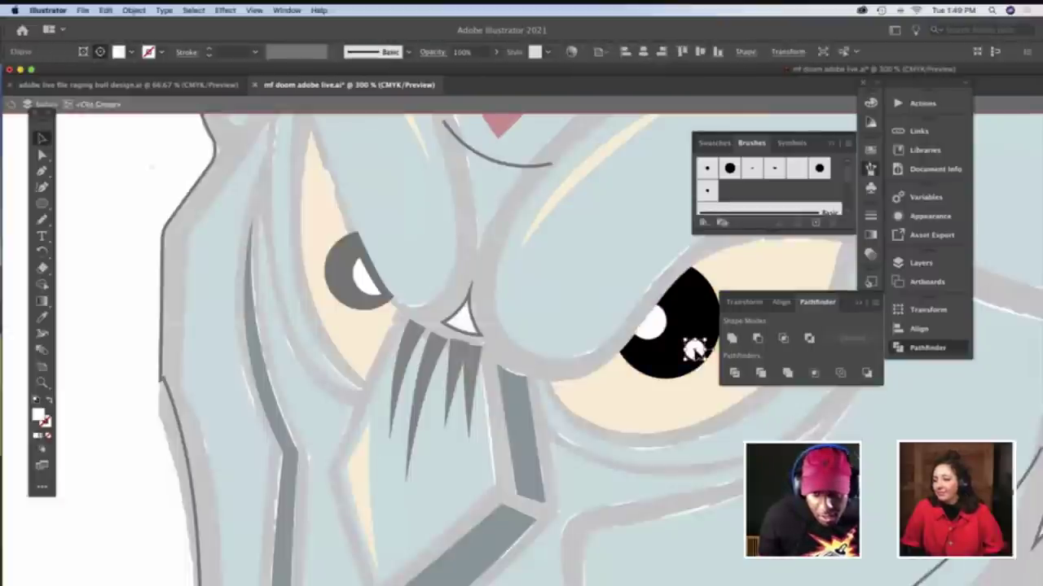
drag(694, 350, 344, 280)
key(Escape)
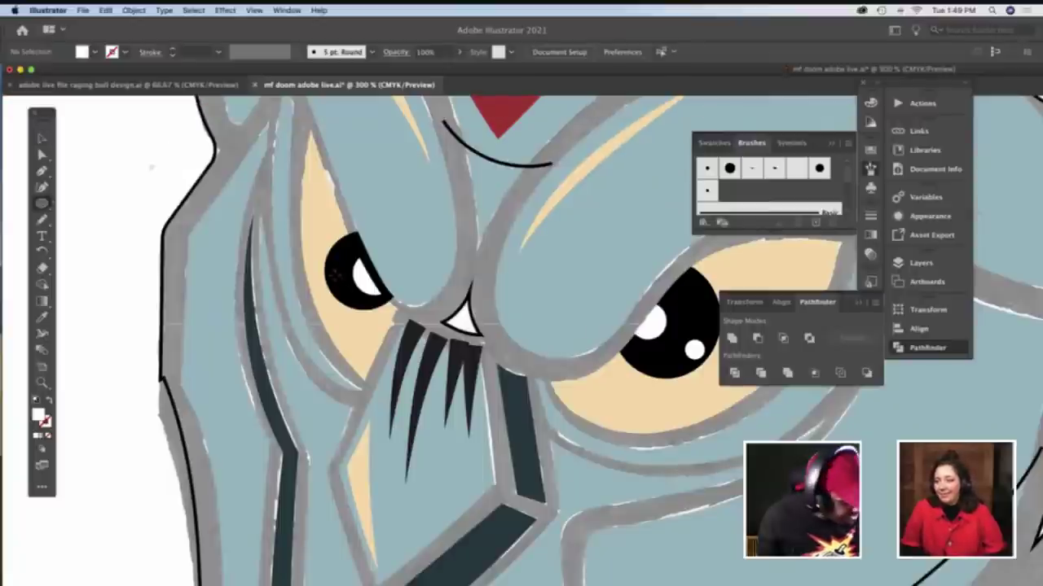
Draw a tiny white circle as the second highlight on the outer side of the narrow eye's pupil
click(333, 275)
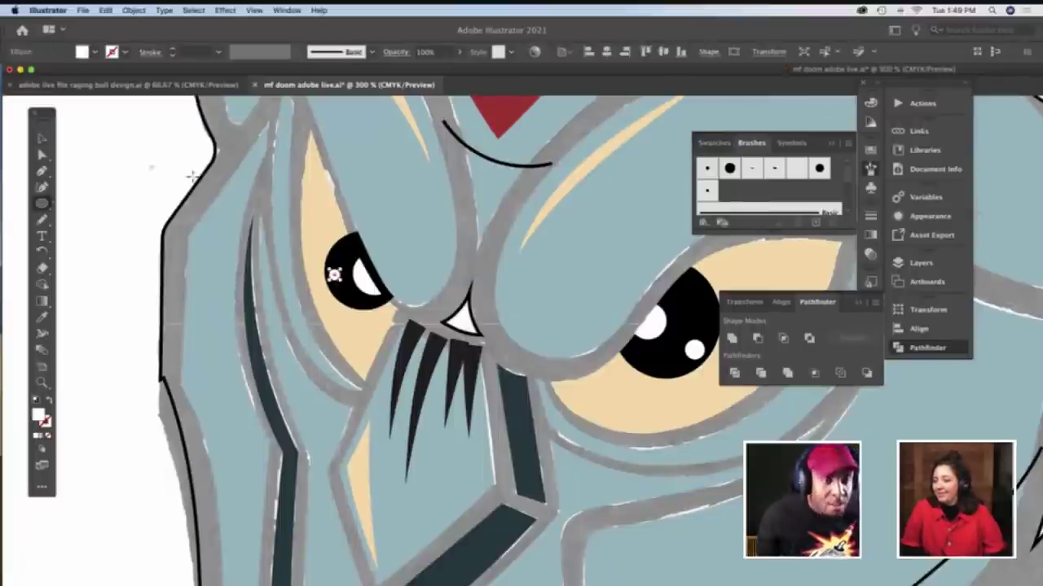
key(v)
click(164, 167)
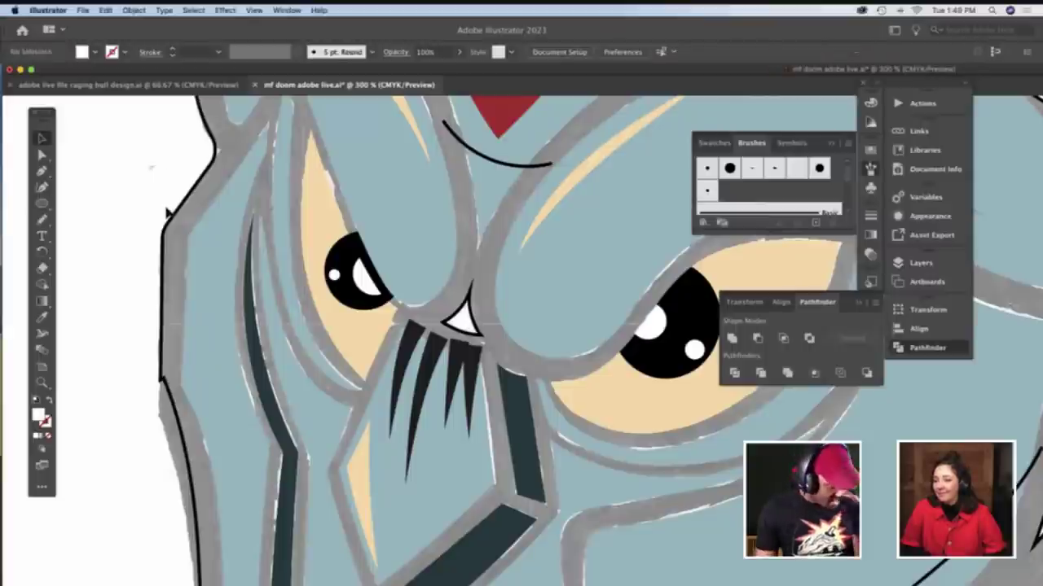
Fill the small black-outlined triangle between the two brows with the mask's light blue and remove its stroke
click(480, 329)
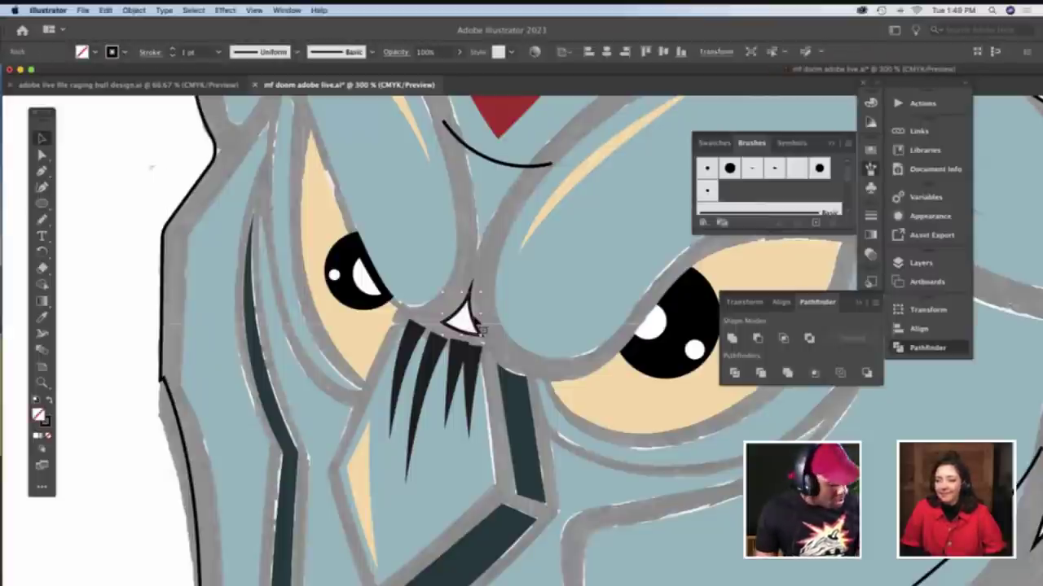
key(i)
click(304, 226)
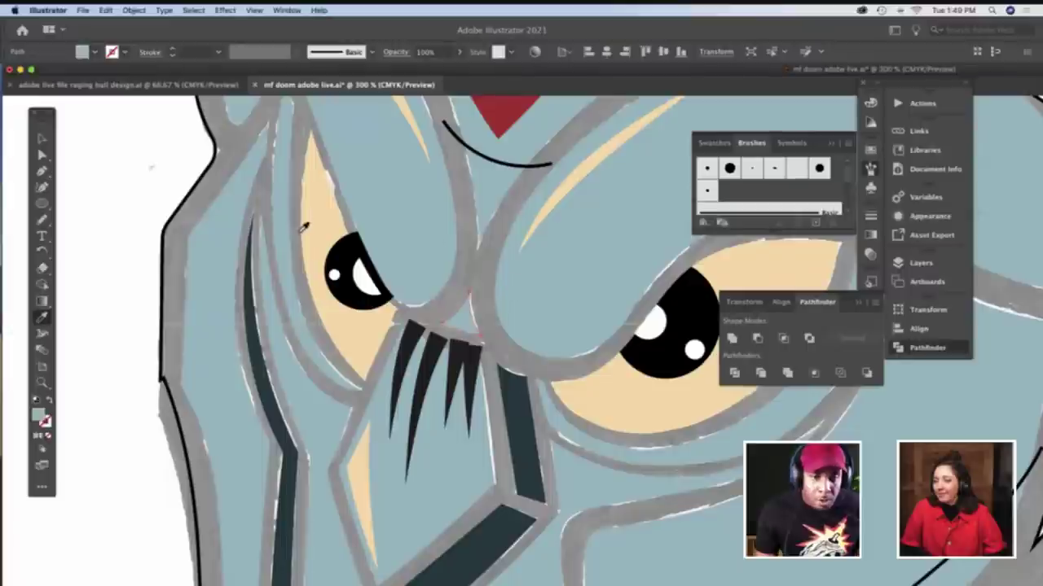
key(v)
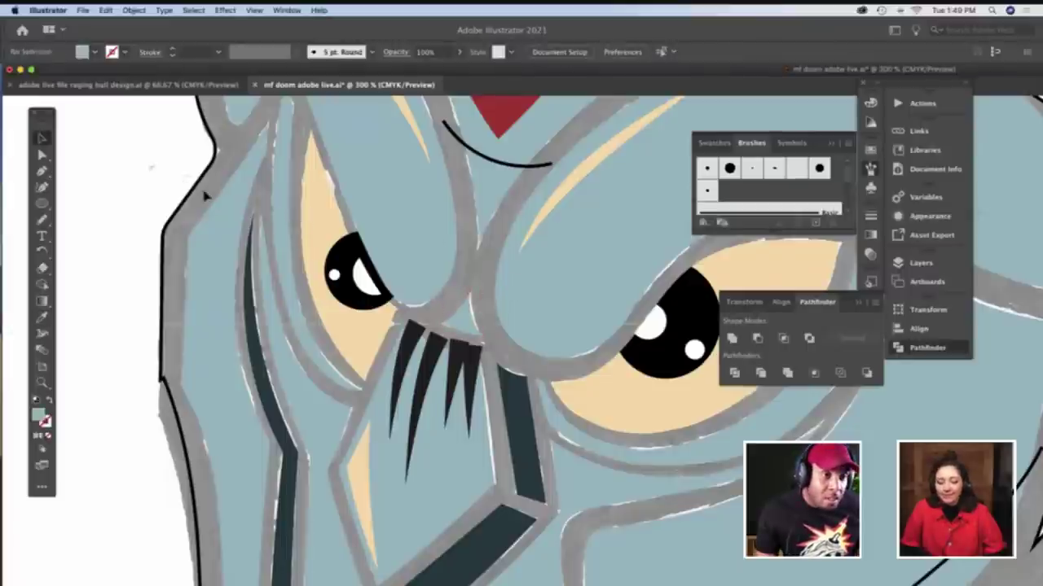
Swap the outer silhouette's black stroke to a solid black fill
click(203, 190)
key(shift+x)
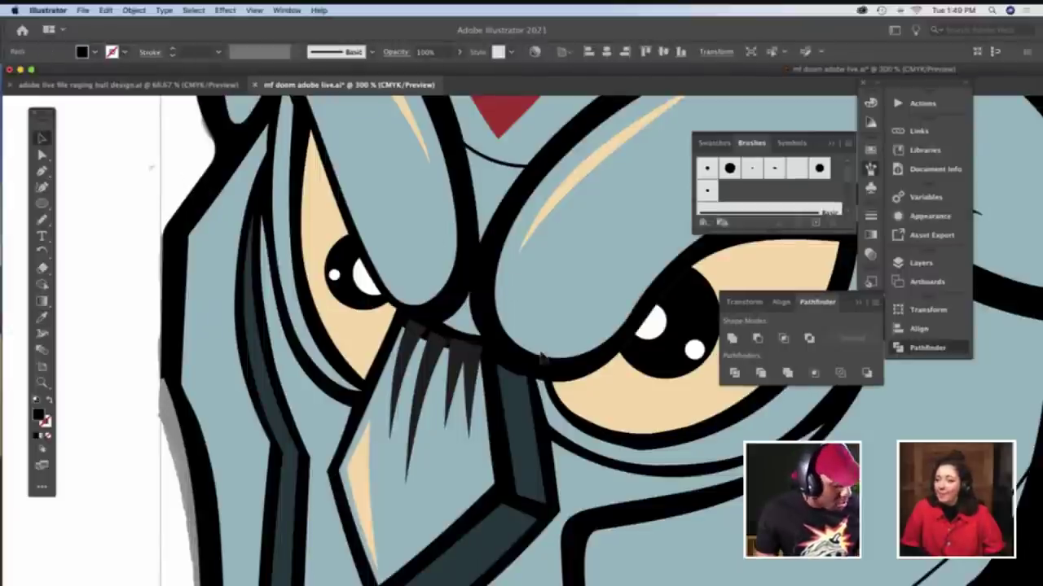
Examine the whole mask illustration from forehead to cheek guards, checking the black silhouette, both eyes and the nose area
key(z)
alt+click(592, 380)
alt+click(592, 380)
scroll(593, 381, left, 5)
scroll(589, 378, down, 4)
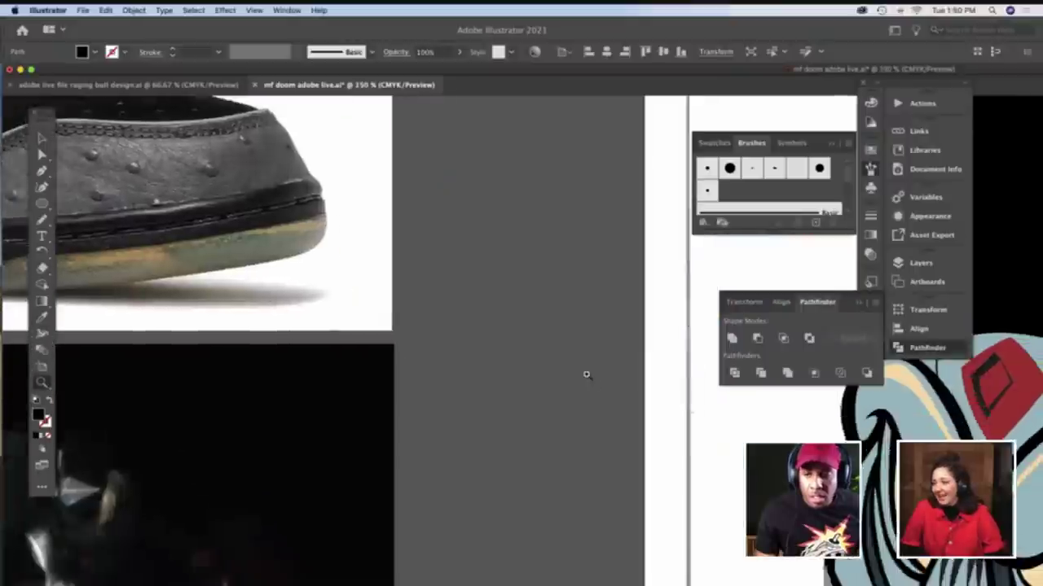
scroll(570, 371, right, 2)
drag(559, 367, 520, 384)
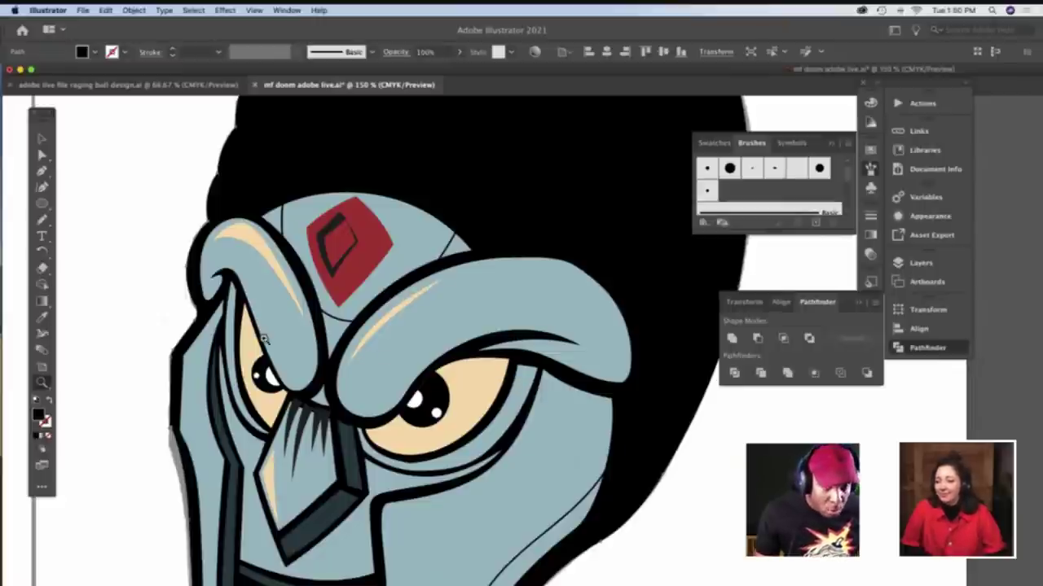
scroll(326, 362, down, 1)
scroll(327, 362, down, 3)
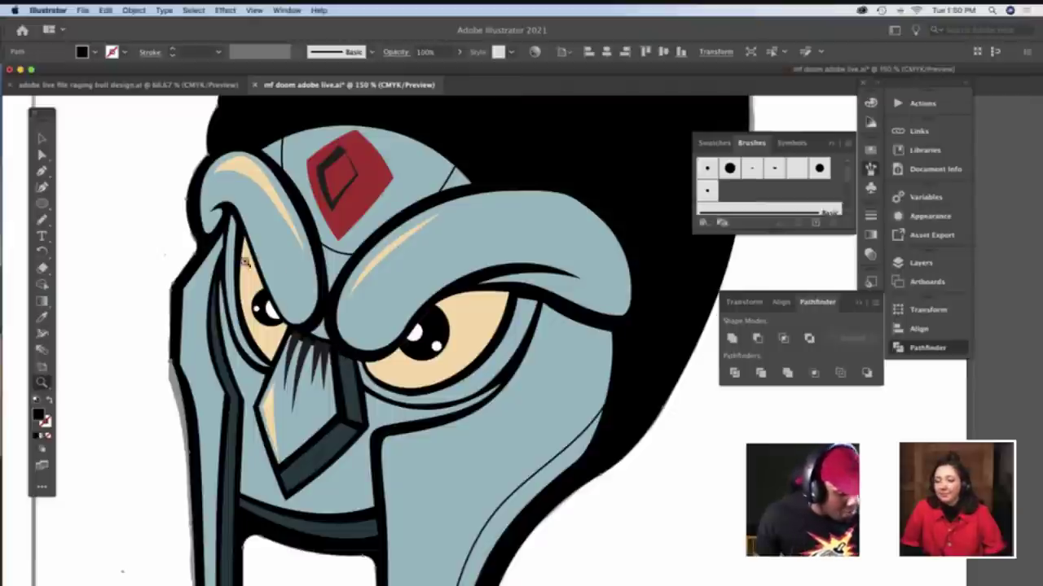
drag(299, 270, 303, 270)
scroll(301, 270, down, 5)
key(v)
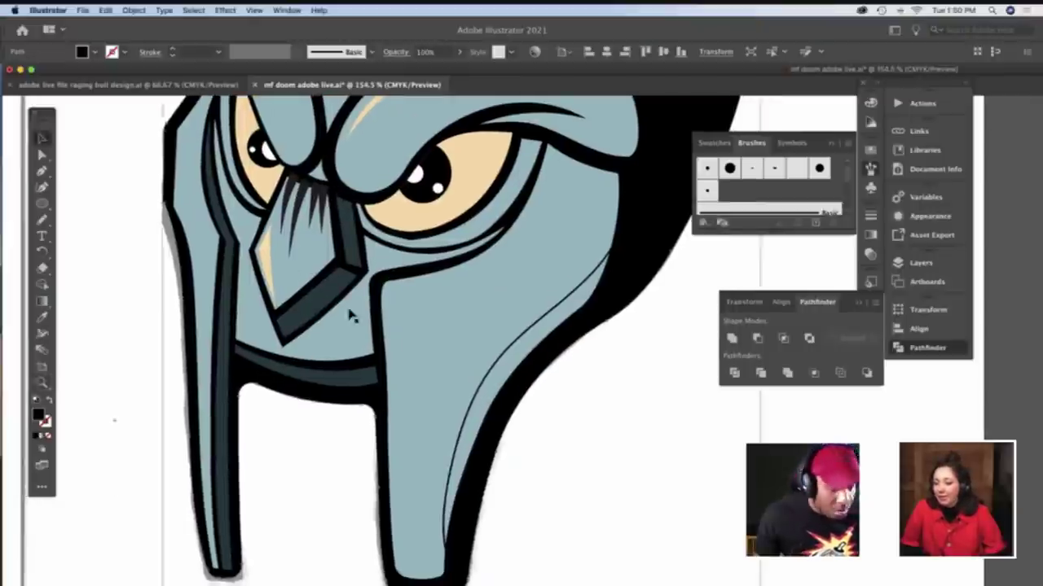
click(342, 414)
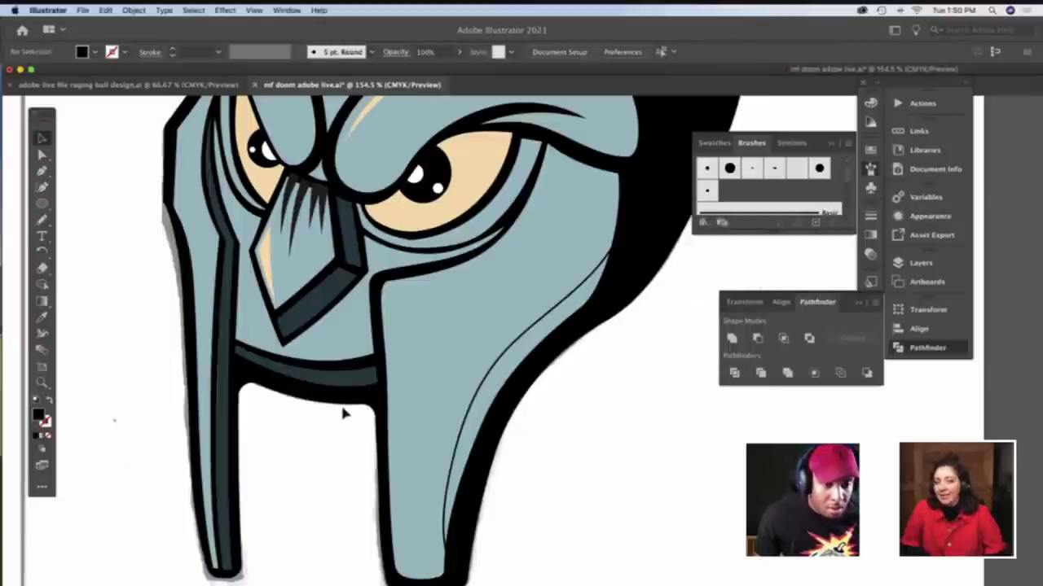
Undo the silhouette's black fill and thicken the long curved line along the sketched hatching inside the headpiece's outer band
key(super+z)
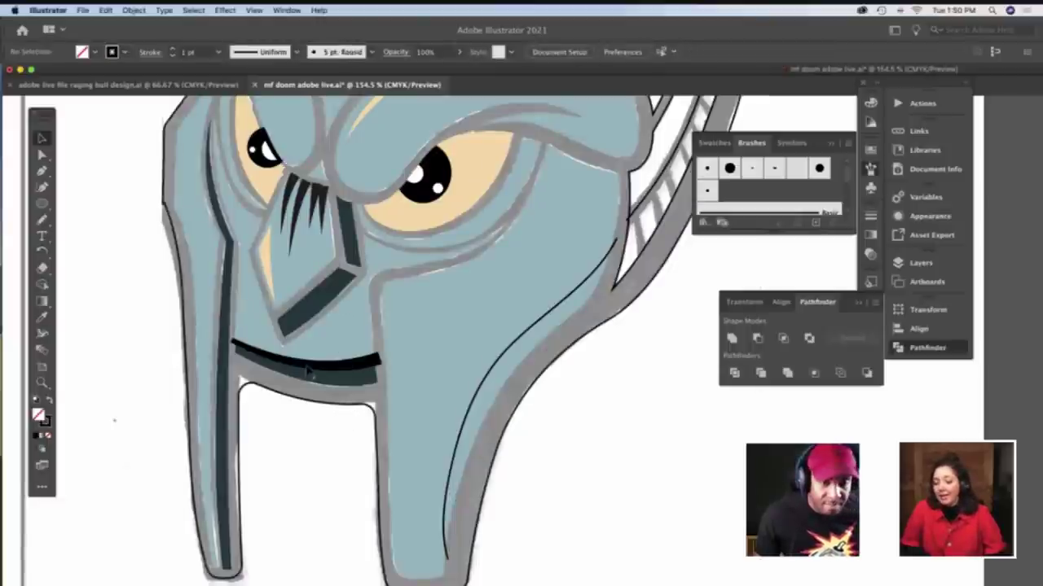
scroll(308, 370, up, 10)
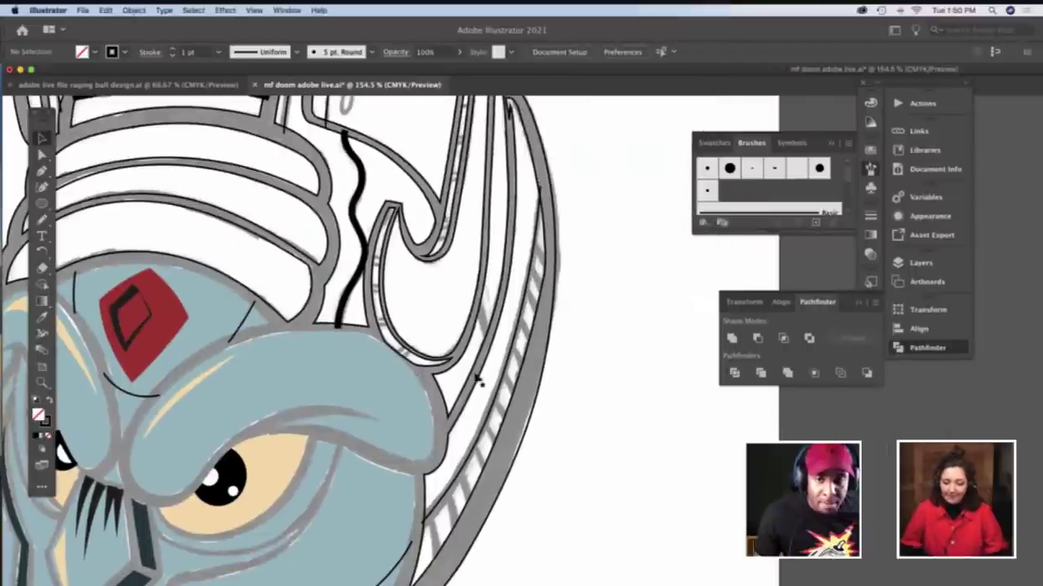
click(510, 395)
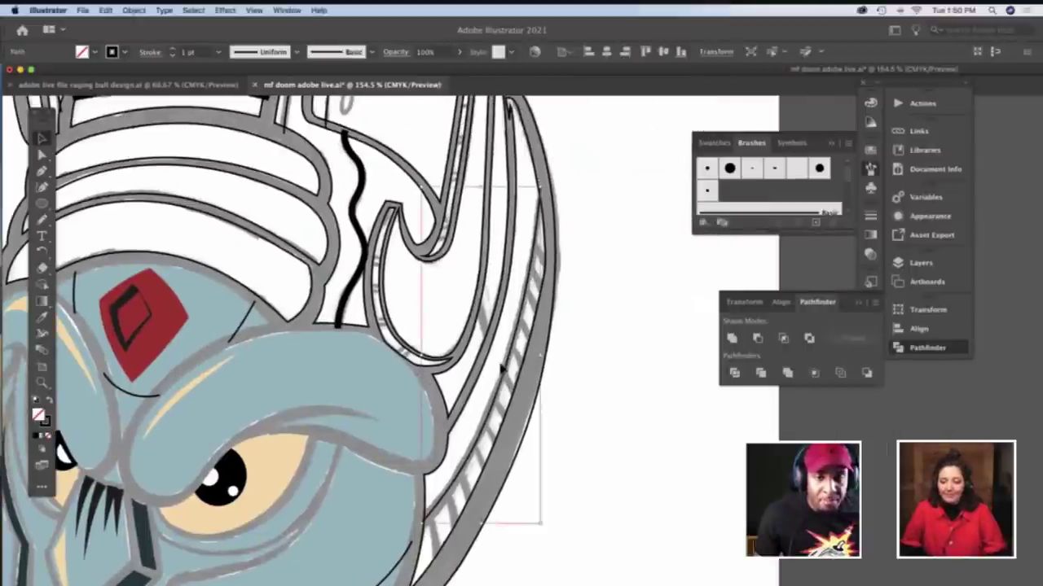
click(172, 48)
click(172, 48)
click(591, 216)
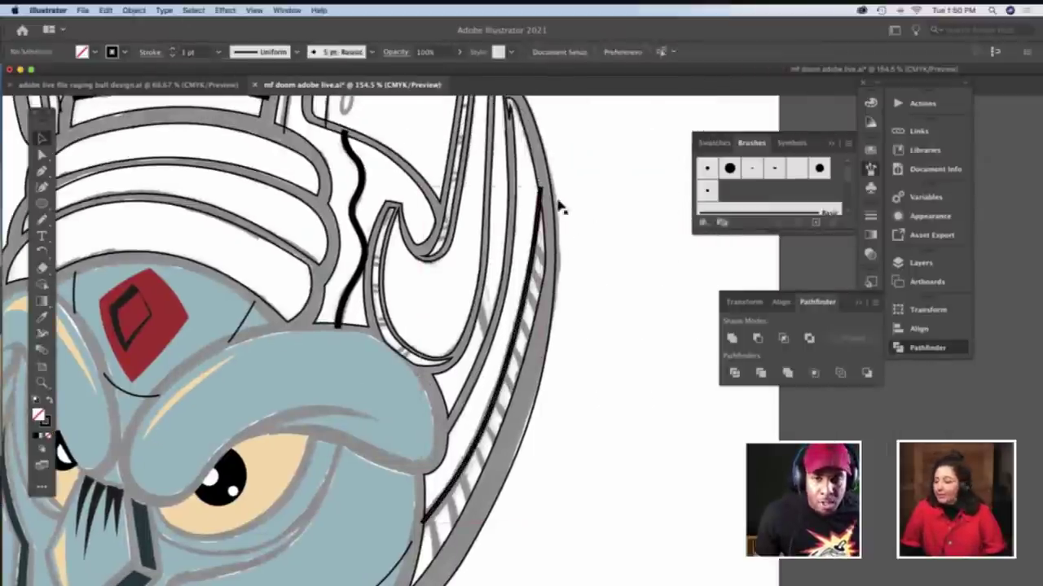
Widen the upper end of the long curved hatching line with the Width tool so it tapers towards the brow
click(543, 196)
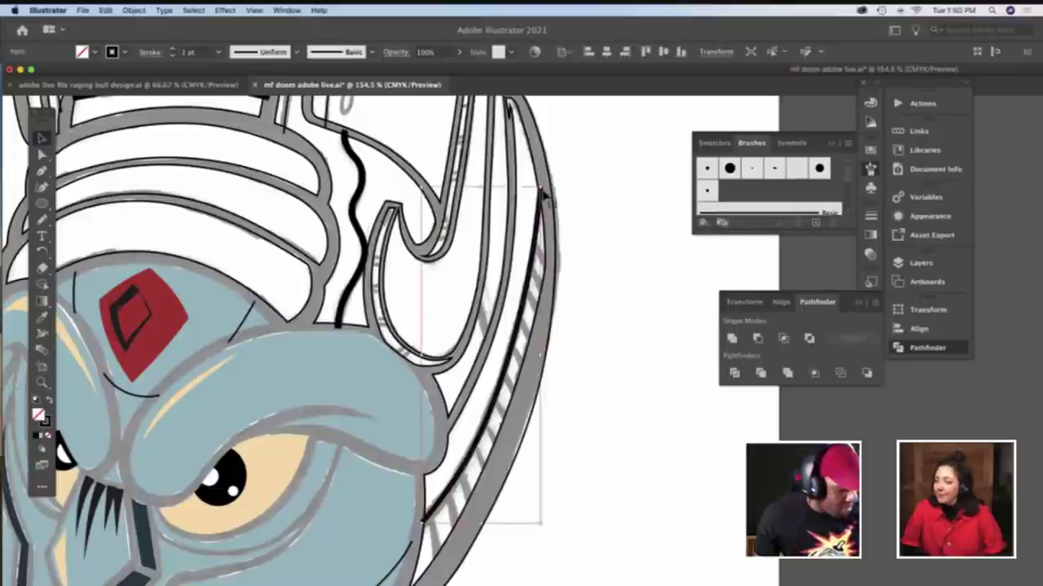
key(shift+w)
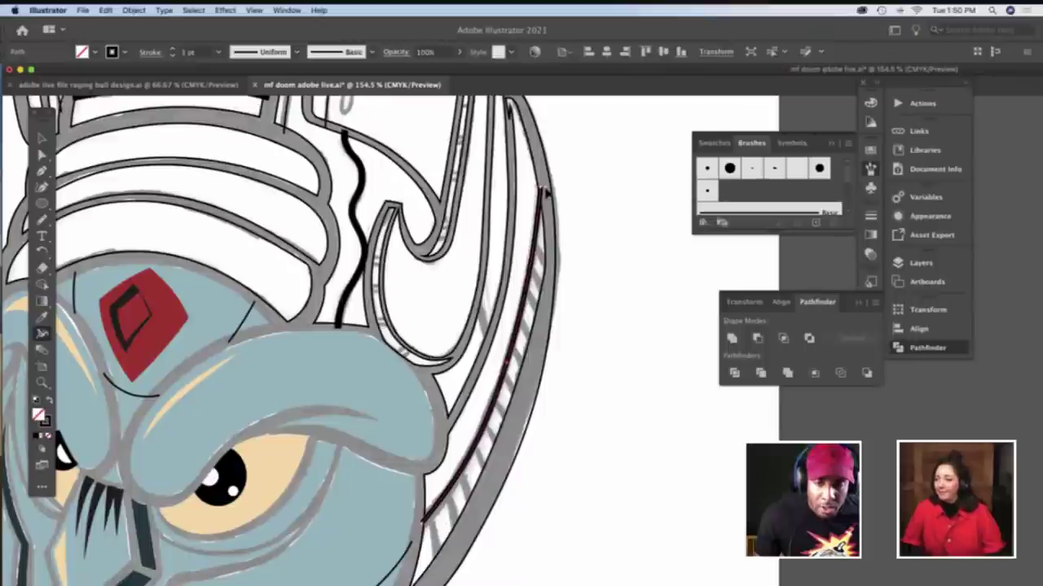
drag(546, 193, 549, 192)
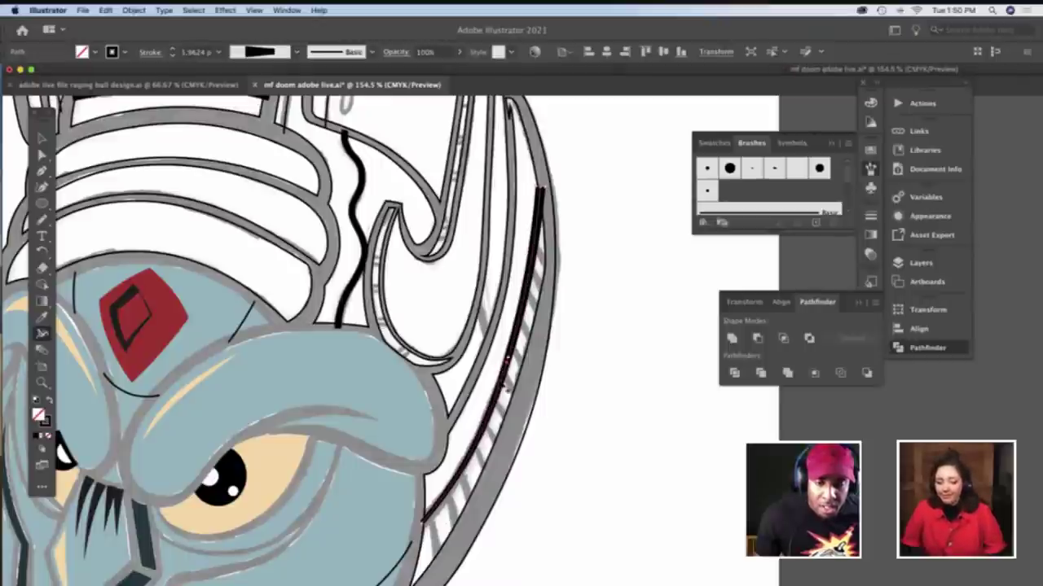
key(v)
click(549, 462)
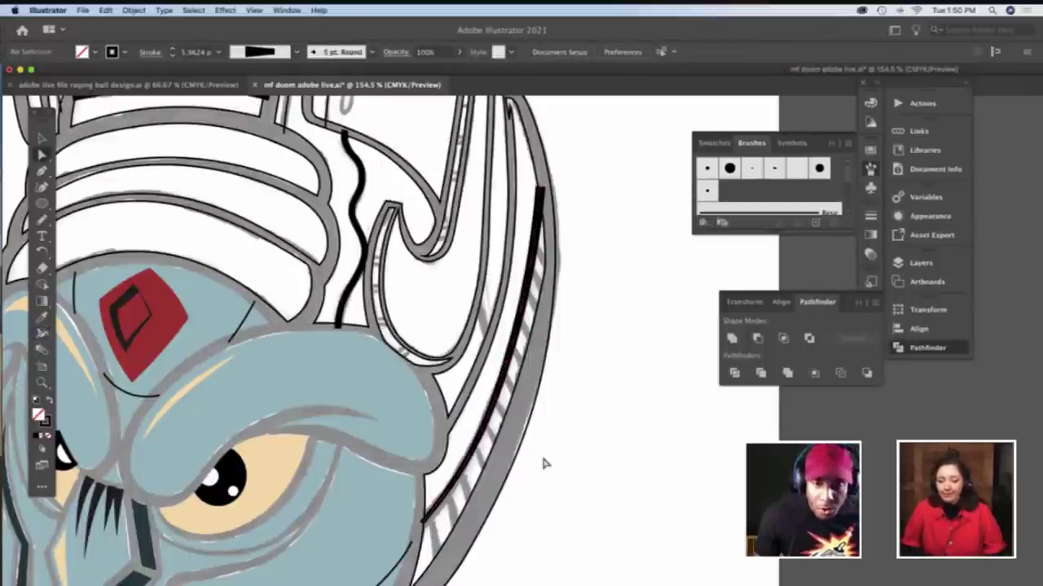
scroll(487, 378, down, 3)
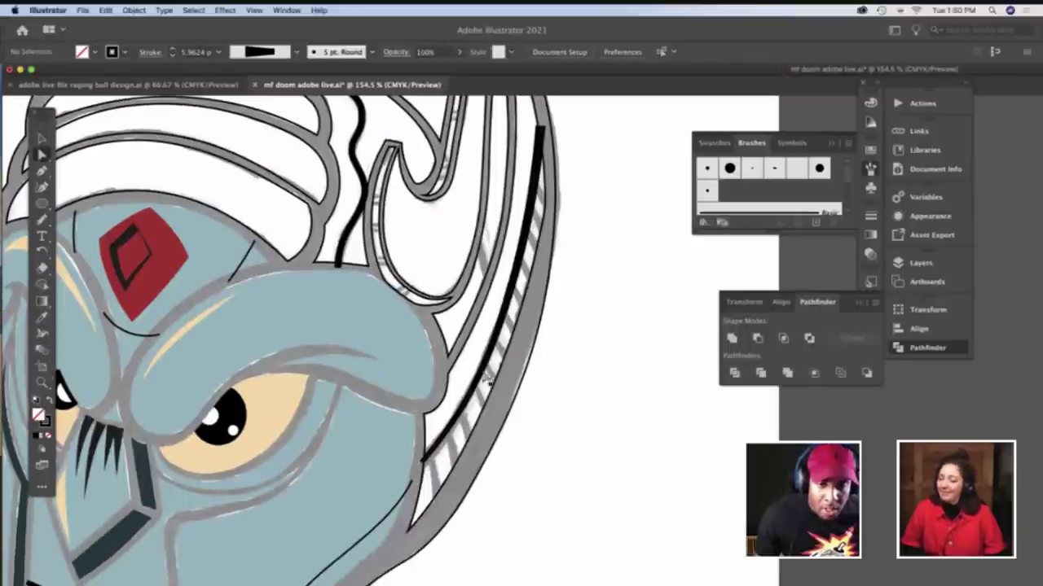
key(z)
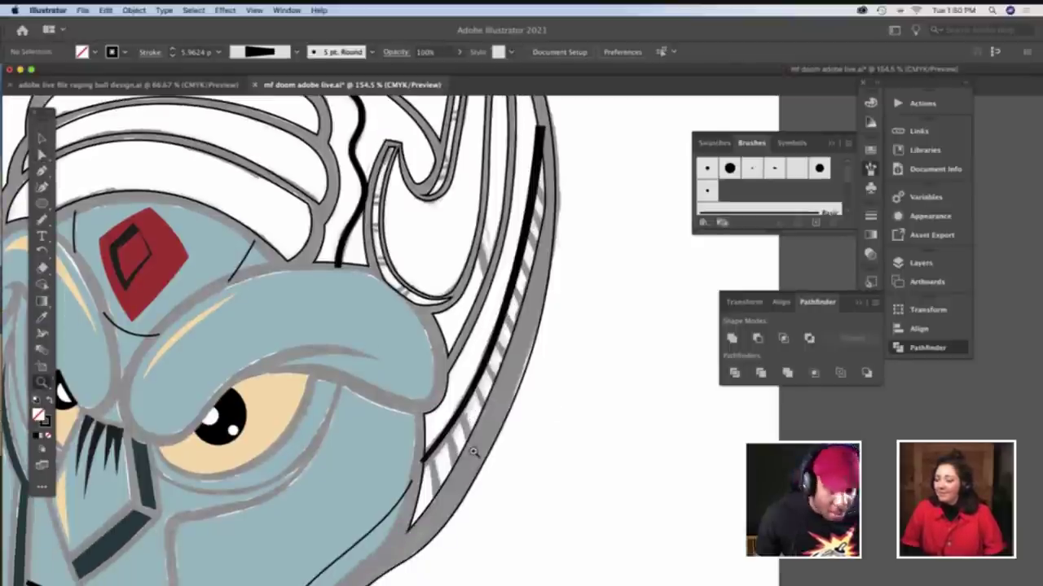
key(p)
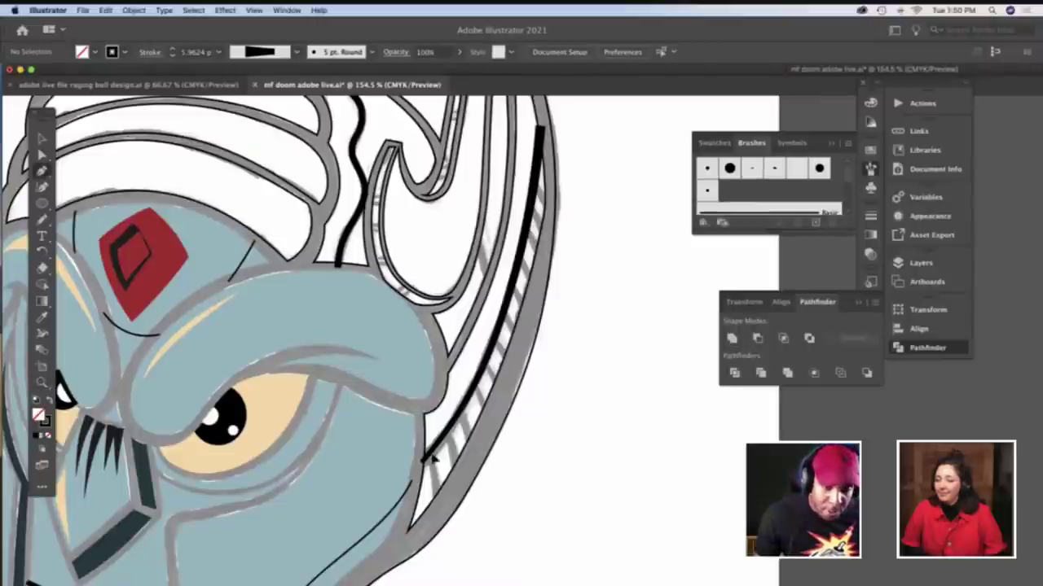
click(441, 494)
click(448, 460)
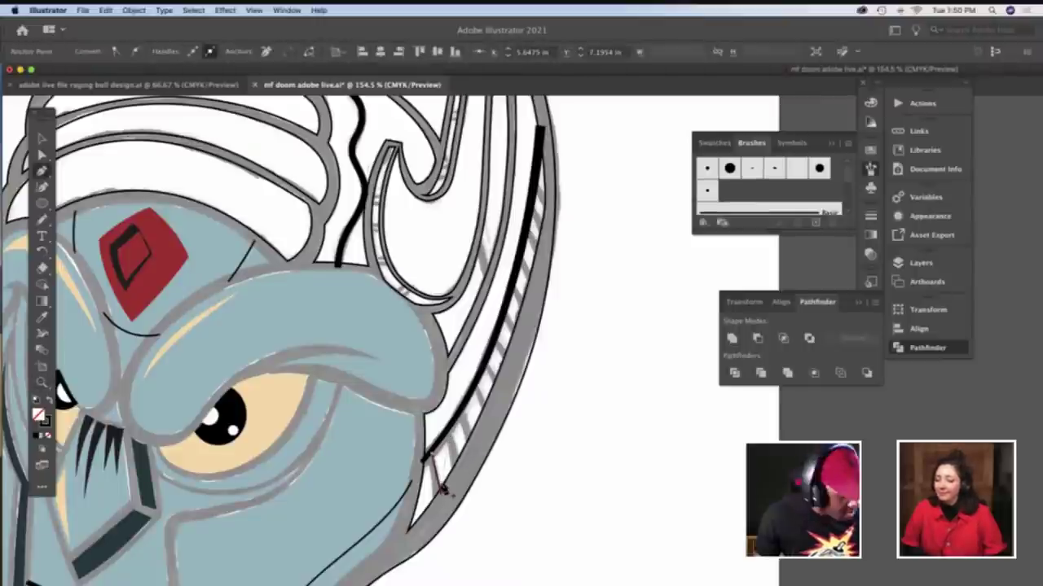
key(Escape)
Choose the 4 pt Calligraphic Brush 1 for the Paintbrush tool and open its brush options
key(z)
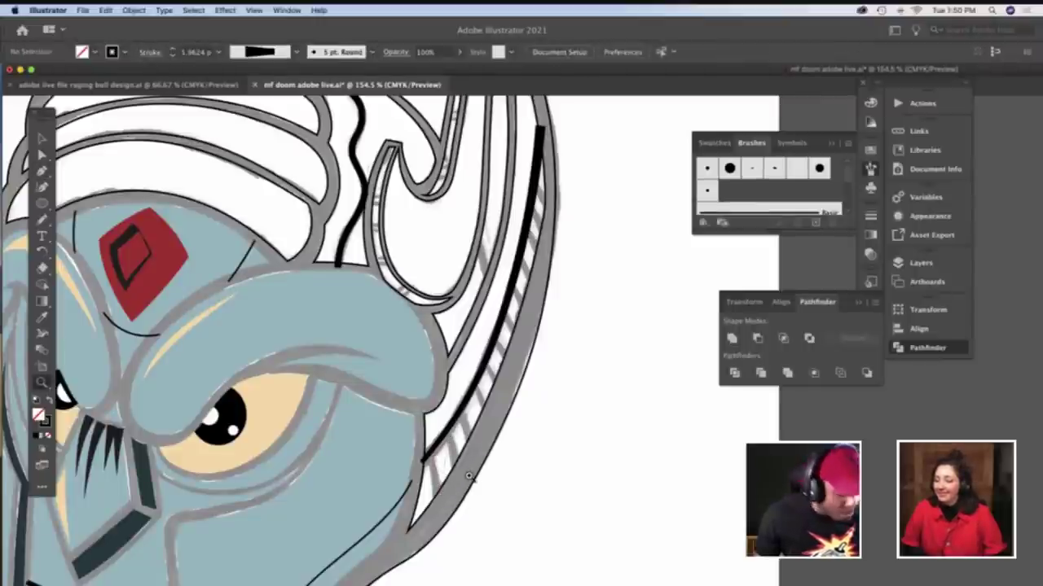
drag(468, 473, 444, 470)
scroll(444, 469, down, 2)
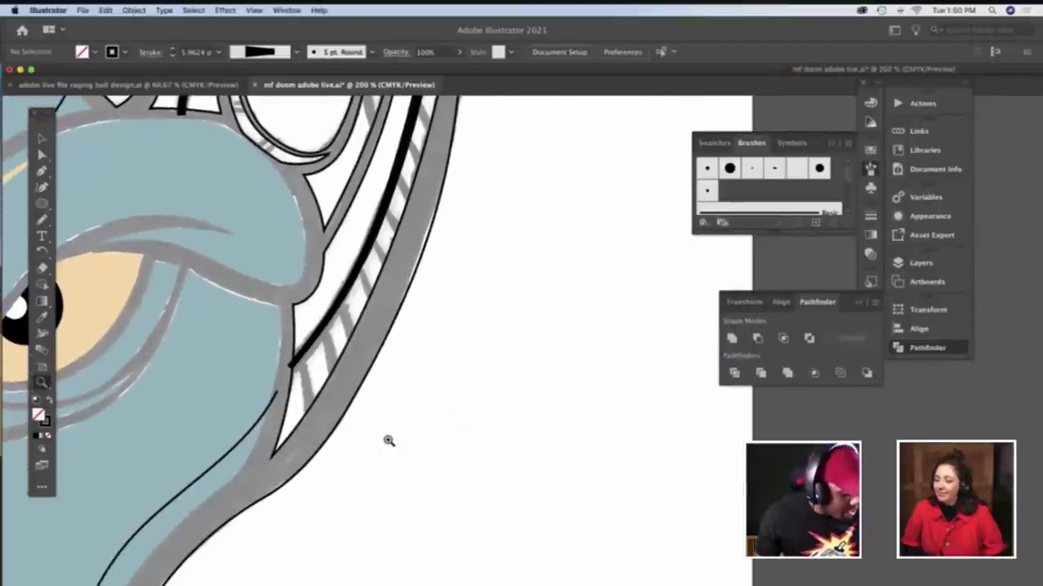
key(a)
key(b)
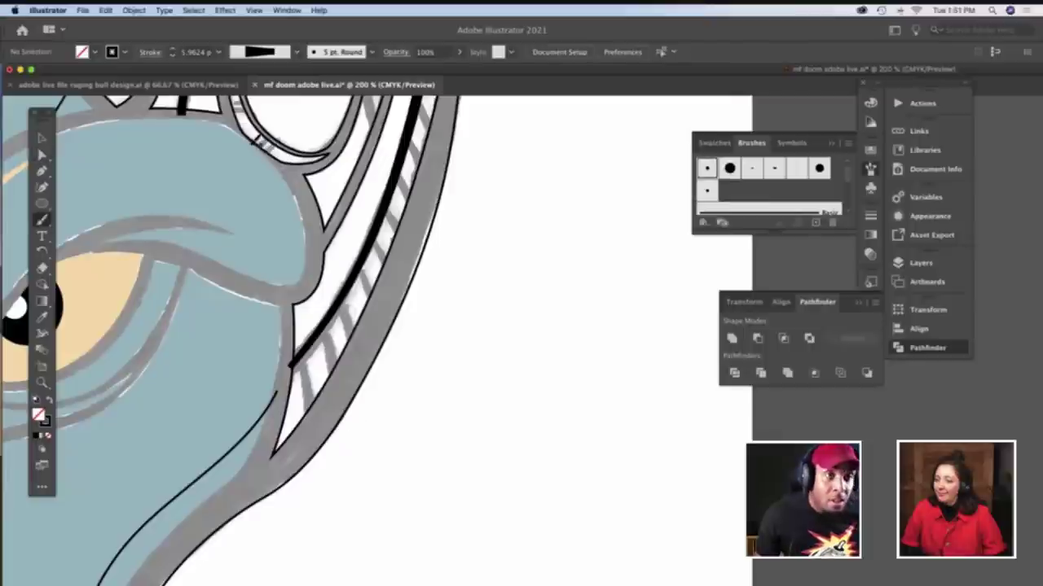
click(323, 52)
click(295, 80)
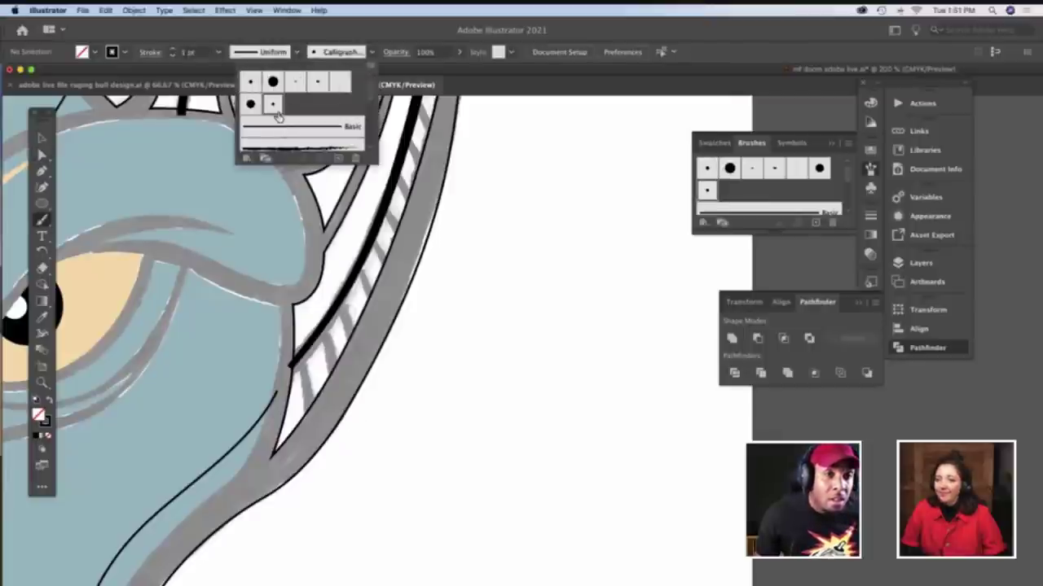
double_click(274, 104)
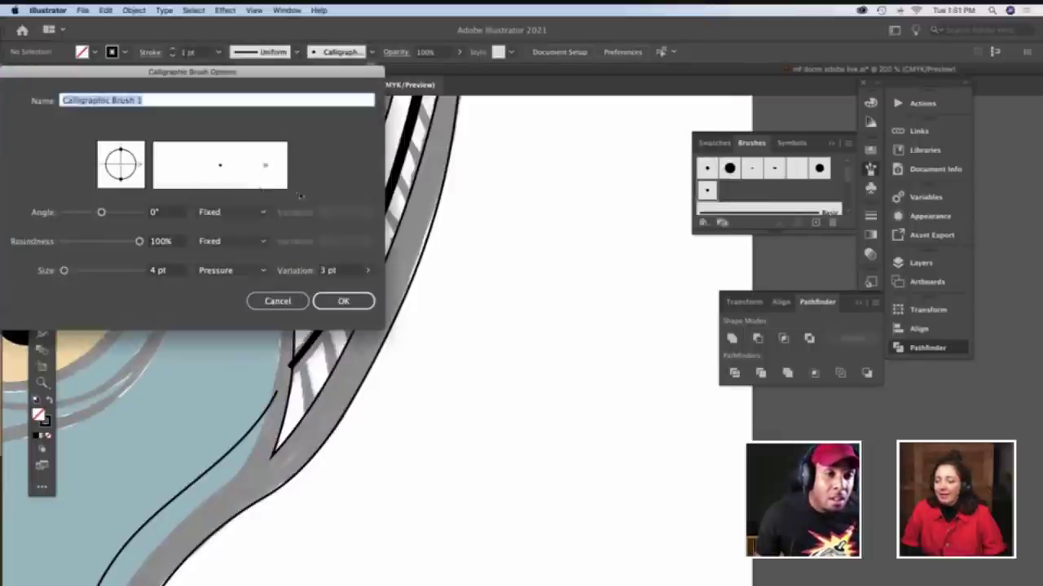
Keep the brush size controlled by Pressure, raise its size variation to the maximum and apply the options
click(237, 271)
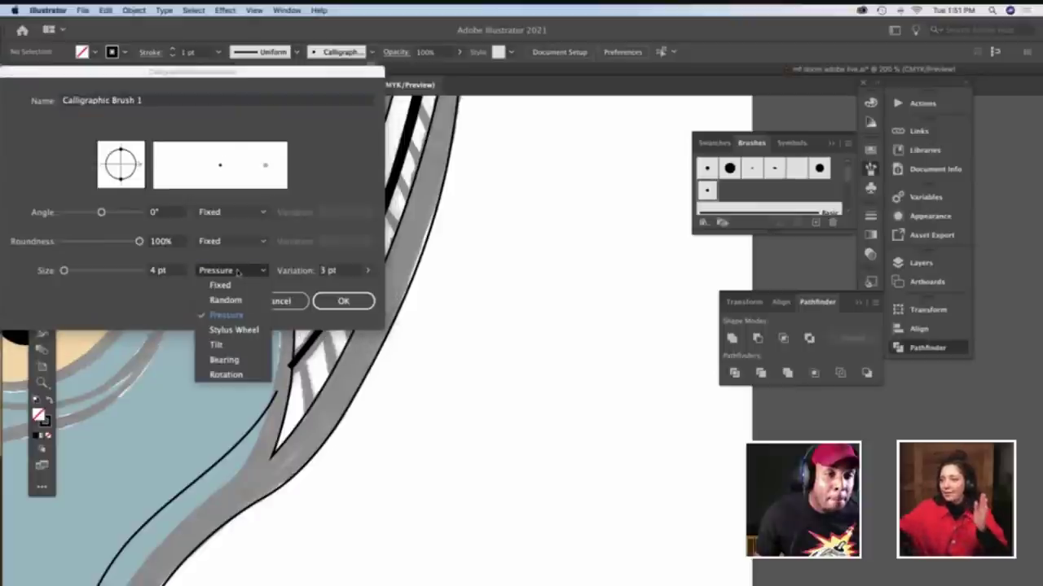
click(229, 315)
click(333, 301)
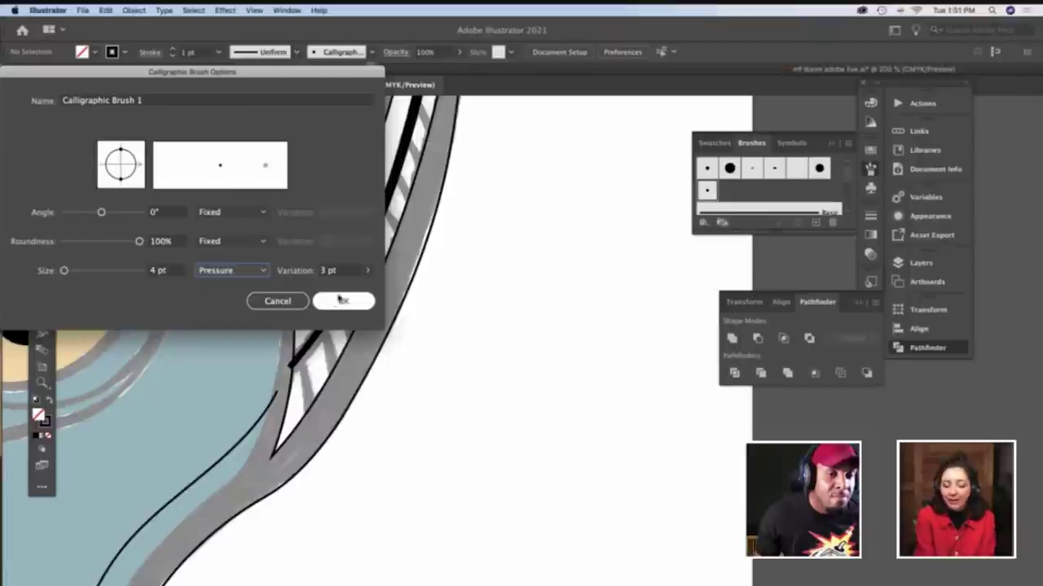
click(368, 270)
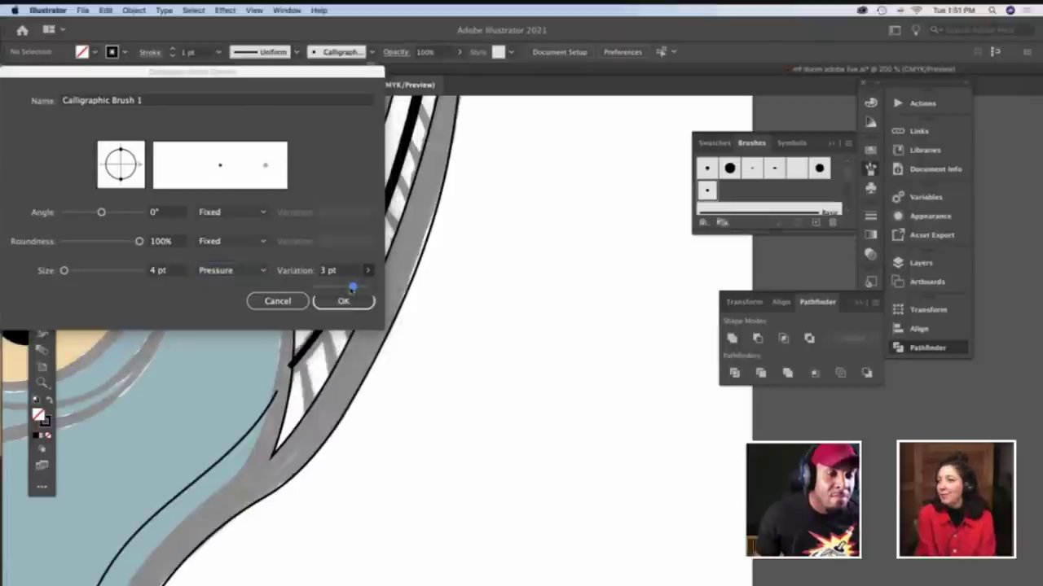
drag(353, 289, 363, 289)
click(334, 306)
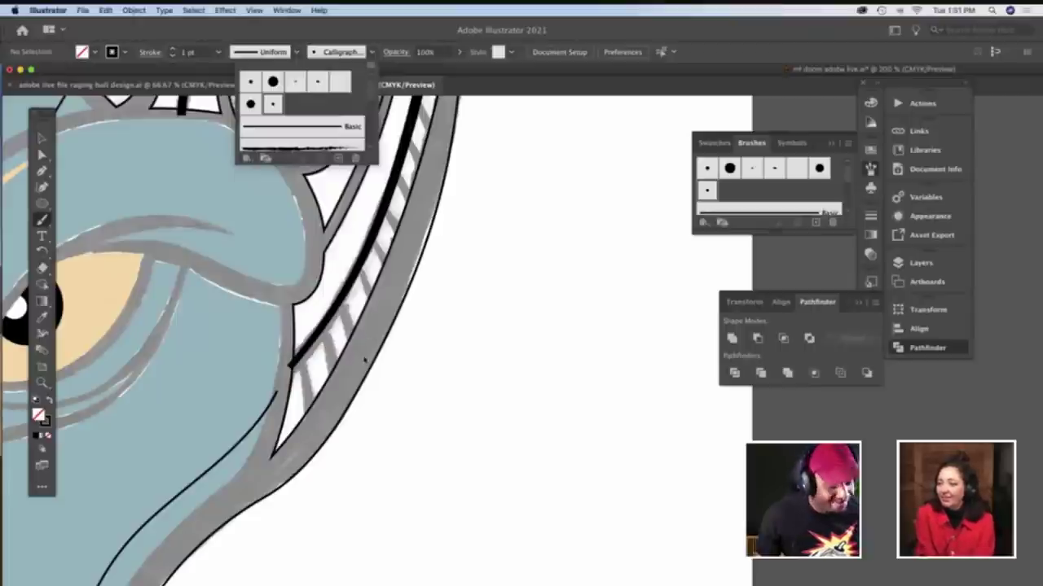
click(378, 397)
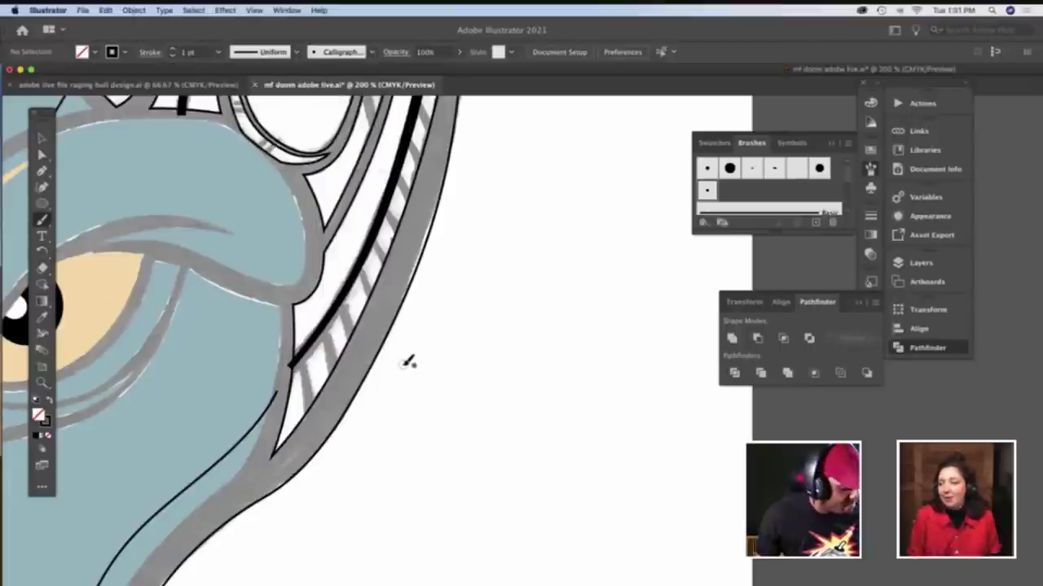
Move the lower end anchor of the thick curved line slightly outward so it overlaps the sketched outline beside the cheek
key(z)
click(393, 383)
click(395, 384)
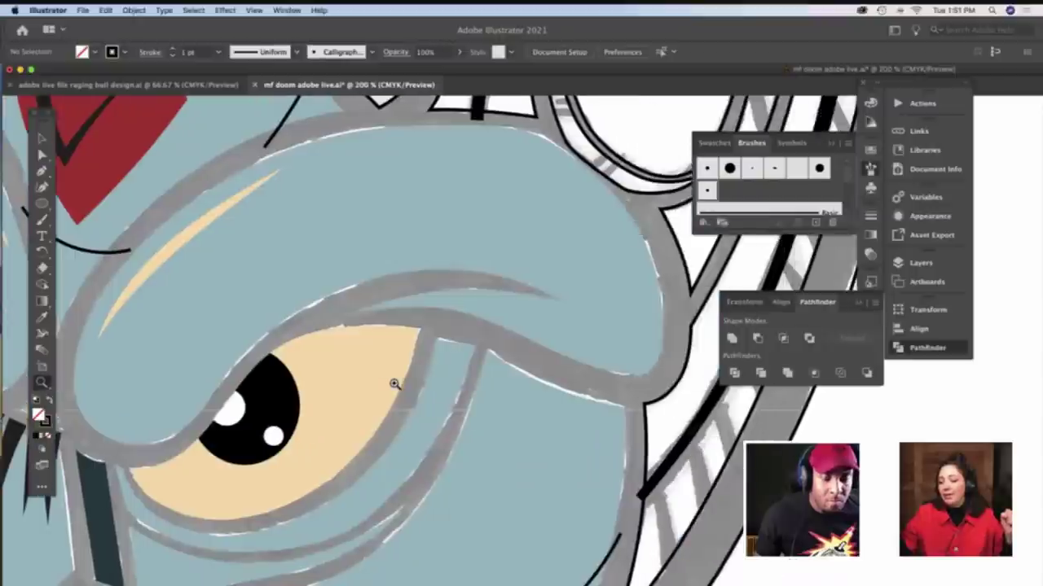
scroll(393, 384, right, 10)
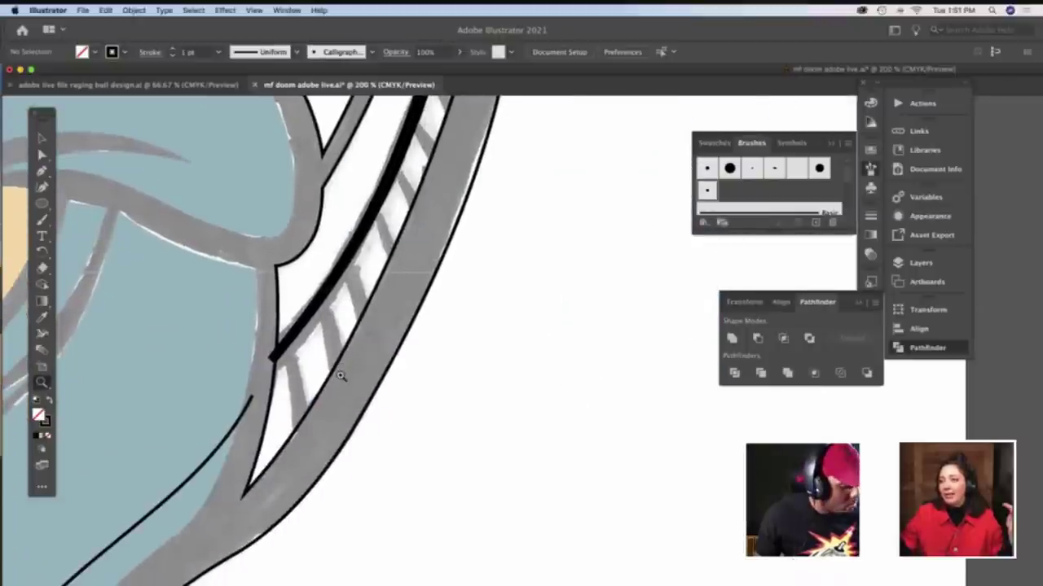
key(a)
click(273, 364)
click(272, 366)
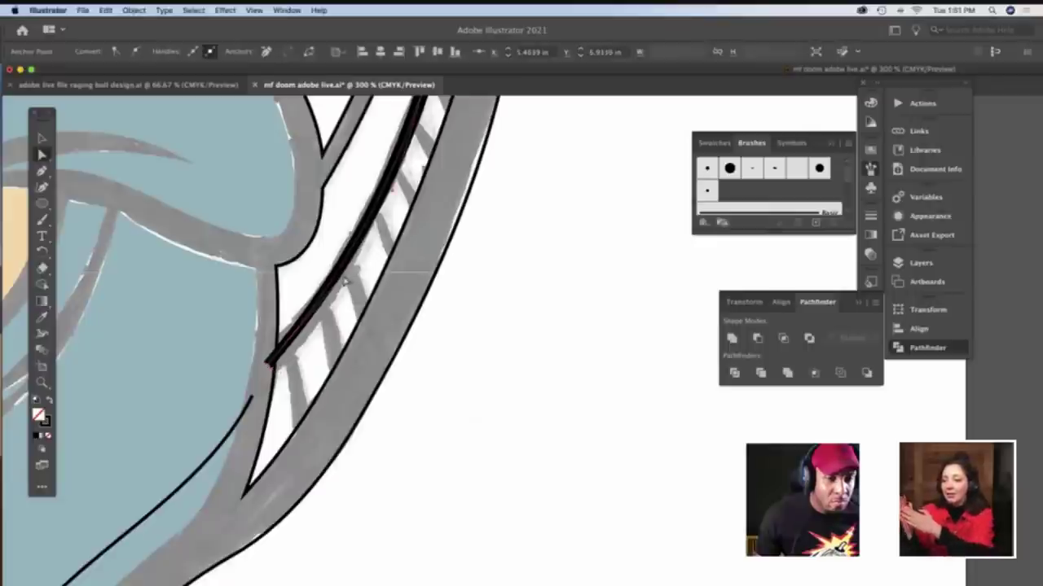
click(420, 330)
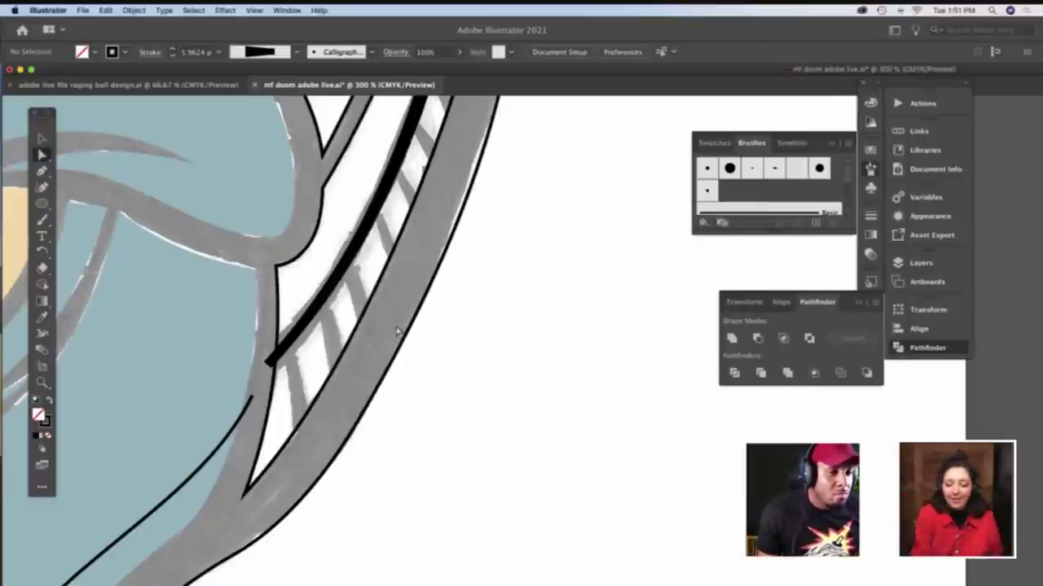
Try painting the two lowest hatch strokes from the thick curved line to the outer band, and undo them
scroll(397, 331, up, 10)
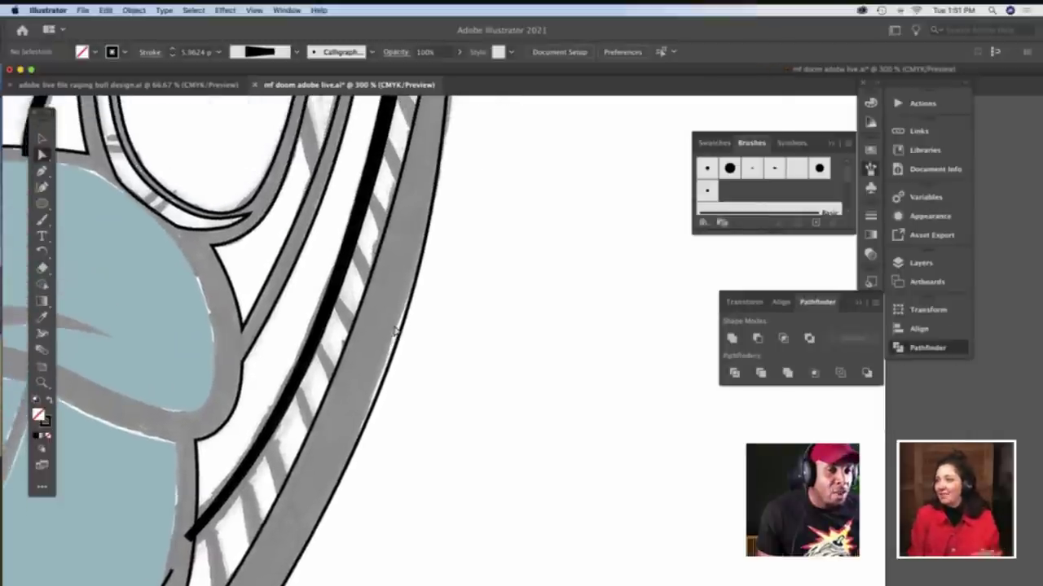
scroll(397, 331, up, 5)
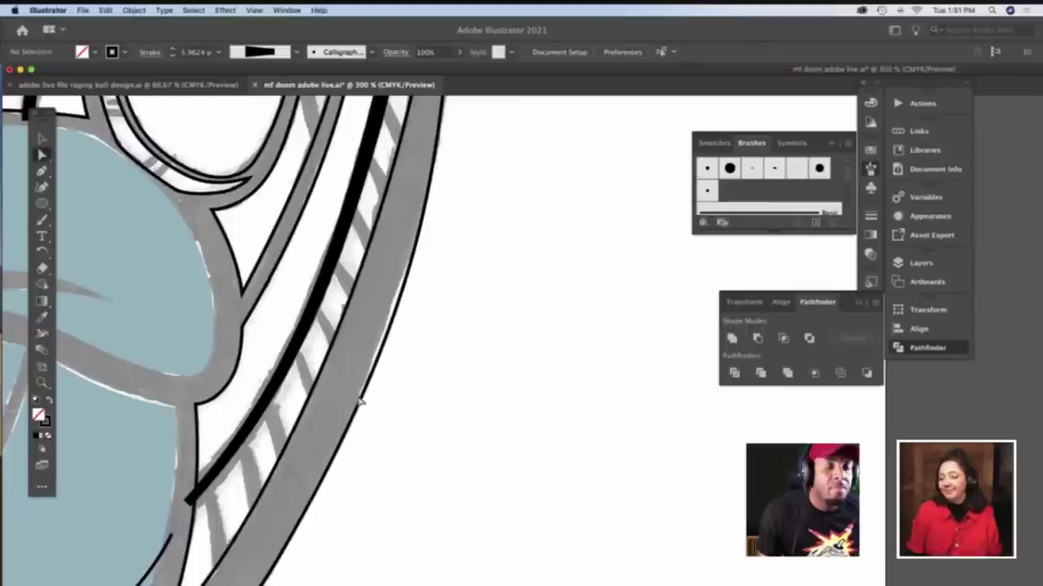
scroll(350, 403, down, 3)
scroll(322, 405, down, 1)
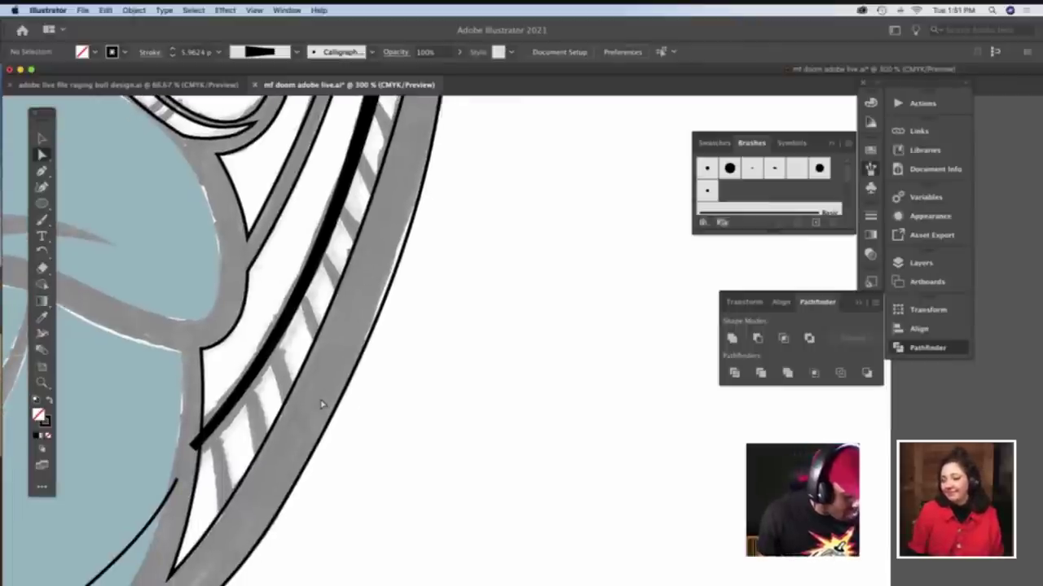
key(b)
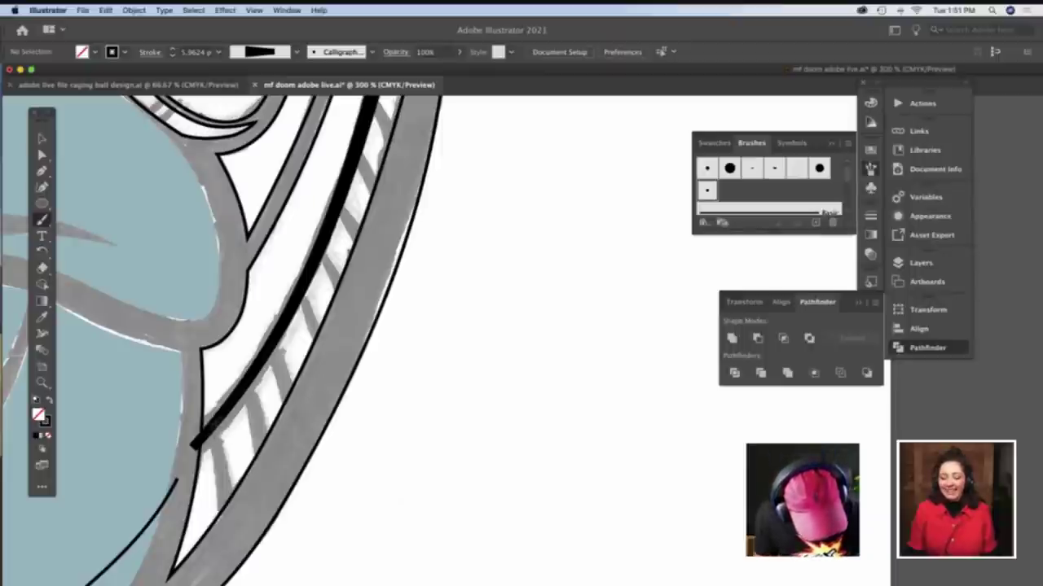
drag(214, 428, 232, 507)
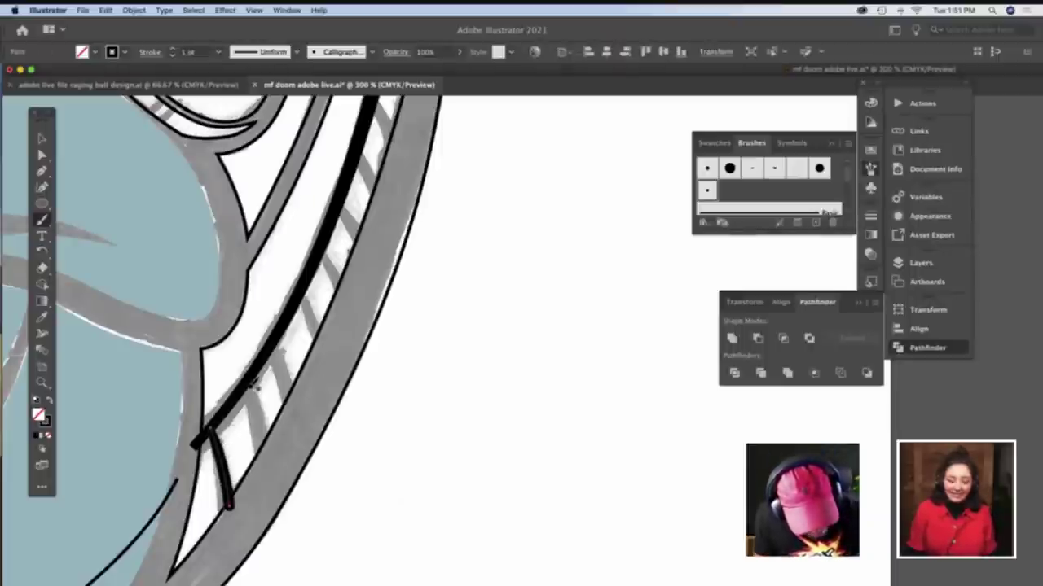
mouse_move(243, 384)
mouse_down()
mouse_move(268, 444)
mouse_move(263, 456)
mouse_up()
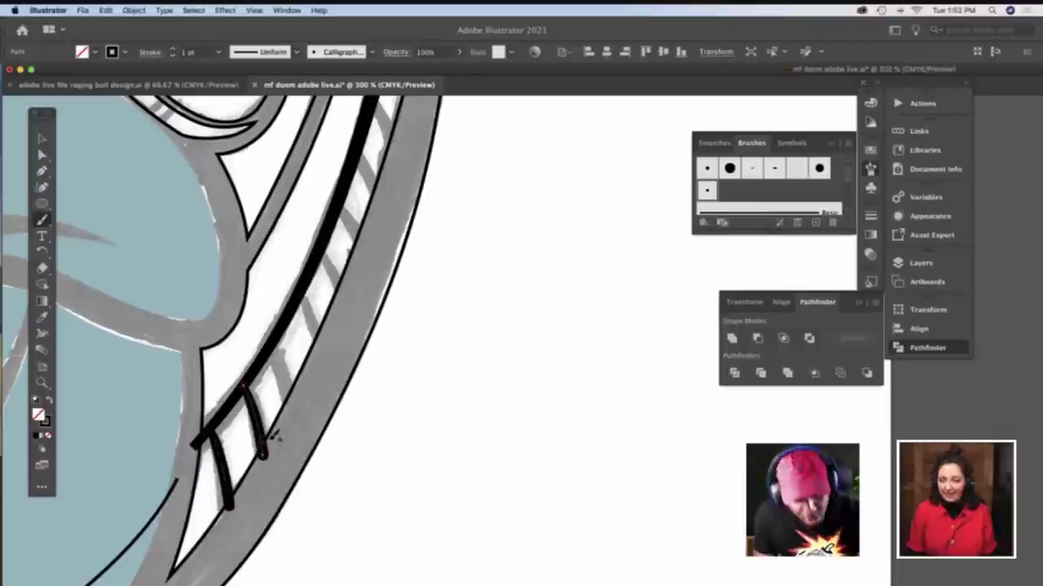
key(cmd+z)
key(cmd+z)
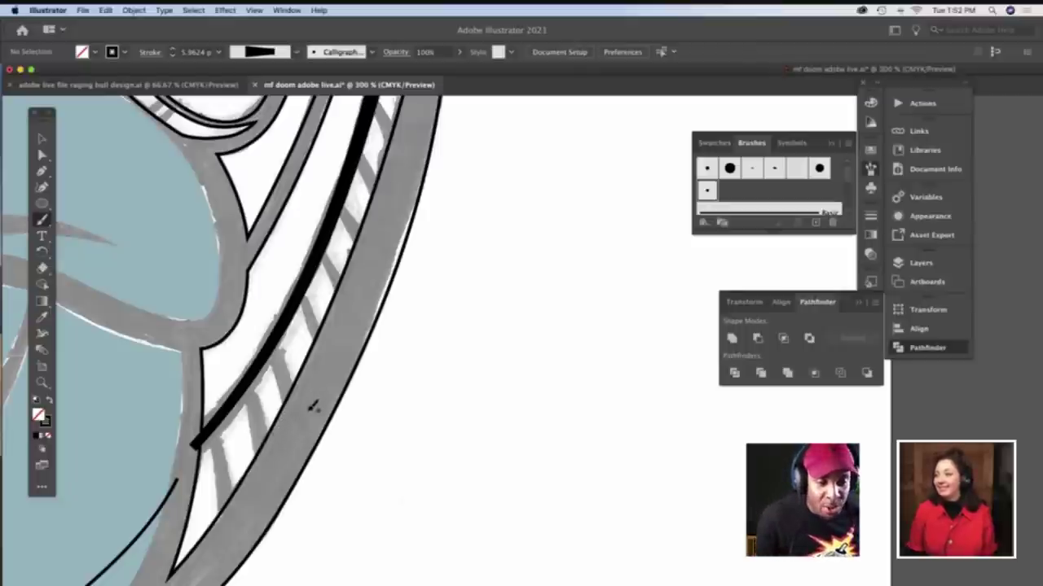
Paint the three lowest hatch strokes from the thick curved line down to the outer band, following the gray sketch marks
scroll(312, 408, down, 2)
scroll(315, 367, down, 2)
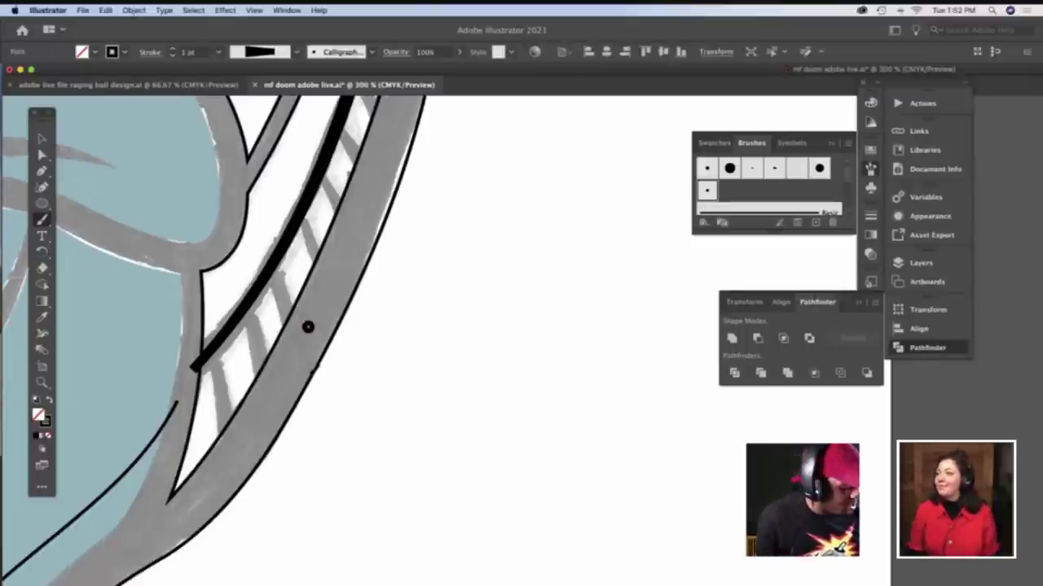
key(z)
click(311, 375)
scroll(309, 374, right, 5)
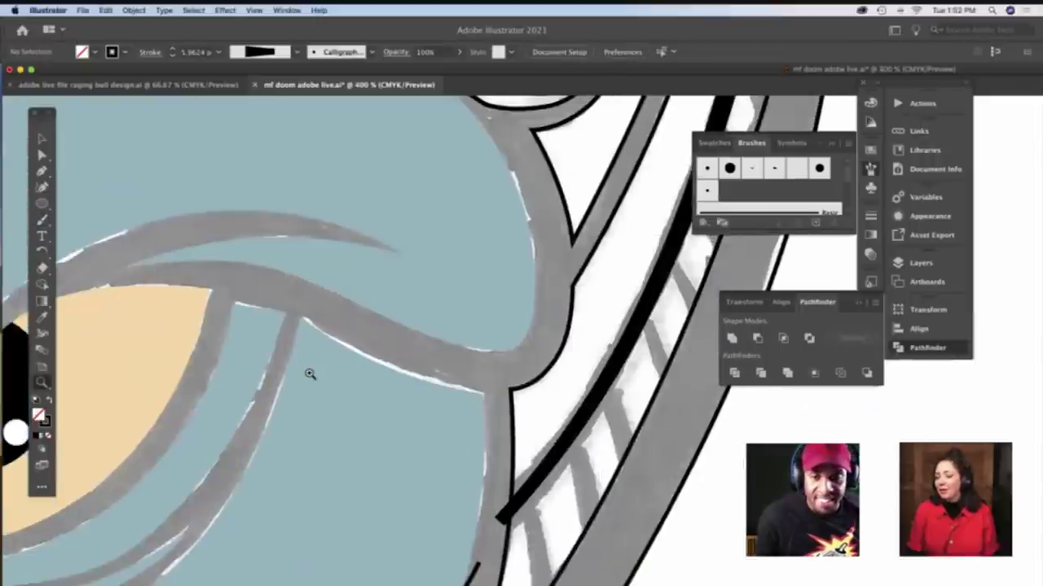
scroll(310, 374, down, 3)
scroll(310, 373, right, 5)
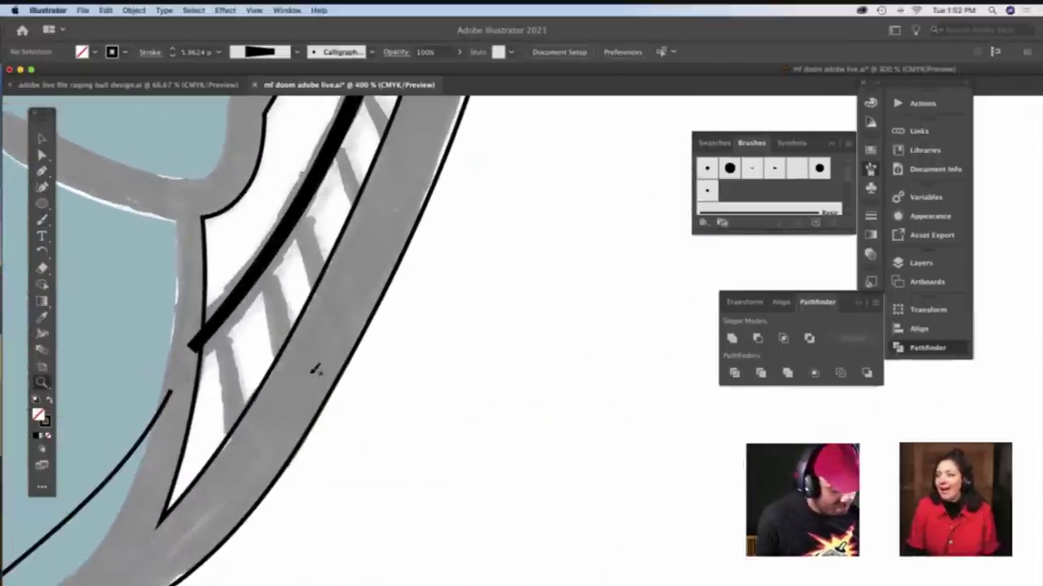
key(b)
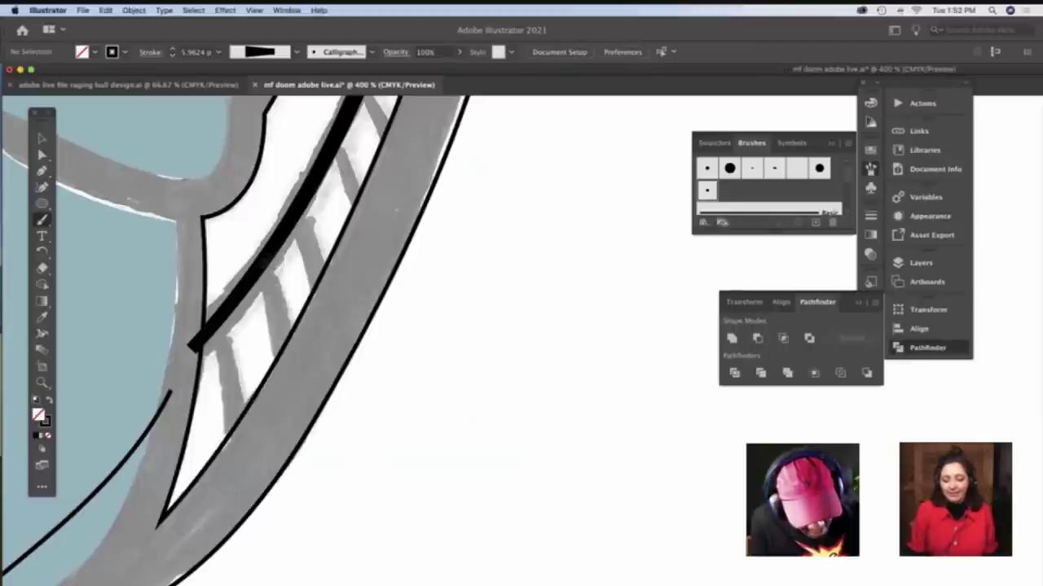
drag(261, 262, 285, 366)
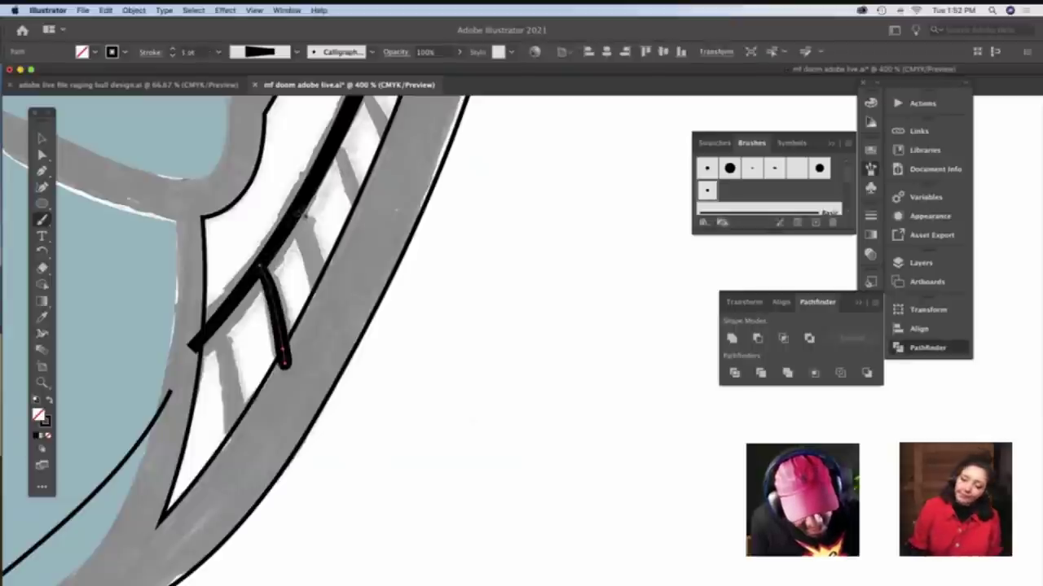
drag(297, 214, 320, 293)
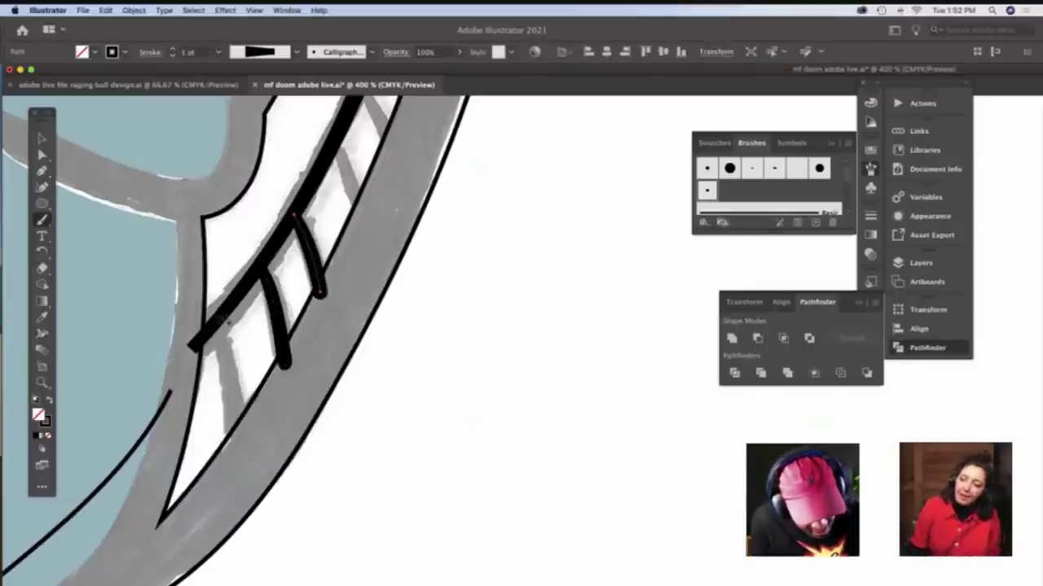
mouse_move(213, 324)
mouse_down()
mouse_move(226, 345)
mouse_move(236, 439)
mouse_up()
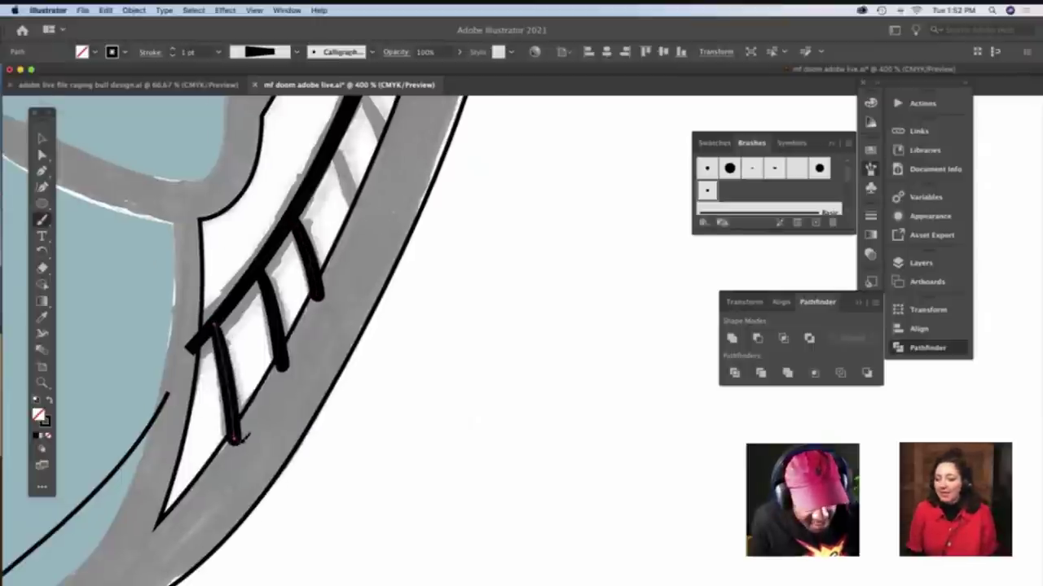
Paint the next four hatch strokes up the side strip, from the thick curved line to the outer band
scroll(236, 440, up, 5)
scroll(236, 440, right, 3)
drag(219, 301, 248, 382)
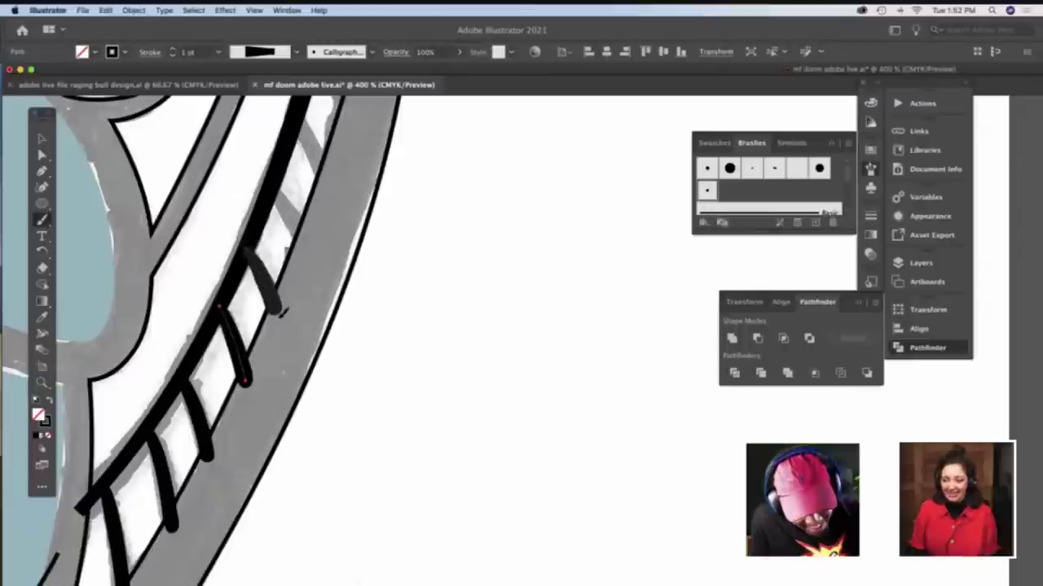
scroll(253, 306, up, 2)
drag(243, 297, 274, 355)
scroll(277, 346, up, 2)
scroll(277, 346, right, 2)
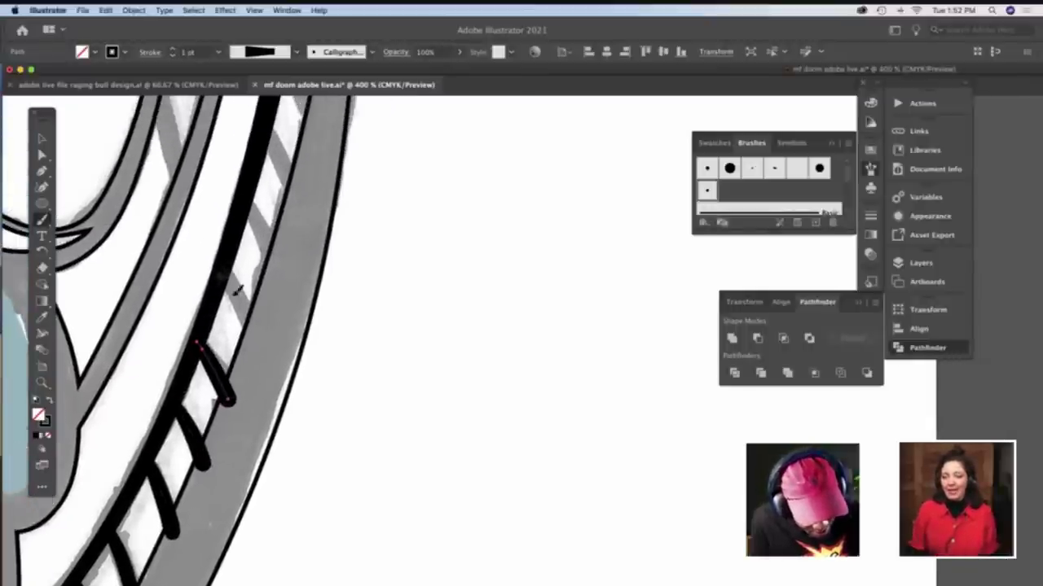
drag(220, 277, 255, 342)
scroll(228, 281, up, 3)
scroll(228, 281, right, 2)
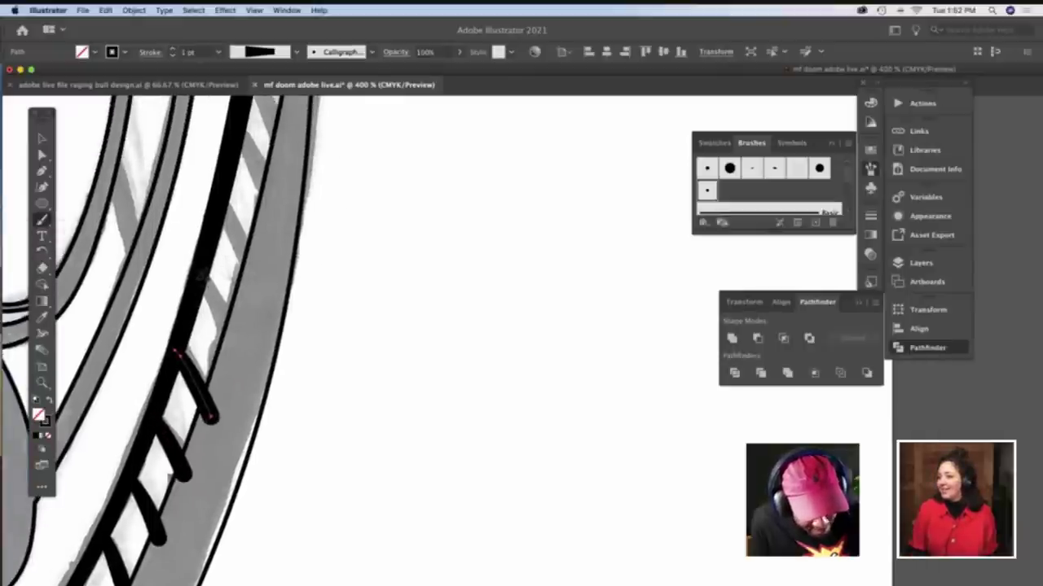
drag(197, 278, 230, 339)
scroll(213, 248, up, 1)
scroll(213, 248, right, 1)
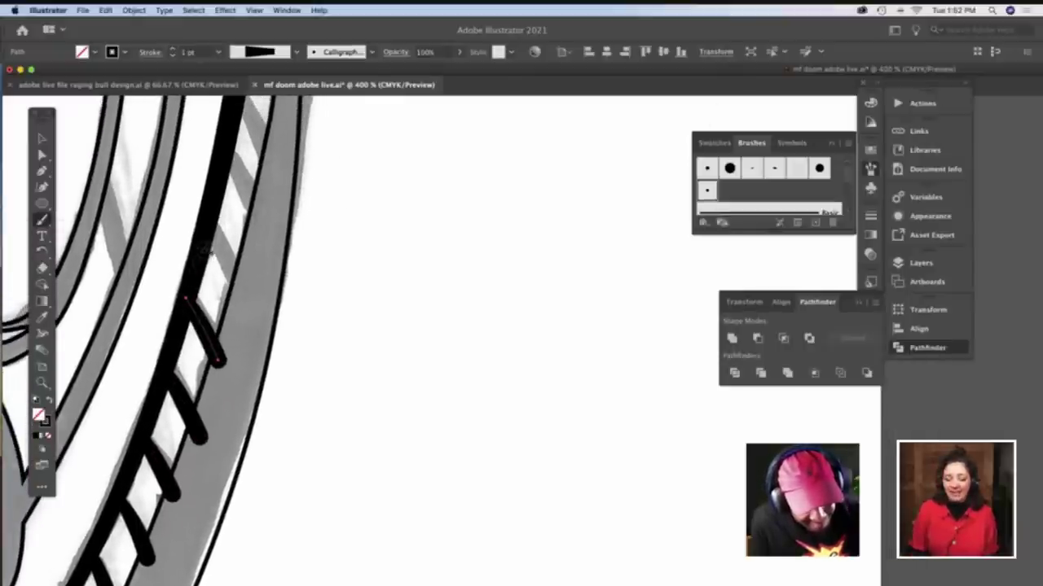
Paint the last four hatch strokes up to the narrow upper end of the side strip
scroll(202, 252, up, 2)
drag(189, 275, 226, 330)
scroll(200, 244, up, 2)
scroll(200, 244, right, 1)
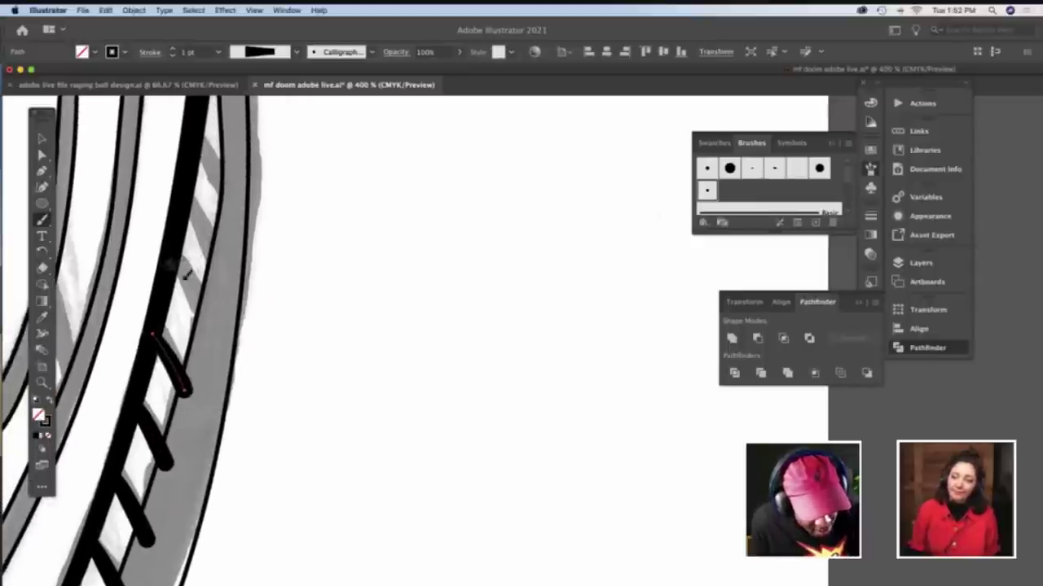
drag(184, 278, 206, 322)
scroll(186, 250, up, 2)
scroll(187, 251, right, 1)
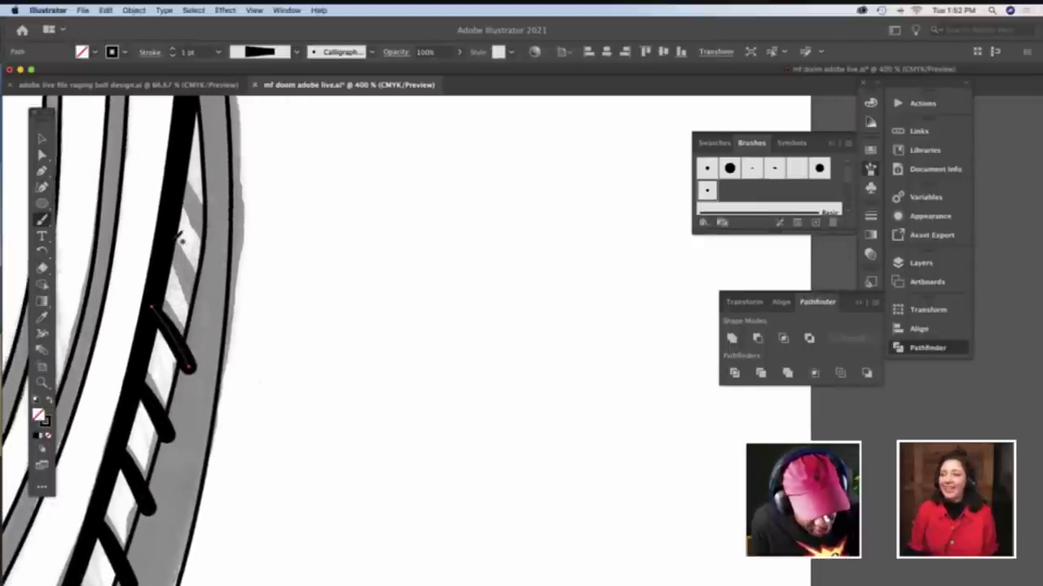
scroll(181, 238, right, 1)
drag(164, 249, 201, 316)
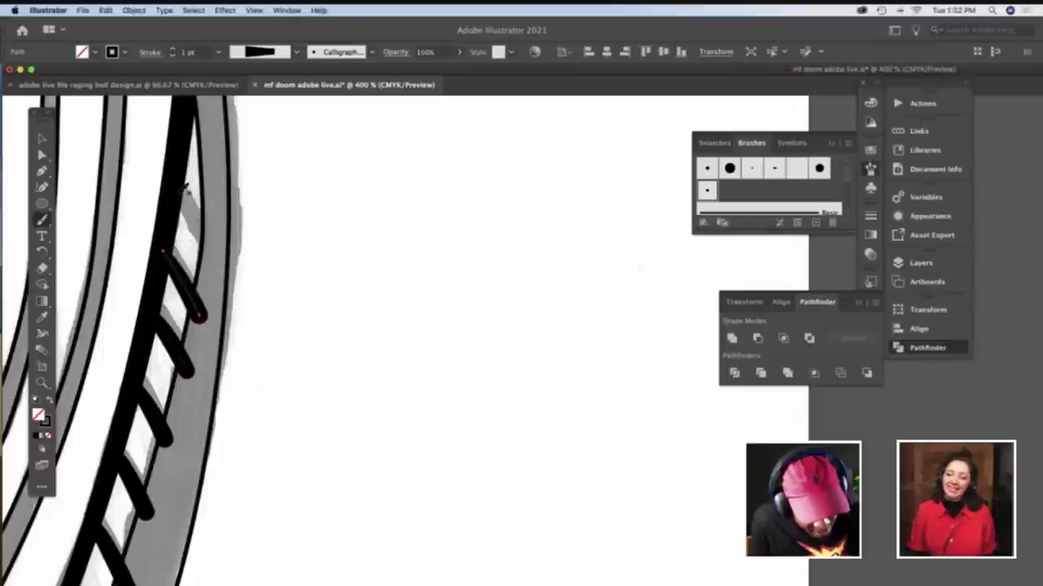
drag(174, 189, 213, 243)
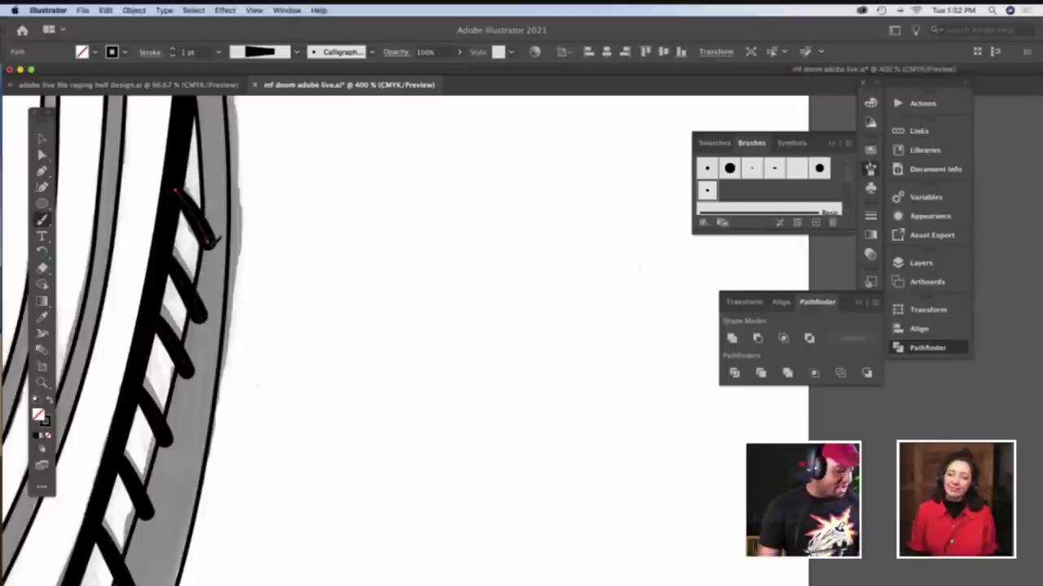
Fill the long curved side panel behind the hatching with the middle dark gray sampled from the palette above the artboard, then deselect it
key(z)
alt+click(281, 267)
scroll(282, 266, left, 5)
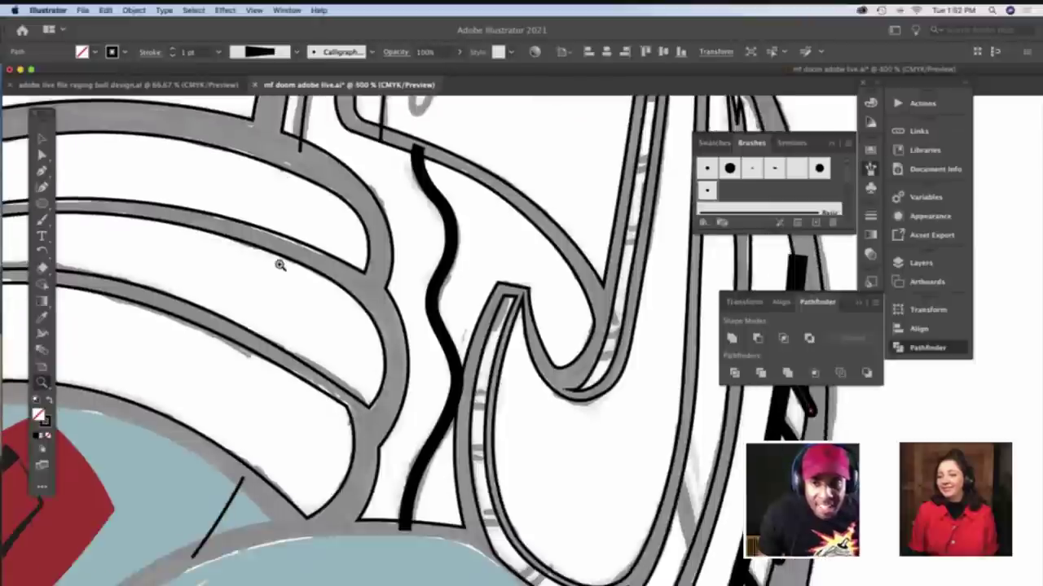
scroll(282, 265, right, 6)
scroll(278, 265, down, 3)
scroll(279, 263, down, 5)
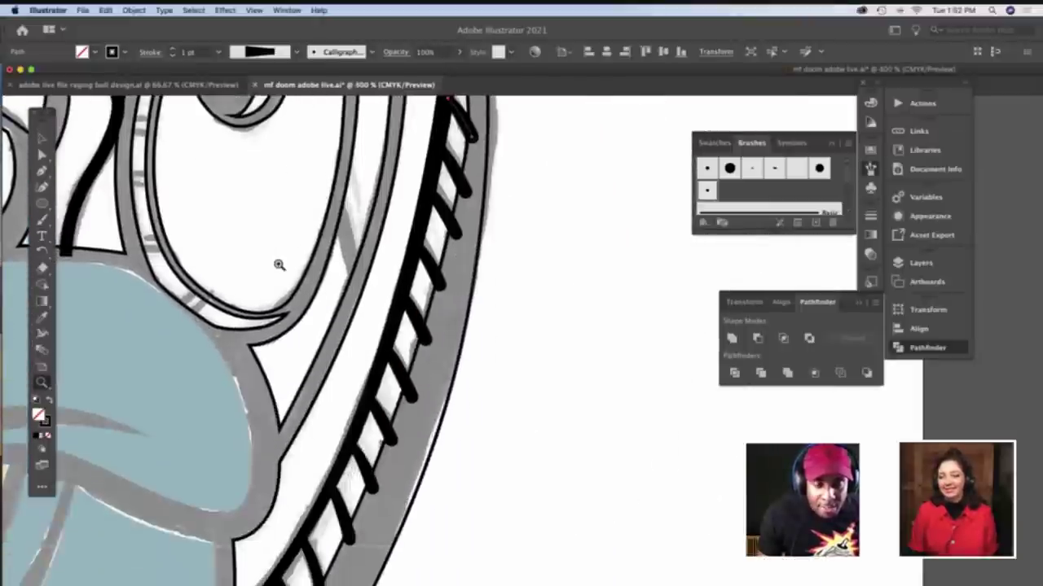
alt+click(401, 340)
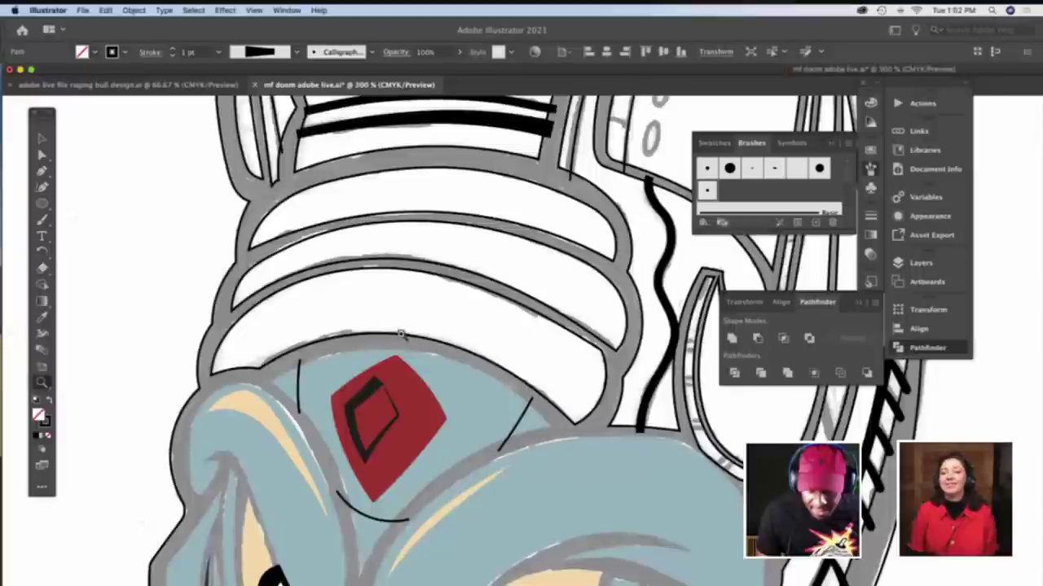
scroll(397, 334, down, 3)
scroll(394, 334, right, 5)
scroll(393, 334, down, 5)
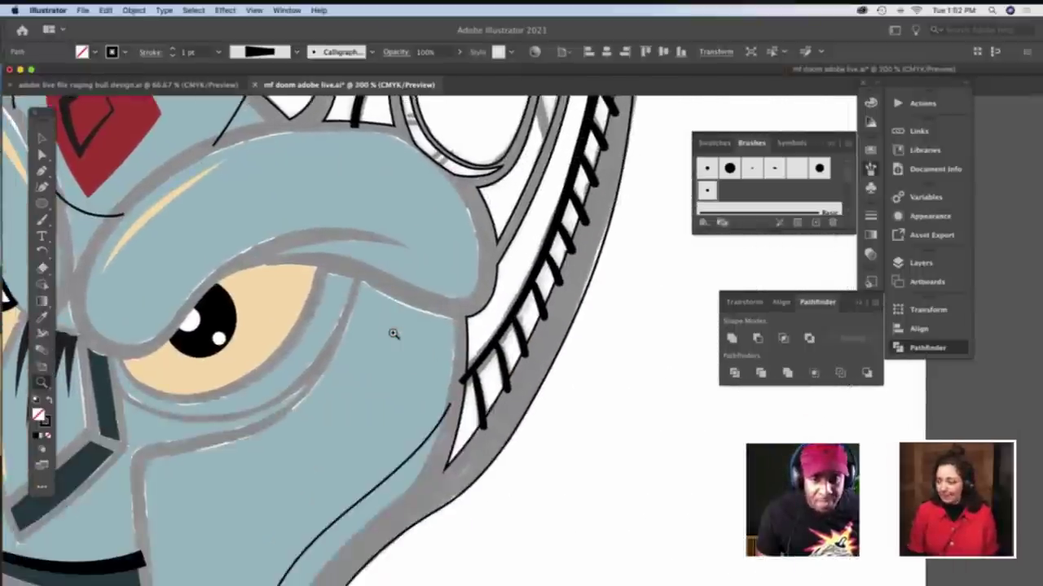
alt+click(520, 383)
alt+click(521, 383)
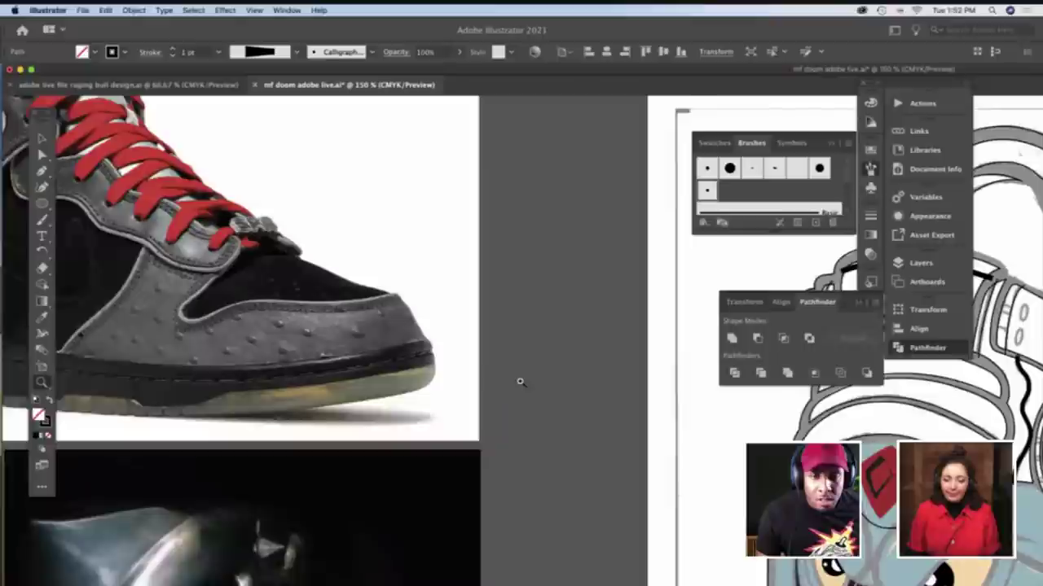
scroll(518, 380, down, 4)
scroll(521, 379, right, 8)
scroll(522, 380, right, 4)
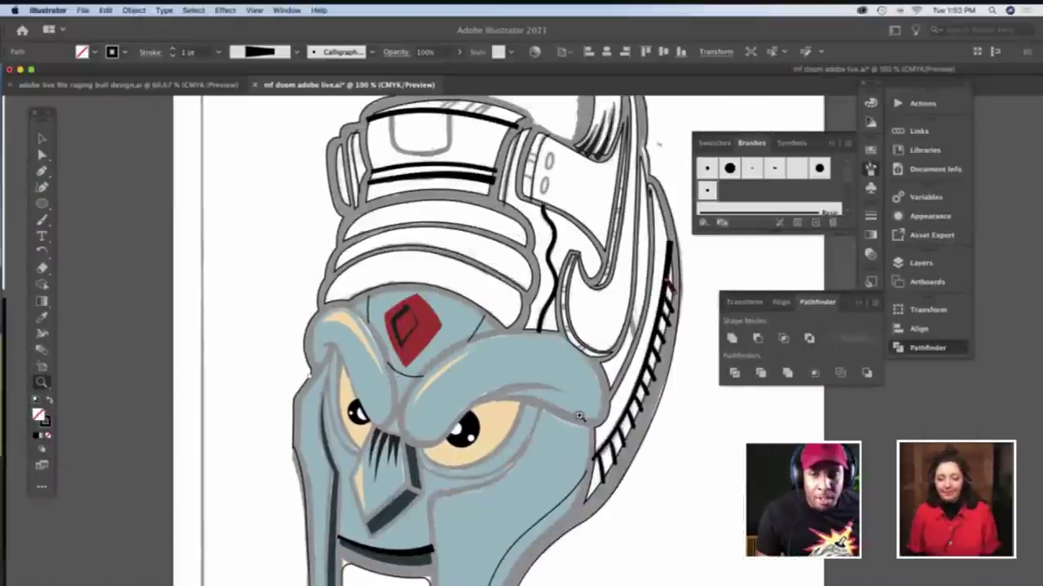
key(v)
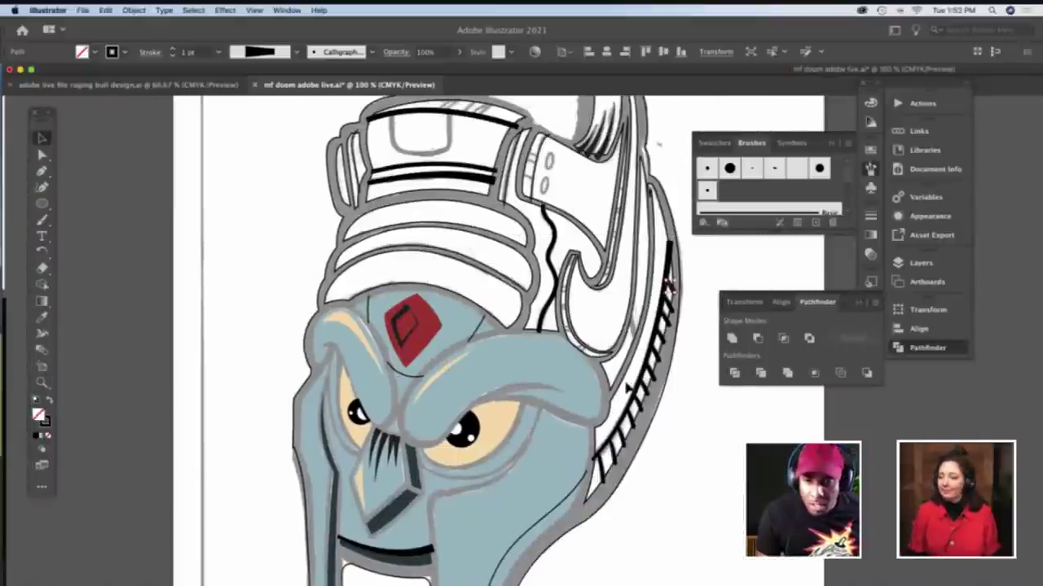
click(628, 389)
key(i)
scroll(628, 379, up, 6)
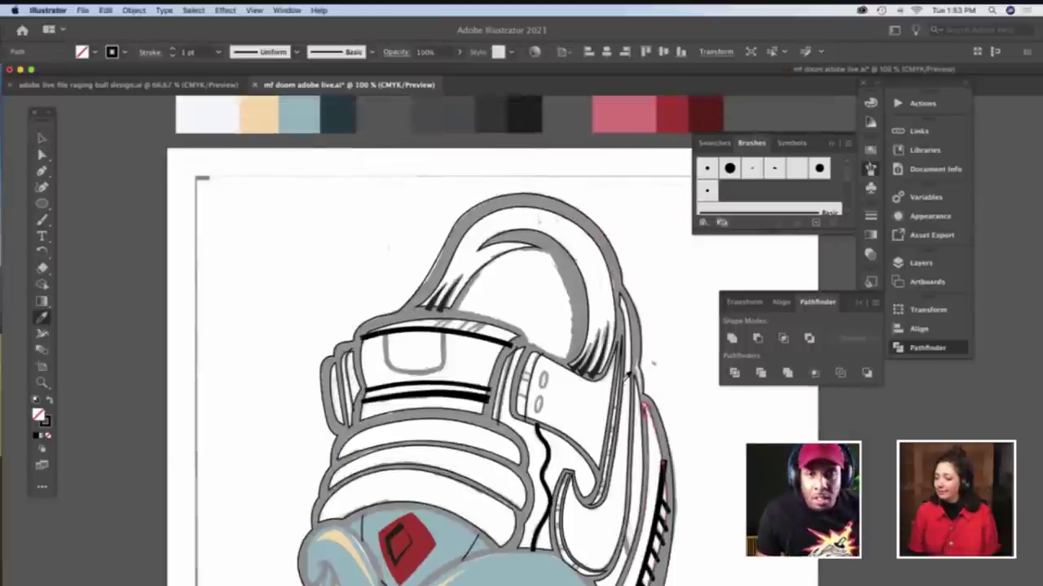
scroll(574, 349, up, 3)
click(496, 256)
scroll(521, 314, down, 5)
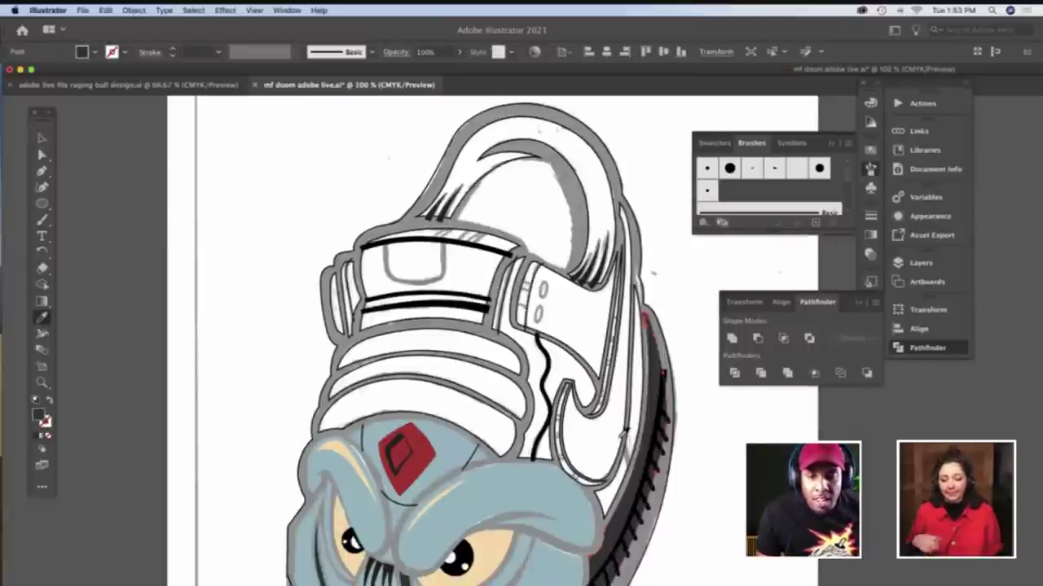
key(super)
click(689, 515)
scroll(689, 515, down, 5)
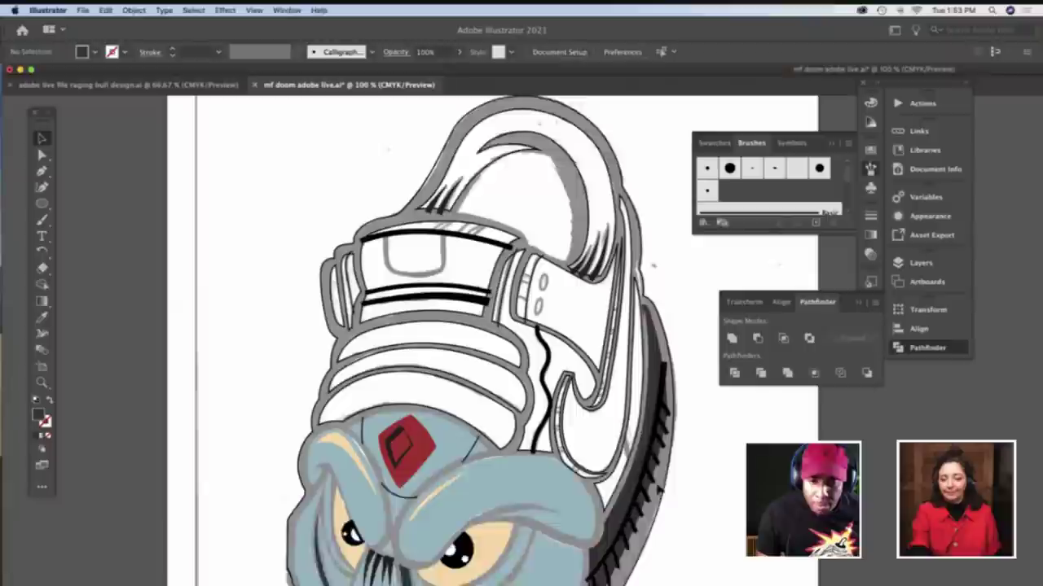
Recolor the curved side panel with the lightest of the palette's dark grays and deselect it
scroll(489, 342, up, 6)
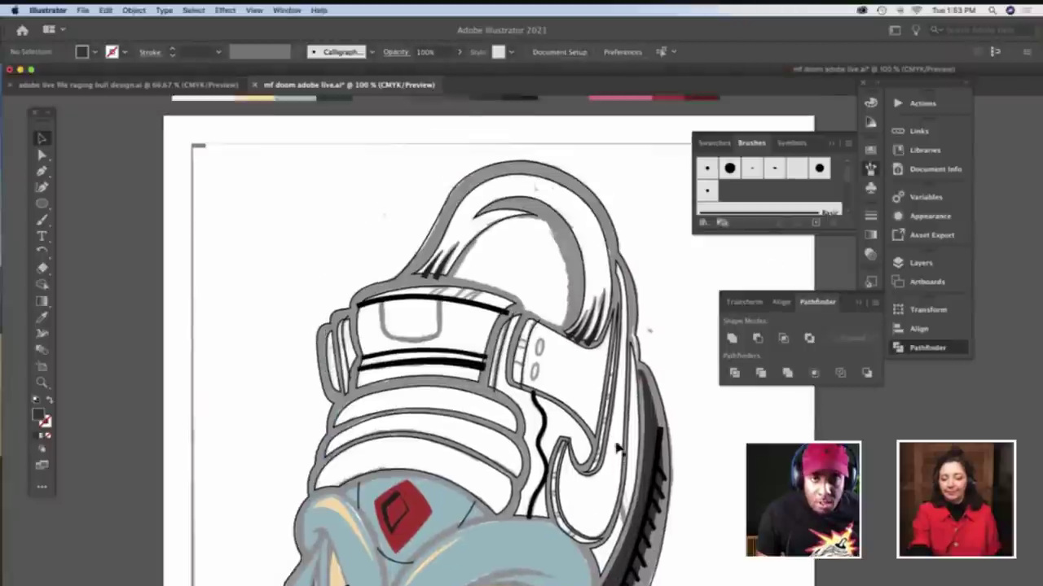
click(642, 476)
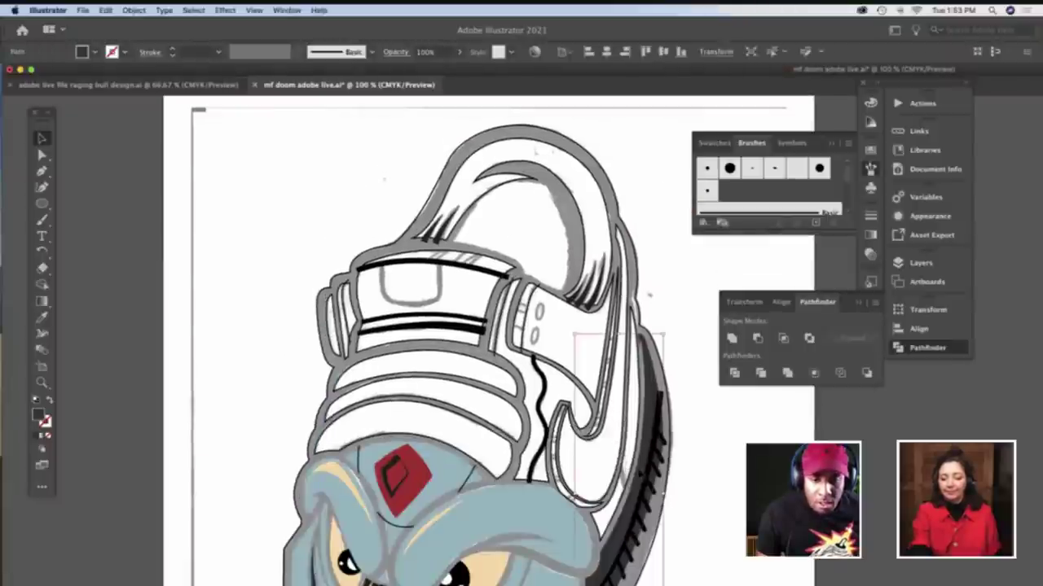
key(i)
scroll(477, 229, up, 5)
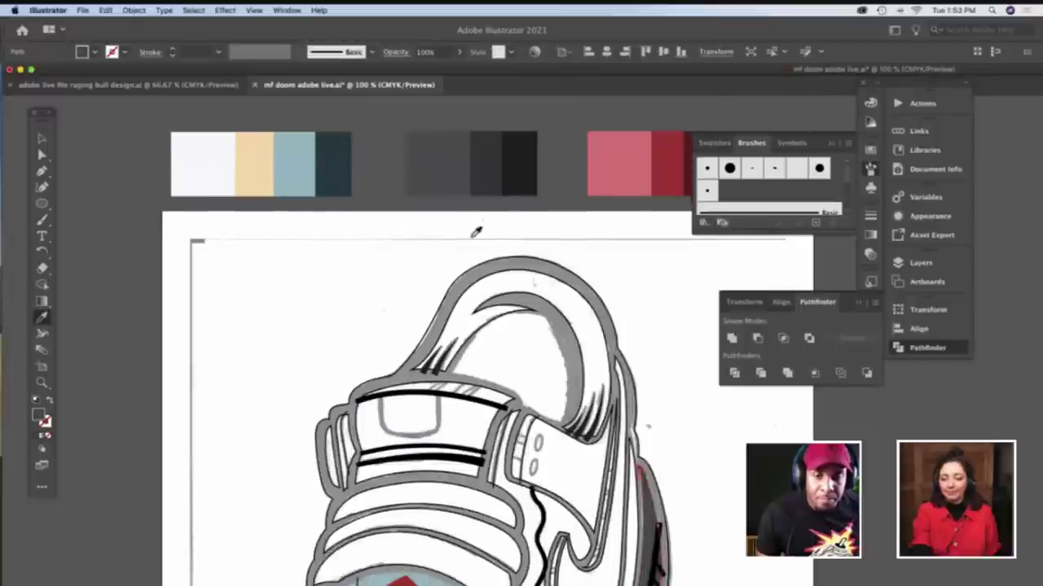
scroll(479, 231, down, 8)
scroll(478, 229, down, 3)
key(v)
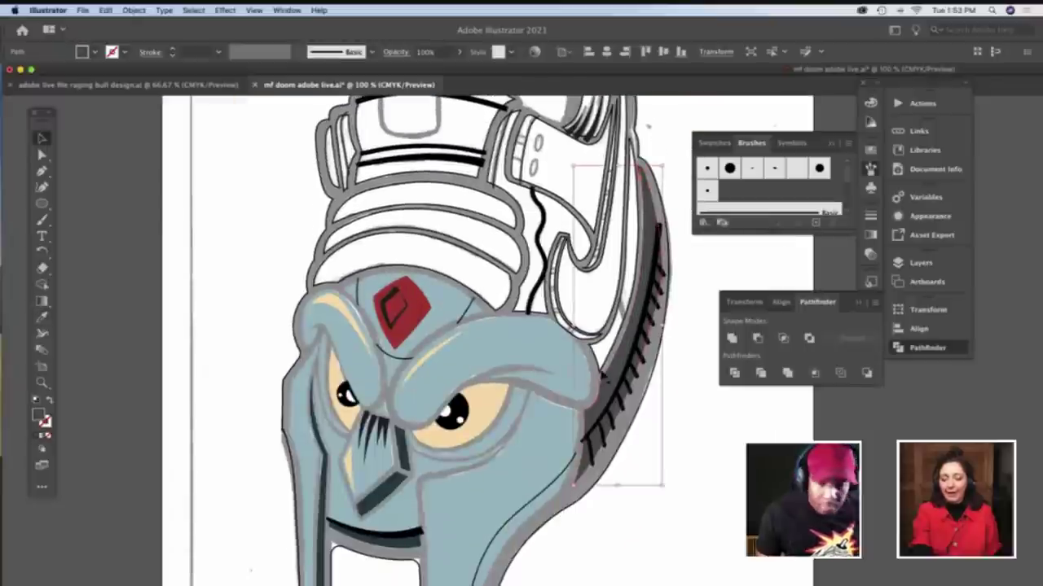
click(664, 397)
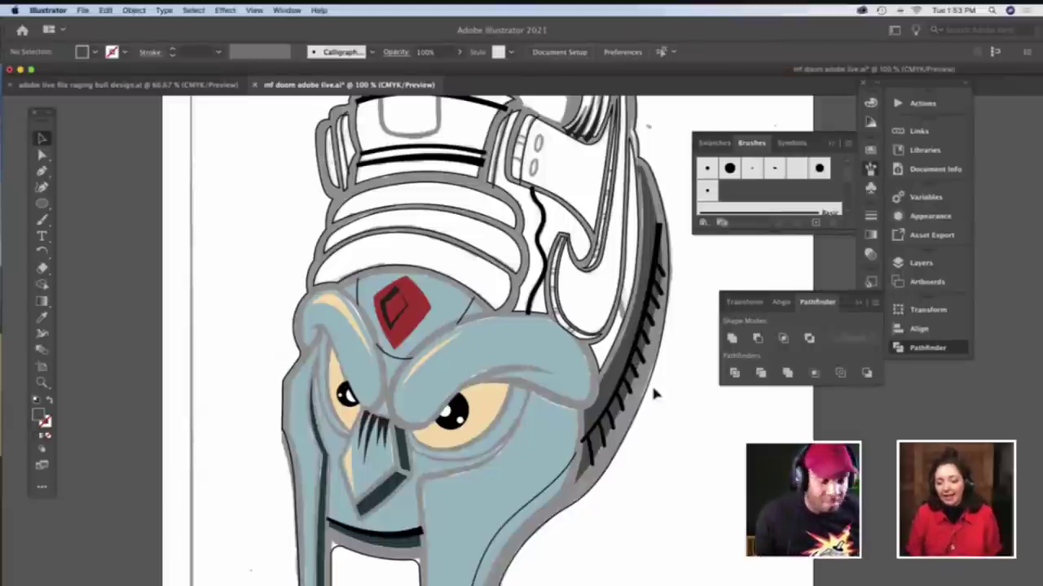
Paint a short hatch stroke over the diagonal sketch mark in the white strip inside the gray panel and color its stroke black
key(z)
drag(518, 268, 564, 411)
key(b)
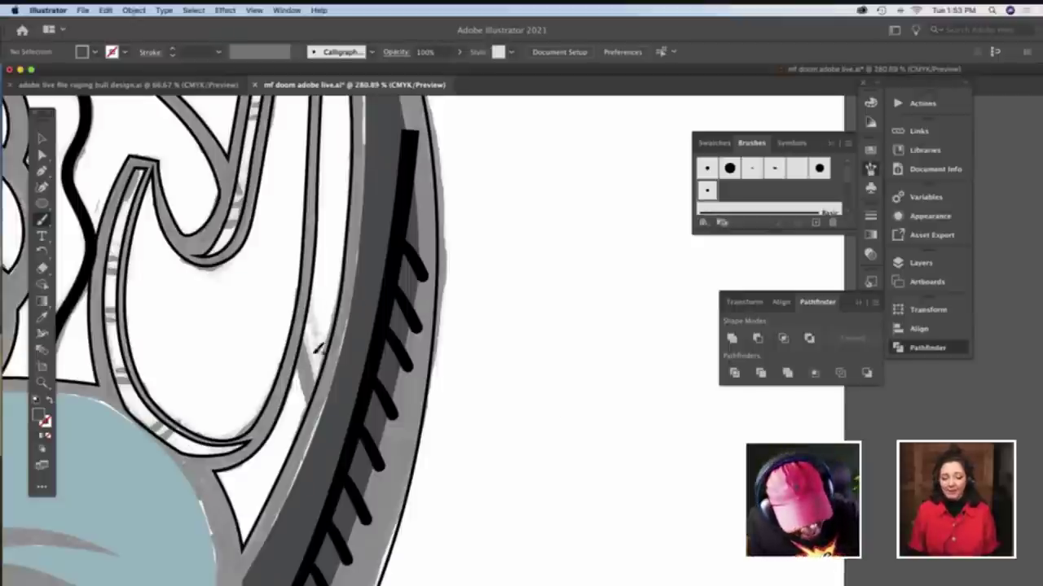
drag(298, 345, 314, 408)
key(super+z)
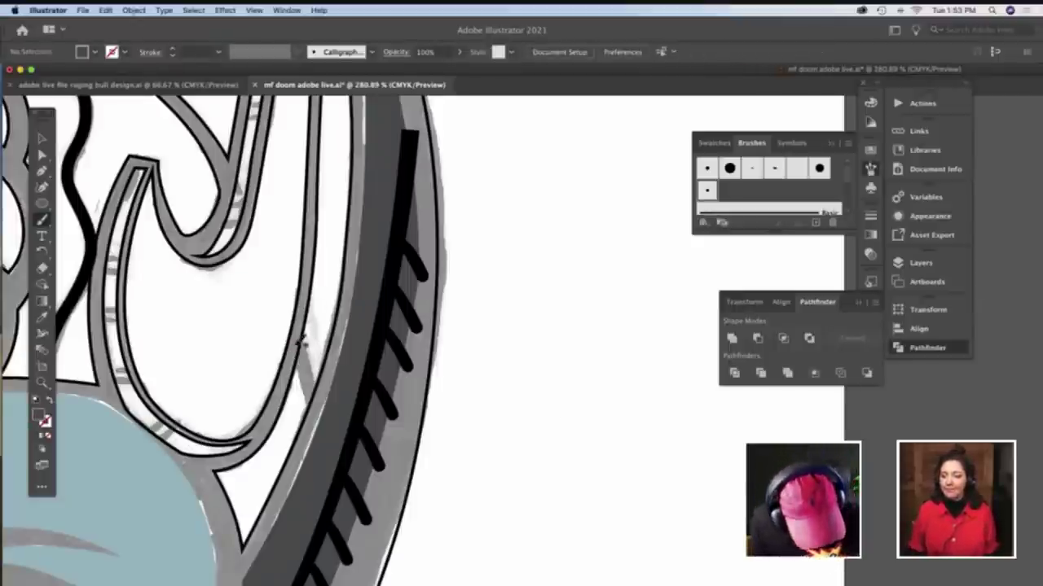
drag(295, 342, 317, 413)
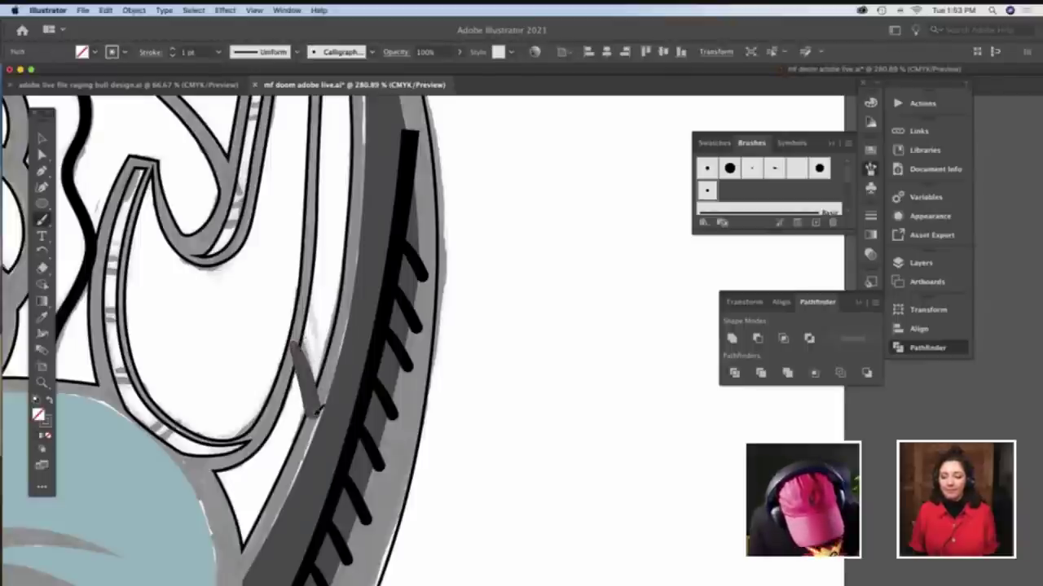
click(113, 51)
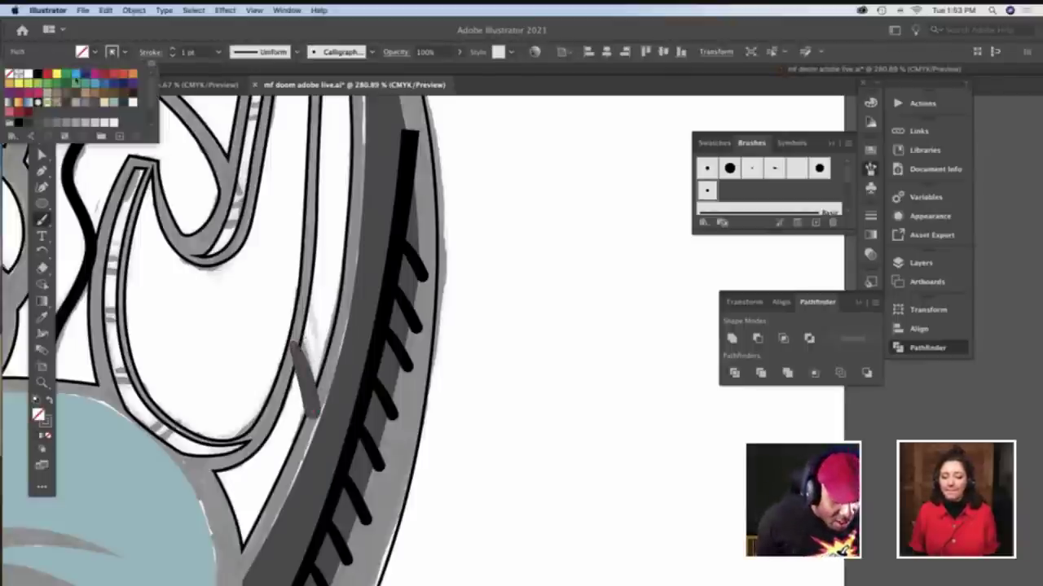
click(37, 74)
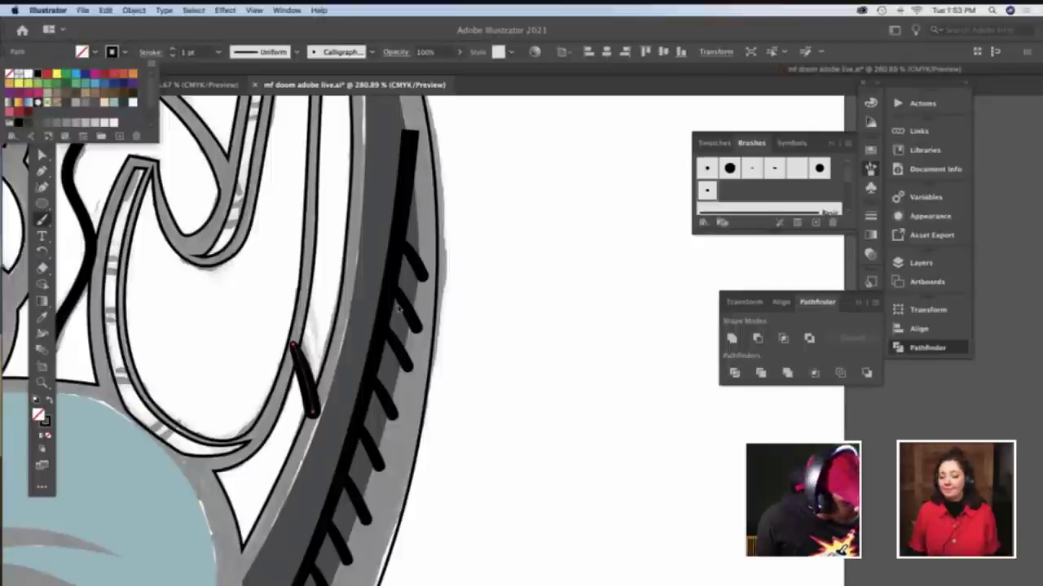
Fill the white strip inside the gray side panel with the dark gray sampled from the neighbouring panel, then deselect it
click(531, 314)
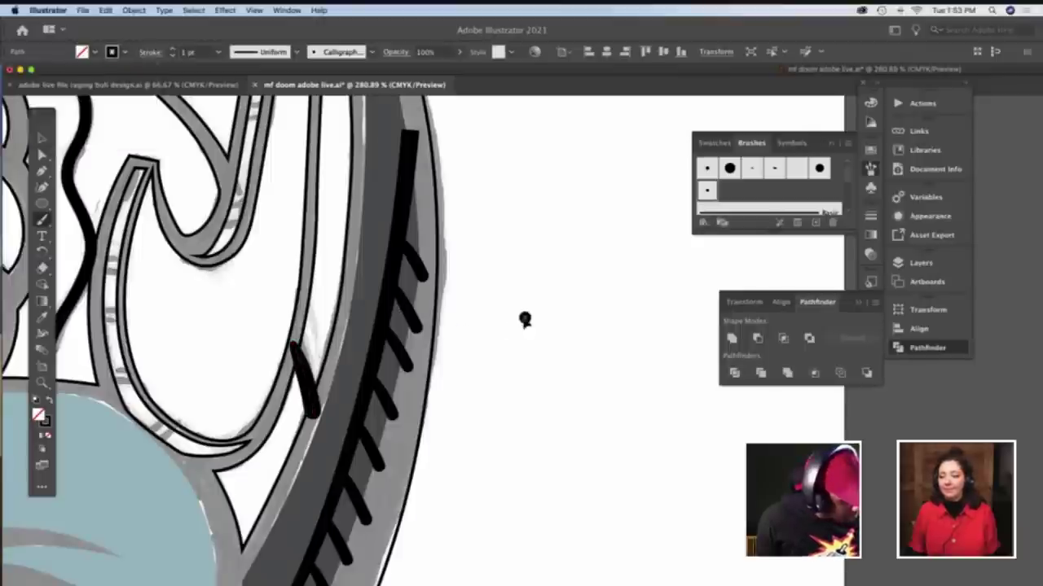
key(v)
click(349, 306)
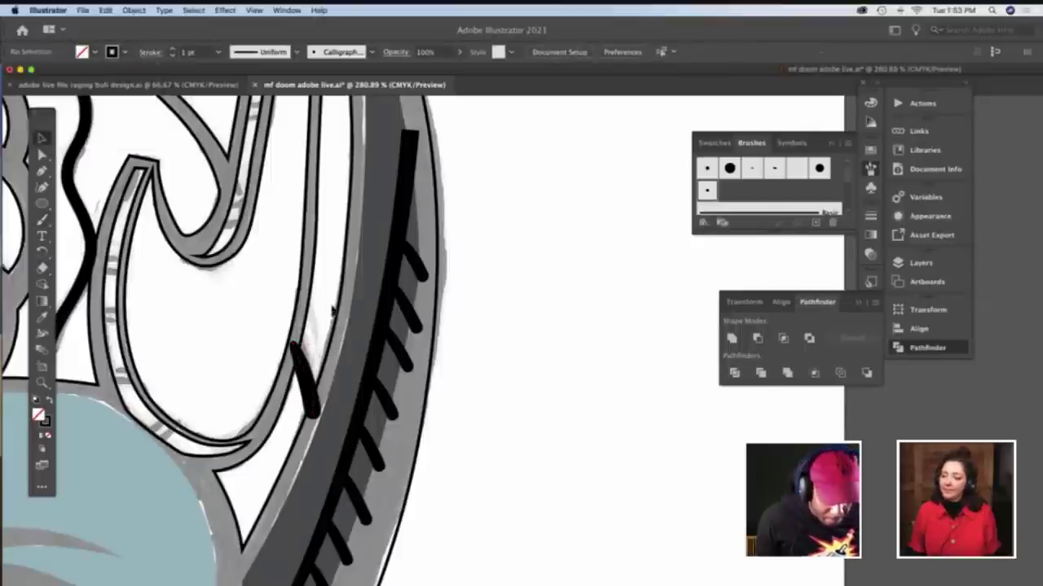
click(341, 313)
key(i)
click(356, 337)
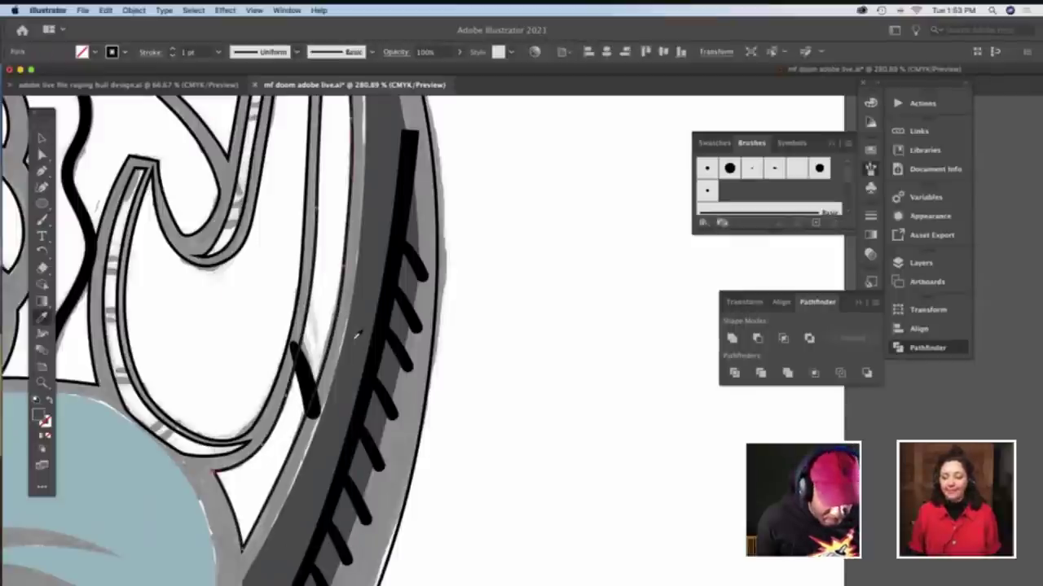
click(358, 334)
key(v)
click(477, 330)
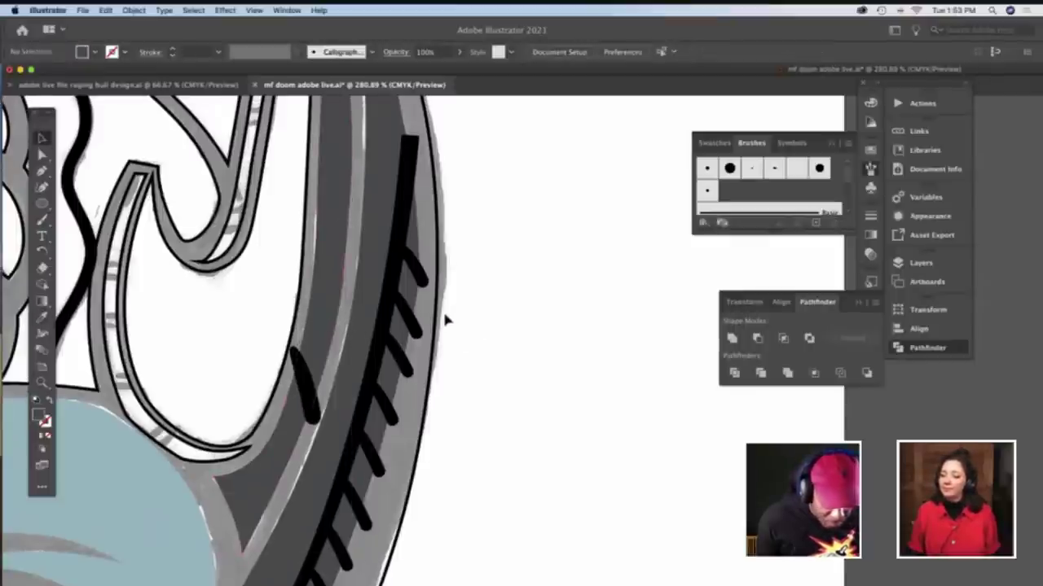
Fill the three curved bands above the blue area with the middle red sampled from the palette above the artboard, then deselect them
scroll(445, 319, up, 5)
scroll(333, 315, left, 3)
key(super+space)
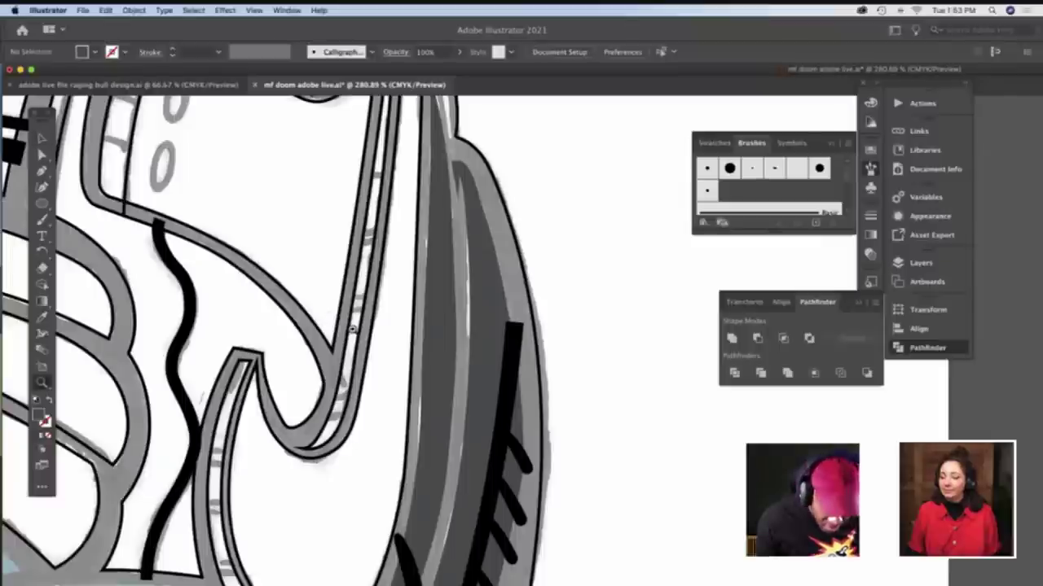
alt+click(353, 325)
scroll(353, 326, down, 3)
scroll(352, 326, right, 3)
scroll(354, 325, down, 2)
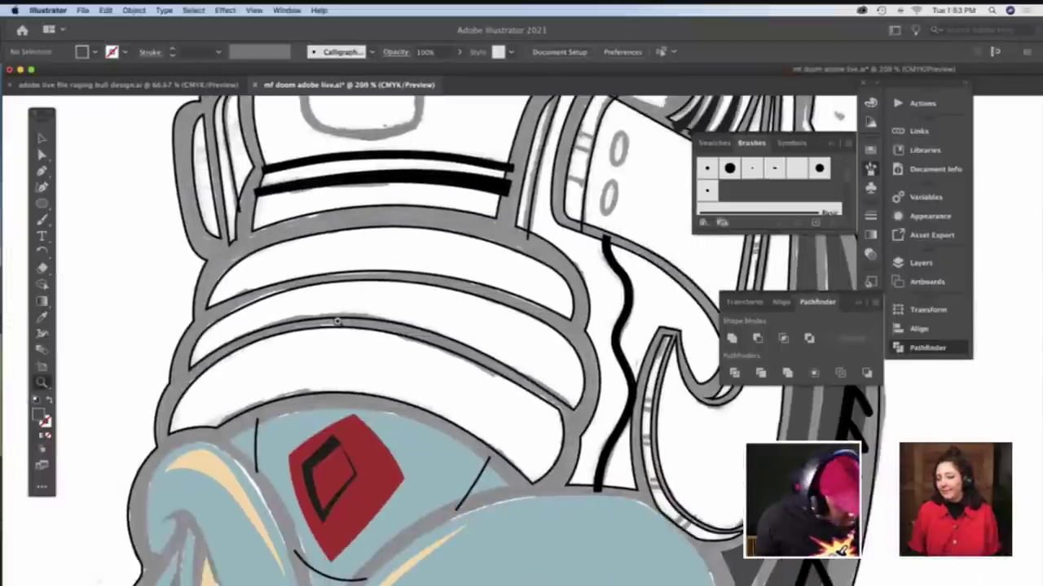
key(v)
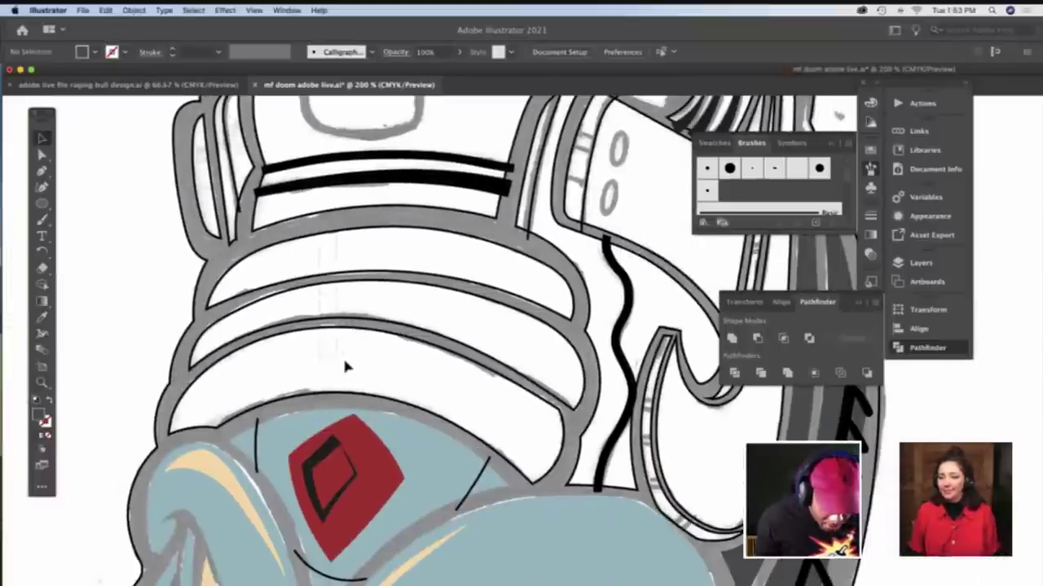
drag(345, 361, 345, 357)
key(i)
scroll(361, 324, up, 2)
scroll(361, 324, right, 2)
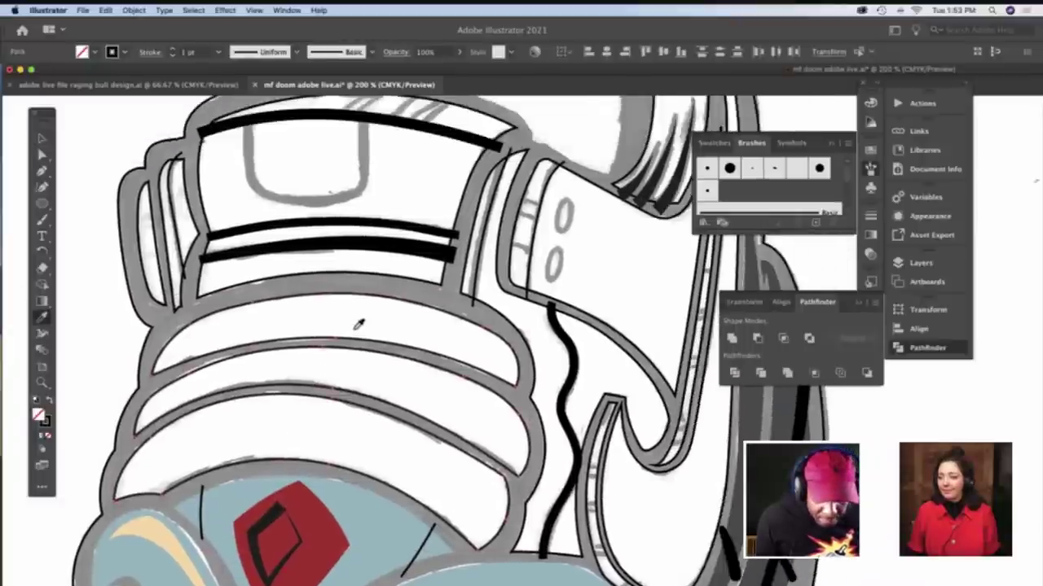
scroll(359, 324, up, 10)
scroll(359, 324, right, 2)
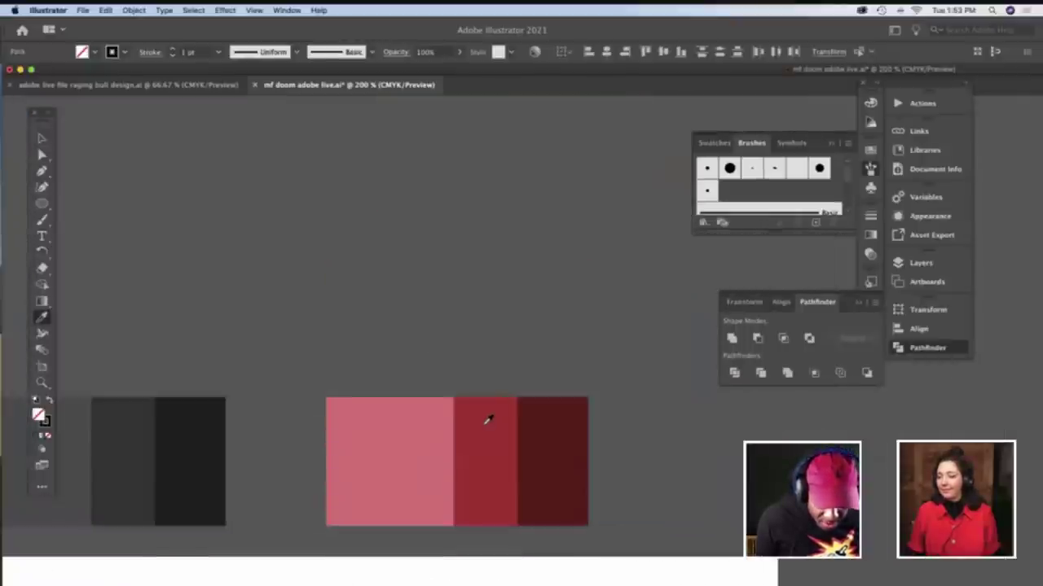
click(487, 420)
scroll(351, 405, down, 10)
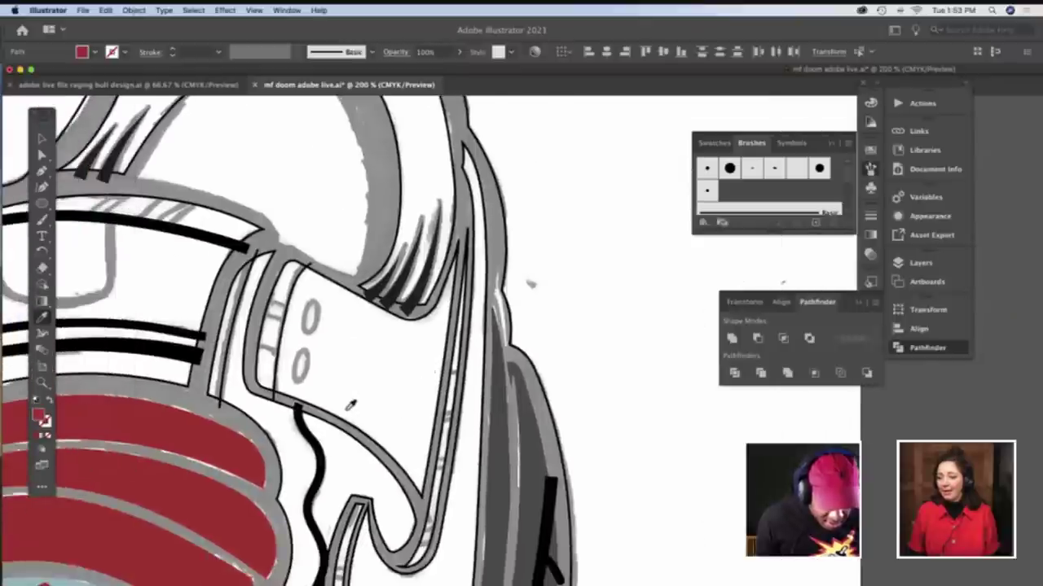
scroll(351, 405, down, 4)
scroll(351, 405, left, 5)
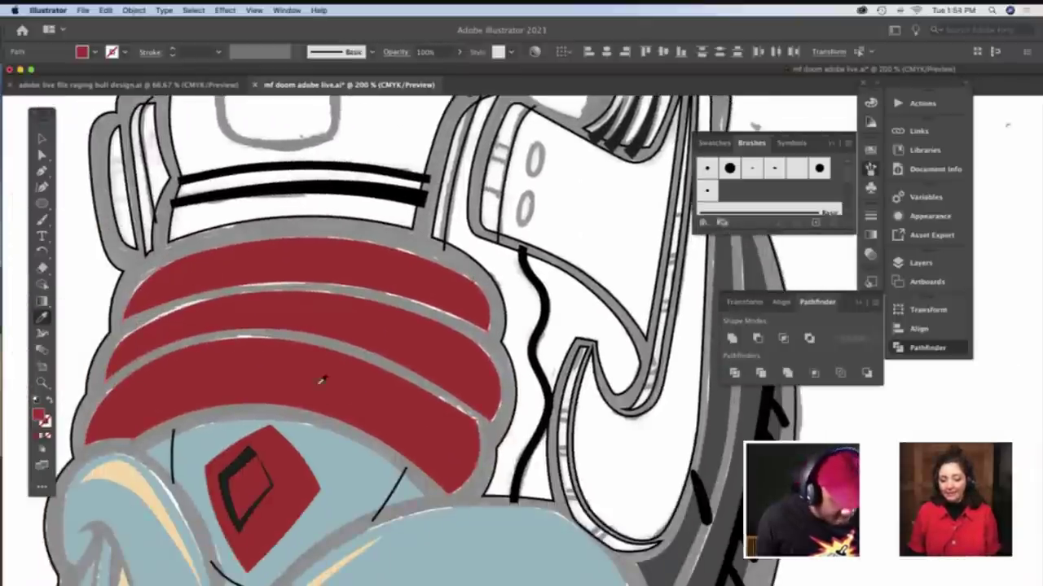
key(v)
click(91, 307)
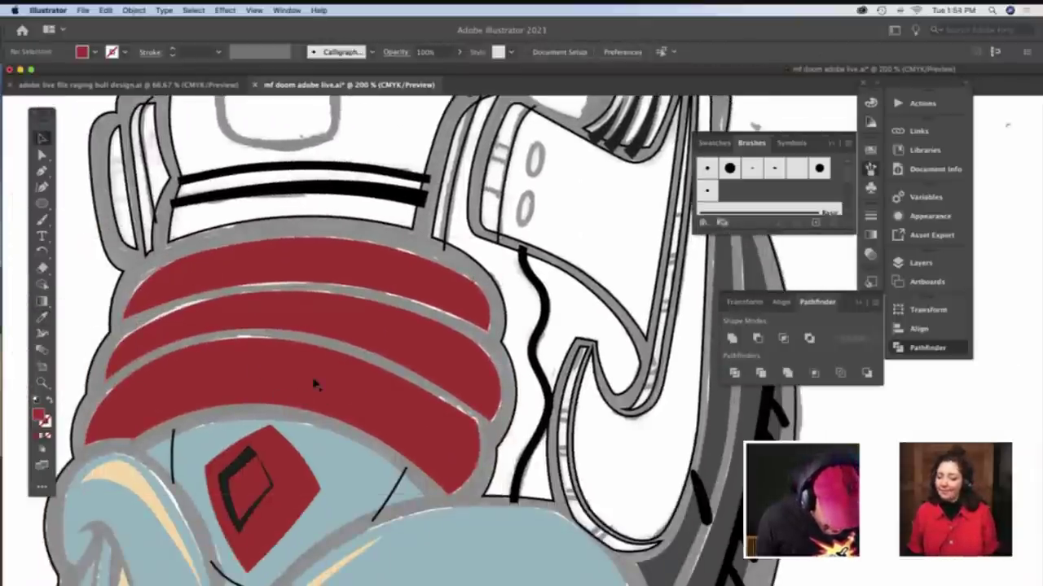
Draw a curved shadow line with a hooked end across the lowest red band, extending past its edges, and deselect it
key(z)
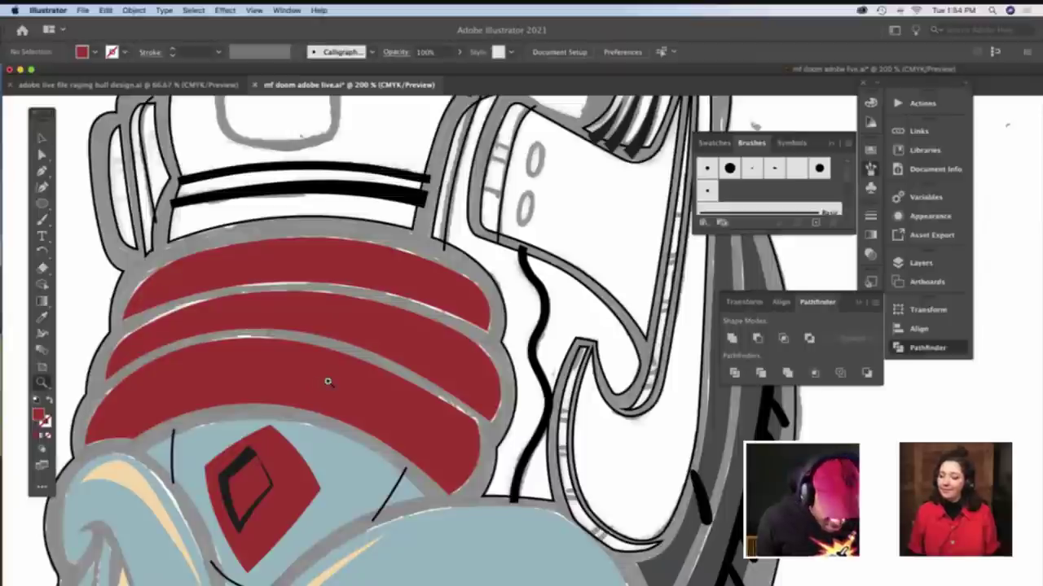
click(328, 382)
scroll(326, 379, down, 2)
scroll(324, 380, right, 2)
drag(324, 379, 323, 379)
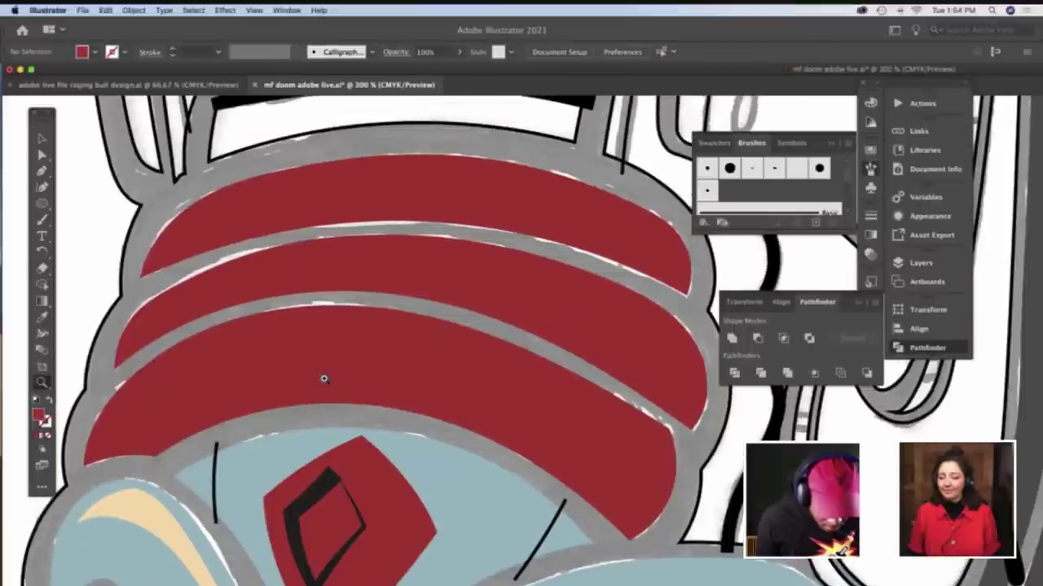
key(b)
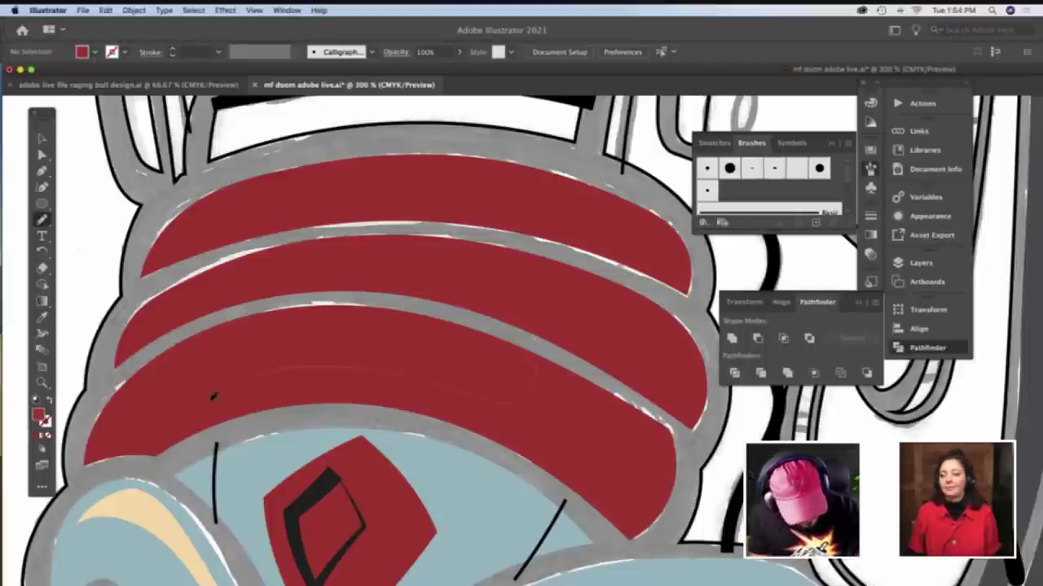
drag(140, 475, 140, 474)
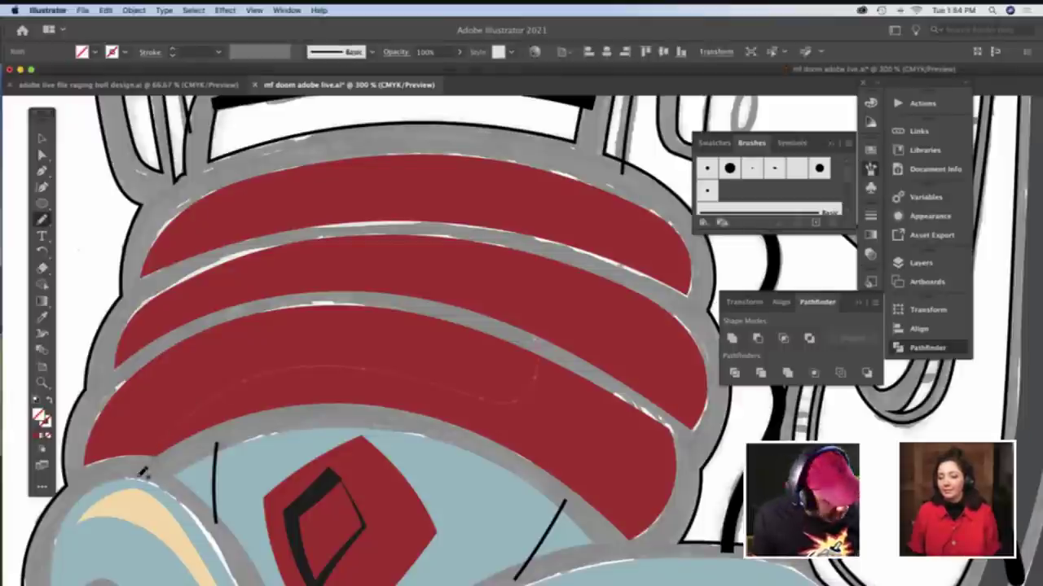
key(v)
key(super+shift+a)
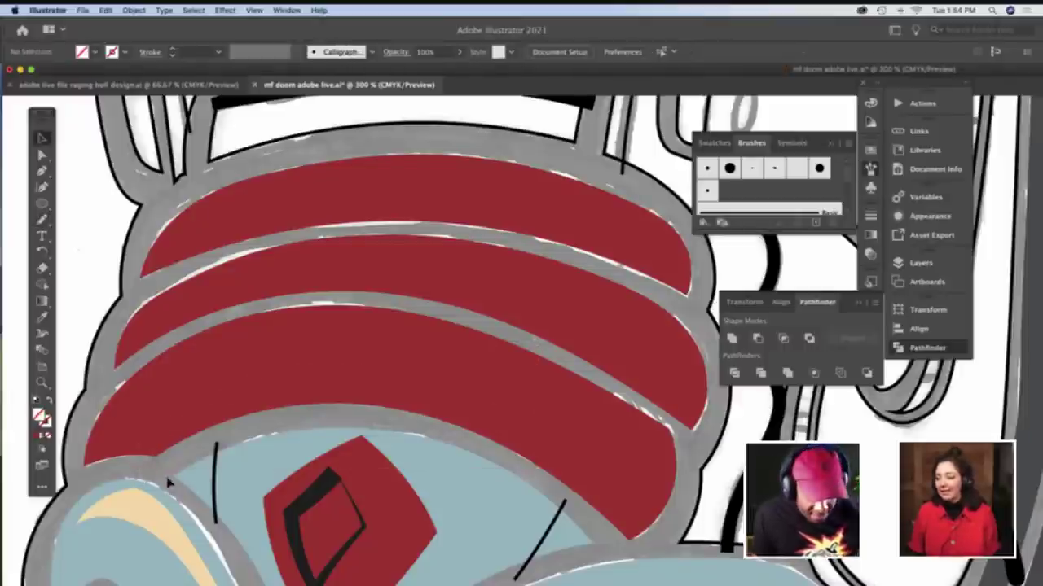
Isolate the lowest red band together with the shadow line and split it using the Divide pathfinder
double_click(273, 408)
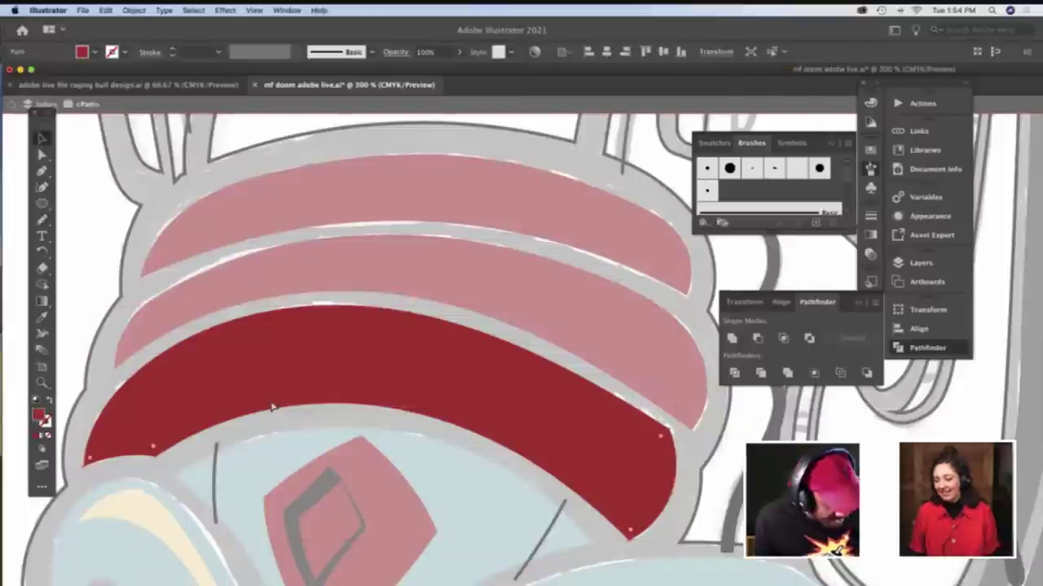
click(323, 340)
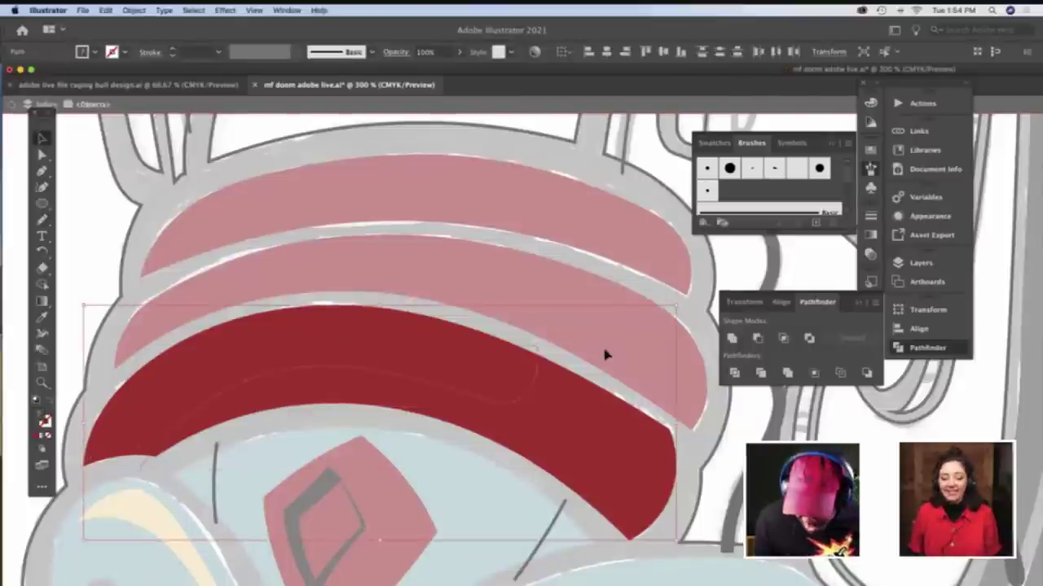
click(734, 373)
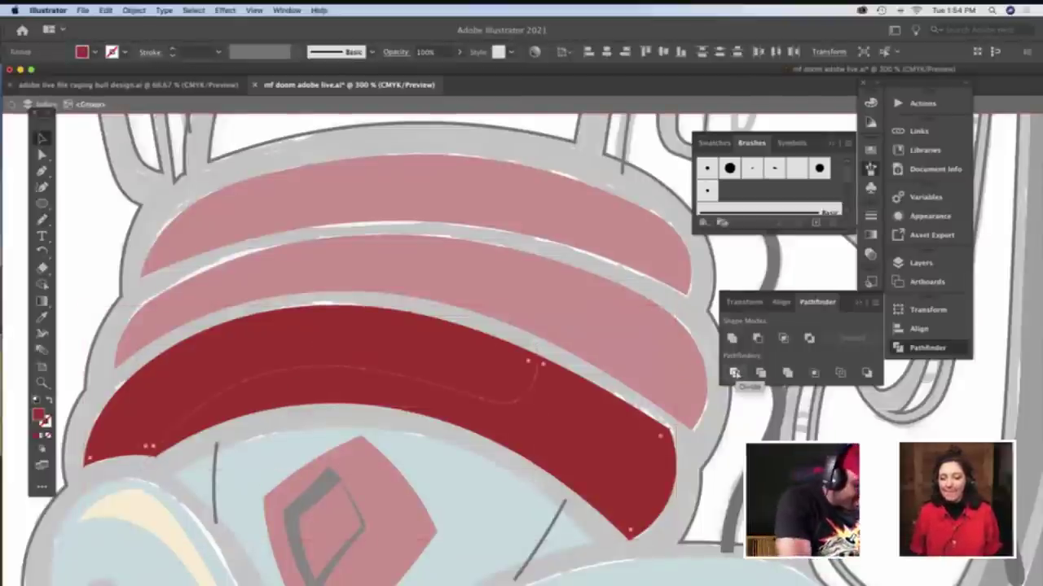
Recolor the lower piece of the divided band with the palette's darkest red and exit isolation mode
scroll(671, 298, up, 3)
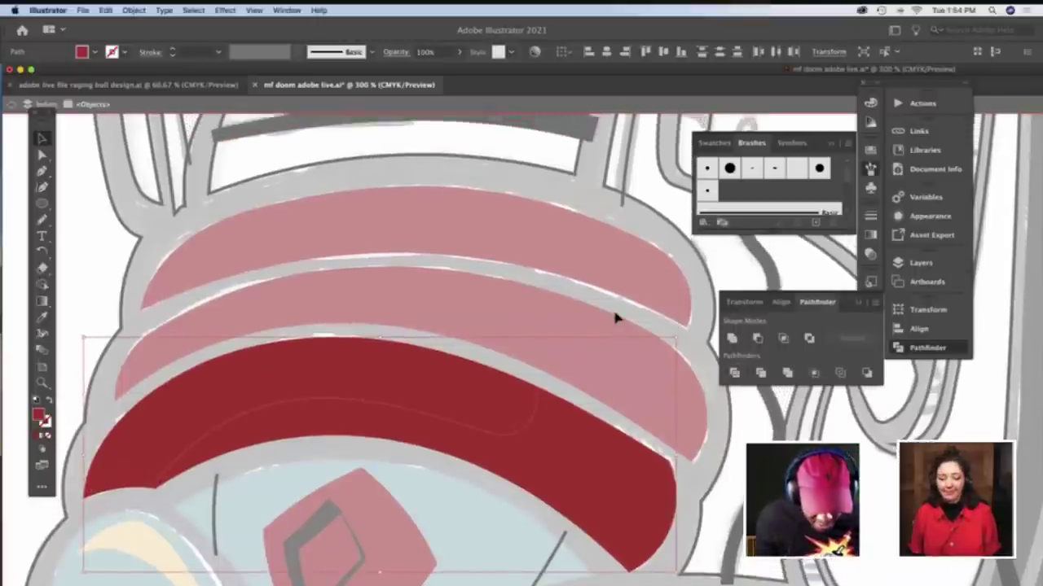
scroll(615, 314, down, 3)
key(z)
alt+click(612, 315)
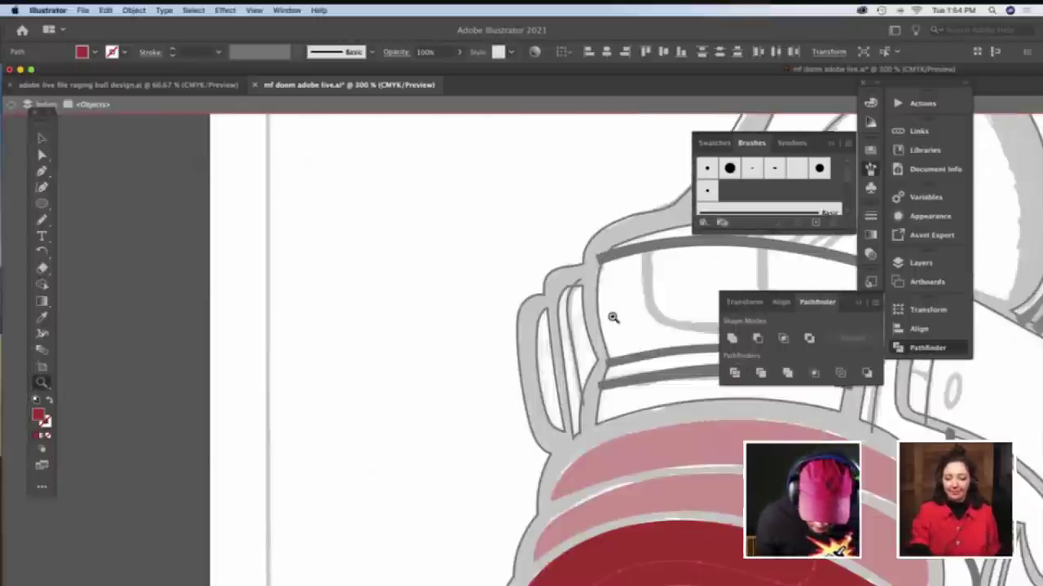
scroll(610, 314, down, 4)
scroll(606, 314, right, 2)
scroll(599, 326, right, 5)
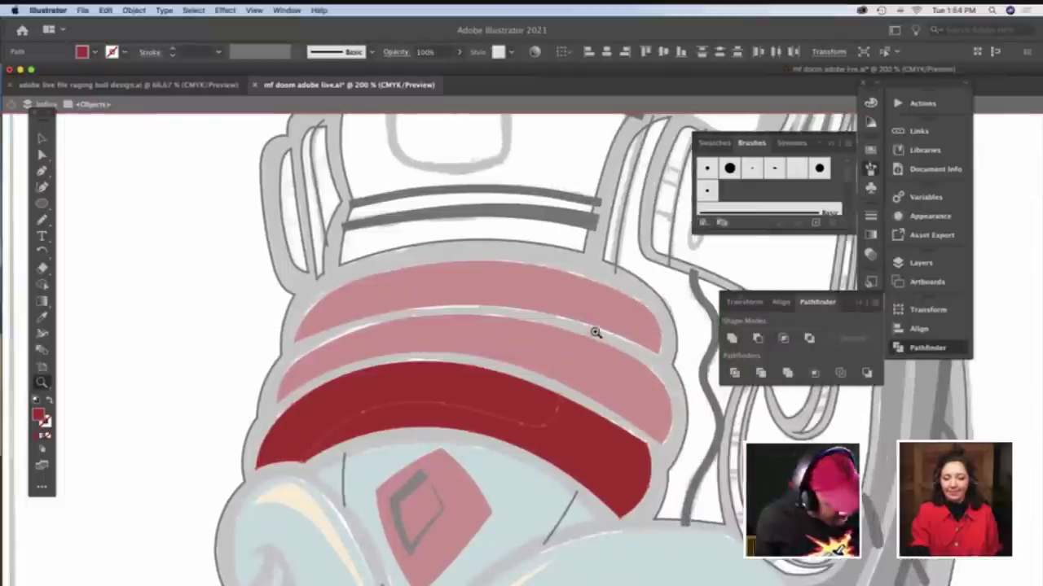
key(a)
click(584, 399)
click(619, 419)
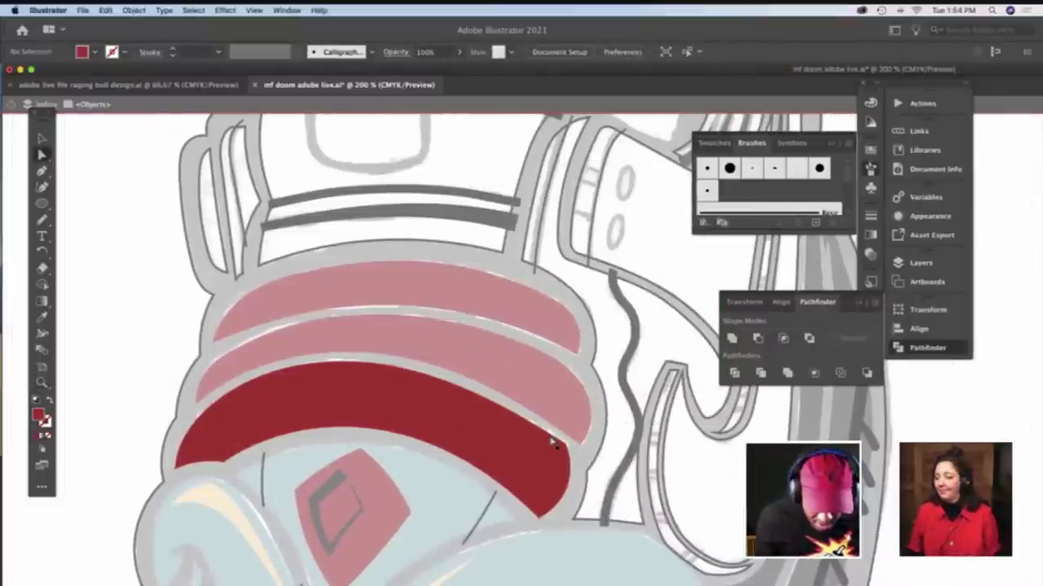
click(551, 443)
key(shift+c)
scroll(561, 340, up, 10)
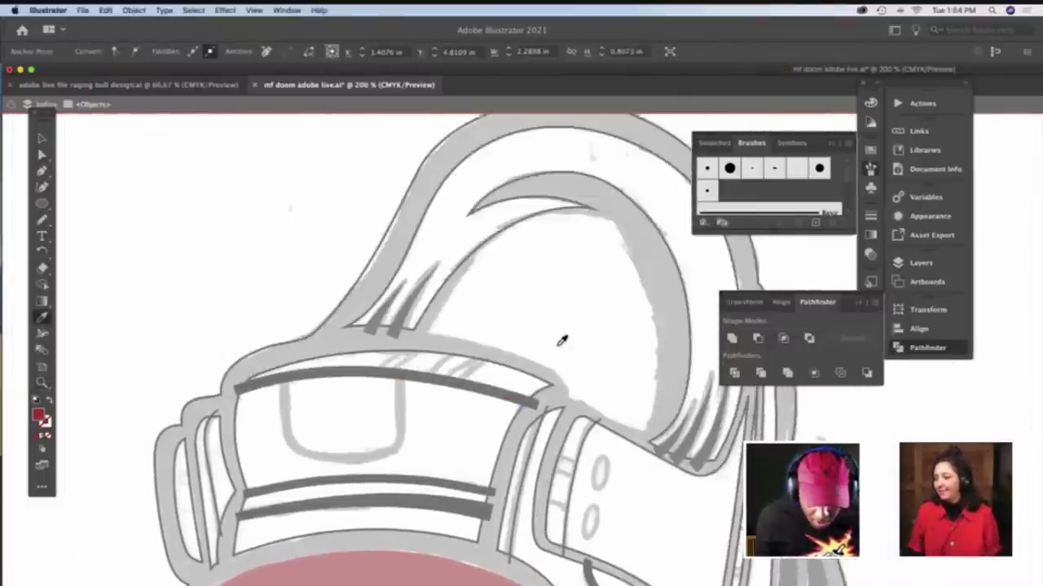
scroll(561, 339, up, 10)
scroll(668, 264, right, 4)
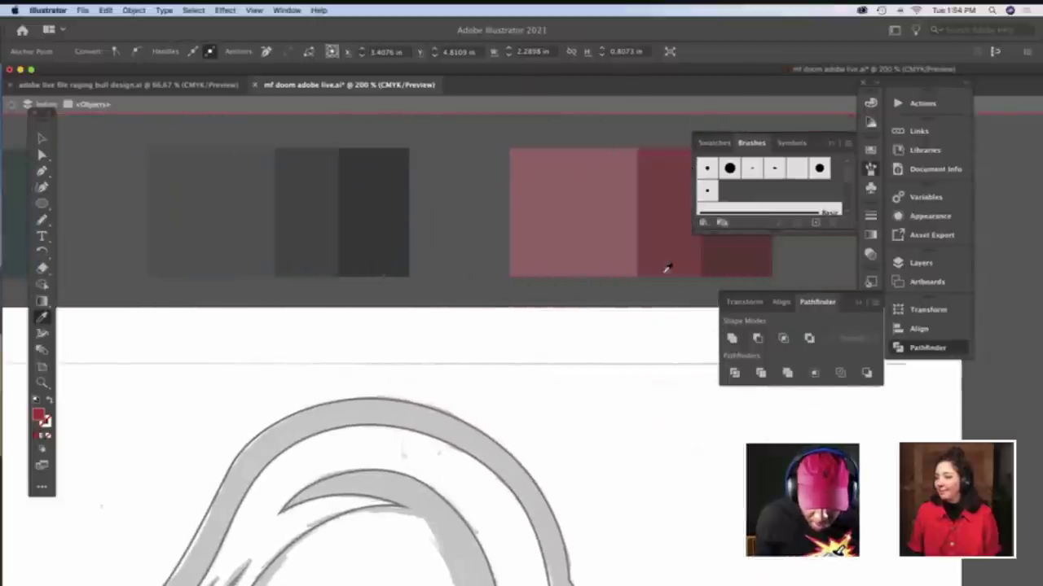
scroll(666, 267, right, 4)
scroll(503, 341, down, 10)
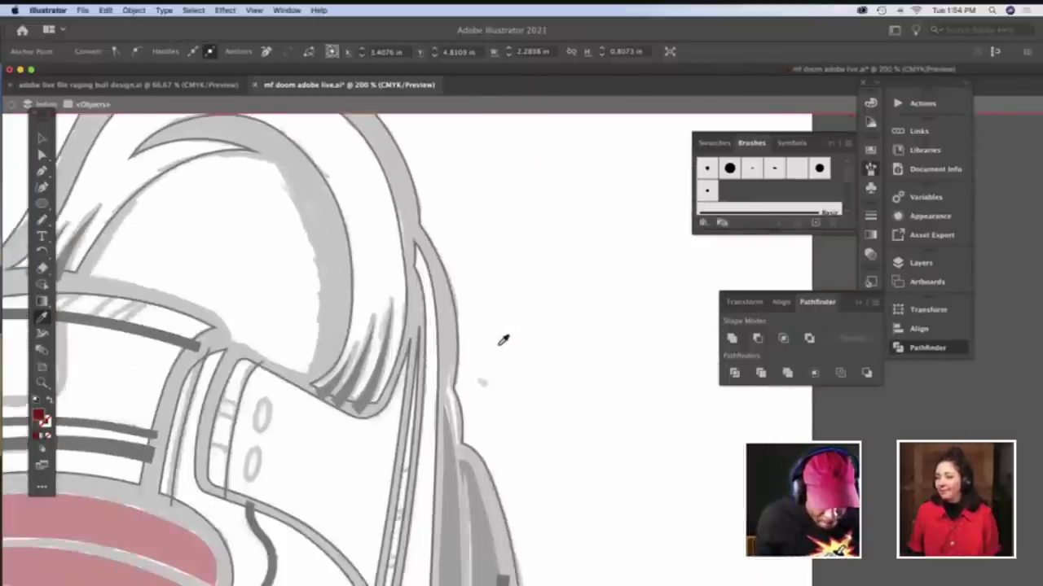
scroll(503, 341, down, 10)
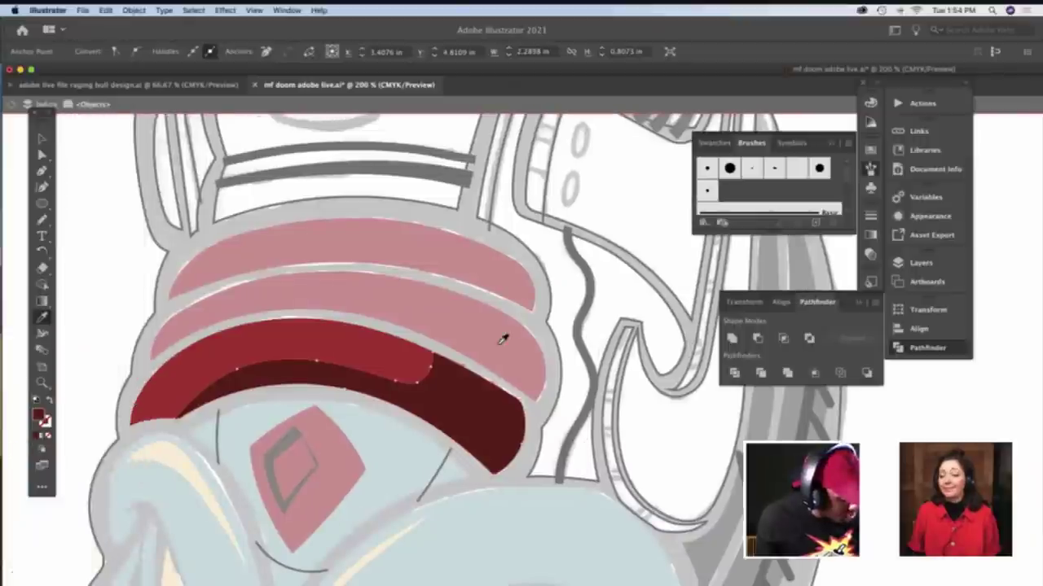
scroll(488, 342, left, 1)
key(a)
double_click(113, 308)
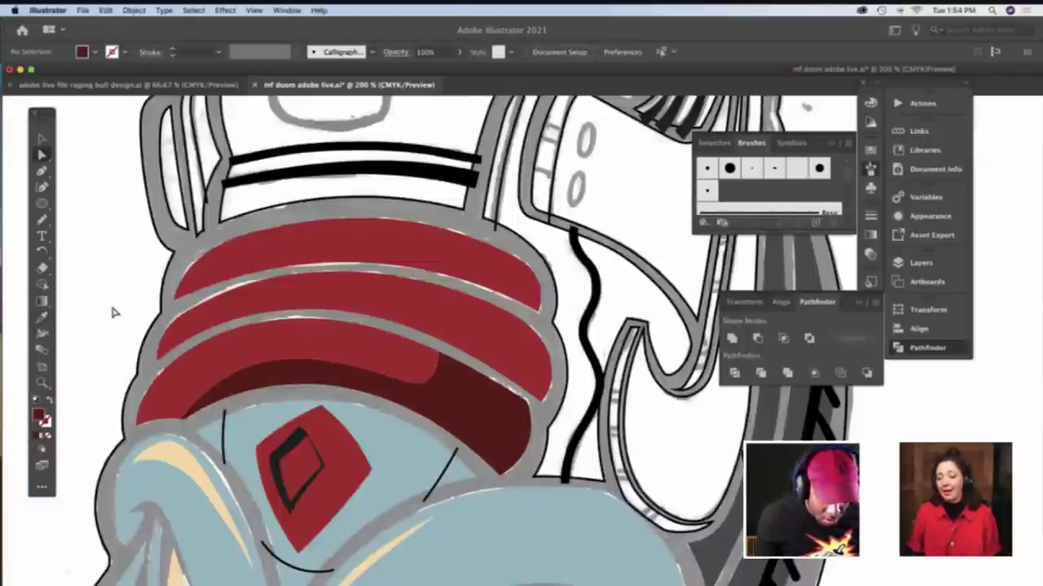
Set the Paintbrush to the thin blue art brush that tapers at both ends
scroll(113, 308, left, 4)
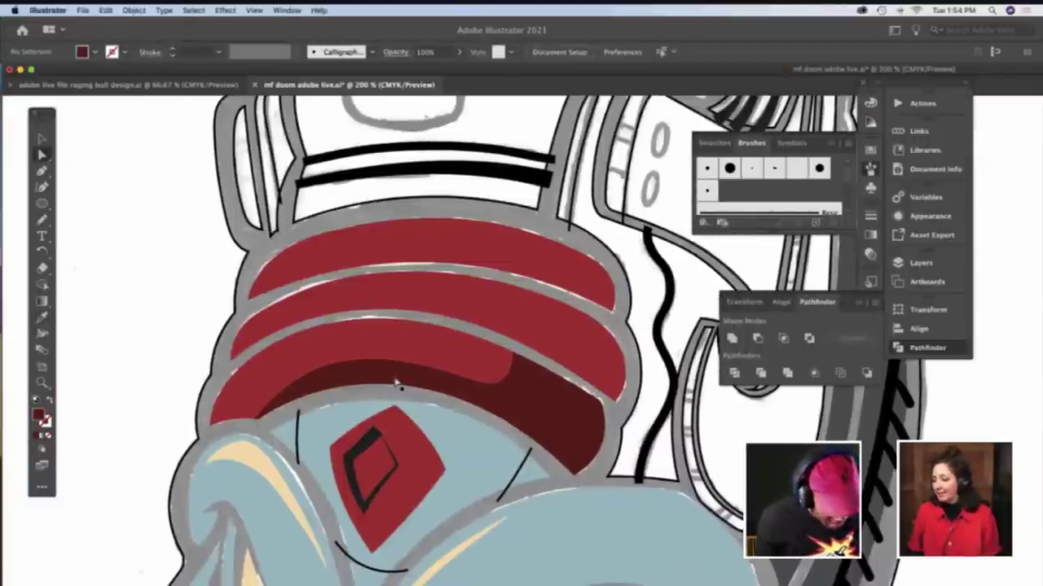
key(z)
scroll(411, 382, left, 5)
click(413, 381)
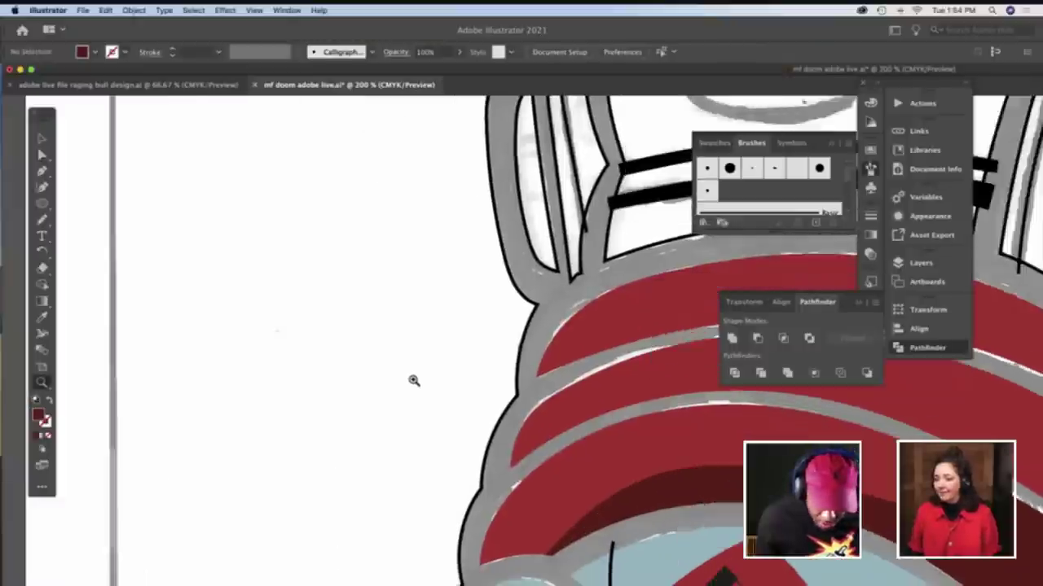
scroll(413, 380, right, 6)
key(b)
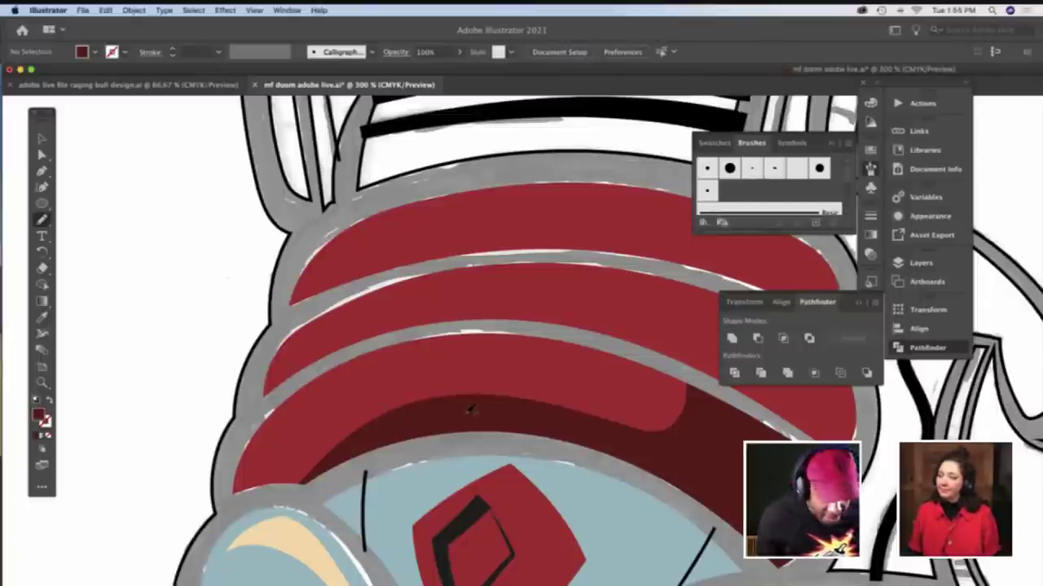
click(345, 54)
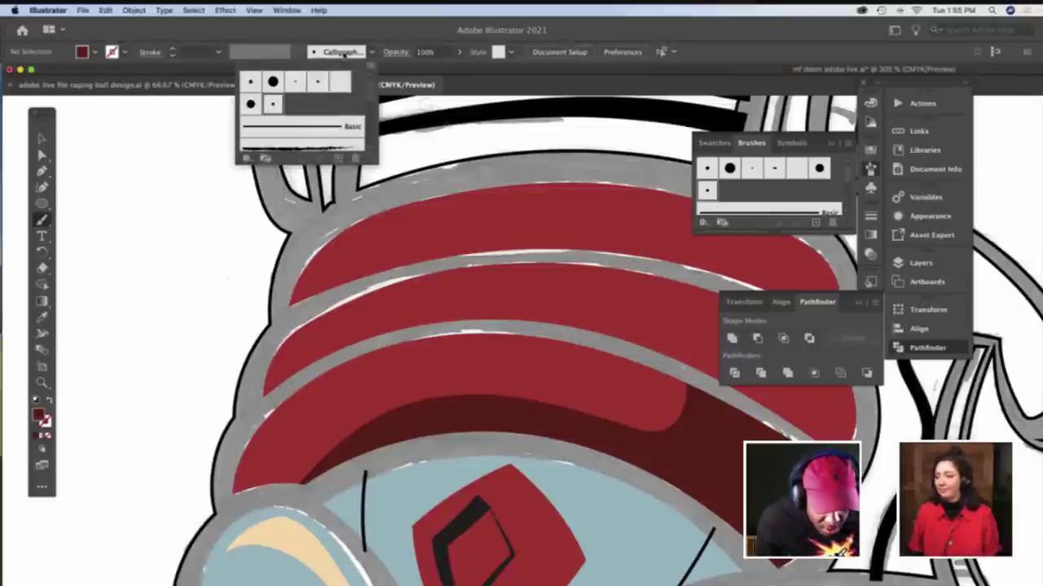
scroll(319, 137, down, 5)
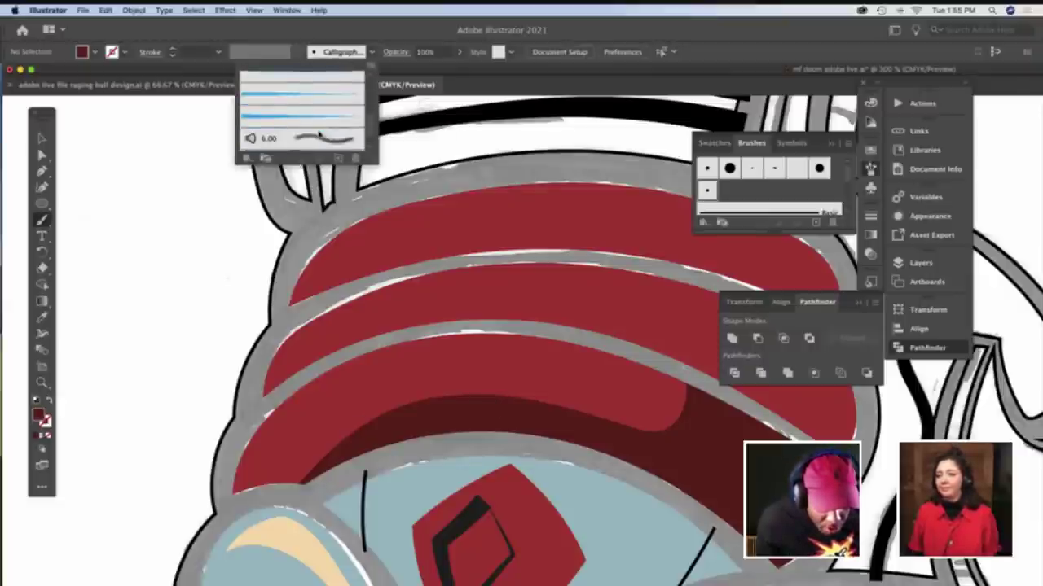
click(318, 97)
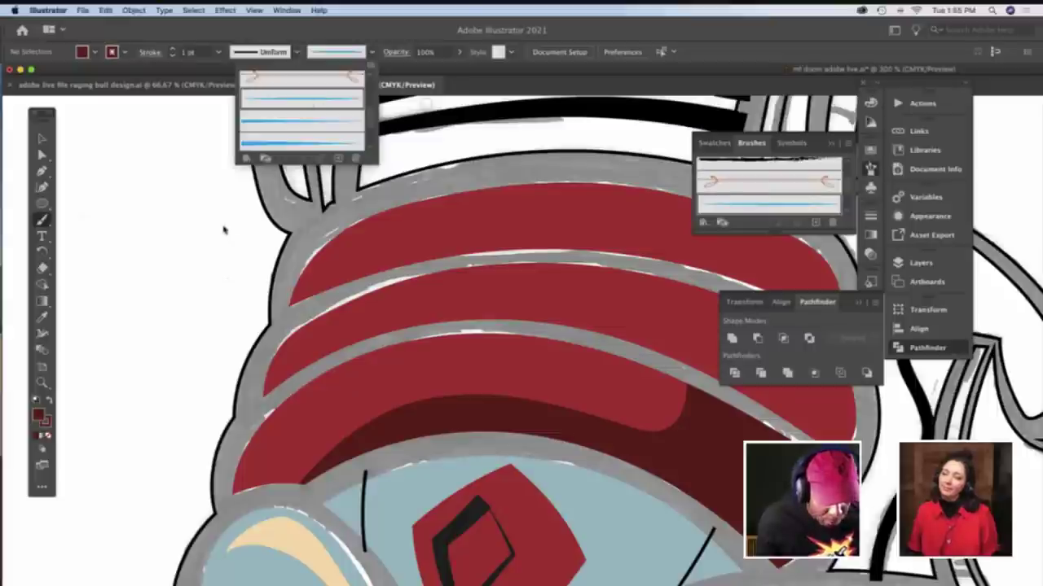
click(454, 233)
Pick up the pink by selecting its swatch in the palette above the artboard
scroll(455, 233, right, 5)
scroll(448, 239, up, 1)
key(z)
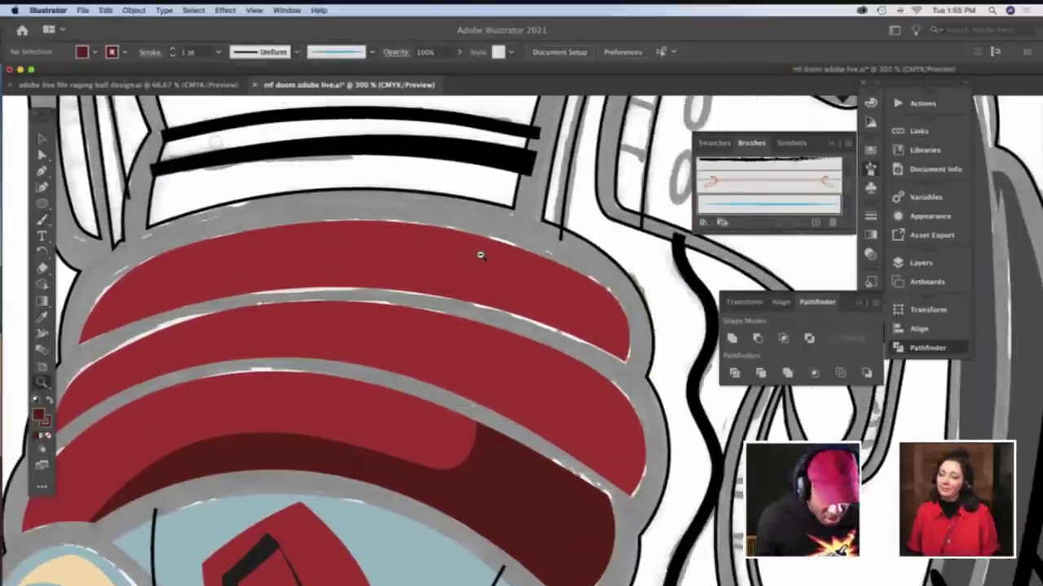
alt+click(480, 255)
scroll(480, 252, down, 2)
scroll(480, 250, right, 5)
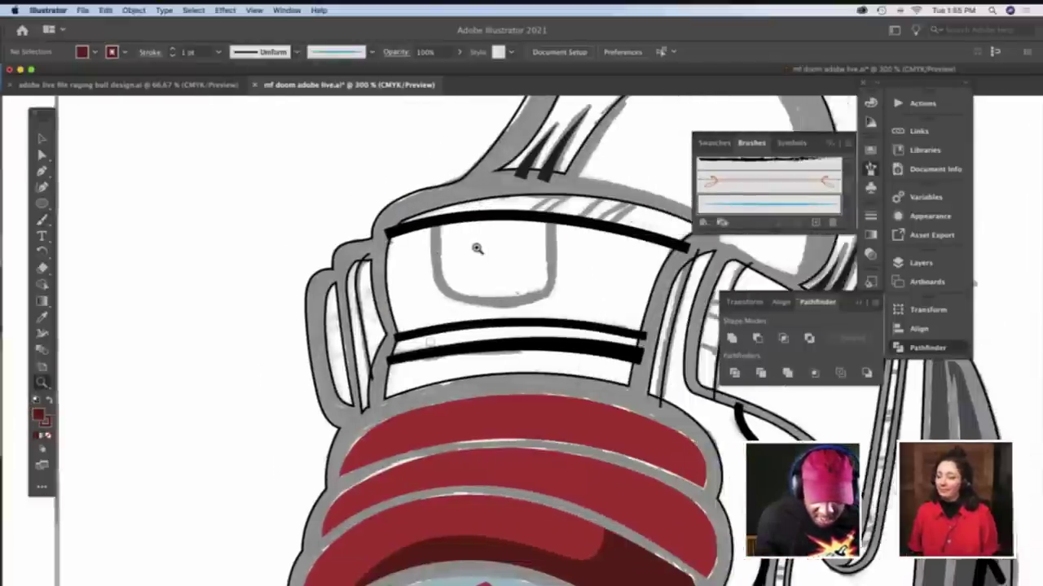
scroll(477, 249, right, 4)
scroll(475, 249, left, 3)
scroll(475, 248, down, 2)
scroll(475, 249, left, 5)
alt+click(403, 245)
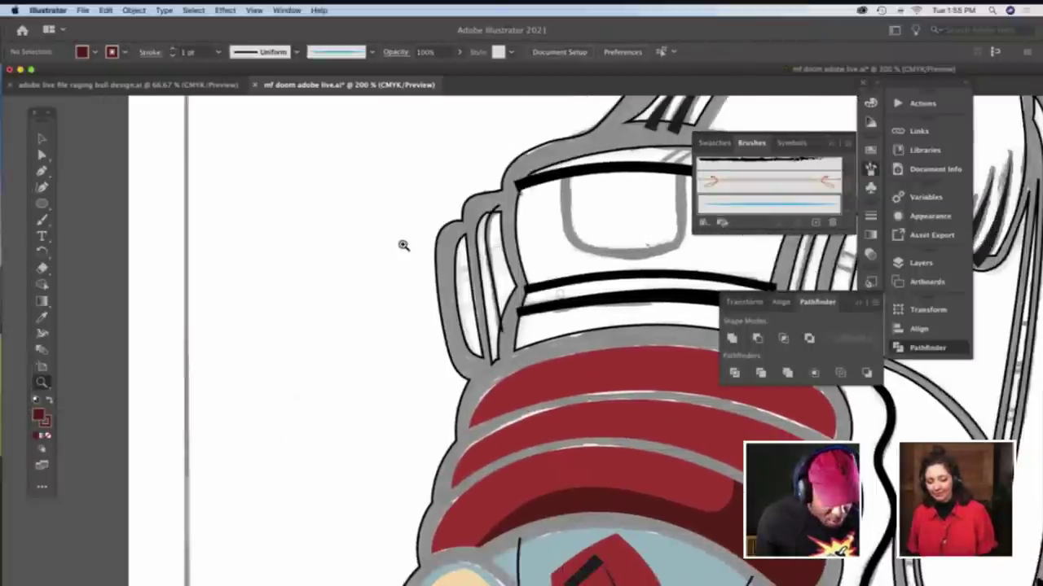
scroll(294, 257, right, 5)
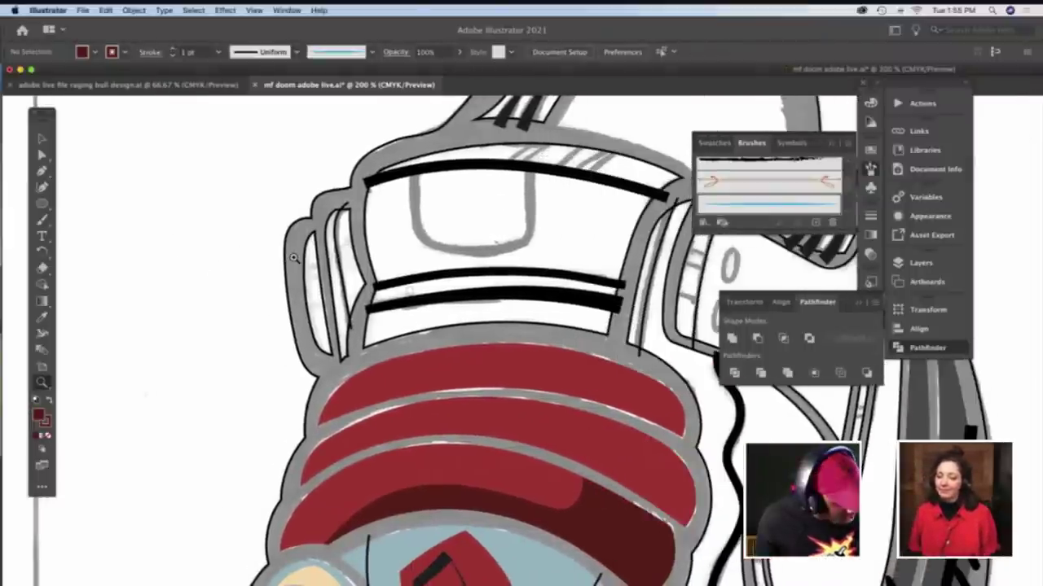
alt+click(372, 279)
scroll(372, 278, right, 10)
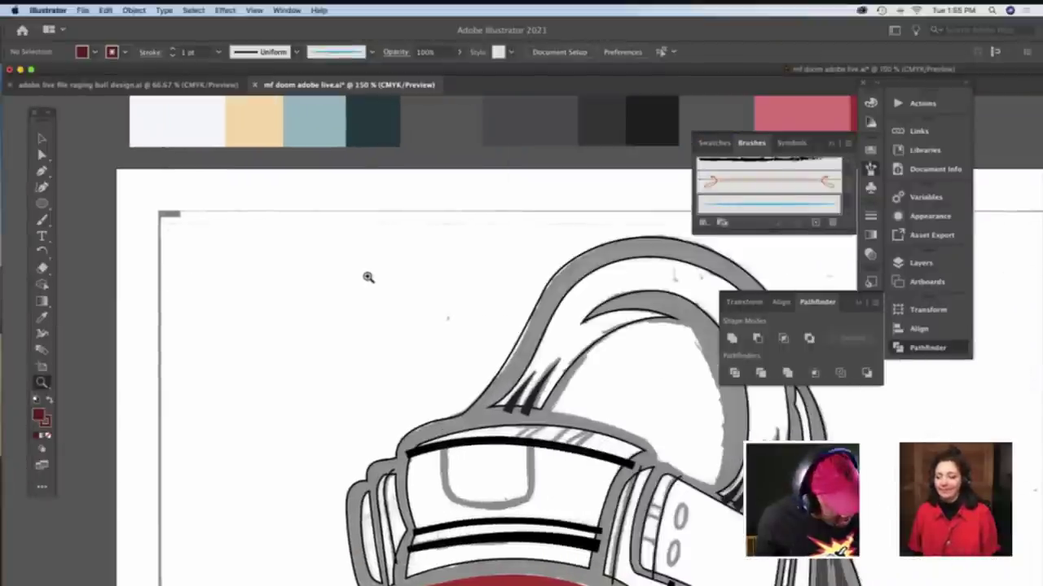
scroll(372, 277, right, 2)
scroll(373, 274, right, 5)
scroll(373, 273, up, 2)
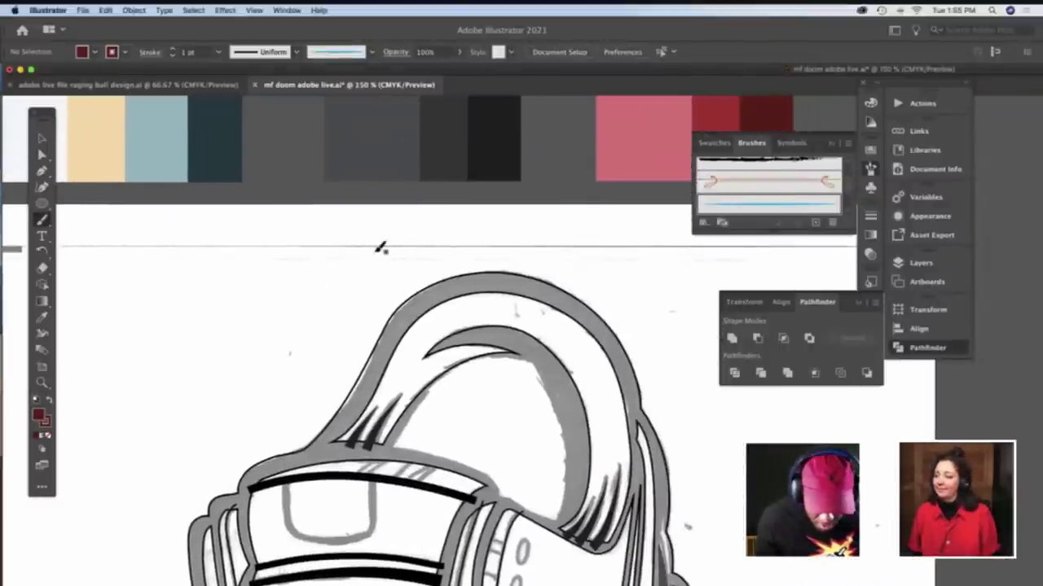
key(v)
click(598, 172)
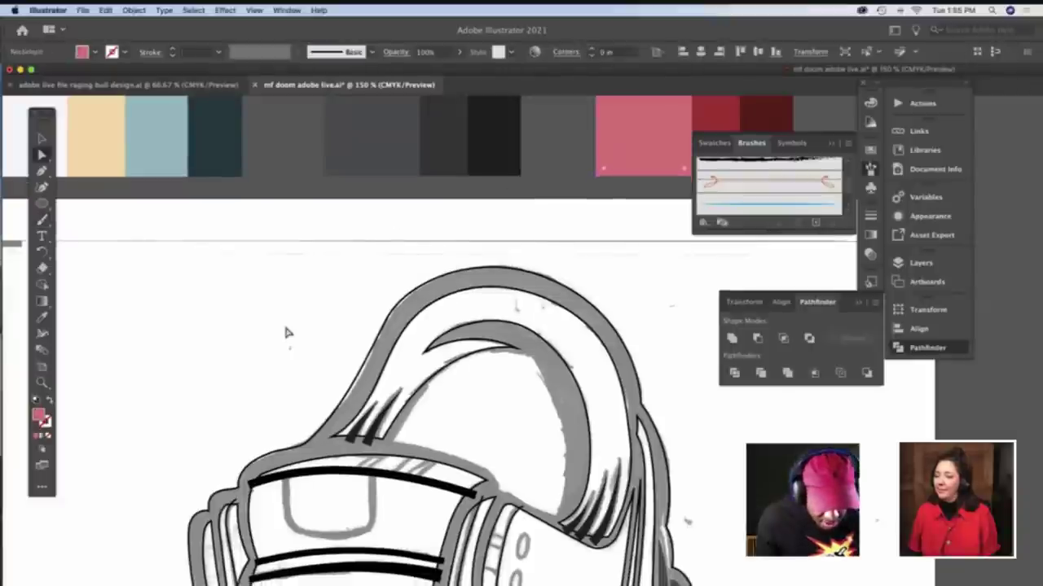
Try a pink highlight stroke along the upper edge of the lowest red band, and undo it
scroll(285, 326, down, 6)
key(b)
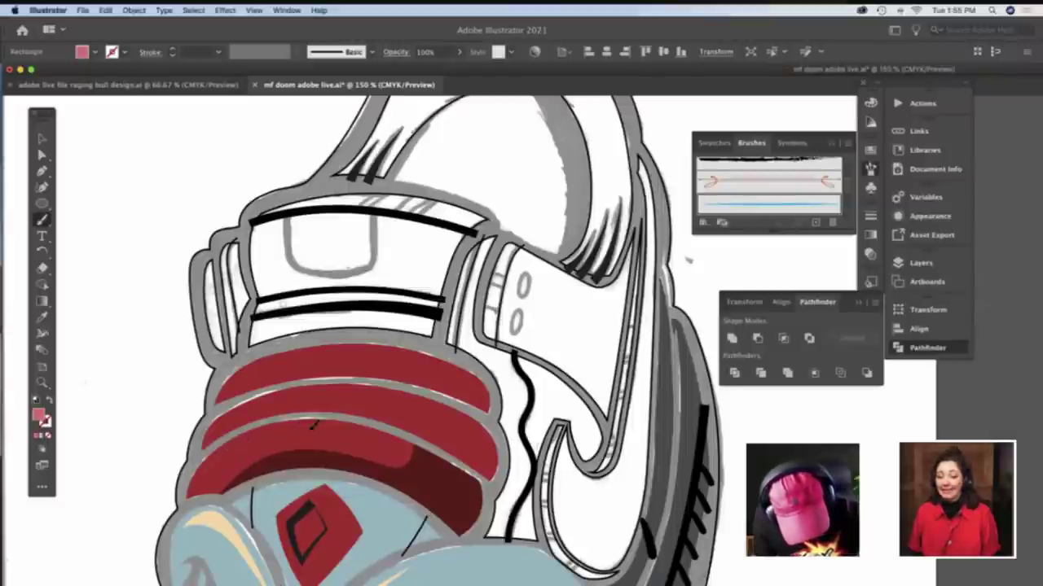
drag(311, 428, 332, 432)
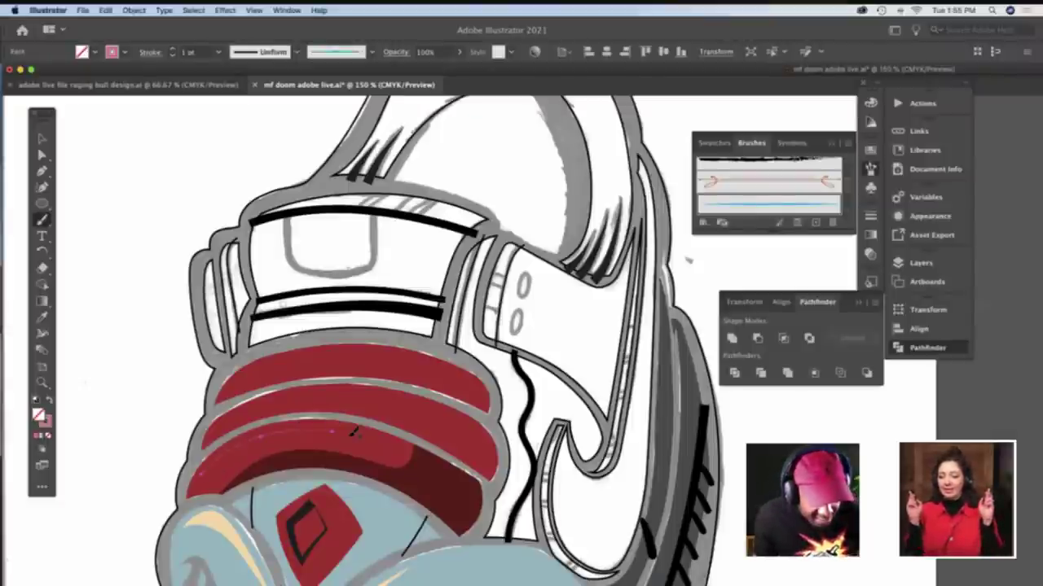
key(super+z)
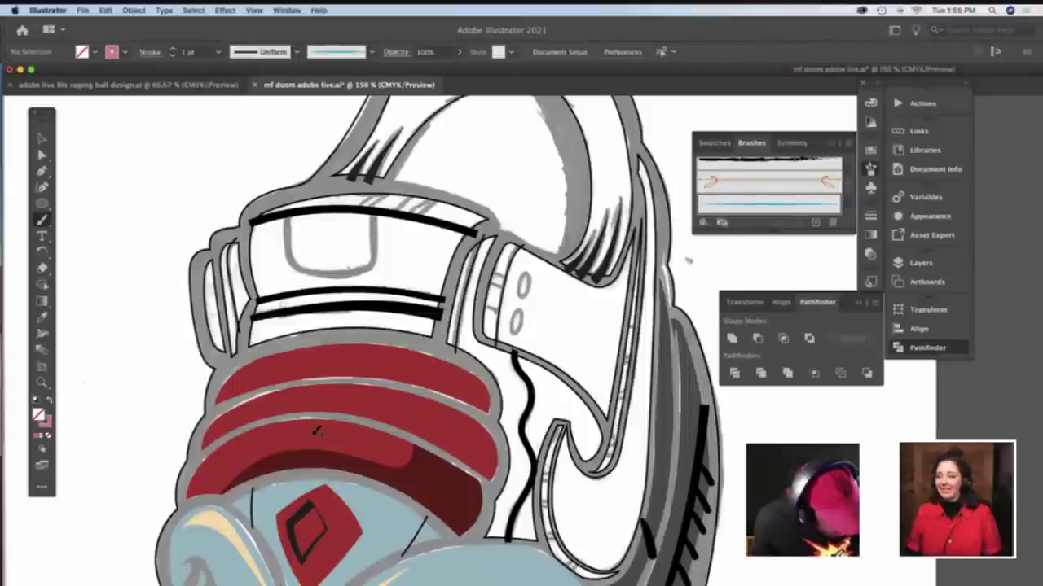
Paint a red brace-shaped test stroke on the blank area beside the headpiece bands and undo it
key(v)
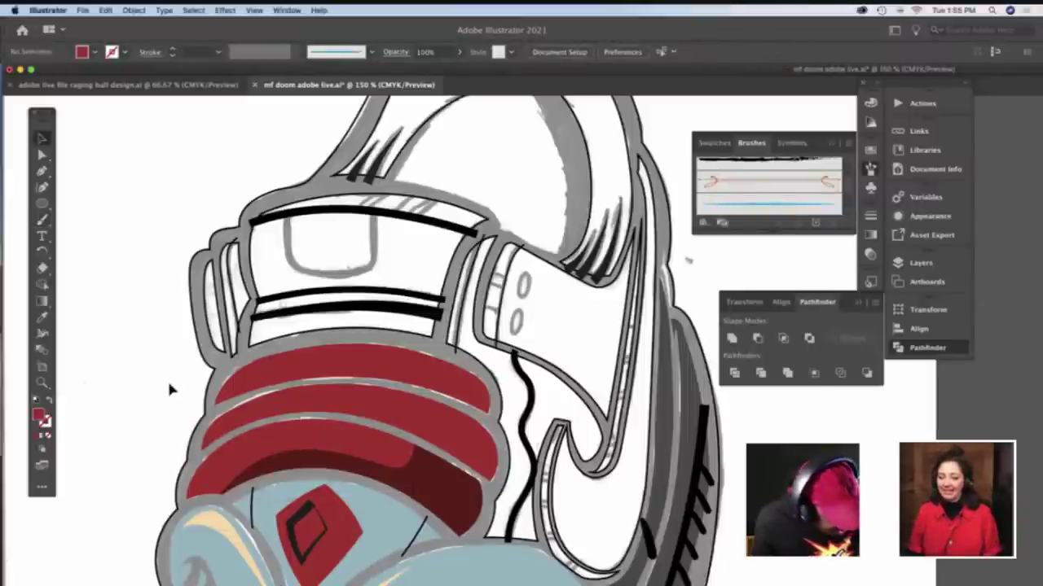
key(b)
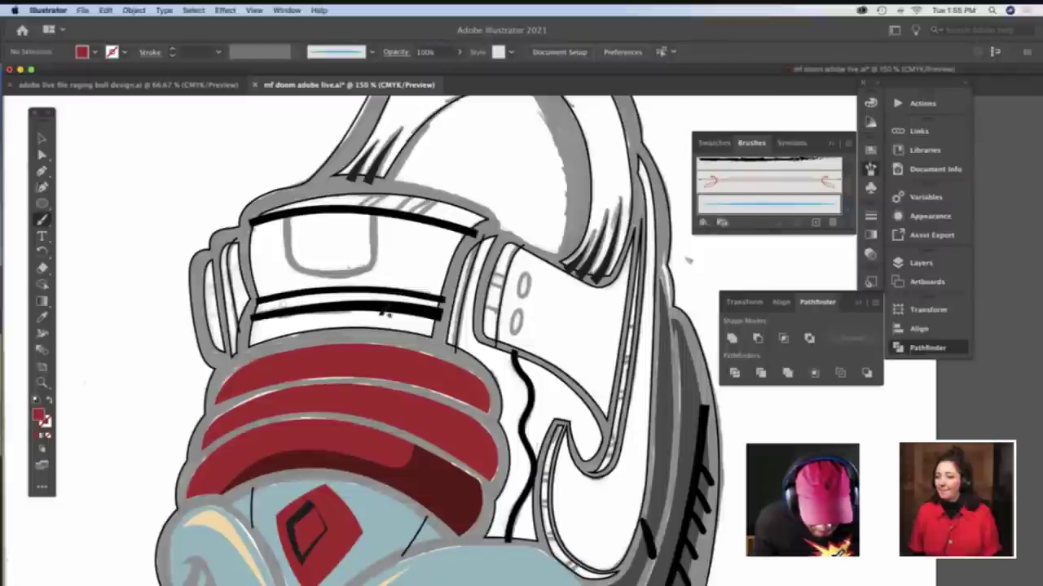
drag(135, 239, 137, 452)
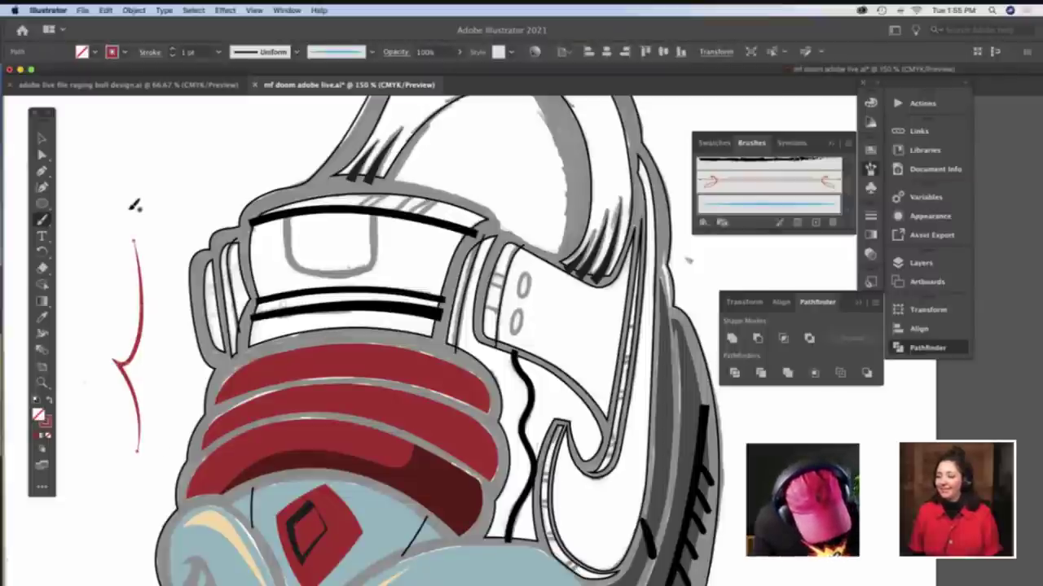
key(super+z)
Draw a small ellipse on the blank area beside the mask as a color sample
scroll(374, 286, right, 3)
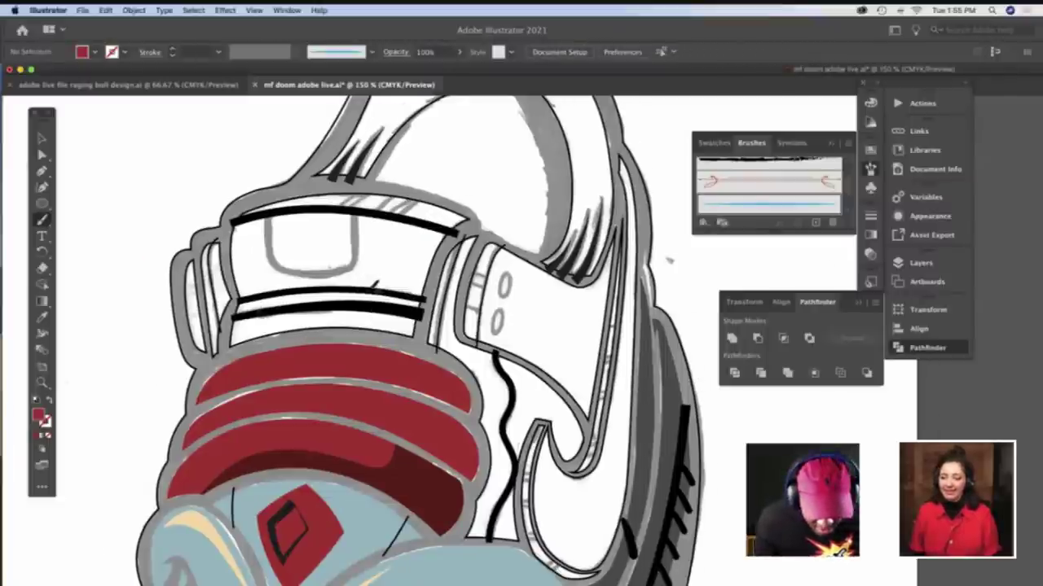
scroll(365, 287, up, 5)
scroll(364, 285, up, 2)
key(v)
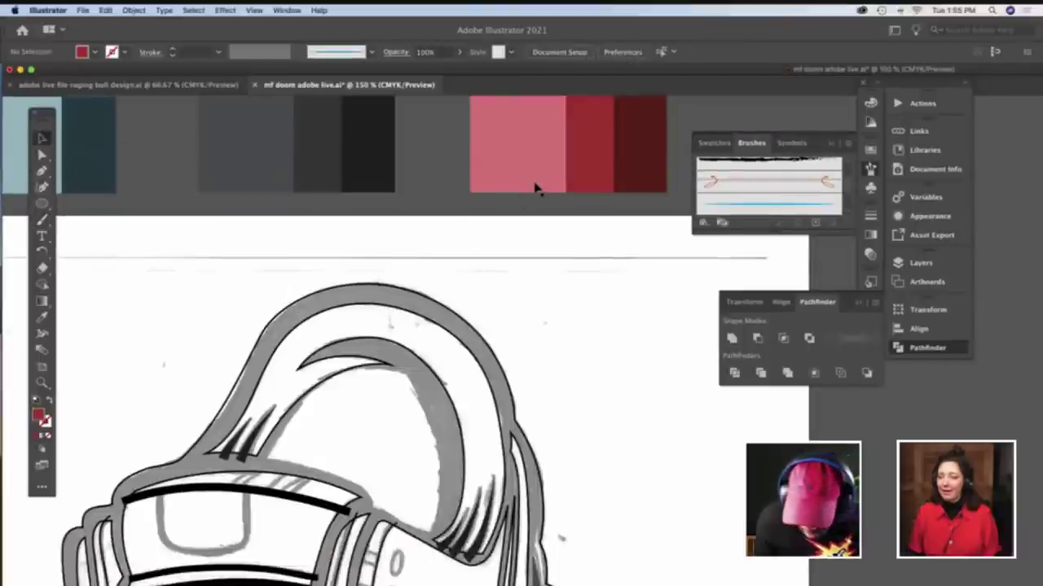
scroll(500, 259, down, 10)
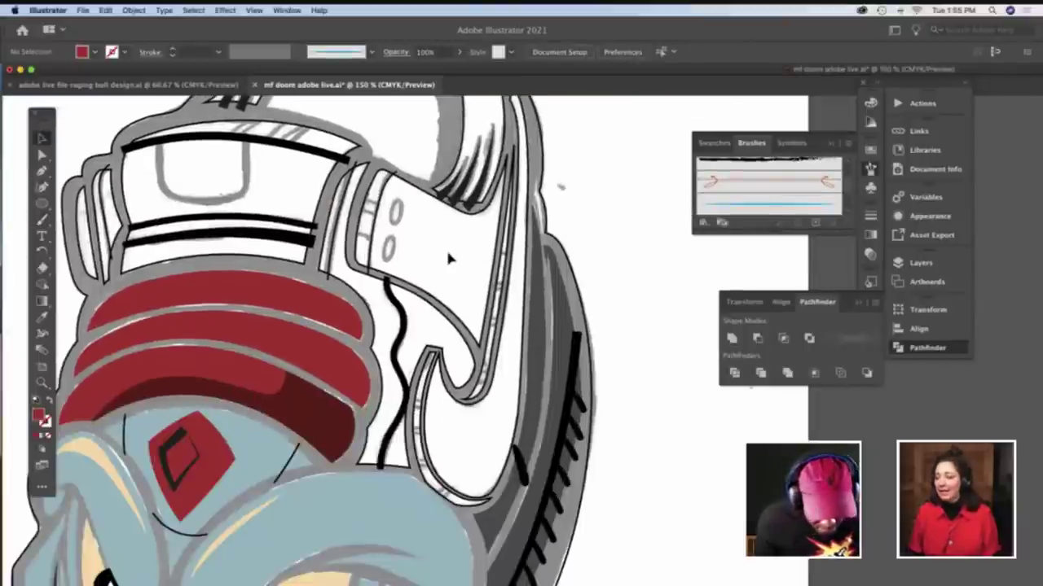
scroll(448, 256, left, 6)
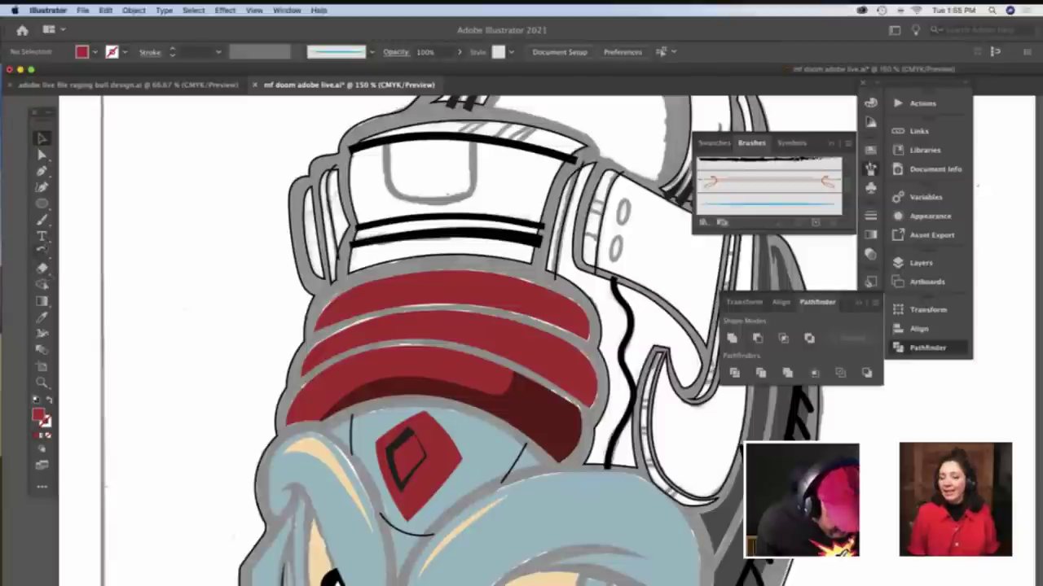
click(42, 204)
drag(160, 348, 203, 381)
Fill the sample ellipse with the pink sampled from the palette above the artboard and deselect it
scroll(224, 358, up, 10)
scroll(223, 358, right, 4)
key(i)
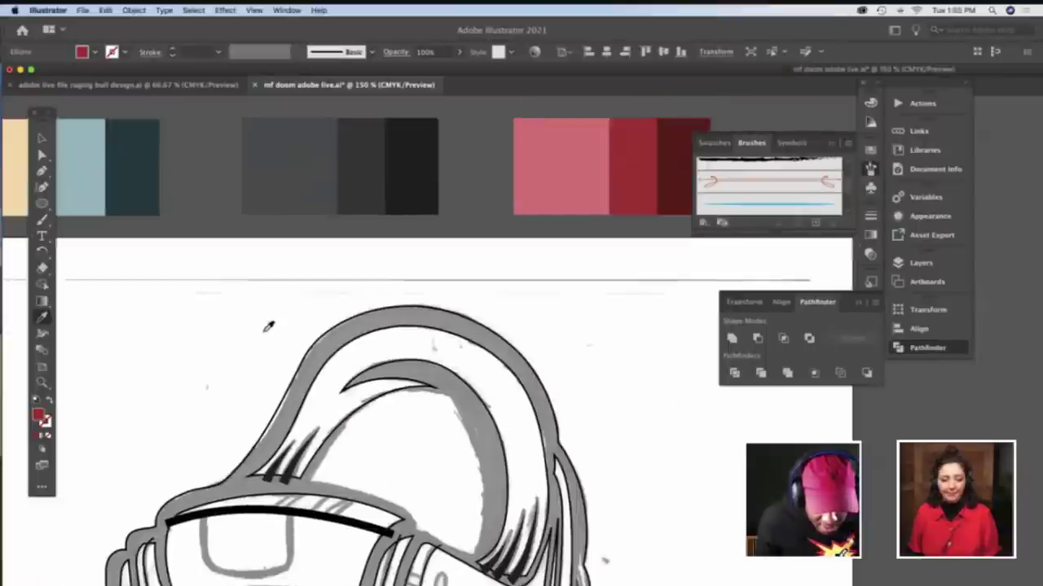
scroll(253, 328, down, 2)
scroll(252, 328, down, 4)
scroll(252, 328, left, 2)
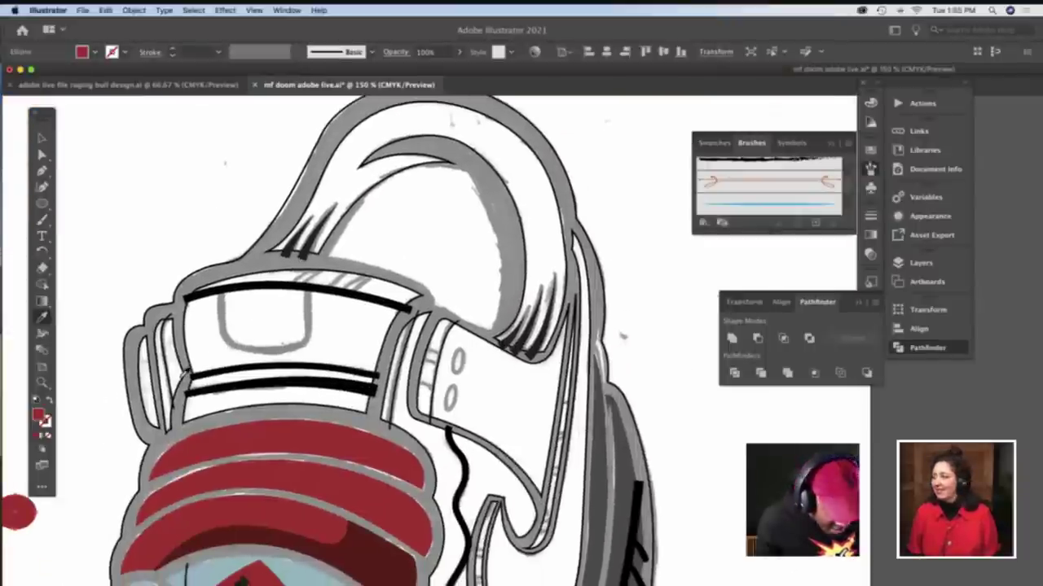
key(v)
scroll(360, 304, up, 6)
key(i)
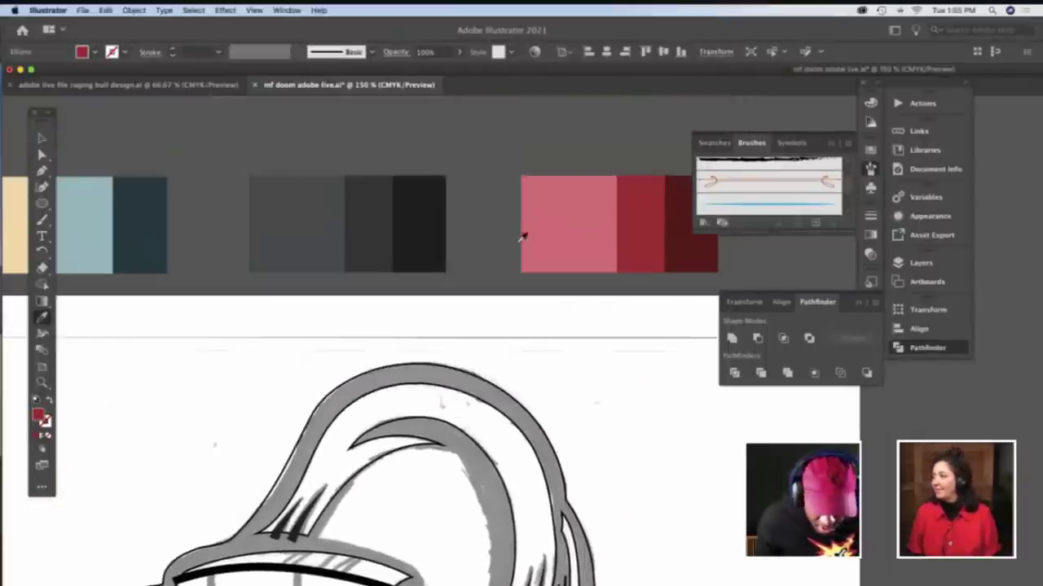
click(518, 235)
scroll(340, 279, down, 3)
scroll(341, 279, down, 10)
scroll(341, 279, left, 5)
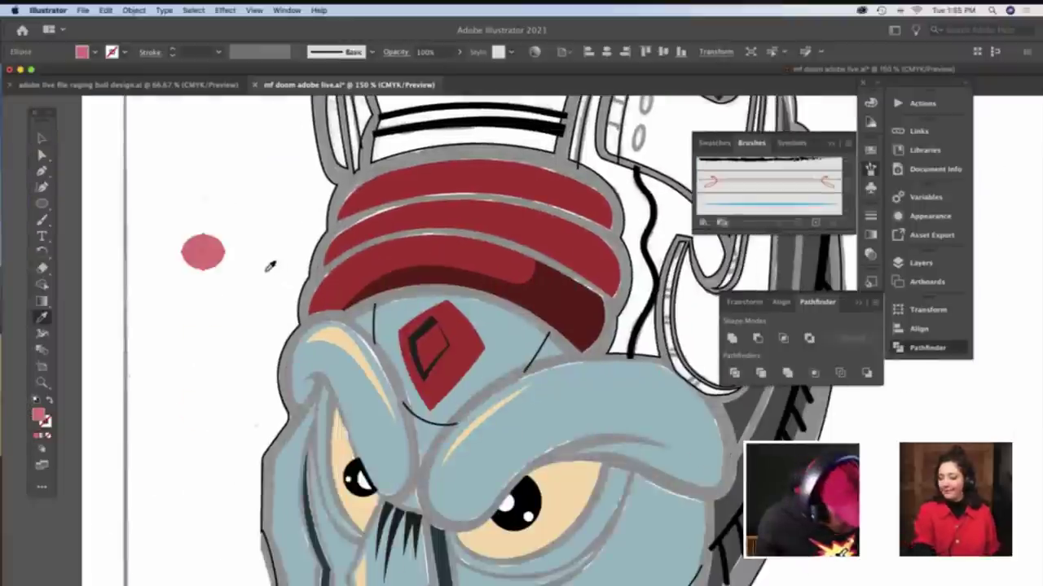
key(v)
click(273, 240)
Paint a curved, tapered pink highlight just inside the upper edge of the lowest red band
key(z)
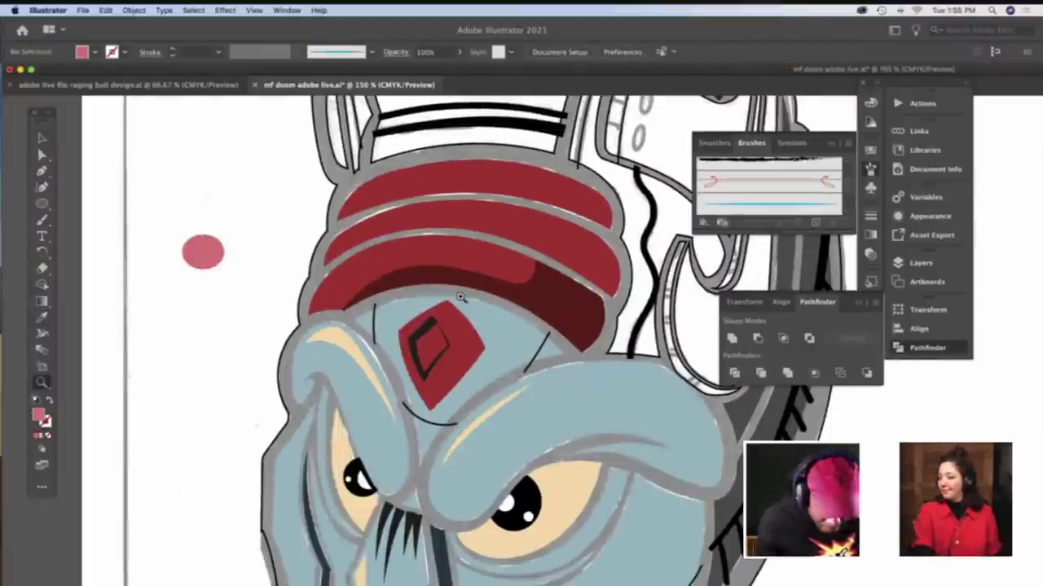
click(459, 298)
scroll(459, 297, right, 5)
scroll(459, 297, down, 3)
click(458, 297)
scroll(453, 294, right, 3)
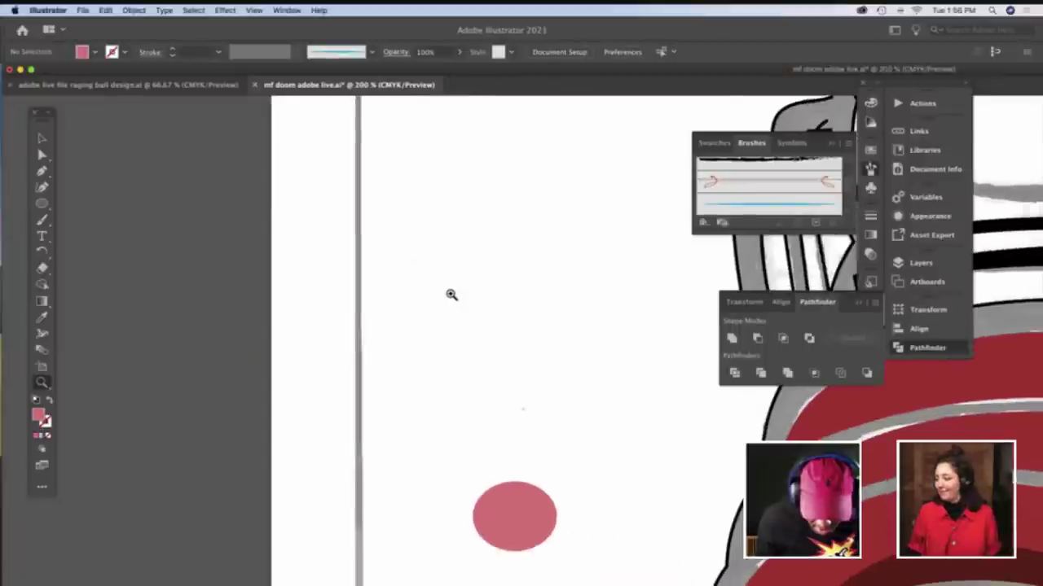
scroll(449, 294, down, 3)
scroll(445, 294, right, 5)
scroll(444, 294, right, 6)
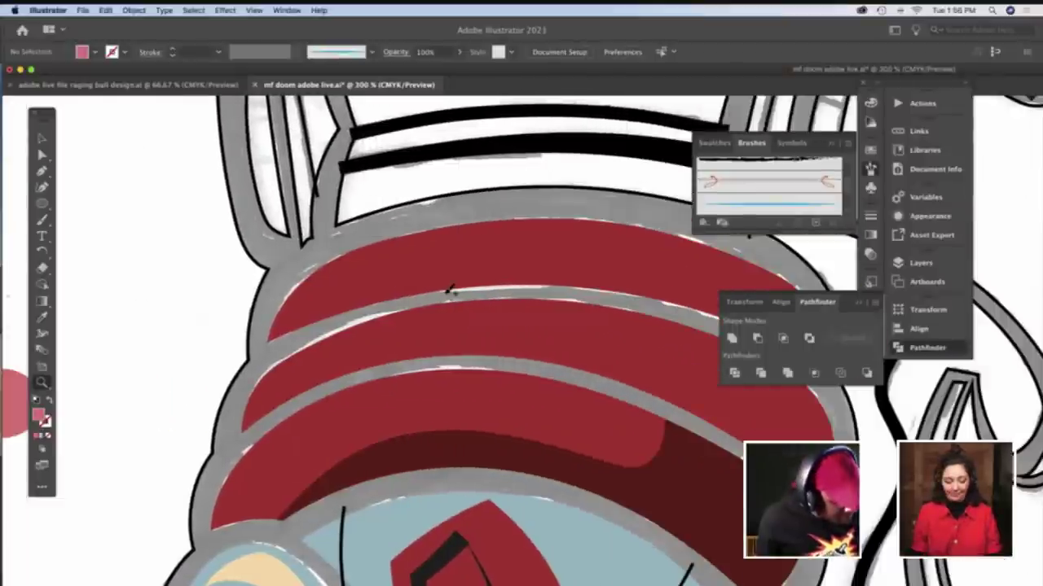
key(b)
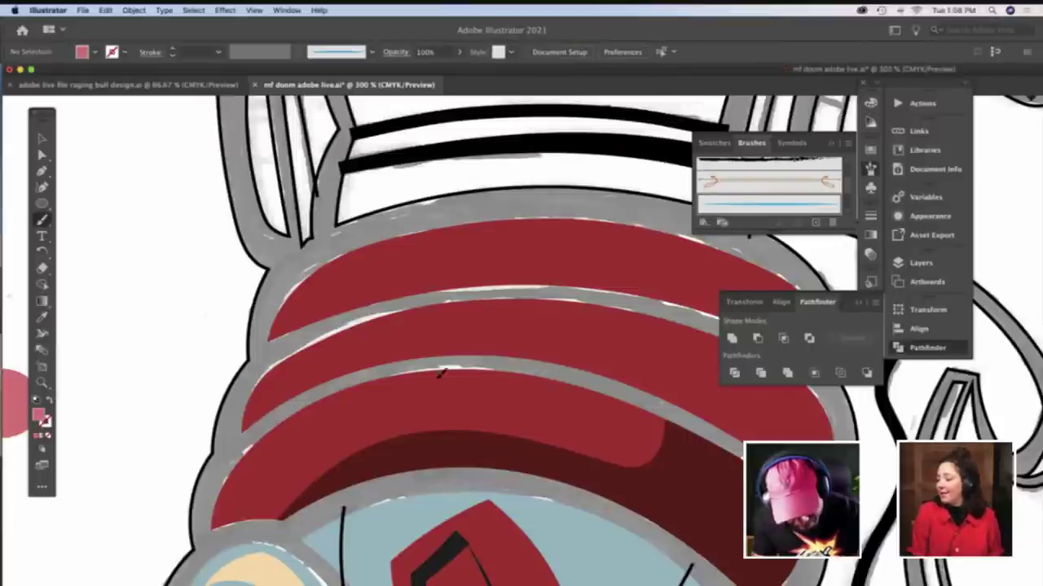
drag(518, 377, 274, 444)
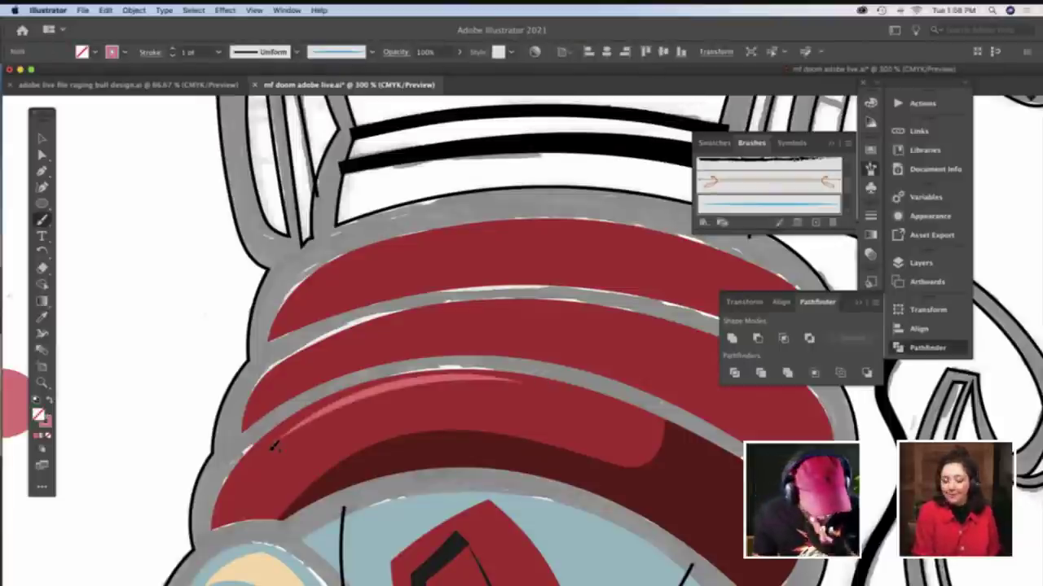
Reshape the pink highlight by shifting its anchor points slightly down from the band's upper edge, and deselect it
key(v)
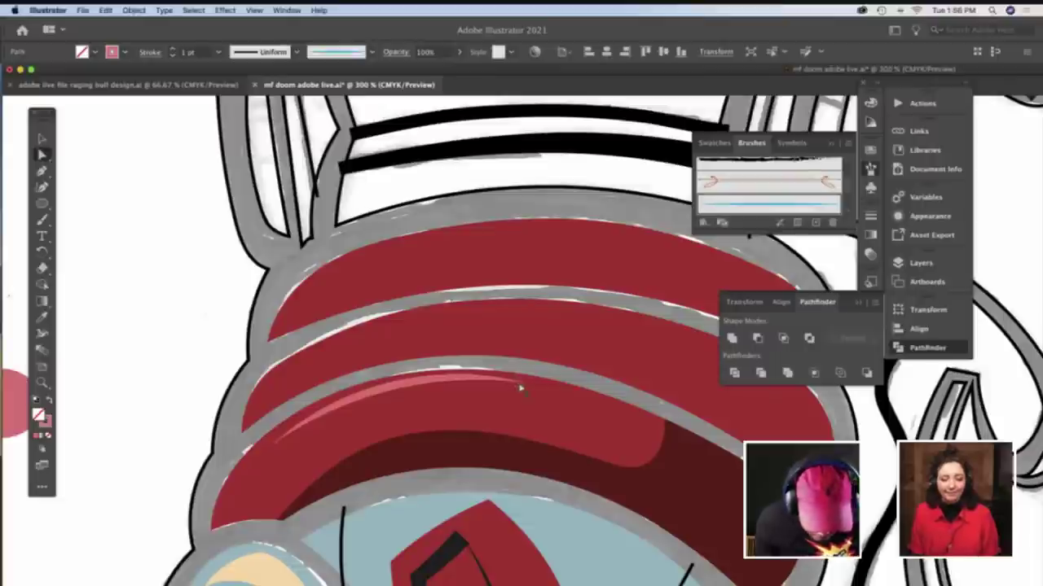
key(a)
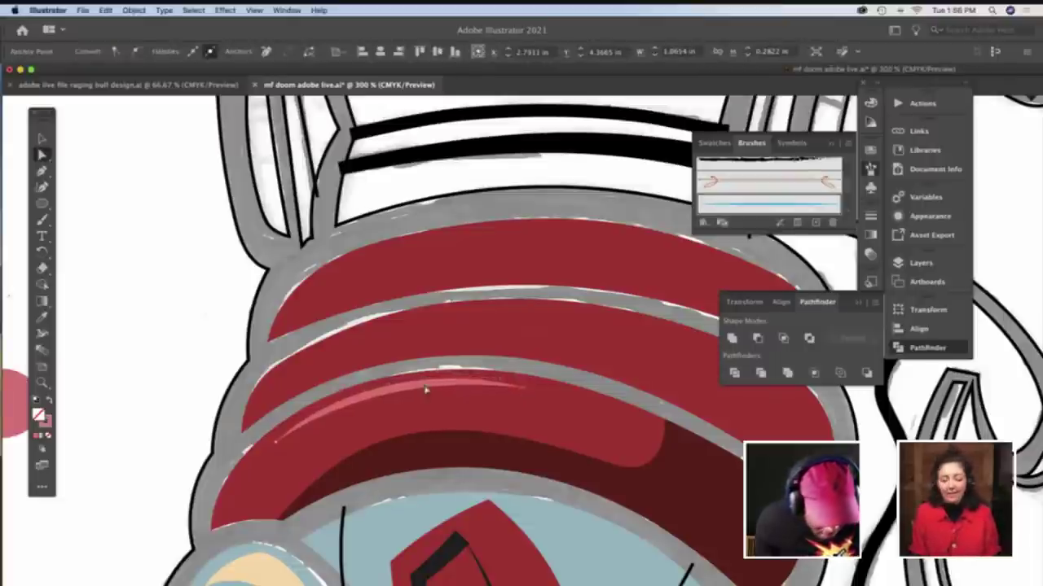
click(165, 374)
key(b)
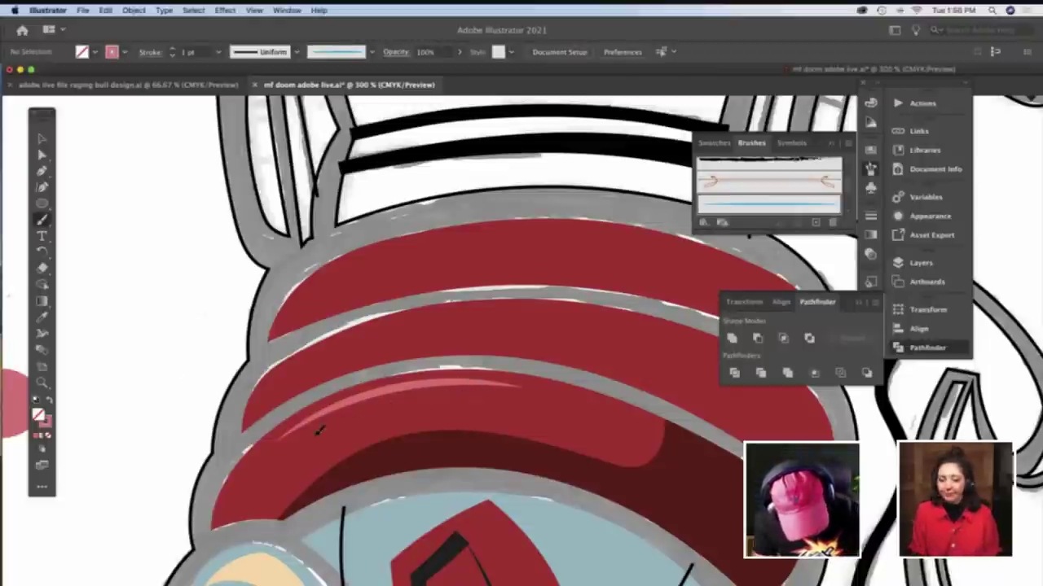
Paint a second pink highlight beneath the first, then add a filled pink highlight at the lowest band's left tip and adjust its lower corner
drag(479, 398, 297, 445)
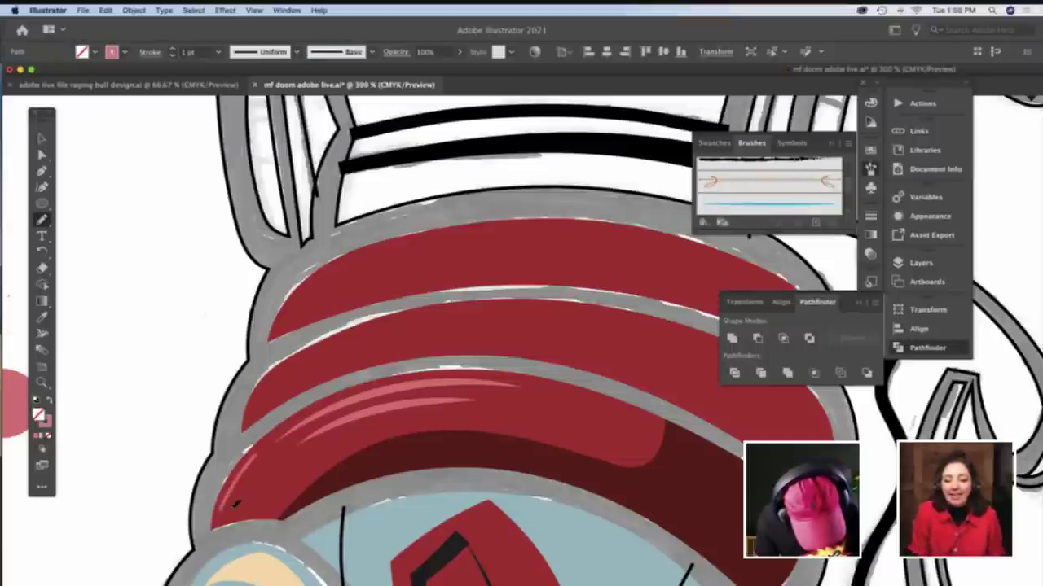
drag(259, 454, 245, 498)
key(shift+x)
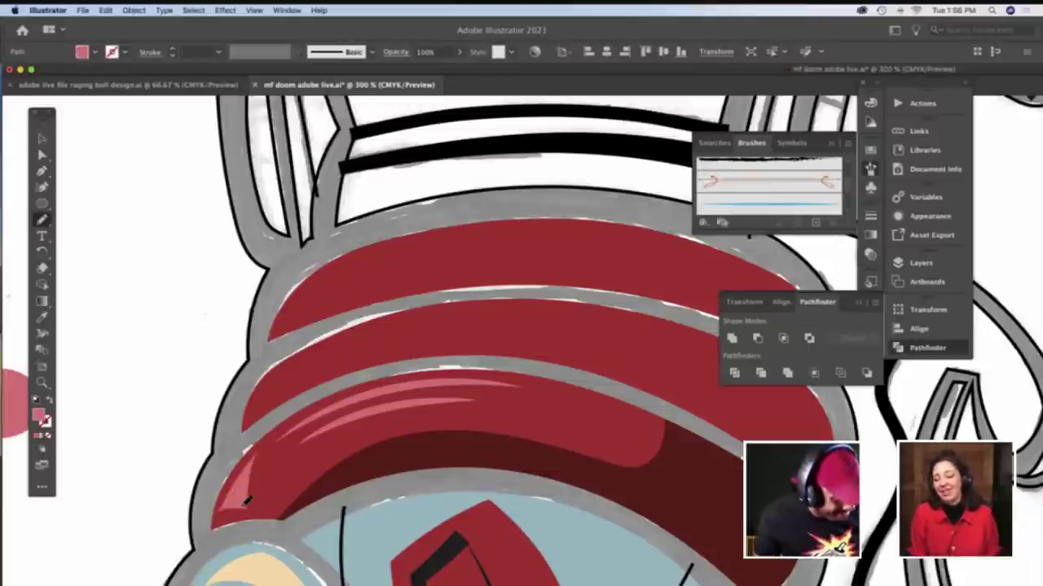
key(a)
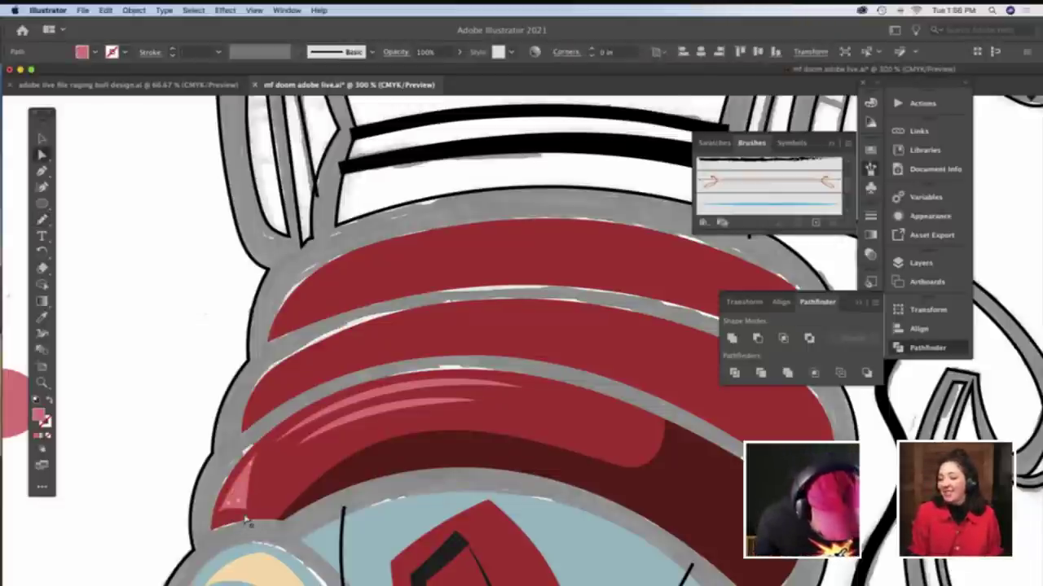
click(246, 519)
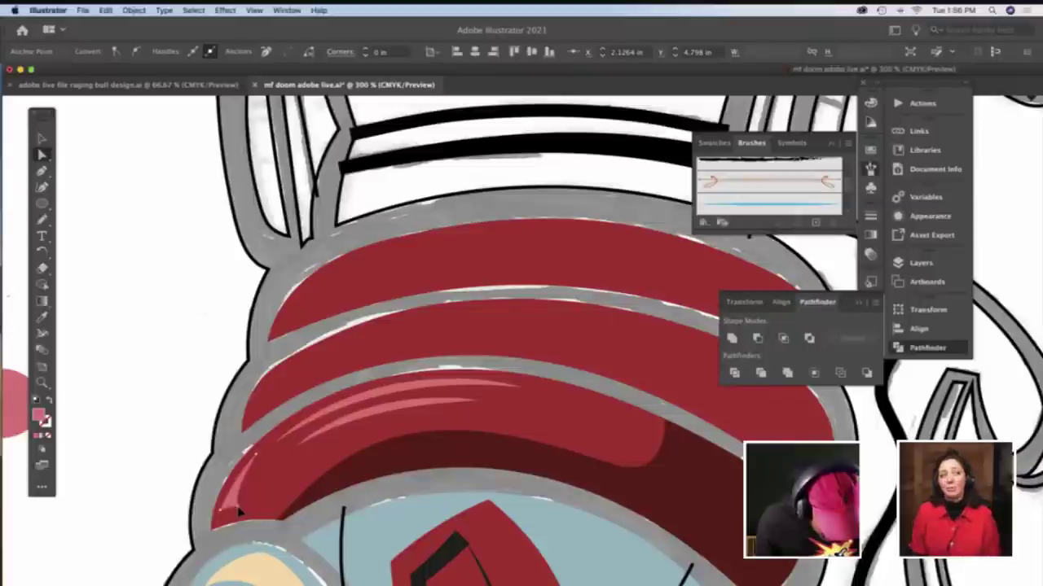
click(192, 460)
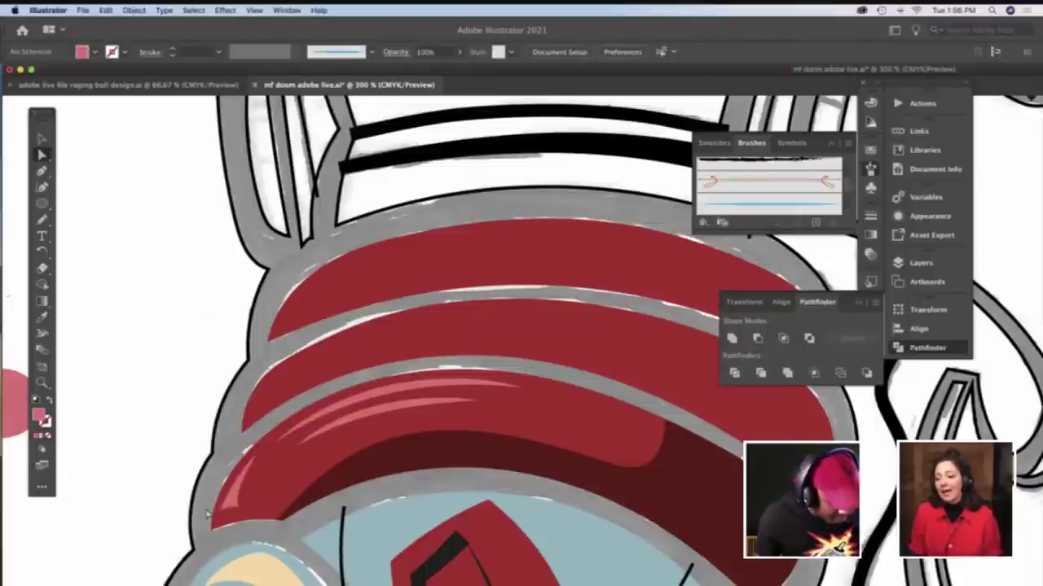
Try to split off a thin sliver at the lowest red band's left tip by drawing a curve across it and applying Divide
key(b)
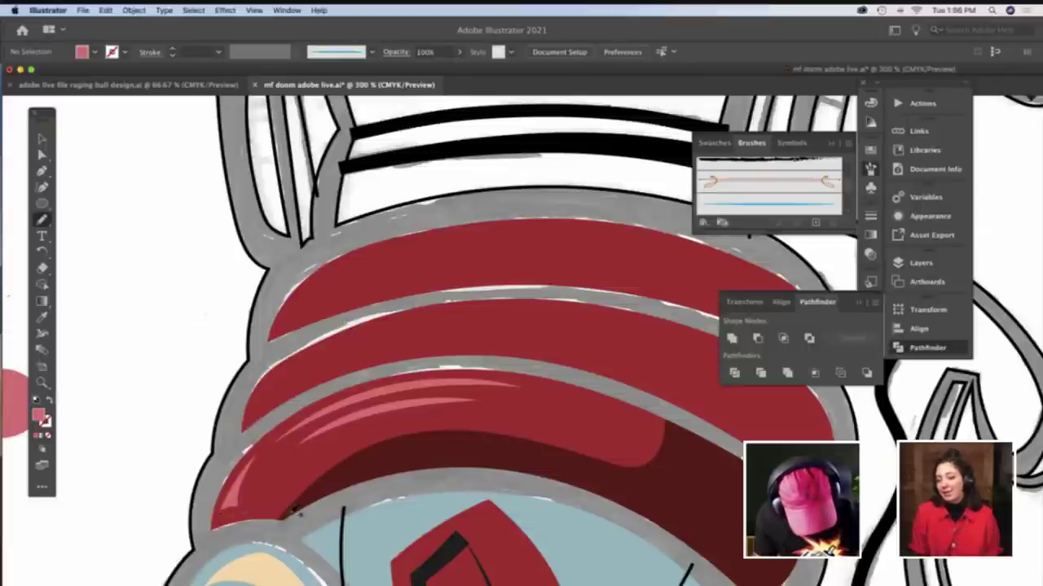
drag(295, 511, 303, 515)
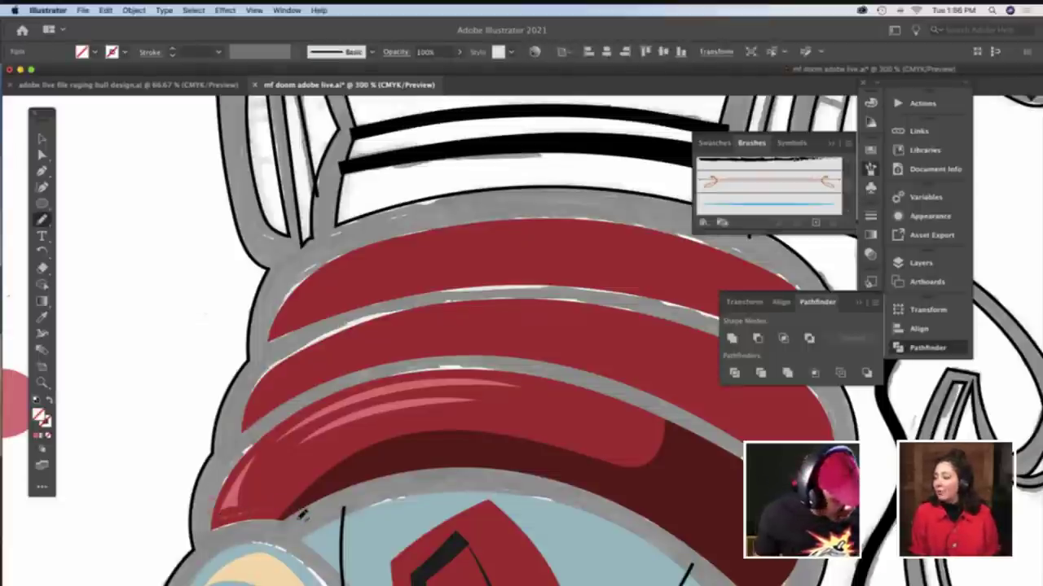
key(v)
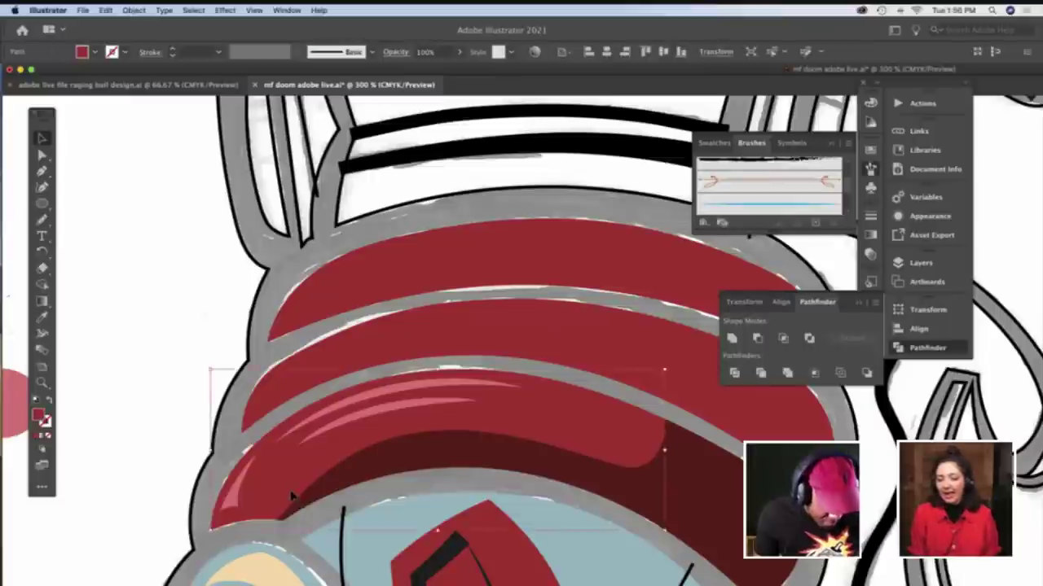
double_click(277, 513)
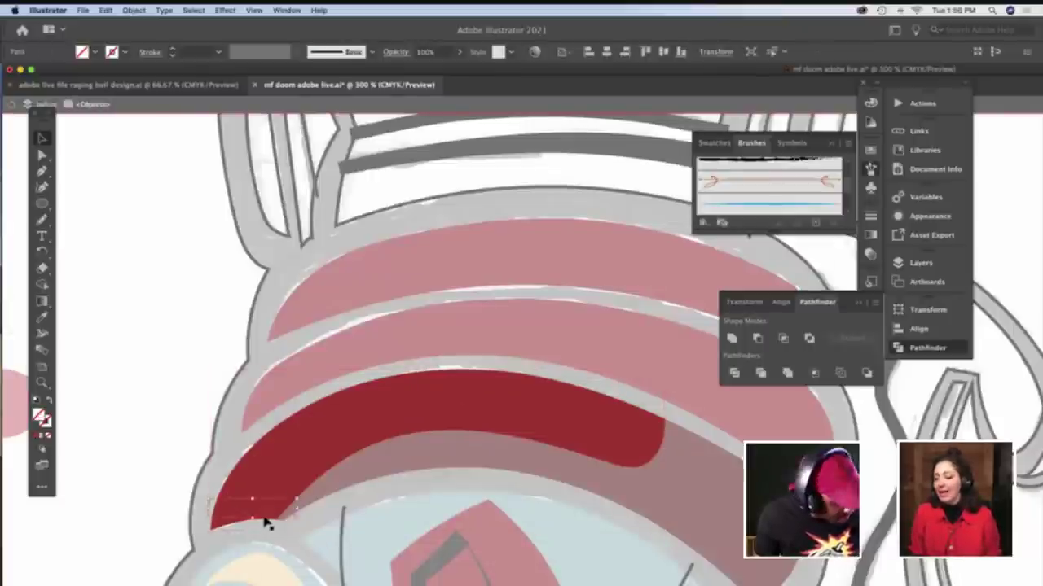
click(269, 525)
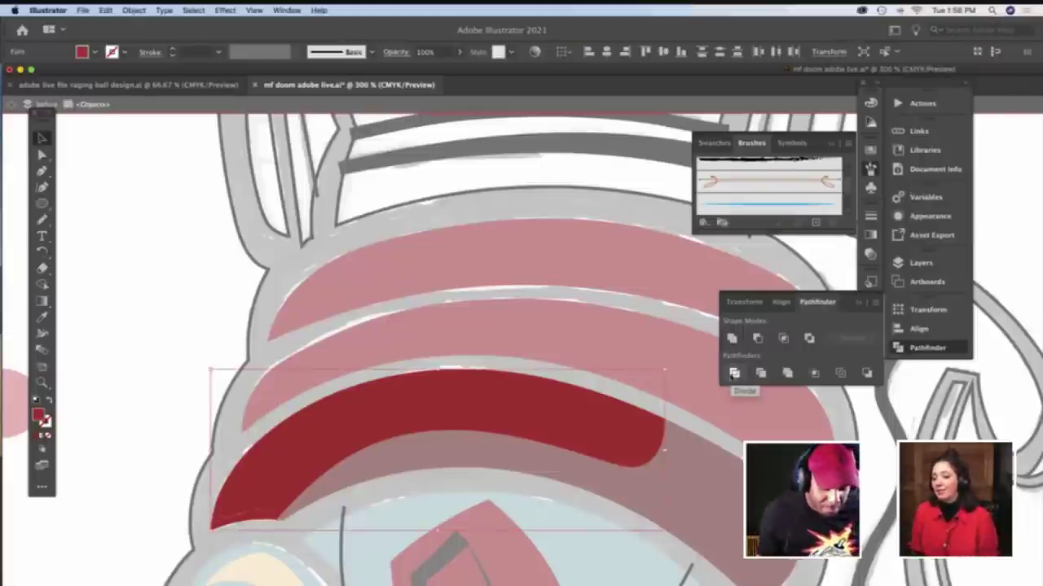
click(733, 373)
click(169, 426)
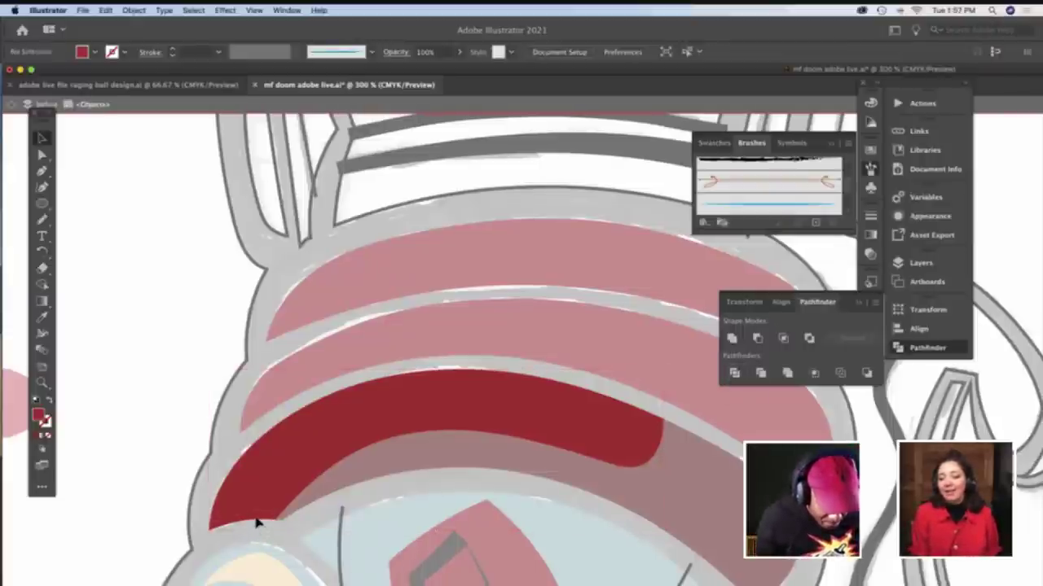
Try to shade the split-off sliver at the band's left tip with the dark red sampled from the shadow
click(255, 524)
key(i)
click(350, 472)
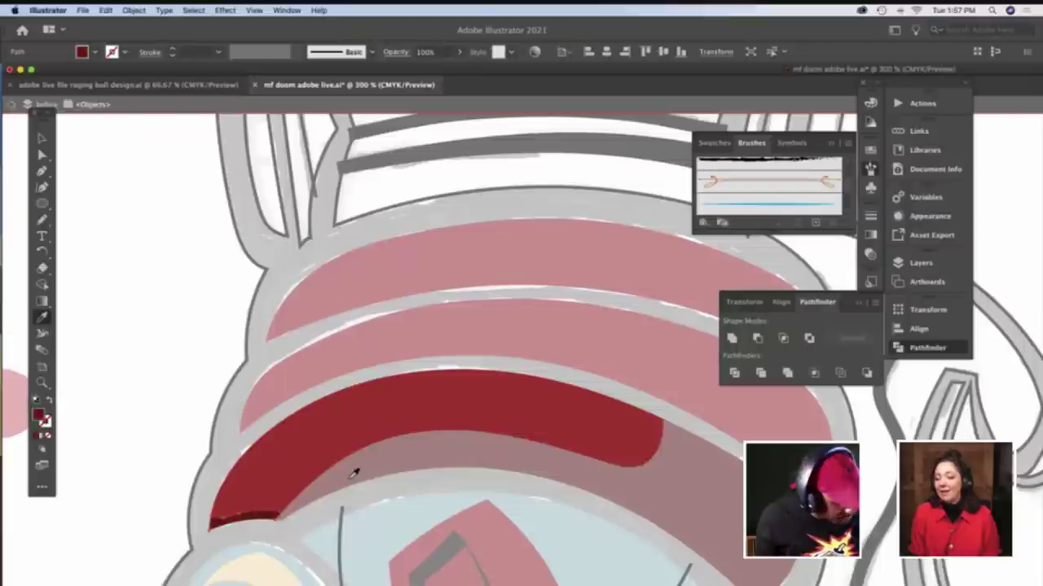
key(a)
double_click(179, 431)
scroll(179, 431, right, 3)
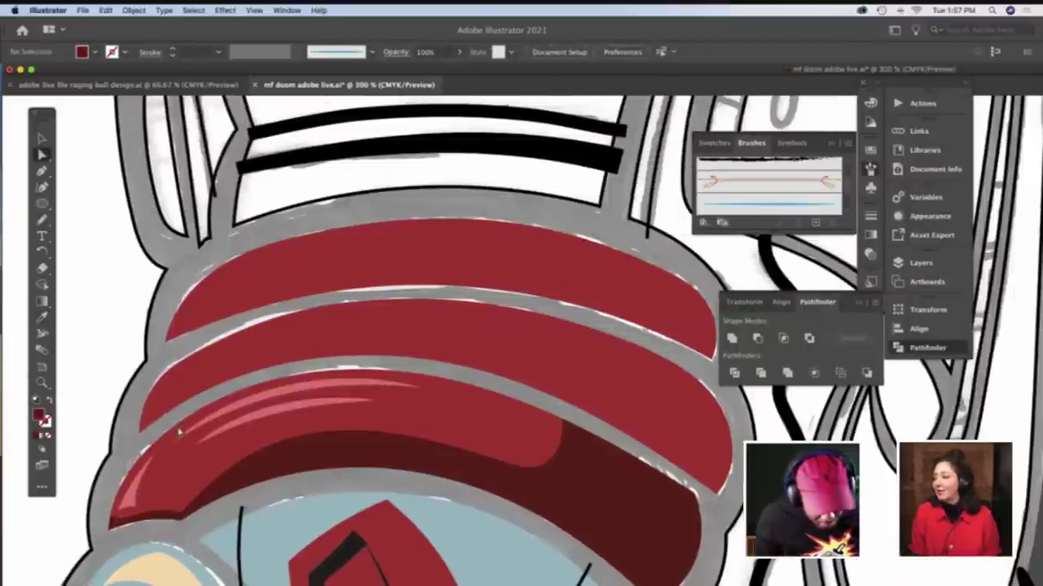
Undo the split and dark shading at the lowest band's left tip, and leave the band's isolation
double_click(179, 431)
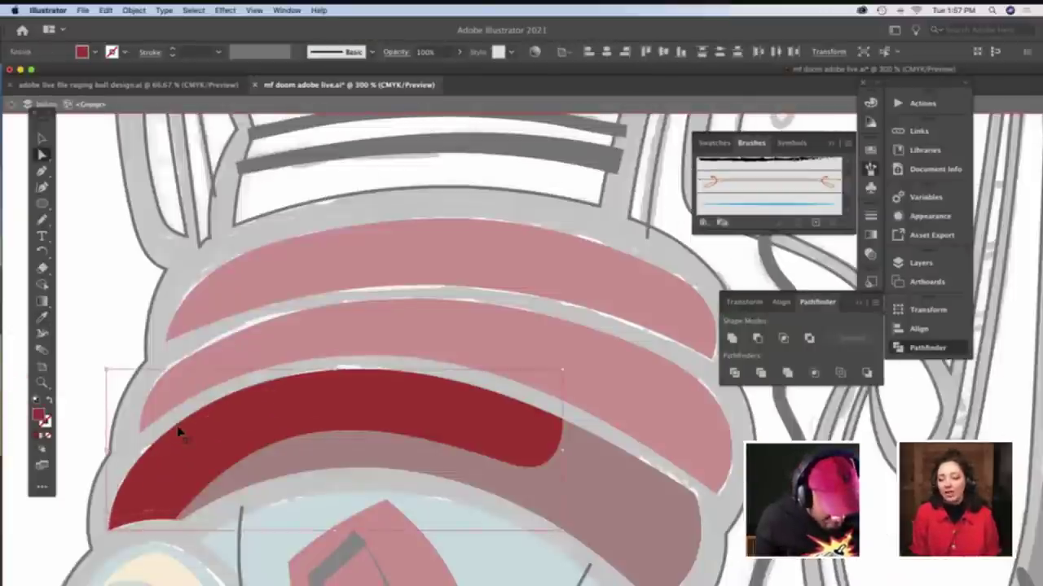
click(122, 420)
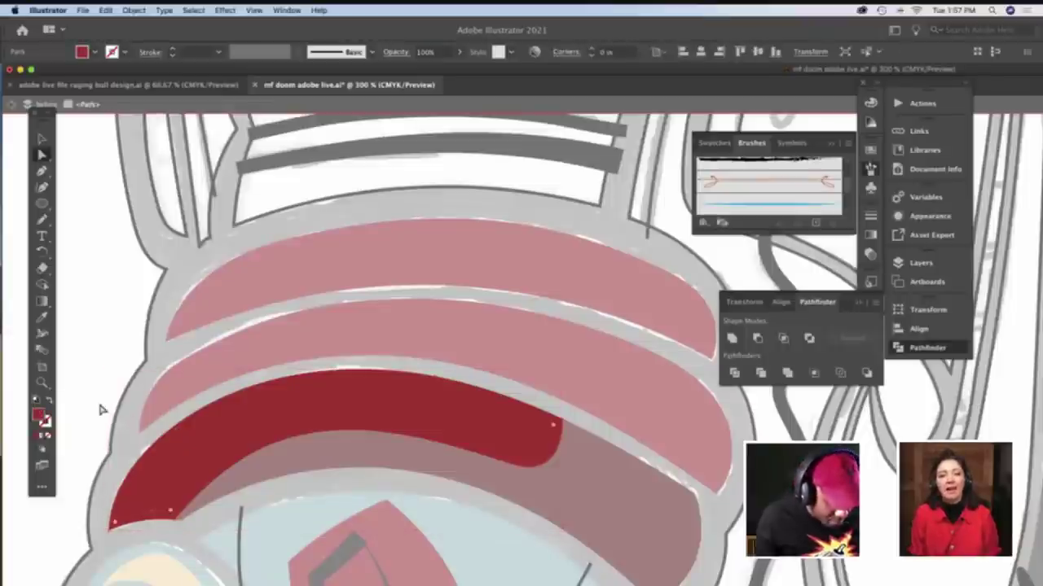
double_click(106, 415)
scroll(236, 496, right, 3)
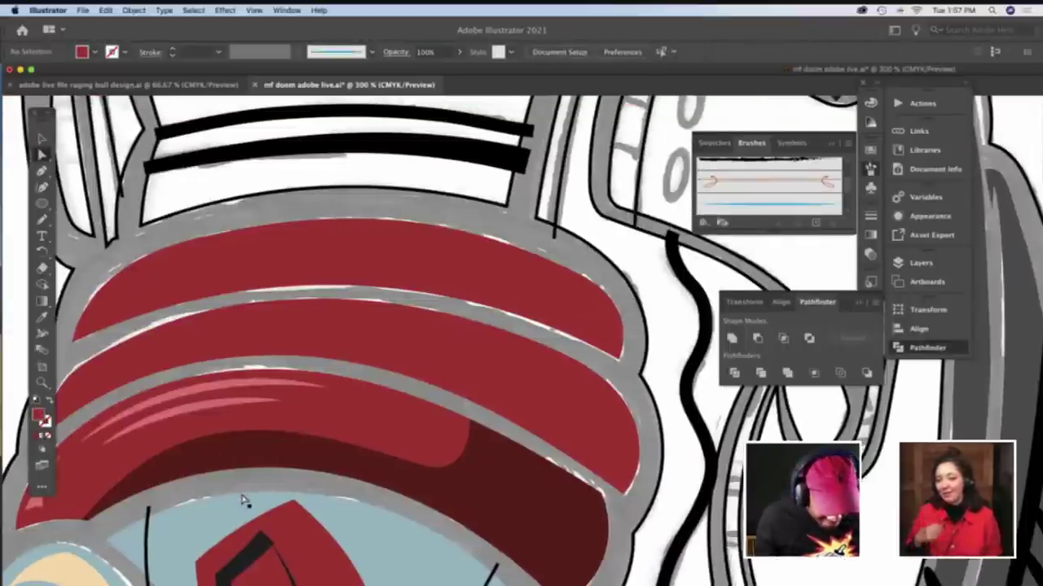
Pick up the lowest band's red and paint a thin curved highlight just inside the upper edge of its dark shadow
key(v)
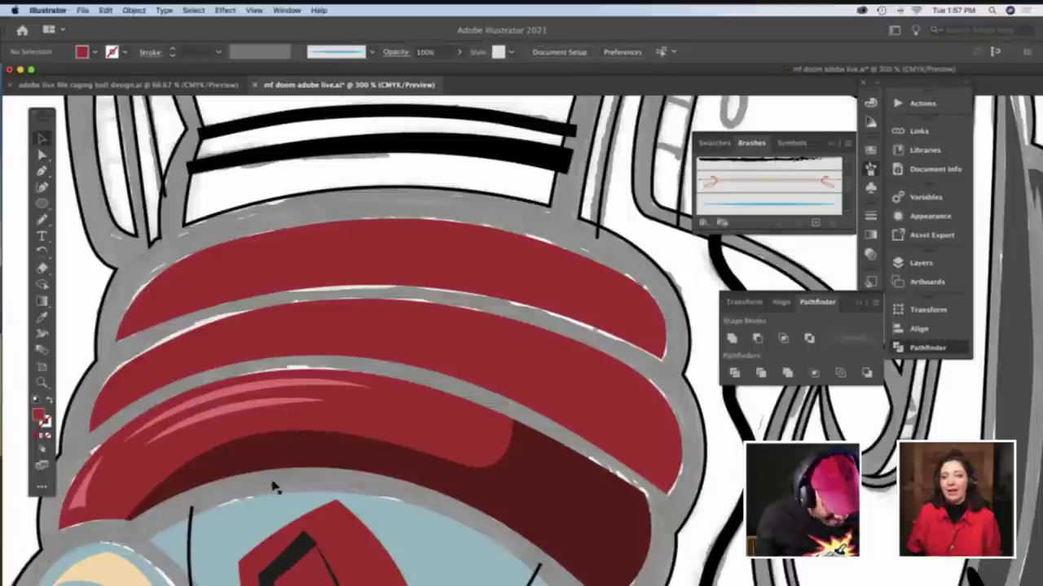
click(296, 423)
key(super+shift+a)
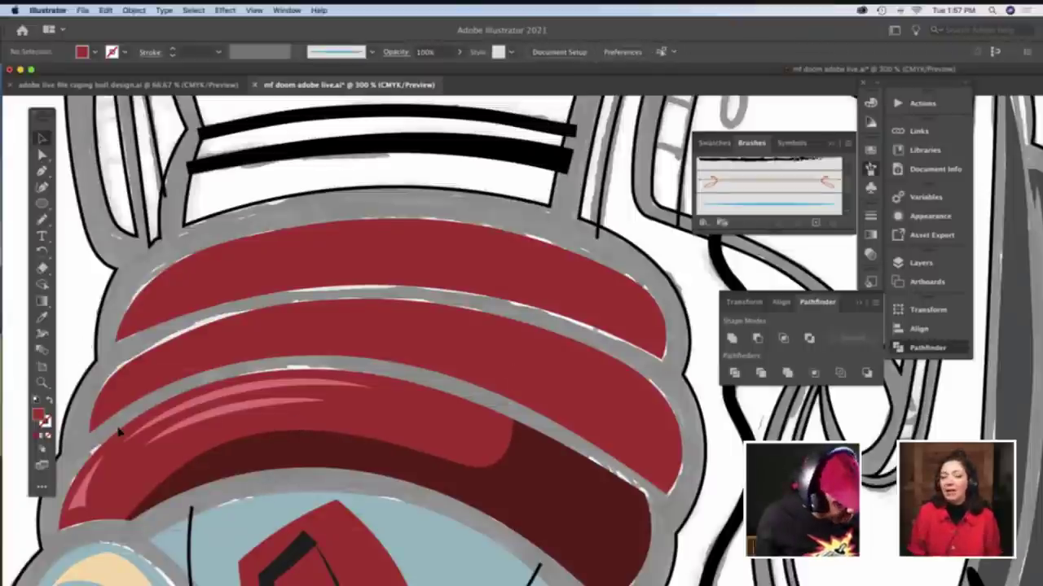
key(b)
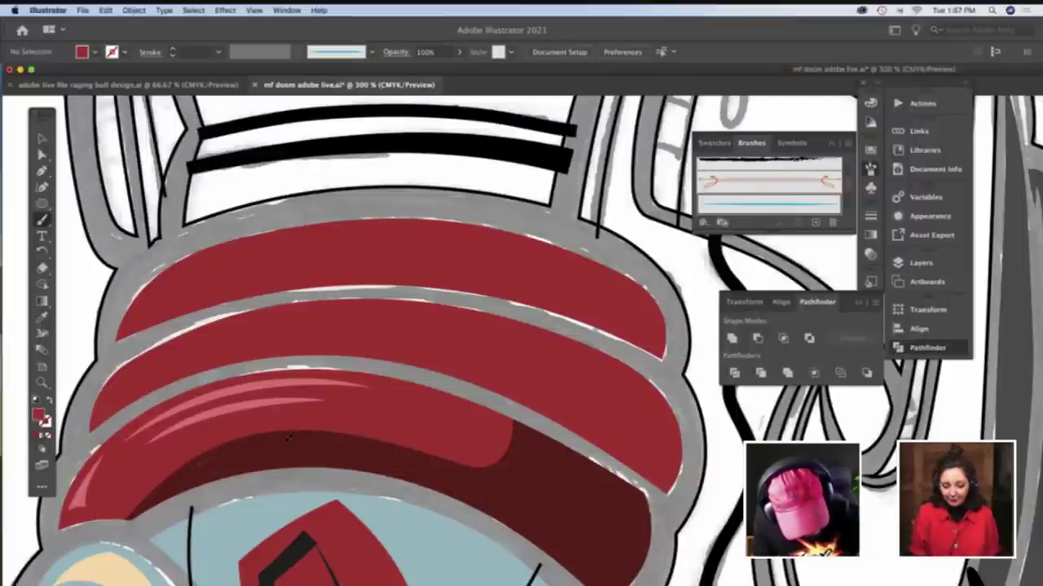
drag(379, 445, 196, 467)
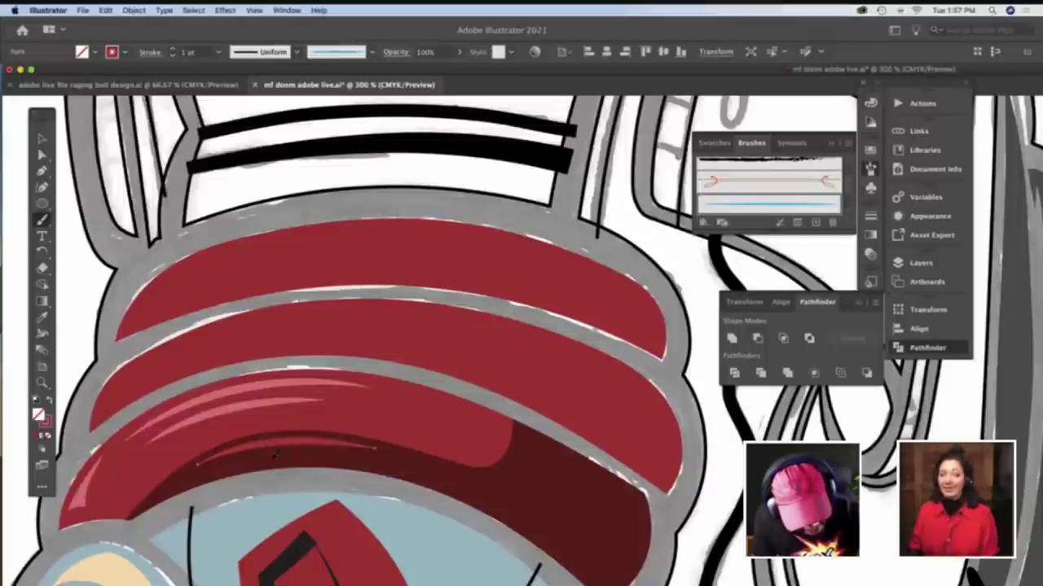
Paint a tapered red highlight stroke across the dark shadow along the lowest helmet band's lower edge
drag(402, 463, 228, 467)
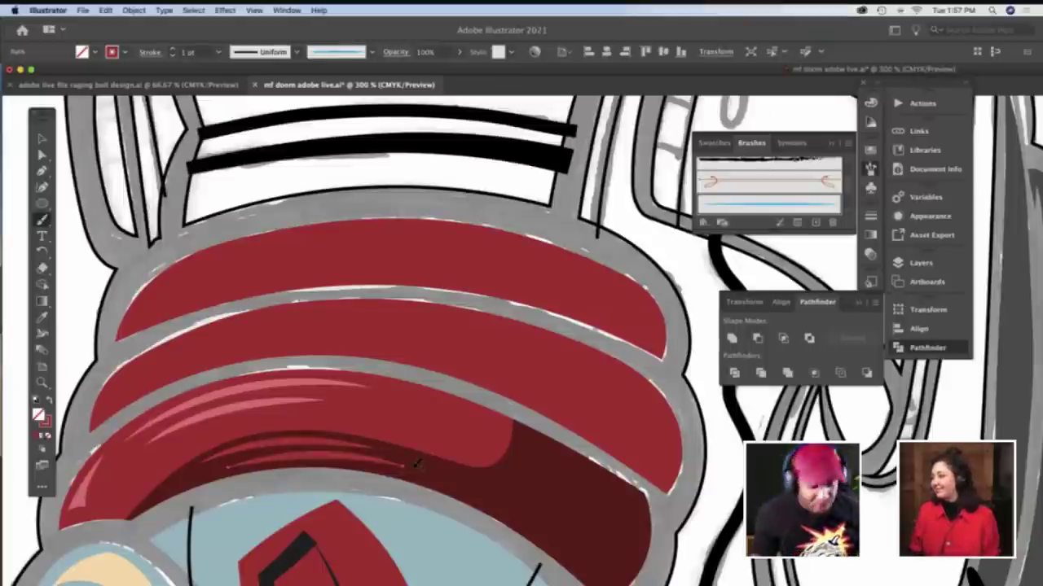
key(a)
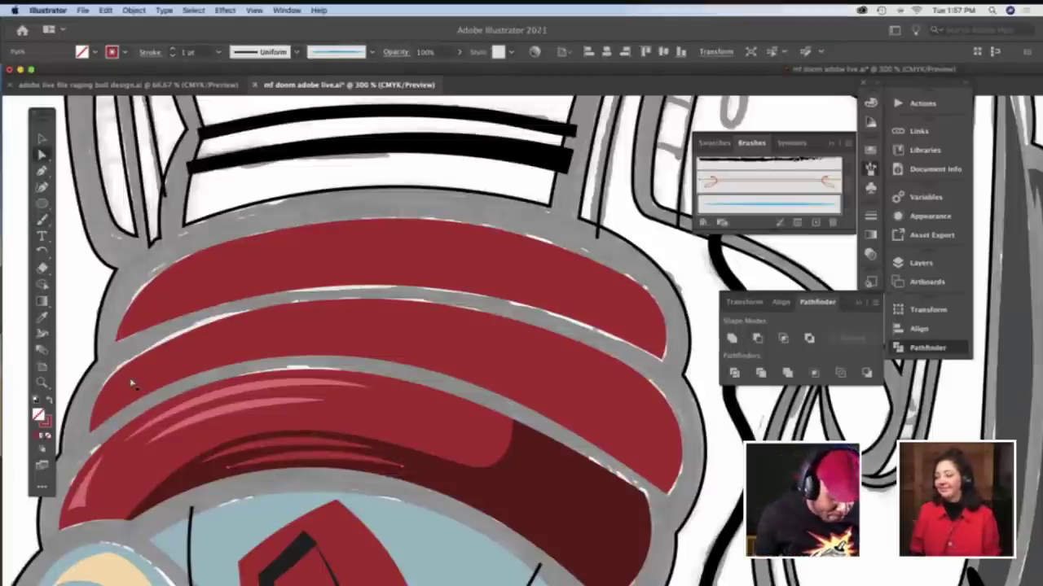
scroll(114, 366, left, 2)
click(93, 342)
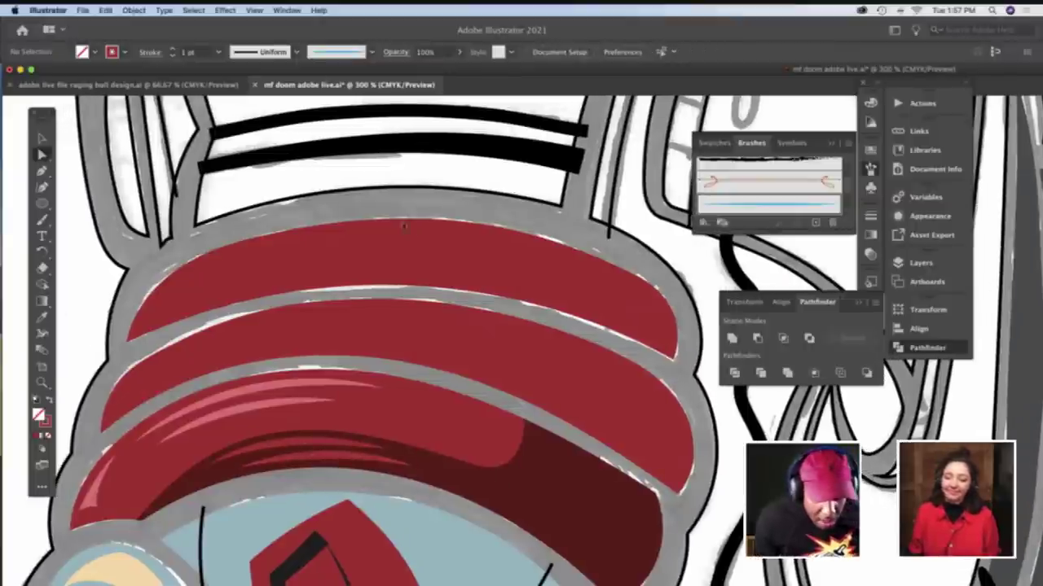
Paint several dark maroon strokes with the one-sided tapered brush, feathering the lowest band's right-hand shadow into the red
click(324, 53)
click(324, 122)
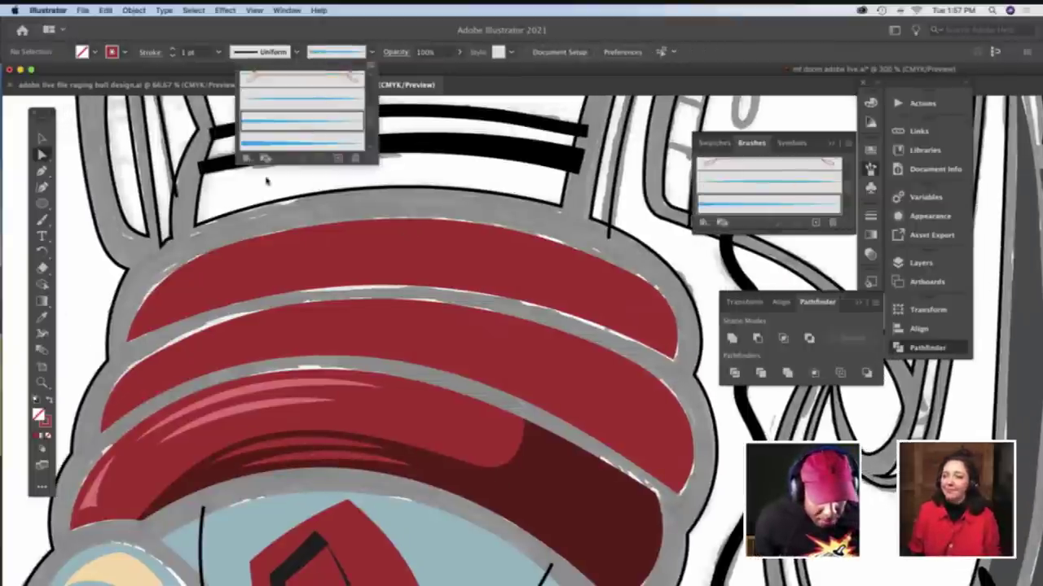
key(v)
click(566, 475)
click(100, 333)
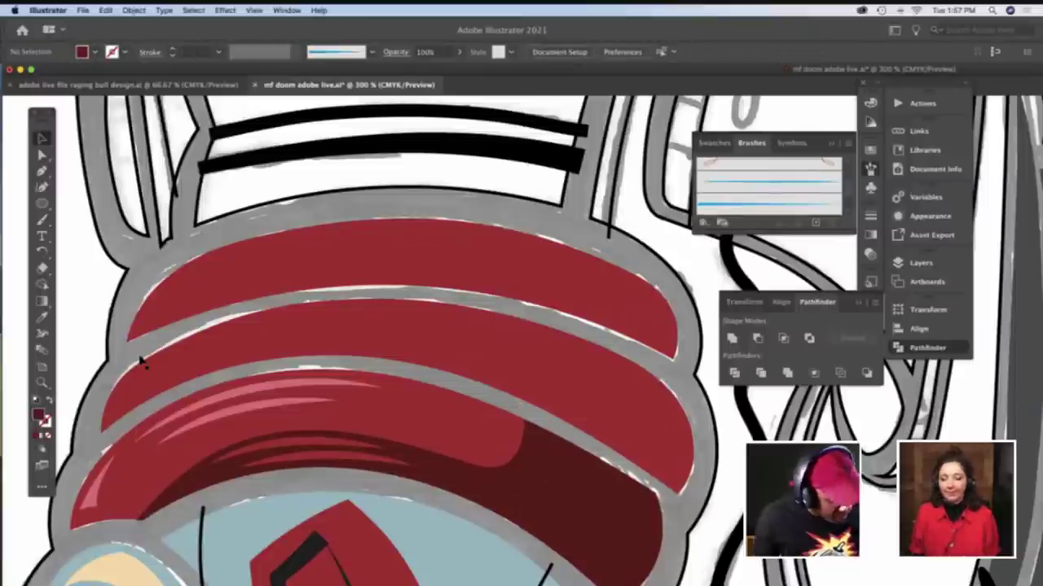
key(b)
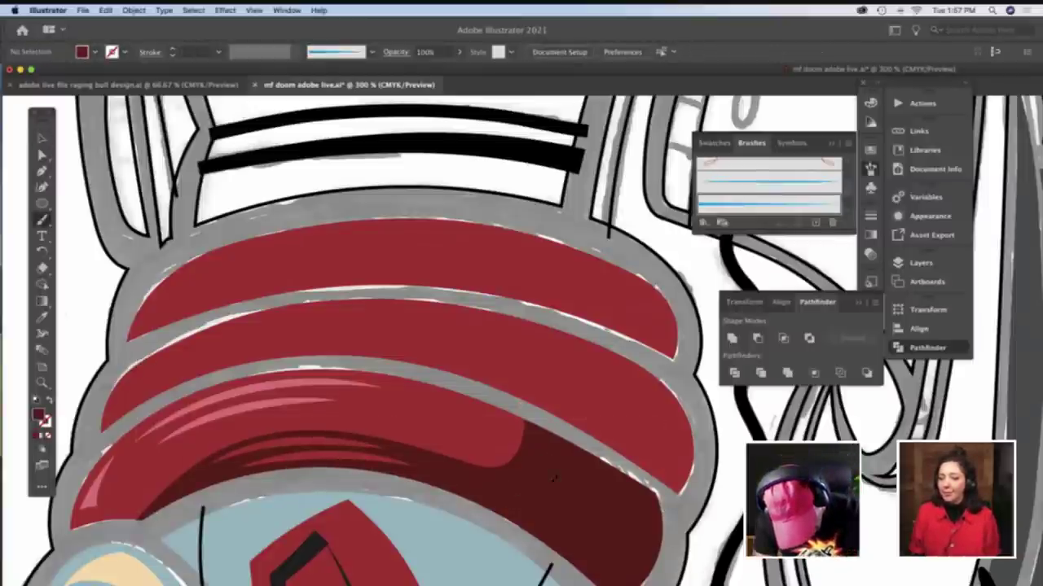
mouse_move(553, 479)
mouse_down()
mouse_move(441, 426)
mouse_move(356, 412)
mouse_up()
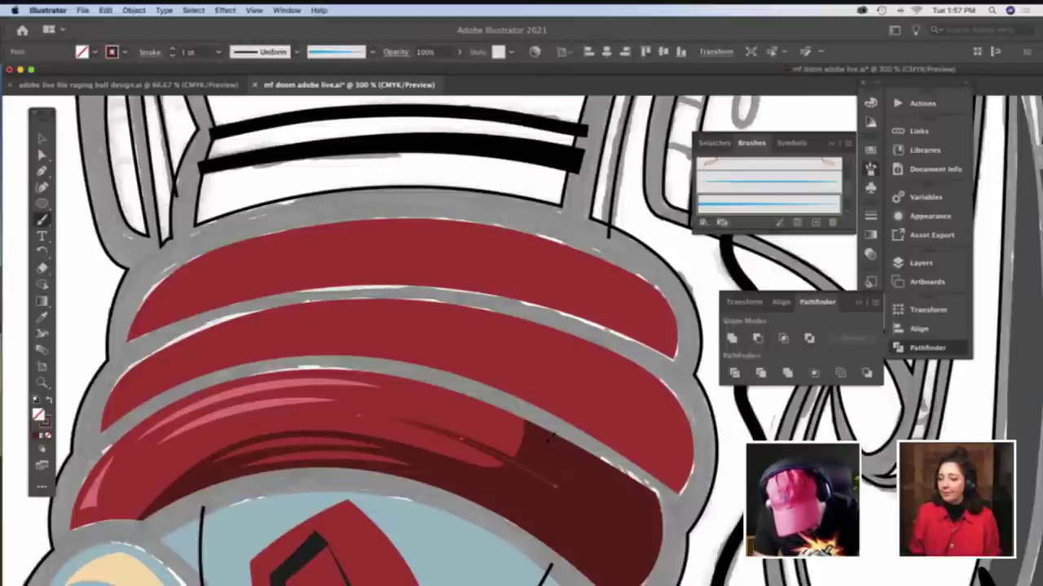
drag(521, 438, 408, 399)
drag(568, 442, 423, 390)
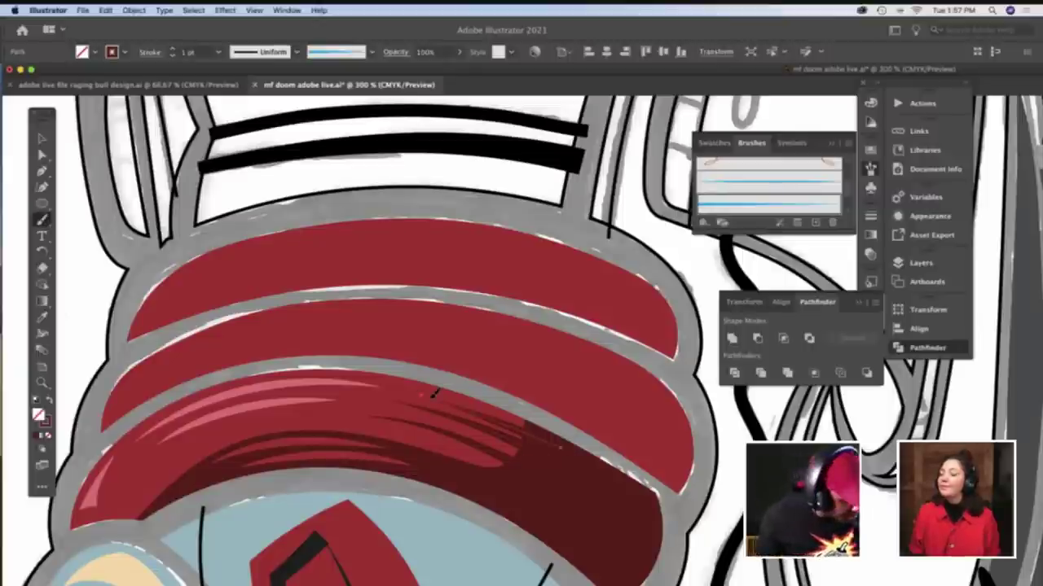
key(v)
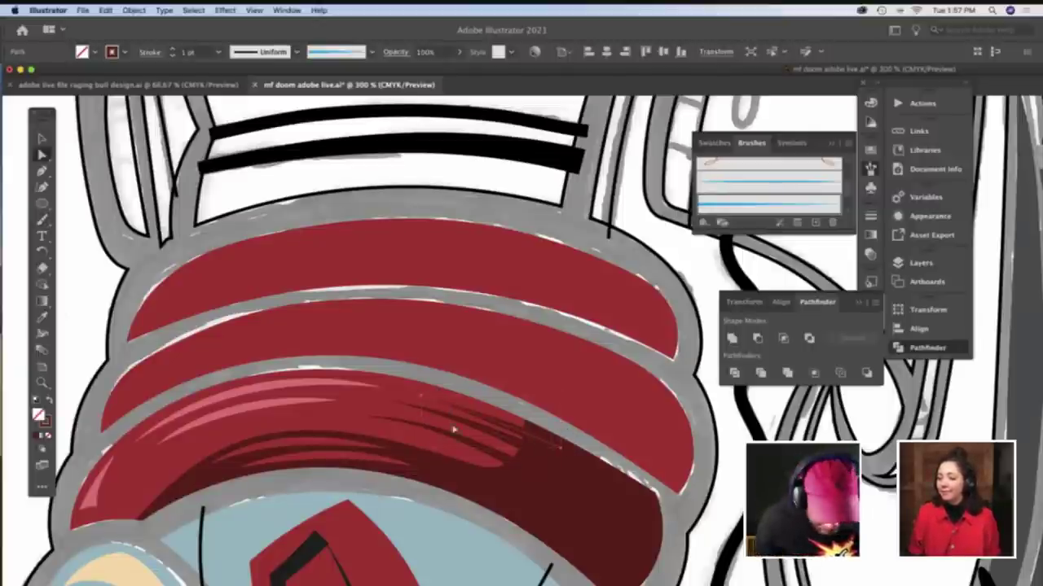
key(a)
click(421, 400)
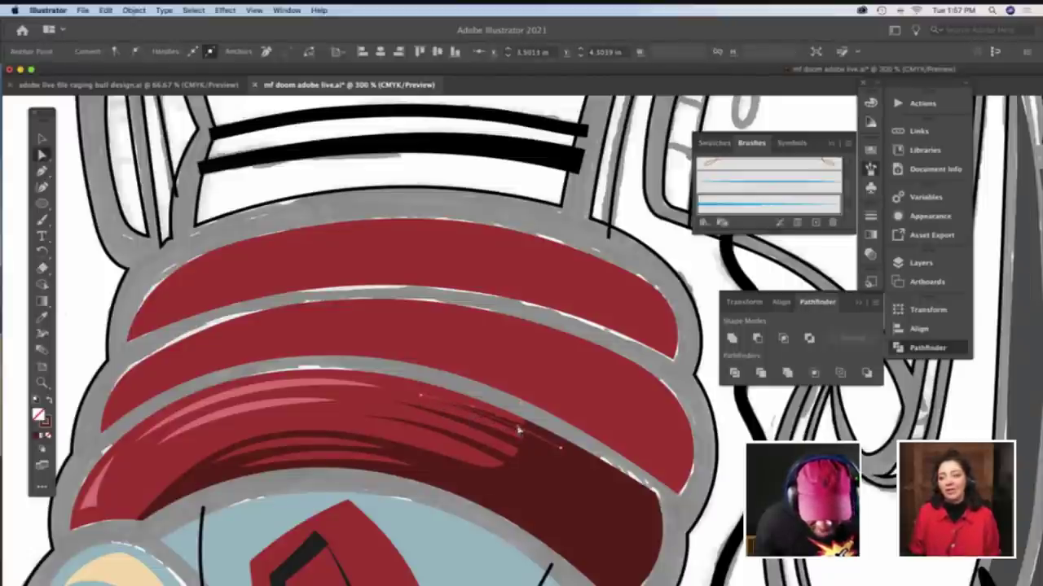
key(super+shift+a)
scroll(430, 408, down, 2)
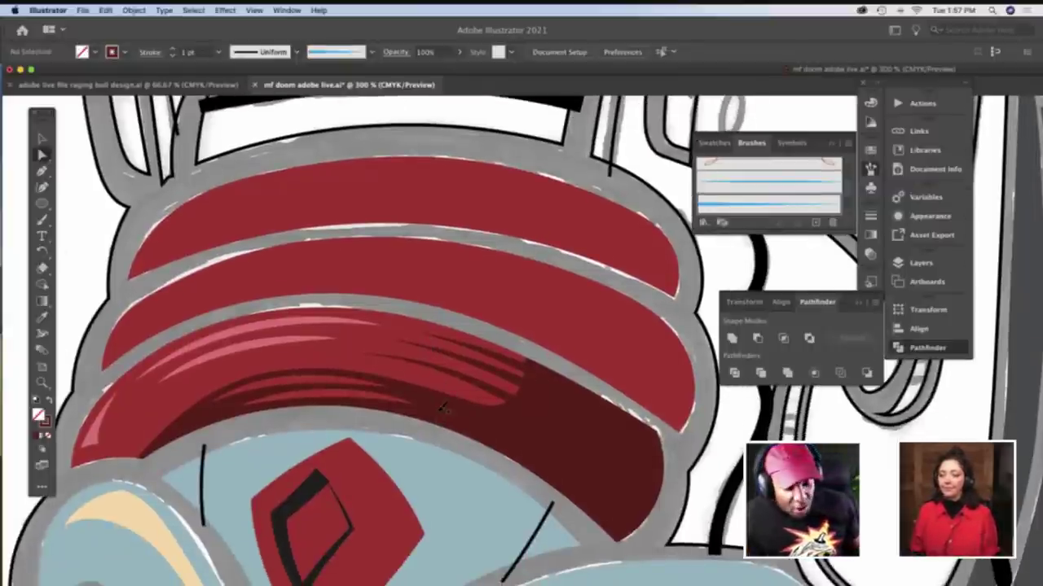
Set the stroke weight of the two long pink highlights on the lowest band to 0.75 pt
key(b)
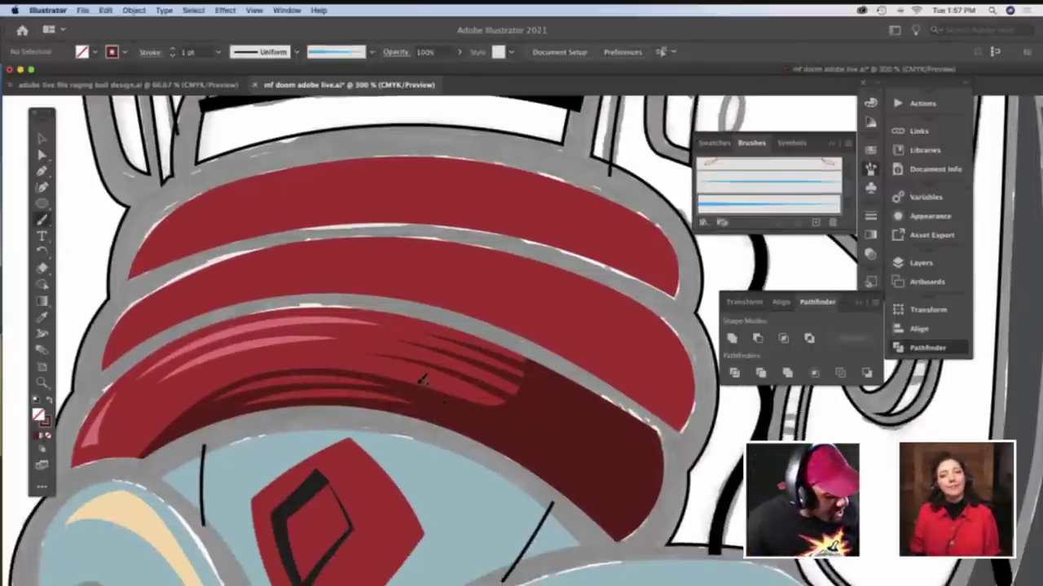
key(v)
click(271, 328)
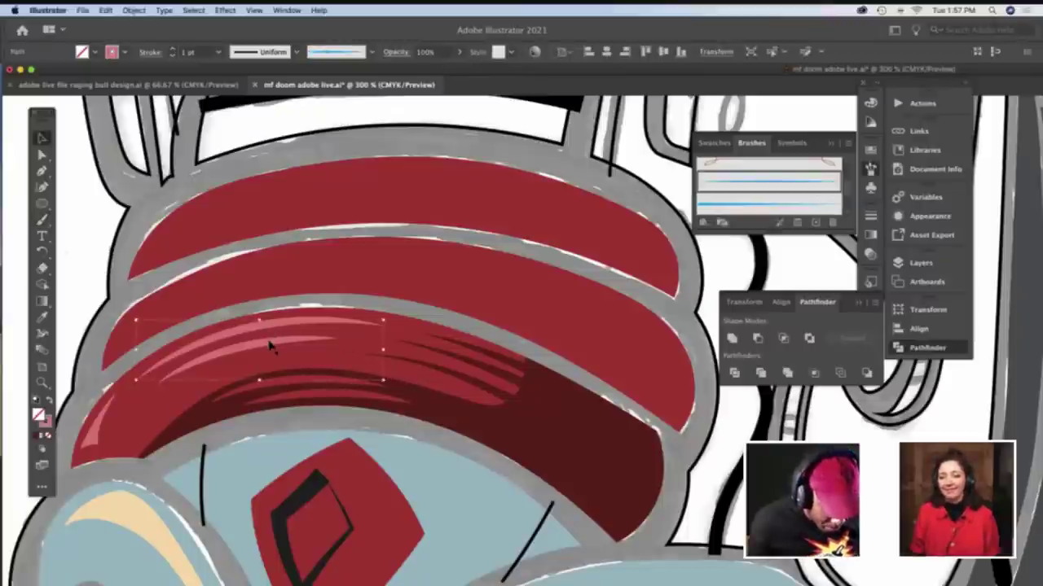
click(172, 56)
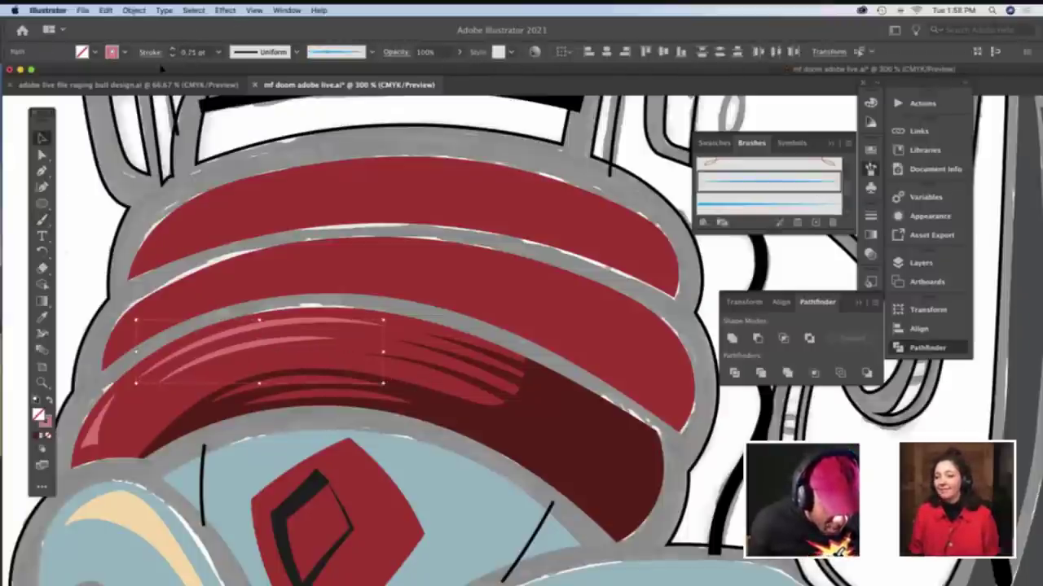
click(88, 246)
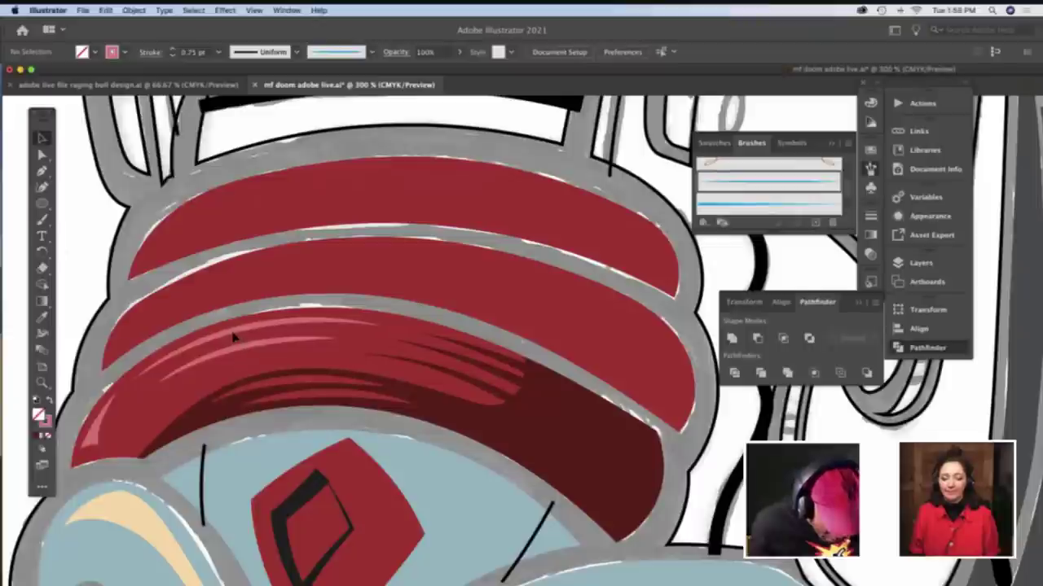
Shift the lower long pink highlight slightly up and to the left, closer to the upper highlight
click(238, 355)
drag(236, 352, 226, 347)
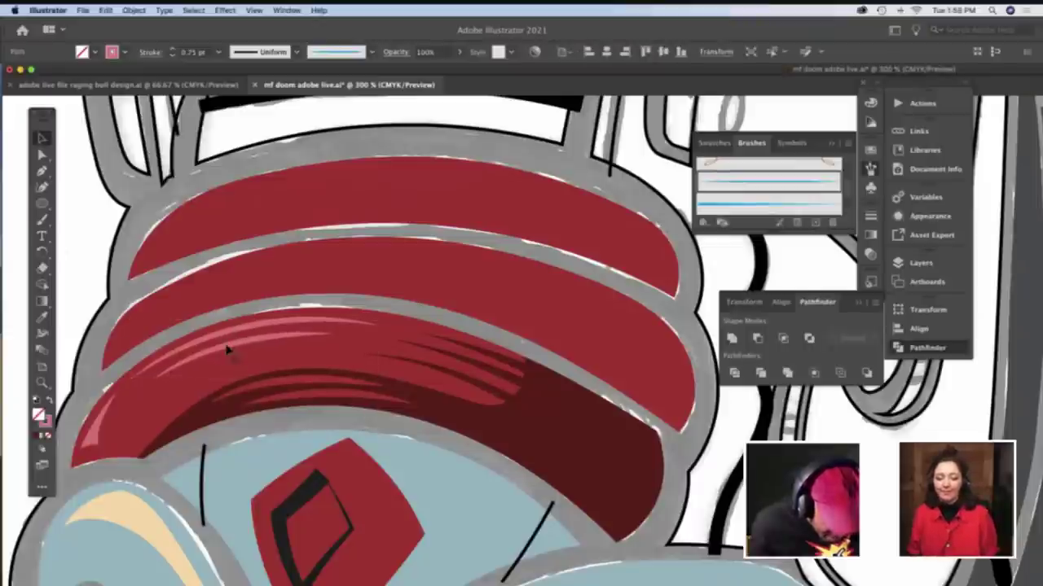
click(96, 285)
Paint additional 0.75 pt pink highlight strokes below the existing highlights on the lowest band's left side
click(234, 352)
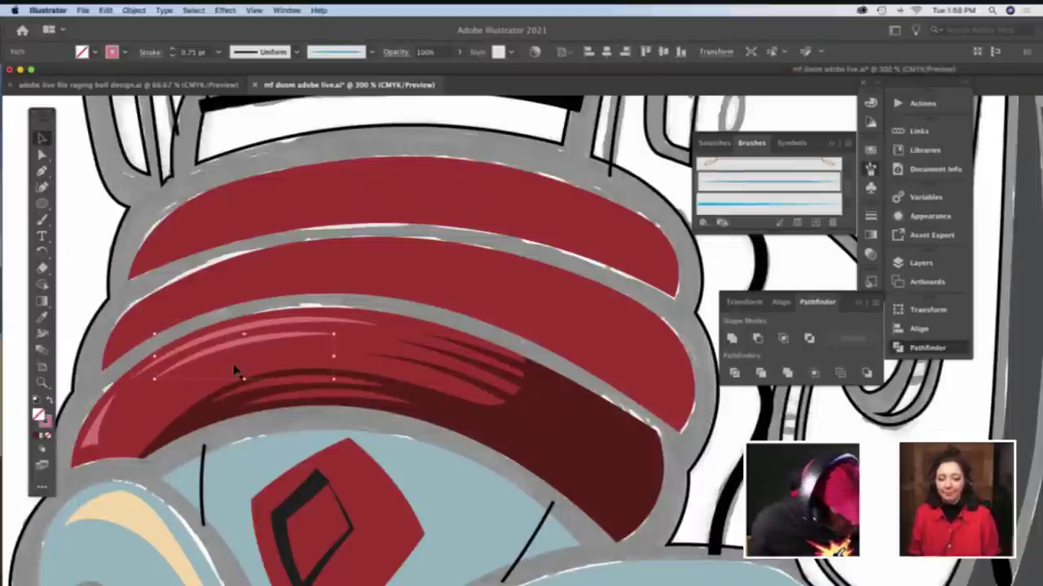
key(b)
scroll(236, 360, down, 1)
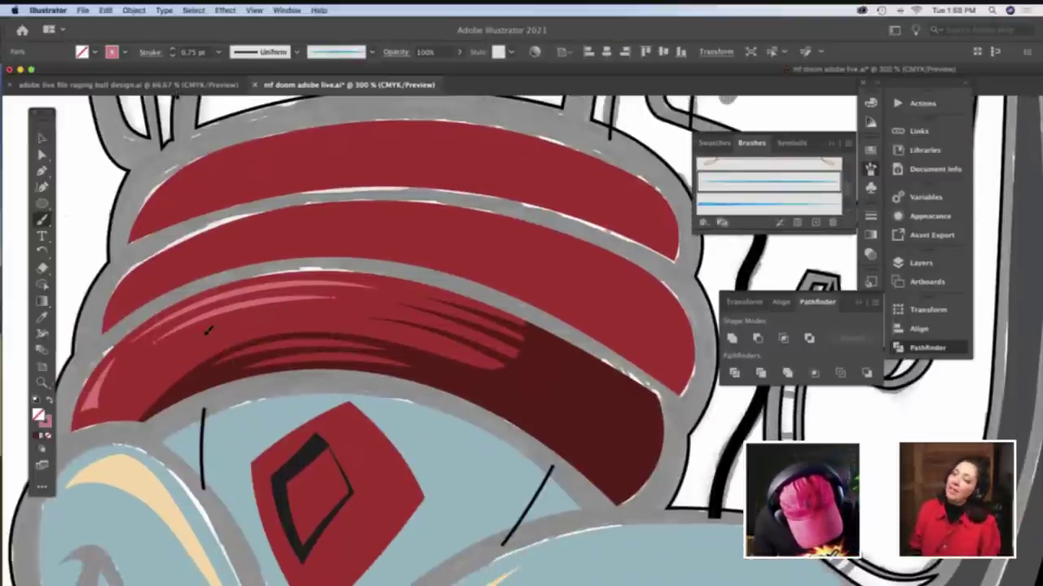
drag(208, 329, 145, 371)
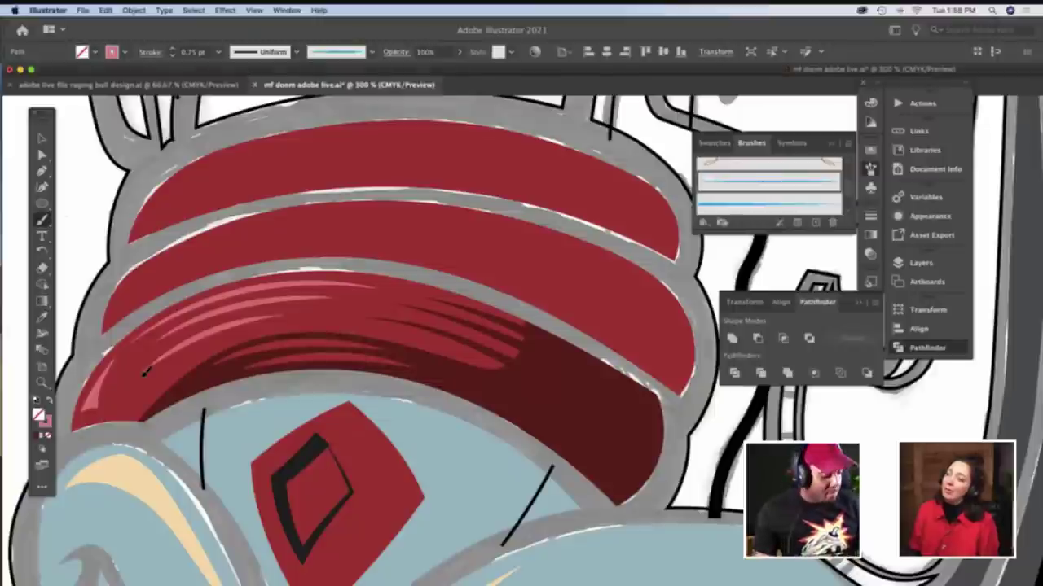
key(v)
click(78, 261)
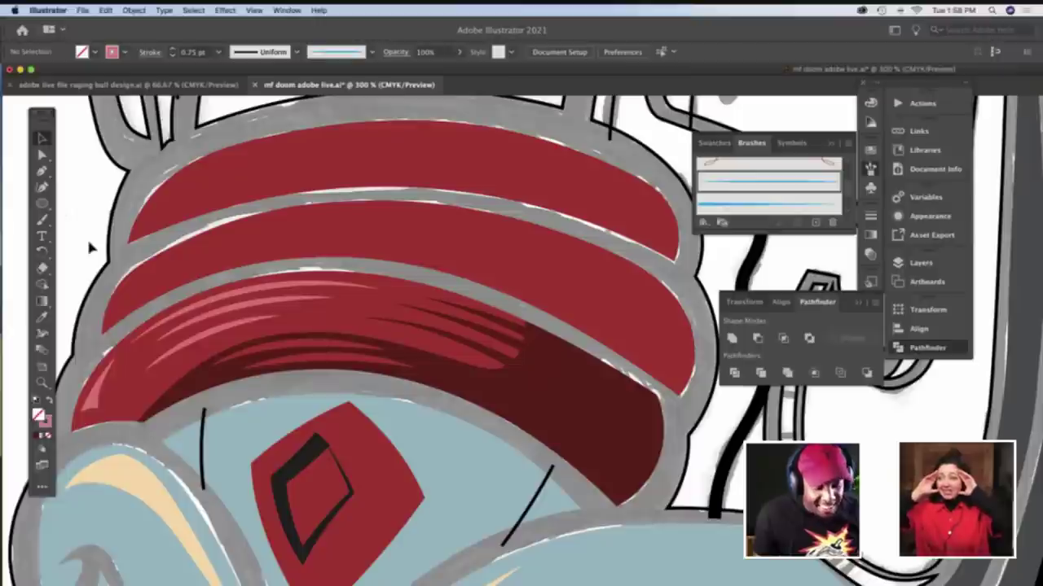
Set the stroke weight of the two red highlights inside the lowest band's shadow to 0.75 pt
click(312, 351)
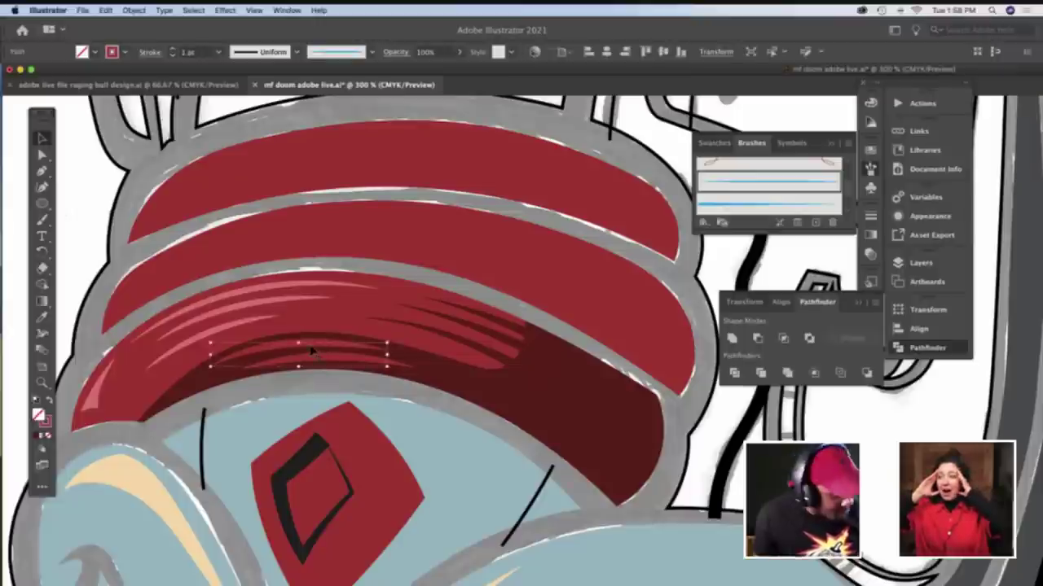
click(319, 363)
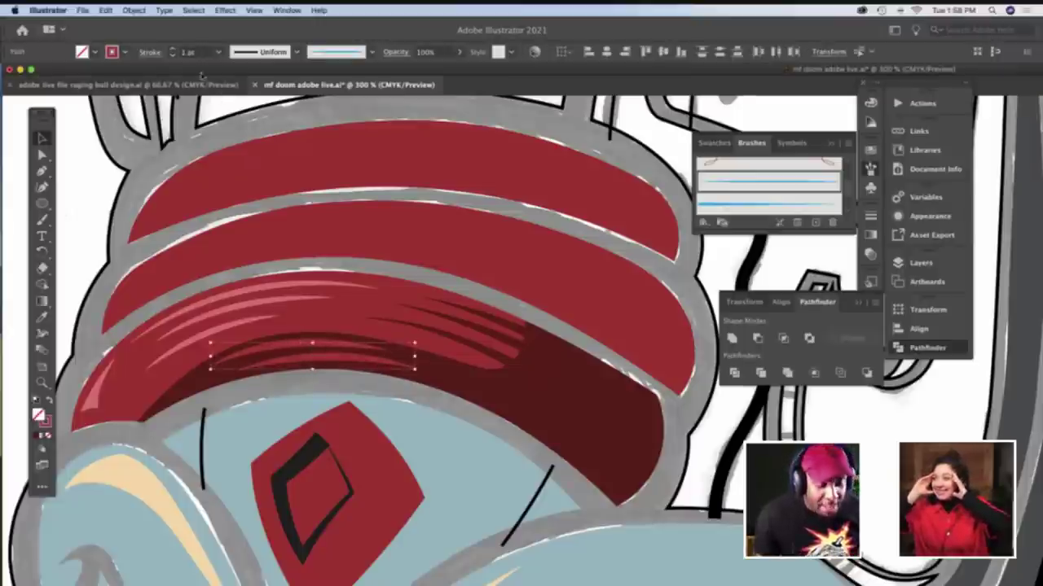
click(97, 221)
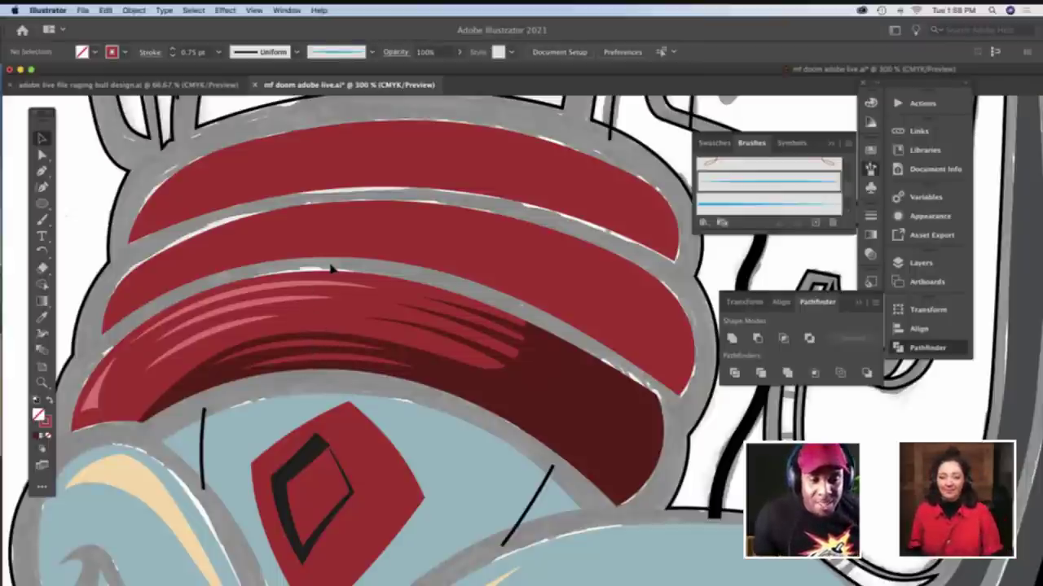
Draw a freehand shadow contour on the middle red band, curving down its right part and back to its lower left end
key(n)
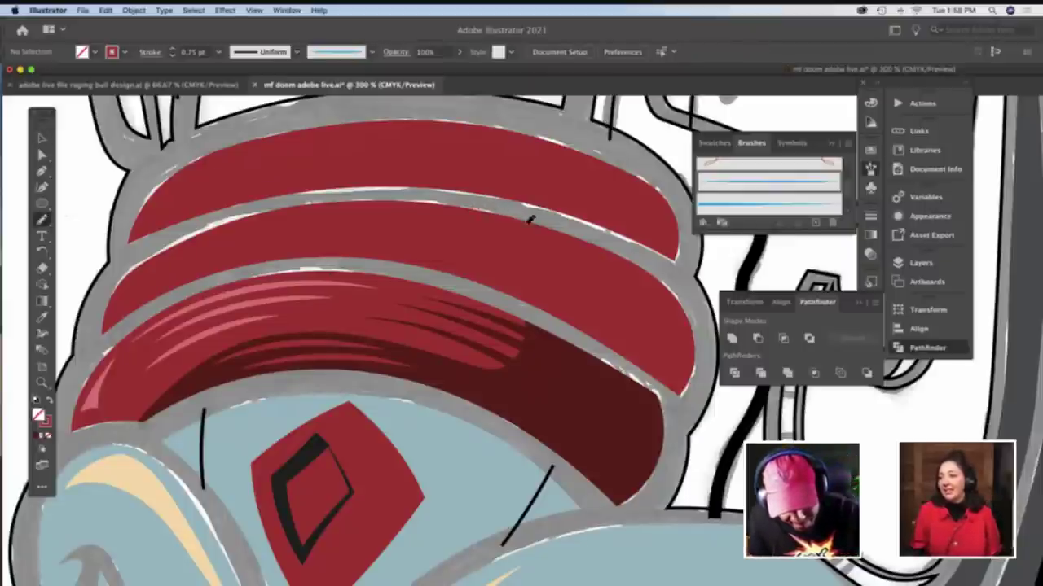
drag(530, 220, 531, 273)
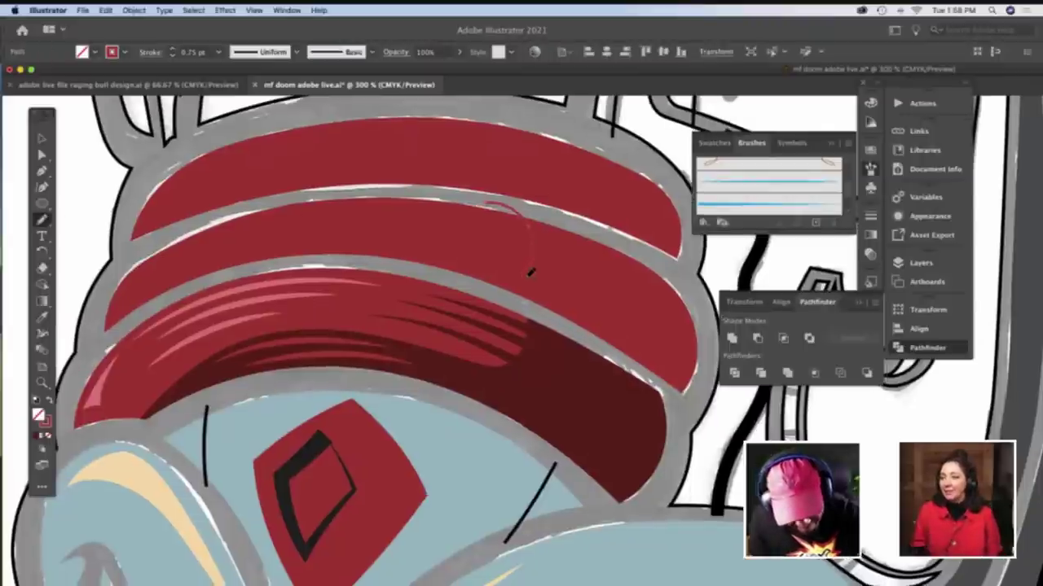
scroll(530, 273, left, 4)
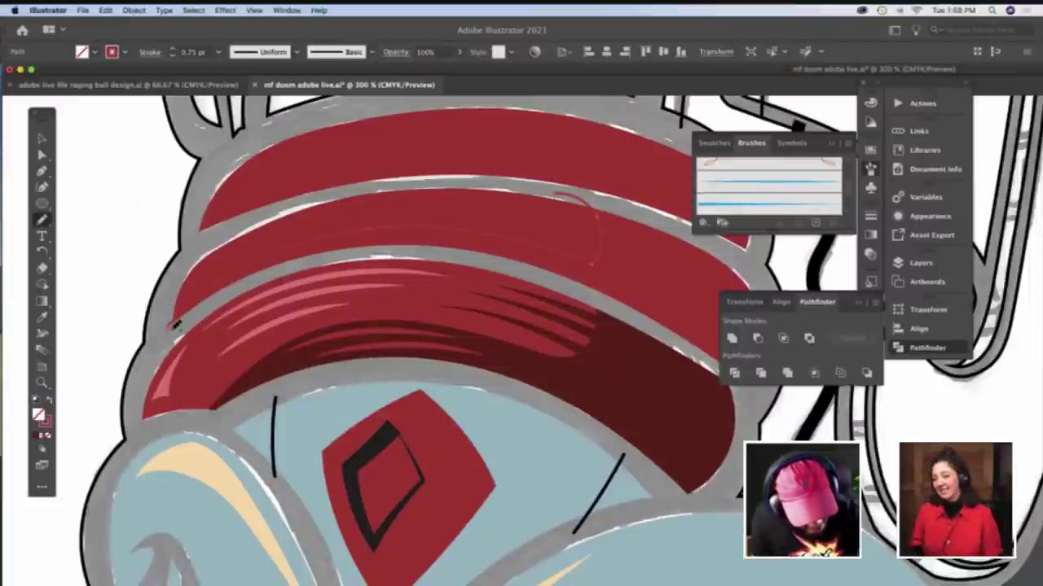
Round the shadow contour's lower right corner to about 0.0654 in and refine its upper end anchor
key(a)
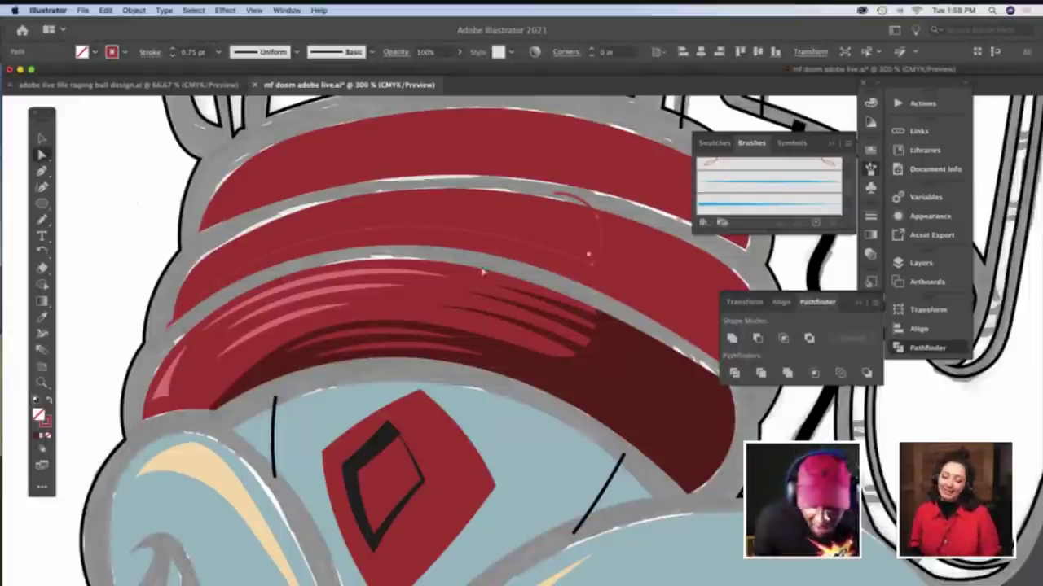
click(586, 252)
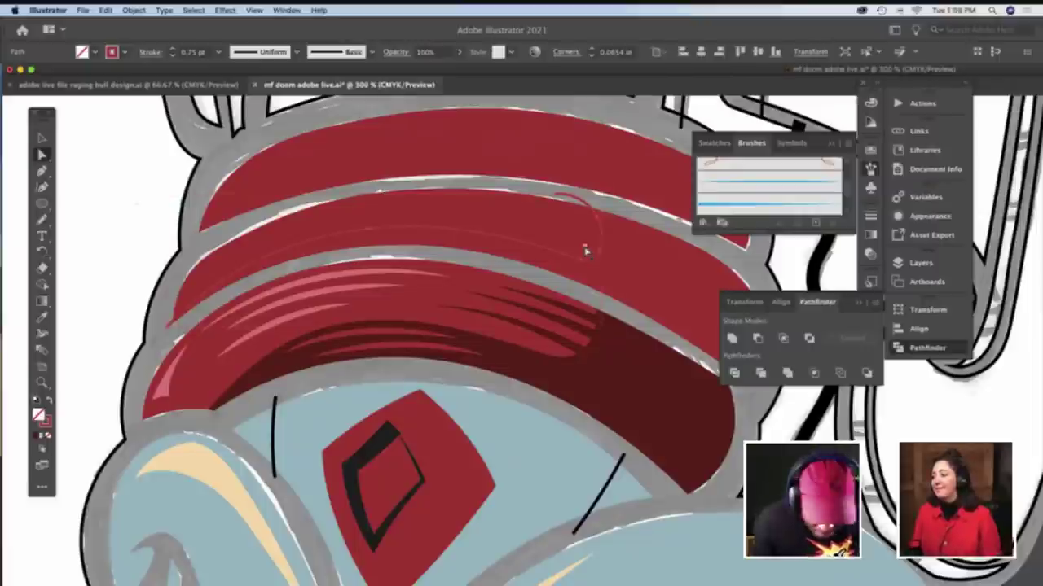
click(555, 200)
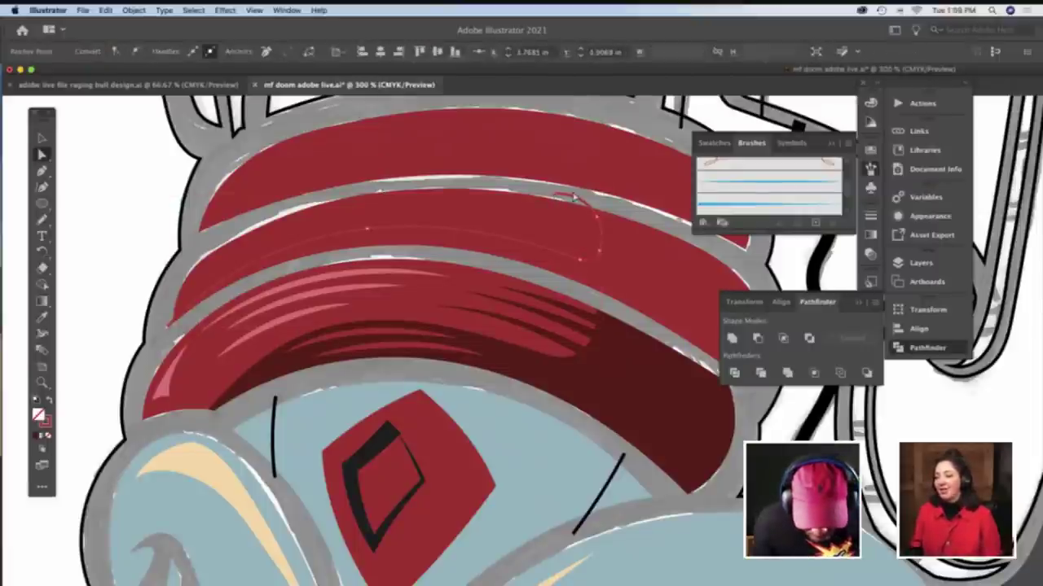
drag(574, 200, 575, 203)
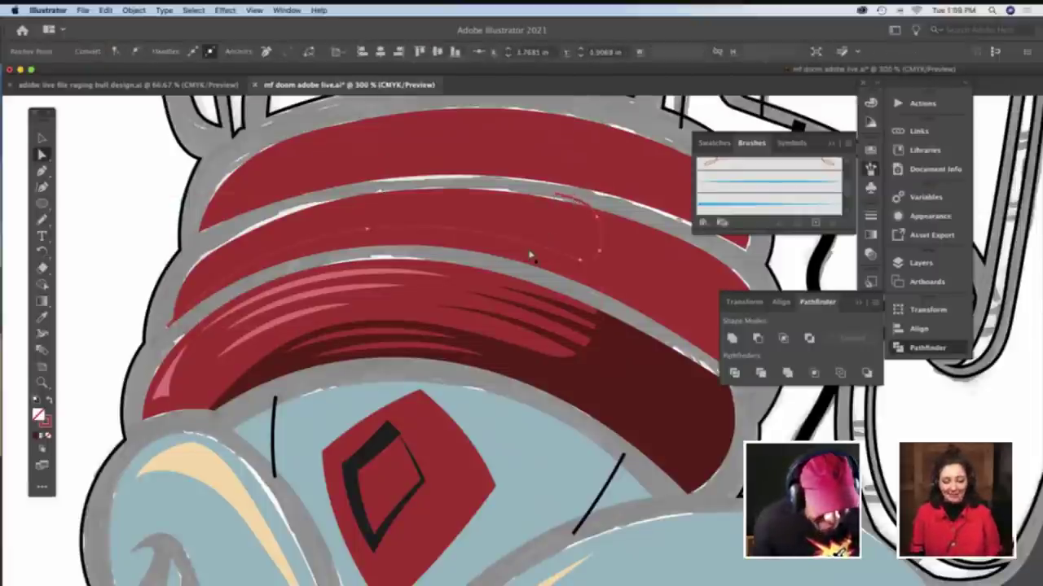
Isolate the middle red band with the shadow contour placed inside it, and divide the band along the contour with Pathfinder
key(v)
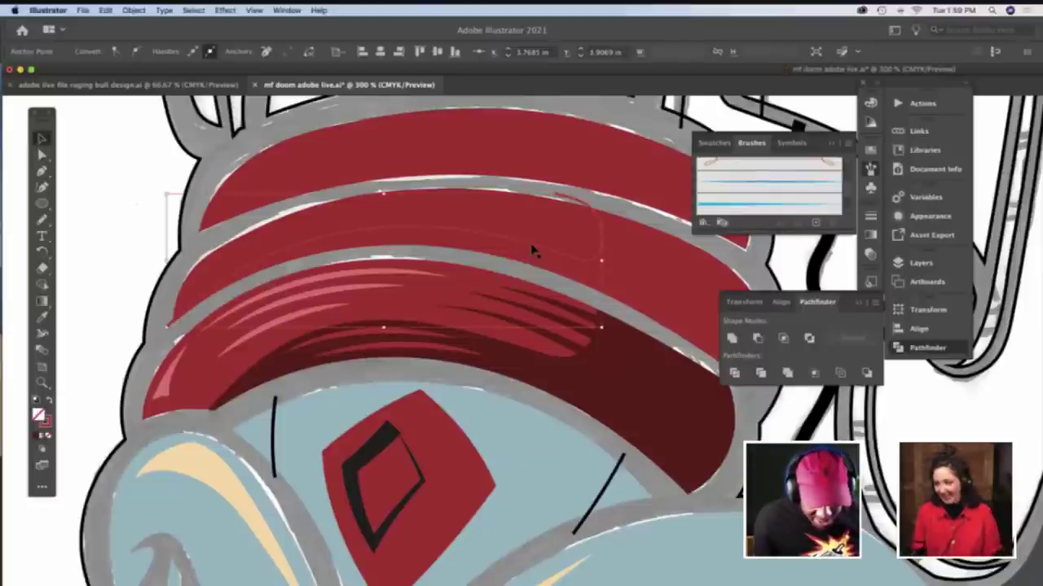
click(533, 250)
key(Delete)
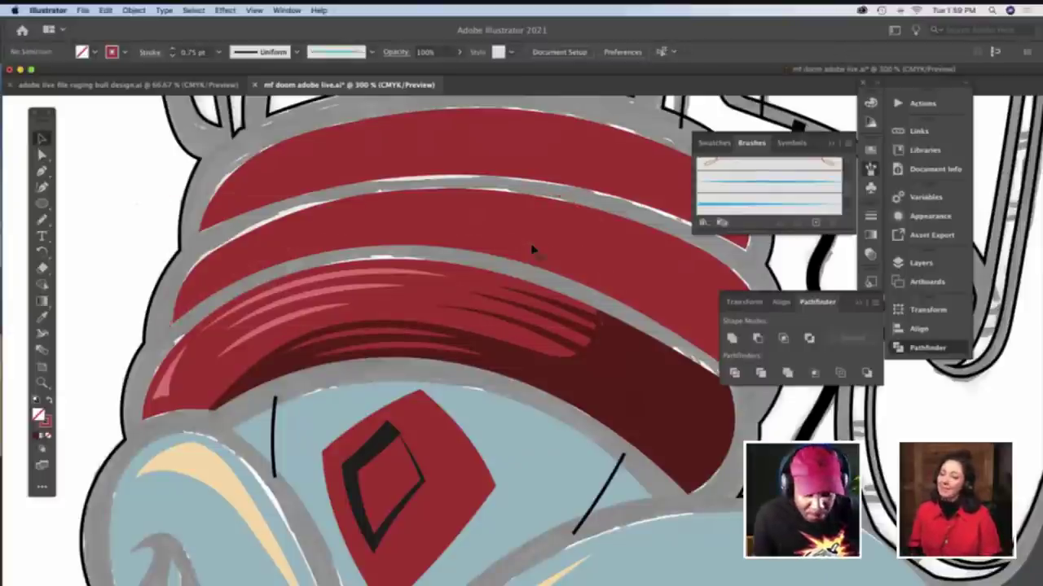
double_click(532, 250)
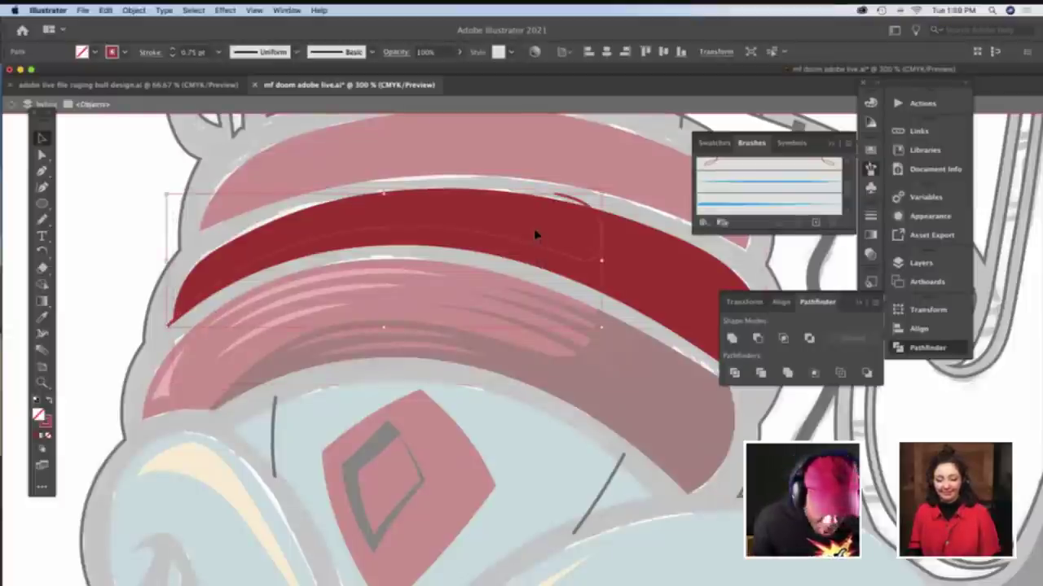
shift+click(536, 235)
click(734, 372)
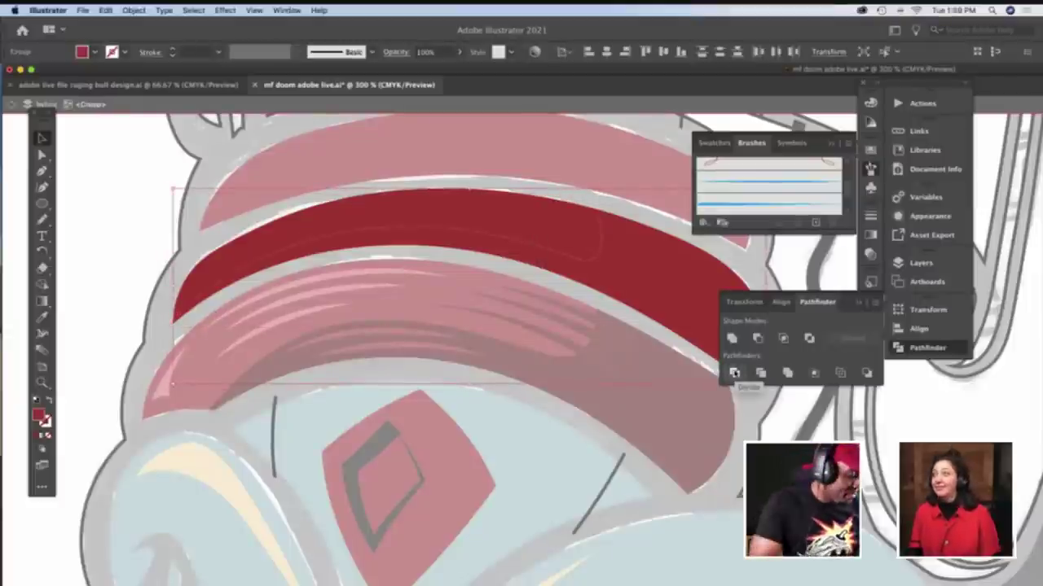
click(734, 373)
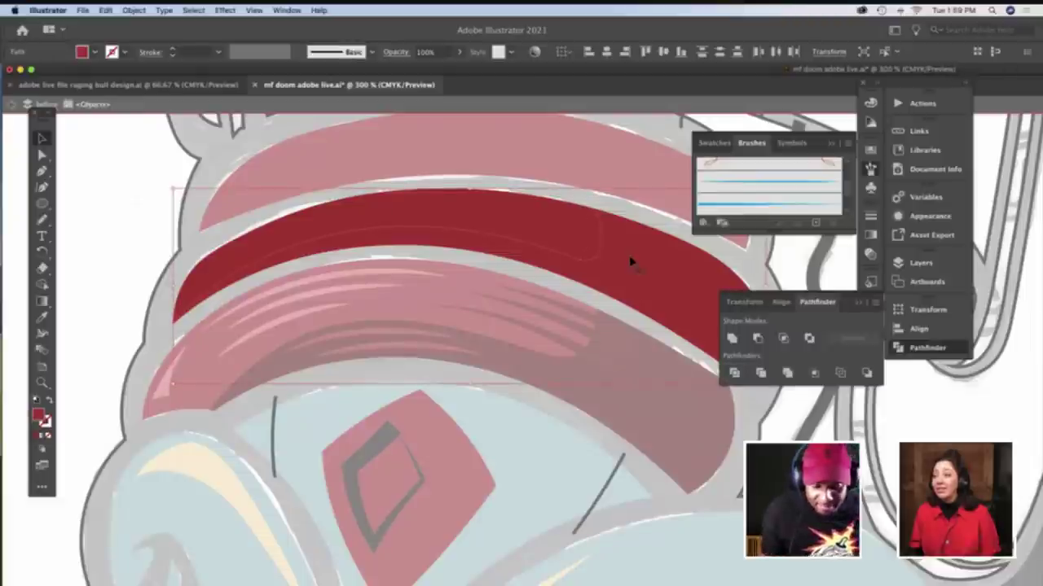
Fill the divided shadow piece of the middle red band with the dark red sampled from the lowest band's shadow, and exit isolation mode
key(a)
click(617, 215)
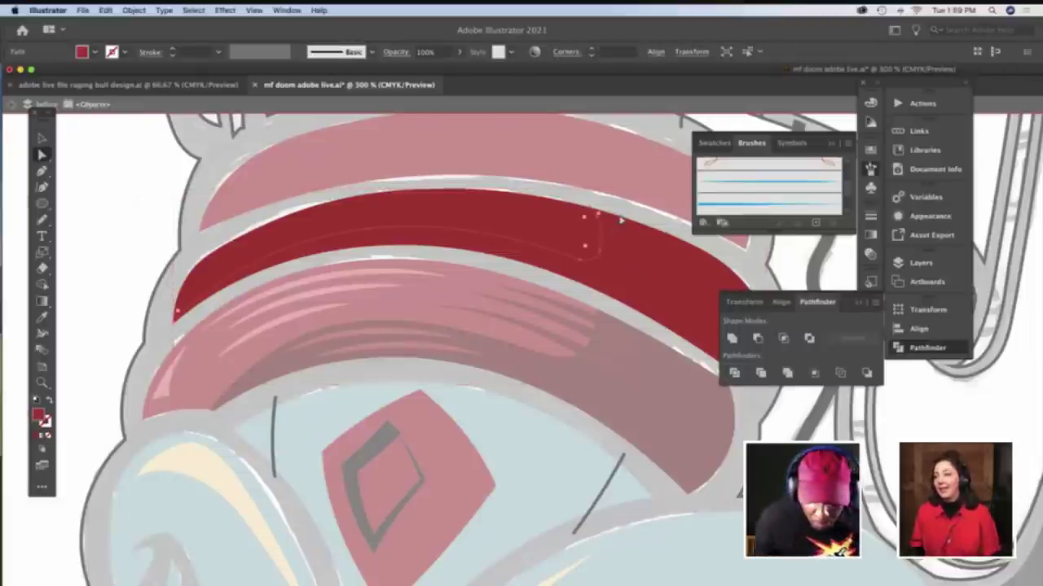
click(623, 211)
click(626, 254)
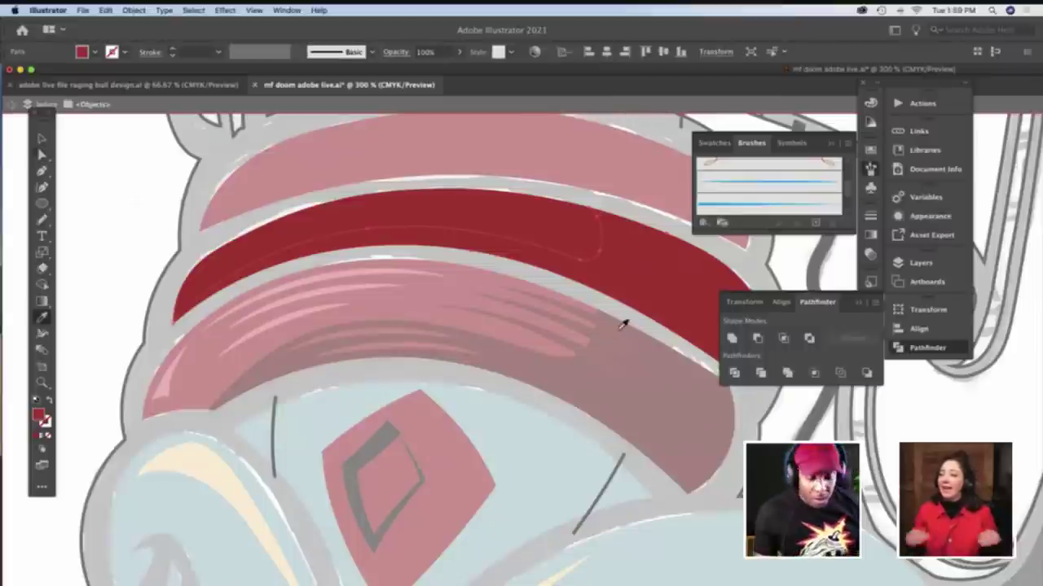
key(Delete)
key(shift+x)
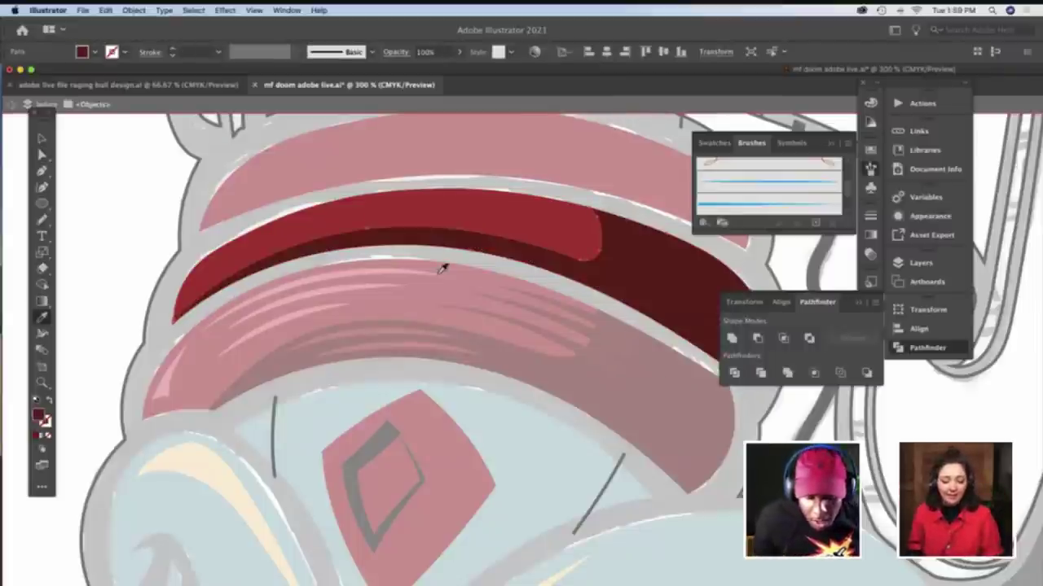
key(a)
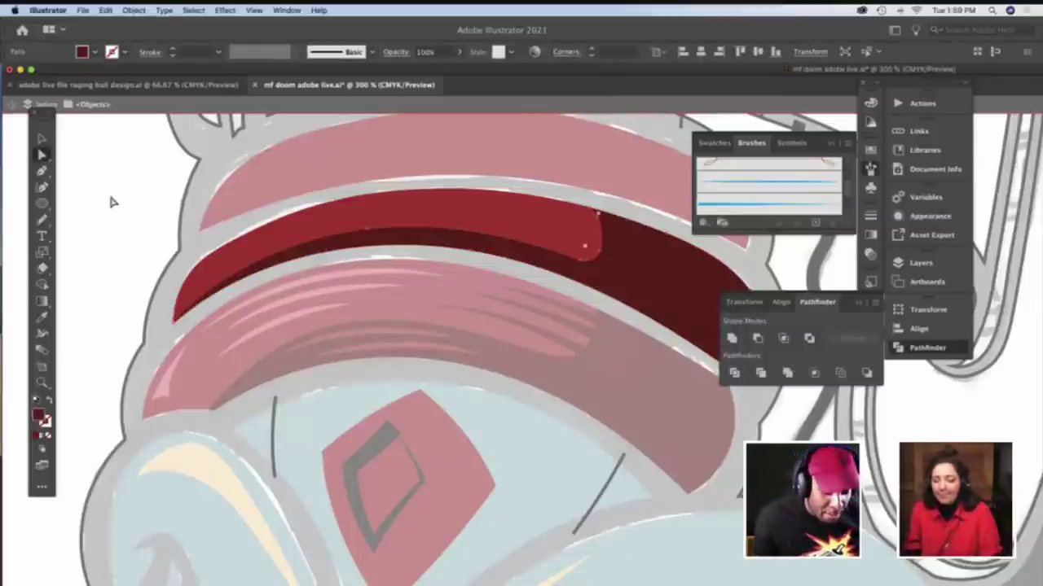
click(112, 202)
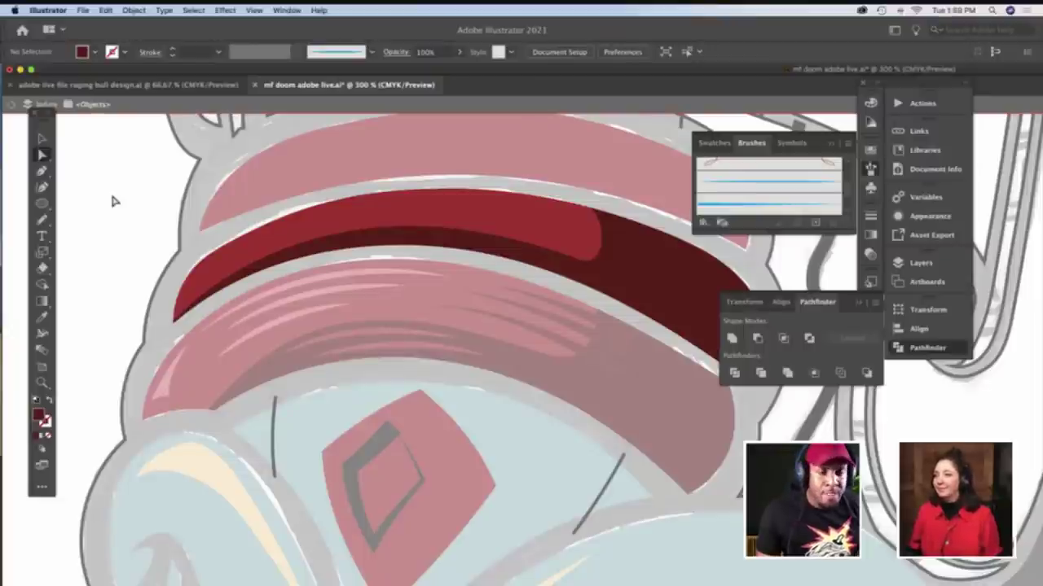
double_click(131, 217)
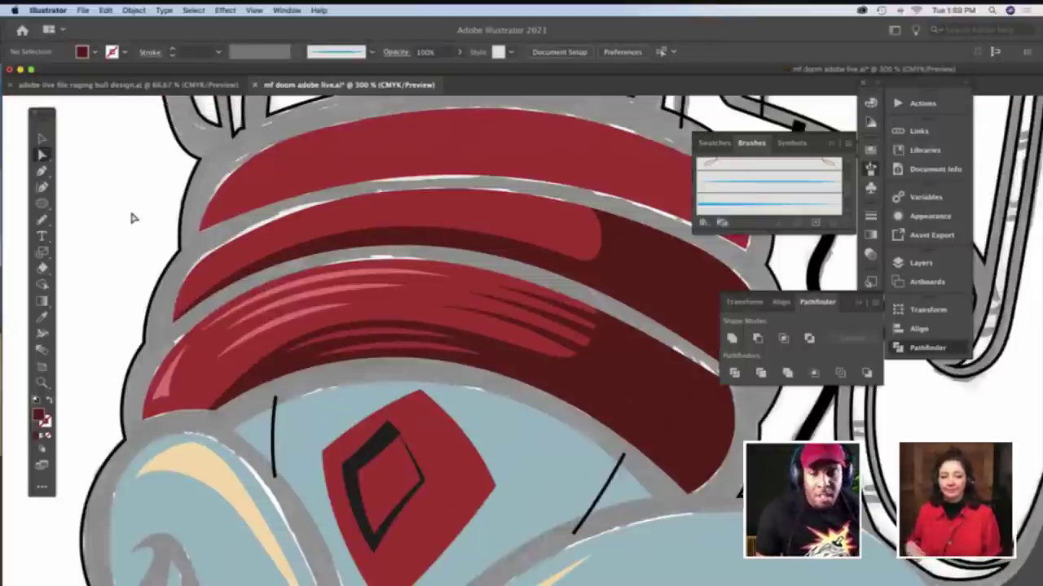
Paint a highlight stroke along the middle red band's upper left edge, reusing the lowest band's pink 0.75 pt tapered highlight style
scroll(131, 218, right, 3)
scroll(133, 218, right, 1)
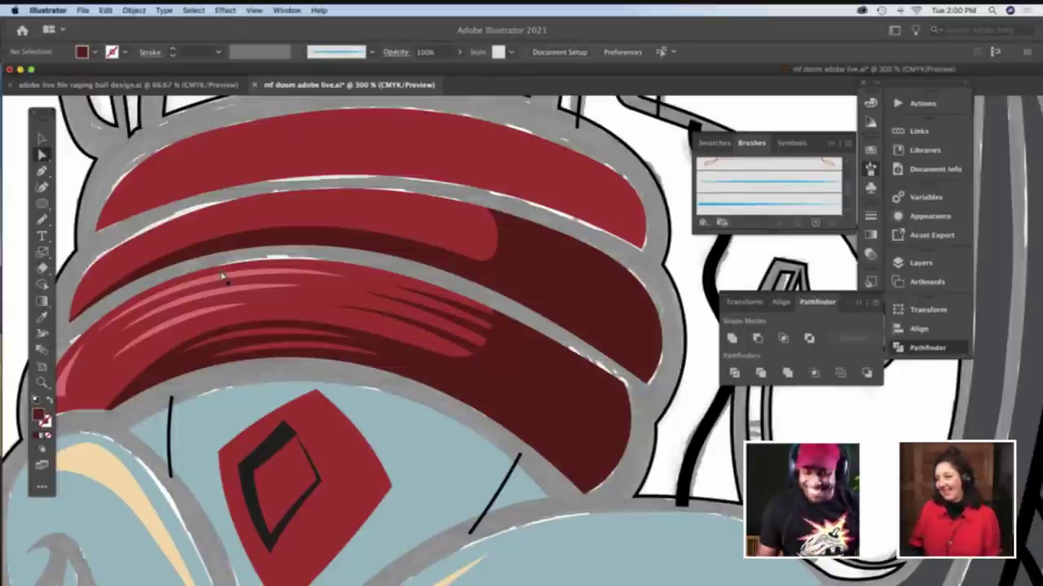
key(z)
click(312, 274)
scroll(311, 271, down, 15)
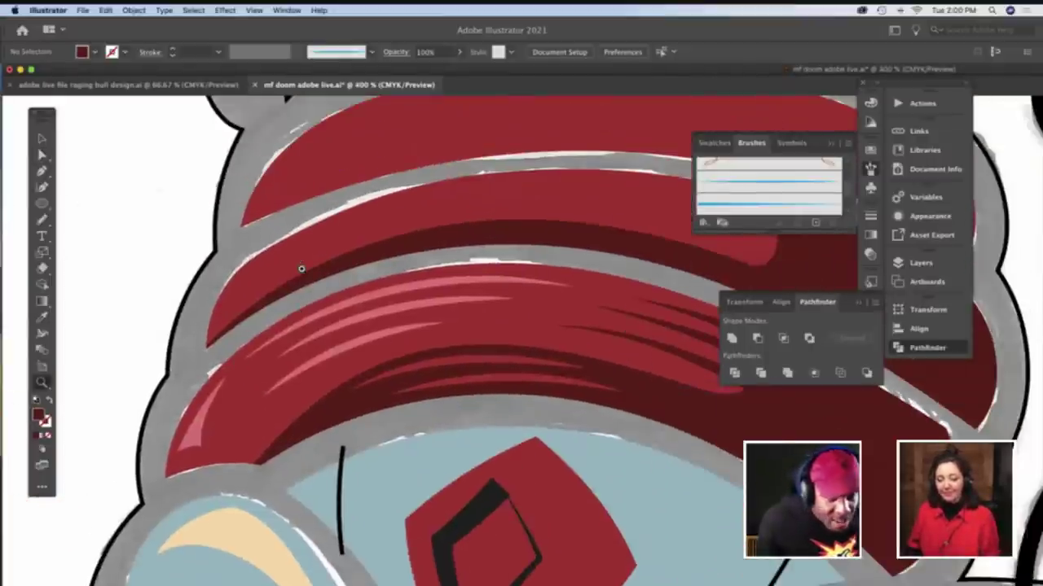
key(v)
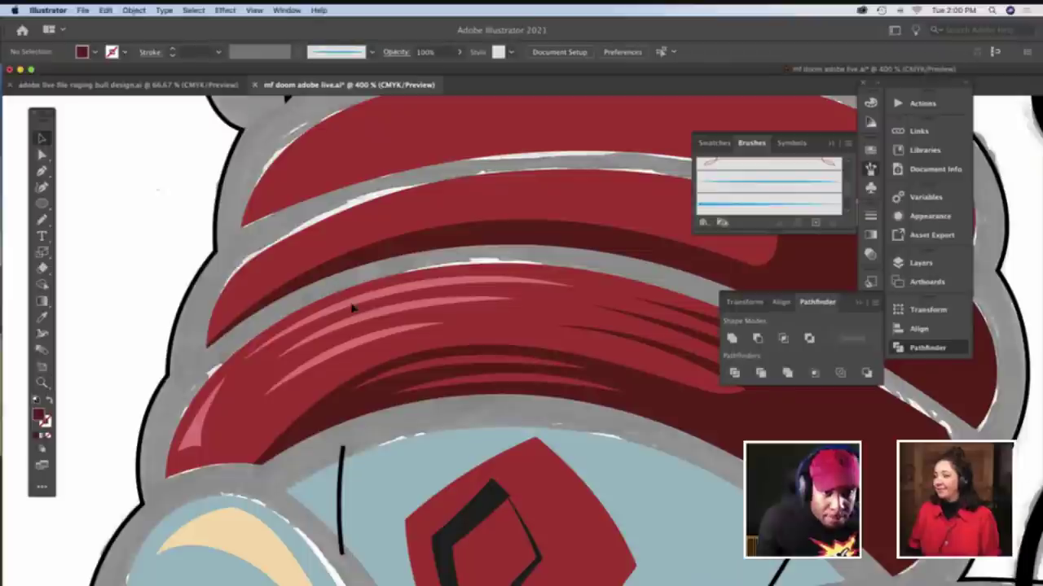
click(355, 299)
click(158, 240)
scroll(158, 239, right, 4)
scroll(159, 239, up, 2)
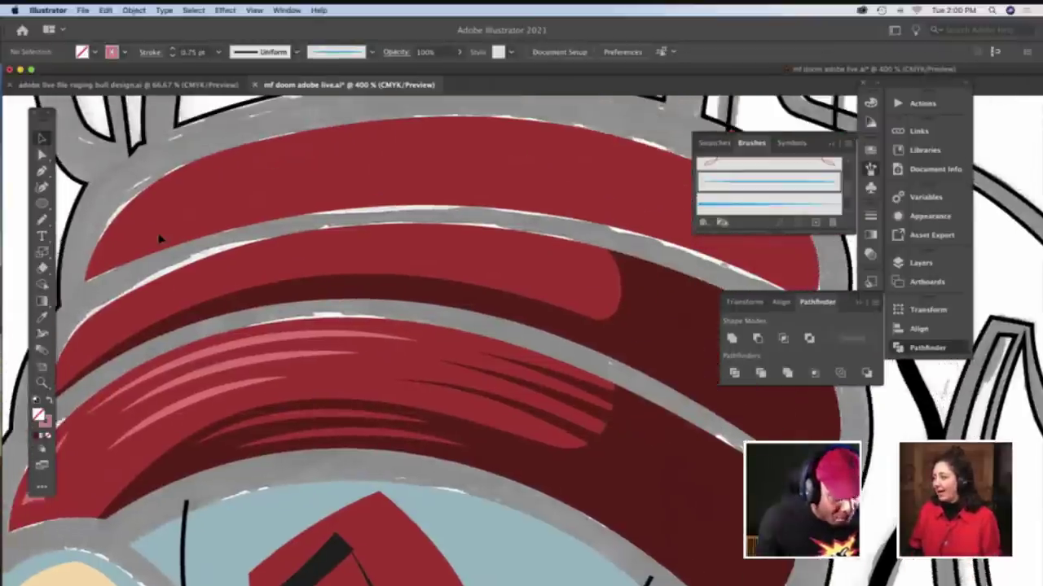
scroll(159, 238, left, 2)
key(b)
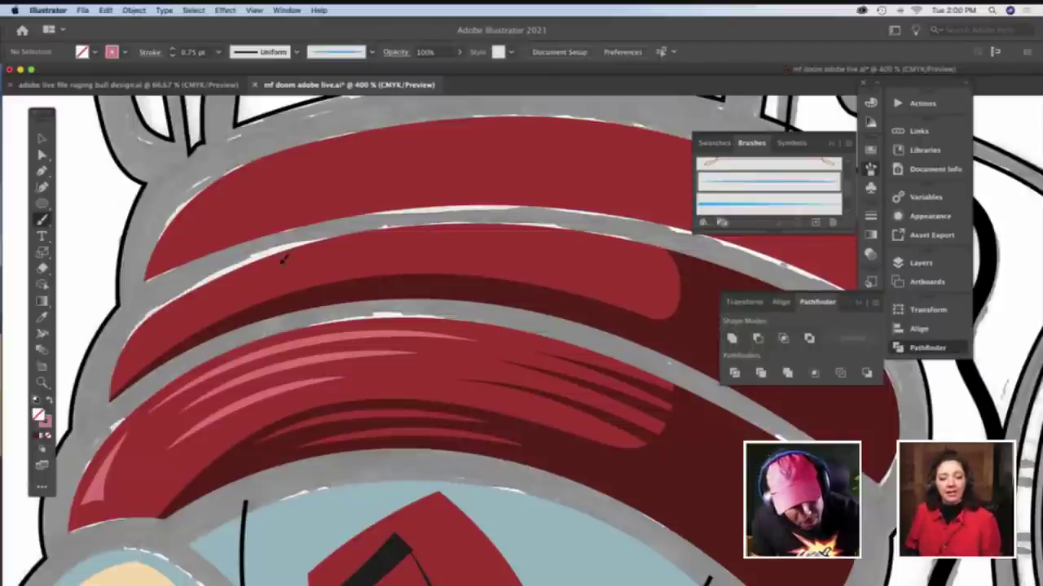
drag(283, 259, 196, 301)
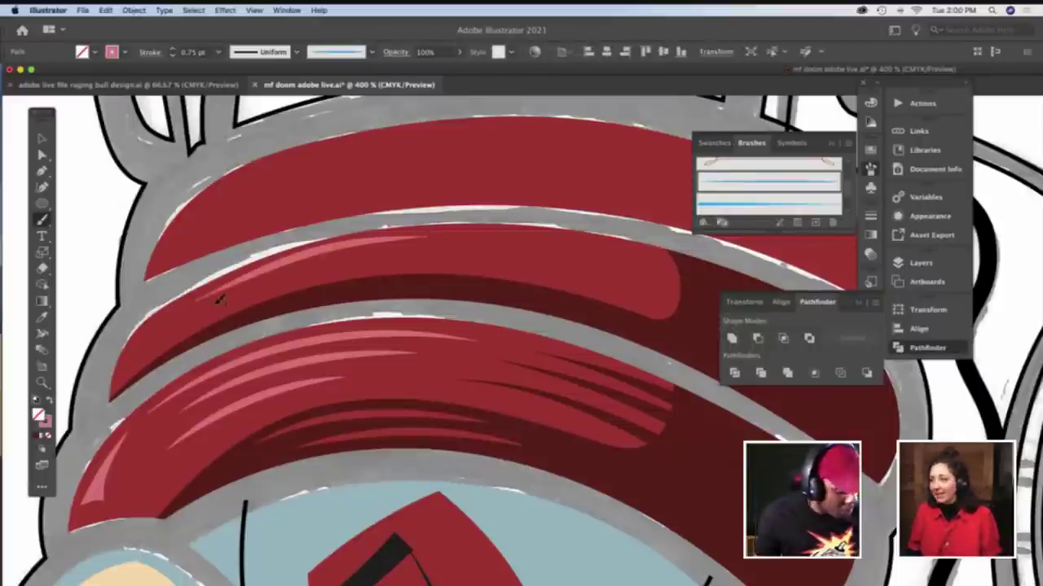
key(v)
drag(427, 238, 439, 243)
click(336, 248)
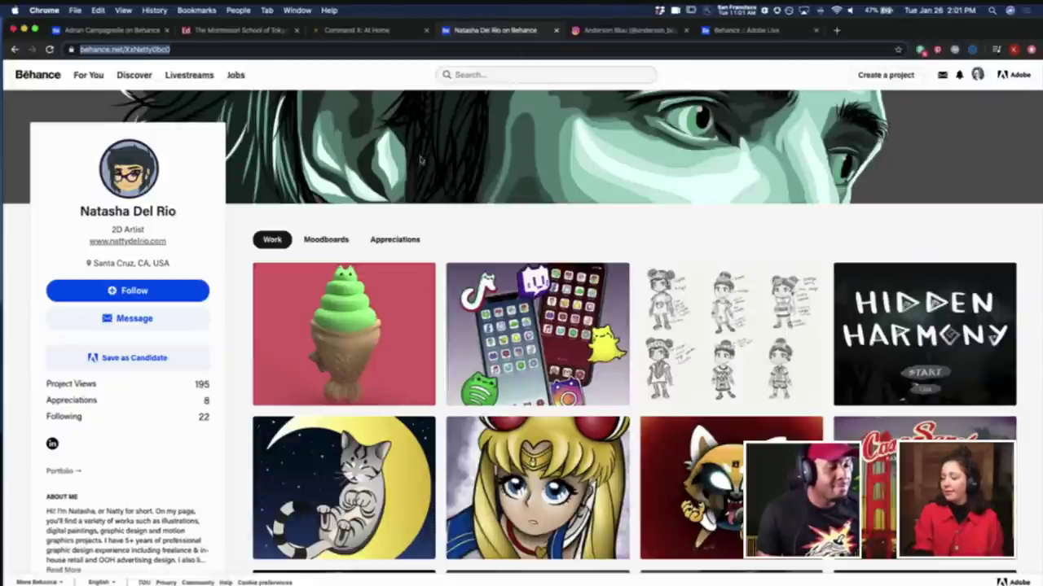
In Chrome, check the Adobe Live stream page and return to the 2D artist's Behance profile
click(1041, 161)
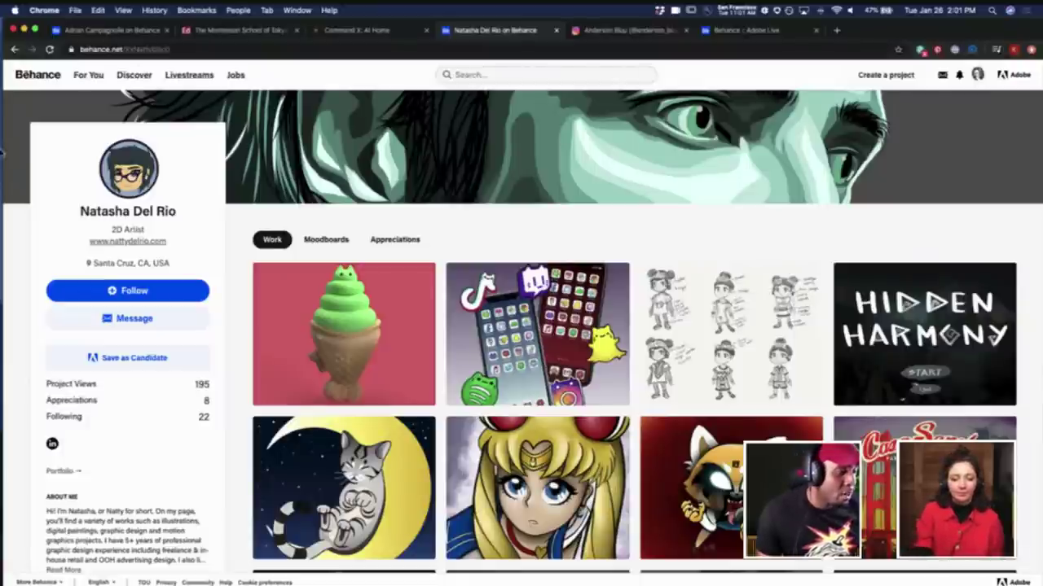
click(727, 33)
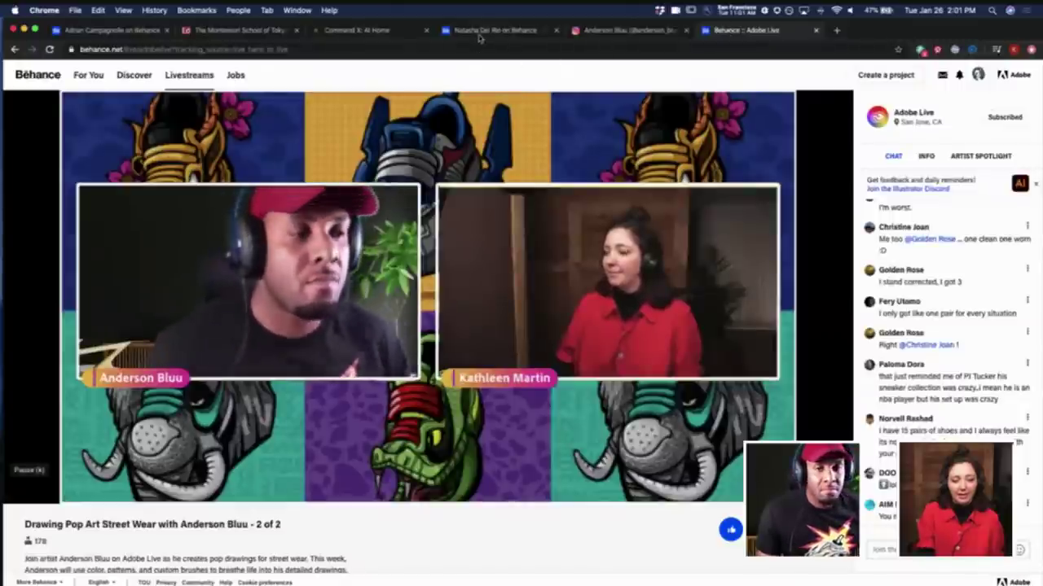
mouse_move(520, 256)
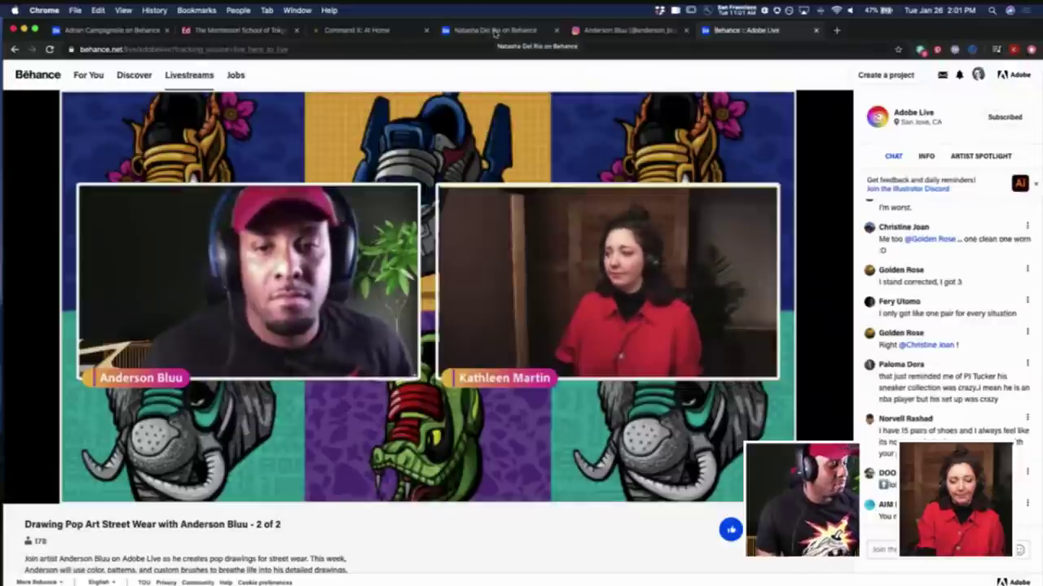
click(494, 33)
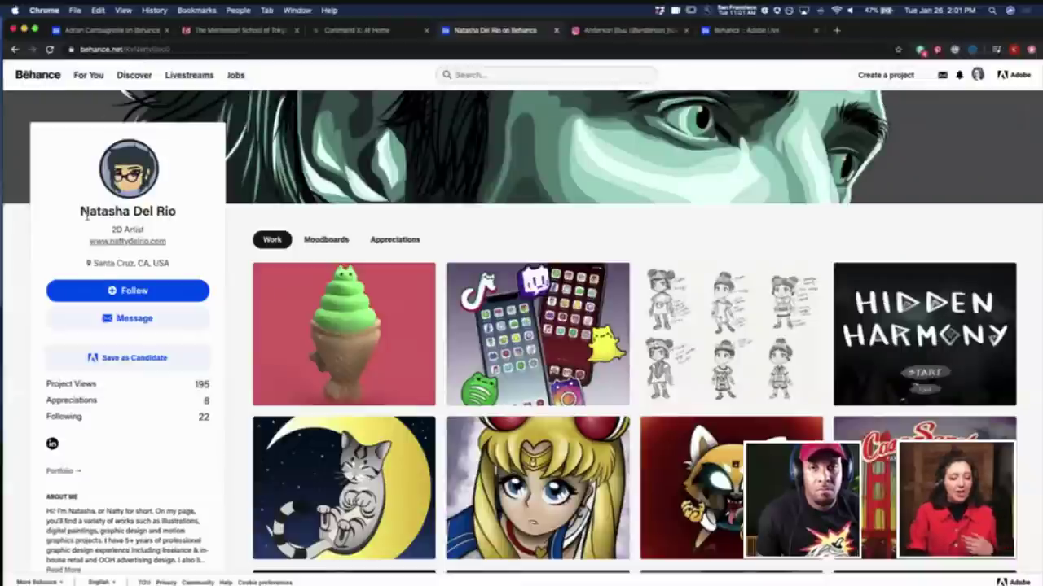
Look through the project thumbnails in the Work section of the artist's Behance profile
scroll(57, 312, down, 3)
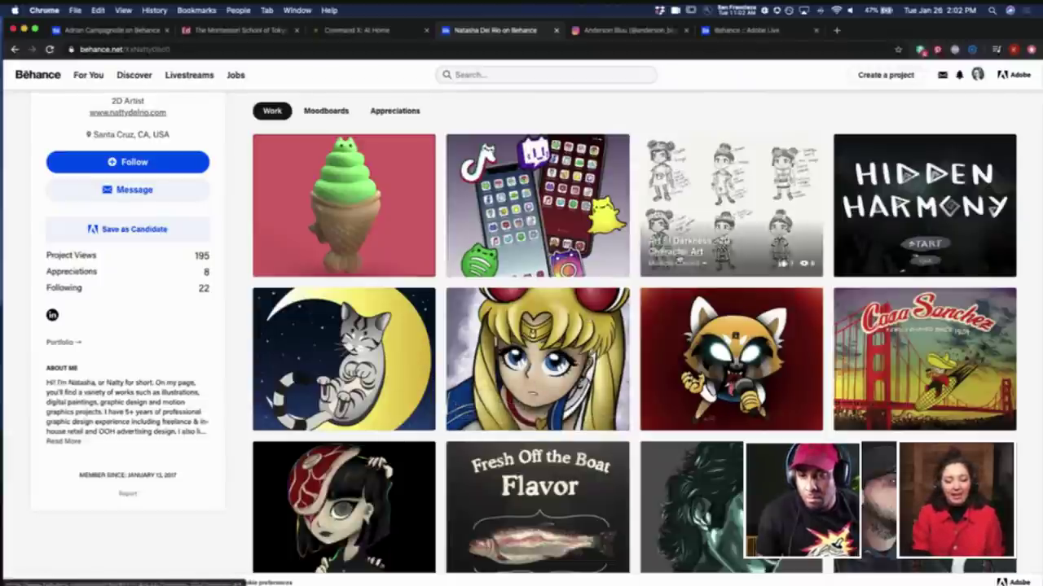
mouse_move(673, 263)
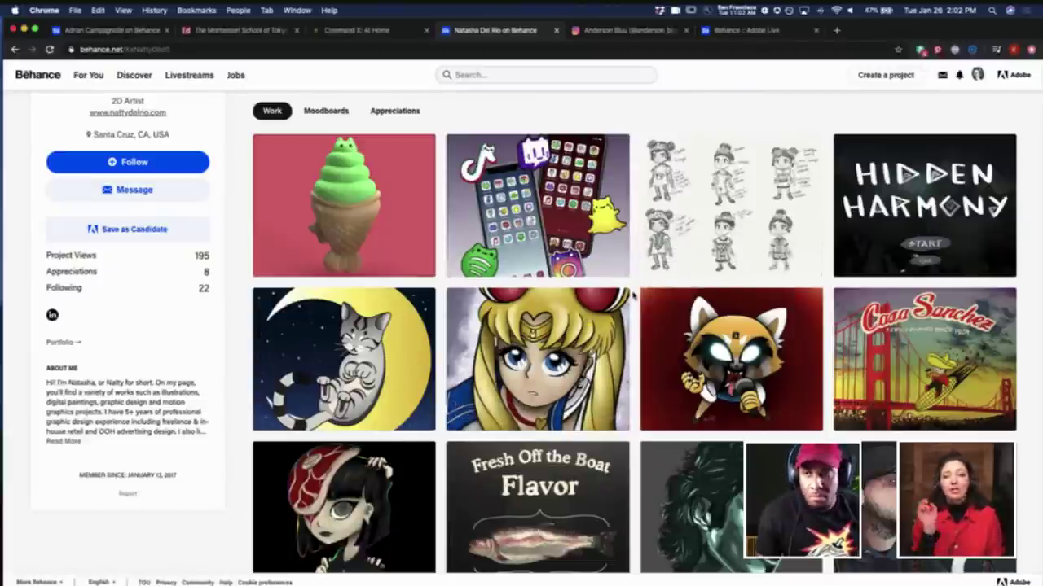
scroll(632, 269, up, 3)
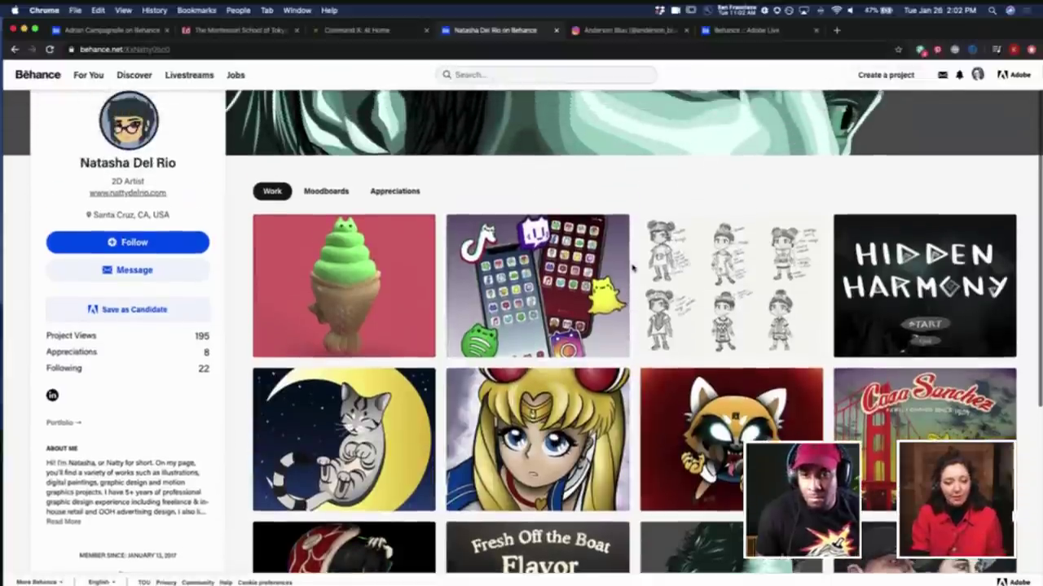
scroll(632, 268, up, 2)
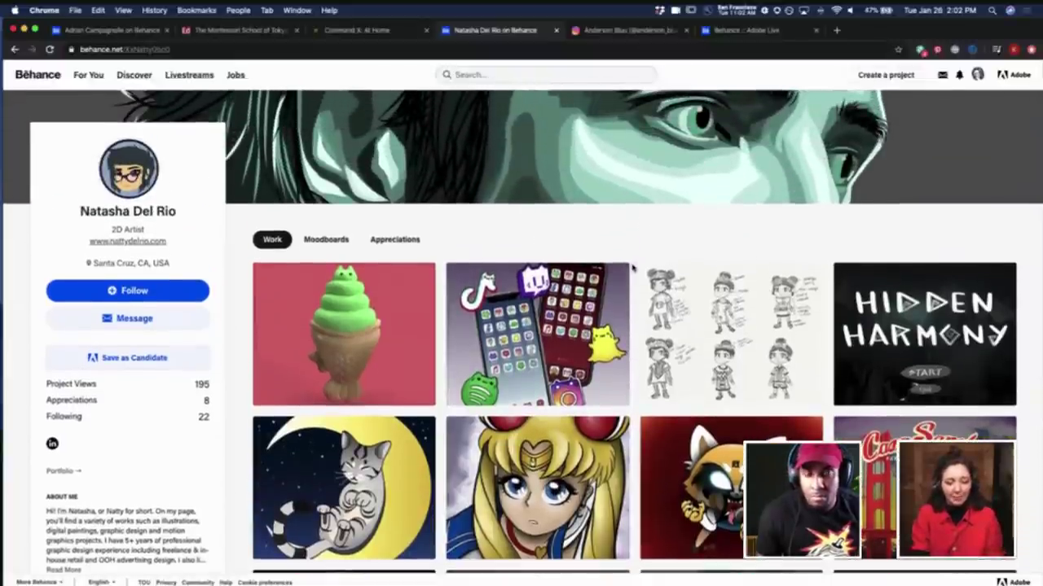
scroll(632, 269, down, 1)
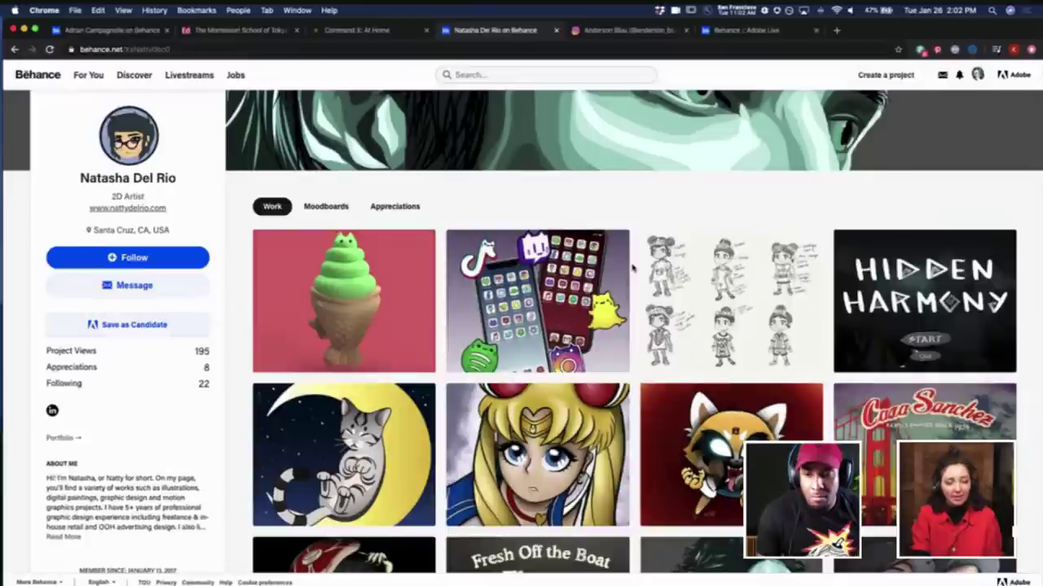
scroll(632, 269, down, 1)
scroll(632, 269, down, 3)
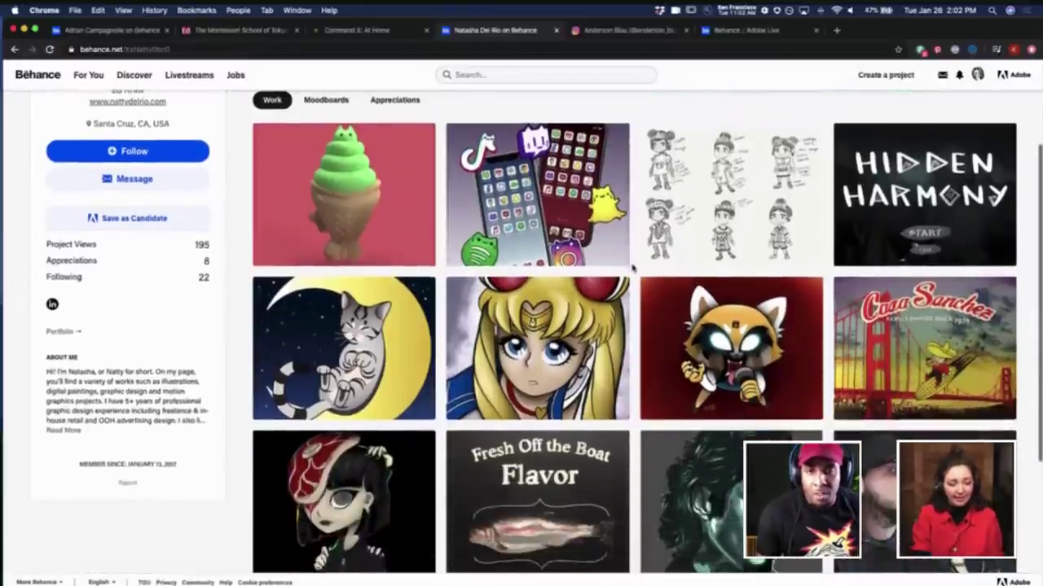
scroll(632, 269, down, 1)
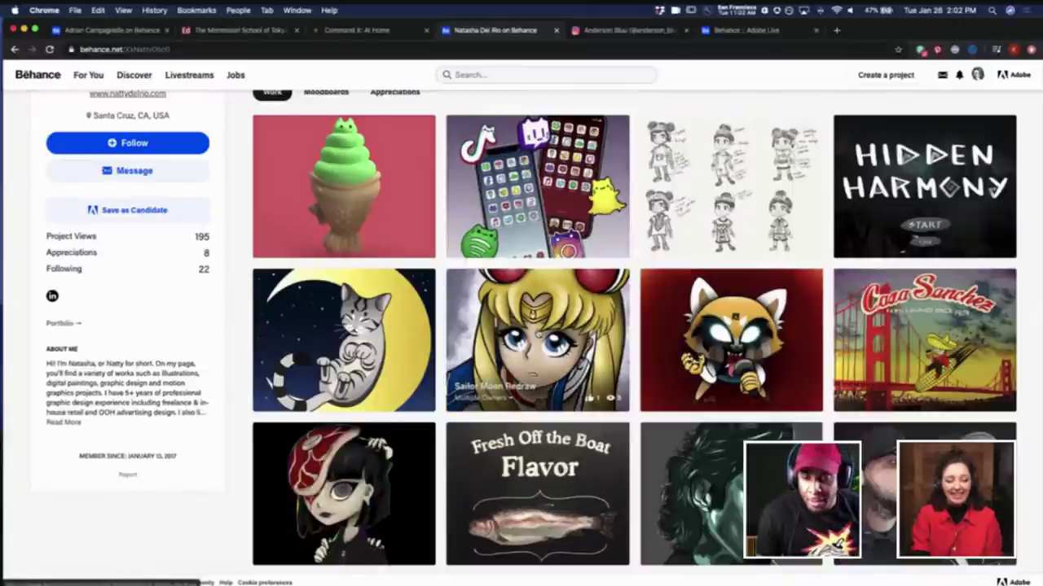
View the Sailor Moon Redraw project, play its process video, and close the project
click(529, 334)
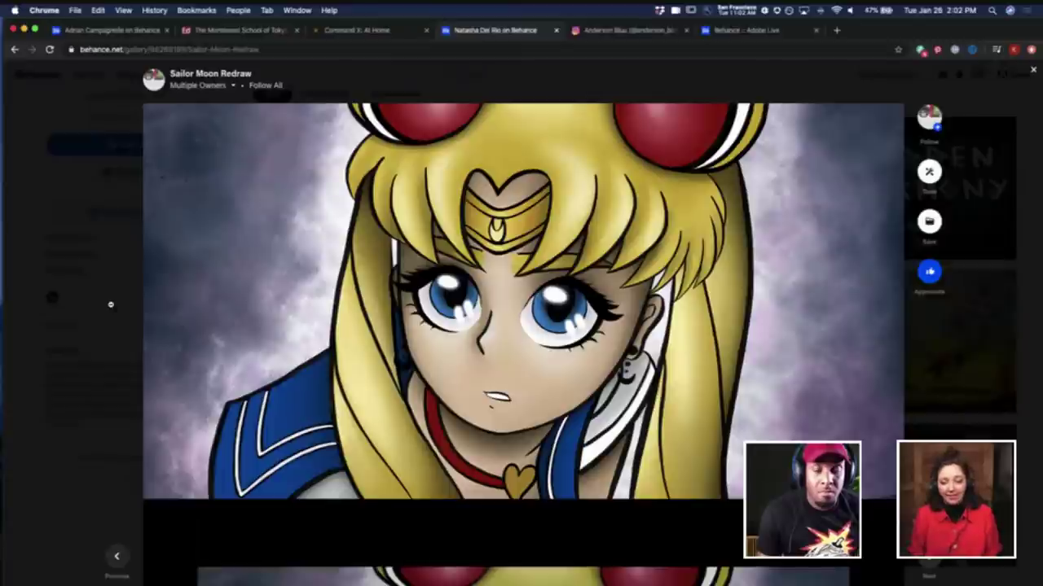
scroll(349, 349, down, 5)
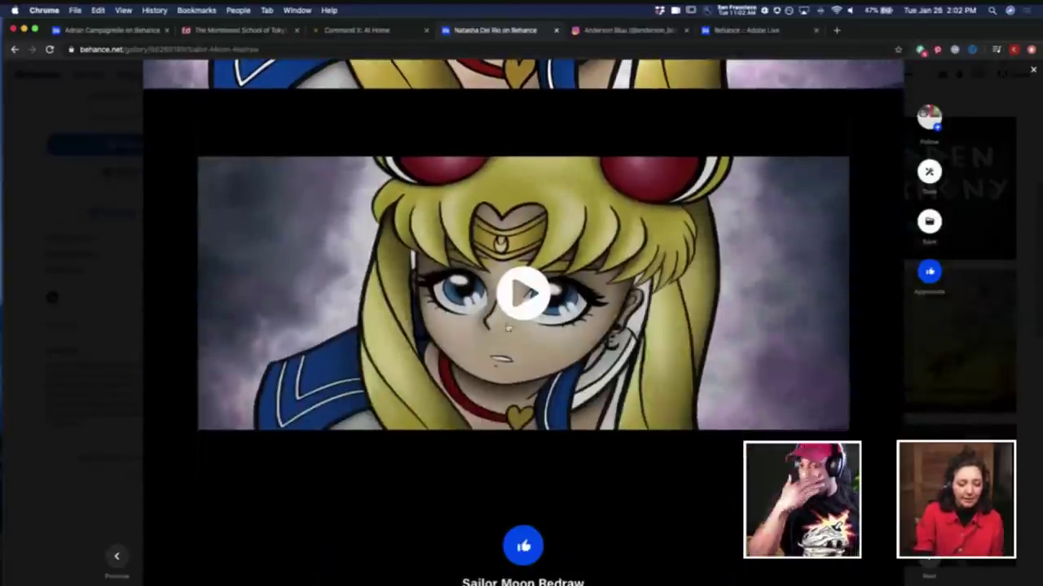
click(522, 295)
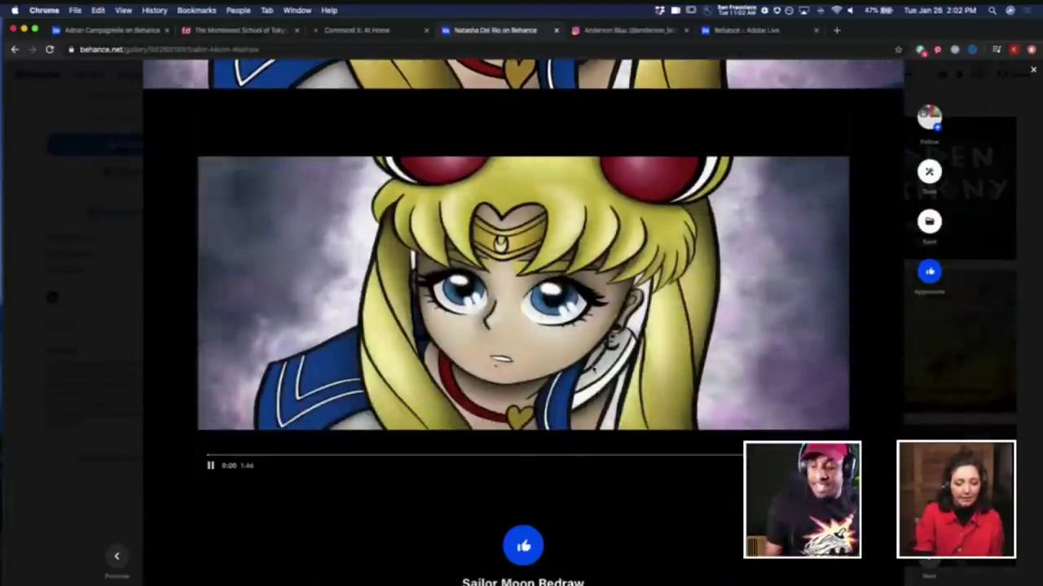
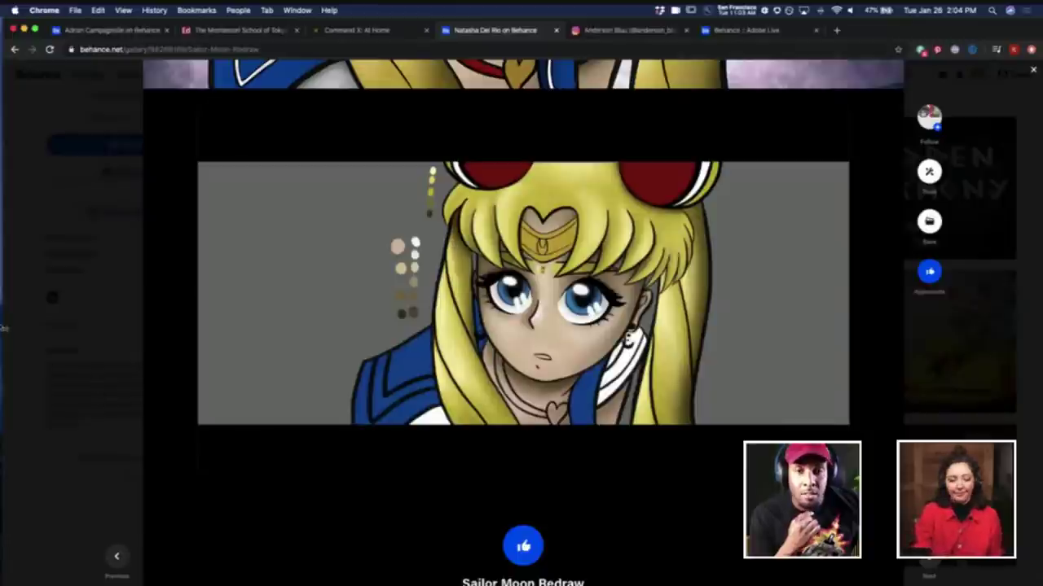
click(103, 326)
Open the custom cat-themed iOS icons project and examine the phone mockups and hand-drawn icons
scroll(552, 245, up, 1)
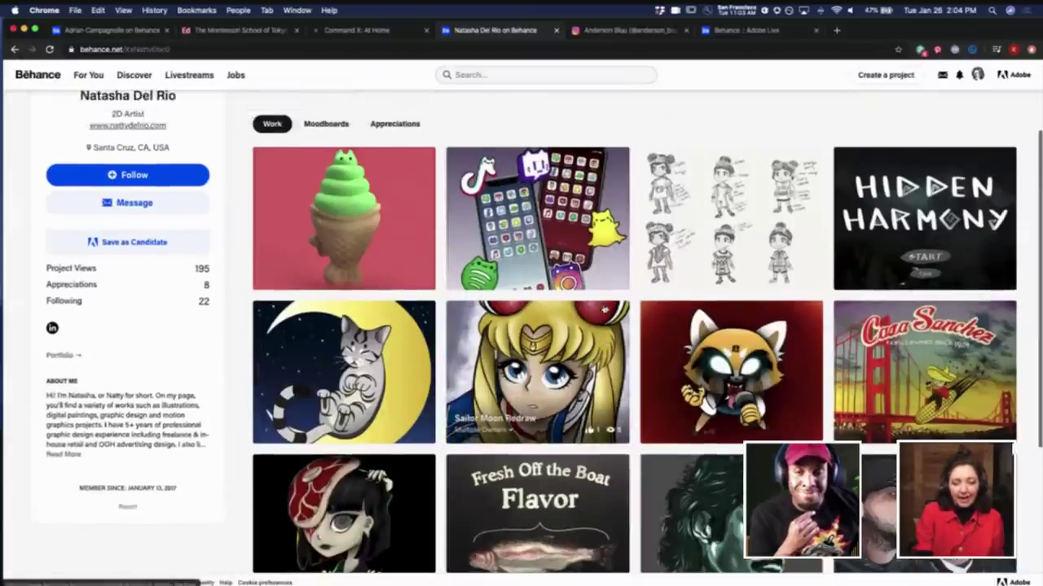
click(552, 214)
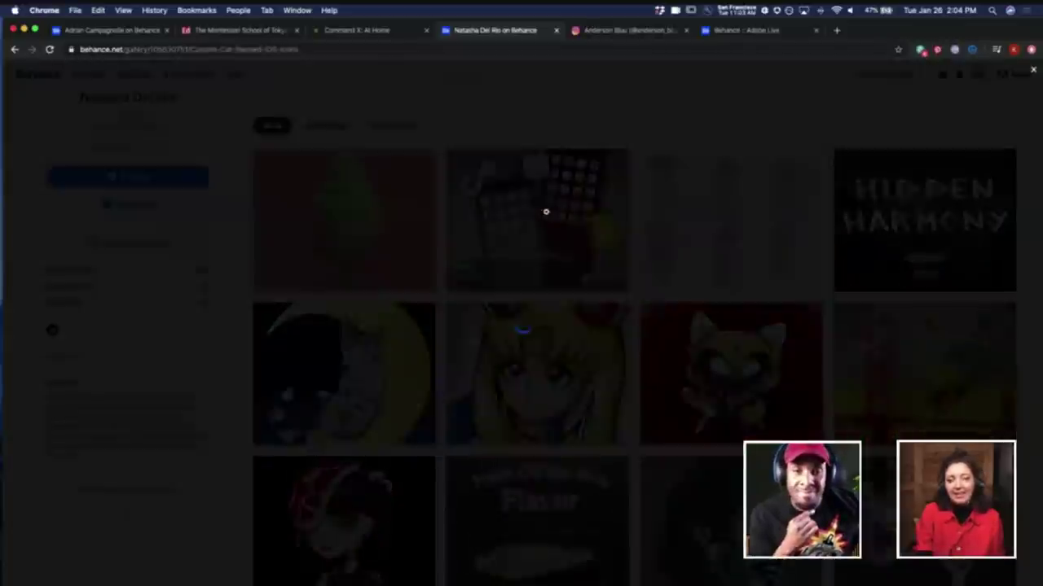
scroll(235, 343, down, 2)
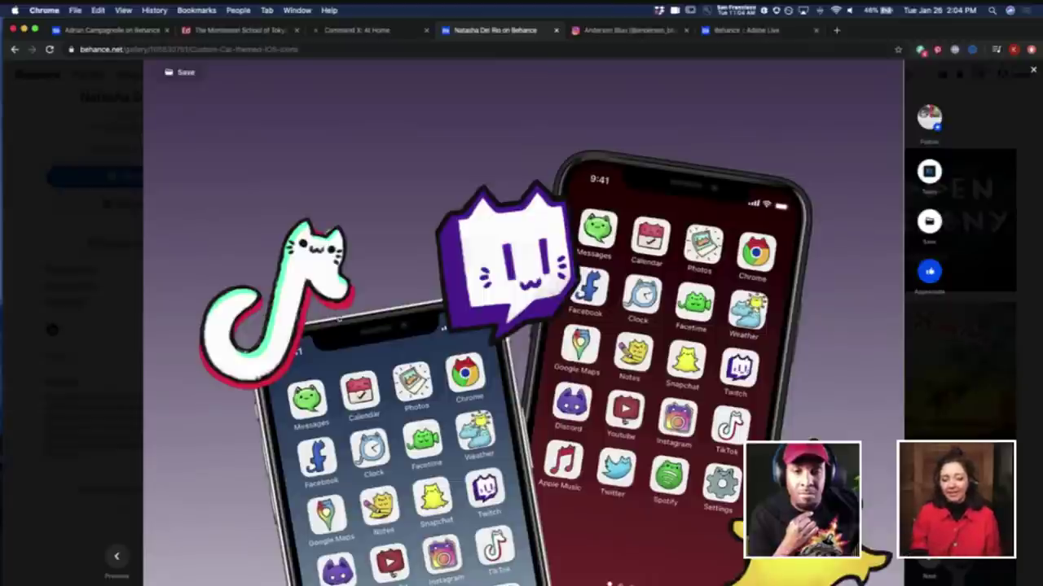
scroll(521, 357, down, 3)
scroll(394, 344, down, 2)
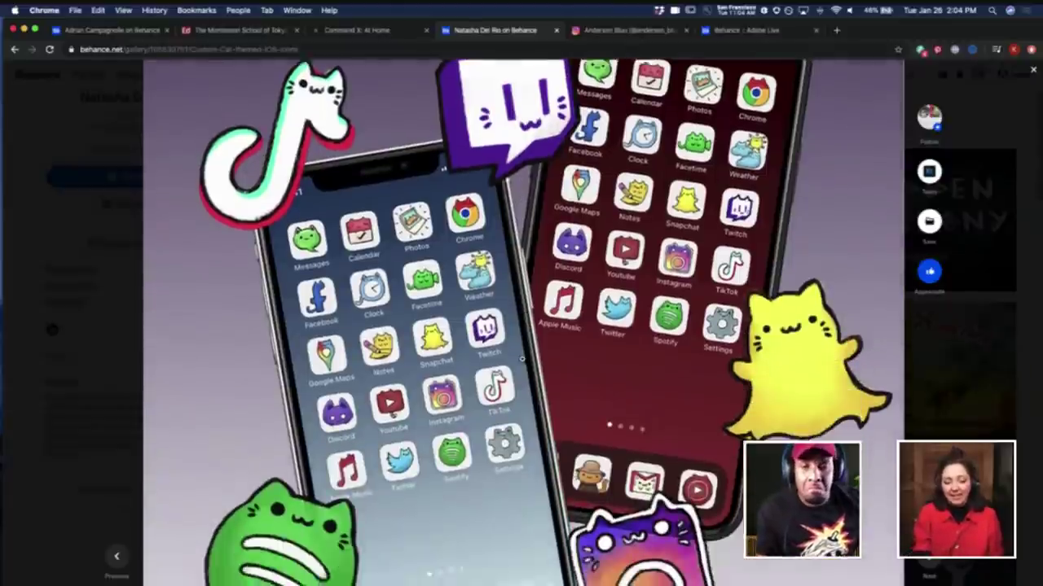
scroll(209, 386, down, 5)
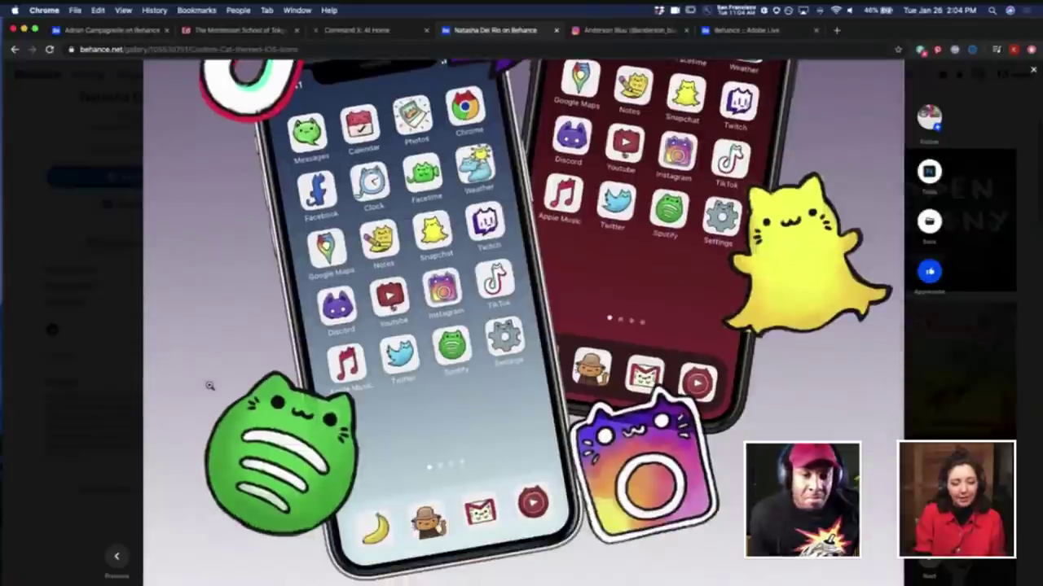
scroll(210, 386, down, 1)
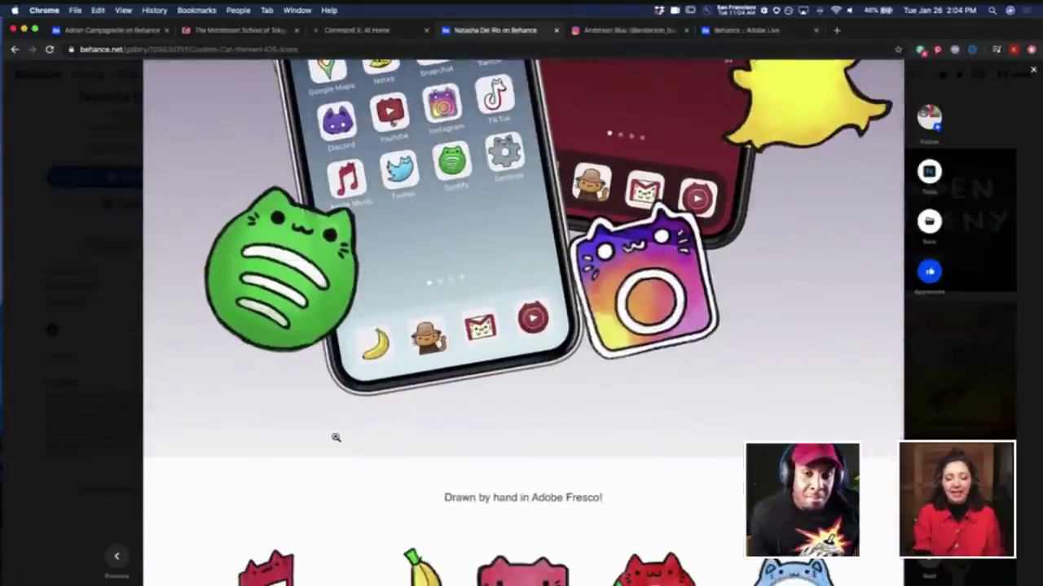
scroll(600, 456, down, 3)
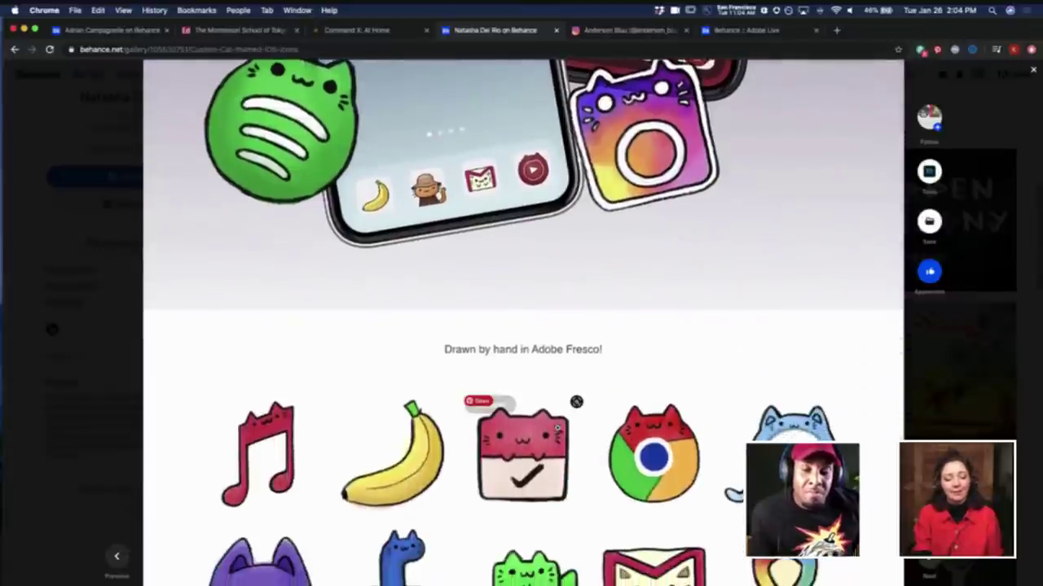
Examine the full grid of hand-drawn cat icons down to the Gumroad download link, and close the project
scroll(558, 428, down, 5)
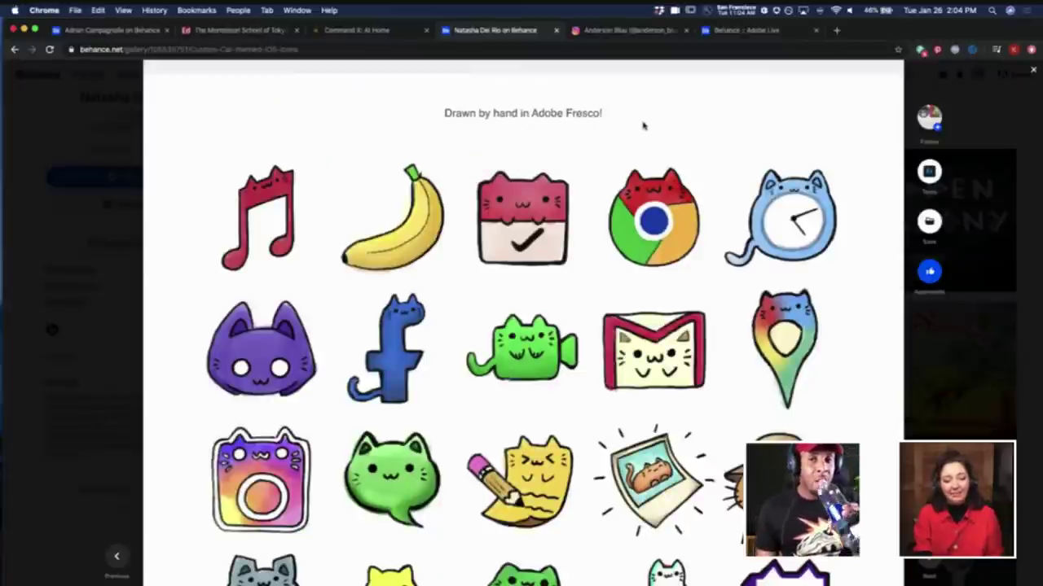
mouse_move(356, 187)
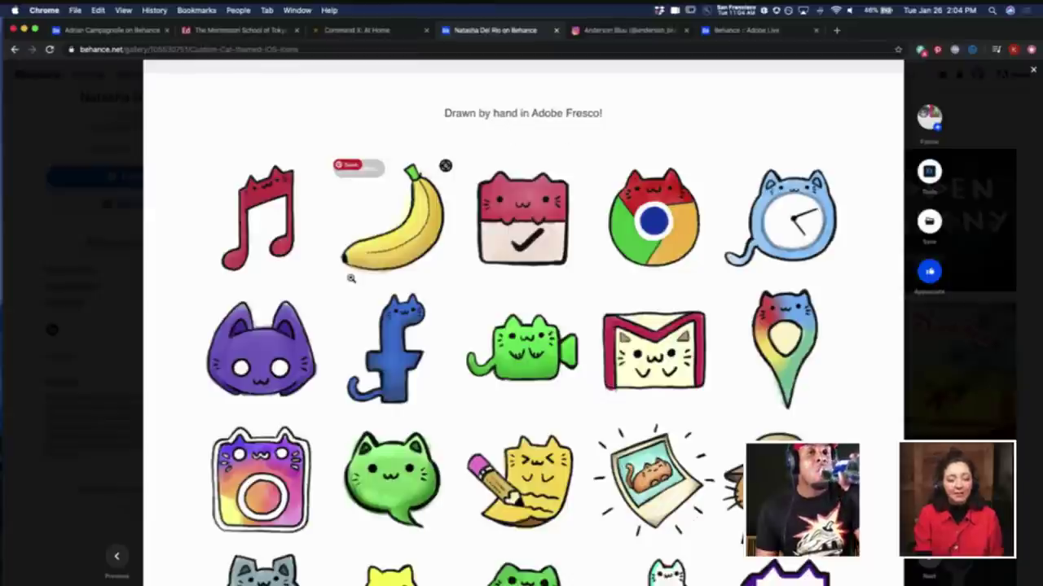
scroll(351, 279, down, 3)
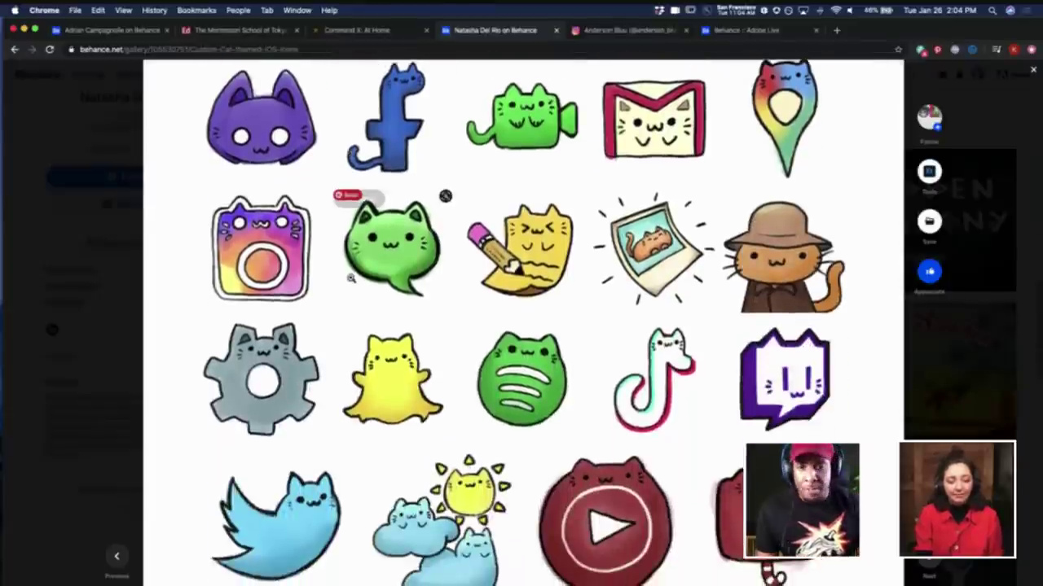
scroll(352, 278, down, 1)
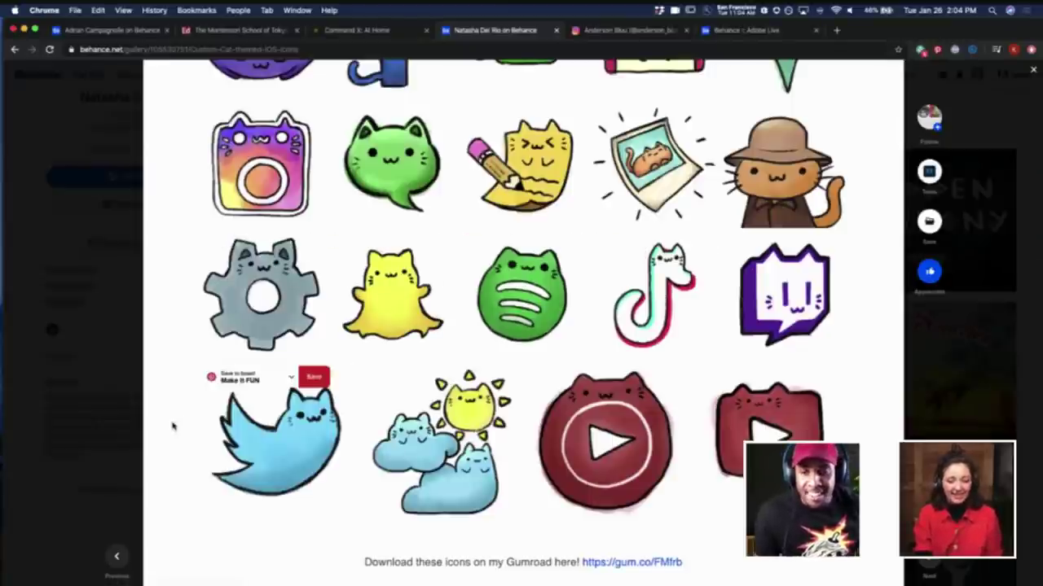
scroll(187, 333, up, 2)
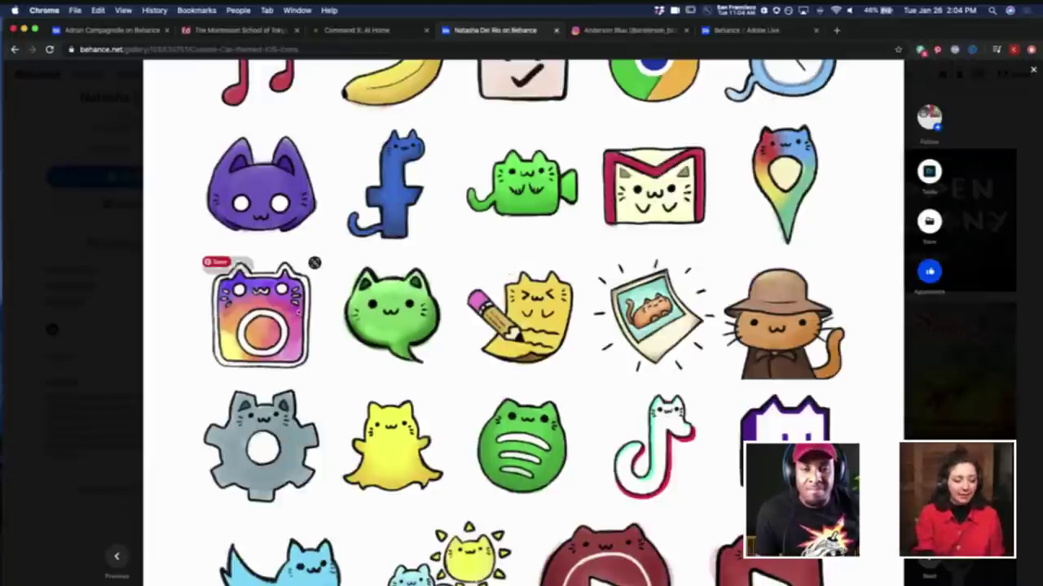
scroll(507, 301, down, 5)
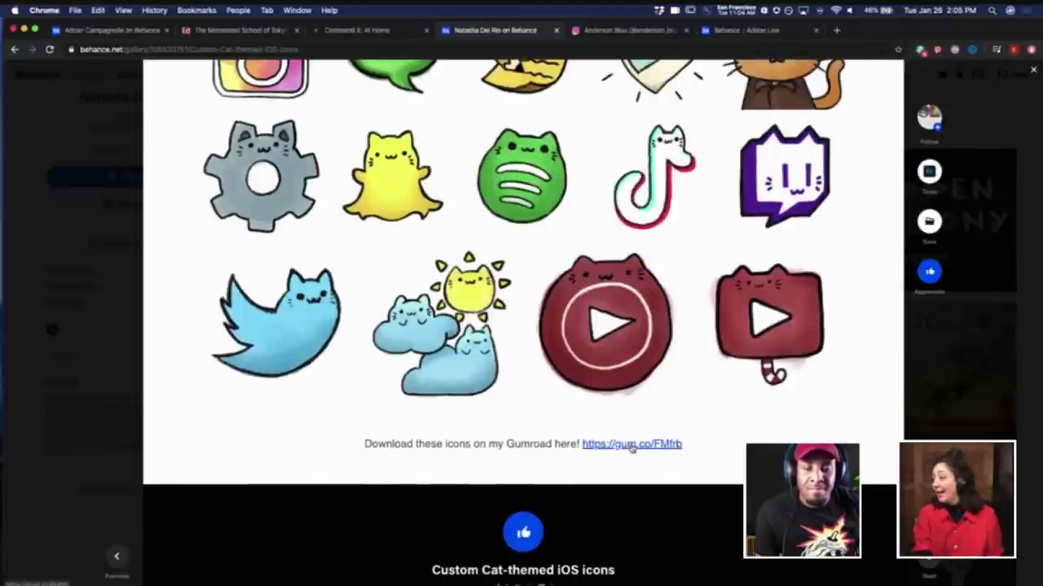
scroll(571, 325, up, 6)
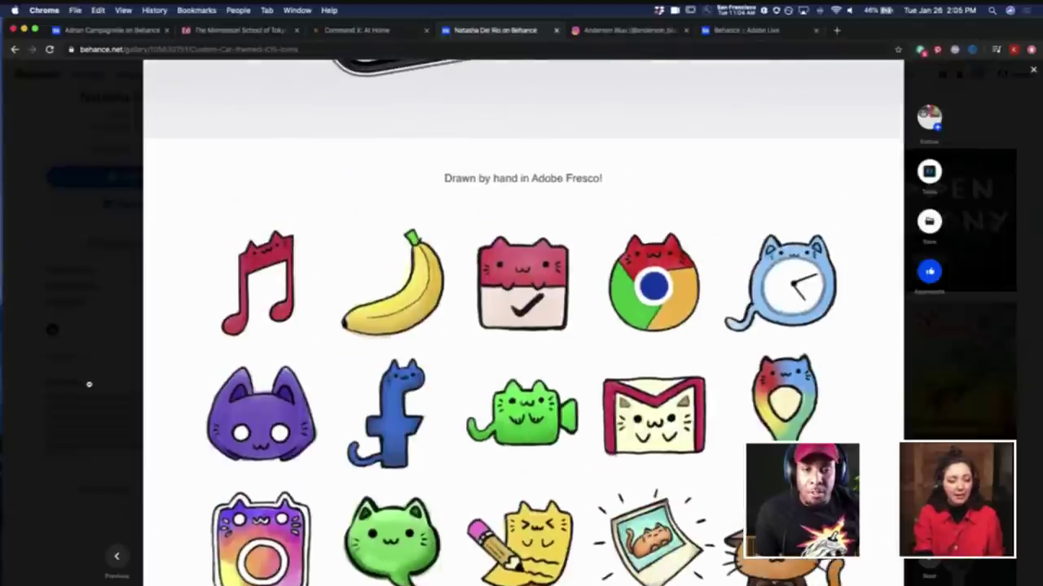
click(96, 395)
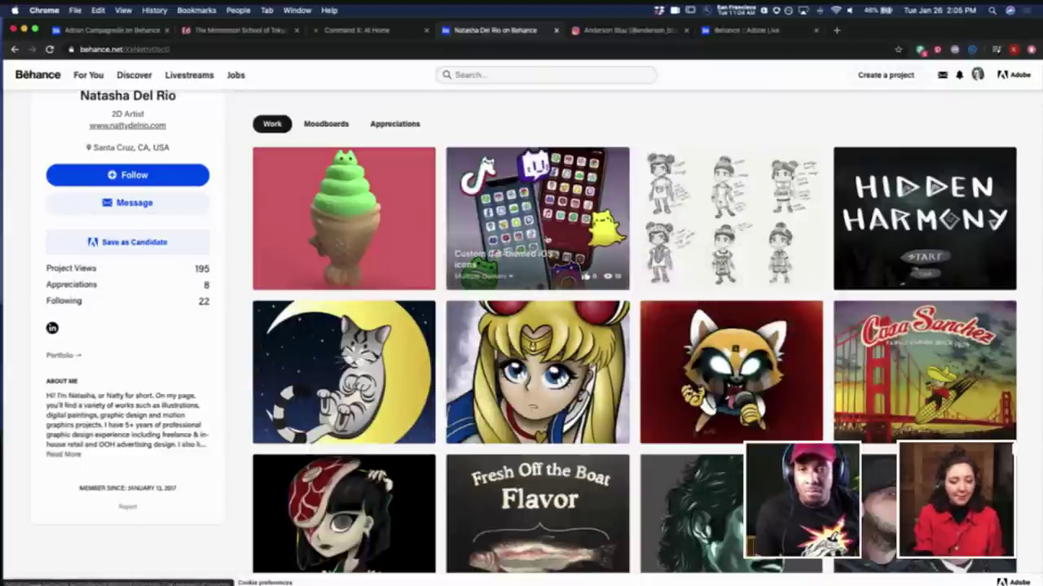
Browse the artist's work thumbnails, open the Chris Cornell Tribute project, and enlarge its portrait to full zoom
scroll(538, 245, down, 2)
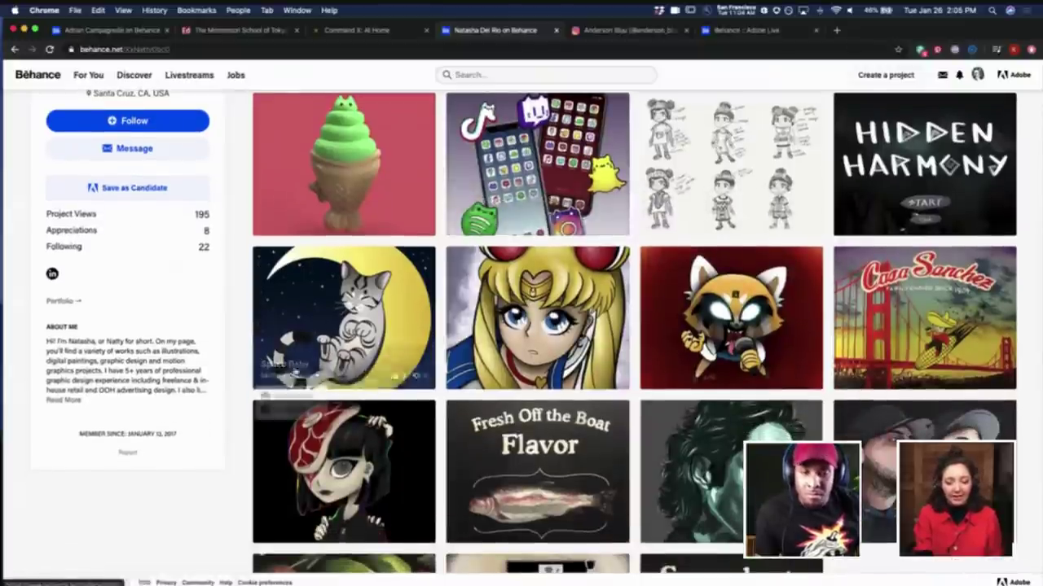
scroll(86, 469, down, 4)
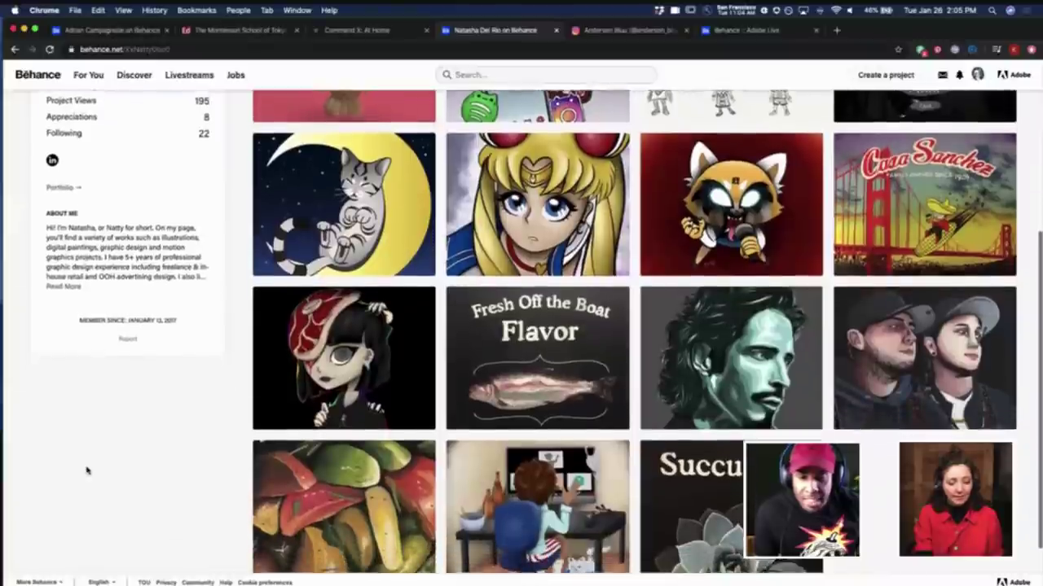
scroll(86, 470, up, 4)
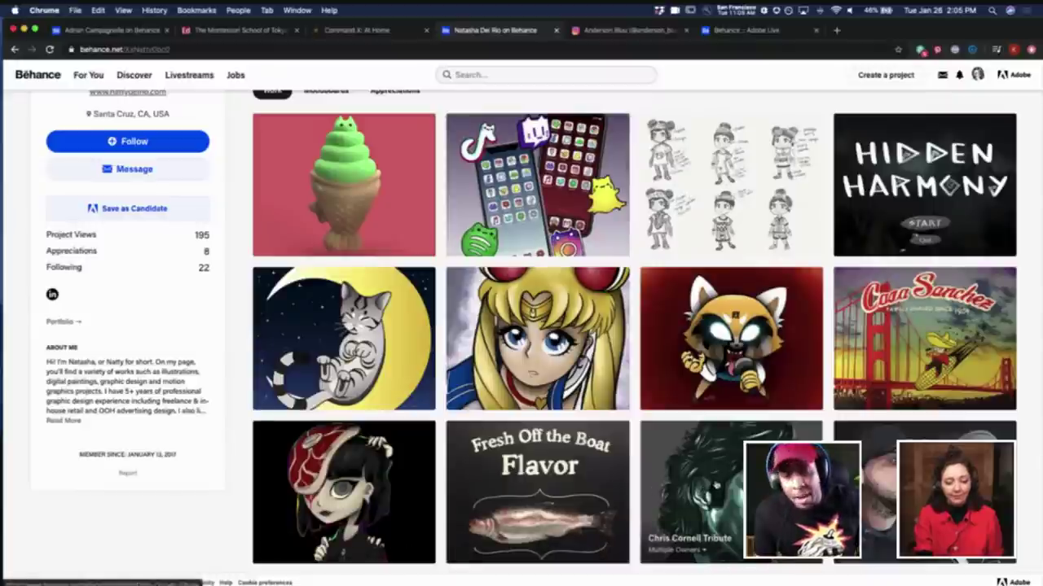
click(716, 480)
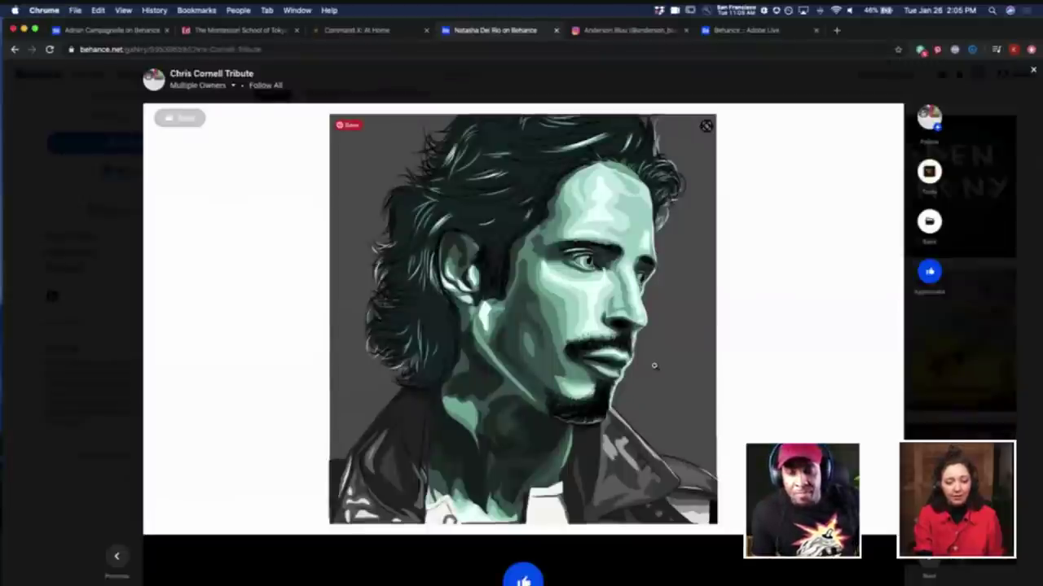
click(666, 365)
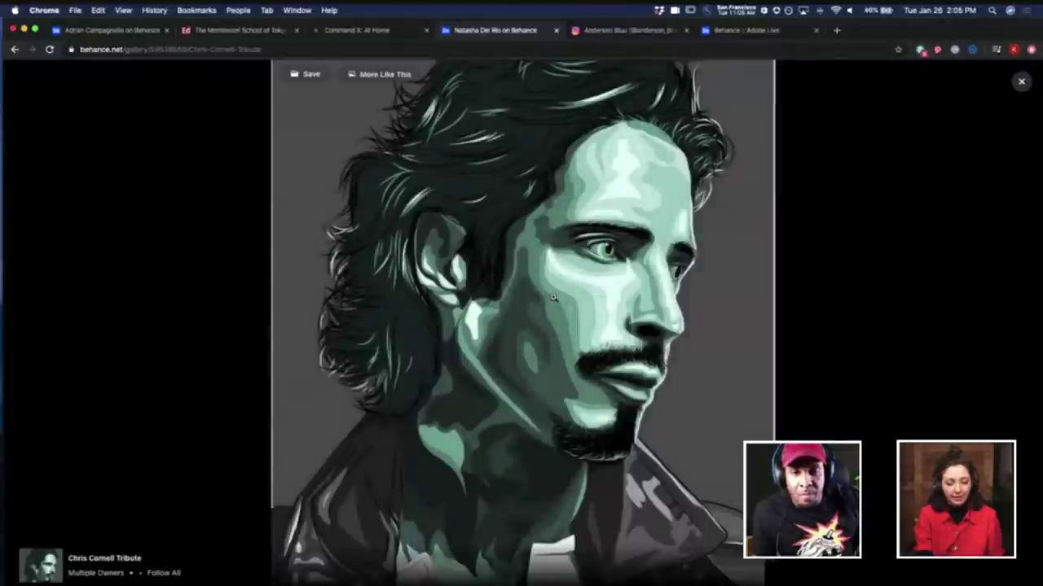
click(553, 298)
scroll(588, 303, down, 3)
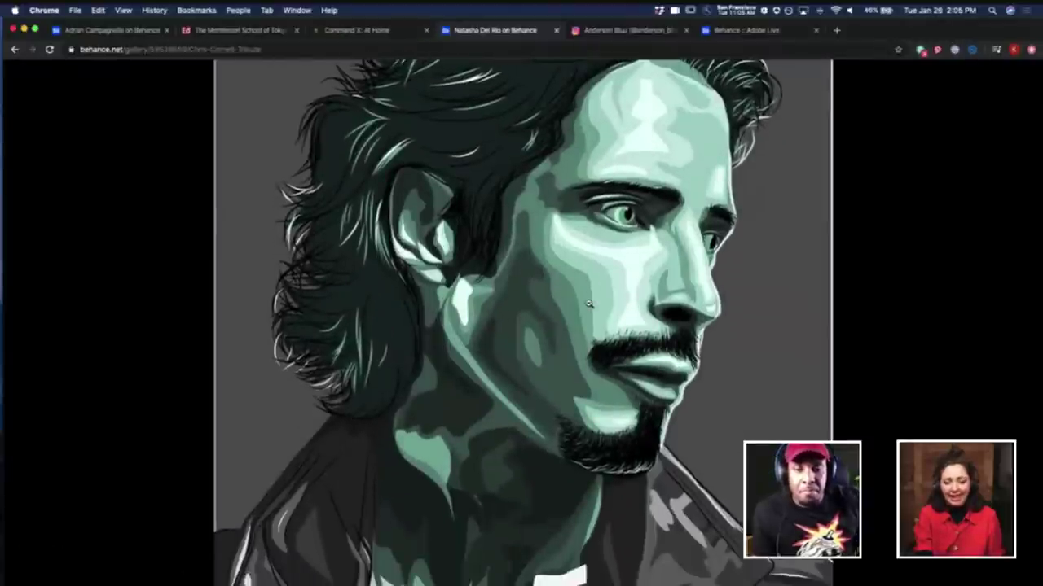
Examine the hair, face and jacket of the enlarged Chris Cornell portrait, and return to the artist's profile
scroll(644, 277, up, 3)
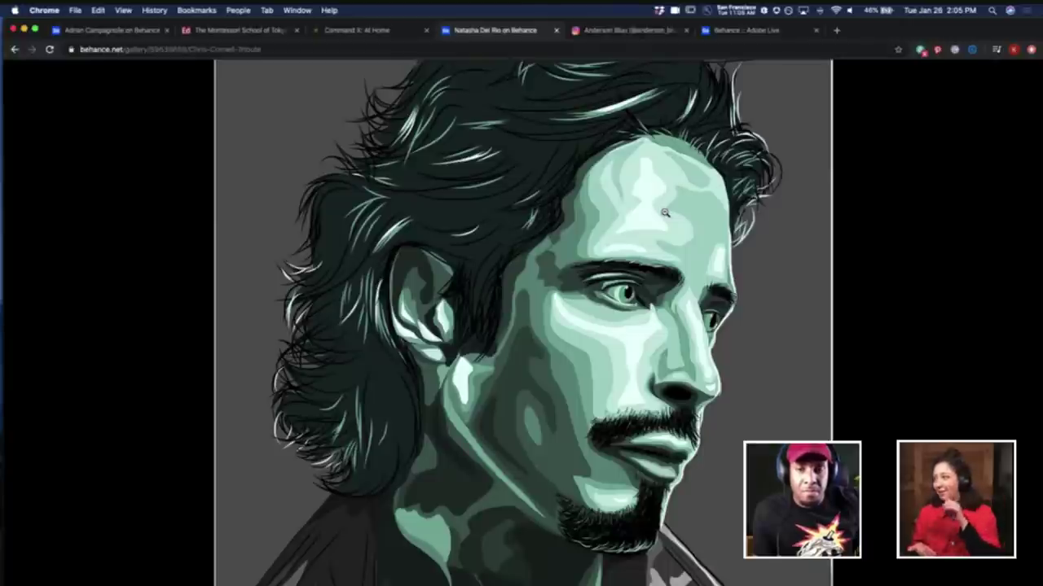
scroll(259, 412, down, 3)
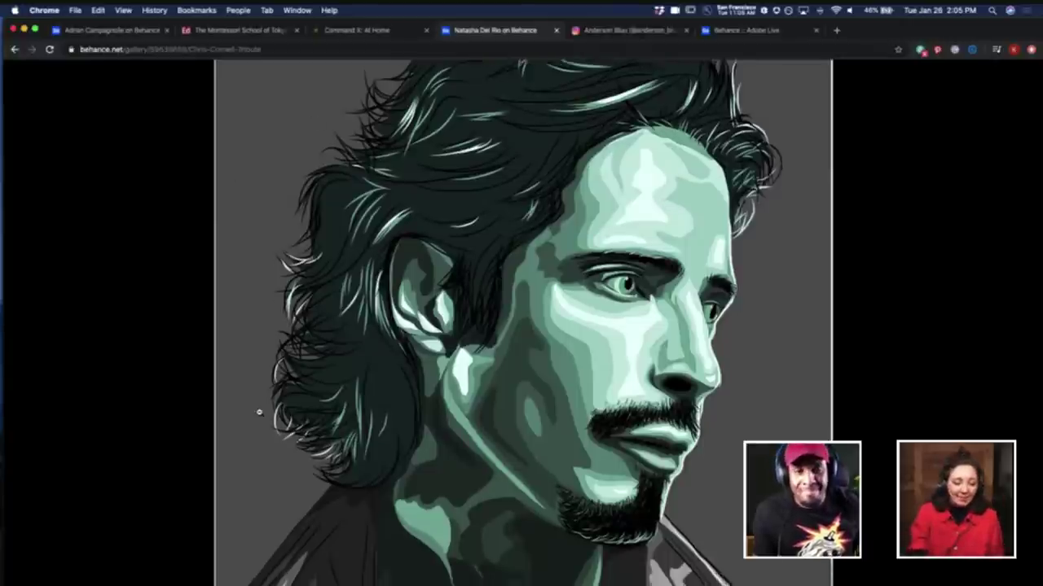
scroll(259, 412, down, 1)
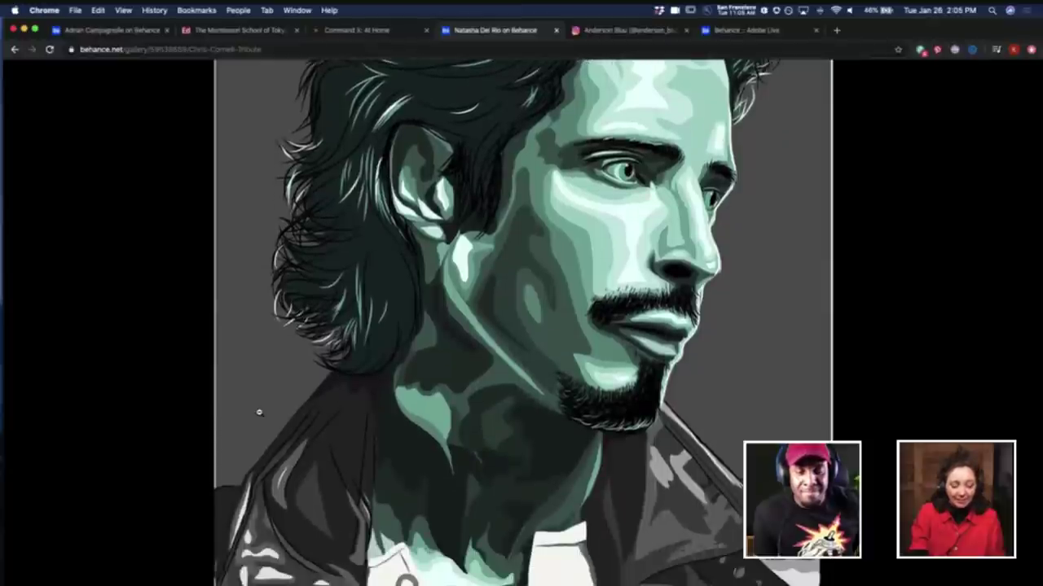
scroll(457, 389, up, 3)
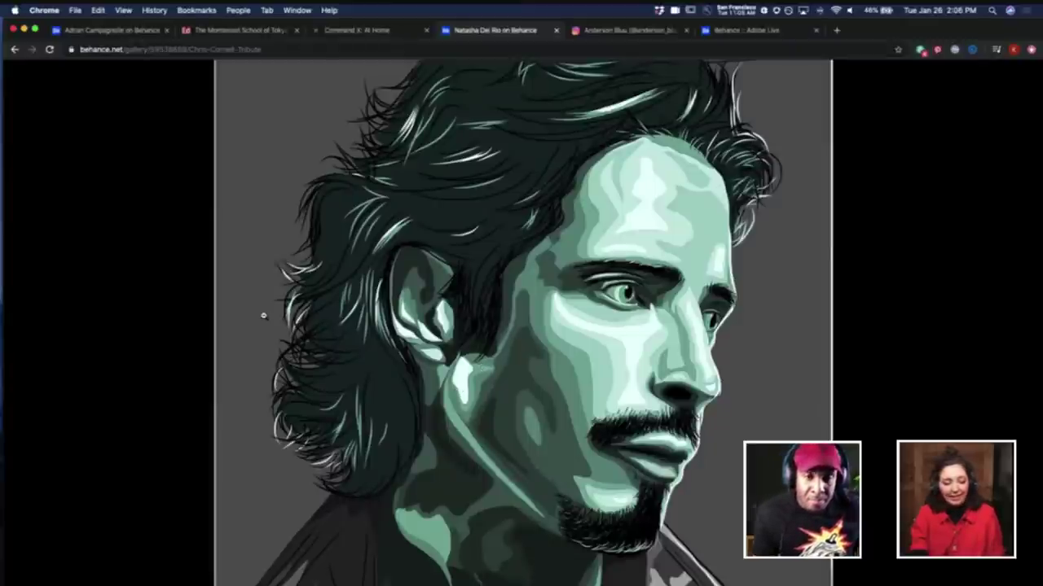
click(174, 315)
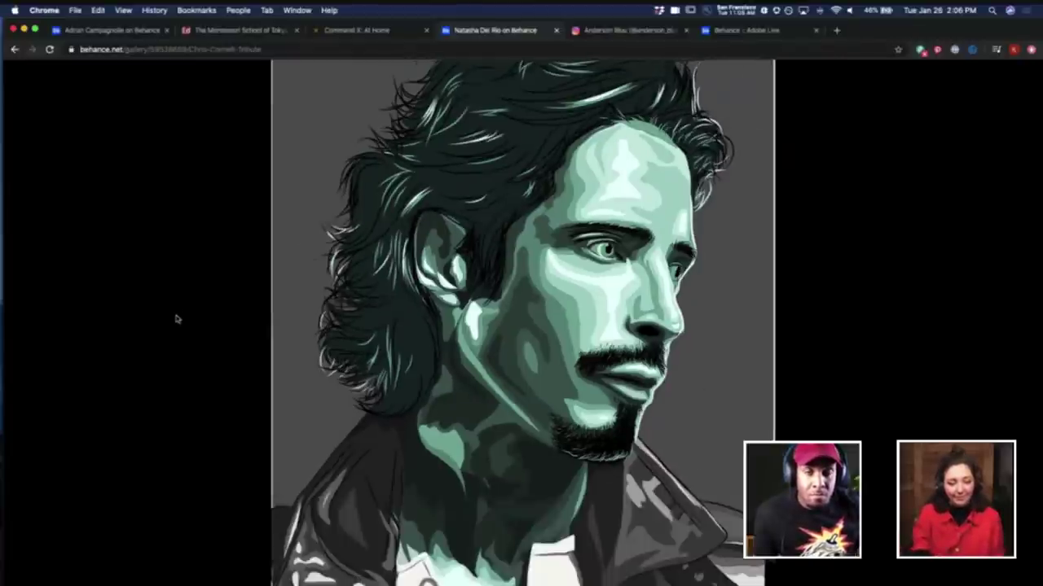
click(14, 49)
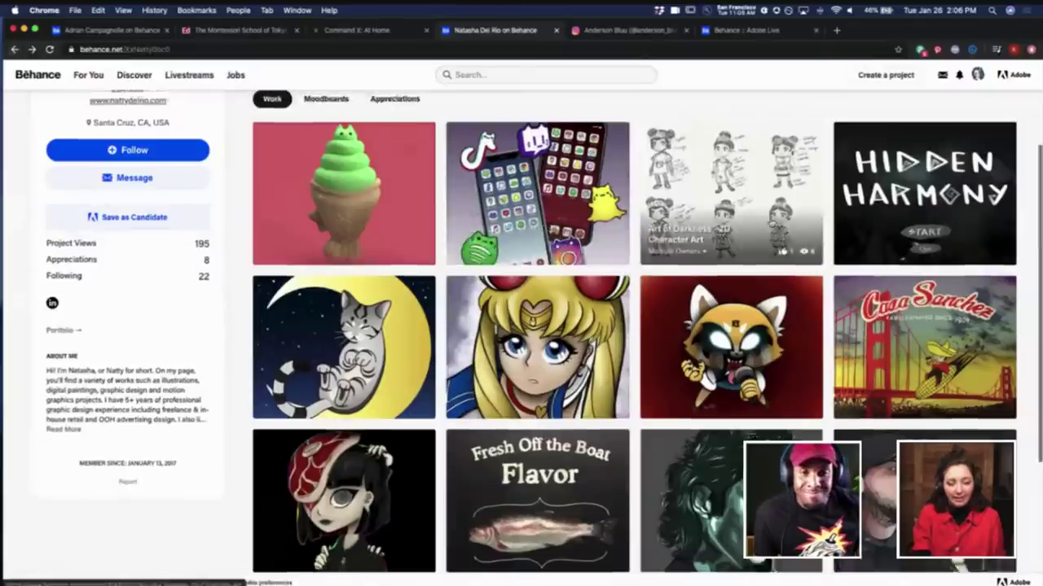
Open the Art of Darkness - 2D Character Art project and examine its introduction and Phase 1 character concept
scroll(771, 223, up, 1)
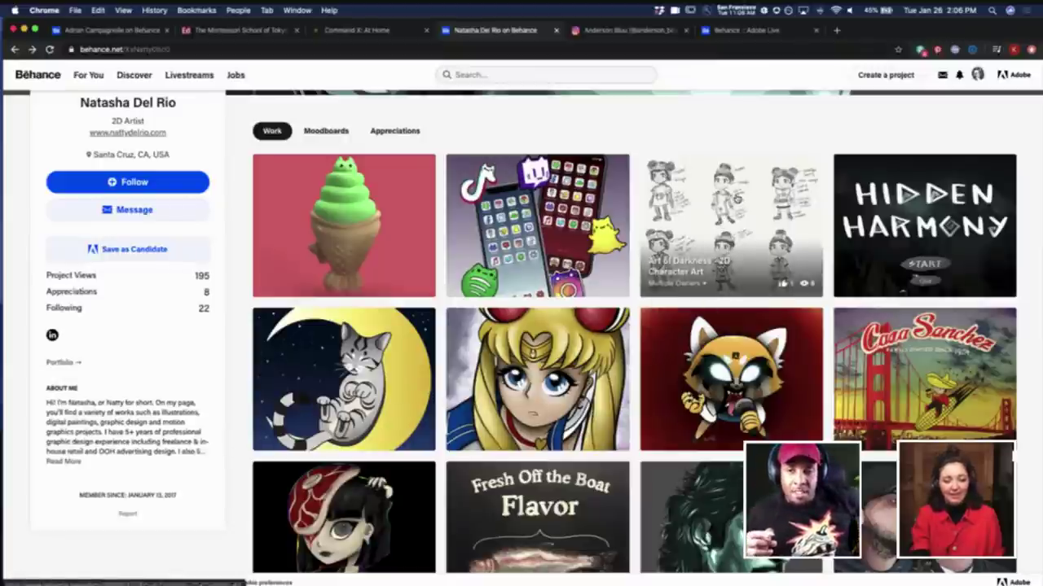
click(730, 225)
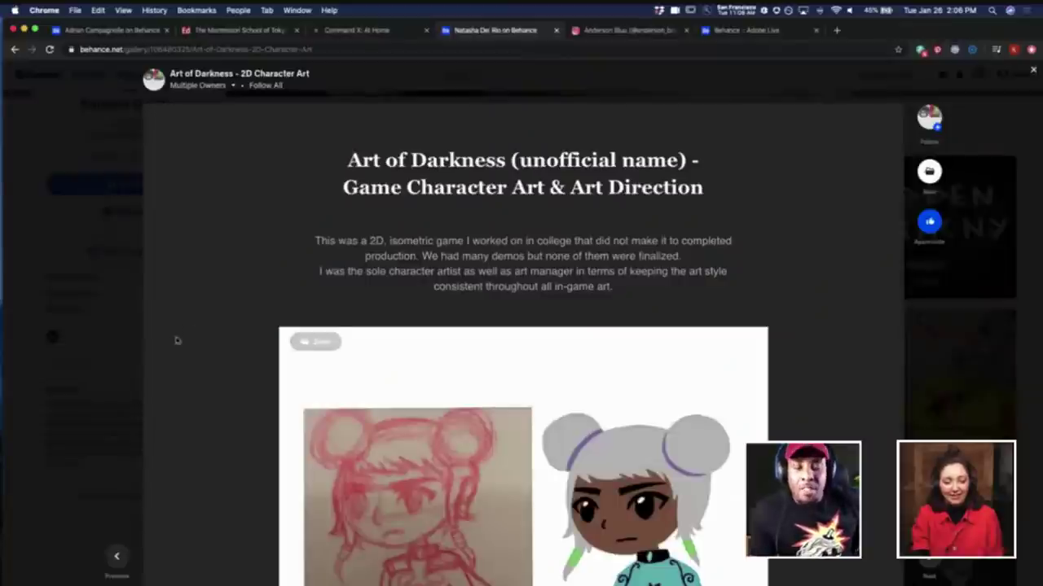
scroll(185, 356, down, 2)
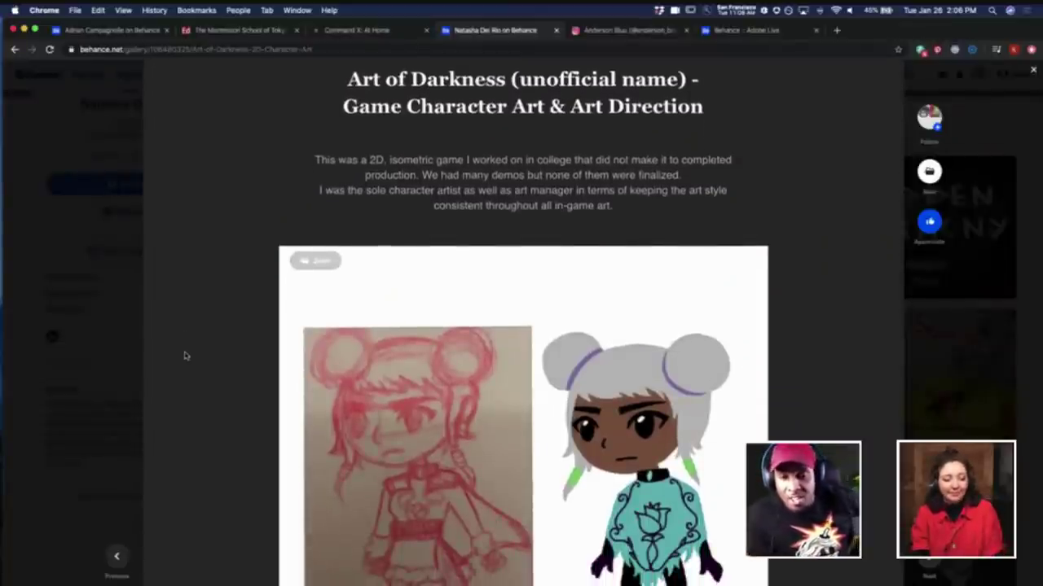
scroll(185, 356, down, 2)
scroll(185, 356, down, 1)
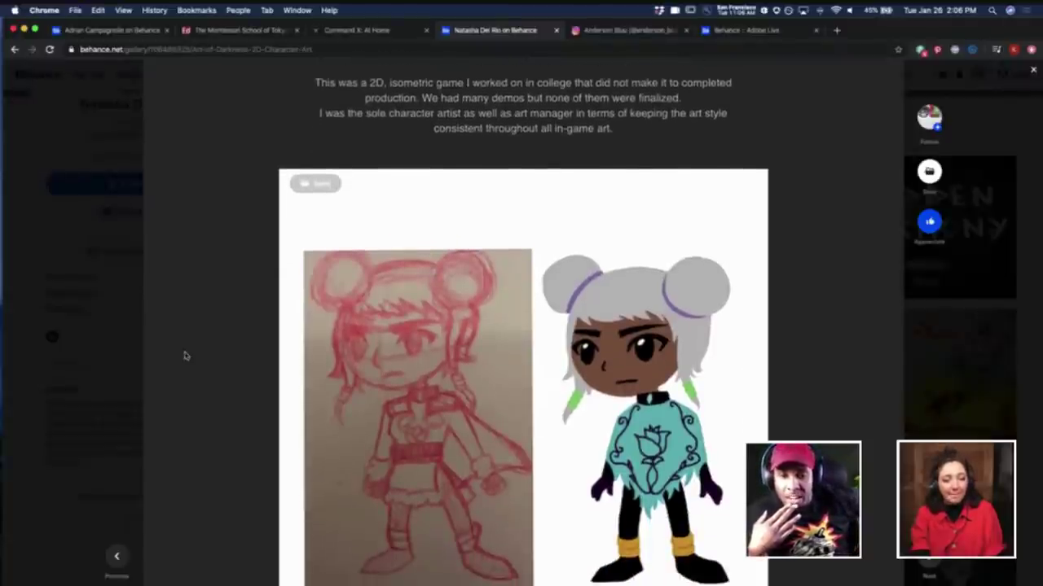
scroll(184, 356, down, 2)
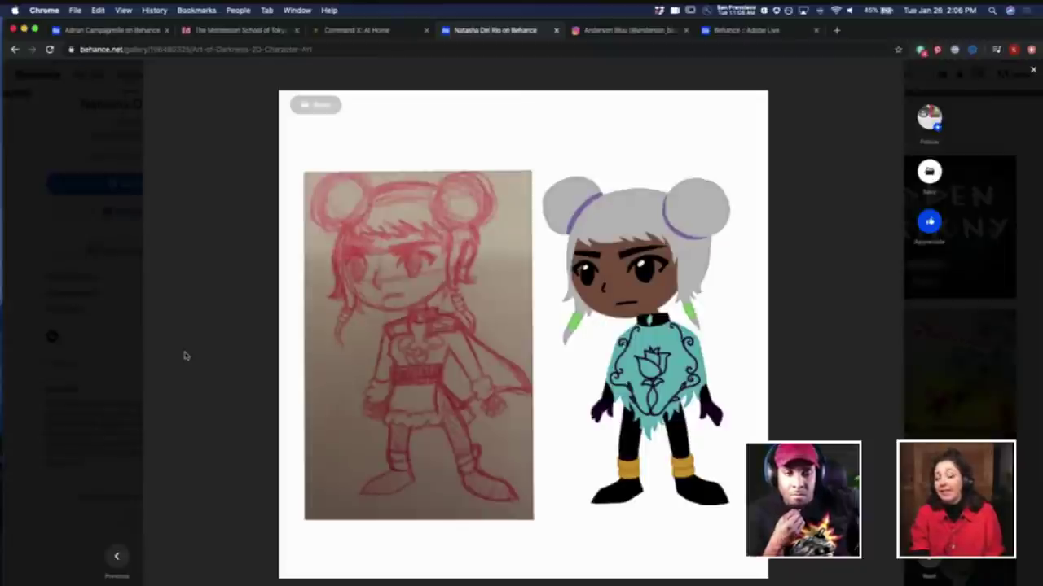
scroll(184, 355, down, 1)
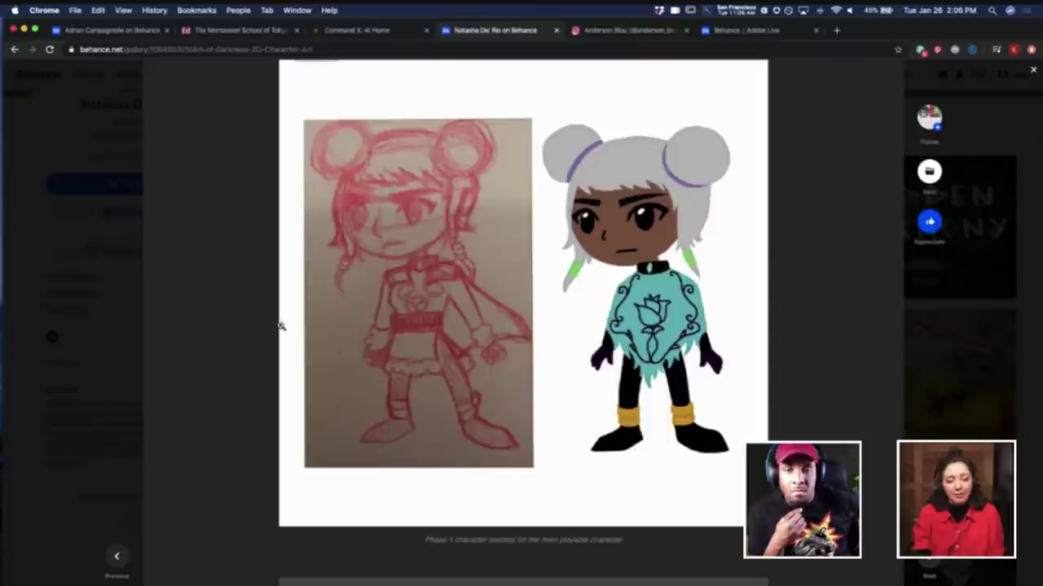
scroll(277, 346, down, 1)
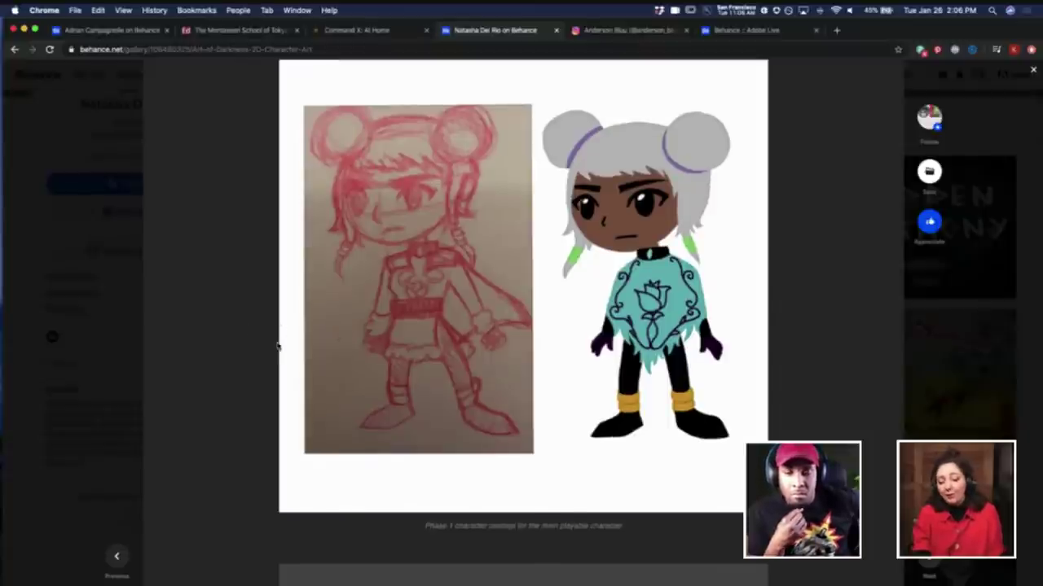
Examine the Phase 2 in-game character turnarounds and the following sheet of sketches and in-game art
scroll(269, 315, down, 5)
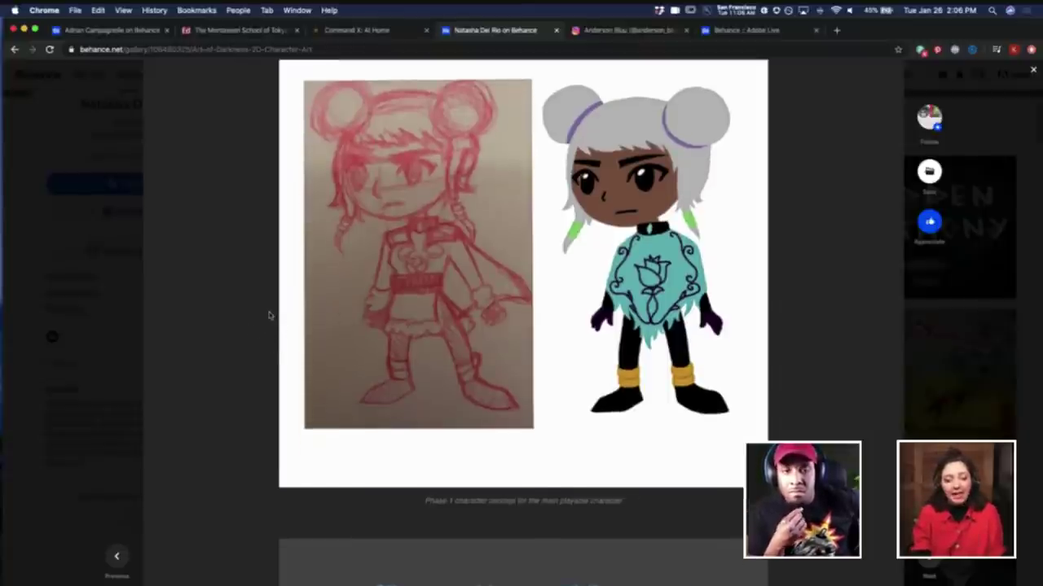
scroll(270, 315, down, 3)
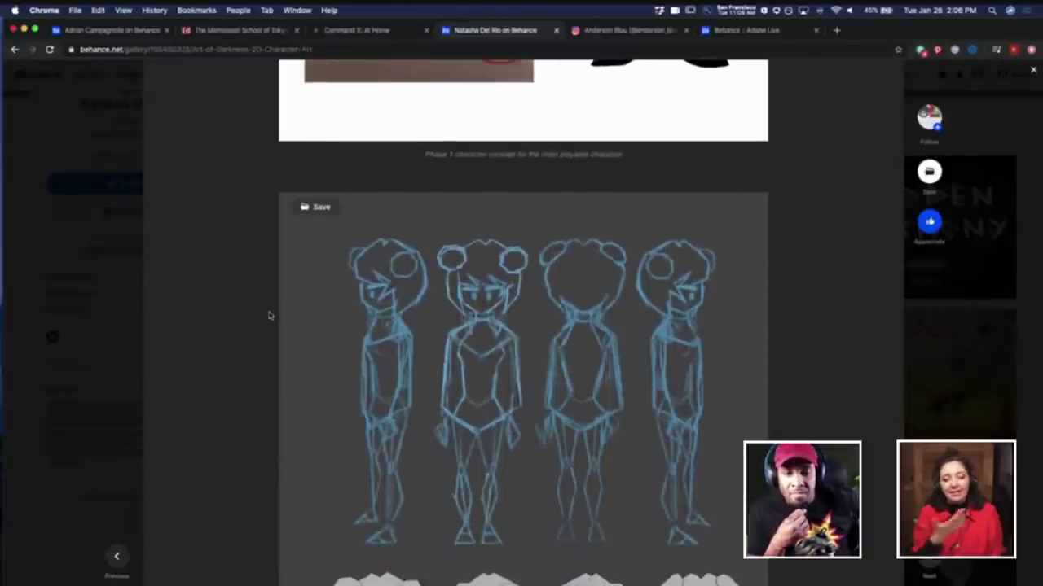
scroll(251, 348, down, 4)
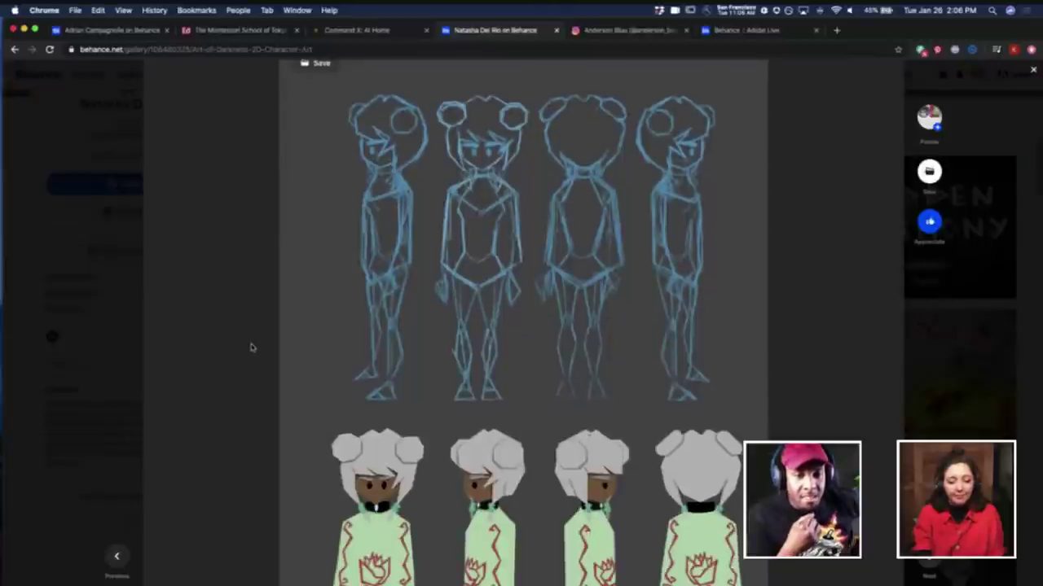
scroll(251, 348, down, 3)
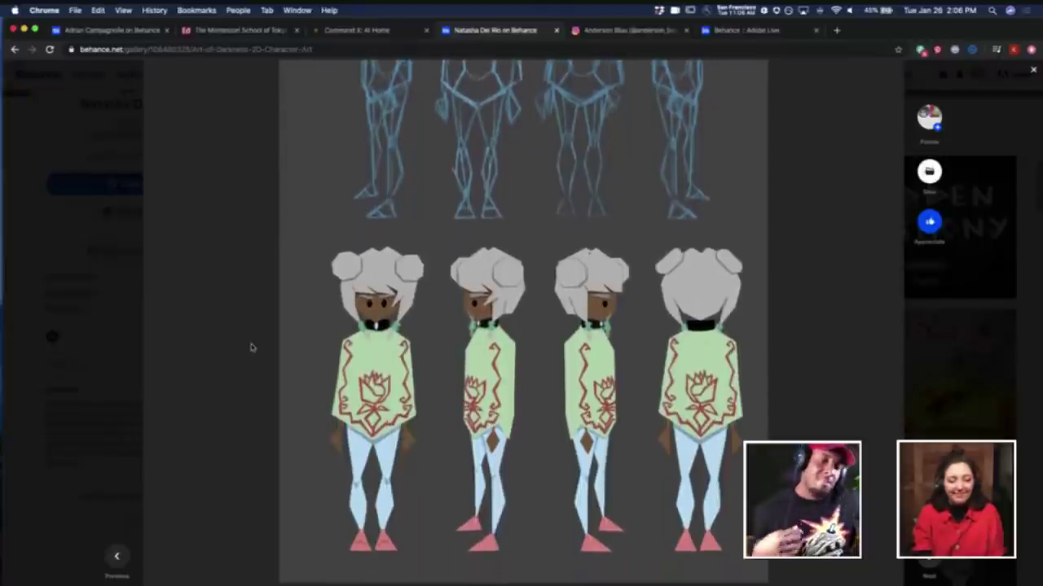
scroll(267, 398, down, 1)
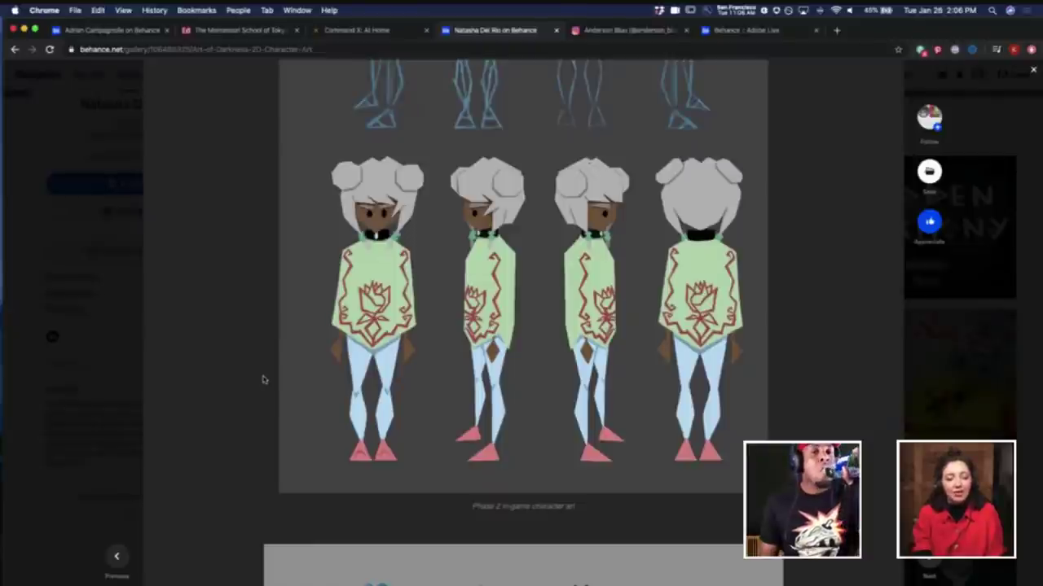
scroll(262, 380, up, 2)
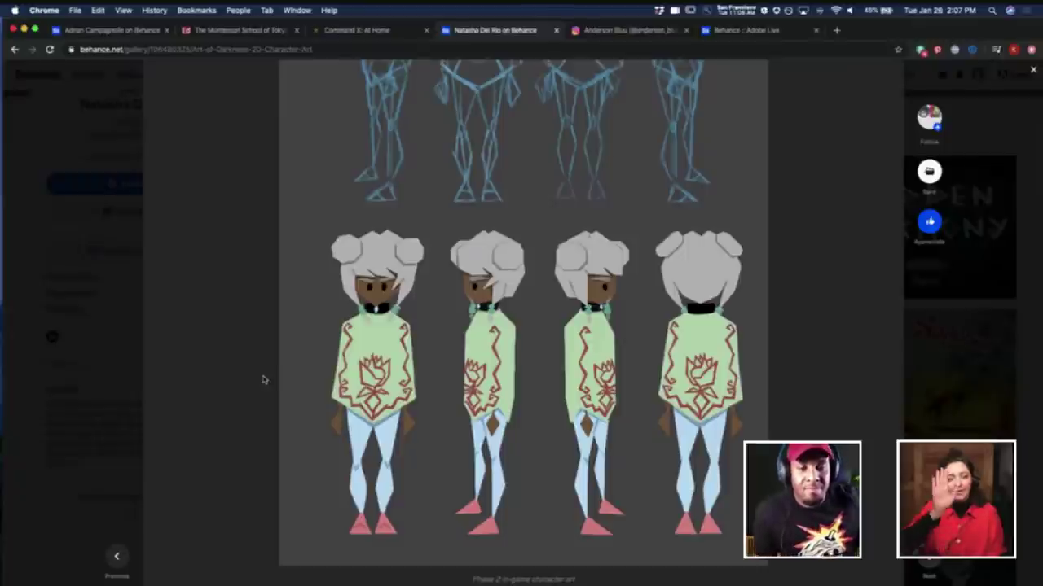
scroll(284, 400, down, 10)
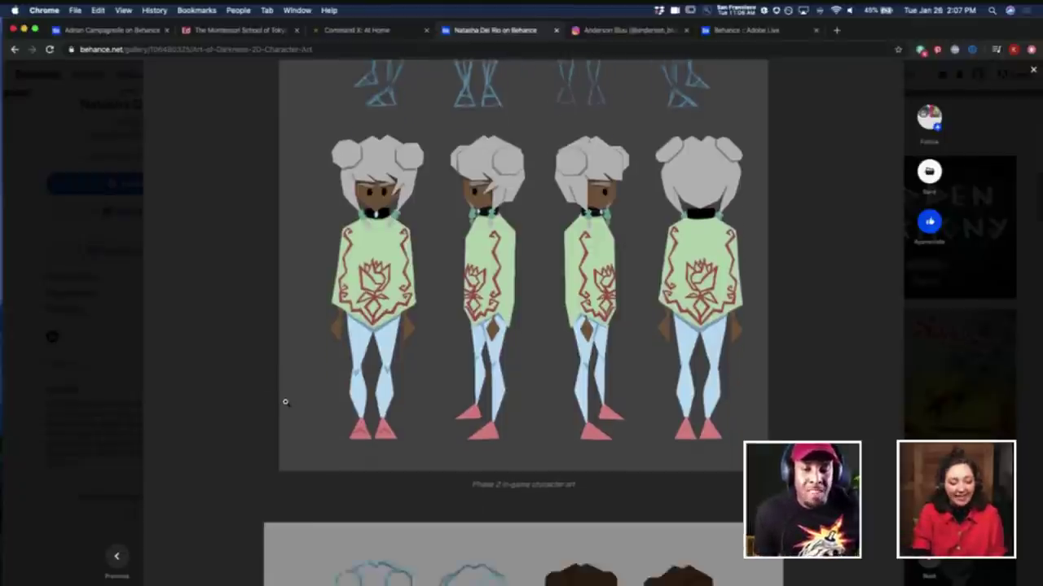
scroll(285, 402, down, 1)
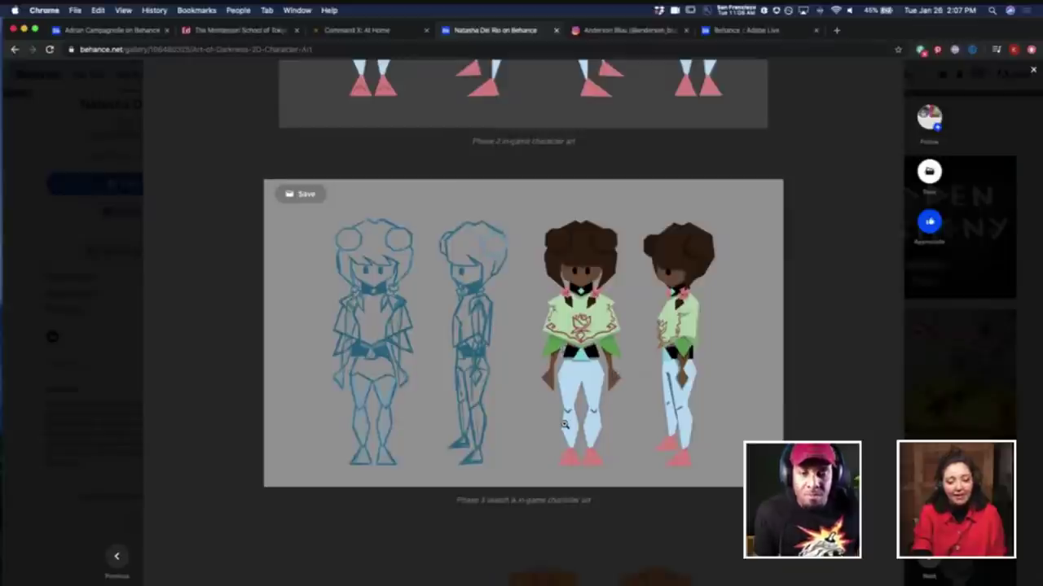
Examine the Phase 3 sketch and in-game character art and the Phase 3 walk animation sequence
scroll(242, 458, down, 4)
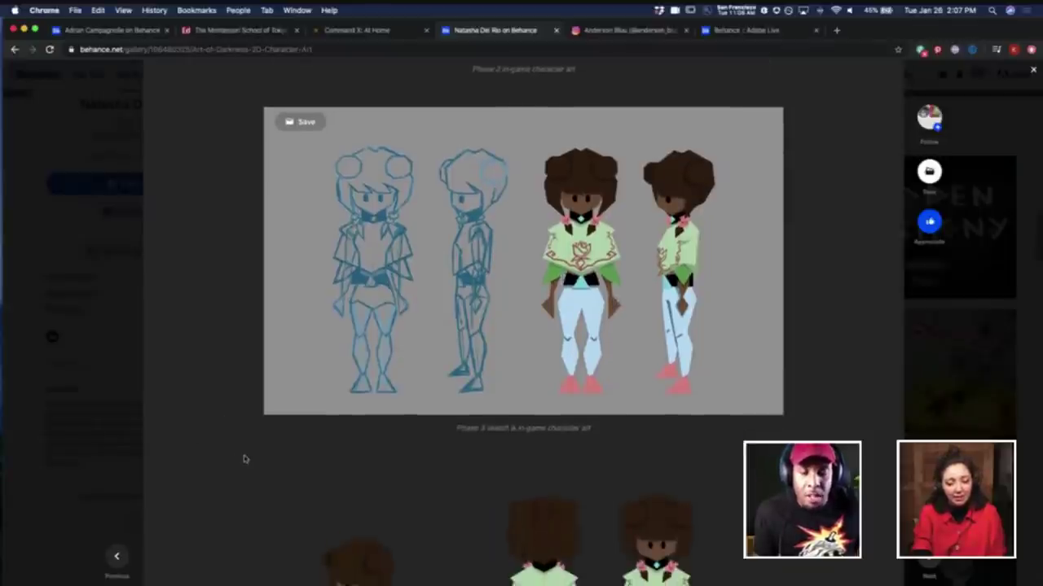
scroll(243, 459, down, 5)
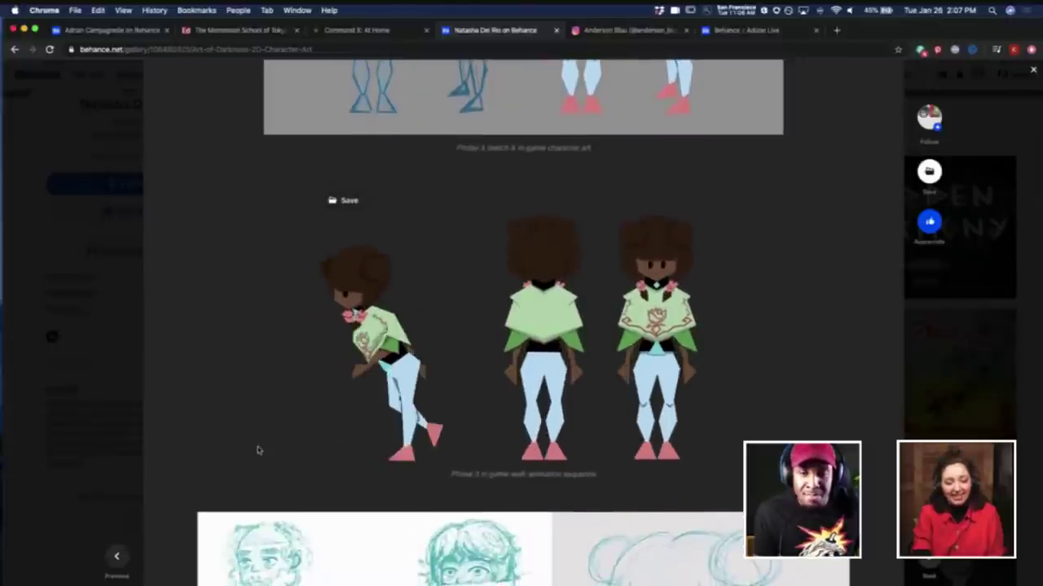
scroll(257, 449, down, 1)
scroll(258, 450, down, 5)
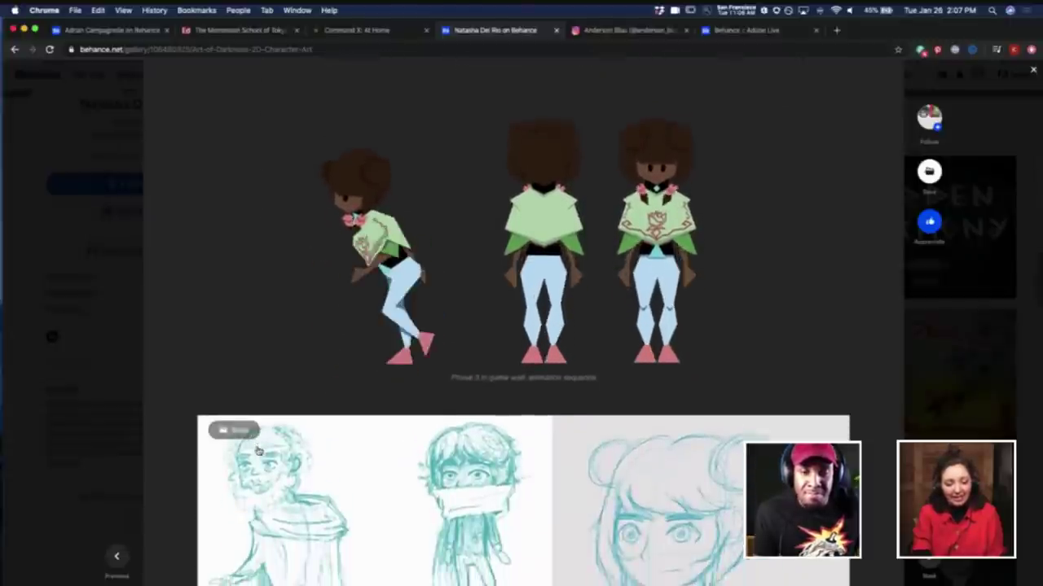
scroll(257, 449, up, 2)
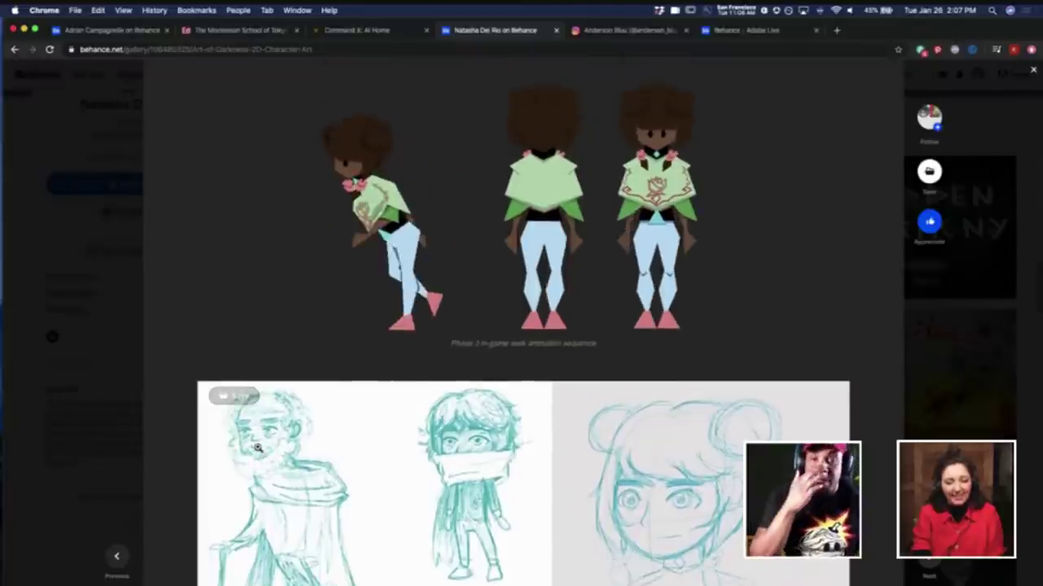
Examine the main and NPC character art for the dialogue boxes and the Phase 4 clothing design sketches
scroll(258, 447, down, 2)
scroll(258, 447, down, 7)
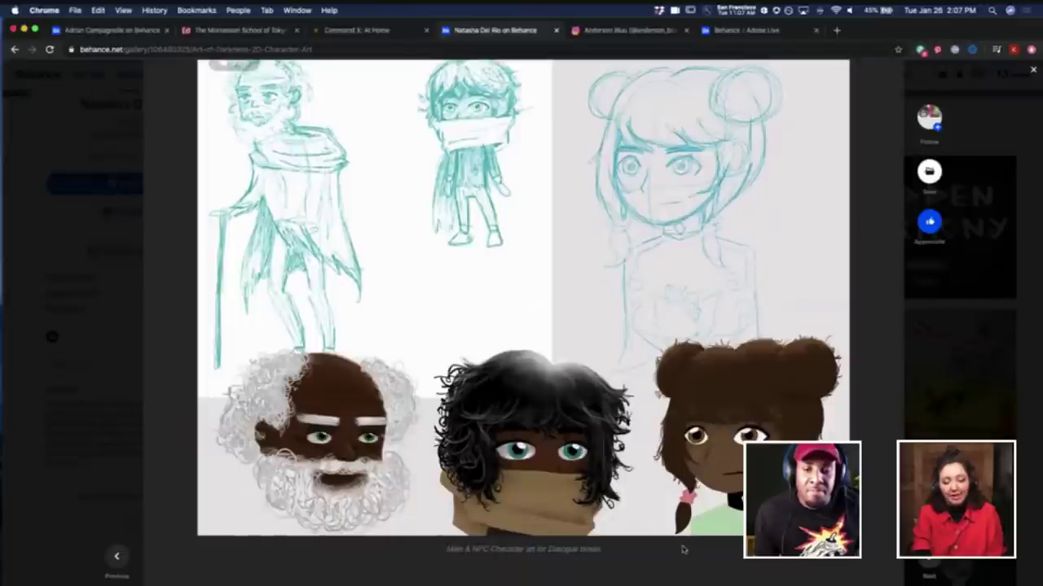
scroll(682, 550, down, 7)
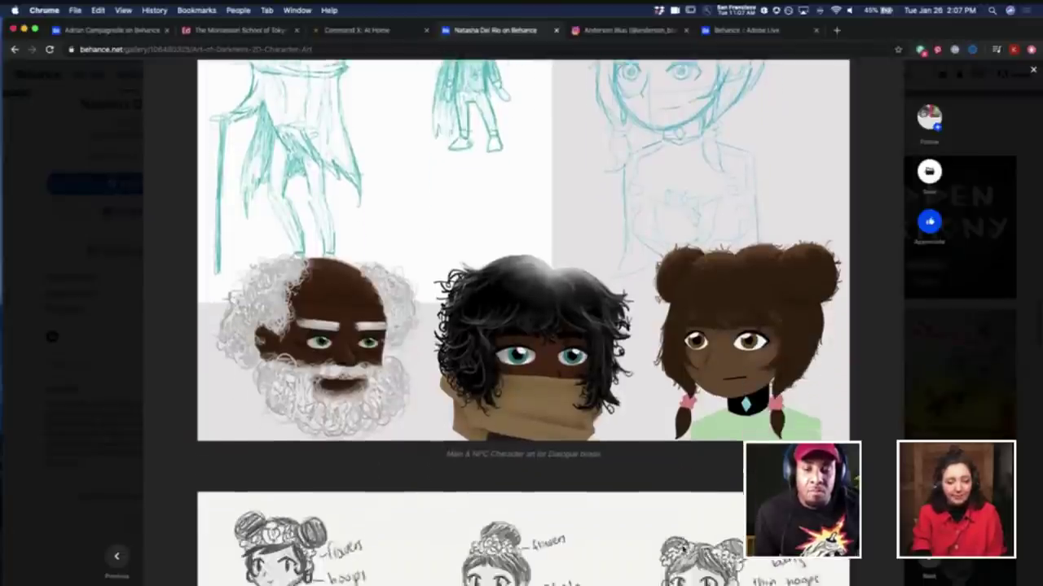
scroll(683, 547, down, 6)
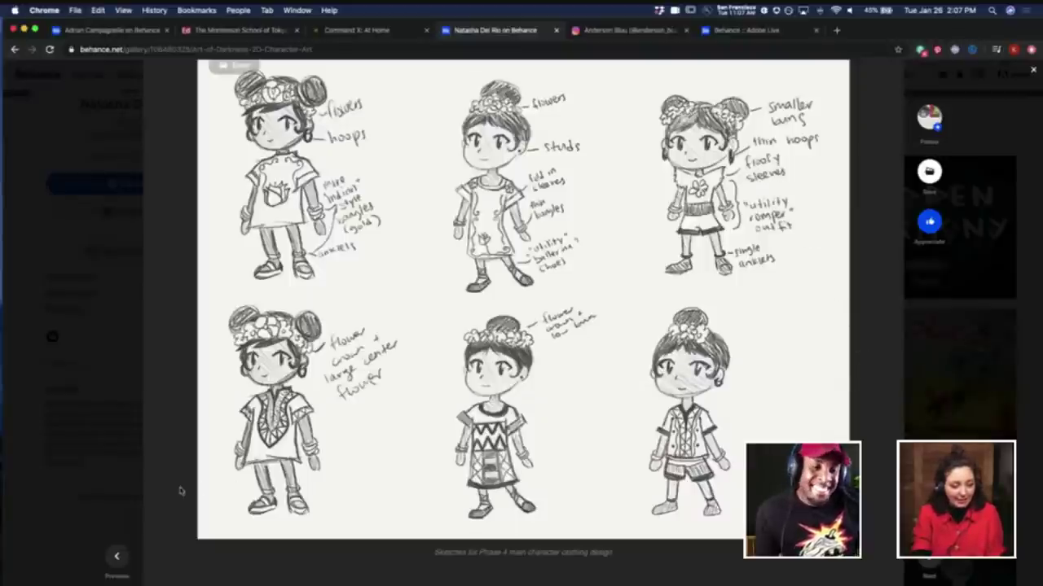
Examine the Phase 4 in-game character turnaround and the final art guide, and return to the artist's profile header
scroll(181, 490, down, 10)
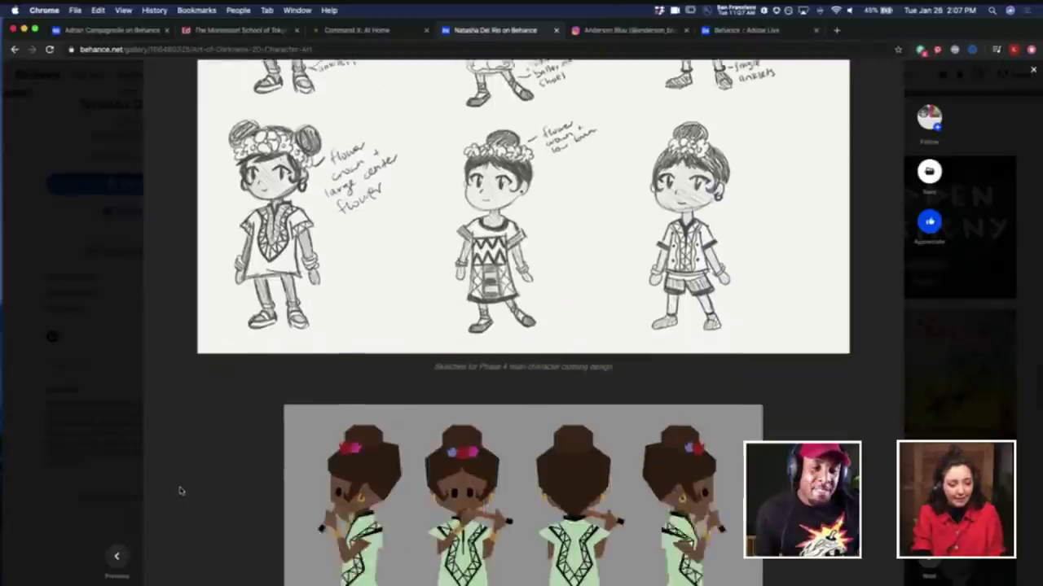
scroll(181, 491, down, 5)
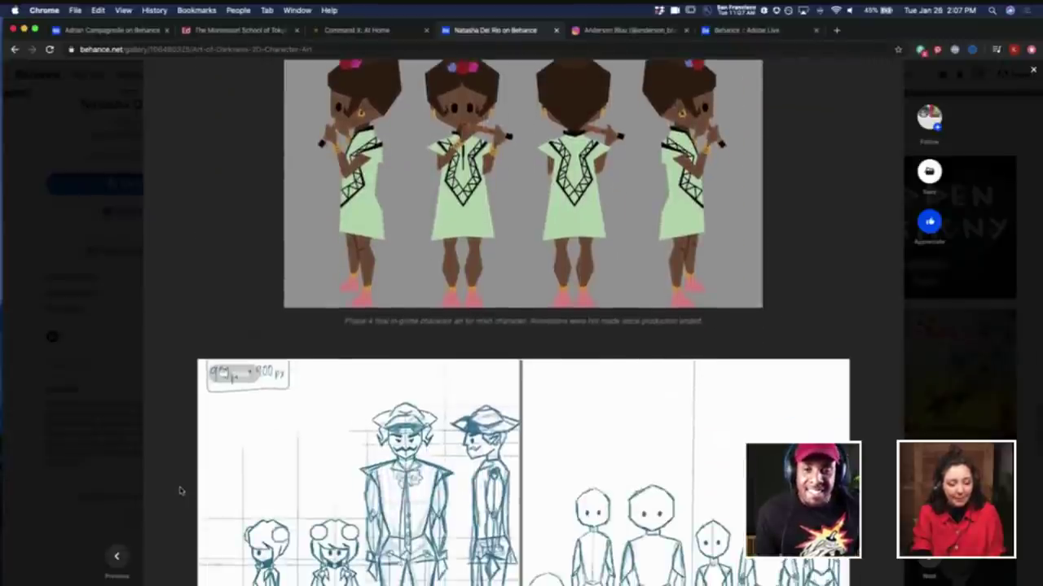
scroll(181, 491, down, 2)
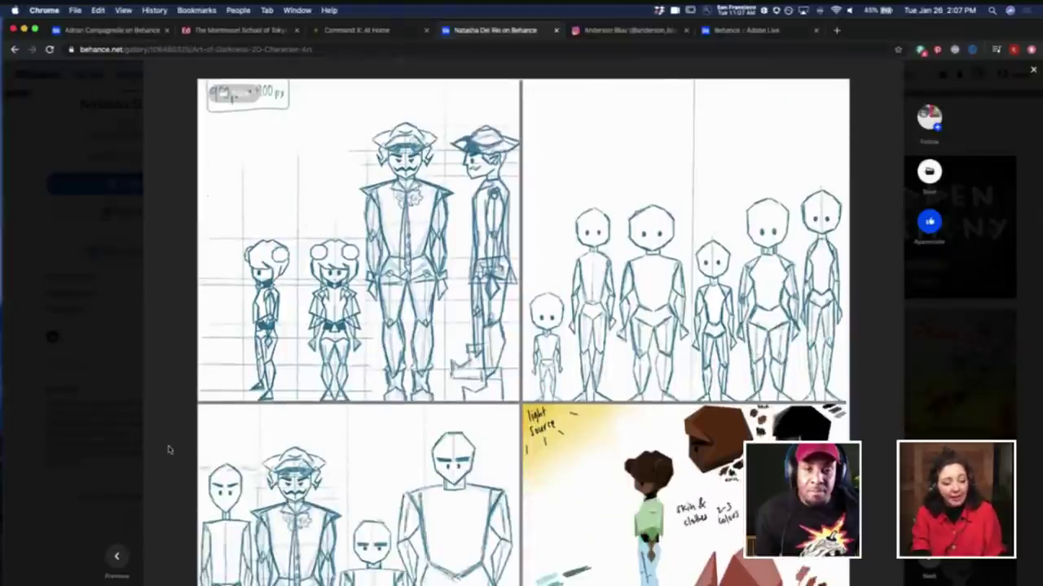
scroll(169, 450, down, 2)
scroll(169, 449, down, 6)
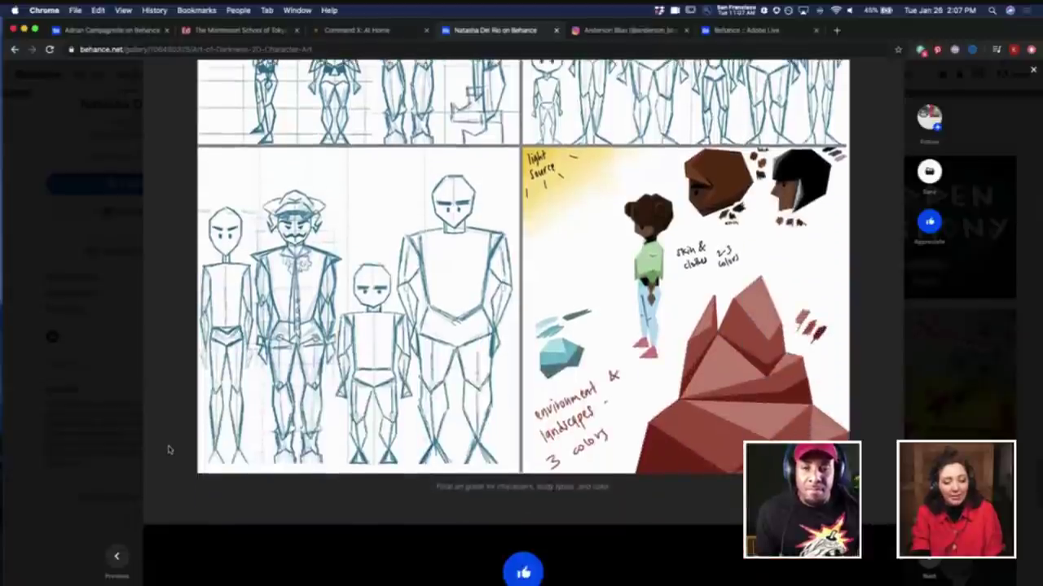
scroll(169, 450, down, 2)
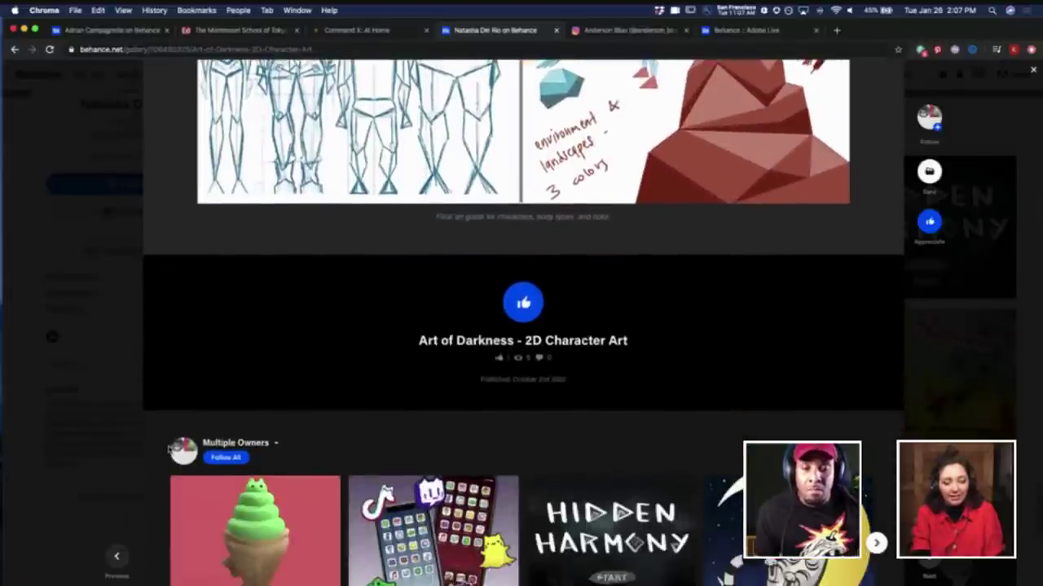
click(75, 372)
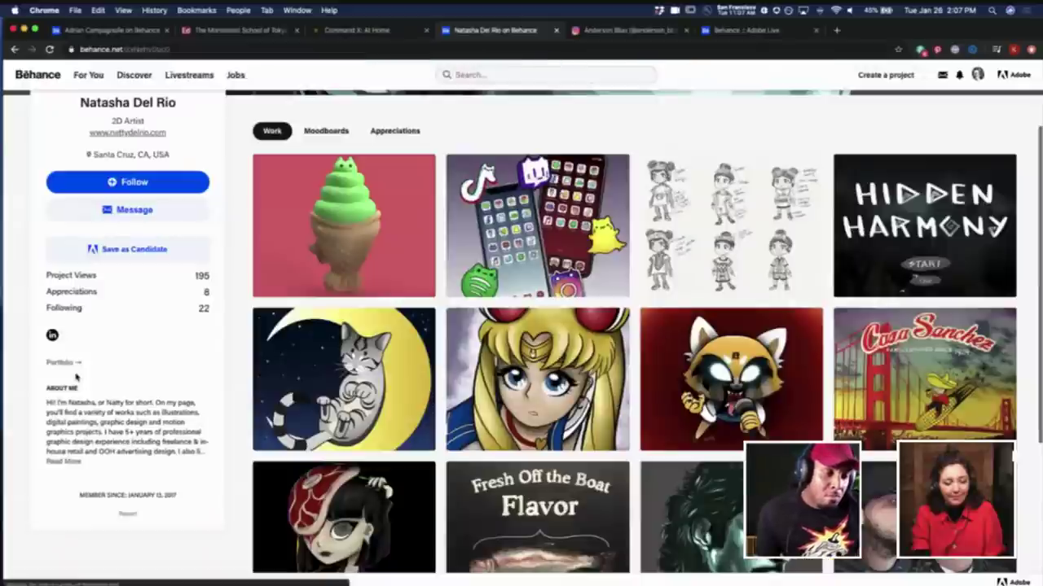
scroll(259, 340, up, 3)
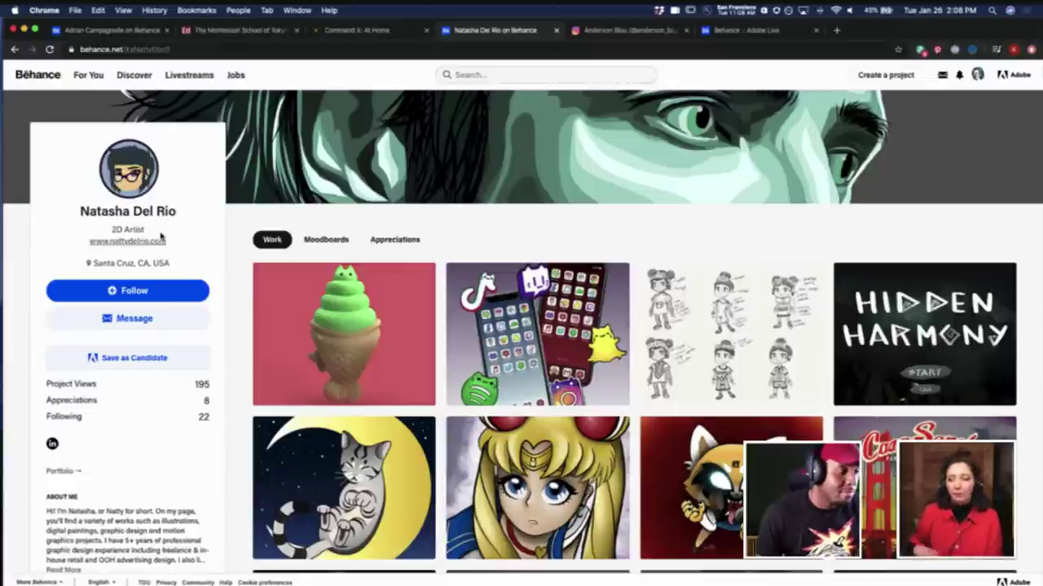
Make the other participant the Zoom meeting host and switch to the MF Doom illustration in Illustrator
click(650, 188)
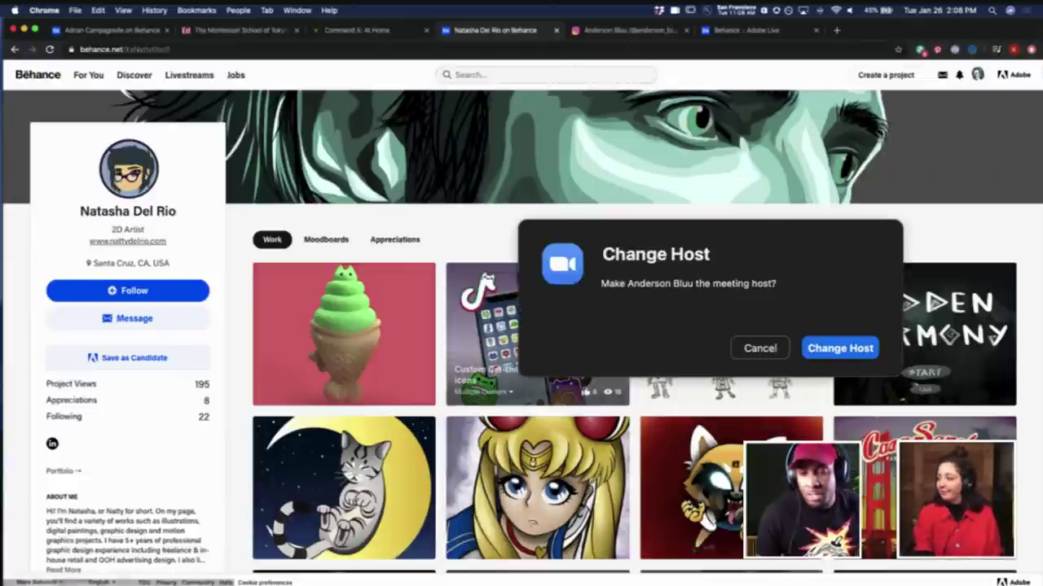
click(852, 349)
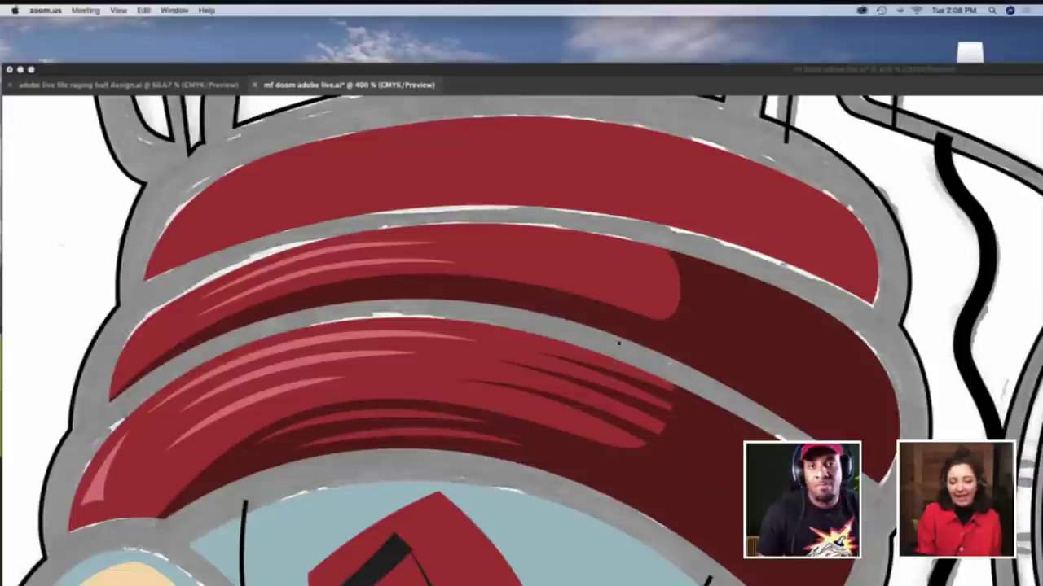
click(558, 72)
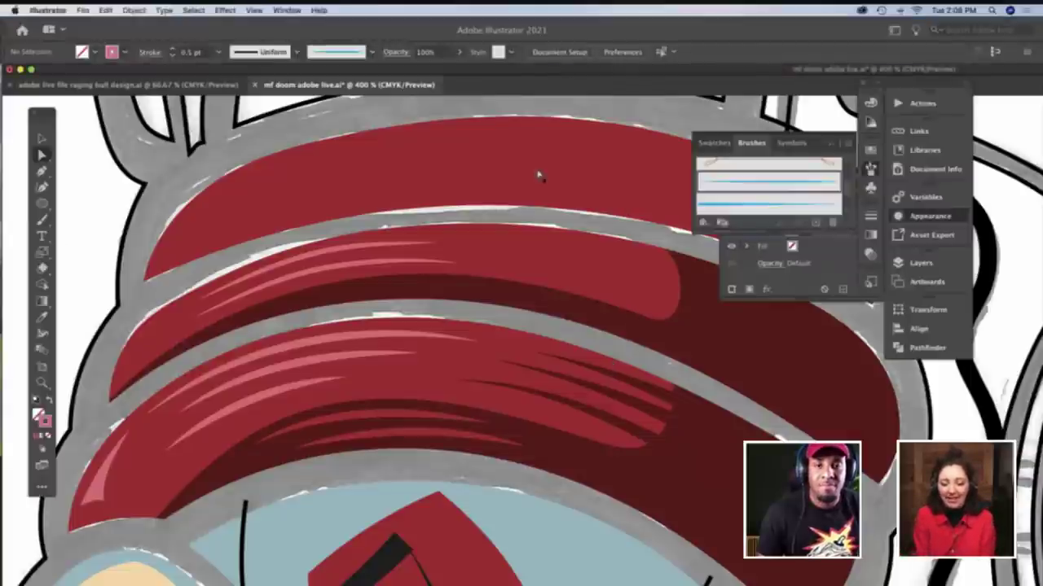
Activate the Paintbrush tool and collapse the Brushes and Appearance panels that cover the helmet artwork
scroll(544, 167, right, 5)
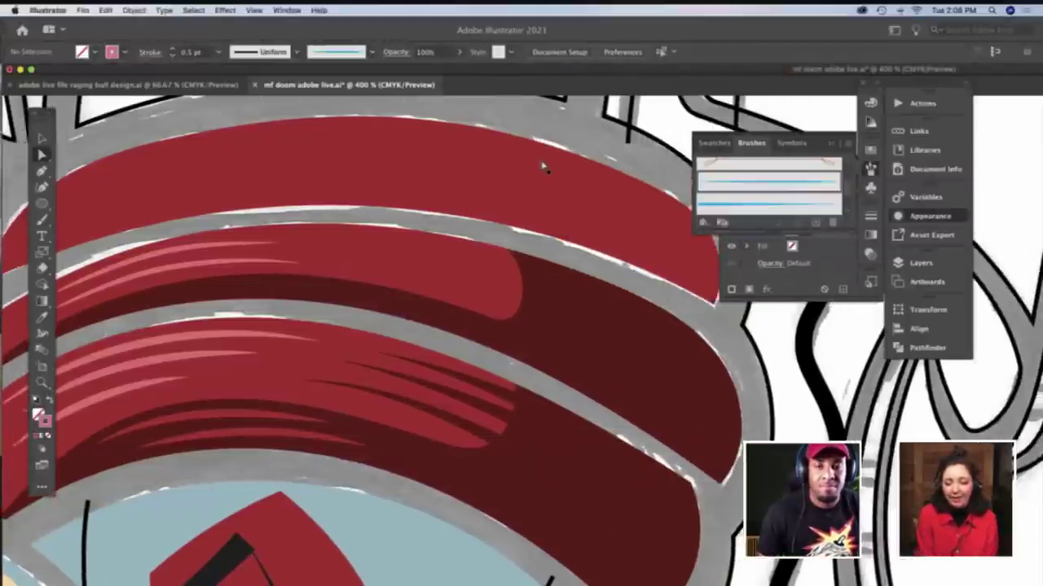
scroll(544, 167, right, 4)
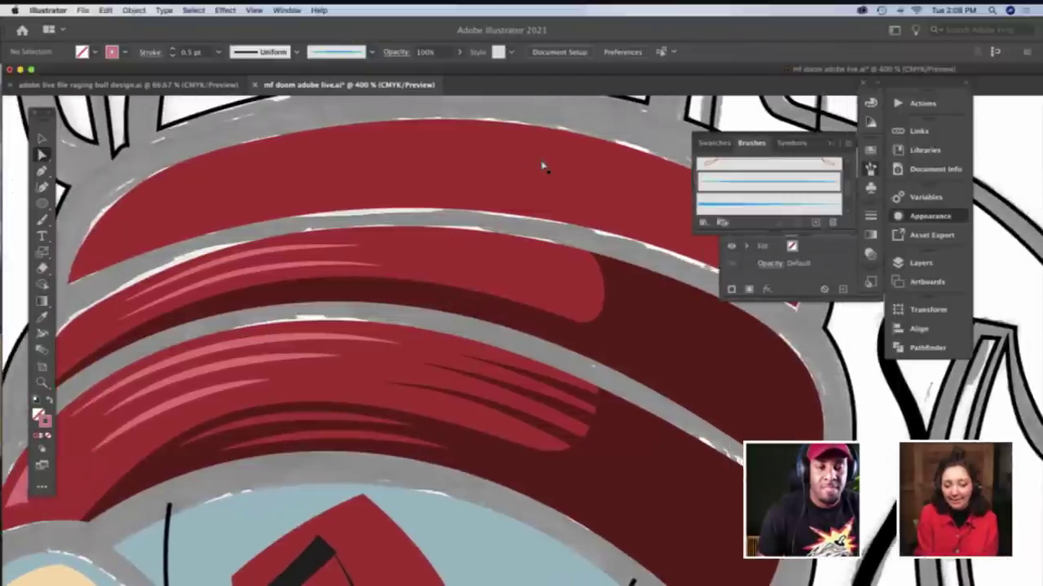
scroll(544, 167, right, 4)
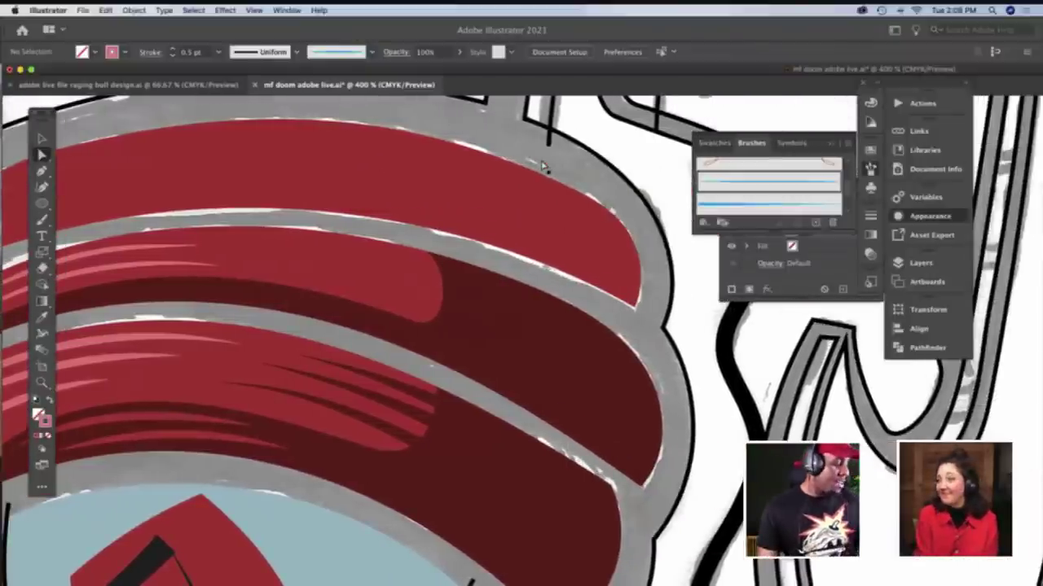
key(b)
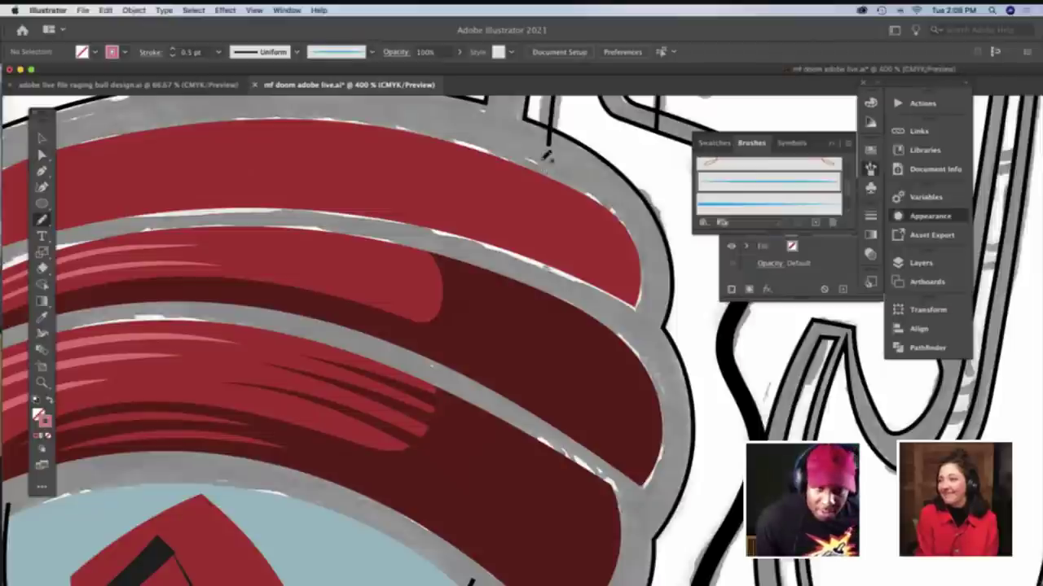
scroll(546, 159, left, 5)
scroll(544, 160, left, 3)
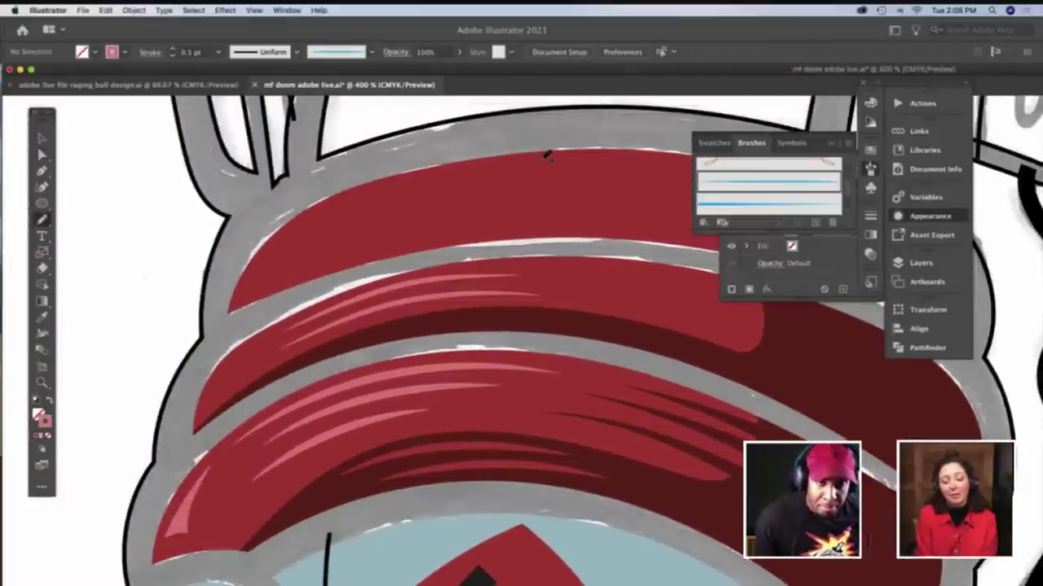
scroll(544, 160, right, 5)
click(831, 142)
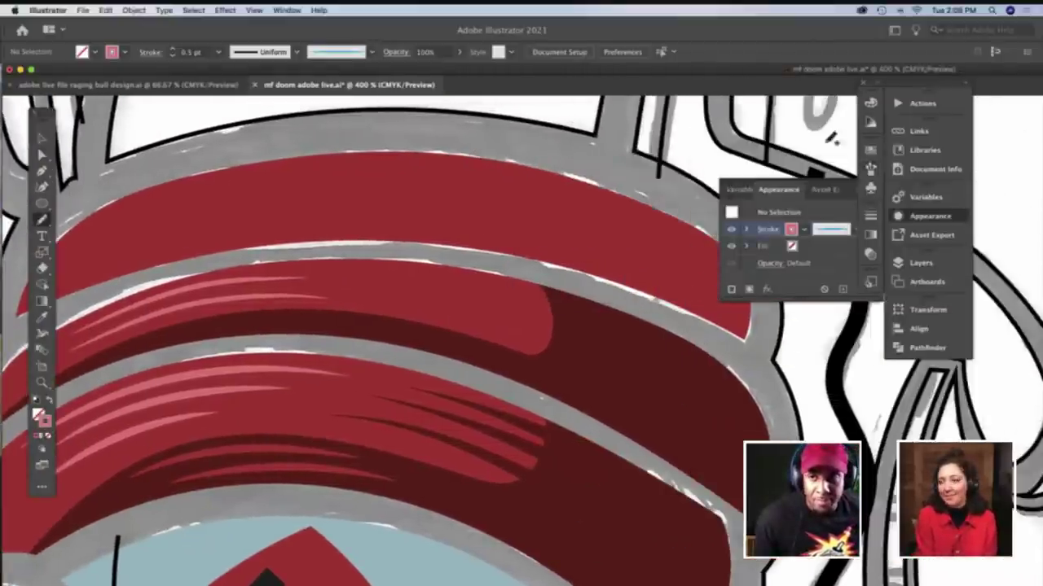
scroll(565, 142, up, 3)
scroll(564, 143, left, 5)
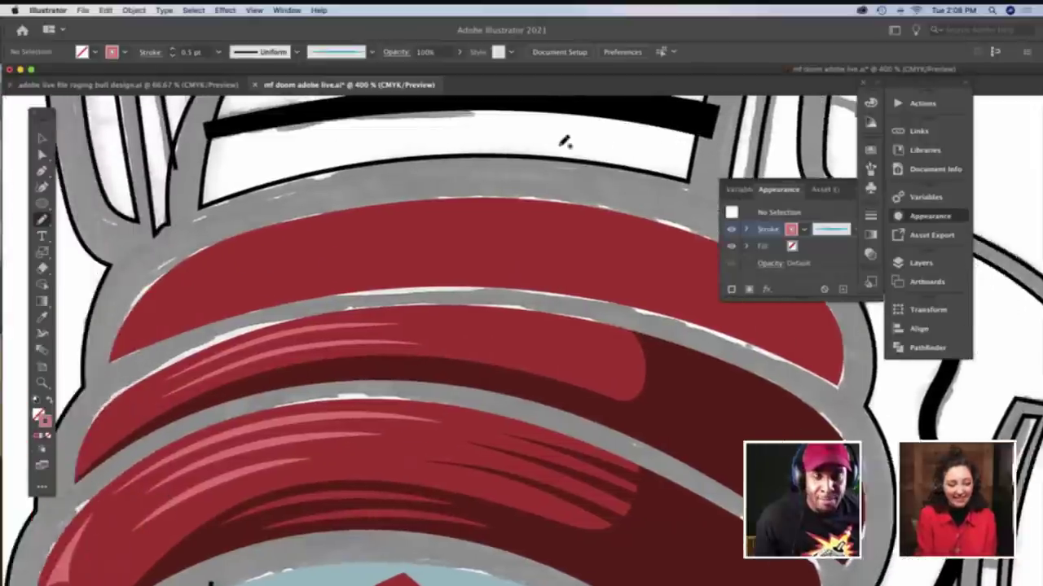
click(855, 193)
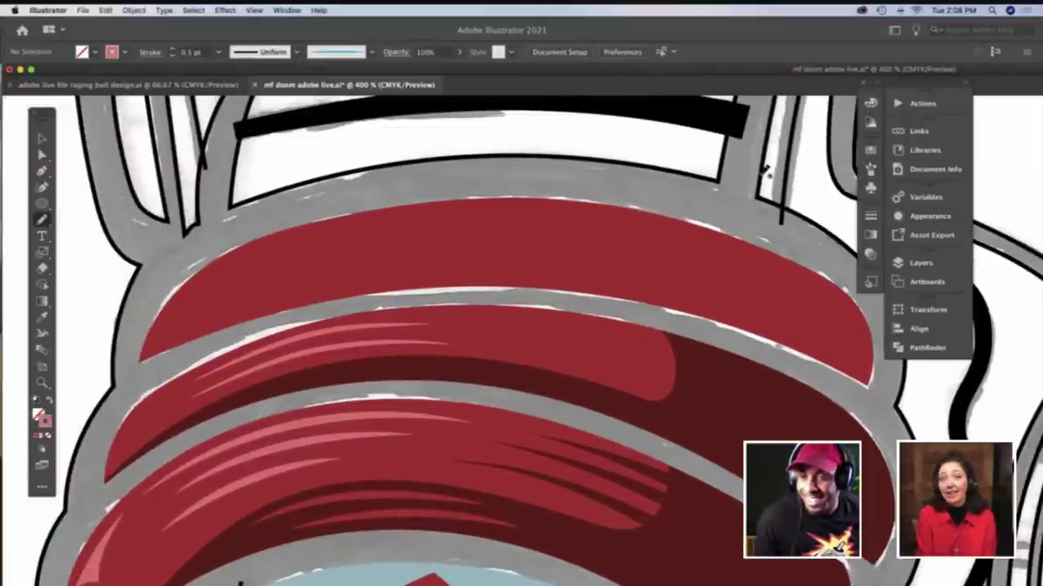
Draw a curved shadow boundary with the Paintbrush across the uppermost red band, from its upper middle to its left end
scroll(748, 163, up, 3)
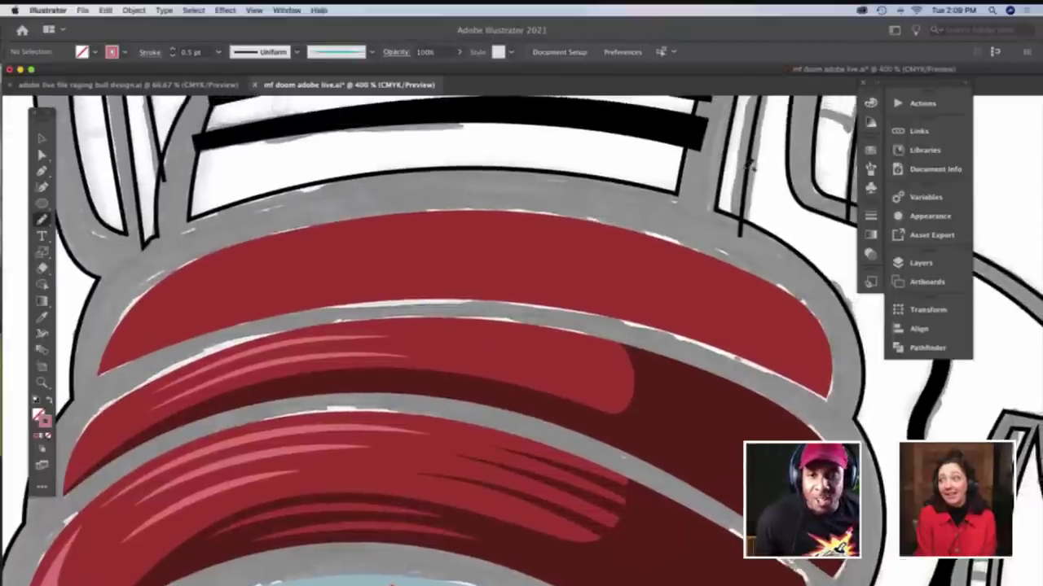
scroll(750, 166, left, 1)
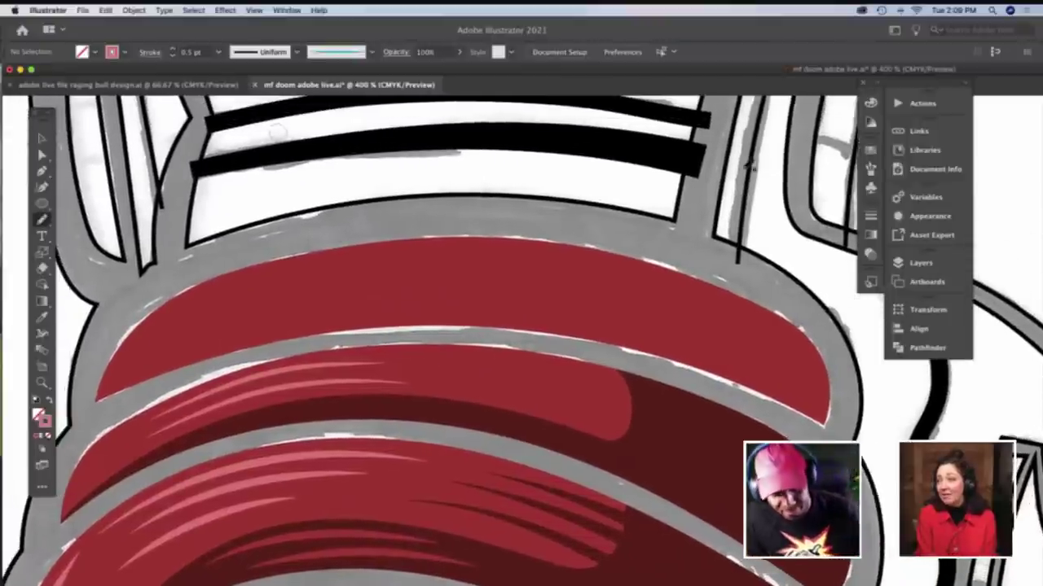
scroll(747, 165, left, 3)
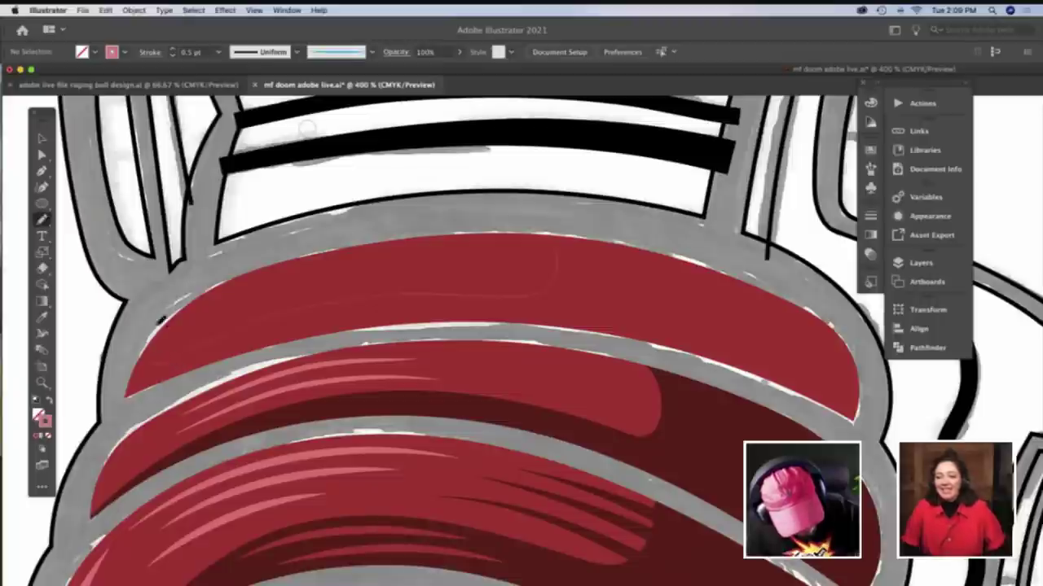
drag(556, 259, 179, 300)
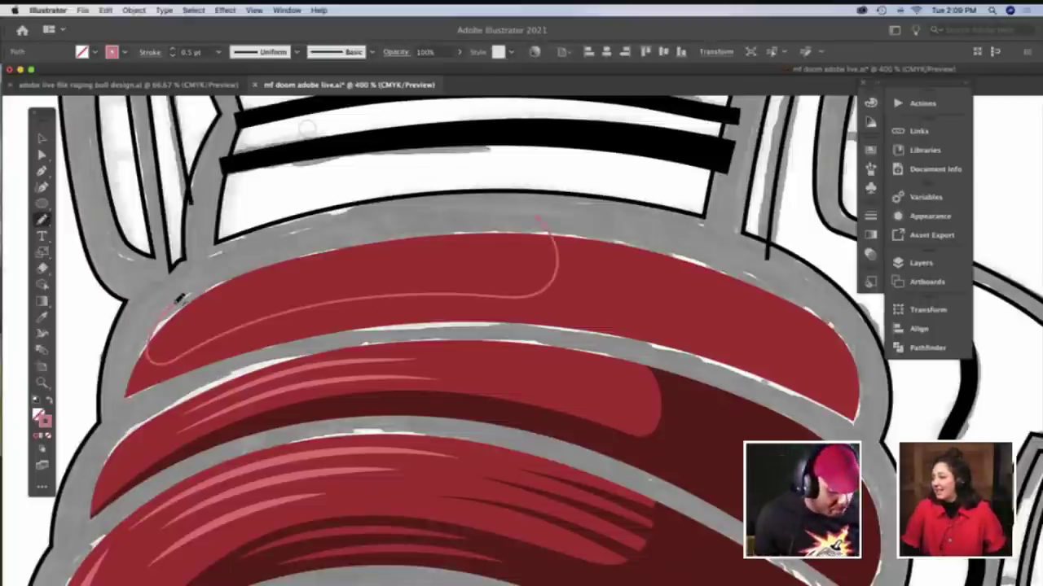
Place the boundary curve in front inside the uppermost band's isolation mode and divide the band along it with Pathfinder
key(v)
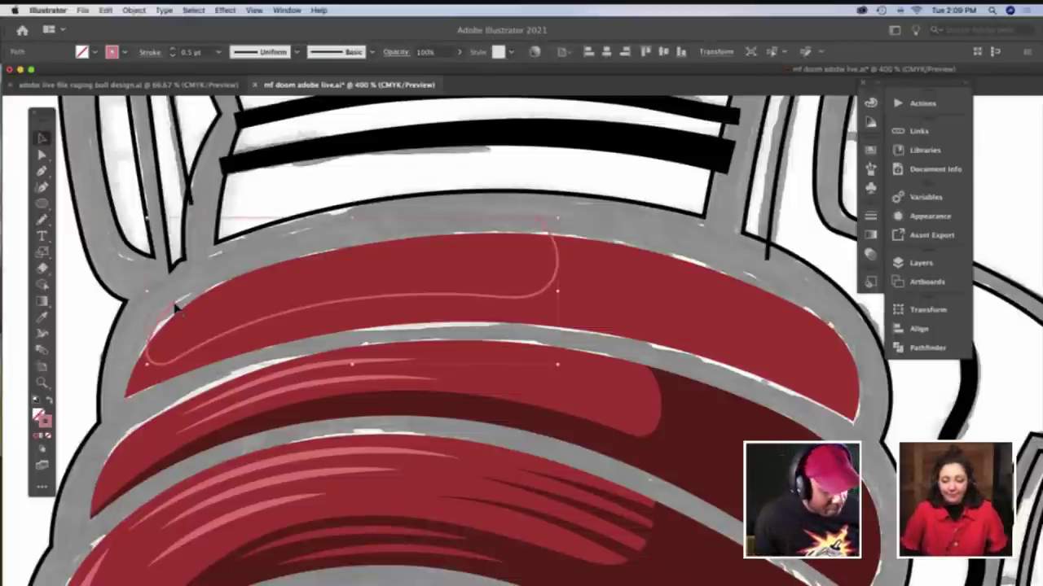
click(240, 314)
double_click(249, 316)
key(super+f)
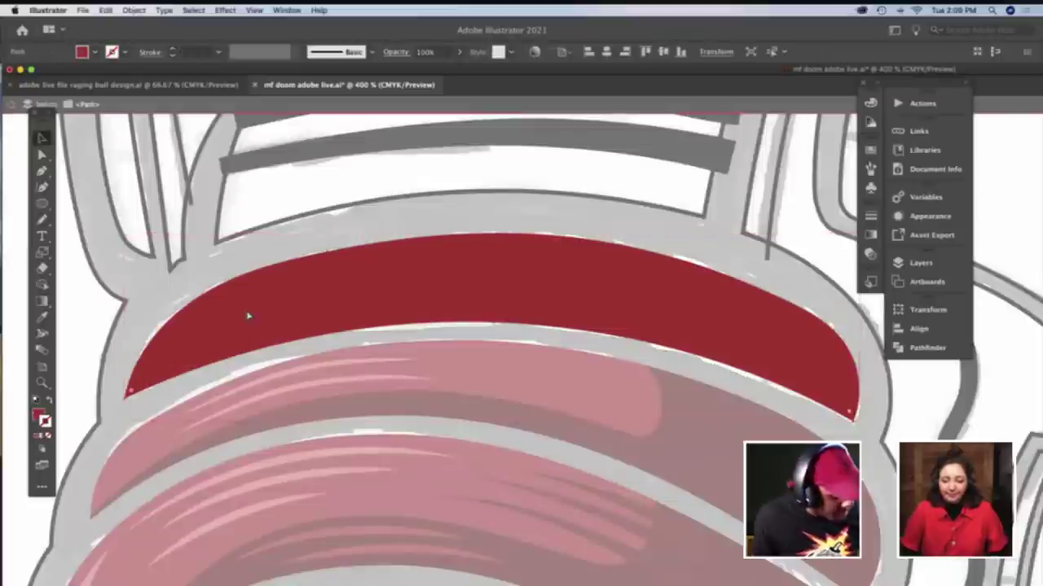
shift+click(289, 296)
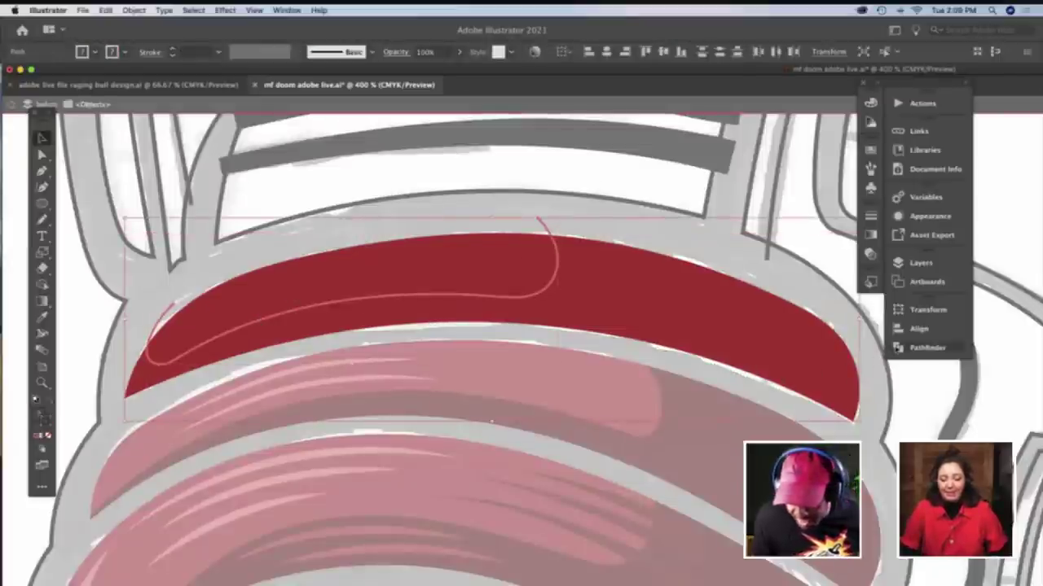
click(925, 348)
click(735, 373)
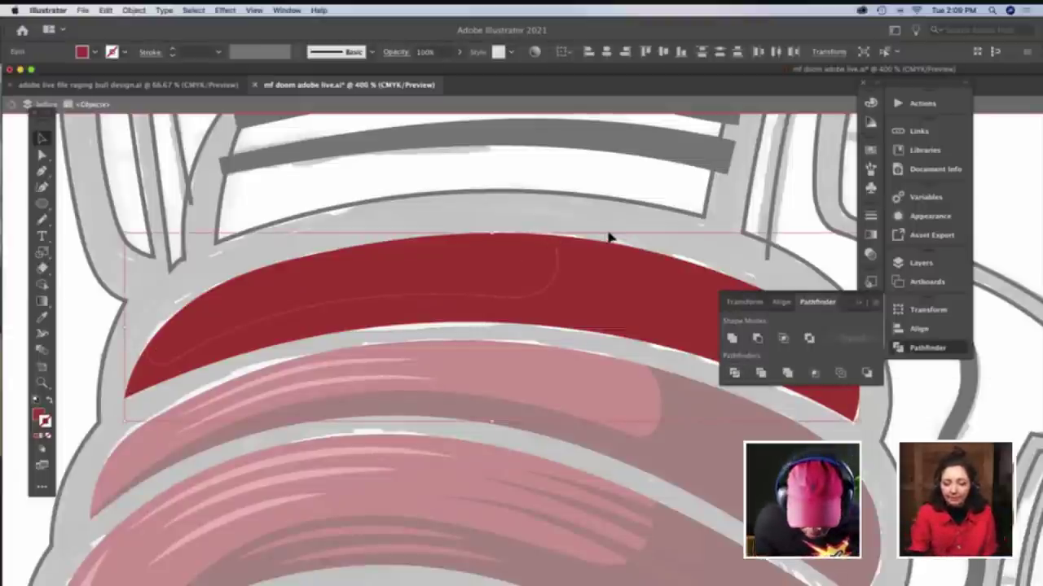
Exit isolation mode and fill the shadow piece of the uppermost band with the dark red sampled from the band below
key(Escape)
key(i)
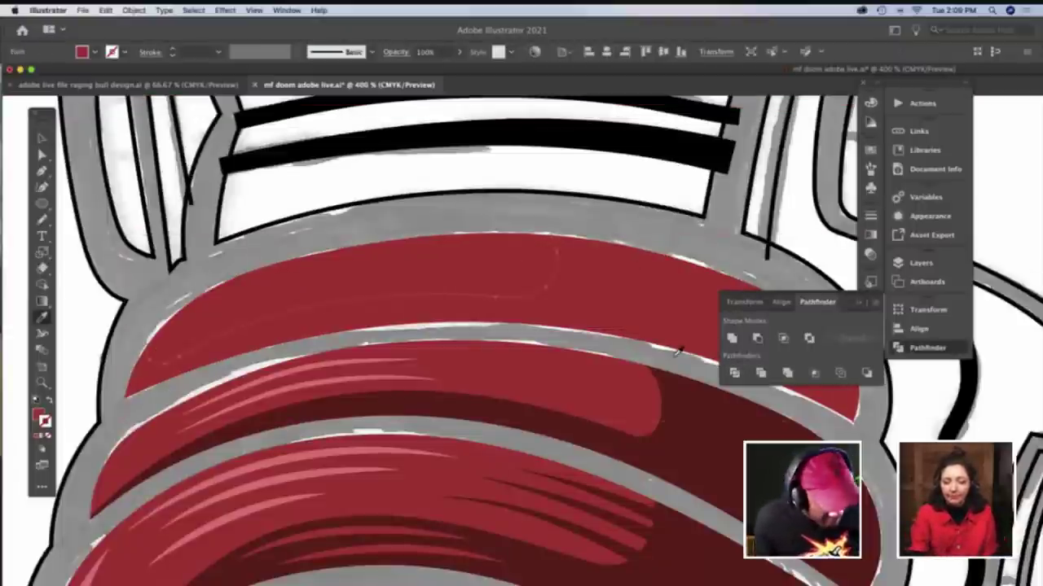
click(723, 407)
key(a)
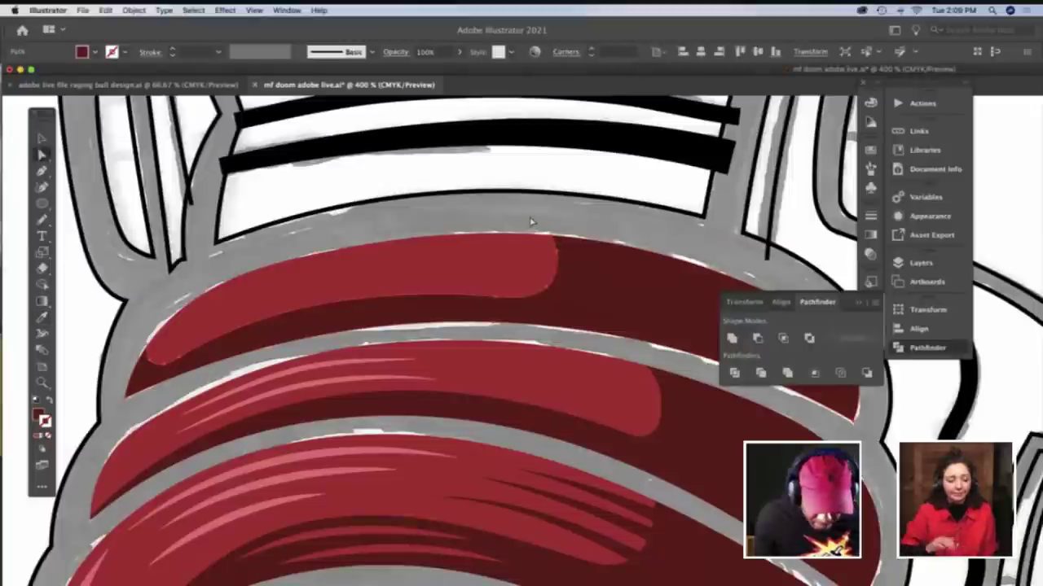
key(super+shift+a)
scroll(530, 221, right, 3)
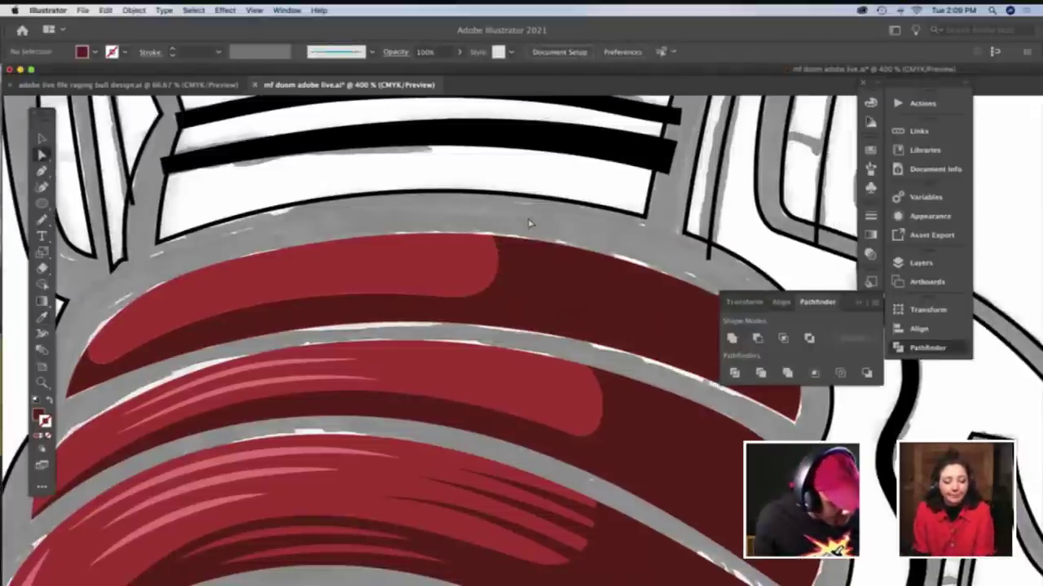
key(z)
click(510, 289)
scroll(510, 289, down, 3)
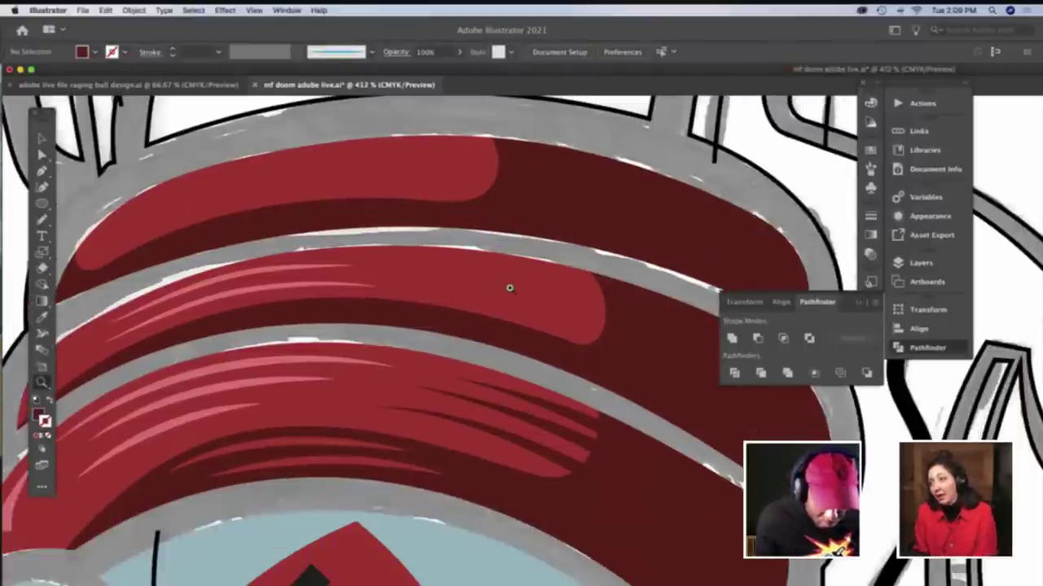
scroll(509, 286, left, 2)
scroll(507, 286, up, 5)
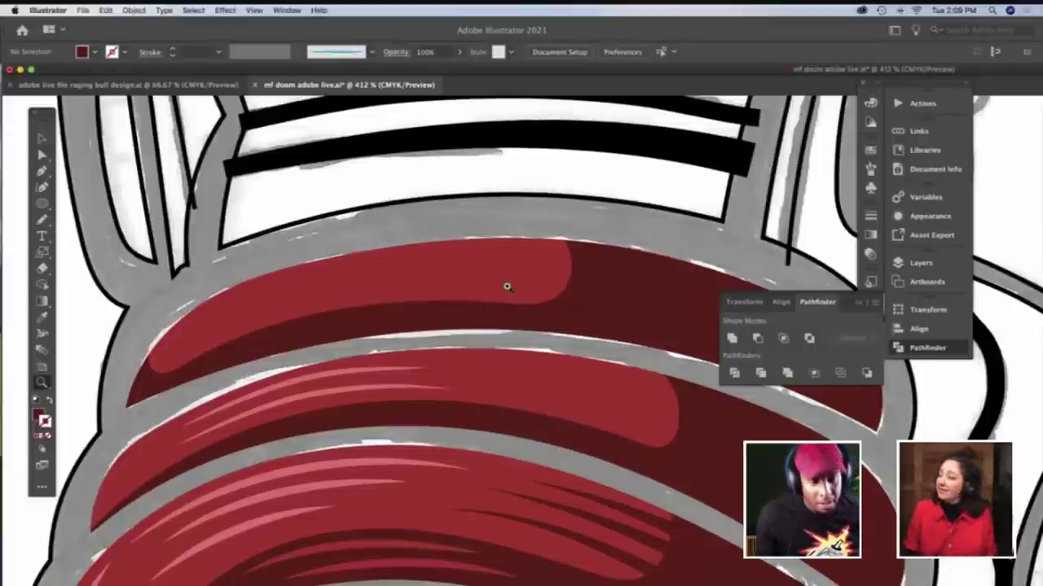
Paint two curved dark red shadow strokes, one above the other, across the lighter area of the uppermost band with the Paintbrush
key(b)
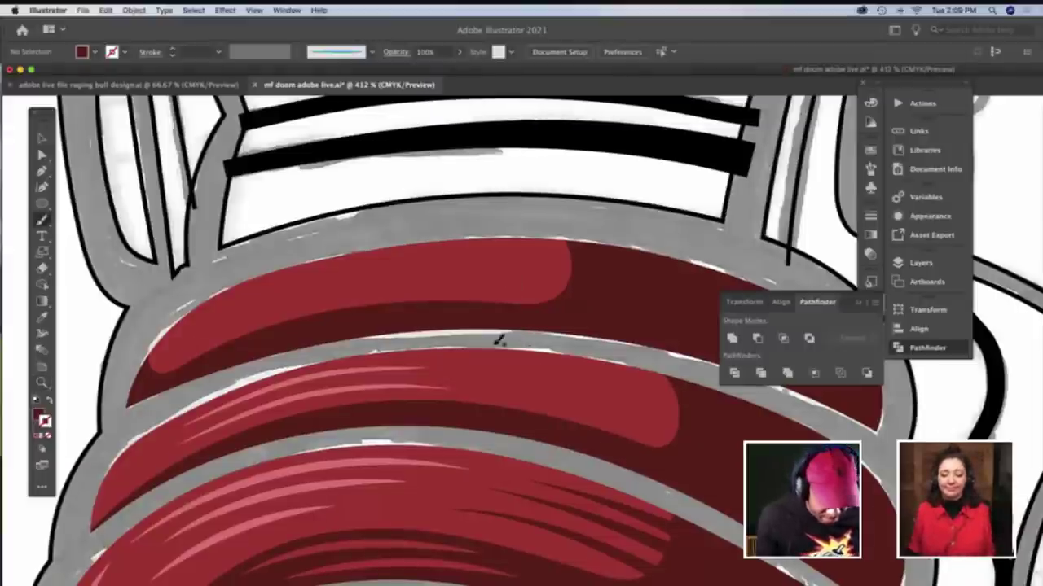
key(v)
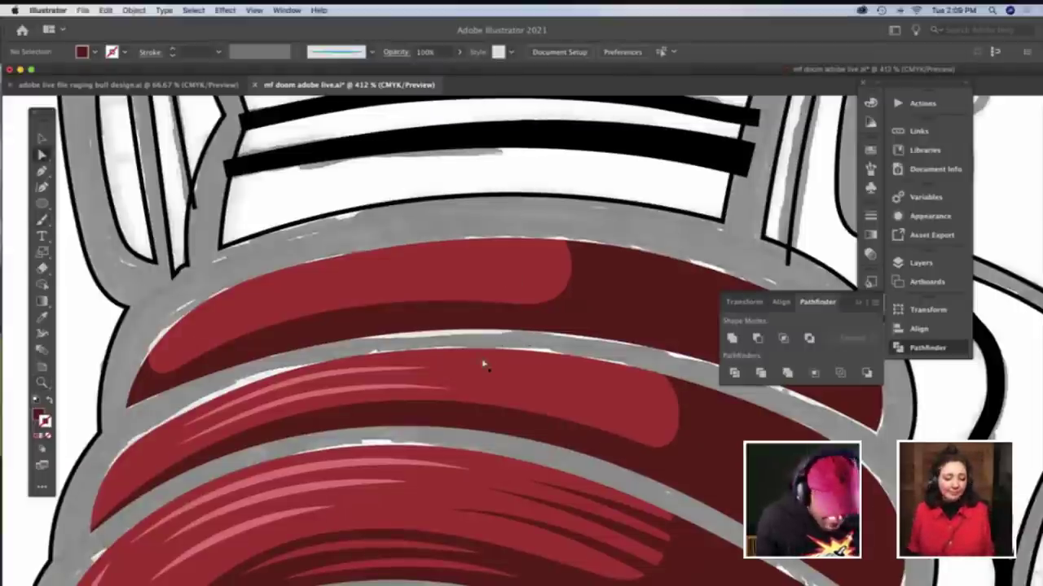
click(393, 392)
key(super+shift+a)
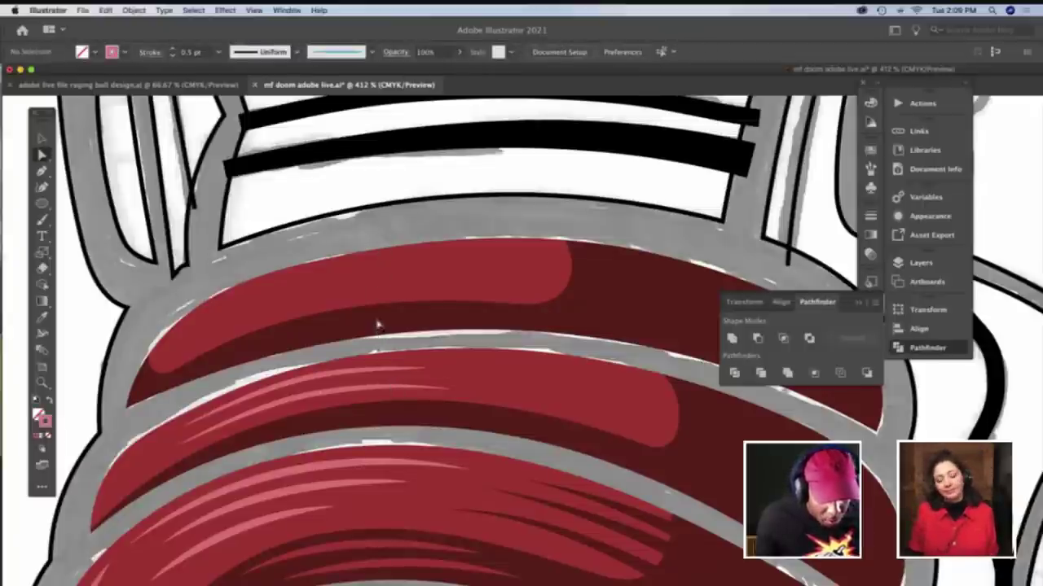
click(376, 258)
key(super+shift+a)
key(b)
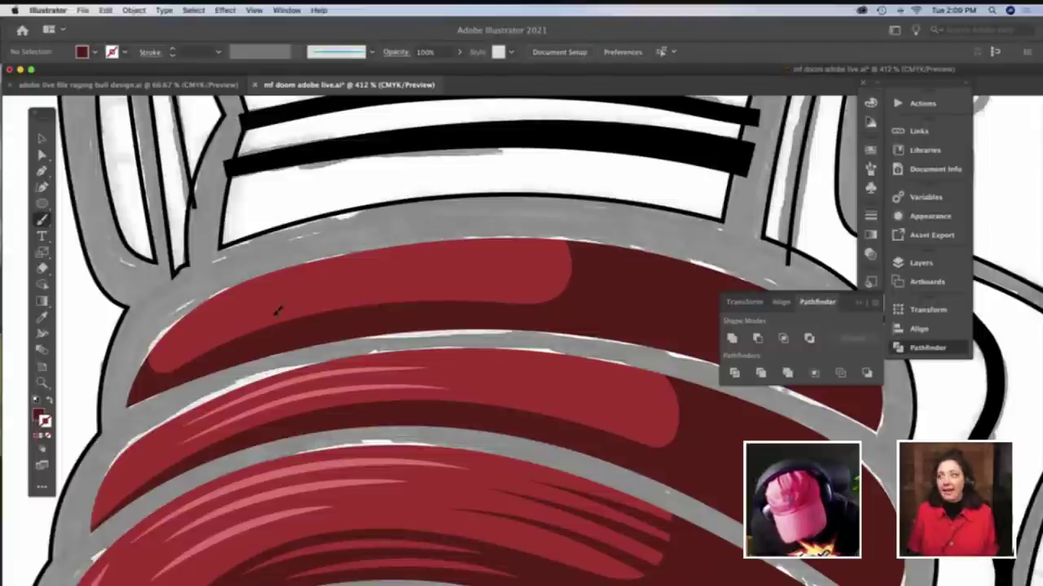
drag(241, 323, 493, 288)
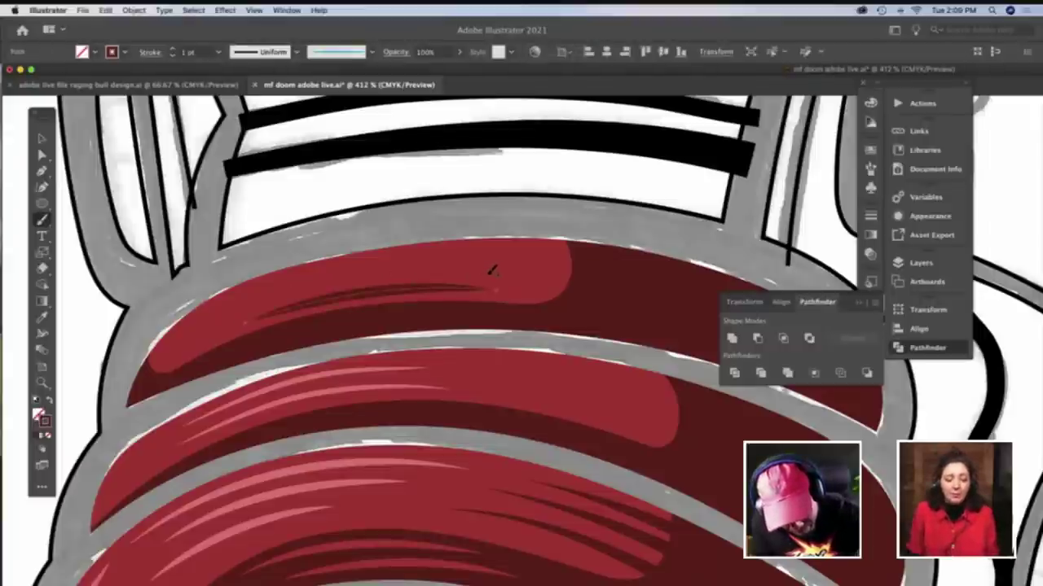
drag(321, 285, 479, 276)
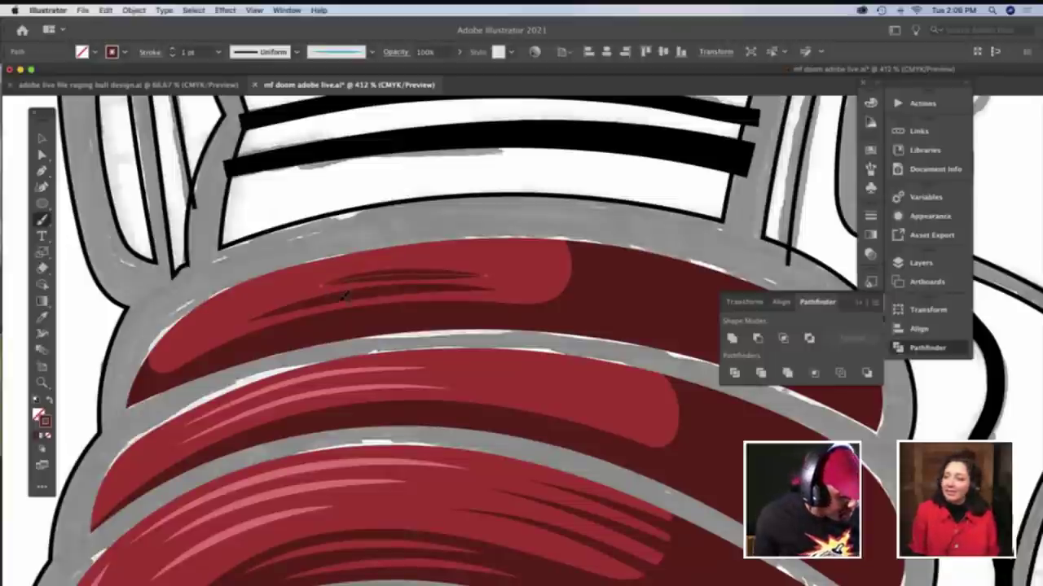
Set the stroke weight of the longer, lower dark brush stroke on the uppermost band to 0.75 pt
key(v)
click(280, 248)
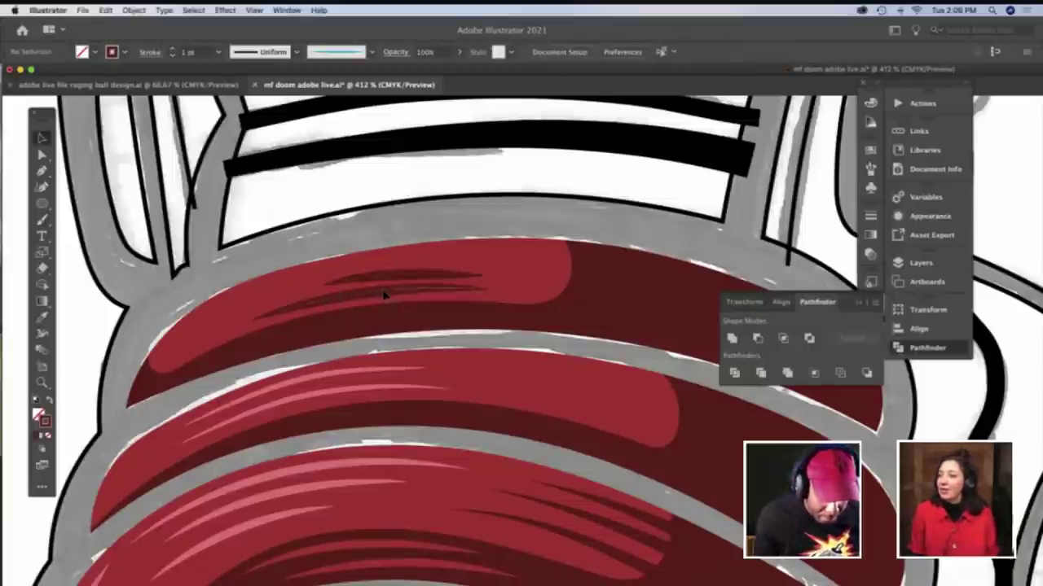
click(384, 296)
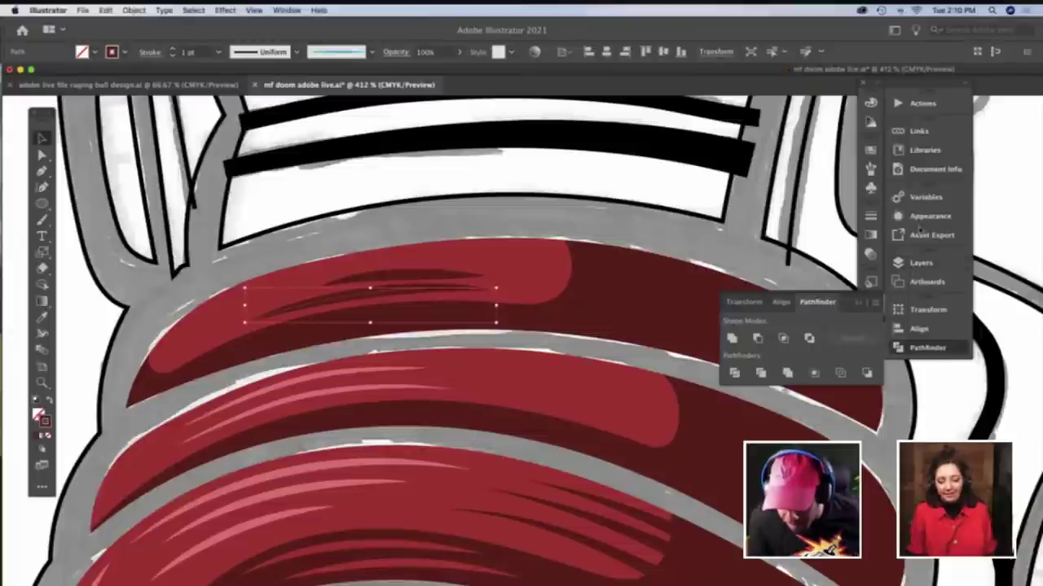
click(925, 217)
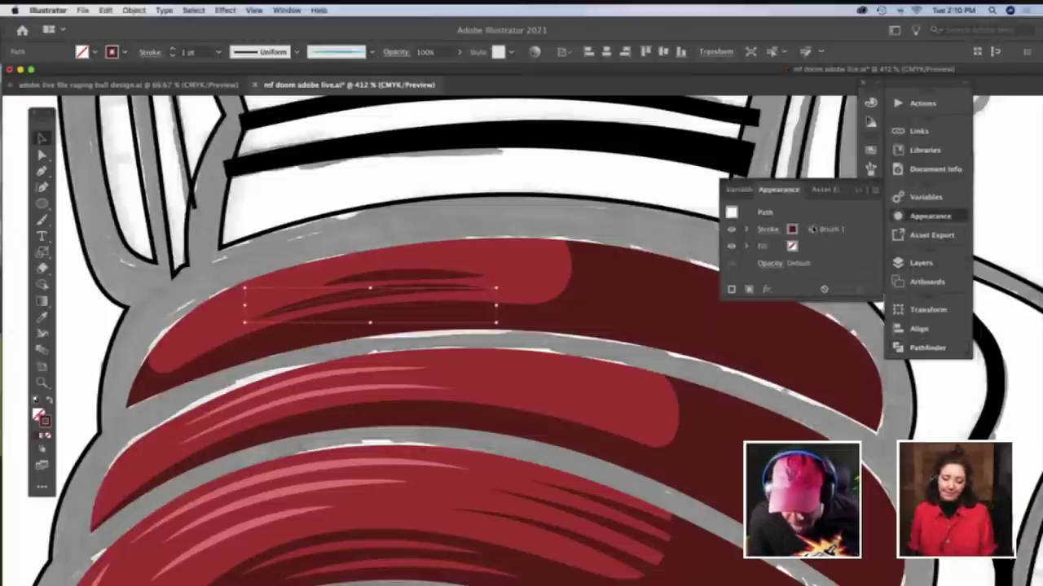
click(766, 230)
click(672, 252)
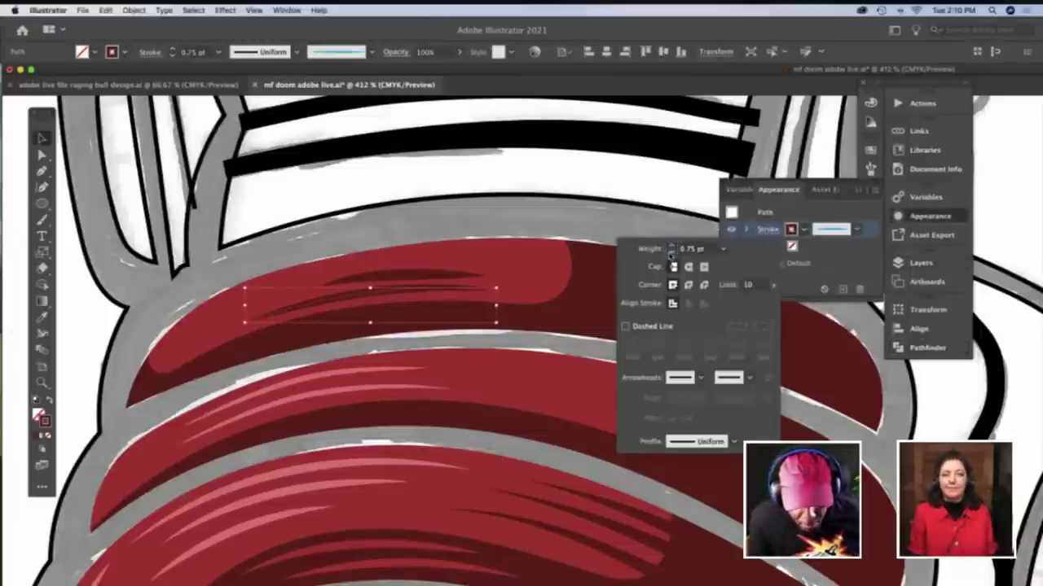
click(461, 226)
Set the stroke weight of the shorter, upper dark brush stroke on the uppermost band to 0.75 pt and deselect it
click(427, 275)
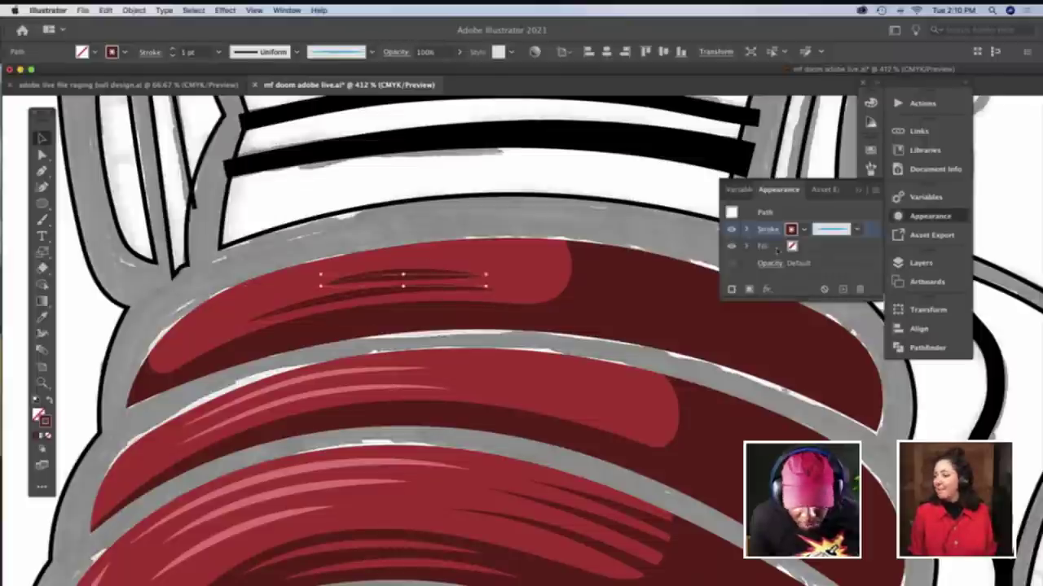
click(769, 231)
click(670, 252)
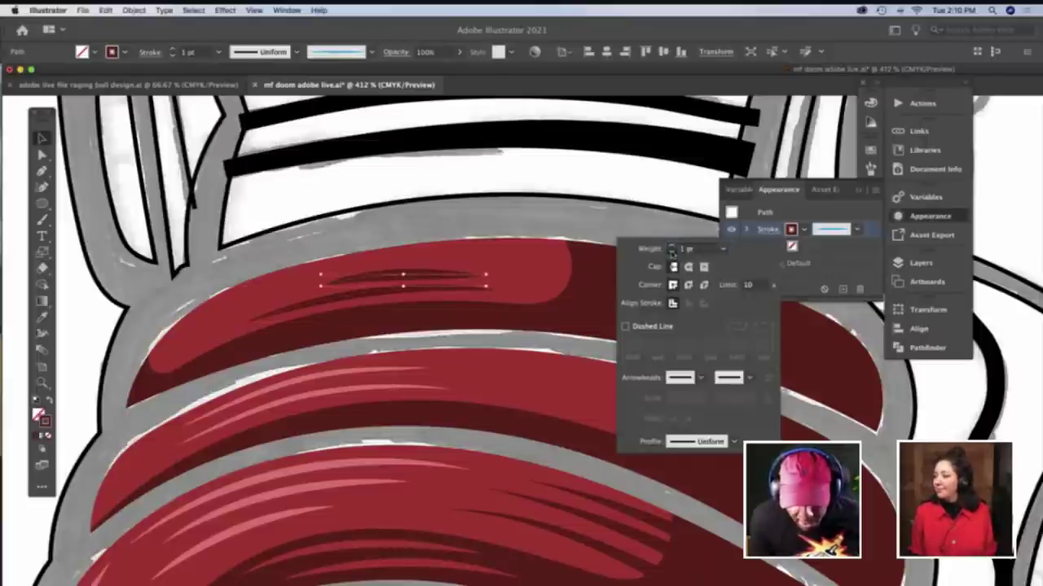
click(553, 218)
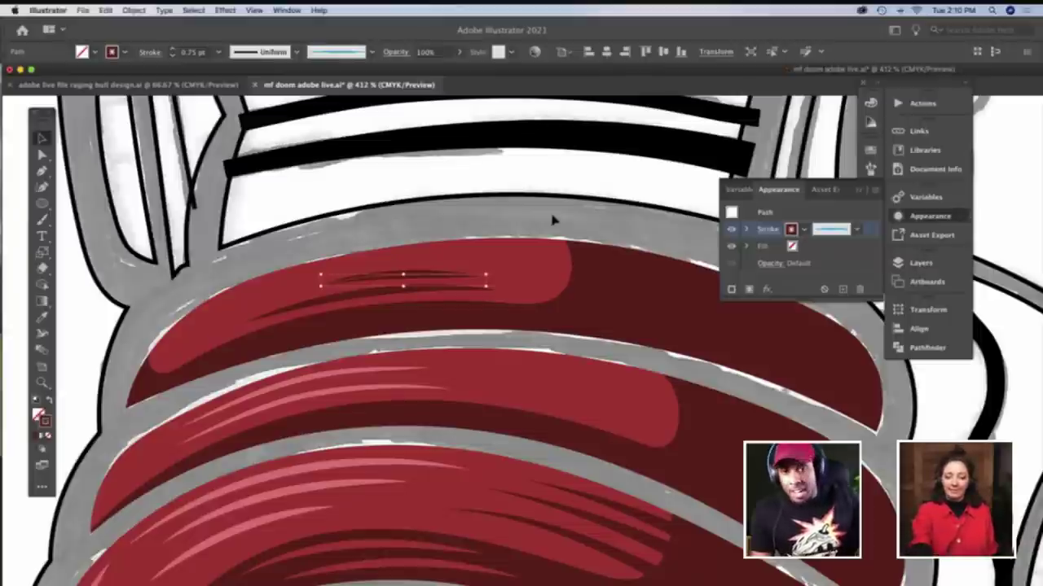
click(550, 218)
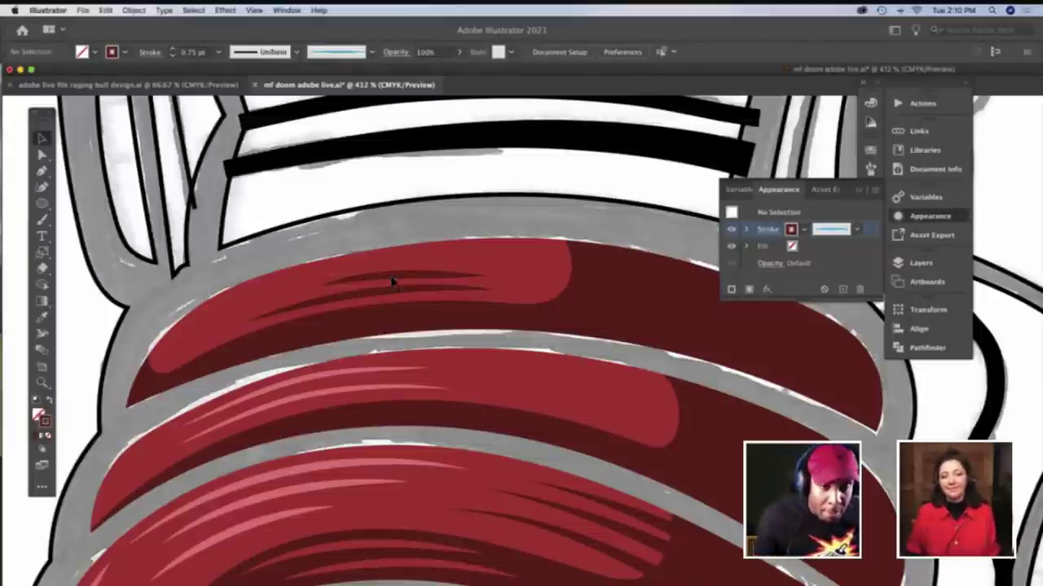
Reshape the right part of the upper dark brush stroke by slightly shifting its anchor points with Direct Selection
click(473, 279)
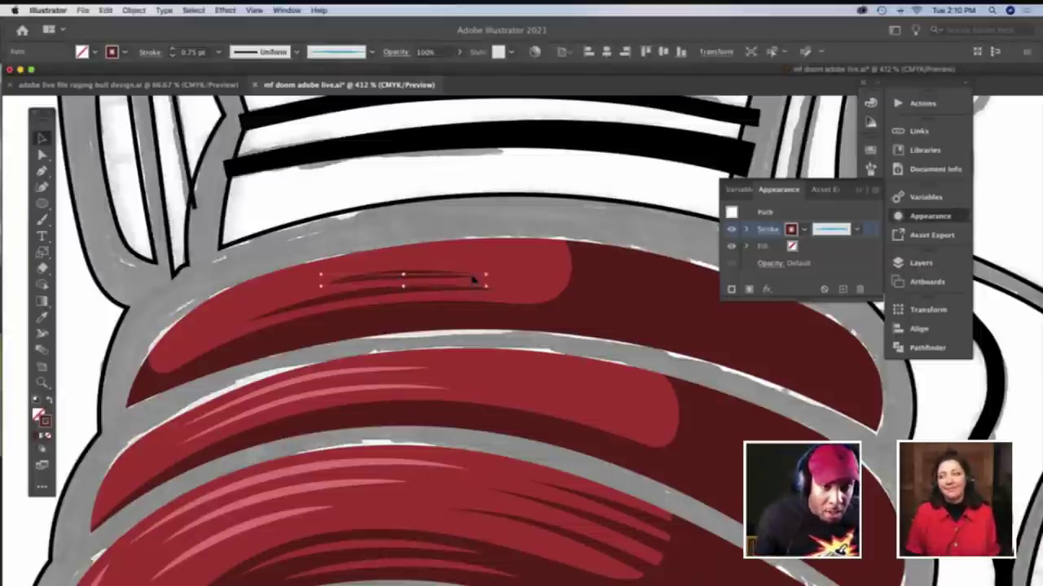
click(477, 217)
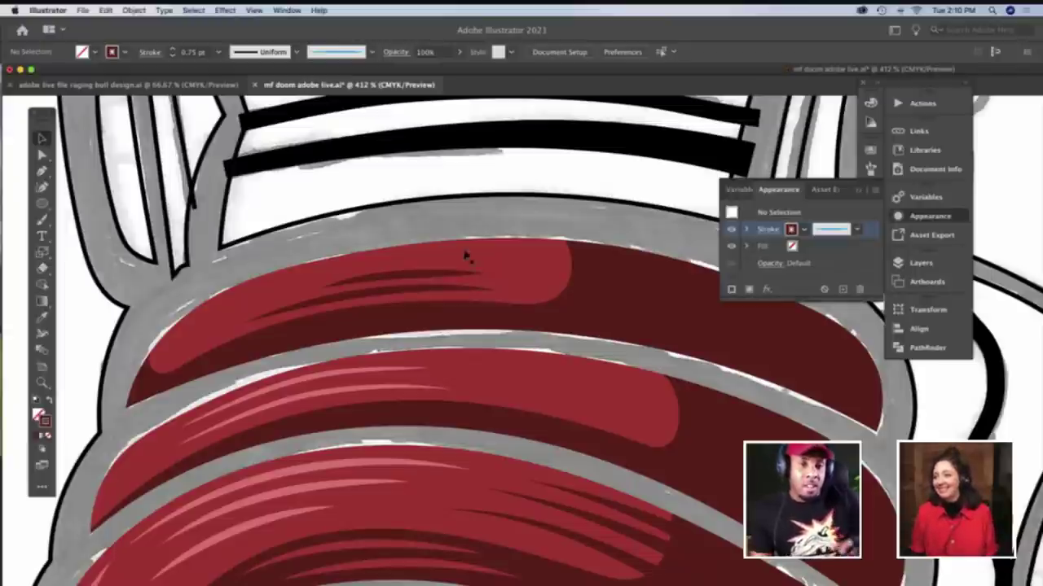
click(449, 276)
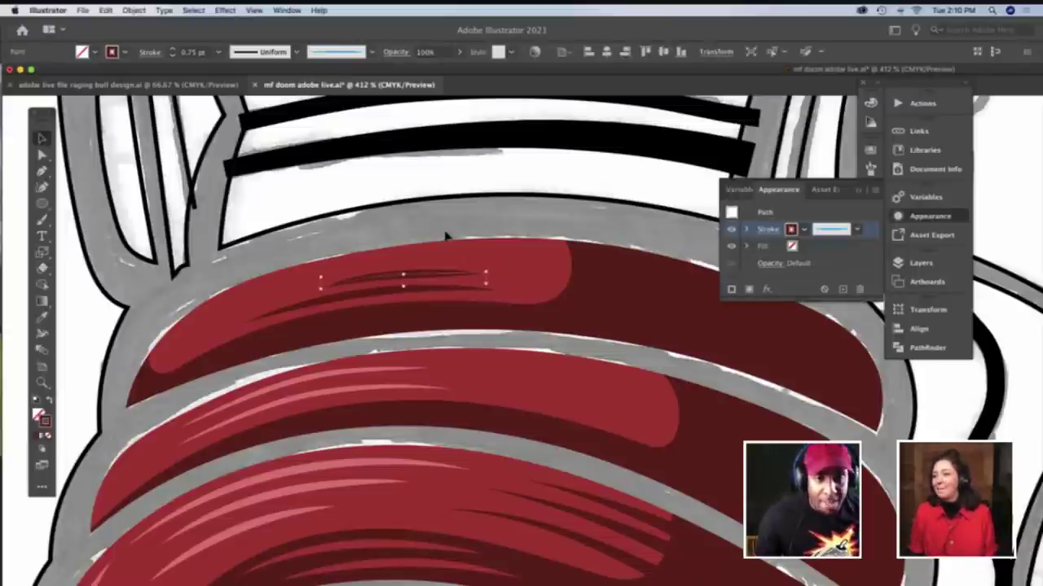
click(446, 231)
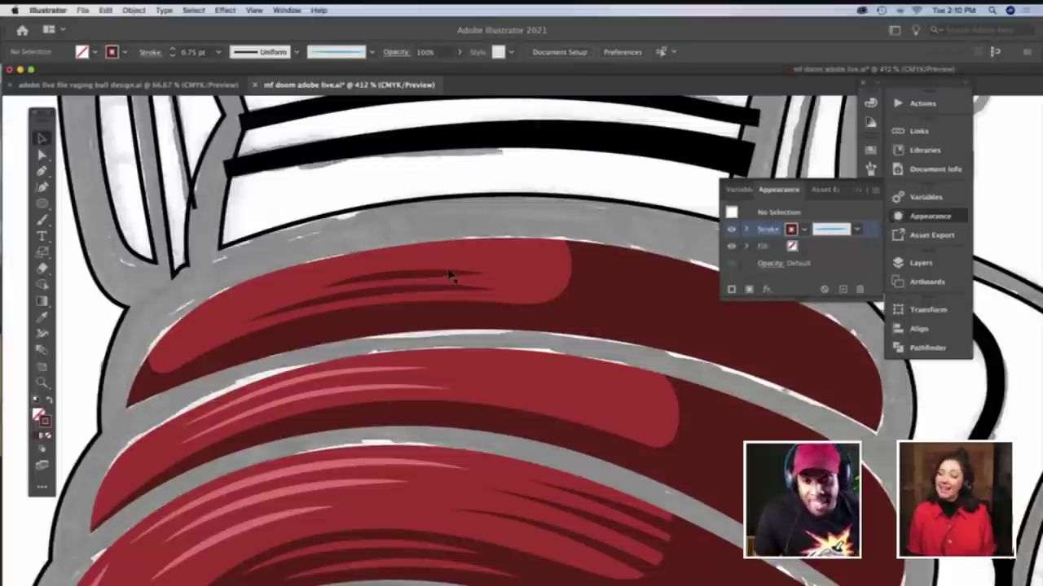
key(a)
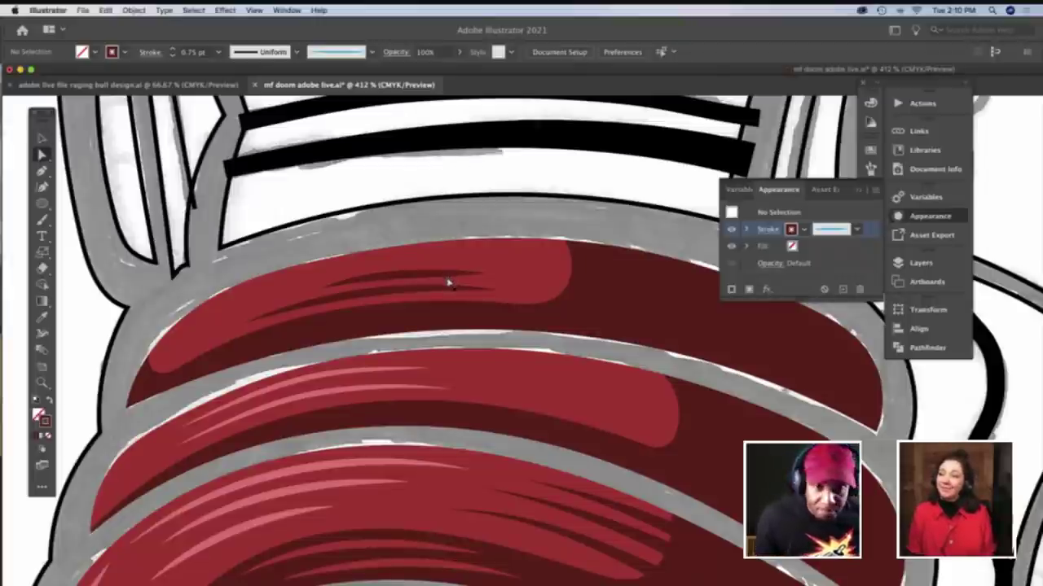
click(488, 281)
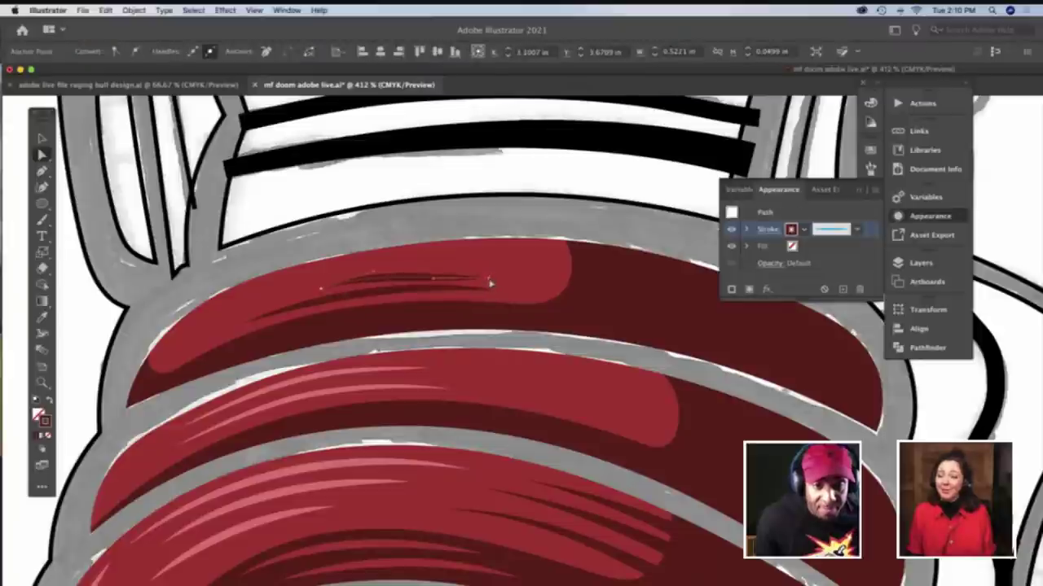
click(435, 280)
drag(435, 277, 434, 273)
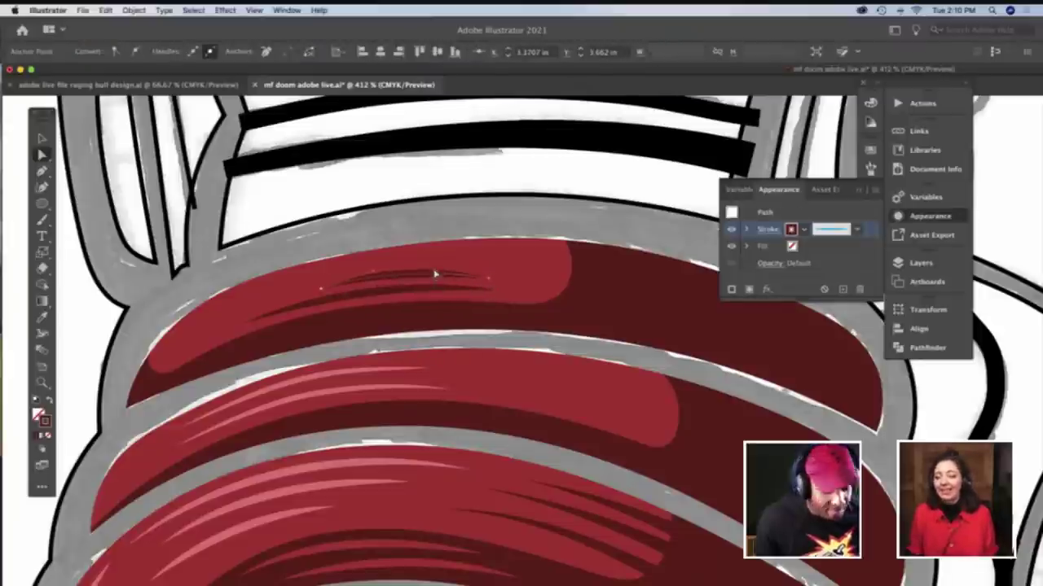
key(v)
click(409, 224)
Reduce both dark brush strokes on the uppermost band to 0.5 pt and move the upper one slightly down toward the lower one
click(422, 280)
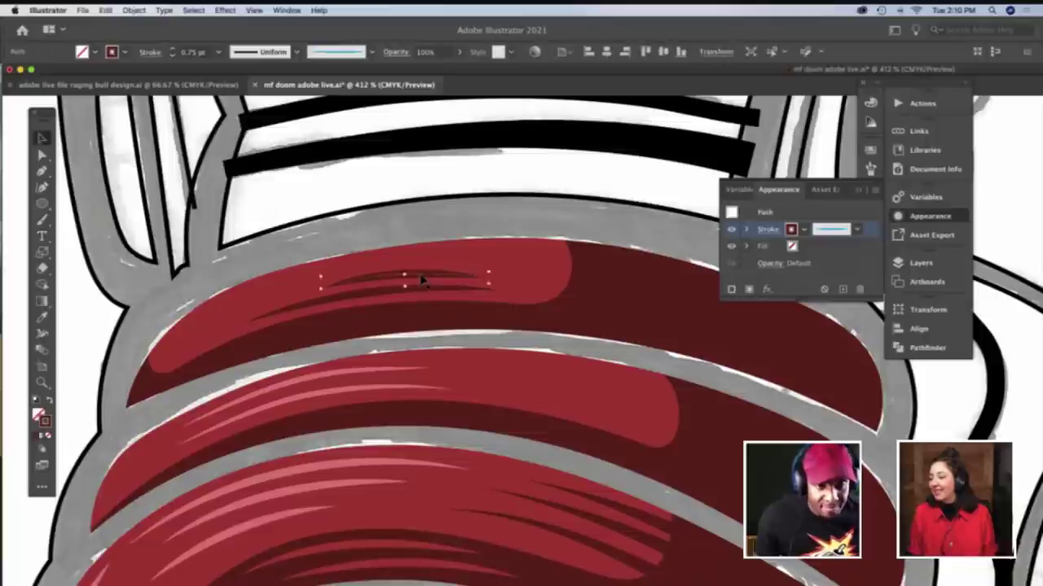
click(413, 297)
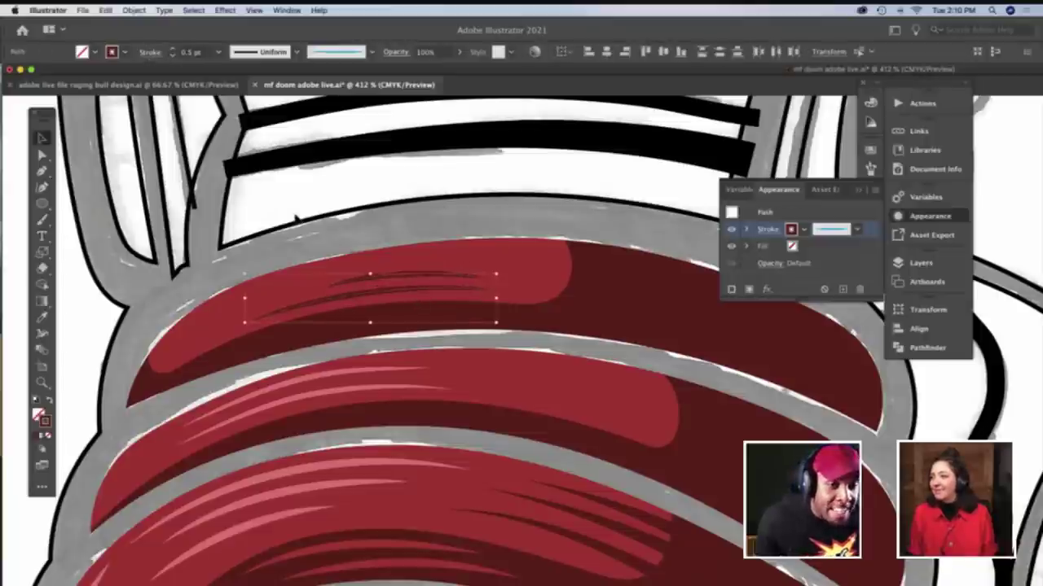
key(super+shift+a)
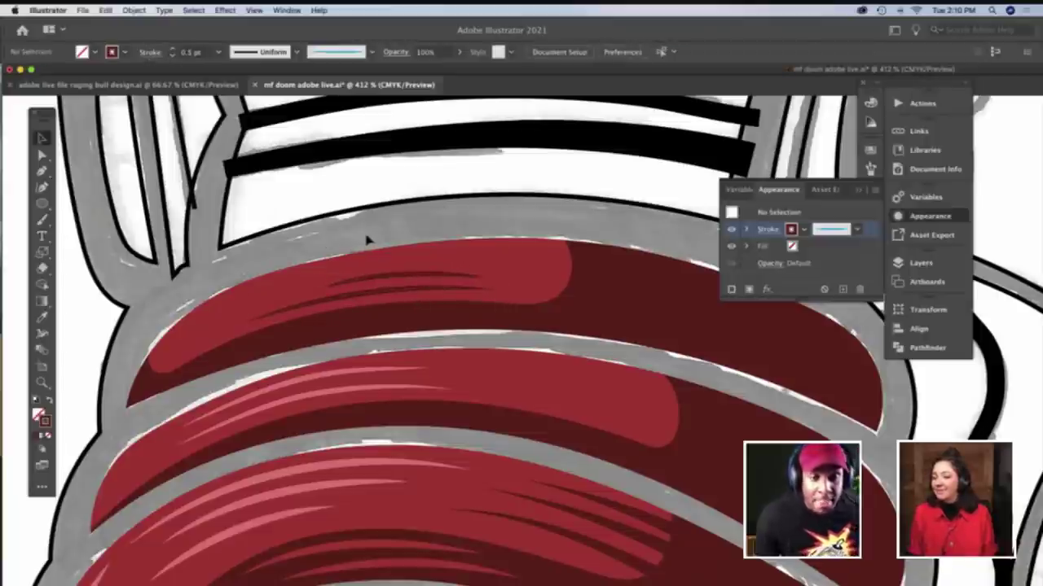
click(390, 284)
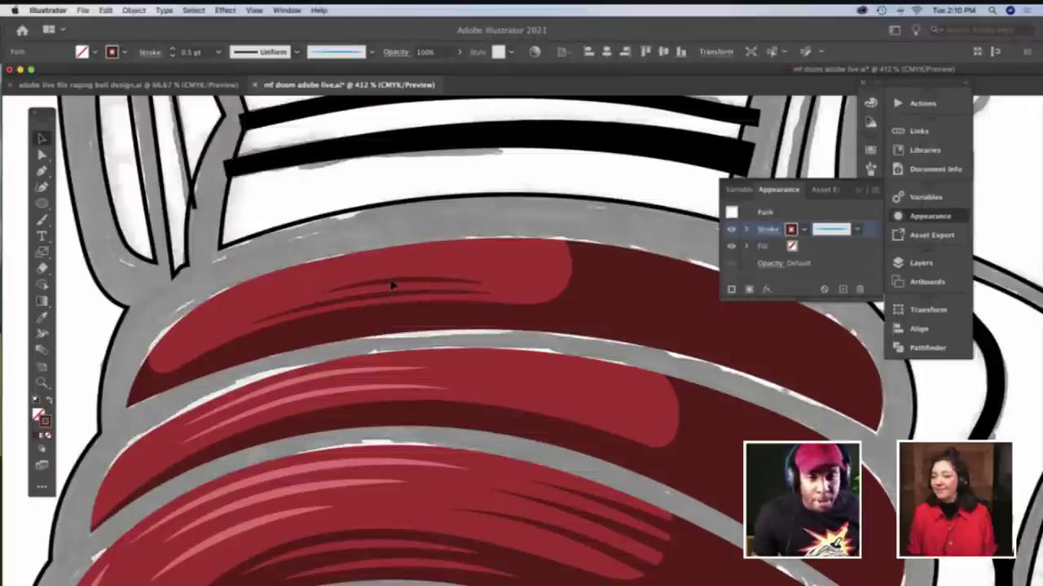
key(super+shift+a)
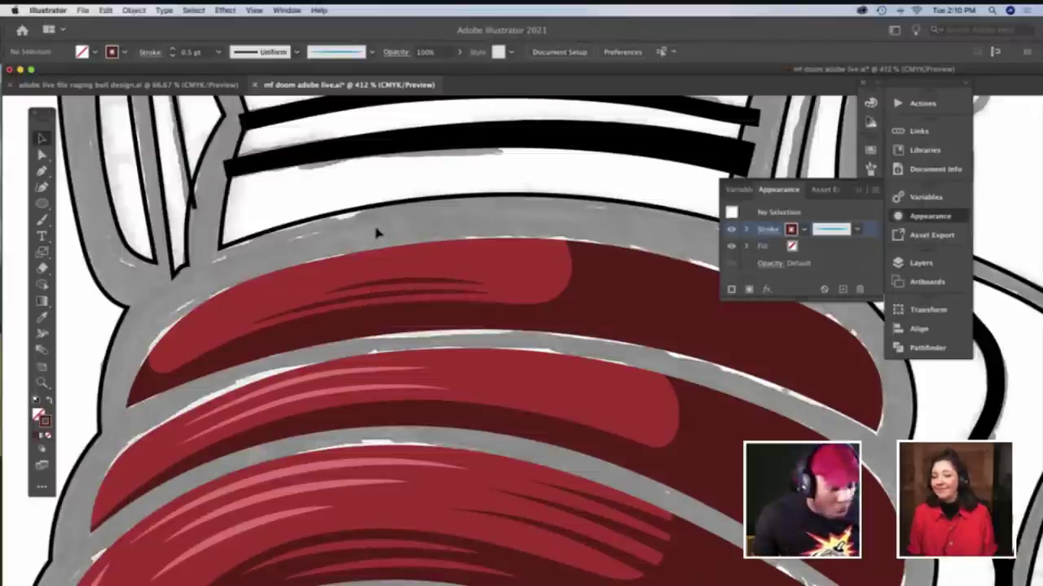
Pick up the uppermost band's lighter red and paint a long curved stroke with it along the dark shadow strip below
key(a)
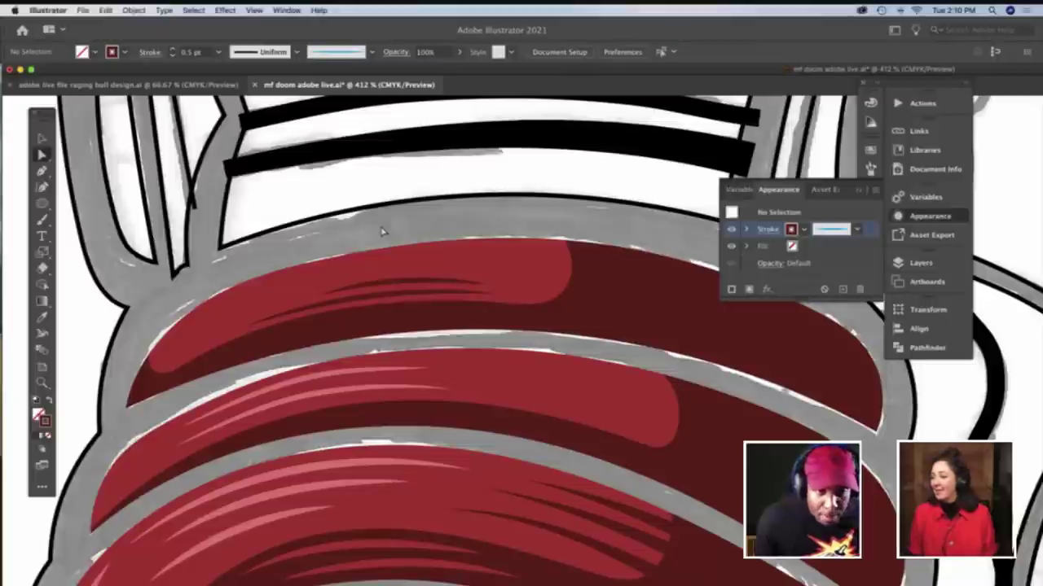
key(b)
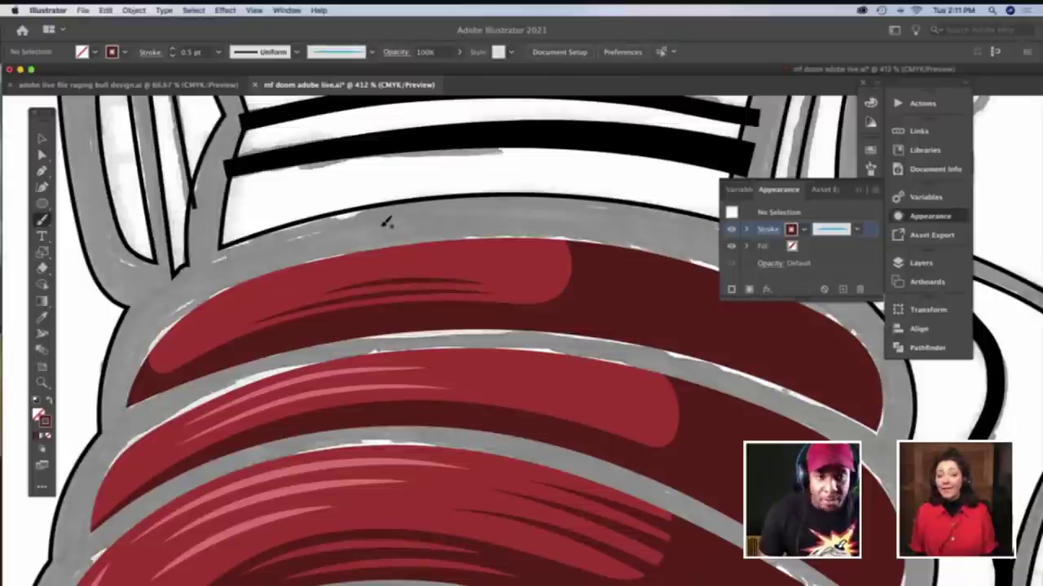
key(v)
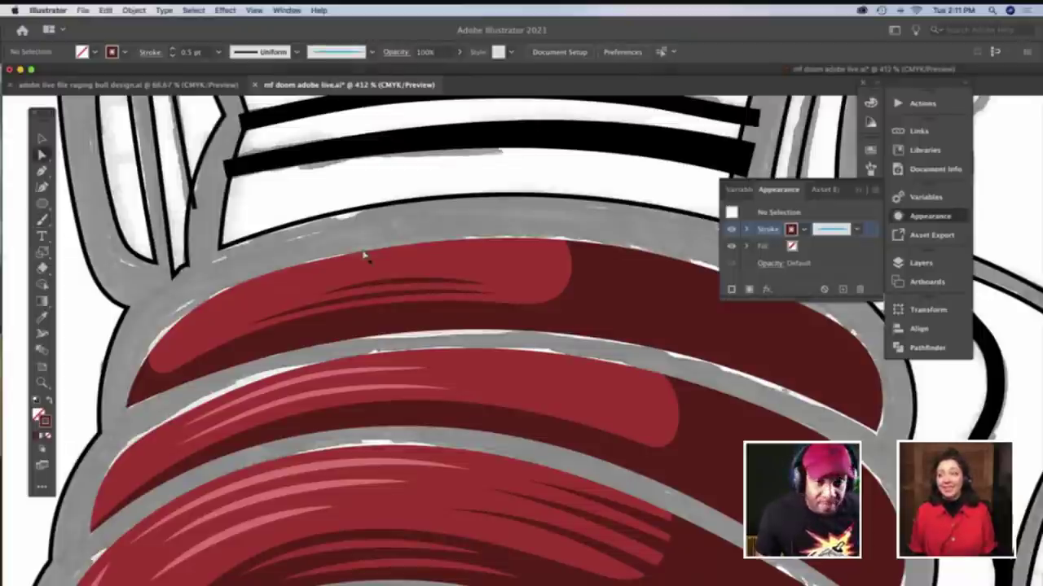
key(shift+x)
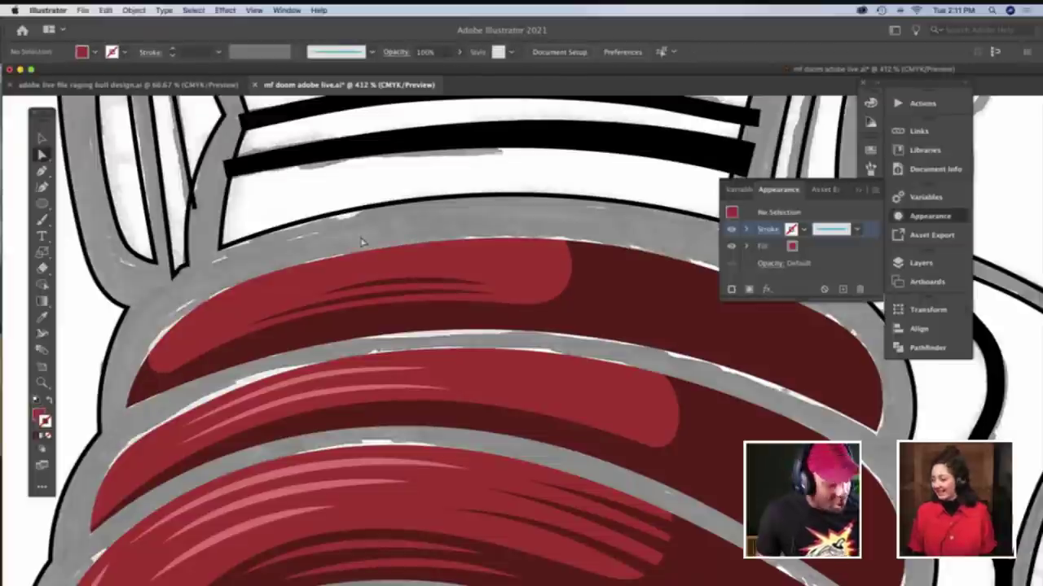
key(b)
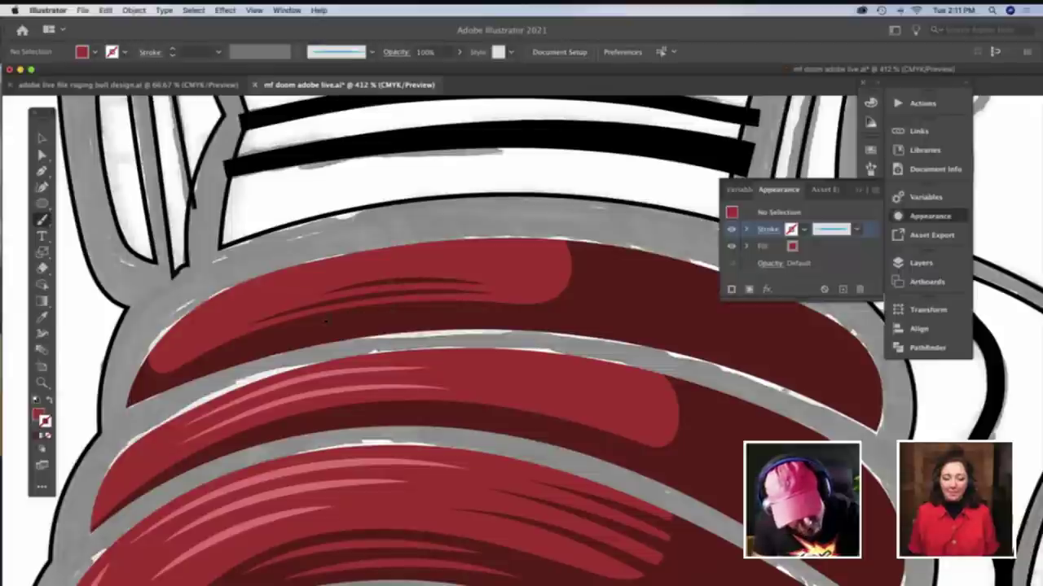
drag(248, 342, 487, 308)
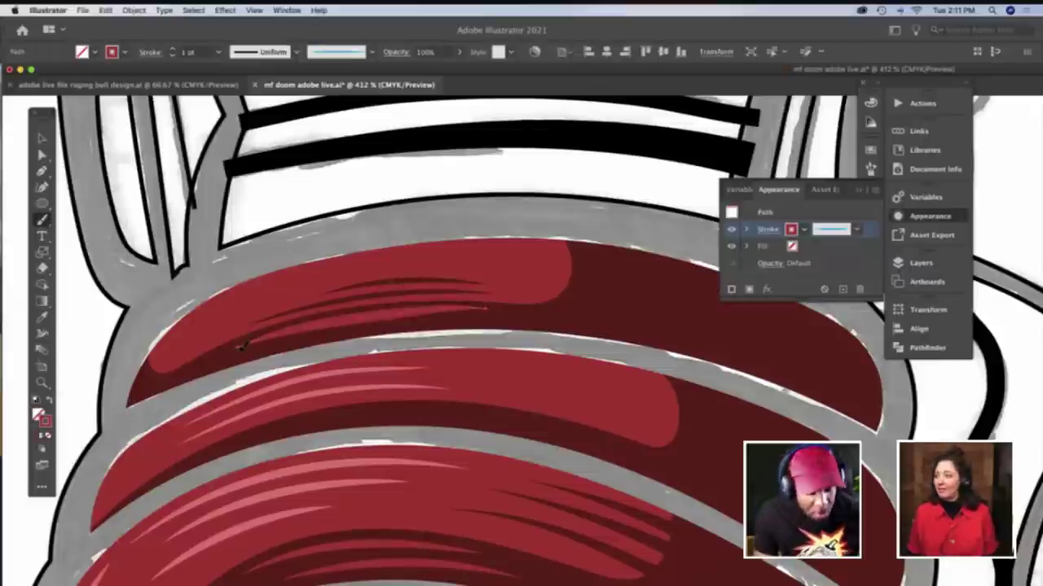
Reduce the lighter red brush stroke in the uppermost band's shadow strip to 0.5 pt
key(v)
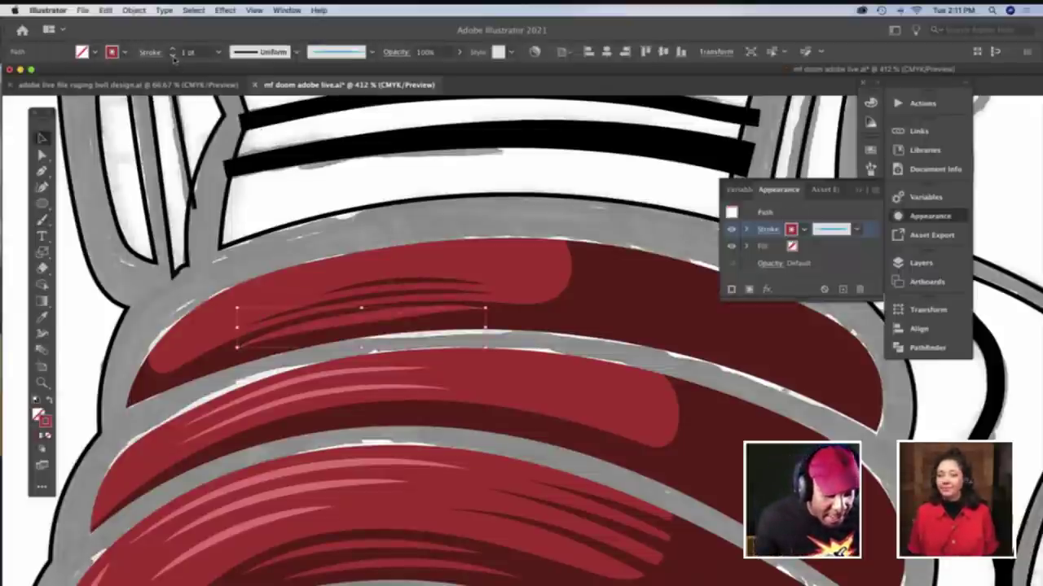
click(173, 55)
click(326, 237)
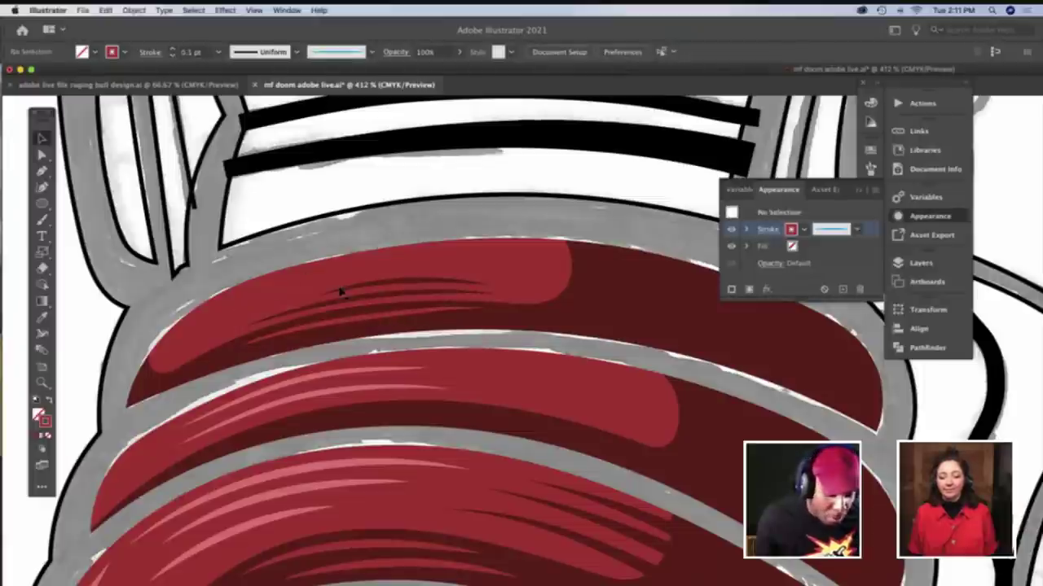
click(369, 325)
Slightly shift the lighter red stroke's right anchor points with Direct Selection, and delete the short topmost dark stroke above it
key(a)
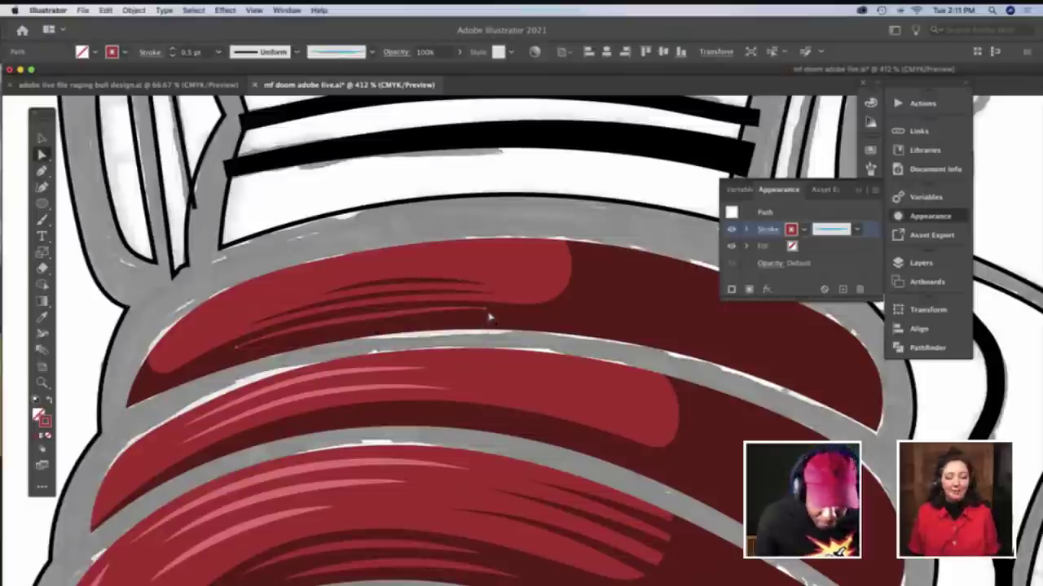
click(485, 310)
drag(485, 310, 487, 312)
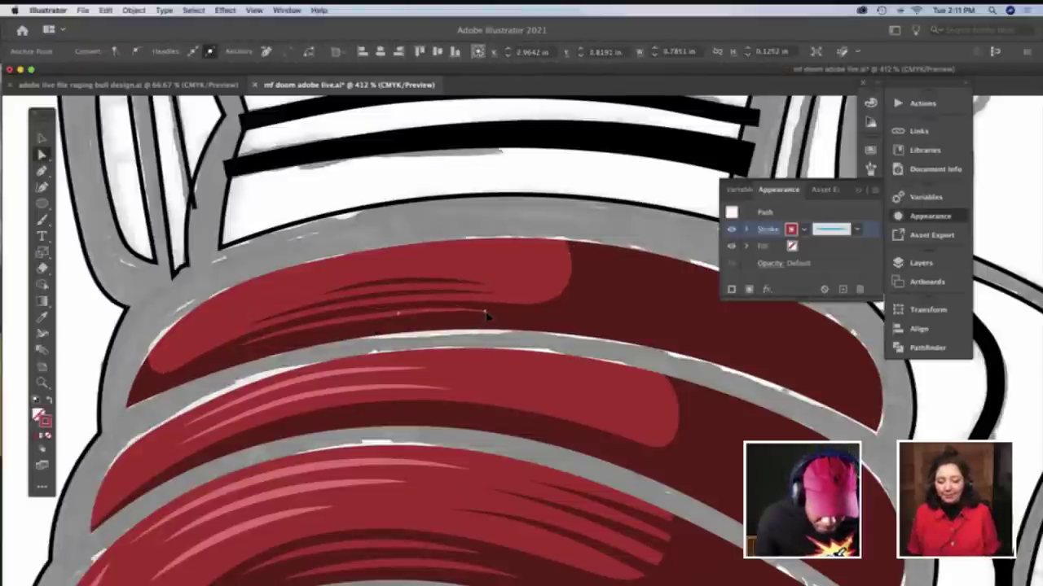
click(398, 314)
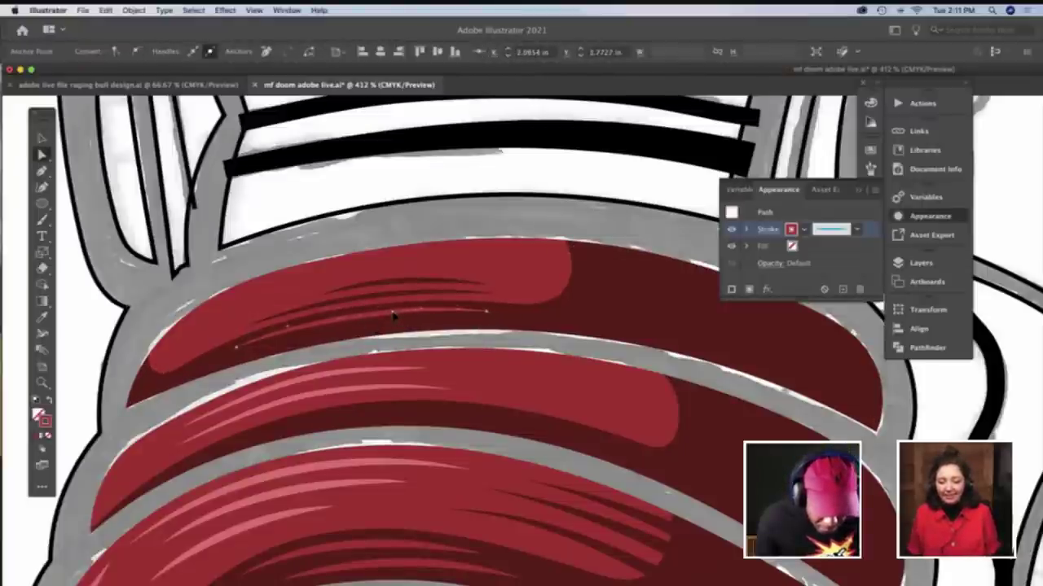
click(383, 271)
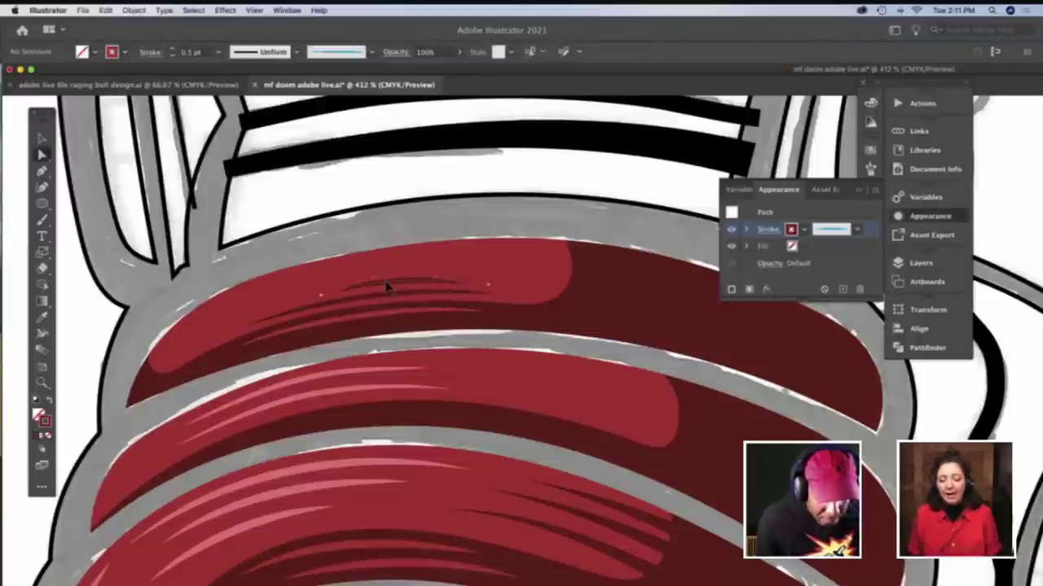
Zoom out to review the whole helmet illustration and inspect its outer outline path
key(z)
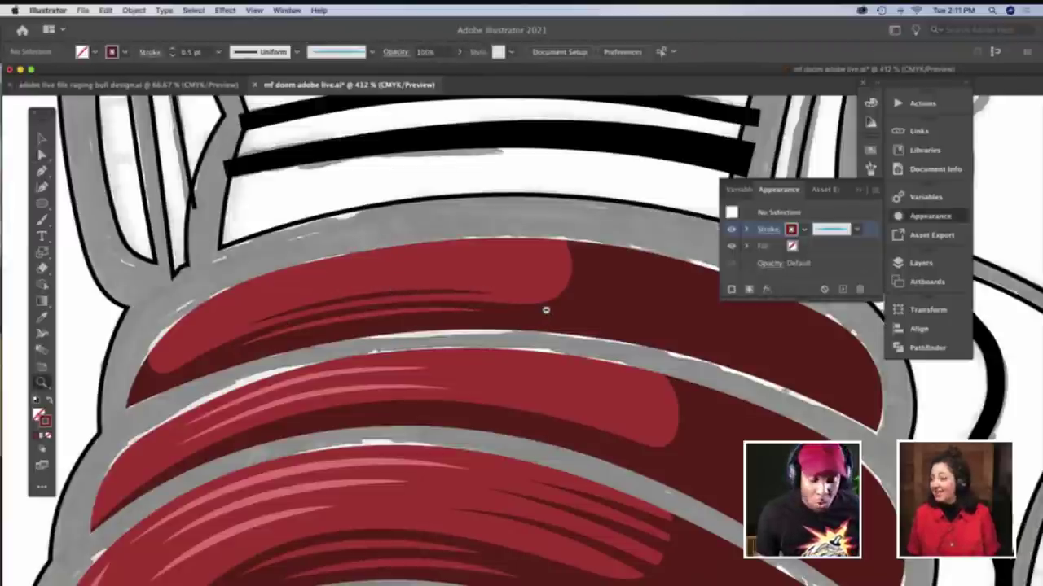
alt+click(545, 310)
scroll(543, 311, left, 5)
alt+click(541, 312)
scroll(538, 312, right, 3)
scroll(533, 312, right, 10)
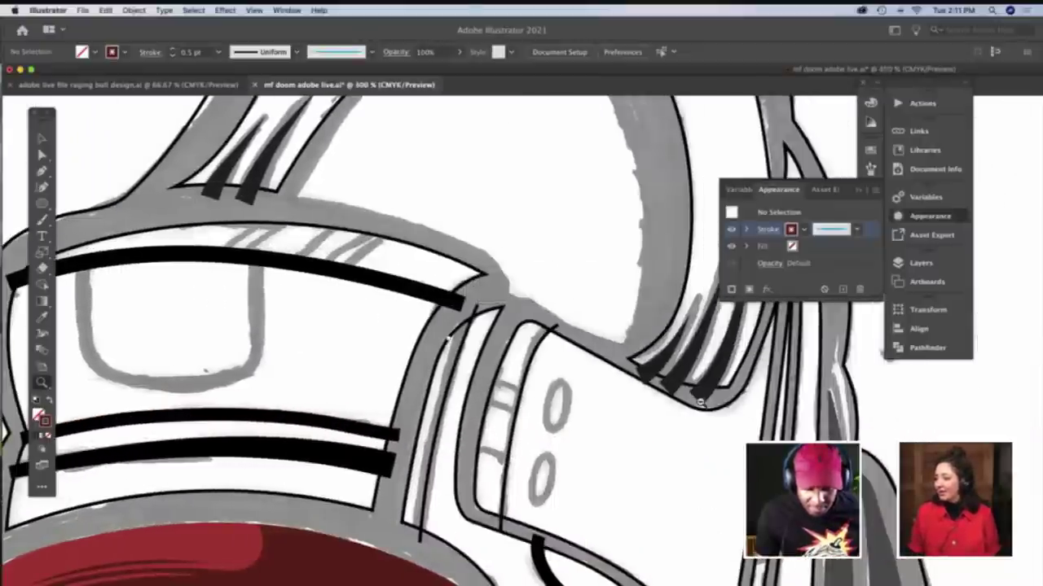
alt+click(702, 404)
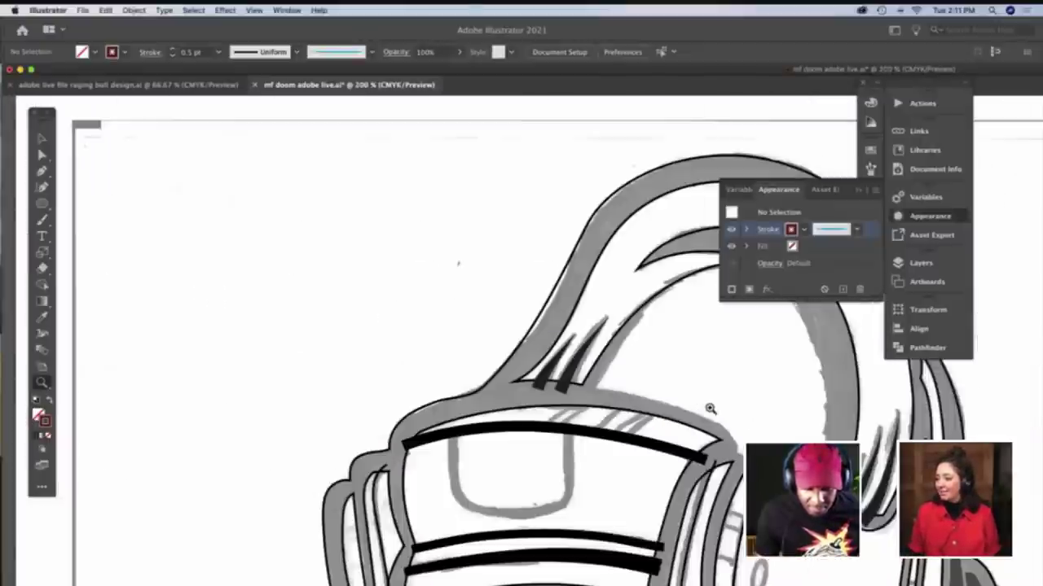
alt+click(937, 505)
scroll(879, 496, down, 6)
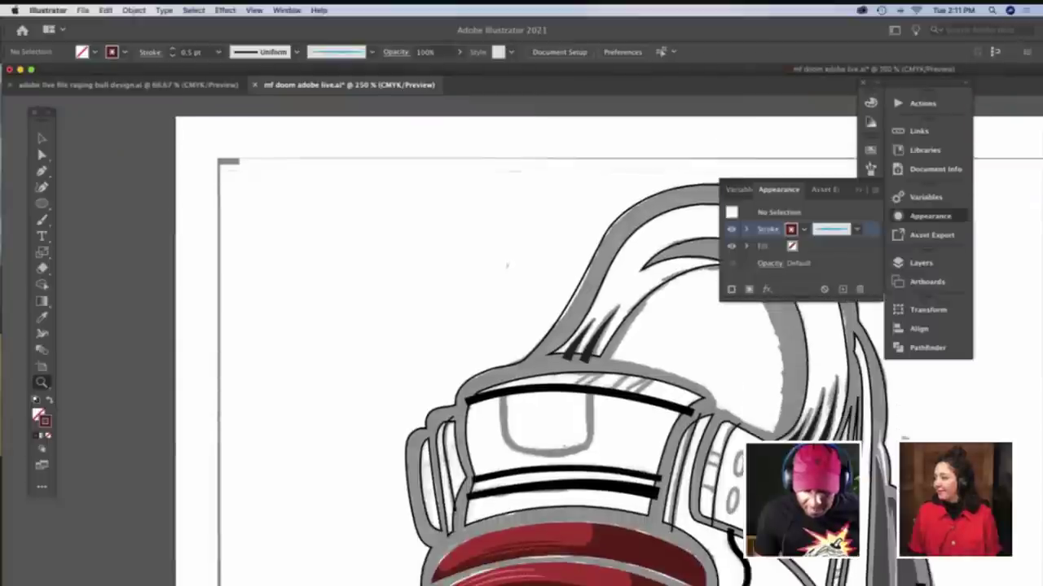
alt+click(879, 495)
scroll(880, 495, down, 10)
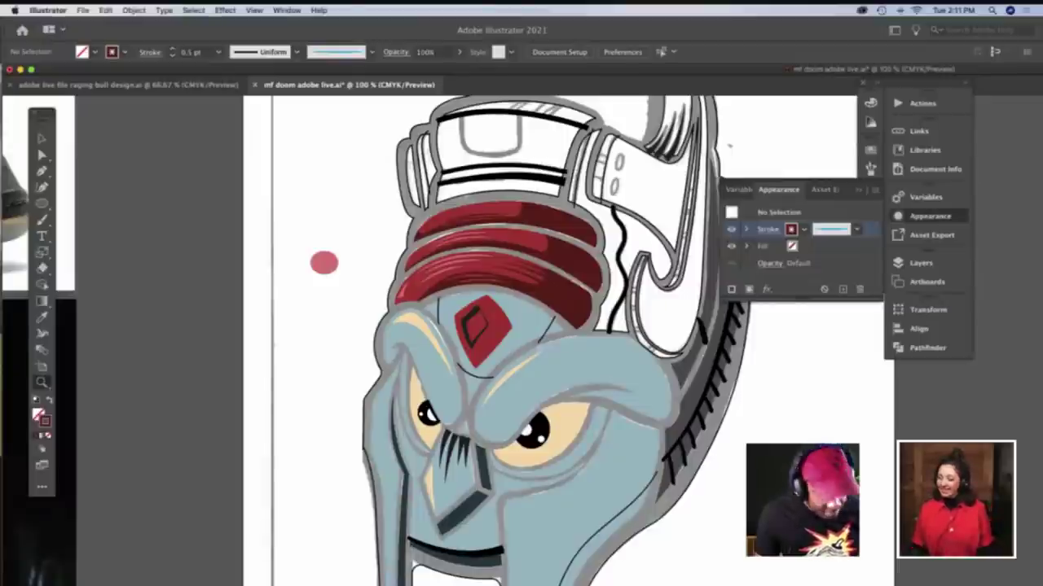
key(v)
click(715, 464)
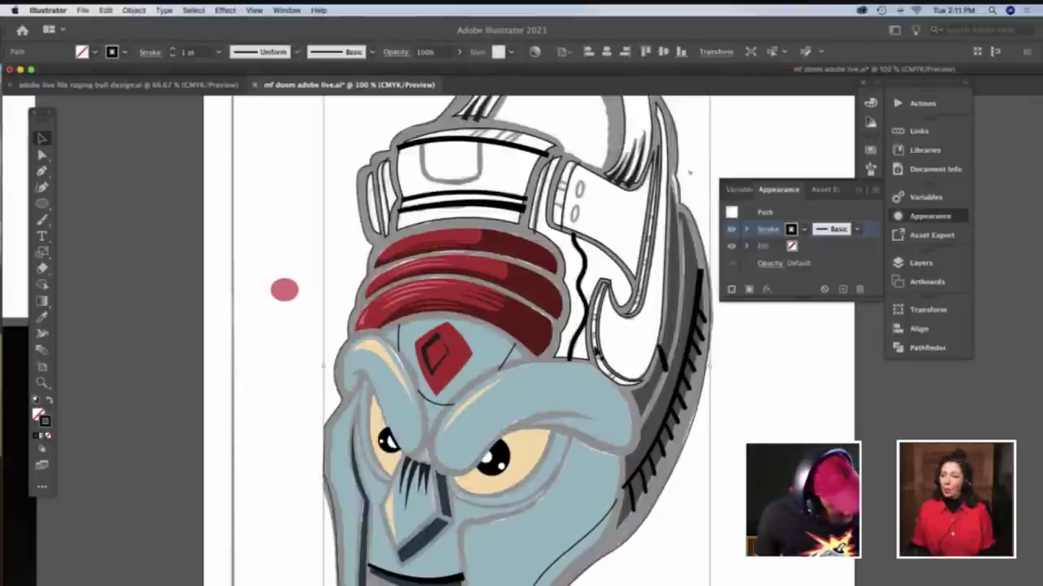
Select the outlined side panel shapes beside the red bands and fill them with the brow's blue-gray using the Eyedropper
click(608, 262)
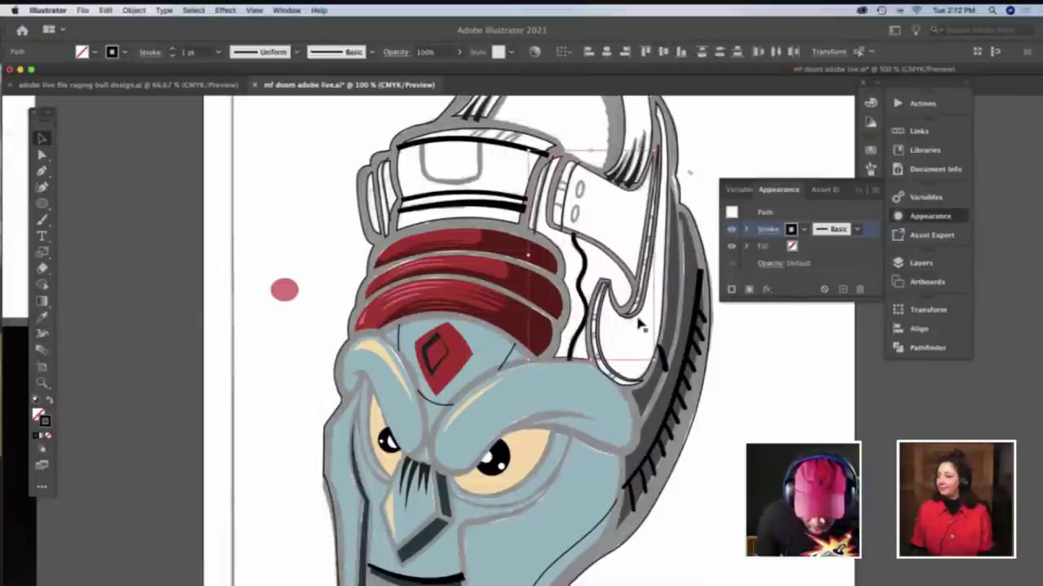
click(638, 310)
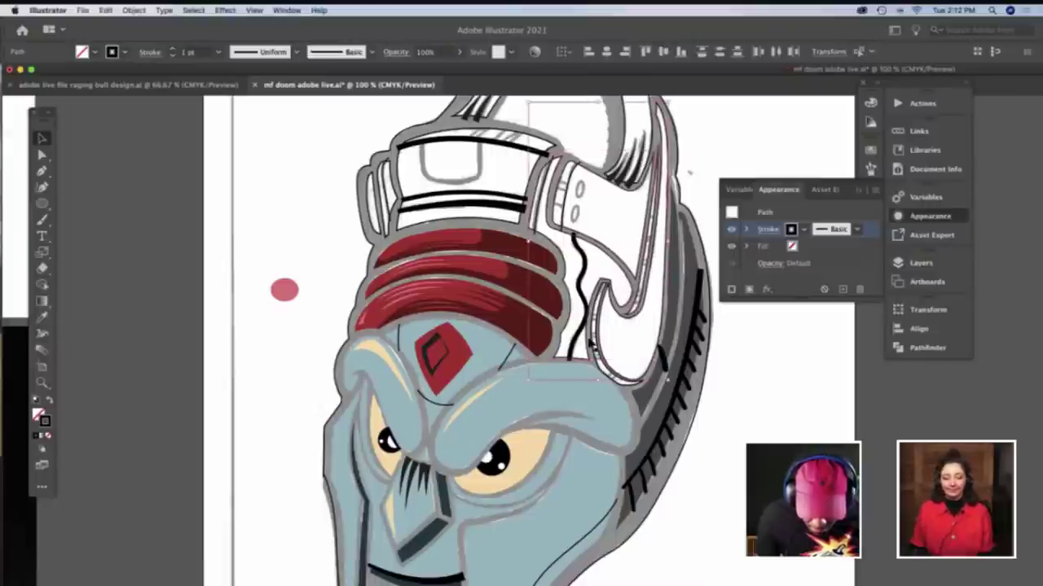
key(i)
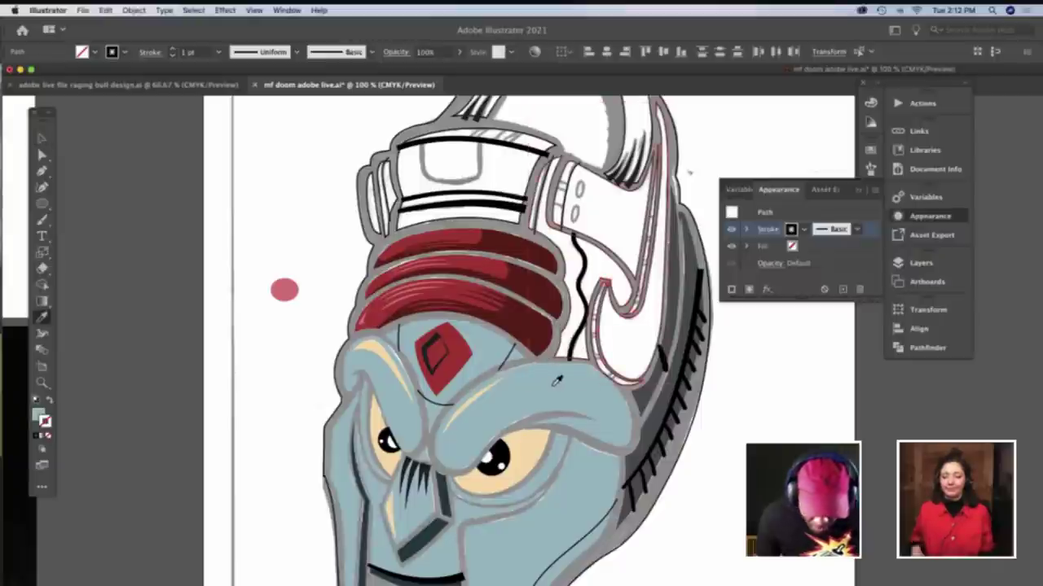
click(554, 358)
key(v)
Fill the heel loop, the collar above the red bands and its side straps with the same sampled blue-gray
scroll(619, 171, up, 4)
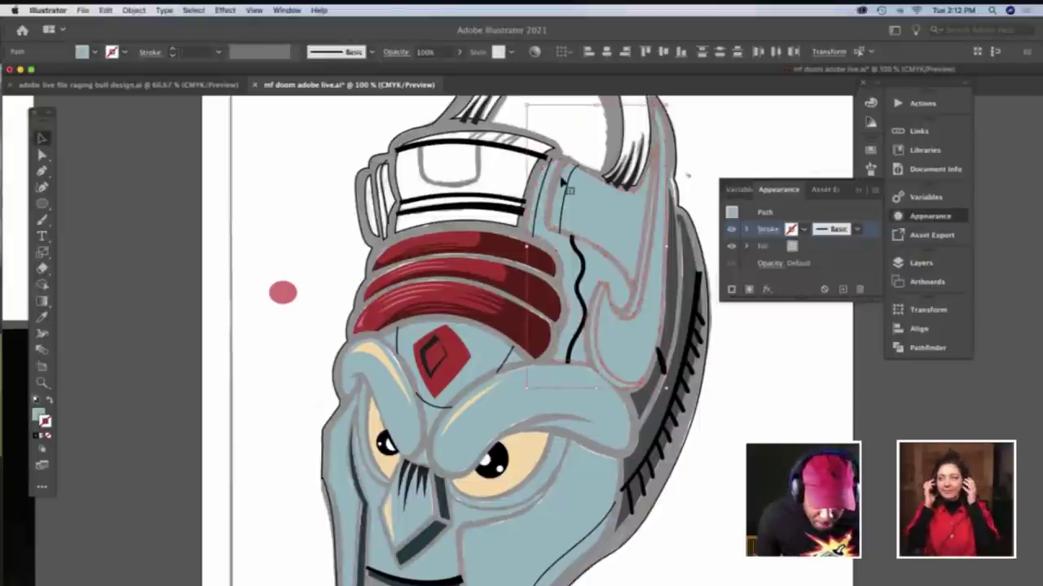
click(565, 172)
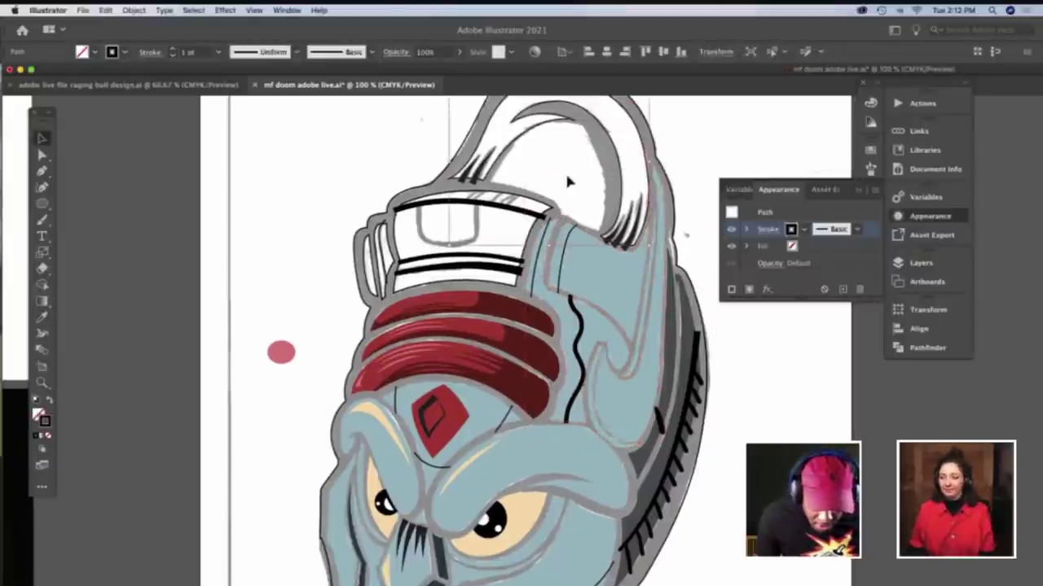
click(513, 198)
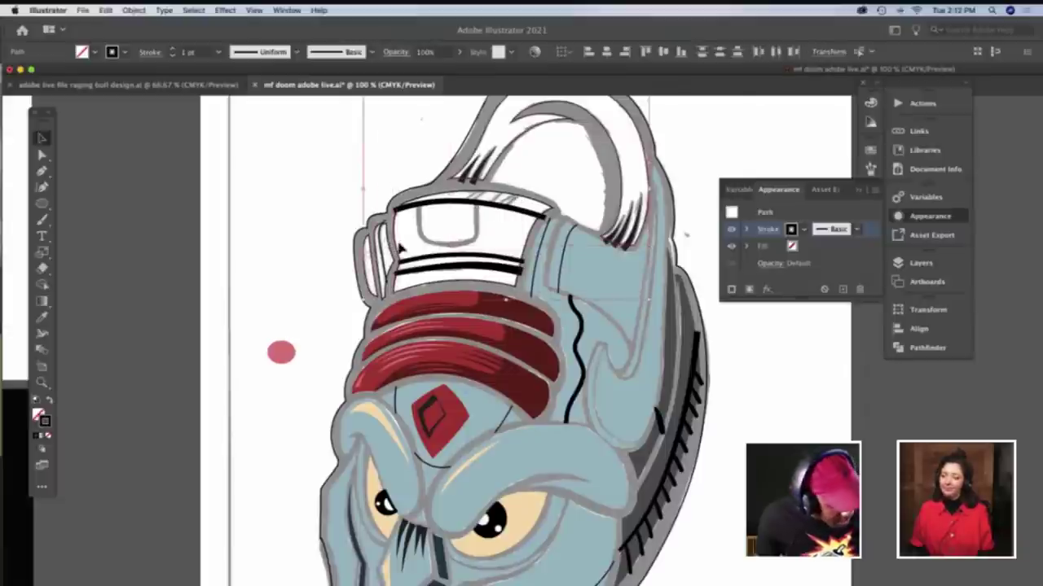
key(i)
click(587, 247)
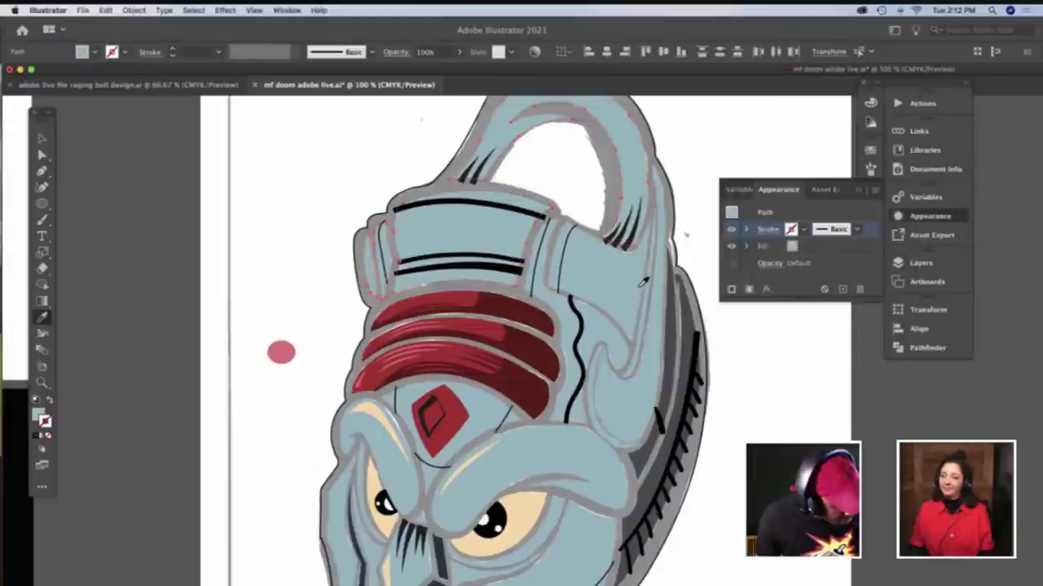
key(v)
click(786, 351)
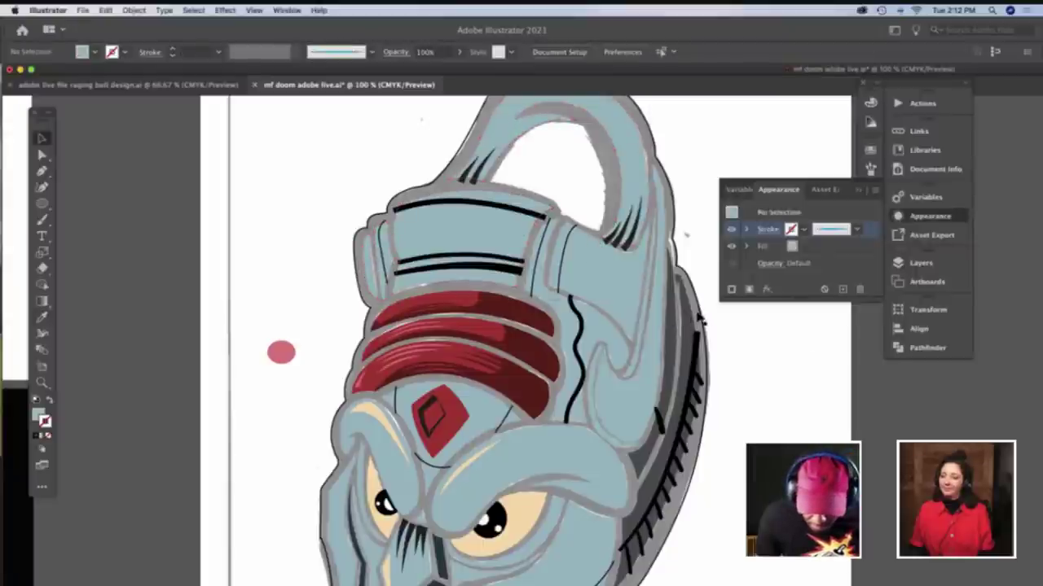
Swap fill and stroke on the outer helmet outline path so its line art has a solid black fill
click(704, 322)
key(shift+x)
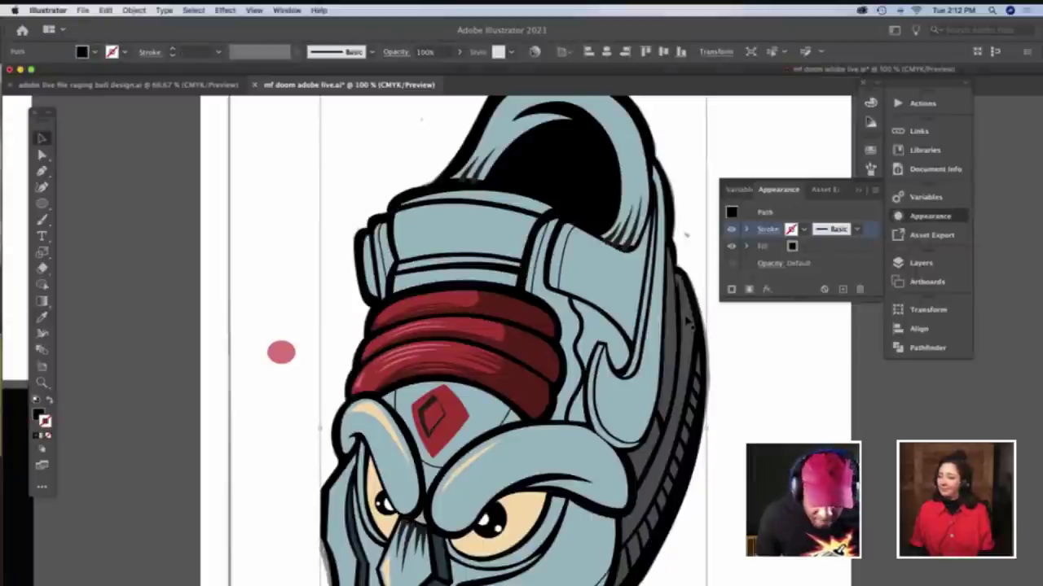
Examine the full helmet with its black line art, from the heel loop down to the cheek guards, ending on the forehead
scroll(637, 342, down, 3)
key(z)
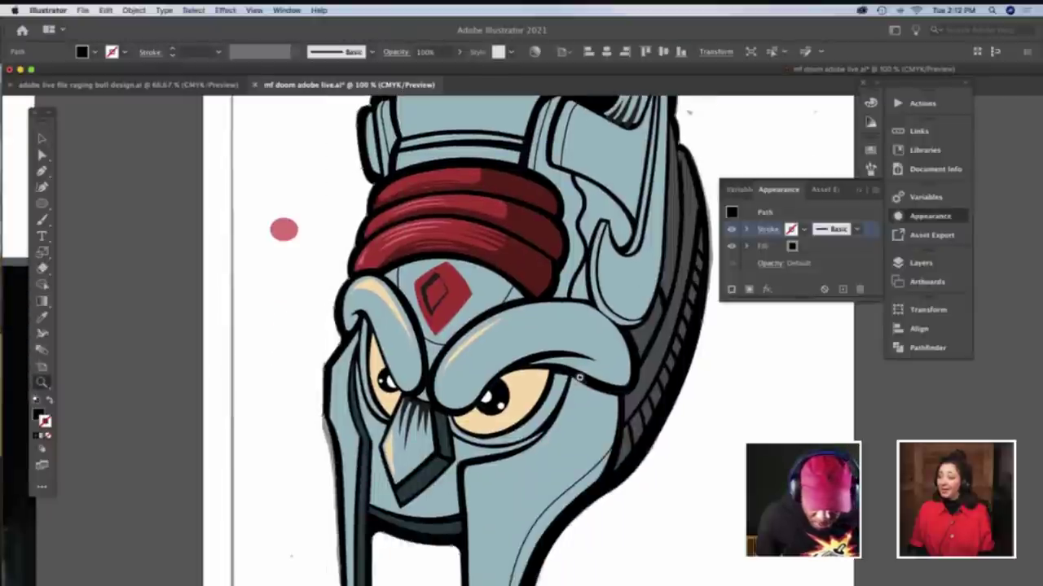
alt+click(579, 378)
scroll(579, 373, left, 3)
scroll(579, 373, right, 5)
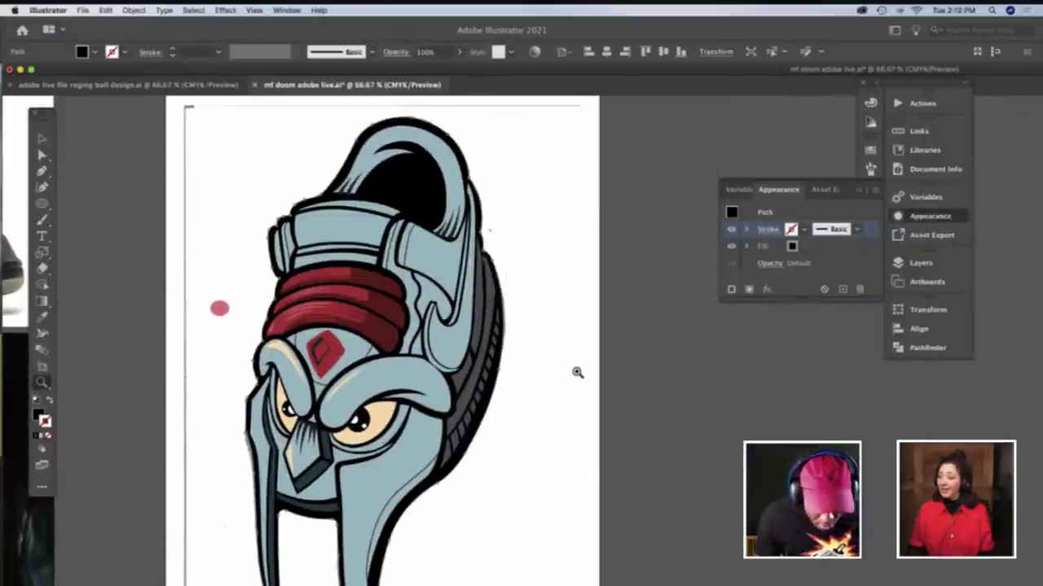
scroll(576, 372, down, 1)
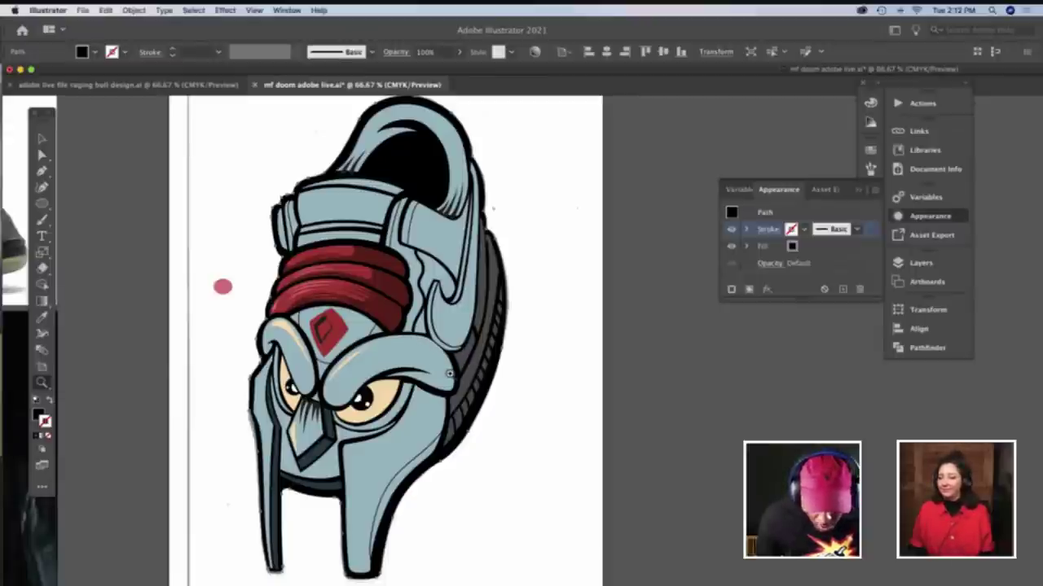
scroll(449, 374, down, 2)
click(433, 352)
scroll(434, 351, down, 3)
scroll(434, 352, right, 2)
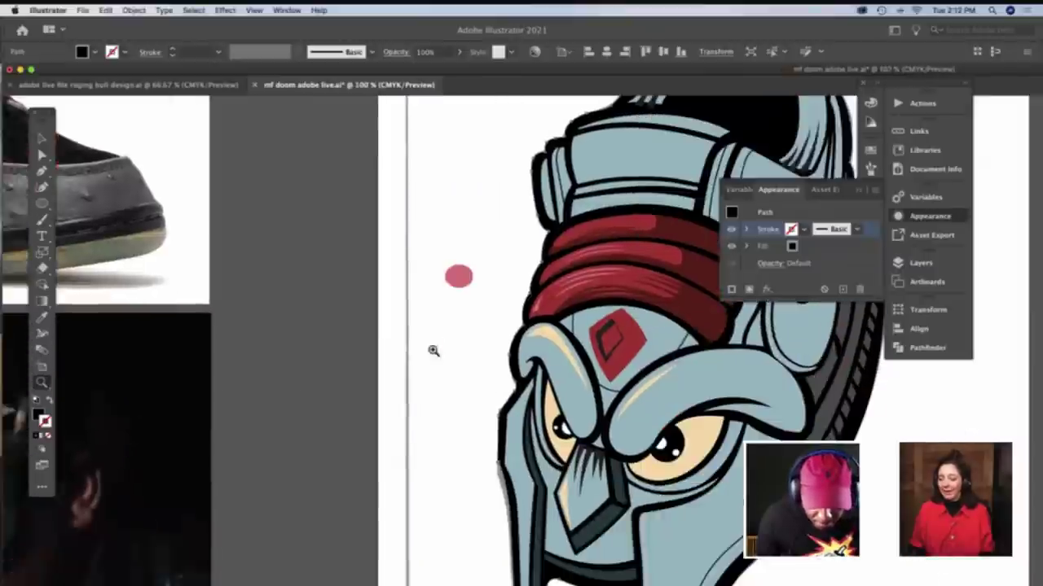
scroll(498, 406, right, 4)
scroll(530, 395, down, 3)
scroll(528, 394, right, 1)
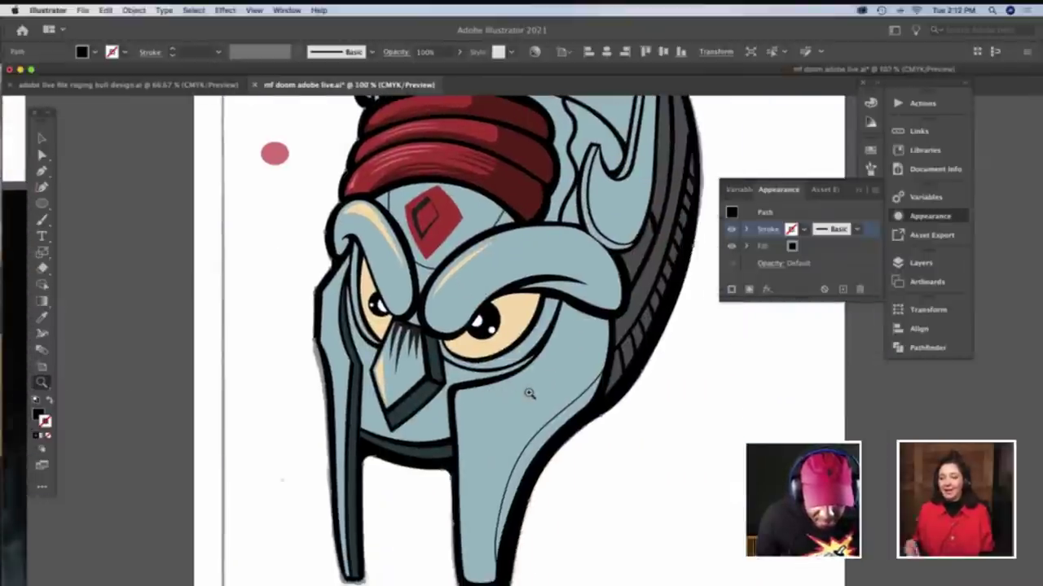
scroll(530, 393, up, 2)
scroll(534, 389, right, 1)
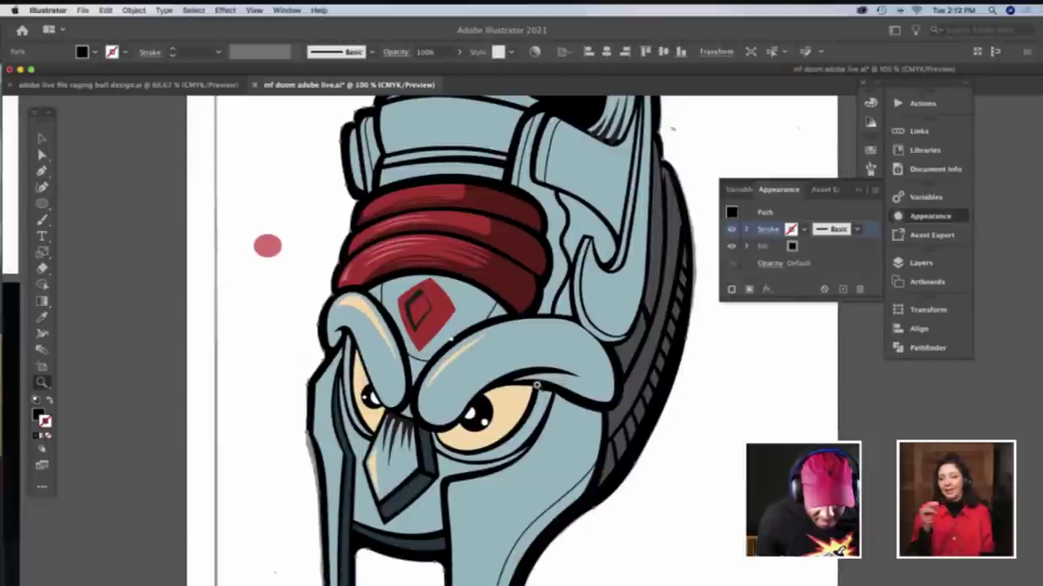
click(536, 385)
scroll(513, 375, right, 6)
scroll(494, 367, down, 2)
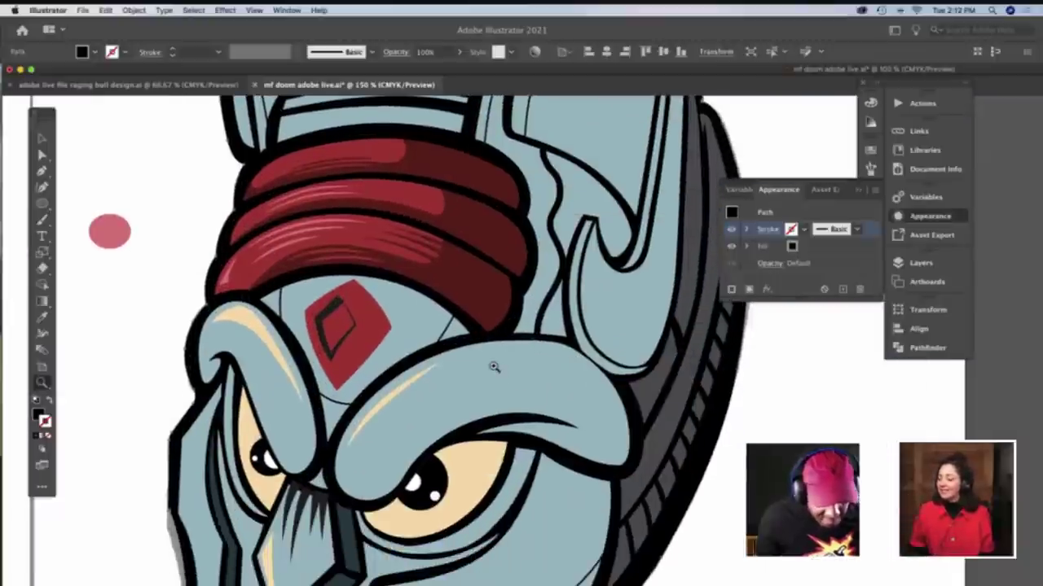
Set the two forehead side lines to 6 pt and thicken the small curved line below the red diamond
key(v)
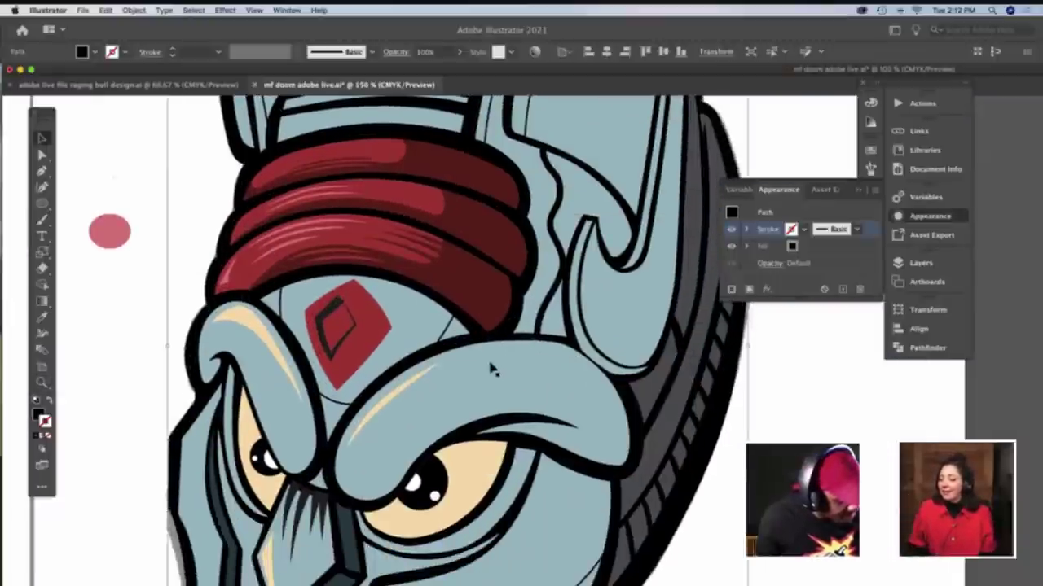
click(452, 327)
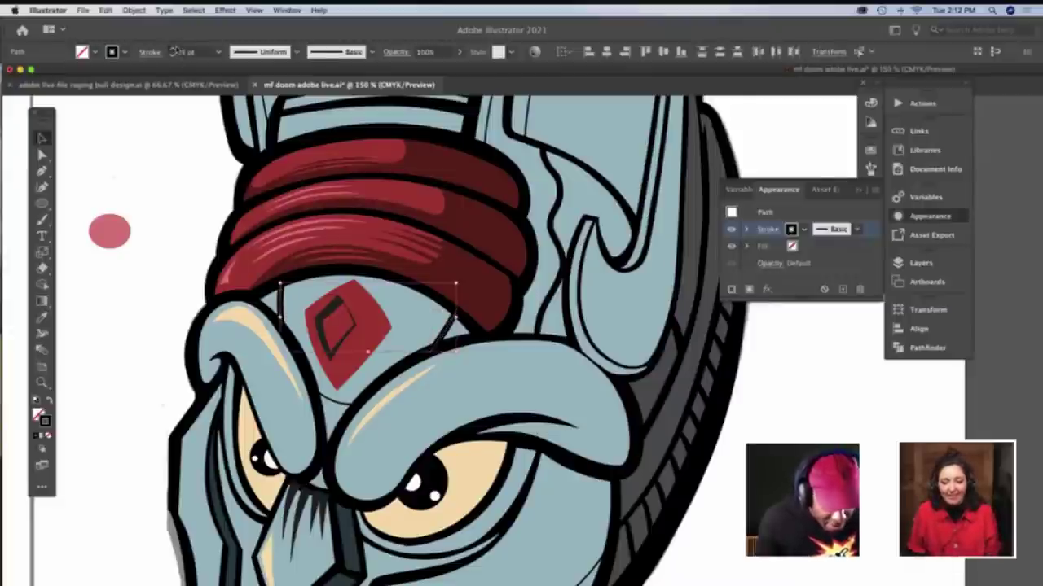
click(139, 128)
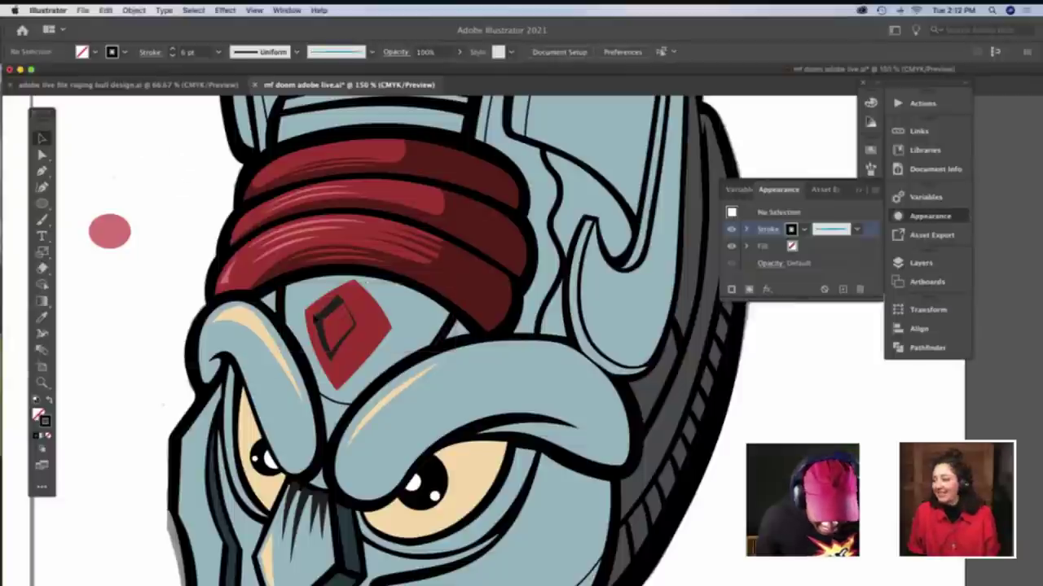
click(334, 400)
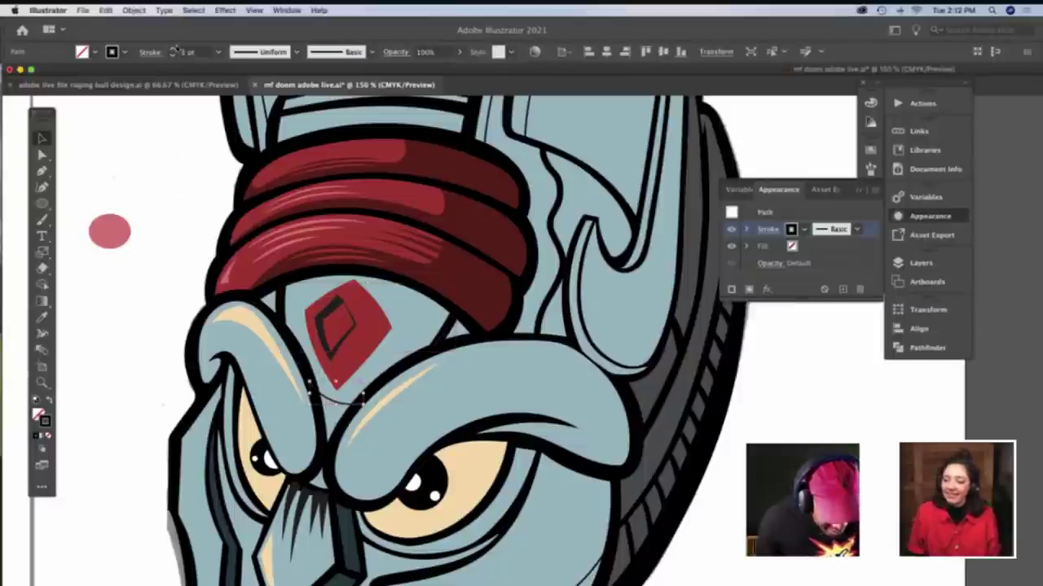
click(193, 240)
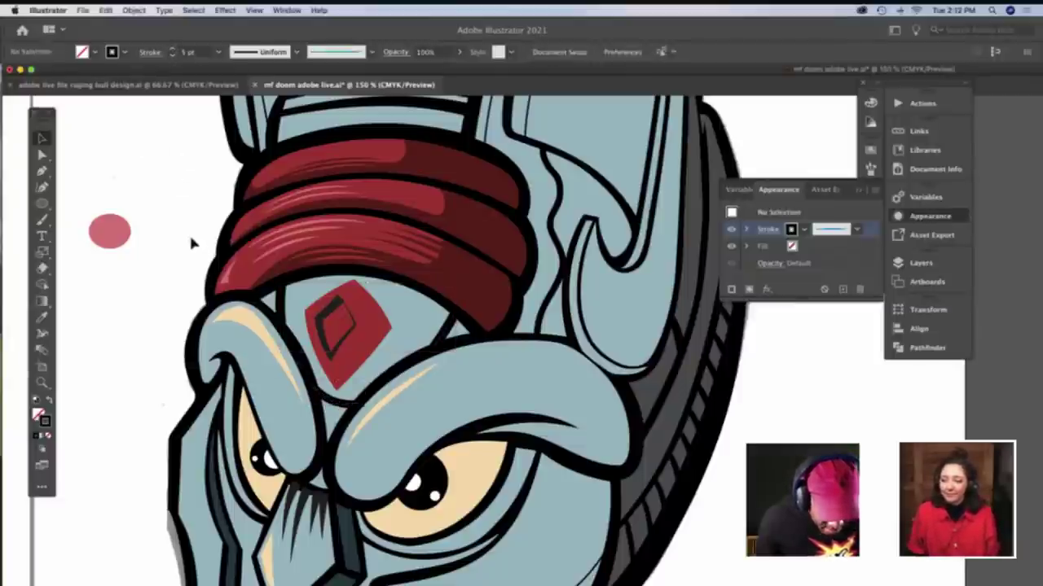
Recolor the forehead panel behind the red diamond with the dark slate sampled from the side plane of the nose guard
scroll(193, 242, down, 2)
scroll(196, 240, down, 3)
scroll(207, 236, right, 3)
click(353, 230)
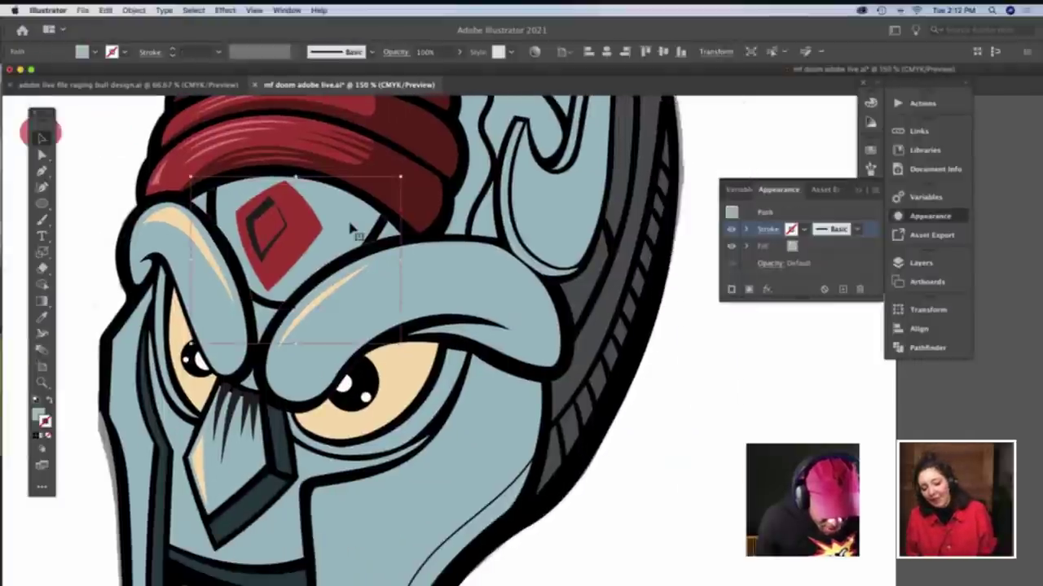
key(i)
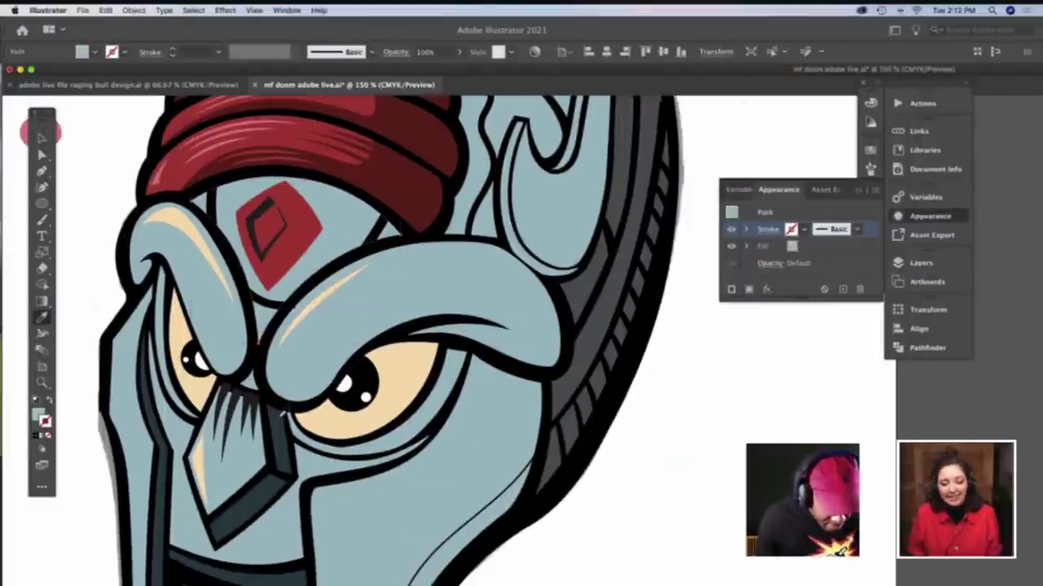
click(284, 417)
key(a)
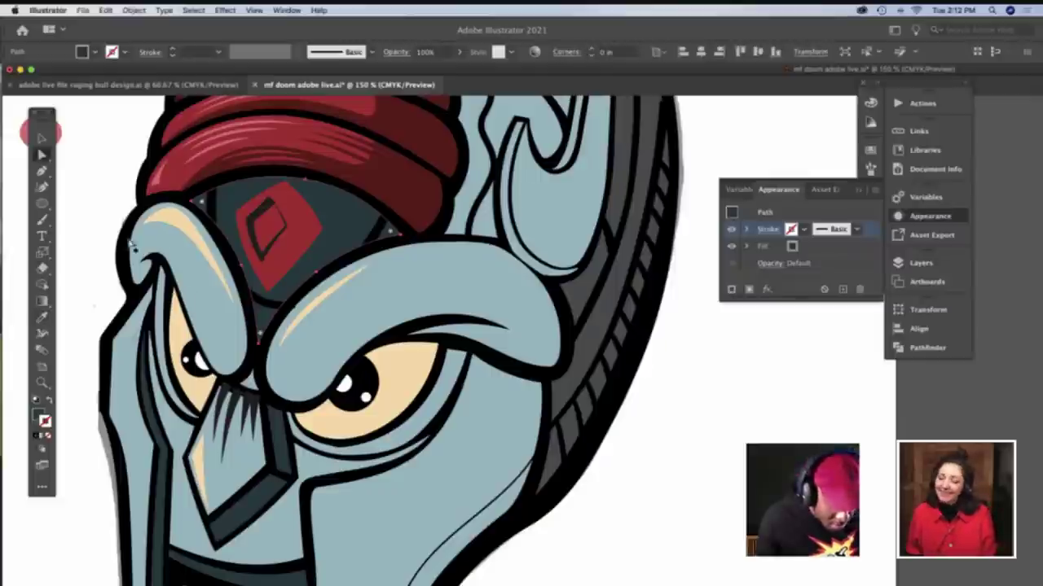
click(97, 226)
Draw a pointed freehand highlight on the forehead panel right of the red diamond and fill it with the helmet's light blue-gray
key(z)
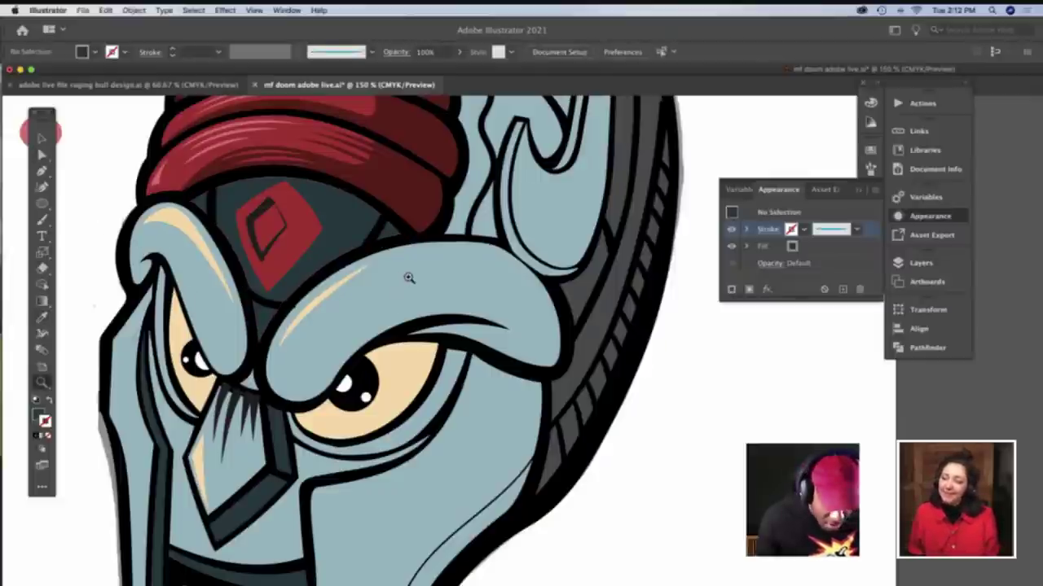
click(408, 277)
scroll(408, 280, right, 3)
scroll(395, 287, down, 4)
click(384, 292)
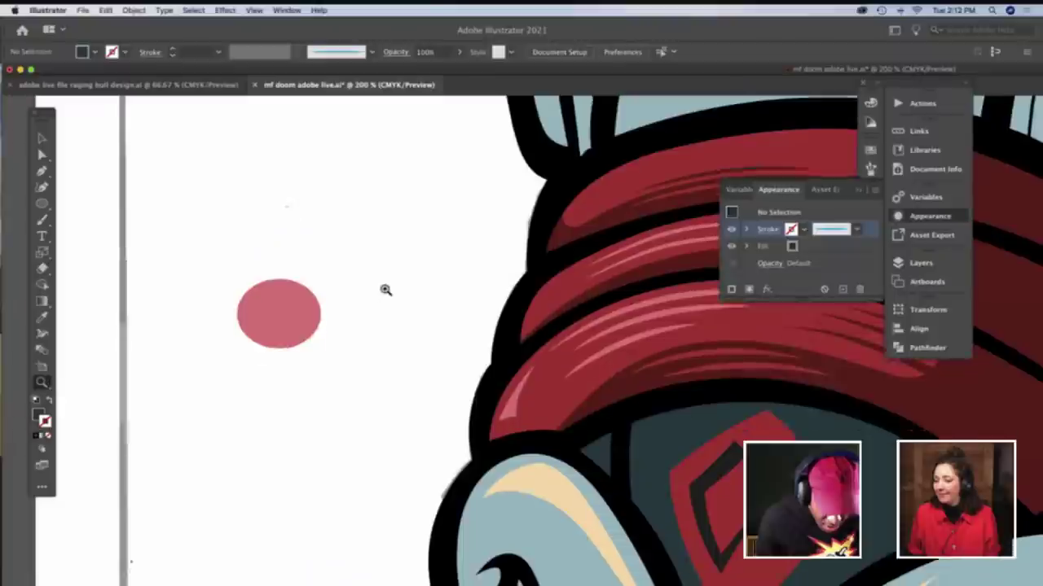
scroll(383, 289, down, 2)
scroll(380, 289, right, 8)
scroll(380, 289, down, 3)
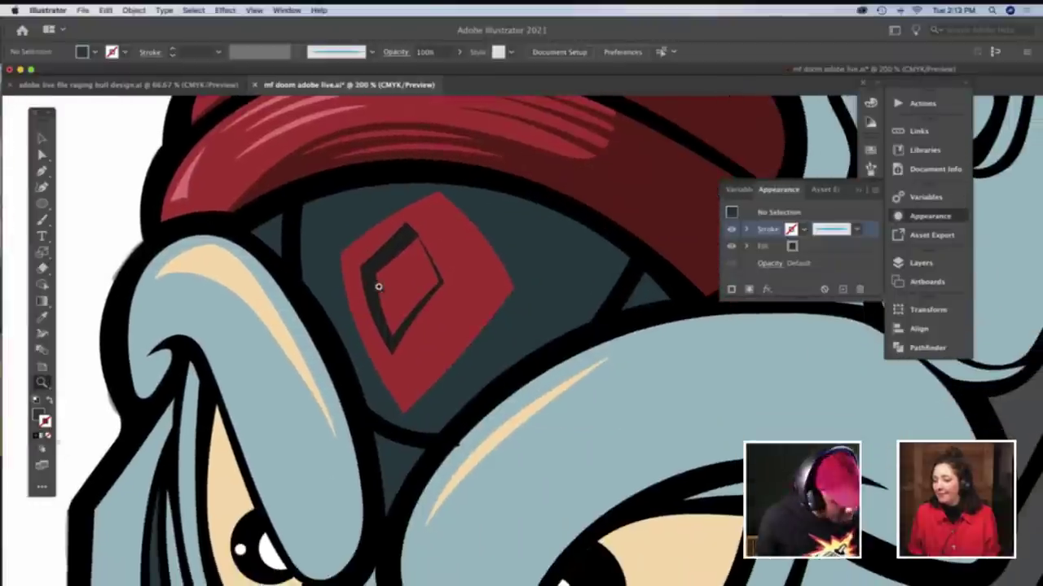
key(b)
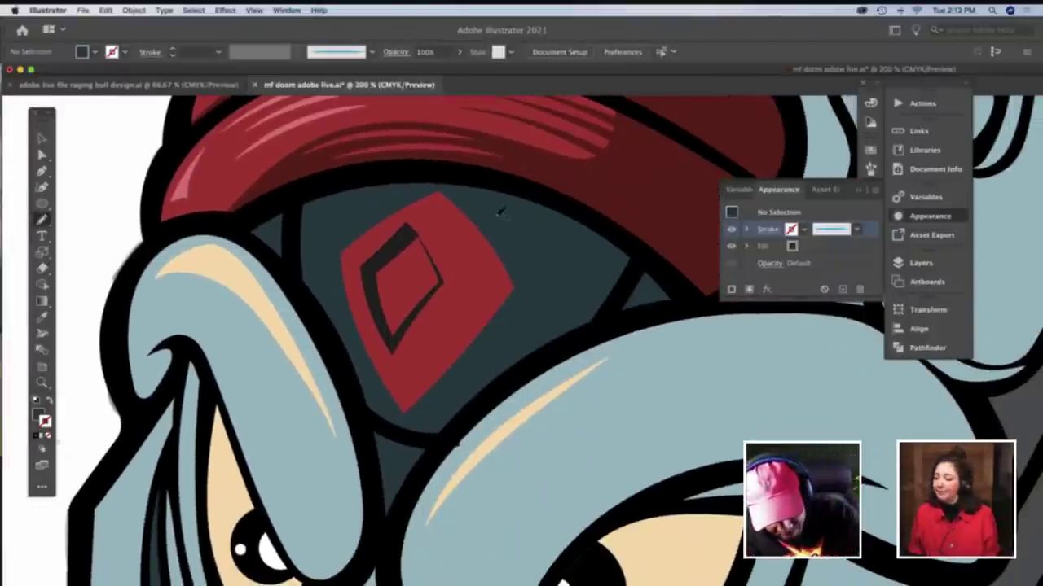
drag(495, 217, 534, 288)
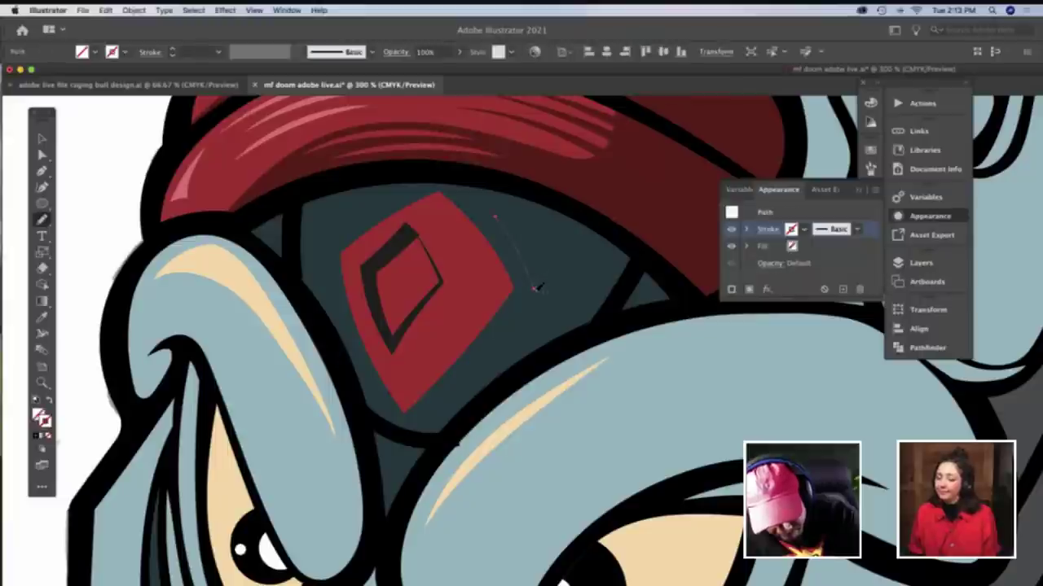
drag(497, 342, 575, 308)
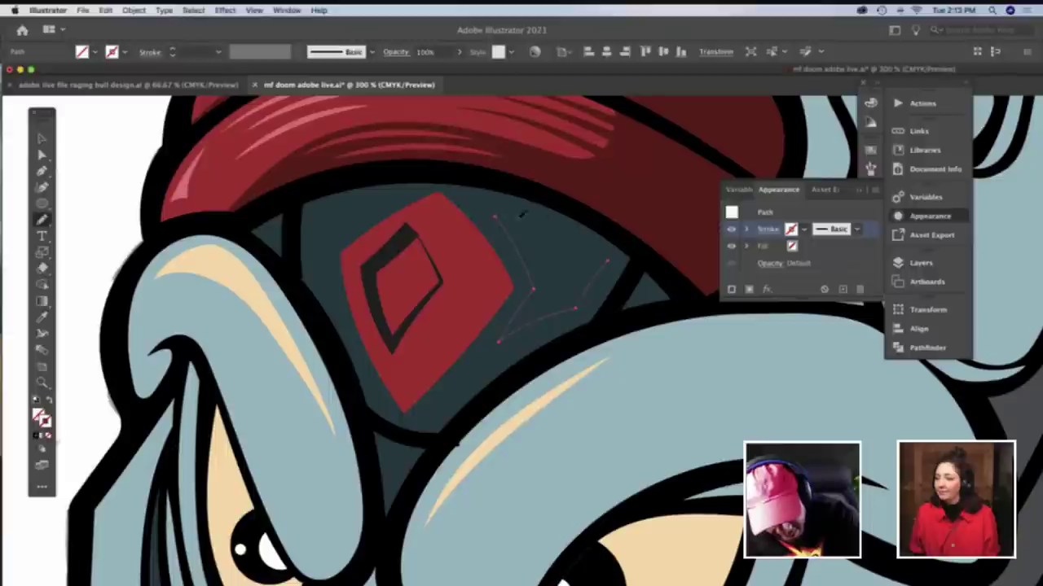
key(i)
click(672, 389)
scroll(444, 258, left, 3)
key(v)
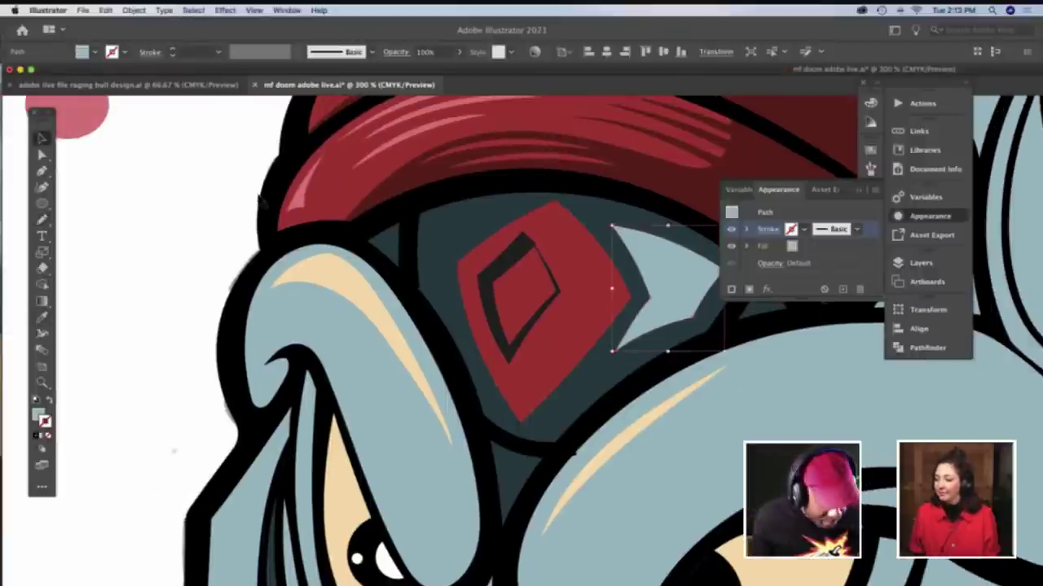
click(216, 188)
Draw a smaller matching highlight on the forehead panel left of the diamond and fill it with the same light blue-gray
key(n)
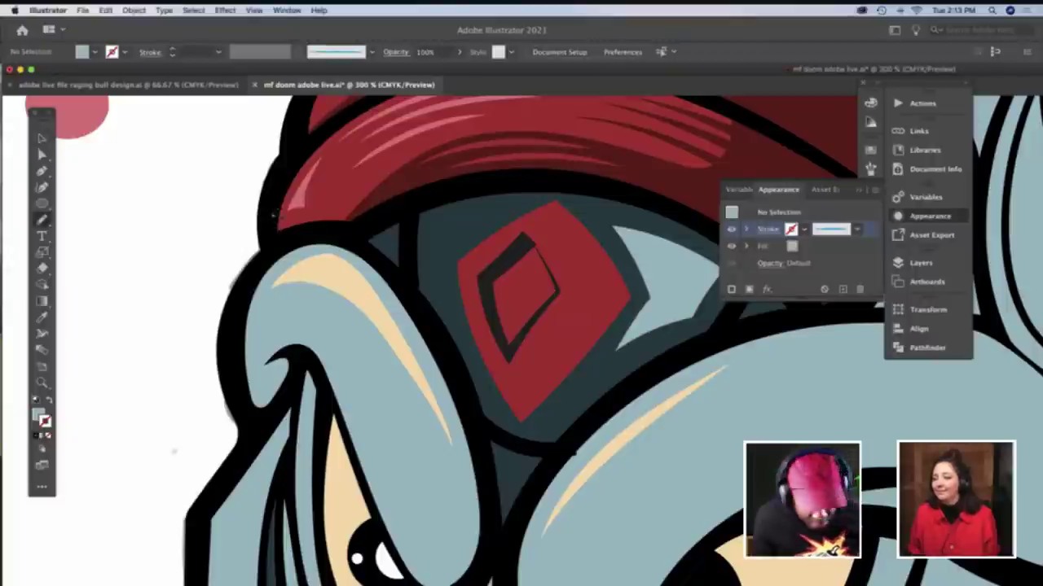
drag(430, 245, 426, 275)
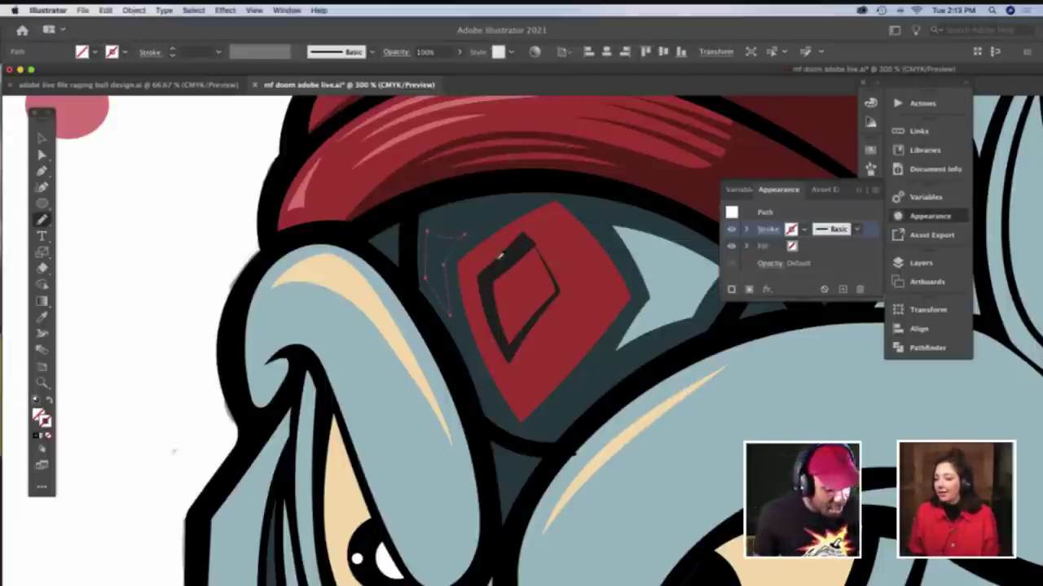
key(i)
click(682, 275)
key(v)
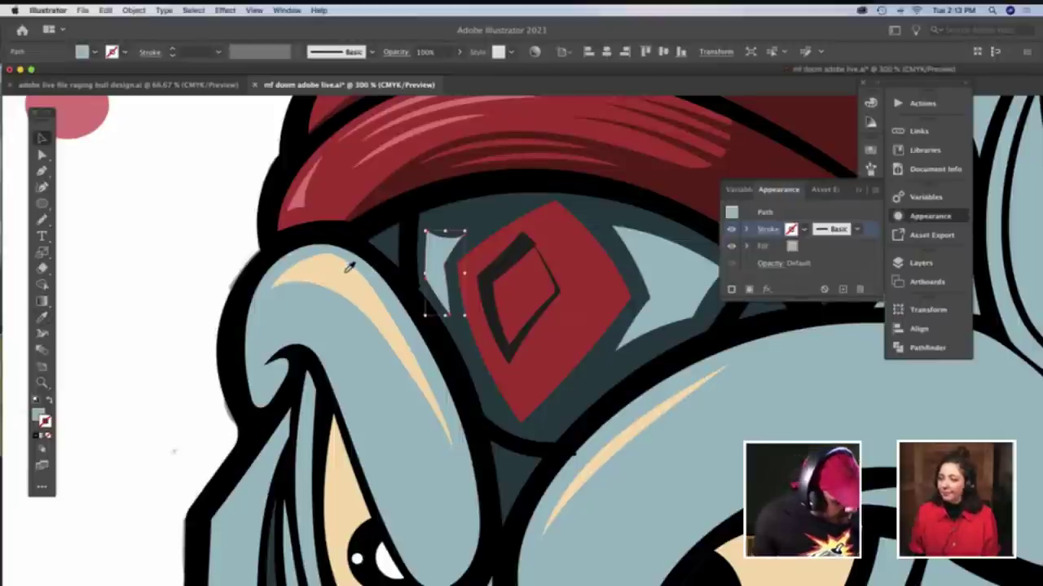
click(212, 209)
Sketch a freehand shadow contour along the inner lower edge of the left brow, from its curl down to the rounded tip
scroll(326, 293, down, 3)
key(z)
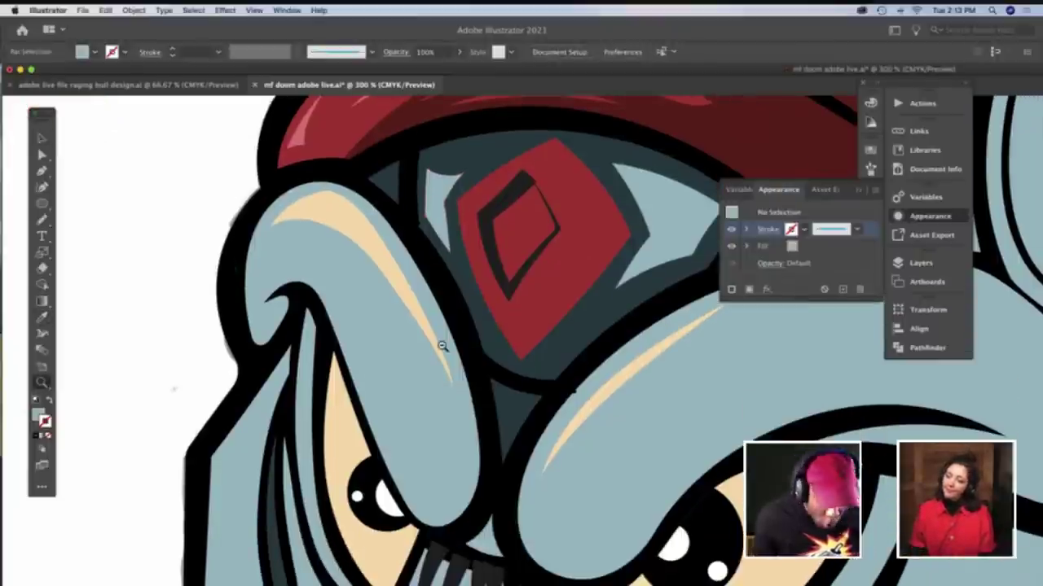
alt+click(442, 345)
scroll(432, 333, right, 5)
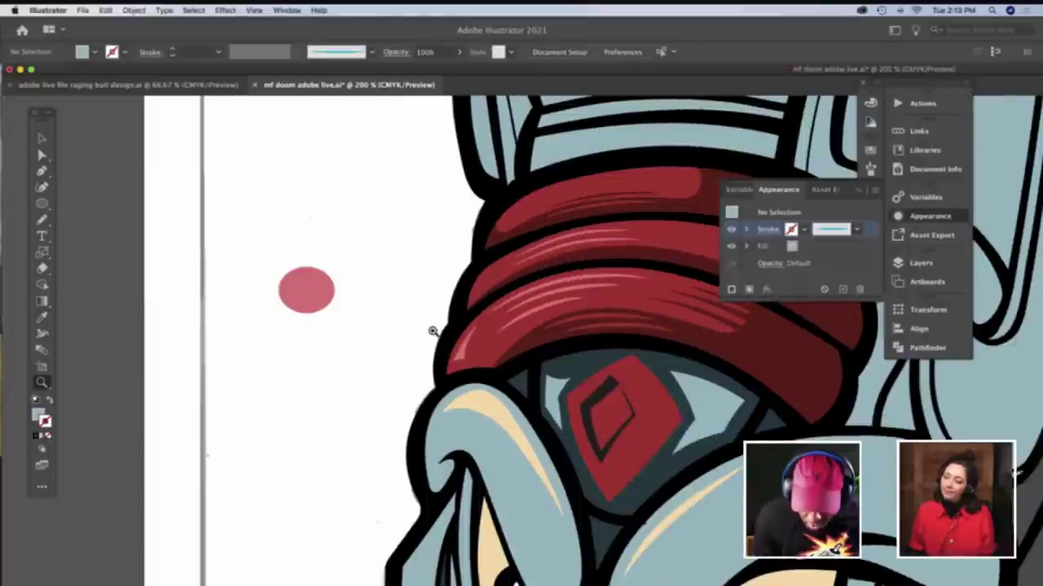
scroll(431, 329, right, 3)
scroll(432, 329, down, 5)
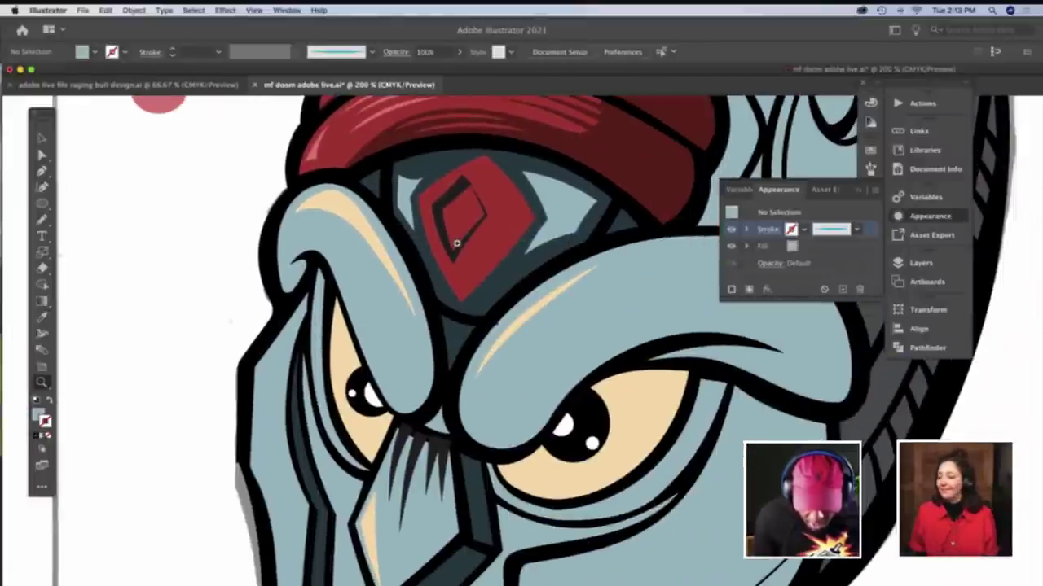
click(468, 336)
scroll(472, 342, left, 5)
scroll(472, 343, down, 3)
scroll(474, 339, right, 3)
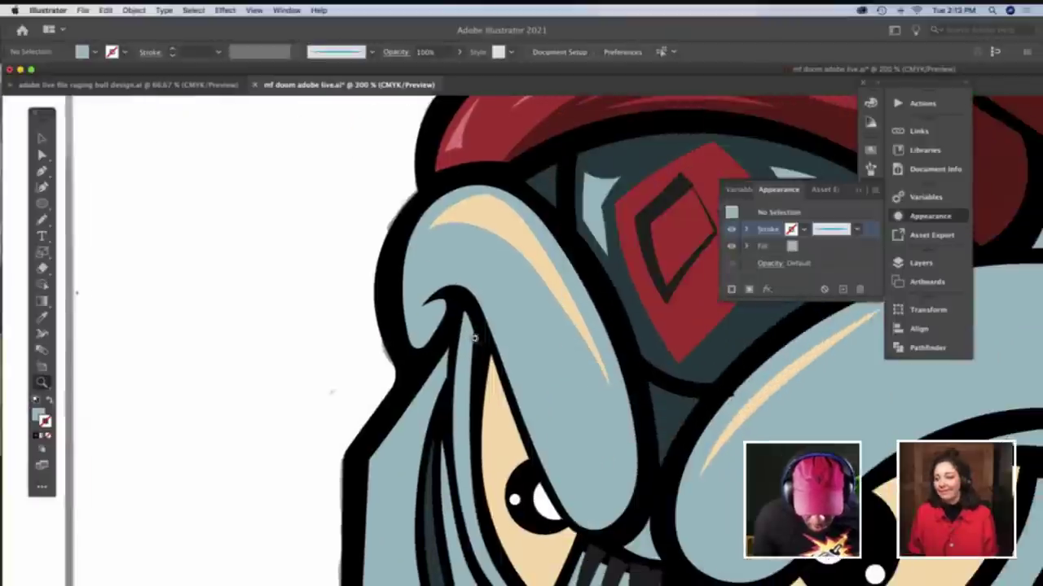
scroll(473, 338, right, 3)
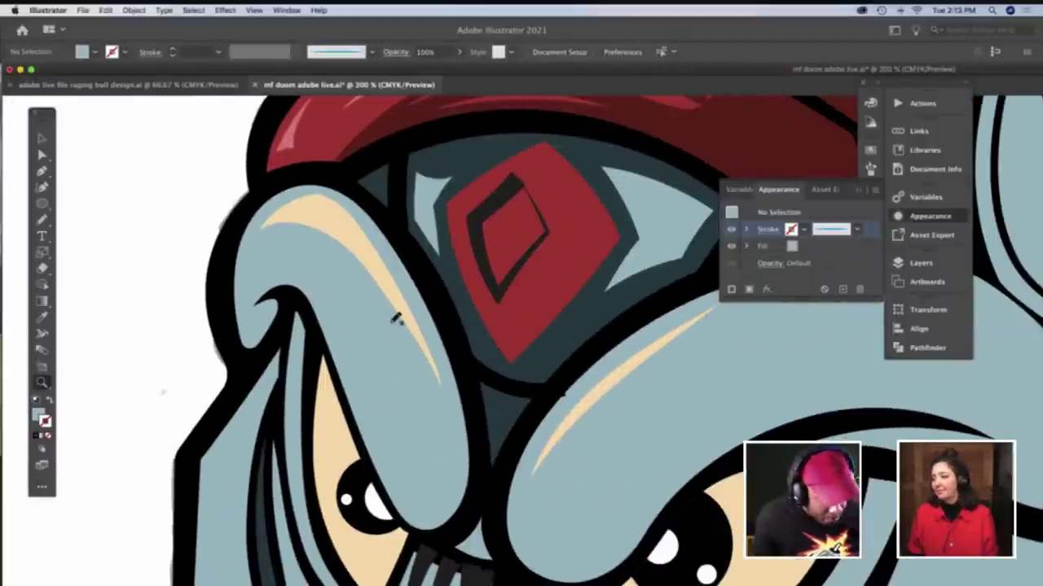
key(n)
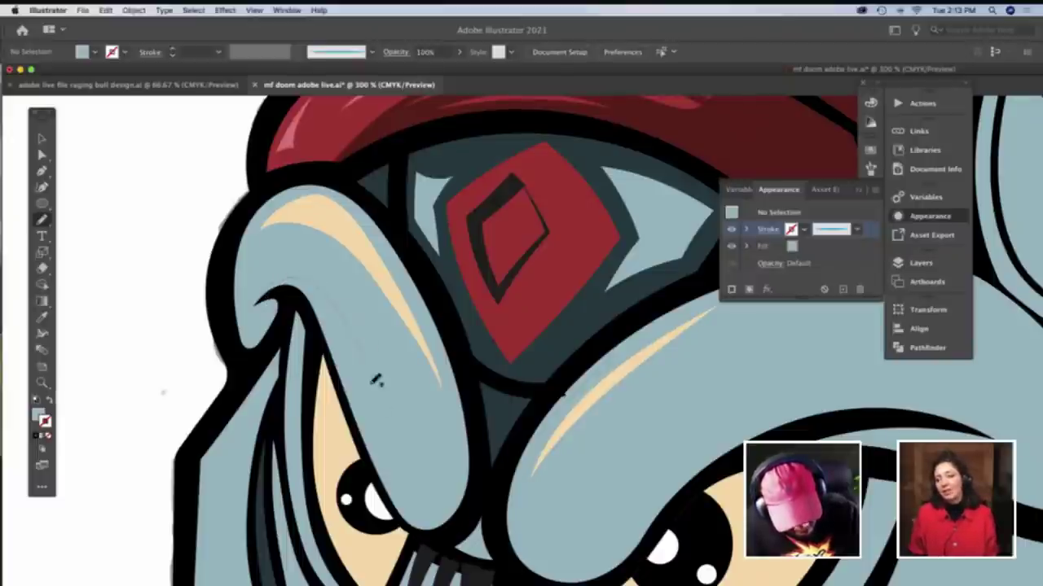
mouse_move(399, 452)
mouse_down()
mouse_move(422, 500)
mouse_move(463, 507)
mouse_move(478, 473)
mouse_up()
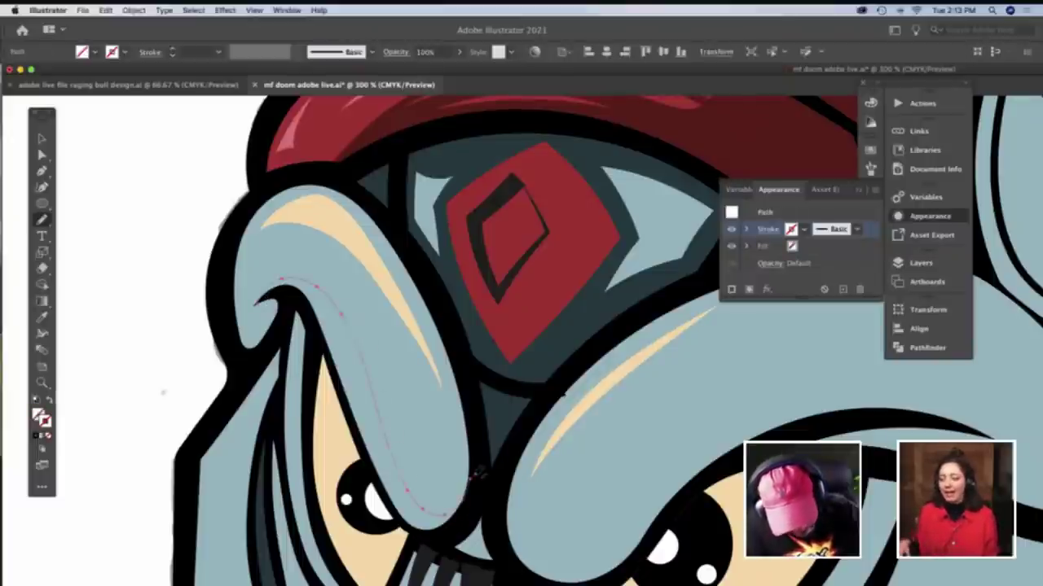
Bring the contour line into isolation with the left brow's fill shape and divide the shape along it with Pathfinder Divide
key(v)
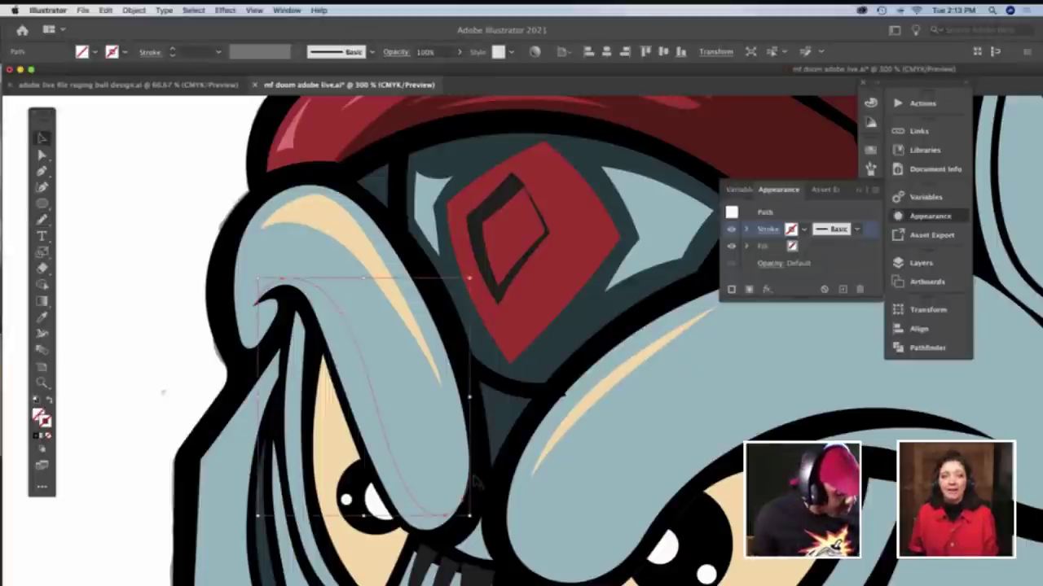
key(Delete)
double_click(414, 490)
click(415, 479)
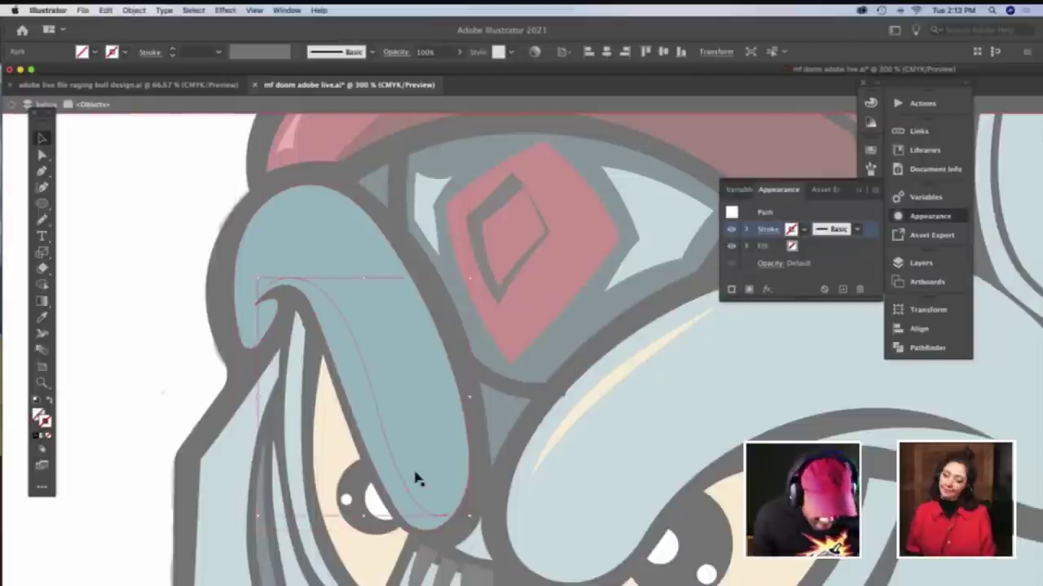
shift+click(415, 466)
click(927, 348)
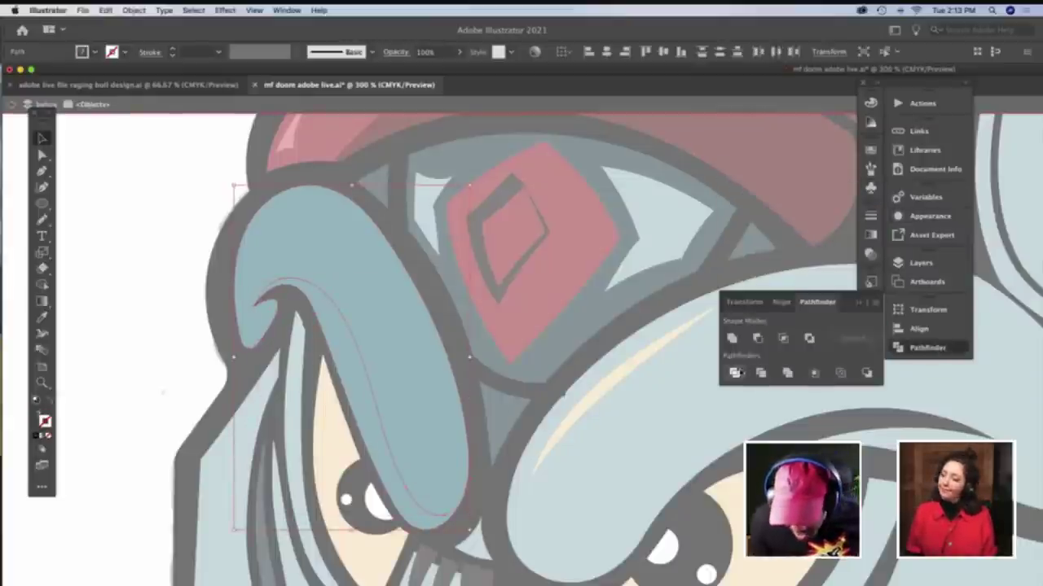
click(735, 372)
click(735, 373)
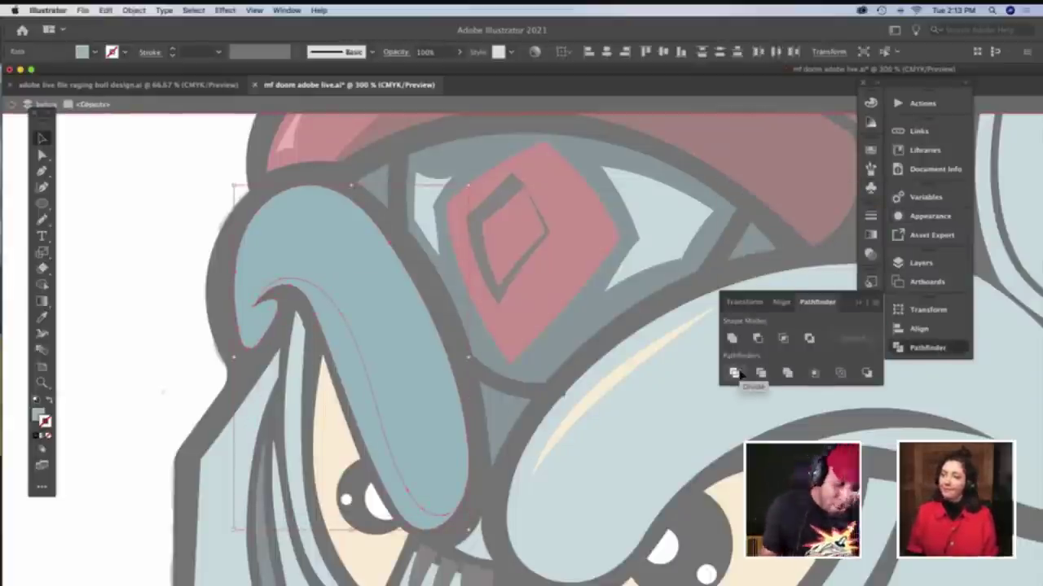
Fill the divided lower slice of the left brow with sampled dark slate and leave isolation mode
click(174, 323)
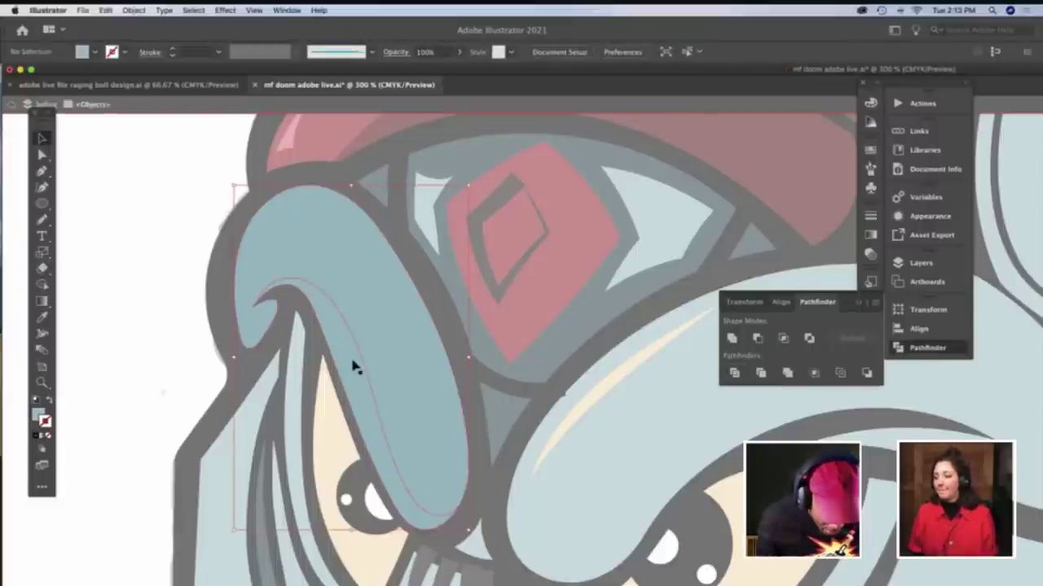
click(351, 376)
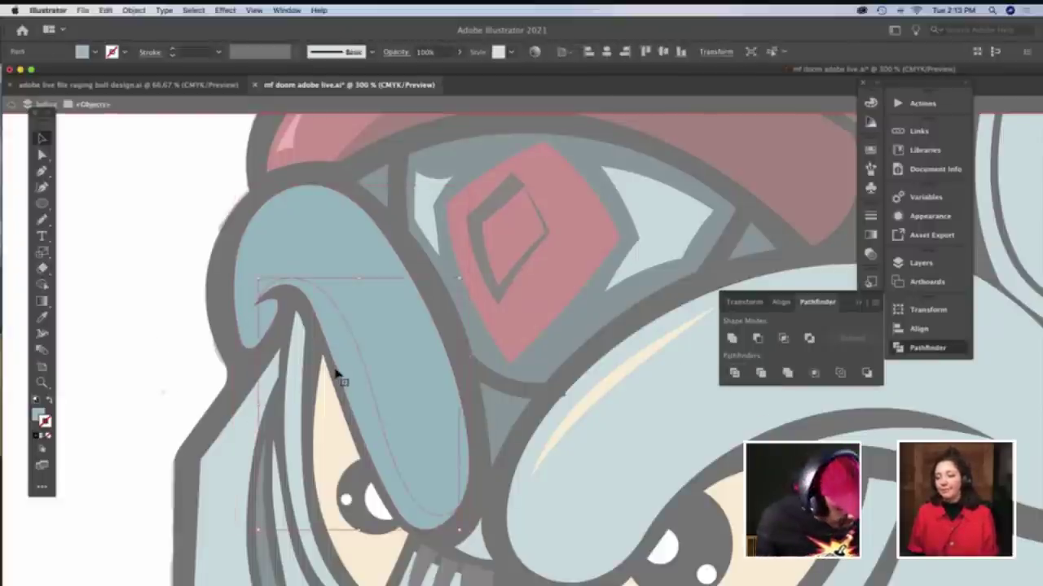
key(i)
click(462, 301)
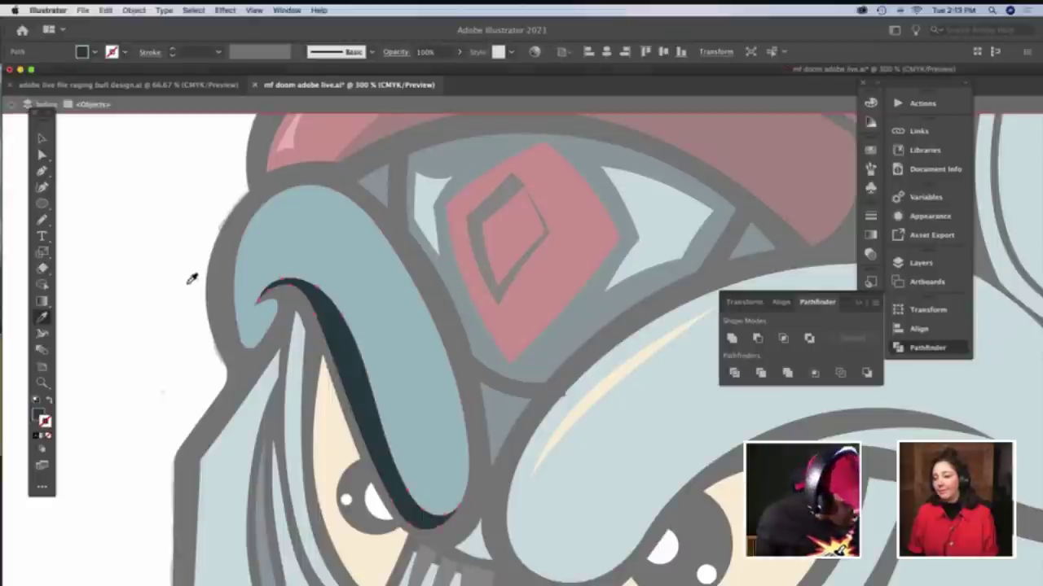
key(v)
click(150, 275)
double_click(150, 277)
Sketch a freehand shadow contour on the right brow, from the crease above the eye around to its outer edge
scroll(150, 279, right, 4)
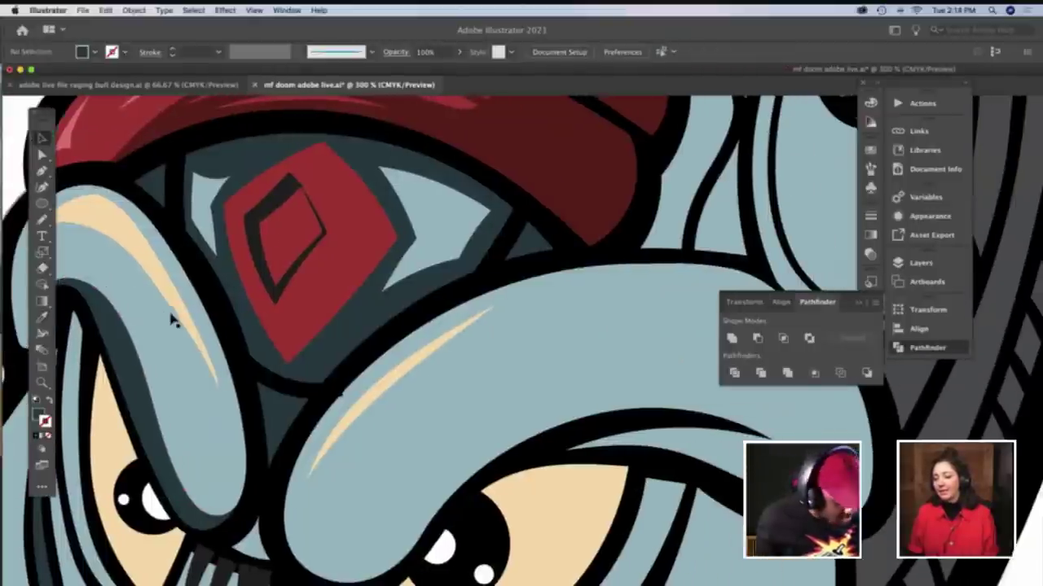
key(z)
alt+click(378, 398)
scroll(374, 391, down, 2)
scroll(361, 383, right, 8)
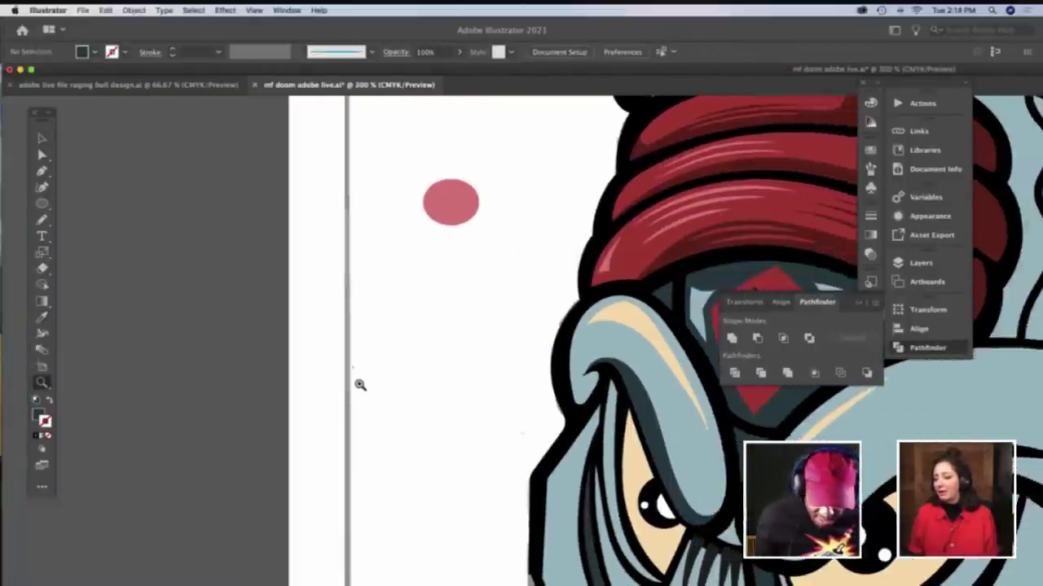
scroll(358, 383, right, 5)
scroll(359, 383, down, 3)
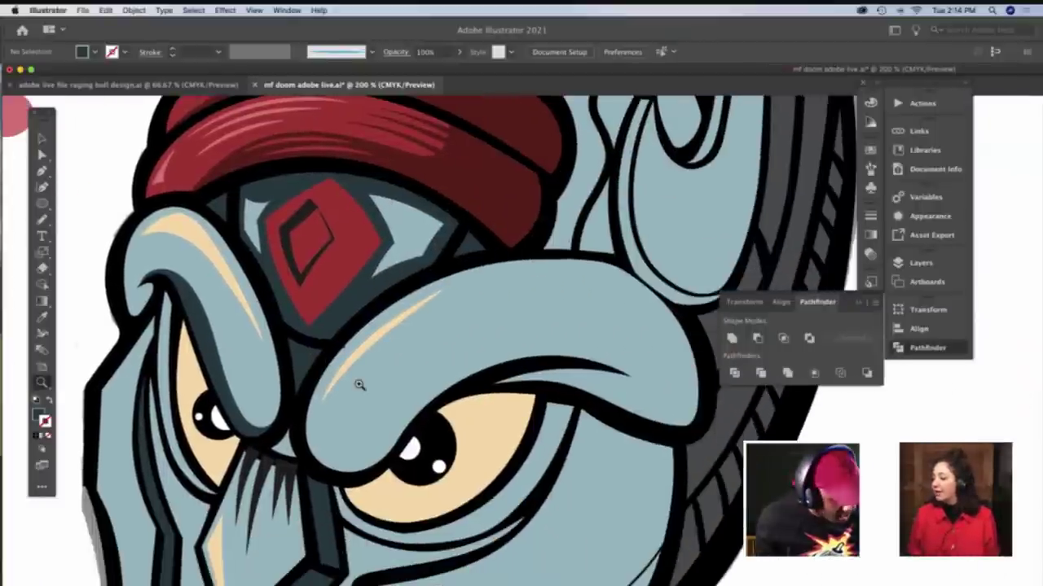
key(n)
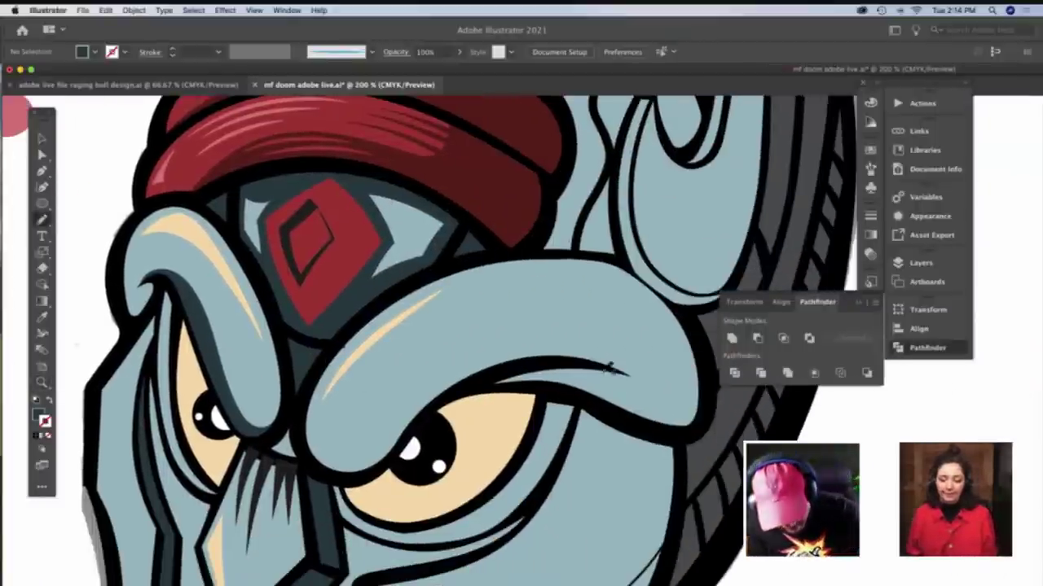
mouse_move(538, 361)
mouse_down()
mouse_move(620, 368)
mouse_move(663, 401)
mouse_move(688, 390)
mouse_up()
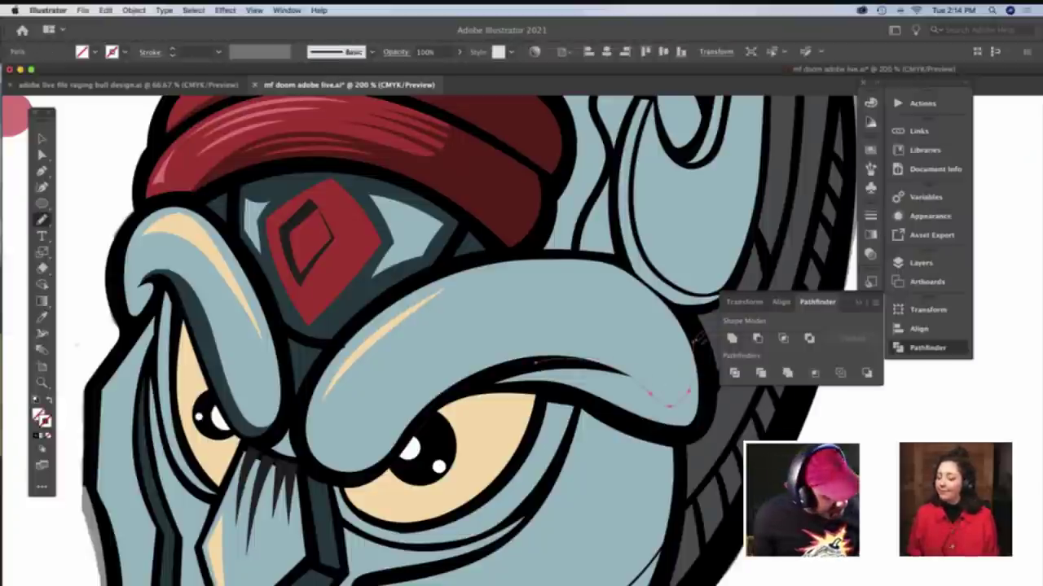
Isolate the right brow's fill shape together with its contour line and split it with Pathfinder Divide
key(v)
double_click(682, 377)
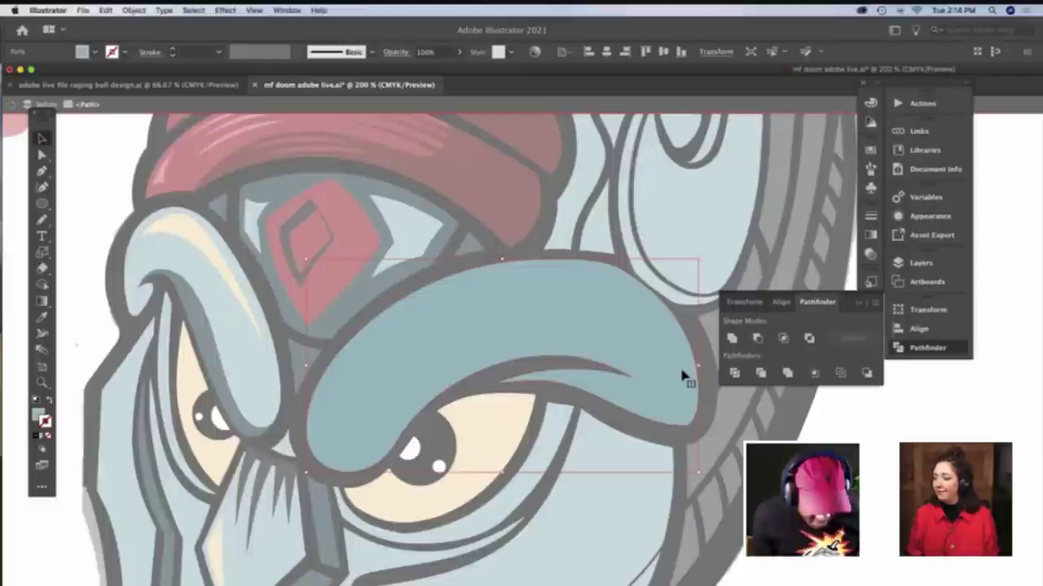
shift+click(673, 367)
click(733, 374)
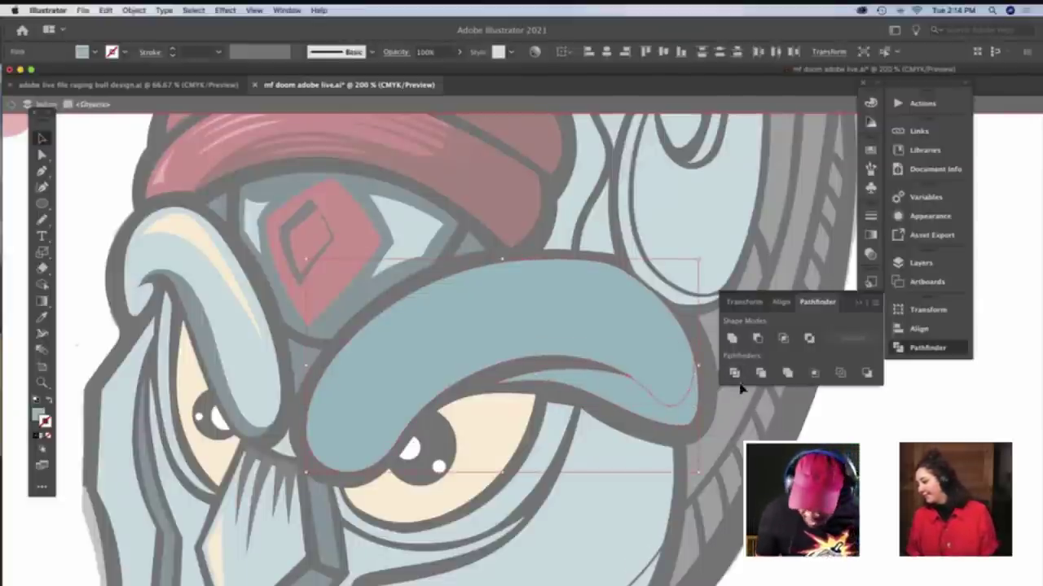
Fill the divided slice under the right brow's outer end with sampled dark slate and leave isolation mode
click(717, 426)
click(689, 415)
key(i)
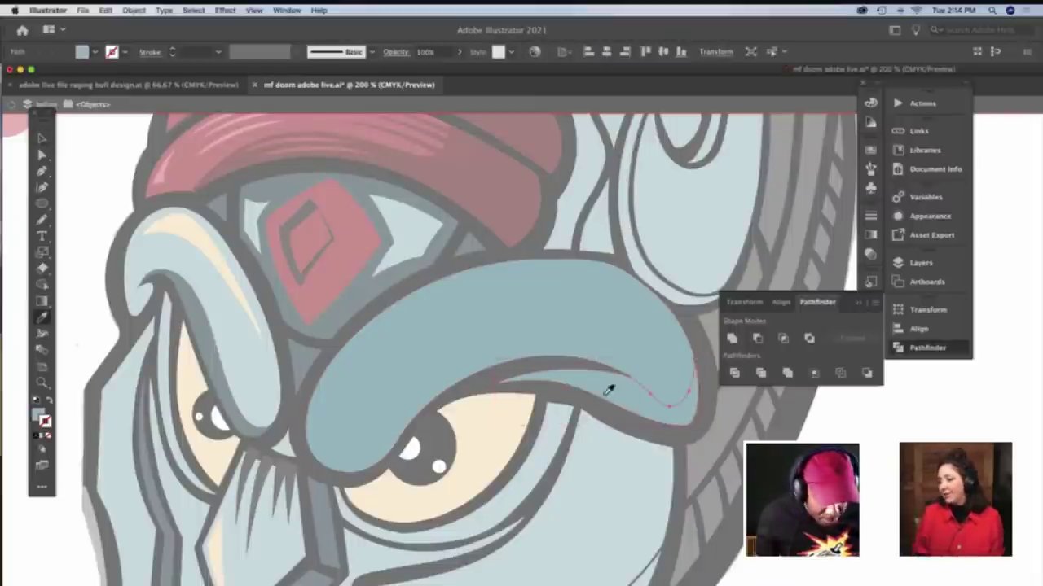
click(346, 306)
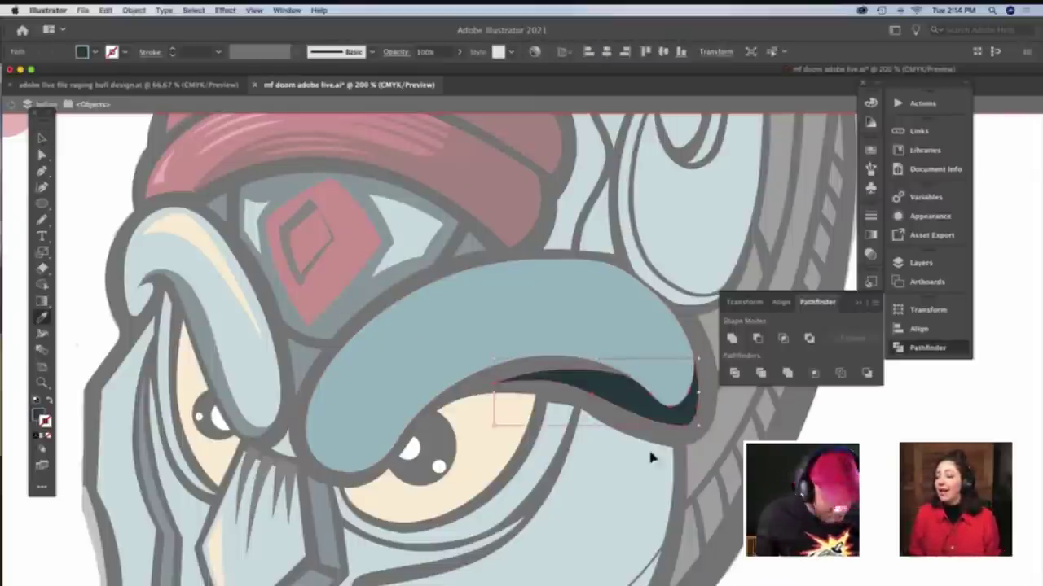
key(v)
key(Escape)
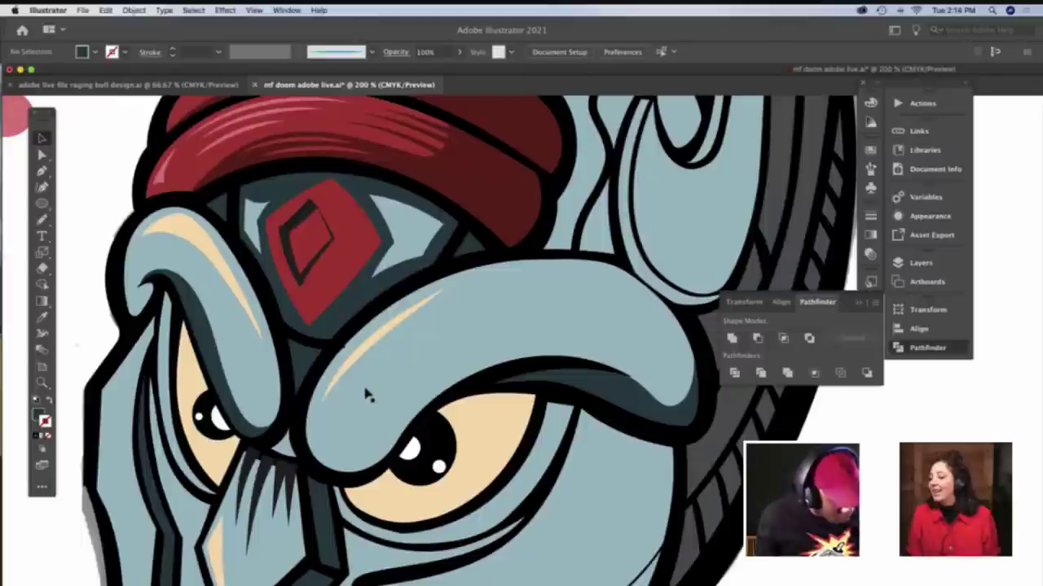
Sketch a freehand shadow contour along the right brow's lower edge, from its inner end around to the crease above the eye
key(b)
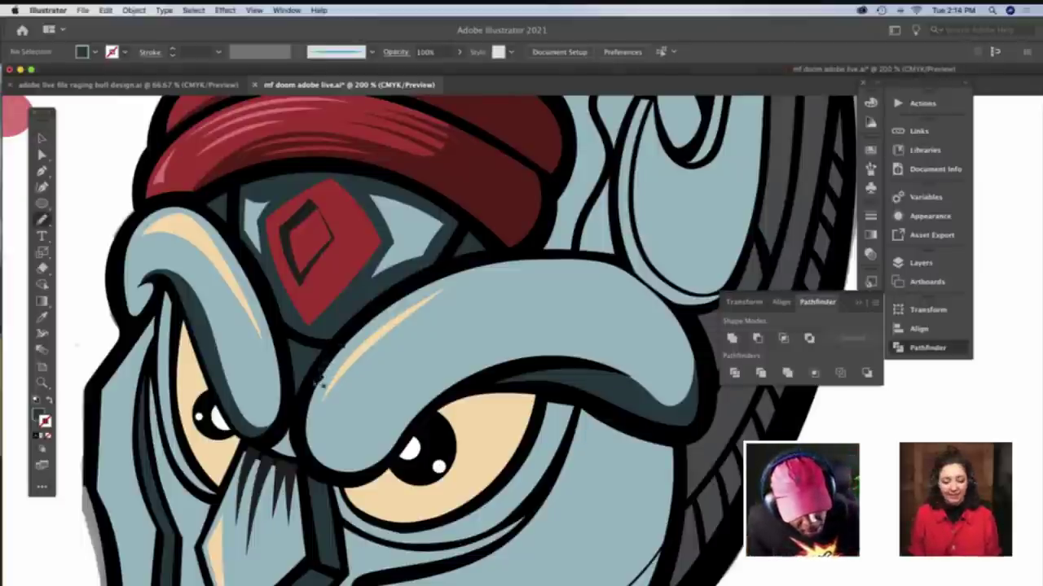
mouse_move(317, 383)
mouse_down()
mouse_move(317, 422)
mouse_move(361, 445)
mouse_move(465, 360)
mouse_move(544, 351)
mouse_move(608, 361)
mouse_move(542, 366)
mouse_up()
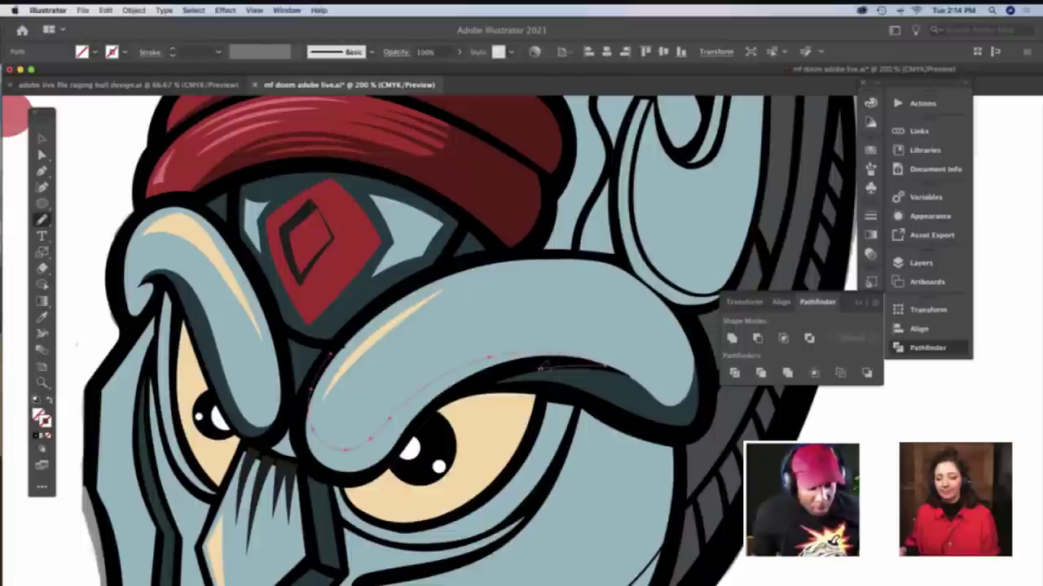
Bring the lower-edge contour into isolation with the right brow's fill shape and divide the shape along it with Pathfinder Divide
key(v)
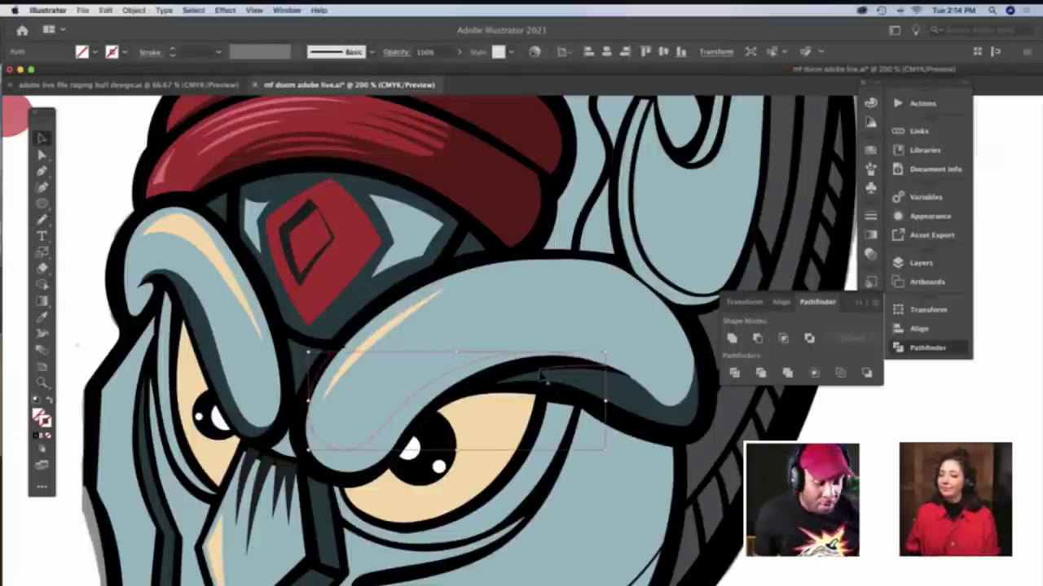
key(super+shift+a)
double_click(476, 350)
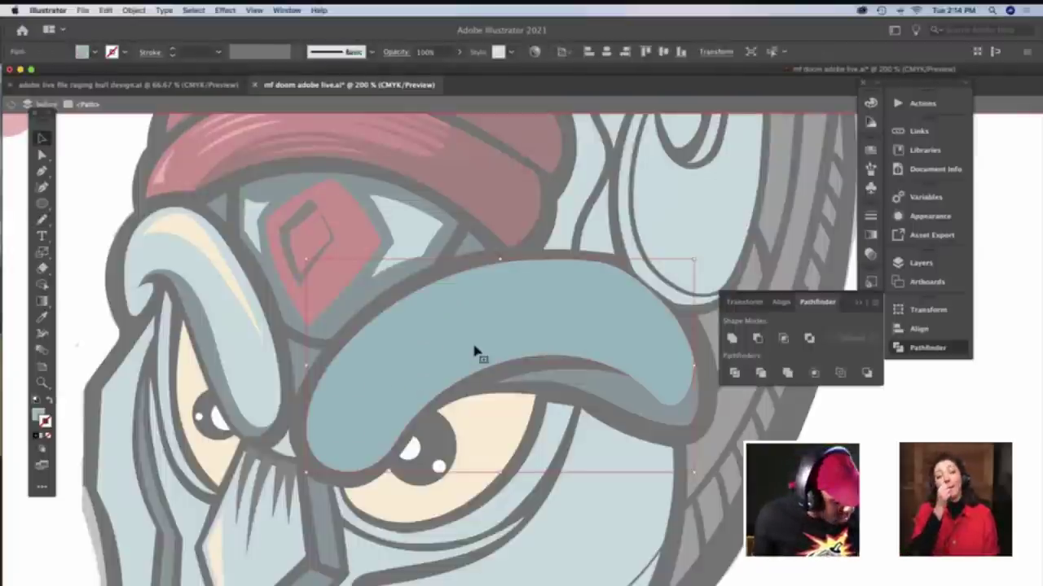
click(476, 346)
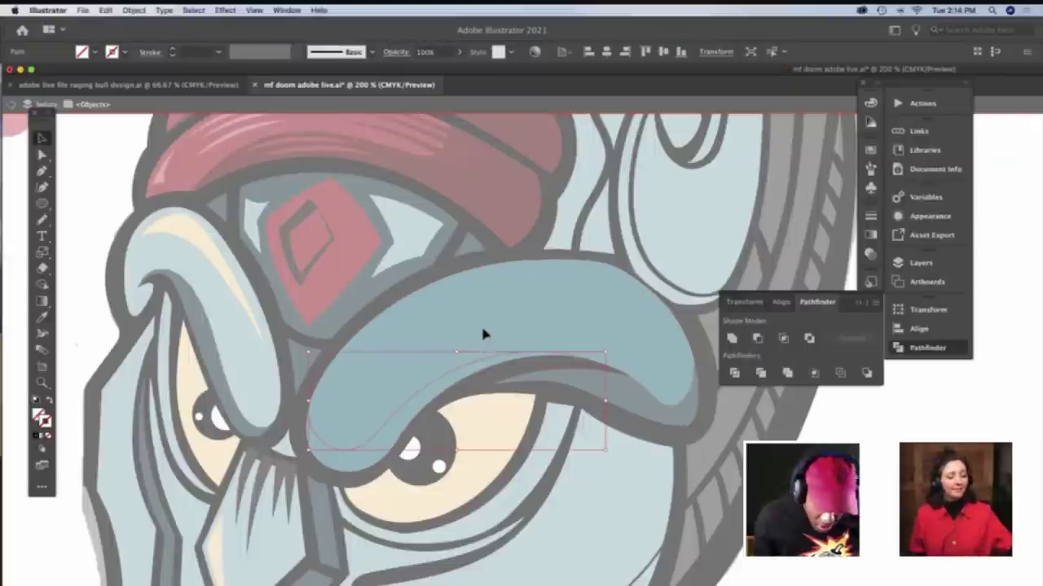
shift+click(483, 334)
click(736, 373)
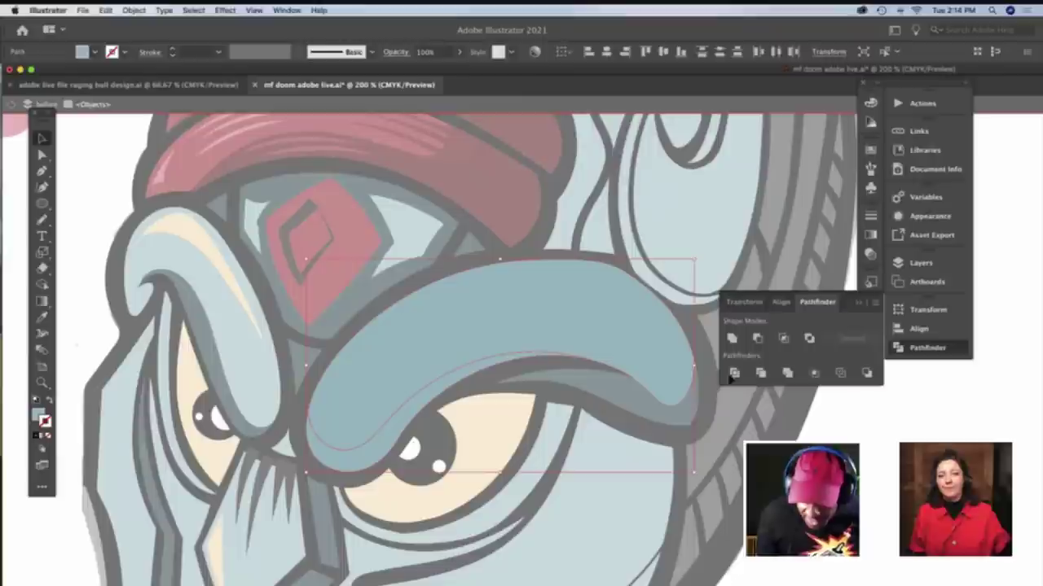
Fill the divided strip along the right brow's lower edge with dark slate and leave isolation mode
click(615, 423)
key(a)
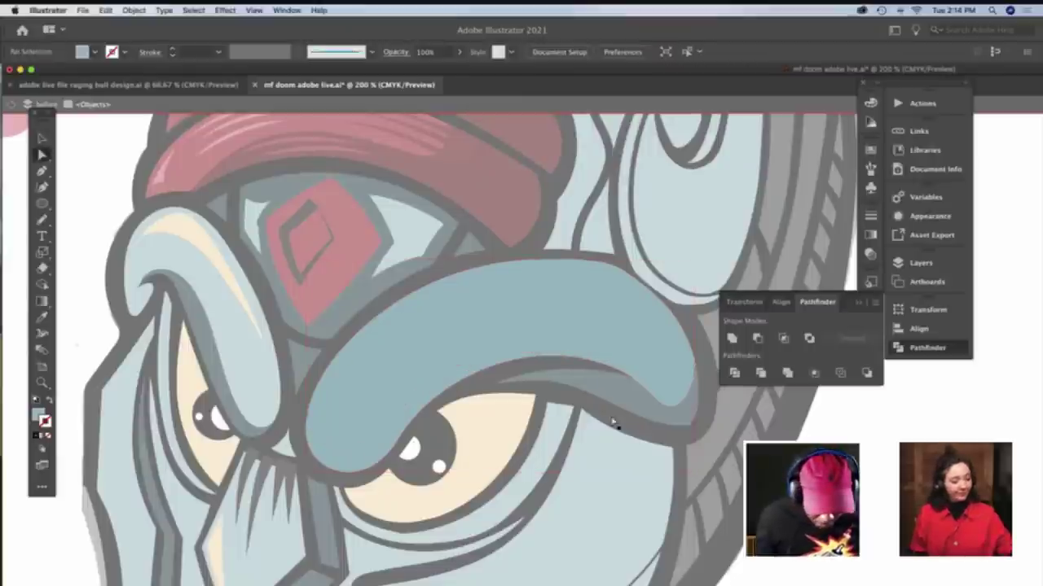
click(397, 434)
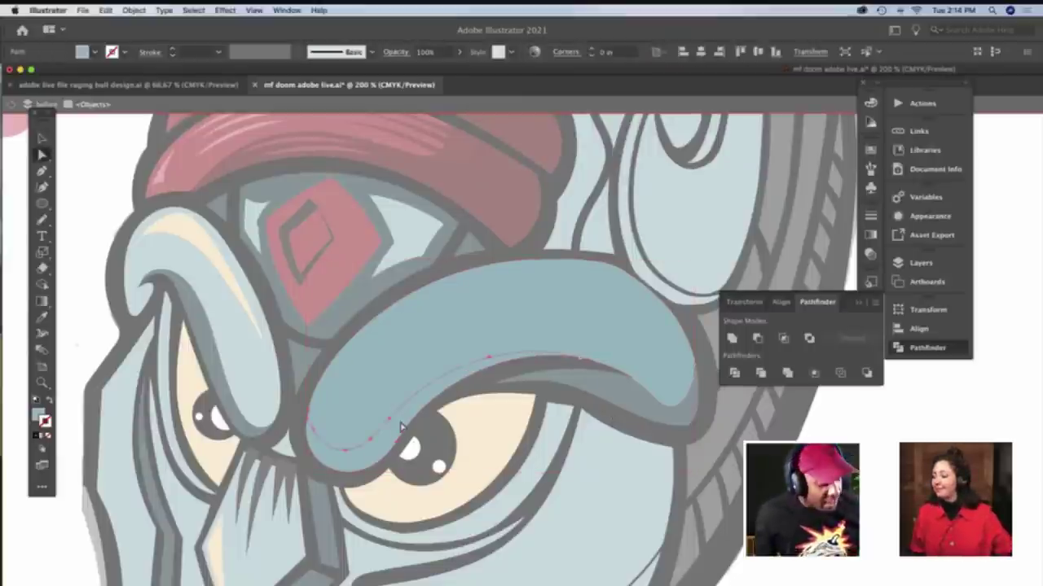
click(612, 388)
key(a)
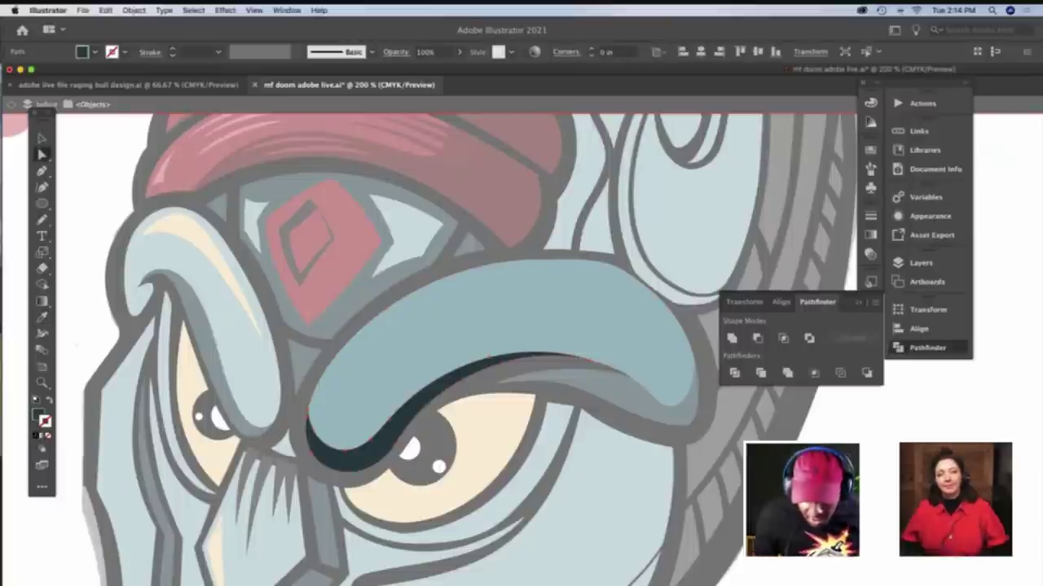
double_click(725, 477)
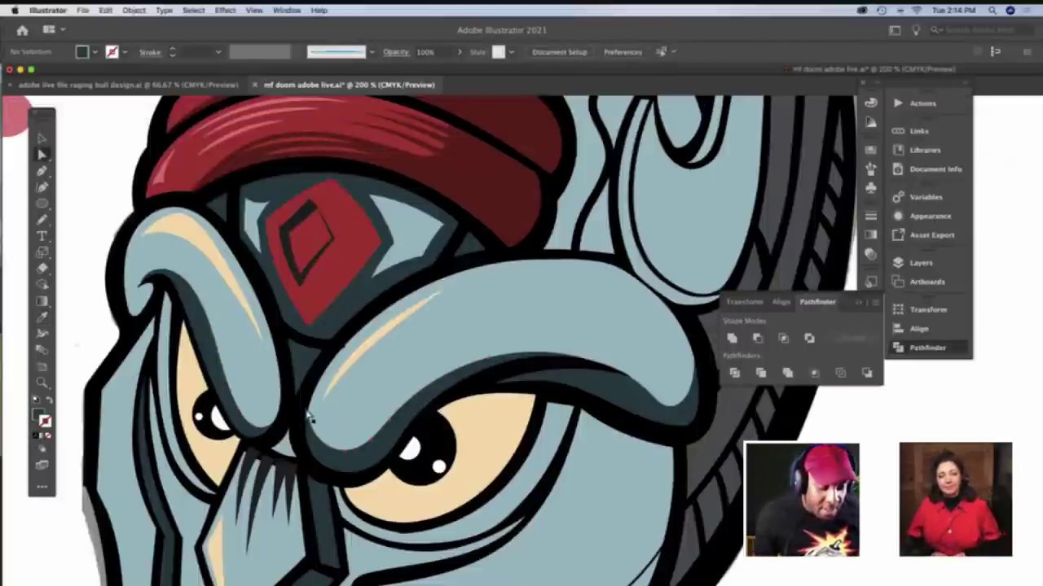
Sketch a small freehand shadow contour across the curled outer tip of the left brow
key(z)
click(333, 372)
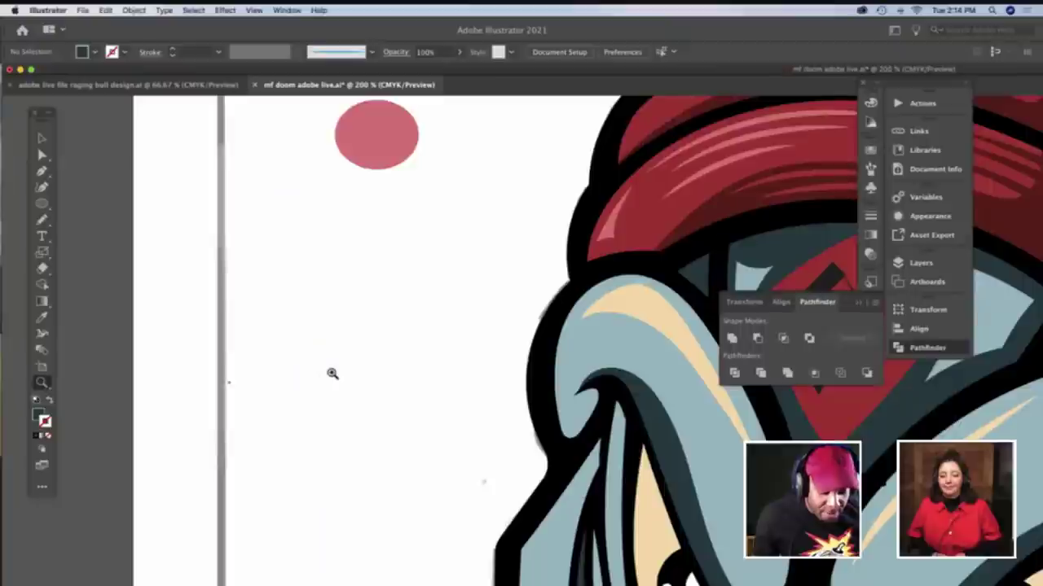
scroll(334, 372, down, 2)
scroll(337, 374, right, 3)
click(496, 385)
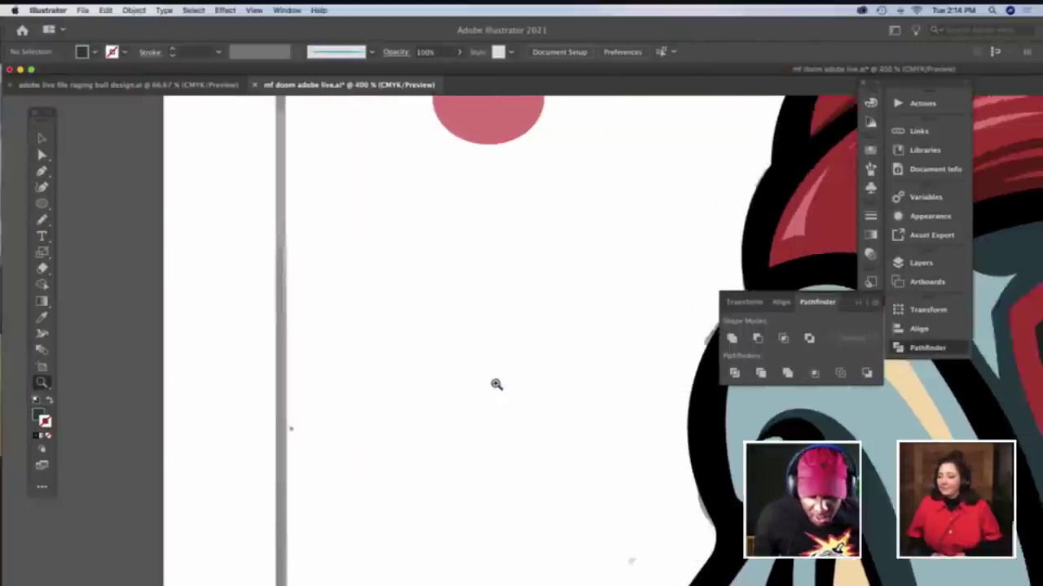
scroll(496, 383, right, 3)
key(n)
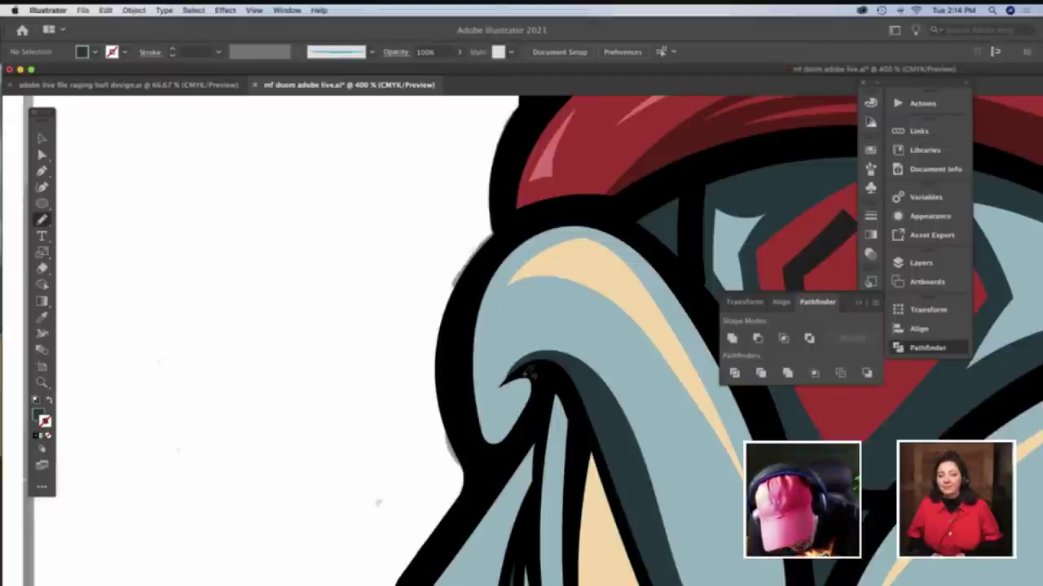
mouse_move(507, 380)
mouse_down()
mouse_move(495, 405)
mouse_move(478, 379)
mouse_up()
Bring the curl contour into isolation with the left brow's fill shape, split it with Pathfinder Divide and ungroup the pieces
key(v)
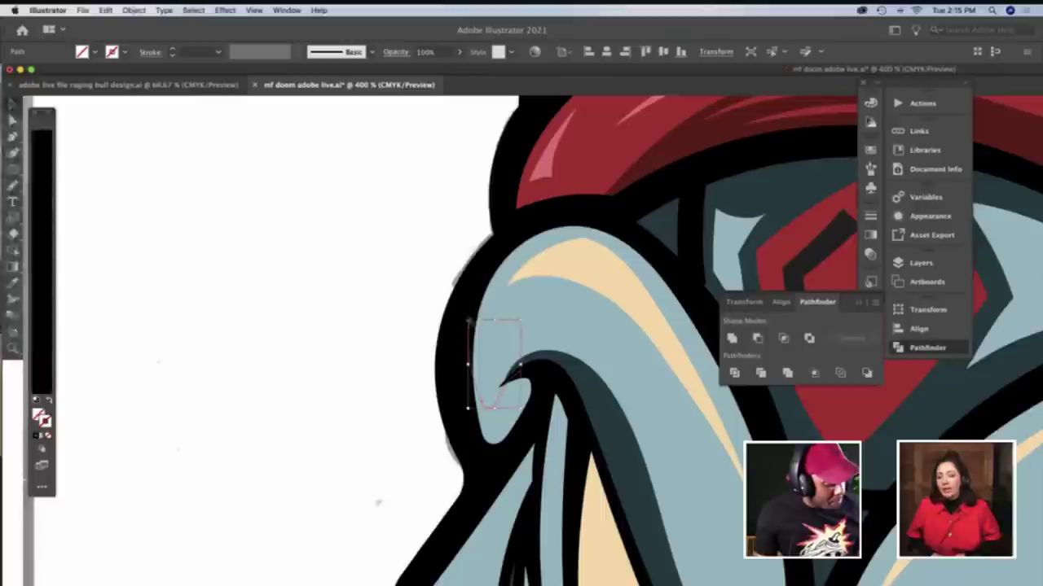
key(Delete)
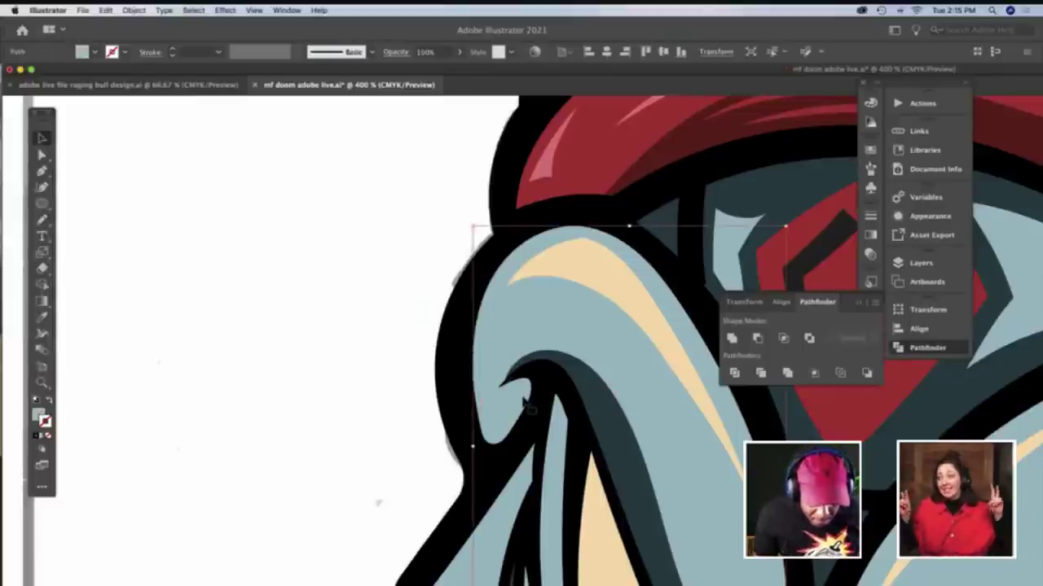
double_click(524, 400)
key(super+a)
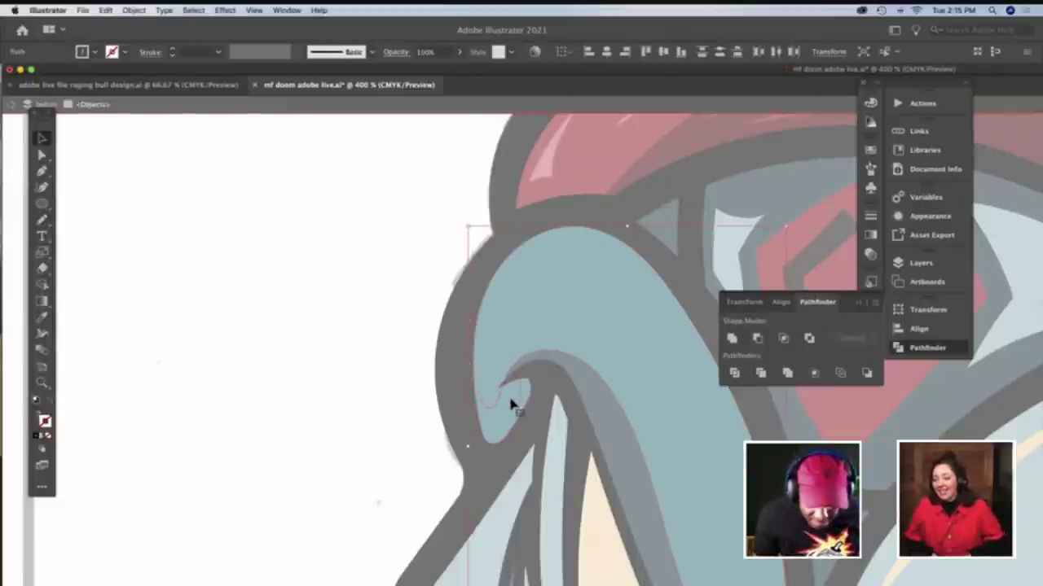
click(735, 373)
key(shift+super+g)
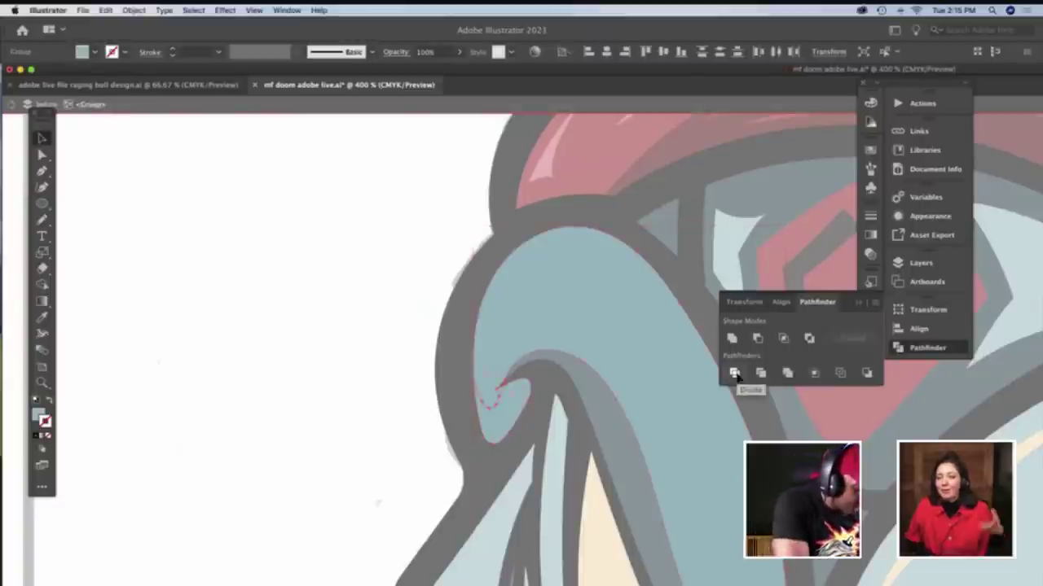
Fill the divided tip of the left brow's curl with sampled dark slate and leave isolation mode
key(a)
click(329, 318)
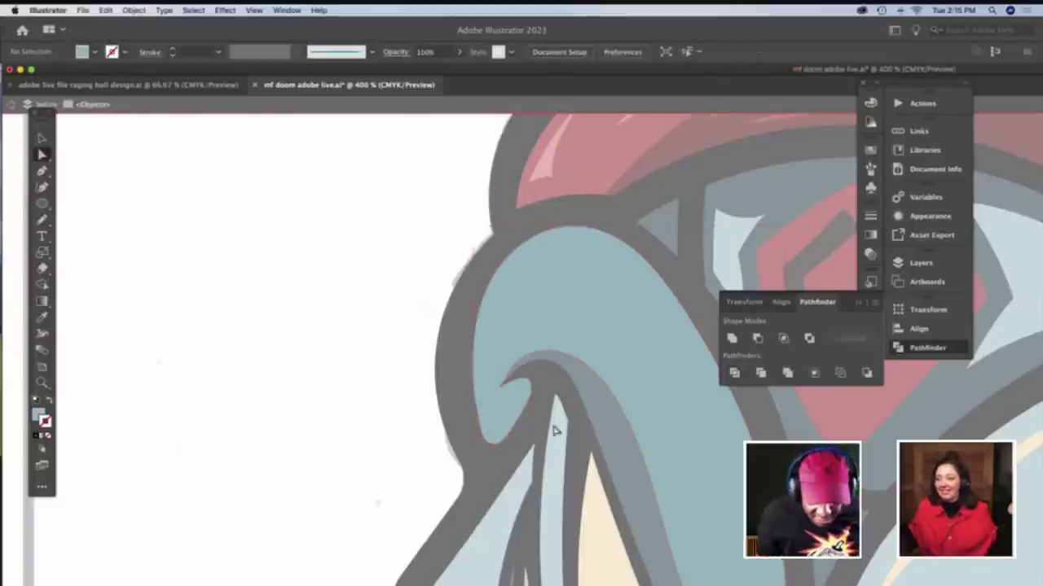
click(513, 412)
key(i)
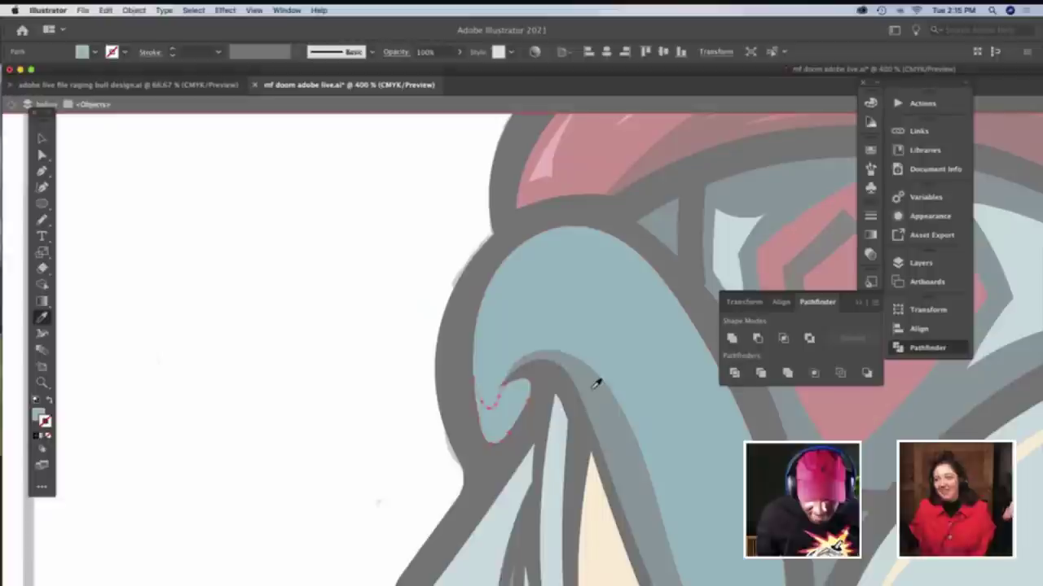
click(590, 389)
key(a)
double_click(341, 343)
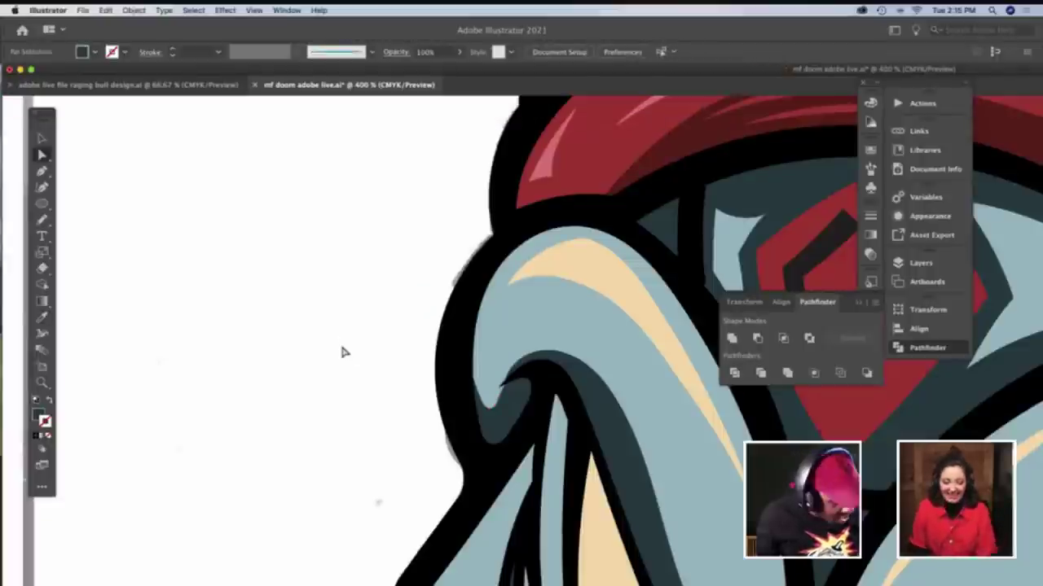
Recolor the small shape between the brows, just above the nose bridge, with dark slate sampled from the brow shadow
scroll(341, 343, right, 3)
key(z)
alt+click(473, 396)
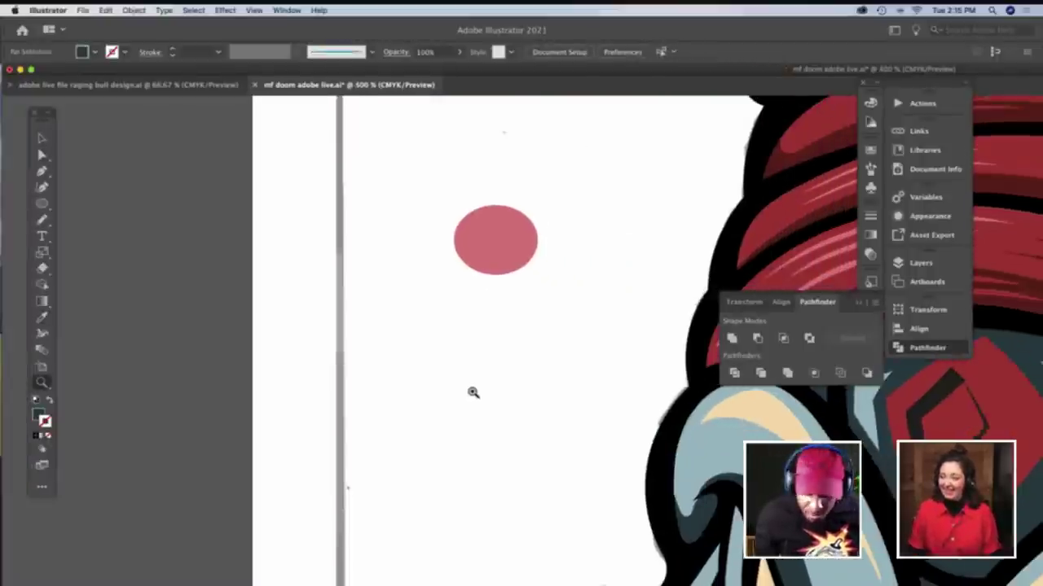
scroll(471, 393, down, 5)
scroll(472, 393, right, 4)
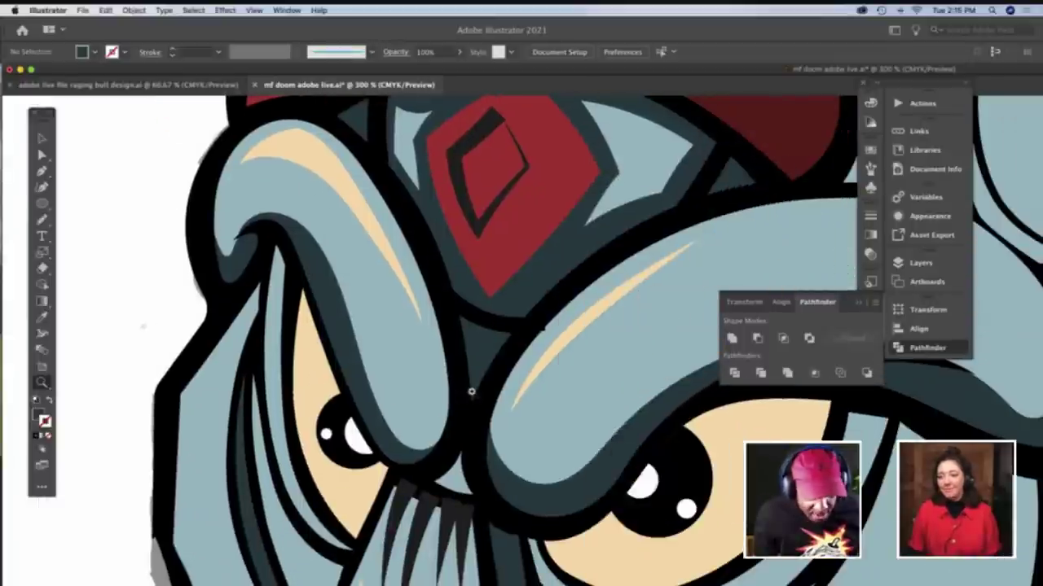
key(a)
click(461, 485)
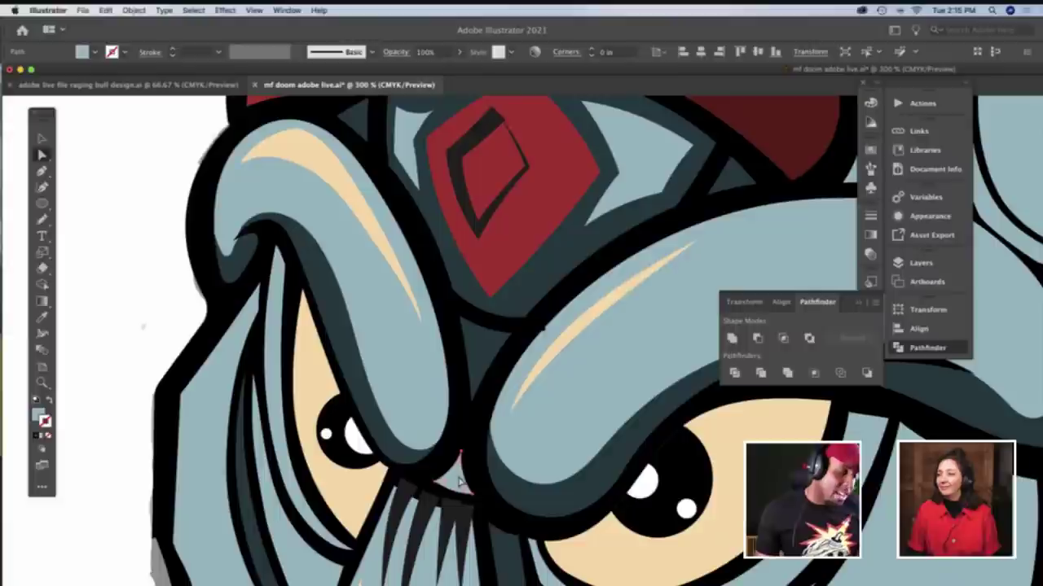
key(i)
click(495, 472)
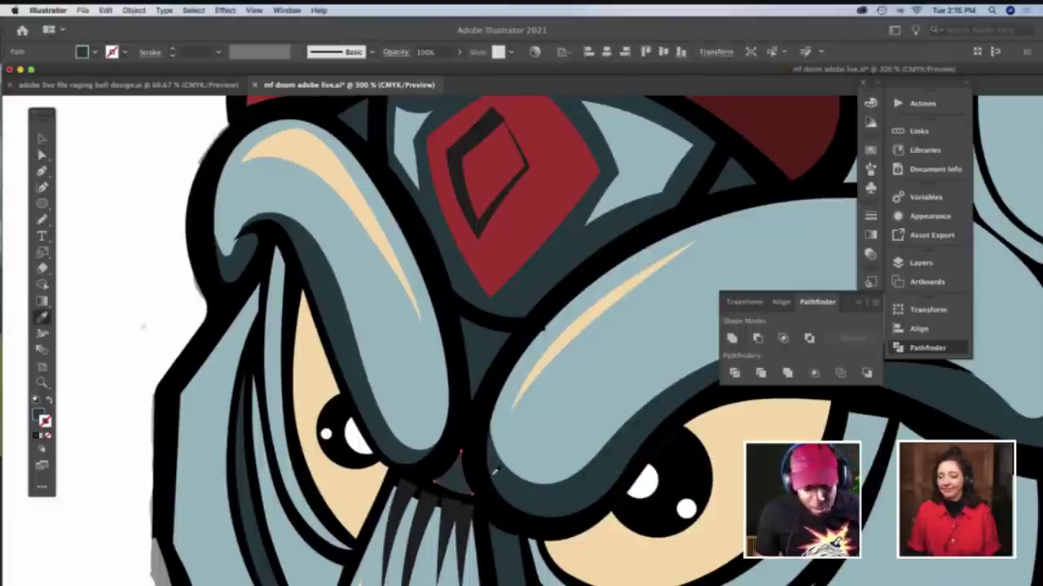
Sketch a freehand shadow contour across the top of the nose bridge, around its hatch marks
key(z)
alt+click(563, 508)
scroll(564, 507, down, 3)
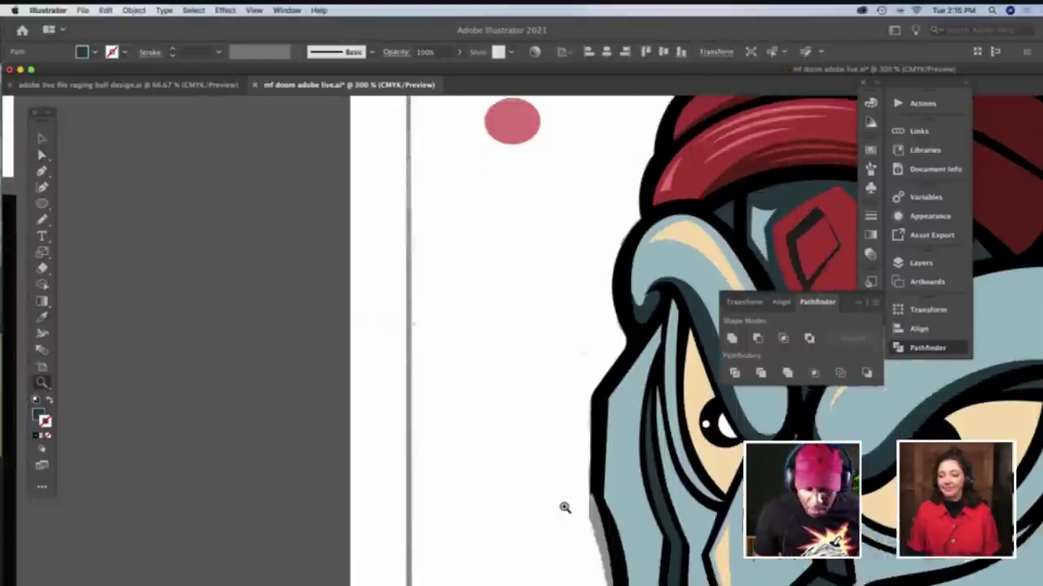
scroll(564, 507, right, 3)
scroll(563, 508, right, 5)
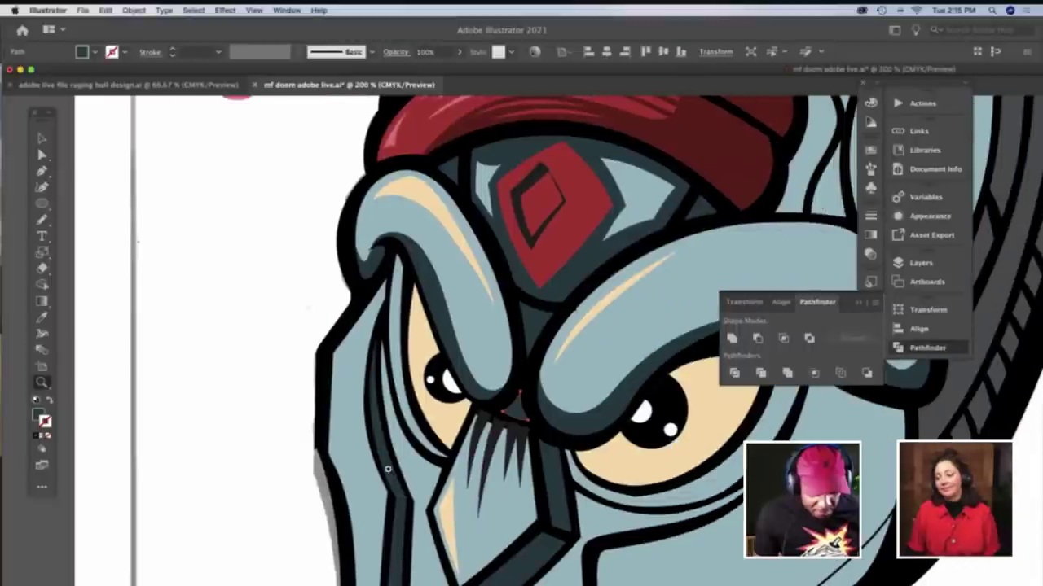
key(a)
click(554, 511)
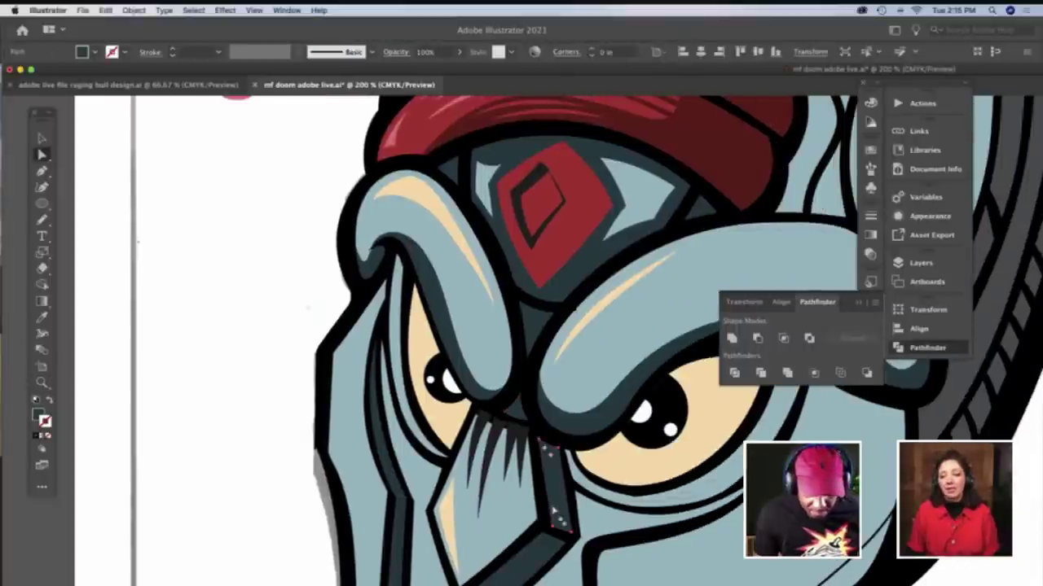
click(210, 391)
key(z)
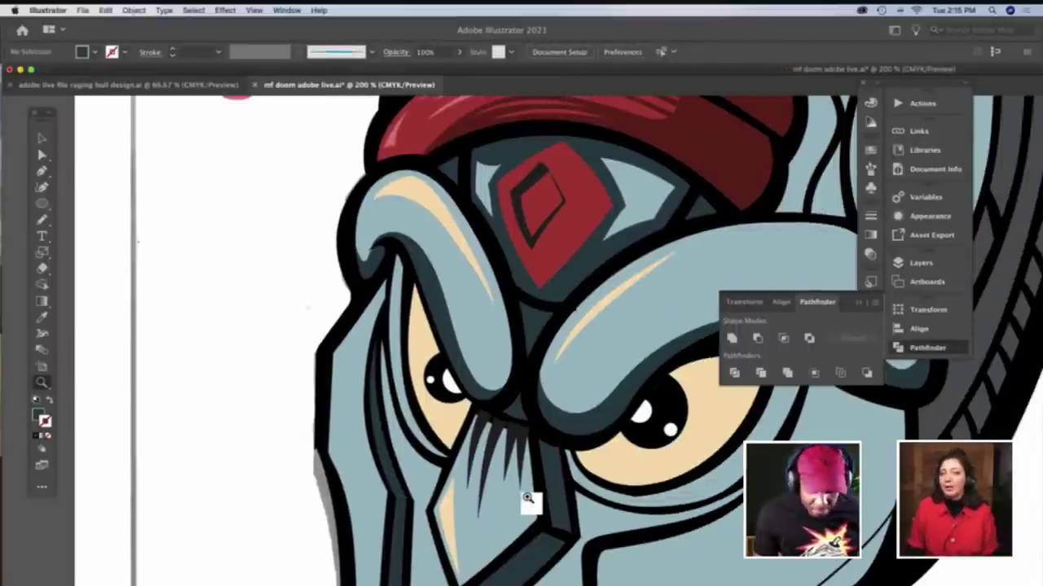
drag(528, 498, 528, 496)
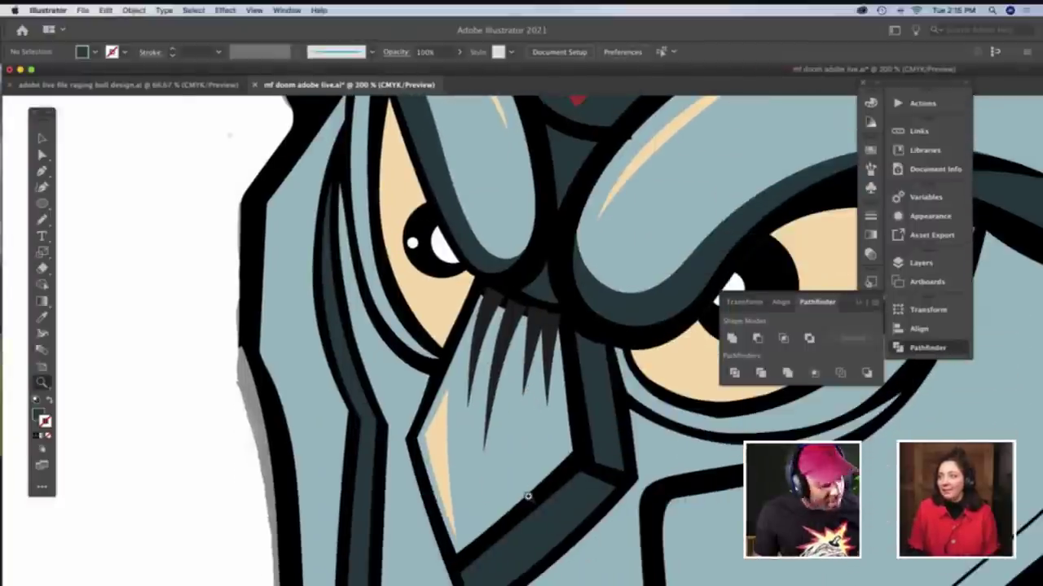
key(n)
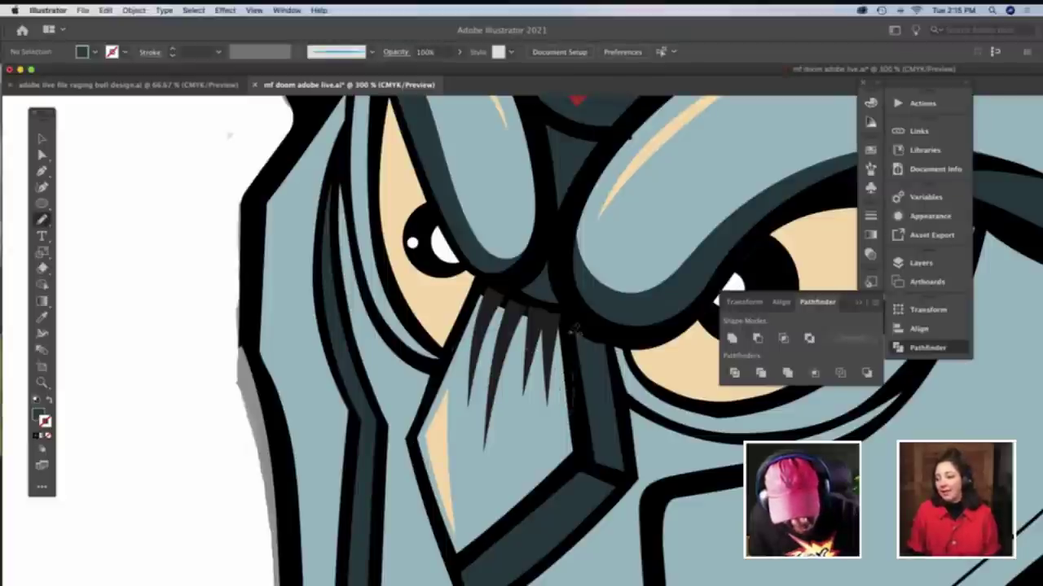
drag(569, 334, 568, 332)
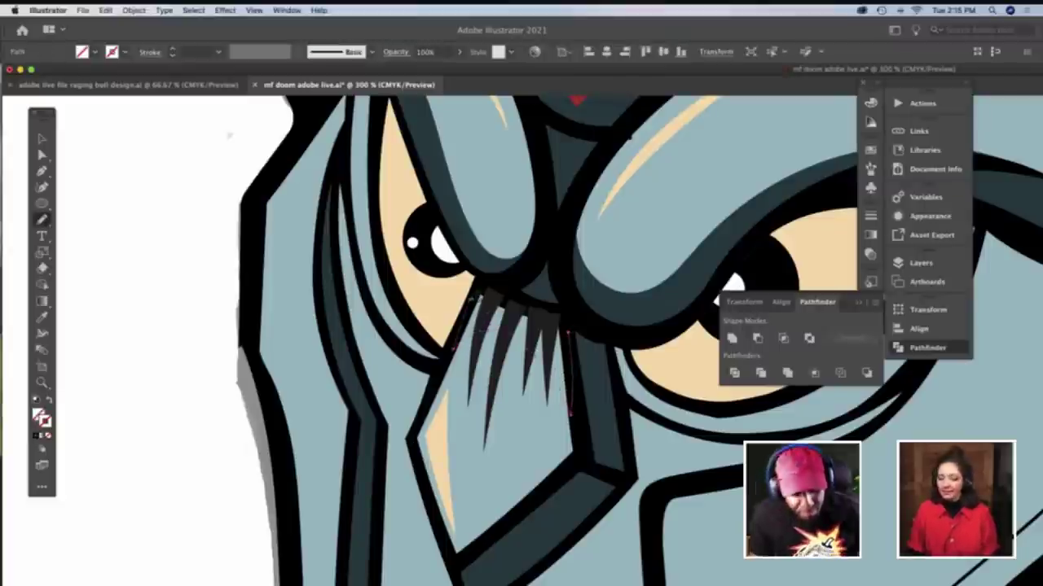
Bring the bridge contour into isolation with the nose's front fill shape, split it with Pathfinder Divide and ungroup the pieces
key(v)
key(Delete)
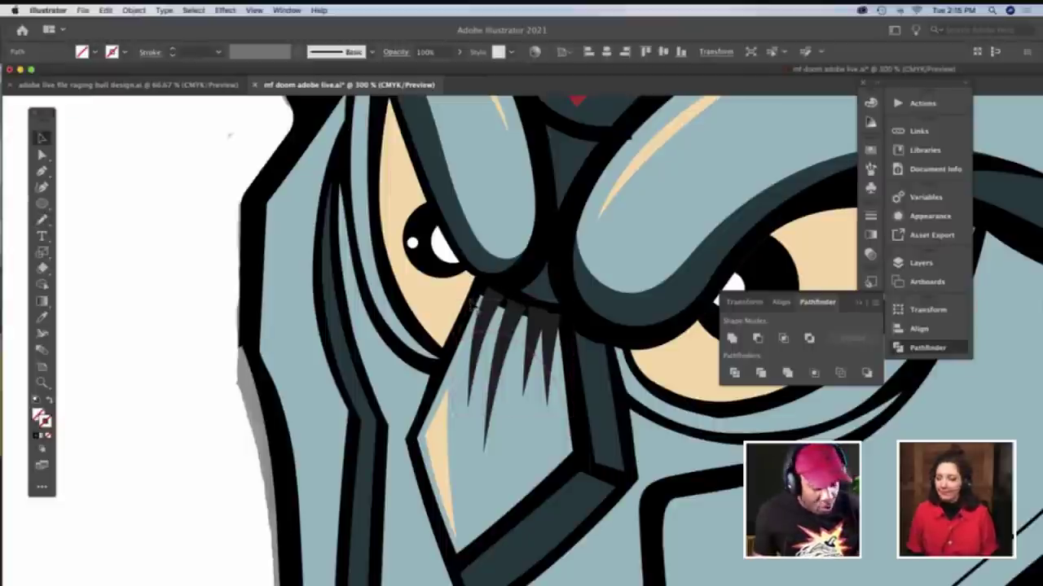
double_click(509, 404)
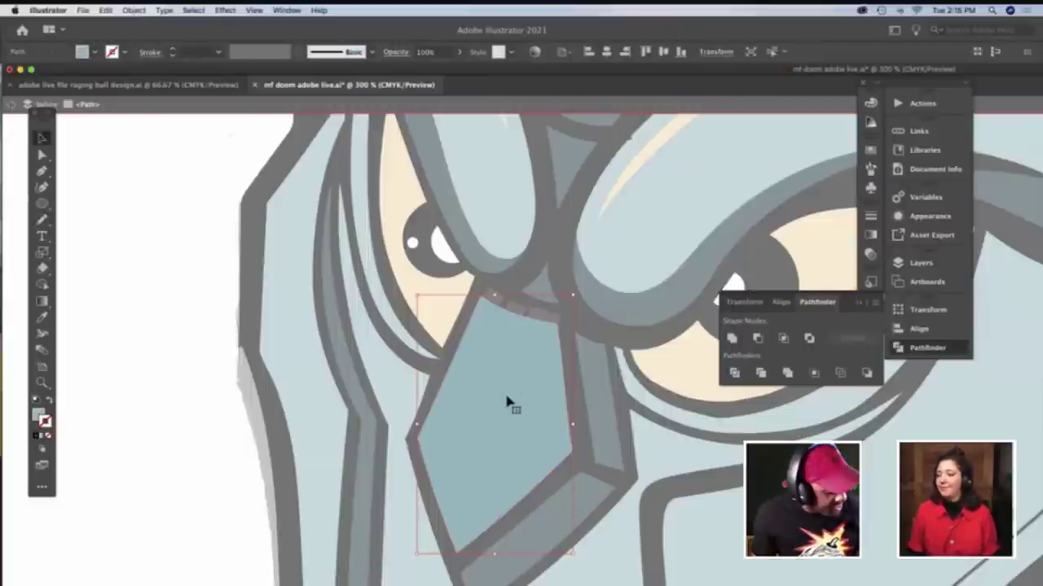
key(super+a)
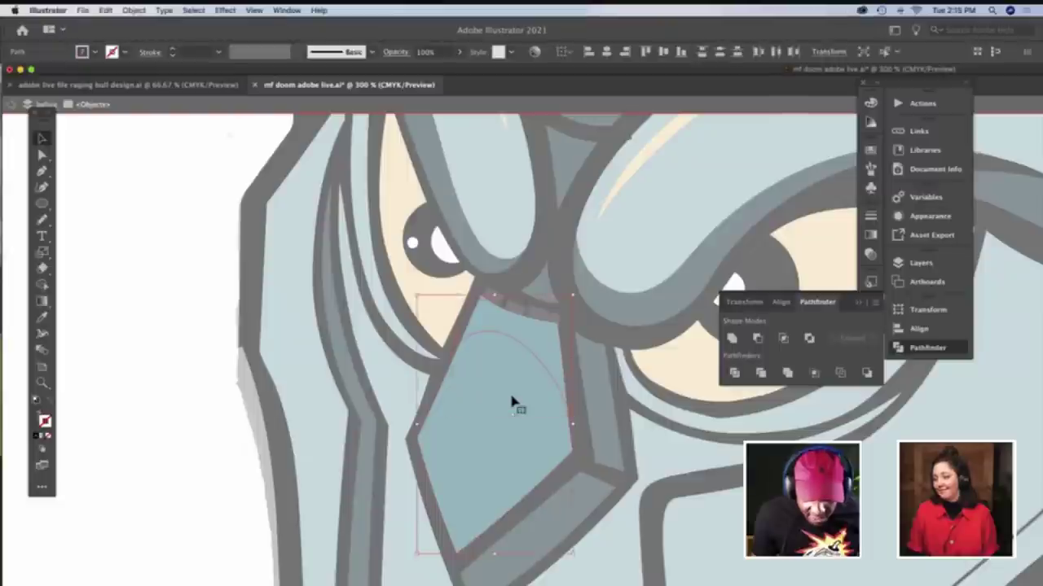
click(733, 373)
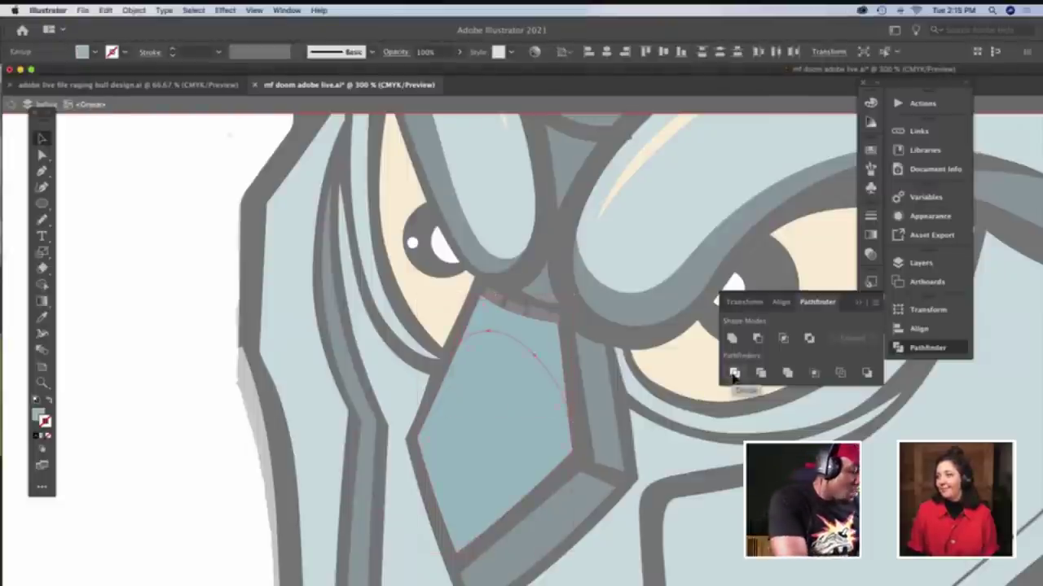
key(super+shift+g)
Fill the divided top piece of the nose front with sampled dark slate and leave isolation mode
key(a)
click(205, 350)
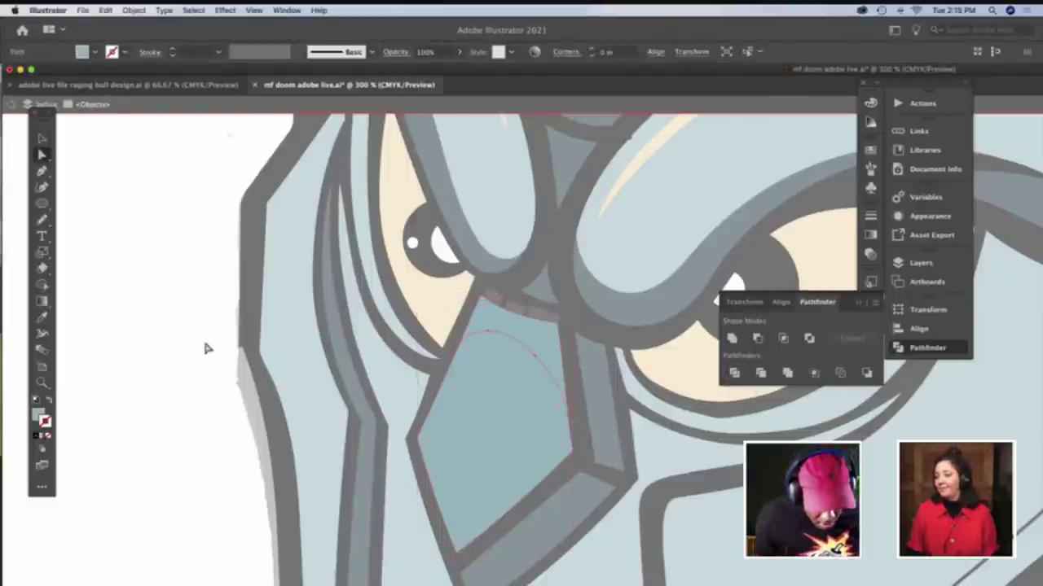
click(544, 342)
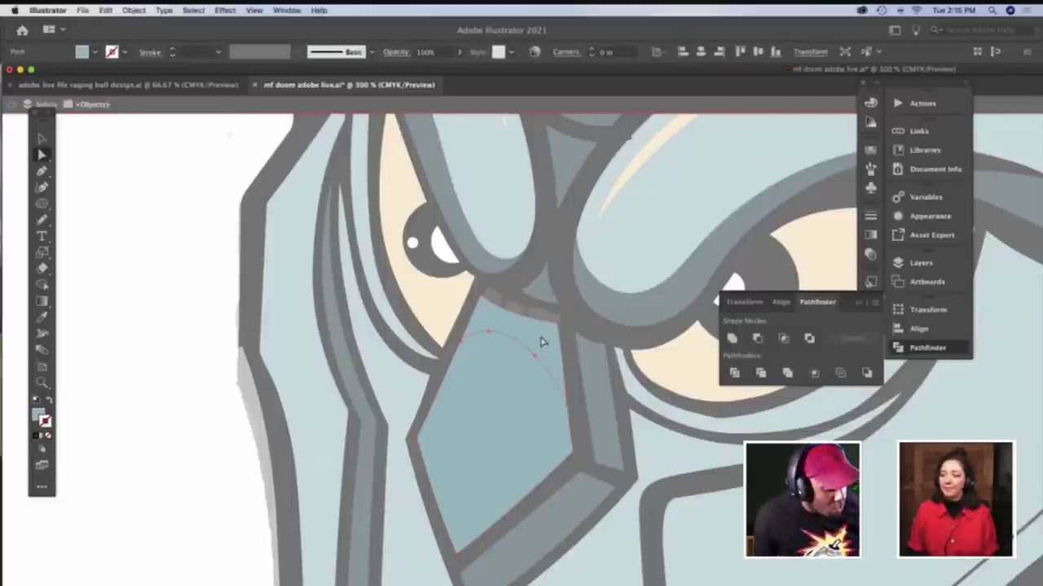
key(i)
click(547, 298)
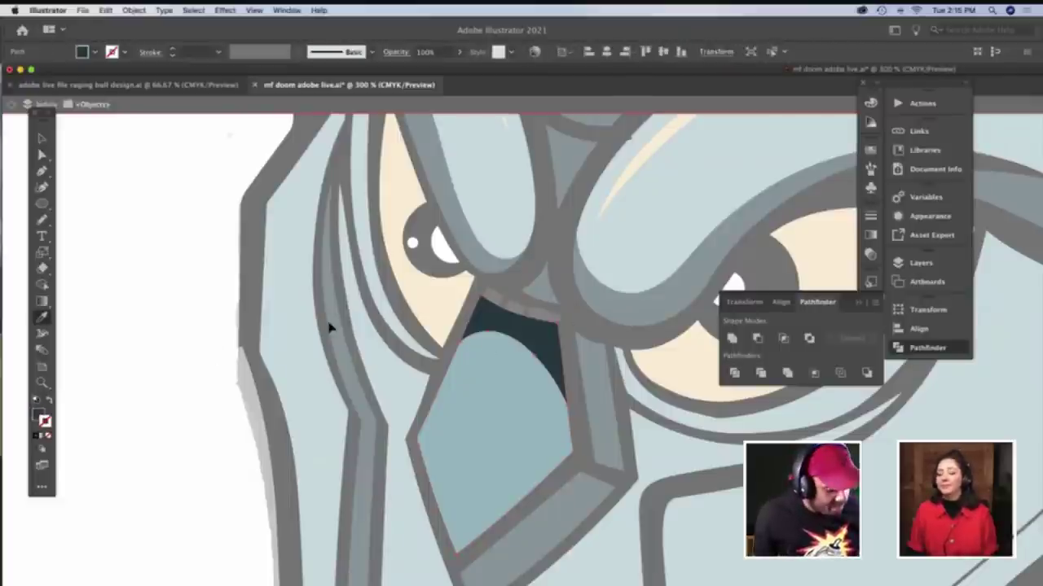
key(v)
double_click(206, 277)
Sketch a narrow shadow wedge along the lower right edge of the nose front and adjust its lower tip
scroll(206, 280, down, 3)
scroll(325, 347, right, 1)
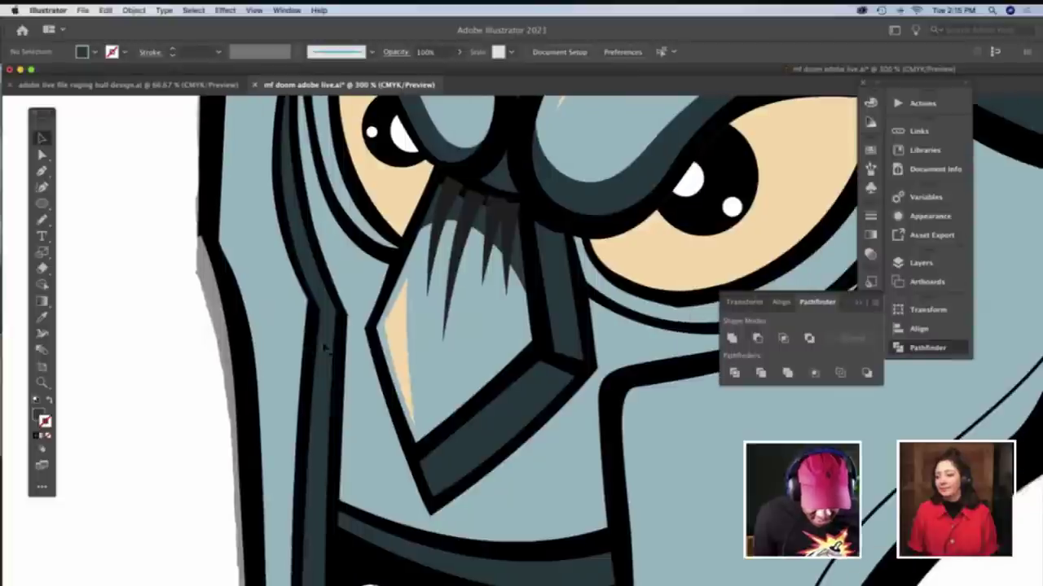
key(b)
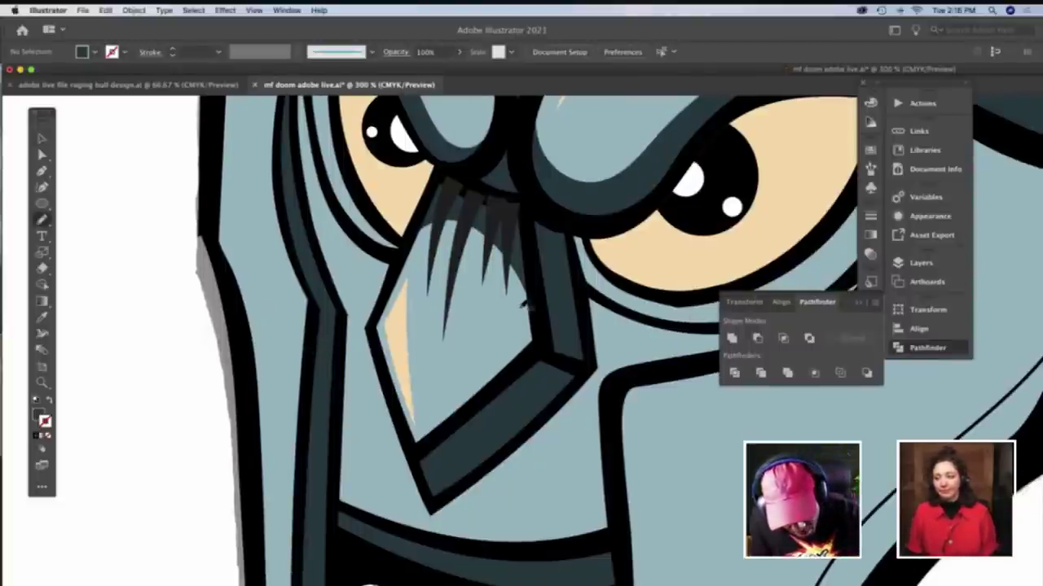
drag(519, 298, 526, 334)
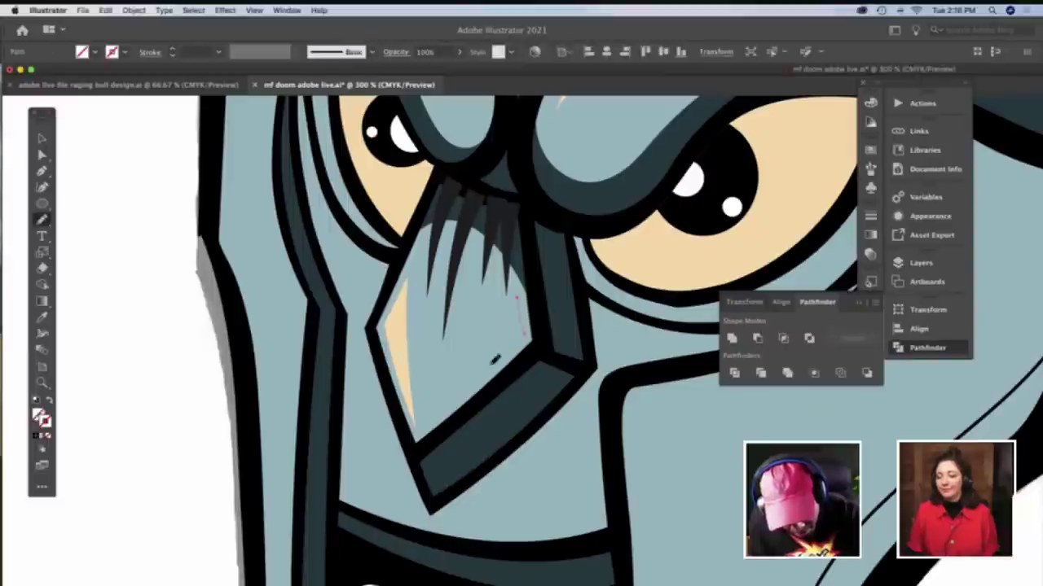
drag(516, 296, 447, 397)
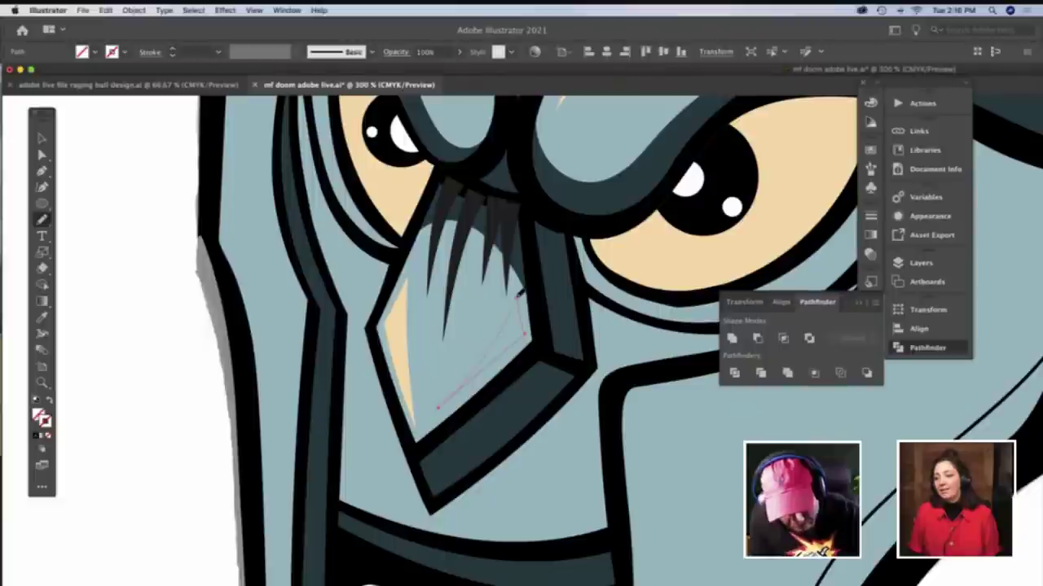
key(a)
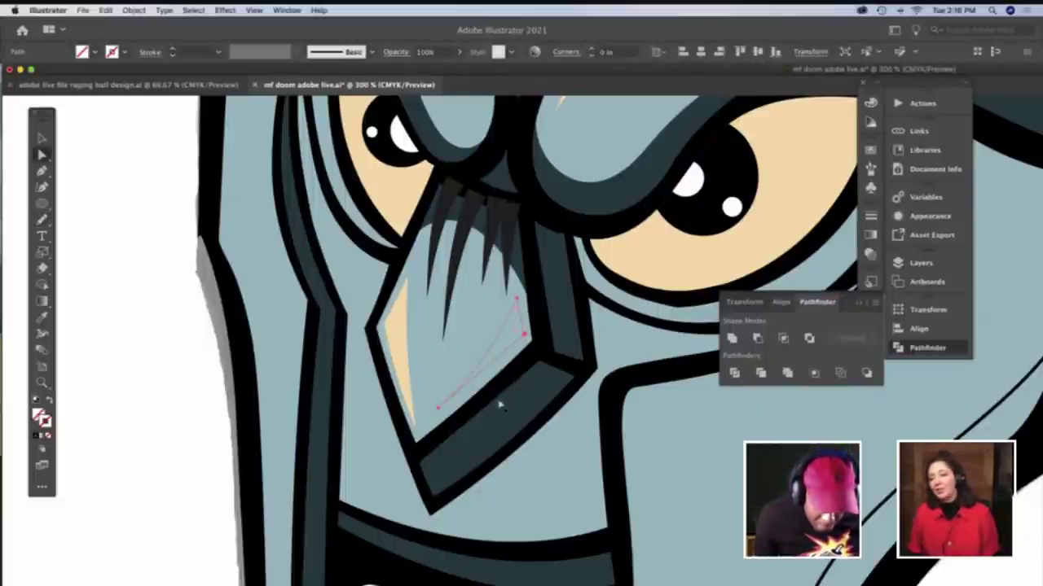
click(438, 411)
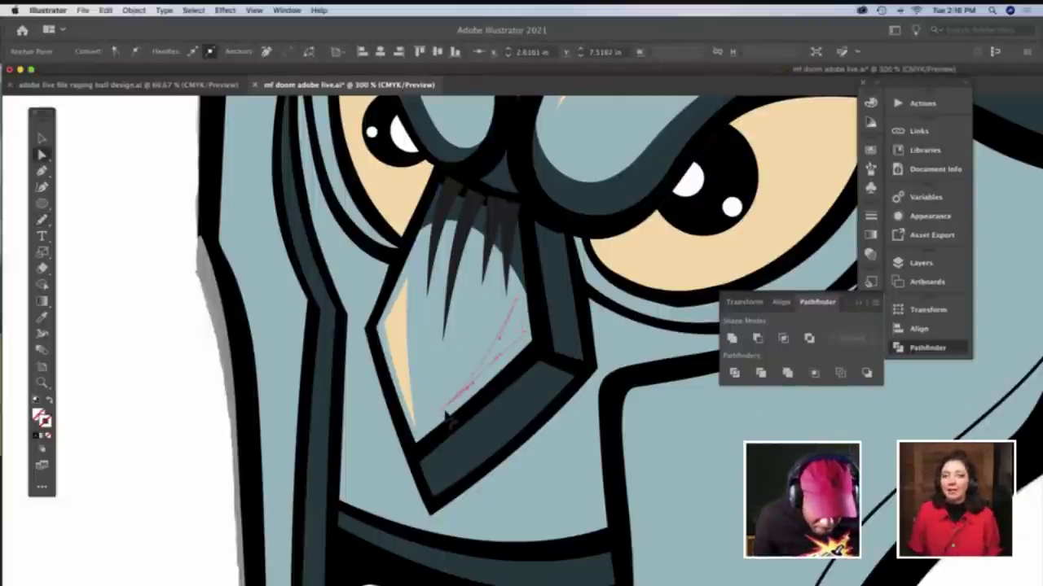
drag(445, 412, 447, 409)
Fill the nose's wedge shape with dark slate sampled from the nose side and nudge it slightly toward the edge
key(i)
click(570, 333)
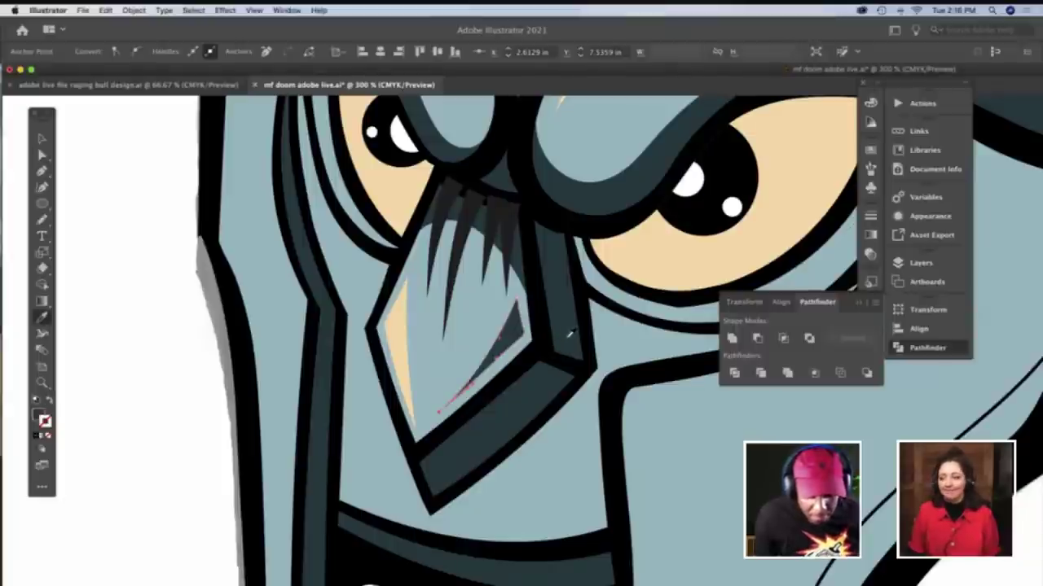
key(v)
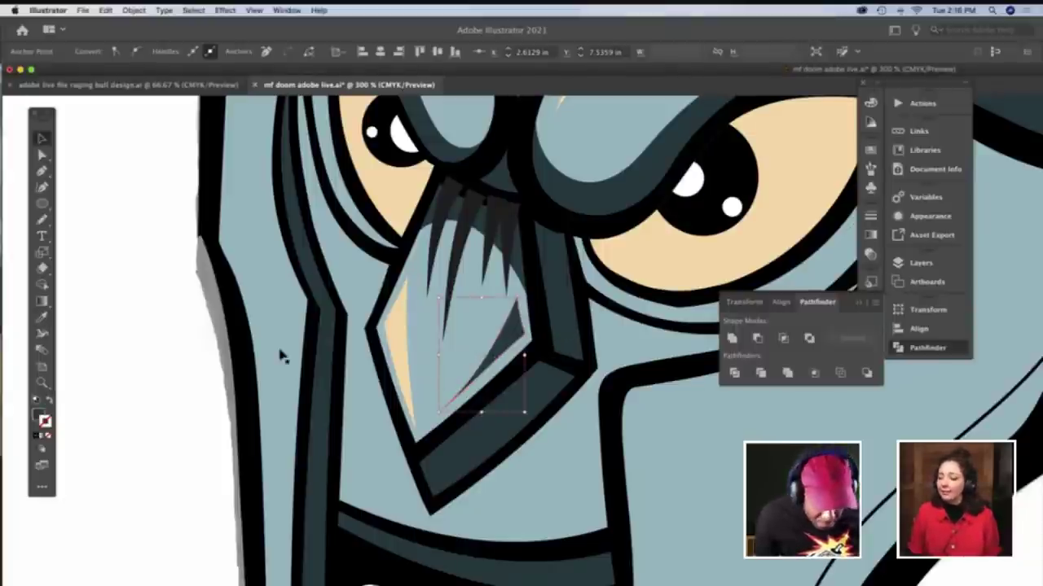
click(221, 350)
drag(502, 347, 504, 352)
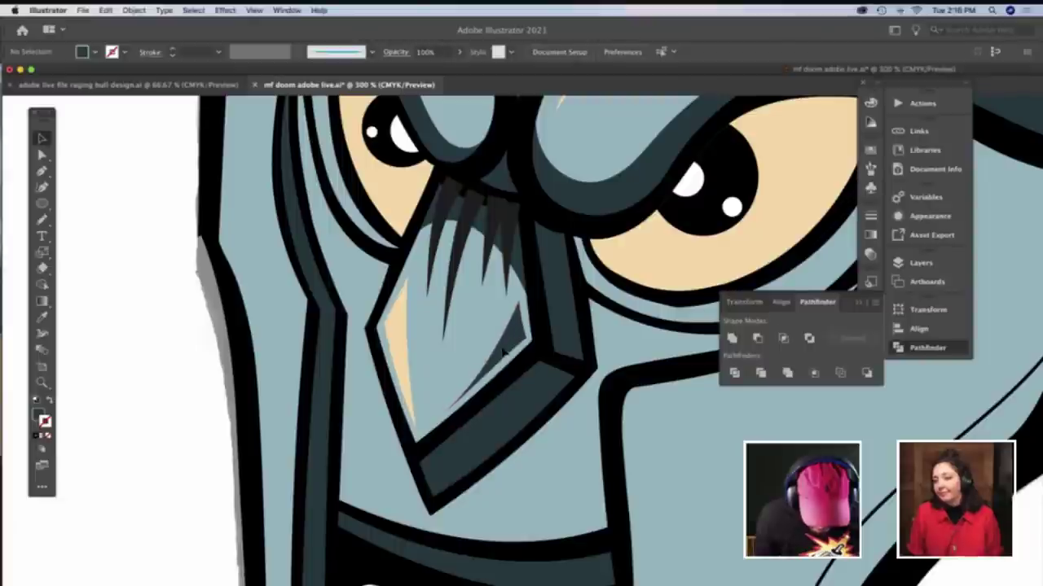
click(207, 334)
Review the shading across the helmet's brows, eyes and nose at a reduced zoom level
key(z)
alt+click(549, 473)
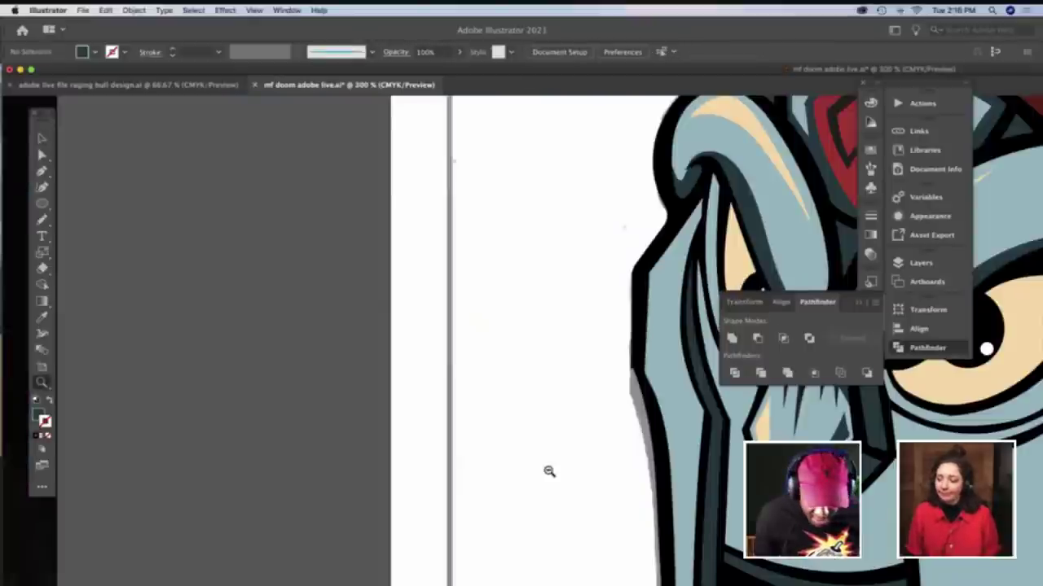
scroll(550, 465, right, 5)
alt+click(545, 464)
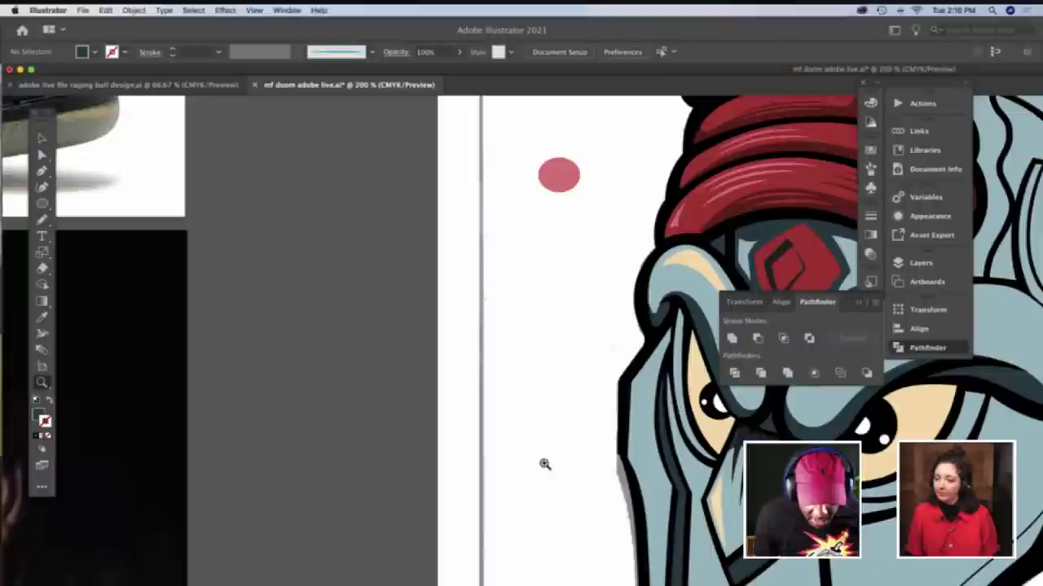
scroll(545, 463, down, 2)
scroll(544, 463, right, 10)
scroll(544, 463, up, 2)
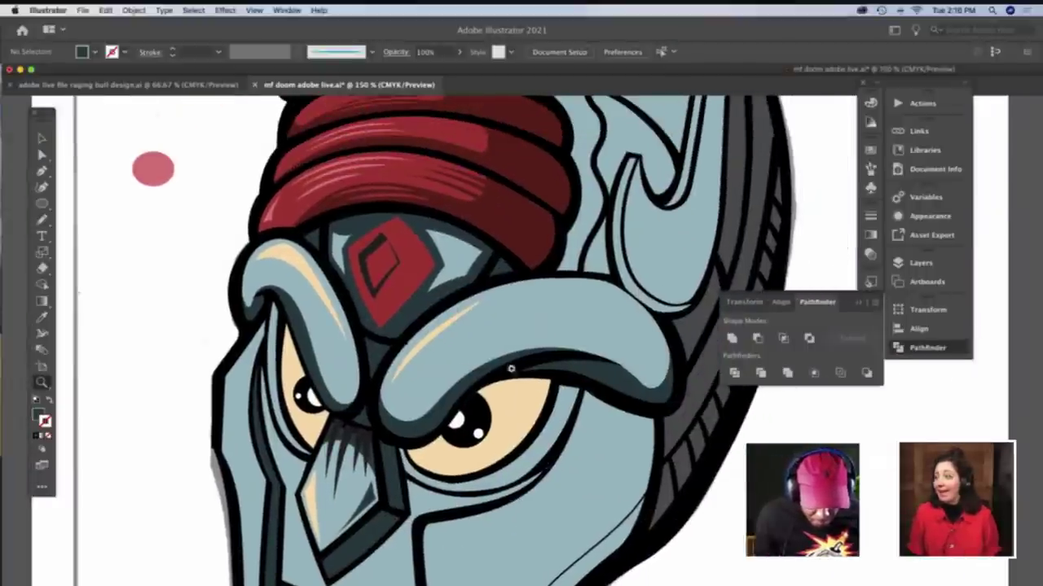
scroll(402, 373, left, 1)
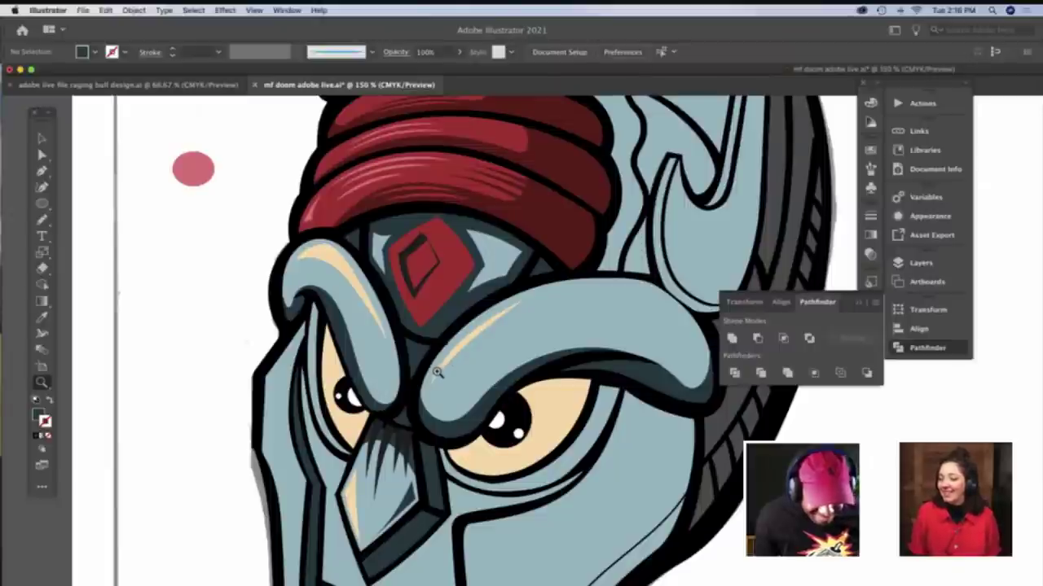
scroll(434, 370, down, 3)
scroll(332, 396, down, 2)
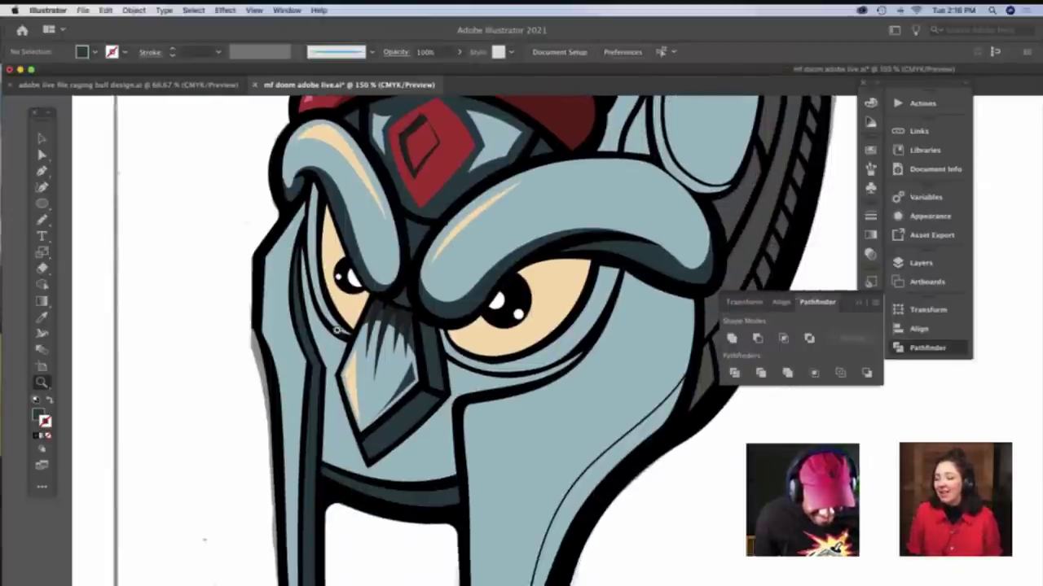
click(335, 283)
scroll(334, 283, down, 3)
scroll(335, 283, right, 6)
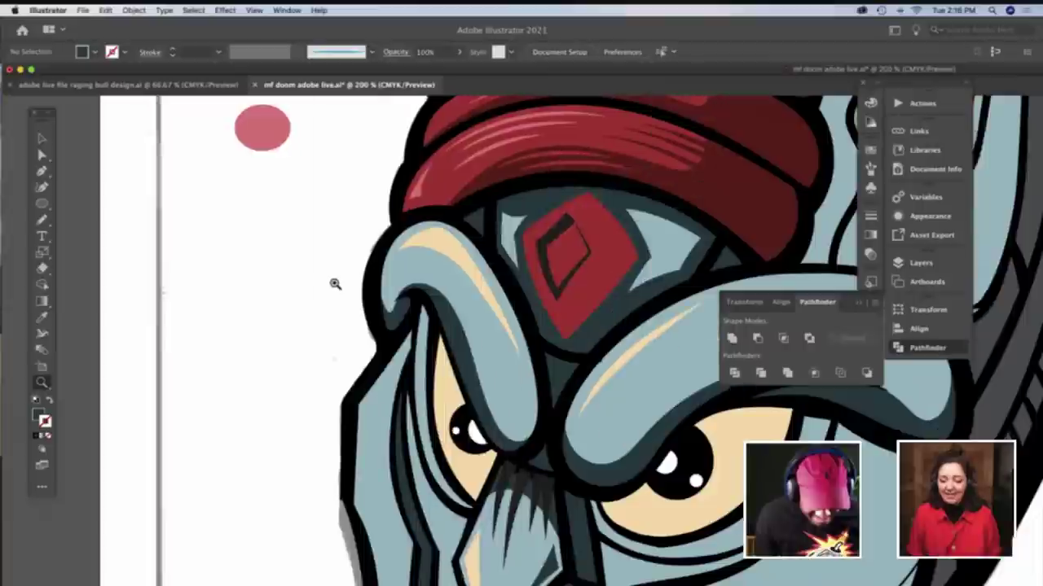
scroll(355, 294, down, 3)
scroll(375, 305, right, 3)
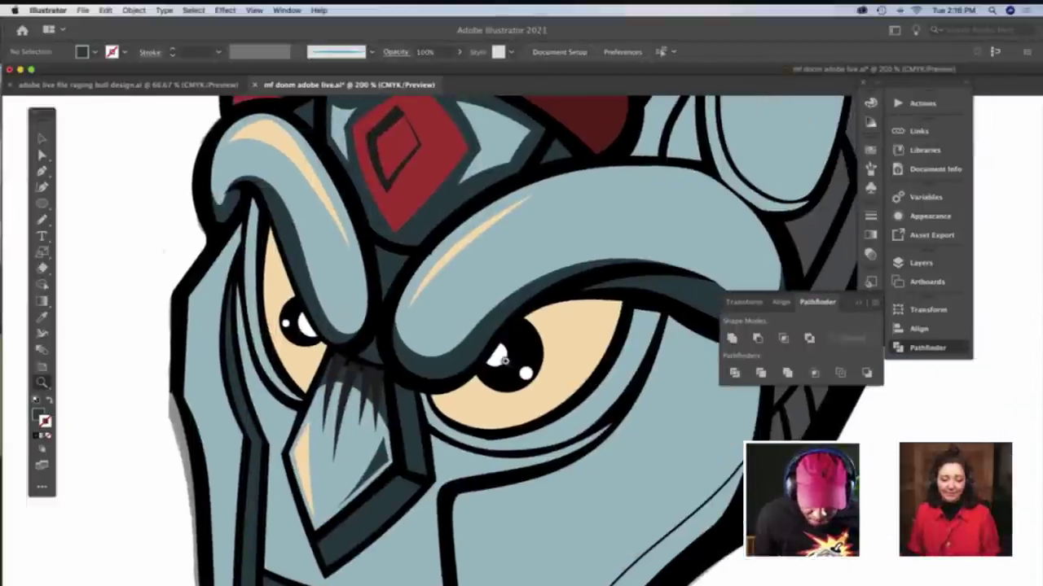
Choose a small round calligraphic brush for the Paintbrush and undo its stroke on the right eye's lower rim
key(v)
click(605, 402)
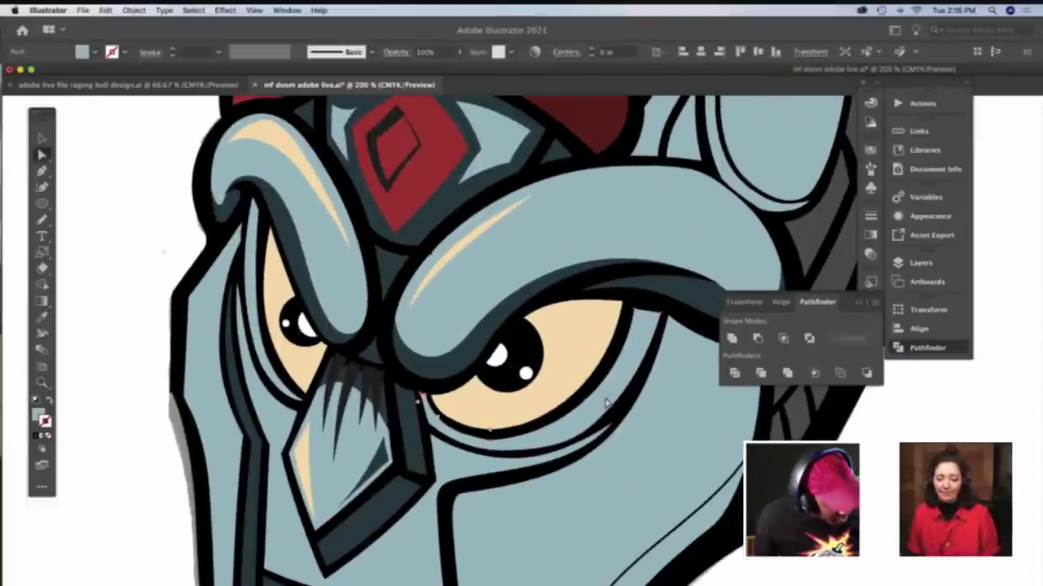
key(b)
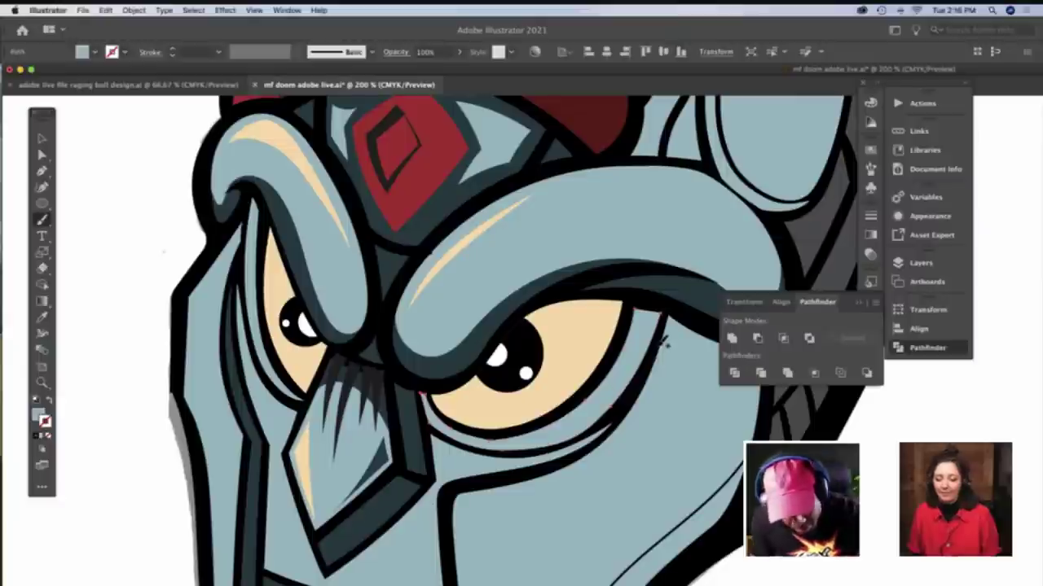
click(335, 54)
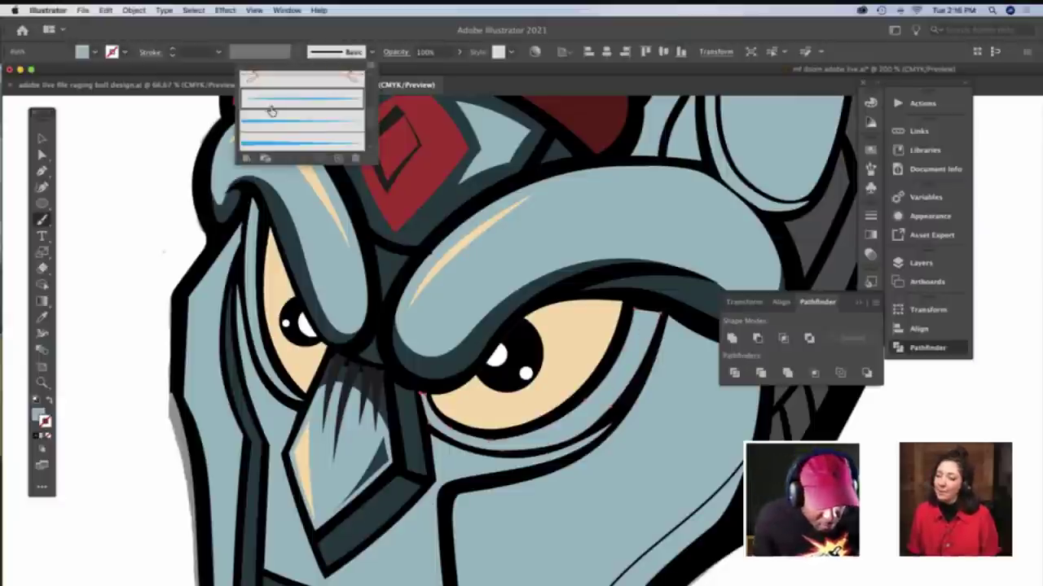
click(274, 104)
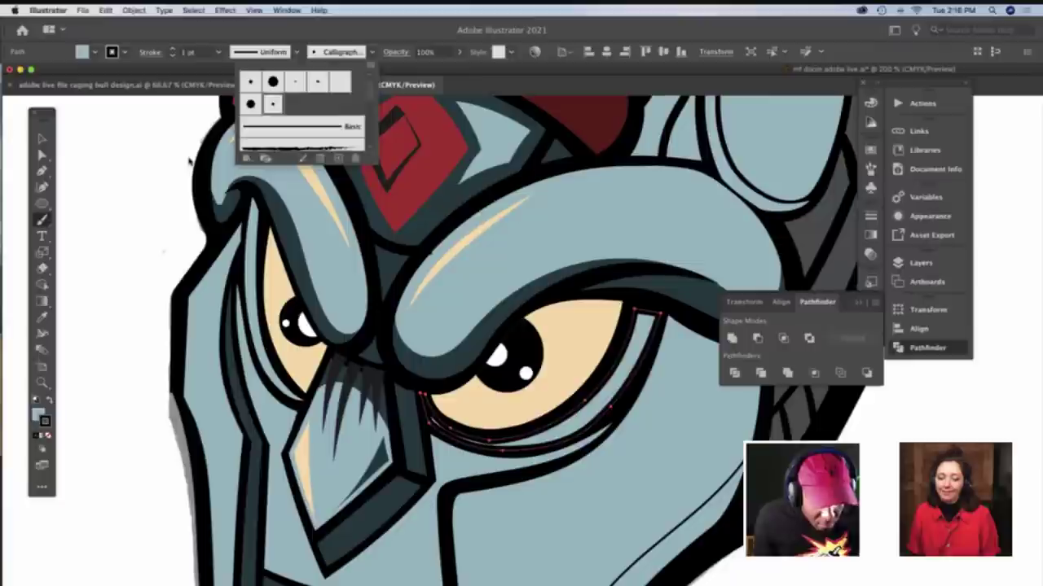
key(Escape)
key(v)
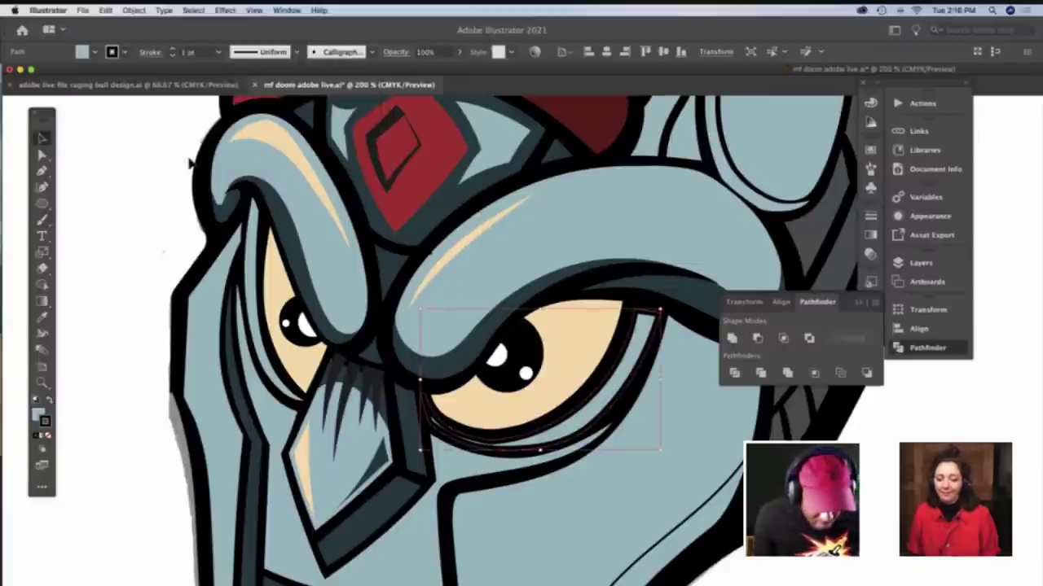
click(189, 163)
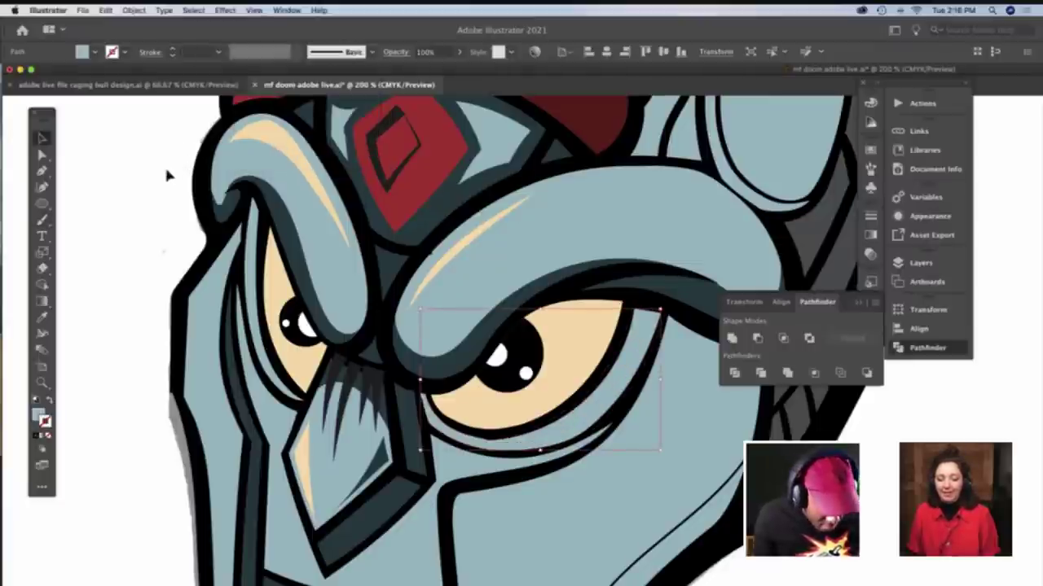
Try a short blue-gray brush stroke across the rim below the right eye's outer corner
key(b)
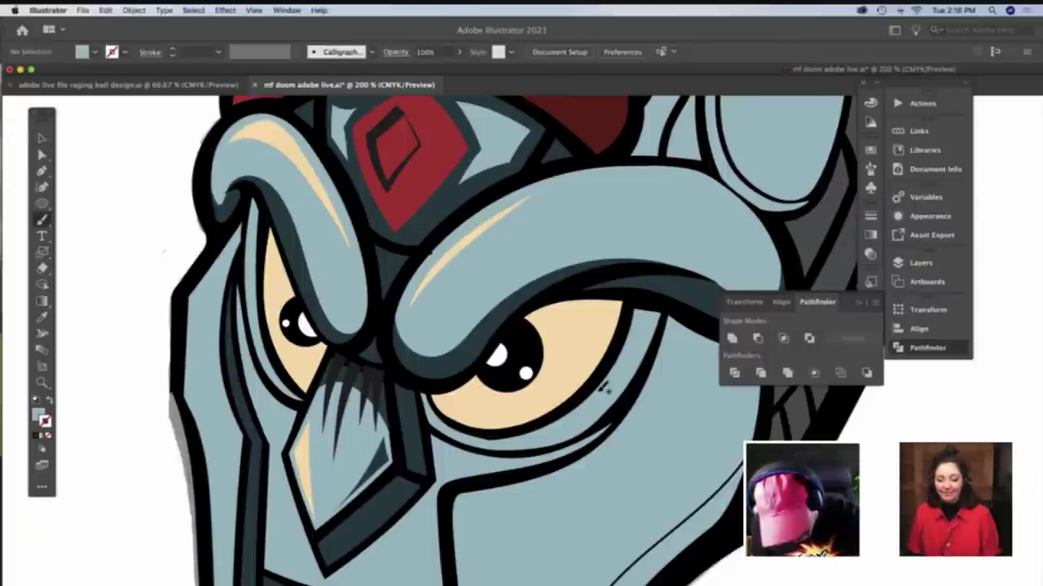
drag(584, 394, 623, 380)
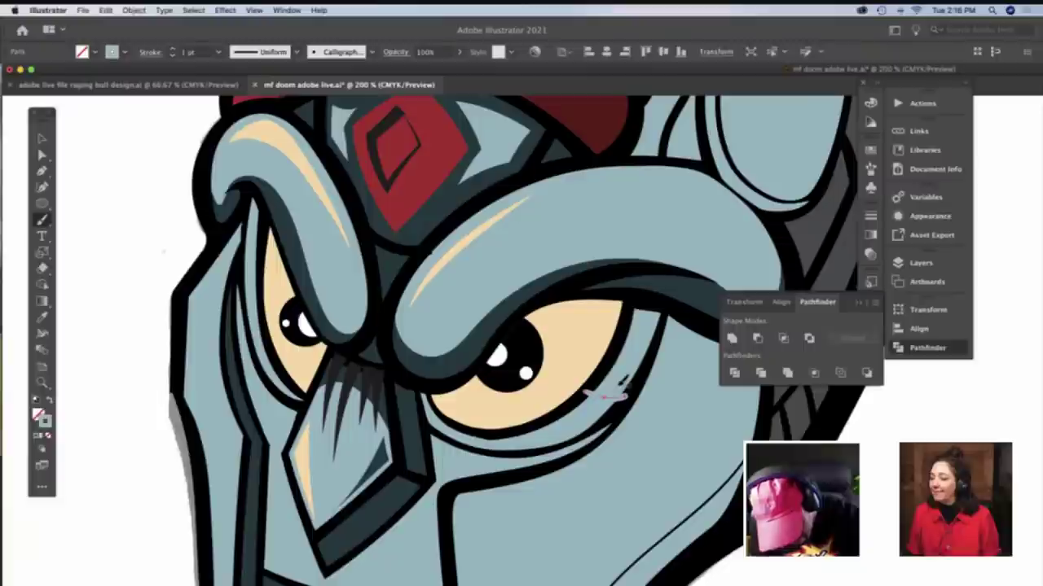
key(ctrl+z)
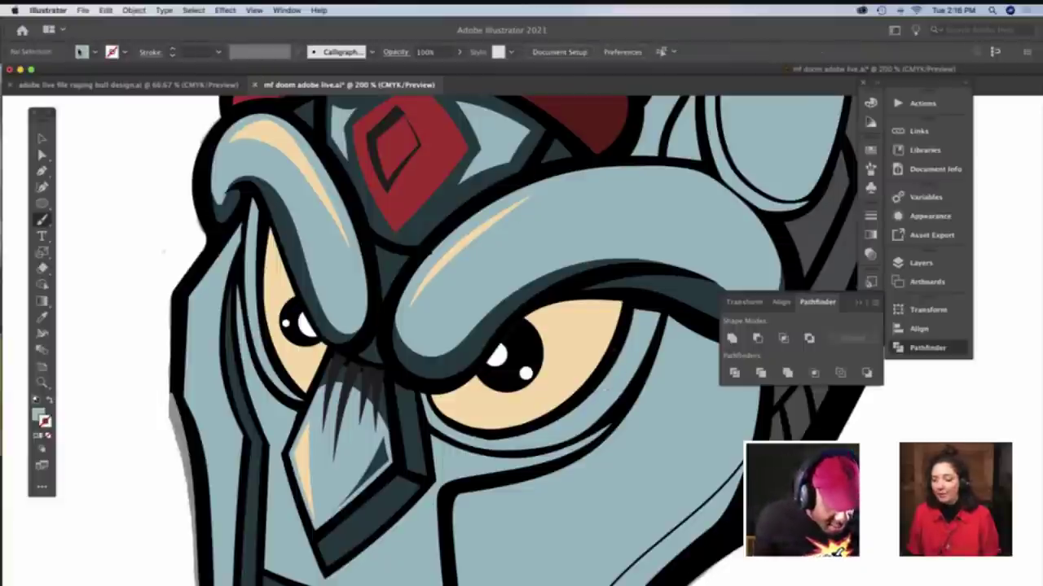
Set the drawing color to black and try a short brush stroke across the right eye's lower rim
click(81, 51)
click(35, 76)
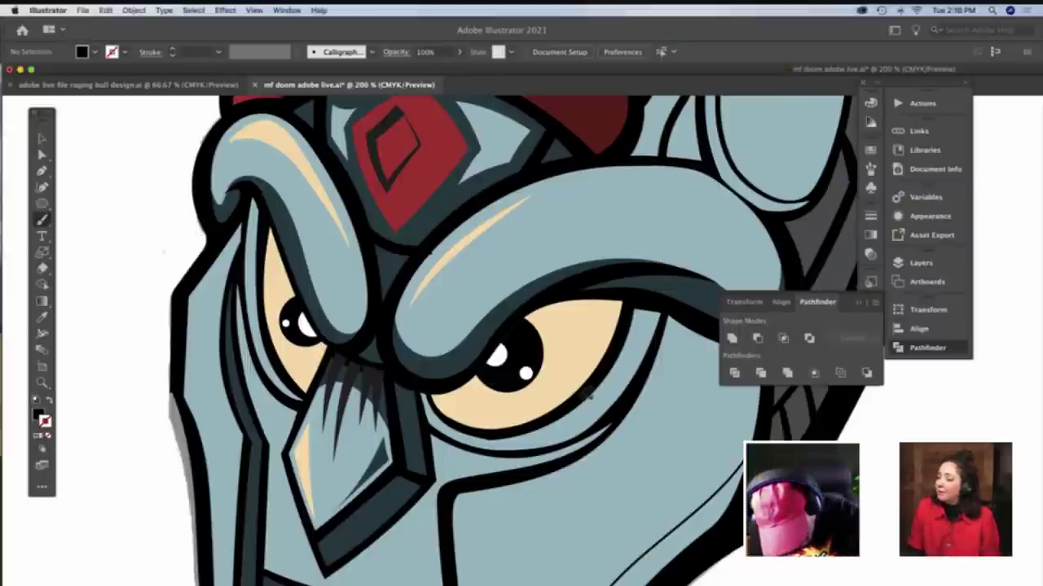
drag(588, 399, 619, 405)
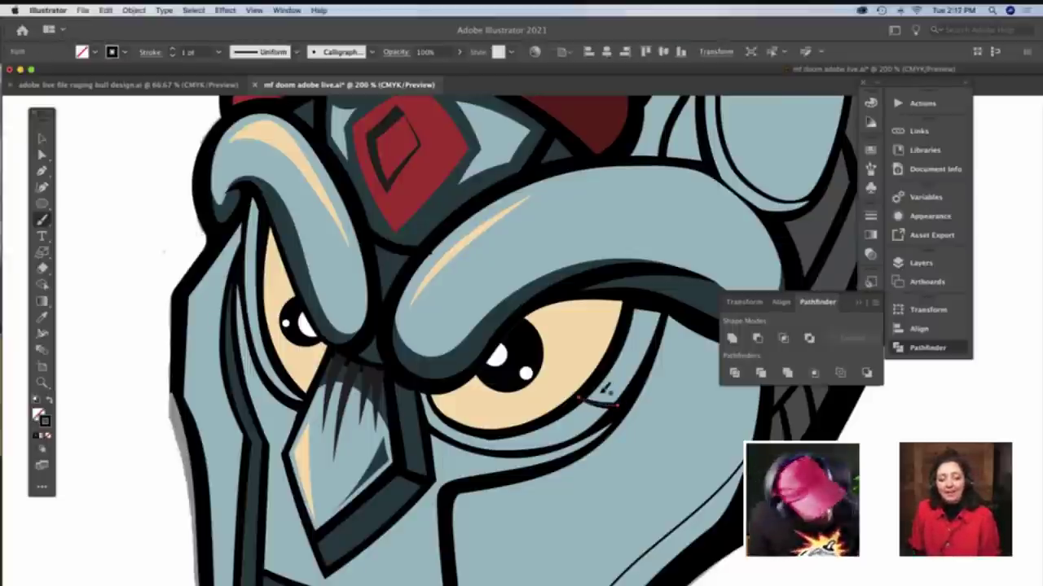
key(ctrl+z)
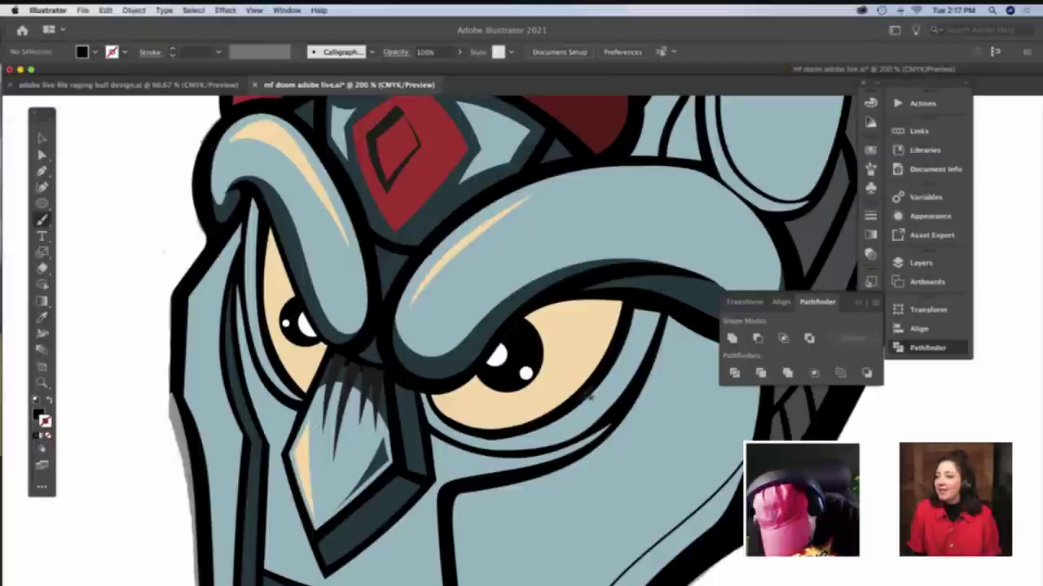
Paint short black brush strokes across the right eye's lower rim, from its outer side down to beneath the eye
mouse_move(588, 398)
mouse_down()
mouse_move(615, 402)
mouse_move(628, 390)
mouse_up()
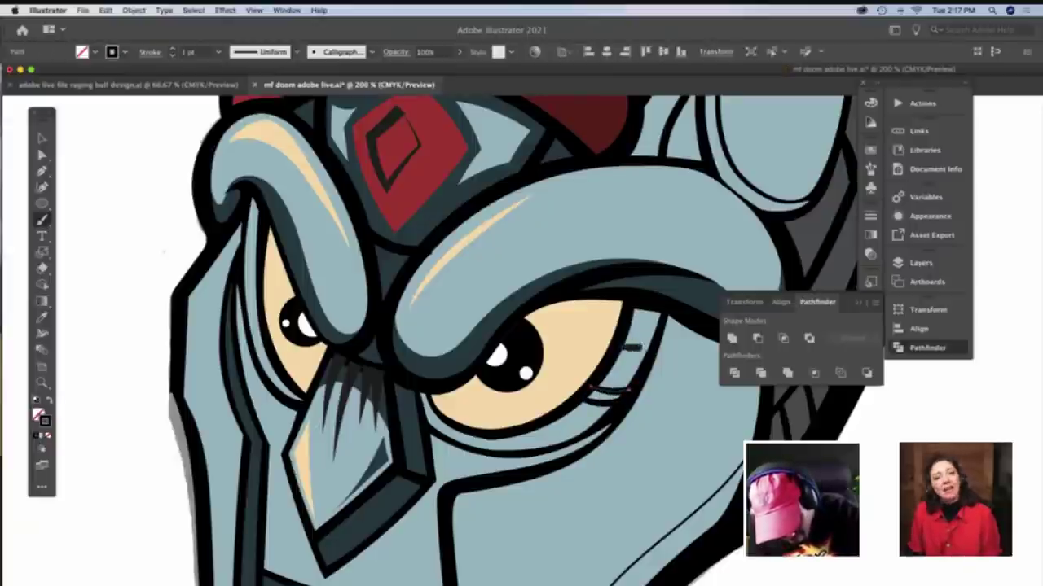
drag(619, 347, 654, 345)
drag(565, 421, 609, 427)
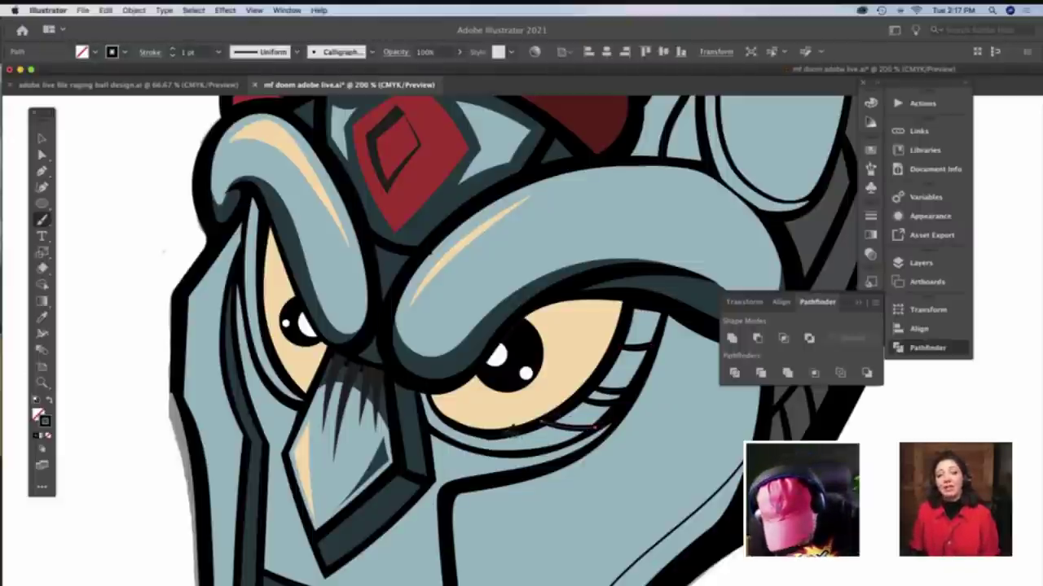
drag(513, 437, 562, 444)
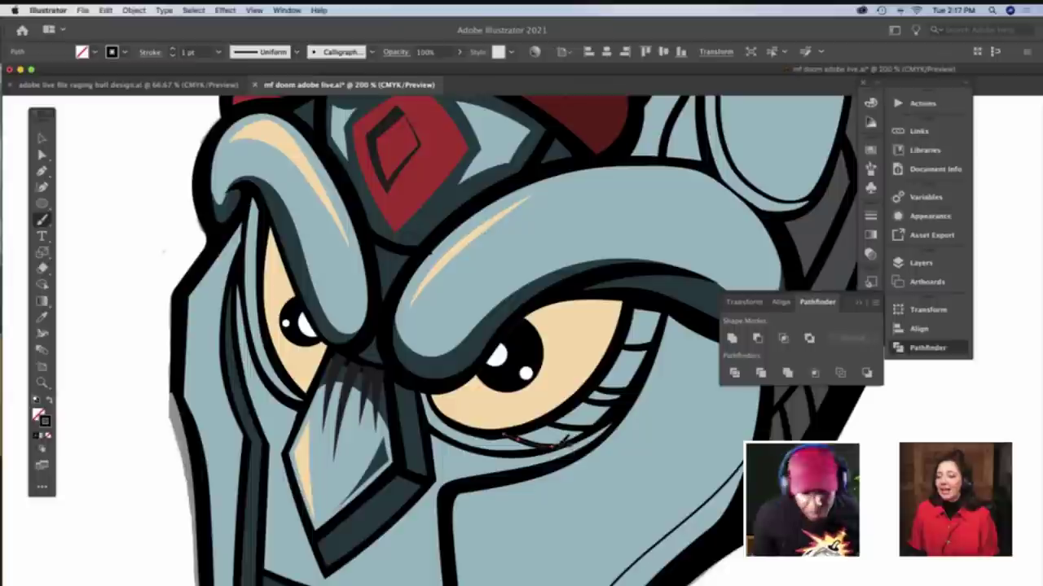
Recolor the right eye's lower rim with the dark slate shadow color and clear the selection
key(v)
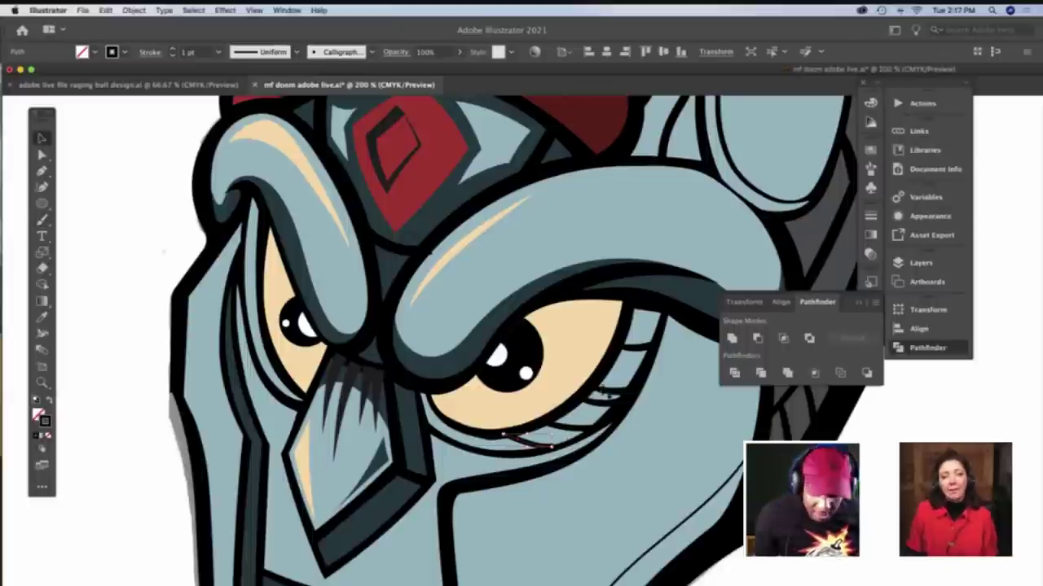
click(610, 385)
key(i)
click(443, 409)
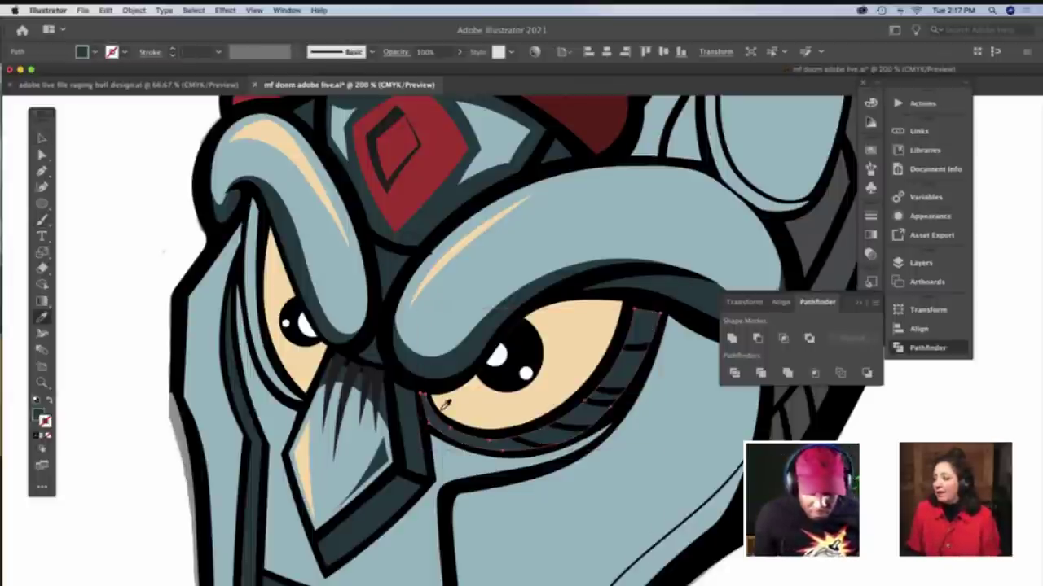
key(v)
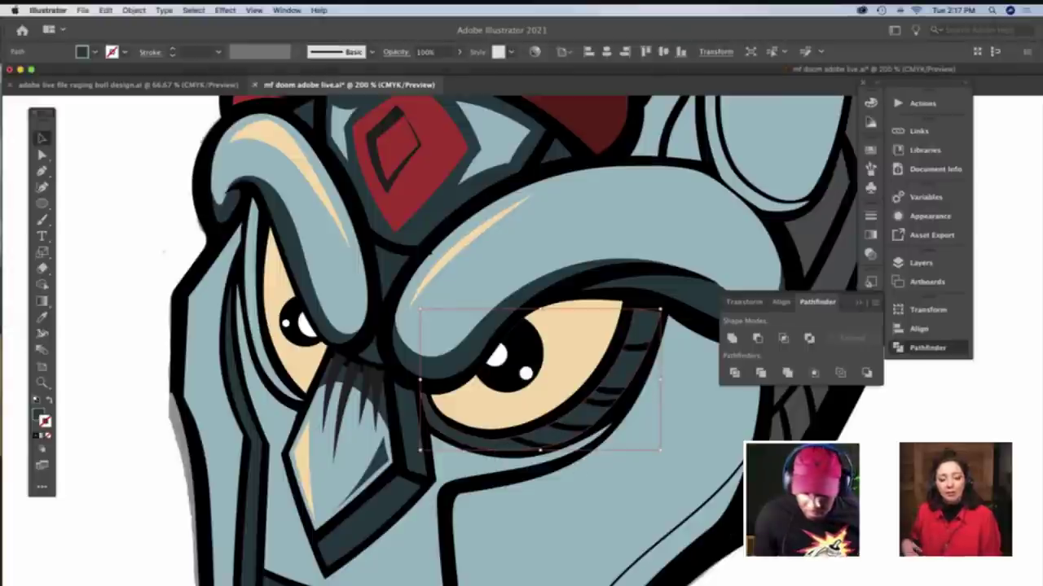
key(ctrl+shift+a)
Adjust the anchor points of the innermost black cross stroke beneath the right eye, and deselect it
key(z)
click(647, 432)
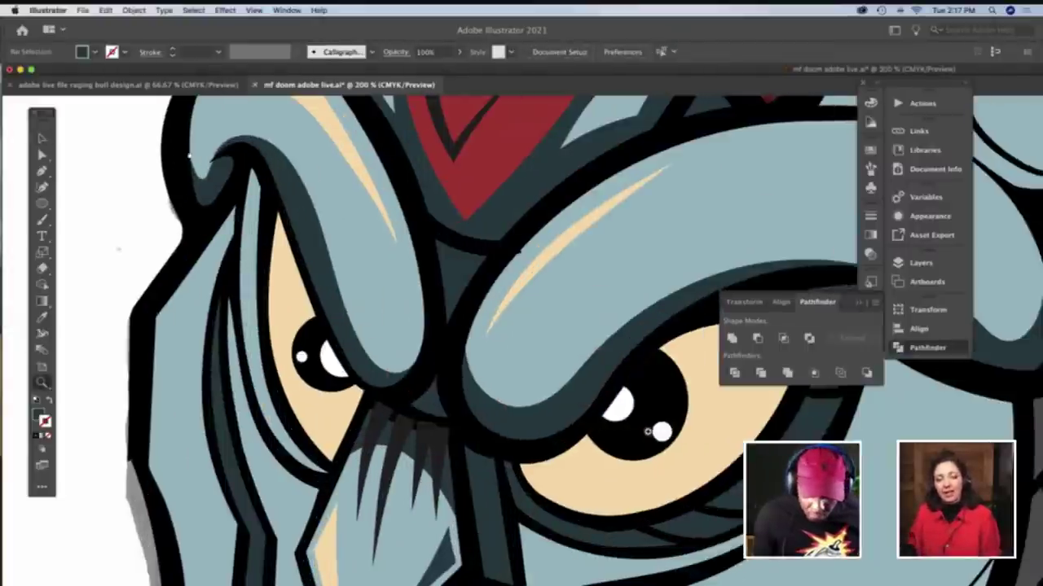
click(648, 432)
key(a)
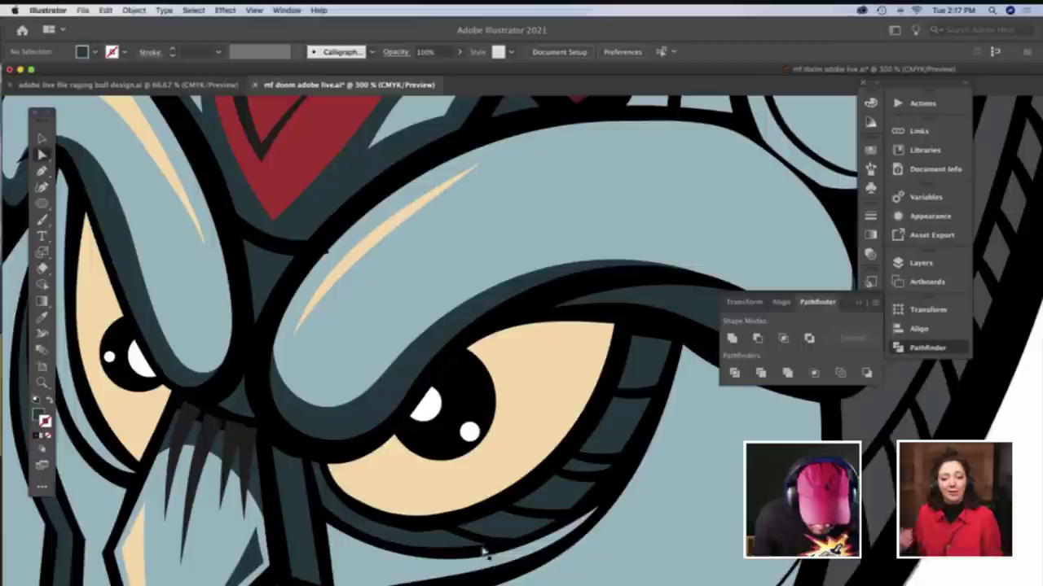
drag(483, 552, 440, 526)
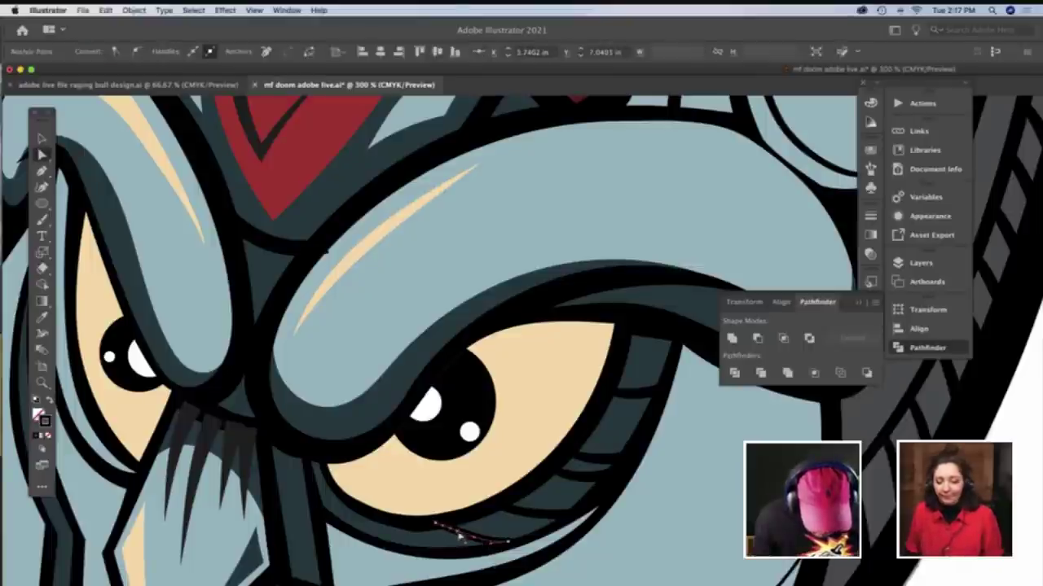
click(951, 562)
Draw a small four-sided highlight in the rim segment beside the right eye and fill it with the brow's light blue-gray
key(n)
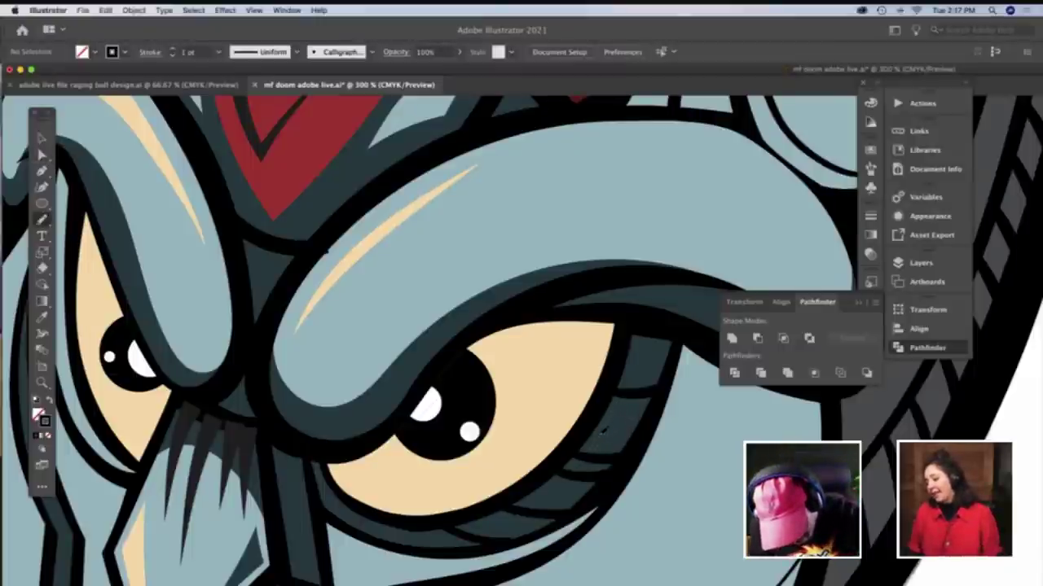
mouse_move(594, 446)
mouse_down()
mouse_move(616, 448)
mouse_move(645, 404)
mouse_up()
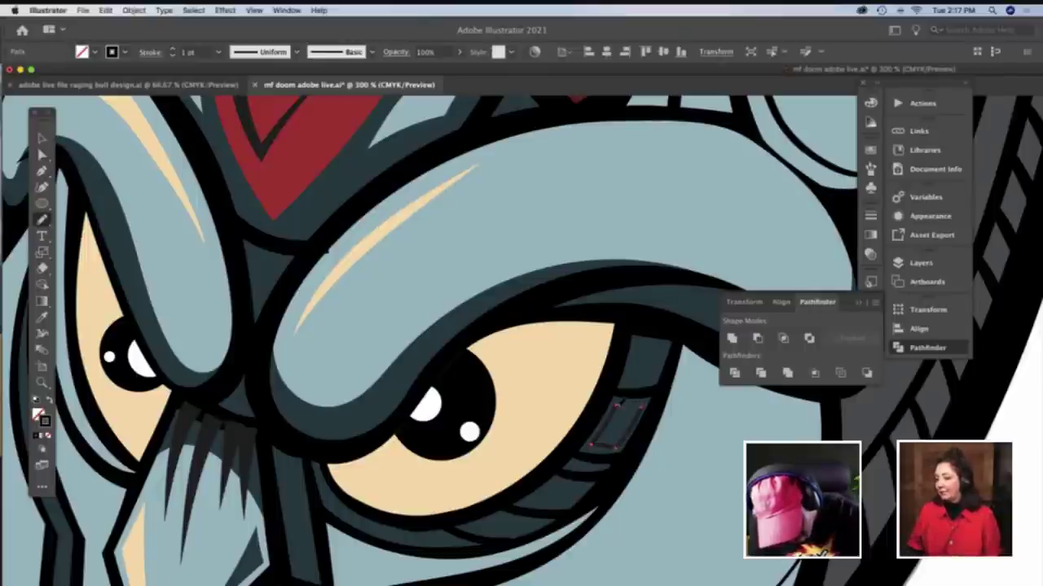
key(i)
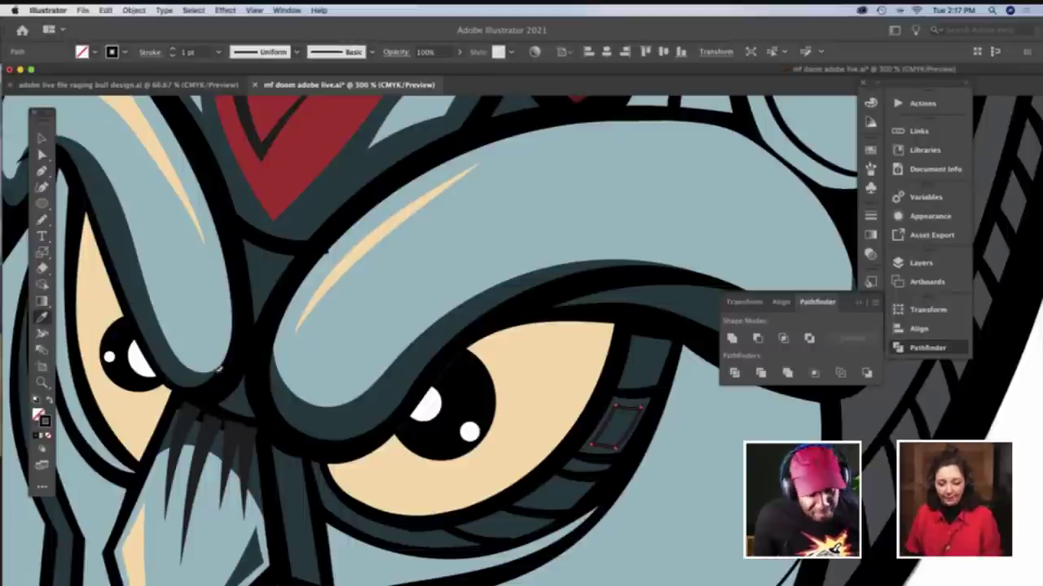
click(204, 341)
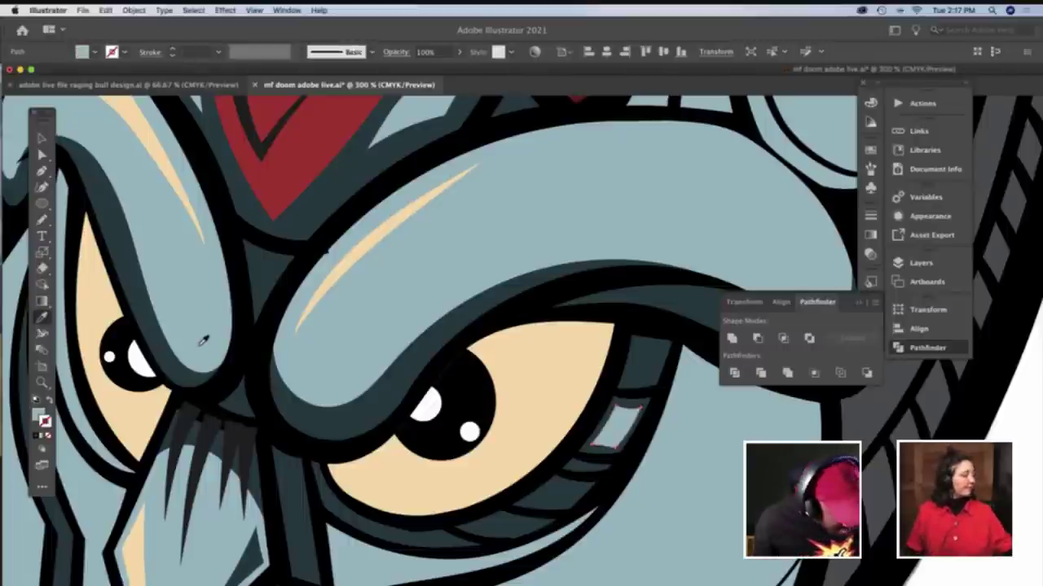
Pull the upper outer corner of the new rim highlight slightly inward to refine its shape
key(z)
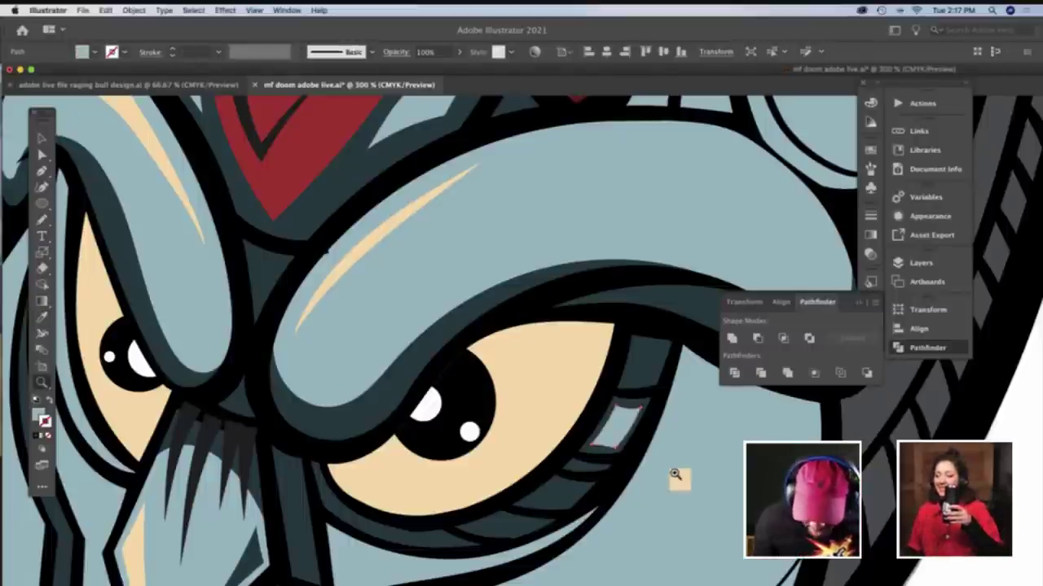
click(674, 476)
scroll(674, 474, right, 3)
key(a)
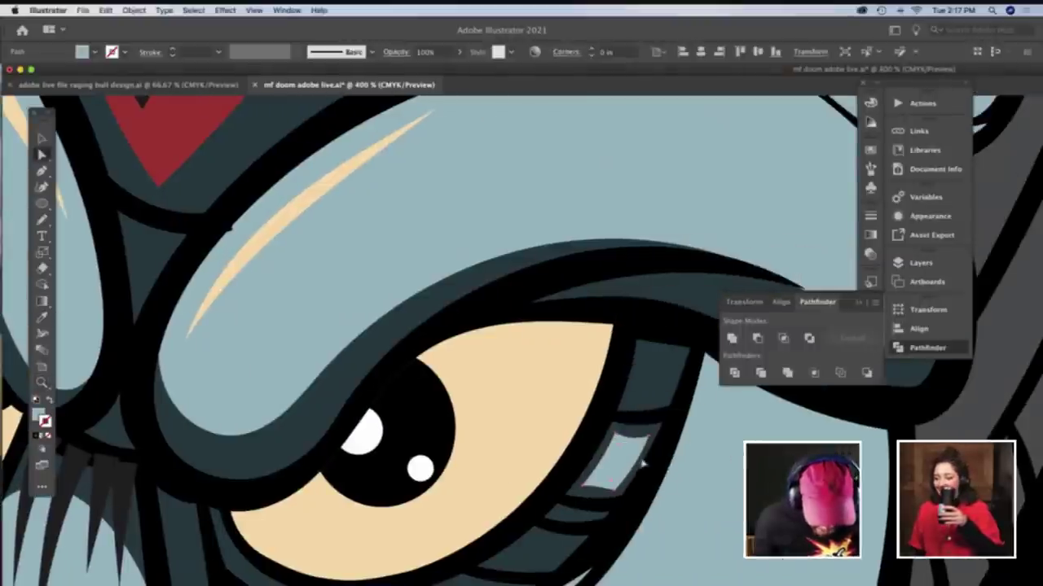
drag(649, 439, 642, 436)
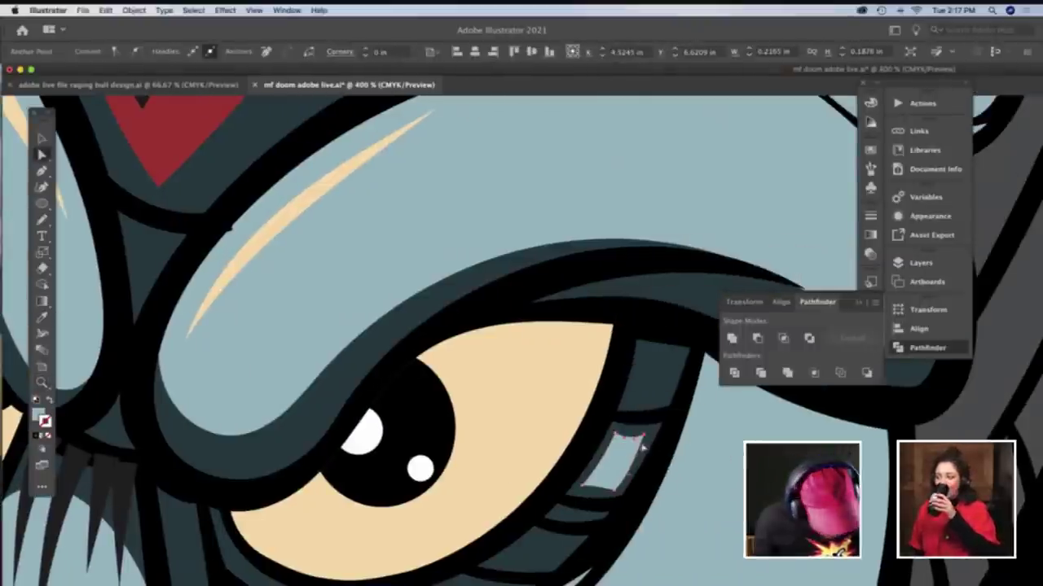
Draw a second highlight in the rim segment above, fill it with the same light blue-gray, and adjust its lower outer corner
key(n)
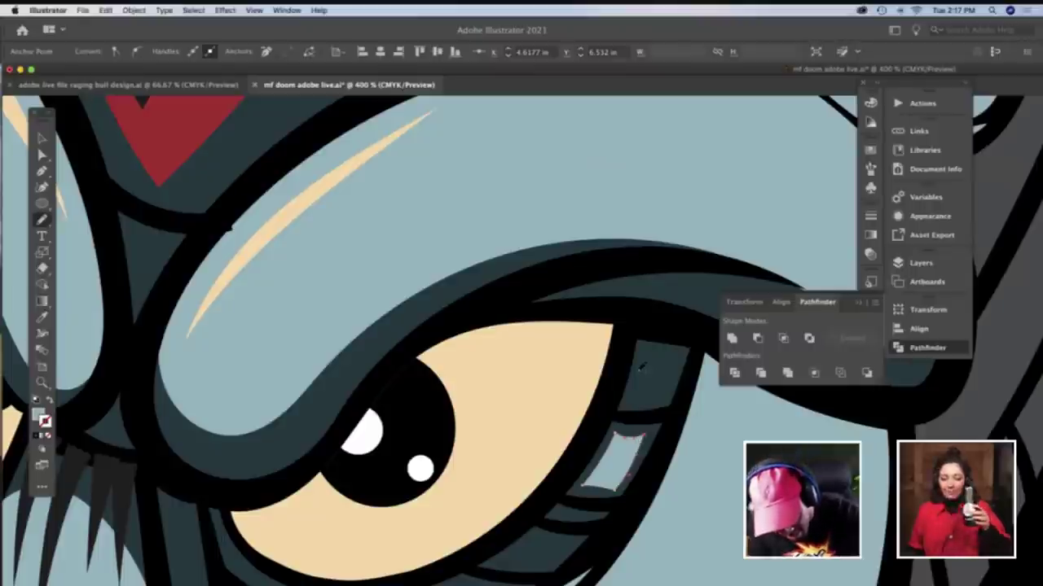
mouse_move(635, 386)
mouse_down()
mouse_move(672, 389)
mouse_move(680, 365)
mouse_move(647, 371)
mouse_up()
key(i)
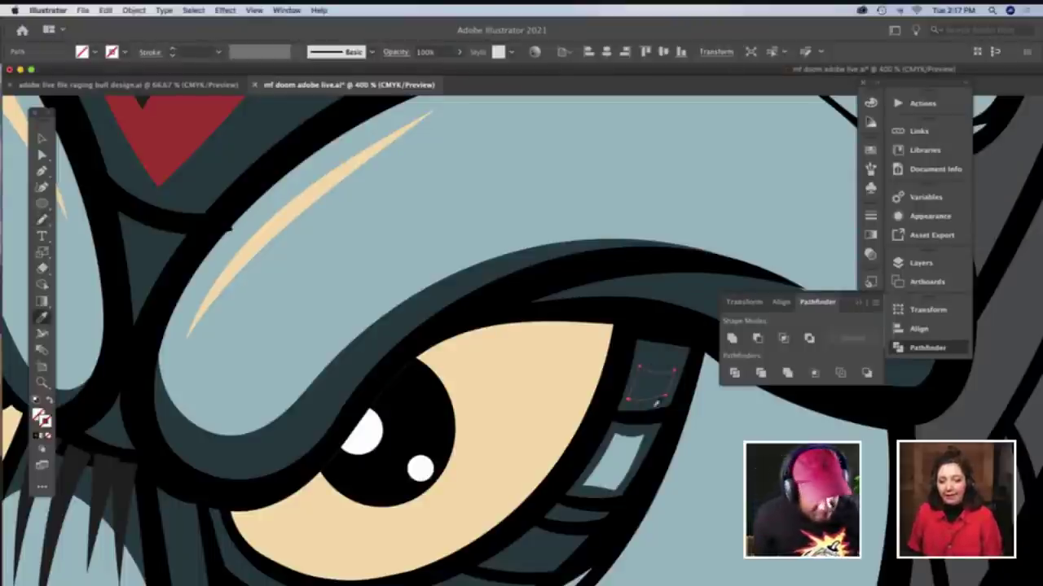
click(629, 439)
key(a)
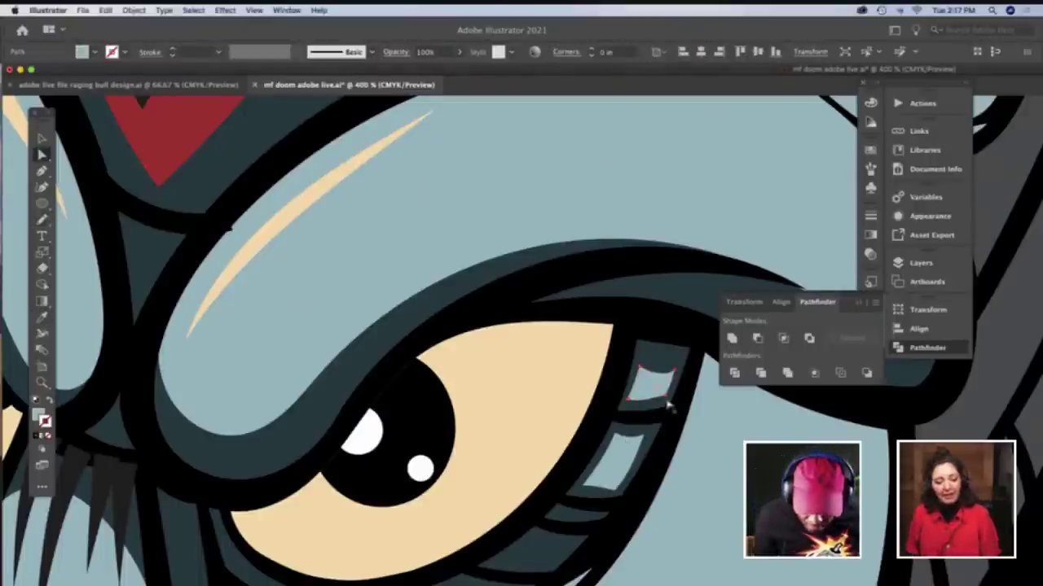
click(665, 399)
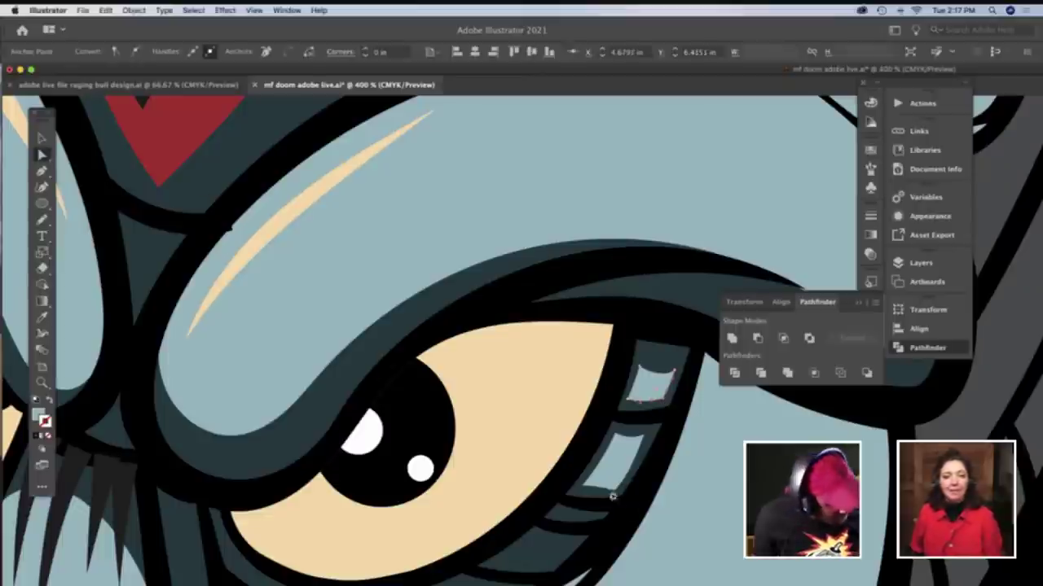
Draw a four-sided highlight outline with the Pencil tool in the lower rim segment beneath the right eye
key(z)
drag(641, 509, 638, 510)
scroll(638, 509, left, 4)
scroll(638, 508, right, 3)
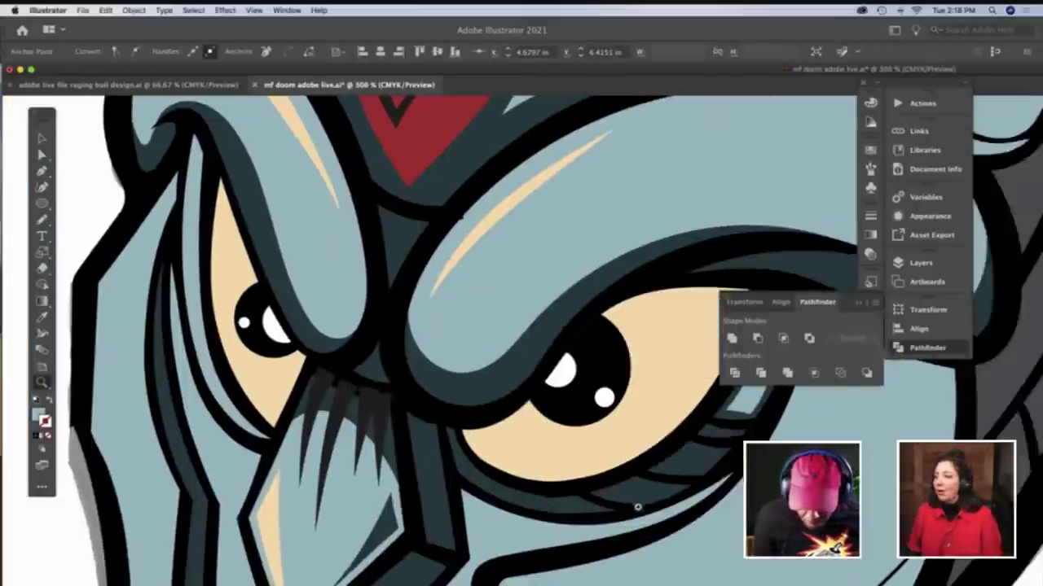
scroll(636, 468, left, 3)
scroll(636, 467, down, 2)
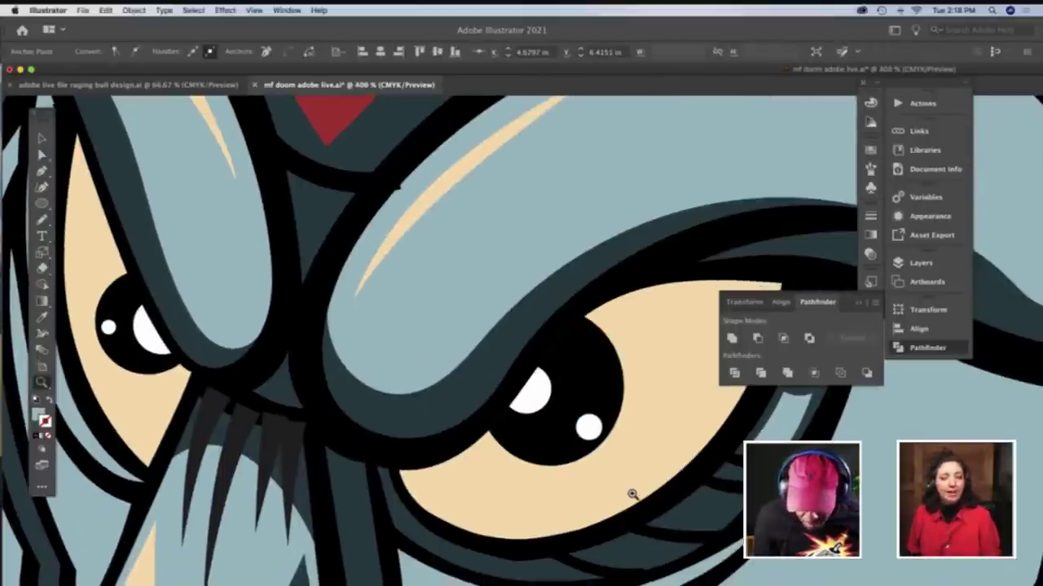
scroll(628, 493, up, 3)
key(n)
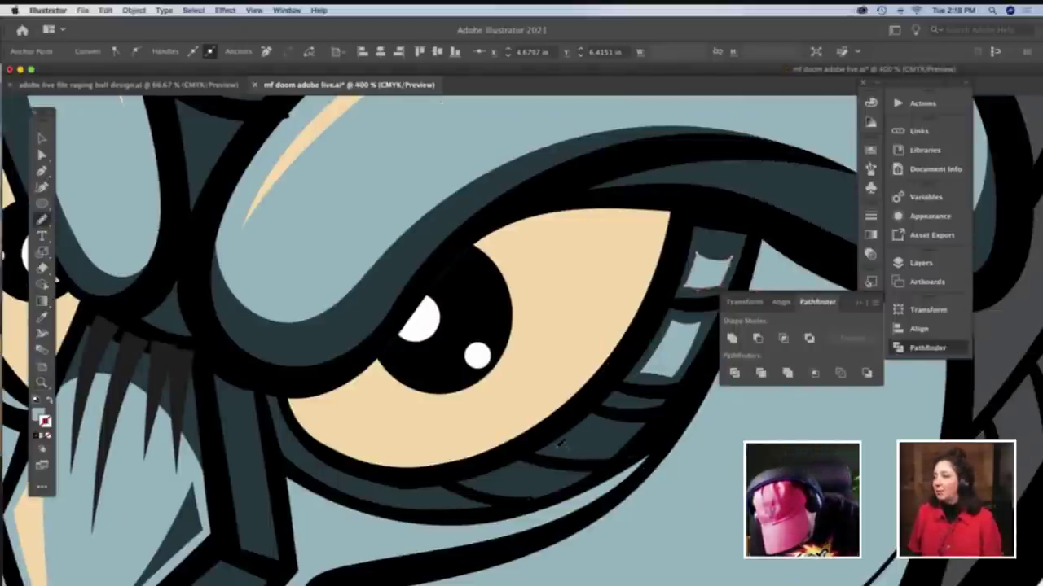
drag(554, 448, 585, 453)
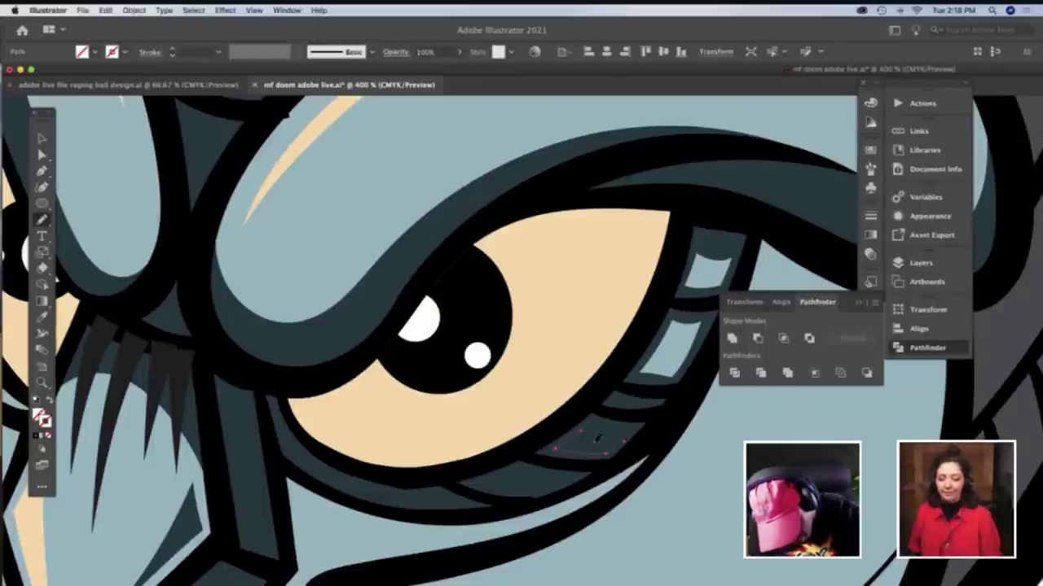
mouse_move(583, 438)
mouse_down()
mouse_move(620, 446)
mouse_move(602, 426)
mouse_up()
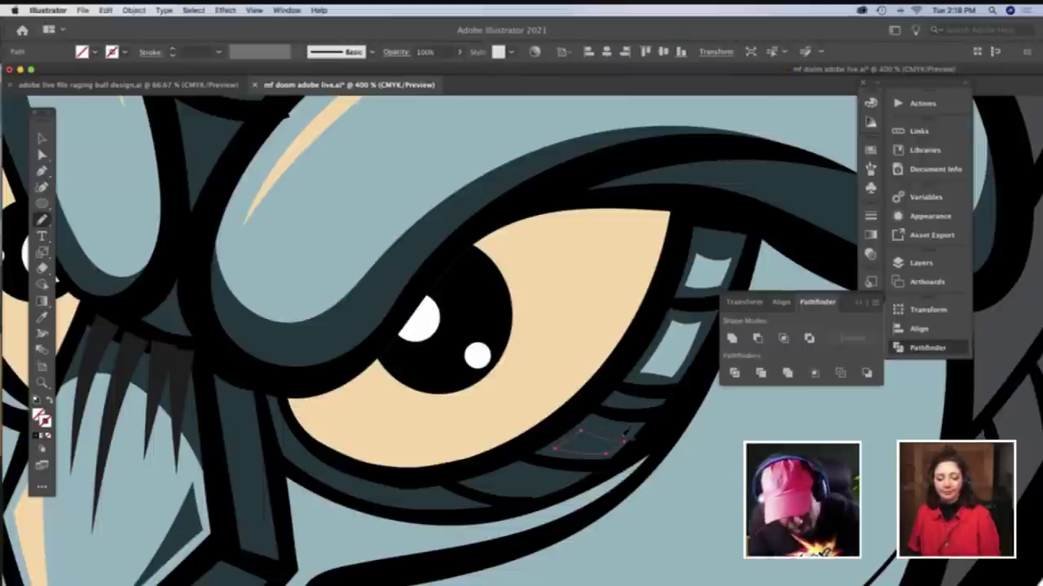
Reshape the outer corner of the lower rim highlight, fill it with the light blue-gray of the neighboring highlight, and deselect it
key(a)
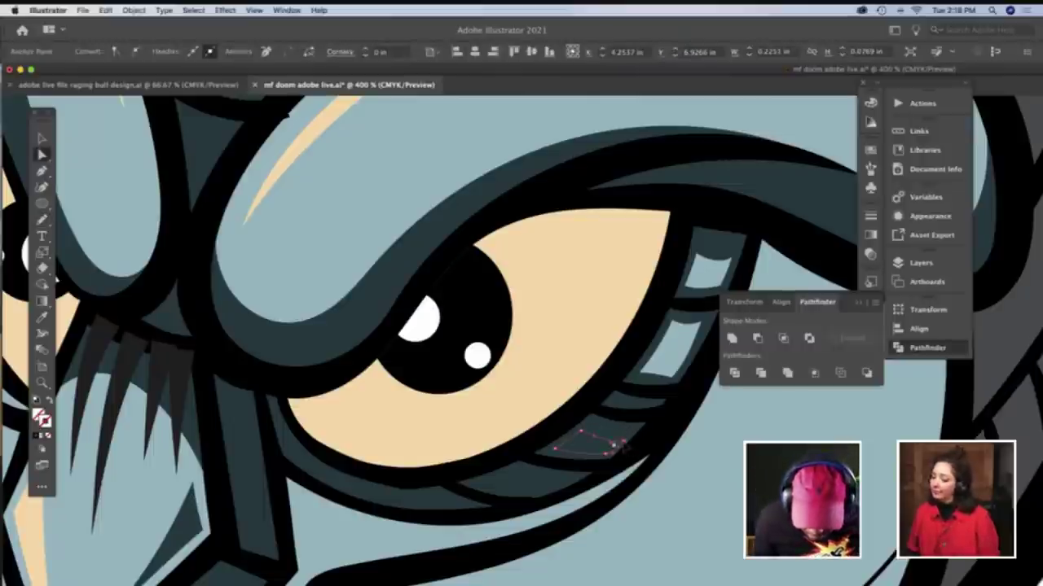
drag(615, 446, 621, 440)
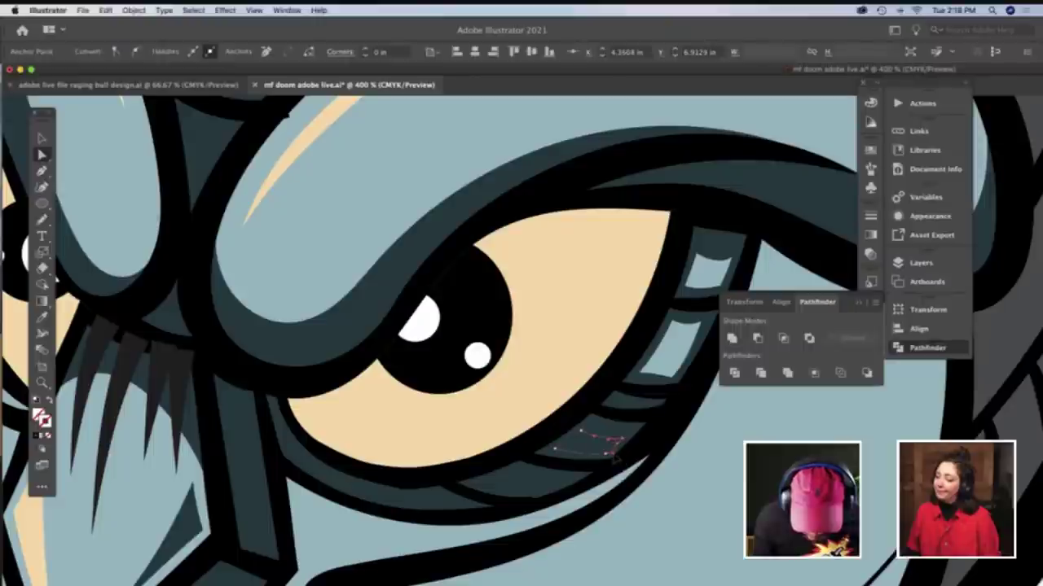
click(612, 450)
key(i)
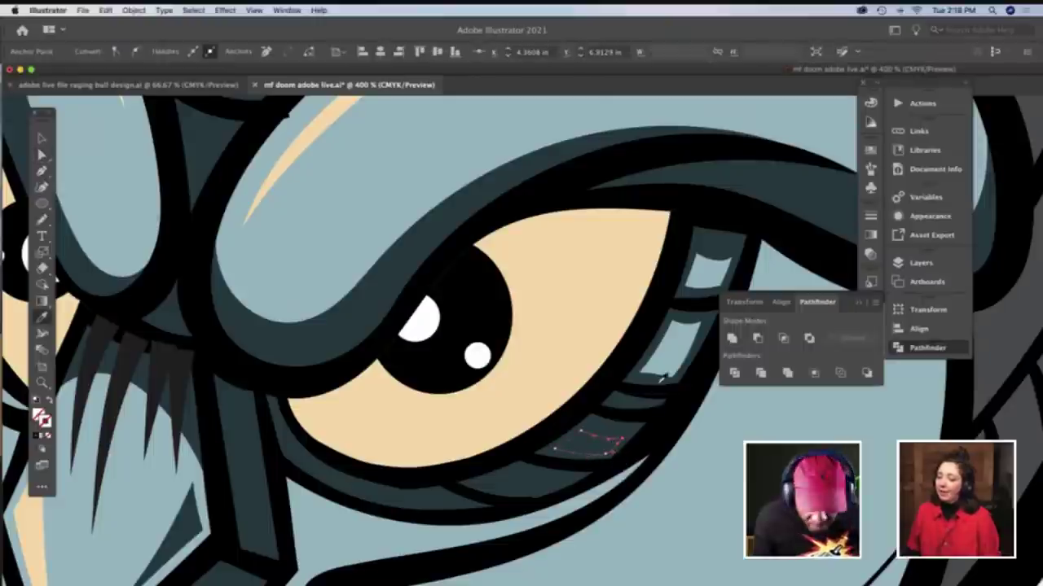
click(666, 369)
key(z)
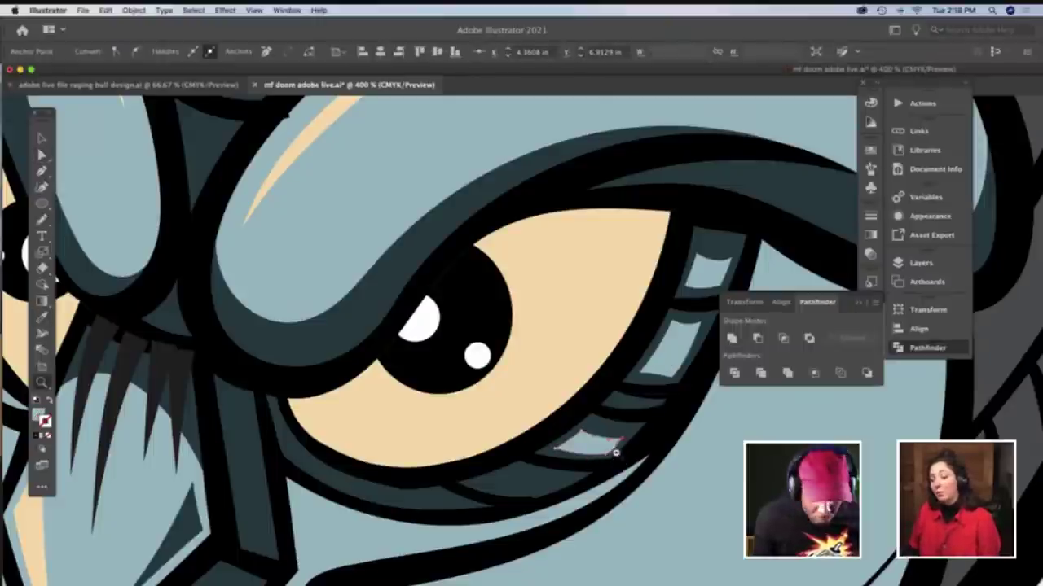
alt+click(614, 446)
scroll(614, 450, right, 5)
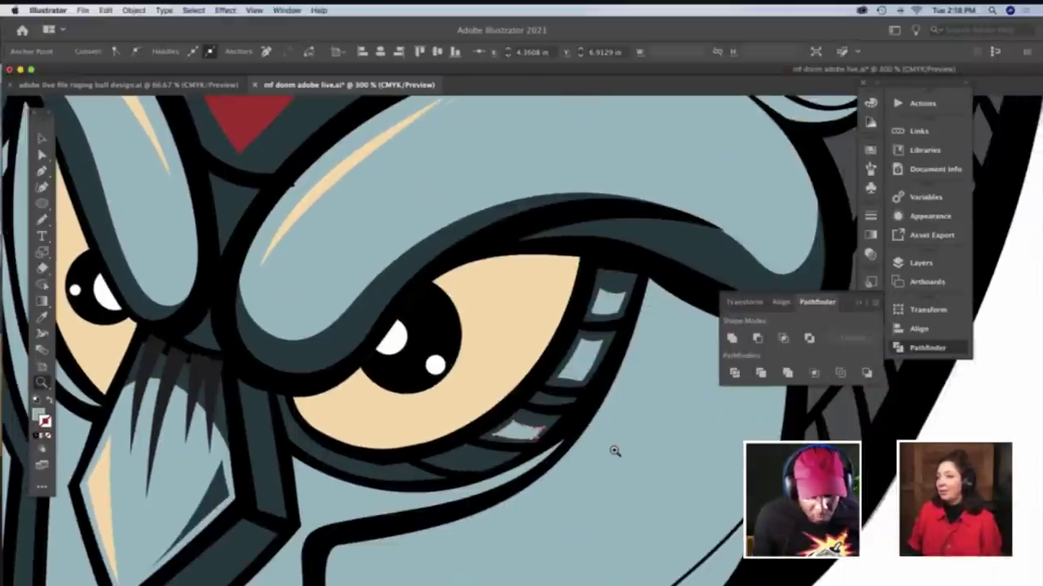
key(a)
click(588, 461)
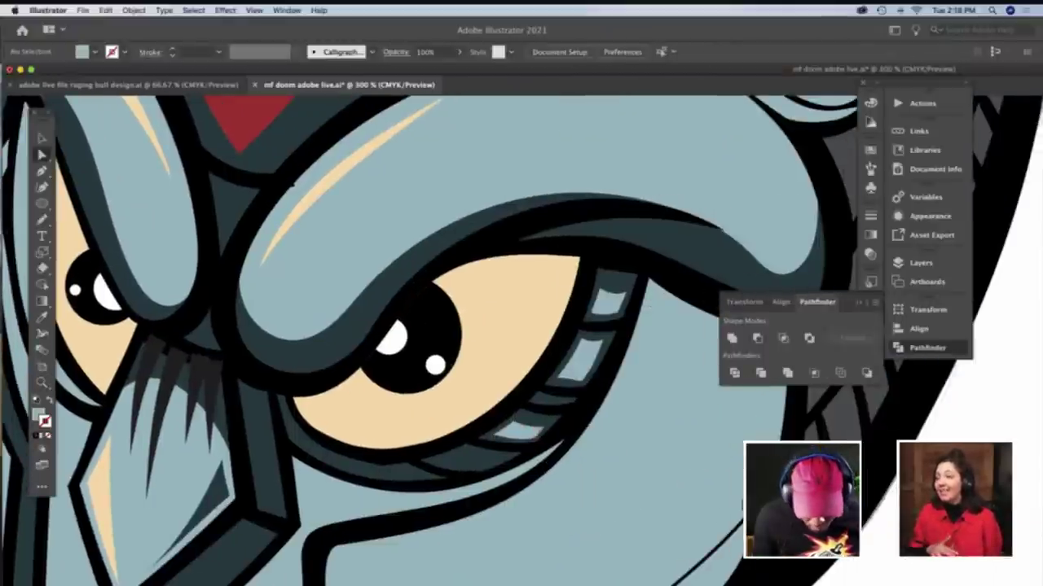
Nudge the artwork at the outer end of the lower rim highlight slightly inward and clear the selection
key(v)
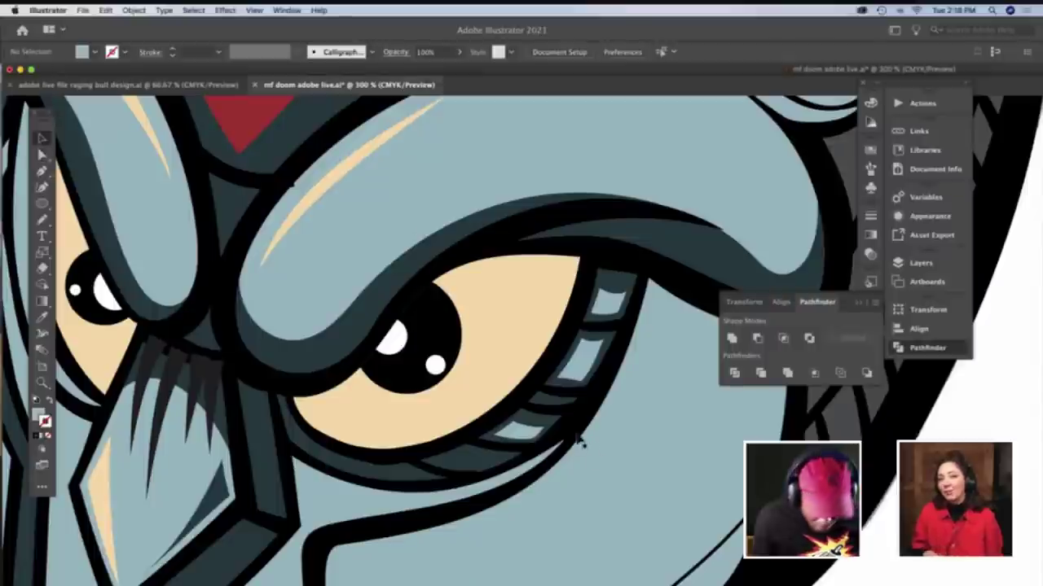
click(540, 436)
drag(540, 434, 533, 436)
key(super+shift+a)
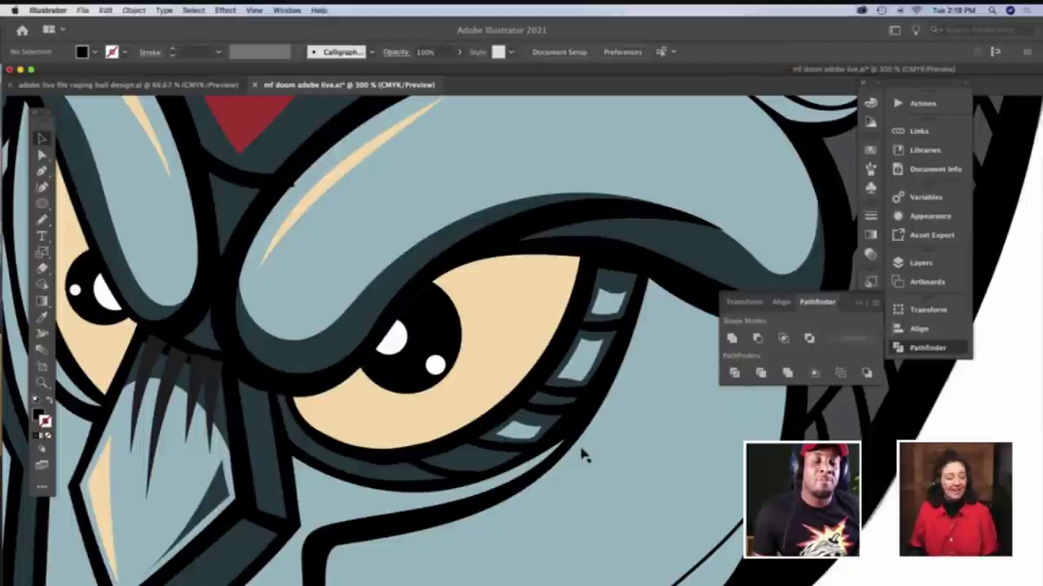
Adjust the bottom corner anchor point of the light blue-gray highlight in the lower rim segment beneath the right eye, and deselect it
key(z)
click(593, 470)
scroll(593, 468, down, 3)
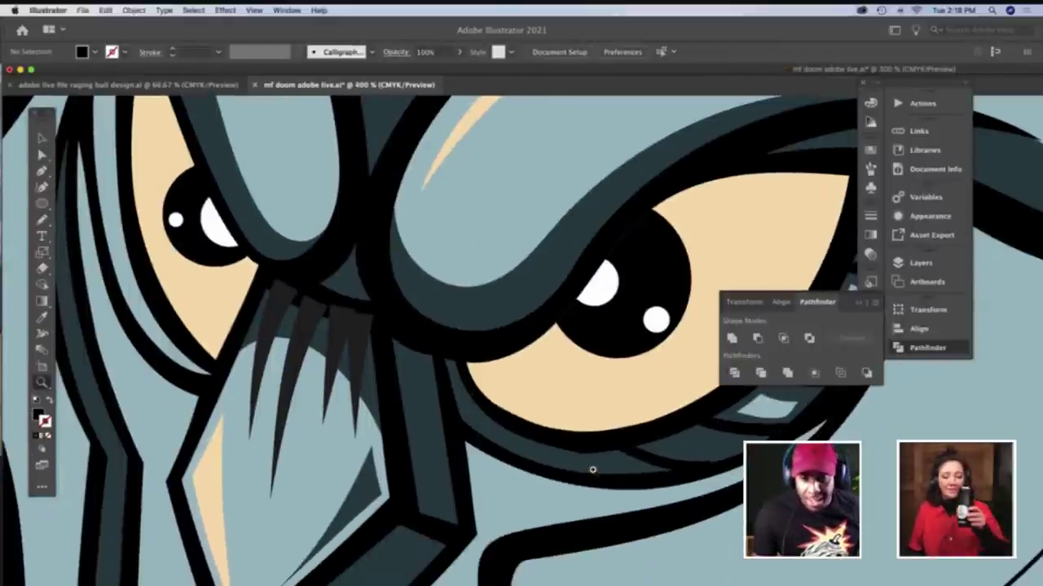
scroll(593, 465, right, 5)
key(a)
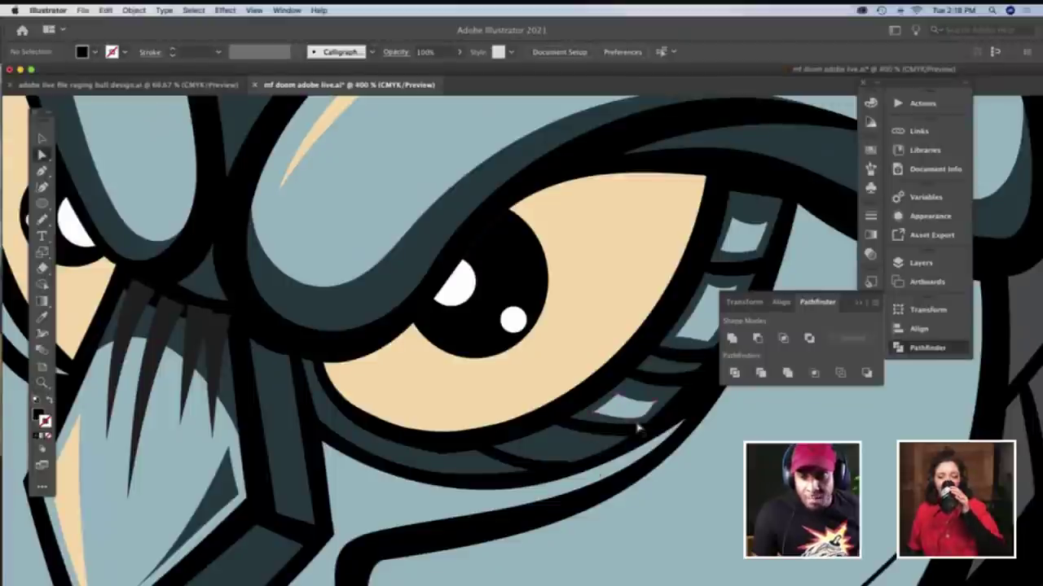
click(637, 422)
drag(638, 419, 635, 419)
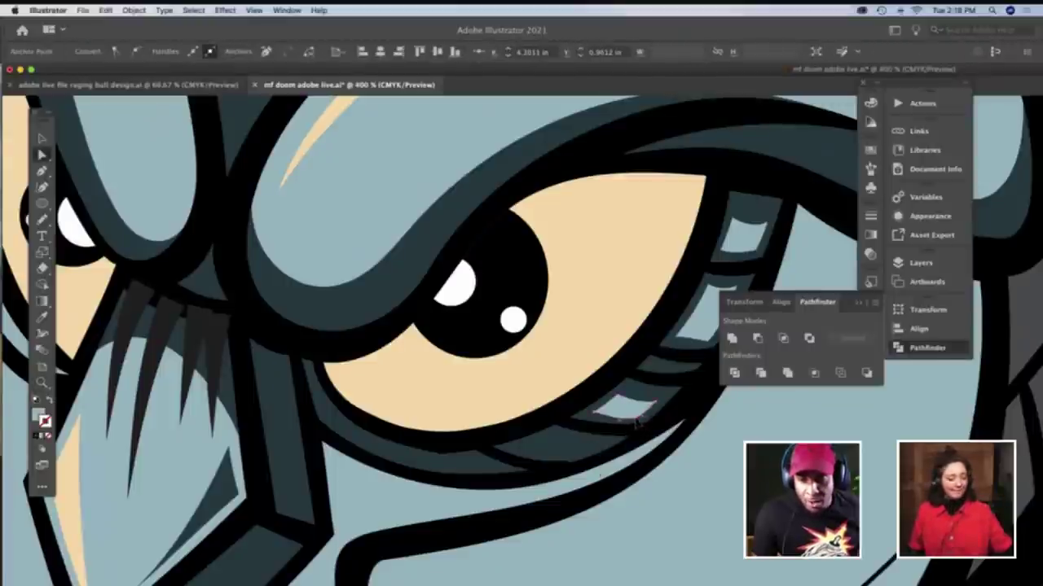
scroll(716, 476, right, 8)
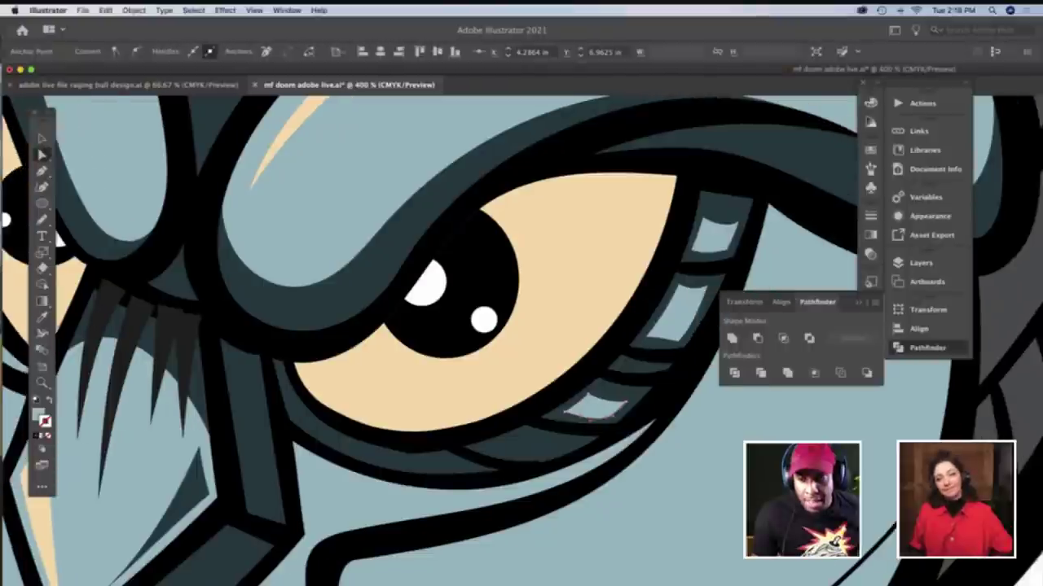
key(ctrl+shift+a)
Move the lower end anchor of the black cross stroke in the right eye's lower rim slightly outward and down, and deselect the path
scroll(570, 430, left, 6)
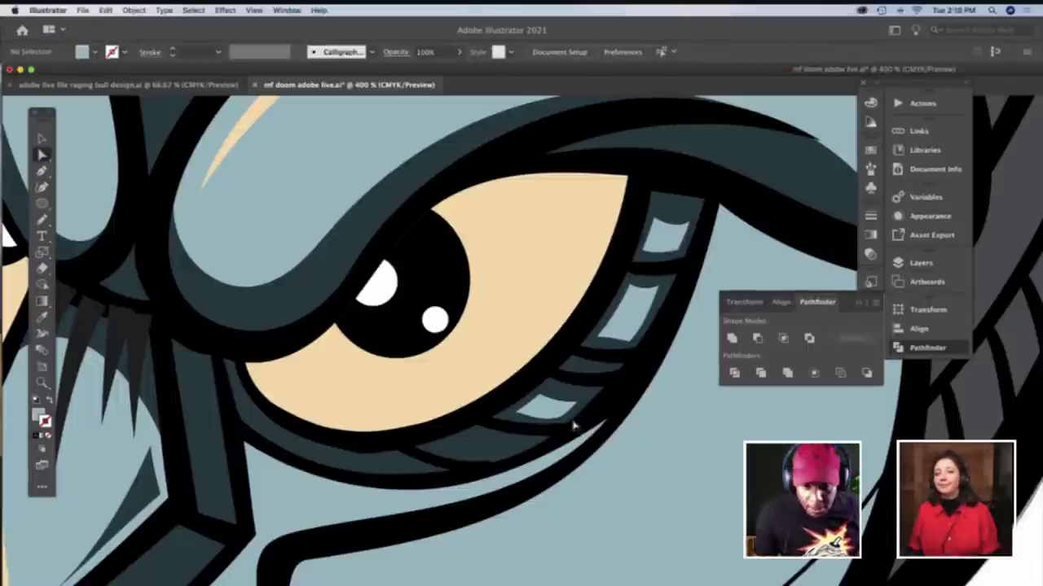
click(488, 469)
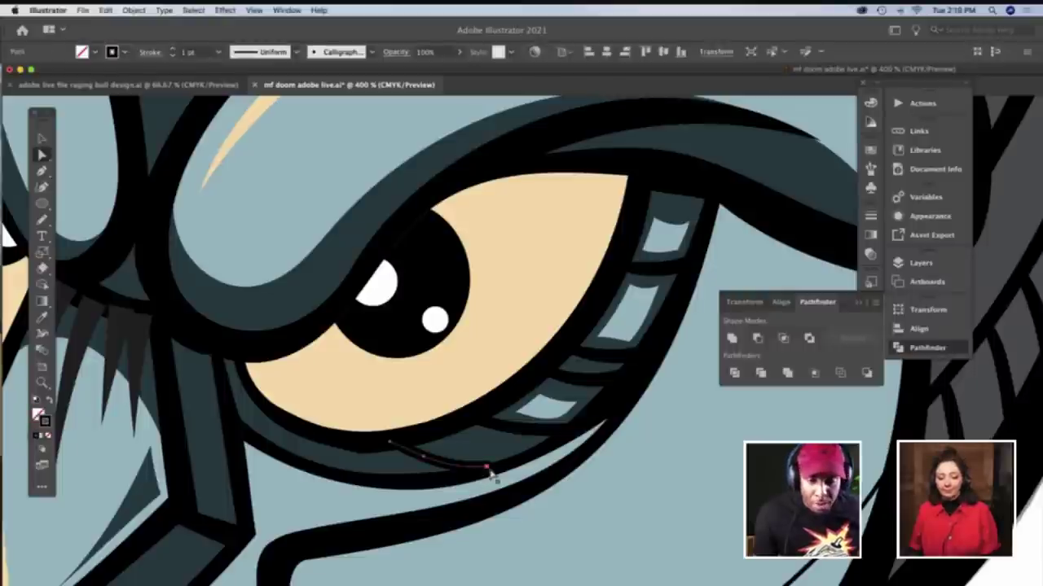
click(488, 469)
drag(487, 469, 489, 471)
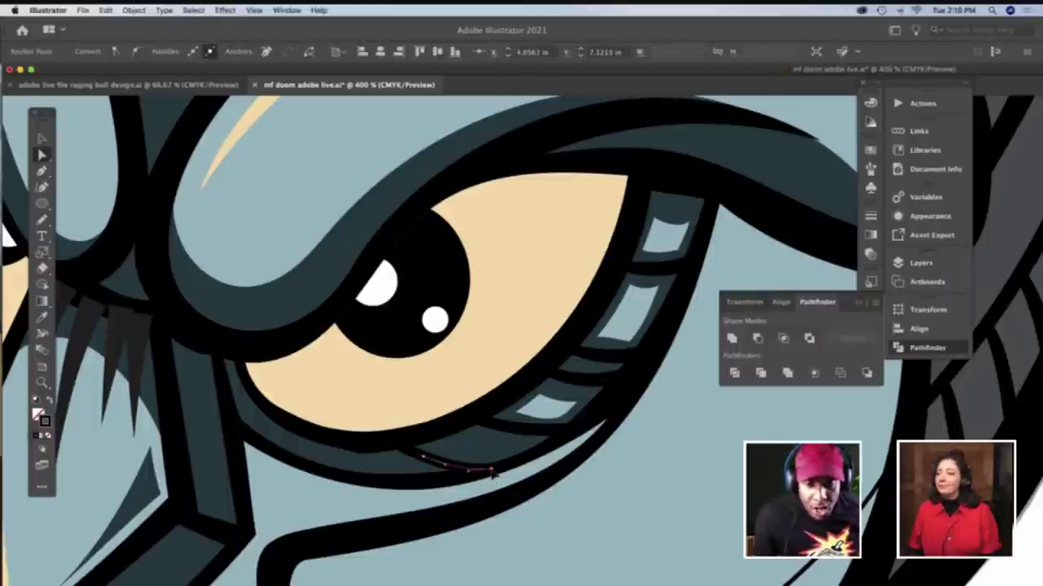
click(491, 472)
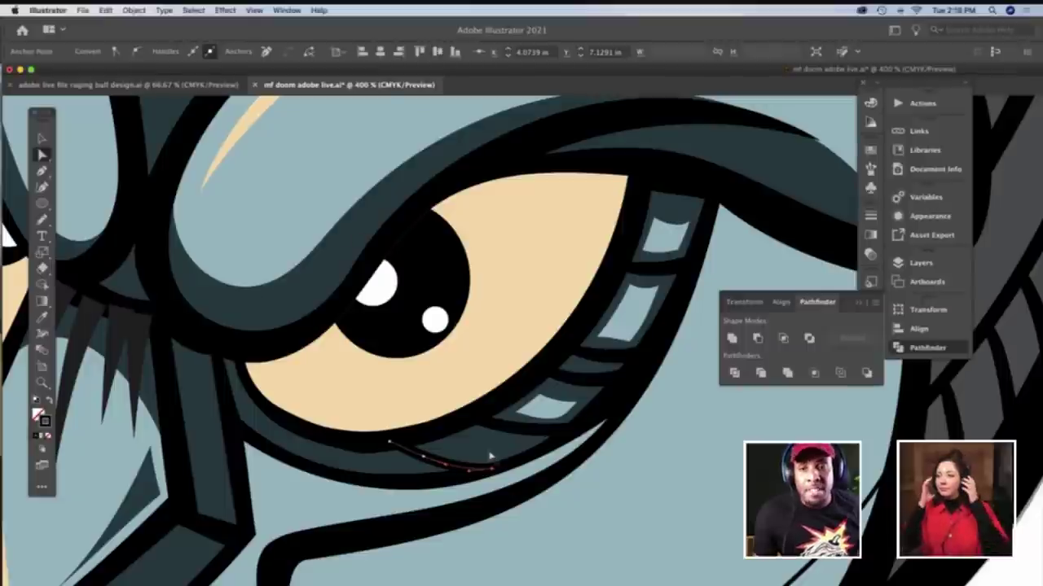
key(z)
alt+click(617, 445)
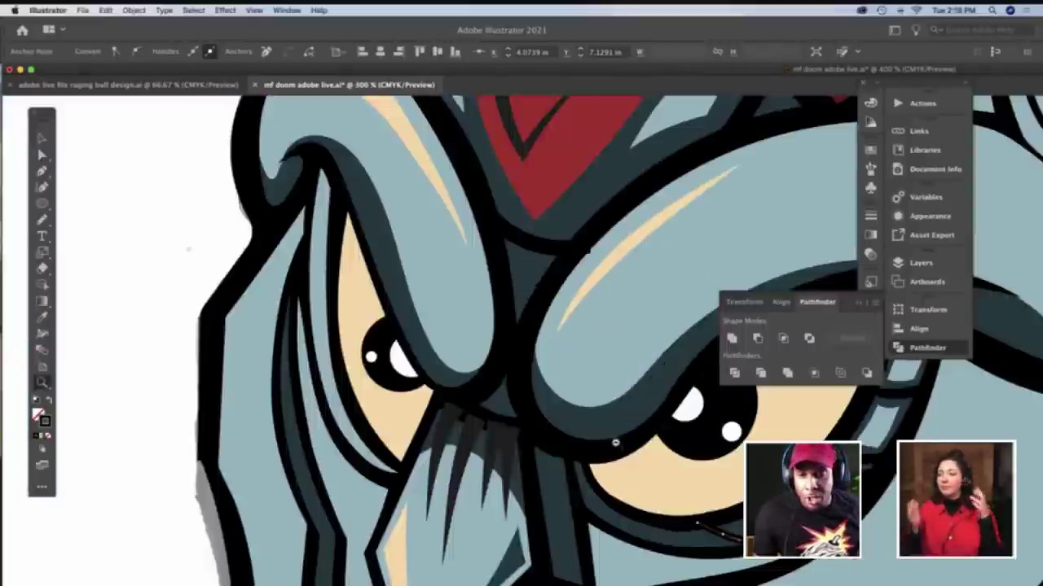
alt+click(614, 442)
scroll(610, 442, right, 5)
scroll(606, 440, down, 2)
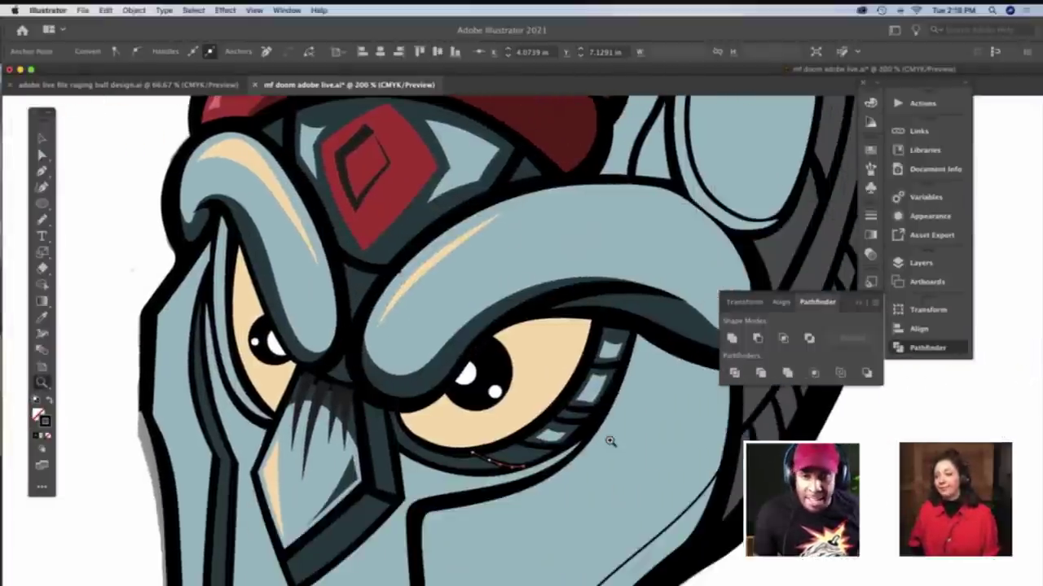
scroll(591, 440, down, 3)
key(a)
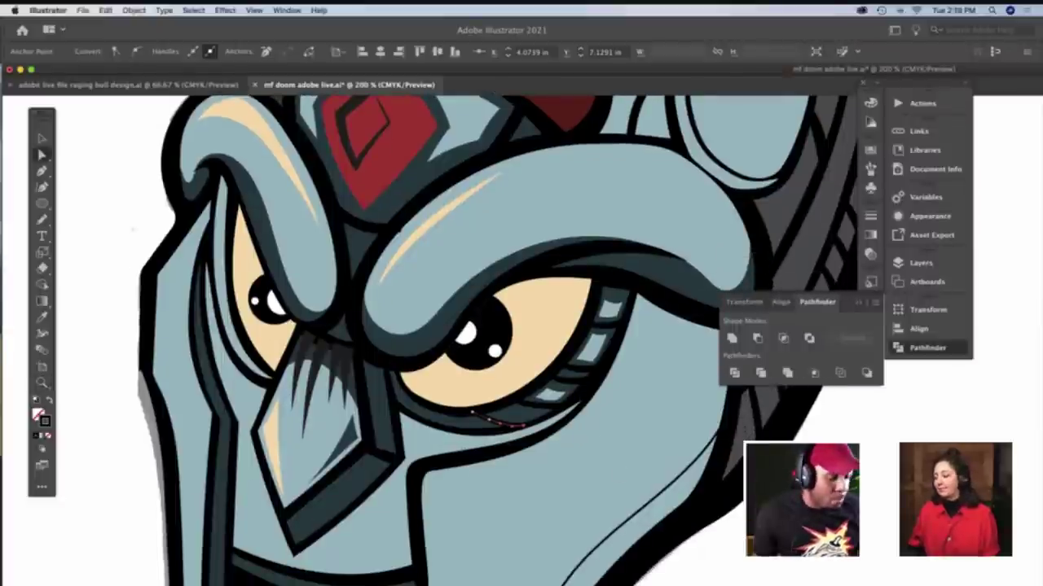
key(super+shift+a)
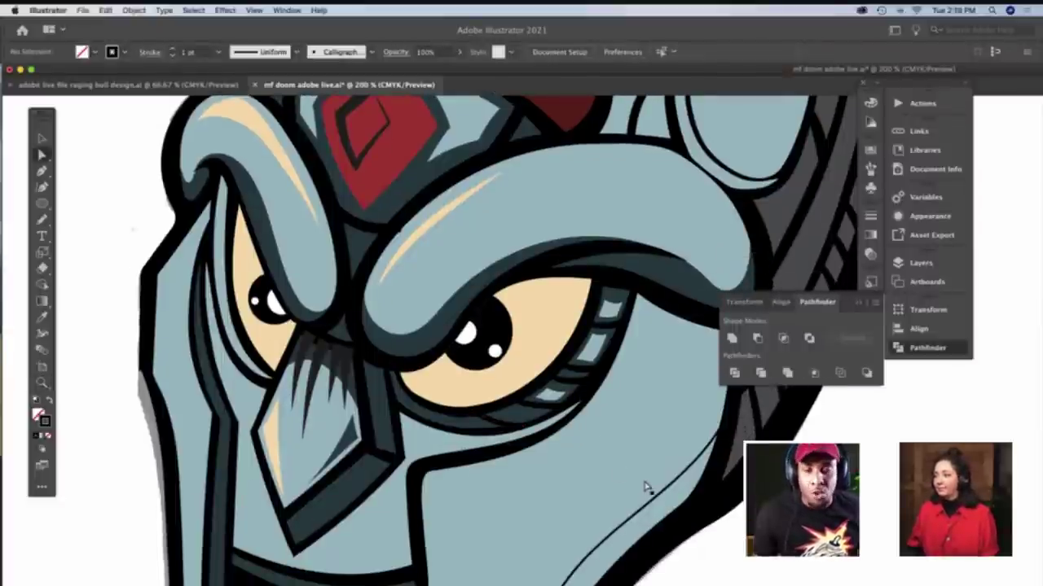
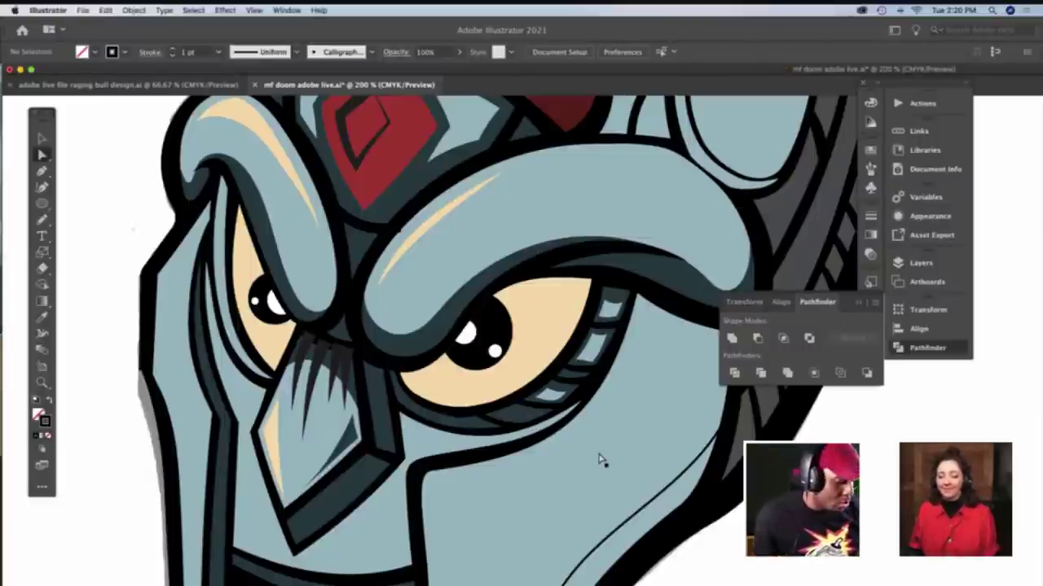
Set the stroke weight of the thin black contour line along the right cheek and jaw to 4 pt, and deselect it
key(z)
alt+click(653, 479)
scroll(652, 478, down, 2)
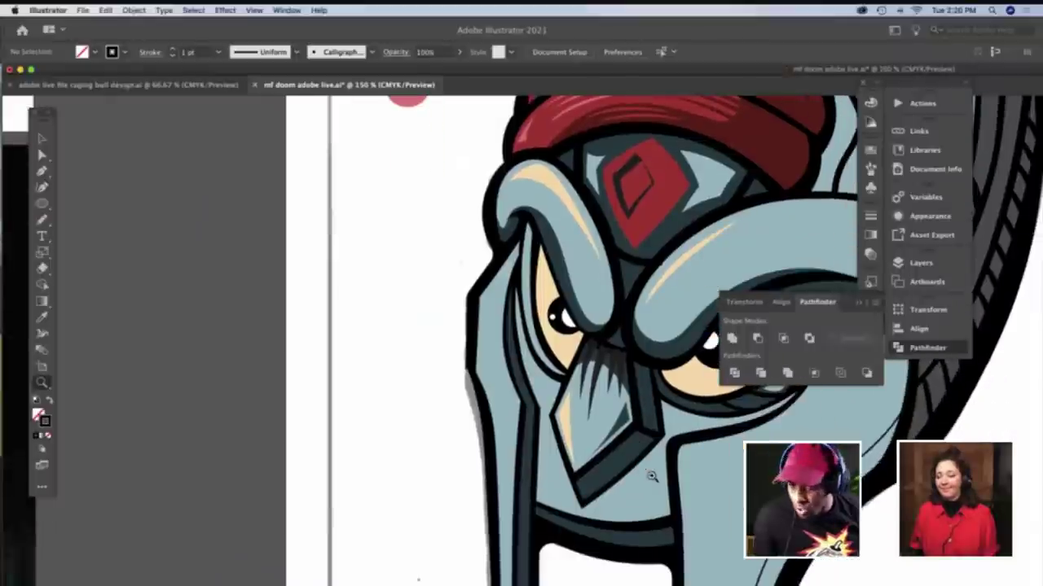
scroll(652, 478, right, 5)
scroll(649, 475, down, 5)
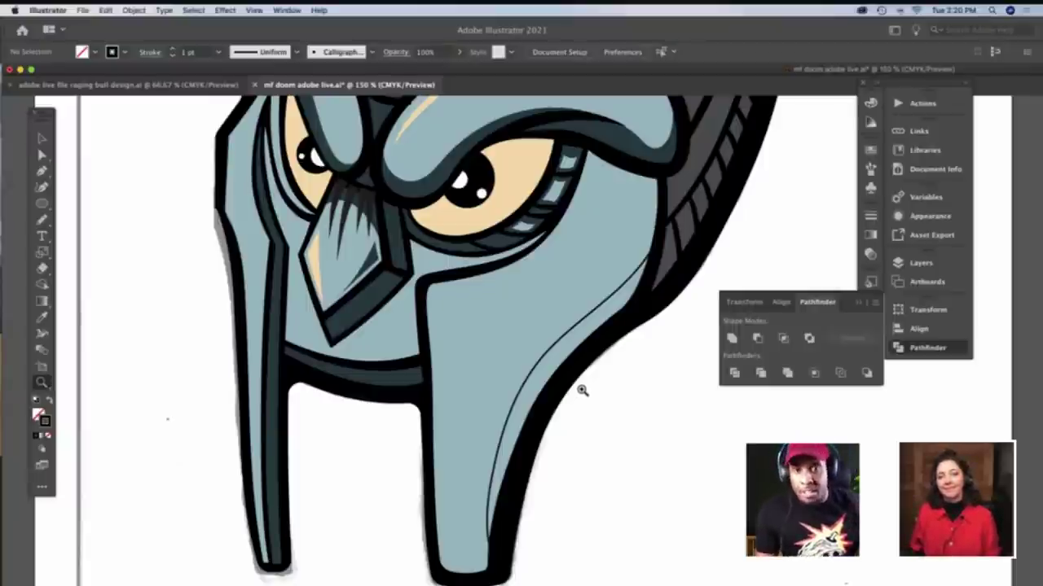
key(v)
click(580, 342)
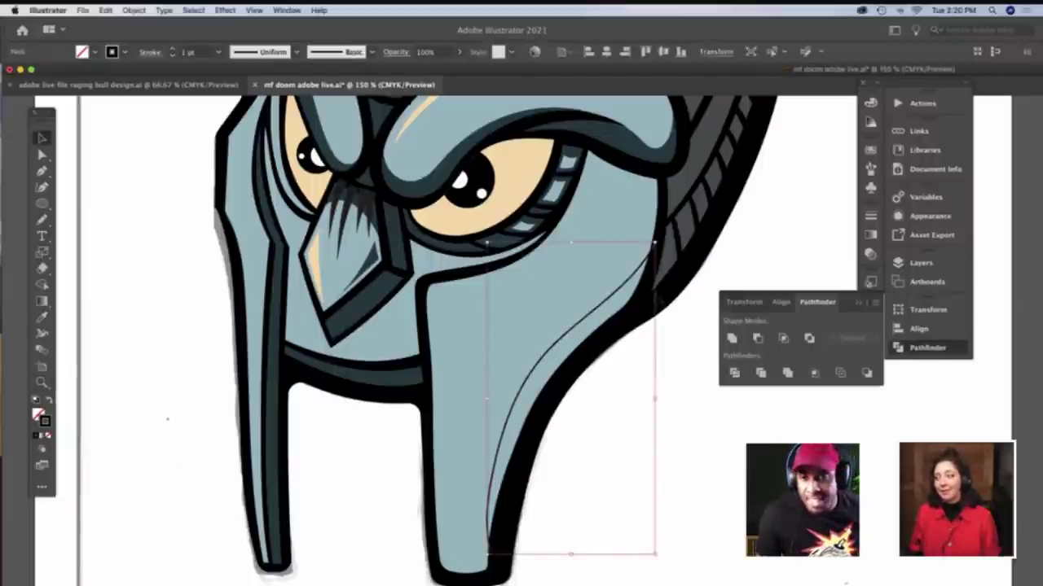
click(900, 263)
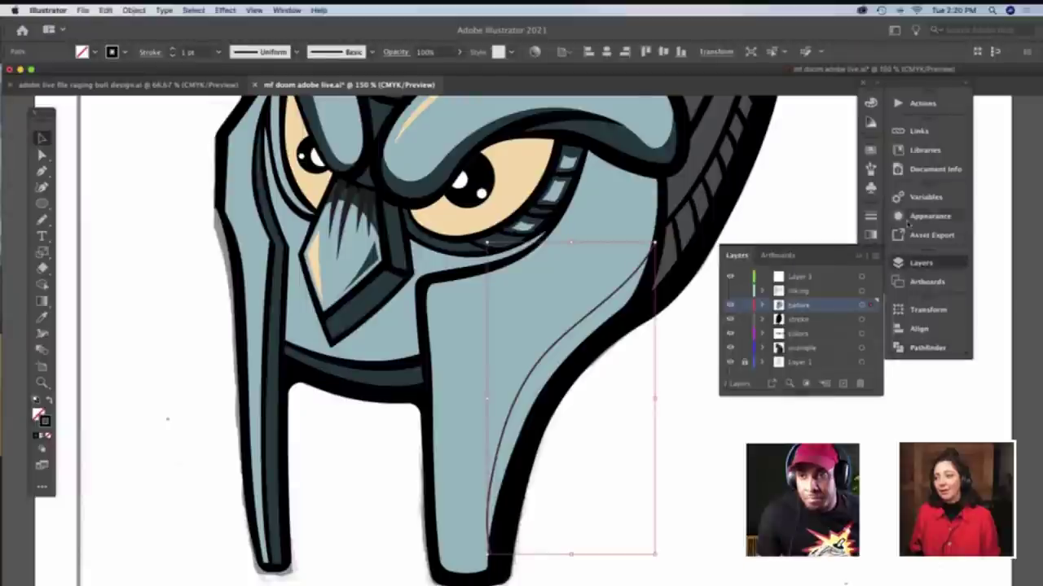
click(906, 217)
click(824, 231)
click(817, 227)
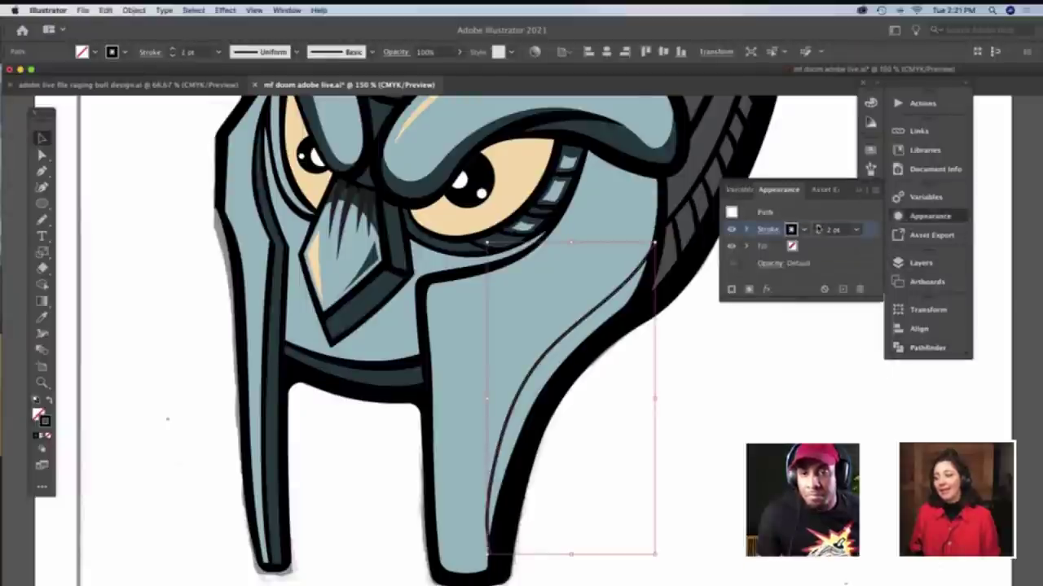
click(818, 228)
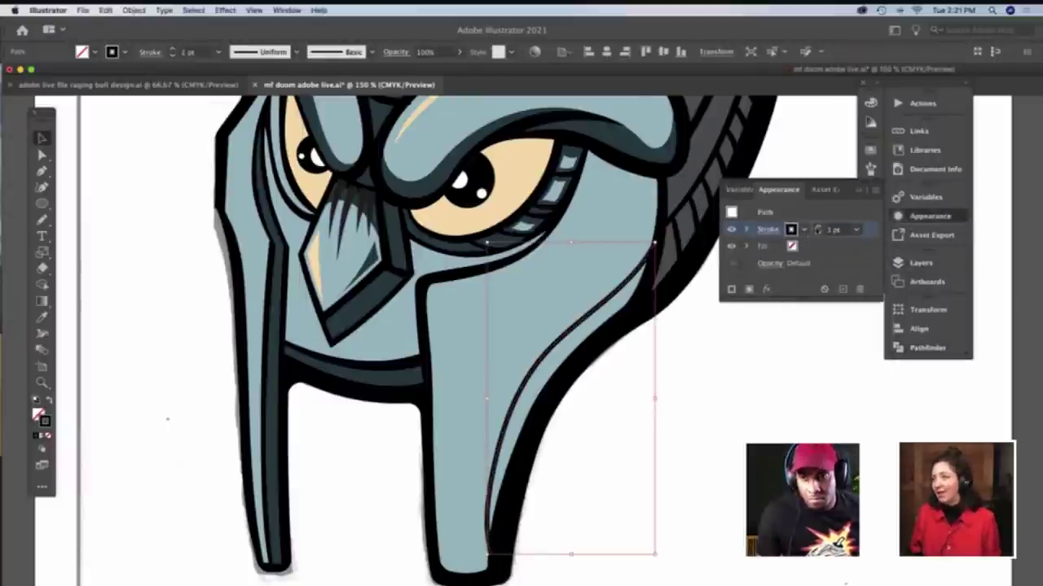
click(818, 227)
click(733, 334)
Draw a curved contour with the Paintbrush from the right eye's outer rim around the cheek to the jaw line and back up to the helmet's edge
scroll(582, 394, down, 2)
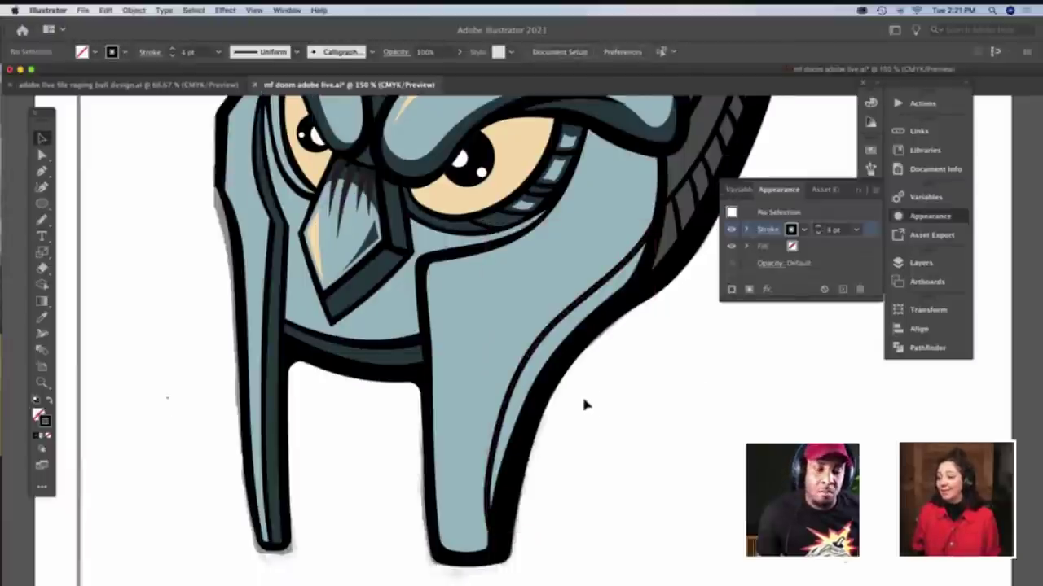
scroll(581, 394, down, 2)
scroll(581, 393, up, 5)
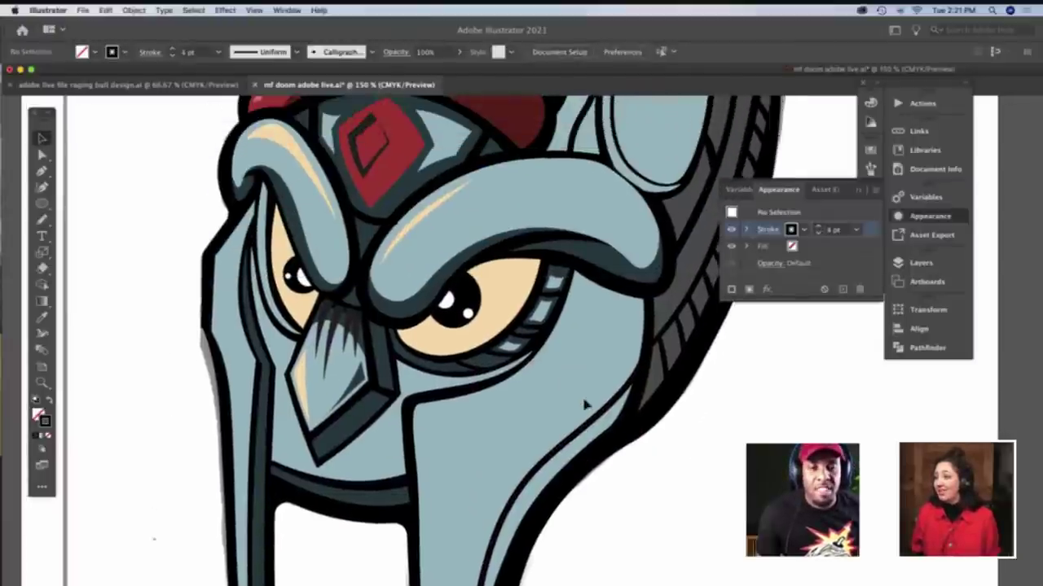
scroll(585, 402, down, 3)
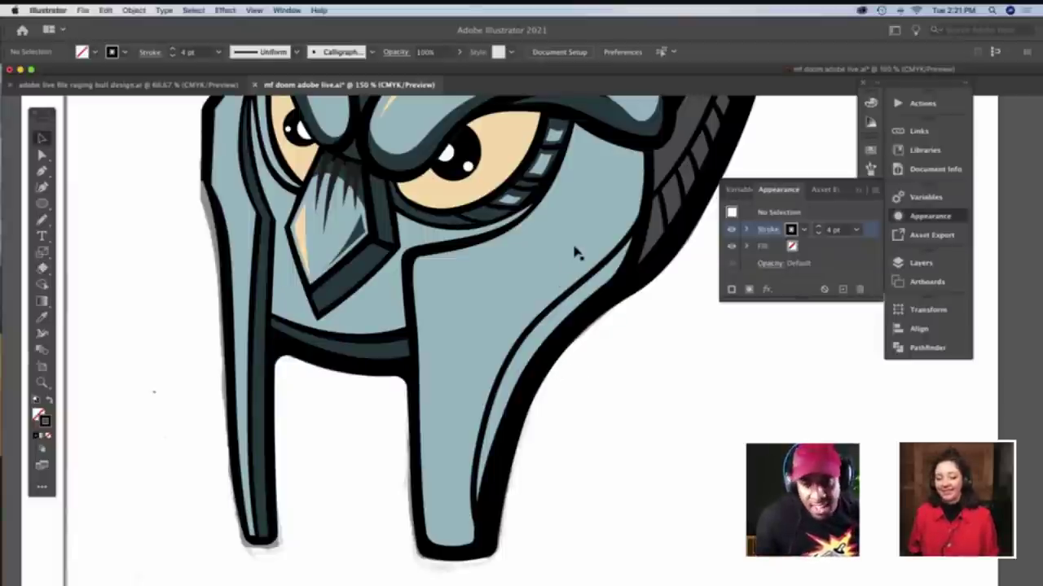
scroll(575, 252, right, 3)
key(z)
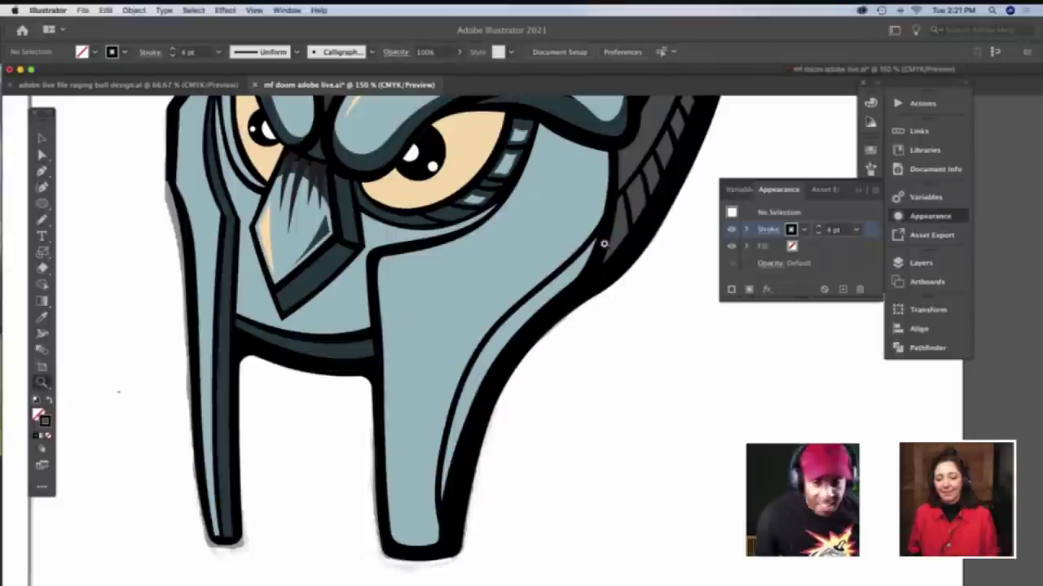
click(604, 244)
scroll(602, 244, down, 2)
scroll(602, 245, up, 5)
scroll(602, 245, left, 4)
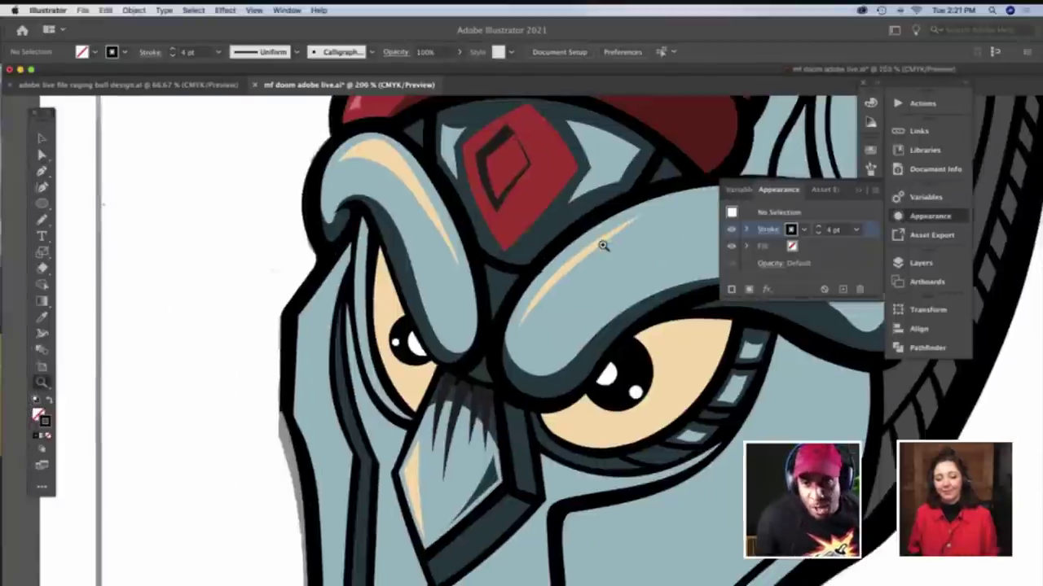
scroll(602, 244, down, 4)
scroll(602, 244, right, 4)
scroll(602, 244, down, 3)
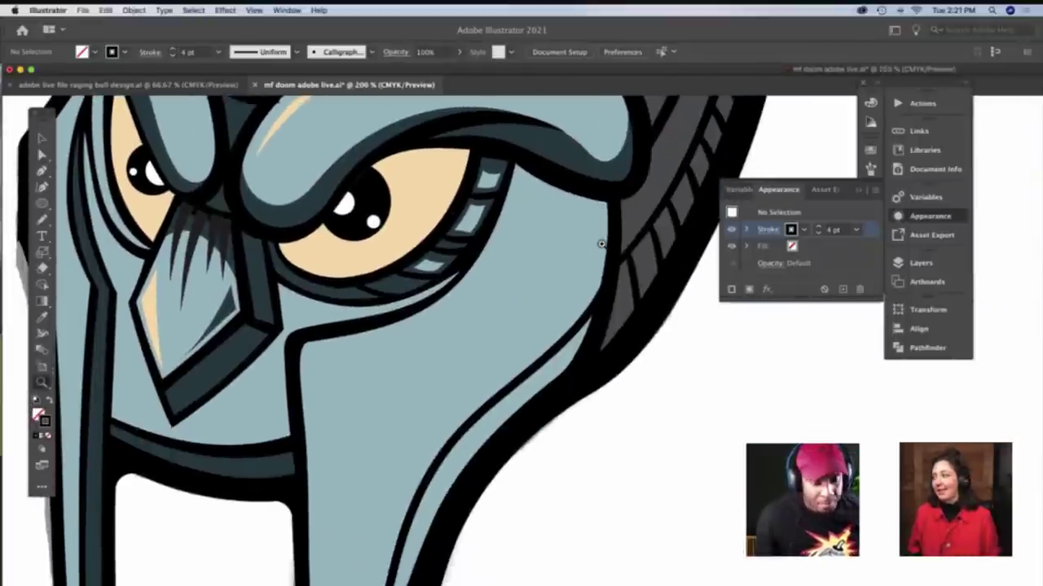
key(b)
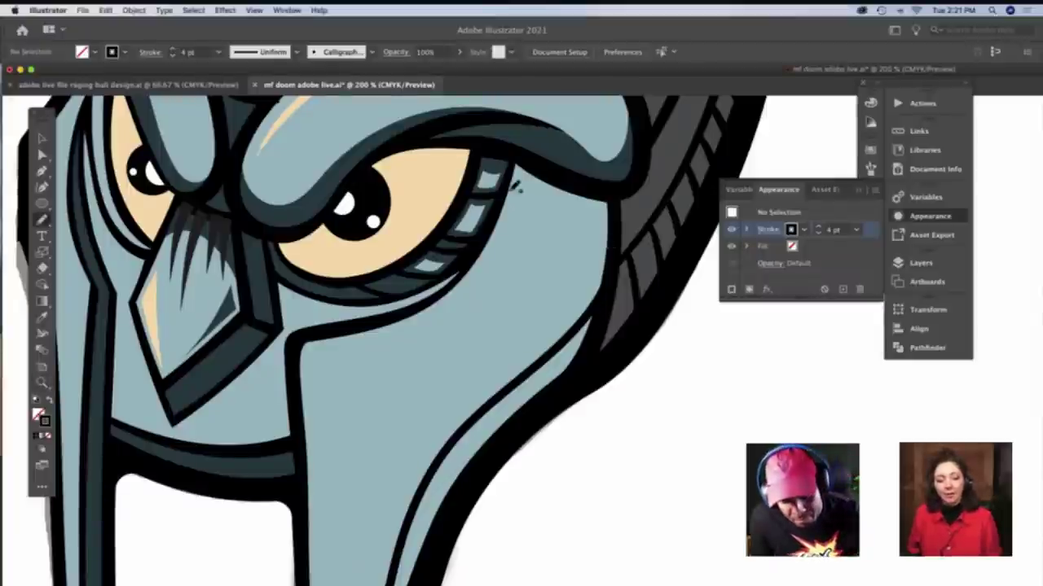
mouse_move(585, 236)
mouse_down()
mouse_move(580, 291)
mouse_move(489, 397)
mouse_move(486, 413)
mouse_move(617, 277)
mouse_up()
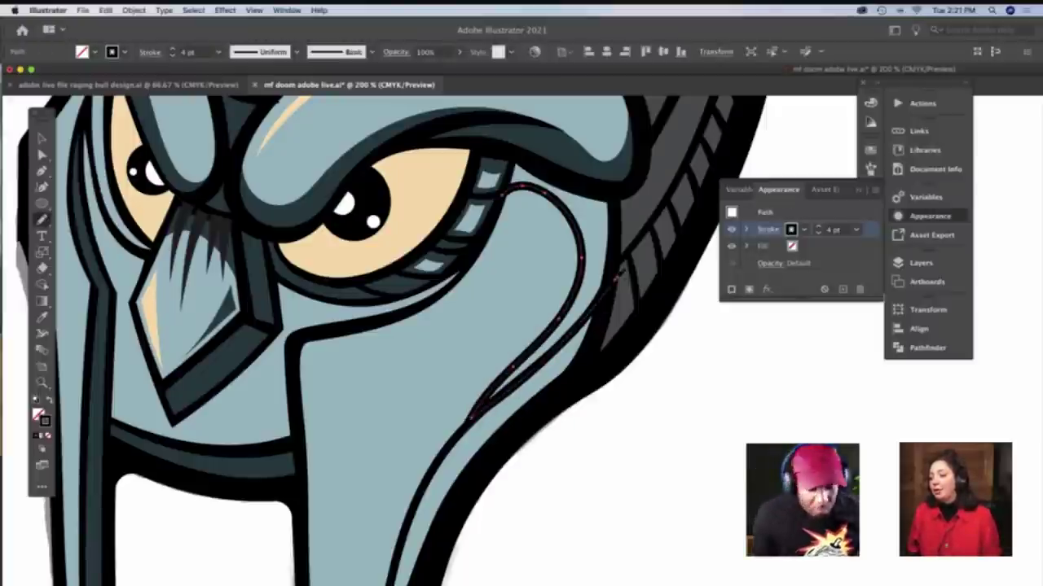
key(v)
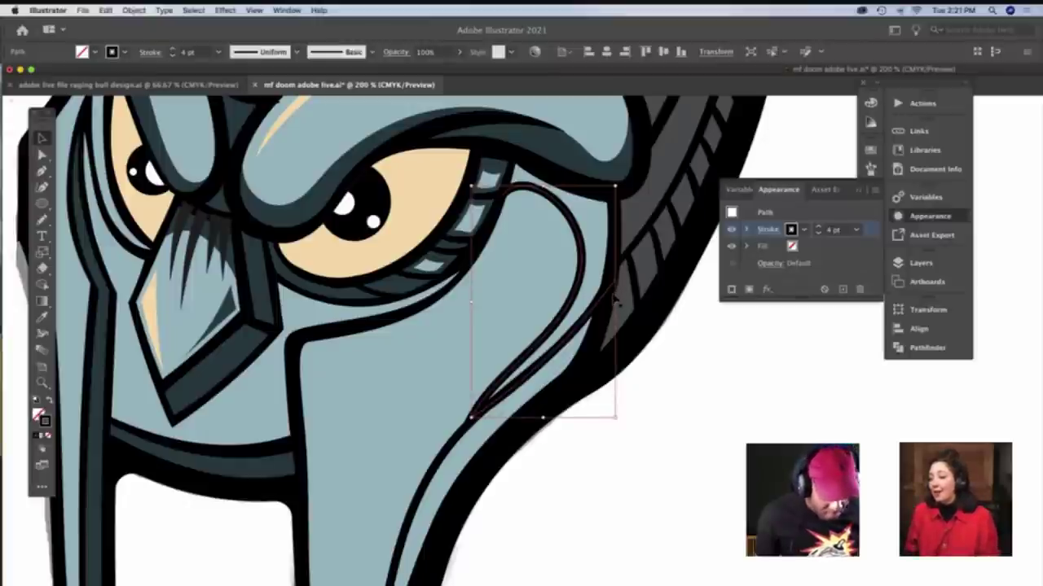
Examine the whole helmet illustration against the reference photos of the masked face and the sneaker beside the artboard
key(z)
alt+click(625, 299)
alt+click(622, 291)
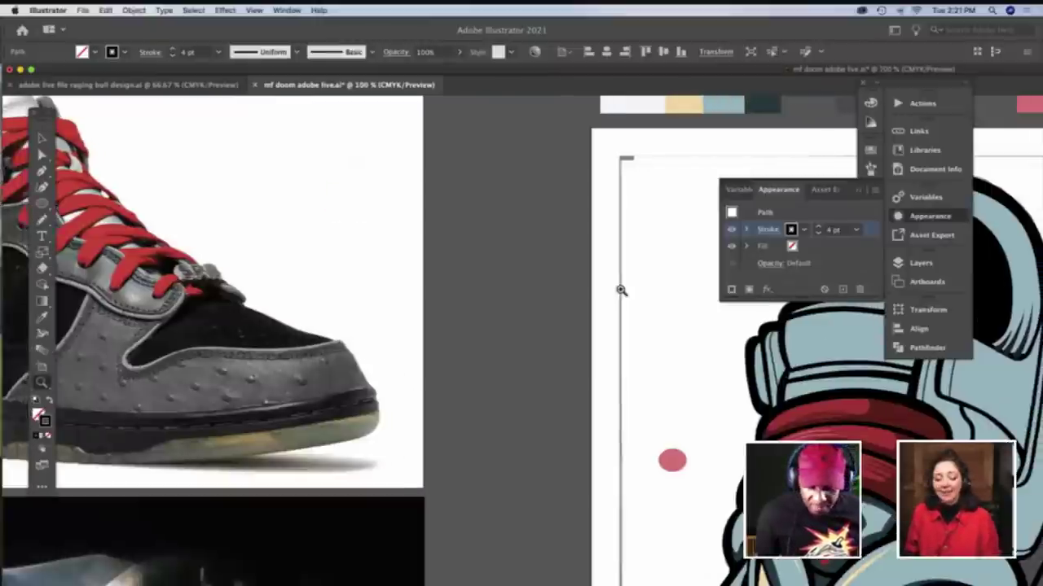
scroll(620, 290, right, 2)
scroll(619, 289, right, 8)
scroll(623, 293, down, 6)
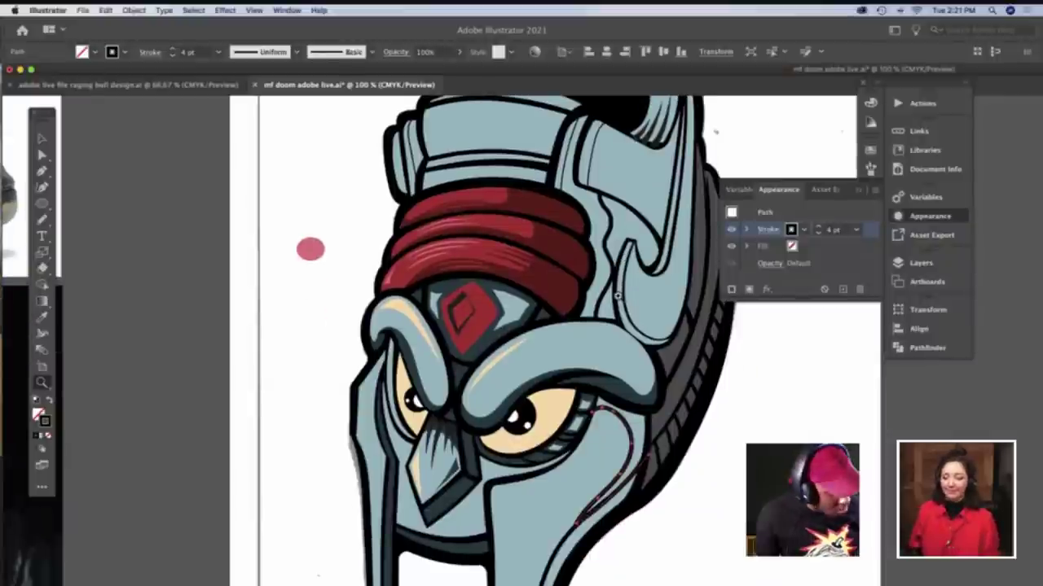
scroll(638, 306, down, 1)
scroll(638, 303, down, 4)
scroll(637, 301, right, 3)
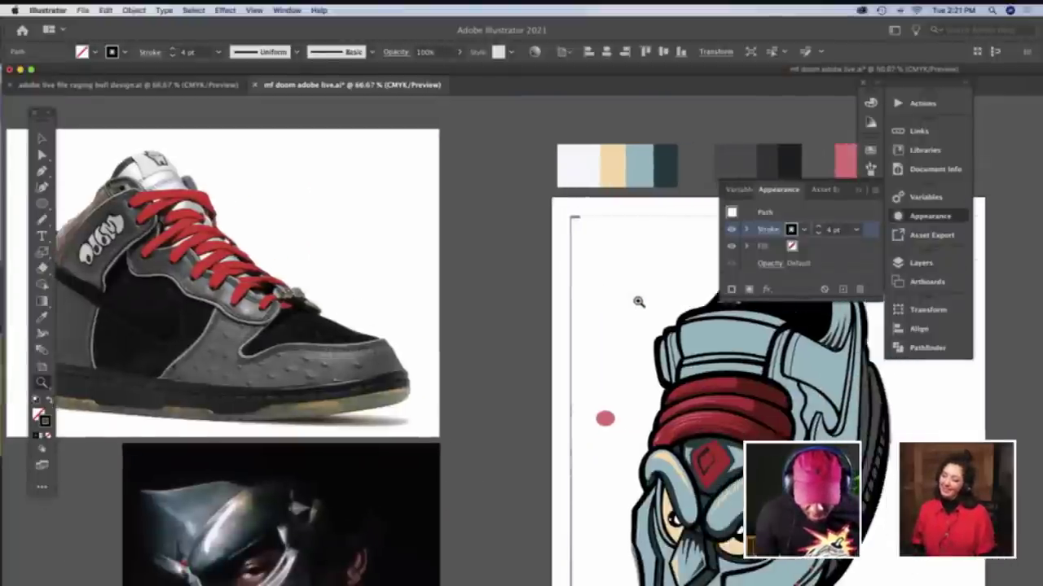
scroll(636, 301, right, 5)
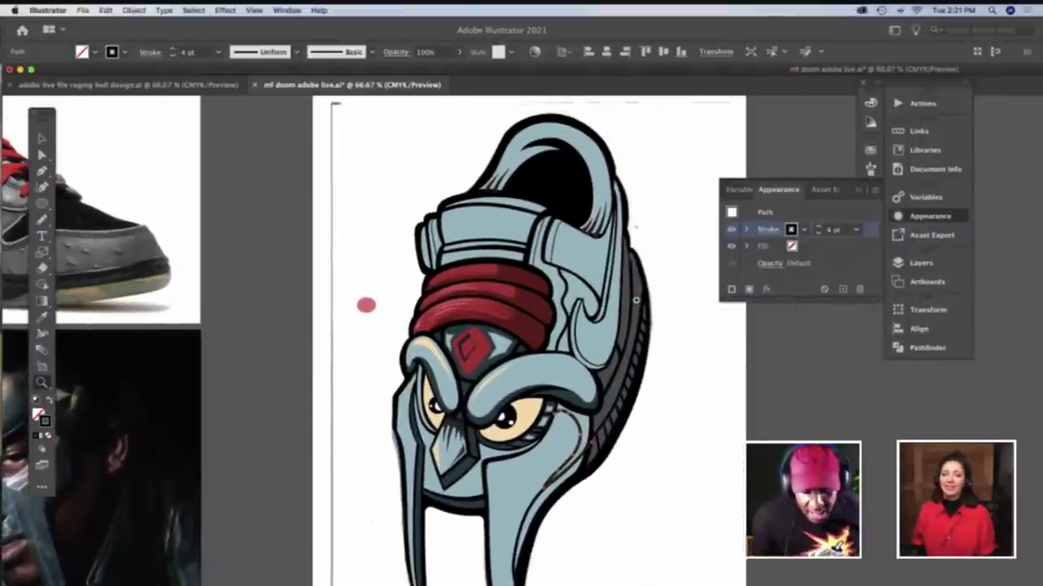
scroll(599, 301, left, 9)
scroll(598, 300, down, 3)
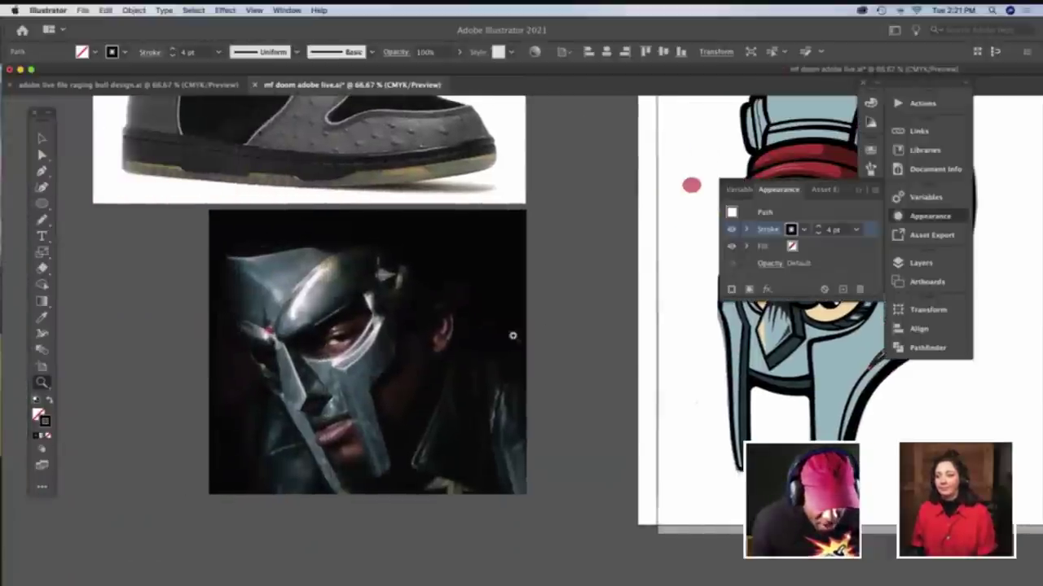
scroll(375, 313, right, 5)
scroll(373, 313, up, 2)
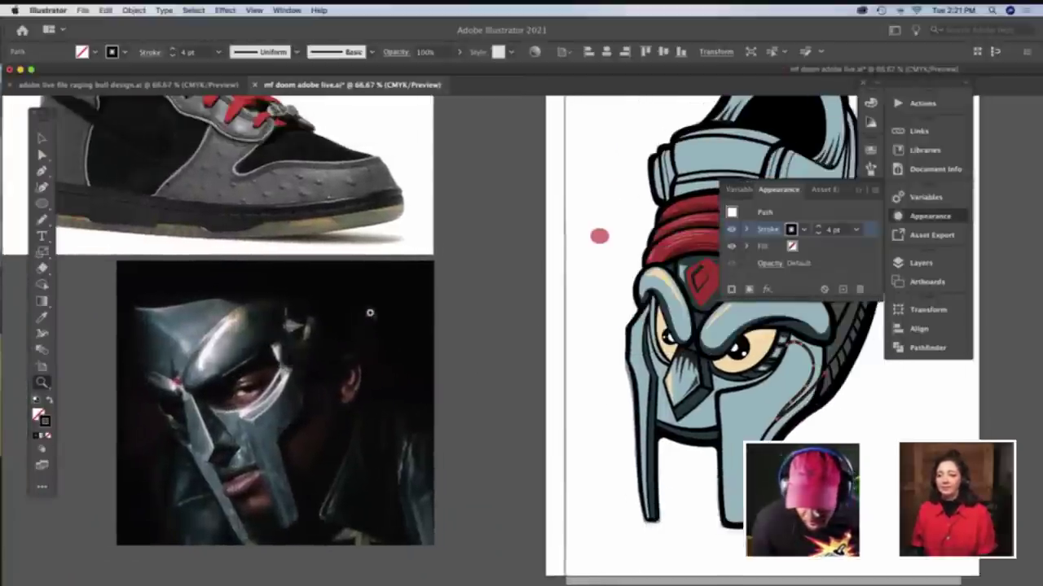
scroll(370, 313, up, 4)
scroll(362, 312, left, 4)
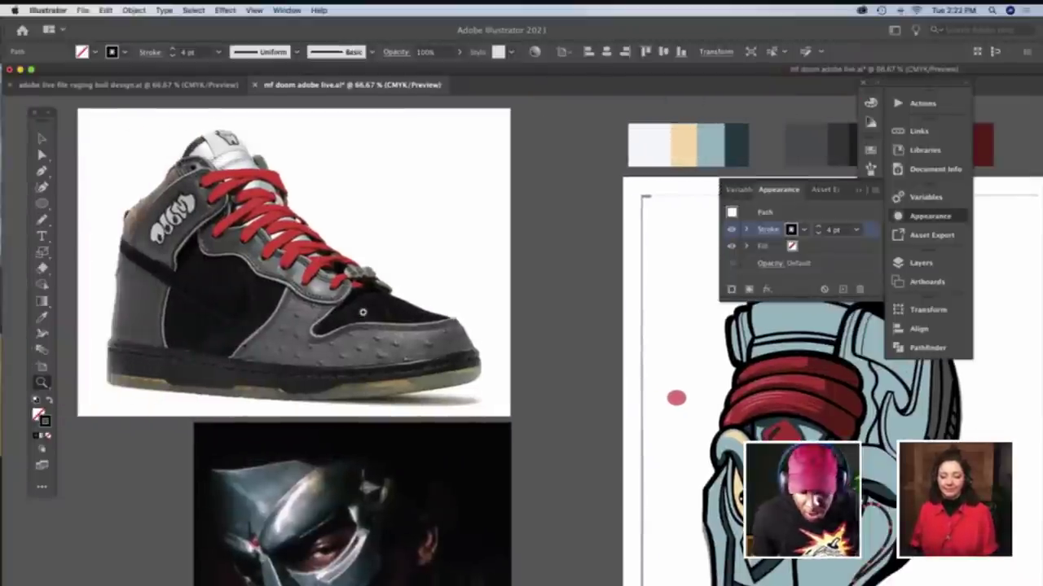
Hide the colored helmet artwork's layer and the black silhouette's stroke layer to expose the pencil sketch underneath
scroll(363, 312, right, 5)
scroll(363, 313, down, 1)
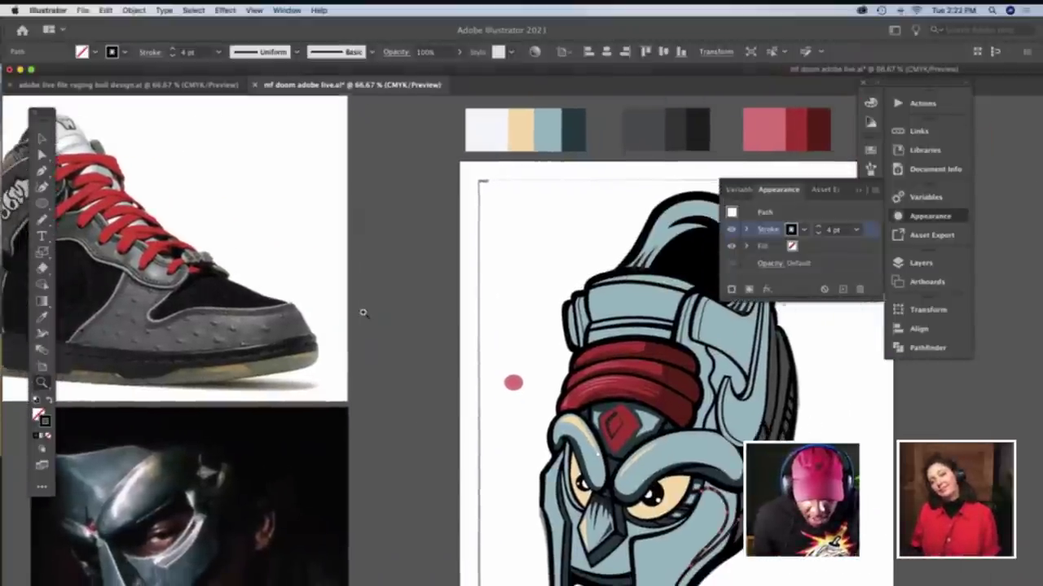
scroll(363, 313, down, 2)
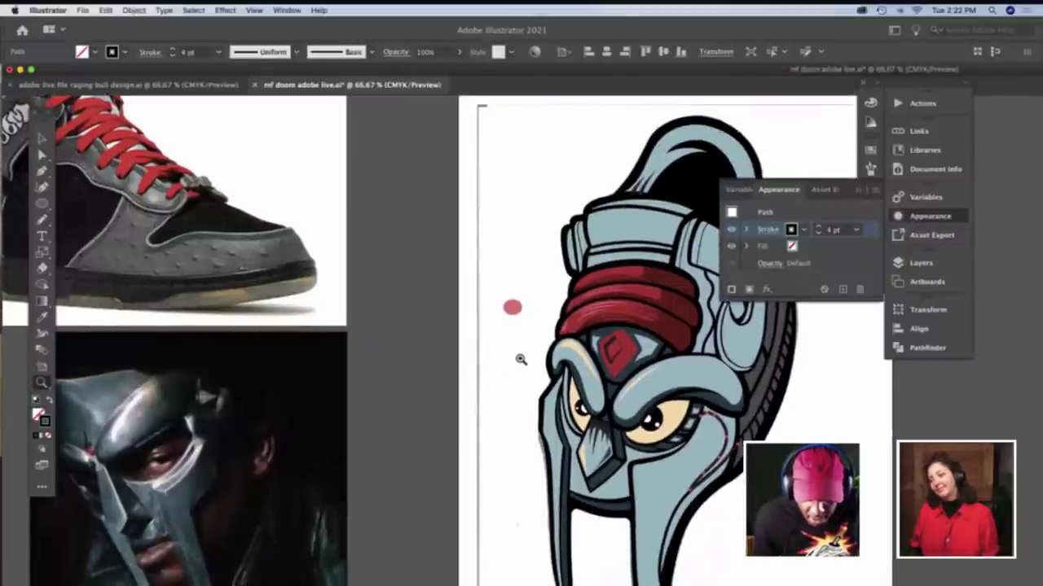
scroll(521, 360, down, 2)
scroll(521, 359, right, 4)
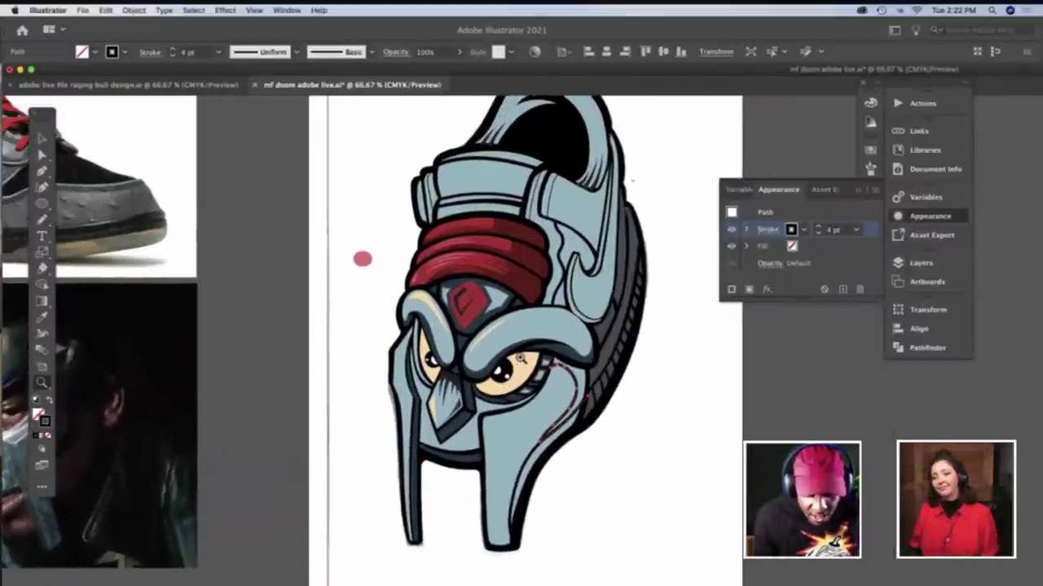
scroll(520, 359, up, 1)
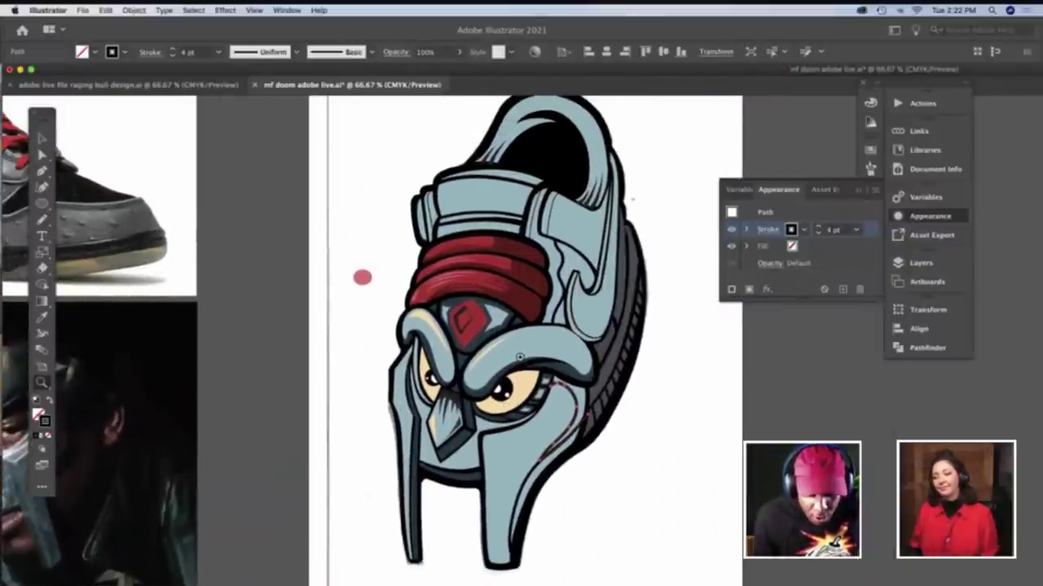
click(900, 216)
click(904, 215)
click(920, 262)
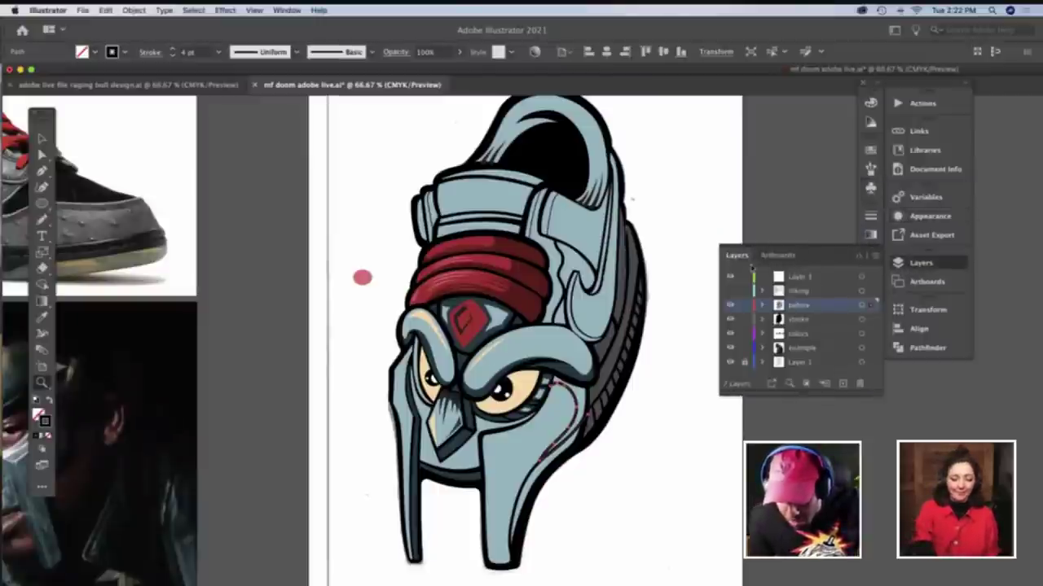
click(730, 306)
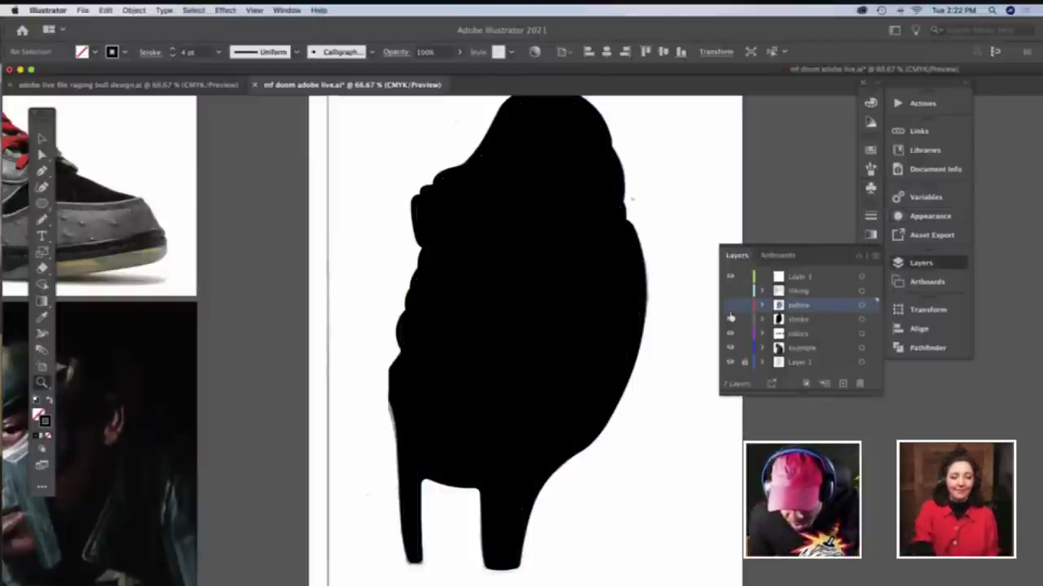
click(730, 318)
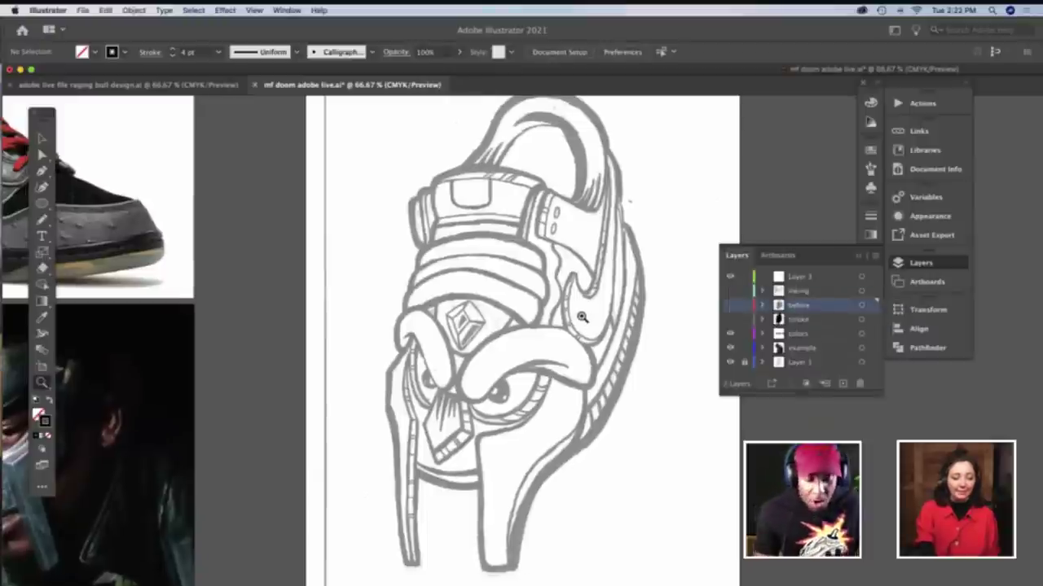
Examine the helmet's pencil sketch, and make the colored artwork and silhouette layers visible again
scroll(582, 317, right, 2)
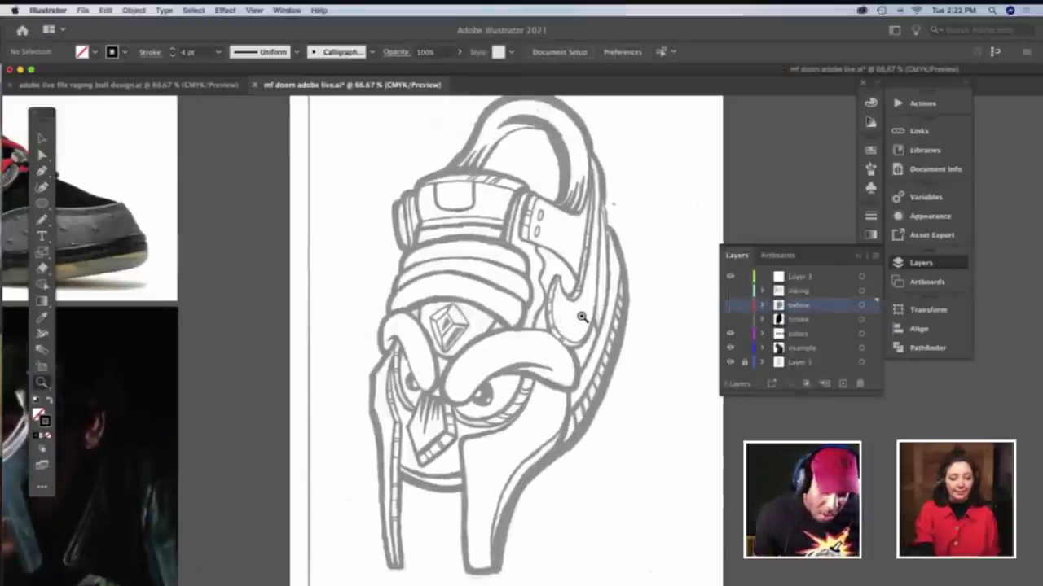
scroll(582, 317, right, 5)
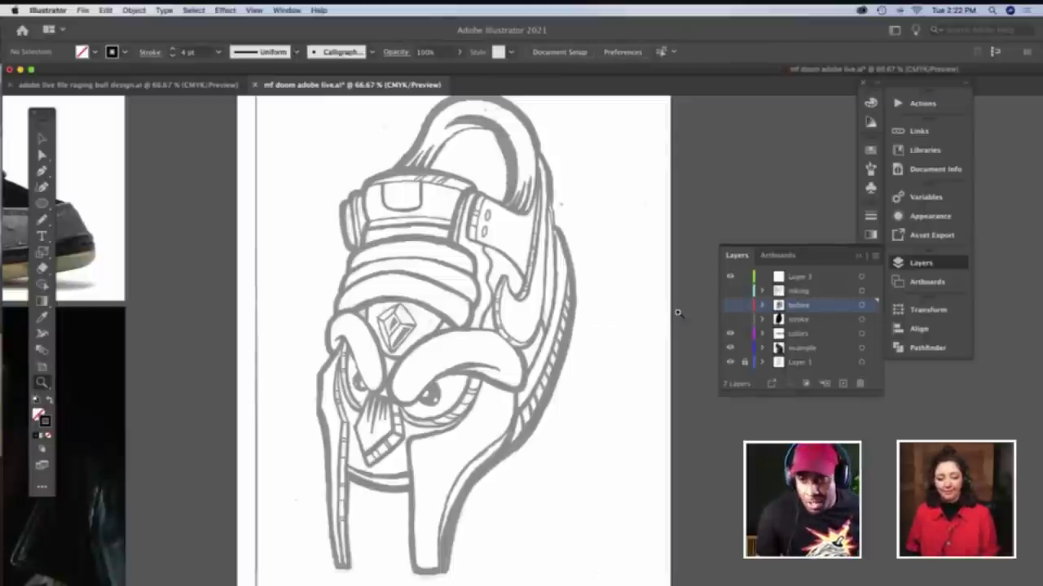
click(729, 316)
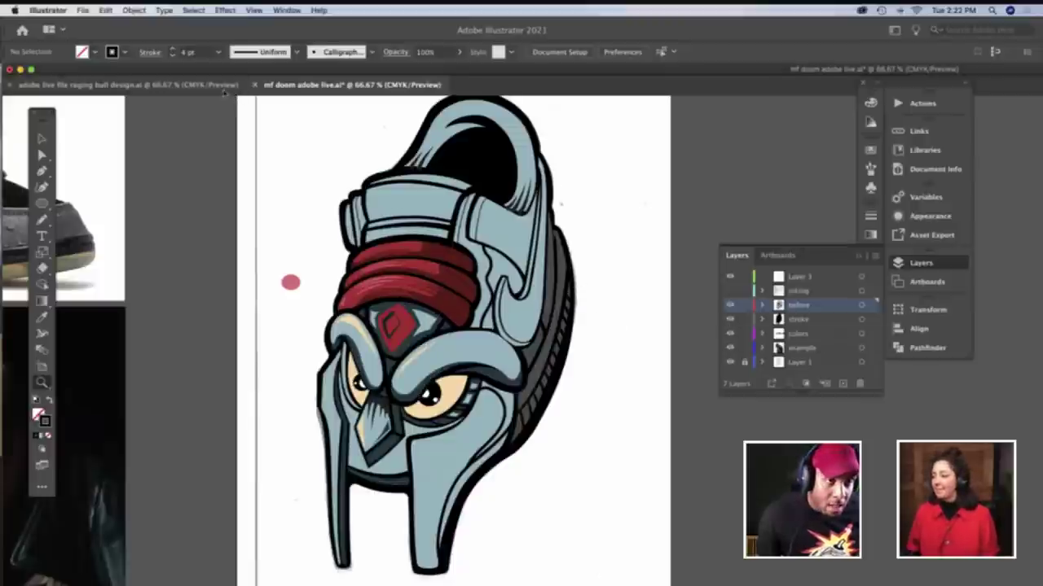
Switch to the raging bull design document and examine the whole bull illustration on its orange background
click(196, 85)
scroll(453, 282, down, 2)
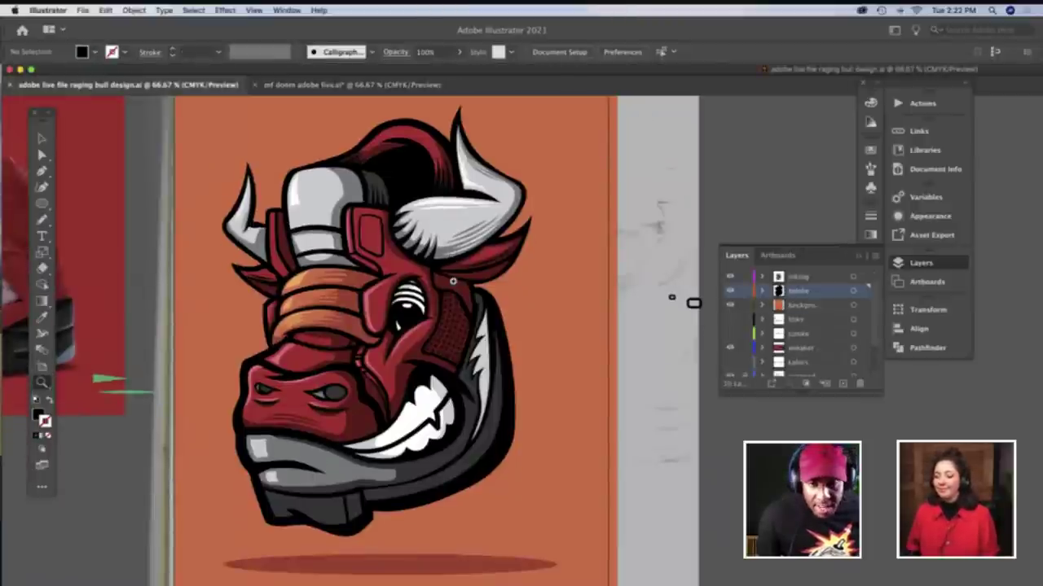
key(super+minus)
scroll(456, 282, left, 5)
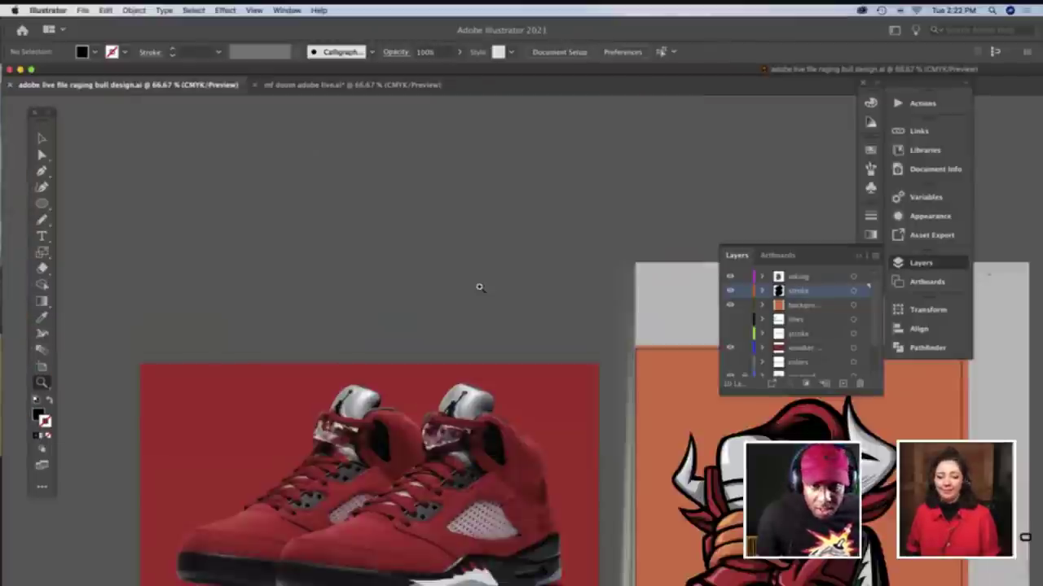
scroll(473, 283, down, 3)
scroll(476, 281, right, 8)
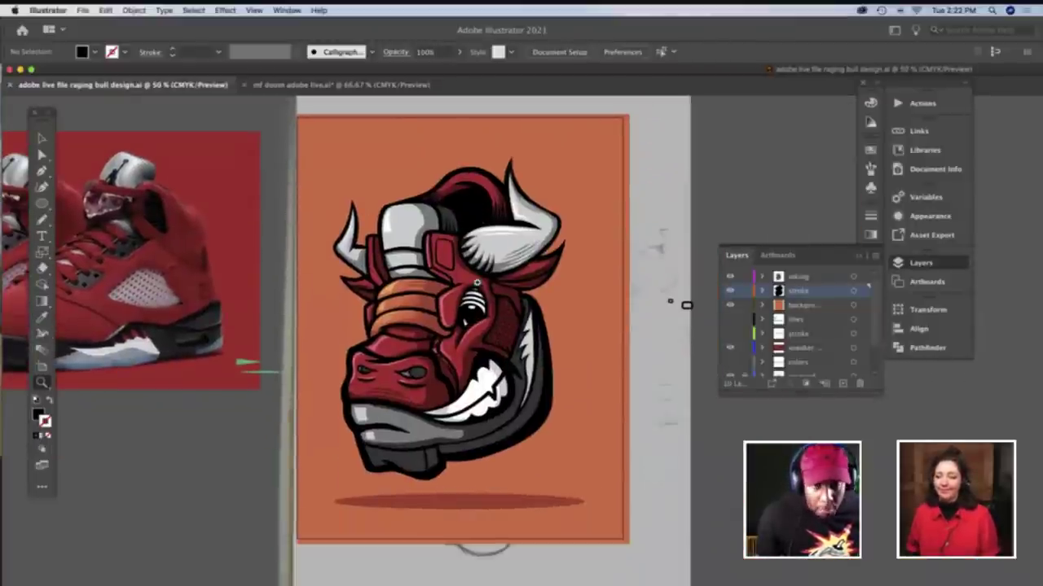
scroll(477, 282, down, 3)
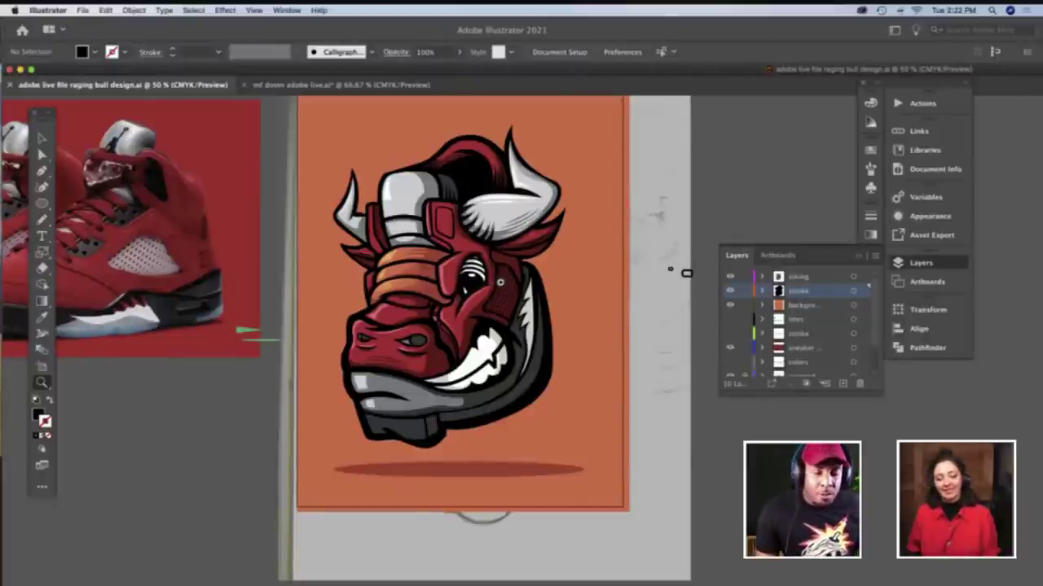
Examine the bull's shading and line details up close against the red sneaker reference photo
scroll(500, 282, down, 3)
key(super+plus)
scroll(497, 279, left, 7)
scroll(497, 279, up, 5)
scroll(497, 280, right, 8)
scroll(497, 280, down, 5)
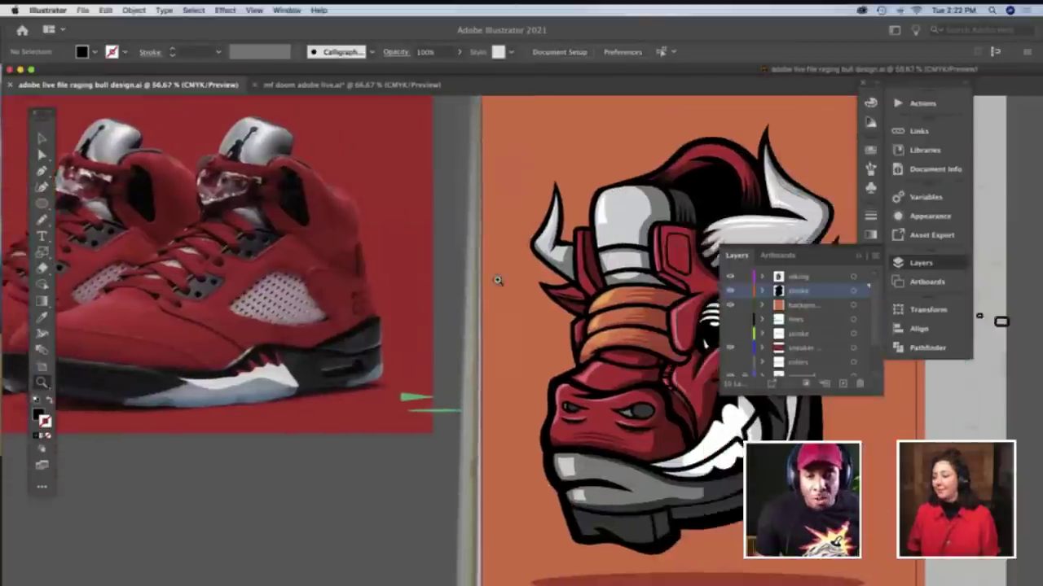
scroll(494, 279, right, 1)
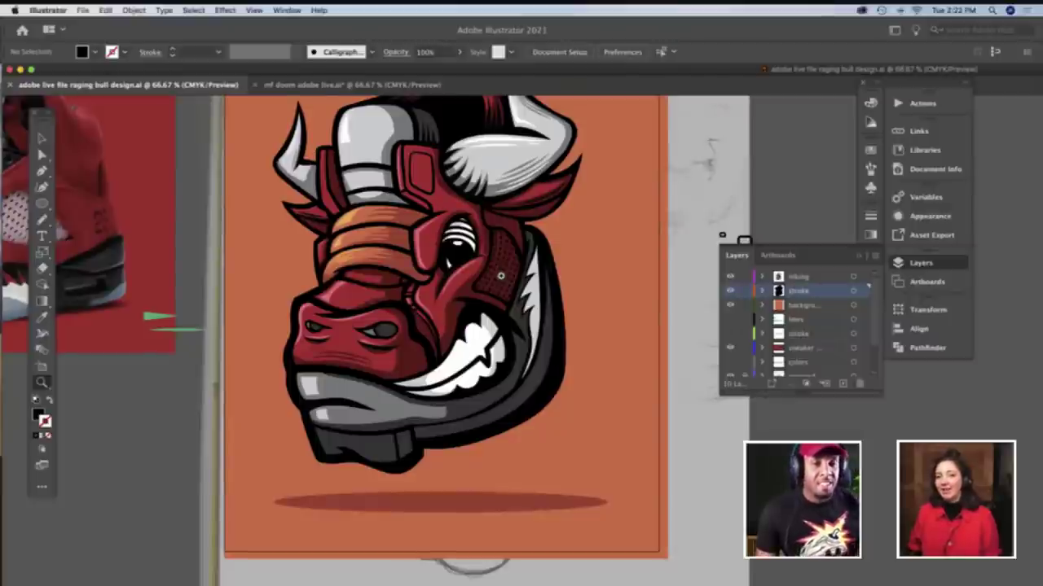
scroll(500, 276, up, 1)
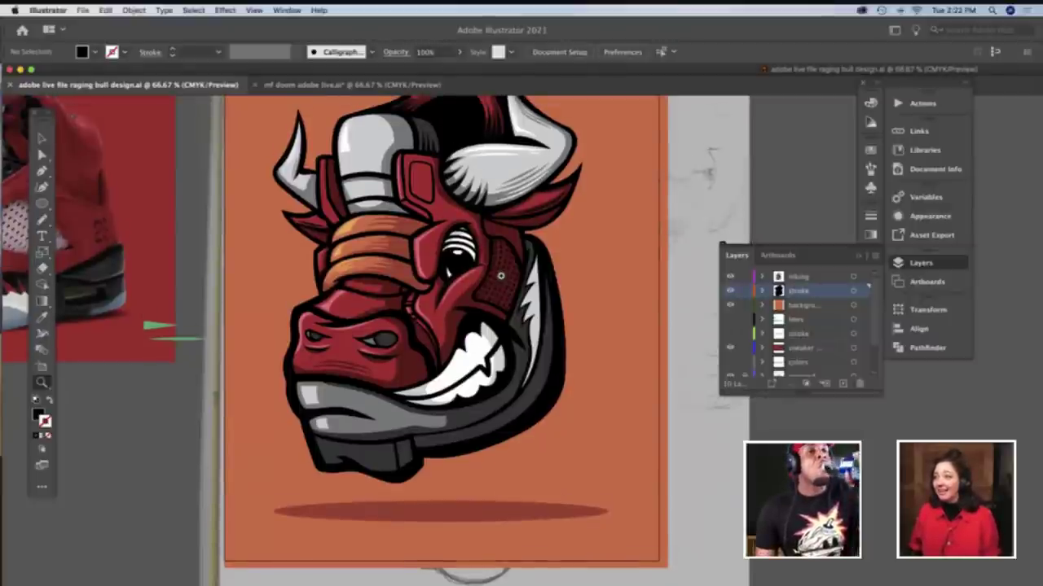